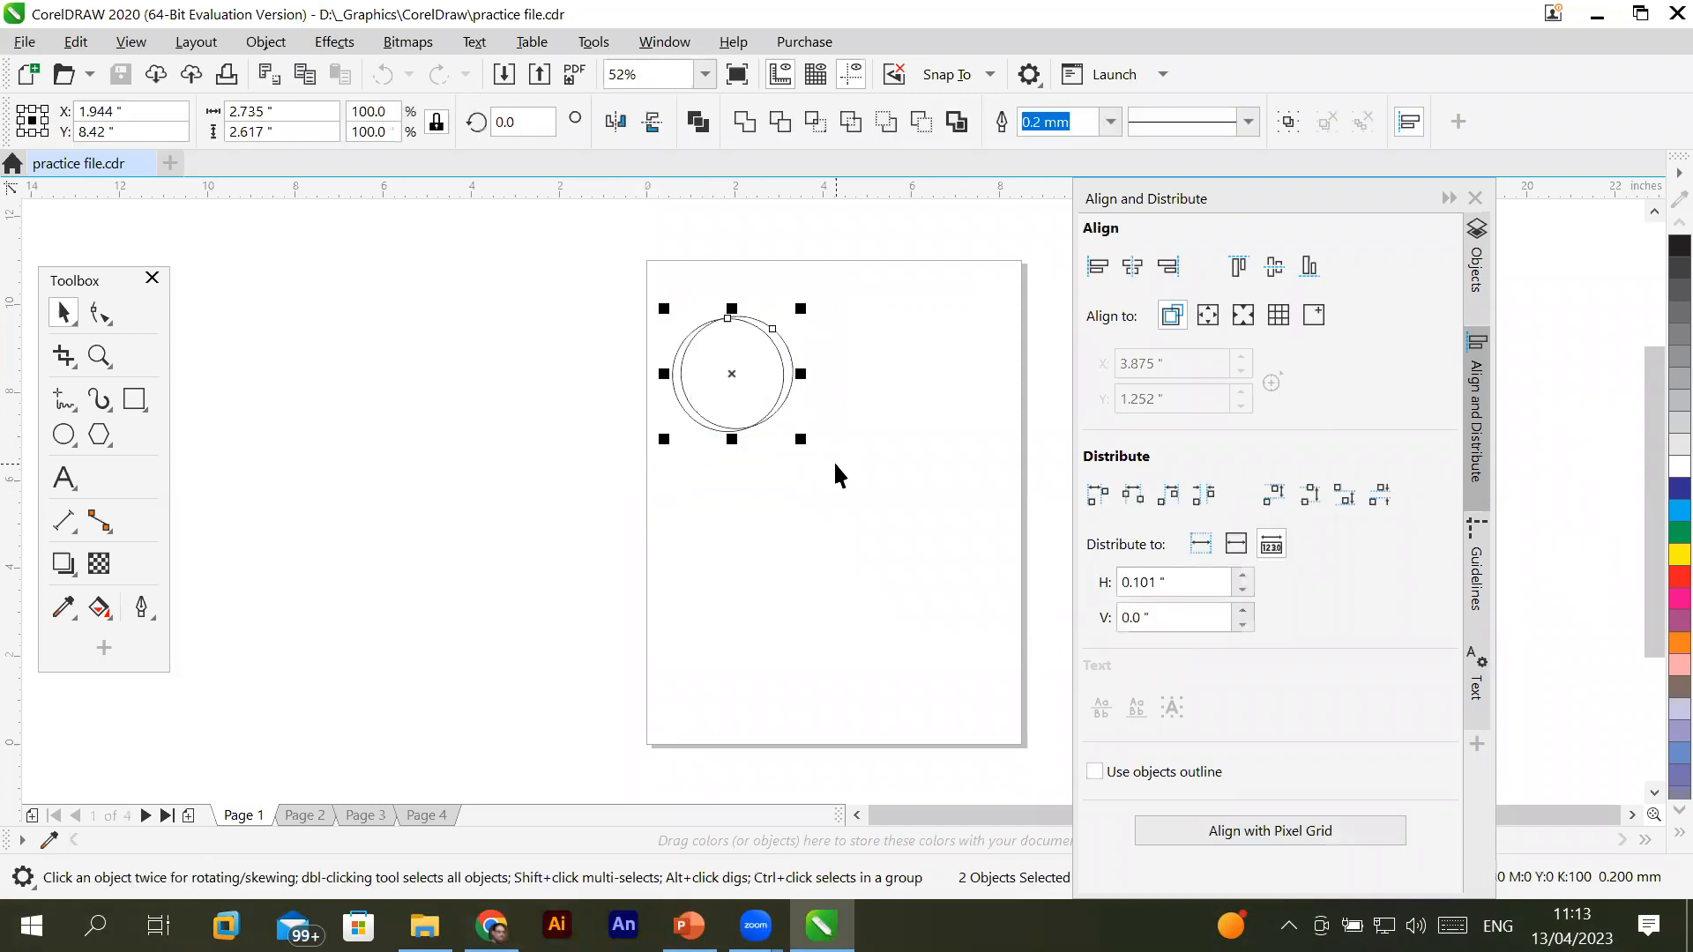
Delete the two existing circles and draw a cyan-filled ellipse about 3.17 by 2.73 inches on Page 1
key("Delete")
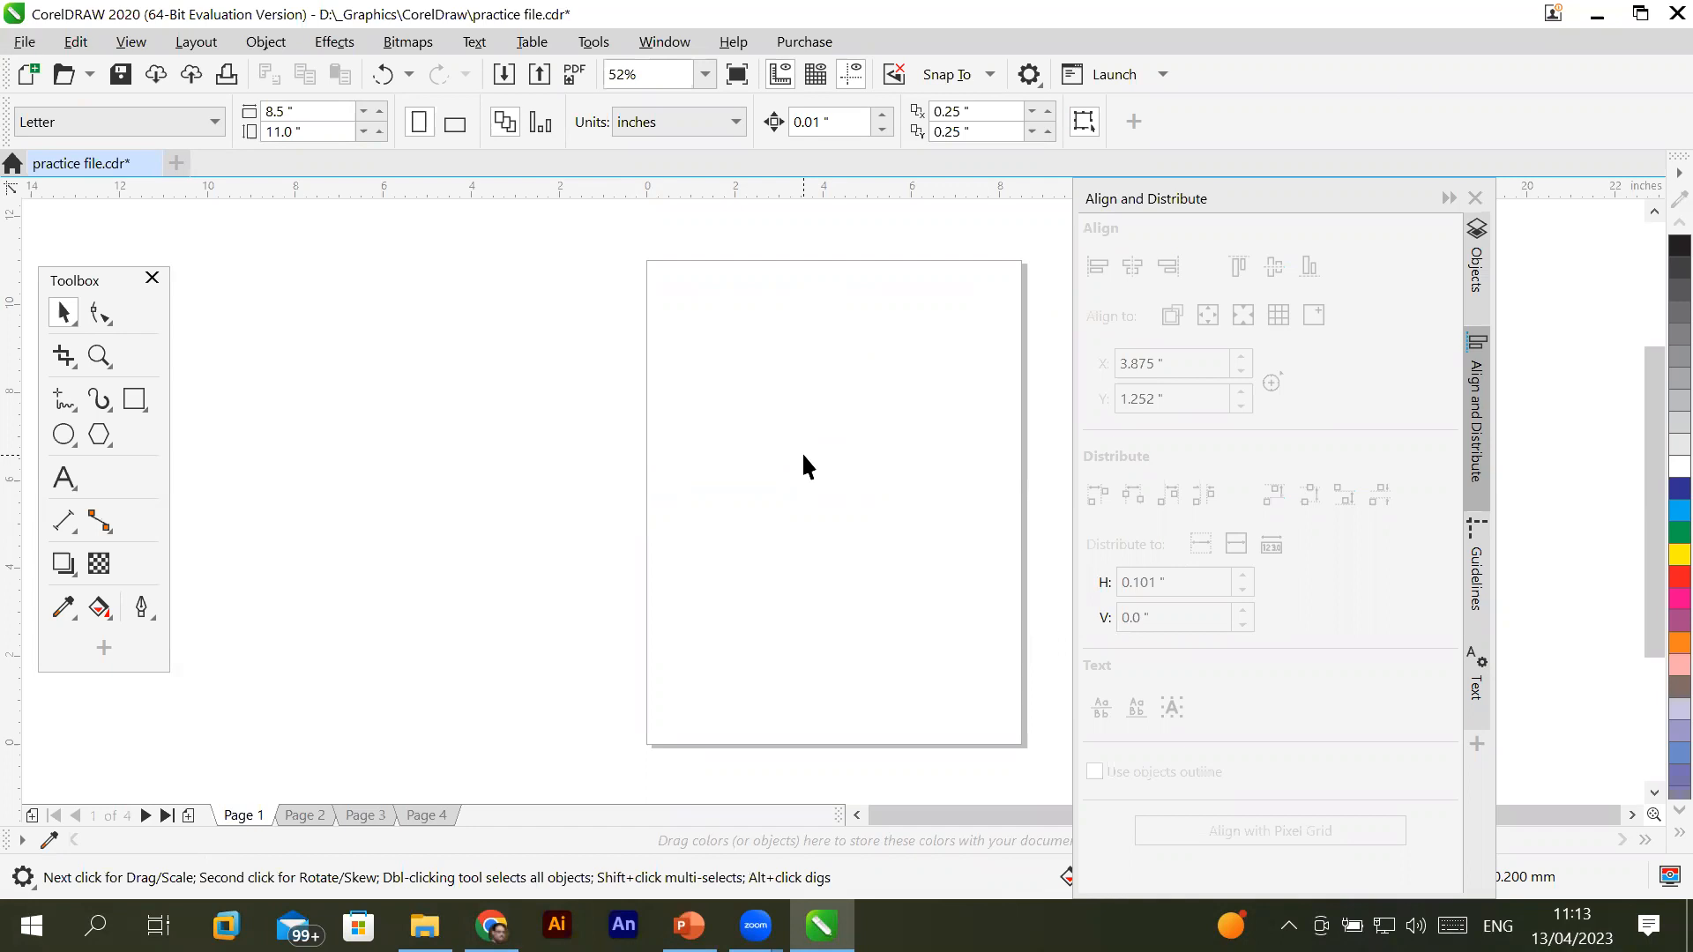
left_click(67, 432)
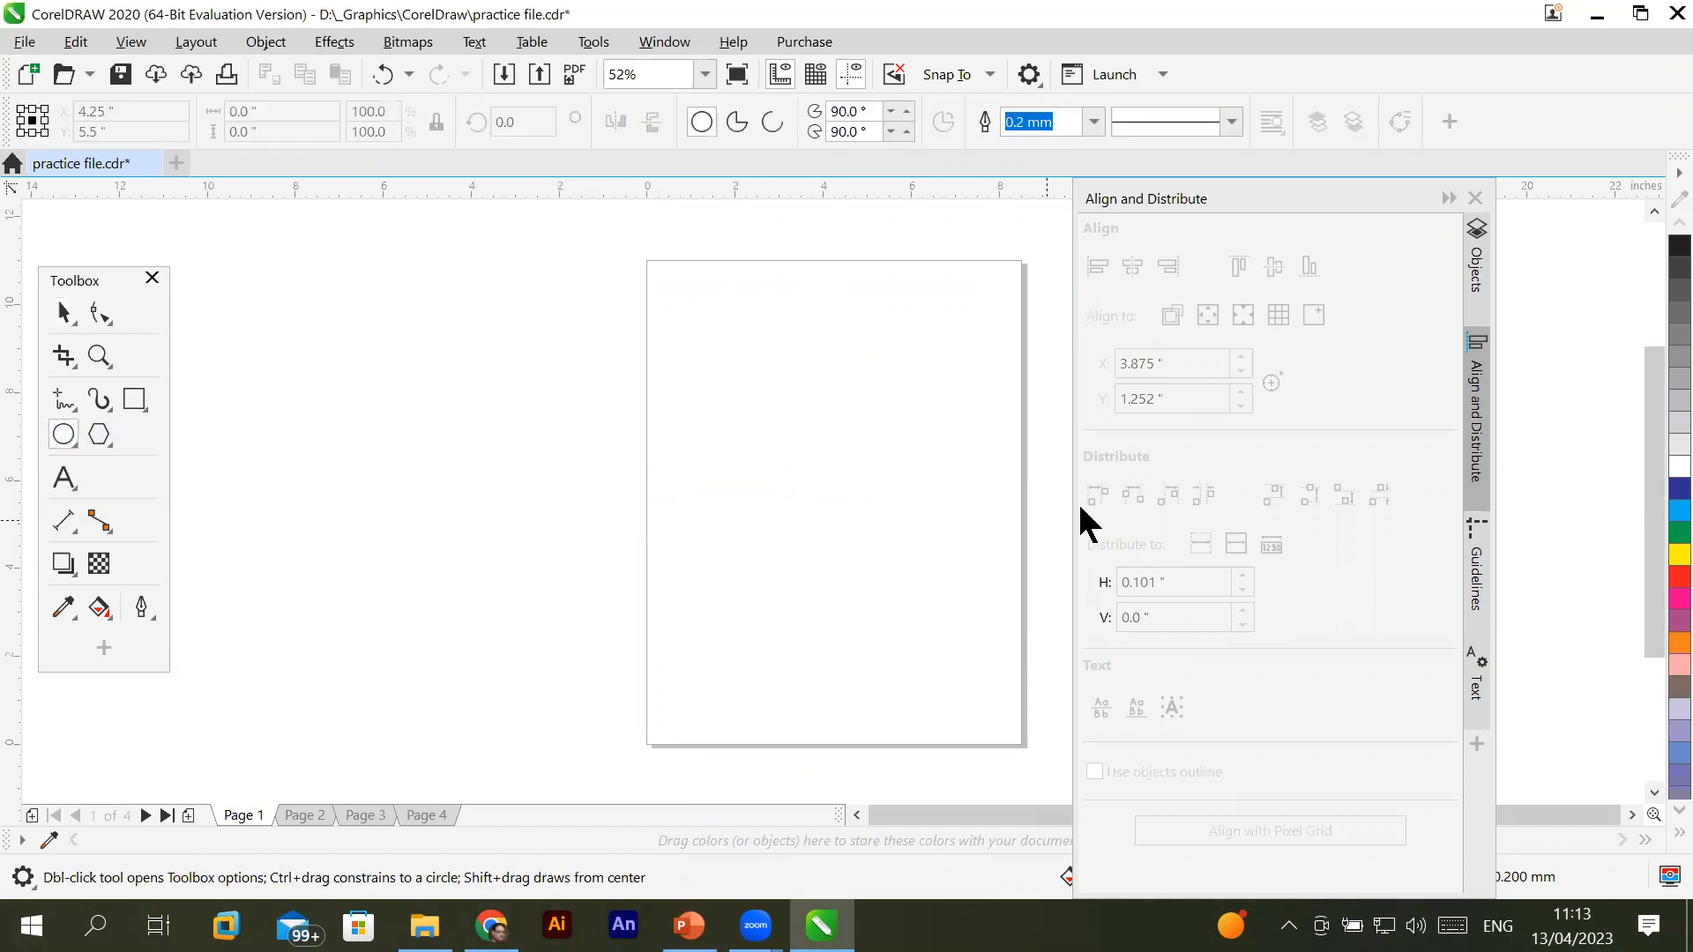
scroll(1009, 461, "up", 2)
scroll(1009, 461, "down", 2)
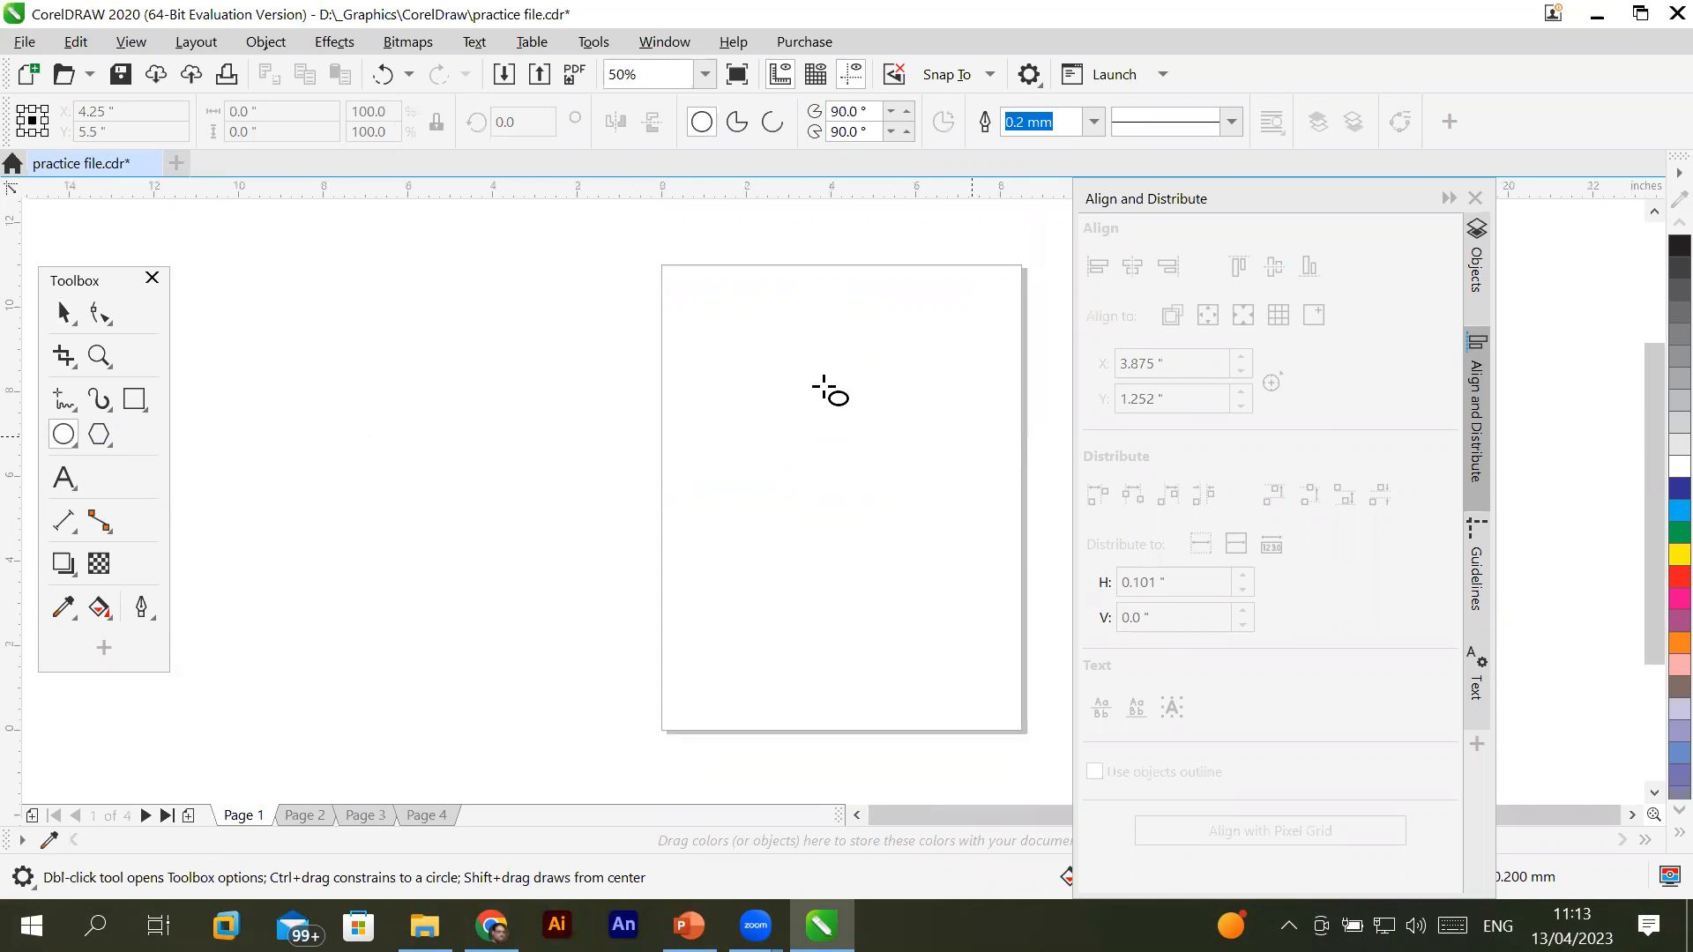
mouse_move(691, 368)
left_mouse_down()
mouse_move(723, 444)
mouse_move(825, 484)
left_mouse_up()
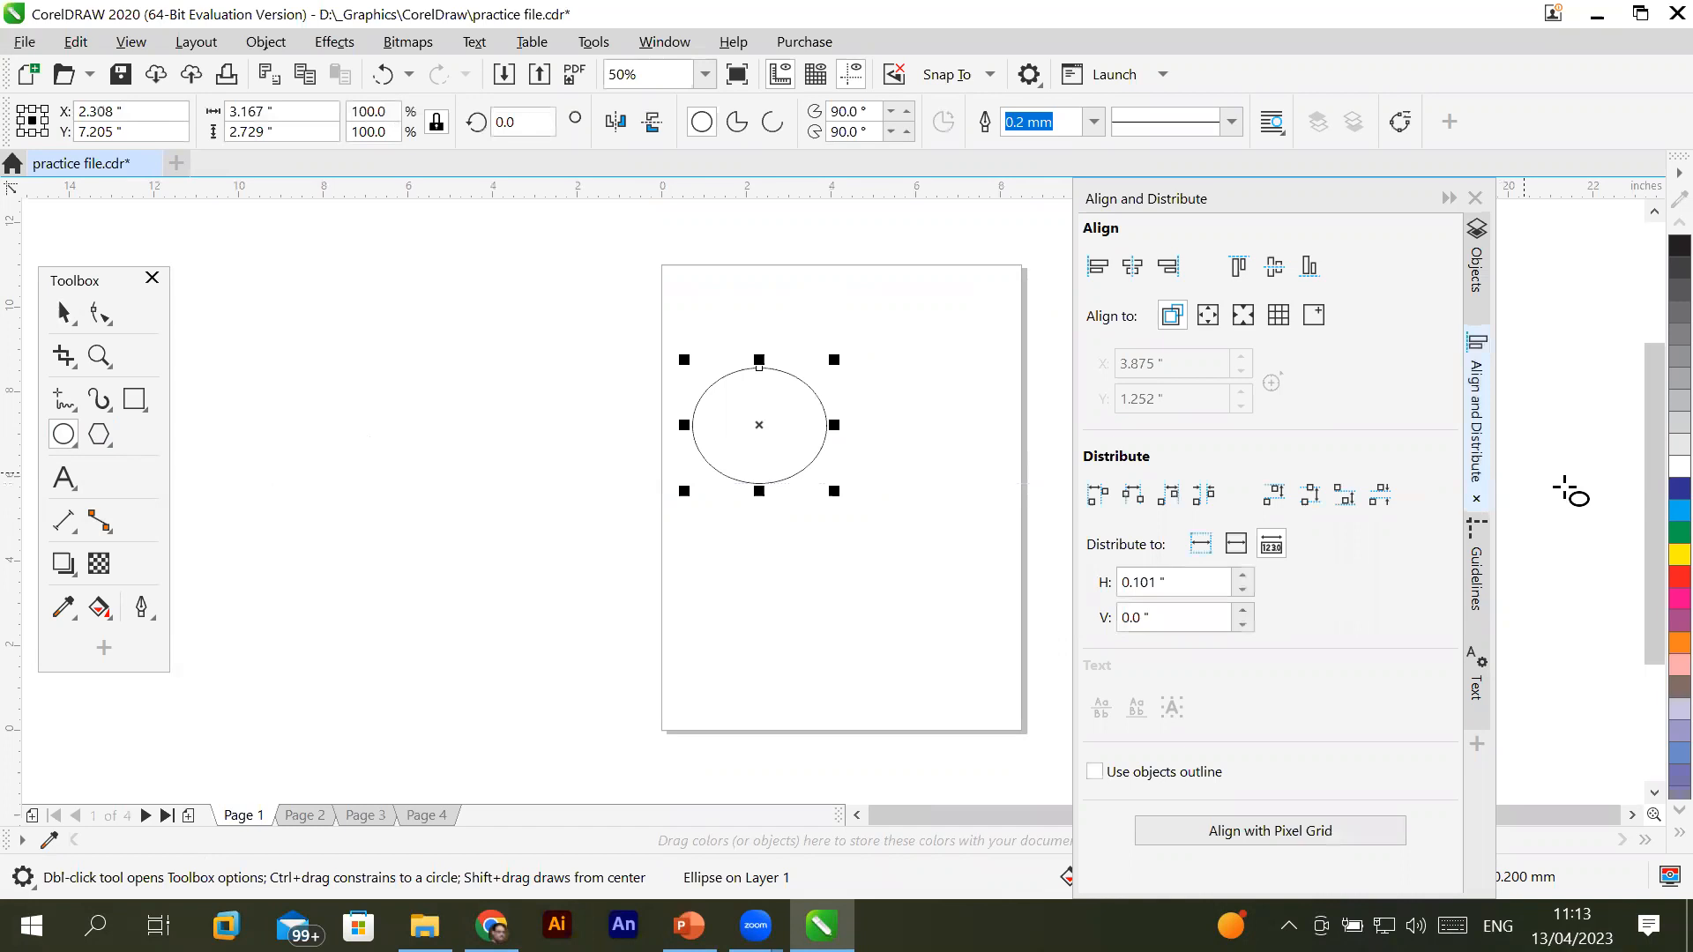
left_click(1658, 518)
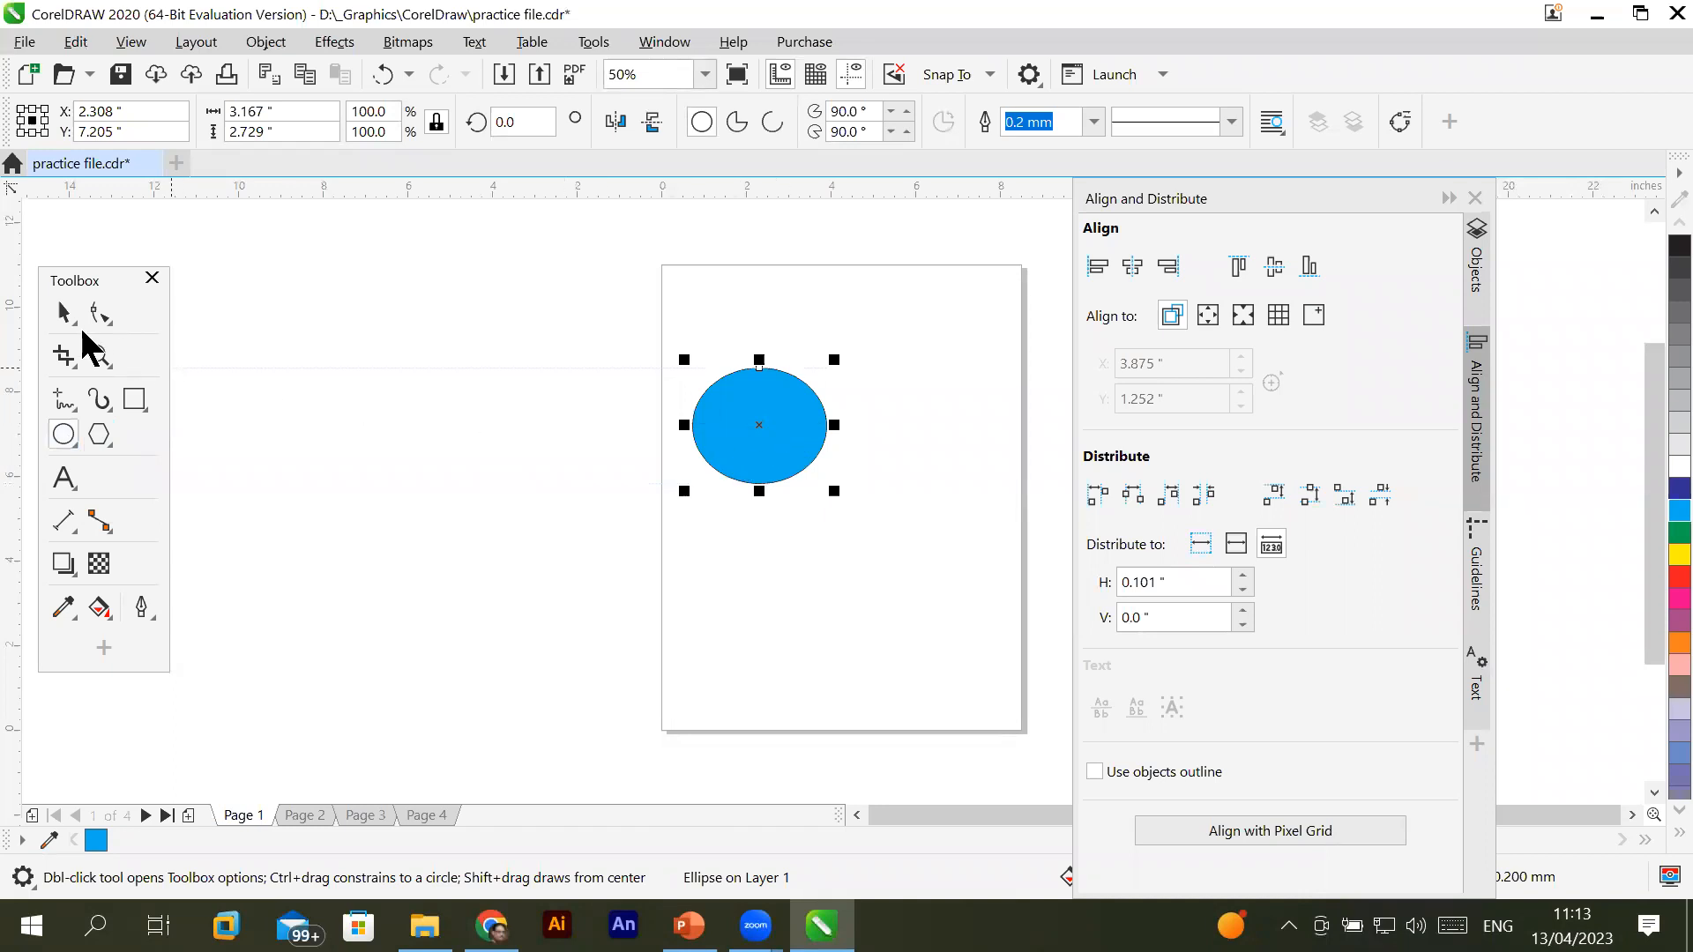
Duplicate the cyan ellipse about 1.9 inches to its right so the two overlap, and collapse the Align and Distribute docker
left_click(64, 317)
left_click_drag(753, 463, 834, 474)
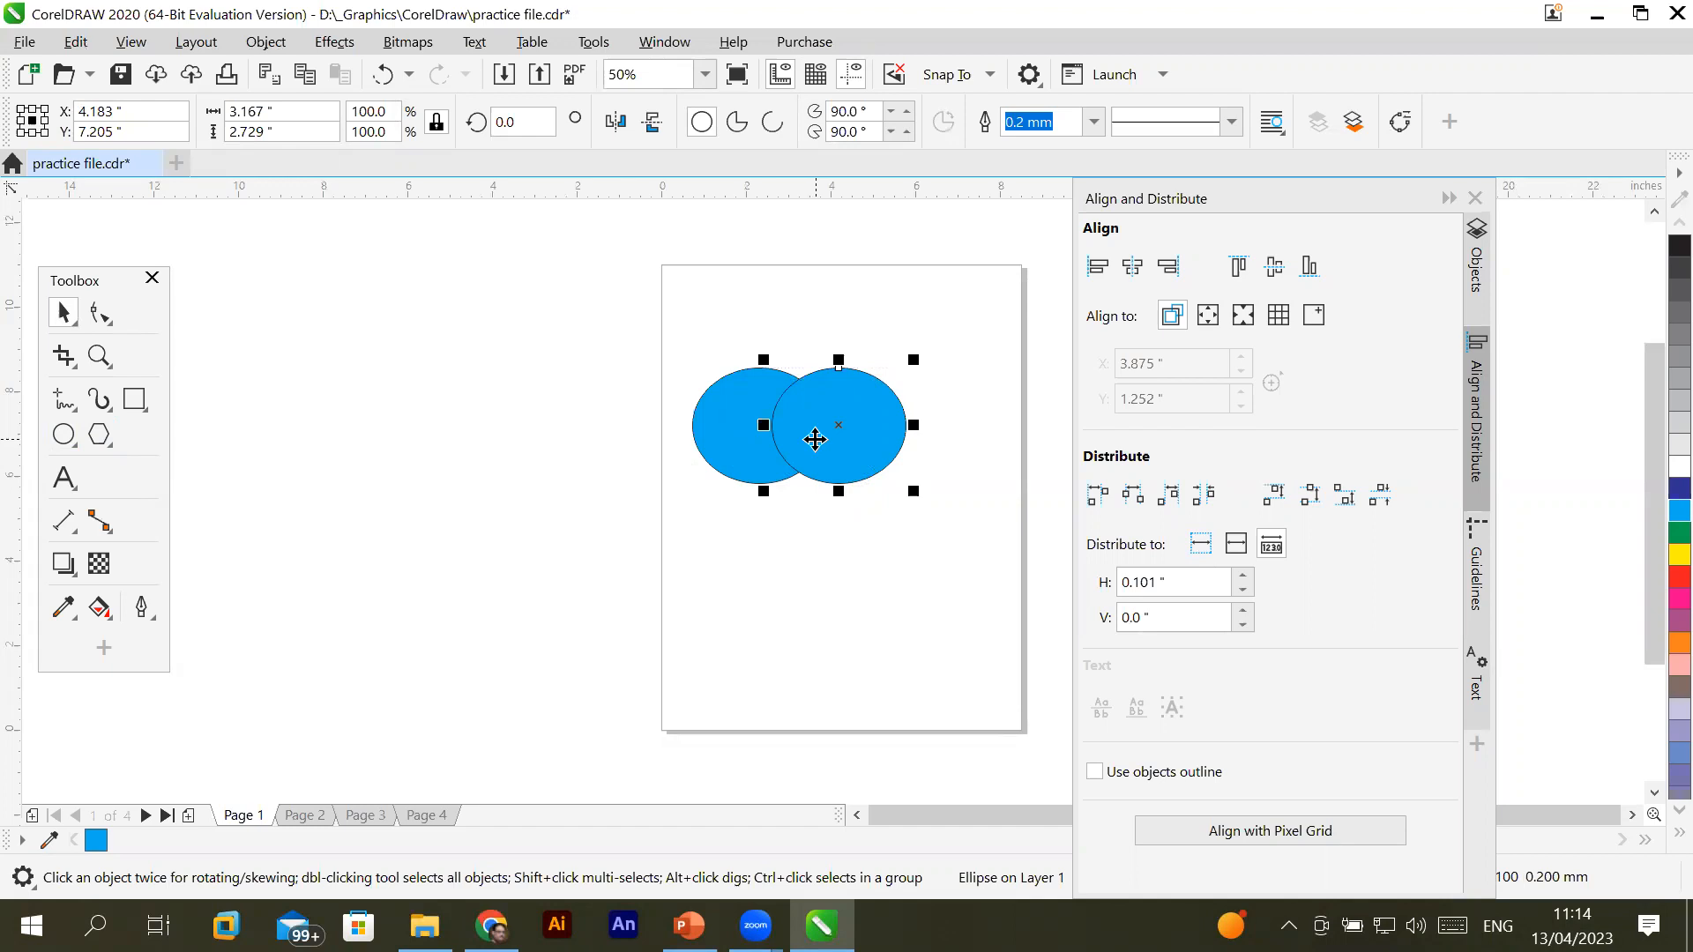
left_click(1449, 198)
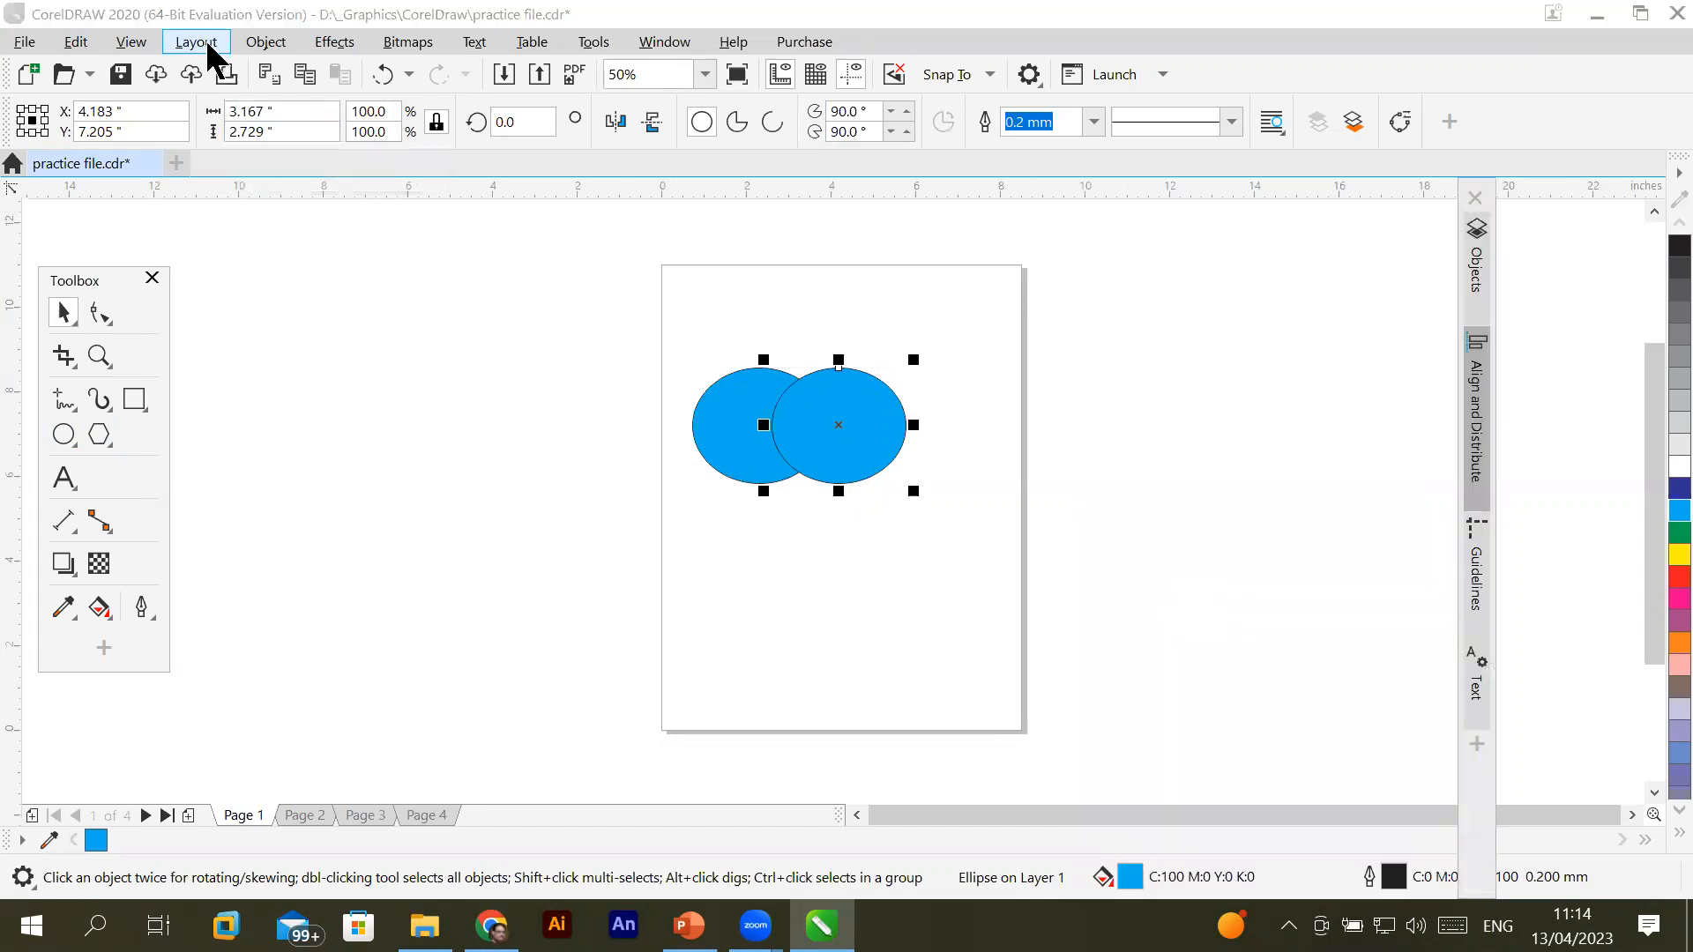
Show the Objects docker in its layers and objects view for Page 1
left_click(248, 43)
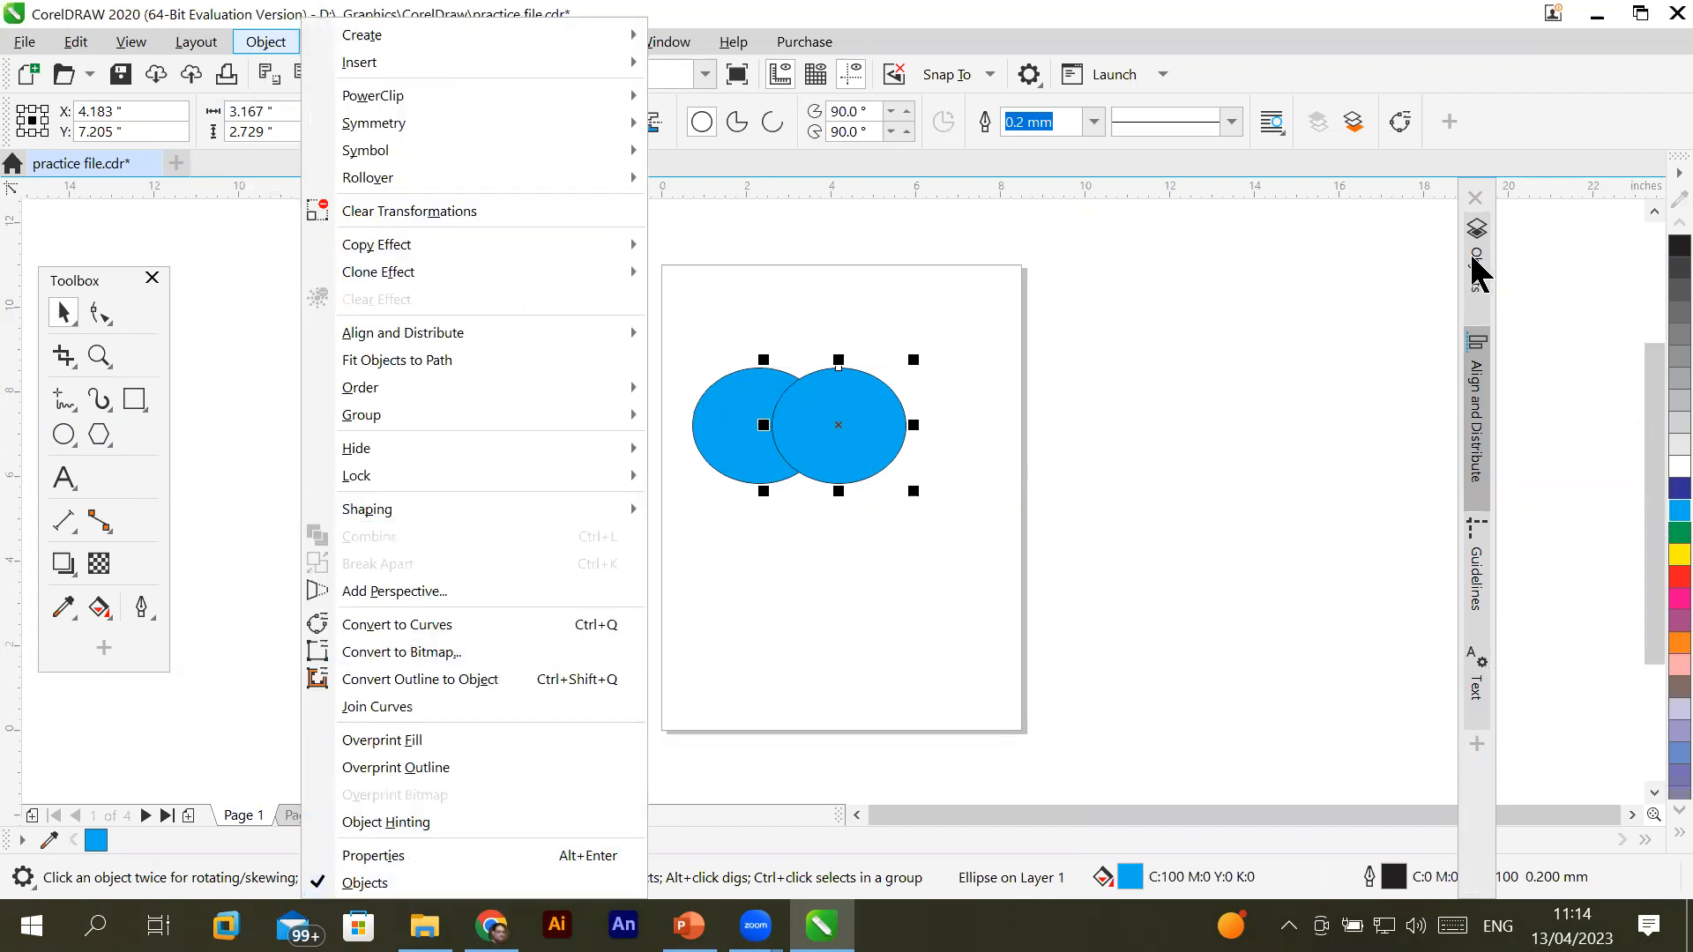
left_click(1043, 212)
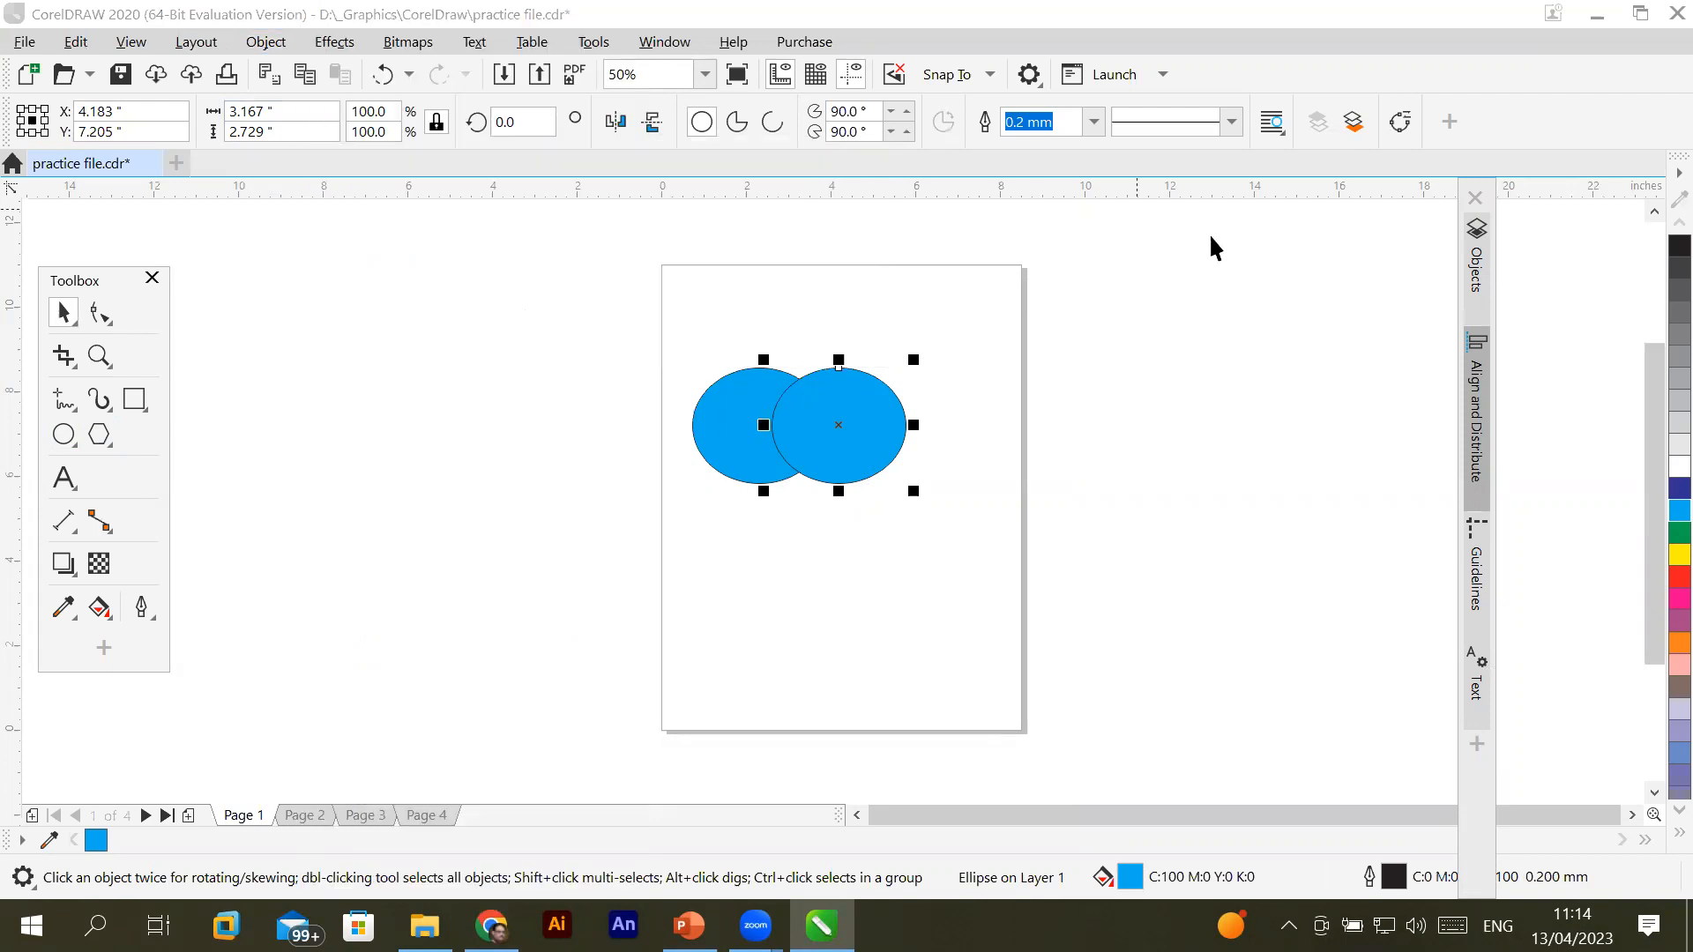
left_click(1477, 290)
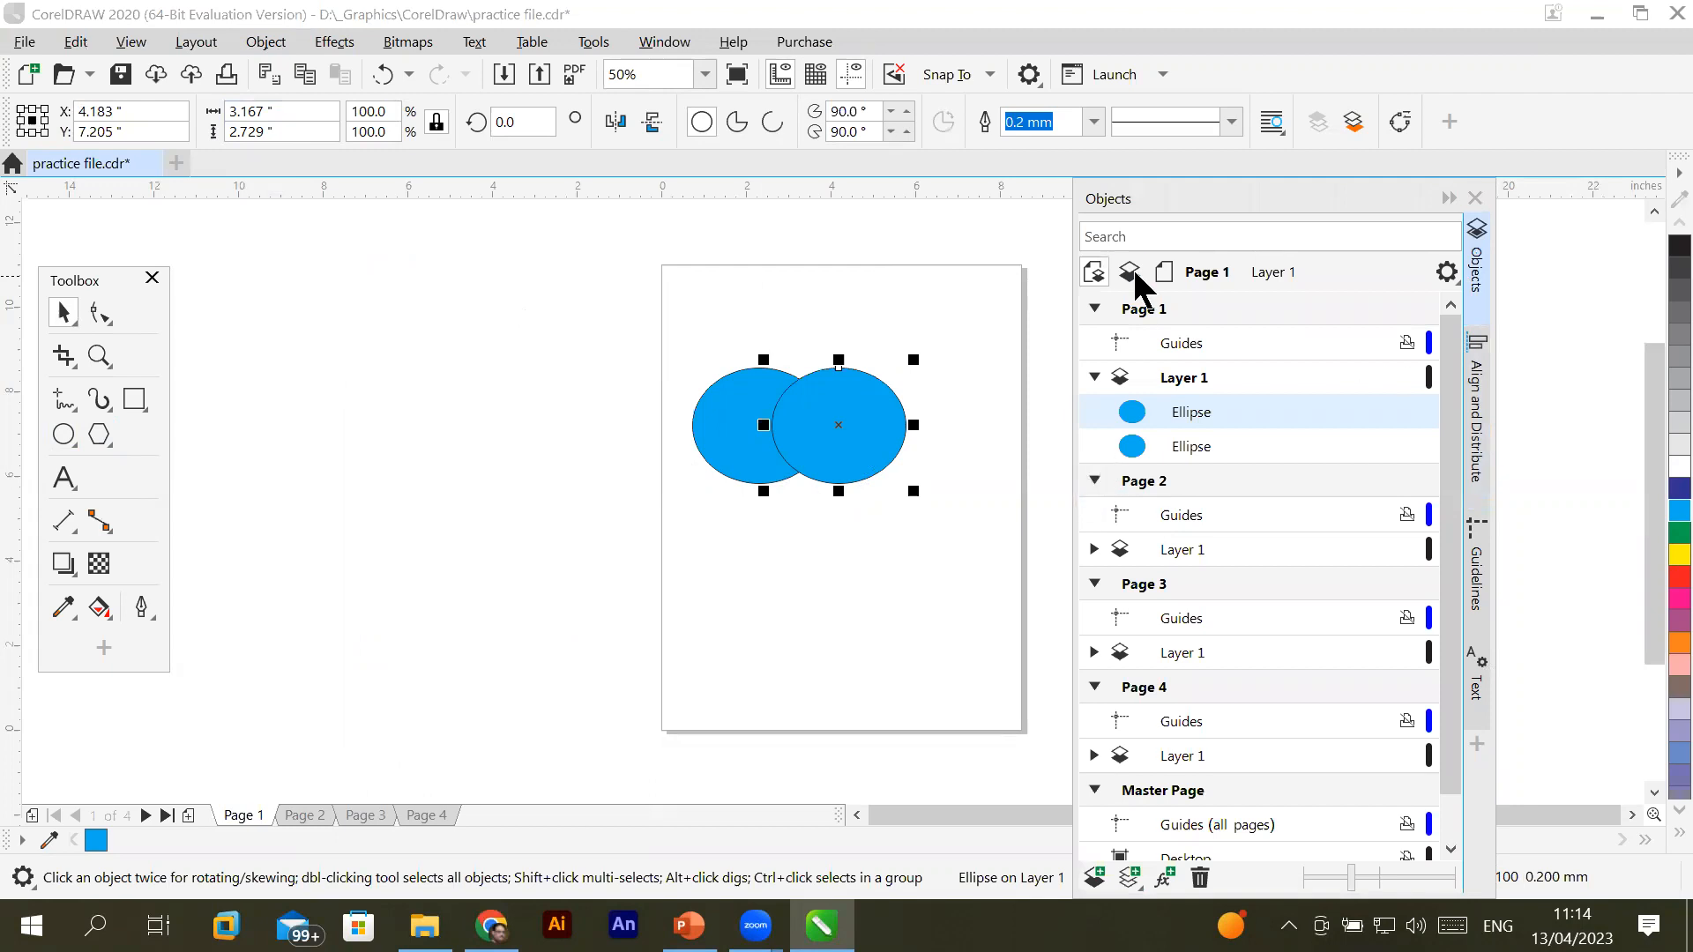
left_click(1160, 271)
left_click(1129, 316)
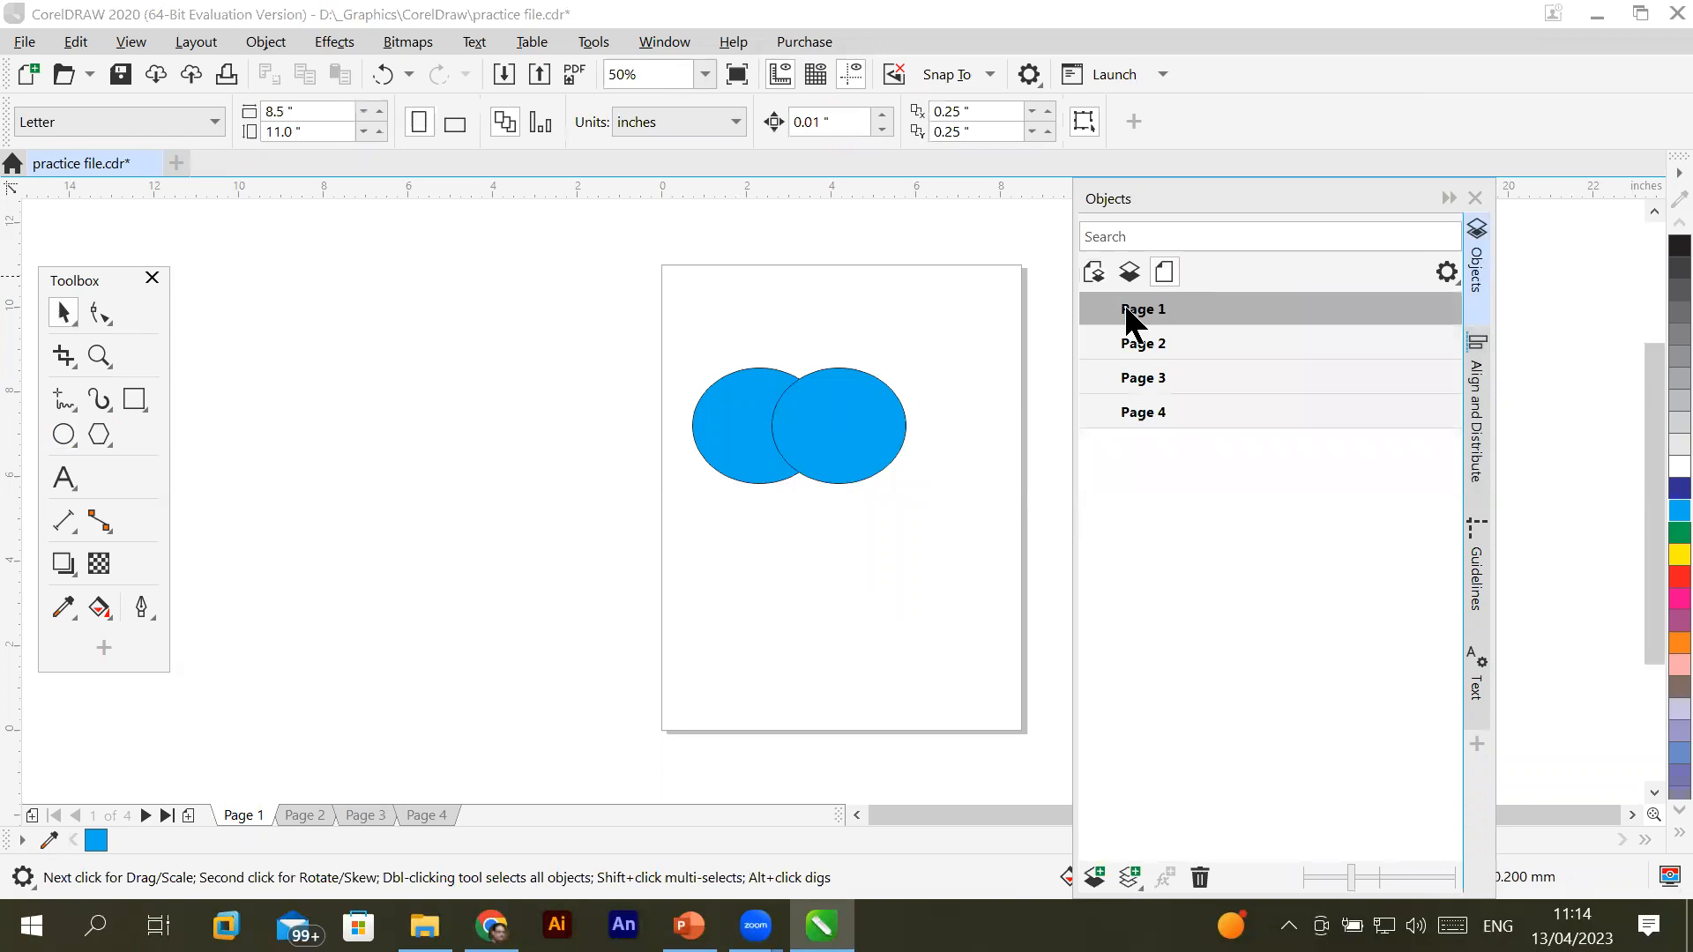
left_click(1130, 273)
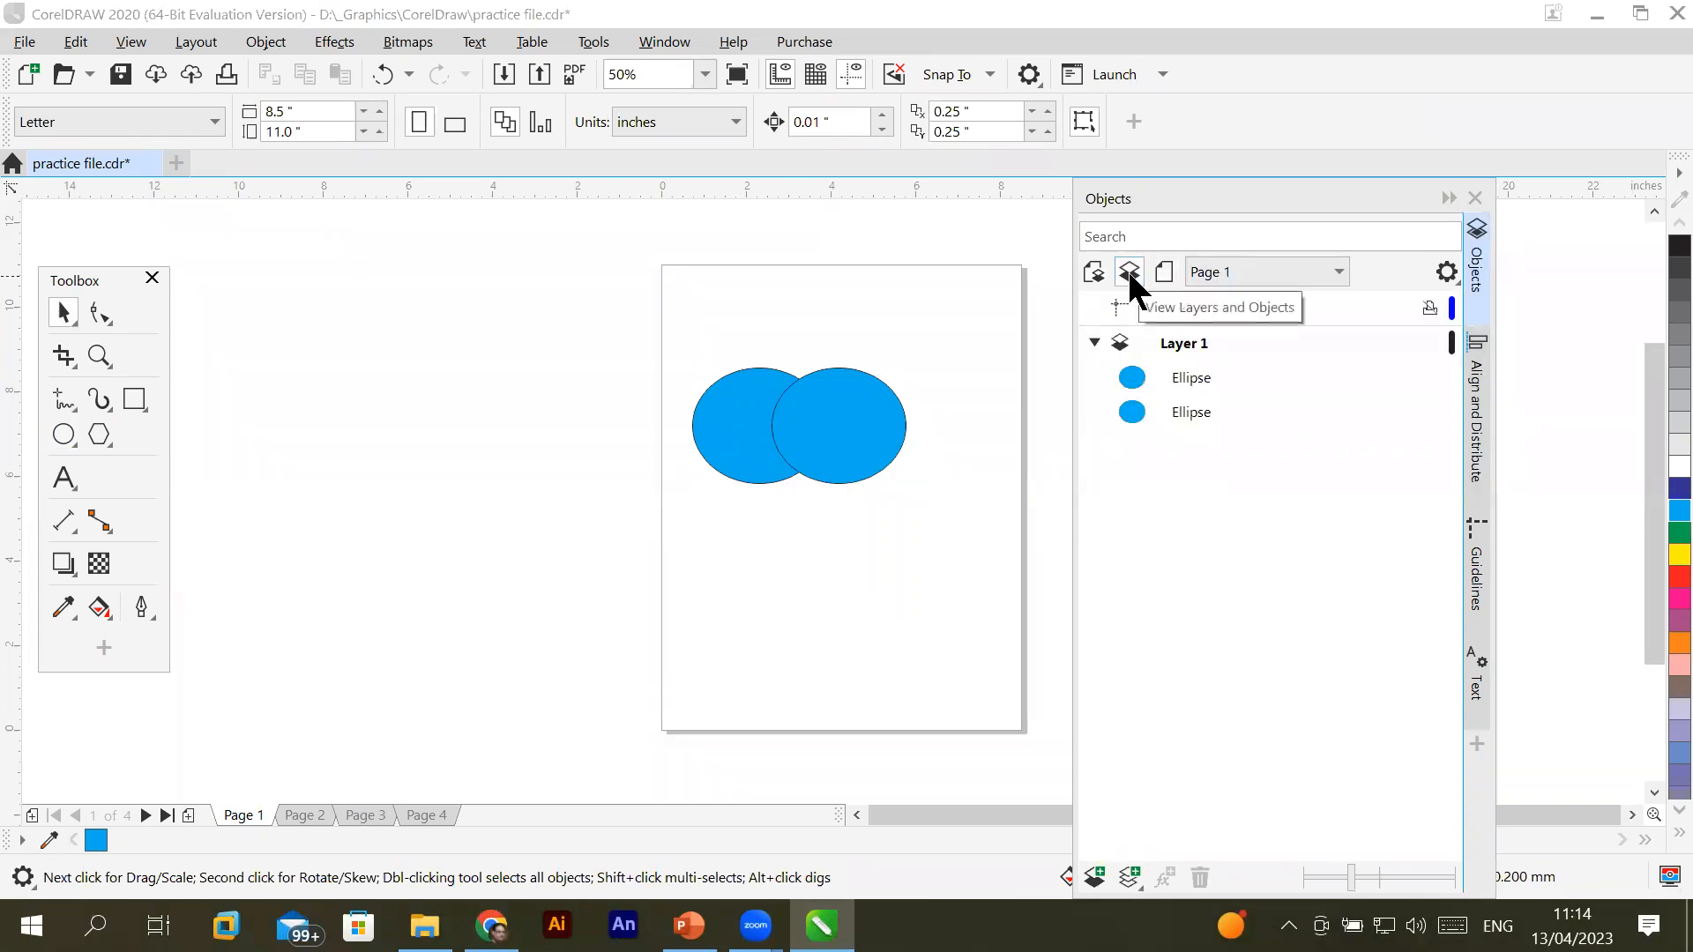
Fill the front ellipse, the one on the right, with red
left_click(1205, 386)
left_click(1208, 399)
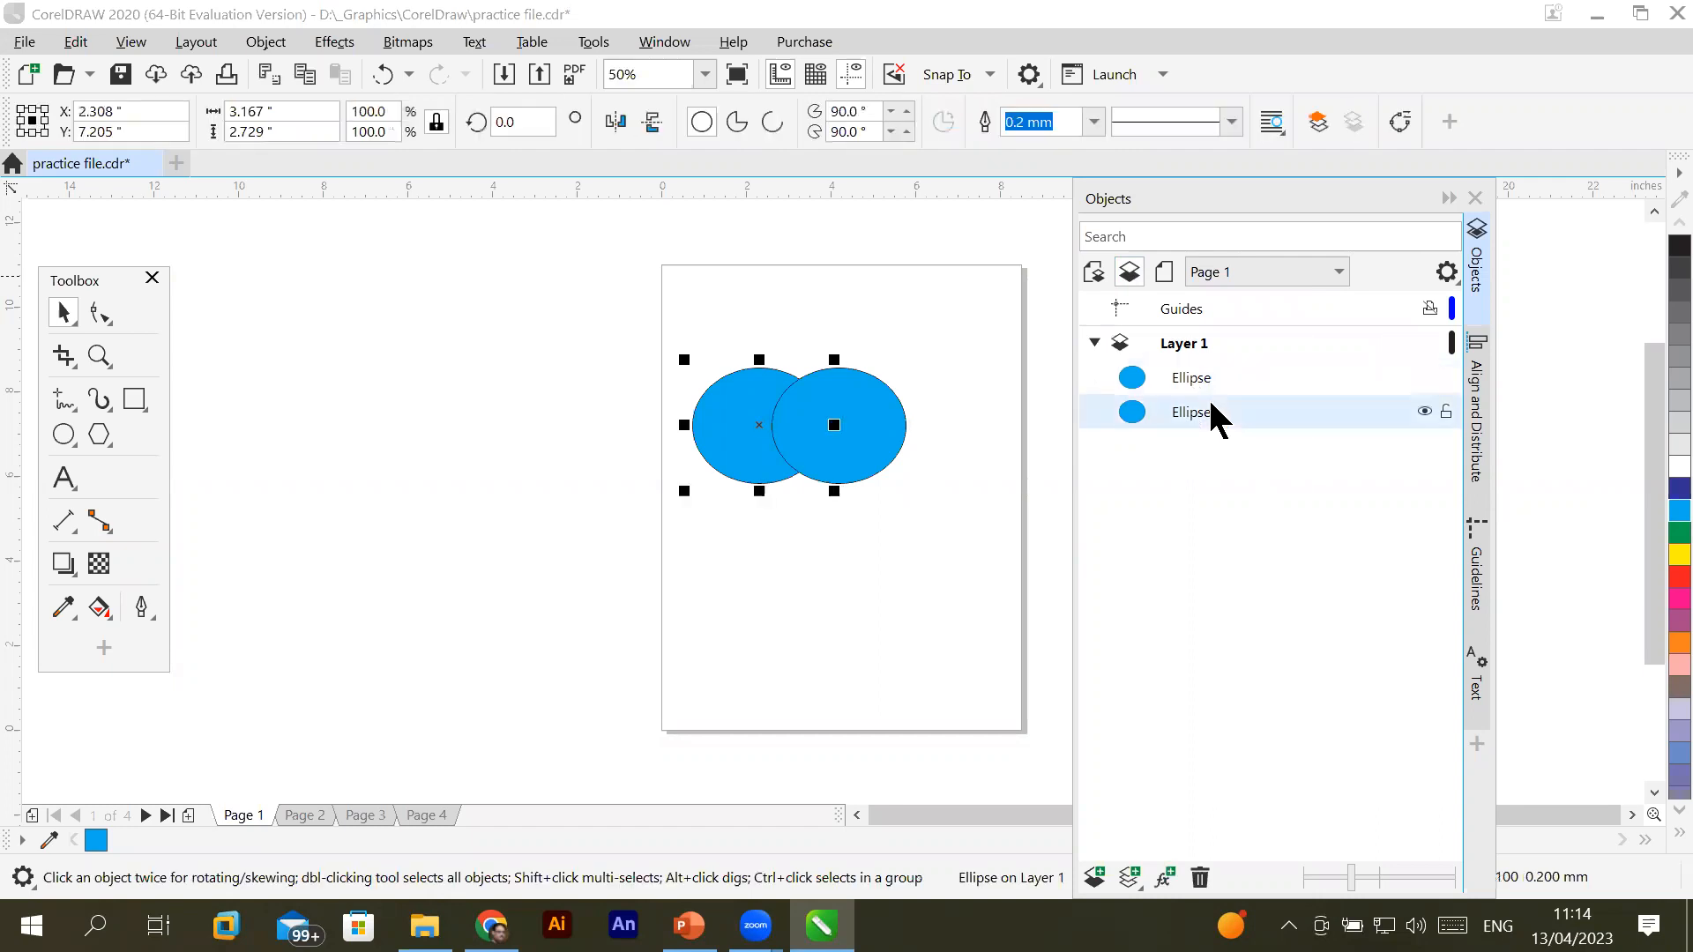
left_click(1213, 377)
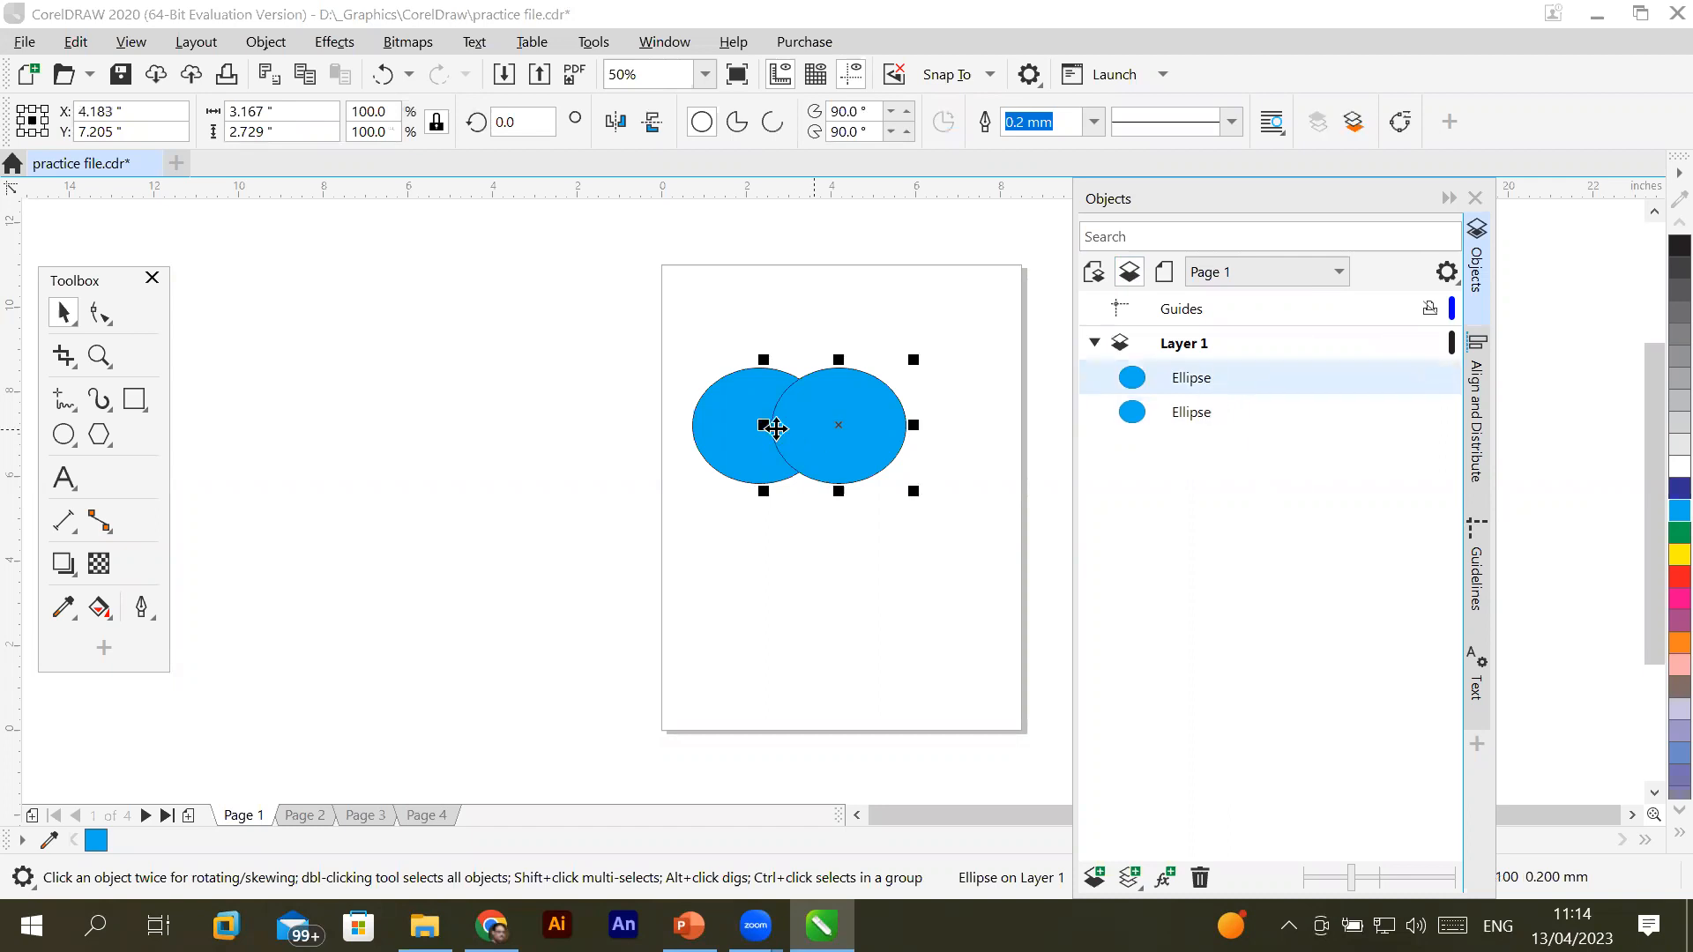
left_click(1677, 577)
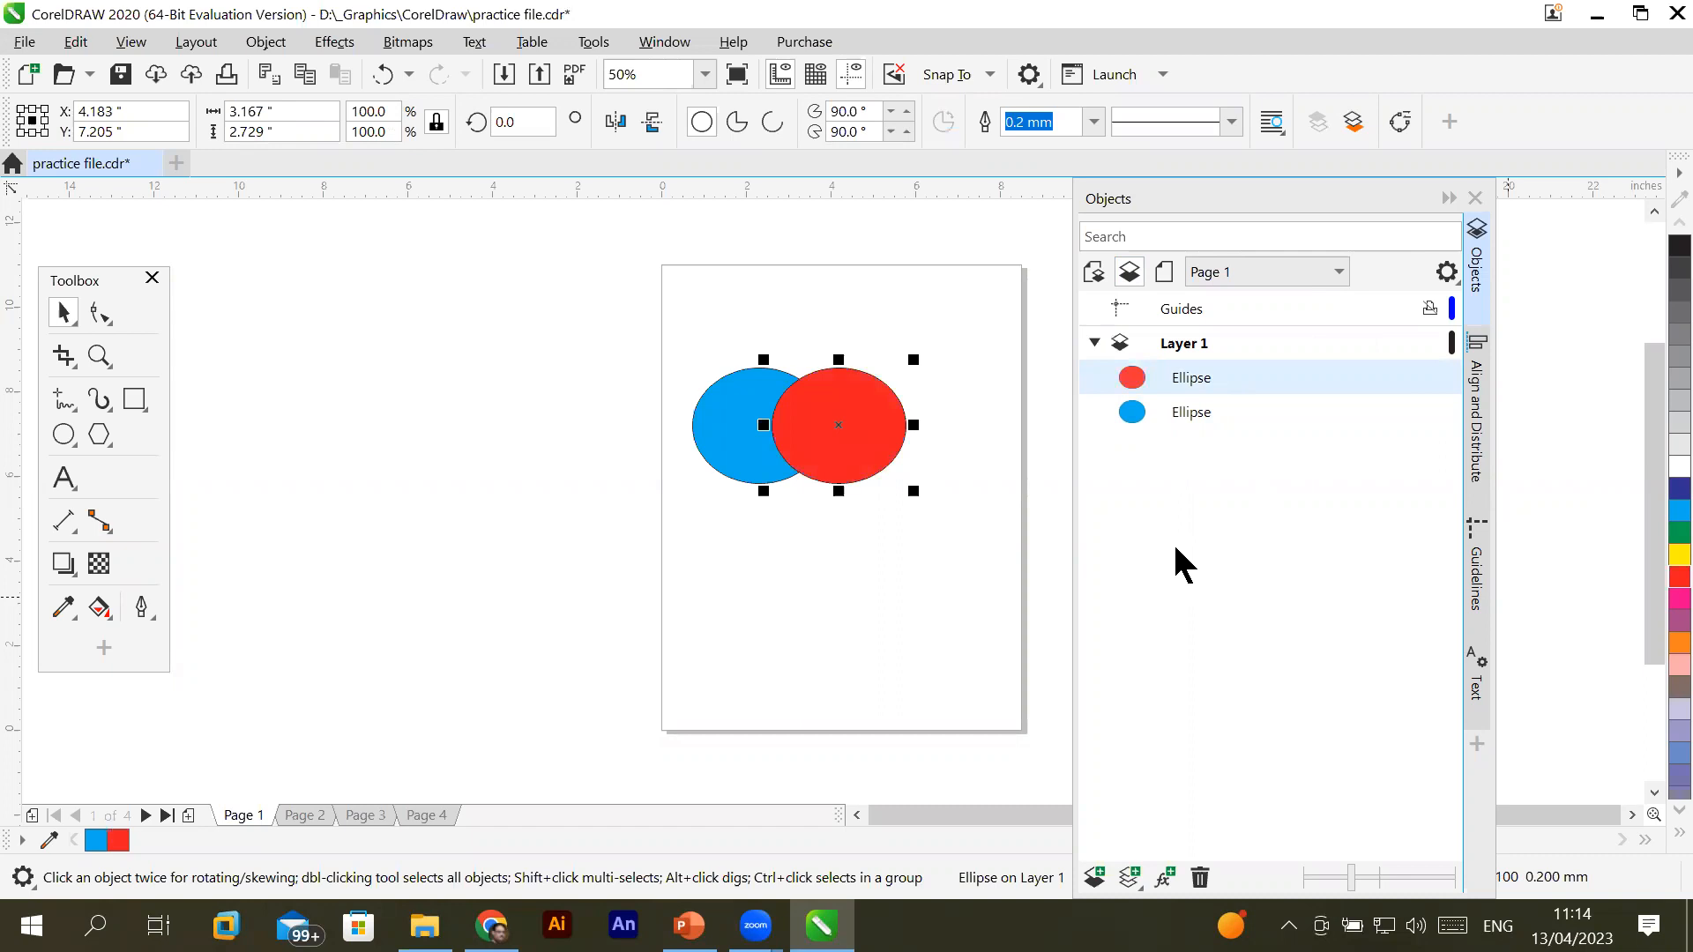
Select the cyan and red ellipses together
mouse_move(1424, 396)
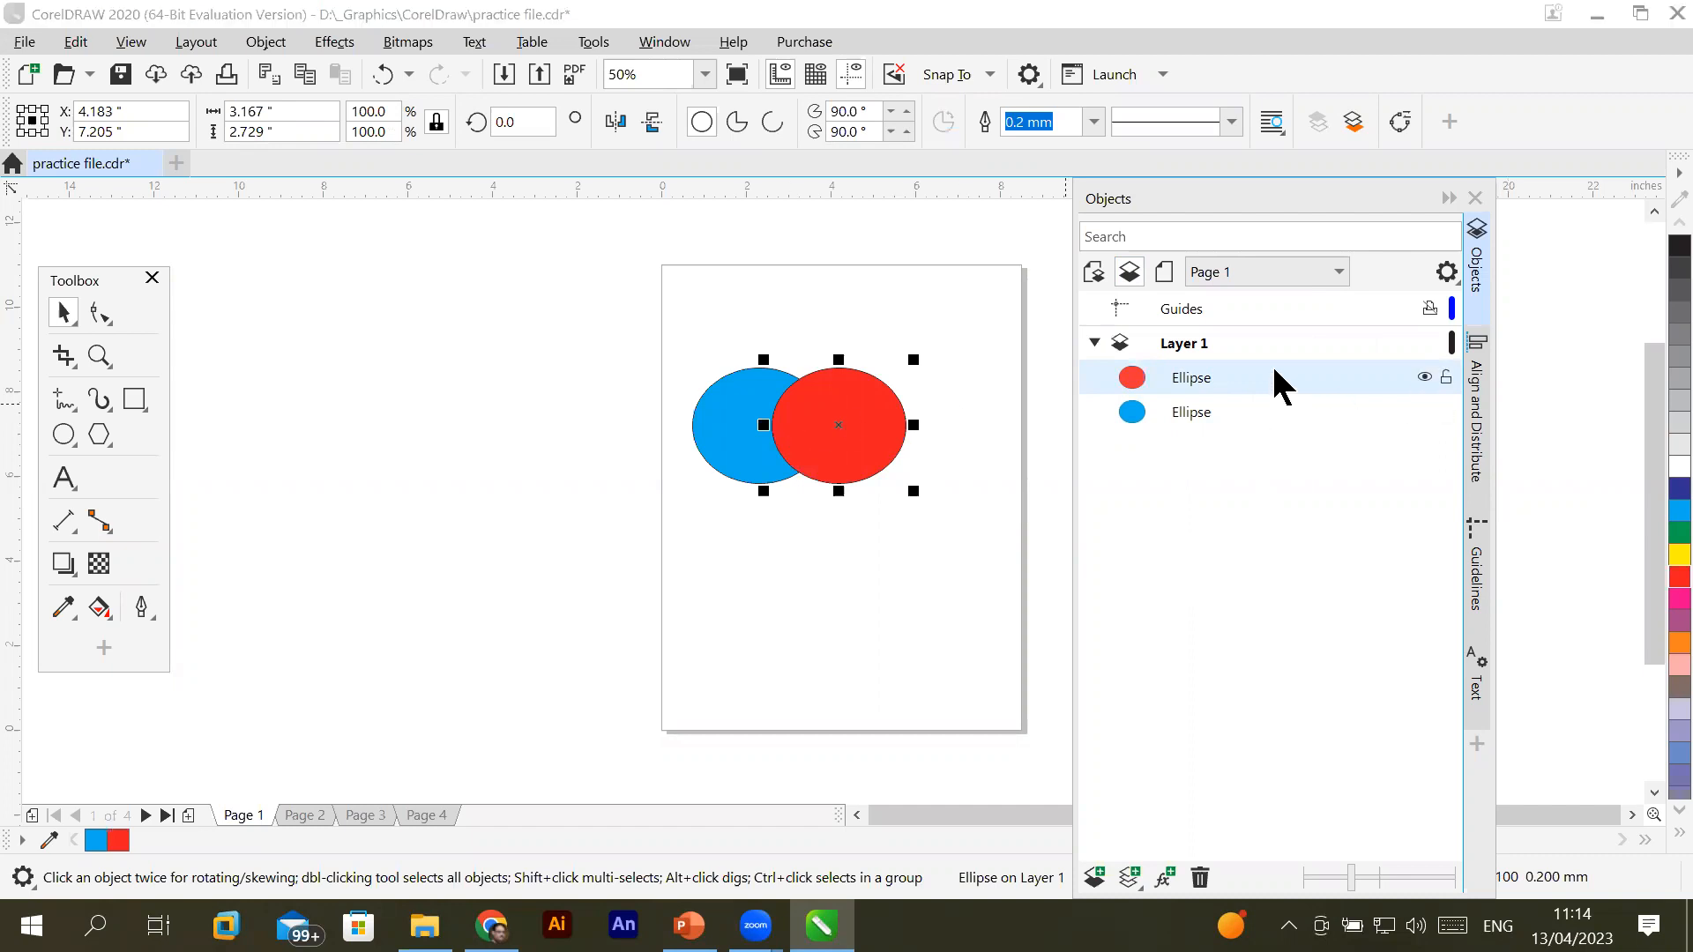
left_click(1340, 413, "shift")
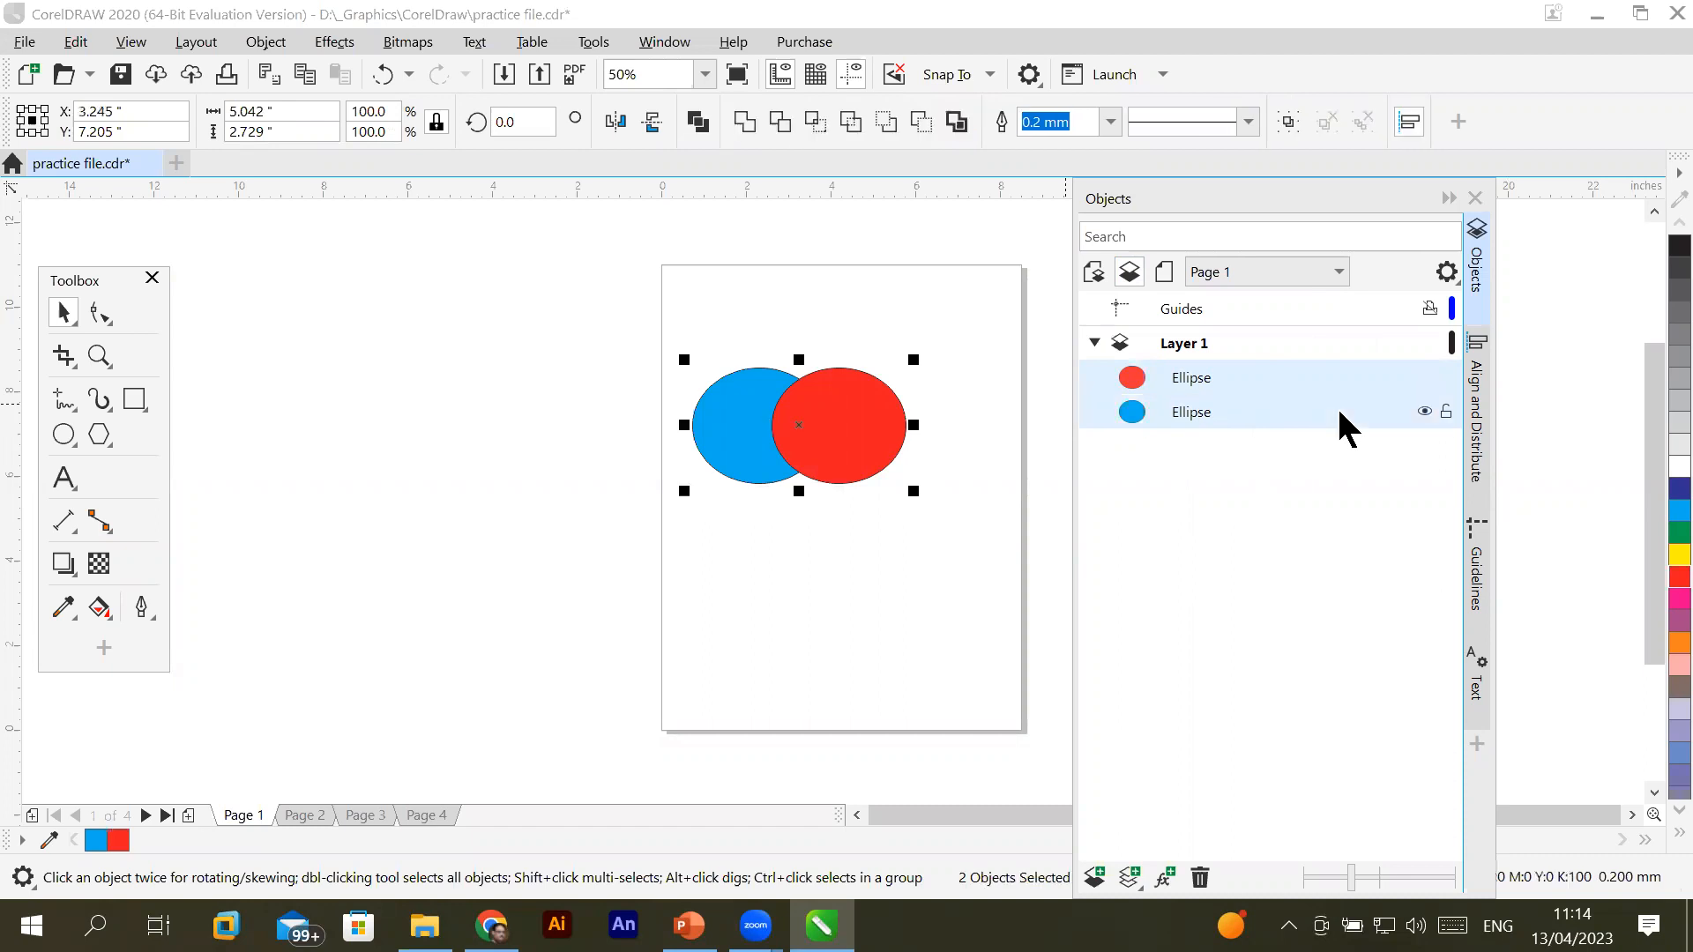
left_click(774, 599)
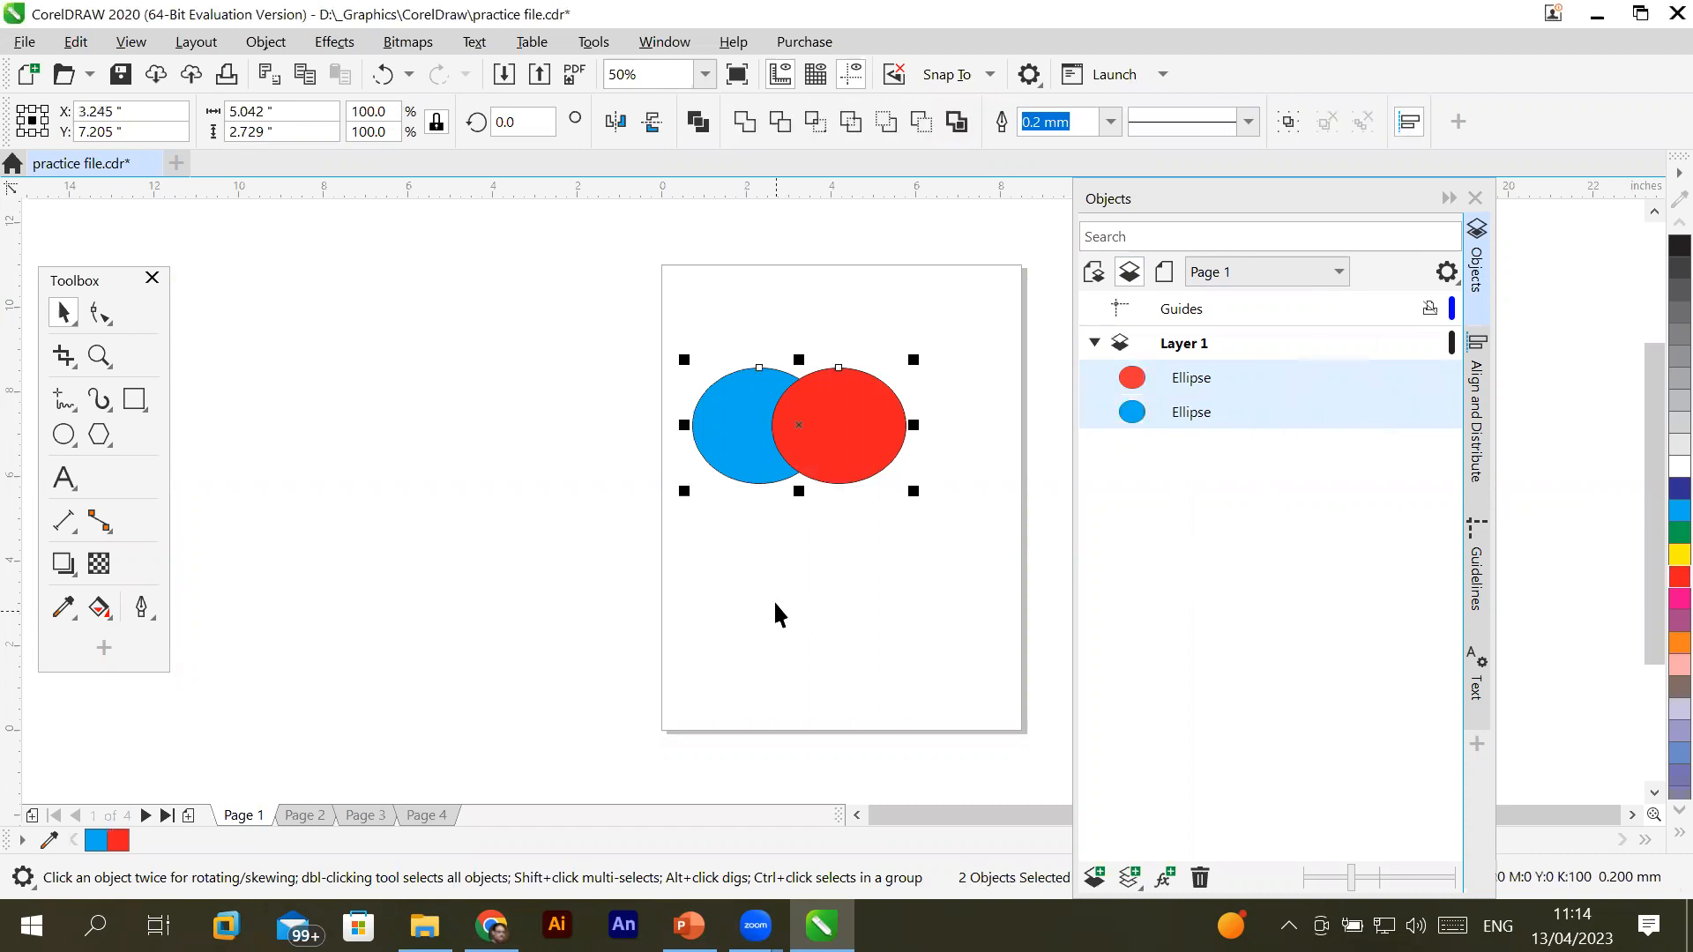
left_click(728, 428)
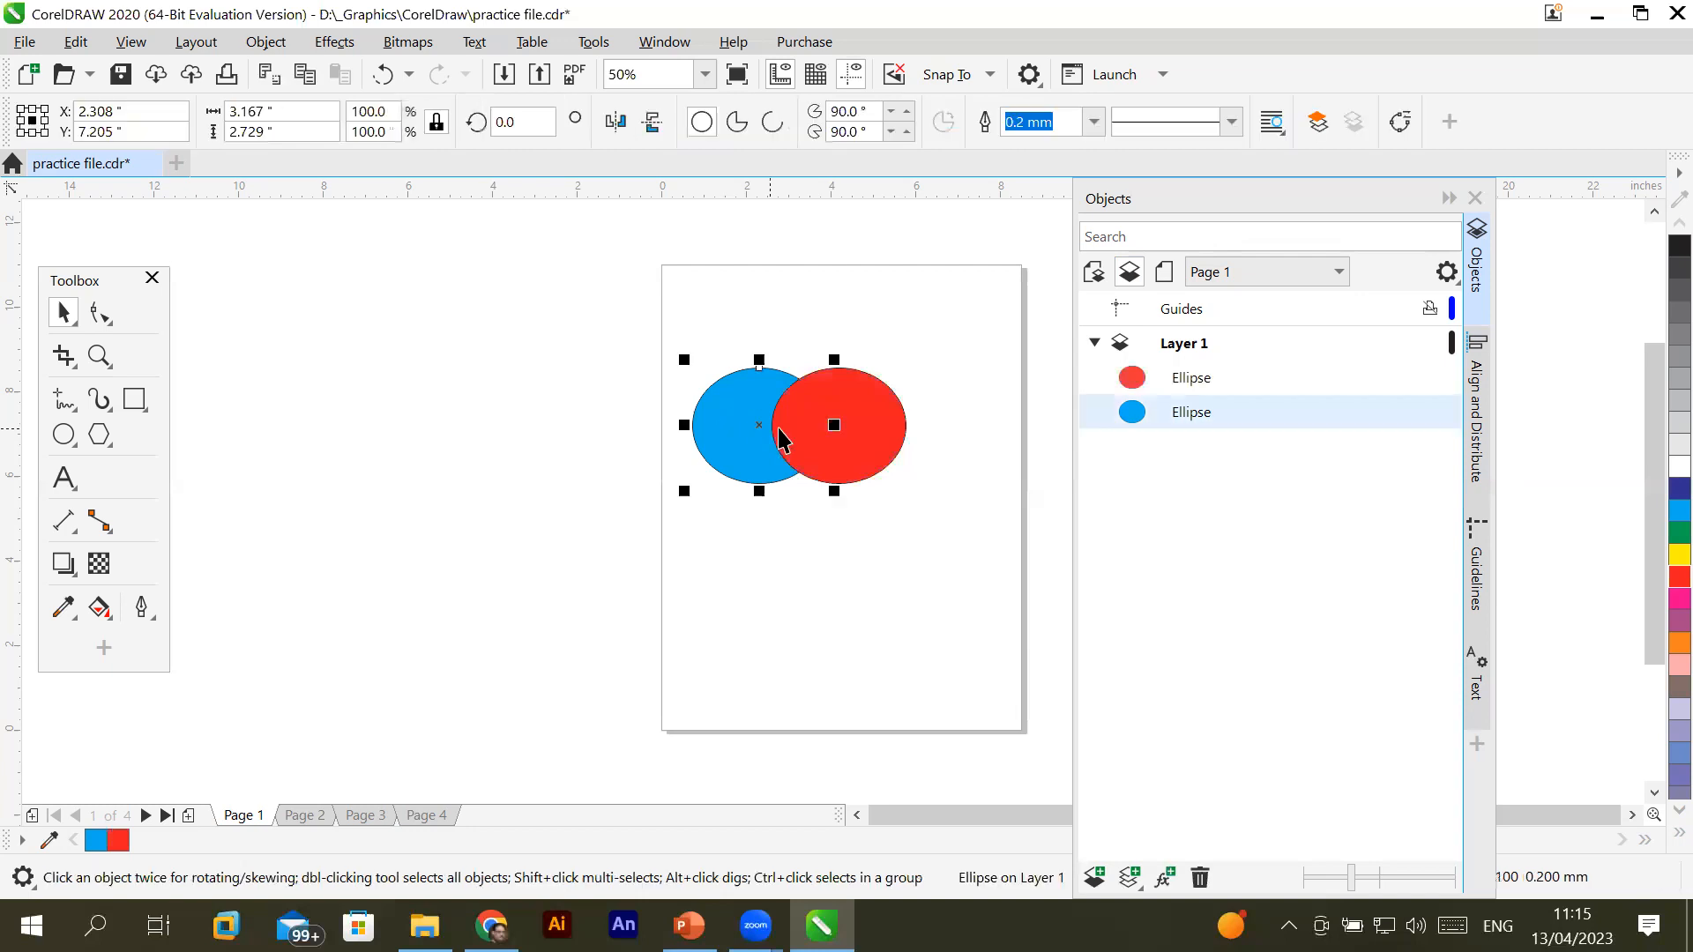
left_click(896, 411, "shift")
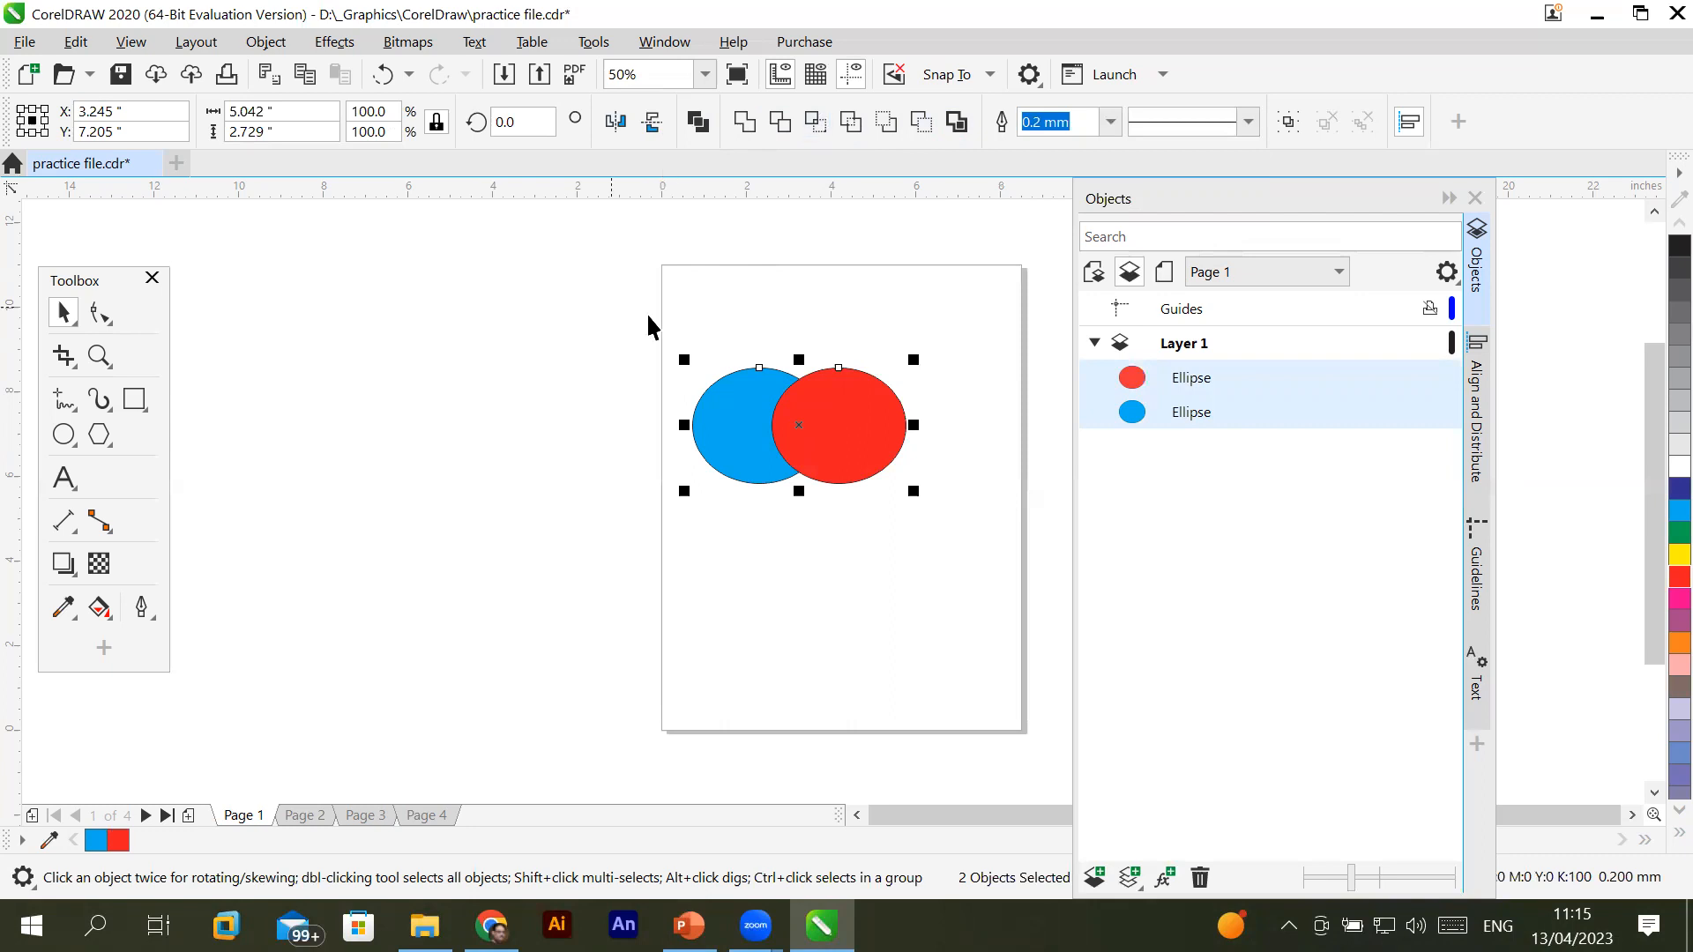
left_click(728, 298)
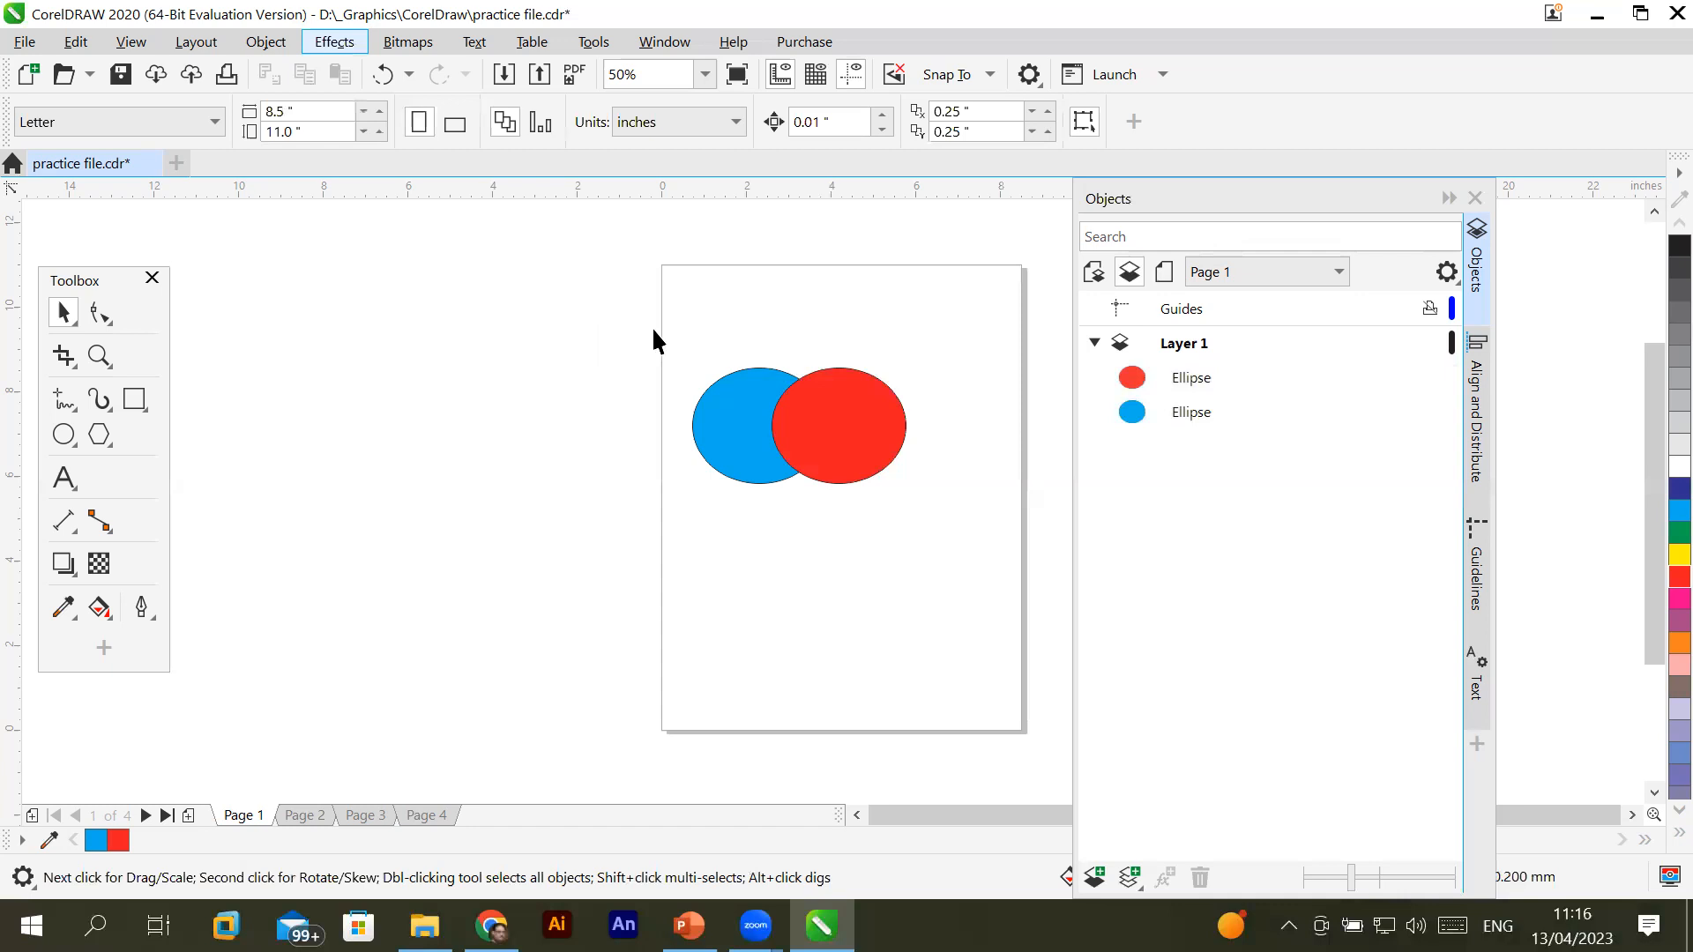
left_click_drag(668, 335, 943, 518)
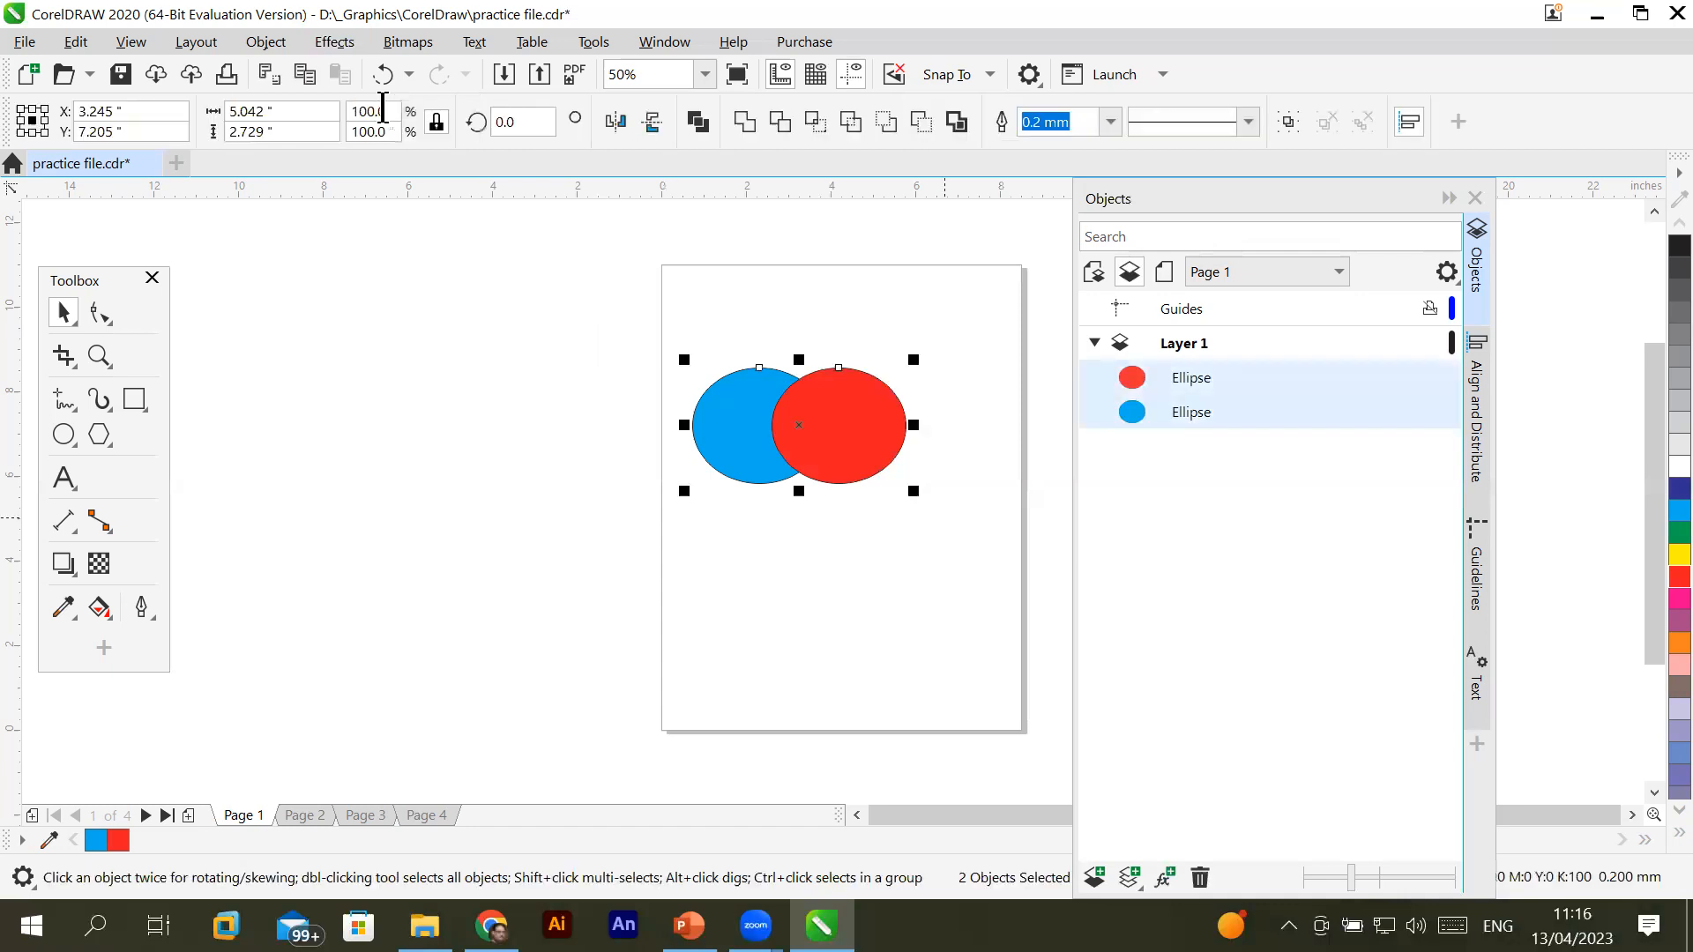
left_click(266, 44)
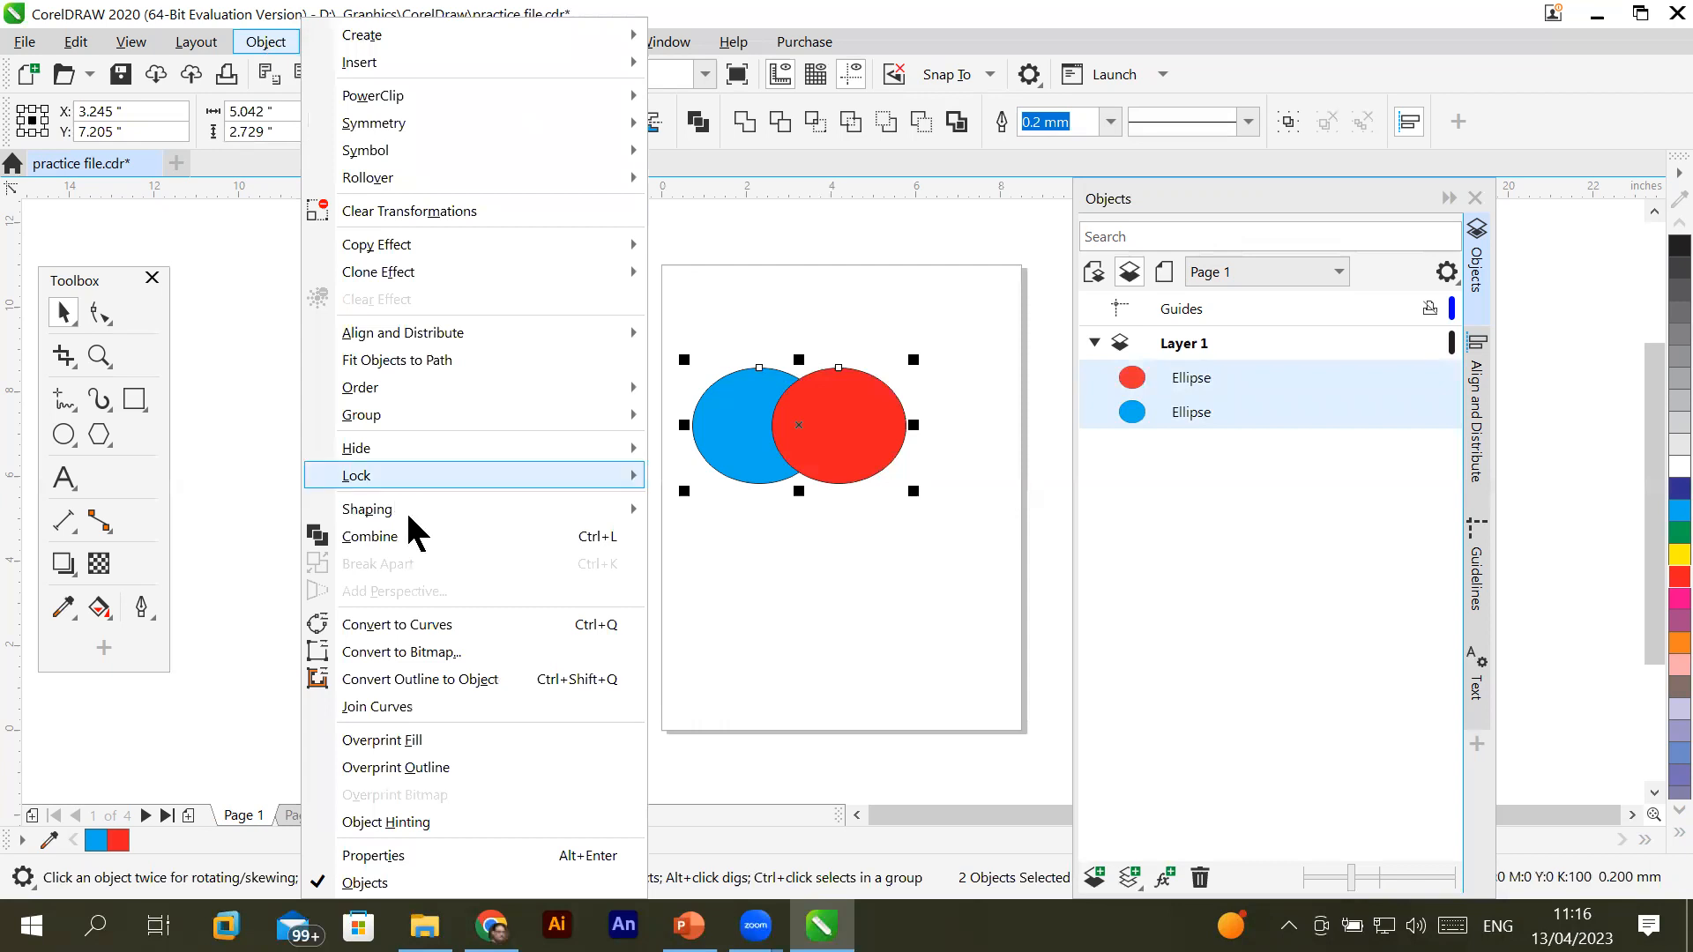
mouse_move(408, 517)
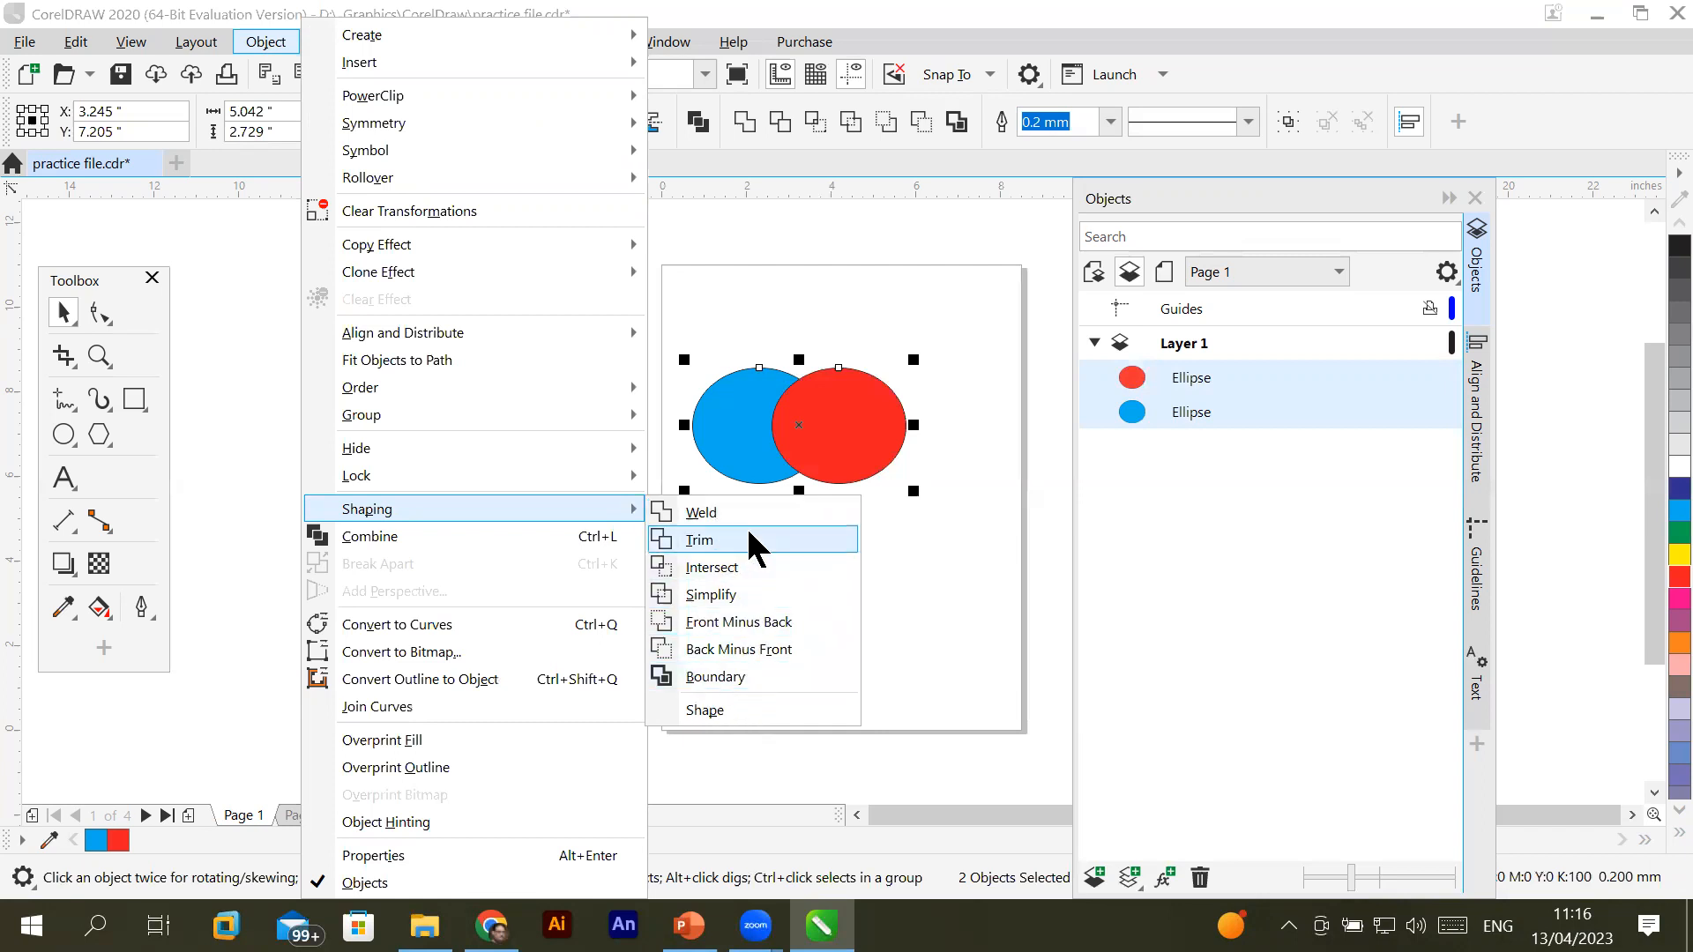
mouse_move(356, 448)
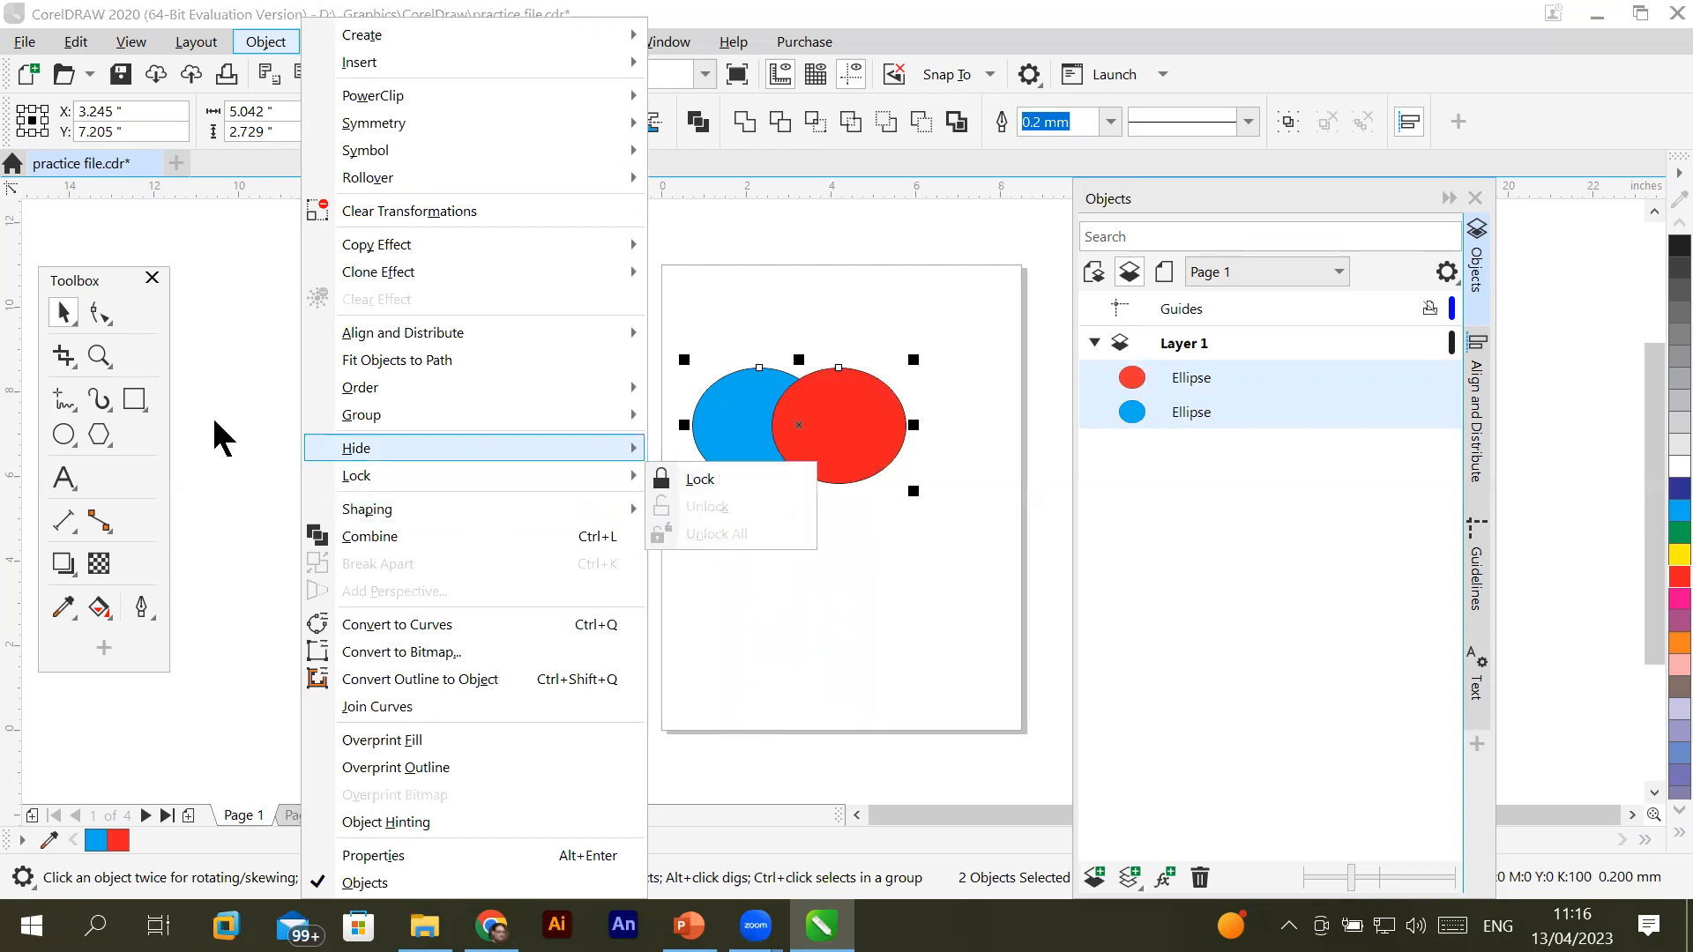
left_click(683, 54)
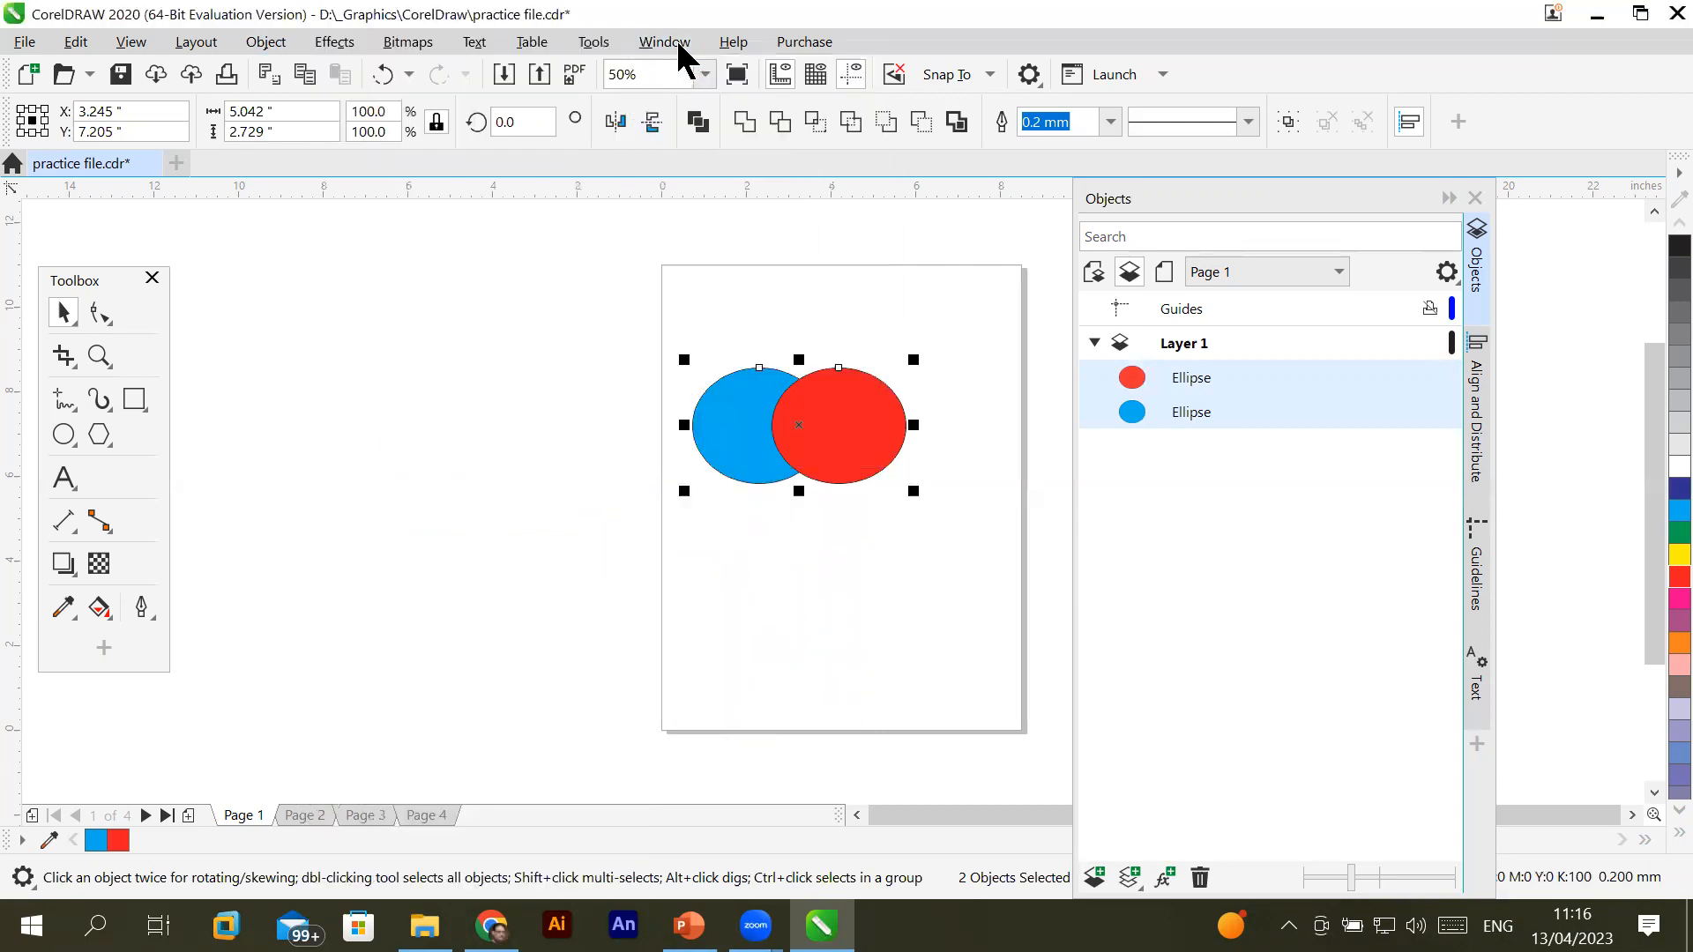
Open the Shape docker, collapse the Objects docker and float the Shape docker beside the page
left_click(679, 46)
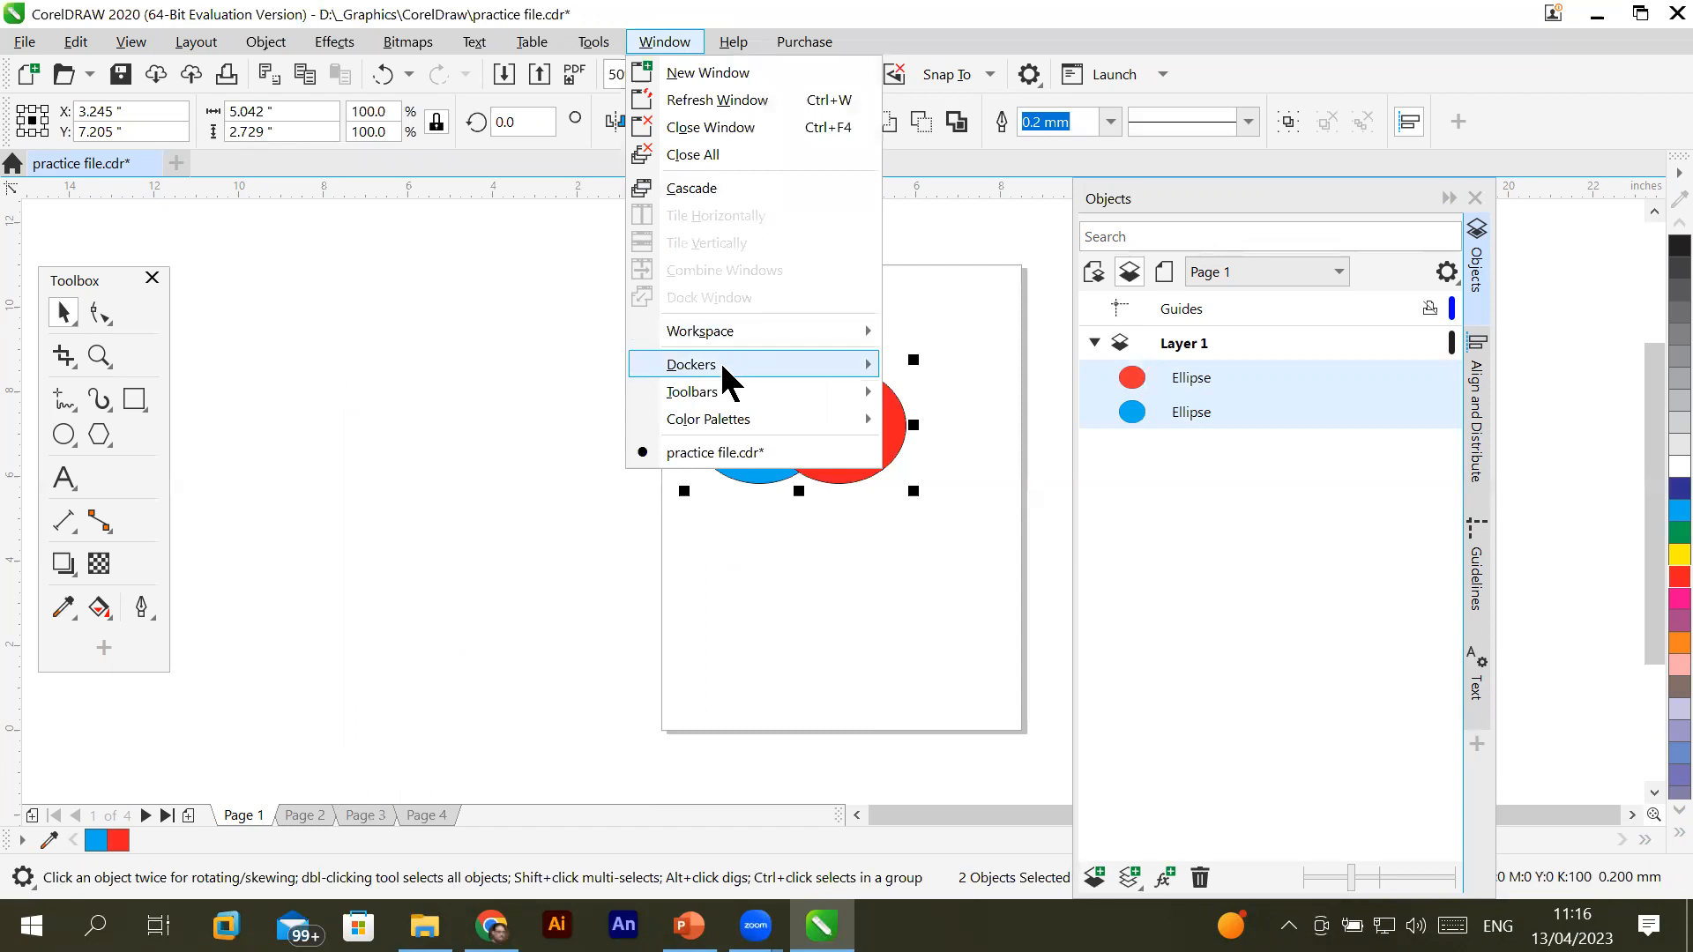
mouse_move(722, 365)
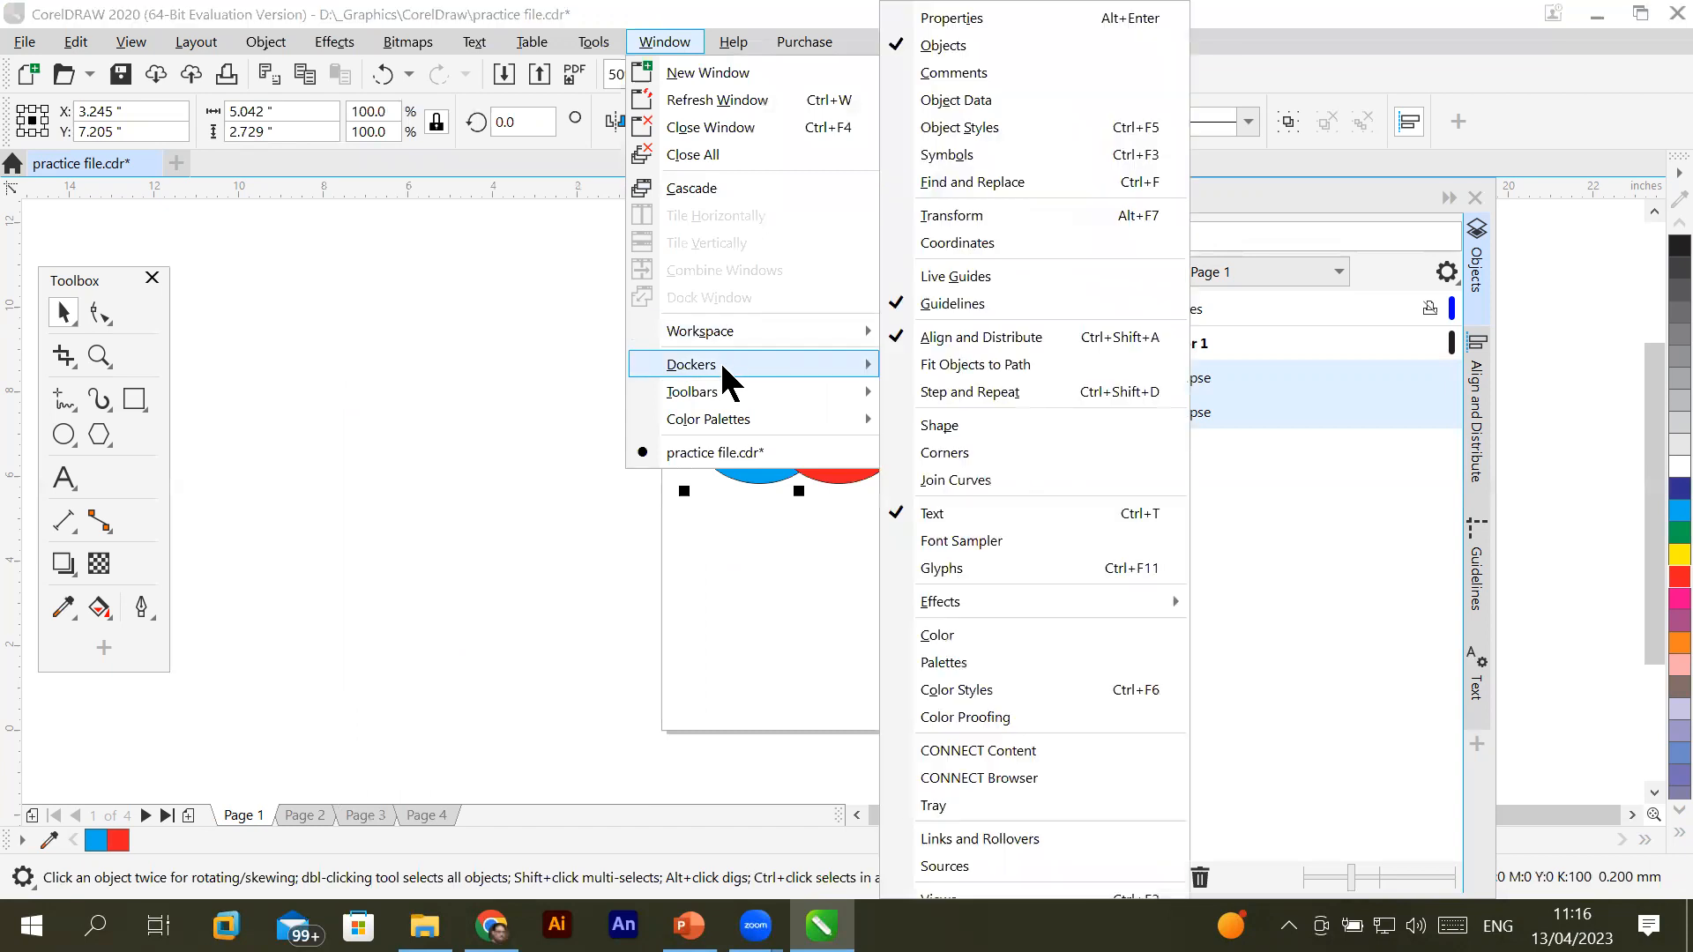
left_click(968, 426)
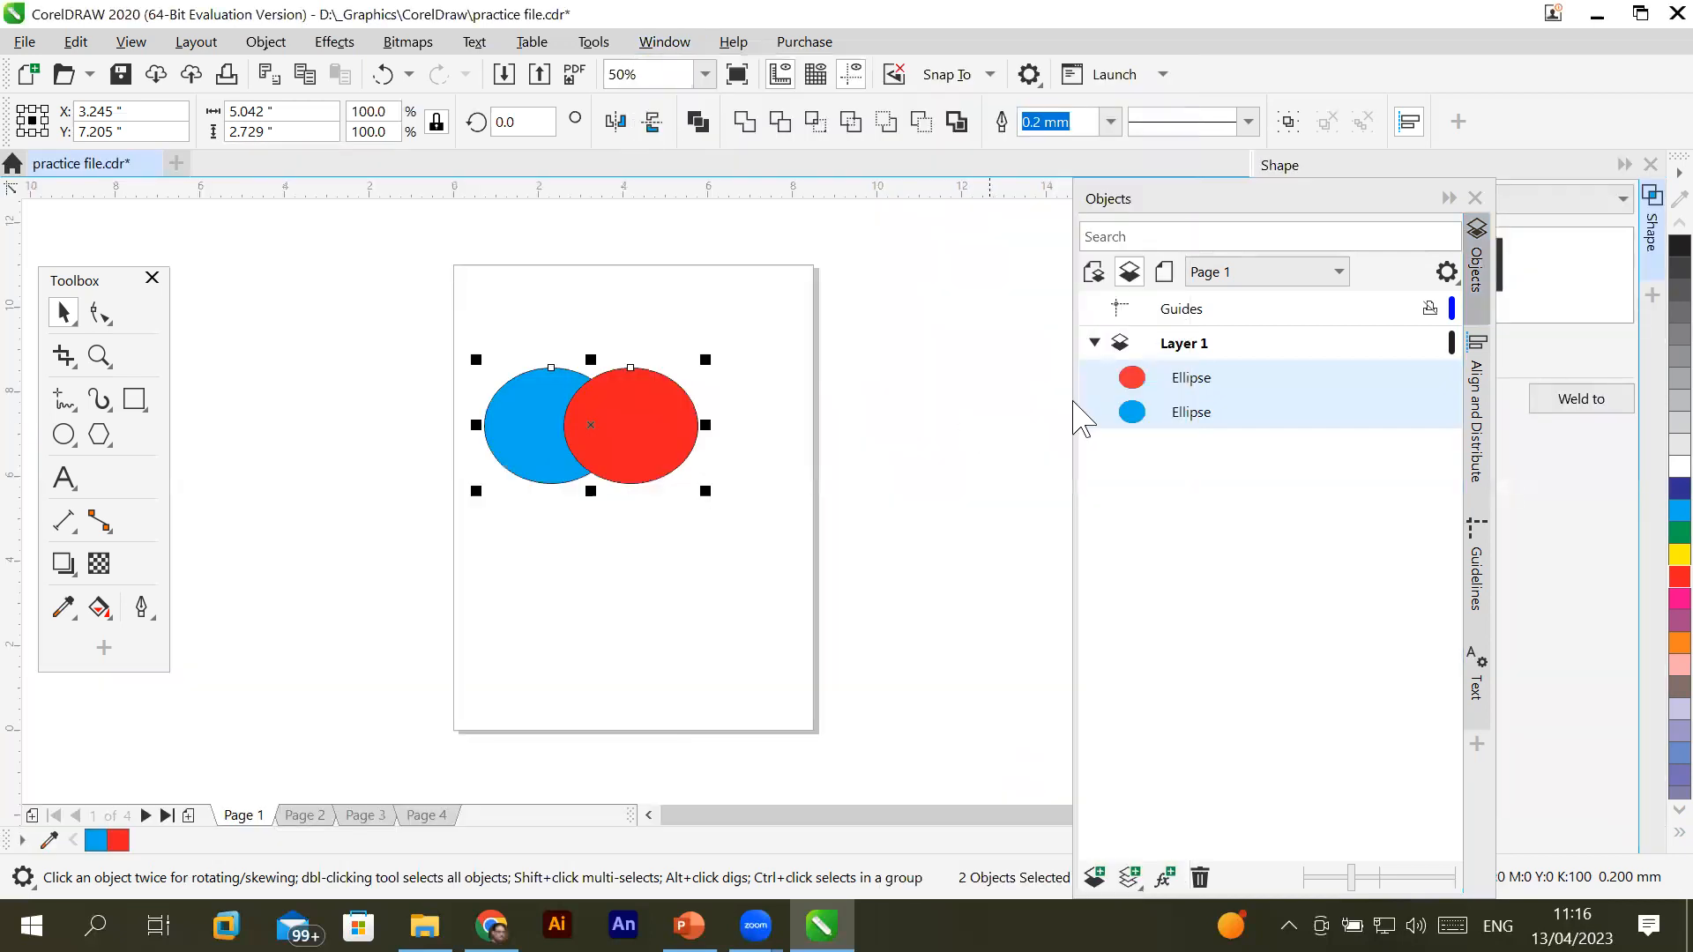
left_click(1447, 198)
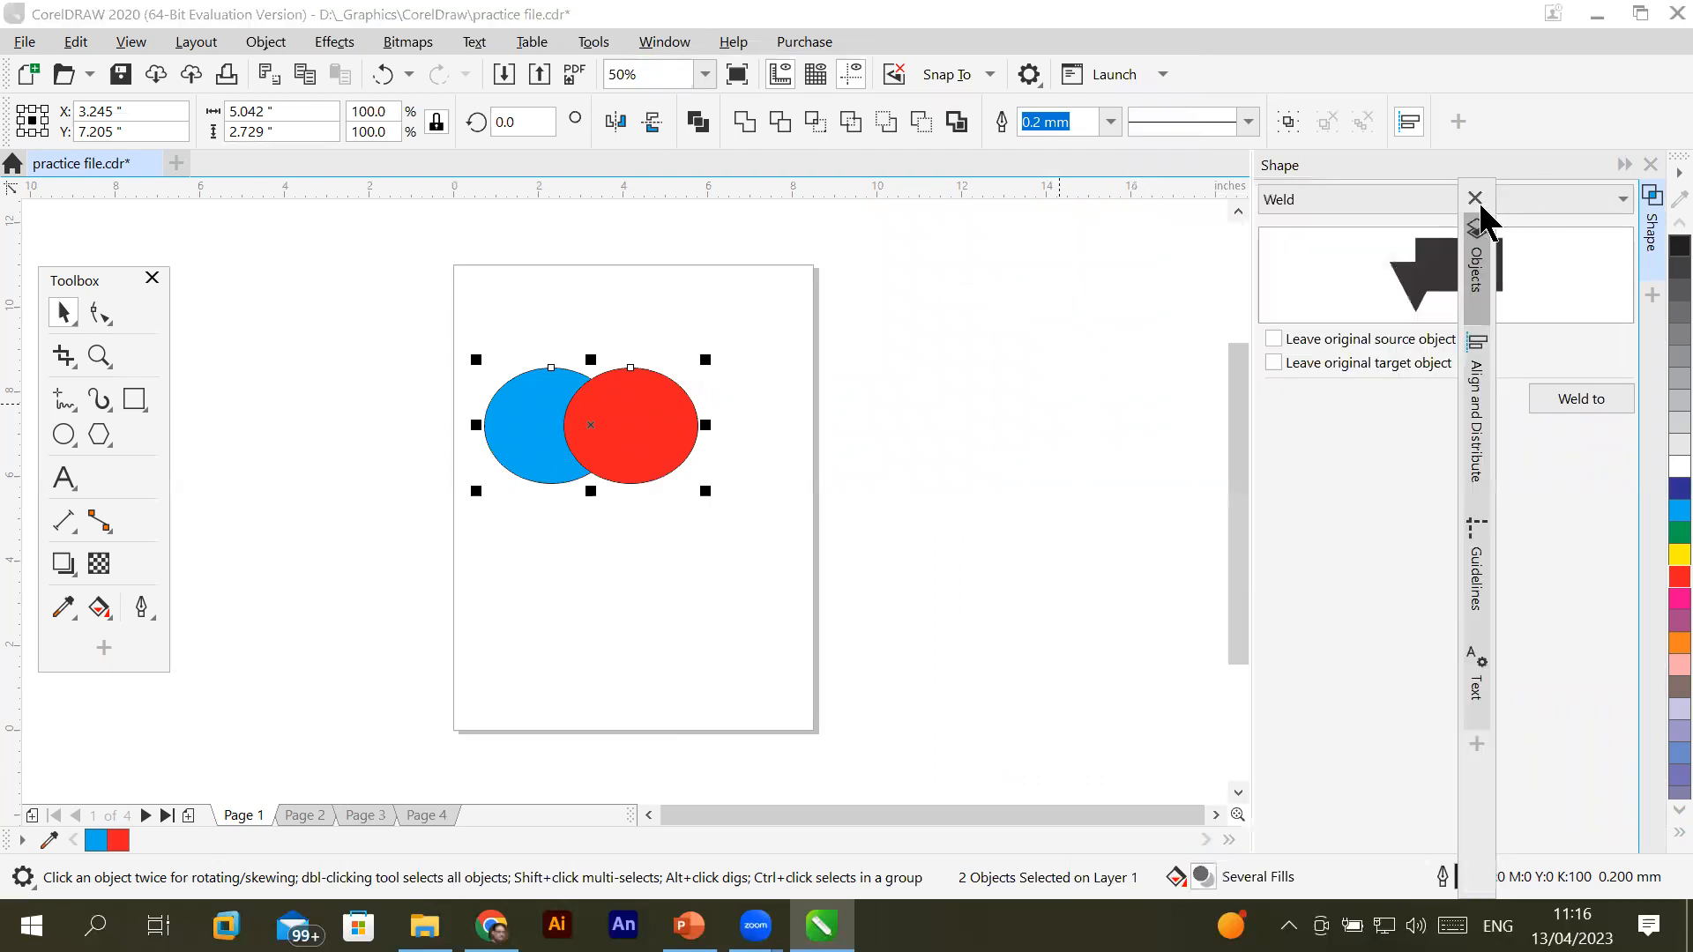
left_click(1388, 199)
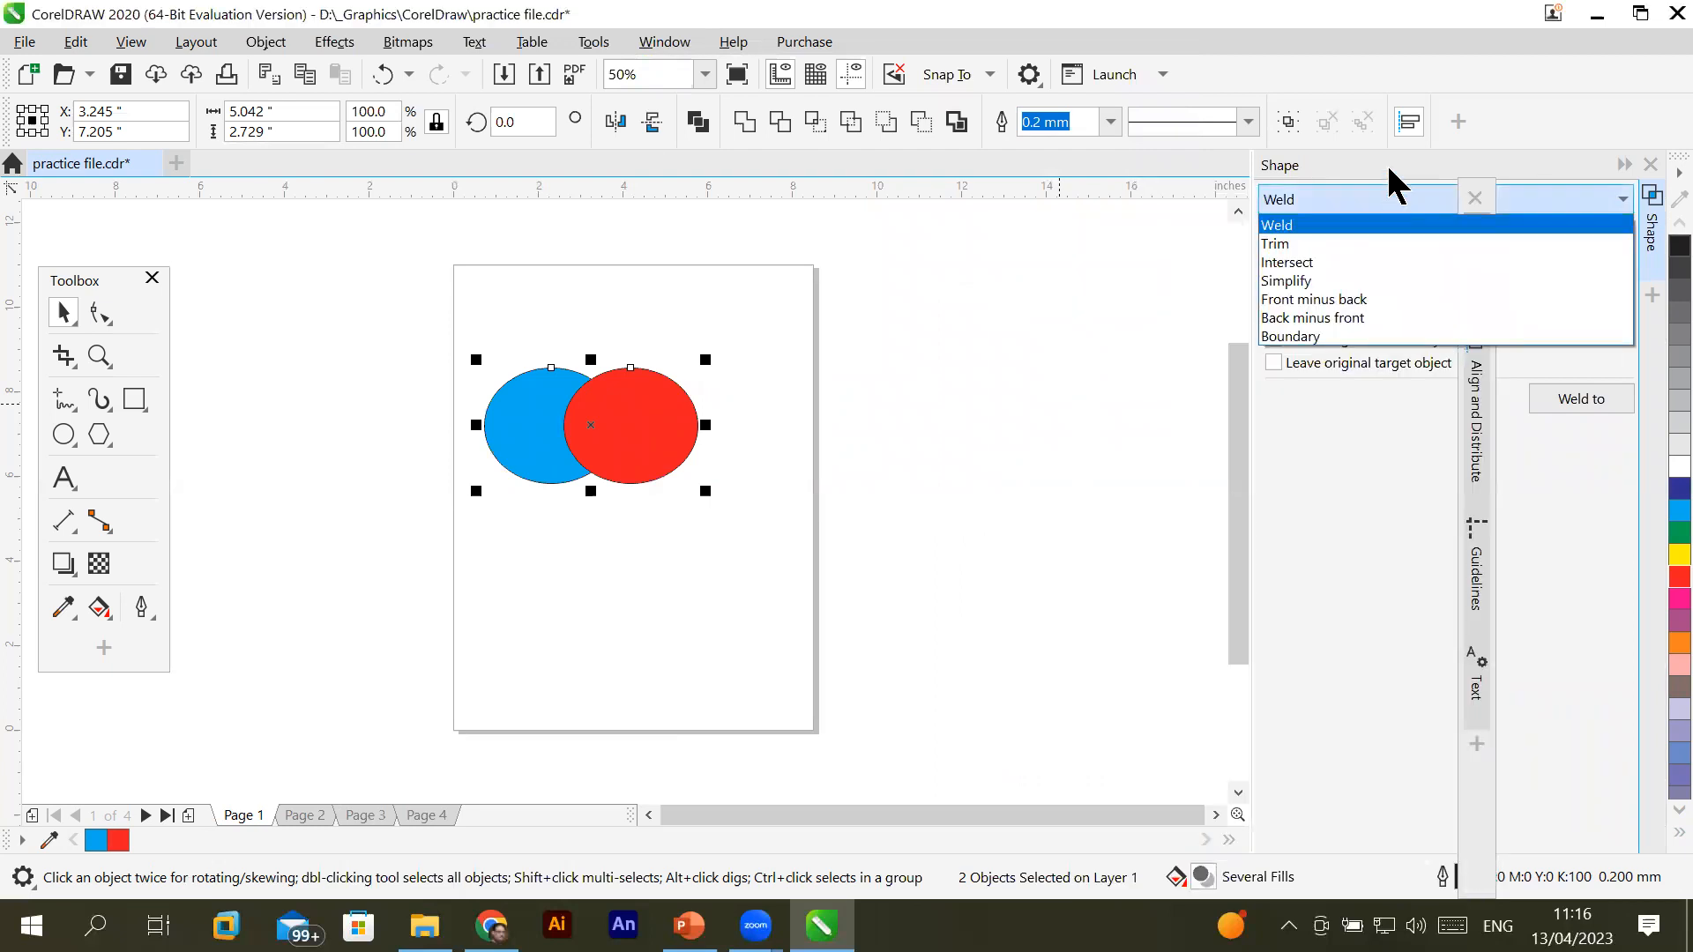
left_click(1392, 177)
left_click_drag(1342, 181, 1249, 197)
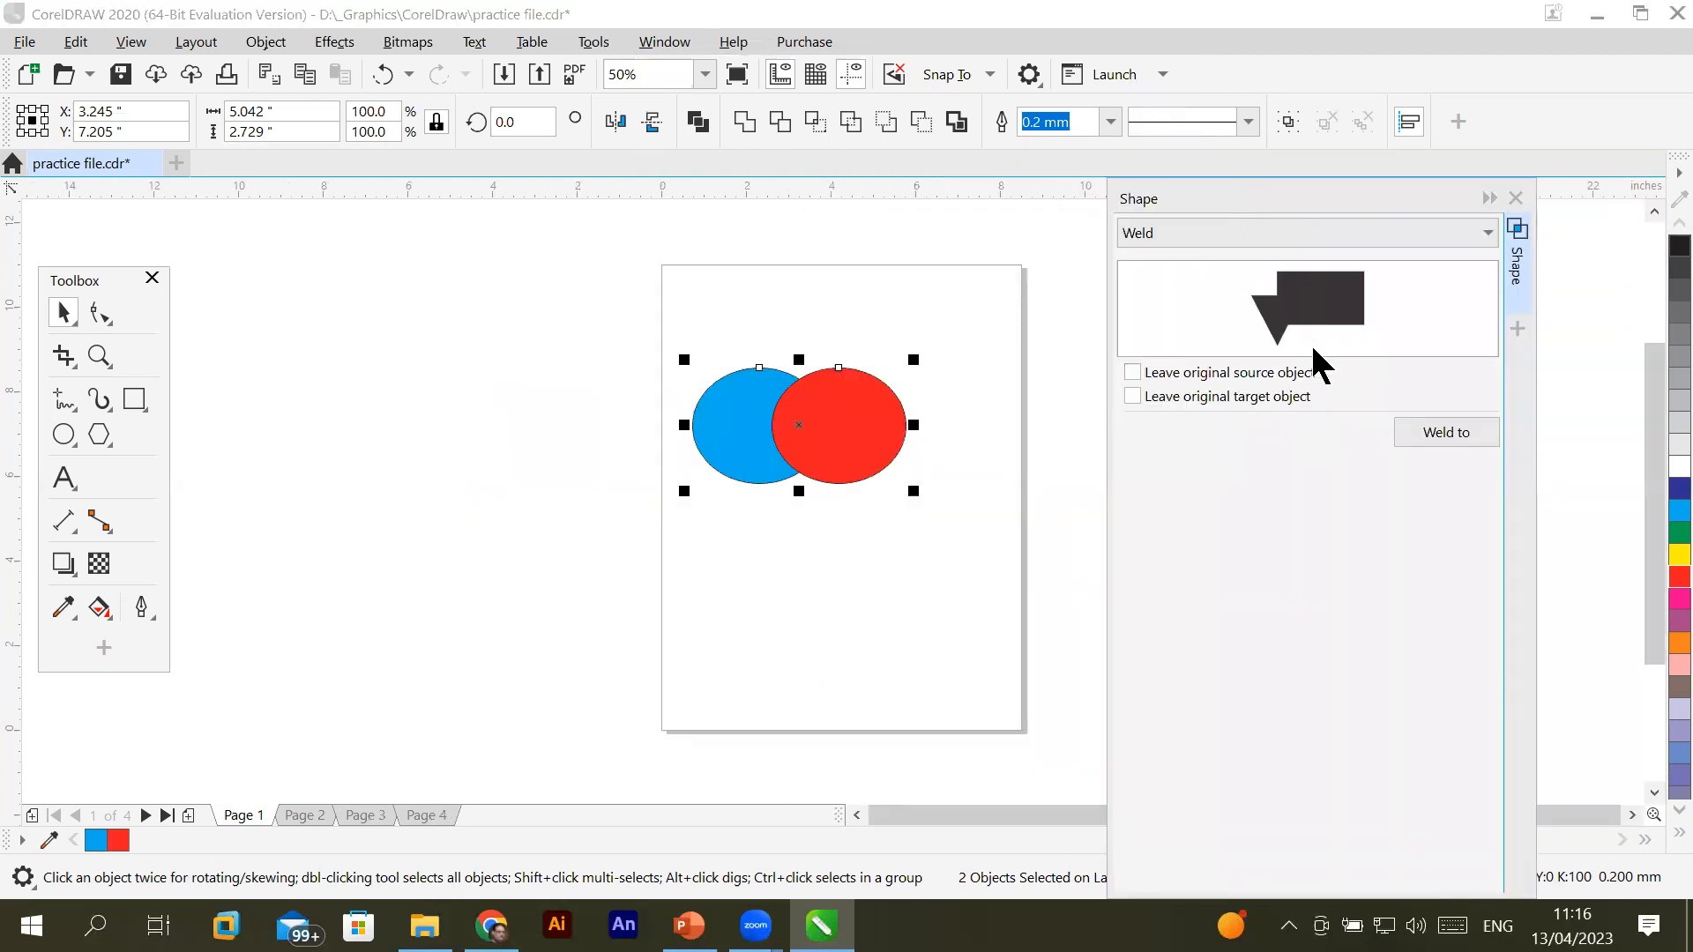
Review the available shaping operations, keeping Weld as the current one, and reselect both ellipses
left_click(1245, 244)
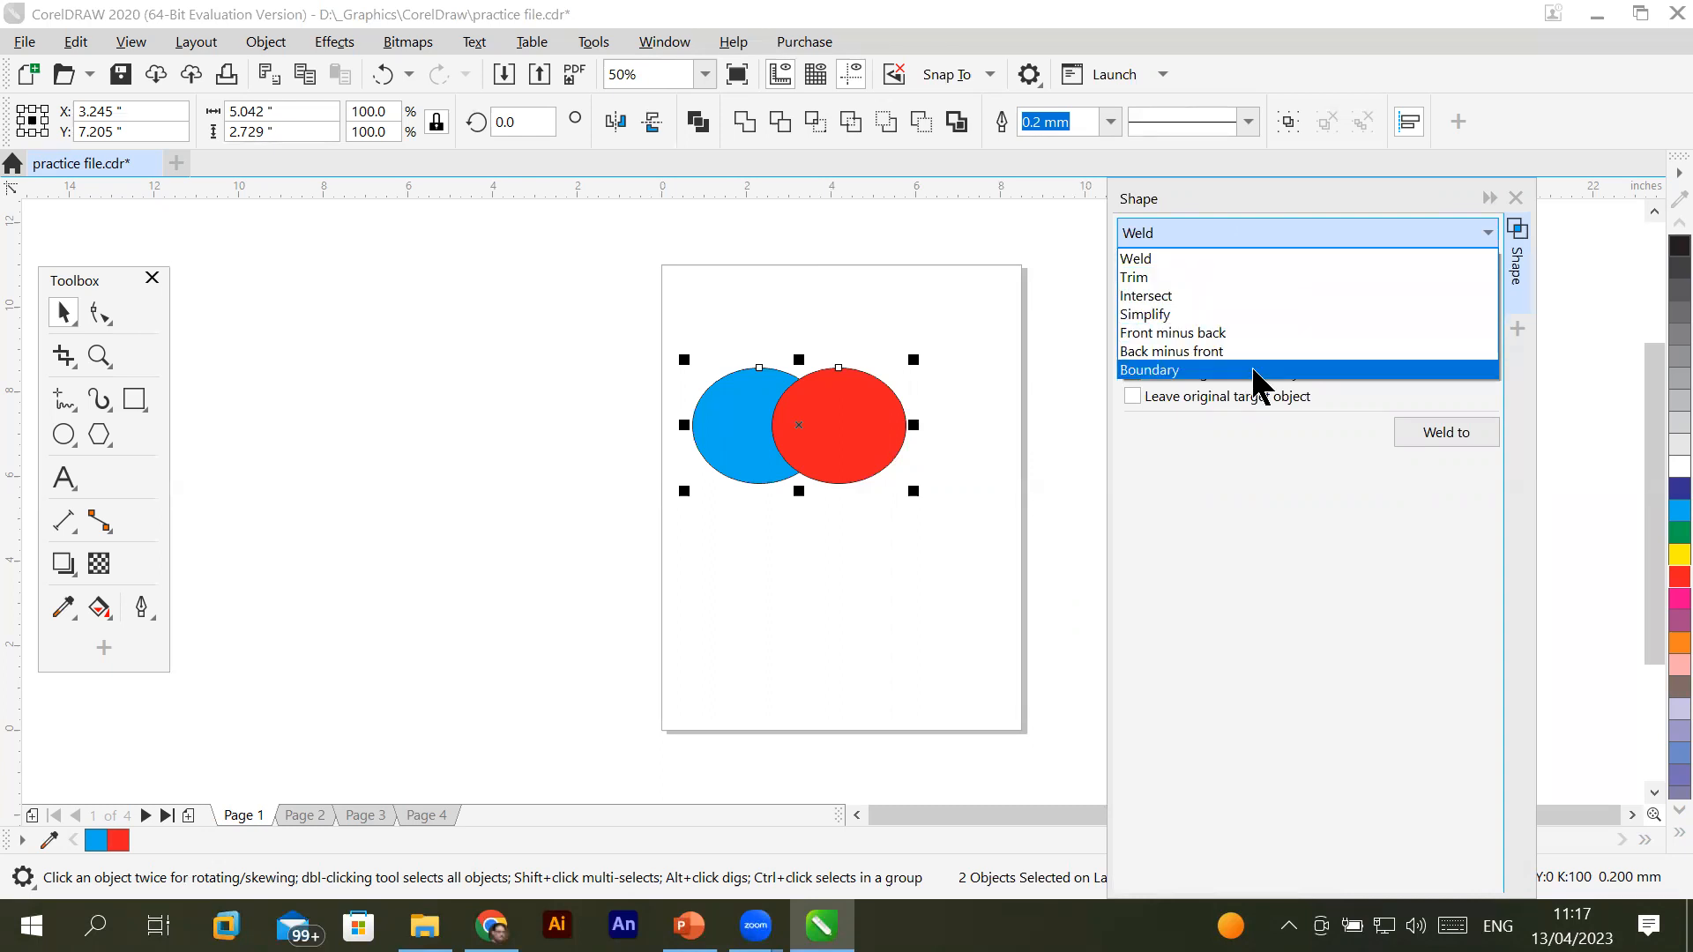
left_click(938, 295)
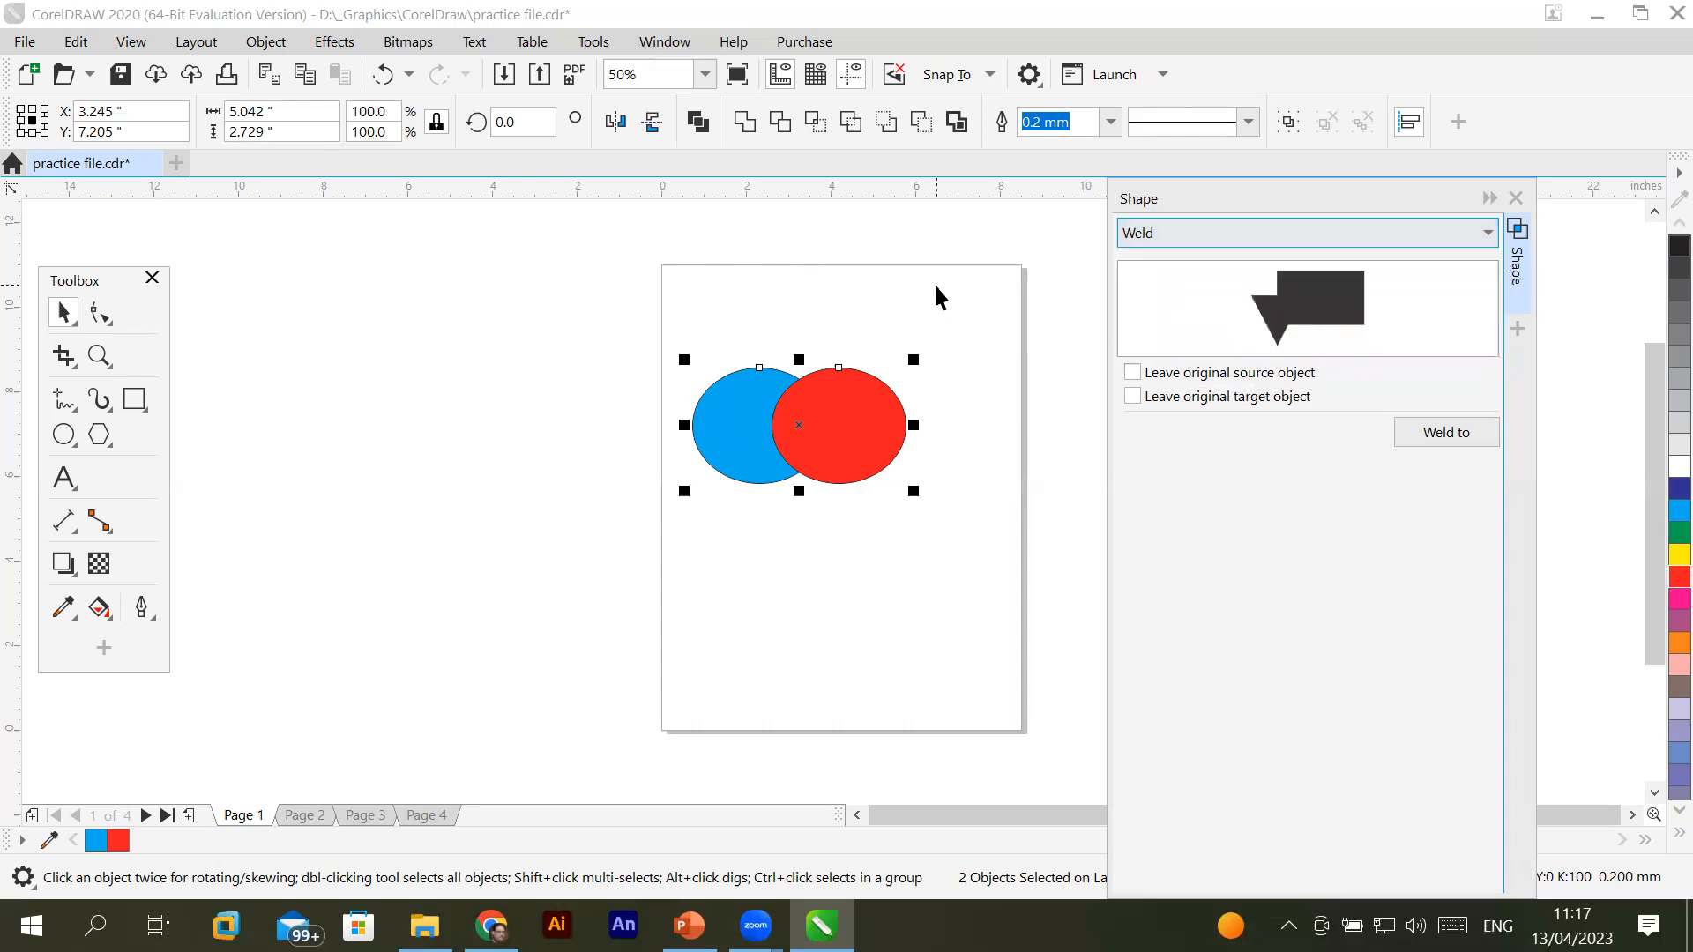
left_click(533, 375)
left_click_drag(826, 451, 945, 531)
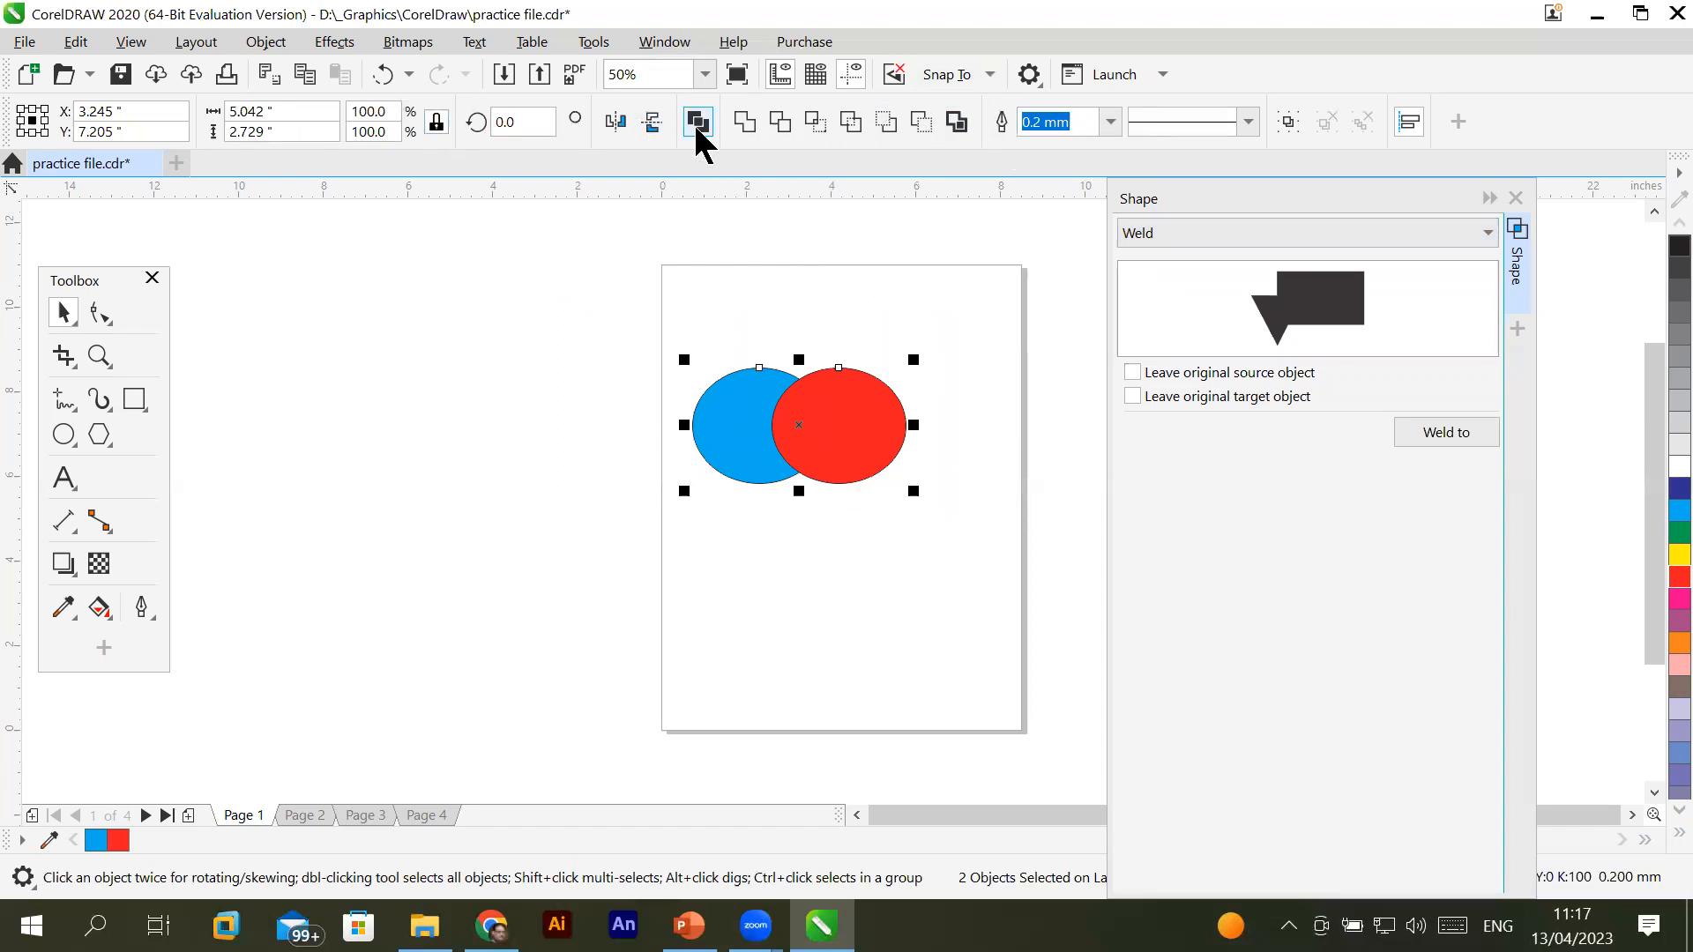
Reselect the cyan and red ellipses together and review the available Shaping commands for them
left_click(804, 235)
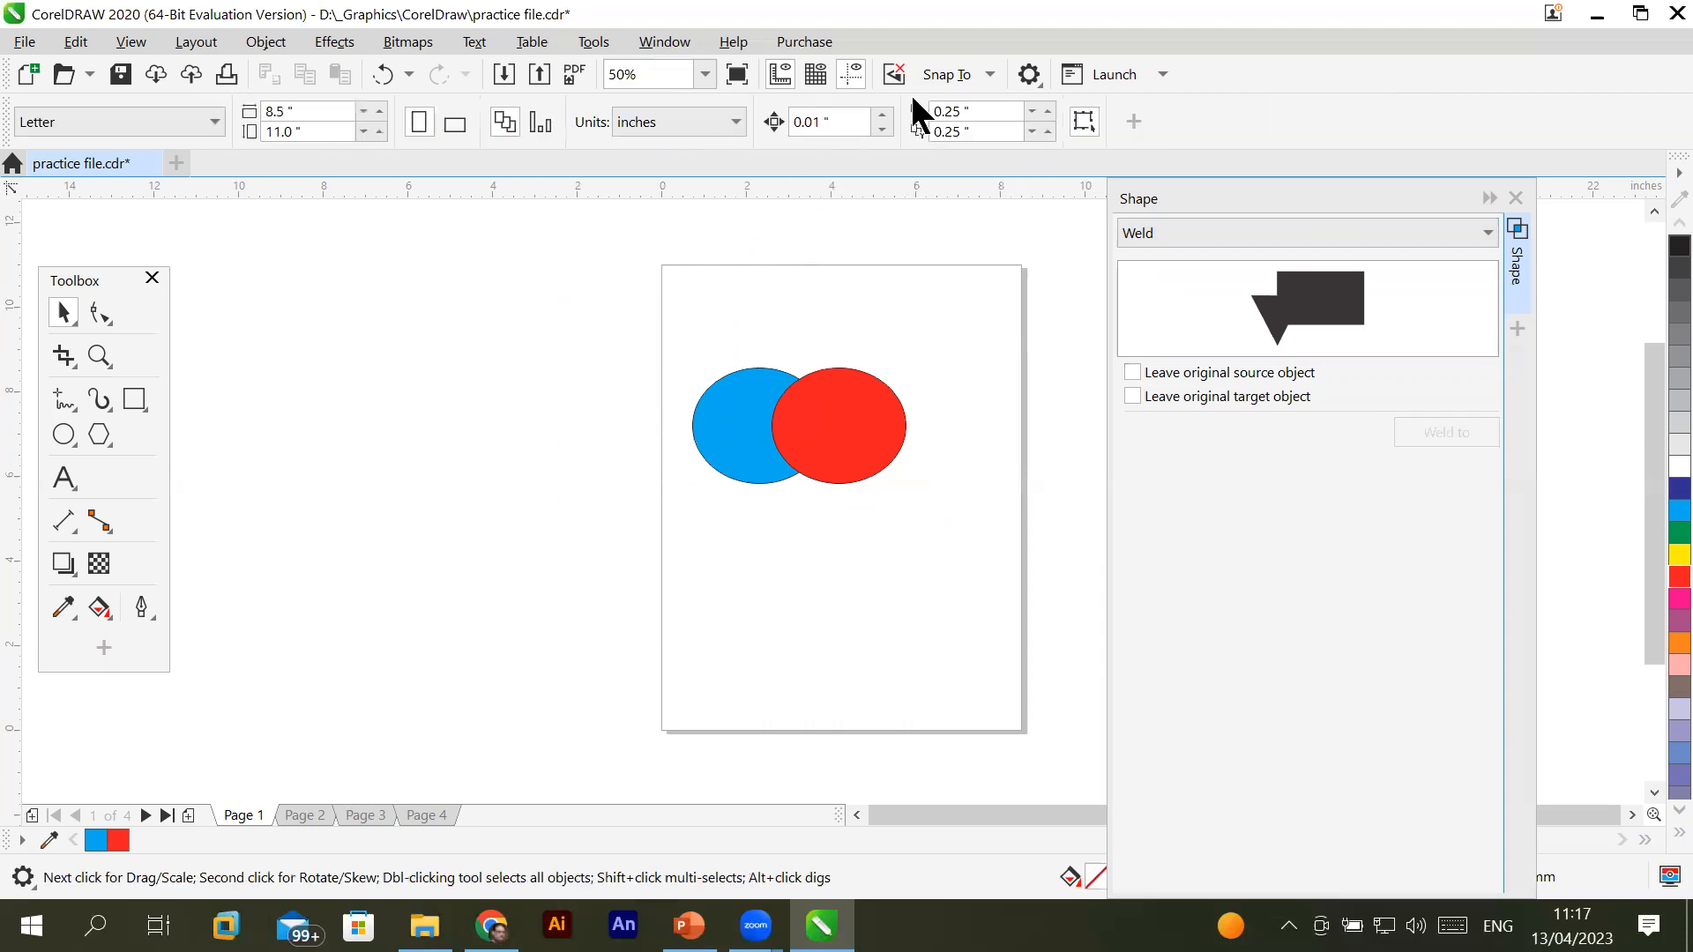
left_click_drag(681, 314, 935, 495)
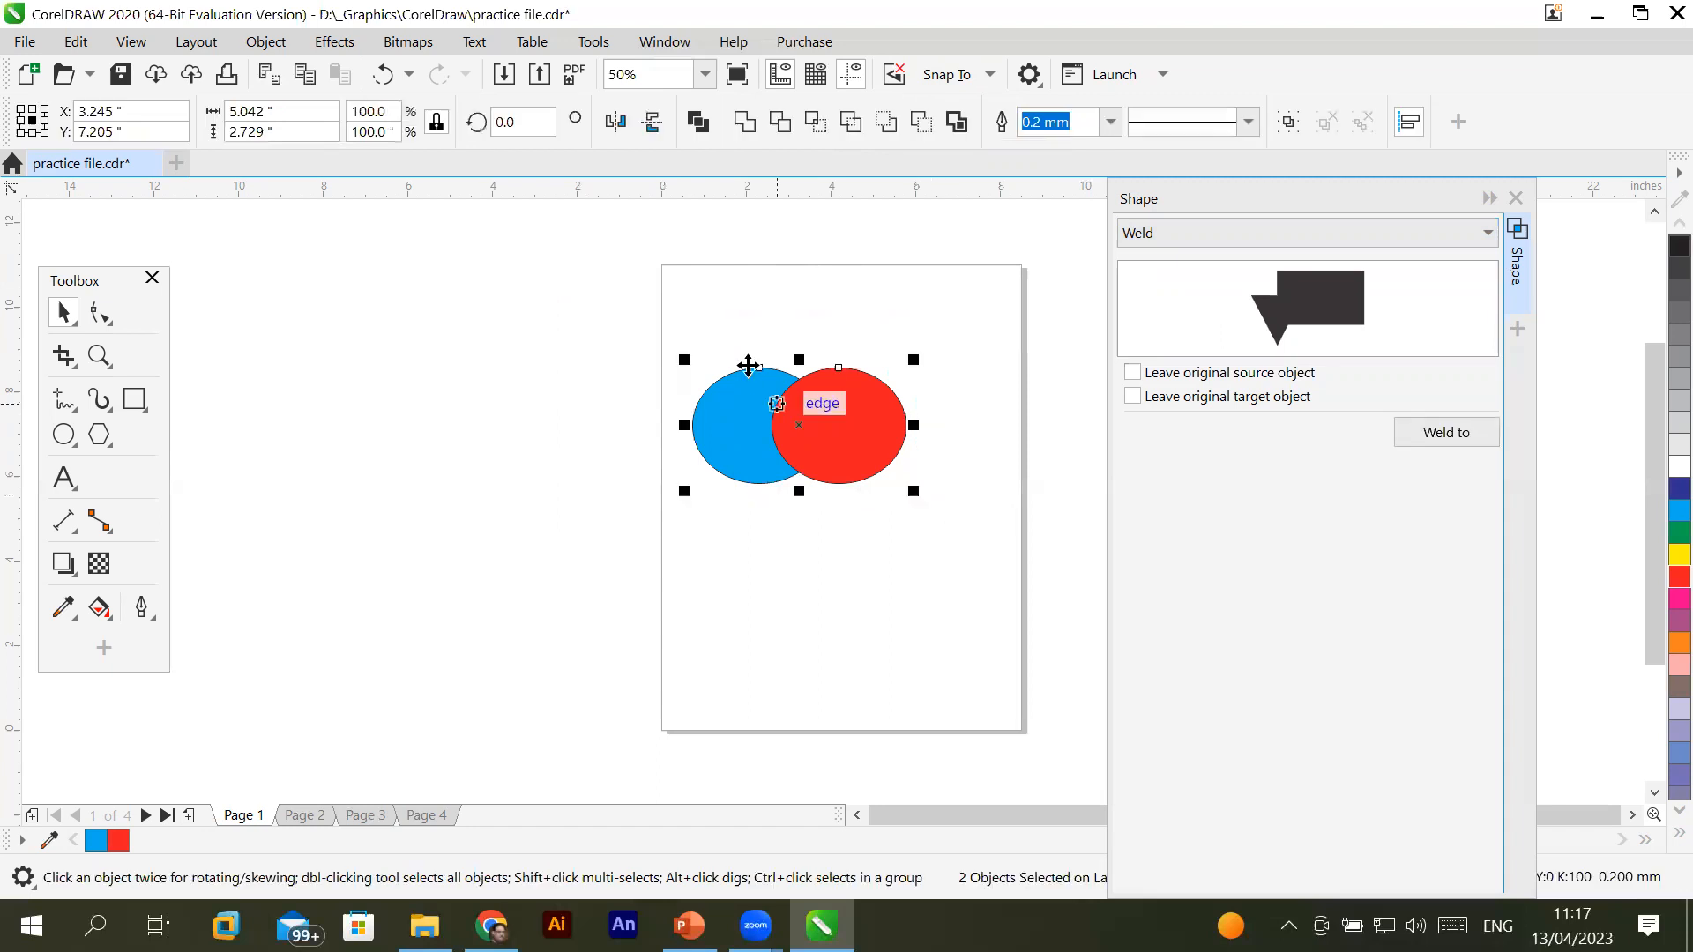
mouse_move(654, 310)
left_mouse_down()
mouse_move(801, 507)
mouse_move(1009, 536)
left_mouse_up()
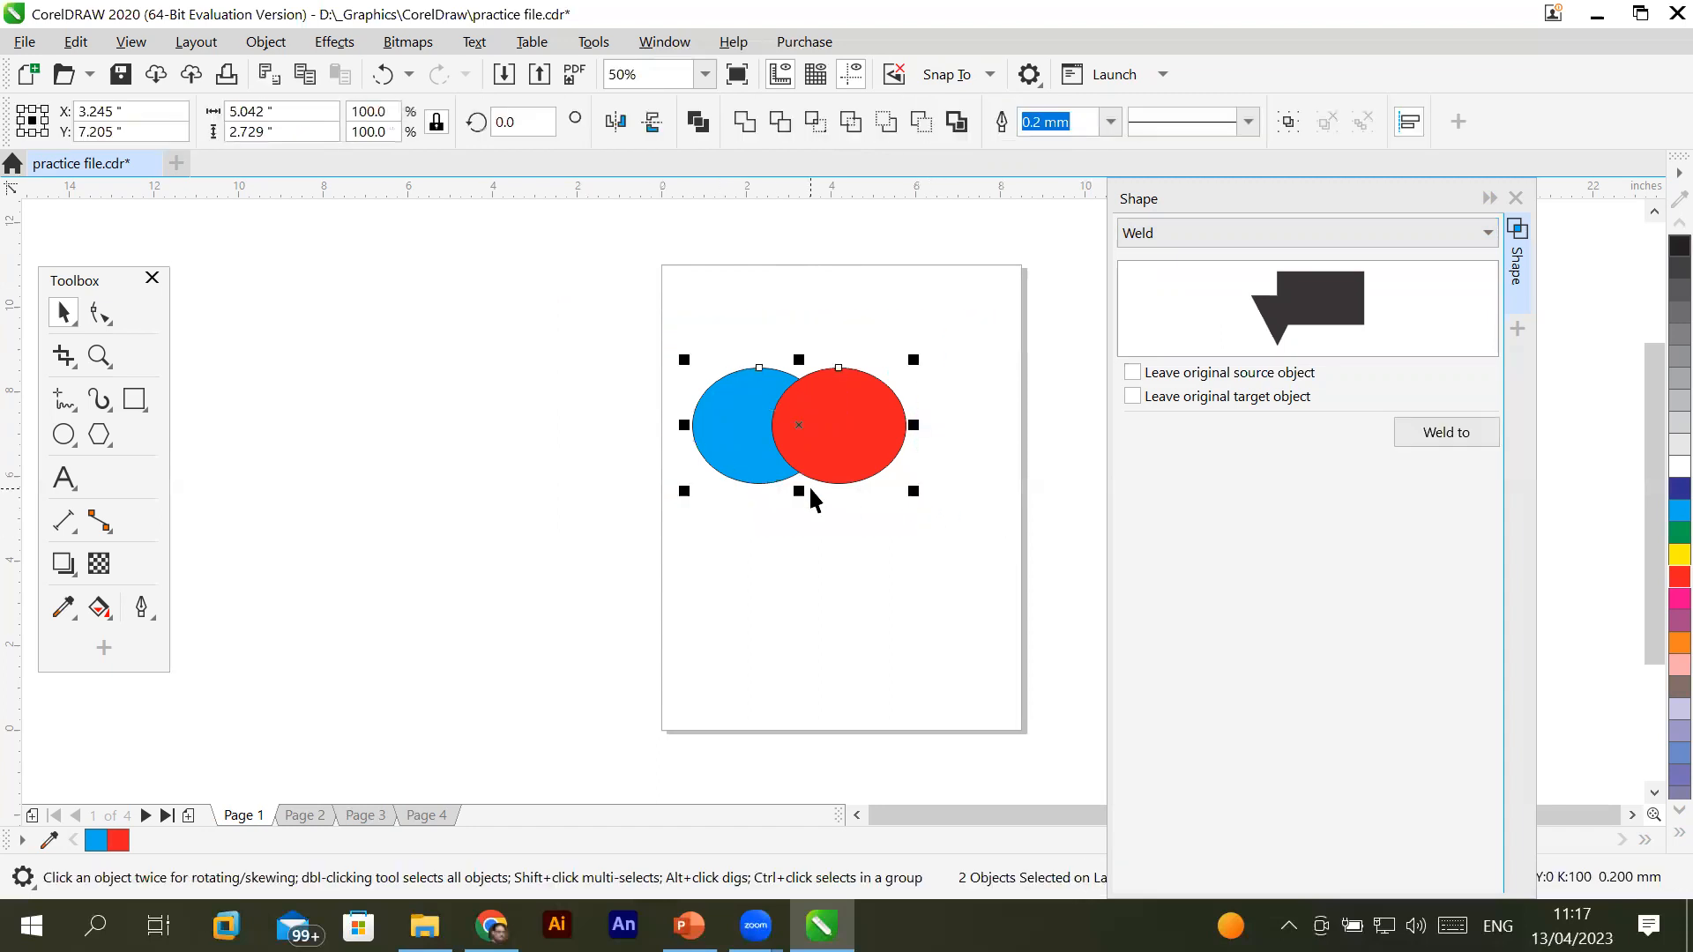
left_click(265, 42)
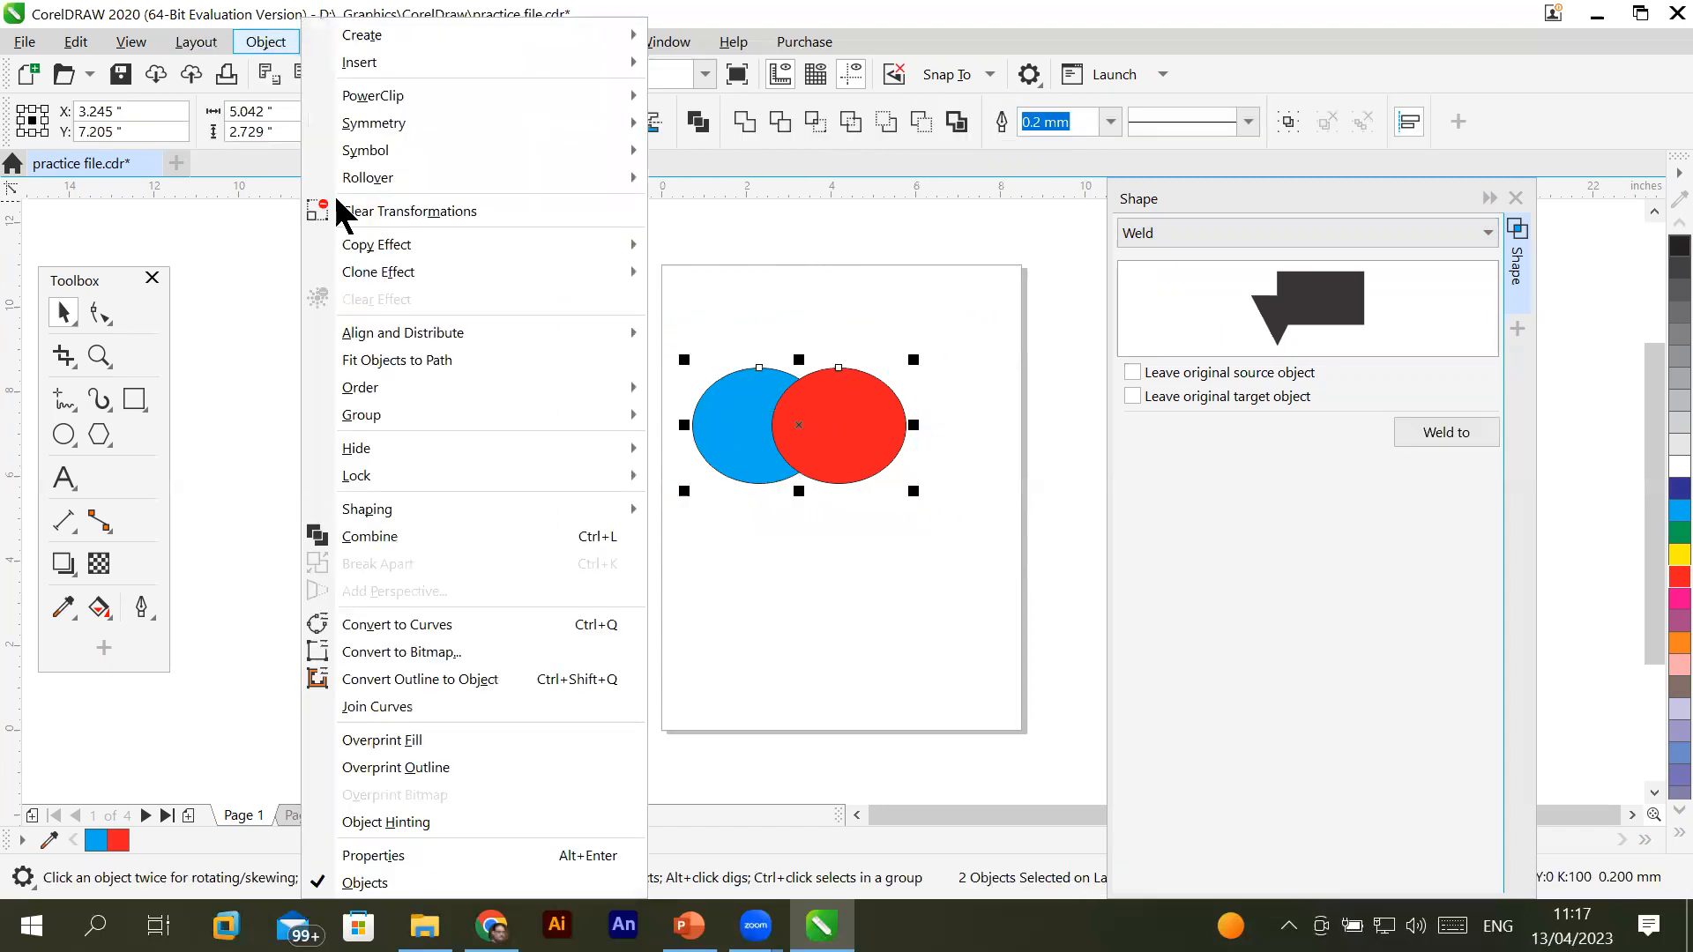
mouse_move(578, 511)
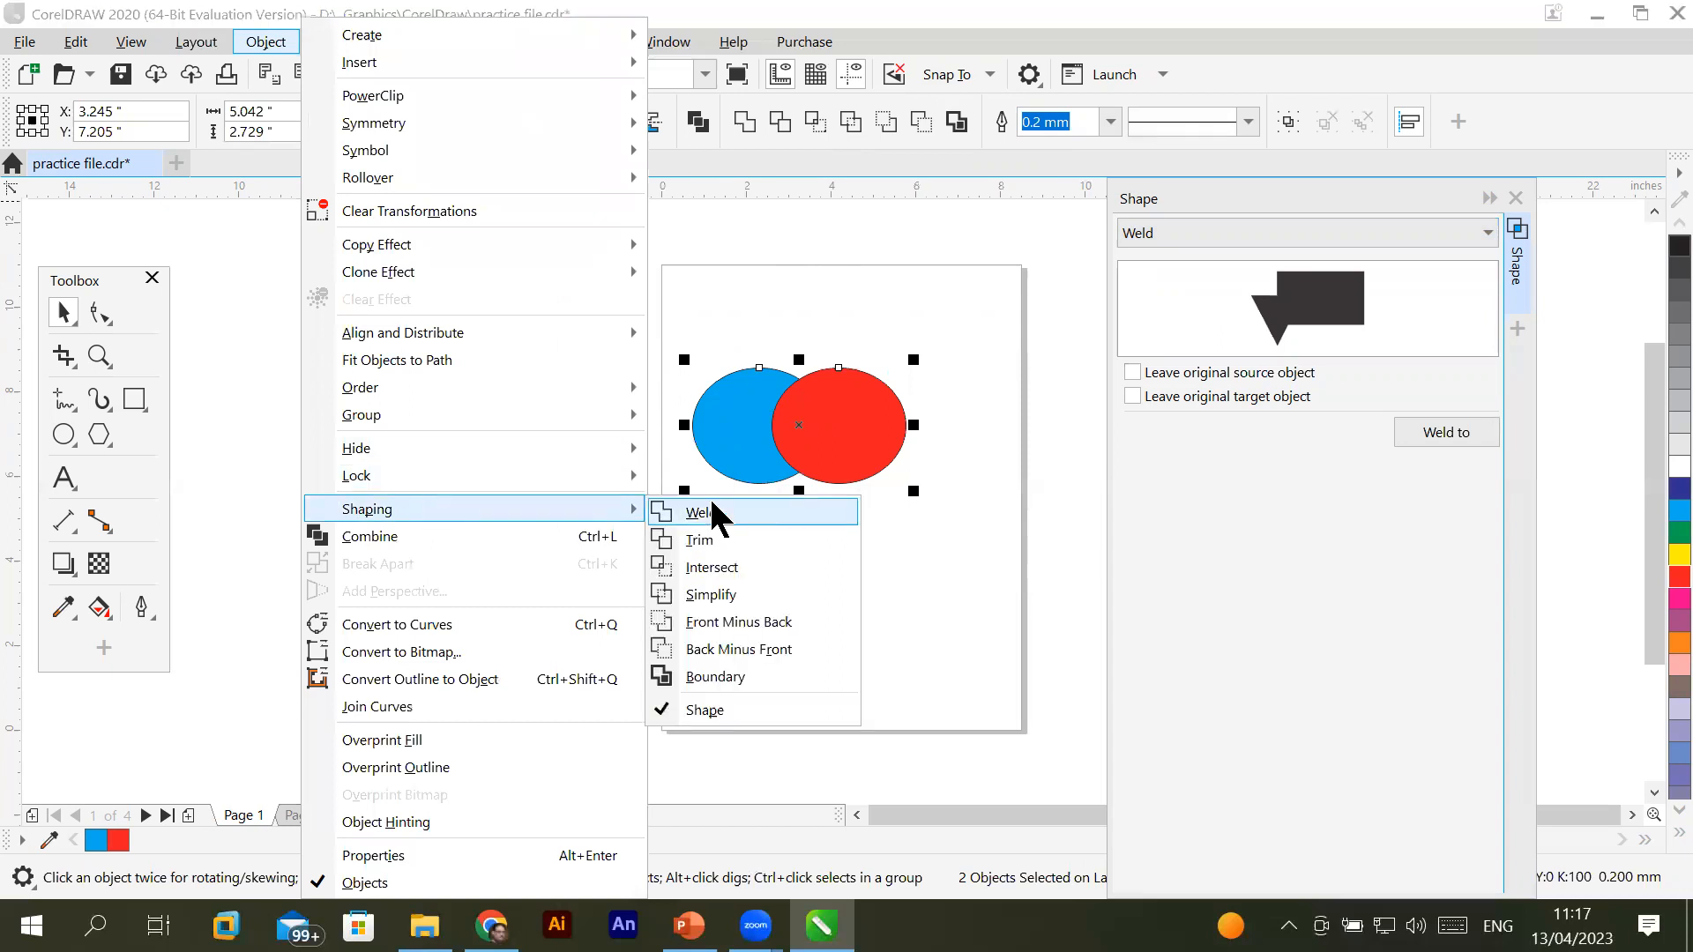
left_click(923, 233)
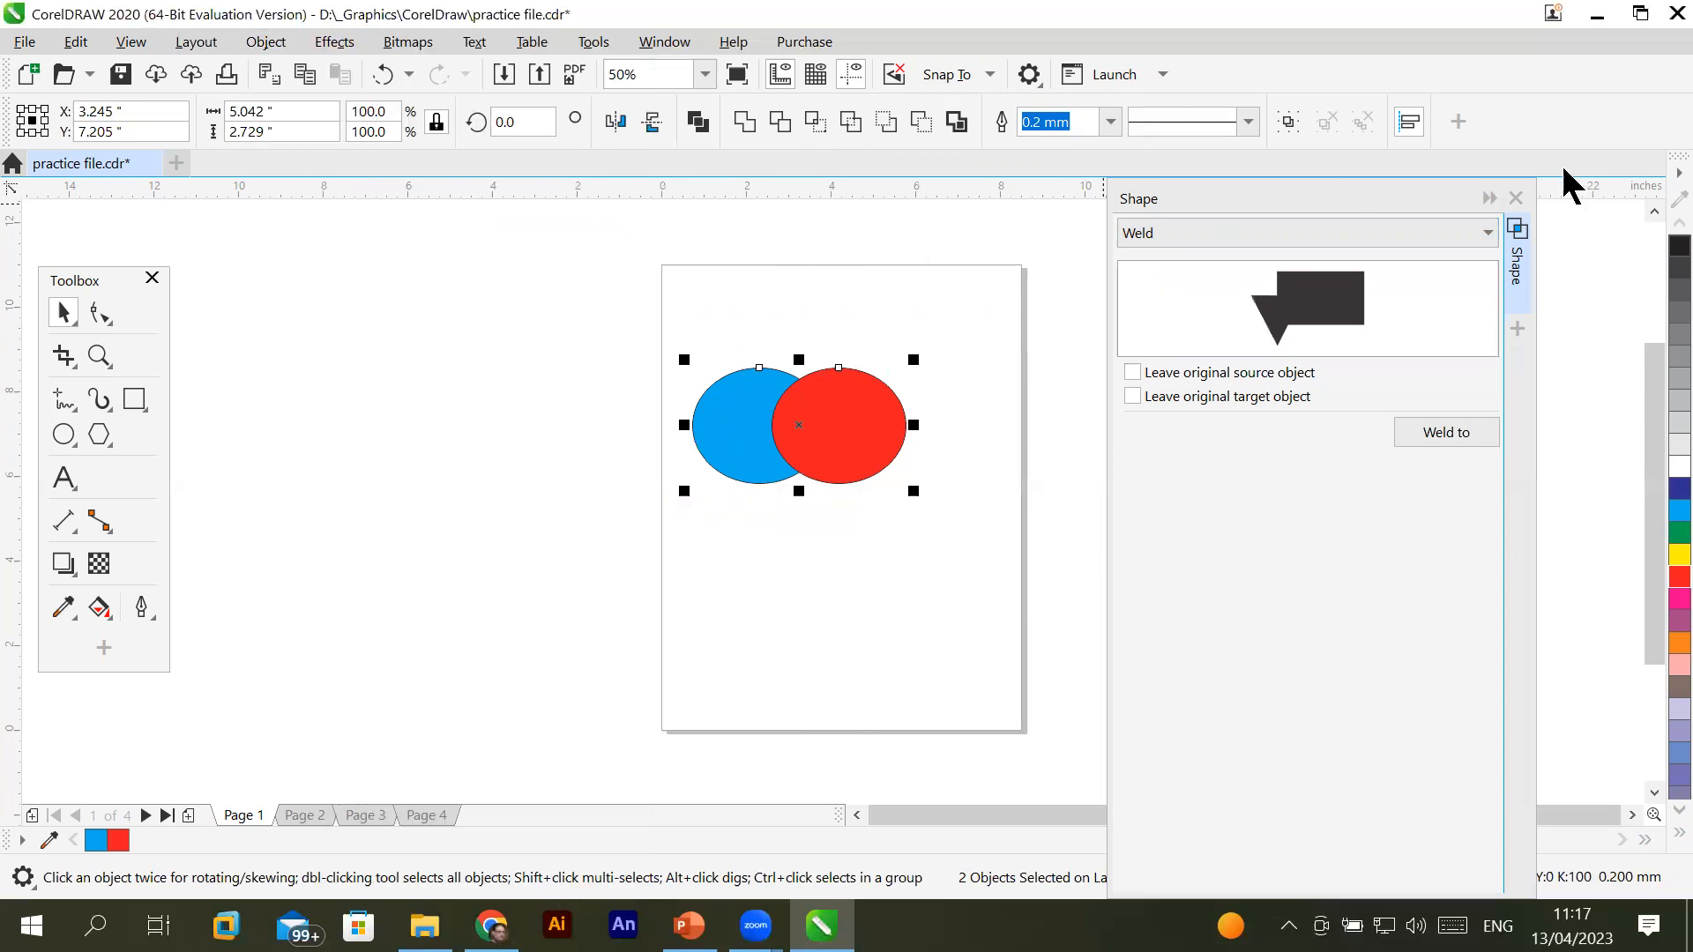
Close the Shape docker, reopen it and review its list of shaping operations
left_click(1518, 196)
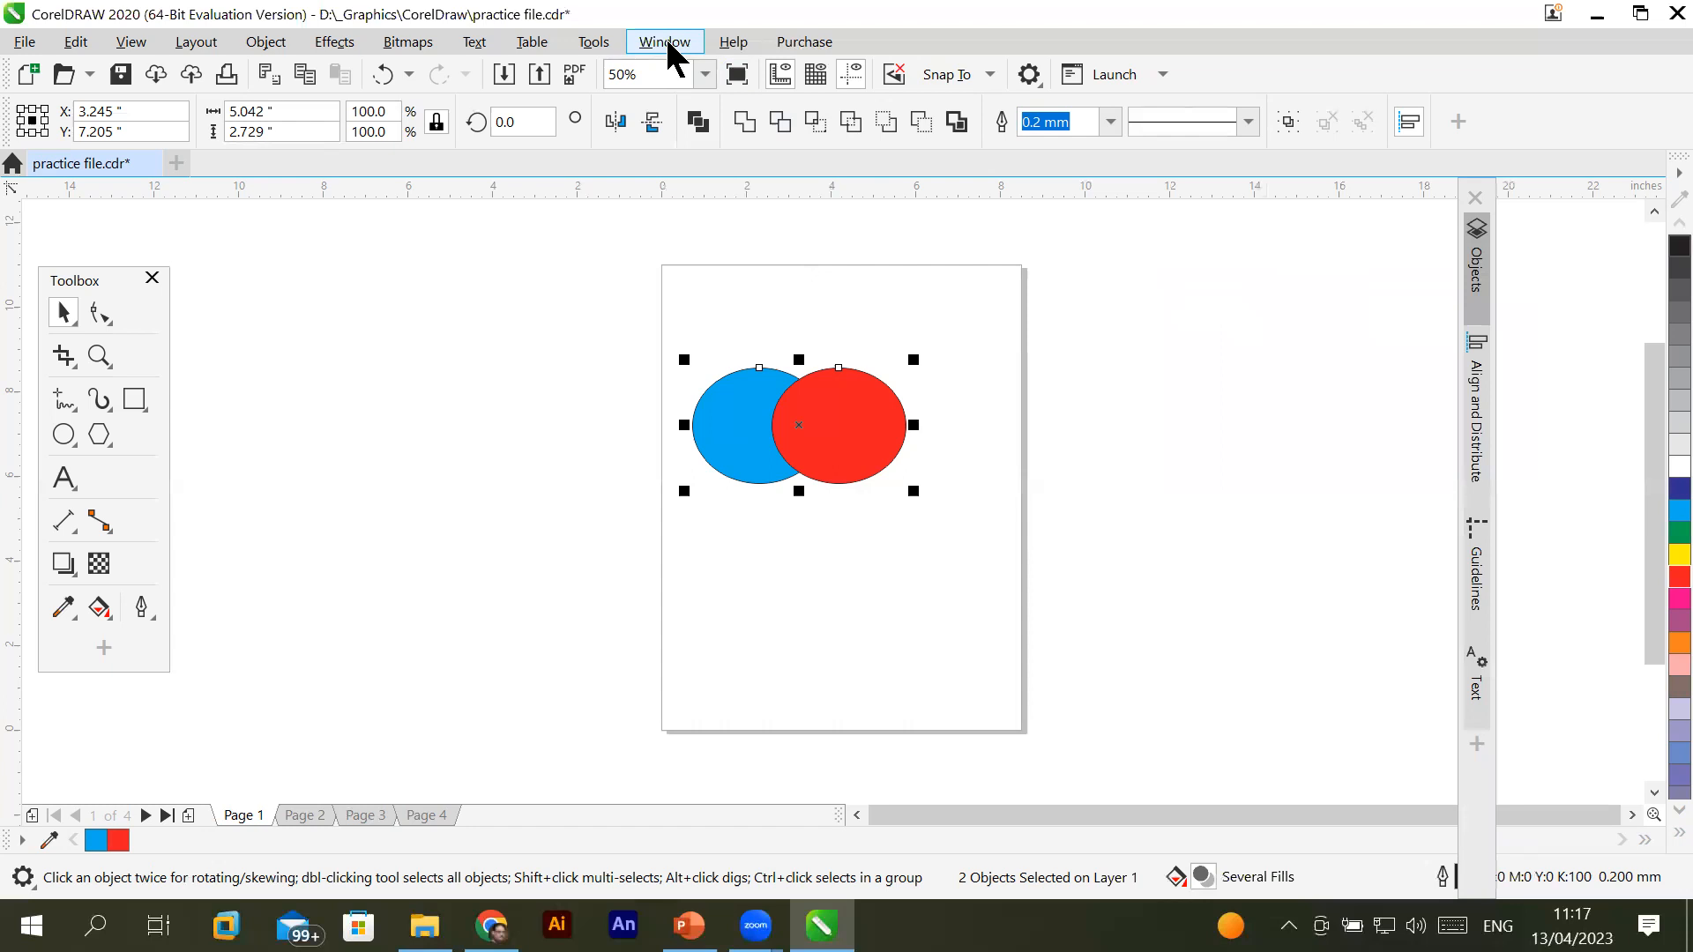
left_click(666, 44)
mouse_move(696, 364)
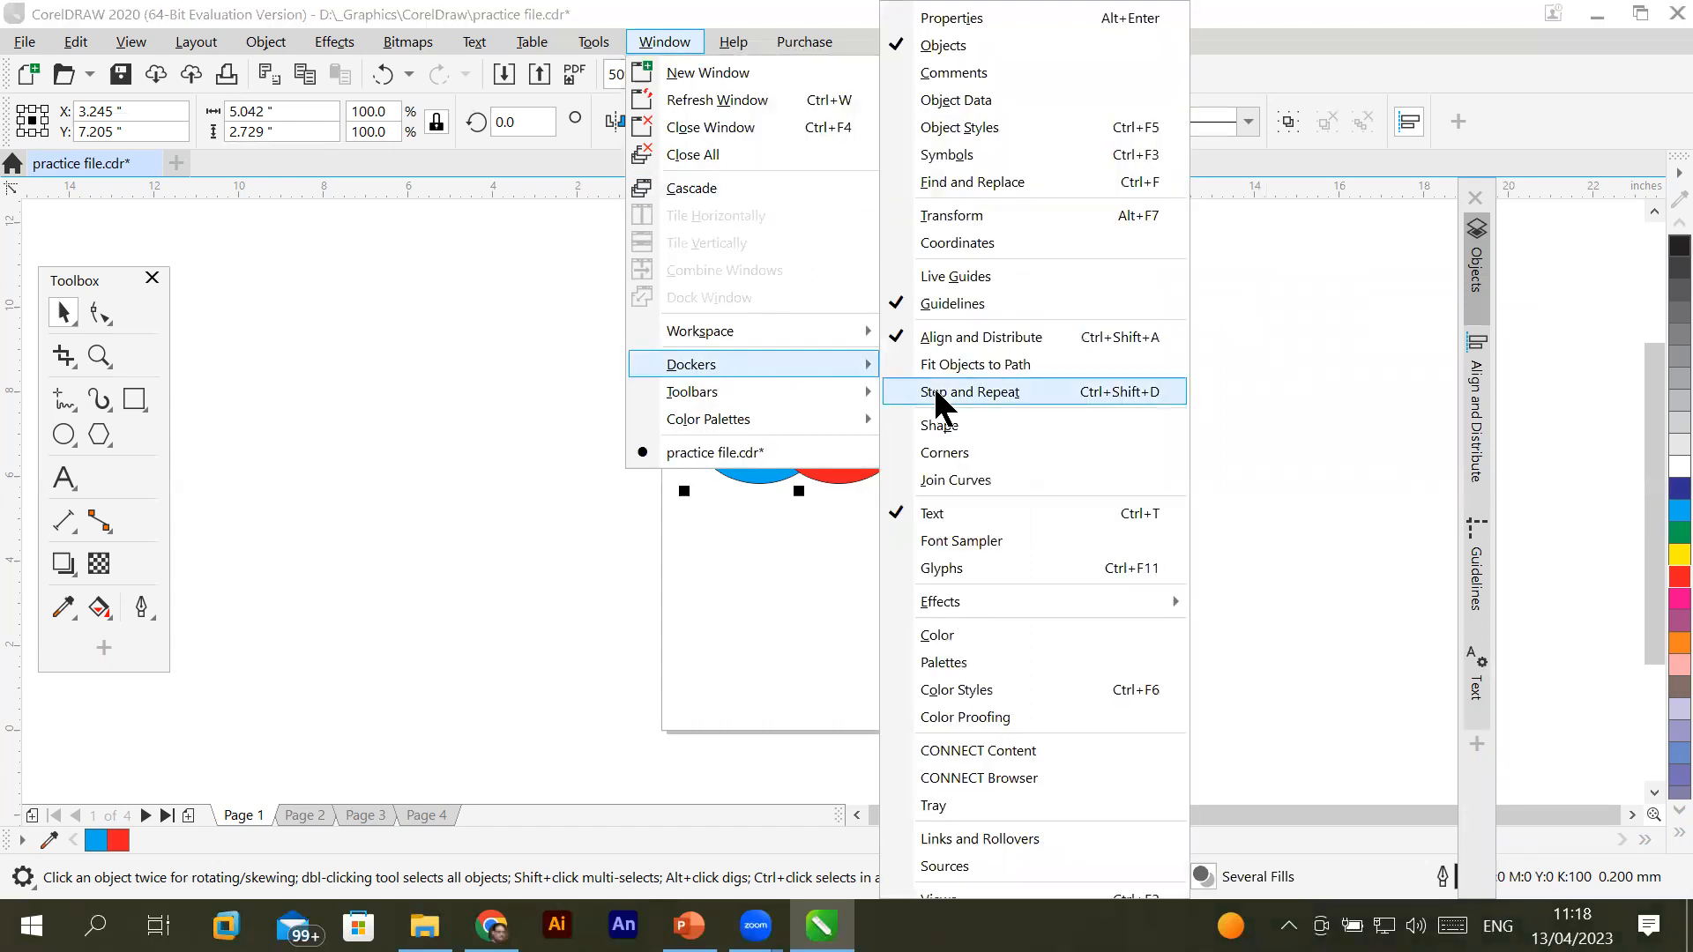
left_click(973, 423)
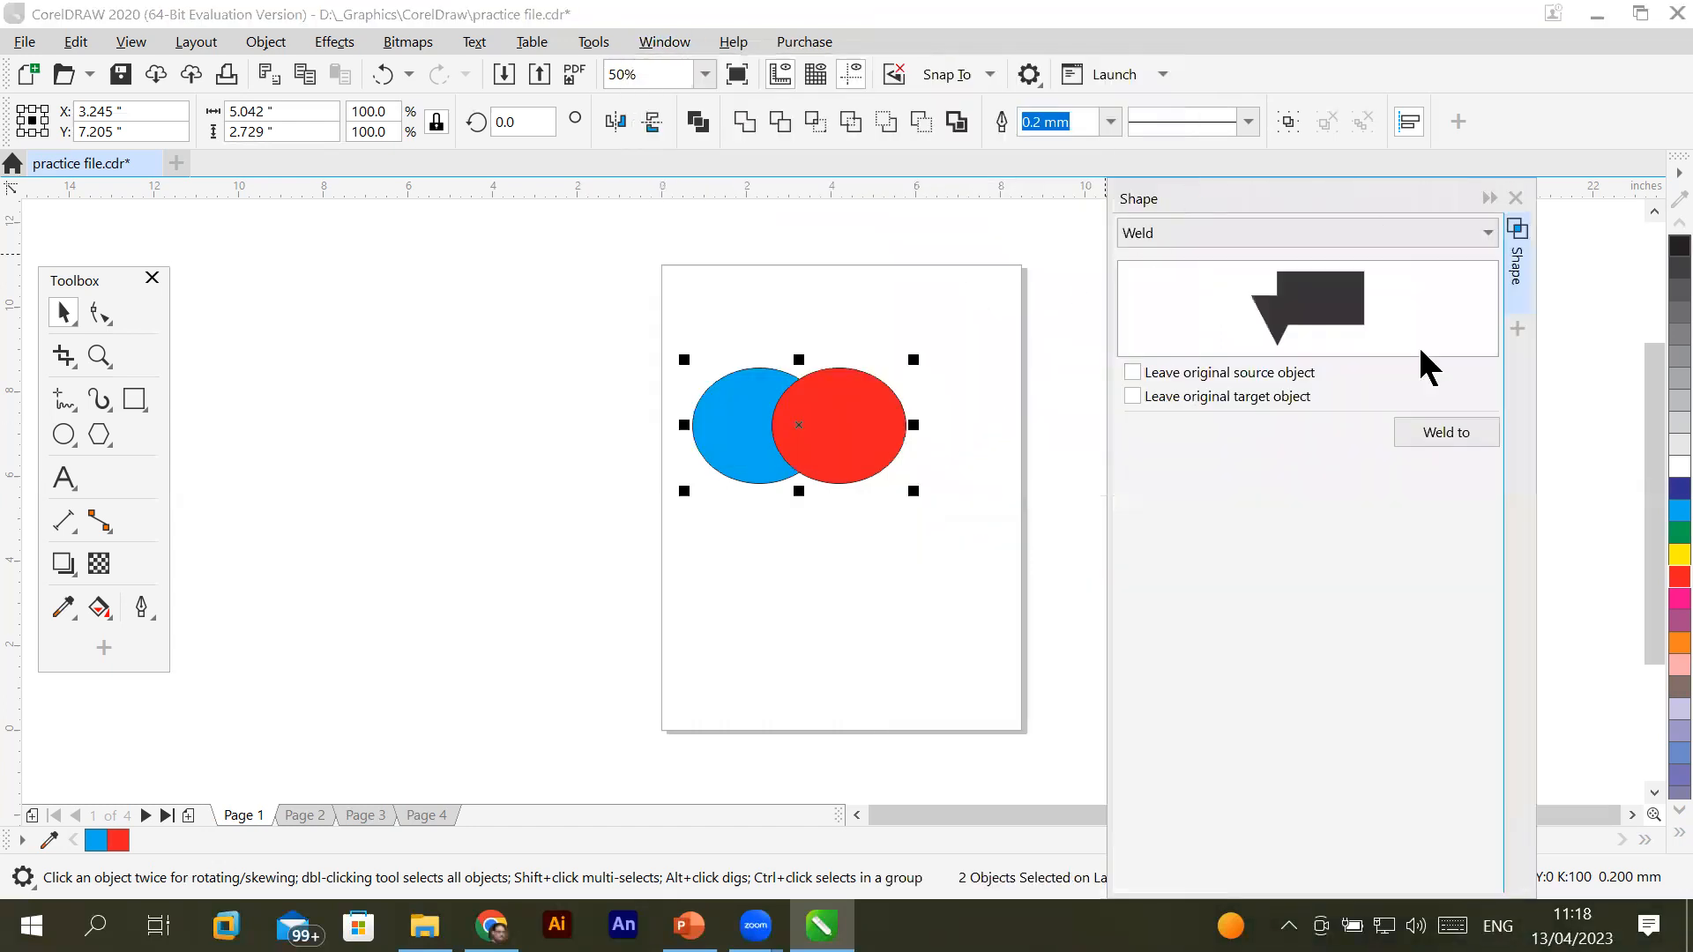
left_click(1479, 232)
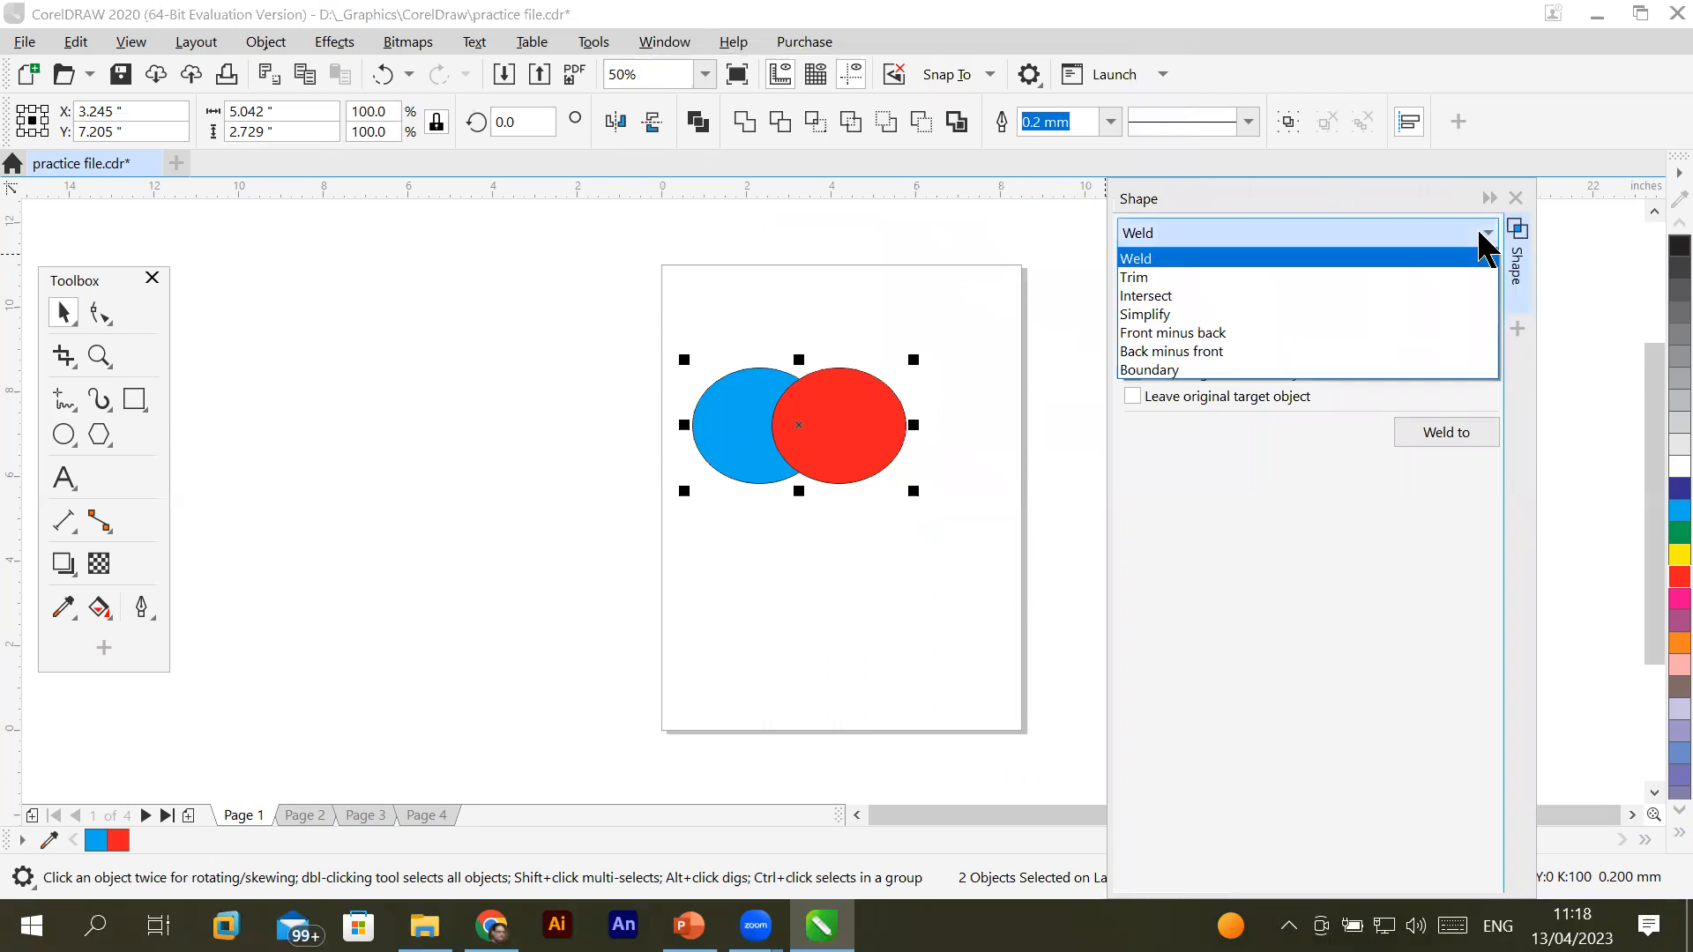
left_click(729, 238)
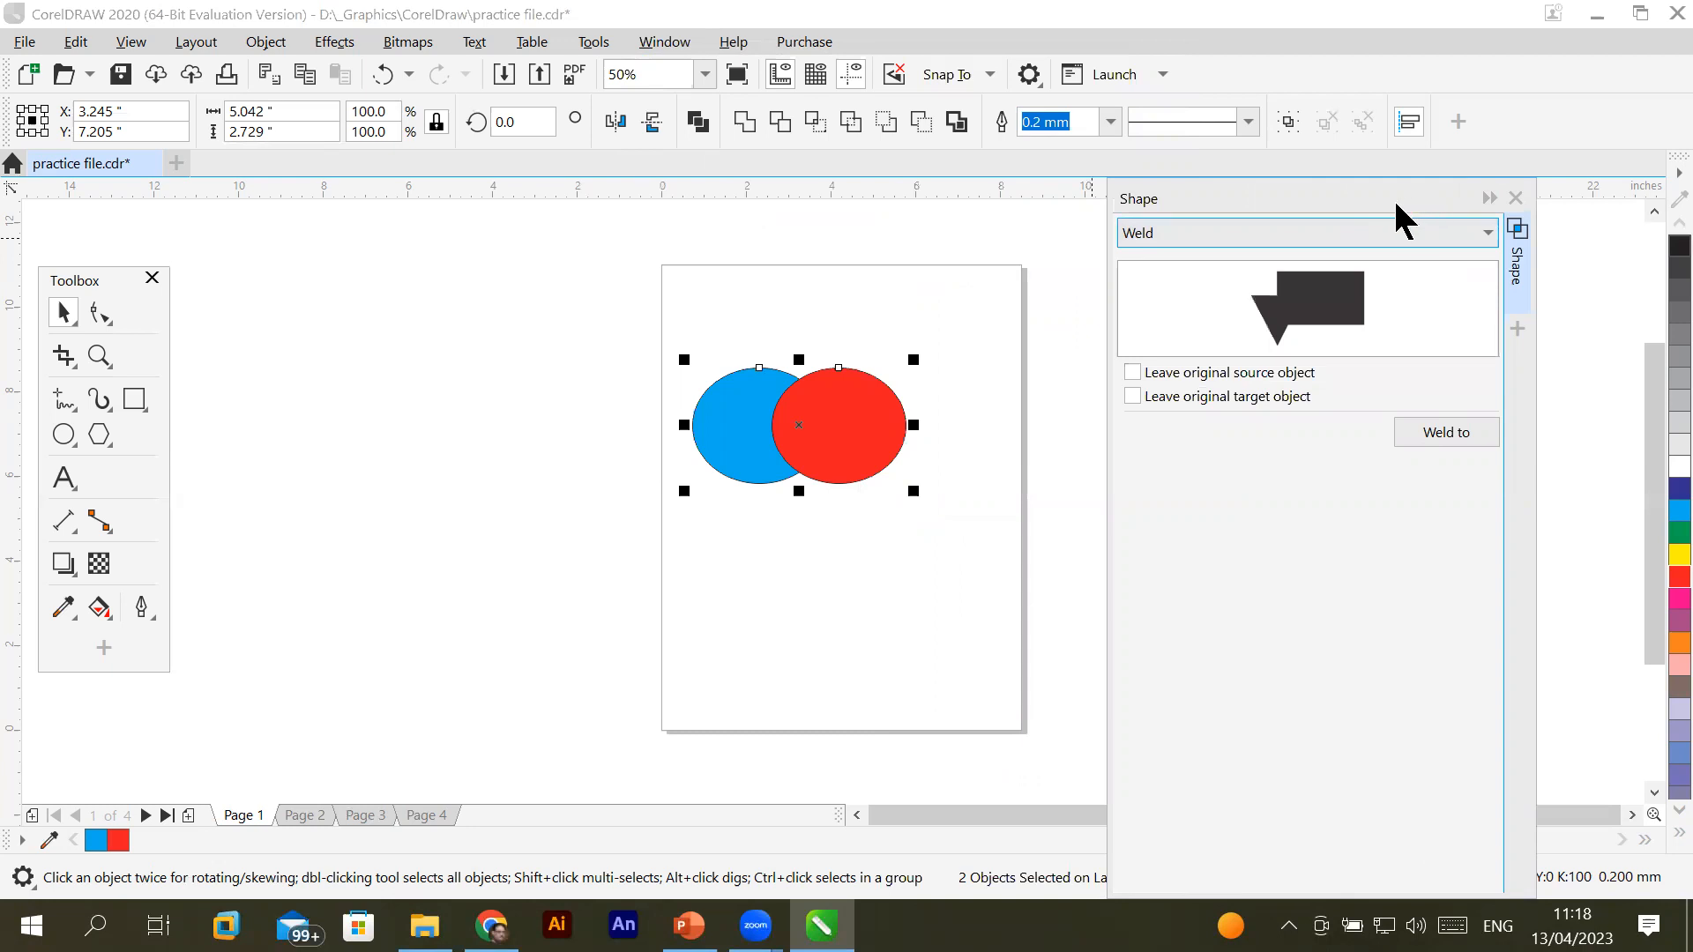
Collapse the Shape docker and expand the Objects docker, keeping both the red and cyan ellipses selected
left_click(1489, 198)
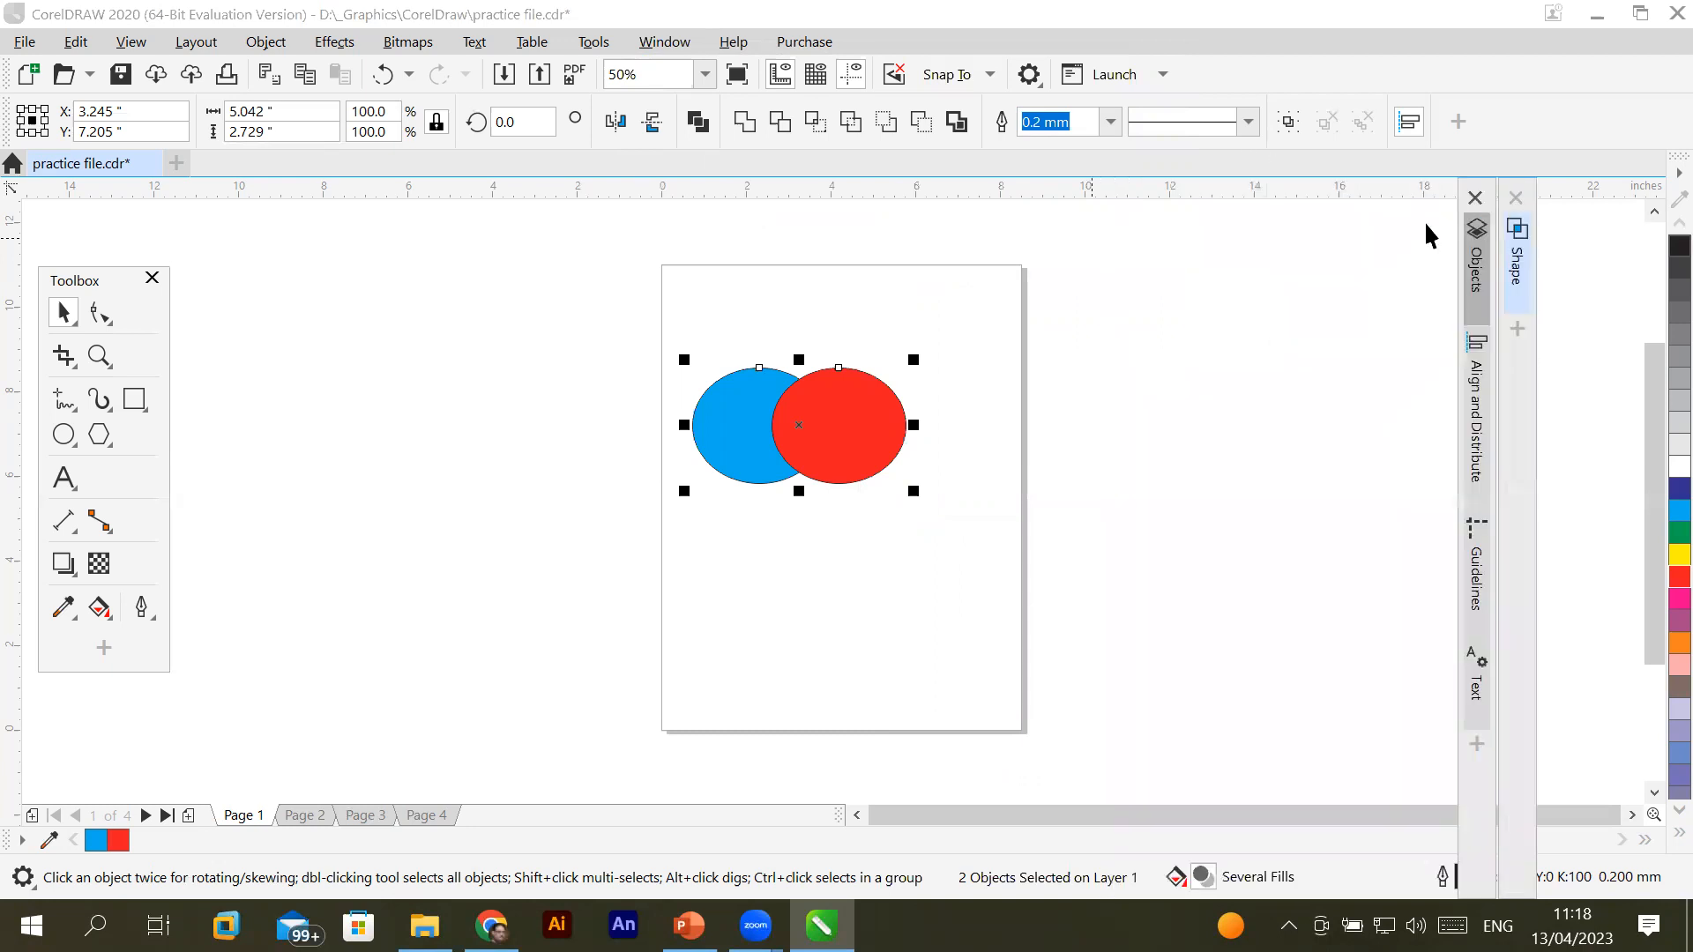
left_click(1478, 276)
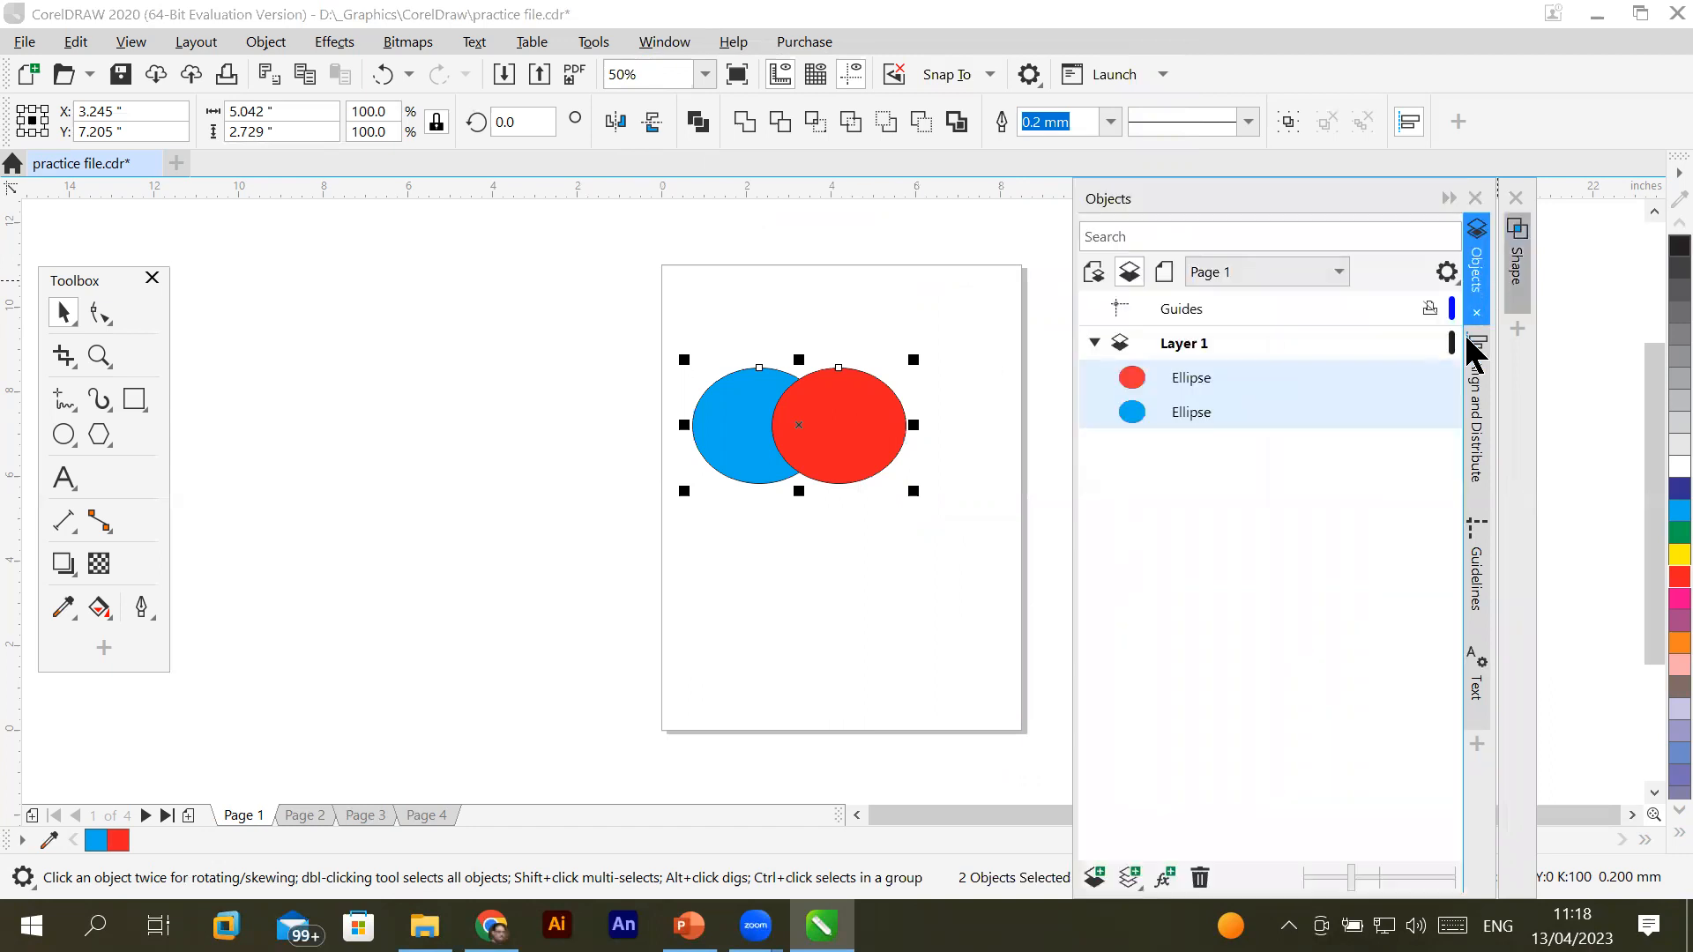
left_click(912, 290)
left_click(1164, 377)
left_click(1204, 411, "shift")
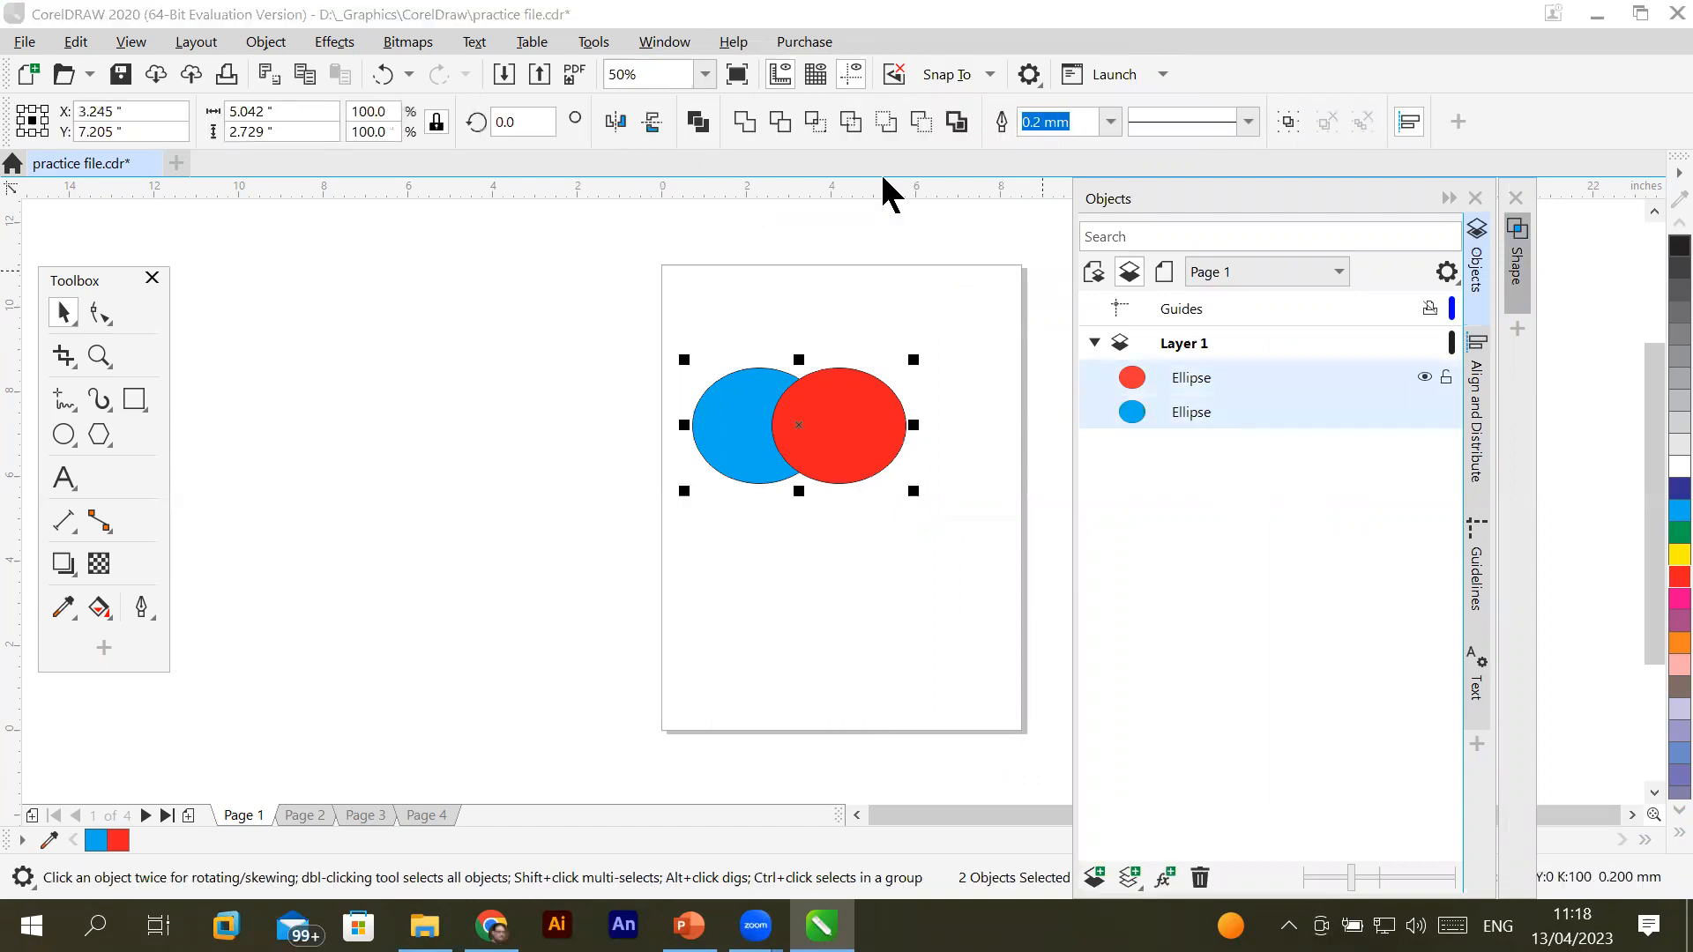
Combine the cyan and red ellipses into one curve, undoing the first attempt and repeating it
left_click(697, 123)
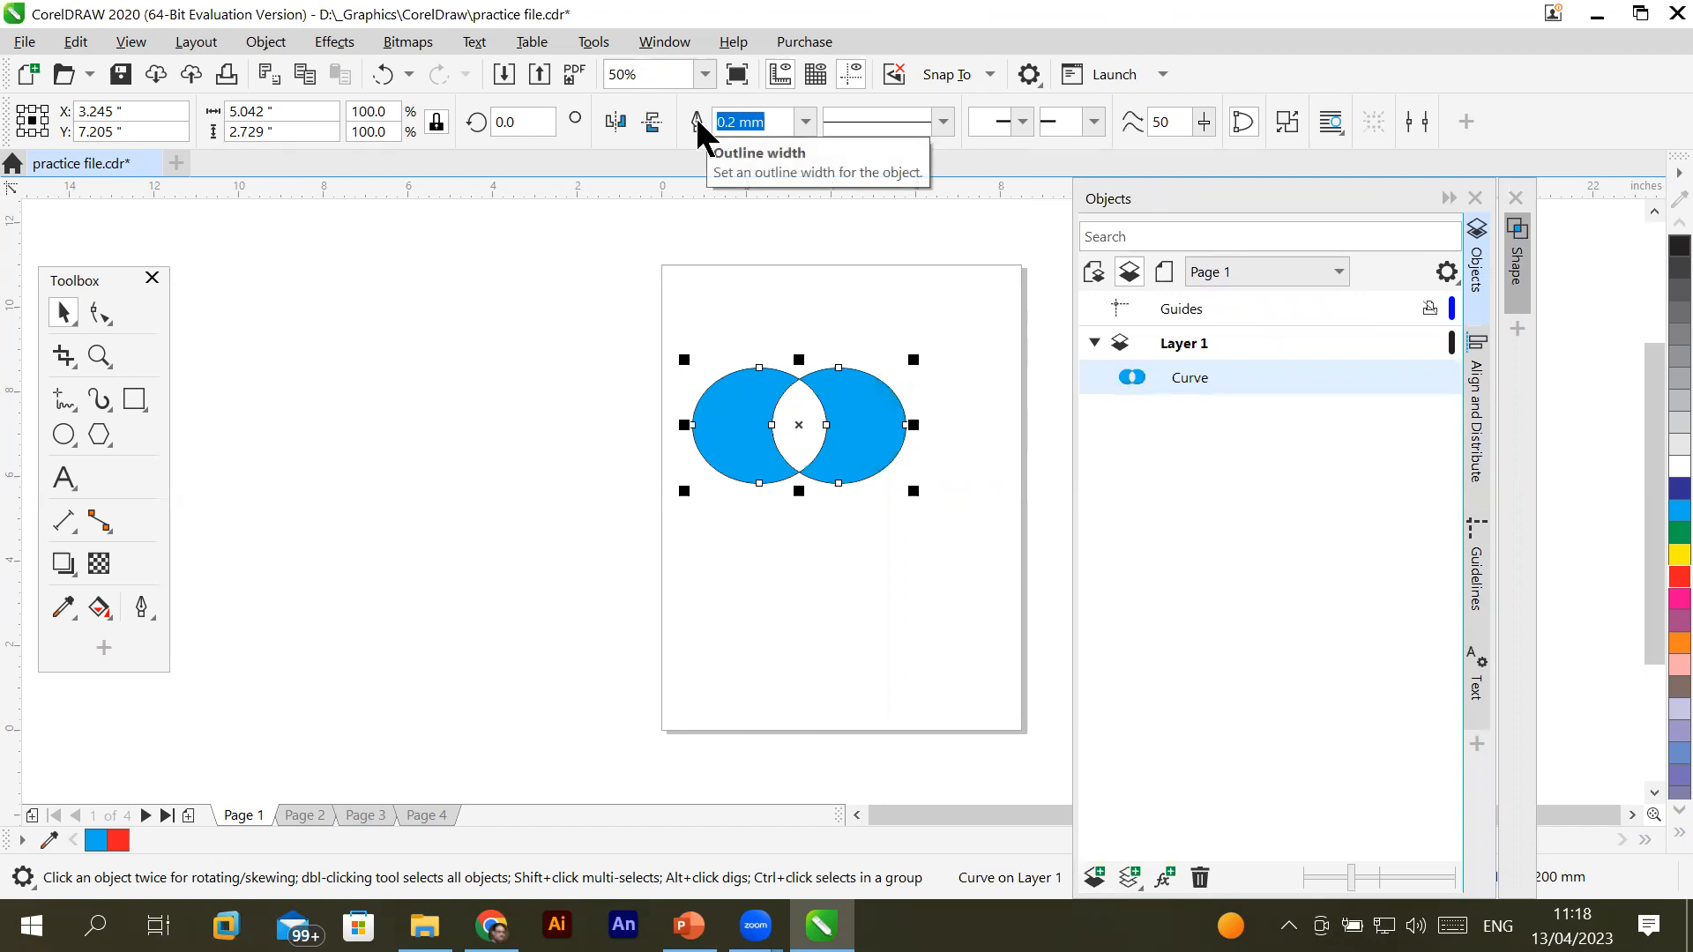
key("ctrl+z")
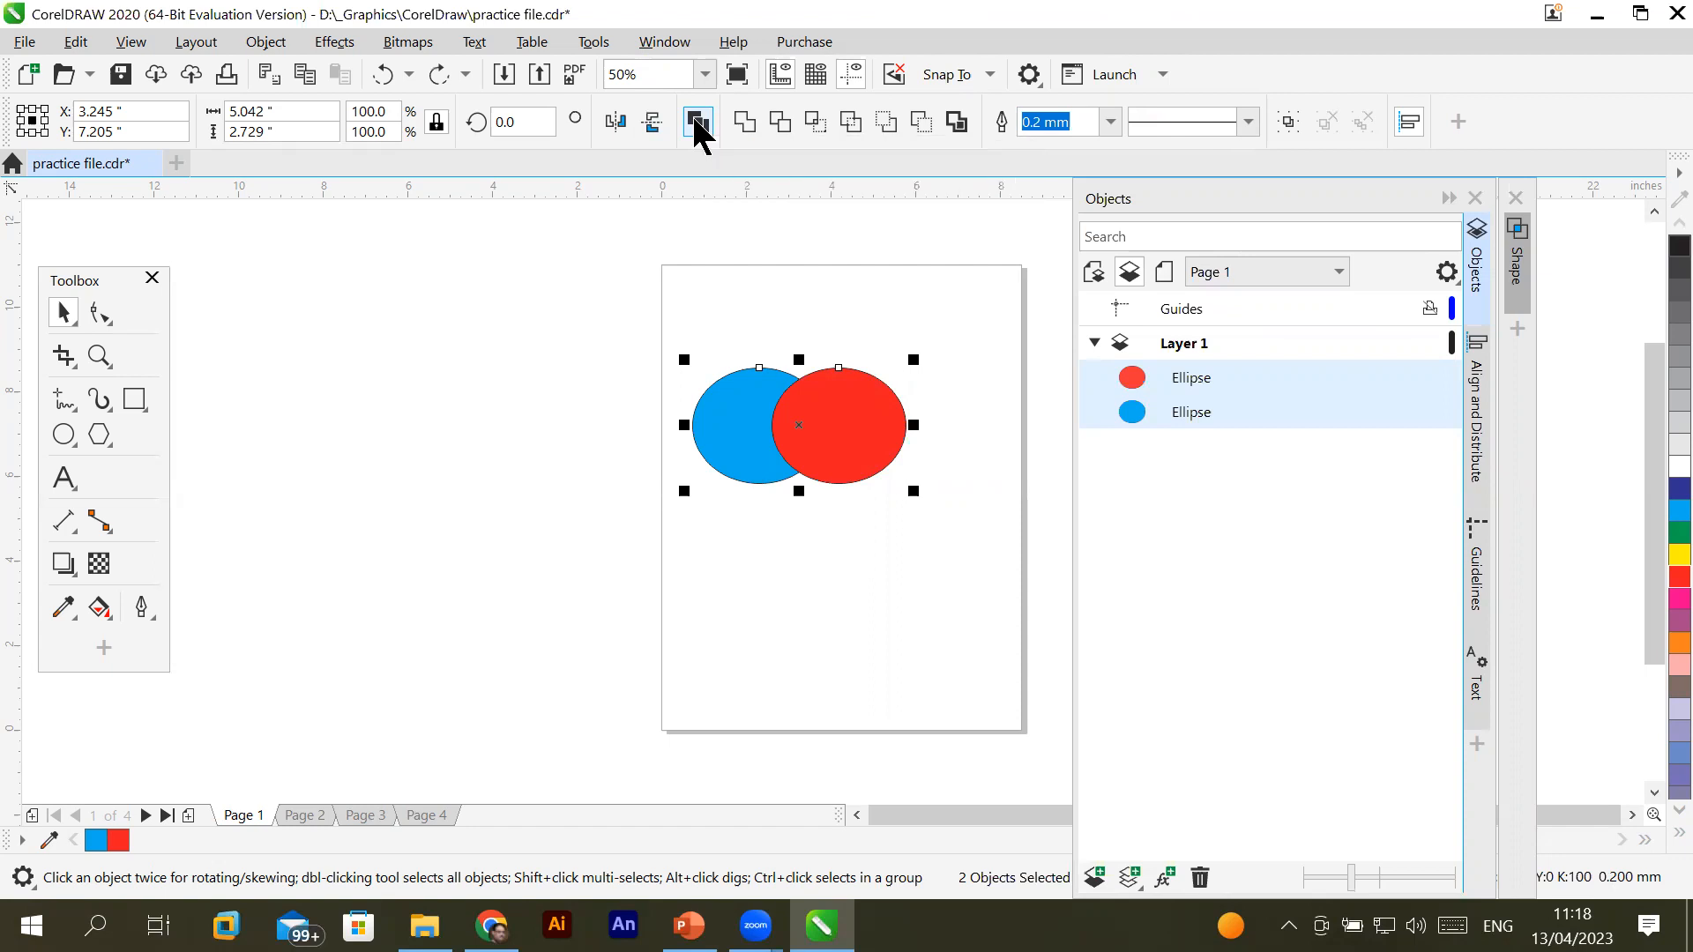
left_click(696, 124)
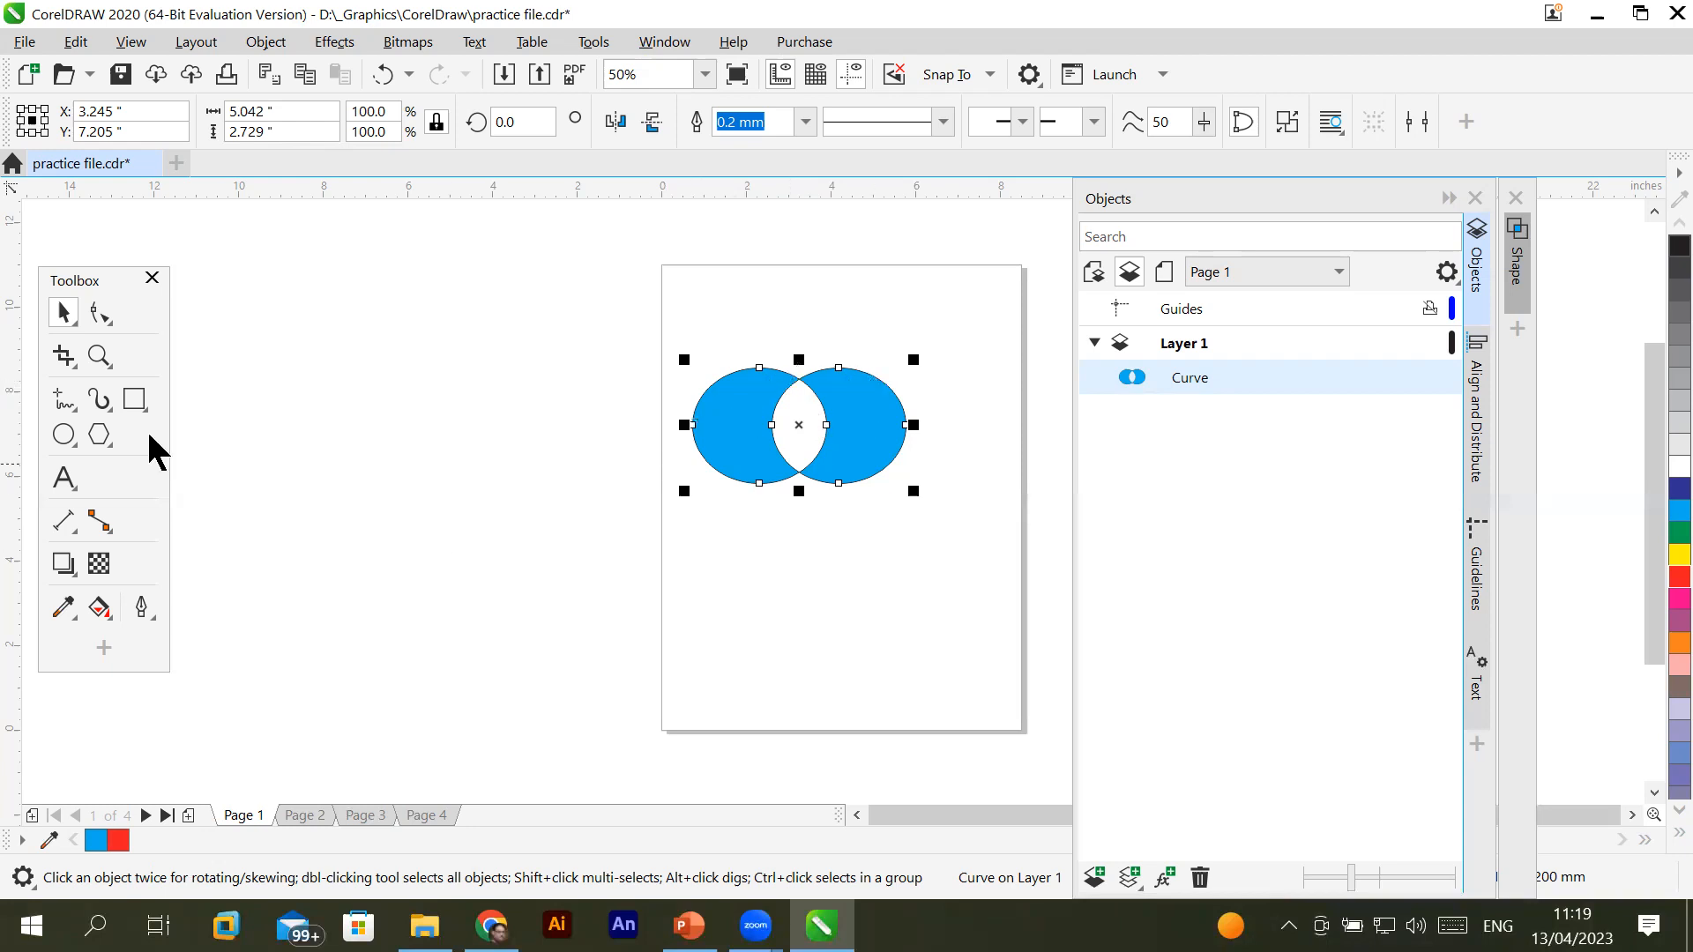
Add a page-sized rectangle filled with light pink behind the combined curve, and move the curve off the page to its left
double_click(132, 399)
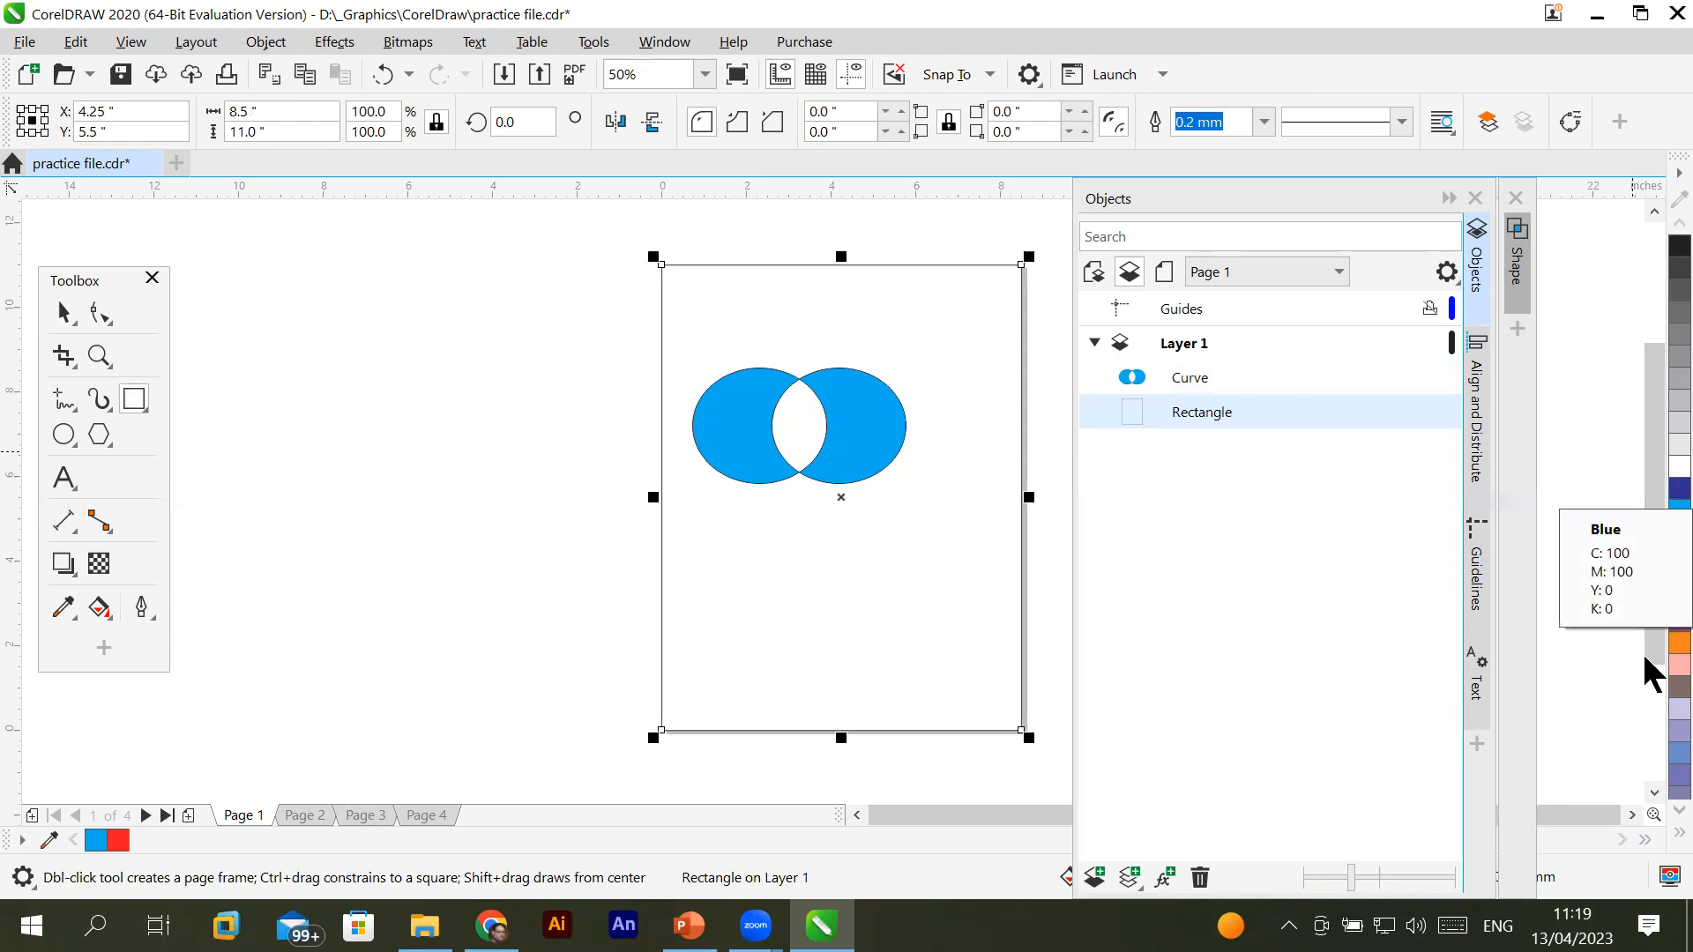
left_click(1674, 663)
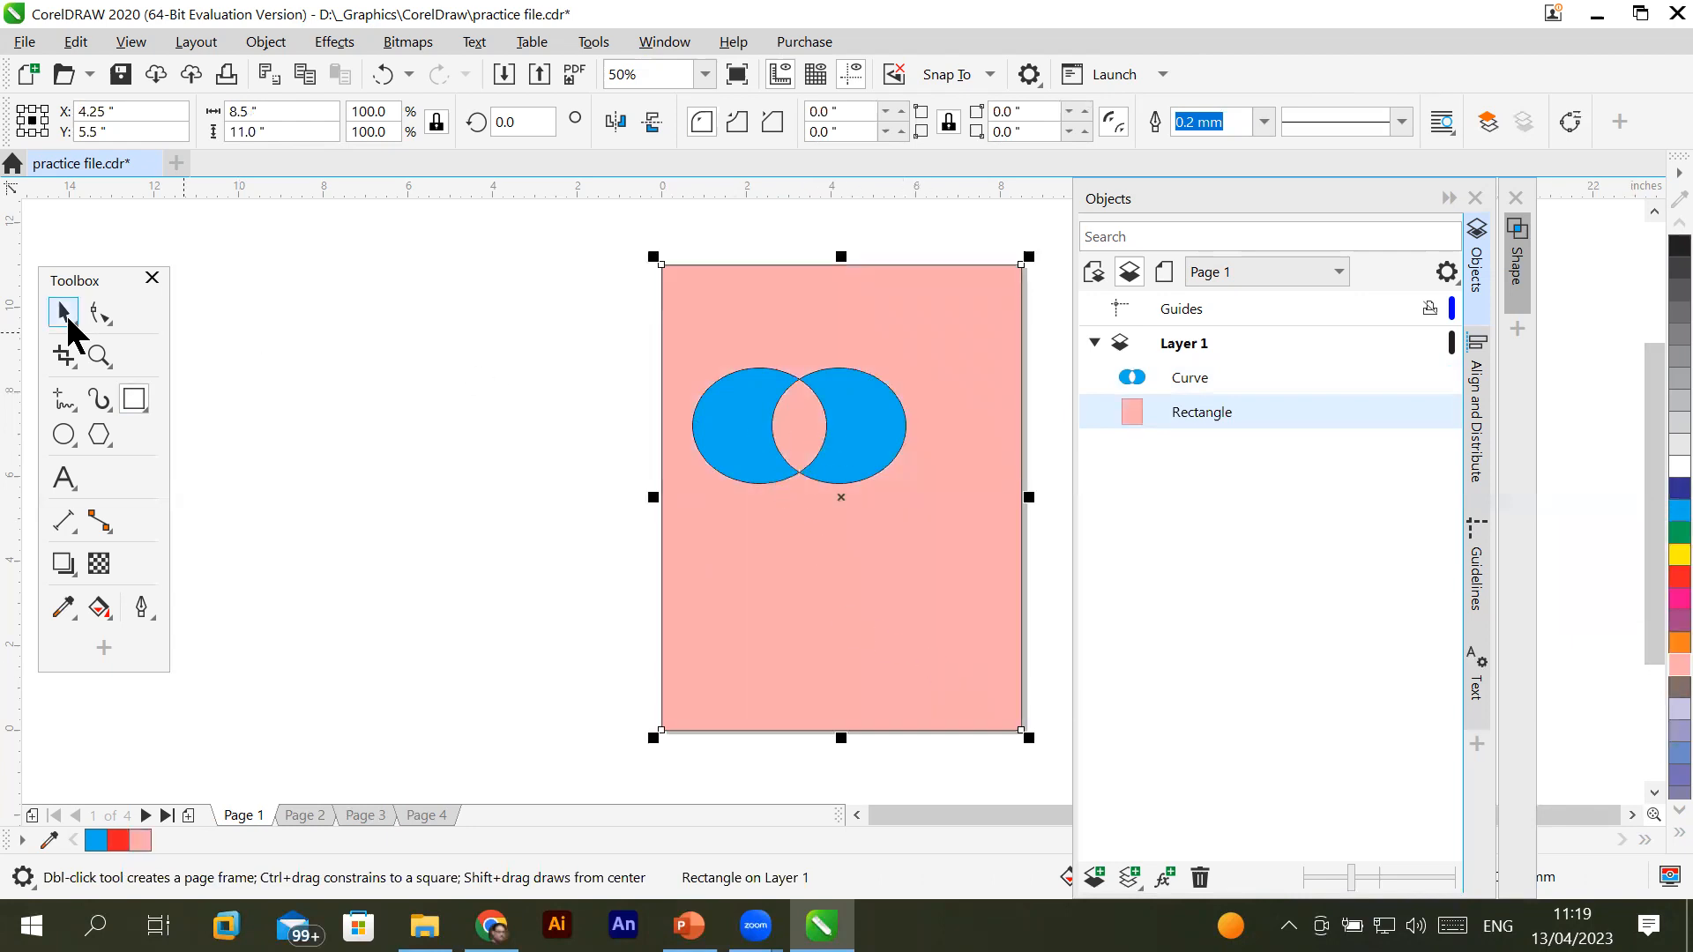
key("space")
left_click_drag(836, 445, 427, 349)
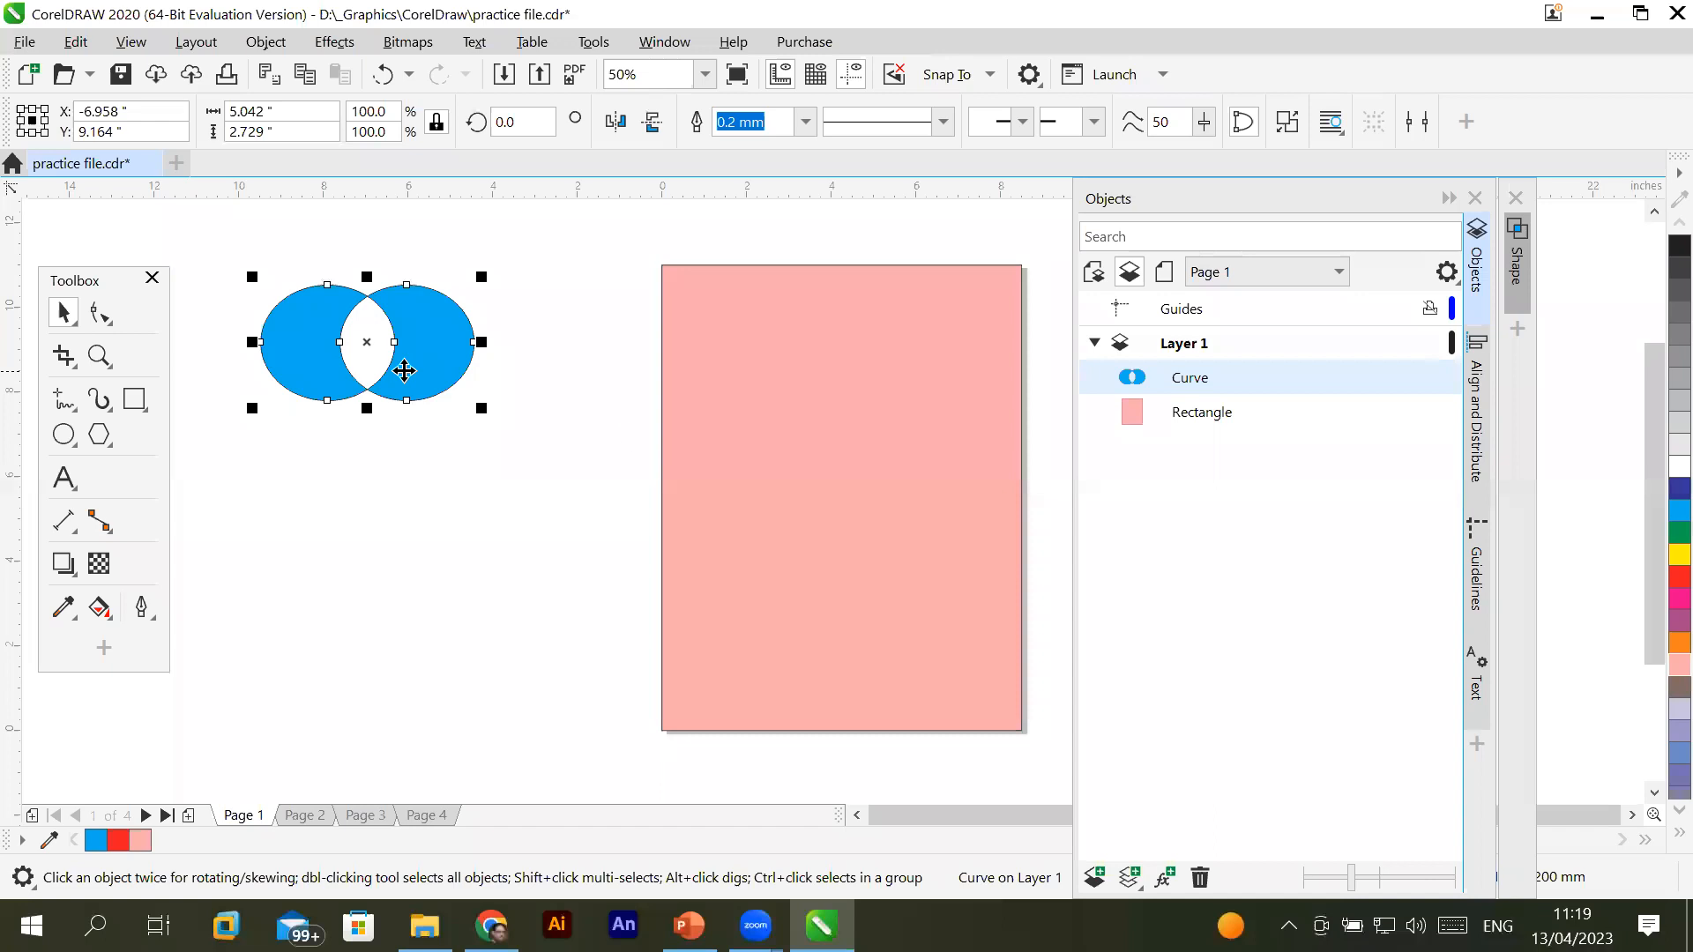
Draw an ellipse about 4.48 by 4.15 inches near the middle of the pink page and fill it with red
left_click(66, 439)
left_click_drag(756, 374, 944, 549)
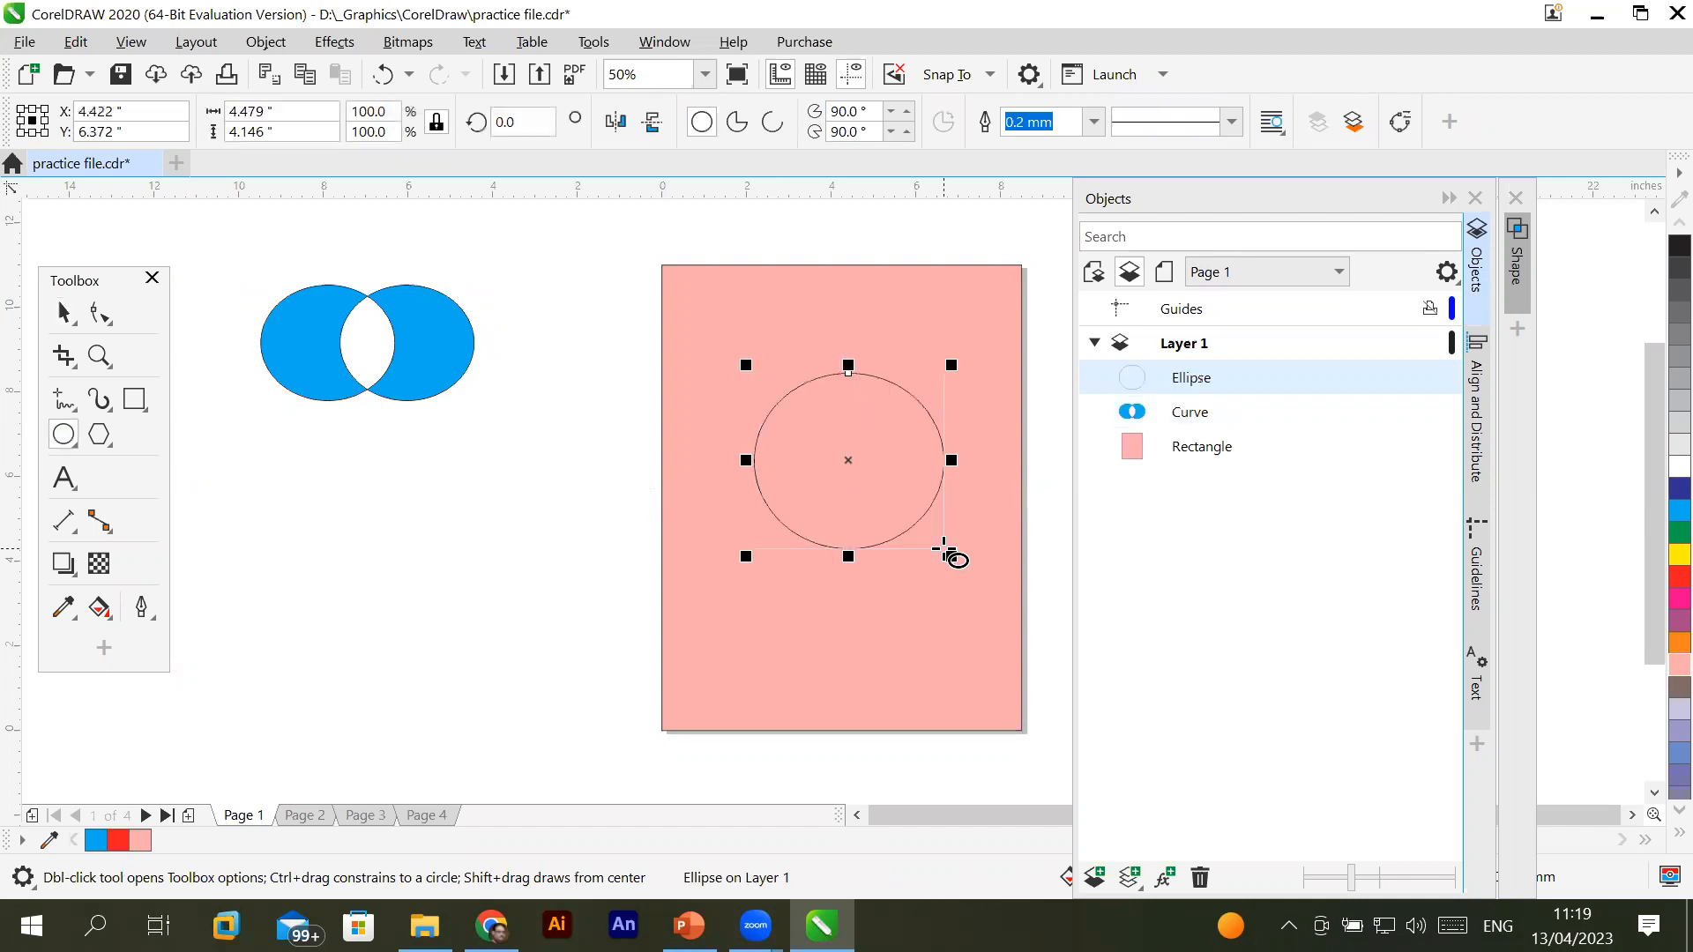
left_click(1672, 577)
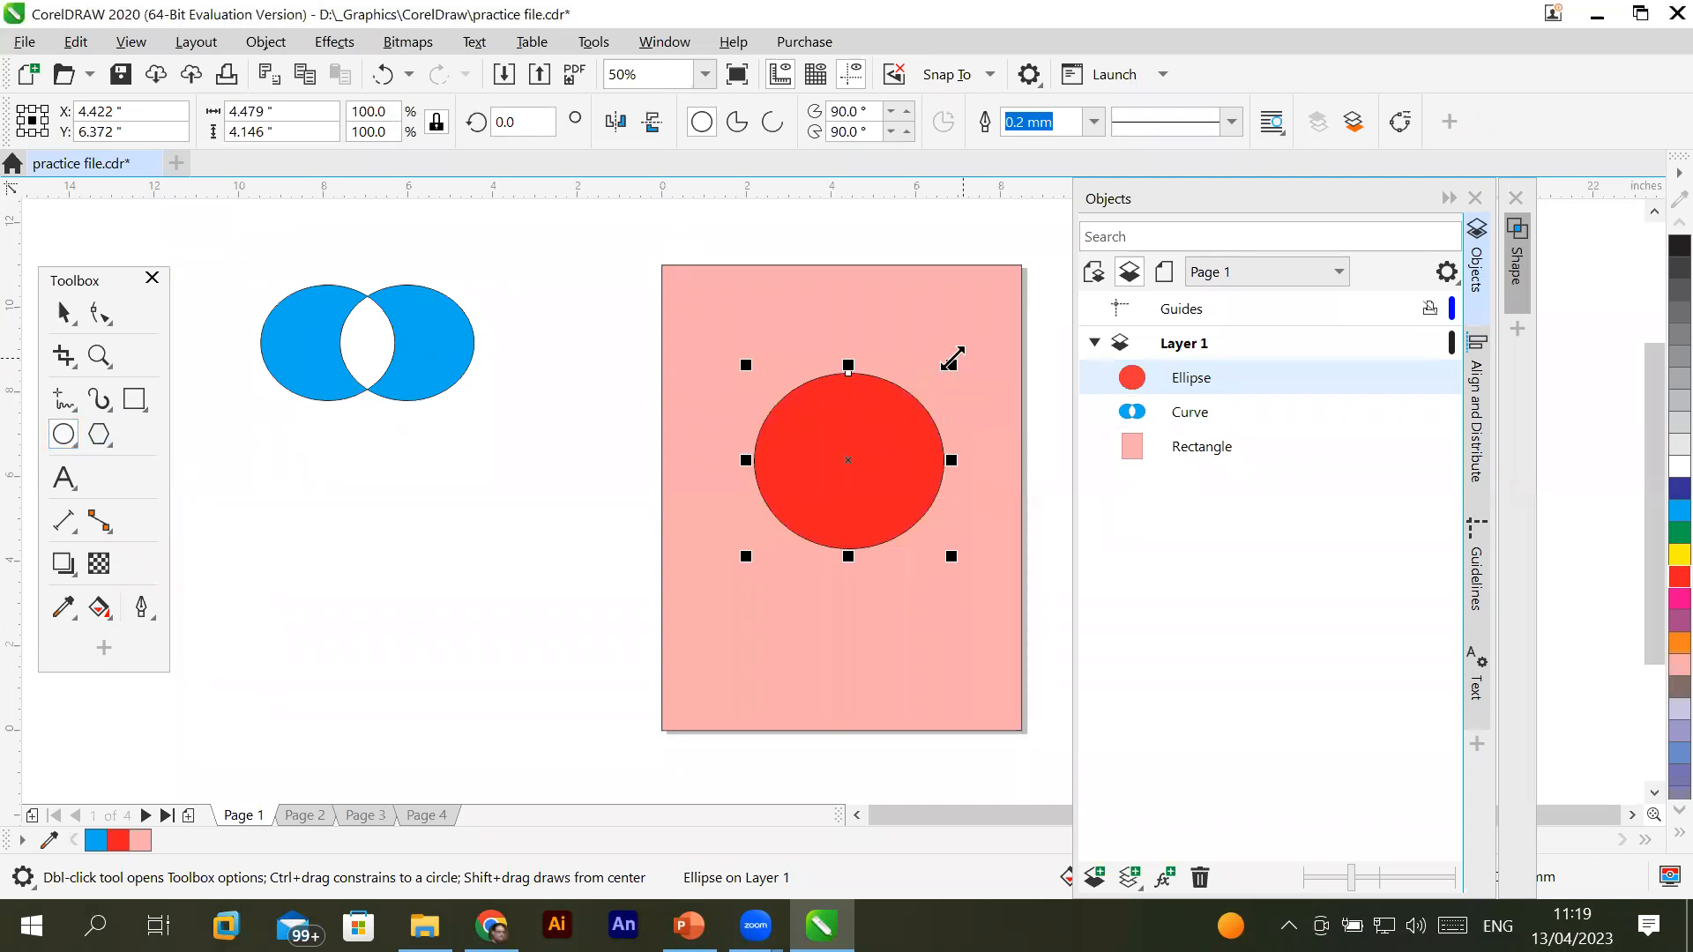
Make a concentric copy of the red ellipse scaled down to about 65.8% and fill it with dark blue
mouse_move(949, 360)
left_mouse_down()
mouse_move(907, 394)
mouse_move(938, 388)
left_mouse_up()
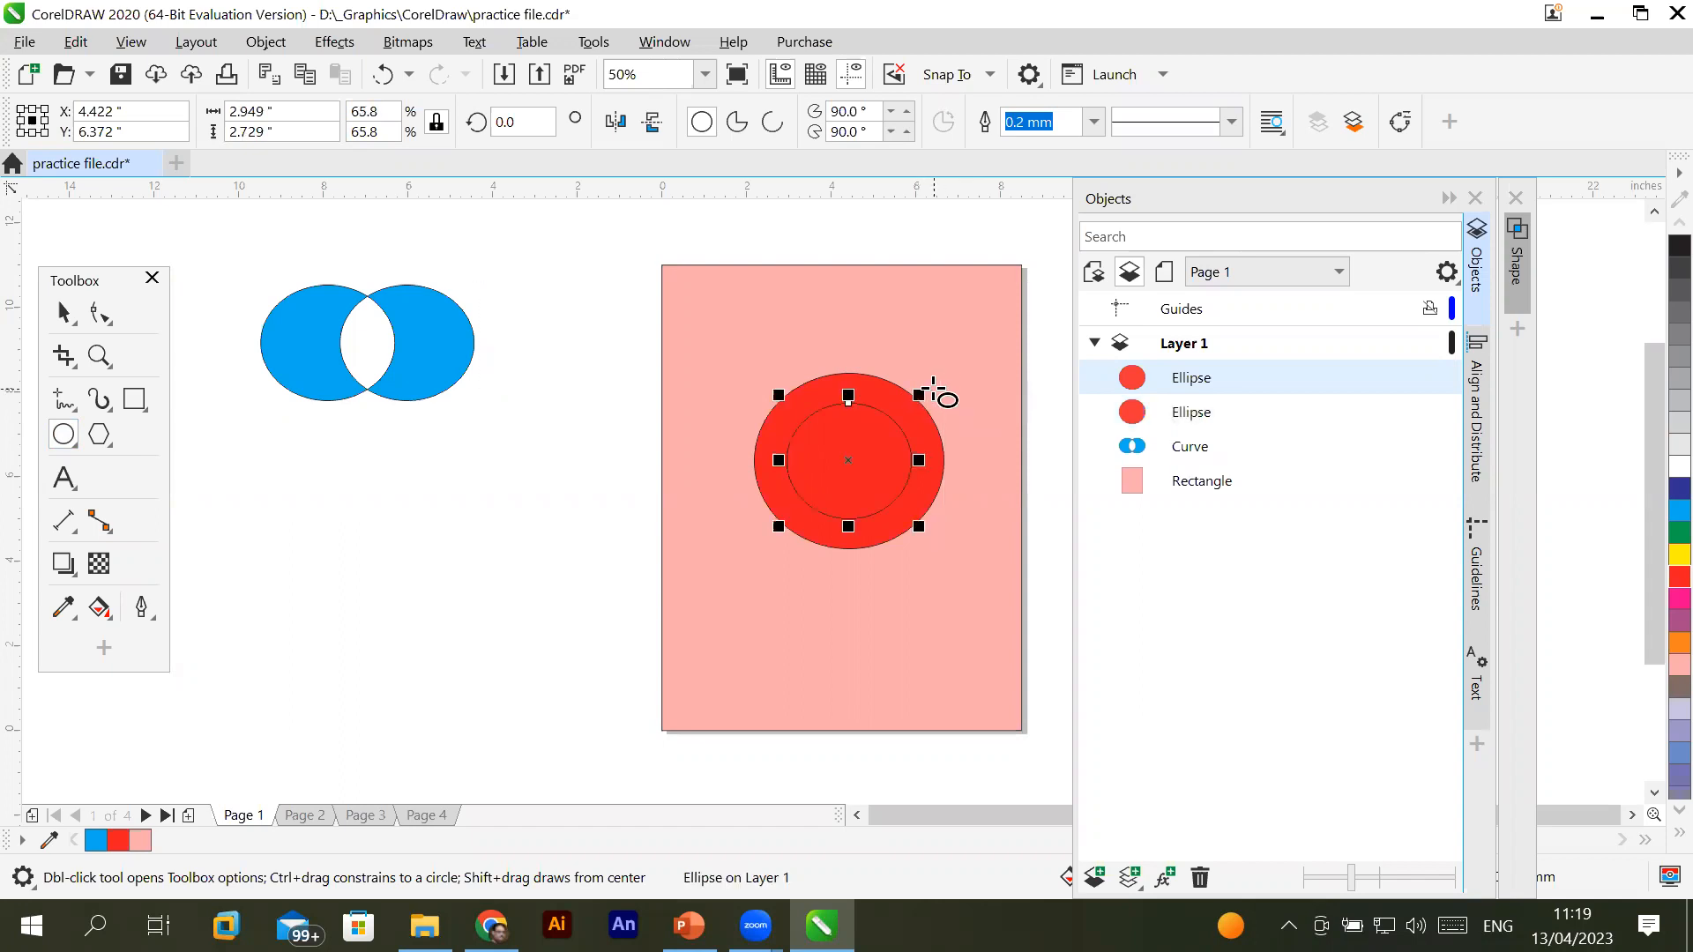
left_click(1662, 510)
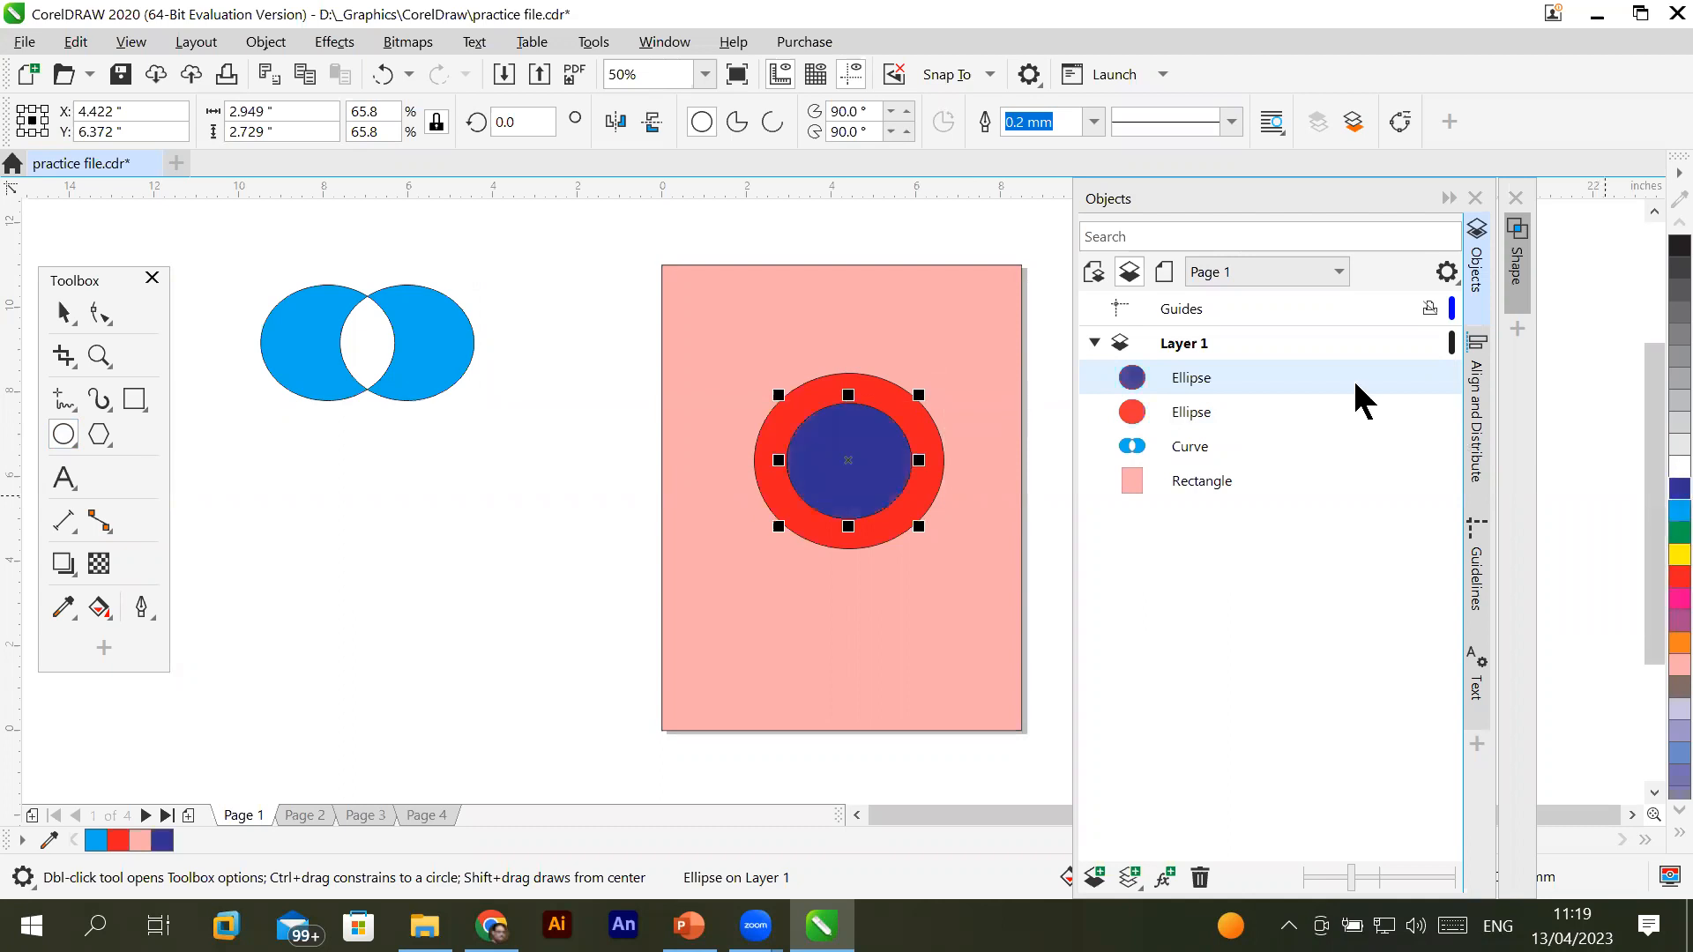
left_click(1169, 407)
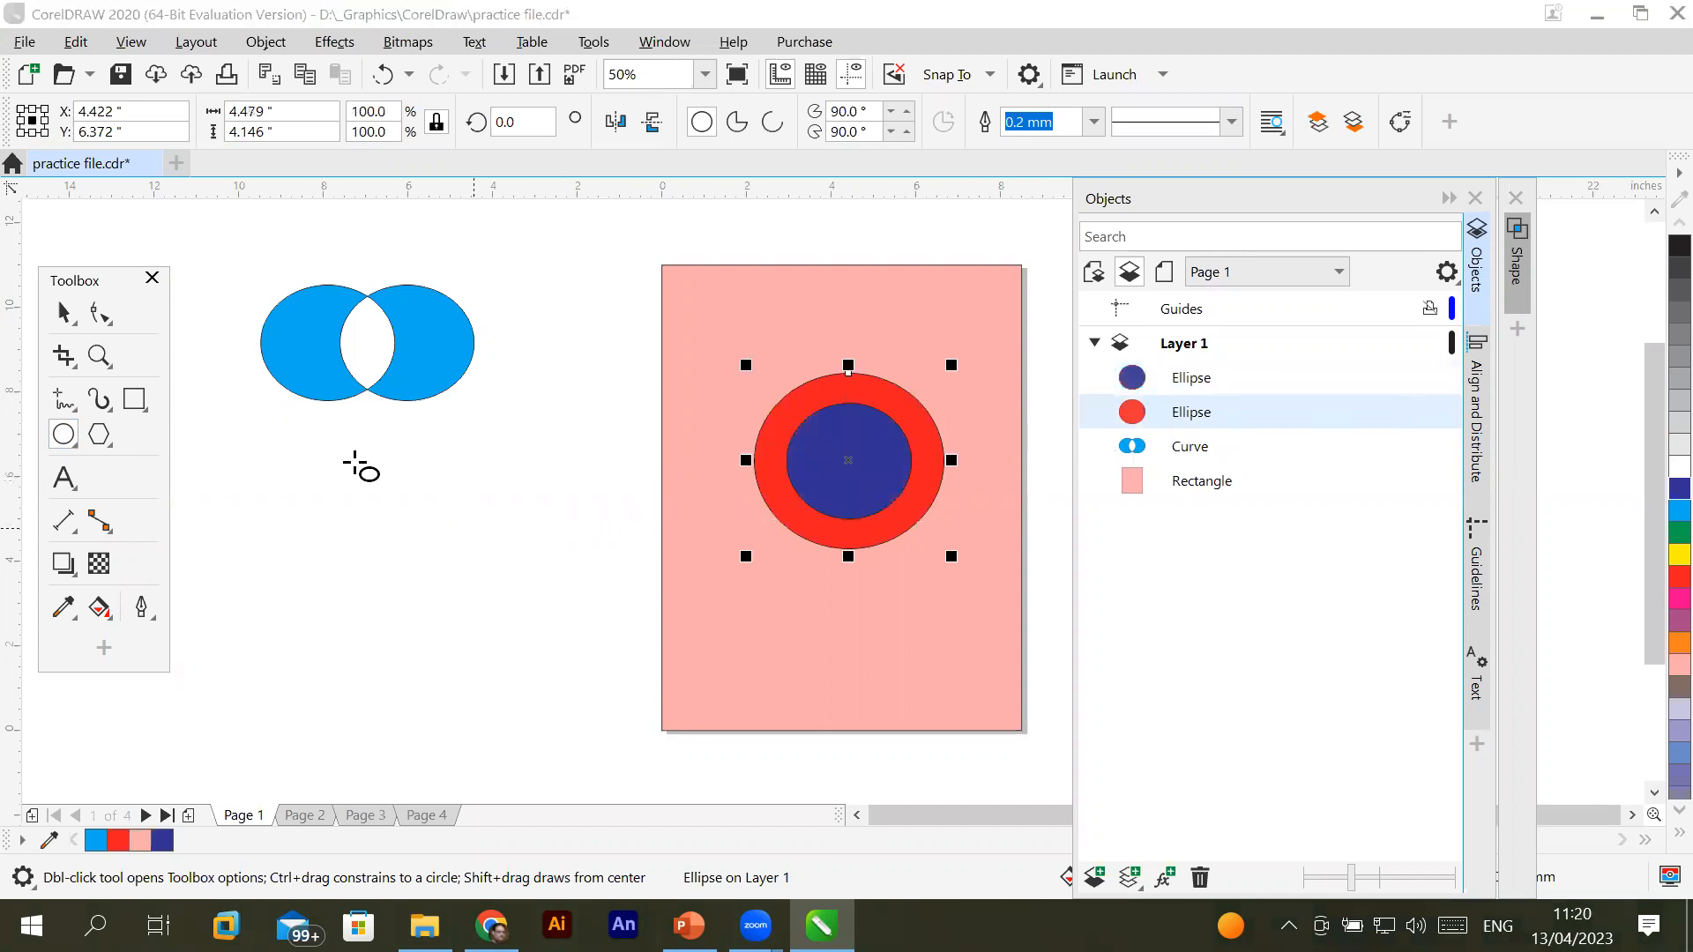
Select the dark blue inner ellipse and the red outer ellipse together and combine them into a ring
left_click(64, 313)
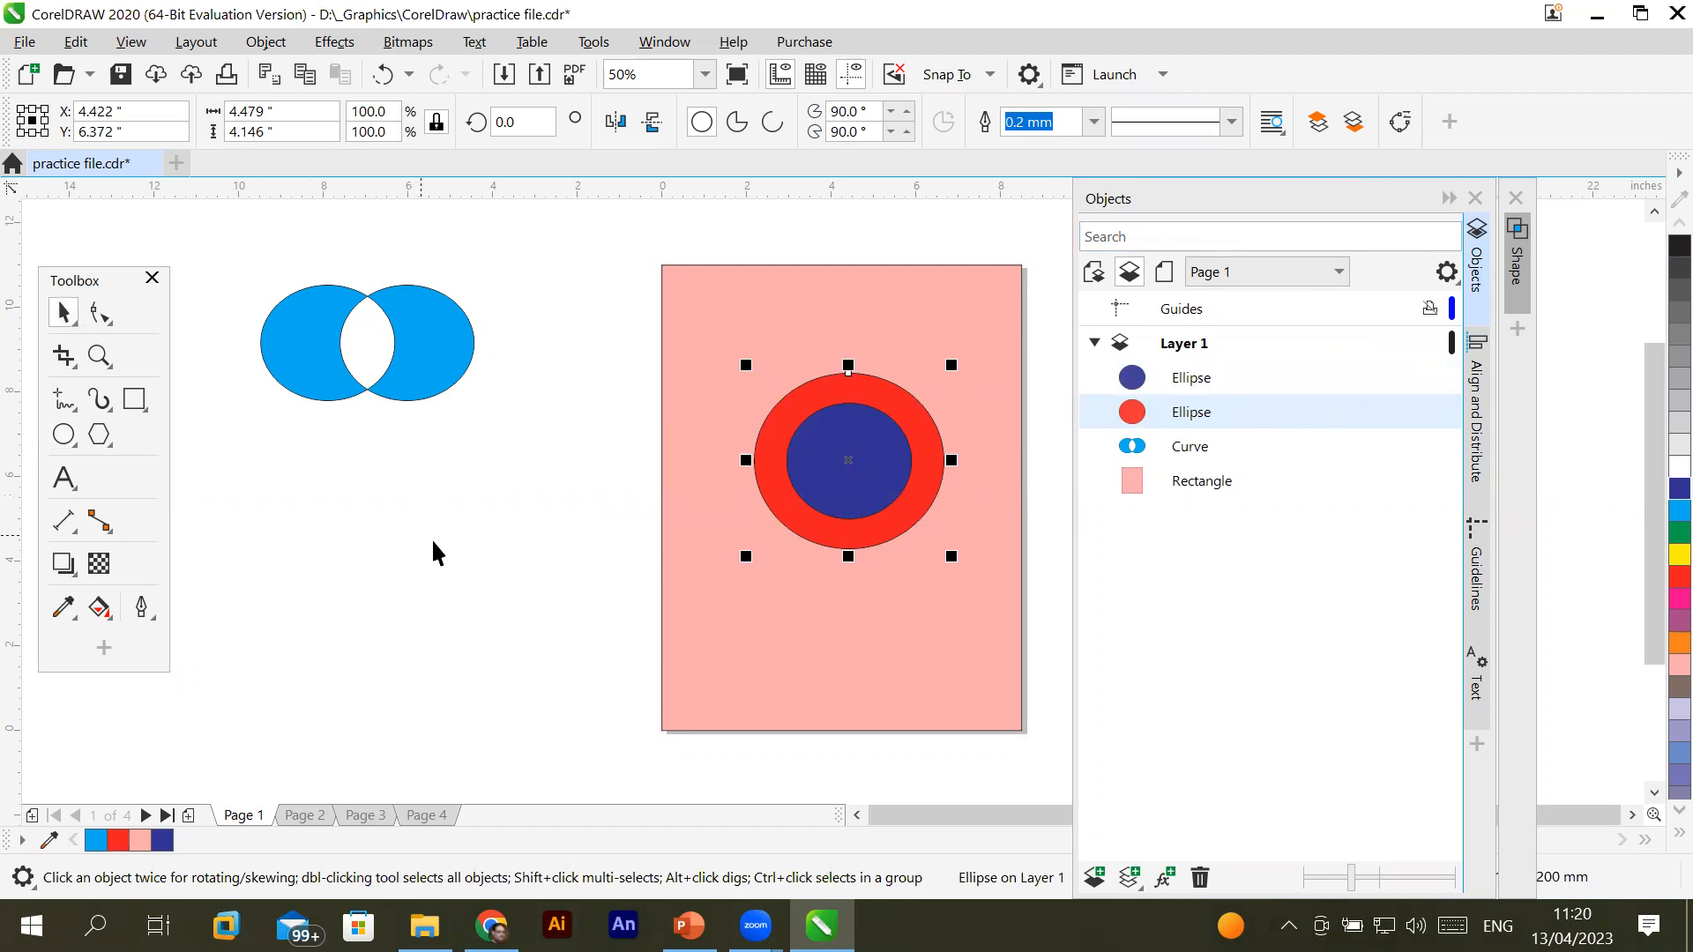
left_click(494, 556)
left_click(839, 469)
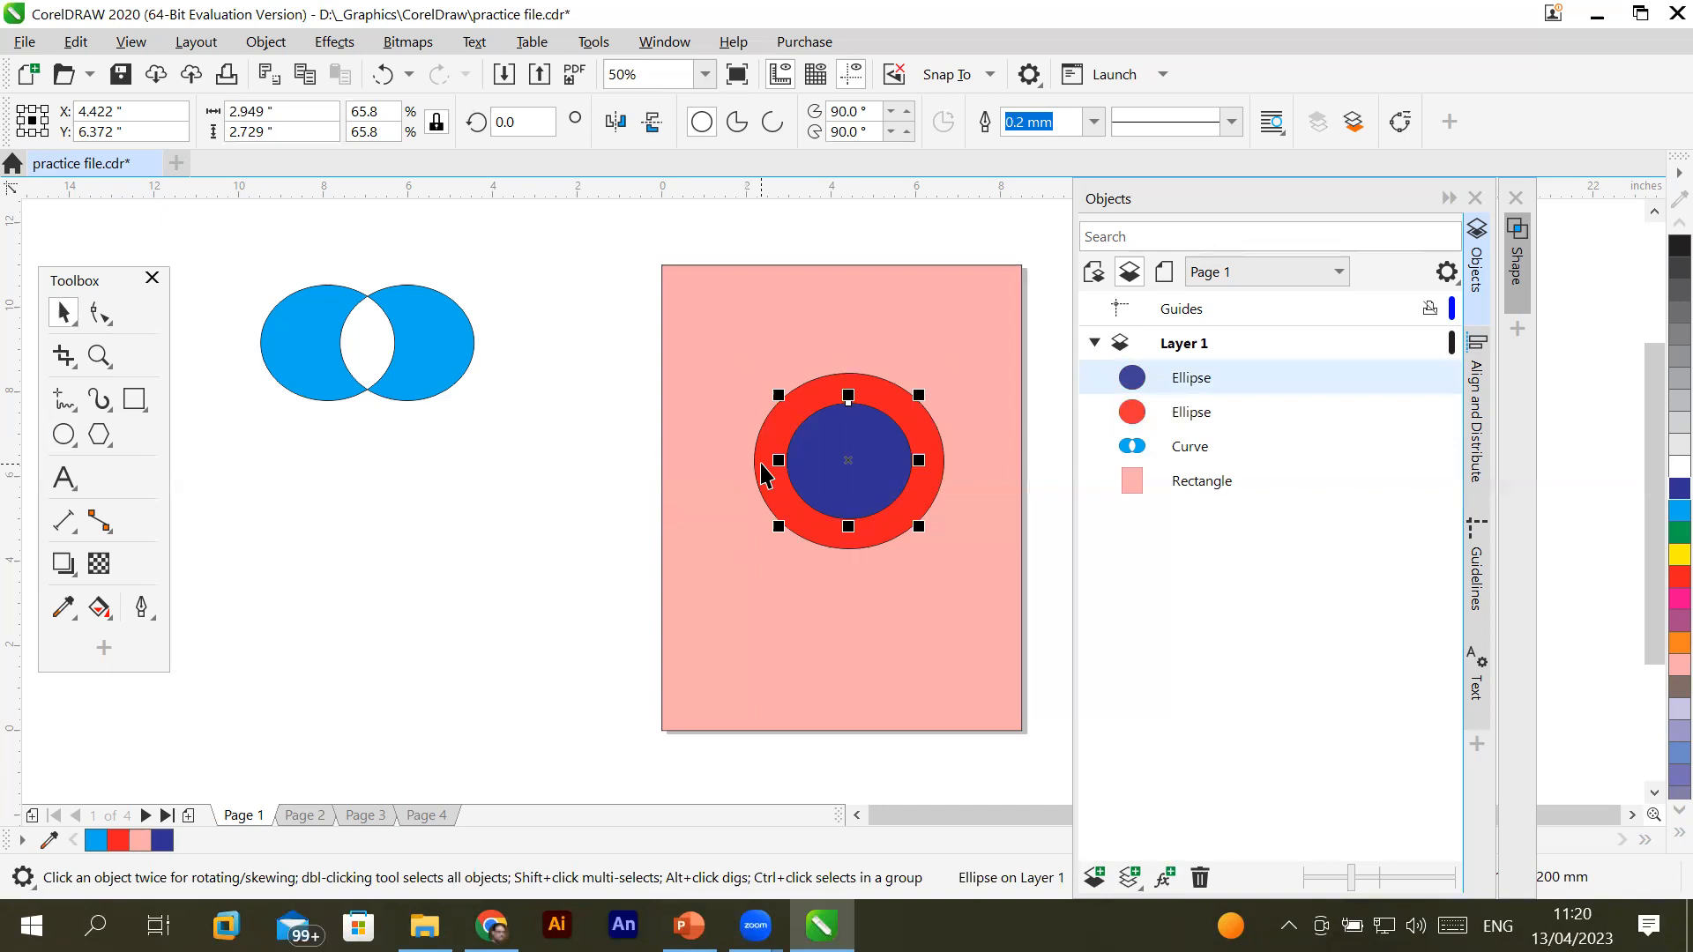
left_click(760, 464, "shift")
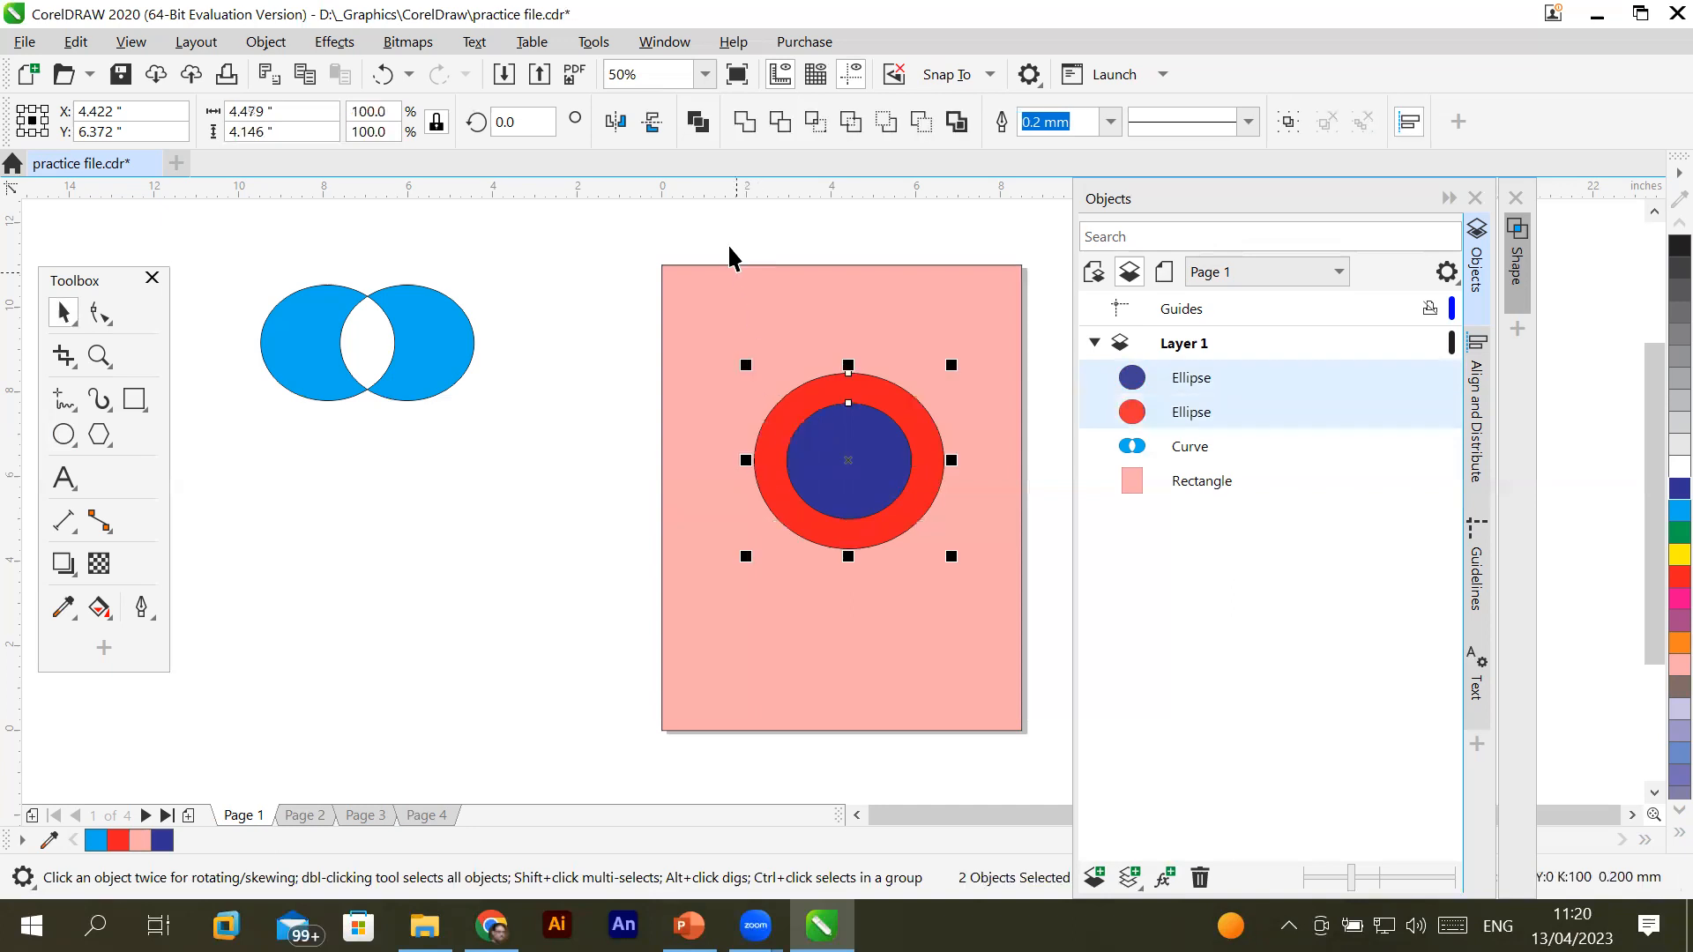
left_click(265, 41)
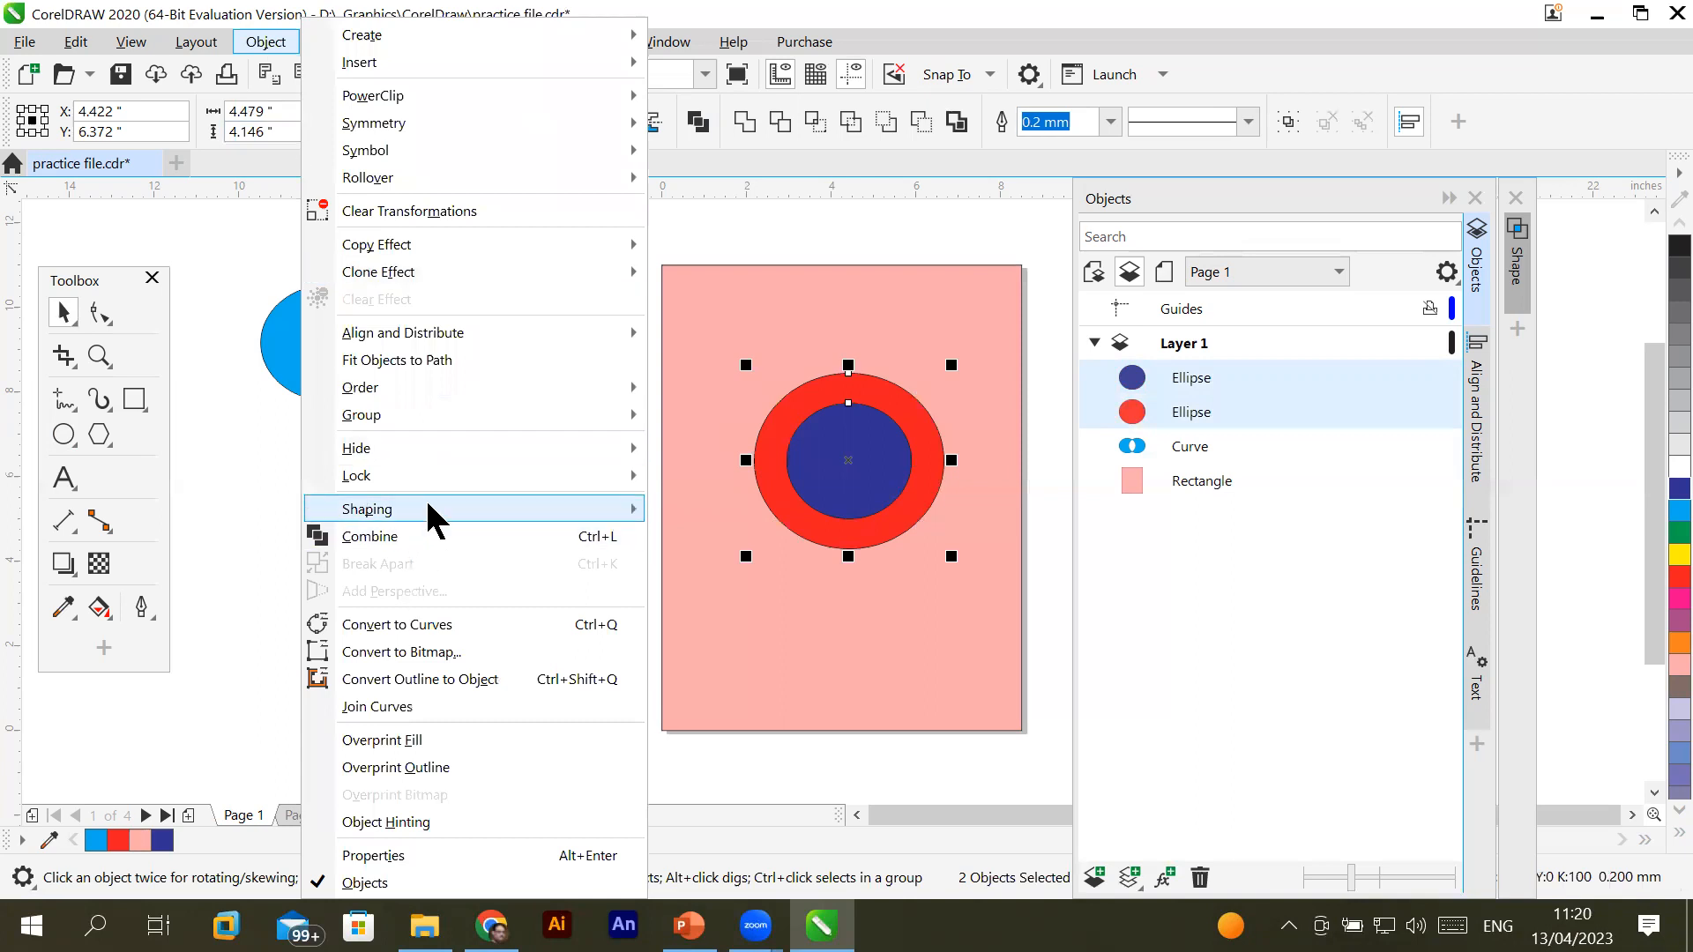
mouse_move(425, 503)
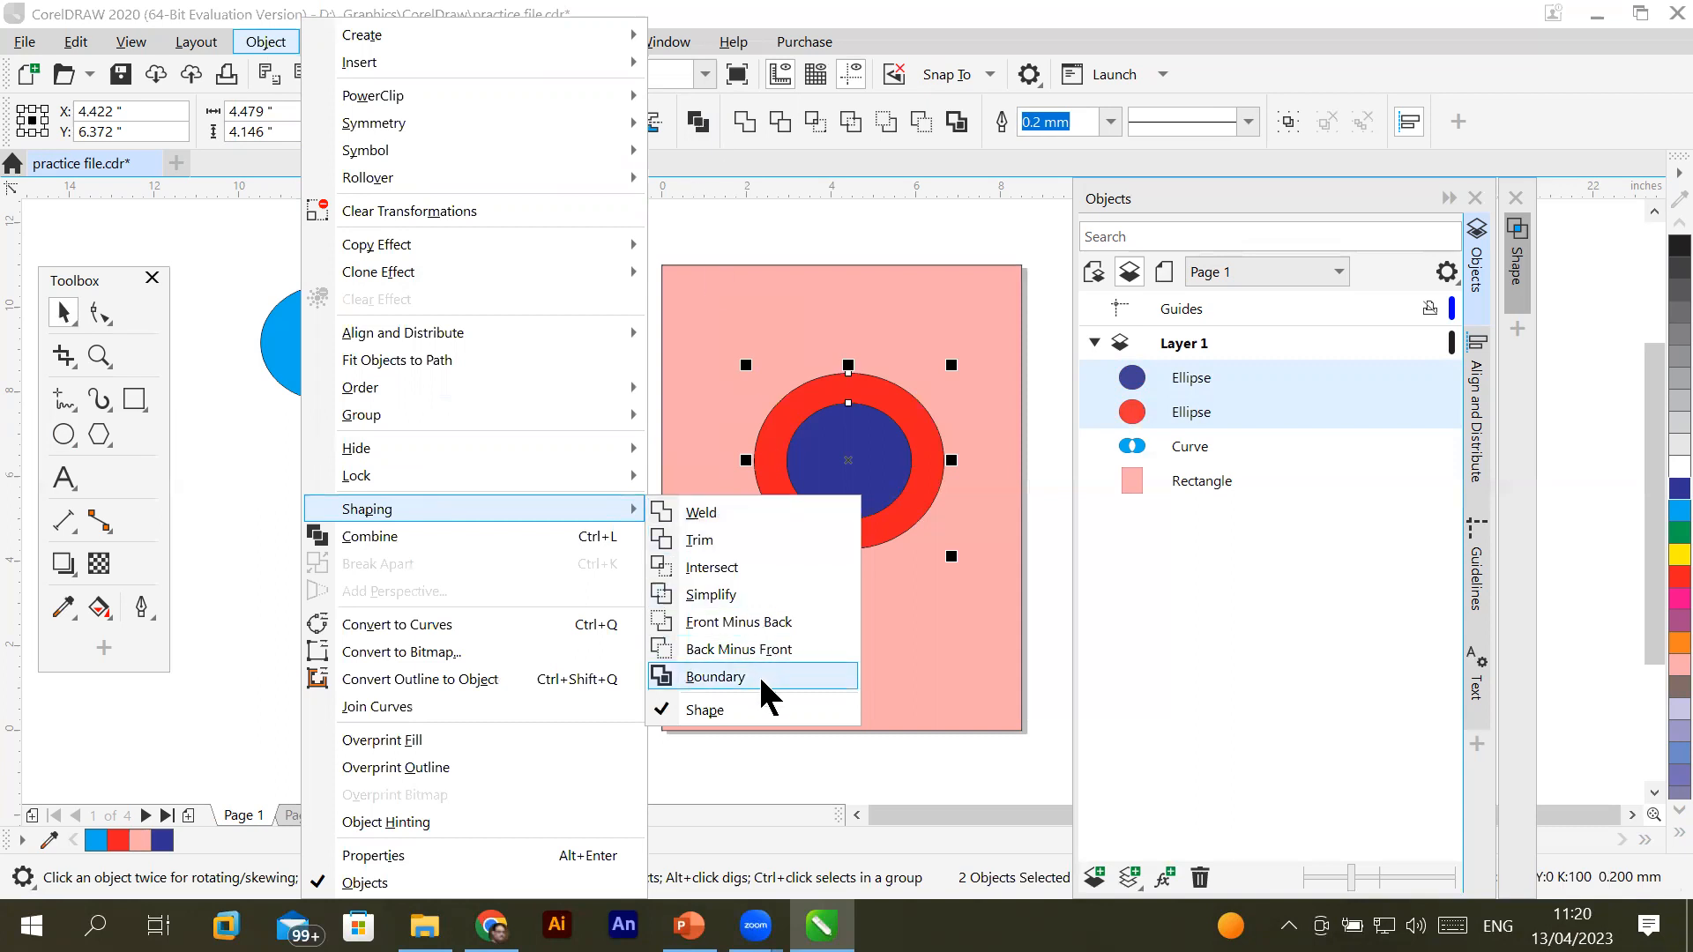
left_click(869, 451)
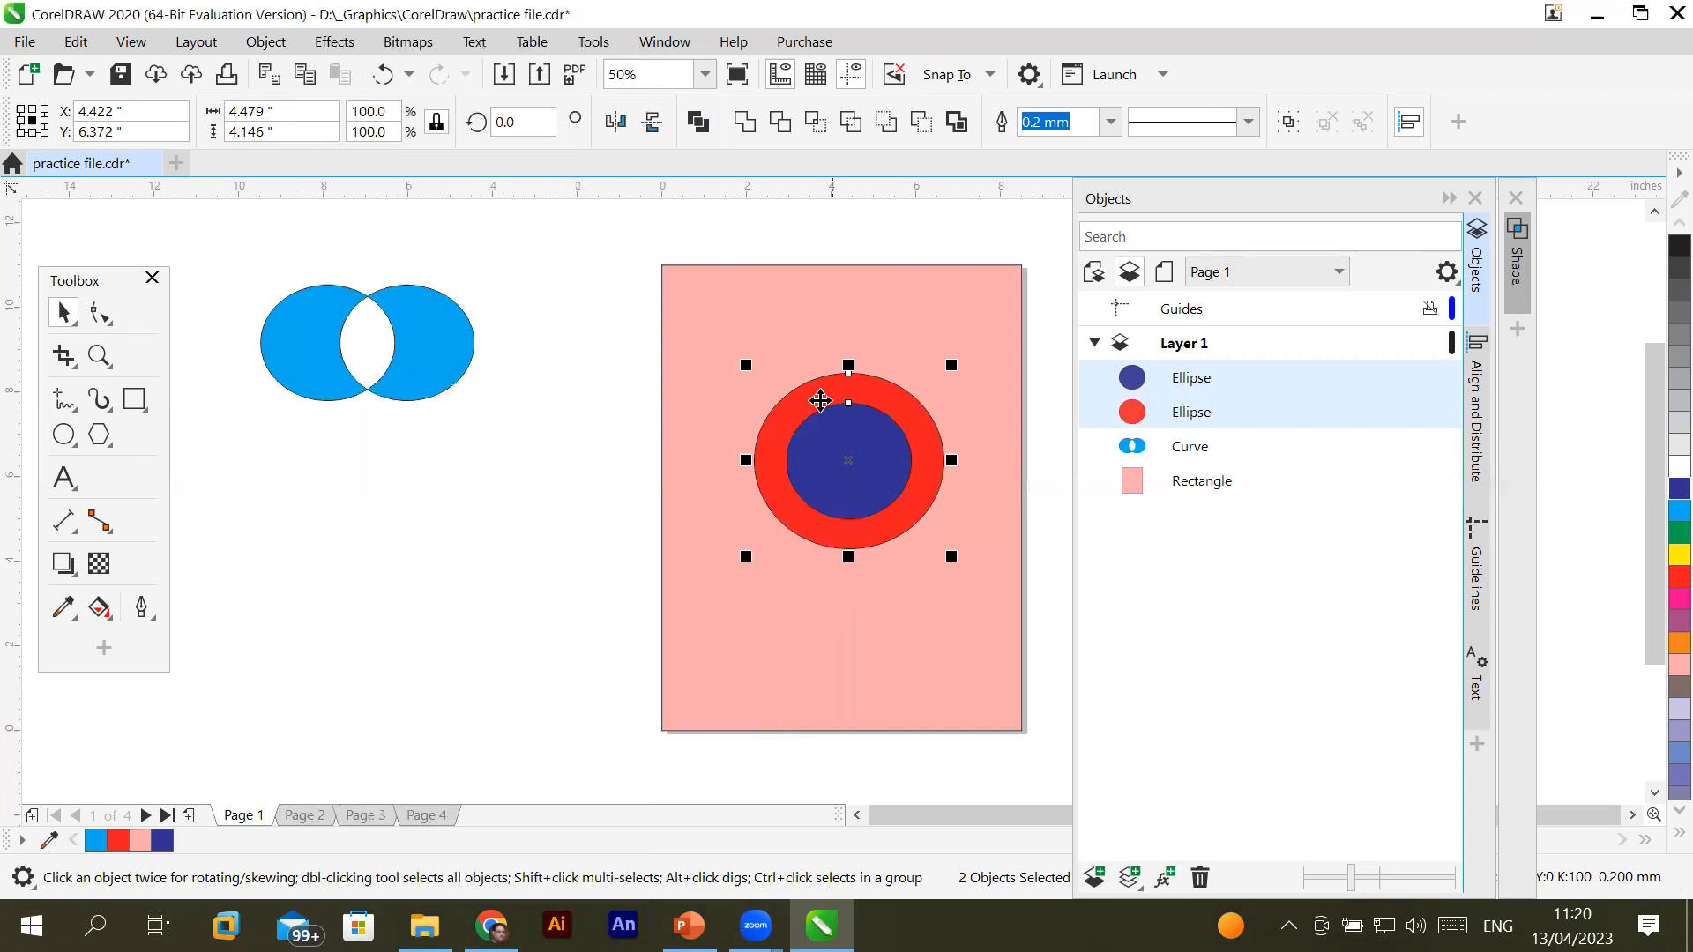
left_click(694, 124)
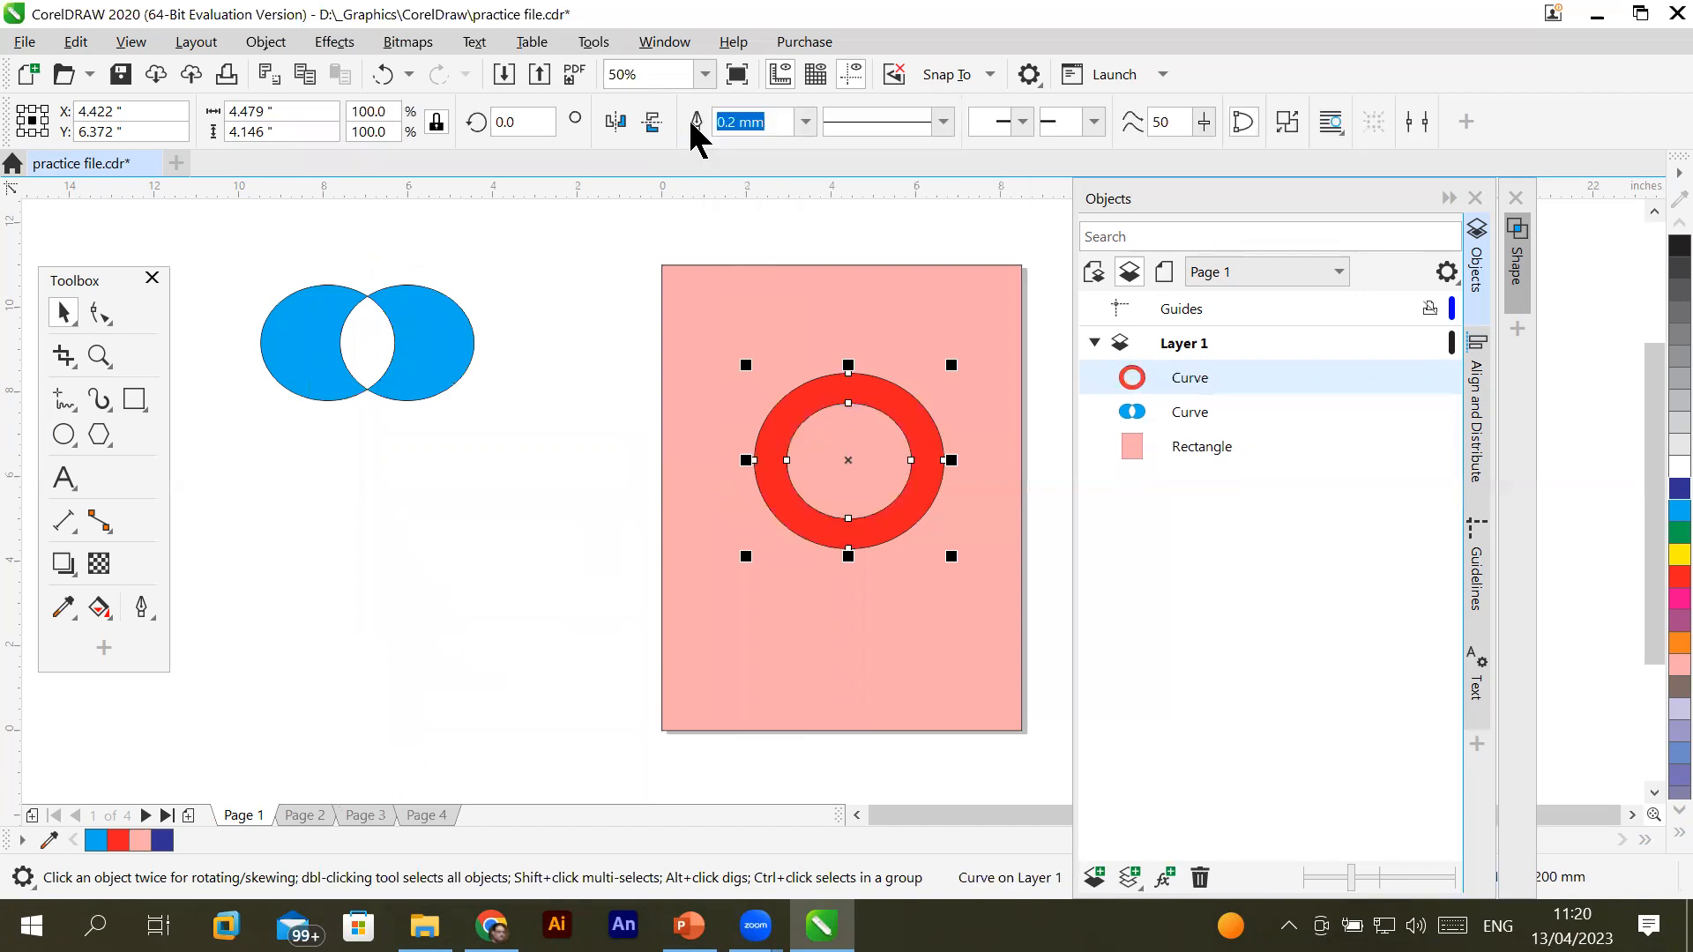
left_click(538, 516)
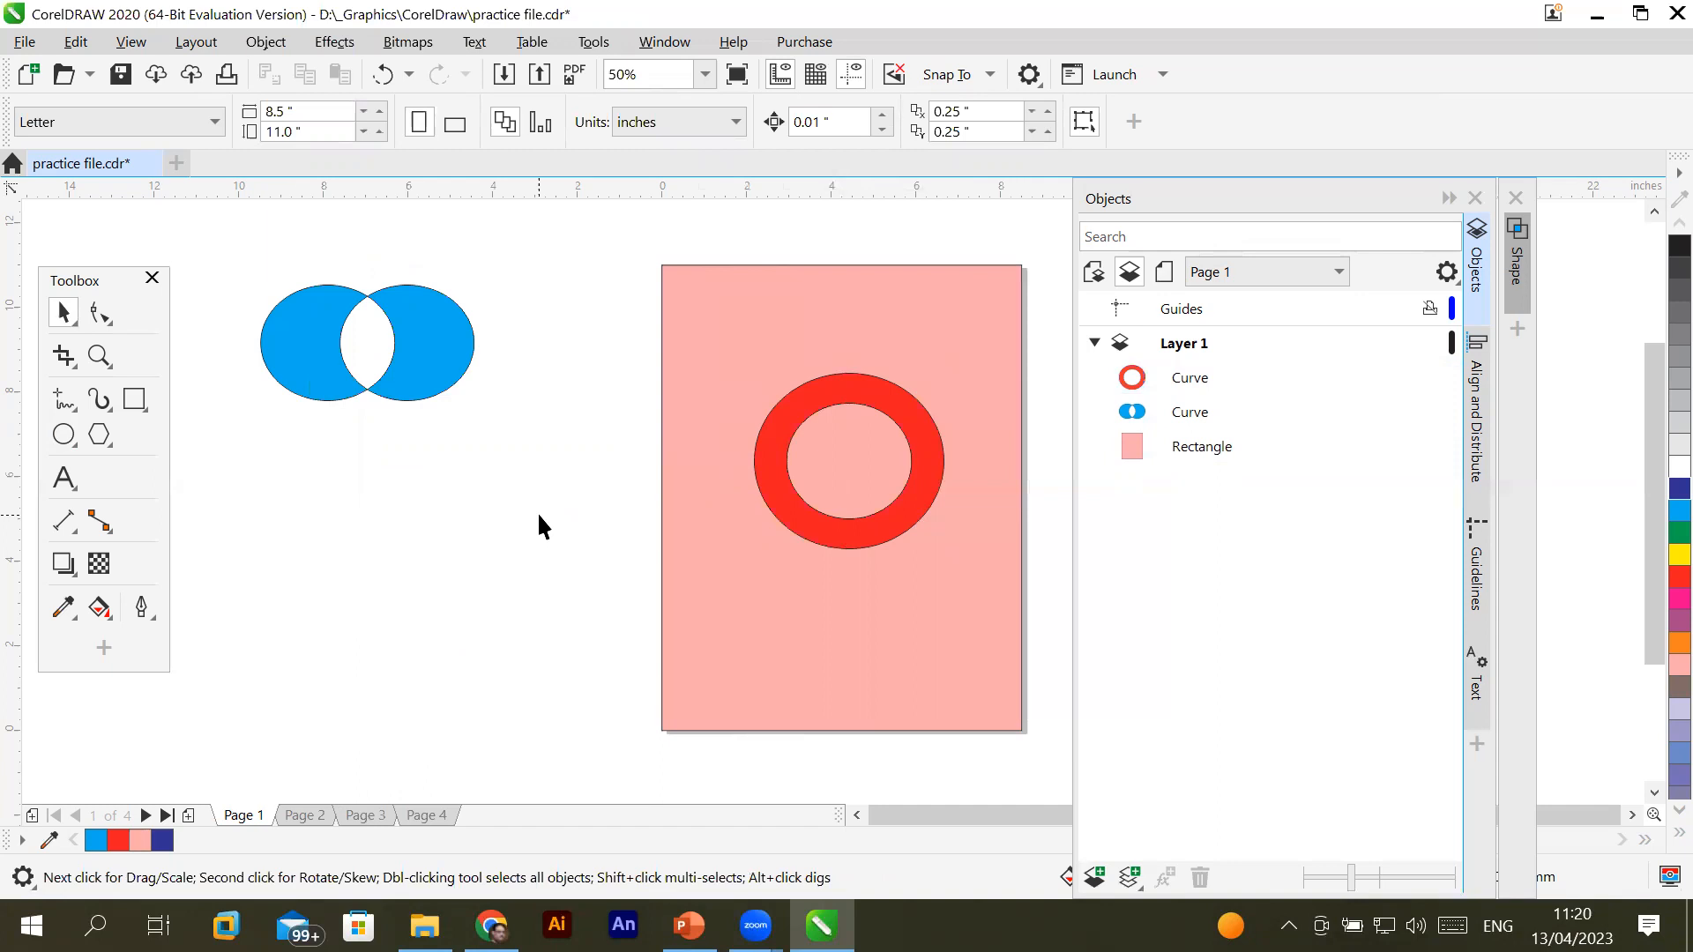
Switch to PowerPoint to view the "Weld, Trim, Intersect" slide and return to CorelDRAW
left_click(690, 926)
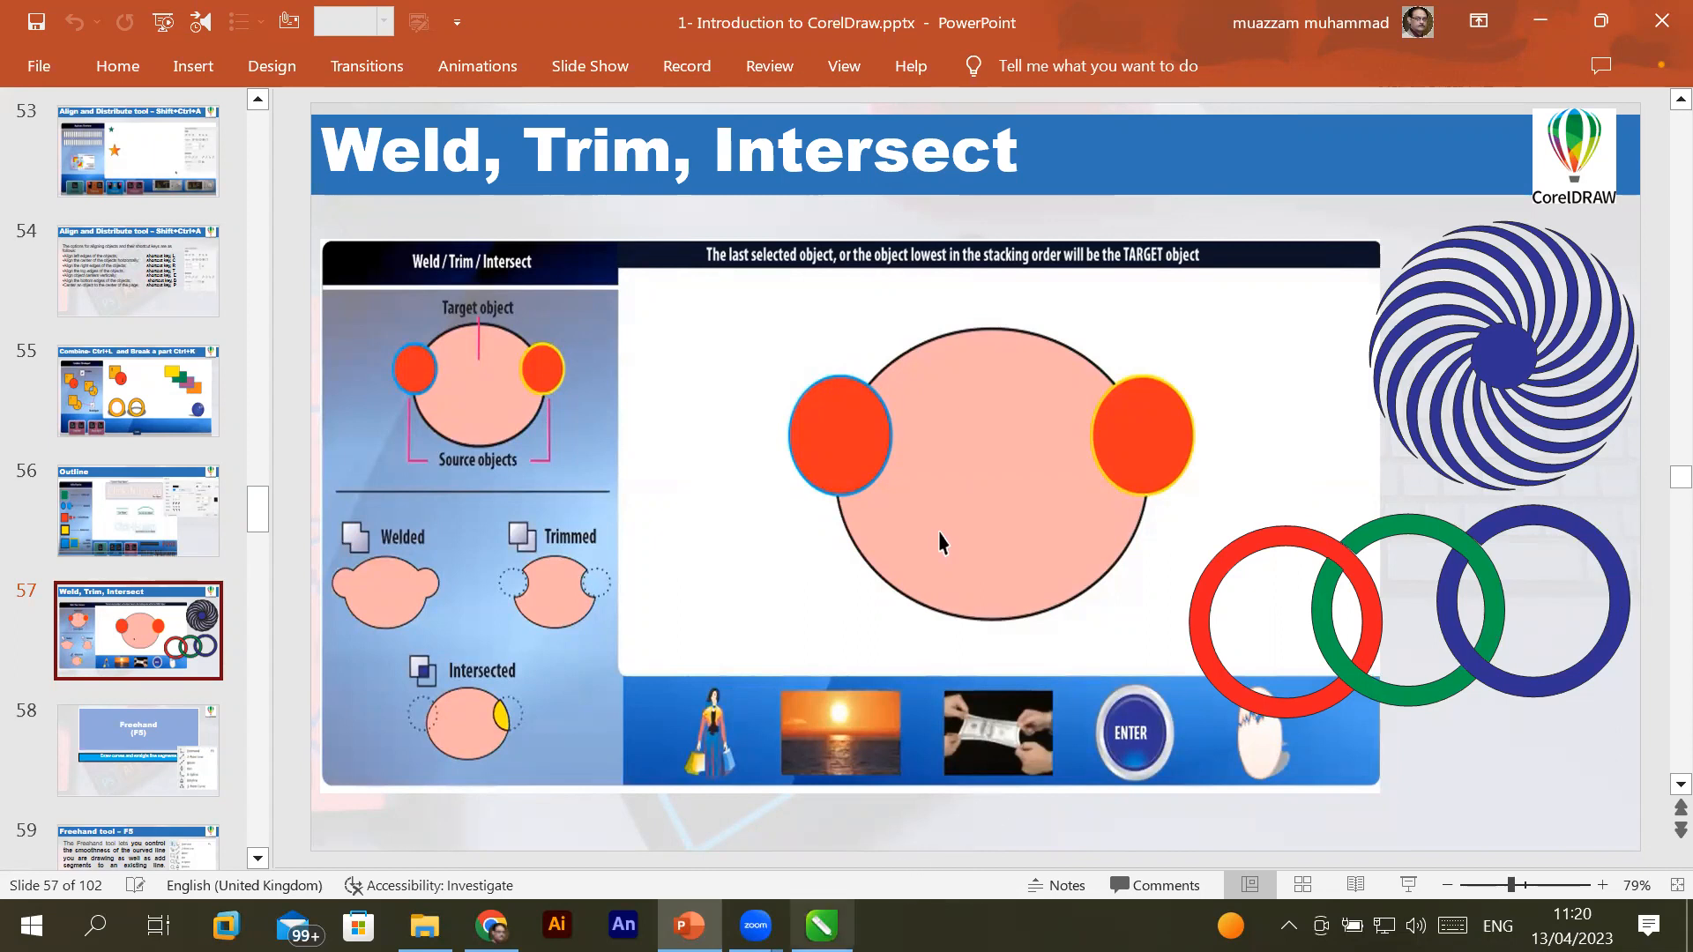
left_click(821, 925)
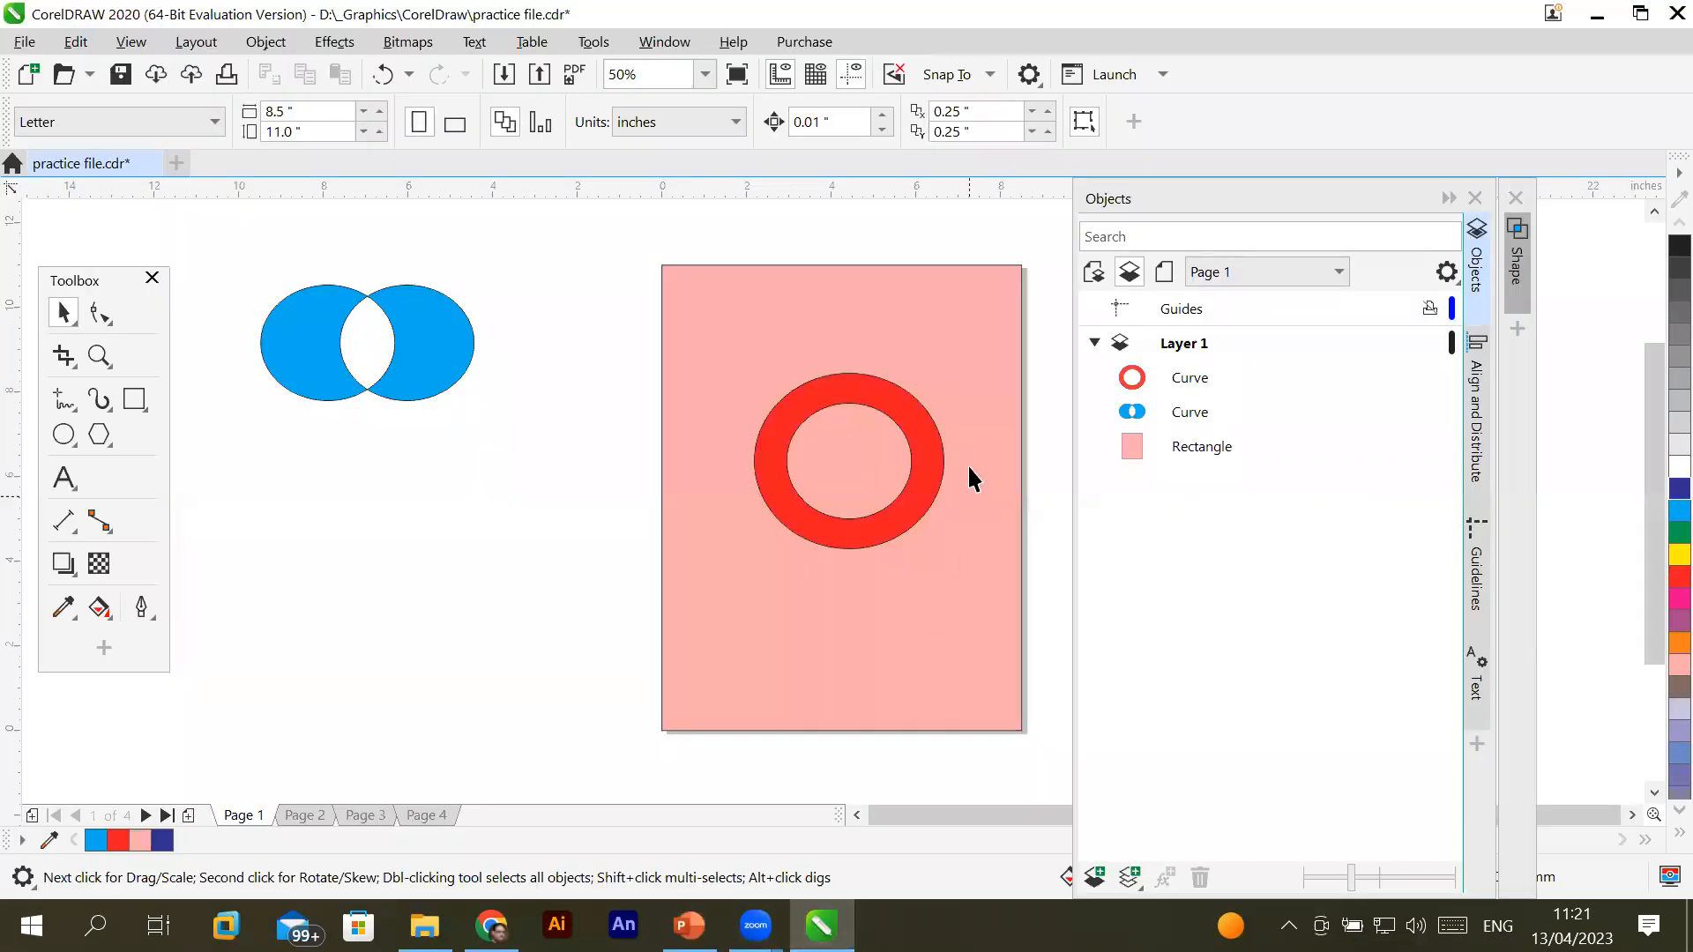
Duplicate the red ring into an upper row of three and an overlapping lower row of two
left_click_drag(890, 516, 1019, 445)
left_click(1449, 197)
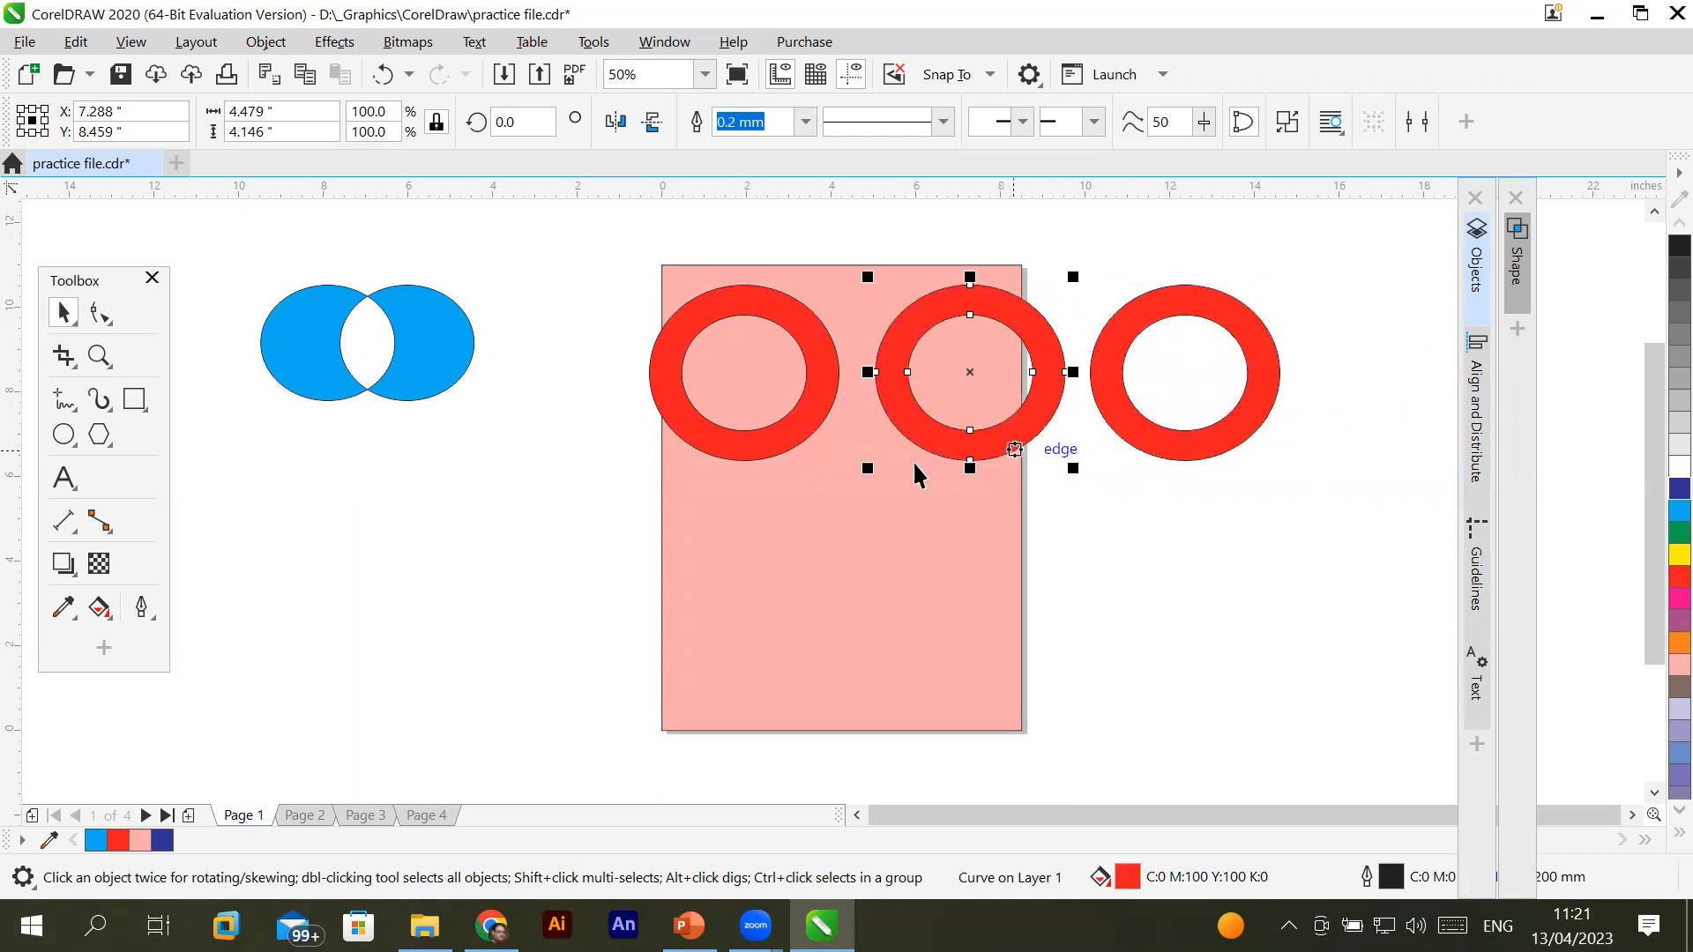
left_click(1164, 448, "shift")
left_click_drag(1163, 442, 1037, 468)
key("ctrl+z")
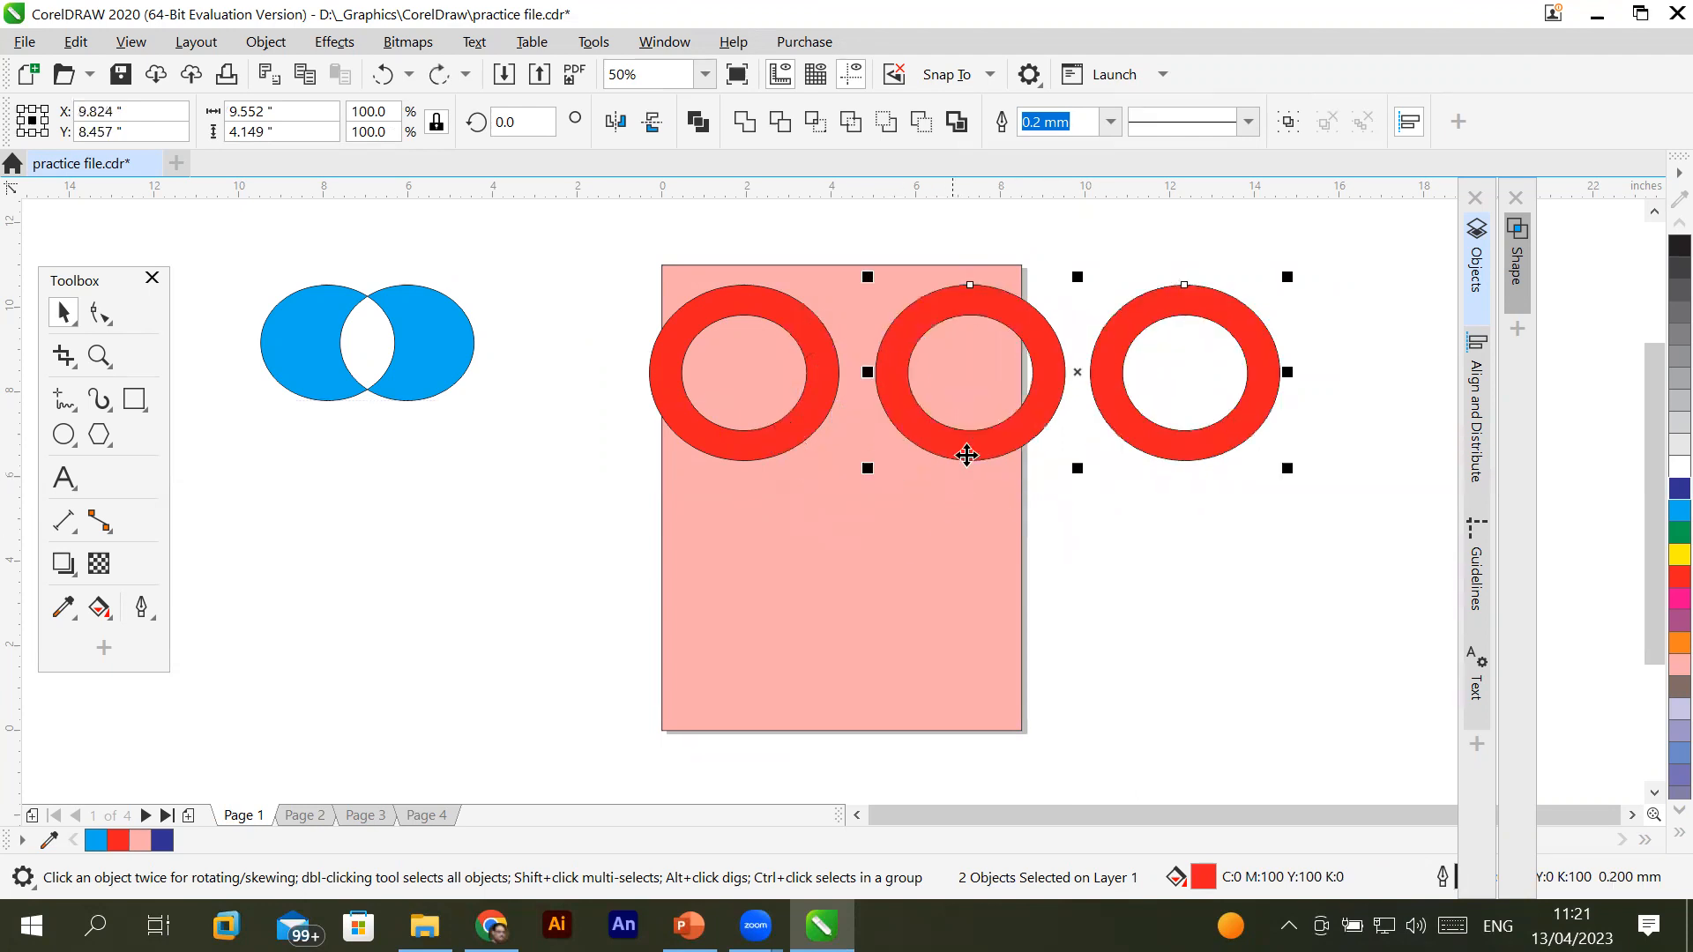
left_click_drag(968, 450, 854, 516)
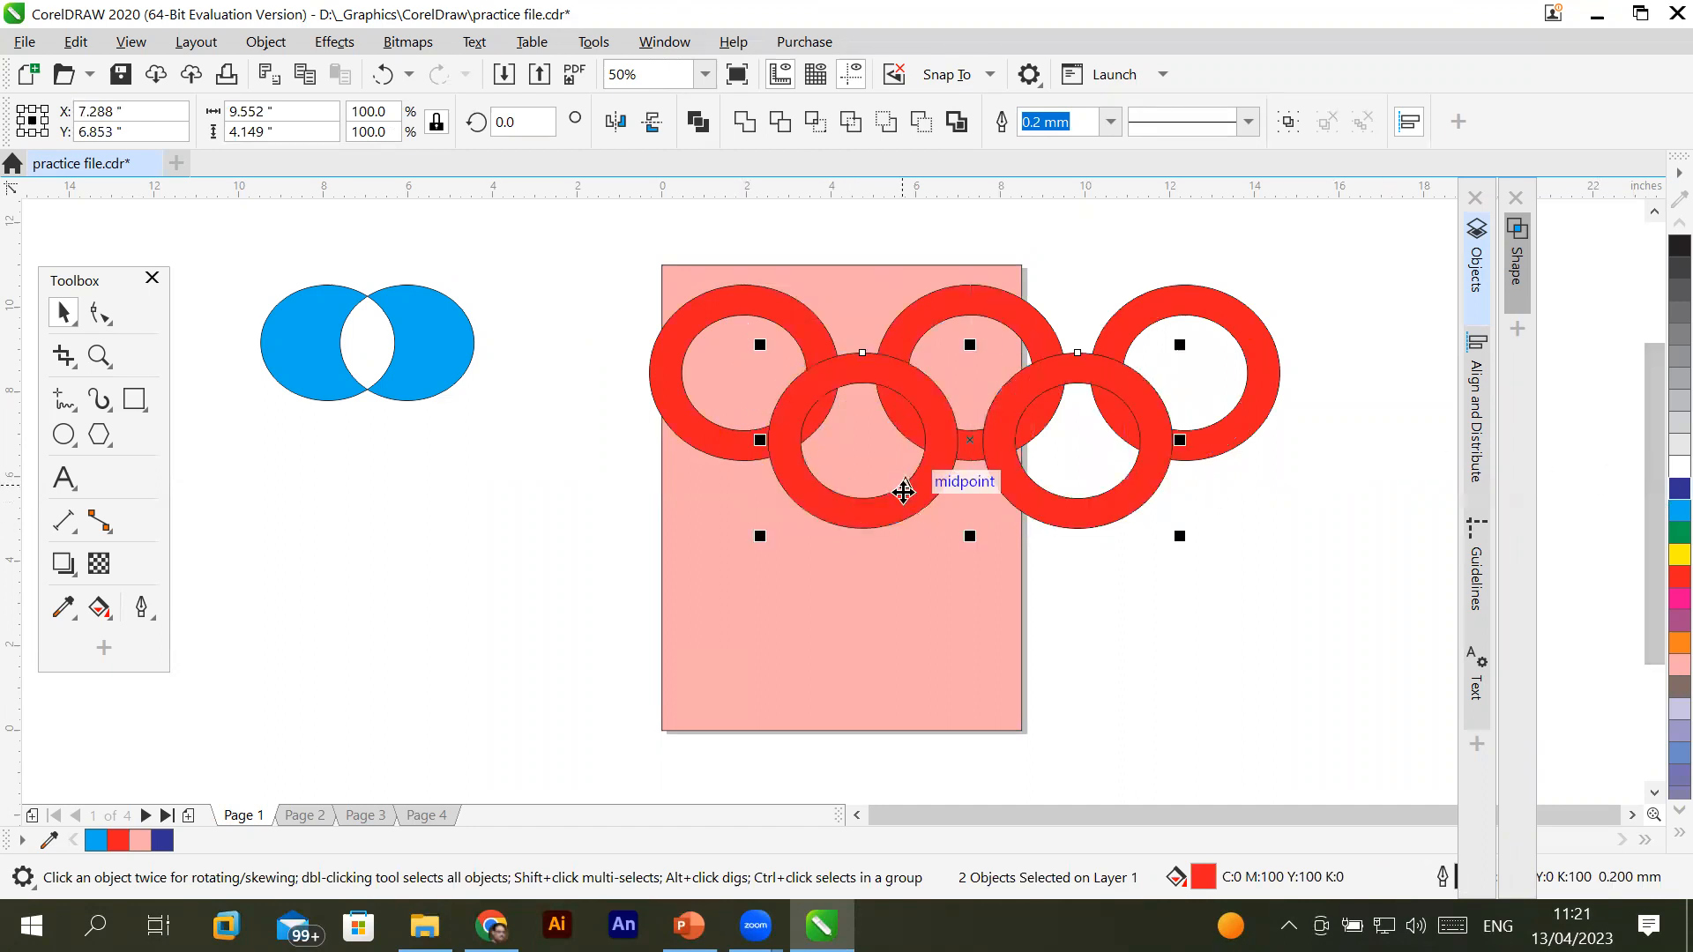
left_click(899, 499)
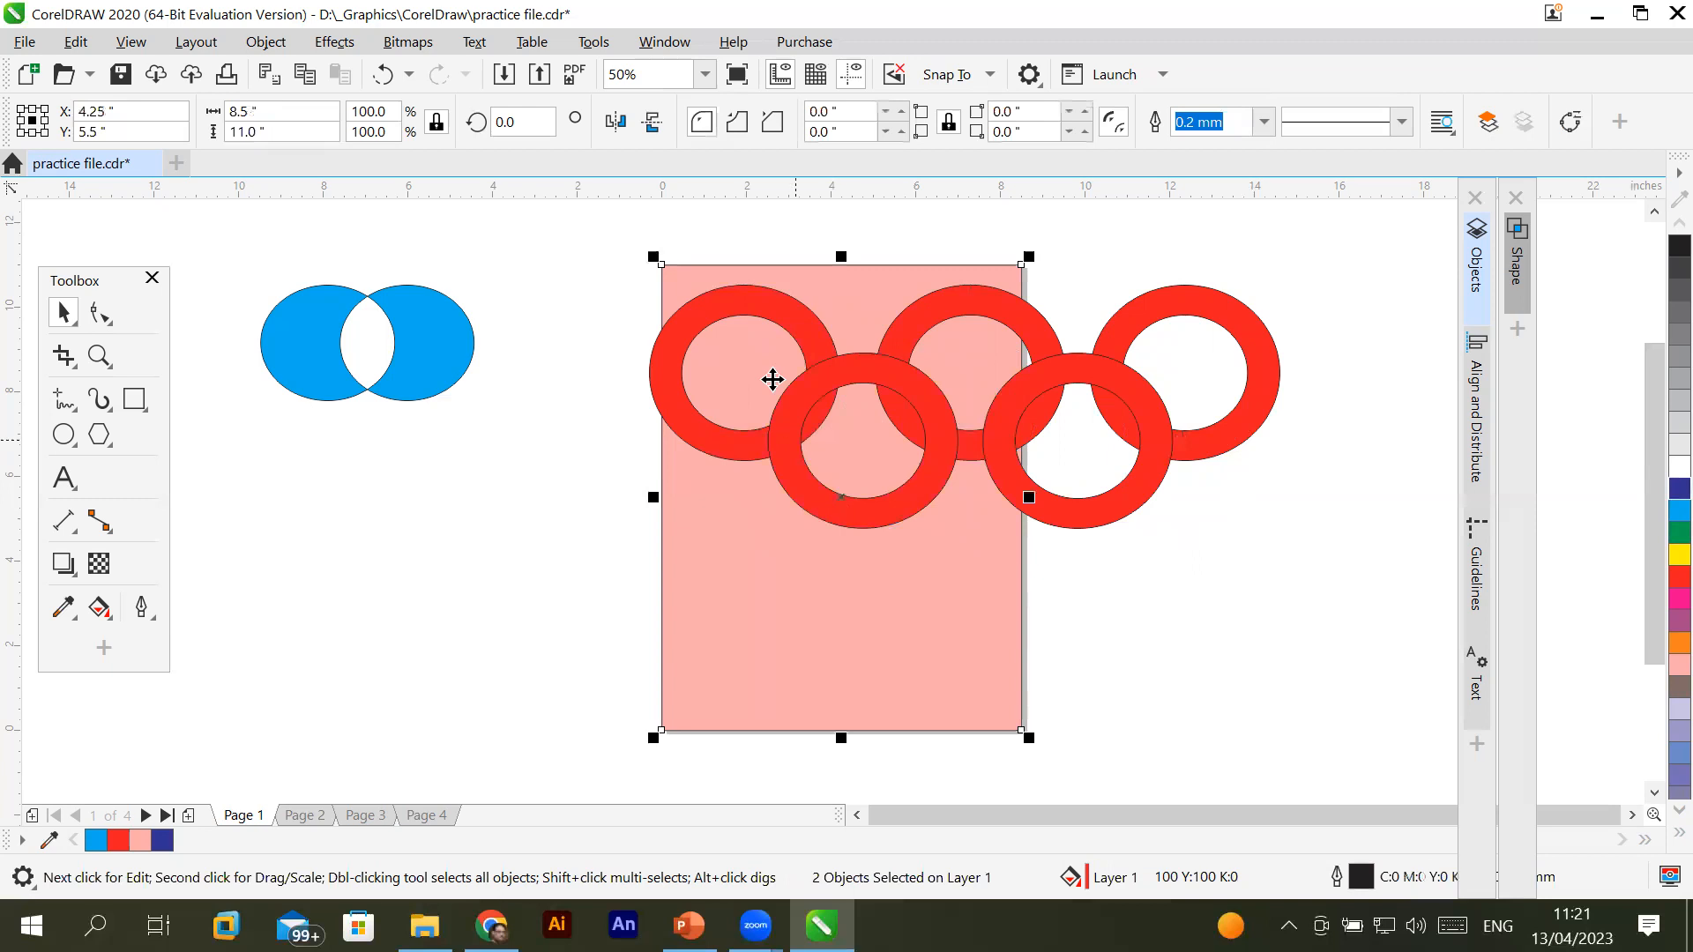
Fill the upper middle ring green, the upper right one dark blue, the lower left one magenta and the lower right one black
left_click(770, 378)
left_click(760, 302)
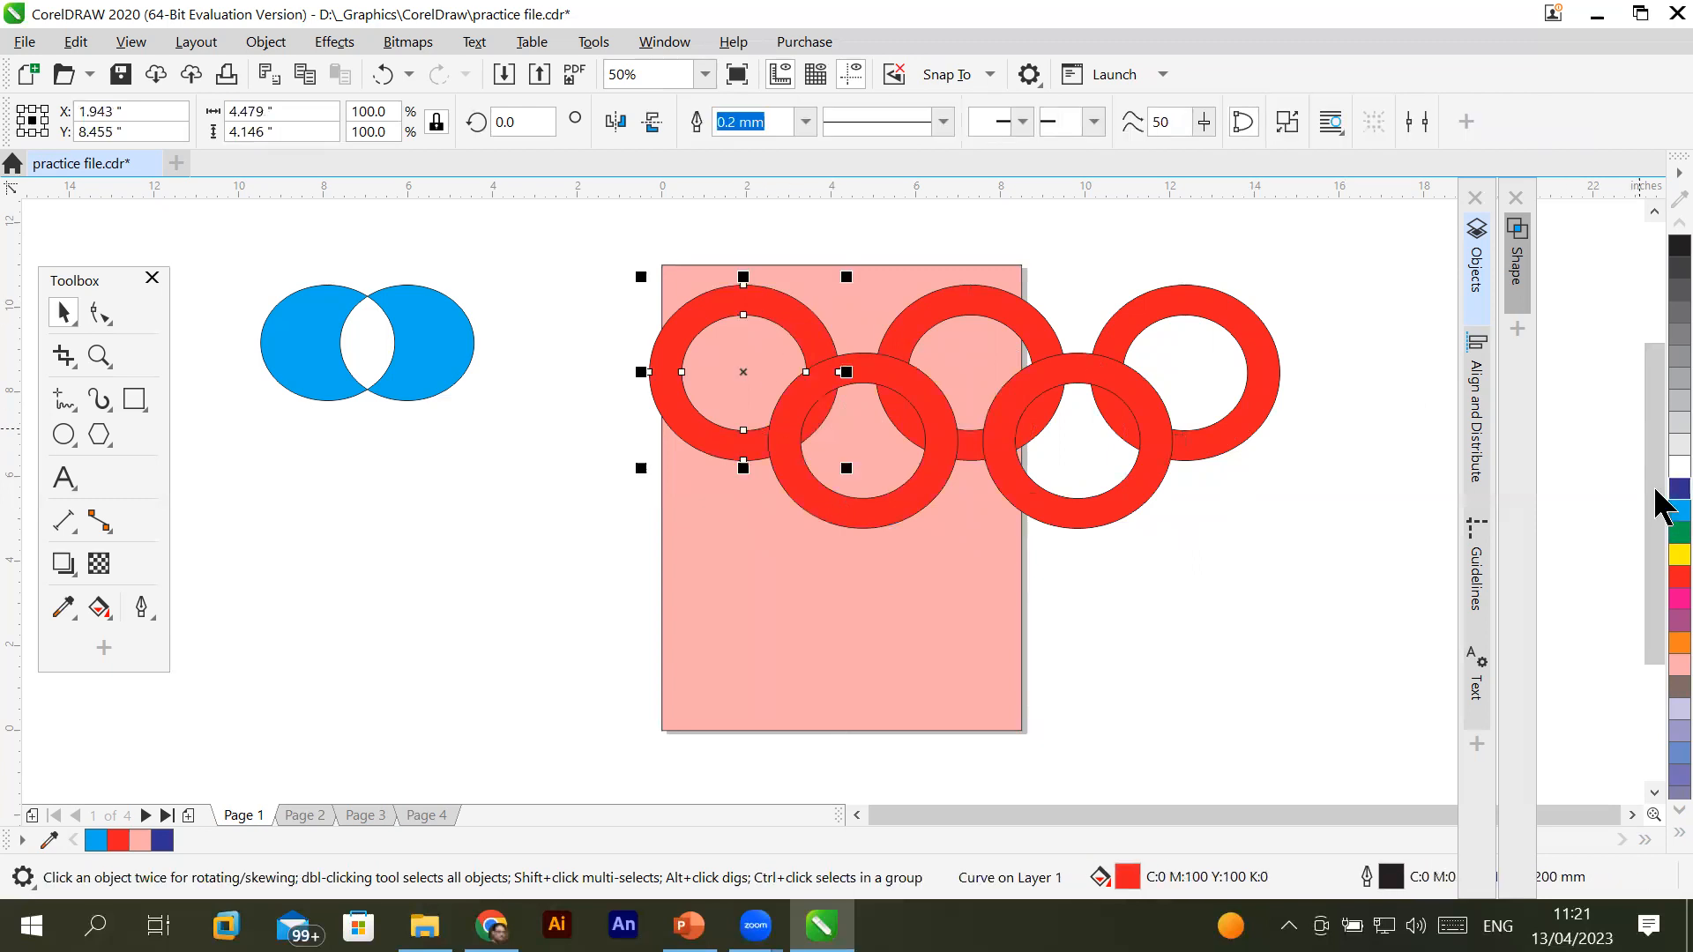
left_click(1013, 315)
left_click(1658, 533)
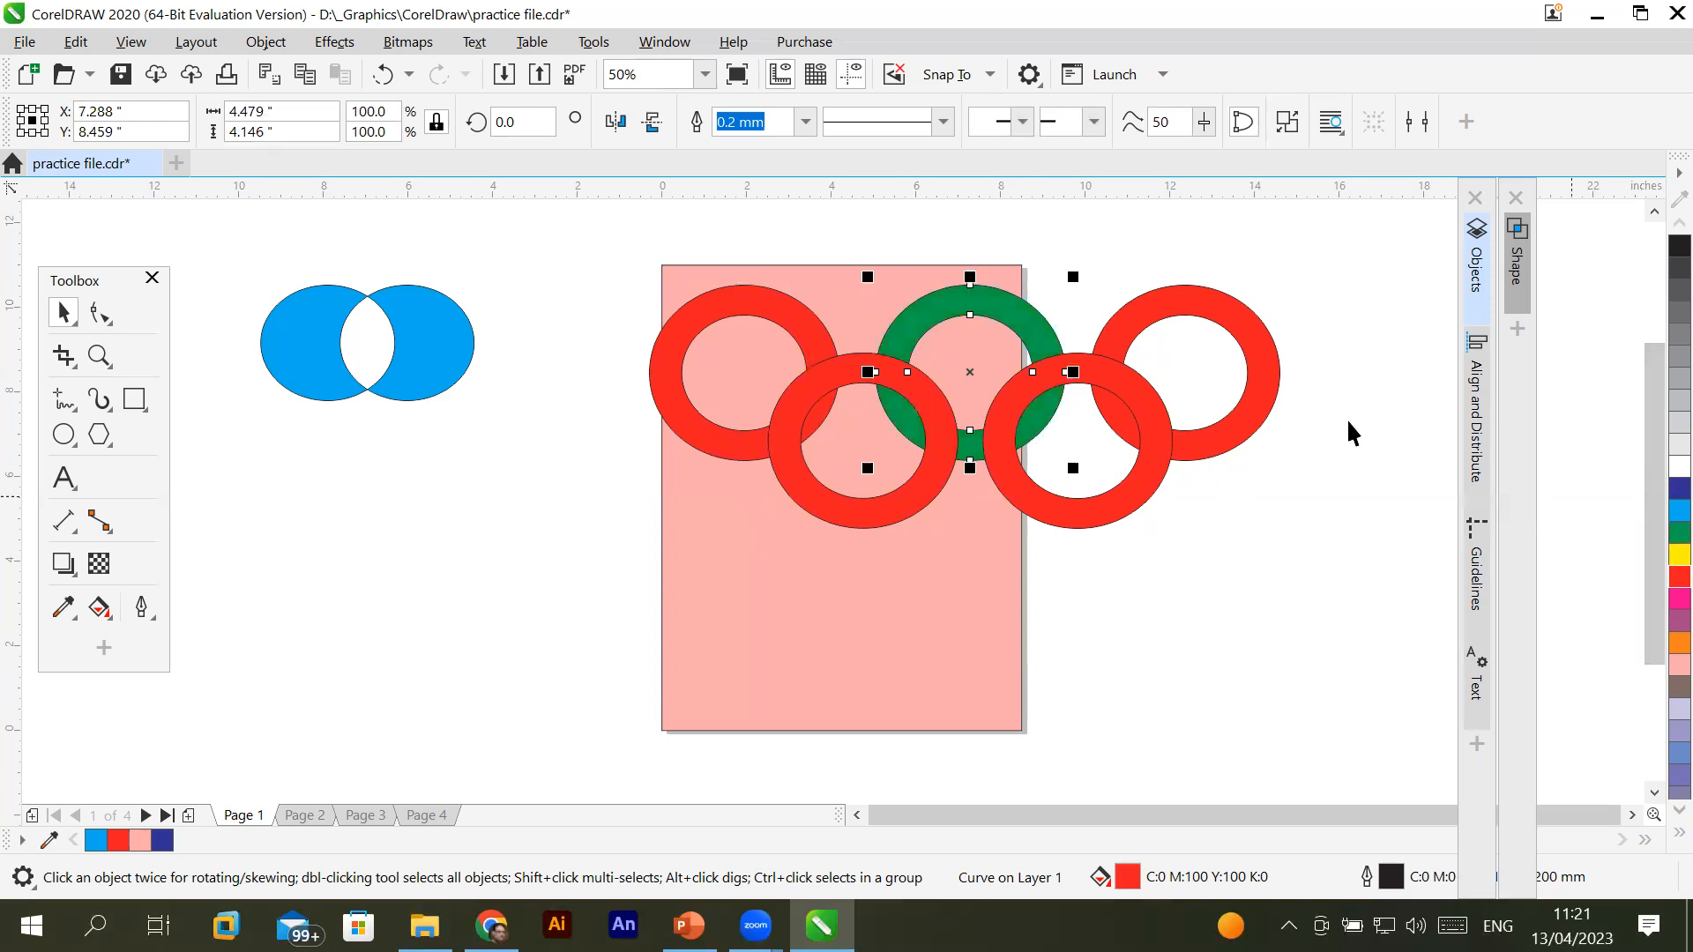
left_click(1262, 397)
left_click(1658, 491)
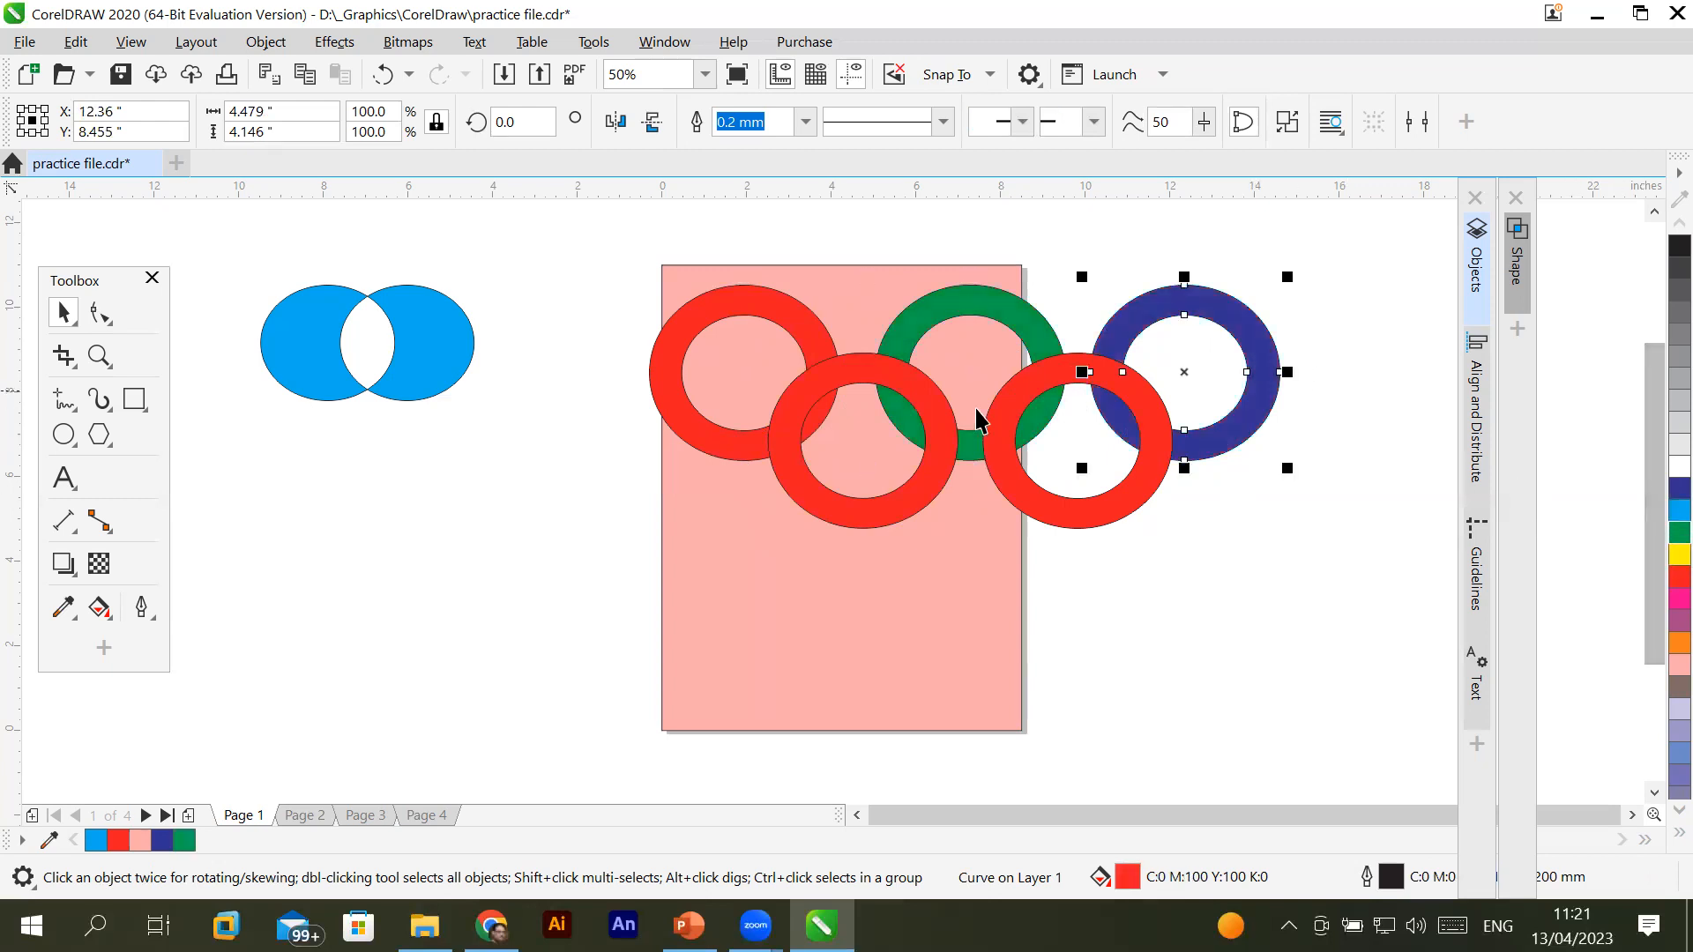
left_click(900, 503)
left_click(1663, 602)
left_click(1091, 507)
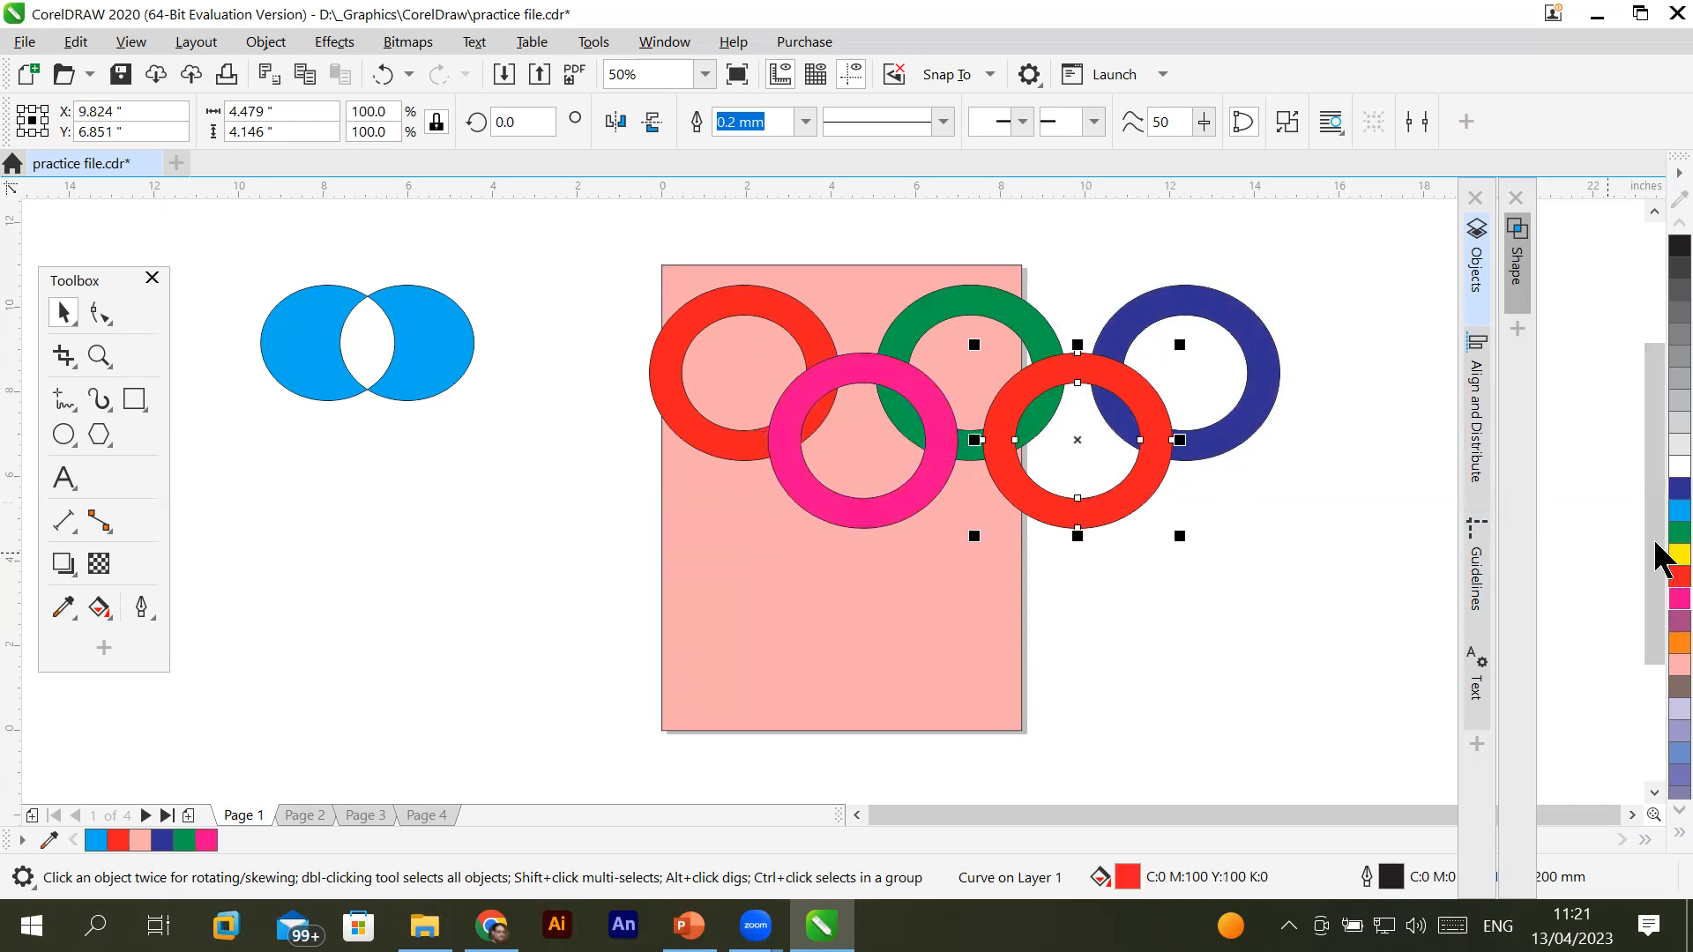
left_click(1676, 247)
left_click(1233, 667)
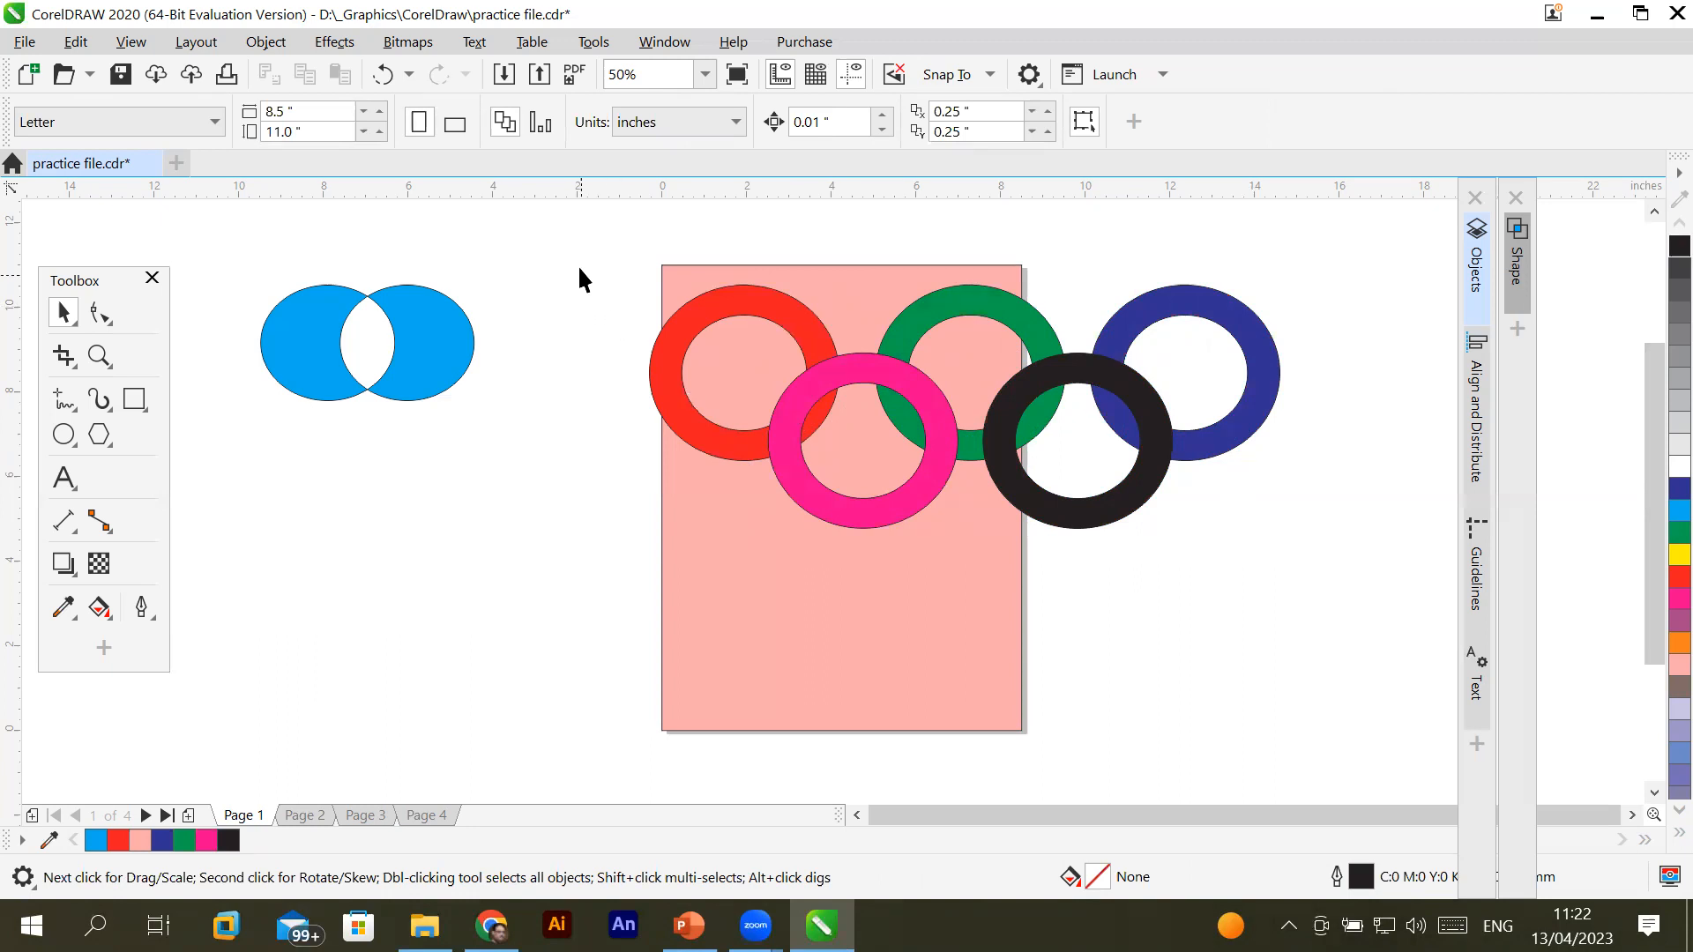
Select all five coloured rings and move them off the pink page, below the light blue combined ellipses
left_click_drag(598, 314, 1270, 496)
left_click_drag(605, 272, 1305, 538)
left_click_drag(1134, 452, 533, 575)
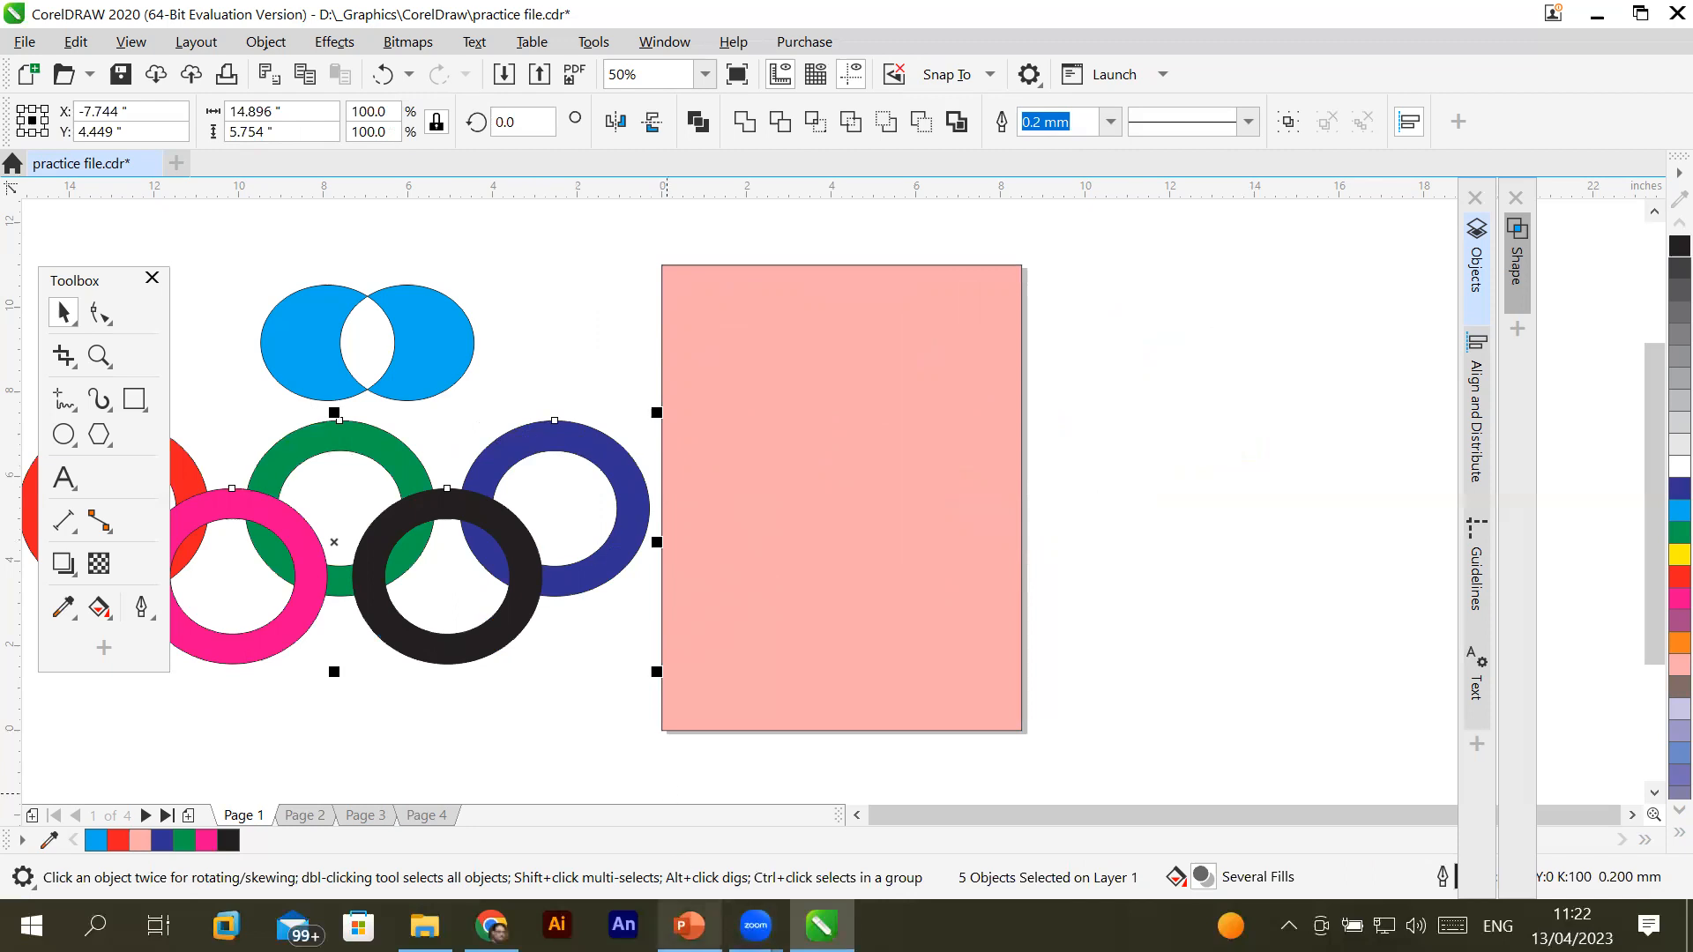
Switch to PowerPoint to view the "Weld, Trim, Intersect" slide, return to CorelDRAW and deselect the rings
left_click(689, 925)
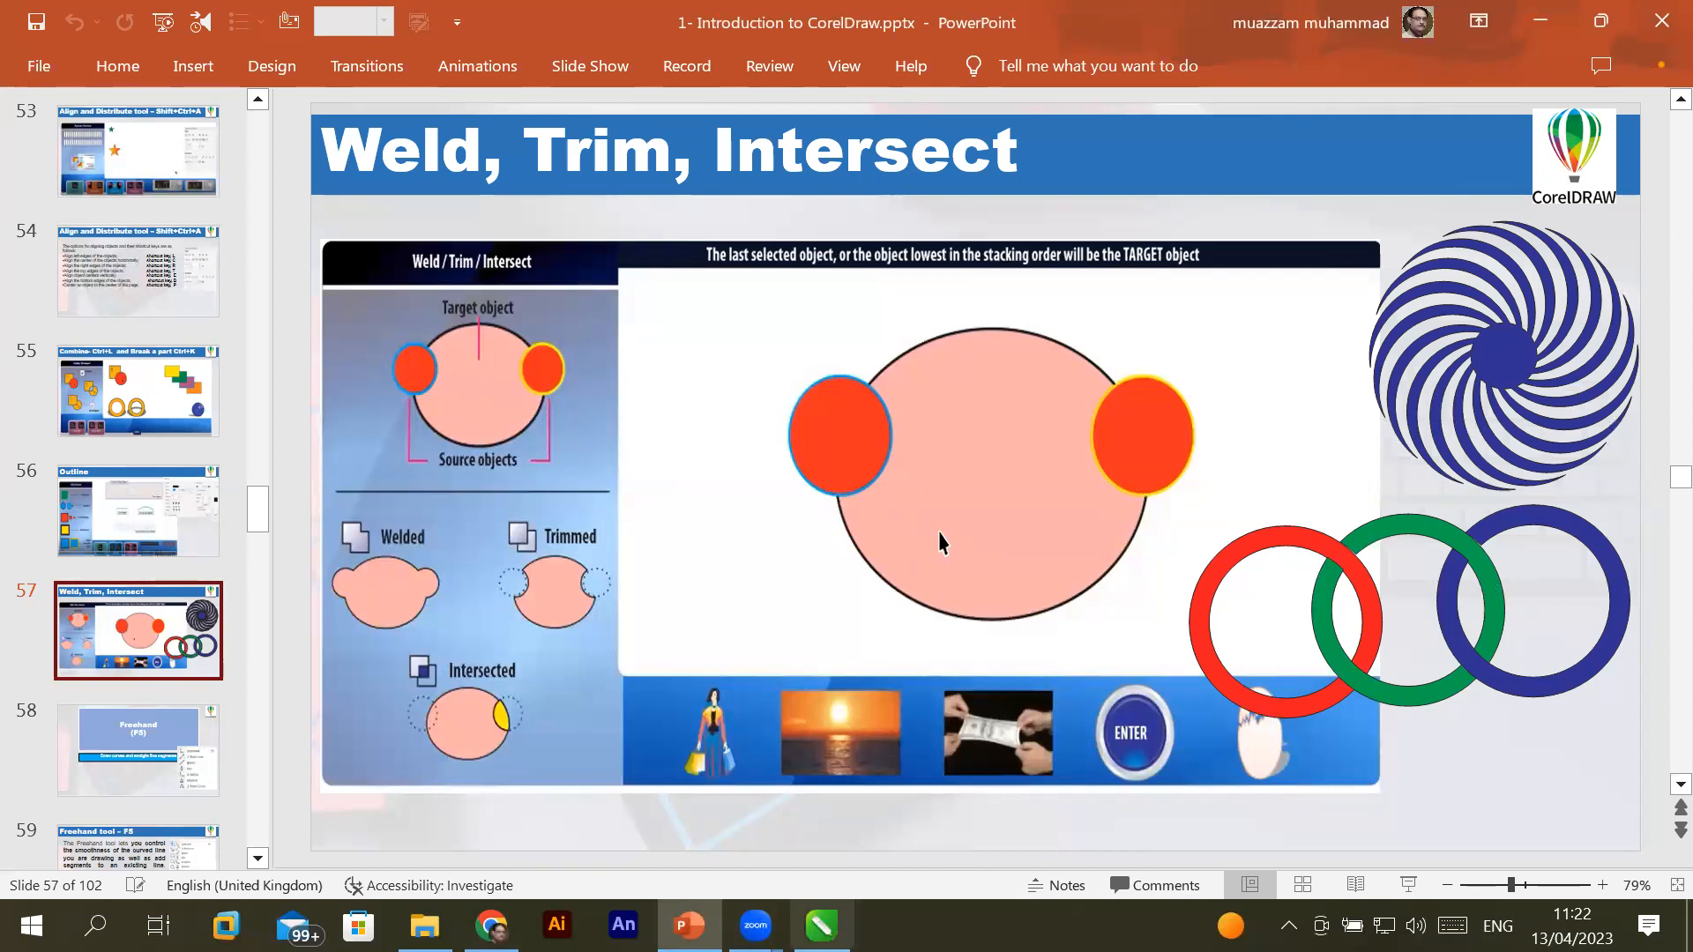
left_click(822, 926)
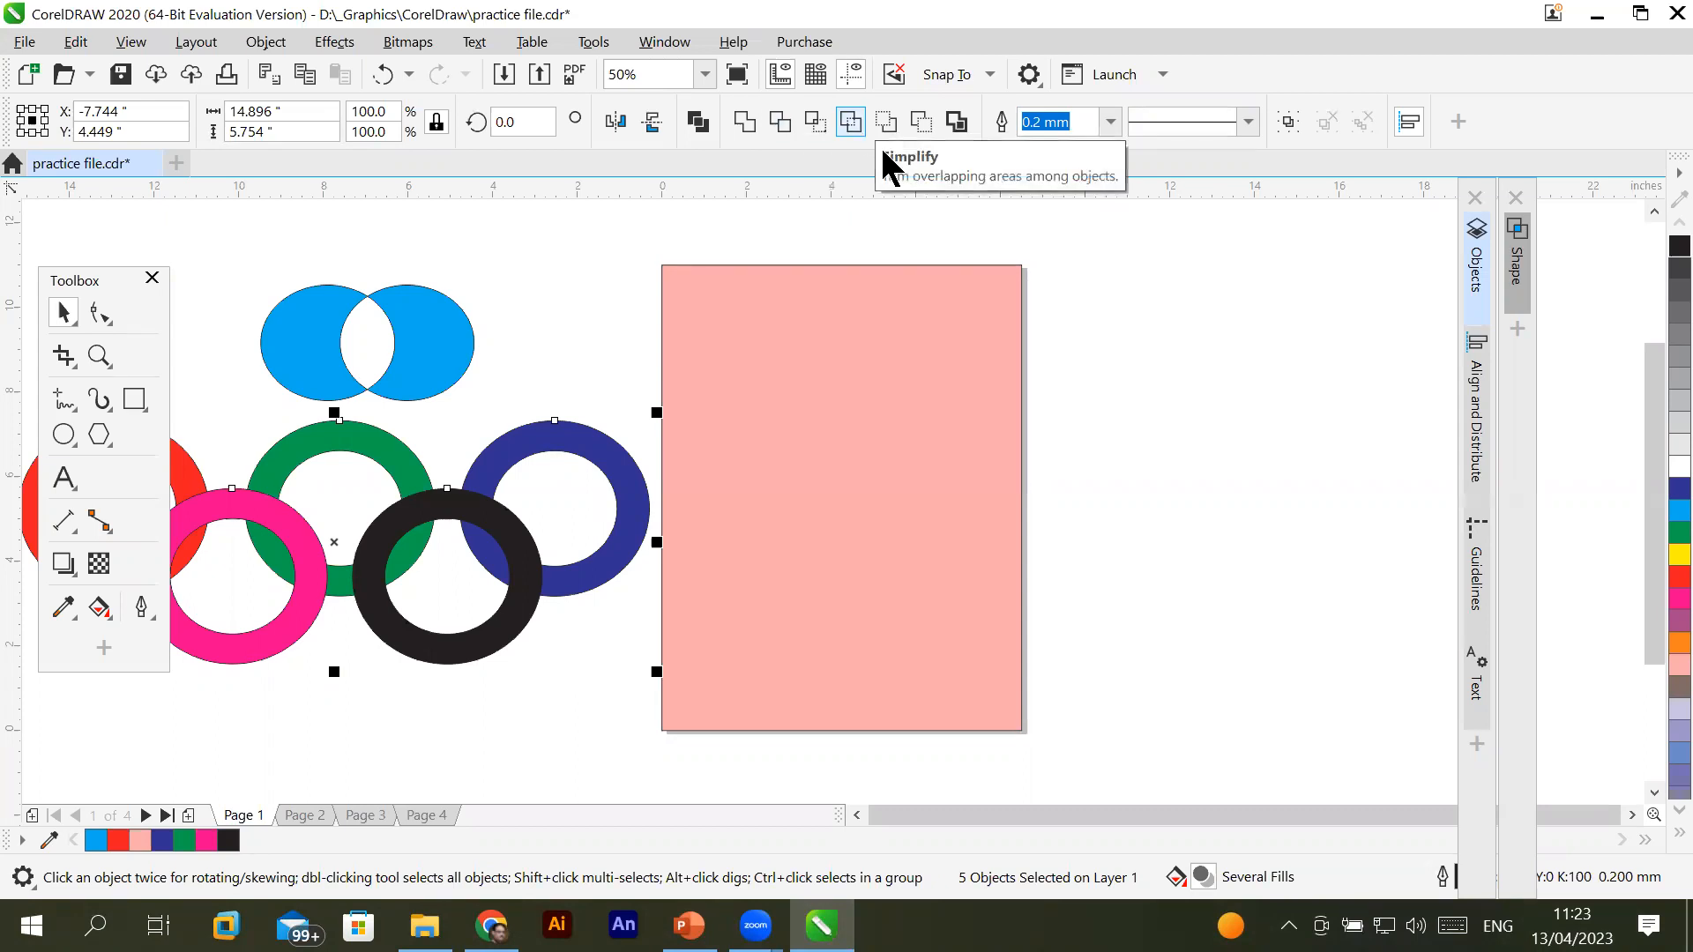
left_click(1189, 324)
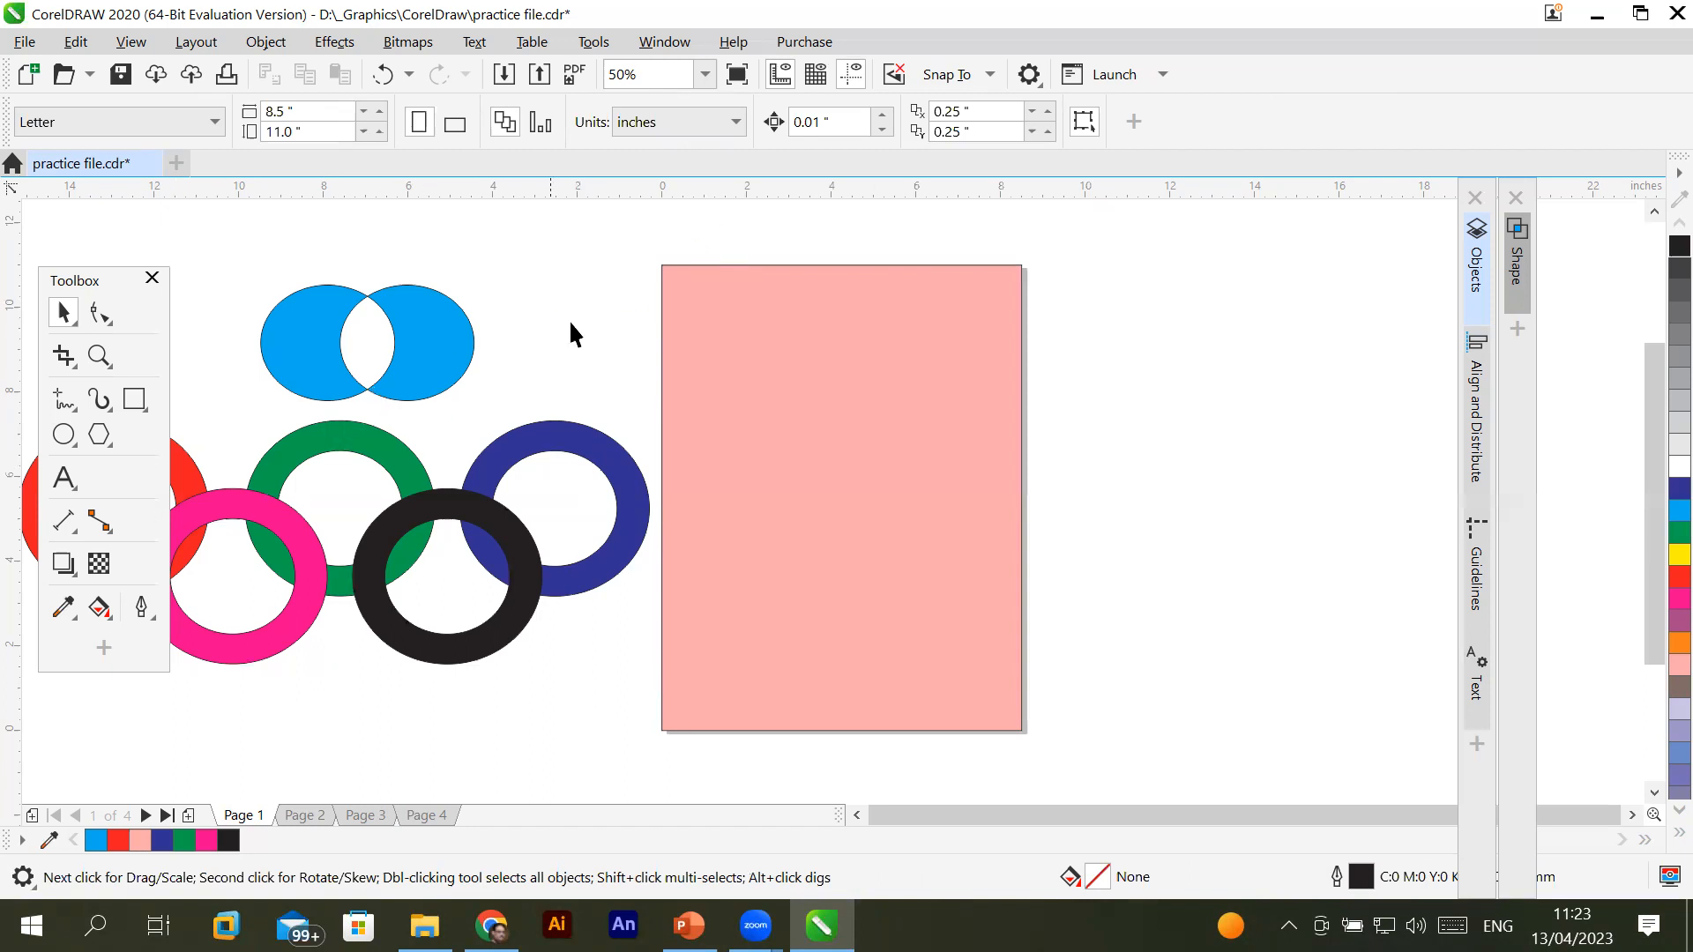
Draw an unfilled ellipse about 3.81 by 3.45 inches on the pink page and set its outline width to 5.0 mm
left_click(63, 434)
left_click_drag(751, 343, 910, 490)
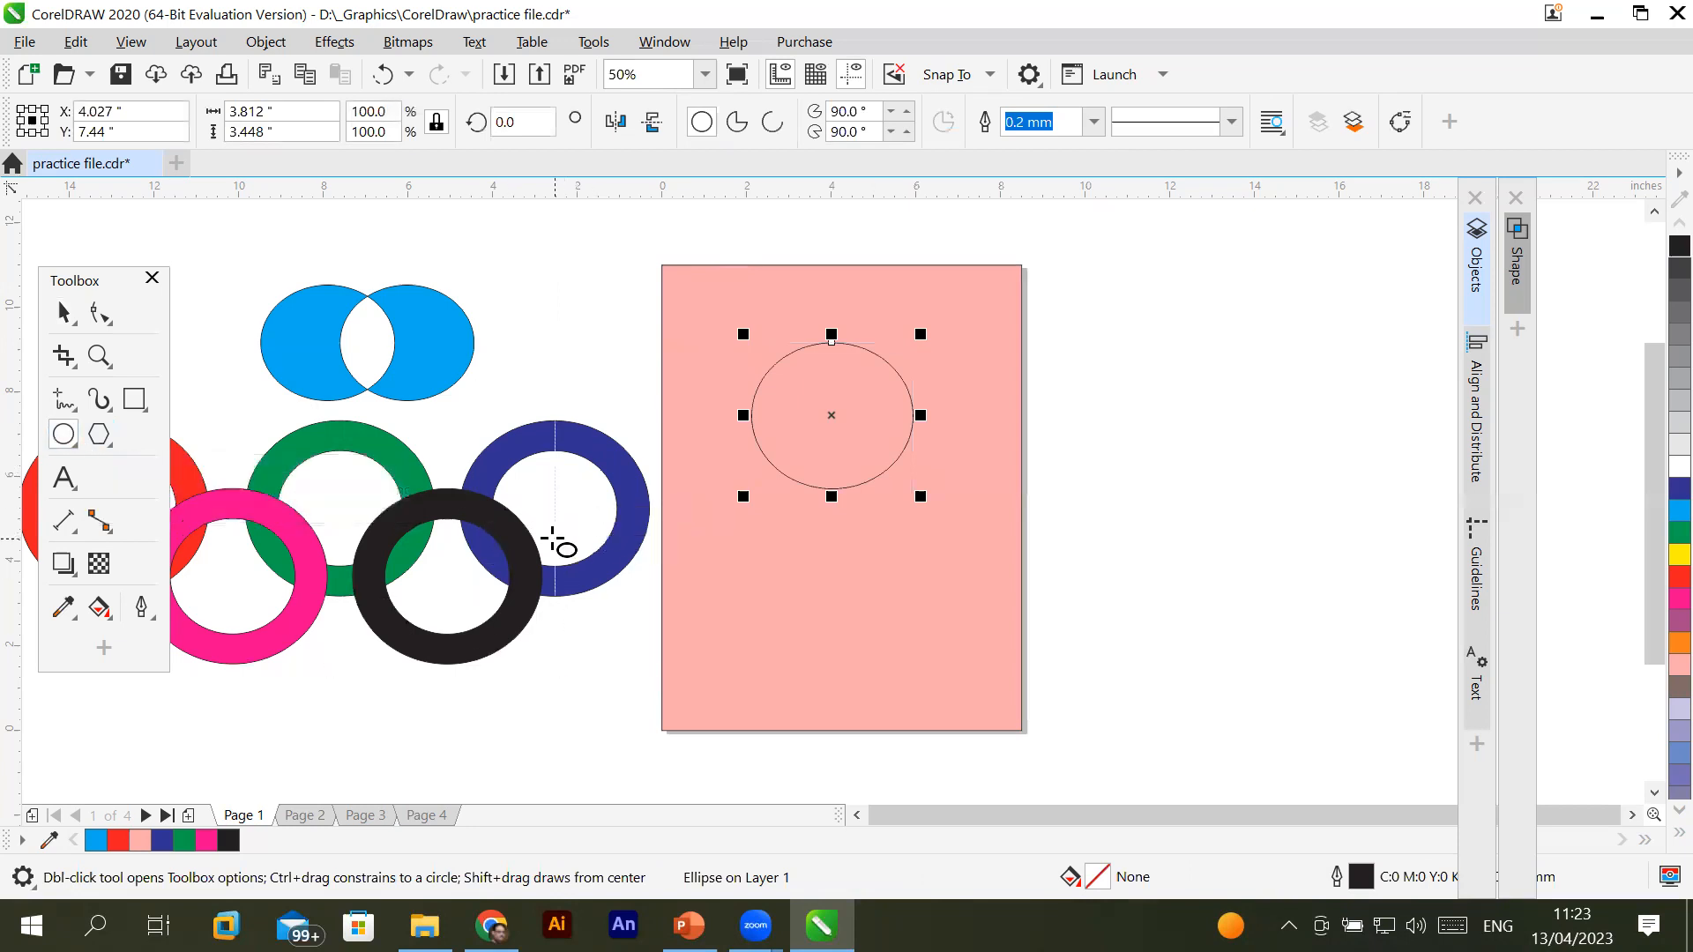
left_click(1091, 124)
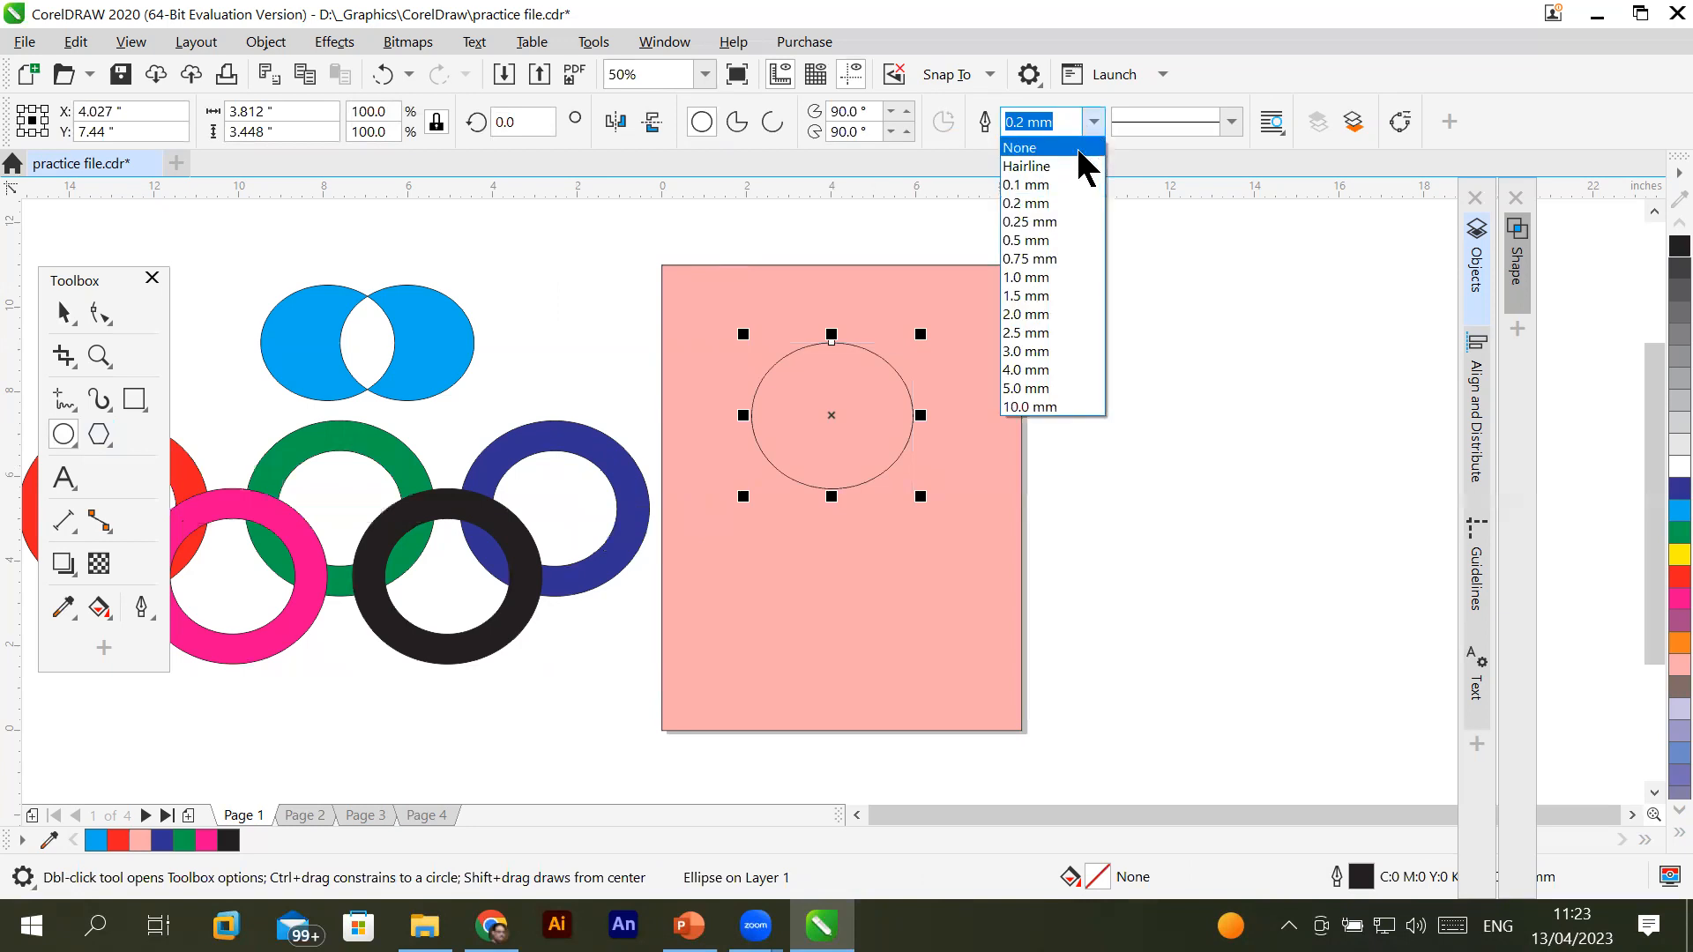
left_click(1027, 388)
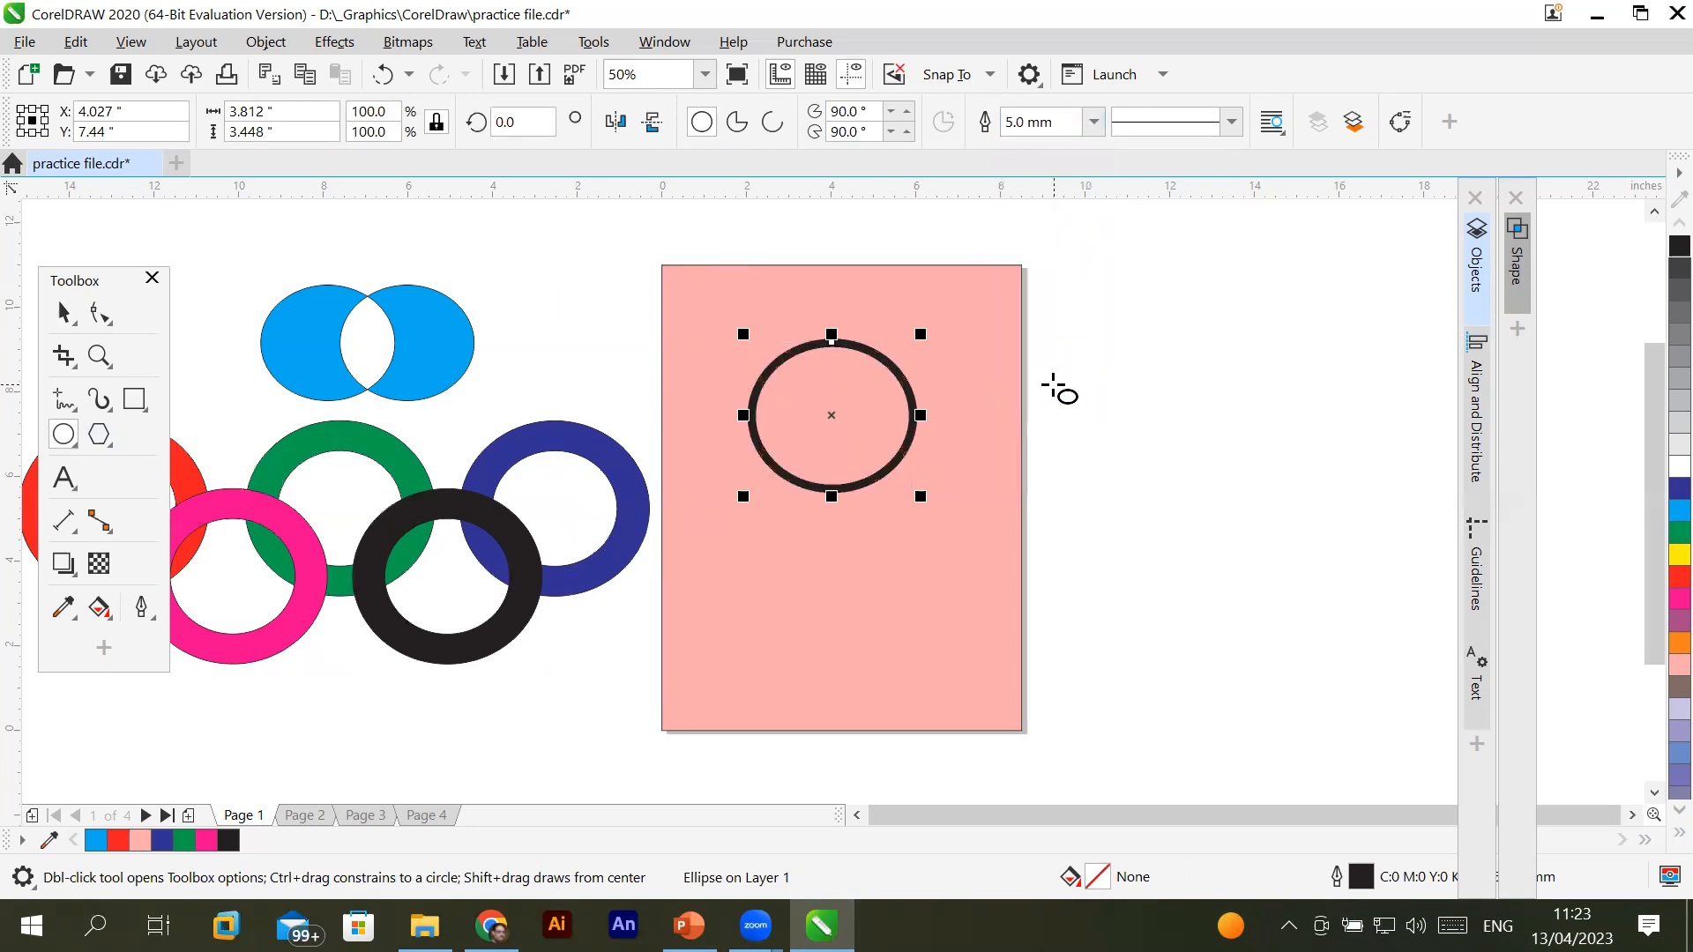
Duplicate the outlined ellipse into an upper row of three and an overlapping lower row of two
left_click(63, 312)
left_click_drag(793, 477, 1175, 484)
right_click(978, 477)
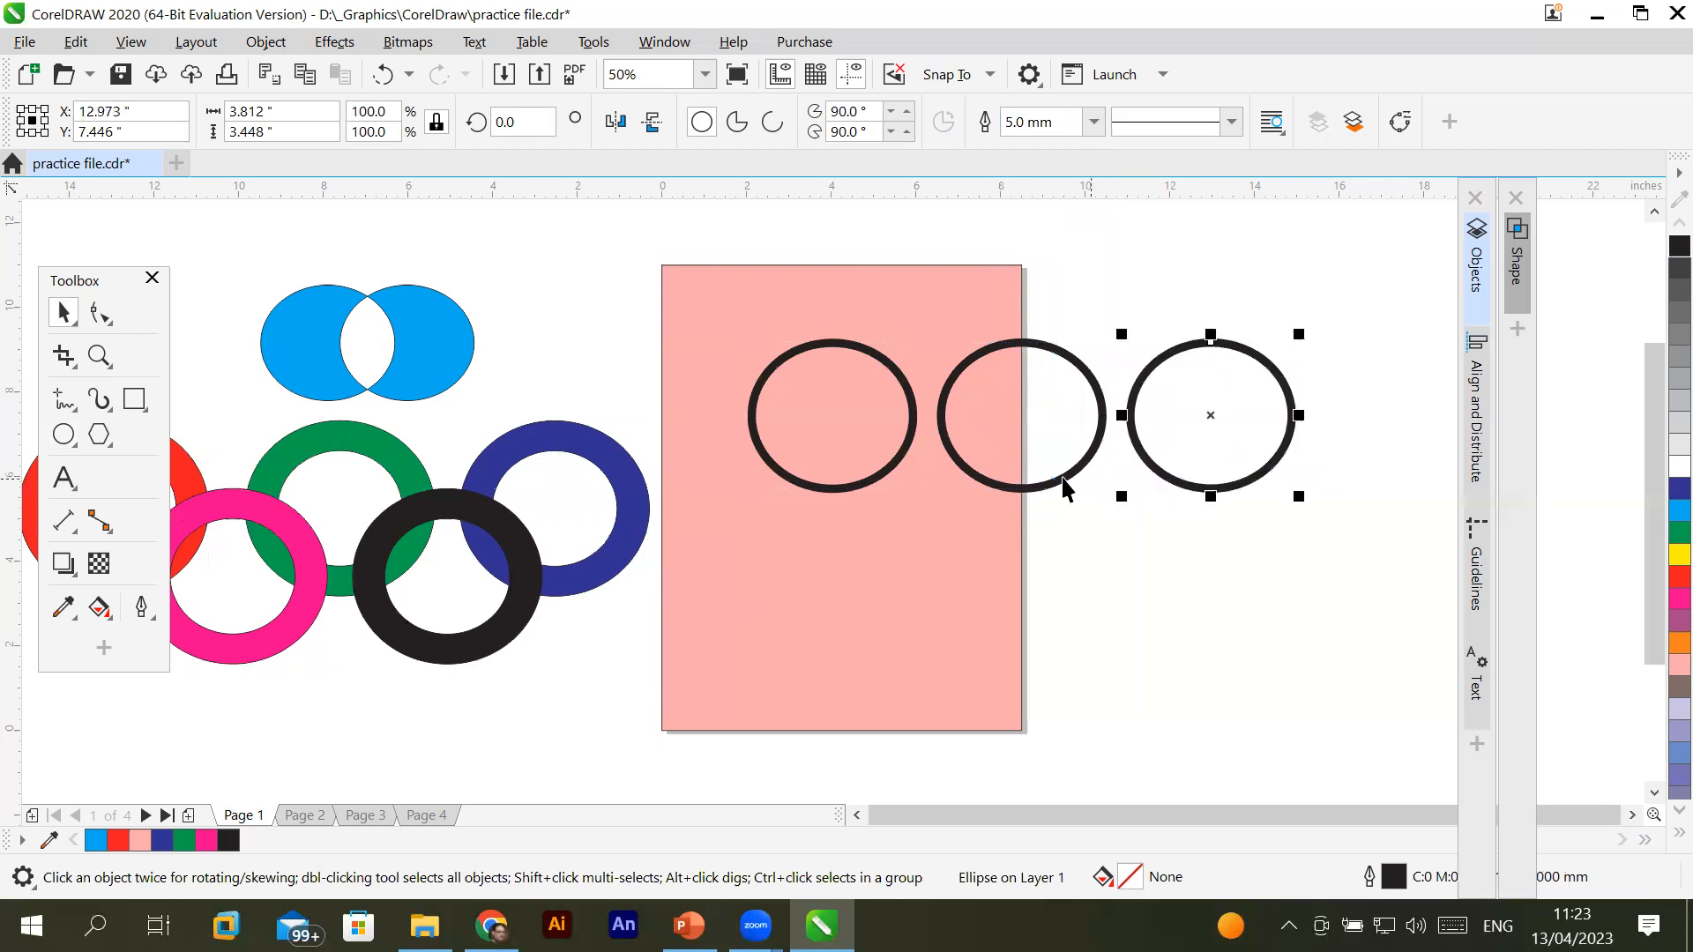
left_click(1064, 485, "shift")
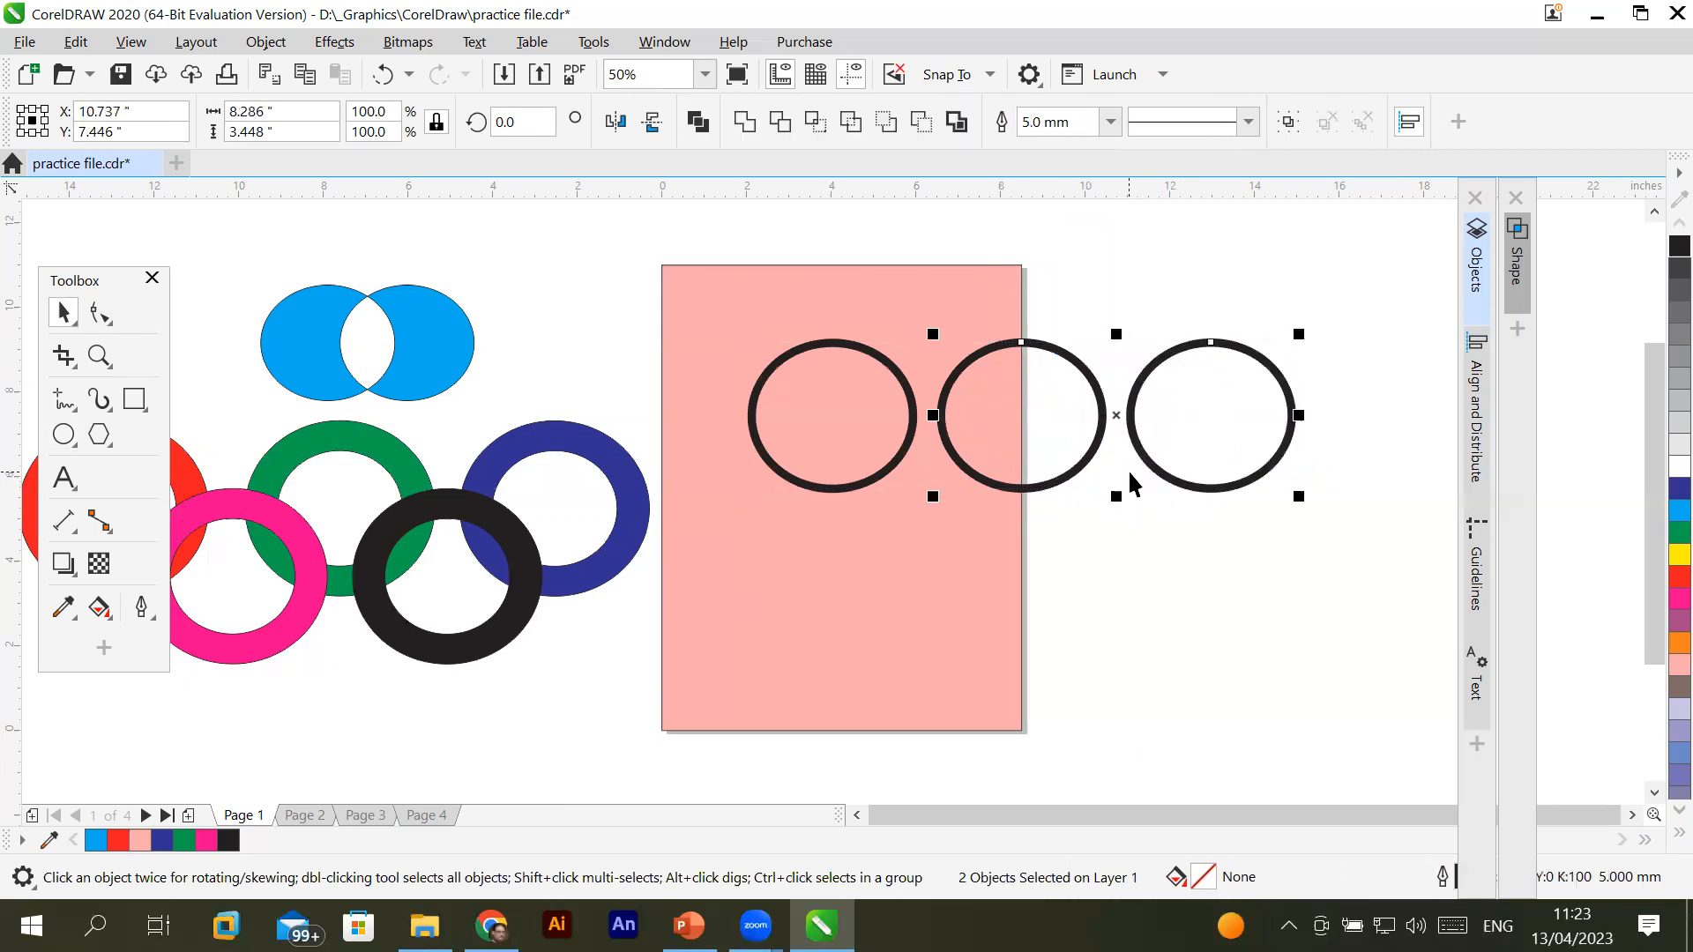
left_click_drag(1074, 466, 979, 526)
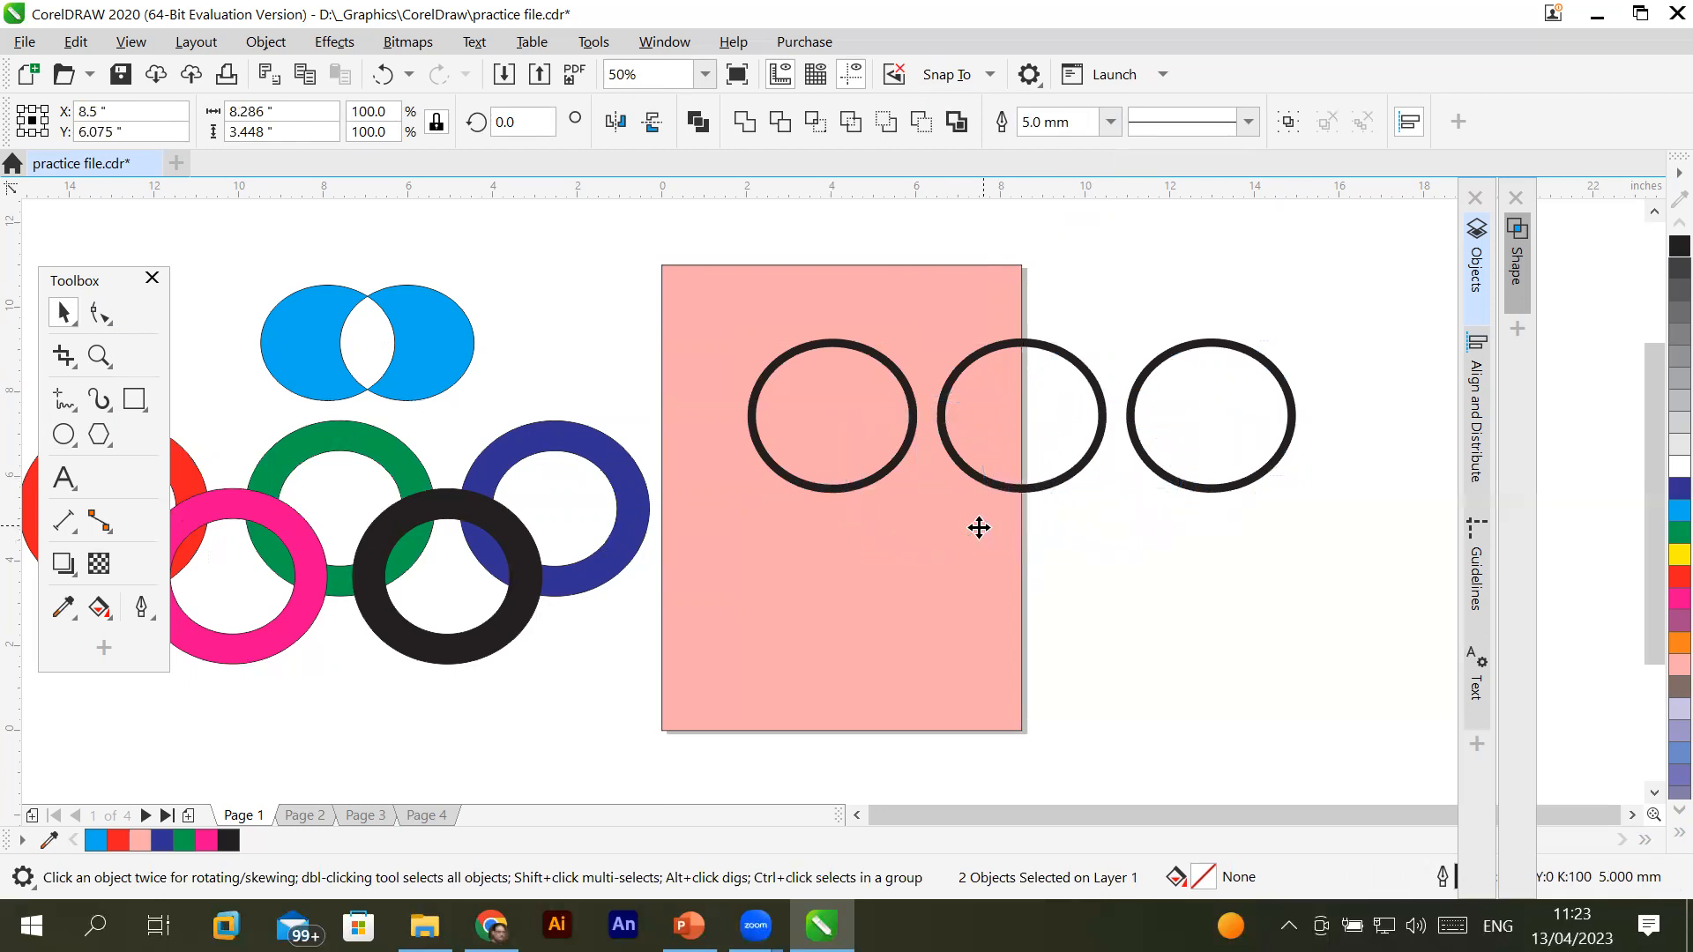
left_click(1083, 679)
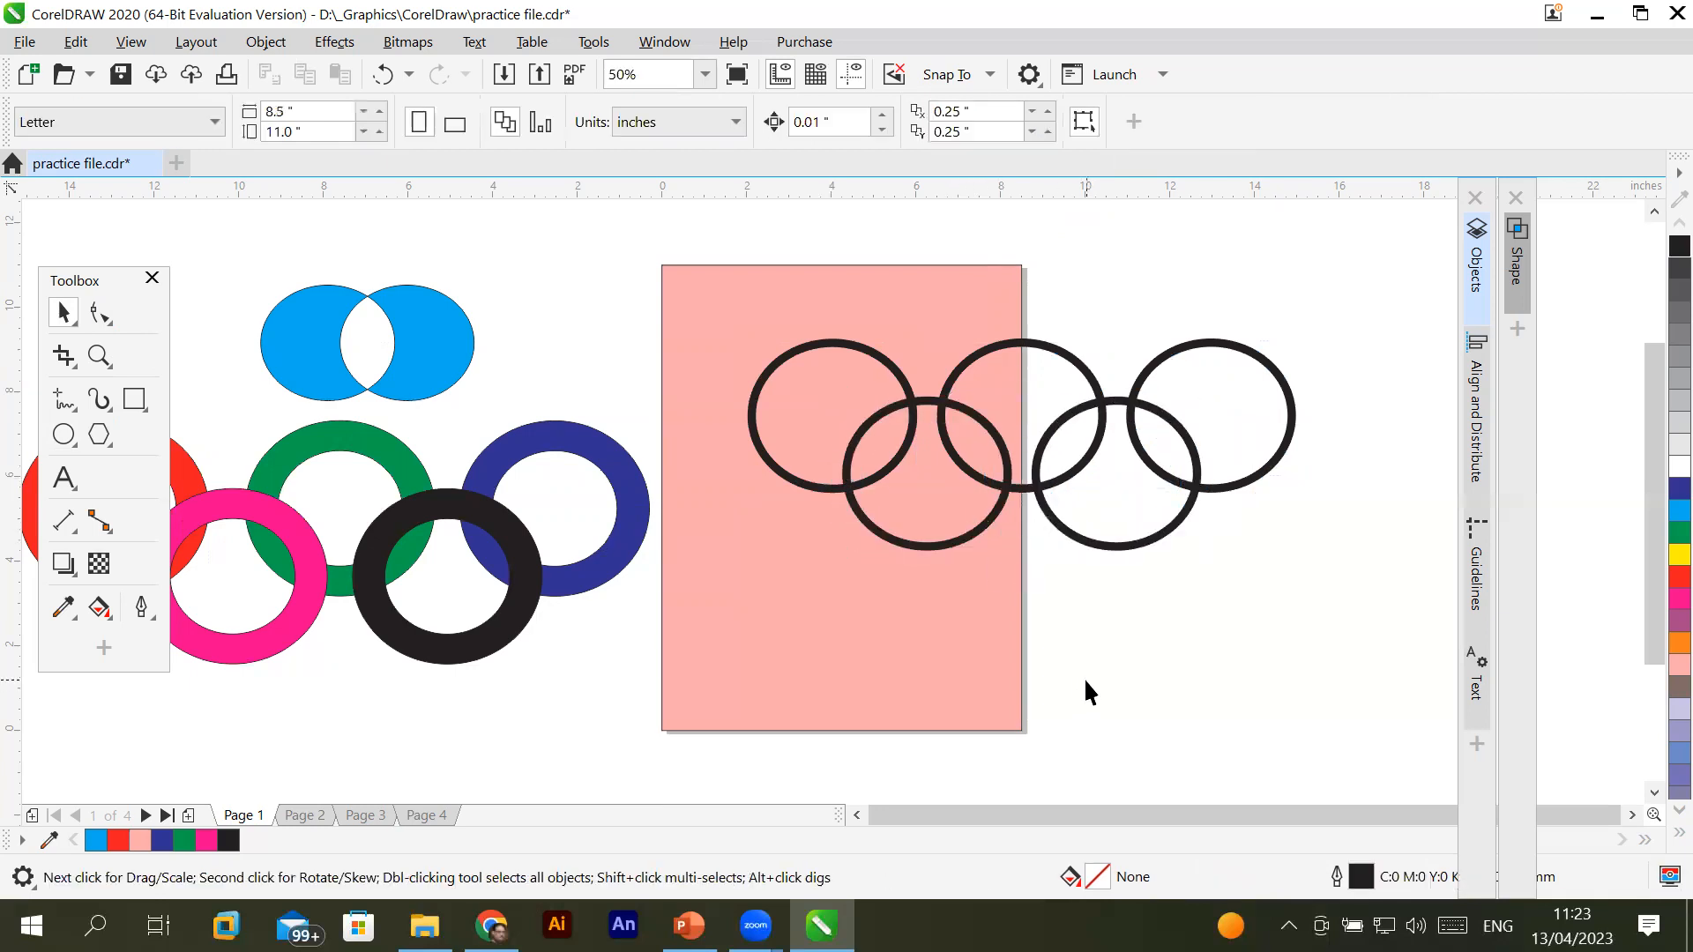
Colour the outlines: upper middle ellipse dark blue, upper right red, lower left green and lower right light pink
left_click(970, 362)
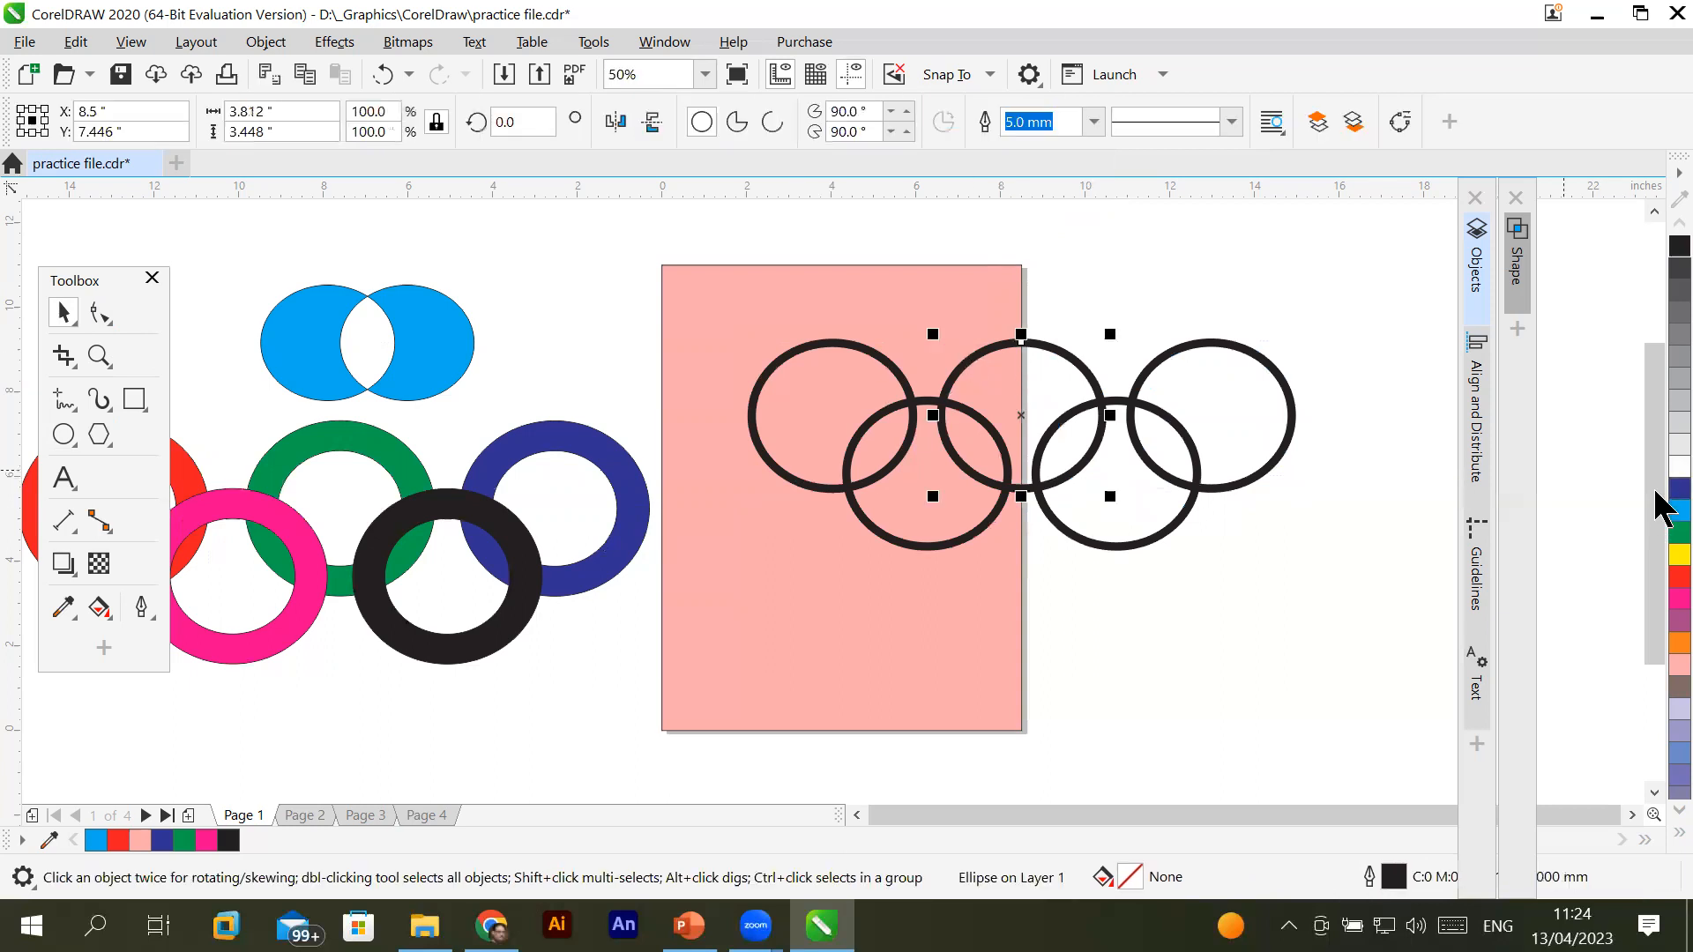
left_click(1680, 488)
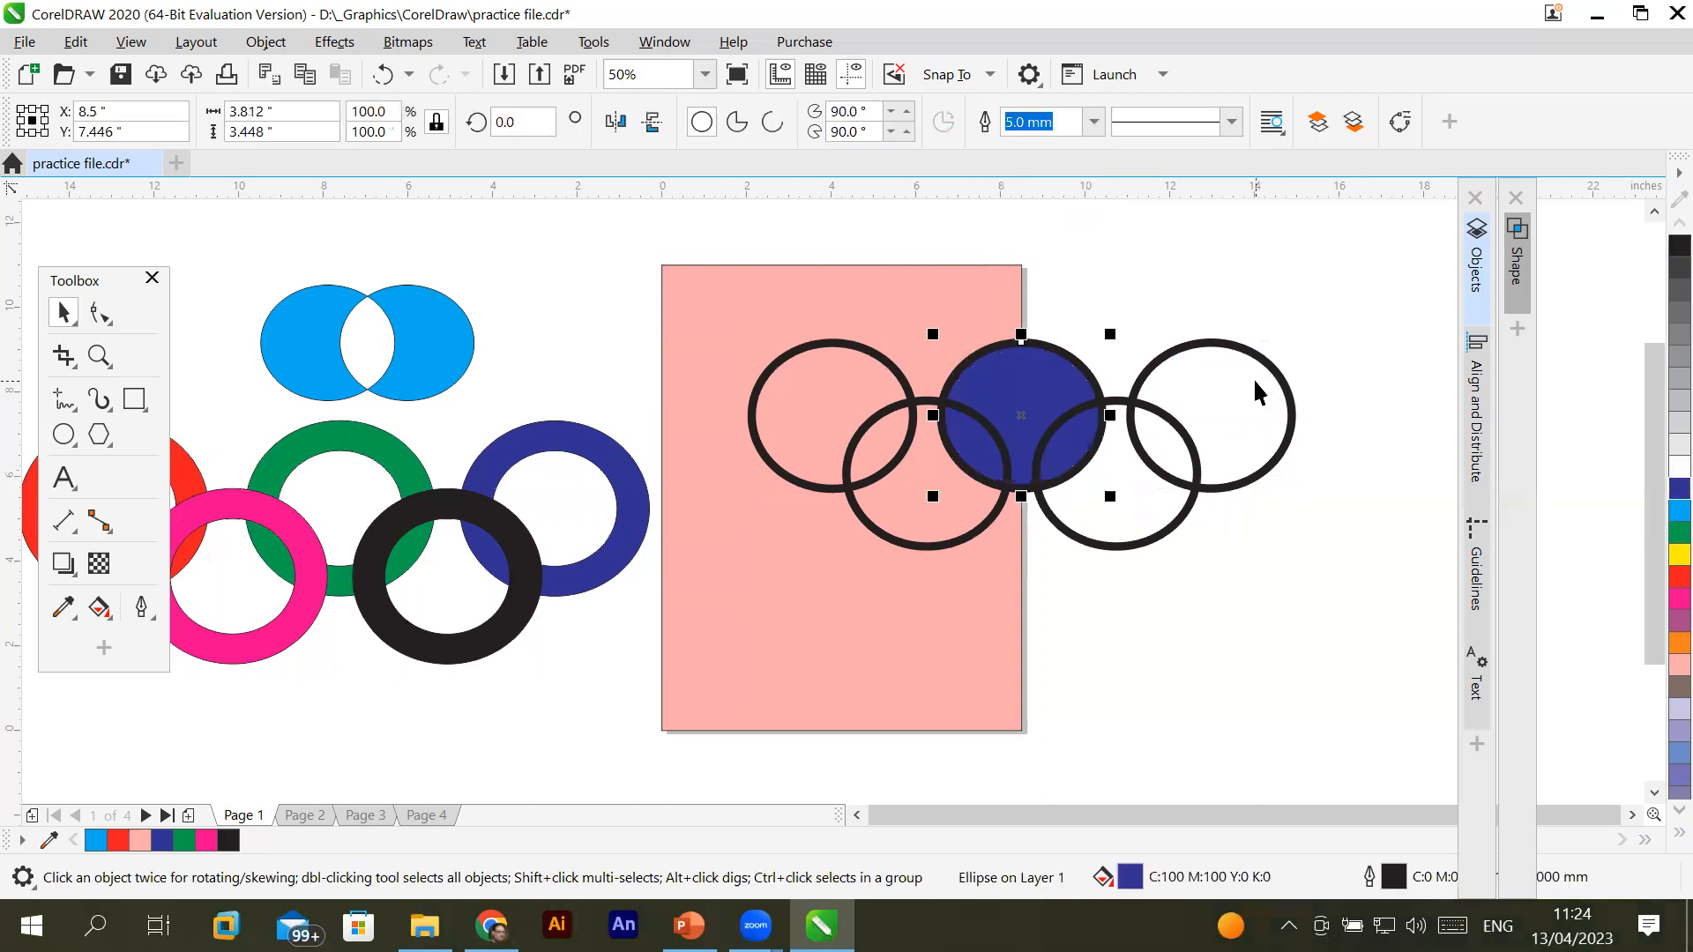
key("ctrl+z")
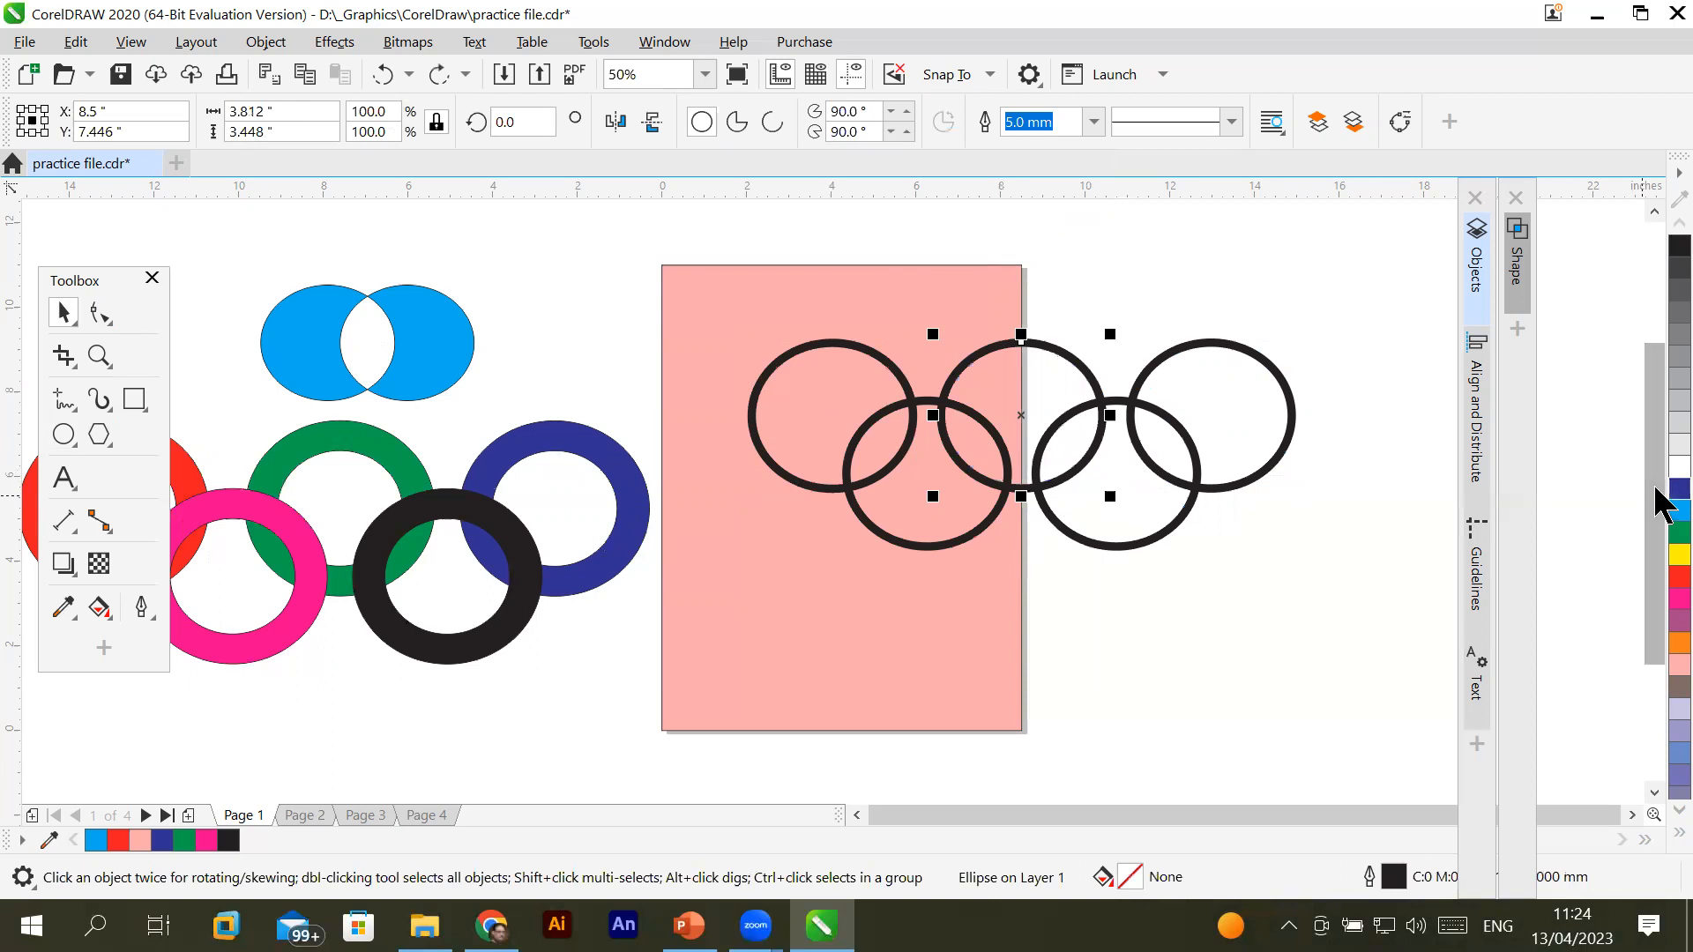
key("ctrl+shift+z")
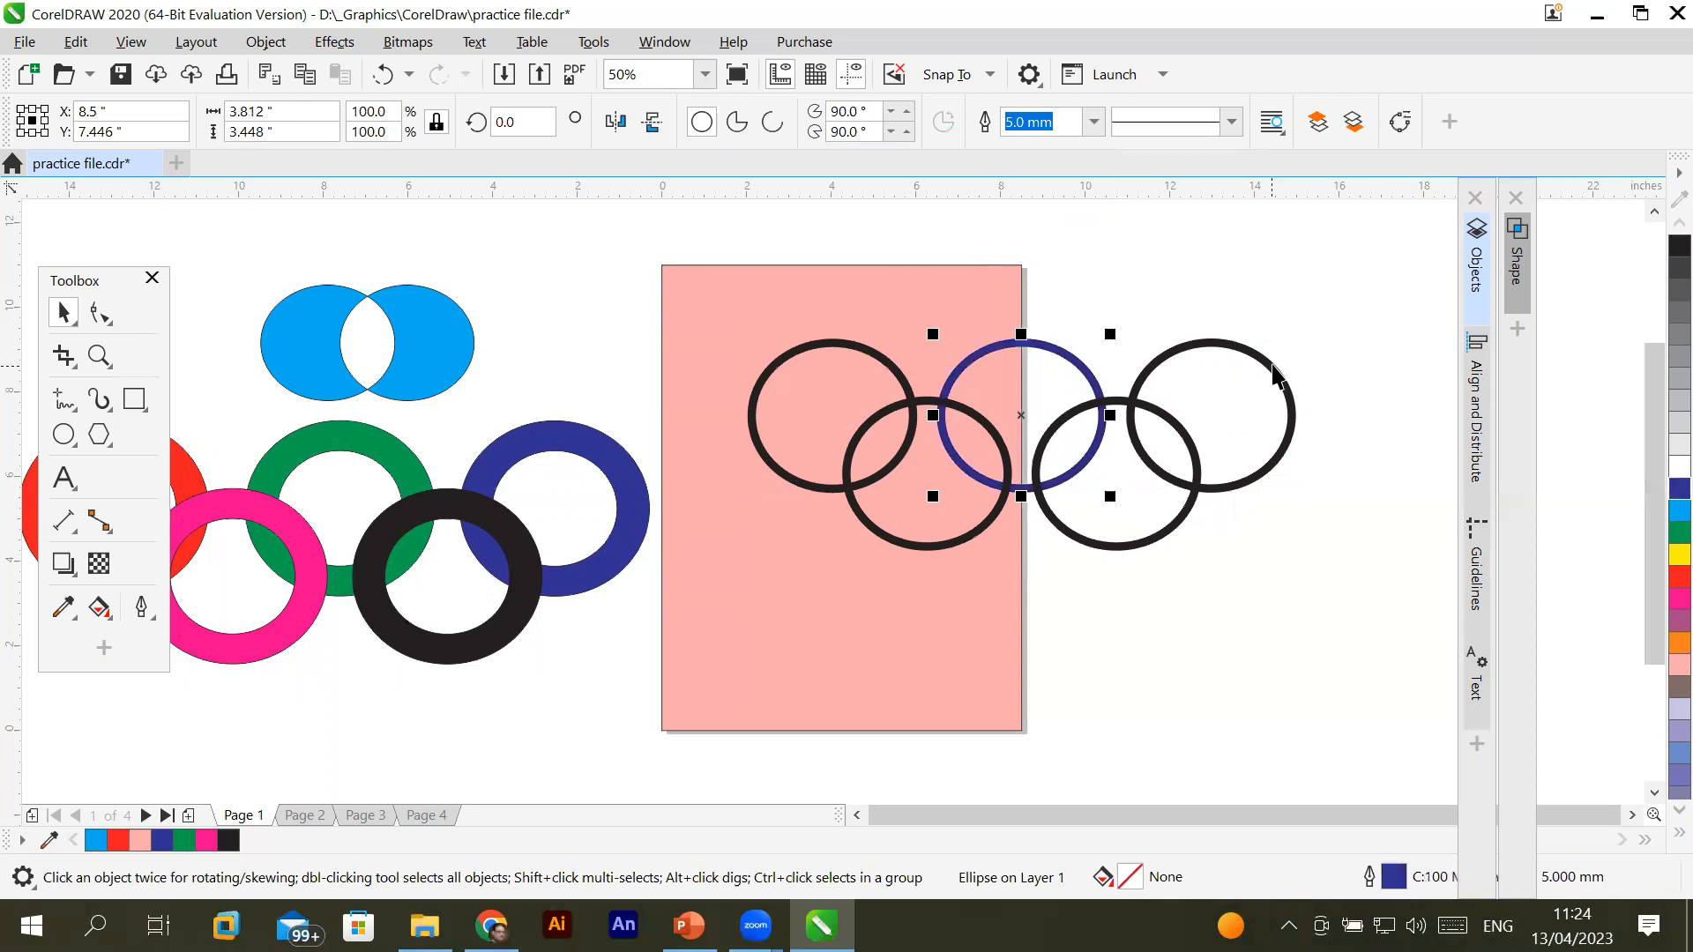
left_click(1274, 366)
right_click(1658, 576)
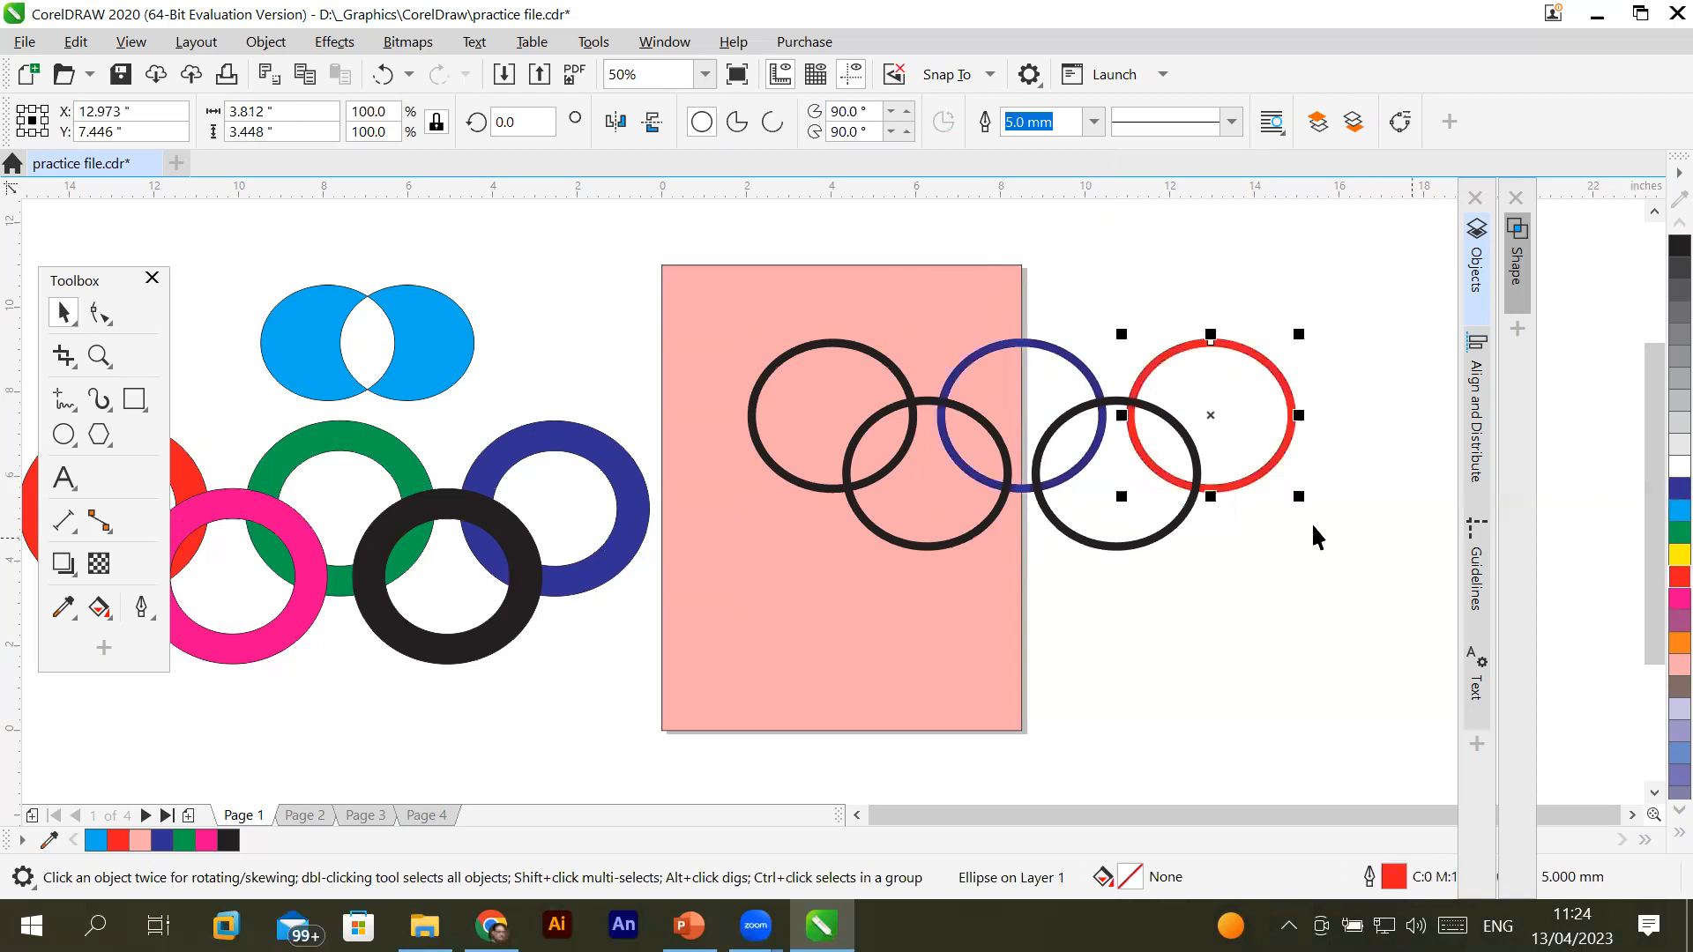
left_click(975, 538)
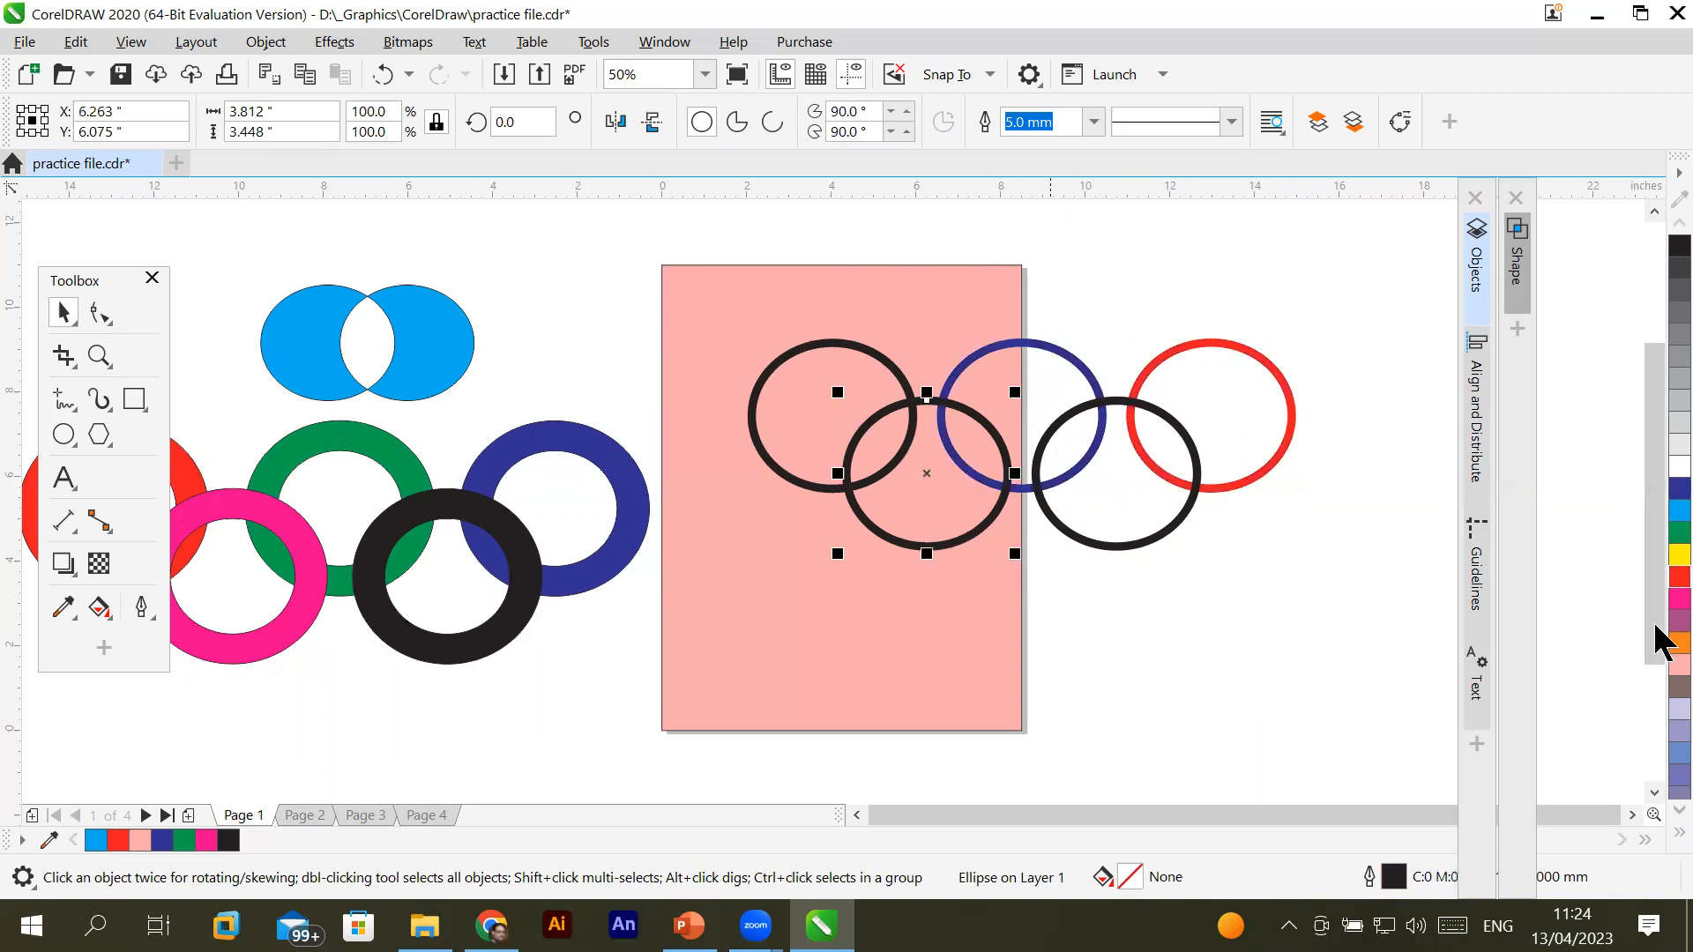
right_click(1657, 531)
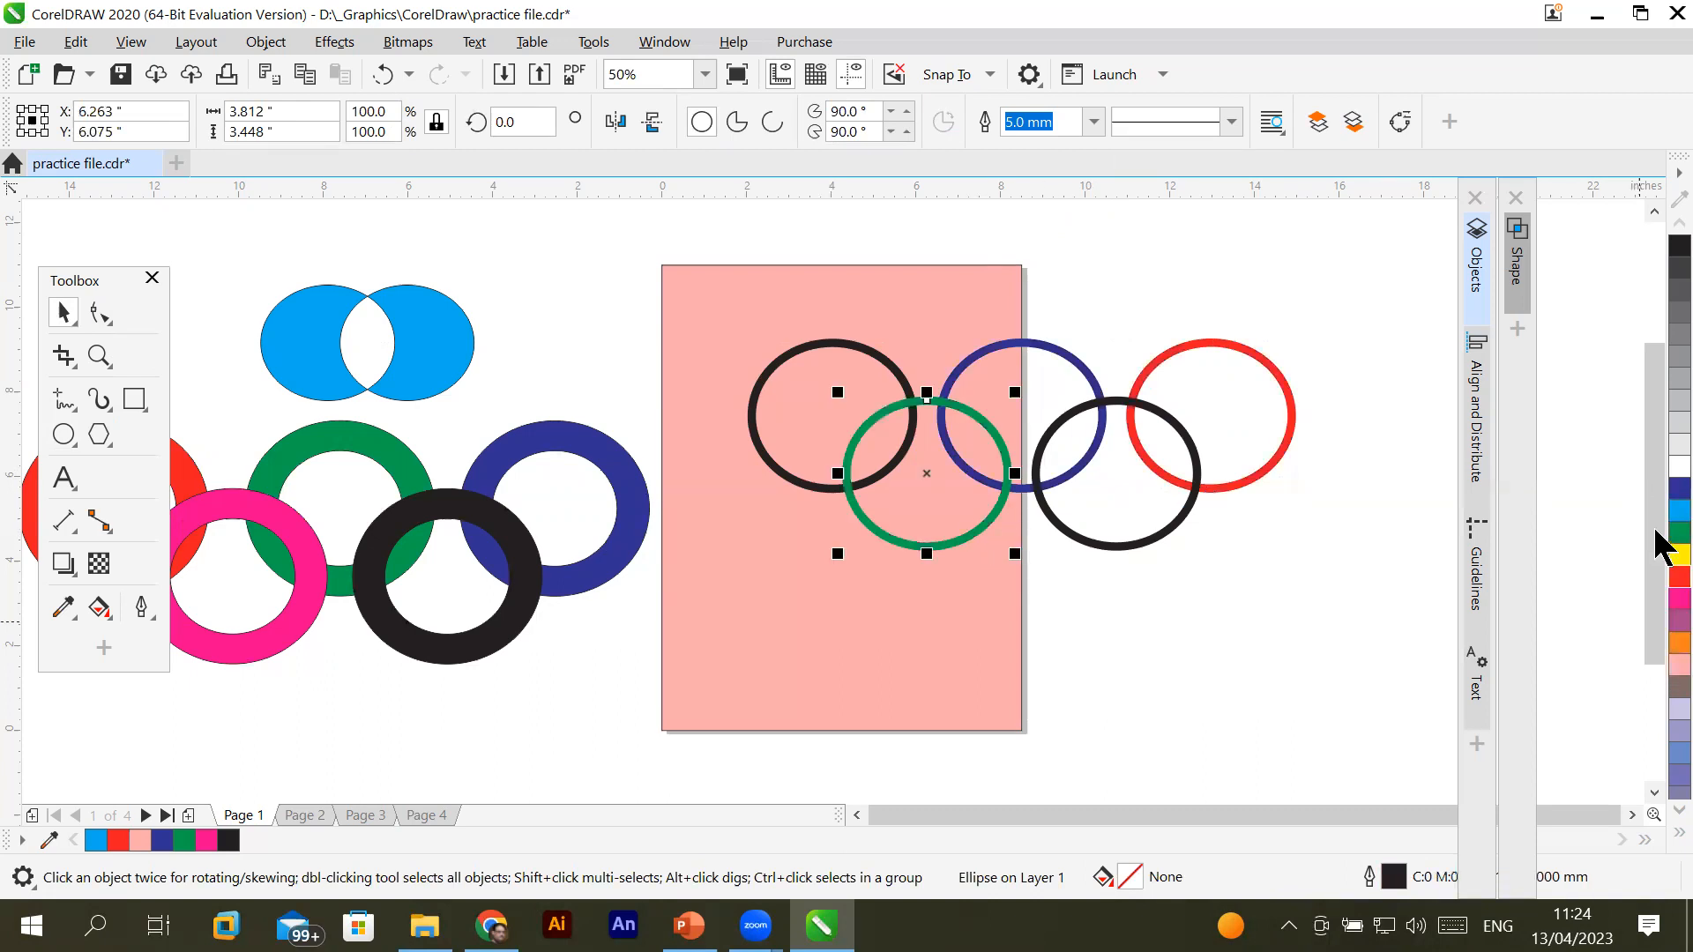
left_click(1170, 531)
right_click(1657, 668)
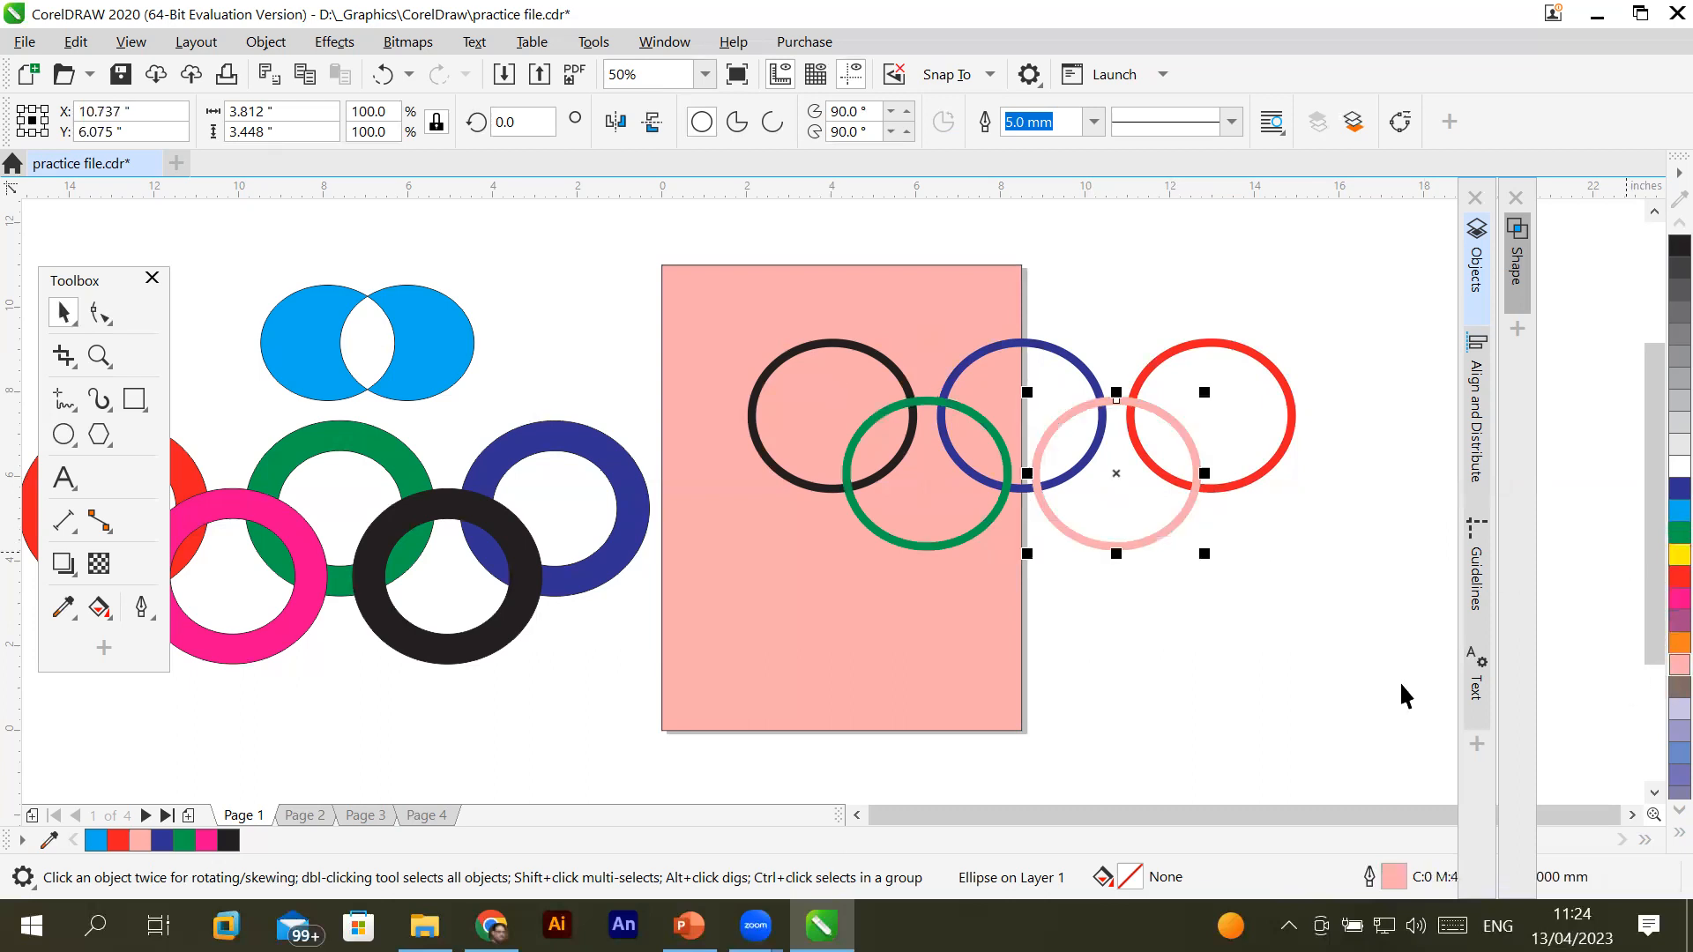
left_click(1174, 349)
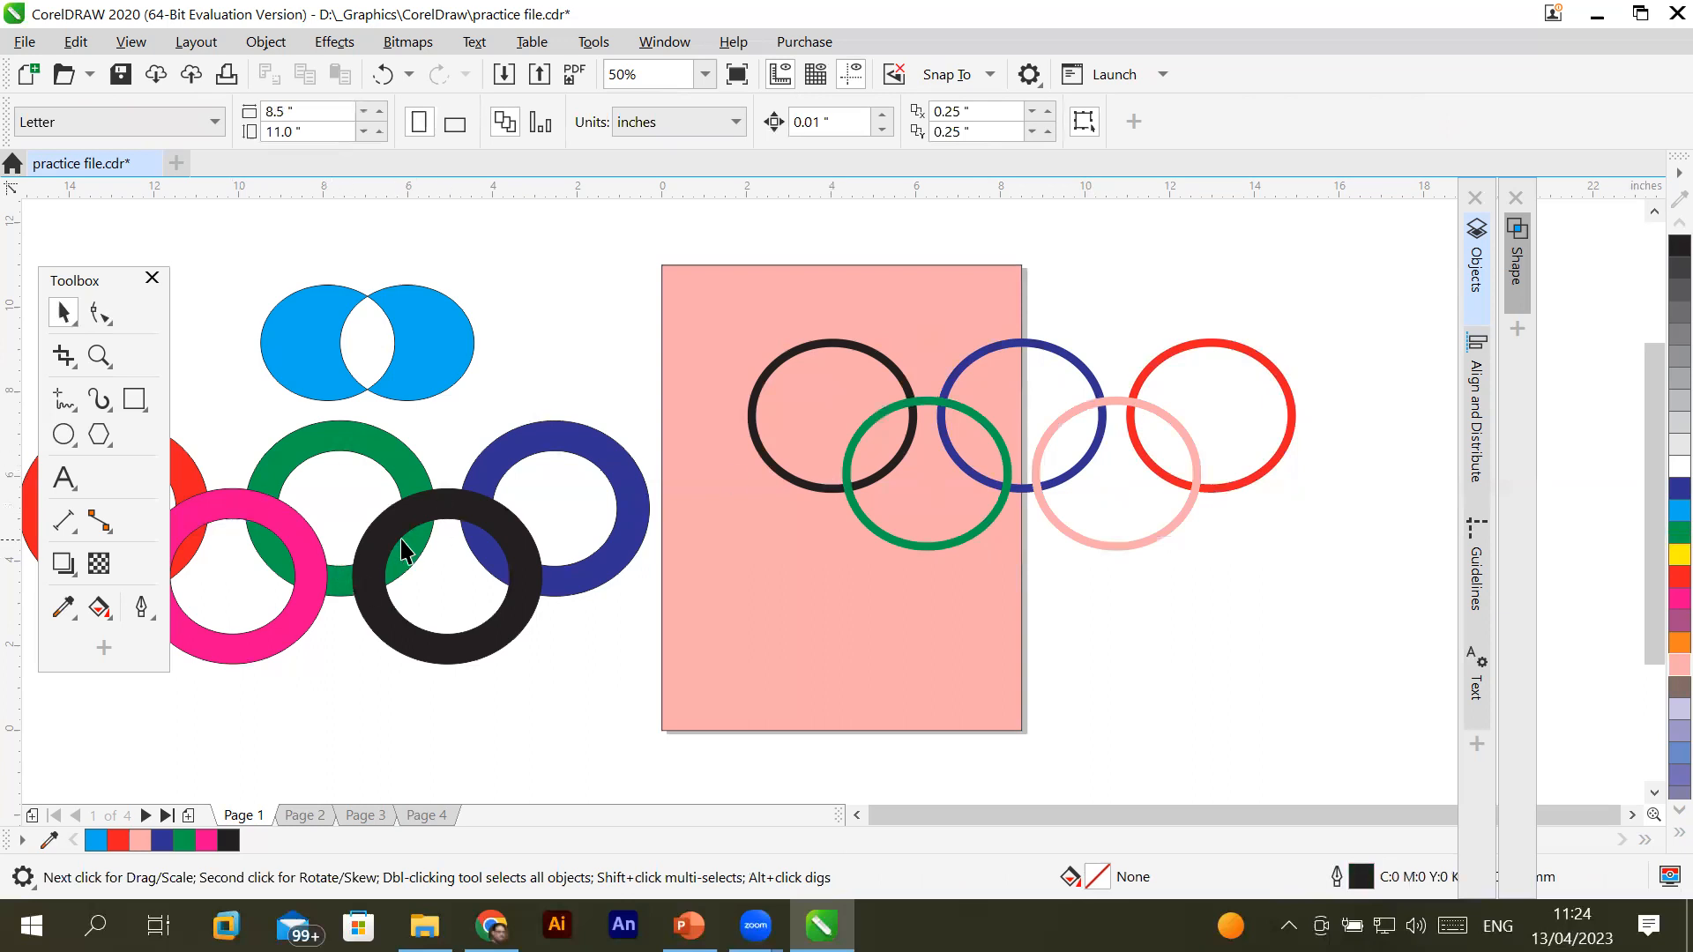
Set the outline width of the upper left black ellipse to 10.0 mm
left_click(808, 348)
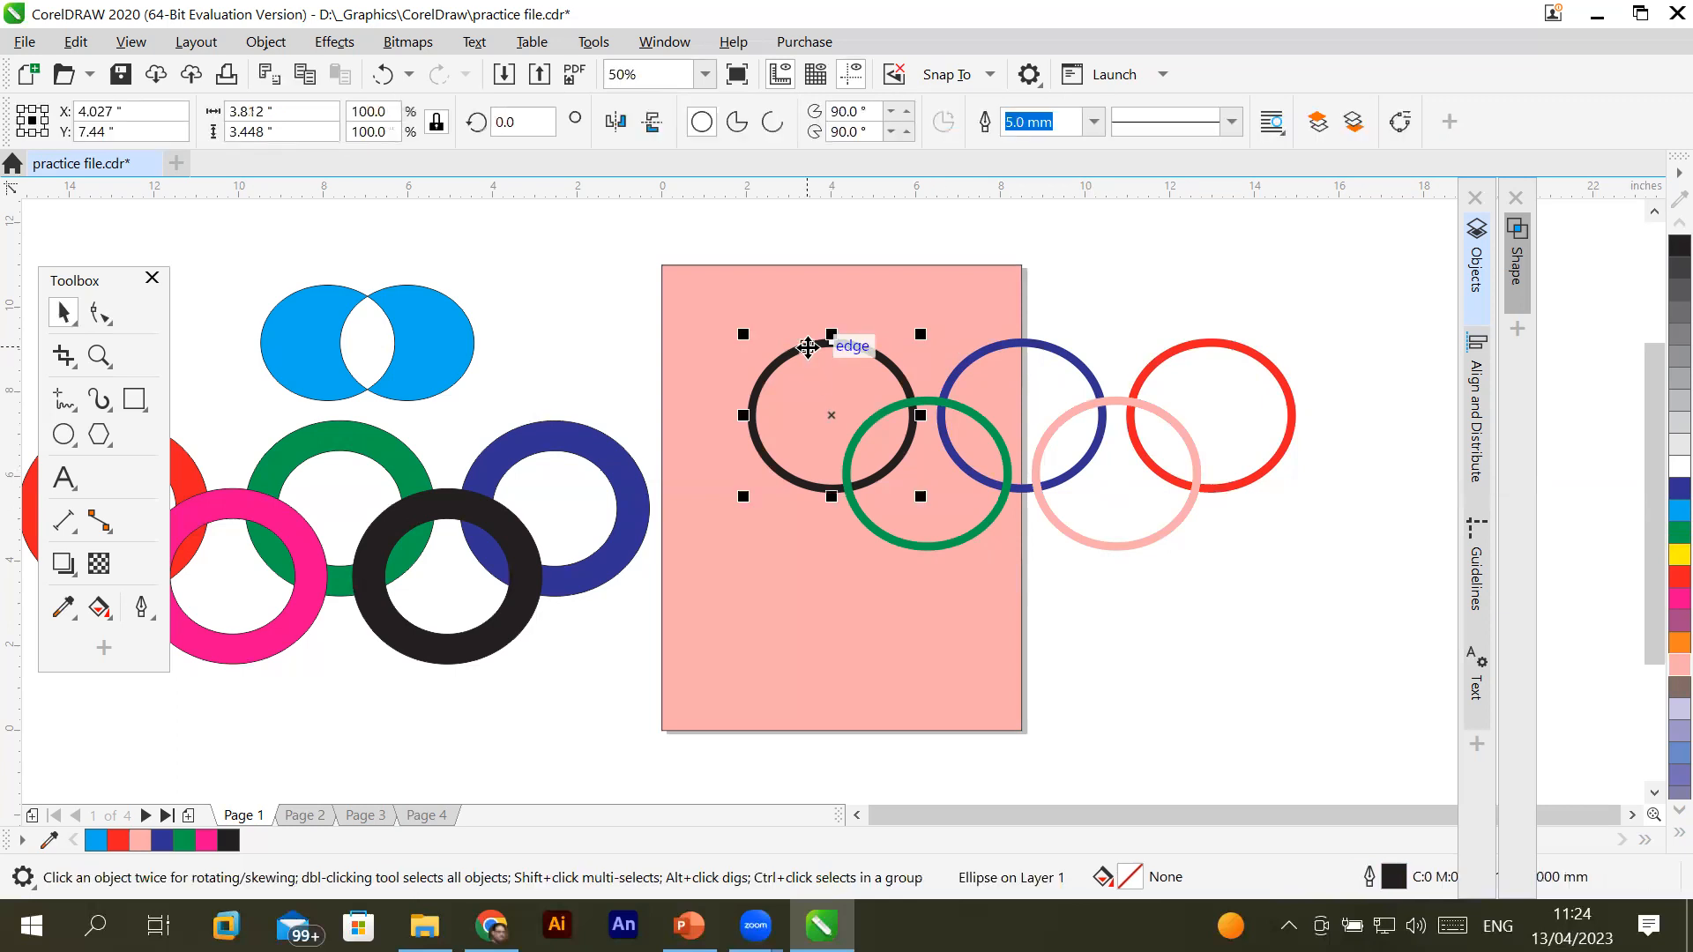
left_click(1093, 123)
left_click(1059, 407)
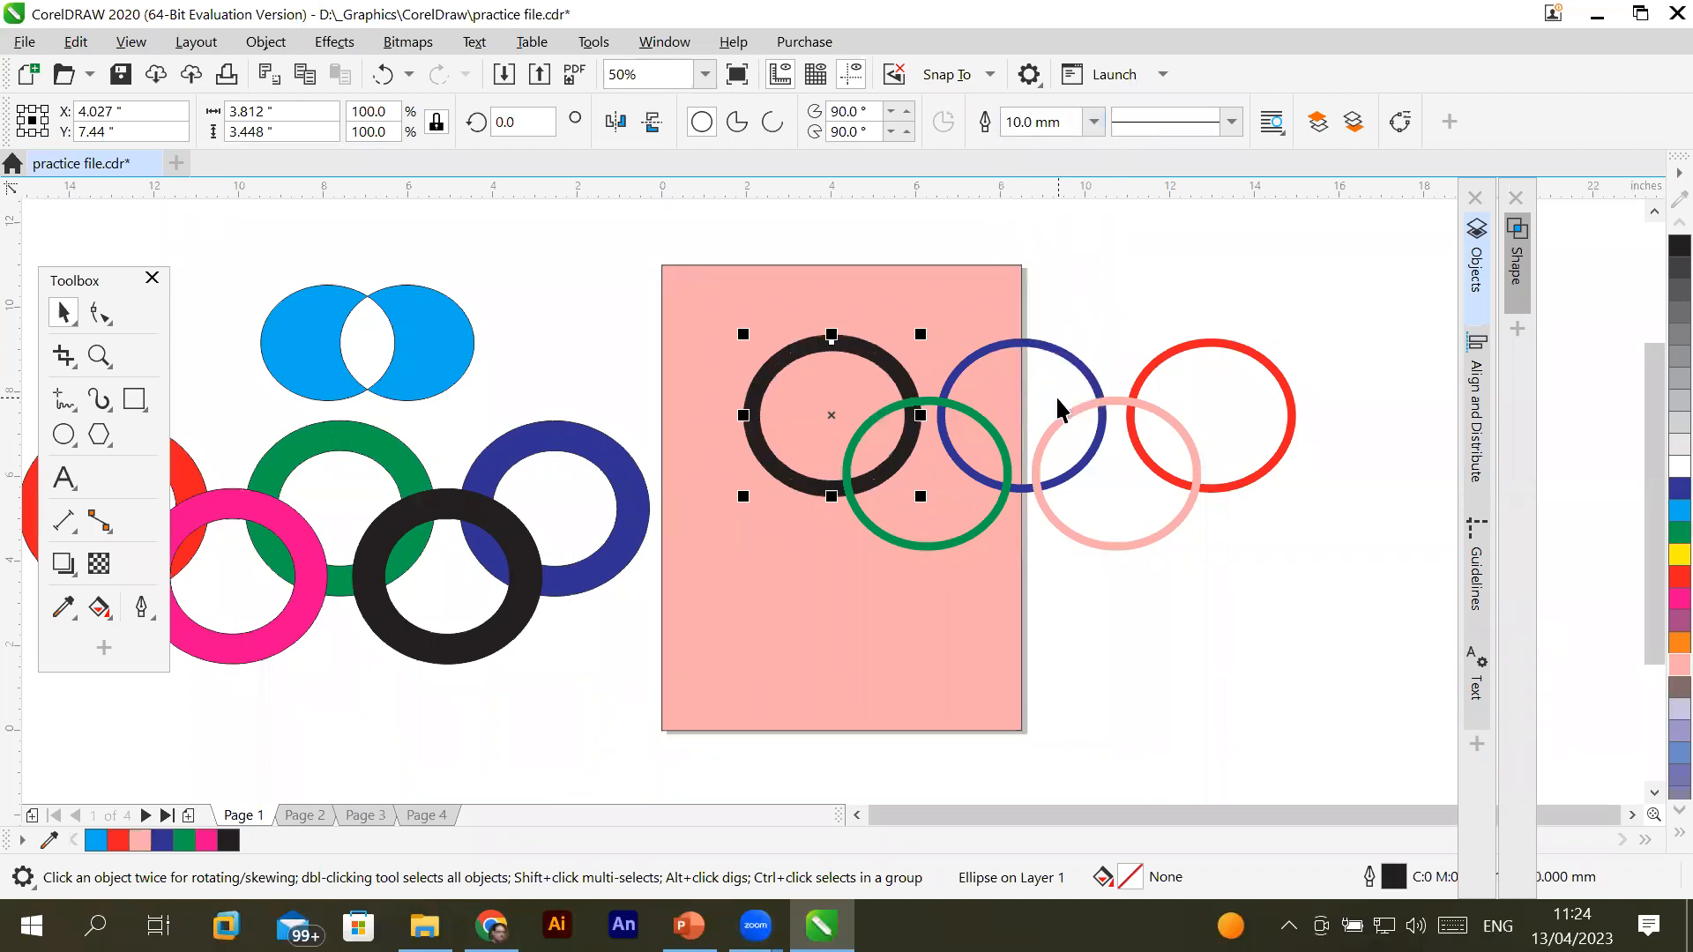
Switch to PowerPoint to check the interlocking rings on the slide and return to CorelDRAW
left_click(689, 926)
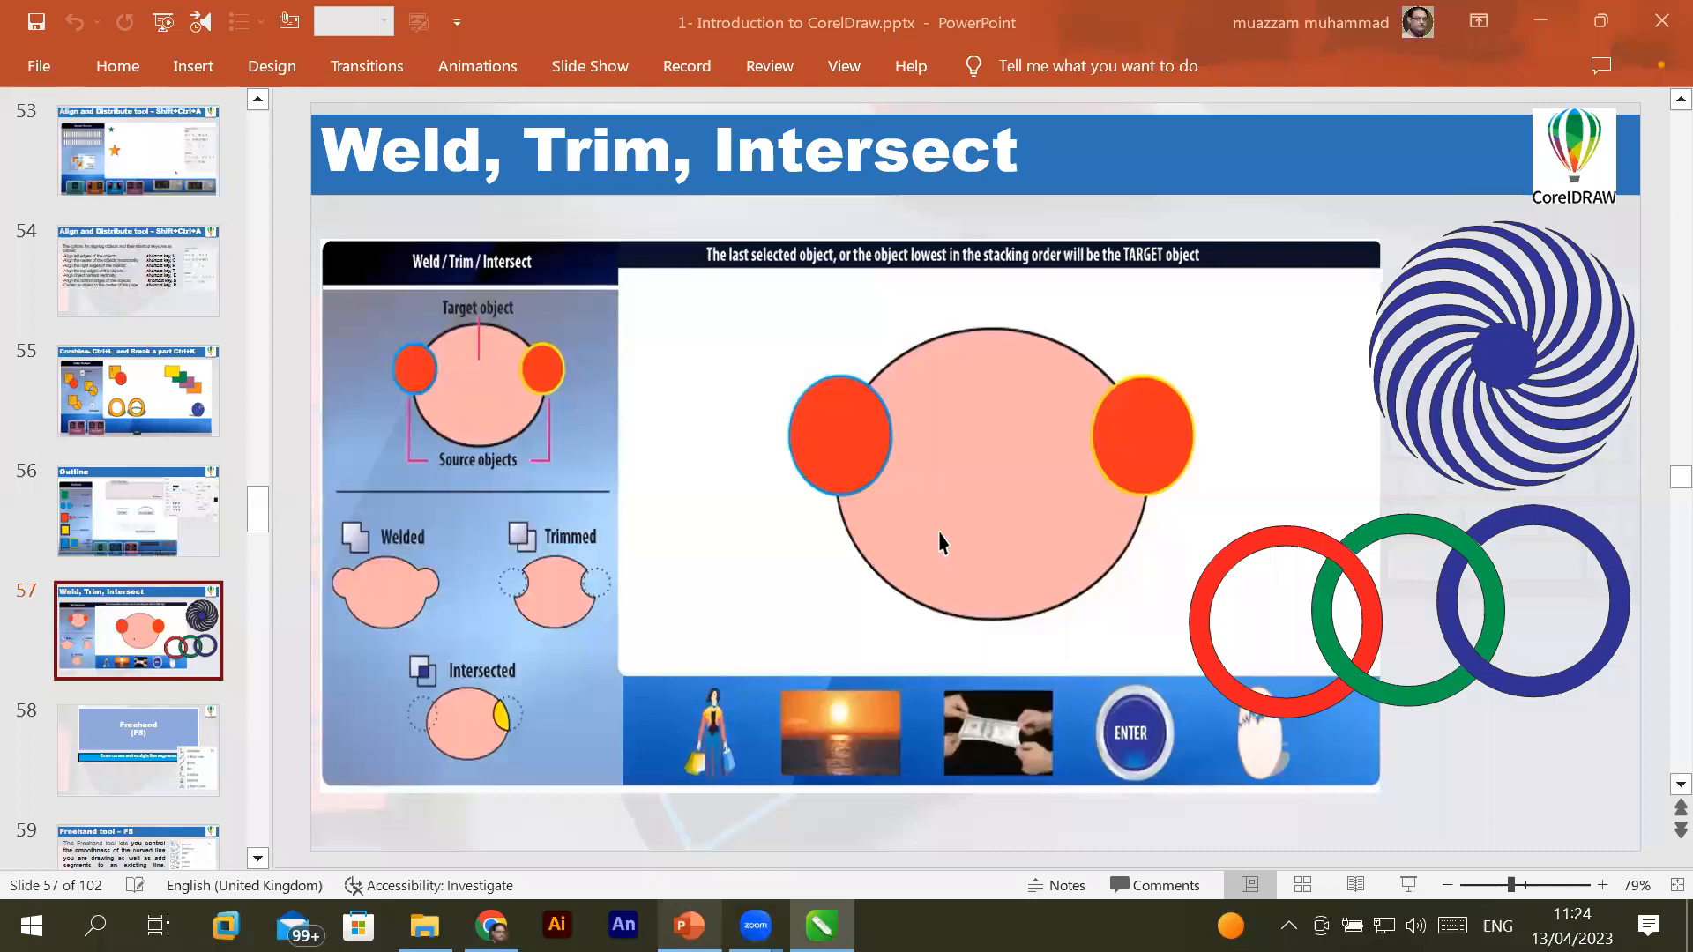
left_click(689, 926)
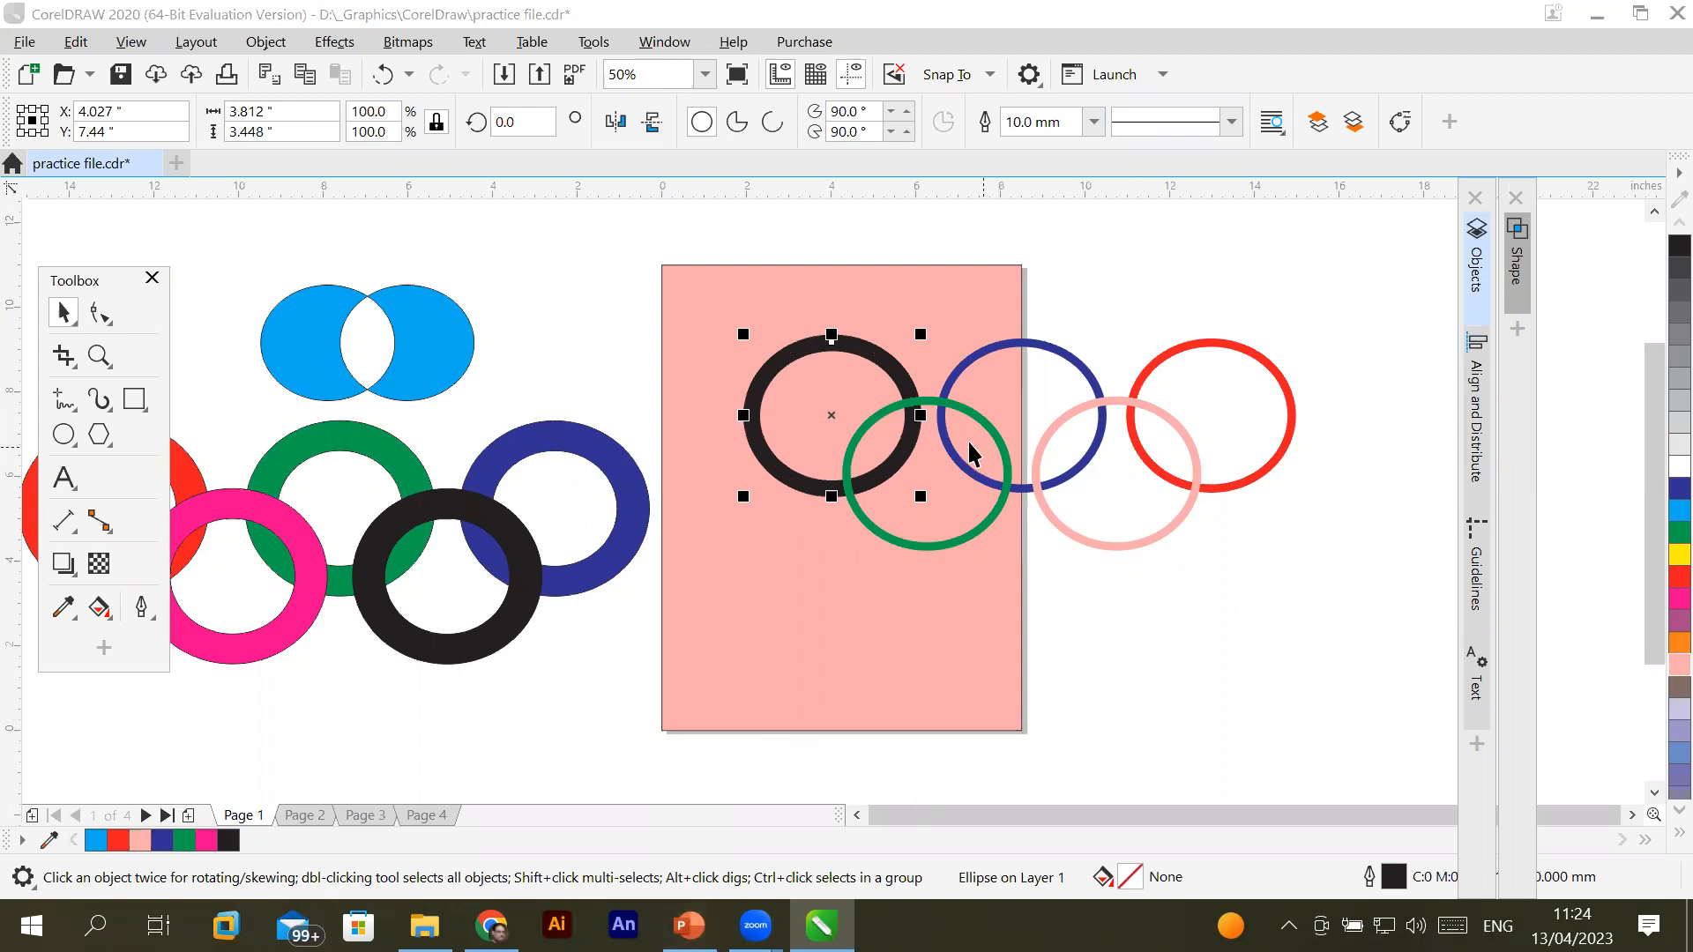
Select all five thick-outlined ellipses and move them off the page, below the filled coloured rings
left_click(994, 431, "shift")
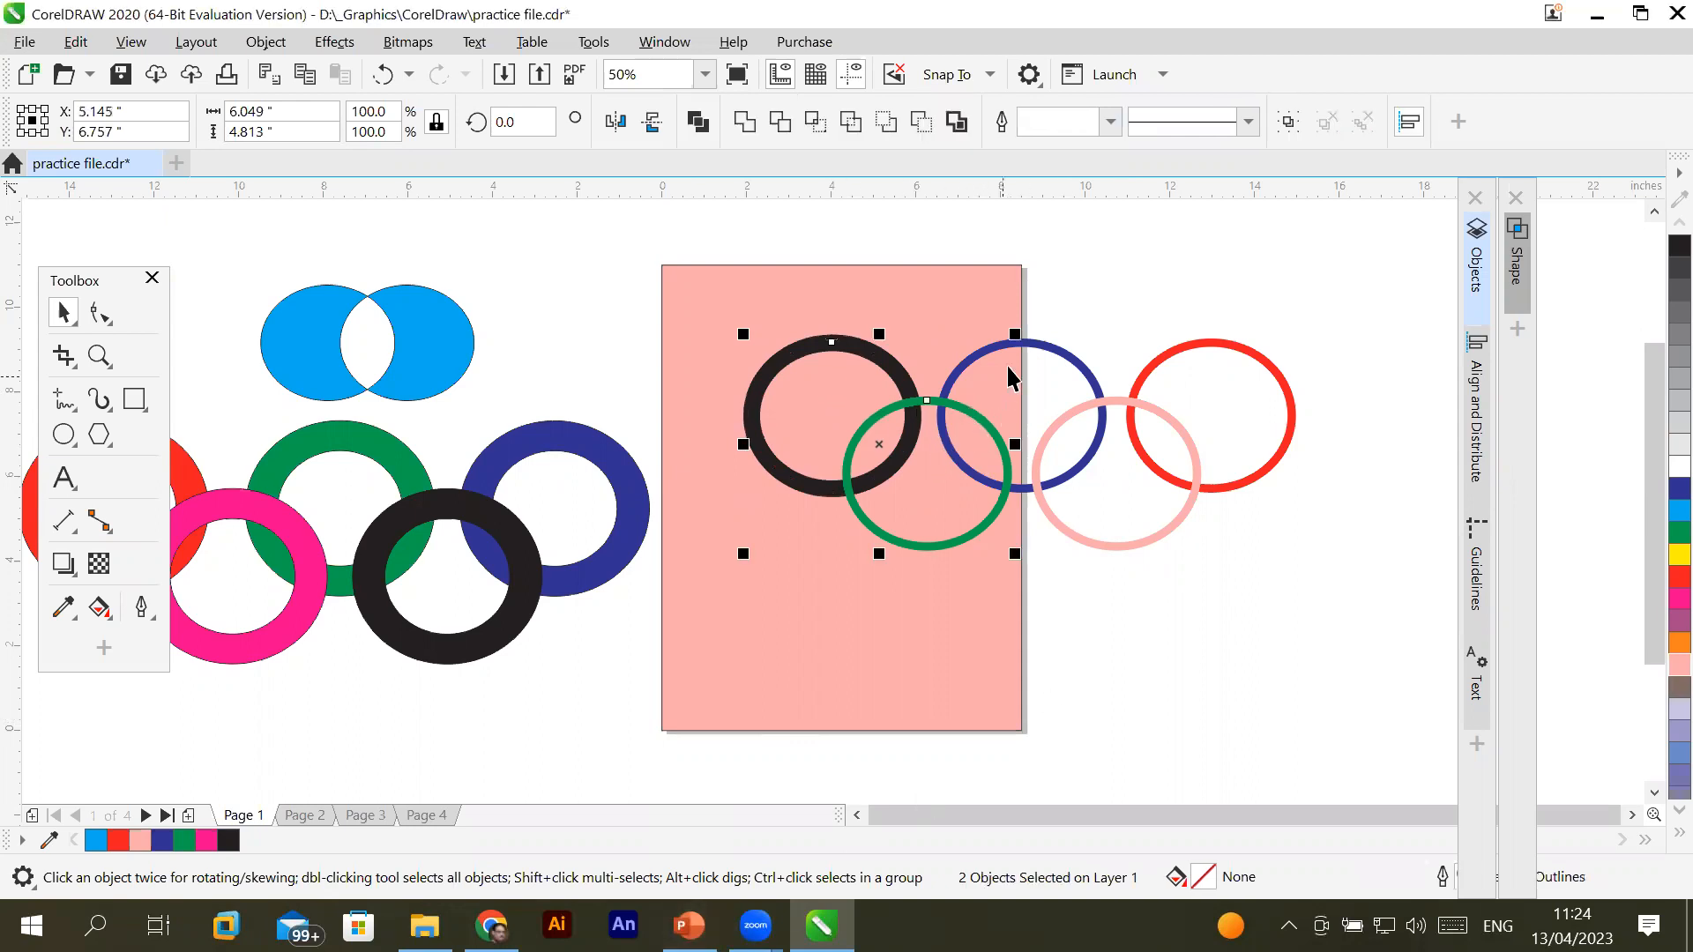
left_click(1051, 349, "shift")
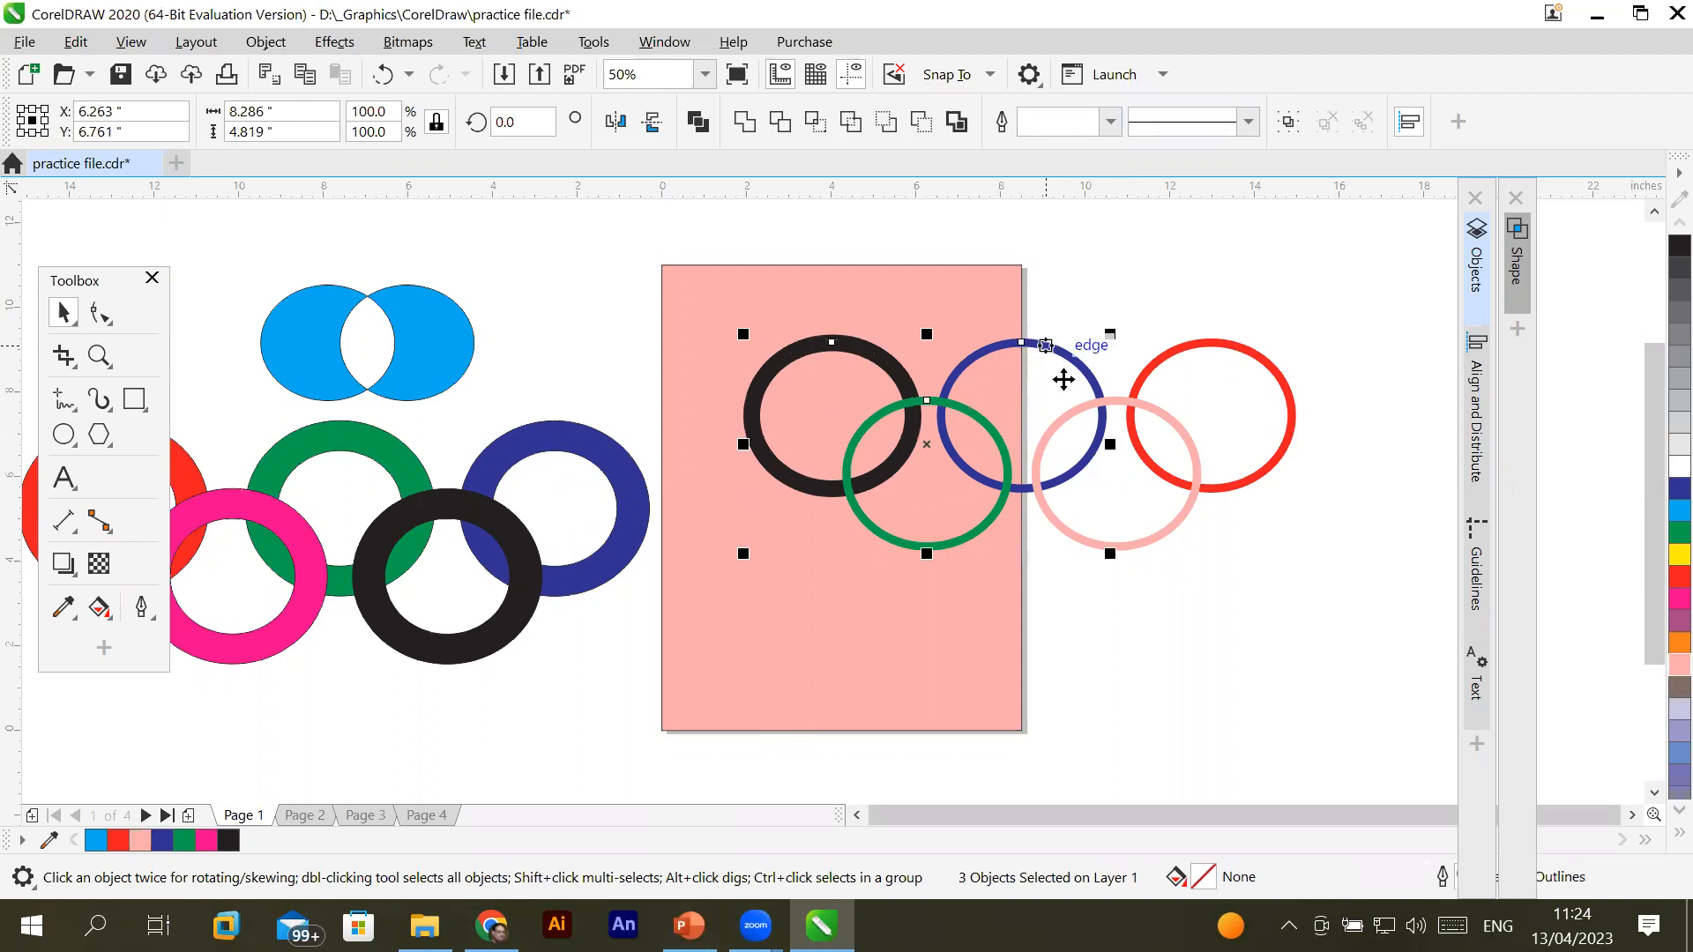
left_click(1118, 411, "shift")
left_click(1244, 350, "shift")
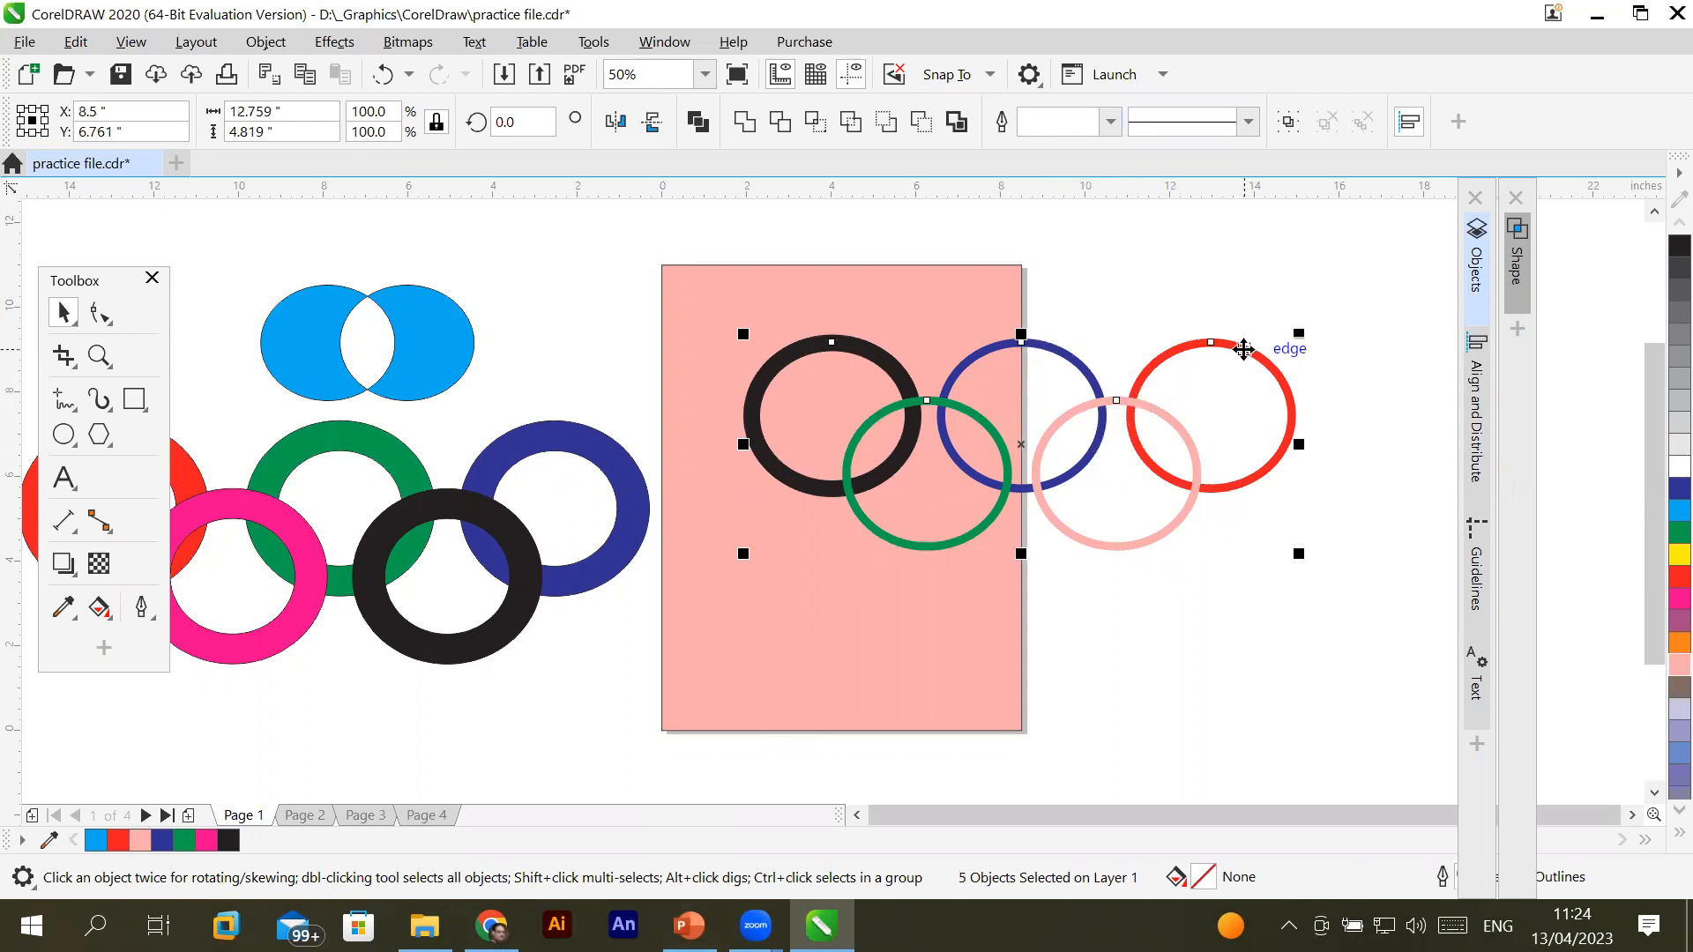
left_click_drag(1244, 349, 547, 690)
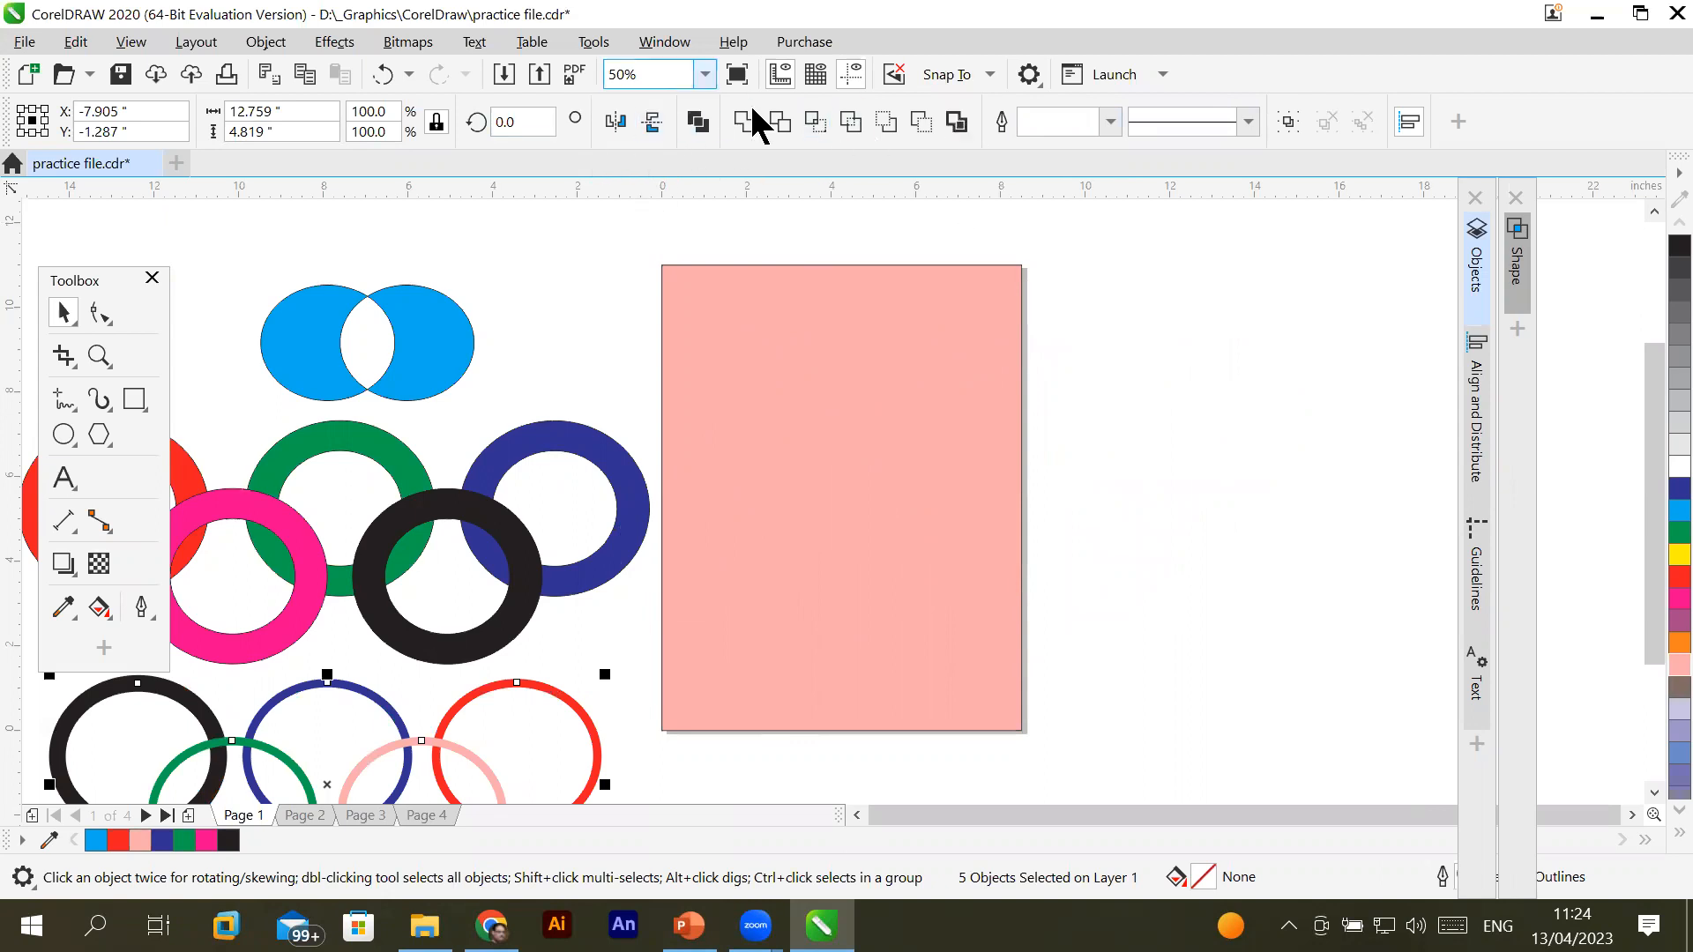
left_click(1226, 448)
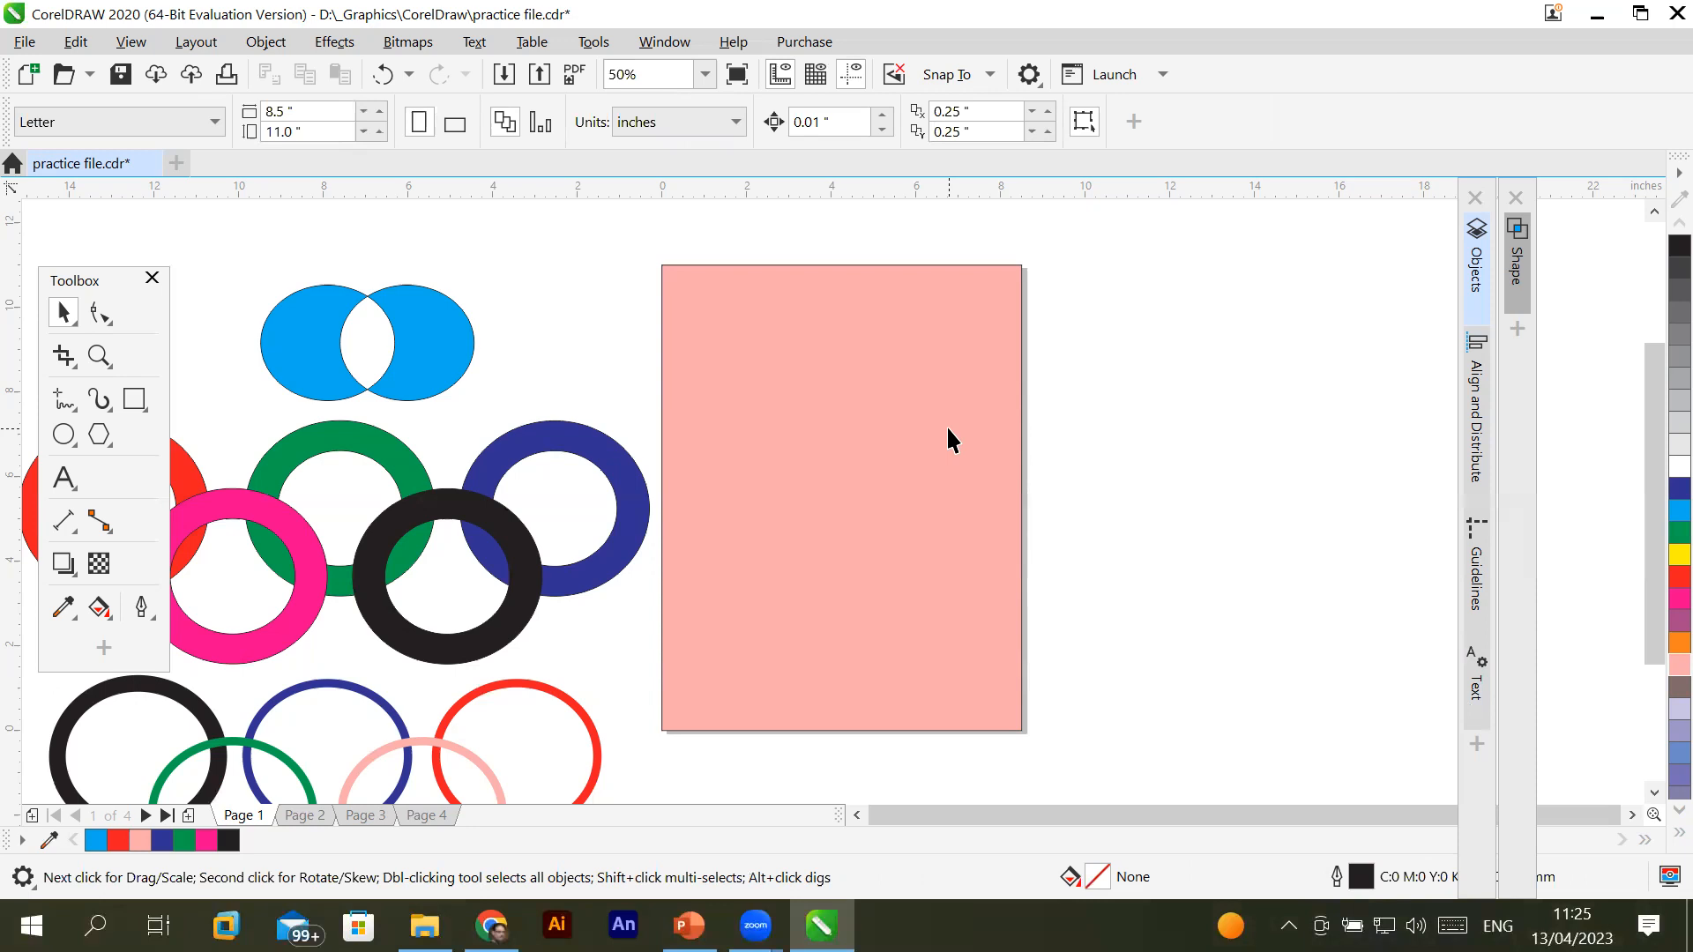
Draw an ellipse about 3.7 by 3.6 inches beside the page, fill it blue and give it a dotted outline style
left_click(69, 432)
left_click_drag(1076, 298, 1233, 454)
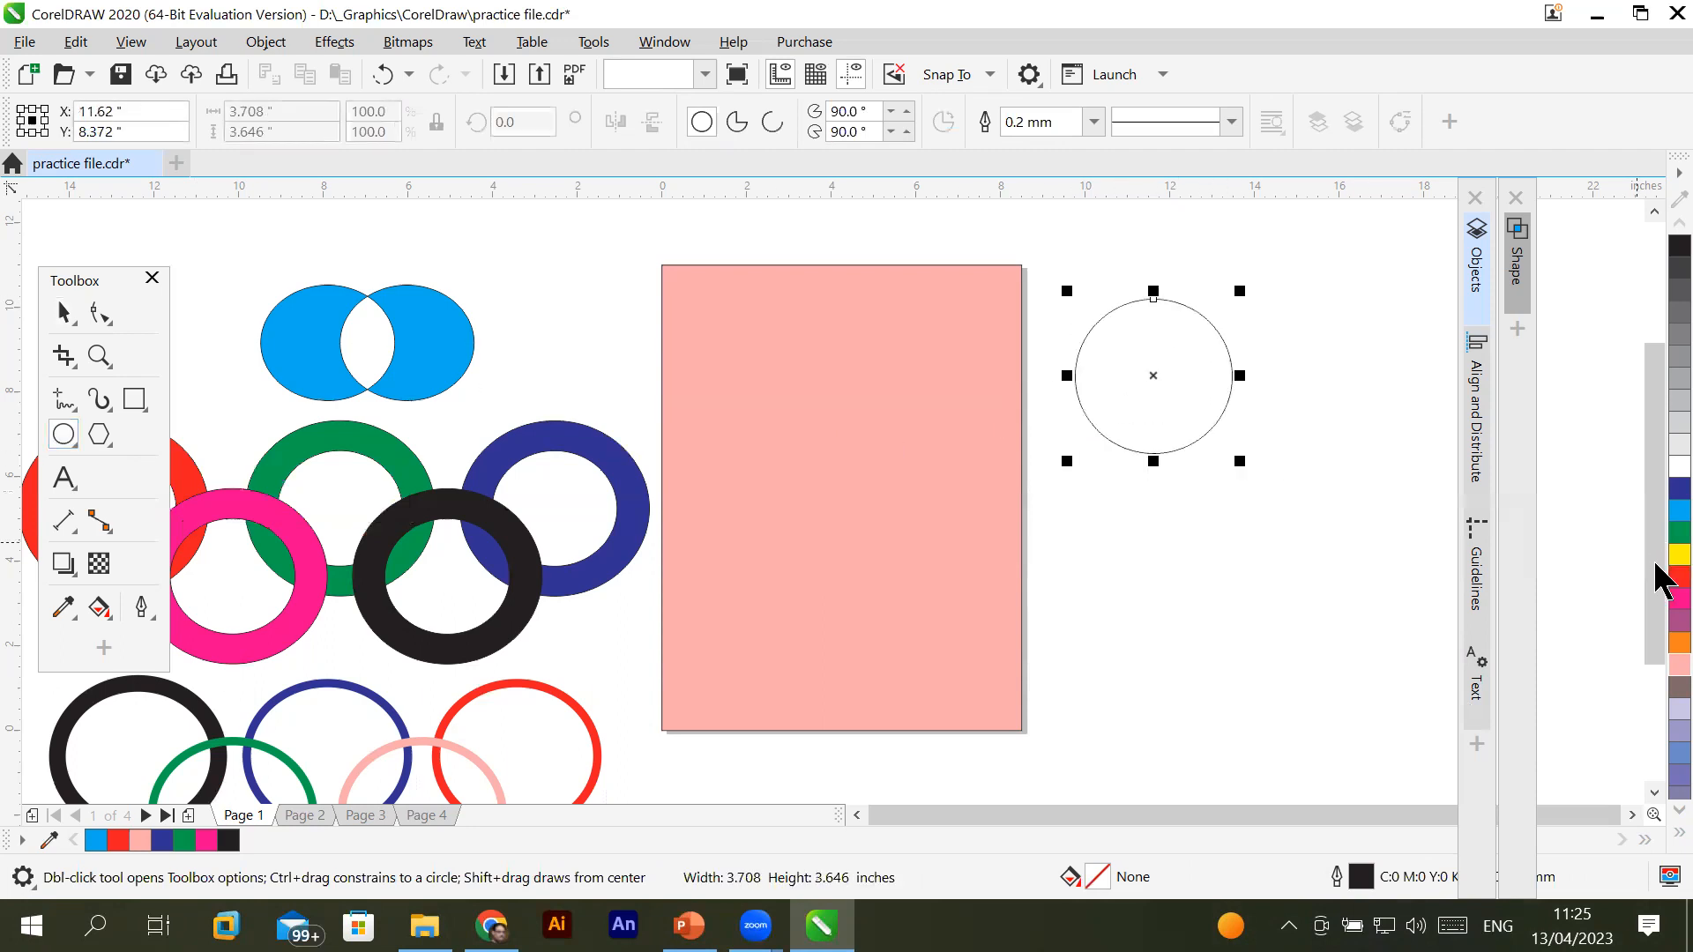
left_click(1674, 489)
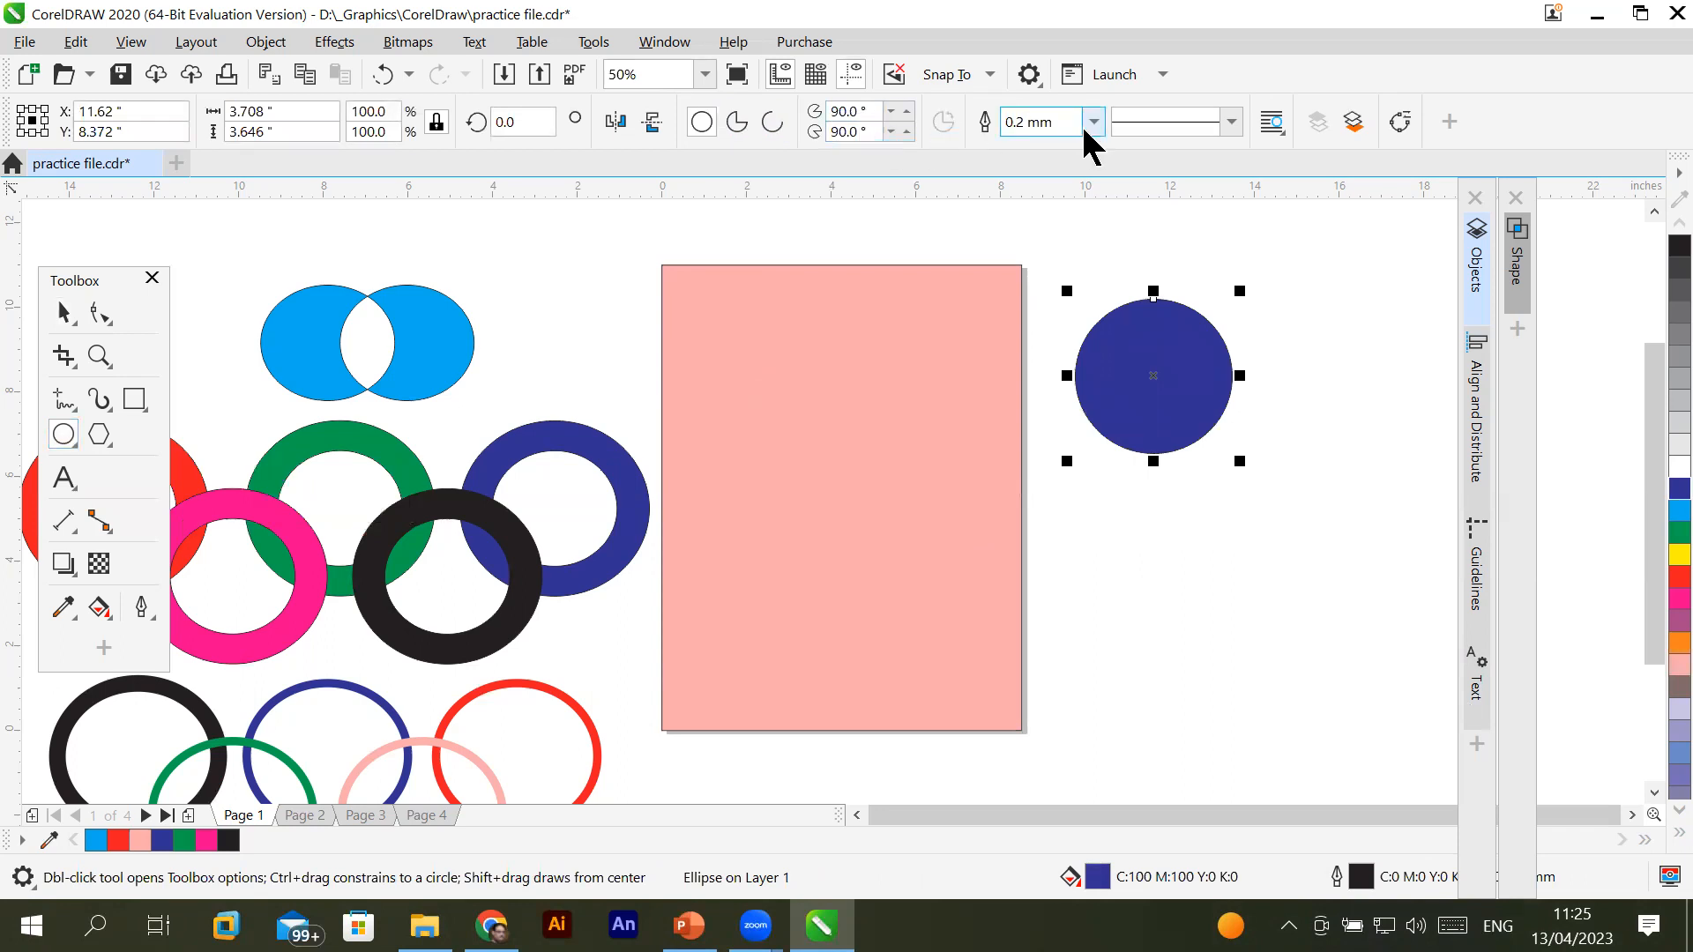
left_click(1231, 122)
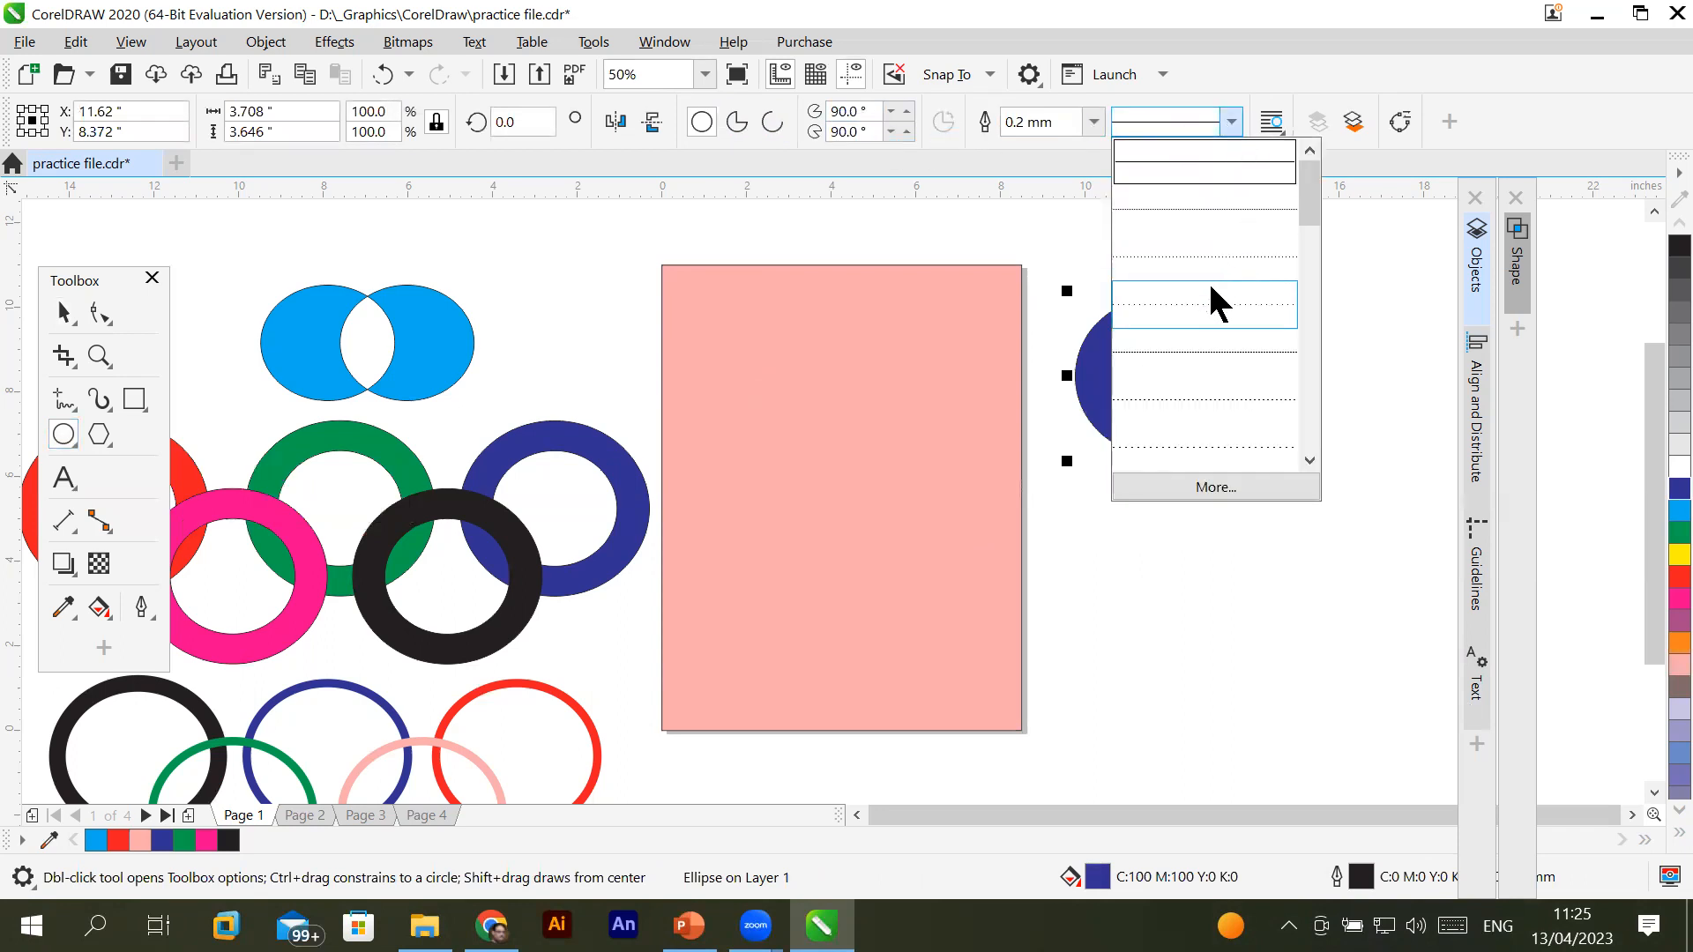
left_click(1212, 248)
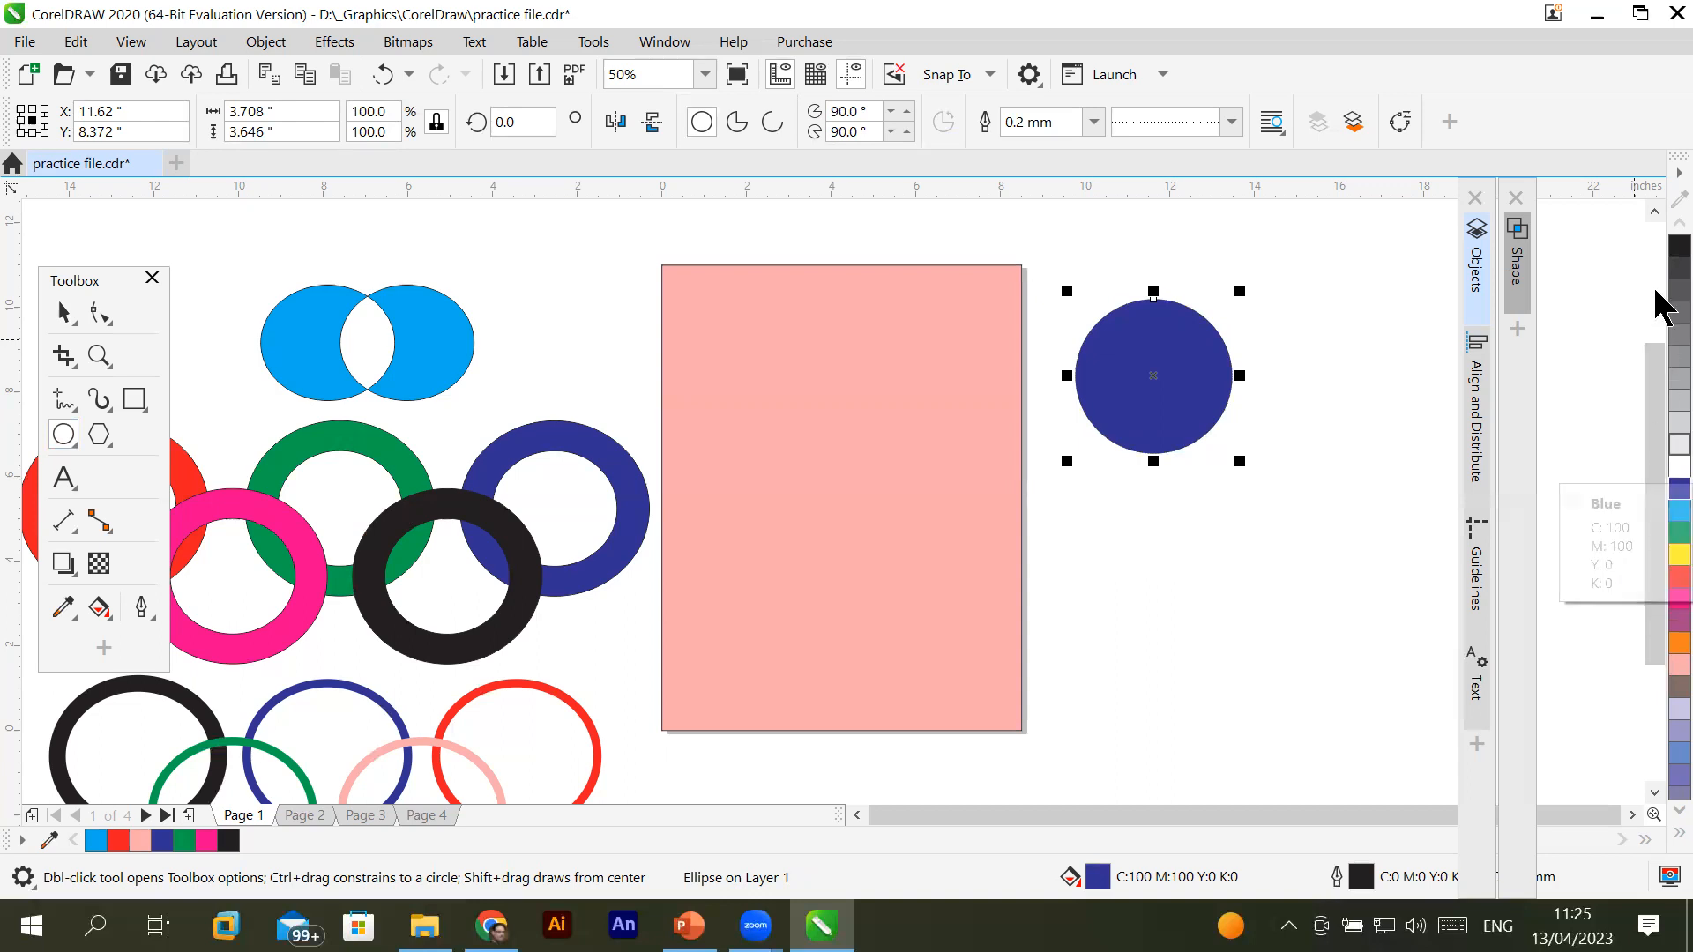
Remove the fill from the dotted ellipse and set its outline width to 3.0 mm
left_click(1658, 835)
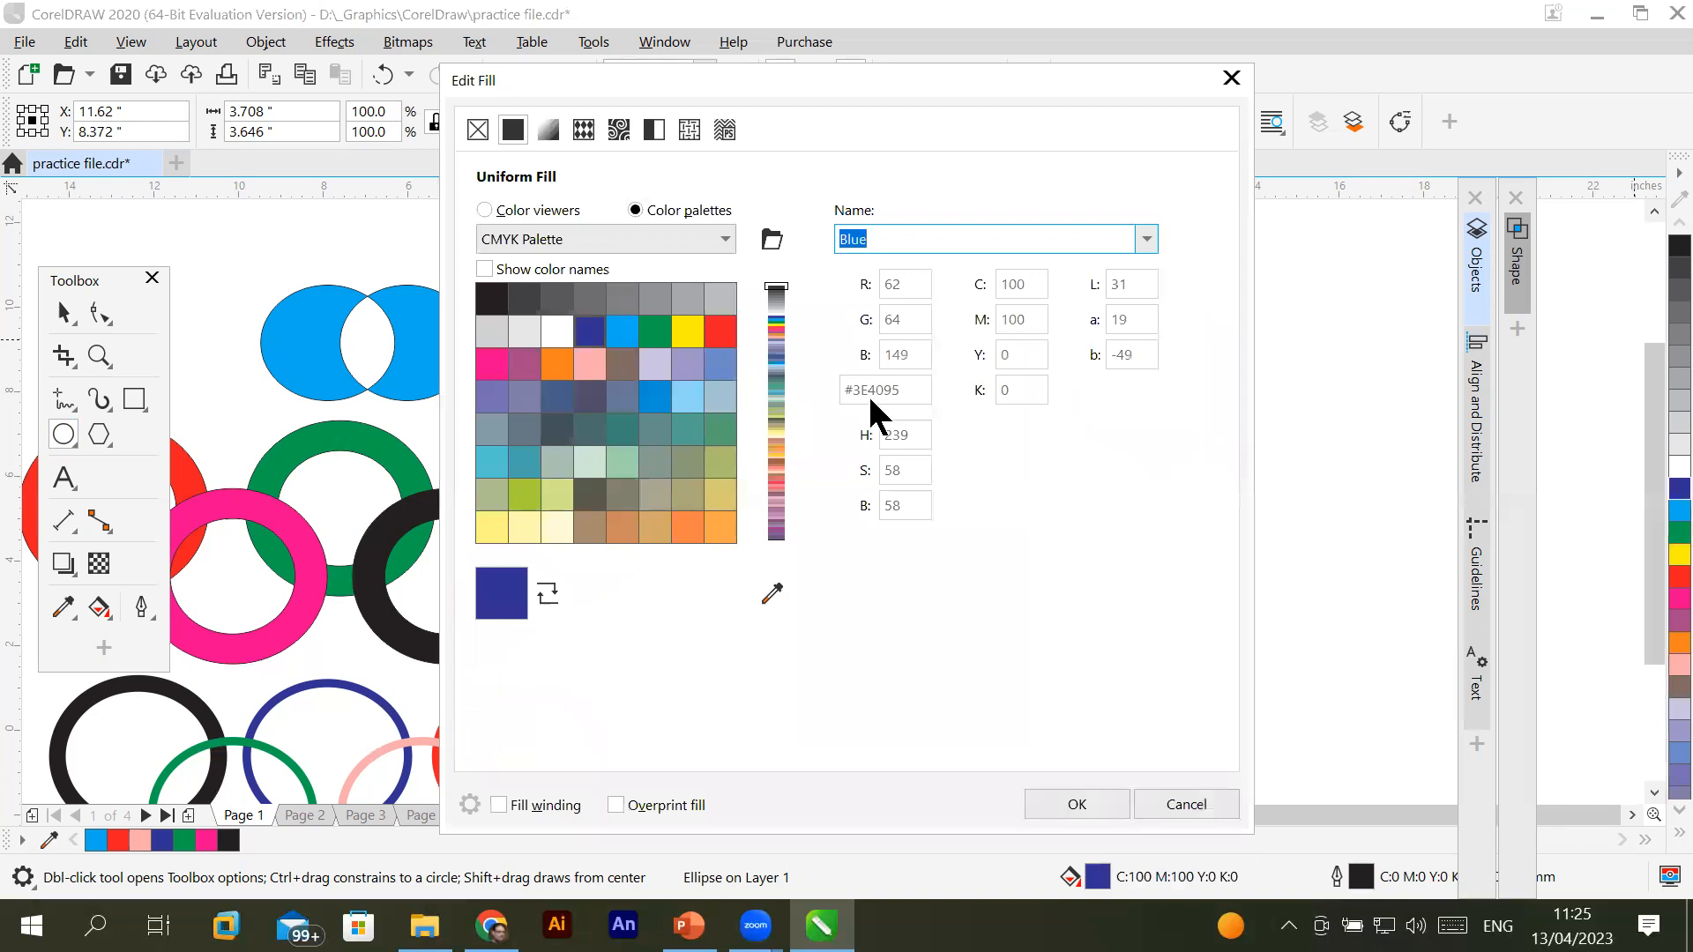
left_click(478, 130)
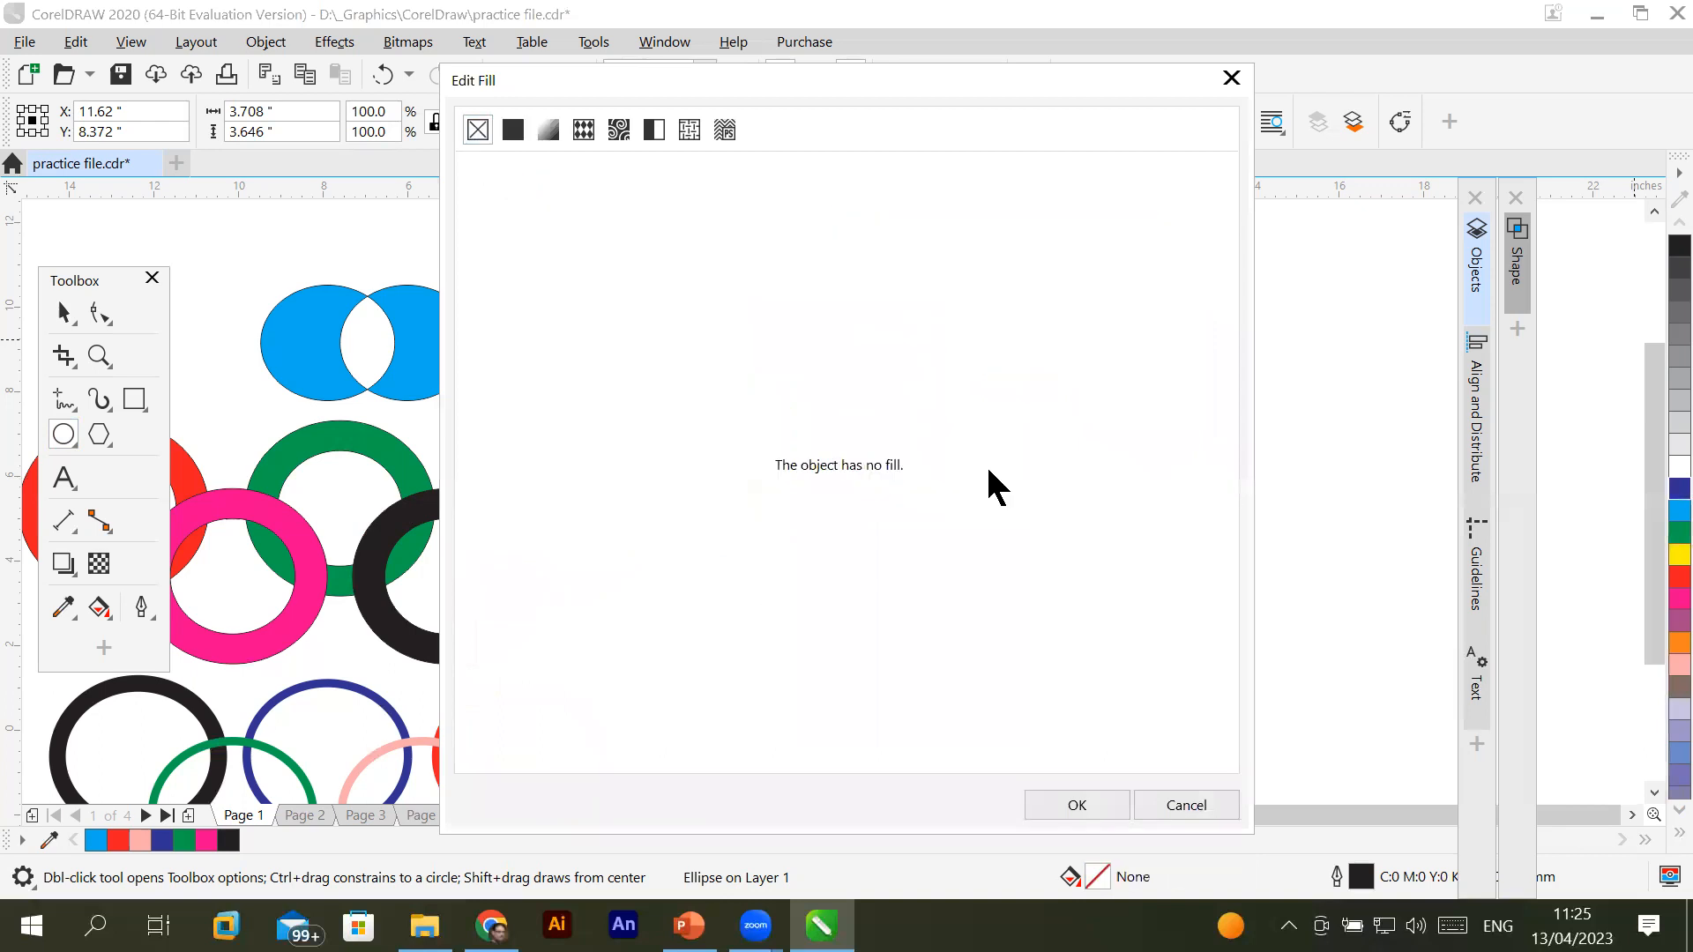
left_click(1094, 798)
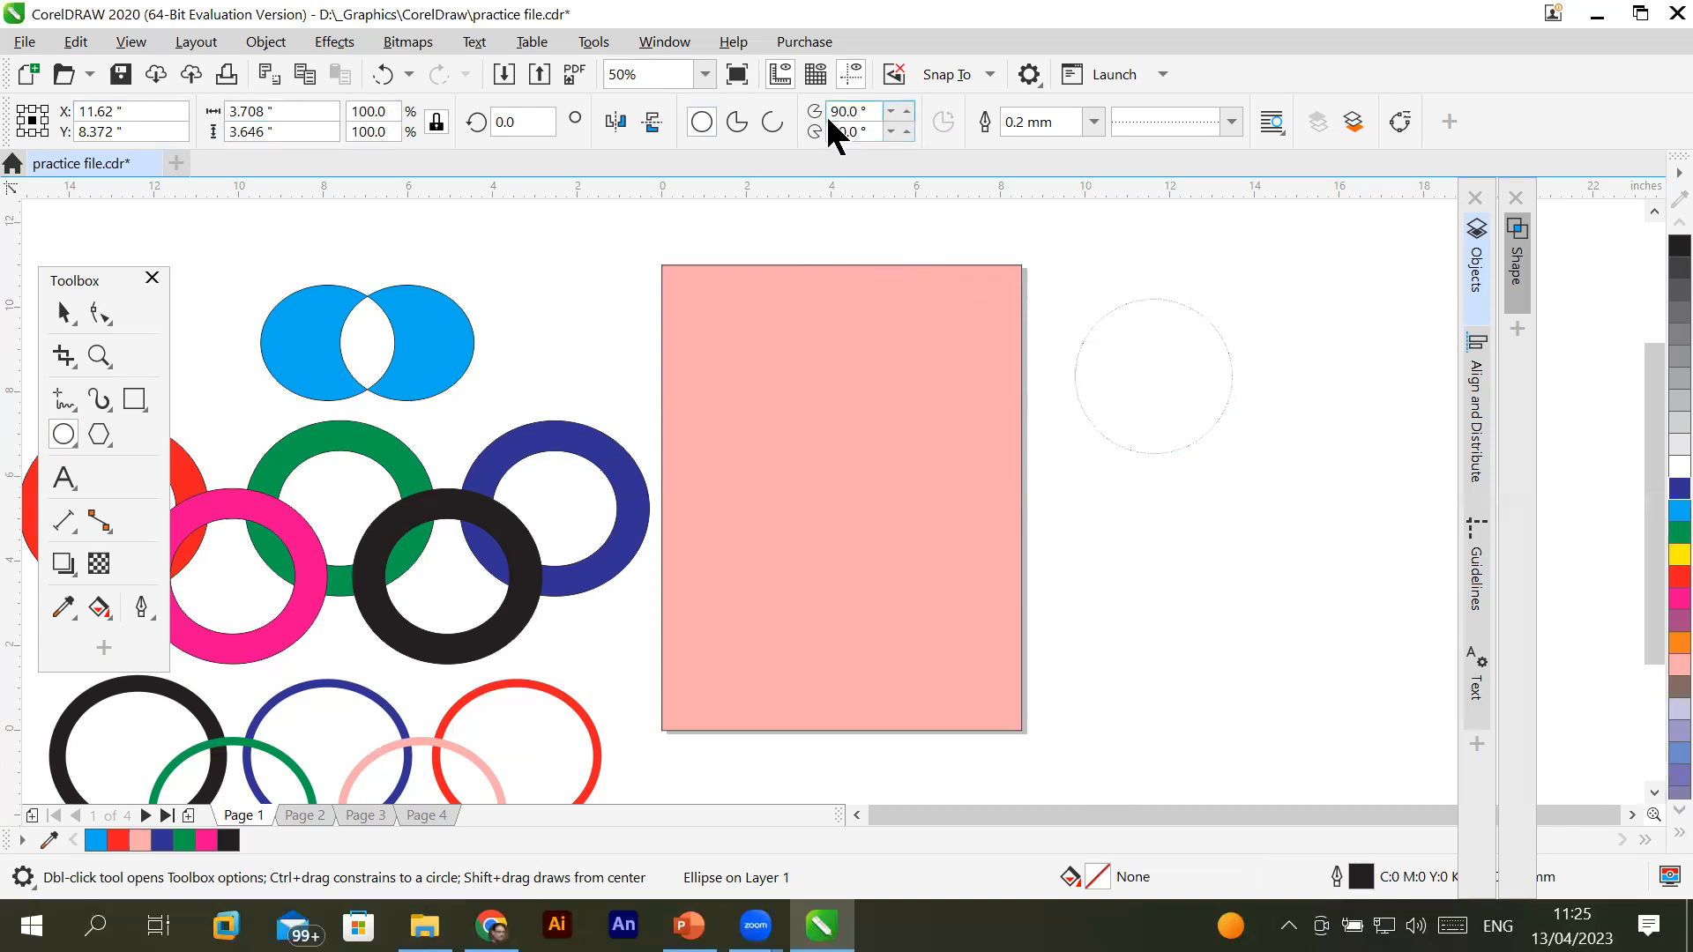
left_click(1093, 121)
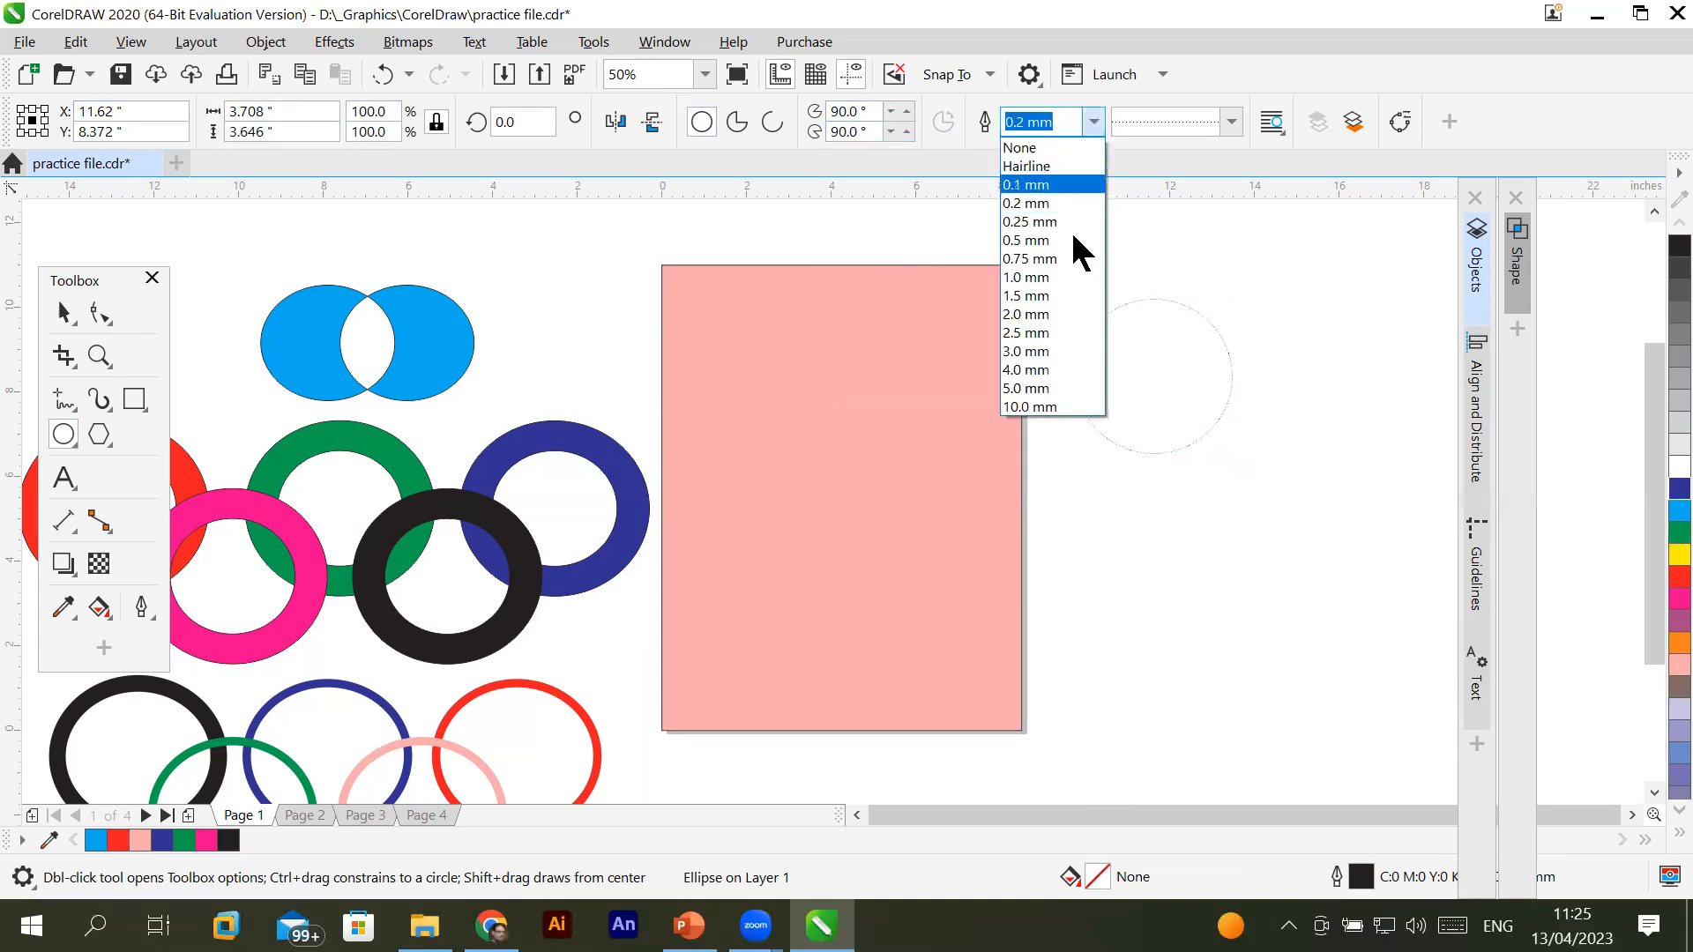
left_click(1055, 351)
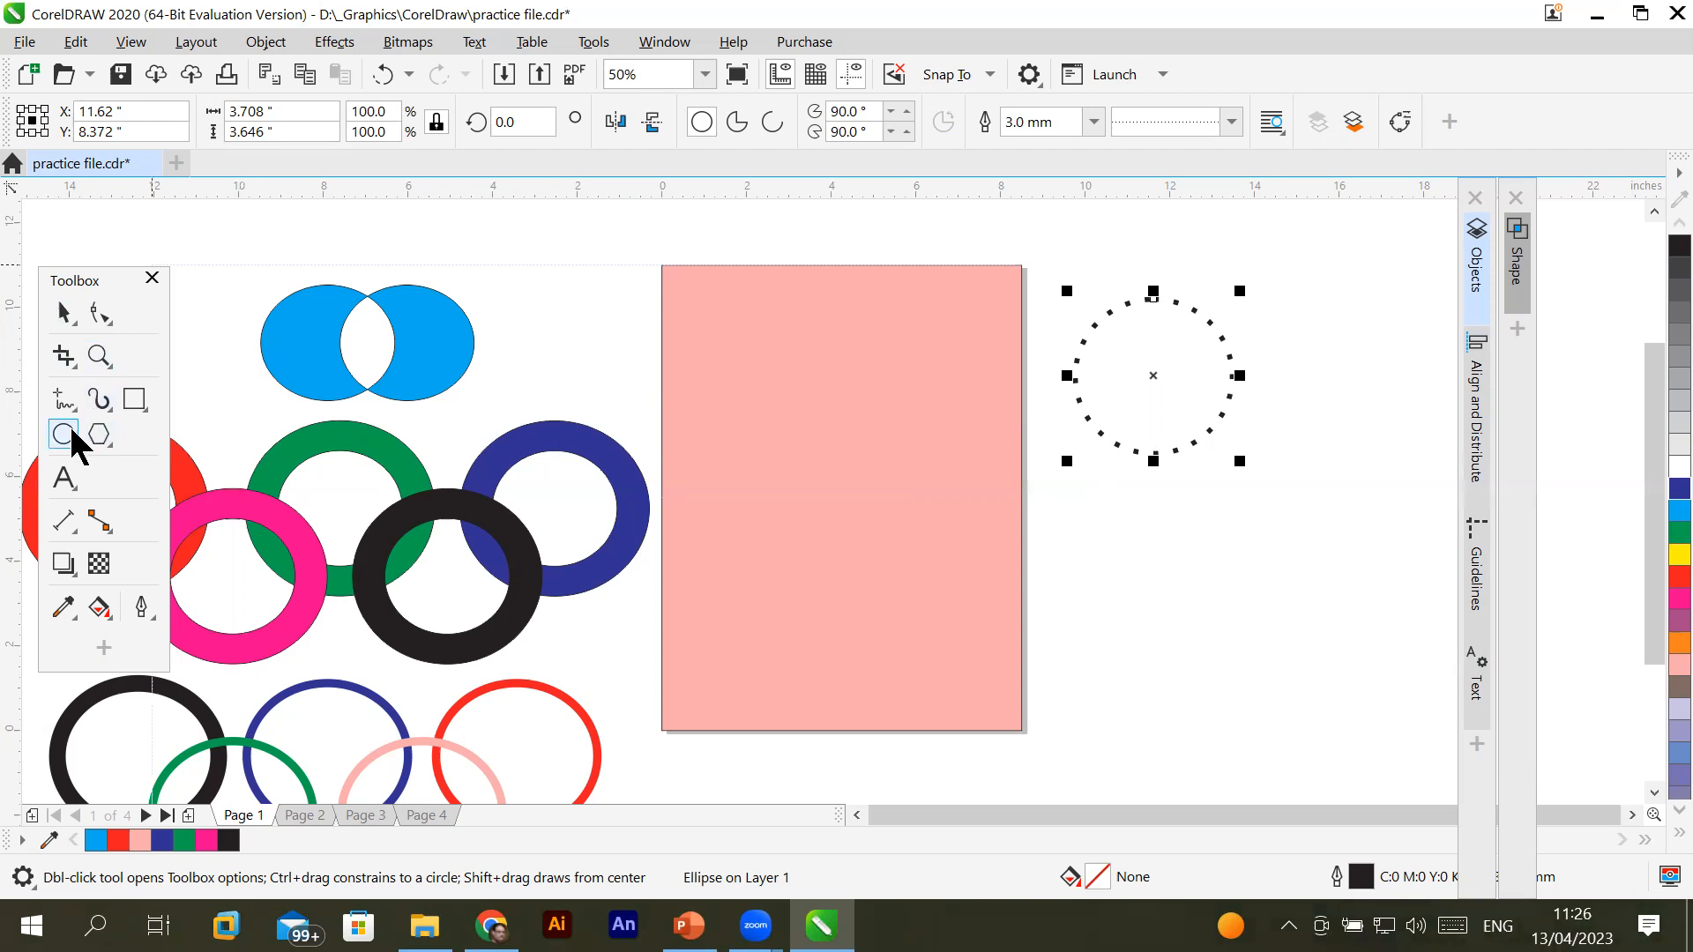
Draw a rectangle about 4.0 by 1.5 inches overlapping the dotted ellipse's right side, with a 4.0 mm outline
left_click(132, 402)
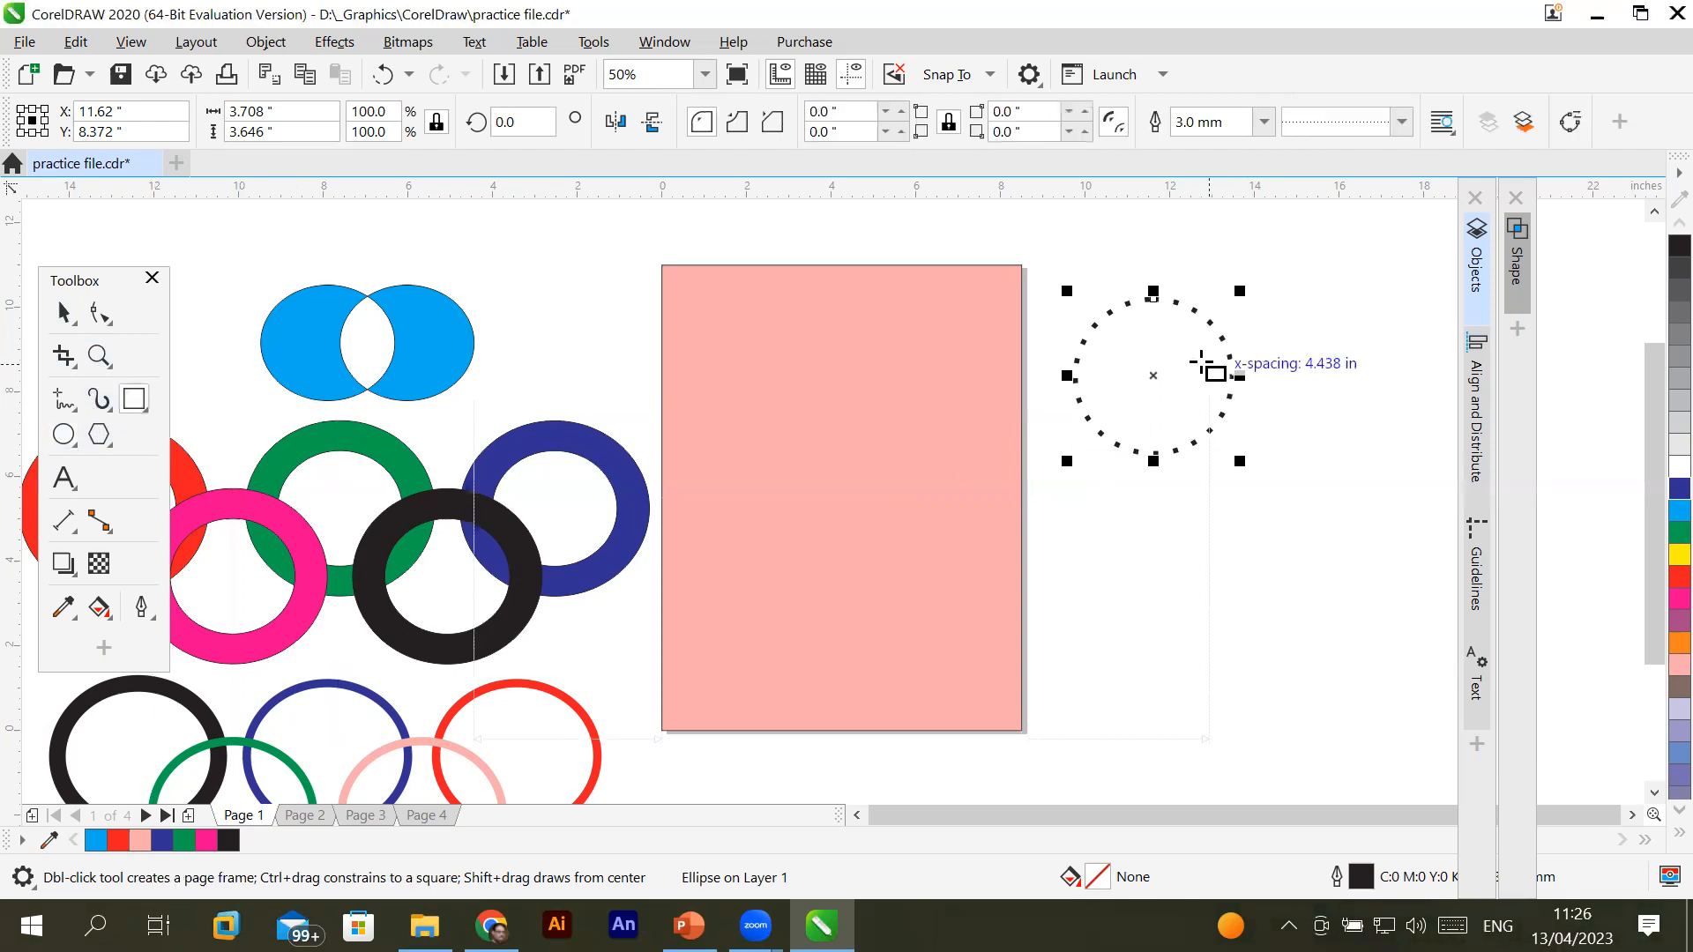
left_click_drag(1189, 358, 1359, 421)
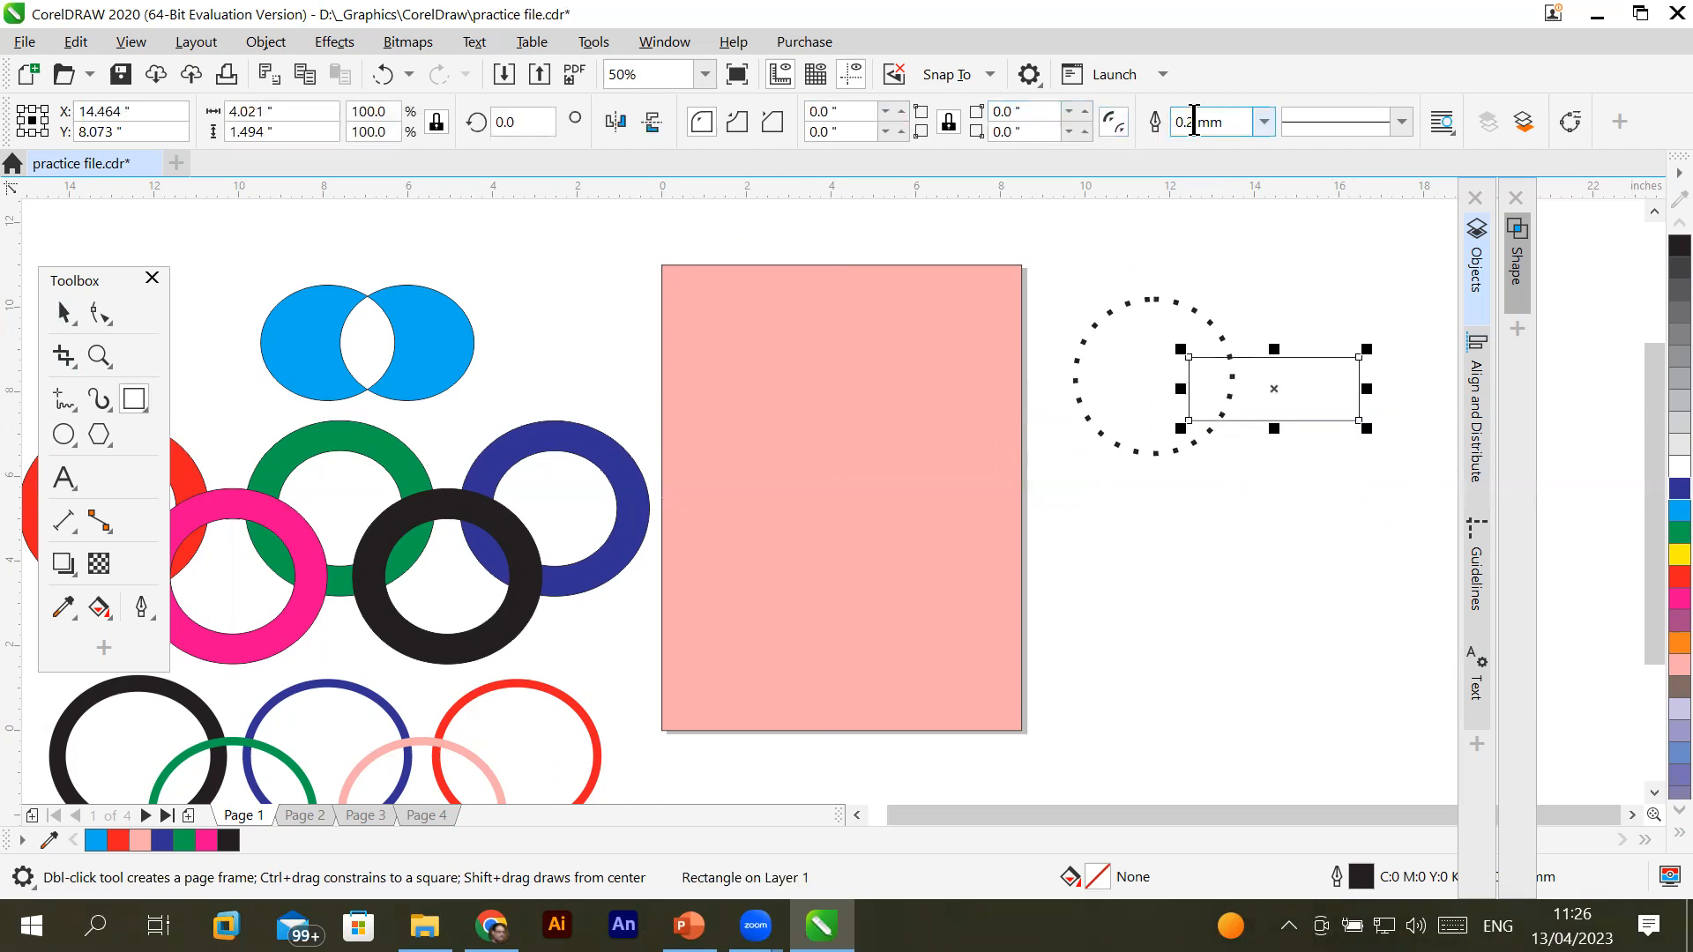
left_click(1265, 121)
left_click(1226, 369)
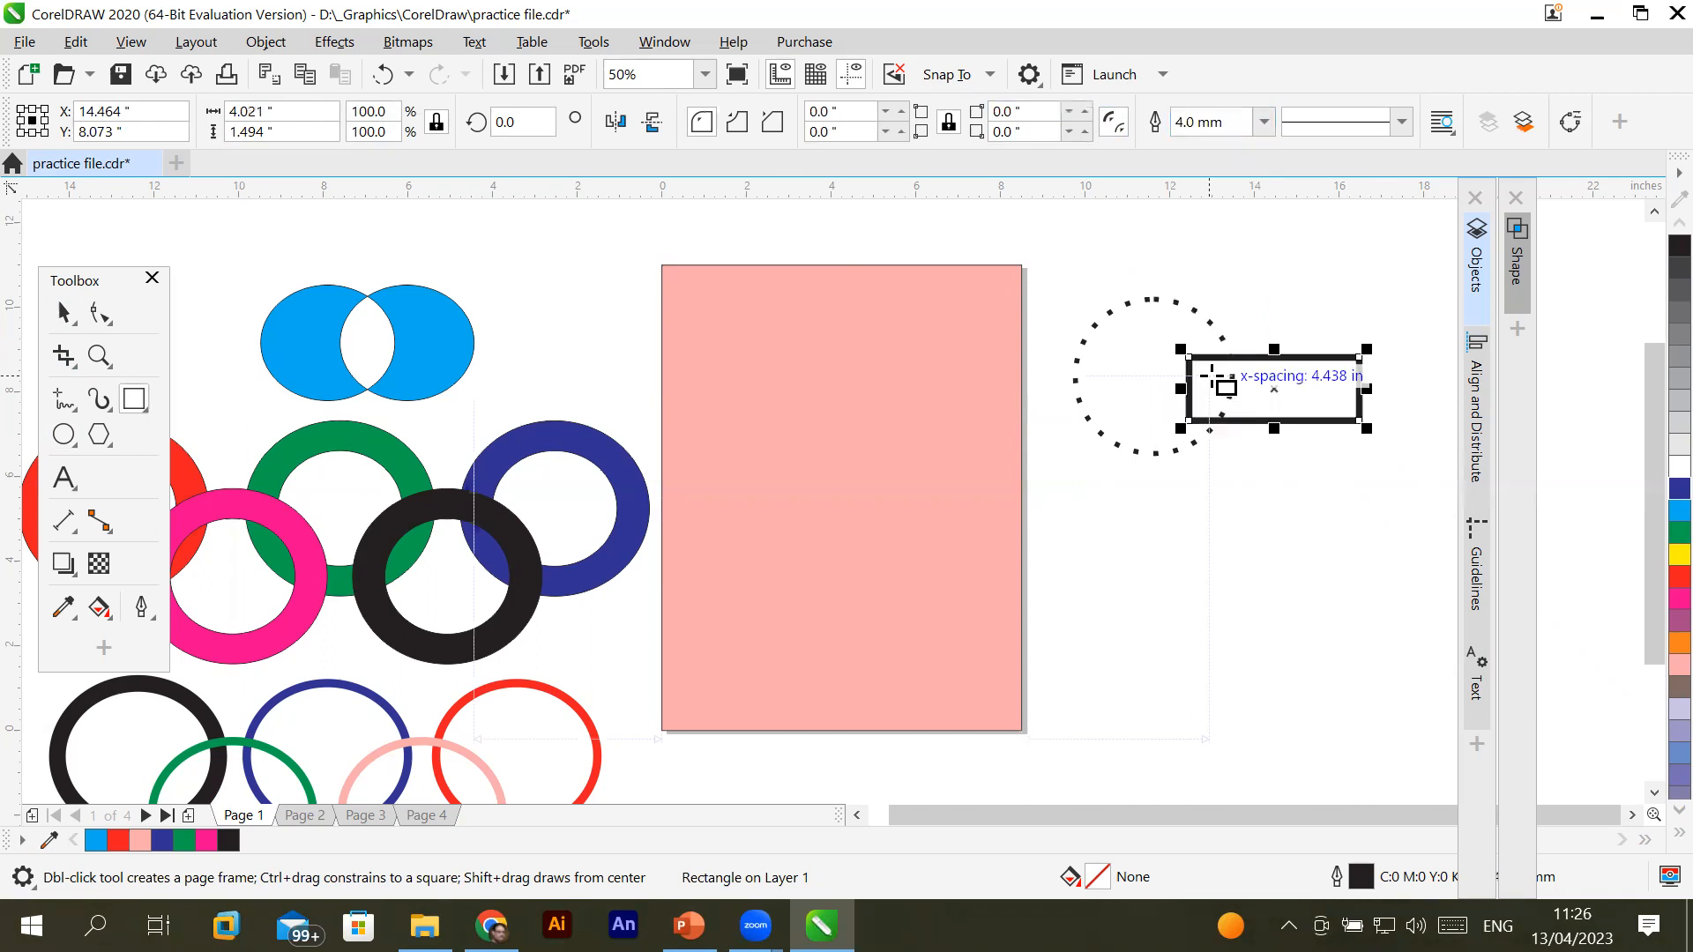
Show the list of objects on the page and select the new rectangle together with the dotted ellipse
left_click(62, 312)
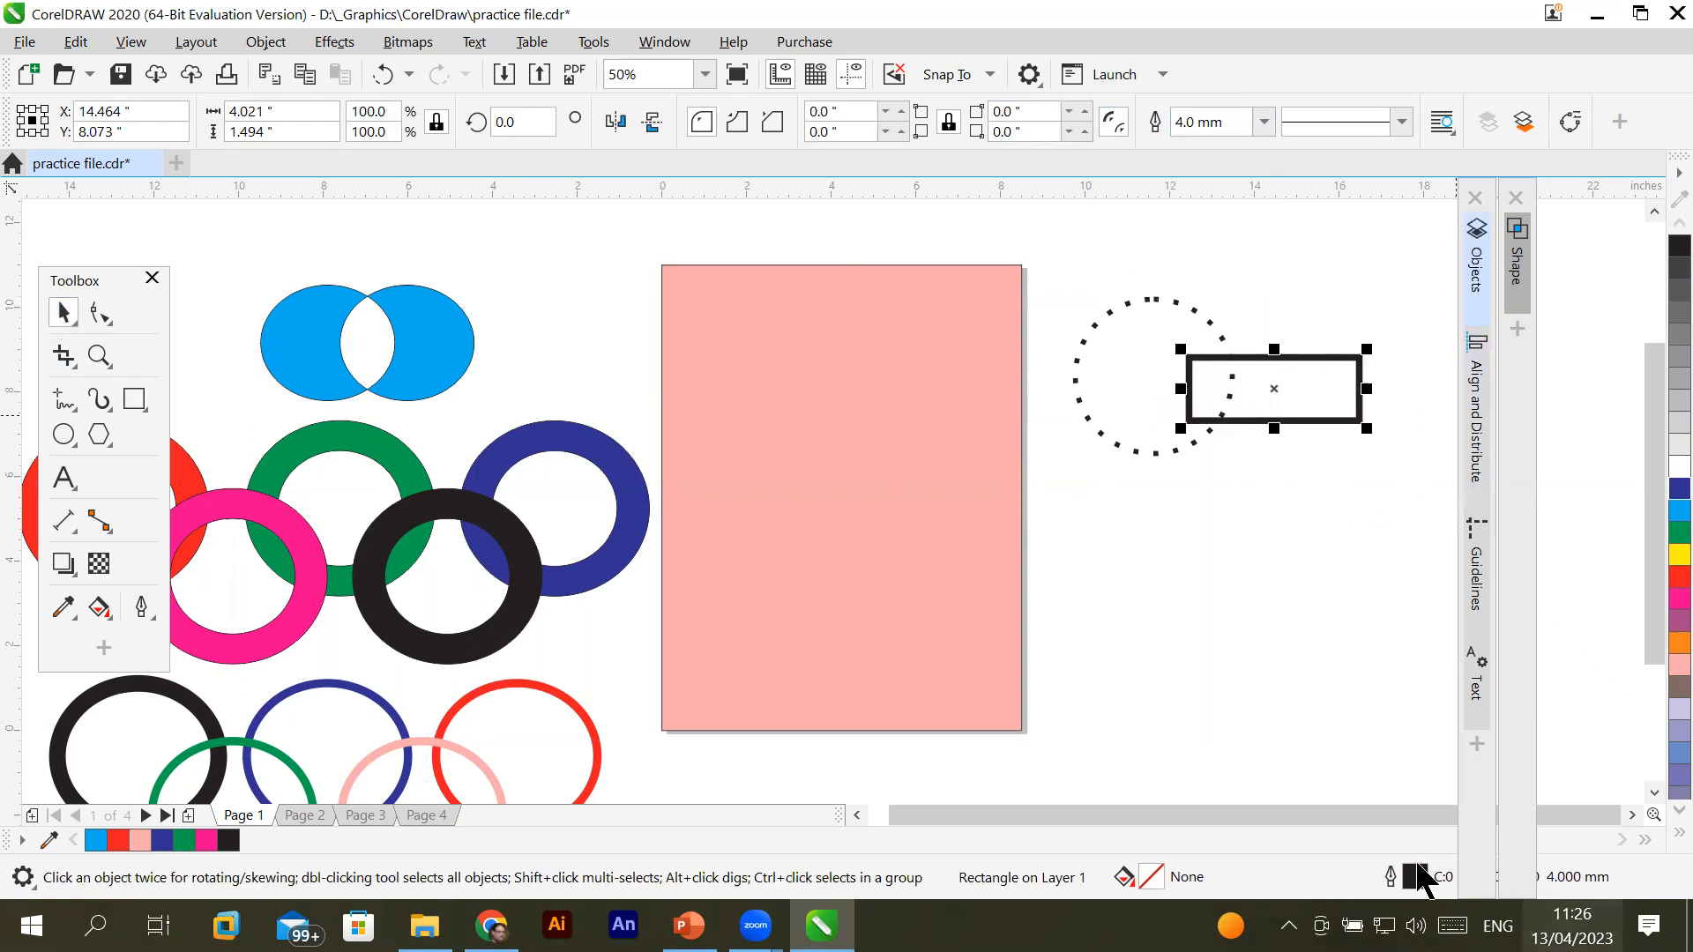
left_click(1632, 815)
left_click(1632, 815)
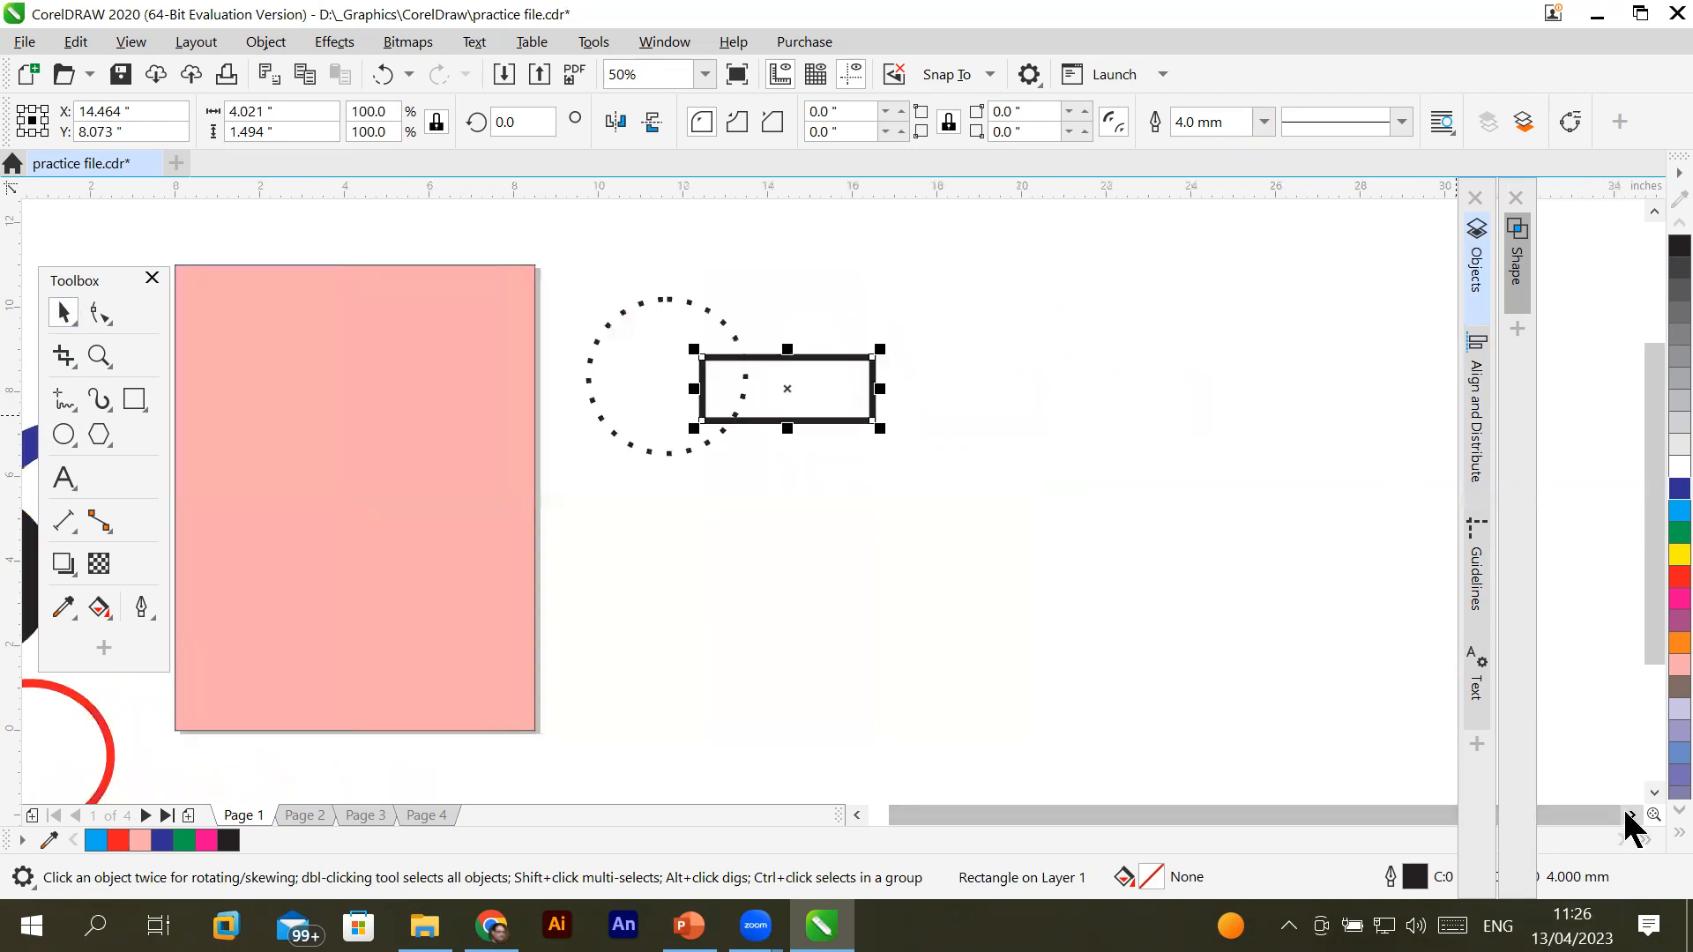
left_click(1632, 815)
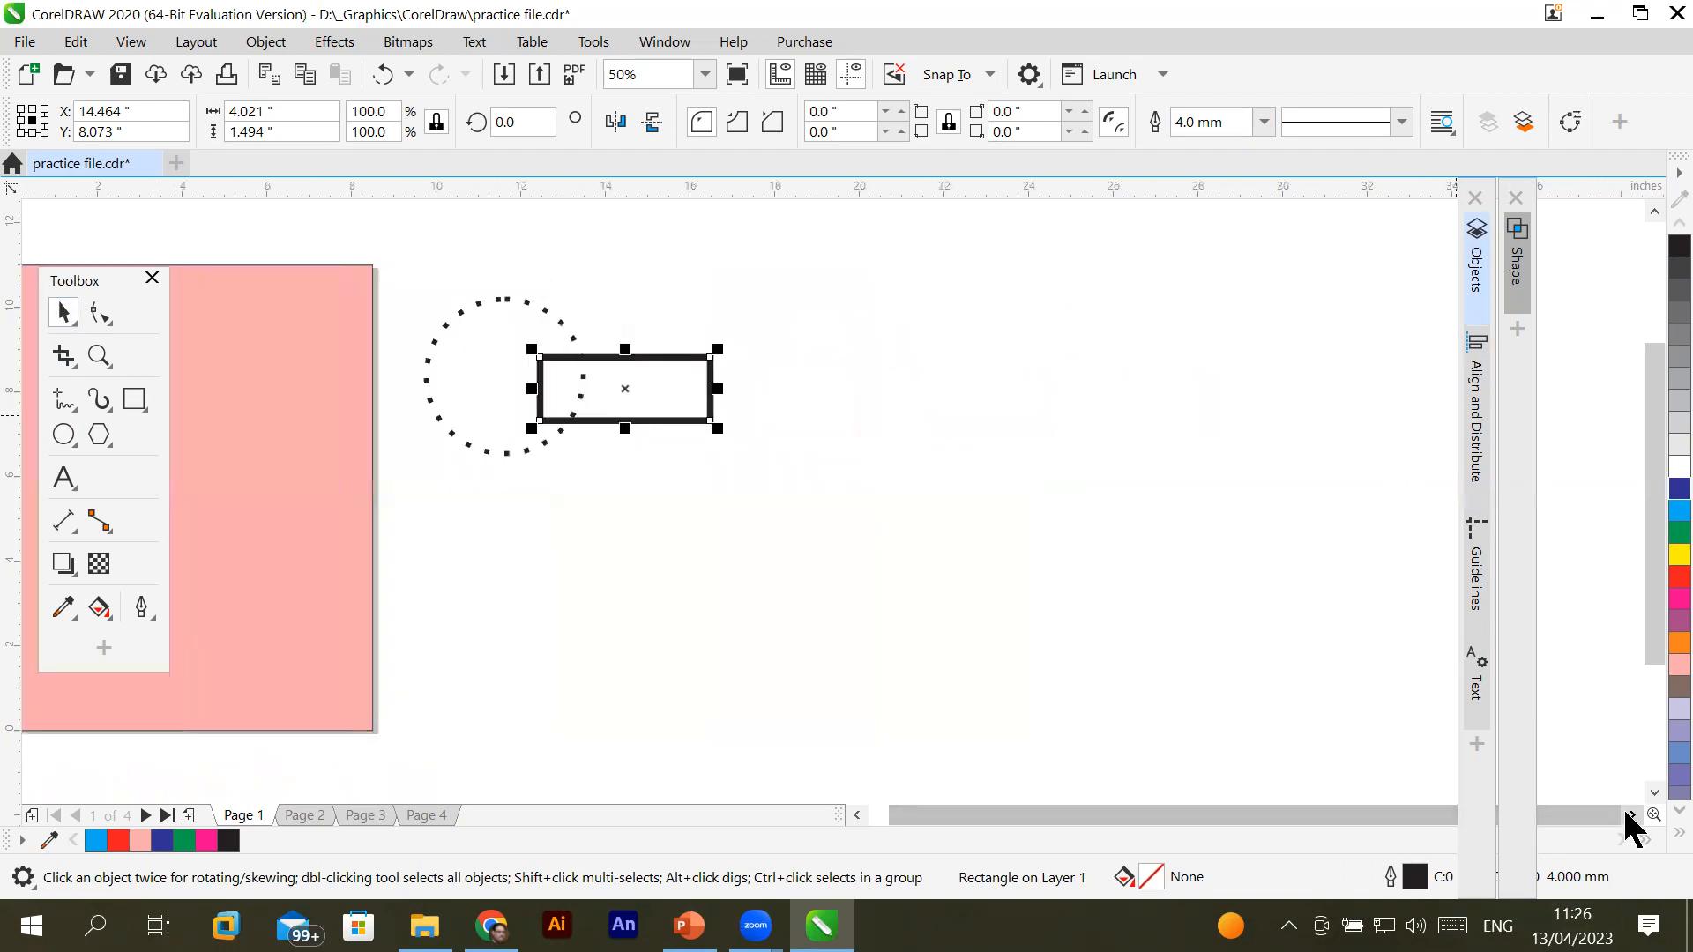
left_click(1487, 291)
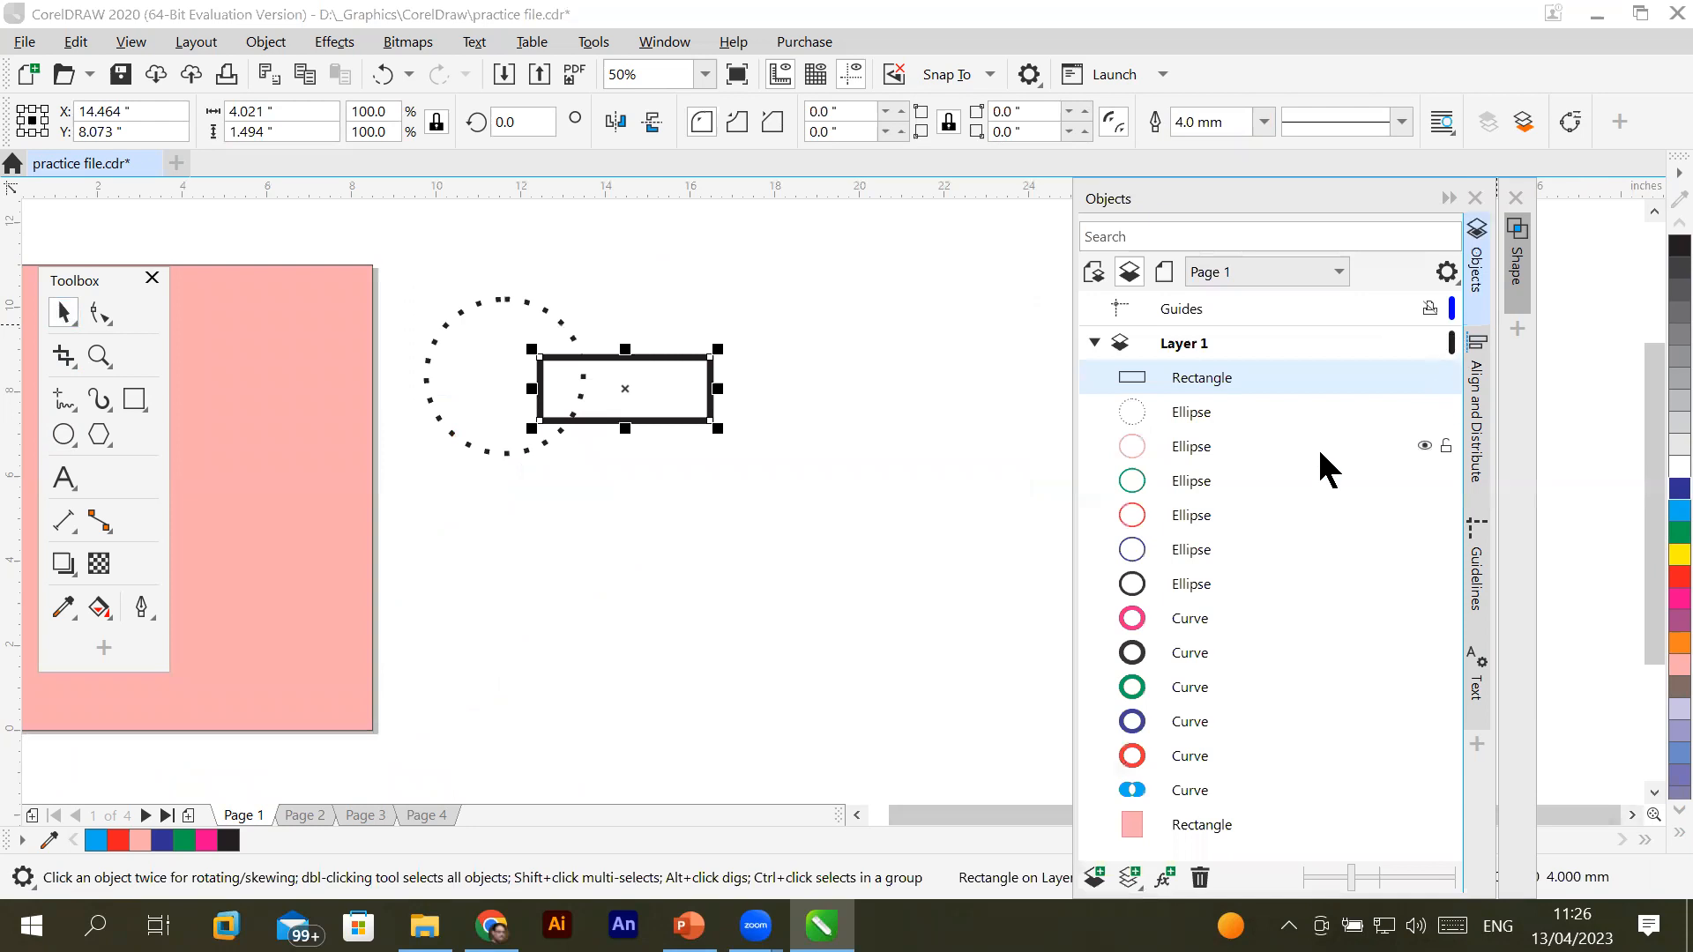
left_click(1203, 418, "shift")
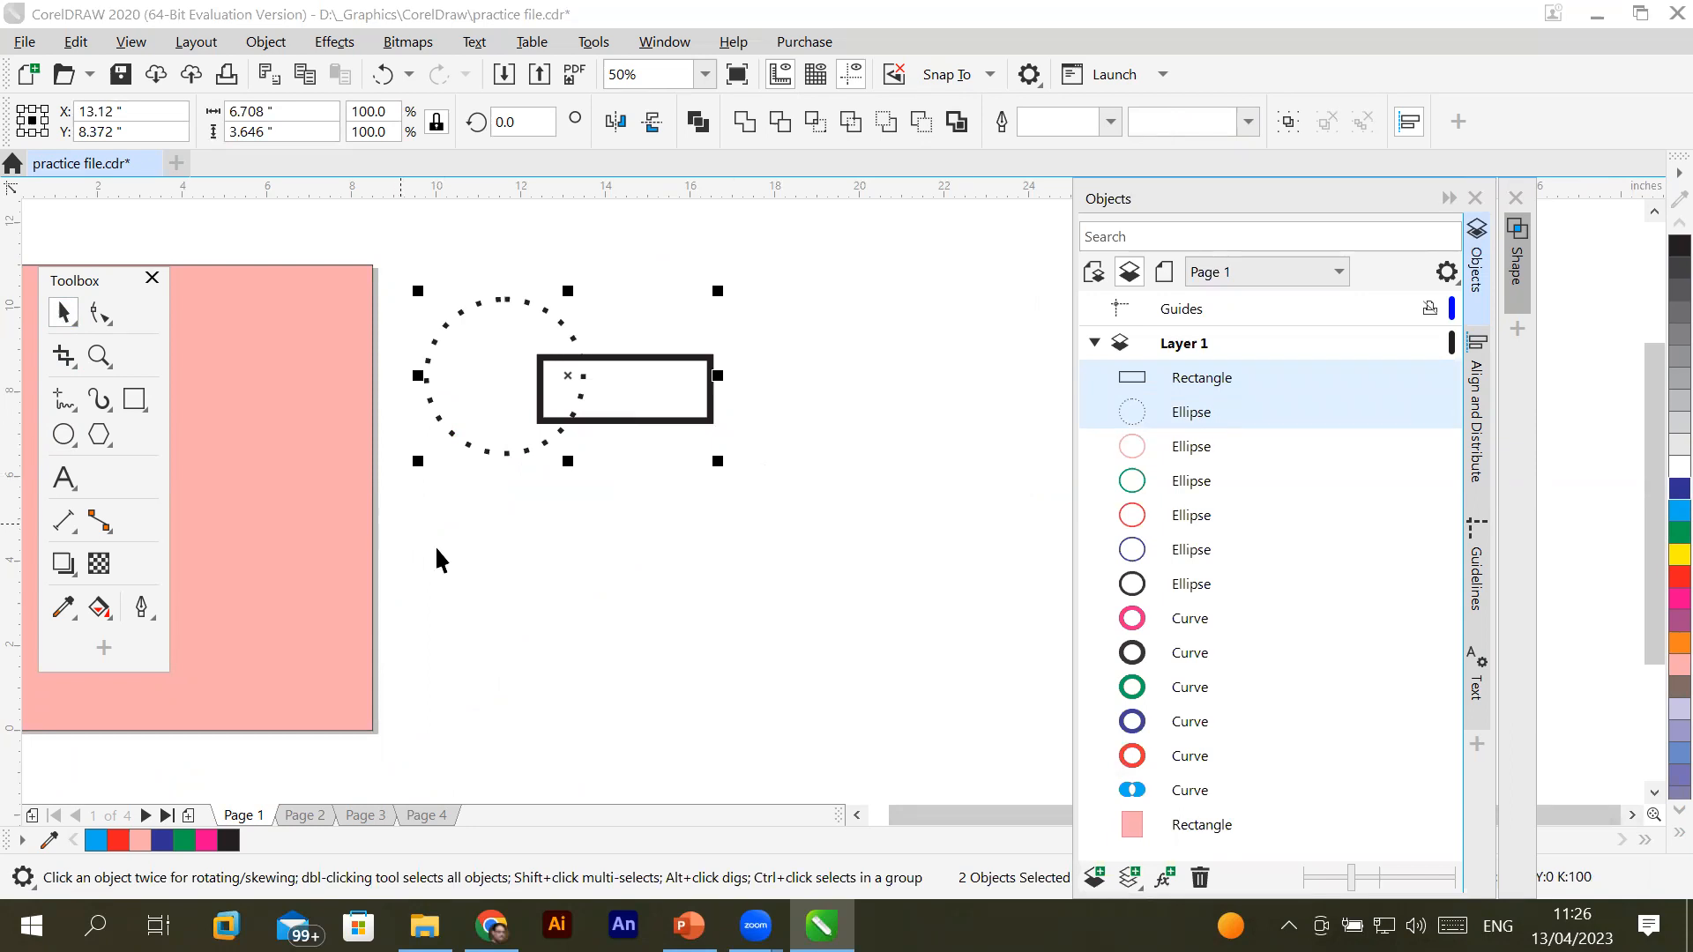
Select only the dotted ellipse and fill it with blue
left_click(522, 603)
left_click(500, 298)
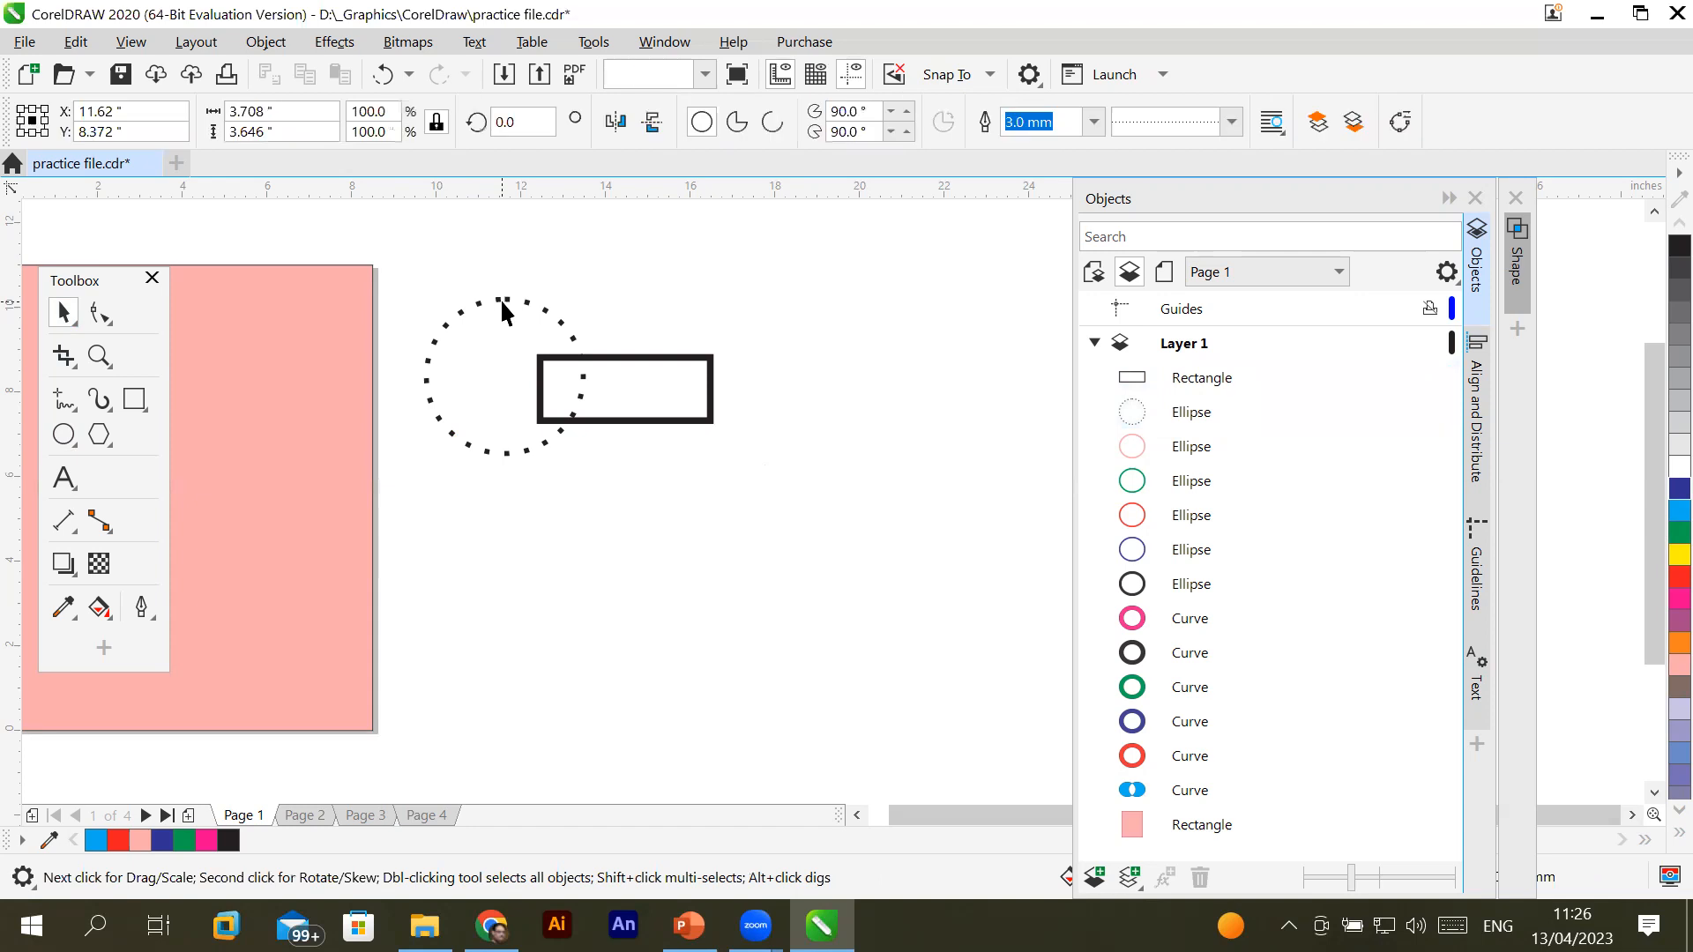
left_click(1675, 487)
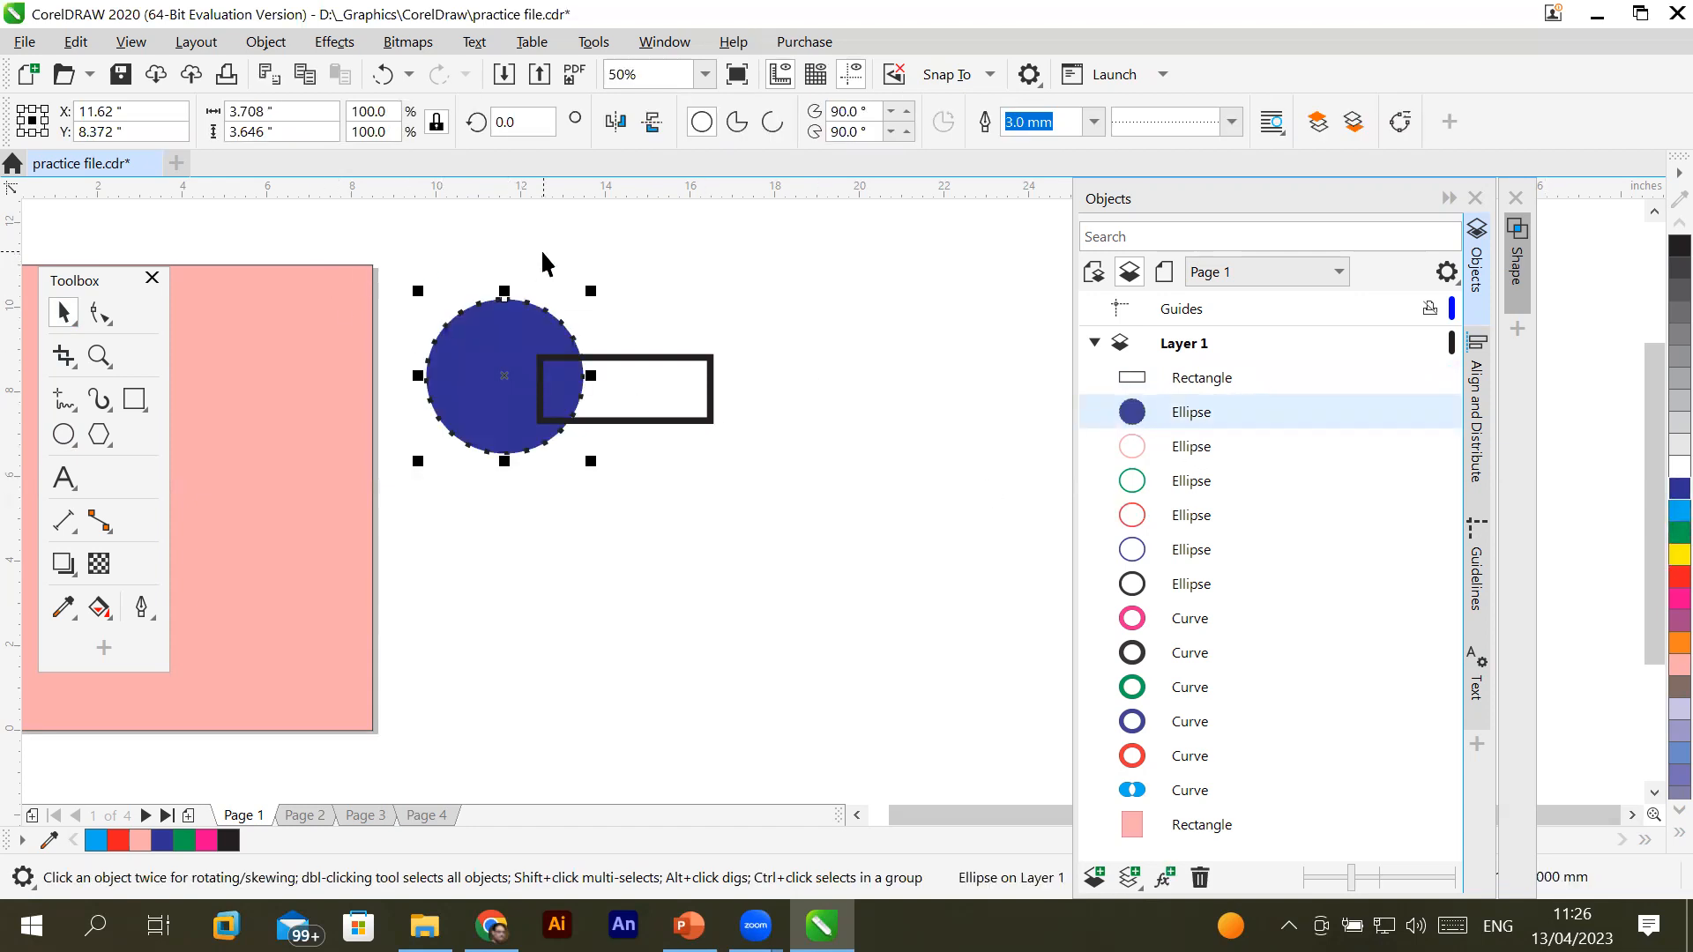
Combine the blue ellipse and the rectangle into one curve and move it up and to the right
left_click(706, 375, "shift")
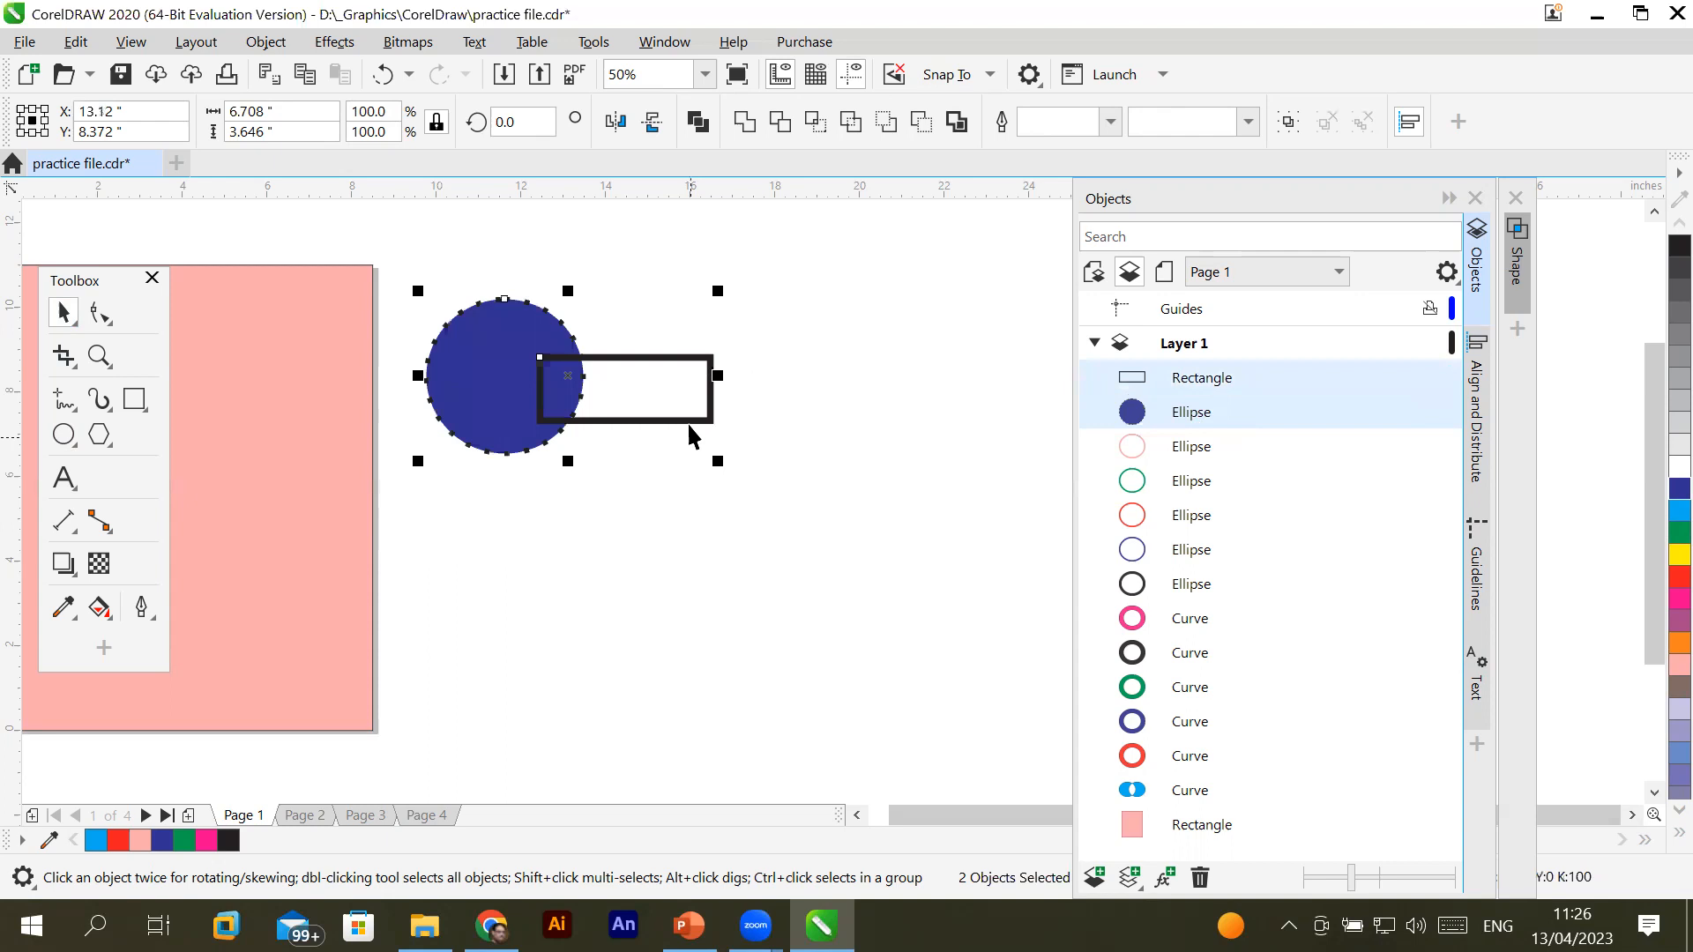
left_click(697, 121)
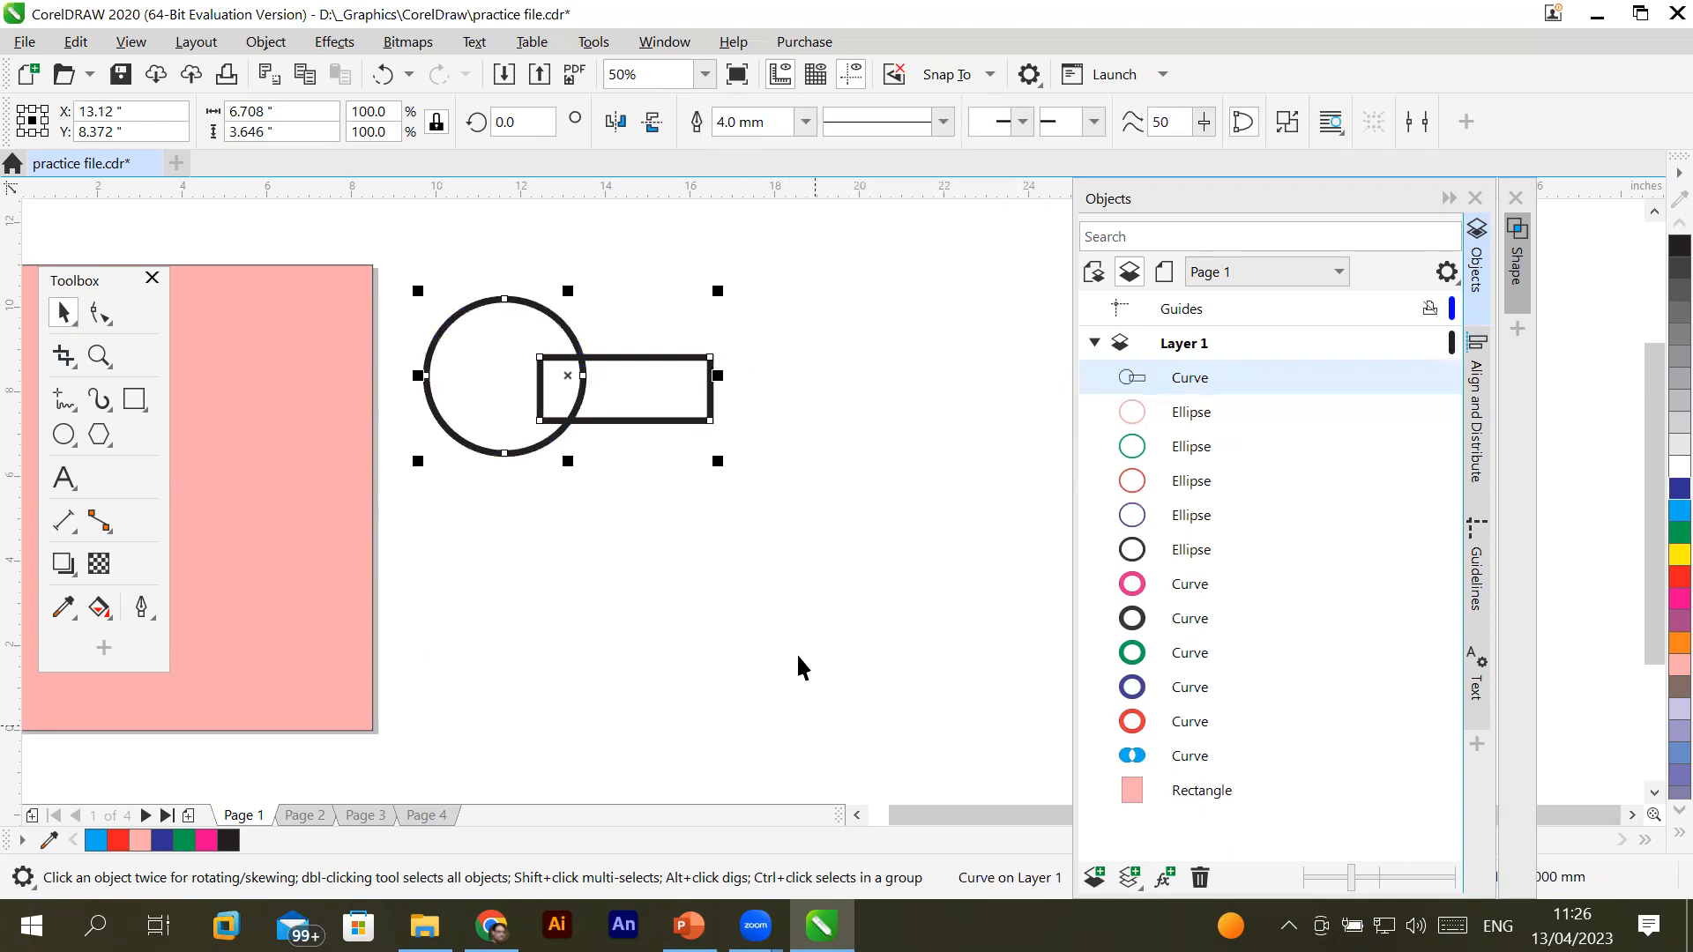
left_click(780, 628)
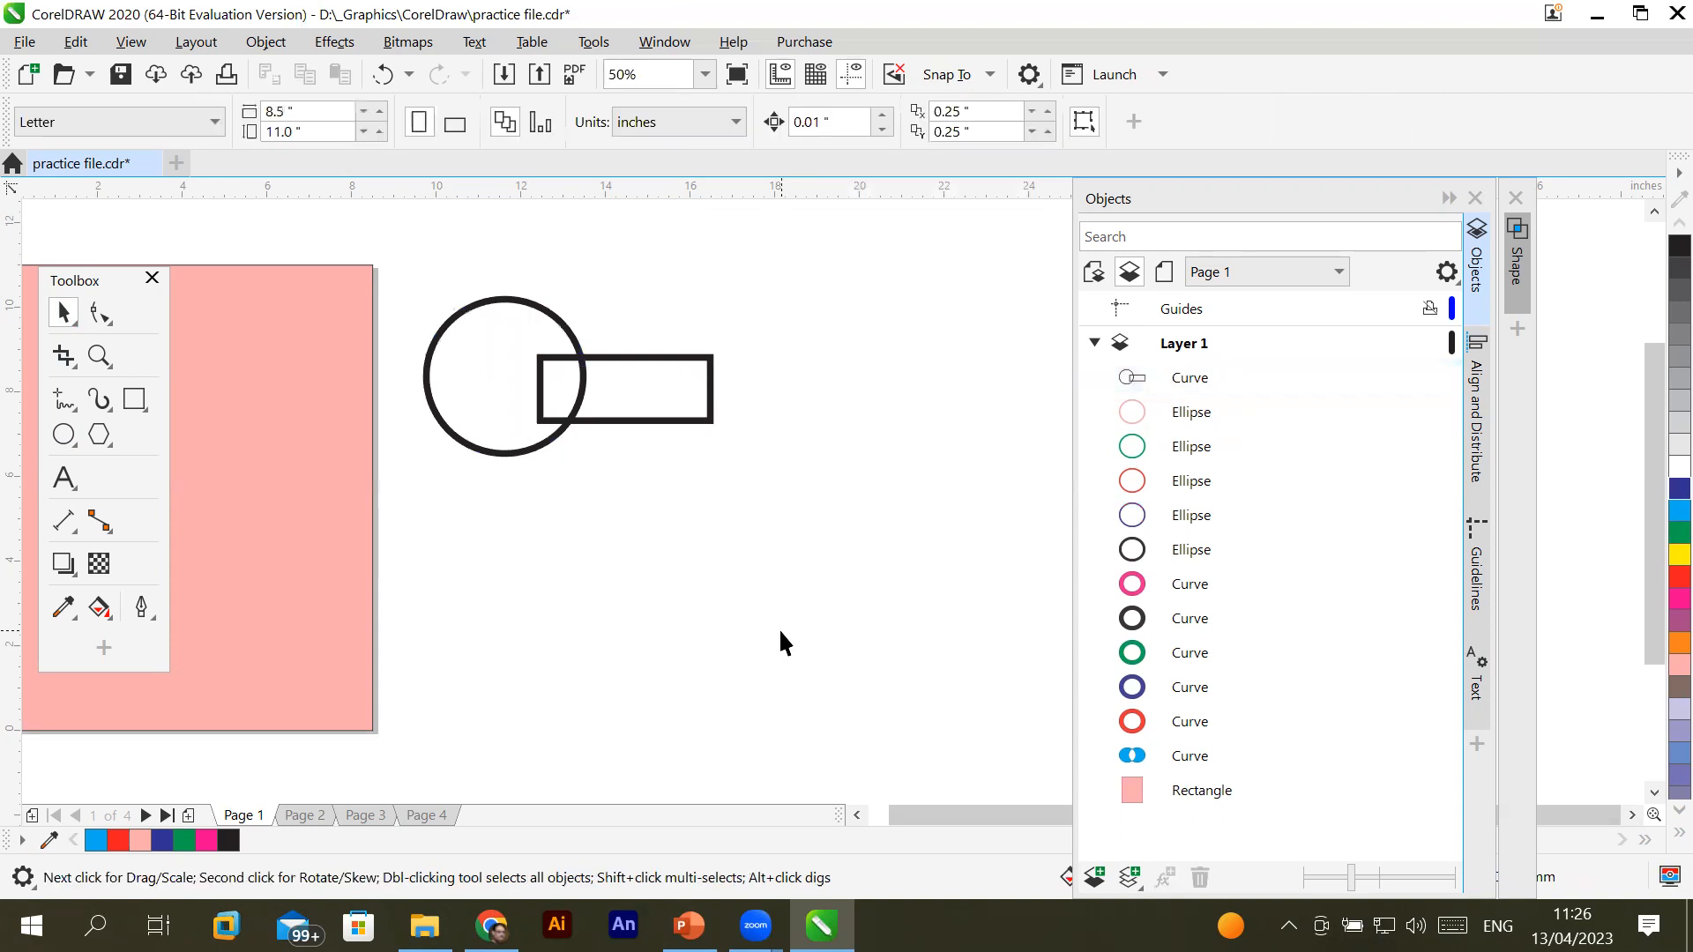
left_click_drag(665, 431, 775, 378)
left_click(787, 598)
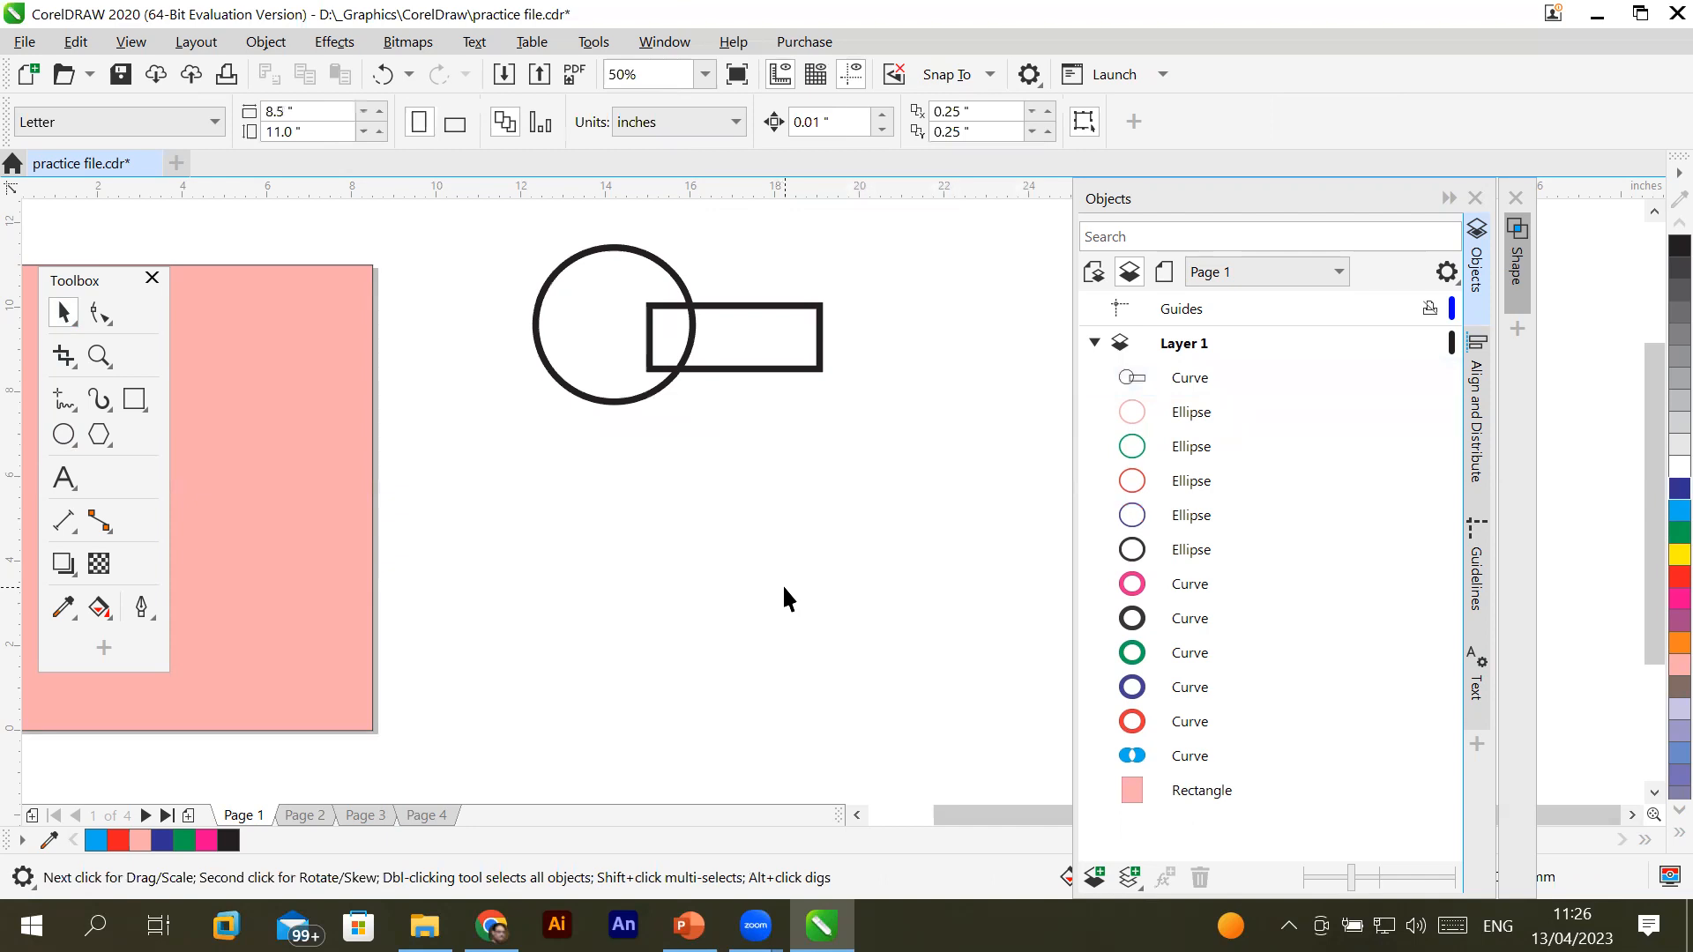
Undo the move and the Combine of the ellipse and rectangle
key("ctrl+z")
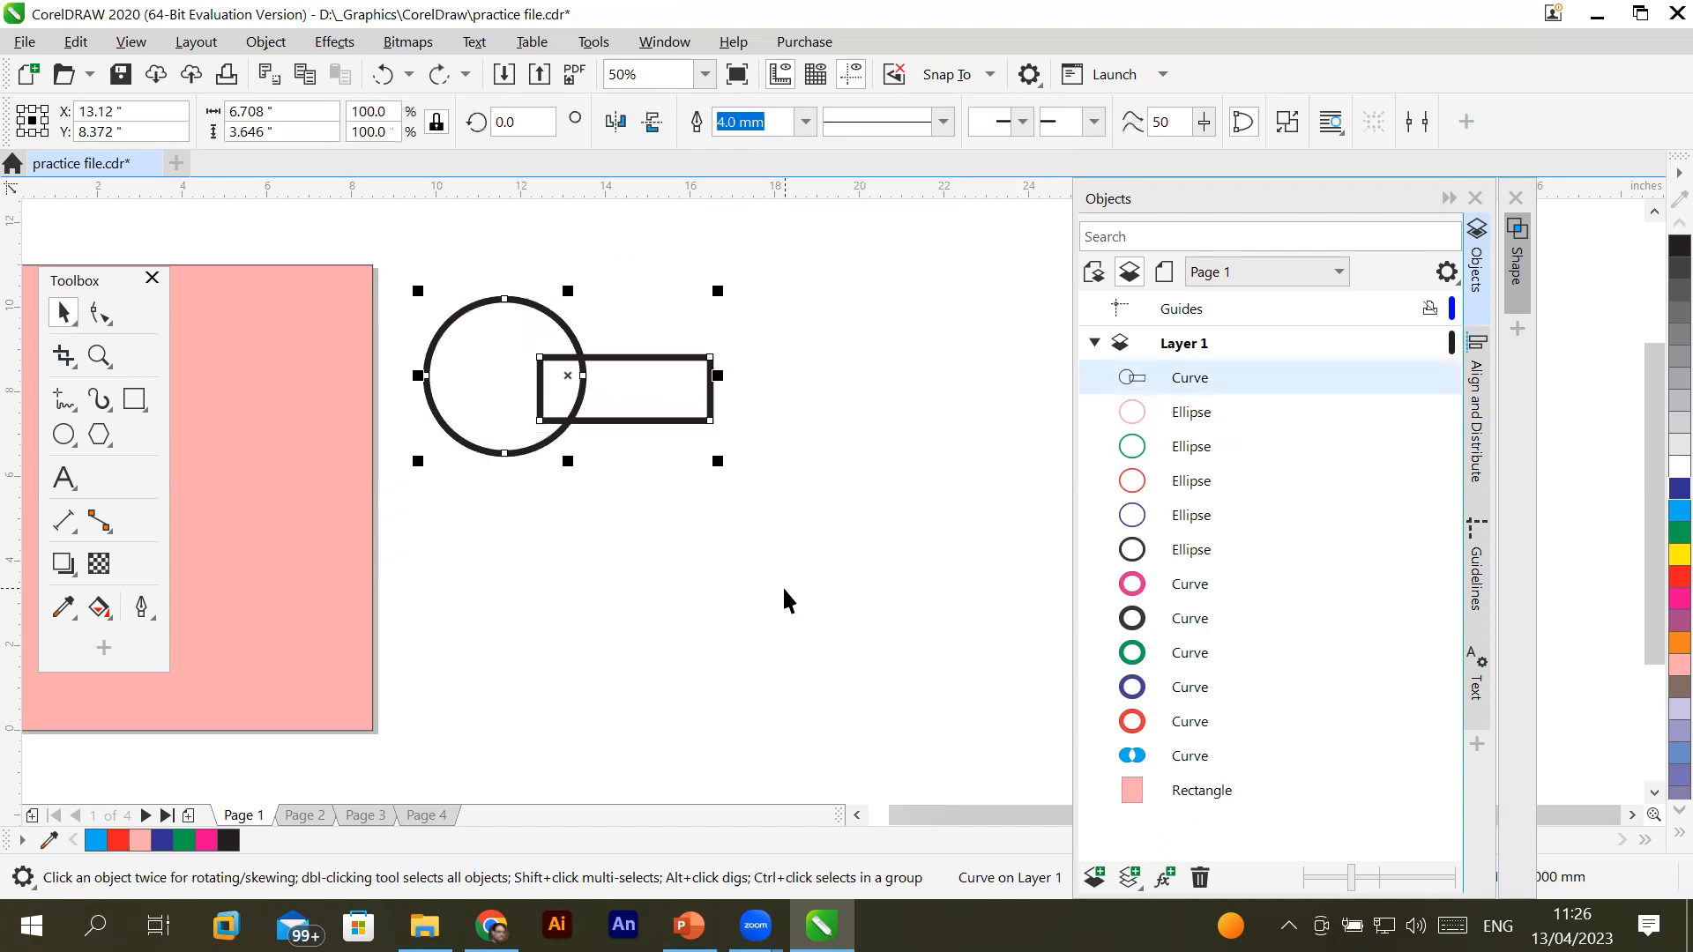
key("ctrl+z")
left_click(715, 596)
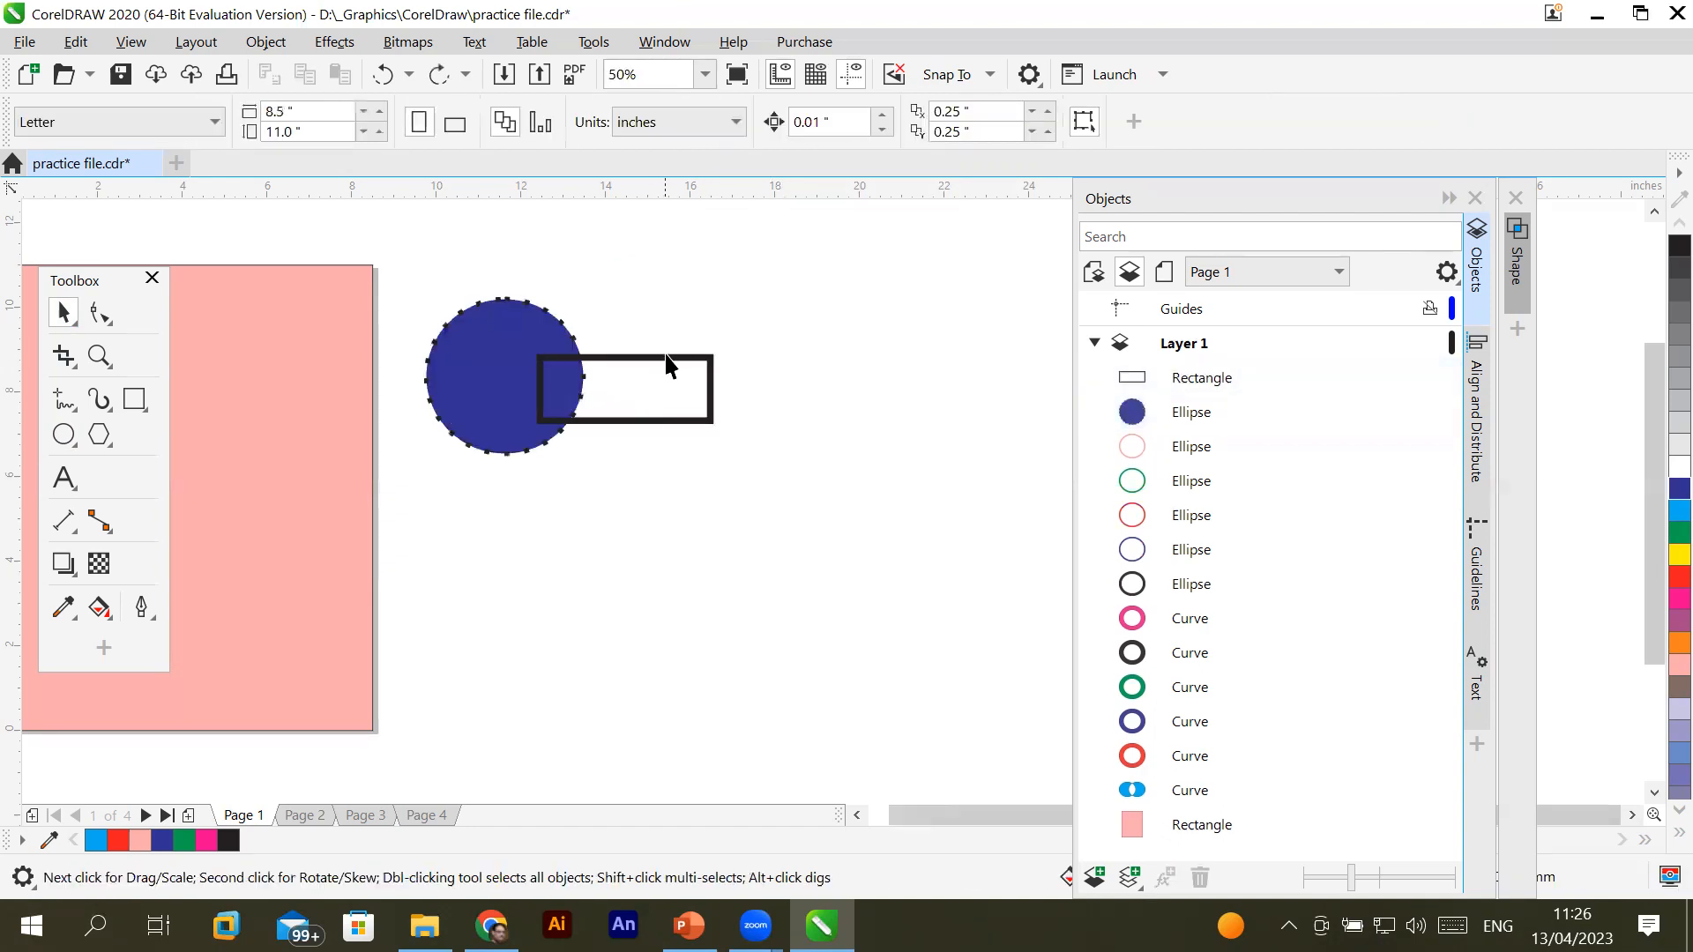
Reposition and widen the rectangle to about 5.4 inches, and move the blue ellipse so the rectangle crosses its middle
left_click(669, 360)
mouse_move(670, 362)
left_mouse_down()
mouse_move(541, 378)
mouse_move(550, 347)
mouse_move(650, 377)
left_mouse_up()
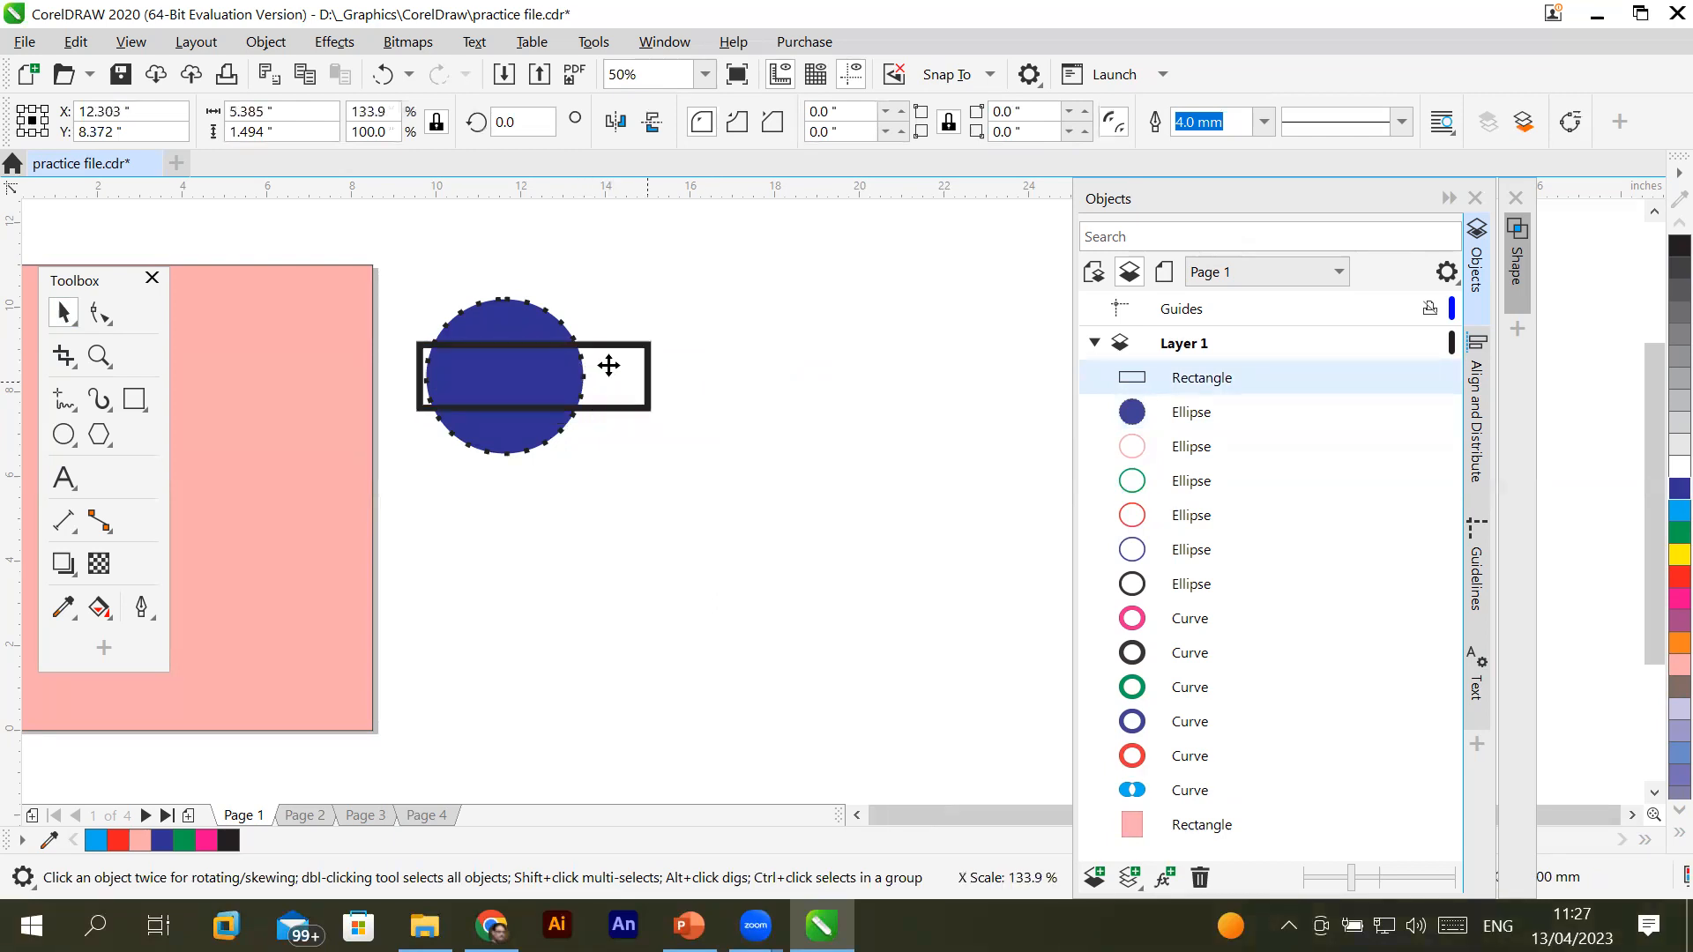
left_click(564, 328)
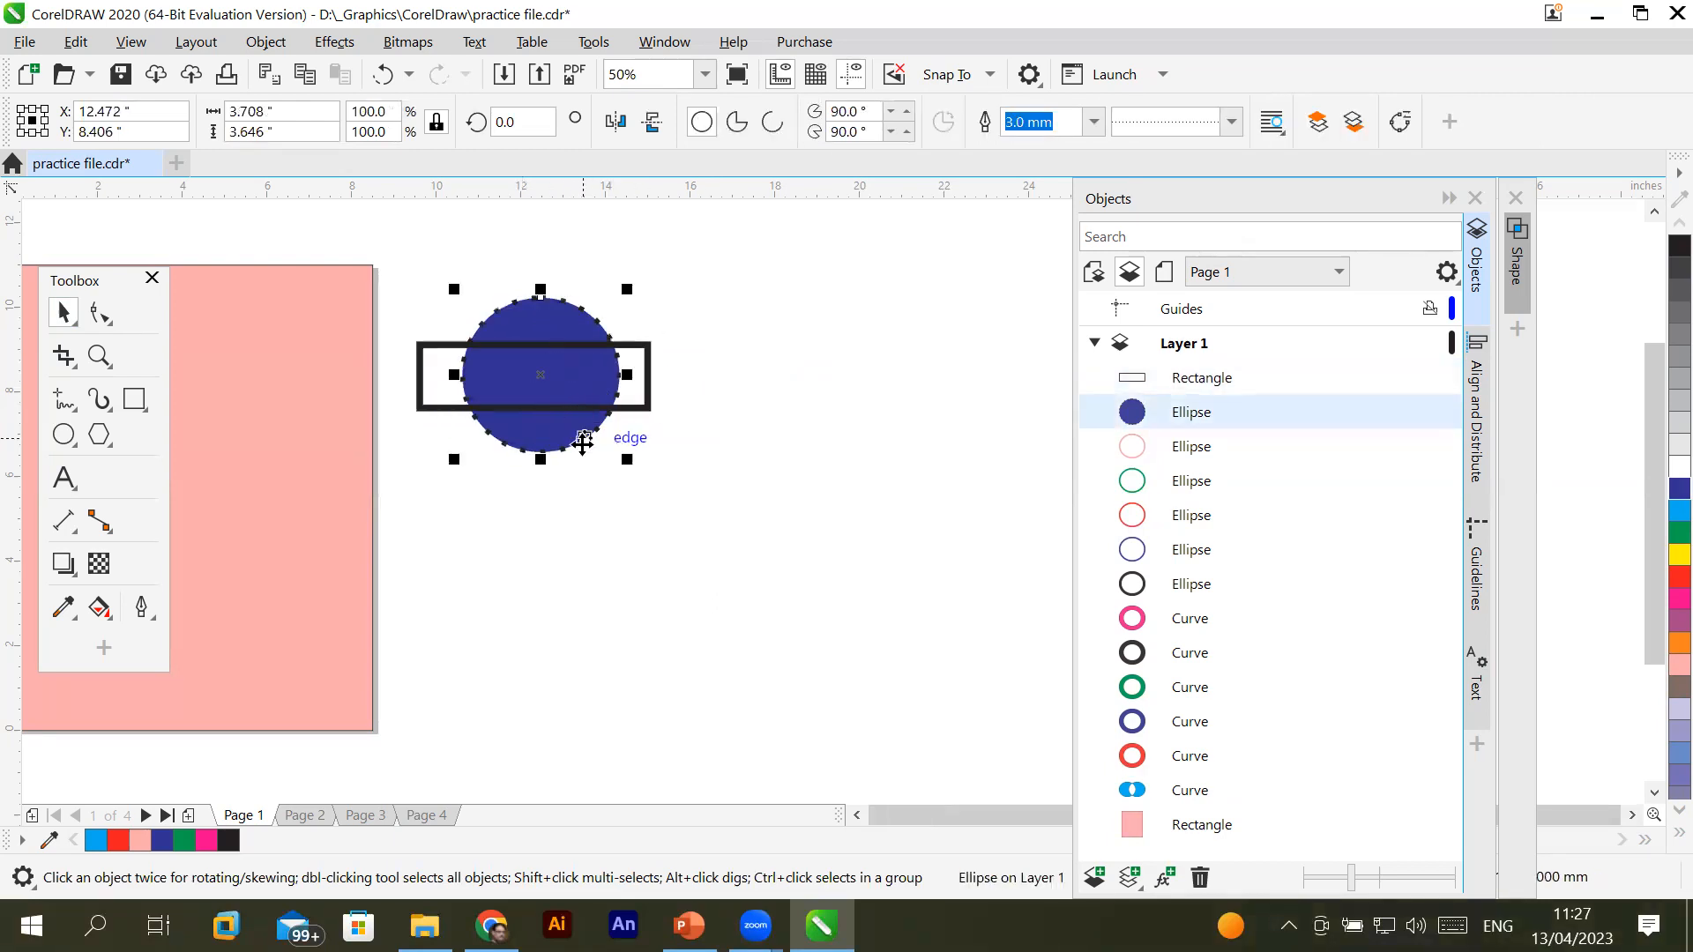
Fill the rectangle crossing the blue ellipse with red
left_click(529, 535)
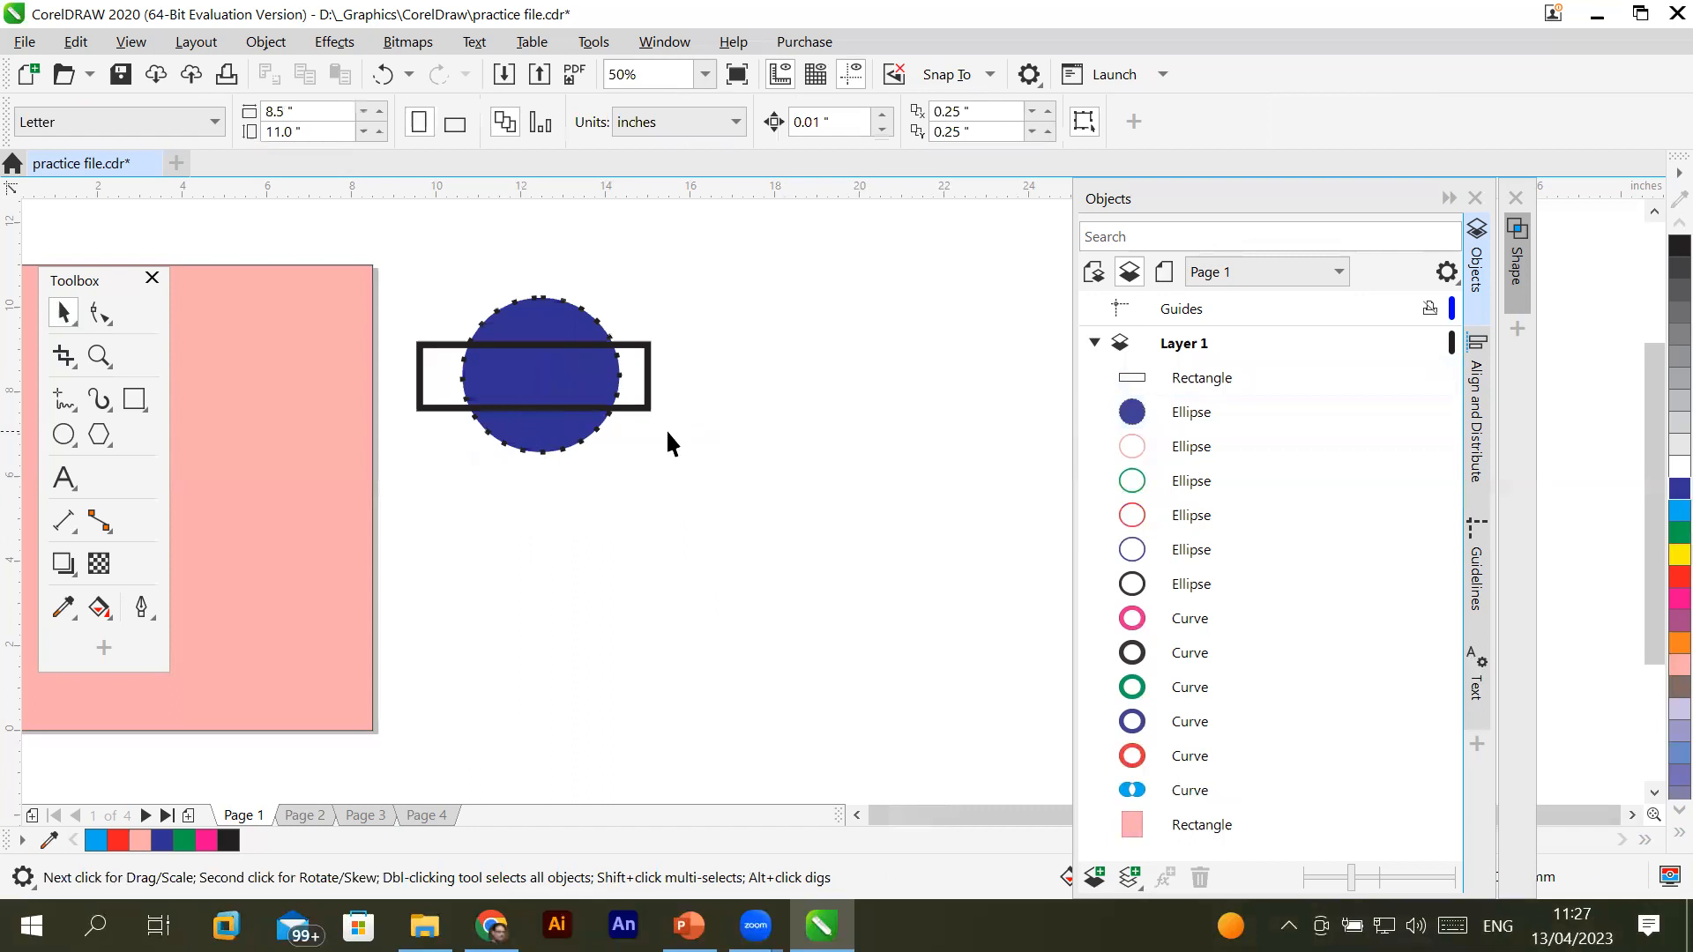
left_click(649, 408)
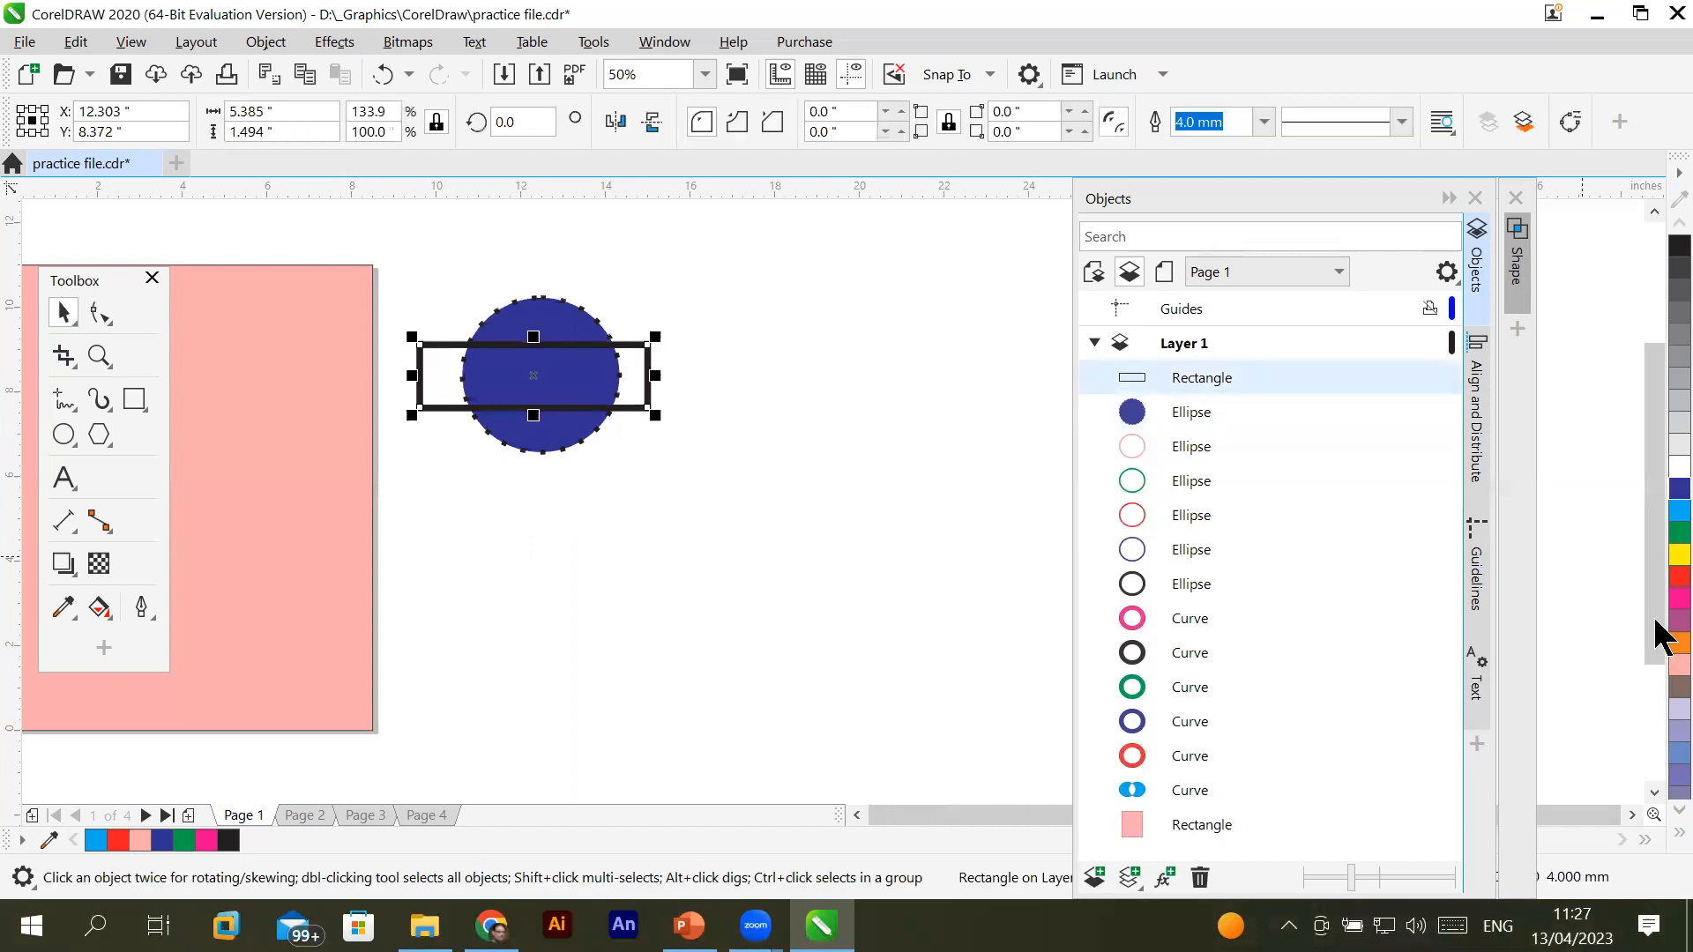
left_click(1680, 576)
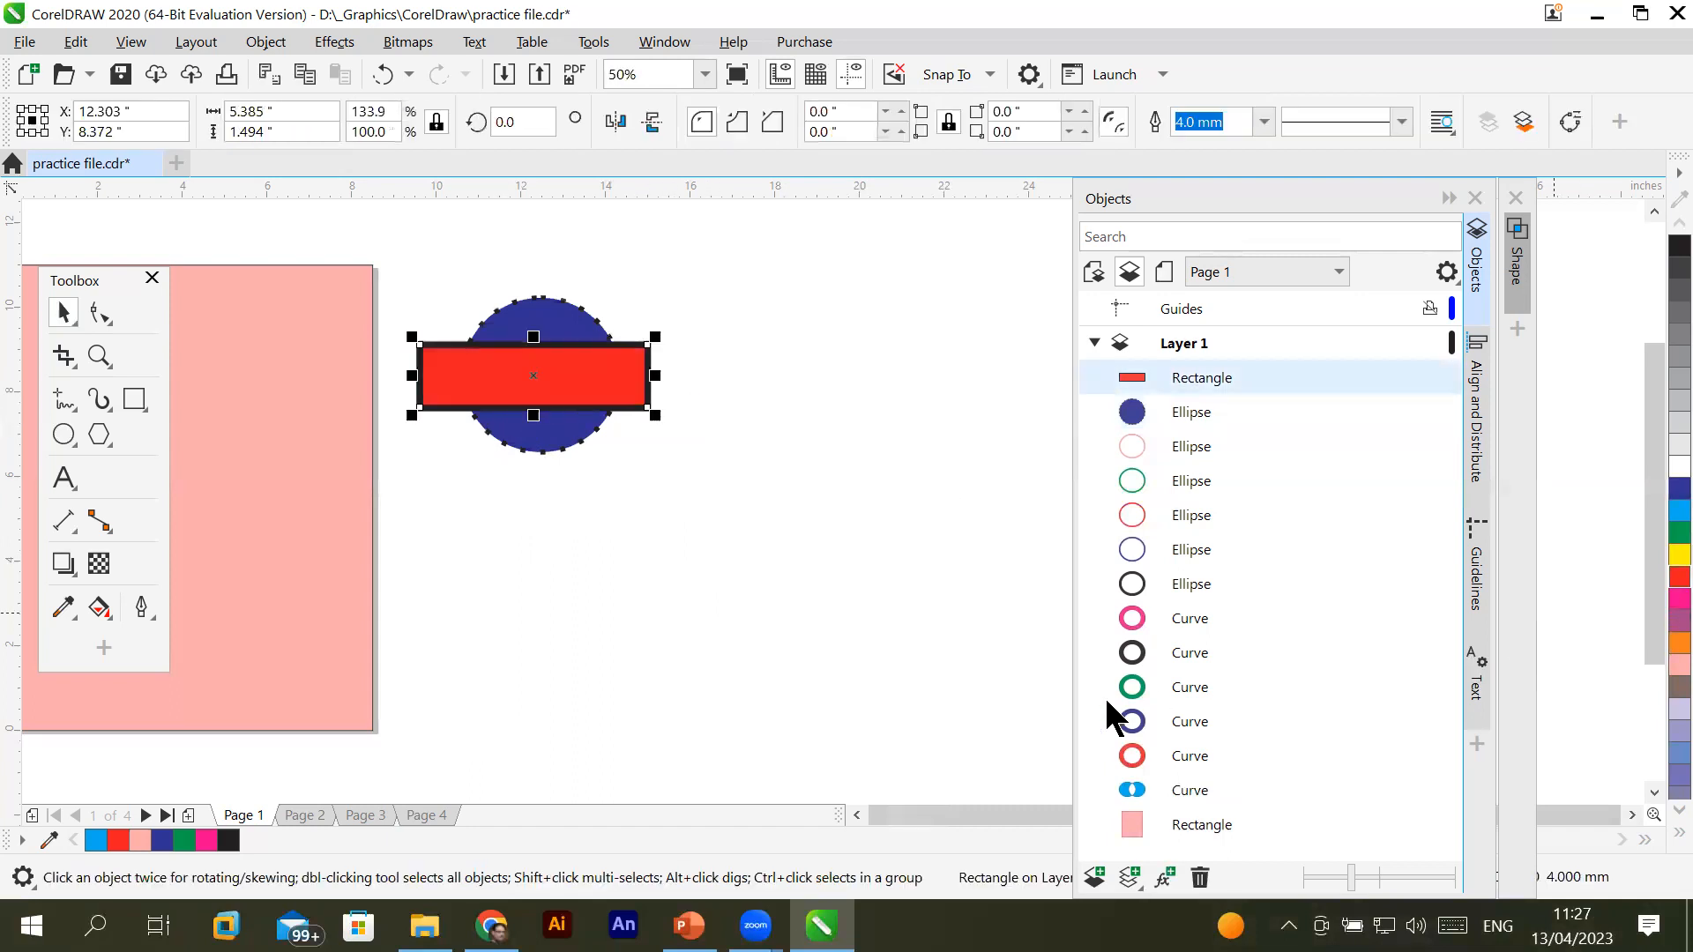
Draw a narrow vertical rectangle about 0.27 by 4.93 inches across the red rectangle and blue ellipse, and fill it with yellow
left_click(760, 667)
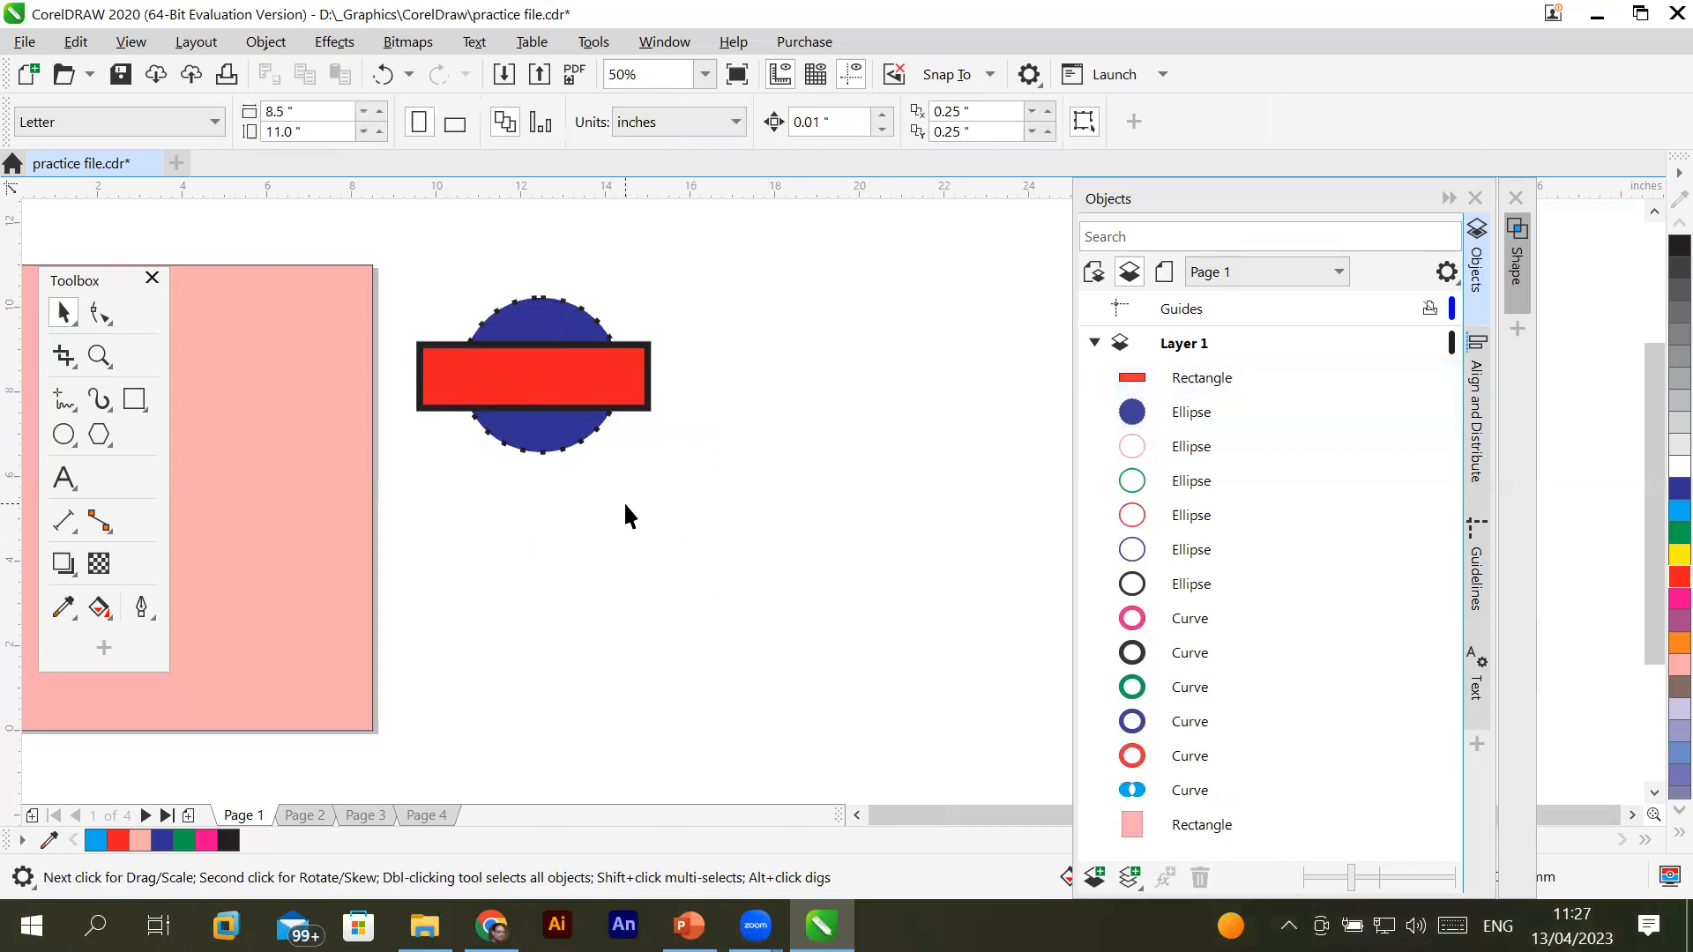
left_click(132, 399)
left_click_drag(494, 265, 505, 477)
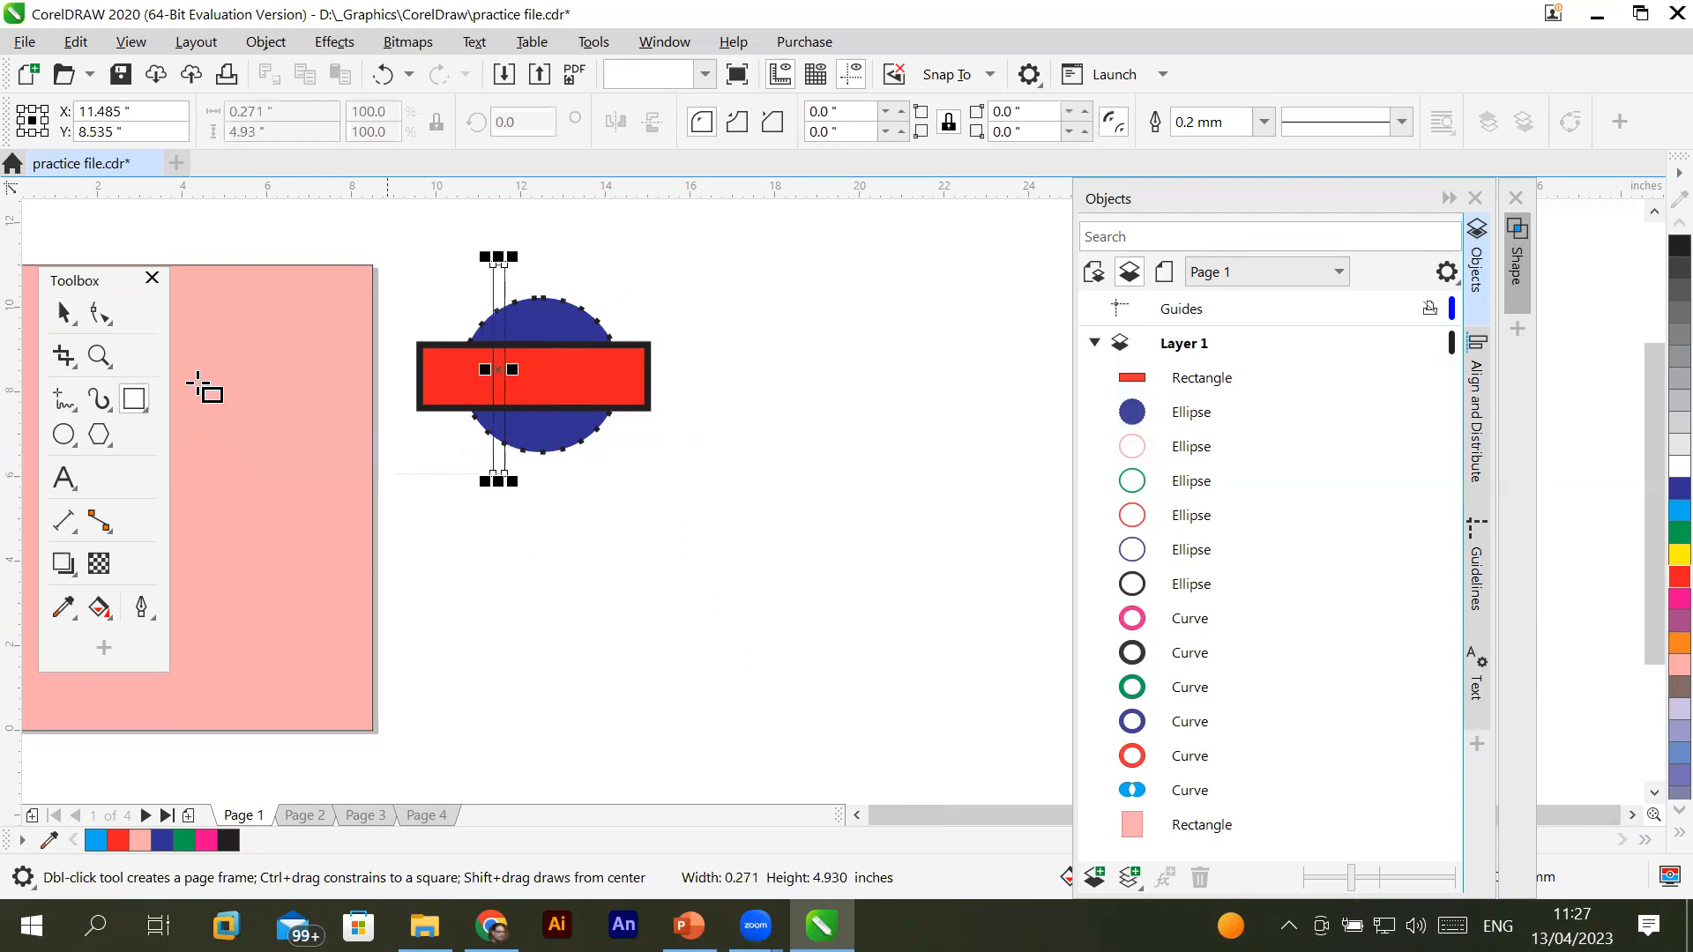
left_click(1658, 561)
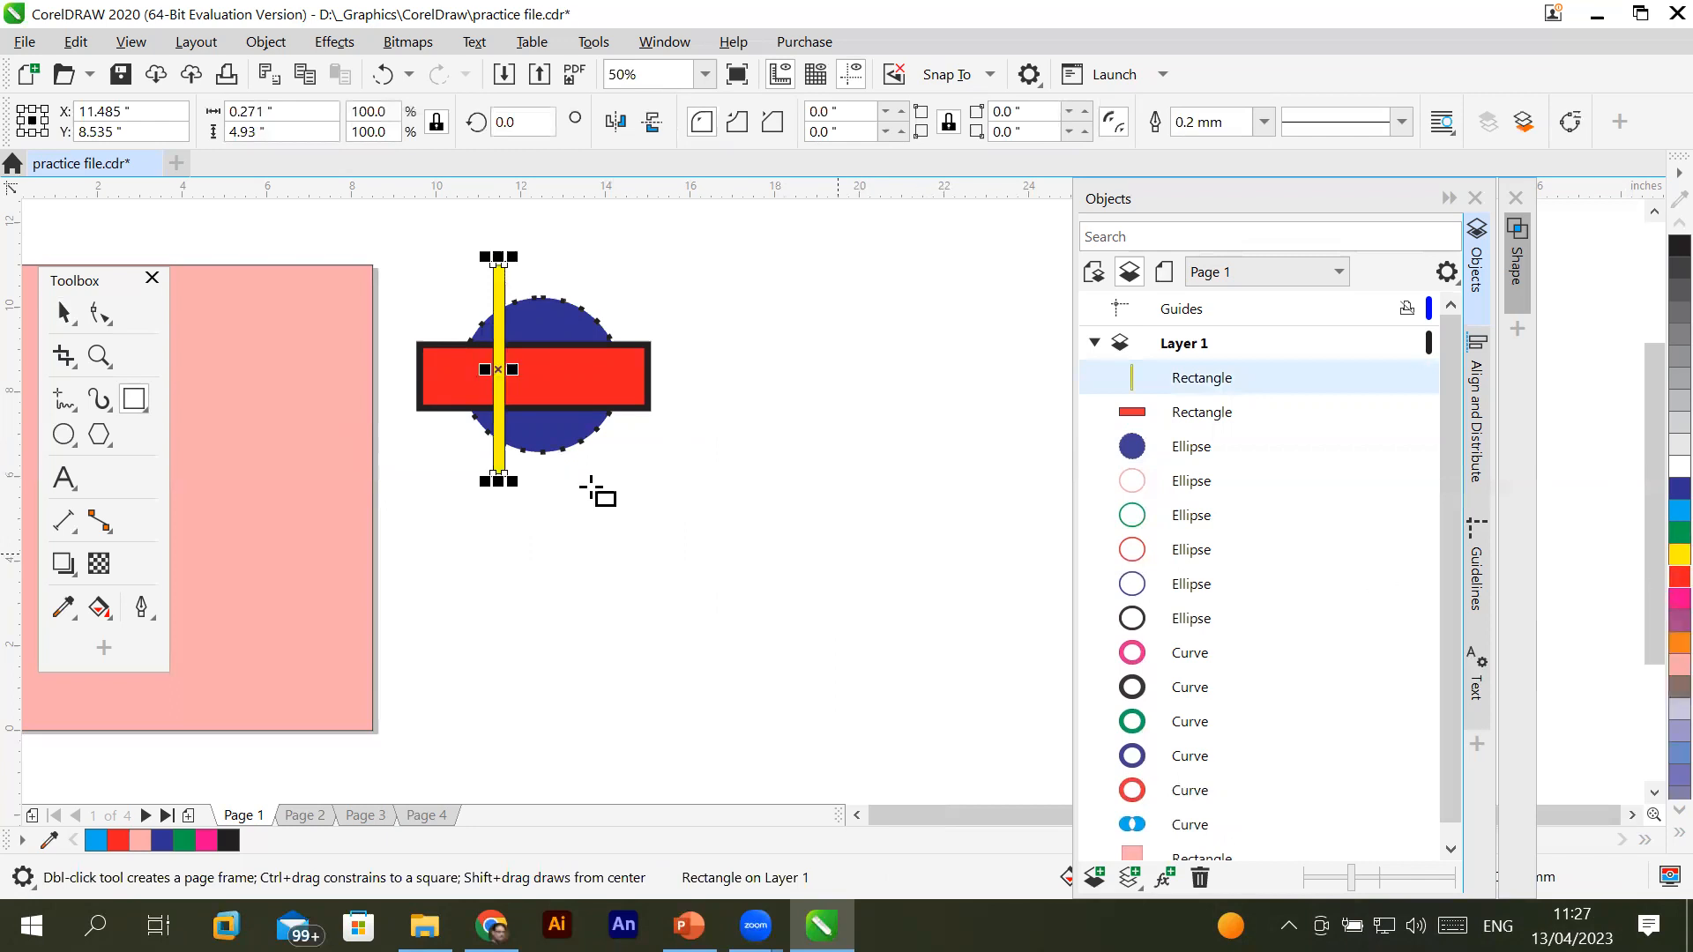
Duplicate the yellow bar to its right at about 0.58 inch spacing until five evenly spaced bars cross the ellipse
left_click(60, 318)
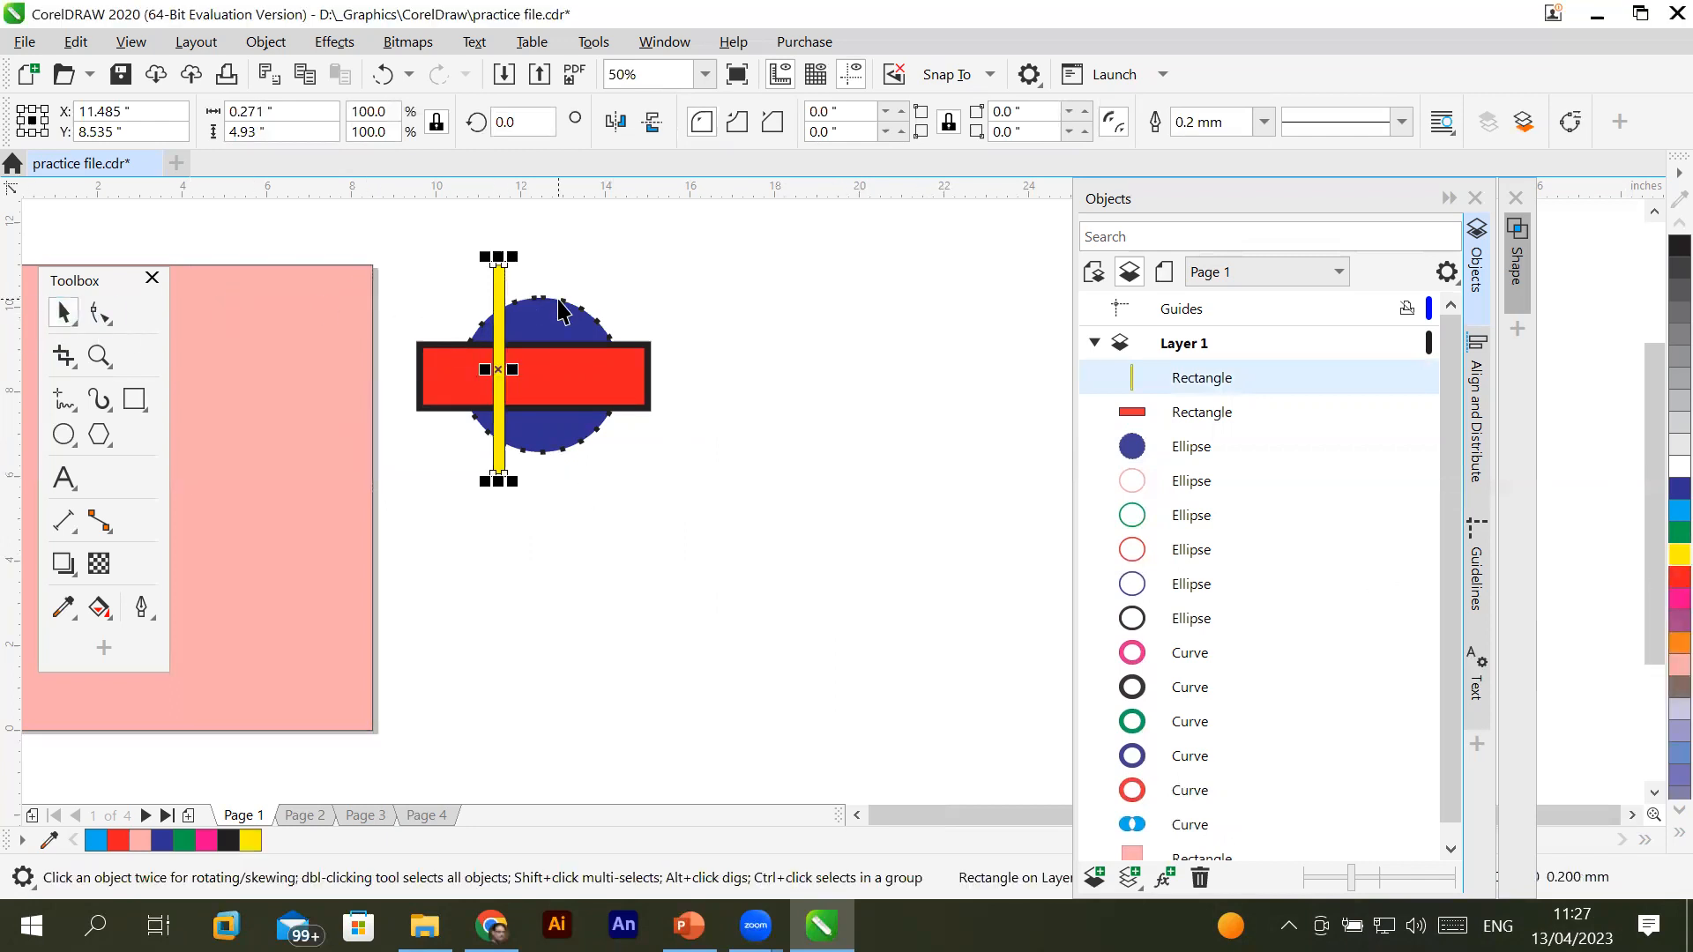
left_click_drag(501, 304, 522, 305)
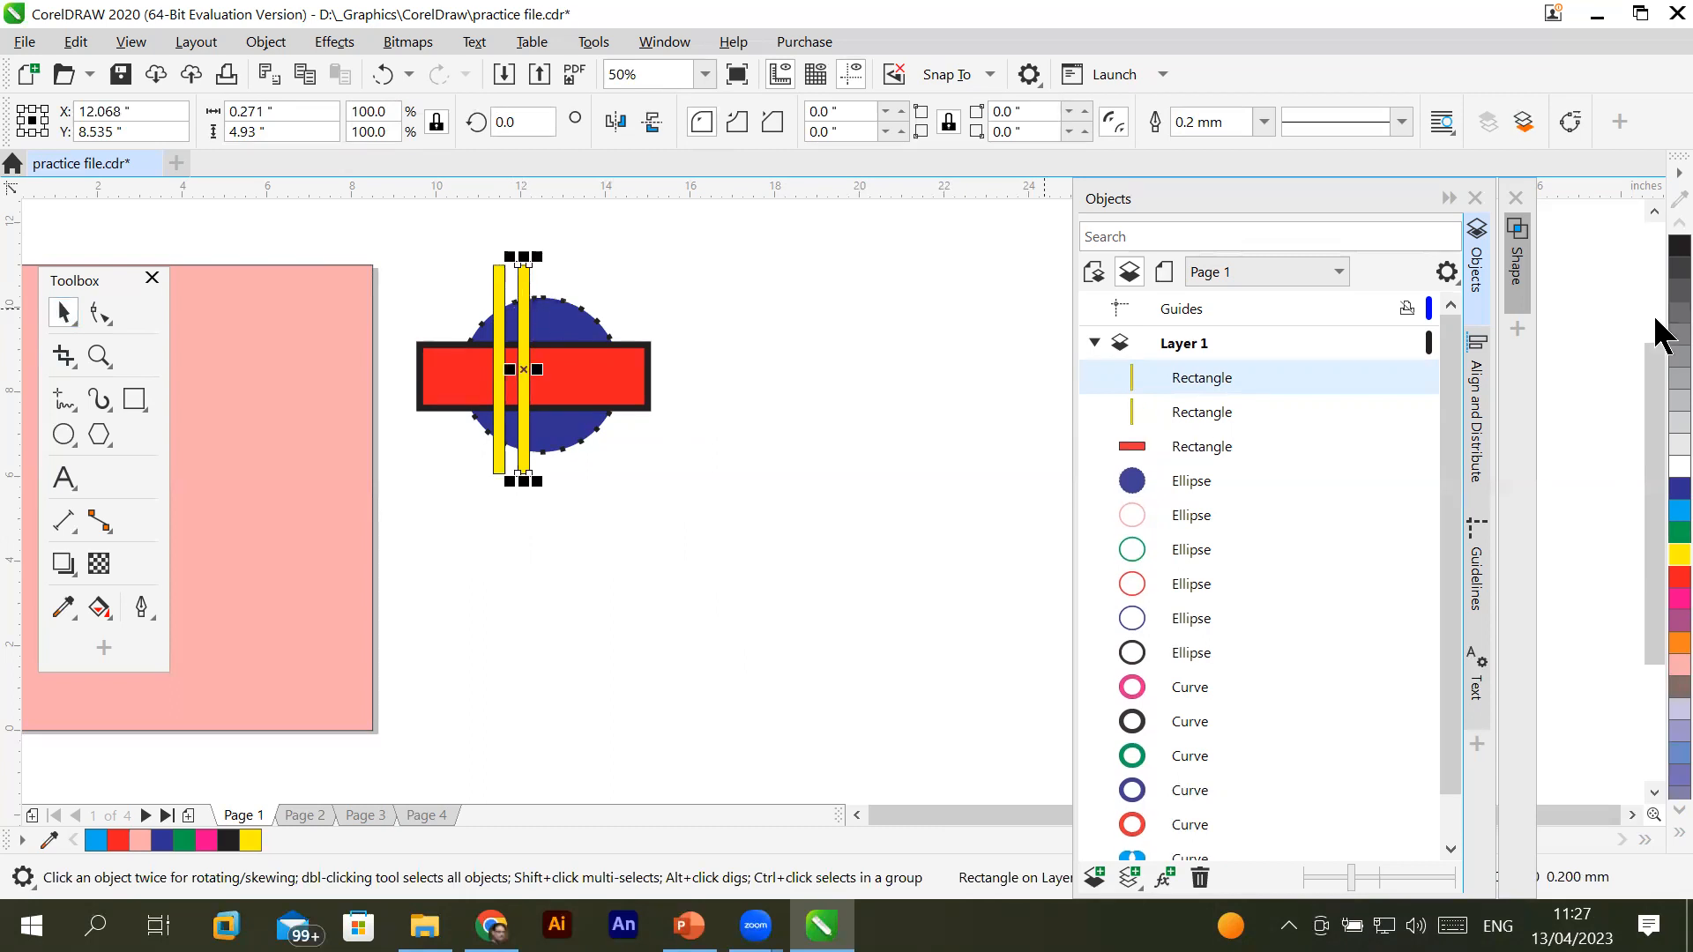
key("ctrl+r")
key("ctrl+r")
key("ctrl+r")
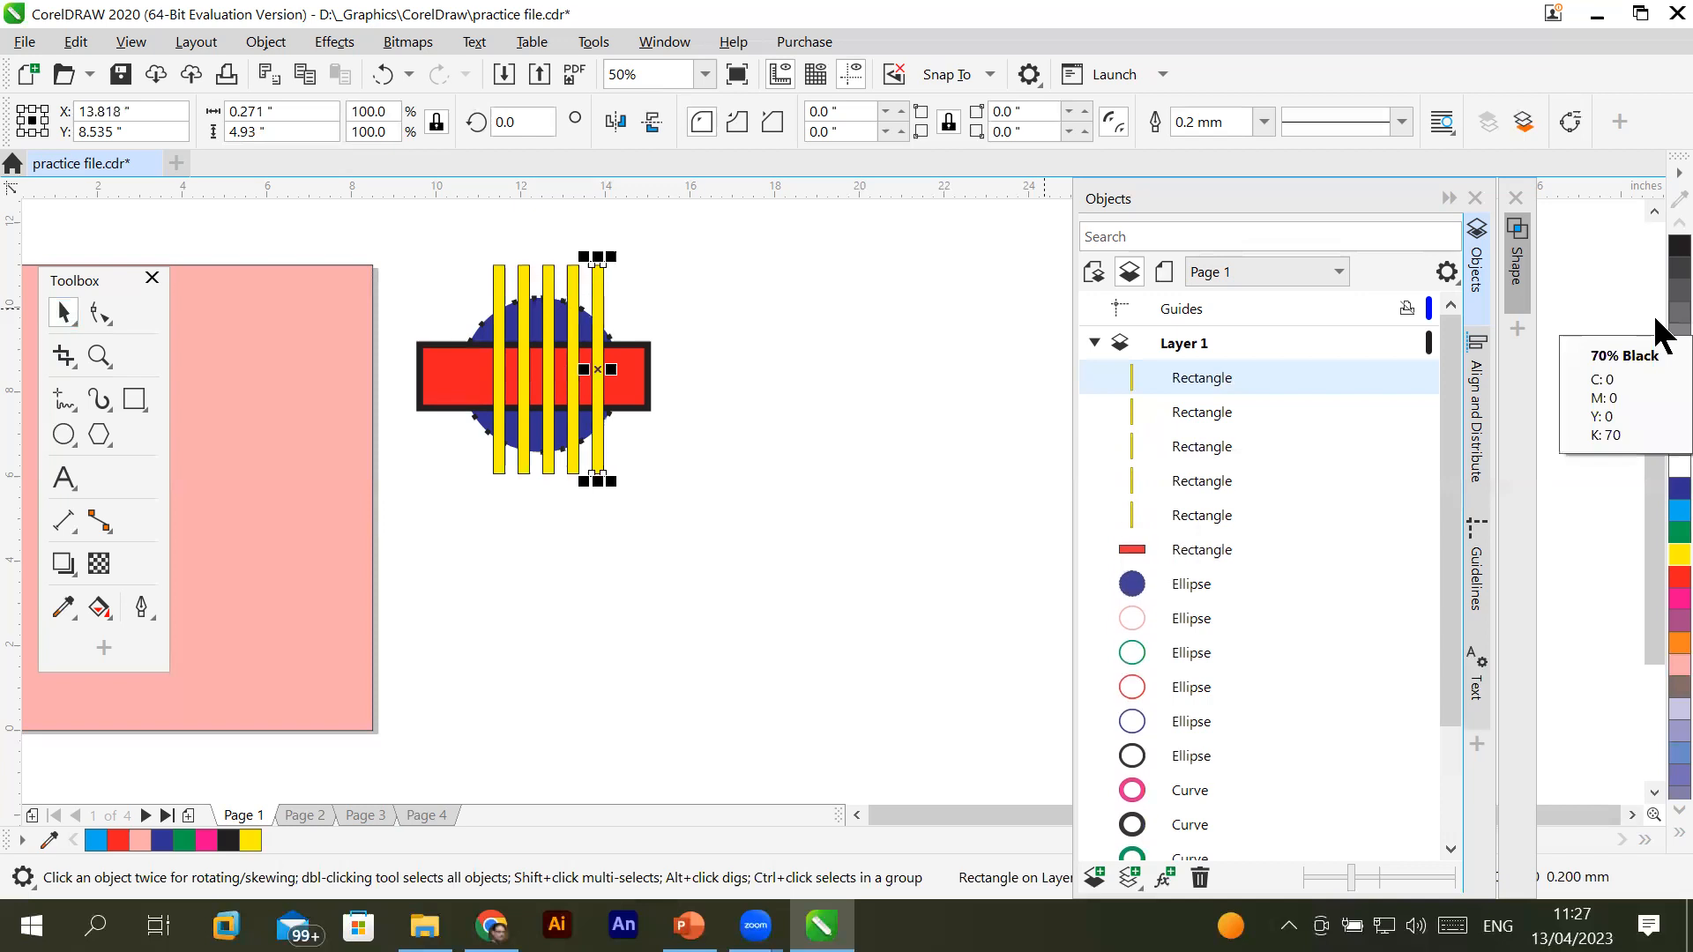
Group the five yellow bars into one object, leaving out the red rectangle and the blue ellipse
left_click_drag(406, 227, 727, 526)
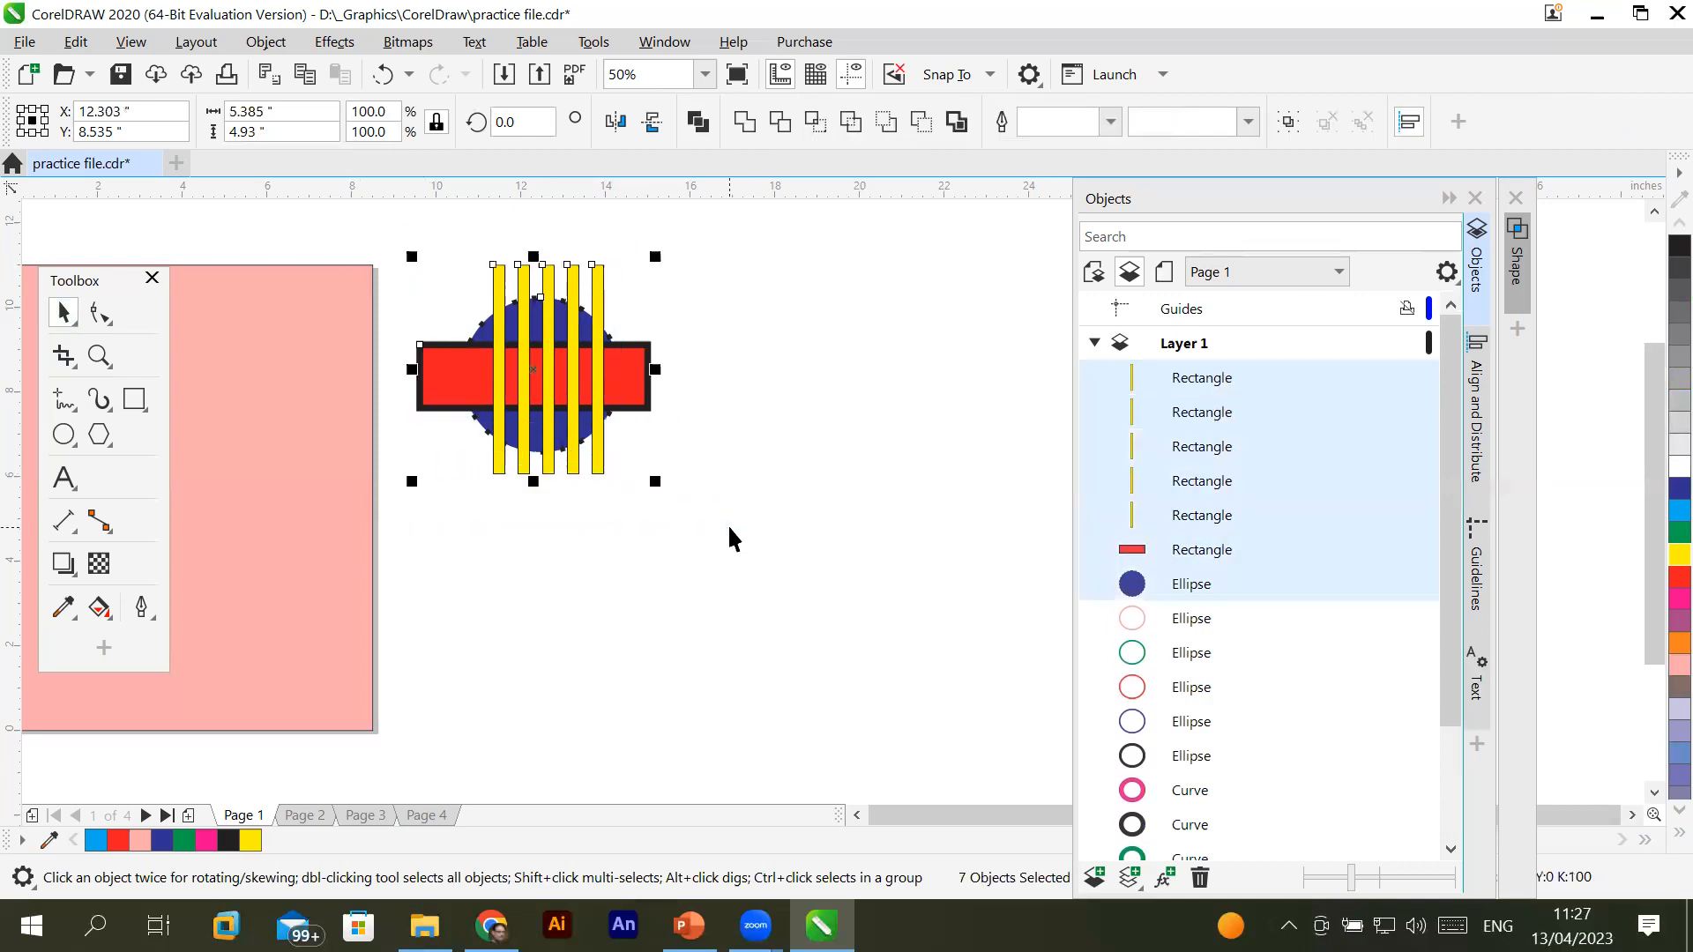
left_click(496, 647)
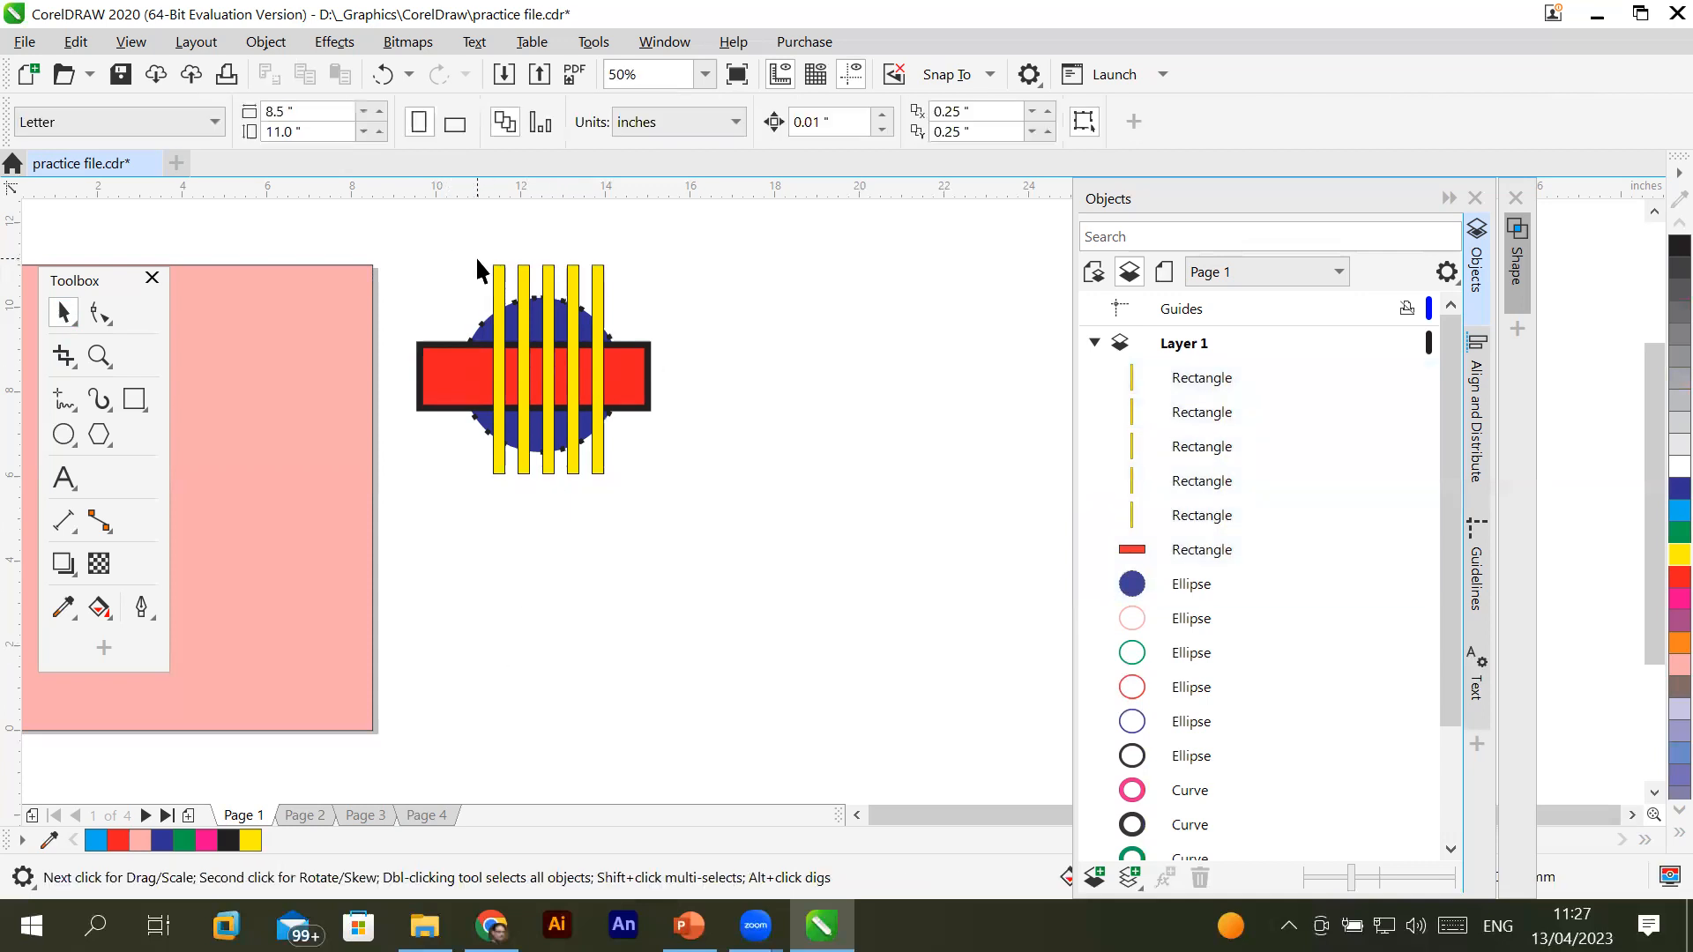
left_click(499, 280)
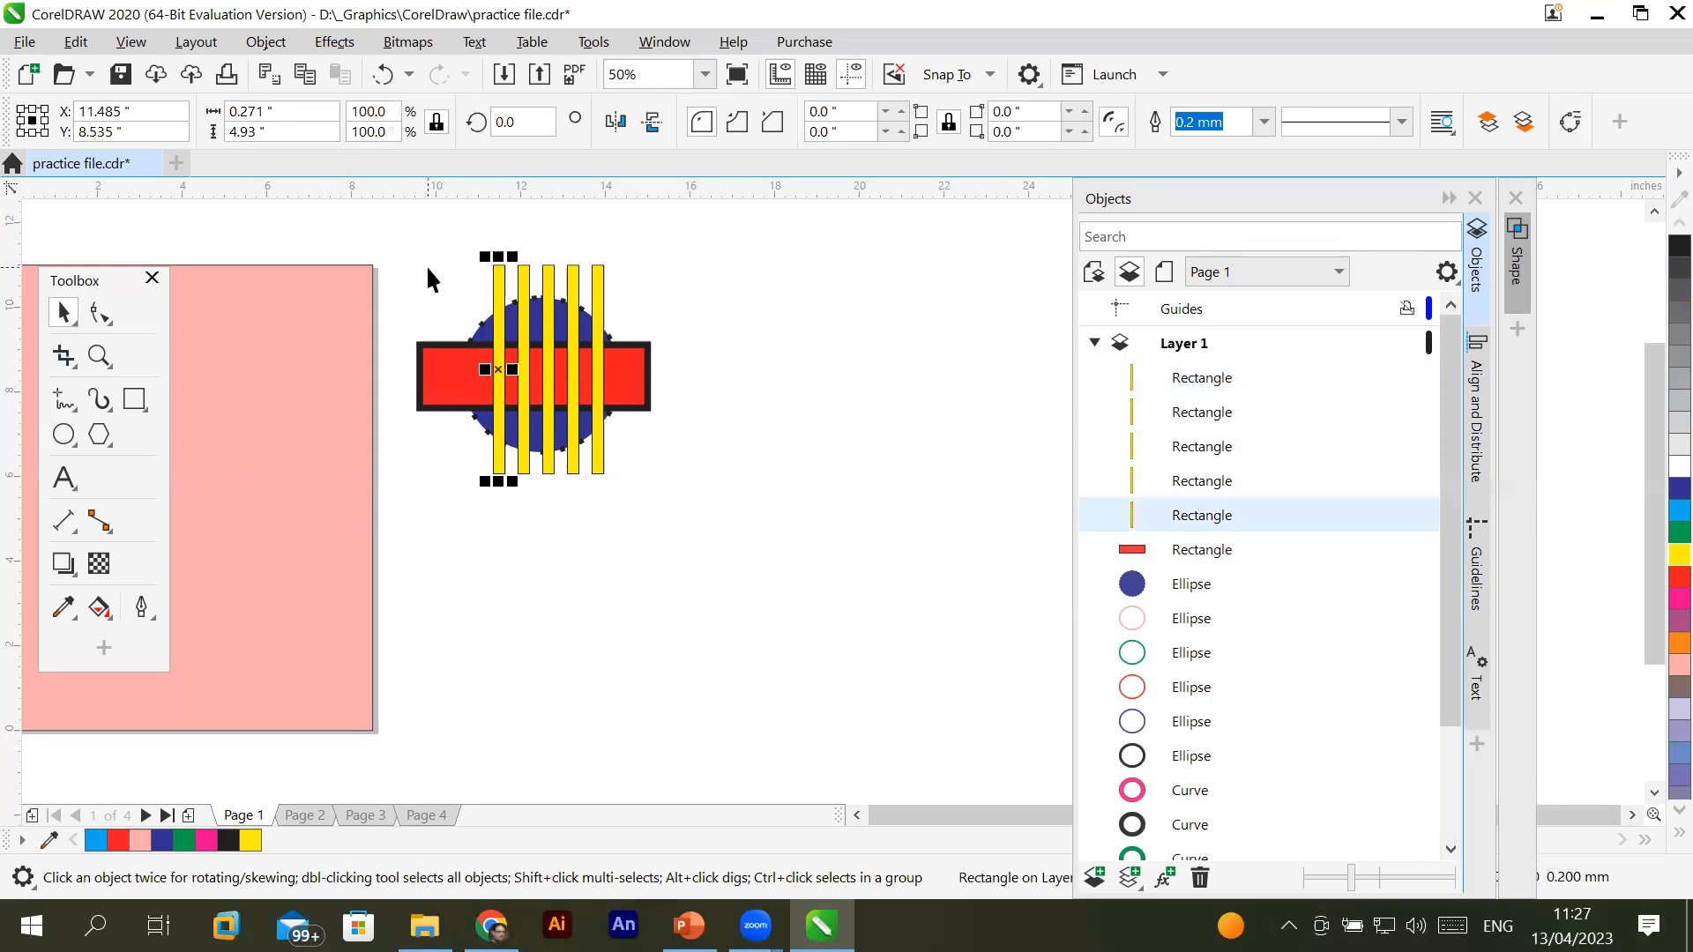
left_click(525, 291, "shift")
left_click(548, 287, "shift")
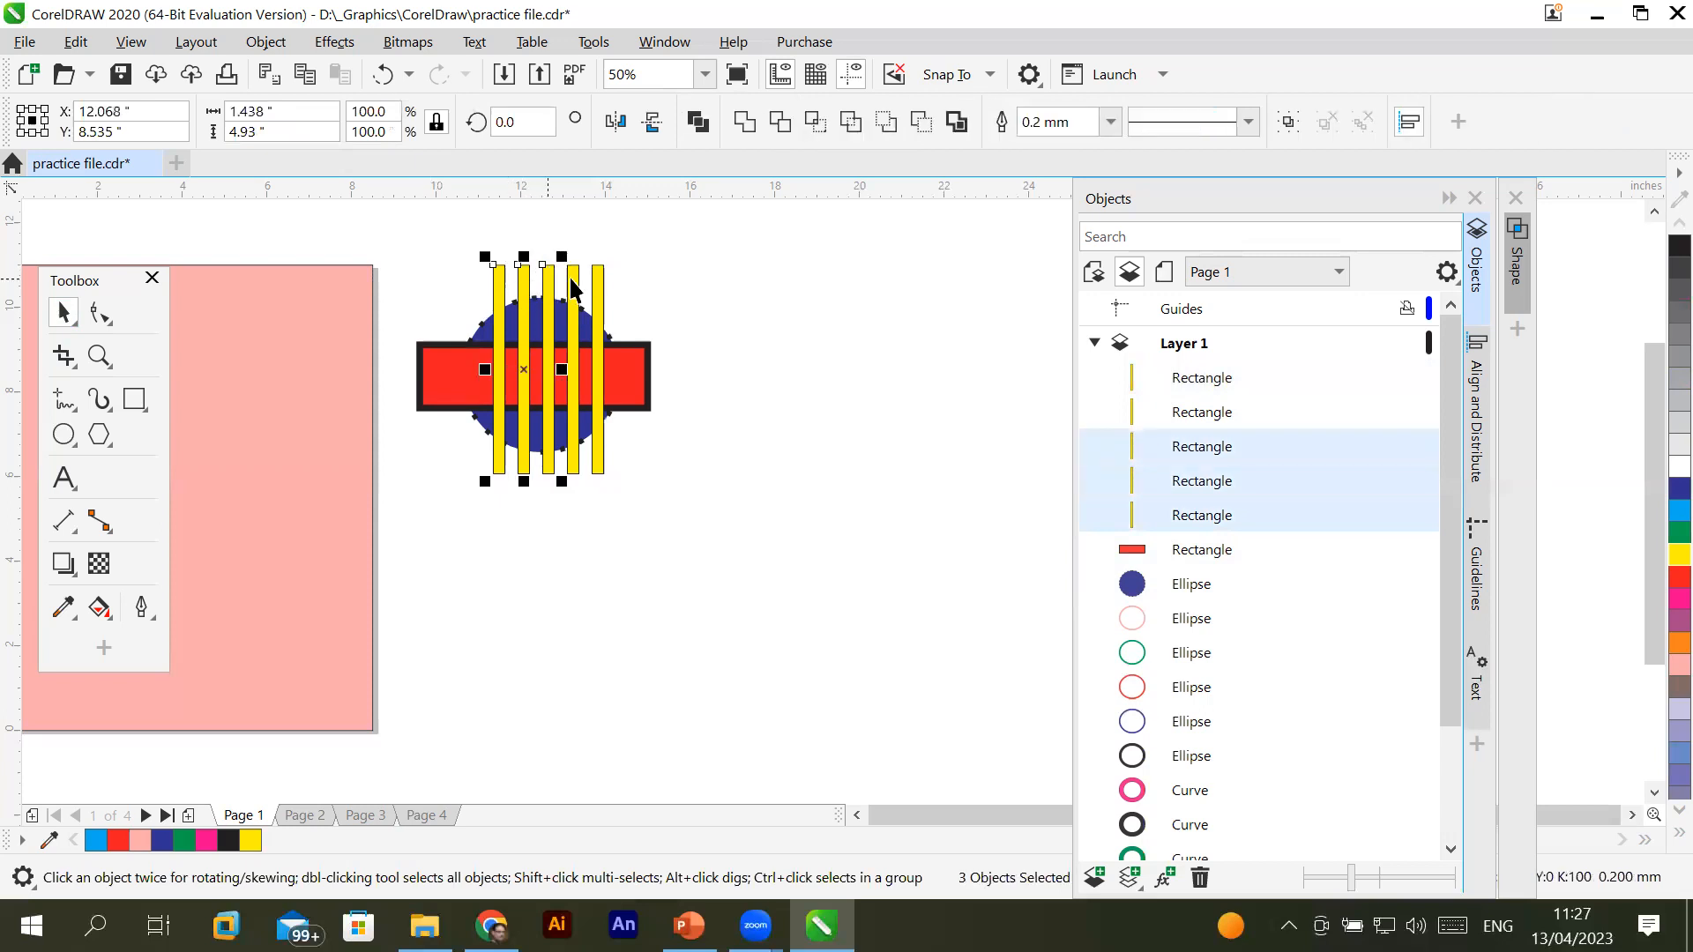
left_click(574, 284, "shift")
left_click(602, 291, "shift")
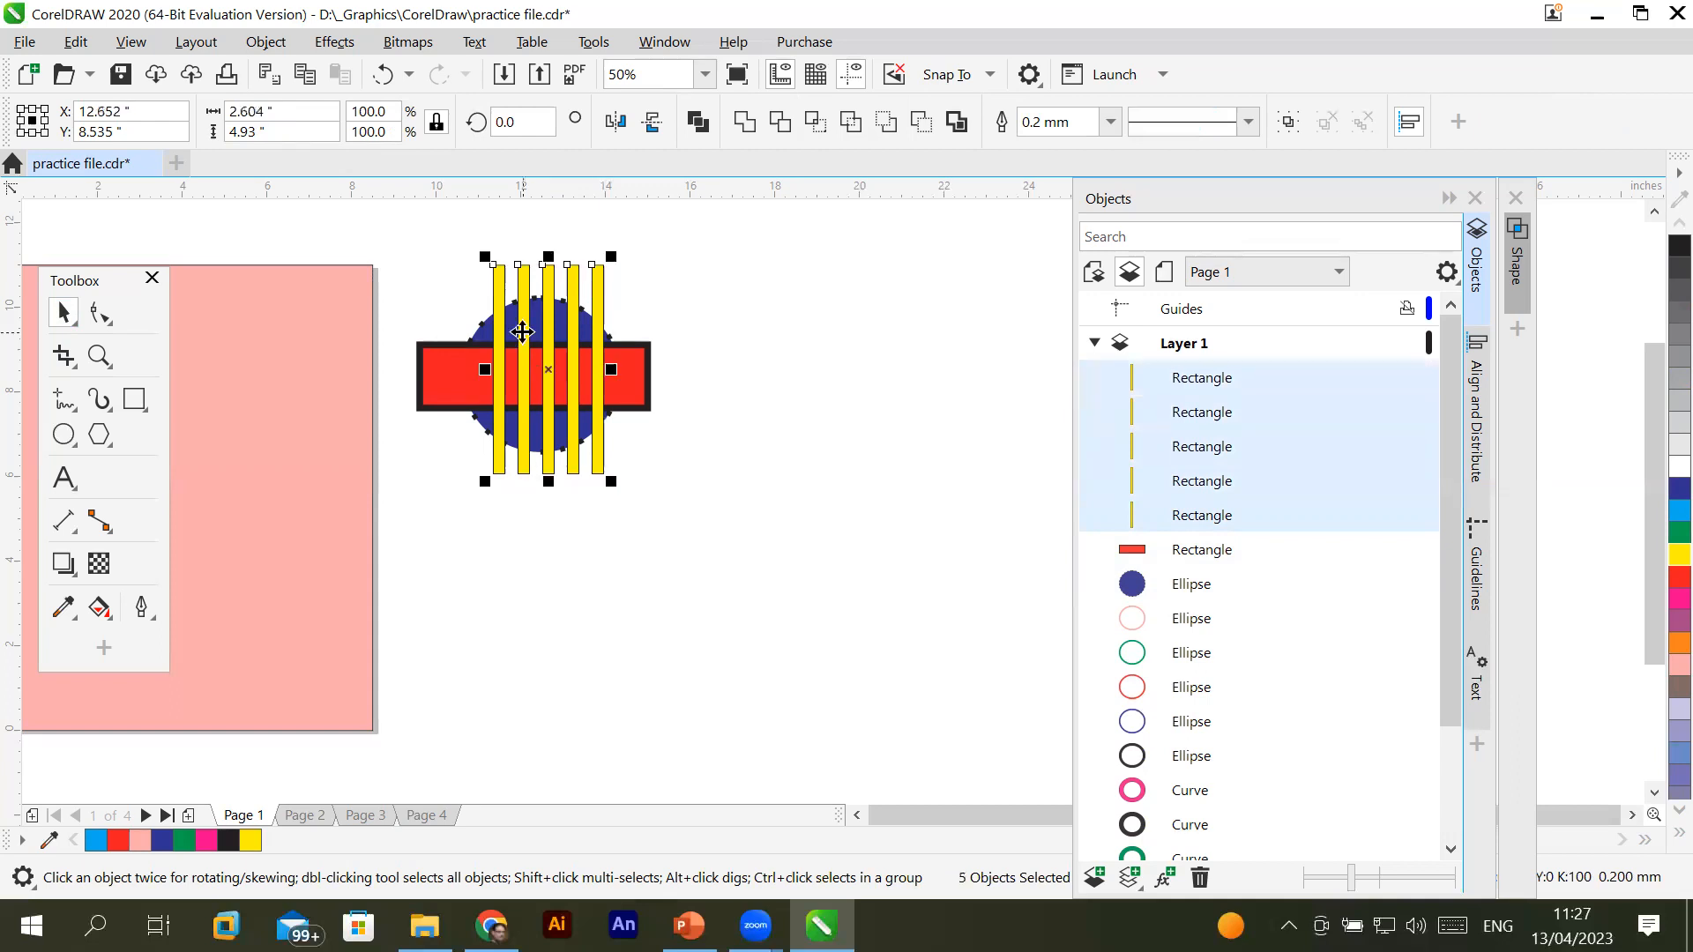
left_click(1410, 124)
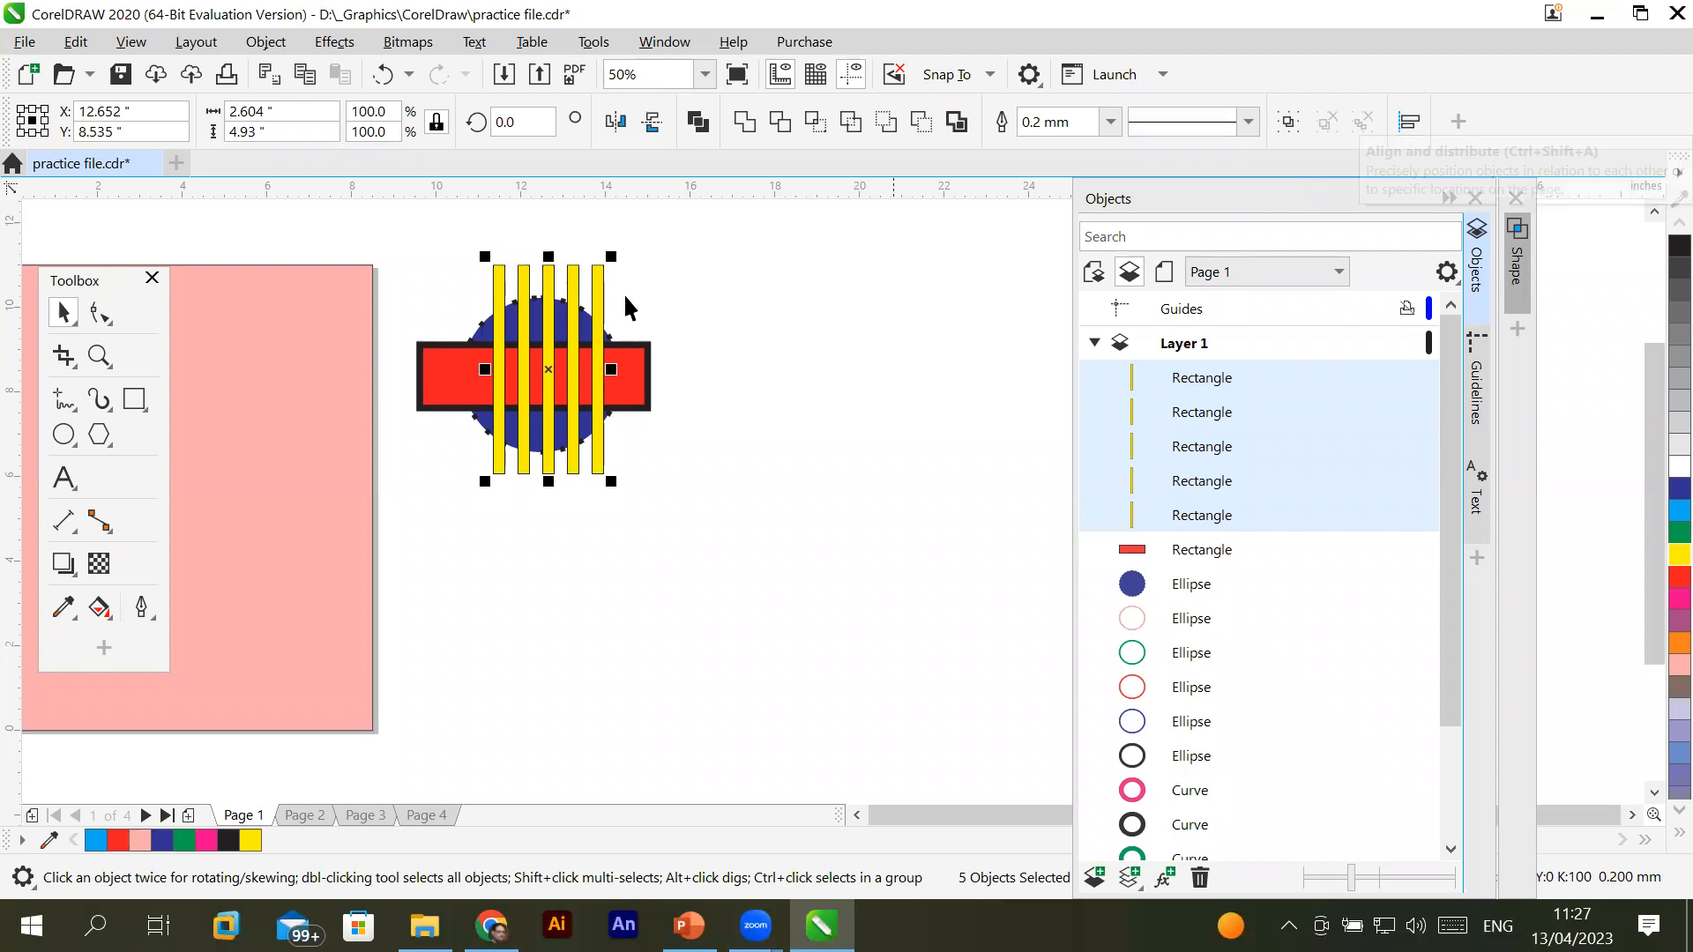
right_click(578, 293)
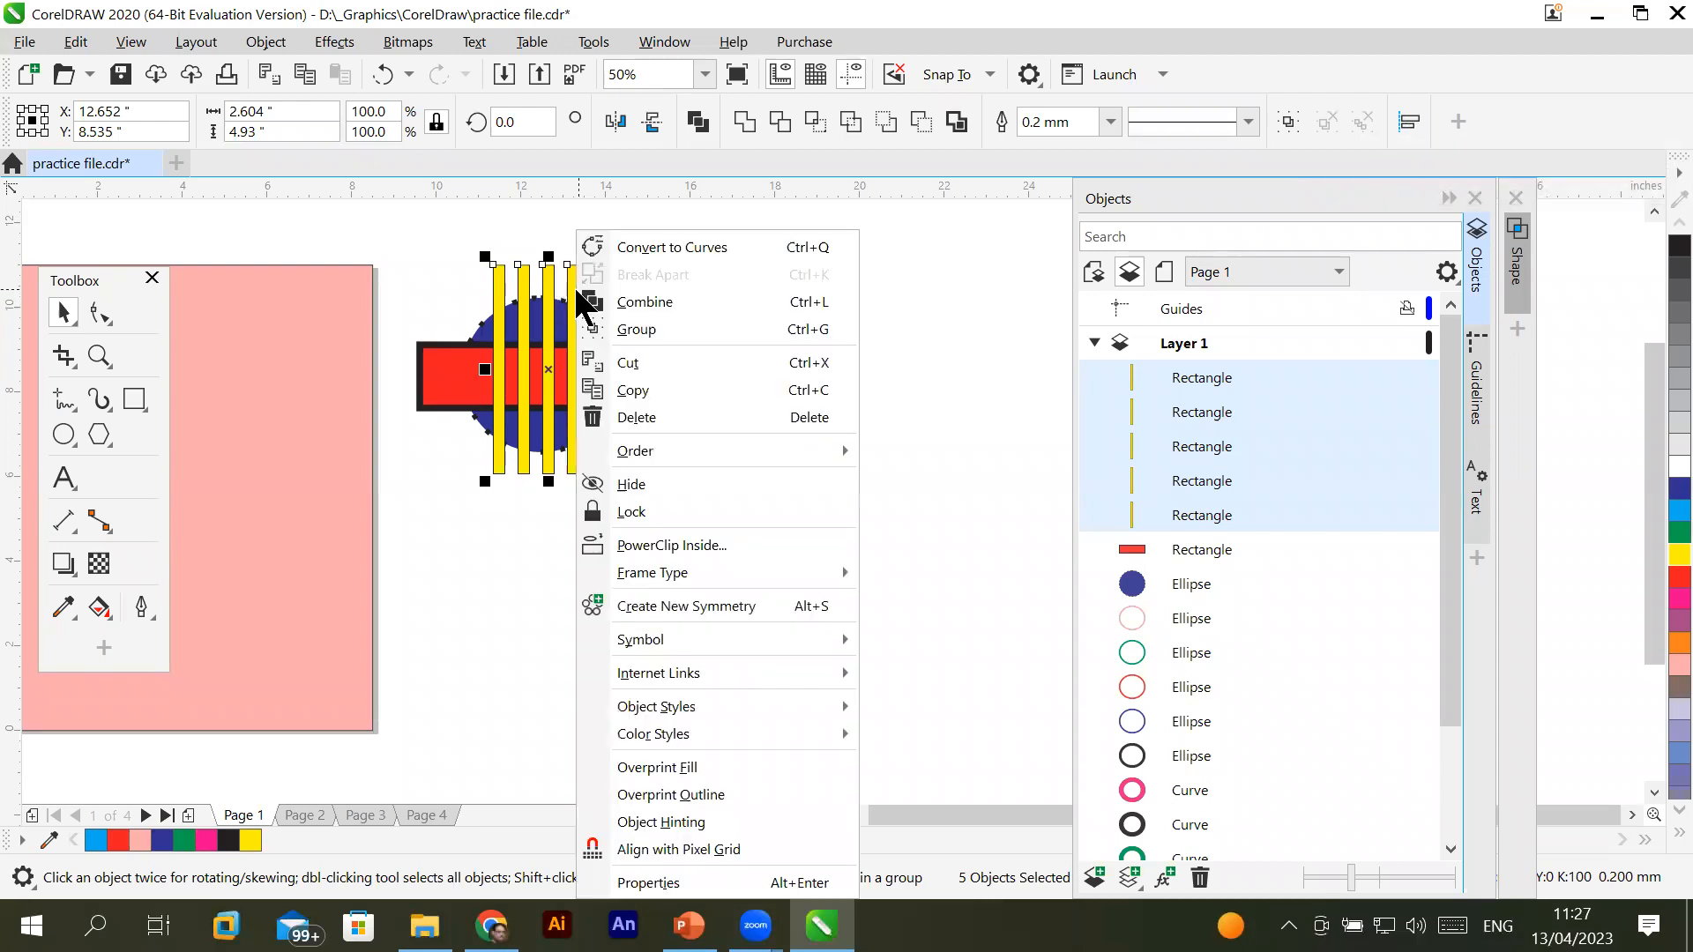
left_click(636, 329)
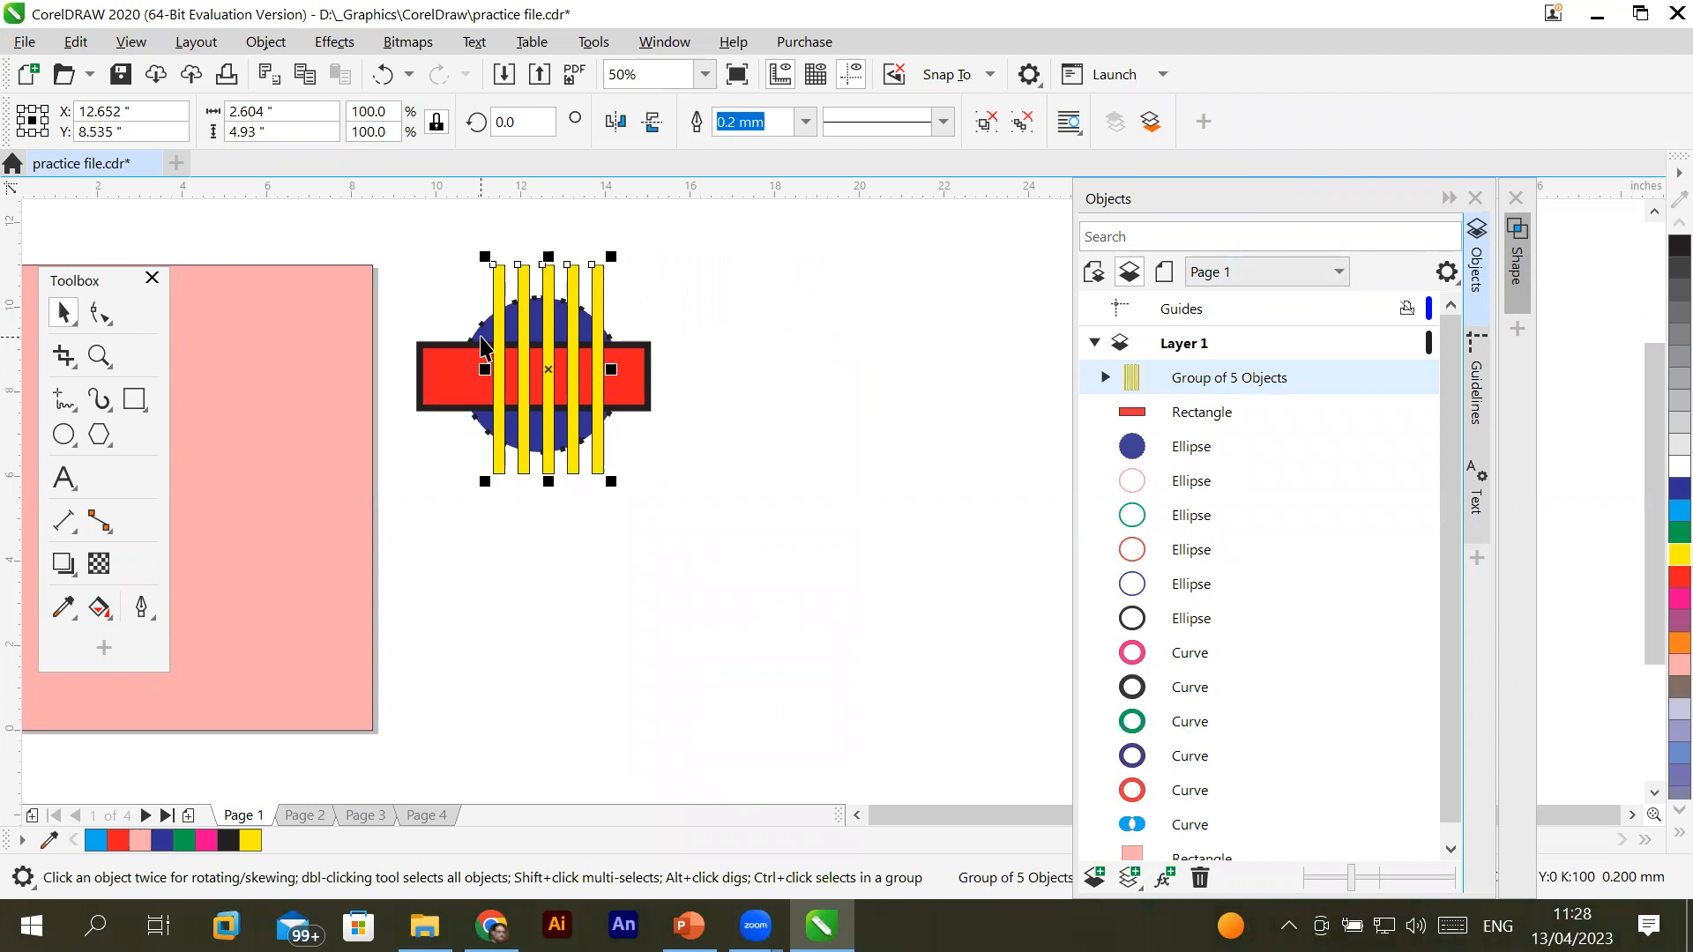
Align the yellow bar group with the blue ellipse using Align center horizontally
left_click(753, 298)
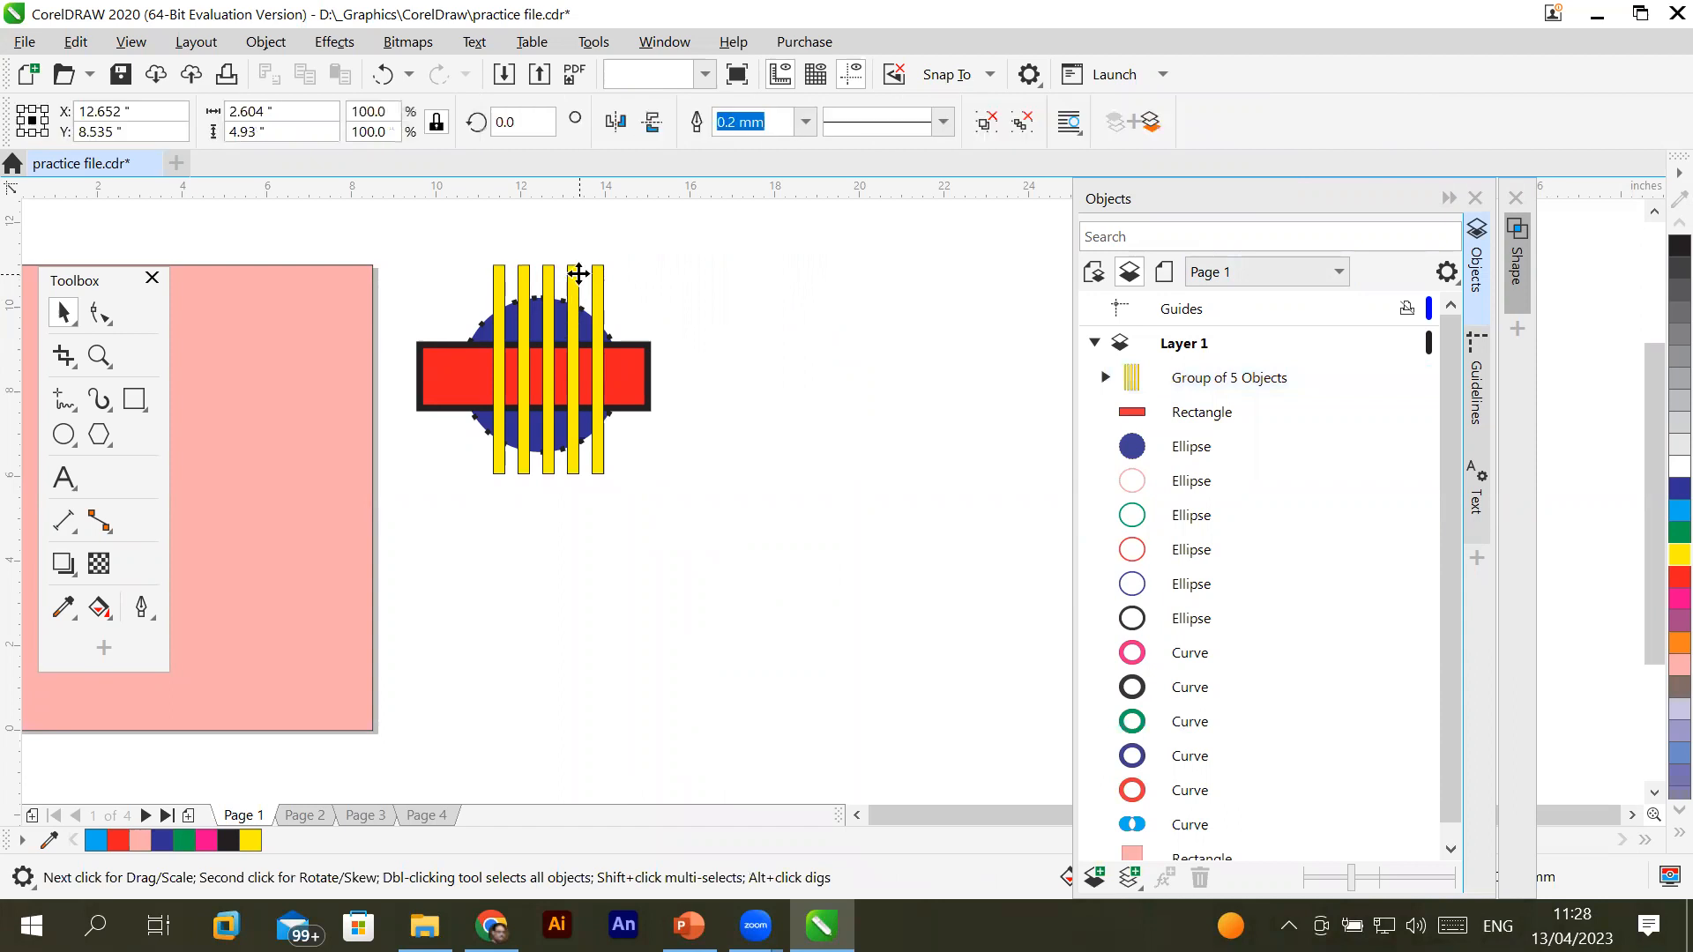
left_click(578, 274)
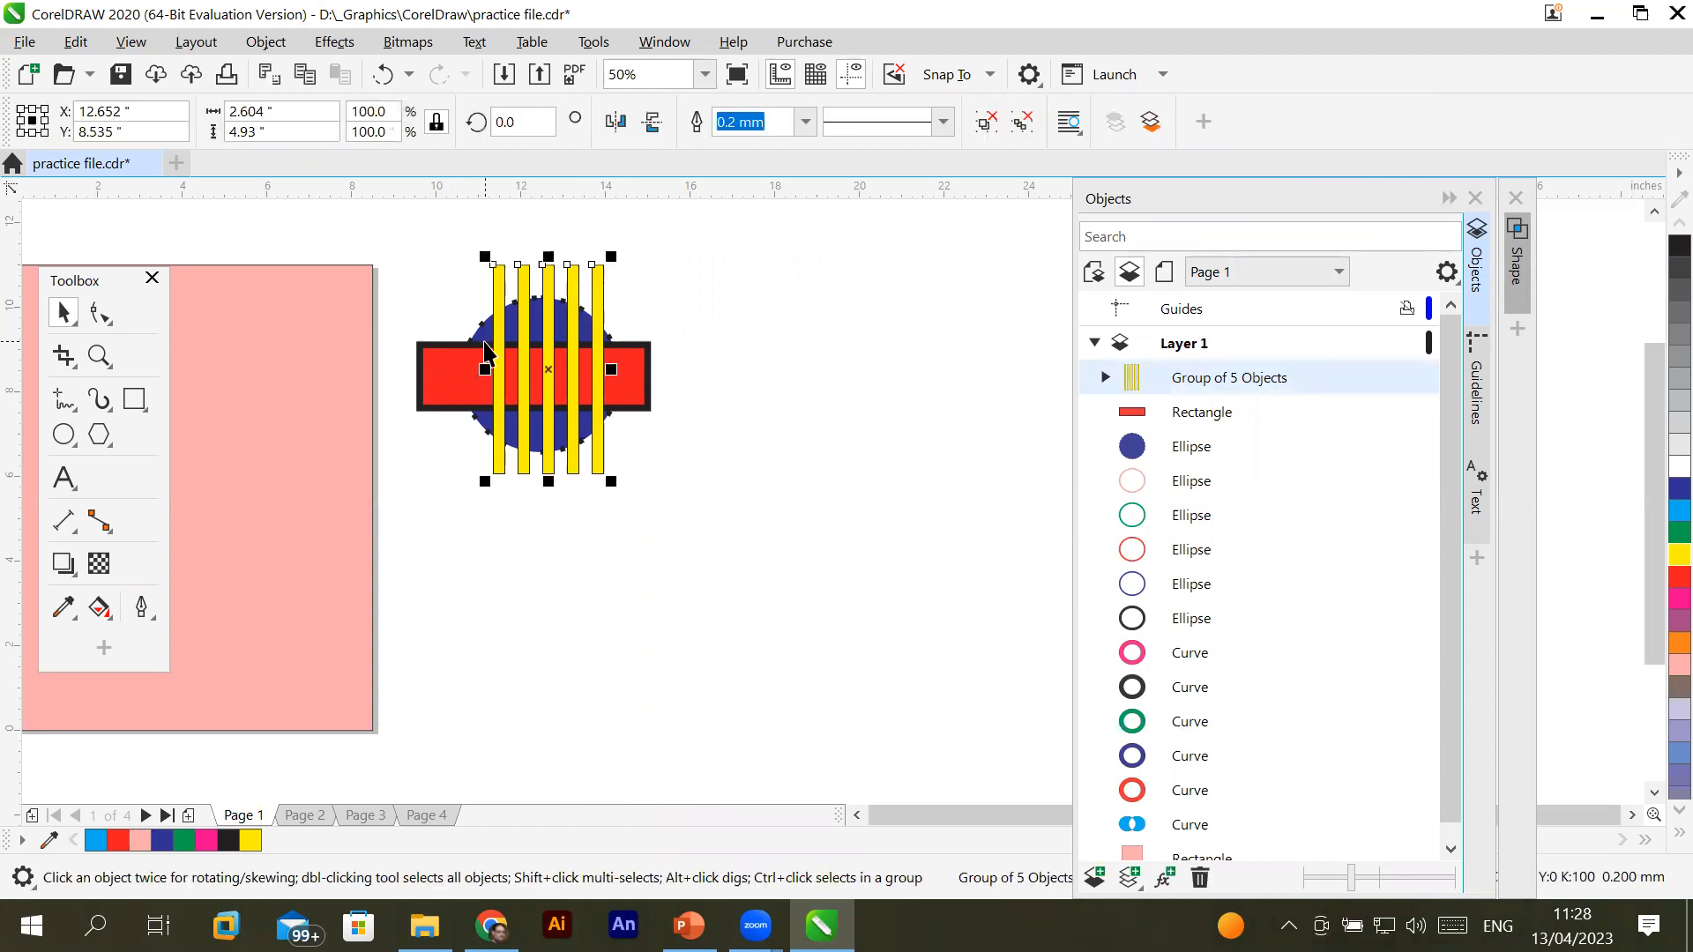
left_click(484, 344, "shift")
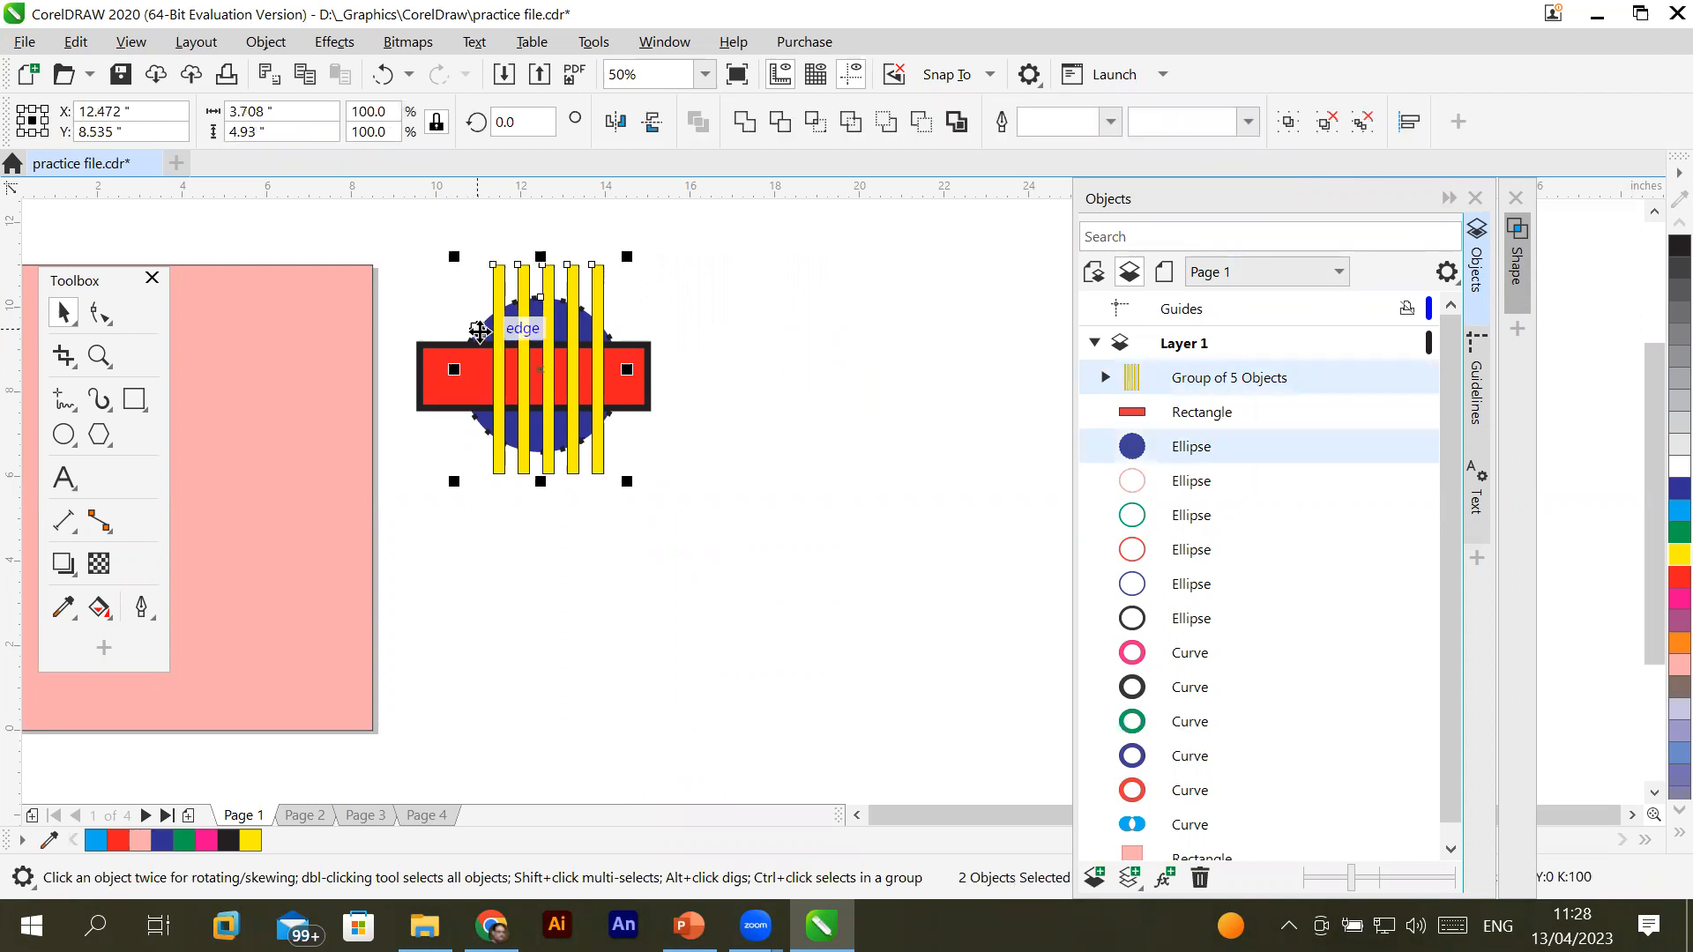
left_click(1409, 121)
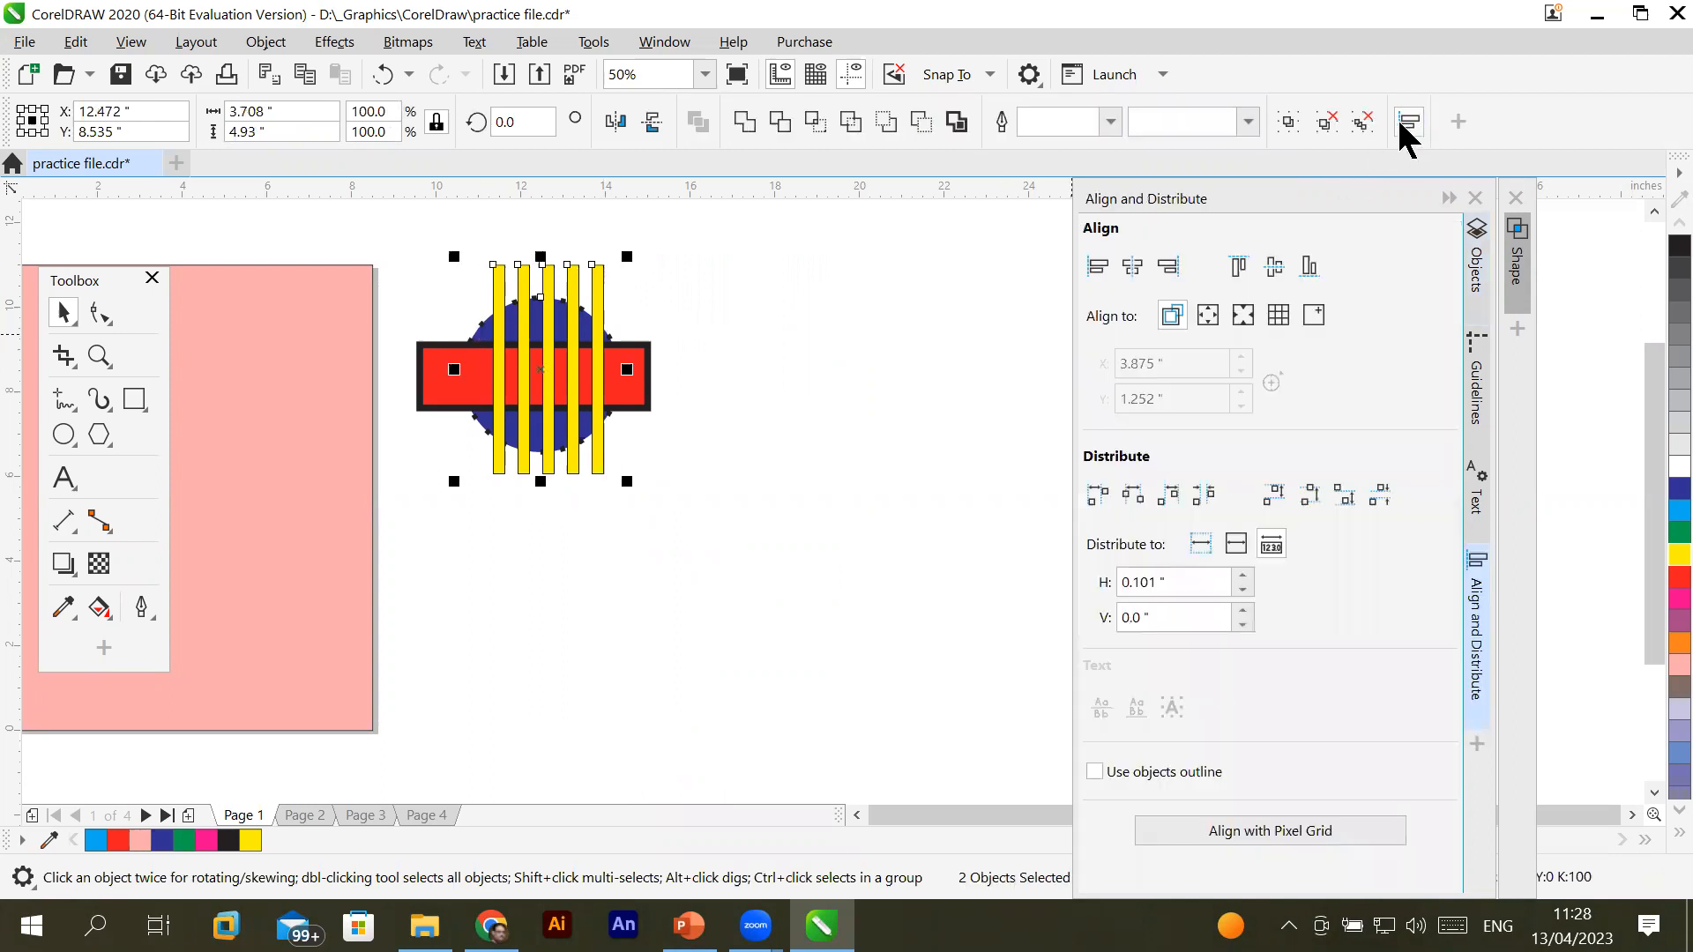
left_click(1135, 267)
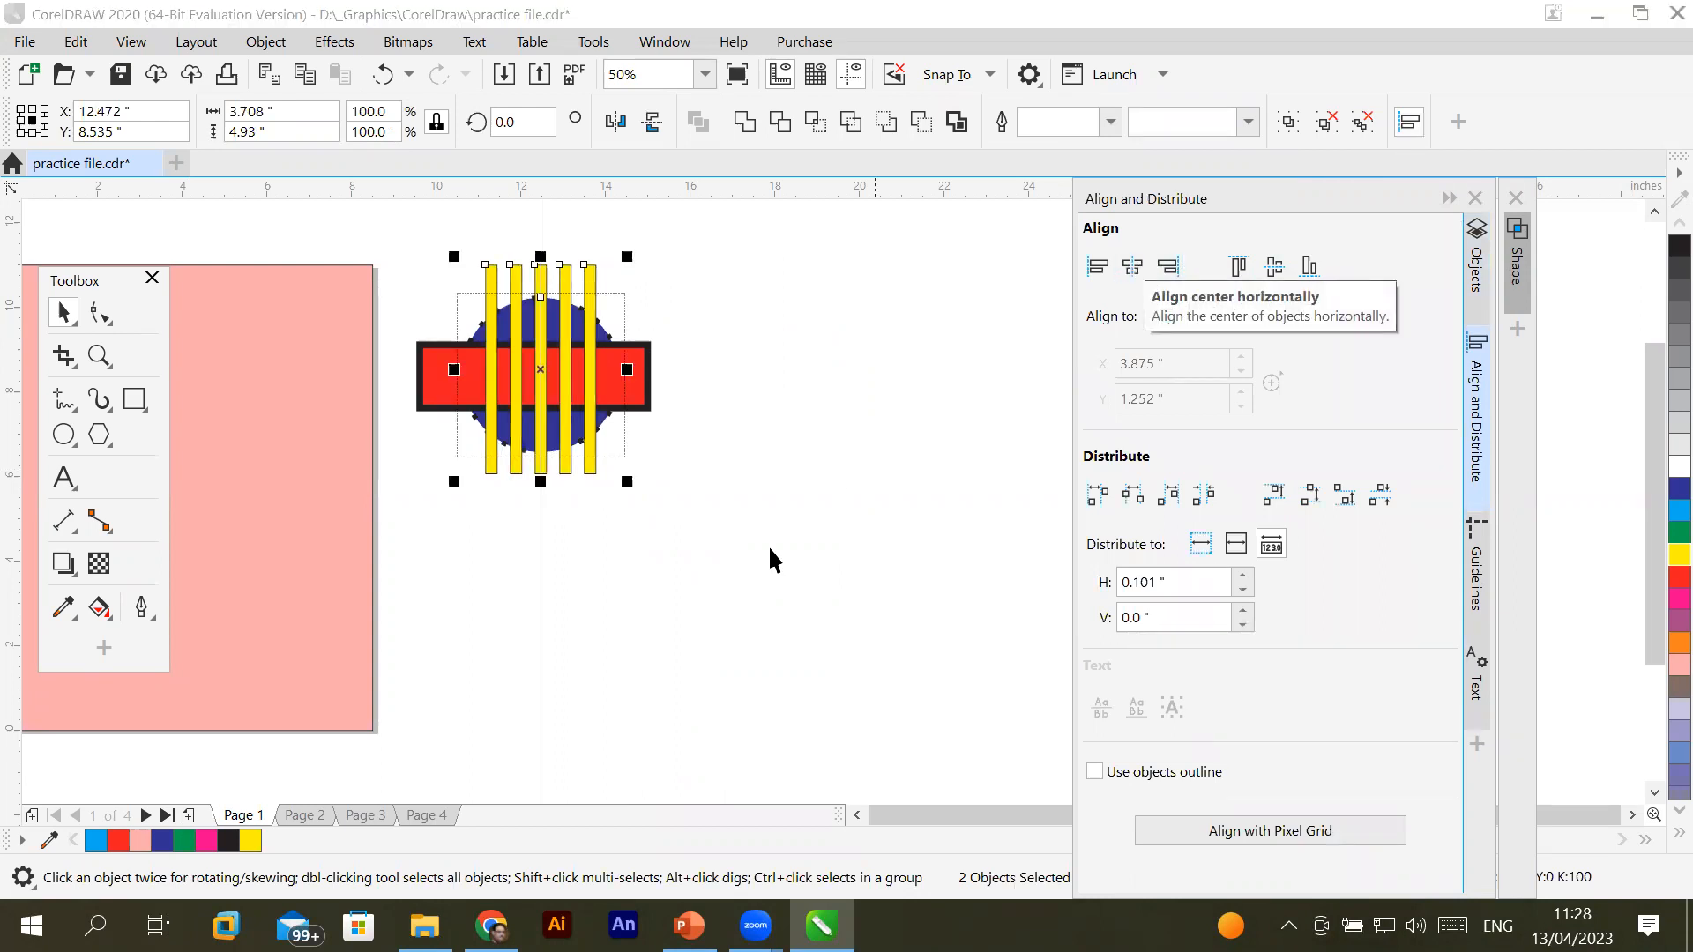
left_click(715, 582)
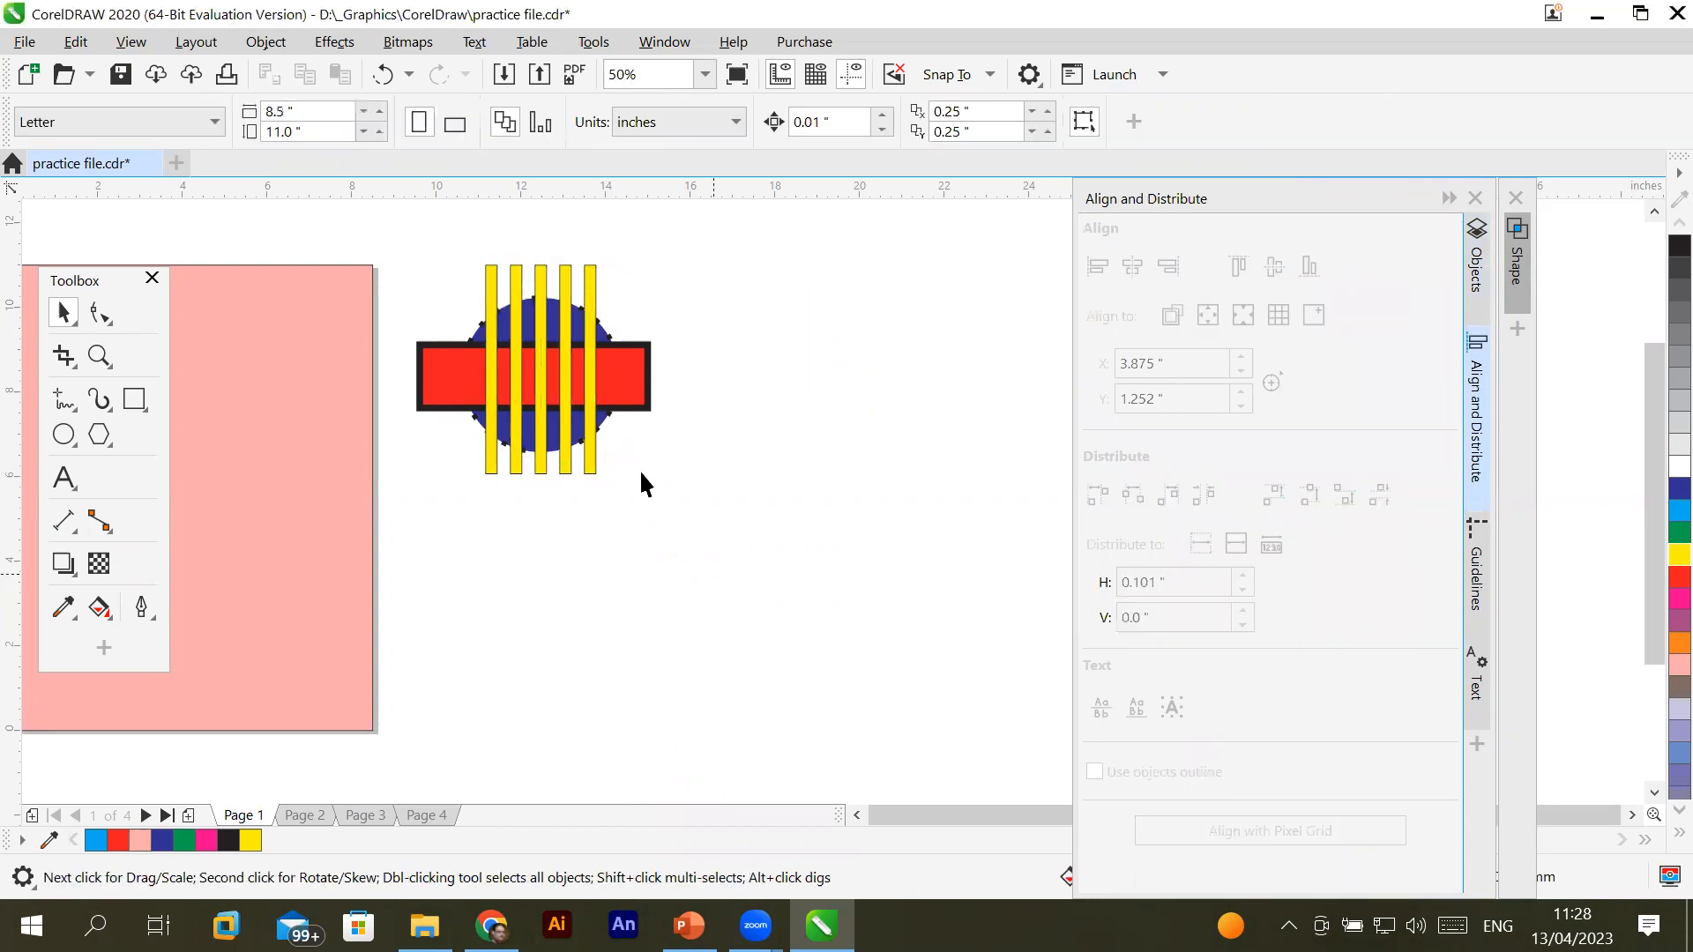
Align the red rectangle with the yellow bar group using Align center horizontally
left_click(427, 402)
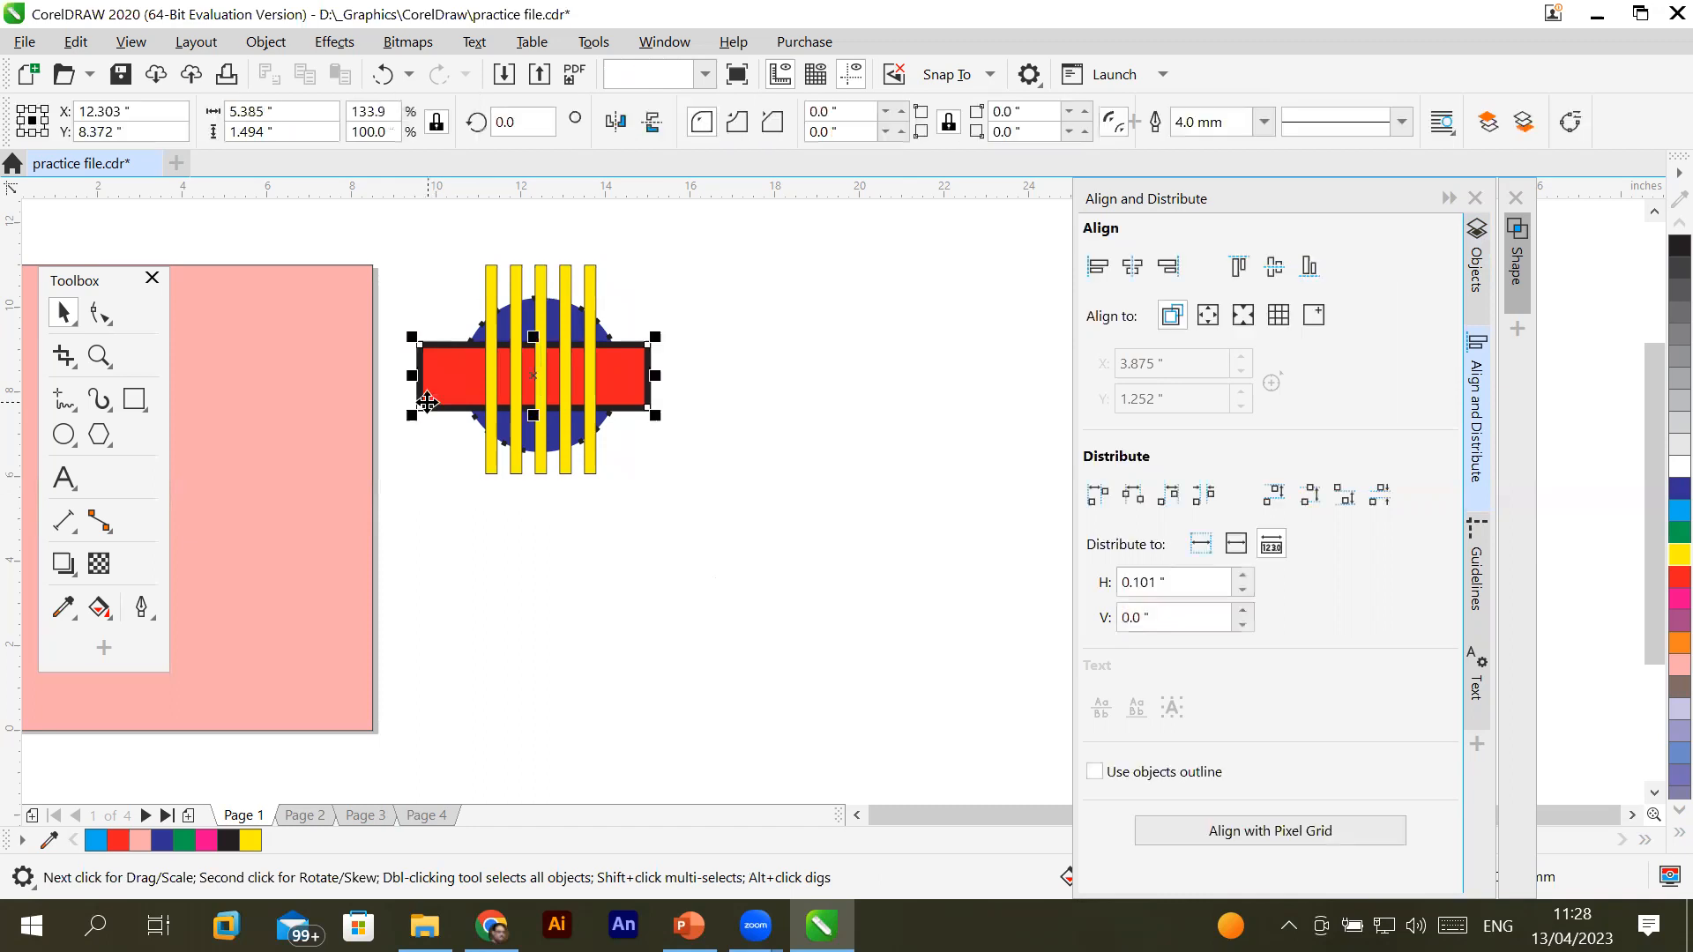
left_click(483, 335, "shift")
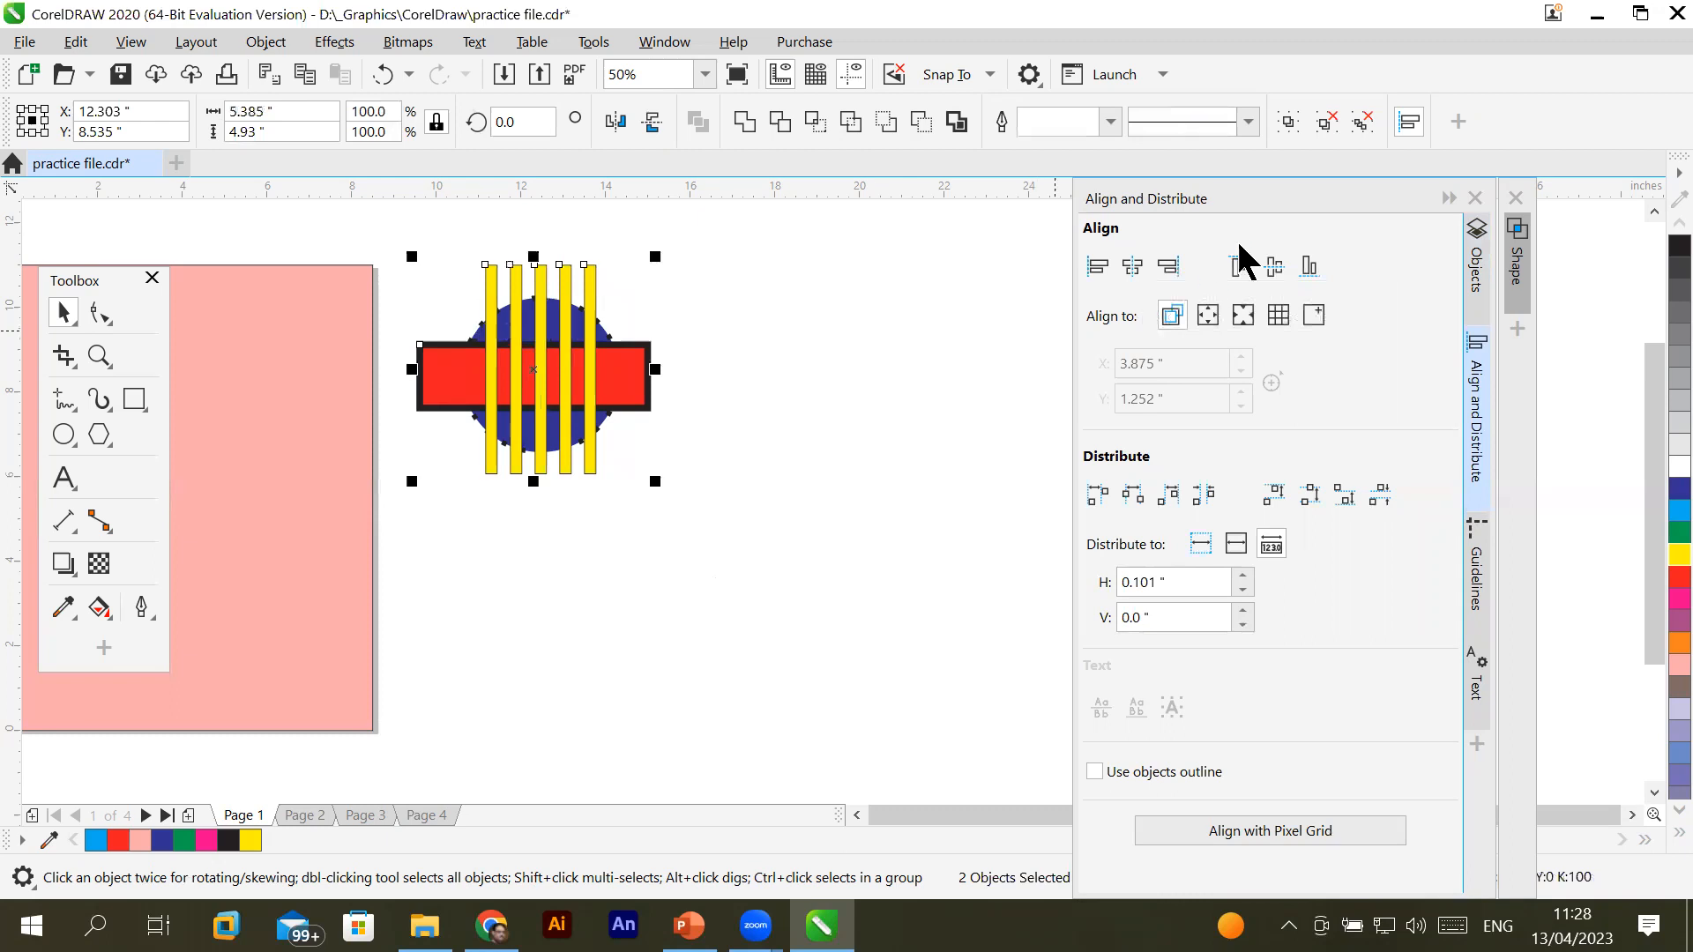
left_click(1409, 122)
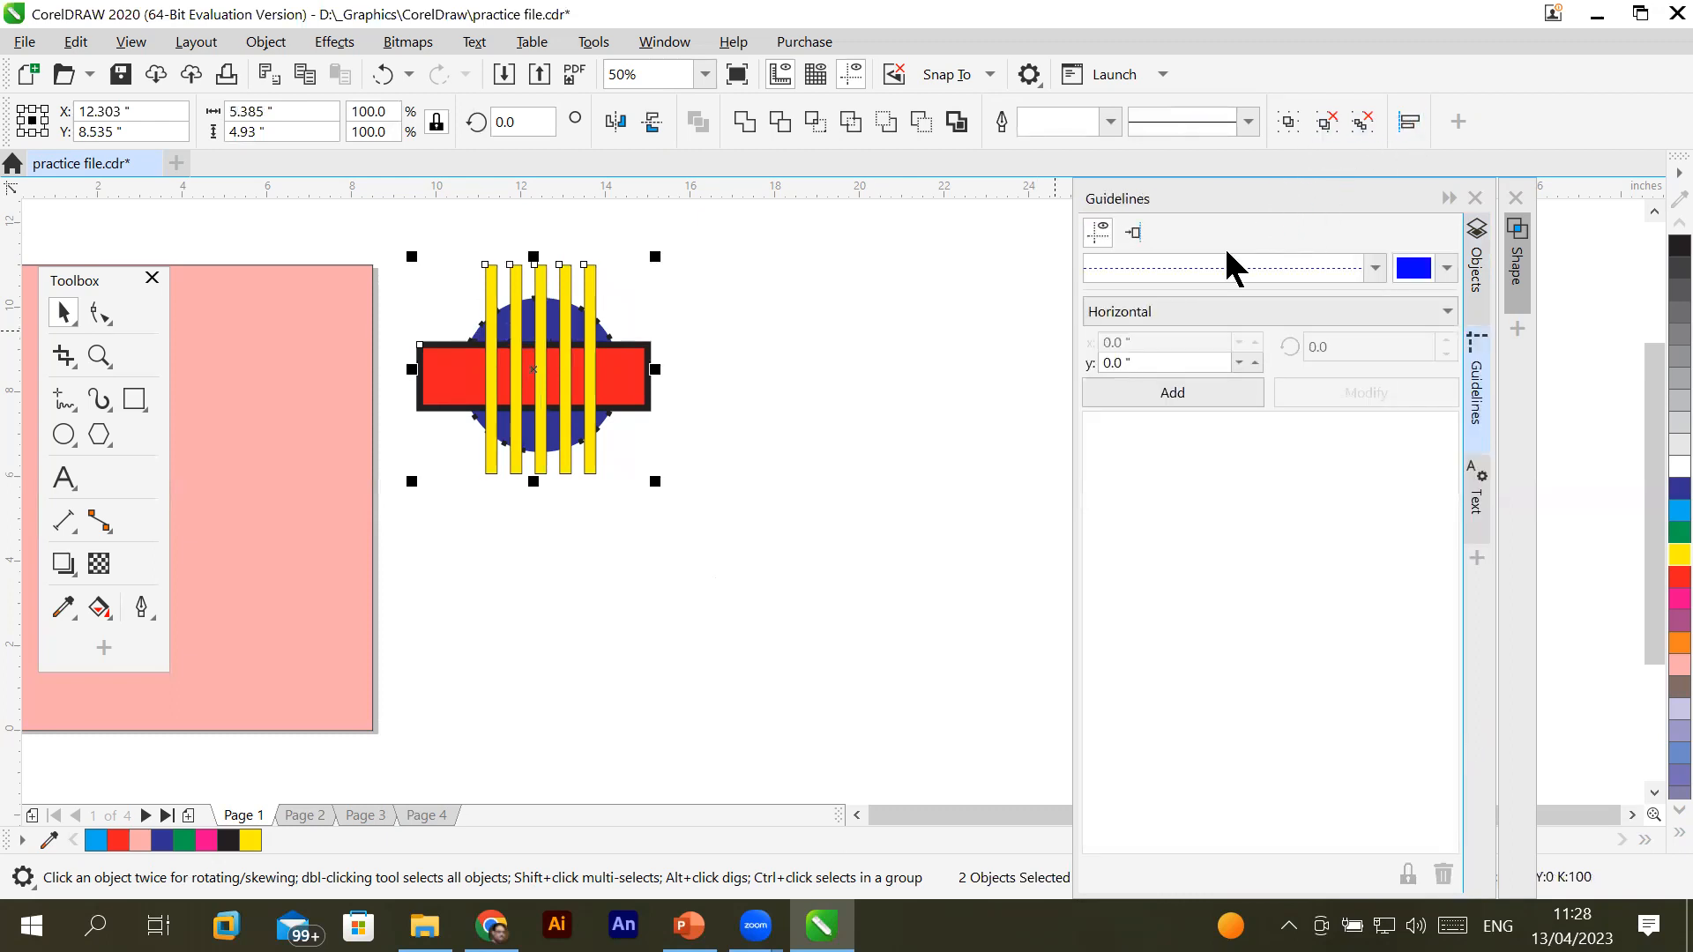
left_click(1409, 122)
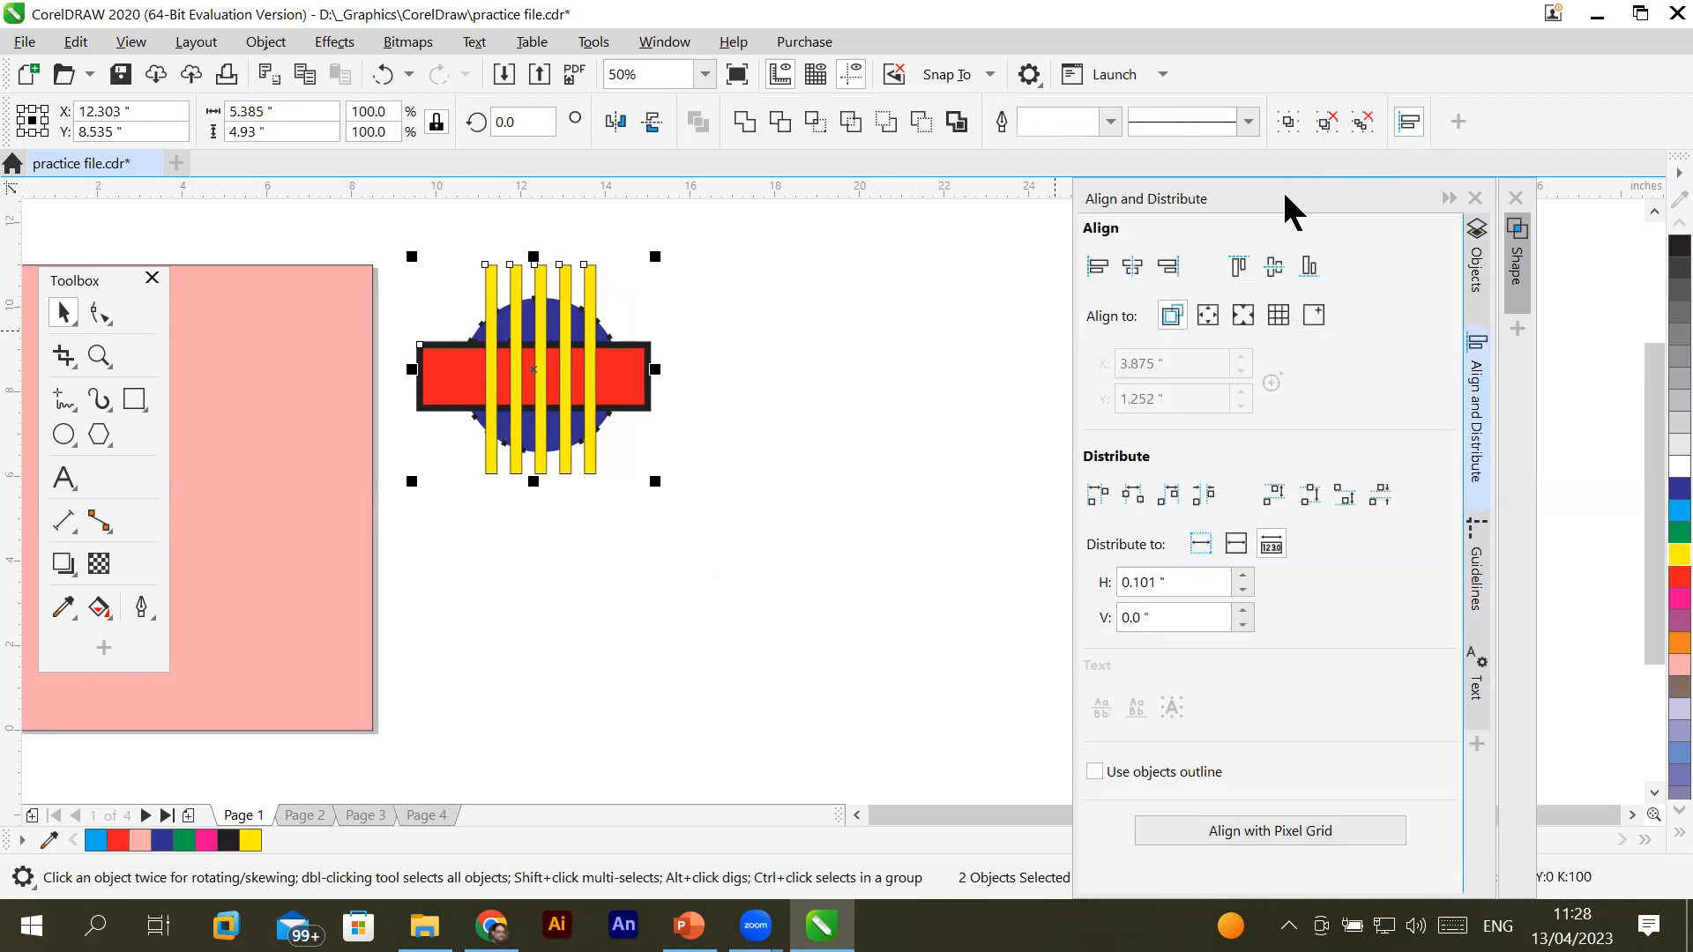
left_click(1136, 270)
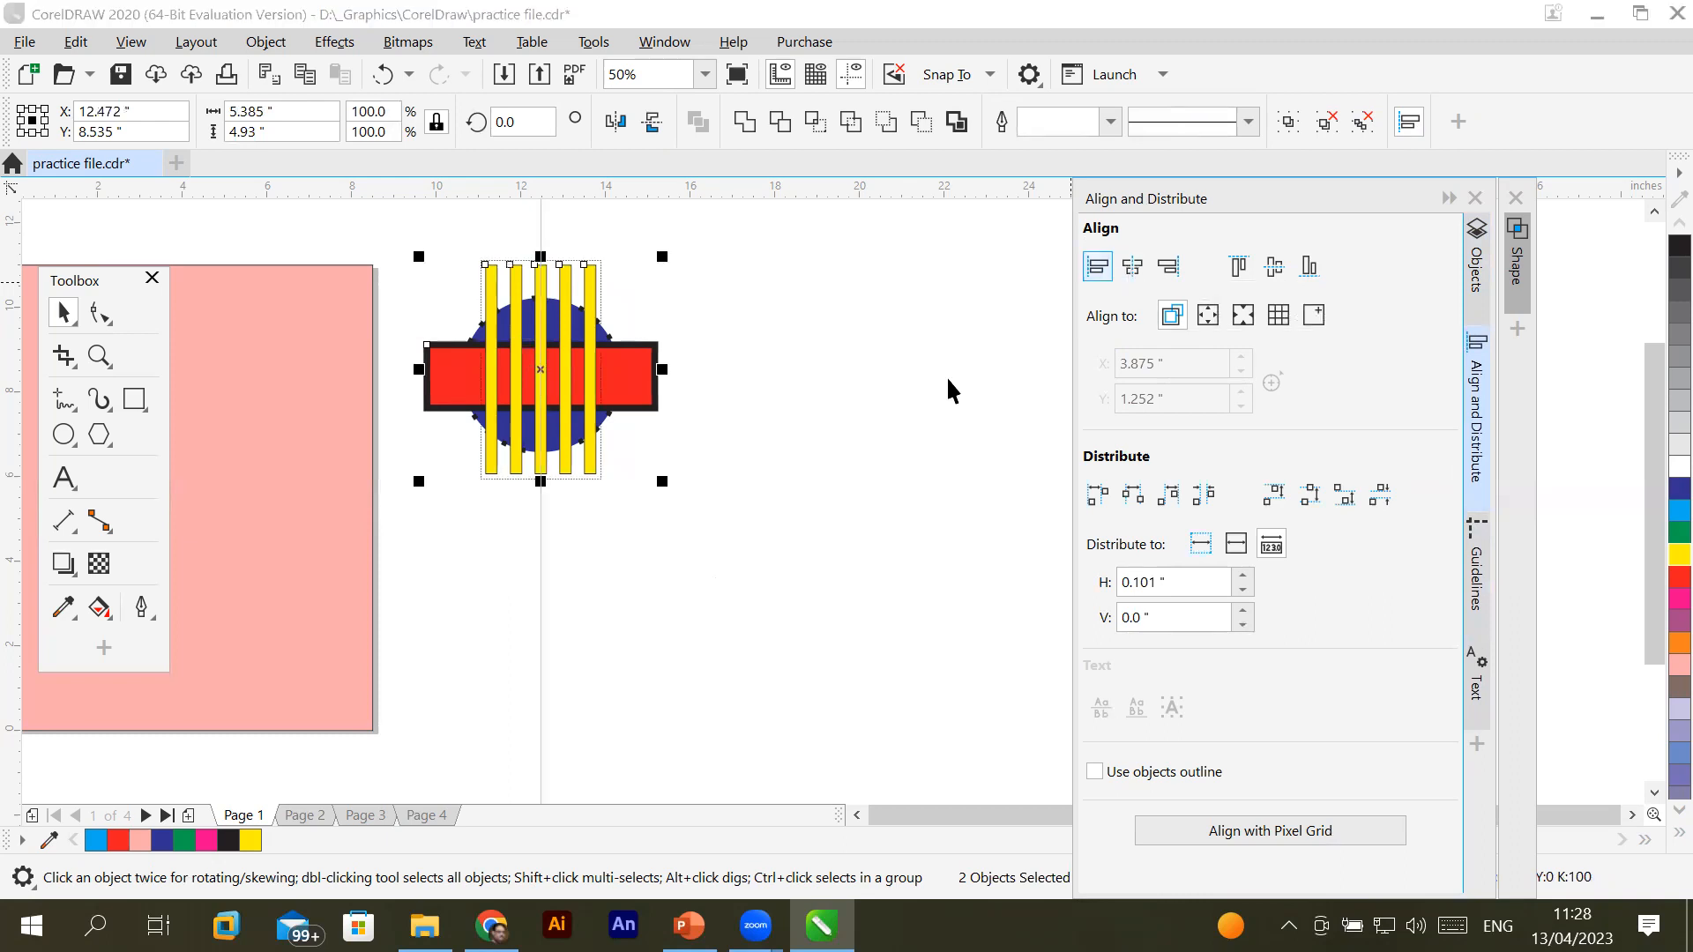
left_click(774, 559)
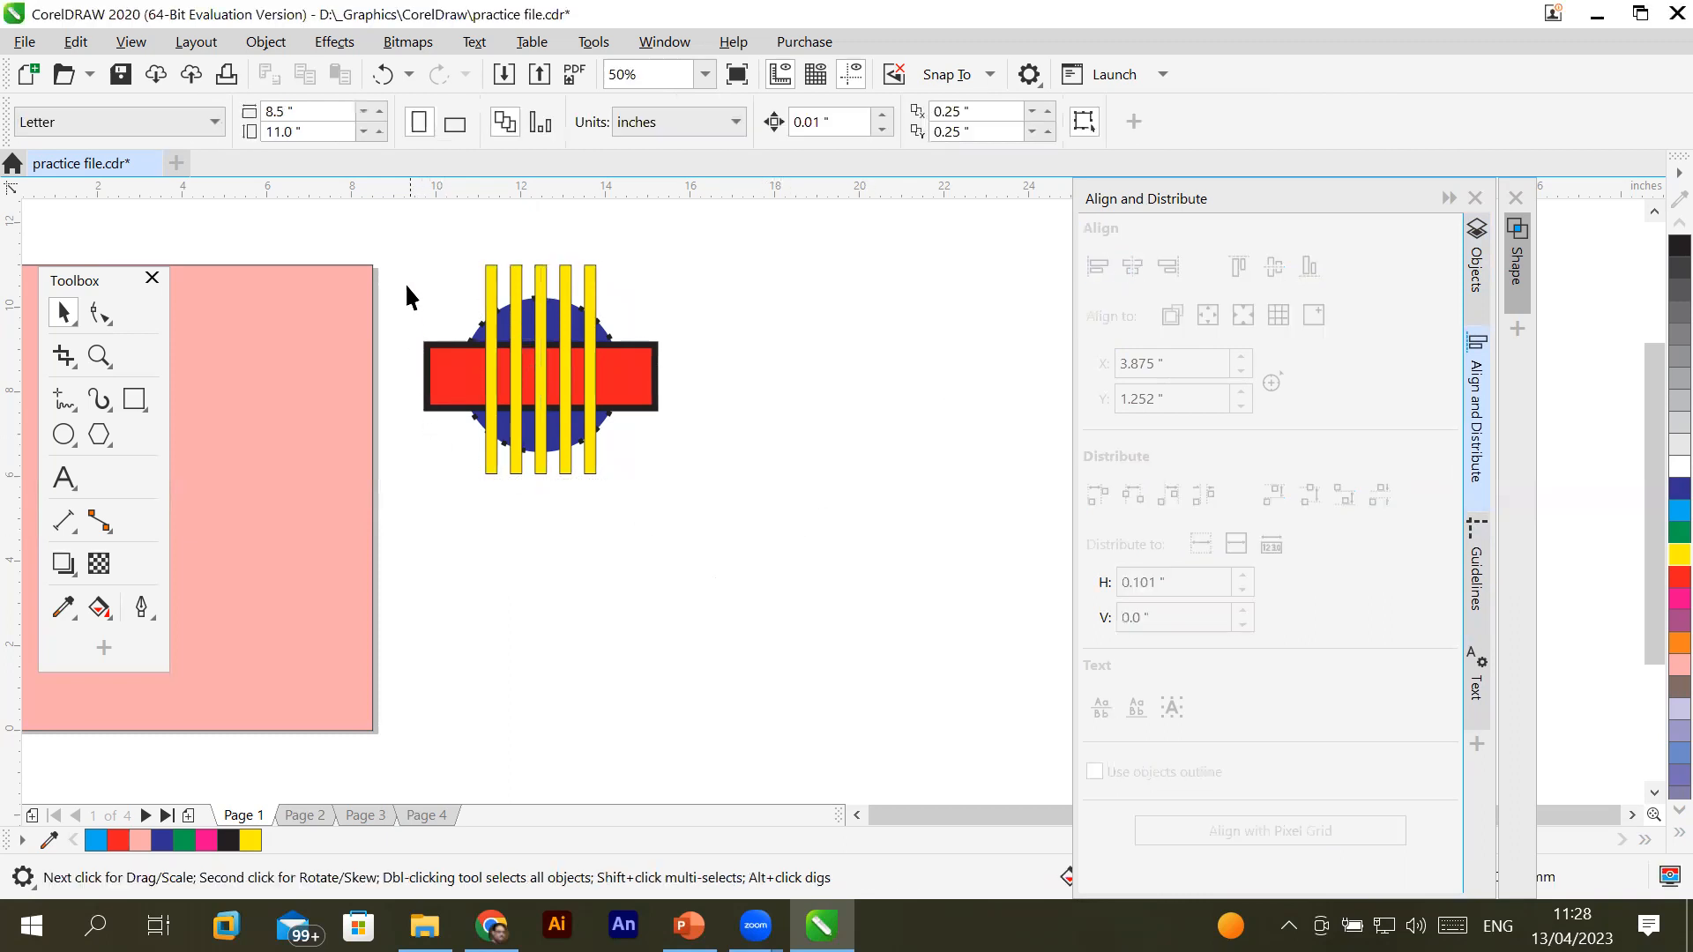
Show the list of page objects and check Combine's availability with the red rectangle, blue ellipse and yellow bar group selected together
left_click(1475, 269)
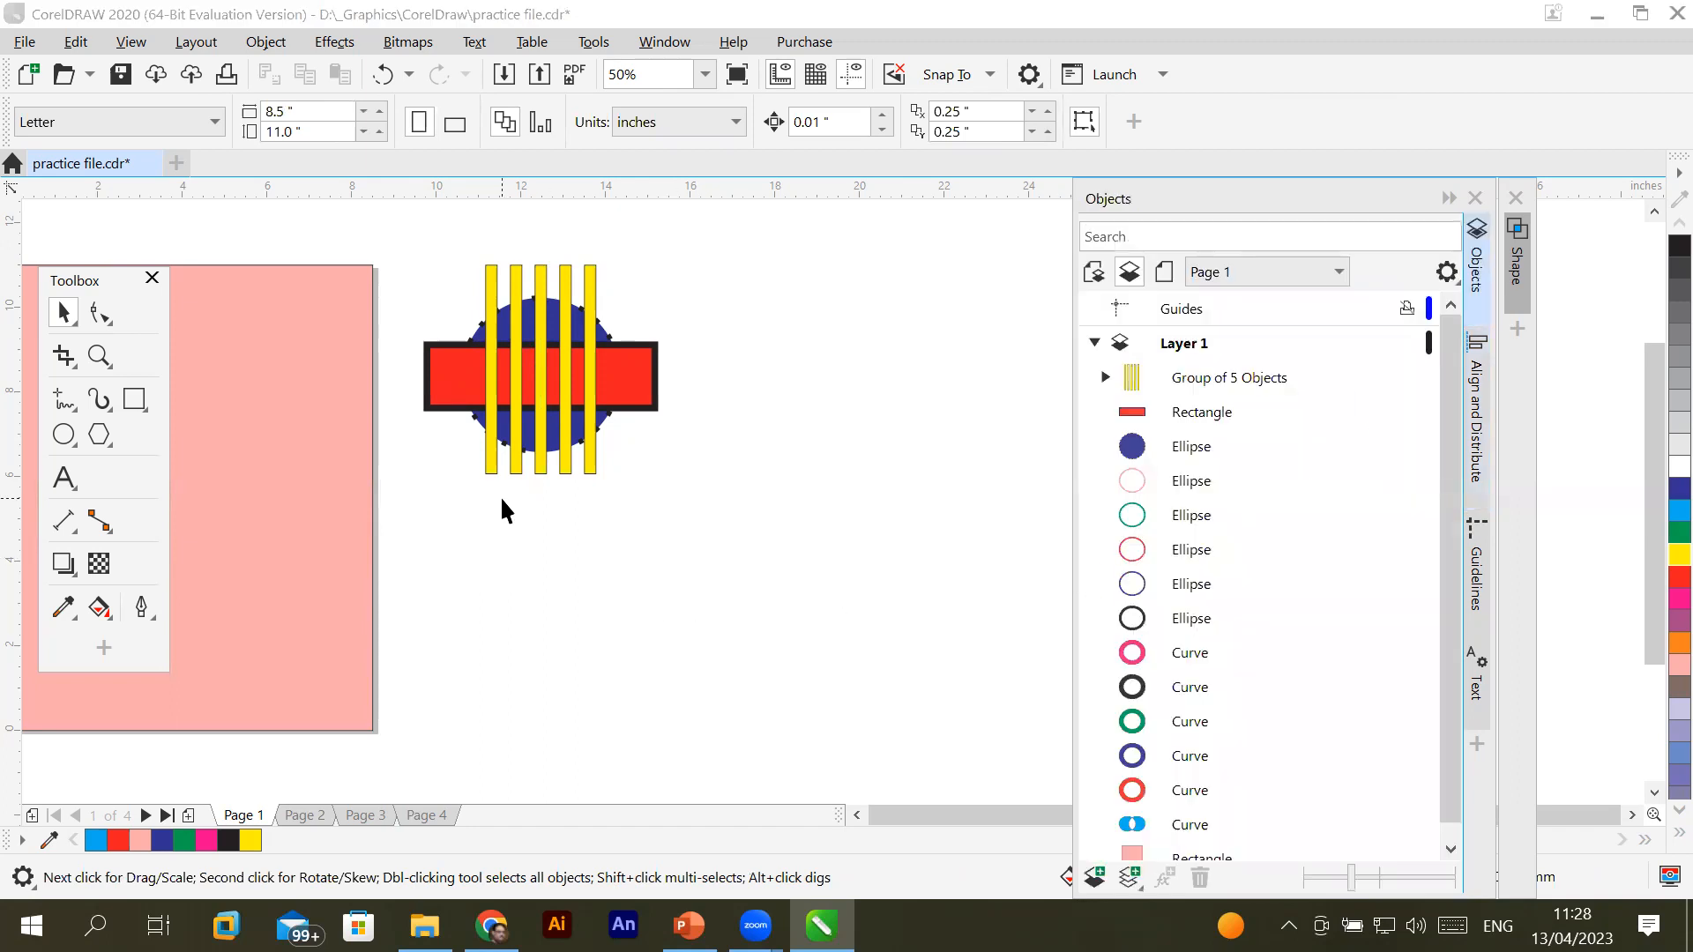
left_click(425, 298)
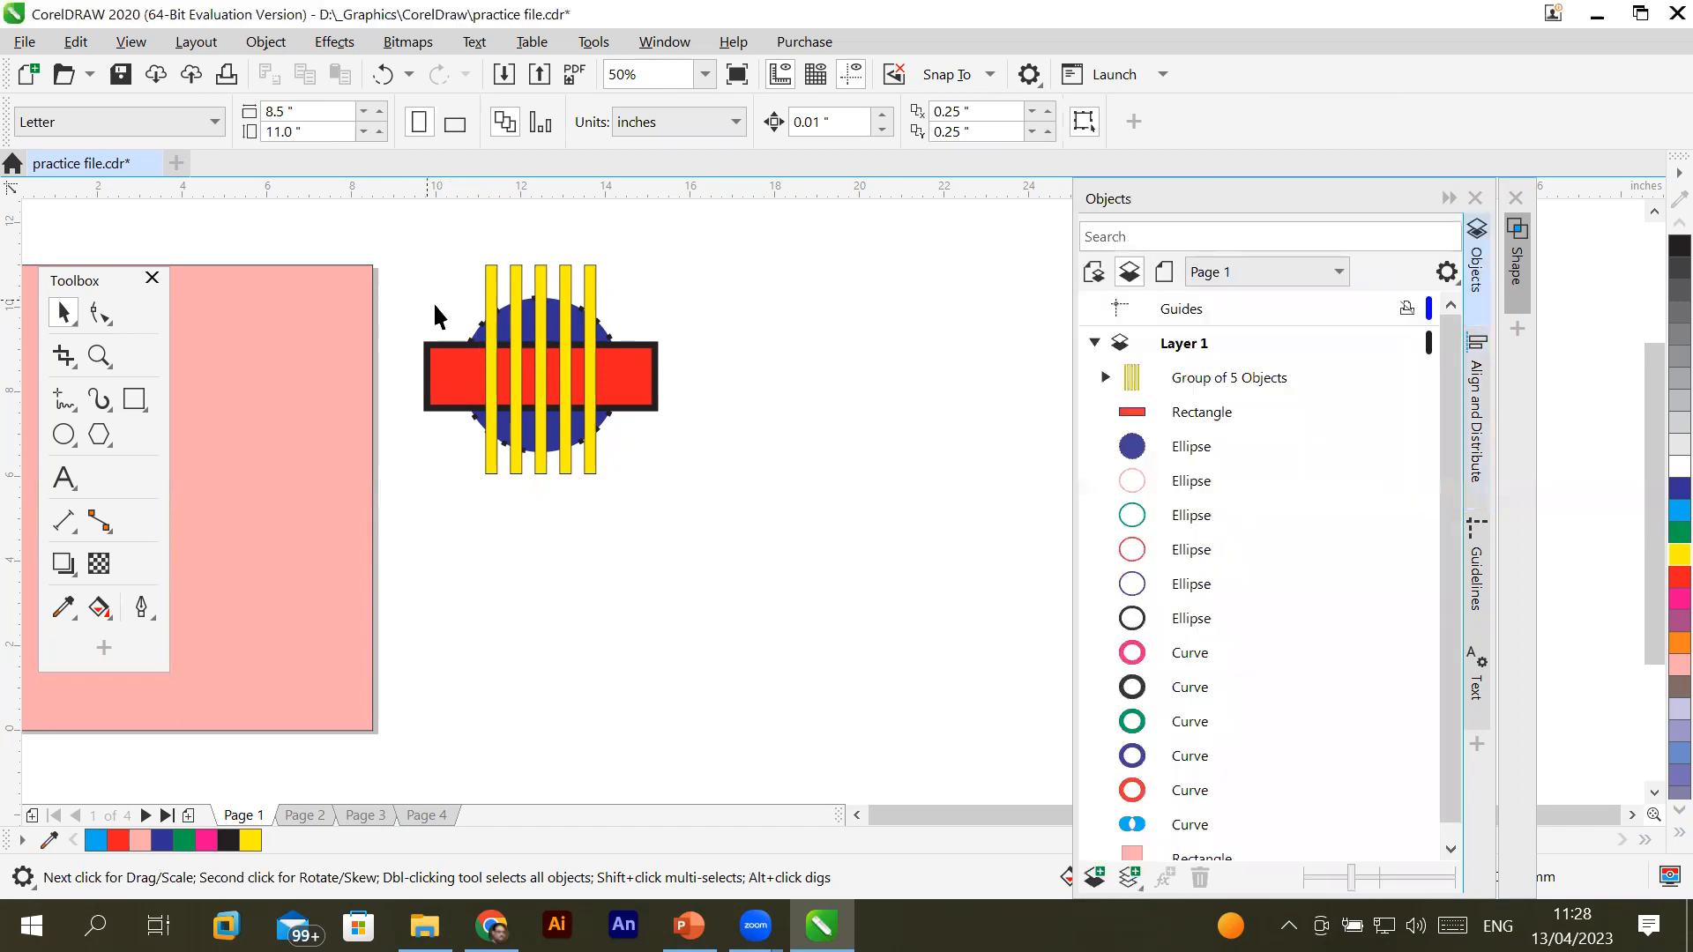
left_click(441, 352)
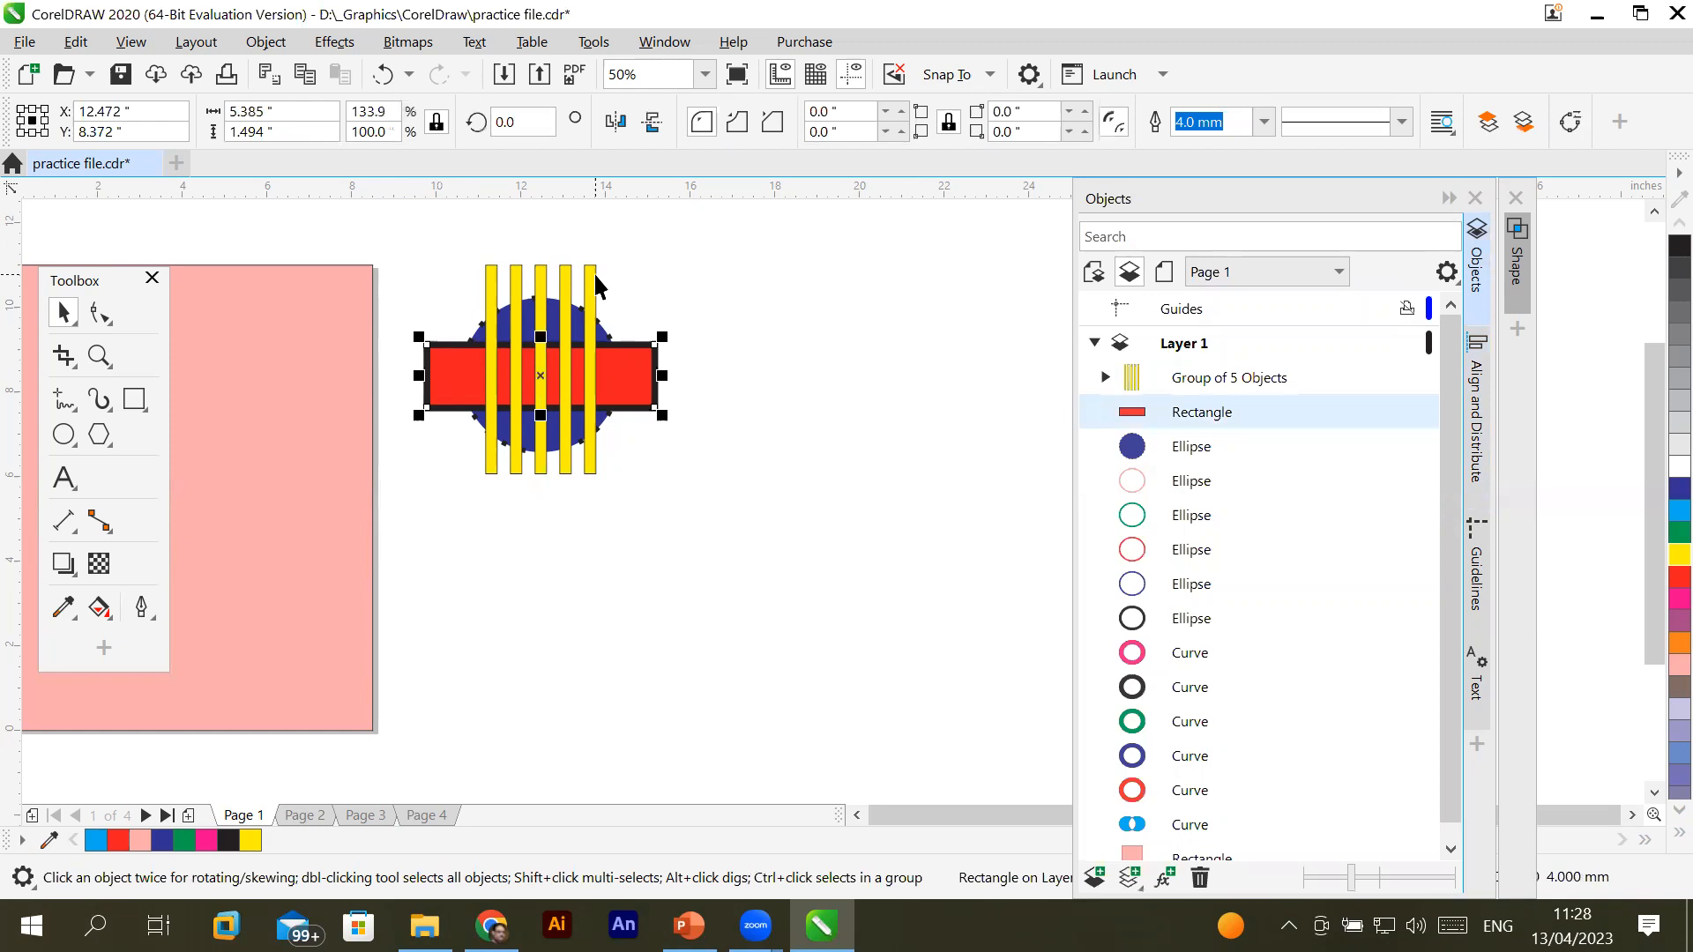
left_click(457, 291)
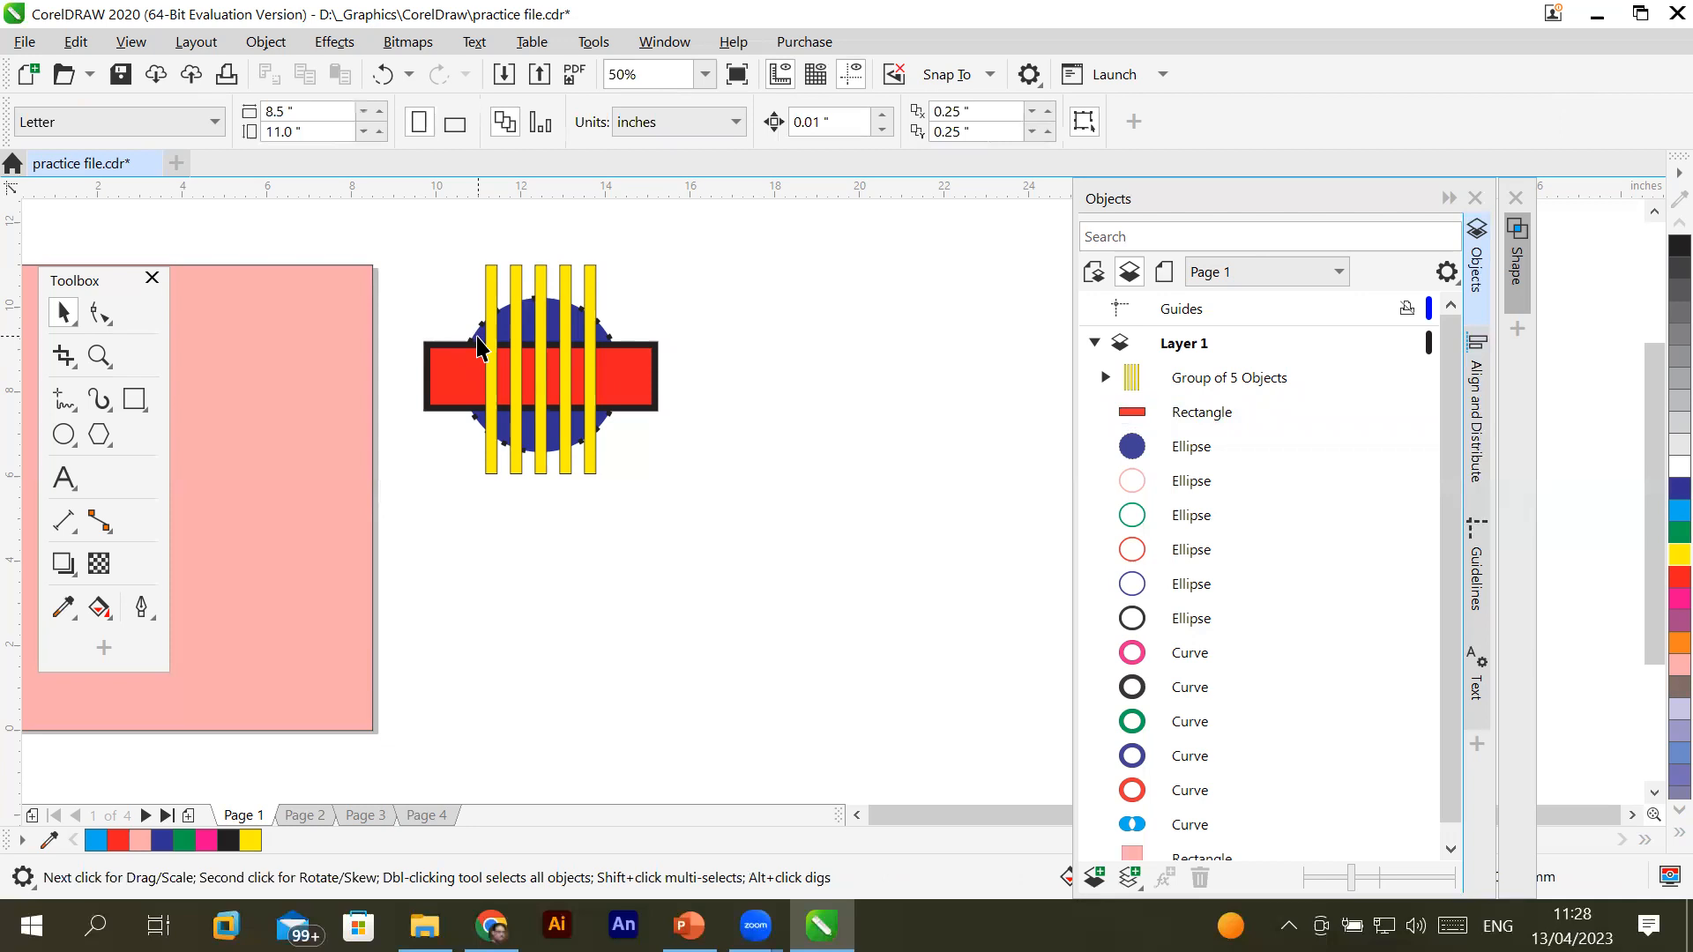
left_click(438, 377)
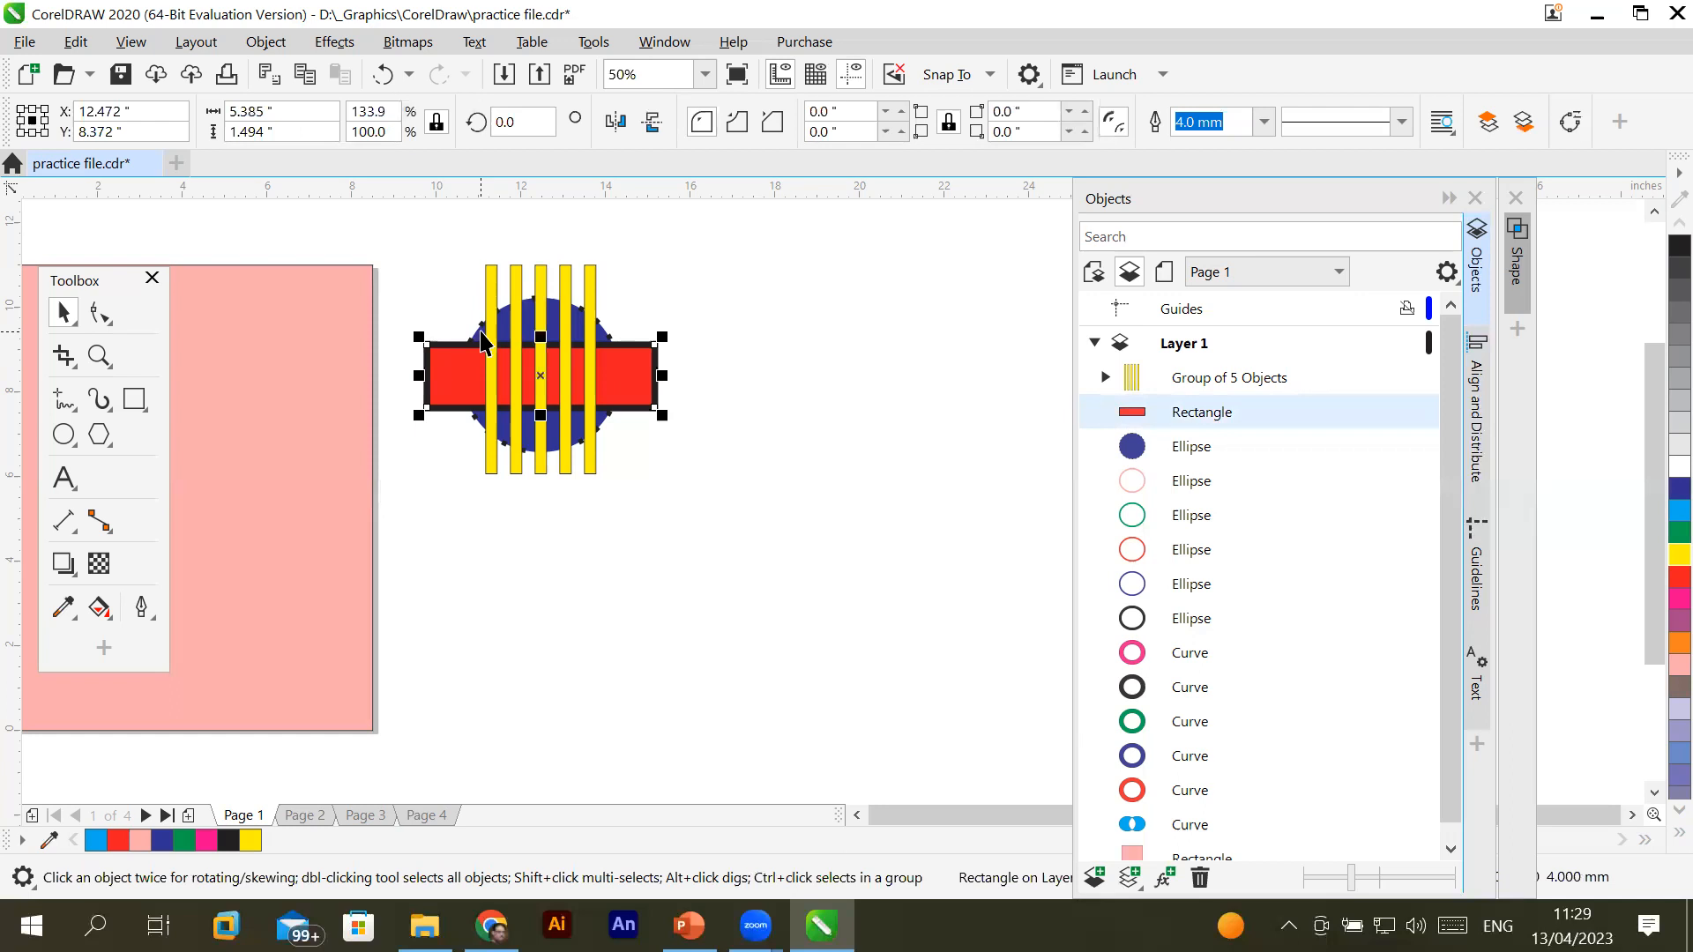
left_click(480, 335, "shift")
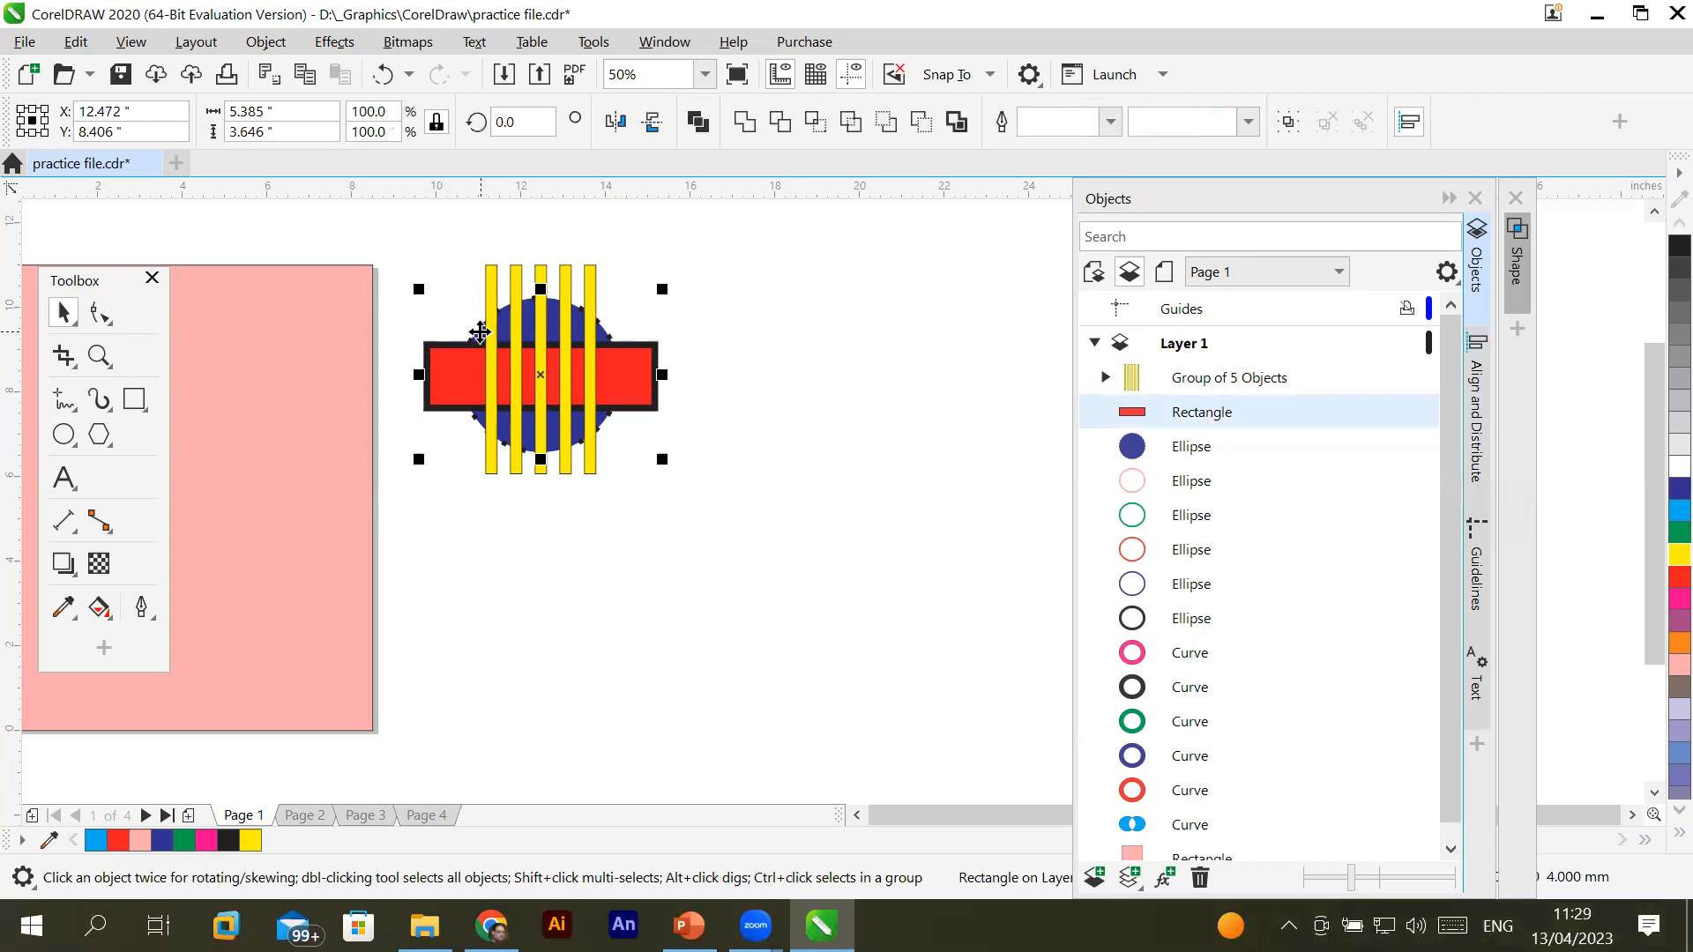
left_click(540, 278, "shift")
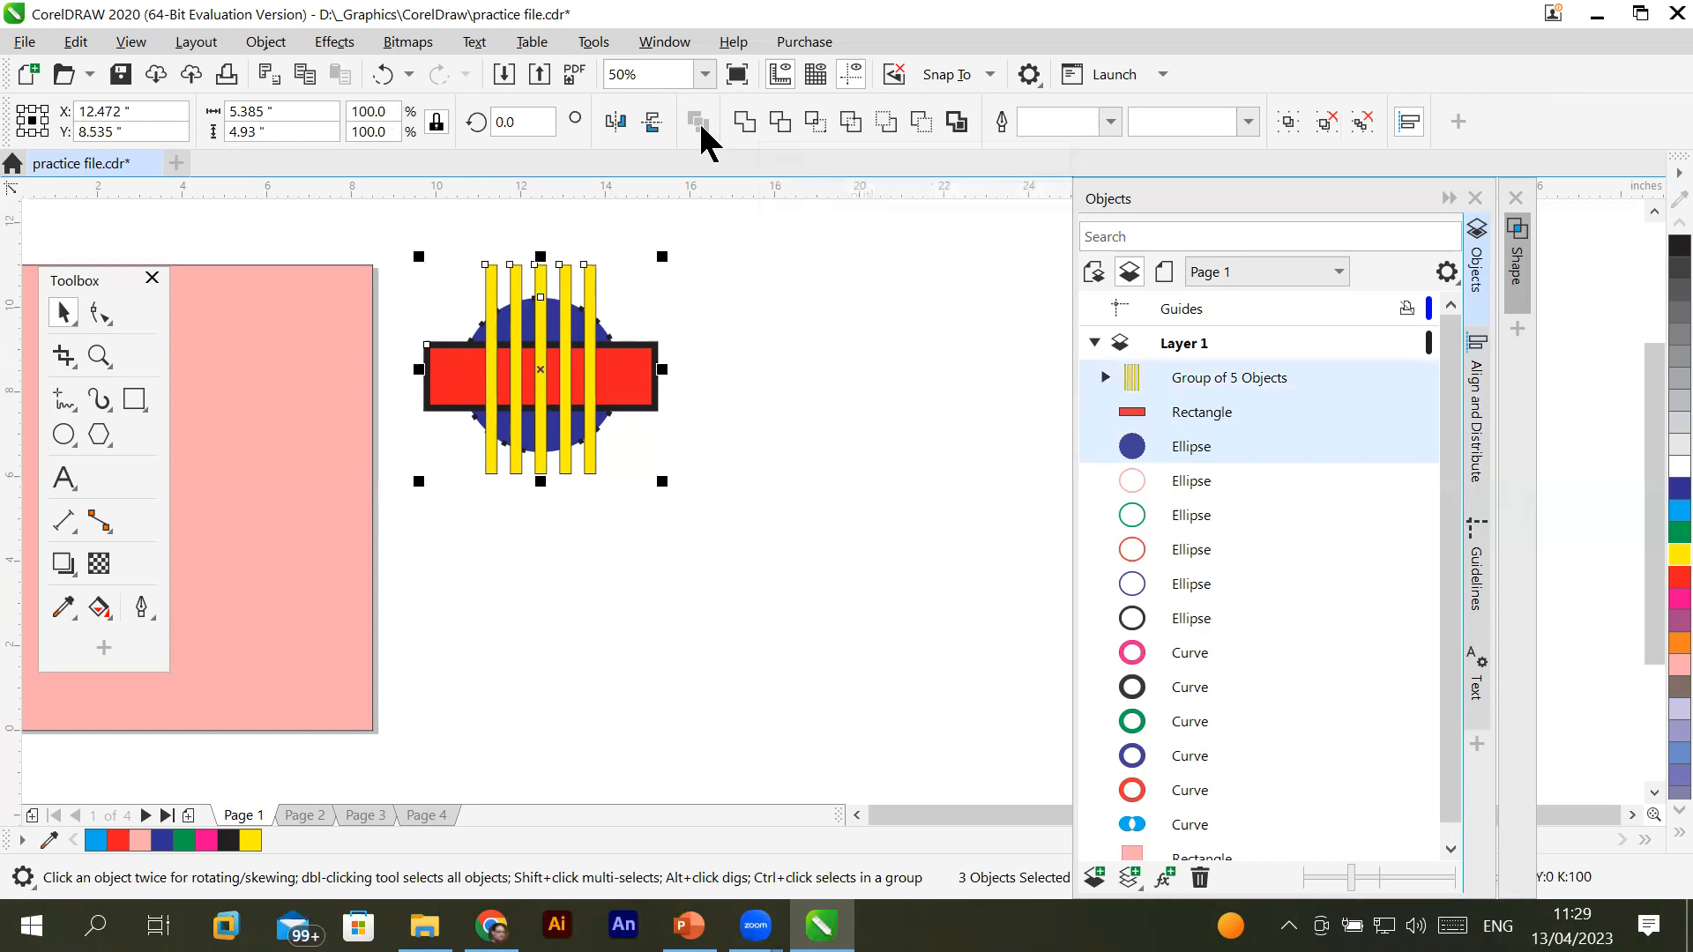
left_click(456, 300)
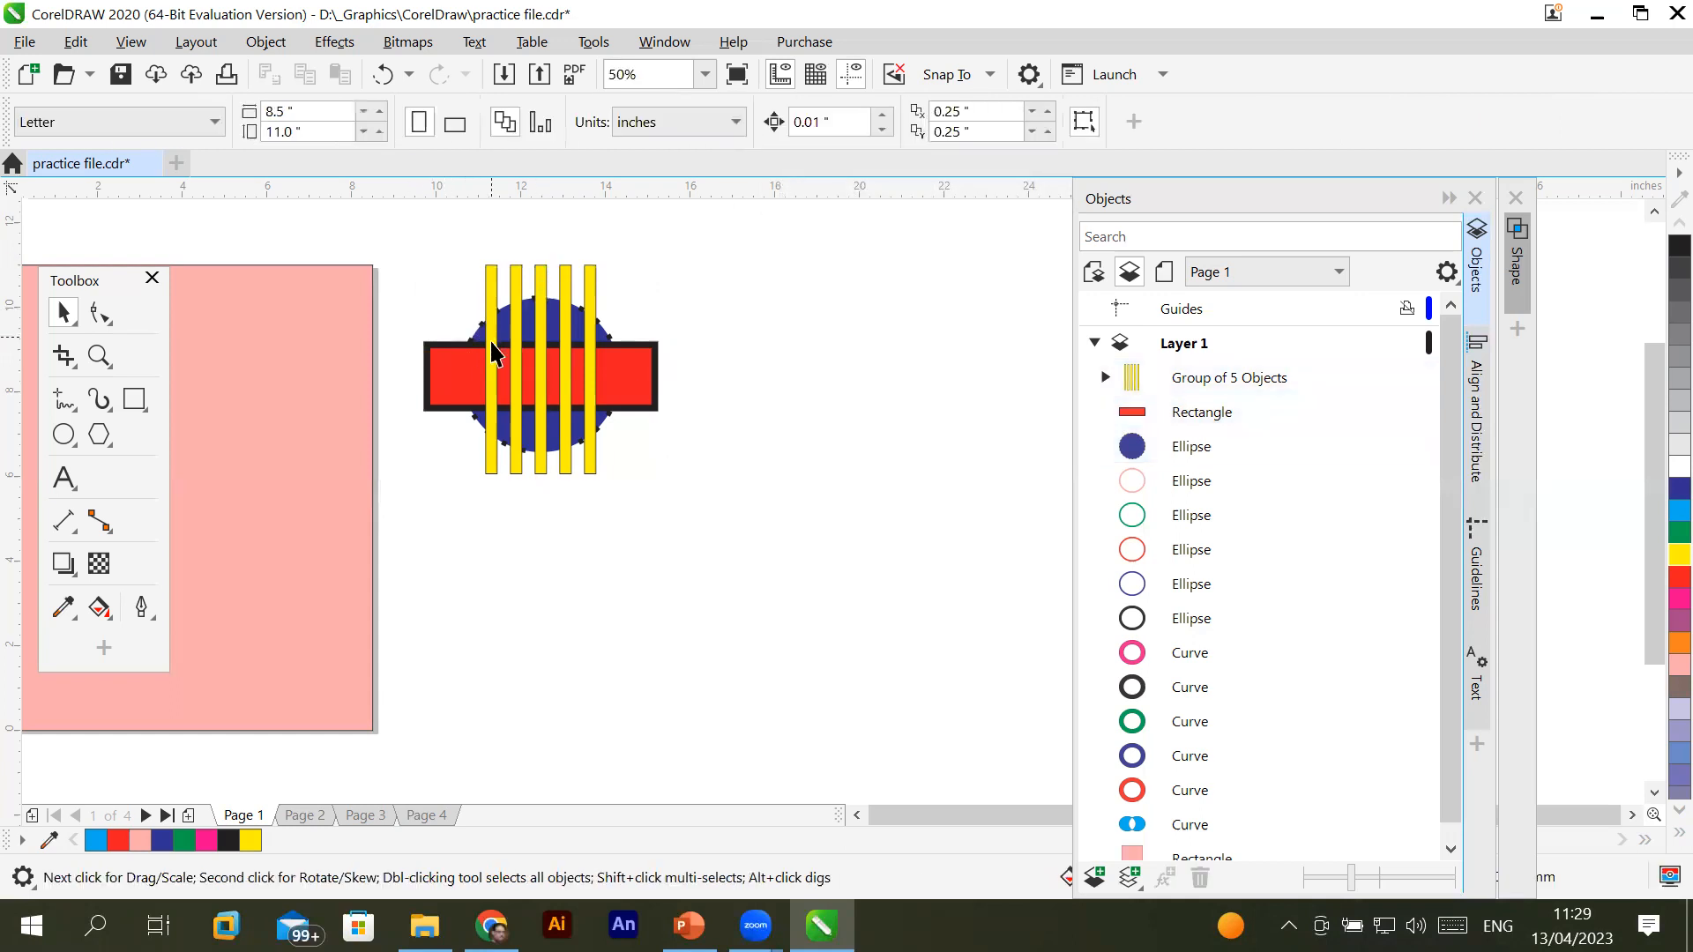
Group the red rectangle and the blue ellipse into one object, leaving out the yellow bar group
left_click(455, 354)
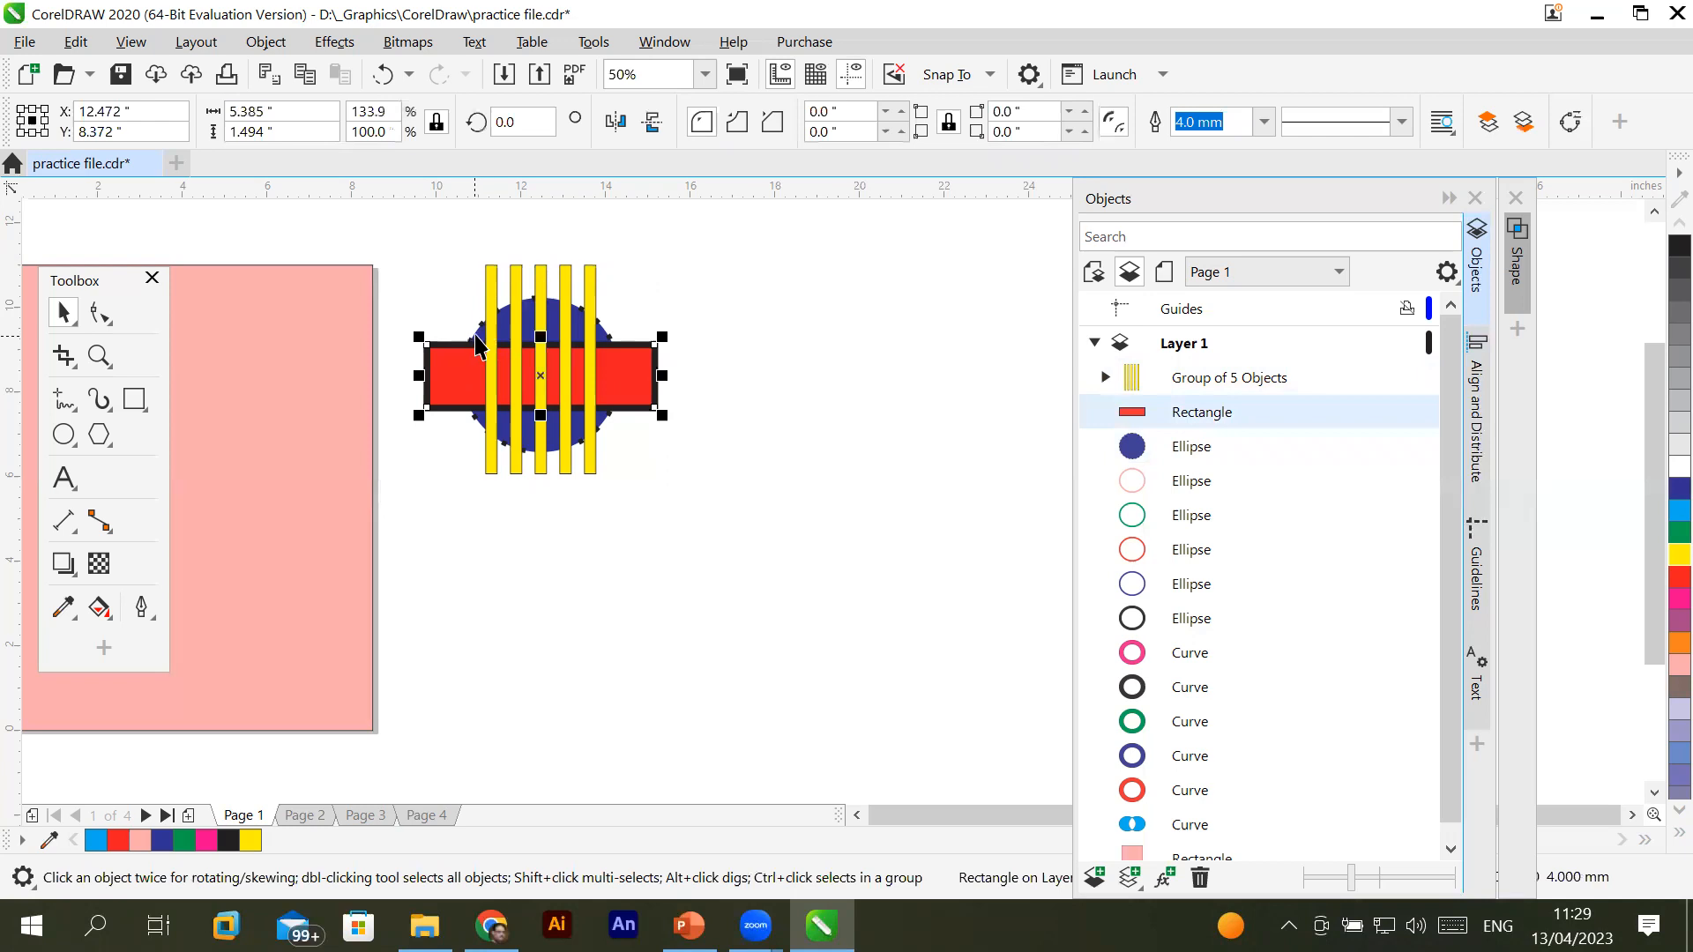
left_click(482, 335, "shift")
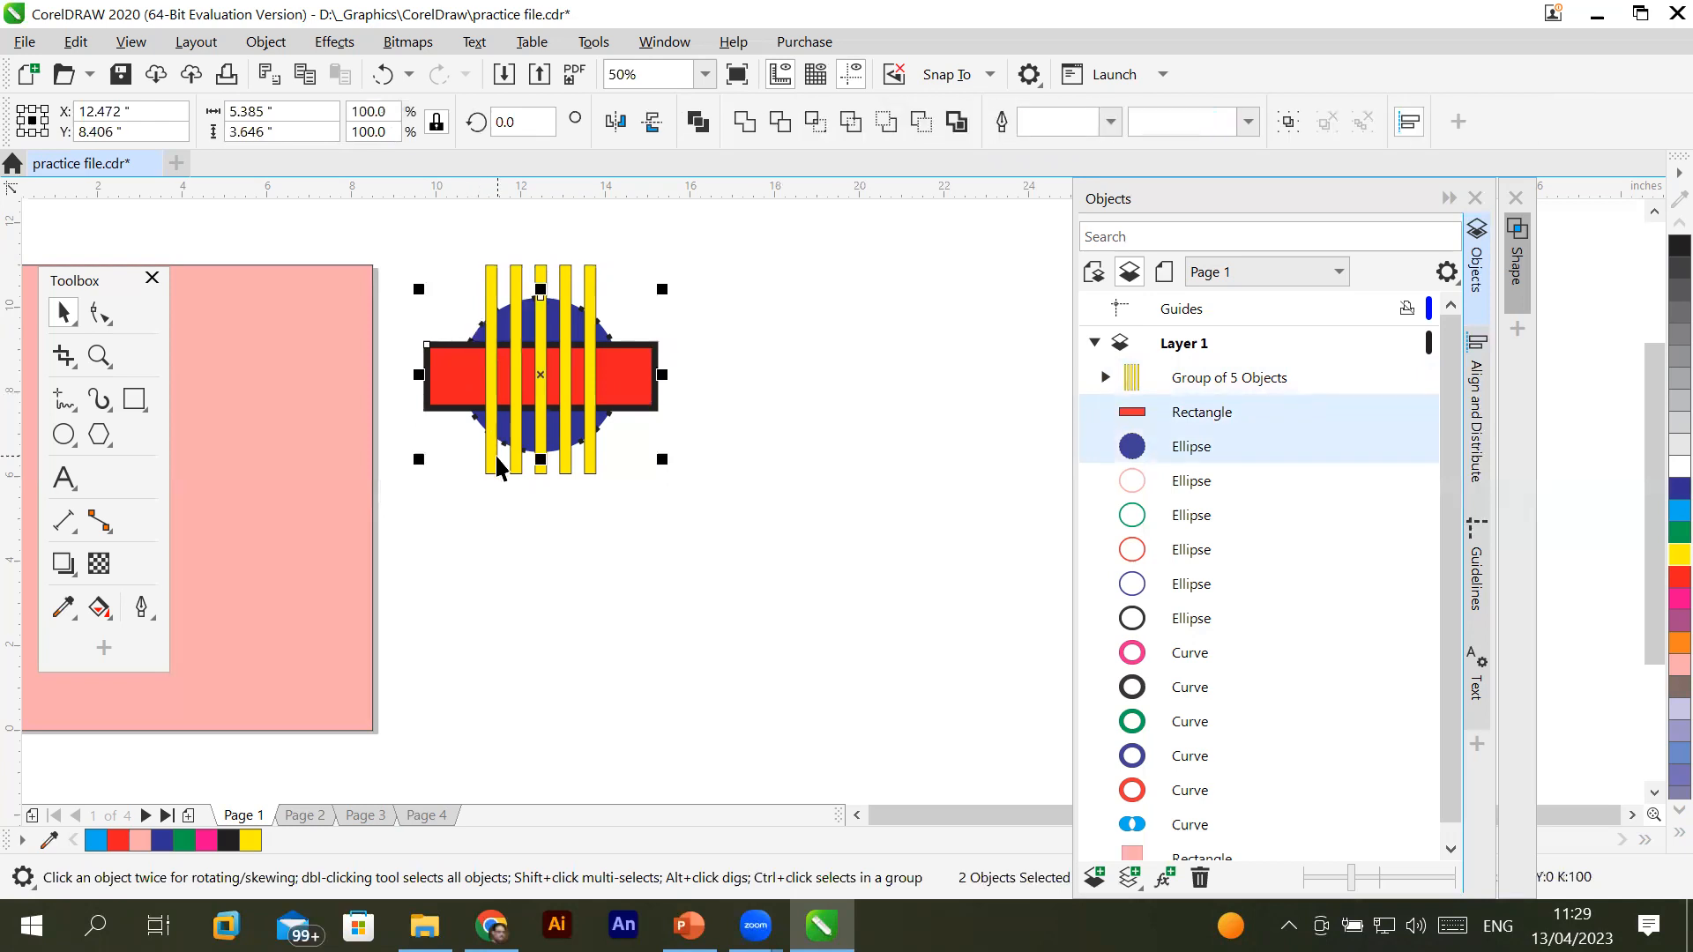
right_click(624, 350)
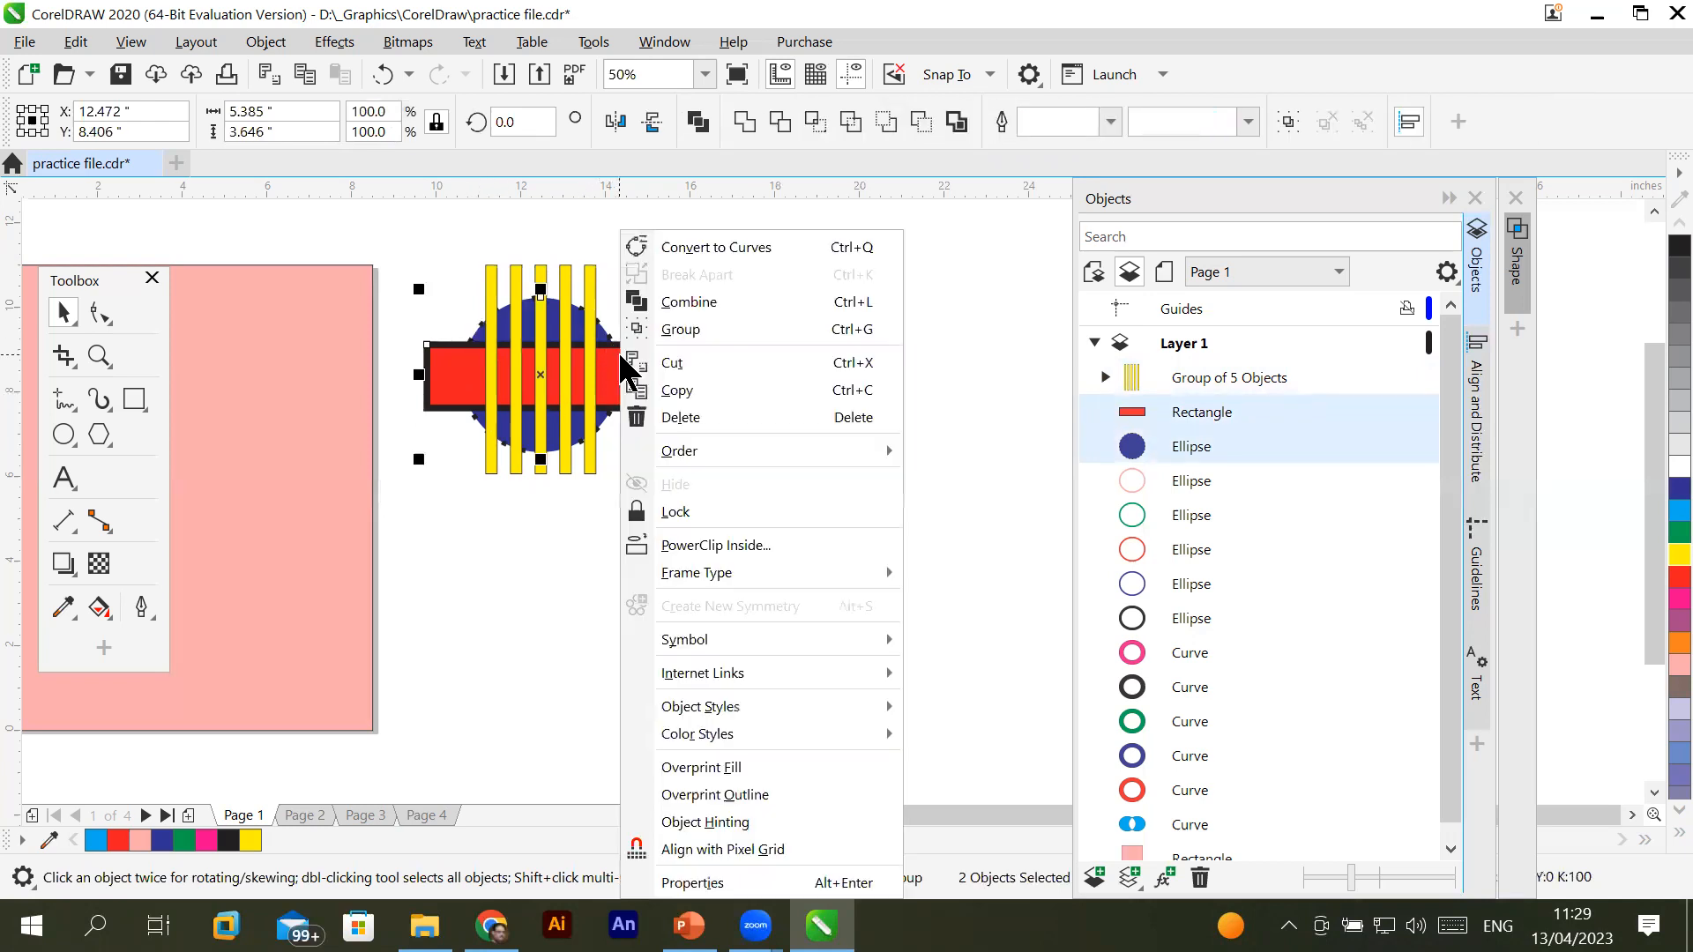
left_click(730, 329)
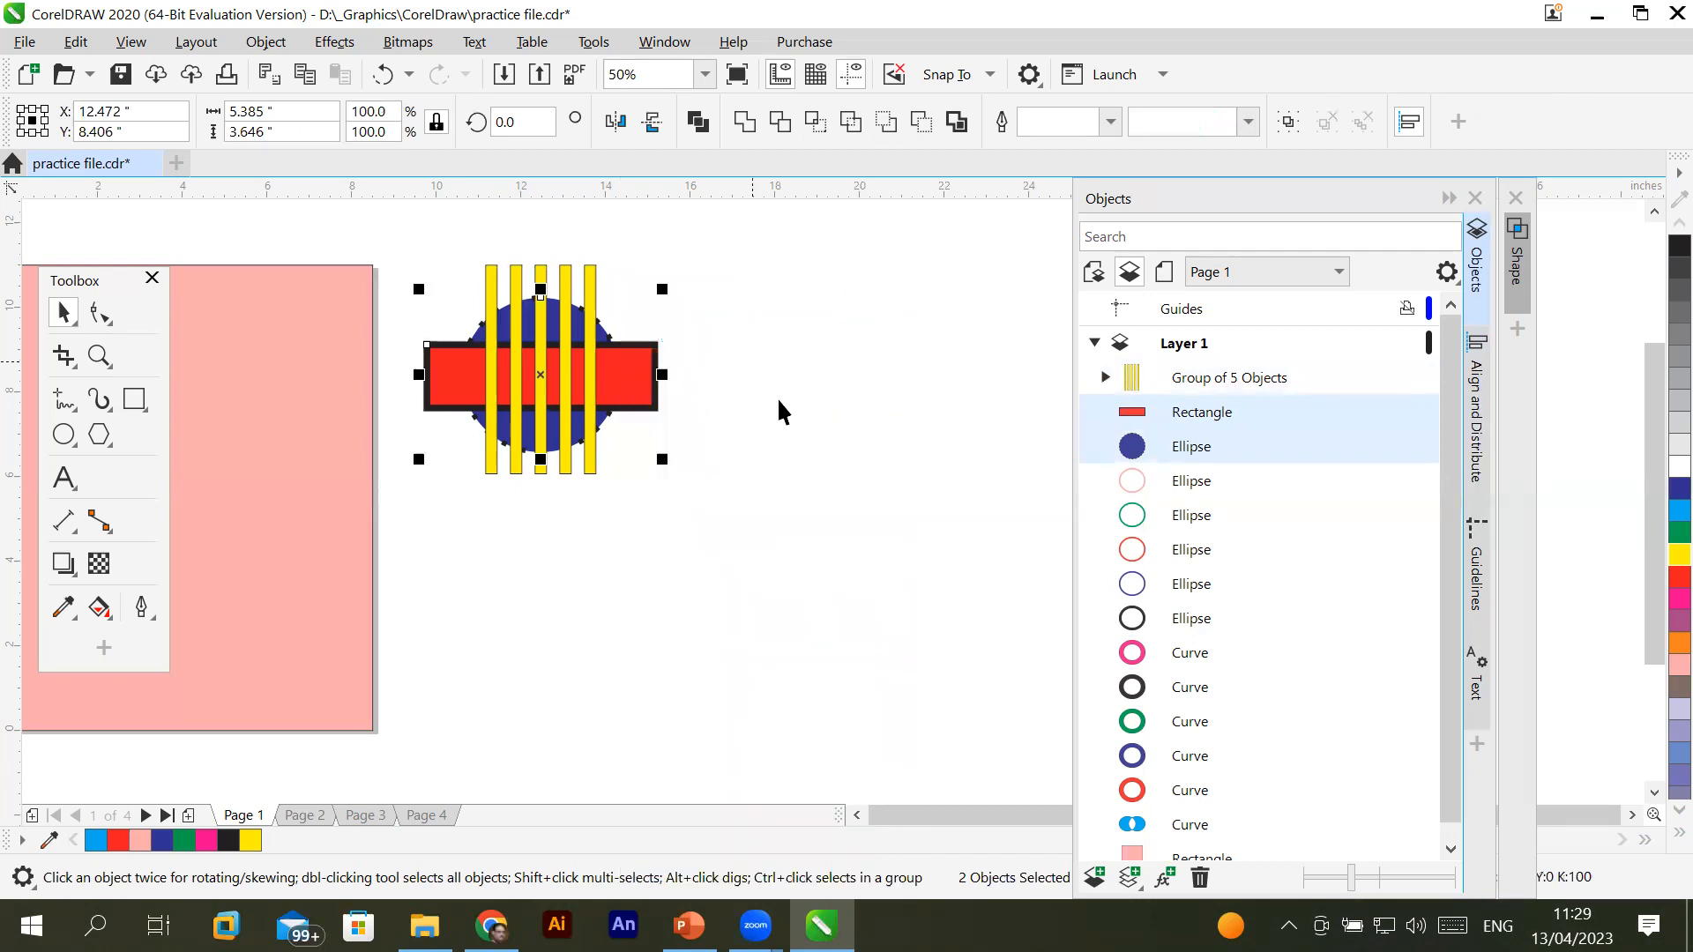
left_click(776, 397)
left_click_drag(405, 228, 674, 540)
left_click(552, 582)
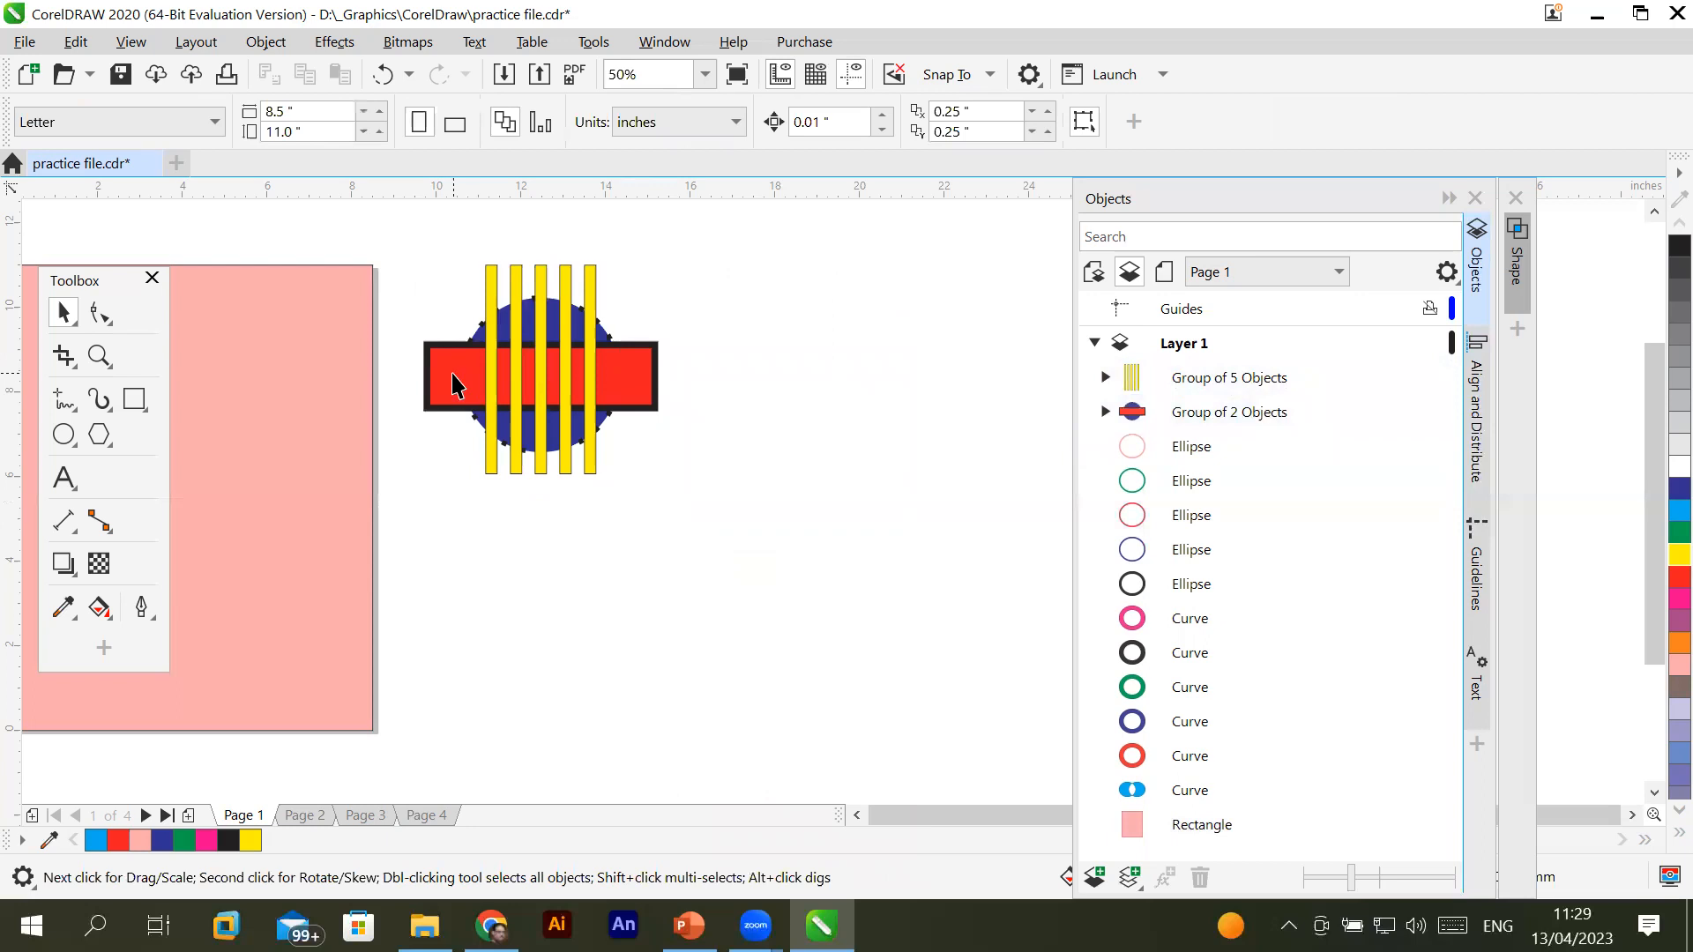
Move the rectangle-and-ellipse group clear of the yellow bars, to about X 19.1 and Y 6.1 inches
left_click(454, 385)
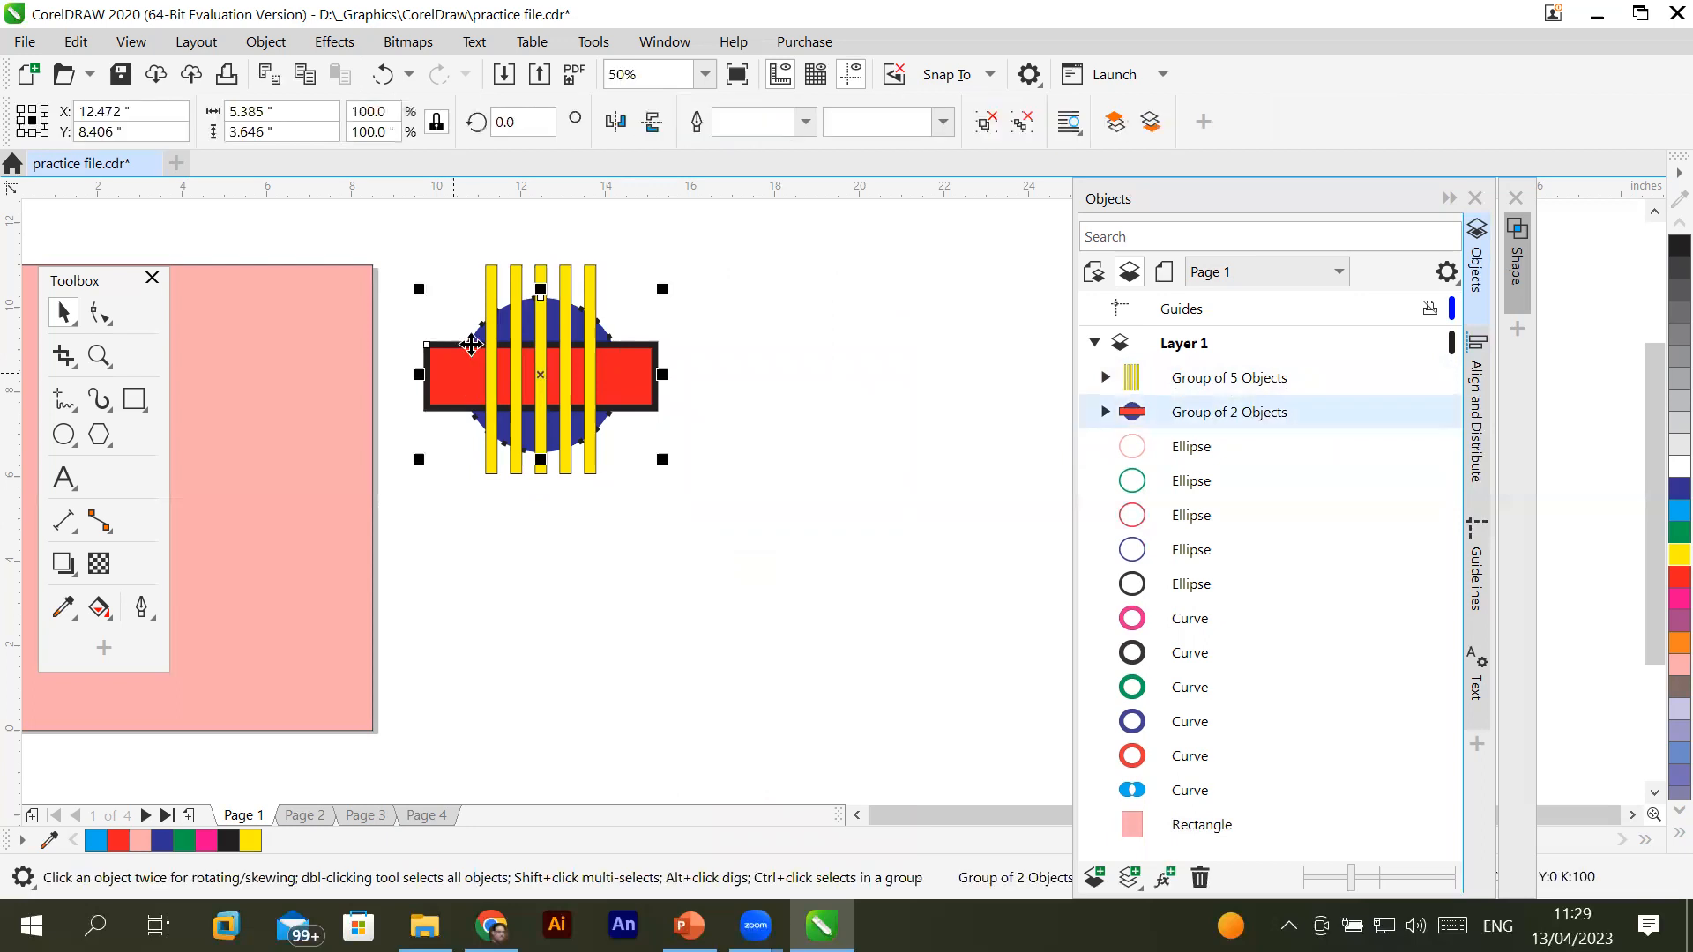
left_click(518, 273, "shift")
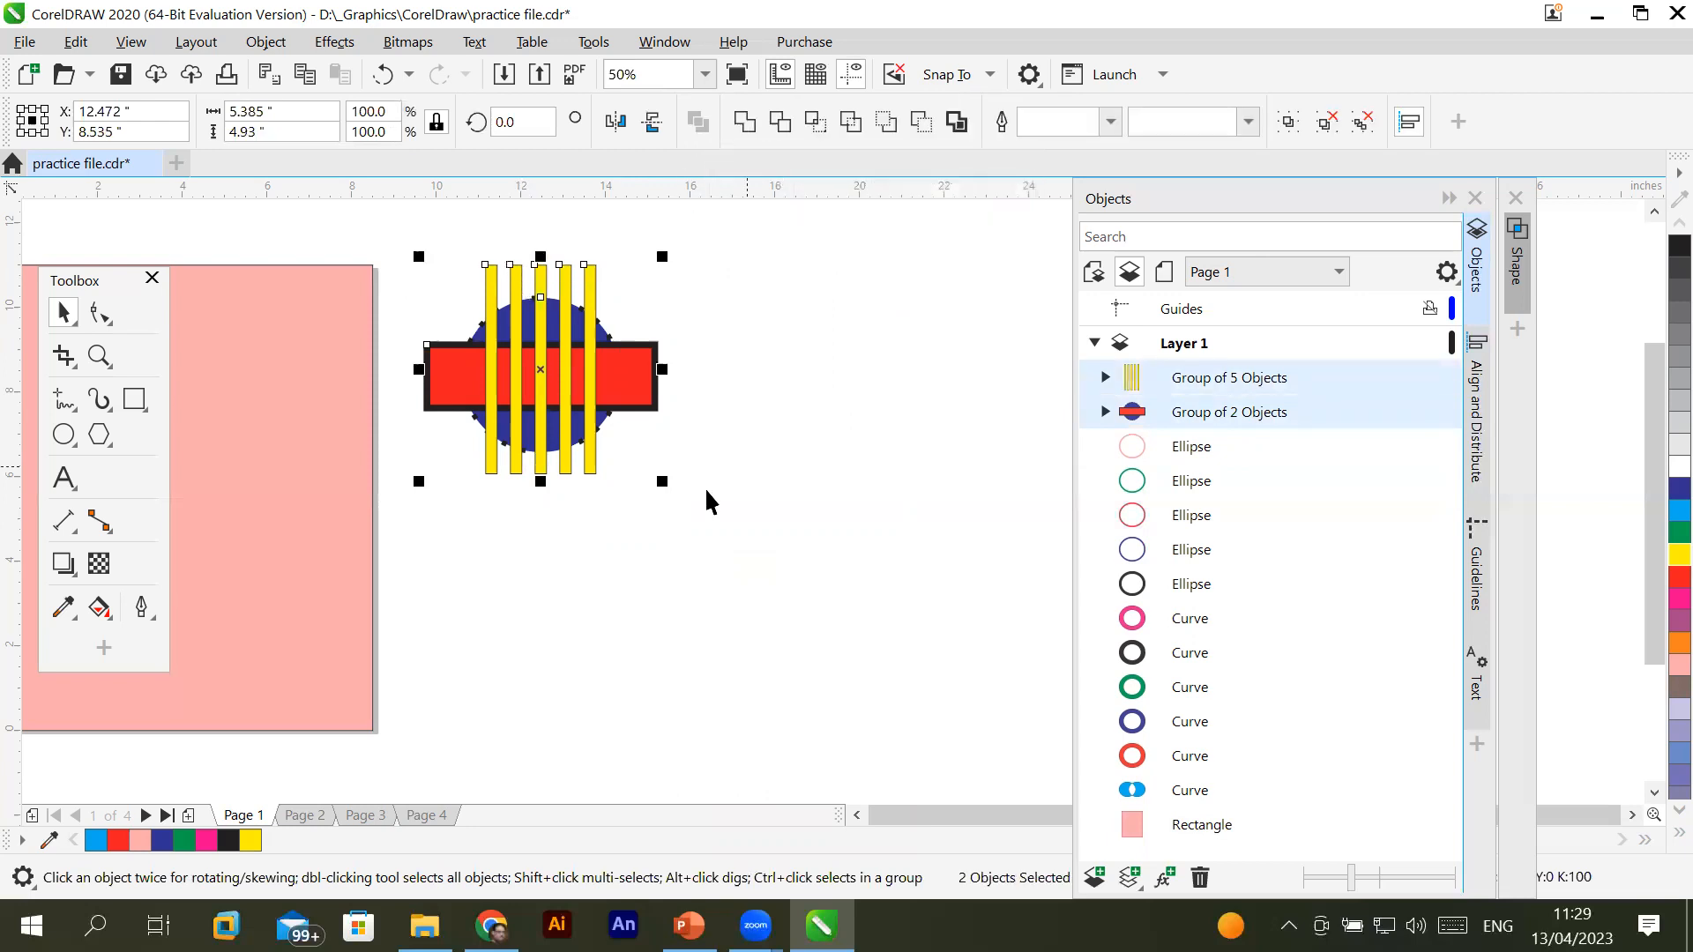
left_click(654, 495)
left_click_drag(607, 385, 889, 482)
left_click(703, 610)
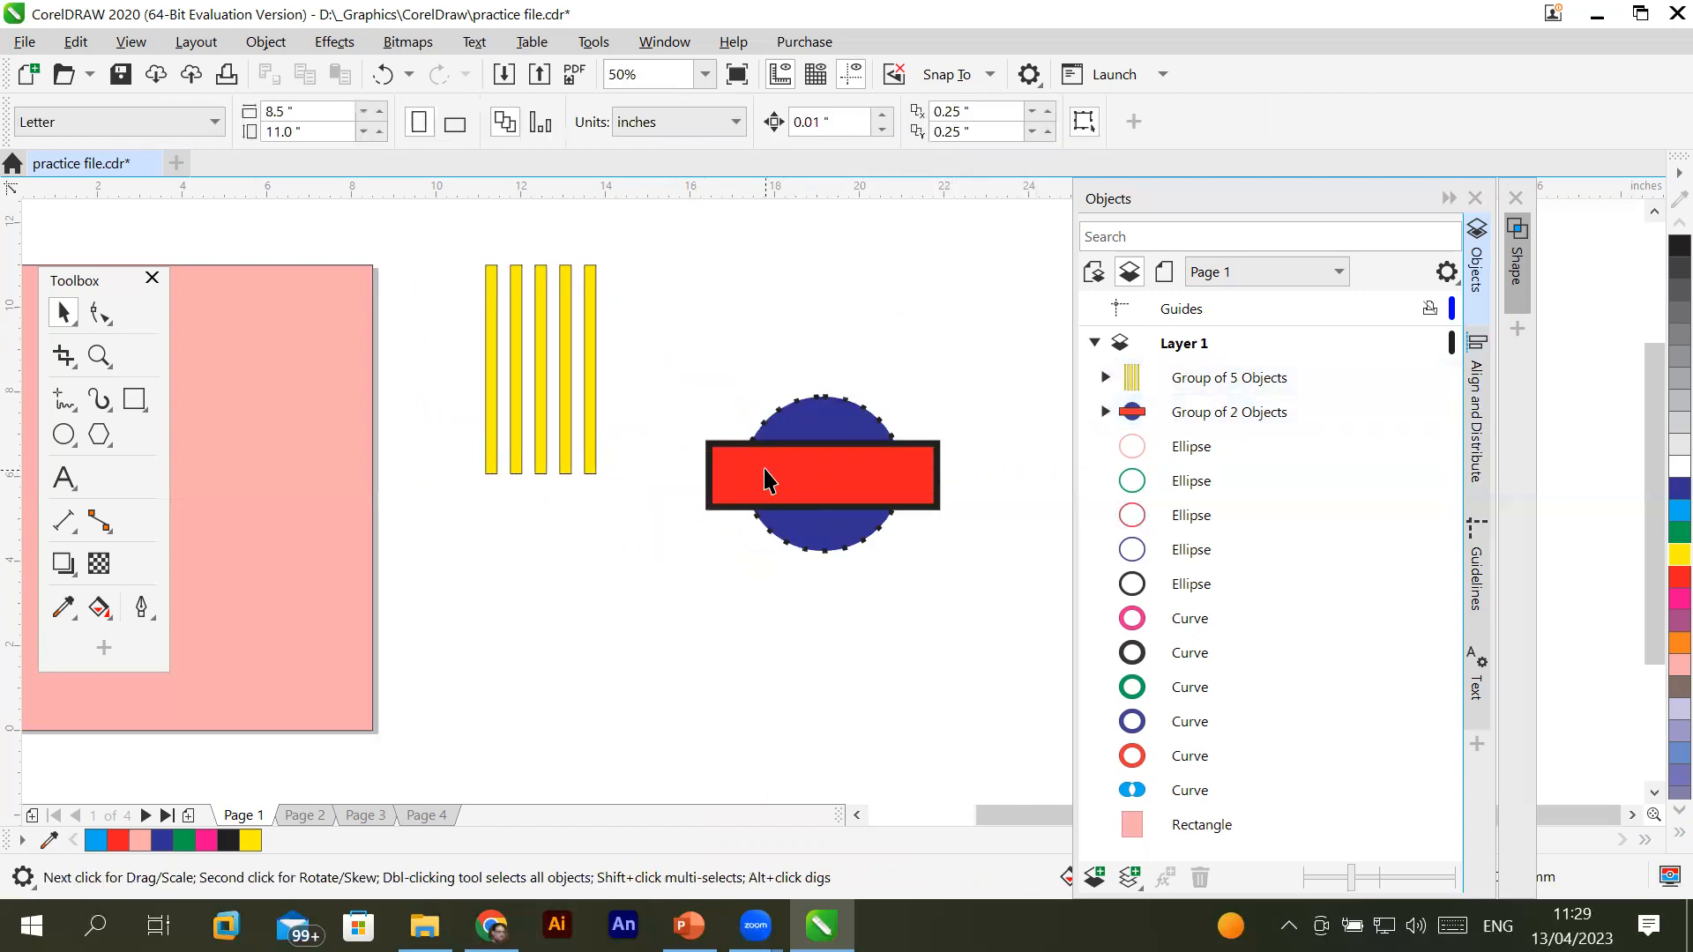
Ungroup the red rectangle and blue ellipse into two separate objects
left_click(714, 476)
left_click_drag(679, 321, 951, 628)
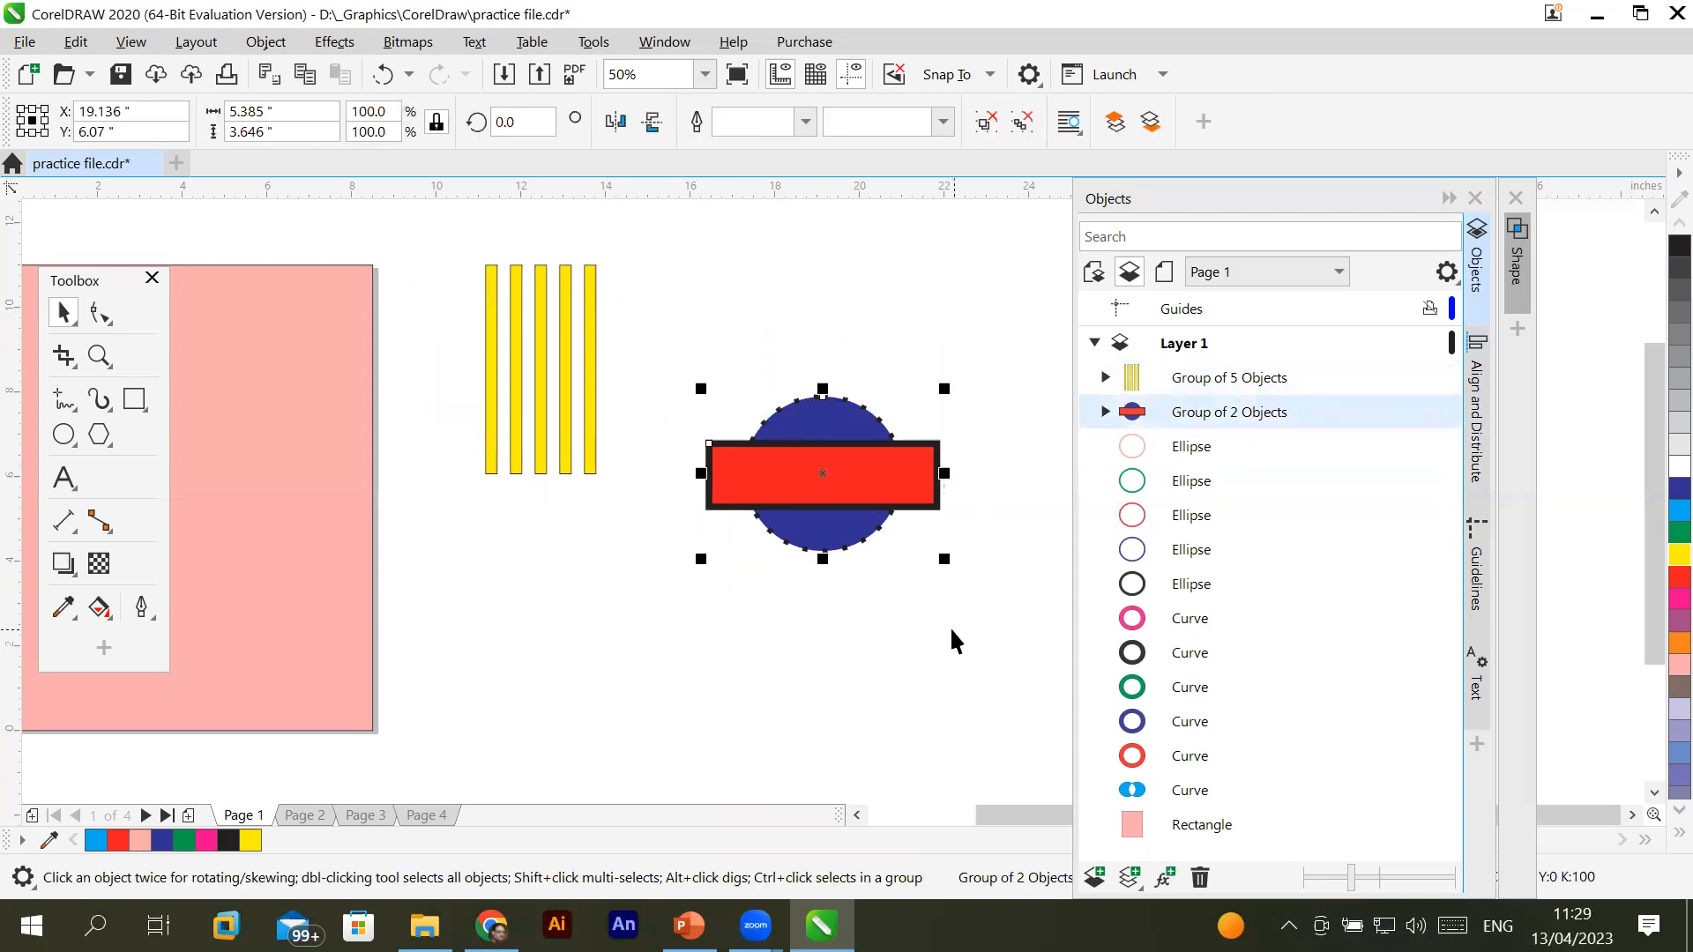
left_click(848, 432)
left_click(825, 462)
right_click(840, 460)
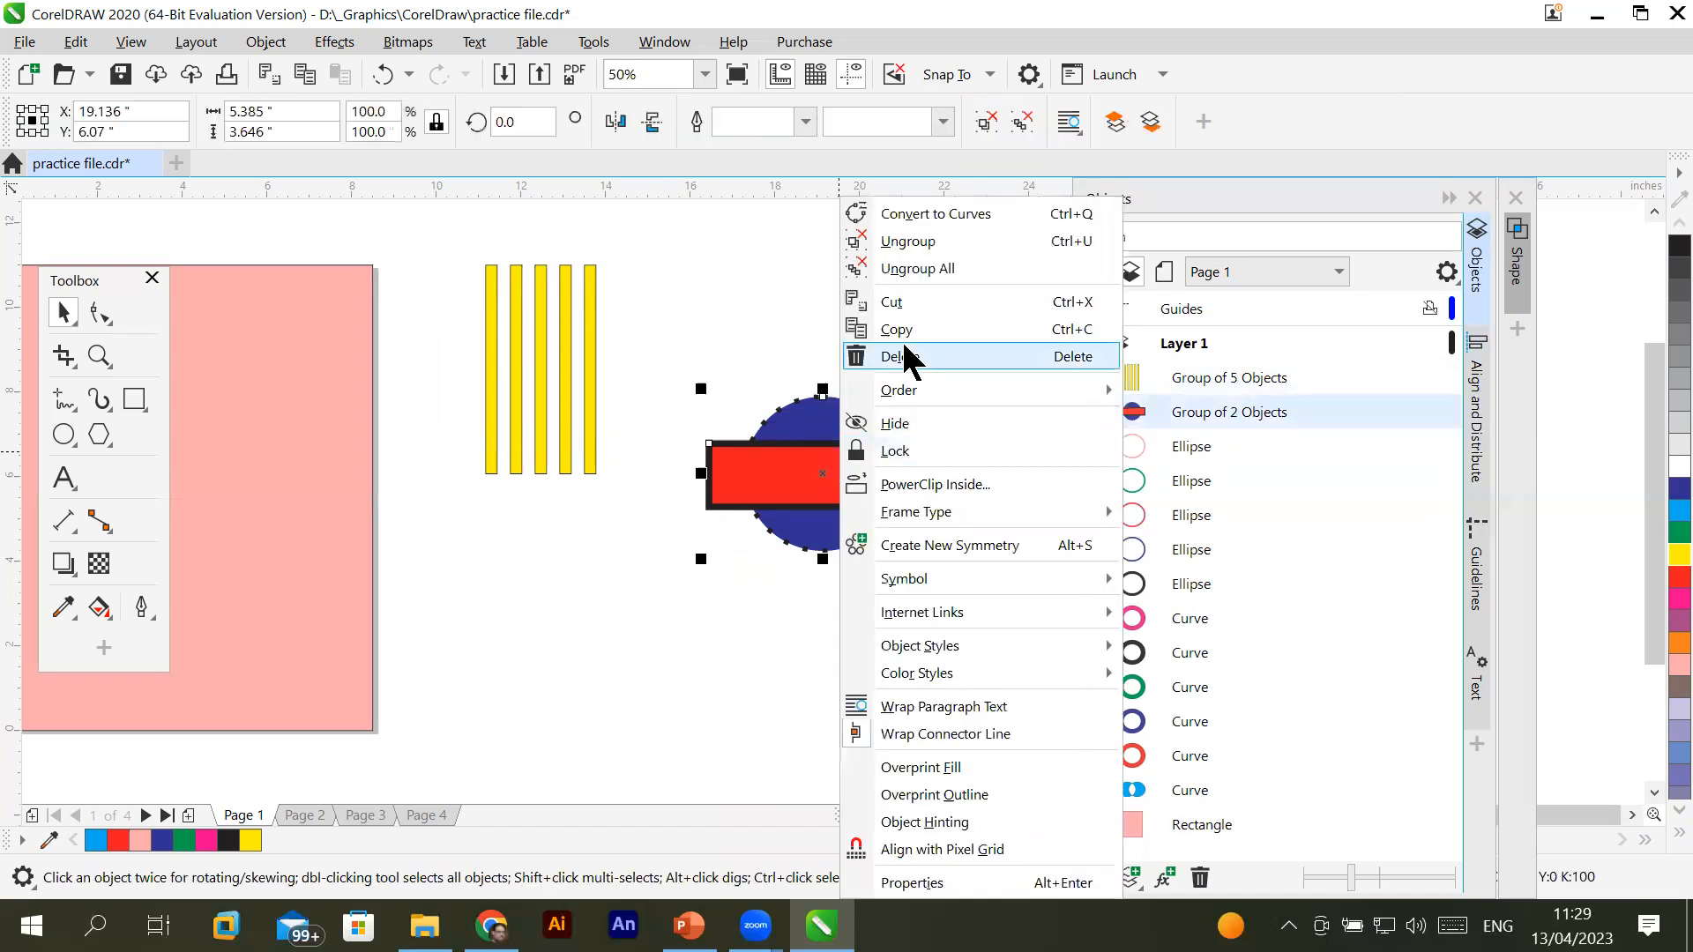
mouse_move(933, 390)
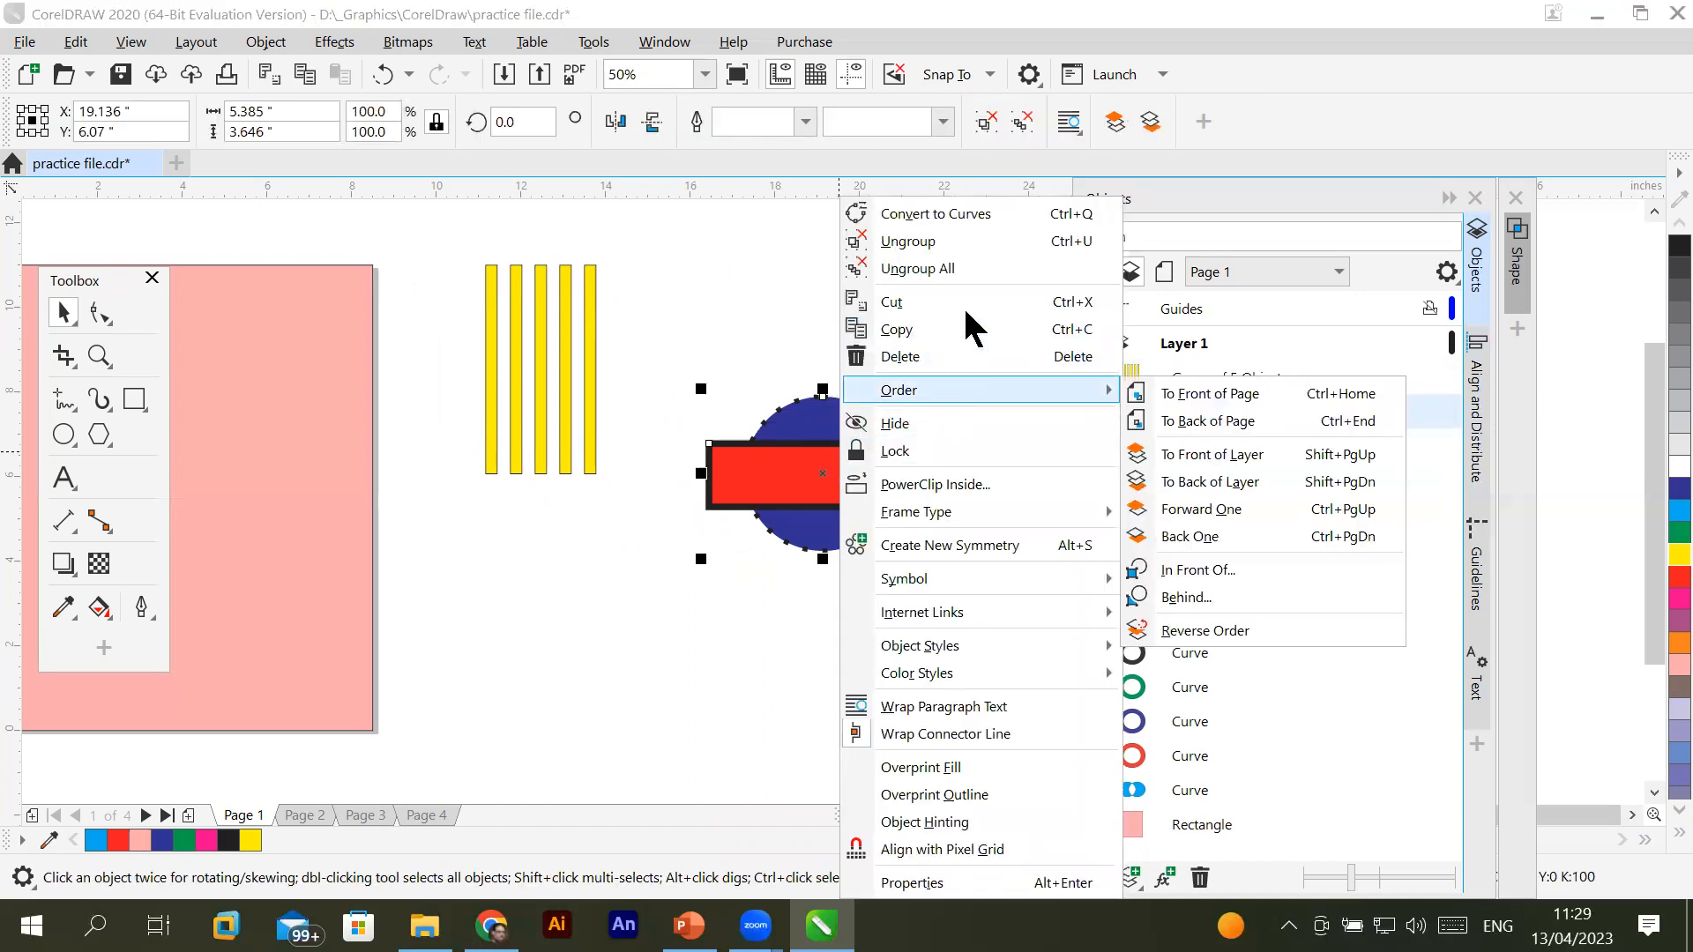
left_click(968, 239)
Combine the red rectangle and blue ellipse by selecting both at once, and undo the combination
left_click_drag(670, 342, 974, 590)
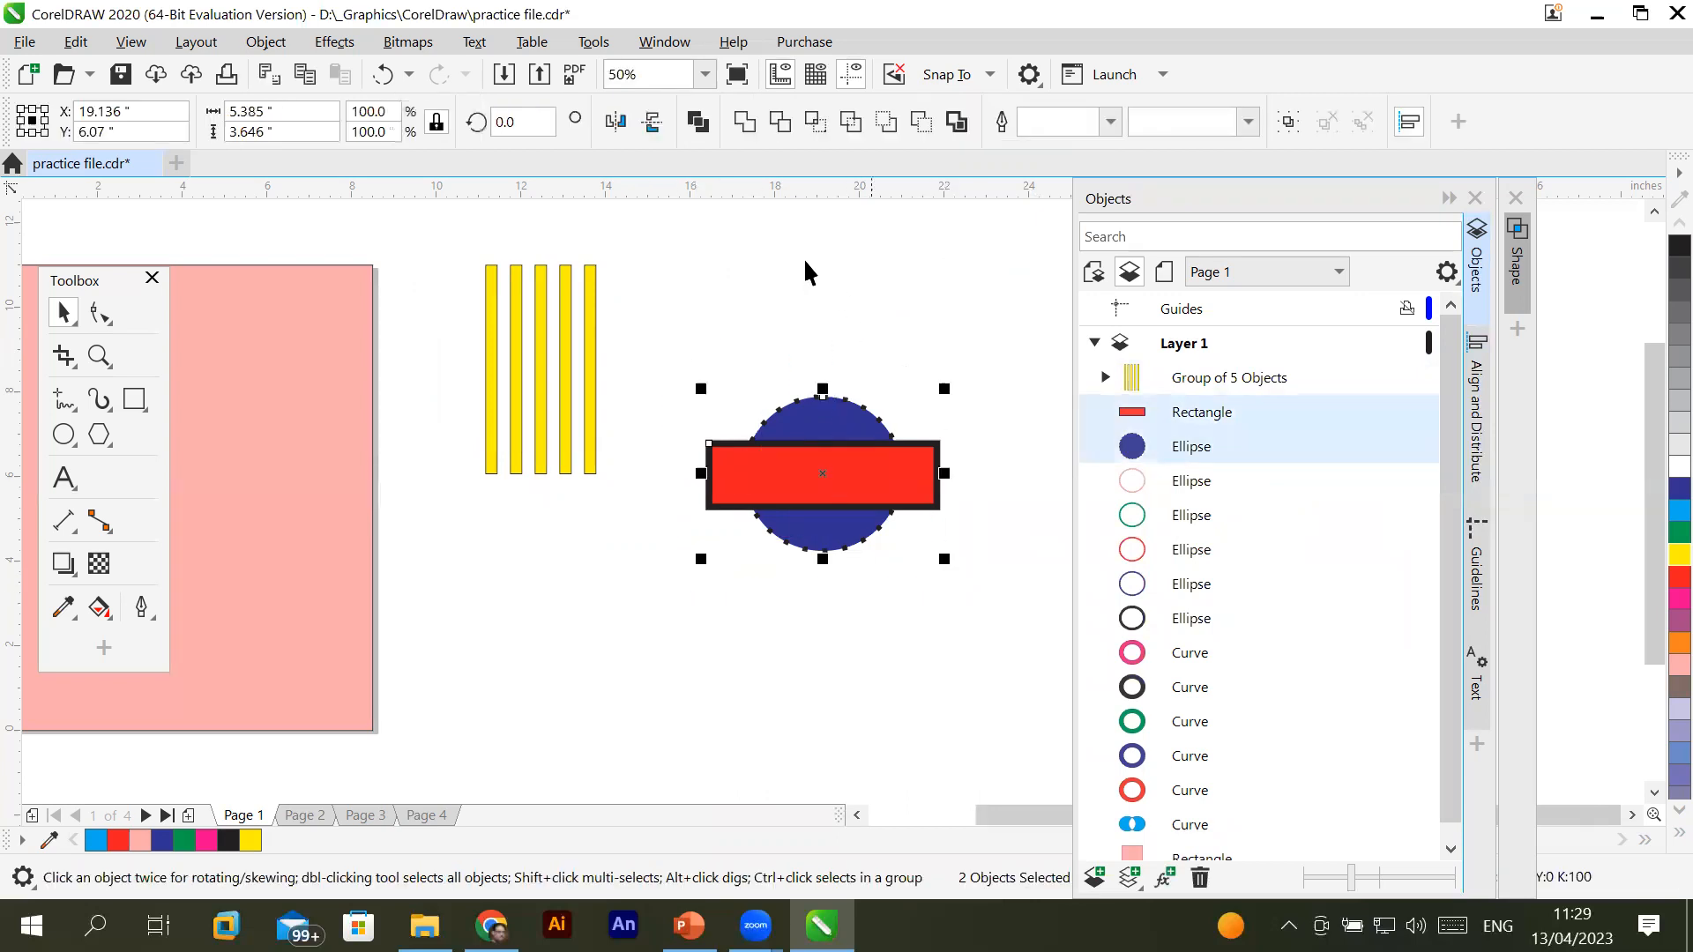
left_click(698, 122)
left_click(711, 668)
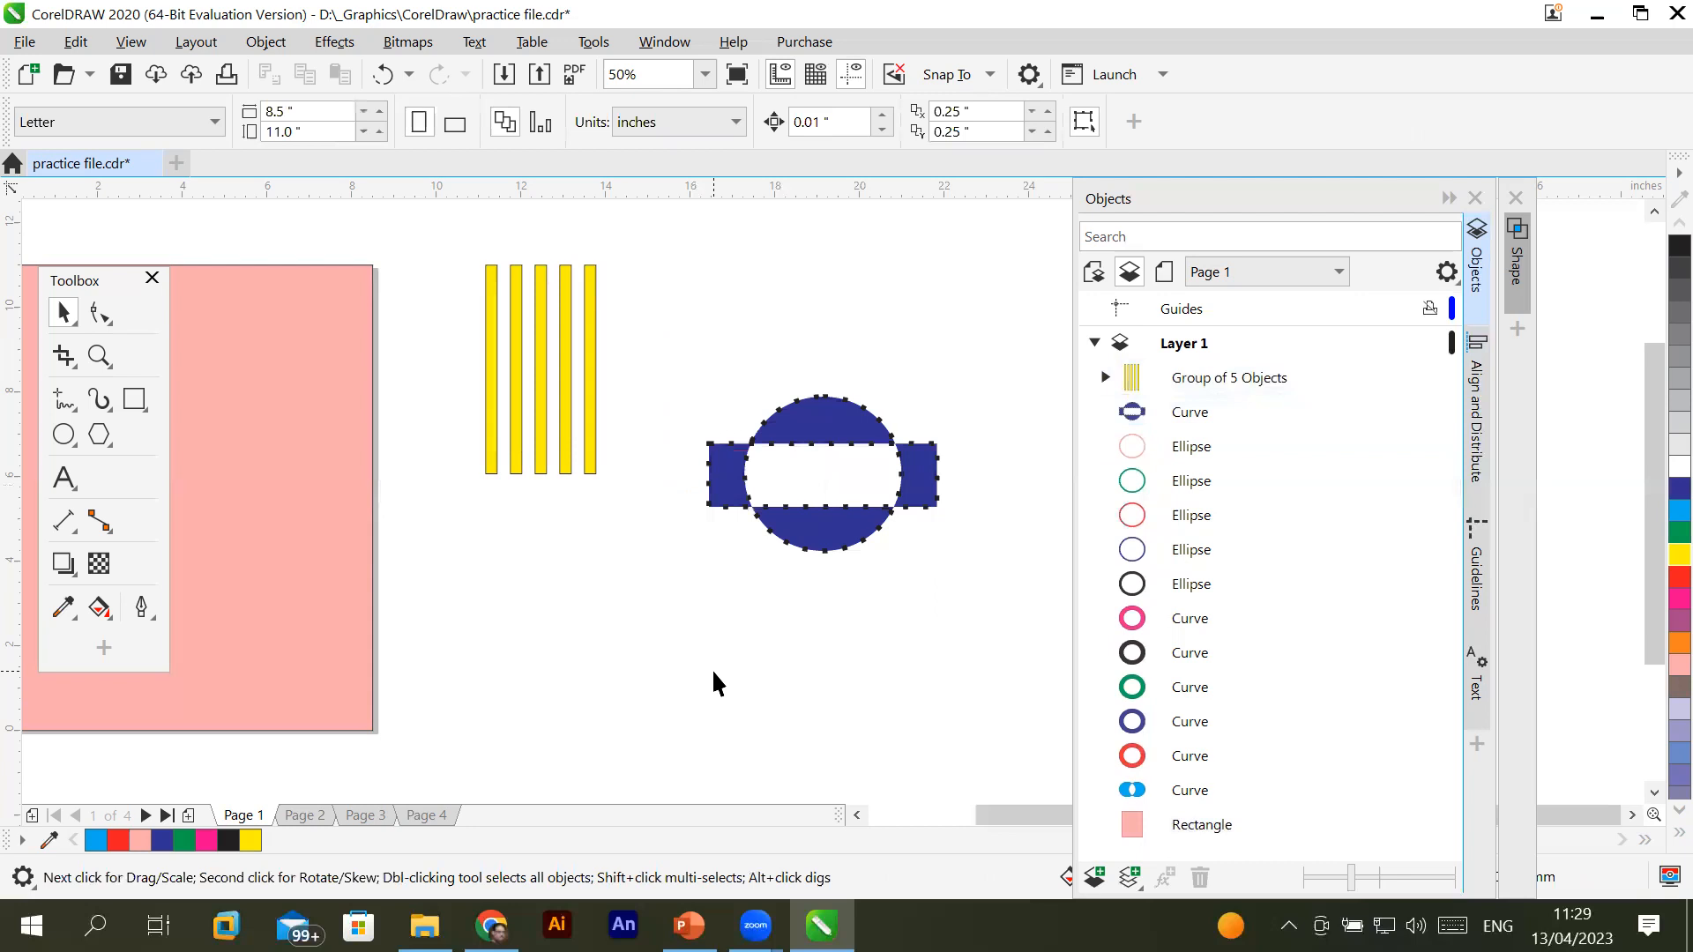
key("ctrl+z")
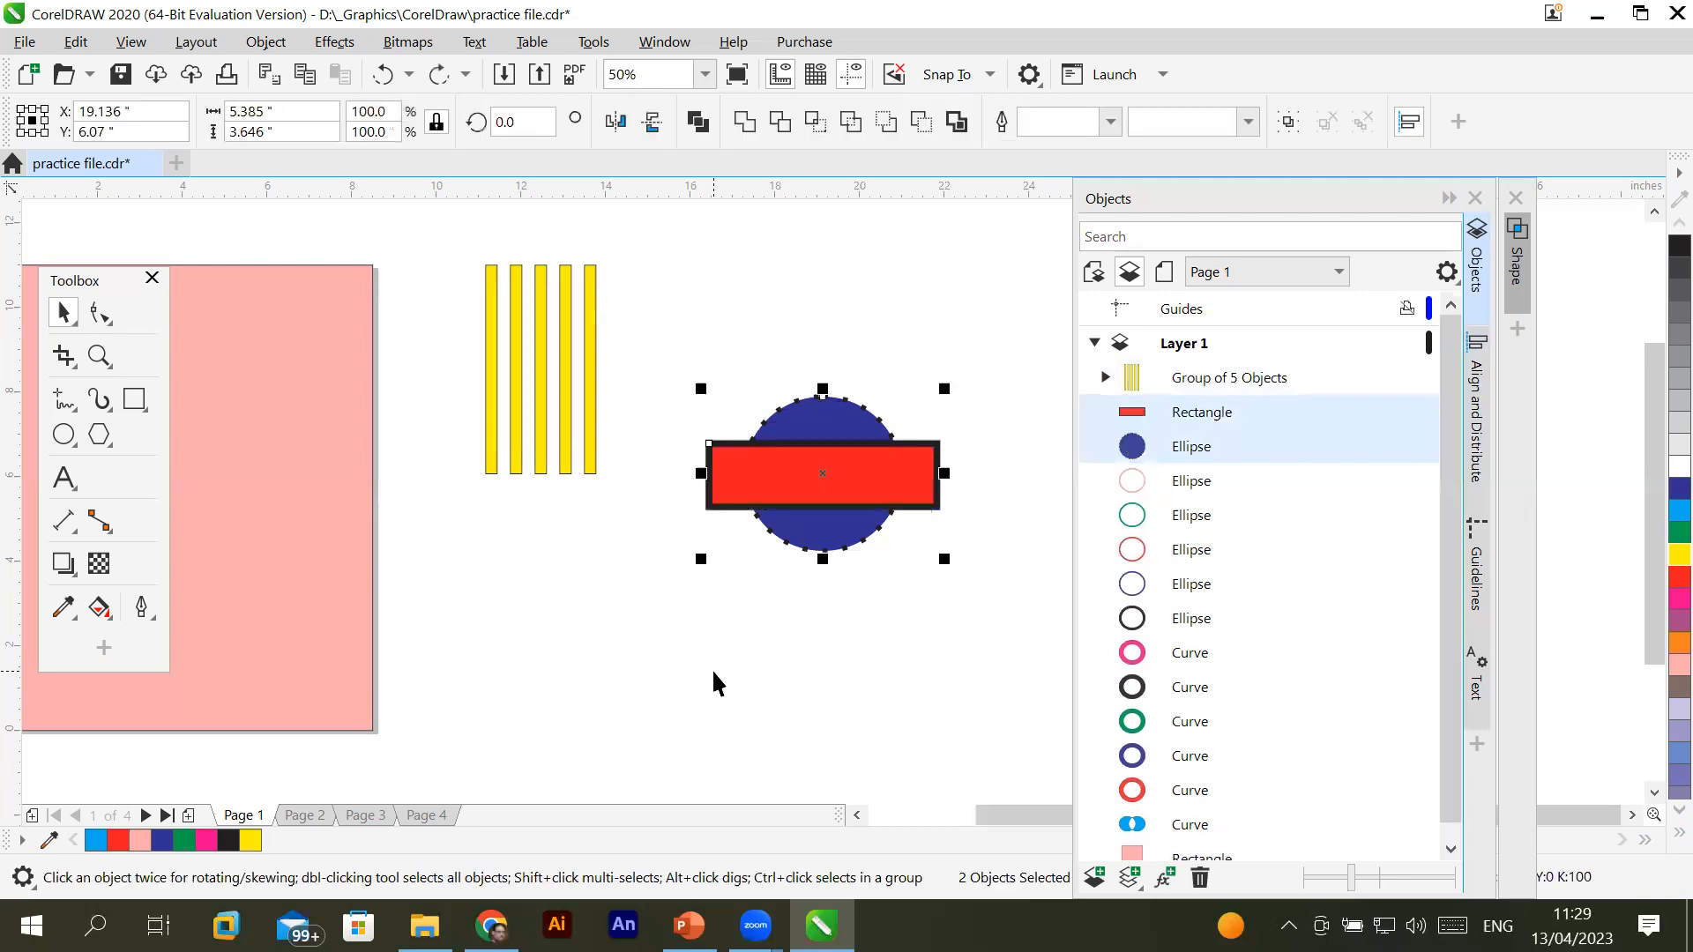
left_click(601, 629)
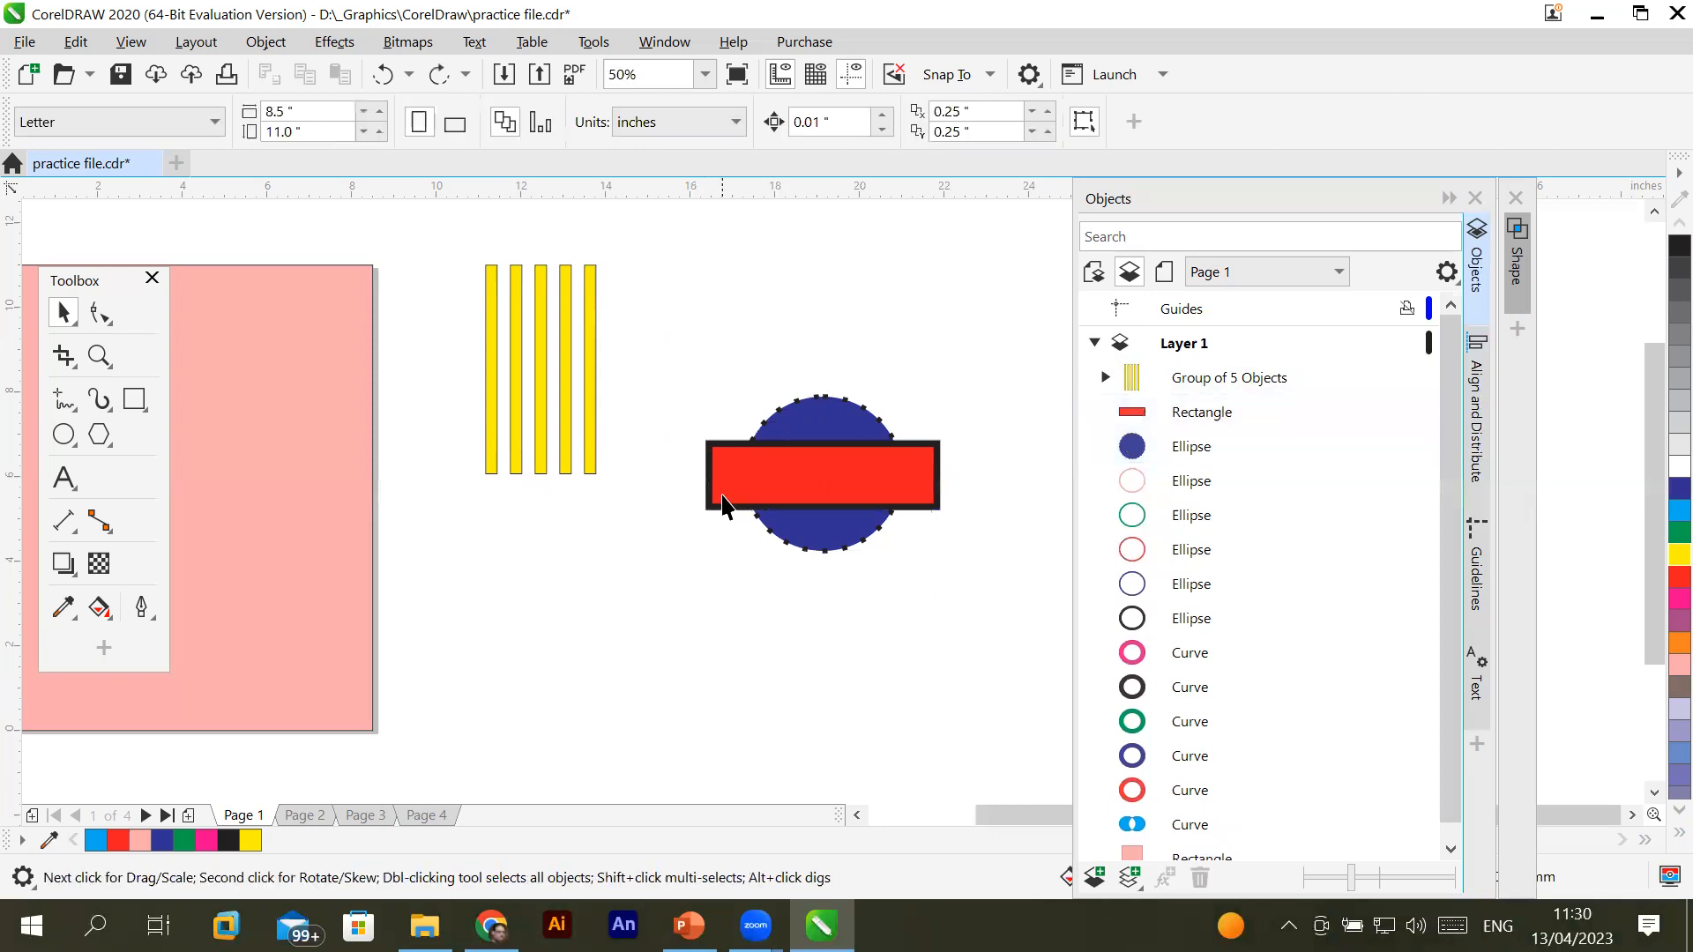
Combine the two shapes with the blue ellipse selected first and the red rectangle last, and undo it
left_click(817, 413)
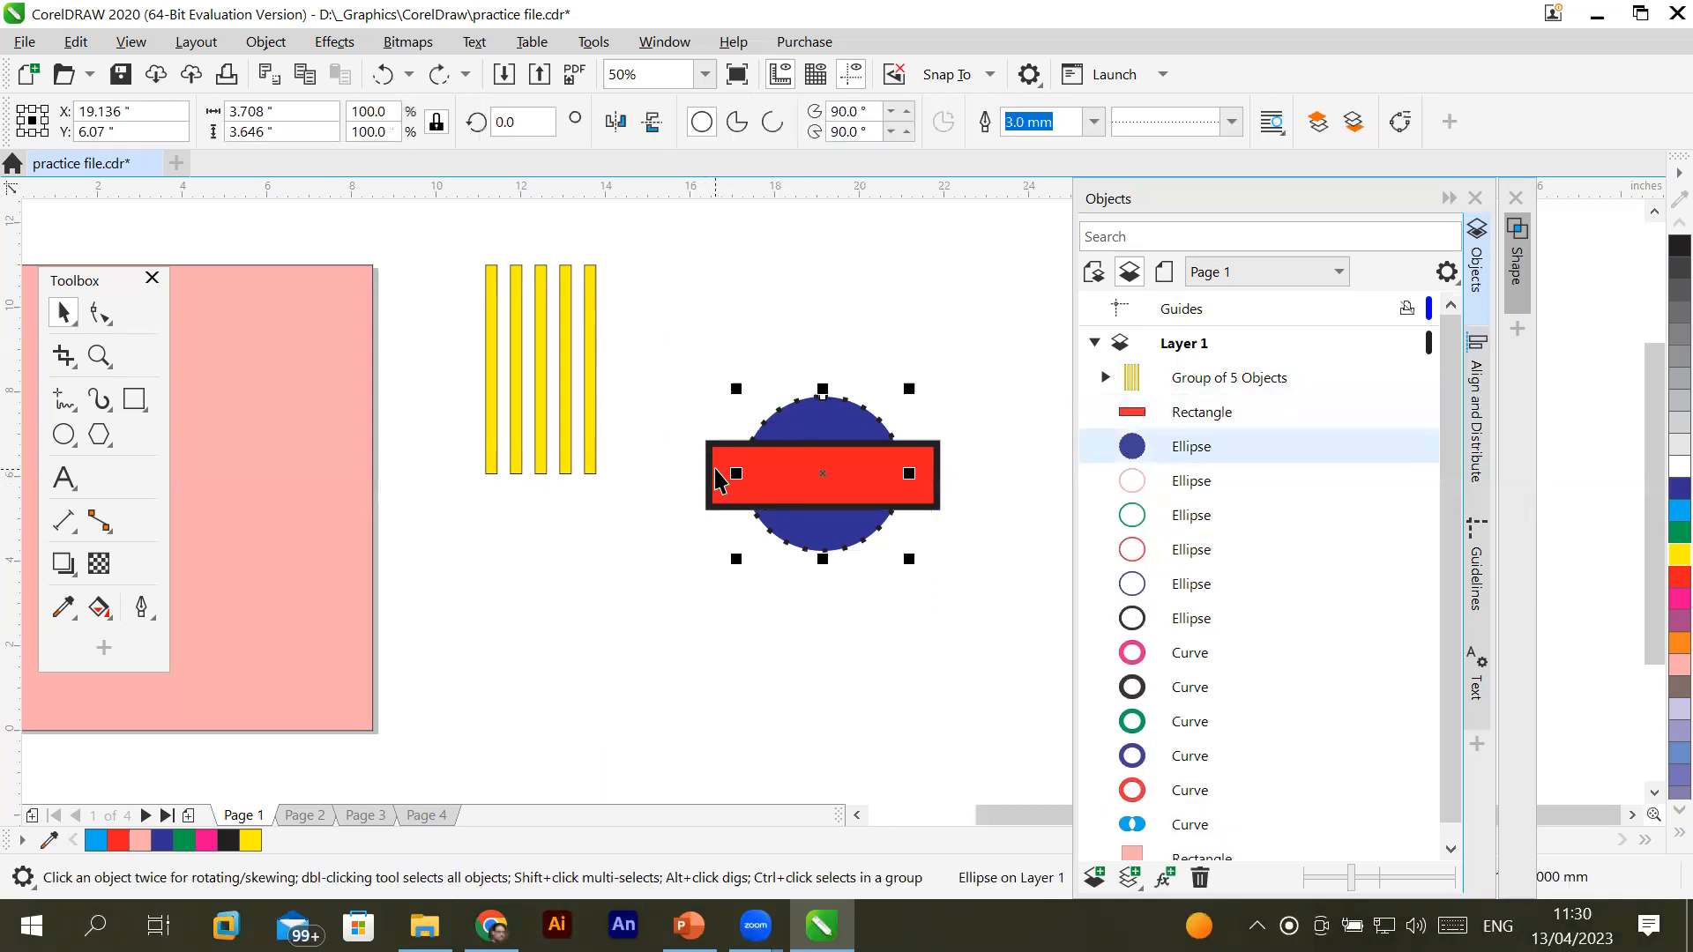
left_click(719, 479, "shift")
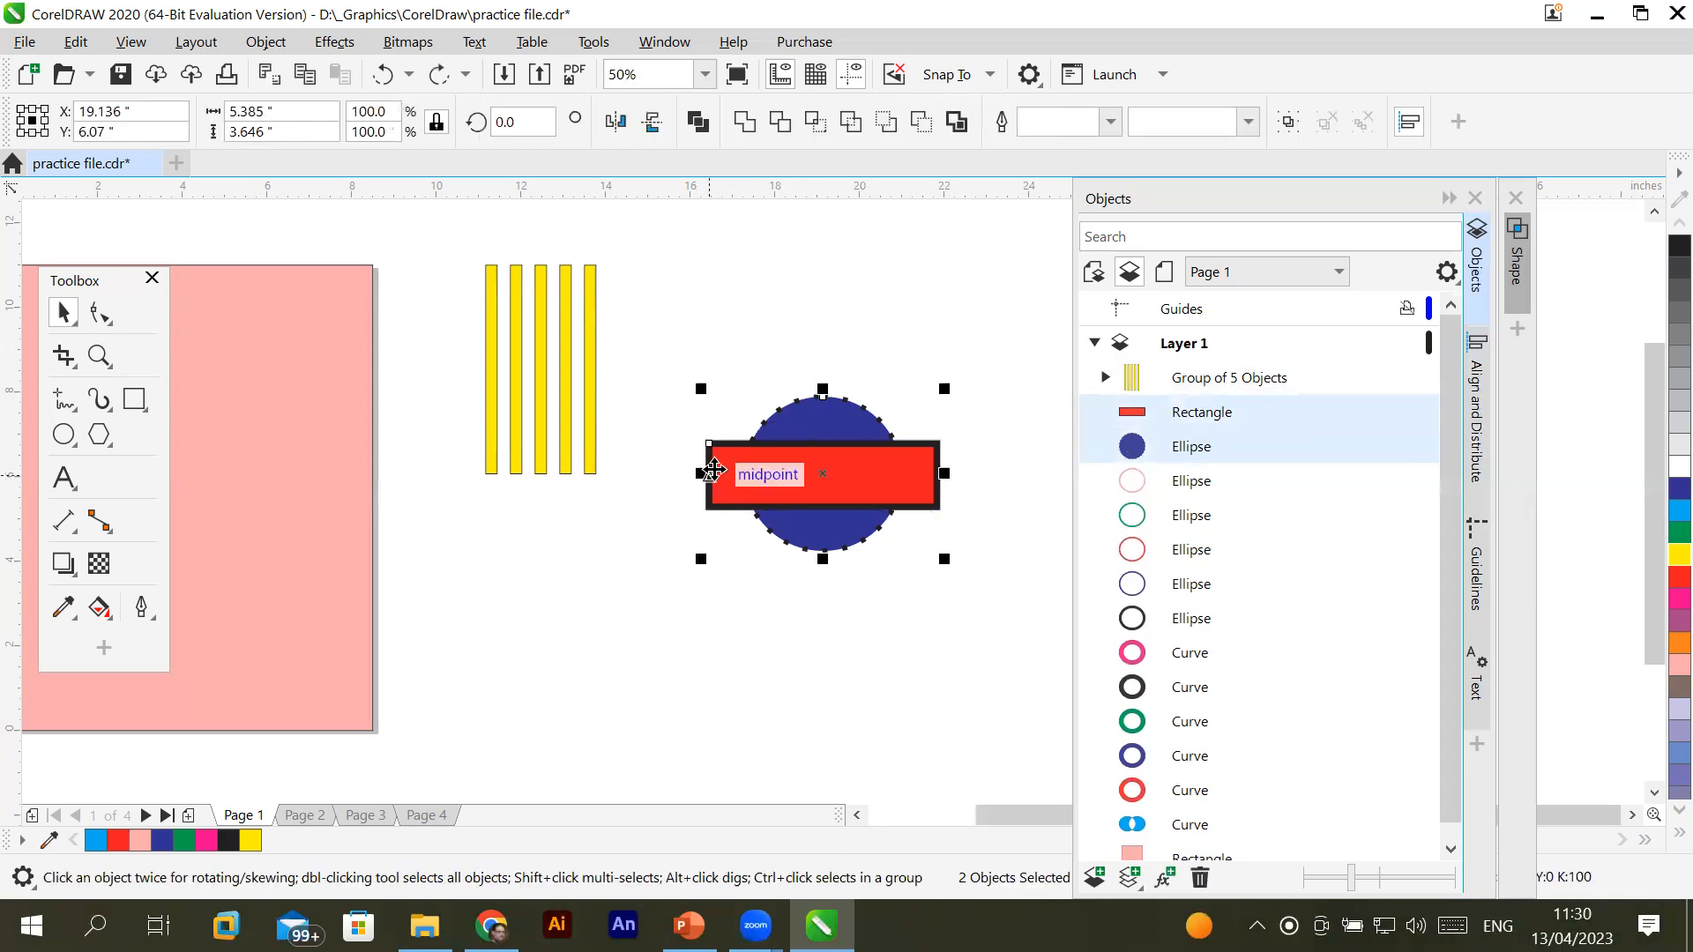
left_click(701, 124)
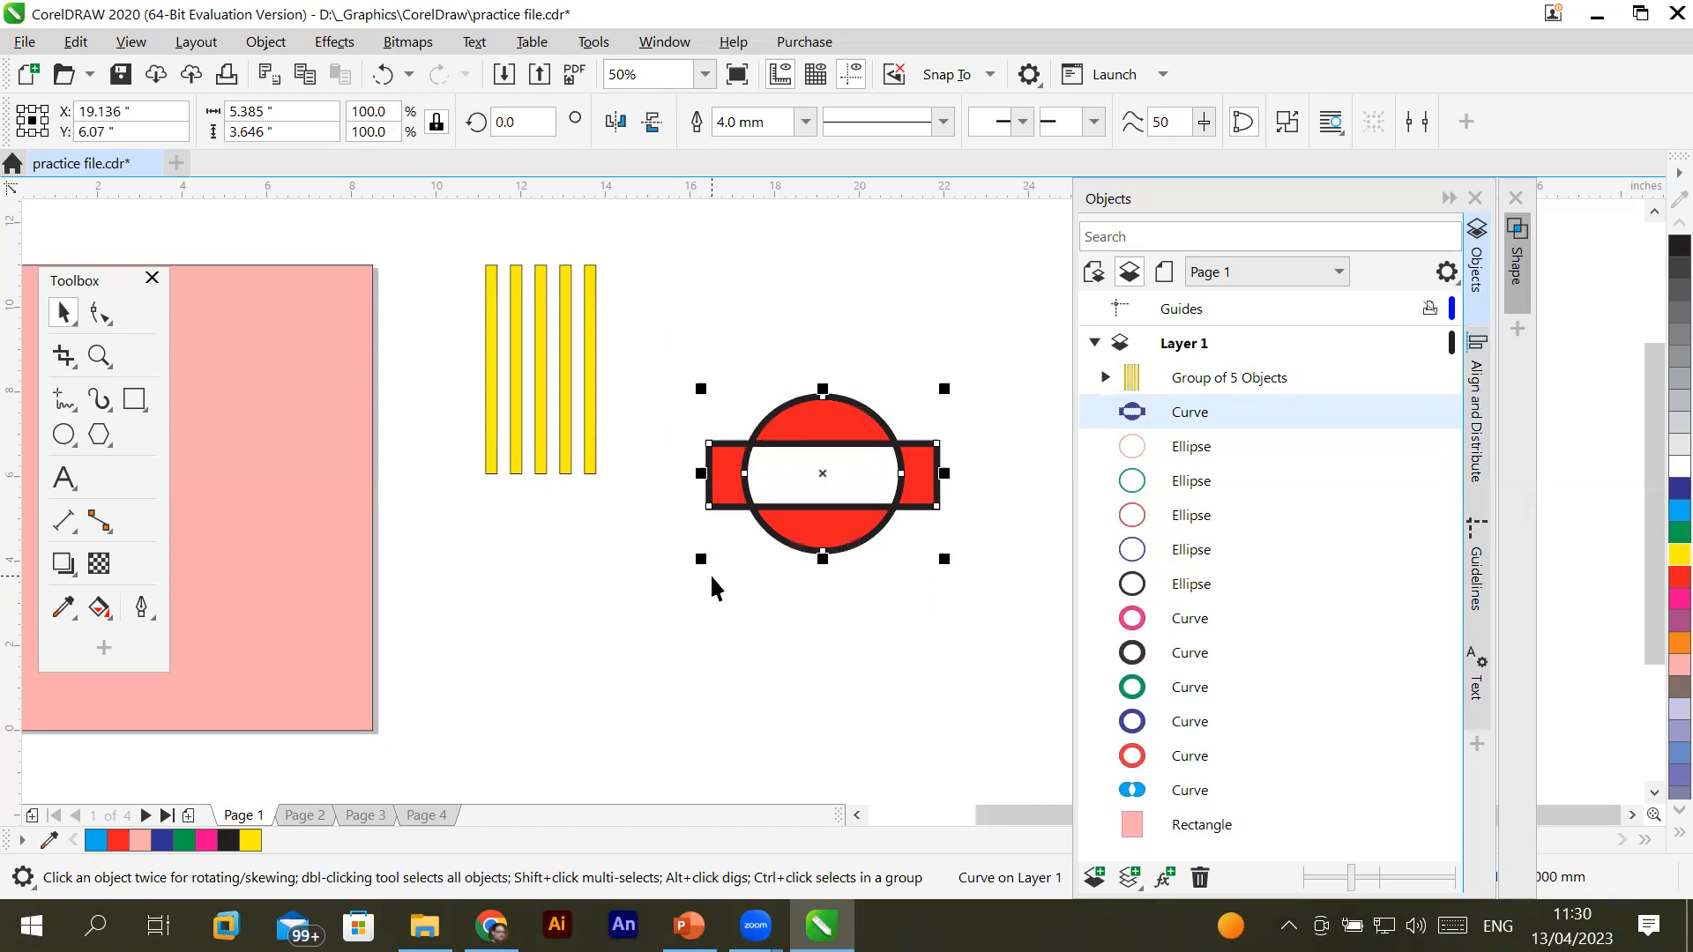
left_click(737, 591)
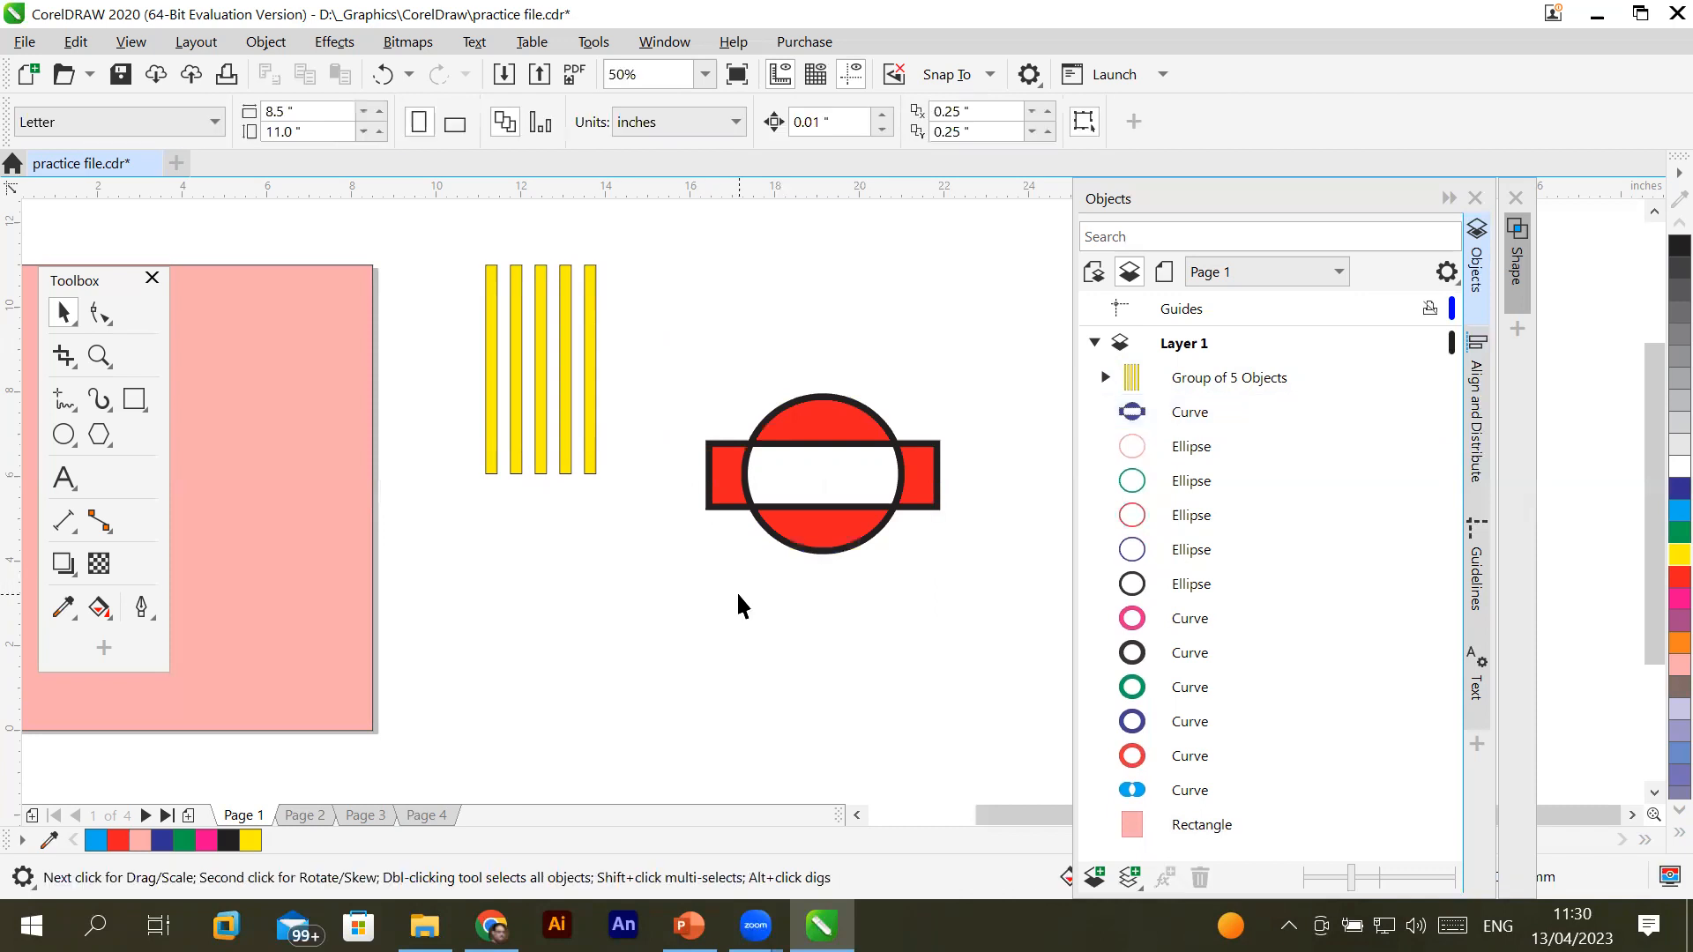
key("ctrl+z")
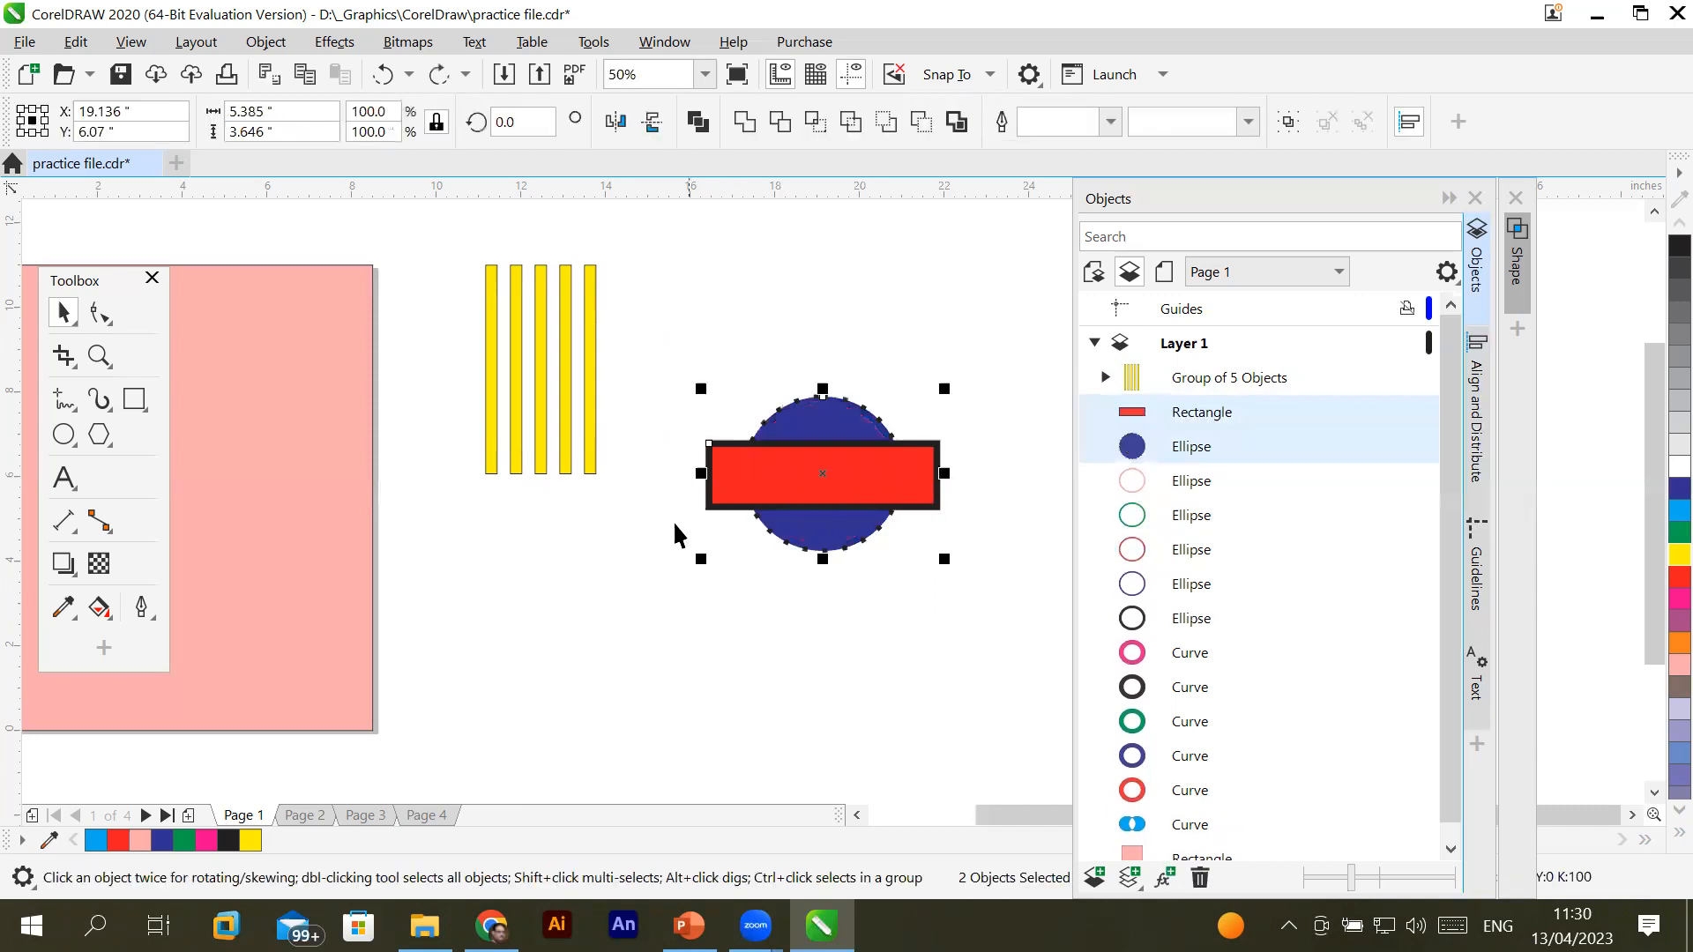
left_click(696, 616)
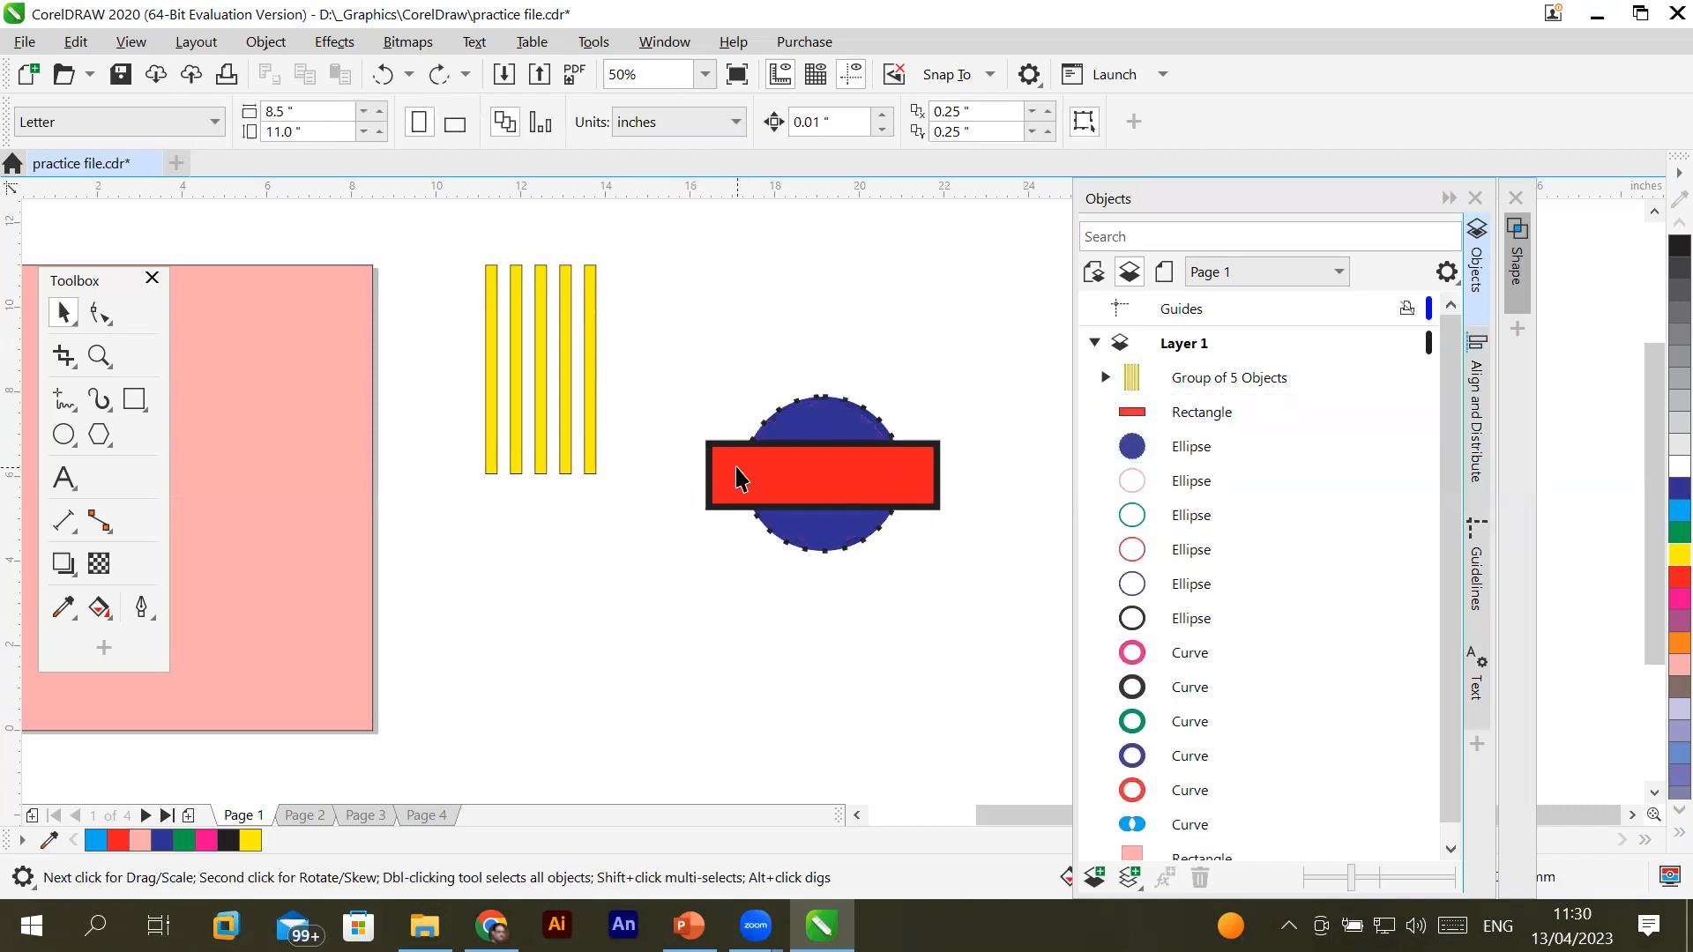
Combine the red rectangle with the blue ellipse, selecting the ellipse last, and move the combined shape down to about Y 5.5 inches
left_click(719, 485)
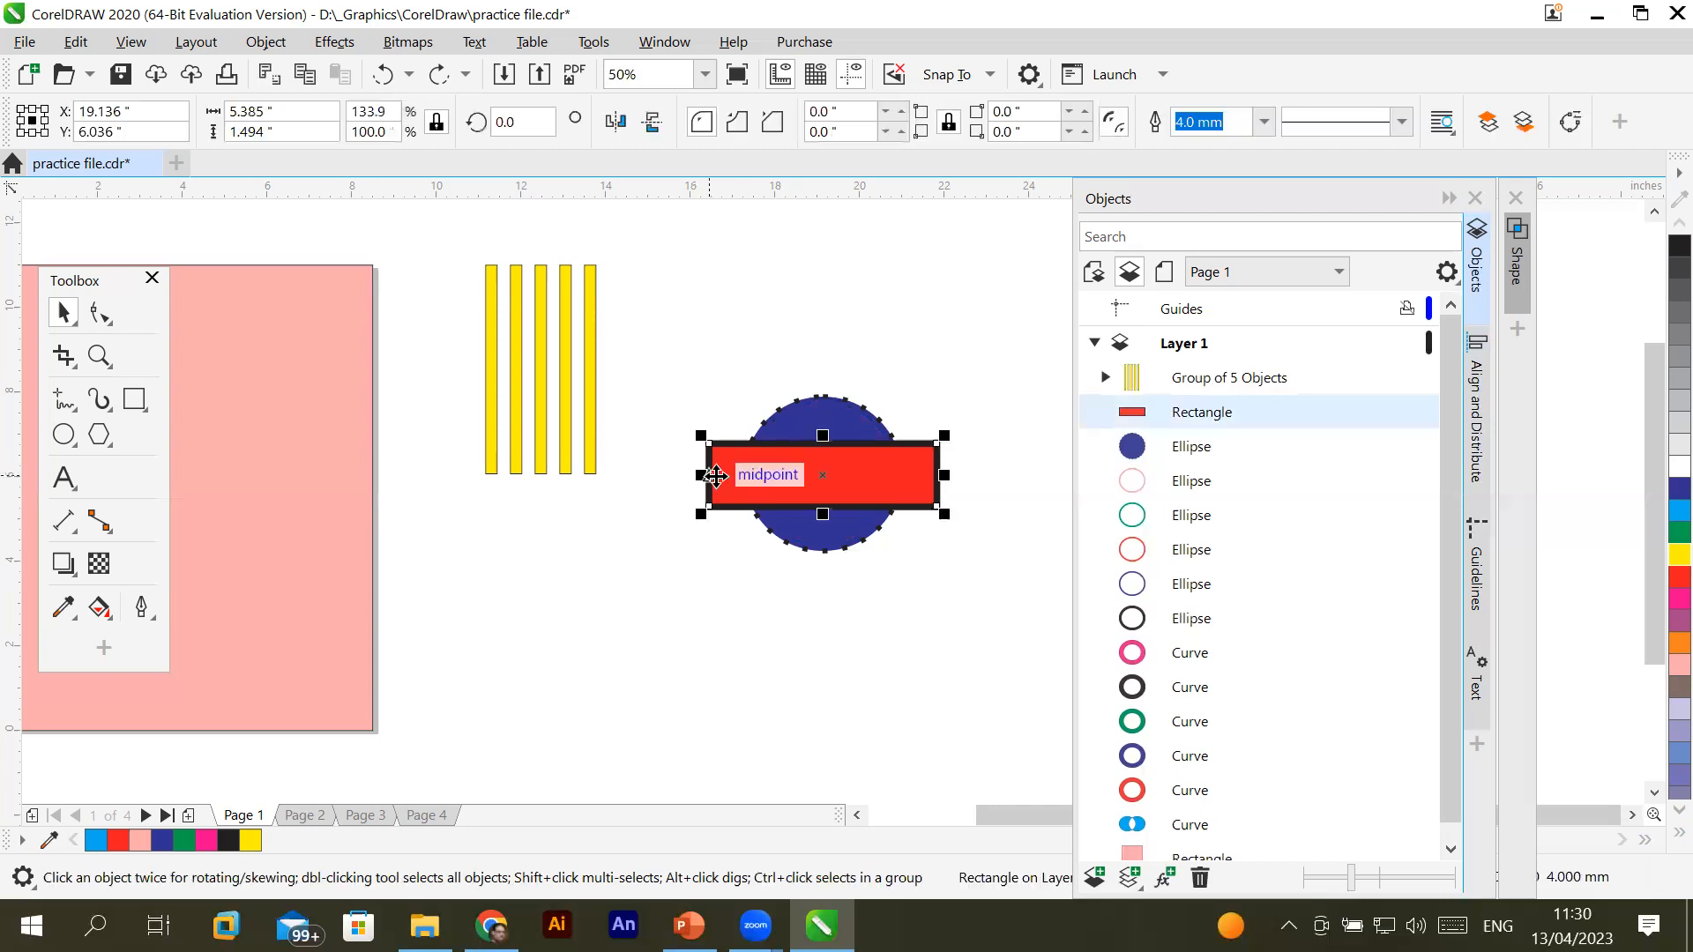
left_click(690, 494)
left_click(717, 483)
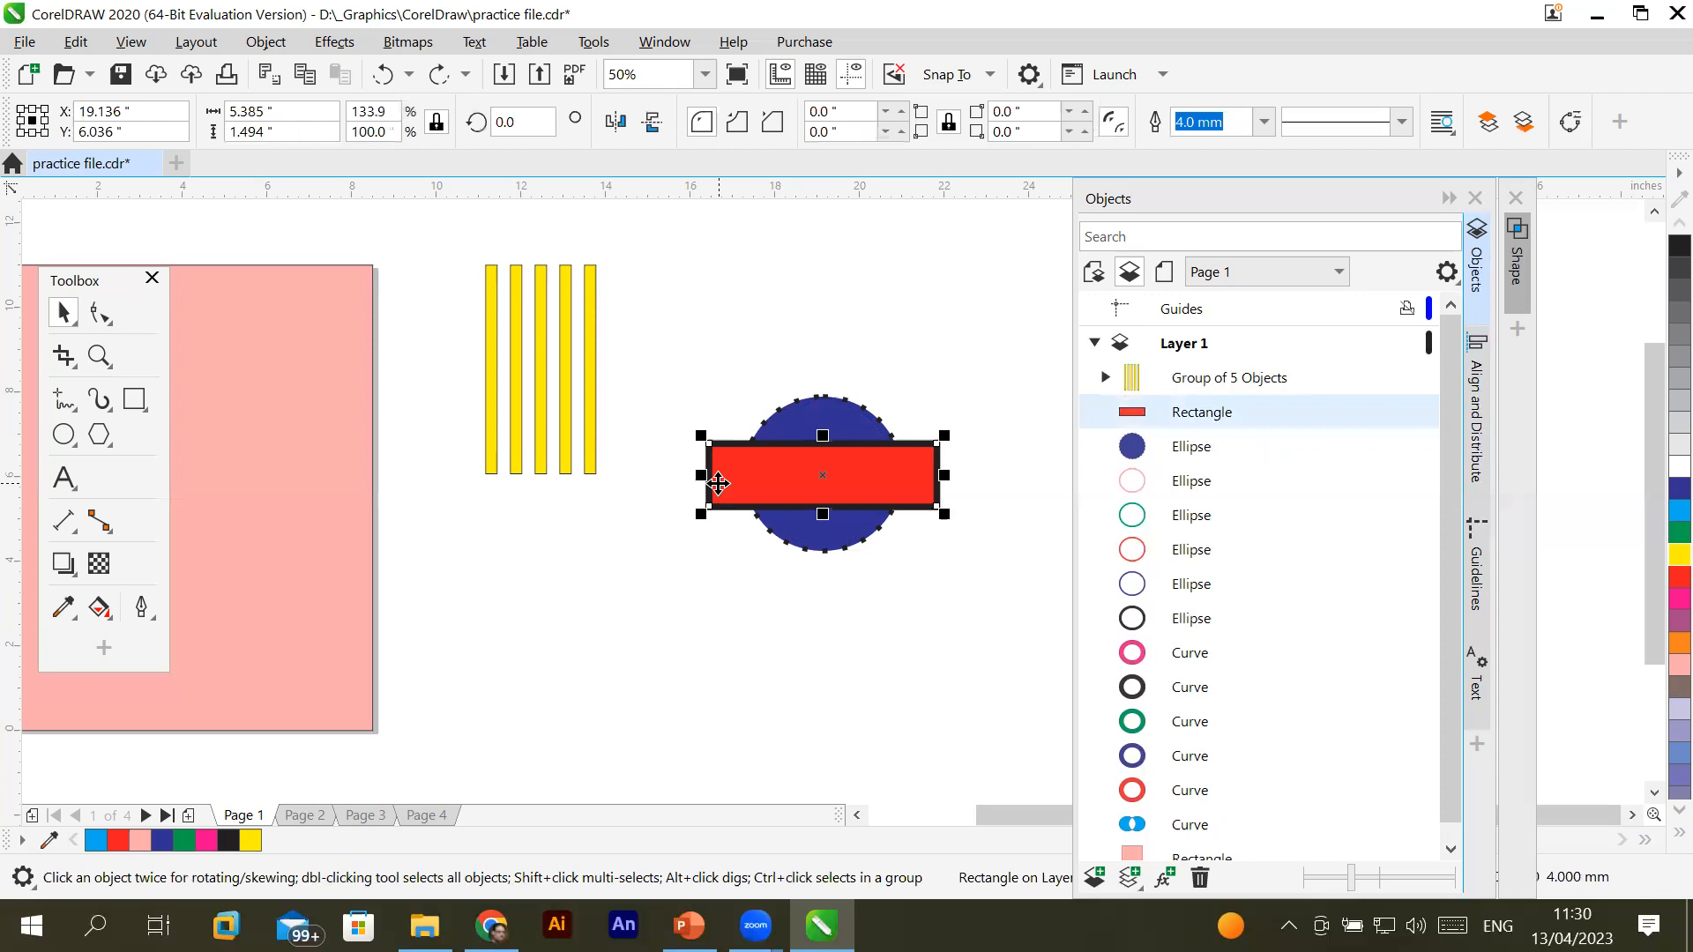
left_click(800, 415)
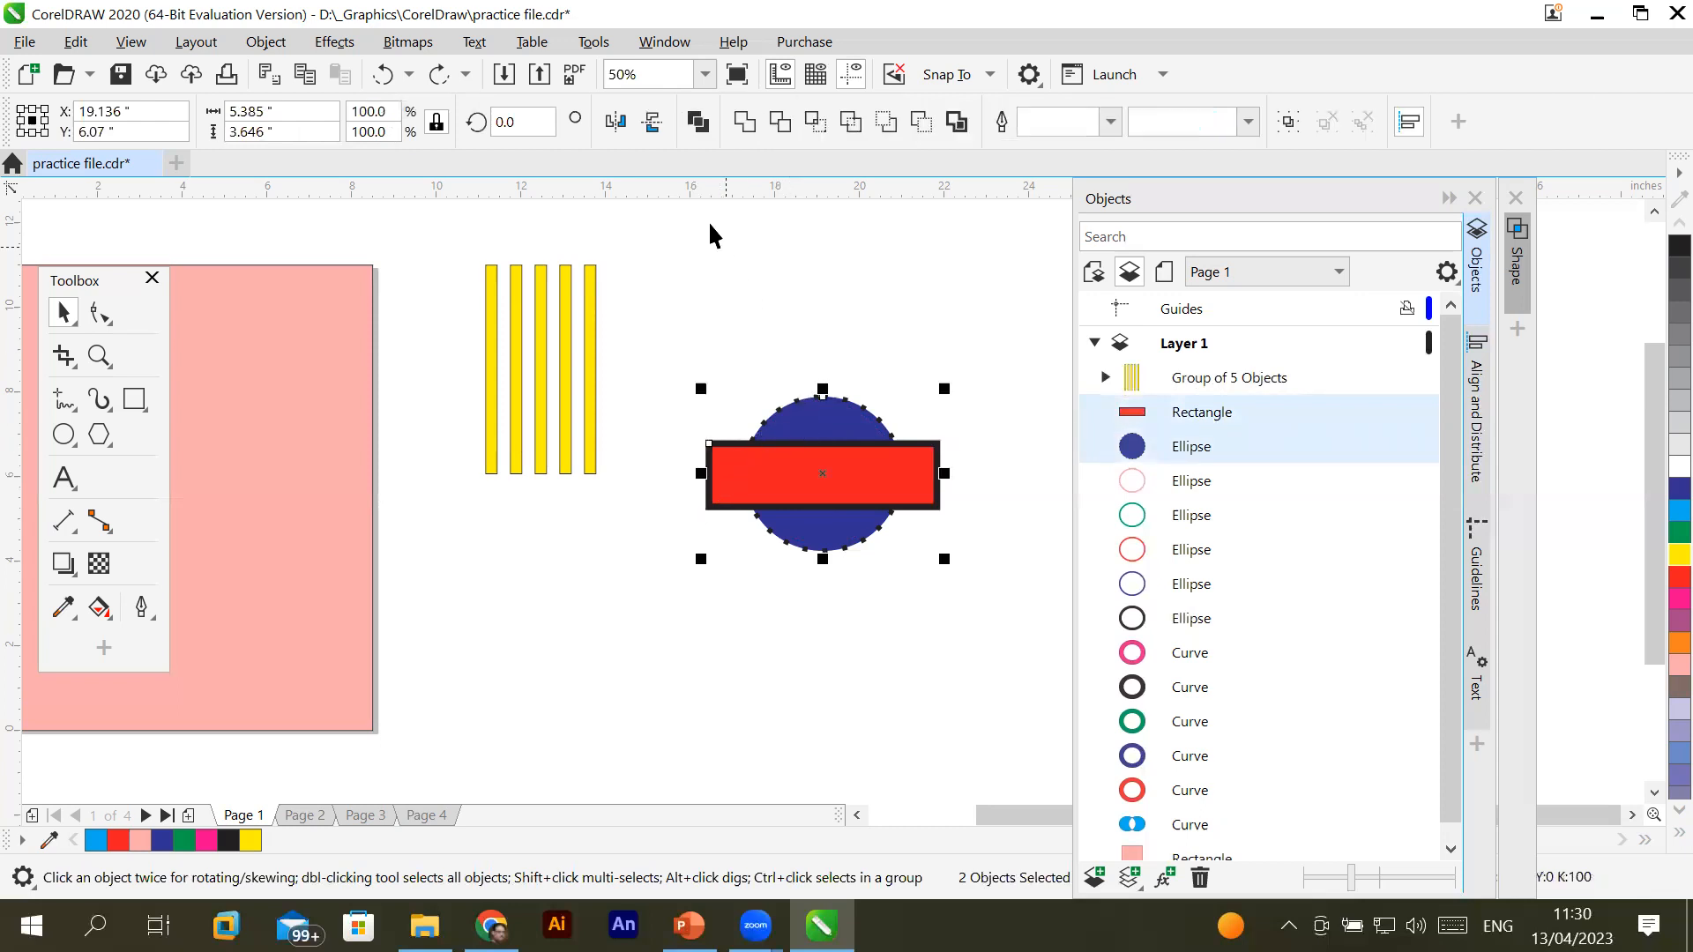
left_click(695, 122)
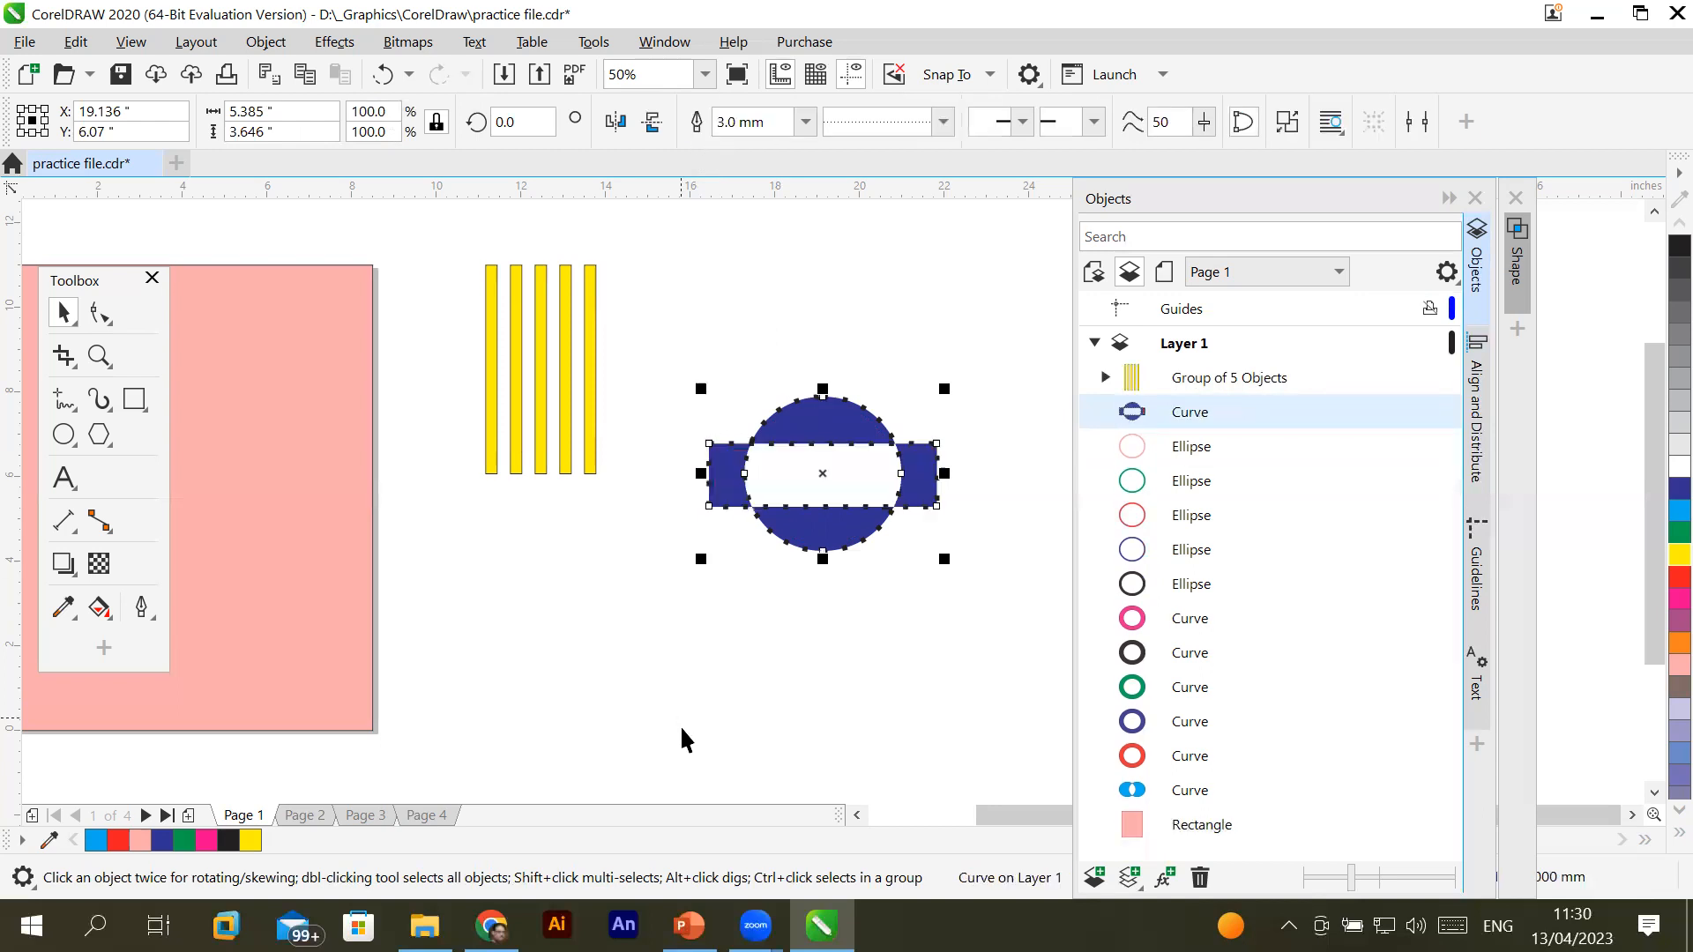
left_click(719, 649)
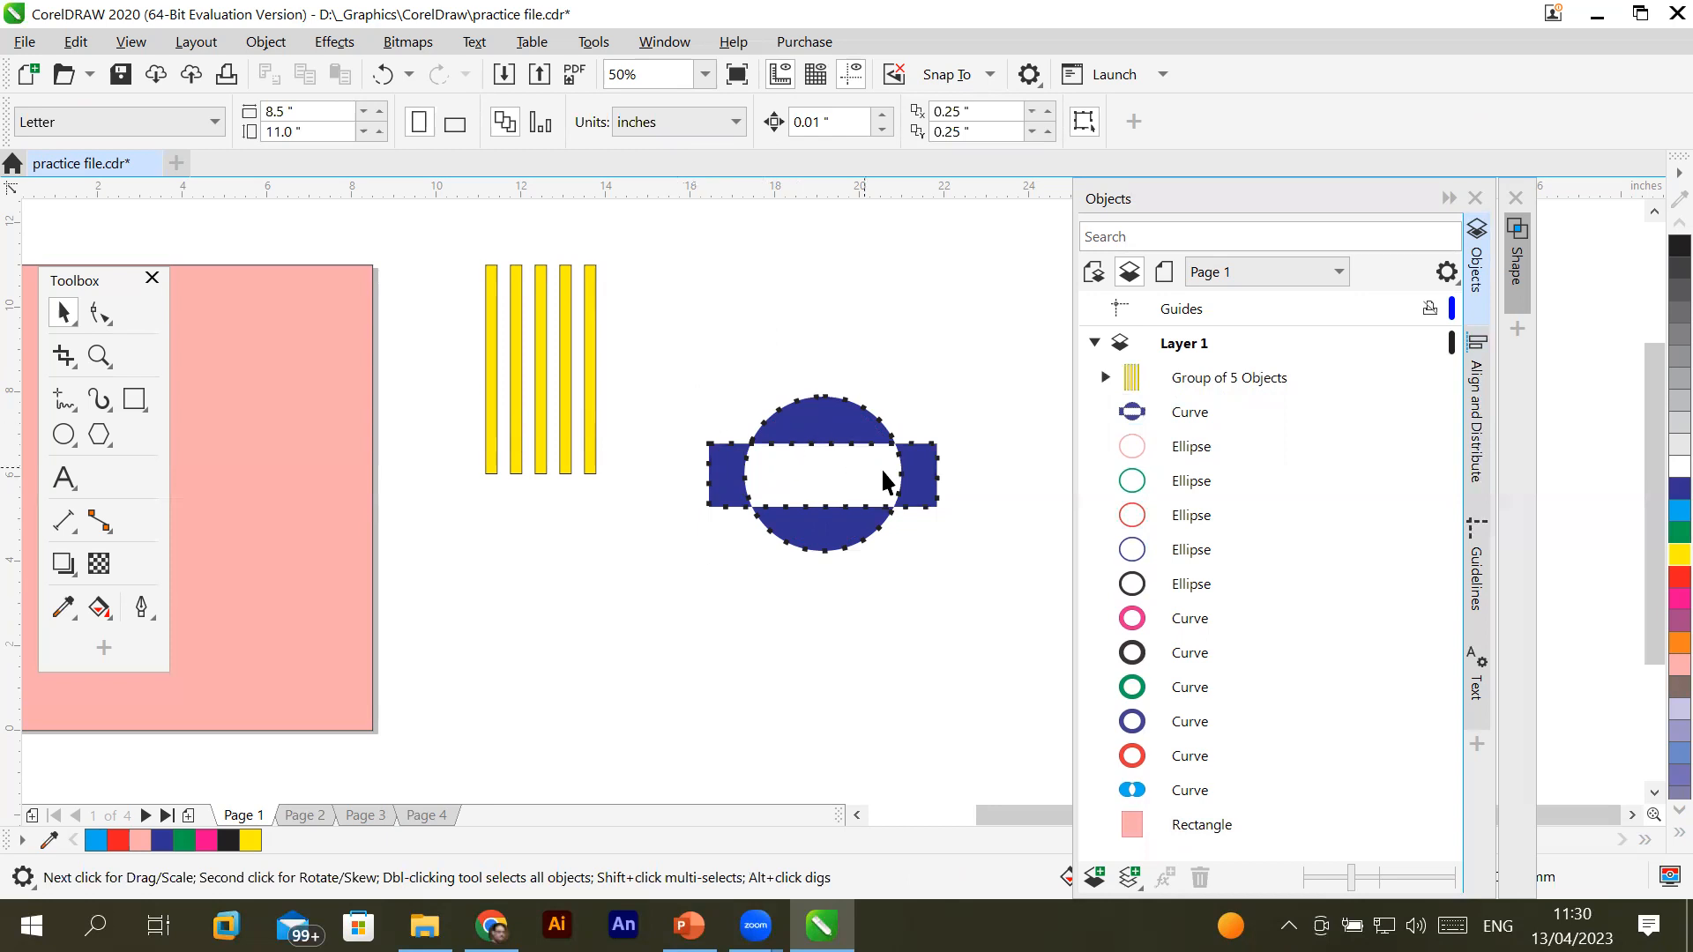
mouse_move(852, 422)
left_mouse_down()
mouse_move(660, 460)
mouse_move(267, 460)
mouse_move(284, 439)
mouse_move(688, 457)
mouse_move(831, 431)
left_mouse_up()
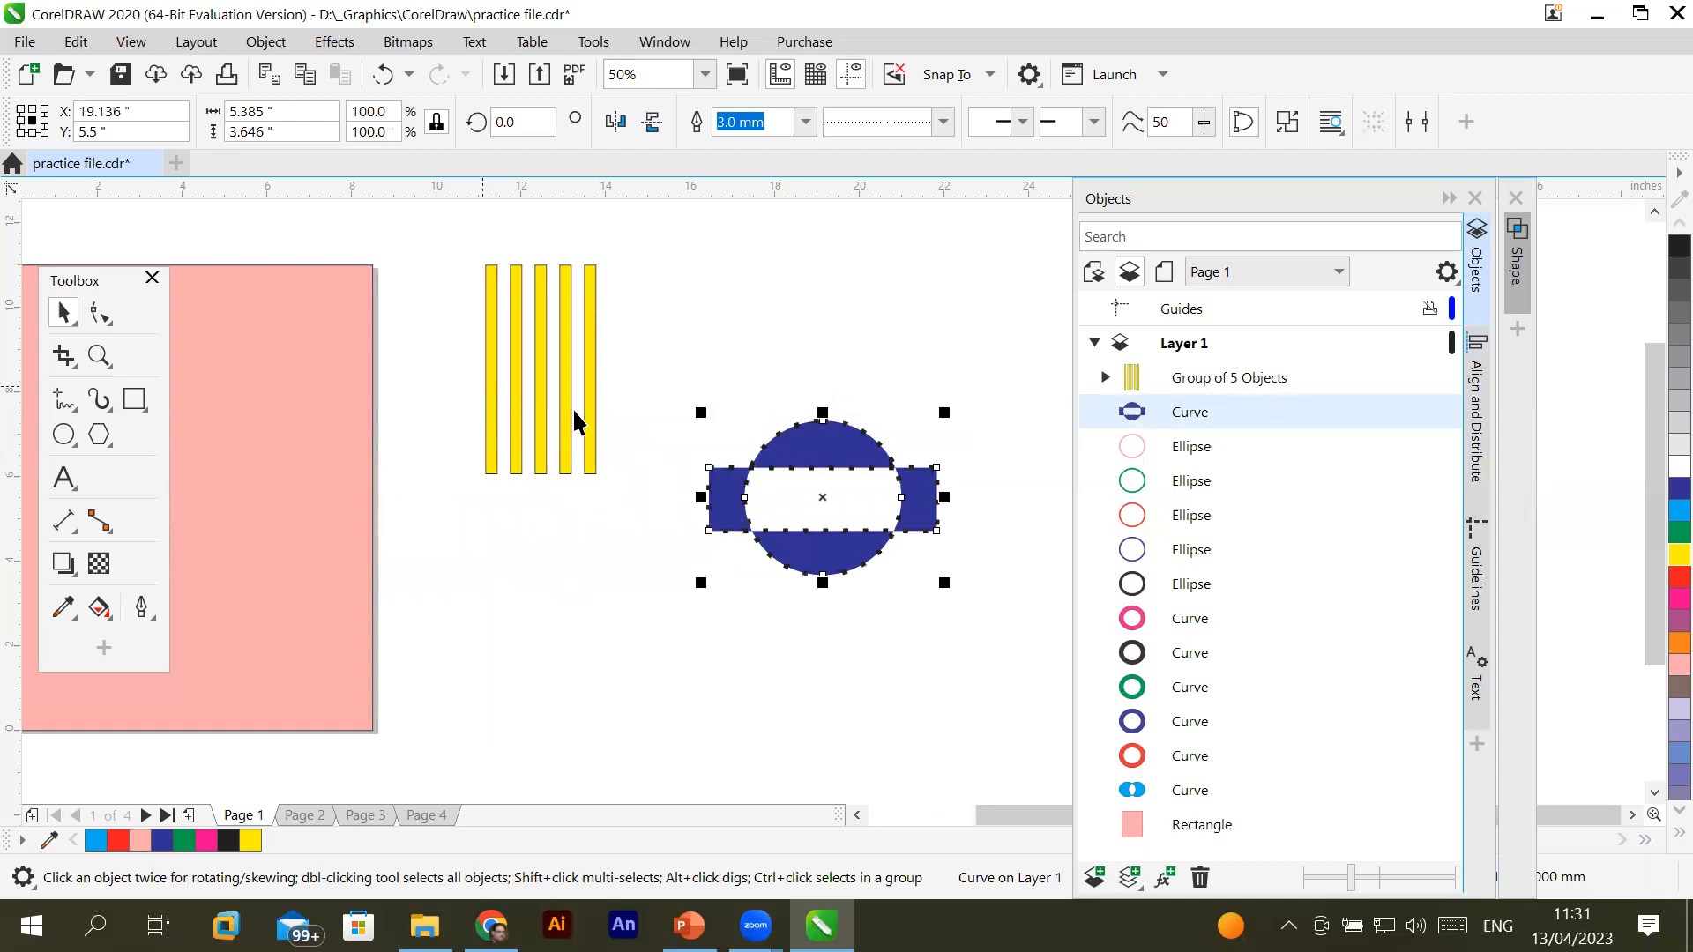
Draw a rectangle about 4.46 by 2.79 inches over the middle of the blue combined shape and fill it red
left_click(786, 668)
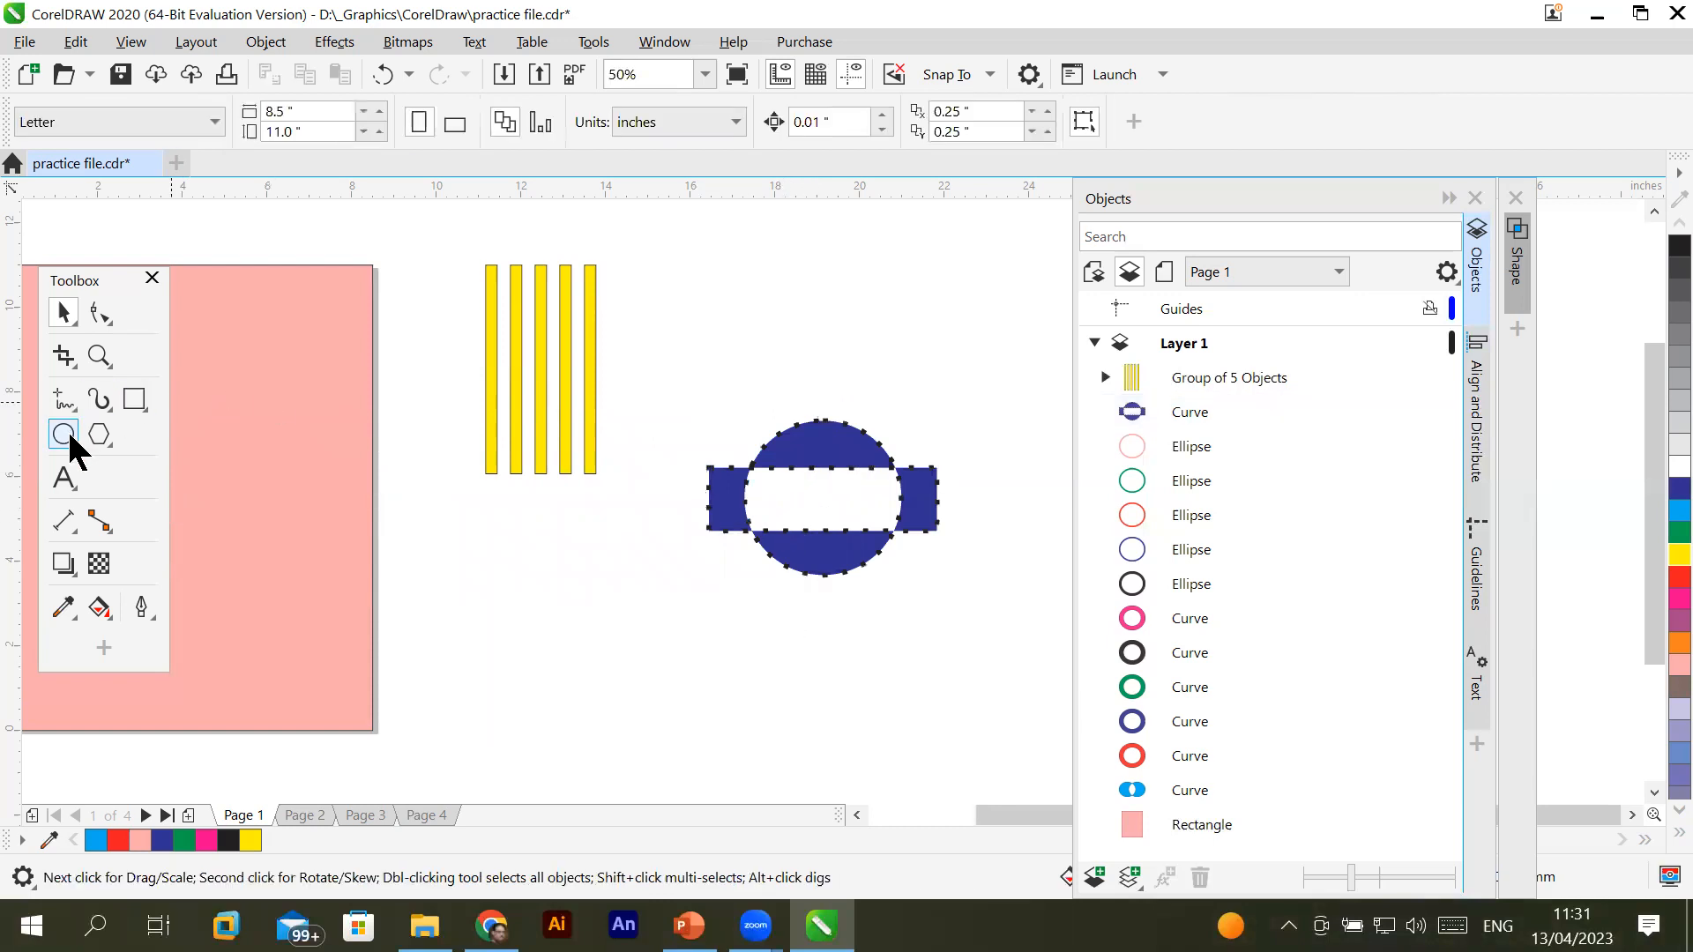
left_click(133, 401)
left_click_drag(733, 435, 921, 554)
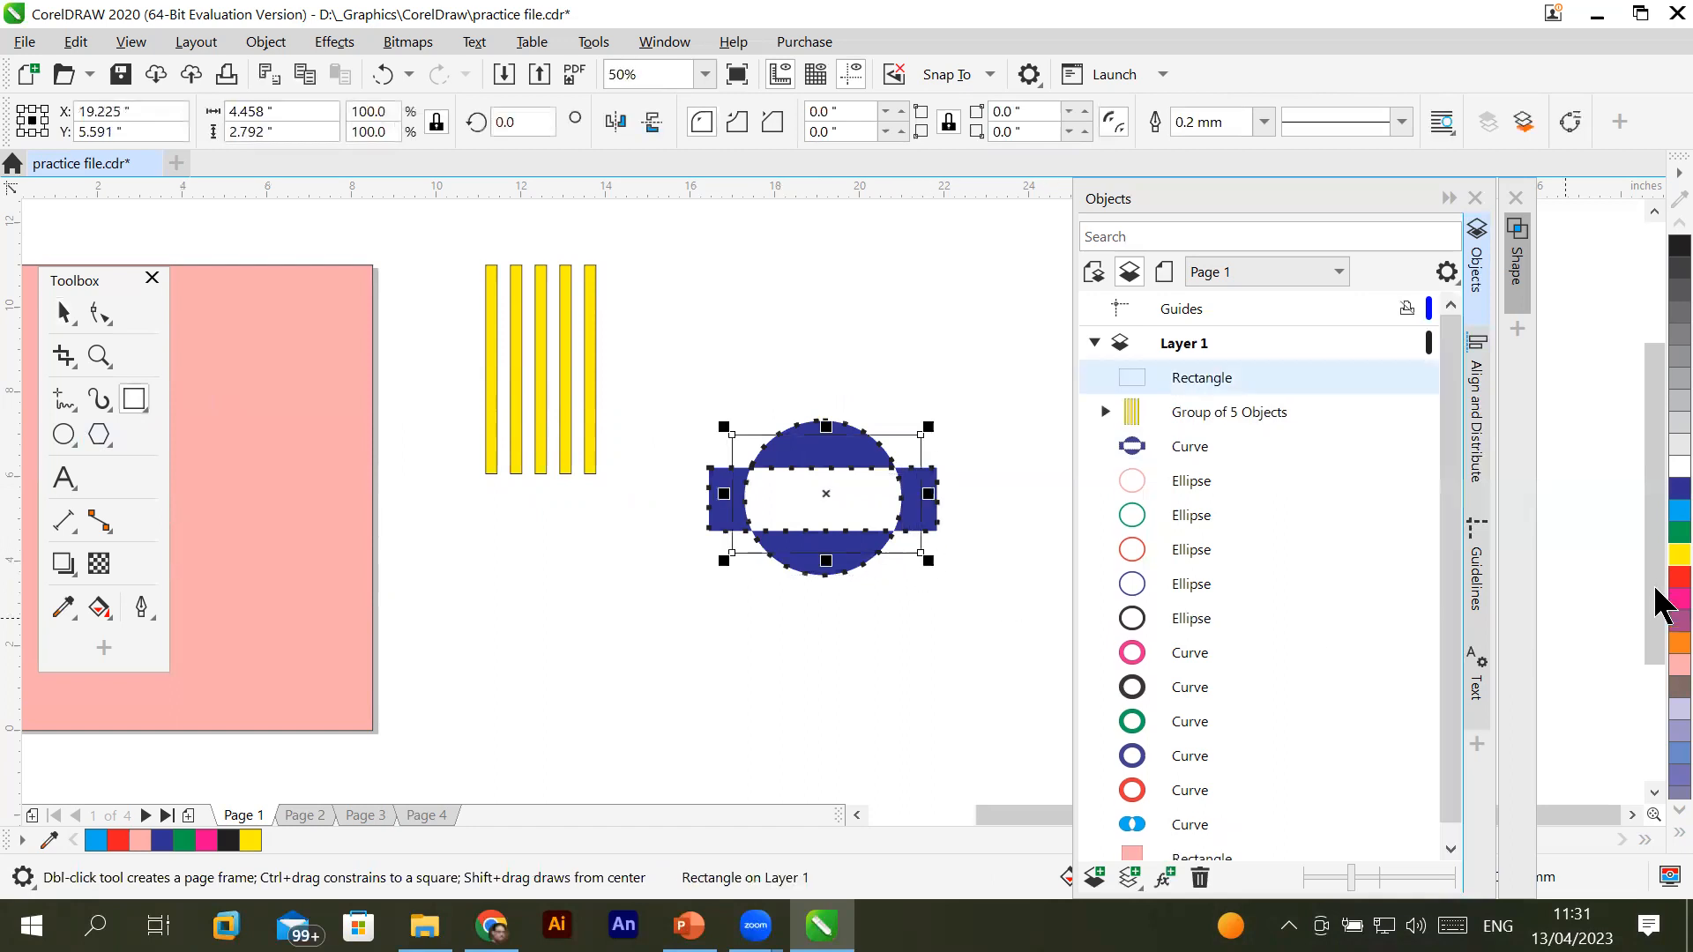
left_click(1678, 576)
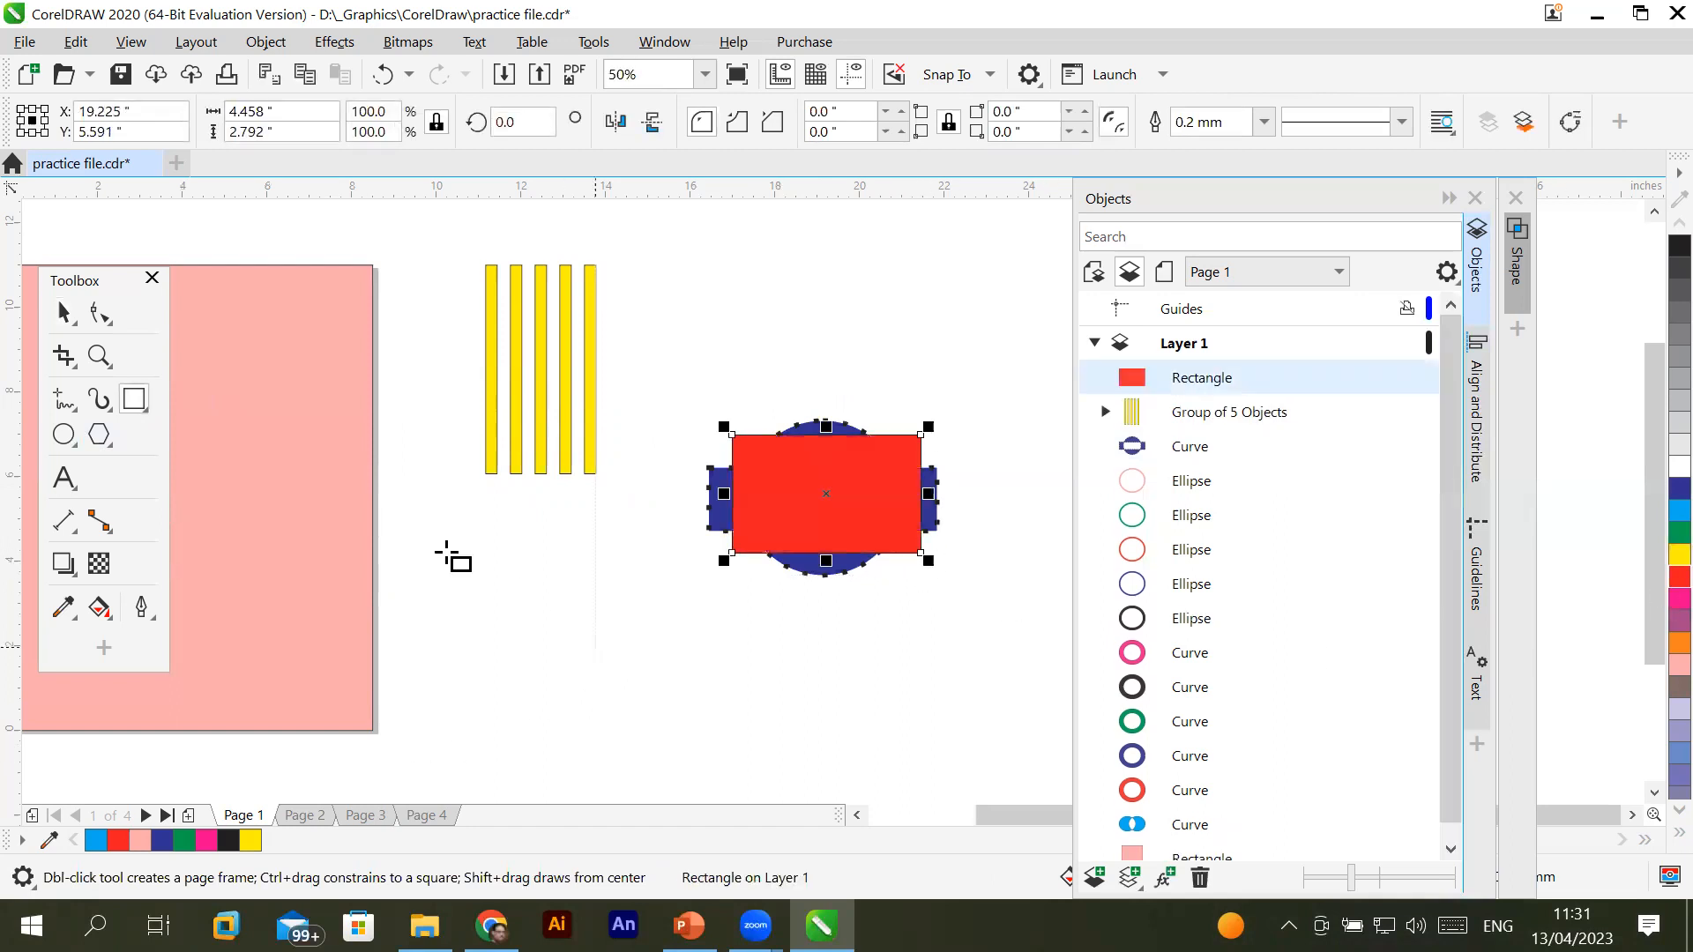
Combine the red rectangle with the blue curve, selecting the curve last, and move the result up to about Y 9.15 inches
left_click(63, 314)
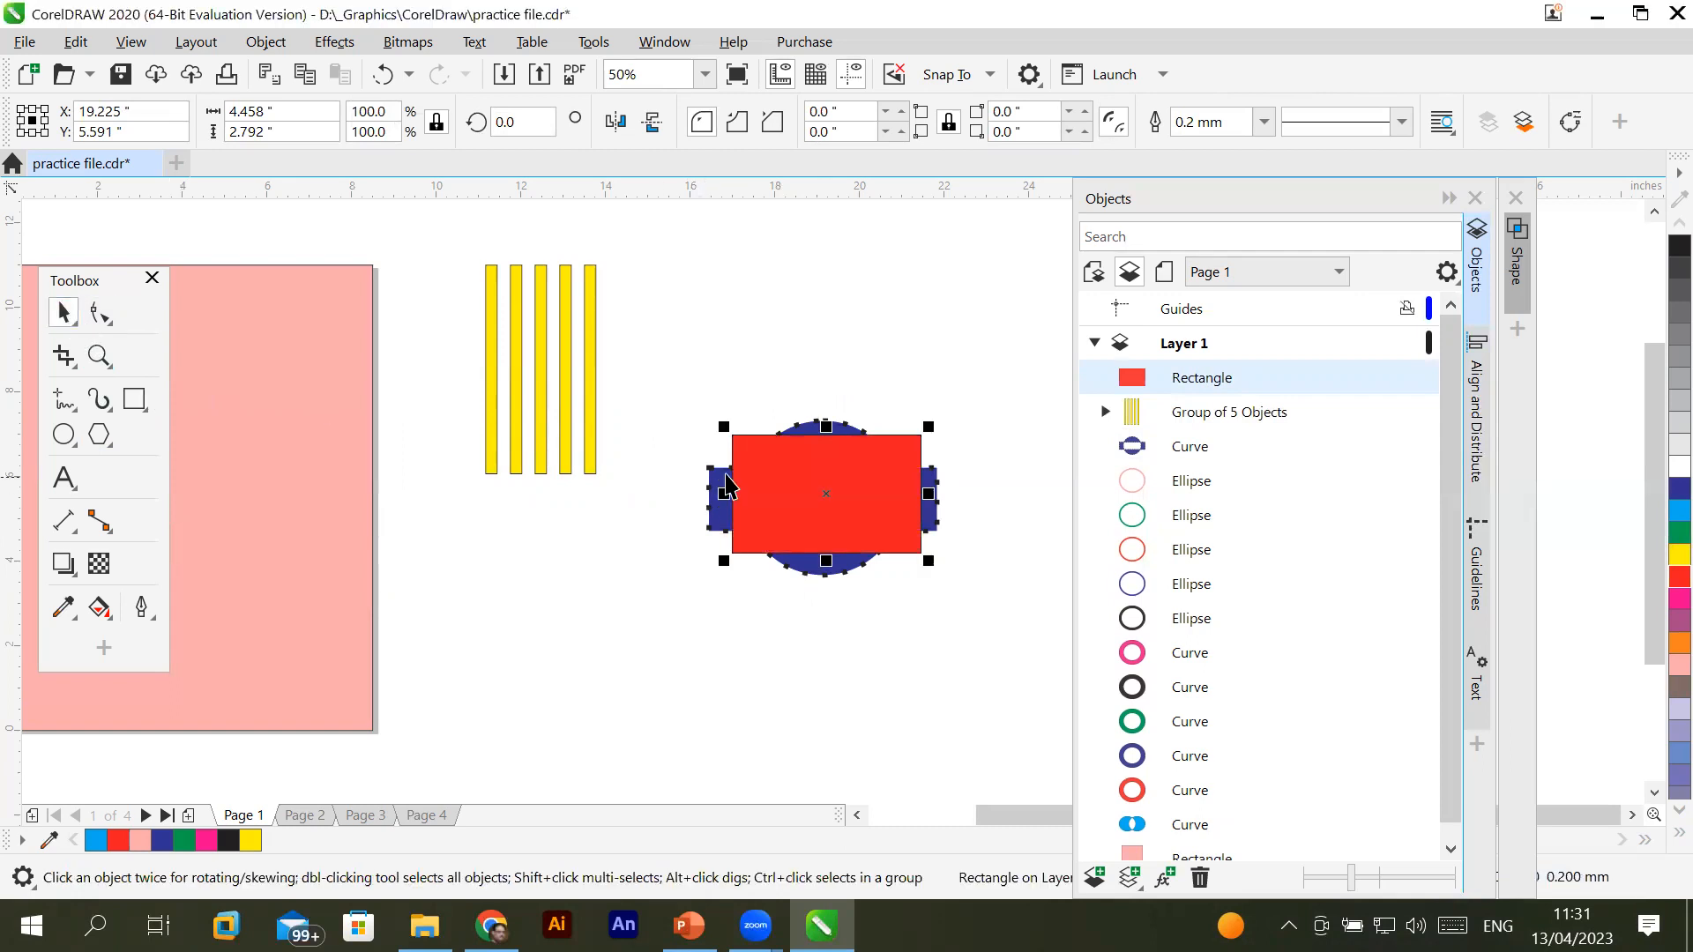
left_click(716, 470, "shift")
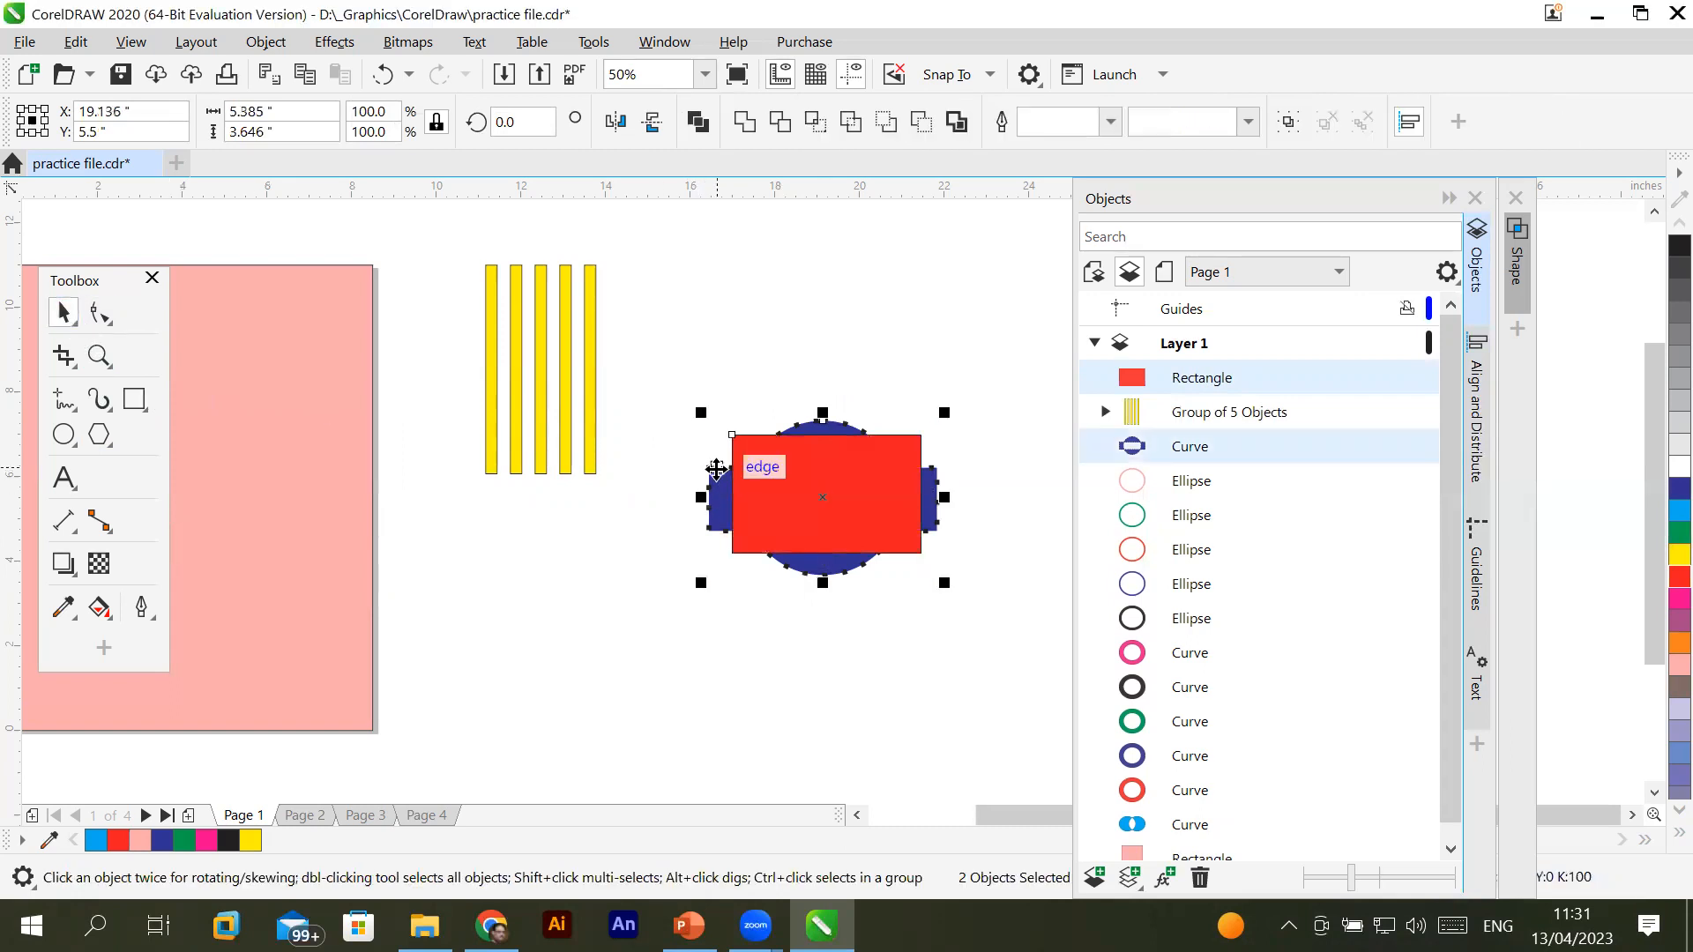
left_click(697, 126)
left_click(669, 646)
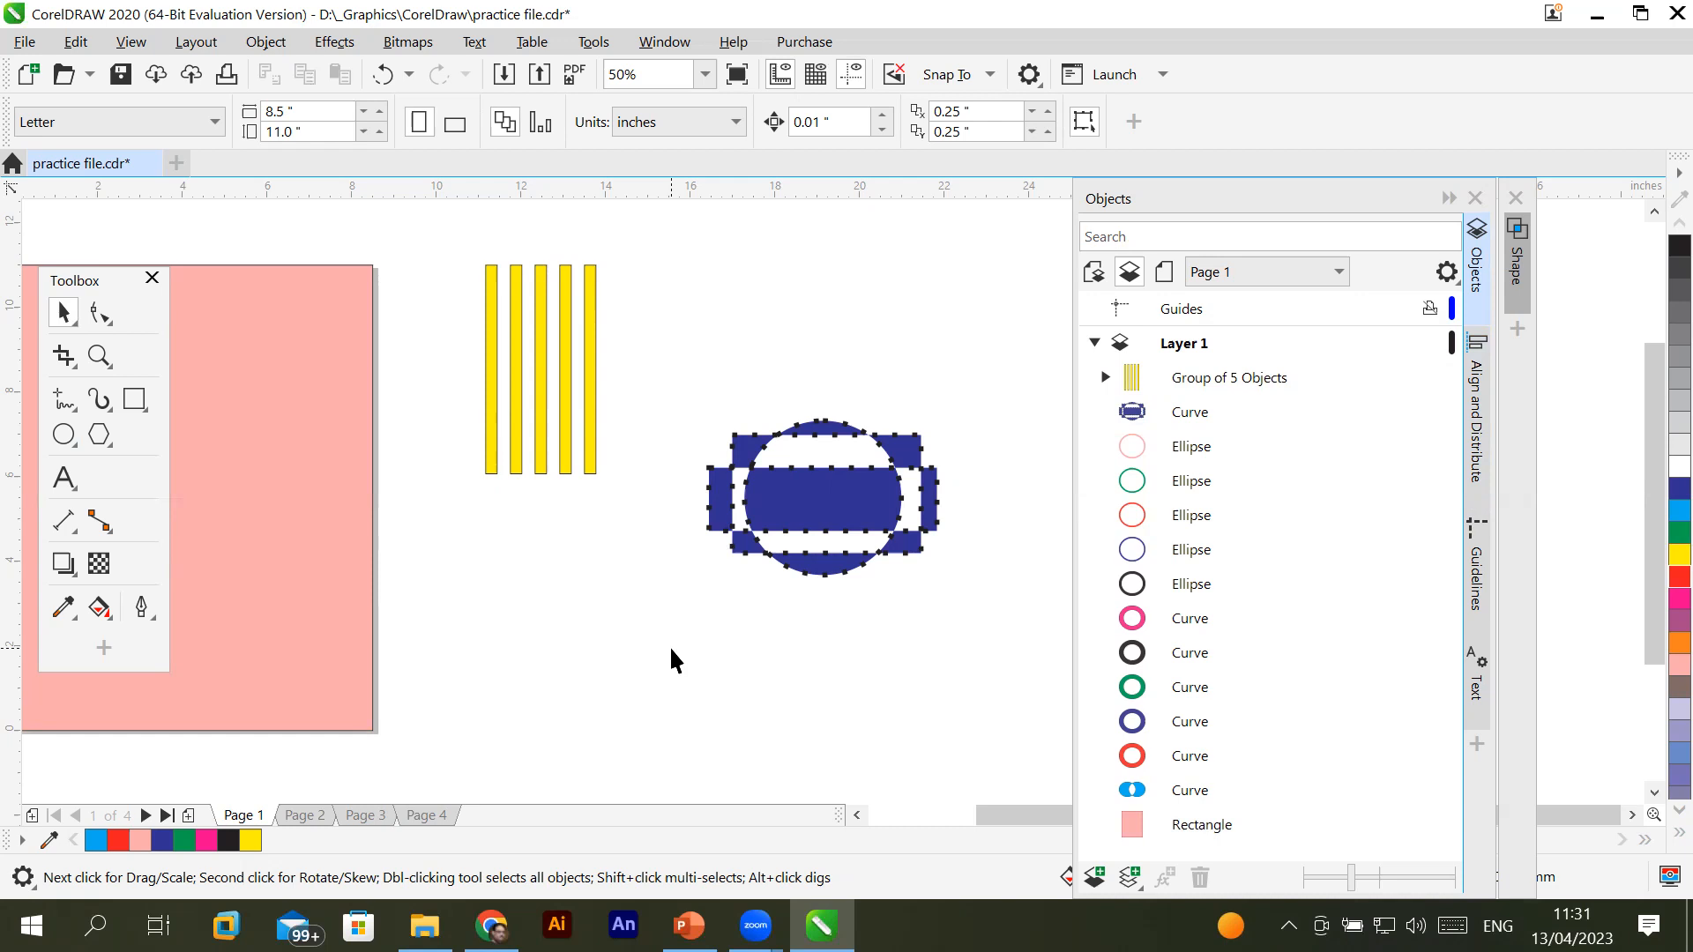
left_click_drag(798, 507, 797, 344)
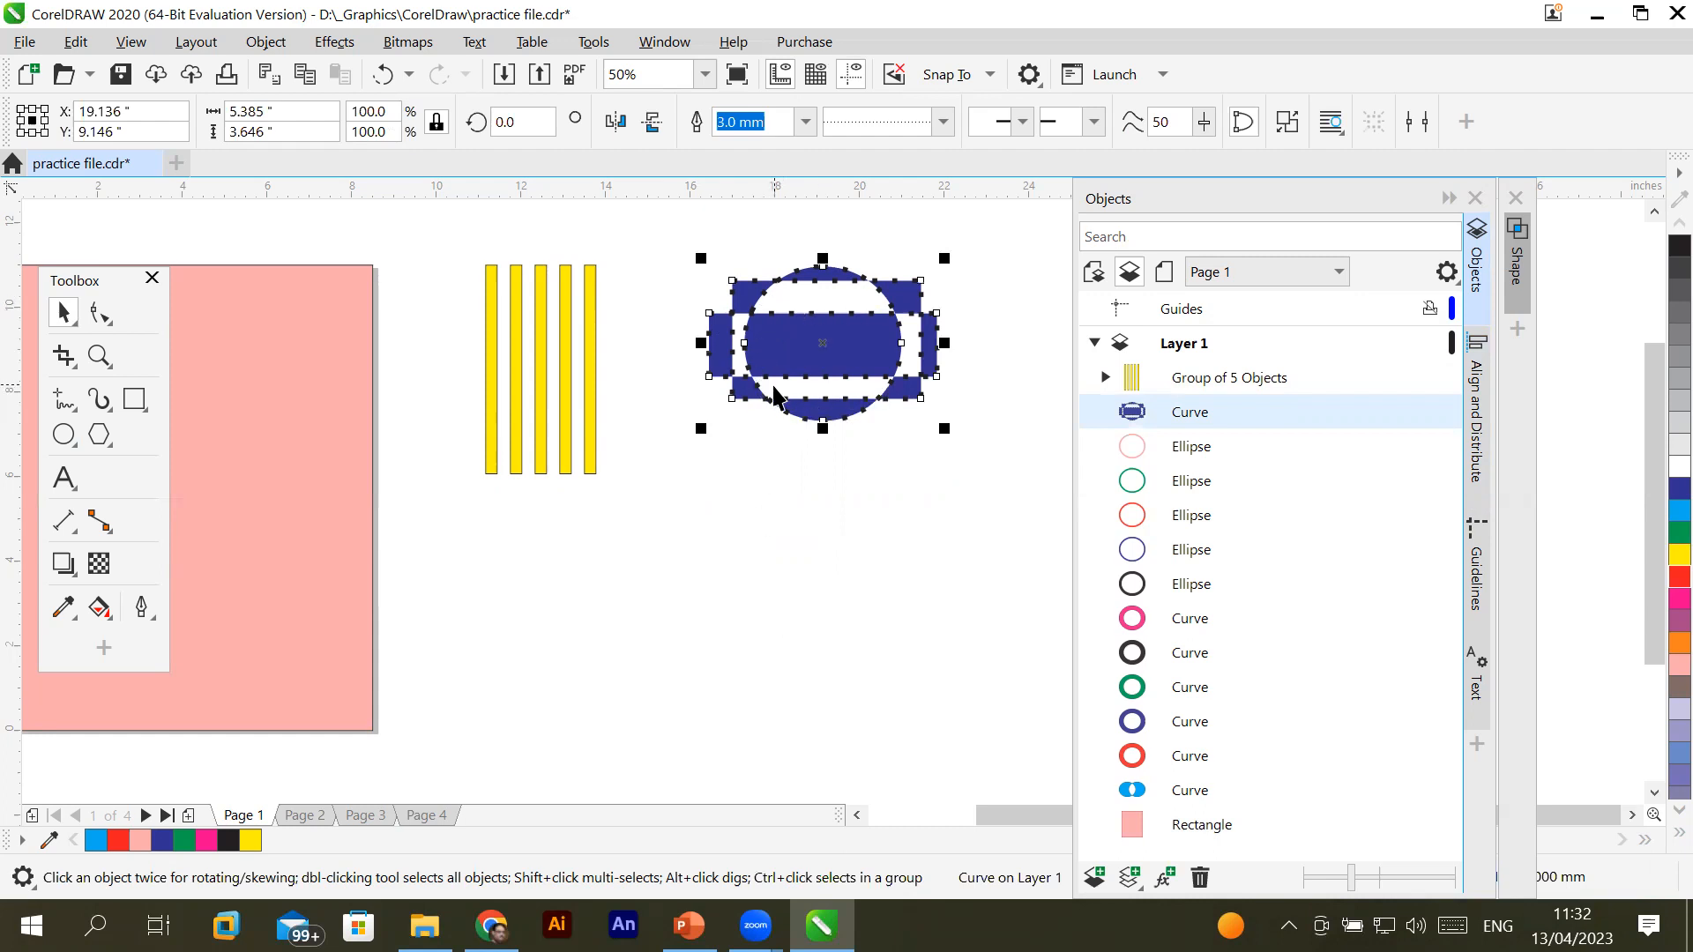
Draw a thin vertical ellipse about 0.29 by 5.63 inches across the middle of the blue shape and fill it red
left_click(63, 434)
left_click_drag(816, 235, 811, 475)
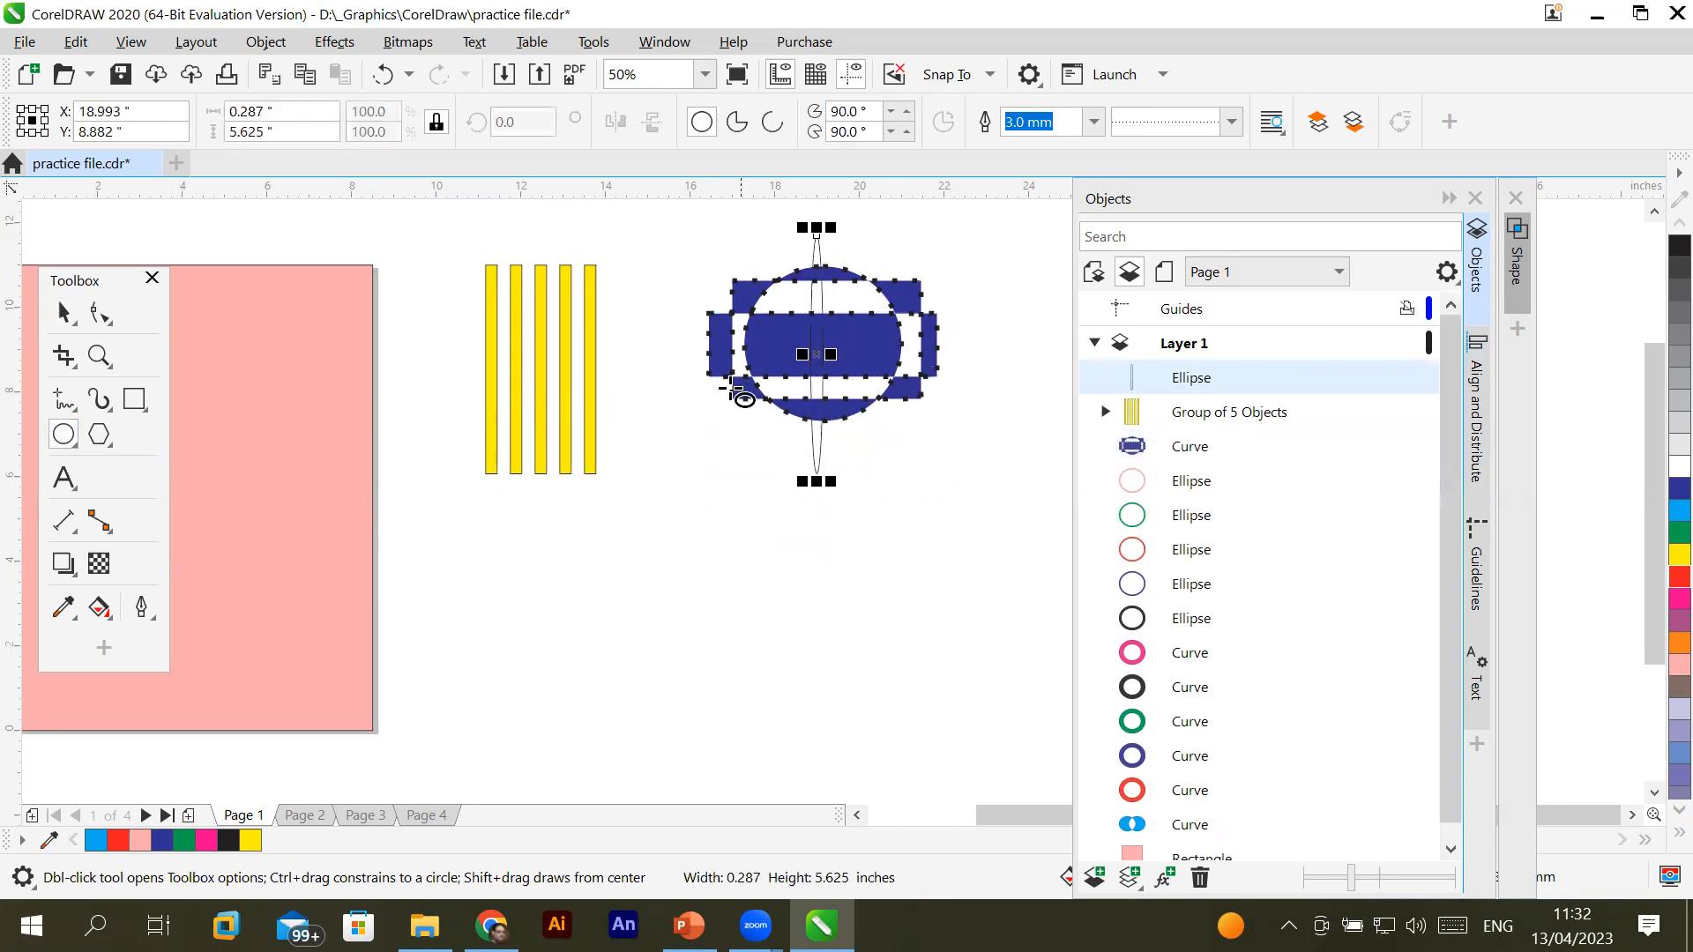
left_click(1675, 577)
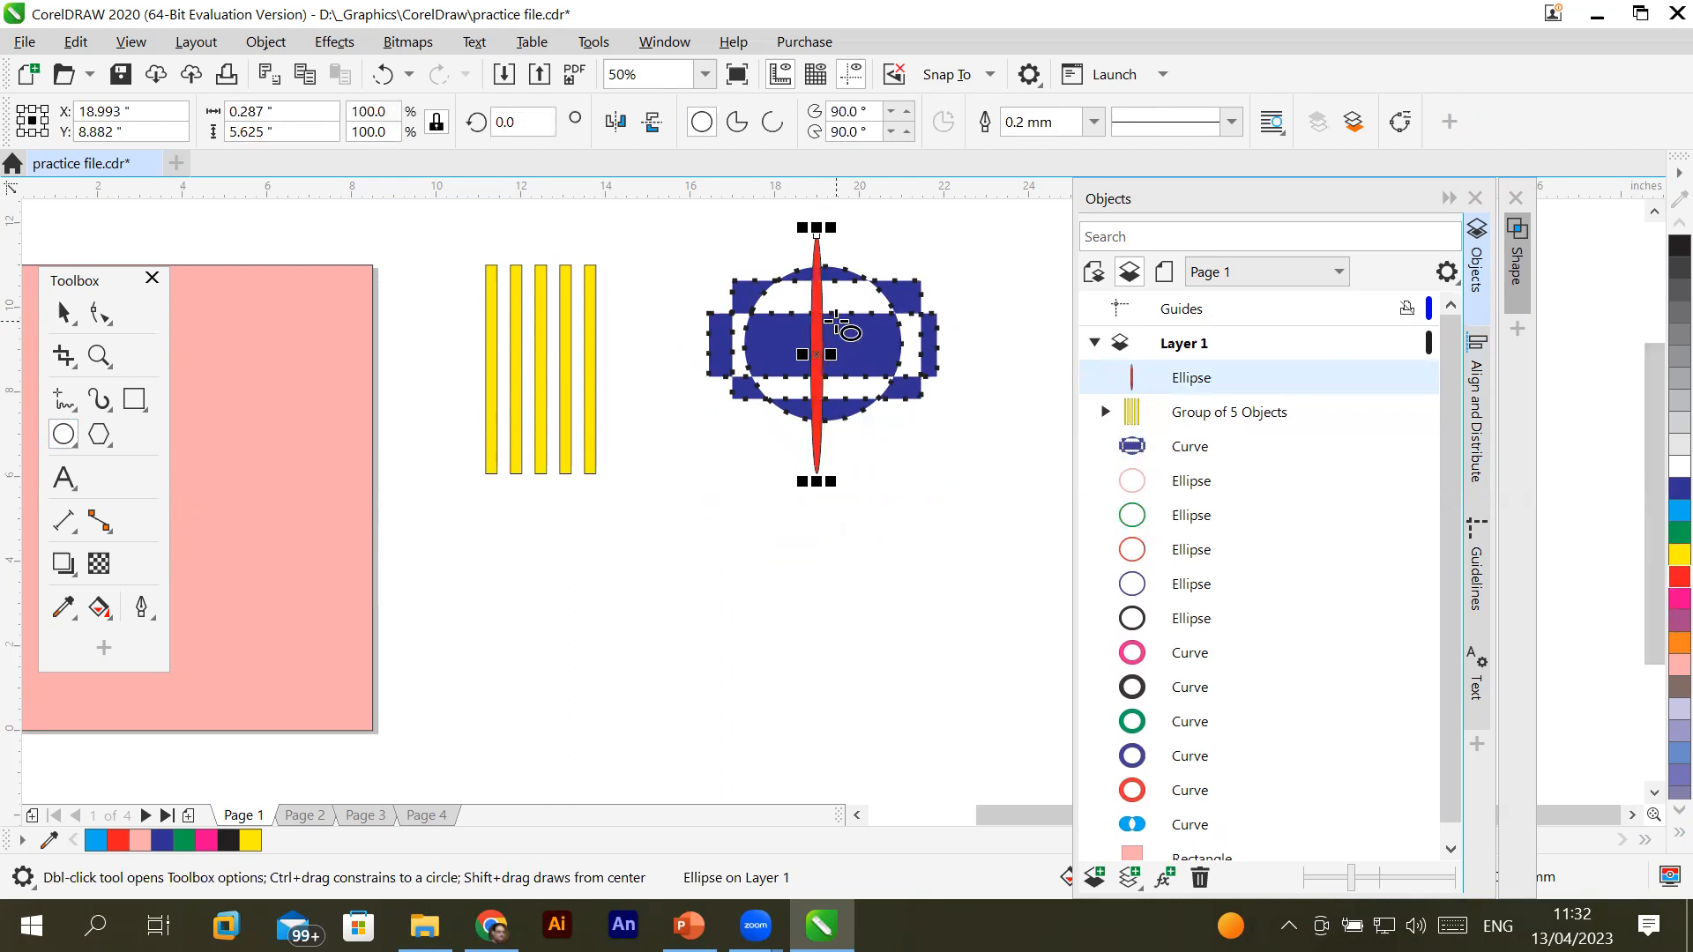
left_click(64, 313)
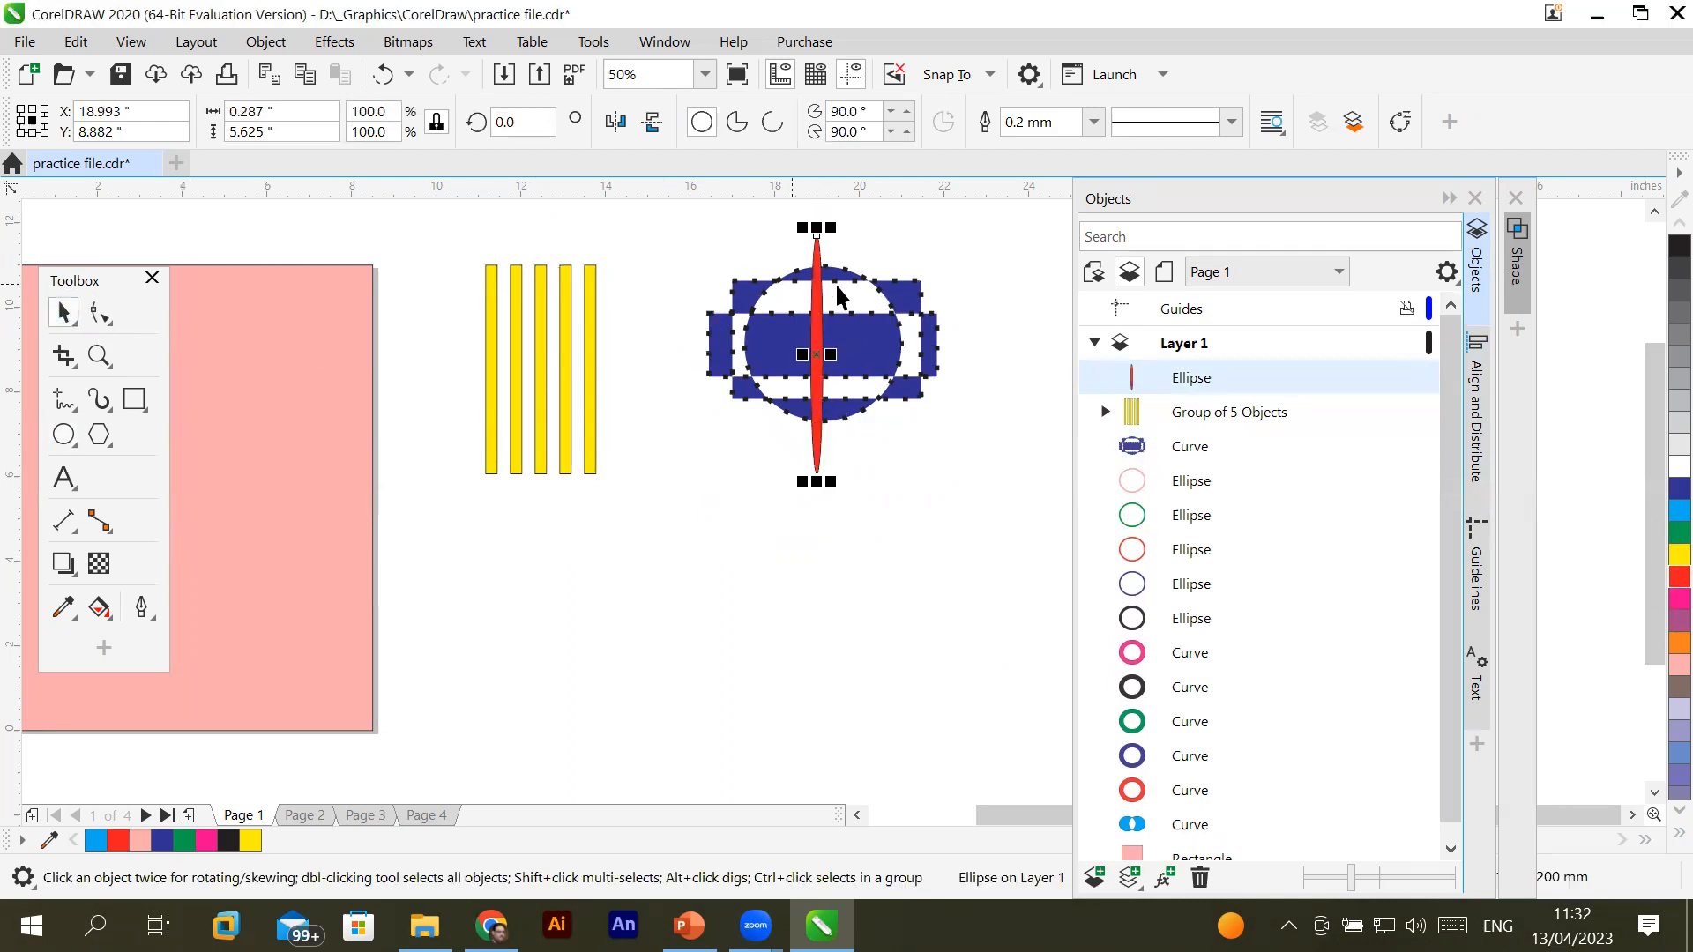
Align the thin red ellipse to the horizontal centre of the blue combined shape
left_click_drag(817, 299, 829, 291)
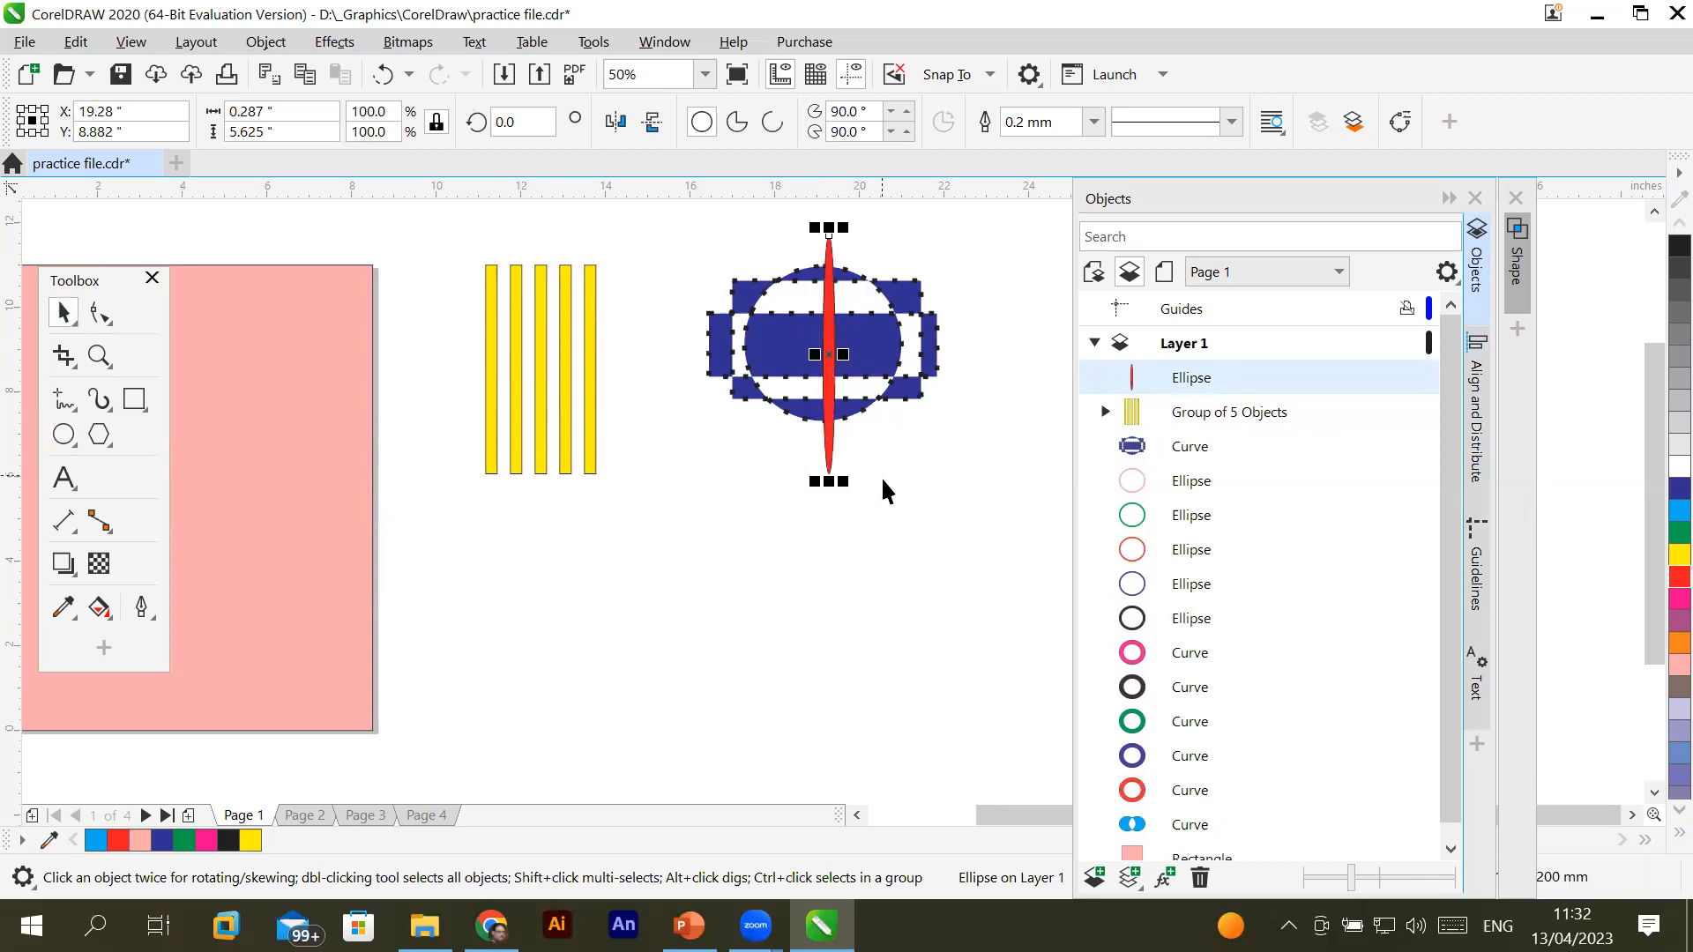
left_click(910, 303, "shift")
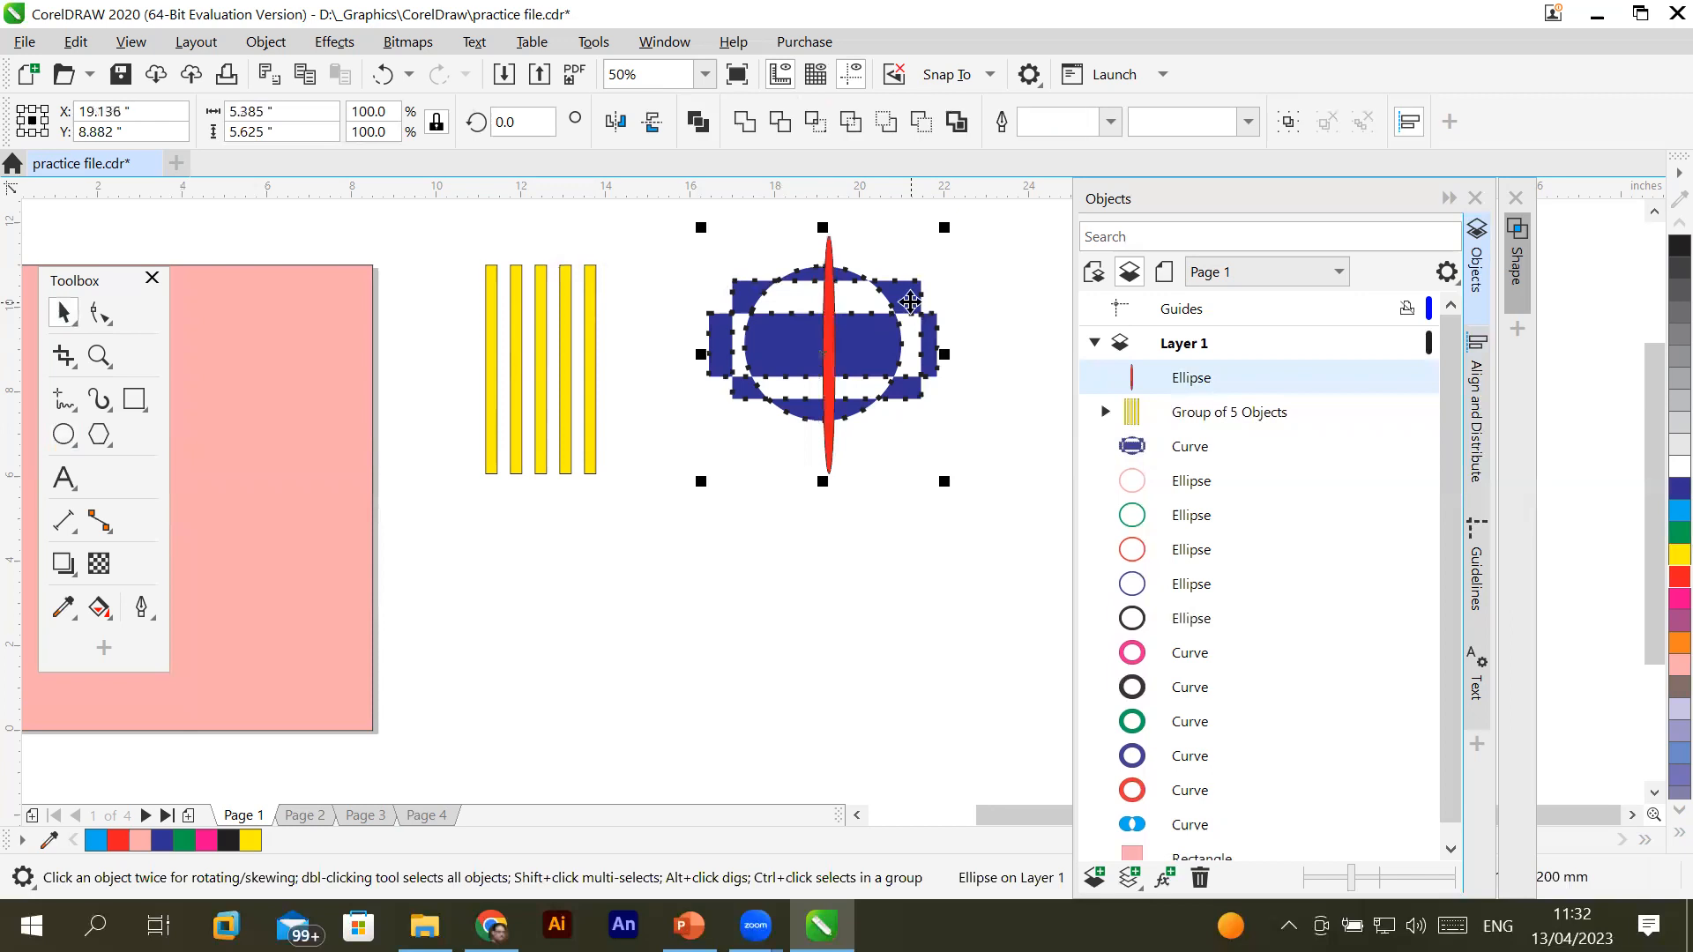
left_click(1409, 124)
left_click(1411, 123)
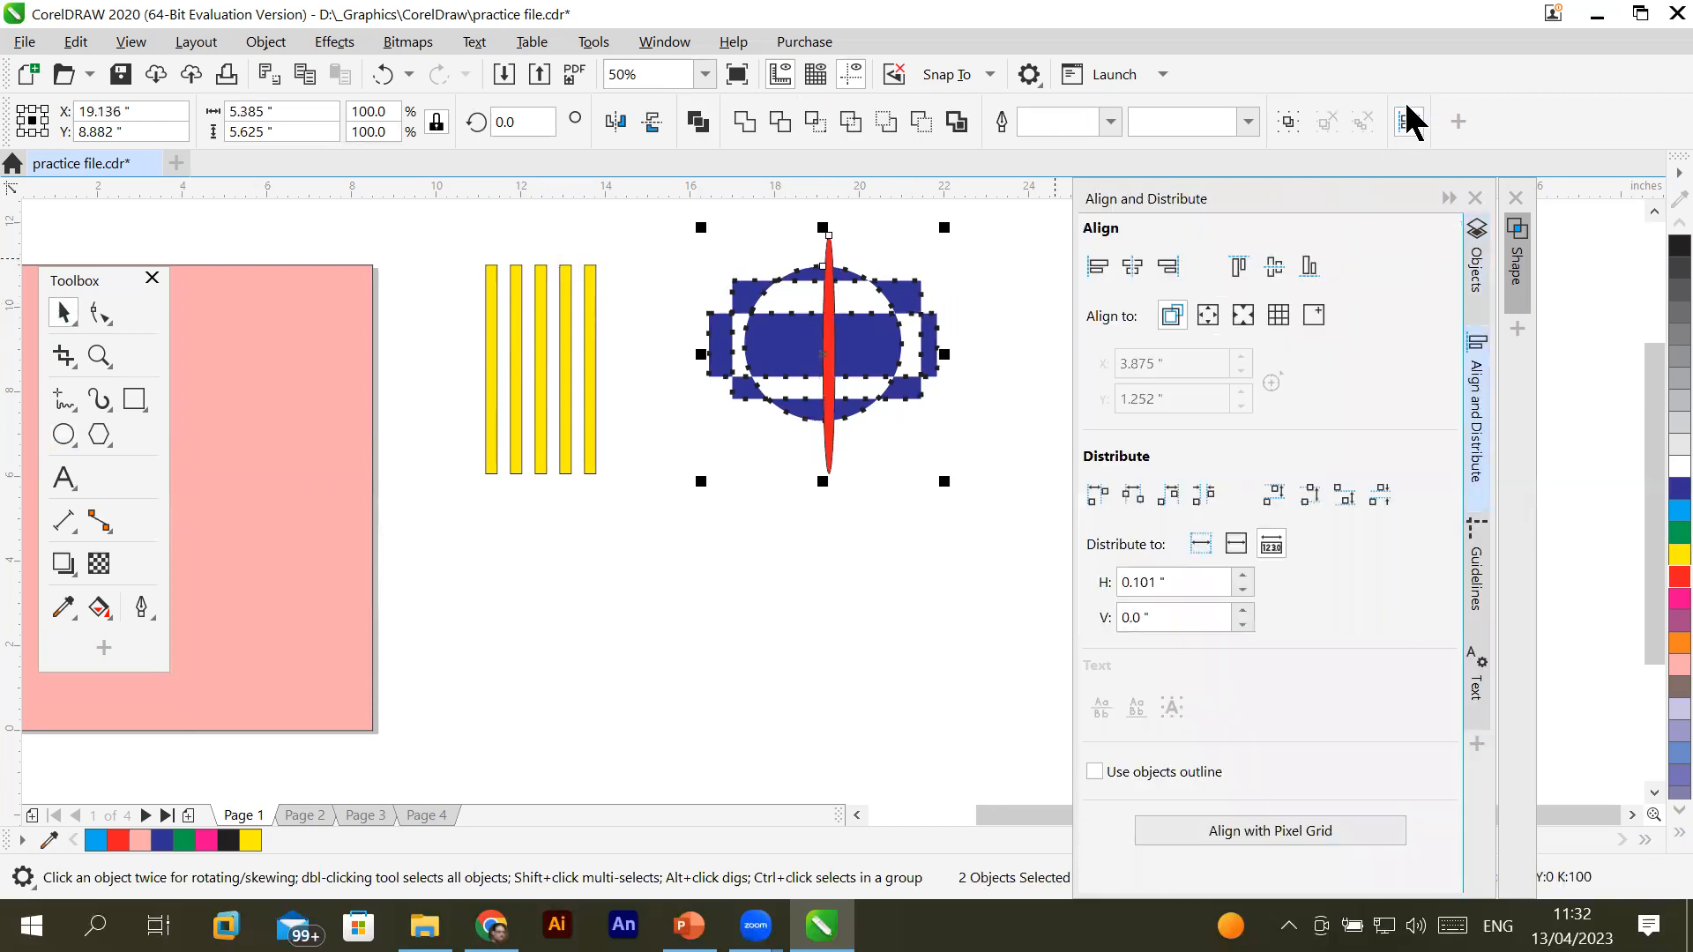
left_click(1133, 266)
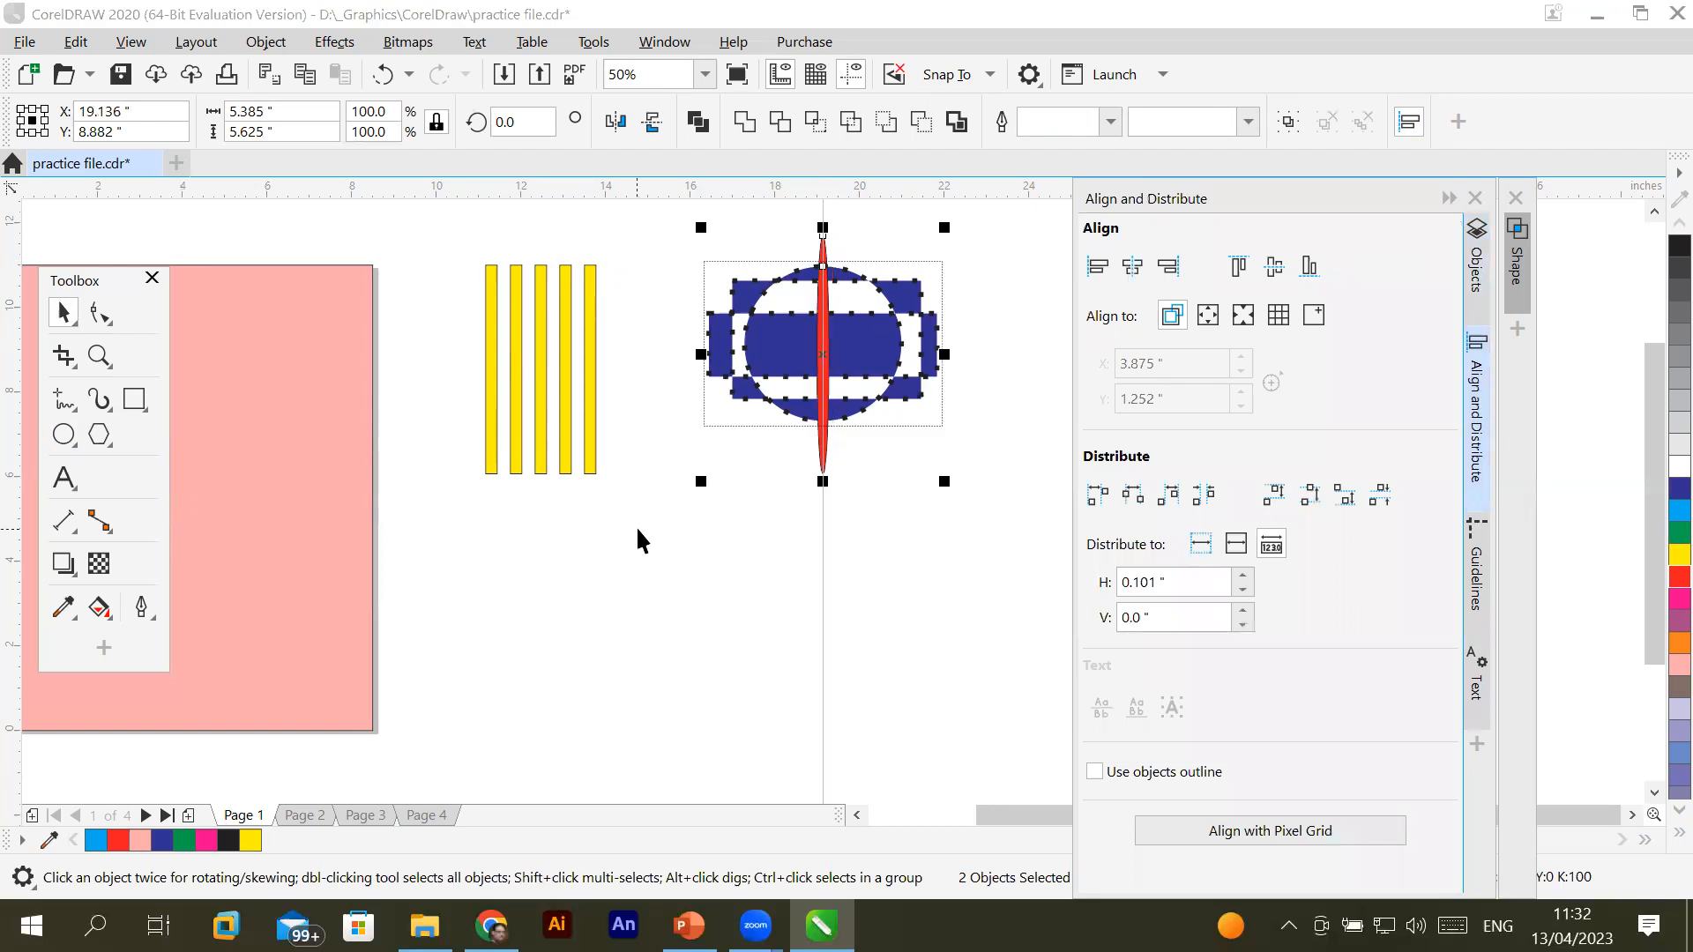
left_click(697, 555)
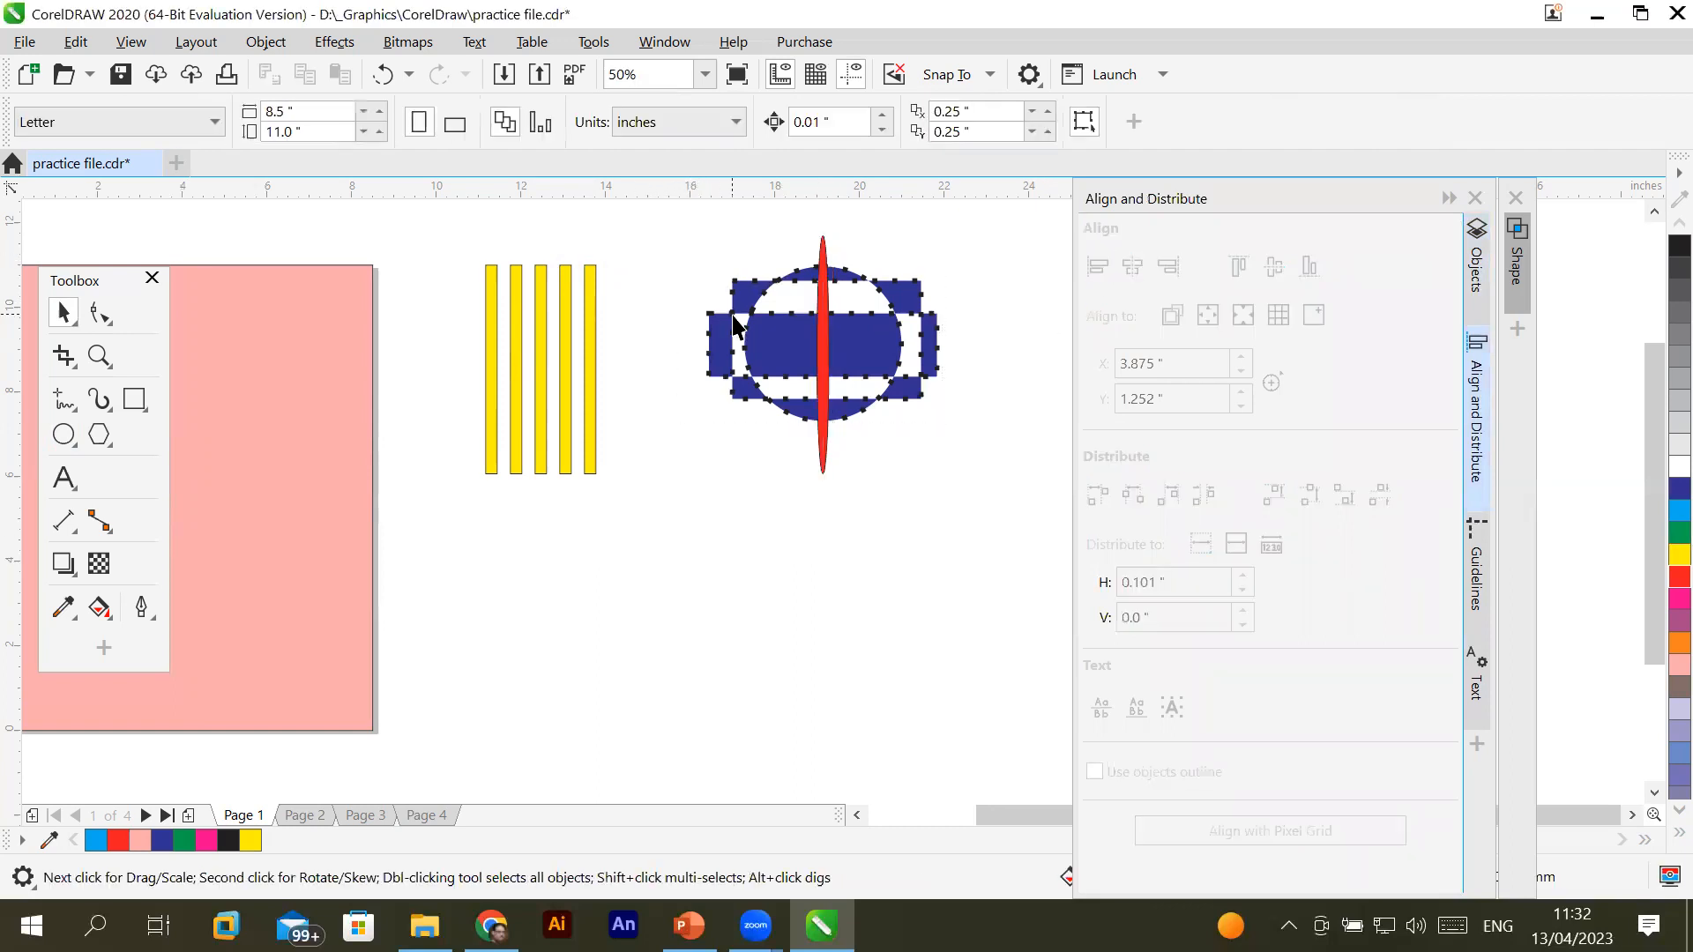
Combine the blue shape with the thin red ellipse, selecting the ellipse last
left_click(754, 361)
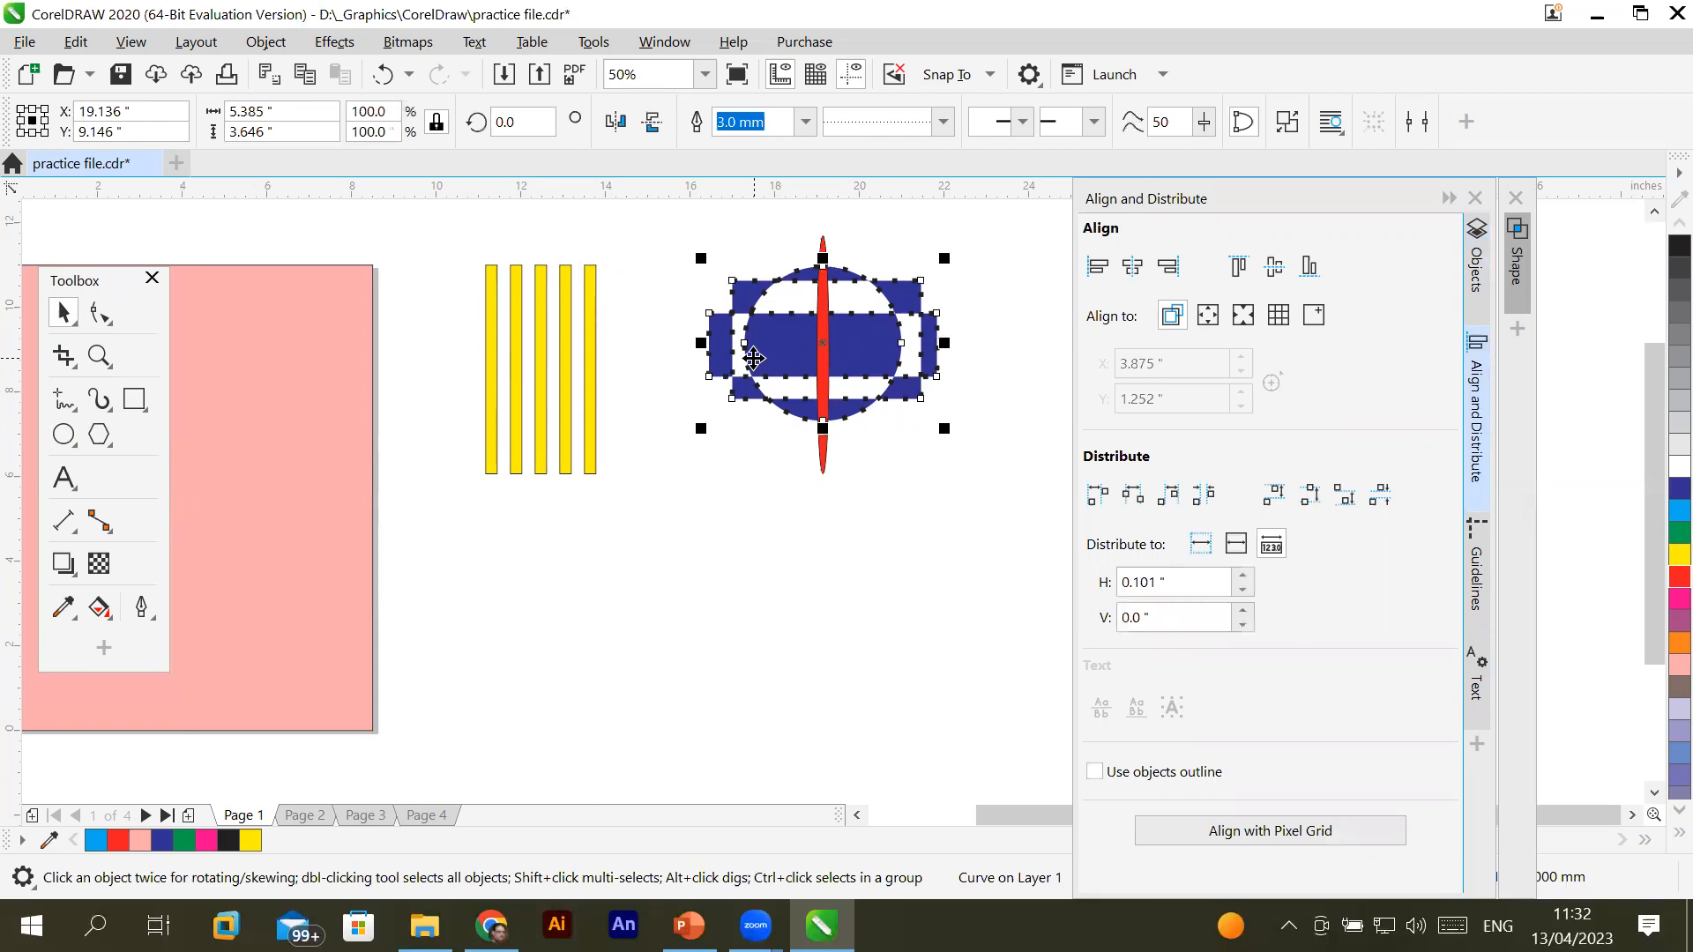
left_click(822, 454, "shift")
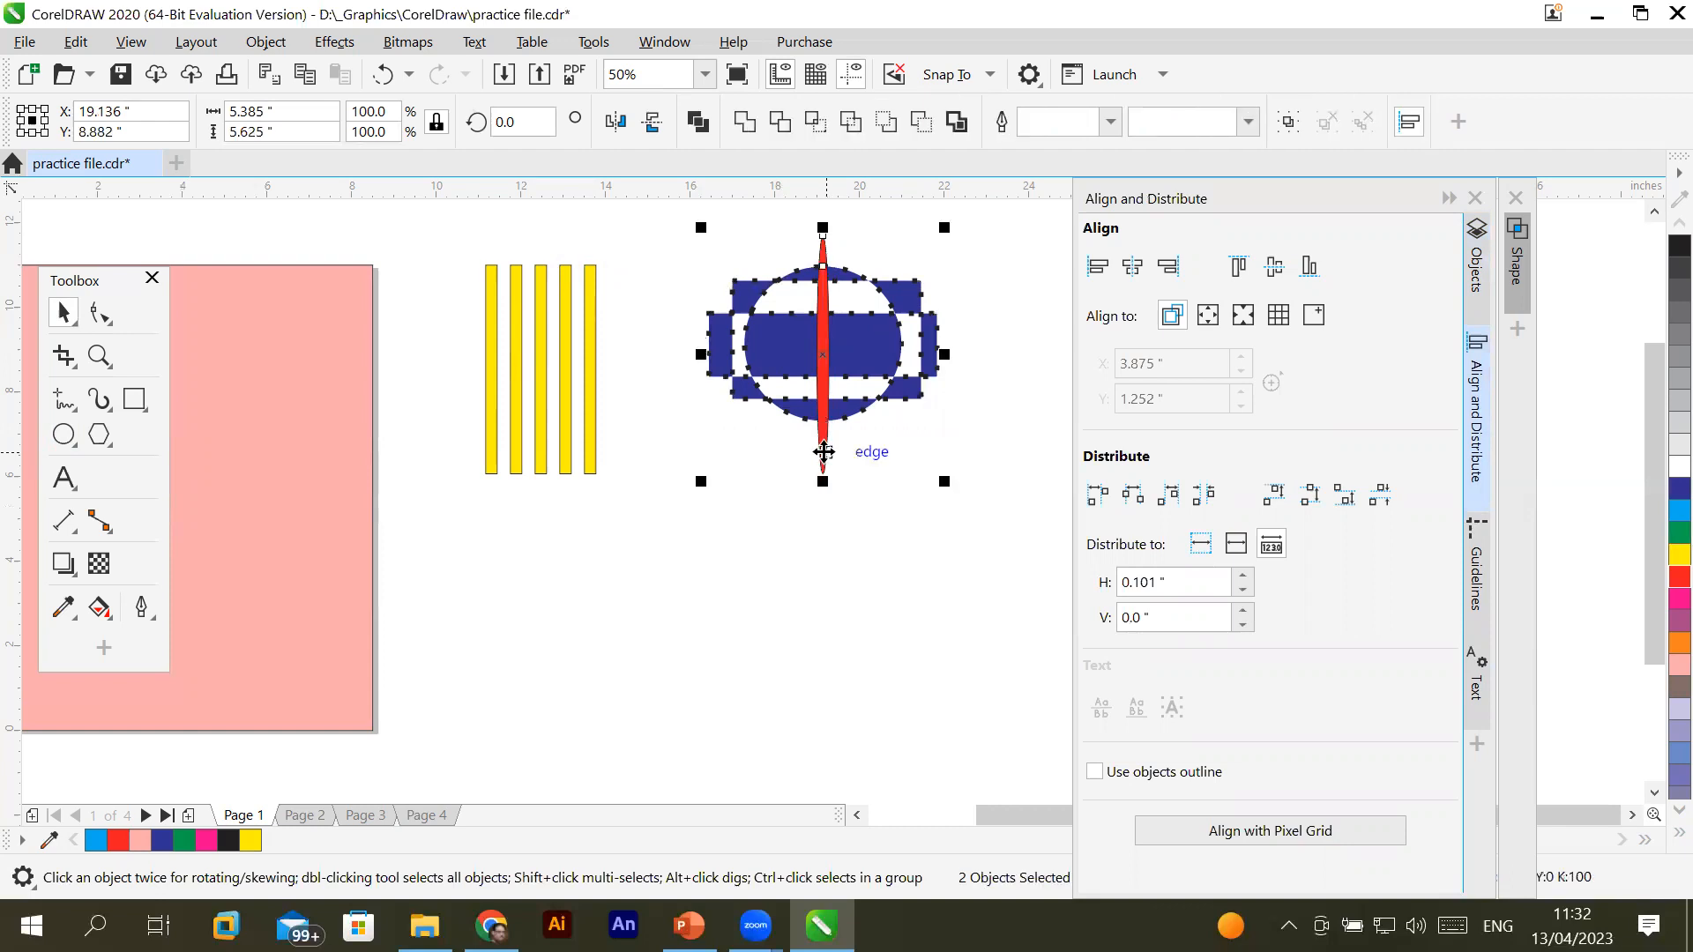
left_click(698, 122)
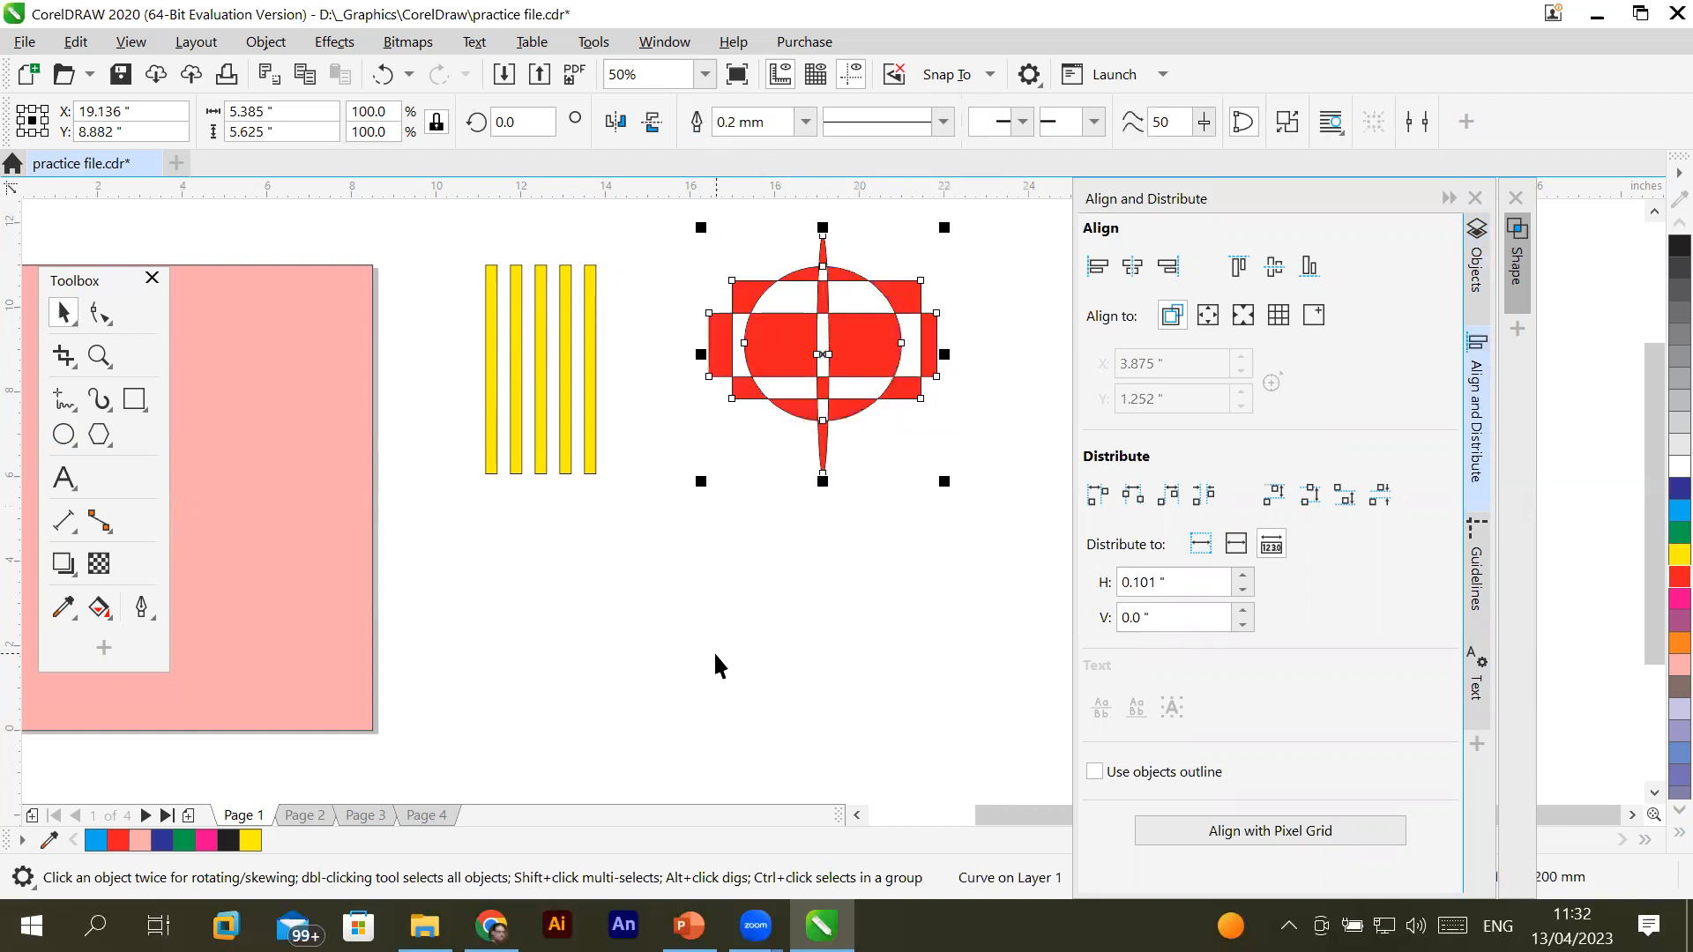
left_click(65, 315)
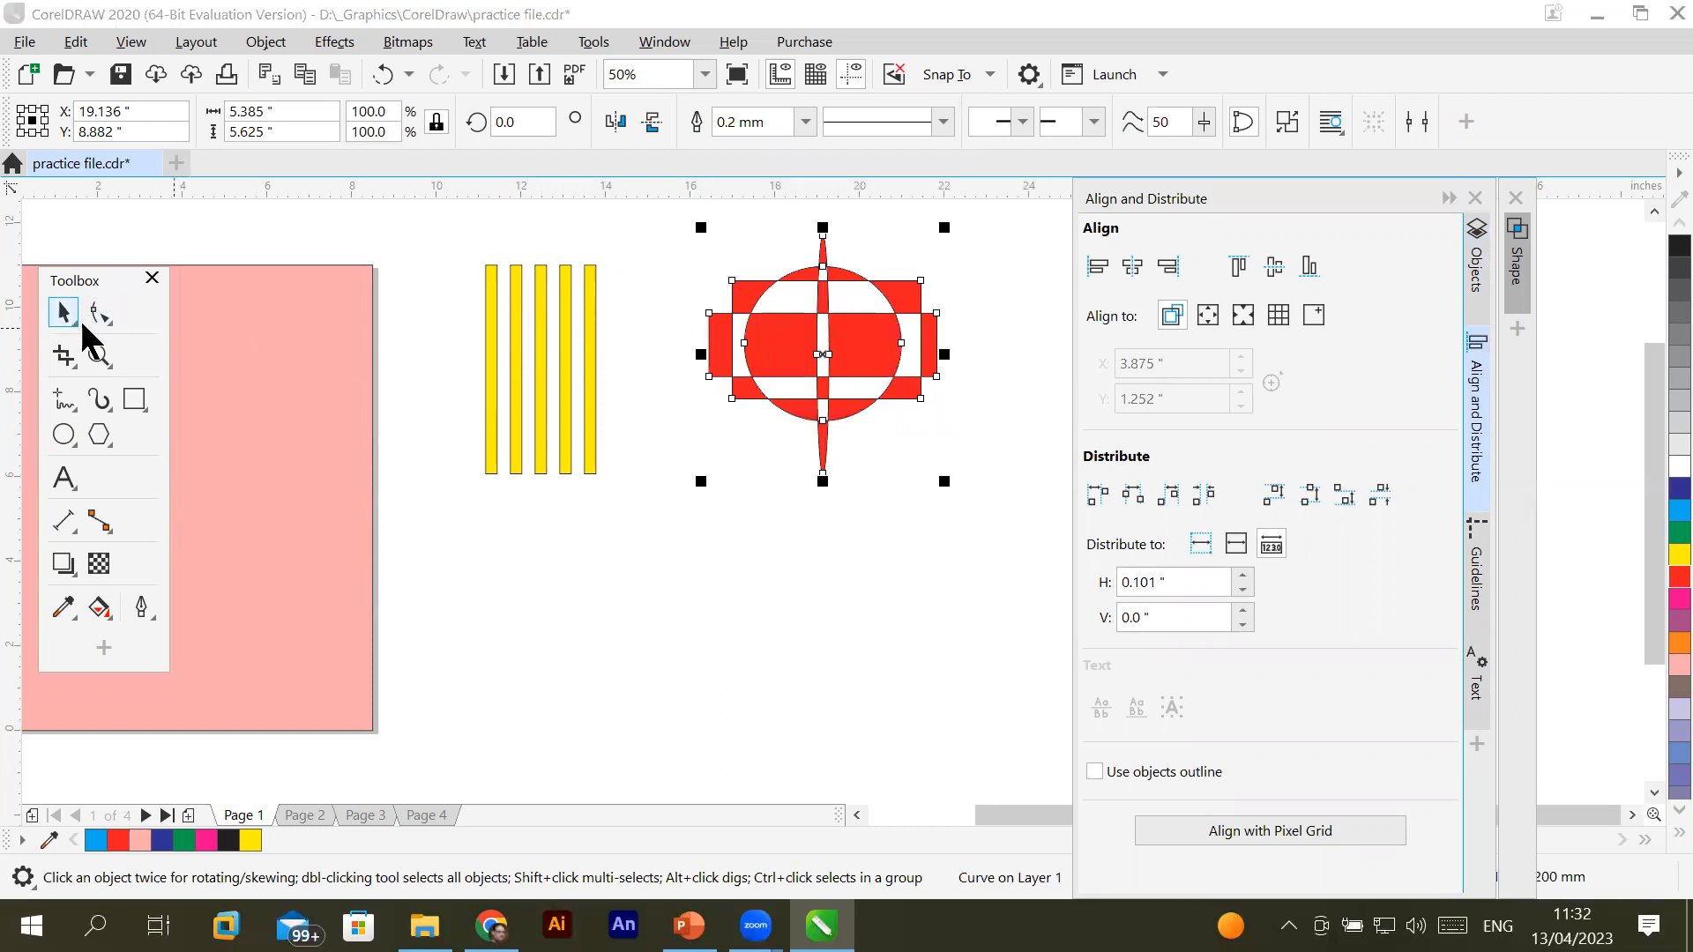
left_click(807, 590)
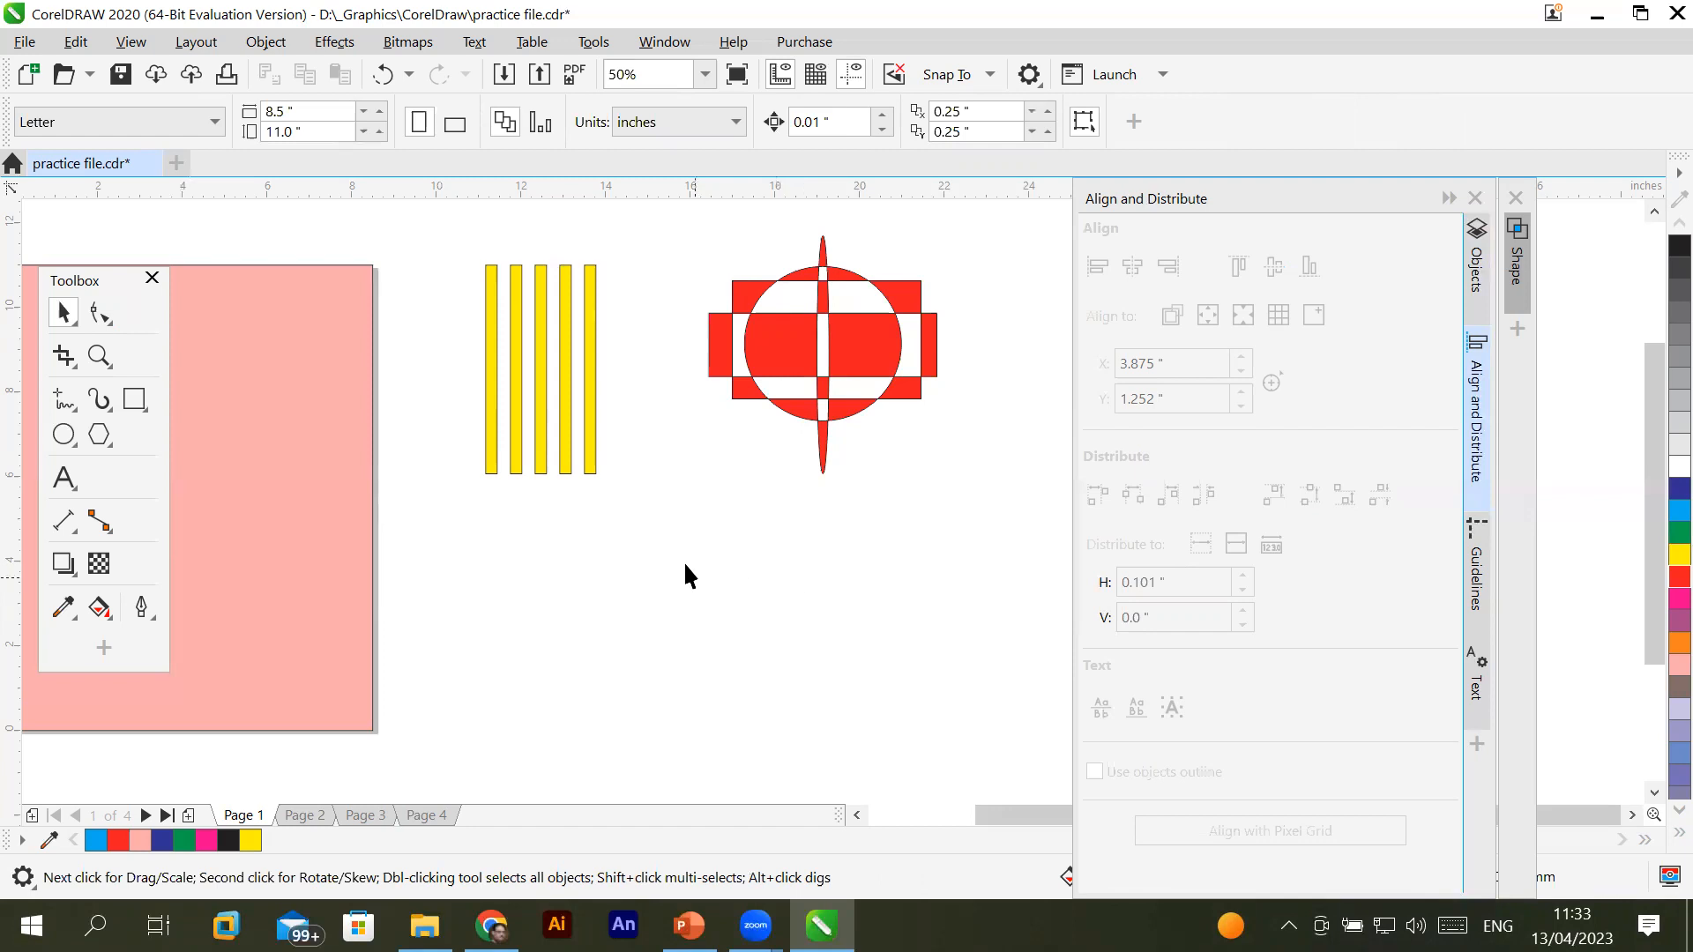
Scale the red combined shape down to about 40% and move it below the yellow stripes, to about X 11.17, Y 0.26 inches
left_click(868, 343)
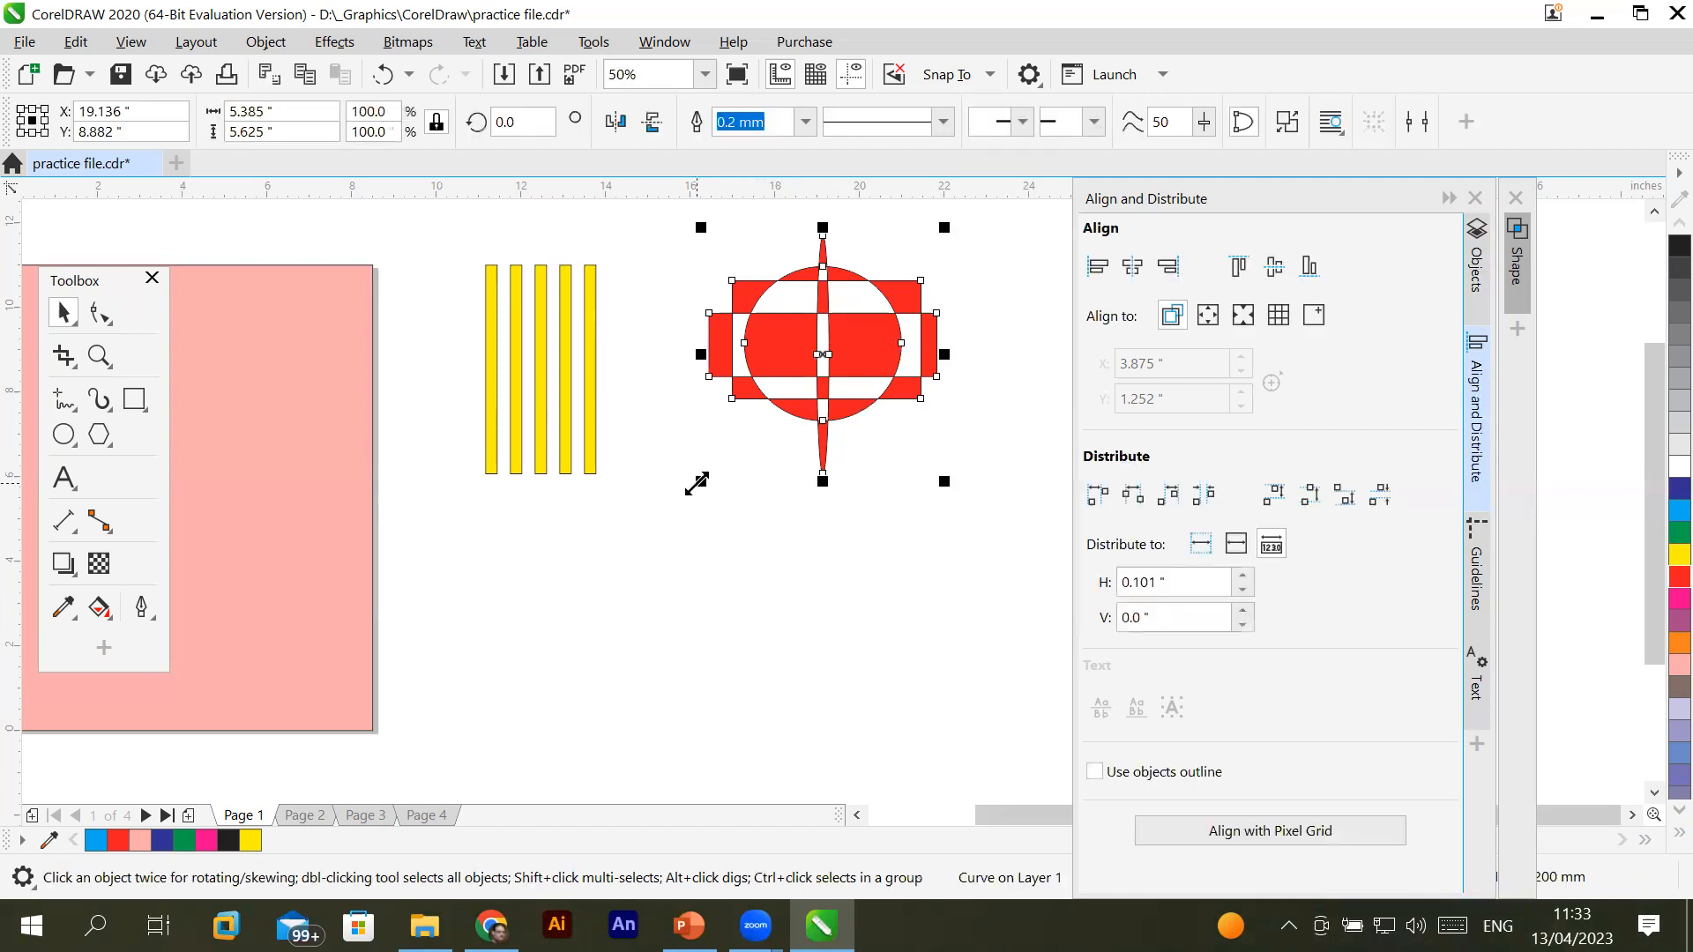
left_click_drag(696, 483, 763, 434)
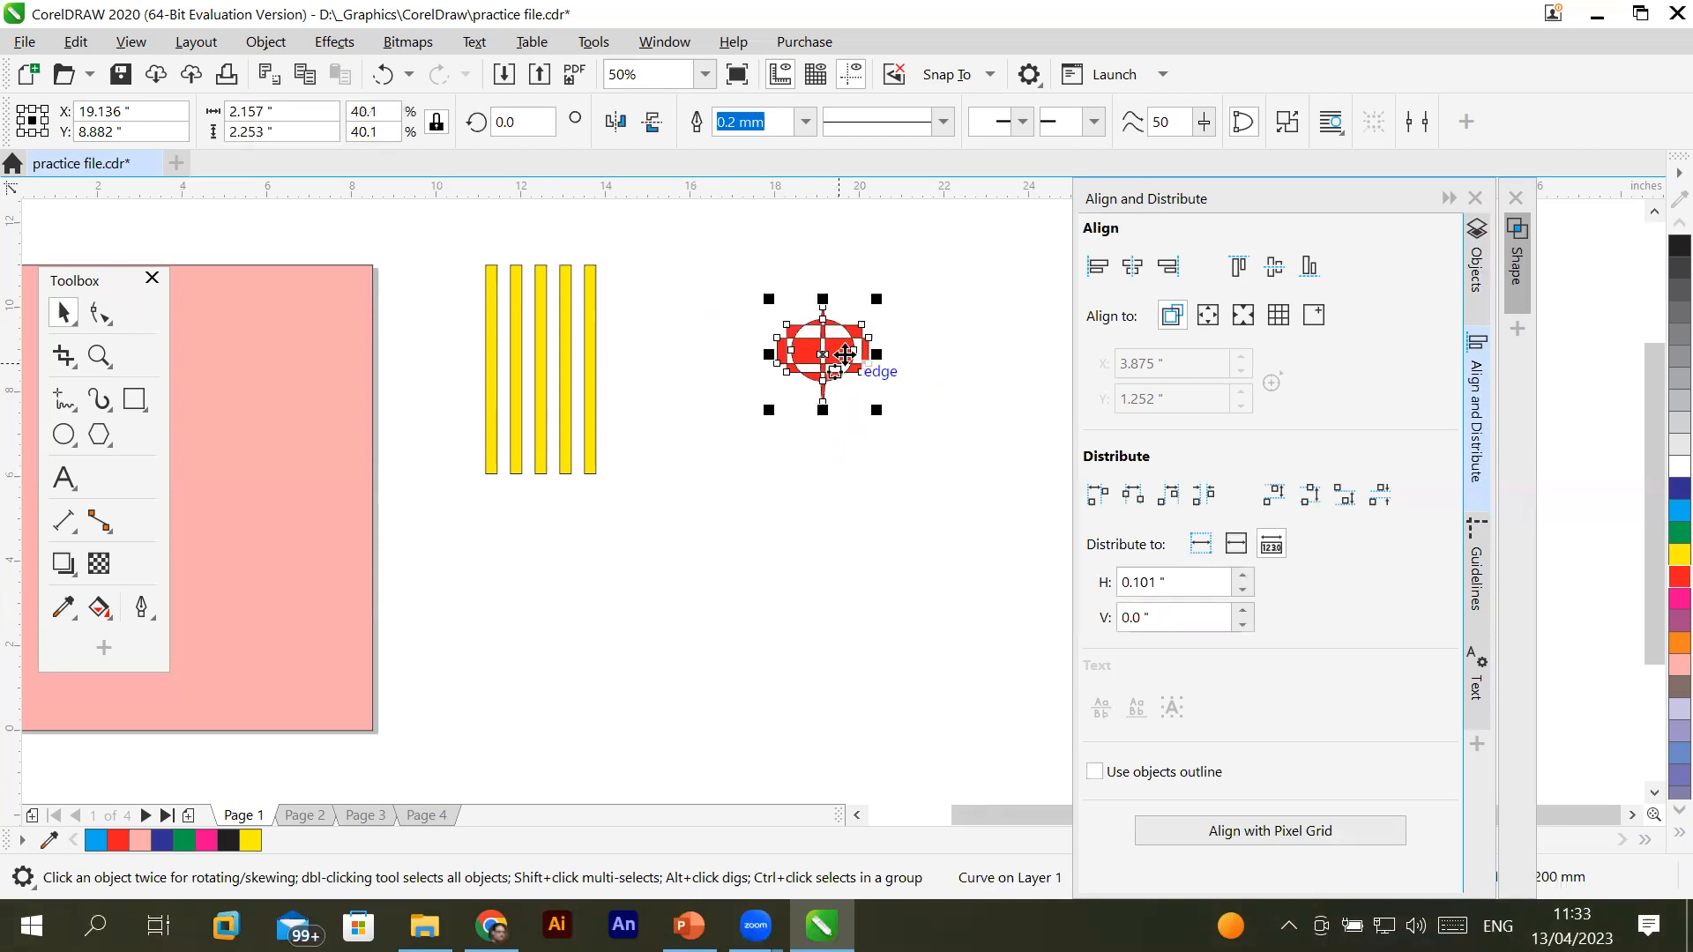
left_click_drag(839, 350, 501, 716)
Make a copy of the yellow stripe group rotated to about 270° and scaled to about 93%, crossing the original stripes
left_click(547, 340)
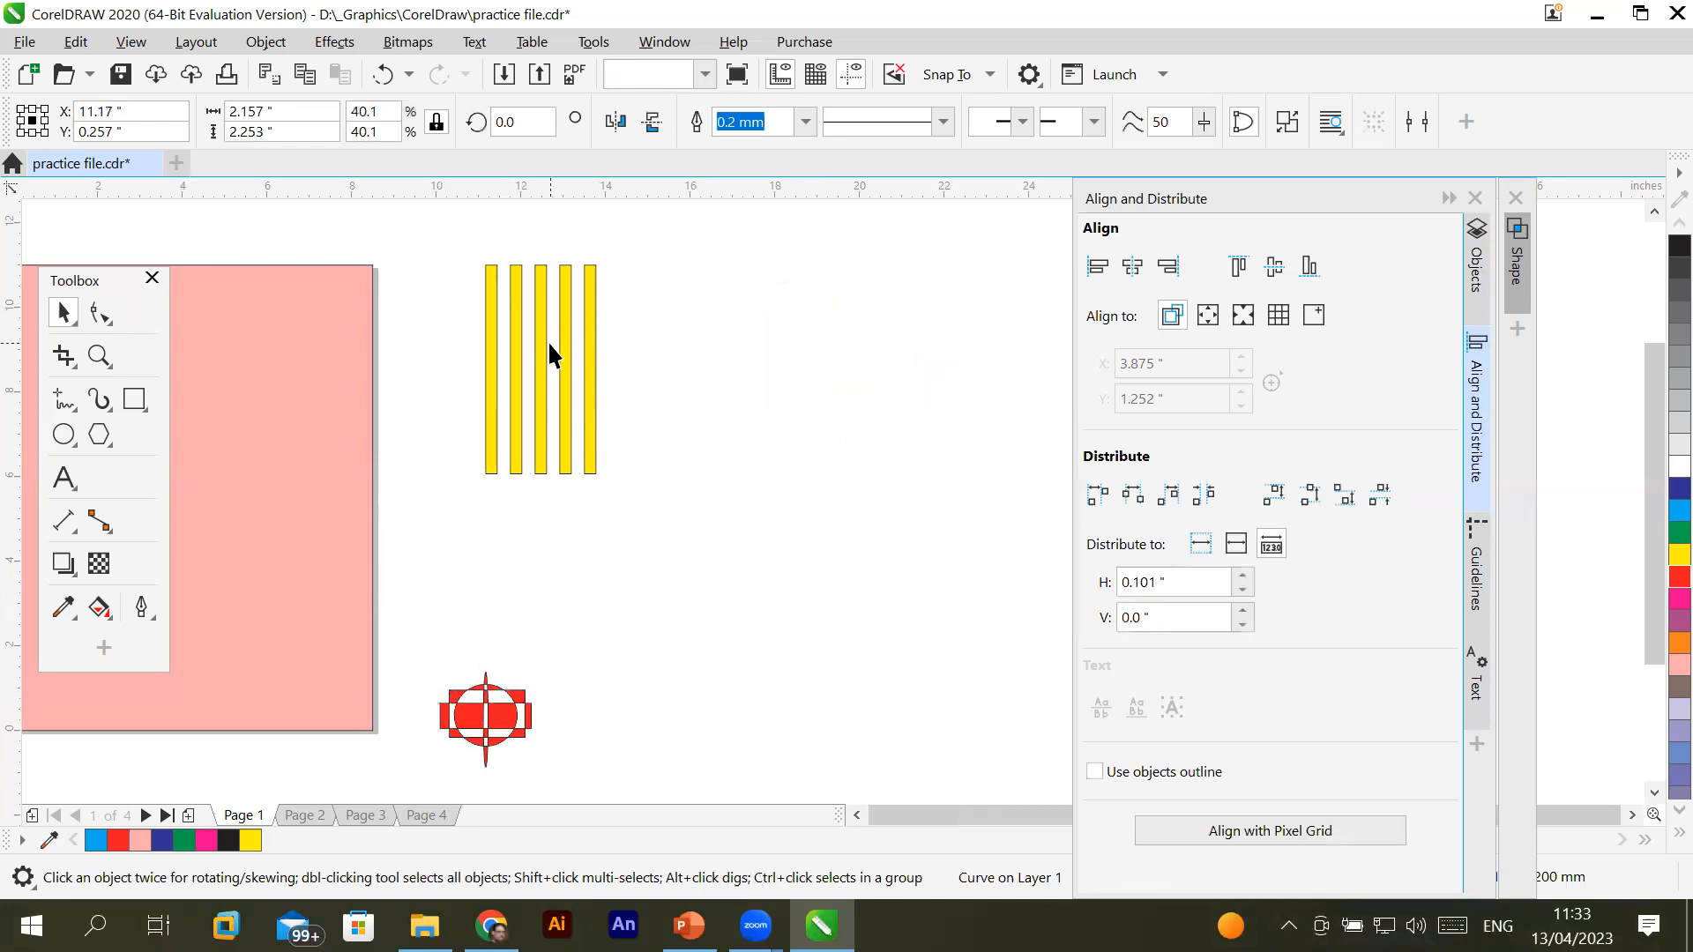
left_click(537, 347)
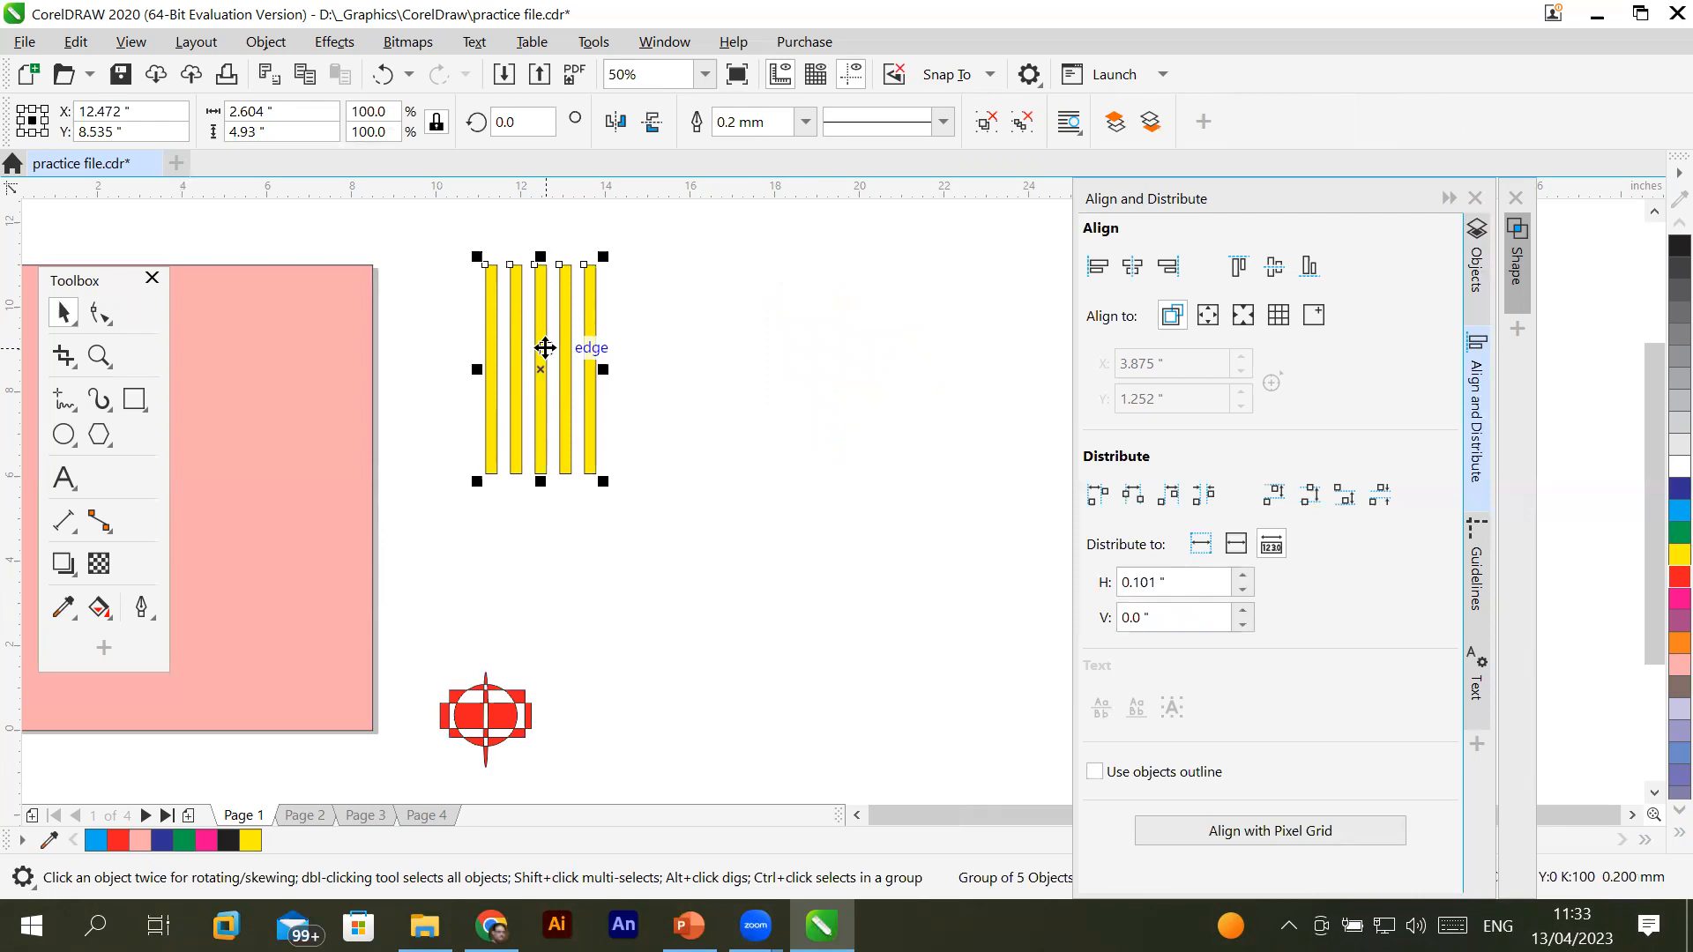
left_click(553, 344)
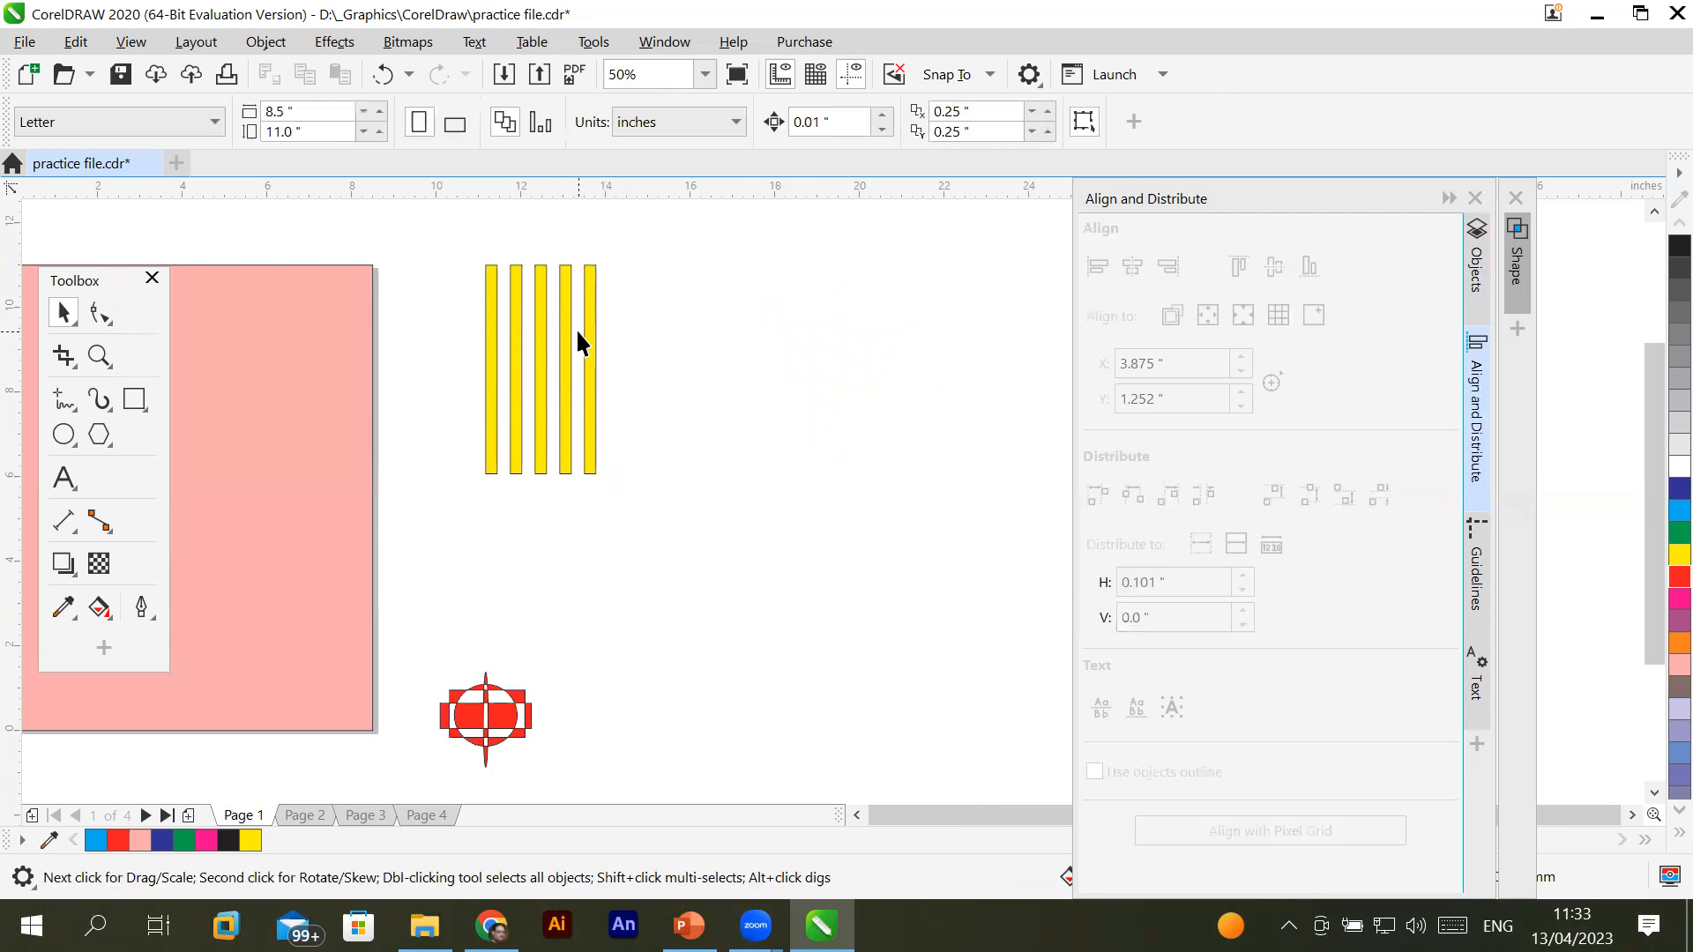
left_click(563, 337)
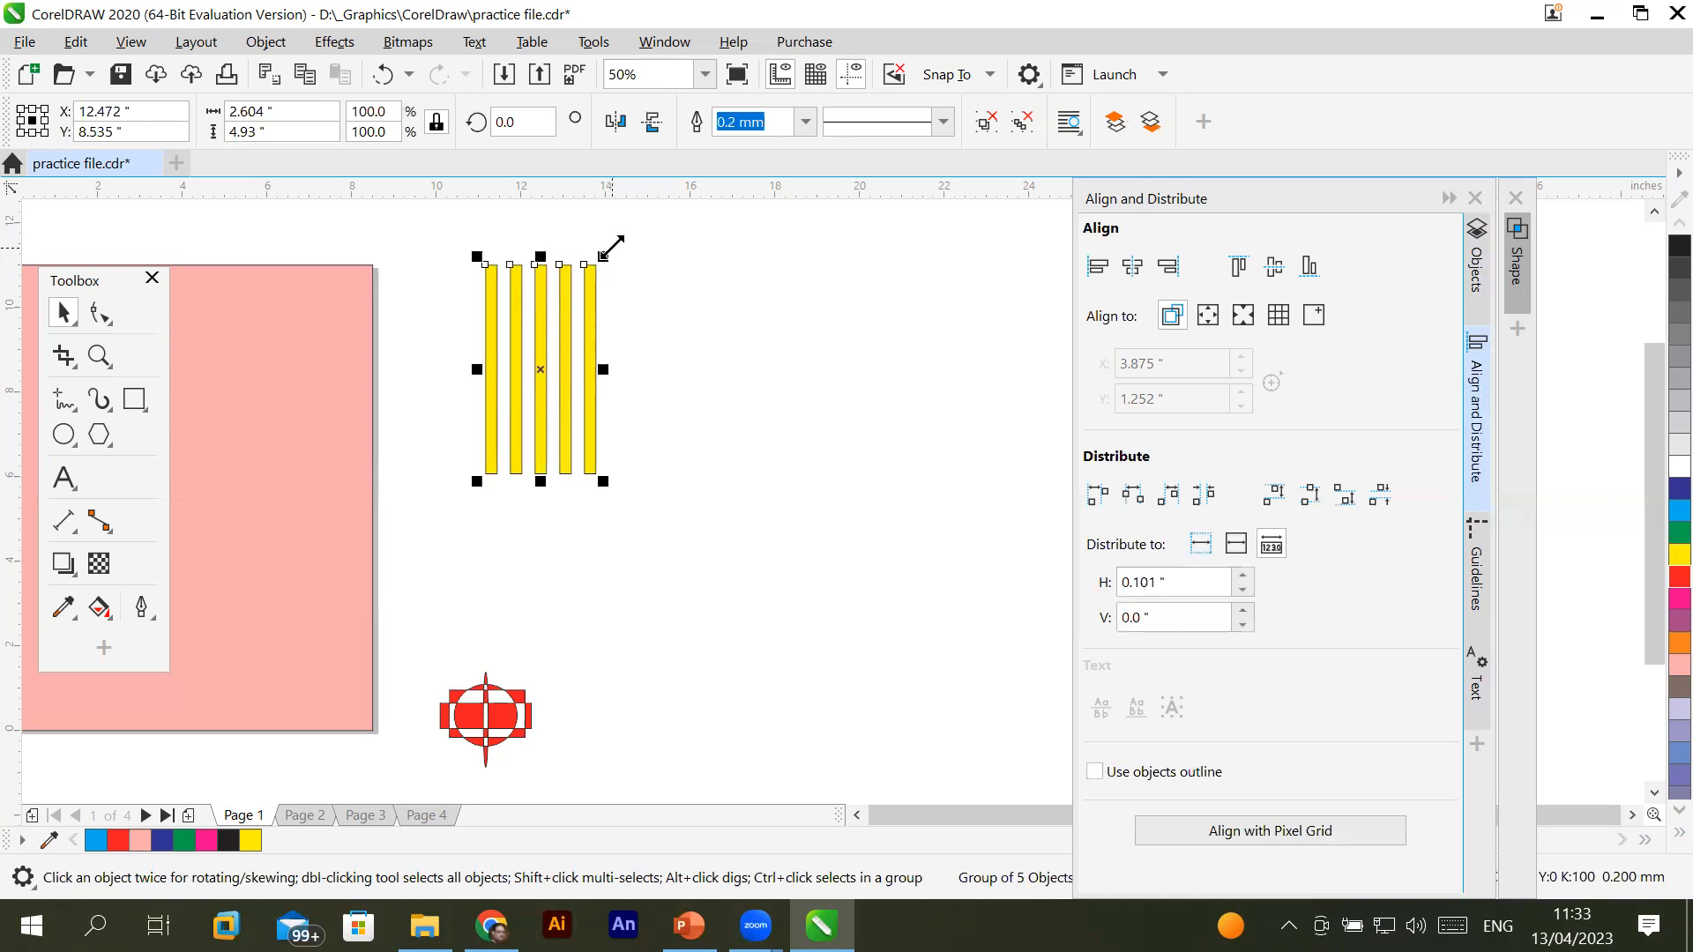
left_click(564, 284)
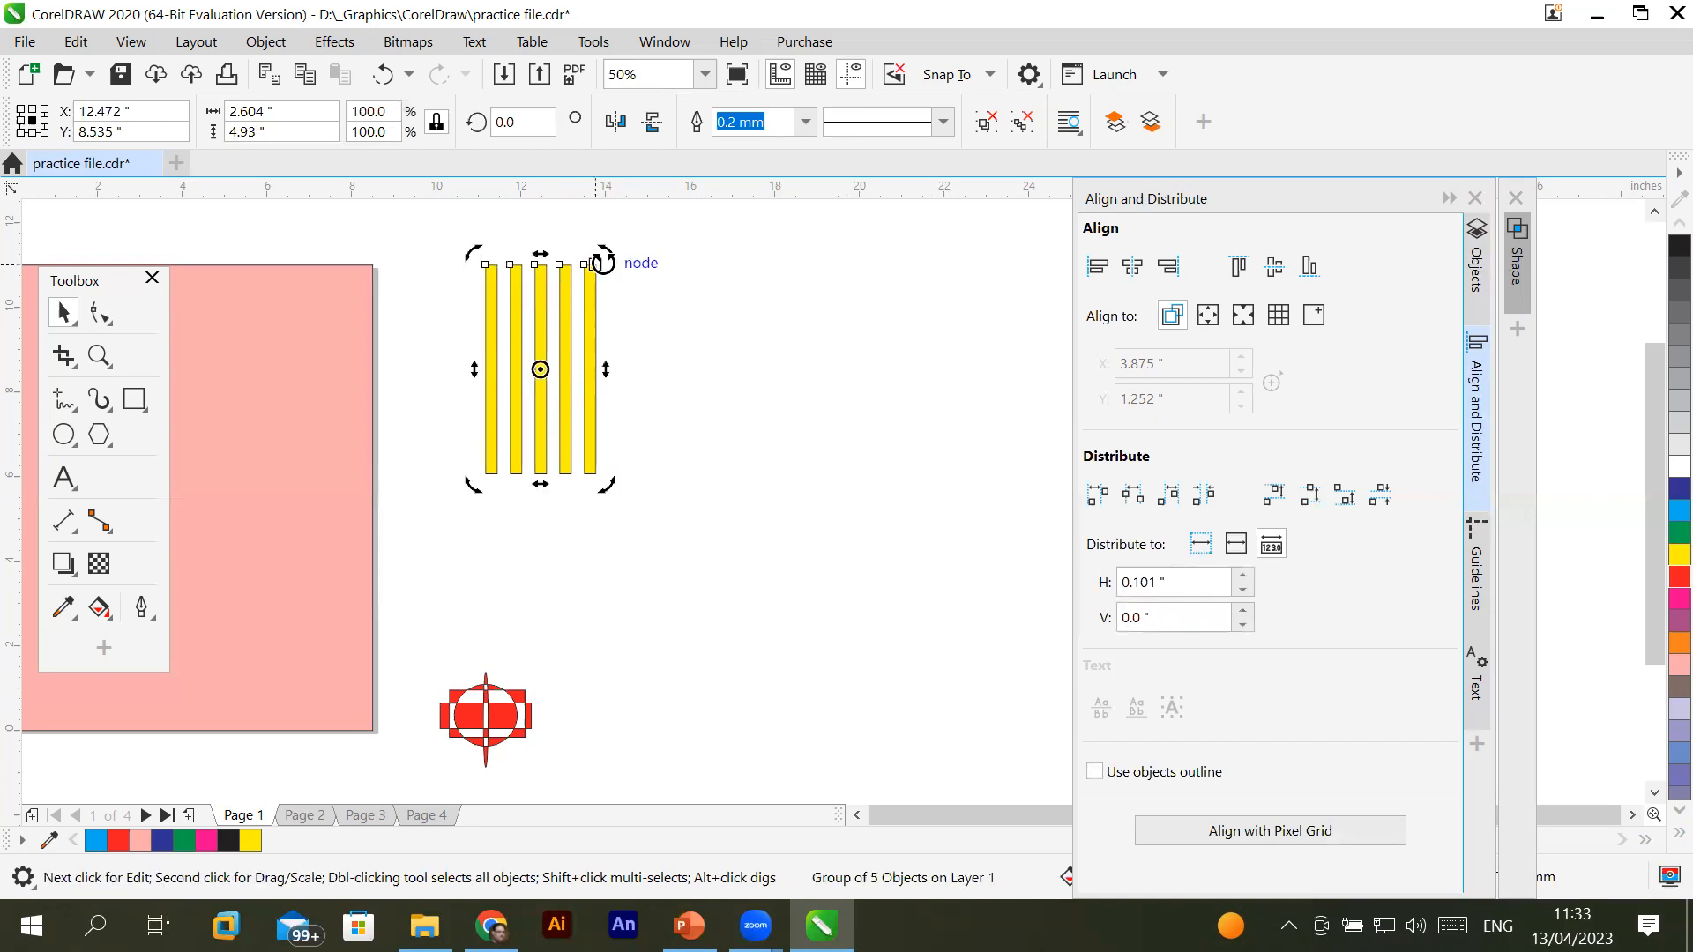
left_click_drag(599, 258, 643, 428)
left_click_drag(643, 424, 647, 427)
left_click(658, 587)
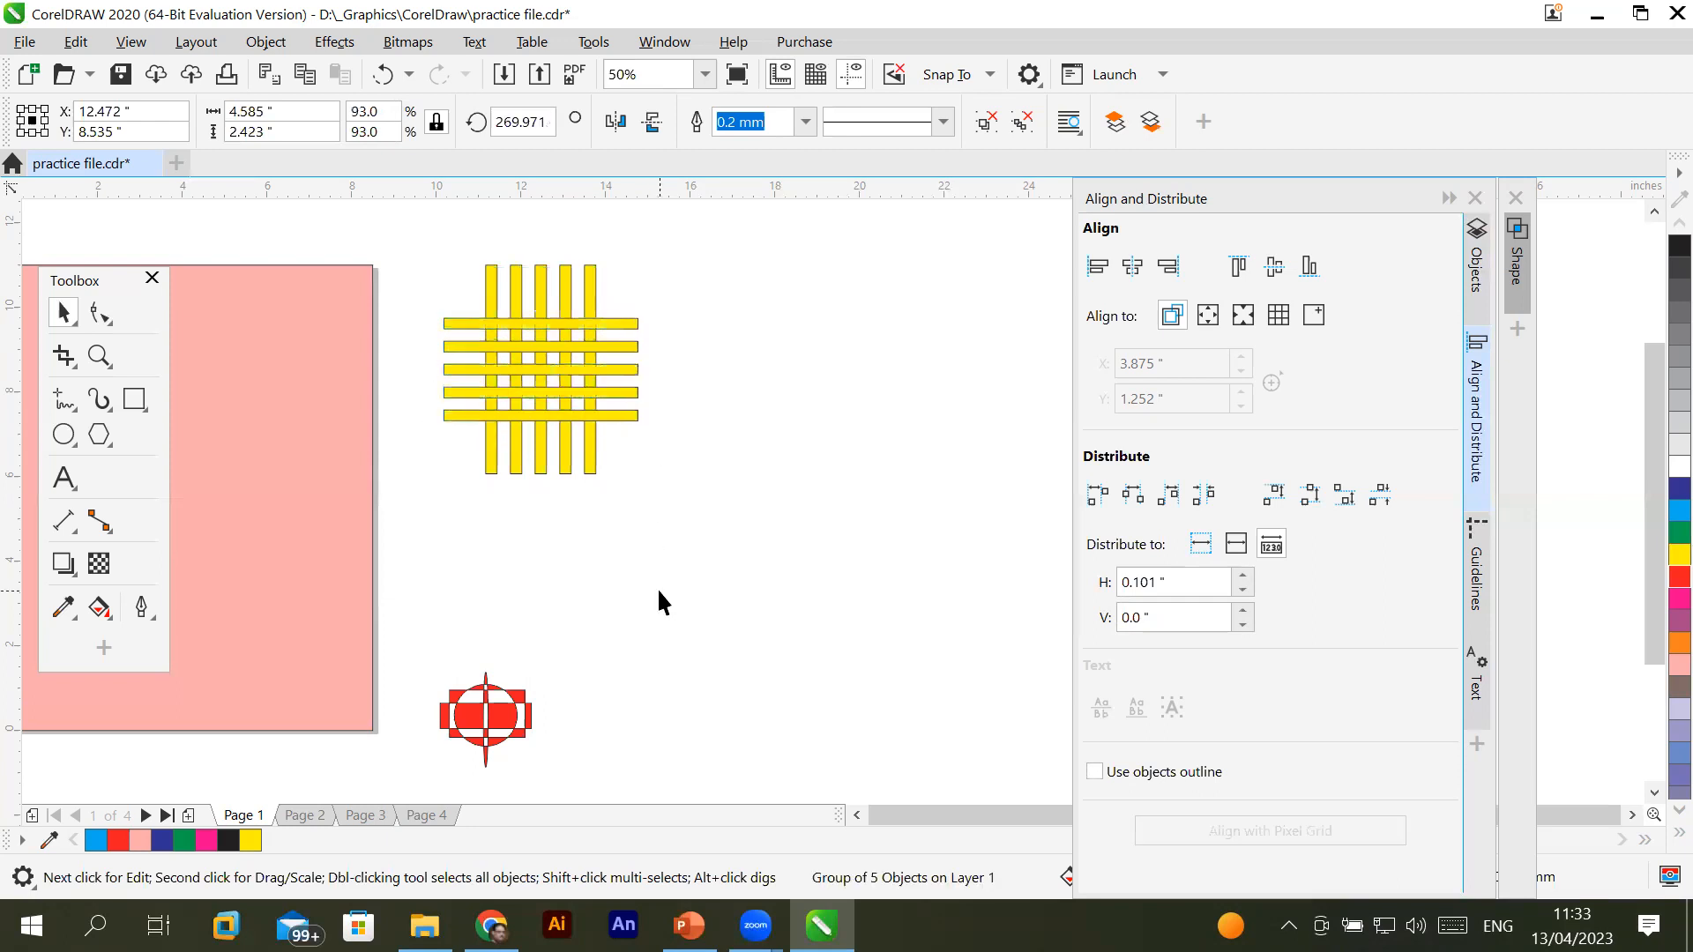
Fill the horizontal stripe group with dark blue
left_click(627, 345)
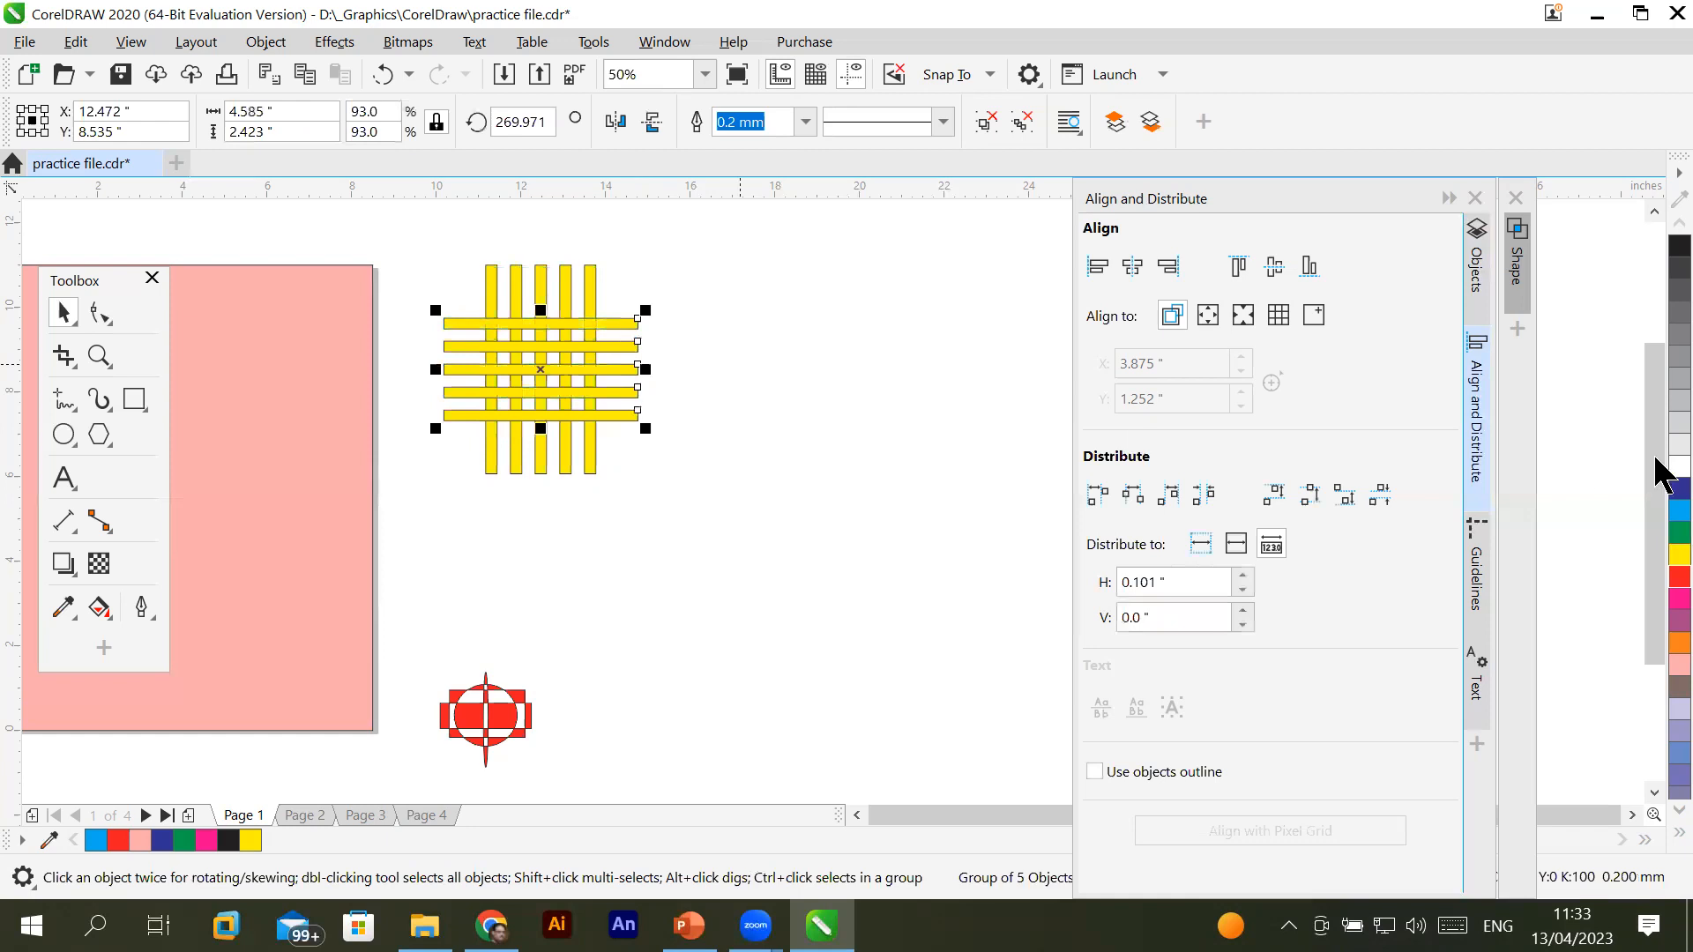
left_click(1679, 487)
left_click(785, 594)
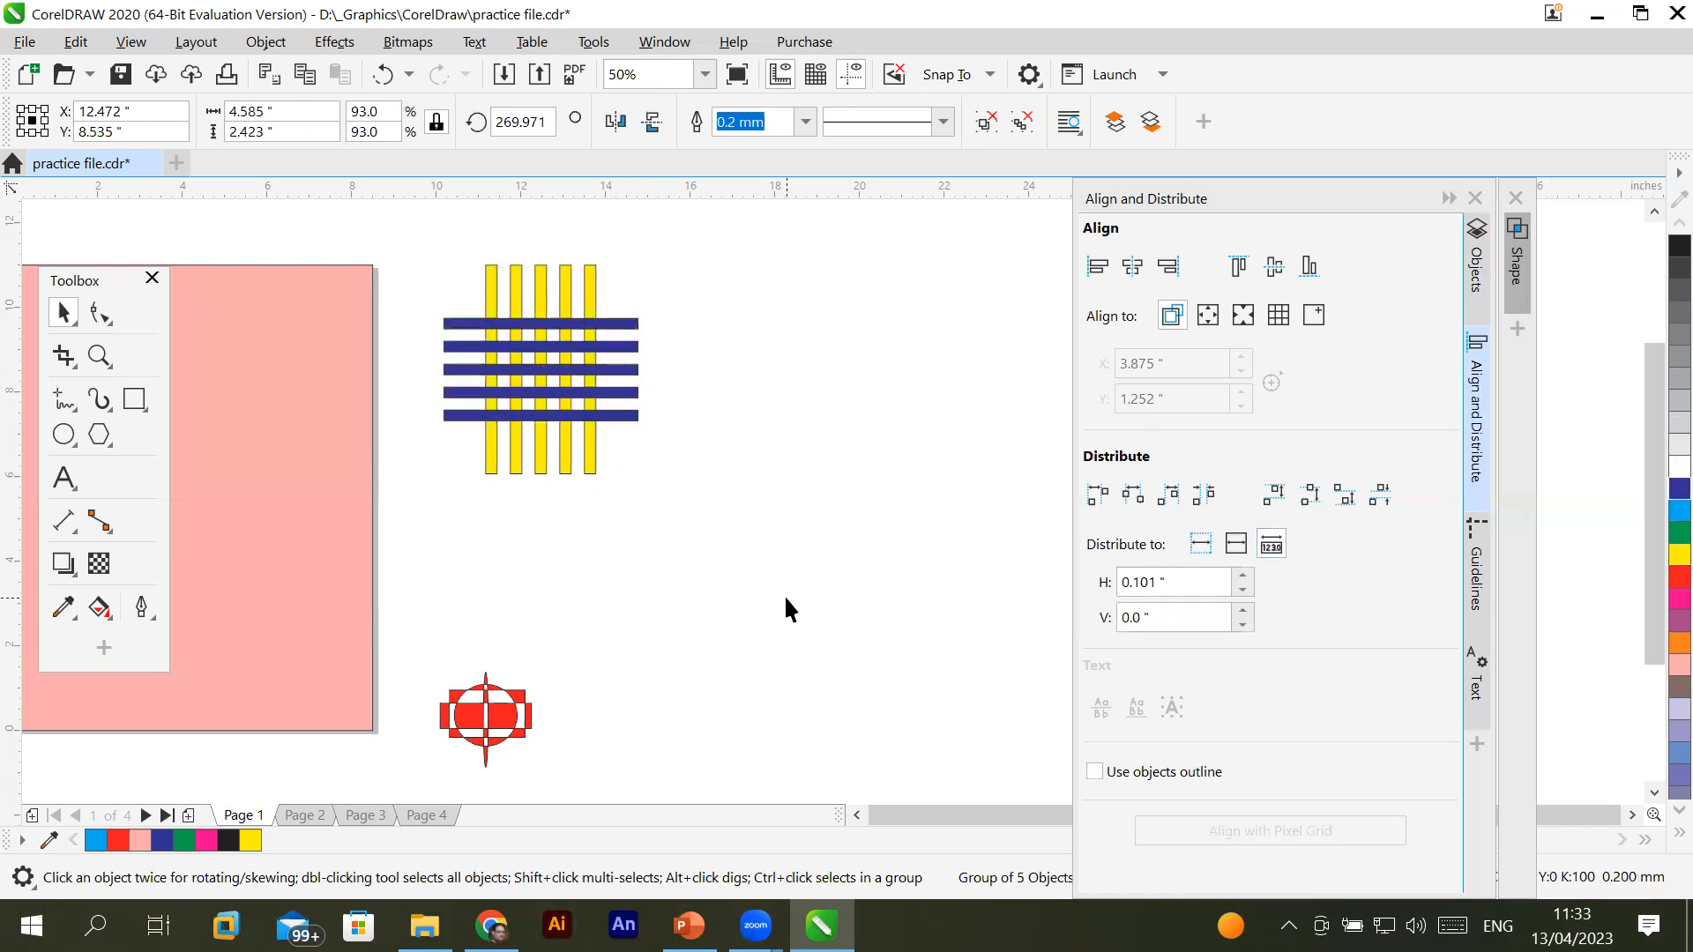
left_click(489, 281)
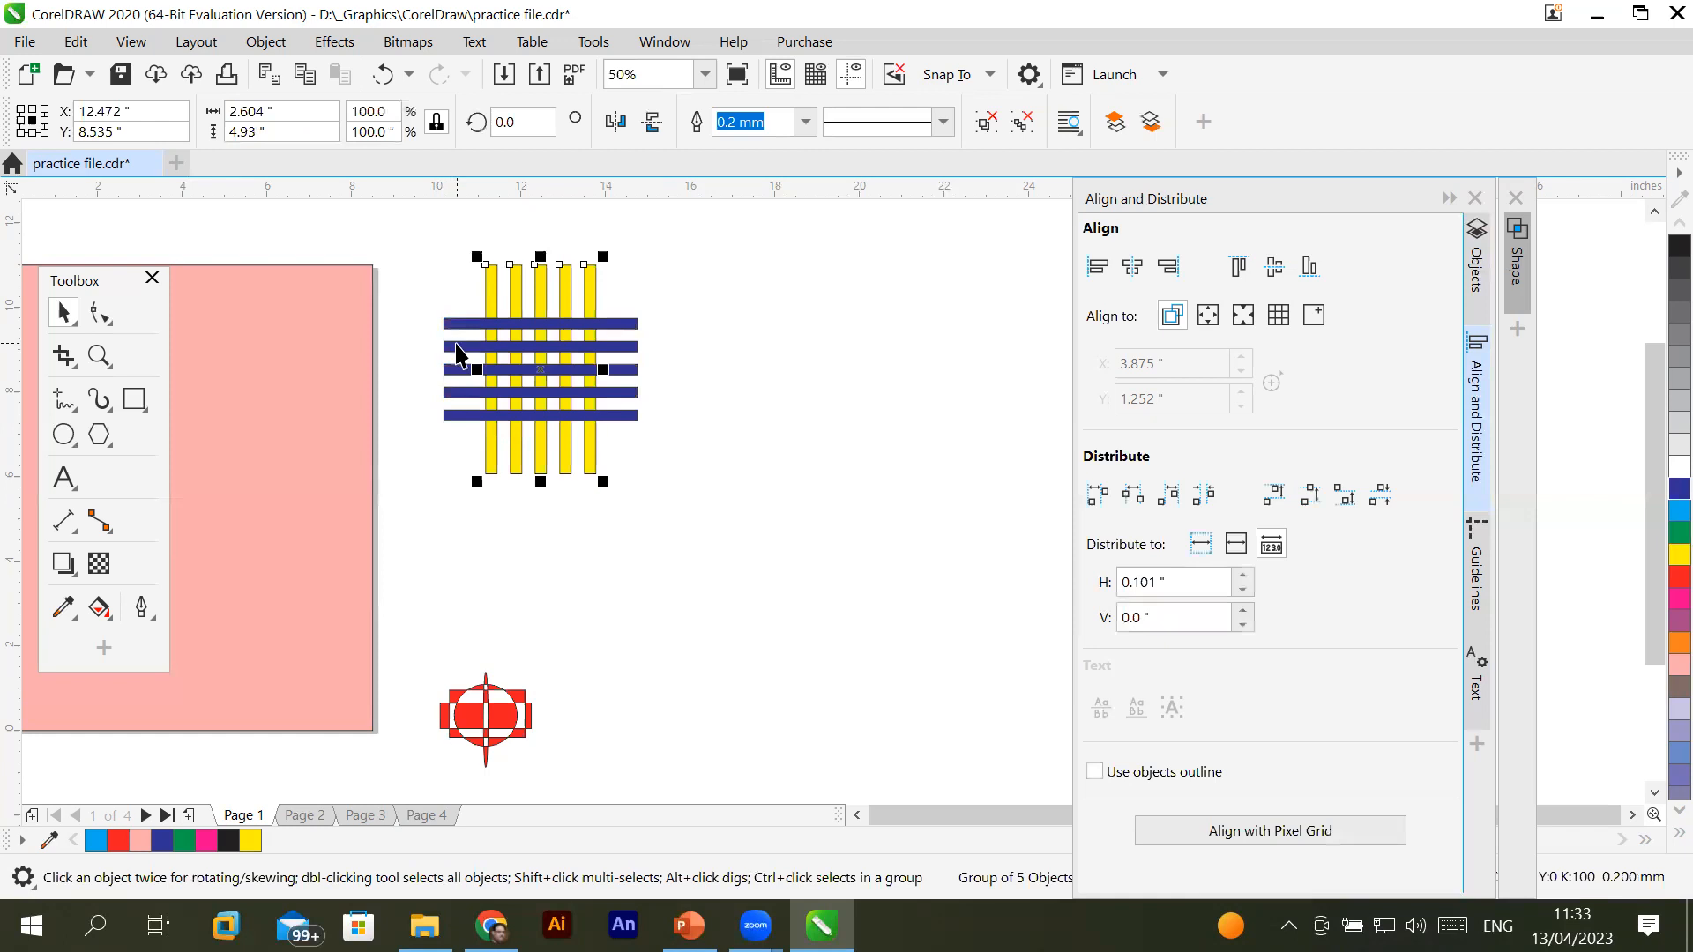
left_click(456, 357, "shift")
left_click(483, 522)
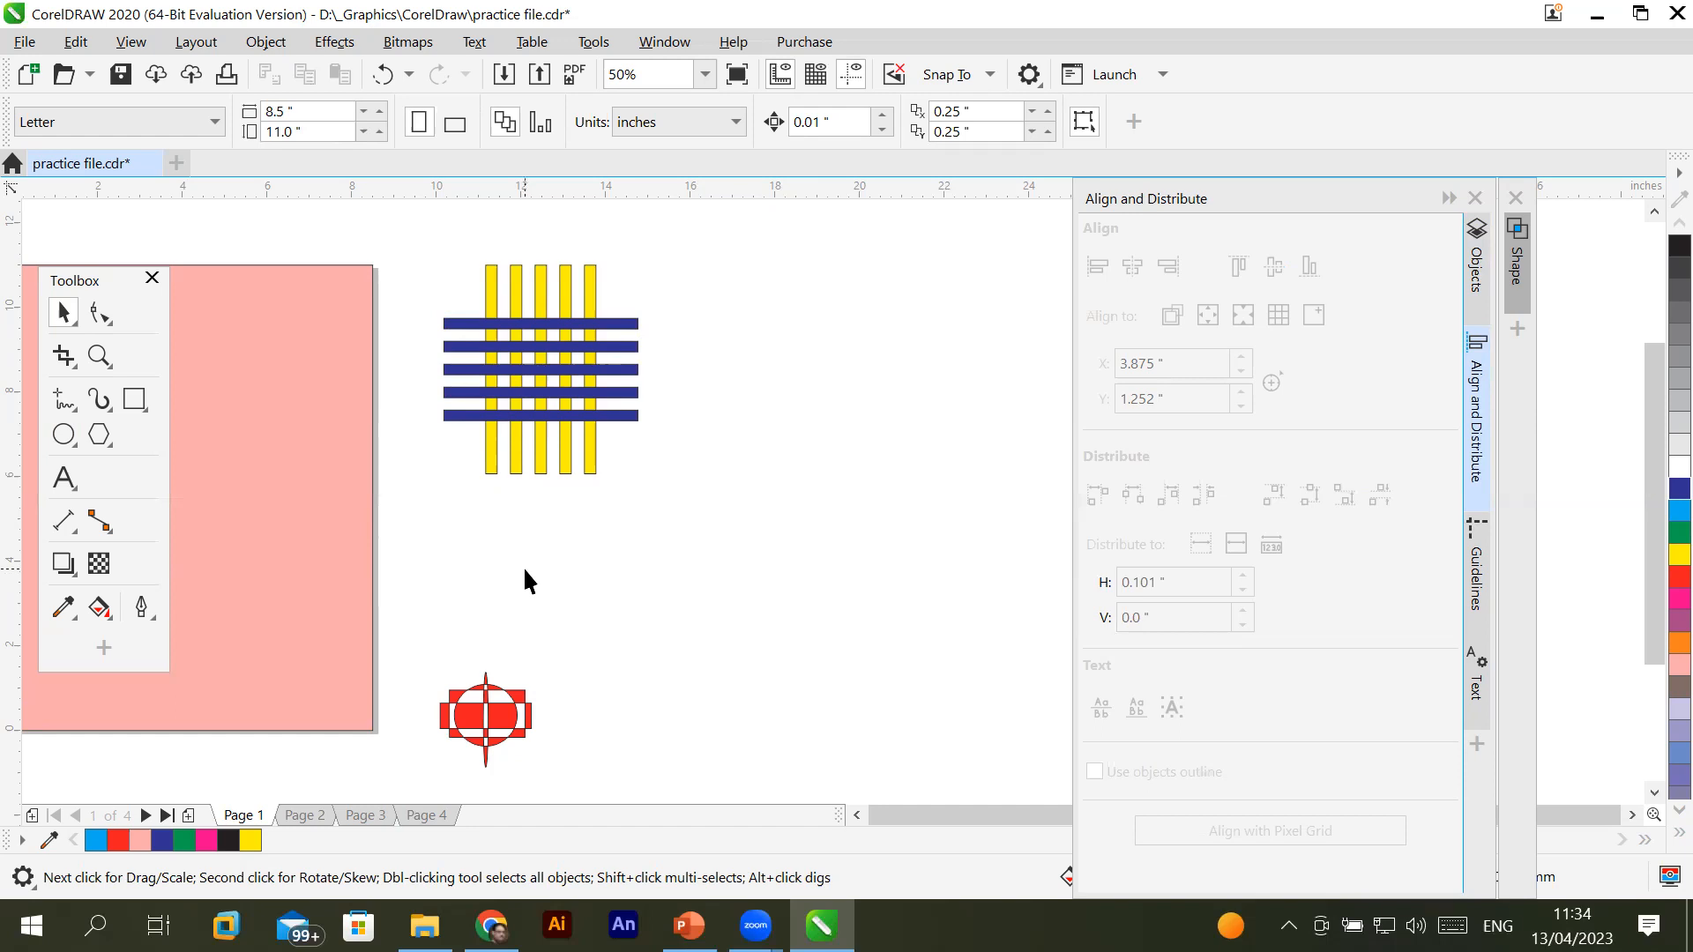
Ungroup the blue horizontal stripes into separate objects
left_click(626, 324)
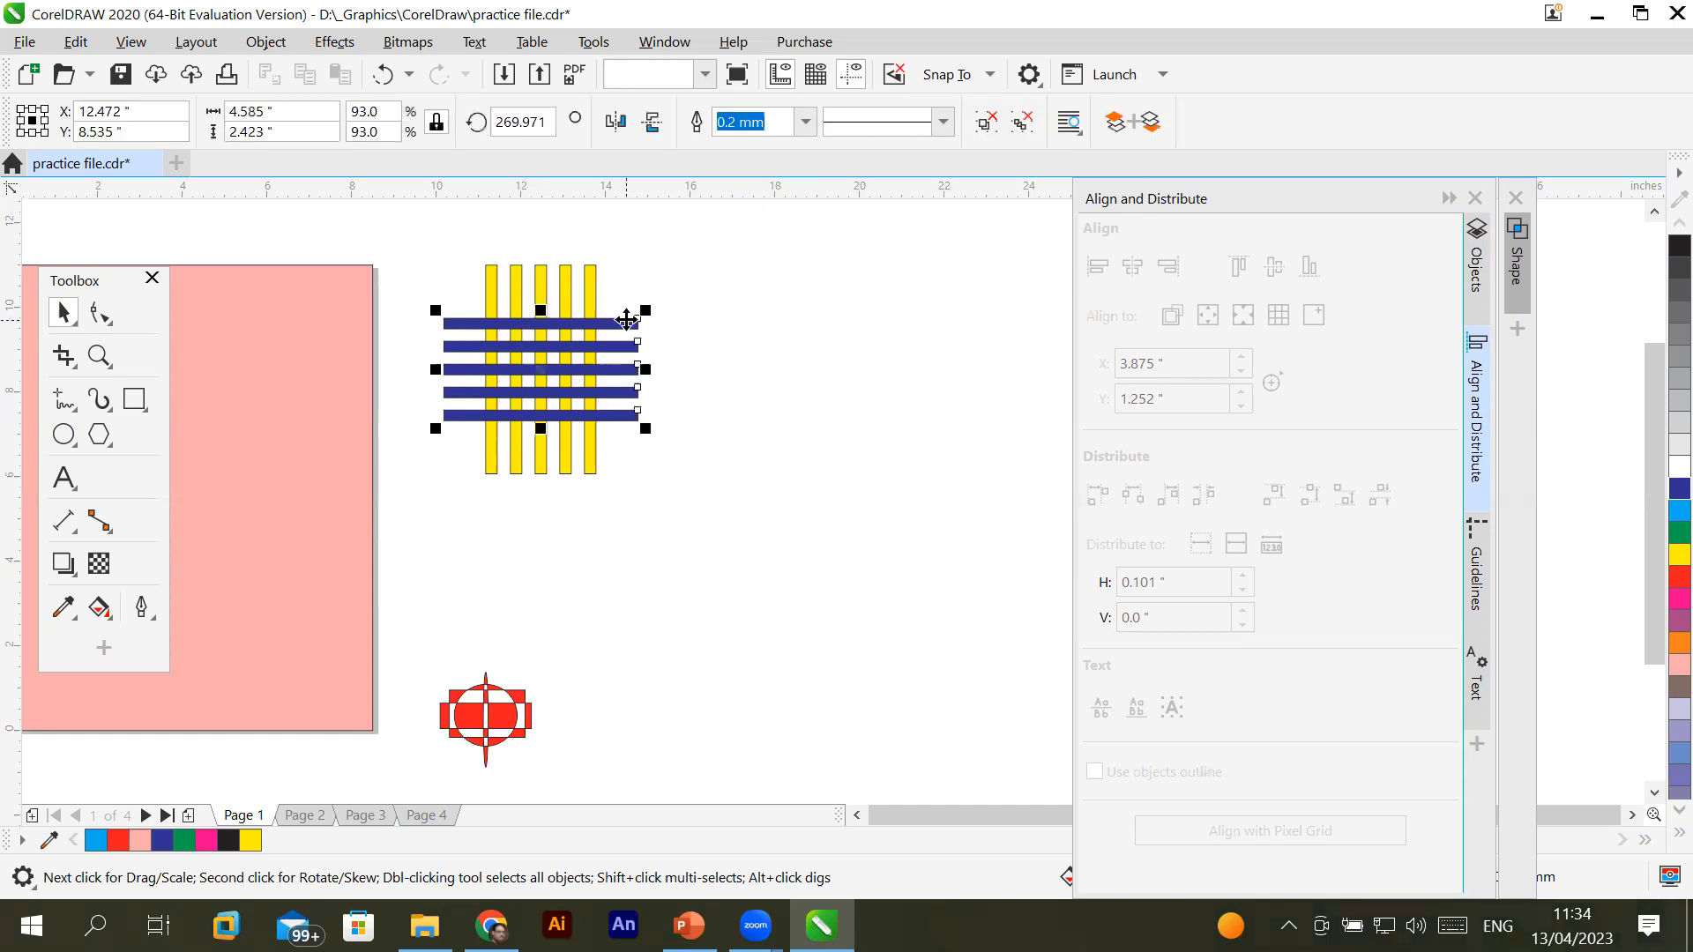
right_click(628, 326)
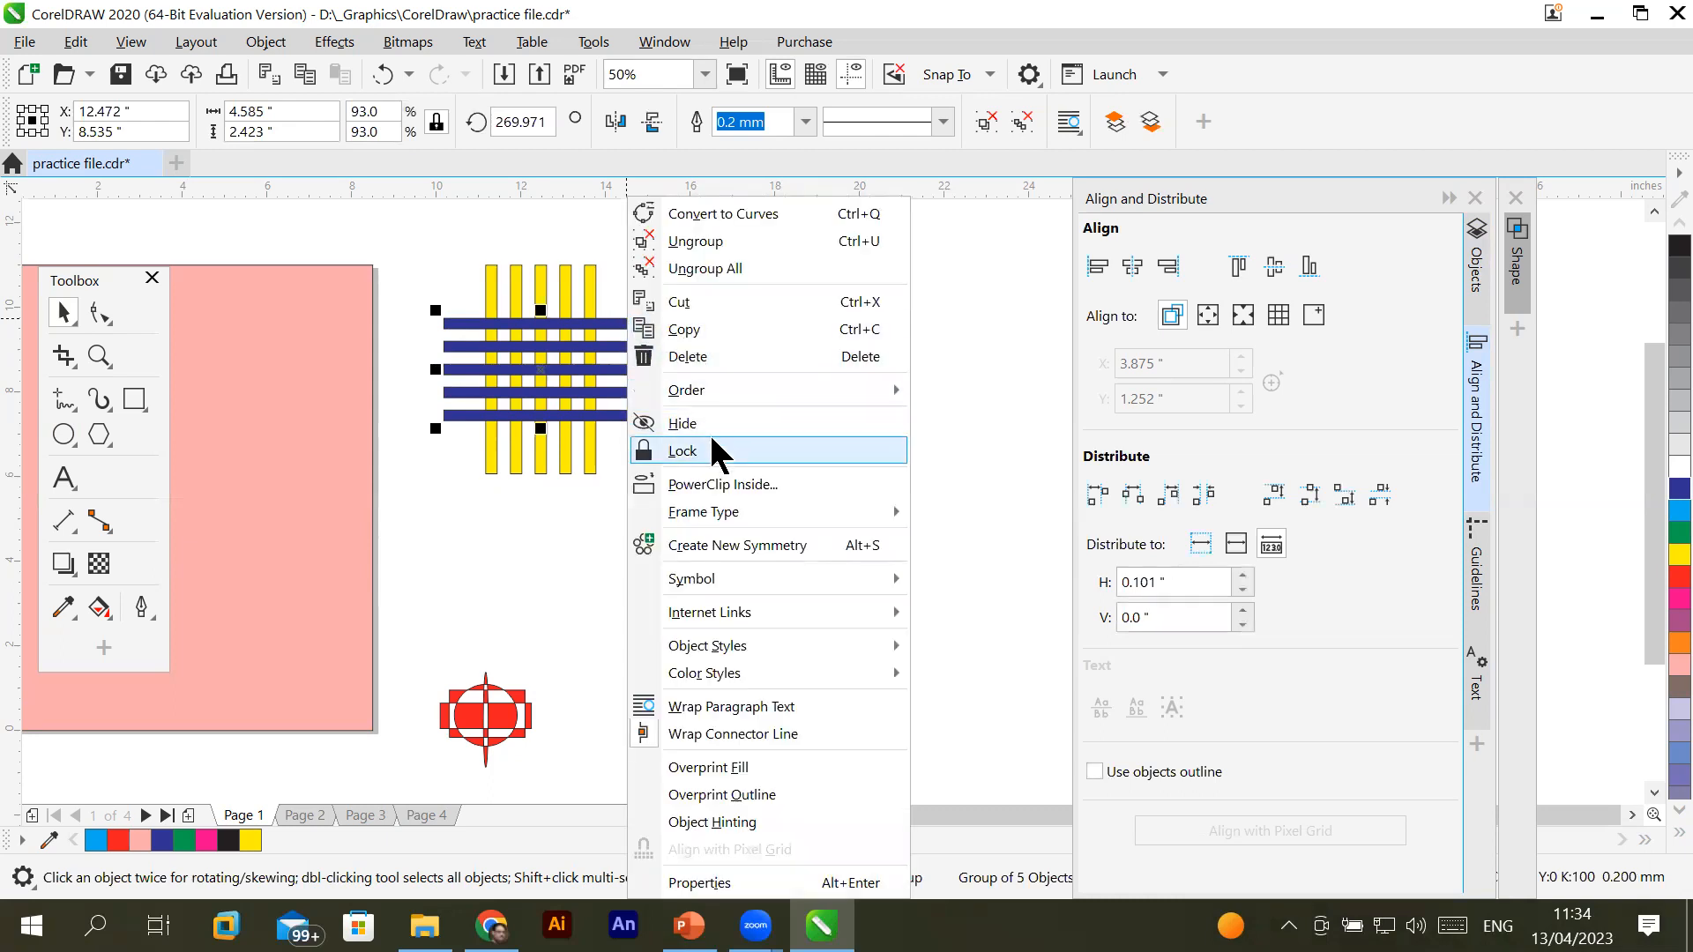
left_click(792, 242)
left_click(793, 505)
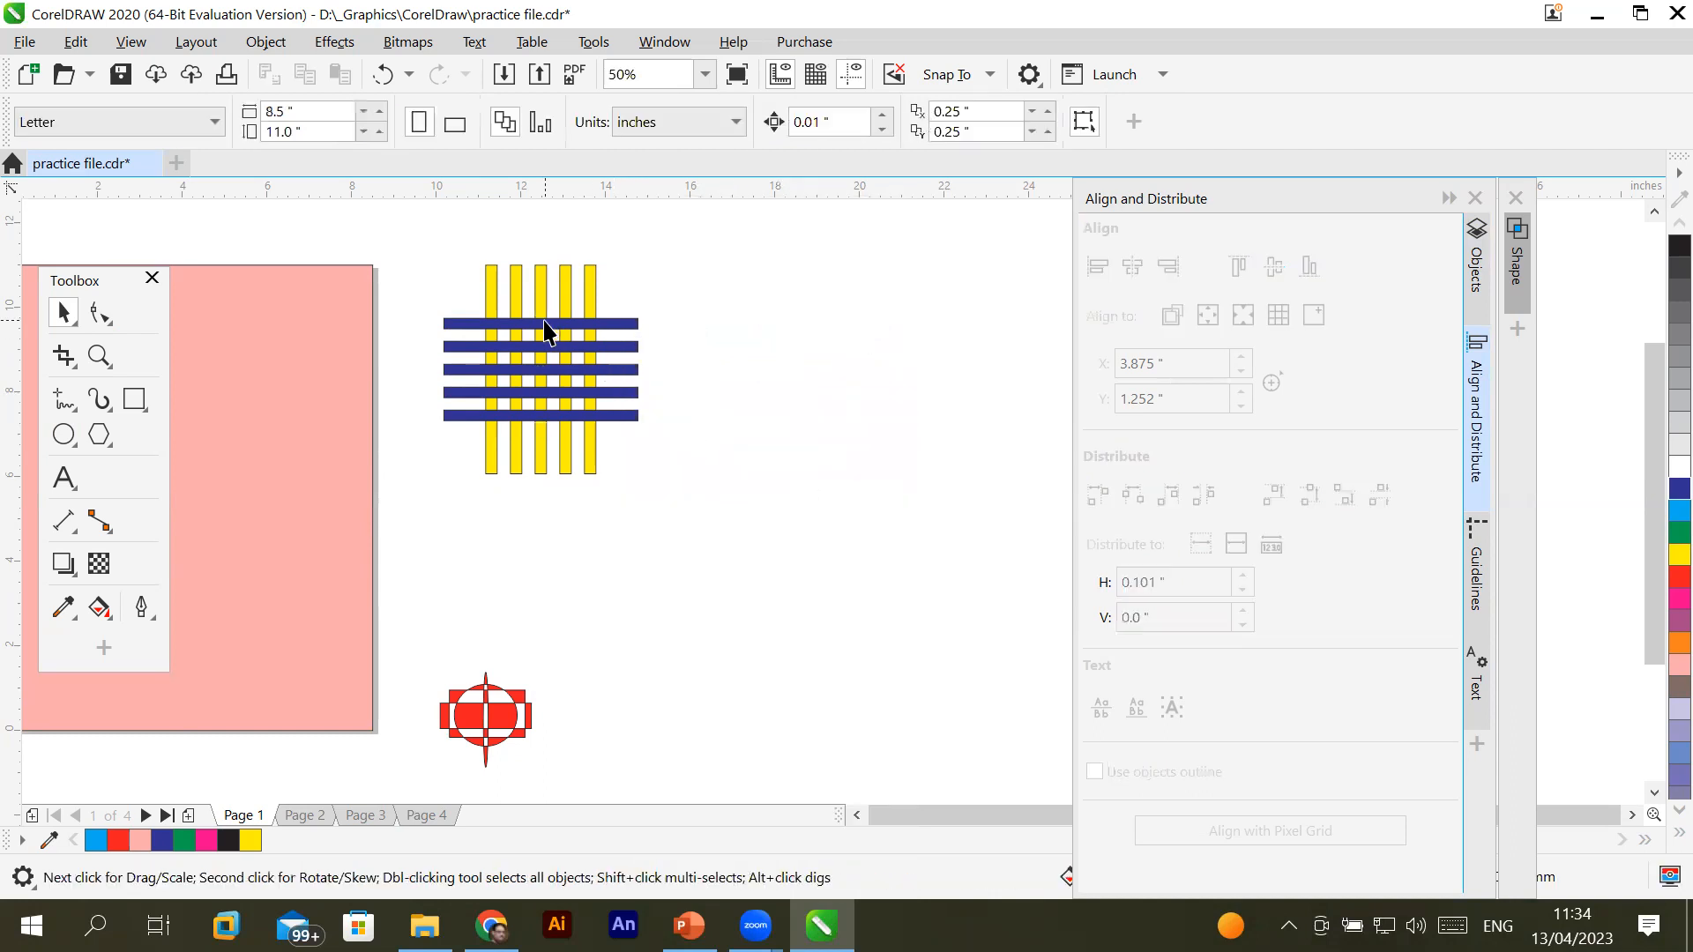
Move four of the blue stripes aside and place the remaining one across the middle of the yellow stripes, at about X 12.875, Y 8.519 inches
left_click_drag(416, 293, 769, 381)
left_click_drag(572, 414, 579, 373)
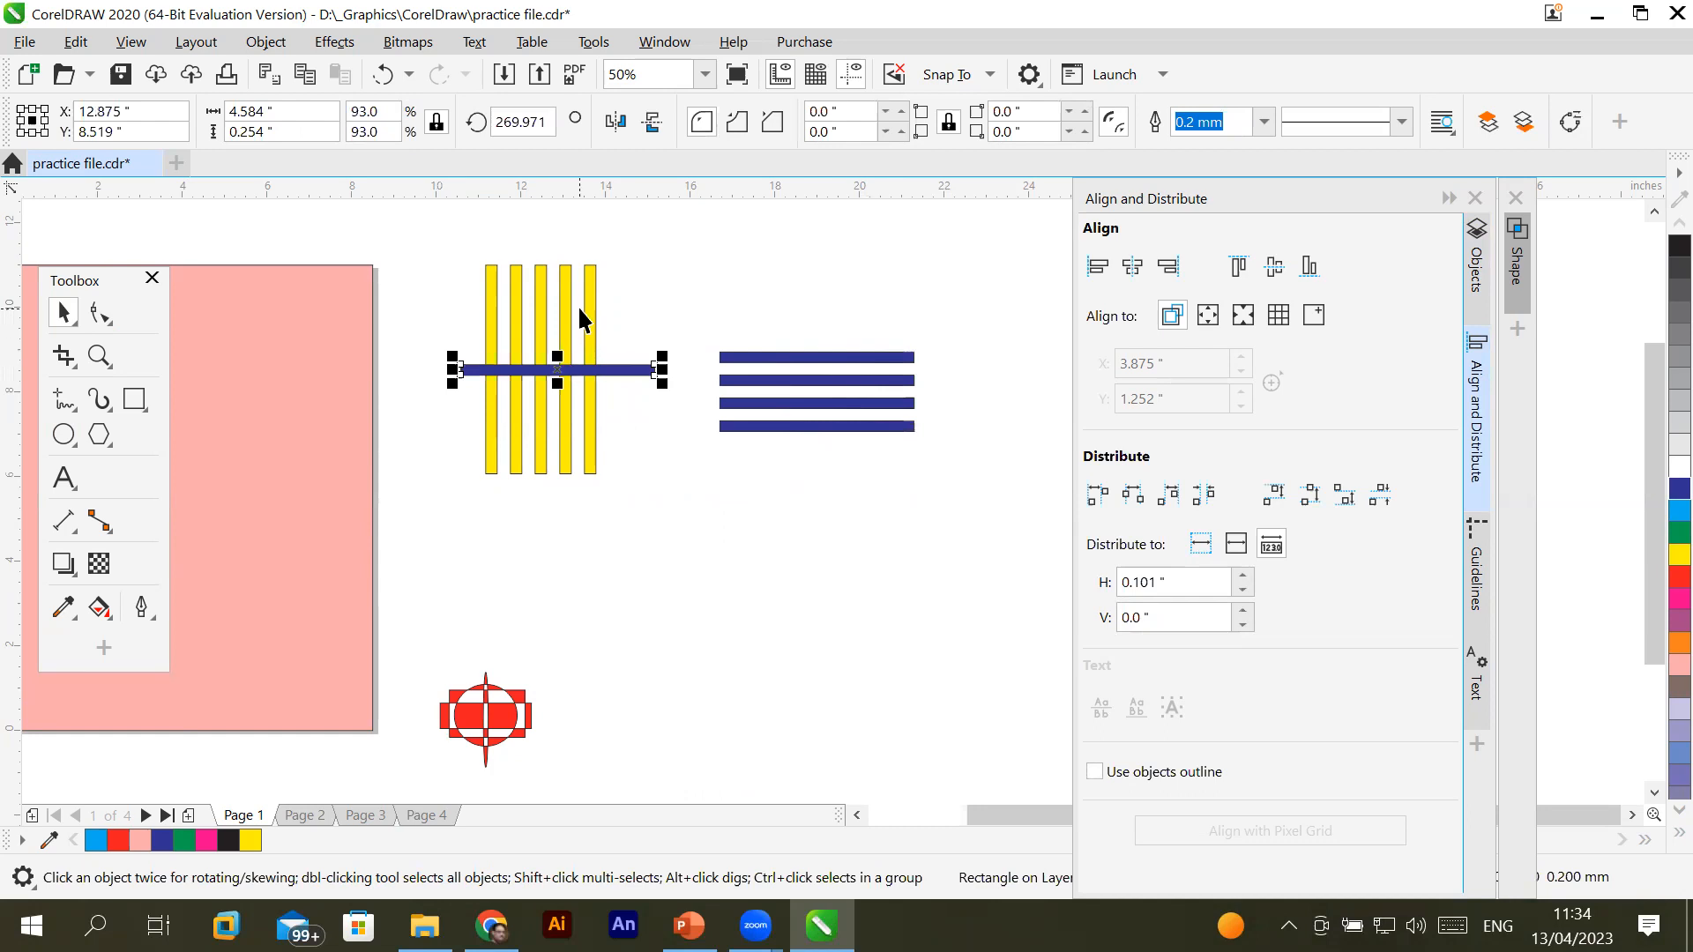
left_click(569, 319)
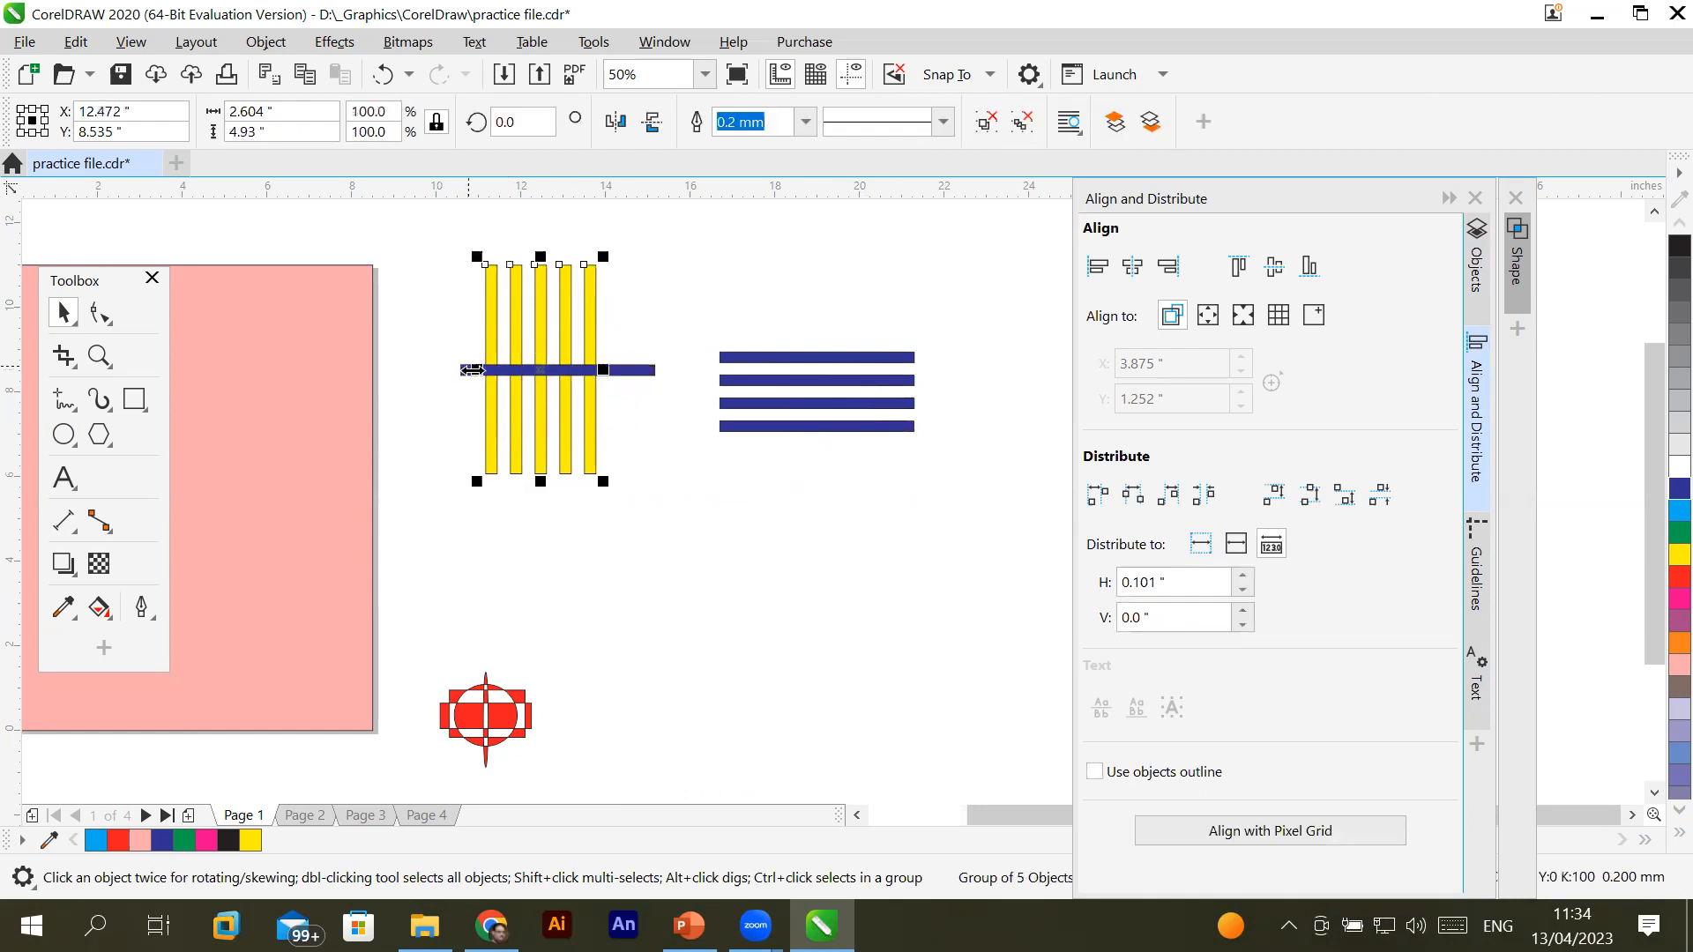
left_click(650, 368, "shift")
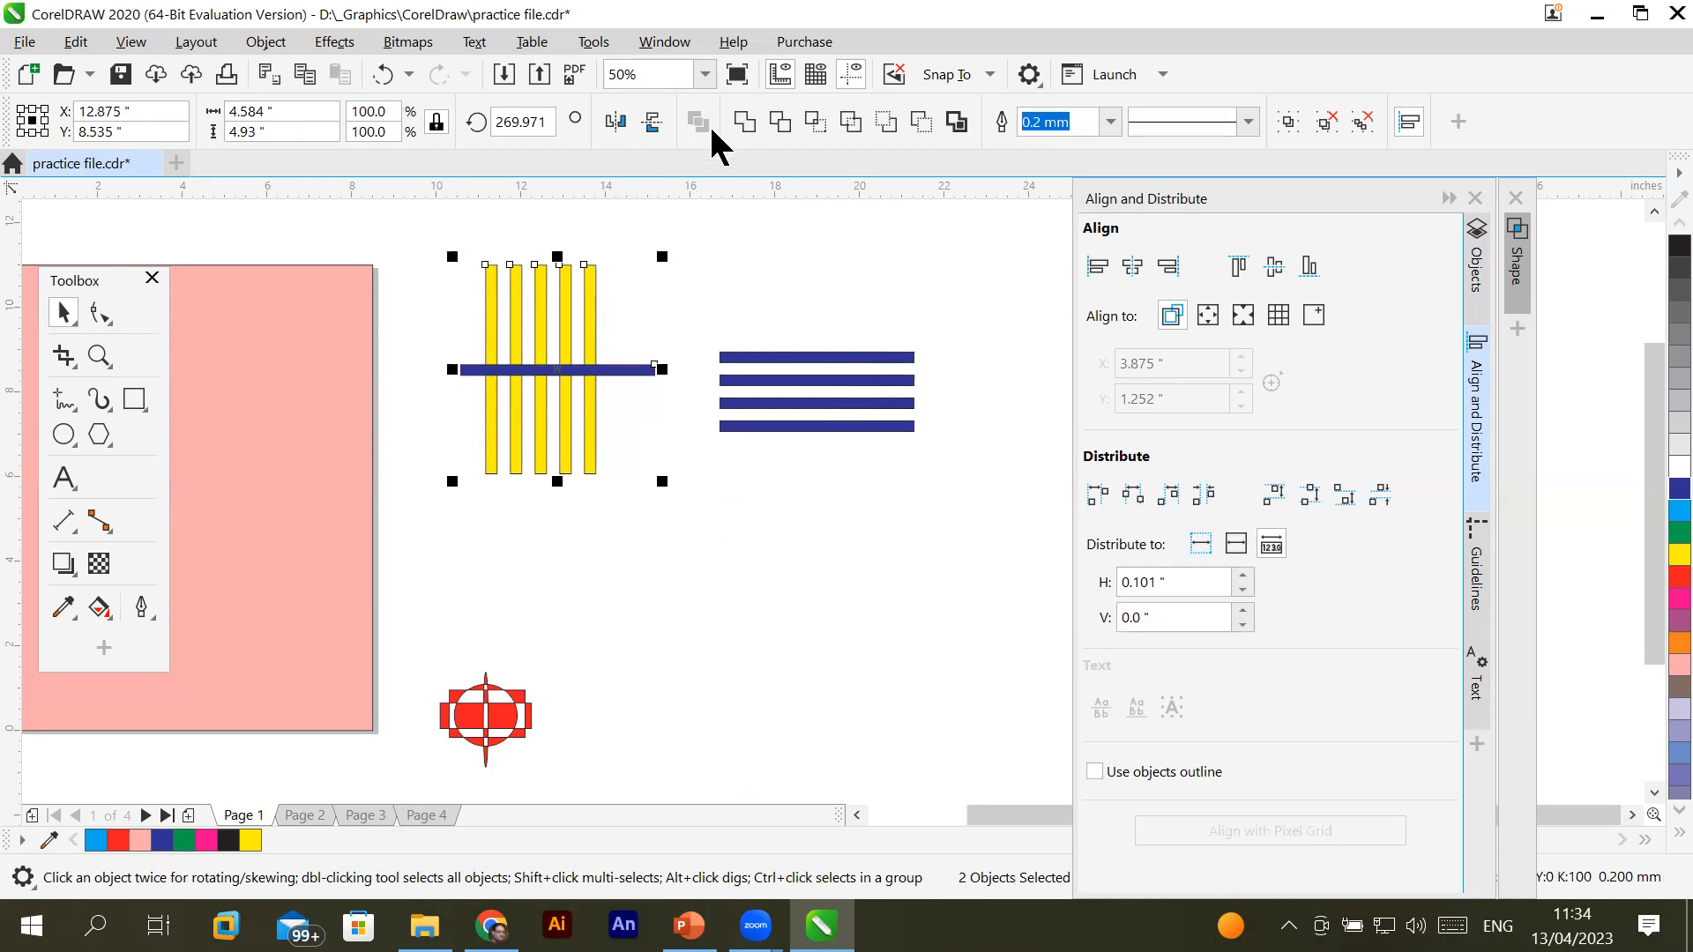
left_click(663, 314)
Move the yellow stripe group below the four blue stripes, to about X 18.235, Y 3.231 inches, and ungroup it
left_click_drag(571, 302, 812, 526)
right_click(815, 527)
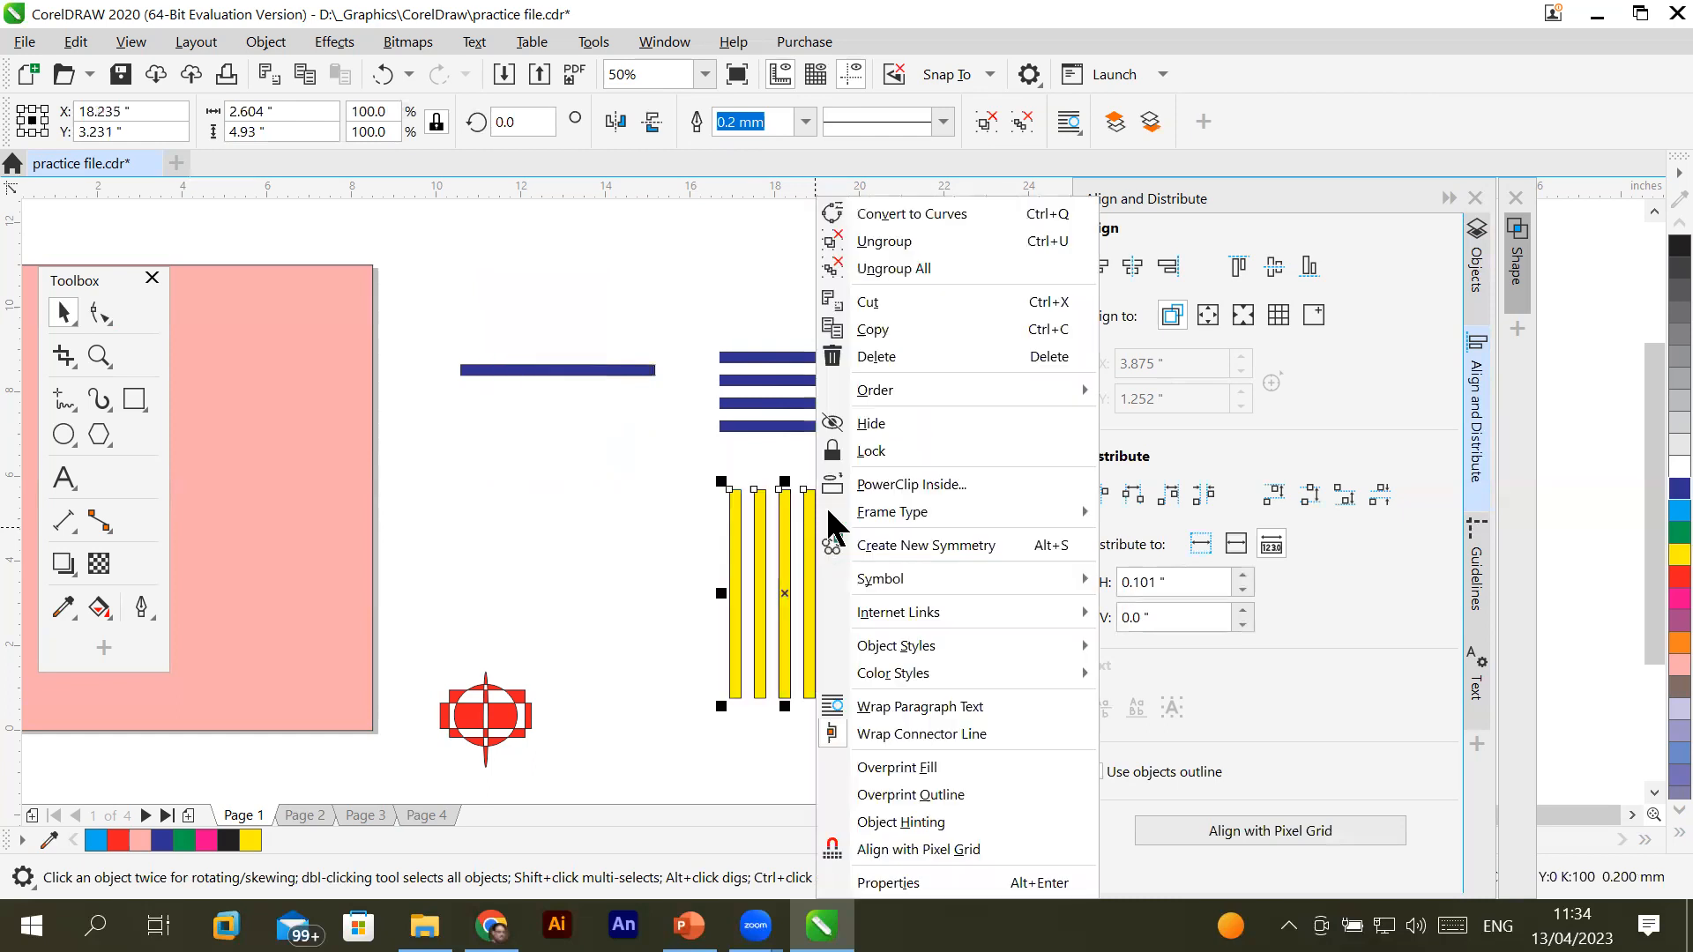
left_click(902, 236)
left_click(944, 621)
Place one yellow stripe across the single blue stripe at about X 12.875, Y 8.408 inches, and combine the two
left_click_drag(729, 582, 559, 351)
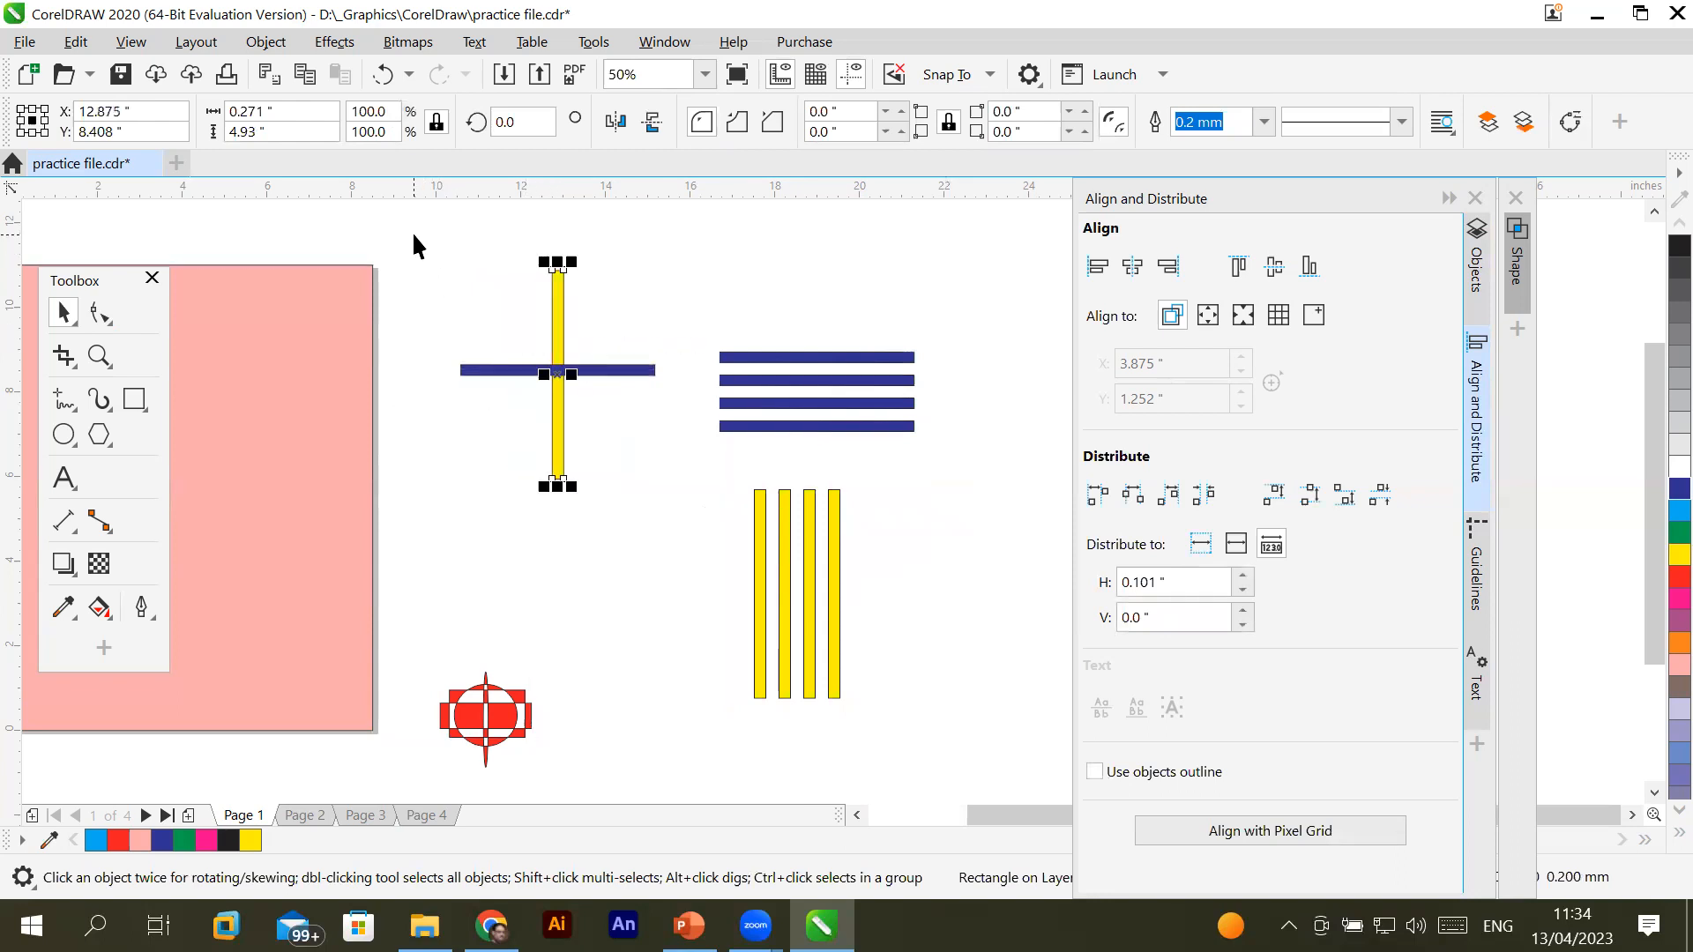
left_click(500, 371, "shift")
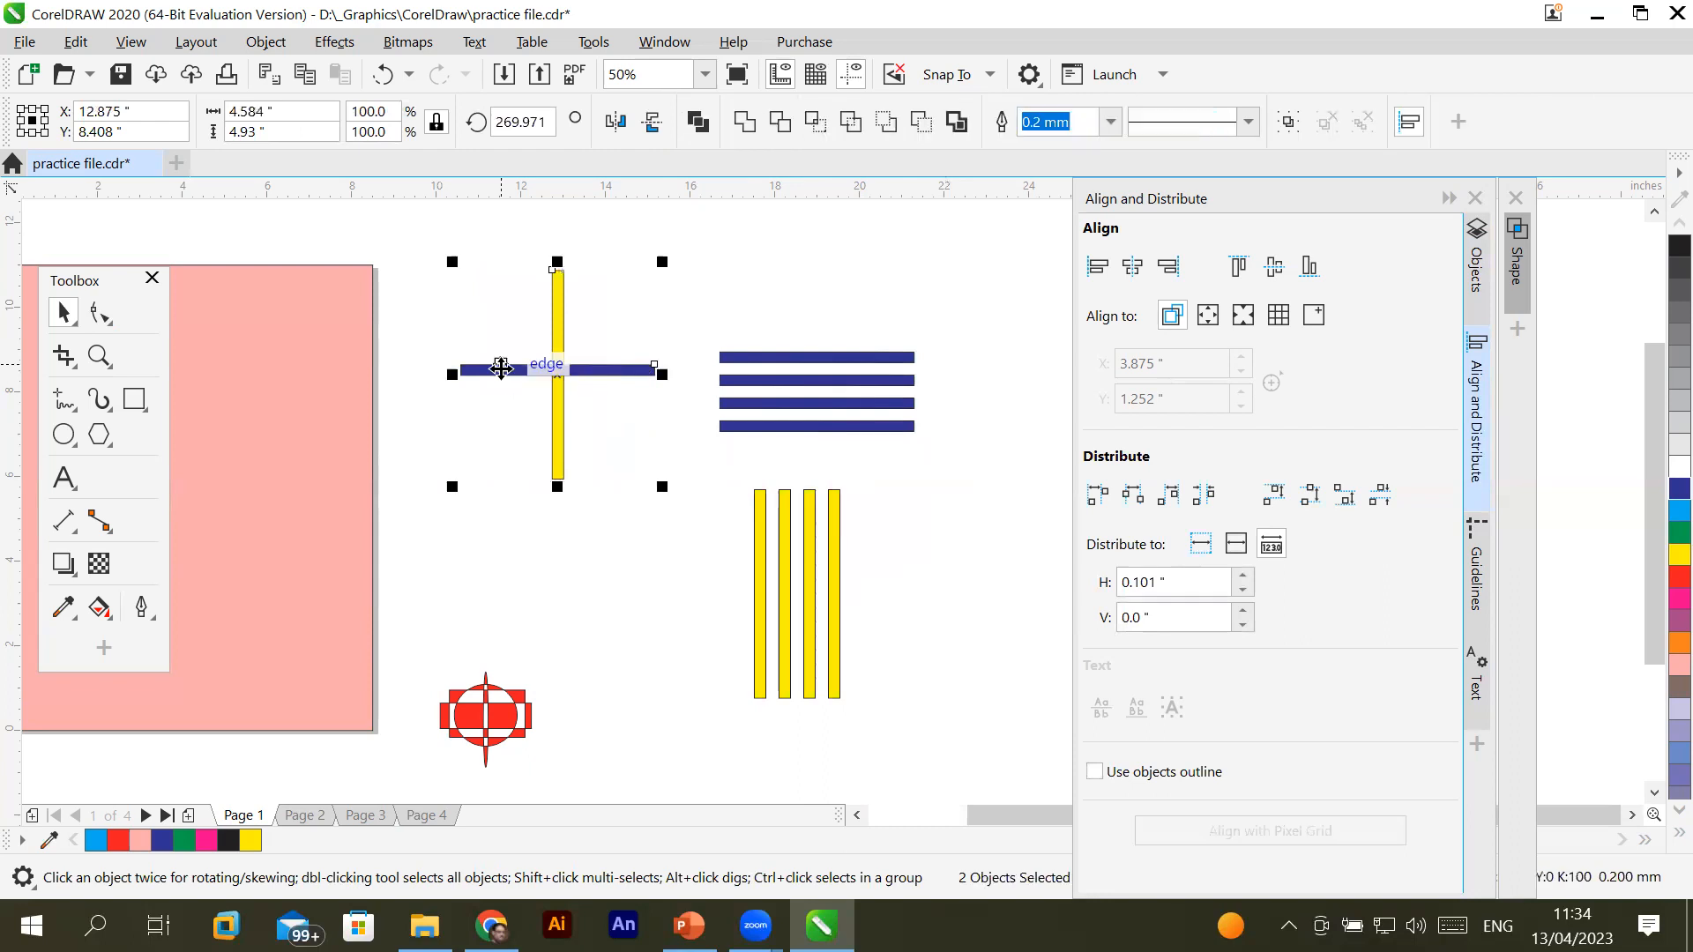
scroll(571, 394, "up", 3)
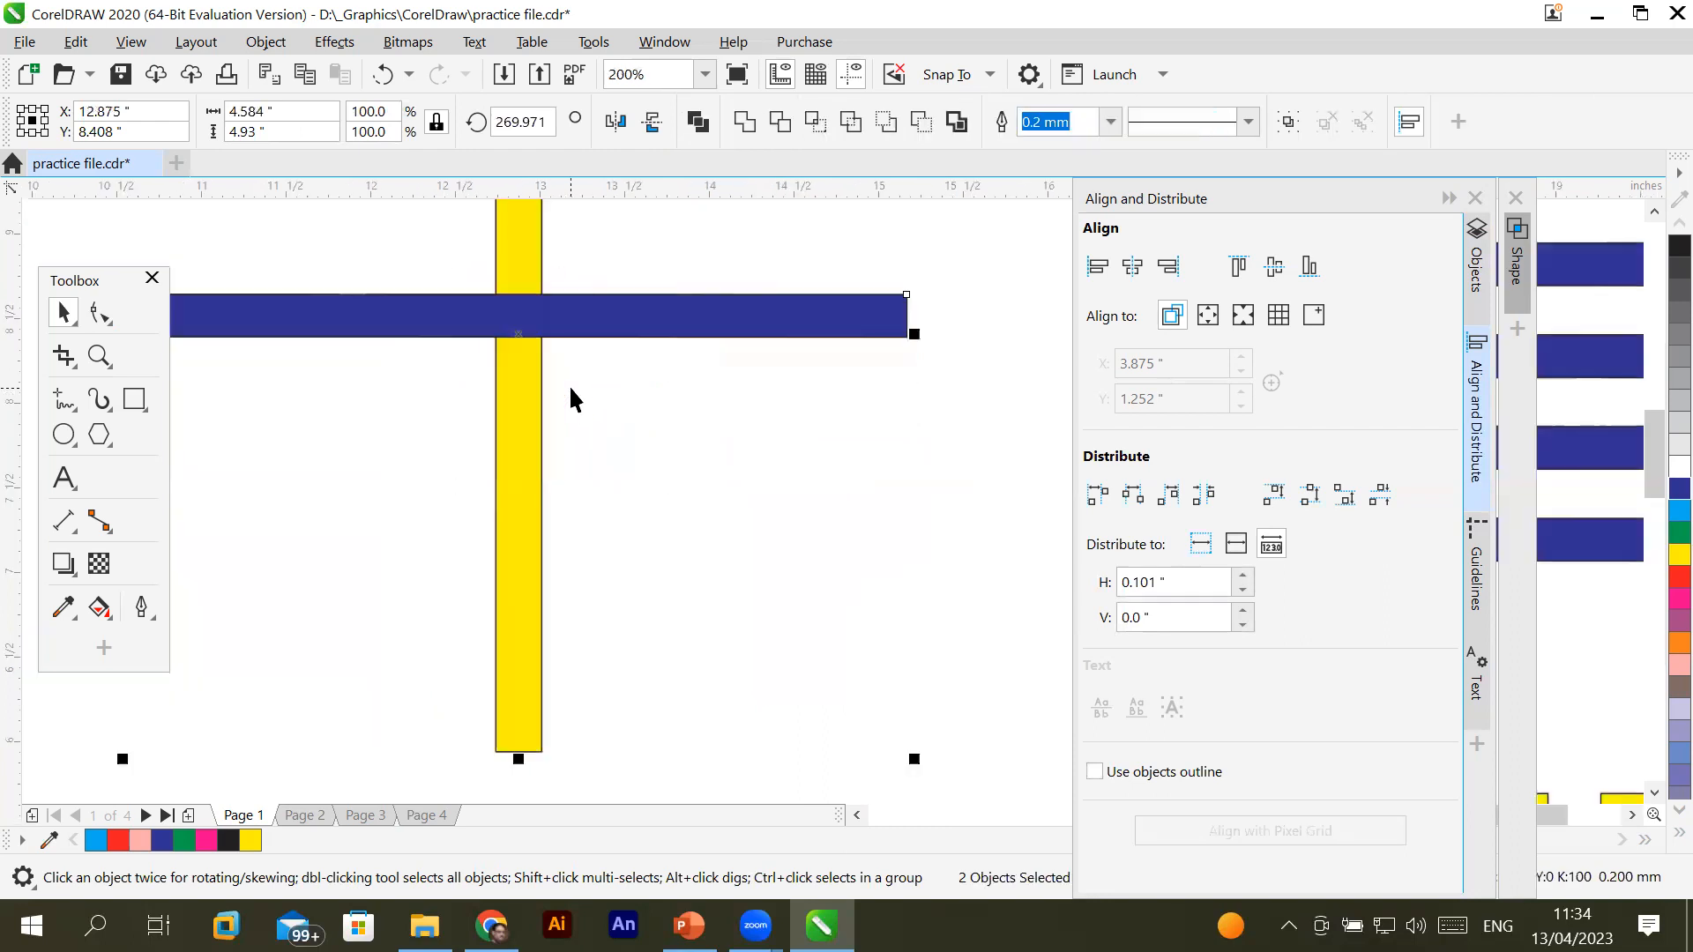
left_click(699, 124)
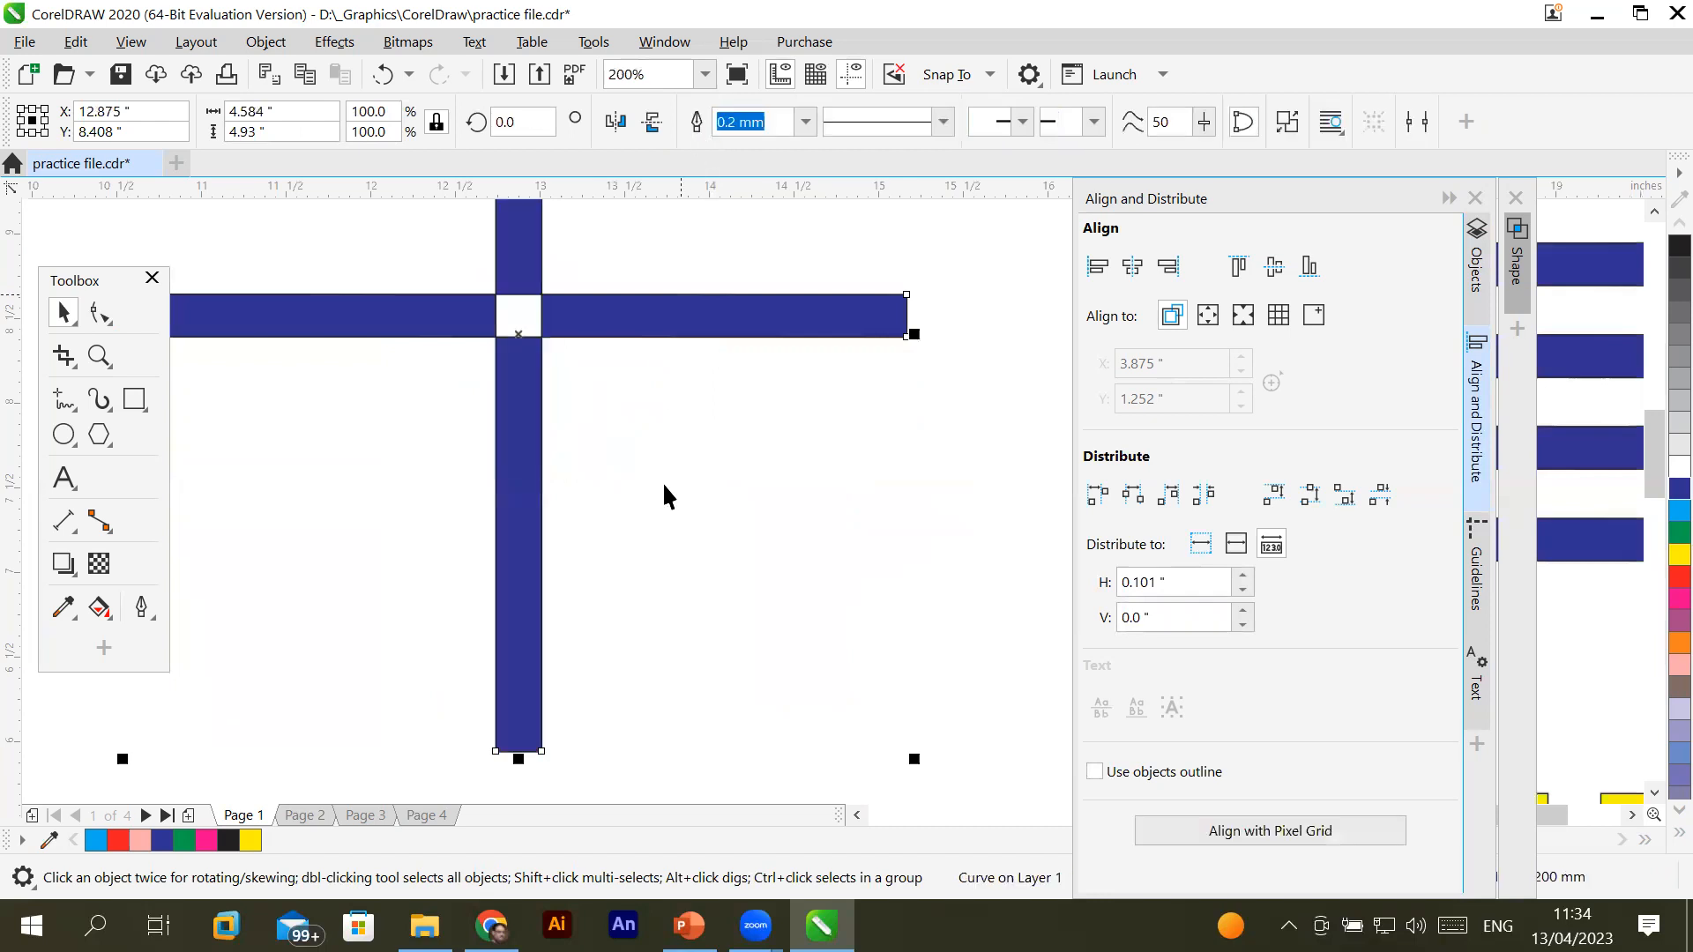
Move the small red combined shape and the blue cross above the rings beside the page, with the cross at about X -6.054, Y 14.158 inches
scroll(669, 522, "down", 2)
scroll(673, 535, "down", 1)
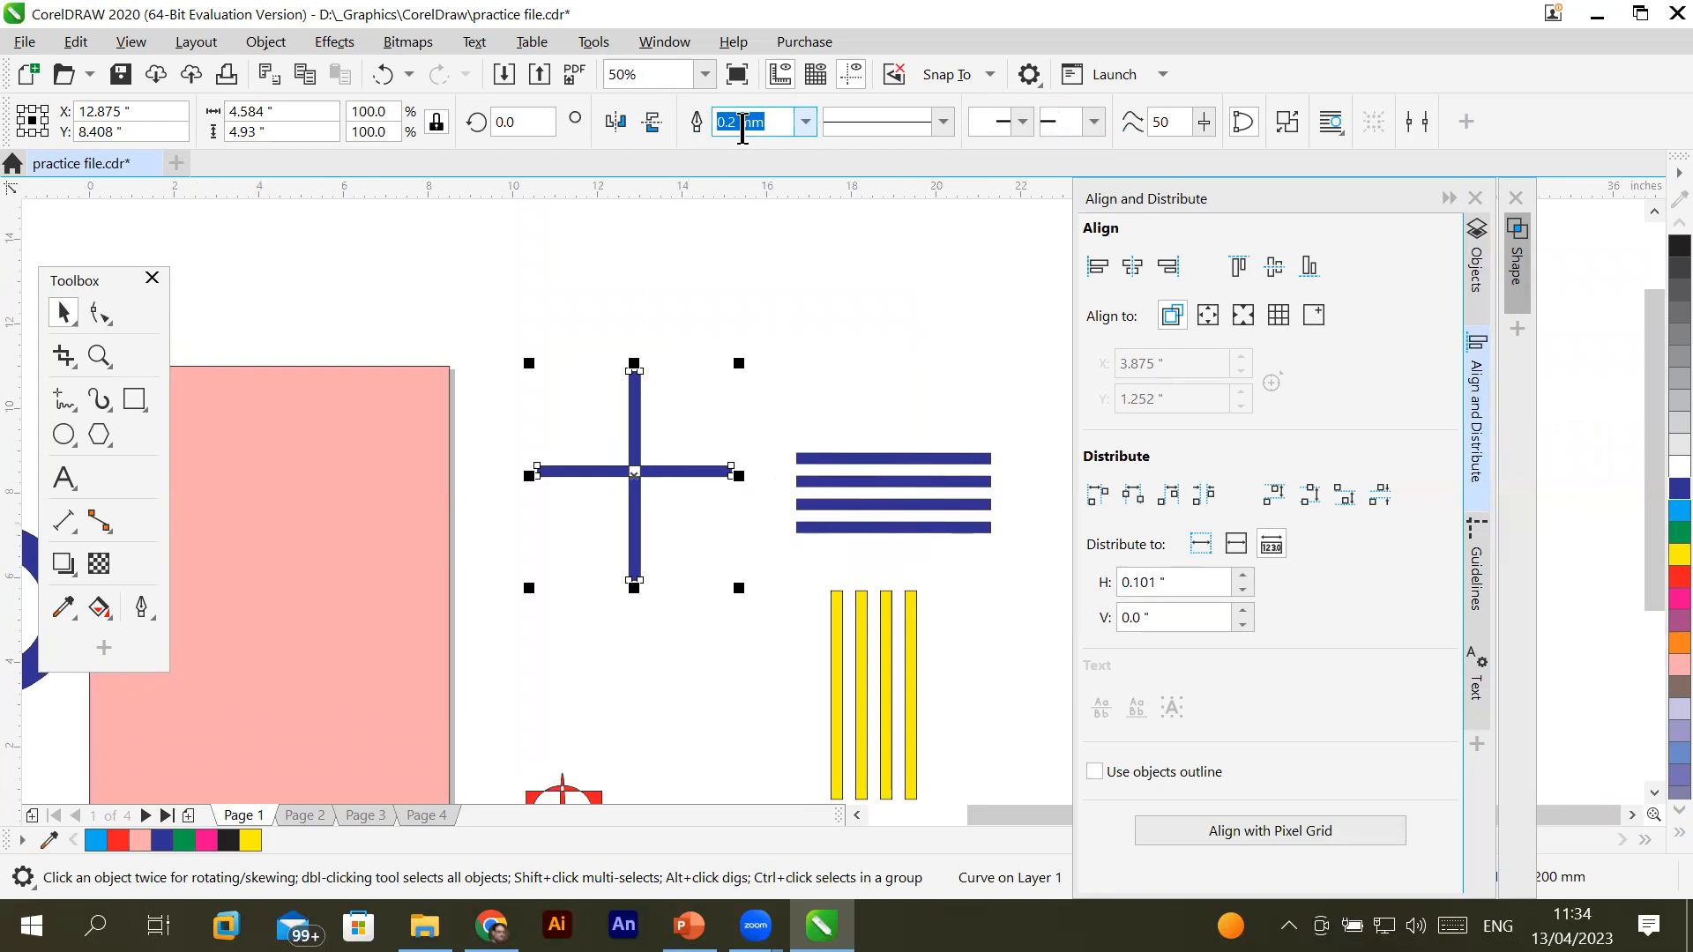
scroll(710, 595, "down", 1)
scroll(711, 601, "down", 1)
scroll(711, 602, "up", 1)
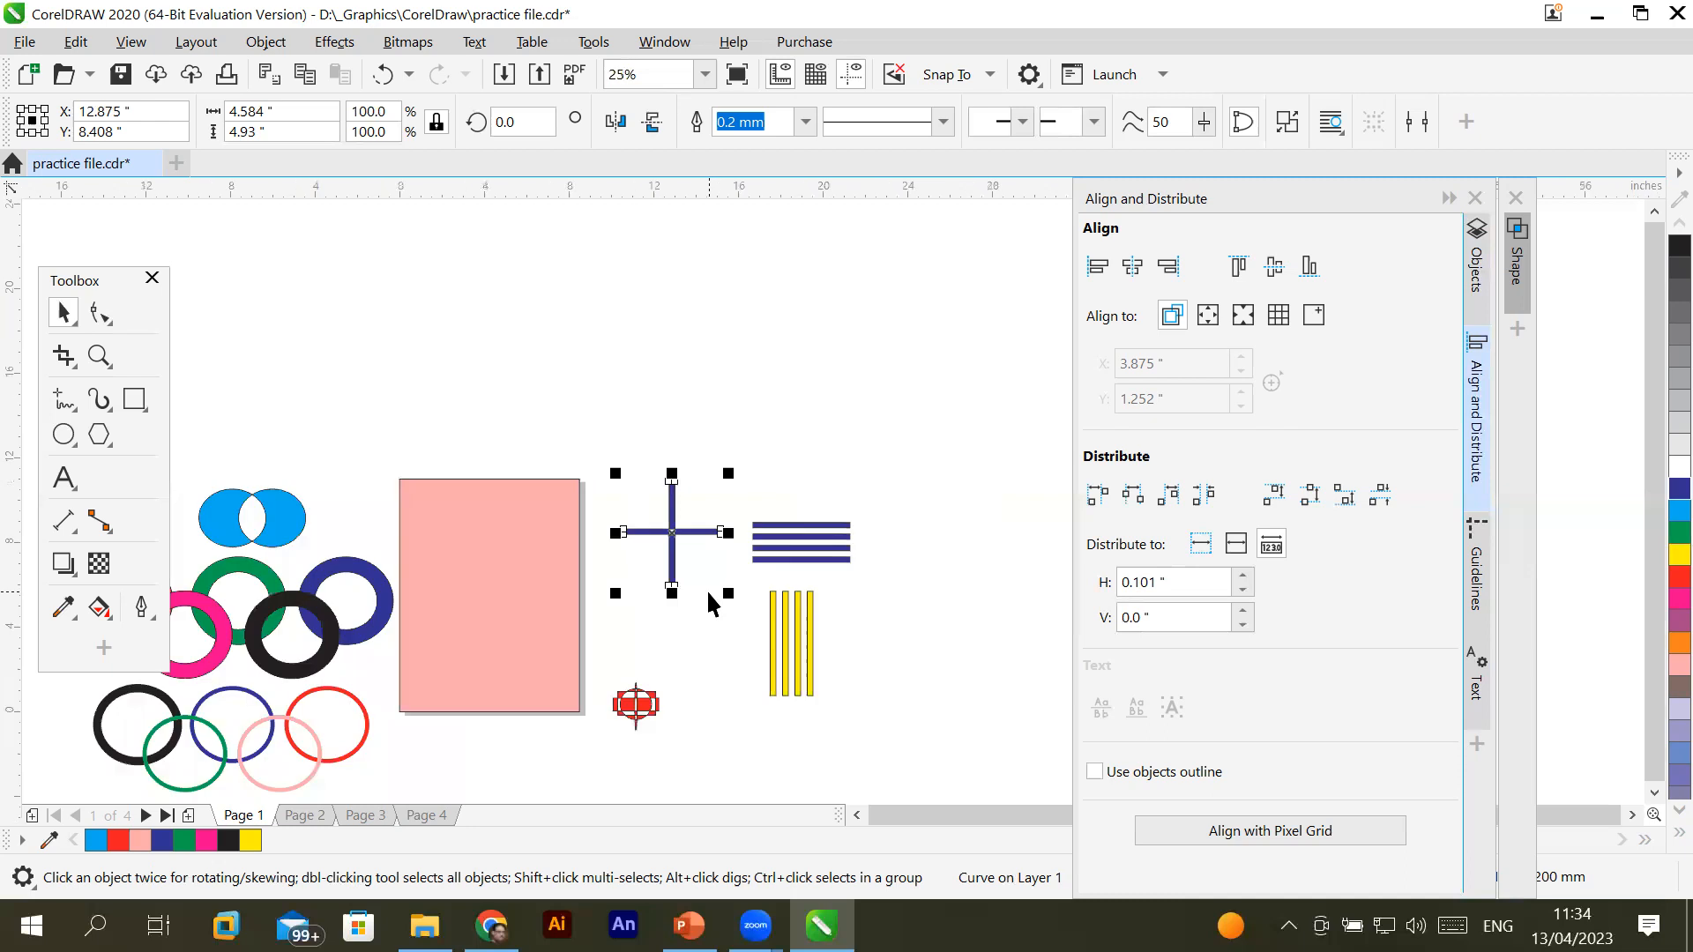
left_click_drag(629, 713, 345, 461)
left_click_drag(672, 522, 267, 388)
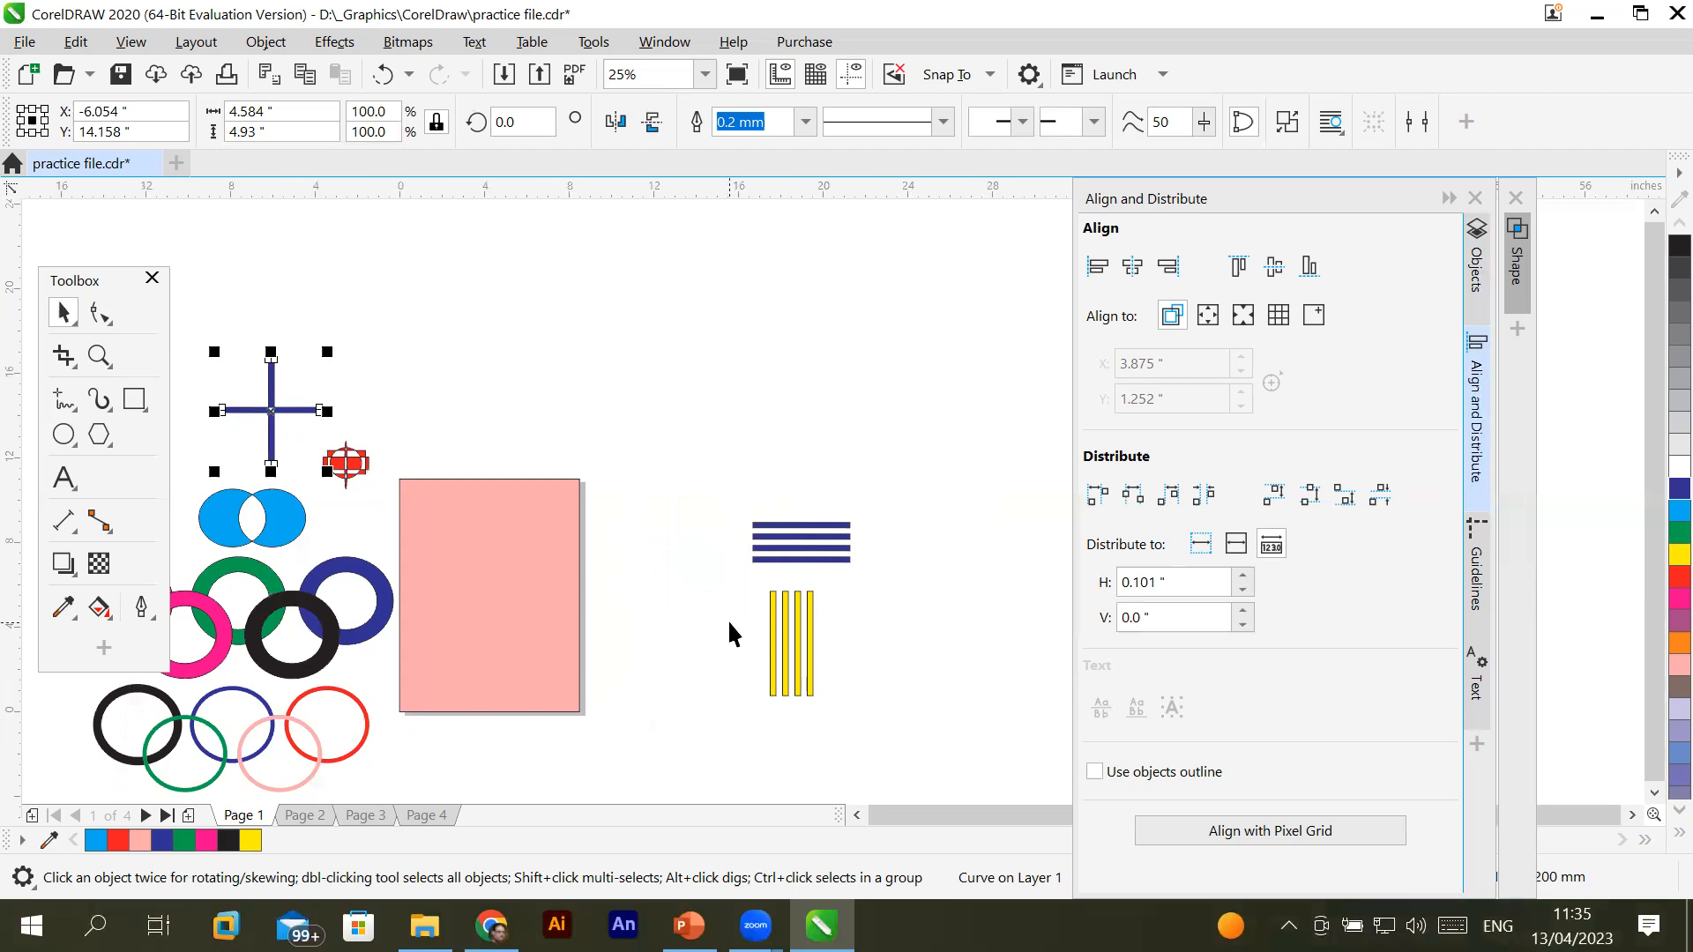
Draw an ellipse about 3.23 by 3.07 inches near the page's upper right corner and place an overlapping copy at about X 13.064, Y 10.528 inches
scroll(732, 631, "down", 1)
scroll(647, 670, "up", 2)
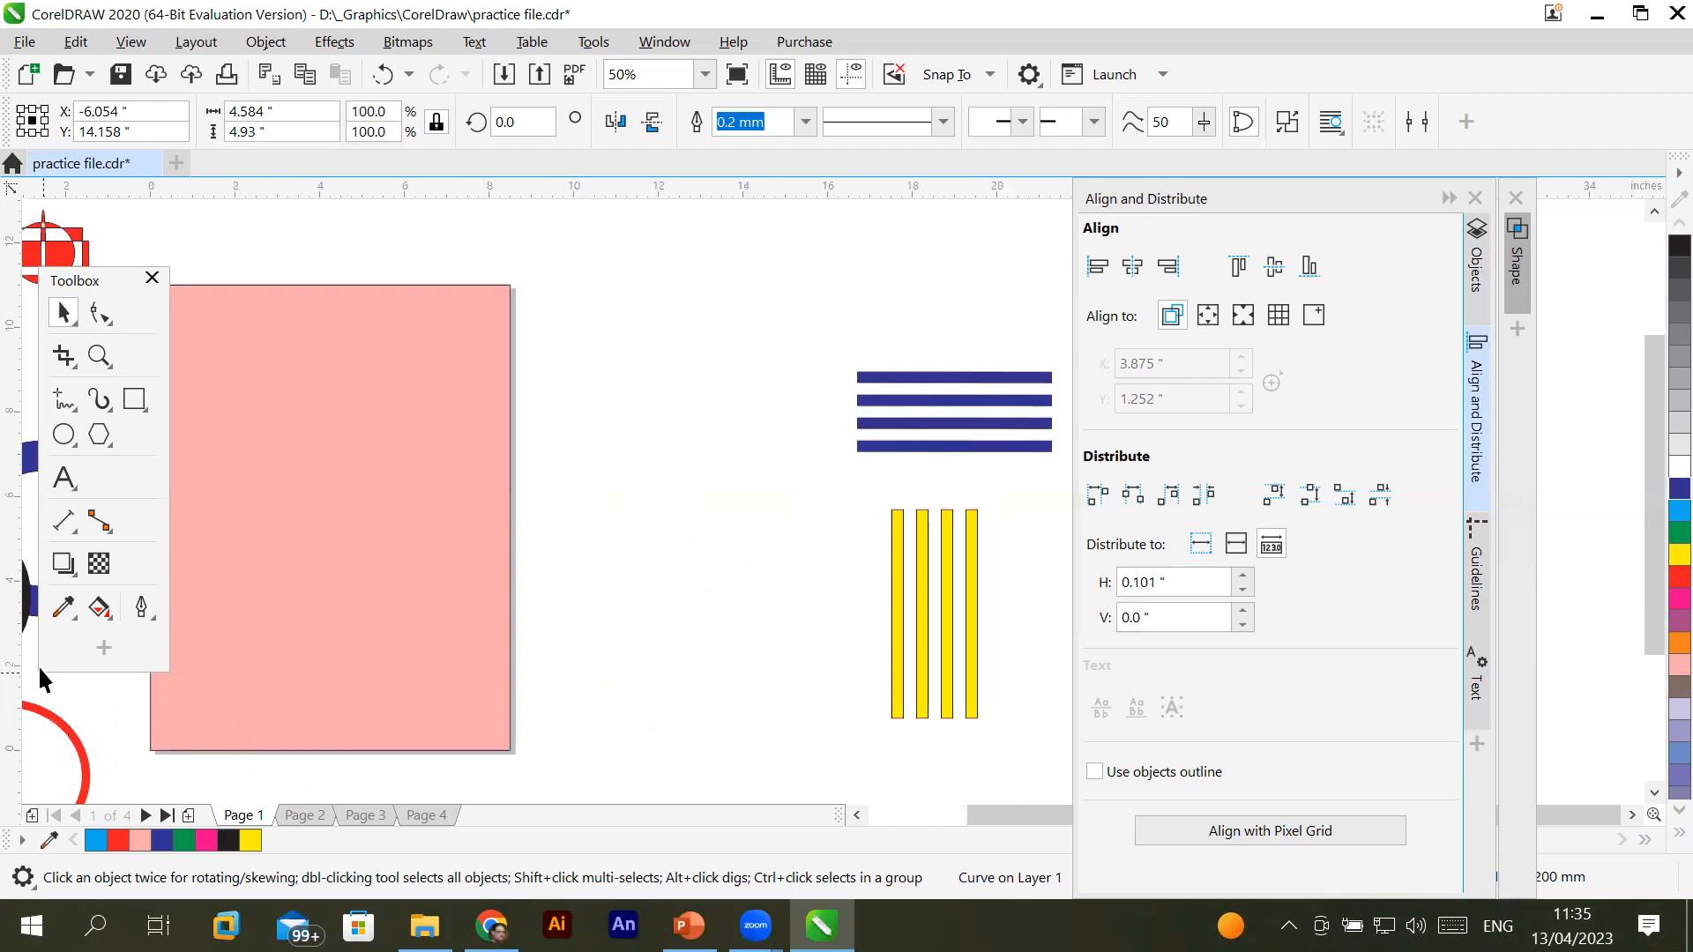
left_click(64, 434)
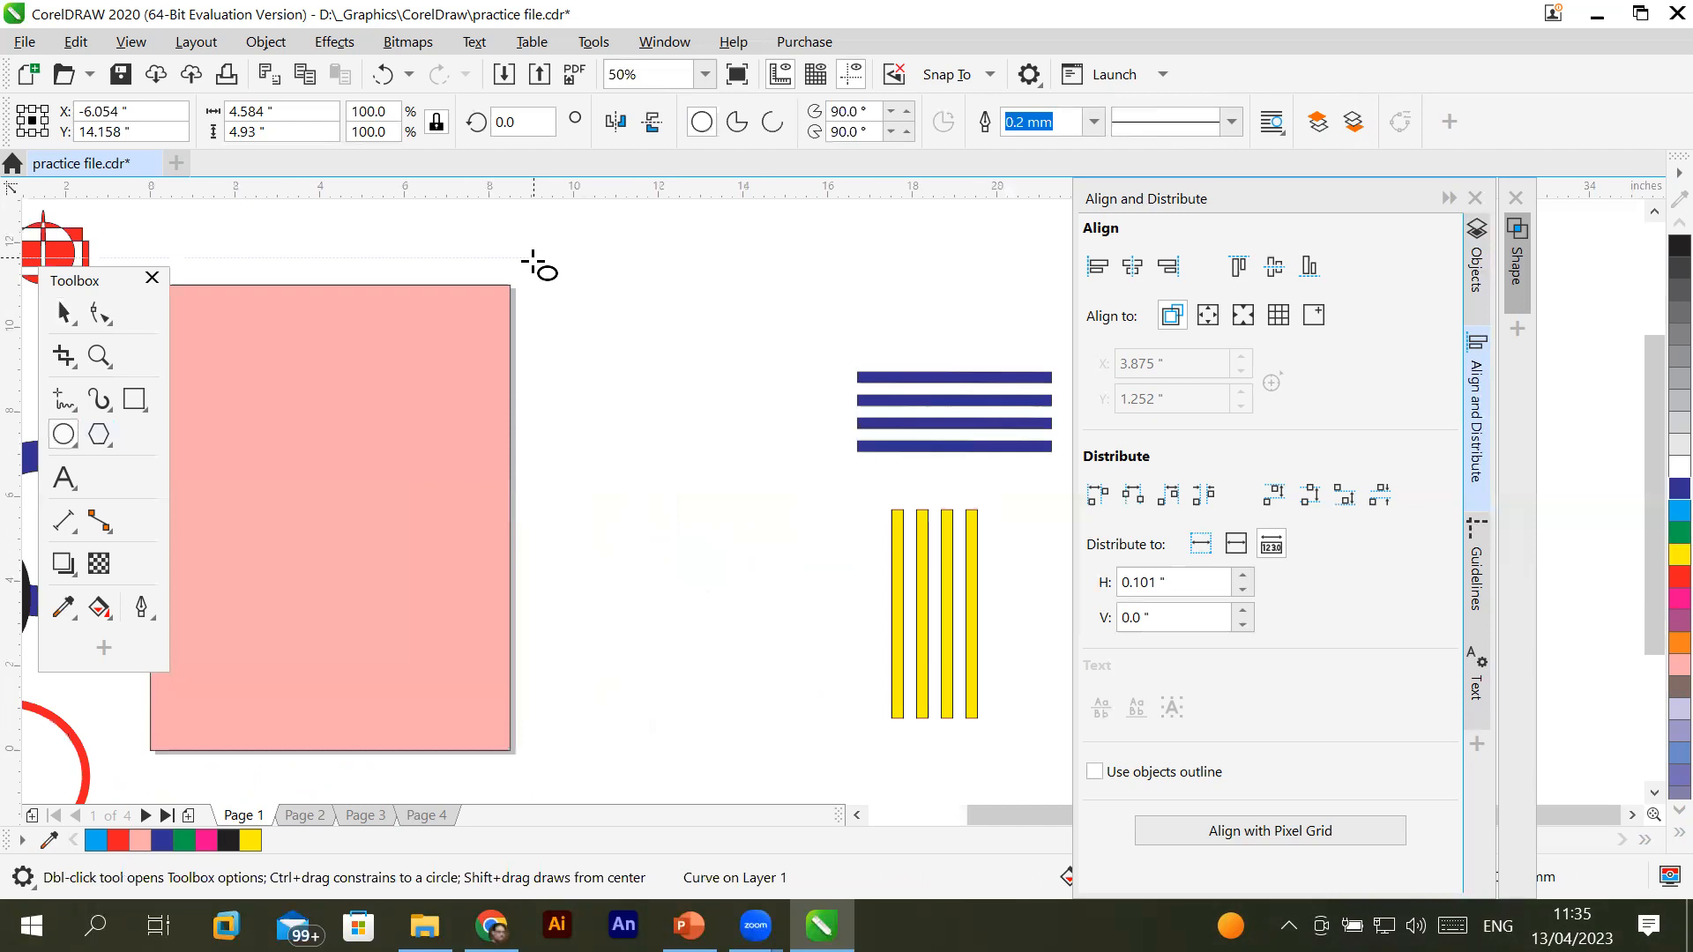
left_click_drag(527, 241, 664, 372)
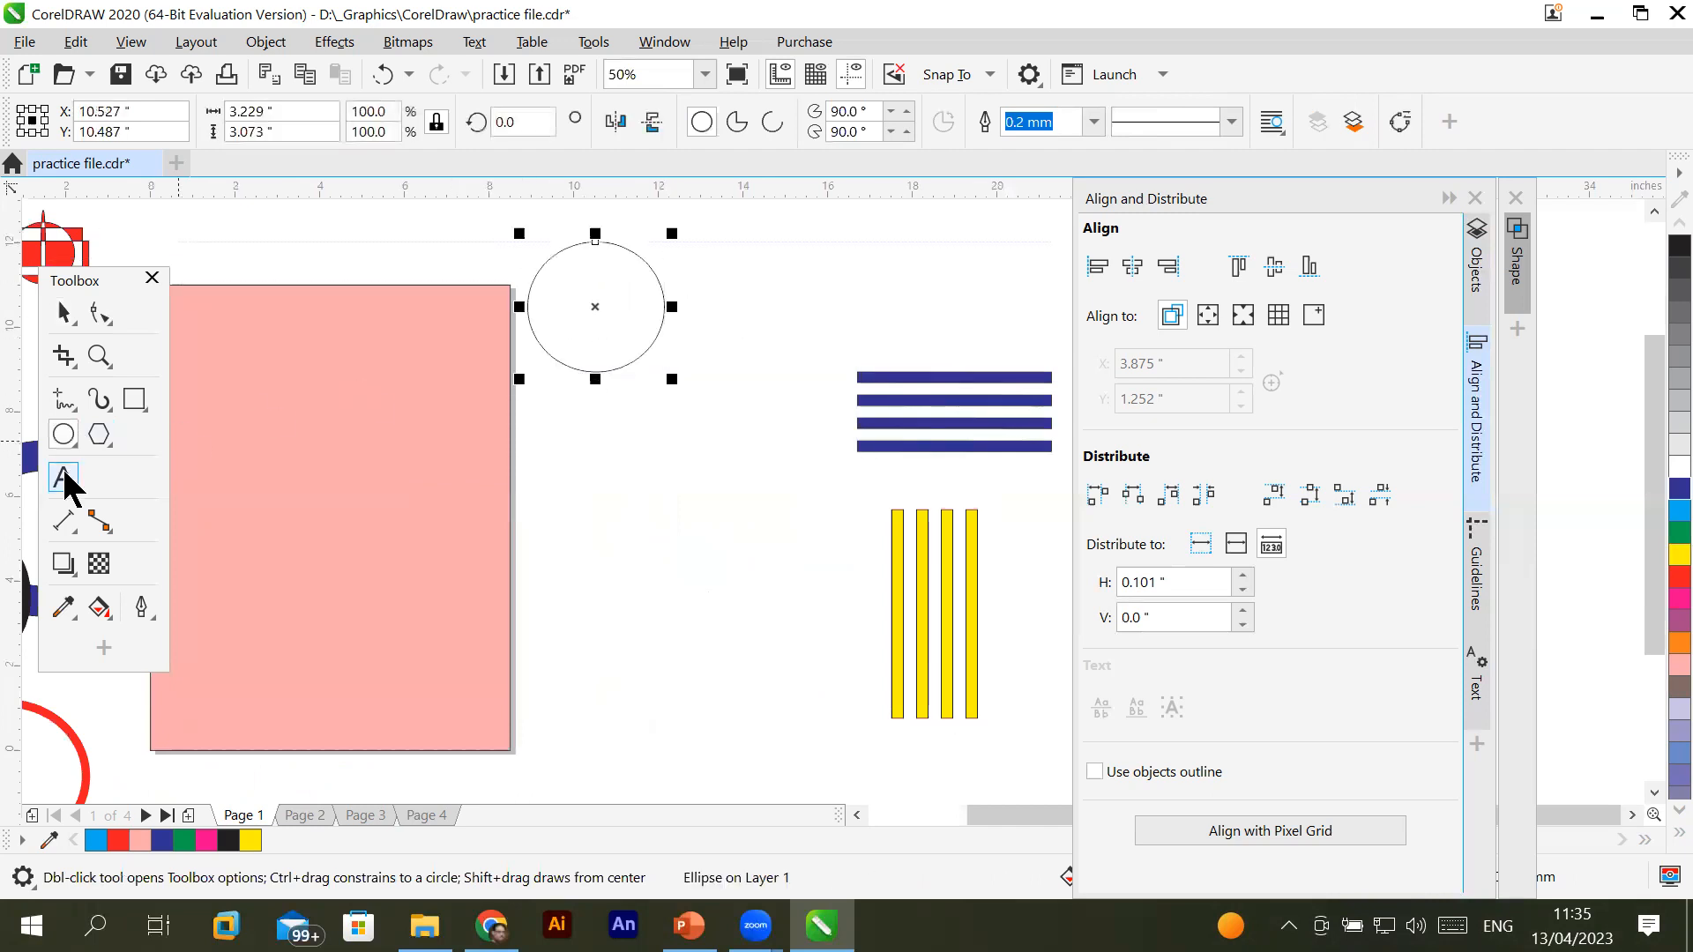
left_click(64, 316)
left_click_drag(567, 366, 680, 366)
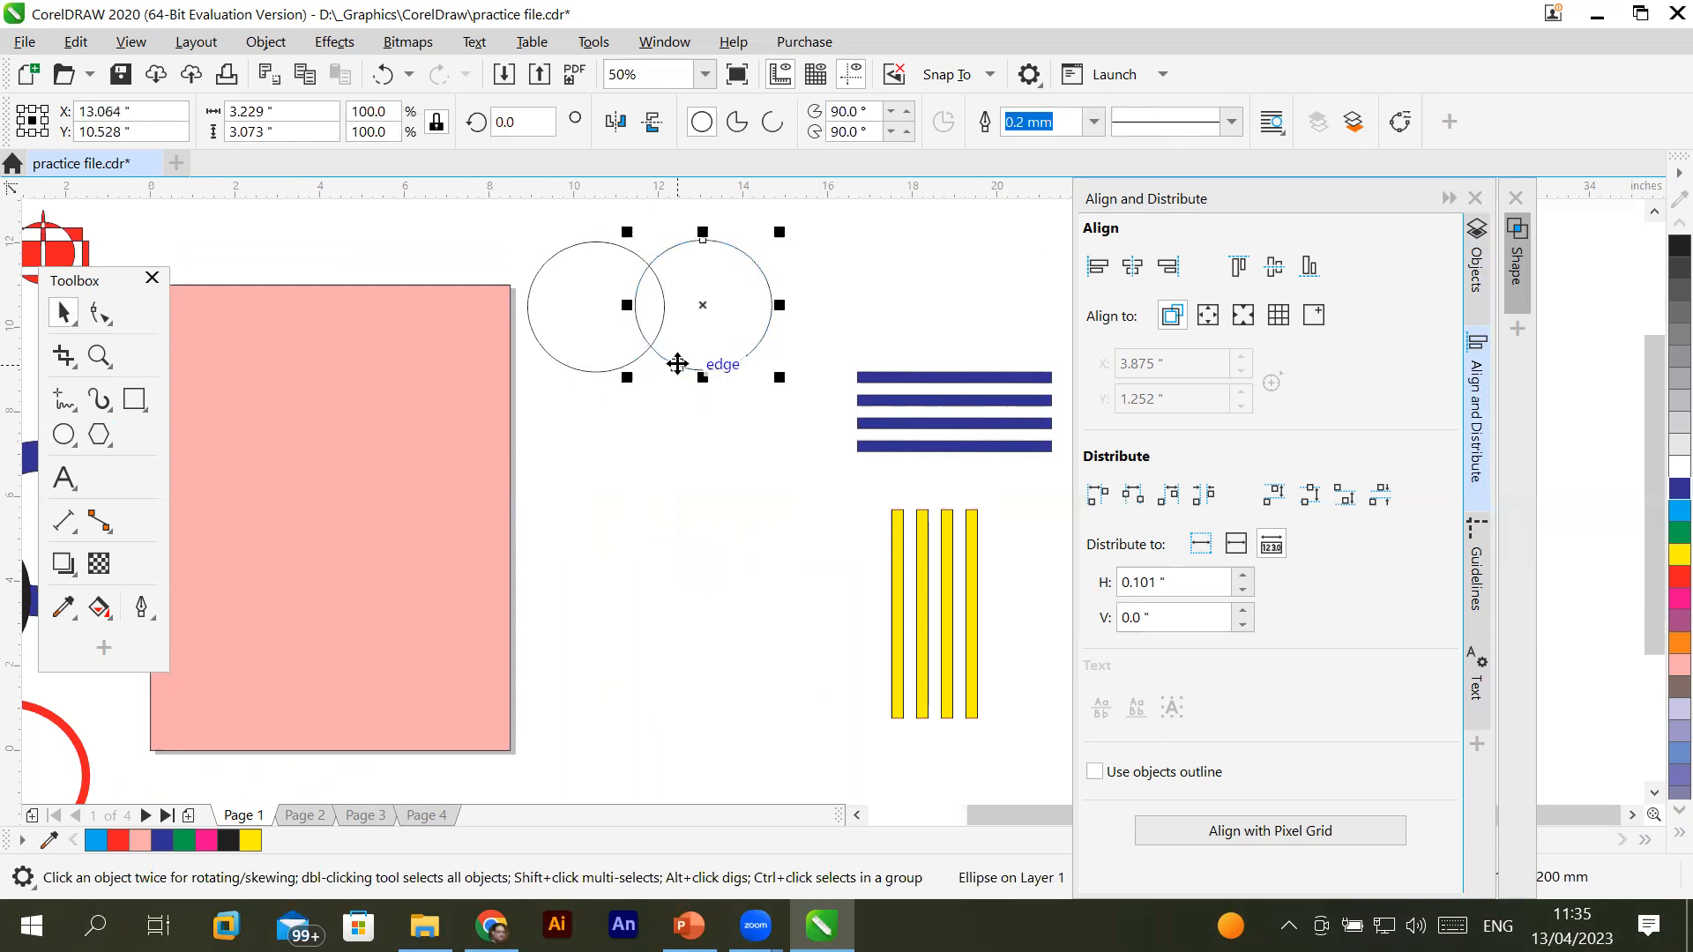
Fill the copied circle with dark blue and the original circle with red
left_click(1675, 488)
left_click(574, 359)
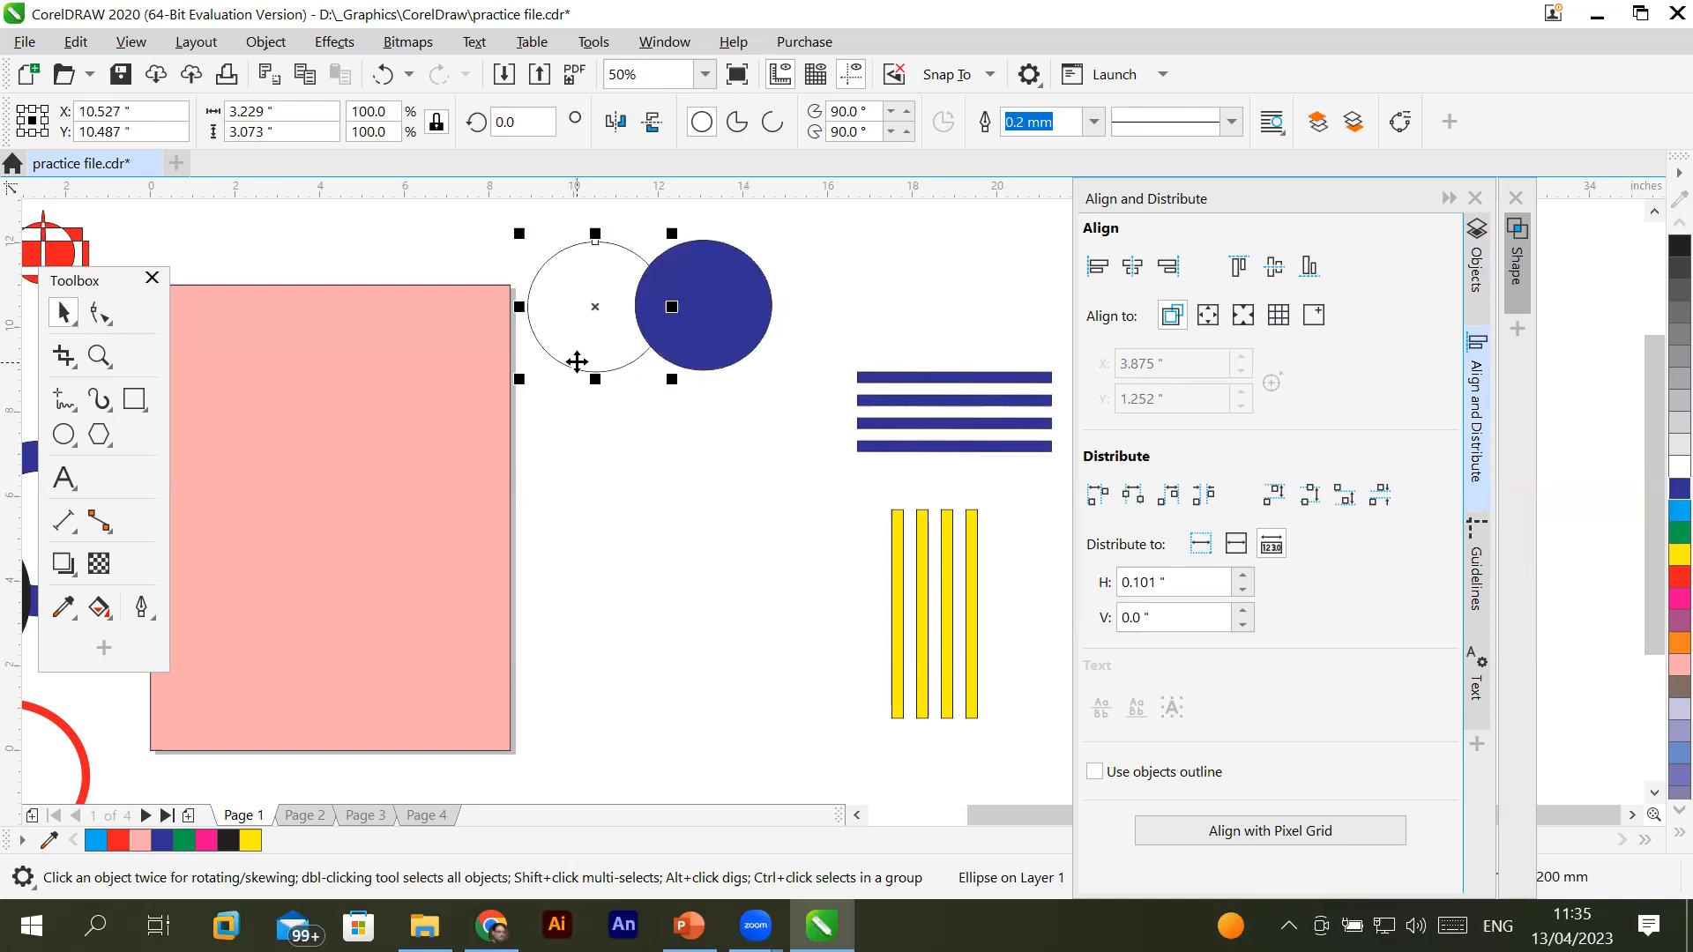
left_click(1678, 576)
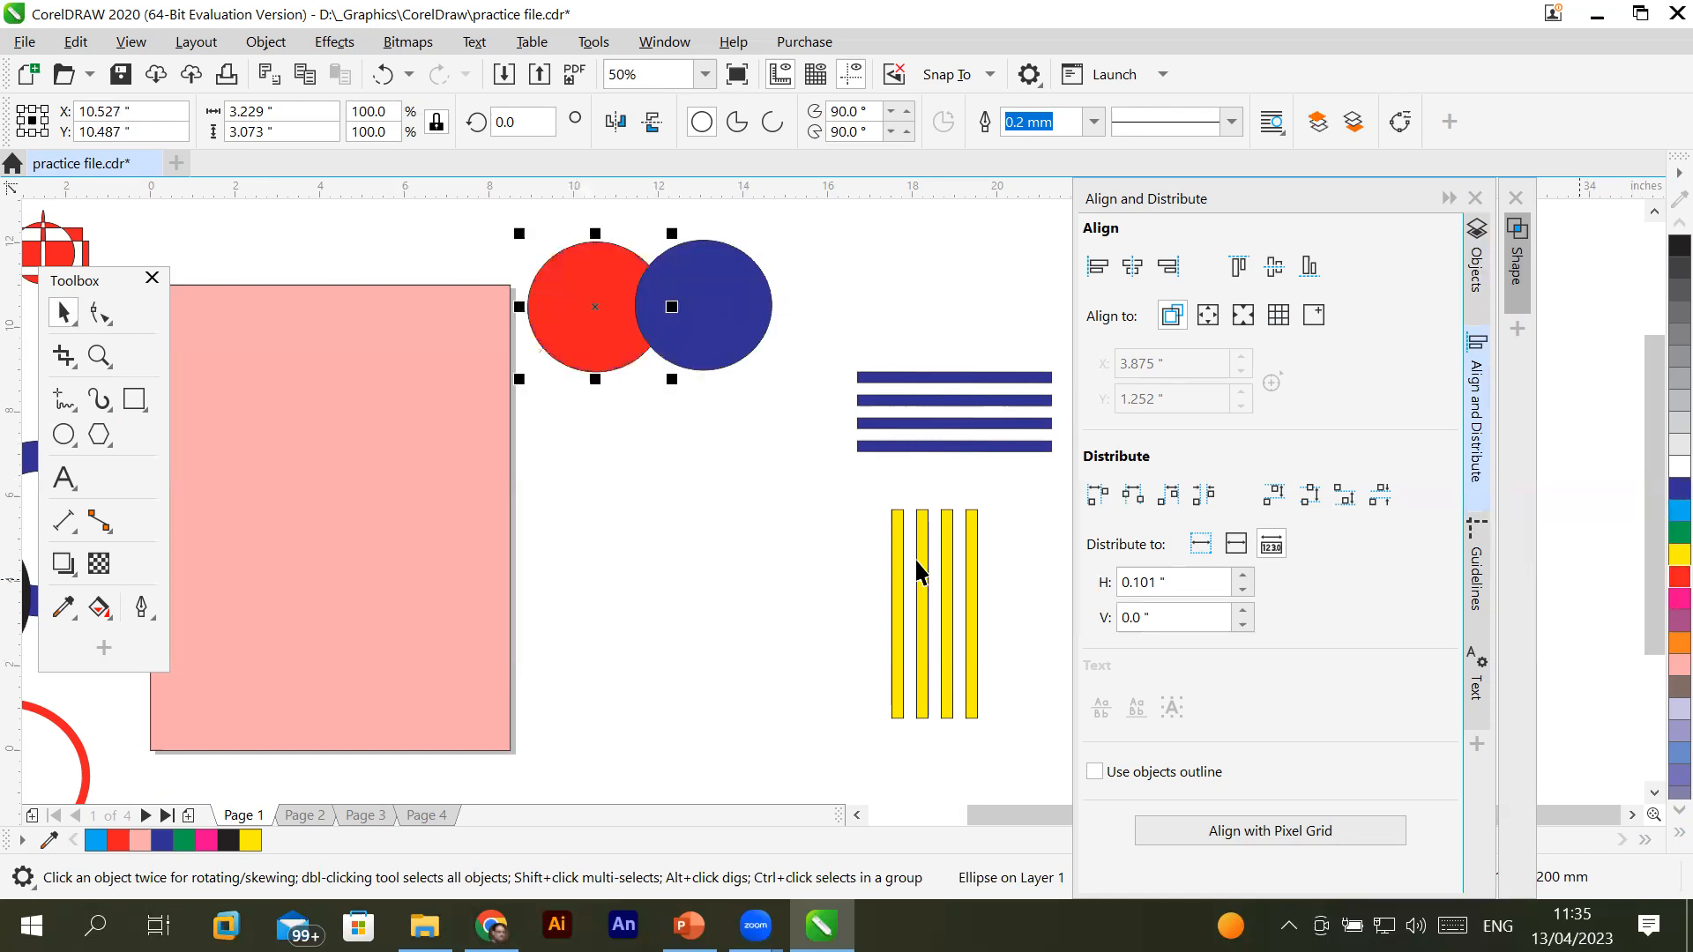
left_click(622, 515)
Try welding the two overlapping circles with the red one selected first and the blue one last, and undo the weld
left_click(601, 353)
left_click(748, 333, "shift")
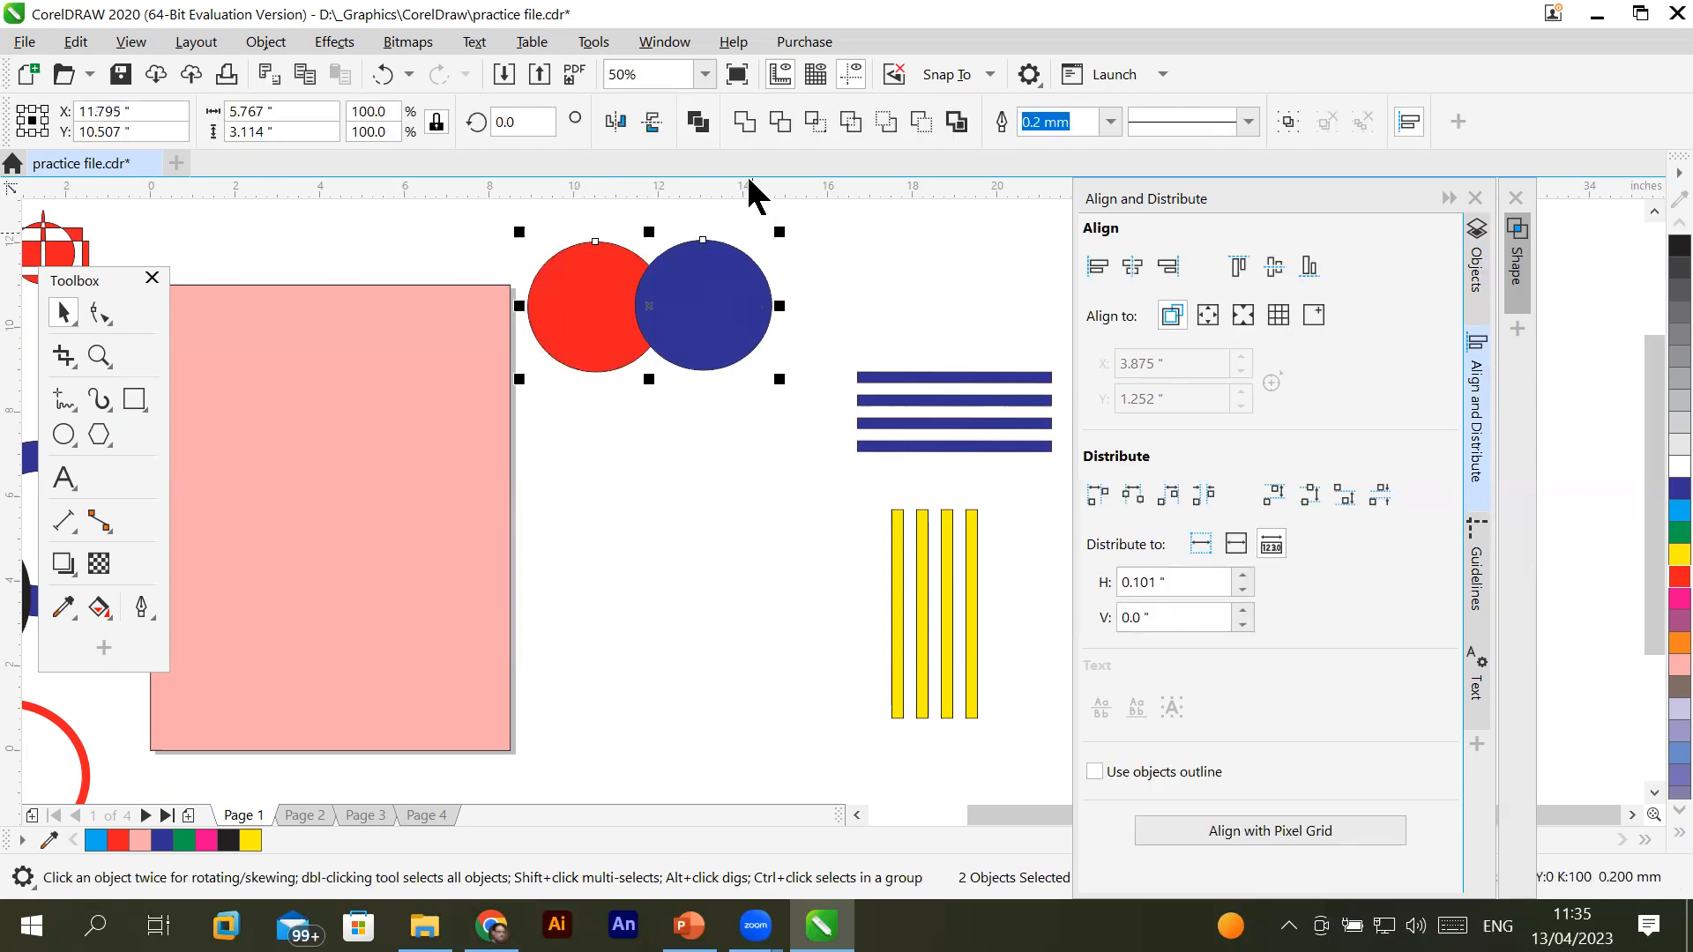
left_click(743, 124)
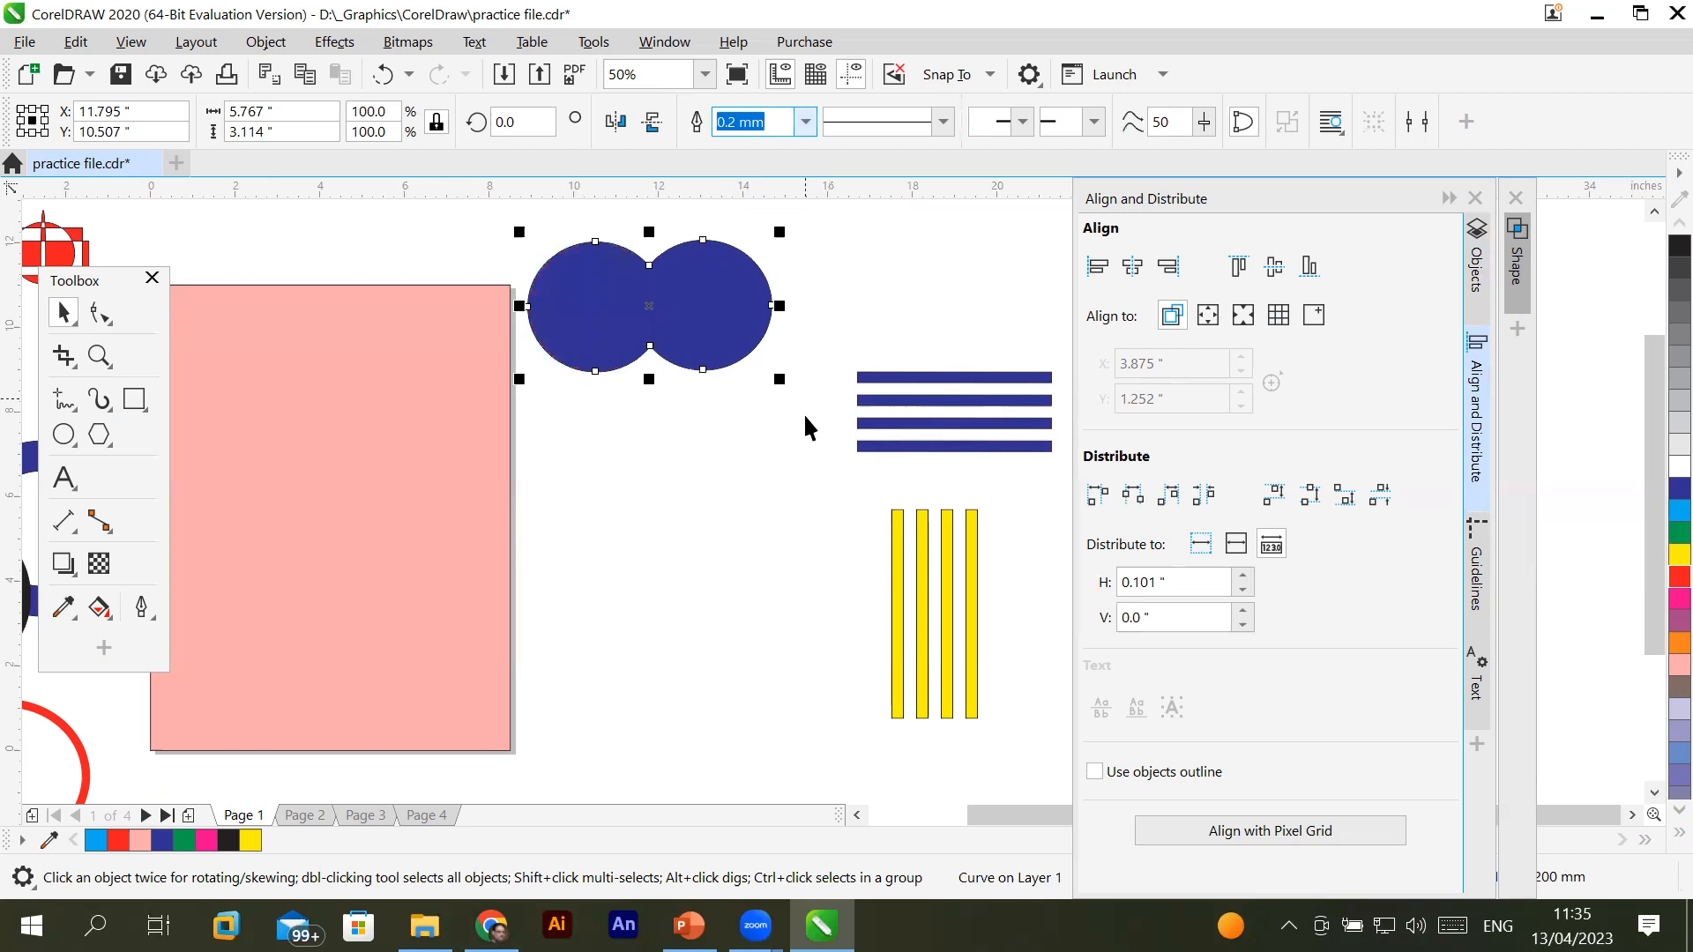
left_click(657, 520)
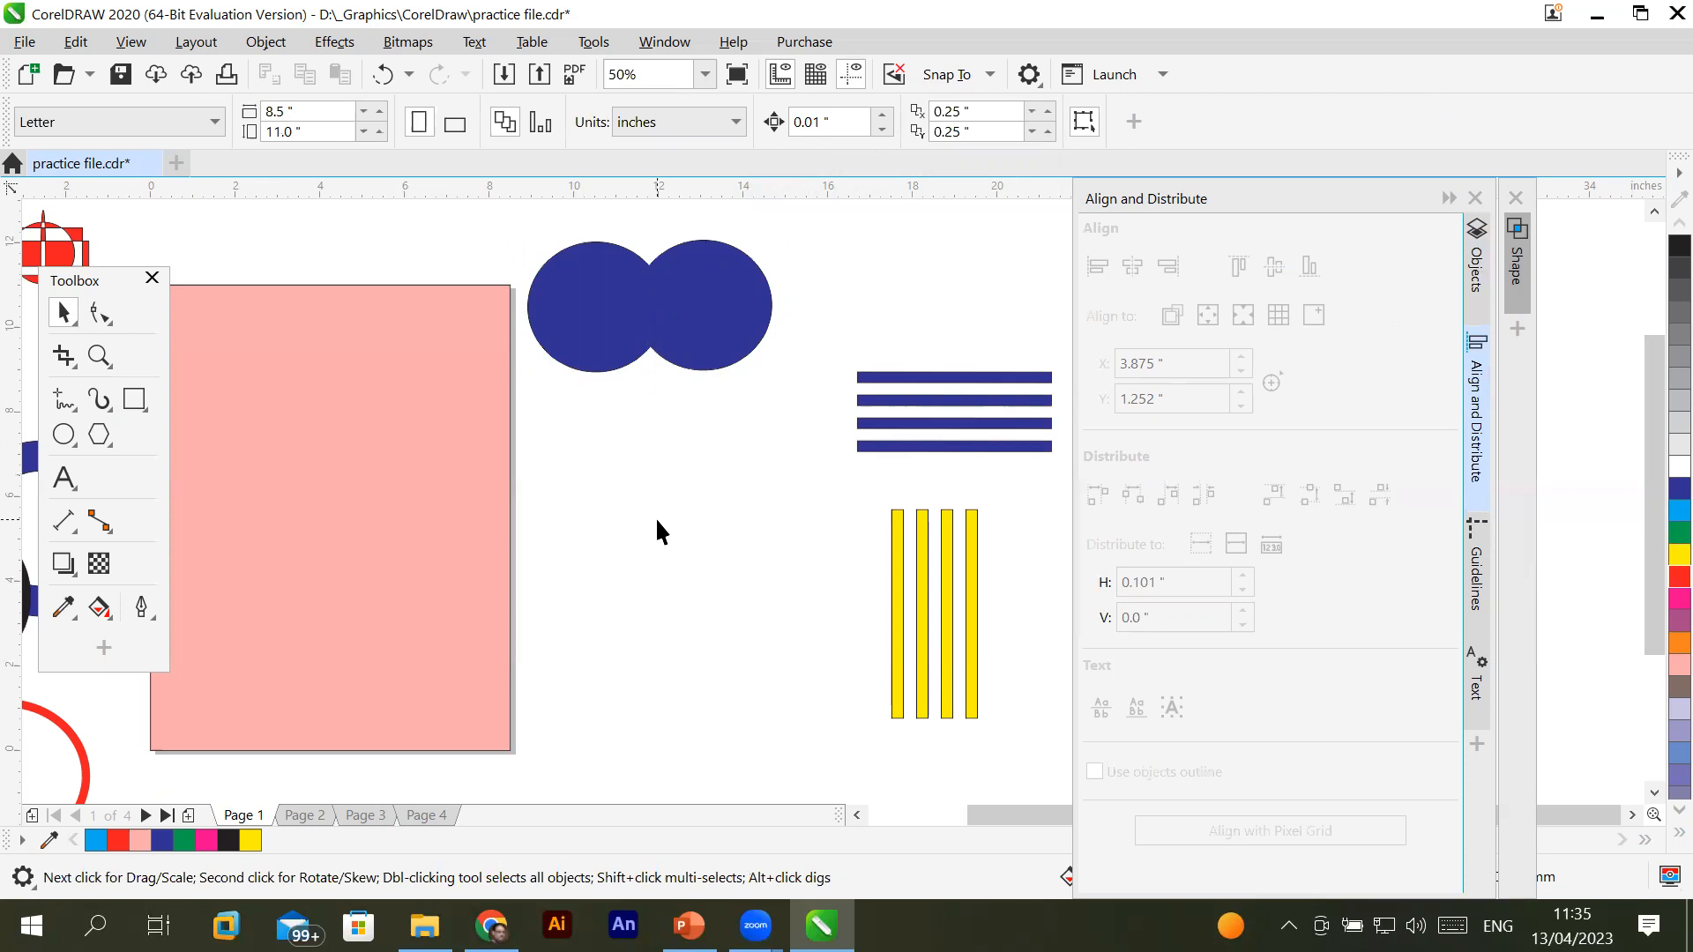
key("ctrl+z")
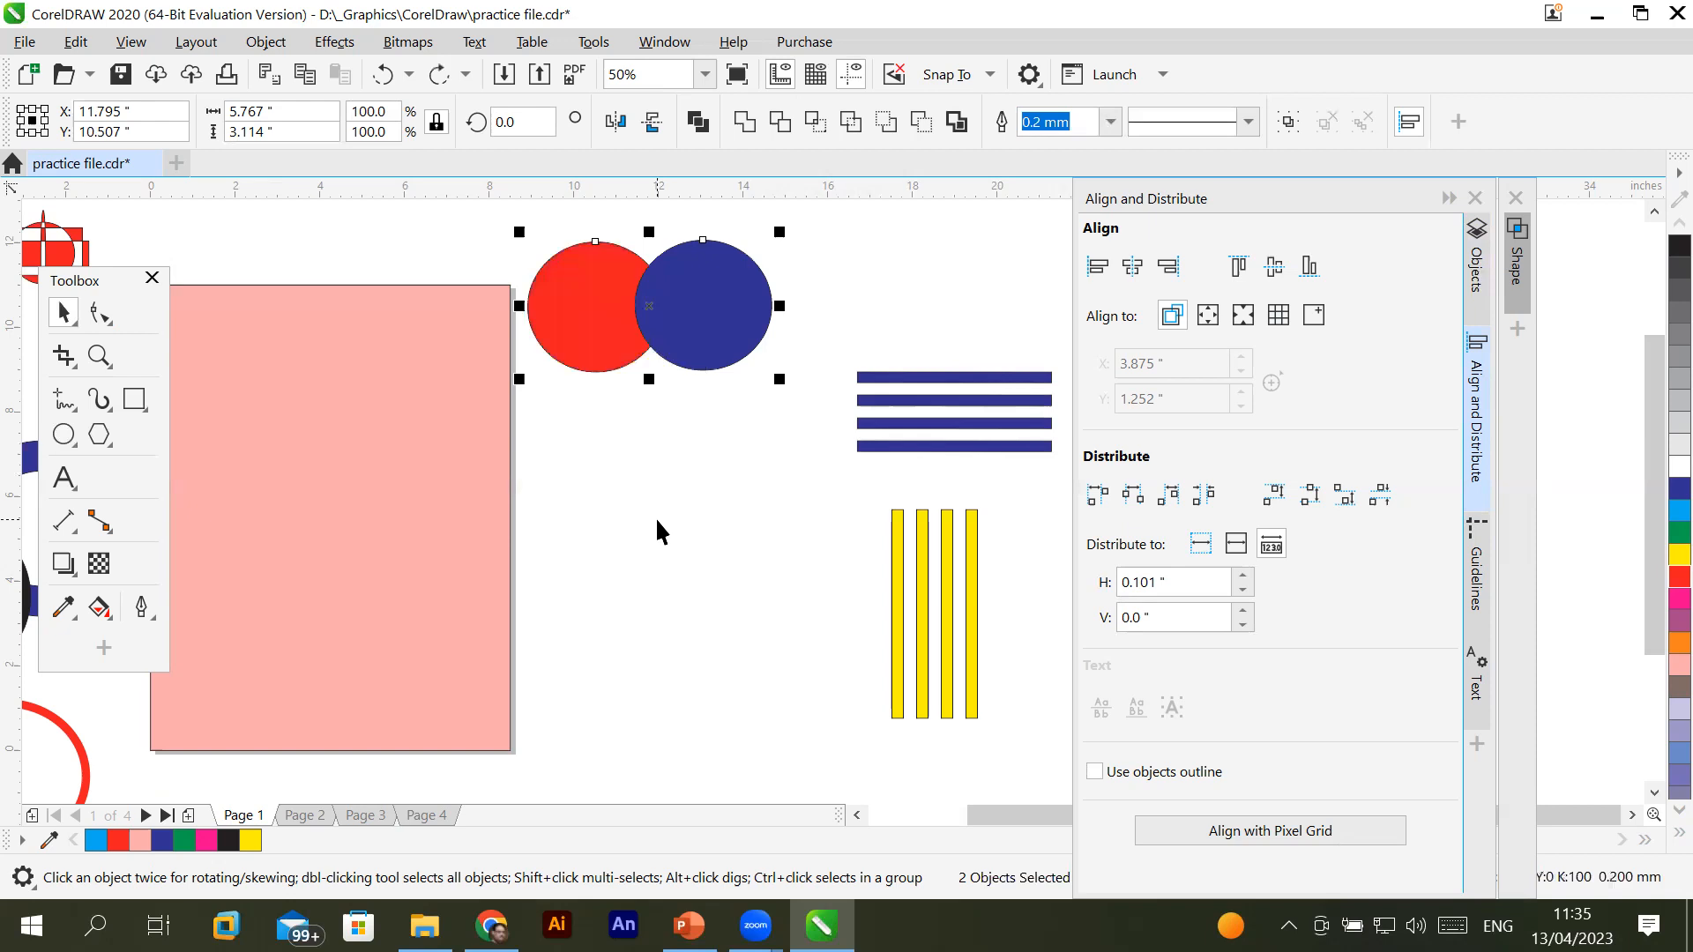
Give the blue circle a dotted outline style with a width of 2.5 mm
left_click(728, 388)
left_click(745, 348)
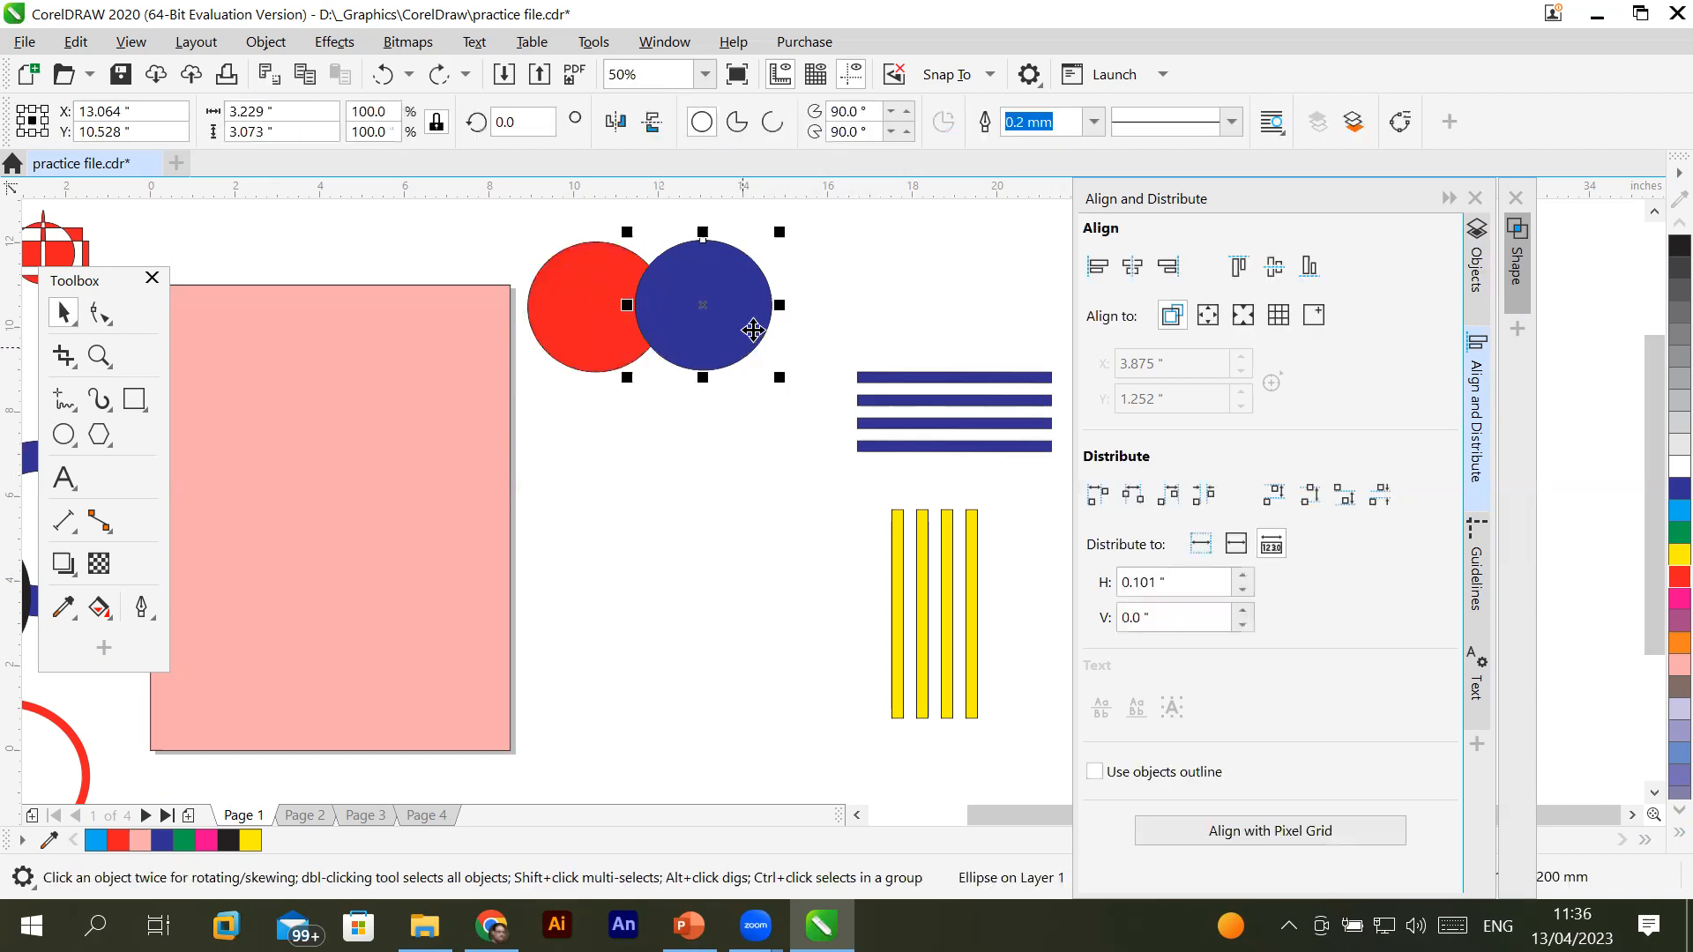
left_click(1231, 124)
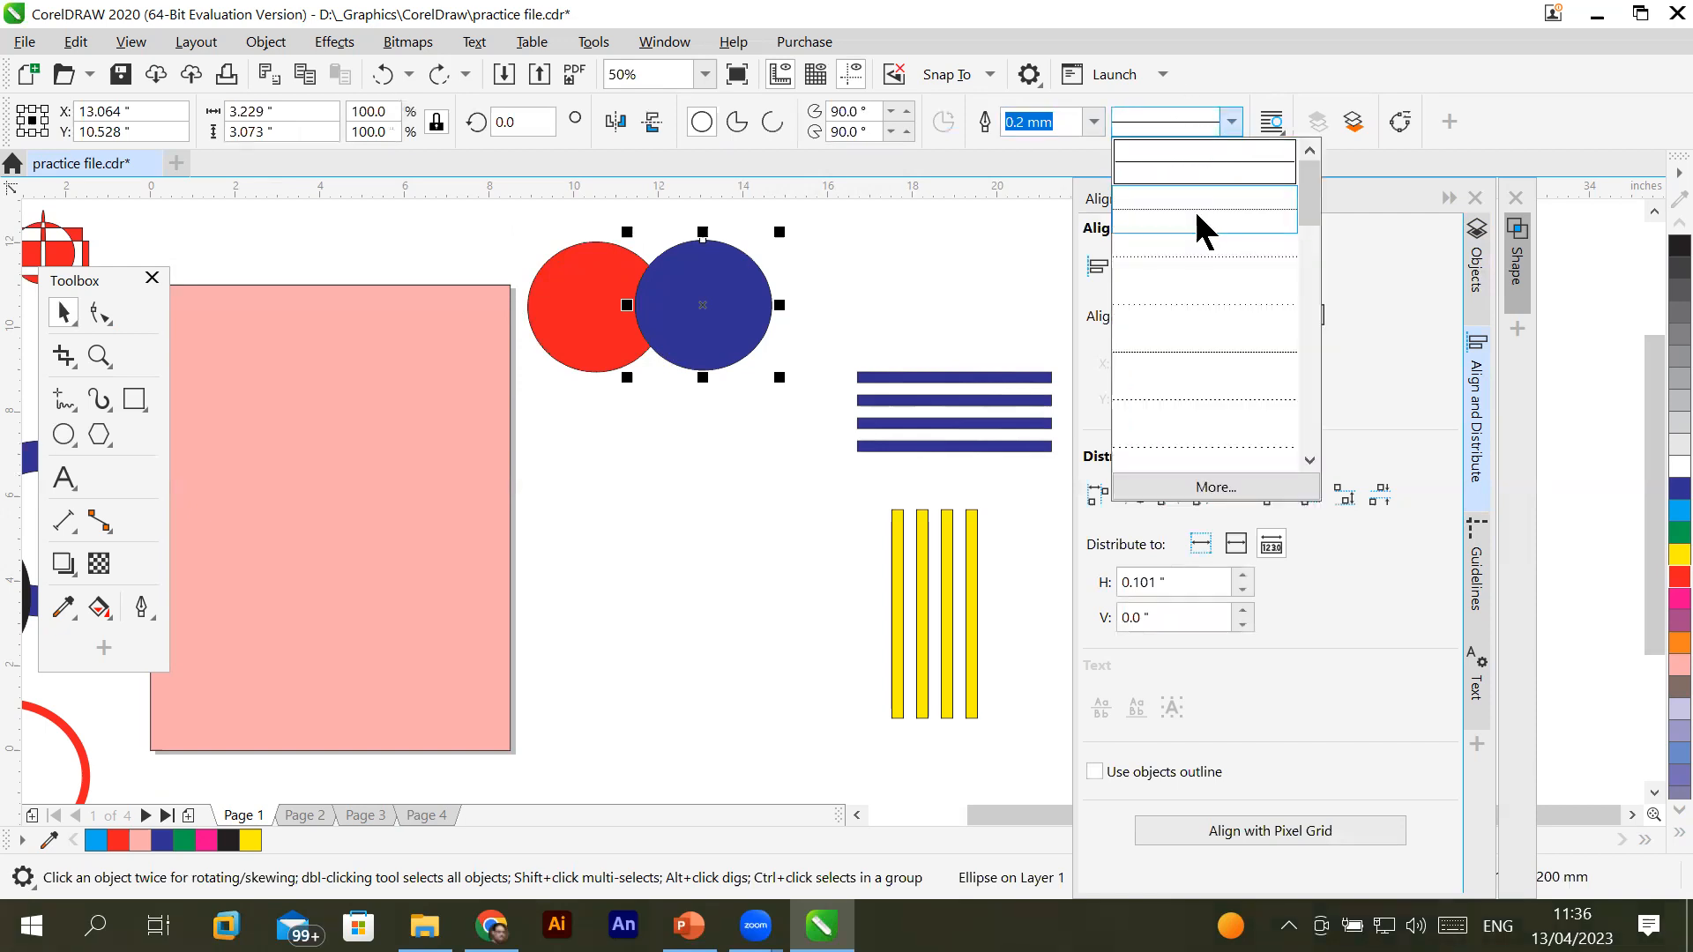
left_click(1203, 225)
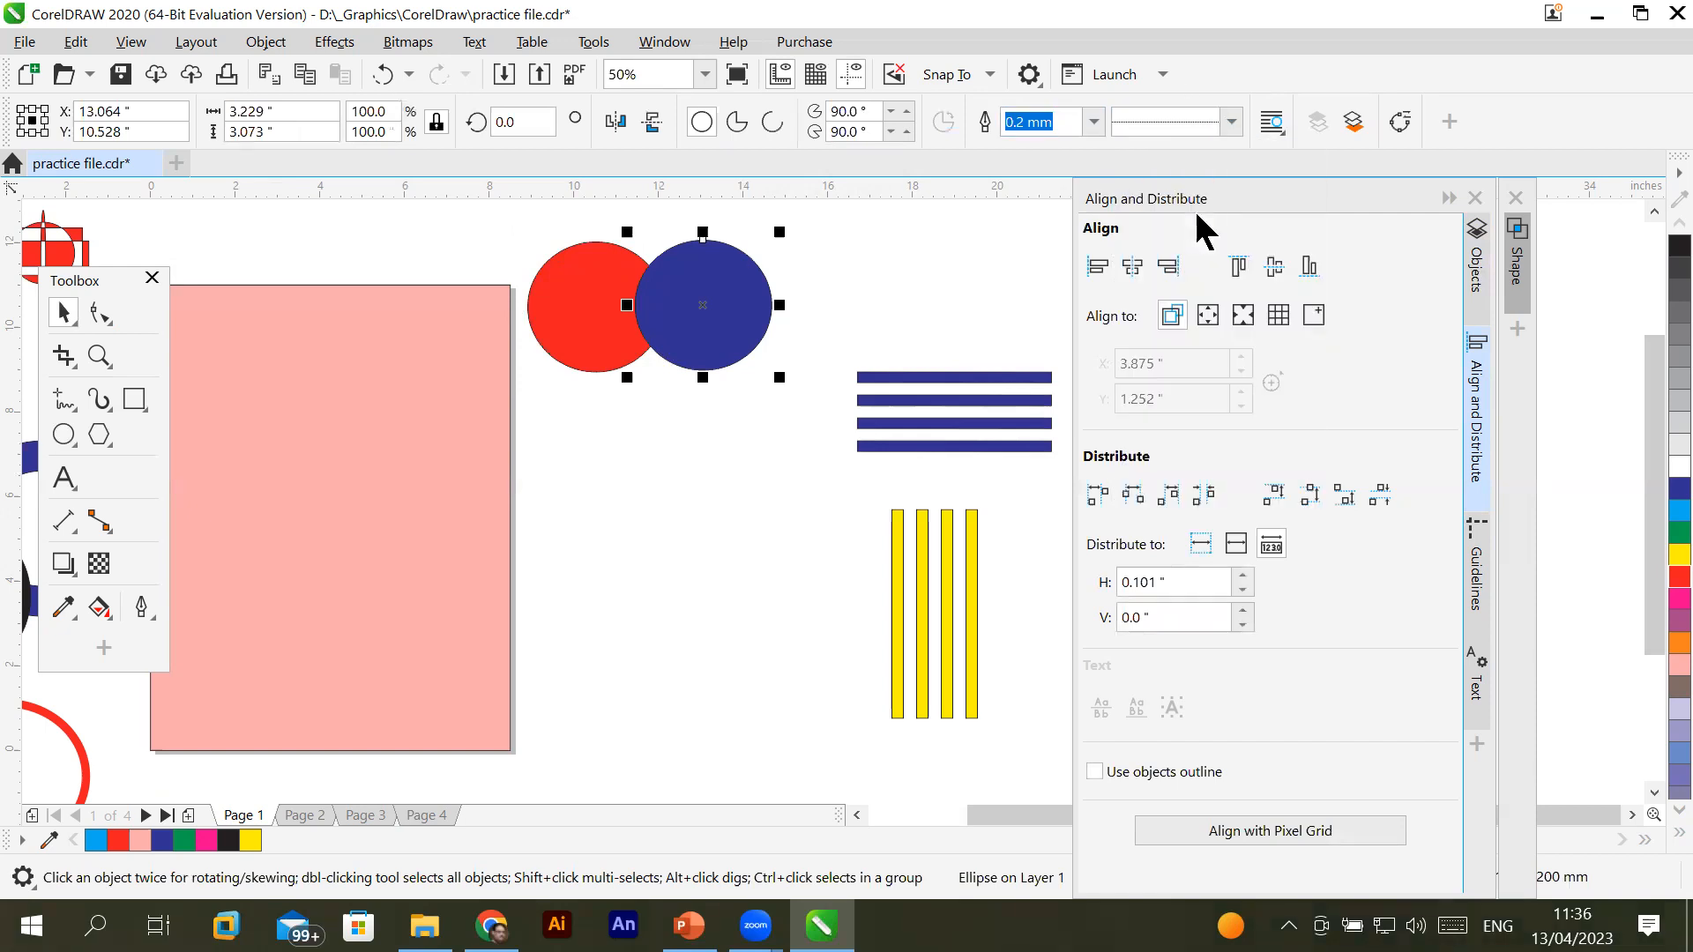
left_click(1093, 122)
left_click(1045, 351)
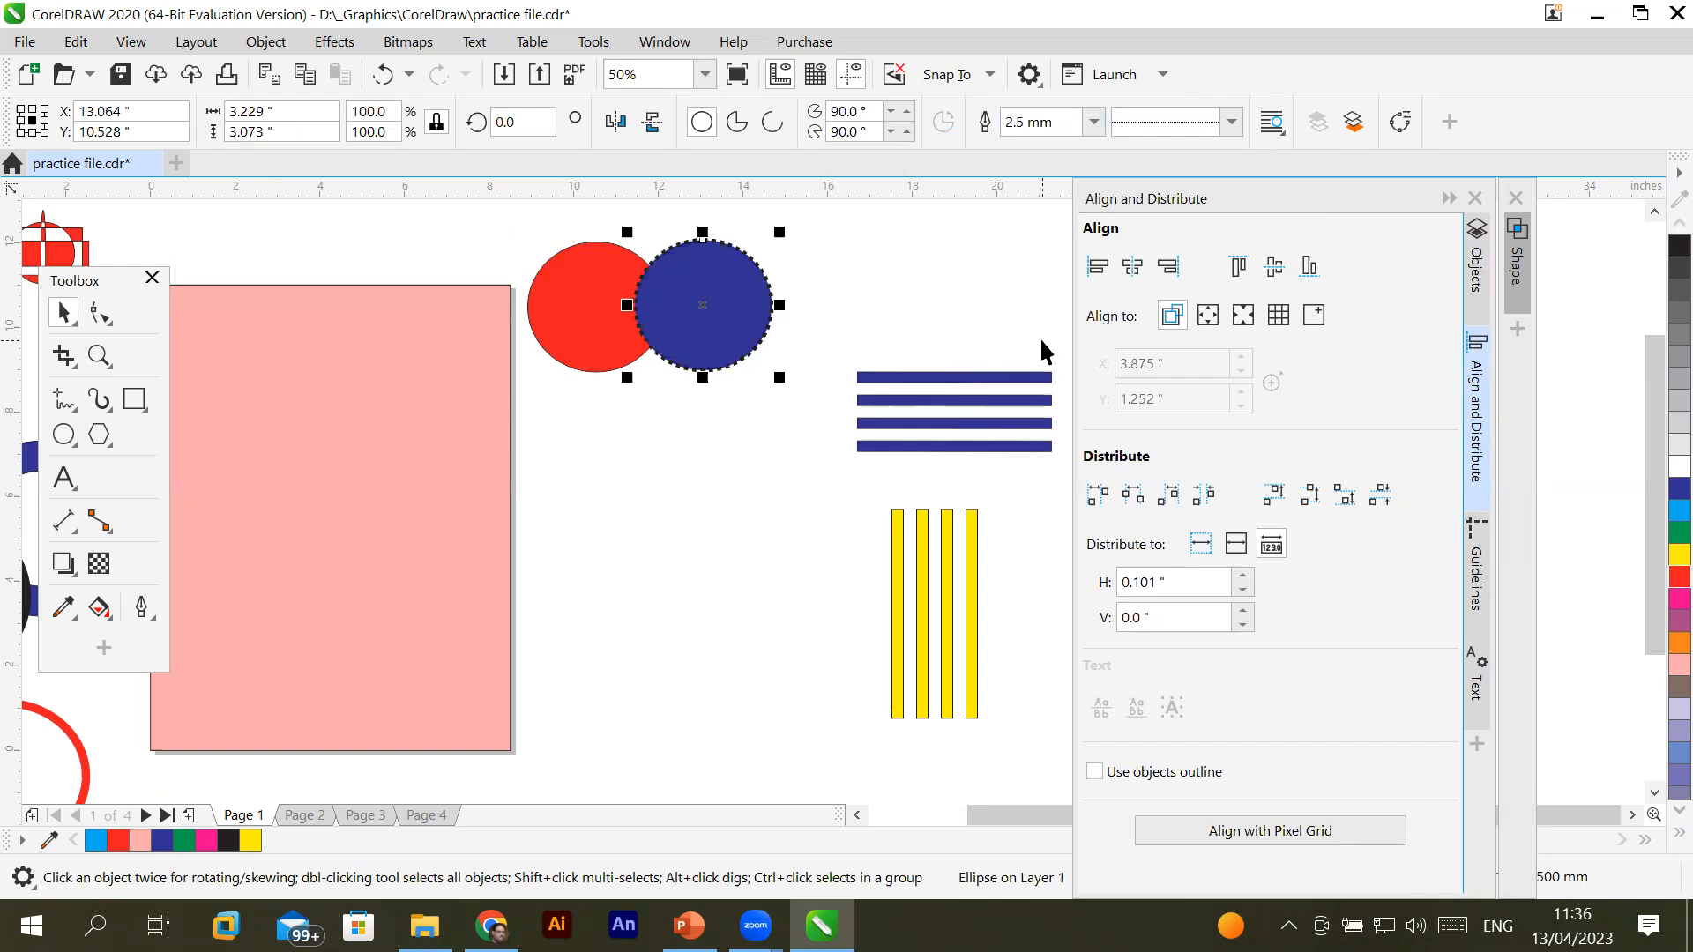
left_click(573, 490)
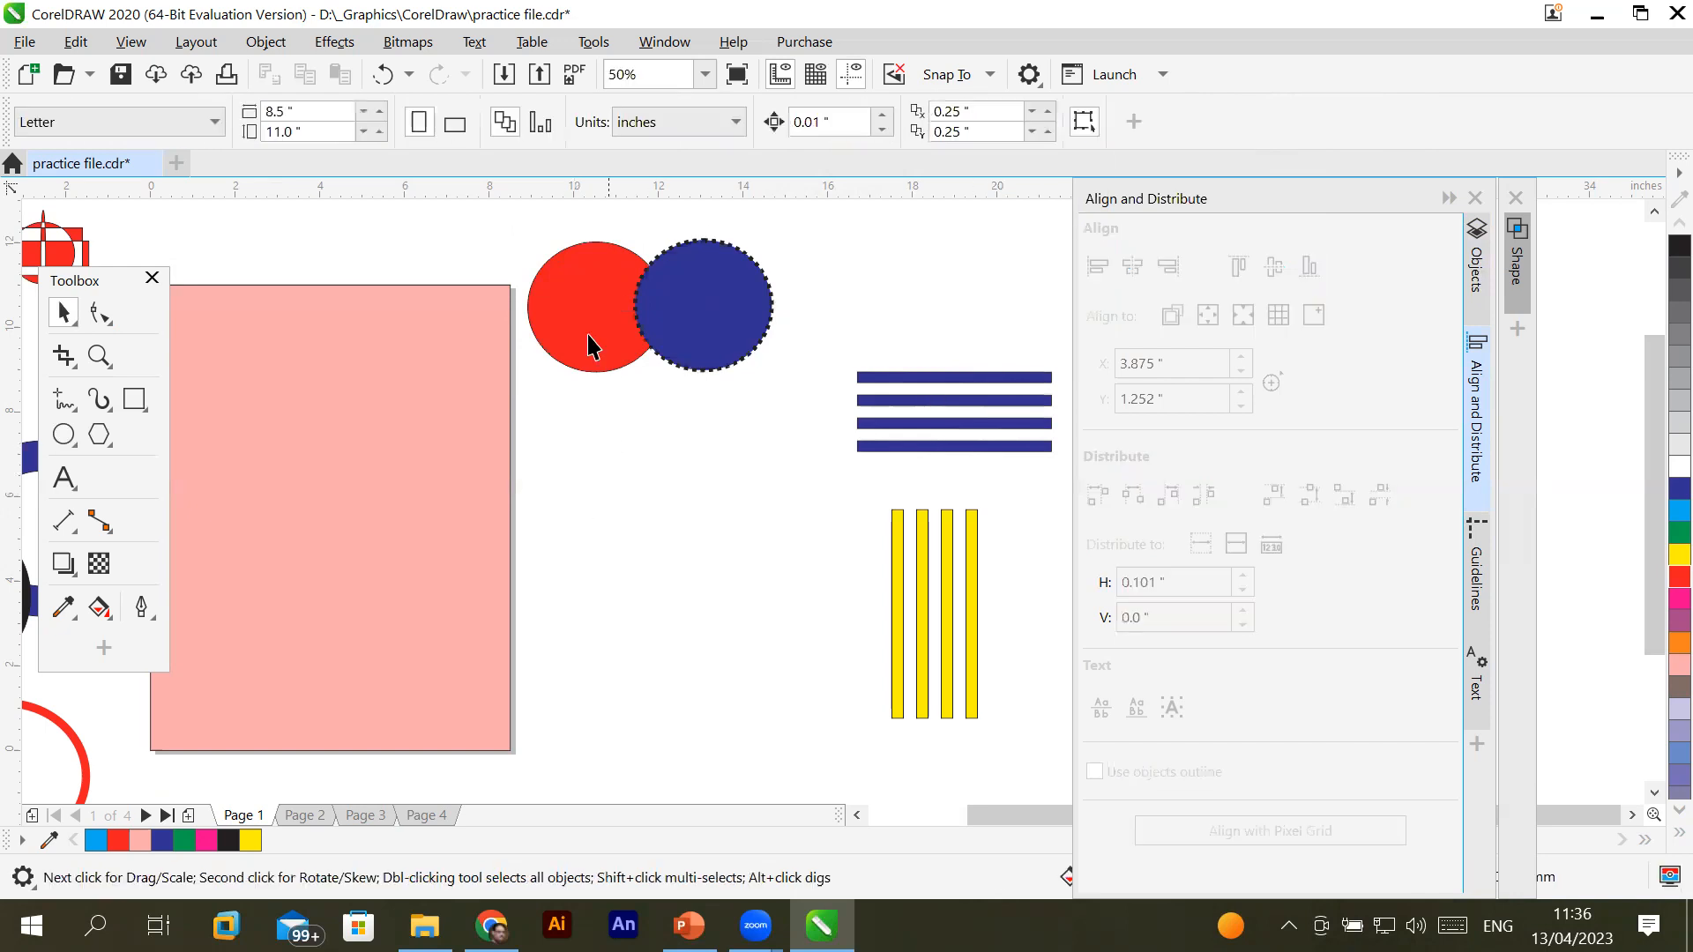
Try welding the circles with the dotted-outline blue one selected first and the red one last, and undo the weld
left_click(745, 291)
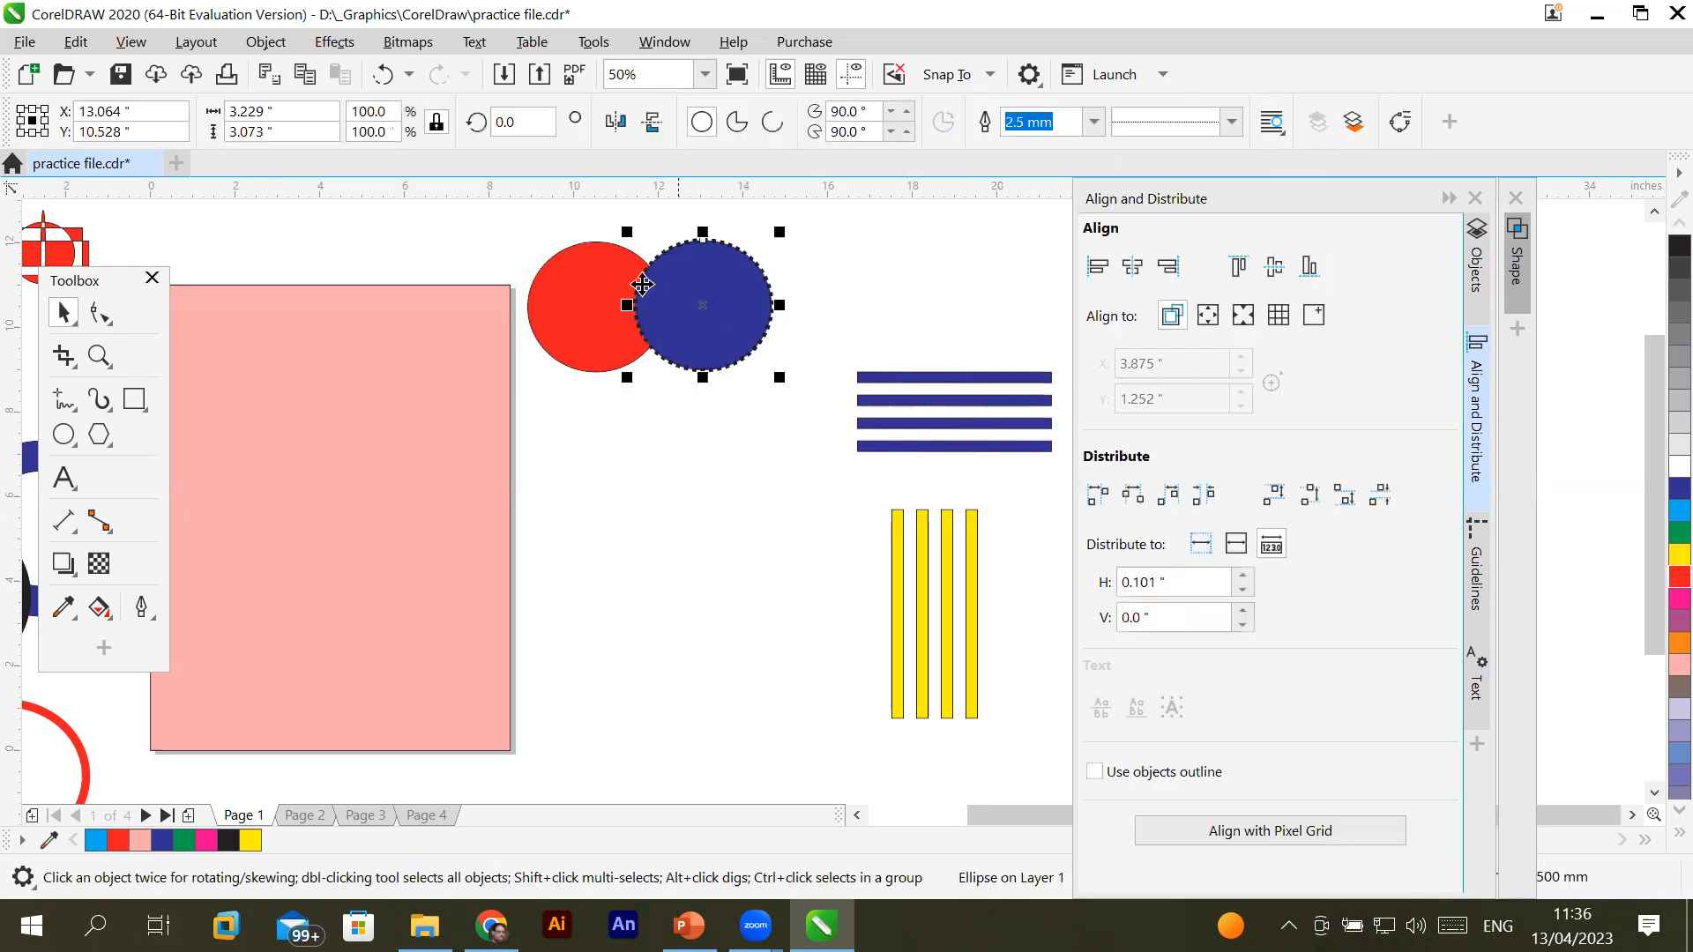
left_click(565, 300, "shift")
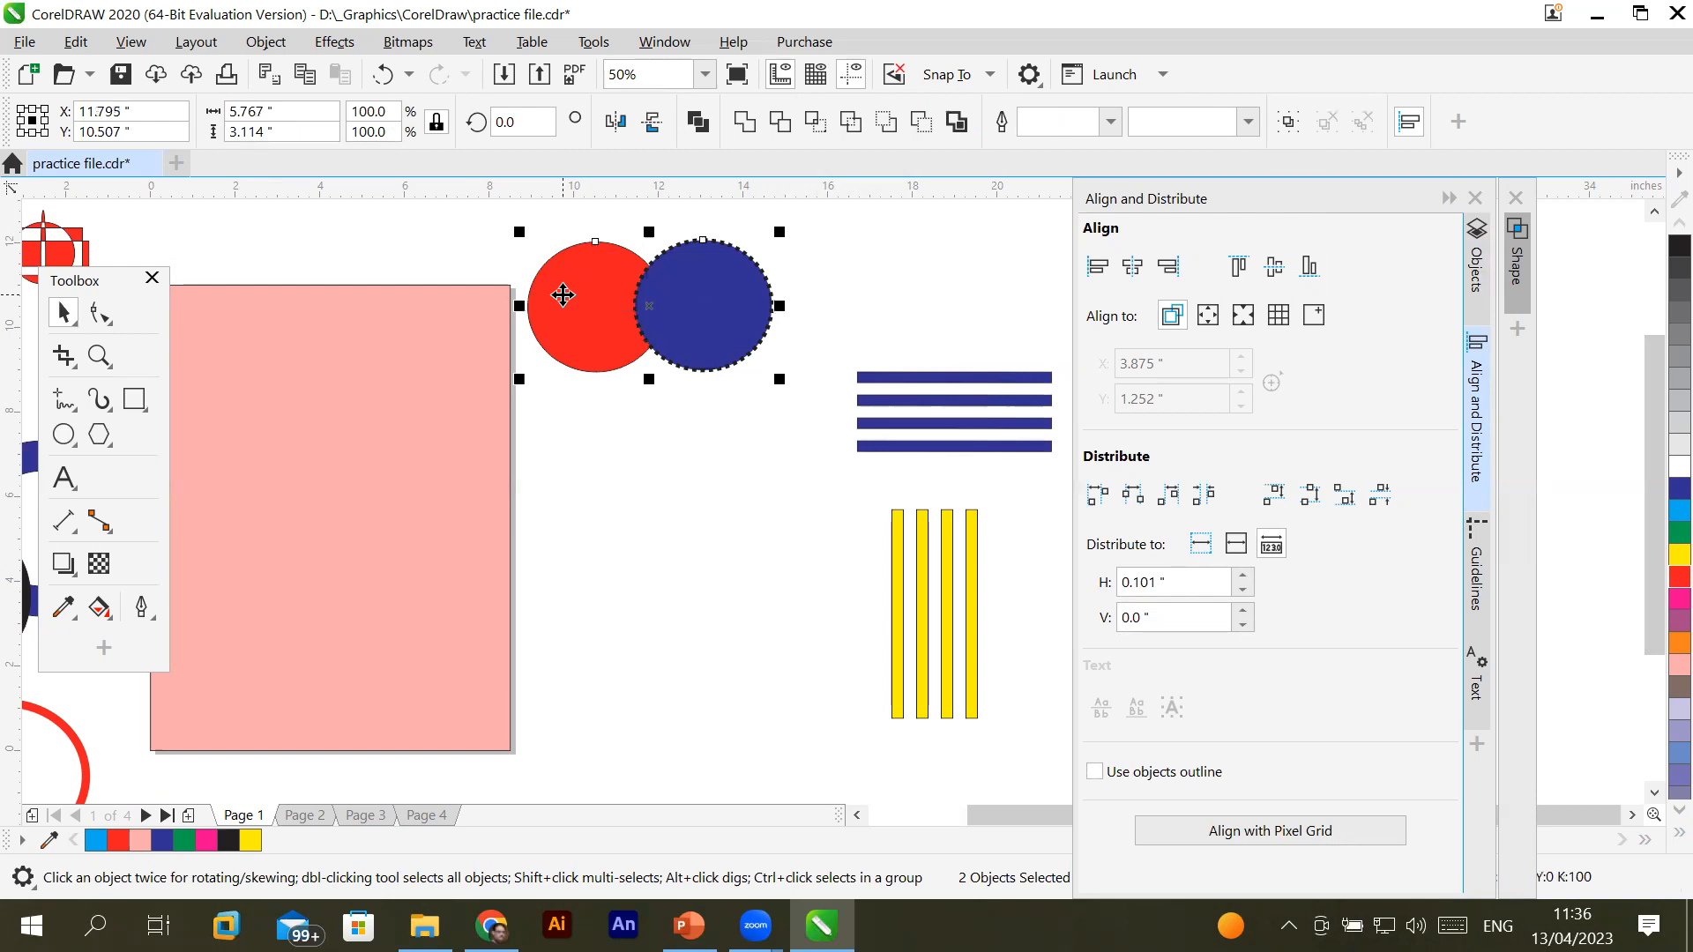
left_click(746, 126)
left_click(671, 552)
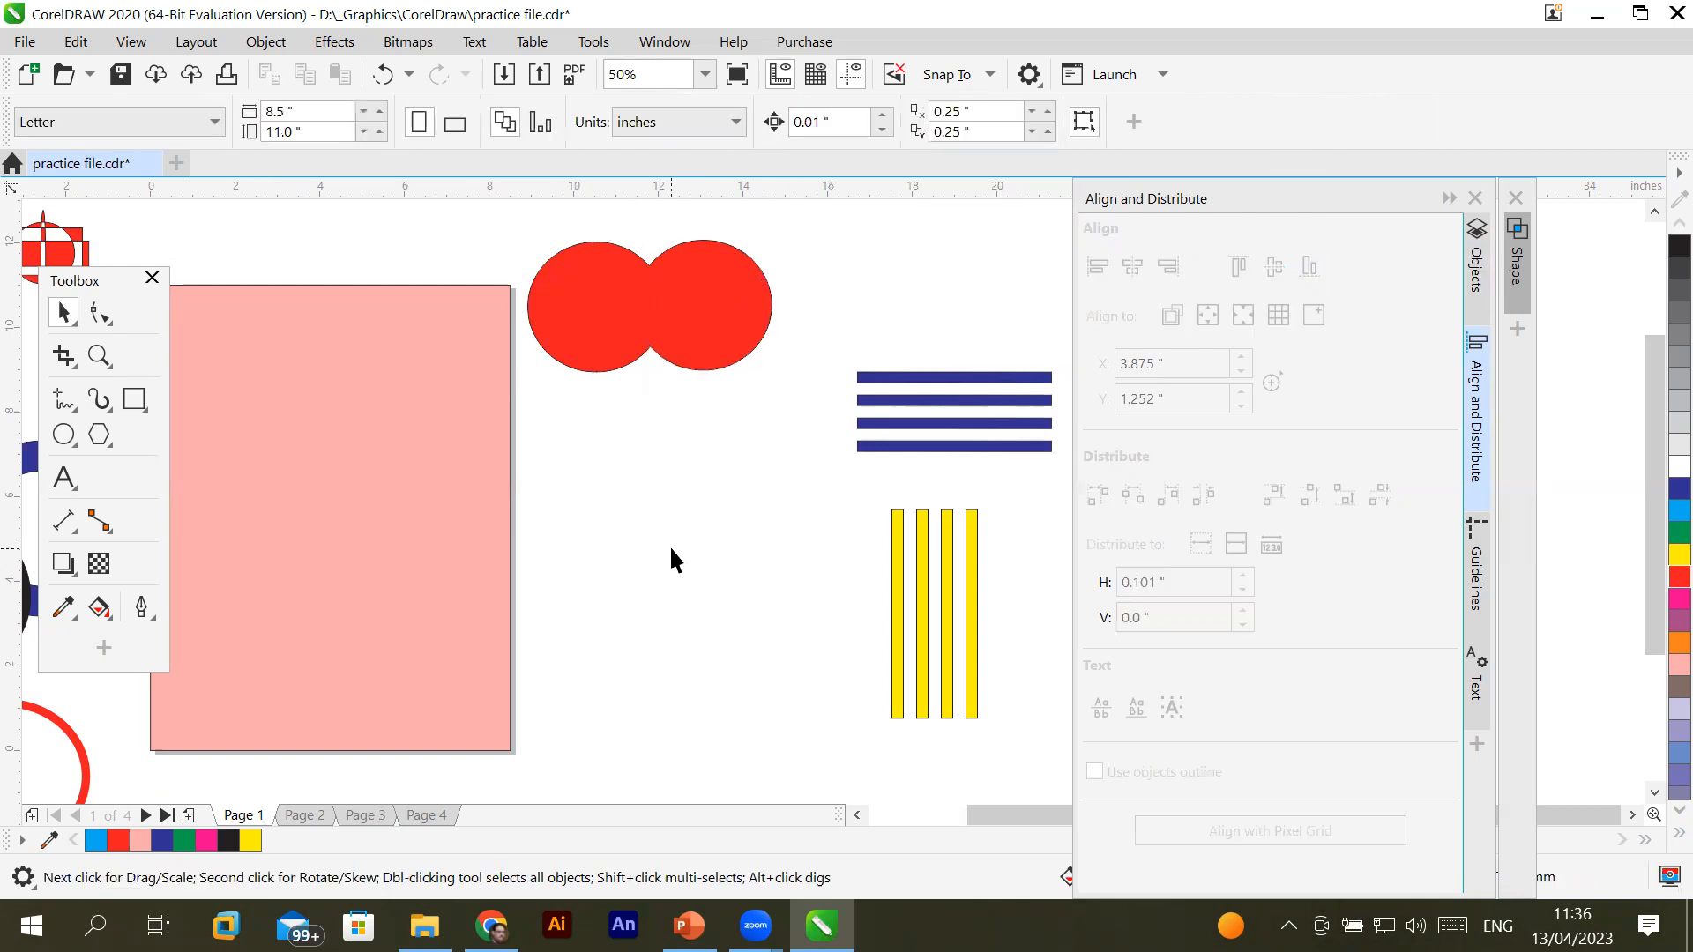
key("ctrl+z")
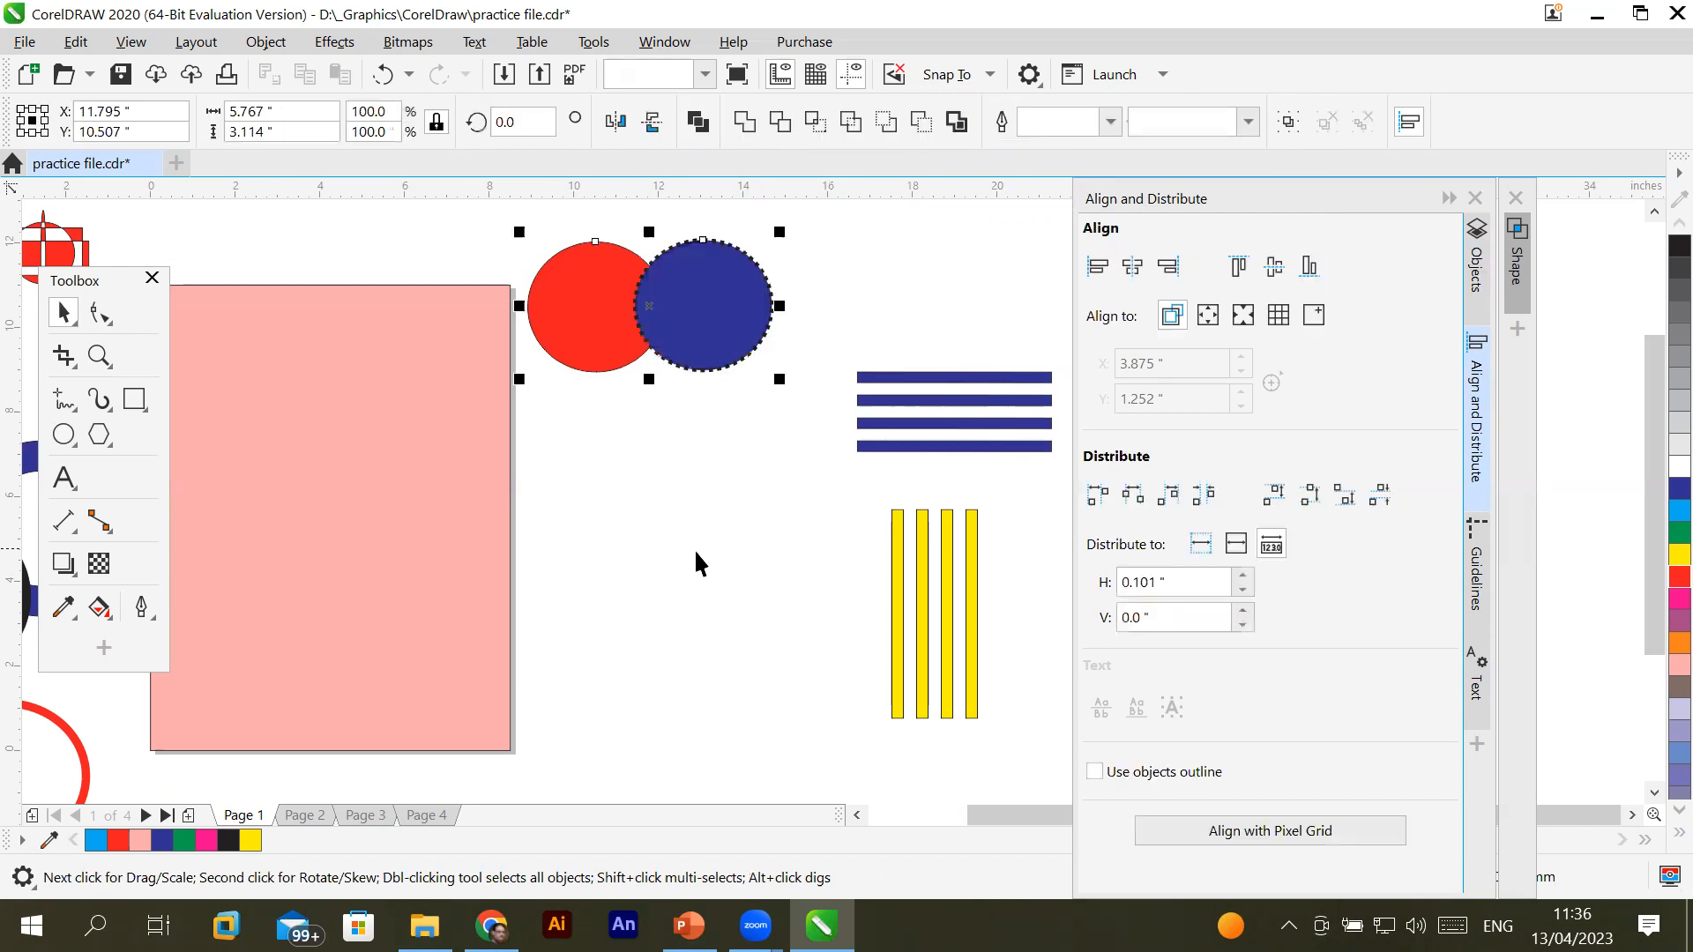
left_click(593, 552)
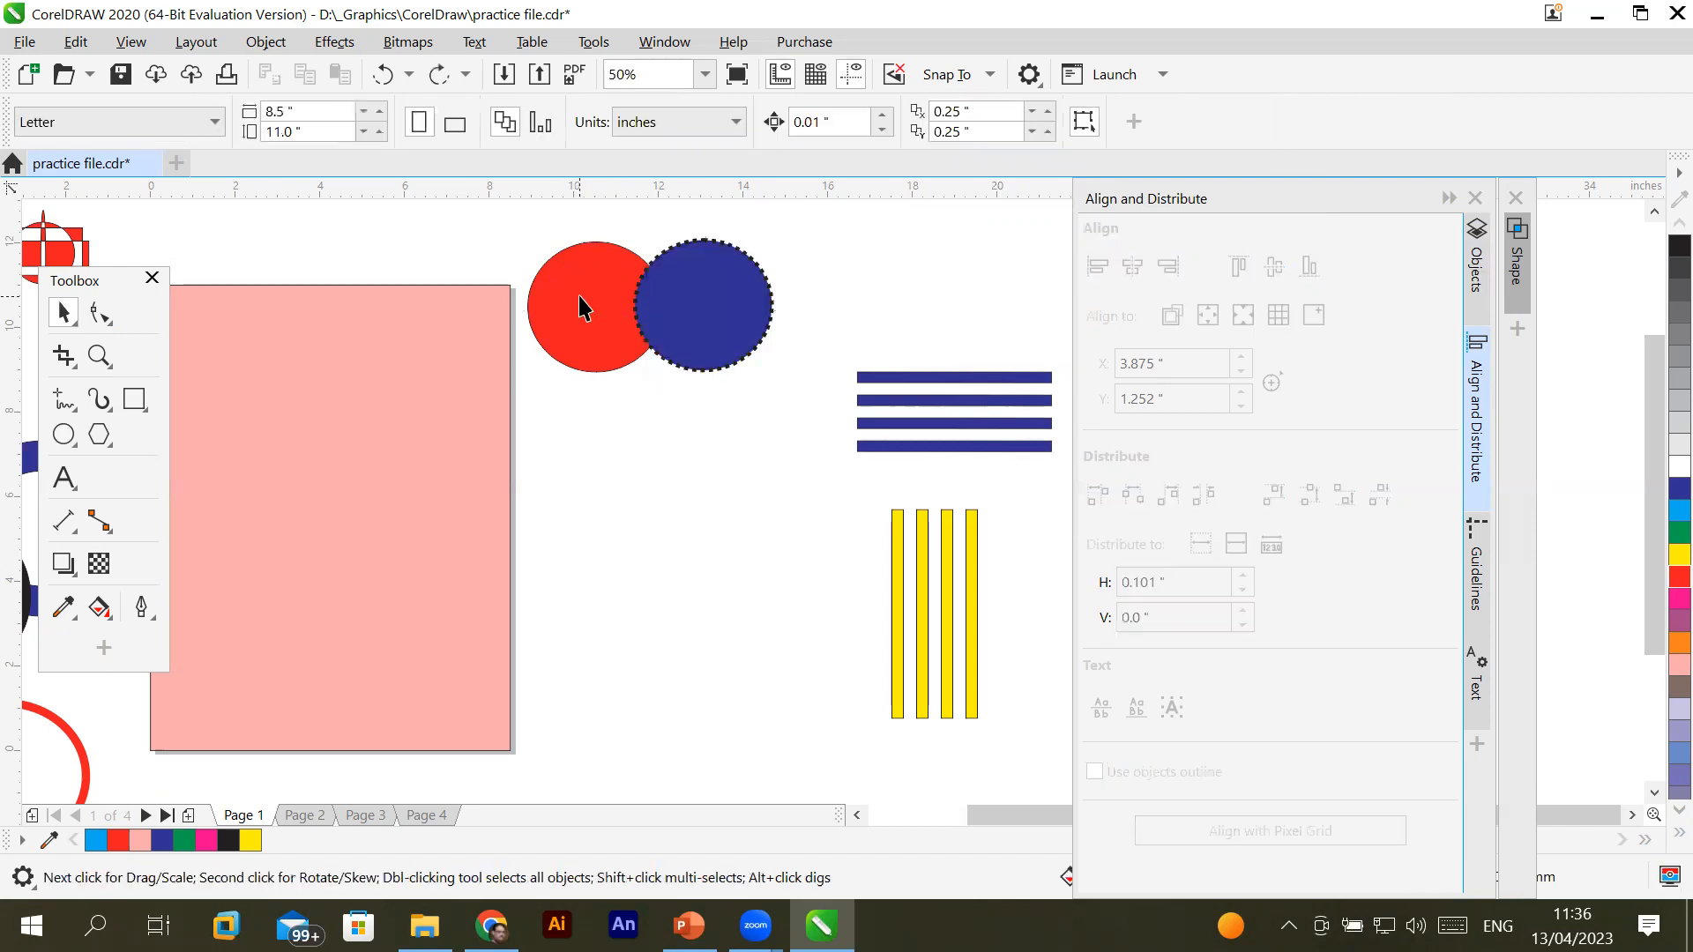
Try welding the circles with the red one selected first and the dotted-outline blue one last, and undo the weld
left_click(582, 307)
left_click(732, 293, "shift")
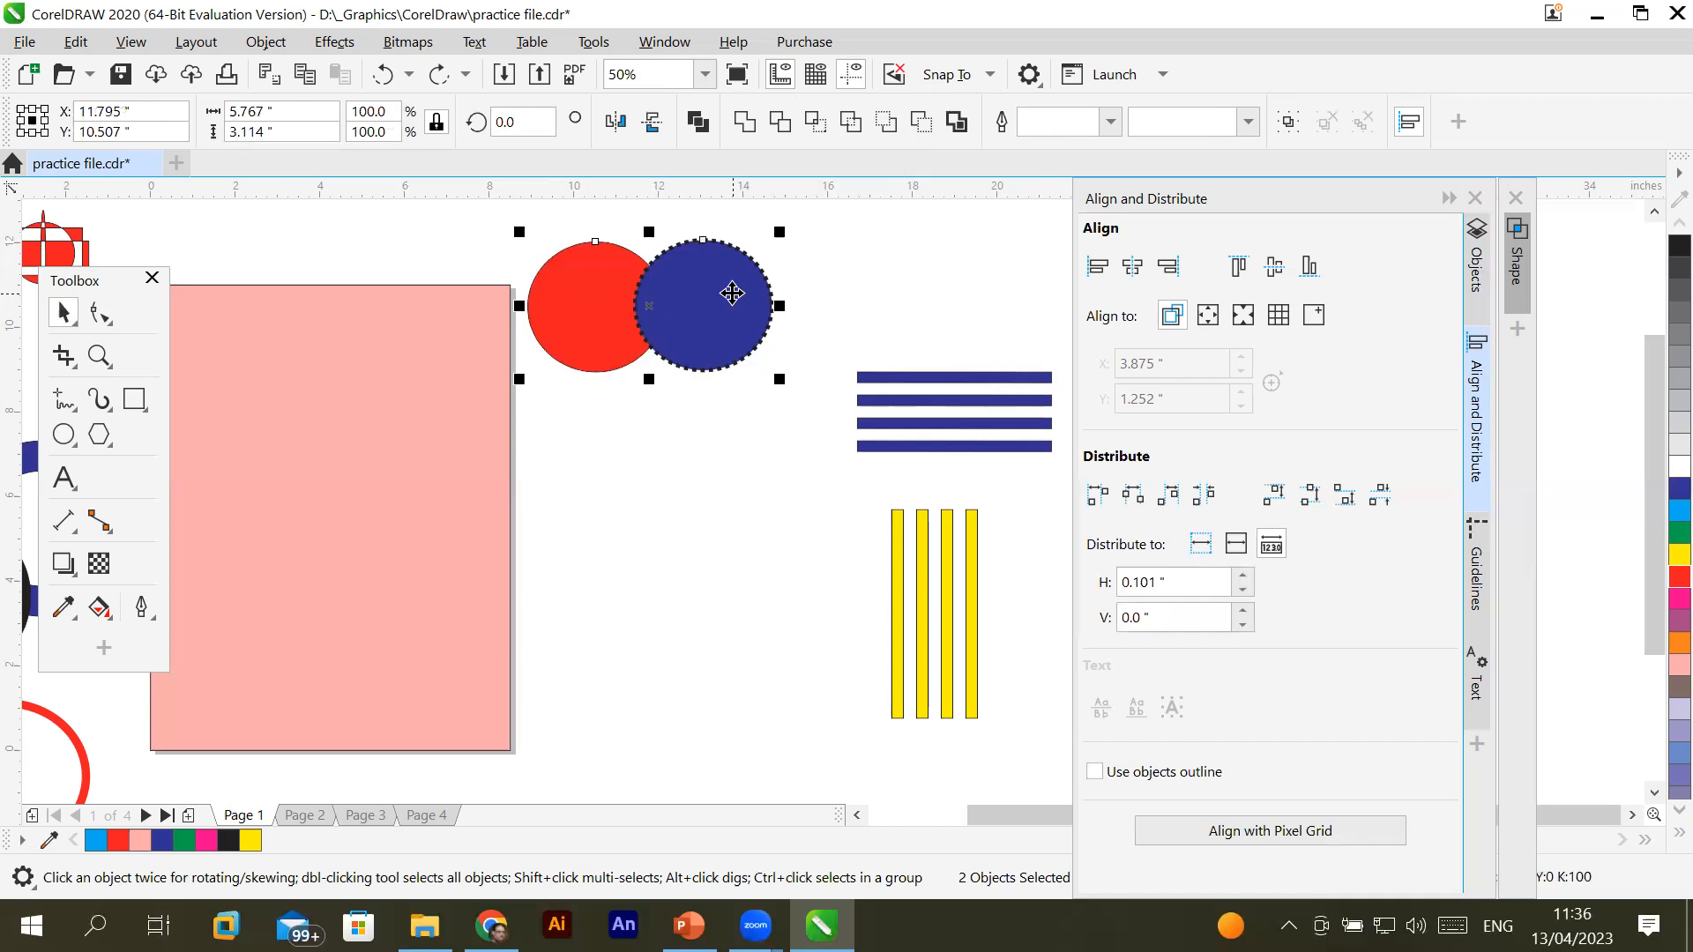
left_click(745, 126)
left_click(659, 478)
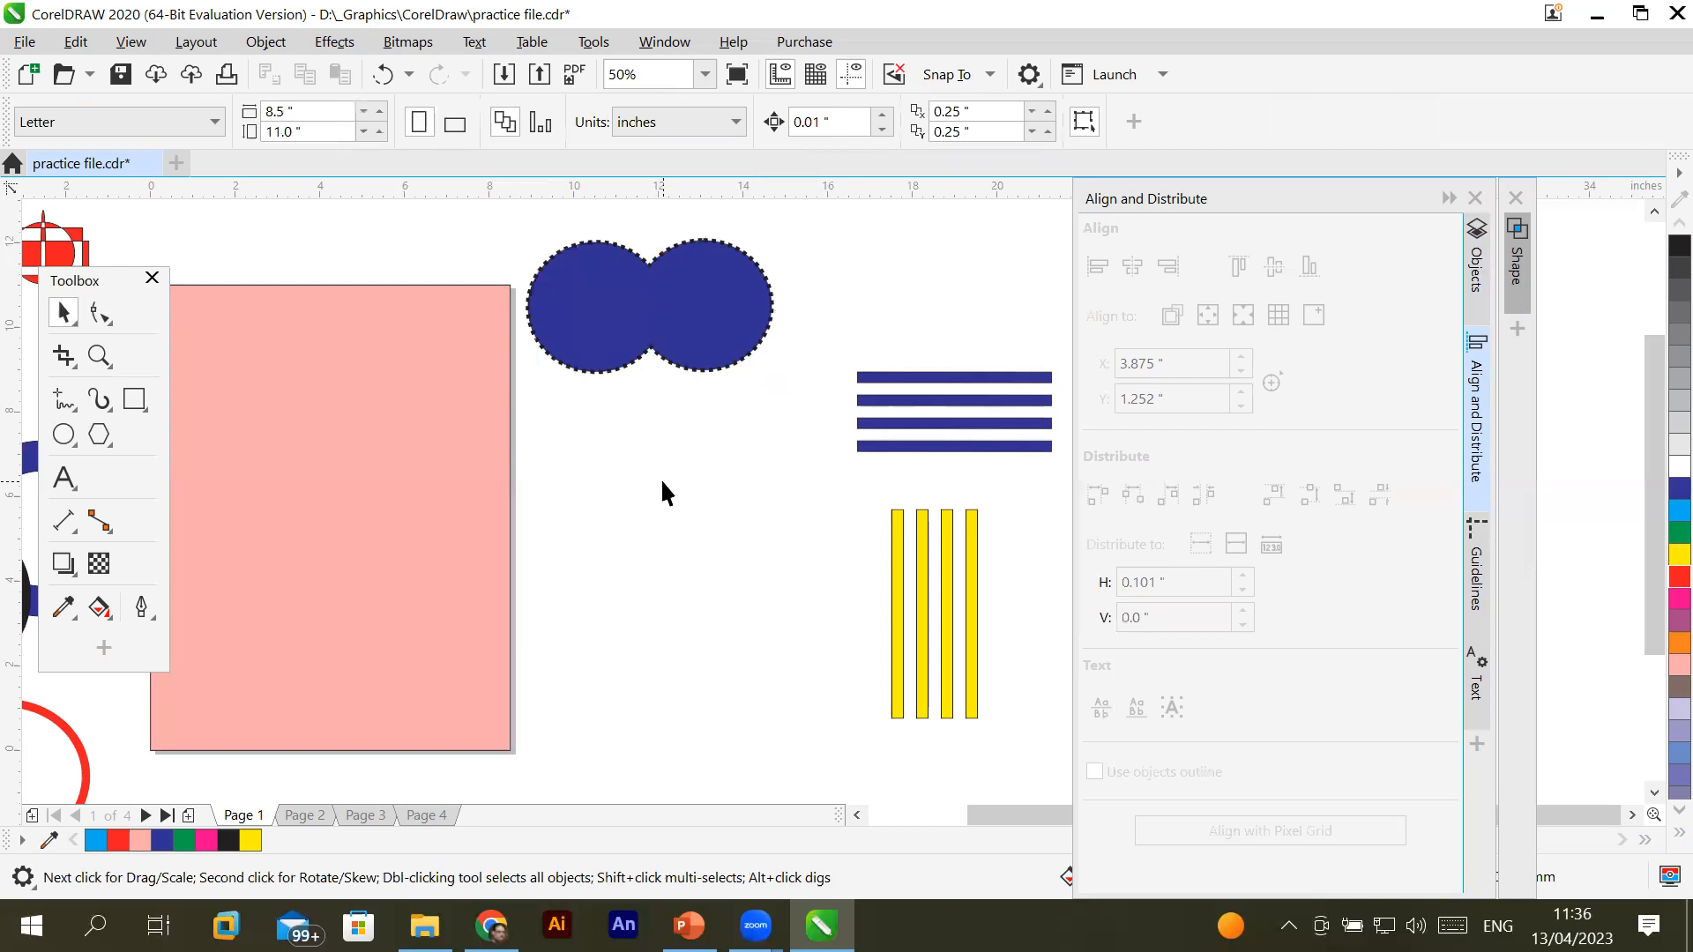
key("ctrl+z")
left_click(660, 478)
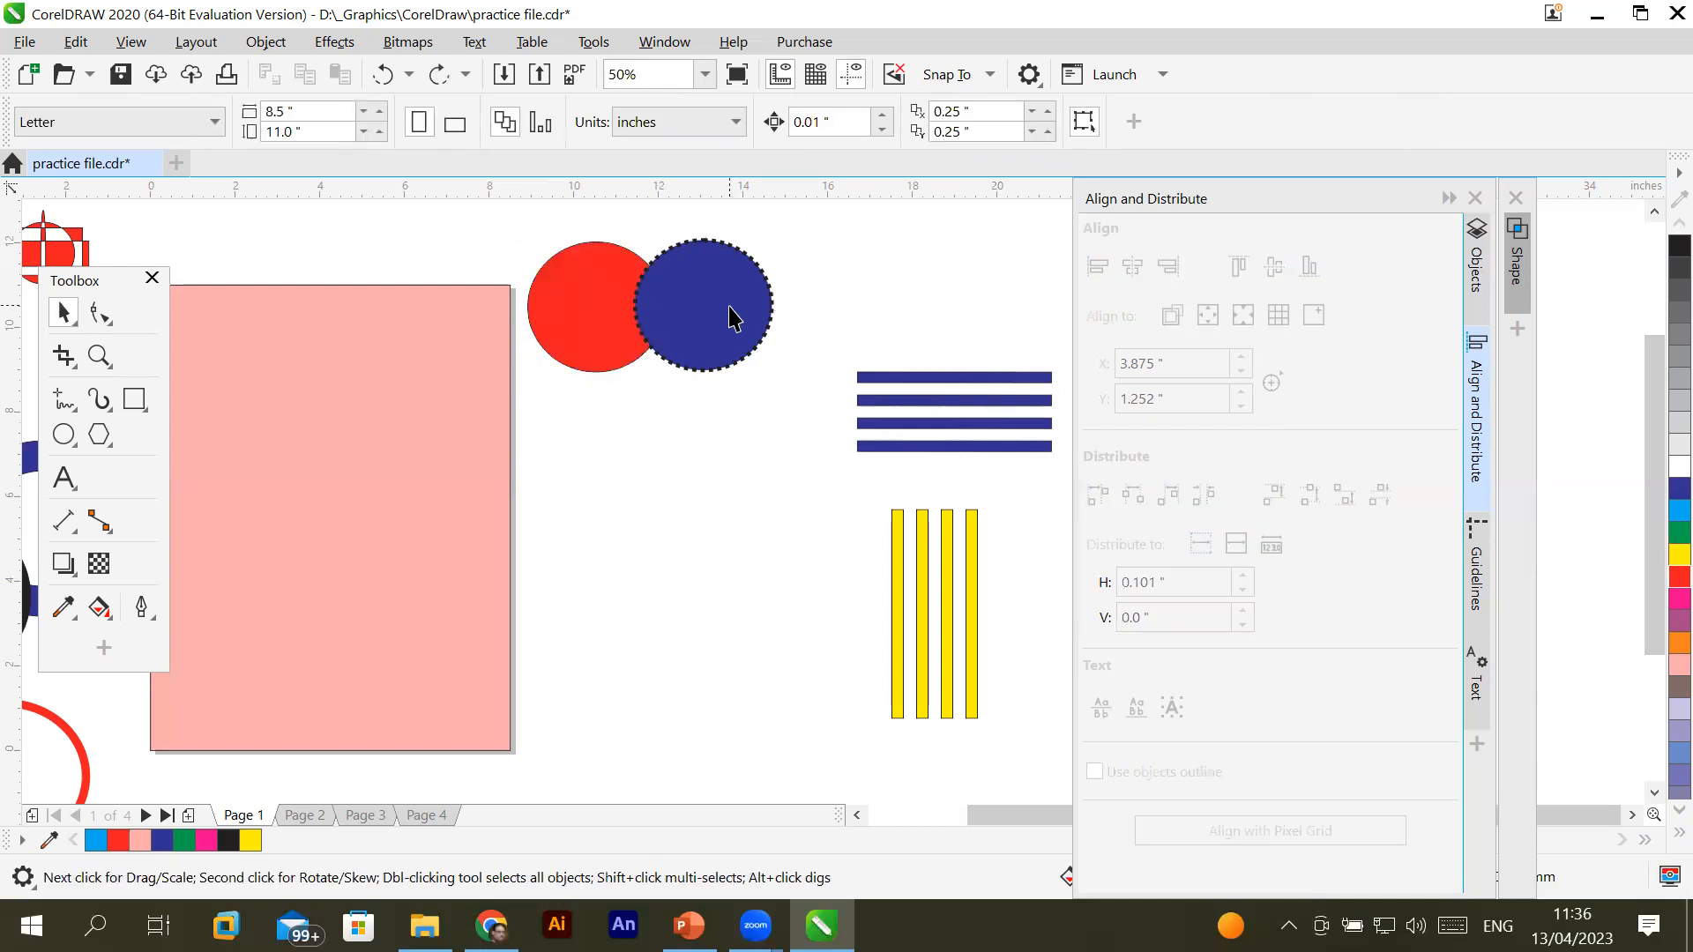
Move the blue circle clear of the red one, to about X 14.168, Y 10.487 inches
left_click_drag(733, 323, 790, 334)
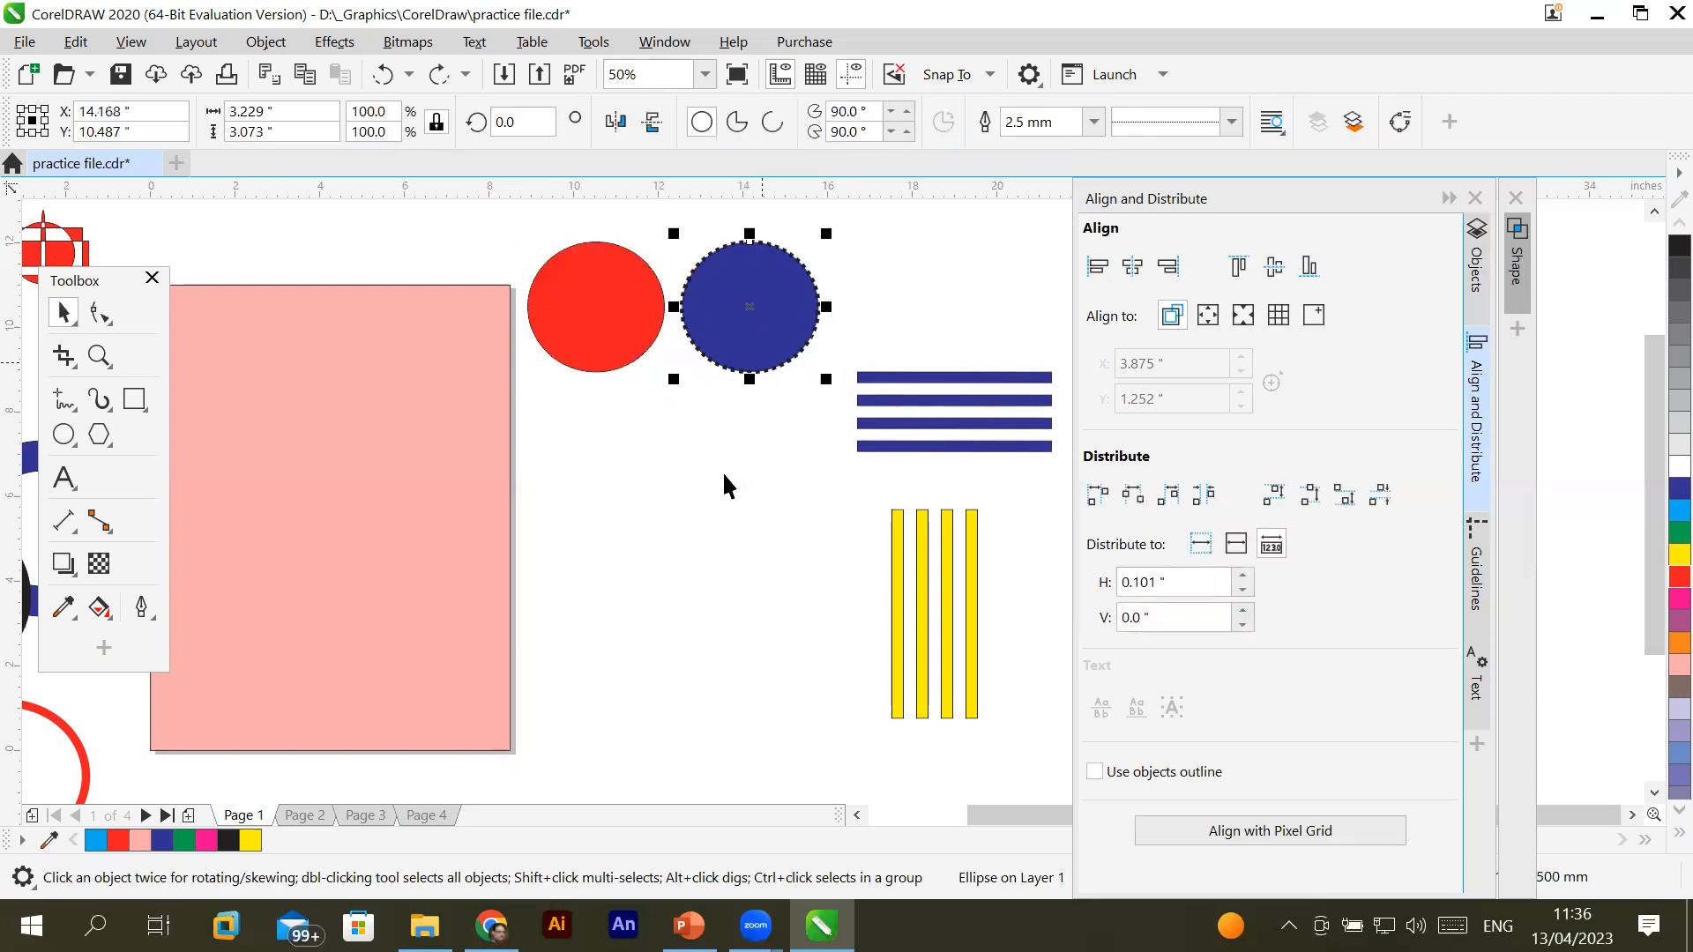
Weld the separated blue and red circles with the red one selected last, and move the result to about X 12.6, Y 8.859 inches
left_click(615, 293, "shift")
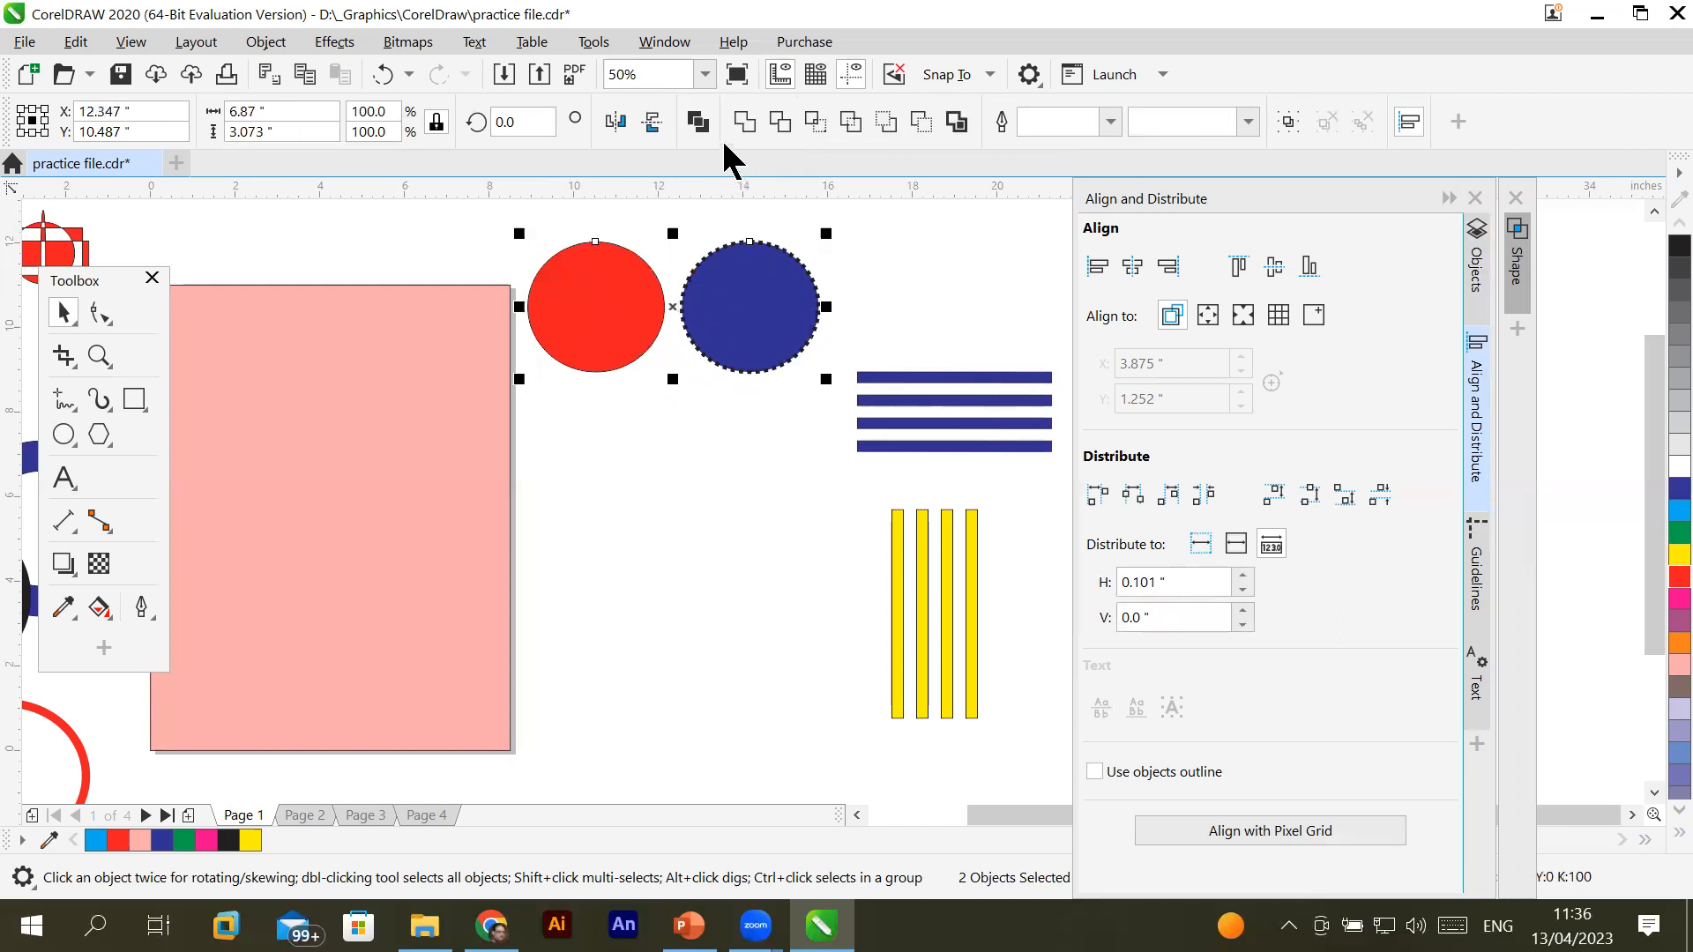
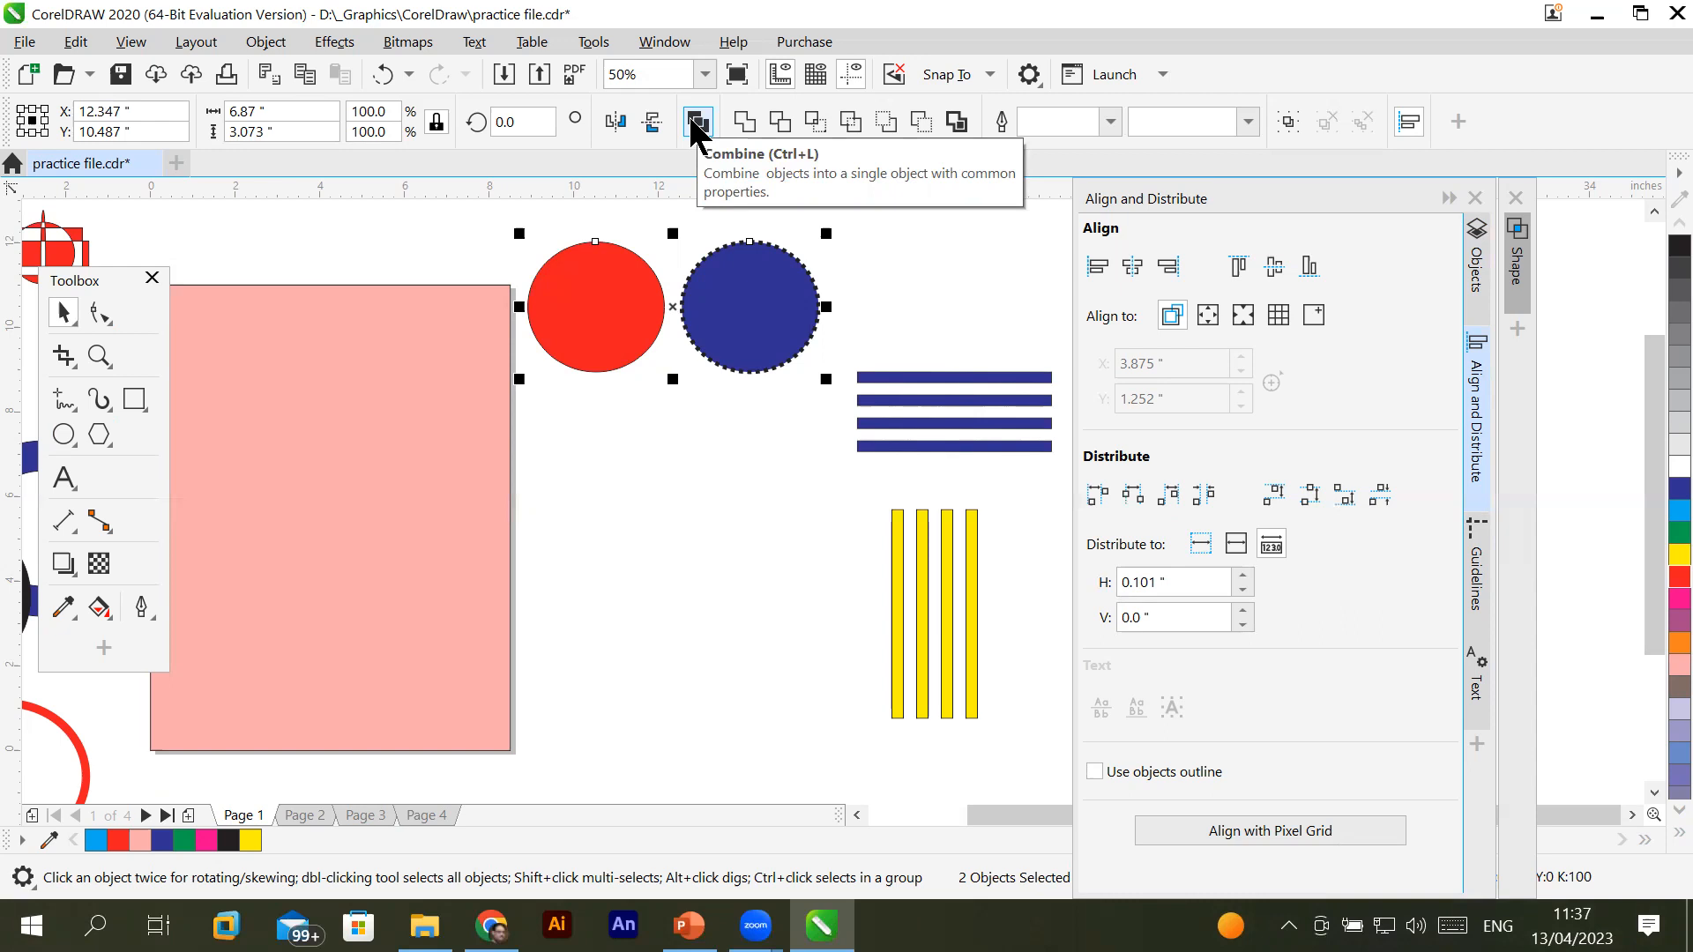
left_click(744, 122)
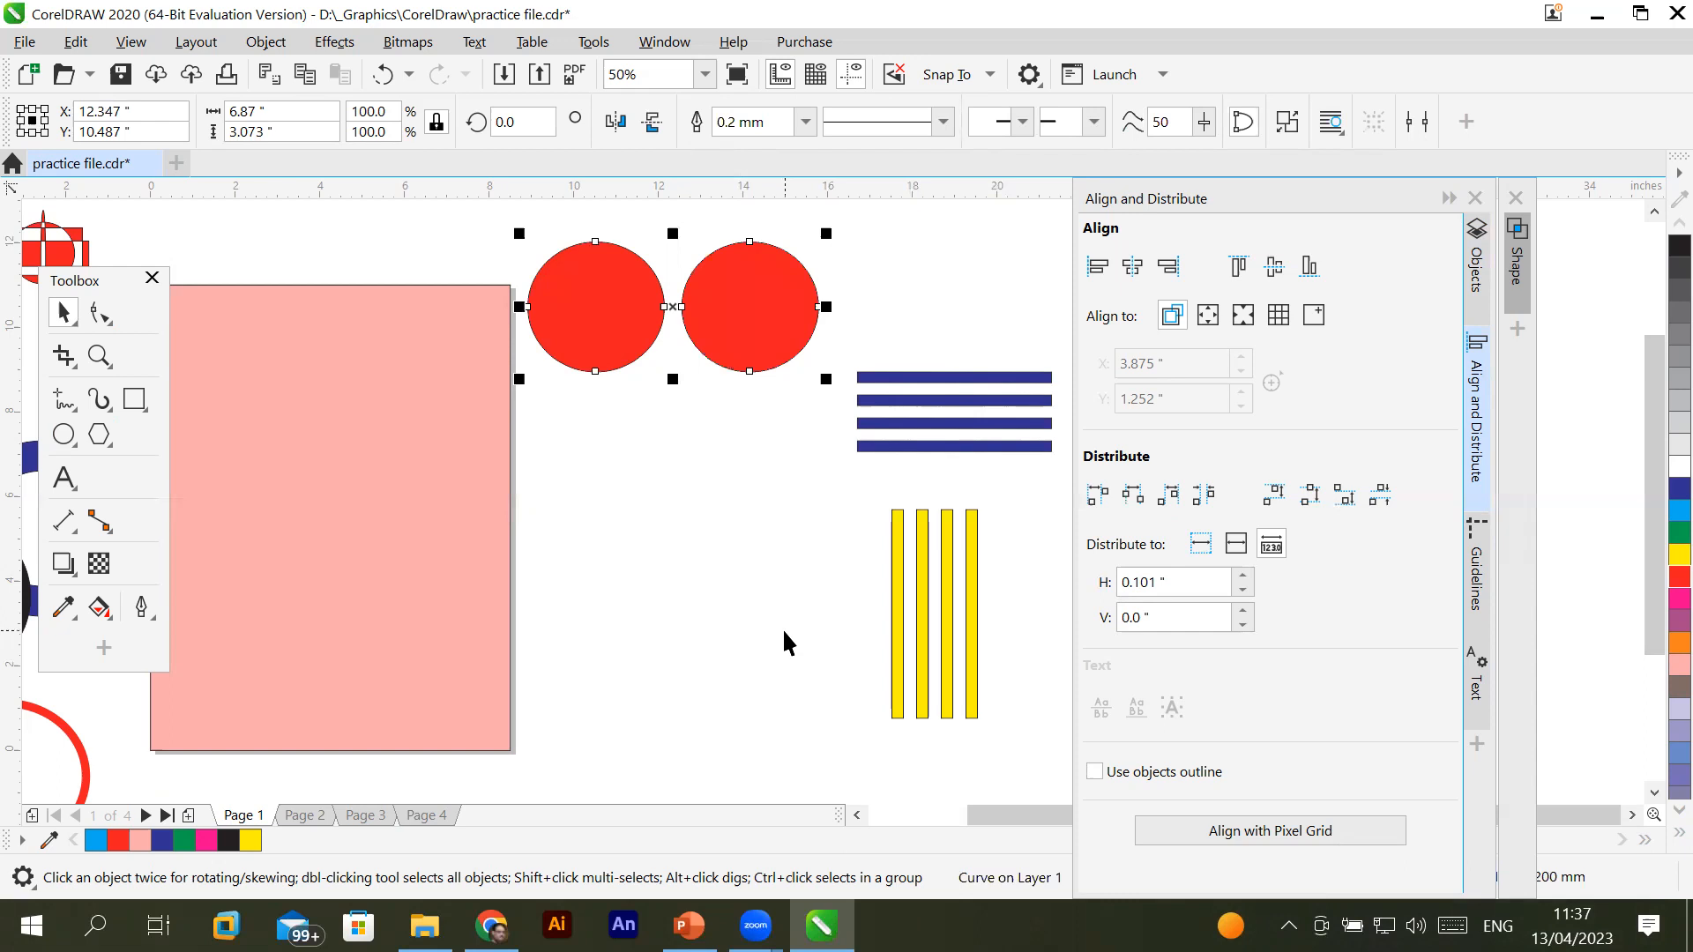
left_click(755, 603)
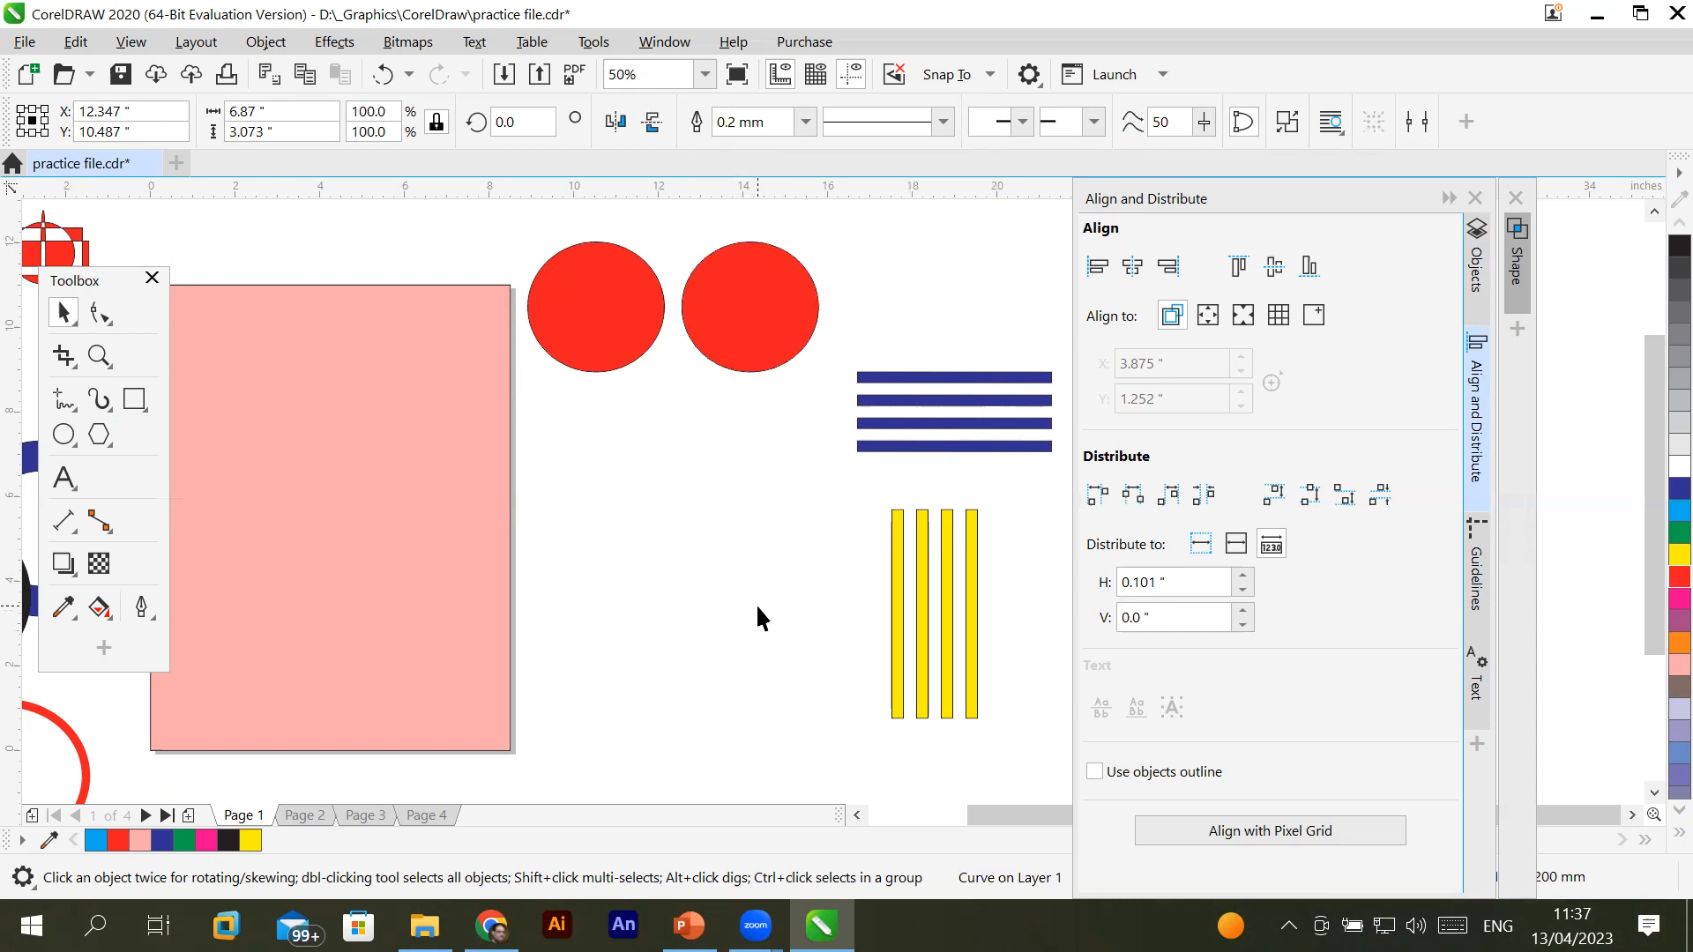
left_click(753, 352)
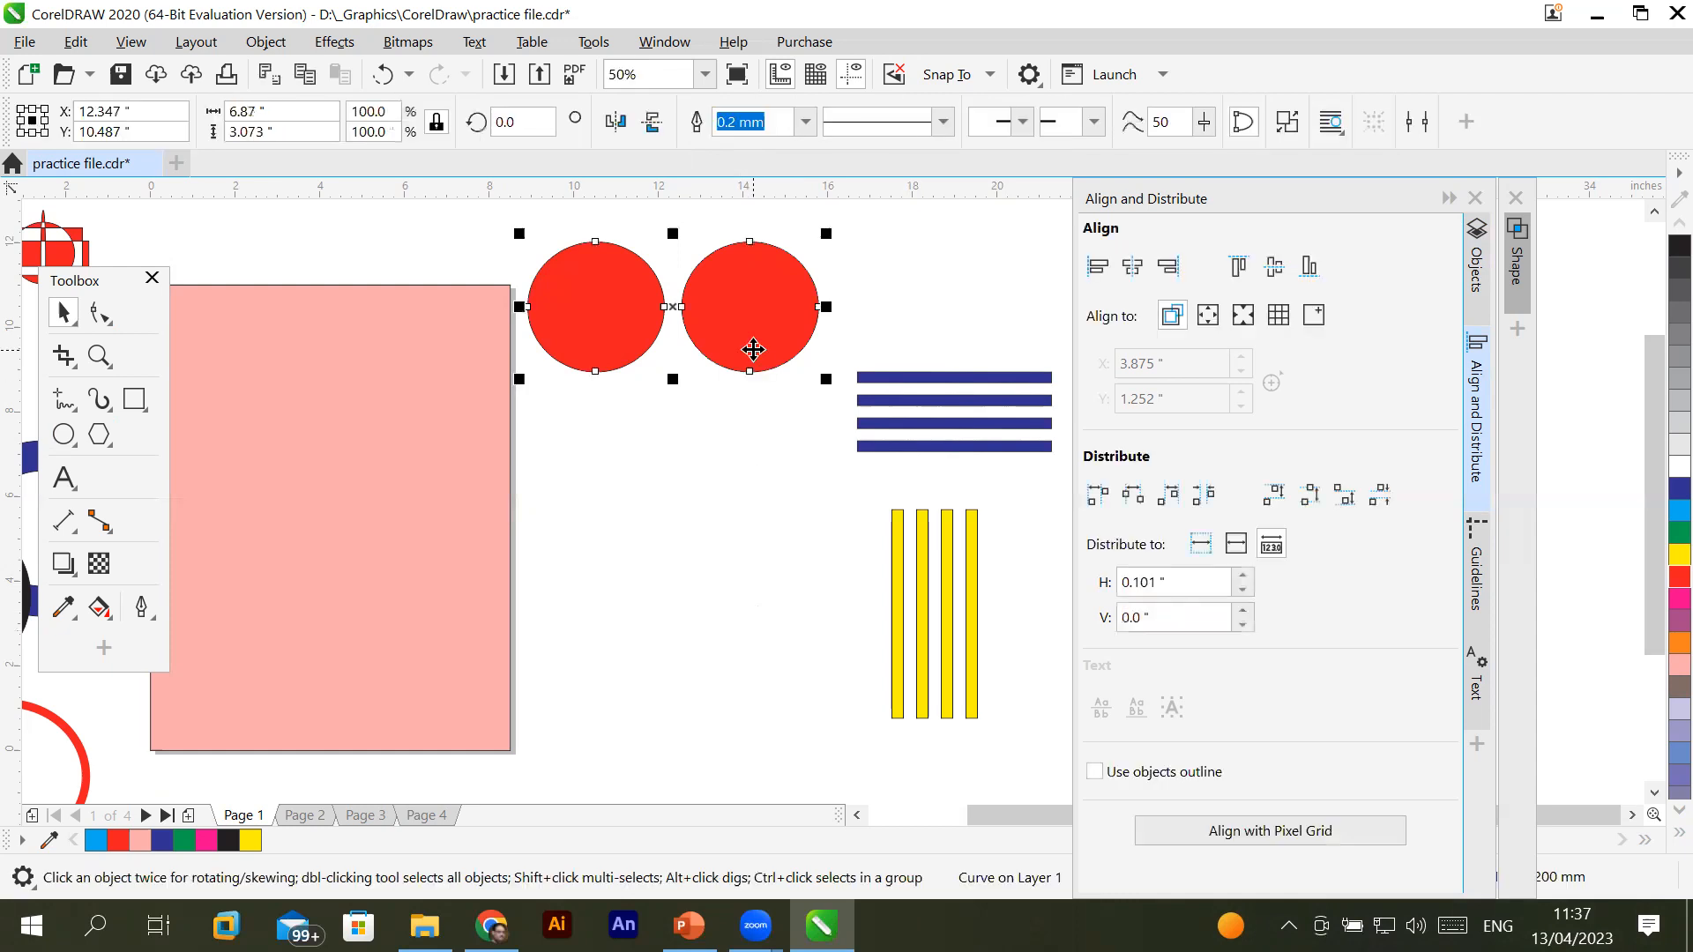
left_click_drag(749, 367, 745, 418)
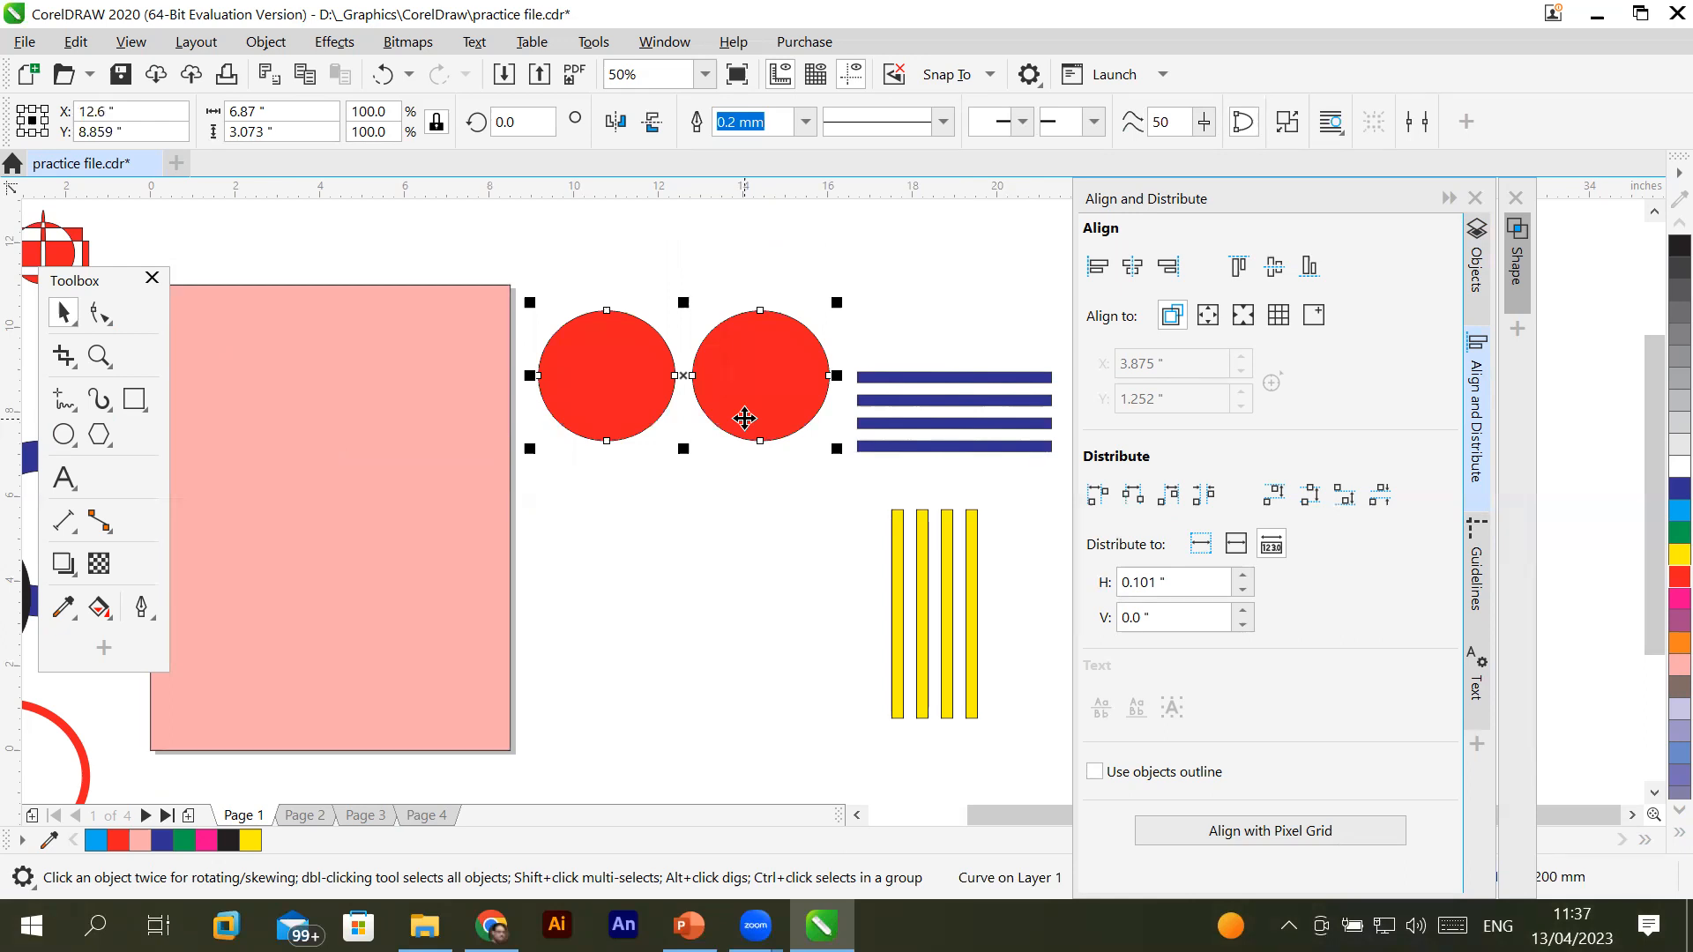
Break the welded curve apart and move its right-hand circle below the other one, to about X 10.9, Y 5.046 inches
right_click(755, 398)
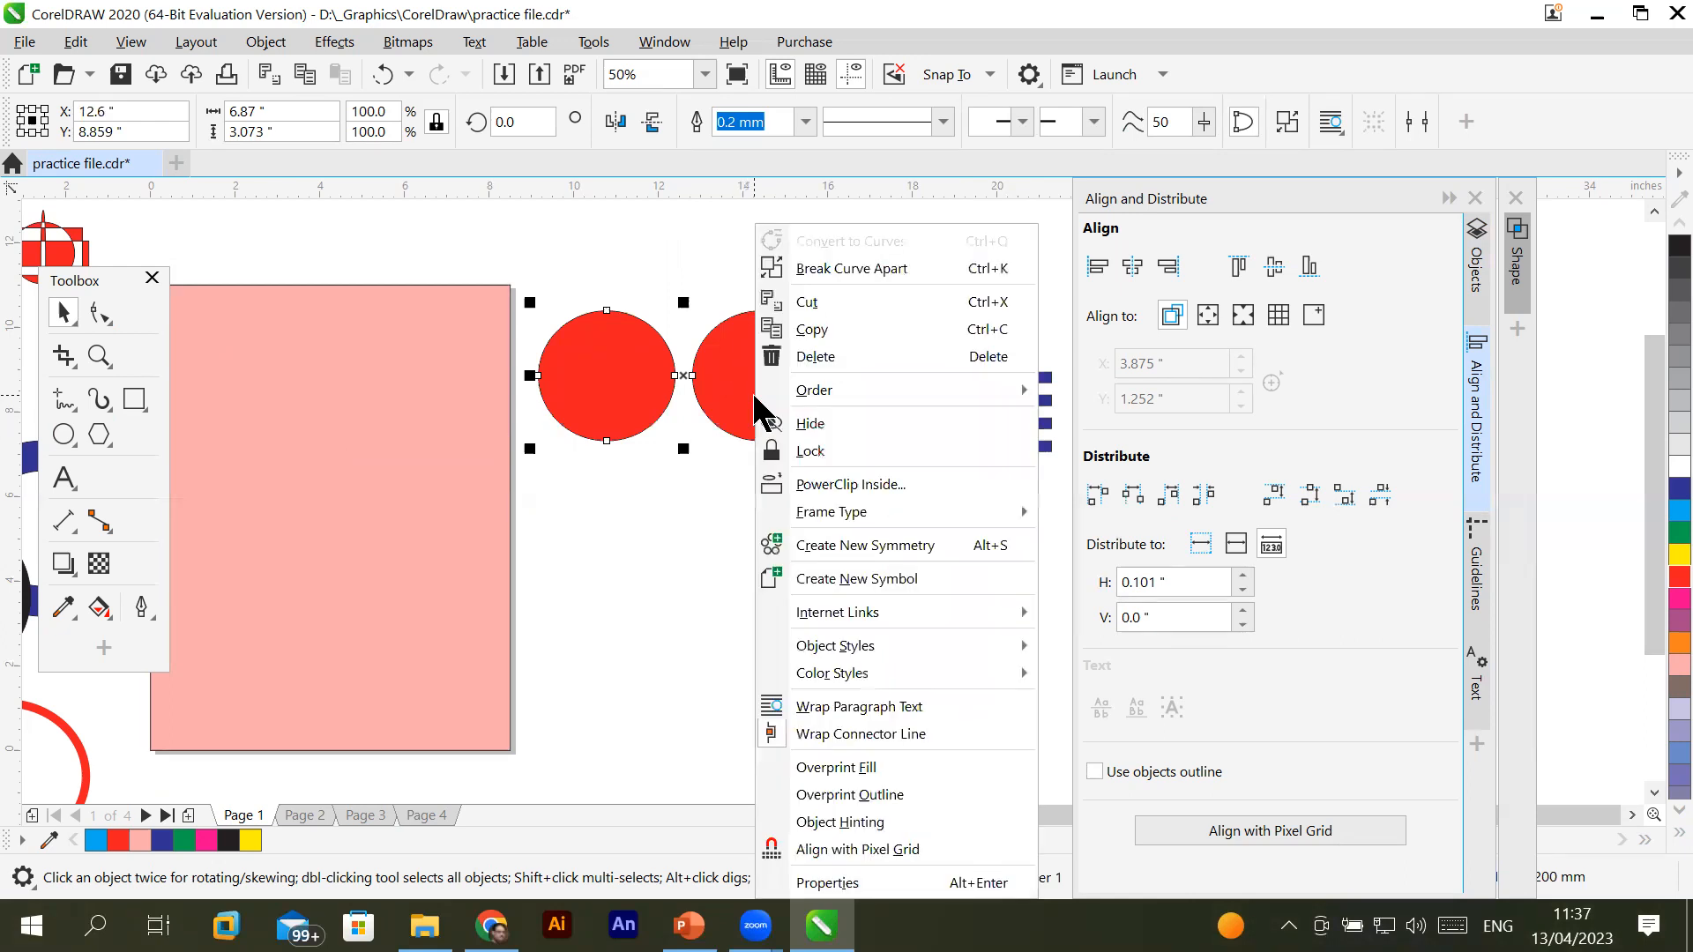
left_click(926, 278)
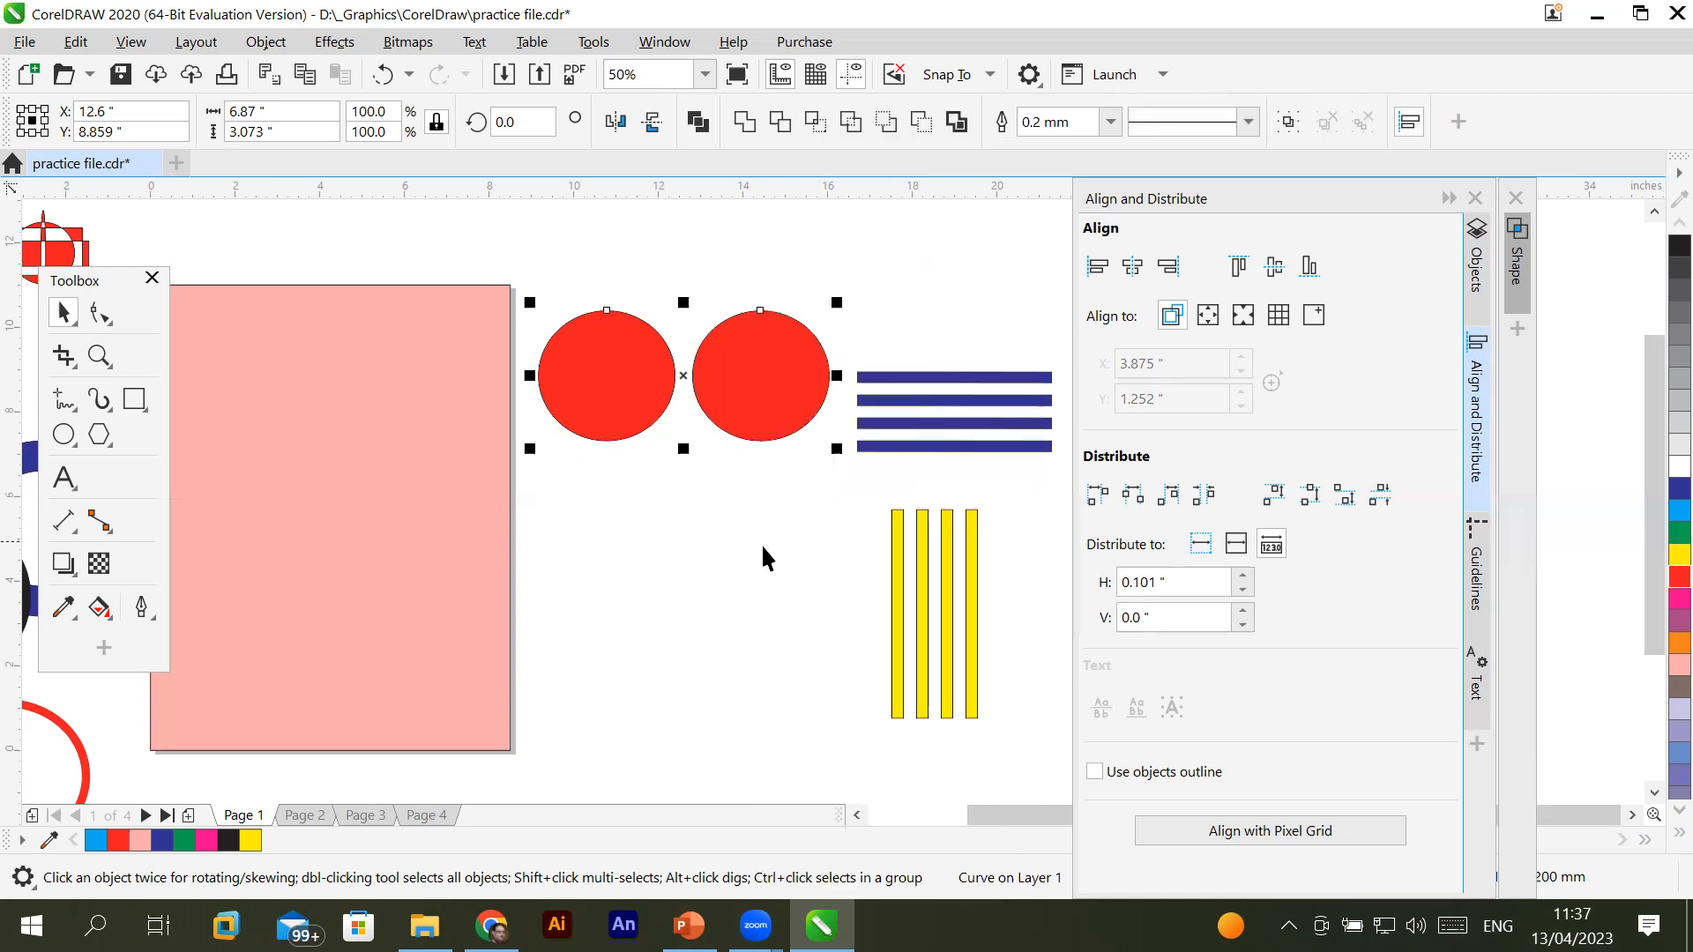
left_click(726, 566)
left_click_drag(763, 411, 614, 570)
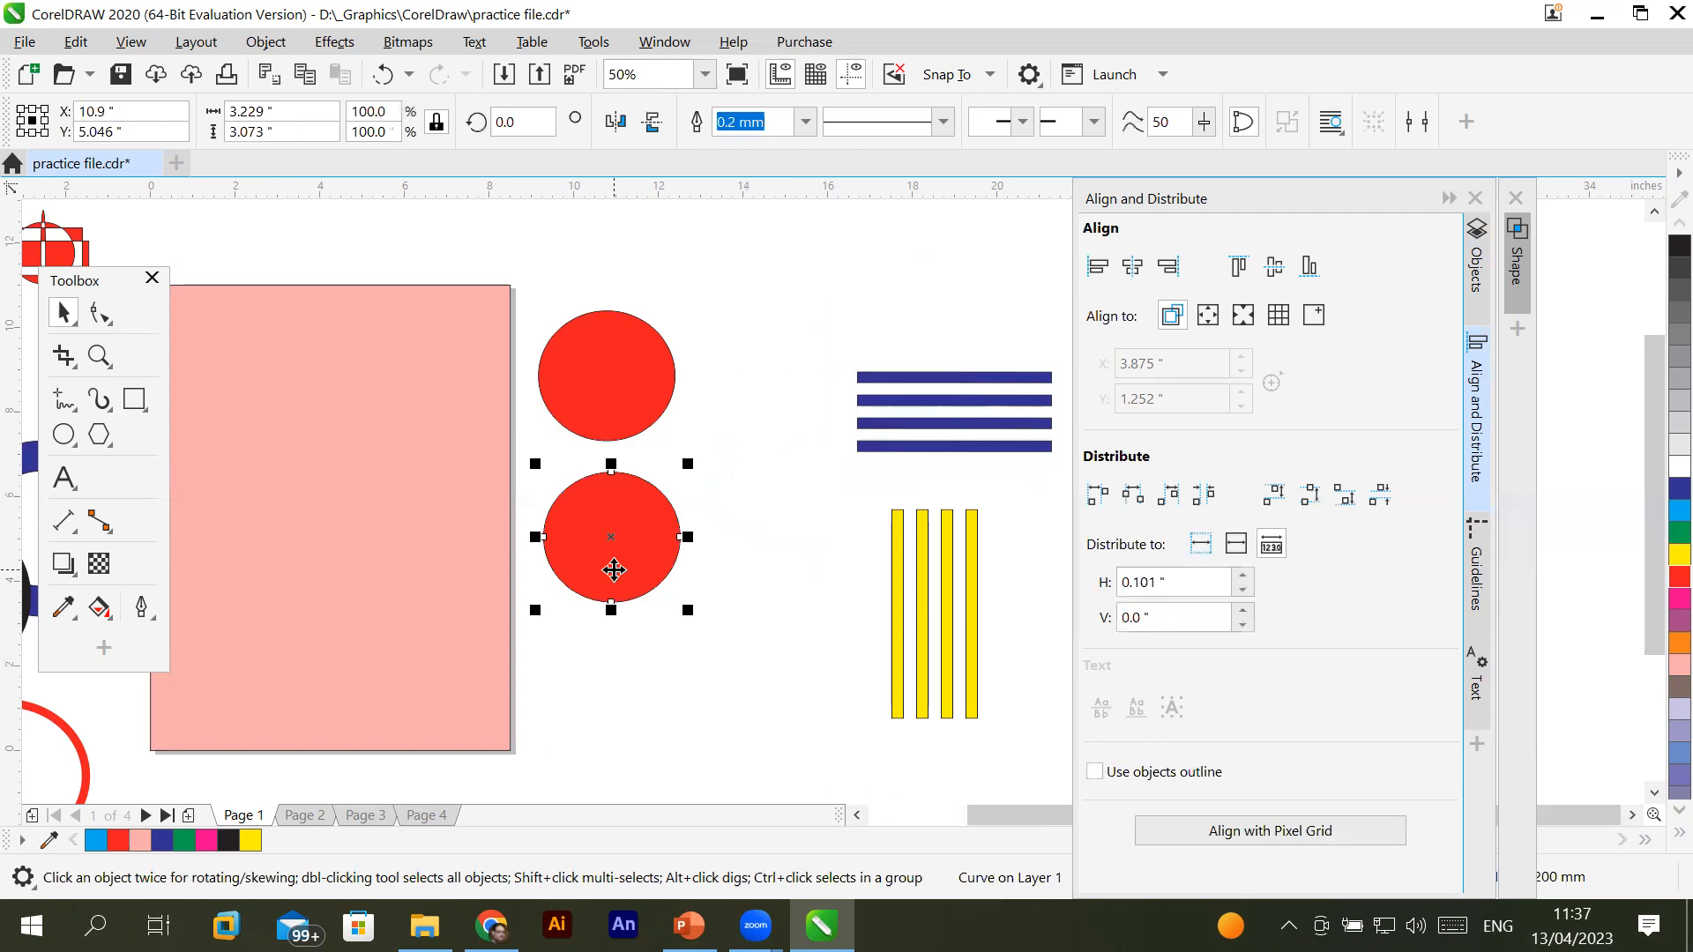
Delete the separated circle and move the remaining one to about X 11.655, Y 6.871 inches
left_click_drag(613, 571, 710, 553)
key("Delete")
left_click_drag(577, 399, 618, 483)
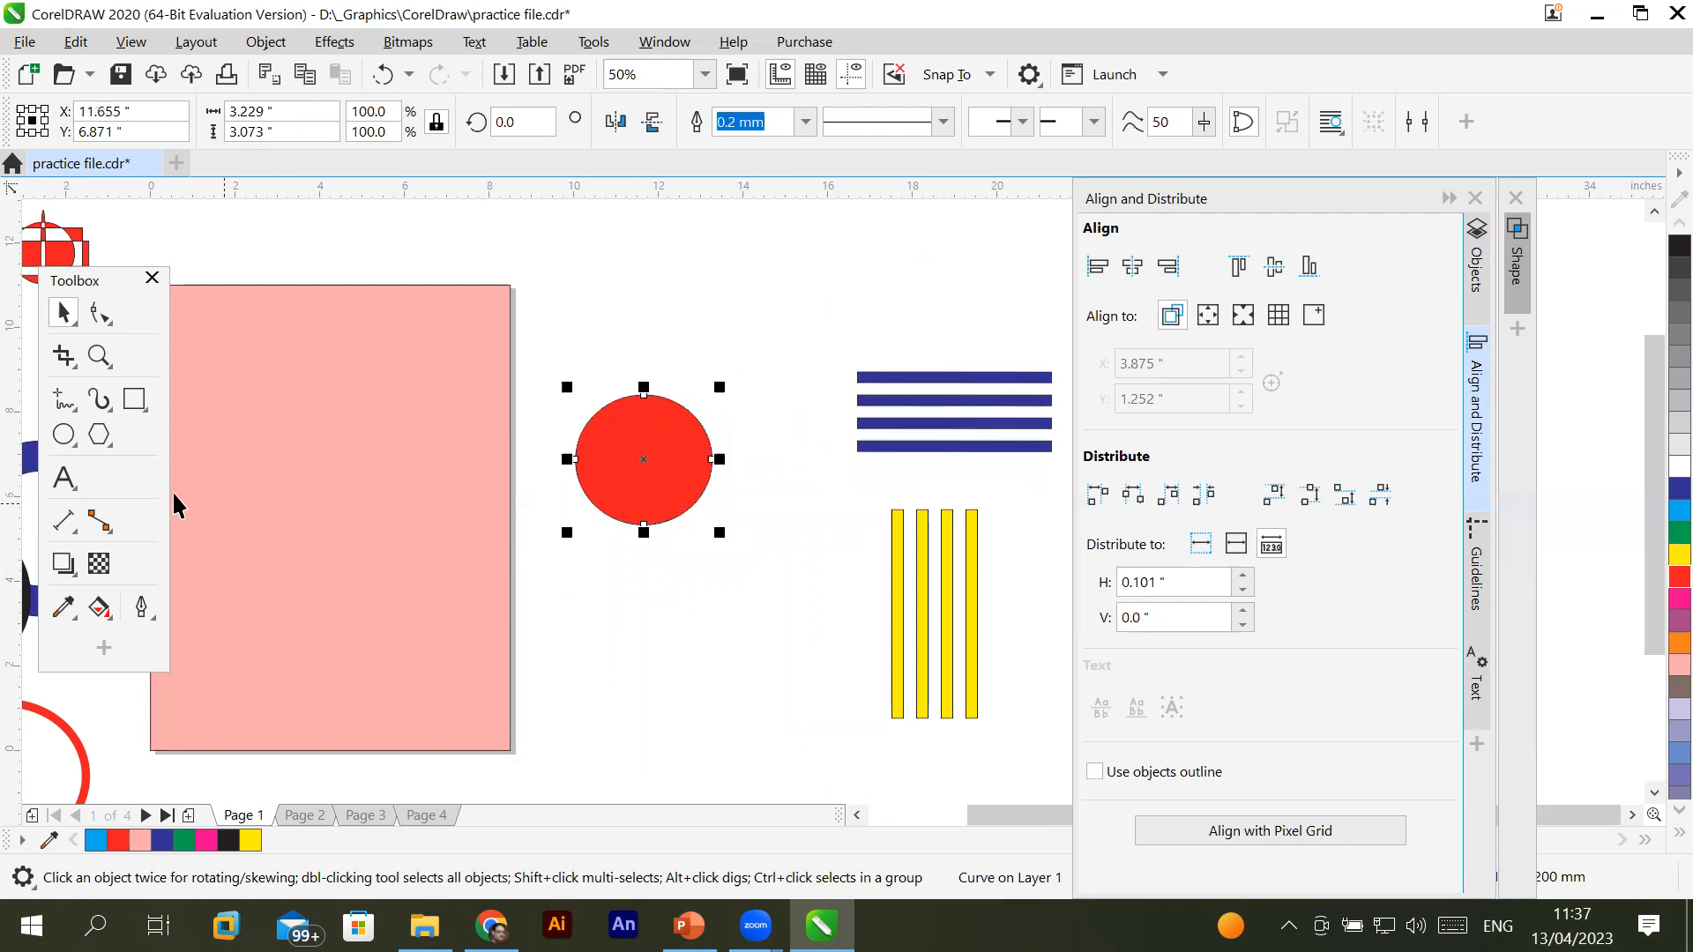
Draw a blue-filled rectangle about 0.472 by 1.208 inches and place it overlapping the circle's top edge
left_click(134, 398)
left_click_drag(625, 355, 644, 401)
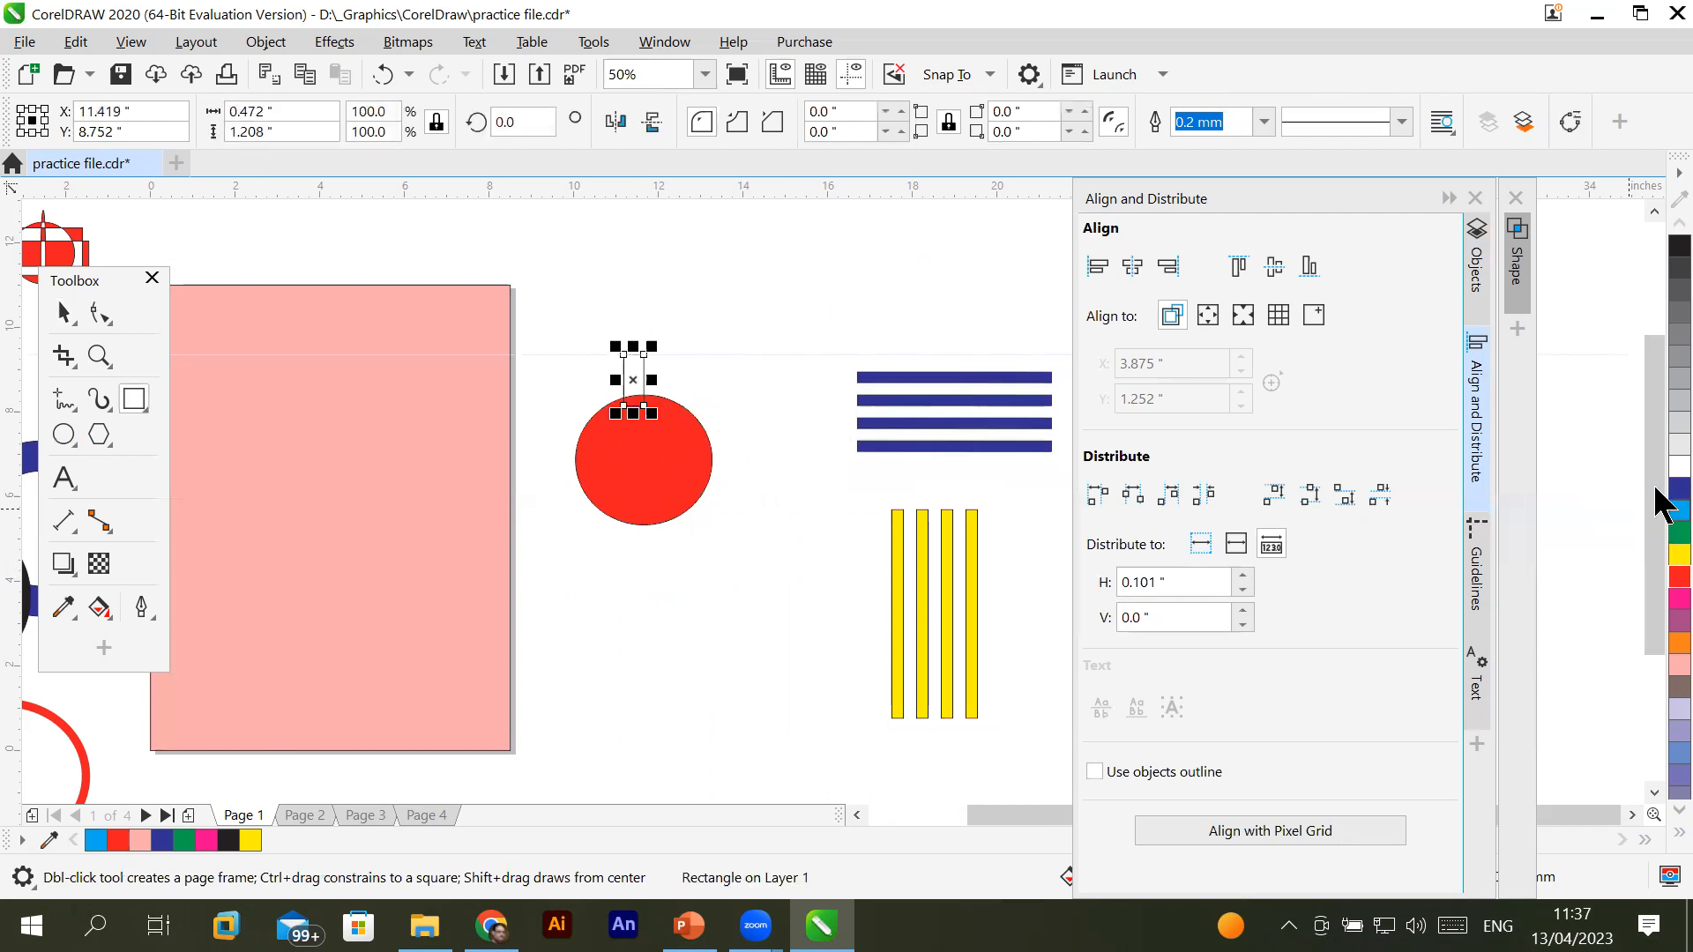
left_click(1678, 488)
left_click(70, 313)
left_click_drag(632, 369, 642, 379)
left_click(665, 605)
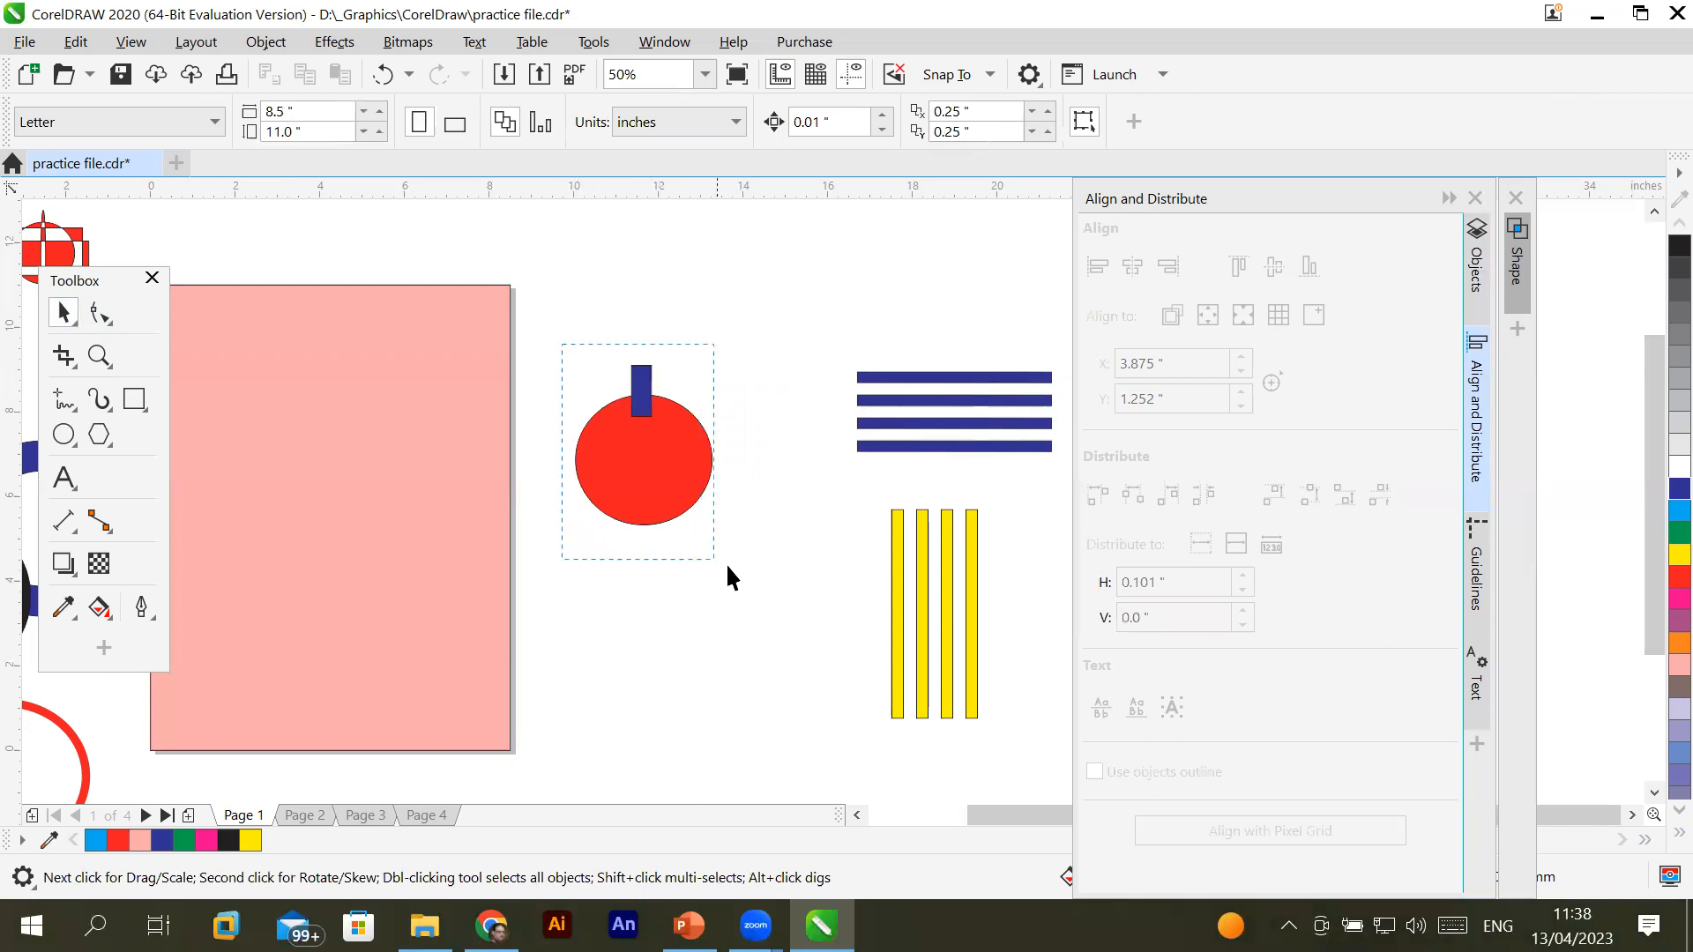
Align the blue rectangle and the red circle on a common vertical centerline
left_click_drag(727, 563, 729, 564)
left_click(1408, 122)
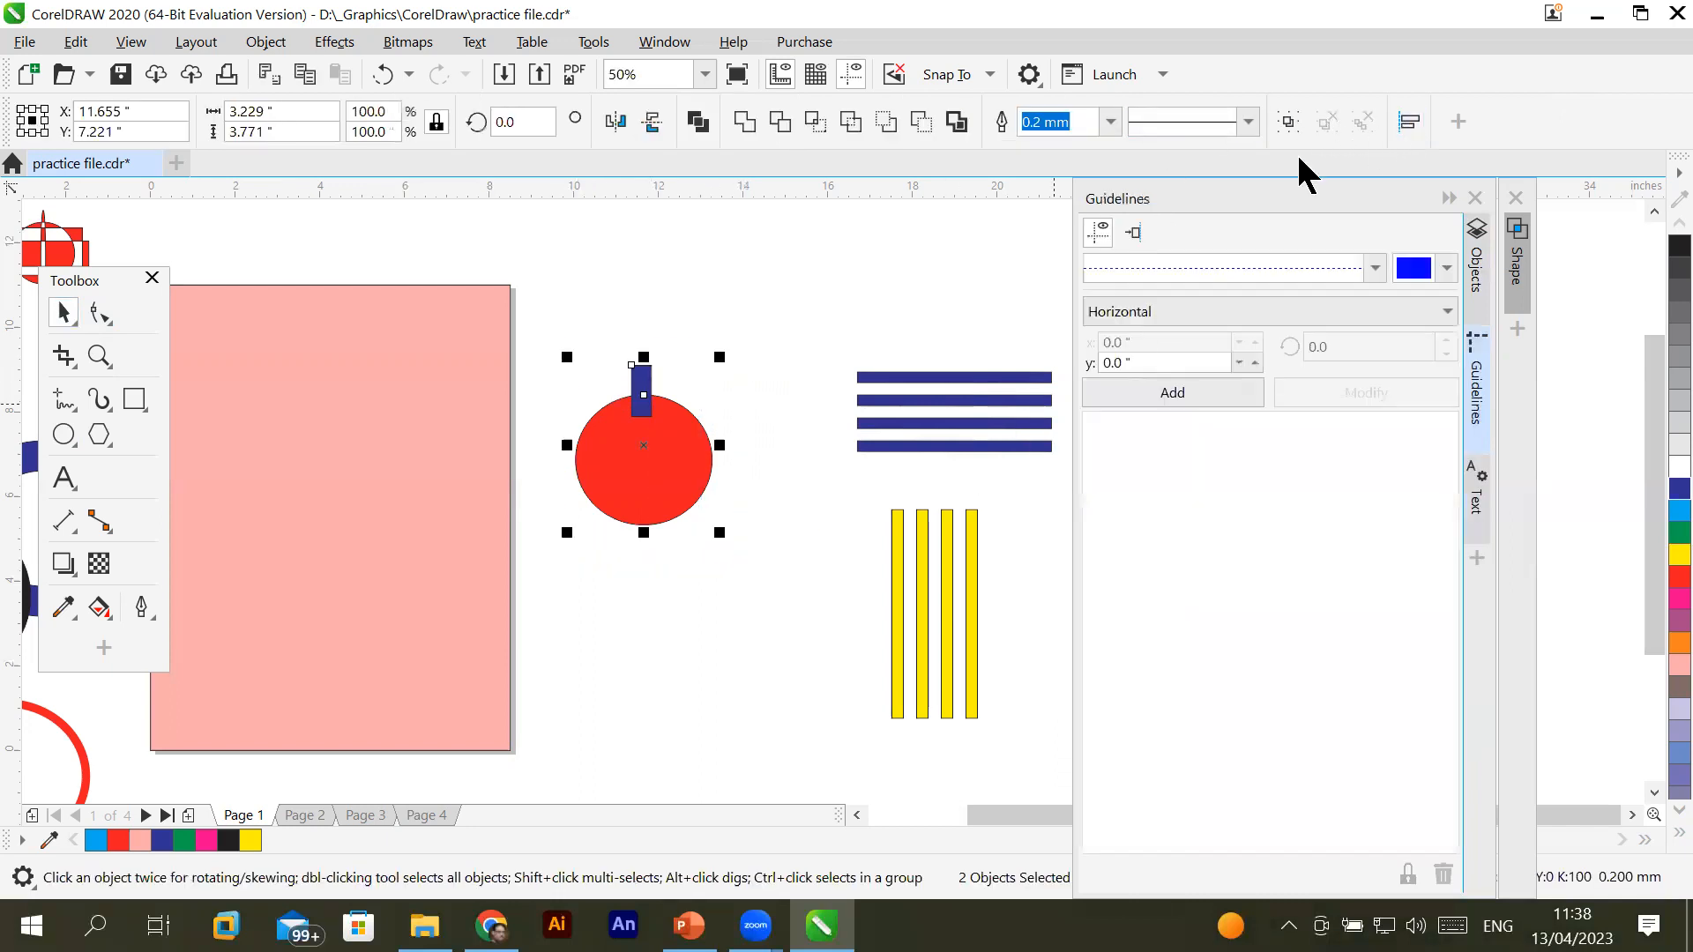
left_click(1409, 122)
left_click(1133, 266)
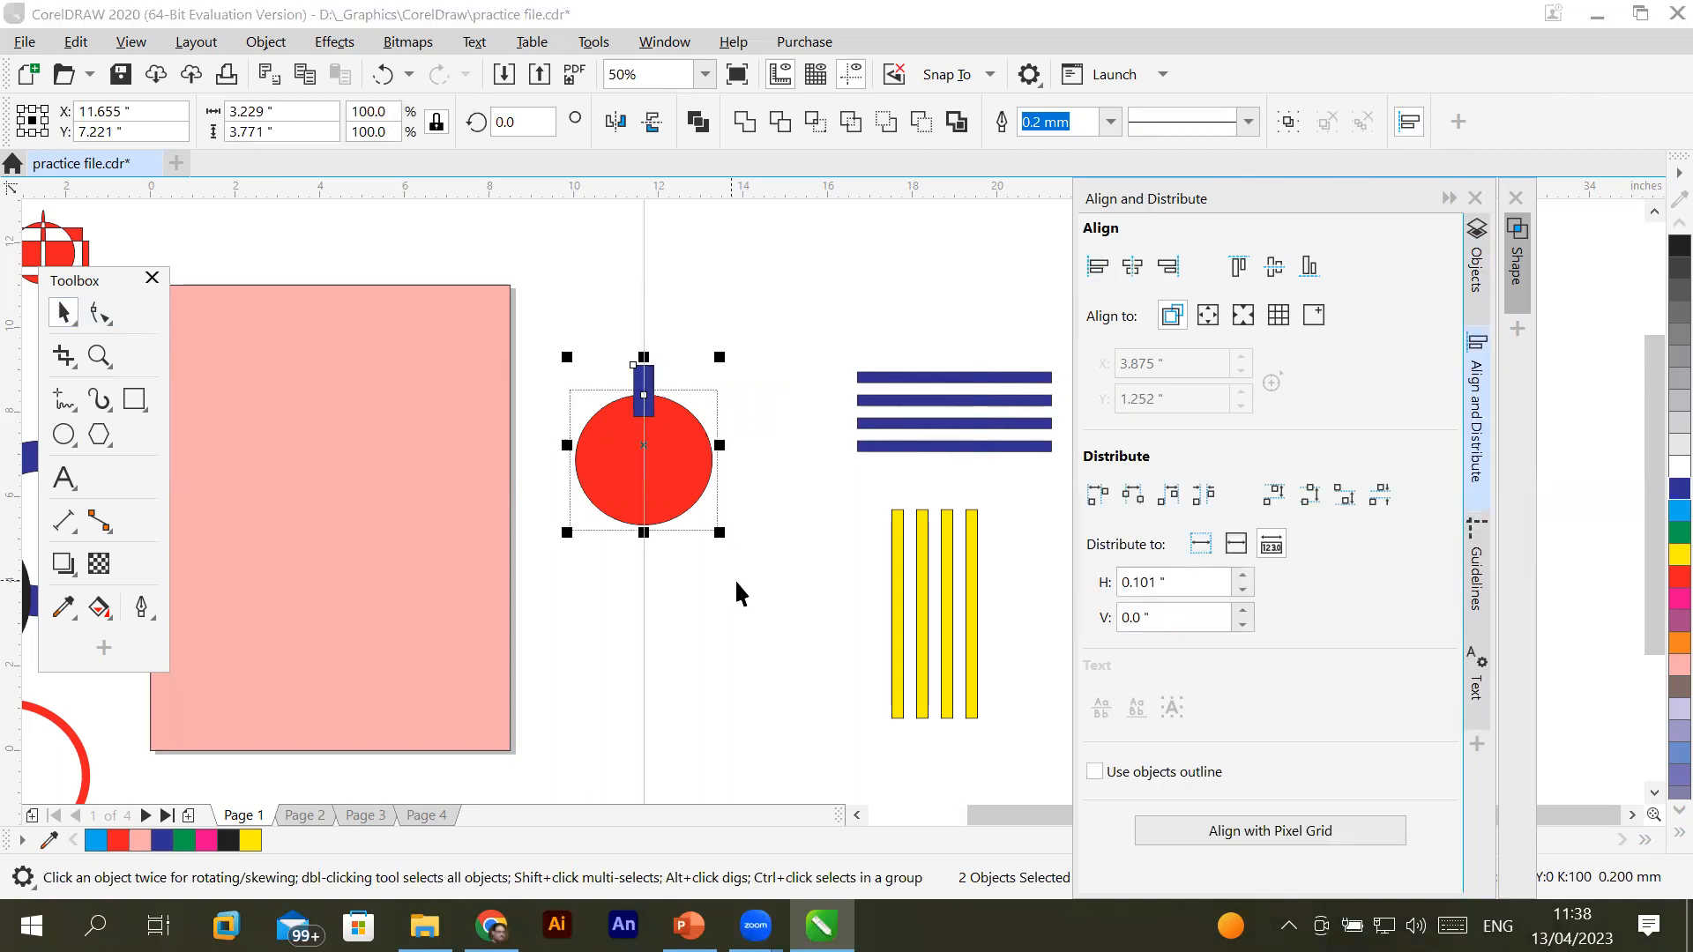
left_click(749, 511)
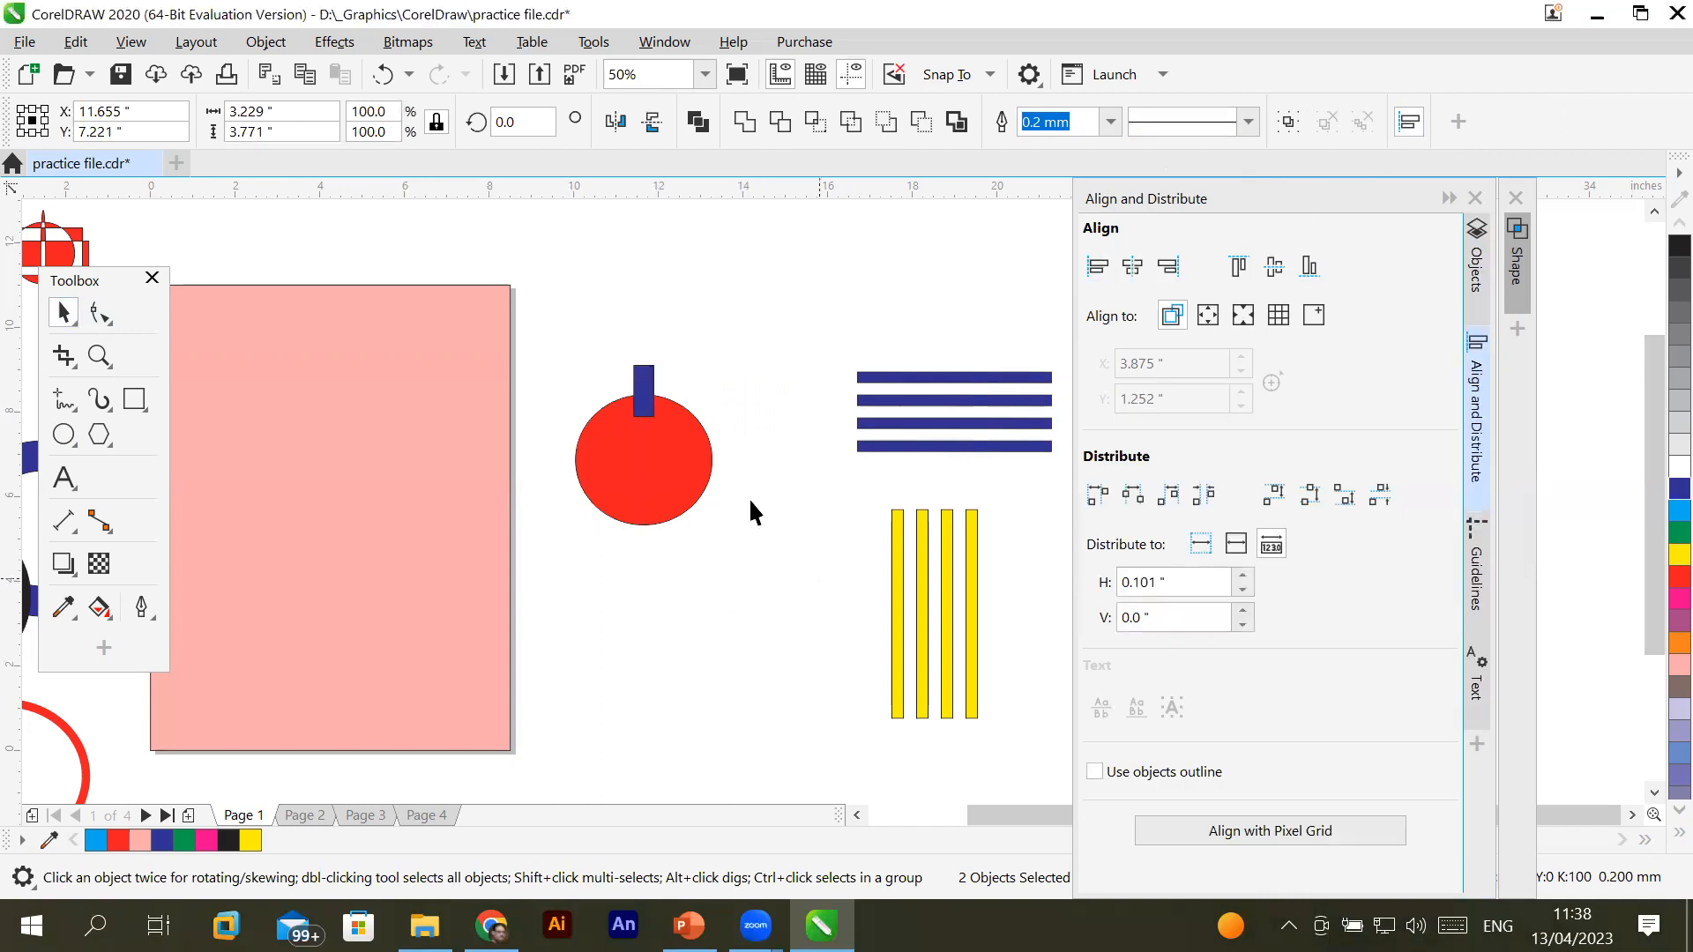
Move the blue rectangle's center of rotation to the center of the red circle
left_click(647, 394)
scroll(701, 525, "up", 1)
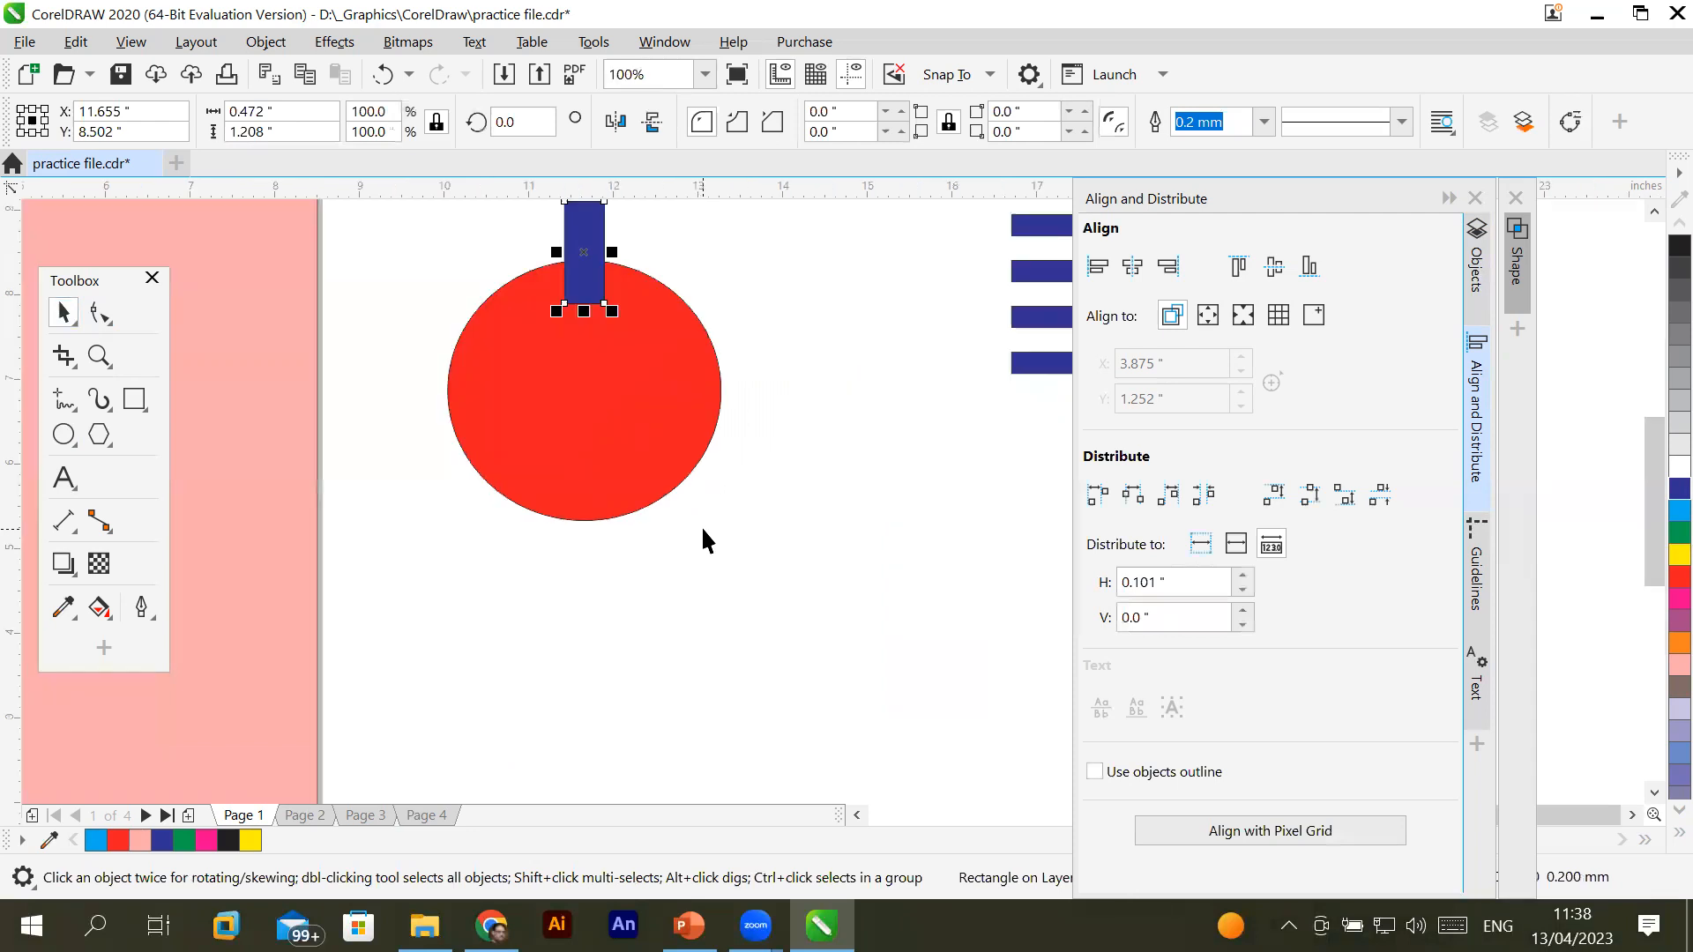
left_click(584, 250)
left_click_drag(584, 252, 584, 390)
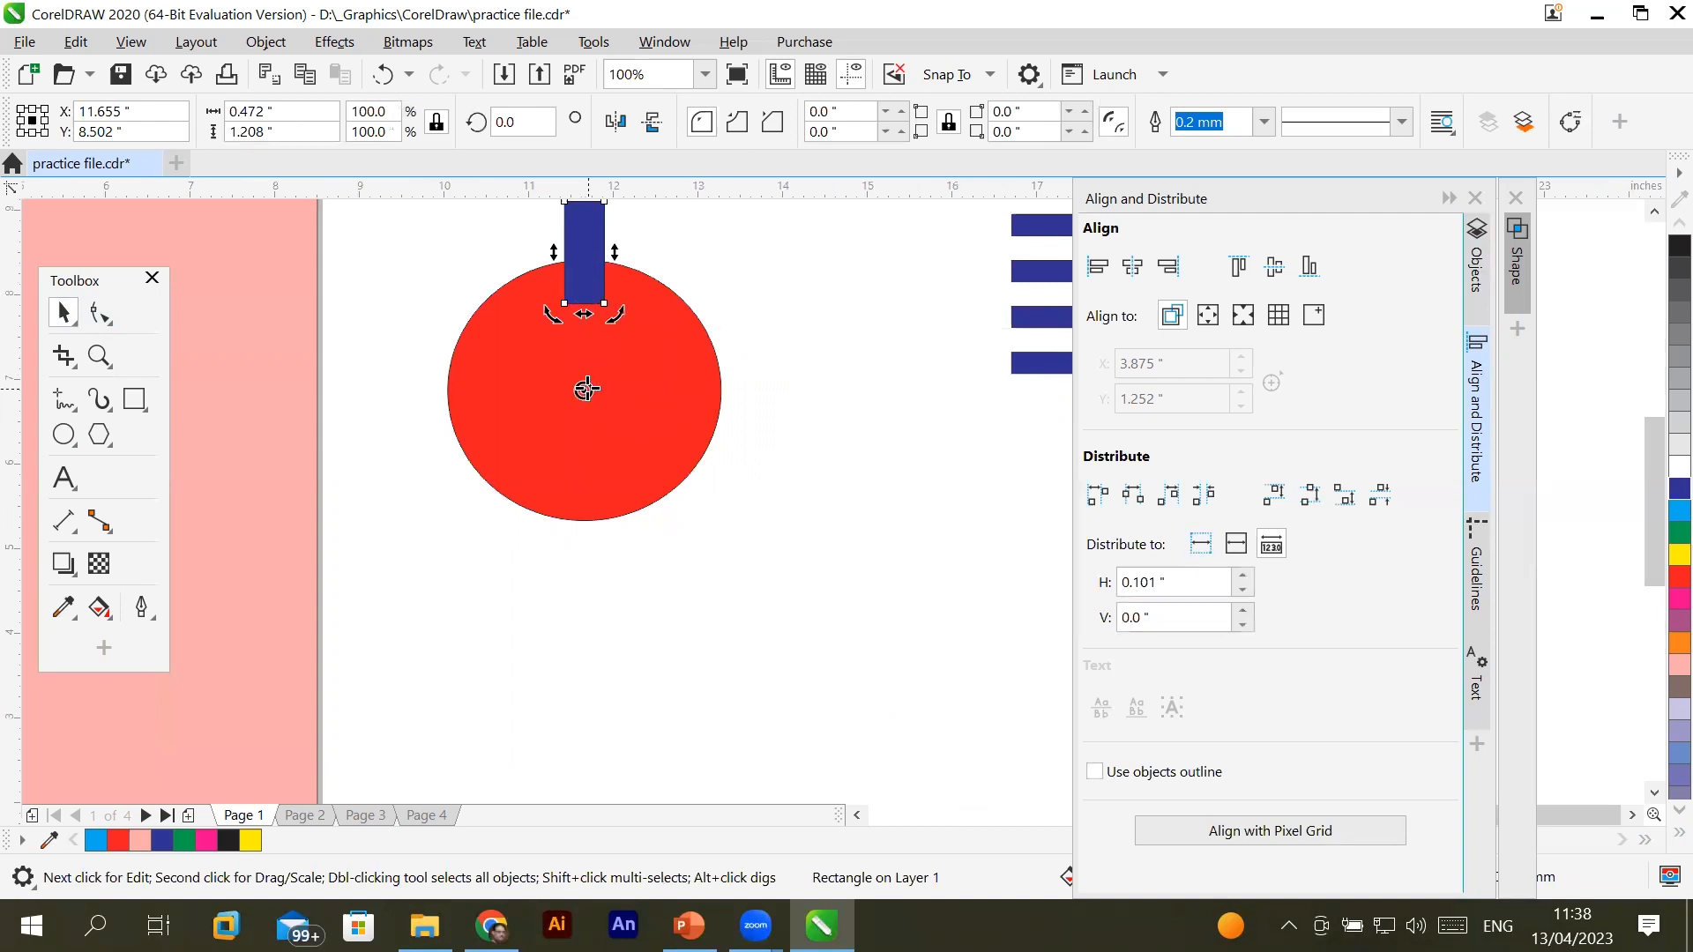
left_click(1654, 214)
left_click(1654, 213)
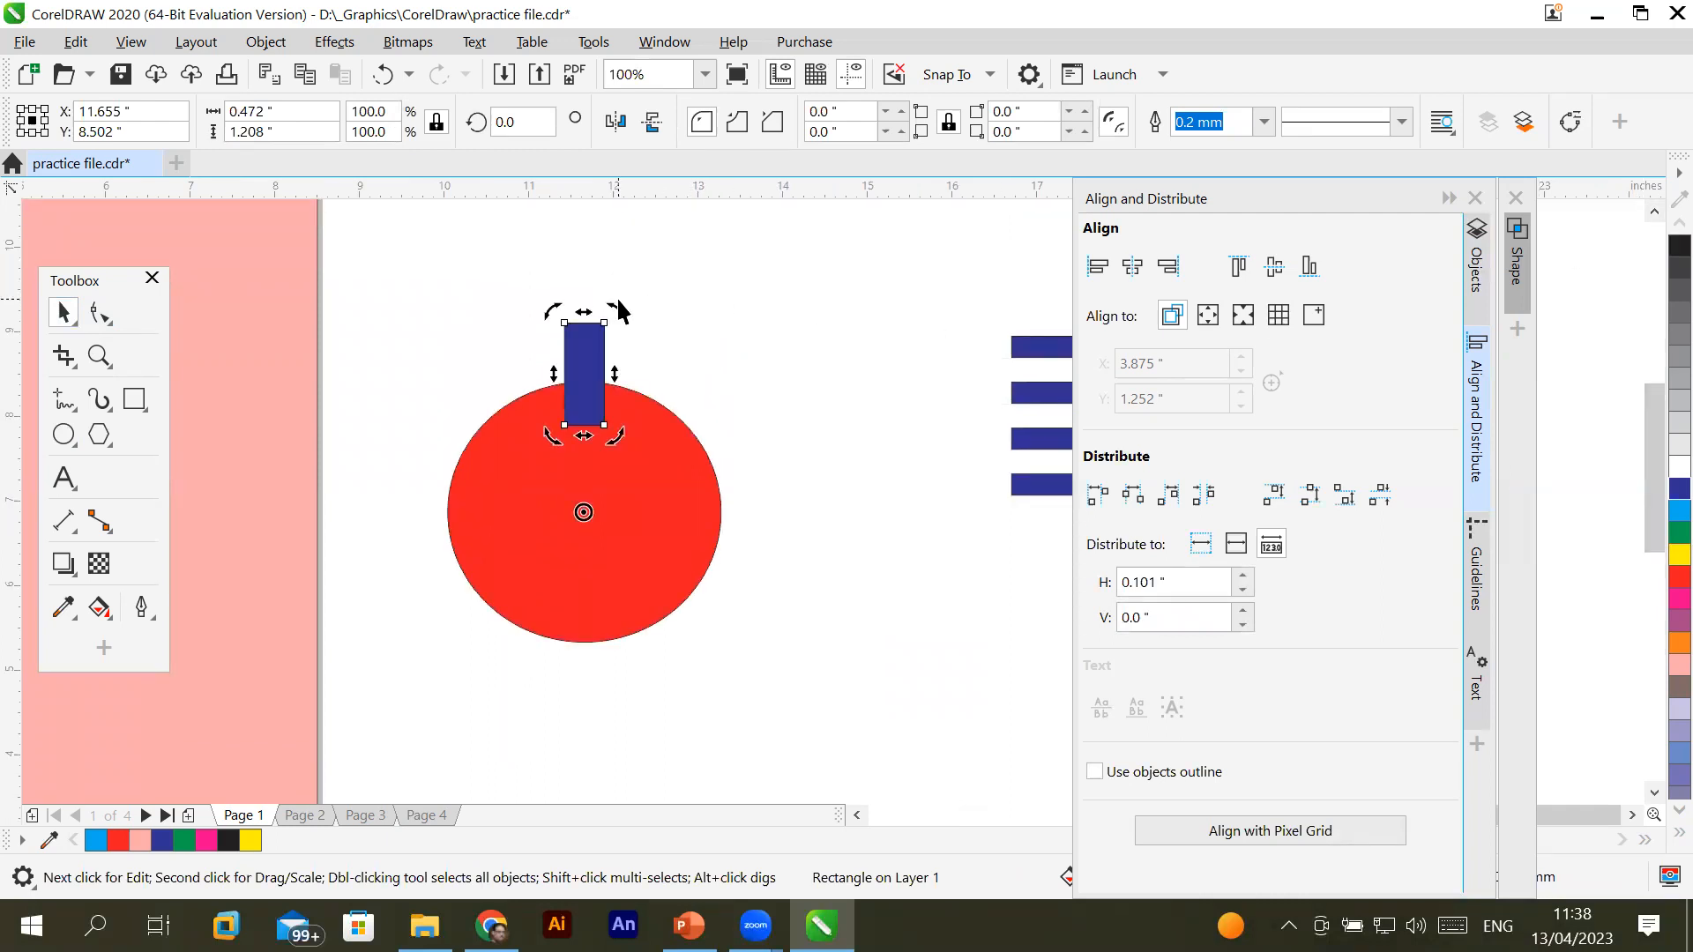
Create a copy of the overlapping rectangle rotated 30 degrees clockwise and repeat it until twelve rectangles ring the circle
left_click_drag(620, 306, 696, 338)
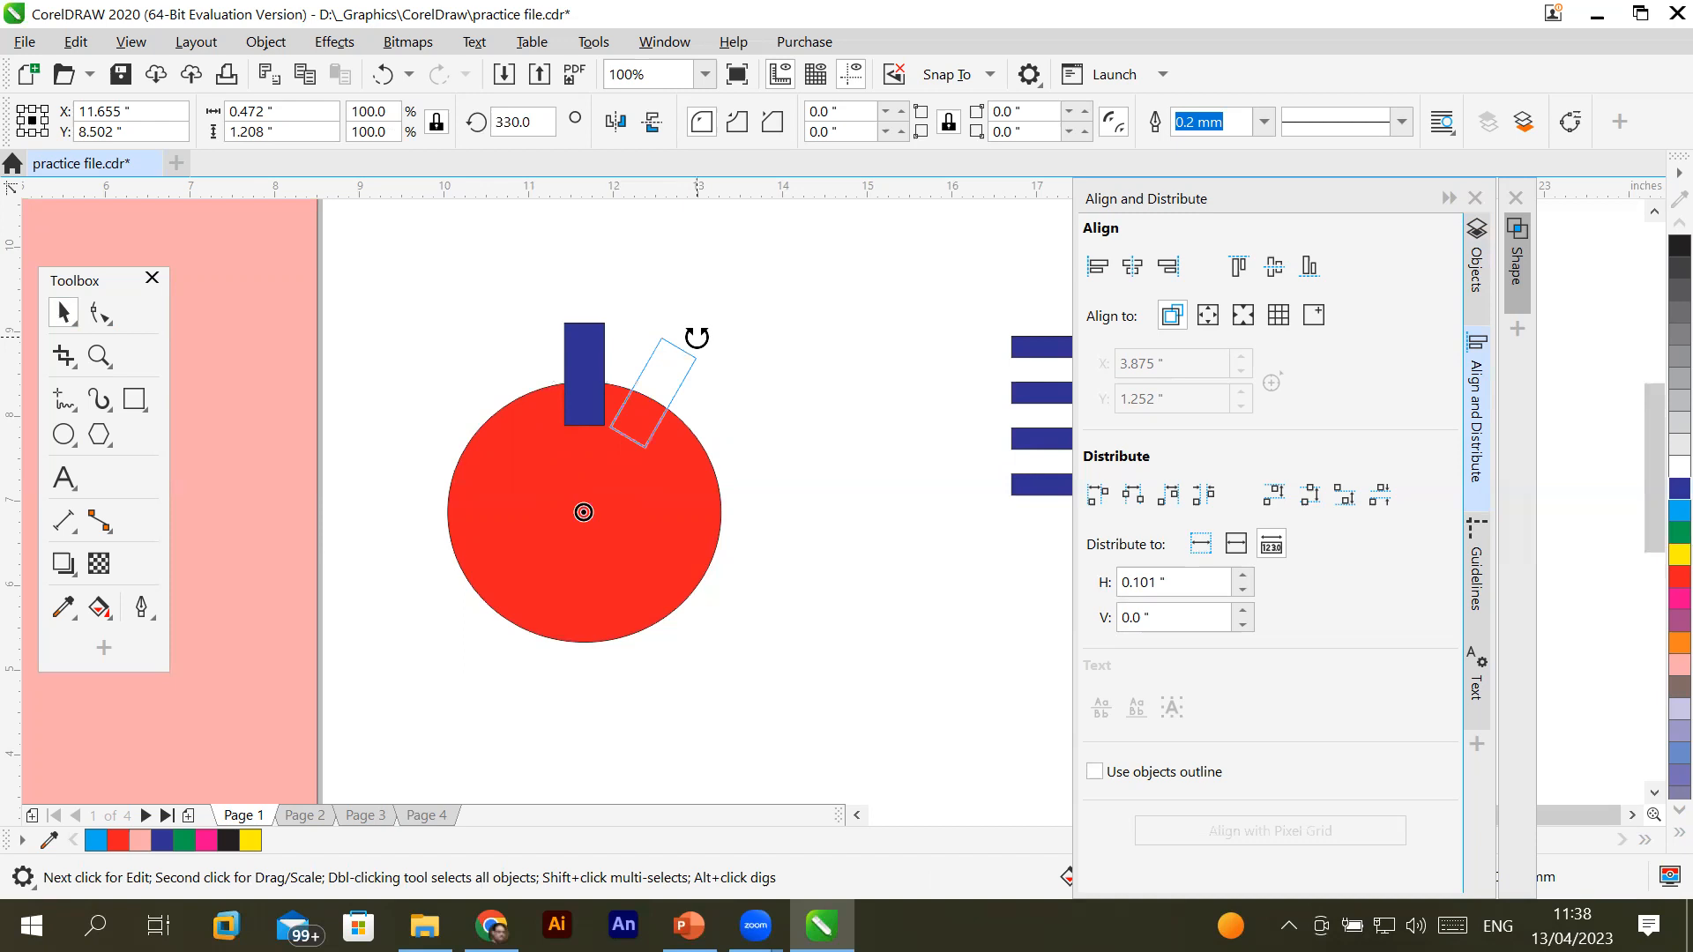
left_click_drag(697, 338, 696, 338)
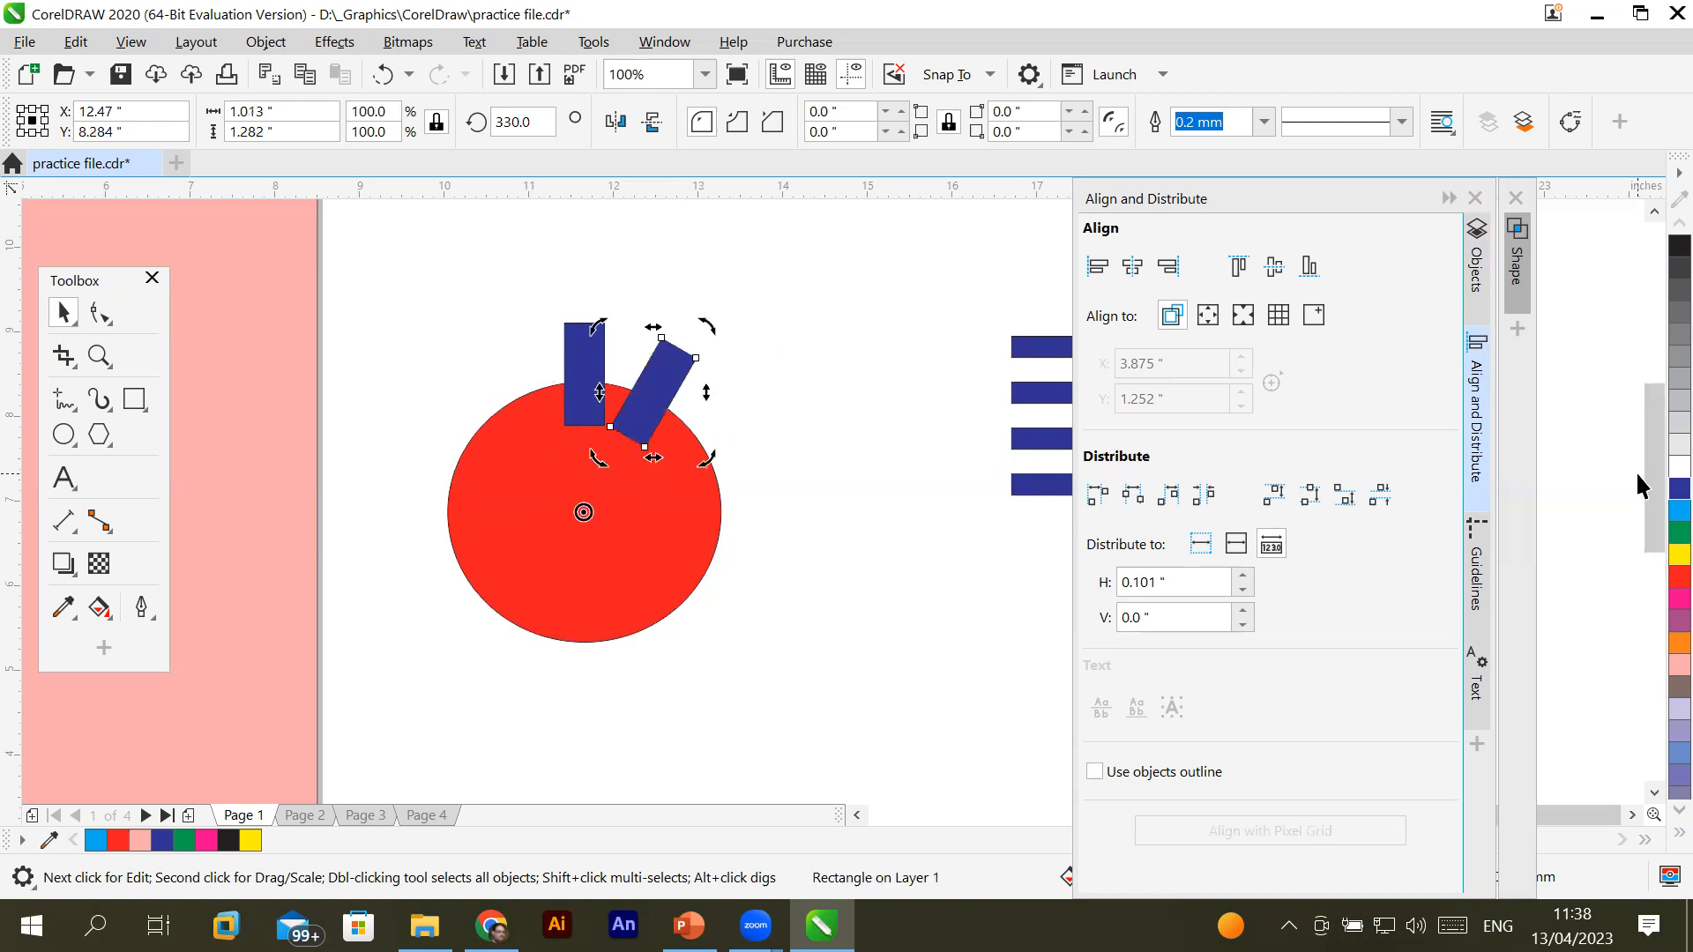
key("ctrl+r")
key("ctrl+r")
key("ctrl+r")
key("ctrl+r")
key("ctrl+r")
key("ctrl+r")
key("ctrl+r")
key("ctrl+r")
key("ctrl+r")
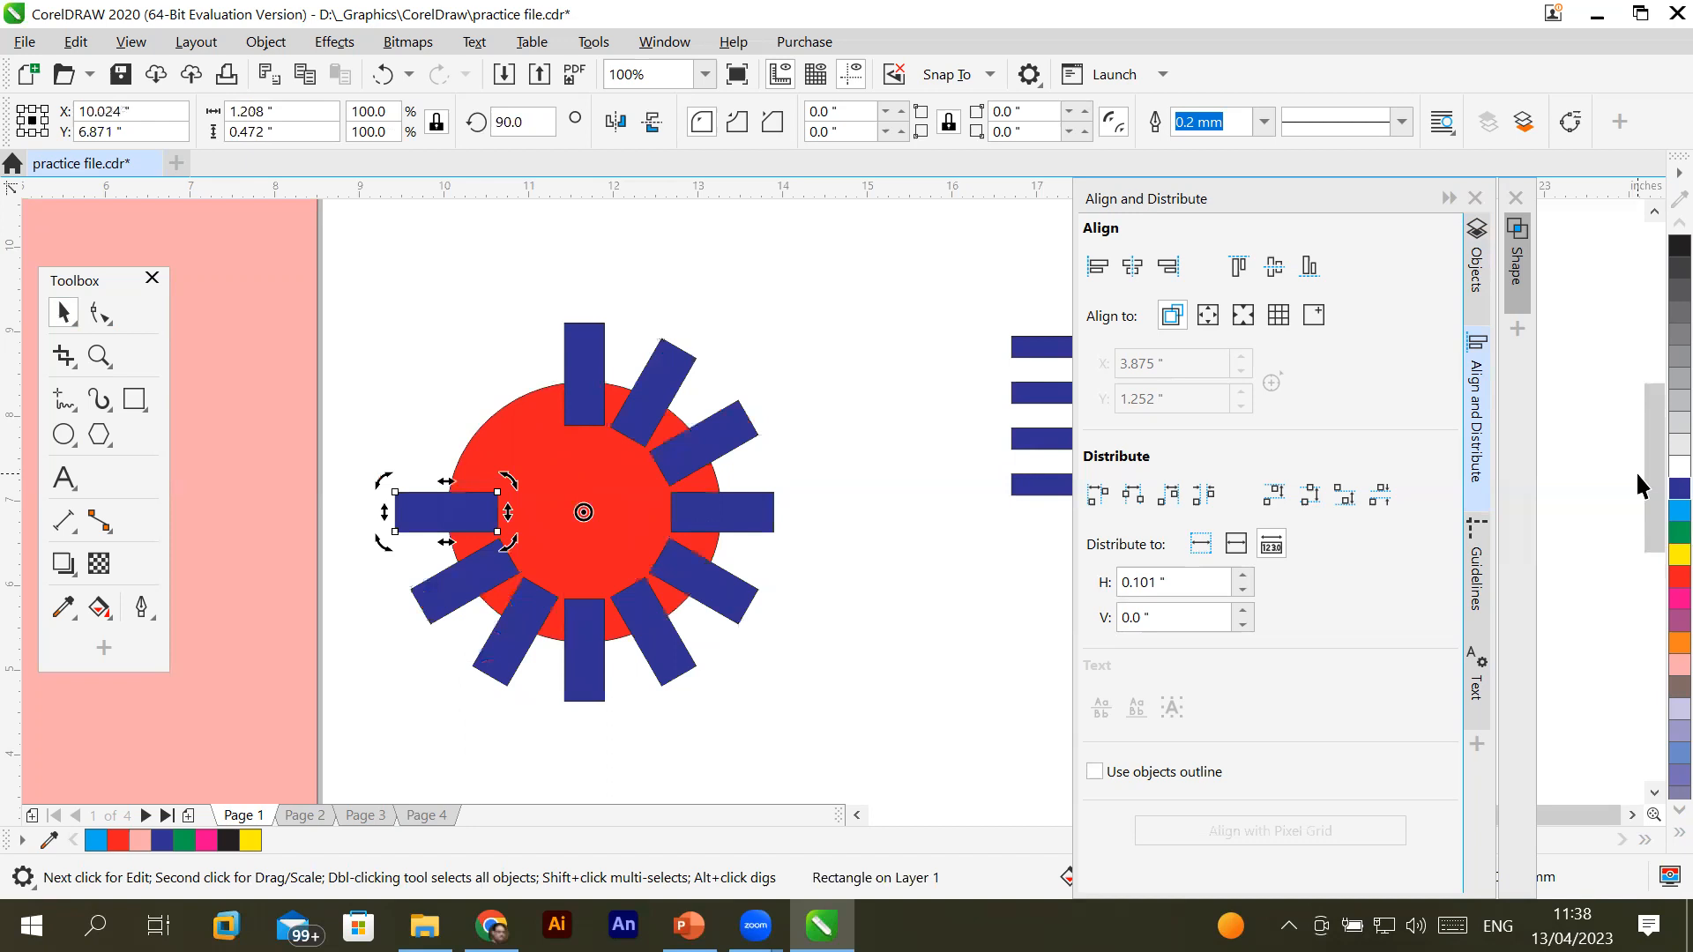
key("ctrl+r")
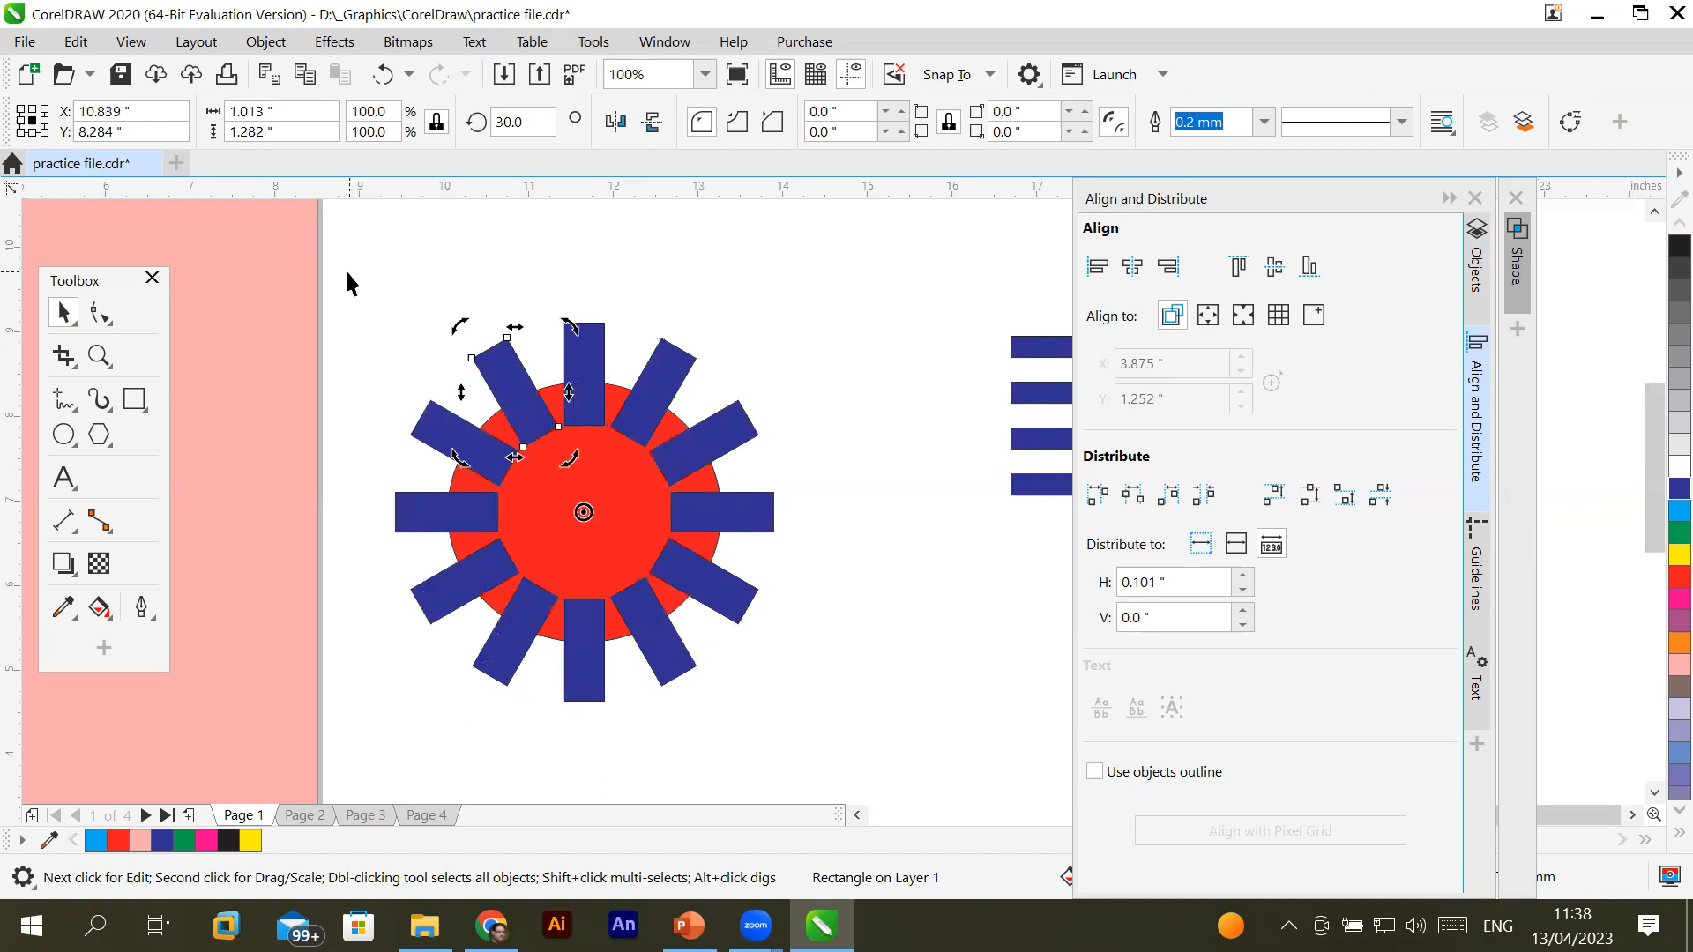
Weld the circle and its overlapping rectangles into one gear shape, and check whether Break Apart is available for it
left_click_drag(347, 271, 842, 709)
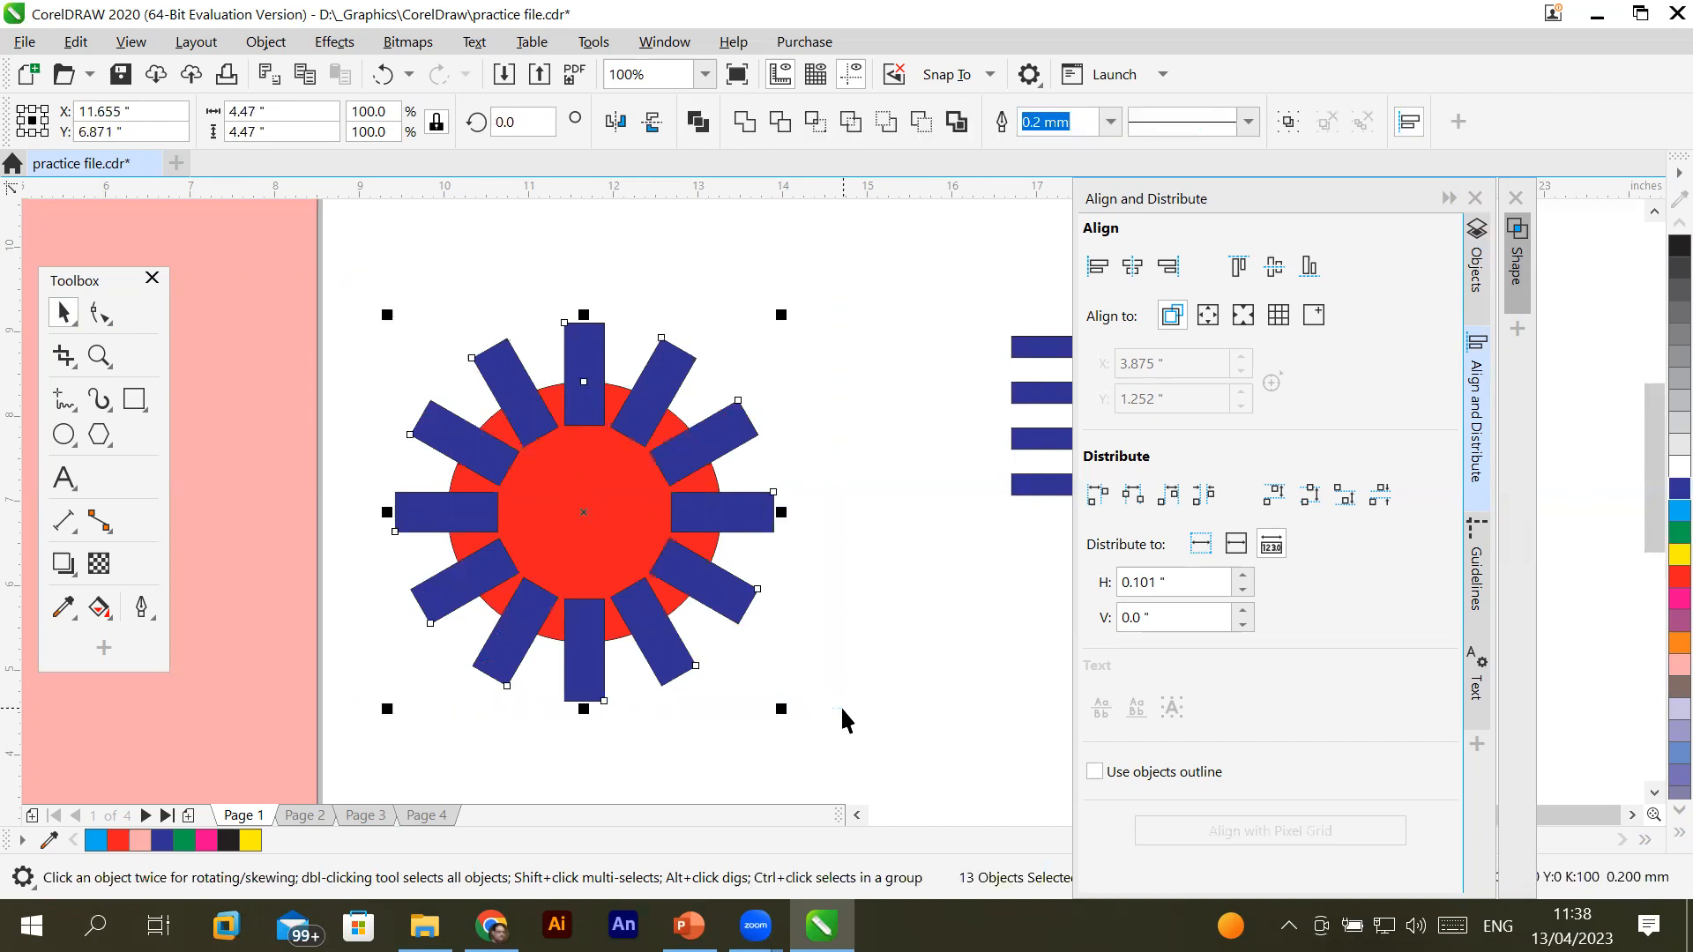
left_click(746, 122)
left_click(890, 511)
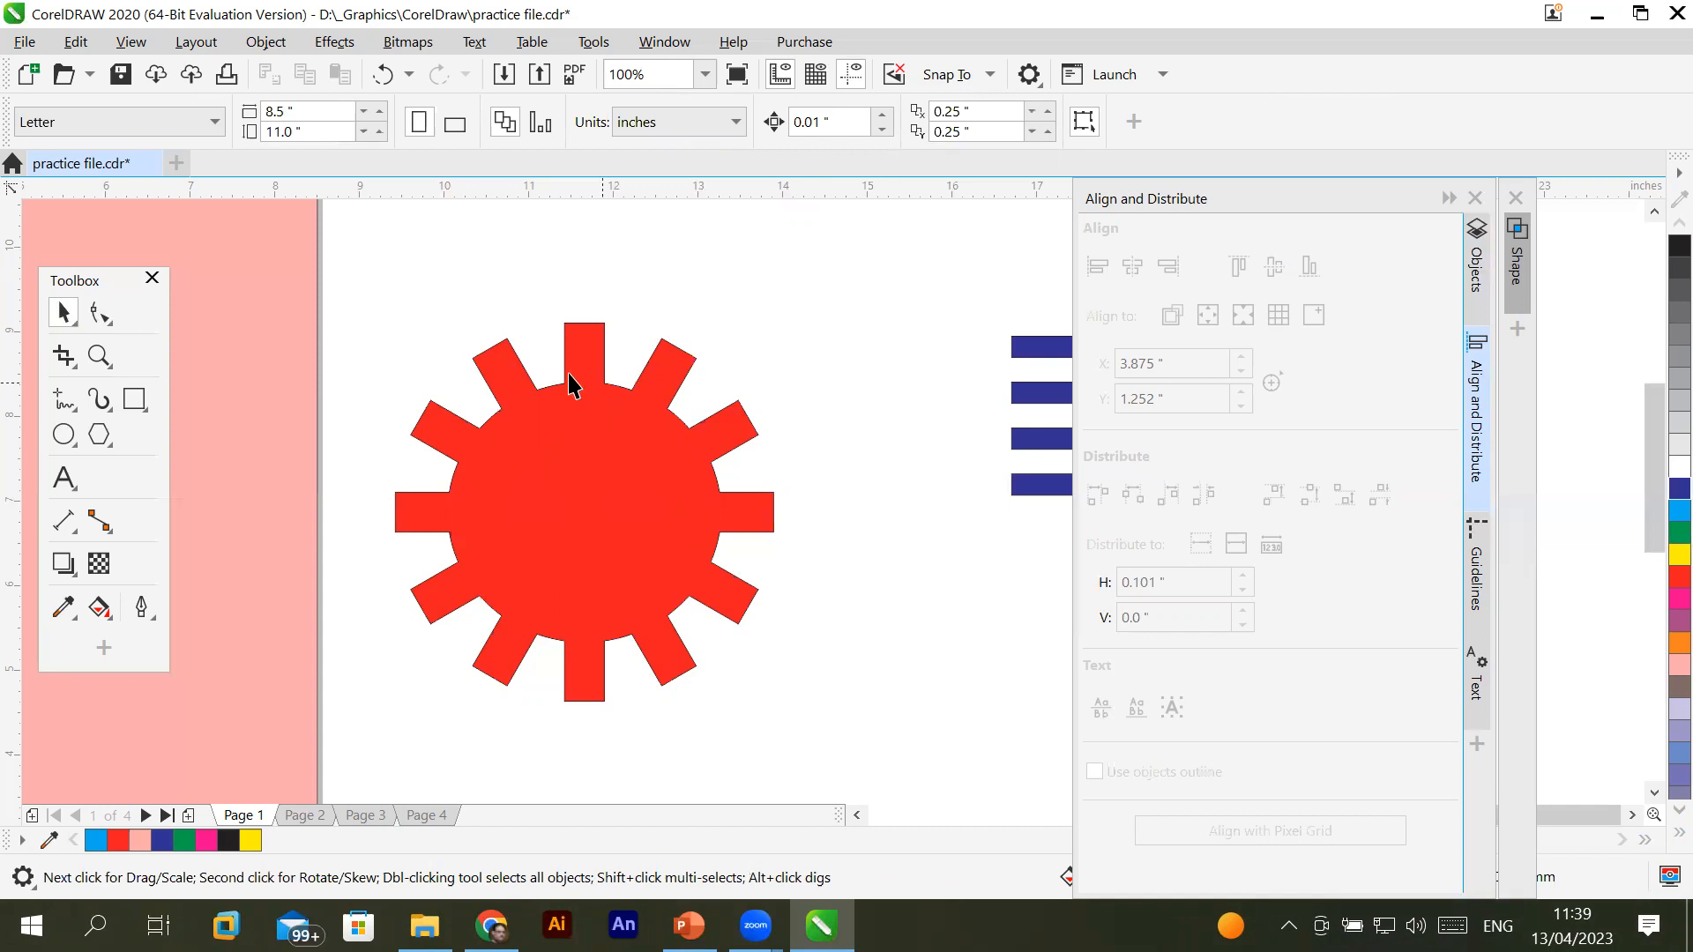
right_click(526, 461)
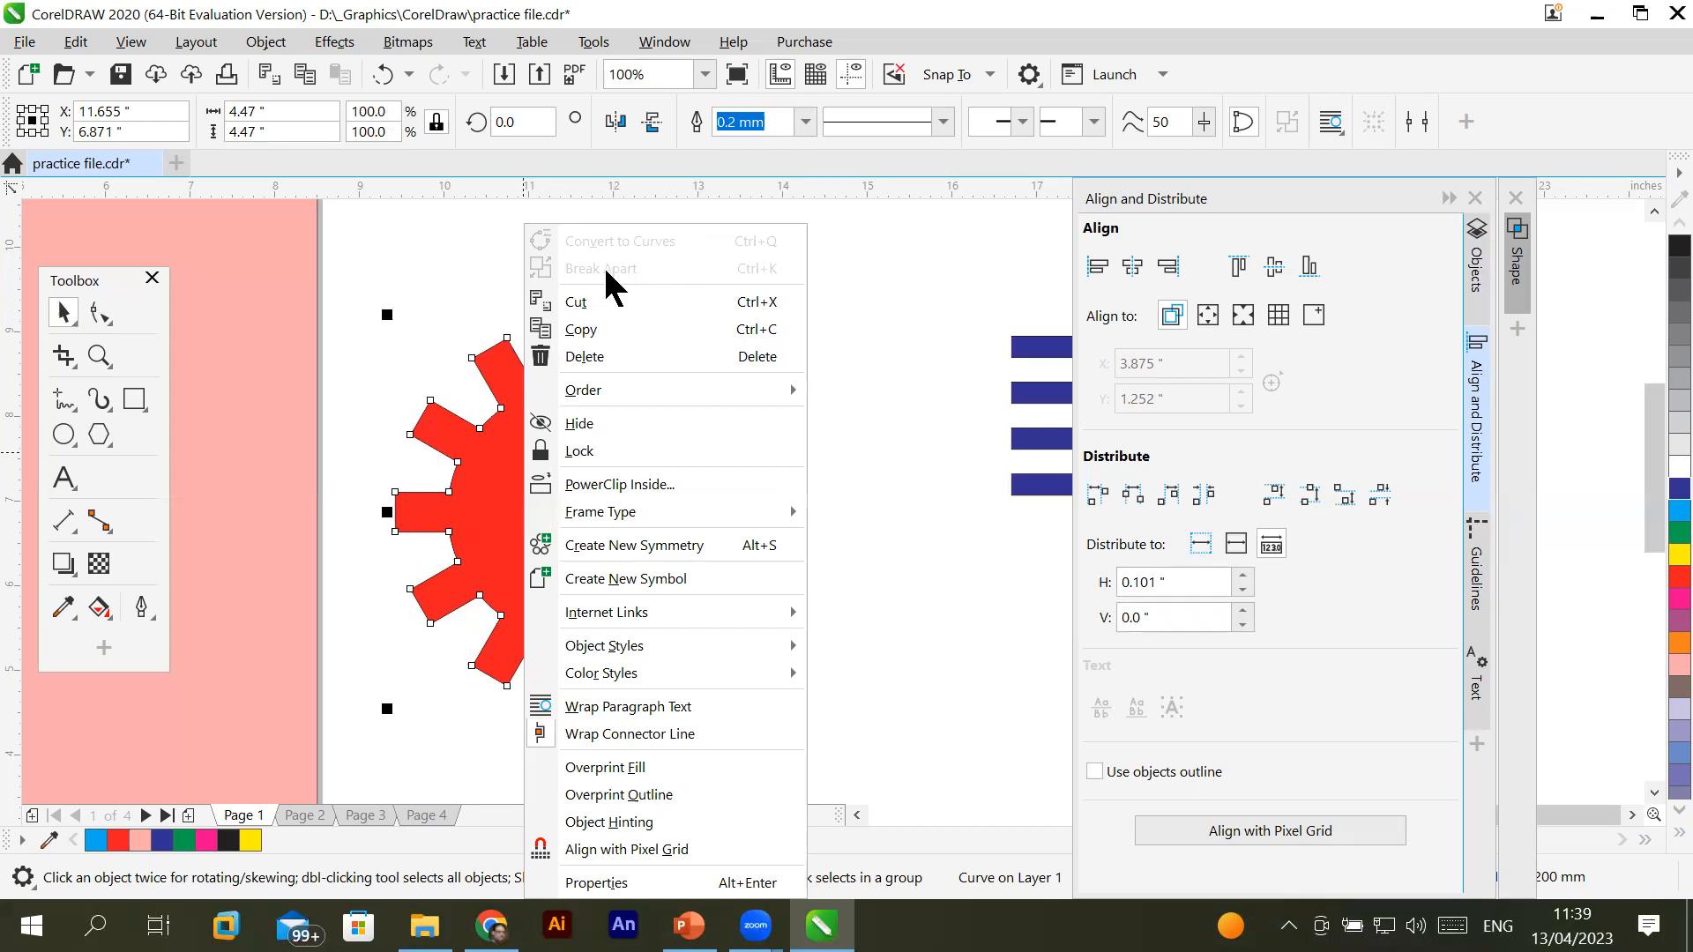
left_click(883, 286)
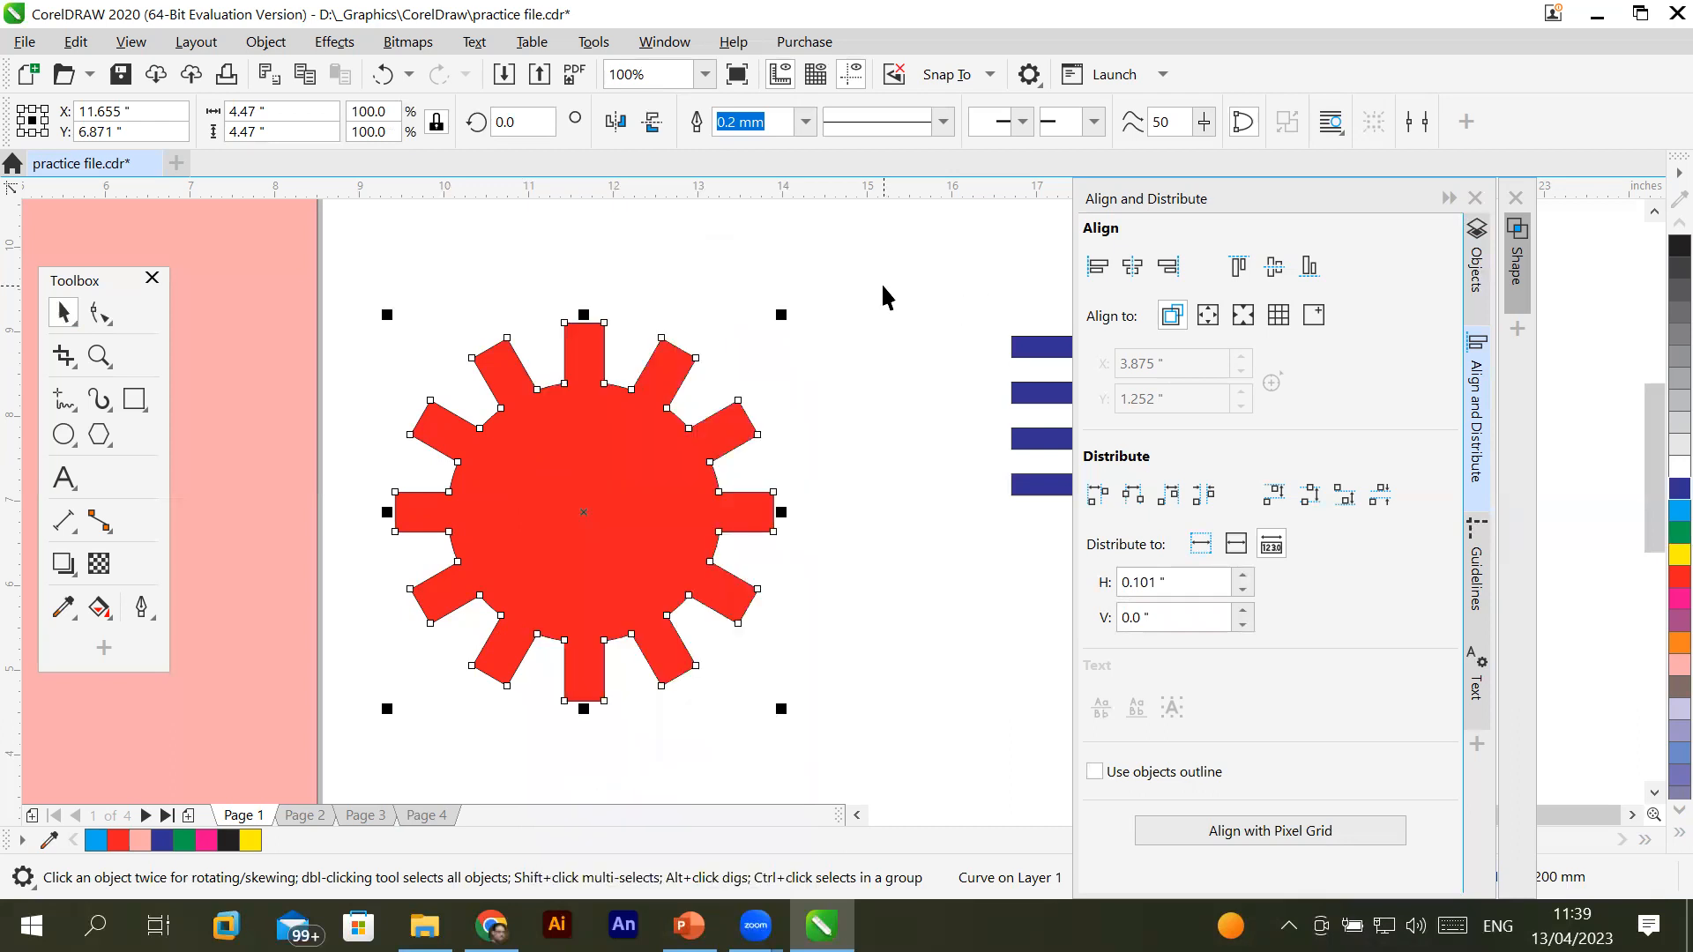
Undo the gear weld and all rotated copies, back to the single rectangle overlapping the circle
key("ctrl+z")
key("ctrl+z")
key("ctrl+z")
key("ctrl+z")
key("ctrl+z")
key("ctrl+z")
key("ctrl+z")
key("ctrl+z")
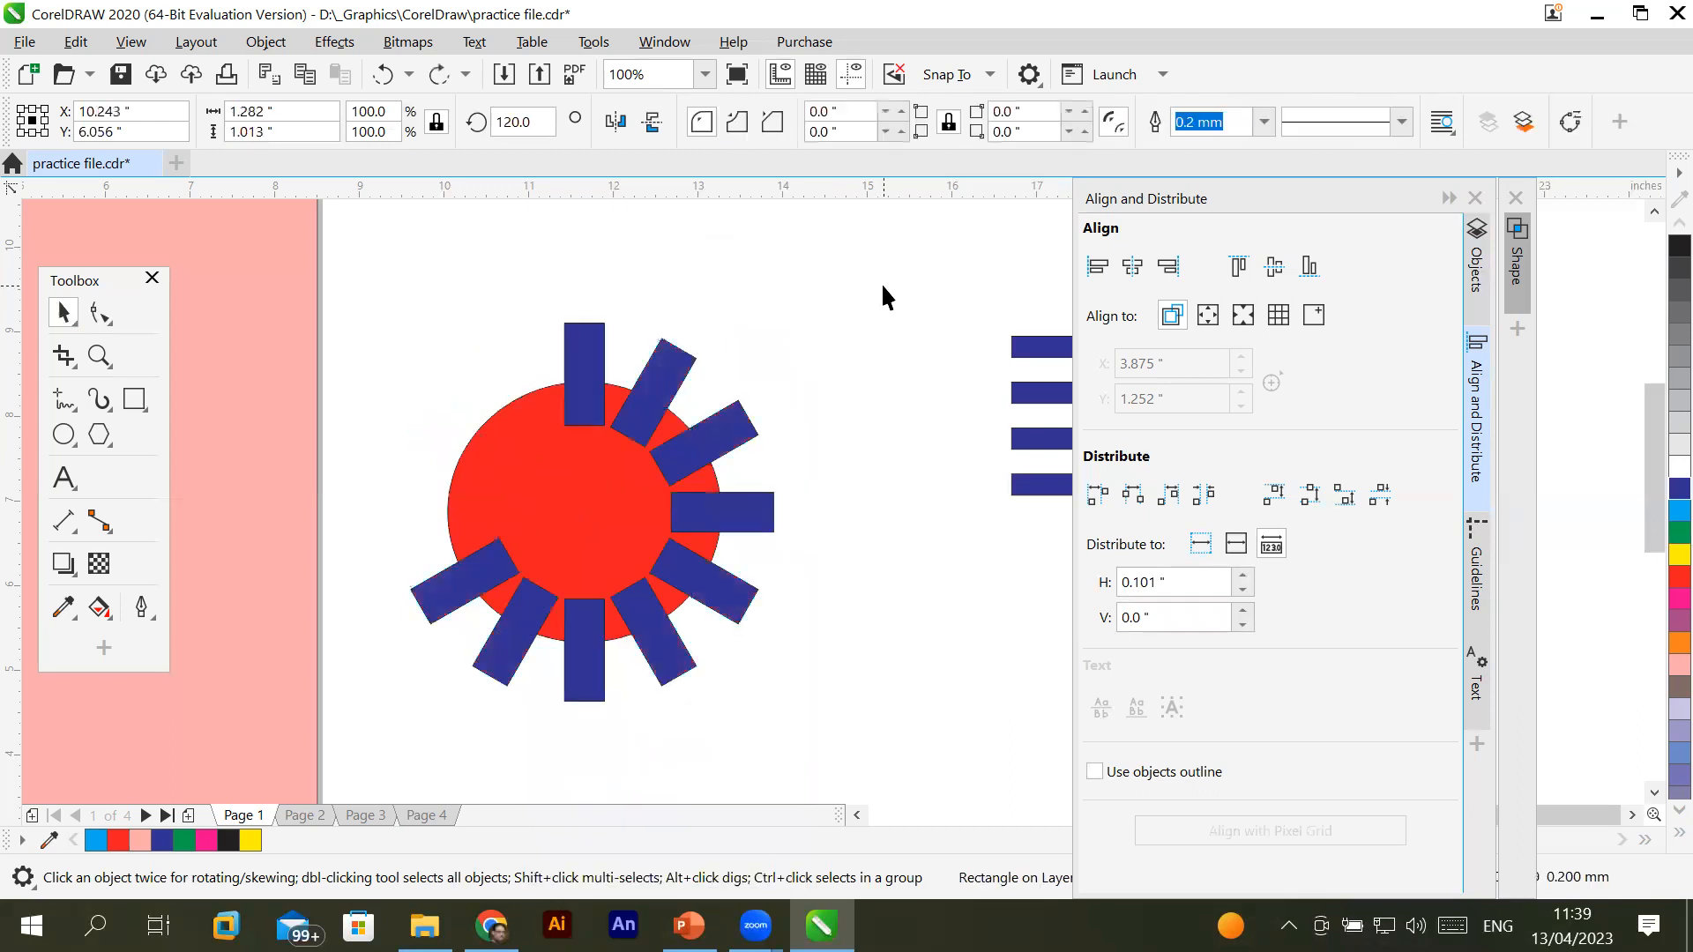
key("ctrl+z")
key("ctrl+z")
key("ctrl+z")
key("ctrl+z")
key("ctrl+z")
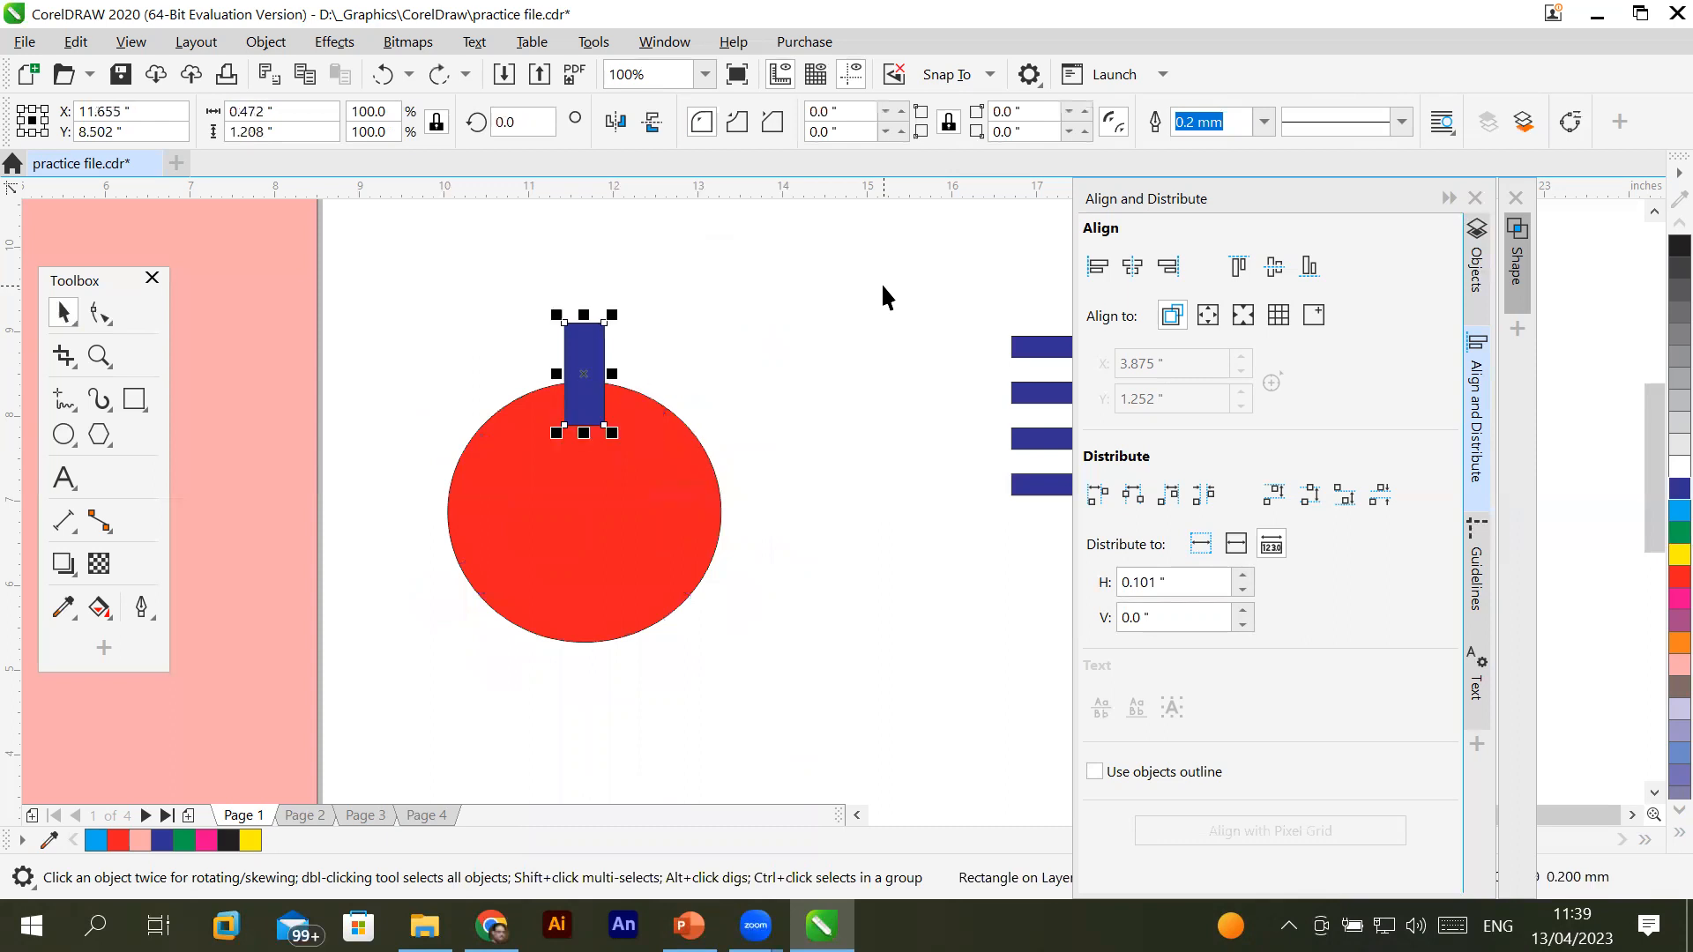
Move the rectangle up clear of the circle to about Y 9.106 inches and reset its rotation center to the circle's center
left_click_drag(582, 345, 579, 297)
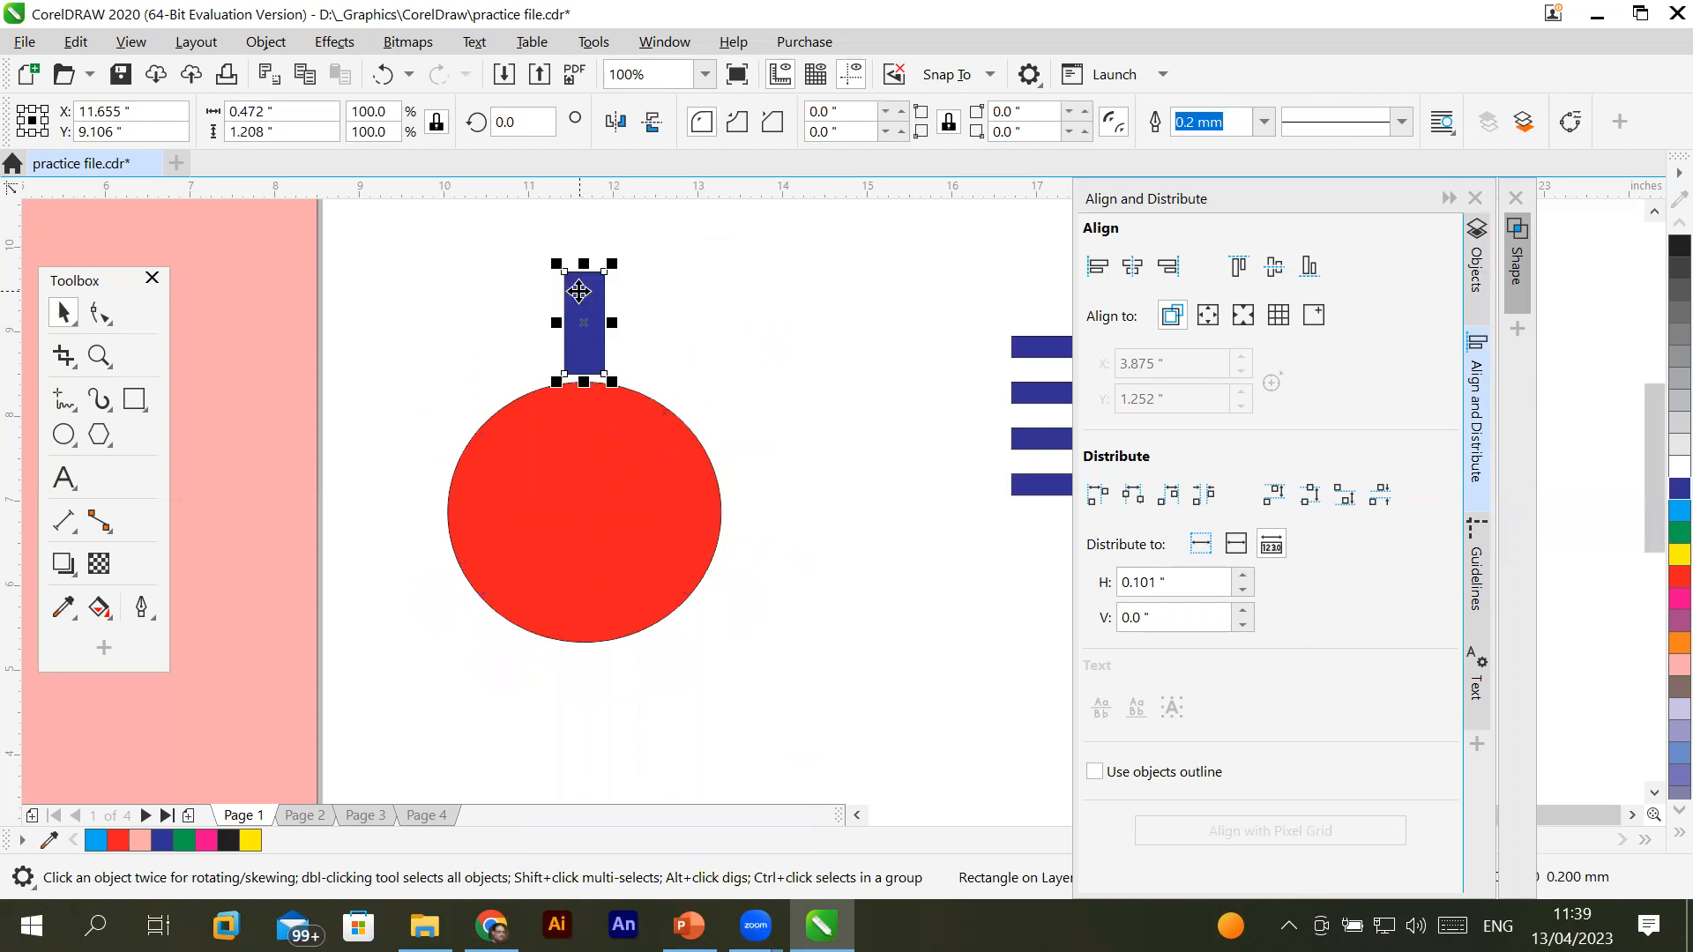
left_click(575, 313)
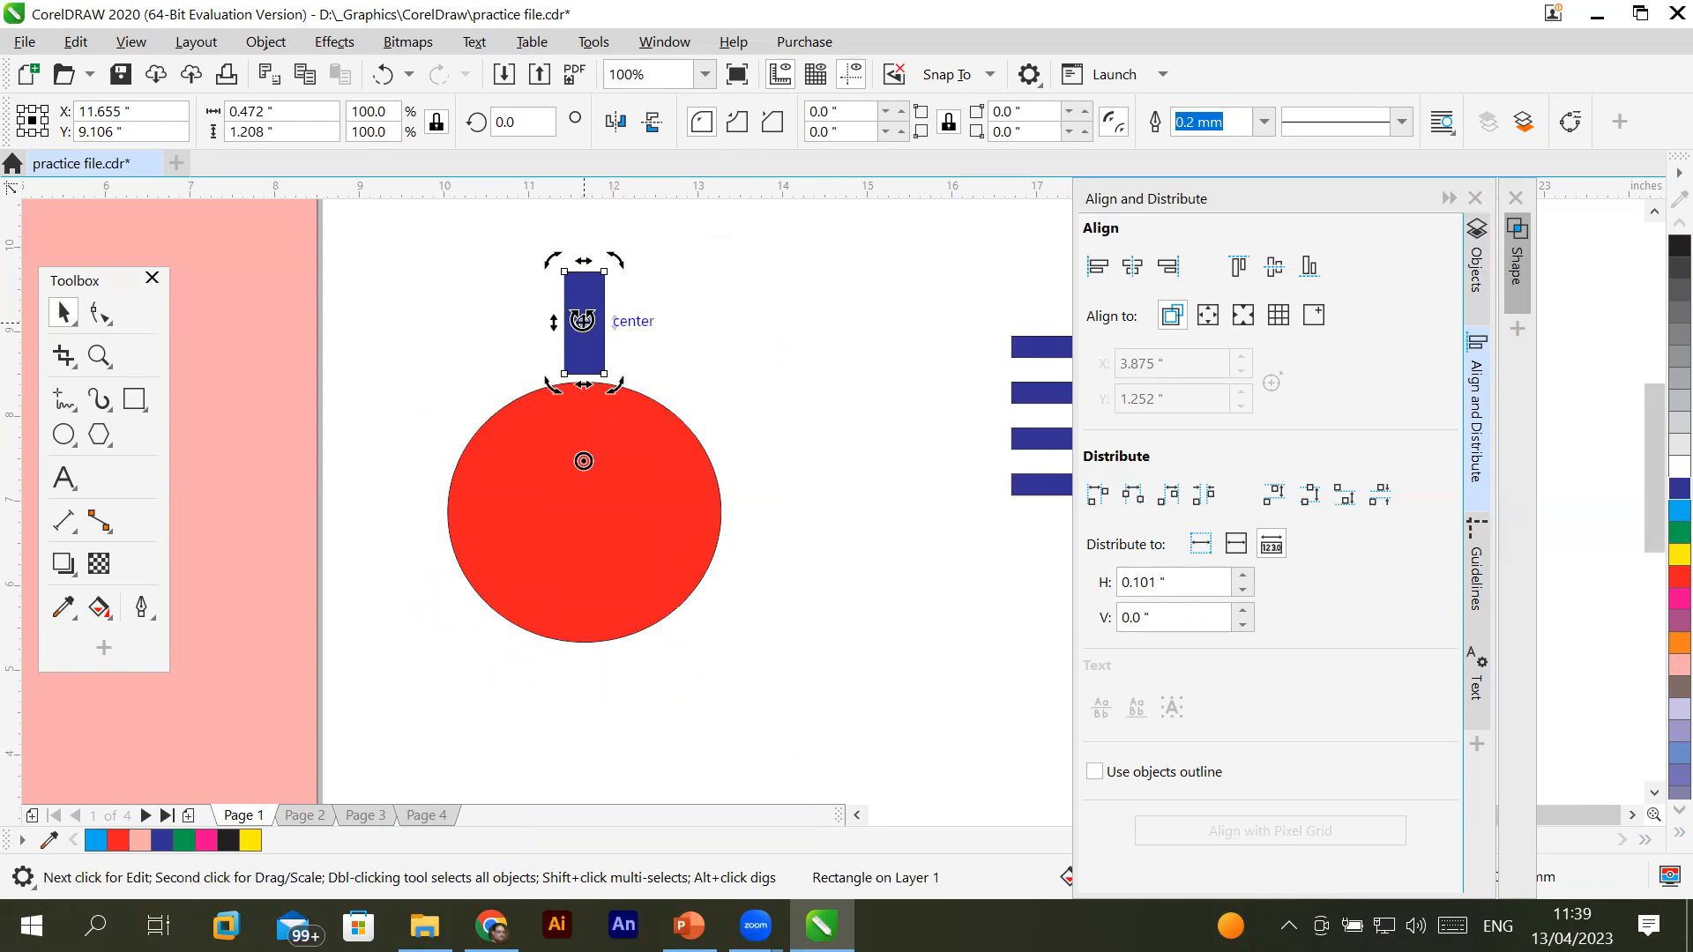
left_click_drag(578, 456, 584, 511)
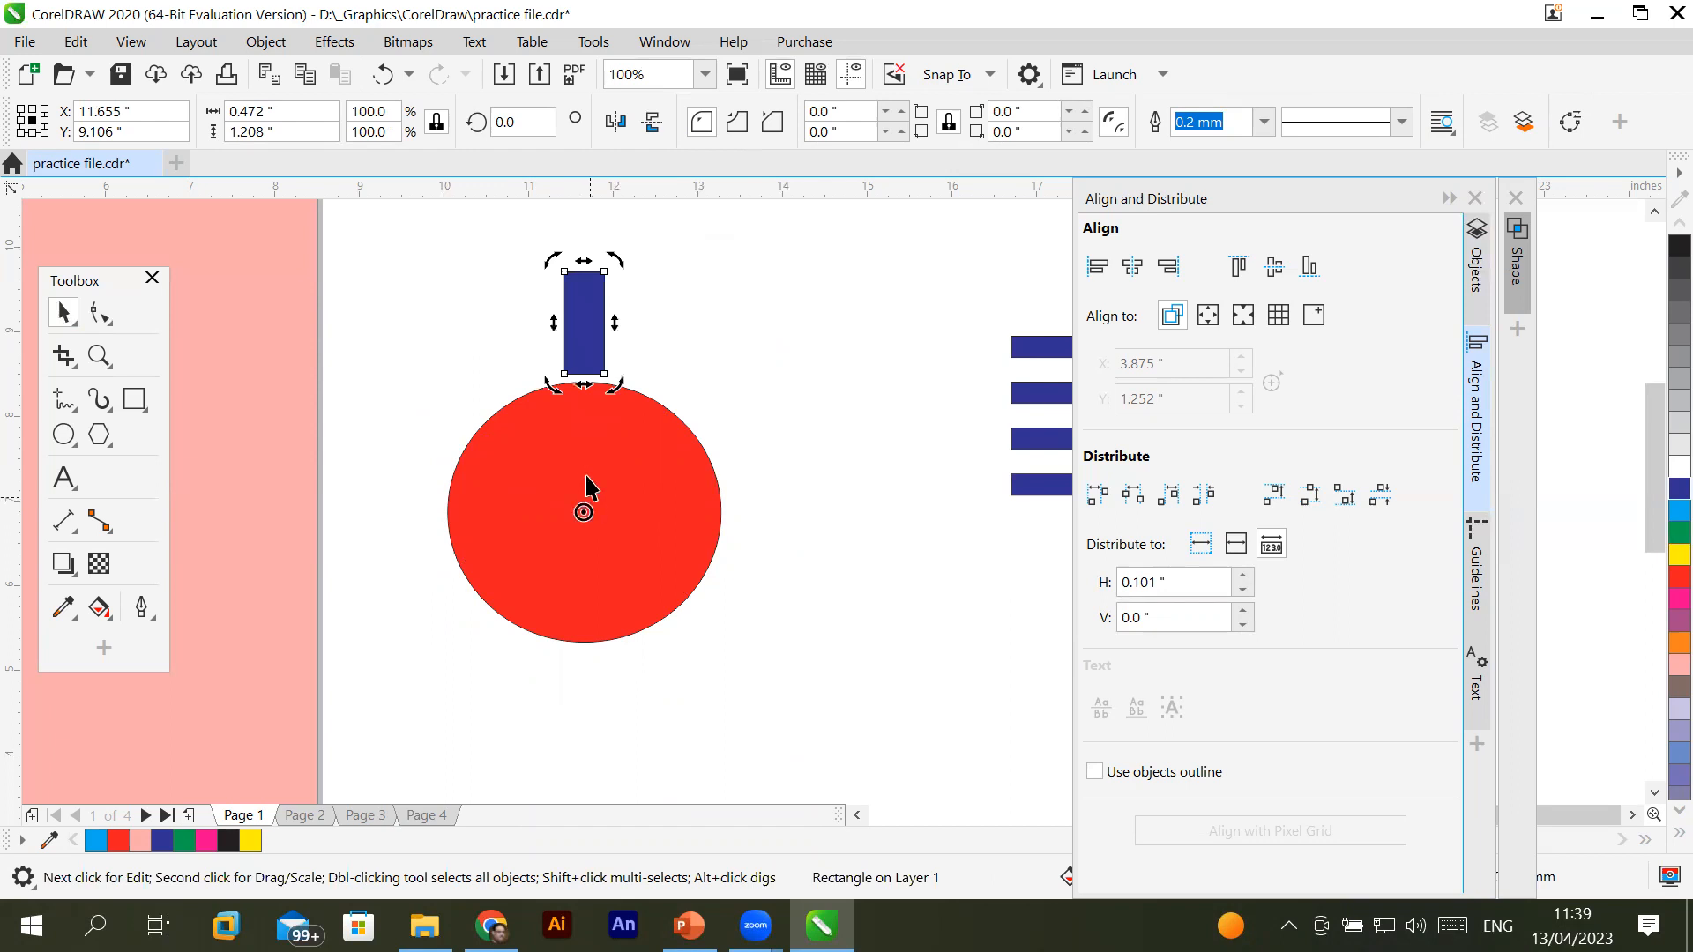
Create a copy of the detached rectangle rotated 30 degrees clockwise and repeat it until twelve rectangles surround the circle without touching
left_click_drag(616, 261, 706, 337)
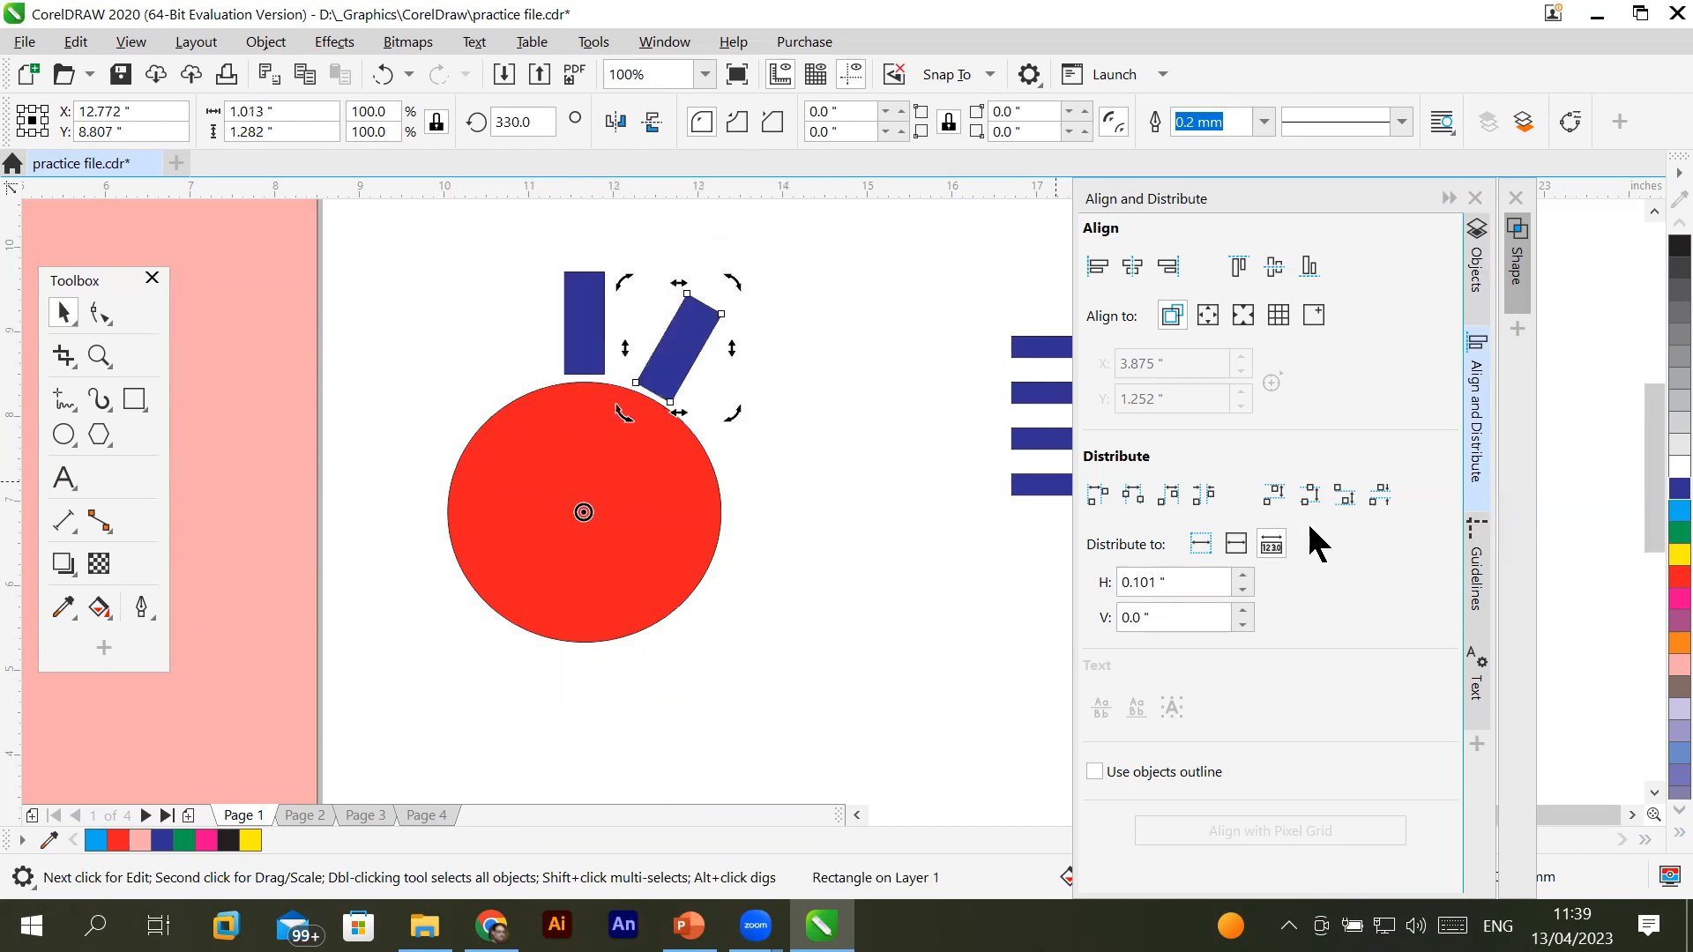
key("ctrl+r")
key("ctrl+r")
key("ctrl+r")
key("ctrl+r")
key("ctrl+r")
key("ctrl+r")
key("ctrl+r")
key("ctrl+r")
key("ctrl+r")
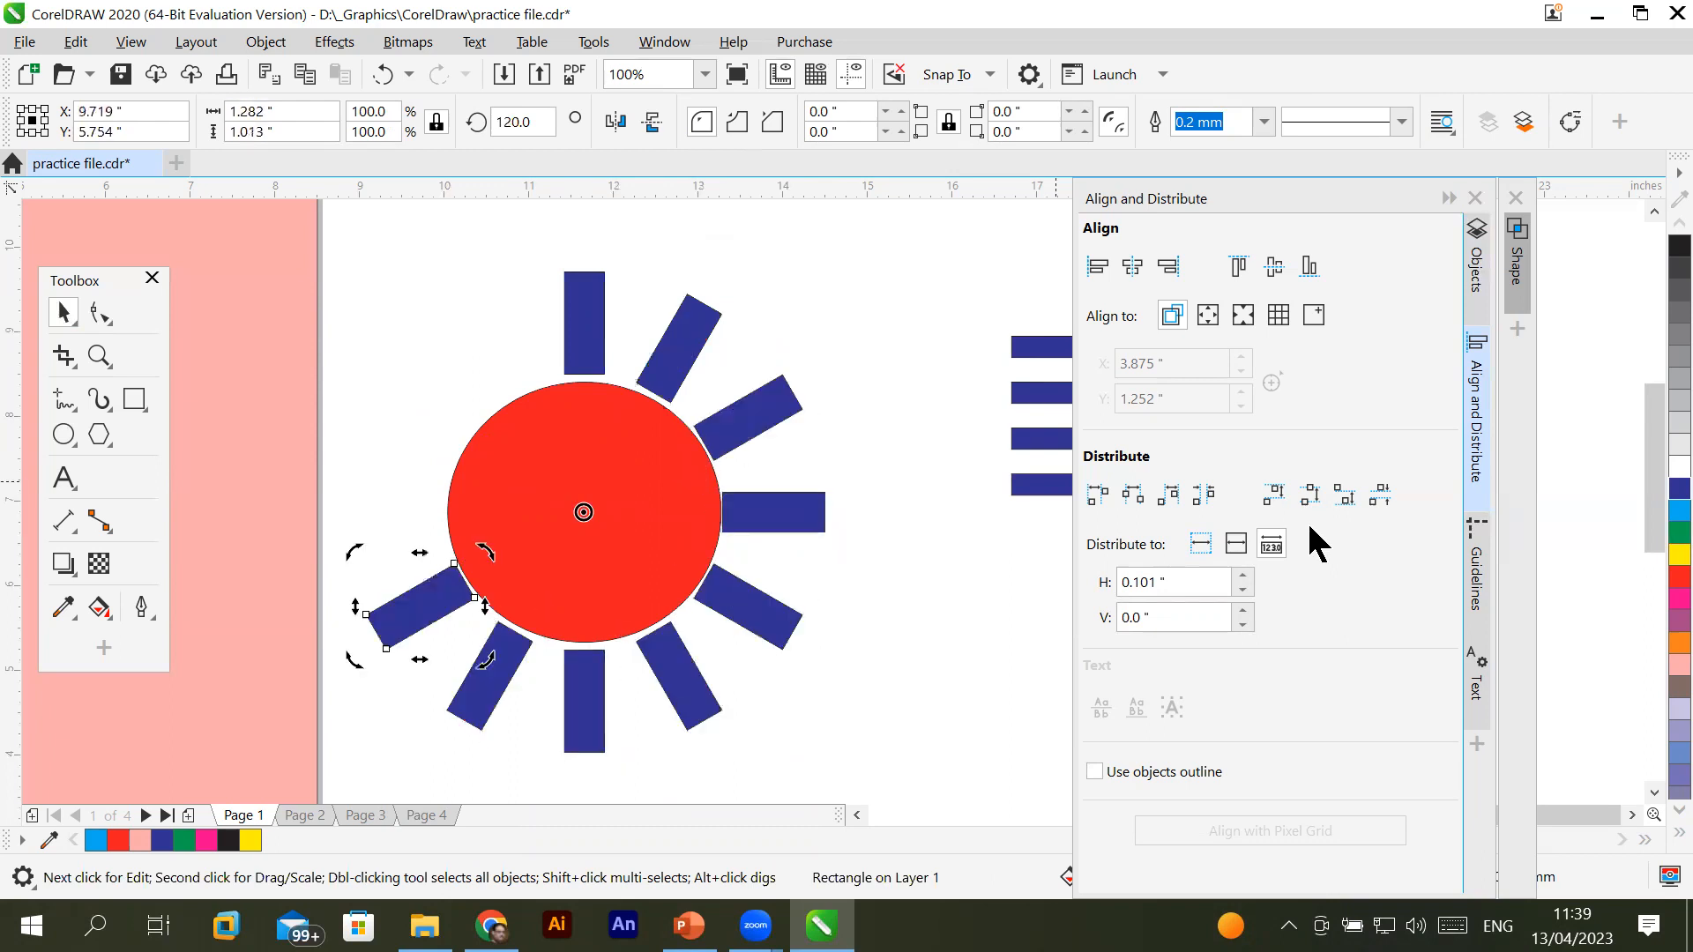
key("ctrl+r")
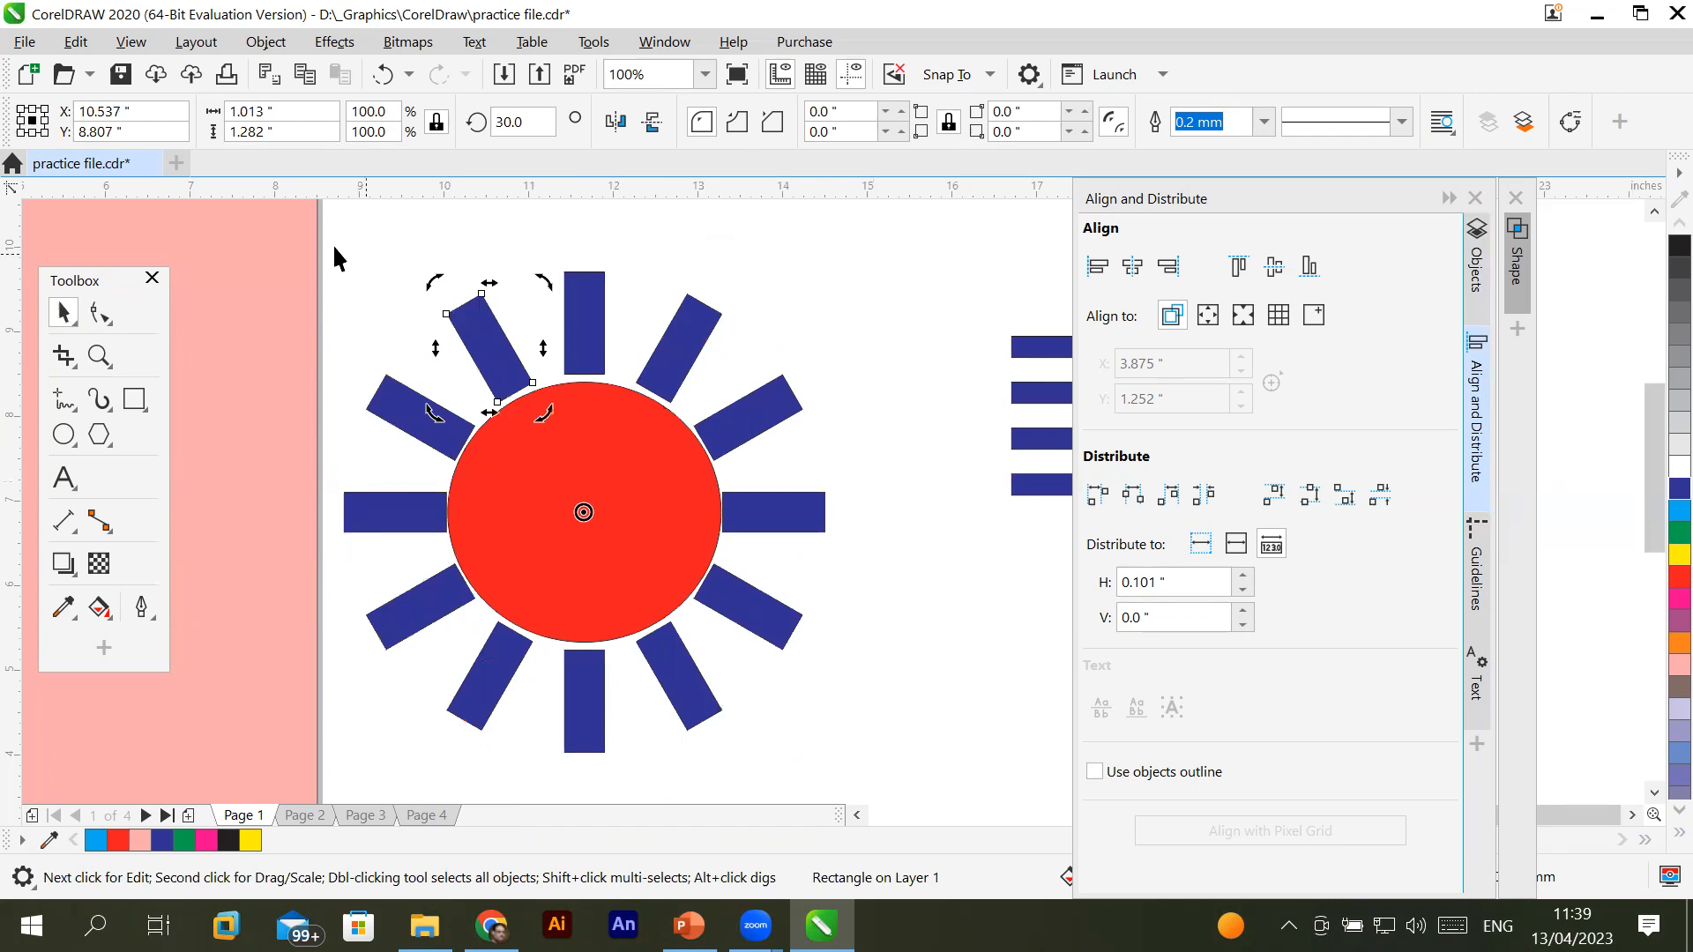
Weld the circle with the twelve separated rectangles around it, and break the welded curve apart
left_click_drag(865, 248, 300, 779)
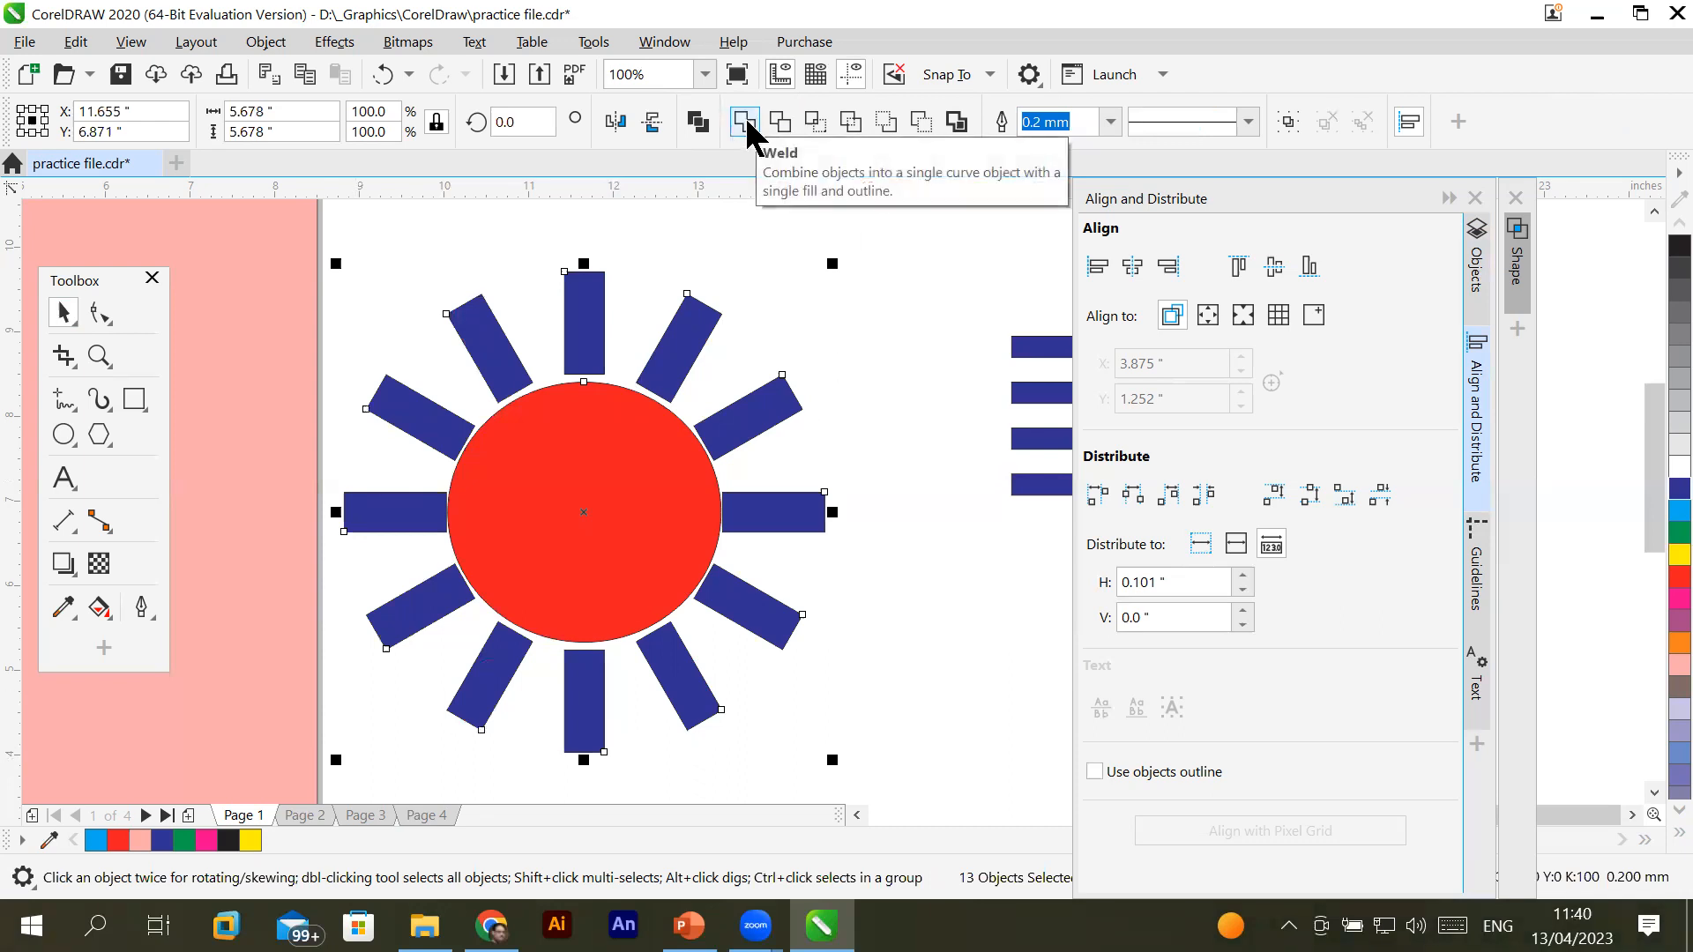
left_click(745, 124)
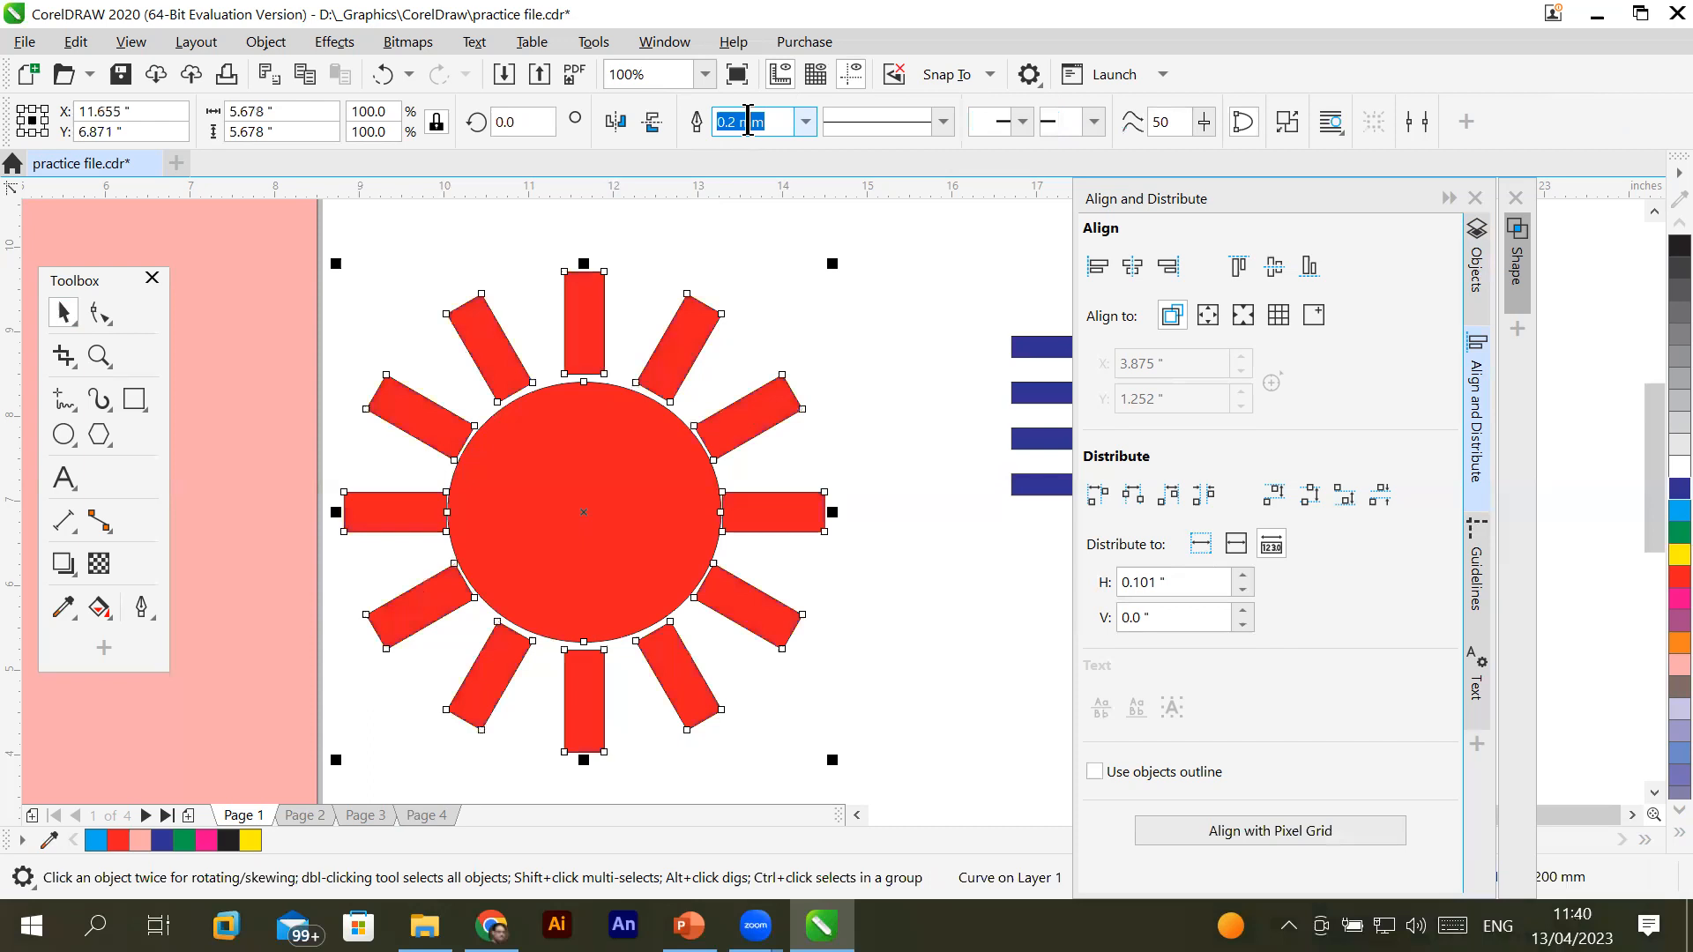
left_click(901, 324)
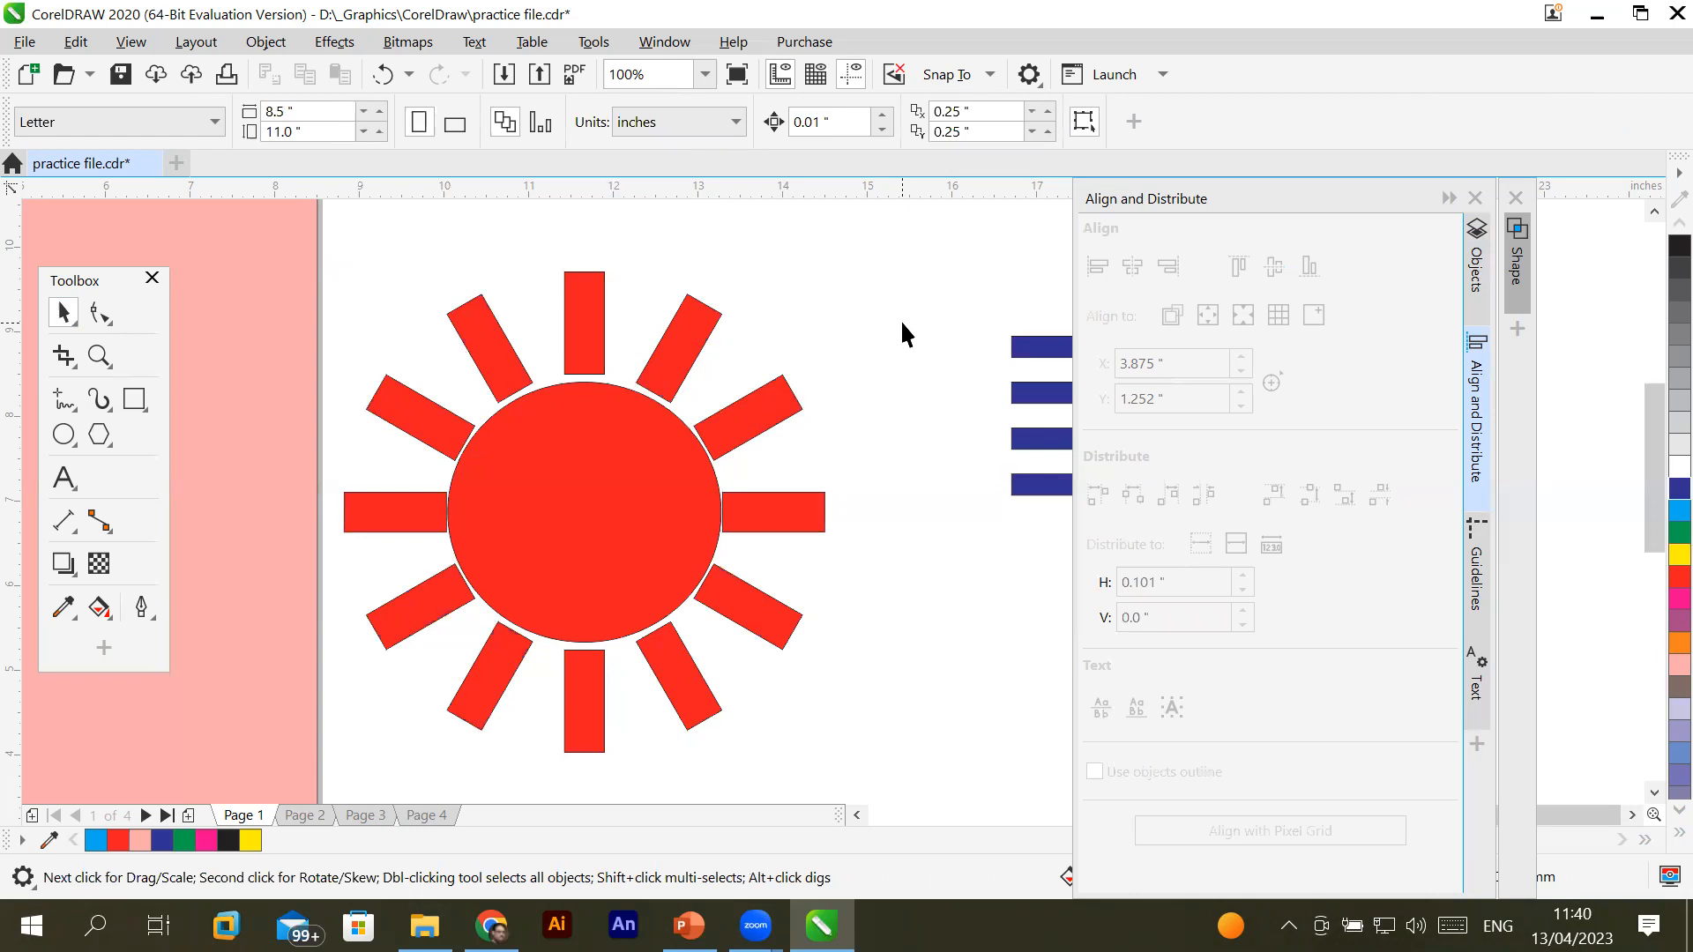
right_click(612, 509)
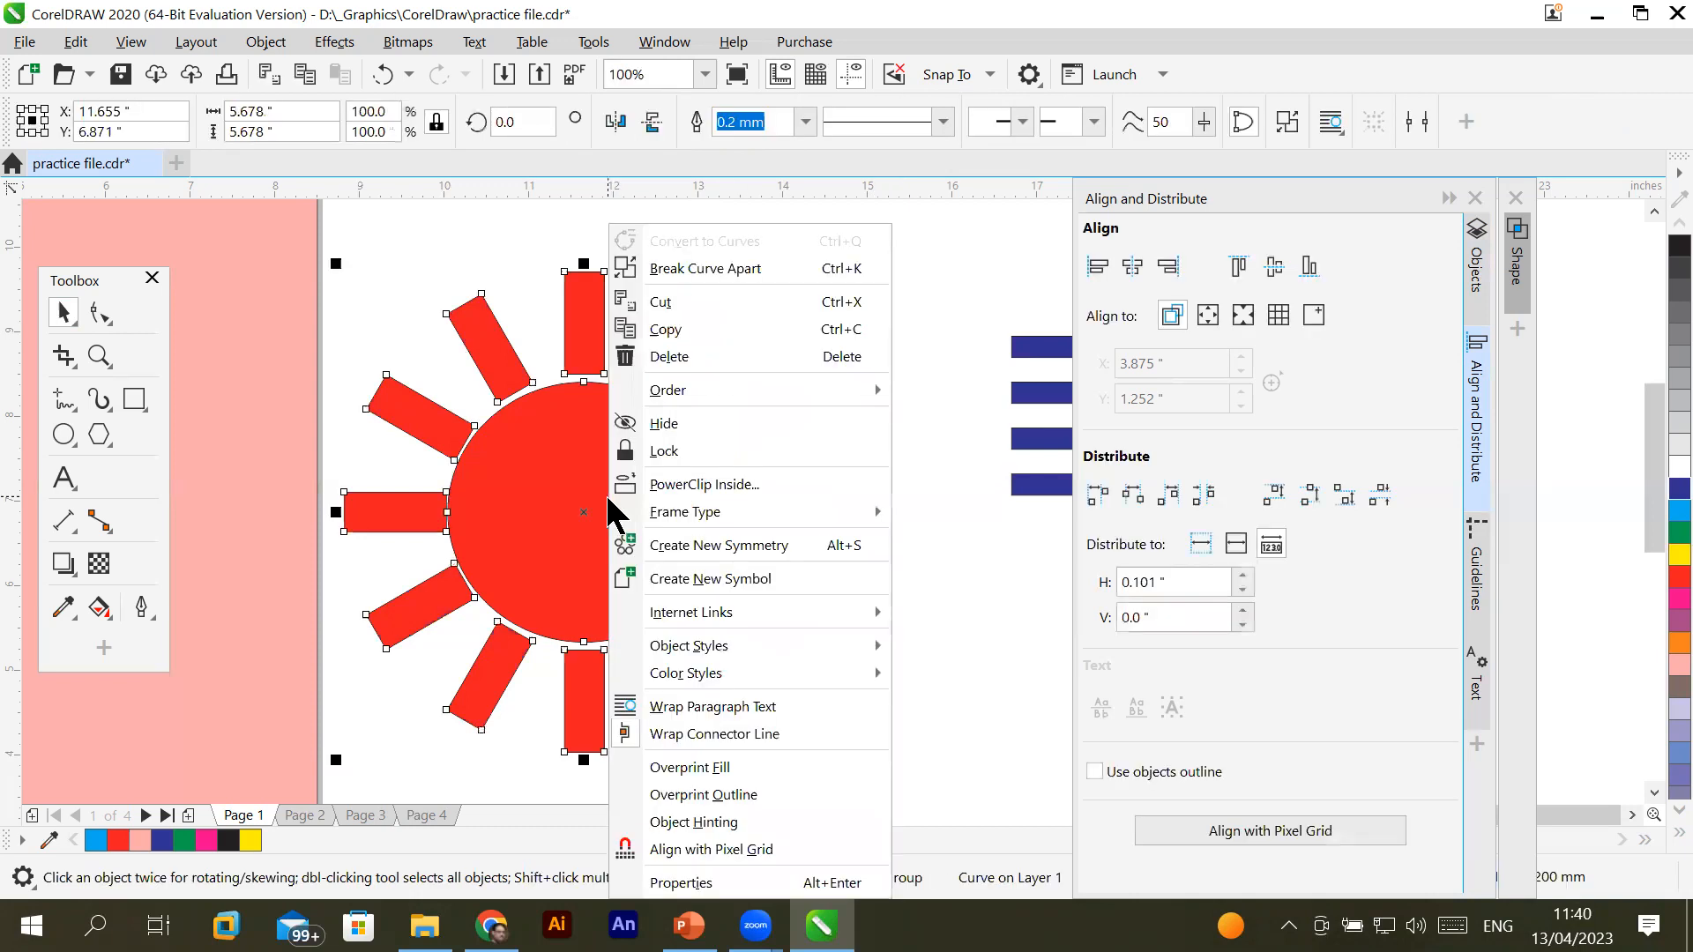
left_click(763, 281)
Undo the break-apart and the weld, and bring up the Objects list
key("ctrl+z")
key("ctrl+z")
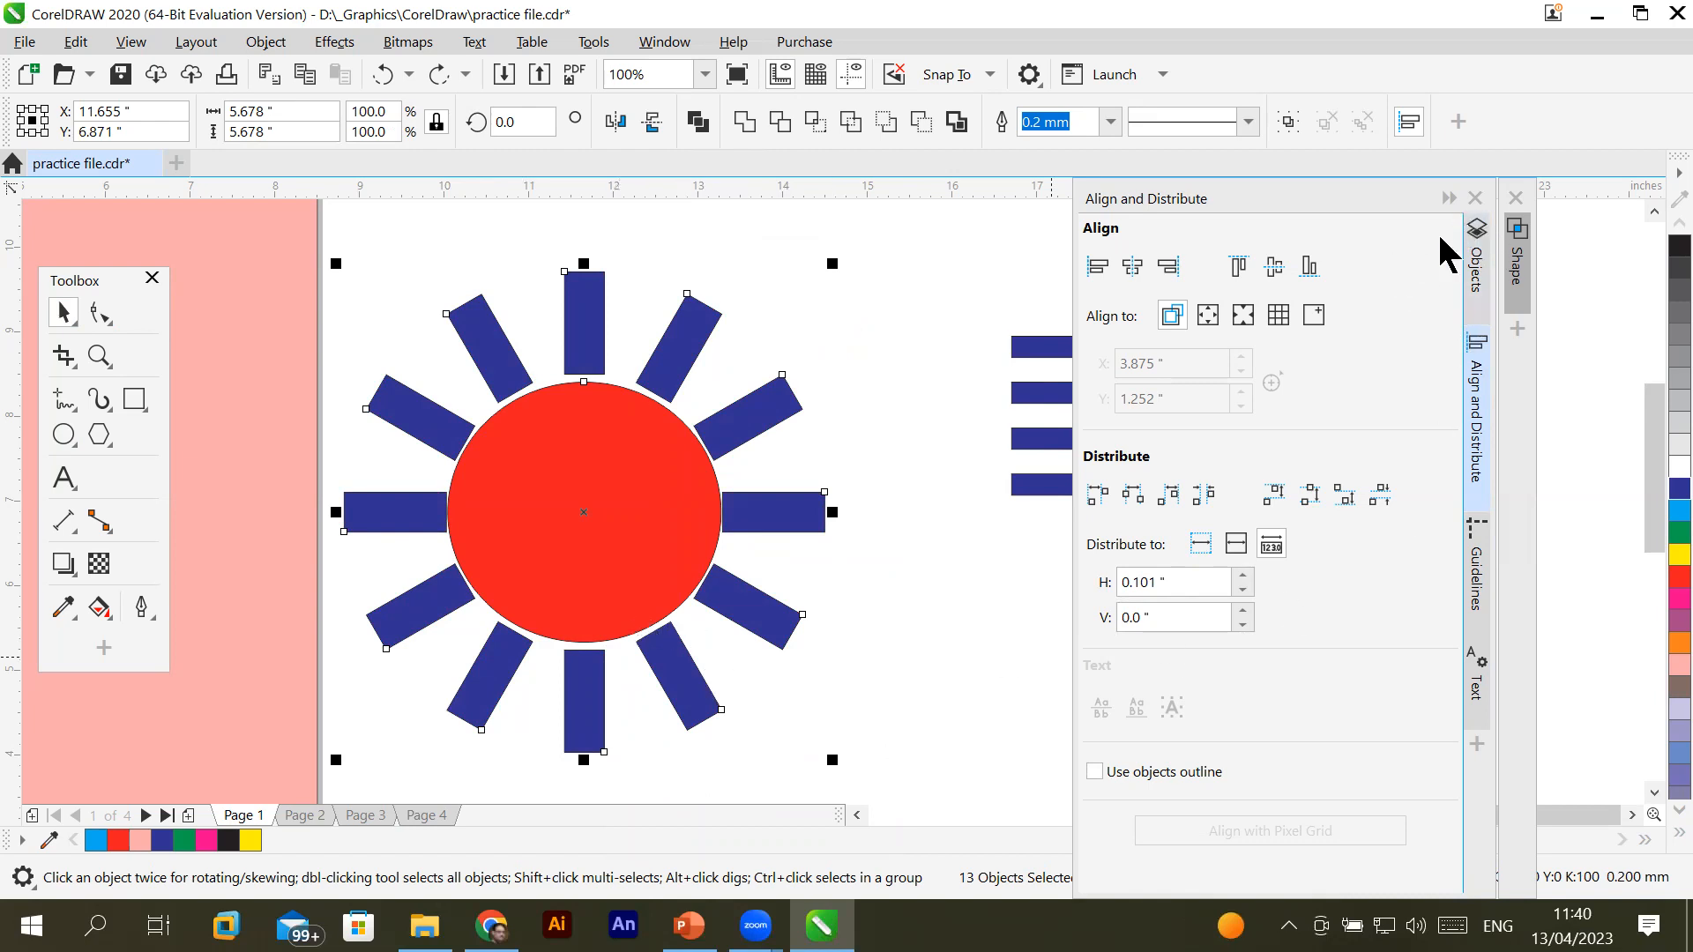
left_click(1481, 273)
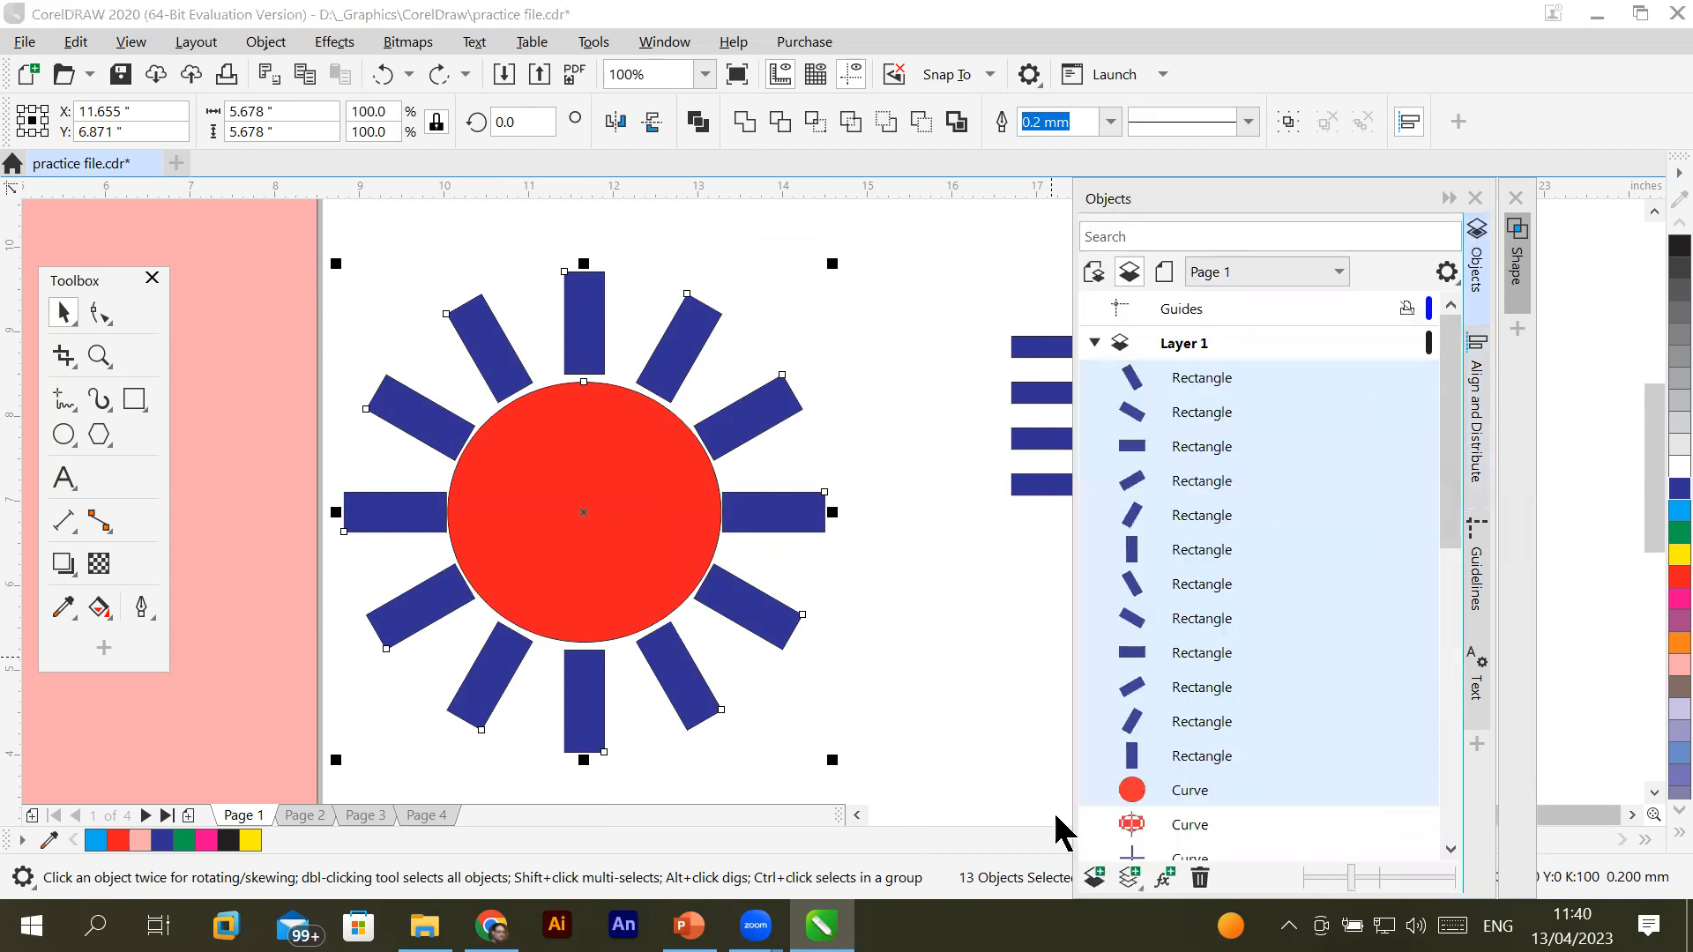
Remove the circle from the selection and re-add it last, weld it with the twelve rectangles, and undo the weld
left_click(1190, 792, "ctrl")
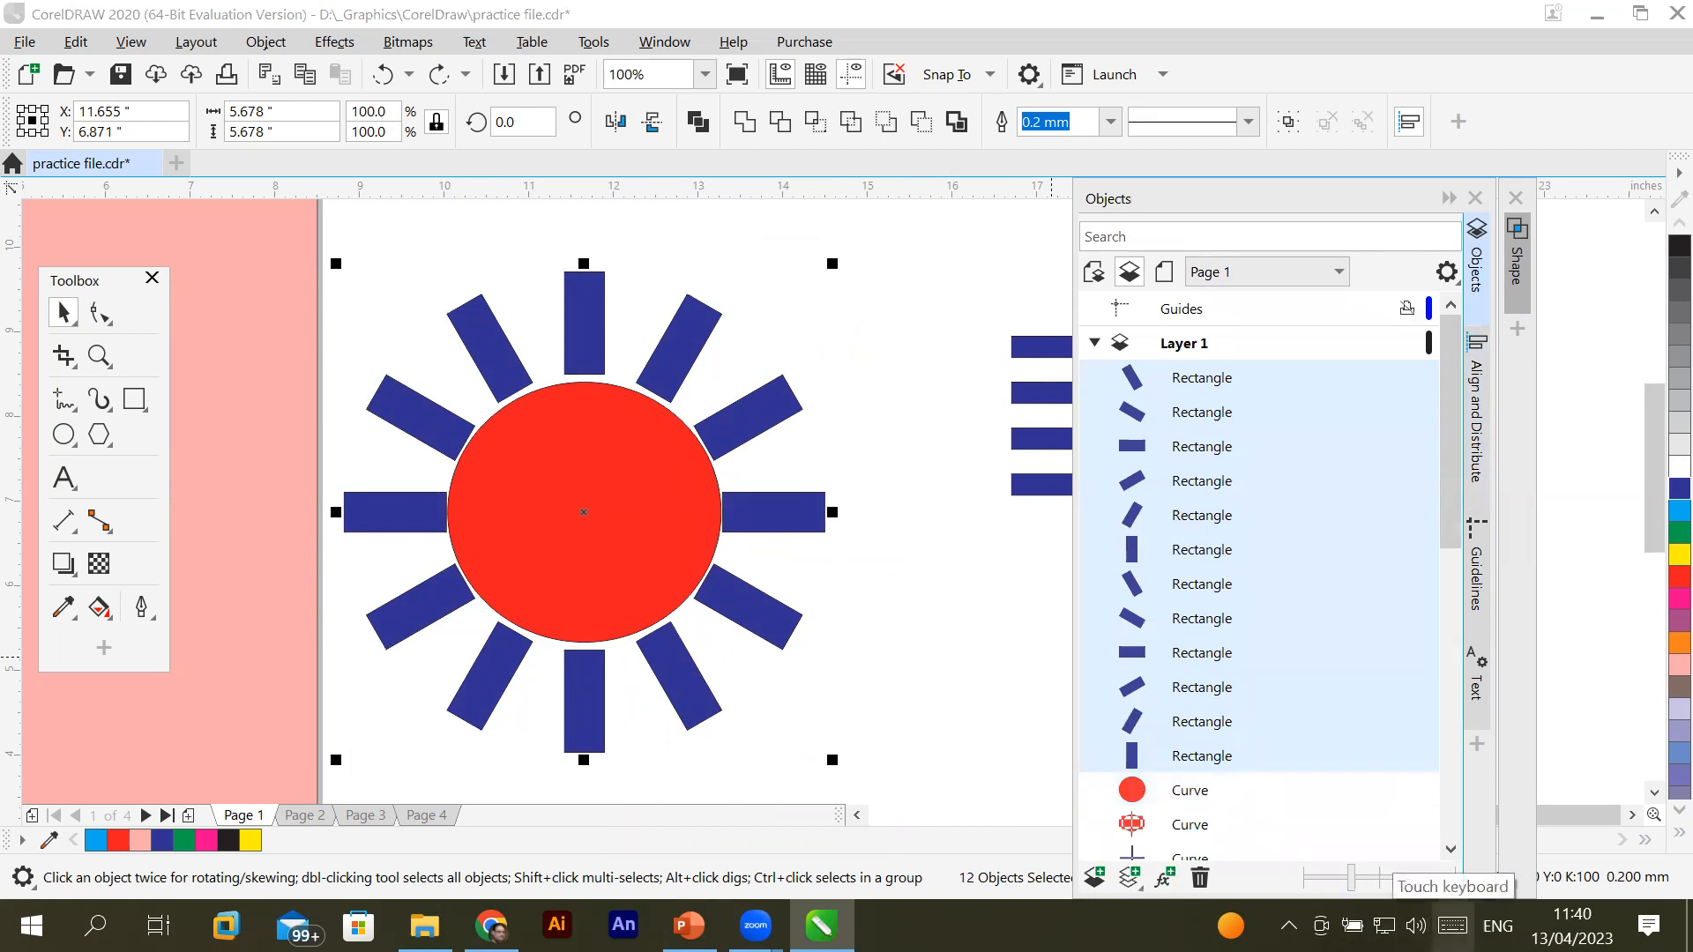
left_click(1199, 794, "ctrl")
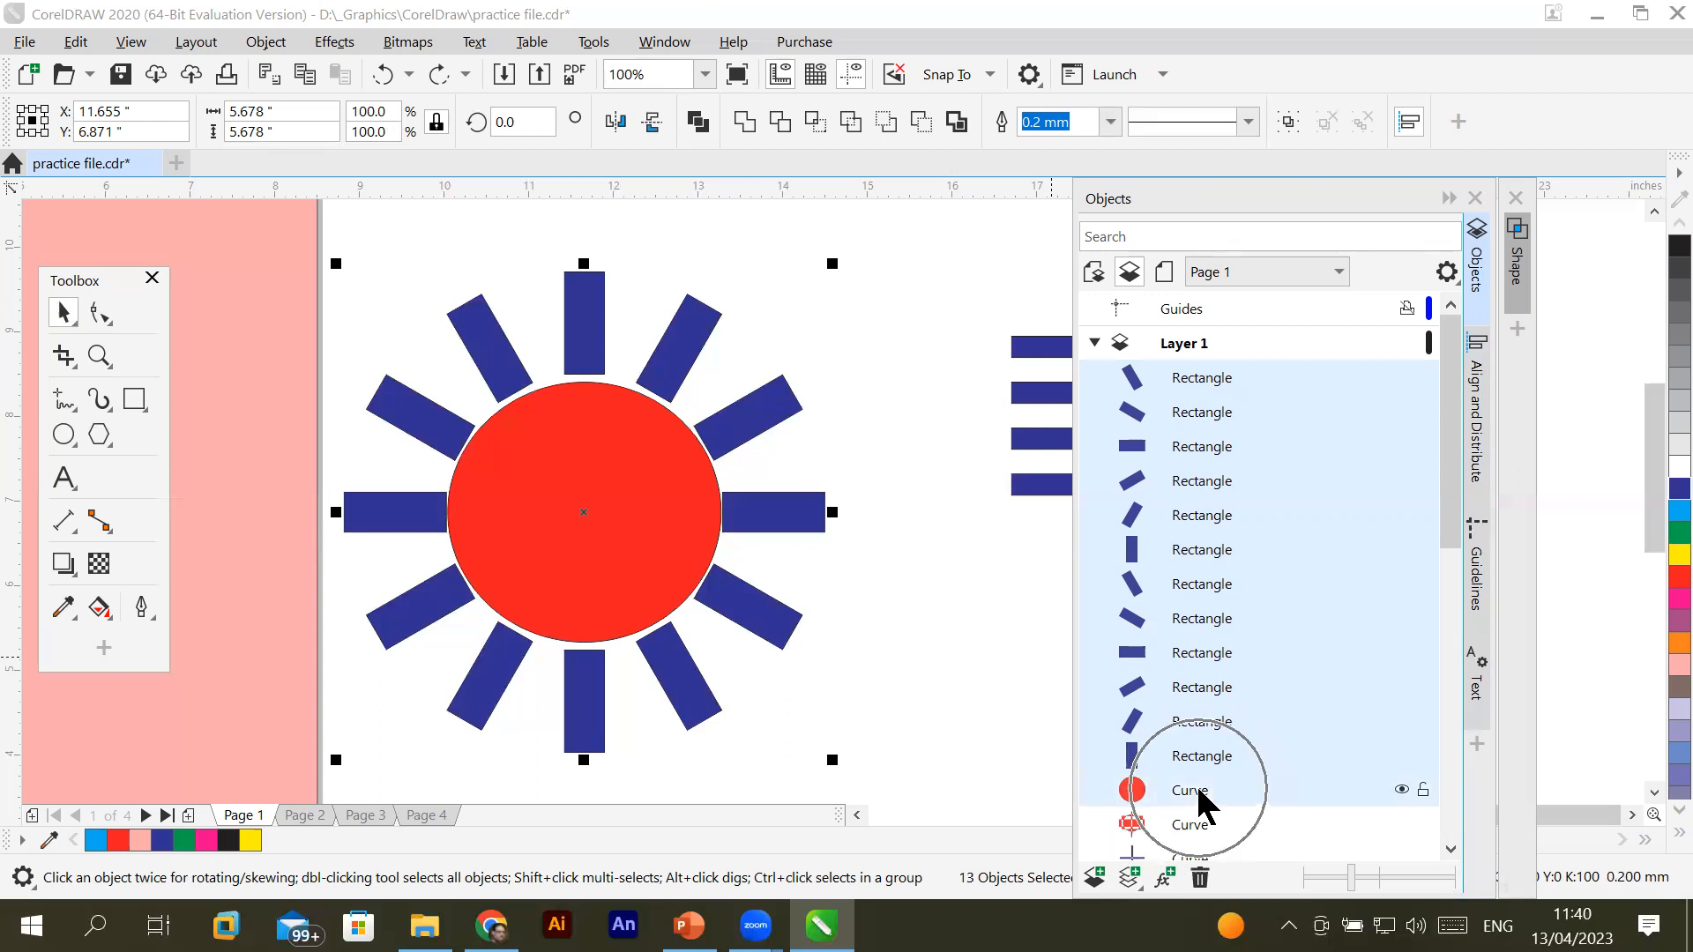
left_click(743, 124)
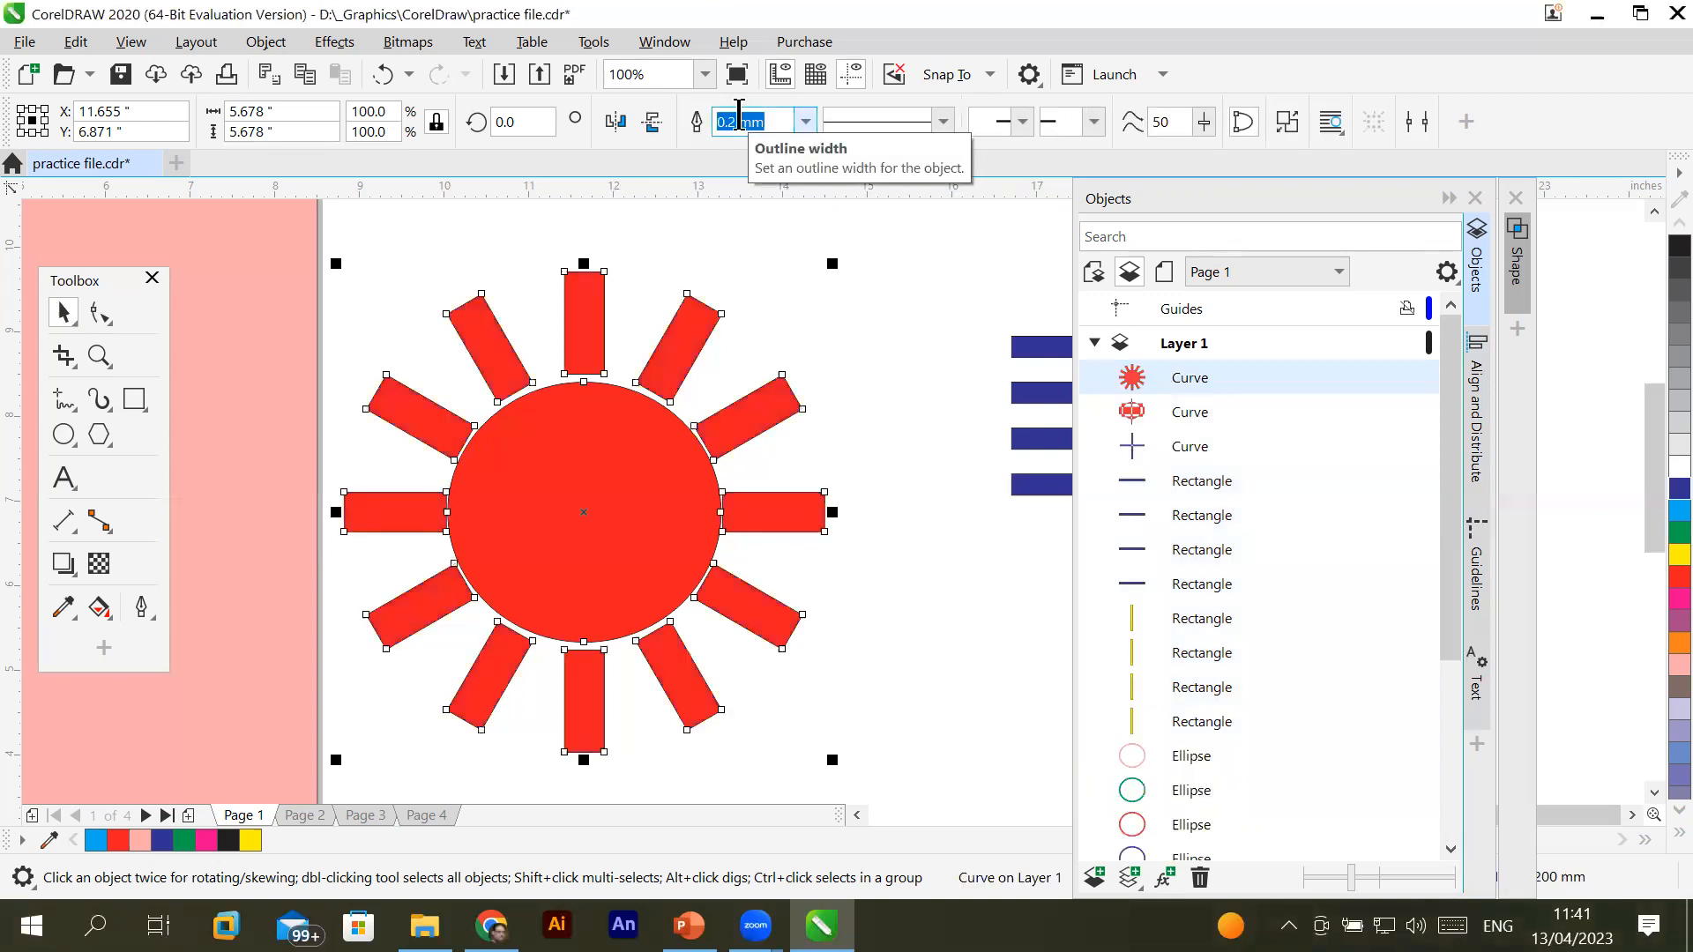
key("ctrl+z")
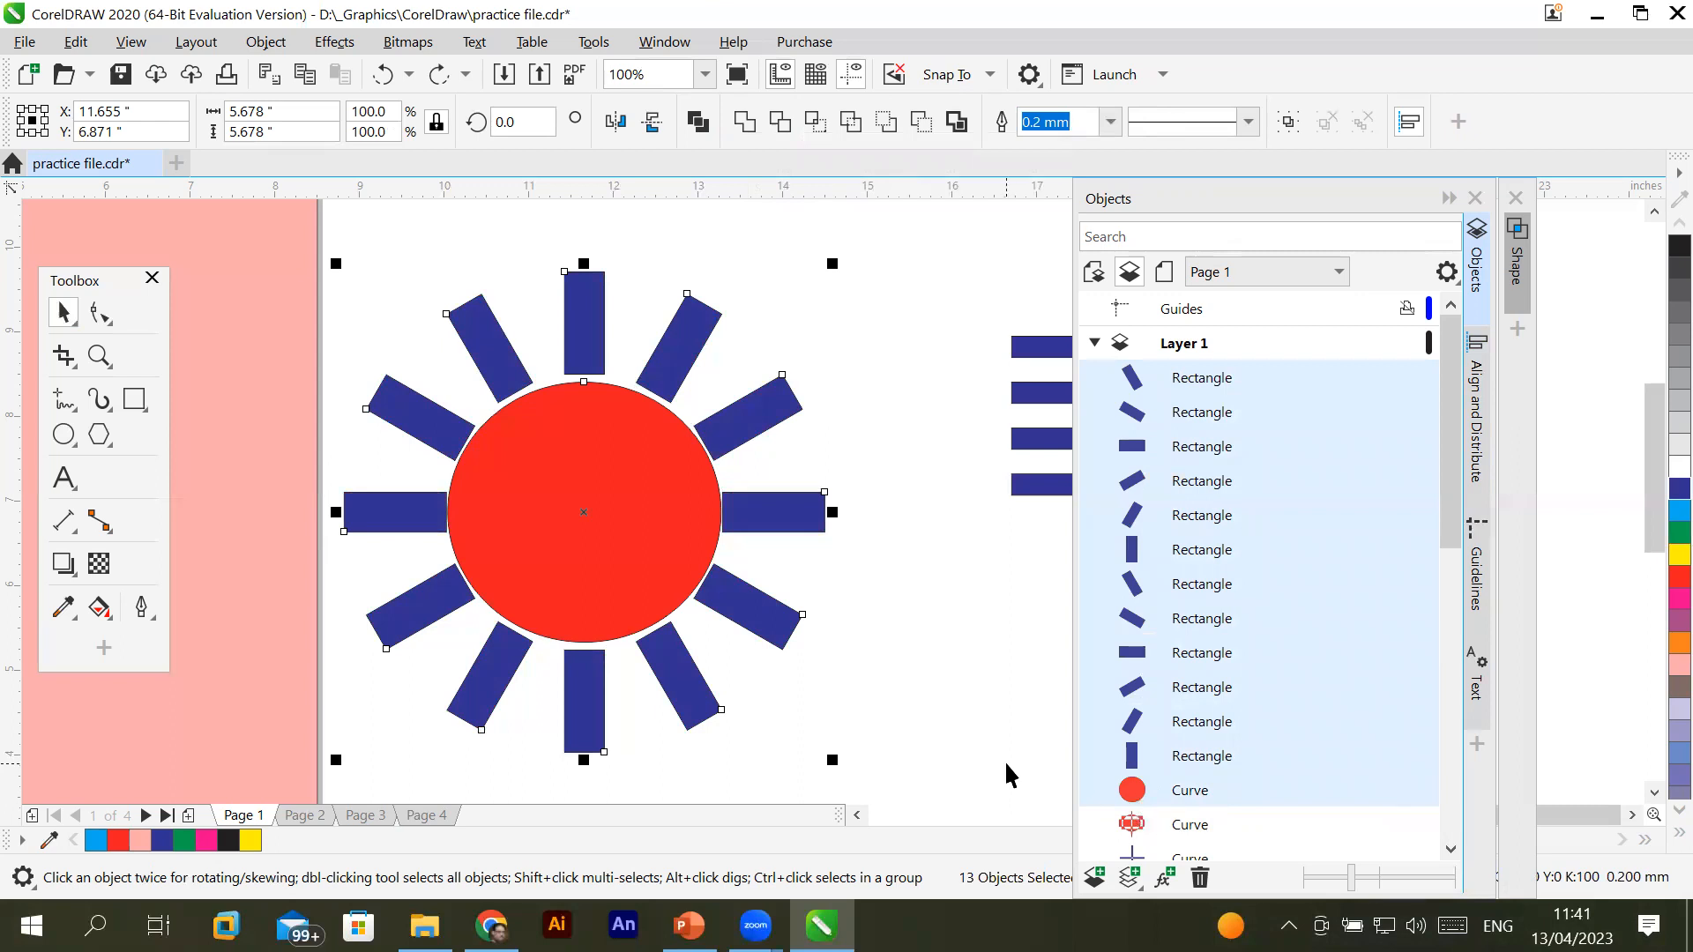
Move the circle above the rectangles in the stacking order and weld it with all twelve rectangles
left_click(1193, 792)
left_click_drag(1196, 794, 1240, 363)
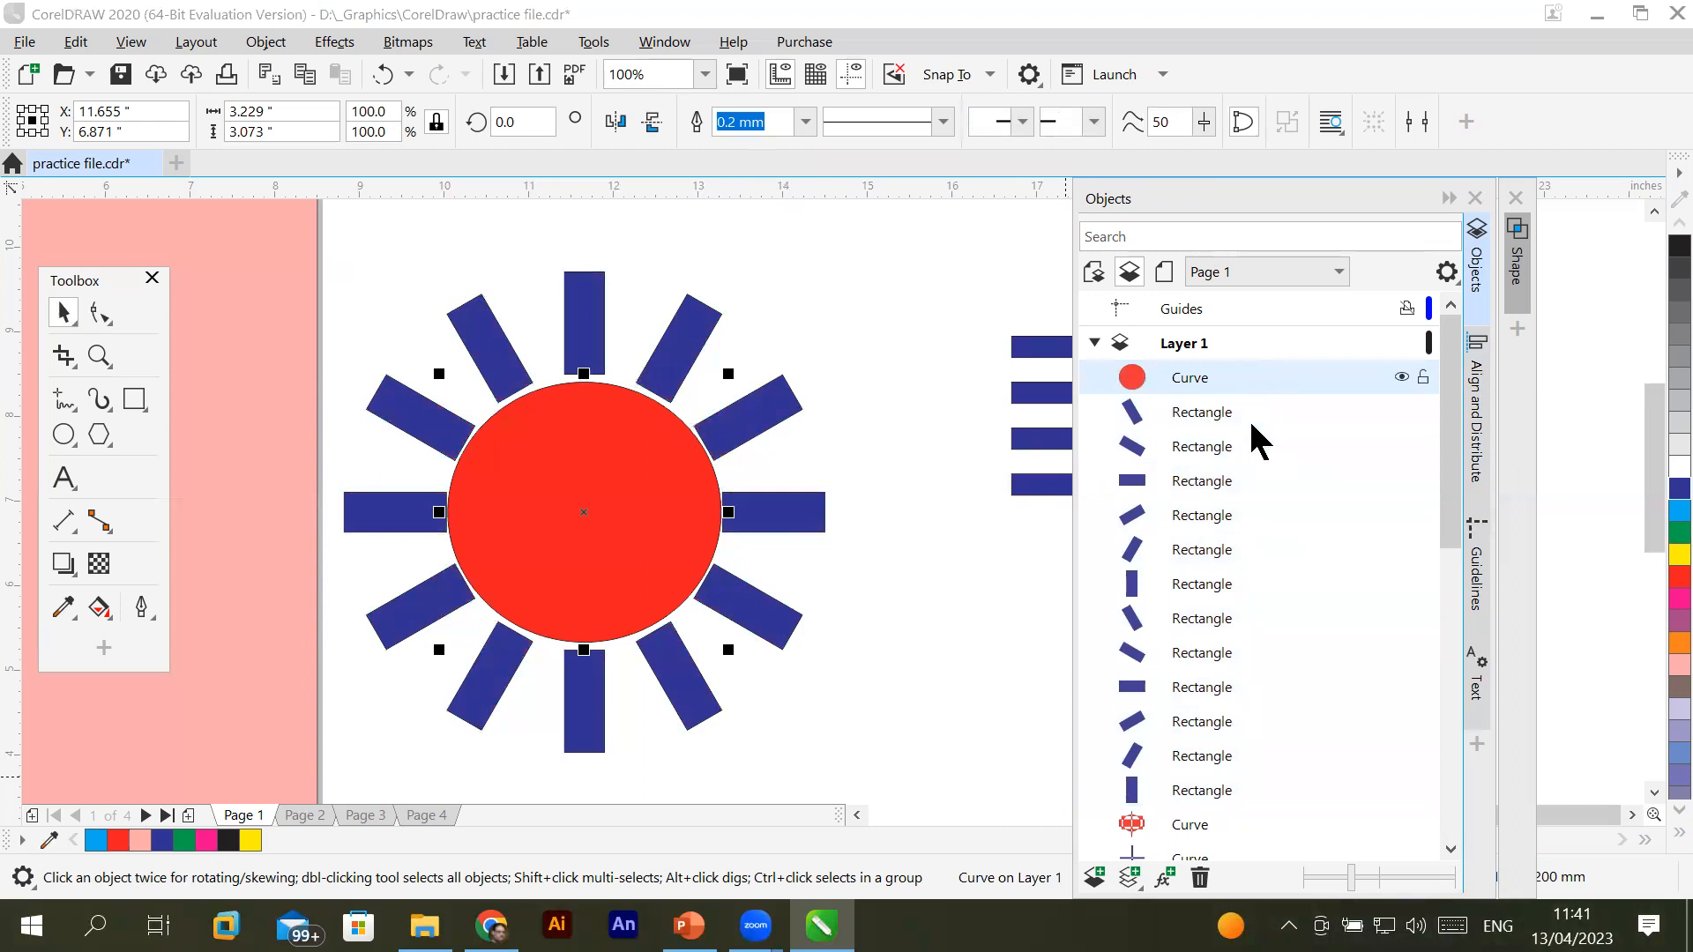
left_click(1218, 792, "shift")
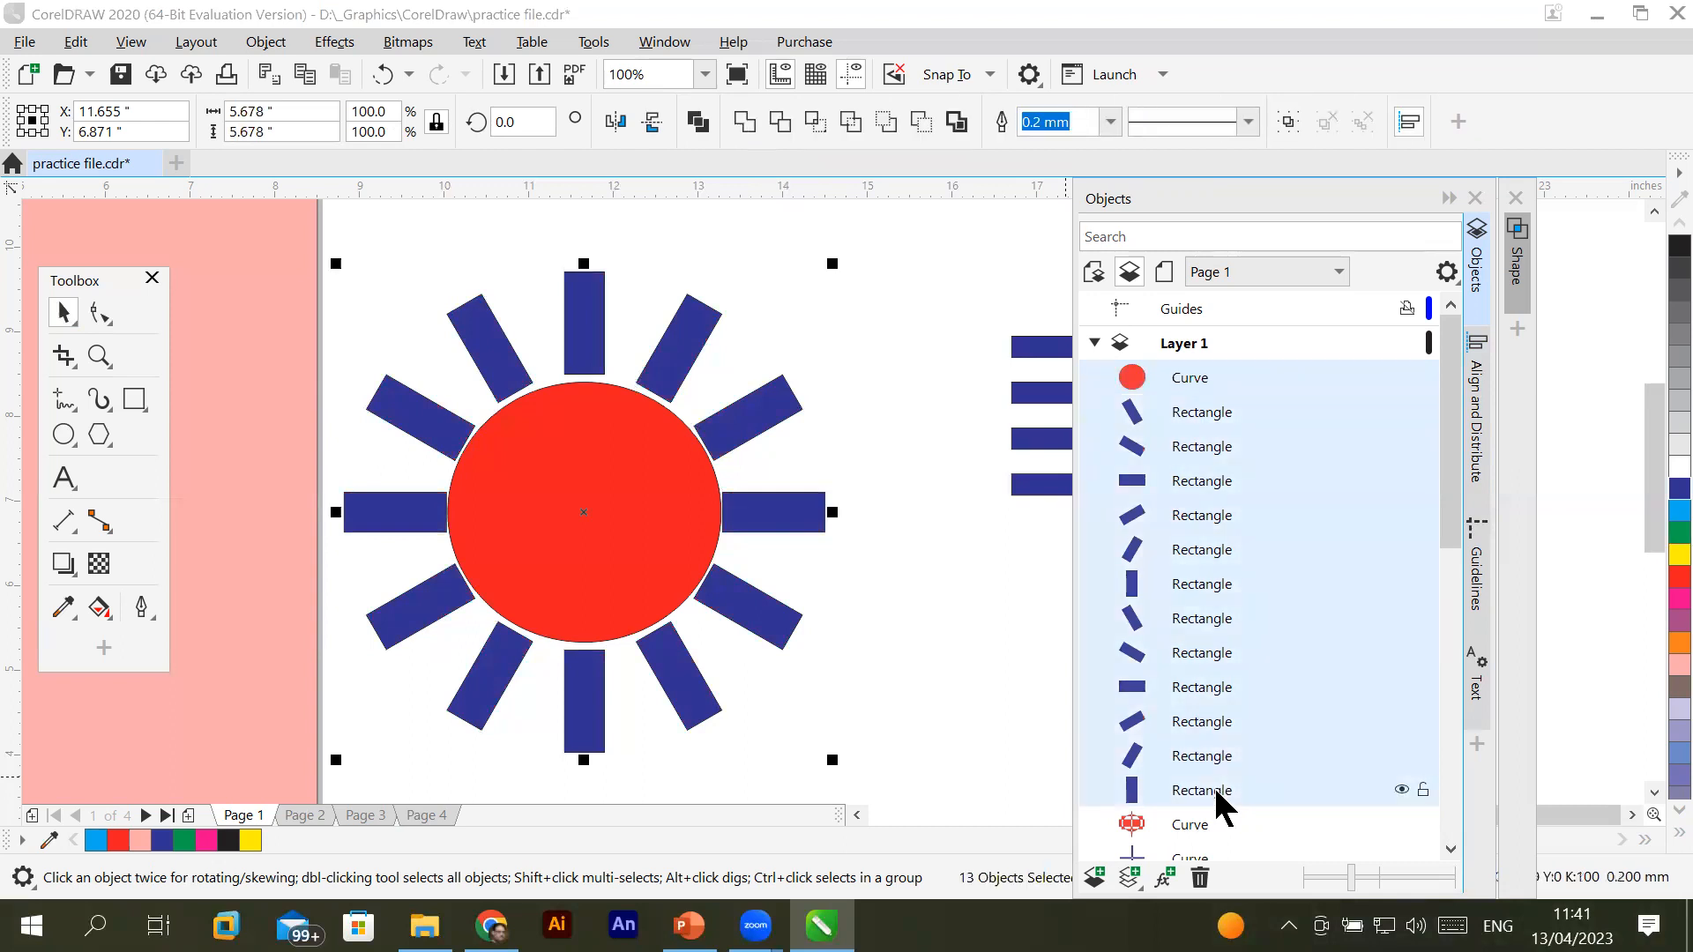
left_click(744, 124)
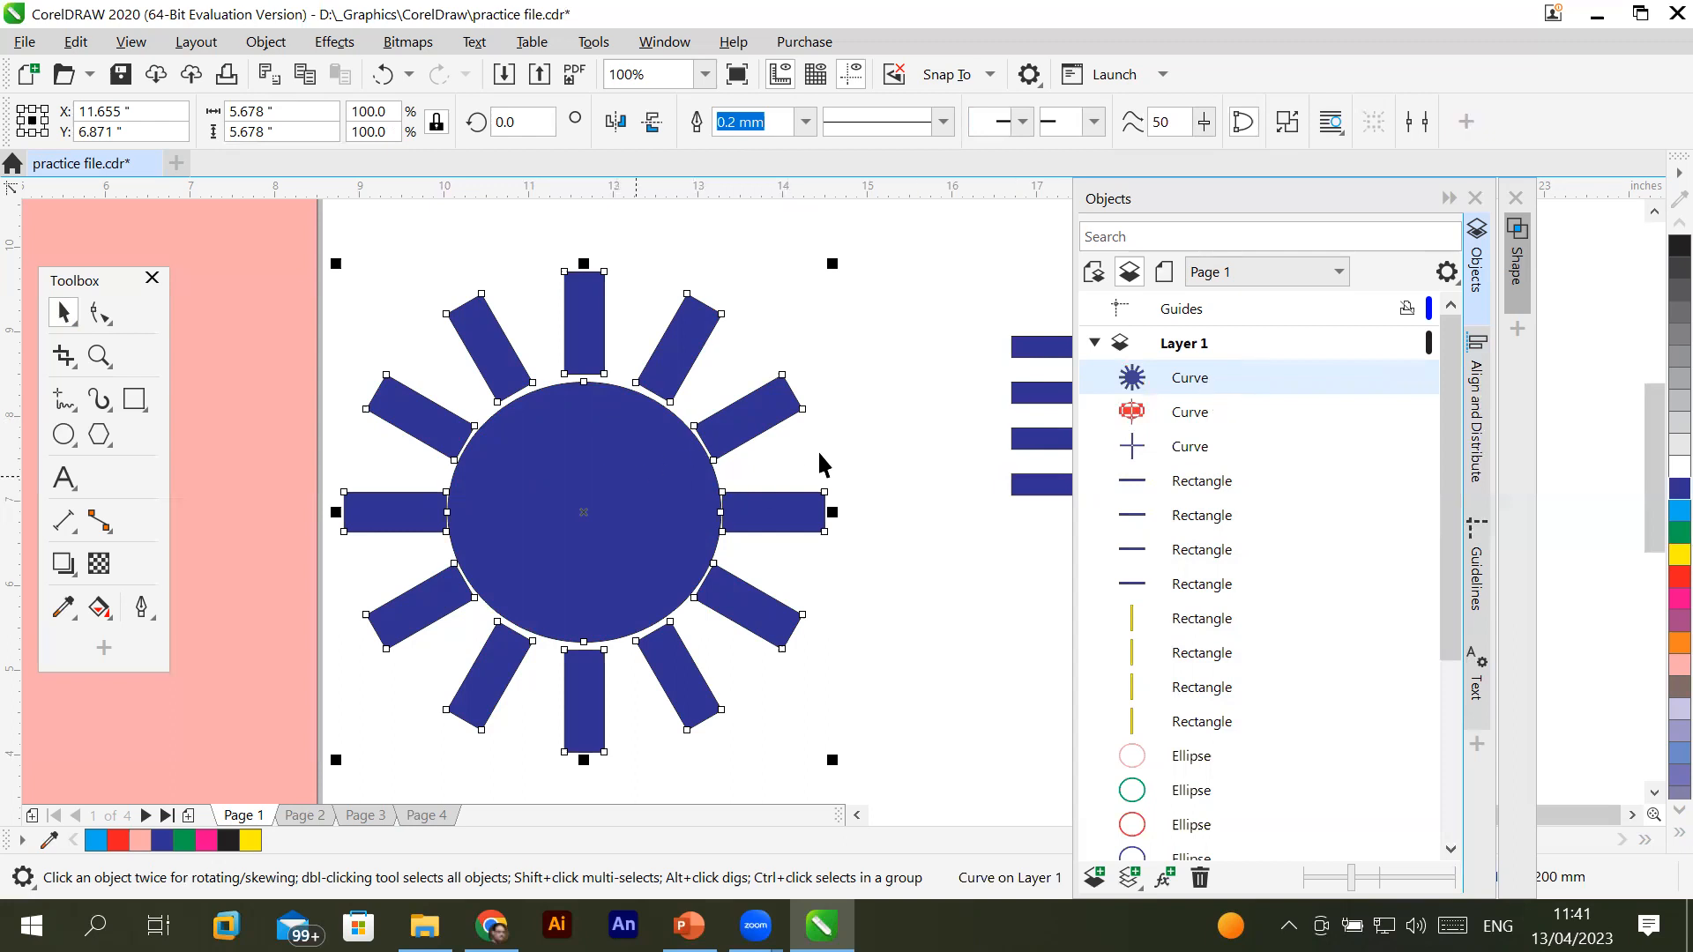
Break the welded blue shape apart, and undo back to the red circle with separate blue rectangles
left_click(941, 494)
left_click(542, 516)
key("ctrl+k")
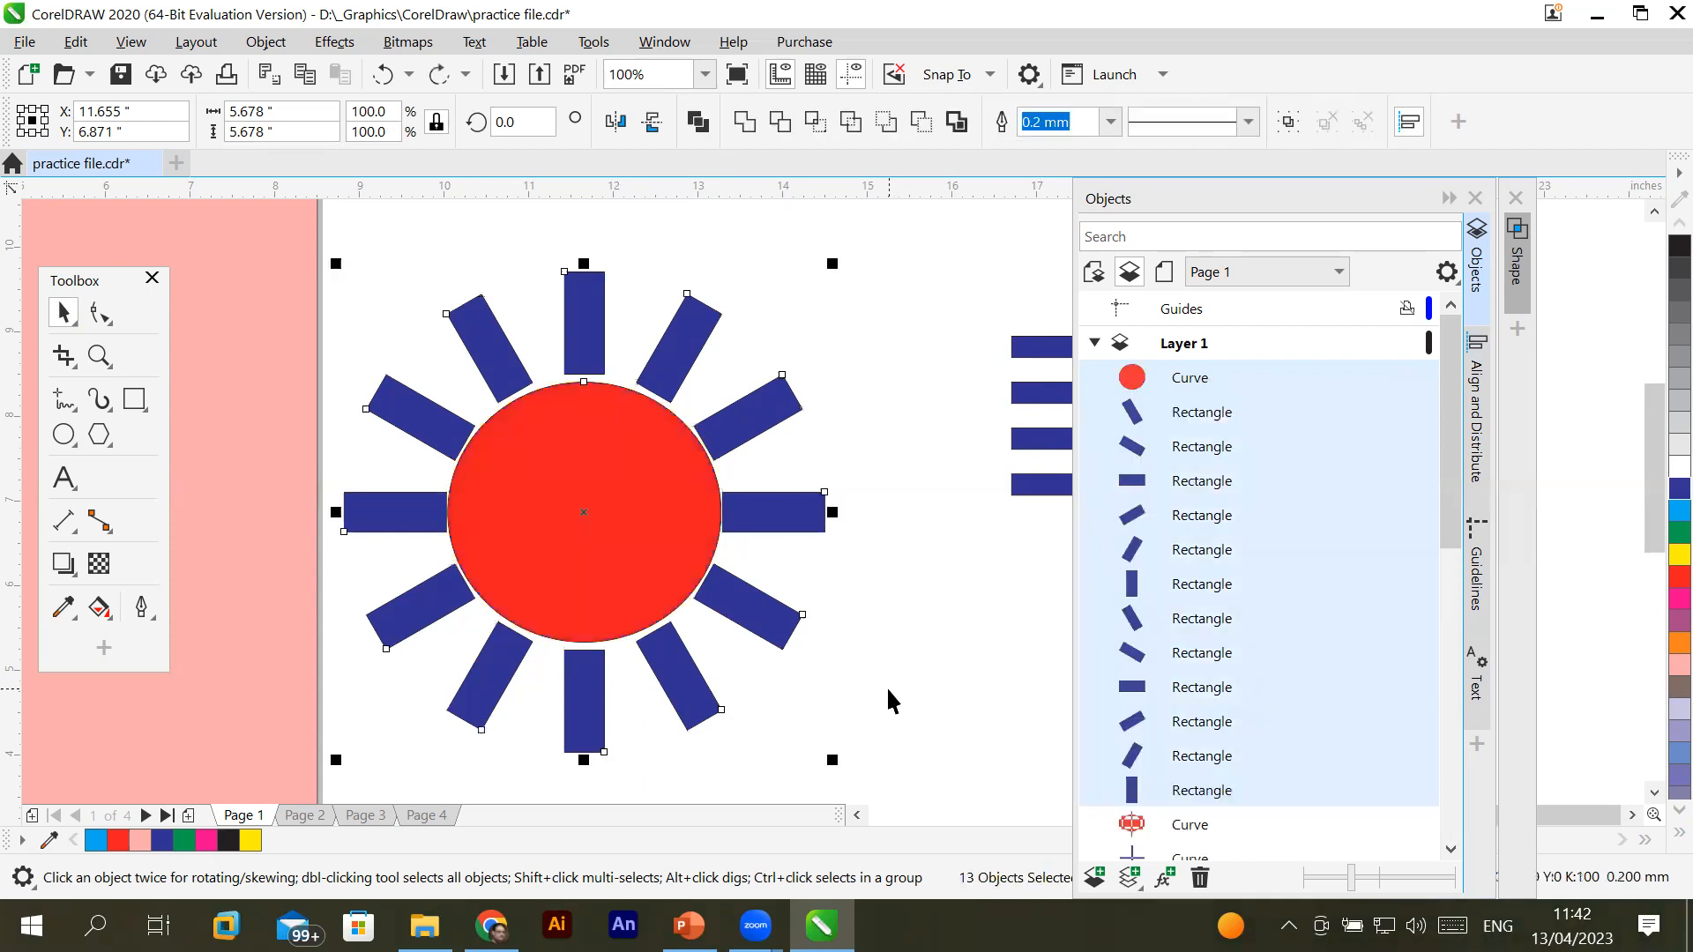
left_click(937, 722)
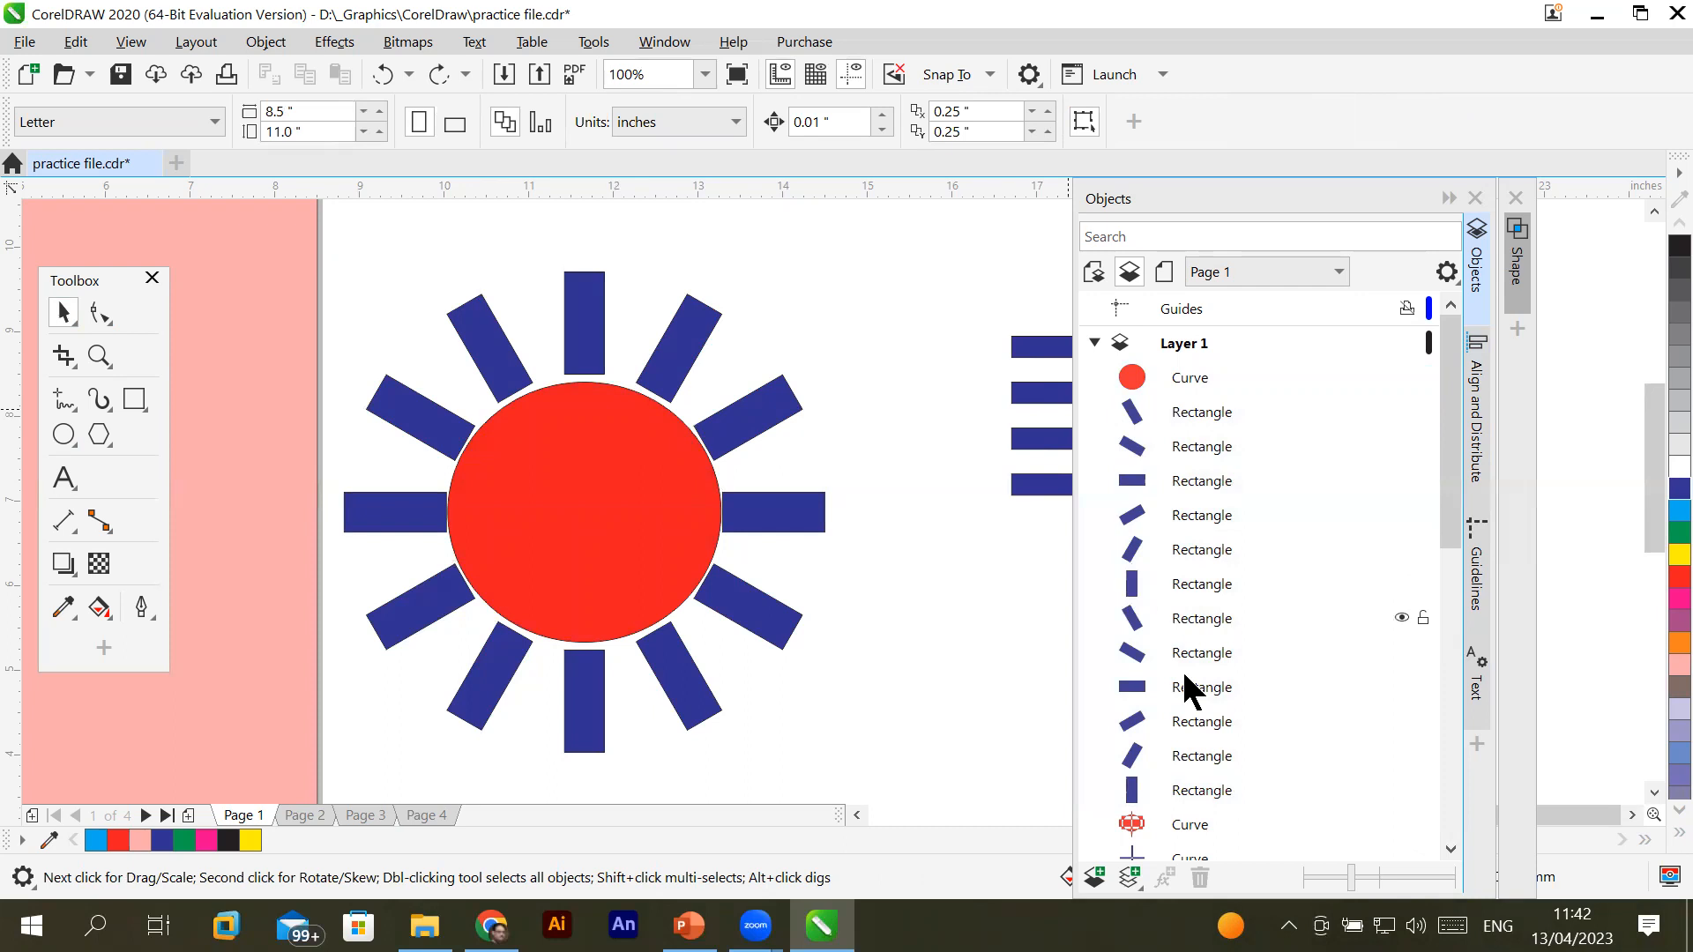
Delete the red circle and all twelve surrounding rectangles
left_click(1176, 378)
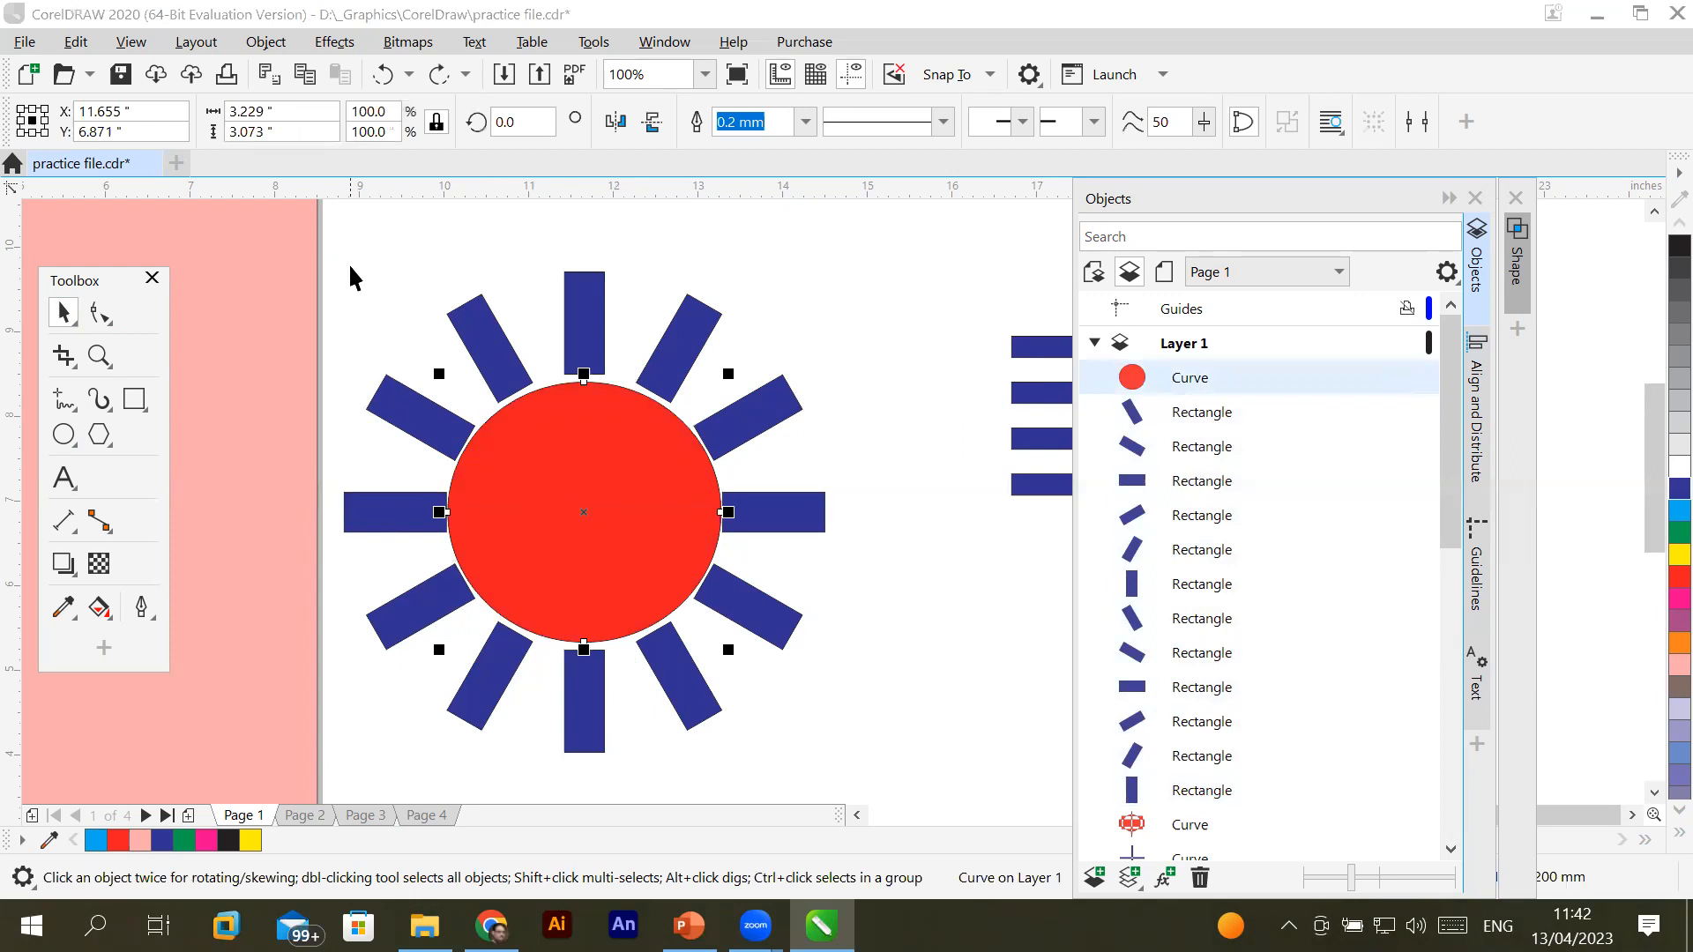
left_click_drag(329, 251, 864, 780)
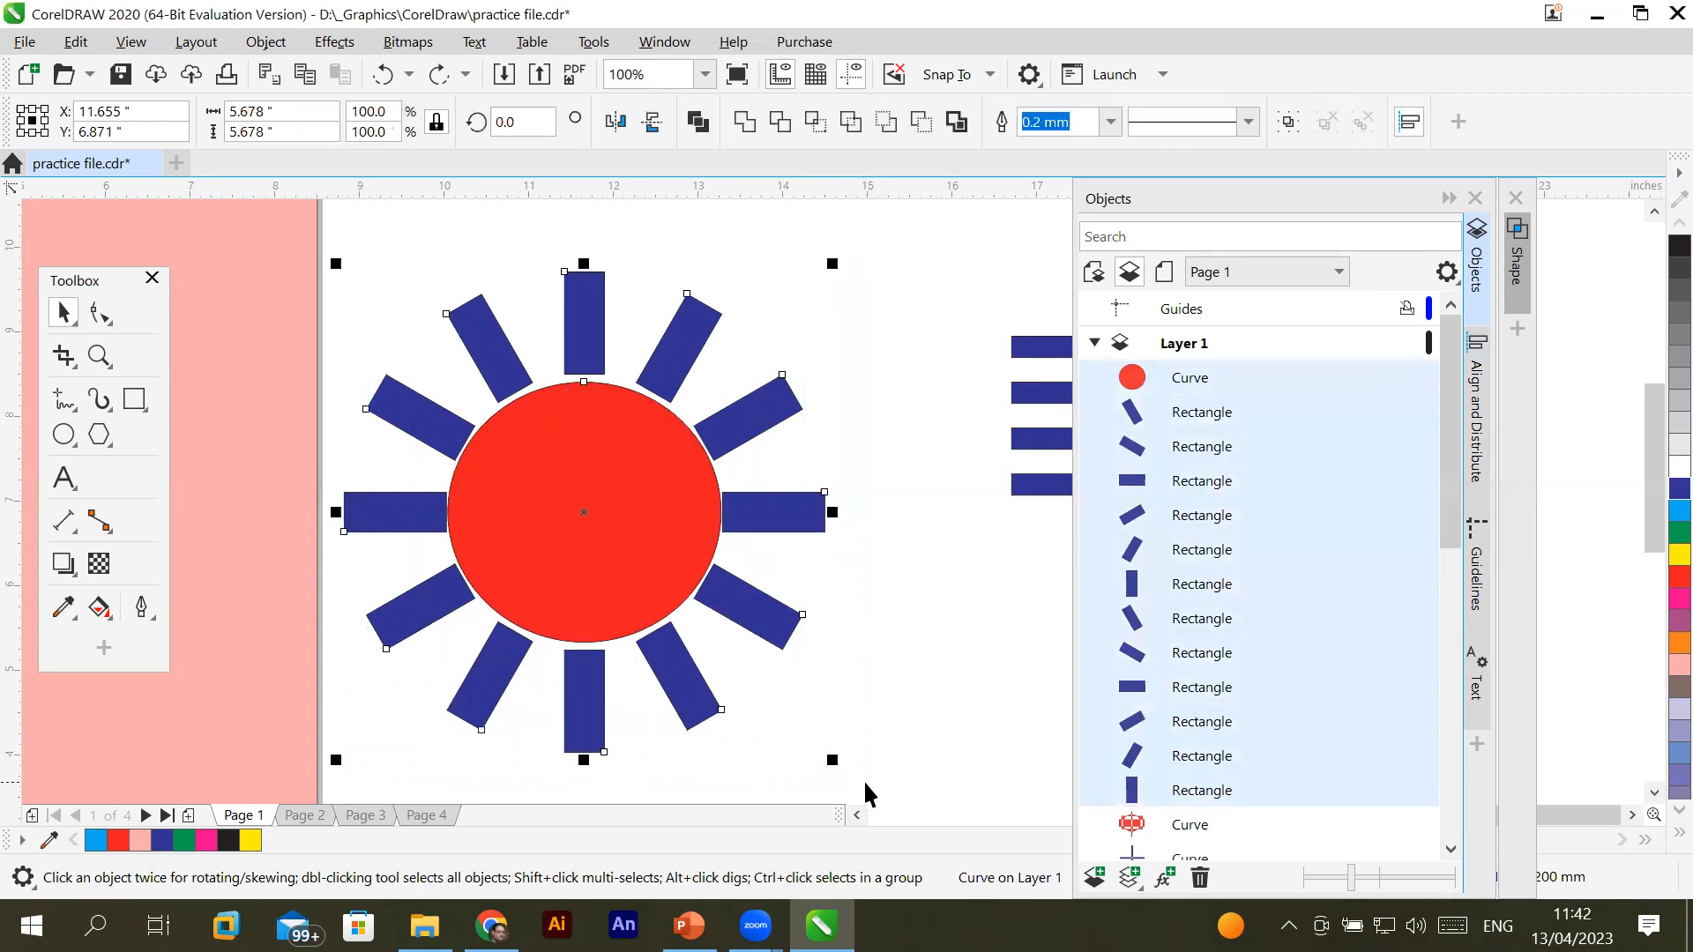
key("Delete")
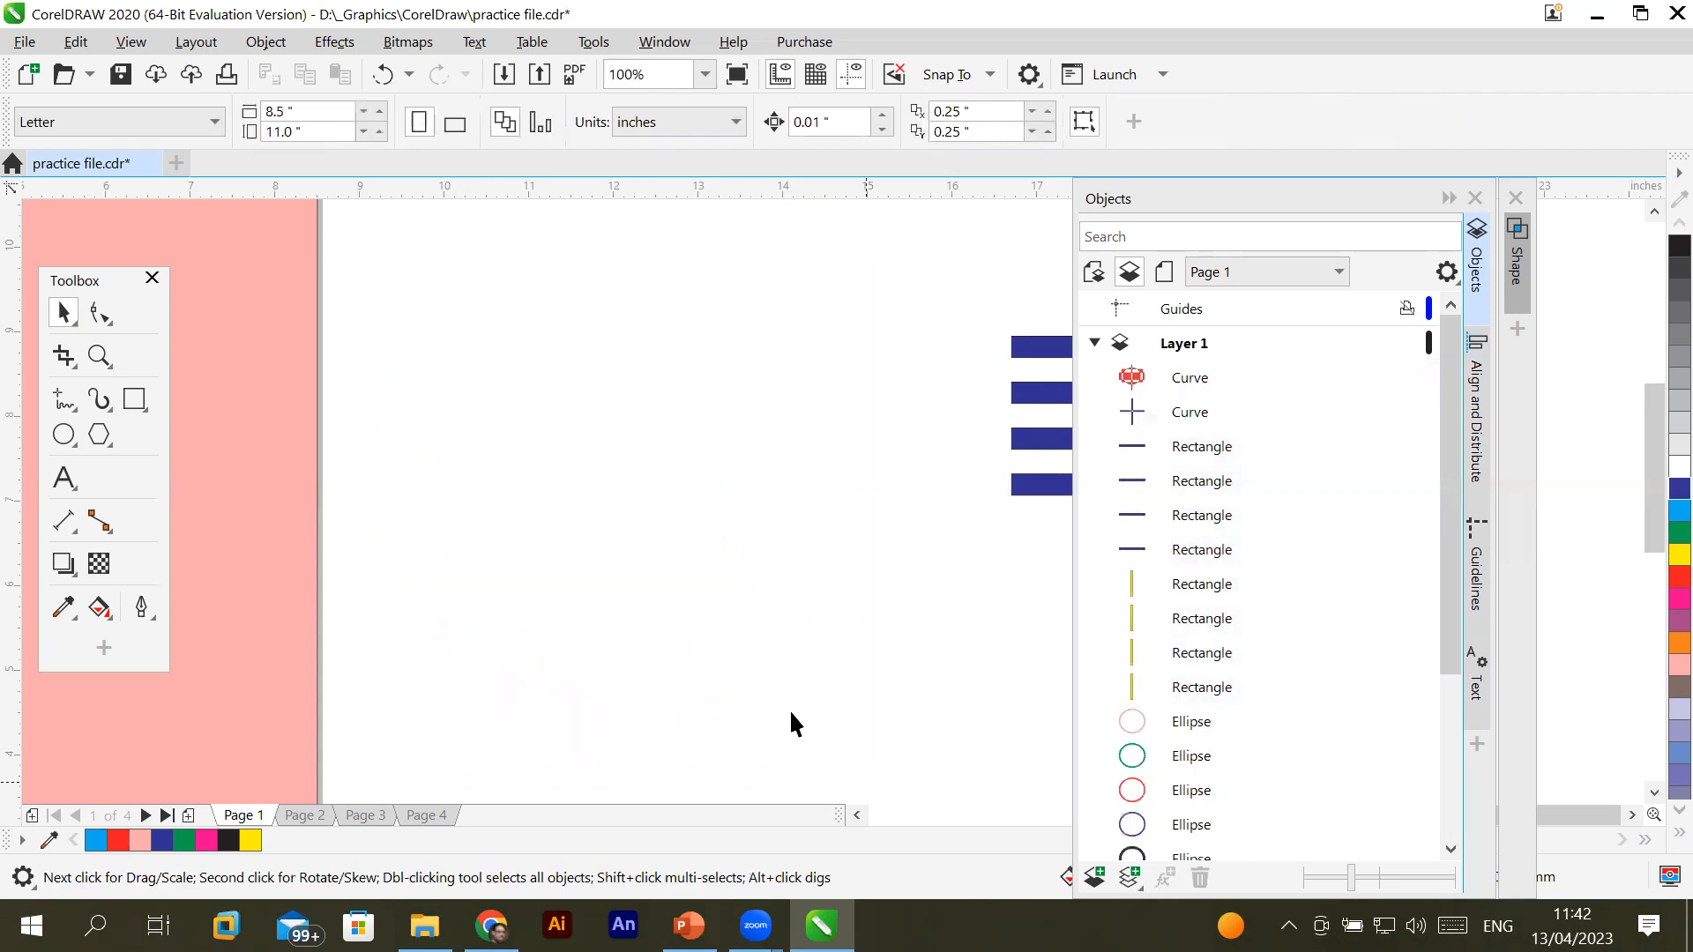
Draw a rectangle about 5.25 by 1.71 inches and a narrow bar about 0.21 by 1.59 inches overlapping its upper edge
left_click(134, 398)
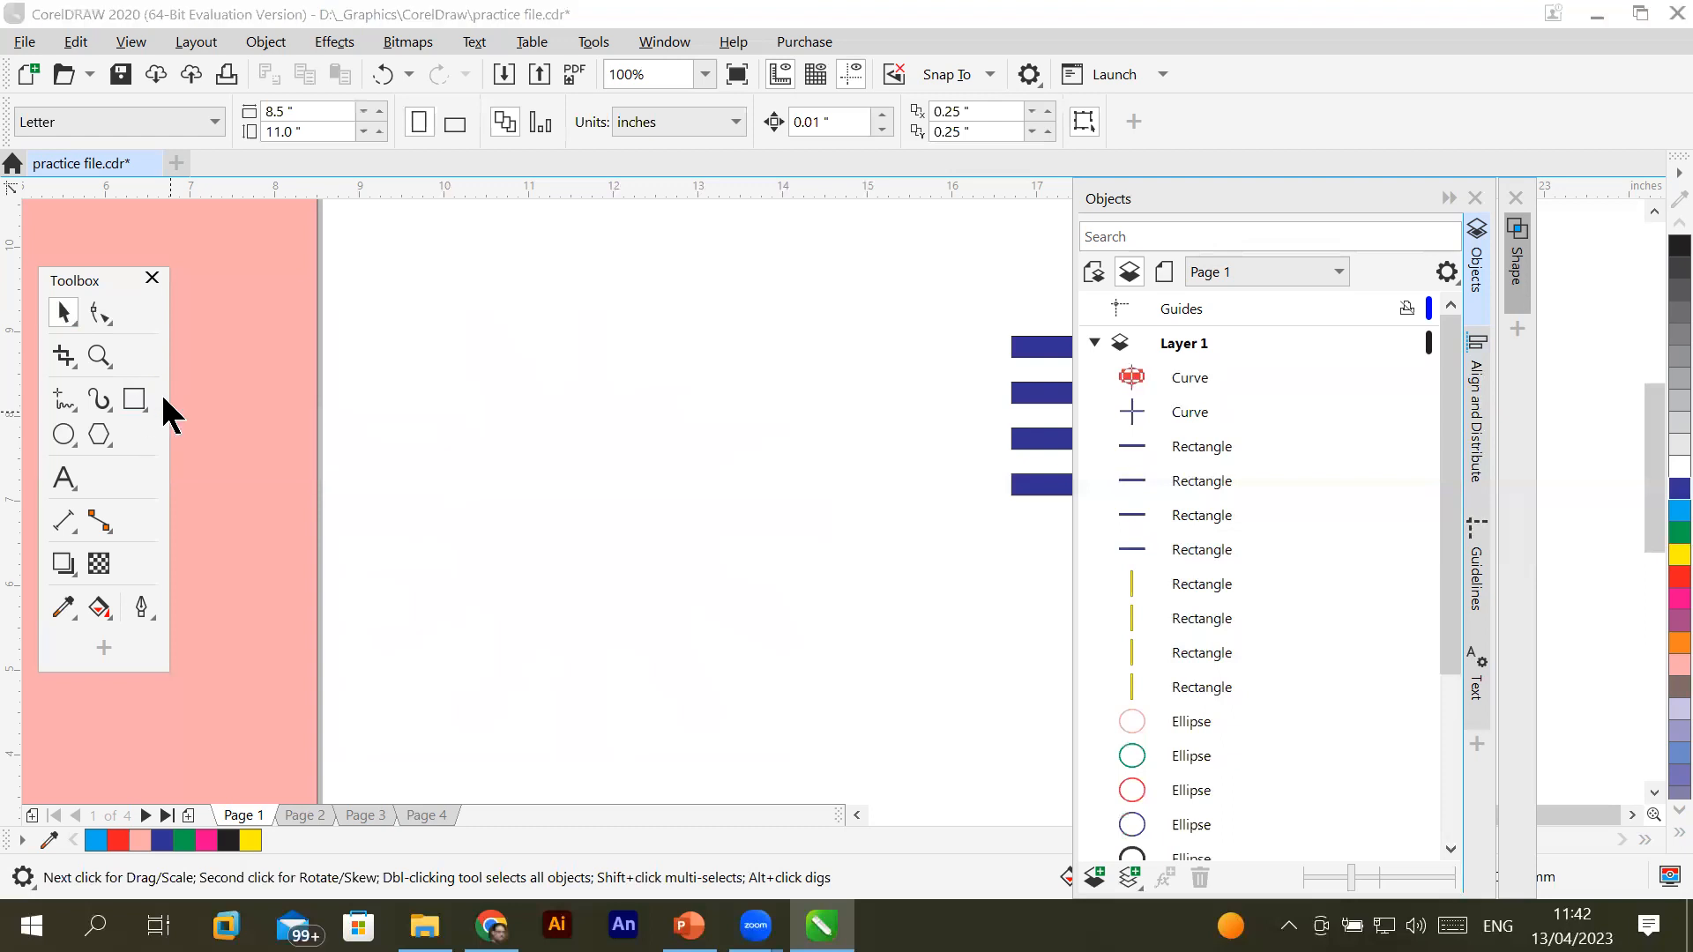
left_click_drag(479, 381, 924, 526)
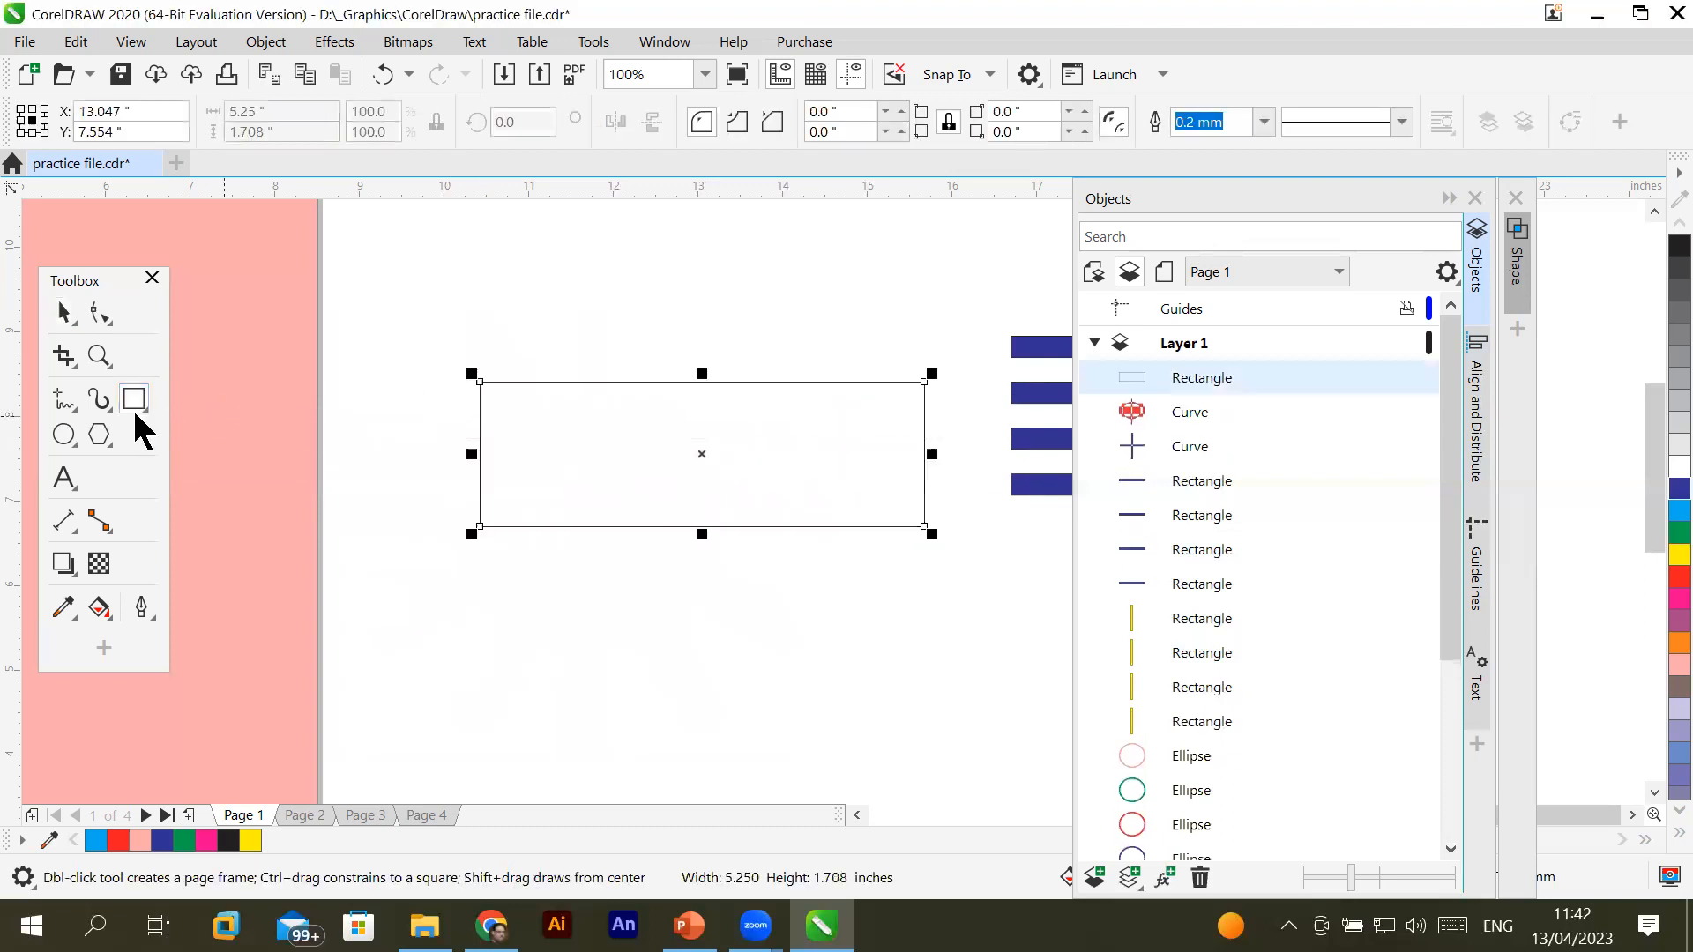
left_click_drag(523, 285, 540, 421)
left_click(63, 313)
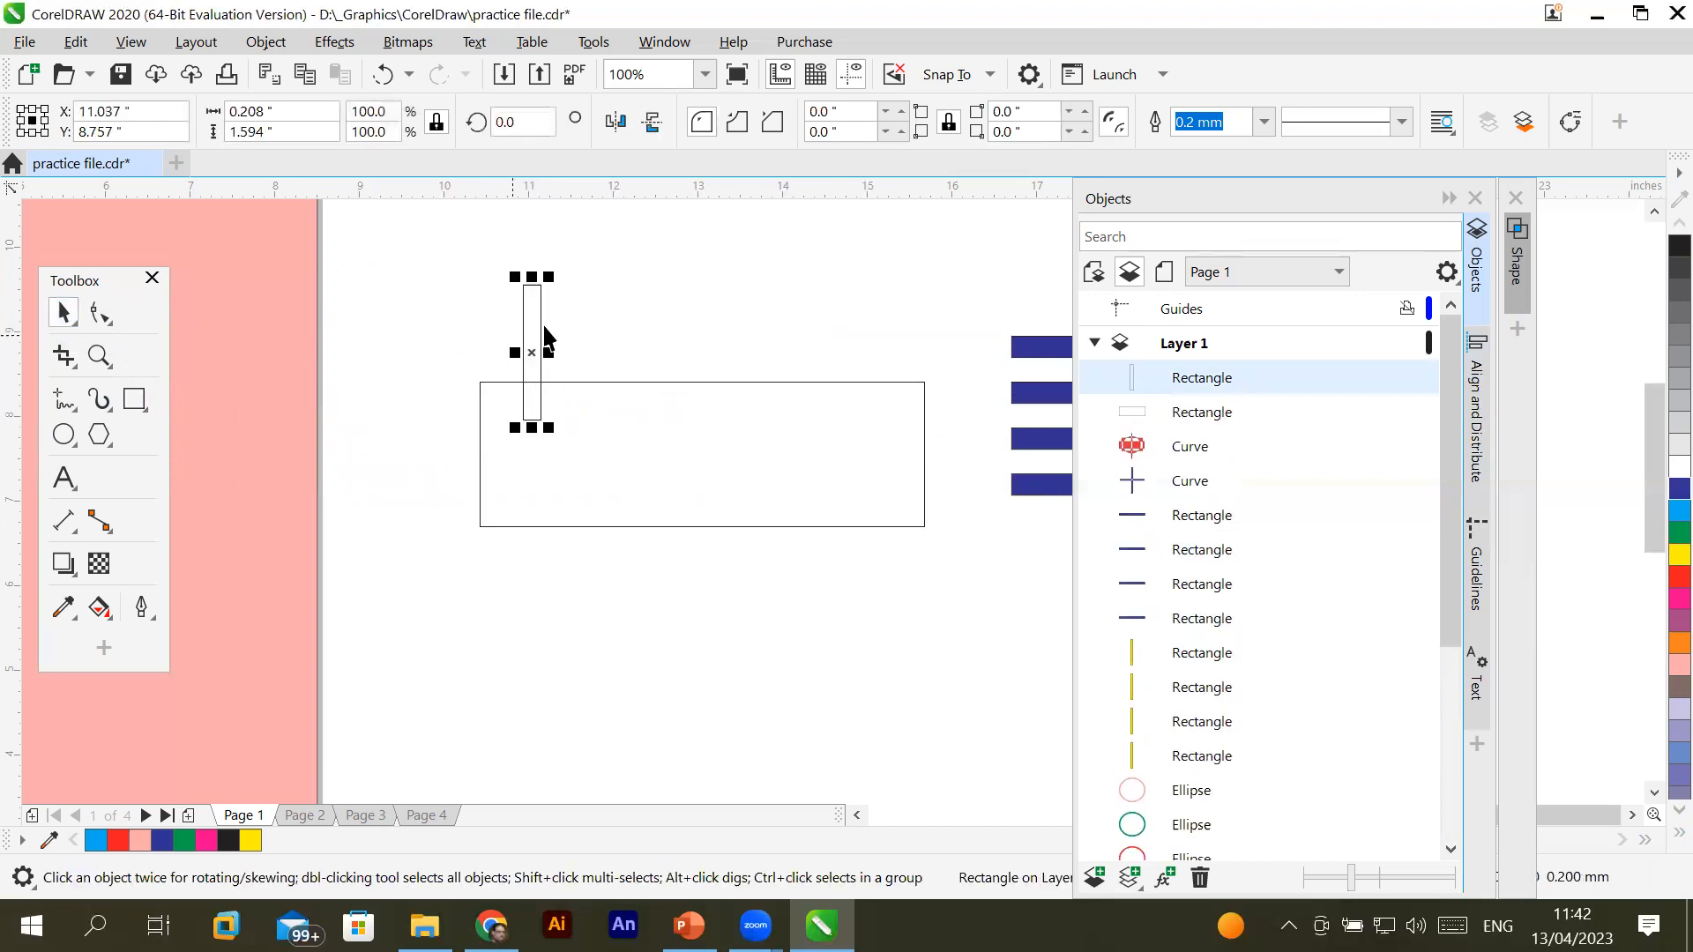
Copy the narrow bar sideways by about 0.45 inches and repeat the copy until ten evenly spaced bars line the upper edge
left_click_drag(541, 323, 579, 323)
key("ctrl+d")
key("ctrl+d")
key("ctrl+d")
key("ctrl+d")
key("ctrl+d")
key("ctrl+d")
key("ctrl+d")
key("ctrl+d")
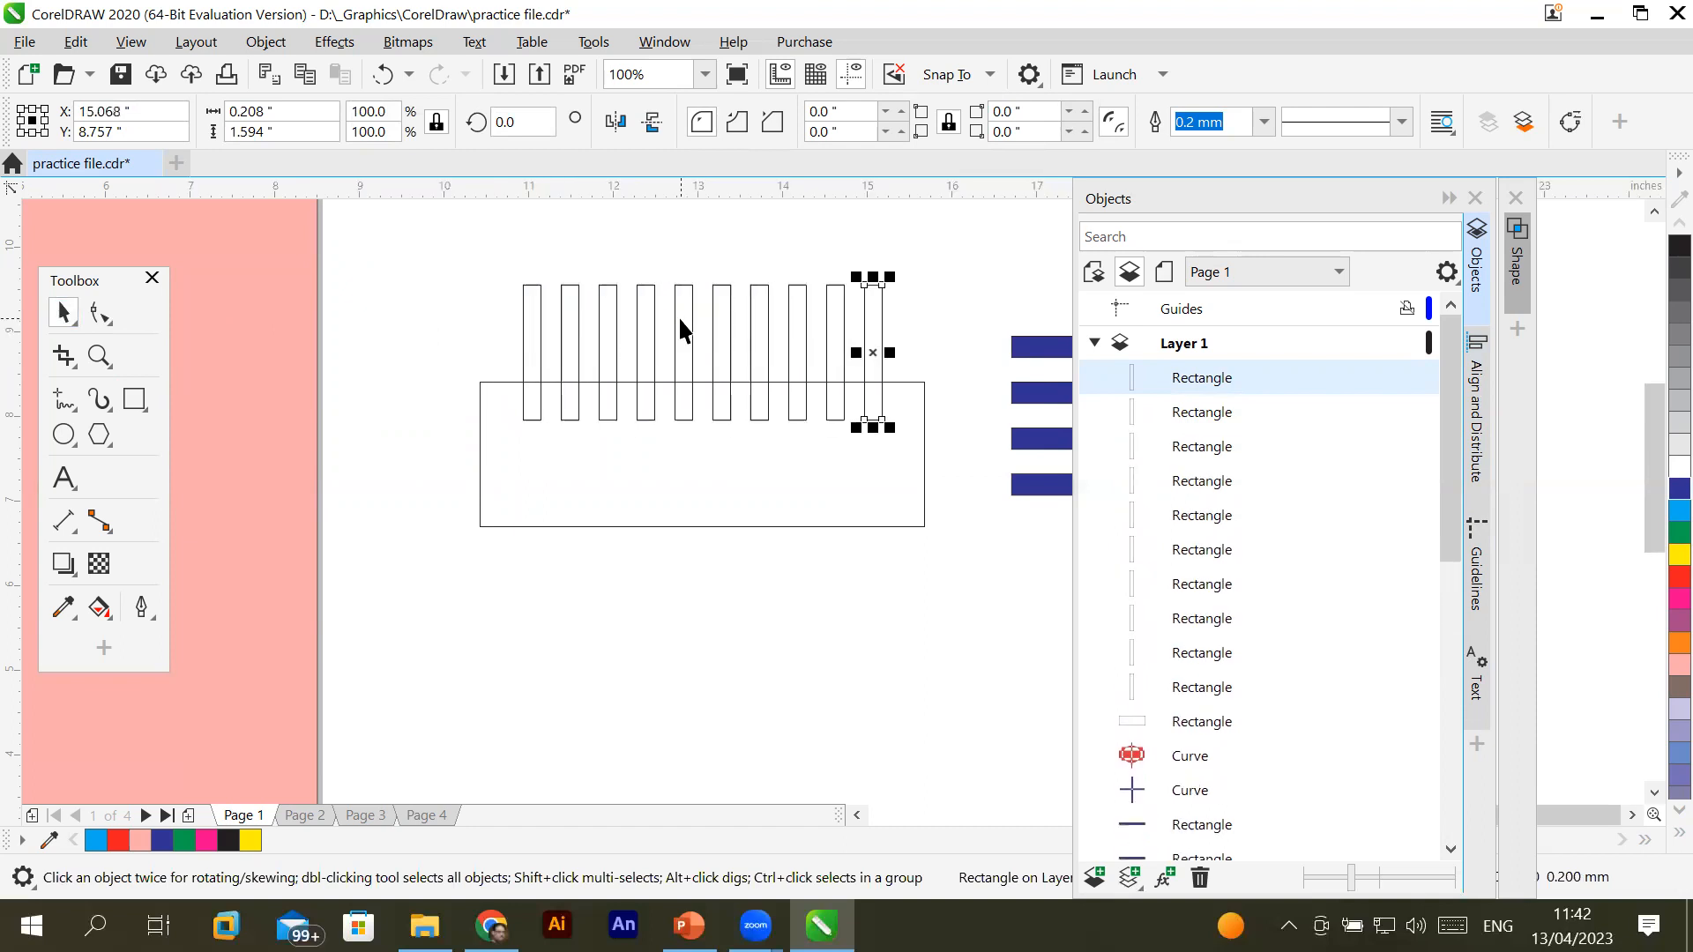
Draw a wheel-like circle about 1.13 inches wide across the rectangle's lower edge and place a matching copy near the opposite end
left_click(63, 435)
left_click_drag(512, 496, 616, 596)
left_click(62, 315)
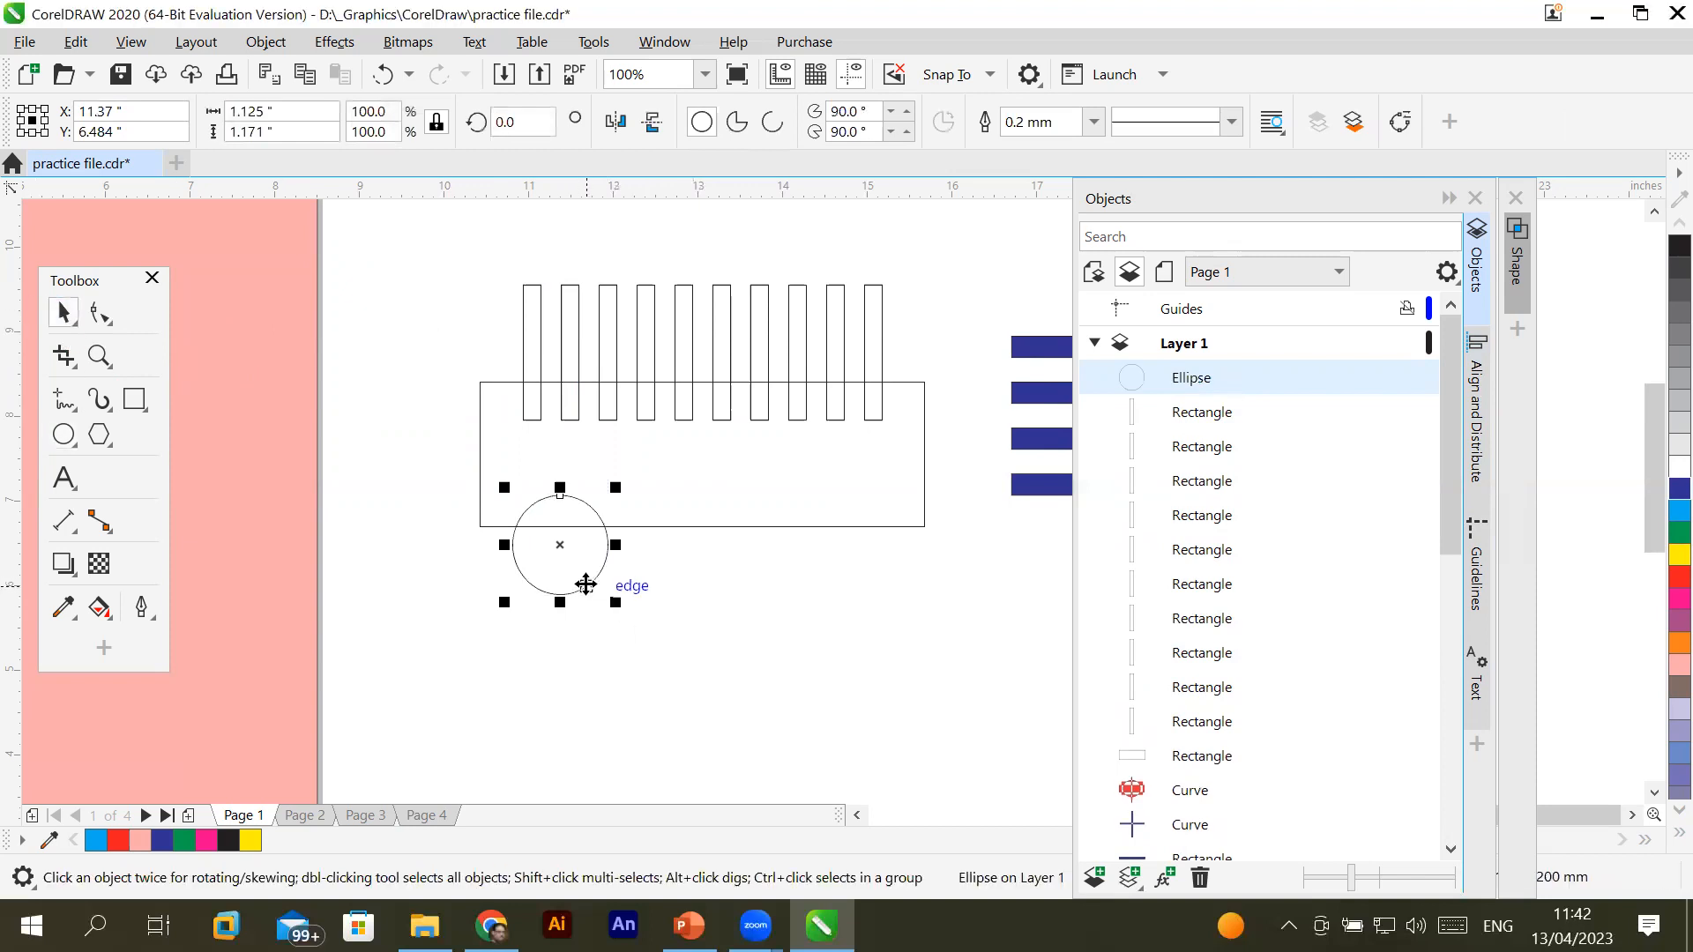
mouse_move(585, 584)
left_mouse_down()
mouse_move(862, 579)
mouse_move(858, 565)
mouse_move(567, 586)
left_mouse_up()
left_click(591, 674)
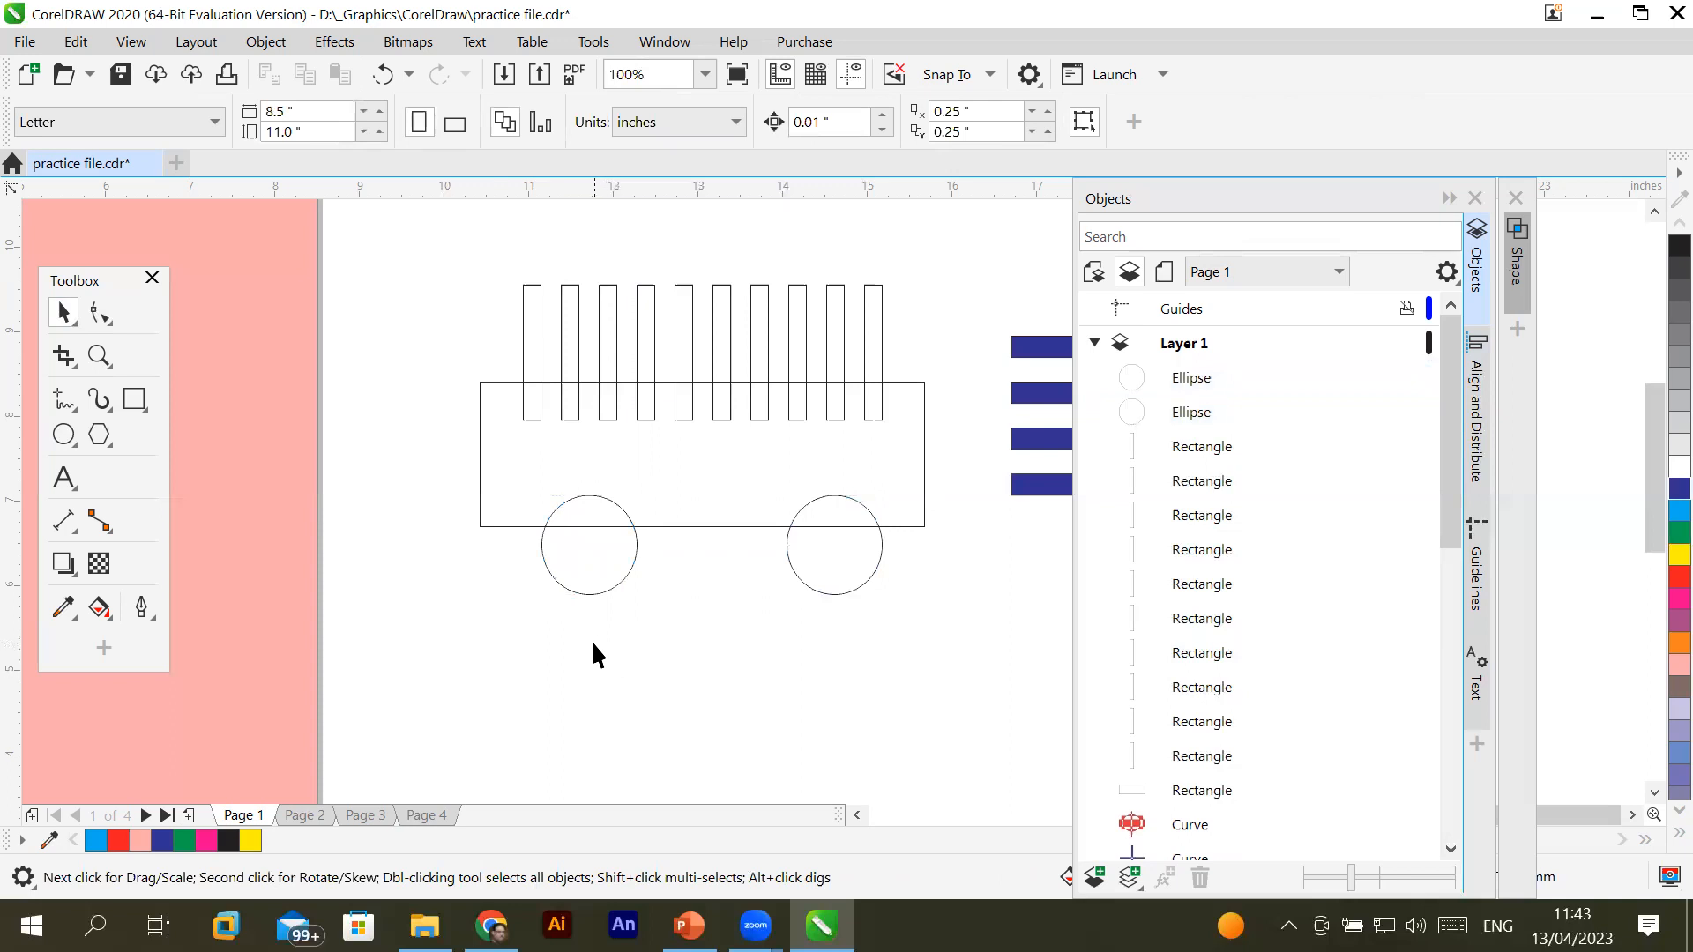
Fill the circle at X 11.714 inches with dark blue and the circle at X 14.61 inches with red
left_click(1192, 377)
left_click(1197, 412)
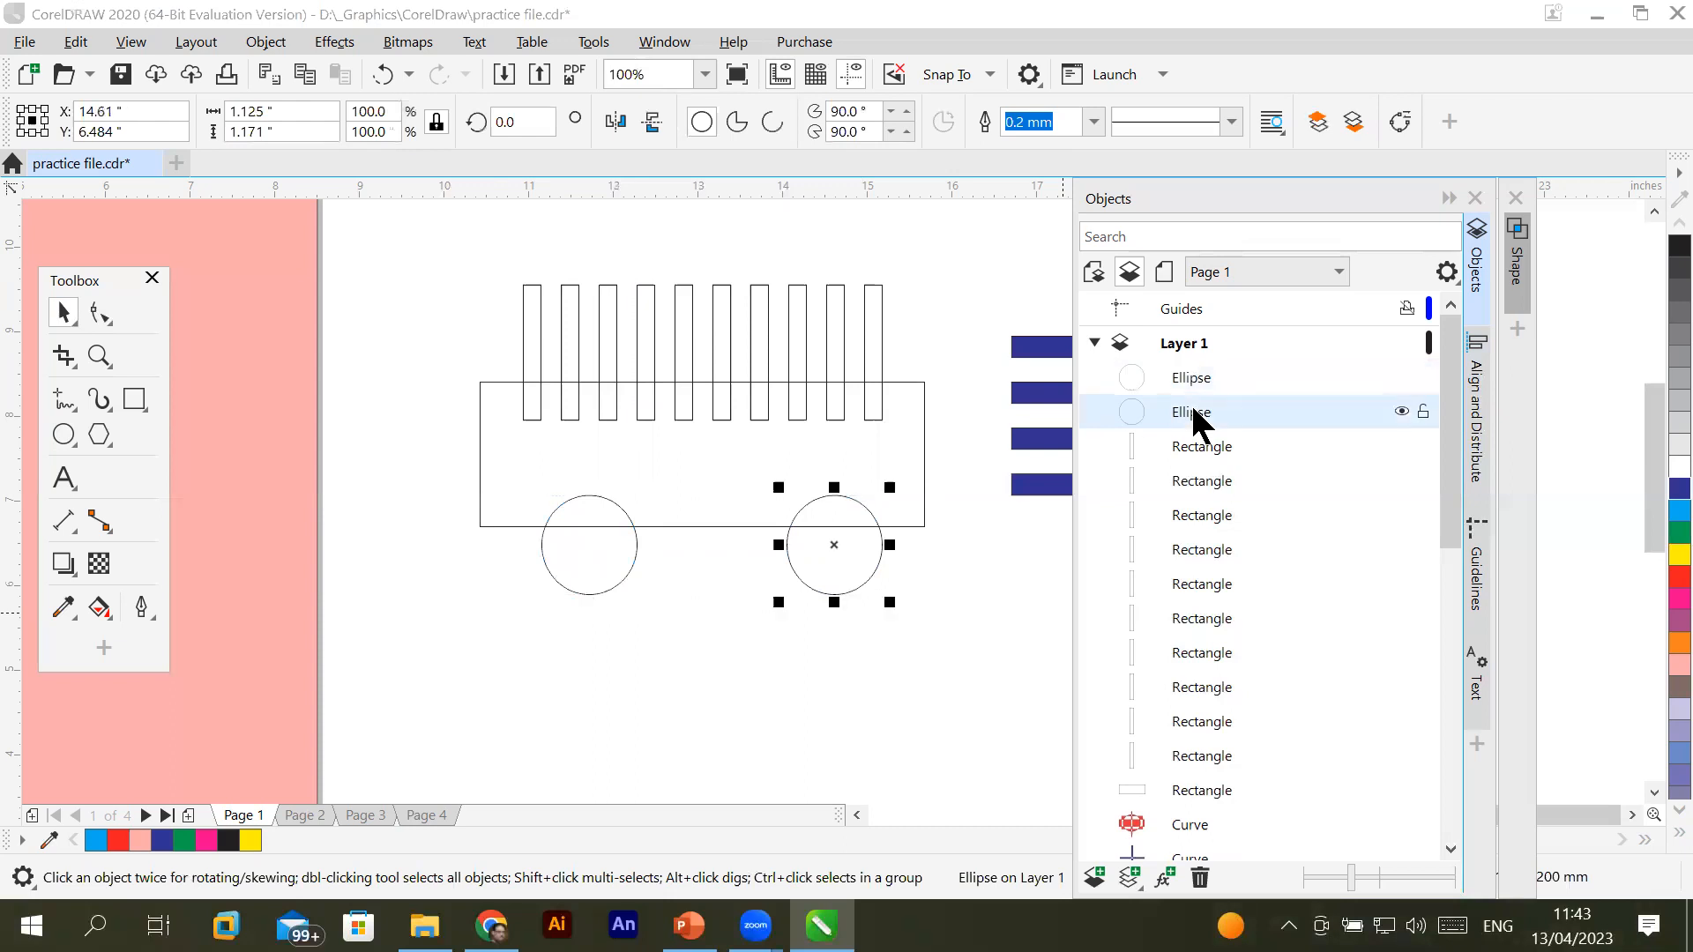
left_click(1203, 380)
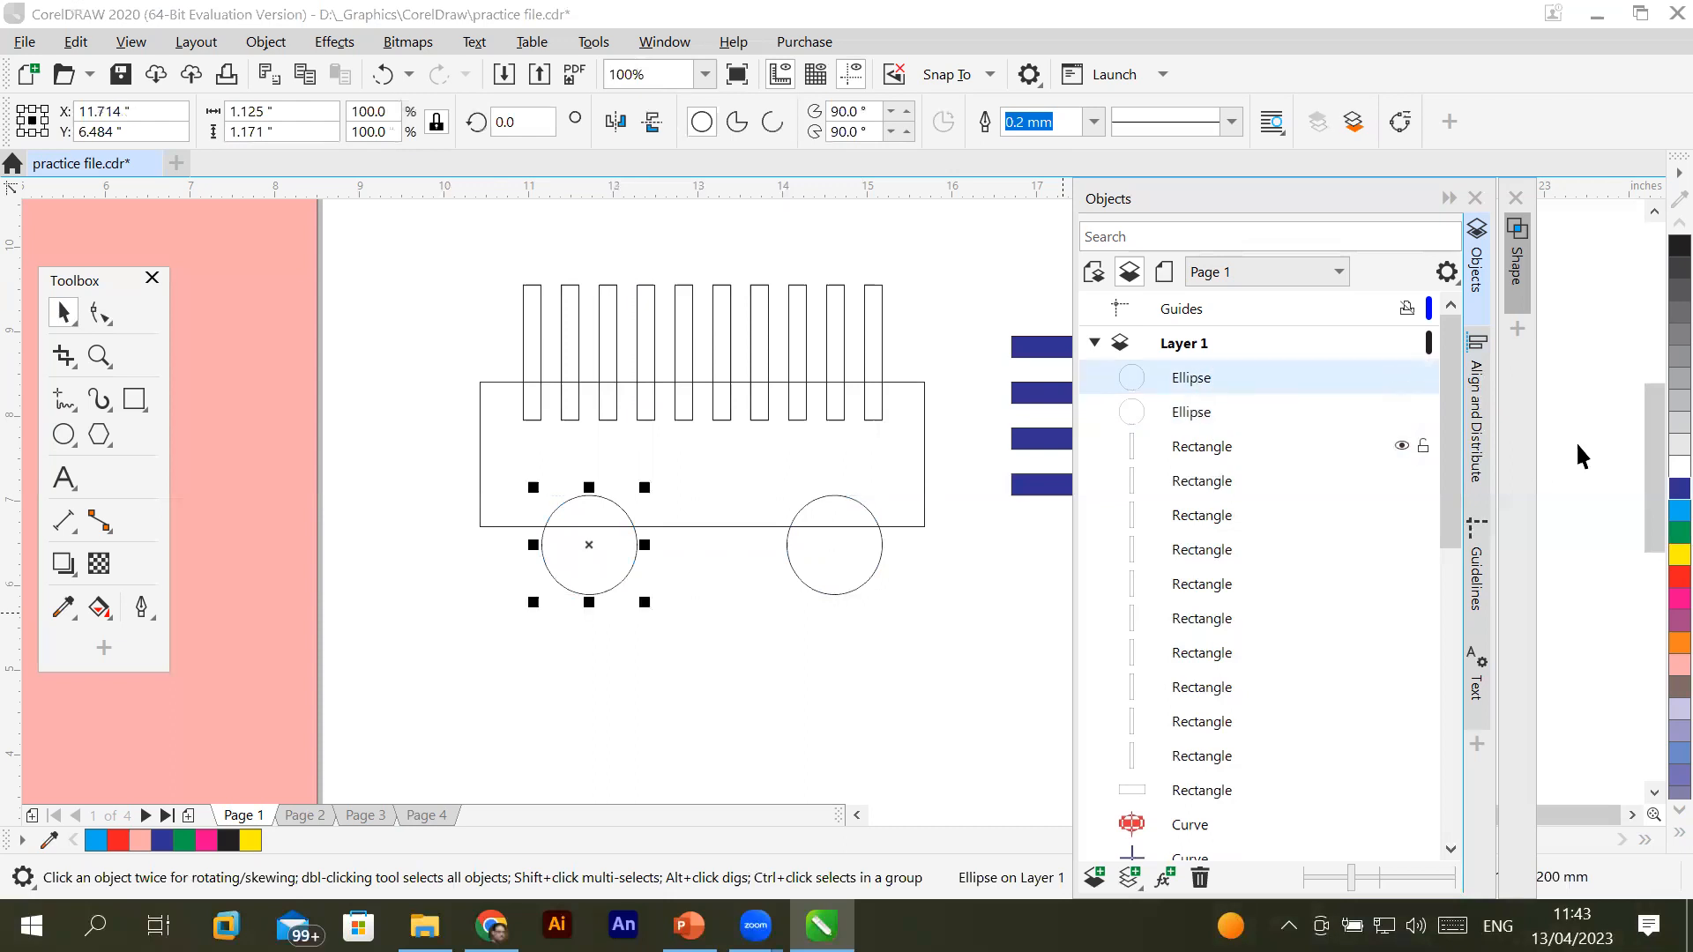
left_click(1657, 487)
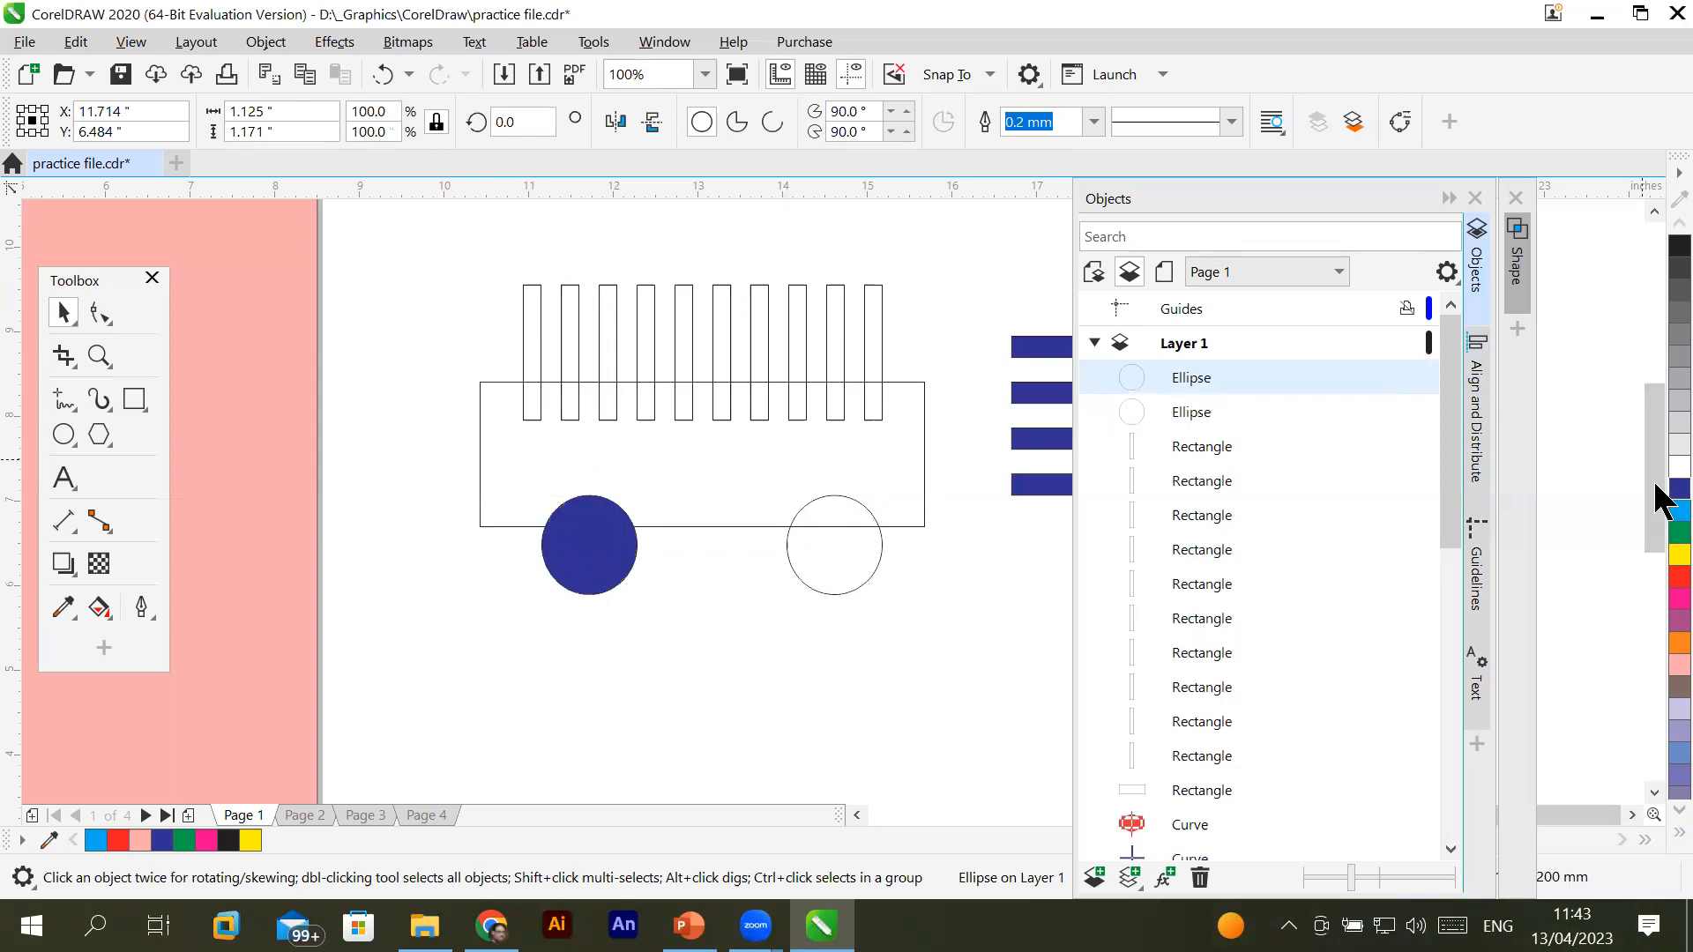
left_click(1217, 412)
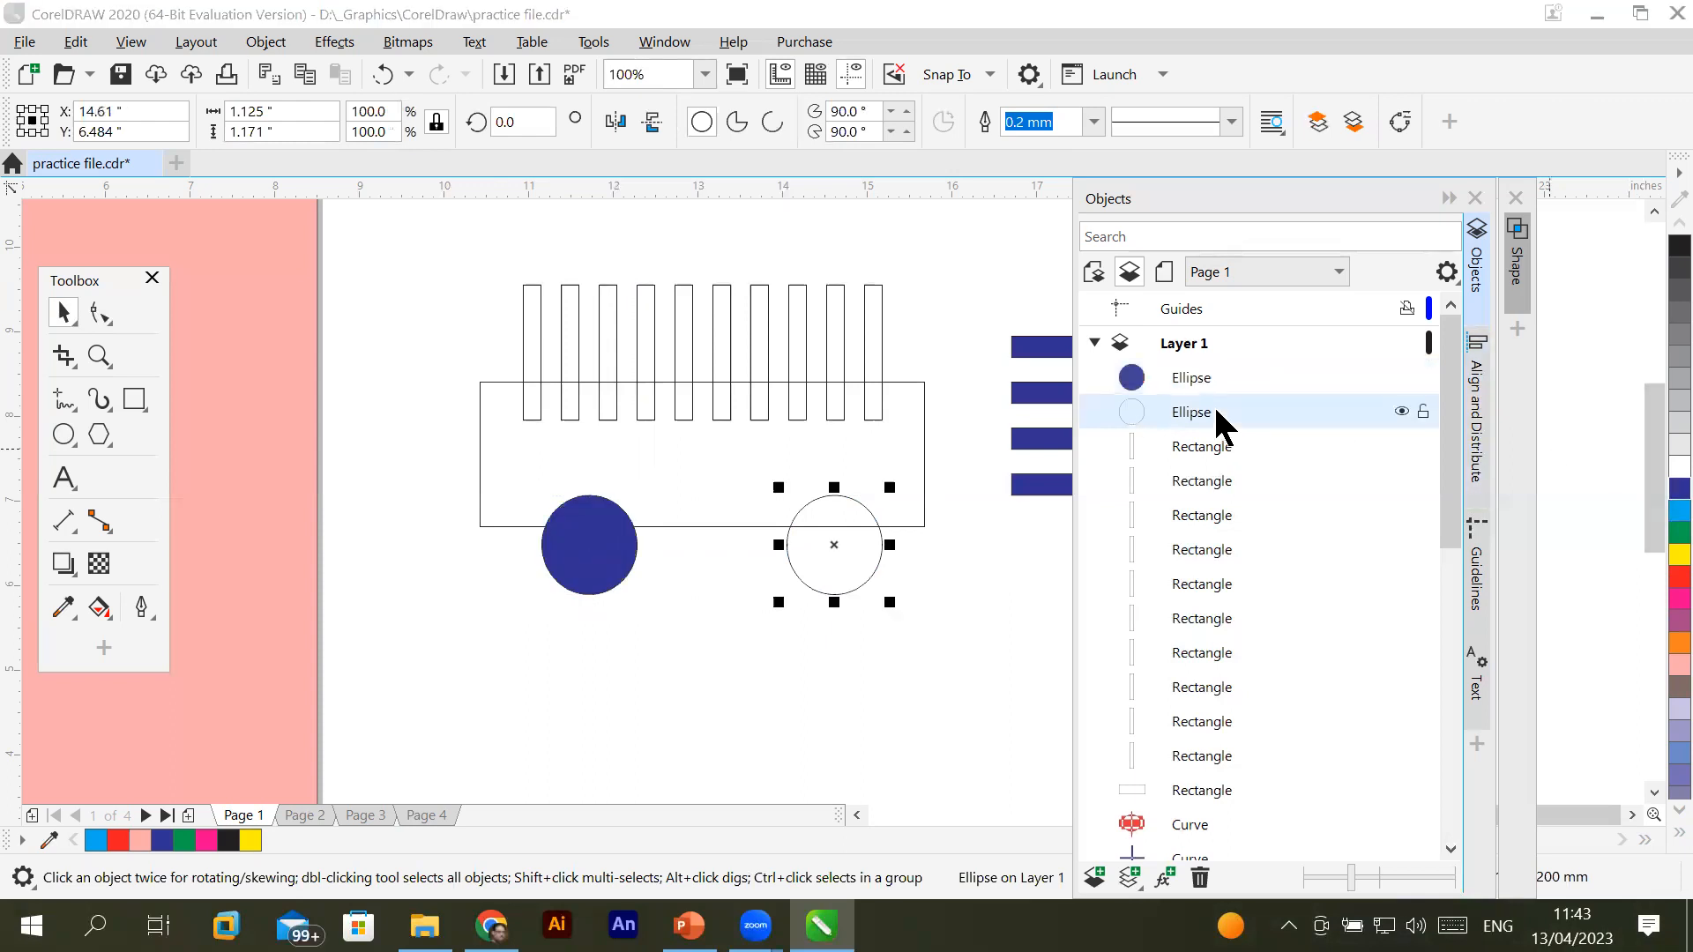
left_click(1657, 578)
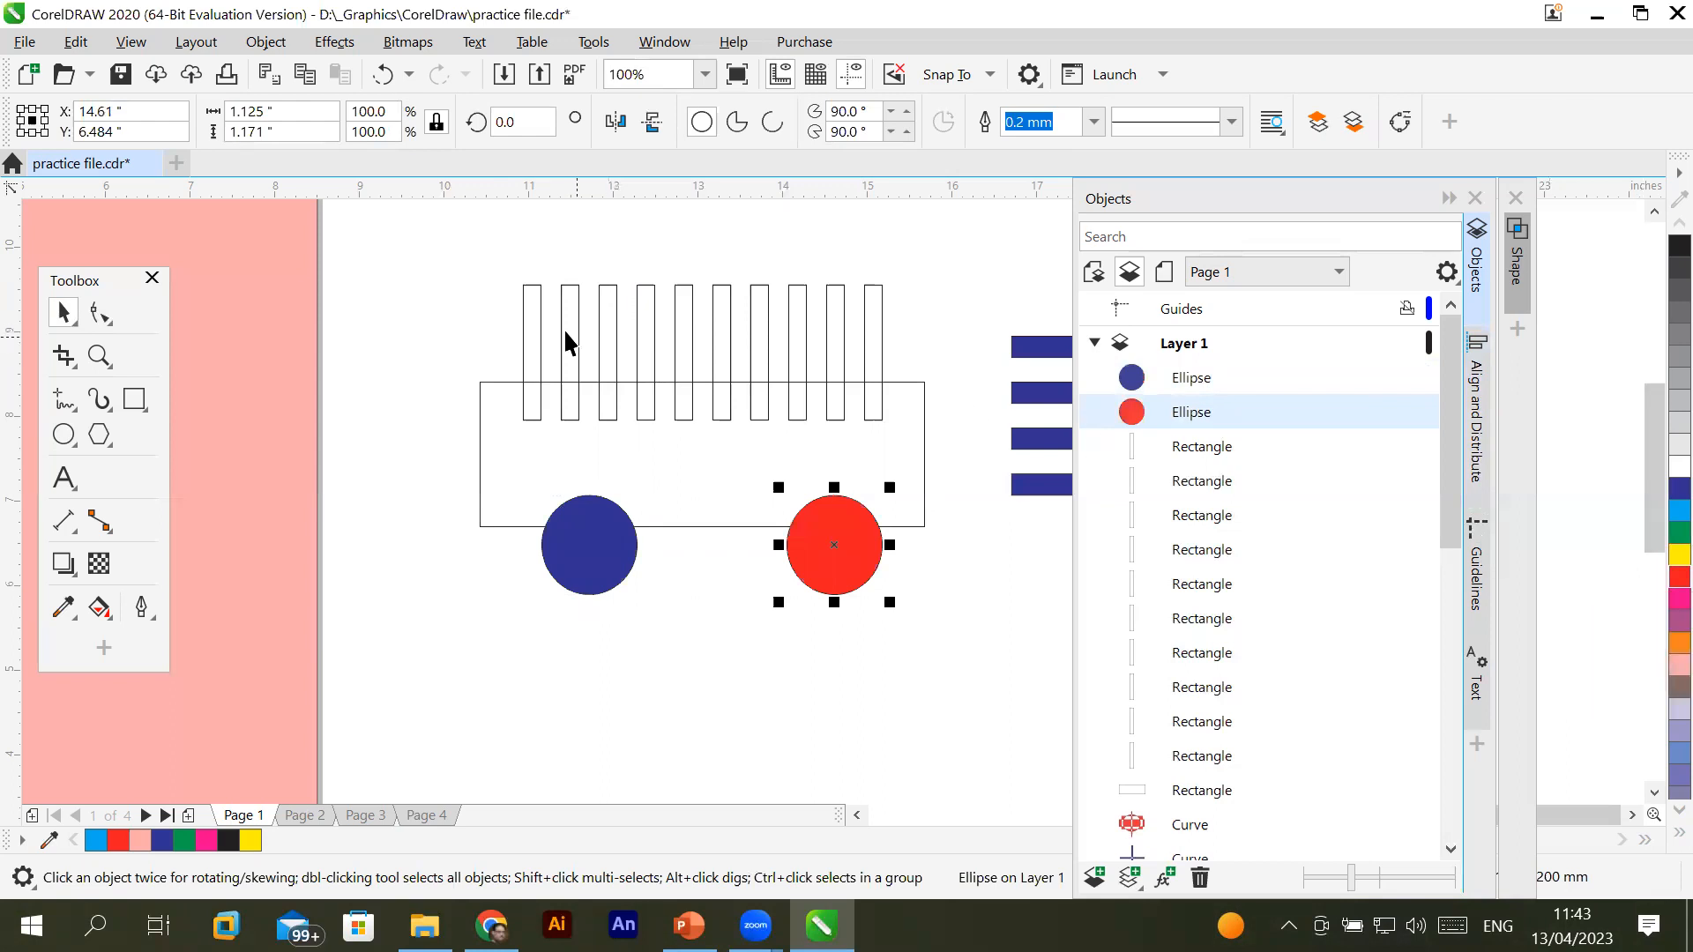
Fill the first vertical bar with light blue and the last one with red
left_click(541, 322)
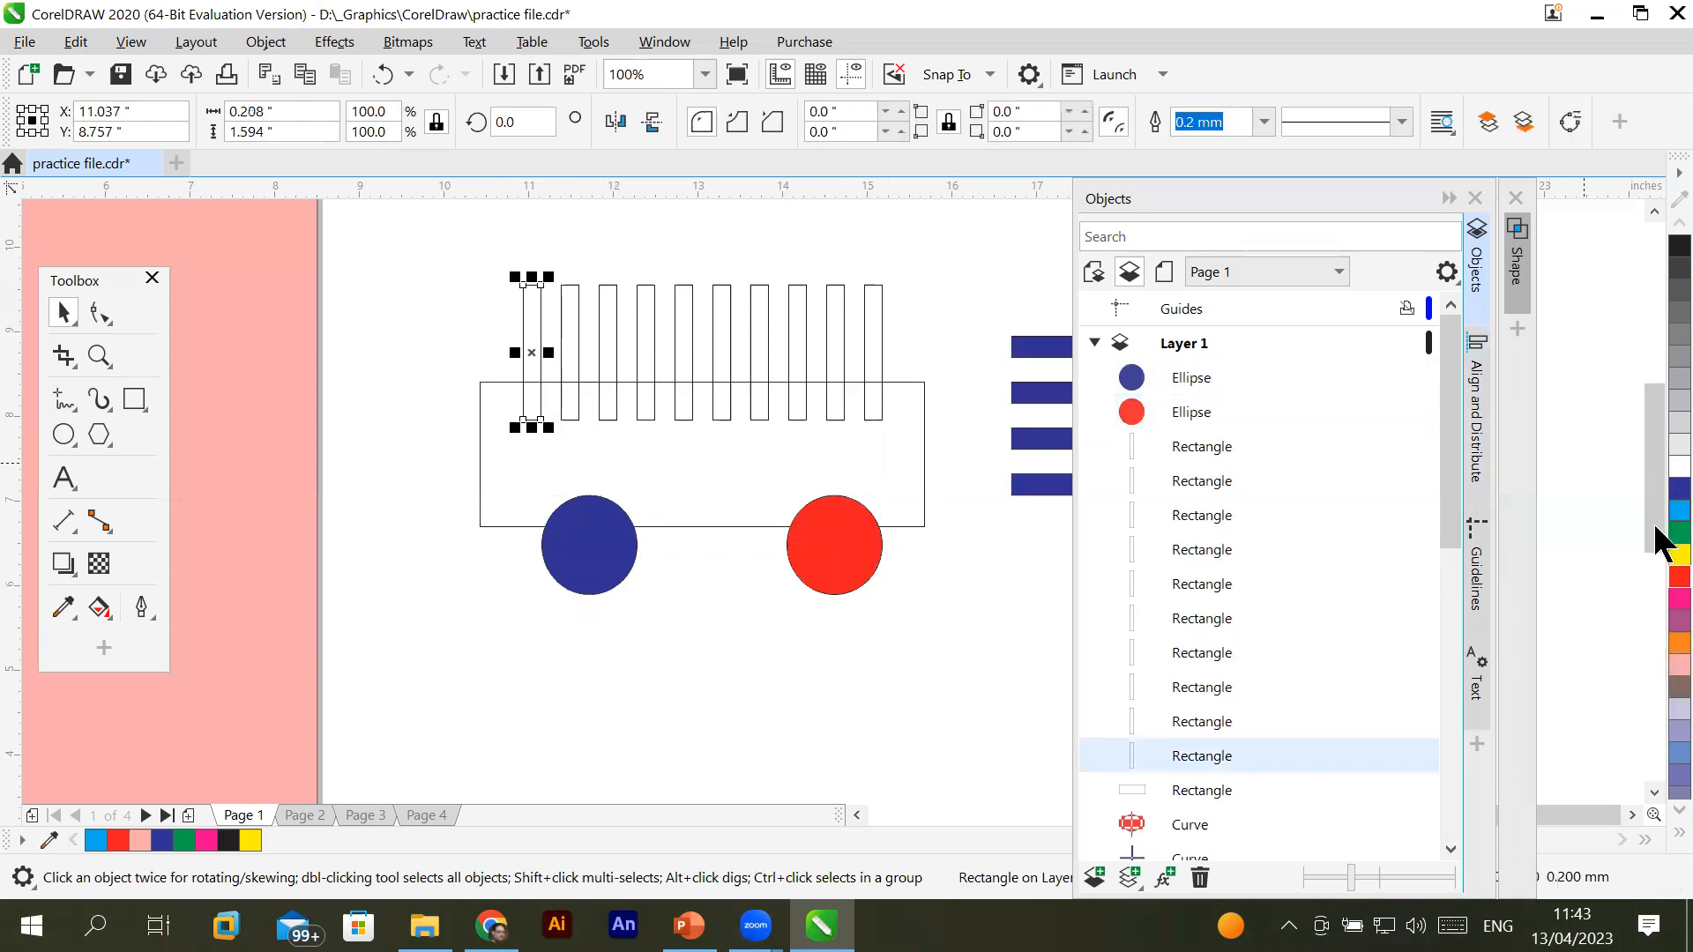
left_click(1658, 513)
left_click(875, 335)
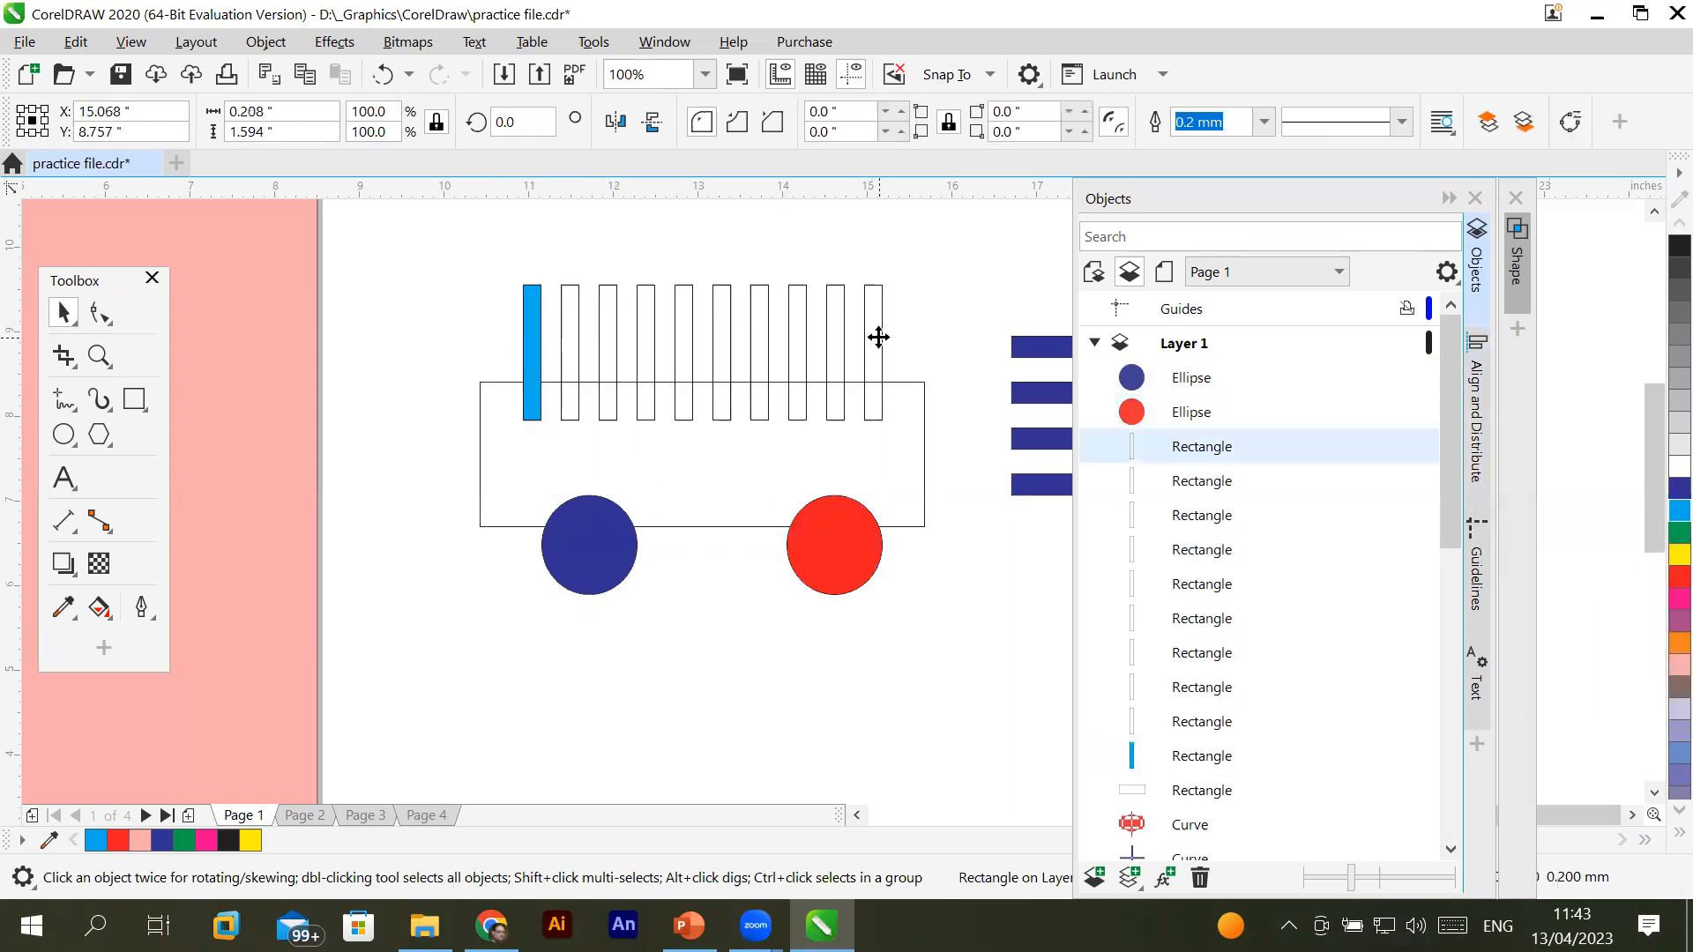
left_click(1658, 577)
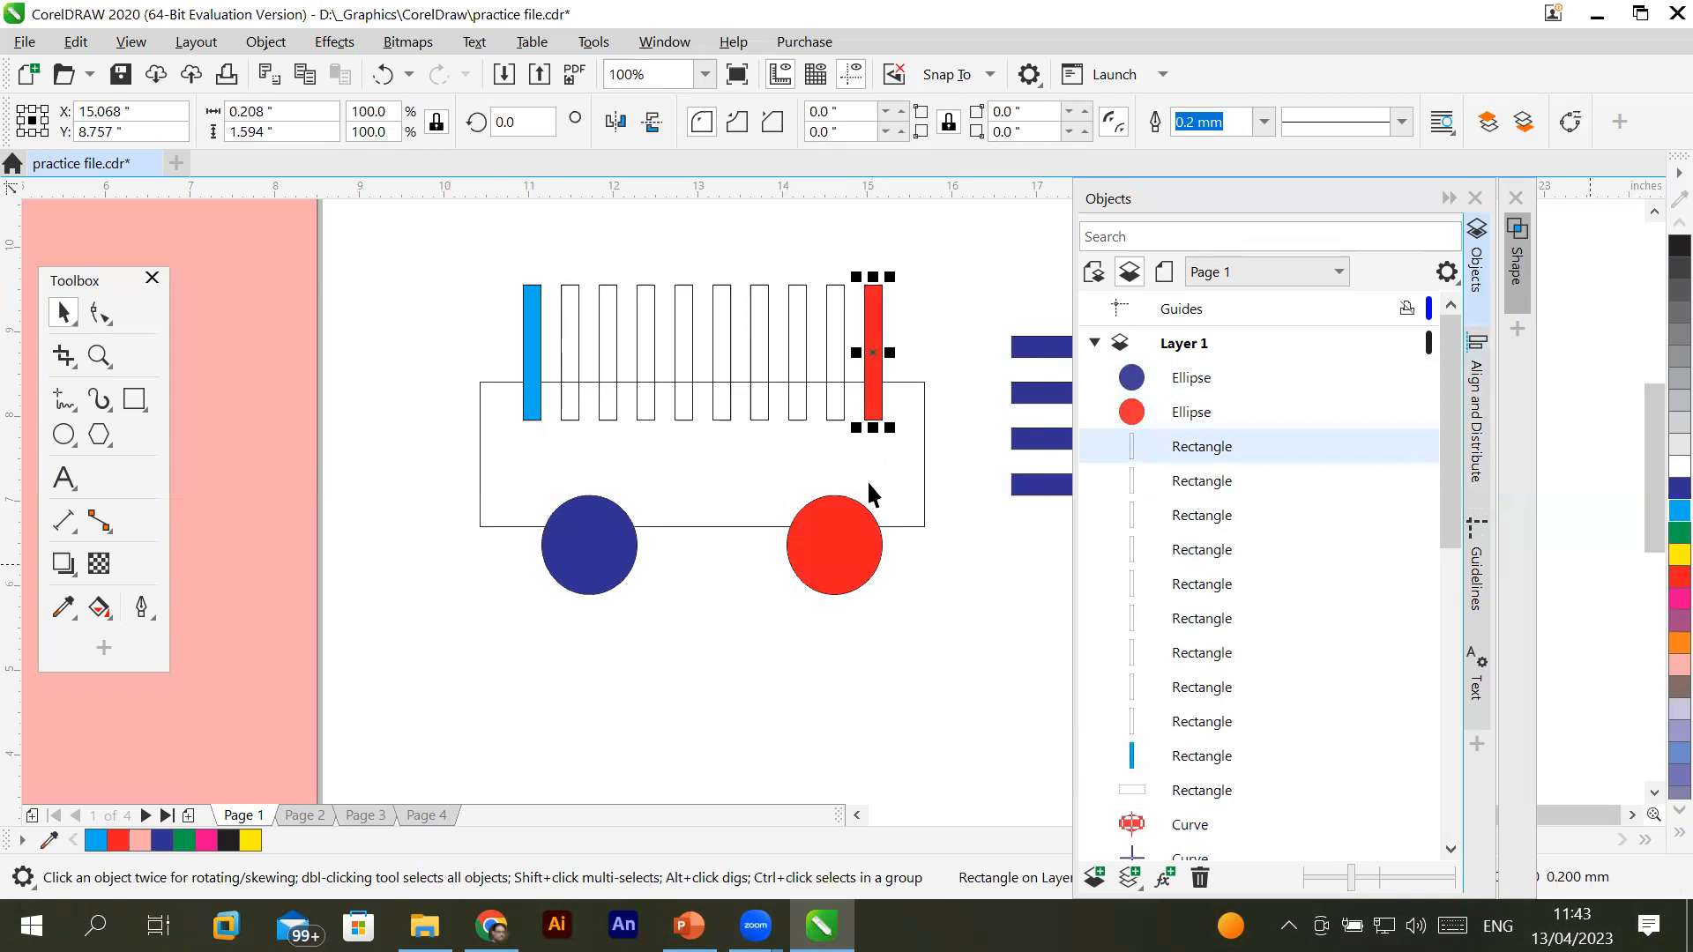
Fill the large horizontal rectangle with yellow
left_click(480, 501)
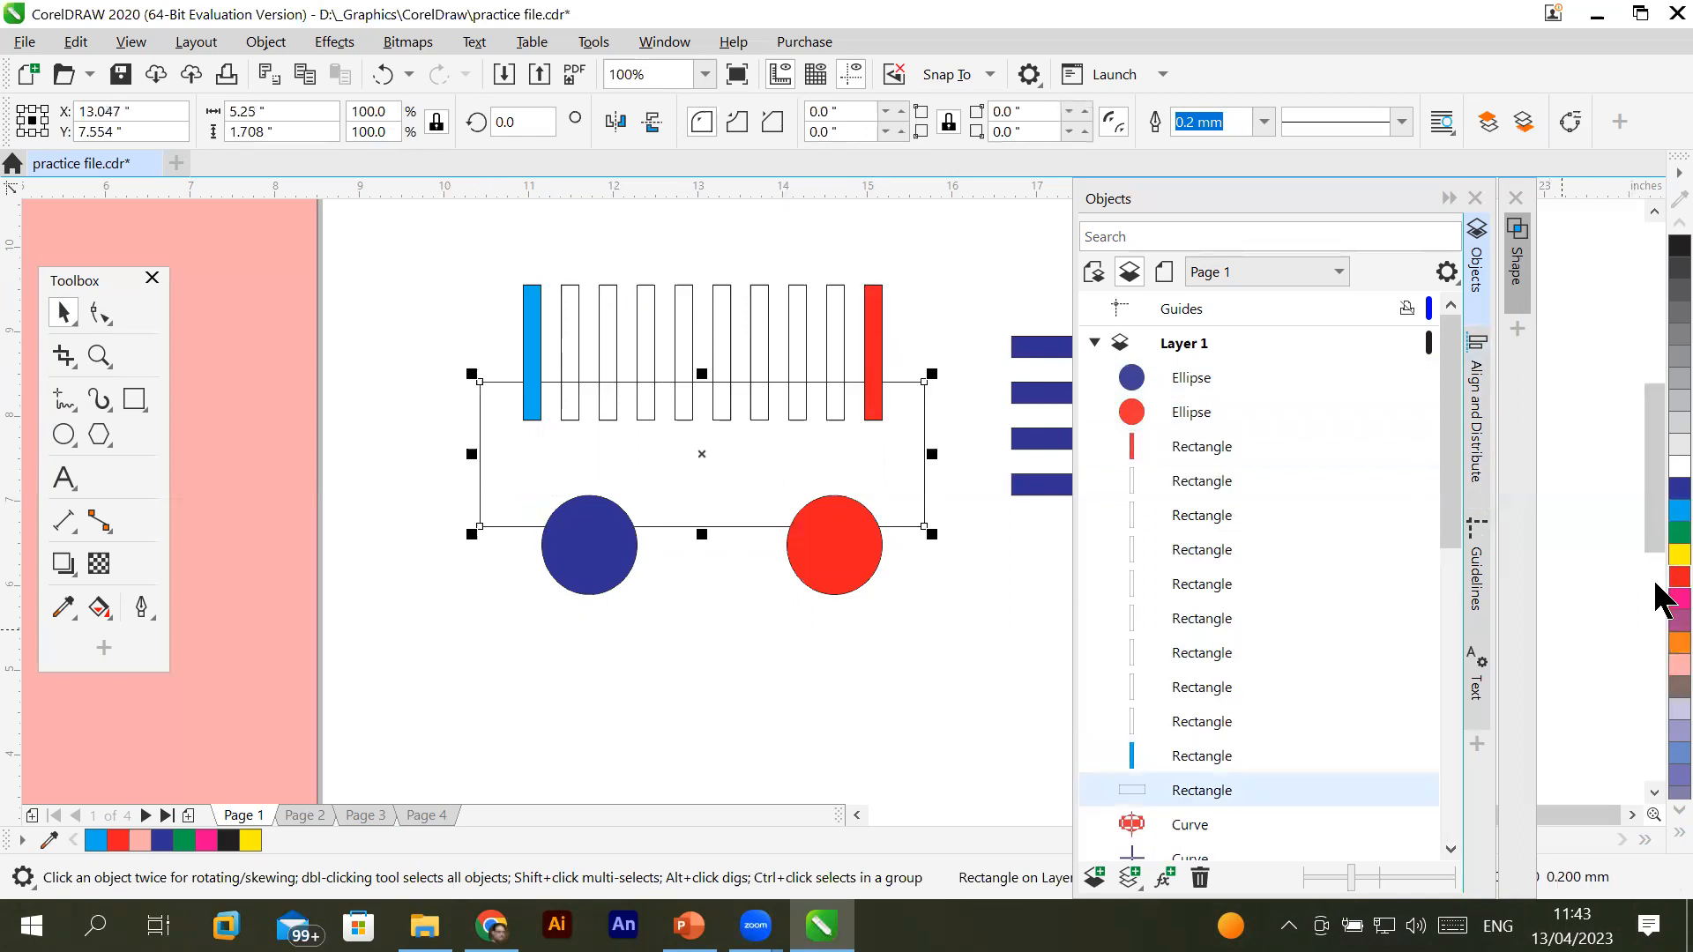
left_click(1675, 555)
left_click(733, 725)
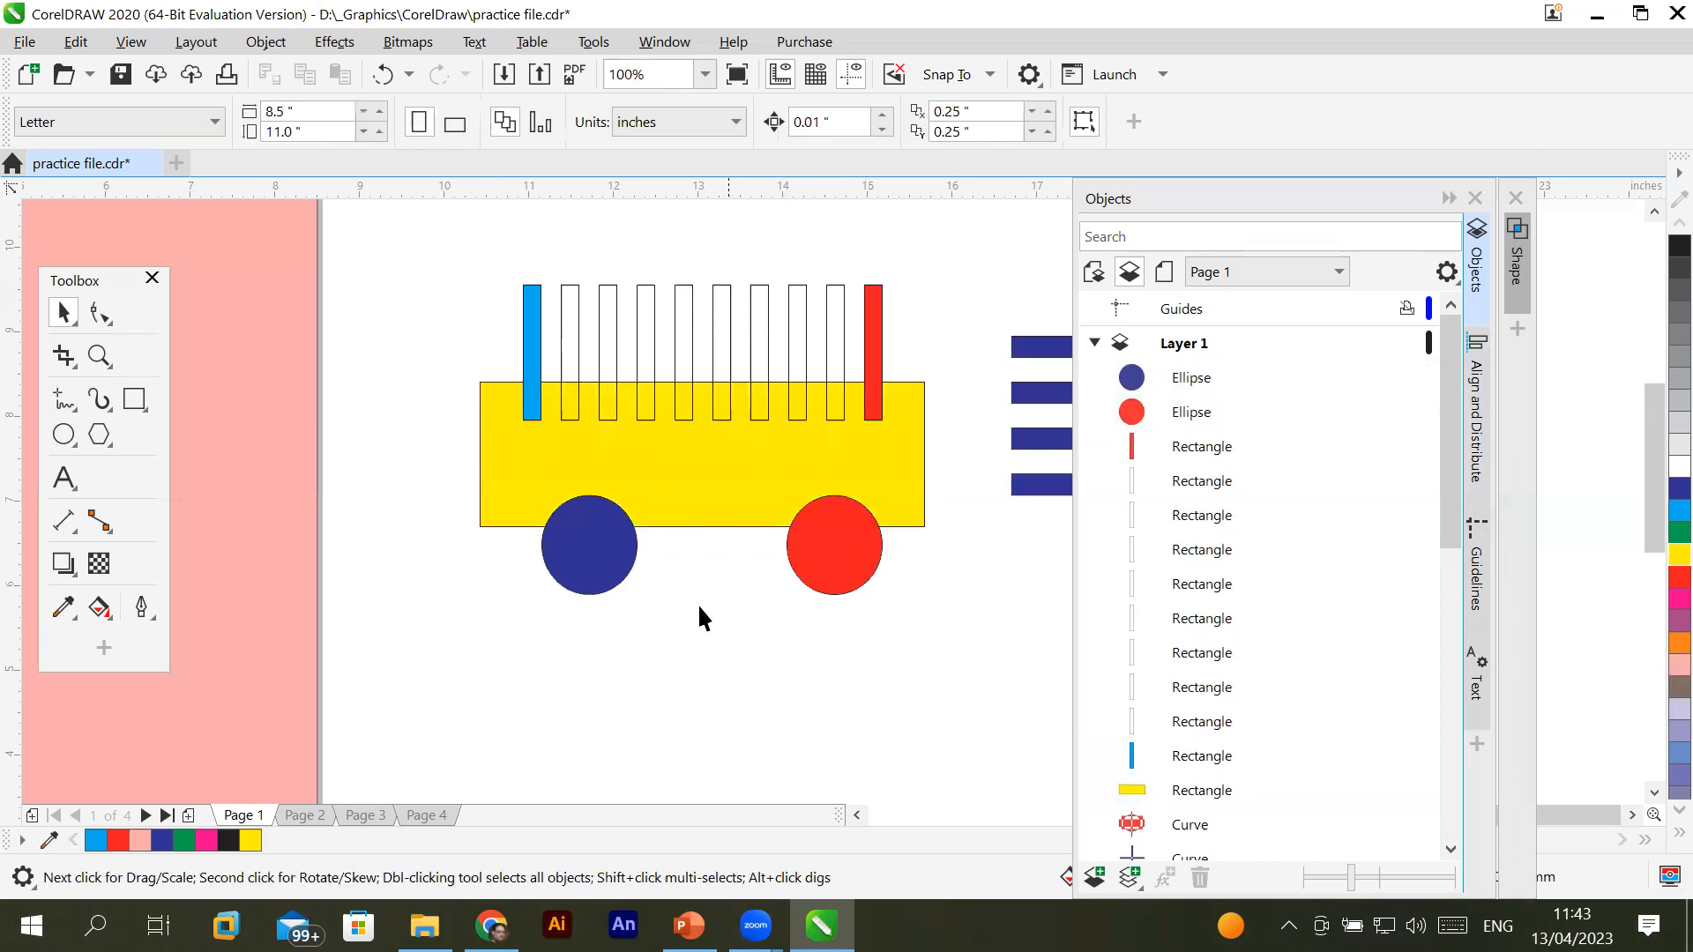
Weld the yellow rectangle, ten bars and two circles into one shape, and undo the weld
left_click_drag(425, 236, 939, 655)
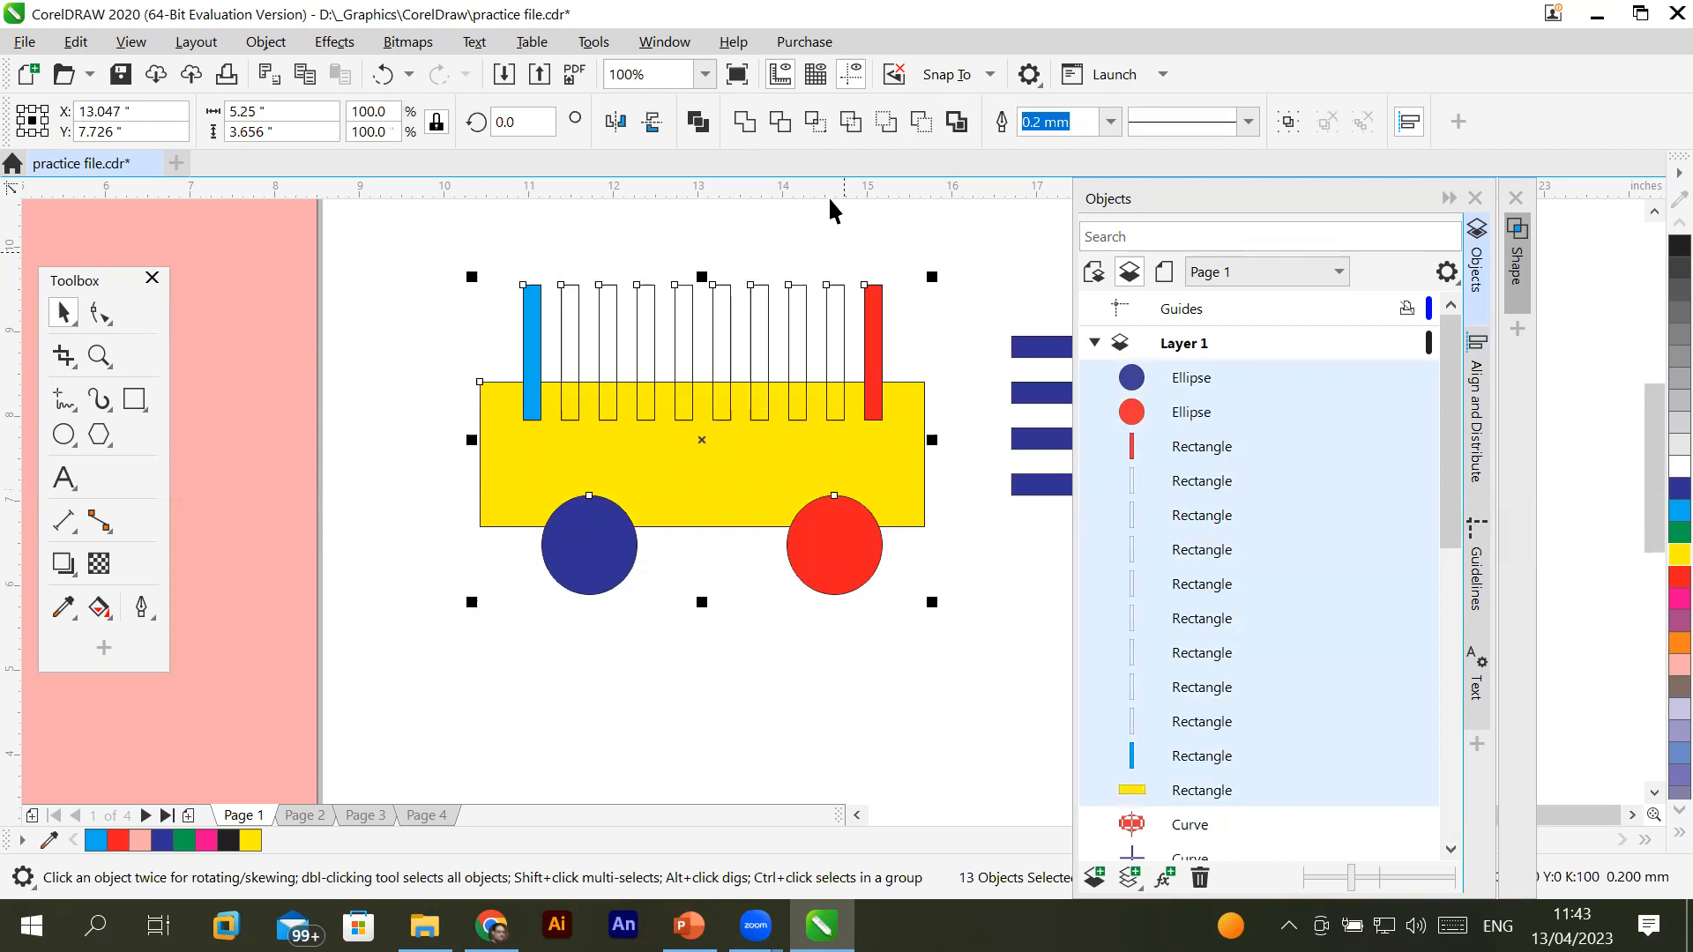
left_click(742, 123)
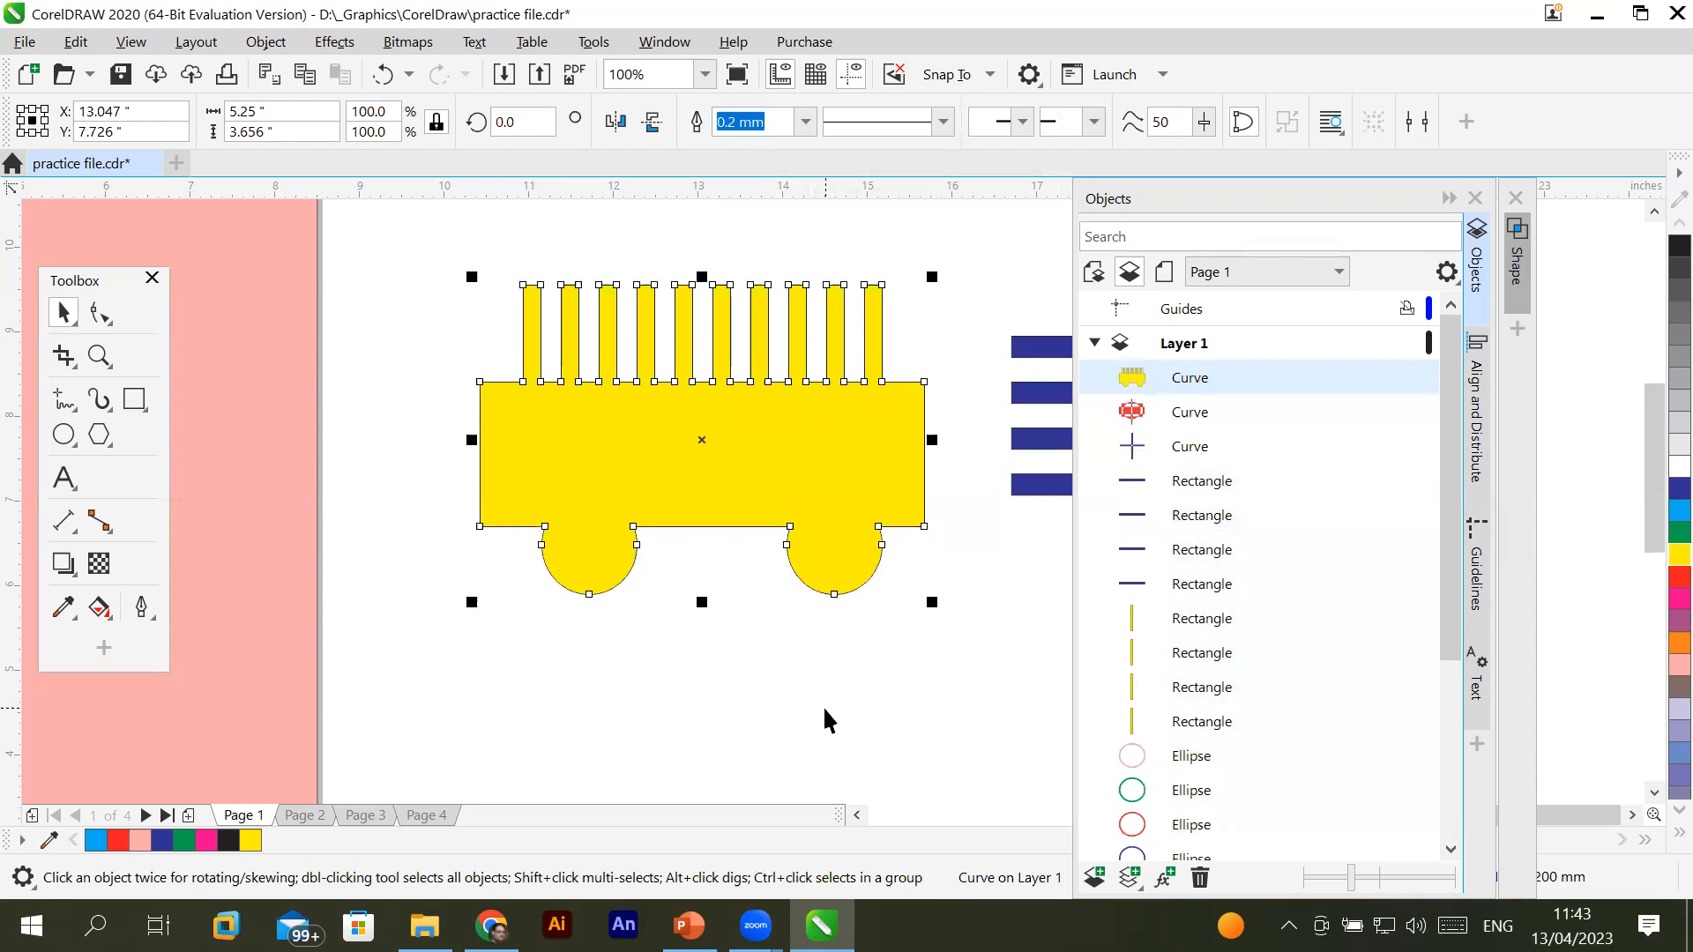
left_click(740, 688)
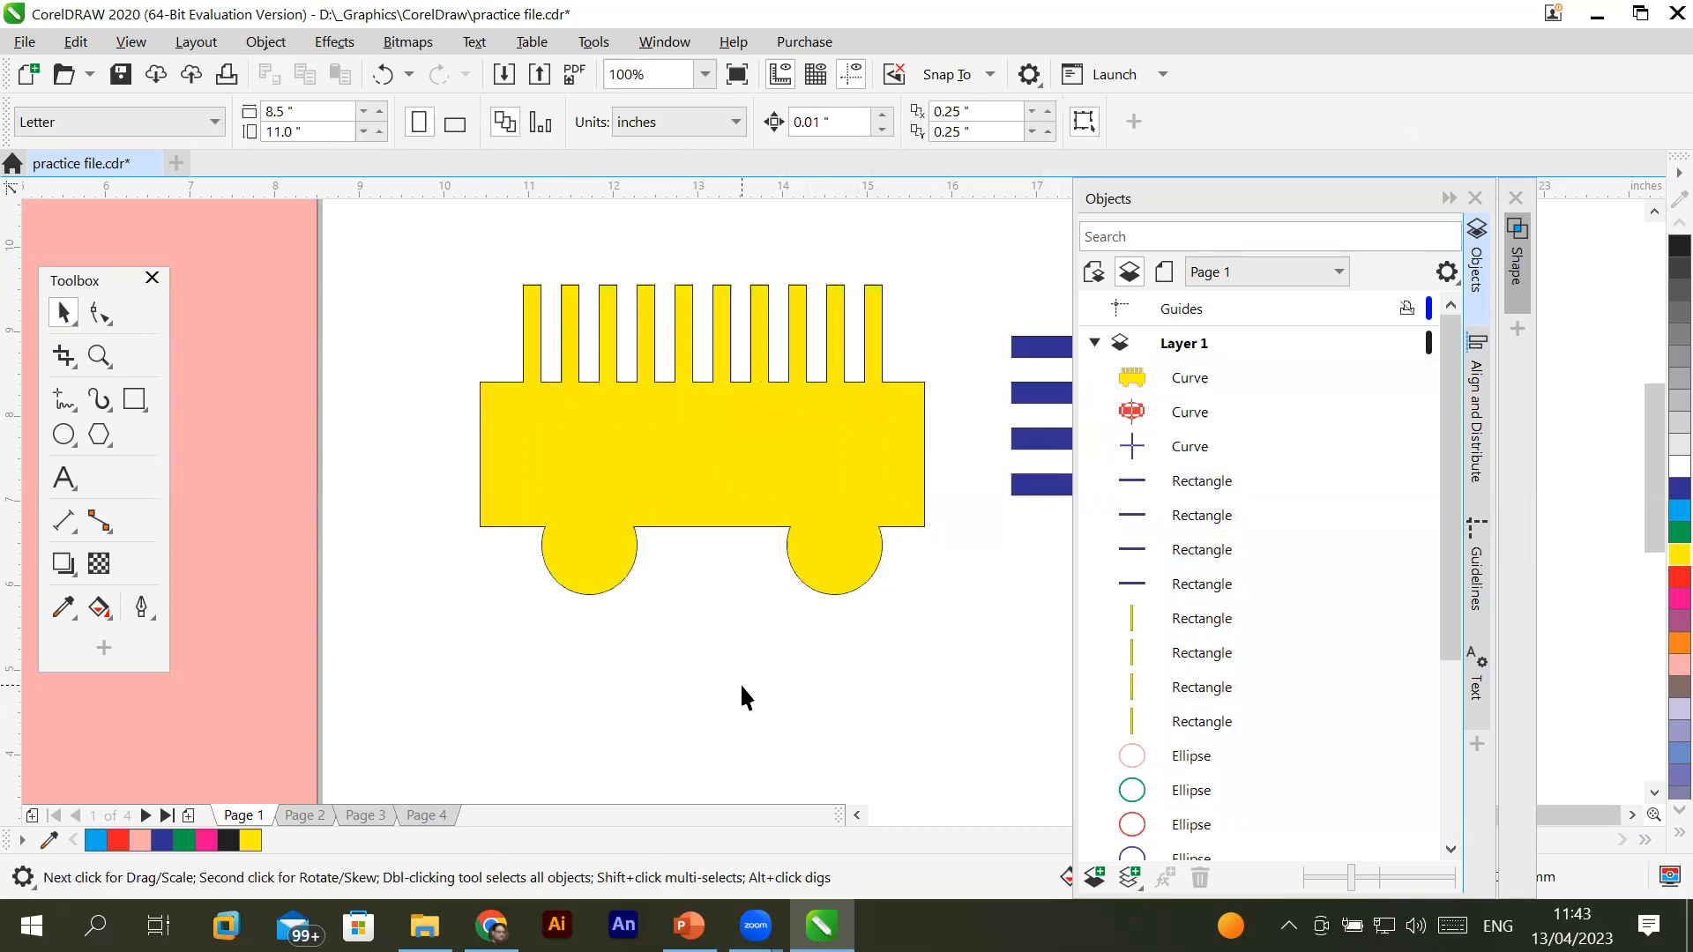
key("ctrl+z")
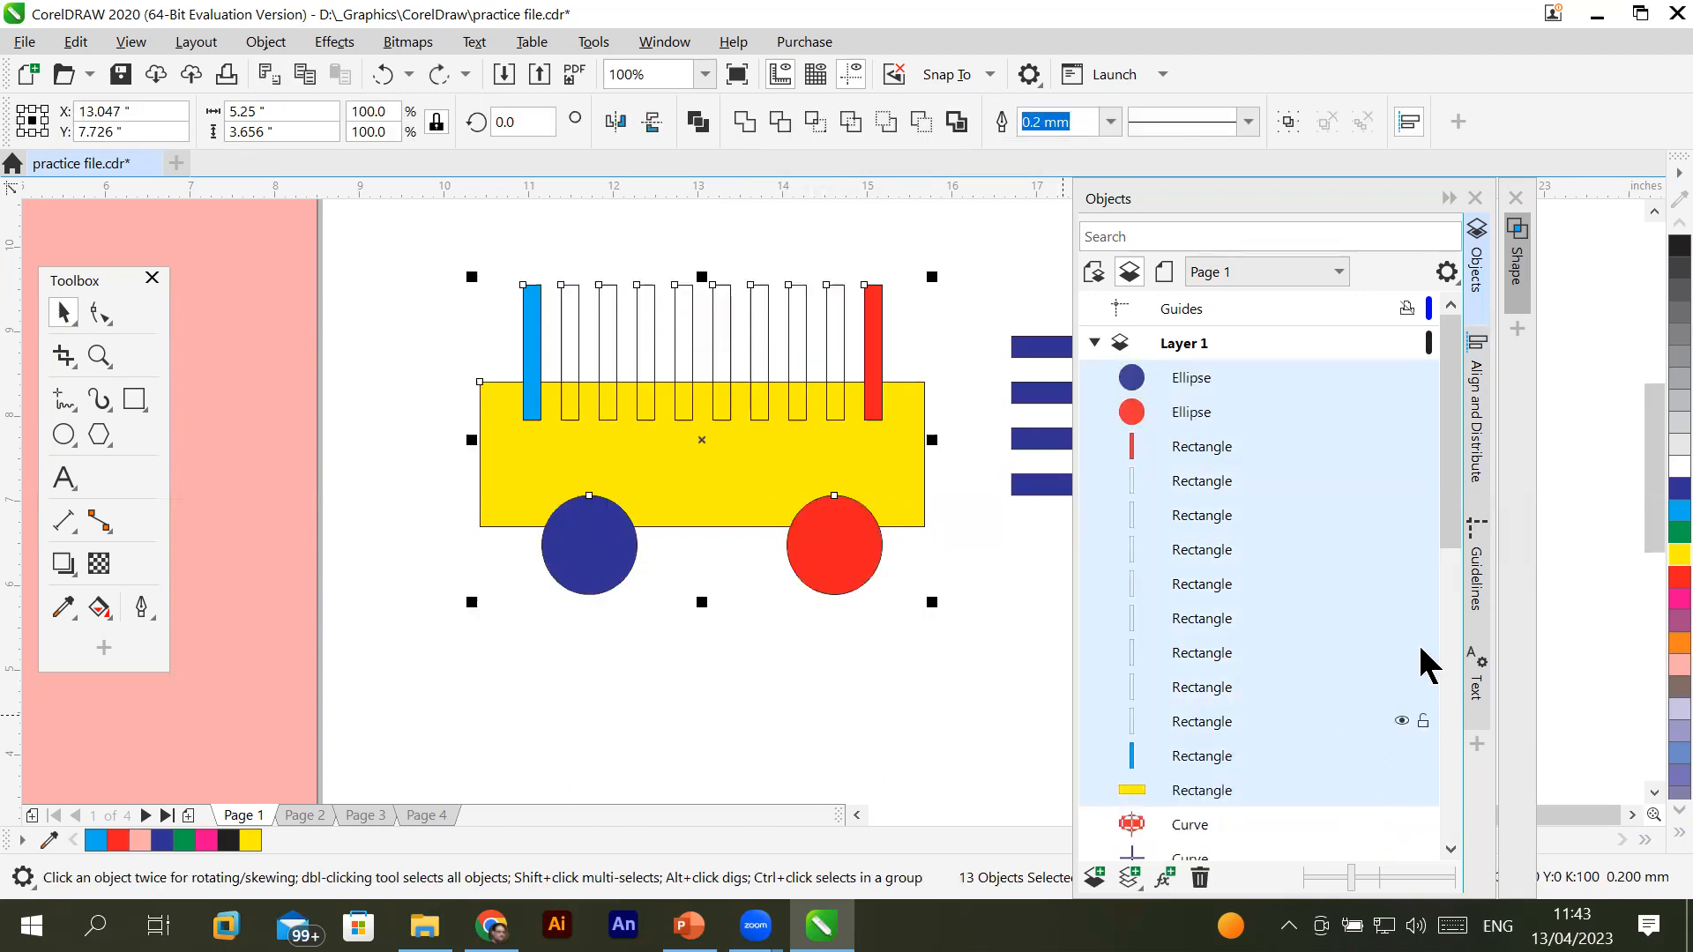
Locate the yellow rectangle's place in the stacking order of the Objects list
left_click_drag(1453, 520, 1452, 560)
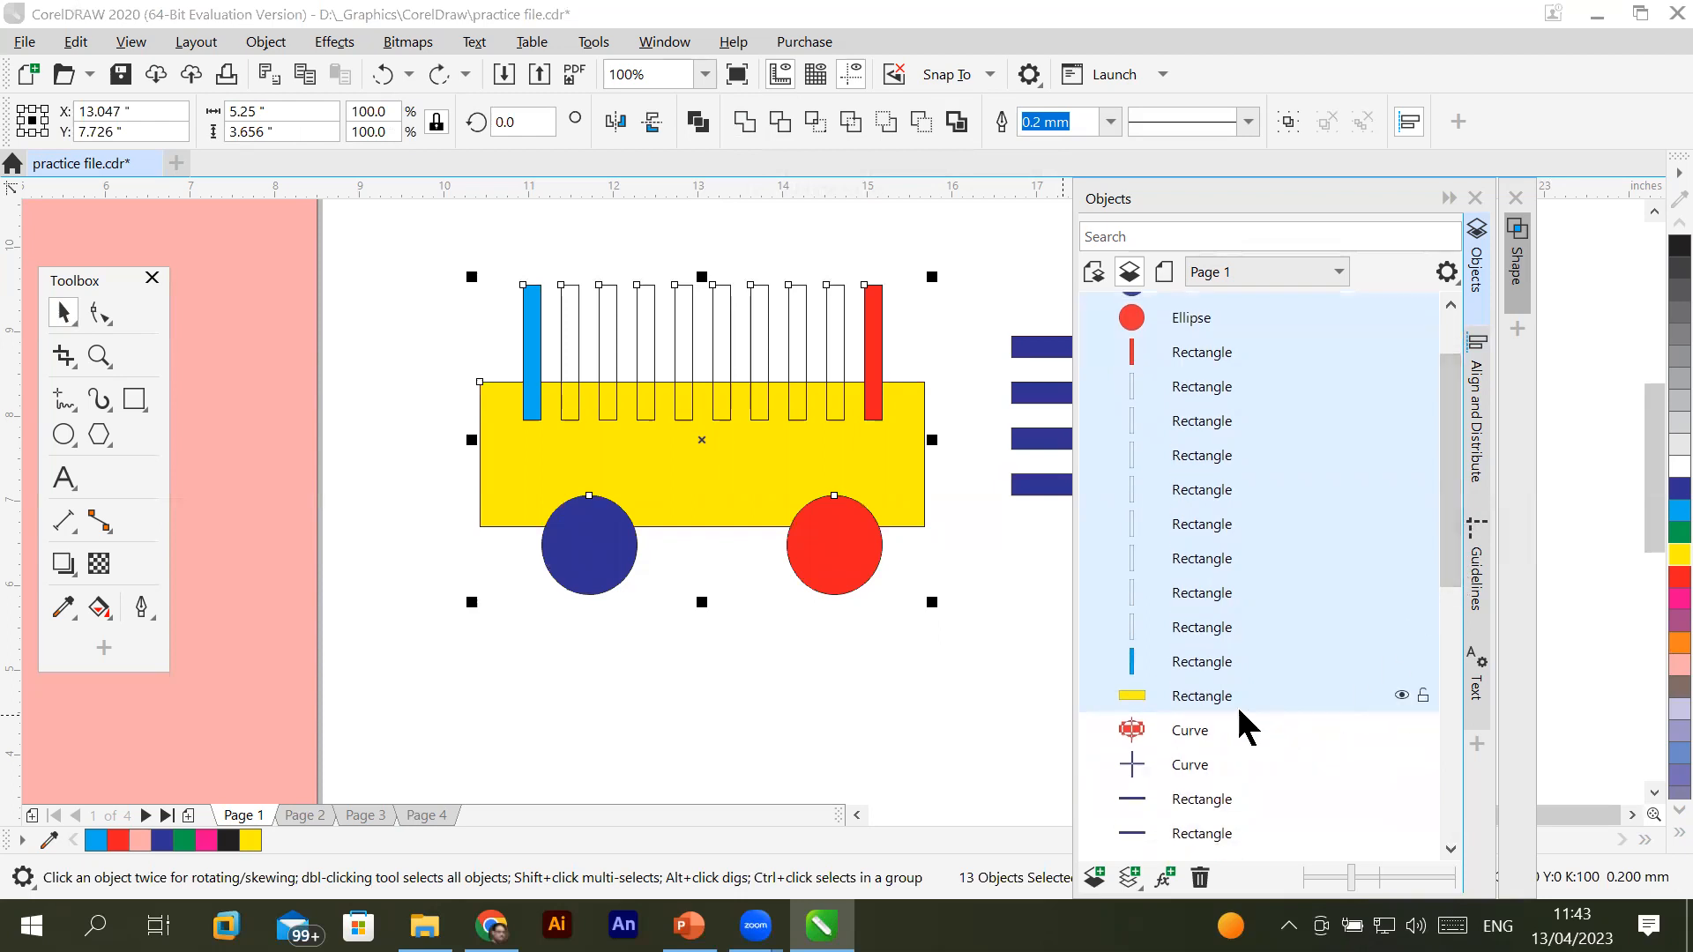
Fill the yellow body rectangle with pink and deselect it
left_click(1187, 695)
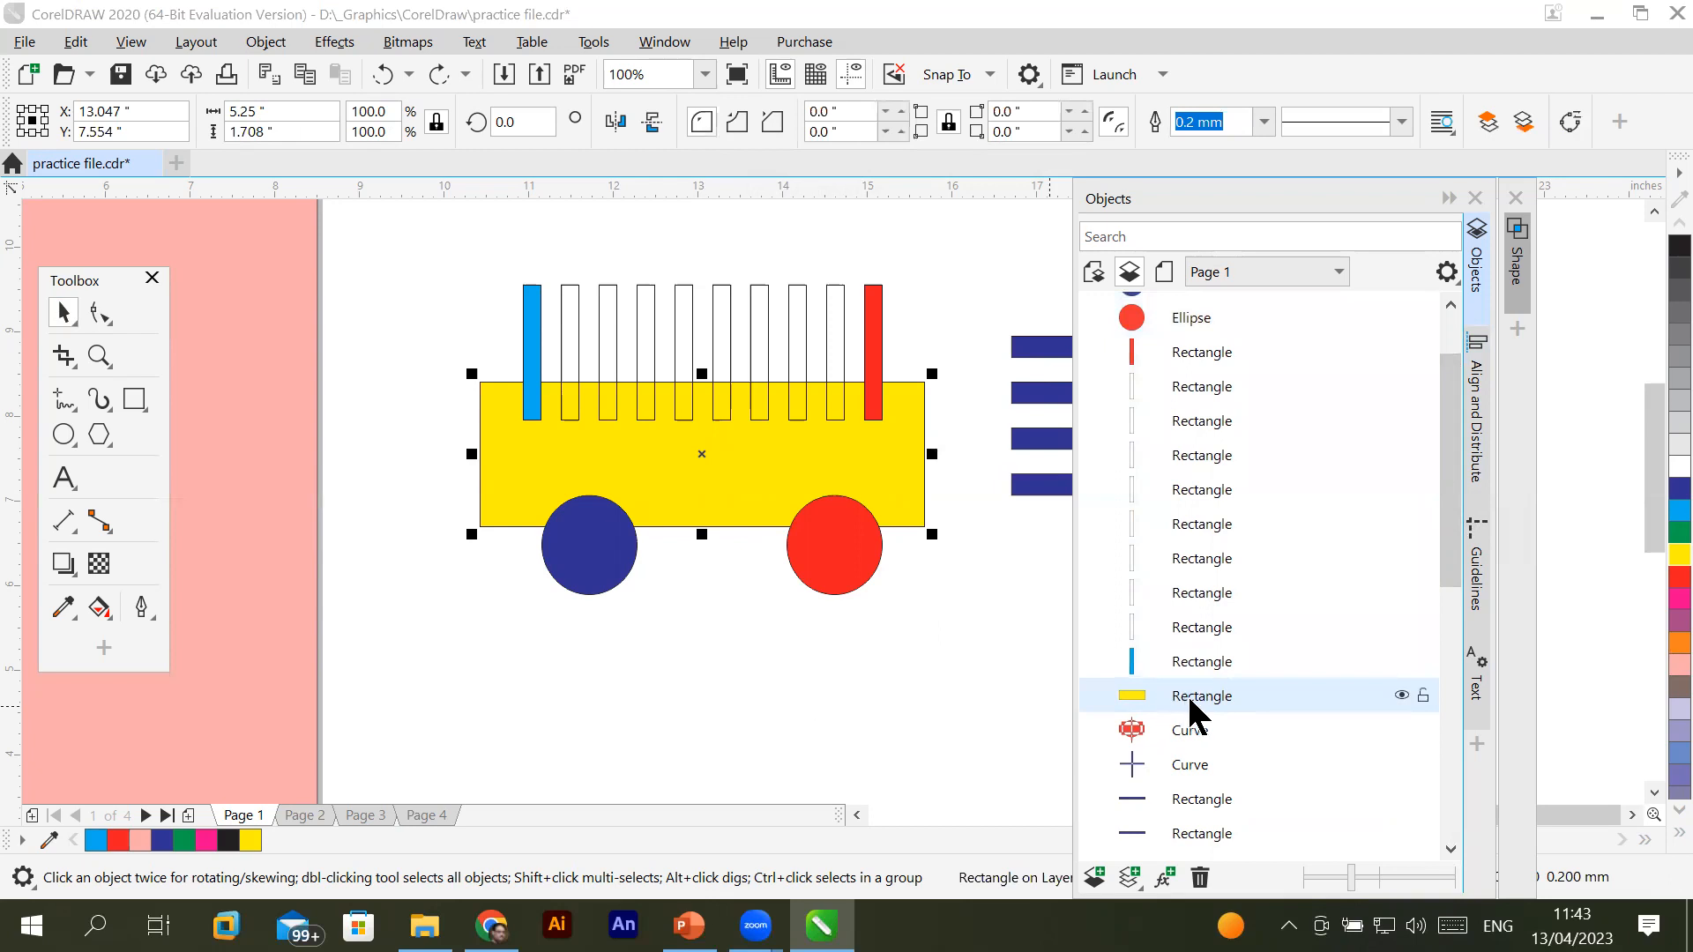
left_click(1678, 600)
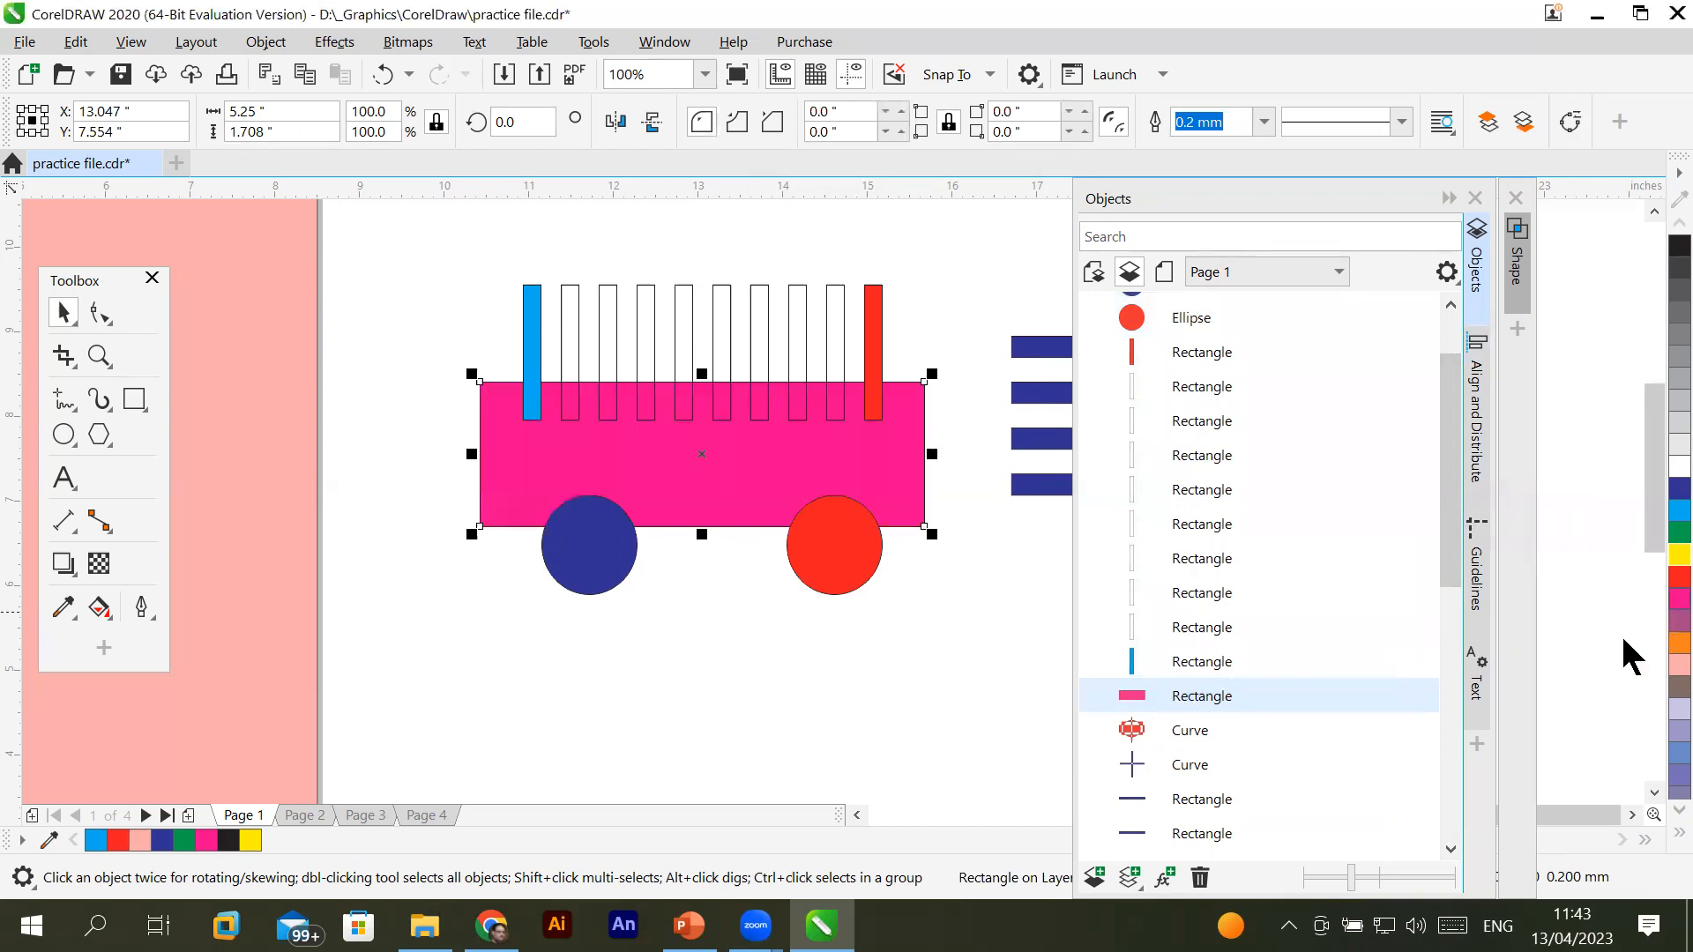
left_click(385, 296)
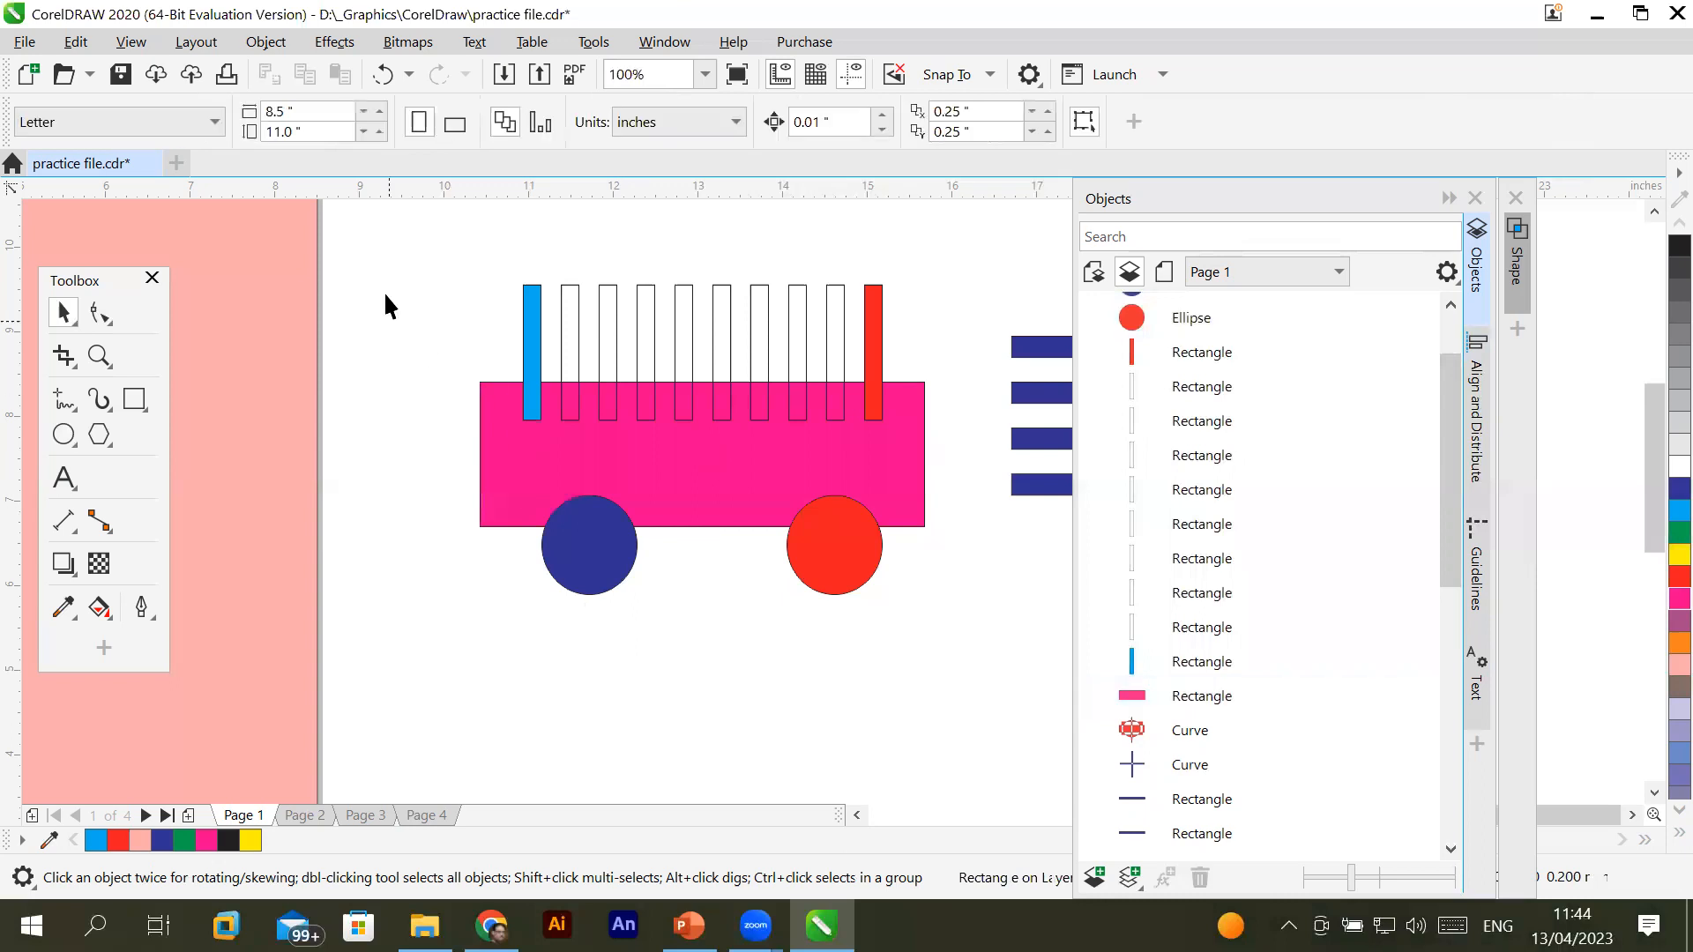
Select all the vehicle's parts, weld them into one shape, and undo the weld
left_click_drag(393, 225, 976, 657)
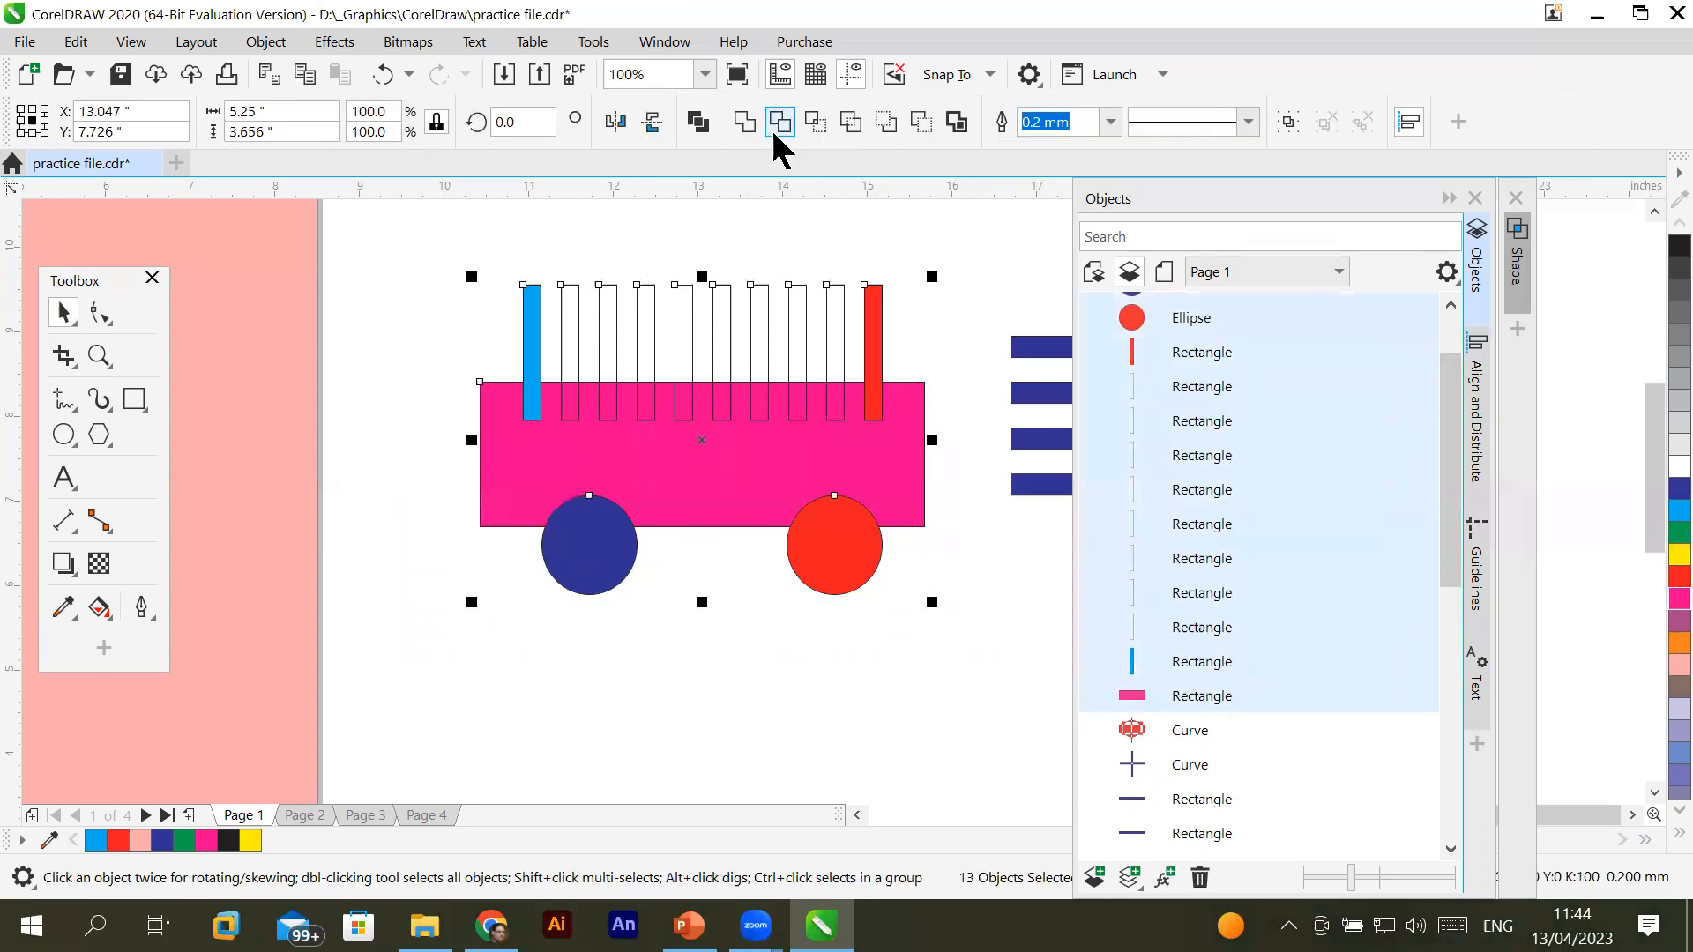
left_click(747, 120)
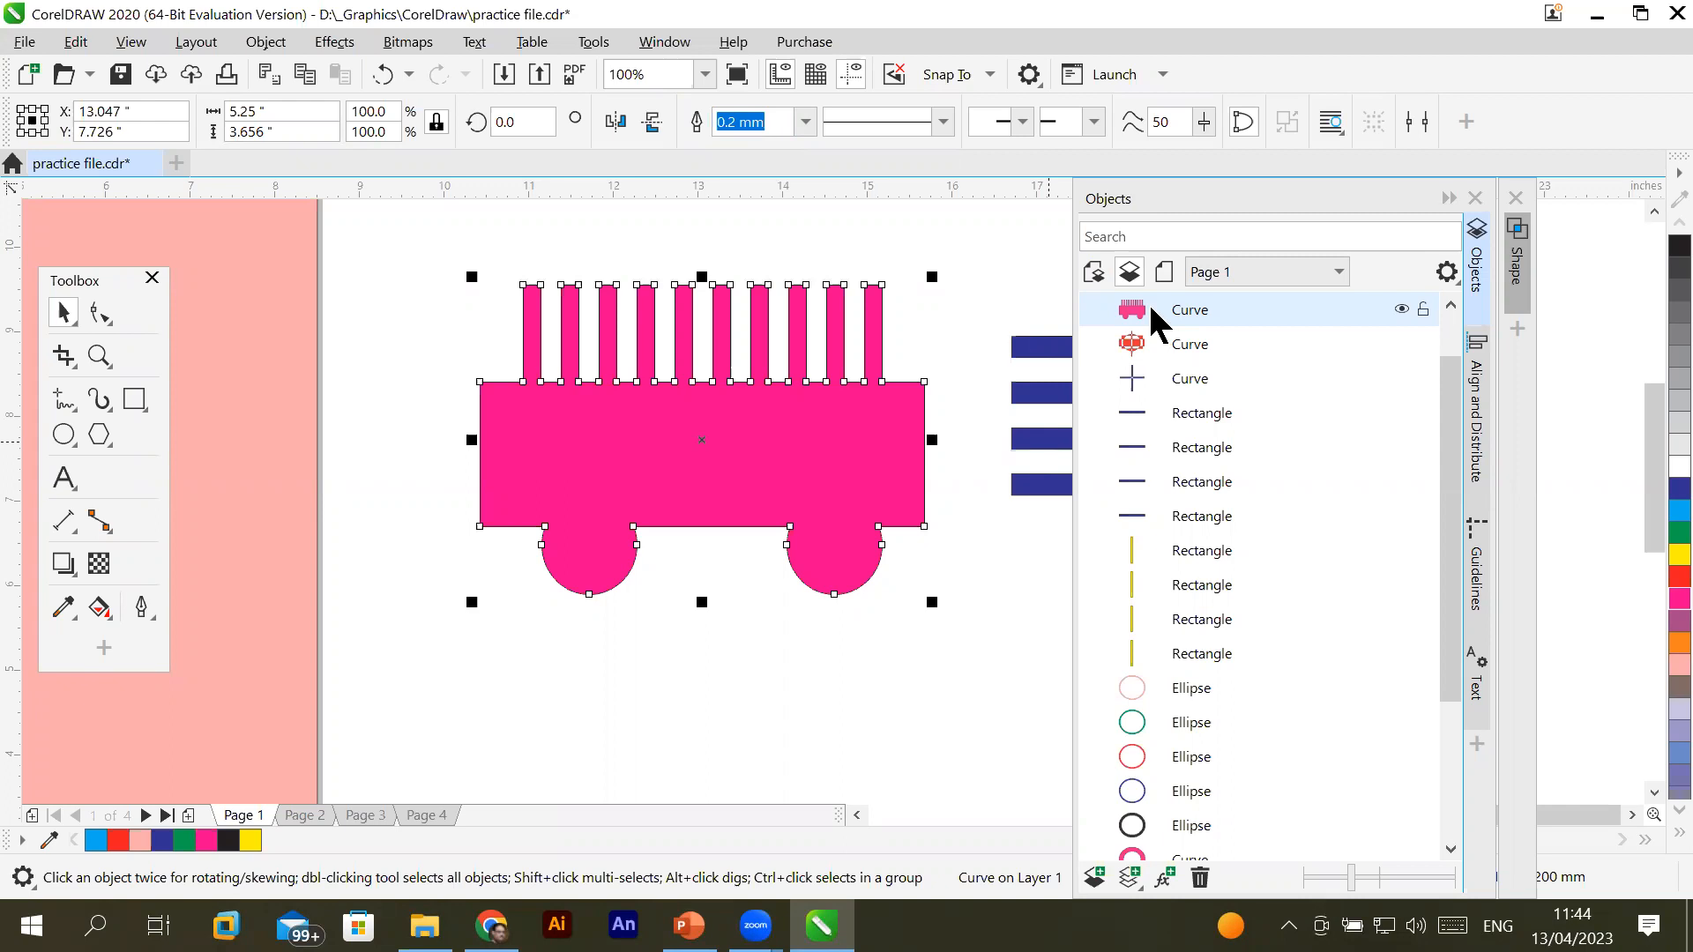
left_click(765, 666)
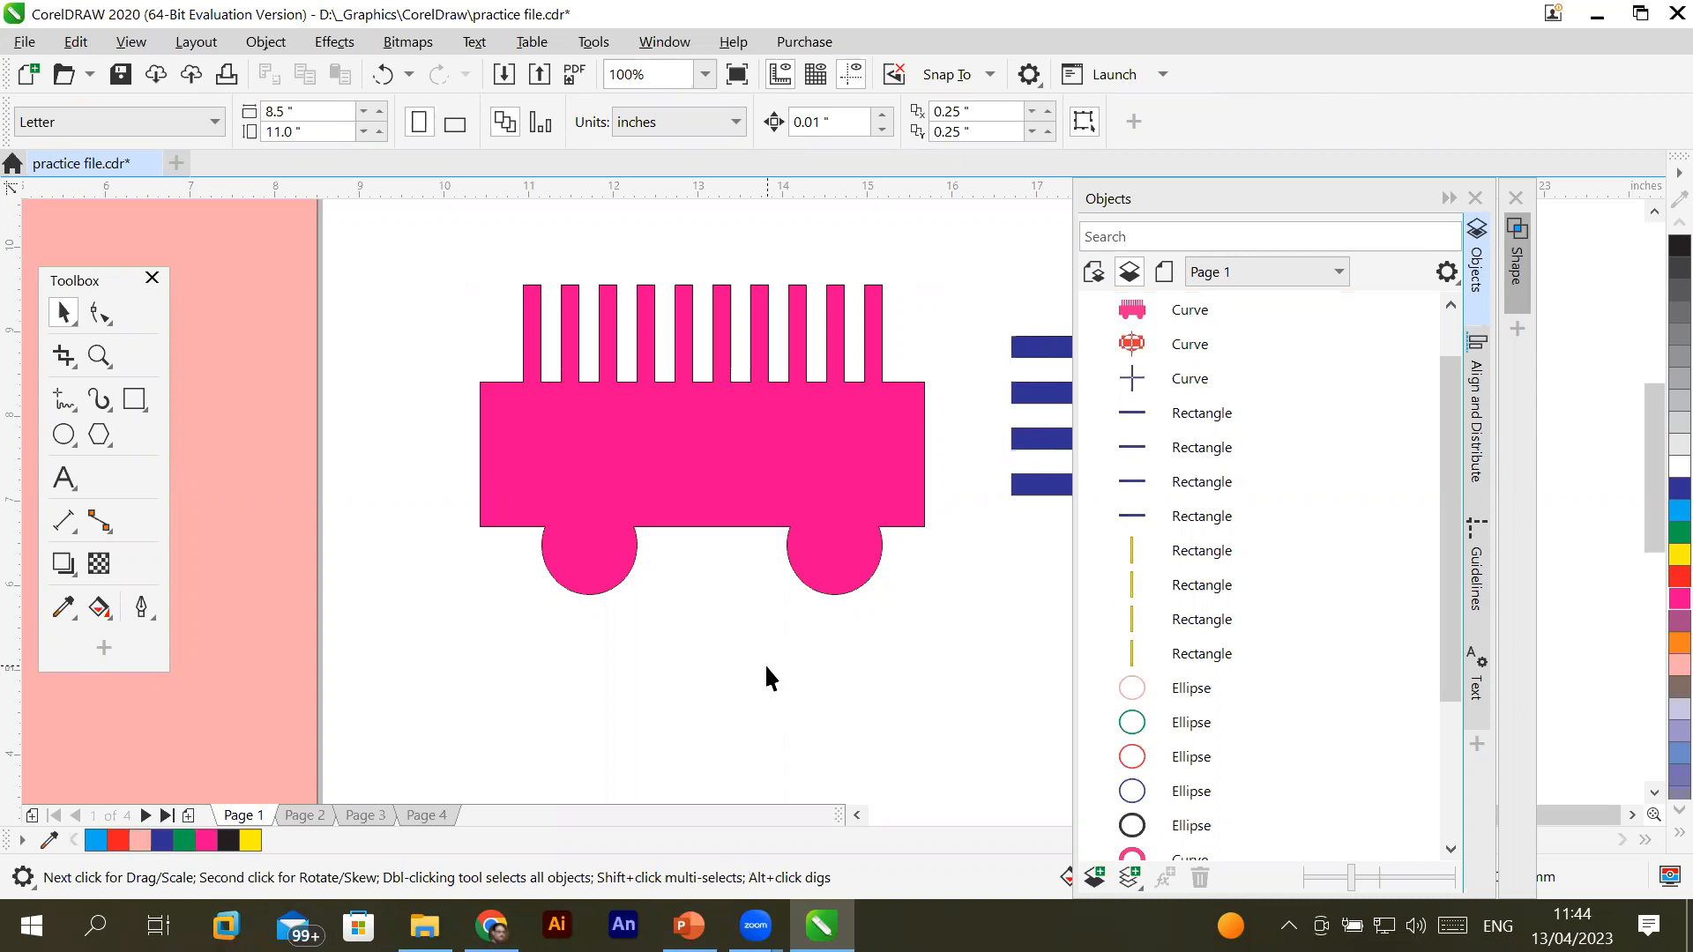
key("ctrl+z")
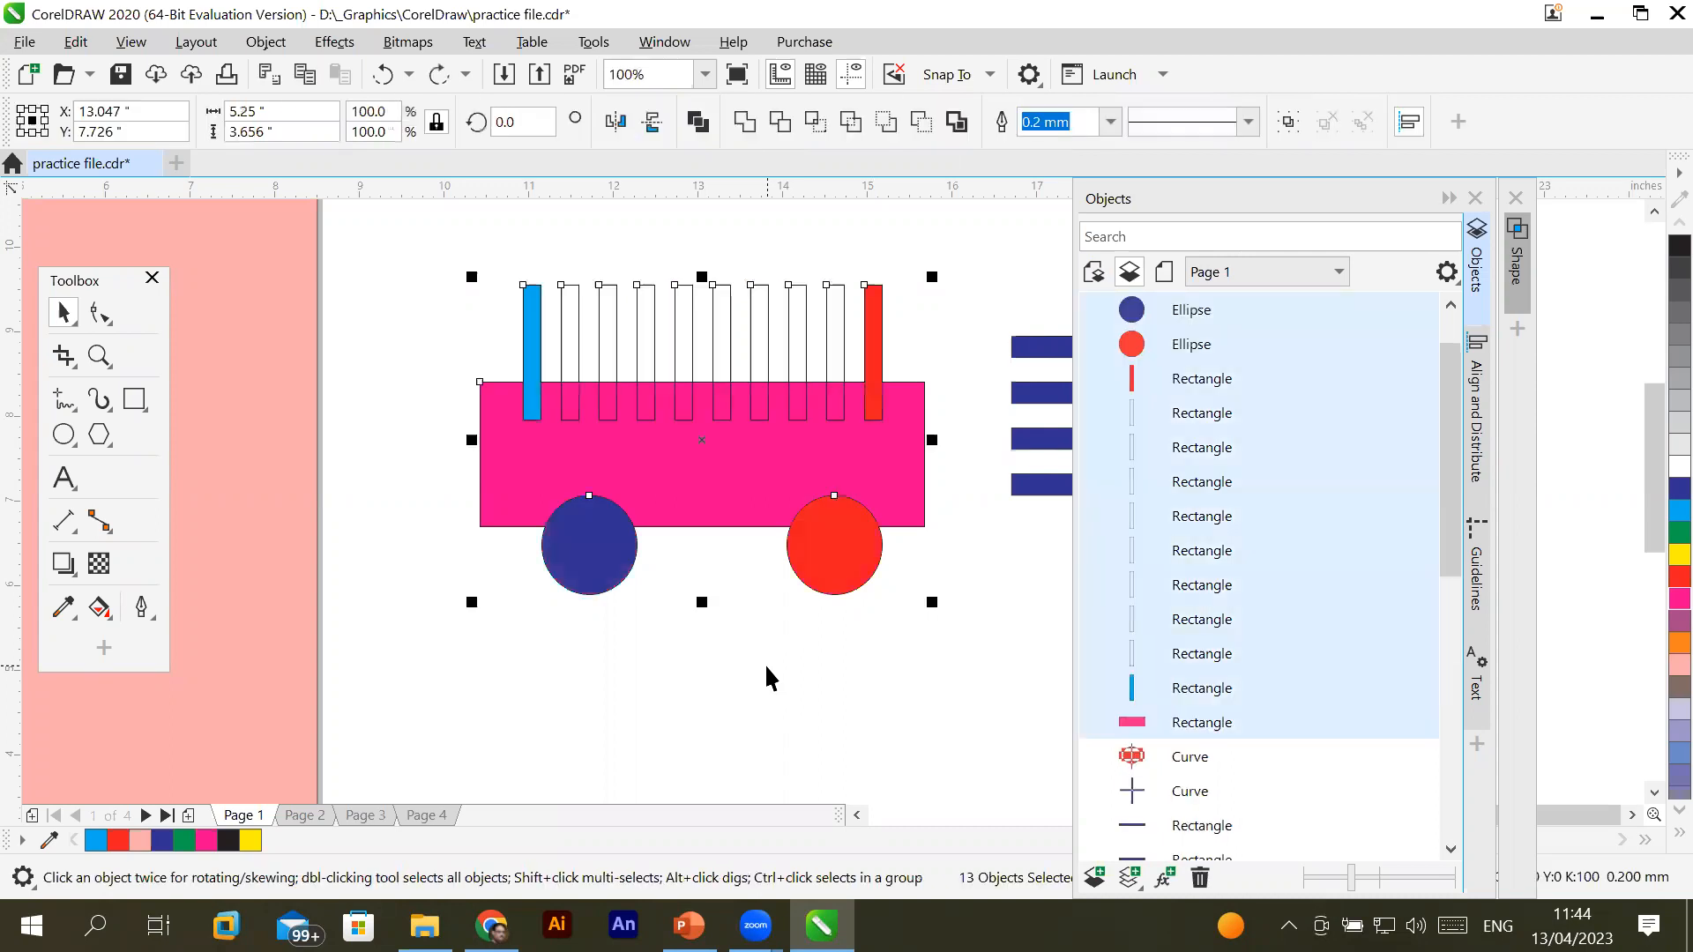
Open the Shape docker for the selected vehicle parts and set its operation to Weld
left_click(263, 44)
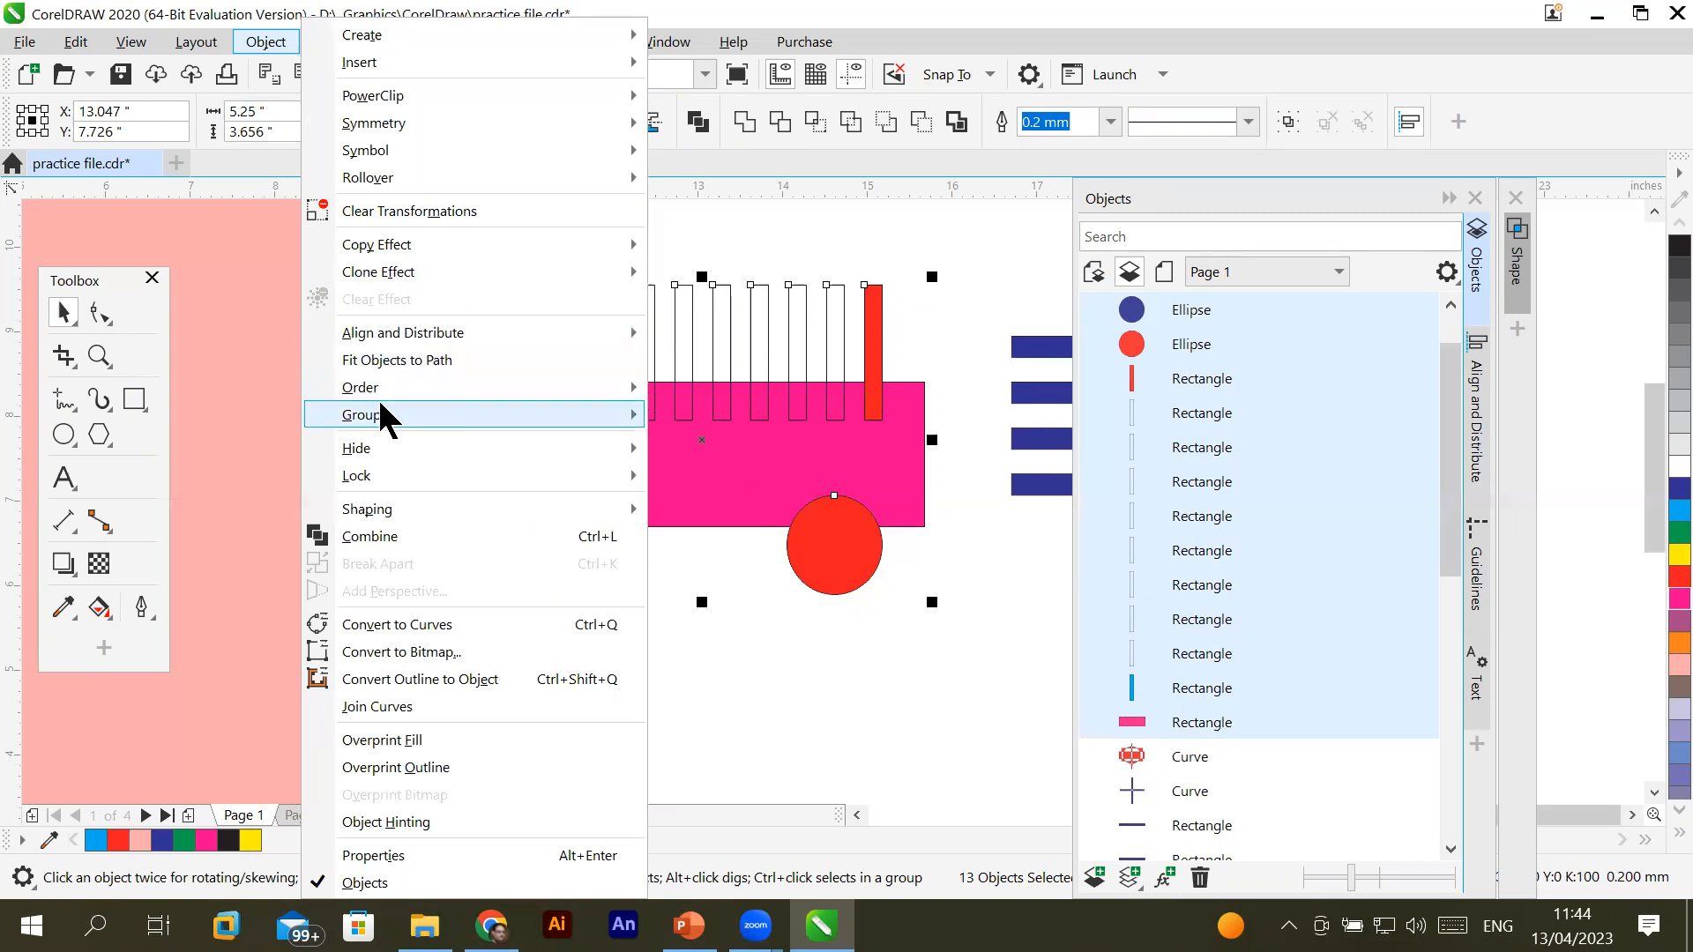
mouse_move(413, 509)
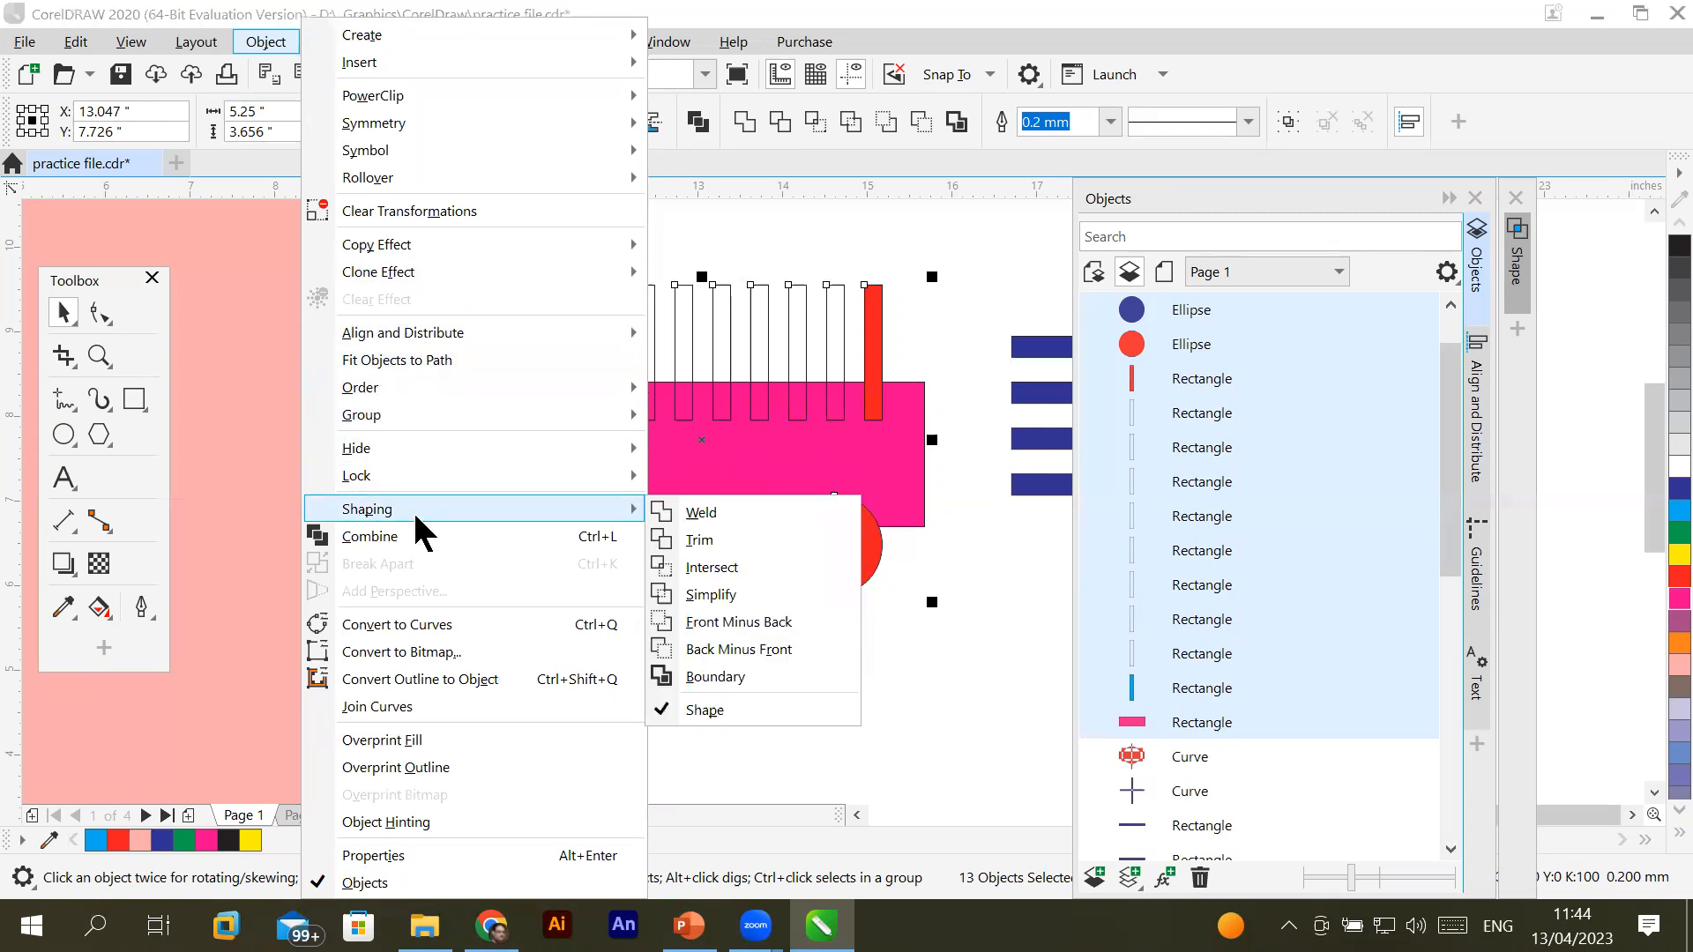
left_click(1515, 277)
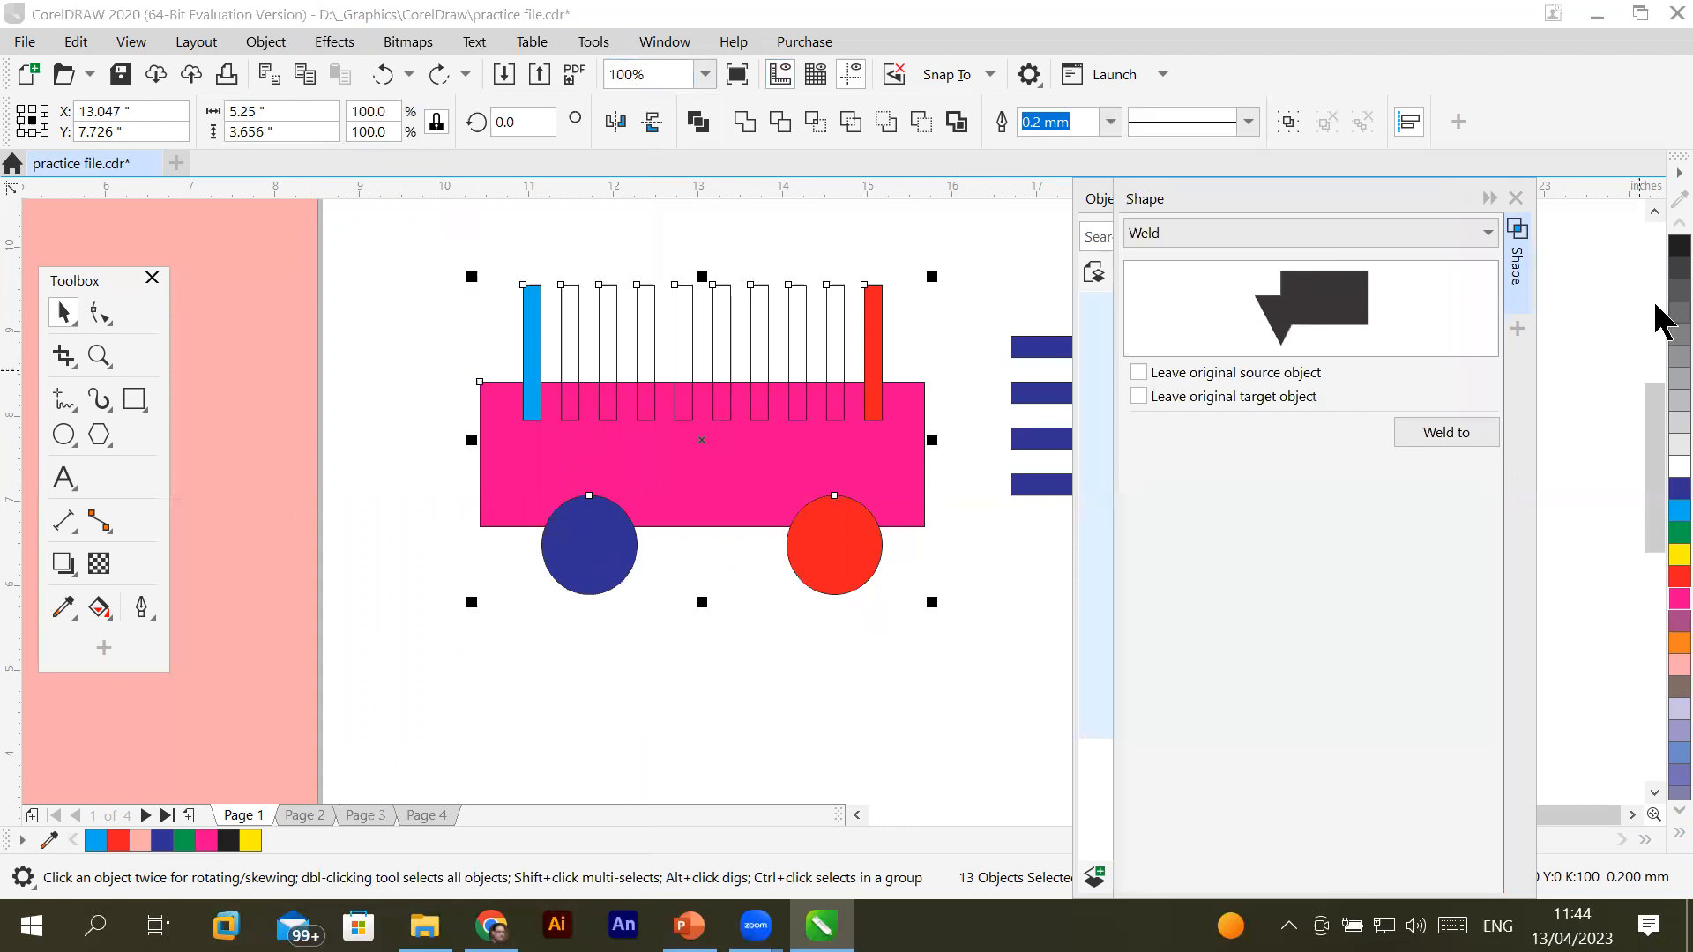
left_click(1478, 234)
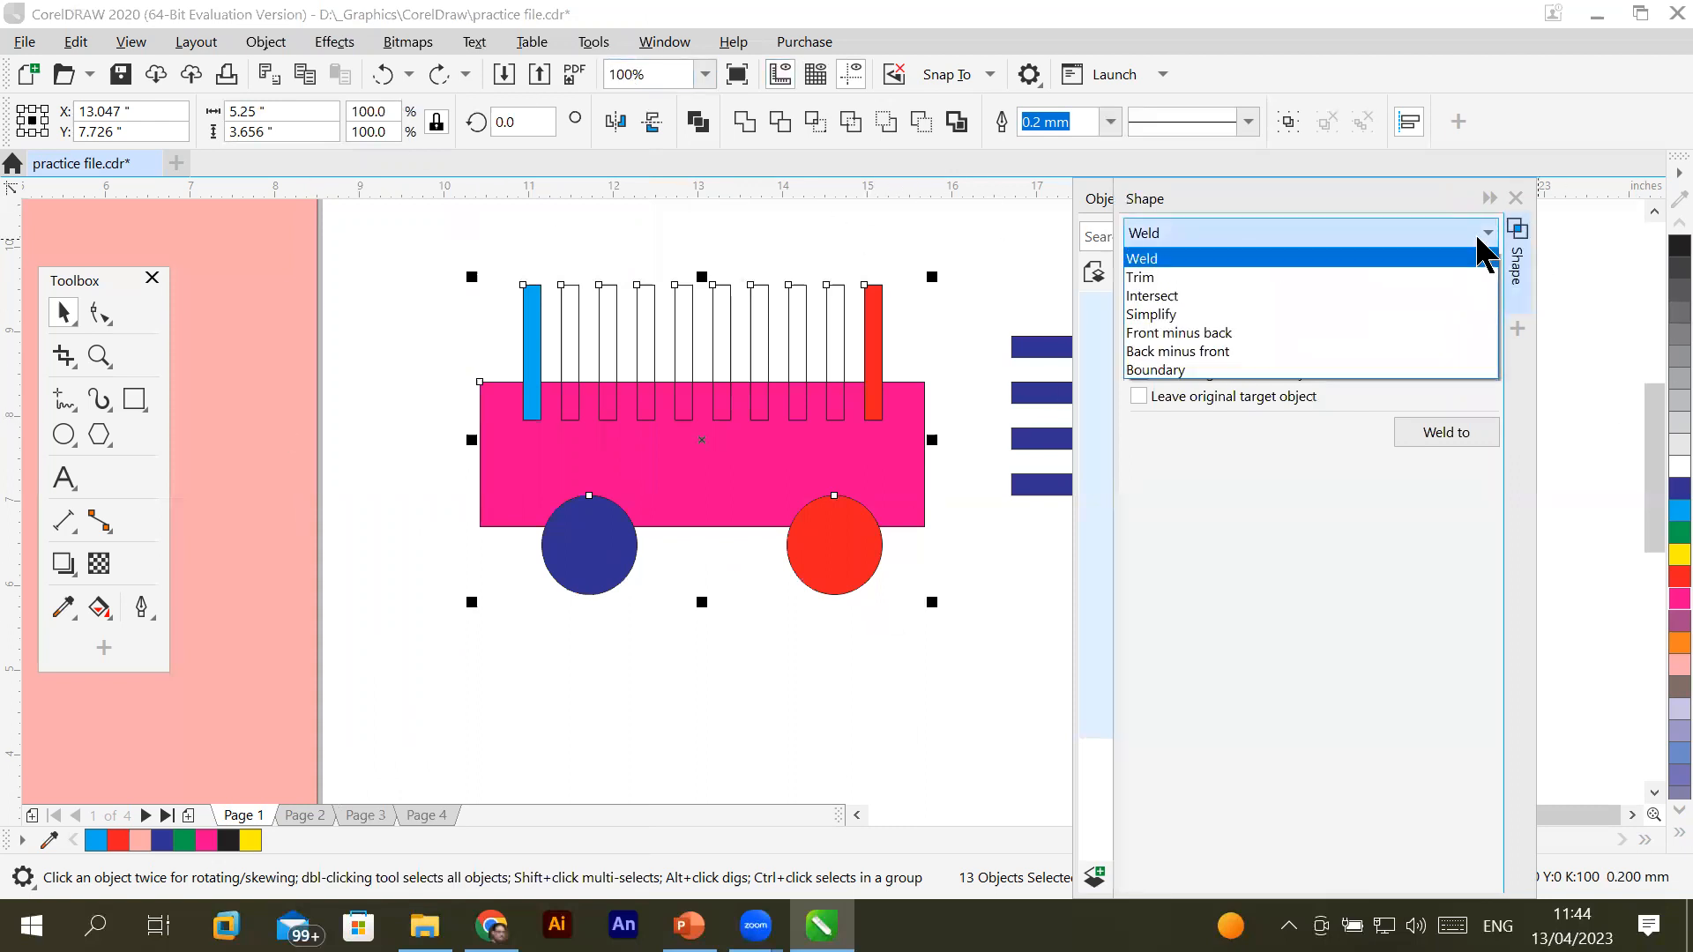
left_click(1305, 261)
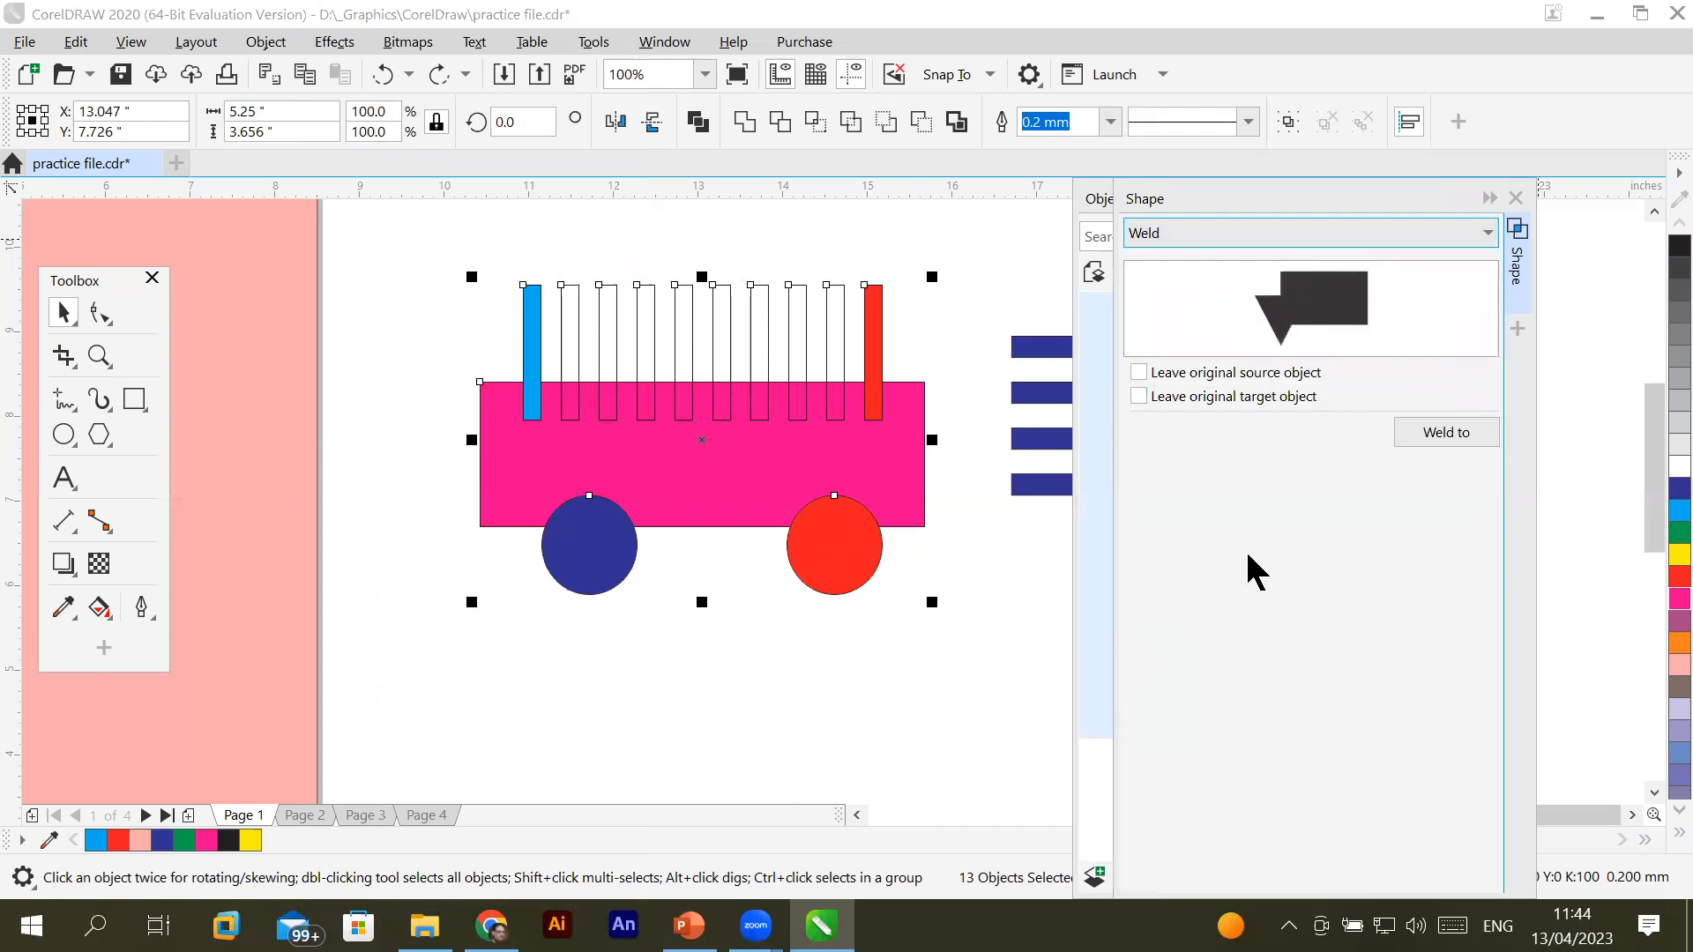
Weld the selected parts to the dark blue circle as the target object, and undo the weld
left_click(1450, 434)
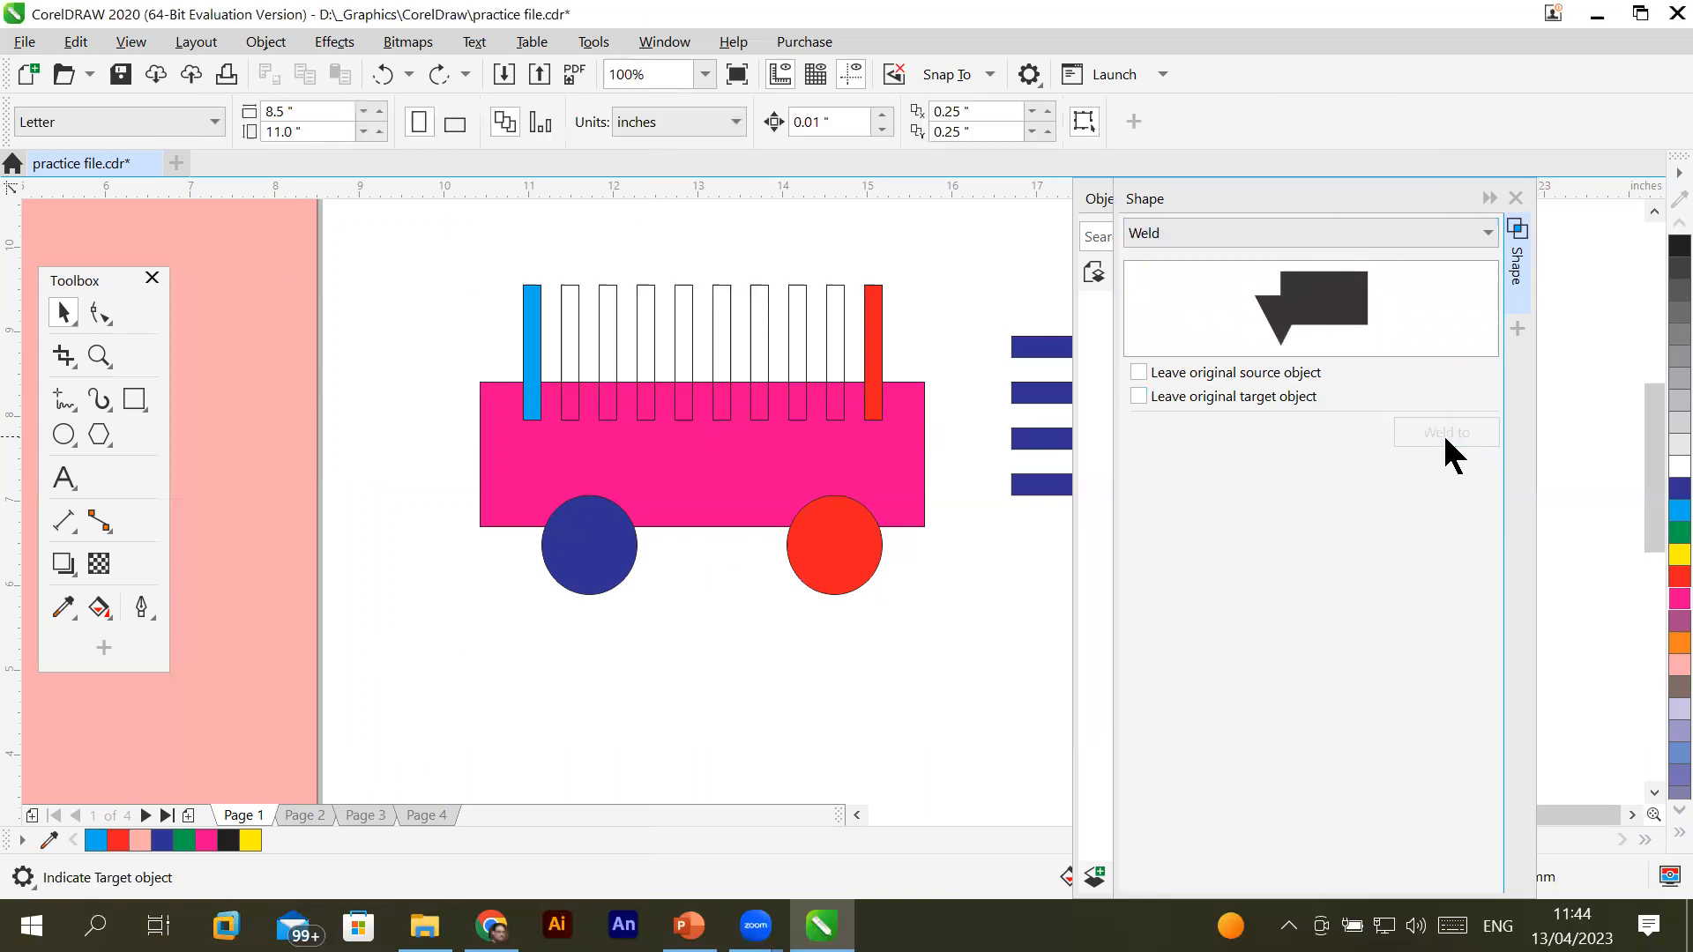
left_click(599, 570)
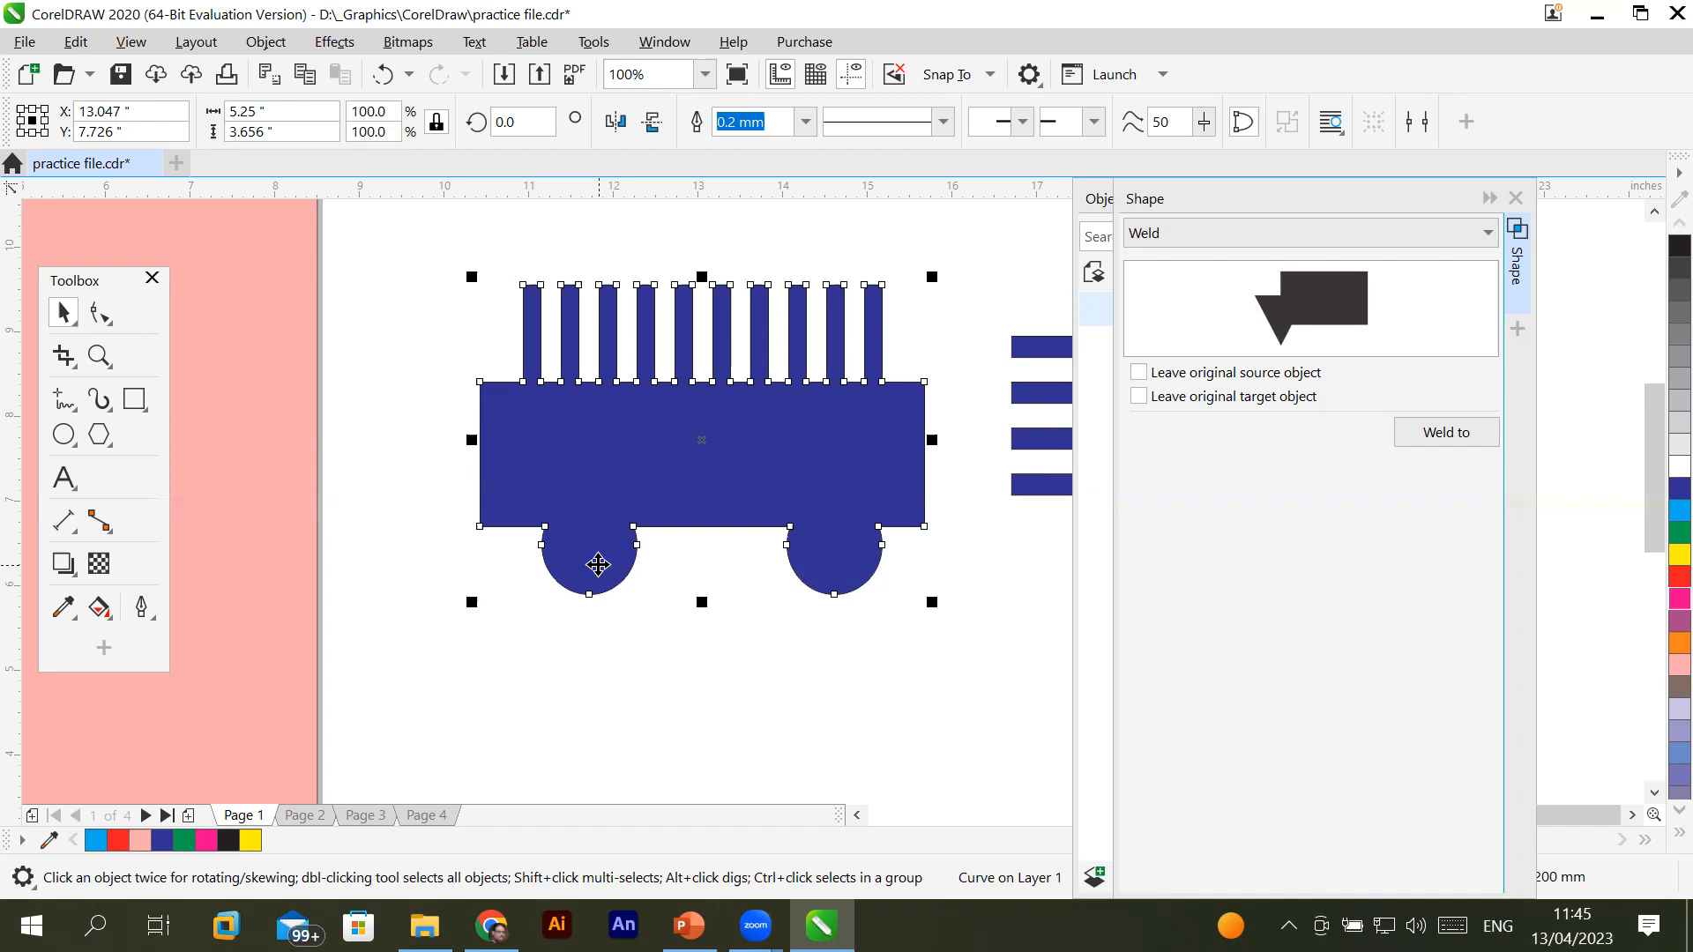
key("ctrl+z")
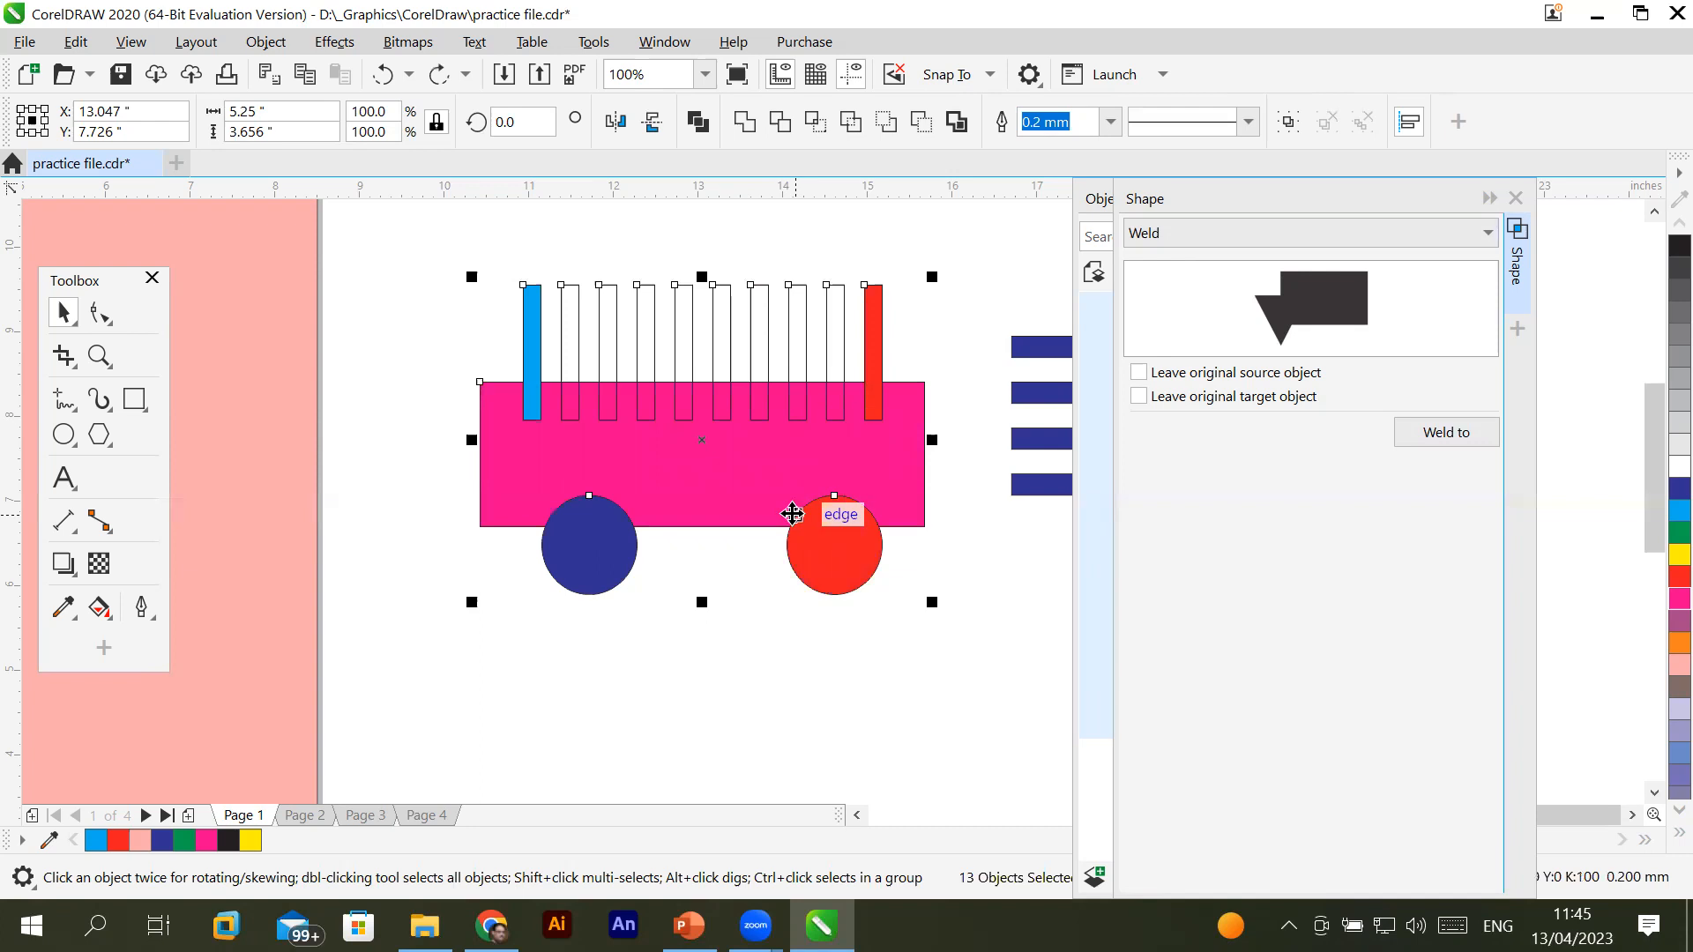
Weld the selected parts to the light blue bar as the target object, and undo the weld
left_click(1455, 428)
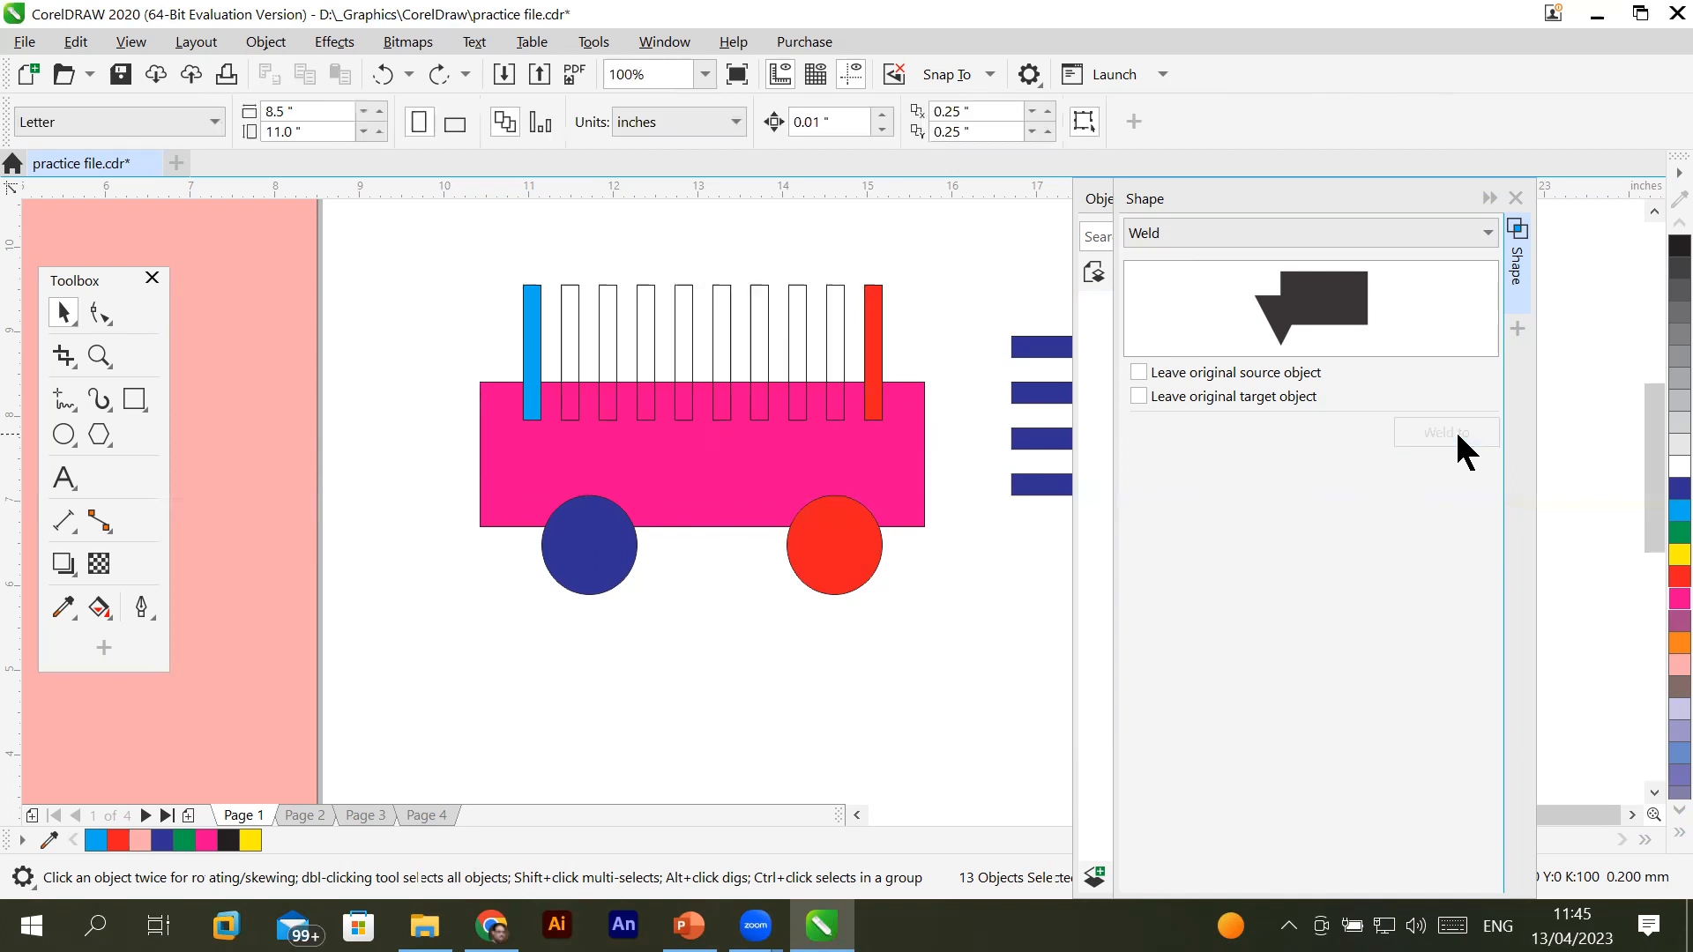
left_click(532, 304)
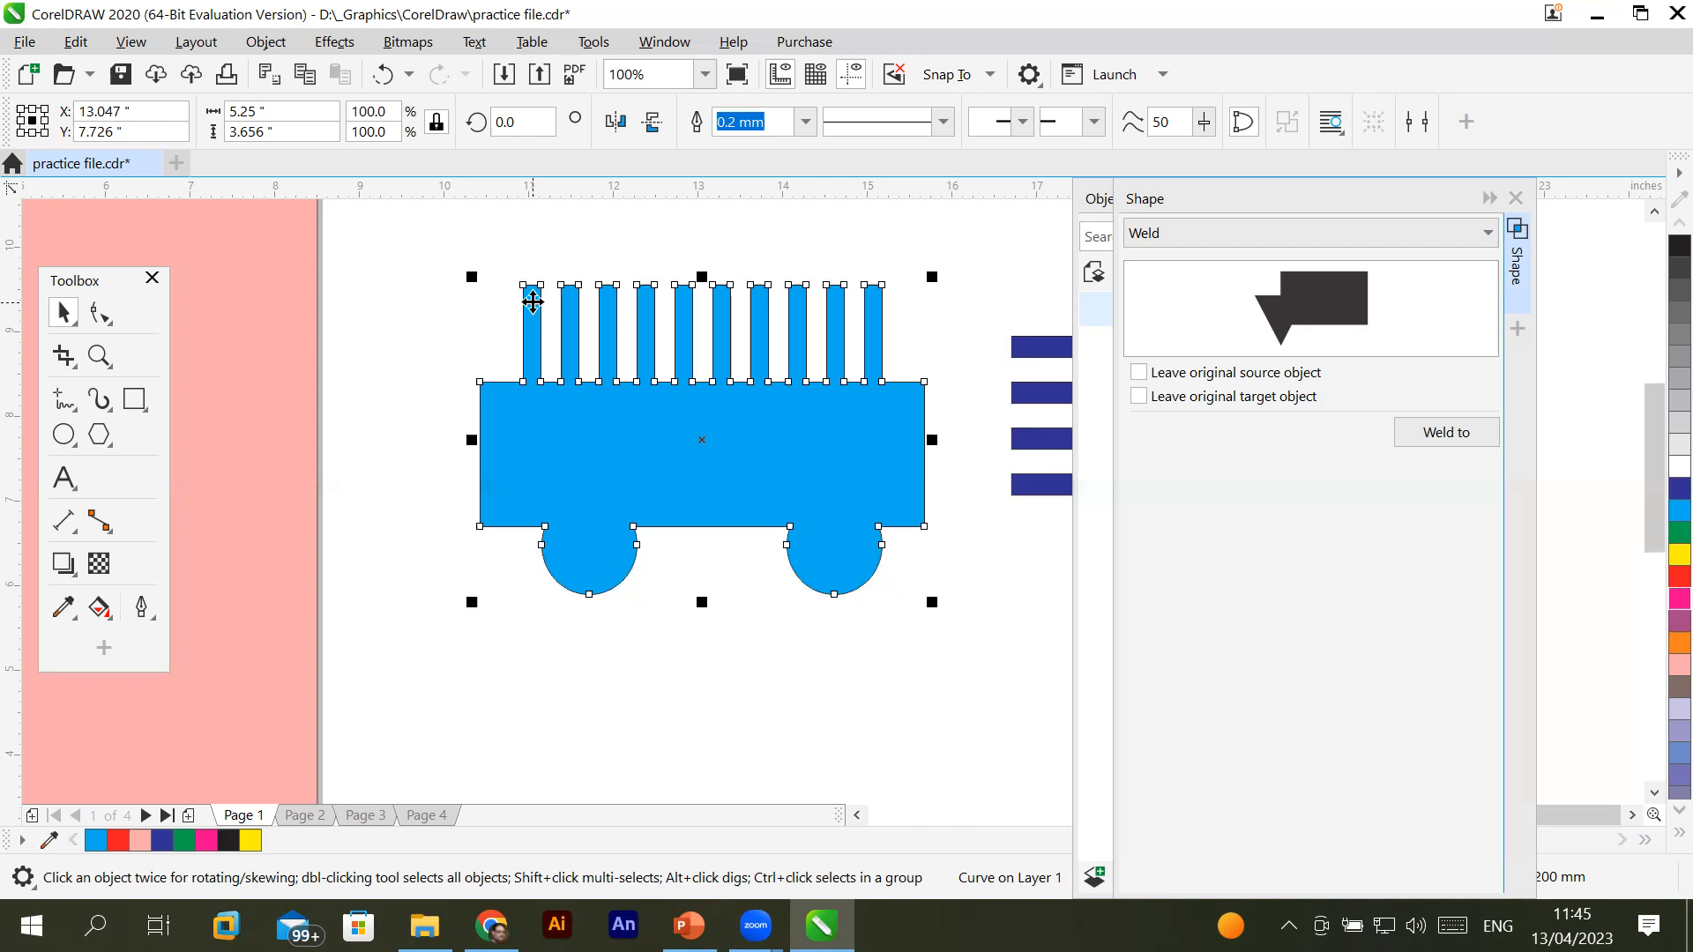
key("ctrl+z")
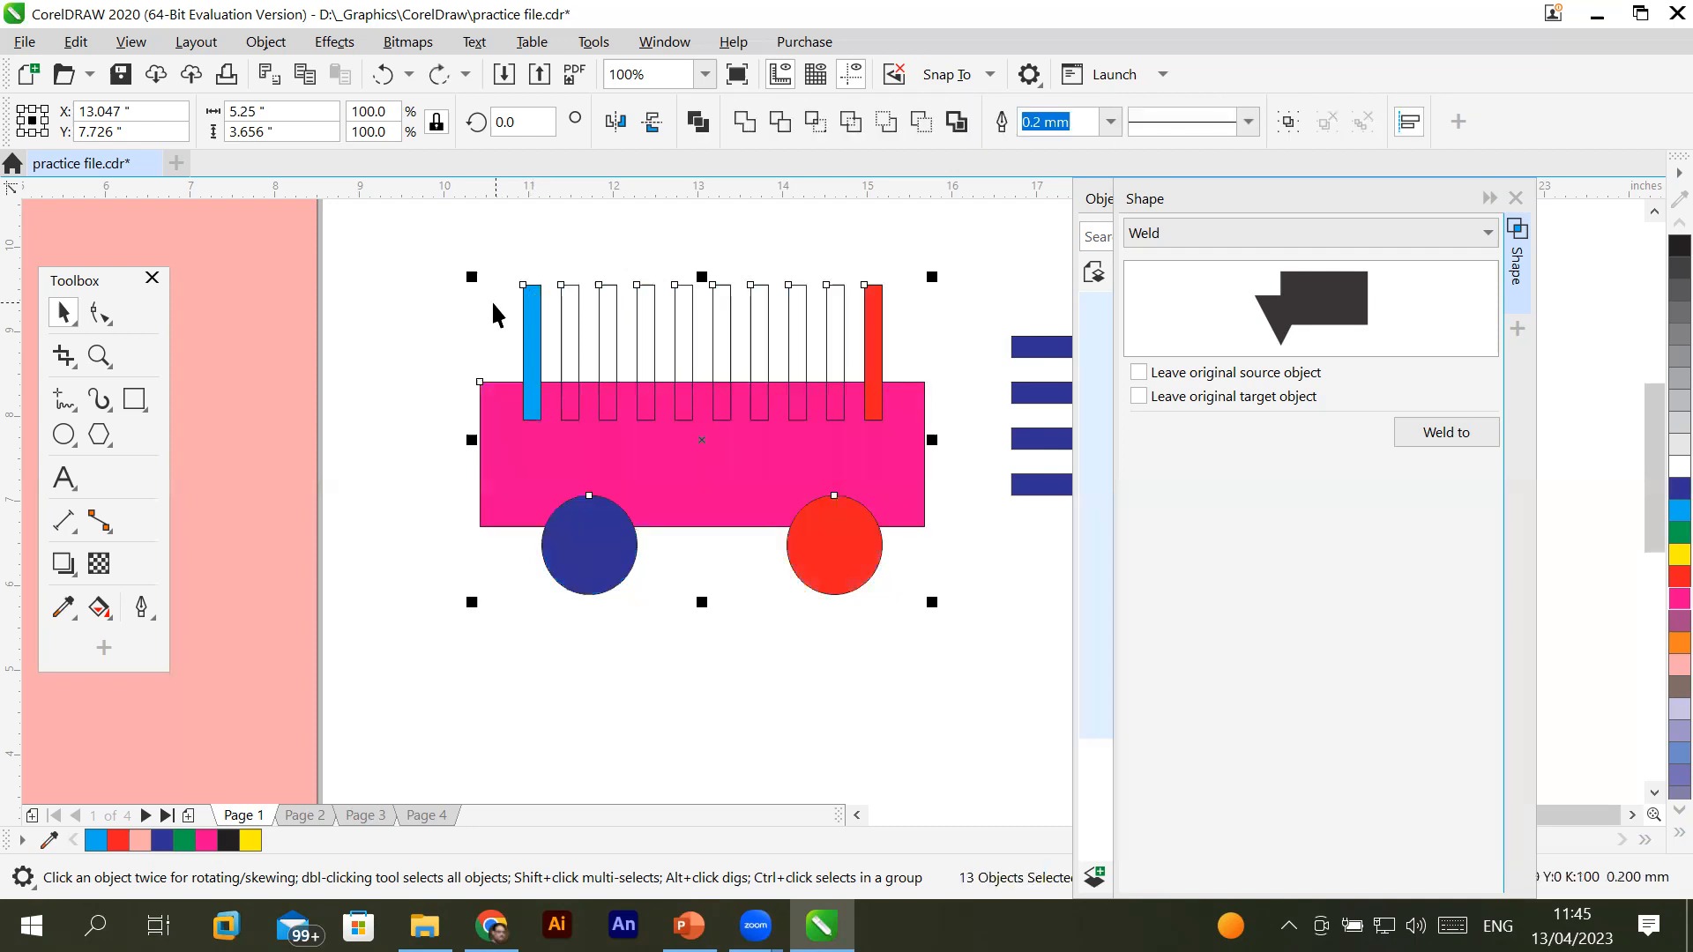
Give the light blue bar a 1.5 mm outline with a dashed line style
left_click(532, 300)
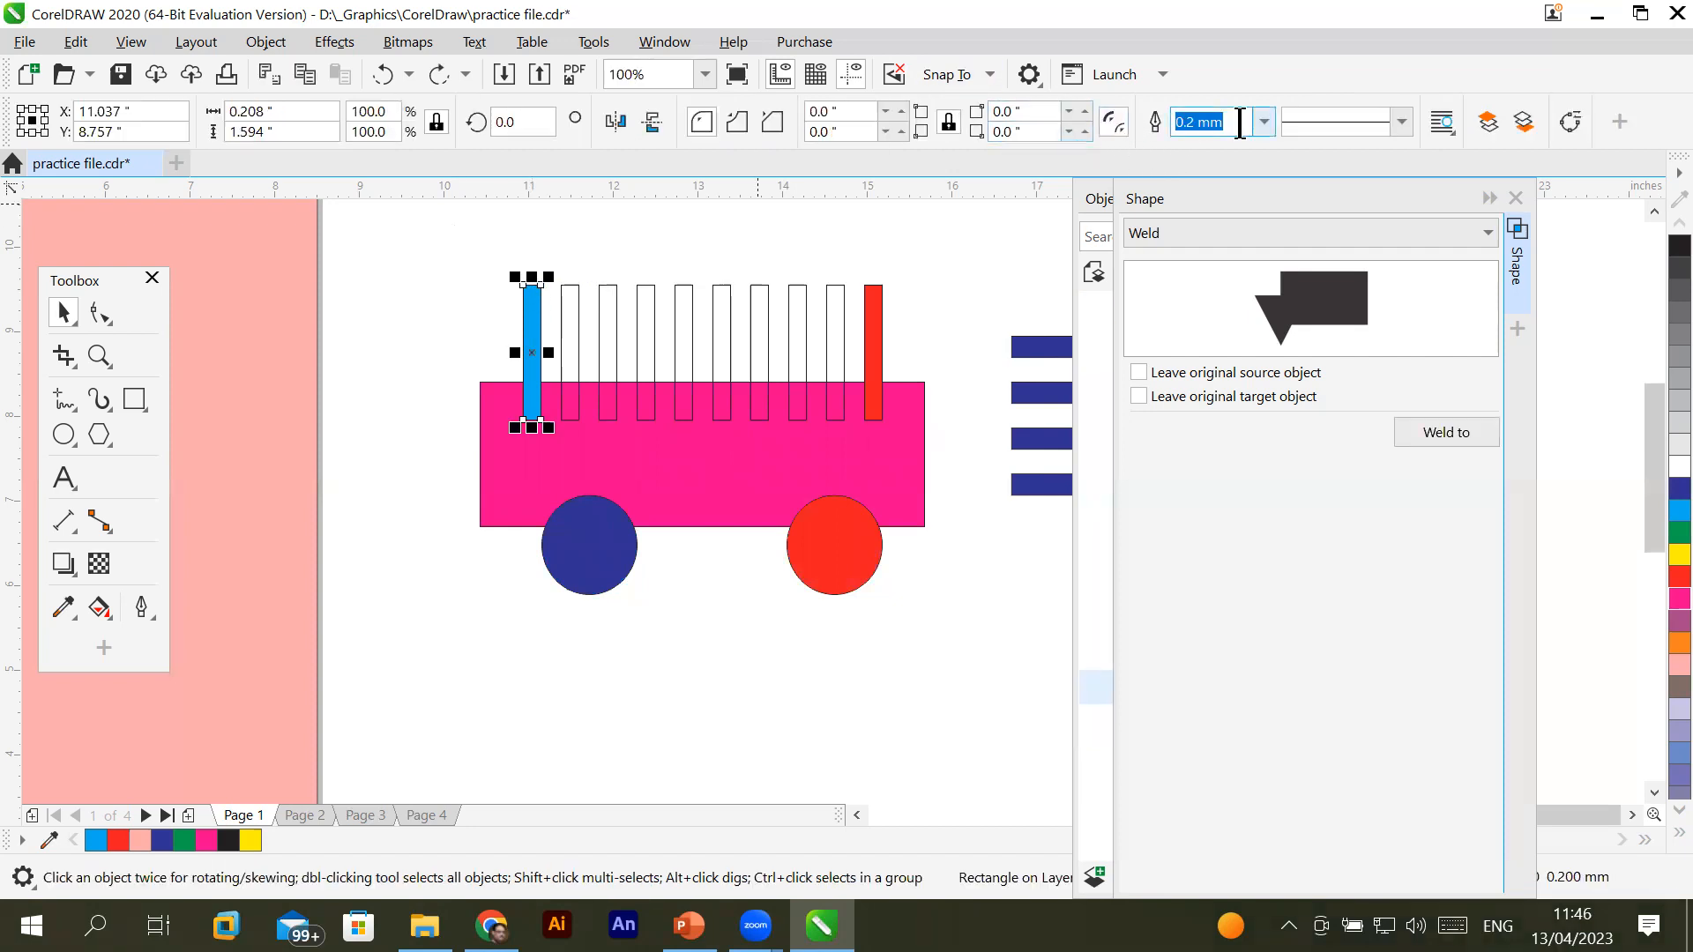
left_click(1264, 122)
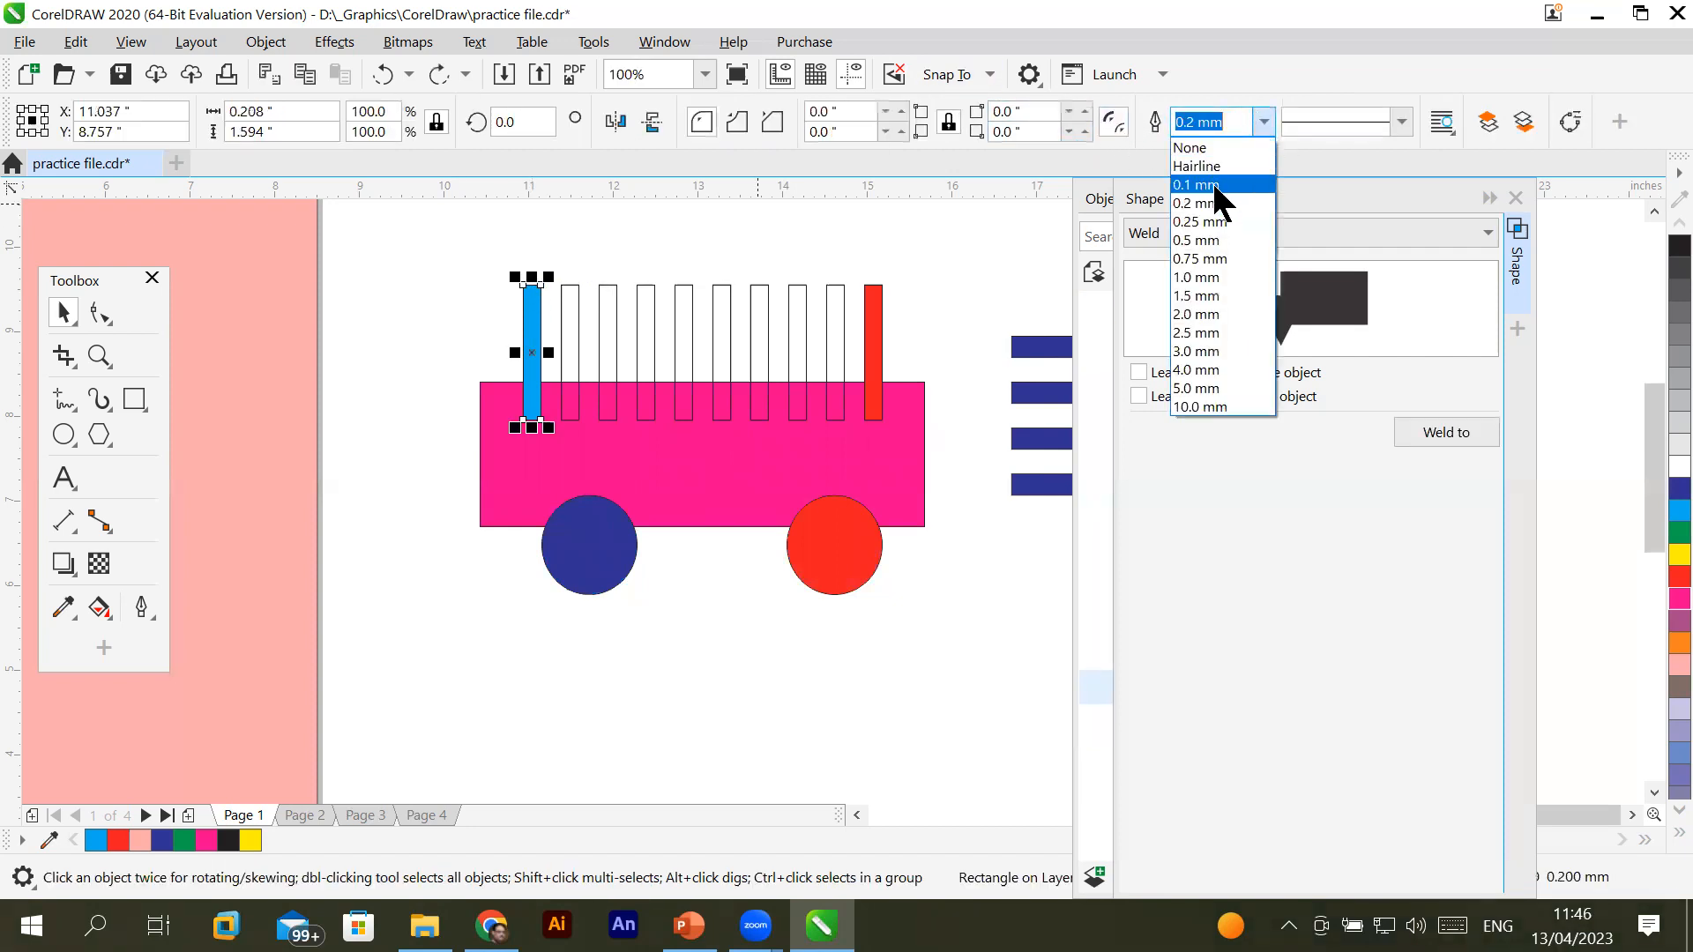
left_click(1215, 304)
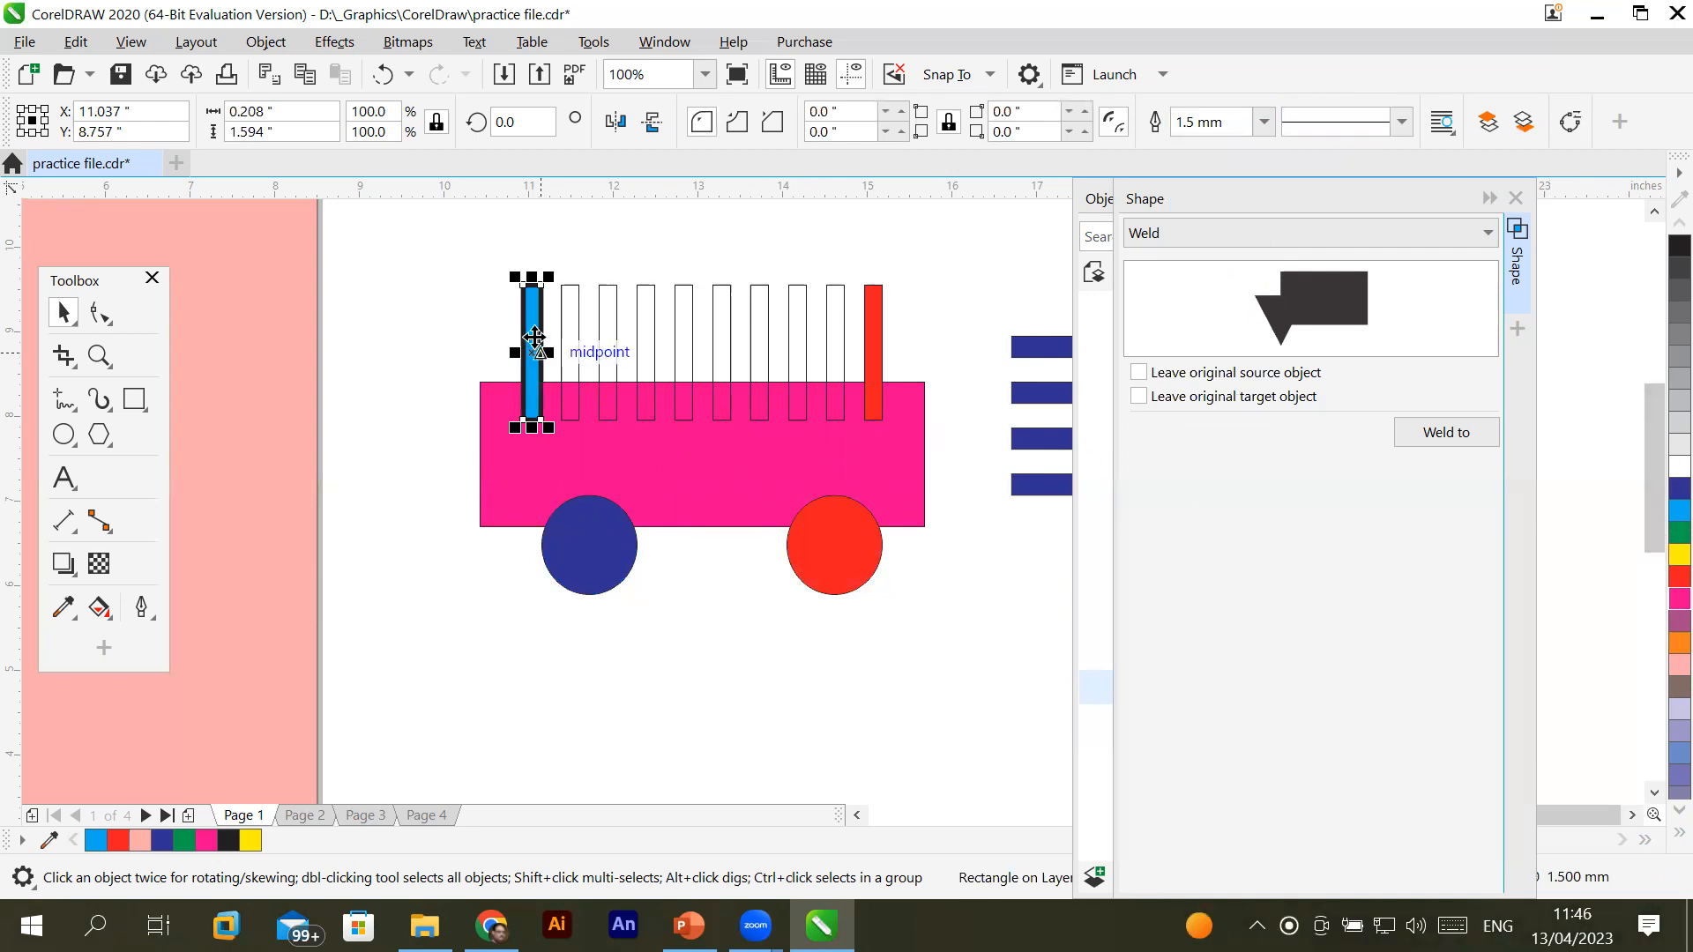
left_click(1401, 124)
left_click(1387, 388)
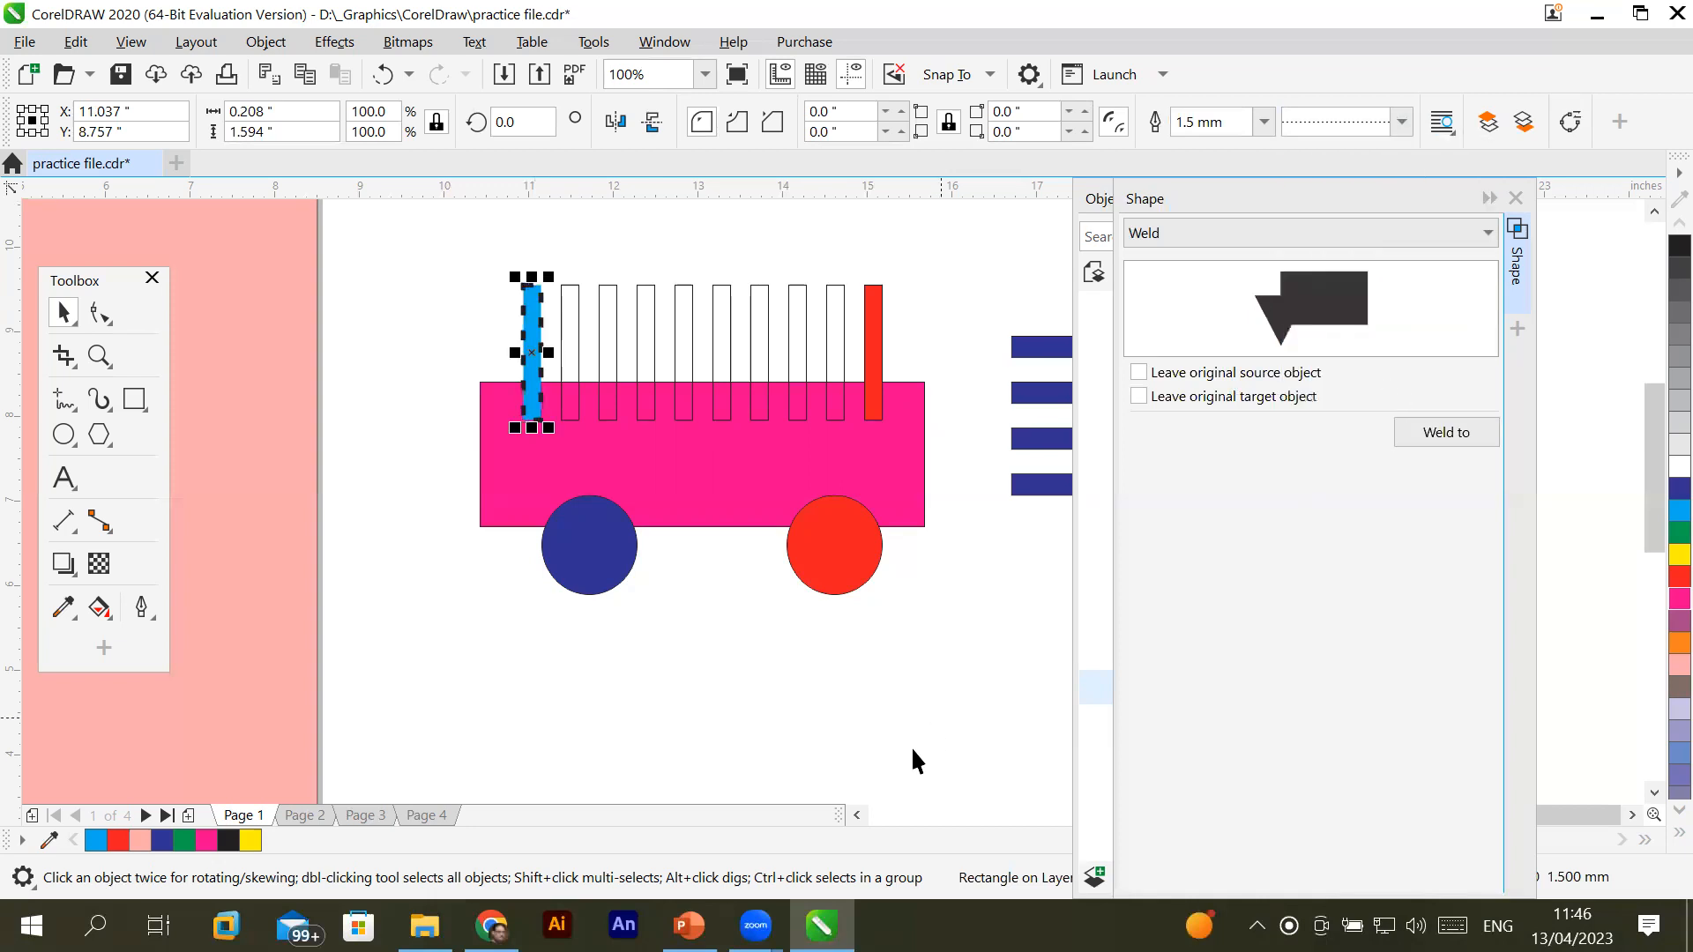
left_click(498, 672)
Select all the vehicle's parts and weld them to the dashed light blue bar, leaving the original source objects
left_click_drag(383, 248, 949, 668)
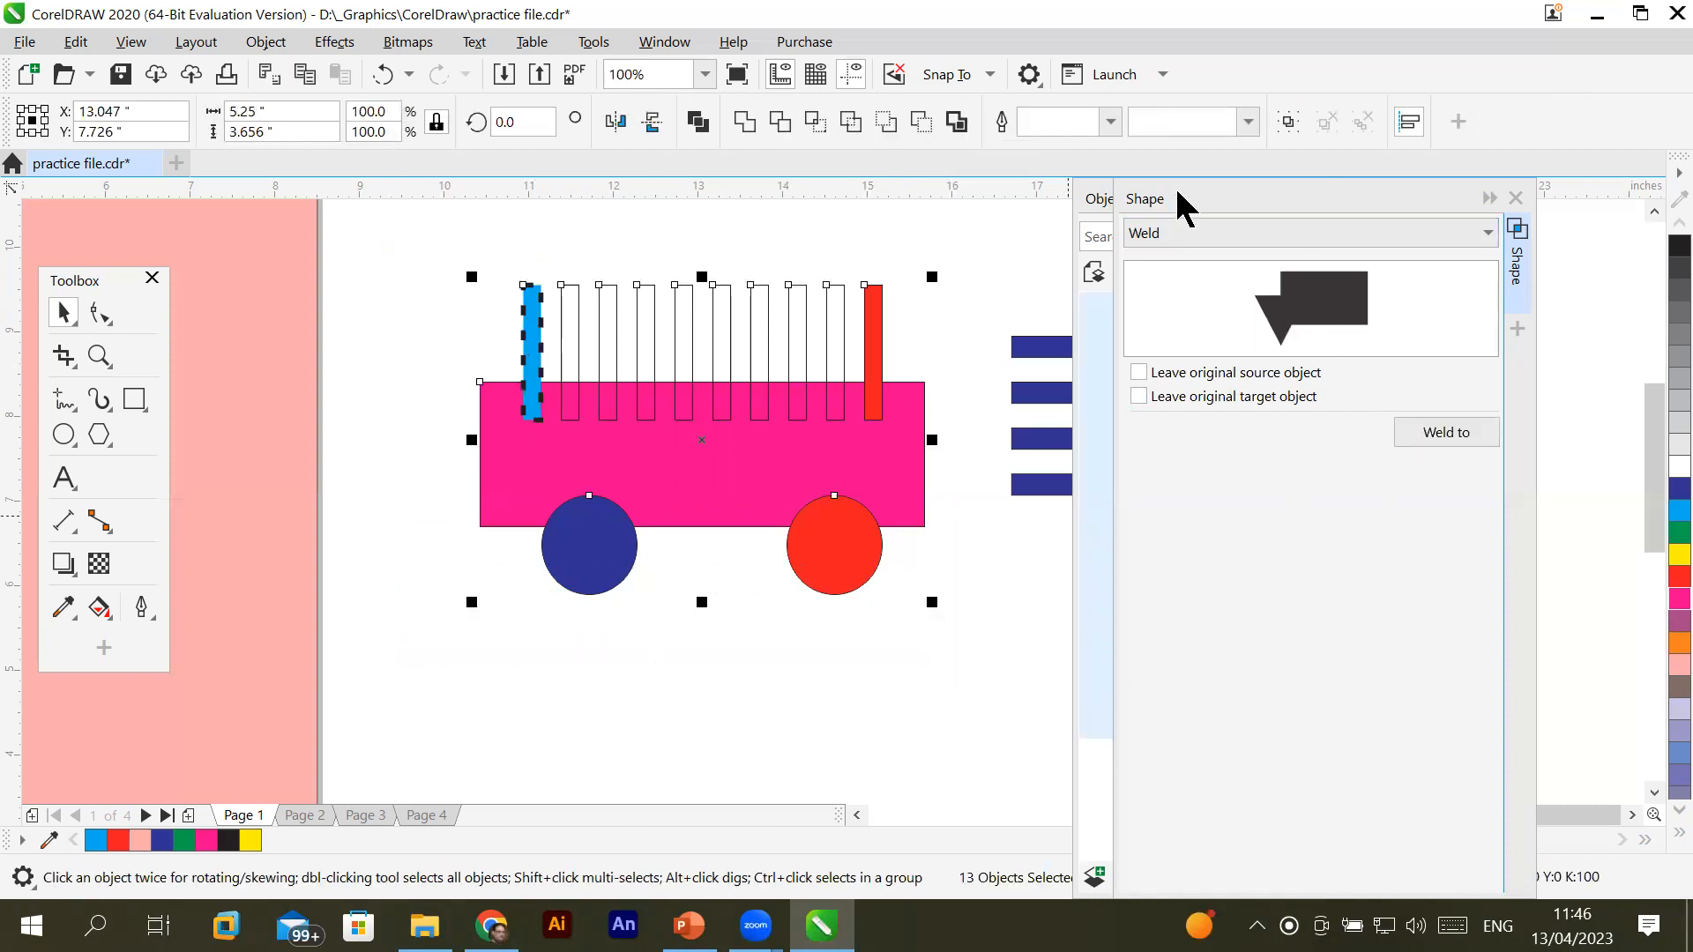
left_click(1489, 232)
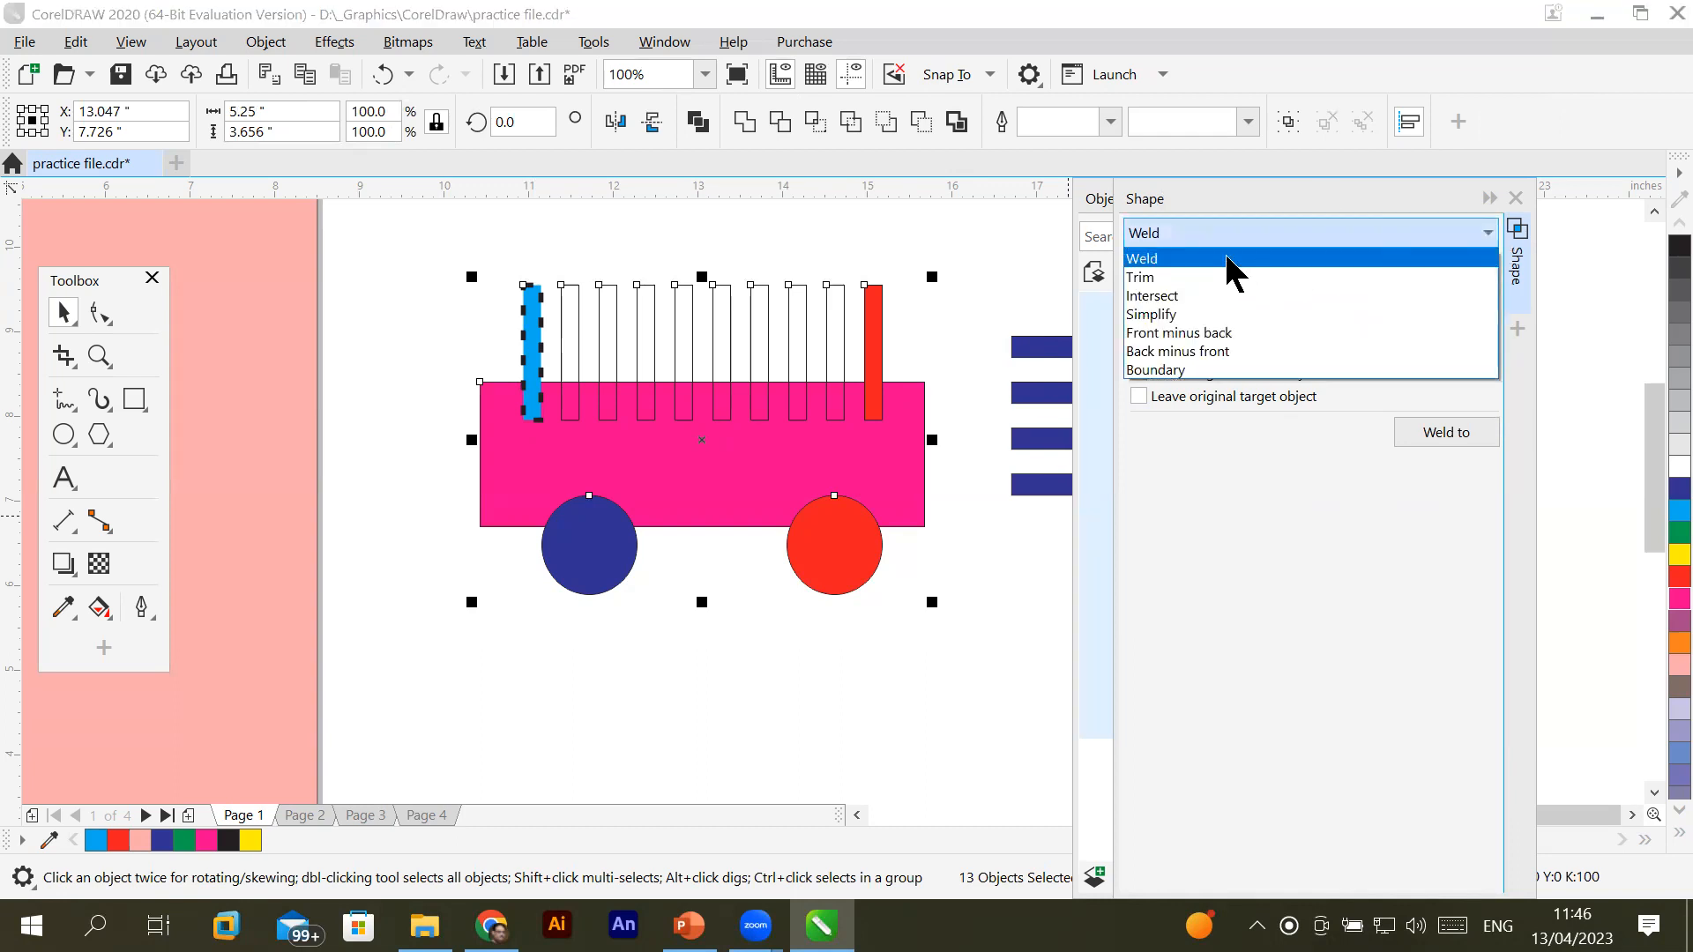
left_click(1227, 257)
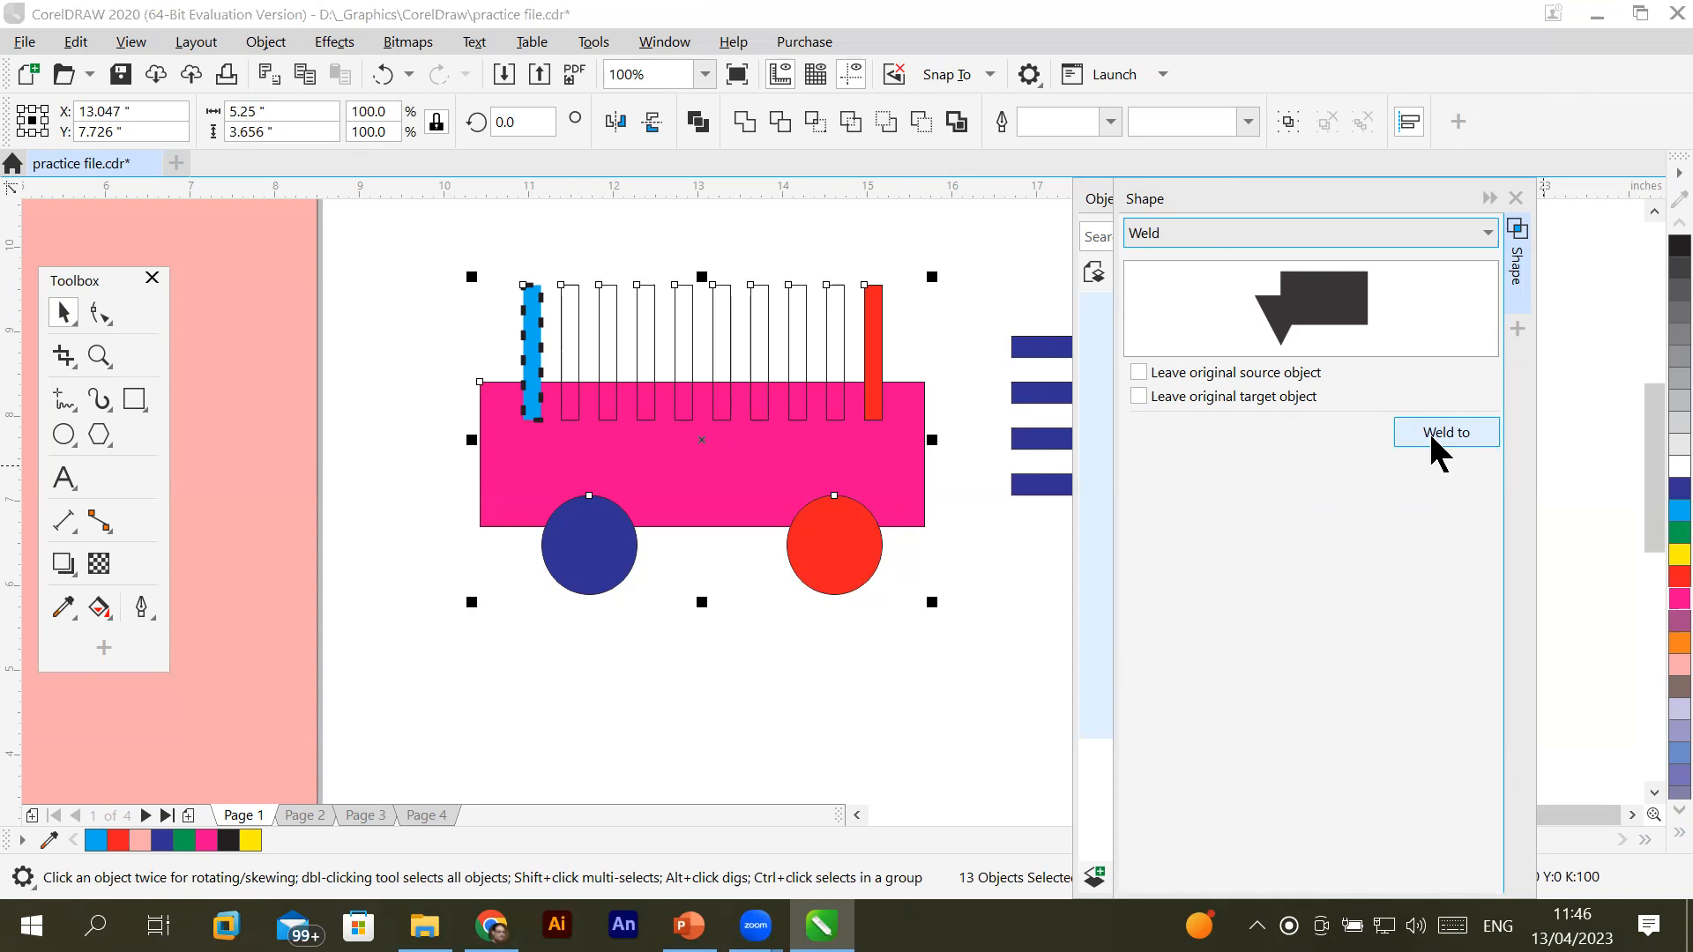
left_click(1138, 371)
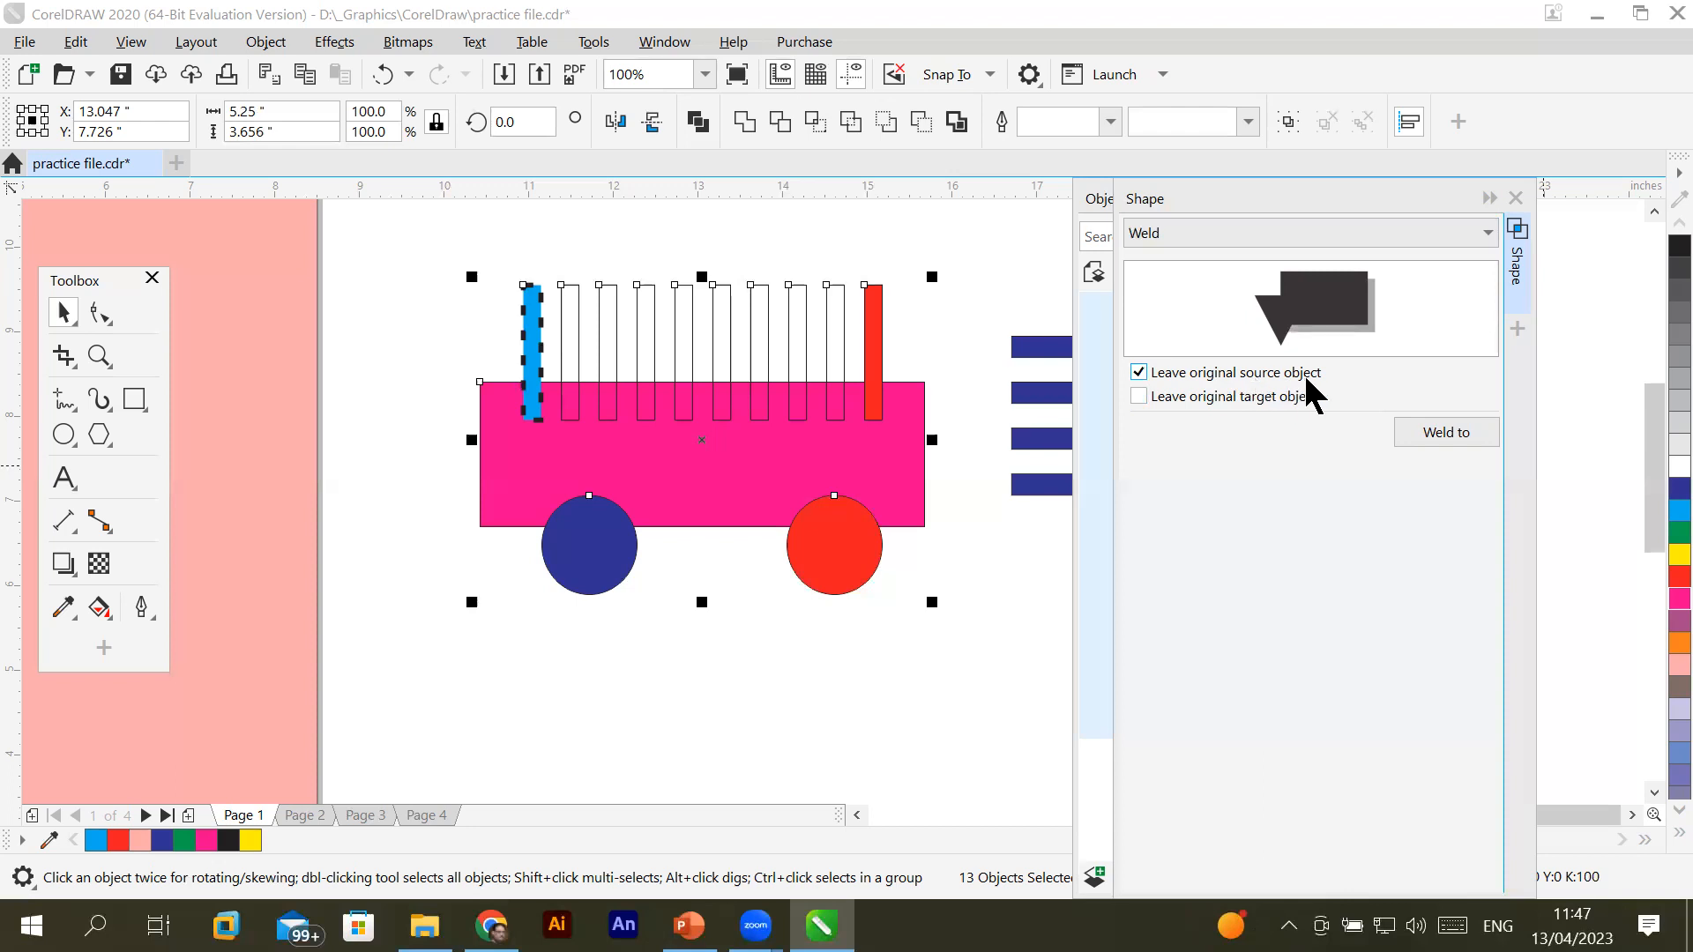
left_click(1447, 433)
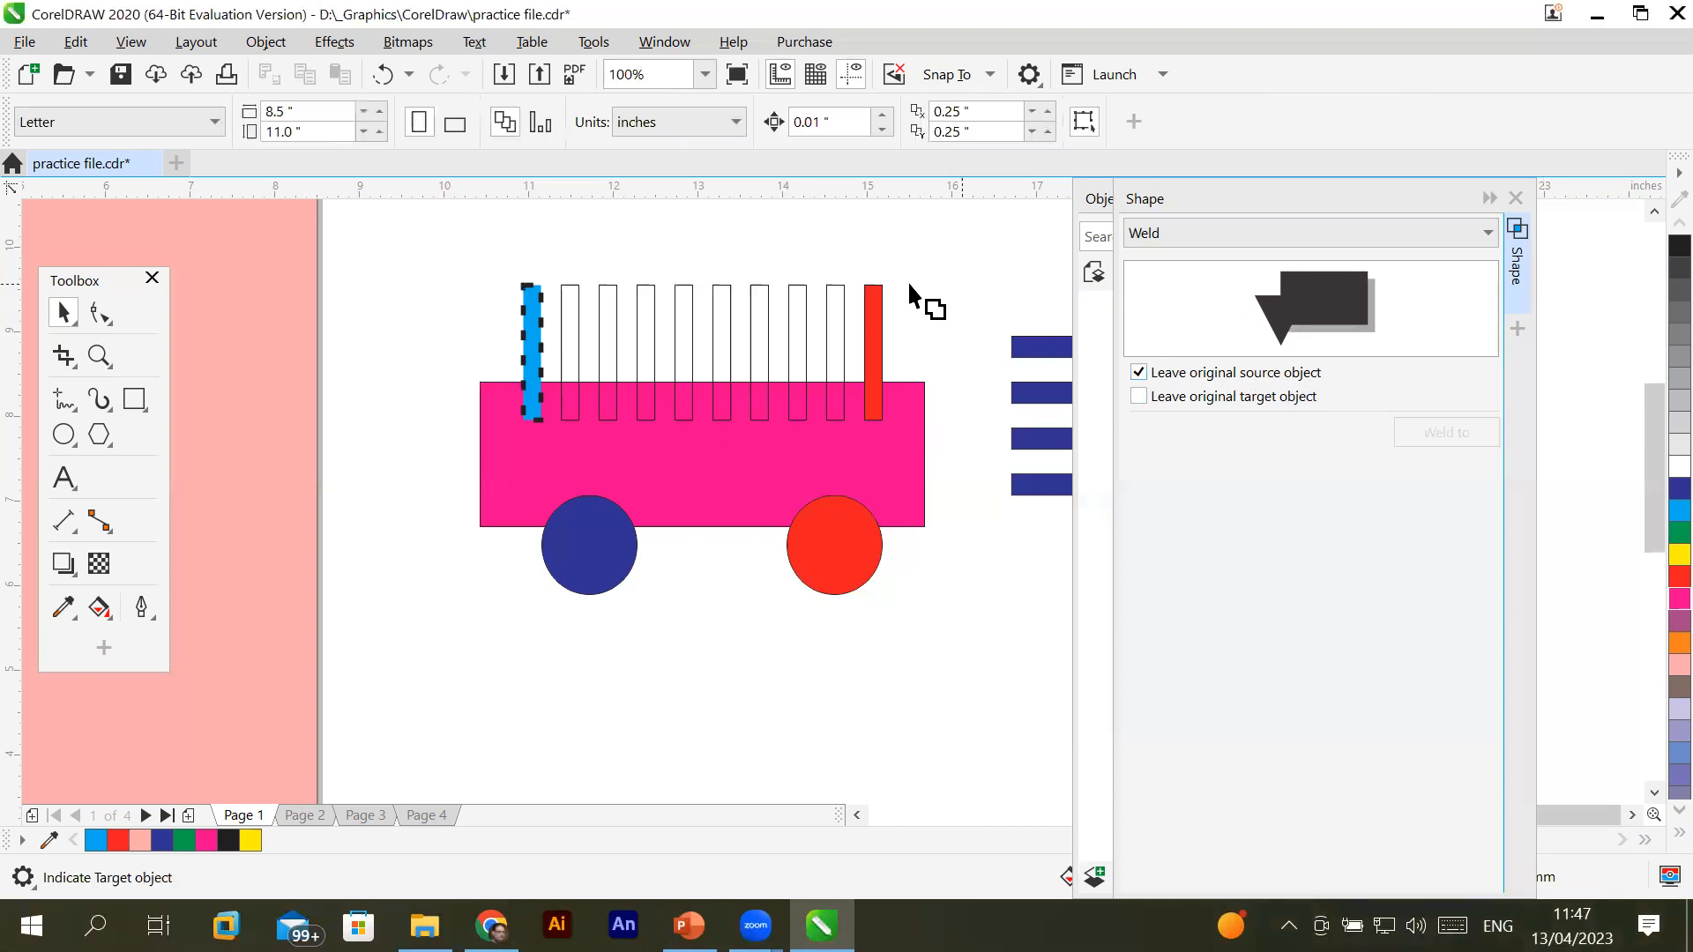
left_click(534, 305)
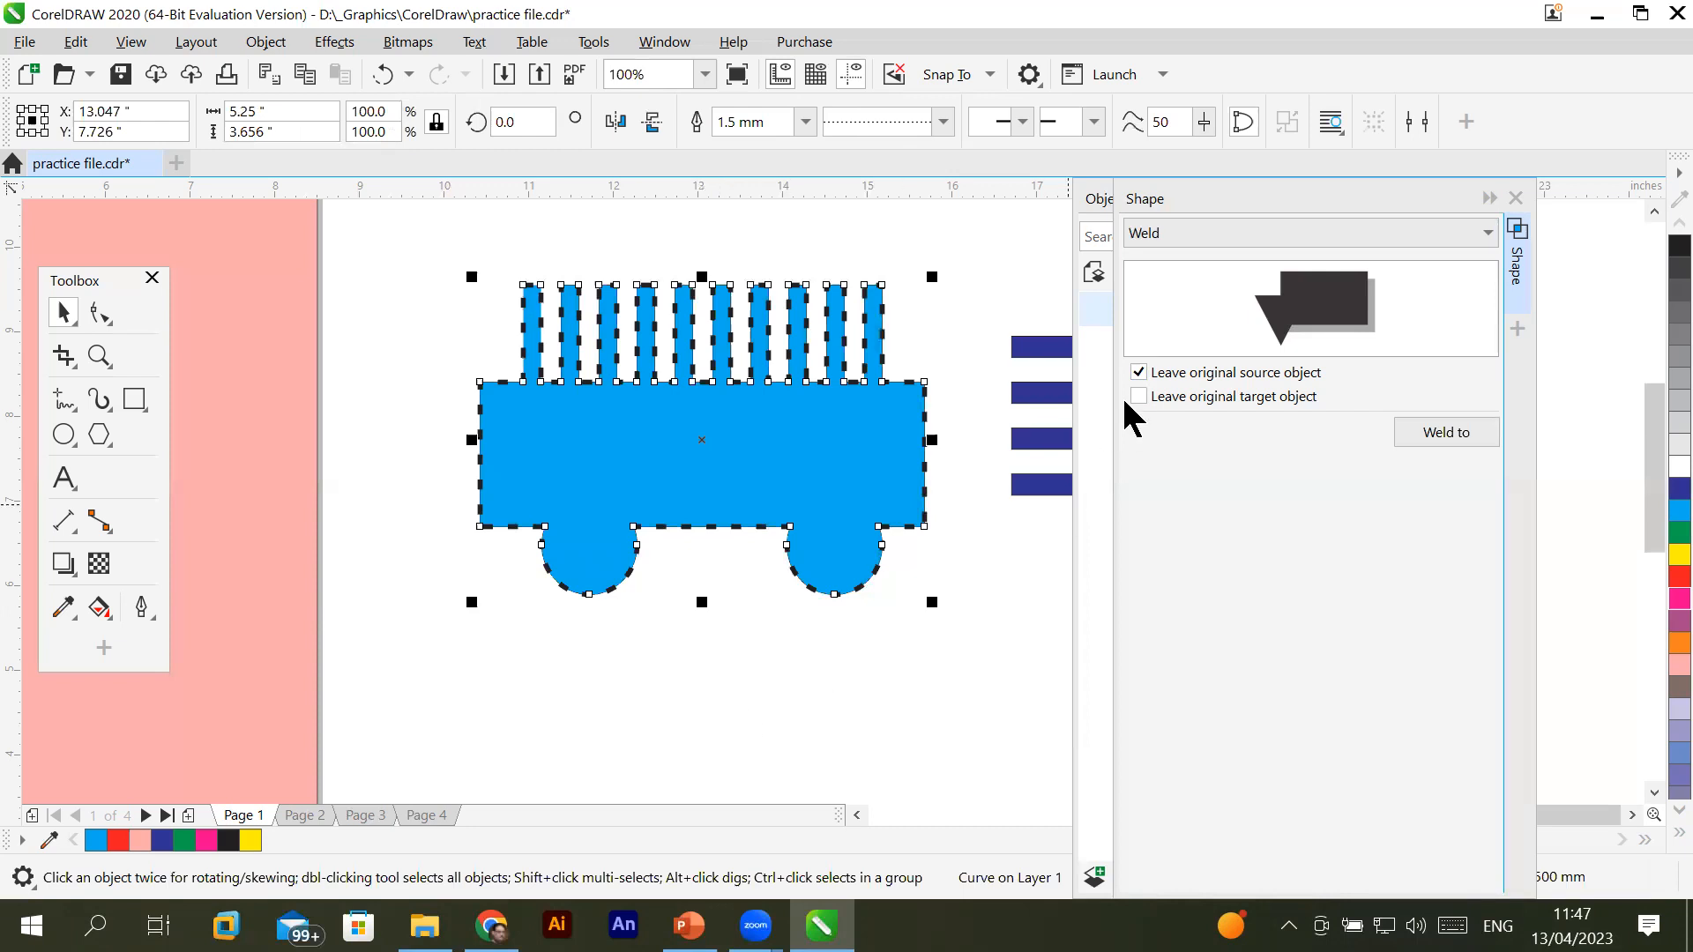
Move the welded light blue shape down and away from the original parts, and undo the moves and the weld
left_click_drag(670, 469, 681, 658)
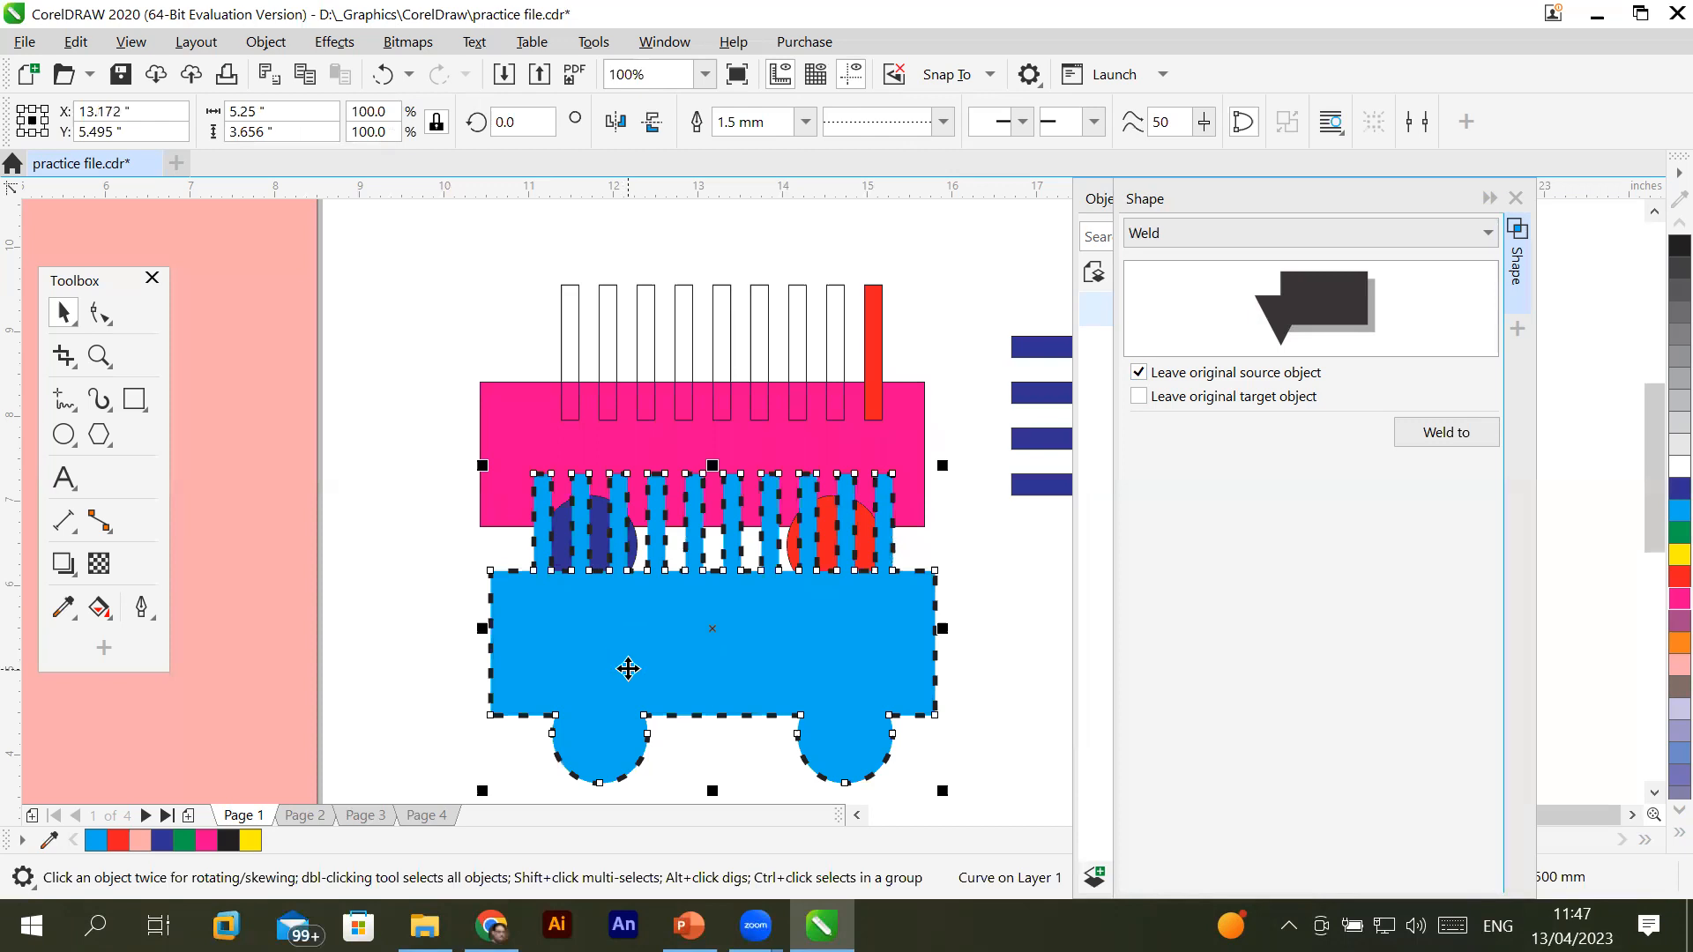
left_click_drag(628, 670, 161, 622)
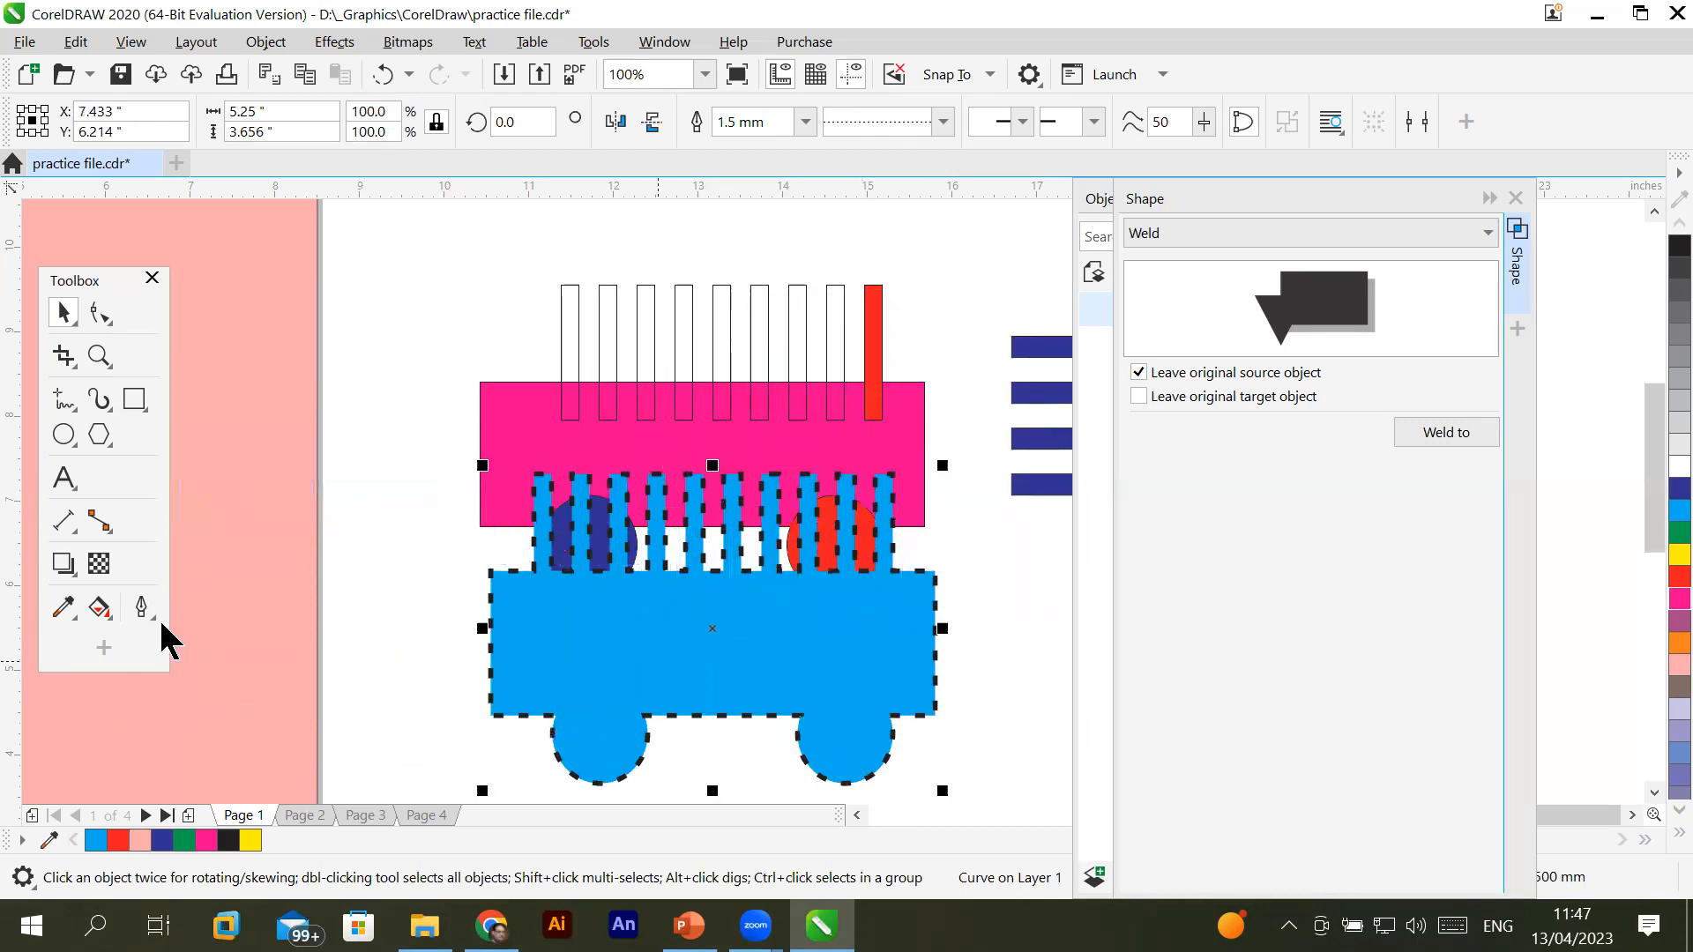
left_click_drag(650, 661, 356, 772)
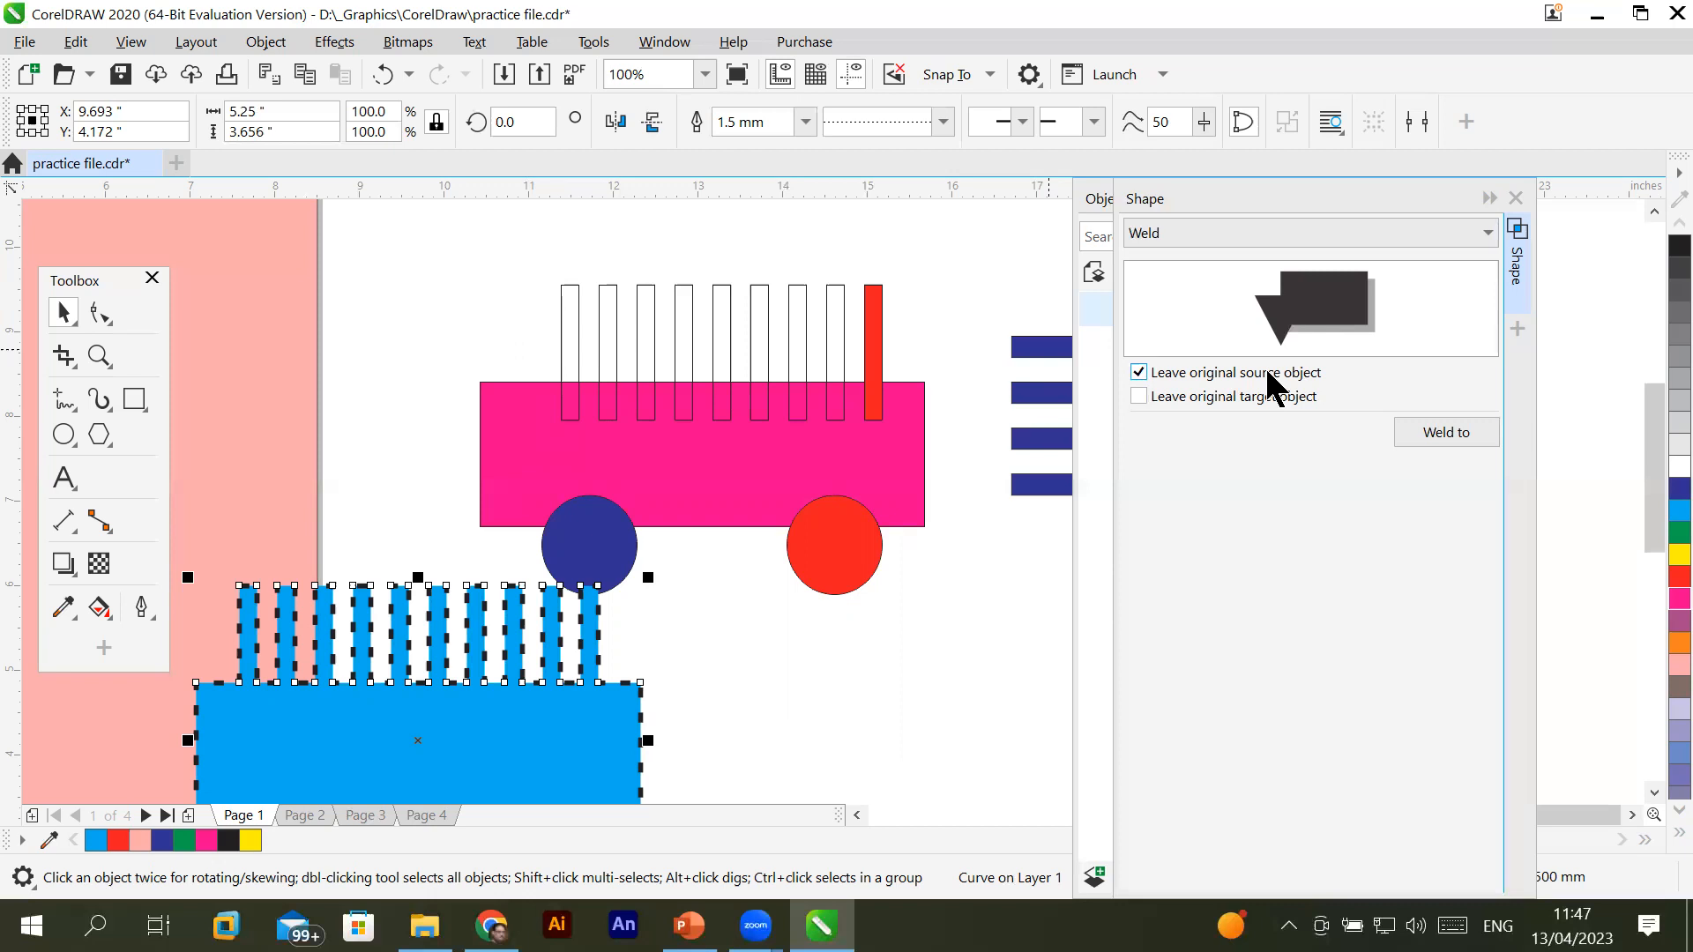
key("ctrl+z")
key("ctrl+z")
key("ctrl+z")
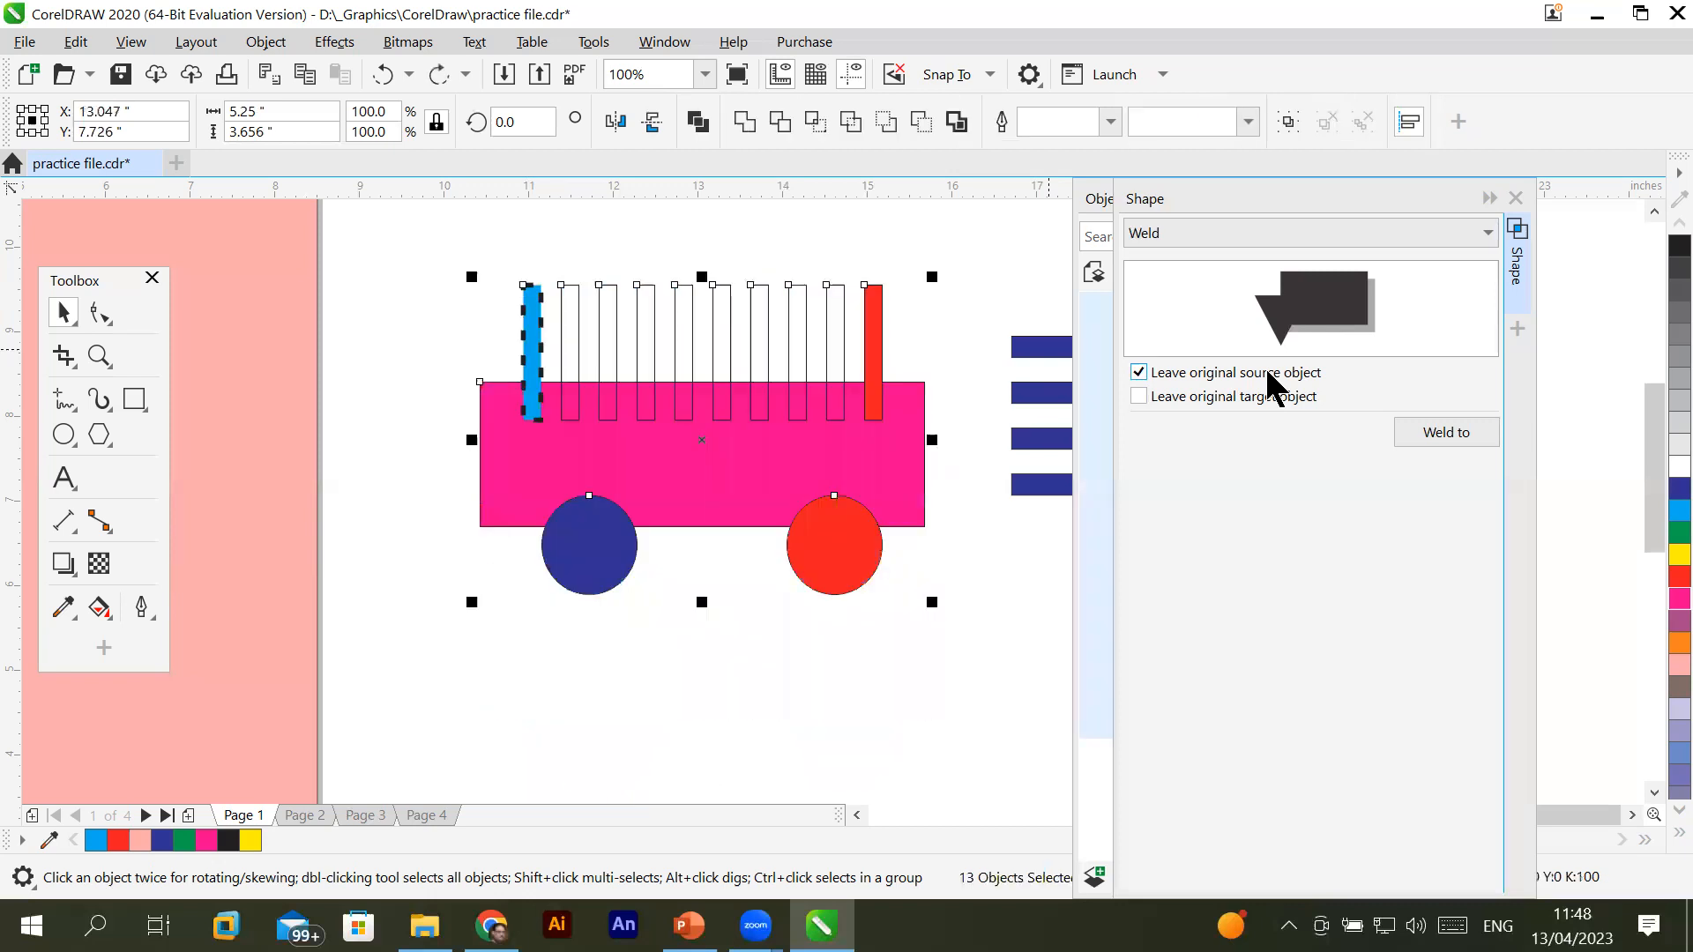
Weld the selected parts to the dashed light blue bar, leaving only the original target object instead of the source objects
left_click(1139, 373)
left_click(1139, 397)
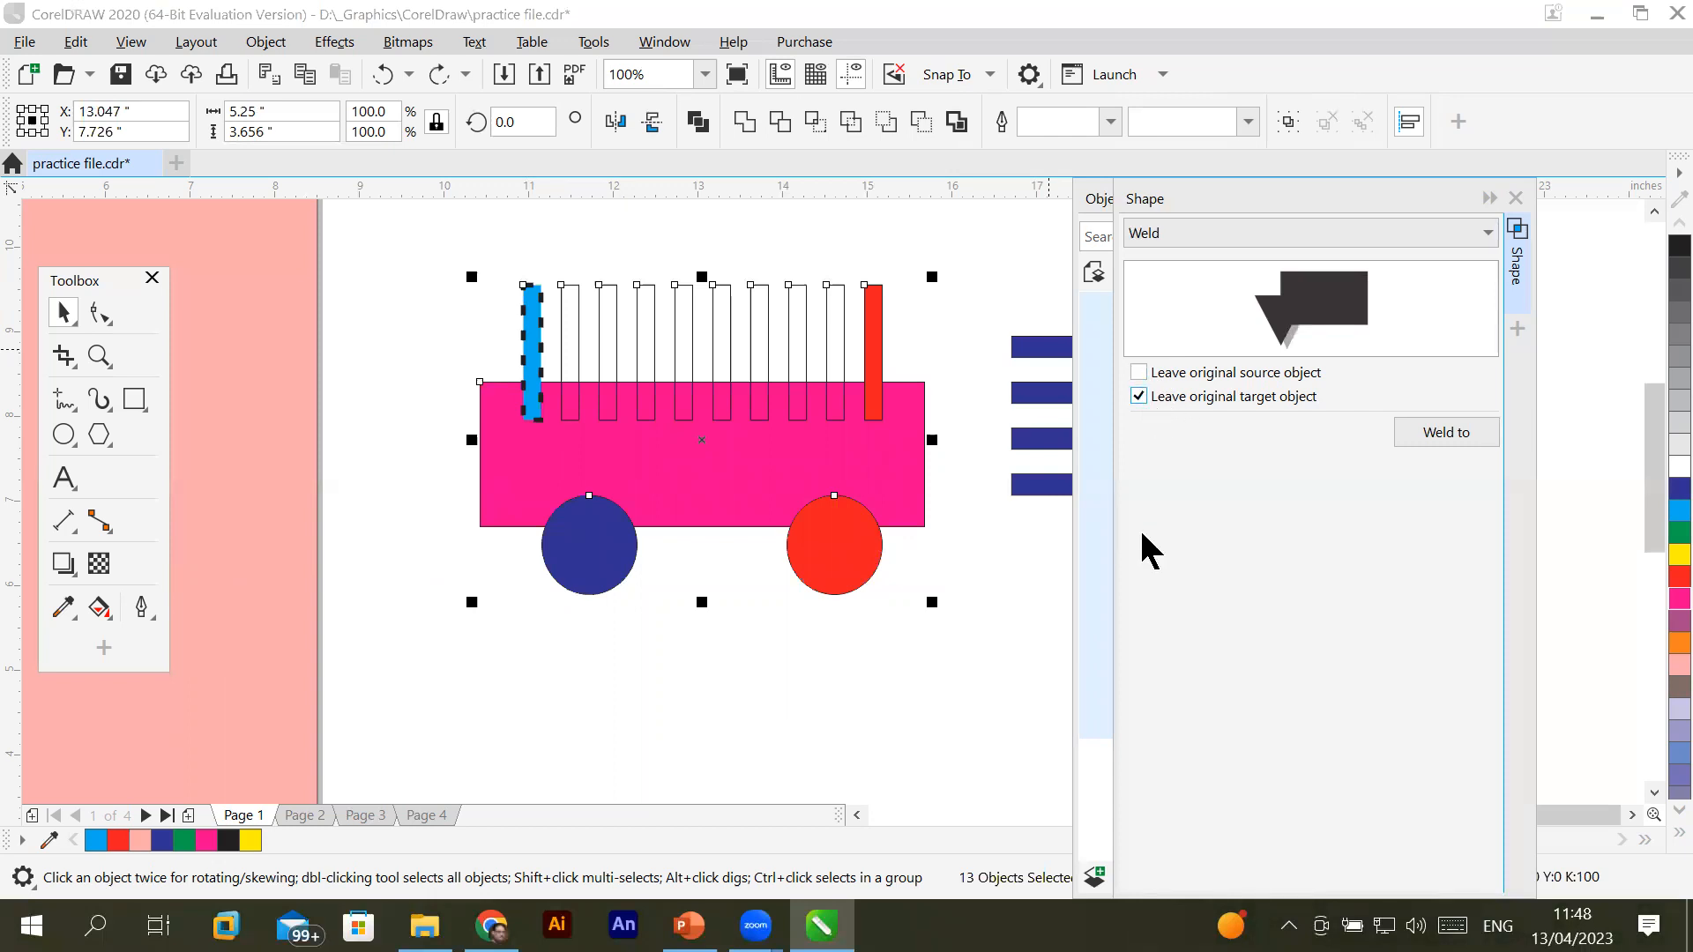
left_click(1429, 436)
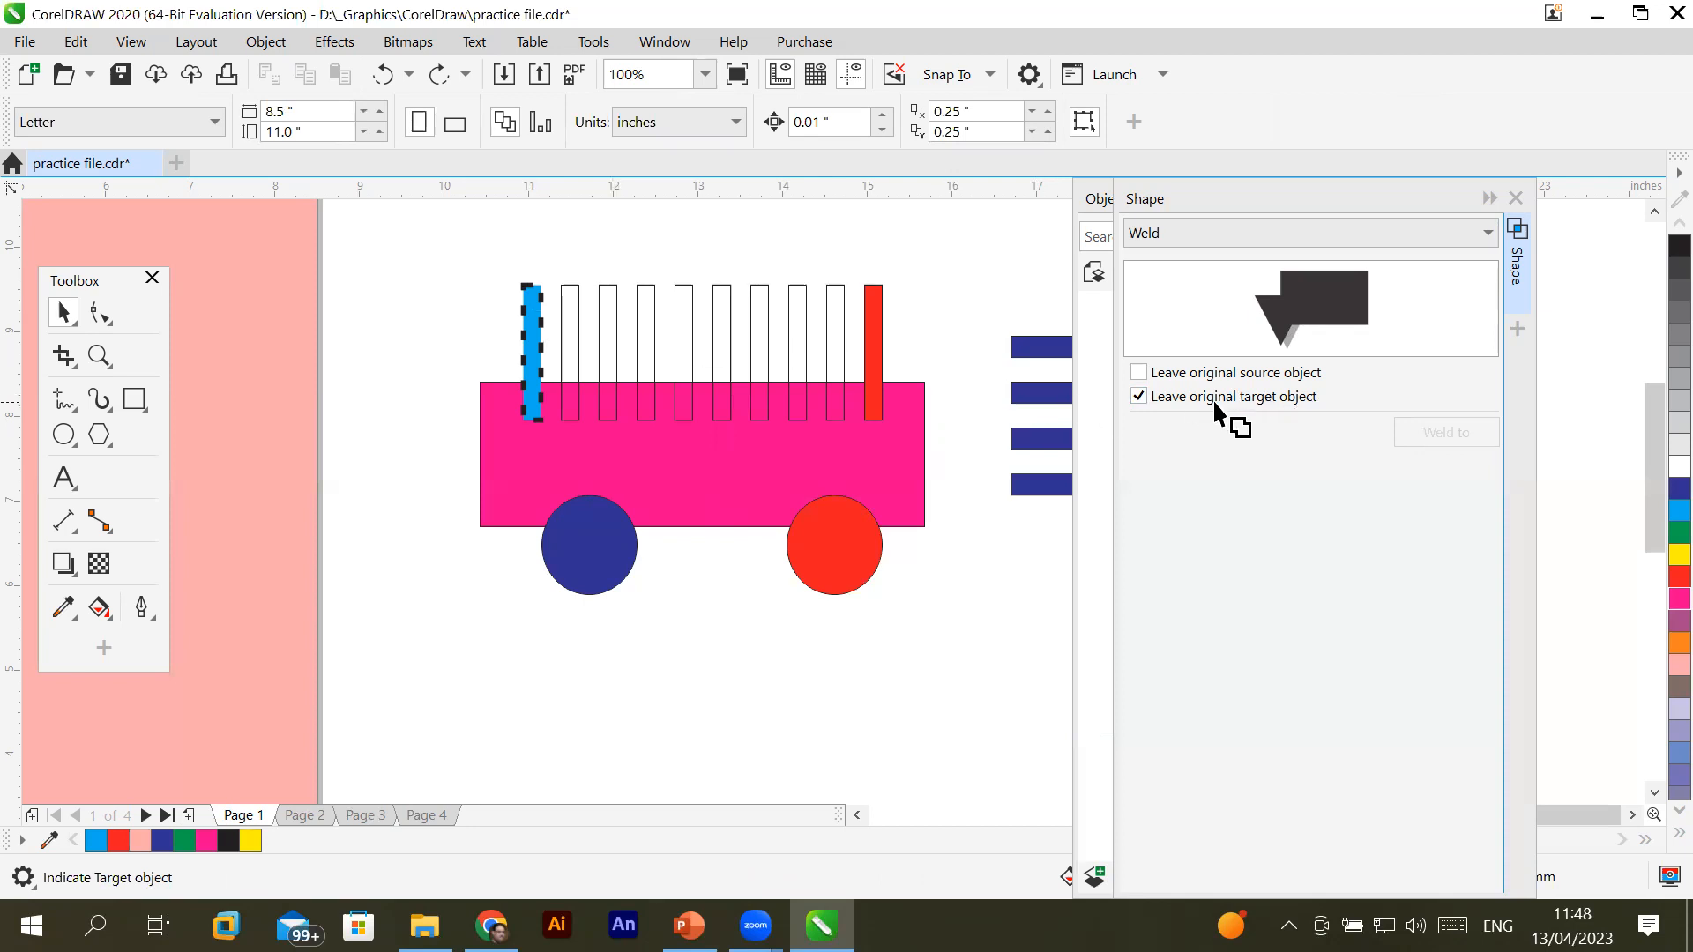
left_click(535, 320)
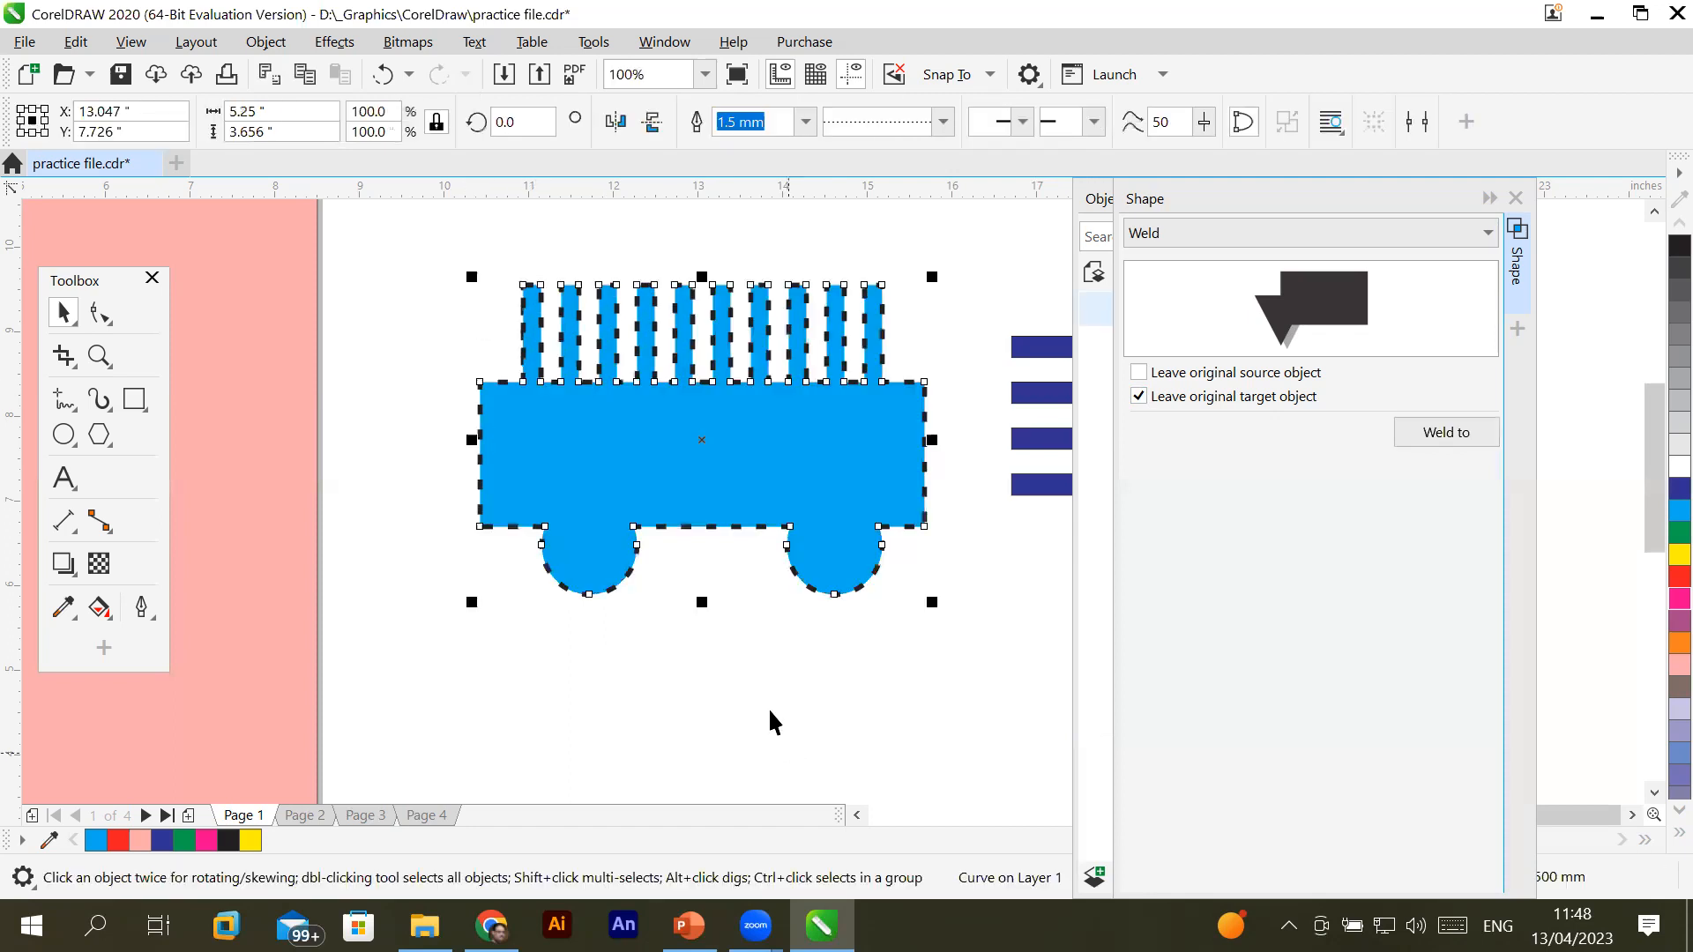
Move the welded shape down away from the remaining light blue bar, and undo the move and the weld
left_click_drag(670, 477, 707, 712)
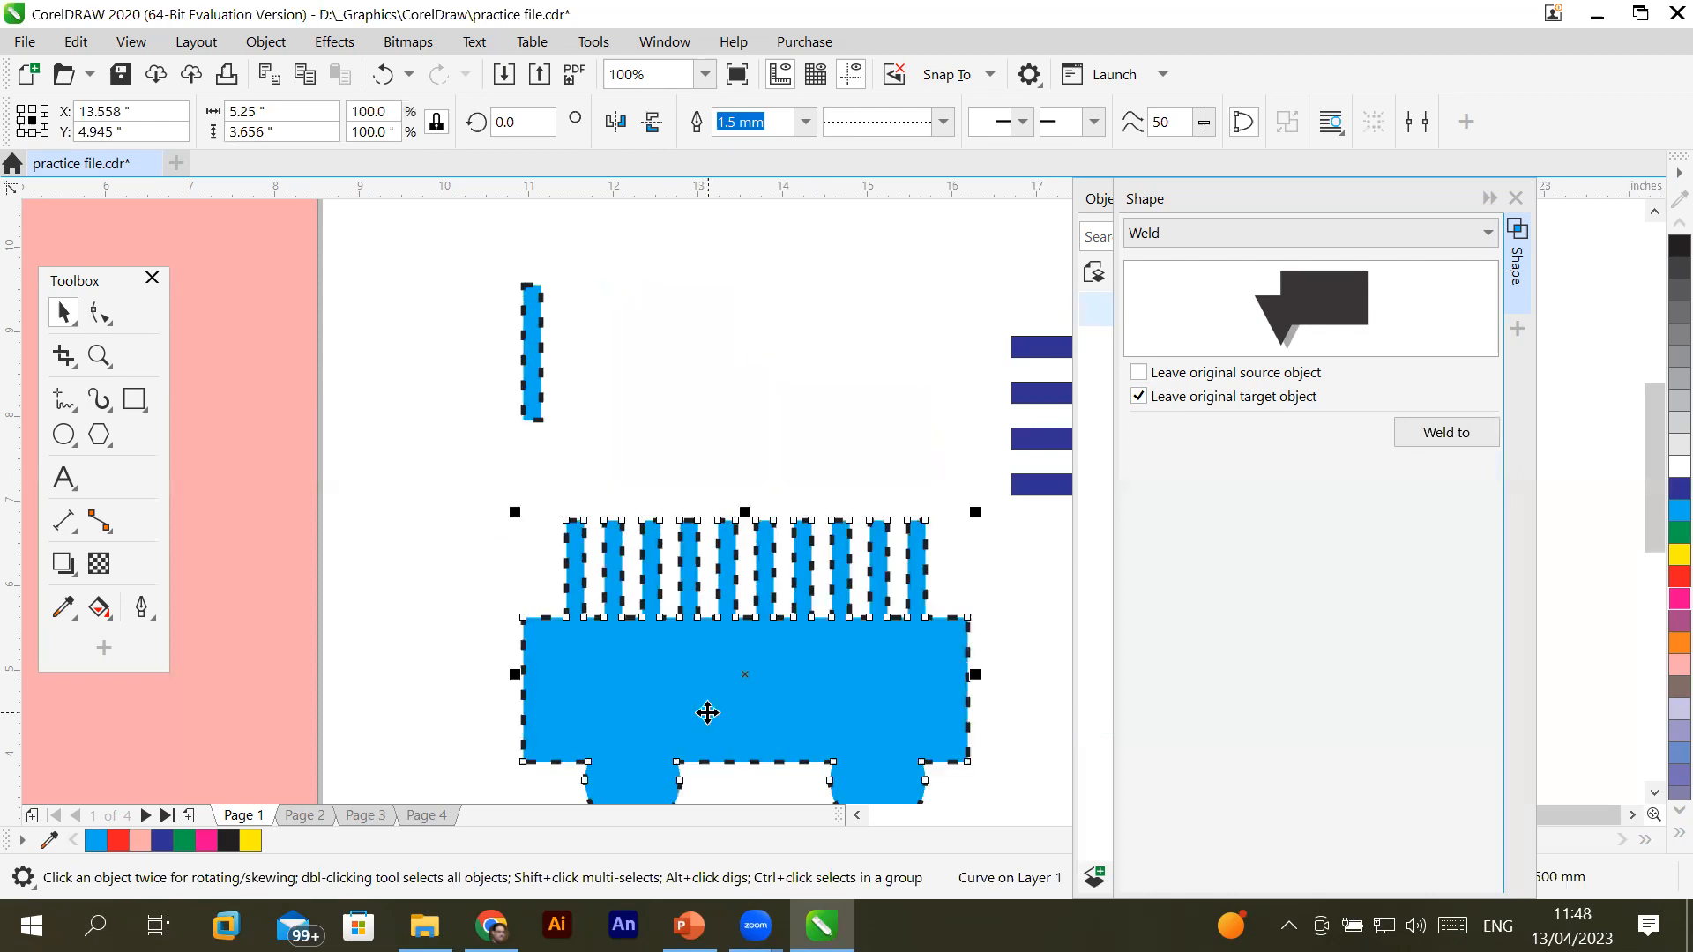
key("ctrl+z")
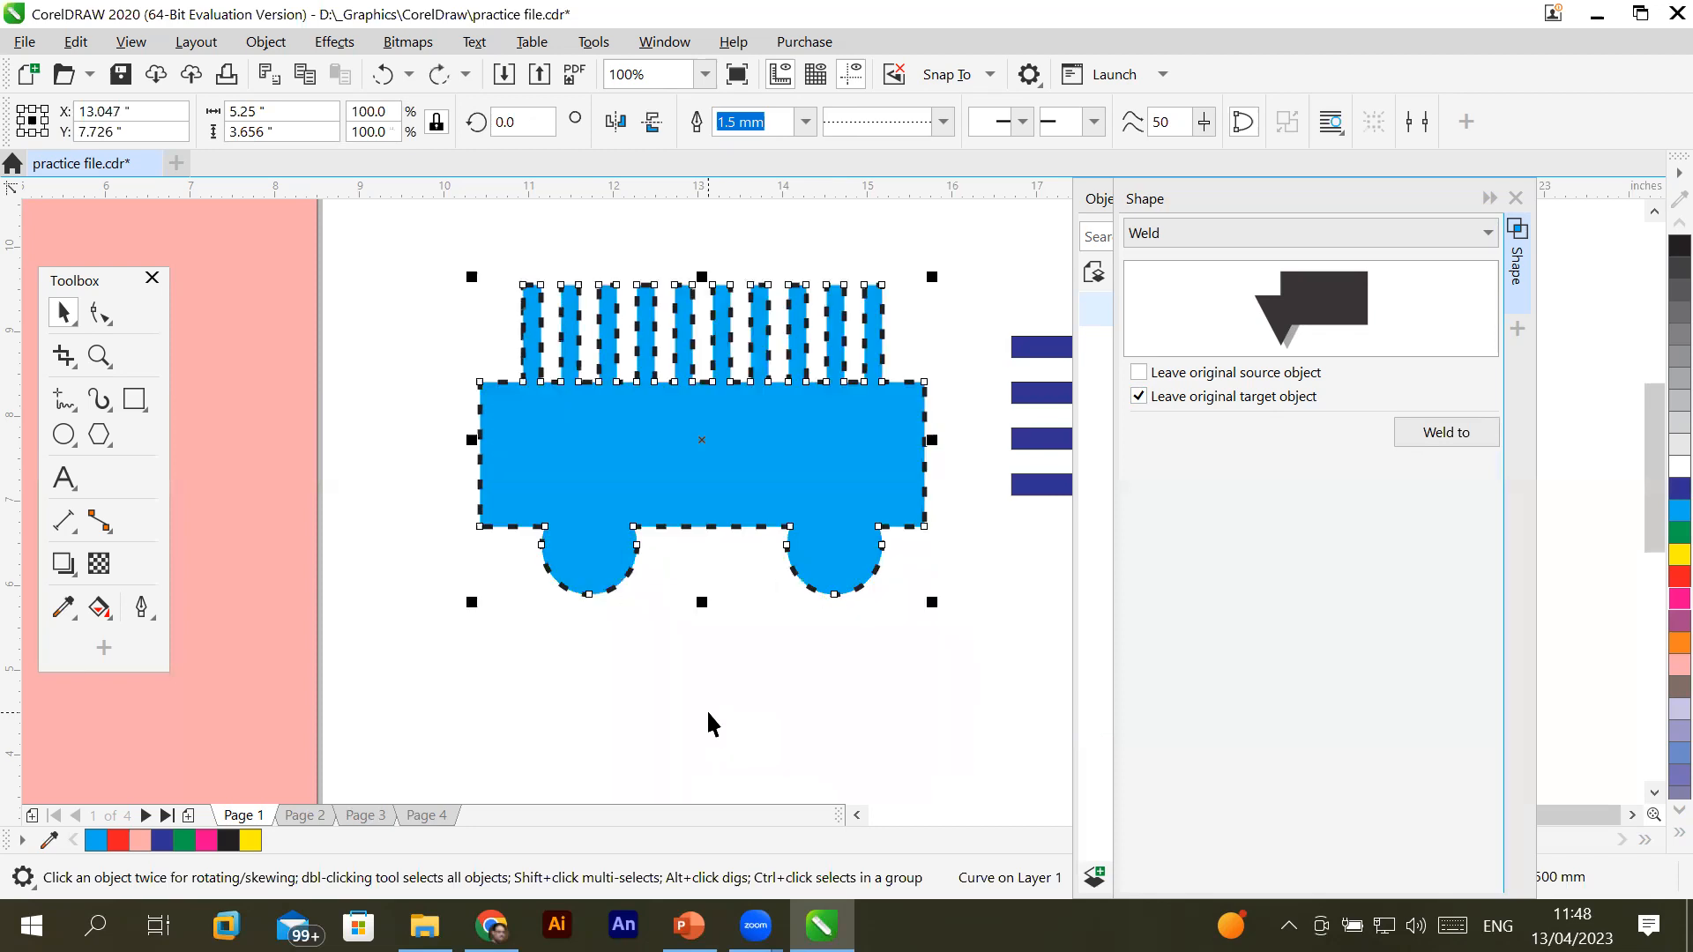
key("ctrl+z")
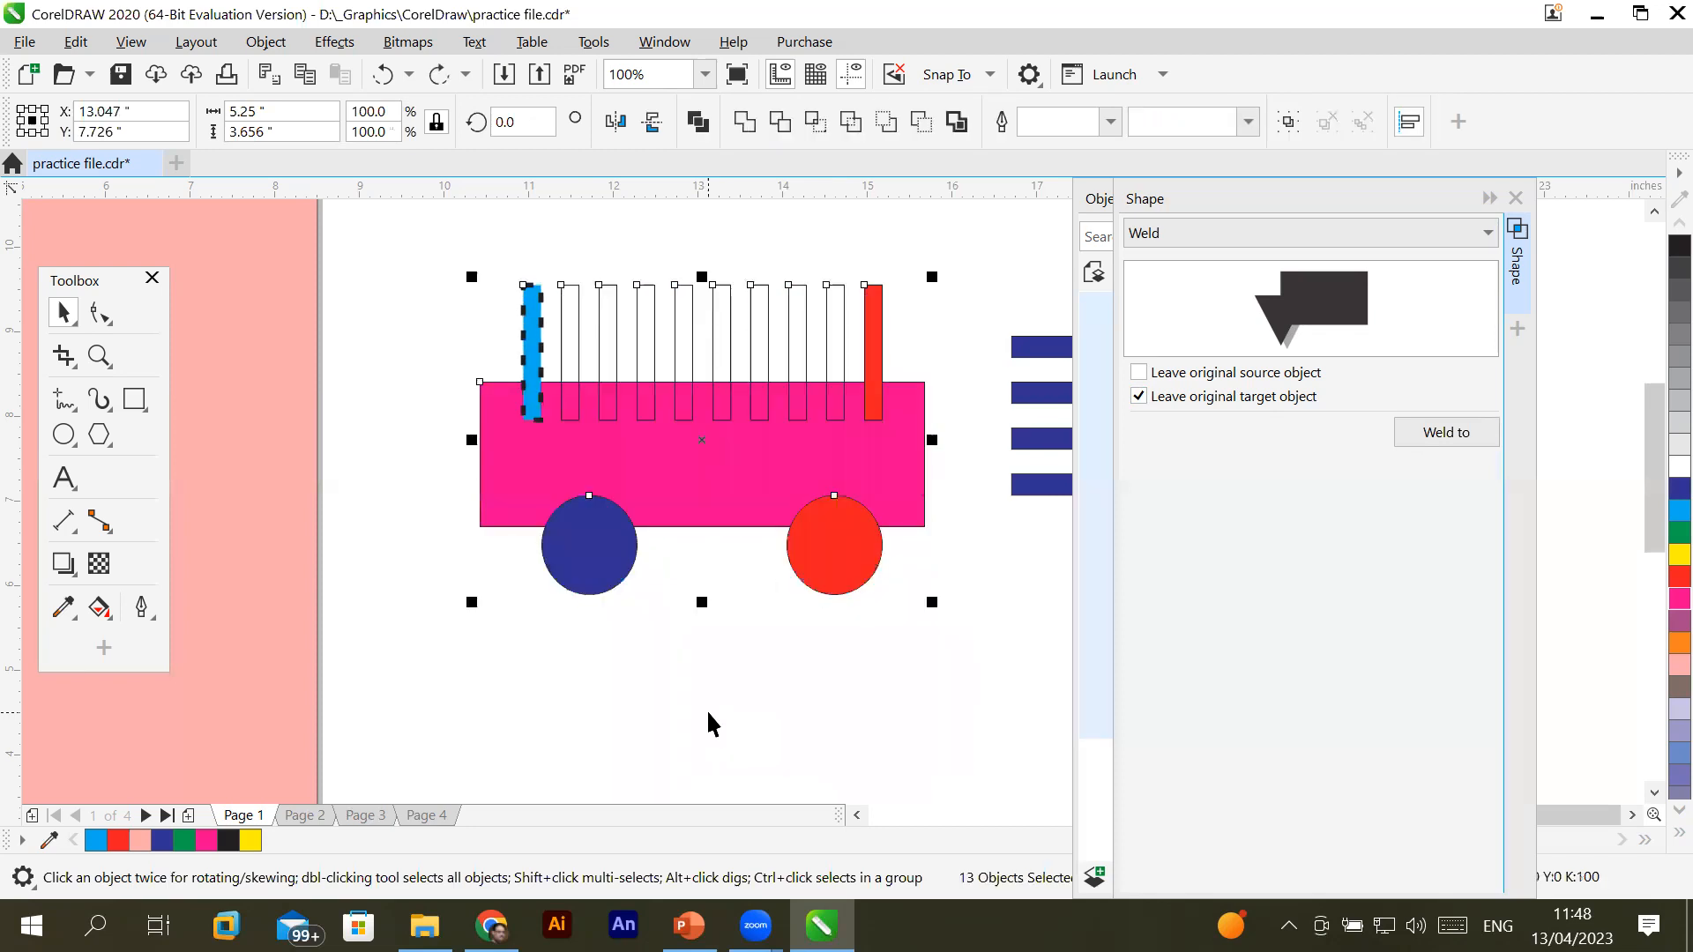
Weld the selected parts to the dashed light blue bar, leaving both source and target originals, and move the result below them
left_click(1139, 373)
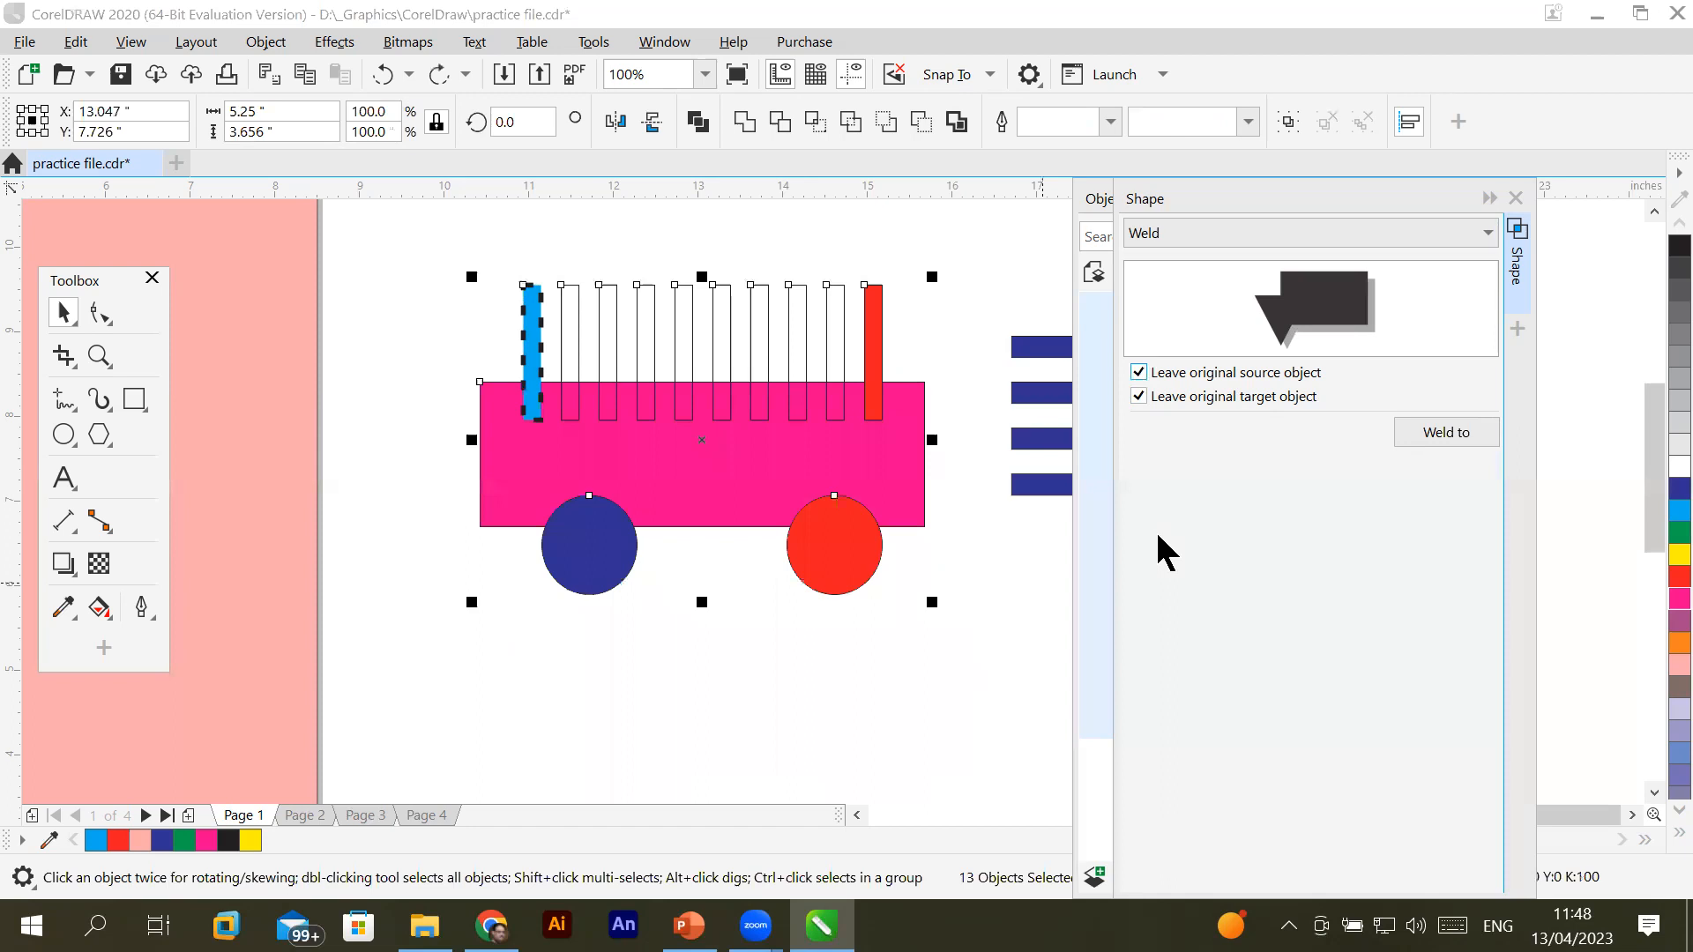
left_click(1450, 434)
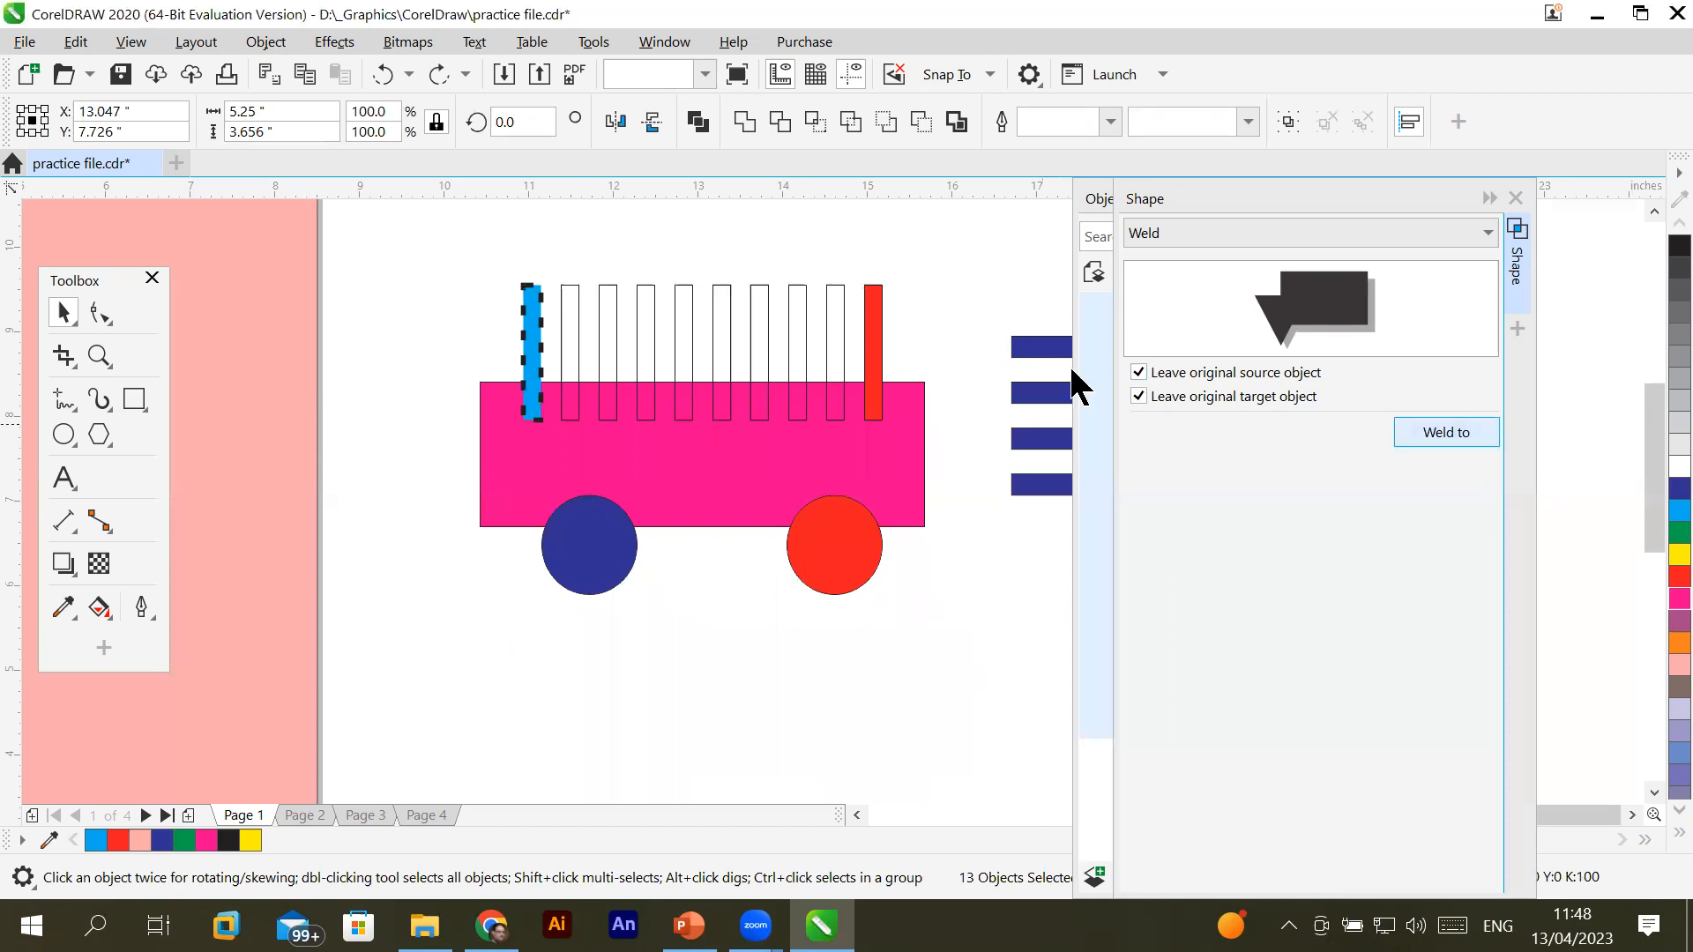
left_click(534, 331)
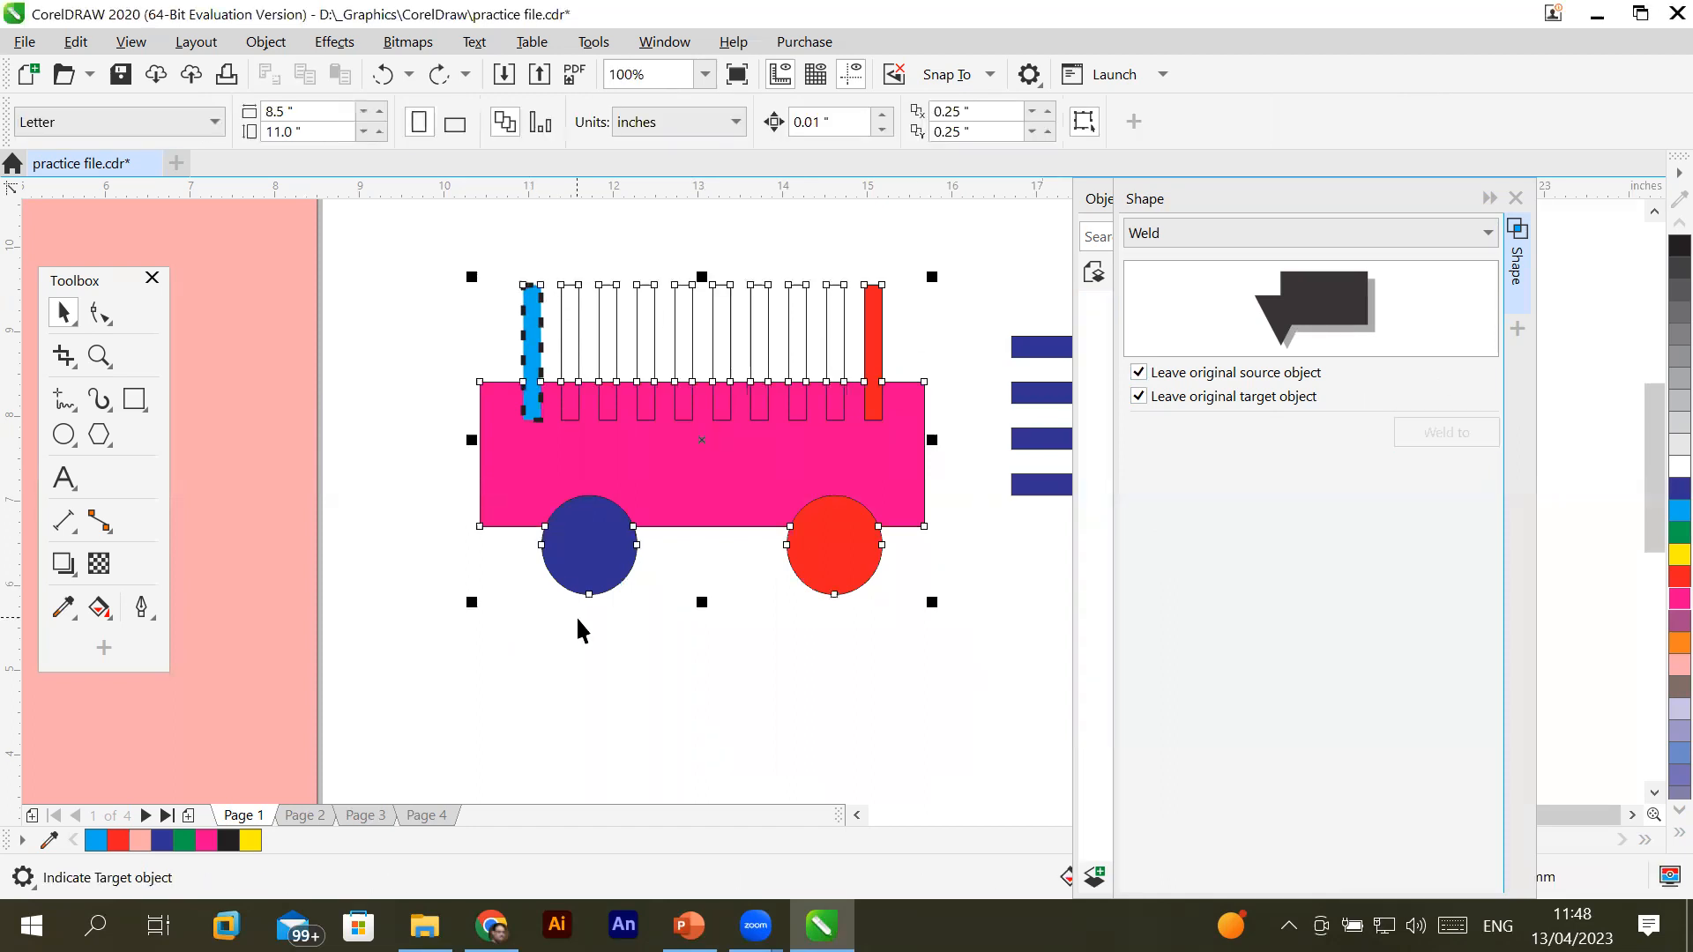
left_click_drag(643, 446, 660, 768)
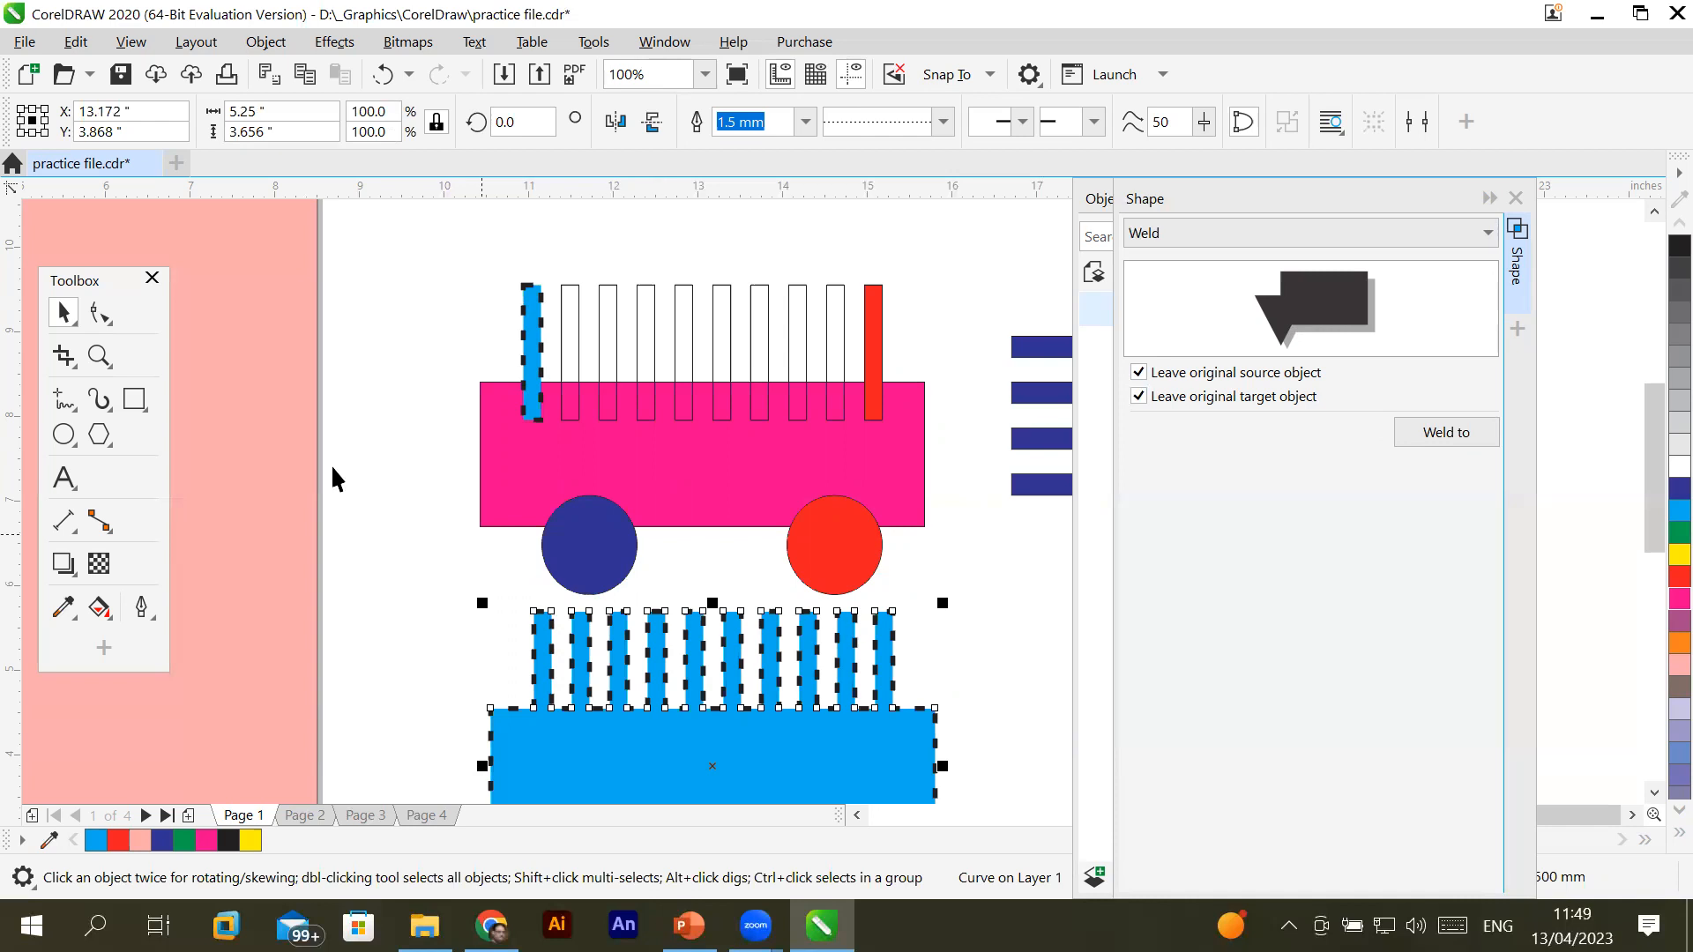
Rotate the dashed light blue bar to nearly horizontal and stretch it across the upright bars to about 5.61 inches wide
left_click(531, 329)
left_click(531, 329)
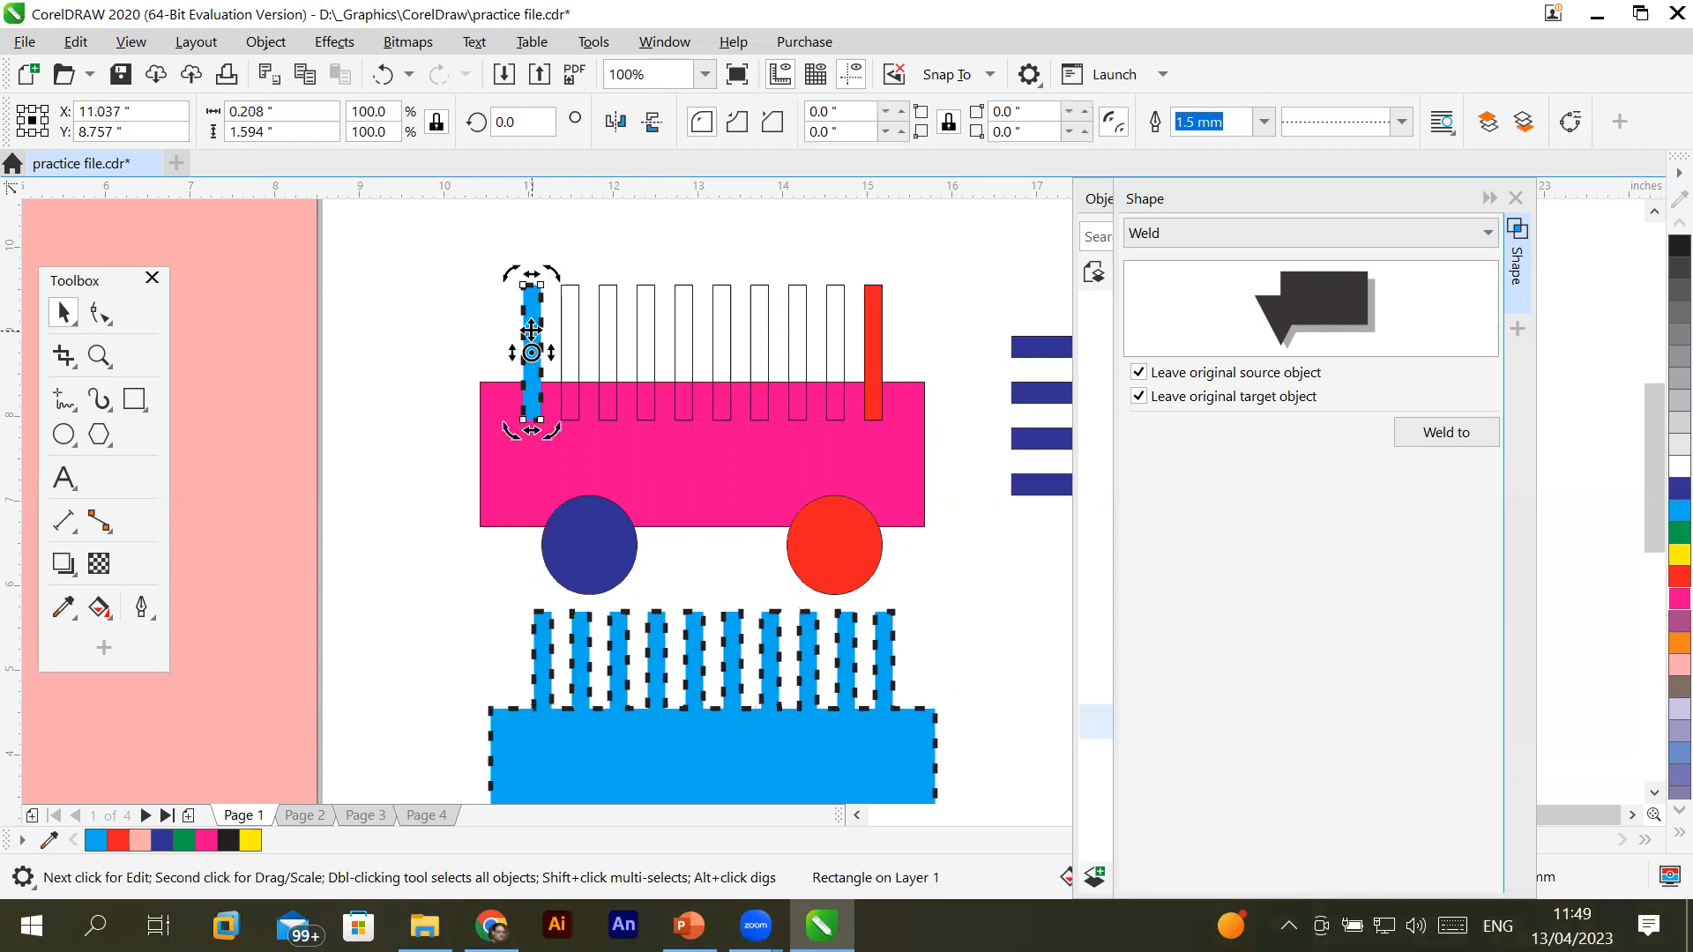
left_click_drag(516, 275, 502, 330)
left_click_drag(620, 327, 959, 328)
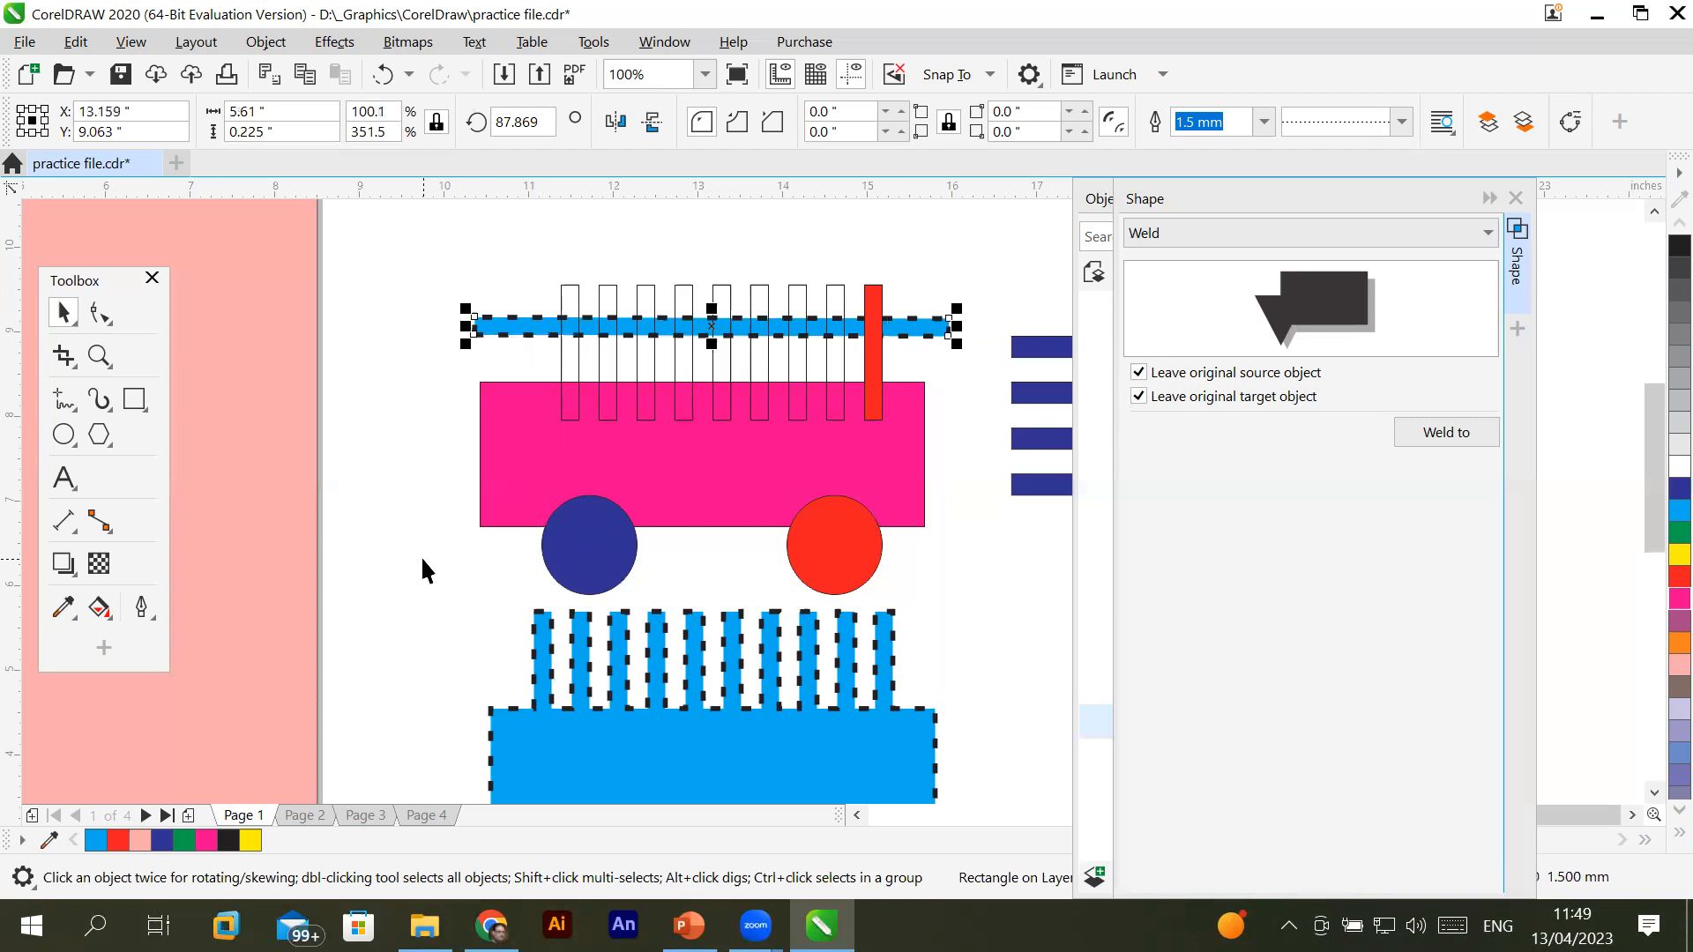
Move both wheels outward to the body's lower corners, and weld all the vehicle's parts to the horizontal light blue bar with both originals left
left_click_drag(587, 561, 488, 543)
left_click_drag(864, 582, 930, 547)
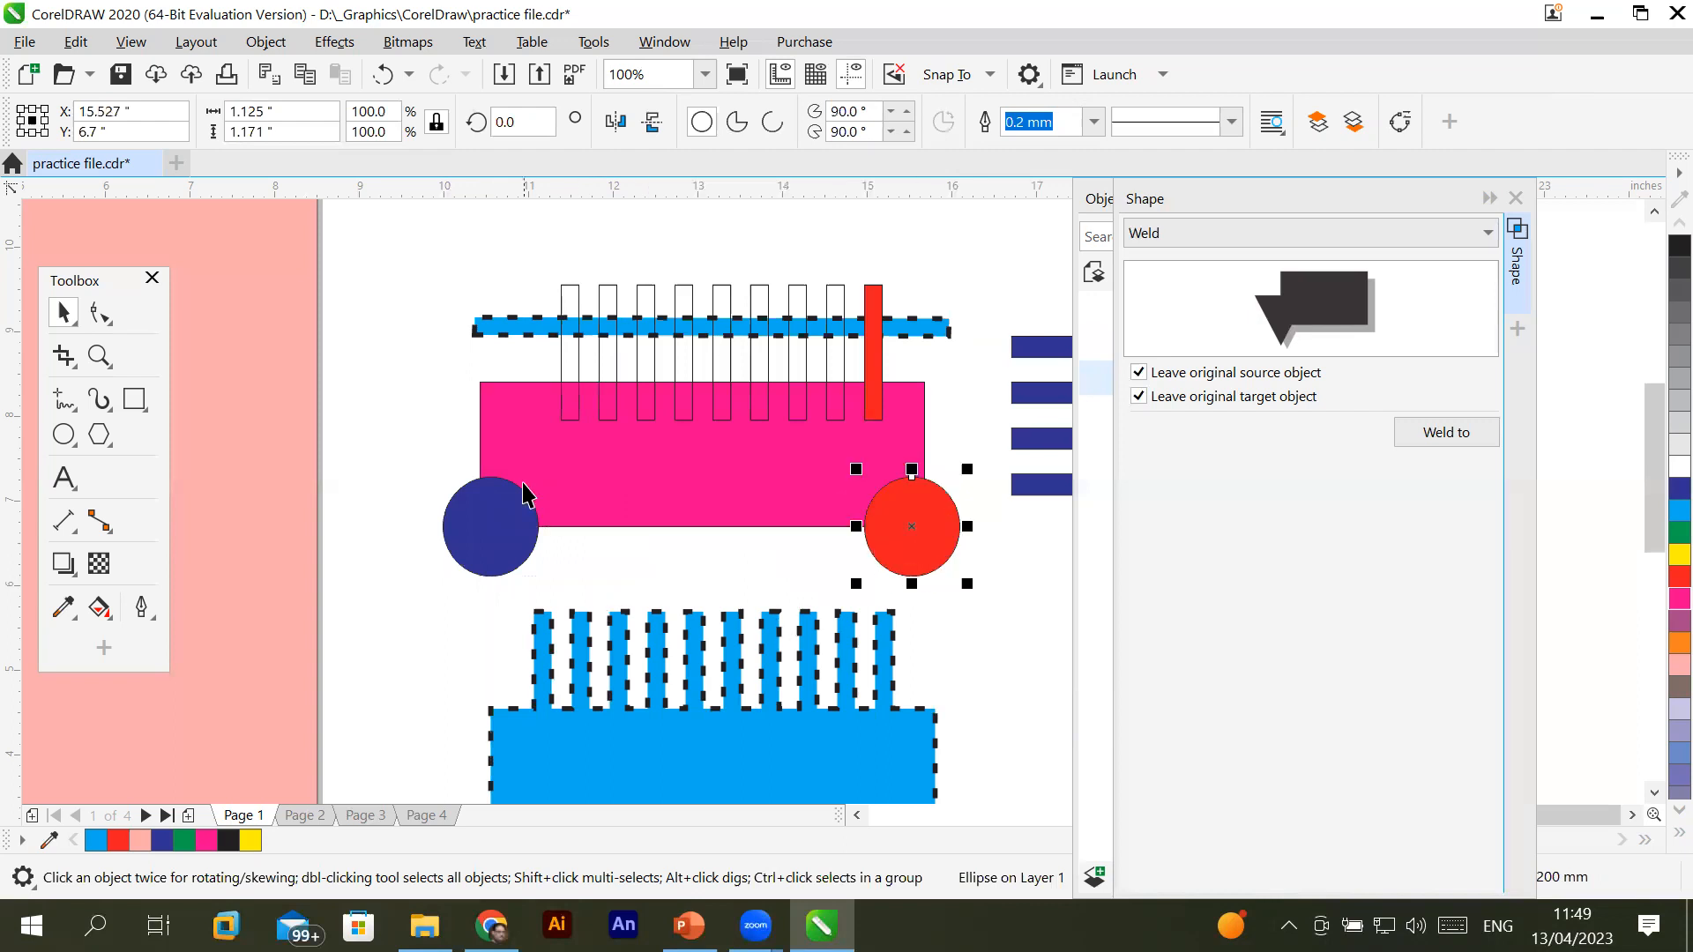
left_click_drag(394, 222, 980, 587)
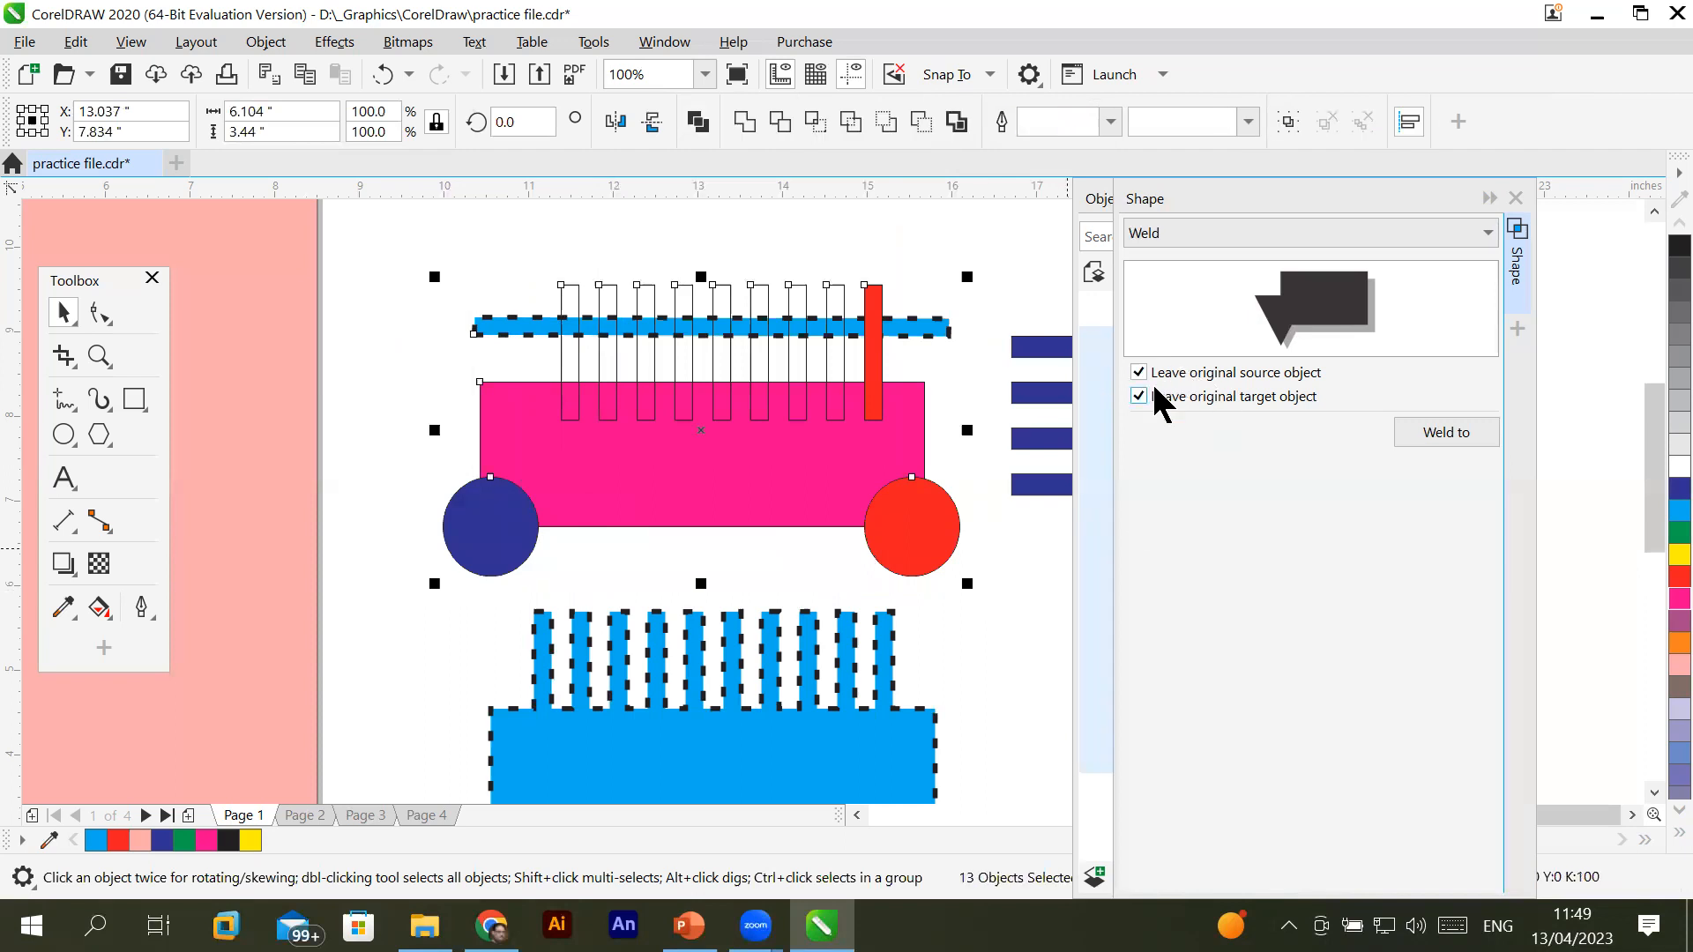
left_click(1451, 434)
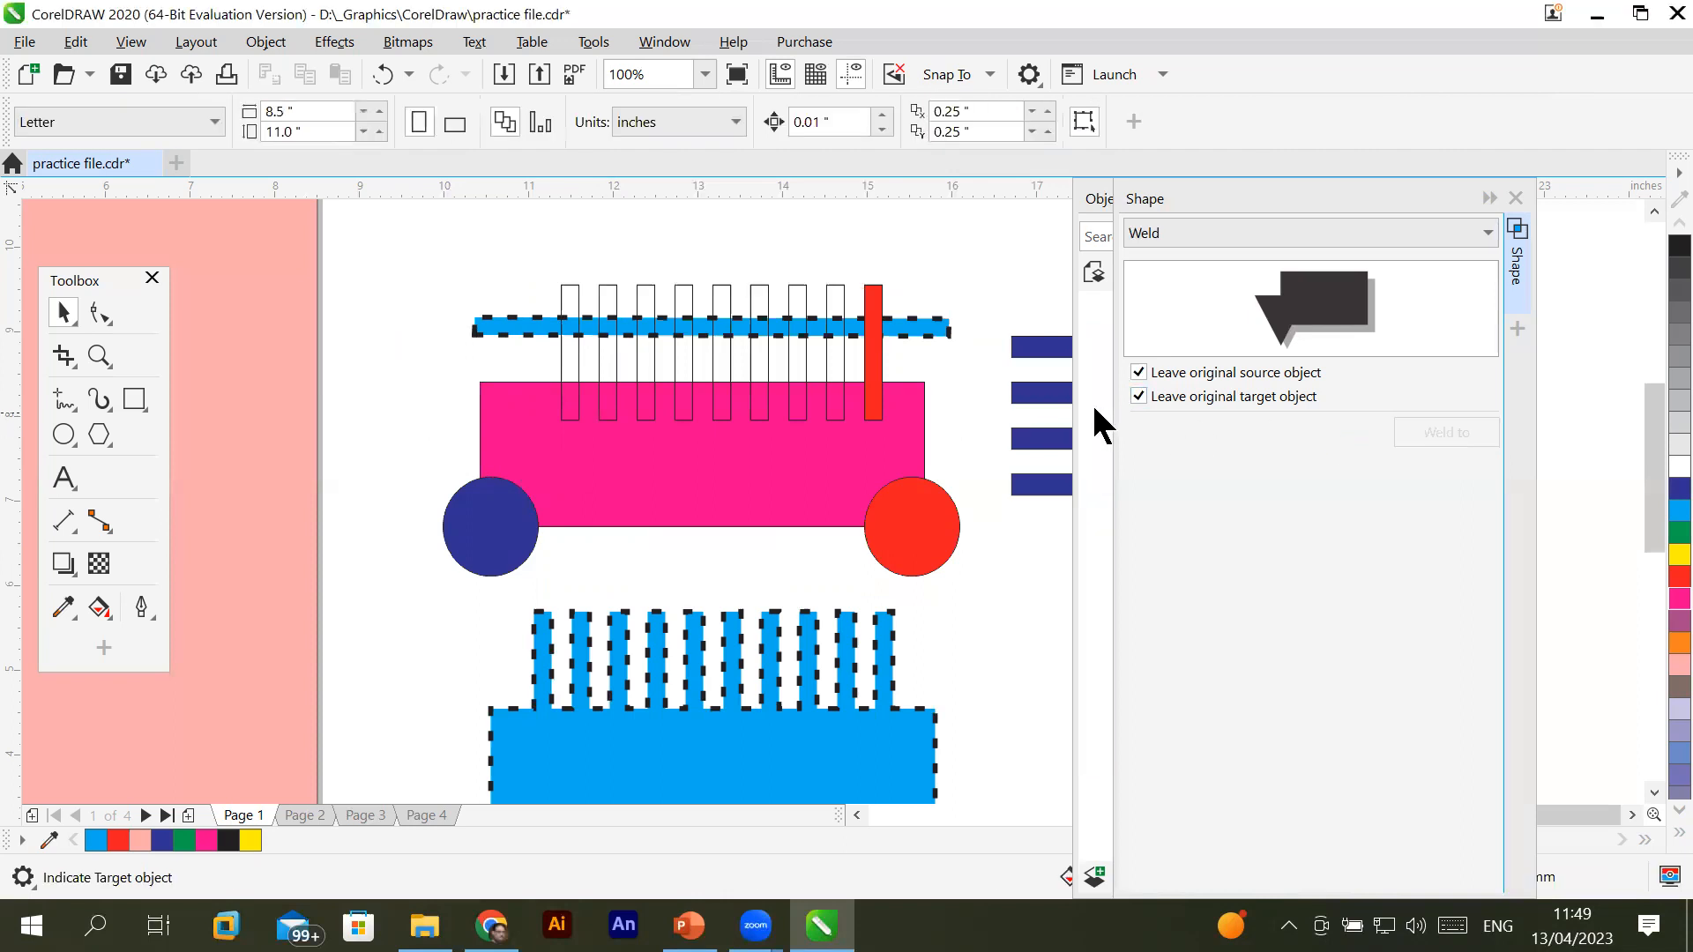
left_click(487, 326)
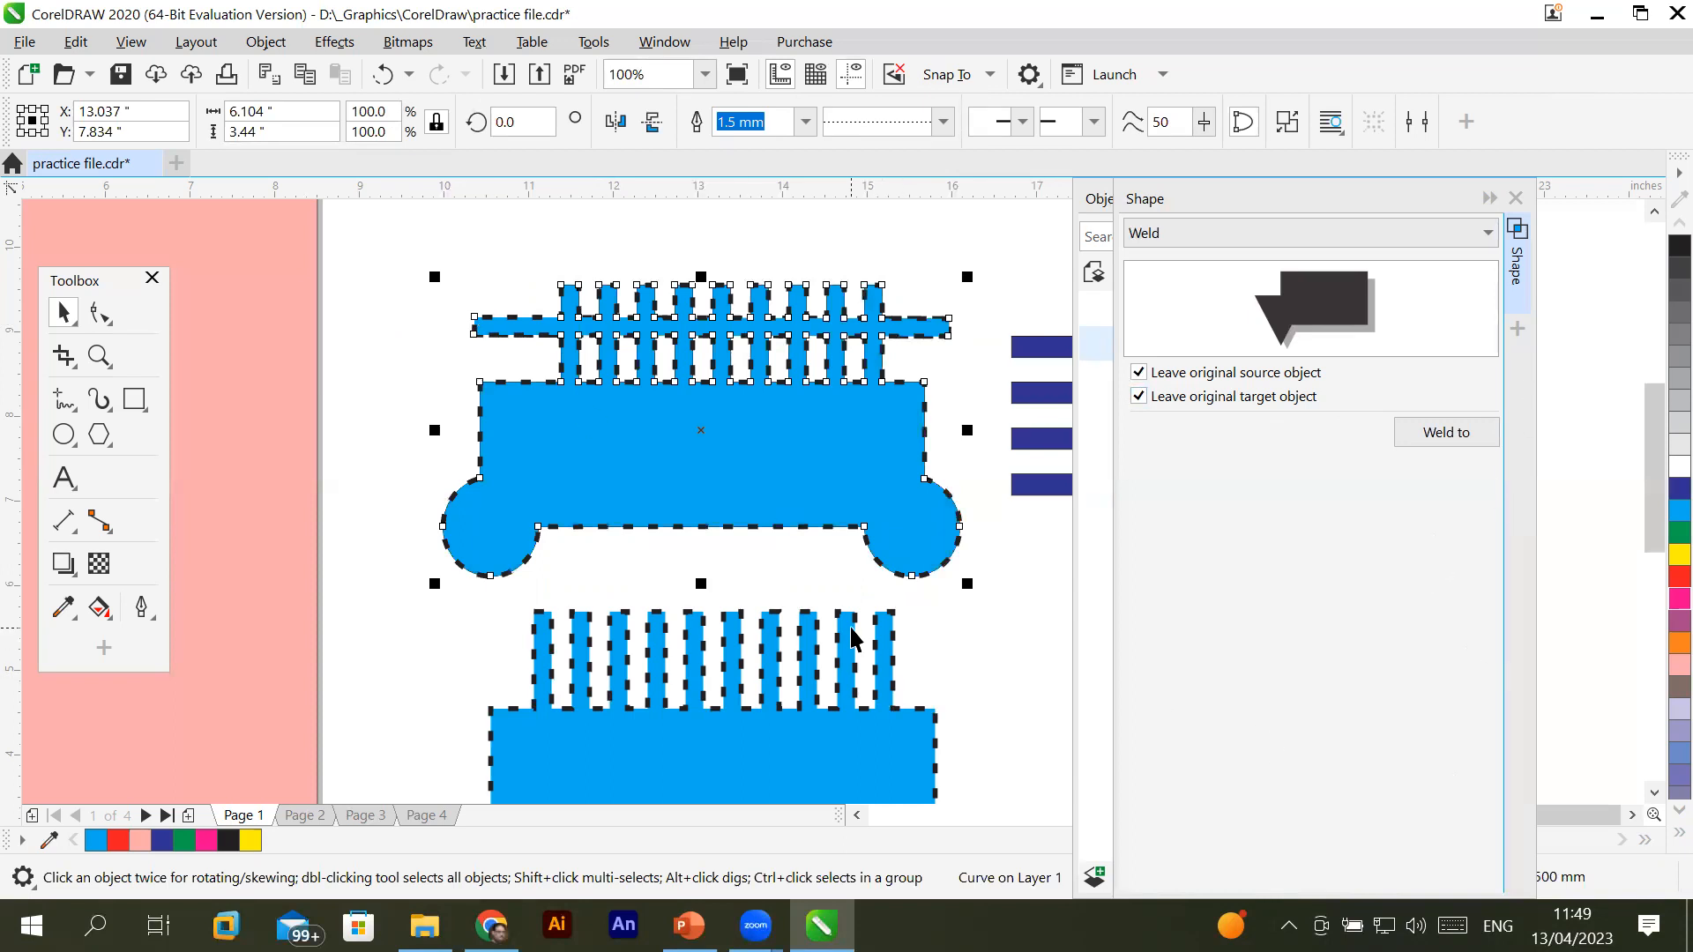
Move the newly welded light blue vehicle above the original parts and deselect it
left_click(570, 443)
scroll(570, 443, "down", 1)
left_click_drag(585, 434, 597, 292)
left_click(1026, 553)
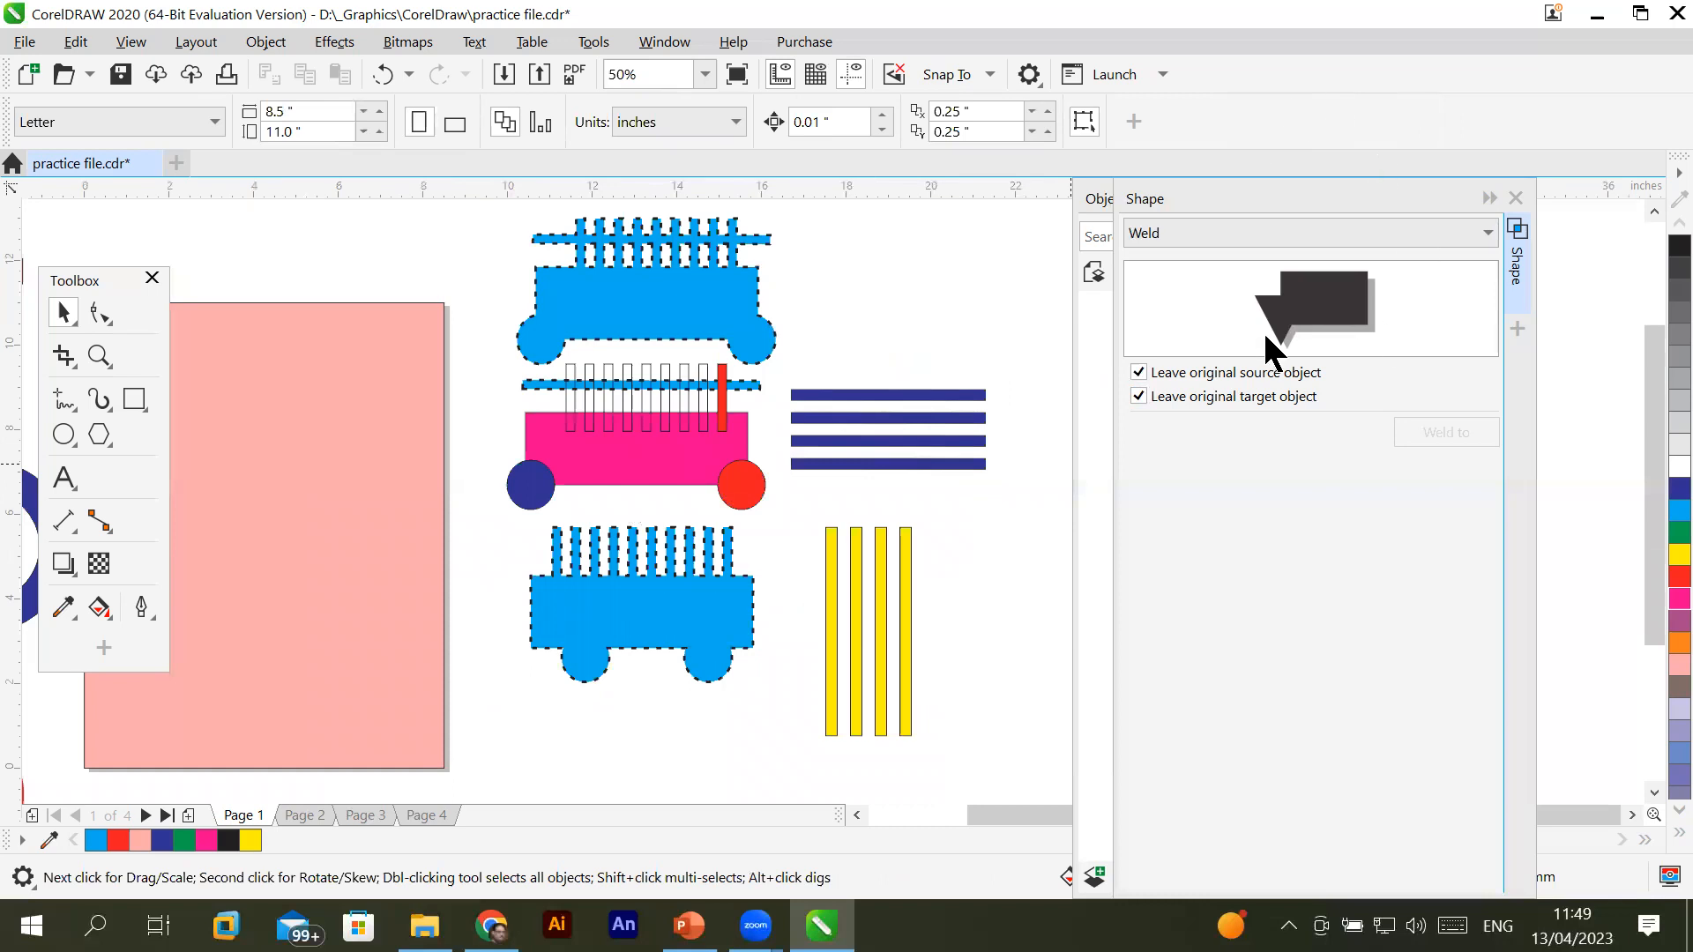
left_click(1250, 233)
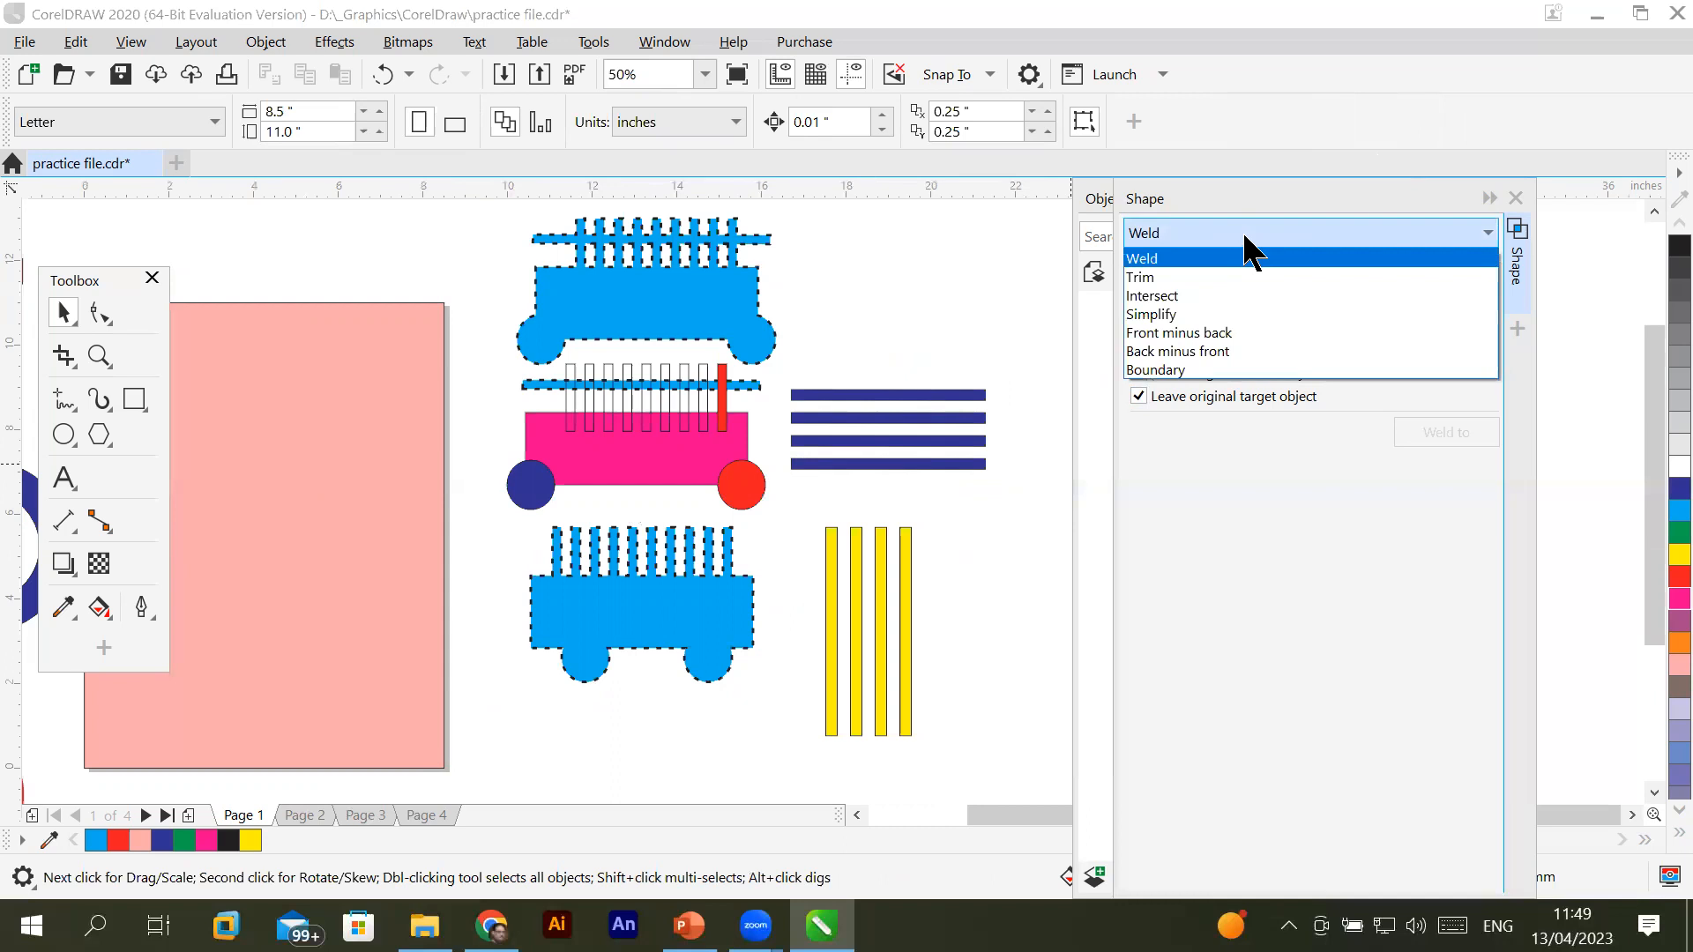
left_click(1245, 237)
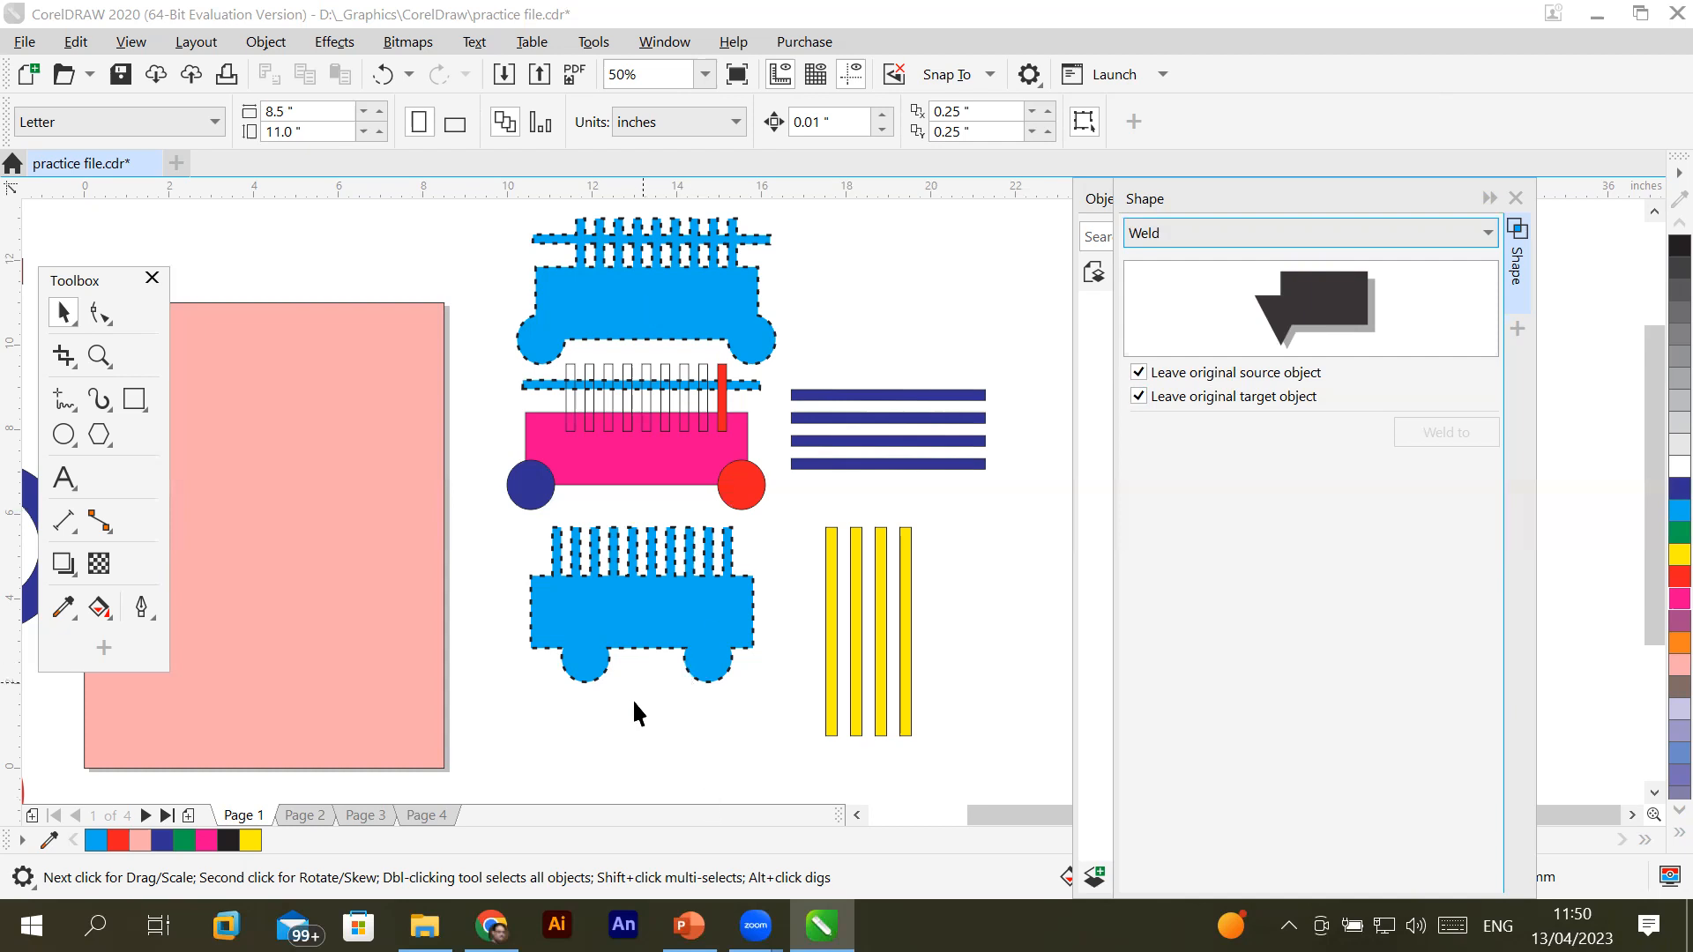
Select all three vehicle drawings and move them beyond the blue and yellow stripes, to about X 28.4 and Y 2.4 inches
left_click(627, 731)
left_click_drag(474, 205, 782, 718)
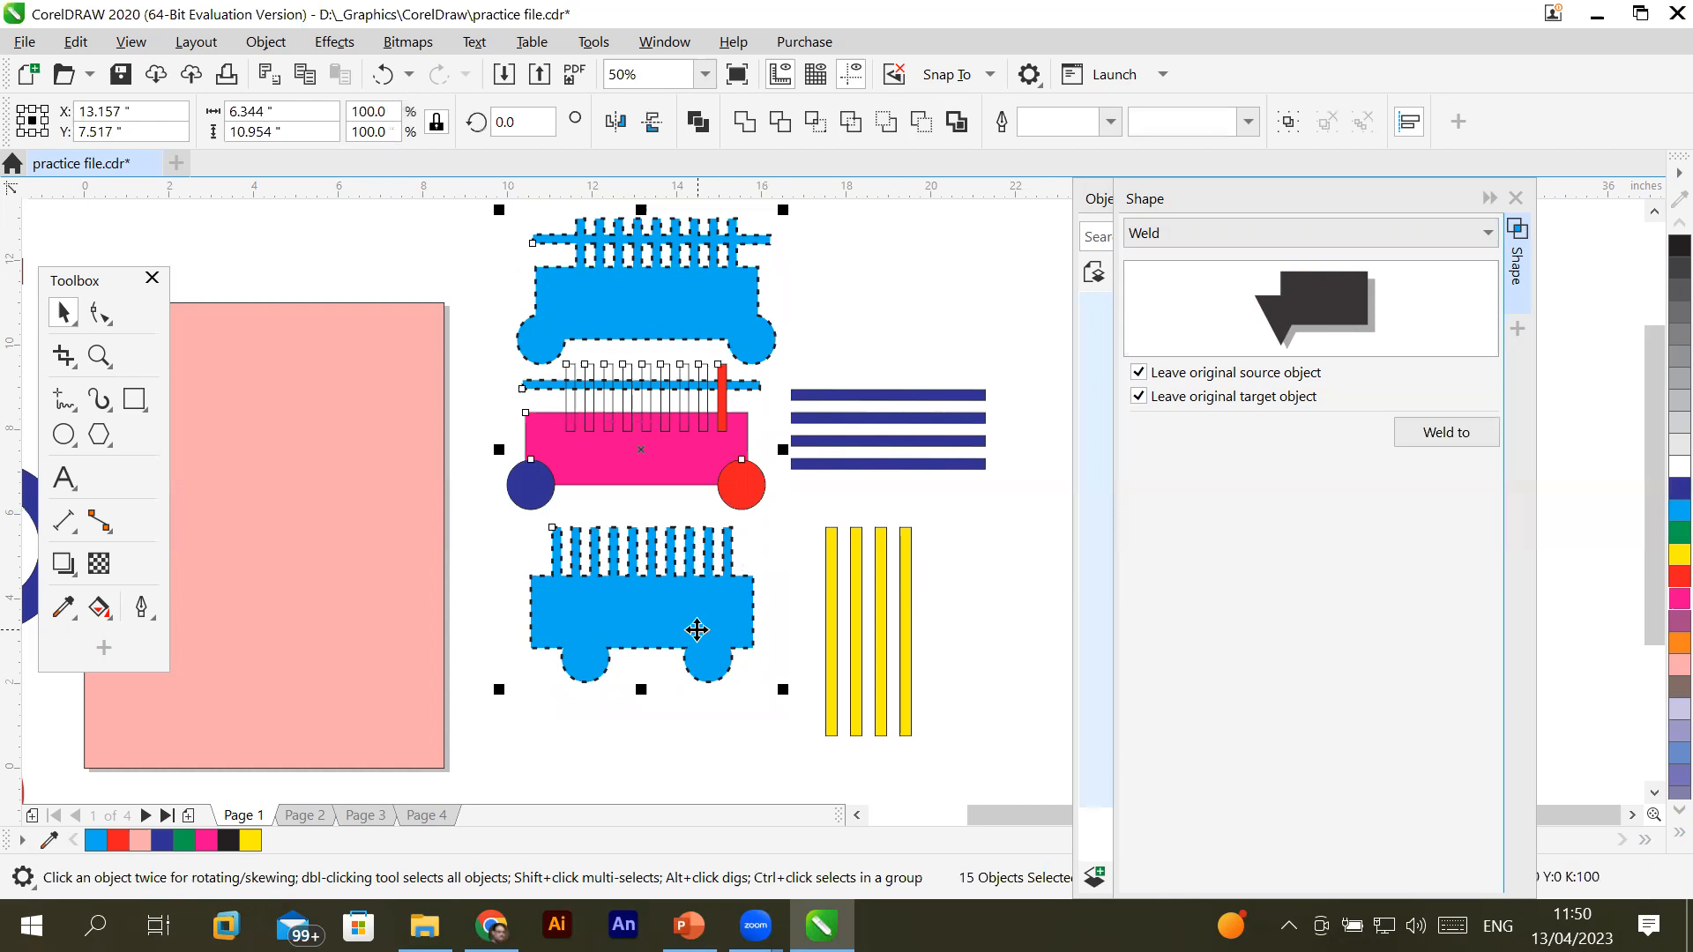
scroll(420, 571, "down", 2)
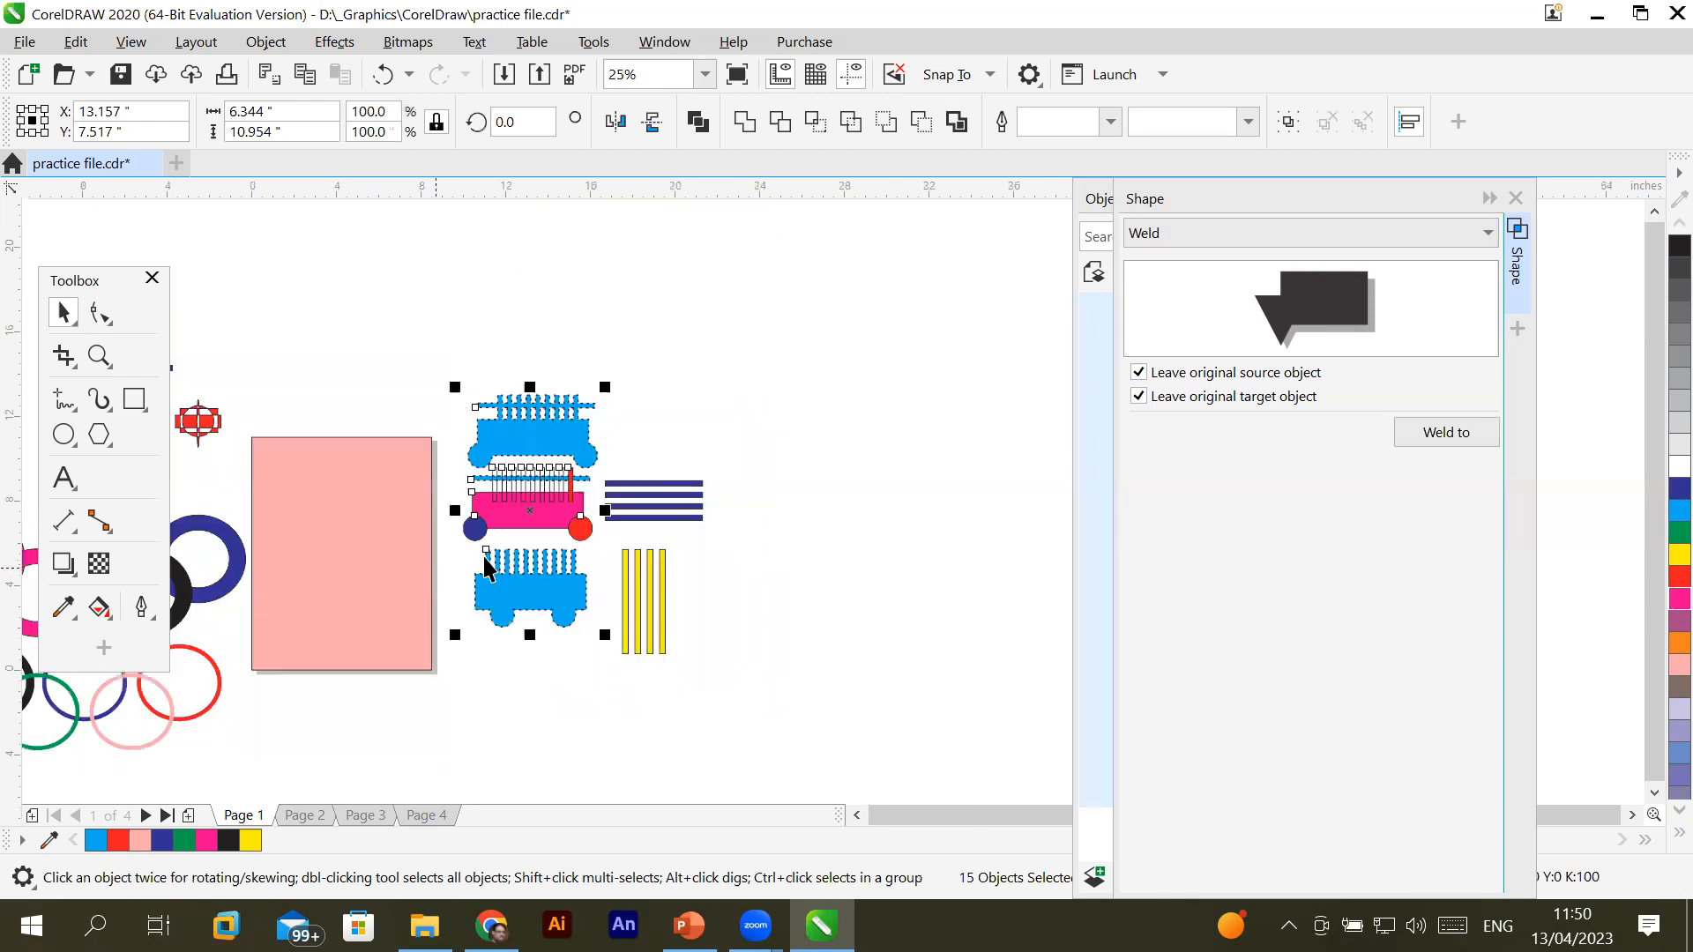
left_click_drag(529, 511, 911, 353)
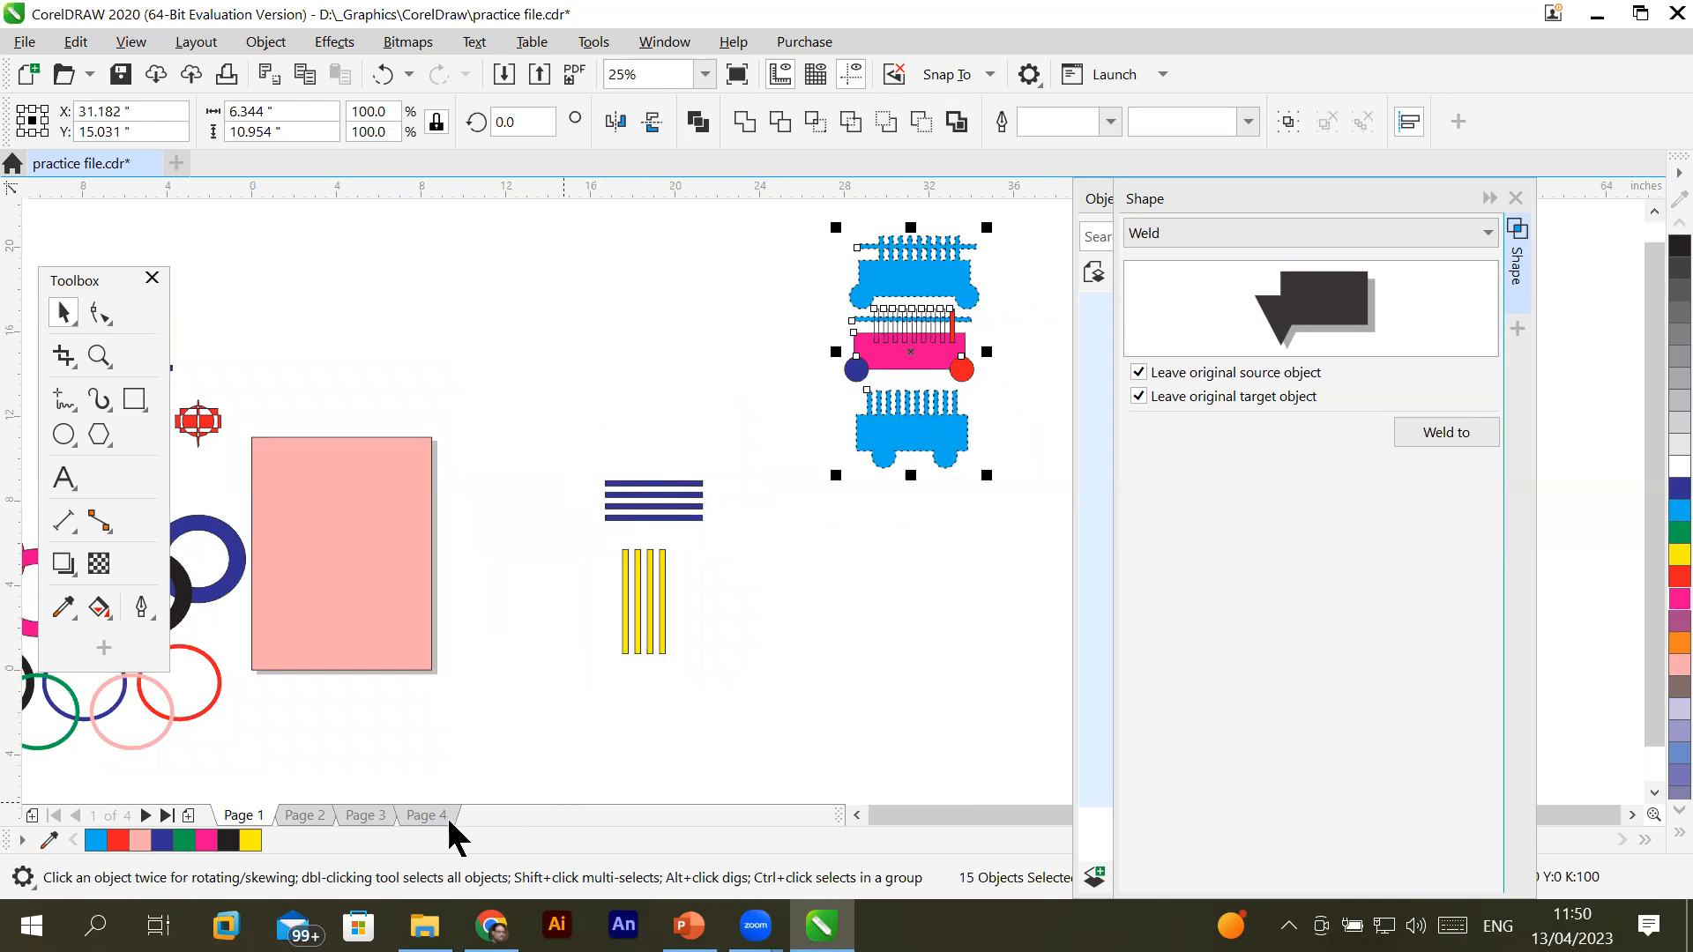
left_click(856, 815)
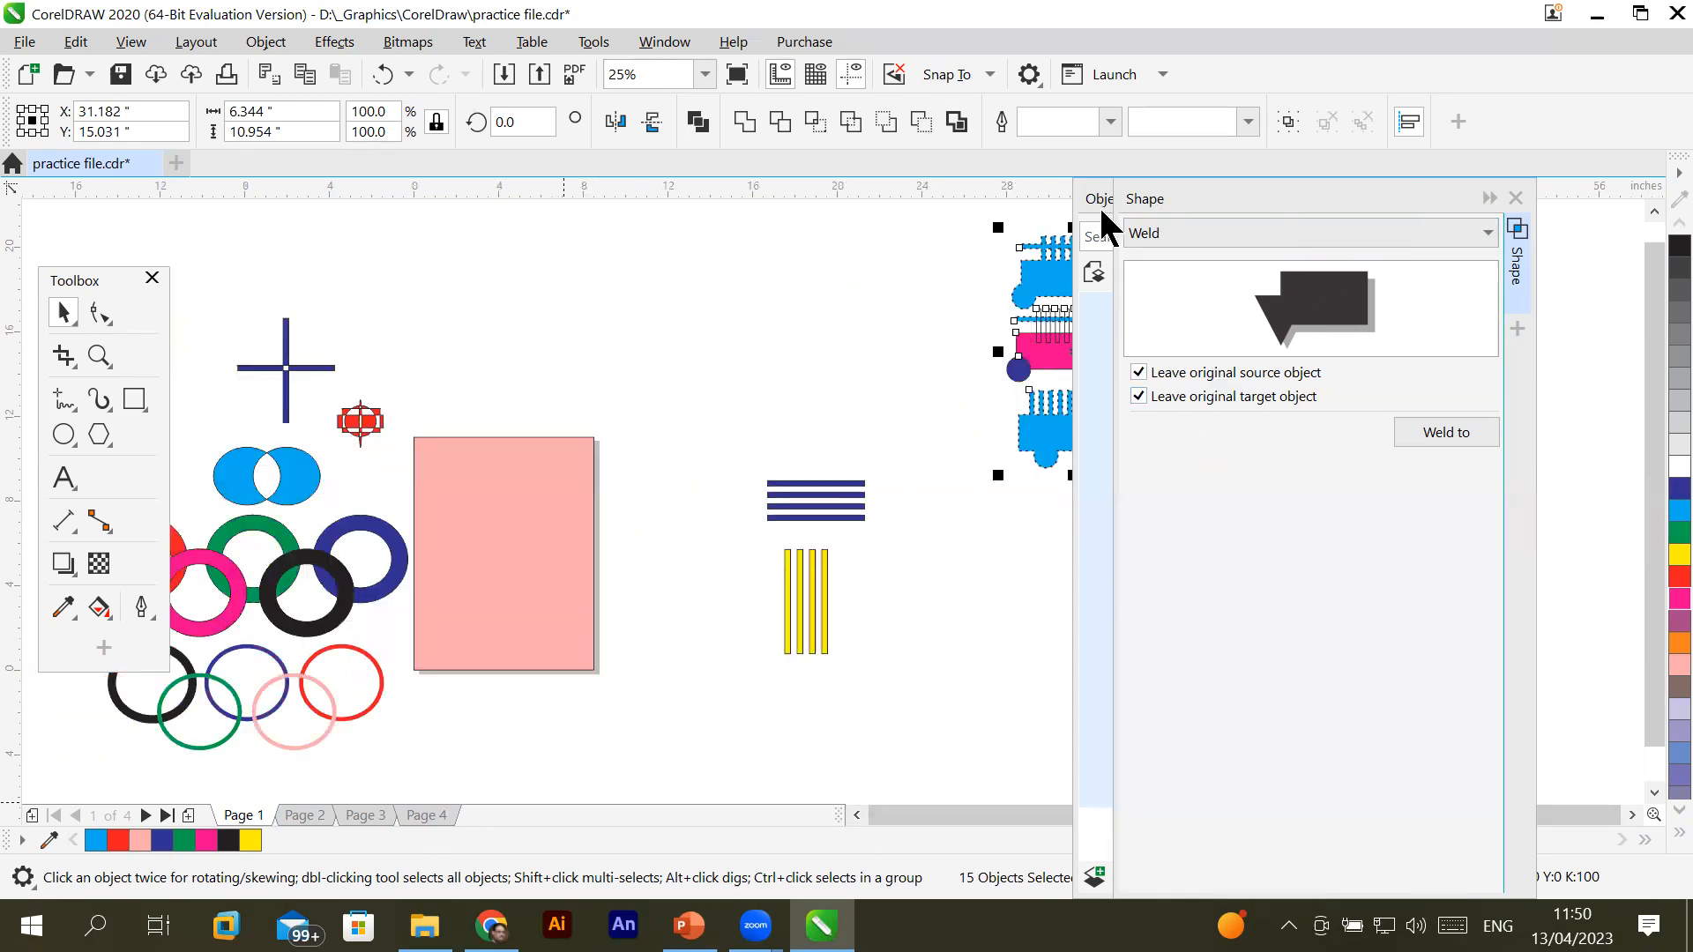
left_click_drag(1044, 304, 981, 547)
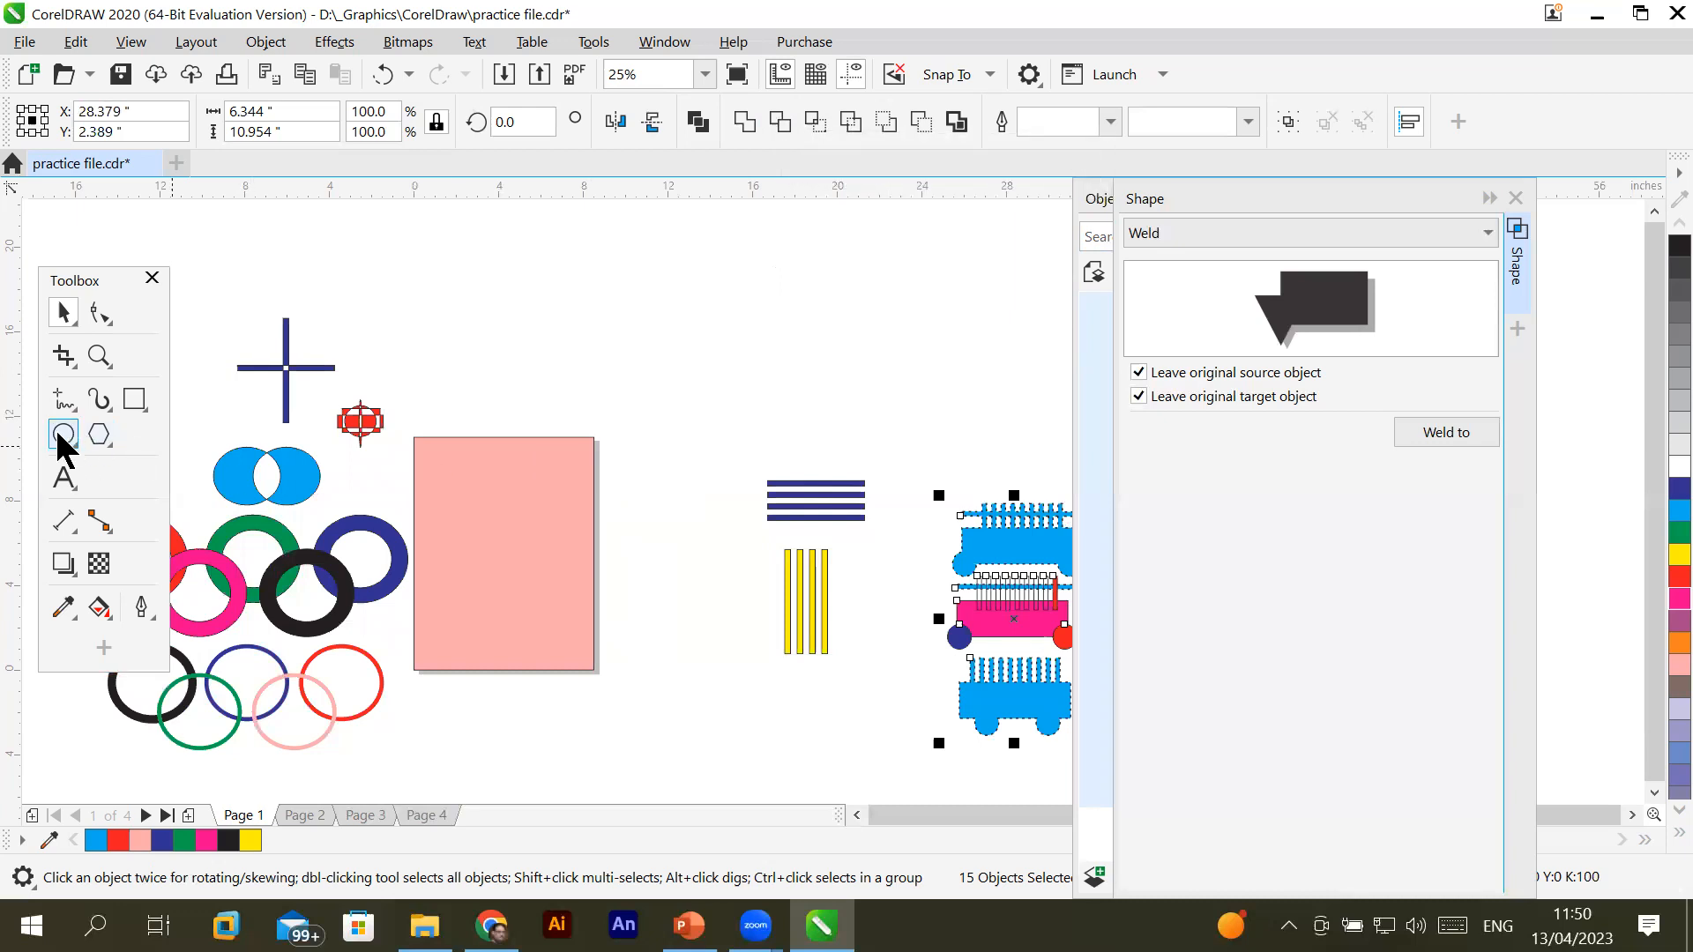
Draw an ellipse about 5.24 by 4.76 inches on the pink page and a rectangle about 8.06 by 2.25 inches overlapping its lower edge
key("F7")
scroll(635, 574, "up", 1)
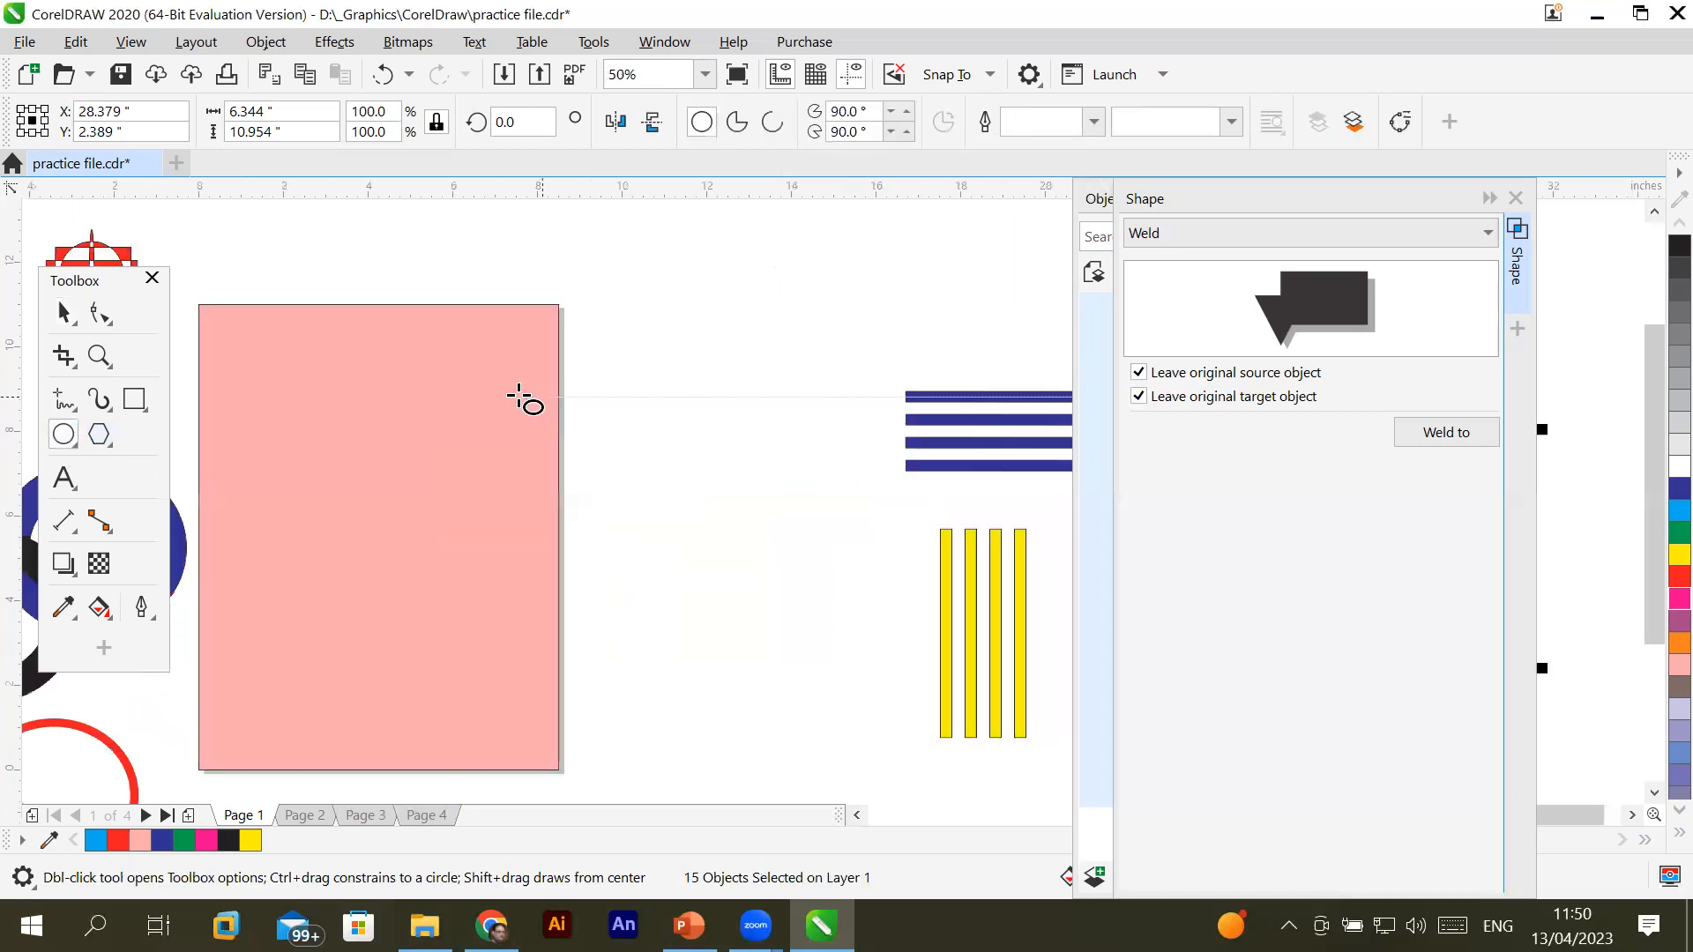
left_click_drag(346, 402, 565, 604)
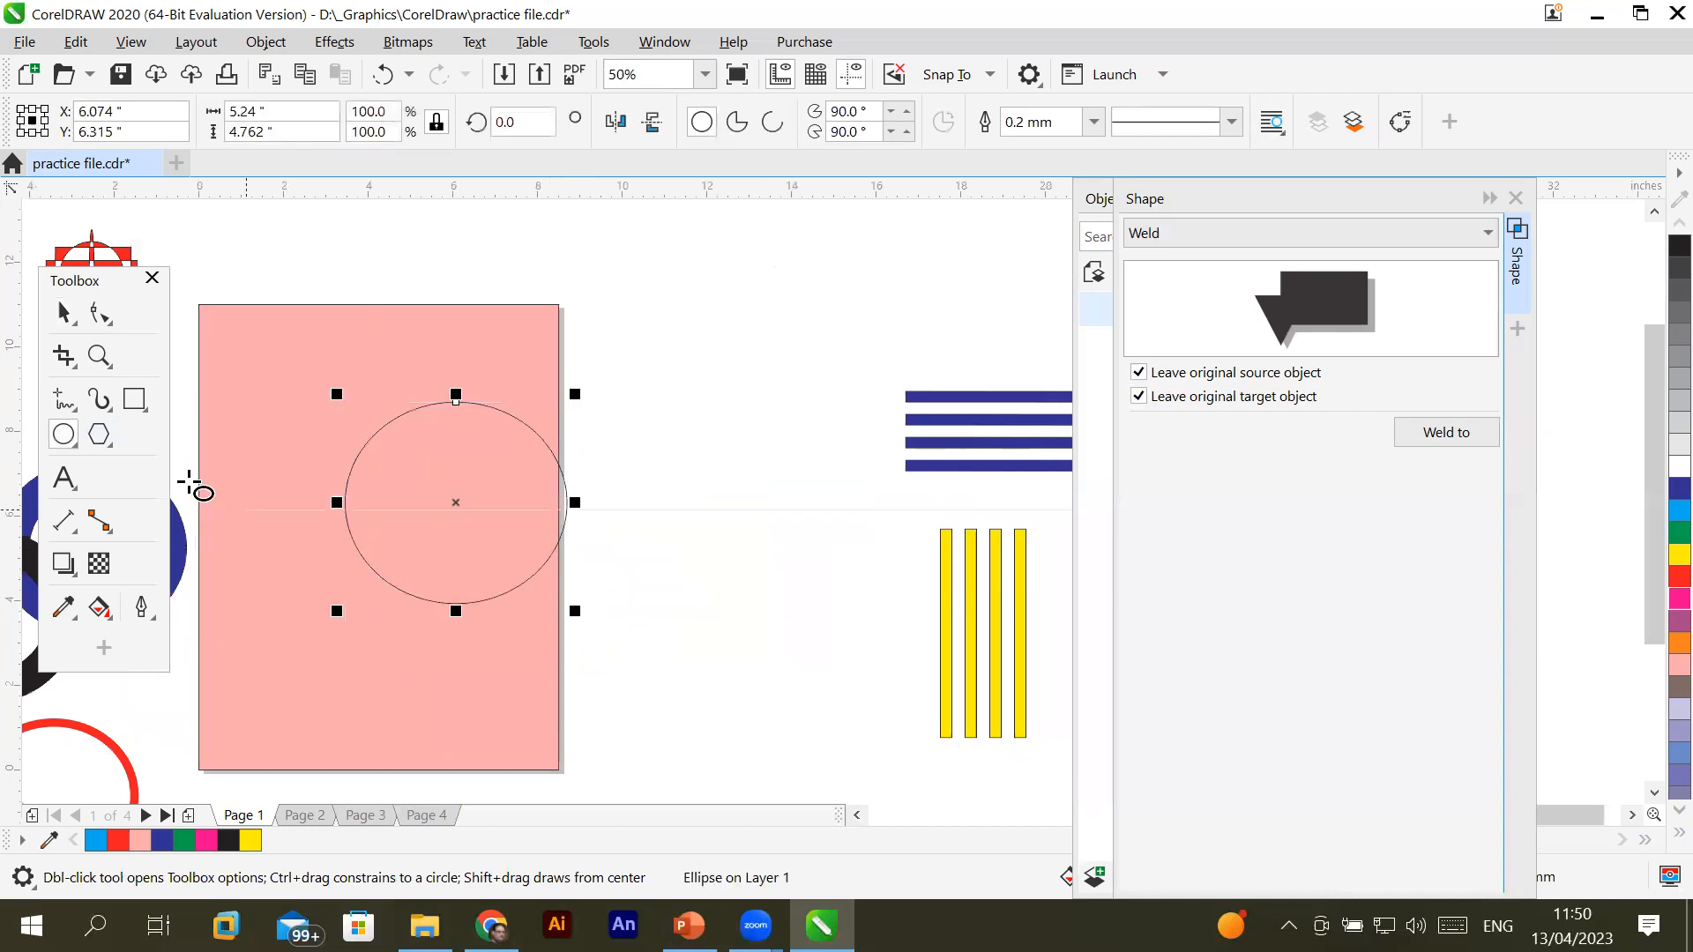
left_click(134, 401)
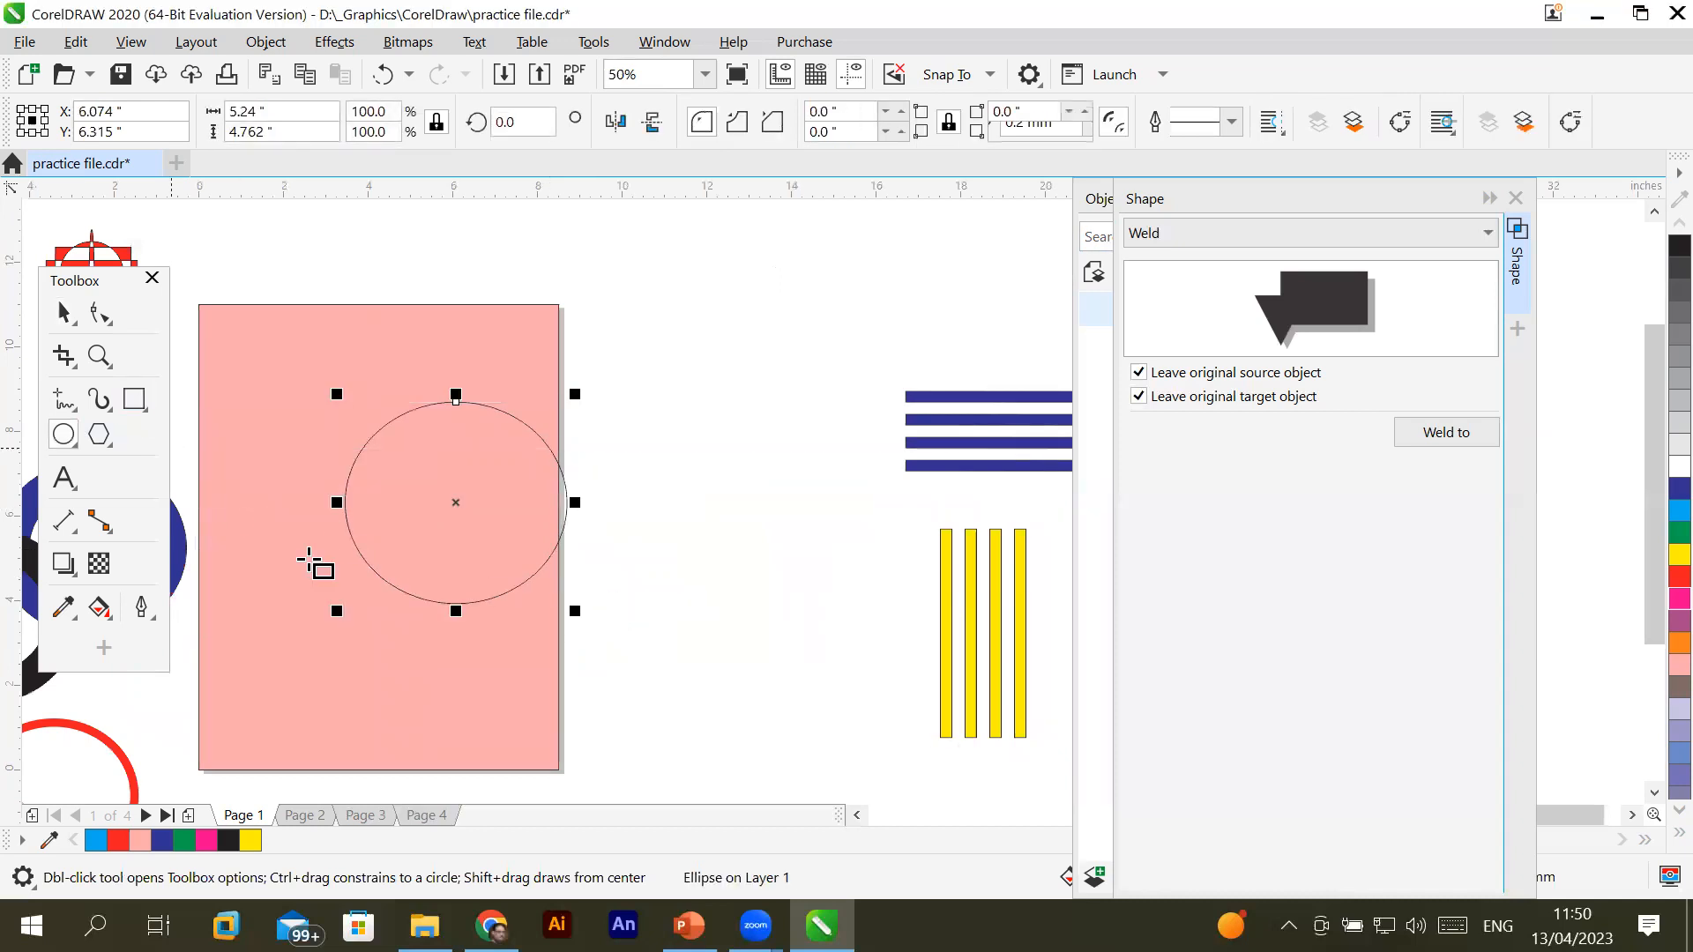
left_click_drag(304, 559, 645, 655)
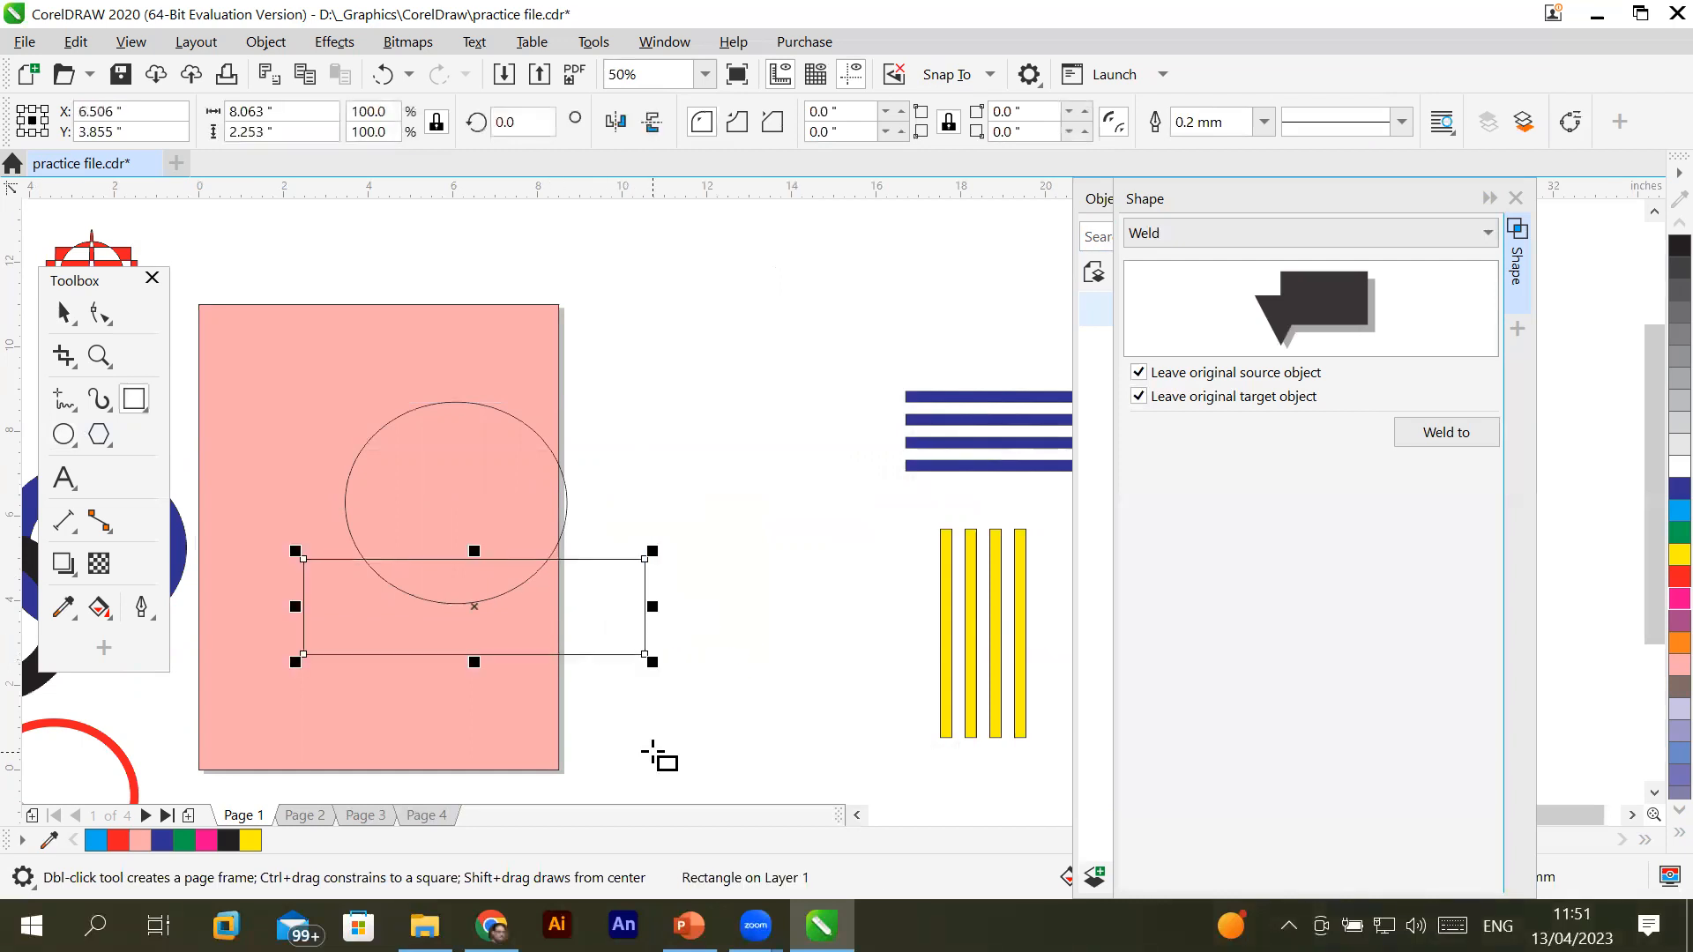
Fill the ellipse with light blue and the rectangle with red
key("space")
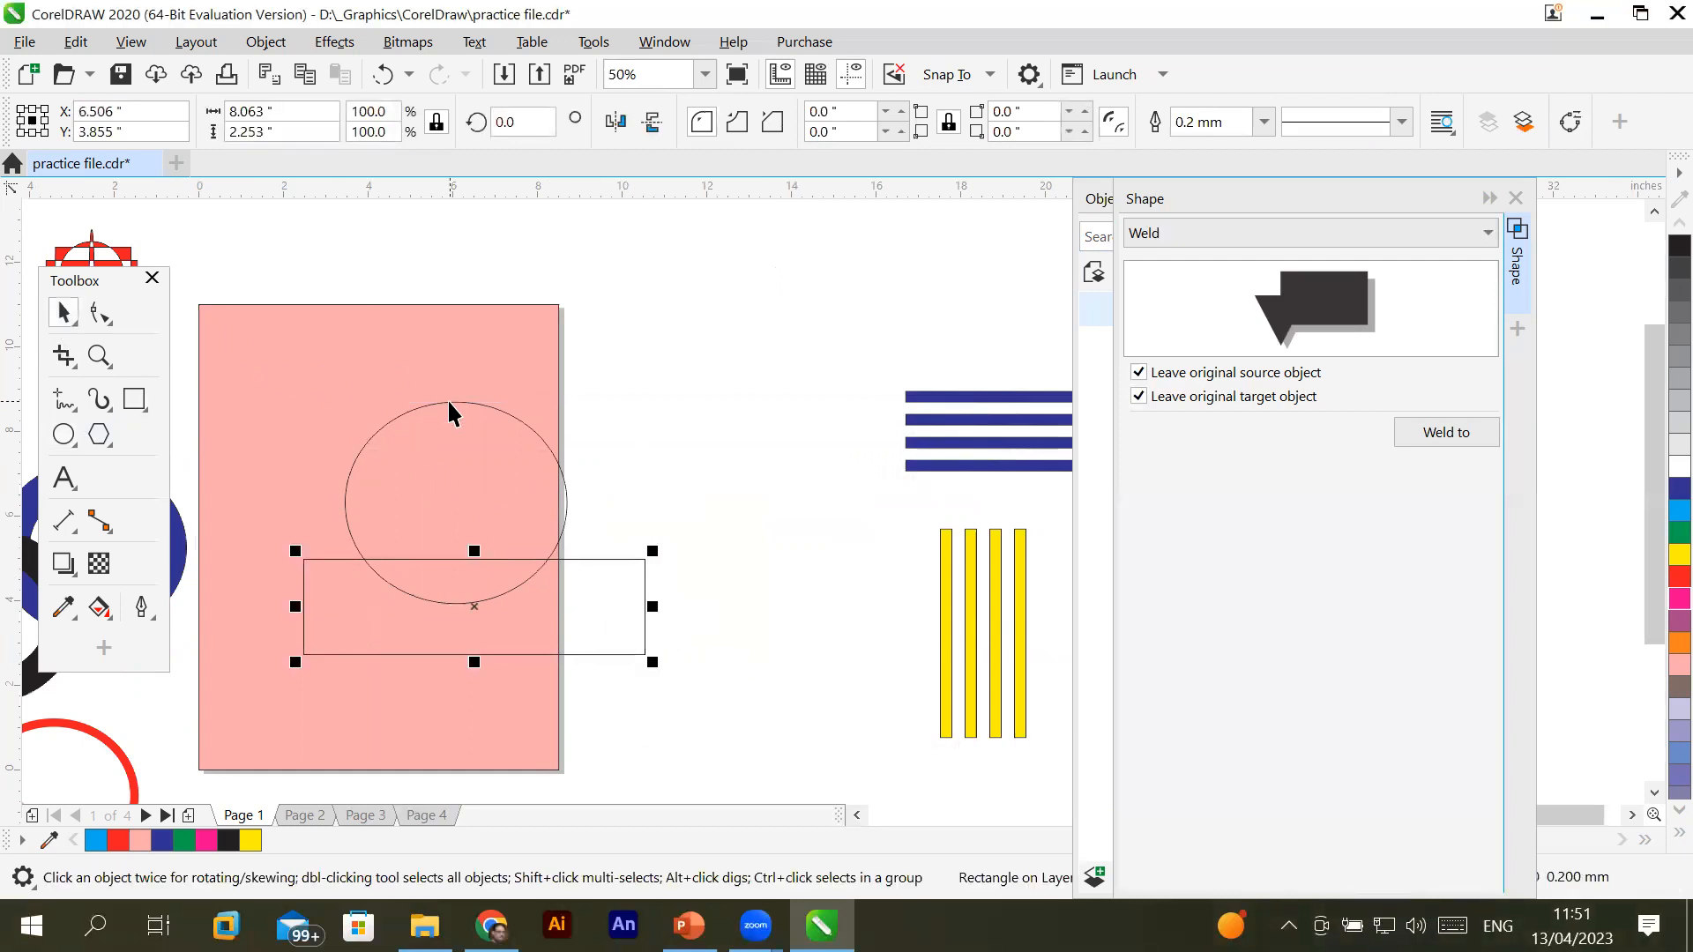
left_click(448, 400)
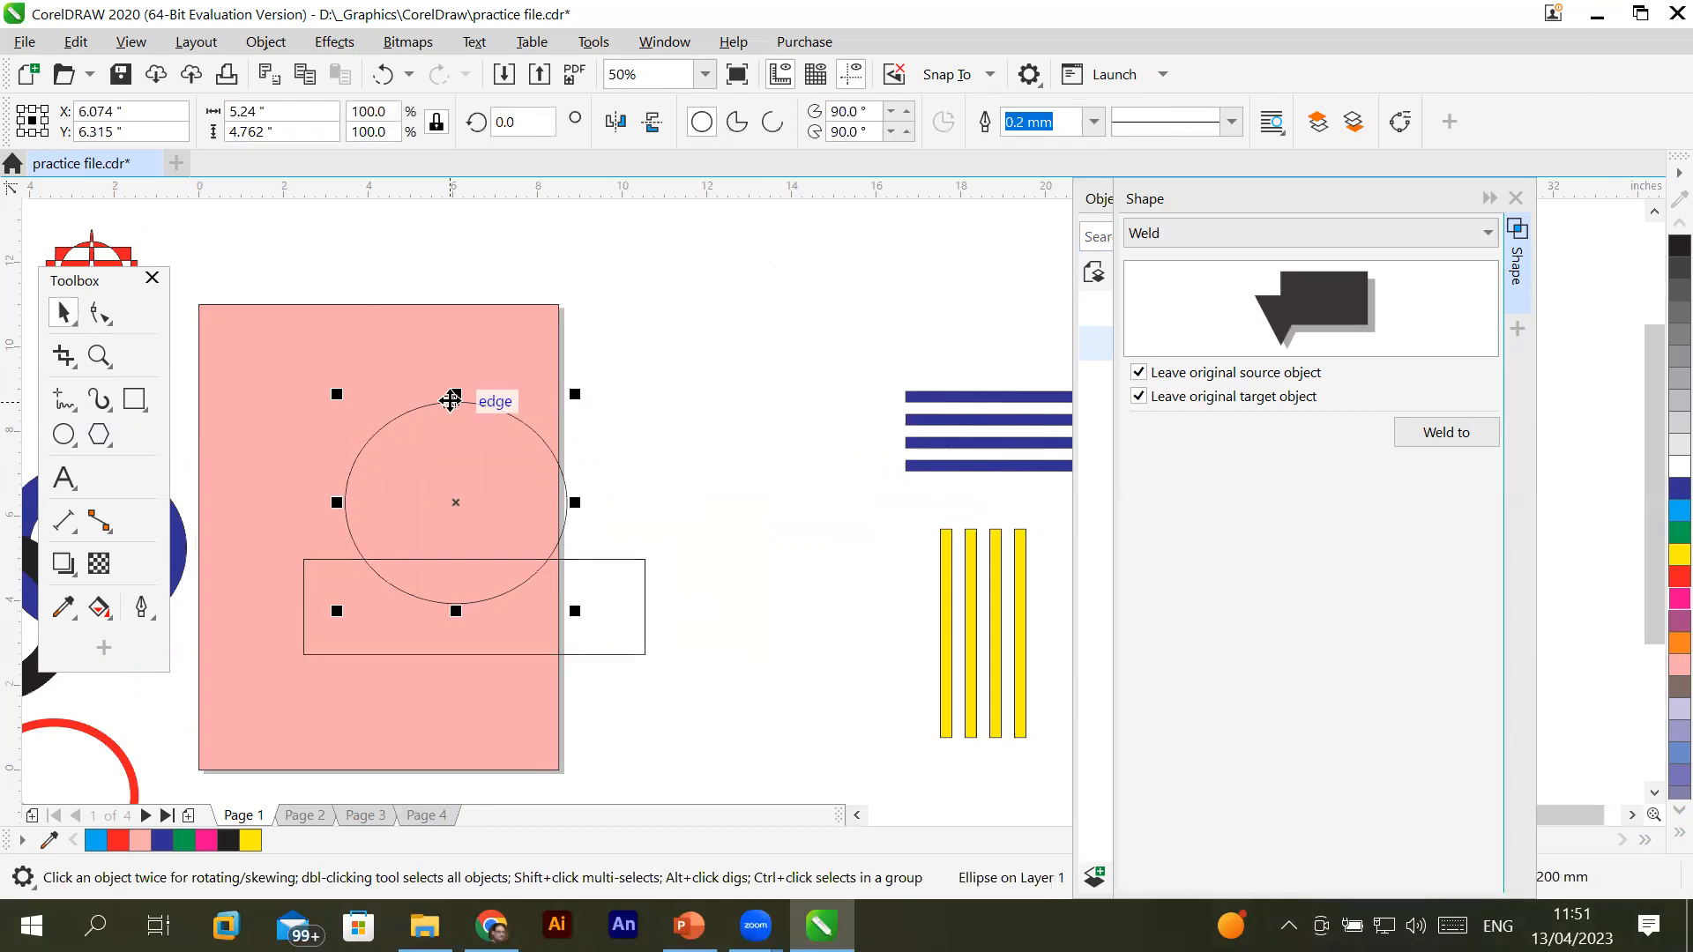
left_click(1671, 512)
left_click(646, 599)
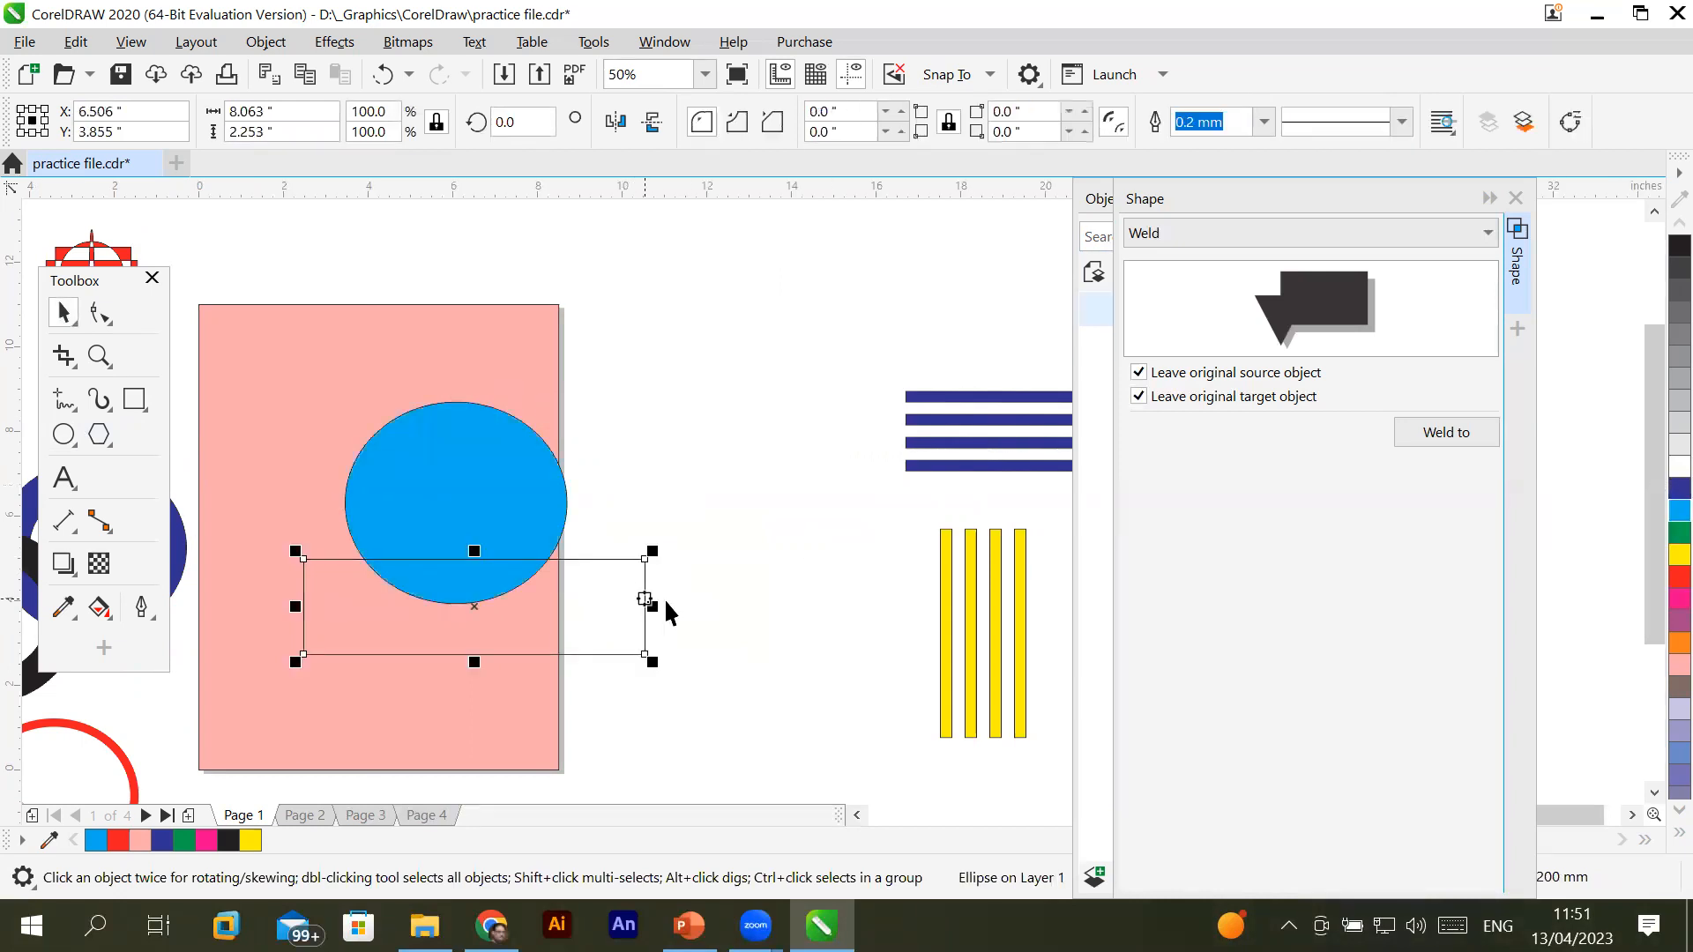
left_click(1678, 577)
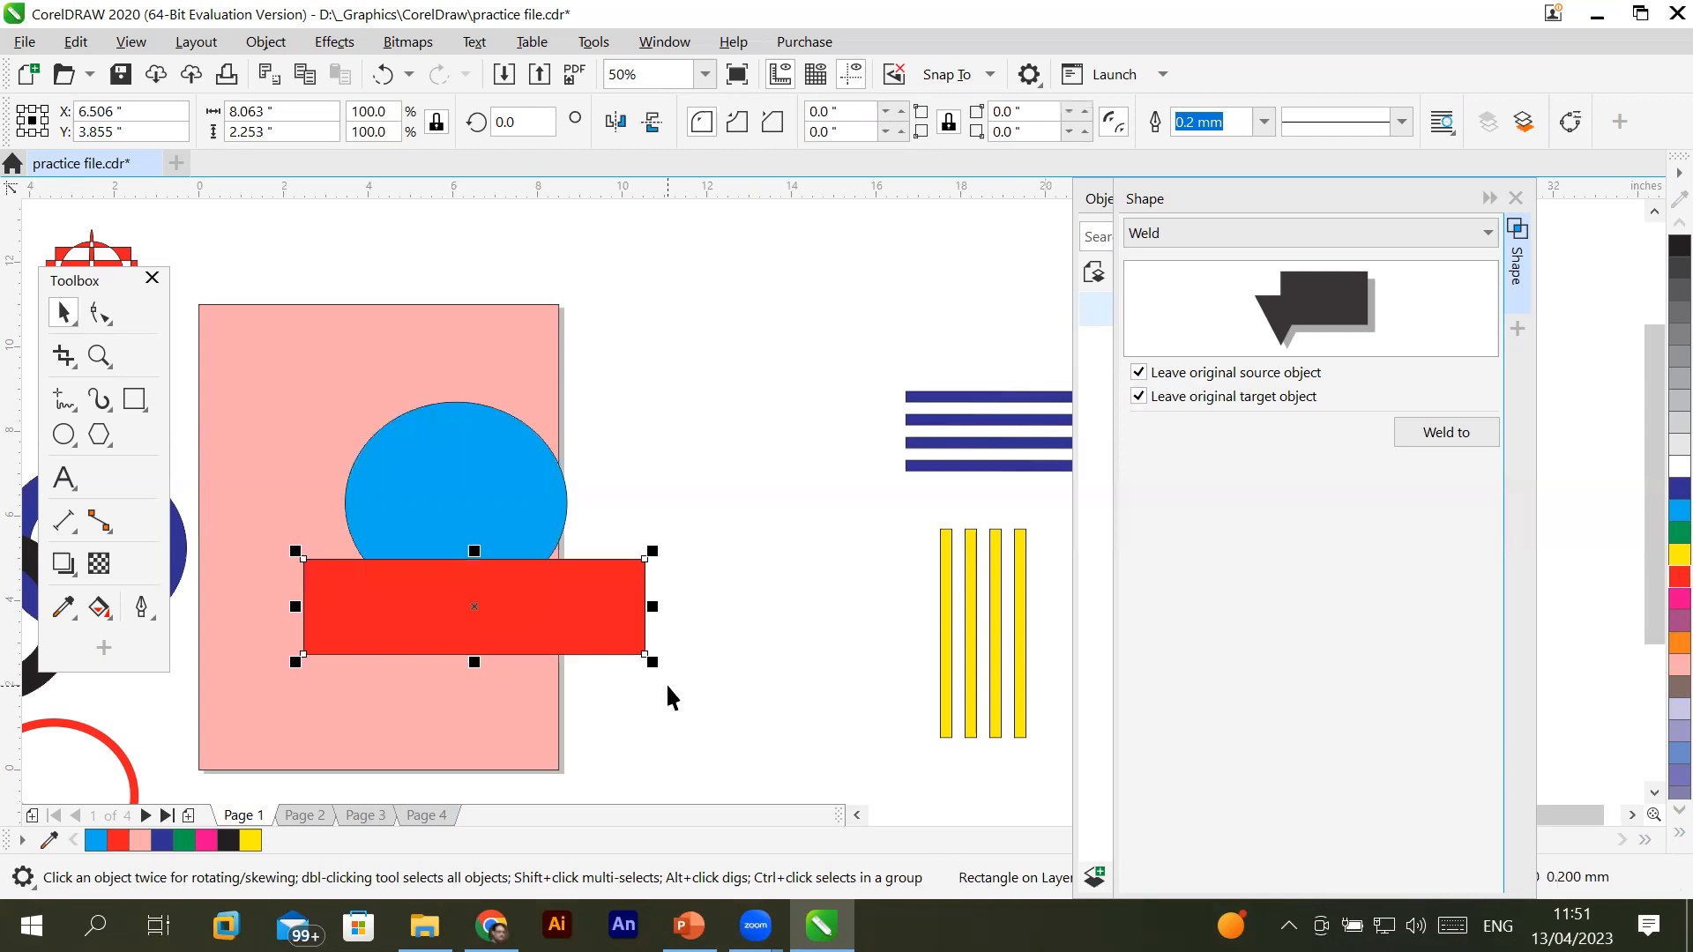
Select the light blue ellipse first and the red rectangle second, and trim the rectangle with the ellipse
left_click(465, 435)
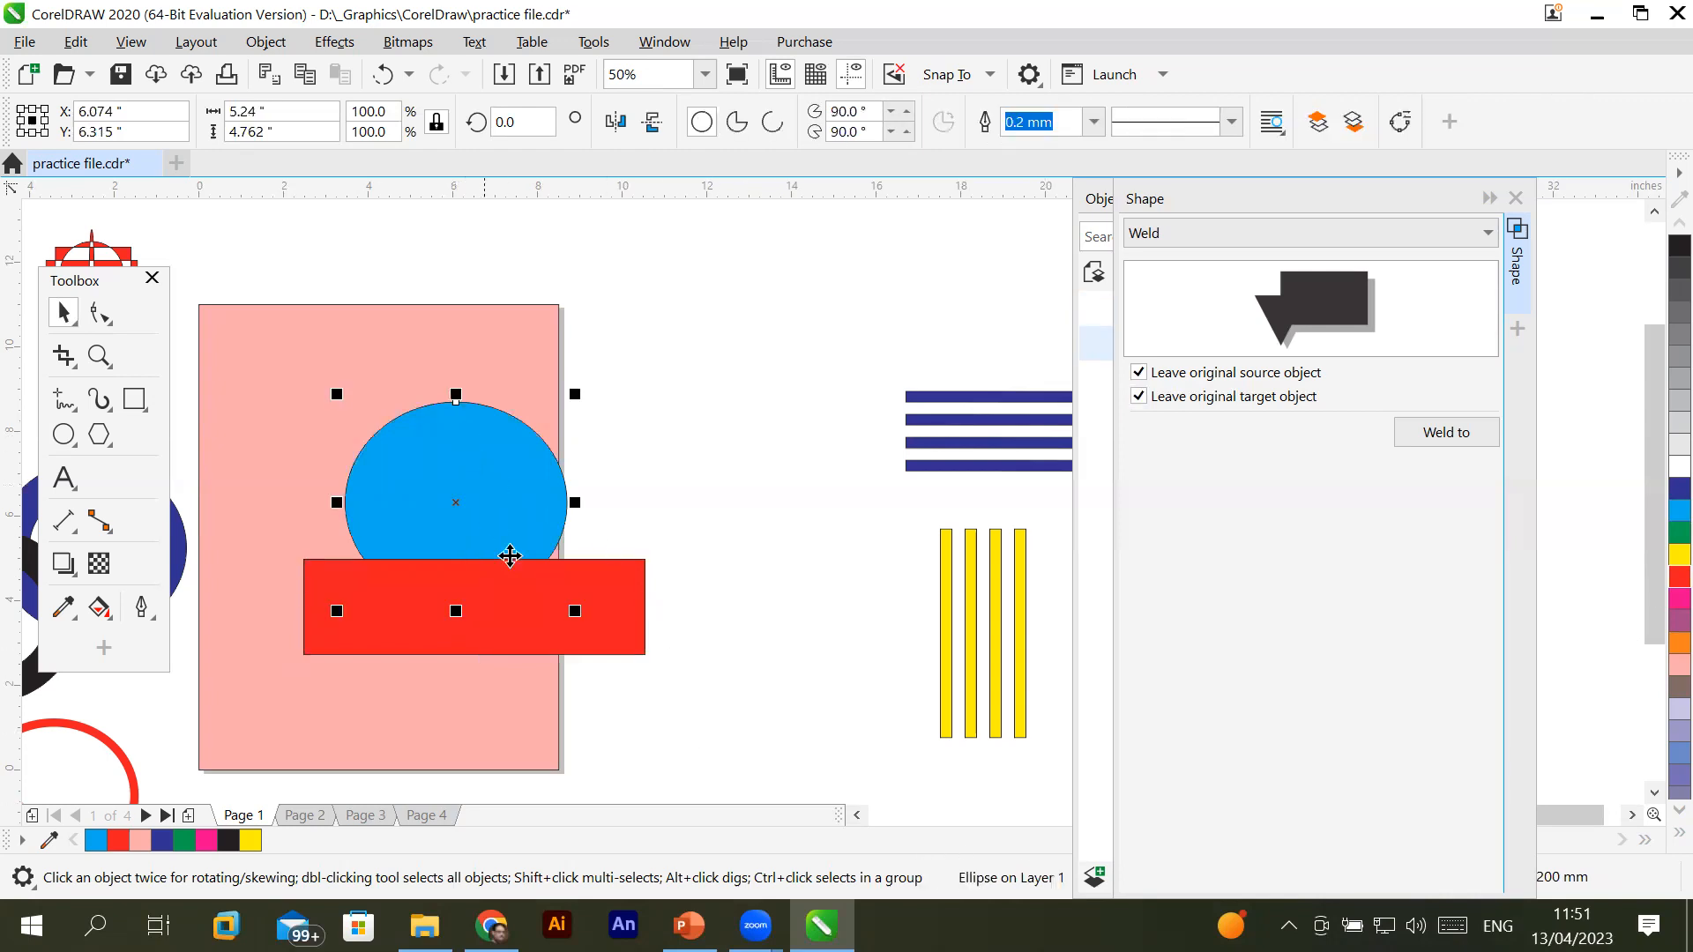
left_click(592, 639)
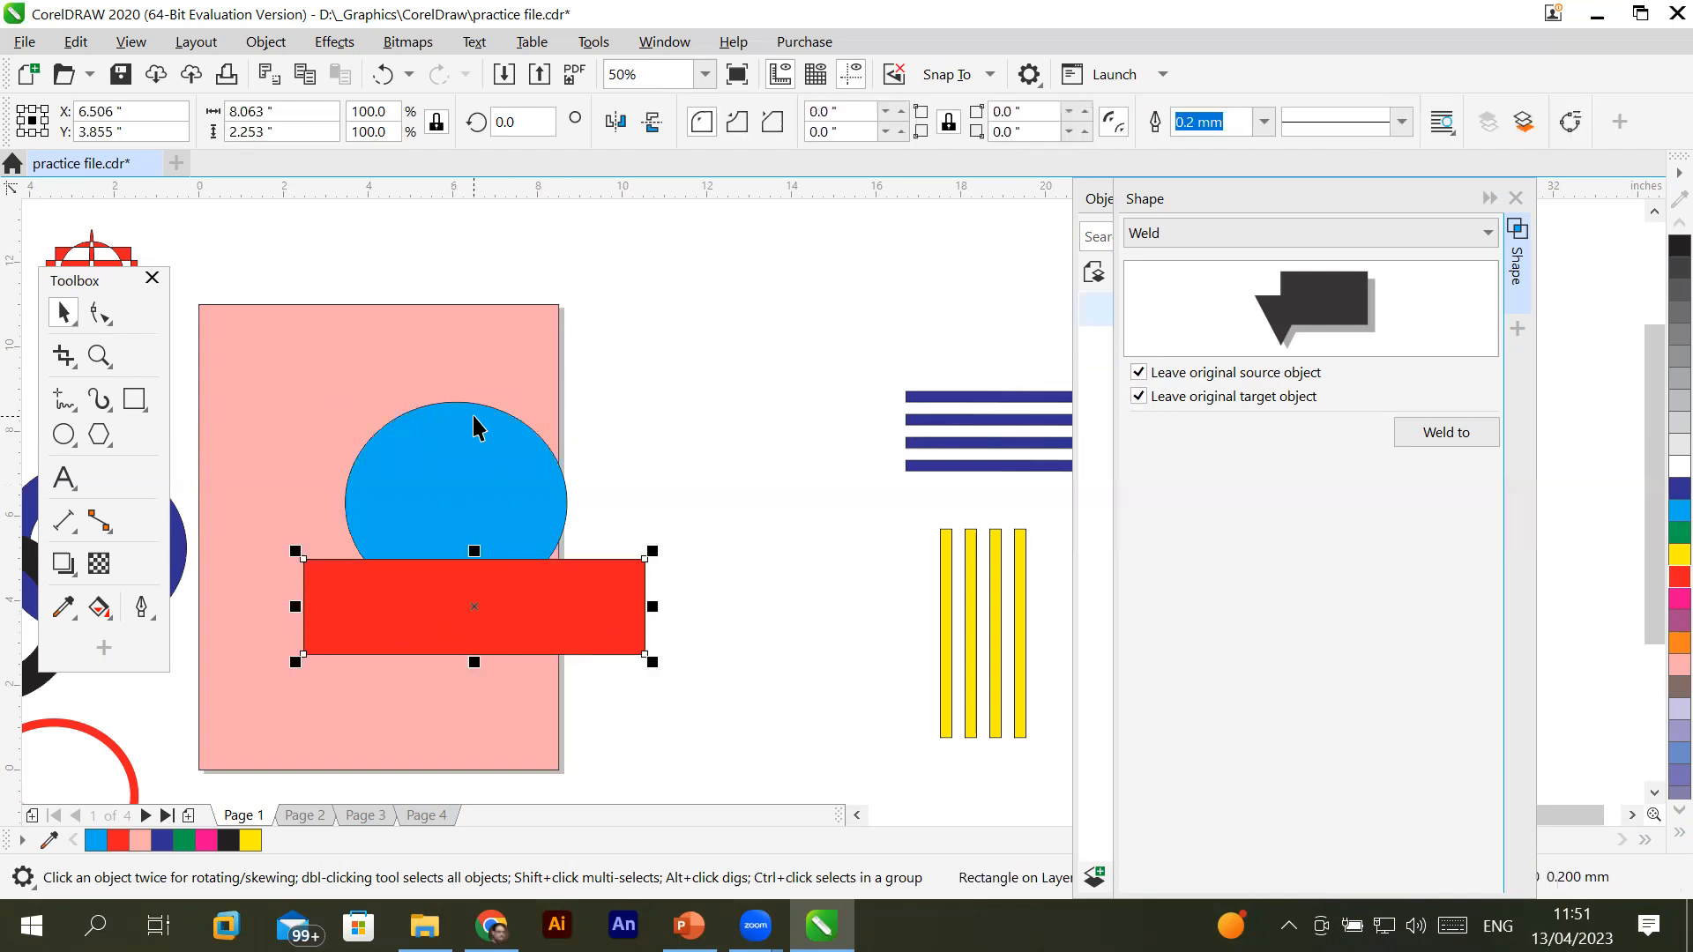
left_click(477, 429)
left_click(617, 644, "shift")
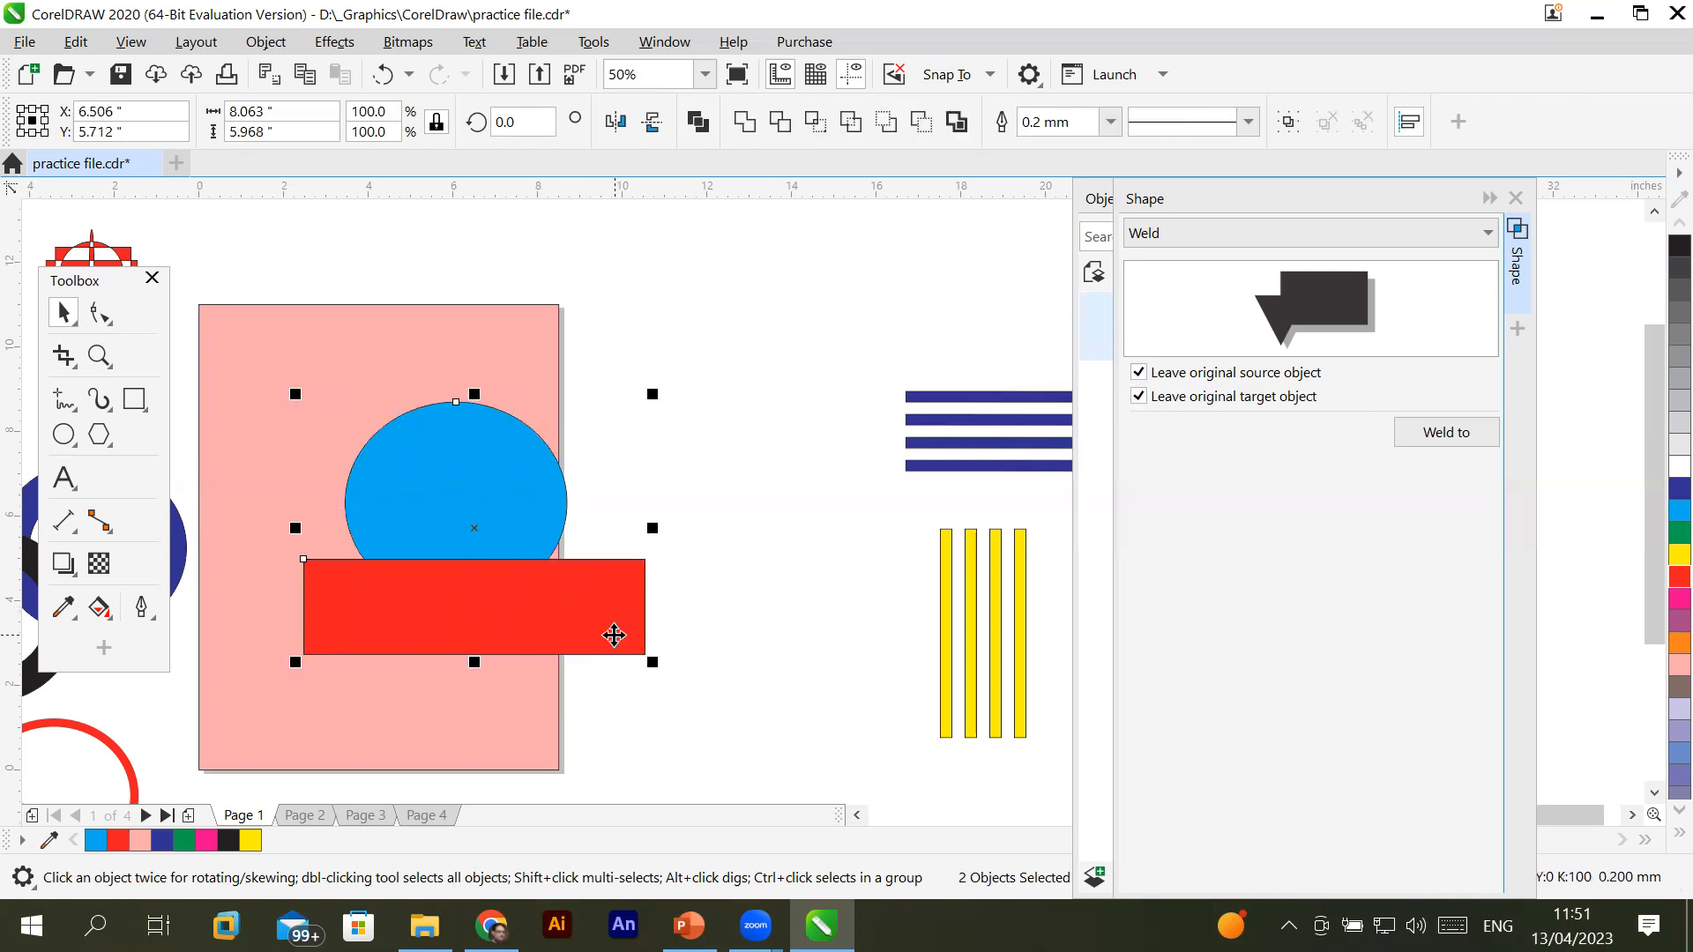
left_click(782, 123)
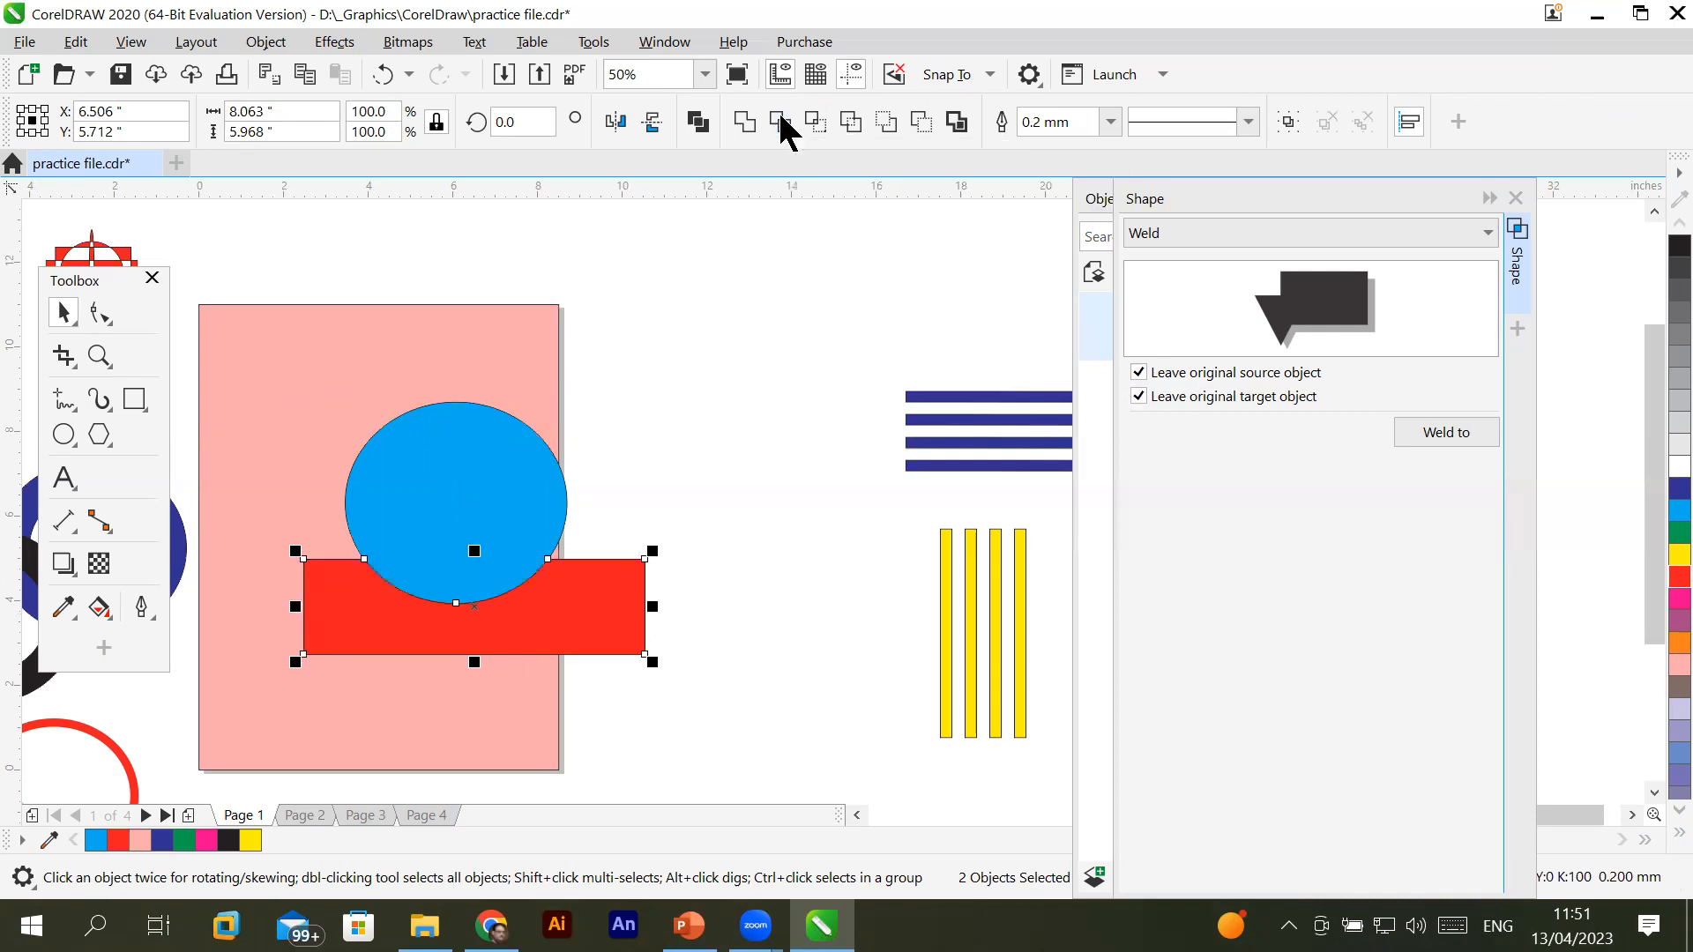
Move the ellipse and the trimmed rectangle apart off the page to inspect the cut, and undo the moves
left_click(706, 415)
left_click_drag(466, 452, 709, 345)
left_click_drag(580, 627, 799, 638)
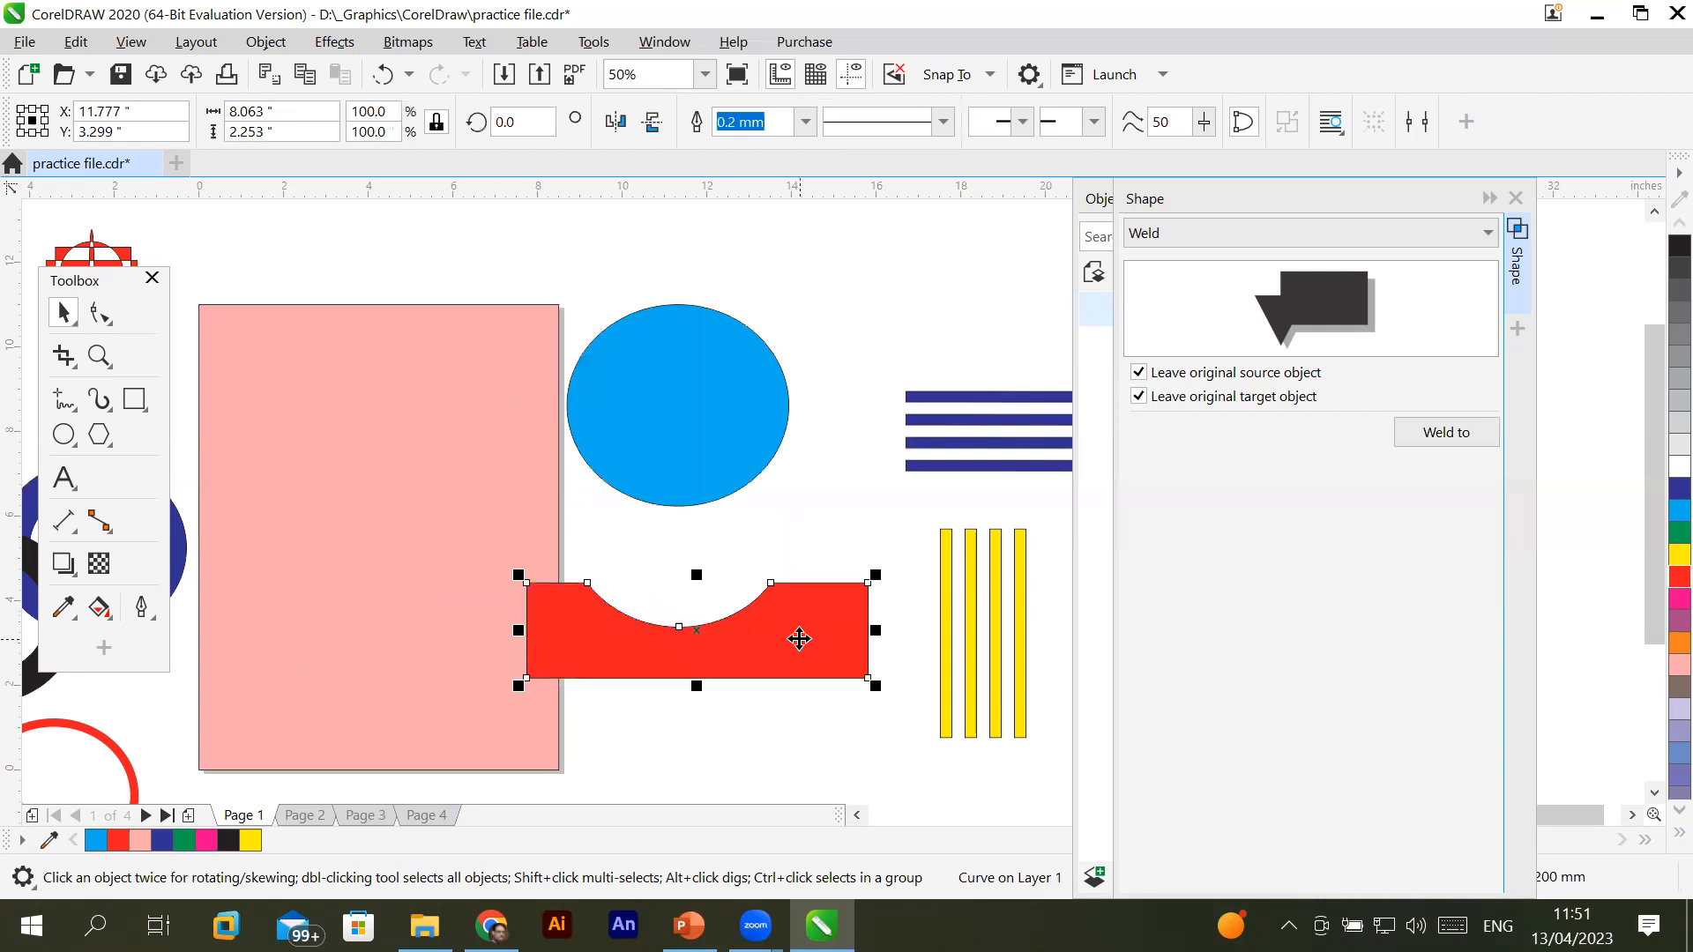
key("ctrl+z")
key("ctrl+z")
key("ctrl+z")
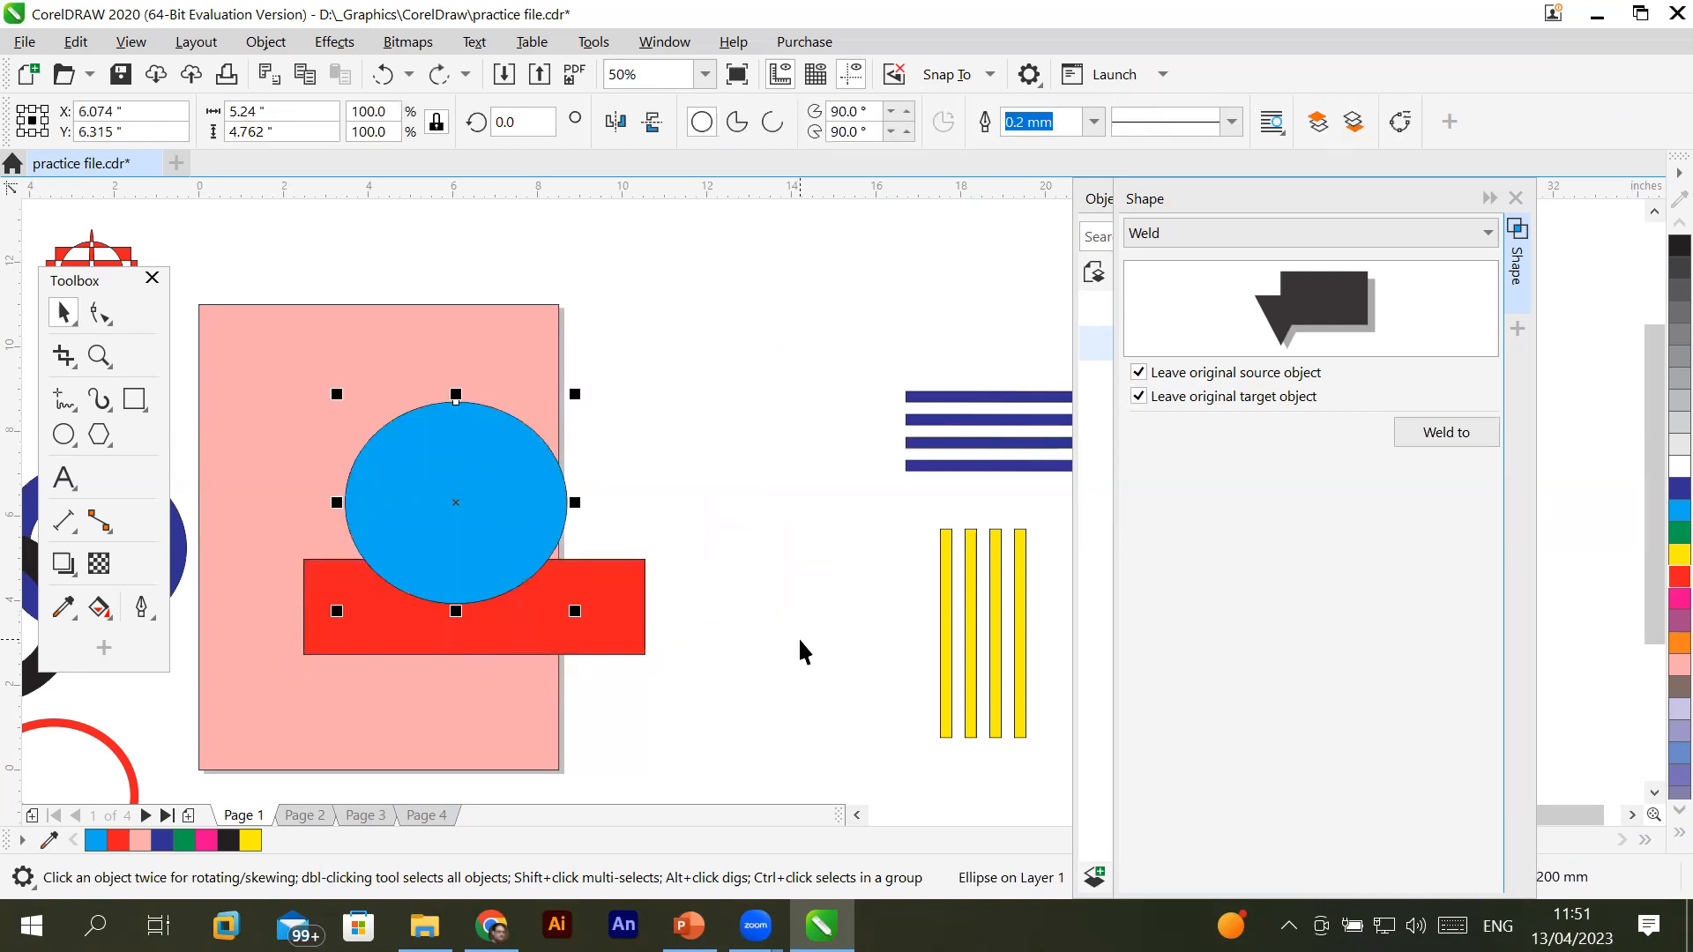
Select the blue ellipse and red rectangle, and set the shaping operation to Trim without keeping the original source or target object
left_click(650, 747)
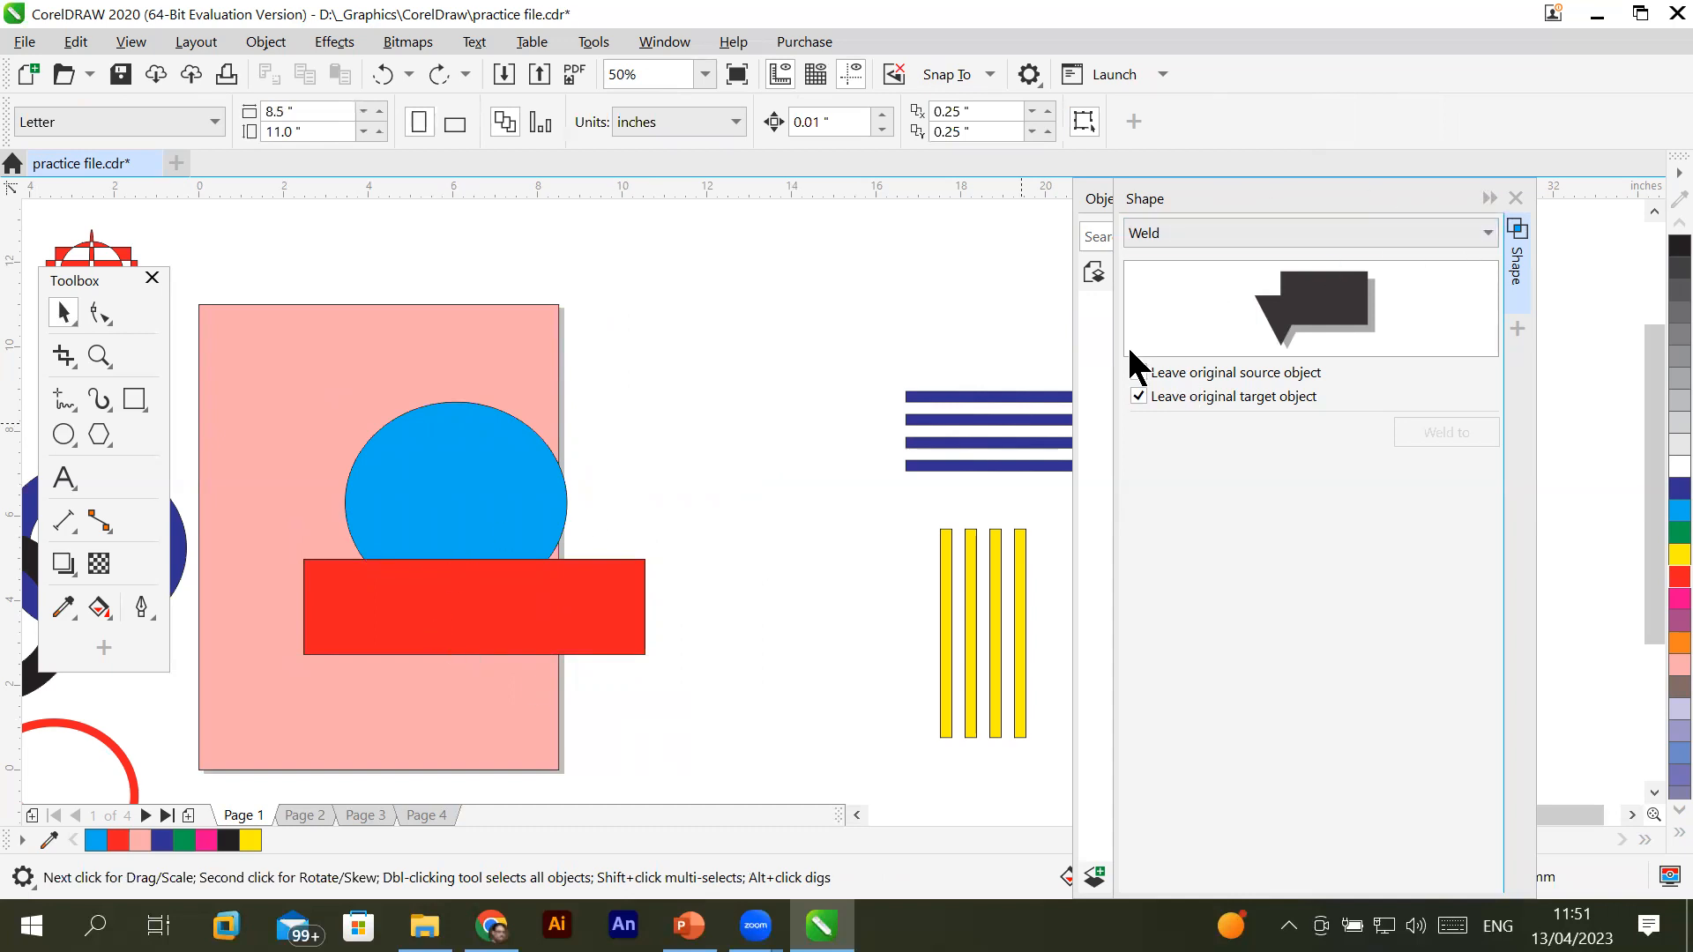
left_click(530, 448)
left_click(633, 609, "shift")
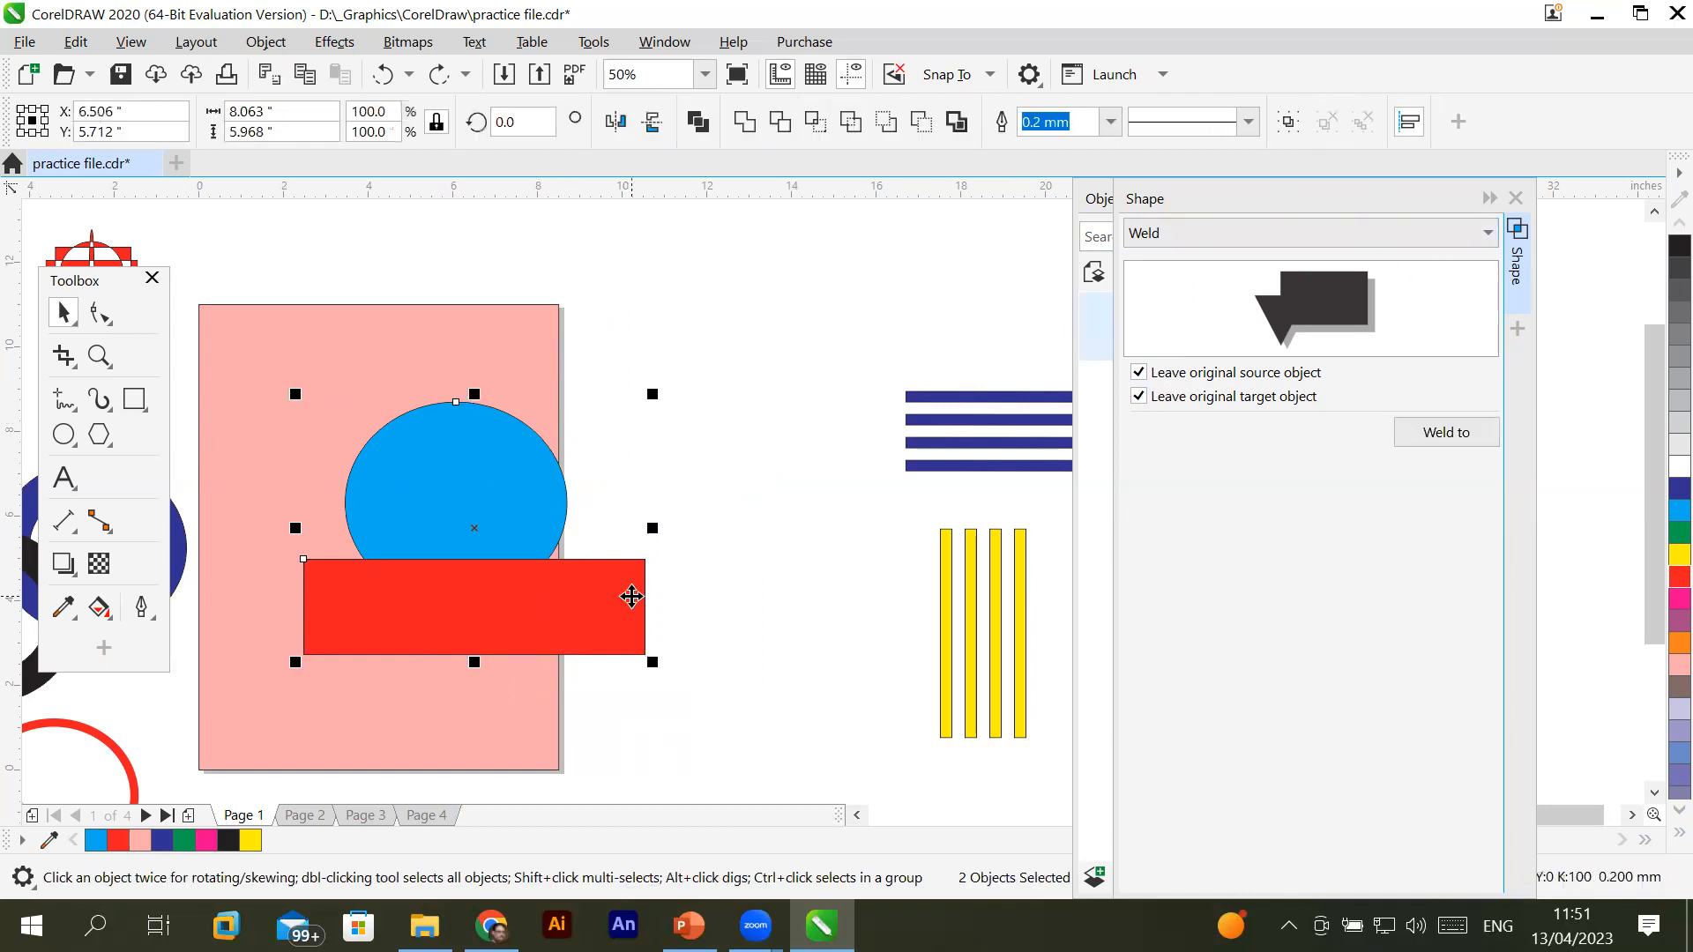
left_click(1316, 233)
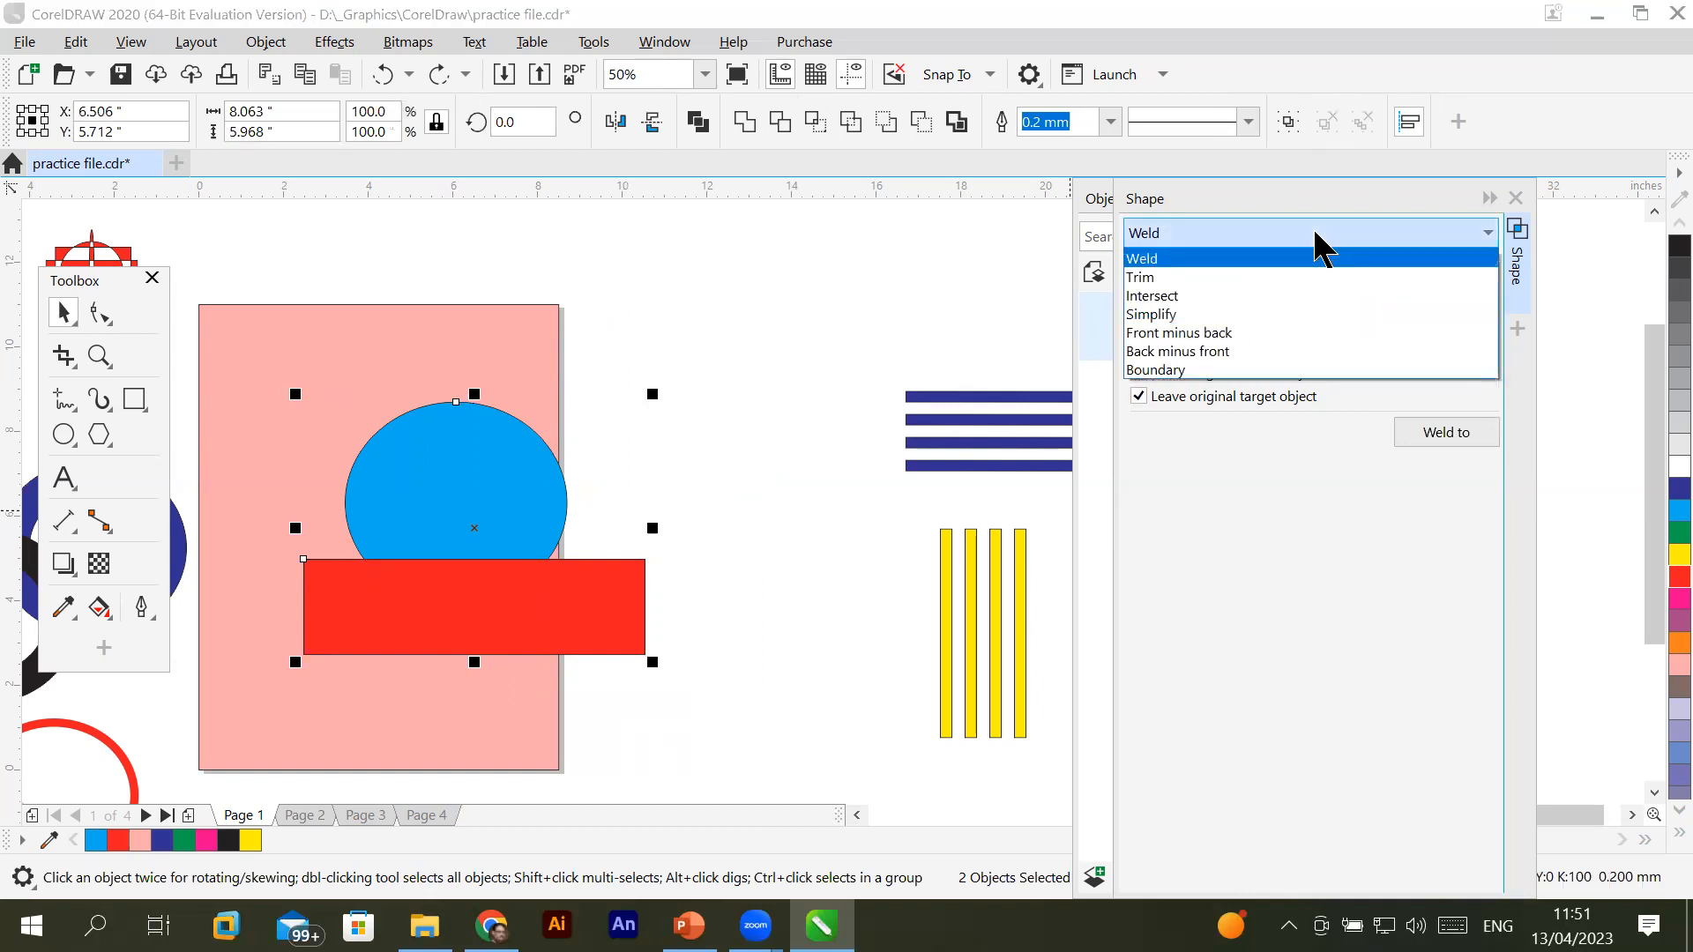
left_click(1303, 281)
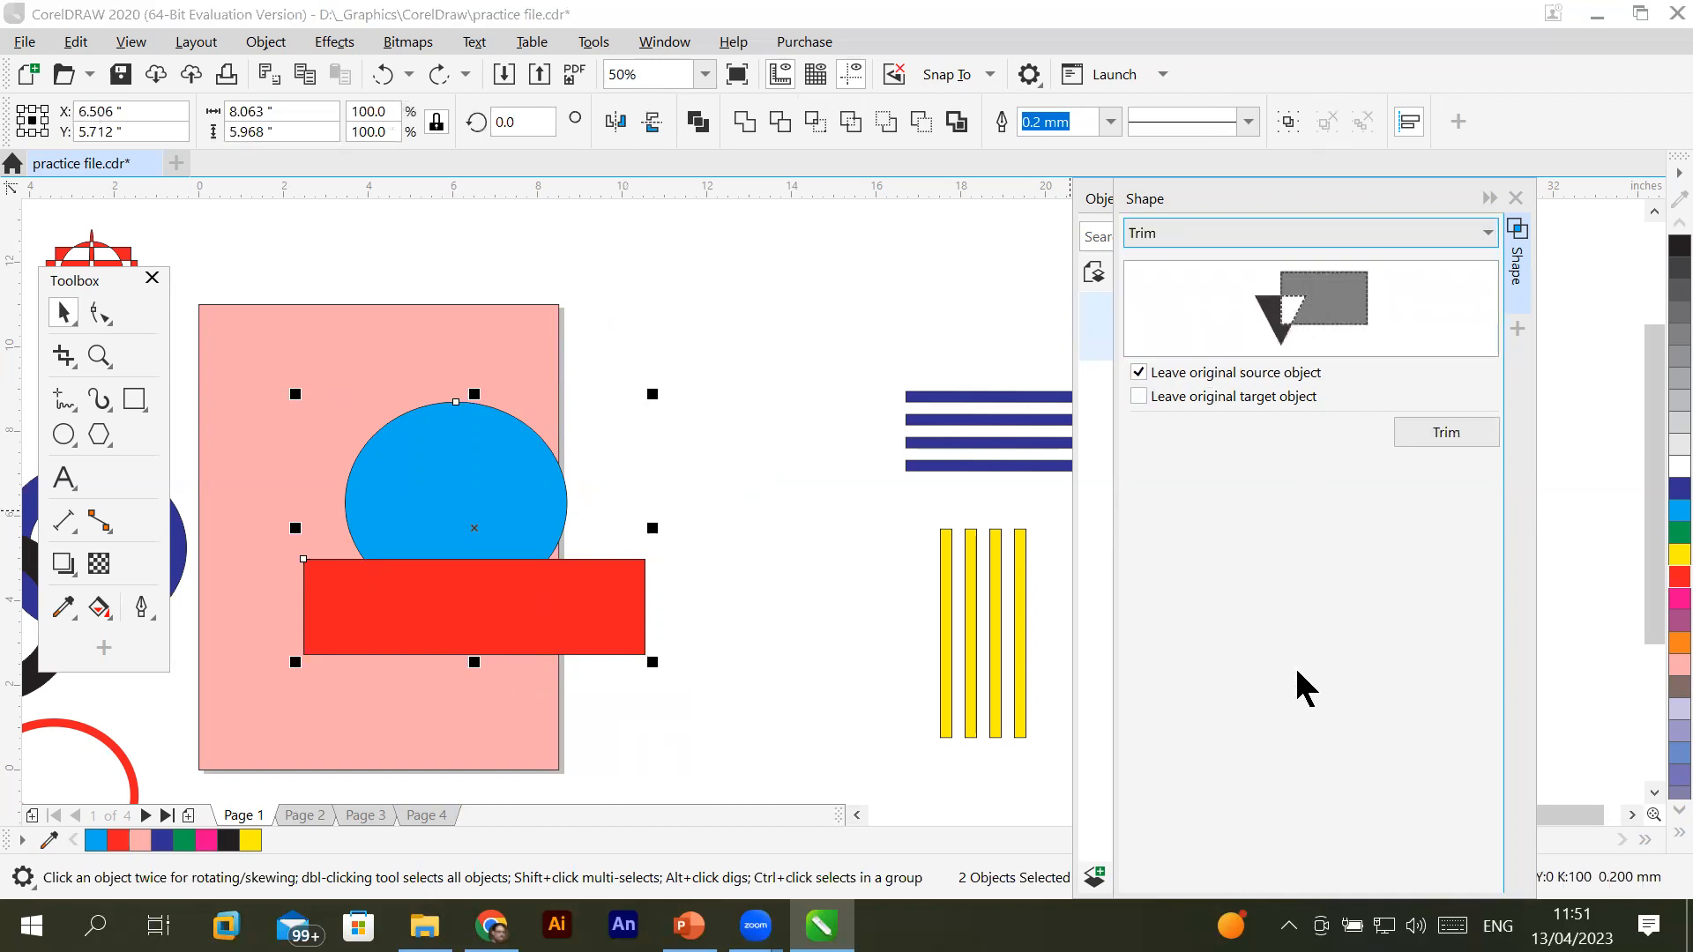
left_click(1140, 398)
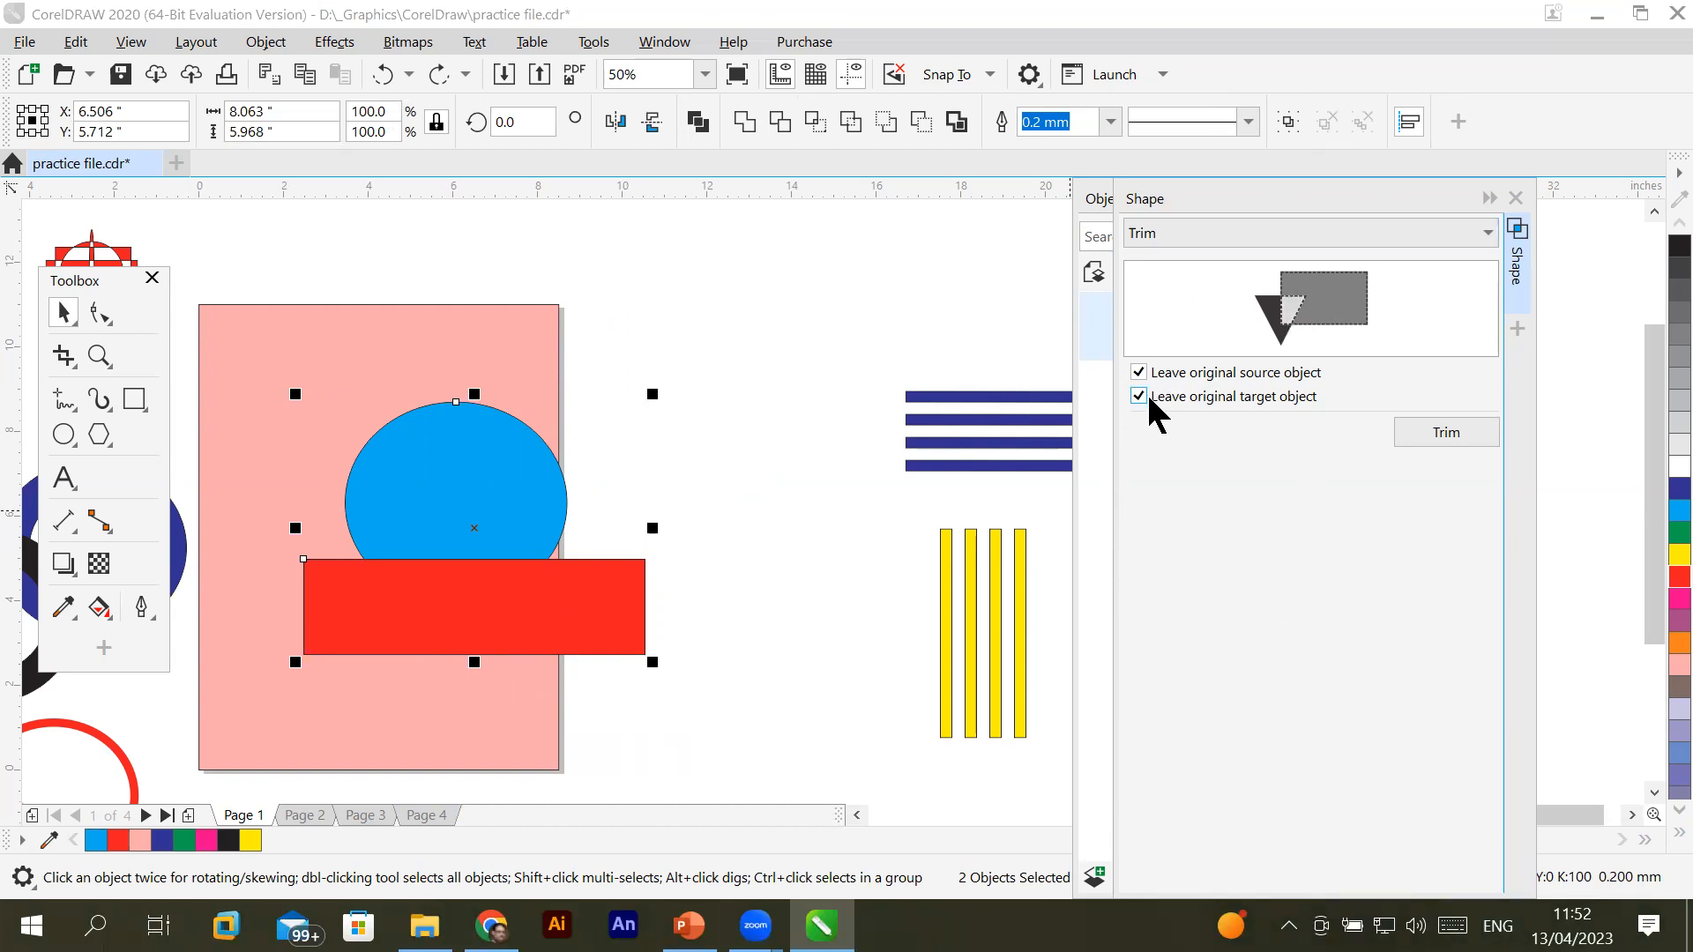
left_click(1140, 396)
left_click(1139, 372)
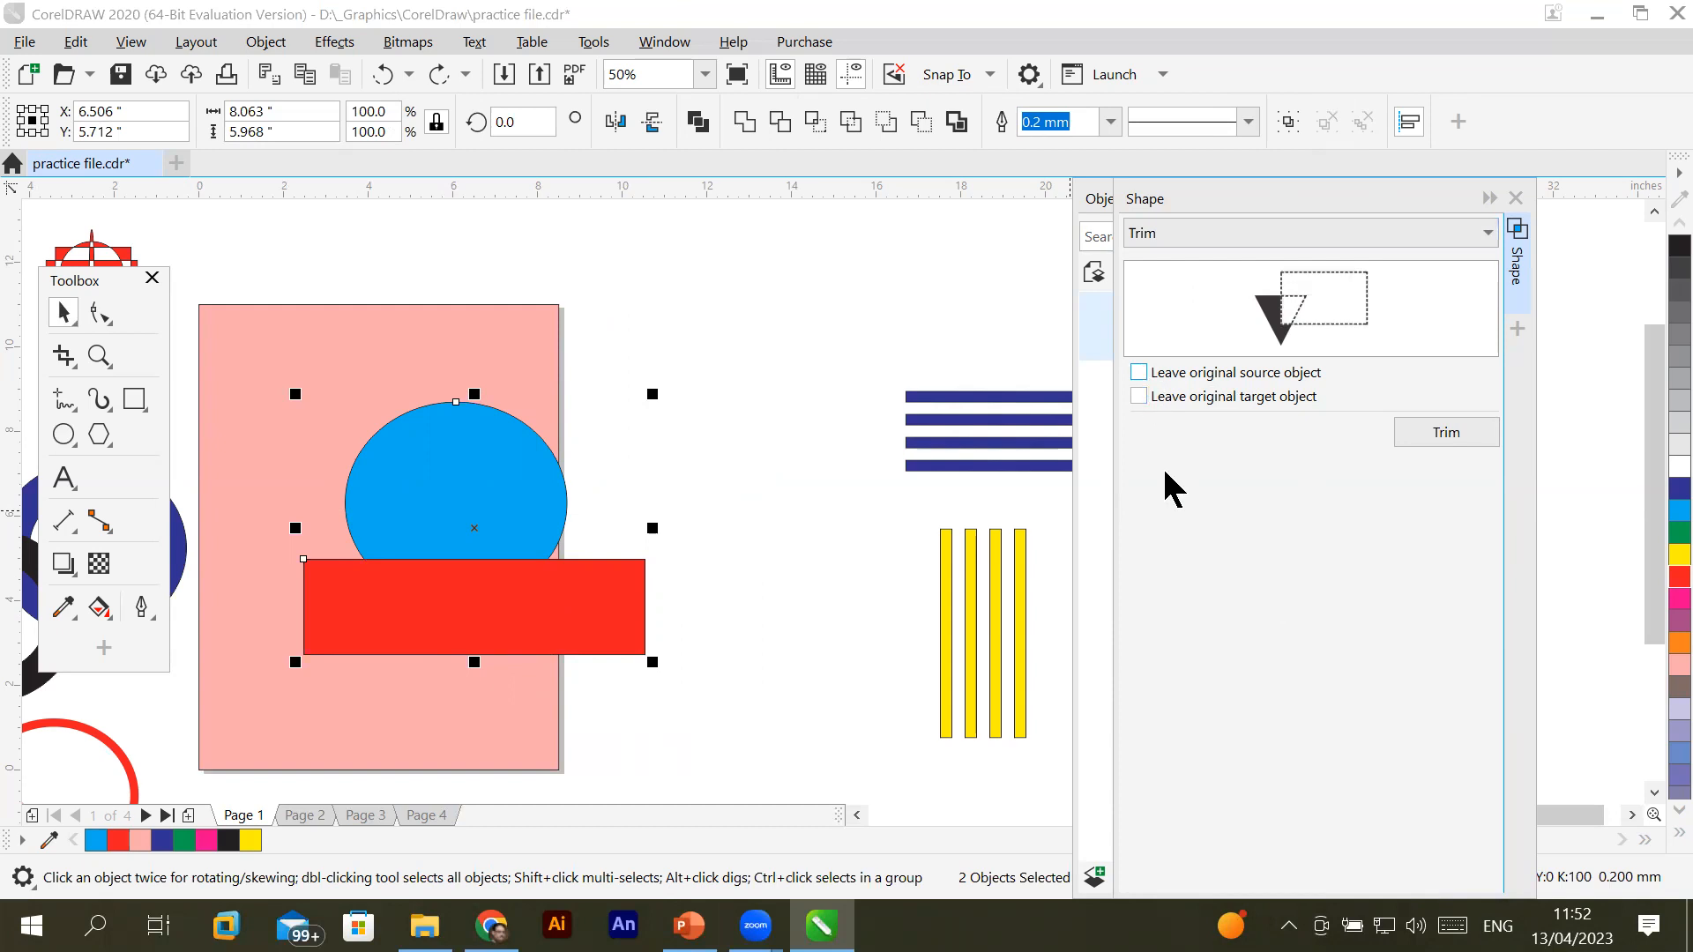
Trim with the red rectangle as the target object, and undo the trim
left_click(1435, 430)
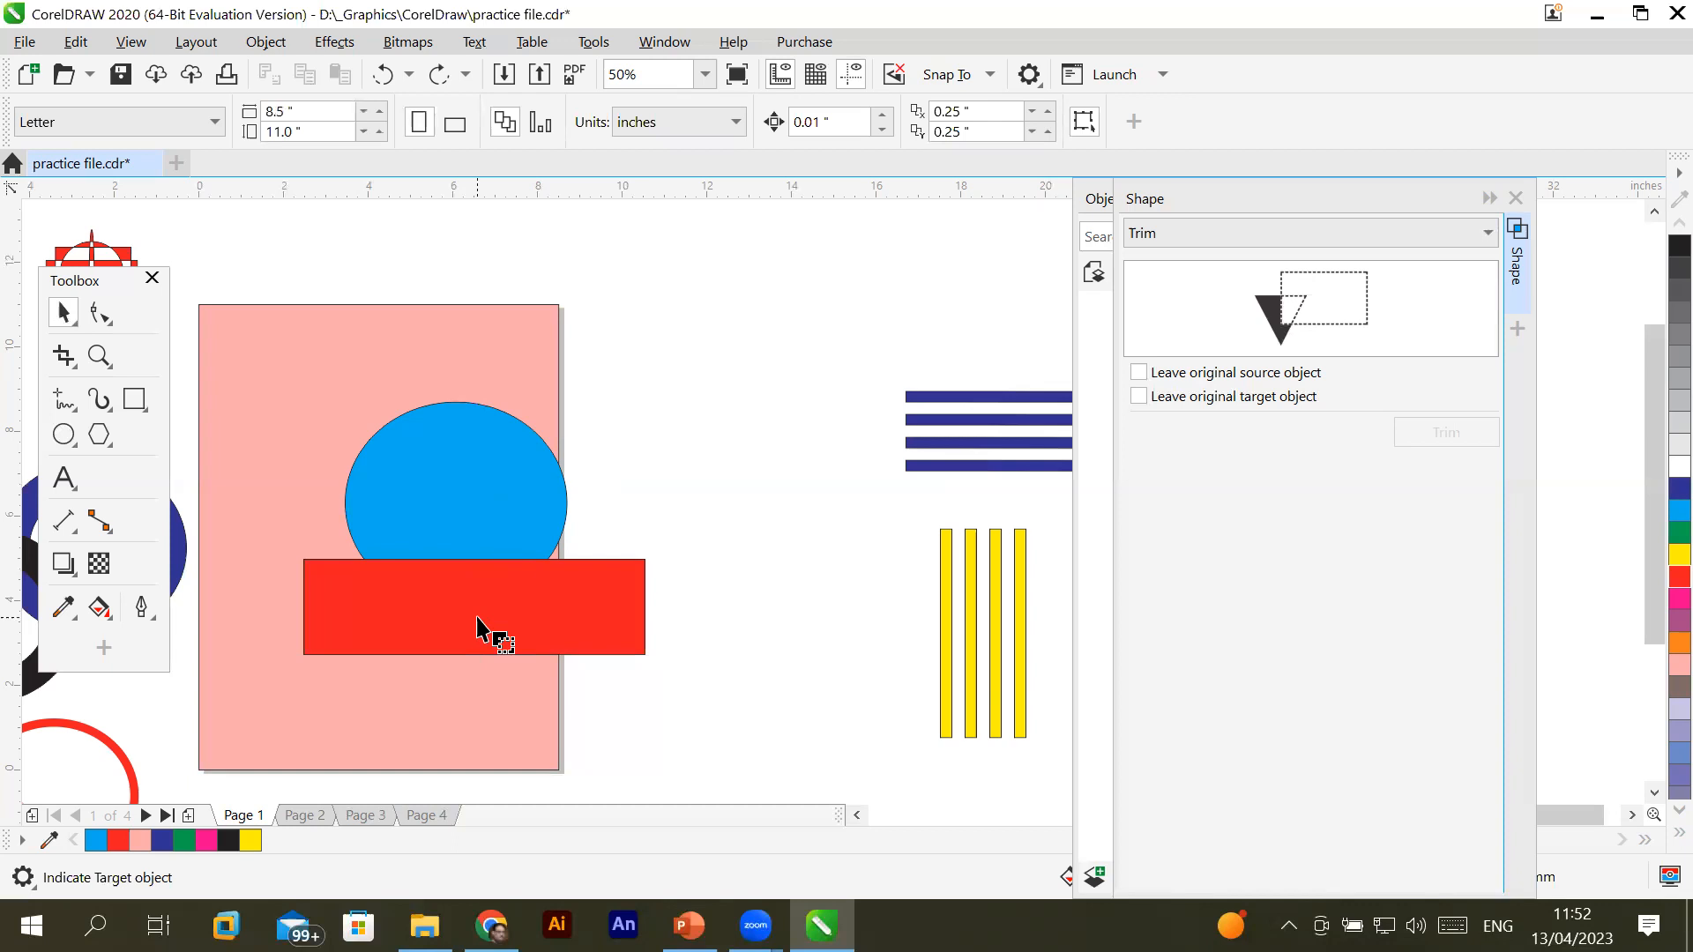
left_click(586, 618)
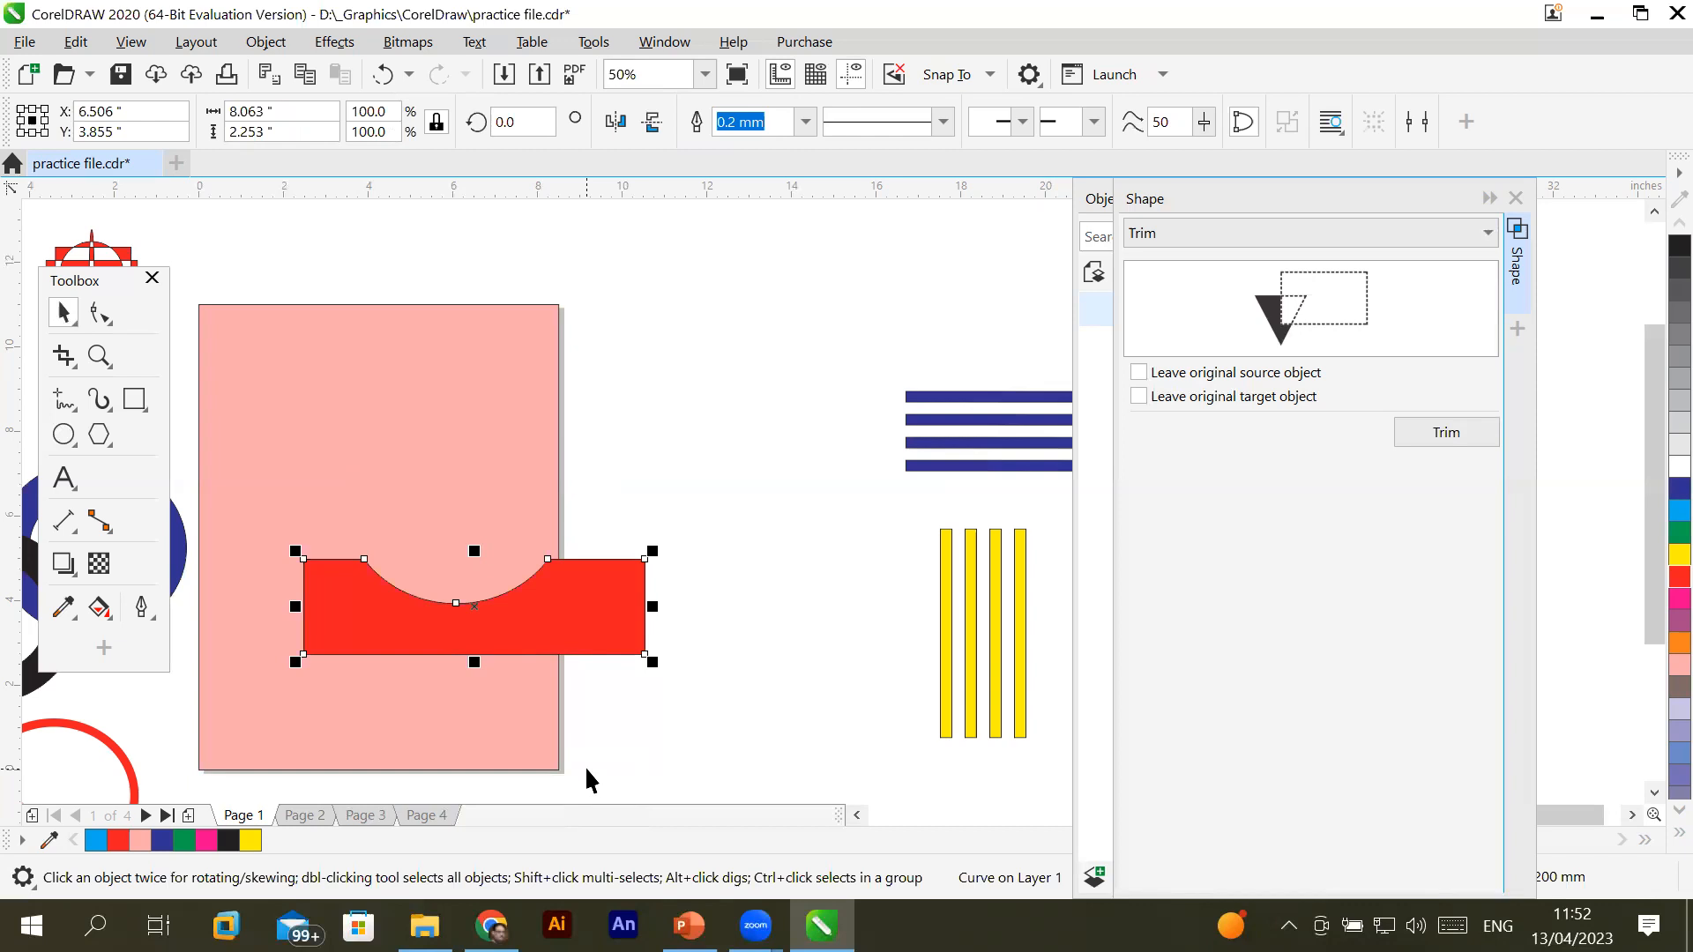
key("ctrl+z")
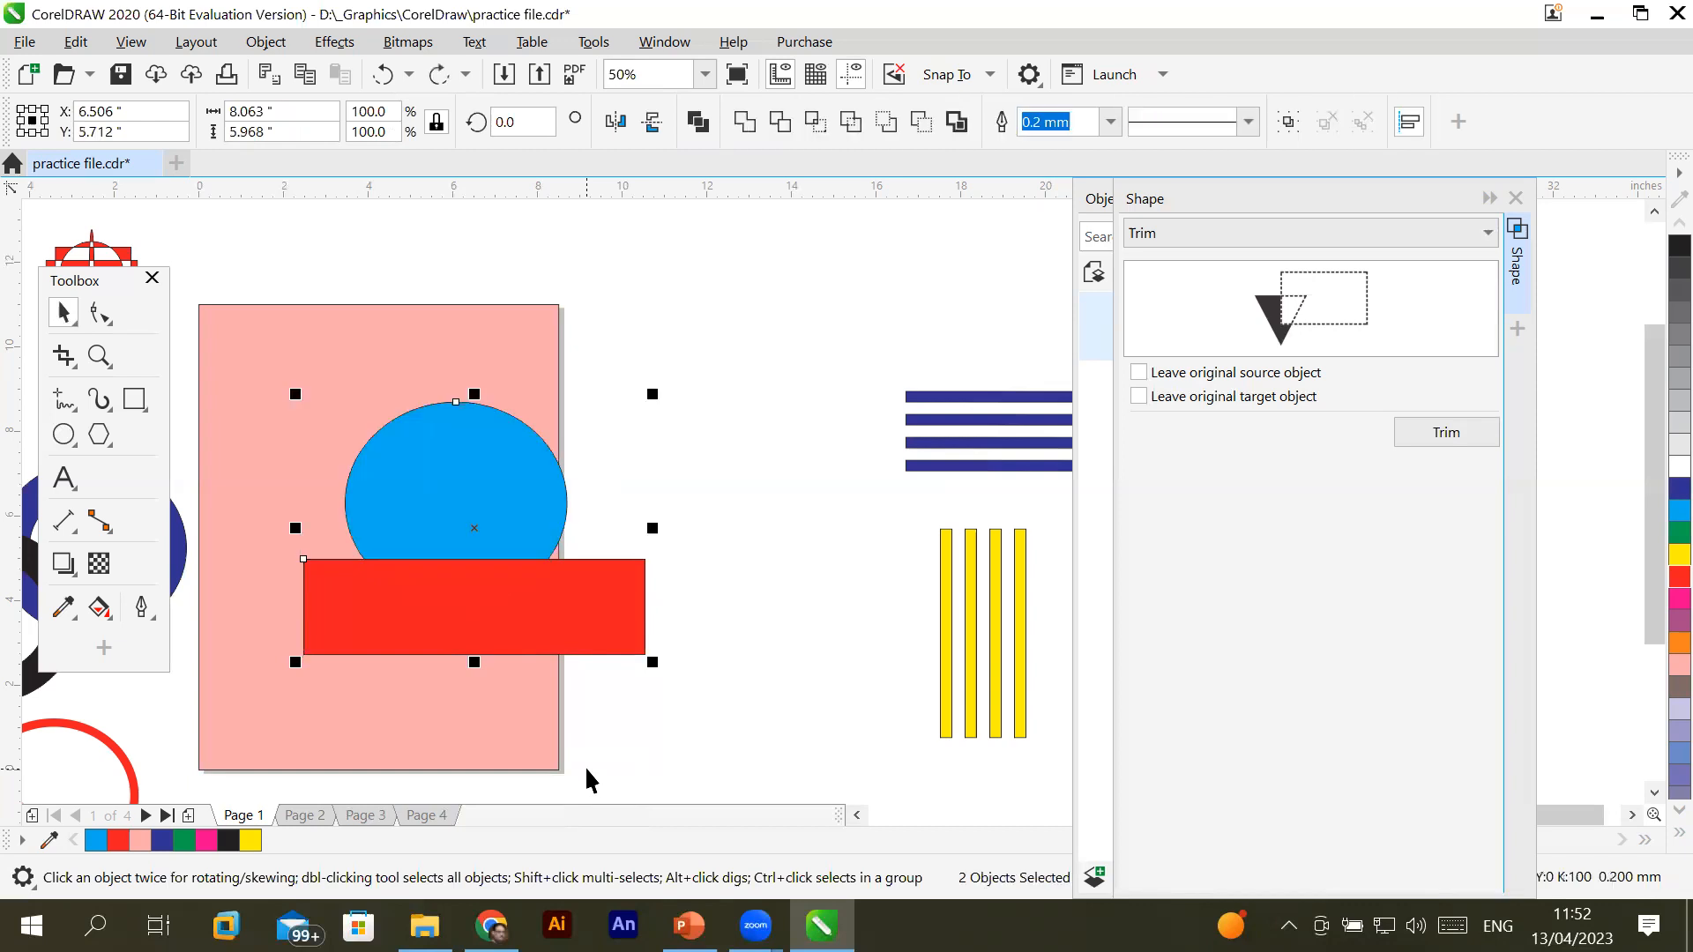
Trim with the blue ellipse as the target object, and undo the trim
left_click(1446, 432)
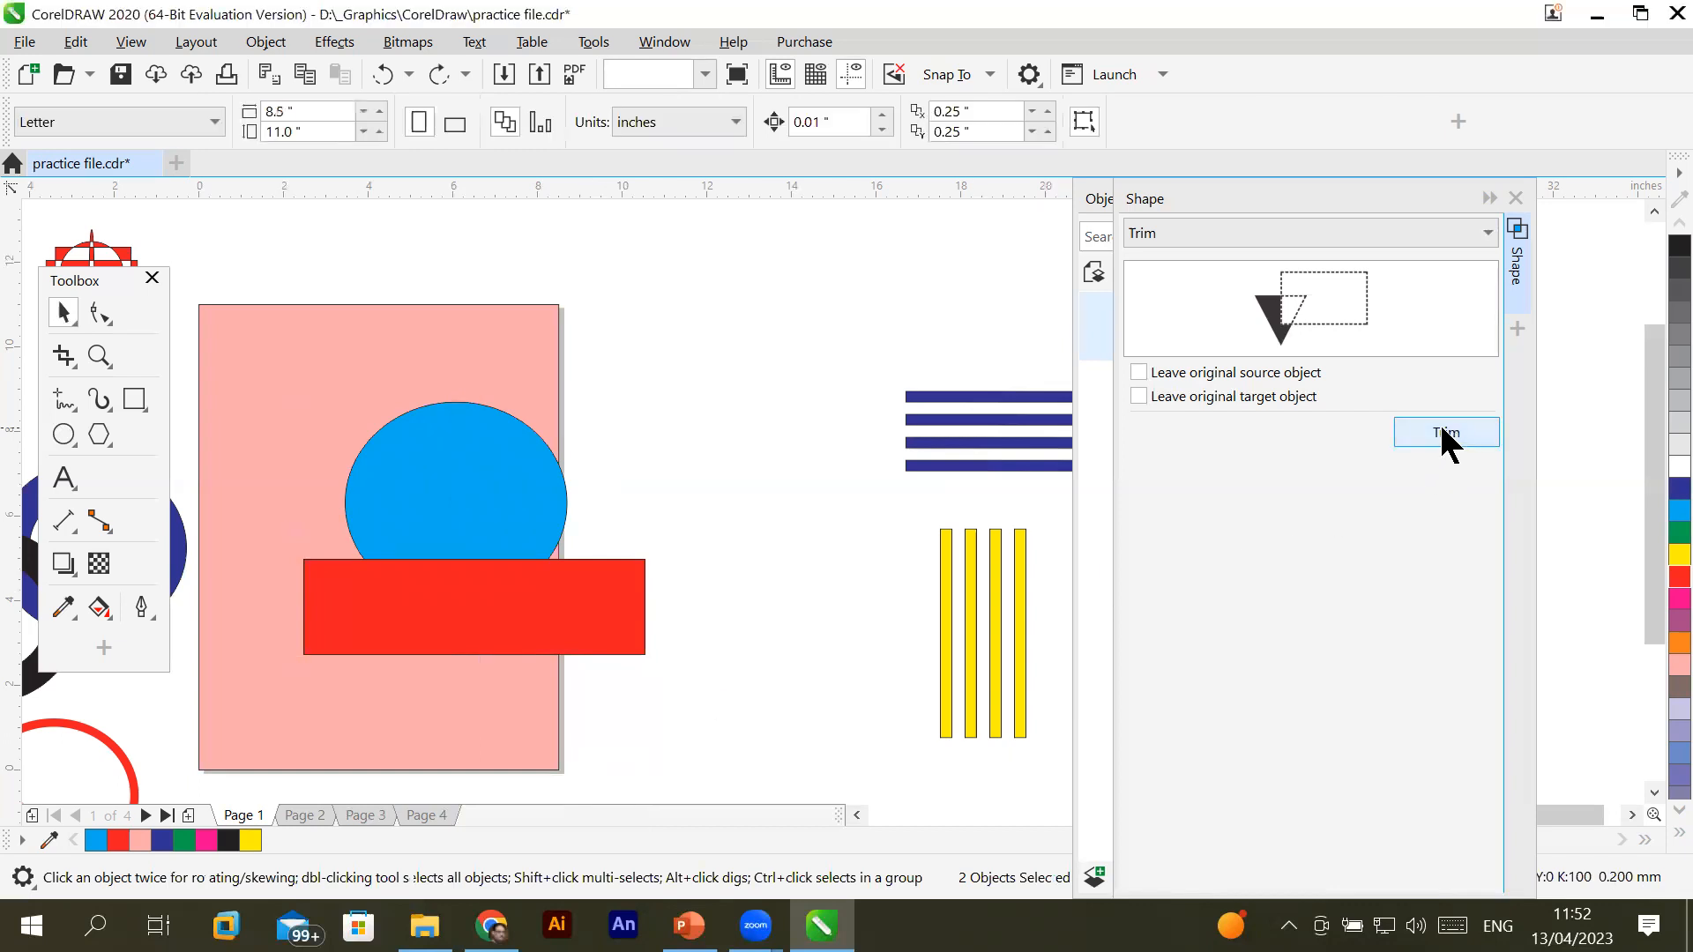
left_click(466, 462)
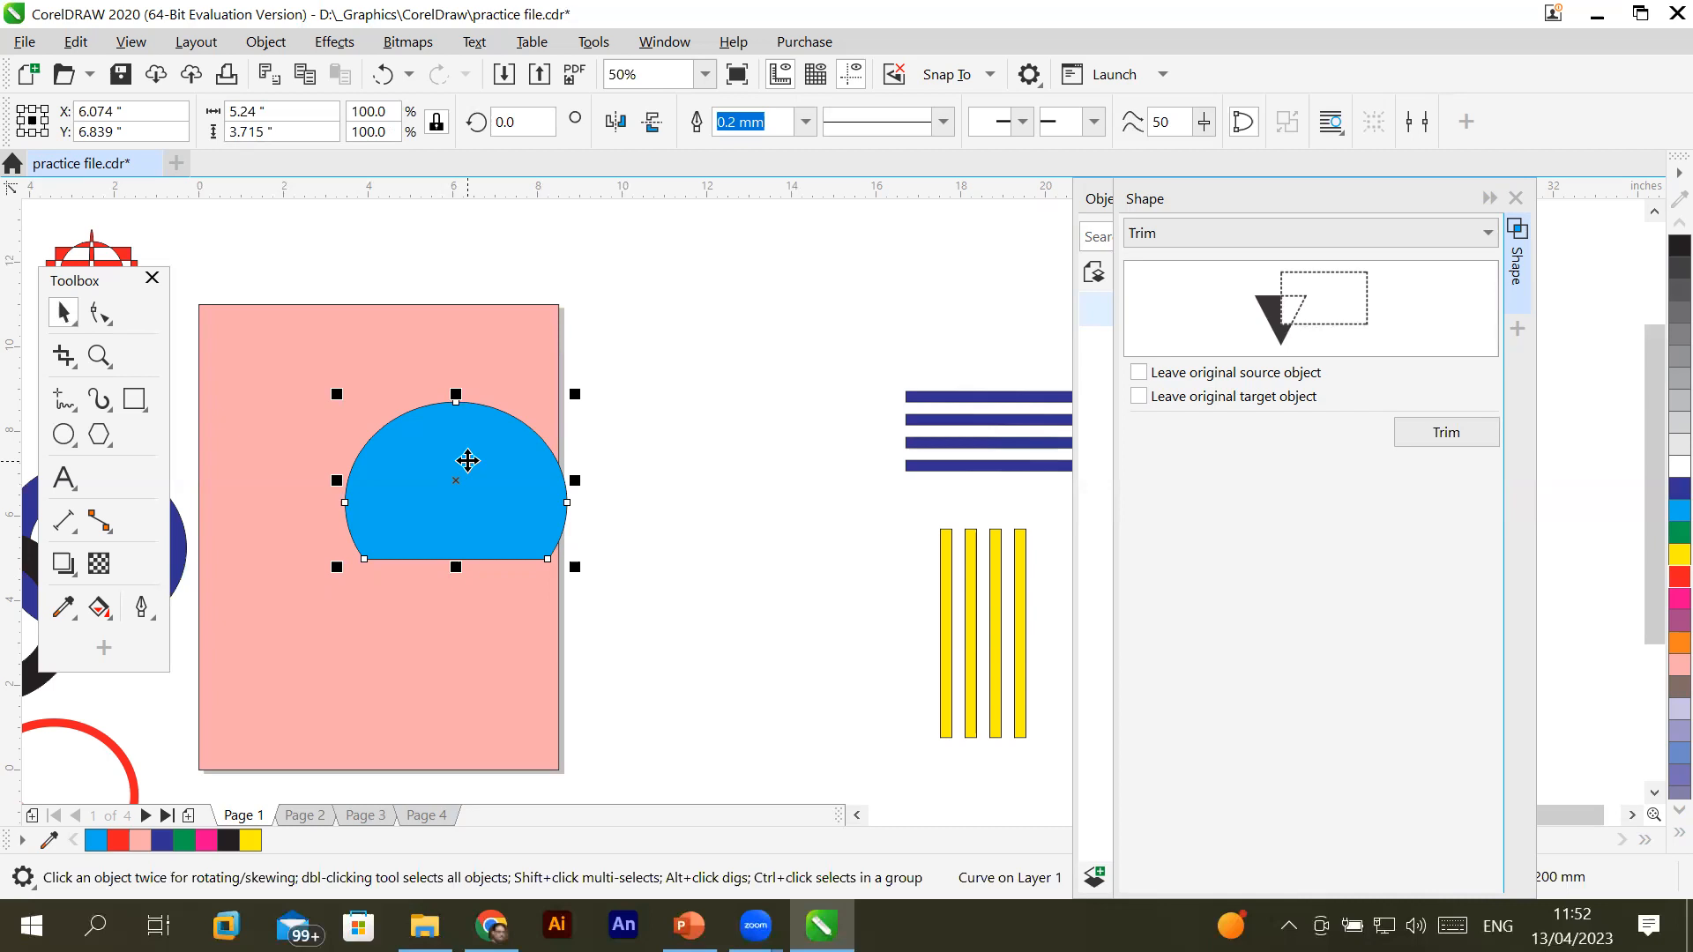
key("ctrl+z")
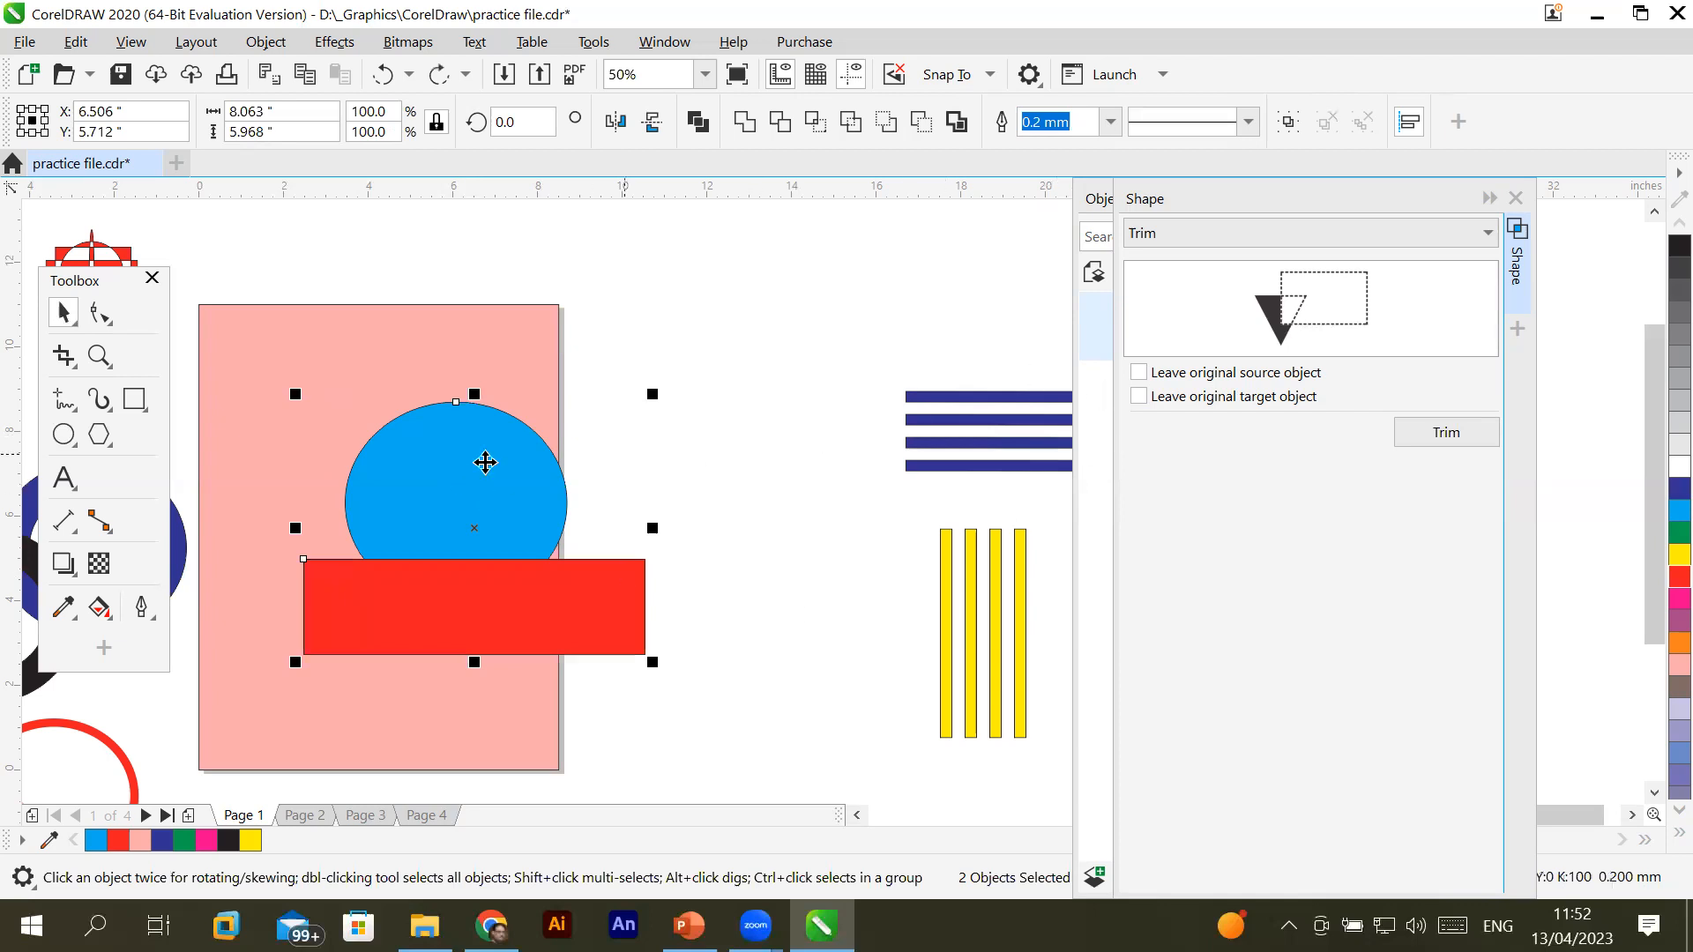
Move the ellipse and rectangle off the page's right side and center the rectangle across the middle of the ellipse
left_click_drag(490, 494, 728, 365)
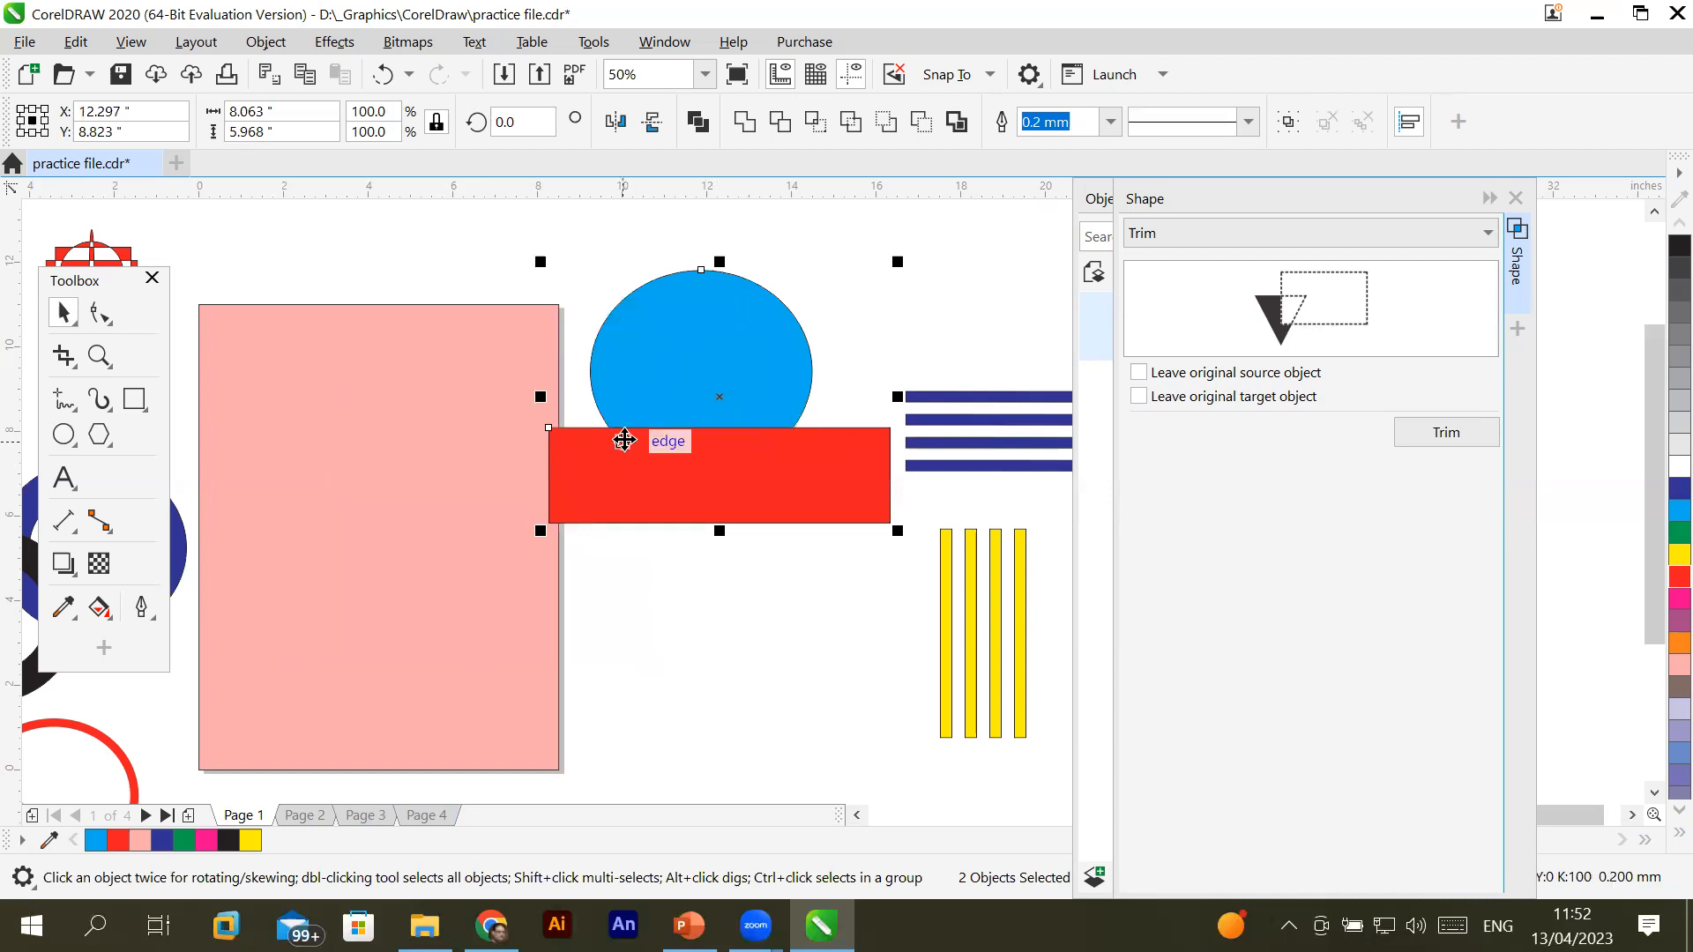
mouse_move(684, 461)
left_mouse_down()
mouse_move(672, 405)
mouse_move(666, 511)
mouse_move(720, 425)
mouse_move(702, 434)
left_mouse_up()
left_click(703, 574)
left_click(673, 665)
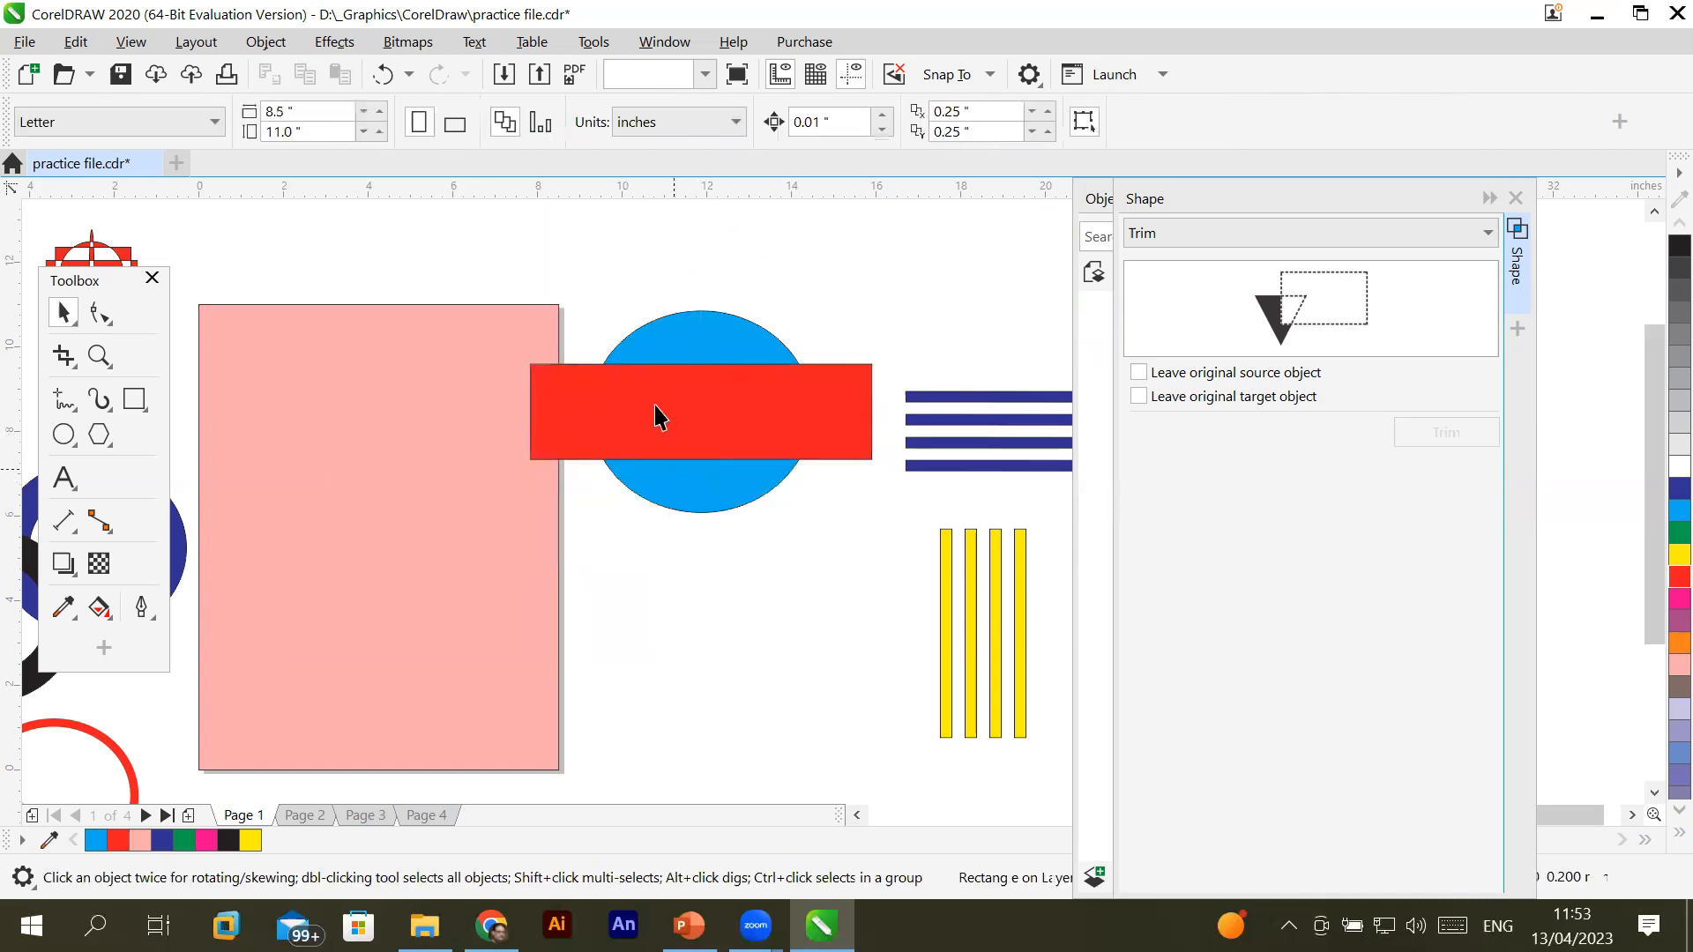
Select both shapes, trim the centered rectangle with the ellipse, and undo the trim
left_click(662, 348)
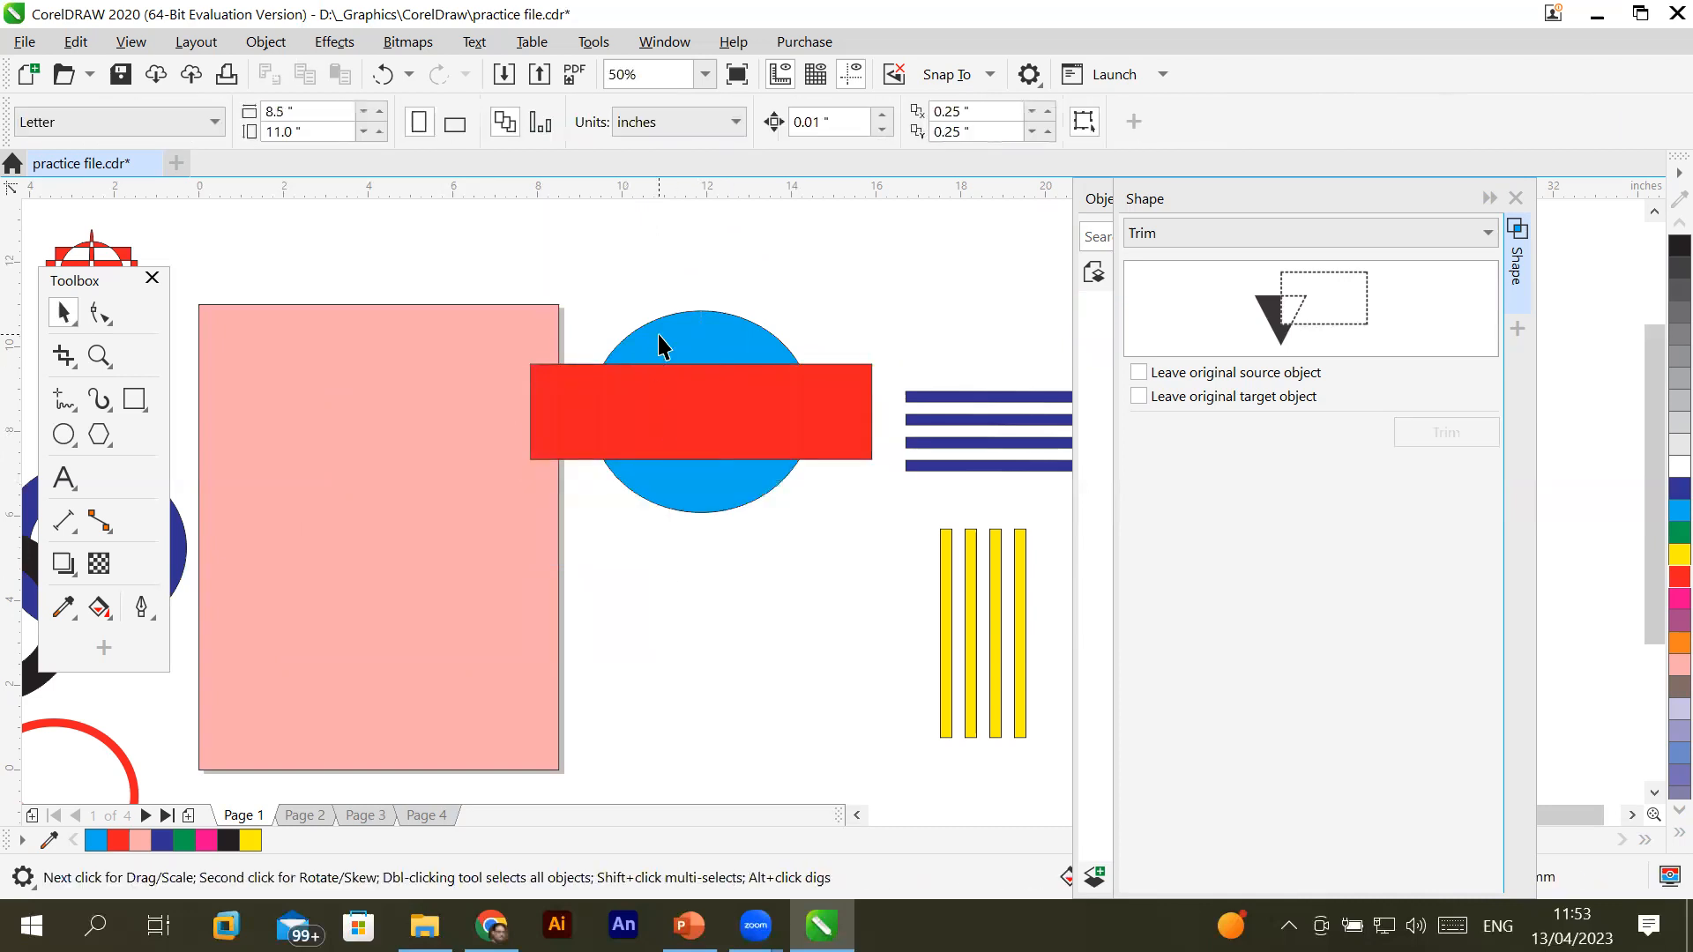
left_click(558, 429, "shift")
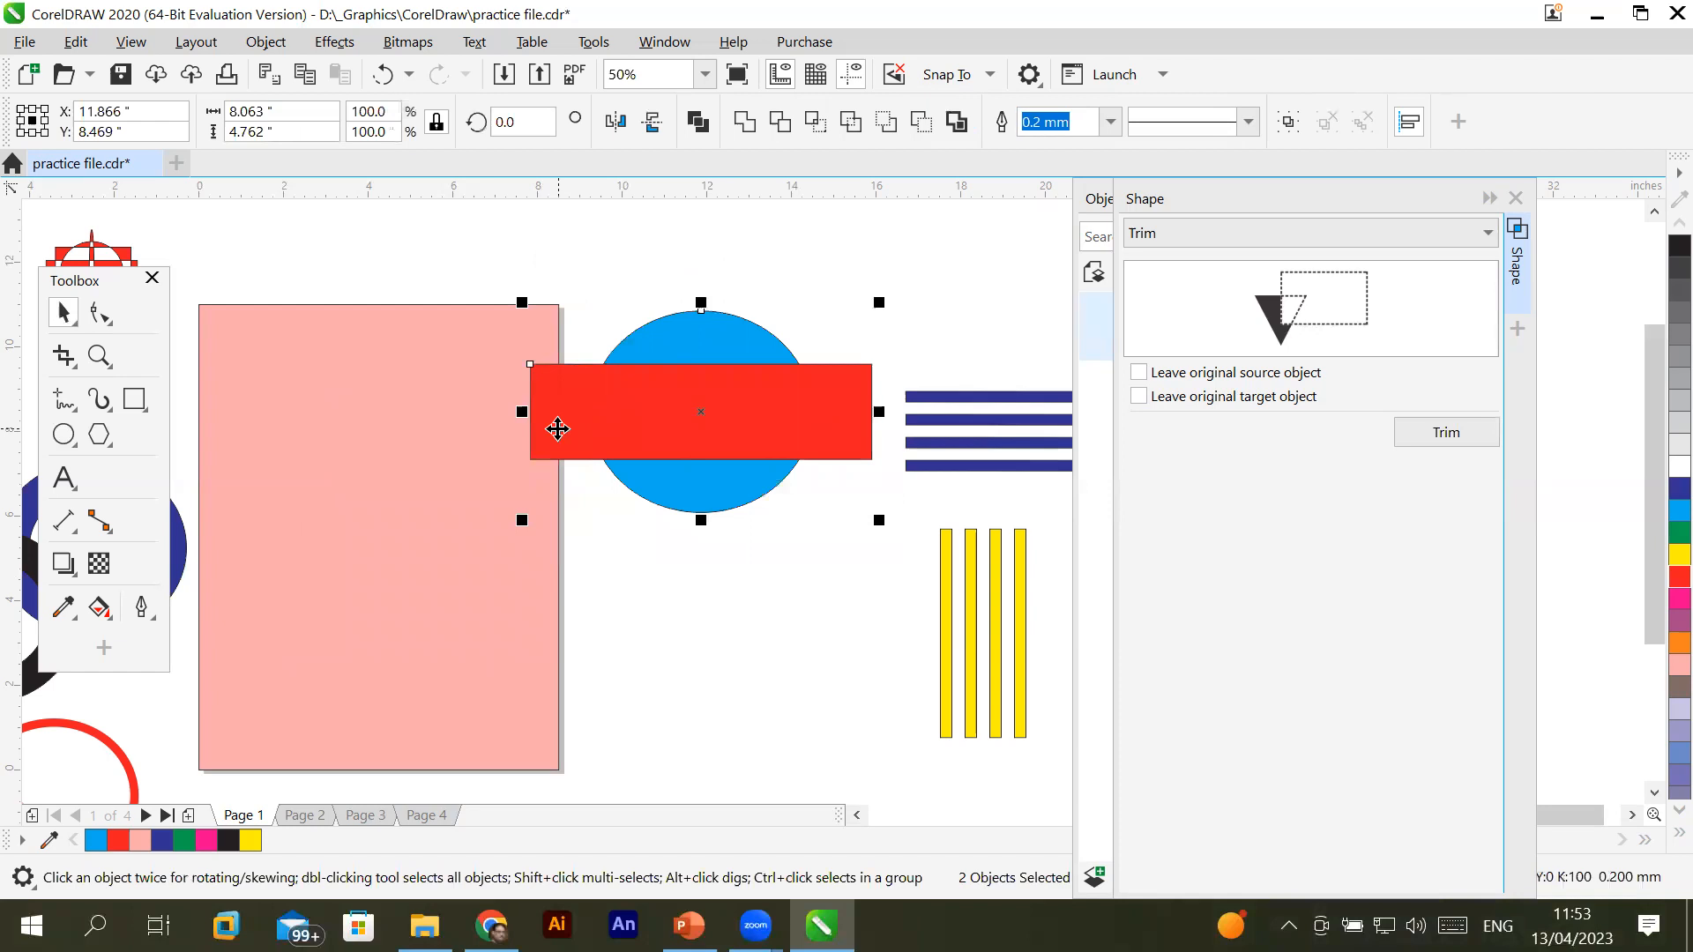
left_click(1435, 434)
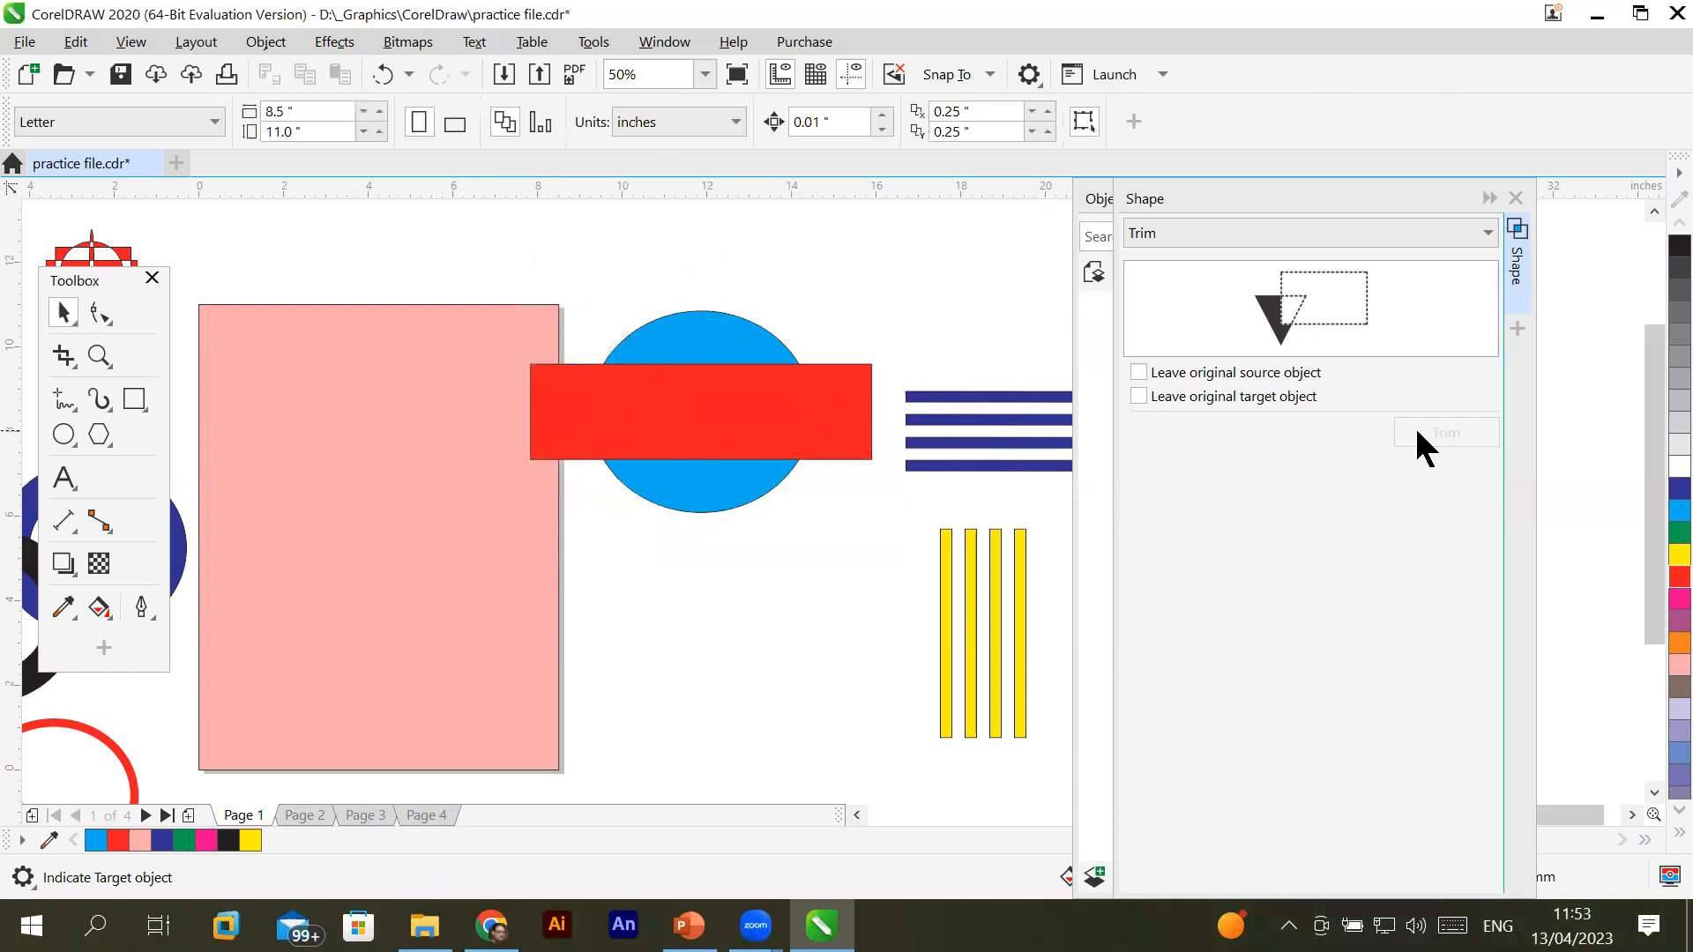
left_click(581, 411)
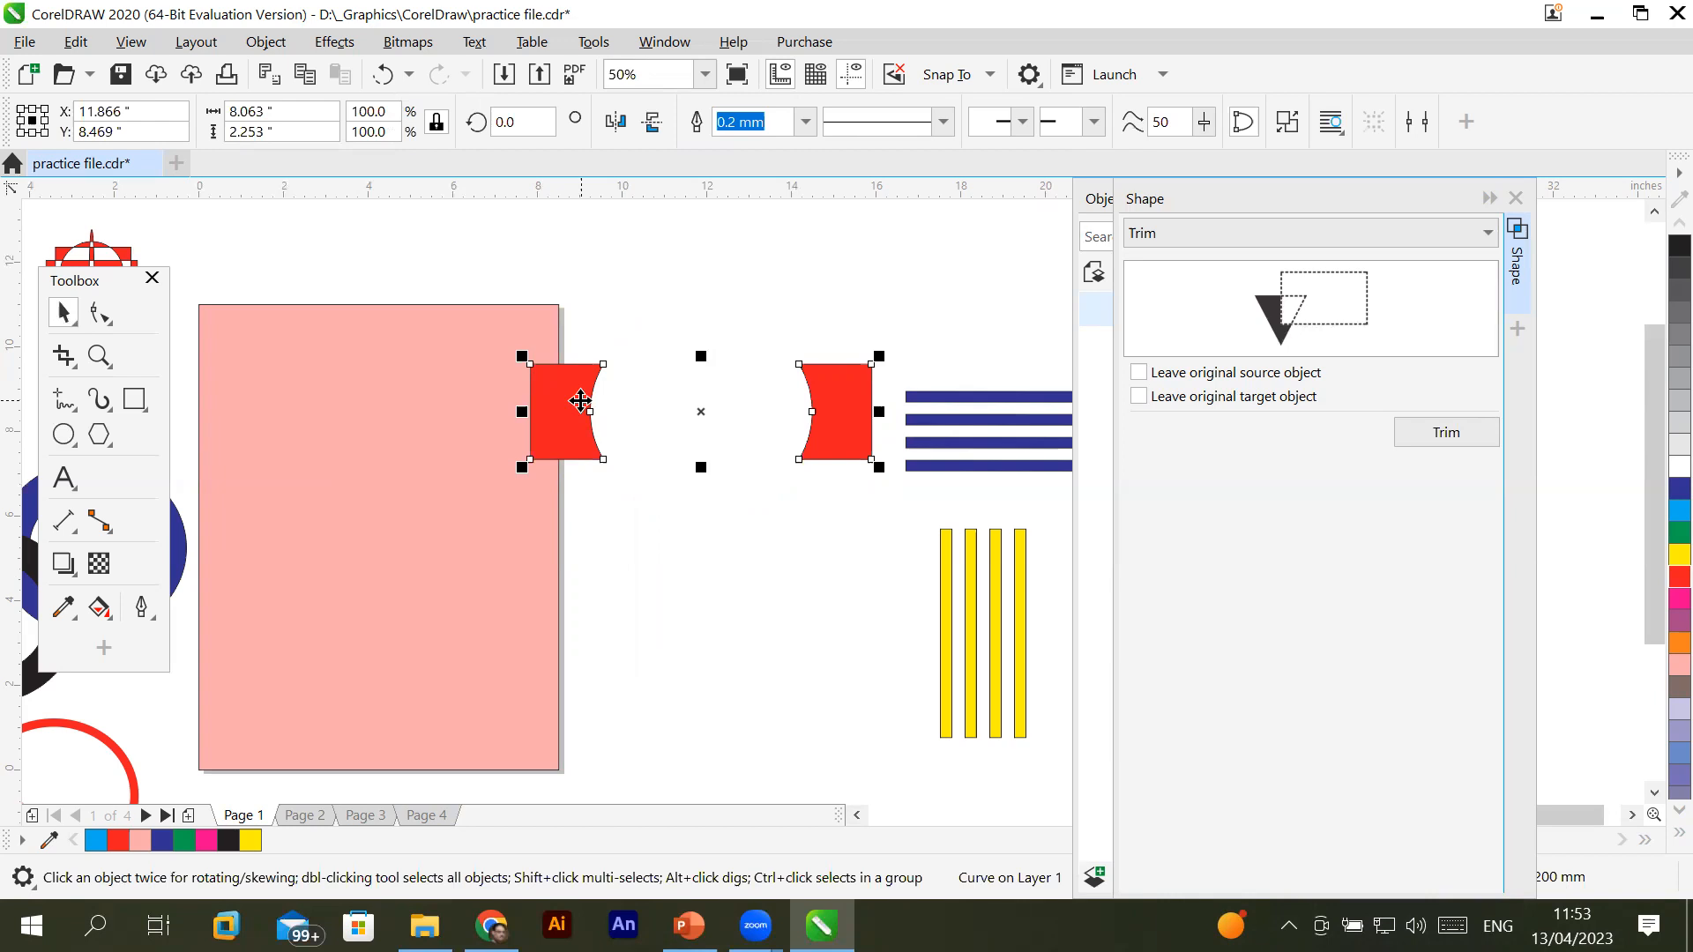
key("ctrl+z")
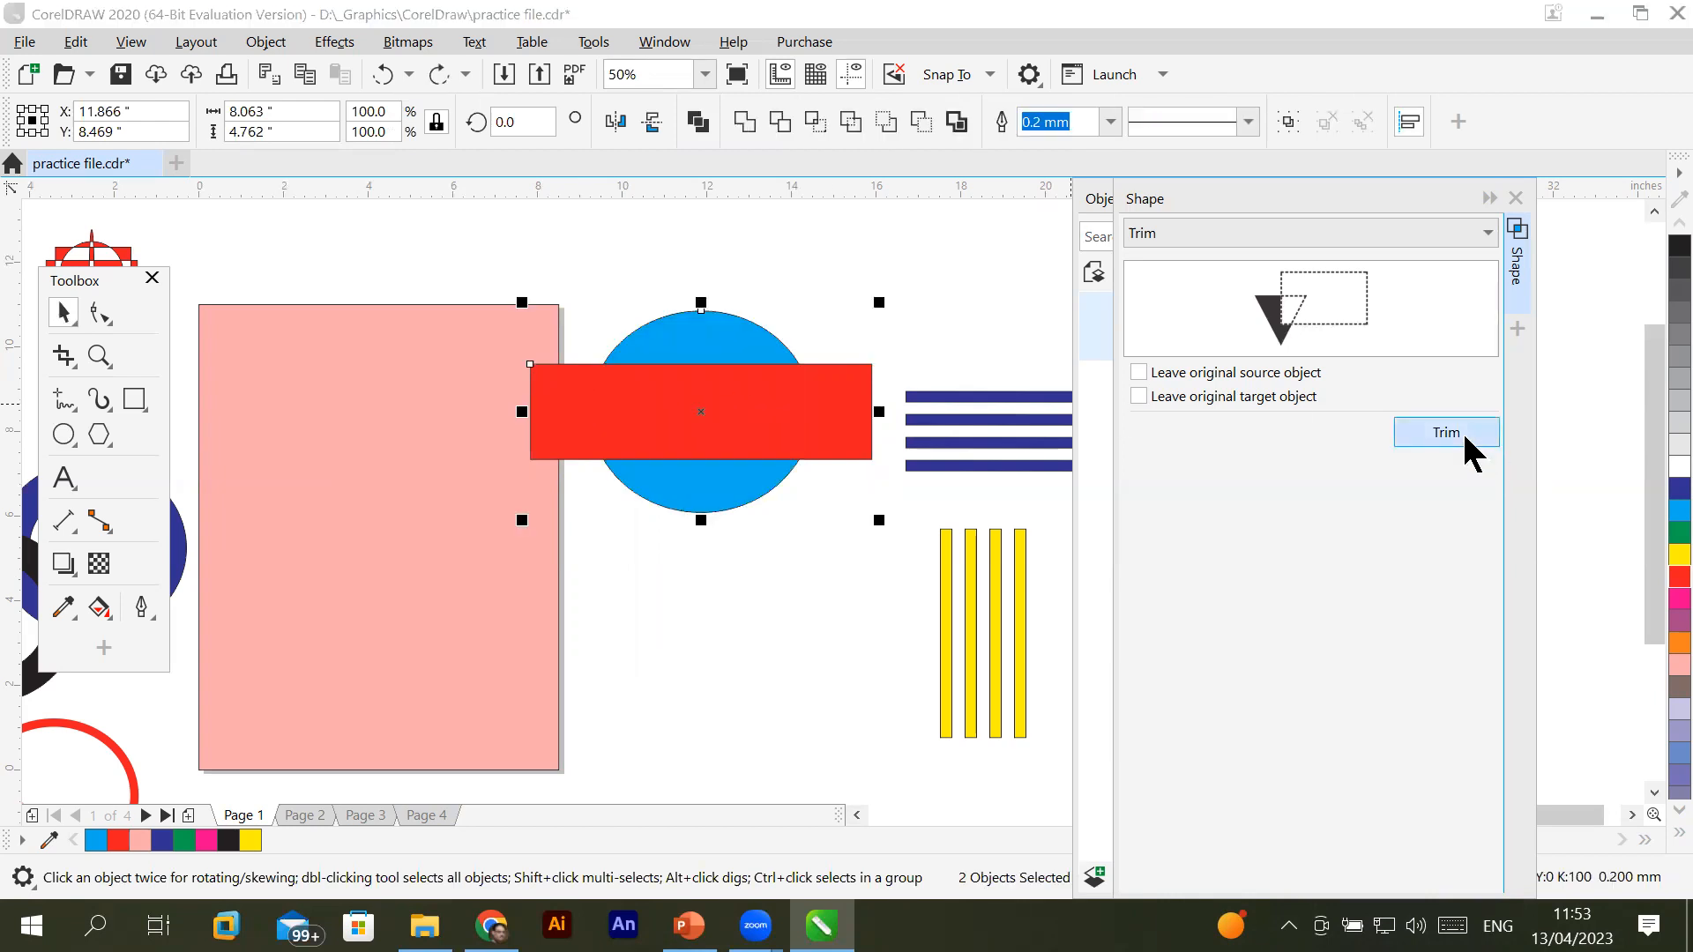
Trim the ellipse with the rectangle crossing its middle, and break the trimmed curve apart into separate segments
left_click(1463, 432)
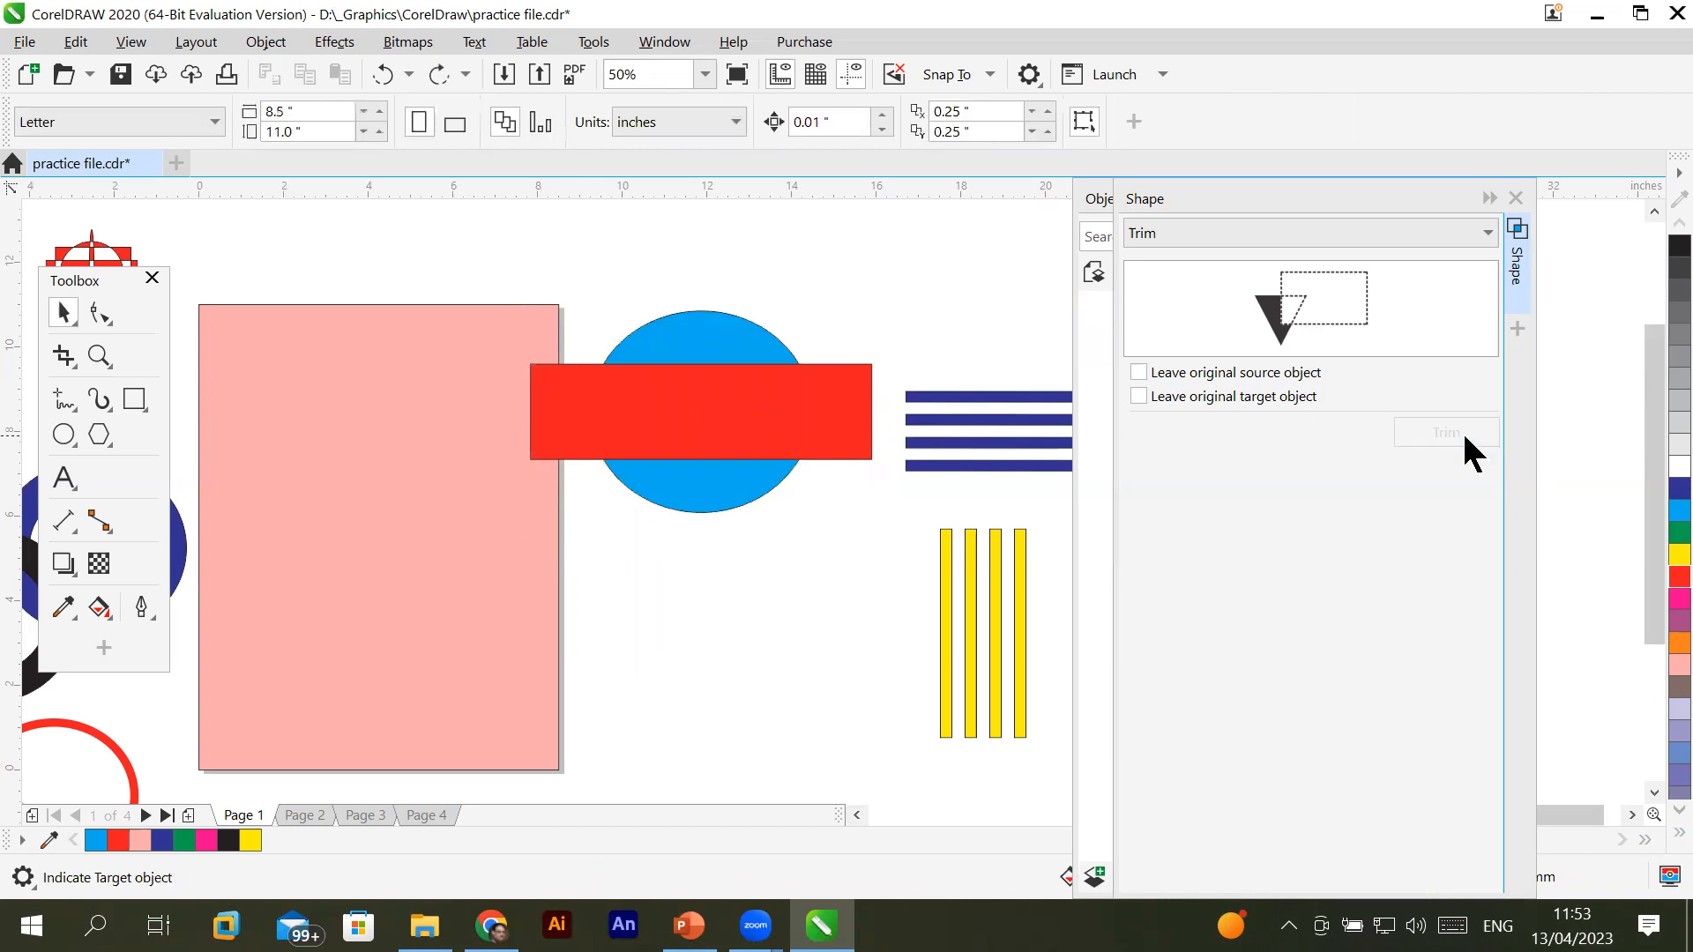
left_click(696, 340)
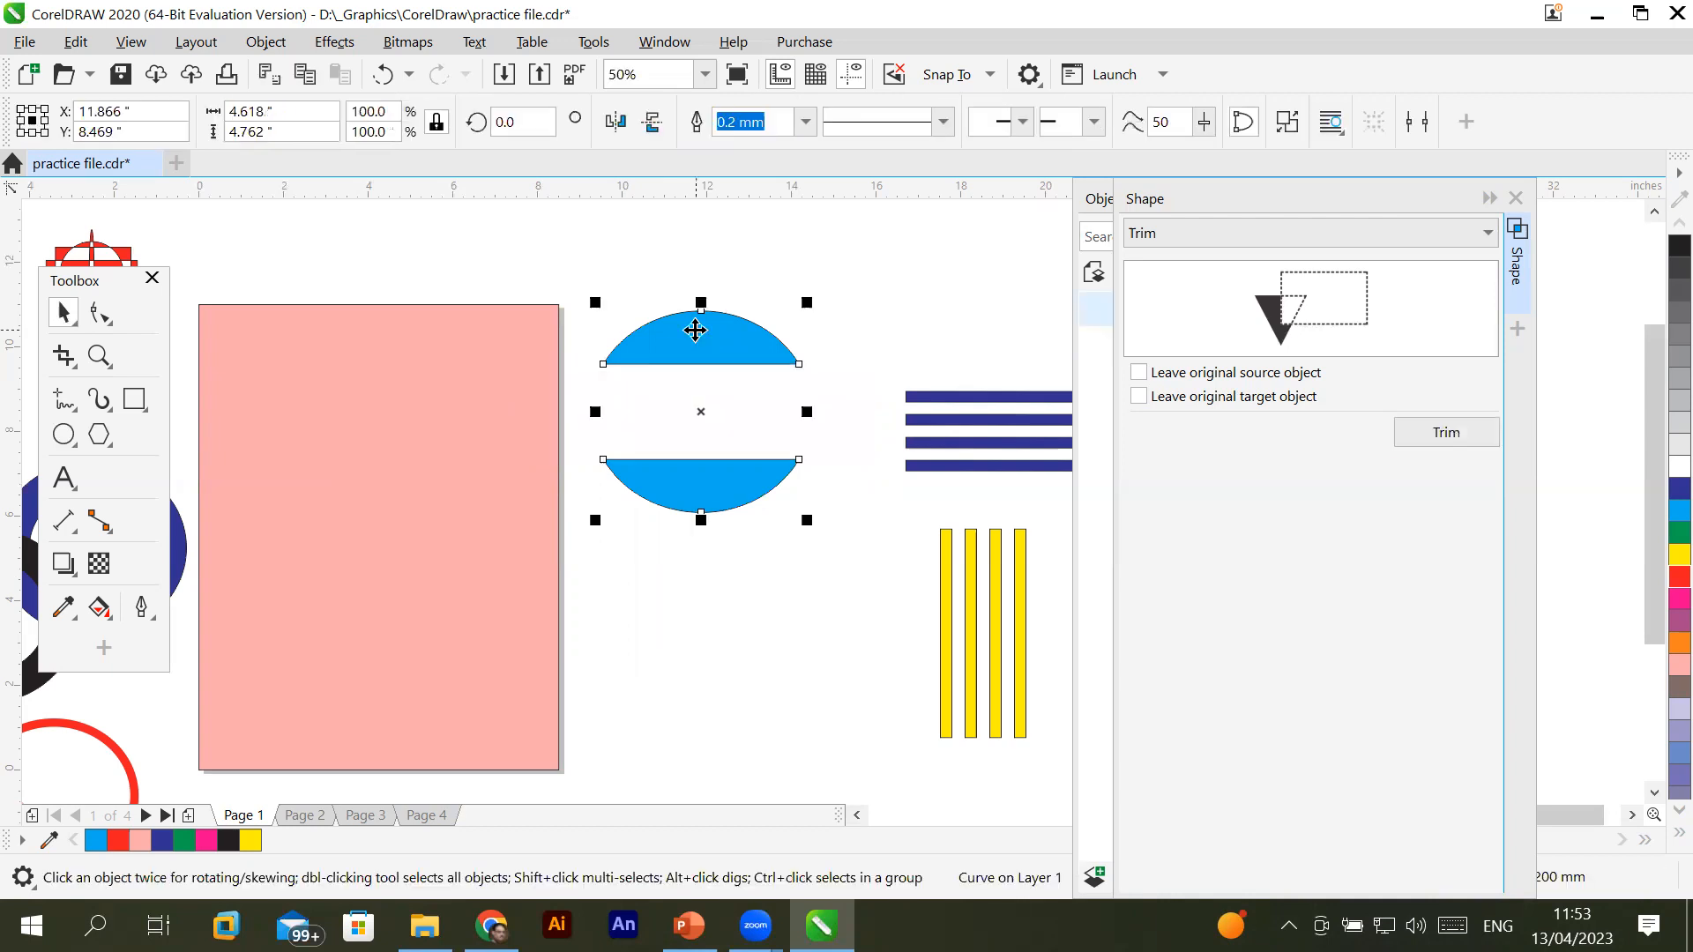
right_click(696, 332)
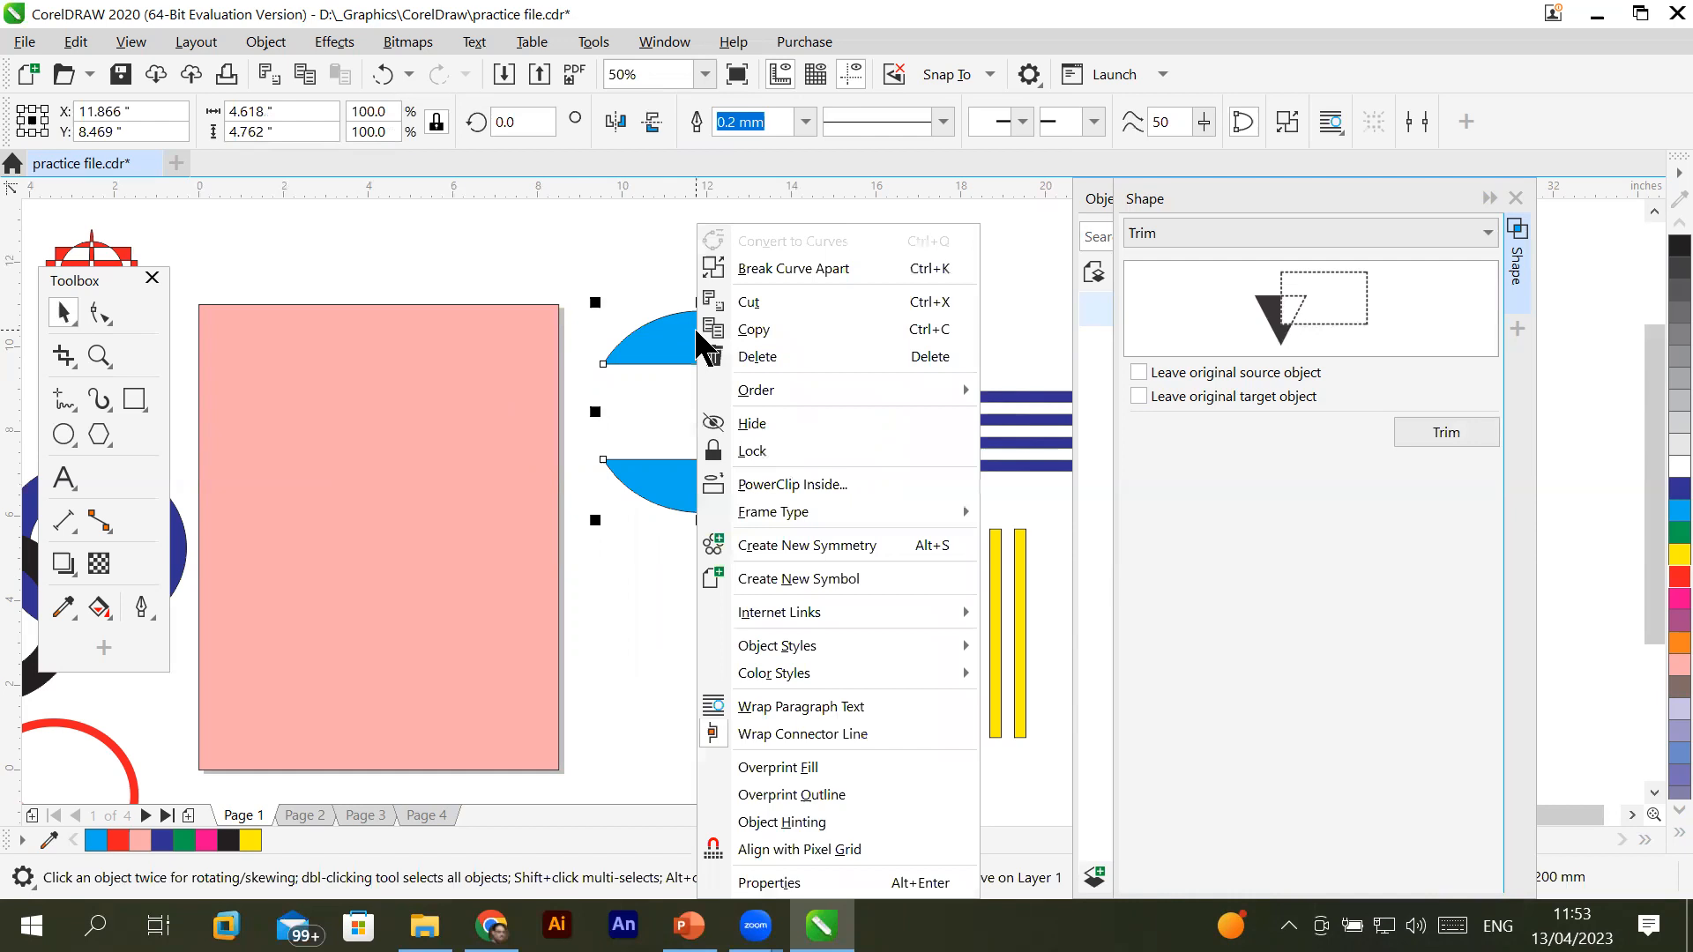
left_click(797, 266)
left_click(666, 571)
Bring the two blue segments close together with a narrow gap, and move the pair beyond the page's upper-right corner
left_click_drag(684, 492, 715, 615)
left_click_drag(741, 341, 743, 562)
left_click(727, 669)
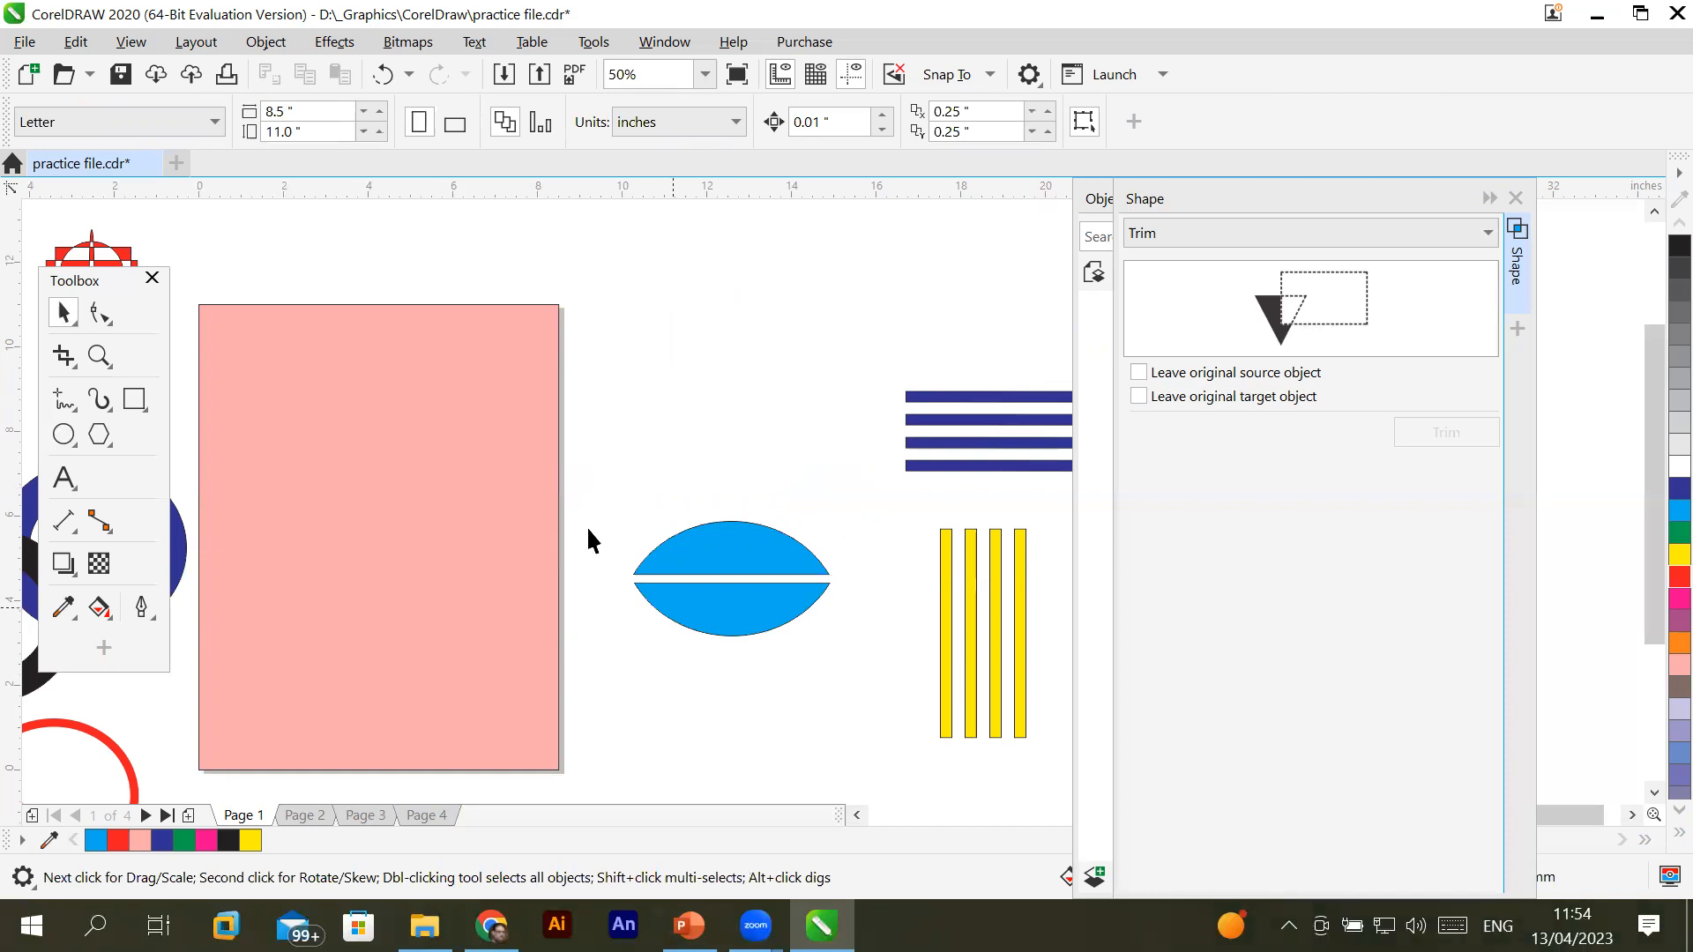
left_click_drag(607, 512, 833, 679)
left_click_drag(758, 564, 701, 253)
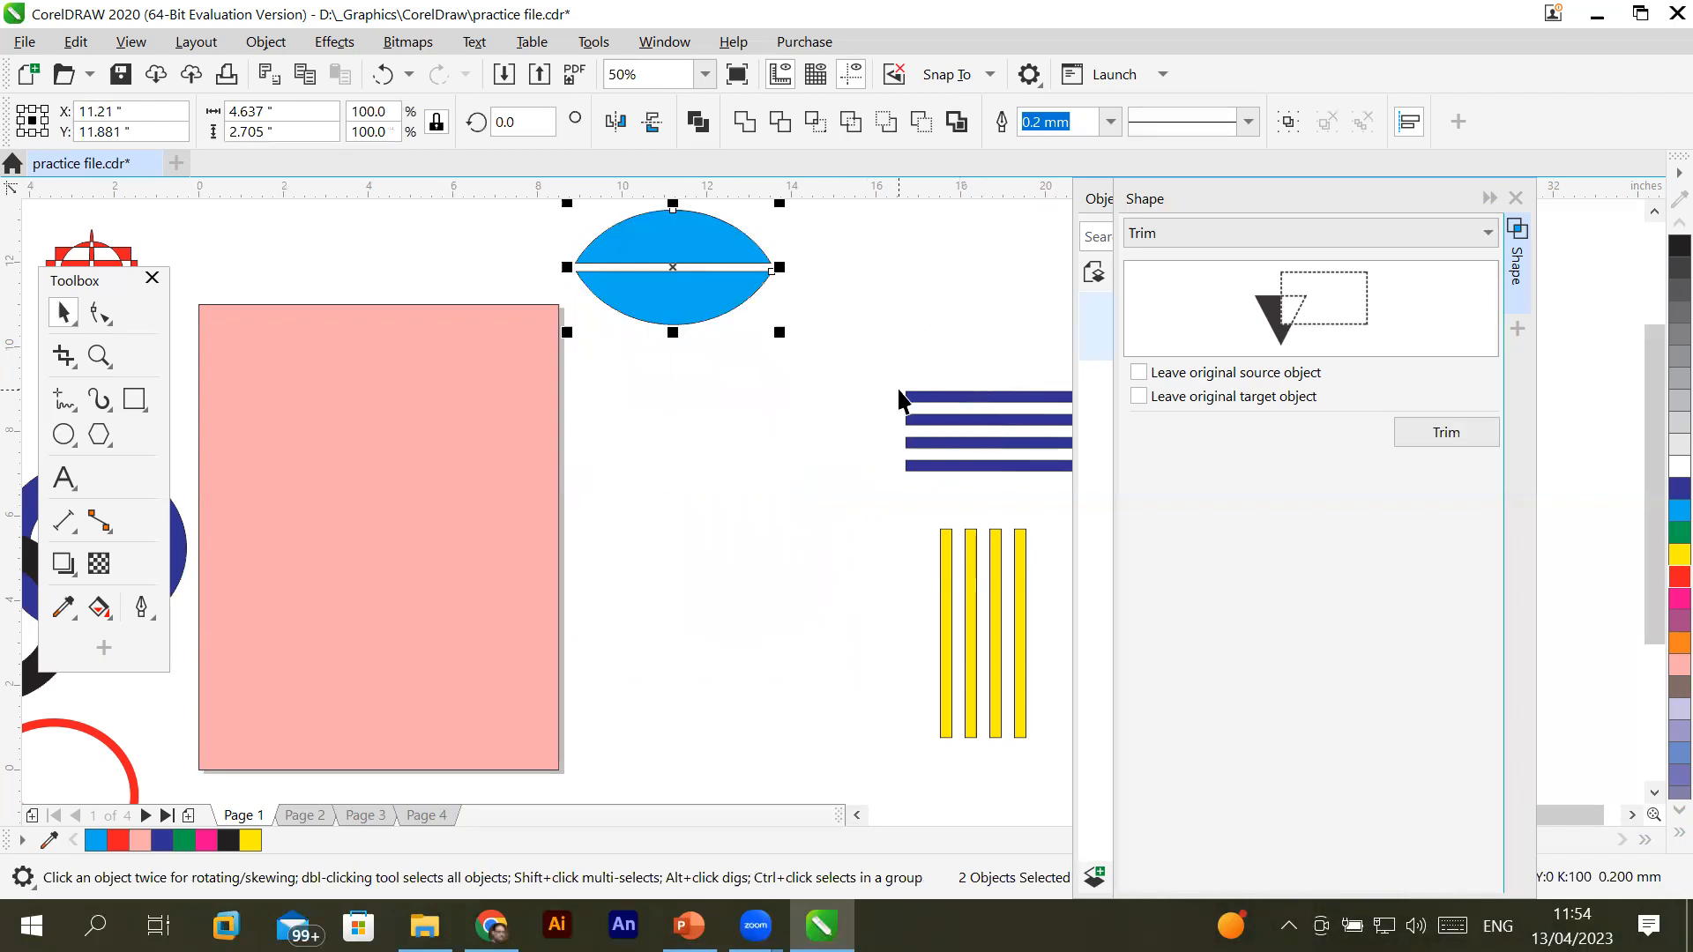
Collapse the Shape and Objects dockers to uncover the drawing area
left_click_drag(947, 398, 807, 454)
key("ctrl+z")
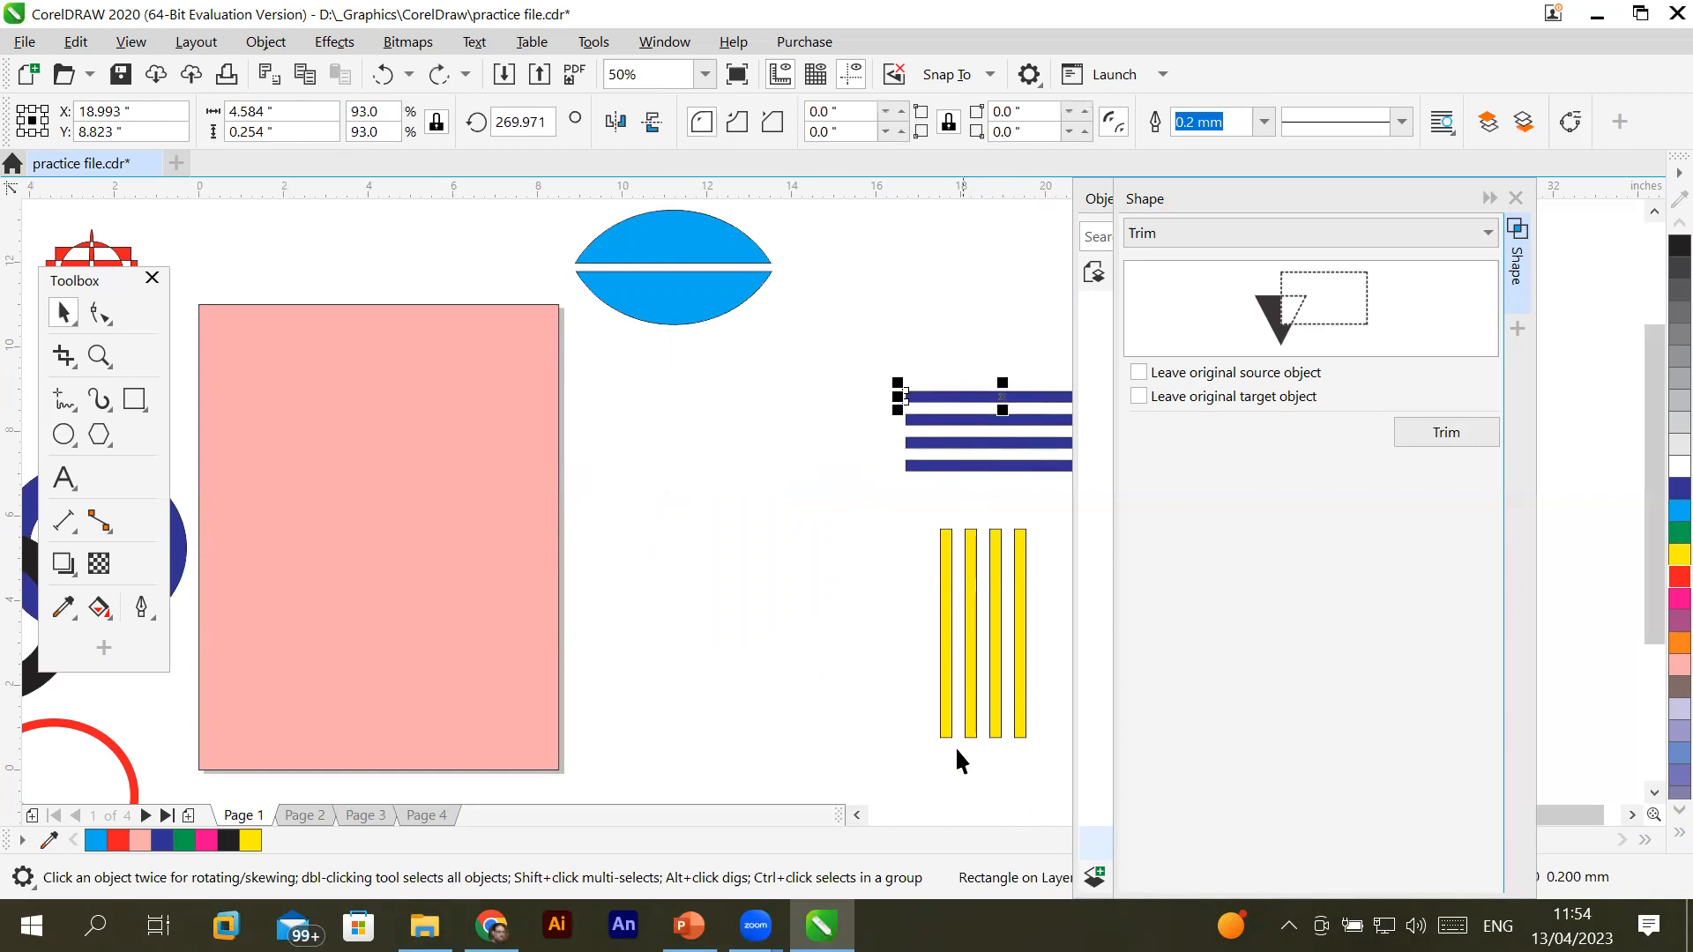
left_click(1488, 200)
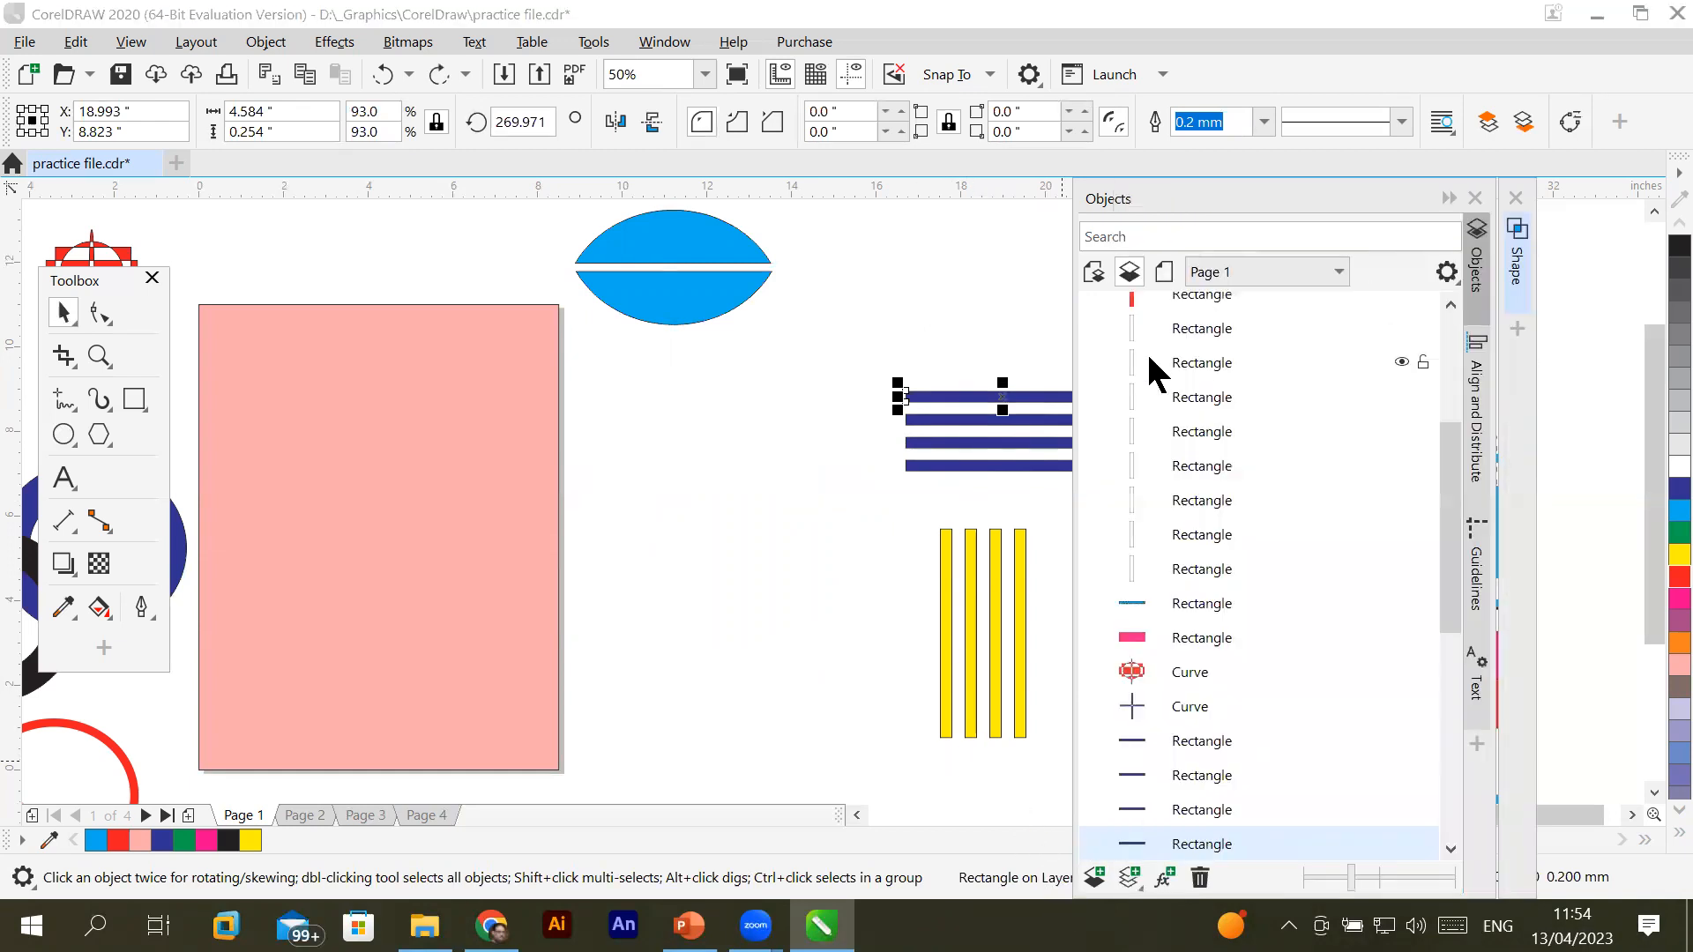
left_click(1448, 199)
Move the four dark blue horizontal bars beside the page and place the four yellow vertical bars crossing them
left_click_drag(843, 351, 1182, 509)
left_click_drag(1063, 446, 807, 572)
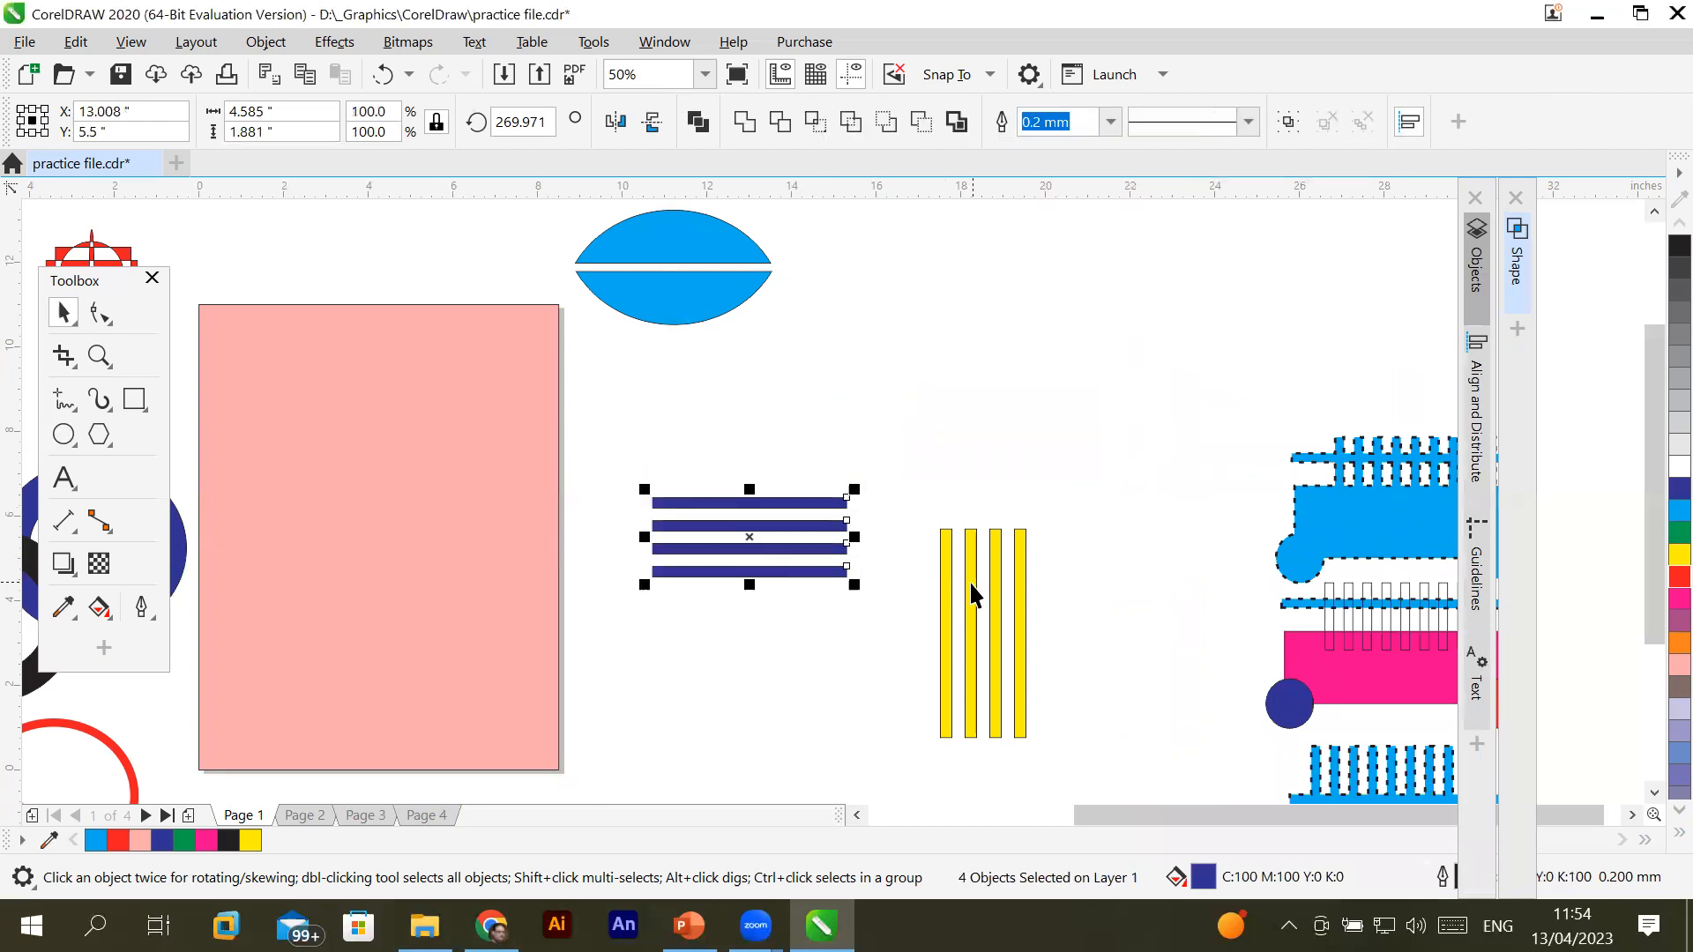
left_click_drag(1040, 751, 1042, 752)
left_click_drag(990, 658, 747, 542)
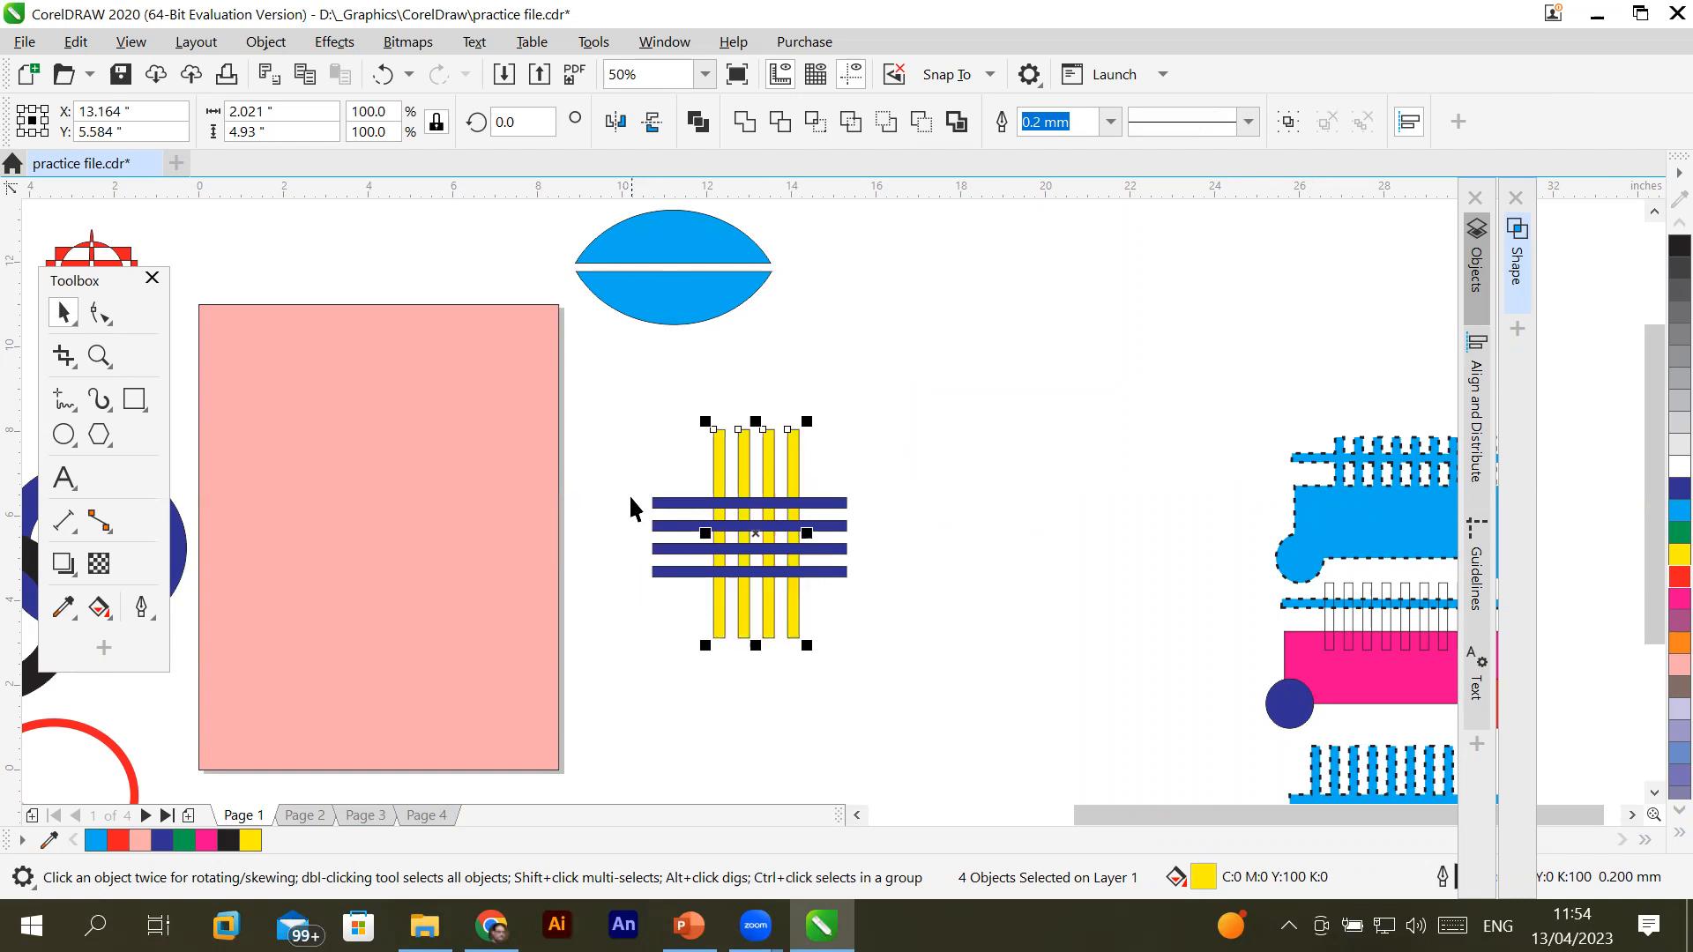
left_click(911, 427)
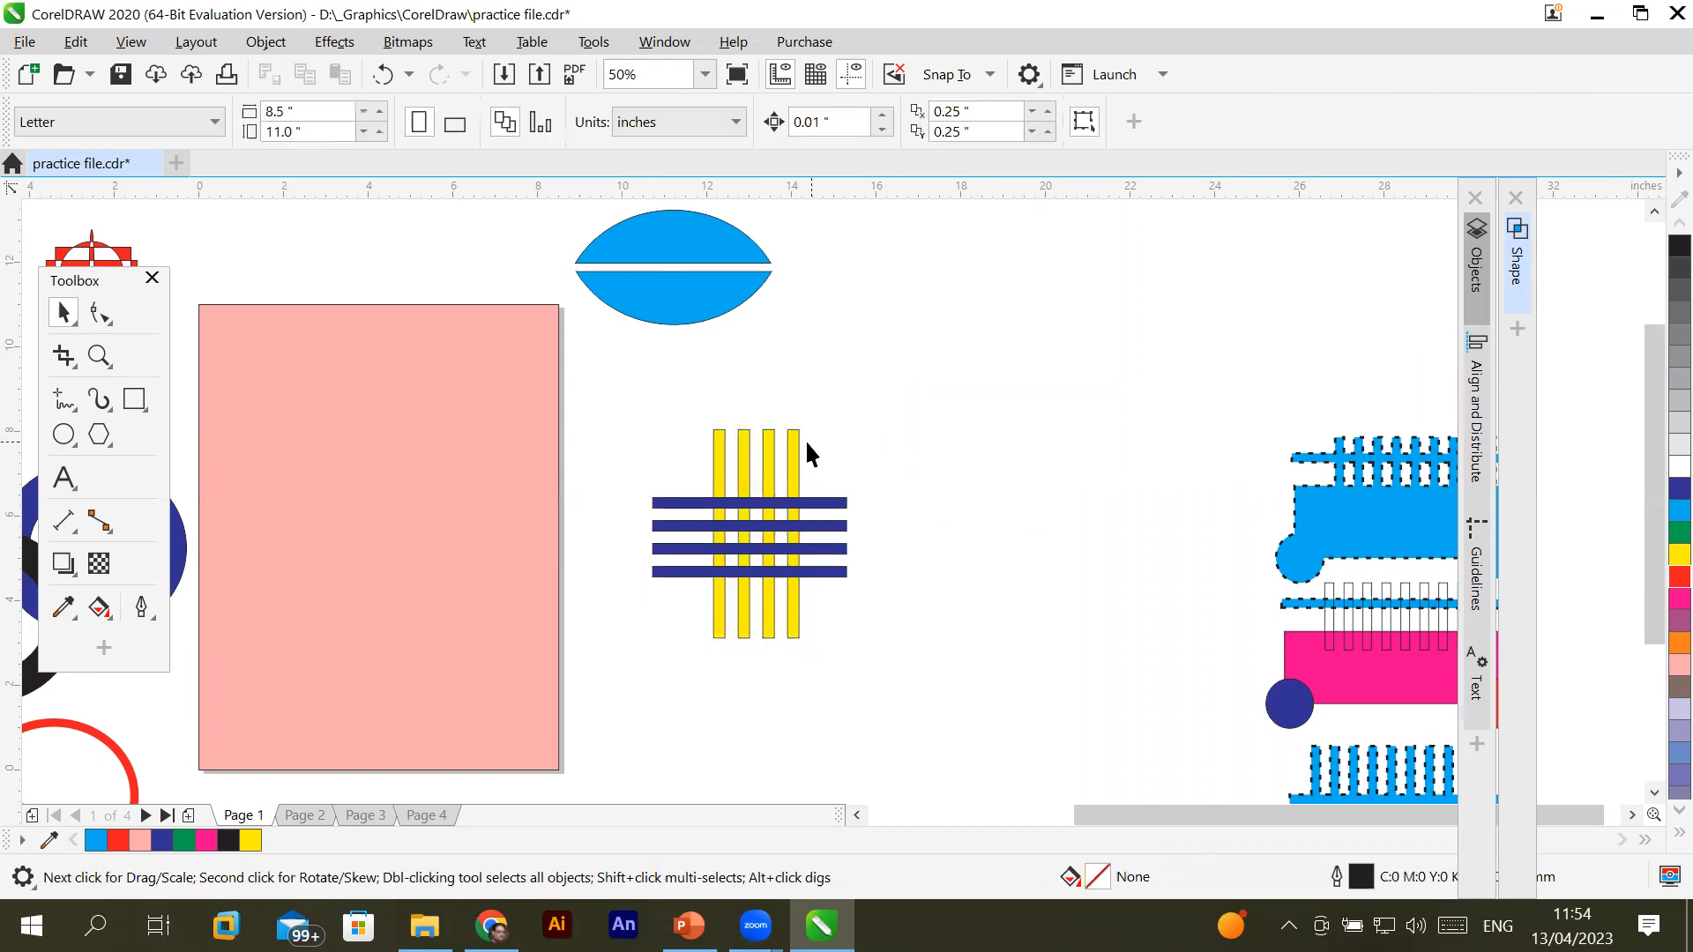
Group the four yellow vertical bars
left_click(792, 449)
left_click_drag(691, 409, 813, 668)
right_click(797, 458)
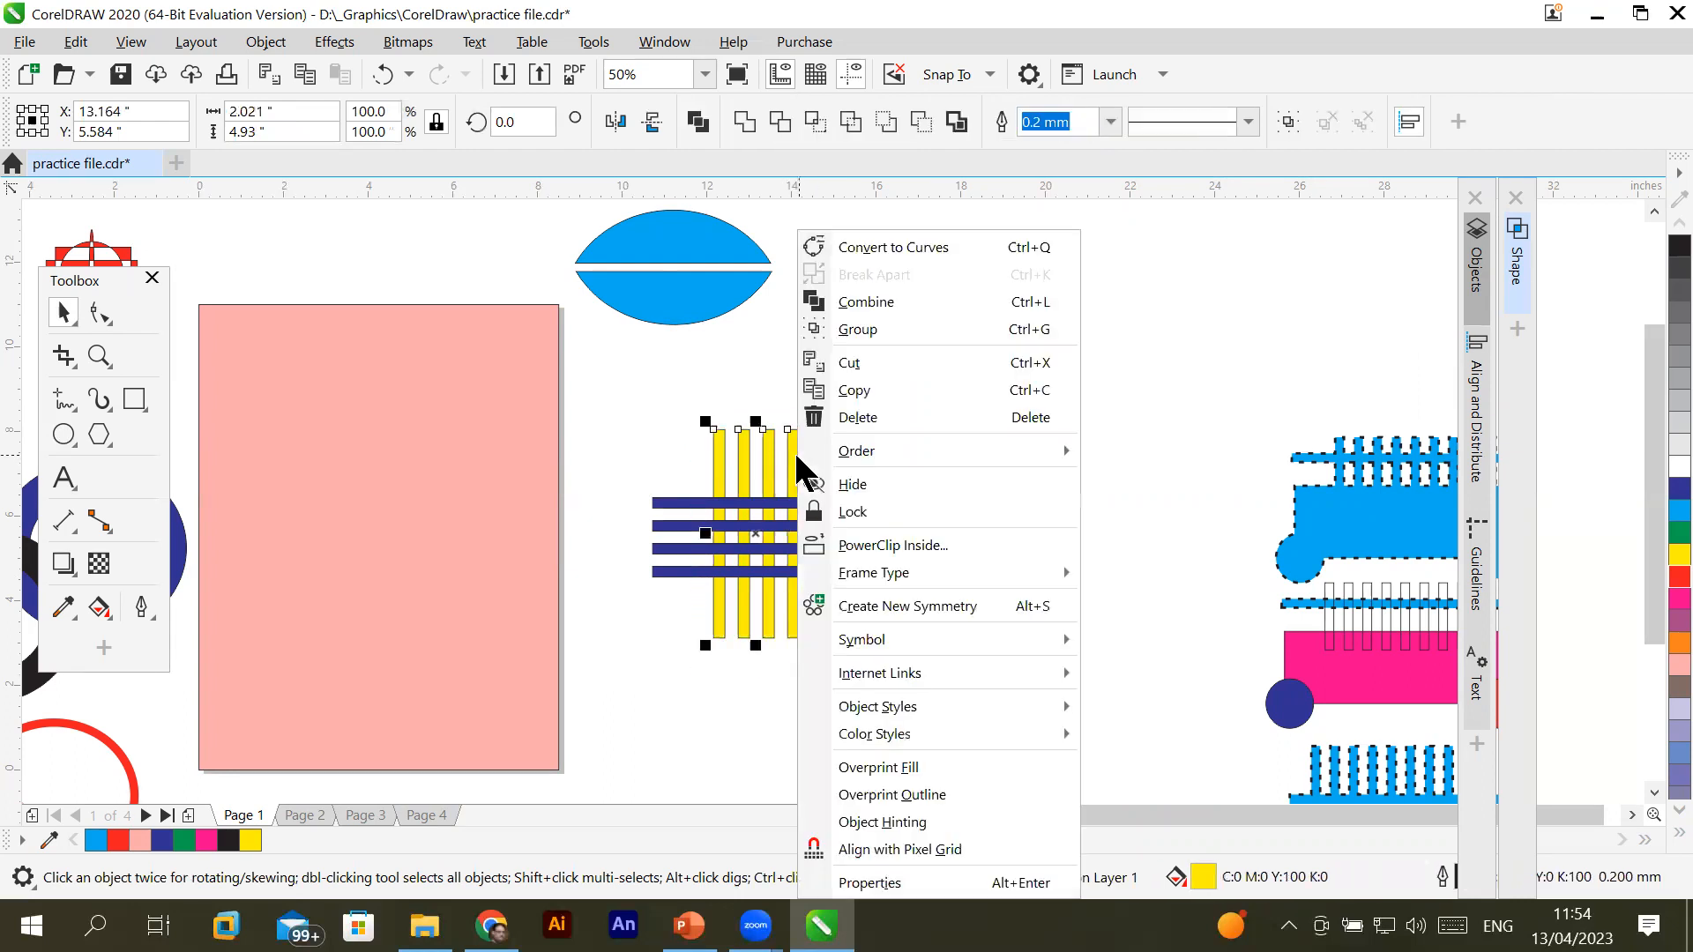
left_click(849, 328)
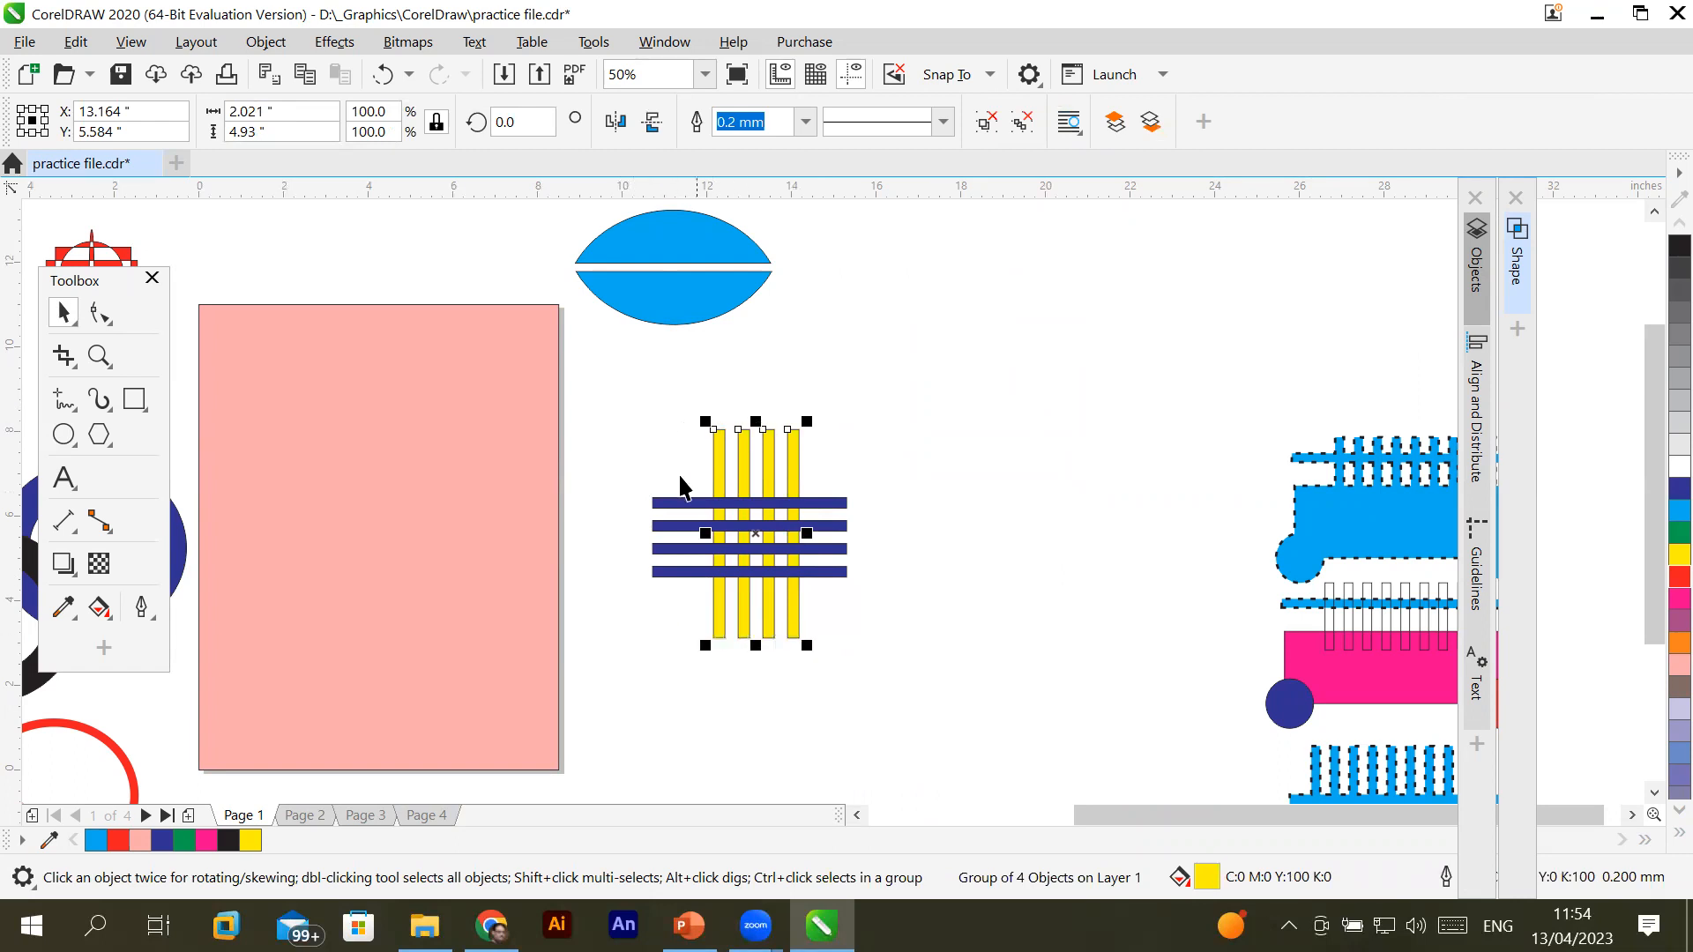
Group the four dark blue horizontal bars, and select this group together with the yellow bars' group
left_click_drag(635, 473, 895, 606)
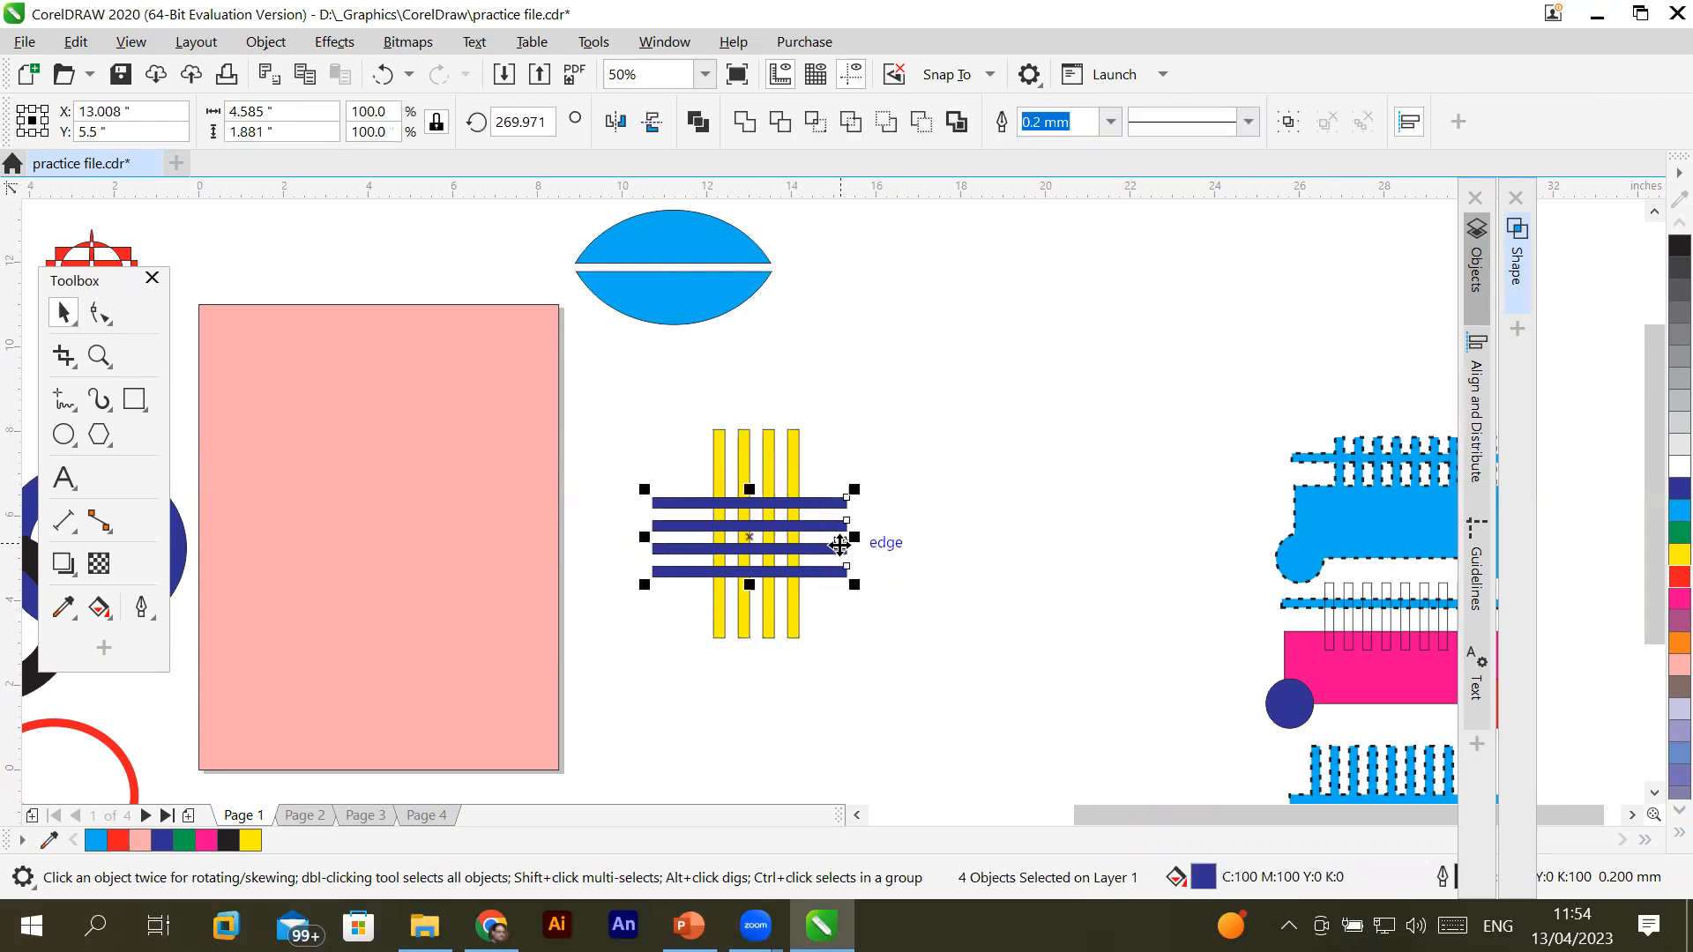
right_click(839, 545)
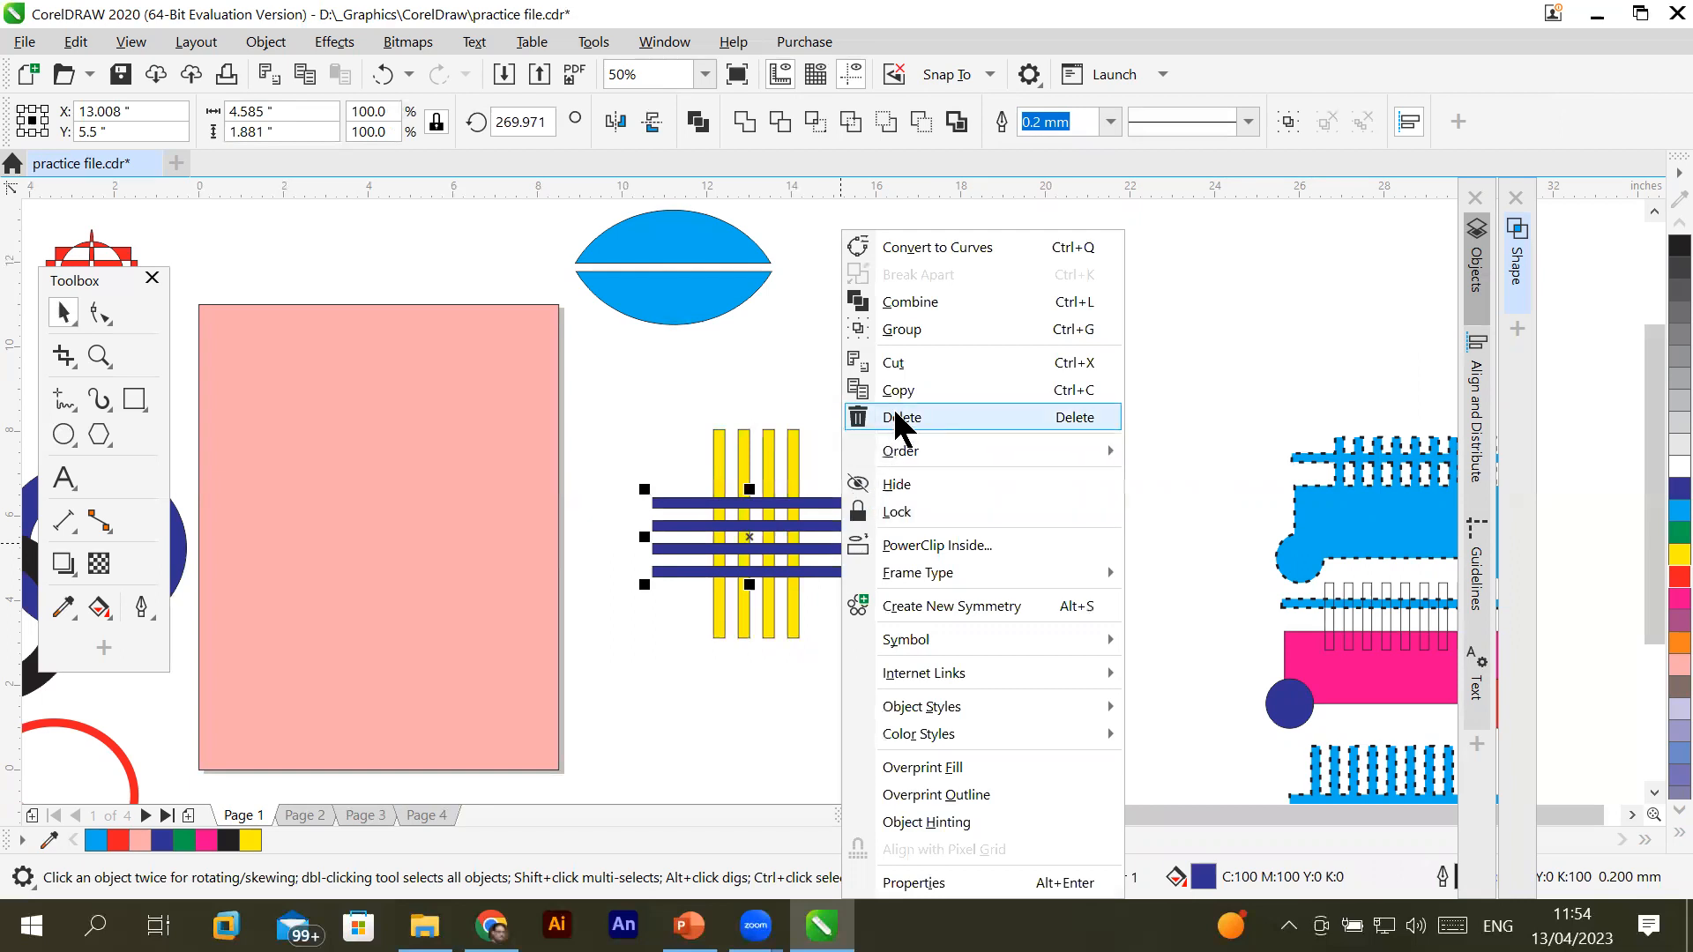
left_click(908, 329)
left_click(614, 406)
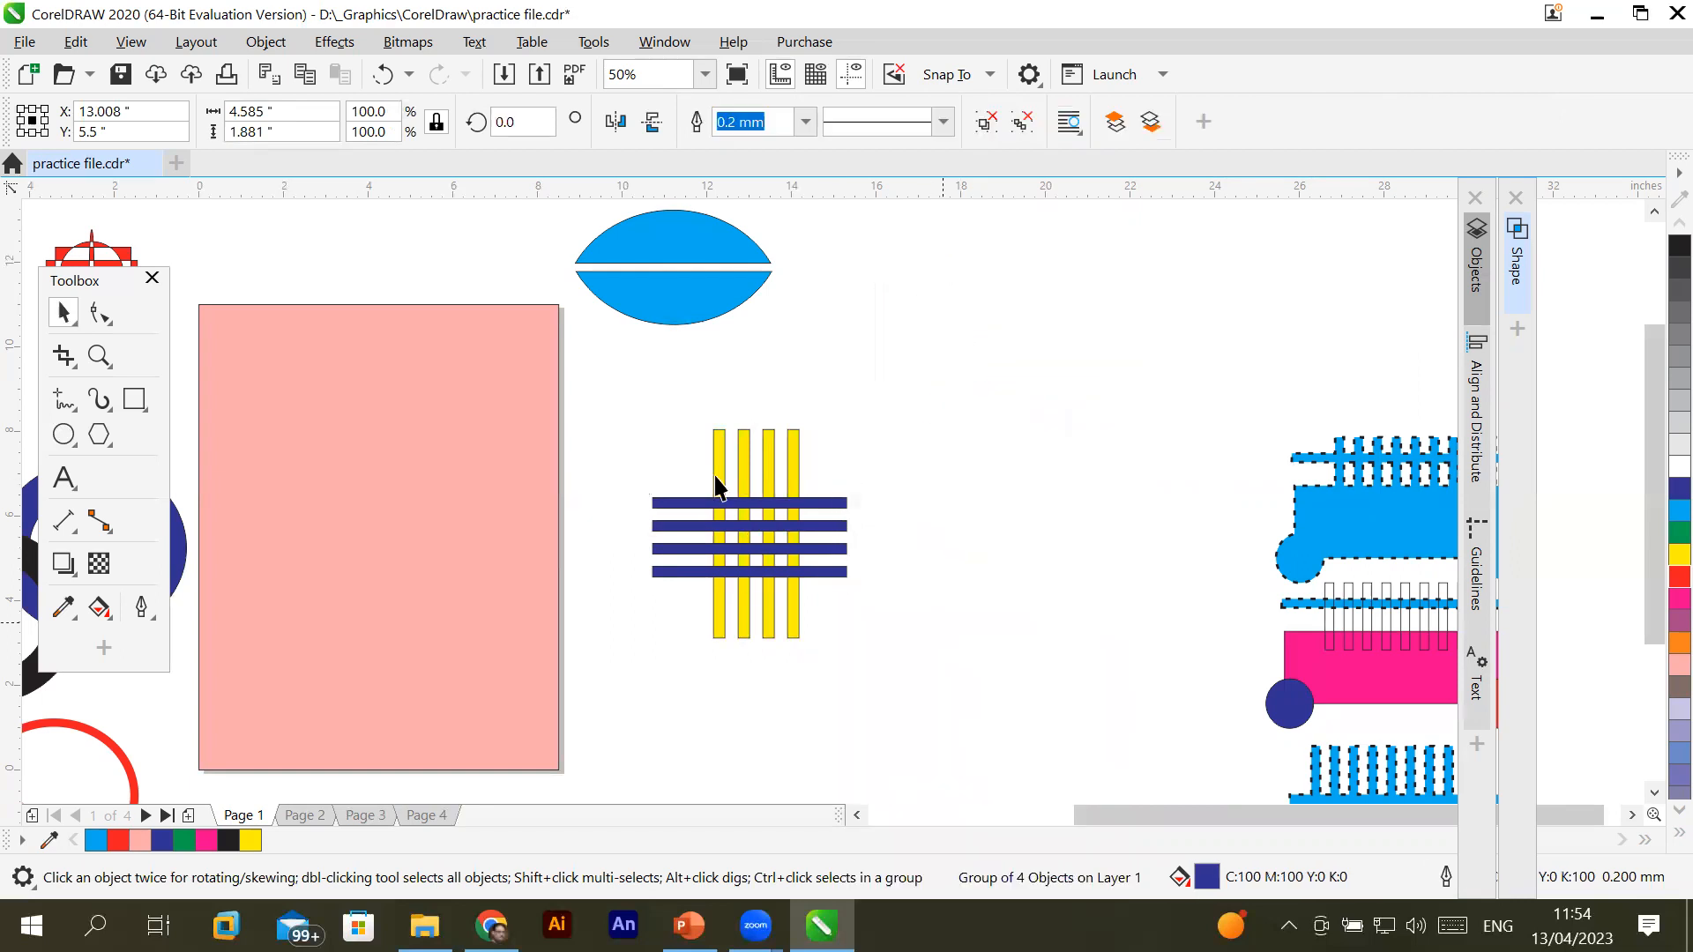
left_click_drag(614, 401, 918, 723)
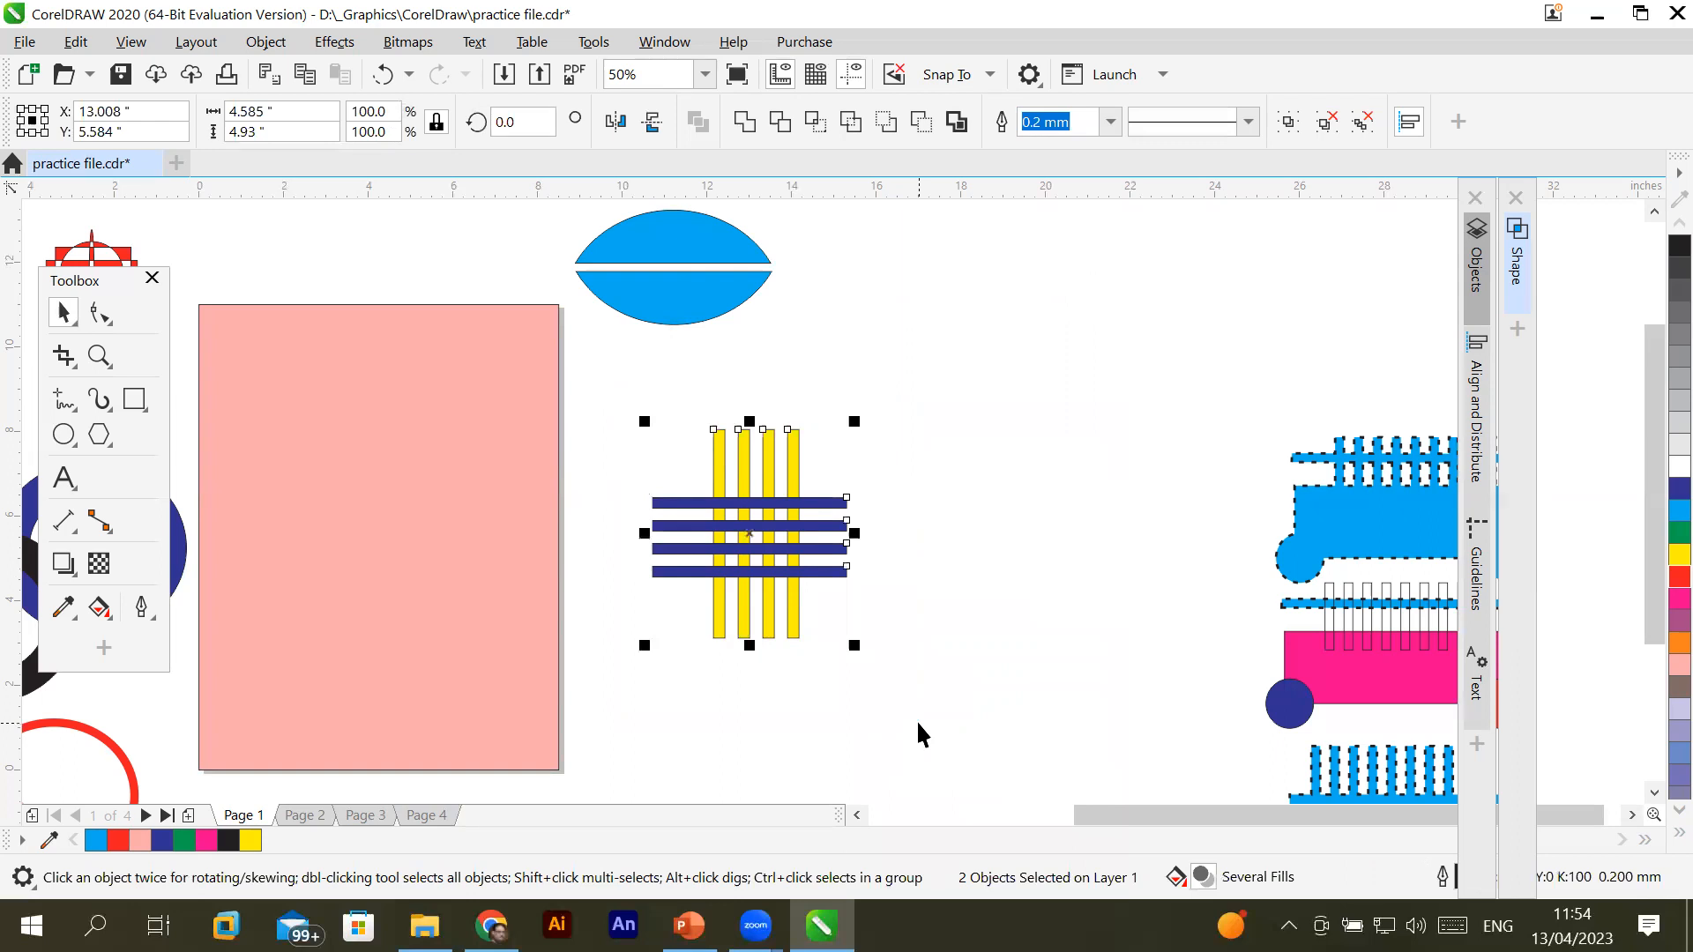
Trim the yellow bars' group with the dark blue bars' group as the cutter, and undo the trim
left_click(1519, 265)
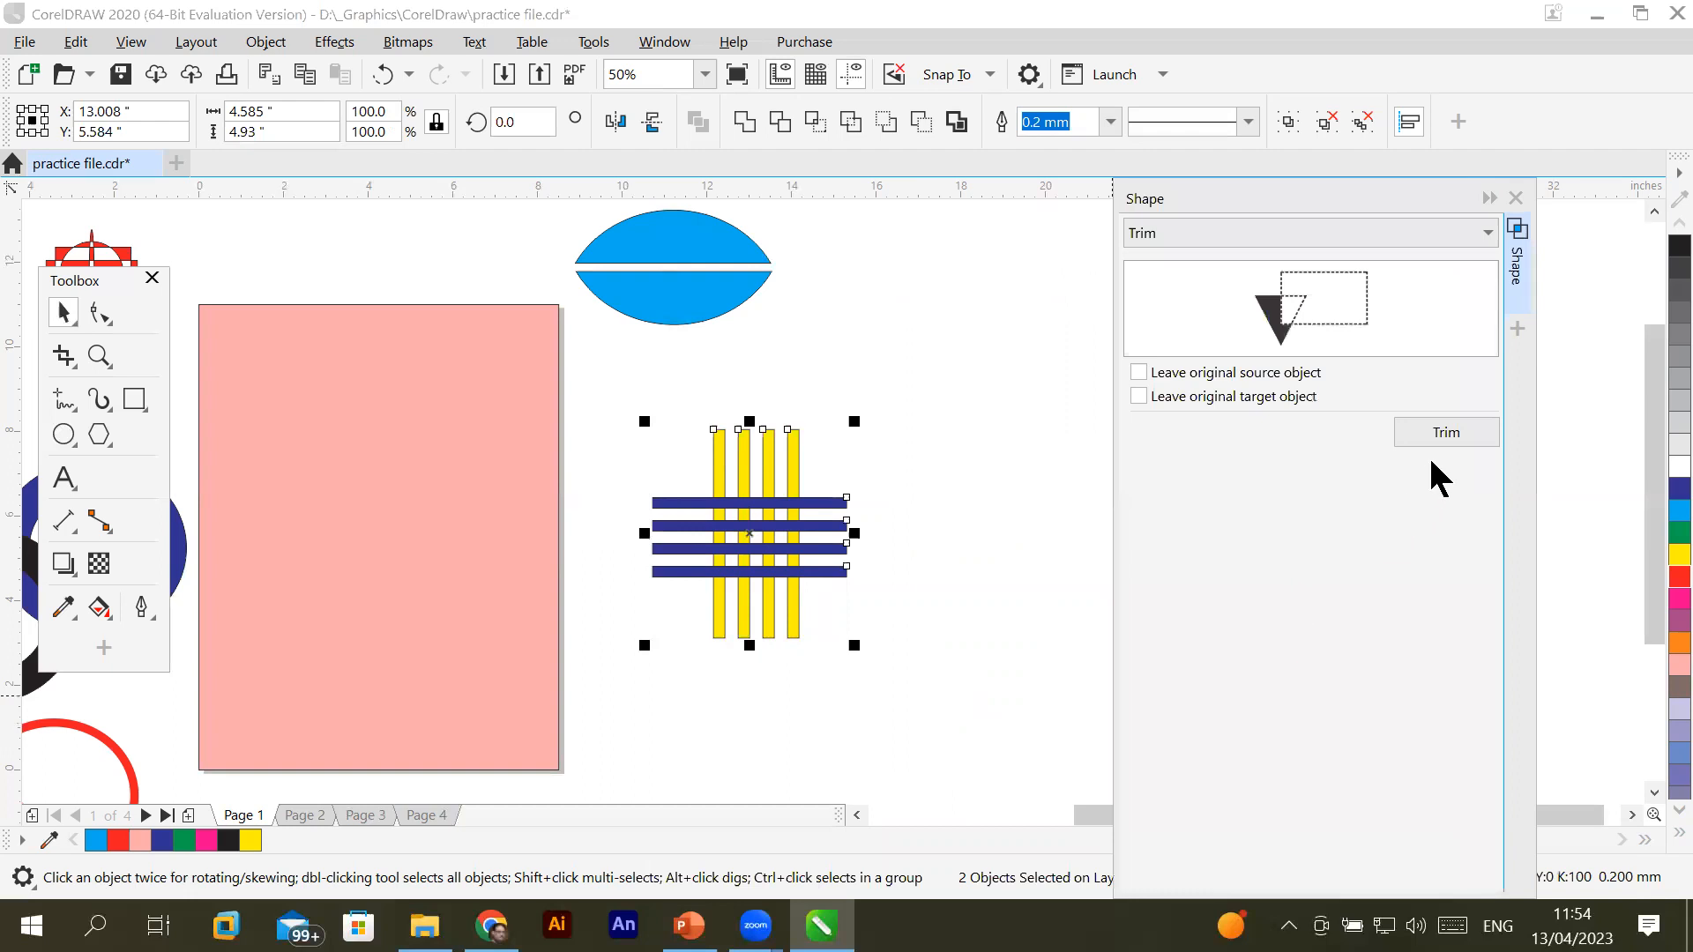
left_click(1442, 432)
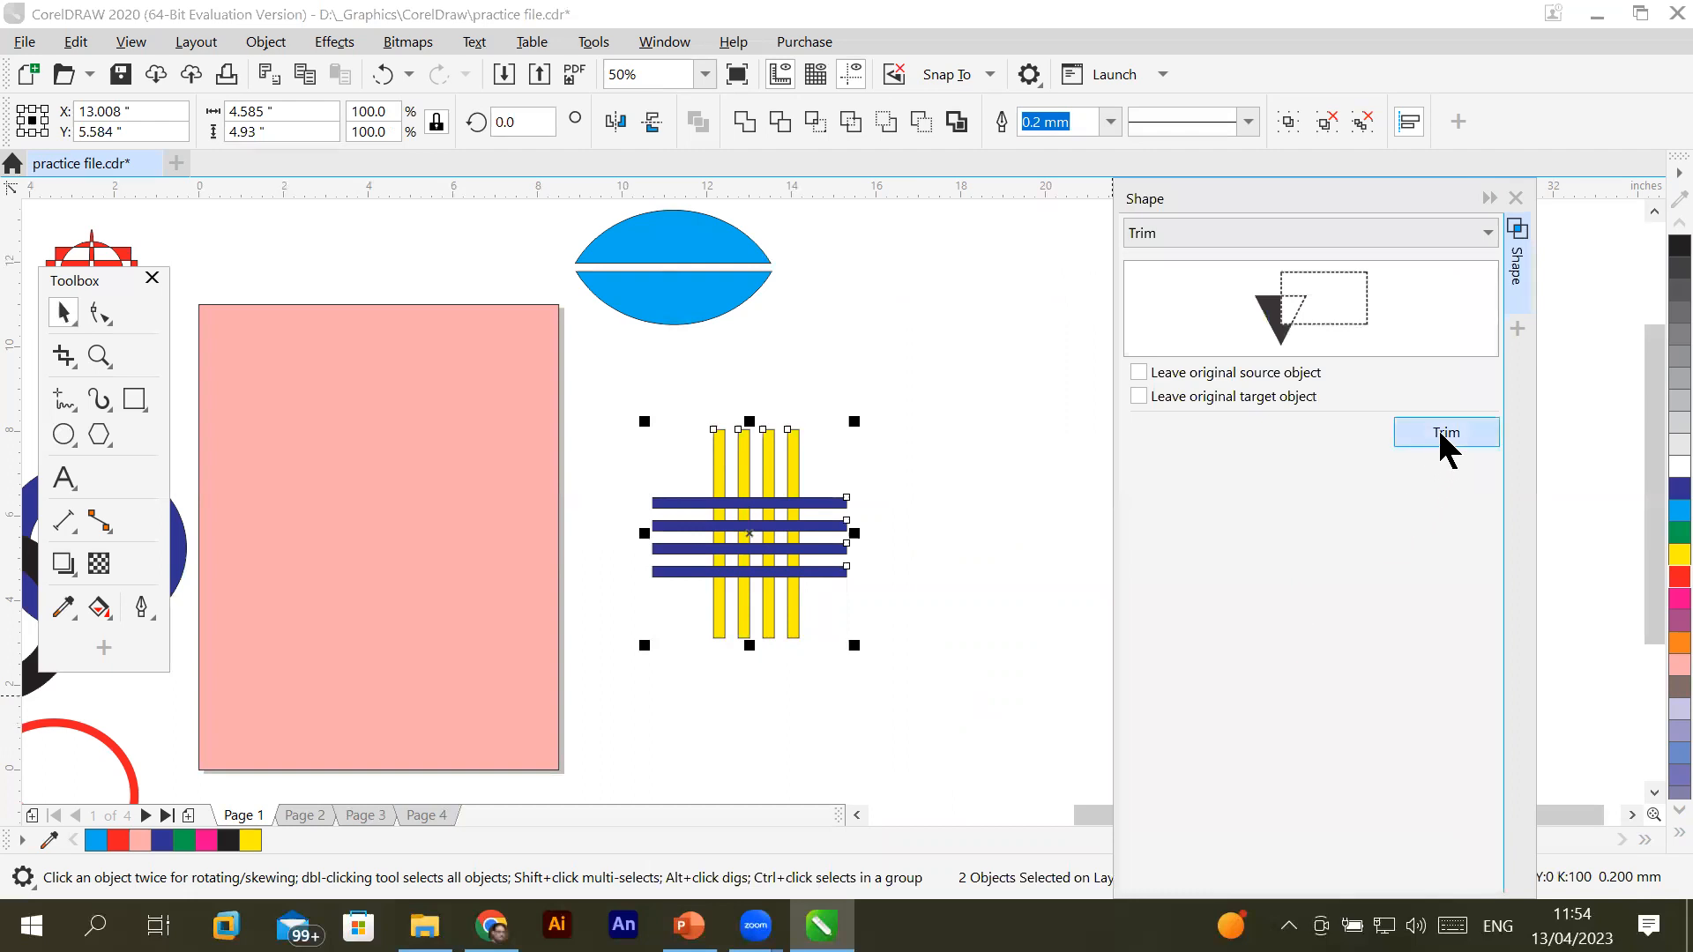
left_click(791, 453)
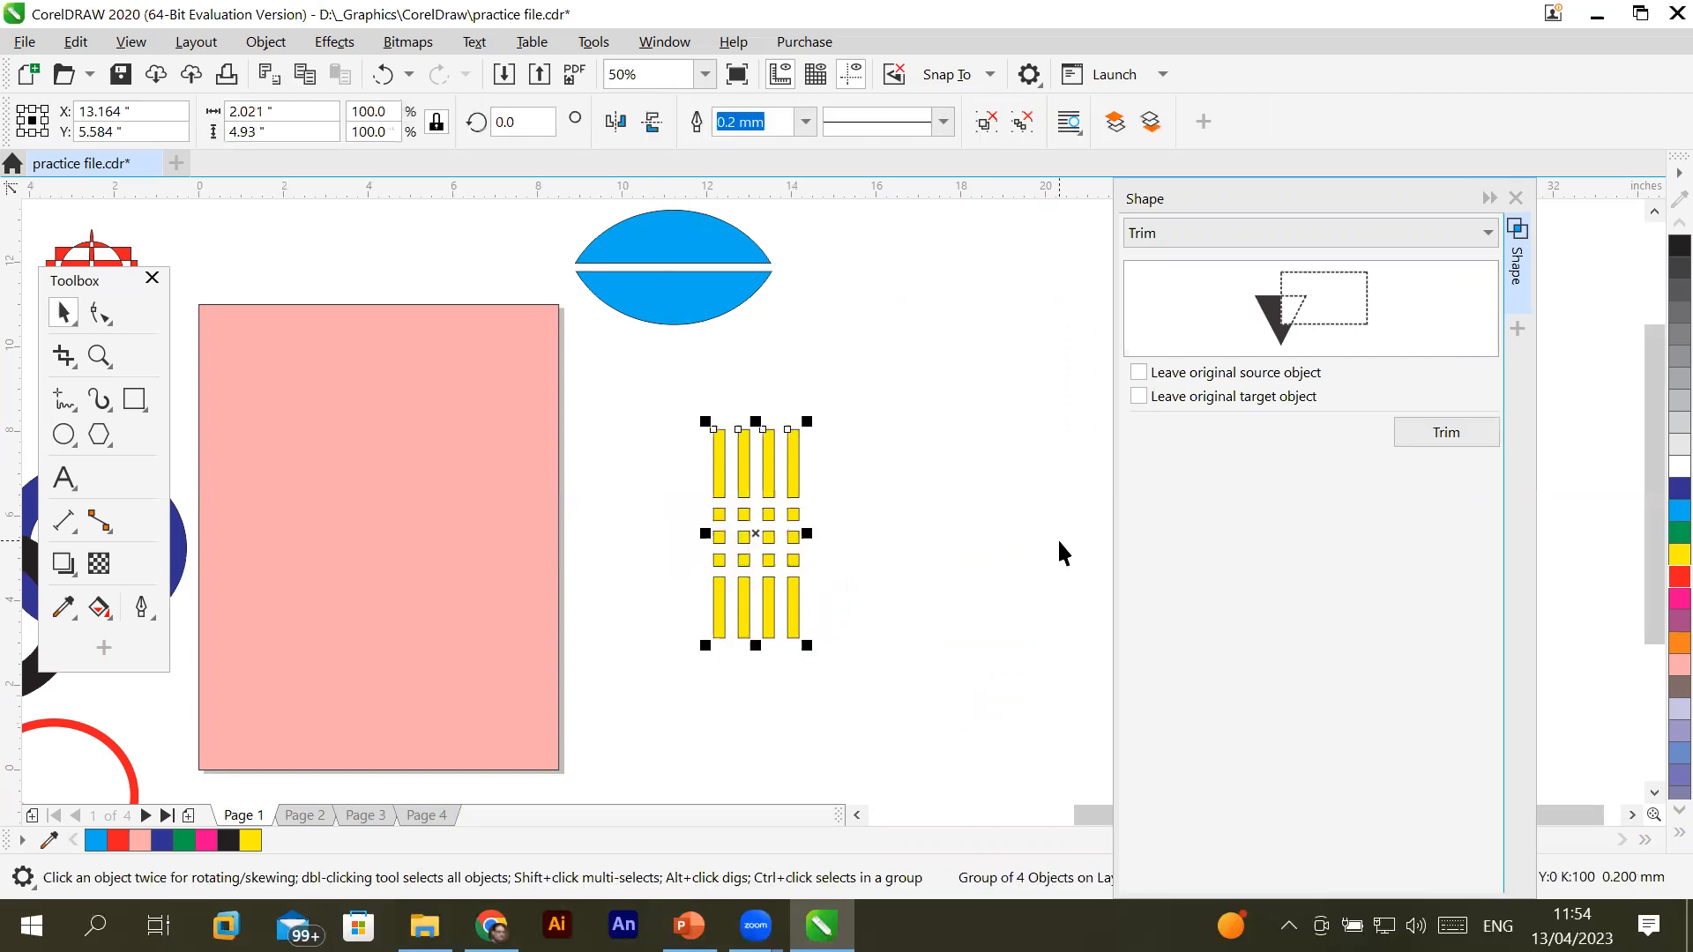
left_click(986, 545)
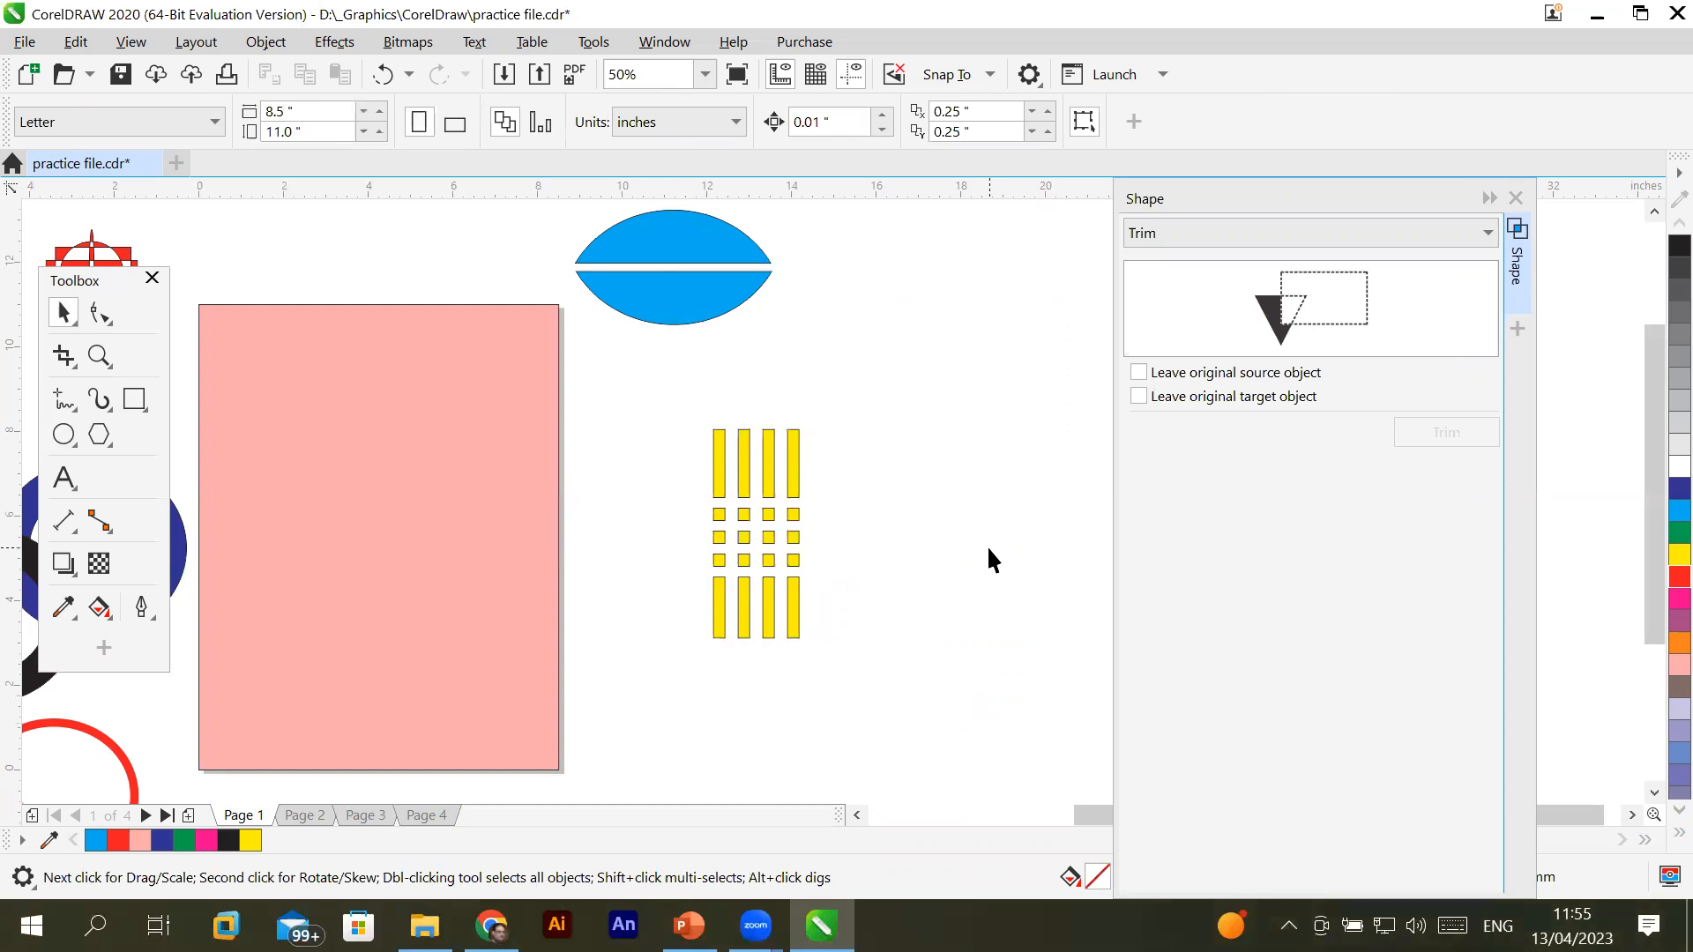
key("ctrl+z")
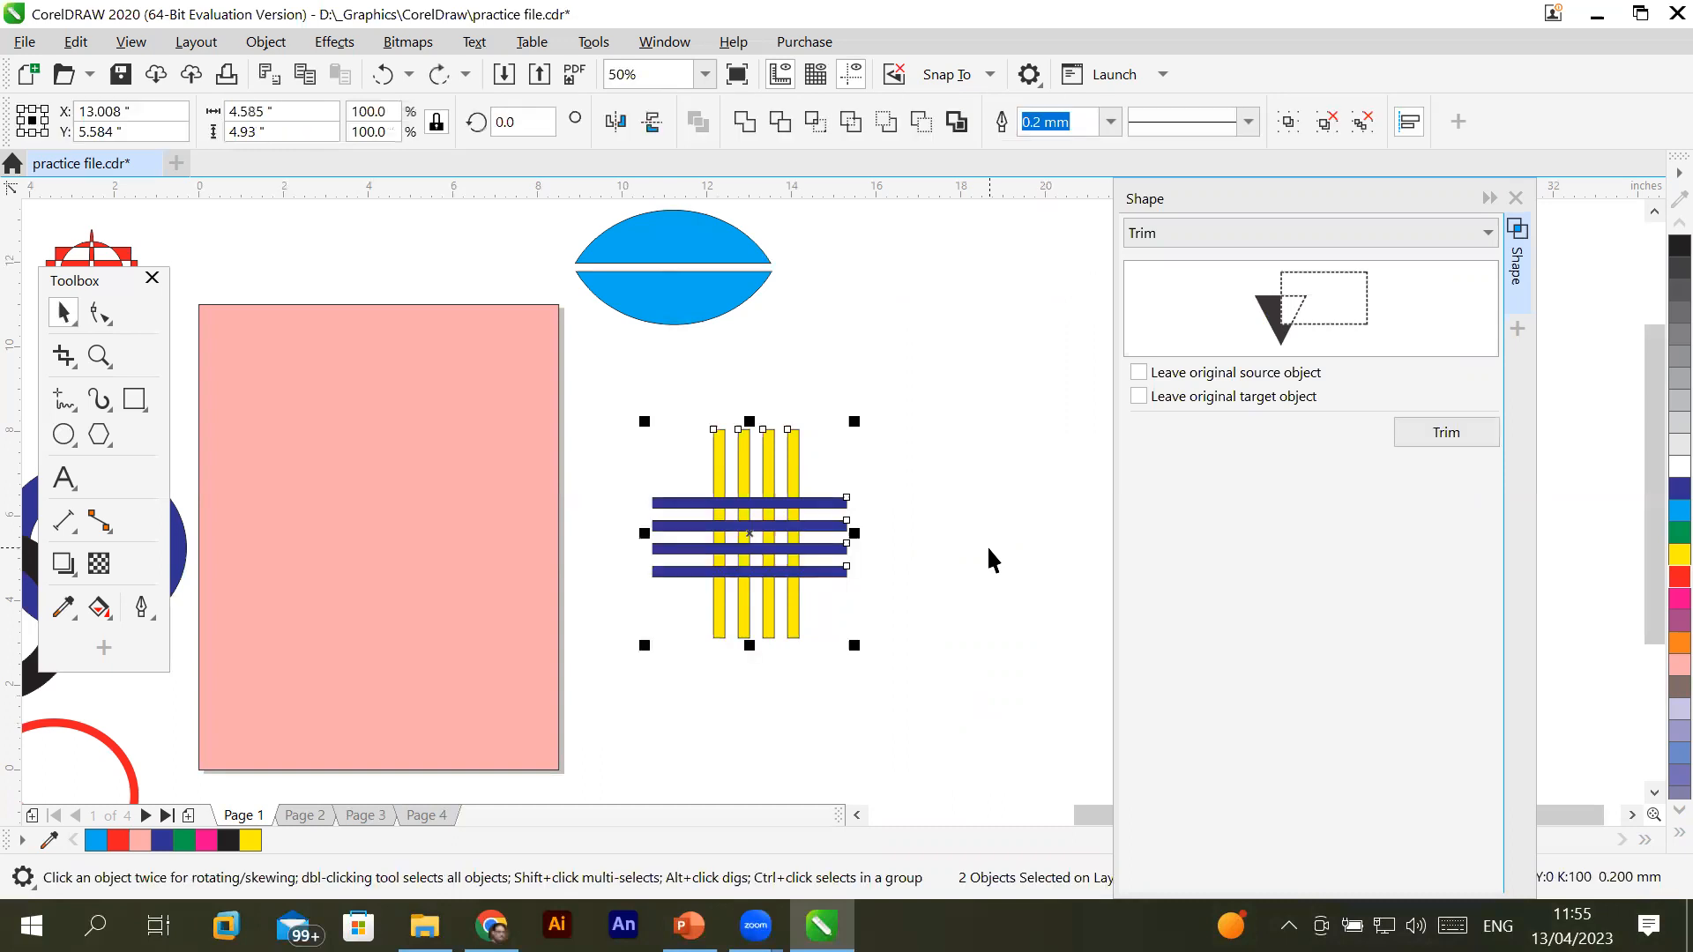
Trim the dark blue bars' group with the yellow bars' group as the cutter, and undo the trim
left_click(1442, 432)
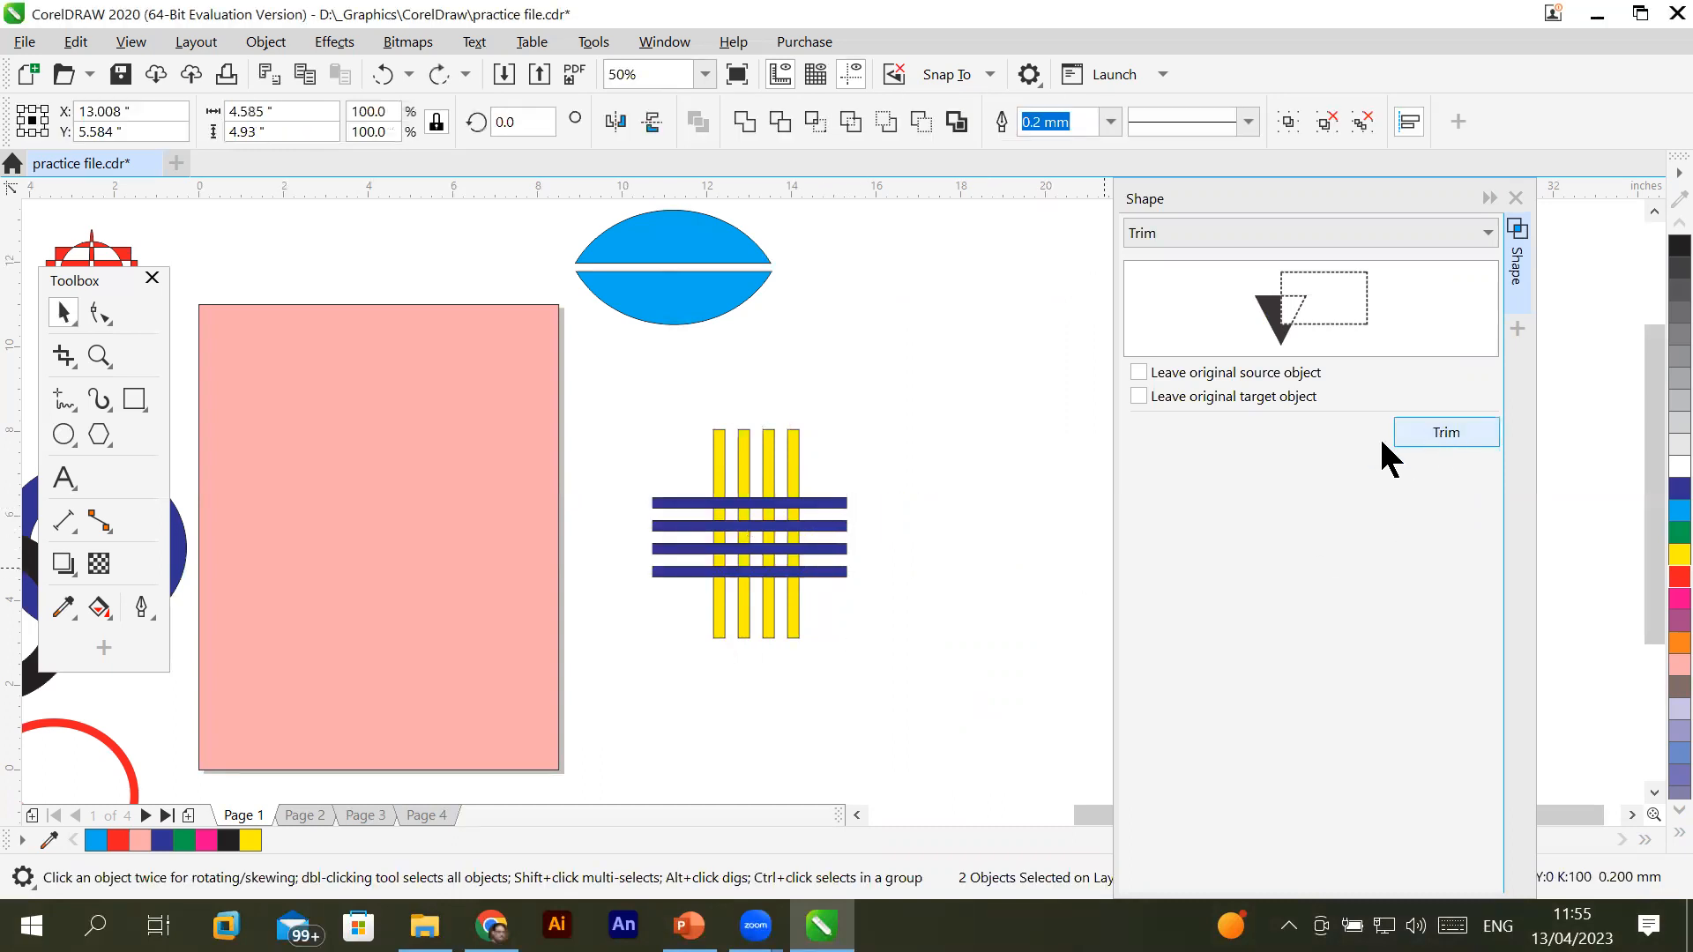
left_click(670, 505)
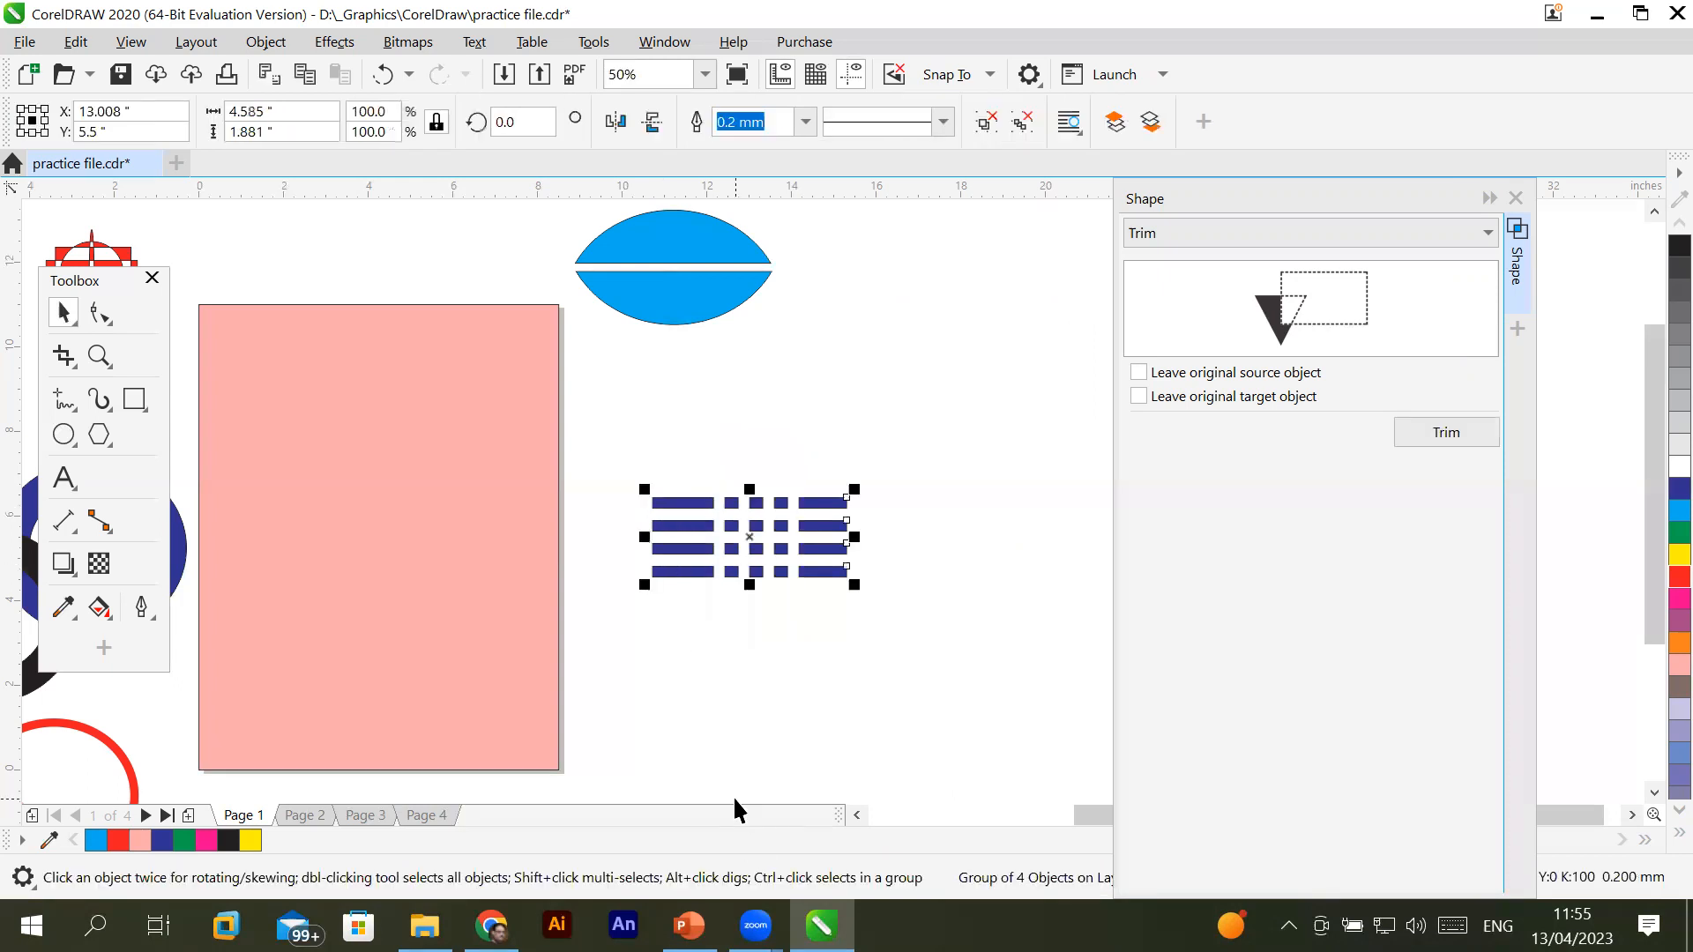
left_click(754, 747)
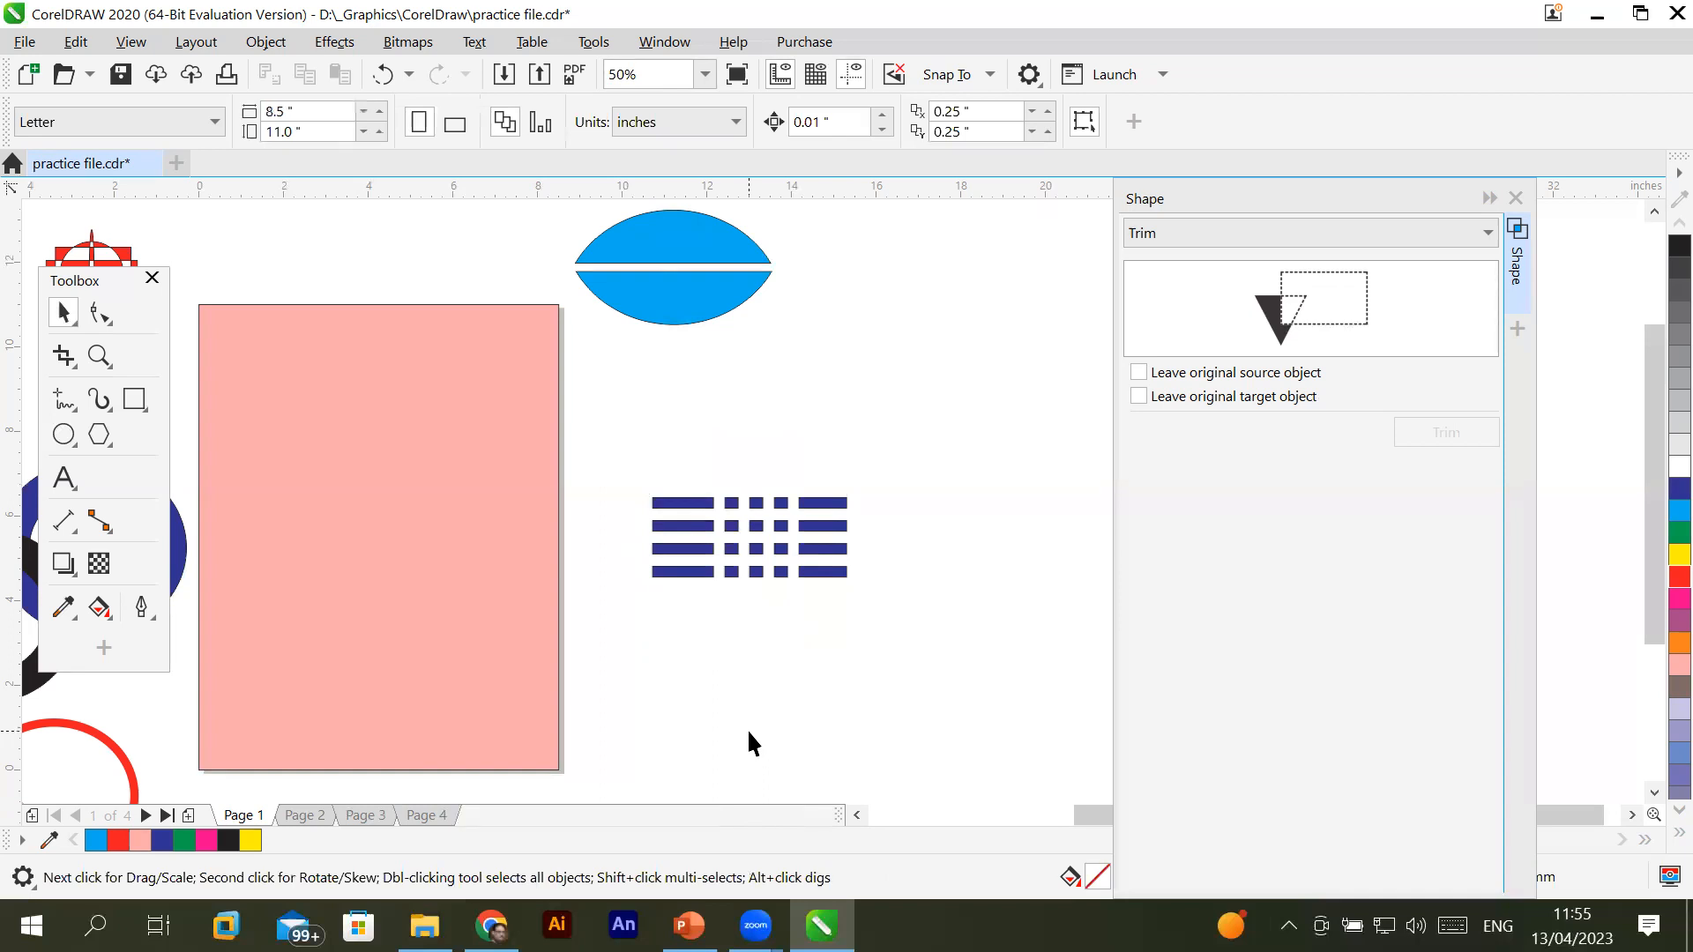
key("ctrl+z")
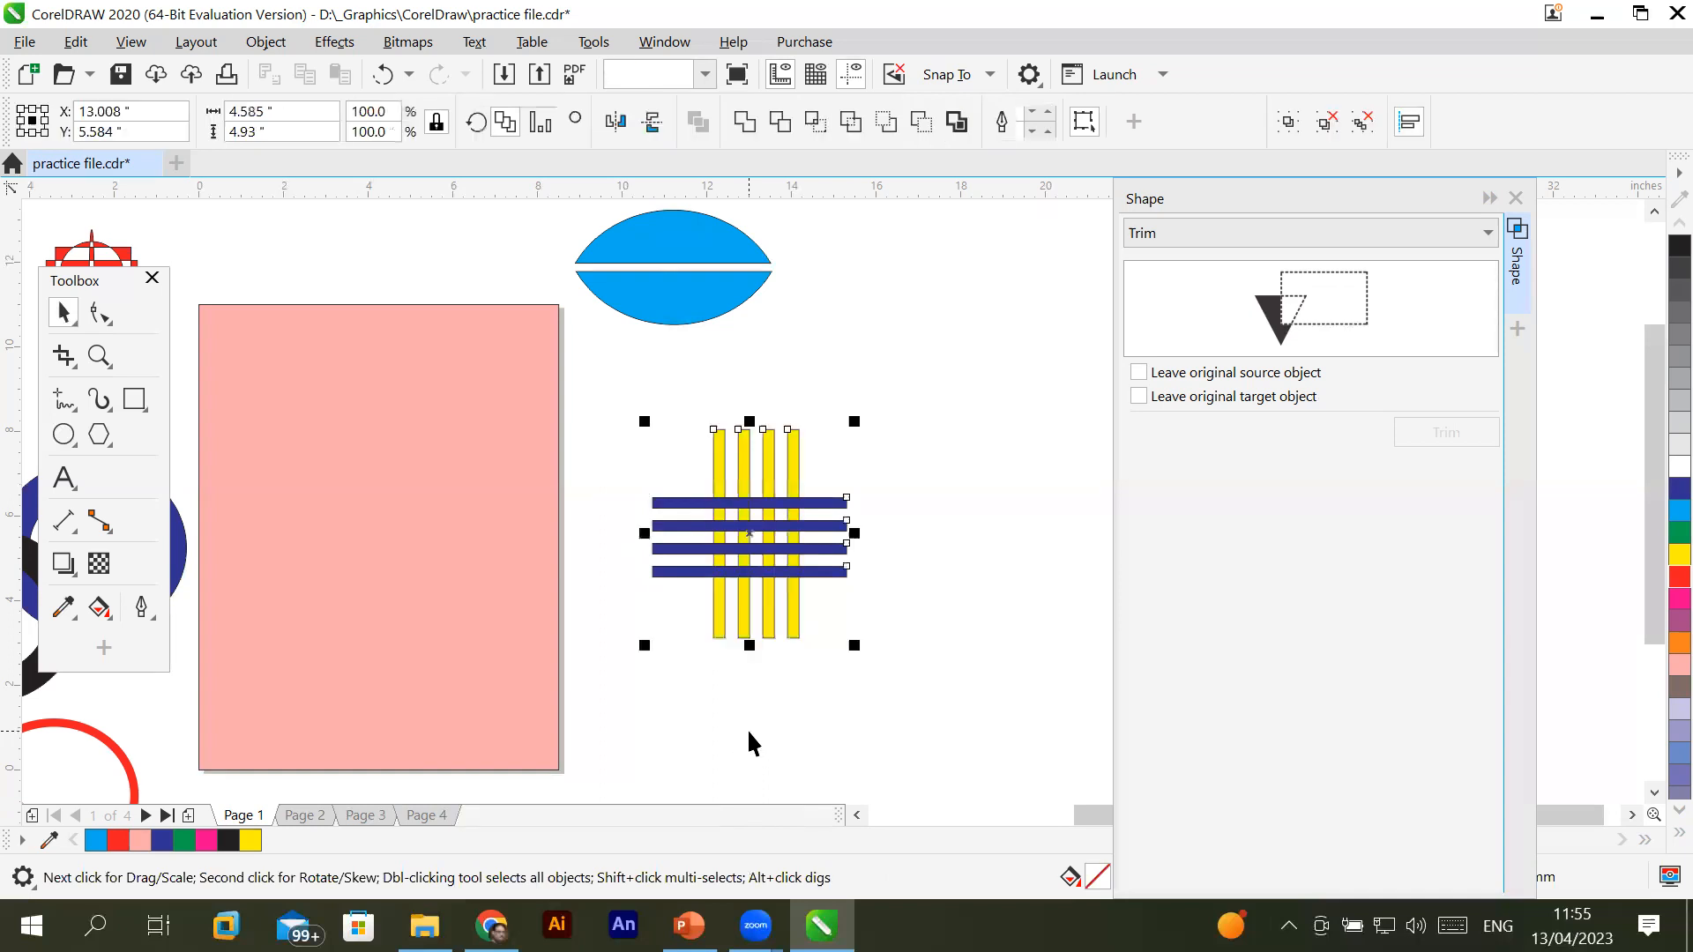
Rotate the yellow bars' group about 29° counterclockwise and stretch it horizontally to a width of about 5.15 inches
left_click(927, 381)
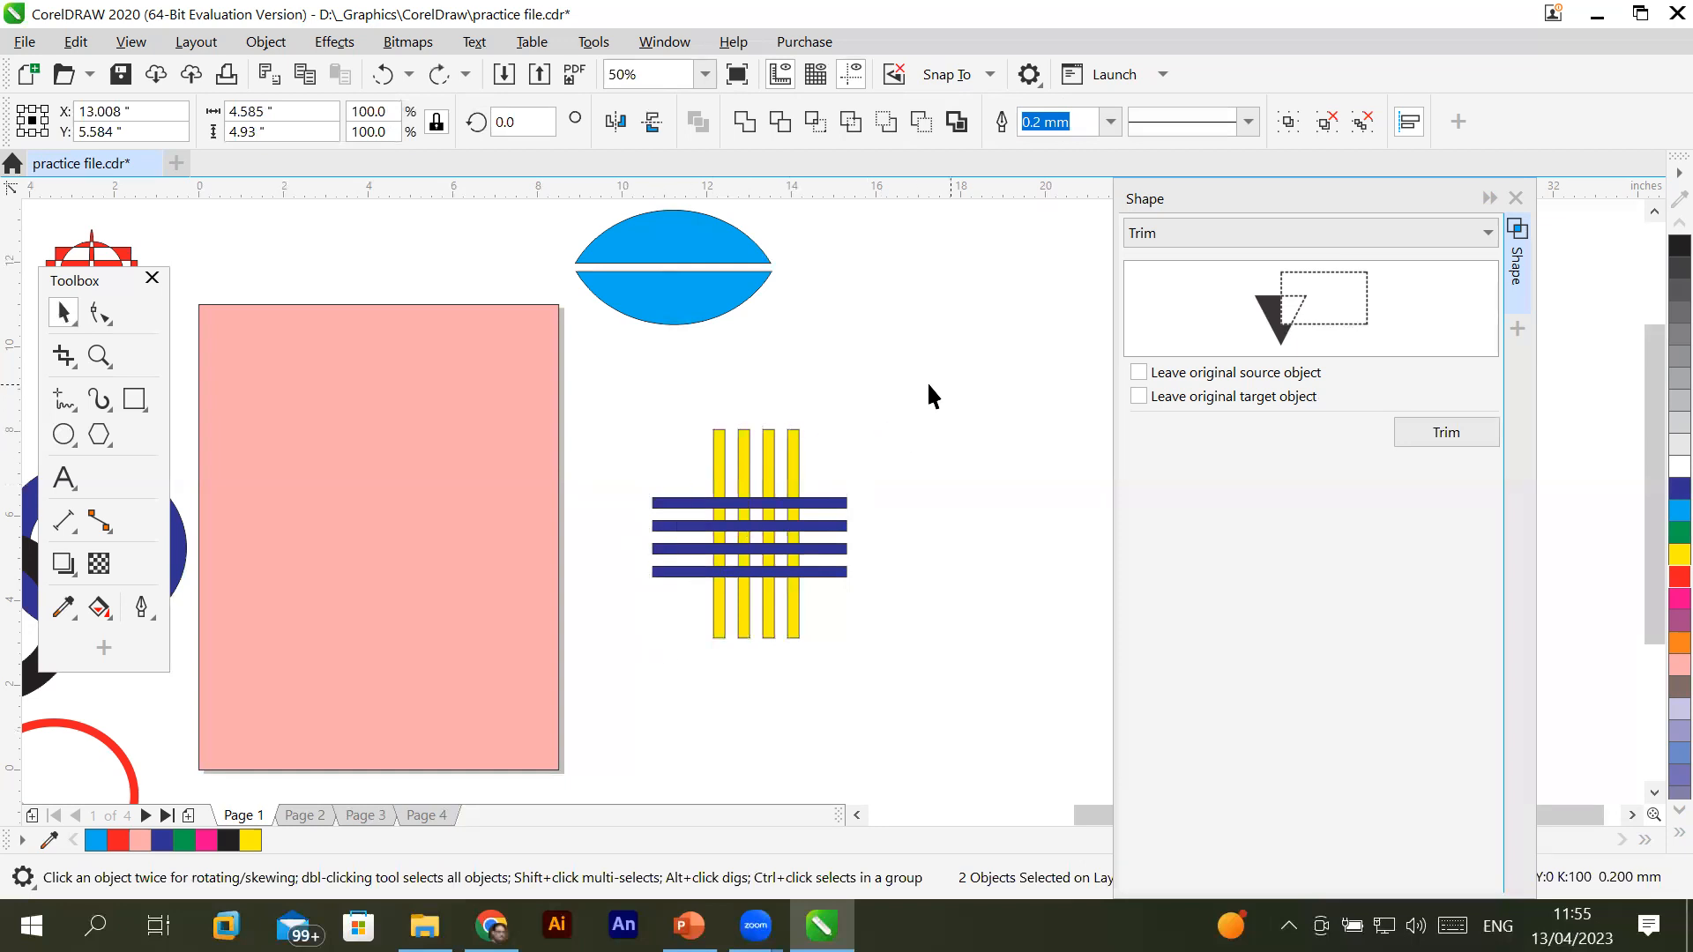
left_click(765, 444)
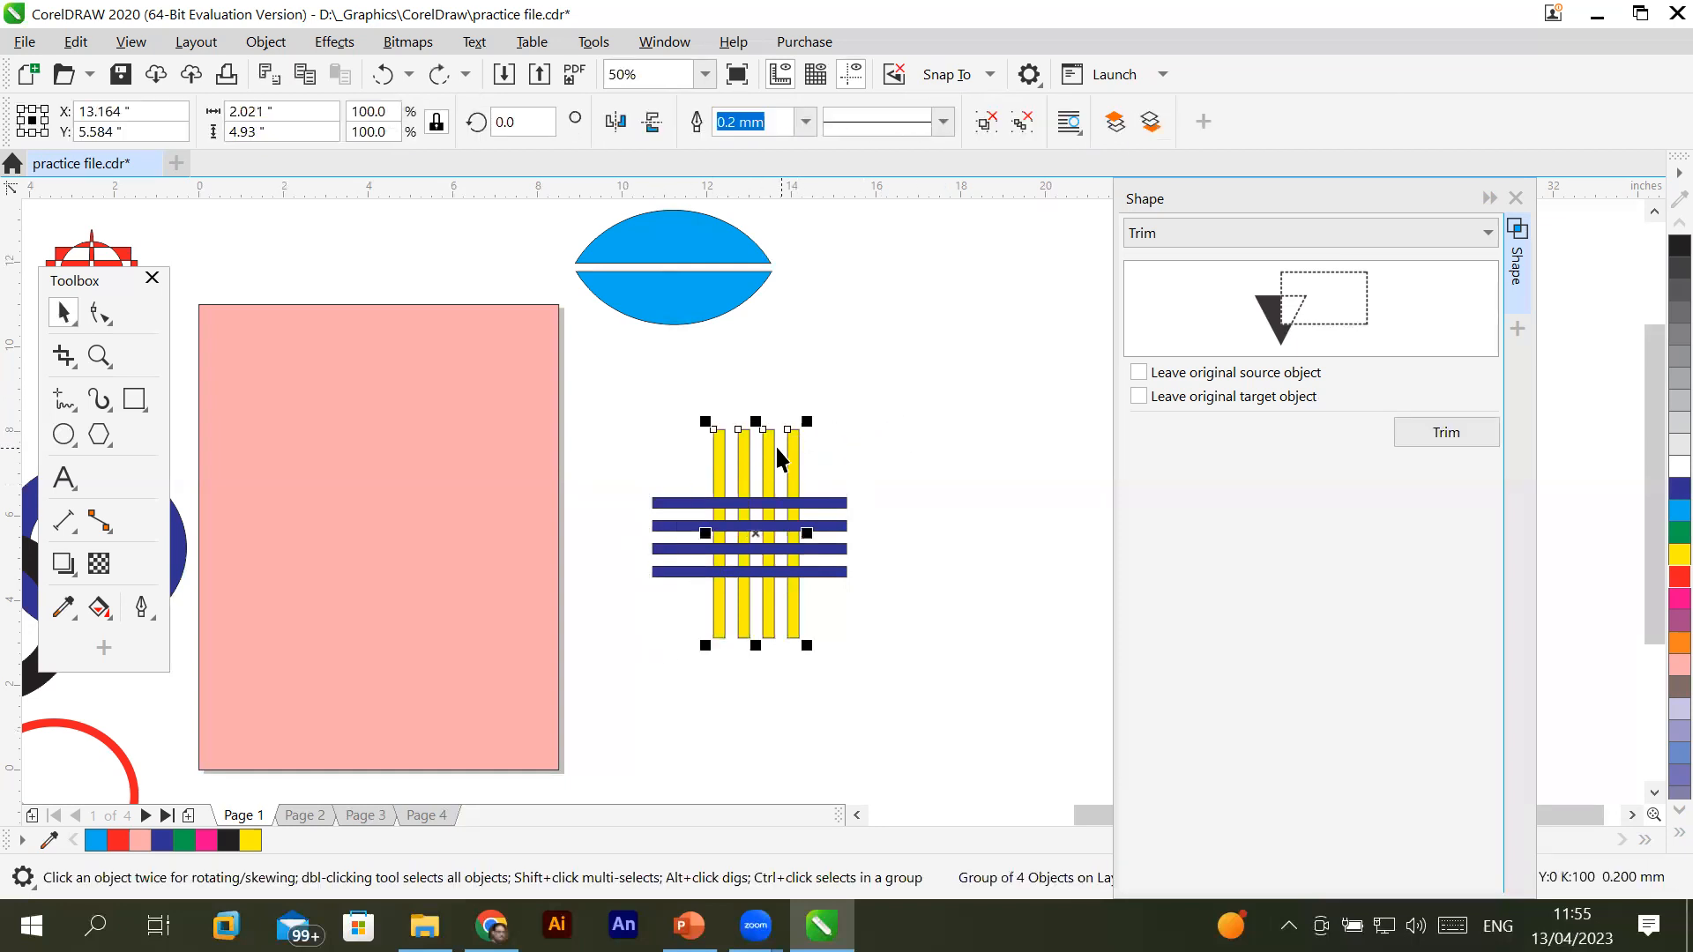
left_click(769, 445)
left_click_drag(806, 417, 744, 415)
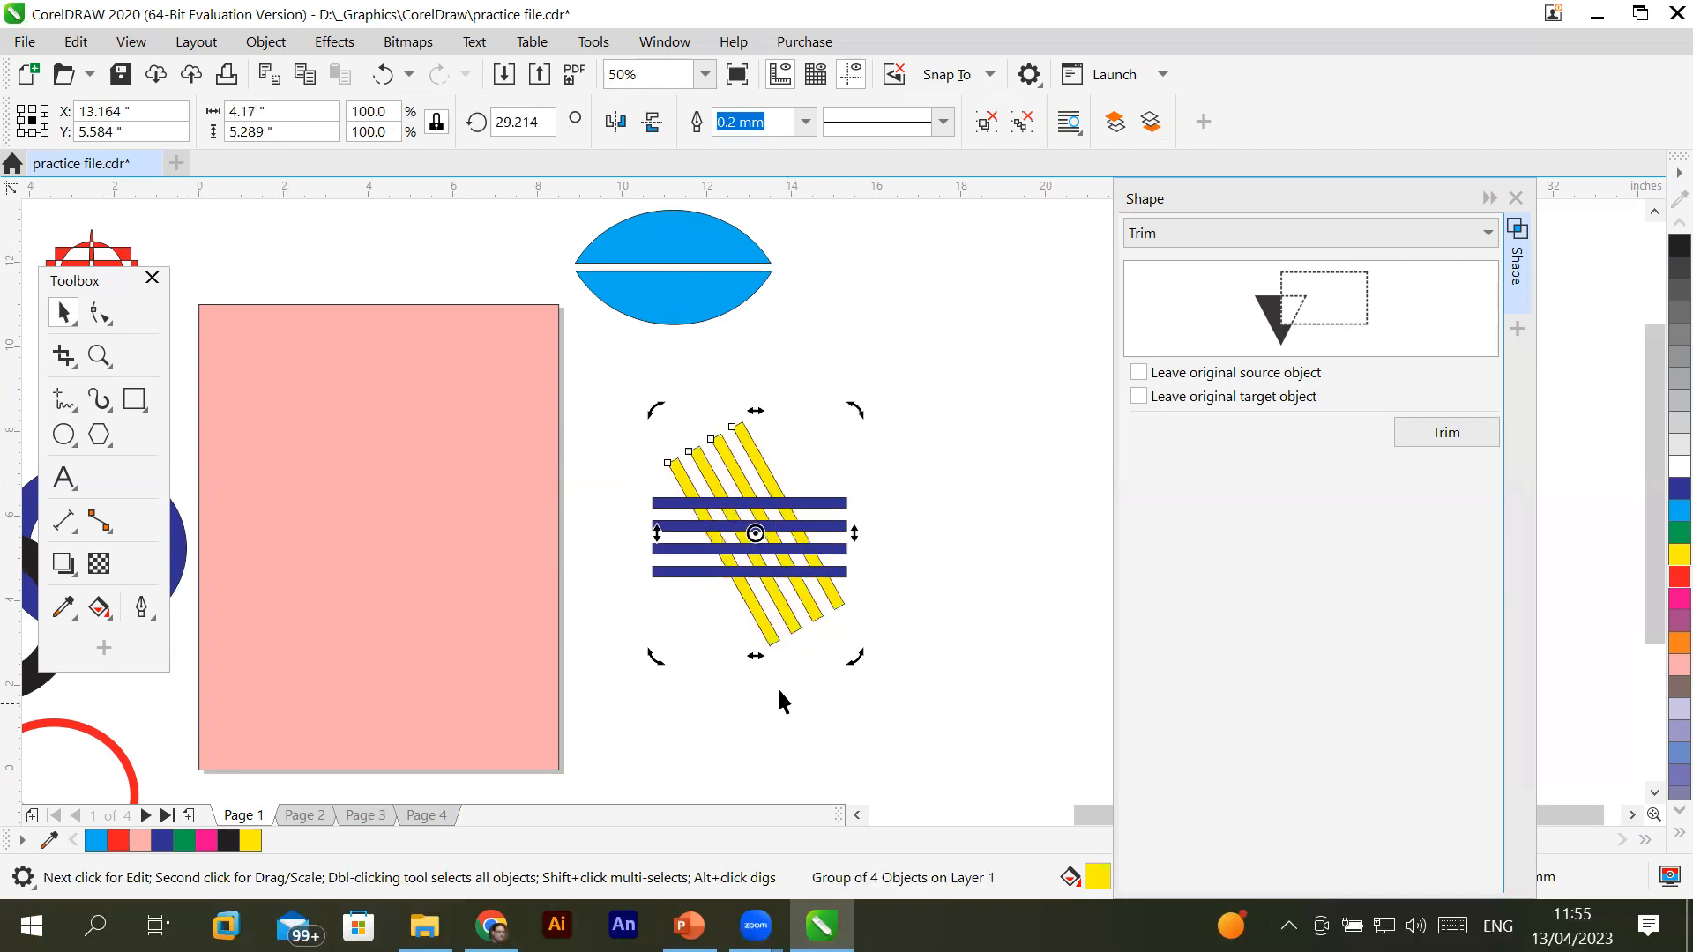
left_click(701, 465)
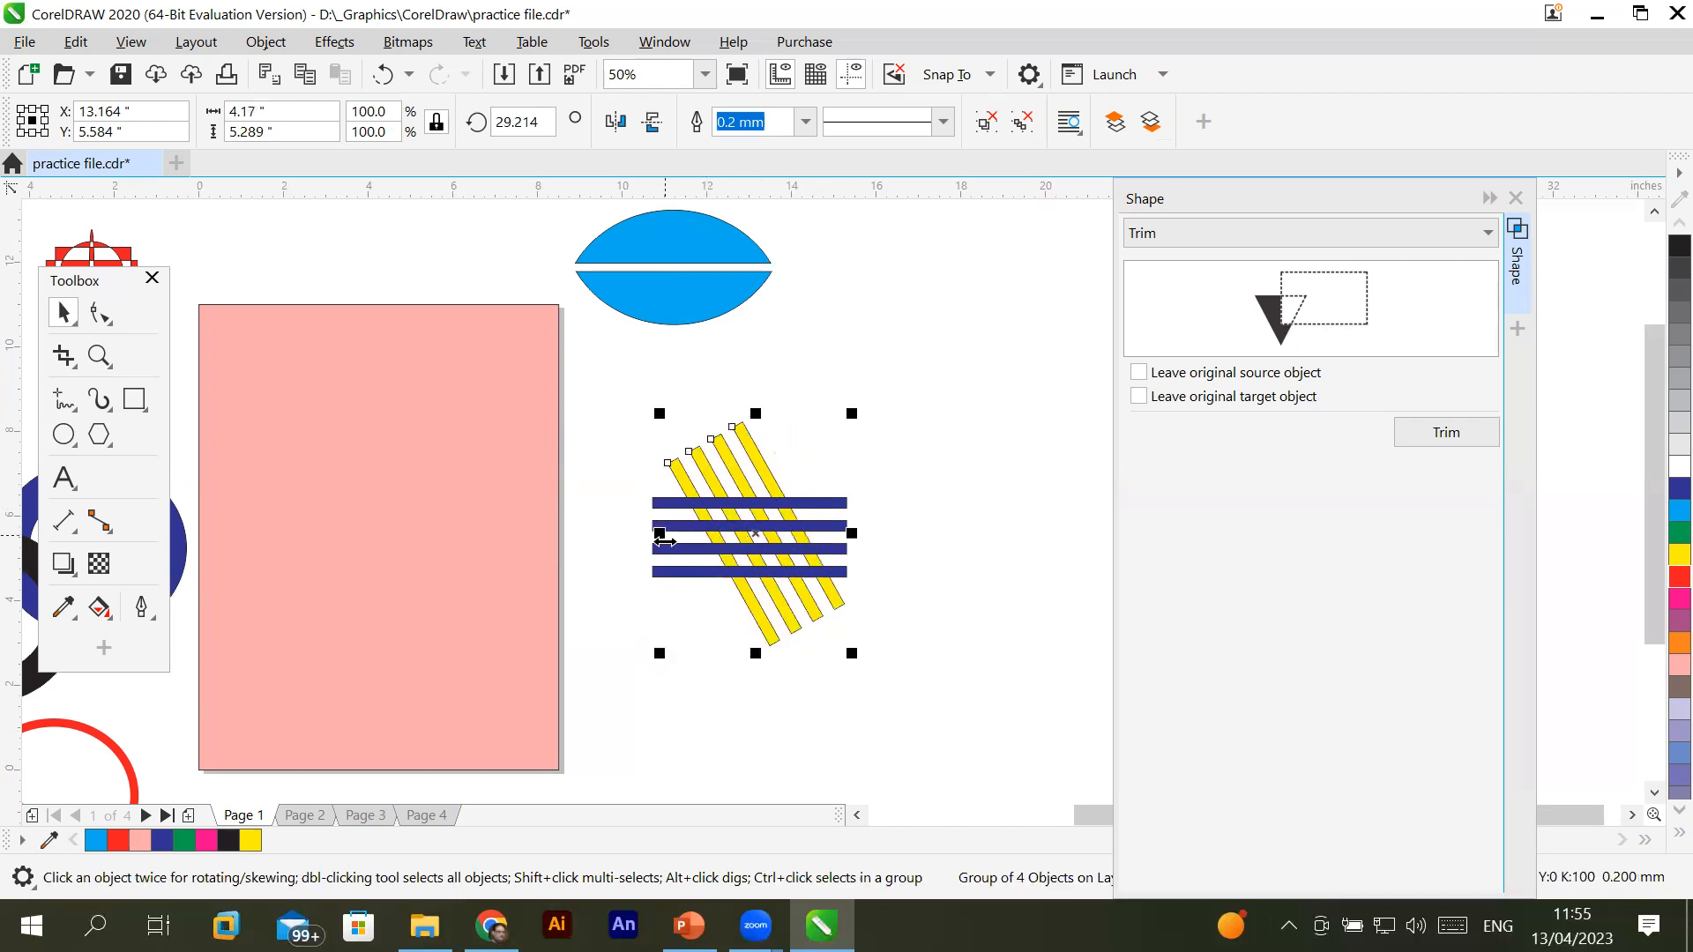
left_click_drag(655, 535, 620, 538)
left_click_drag(737, 459, 756, 468)
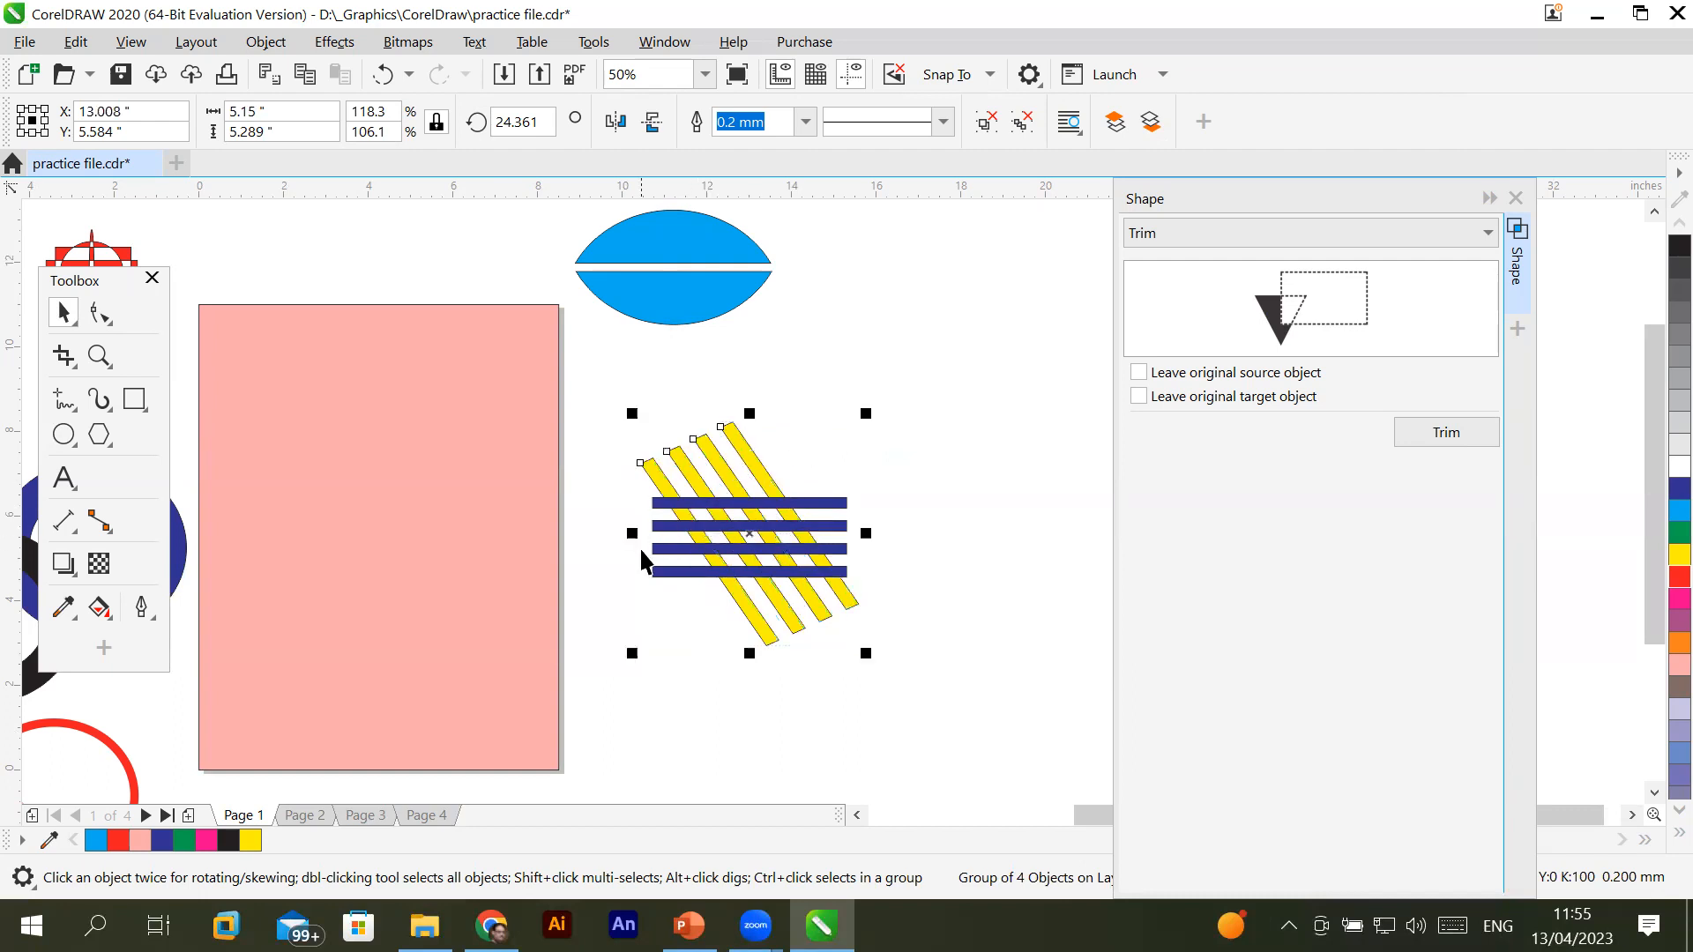
Select both bar groups, trim the dark blue group with the slanted yellow bars, and undo the trim
left_click(976, 606)
left_click_drag(598, 398, 894, 701)
left_click(1462, 435)
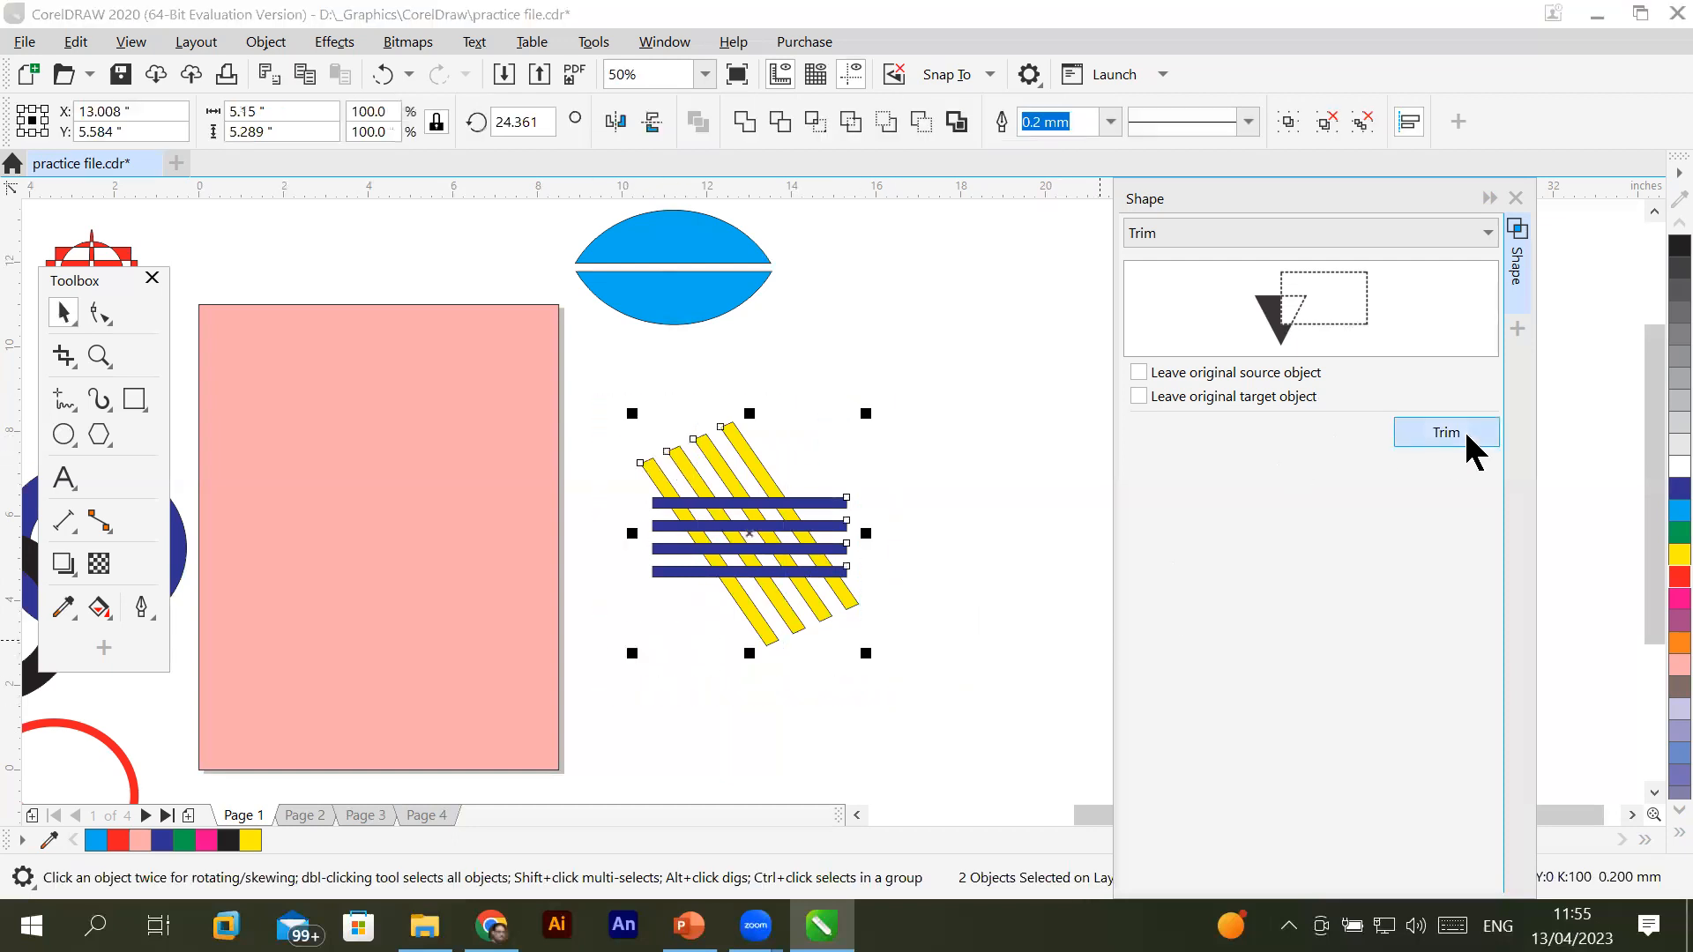
left_click(848, 525)
left_click(712, 677)
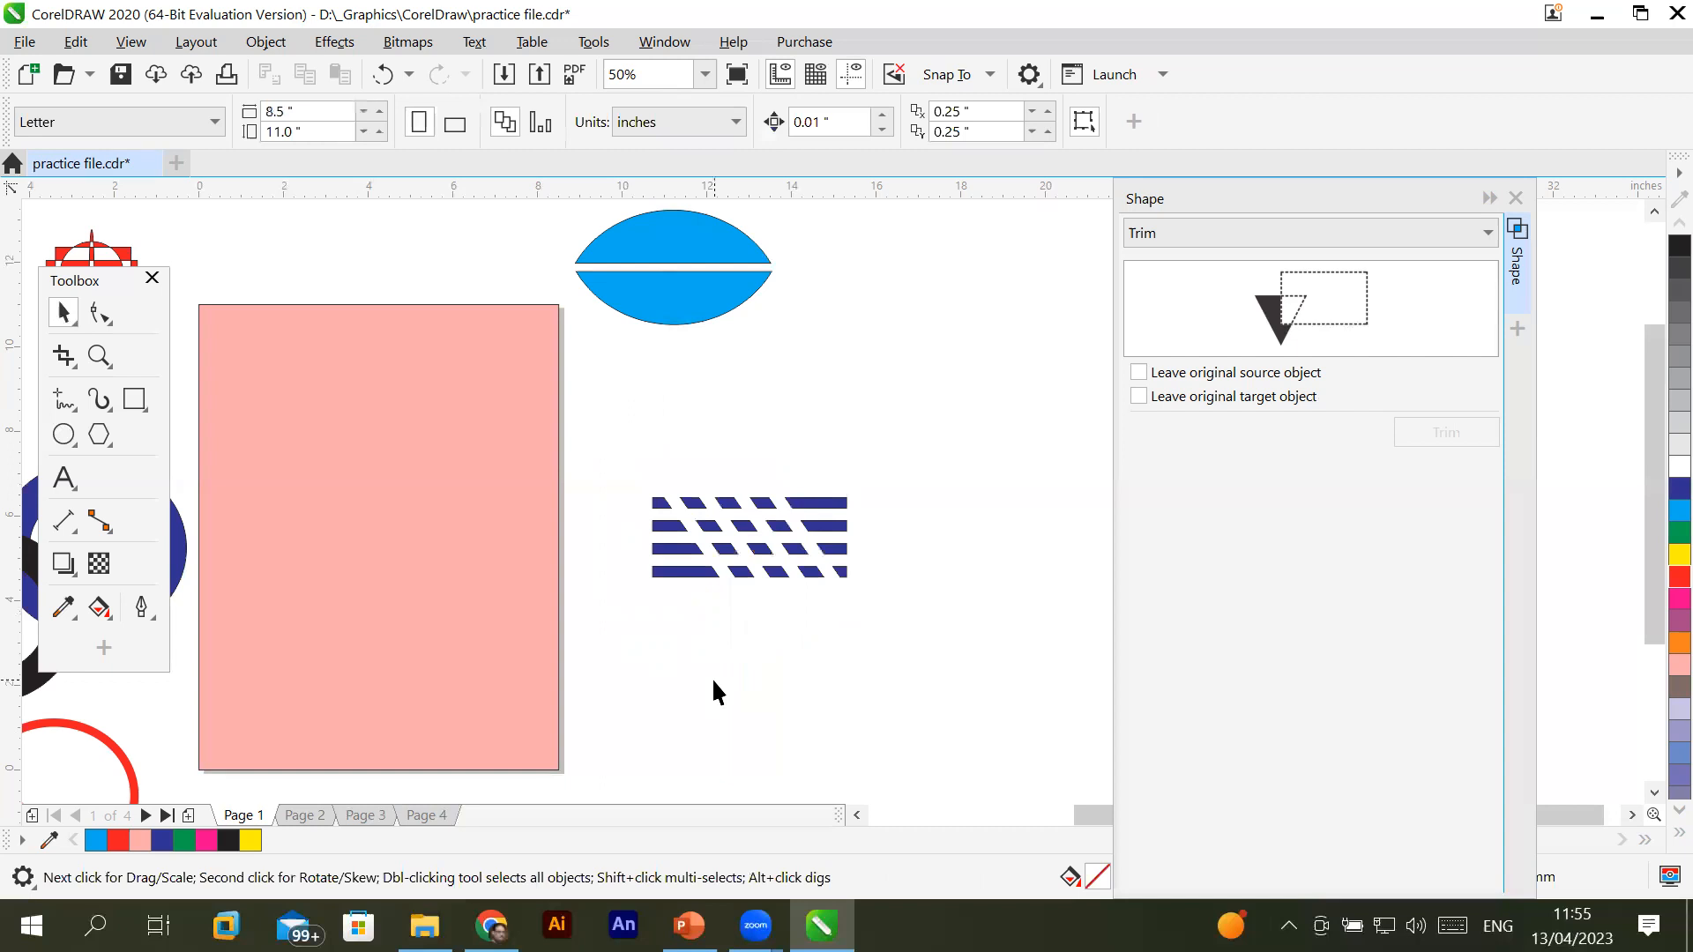
key("ctrl+z")
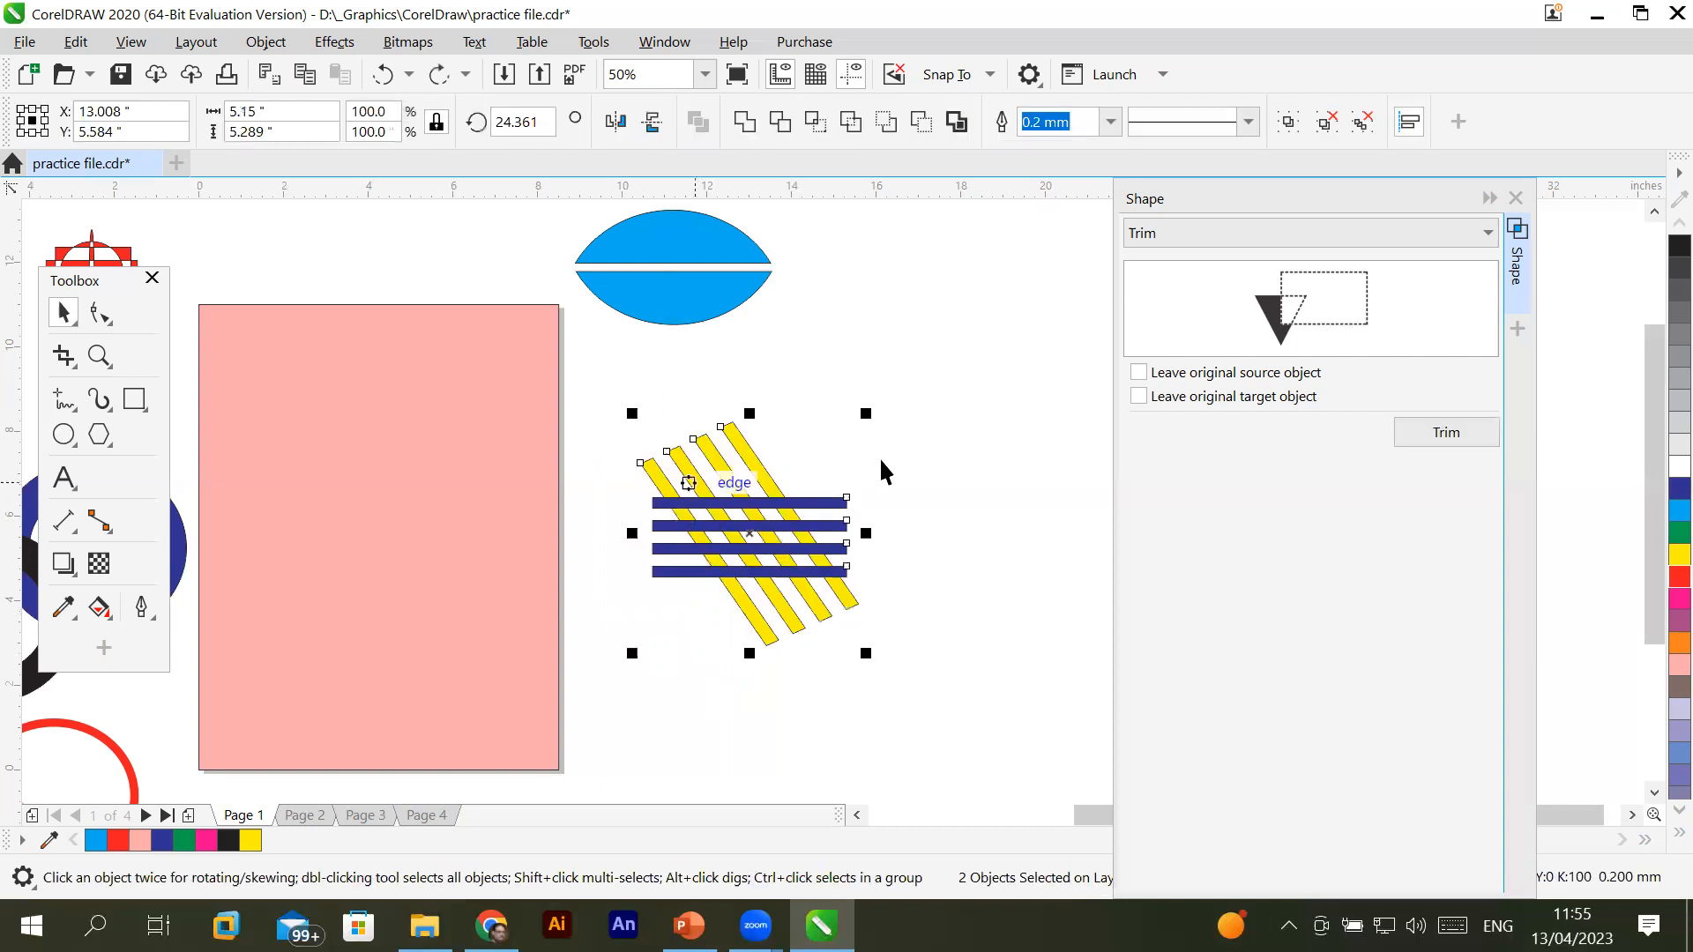
Trim the slanted yellow bars' group with the horizontal dark blue bars' group, without keeping the originals
left_click(1446, 432)
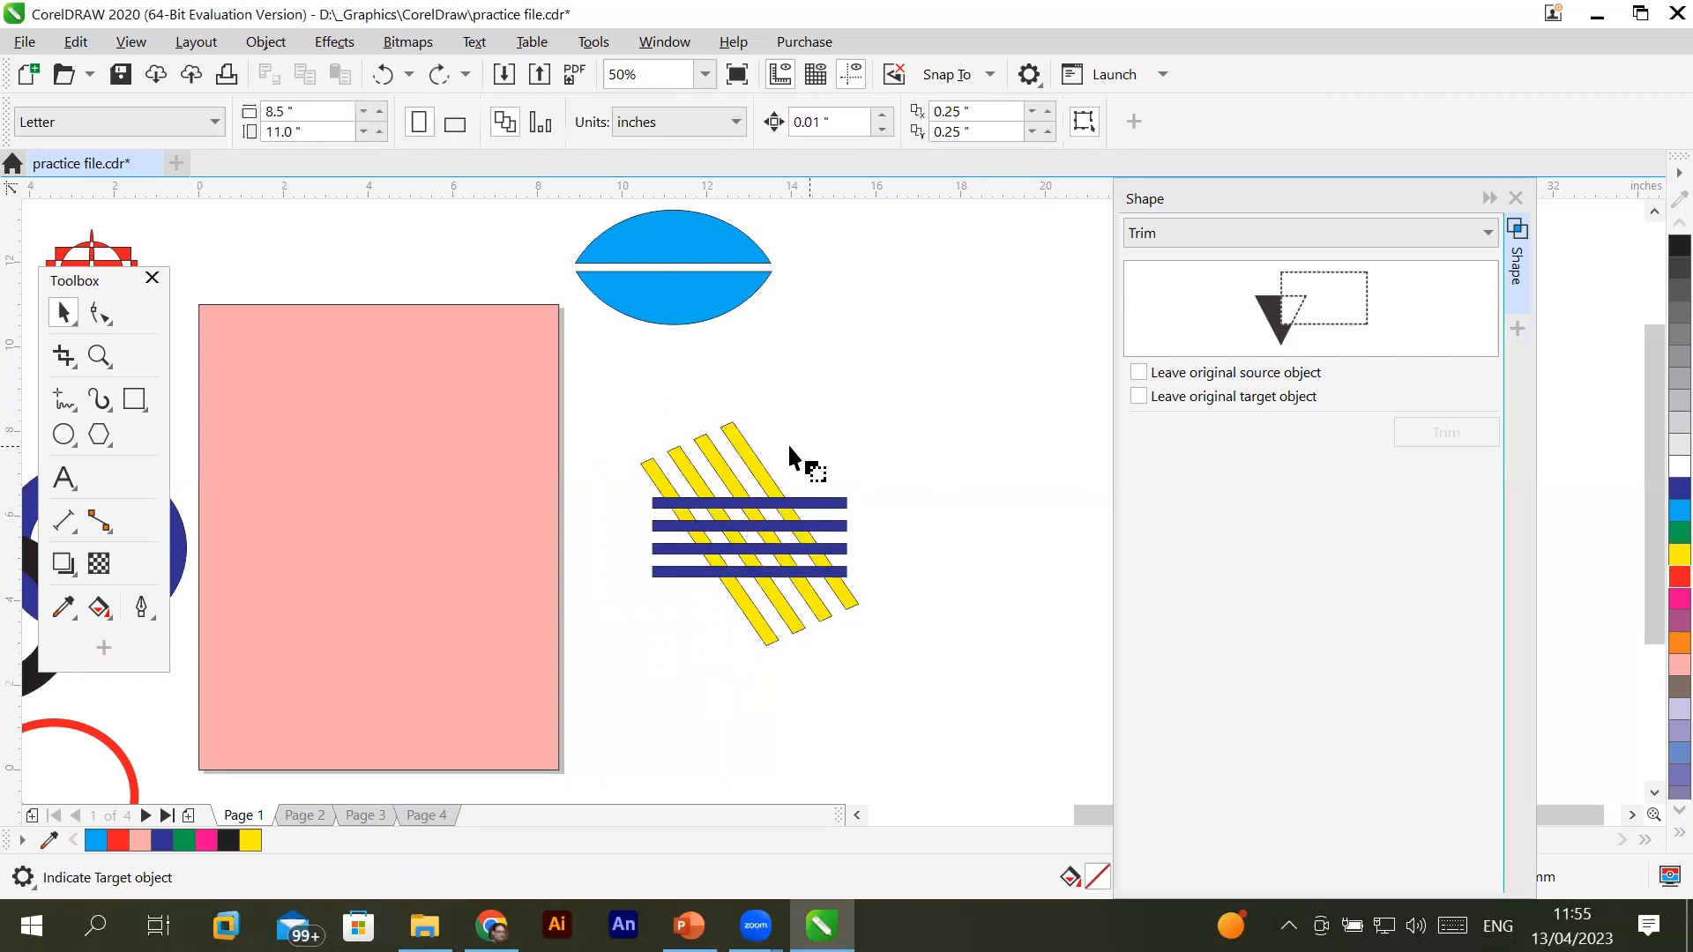
left_click(743, 451)
left_click(949, 494)
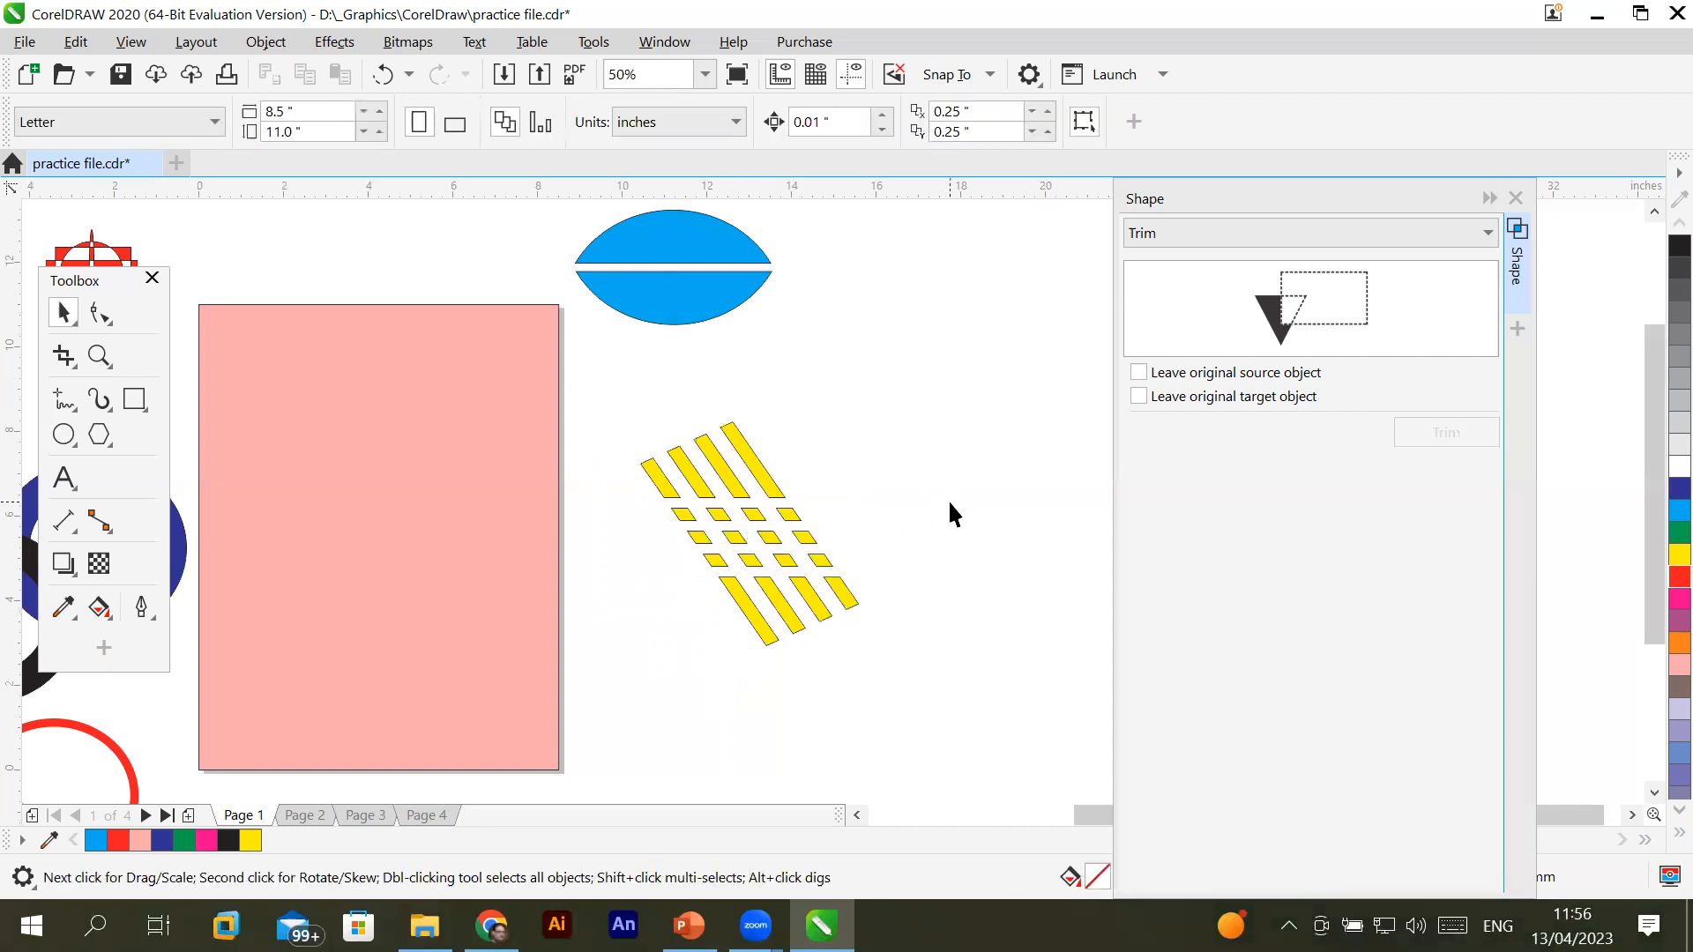
Fill the trimmed slanted bars' group with Blue and colour its outline red
left_click(758, 462)
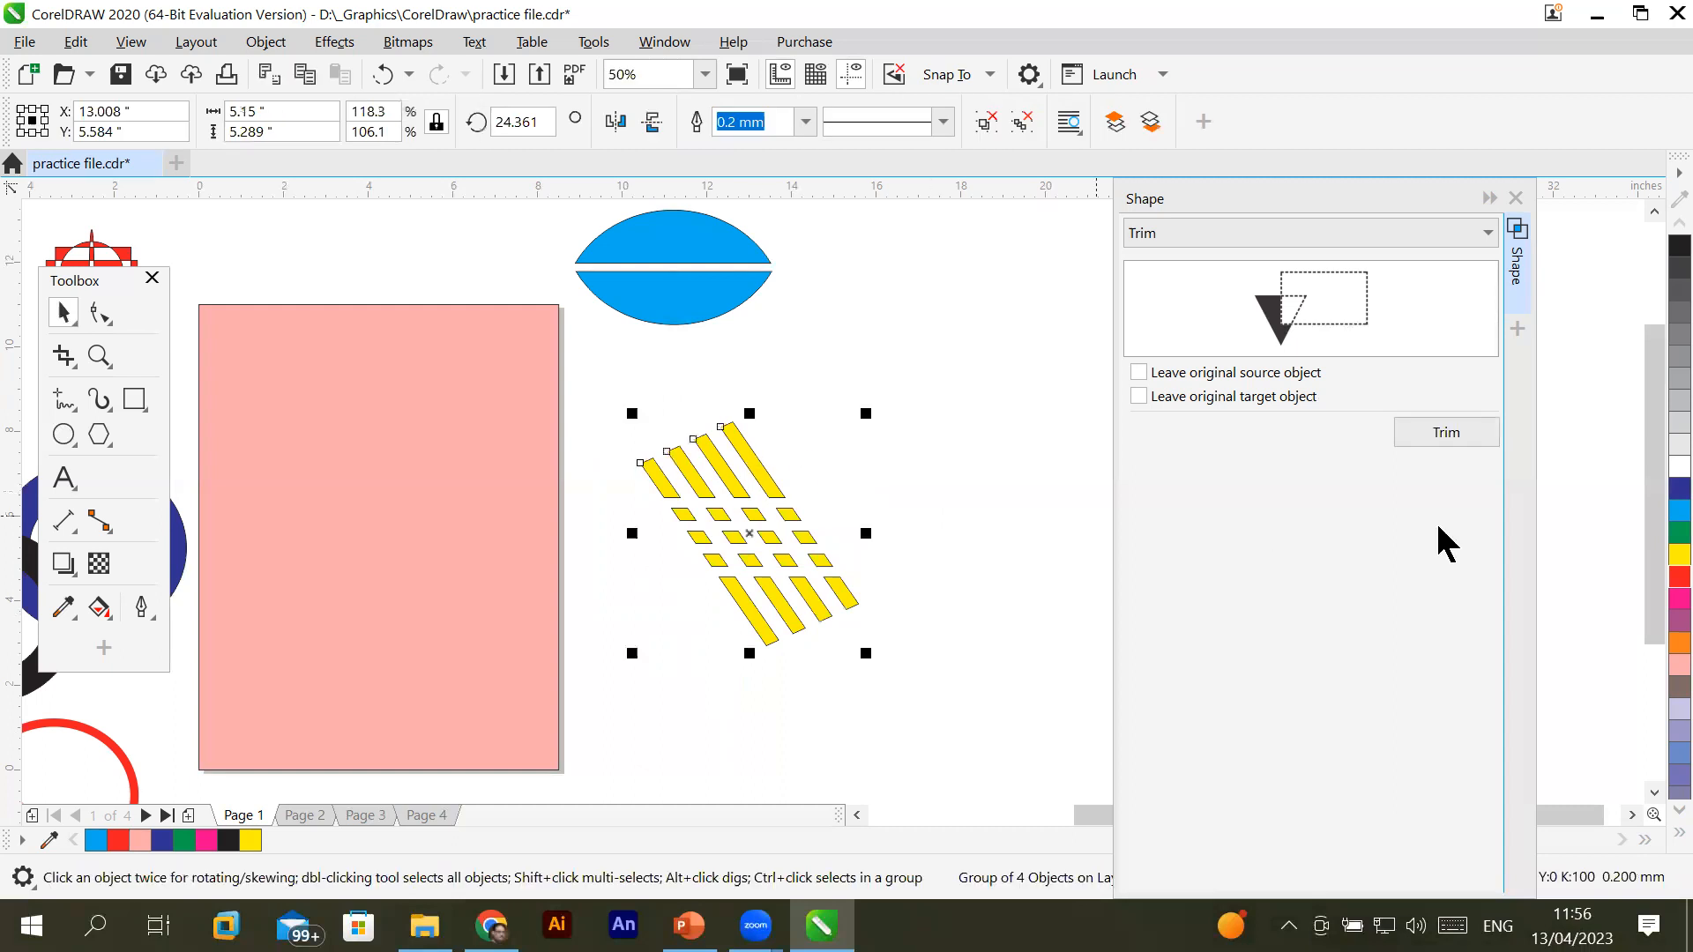
left_click(1658, 486)
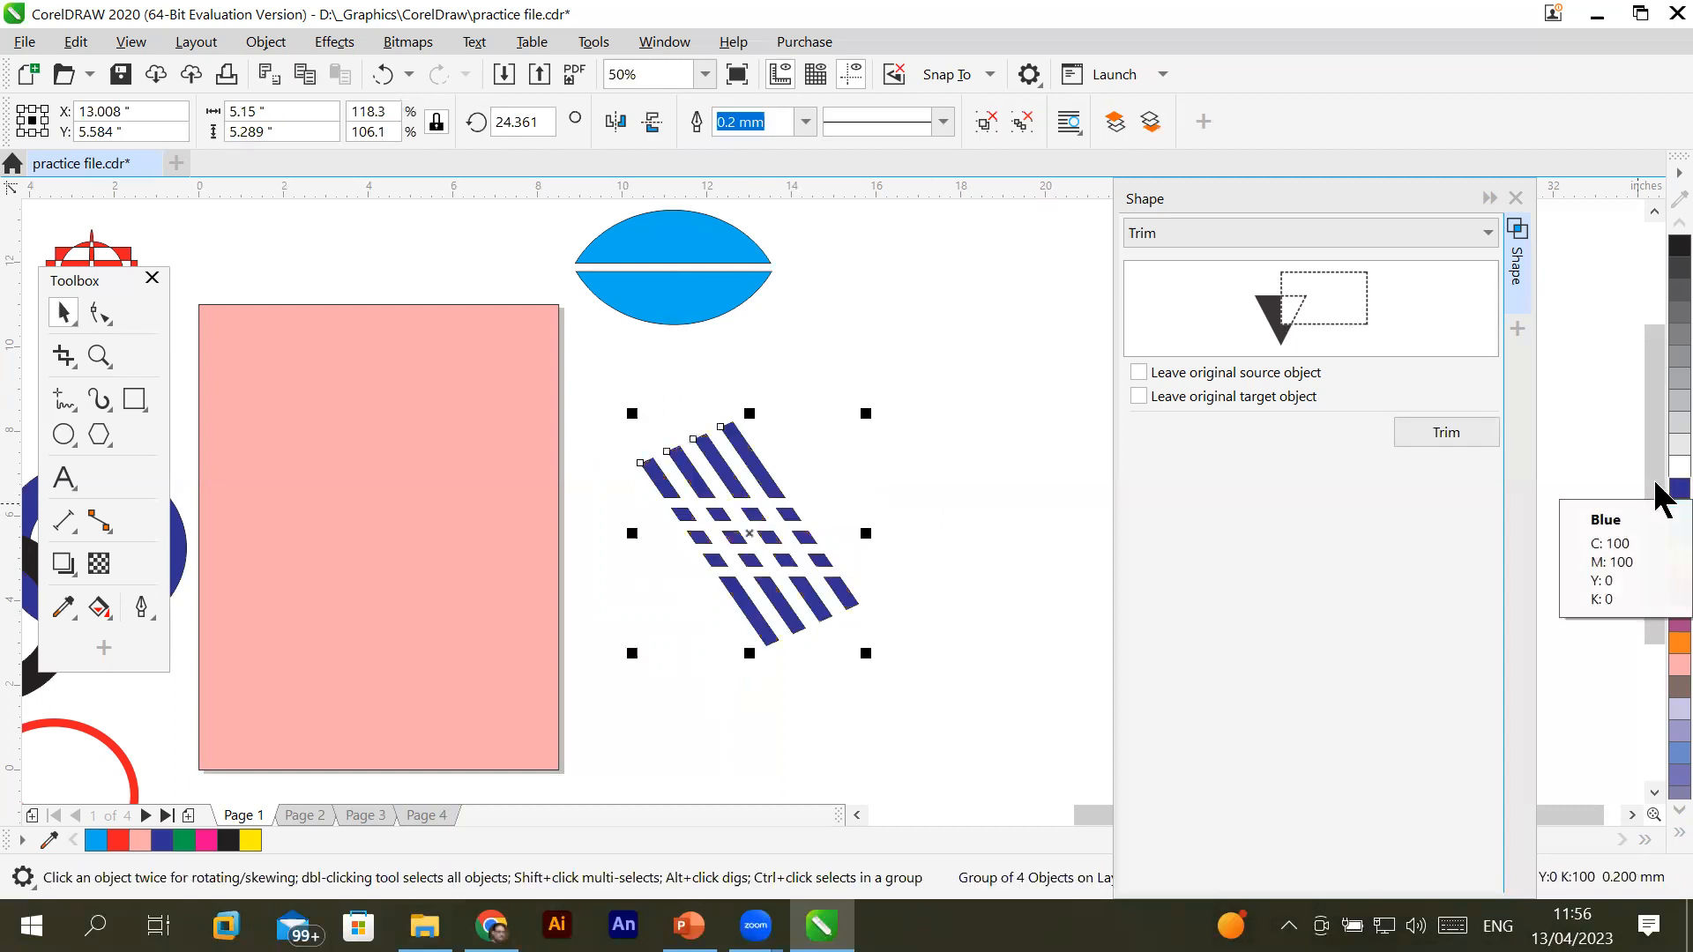
right_click(1665, 575)
Give the slanted bars' group a dotted outline style and set the outline width to 1.5 mm
left_click(943, 123)
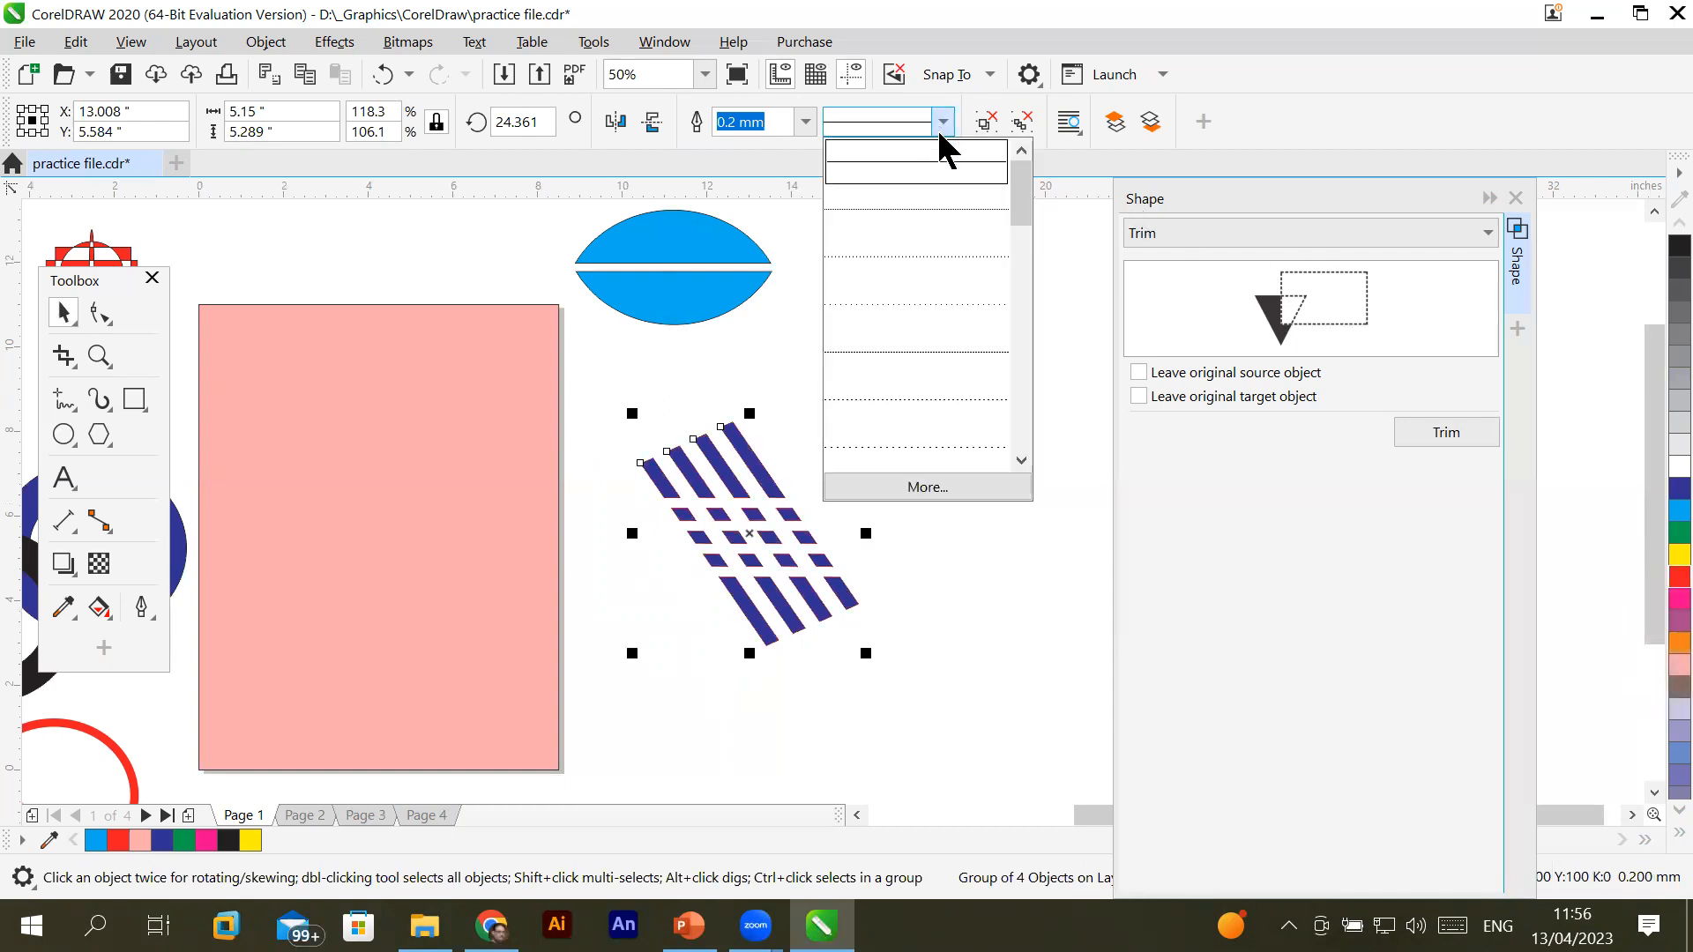
left_click(935, 263)
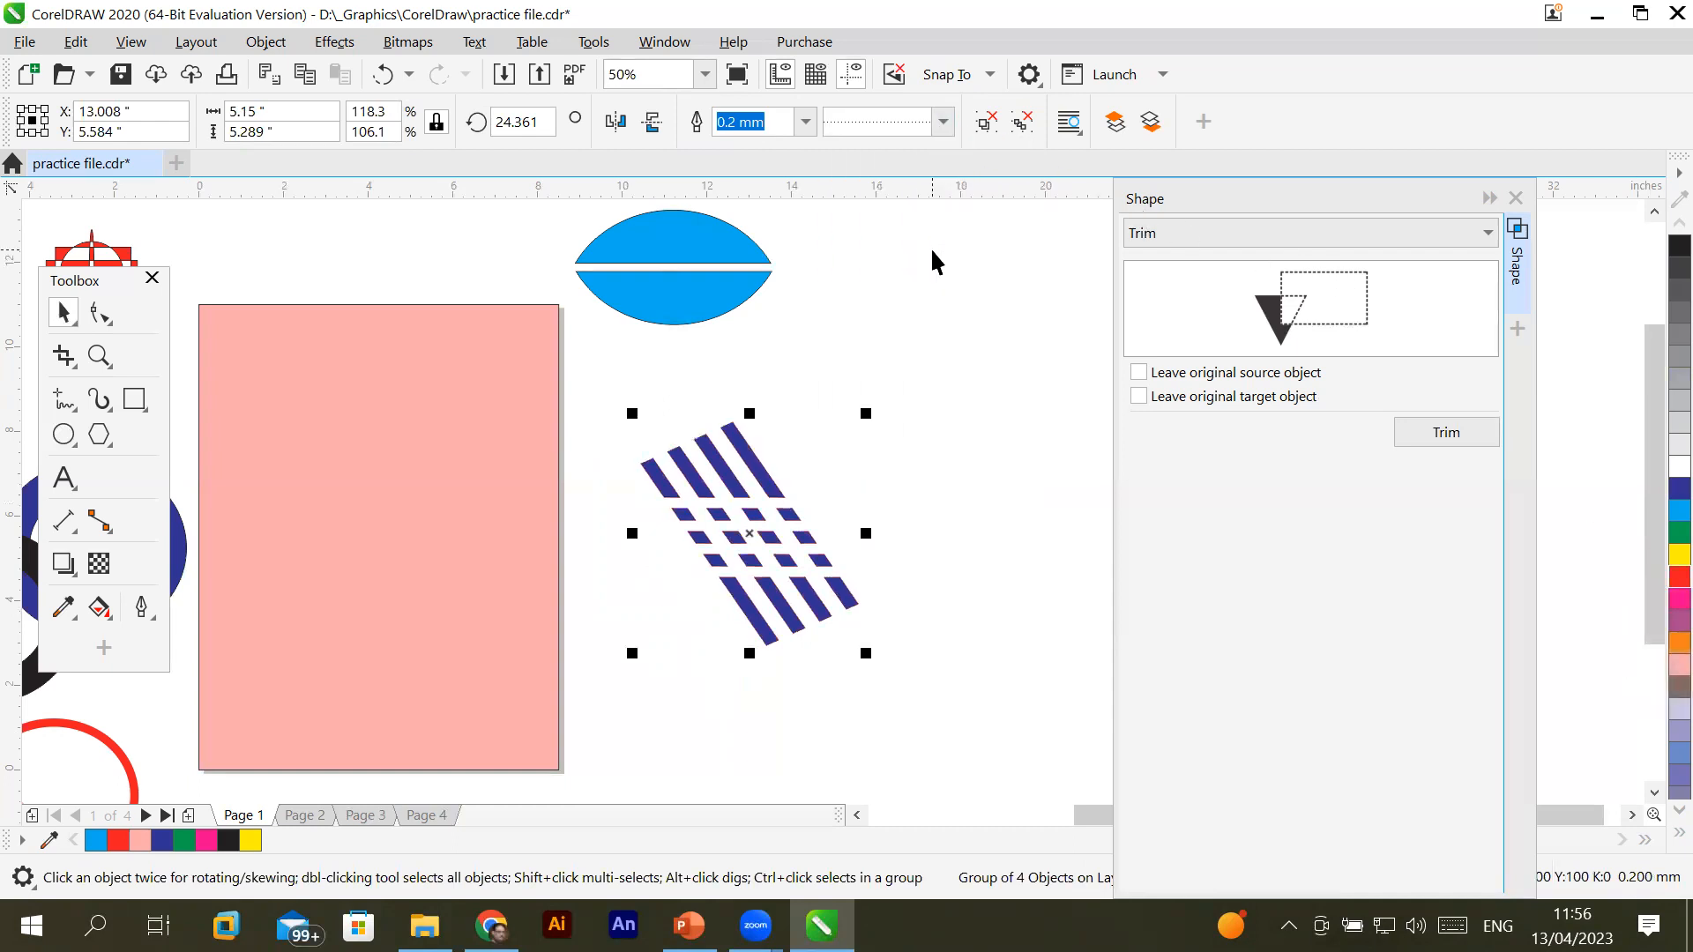
left_click(805, 122)
left_click(776, 300)
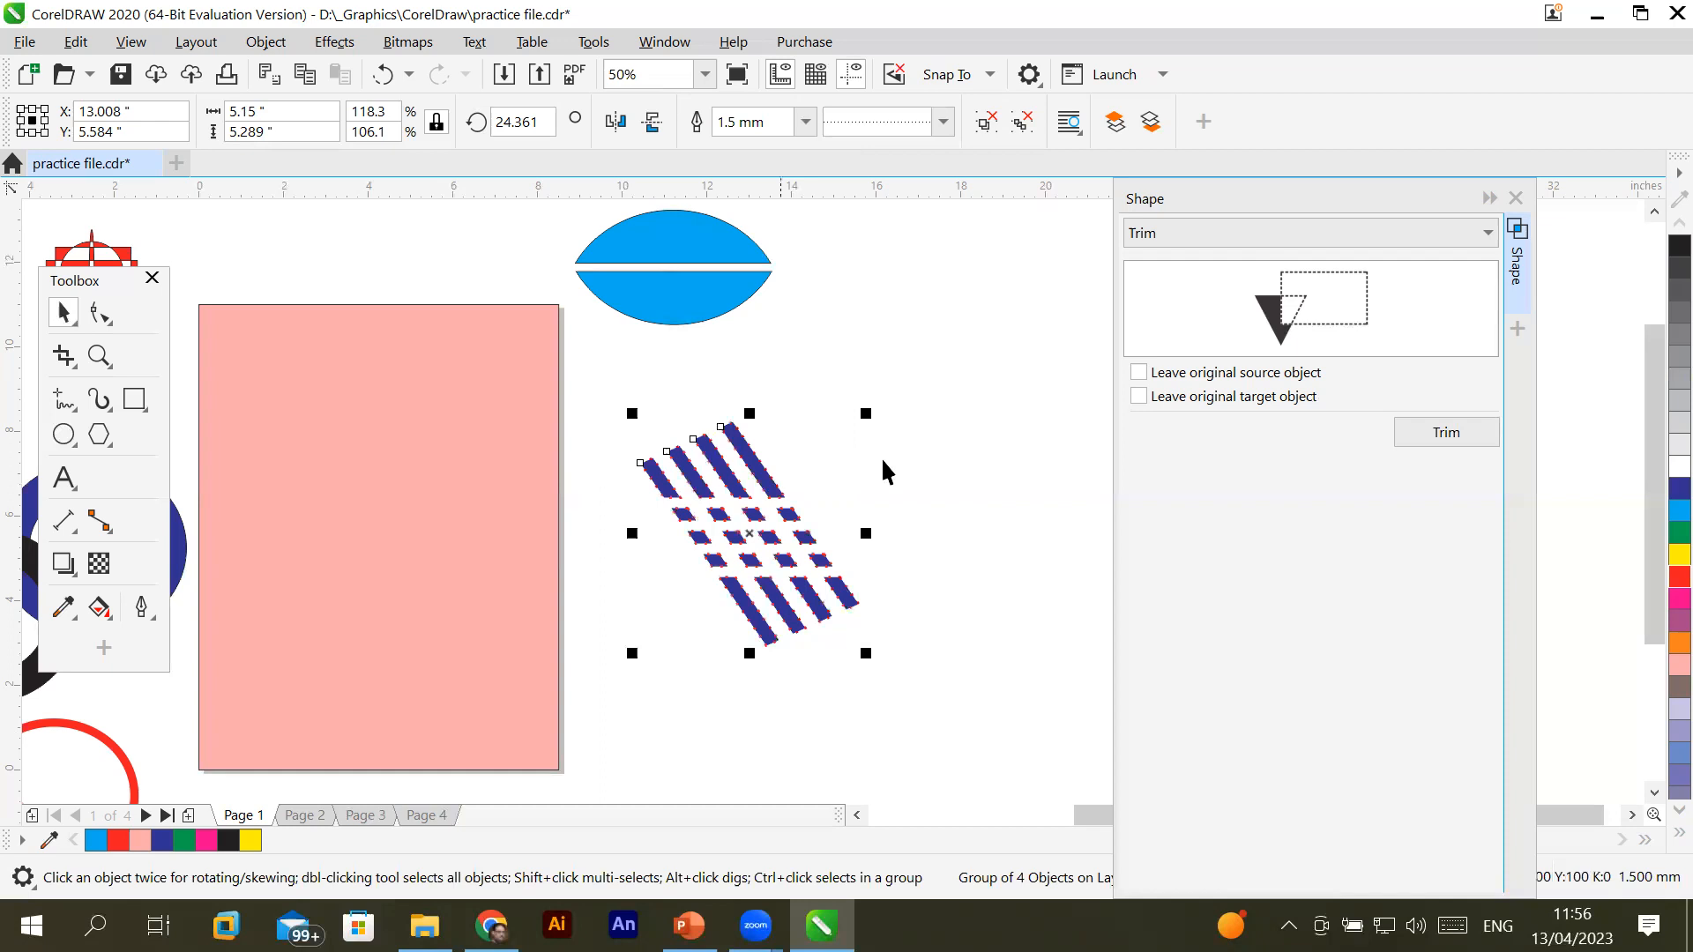
left_click(975, 692)
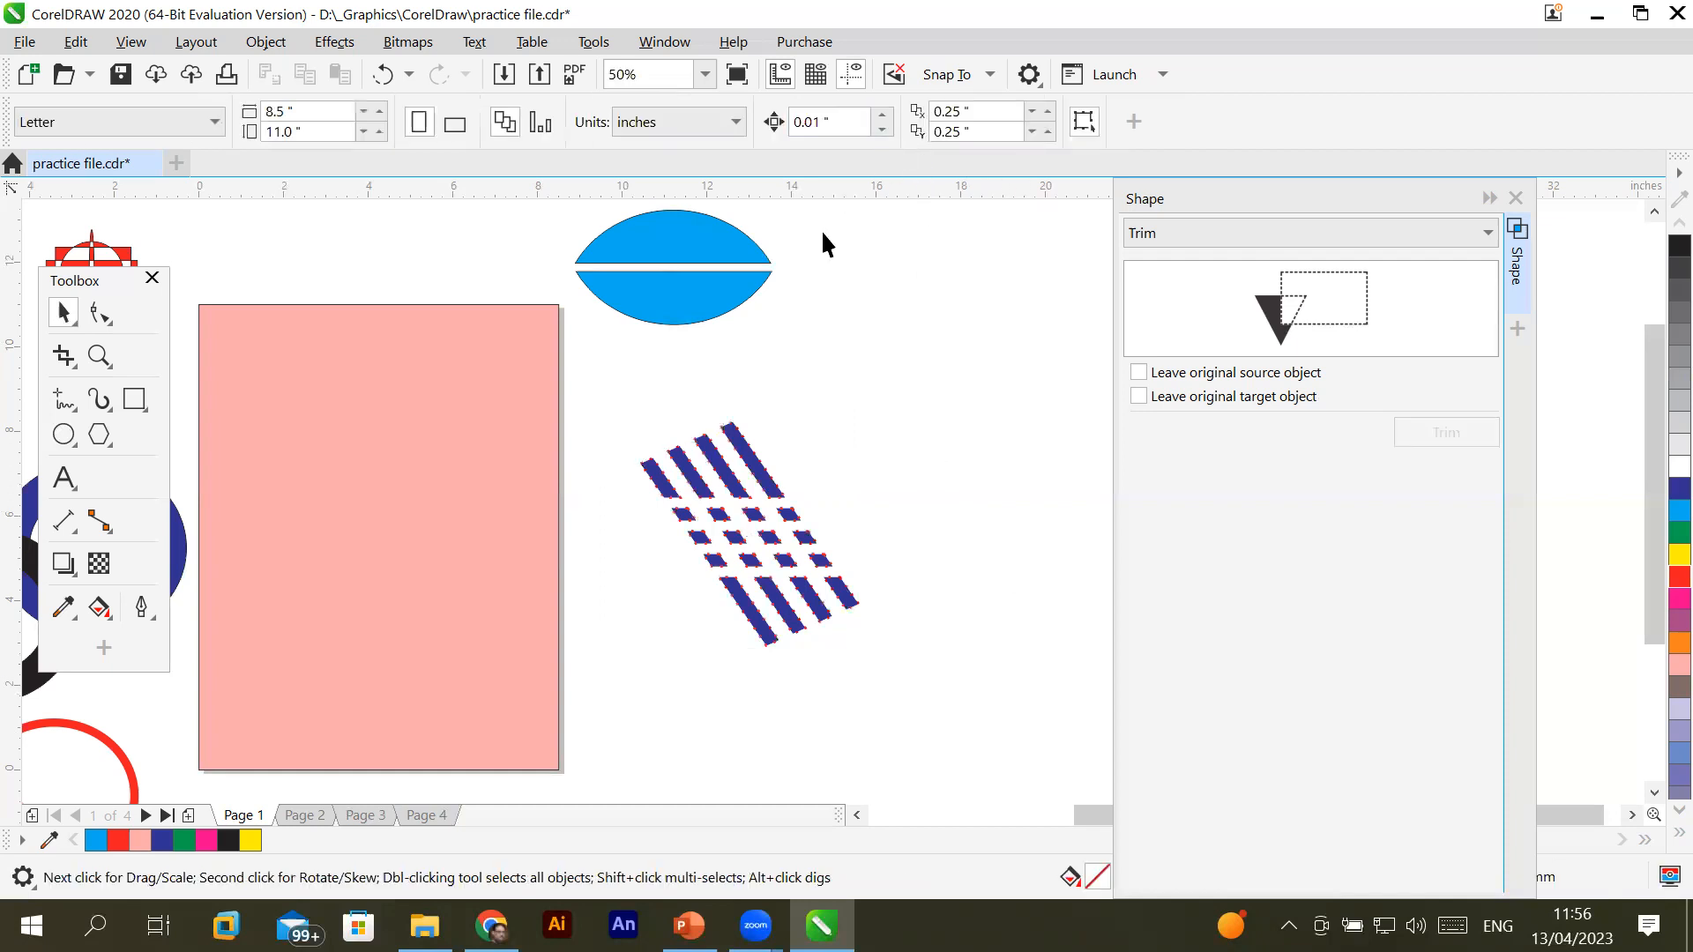
Ungroup the four trimmed slanted bars
right_click(752, 467)
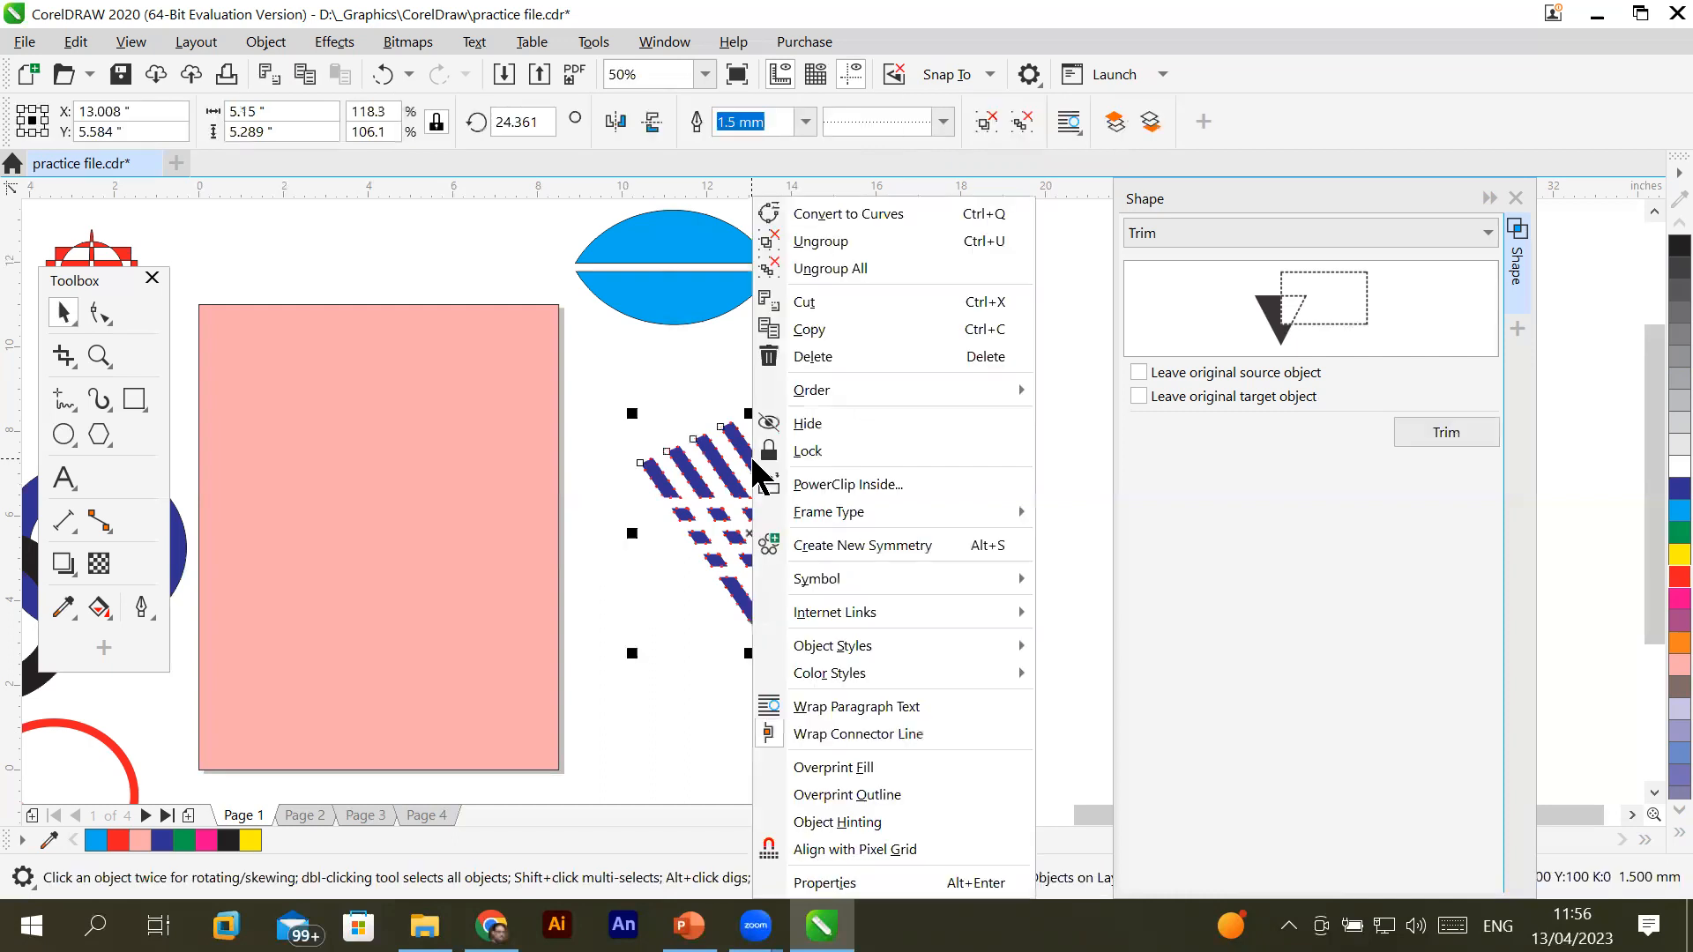
left_click(848, 244)
left_click(611, 444)
left_click_drag(615, 429, 875, 406)
key("ctrl+z")
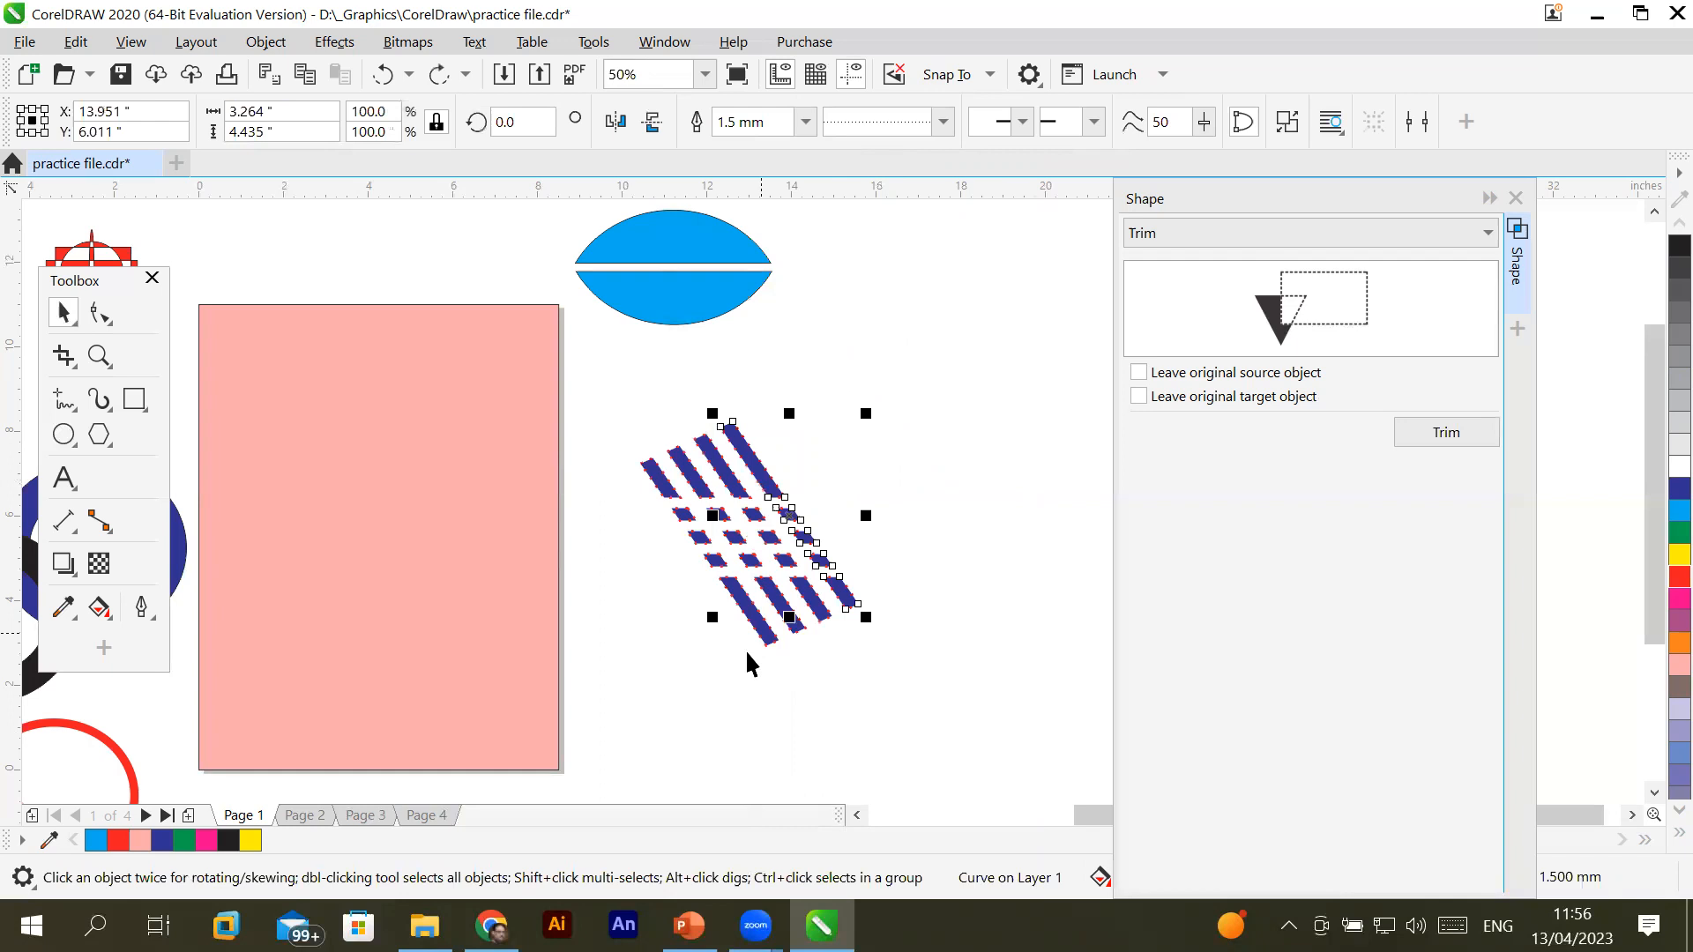
Select individual slanted bars and examine the commands available for a single bar and for all four together
left_click(763, 686)
left_click(664, 483)
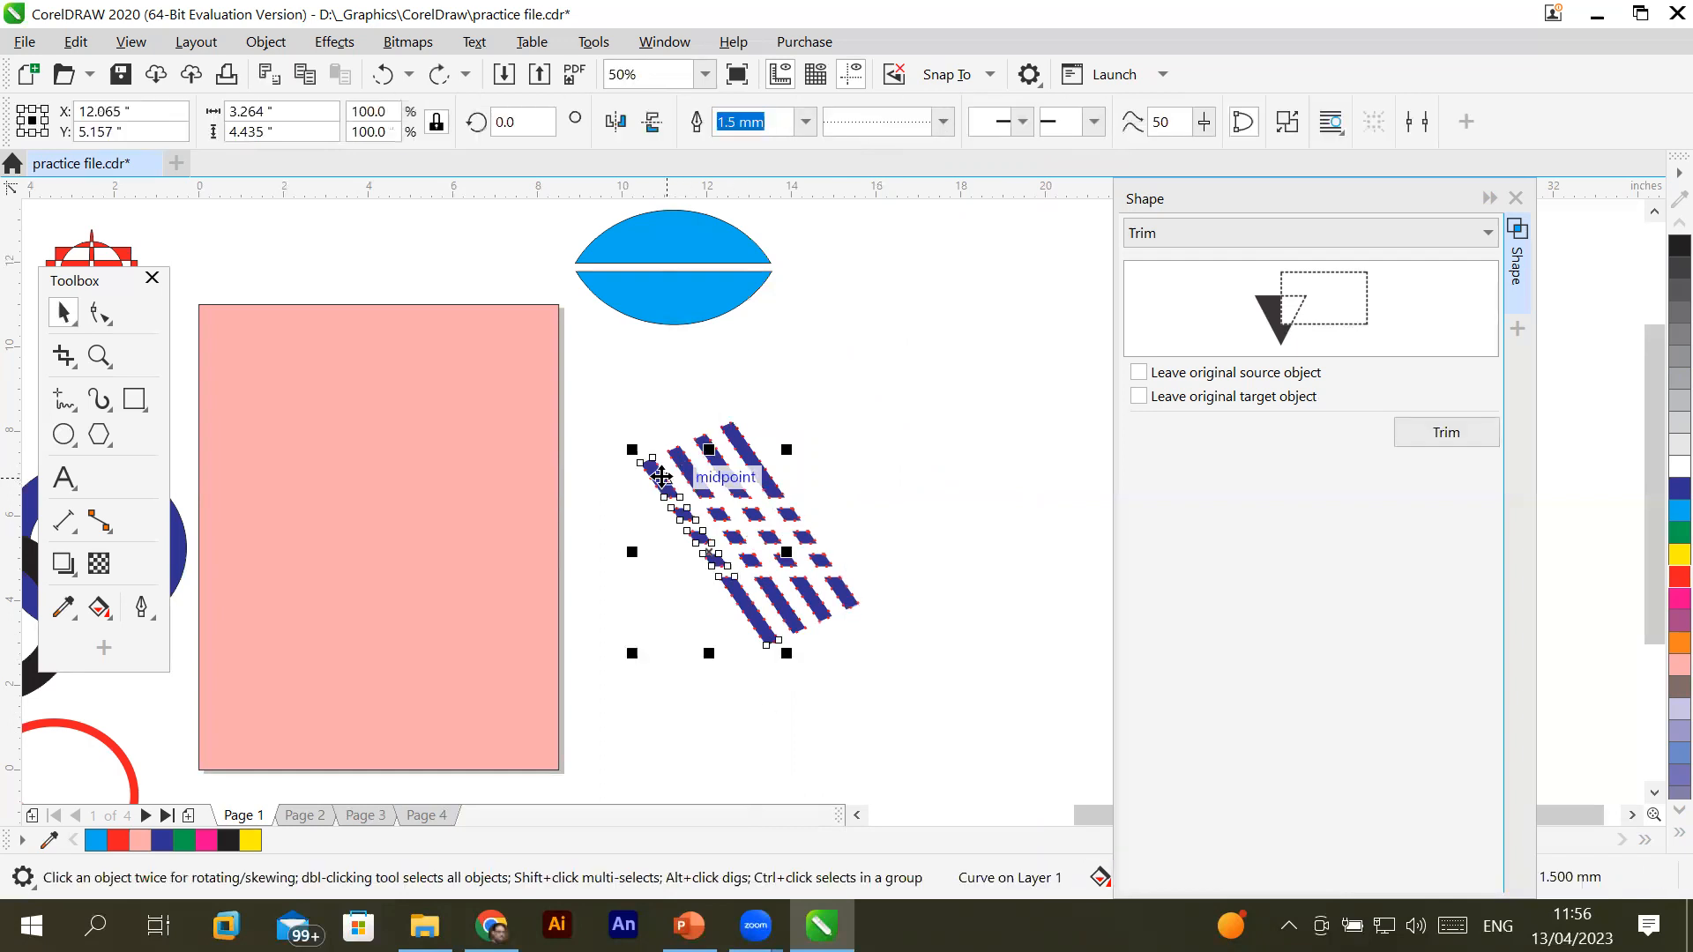
left_click(760, 424)
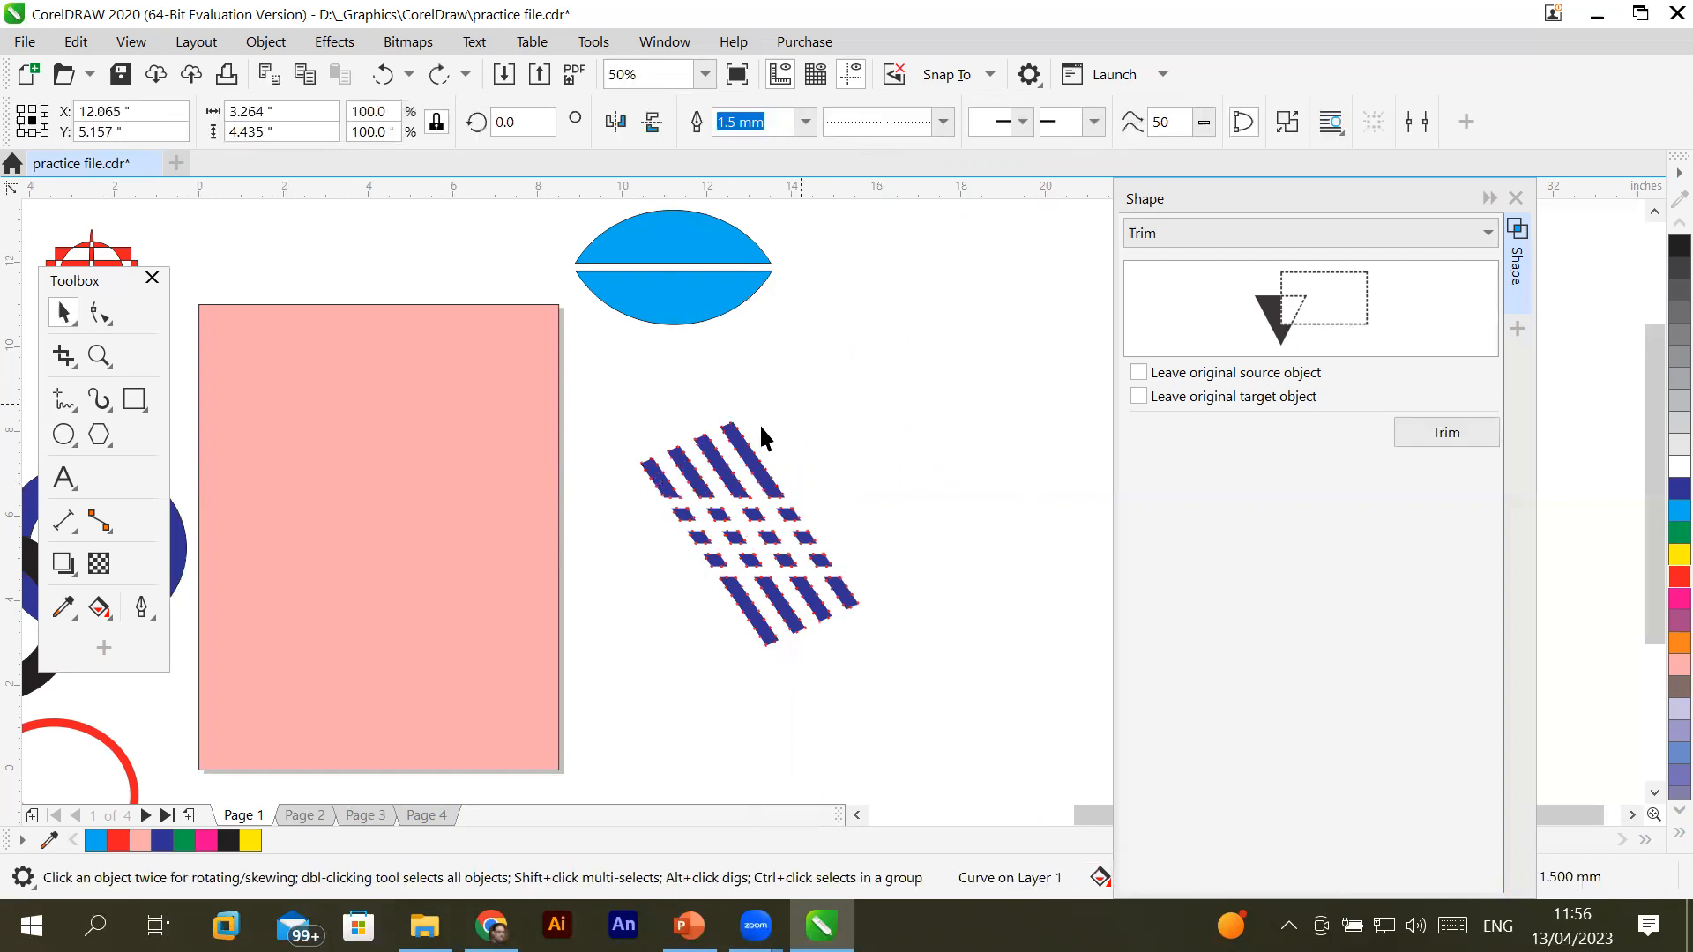
left_click(739, 434)
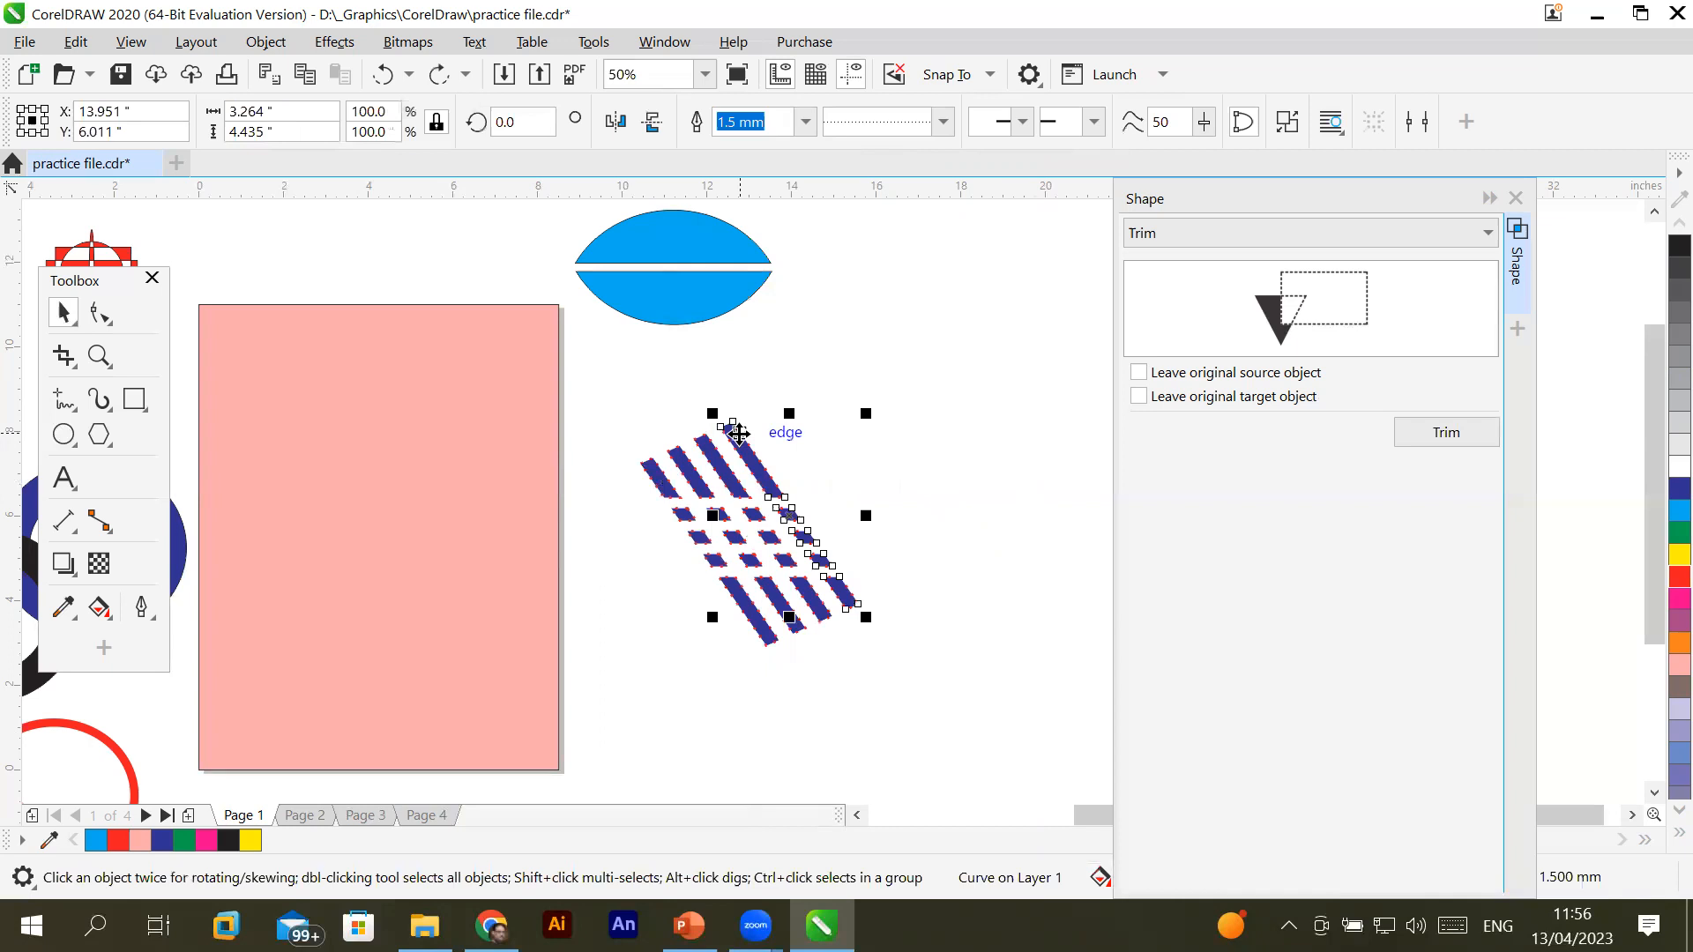
right_click(738, 433)
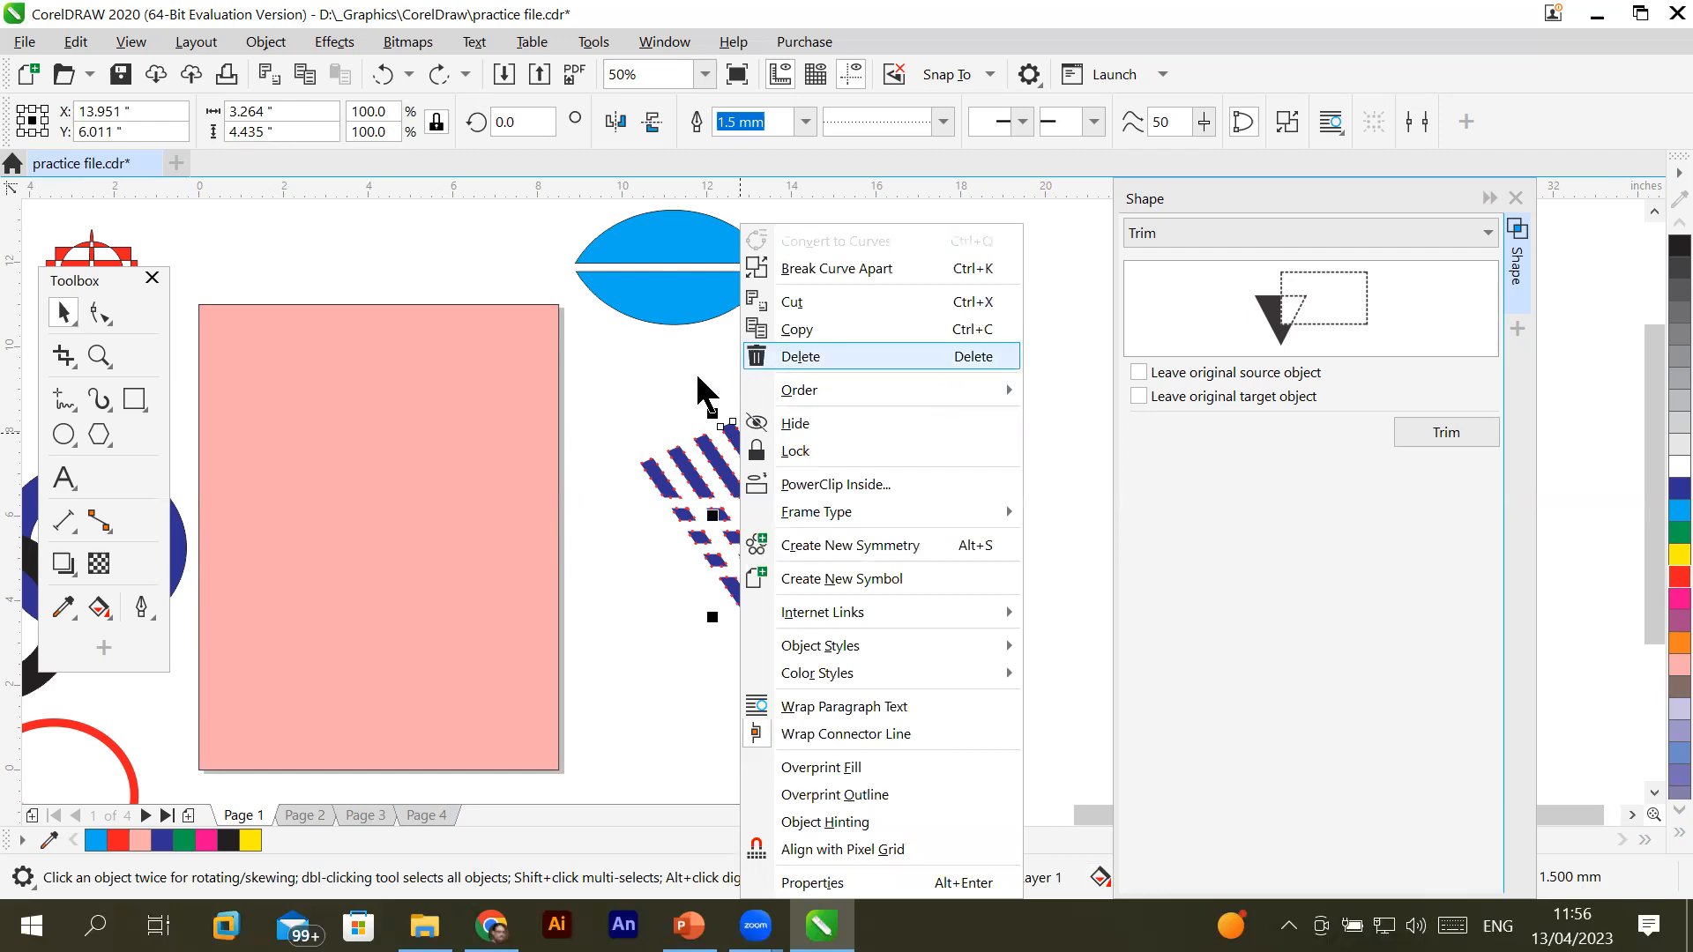
left_click(622, 439)
left_click_drag(613, 415, 939, 697)
right_click(807, 541)
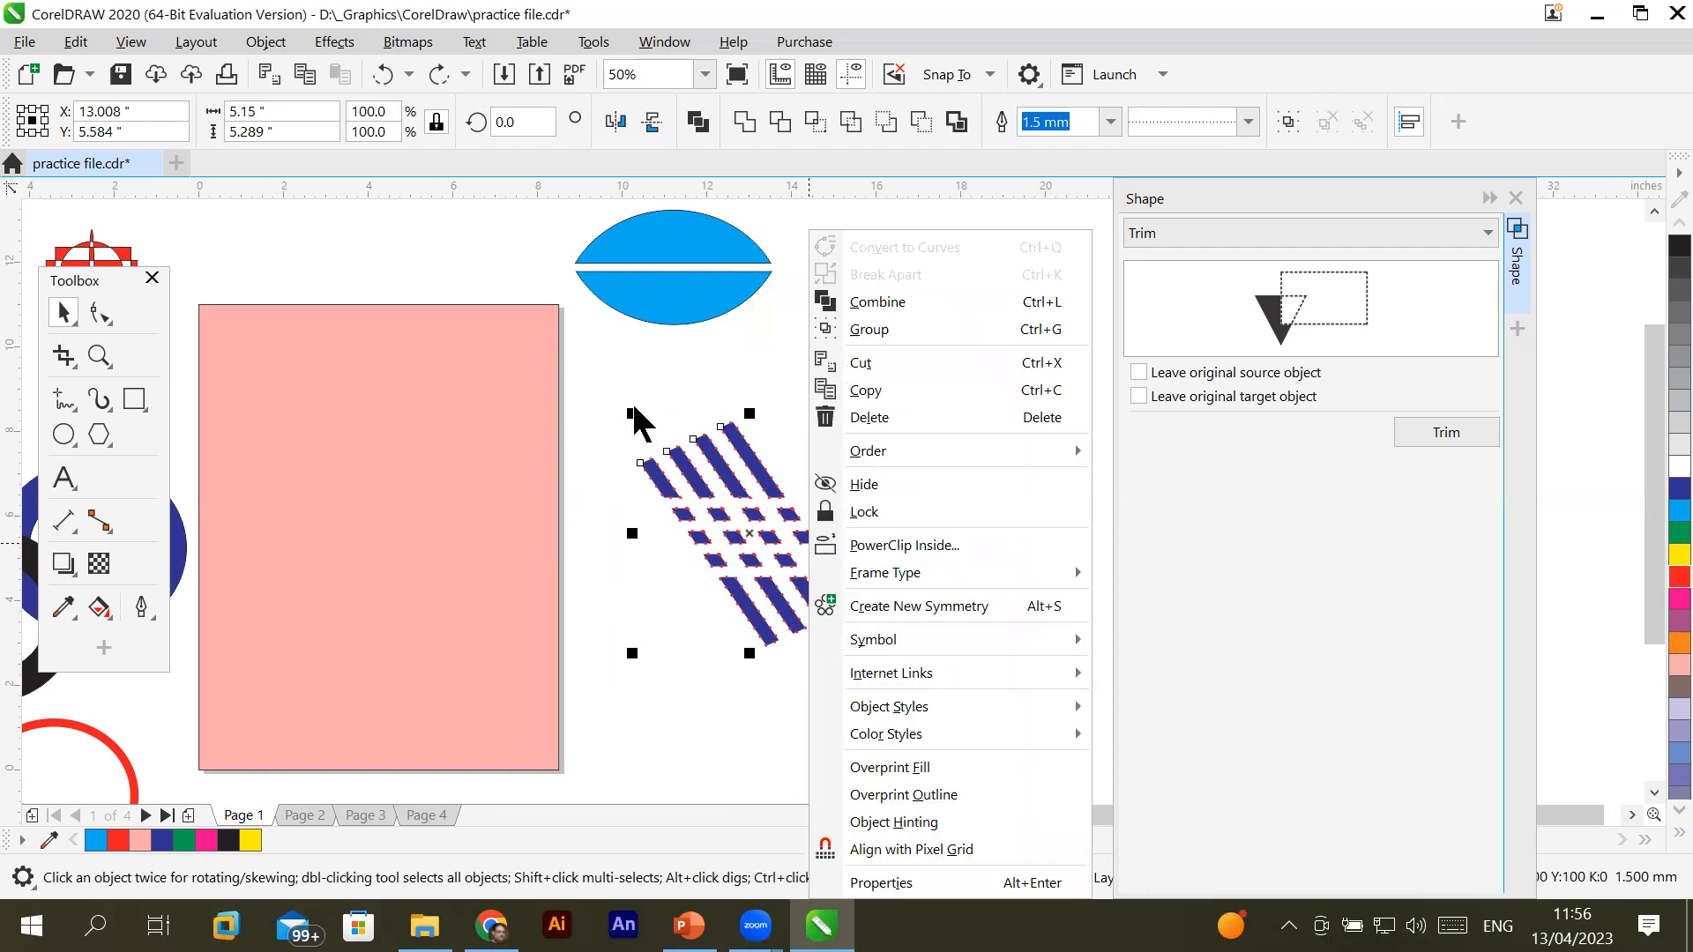
left_click(590, 457)
Move the leftmost slanted bar down and to the left, and the rightmost bar up and to the right, away from the others
left_click(757, 628)
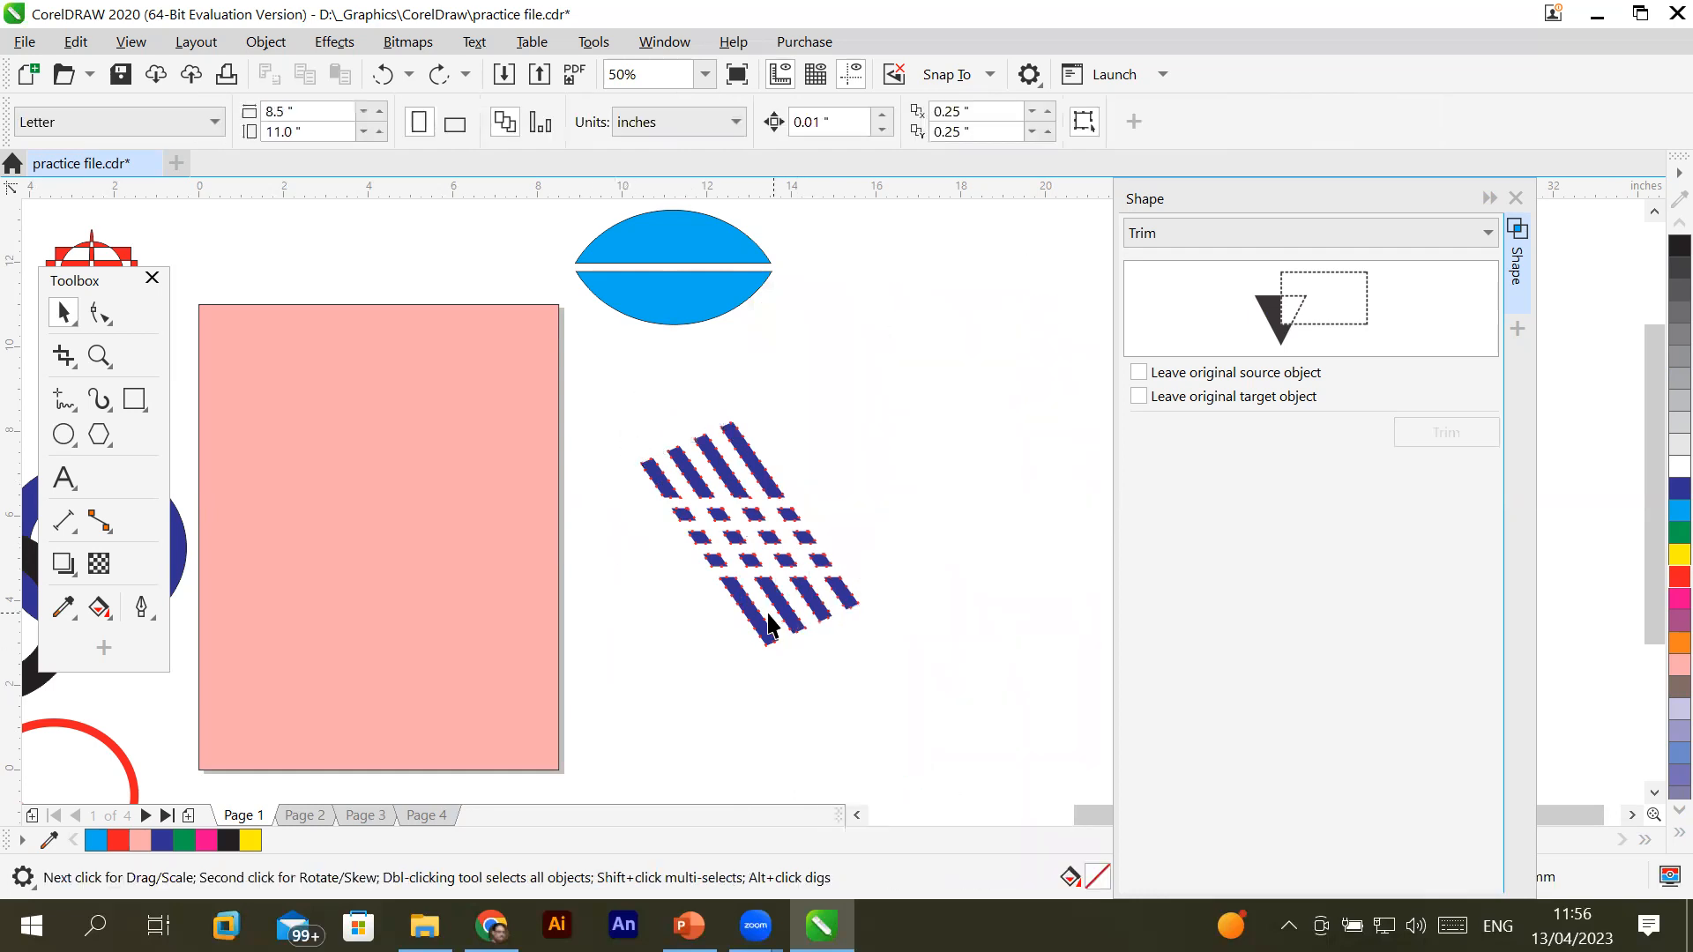
left_click_drag(760, 628, 678, 694)
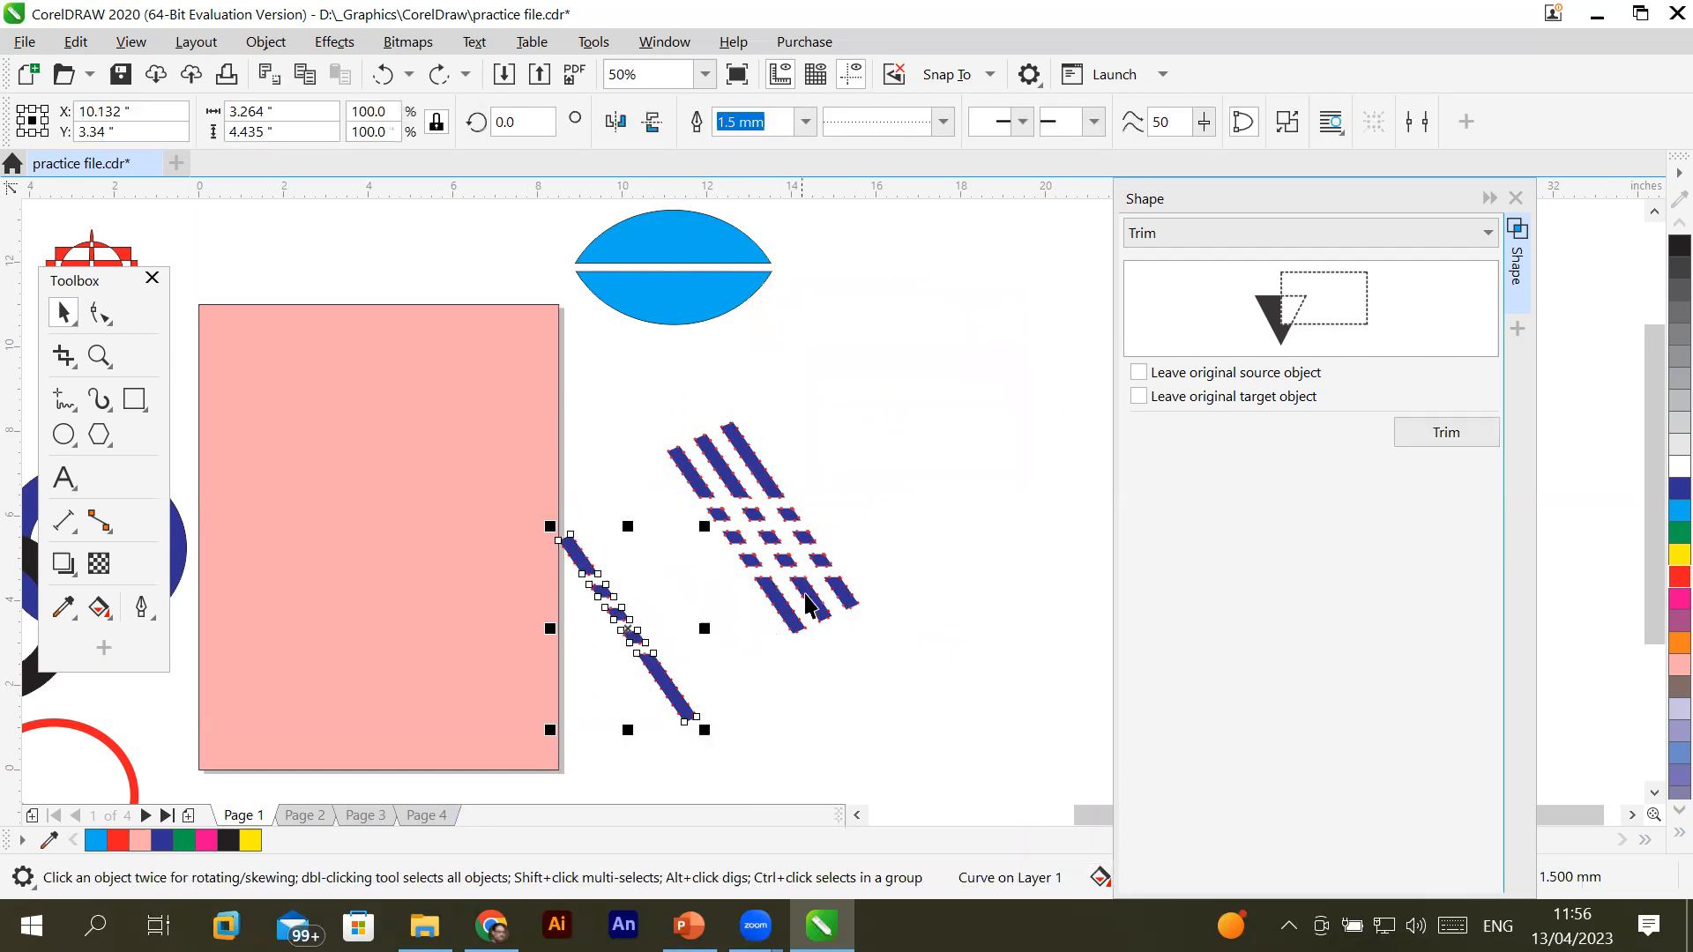
left_click_drag(840, 592, 924, 523)
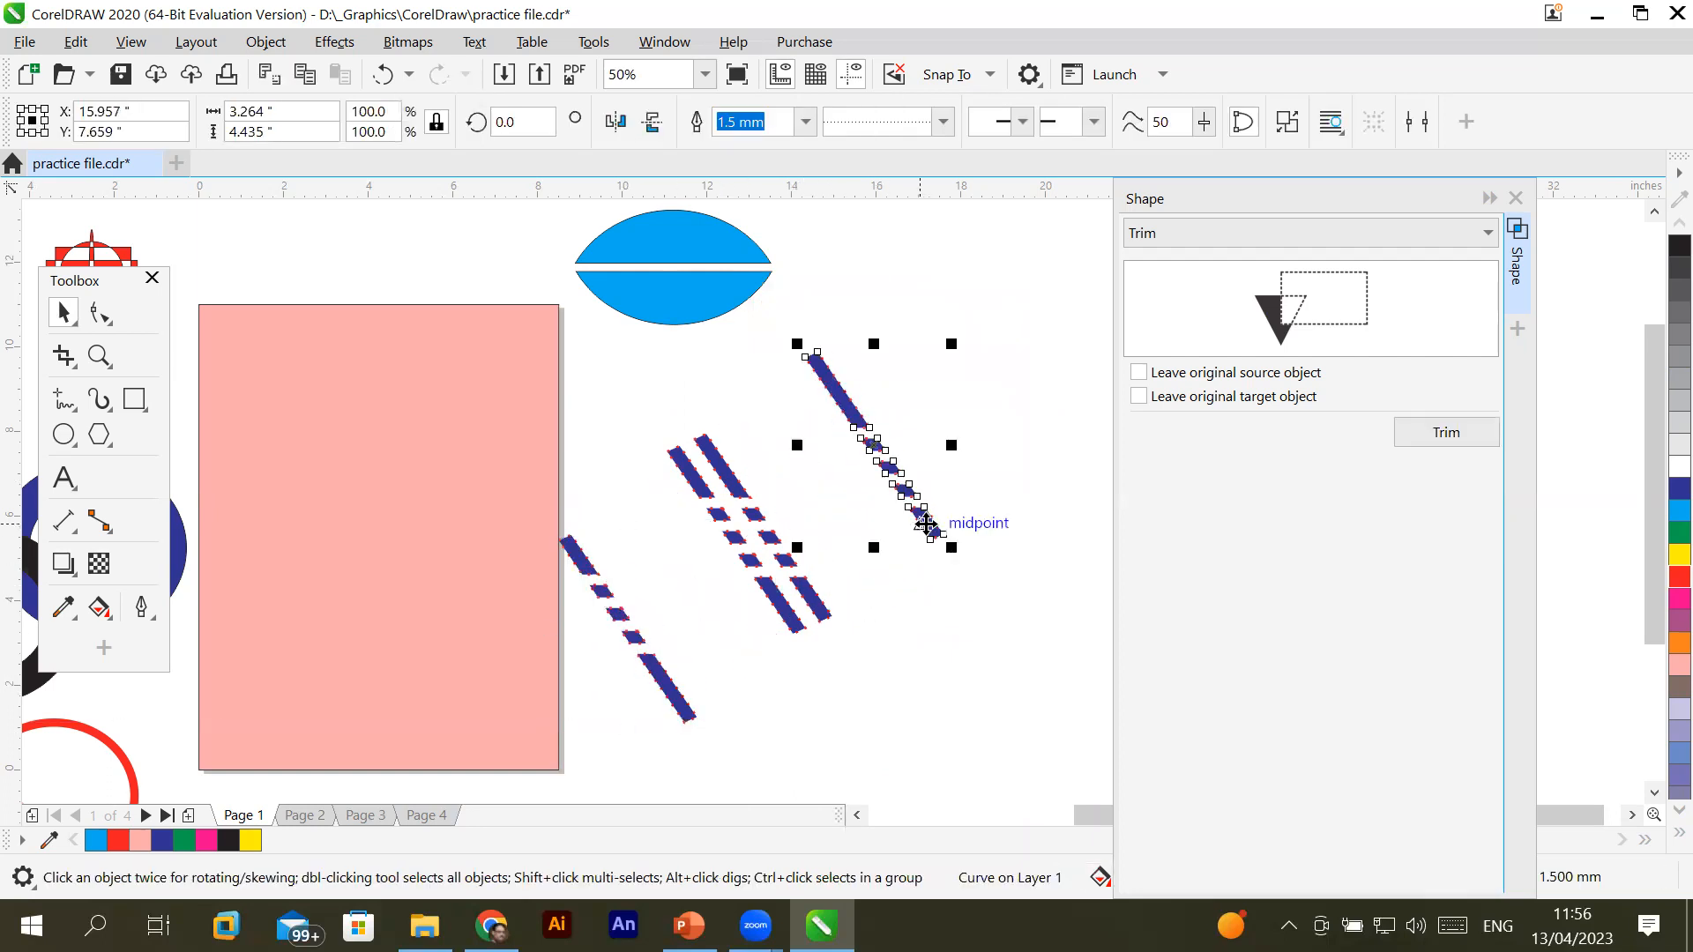
Break the rightmost slanted bar's curve apart and select its individual pieces one at a time
right_click(923, 528)
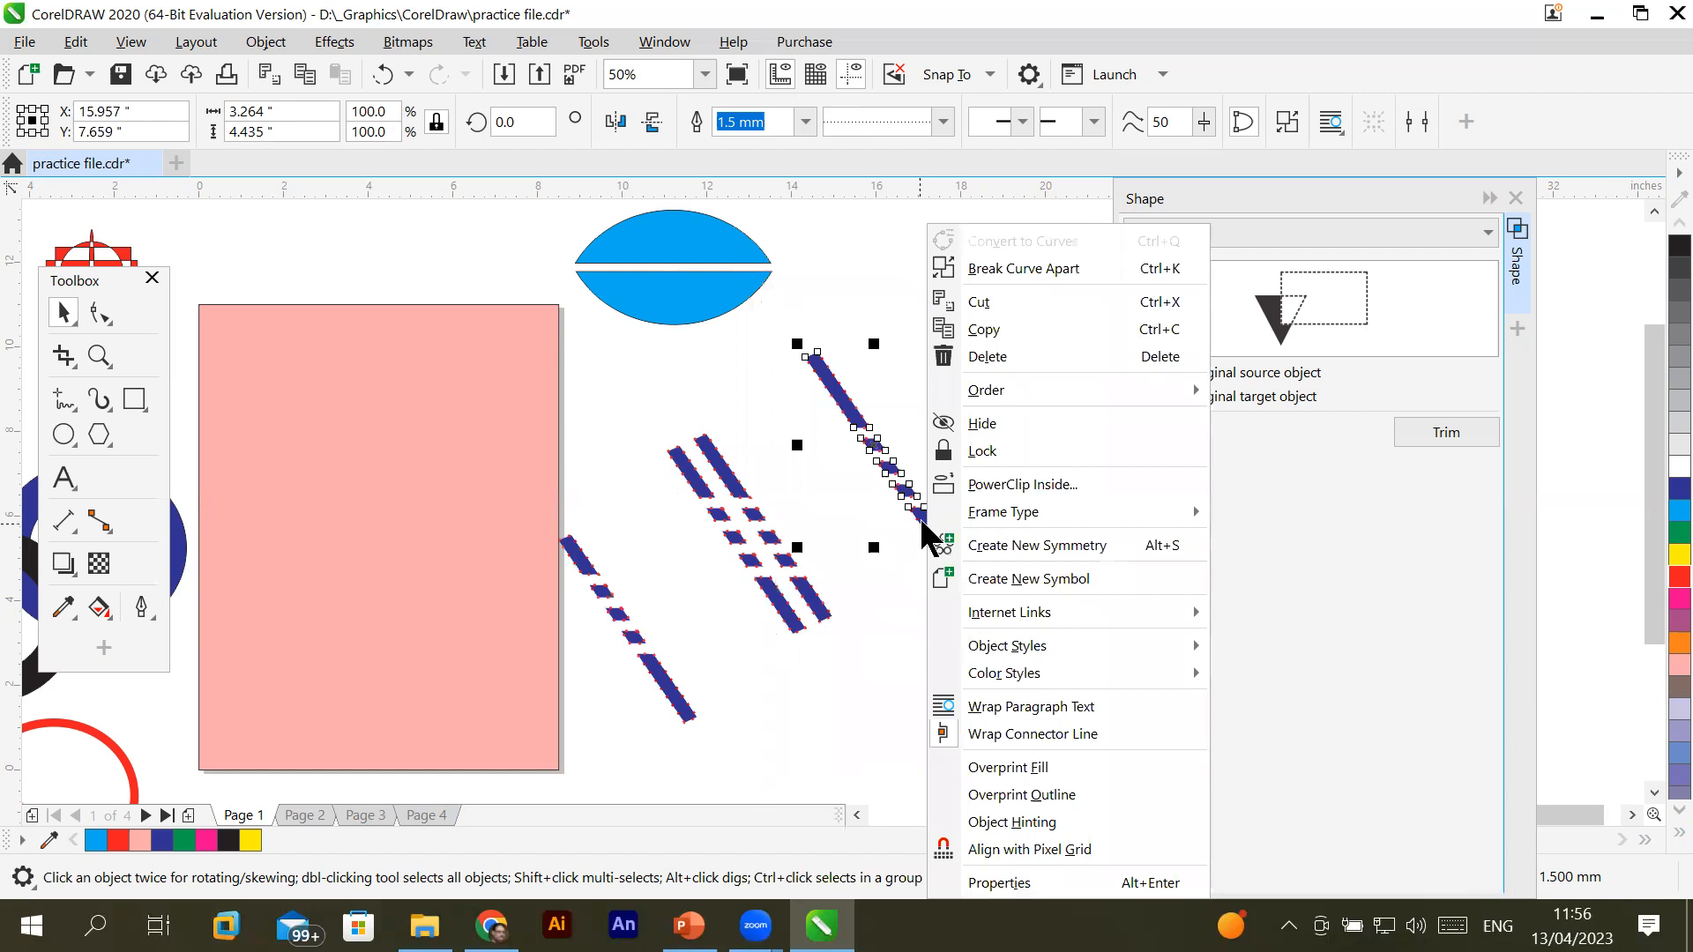
left_click(1037, 263)
left_click(977, 627)
left_click(930, 525)
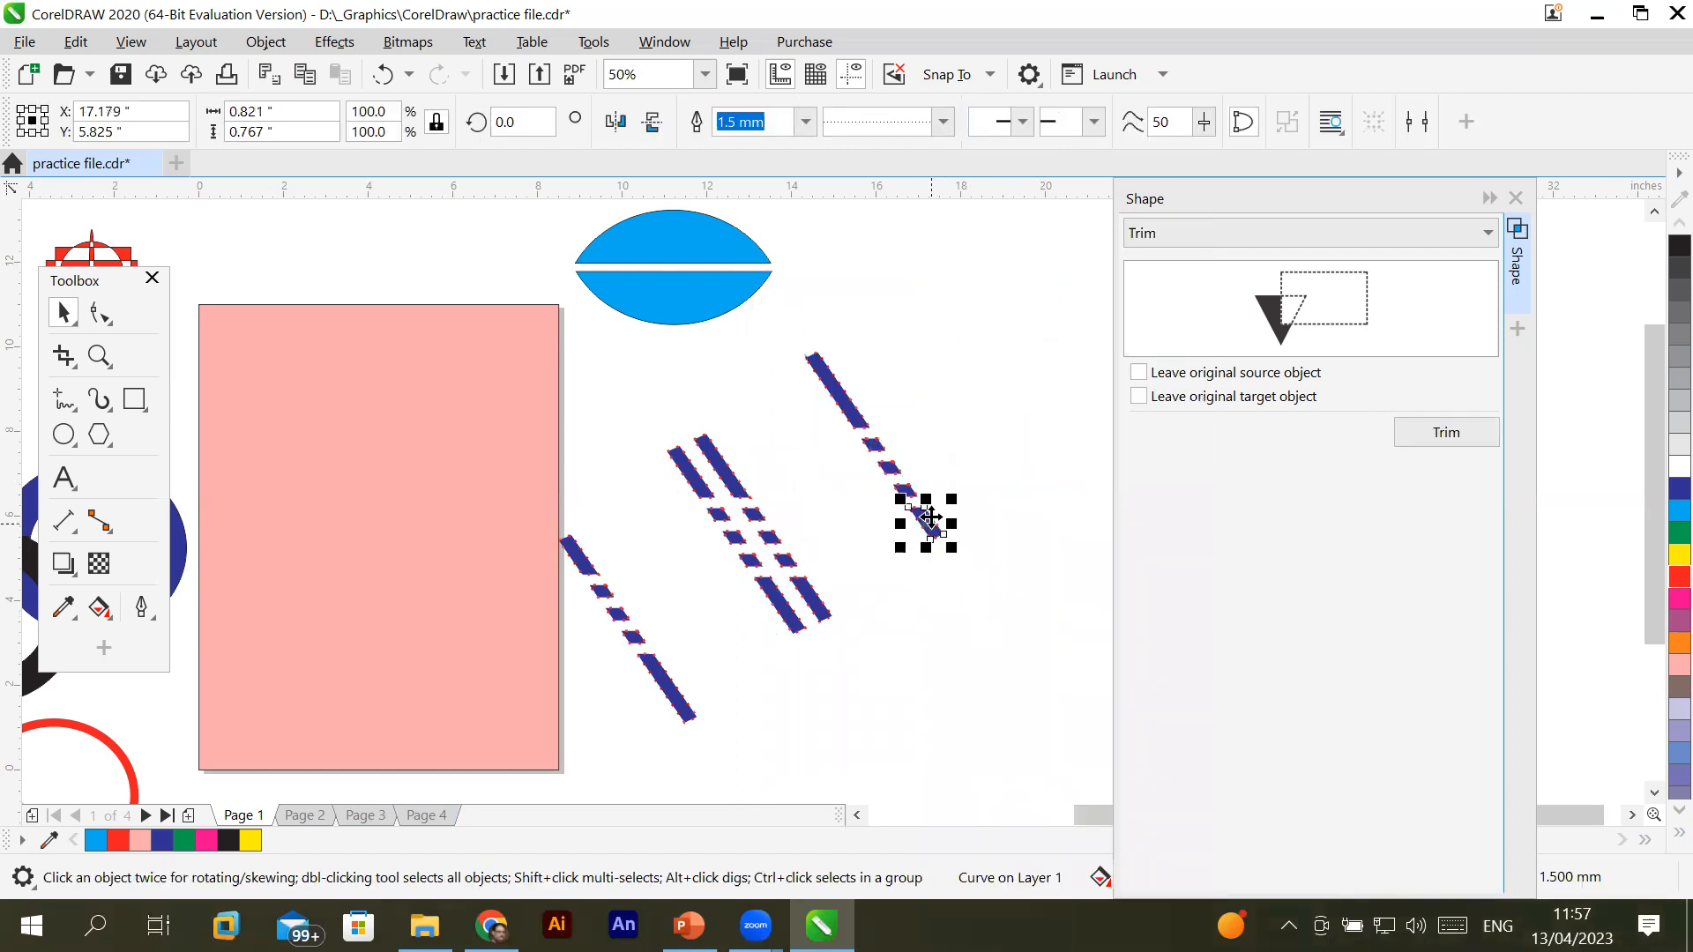
left_click(906, 489)
left_click_drag(888, 460, 849, 410)
left_click(851, 414)
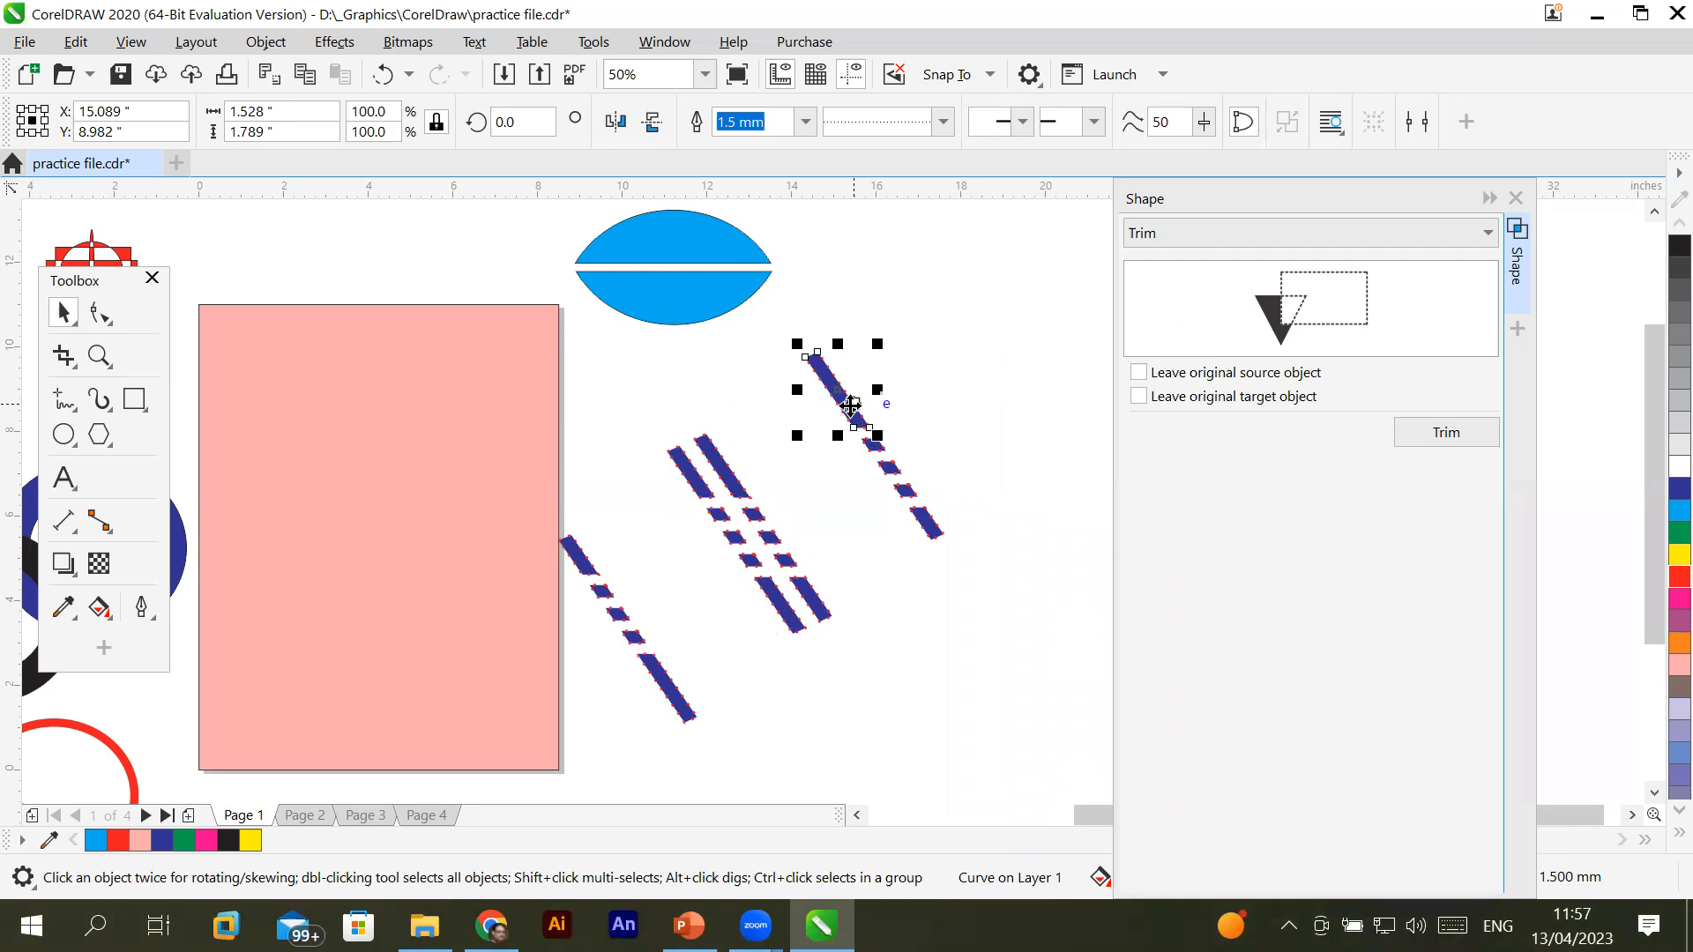
Undo the curve break, the moves of the two outer bars, and the ungrouping of the slanted bars
key("ctrl+z")
key("ctrl+z")
key("ctrl+z")
key("ctrl+z")
key("ctrl+z")
key("ctrl+z")
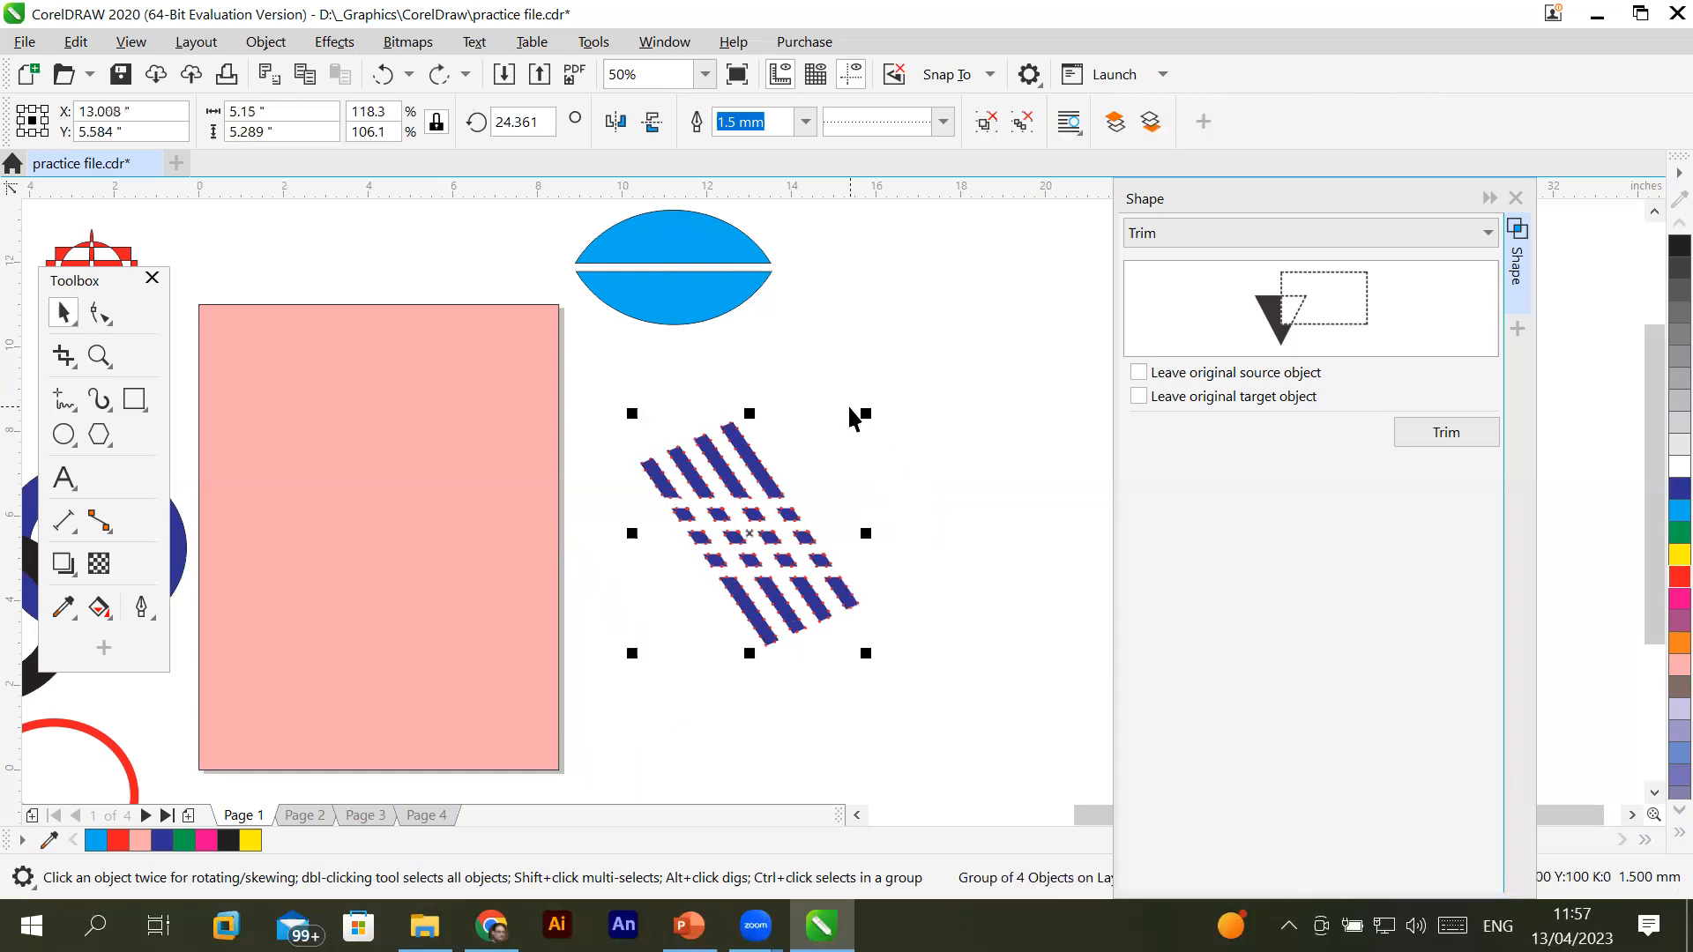
Ungroup the four slanted bars and clear the selection
right_click(718, 477)
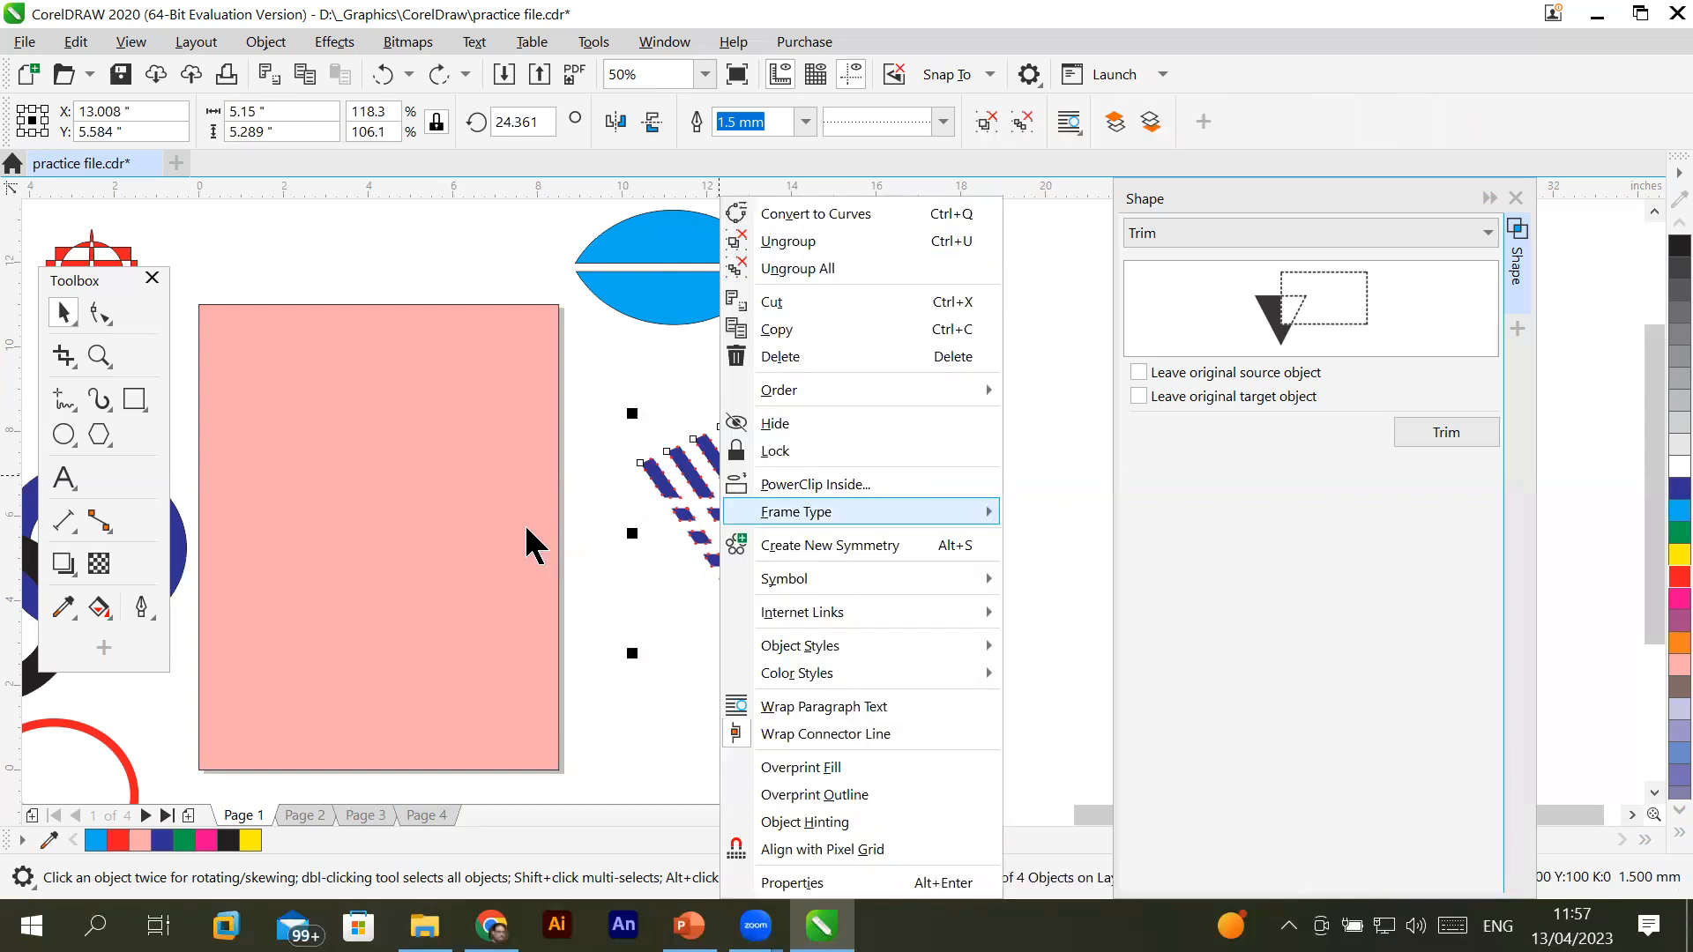
left_click(795, 236)
left_click(682, 739)
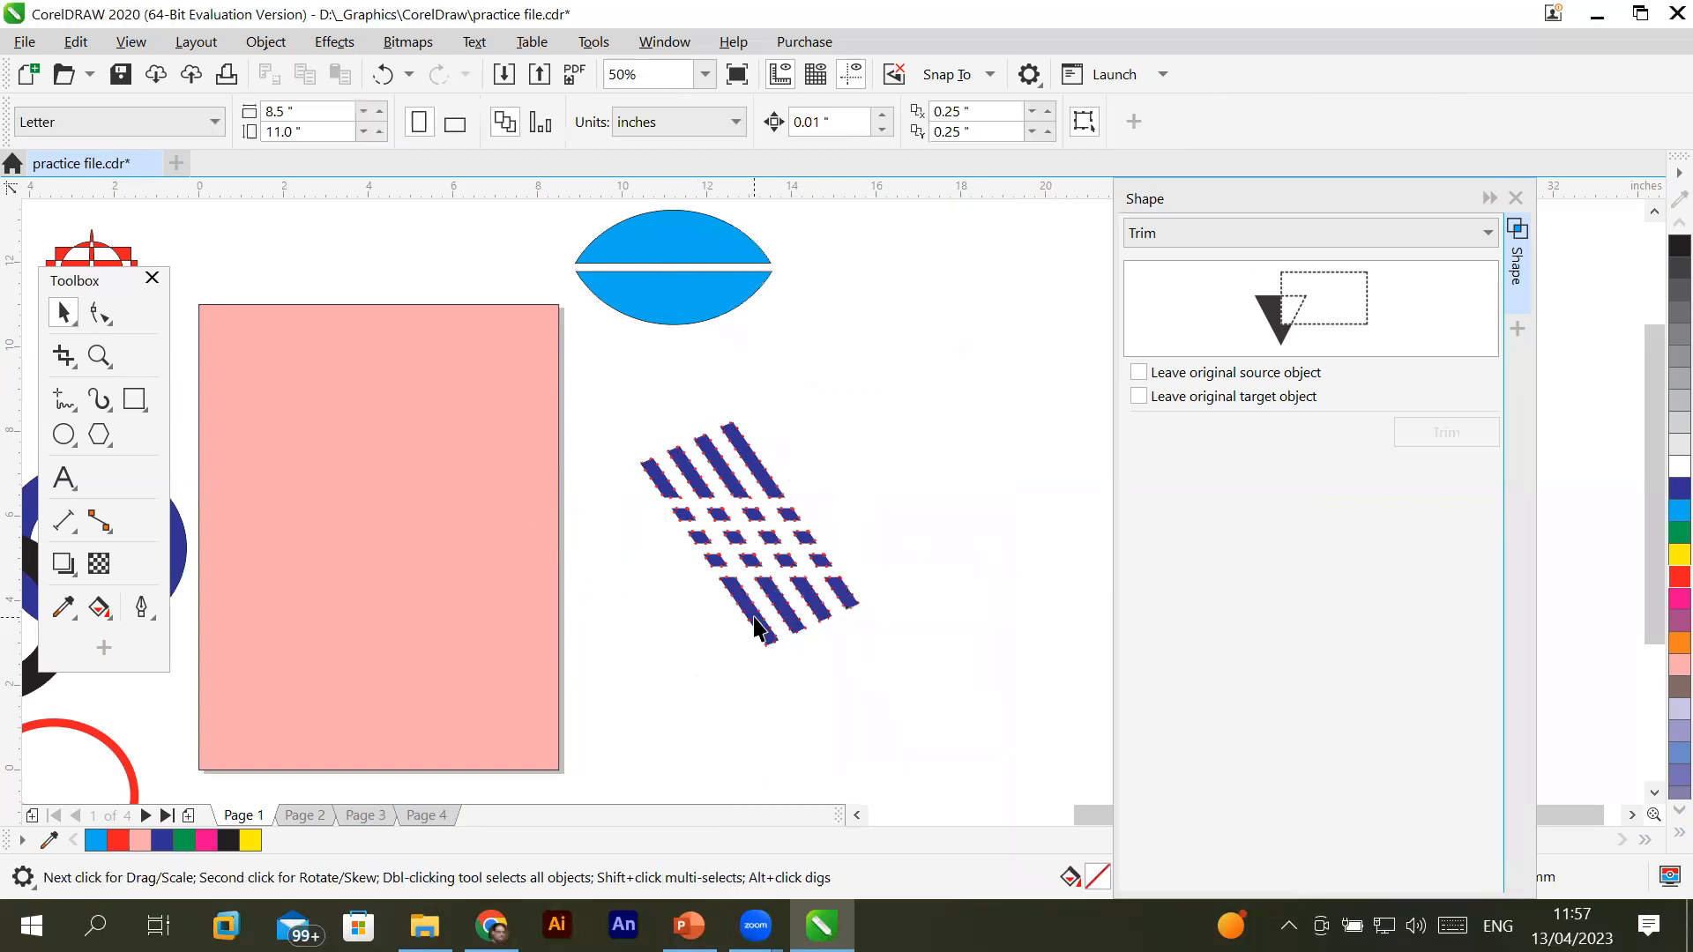
Move the leftmost slanted bar down and to the left, and try breaking its curve apart into separately selectable pieces
left_click(754, 622)
left_click_drag(753, 620, 705, 662)
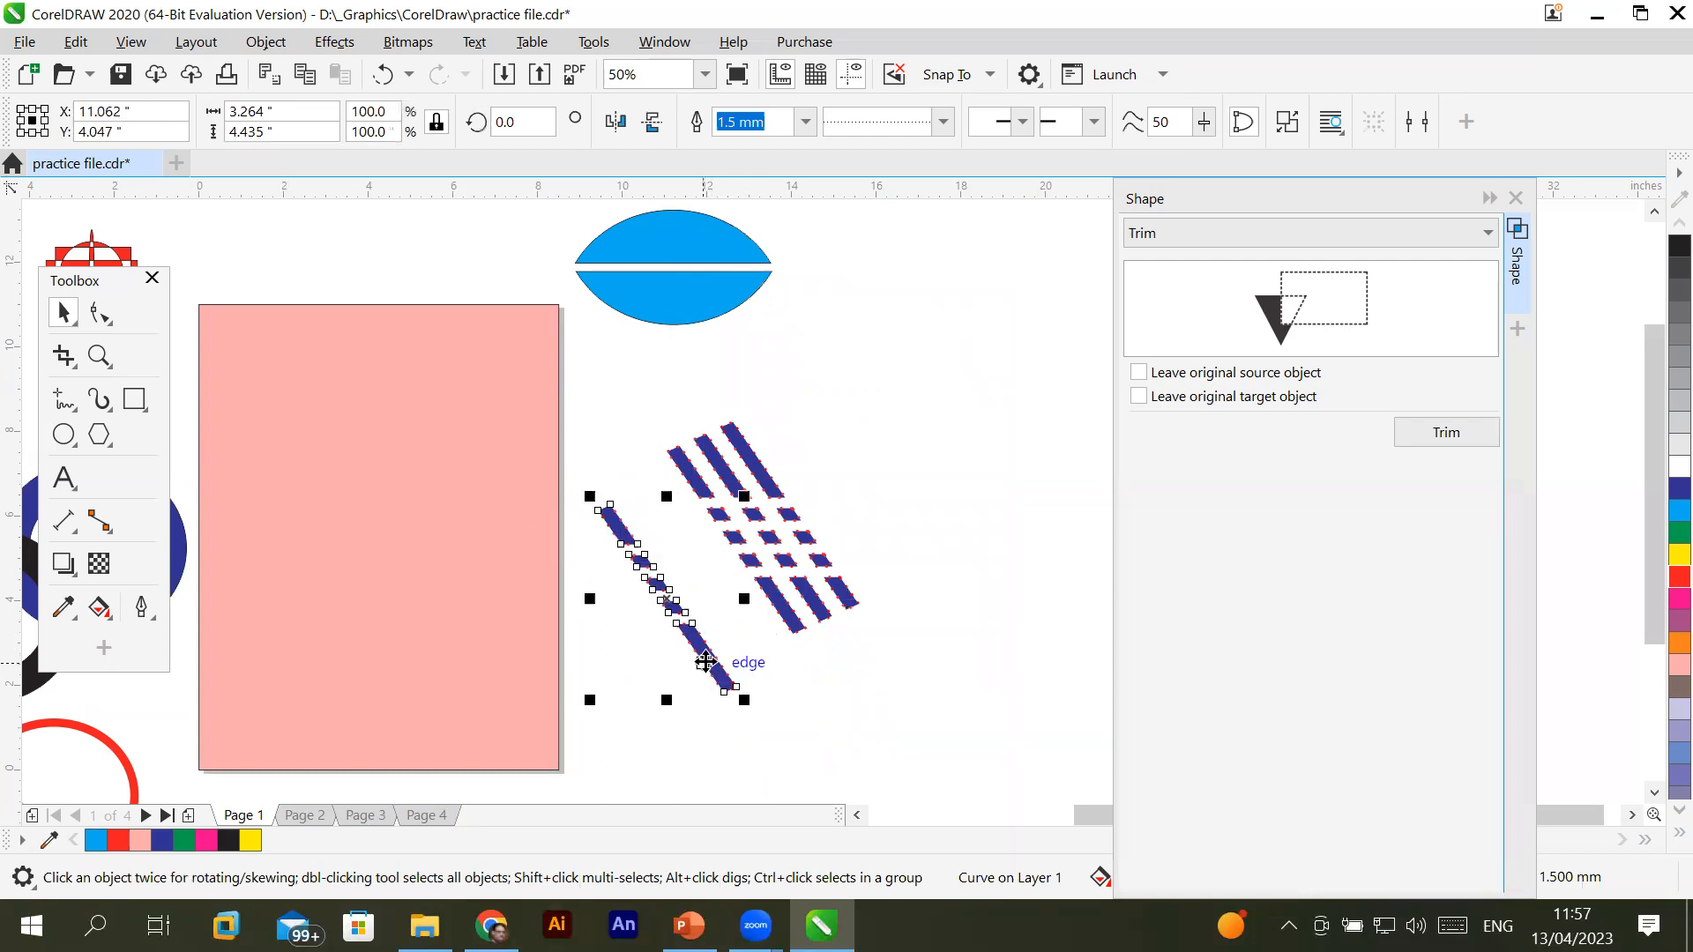
right_click(707, 665)
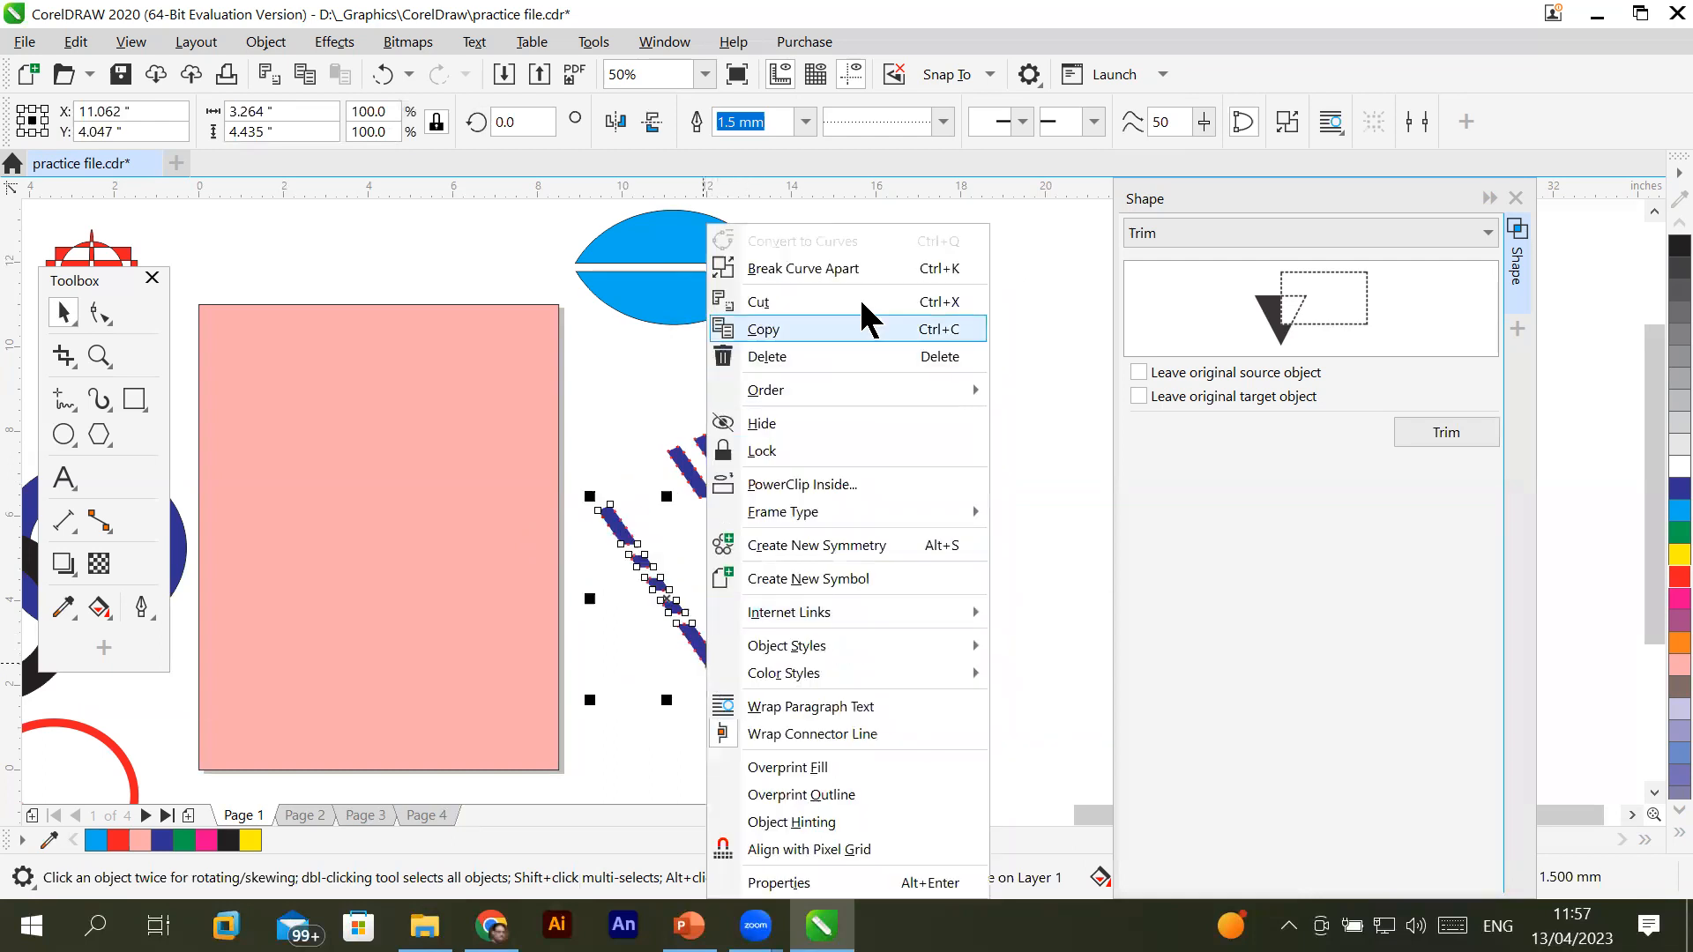
left_click(878, 263)
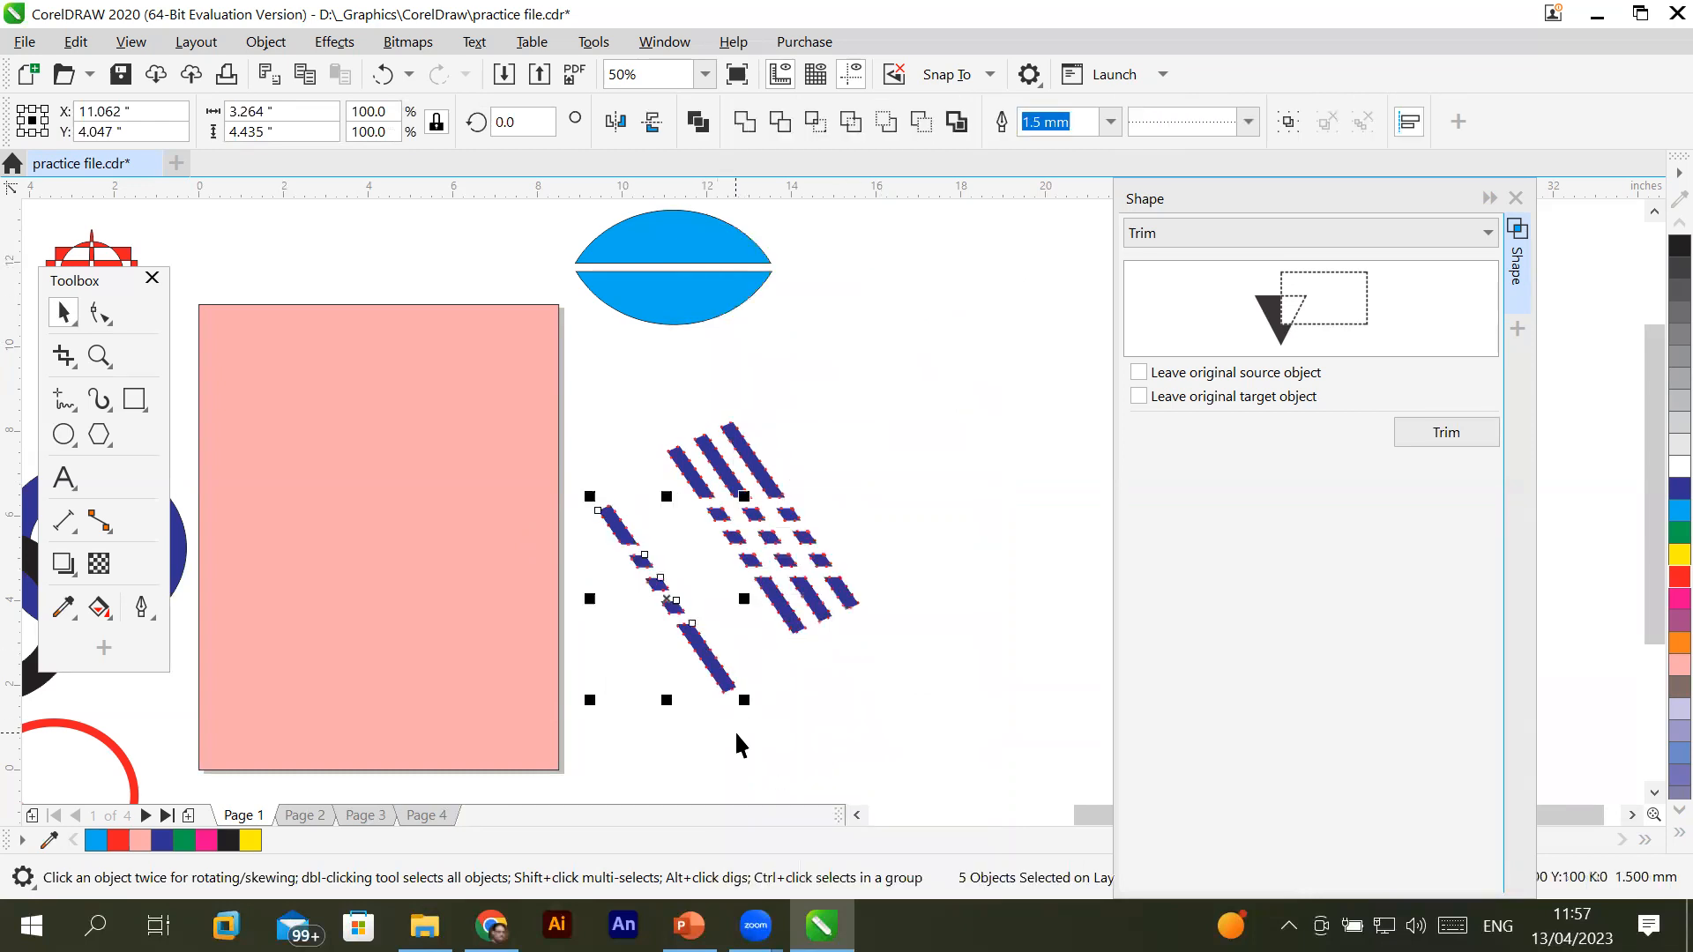
left_click(734, 730)
left_click(713, 663)
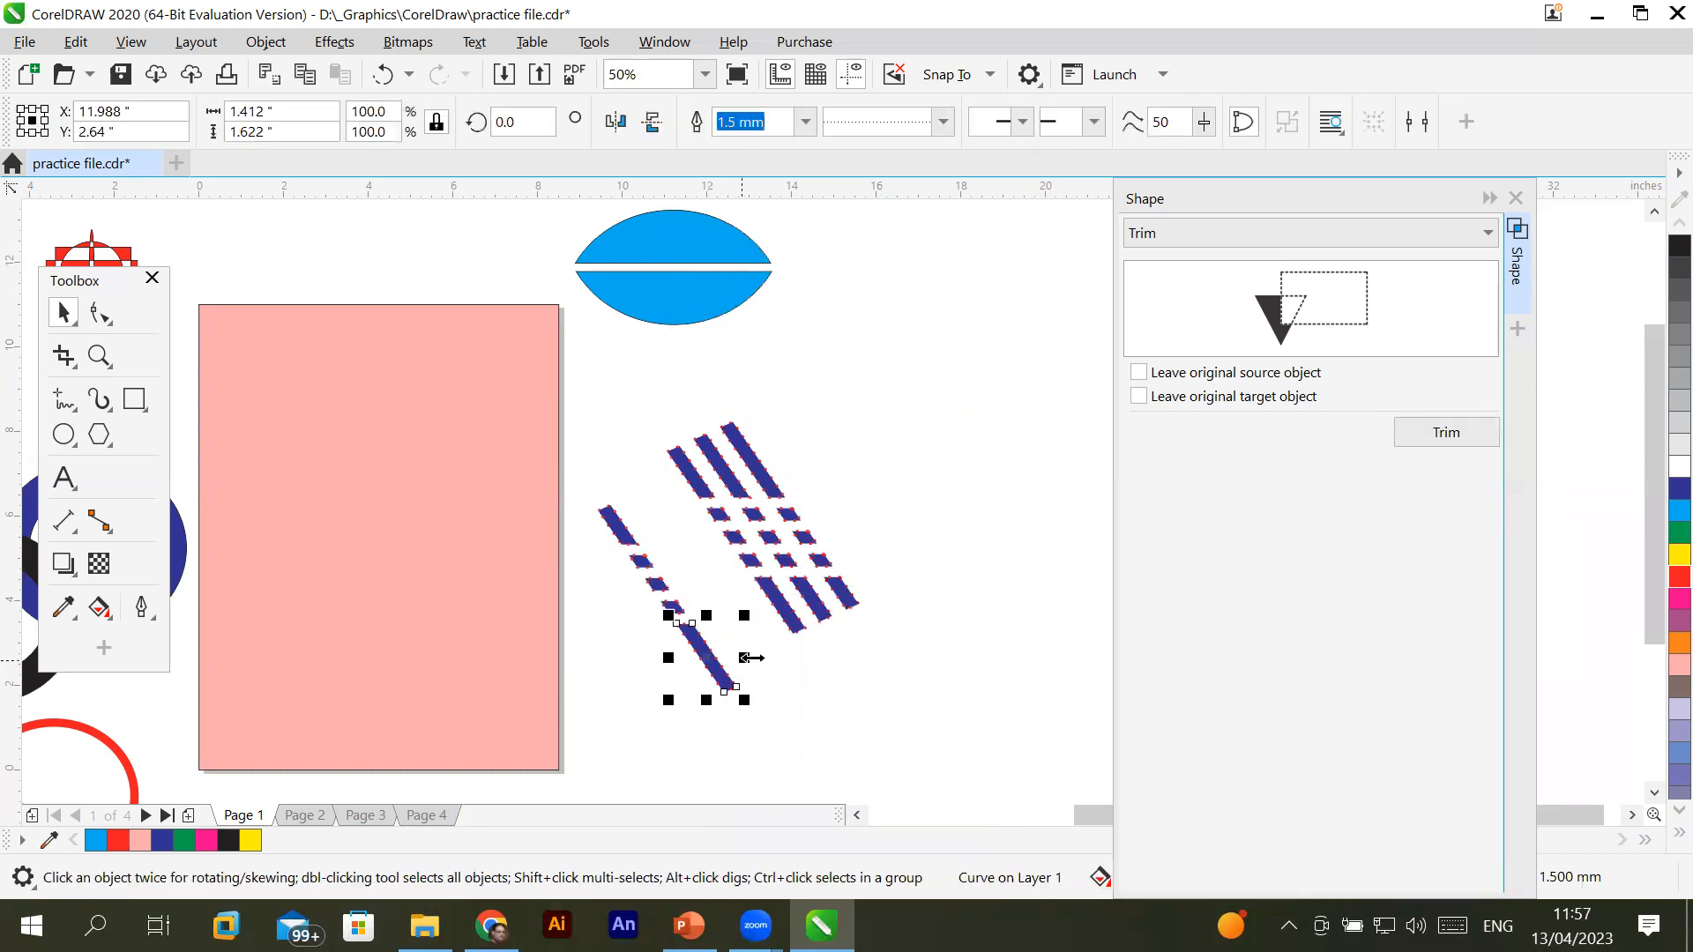
left_click(795, 625)
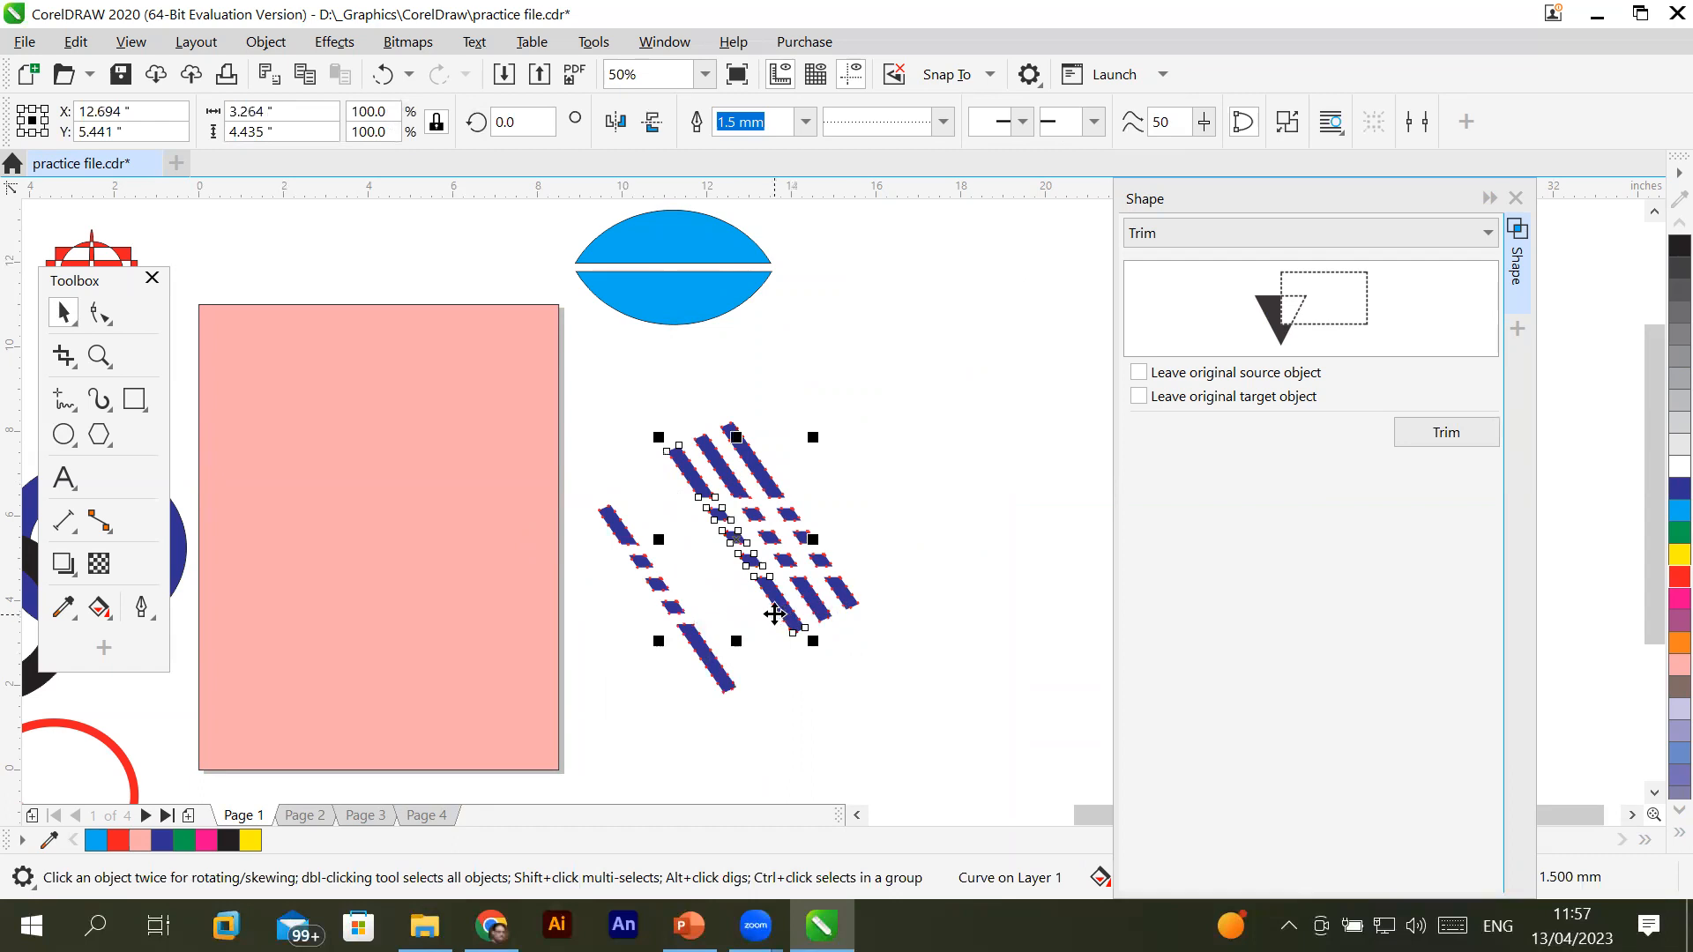
Place the leftmost bar back beside the others, and shrink all four to about 2.9 by 2.9 inches beside the split blue shape
left_click_drag(775, 615, 735, 627)
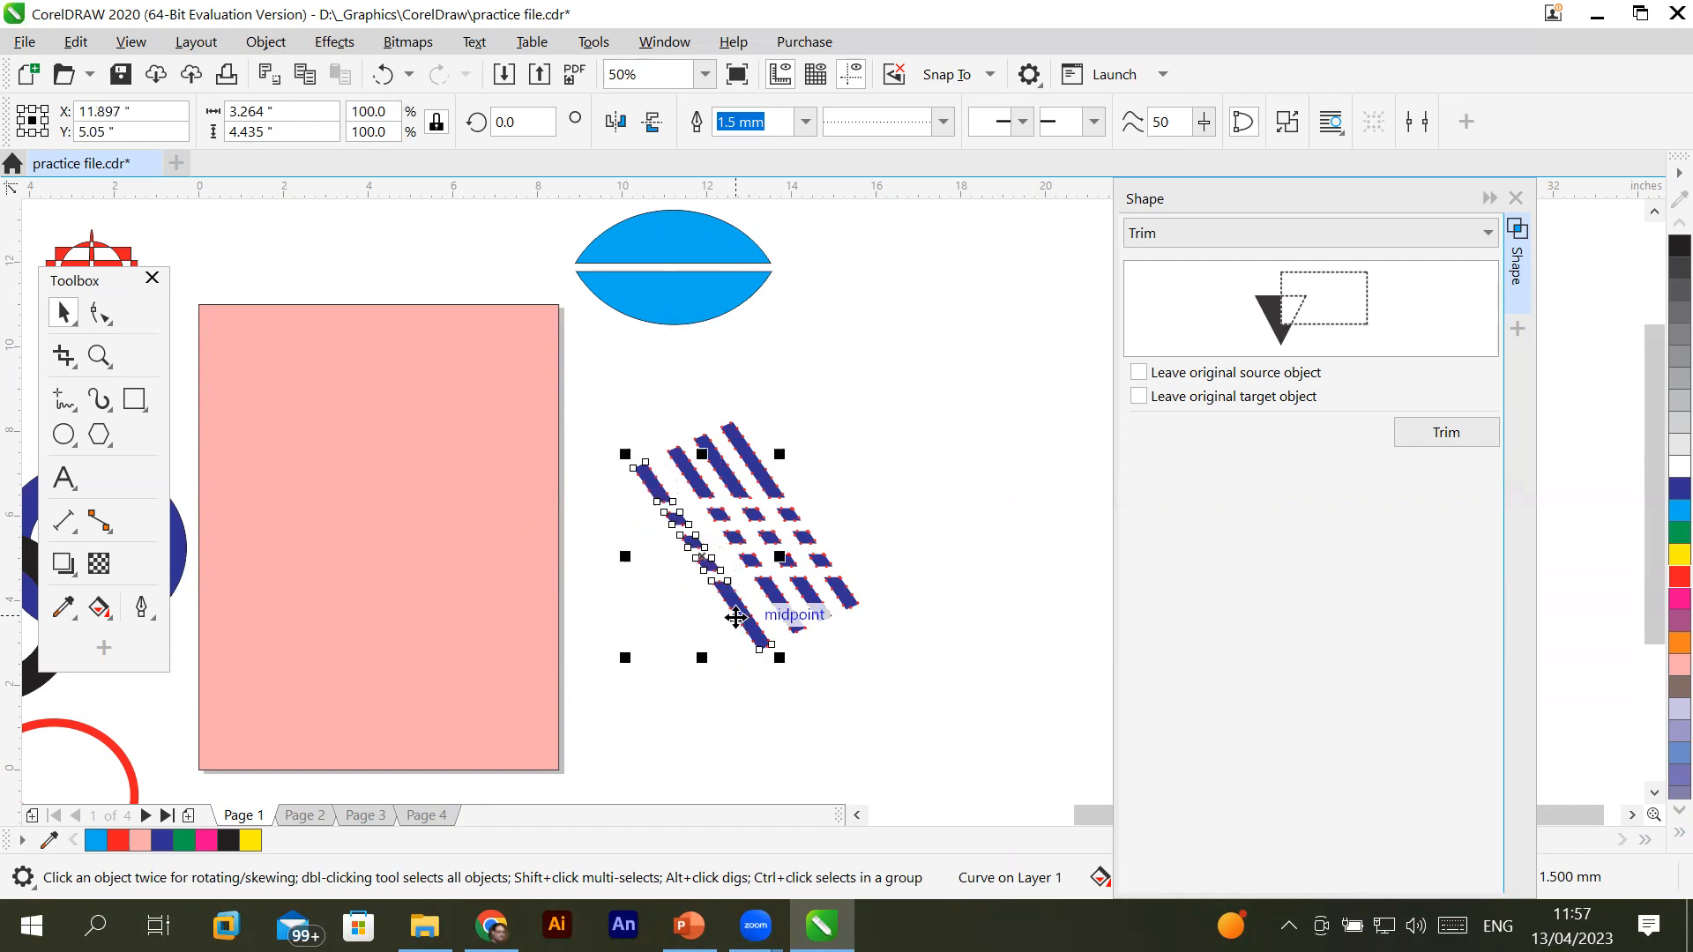
left_click_drag(593, 396, 881, 697)
left_click_drag(624, 658, 873, 317)
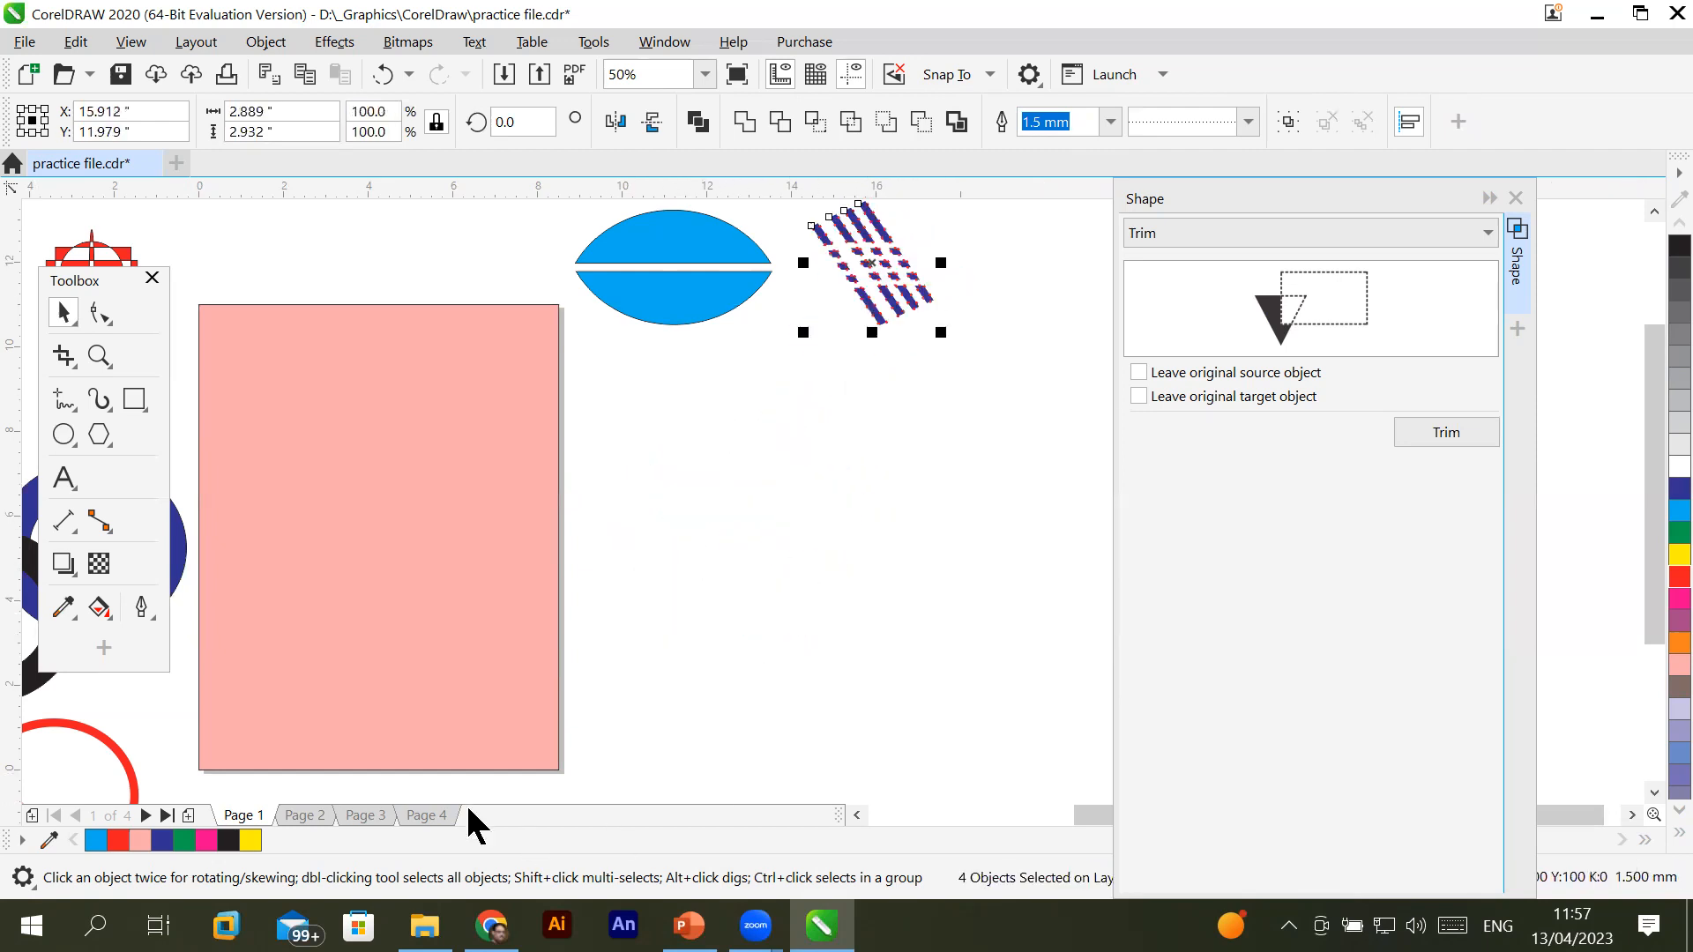
Draw a circle about 6 inches in diameter in the empty area beside the page and fill it yellow
left_click(66, 434)
left_click_drag(709, 460, 961, 714)
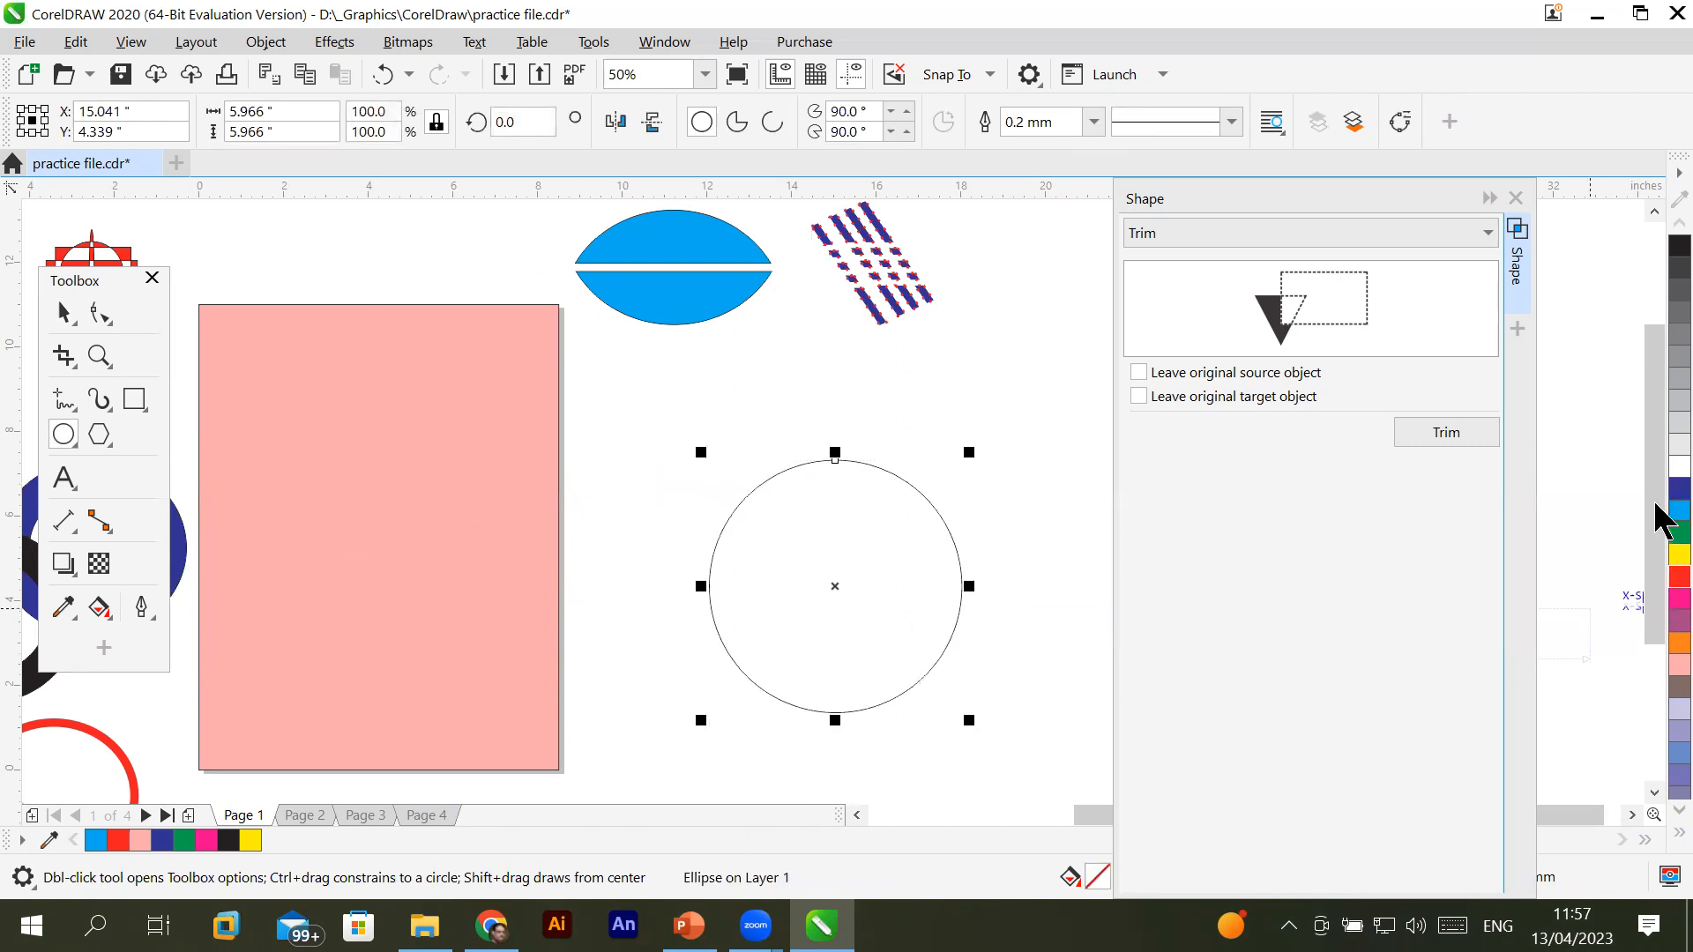
left_click(1671, 555)
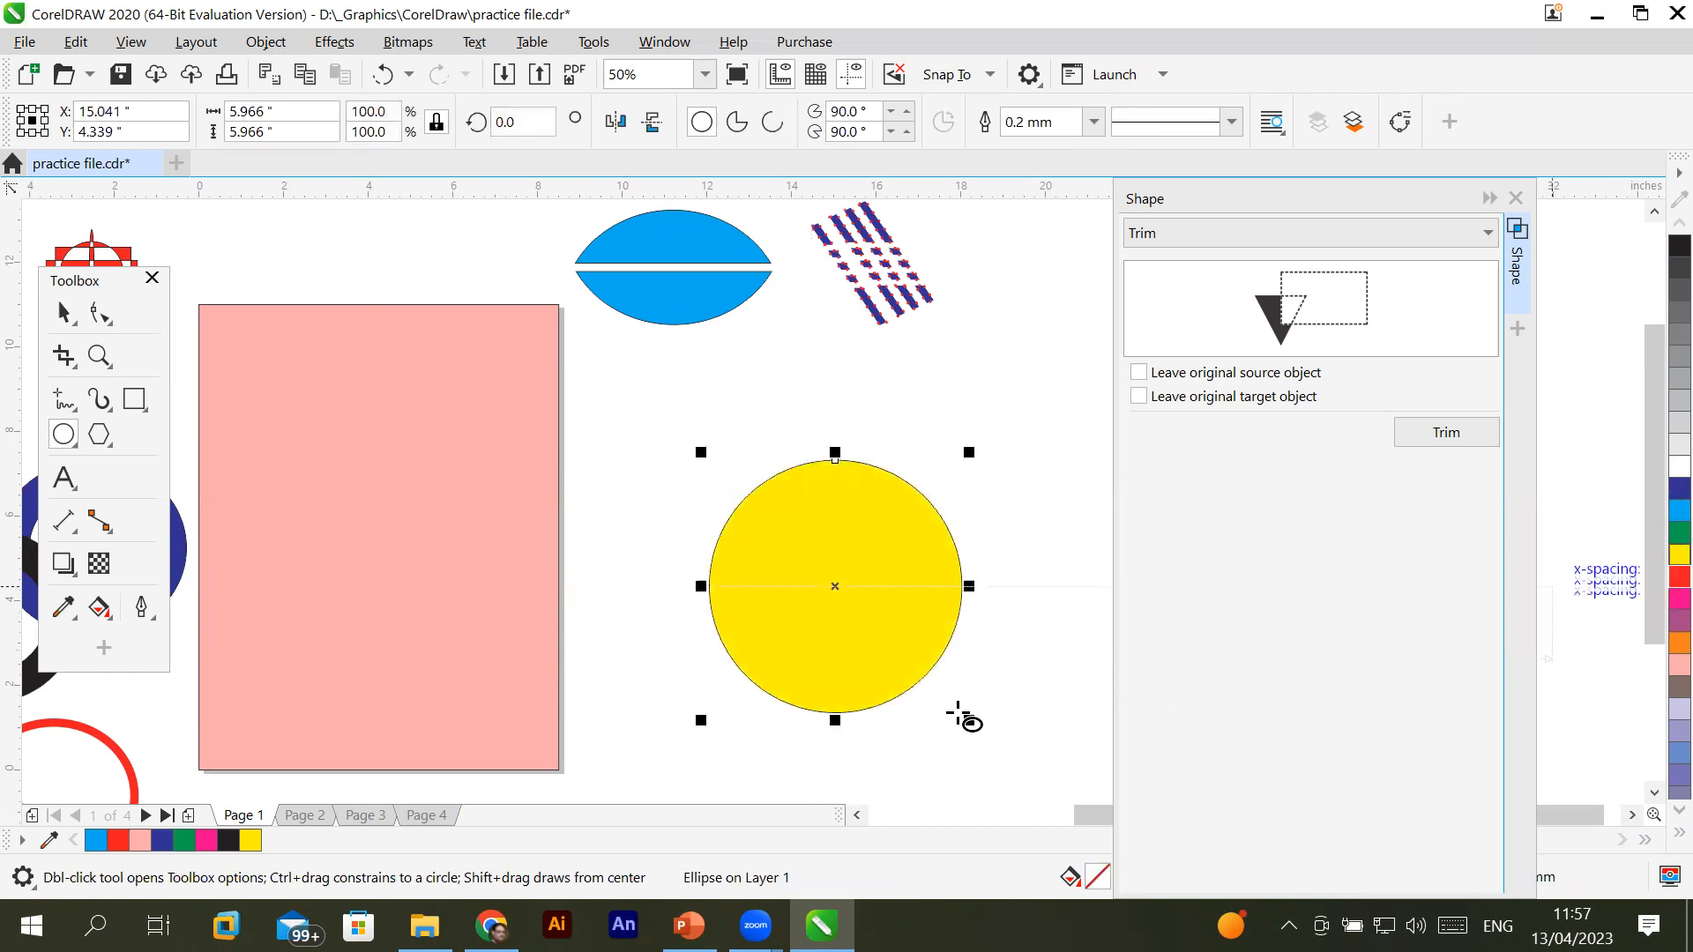
Draw a narrow upright rectangle about 0.57 by 1.48 inches at the top of the yellow circle and fill it red
left_click(133, 399)
left_click(168, 451)
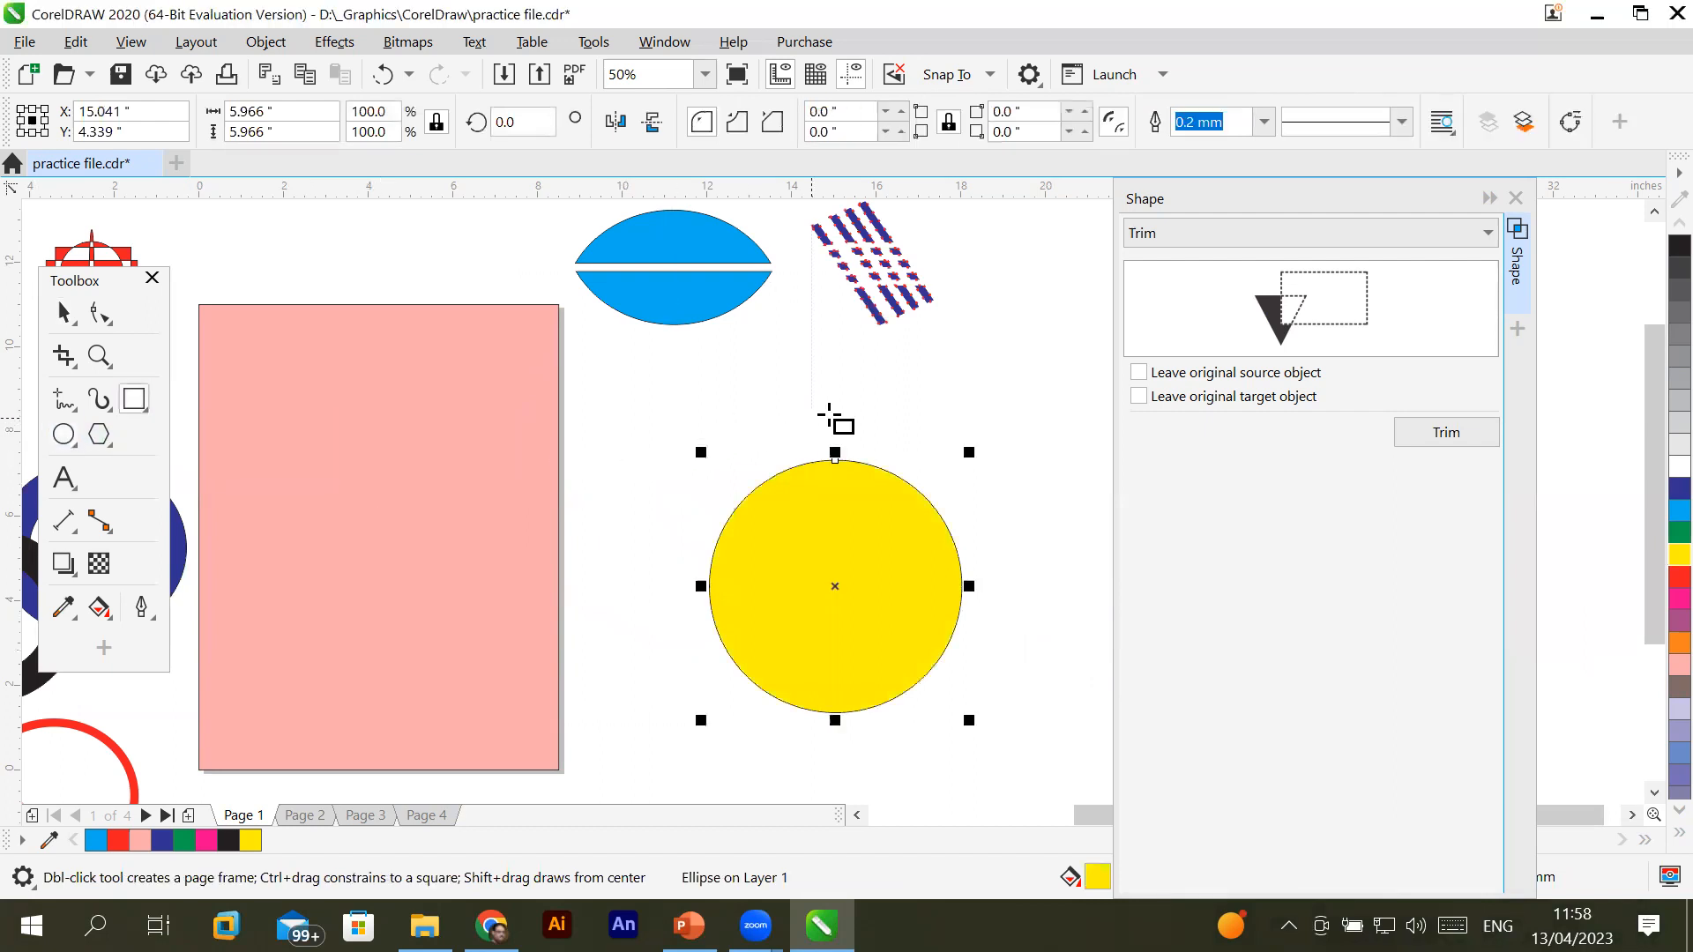
left_click_drag(811, 403, 836, 471)
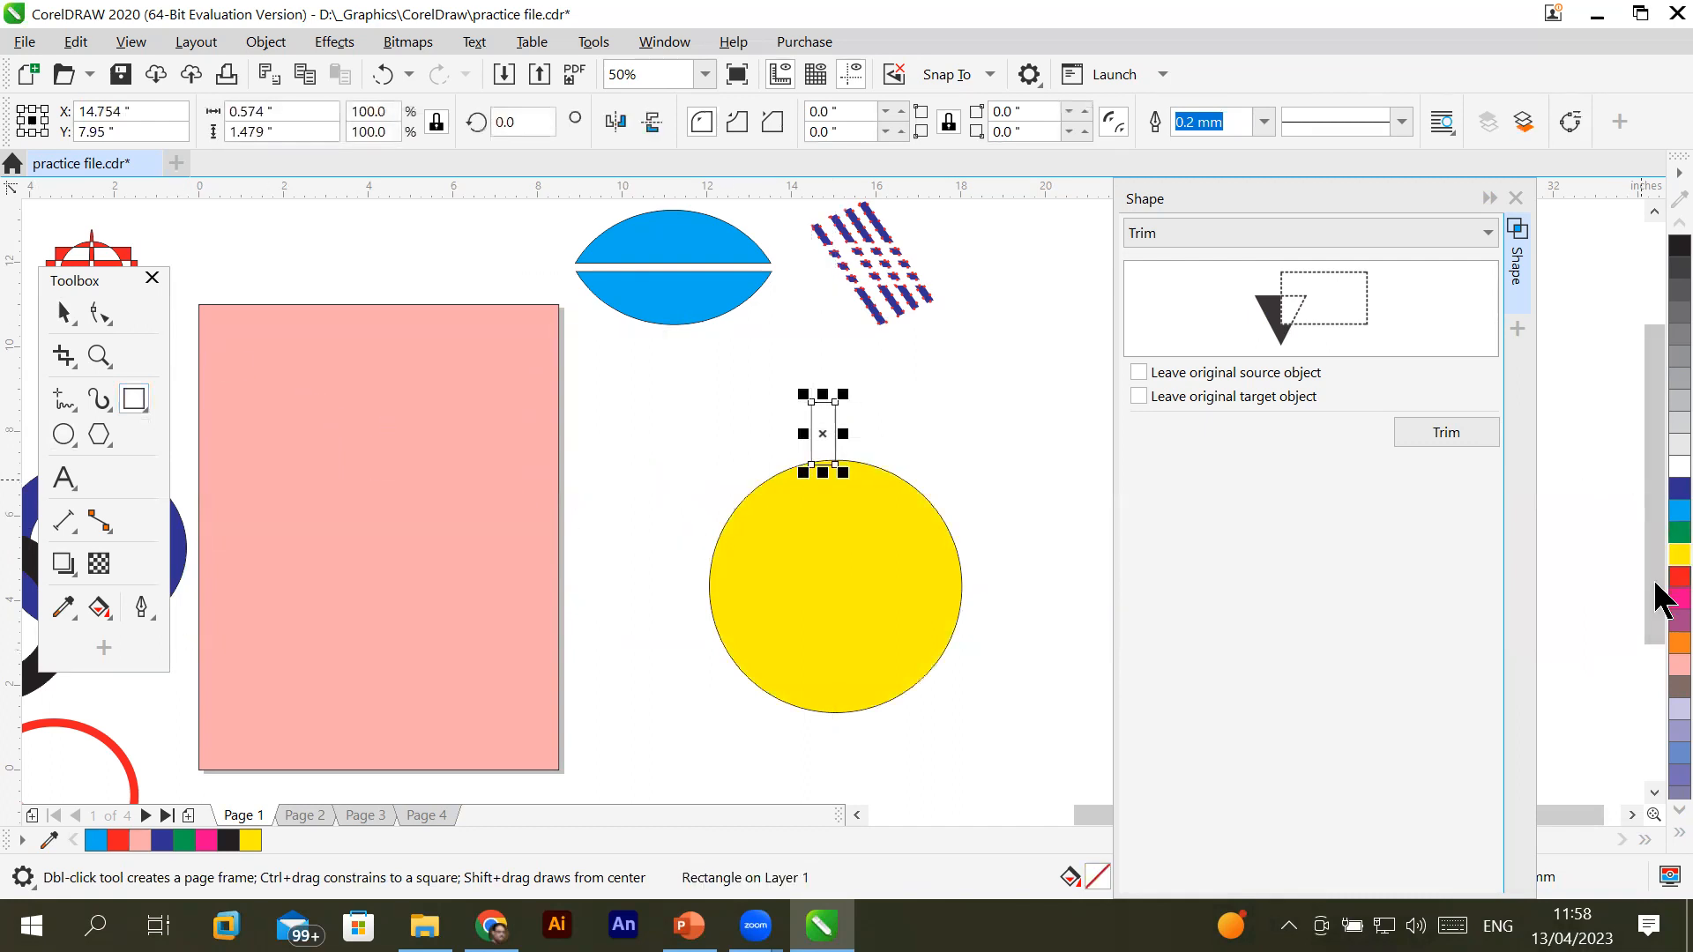
left_click(1678, 577)
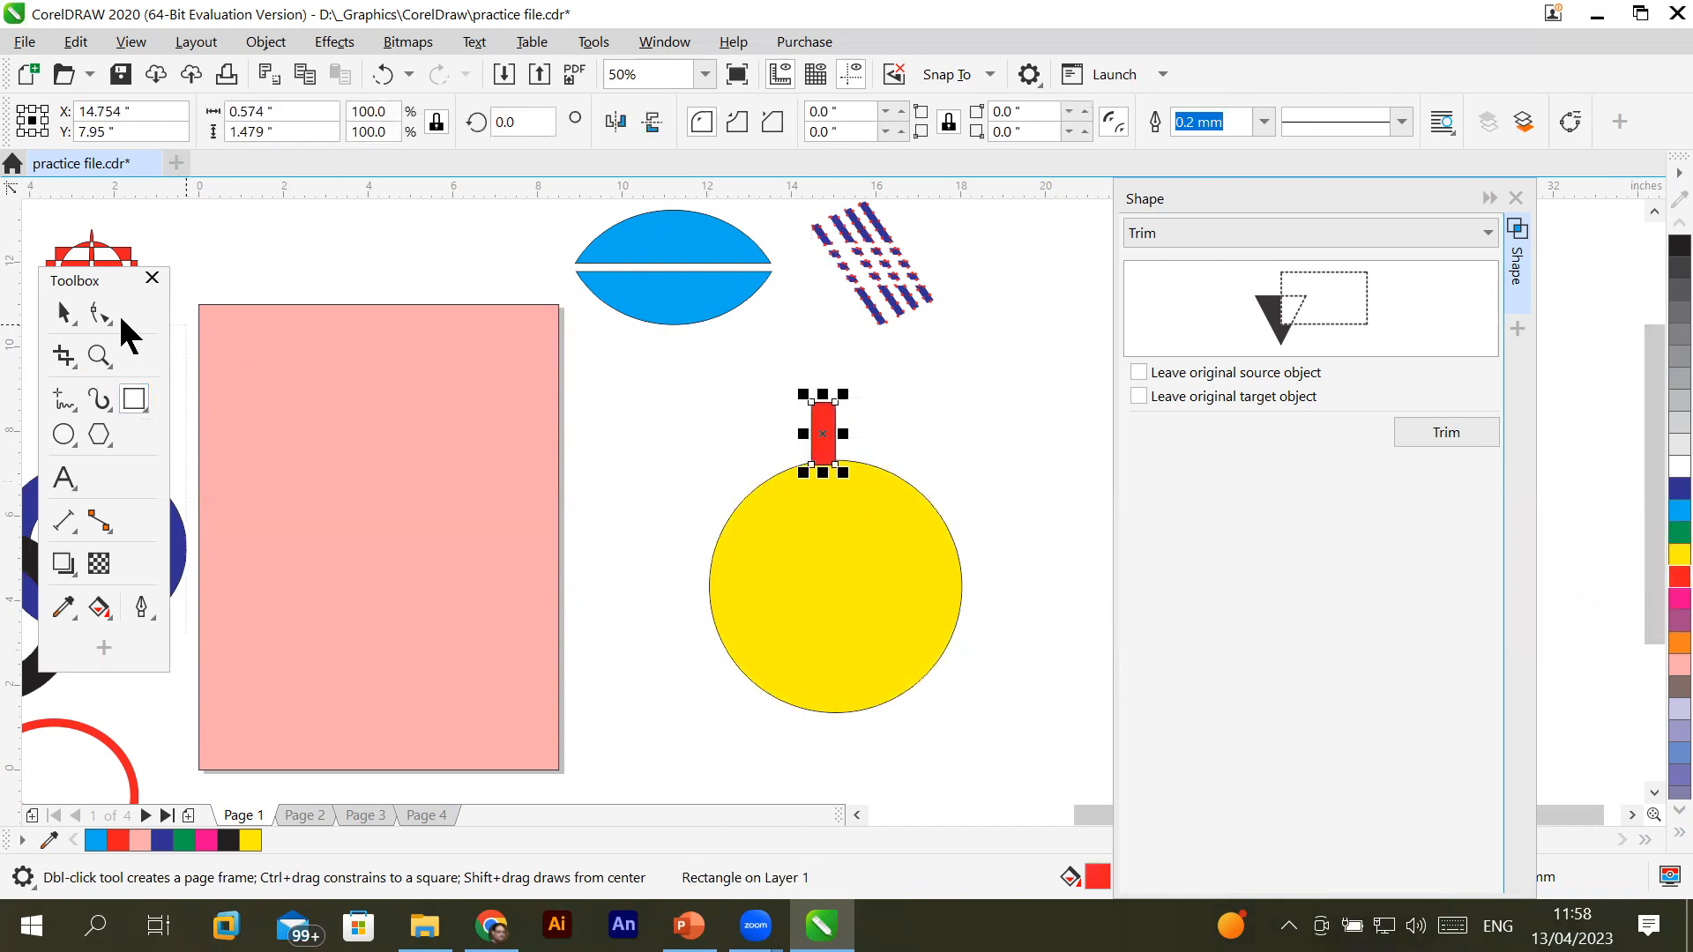
Align the red rectangle and the yellow circle on their horizontal centres
left_click(64, 313)
left_click_drag(674, 375, 953, 648)
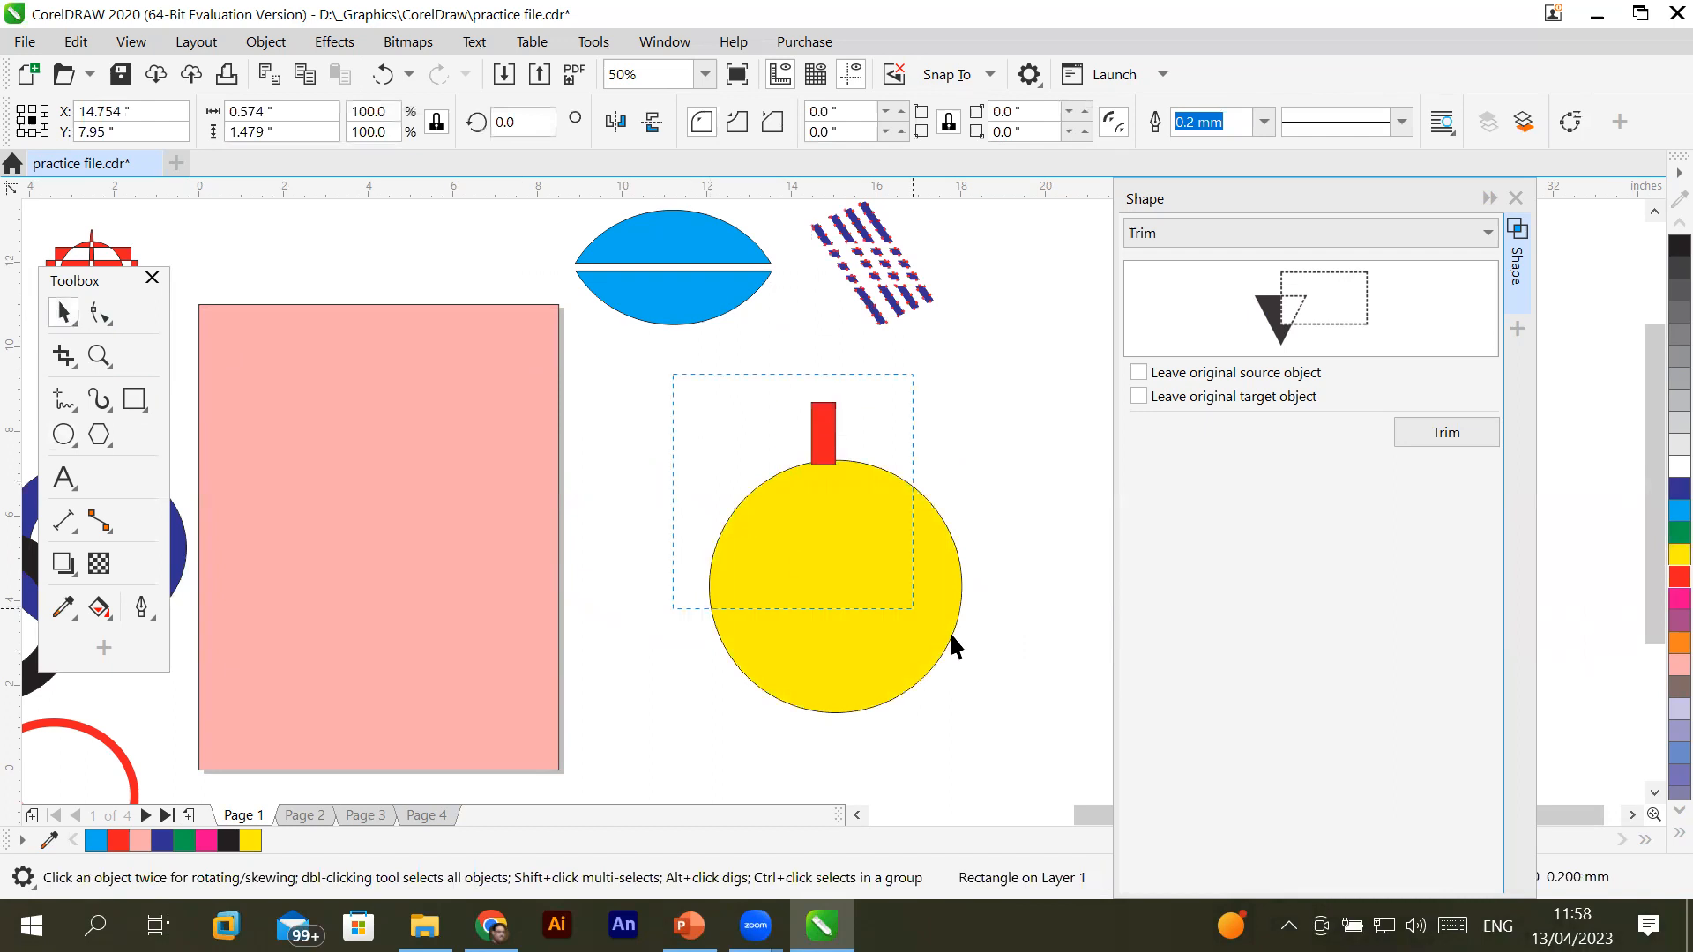
left_click_drag(1000, 758, 1002, 760)
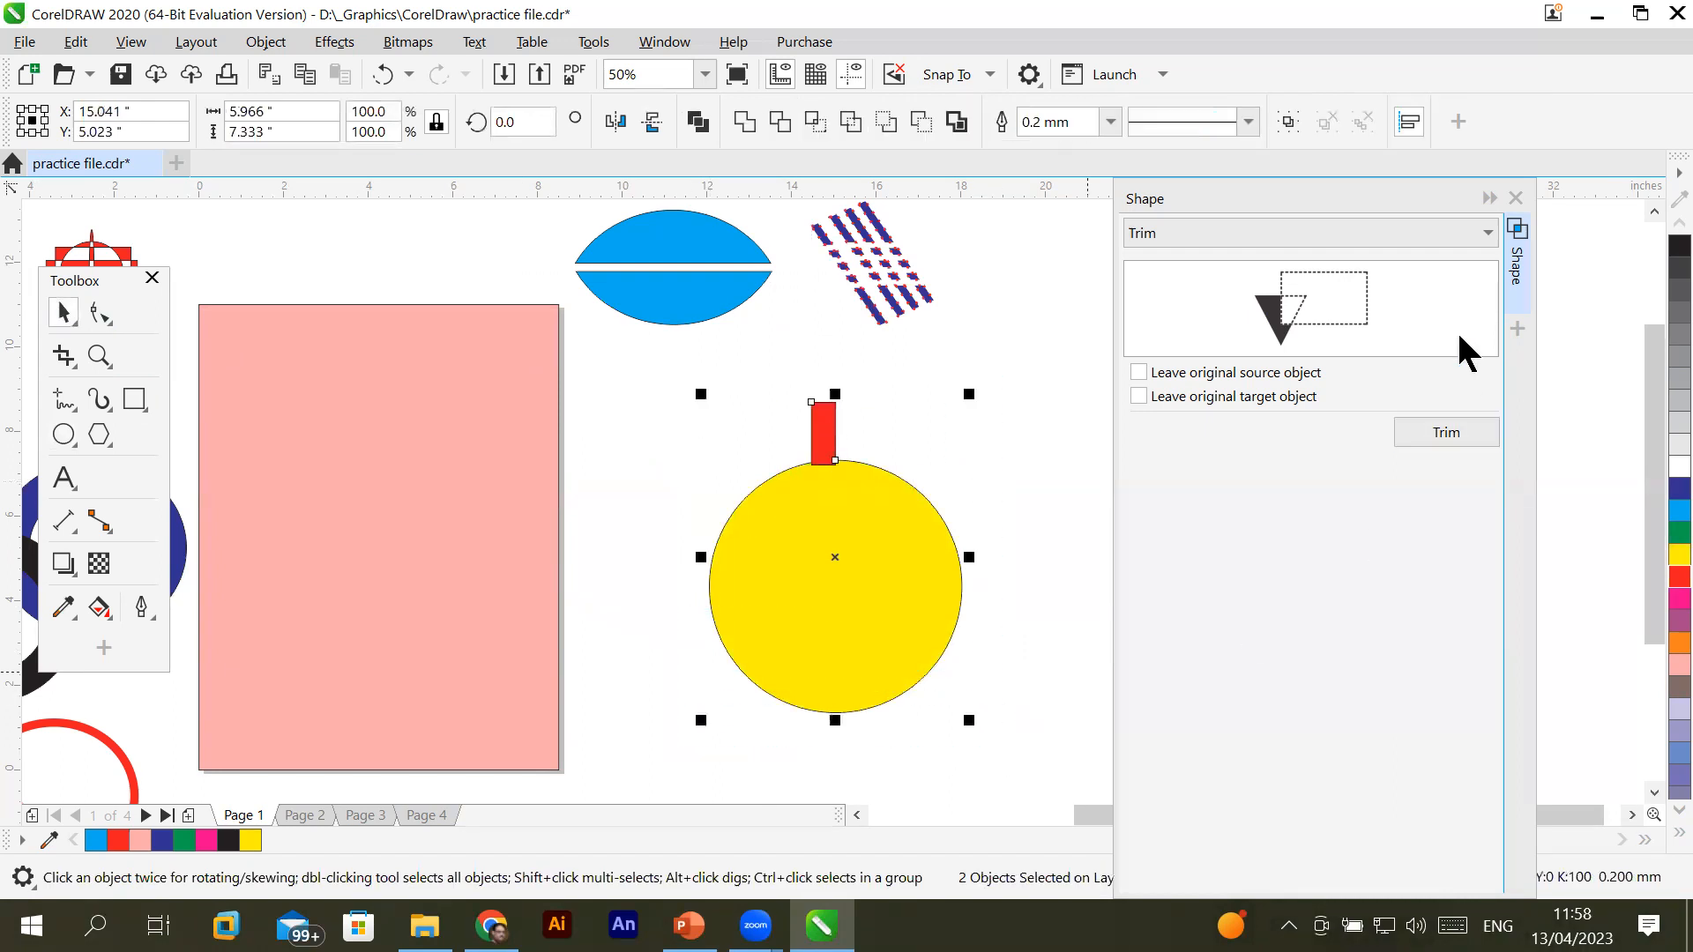
left_click(1420, 122)
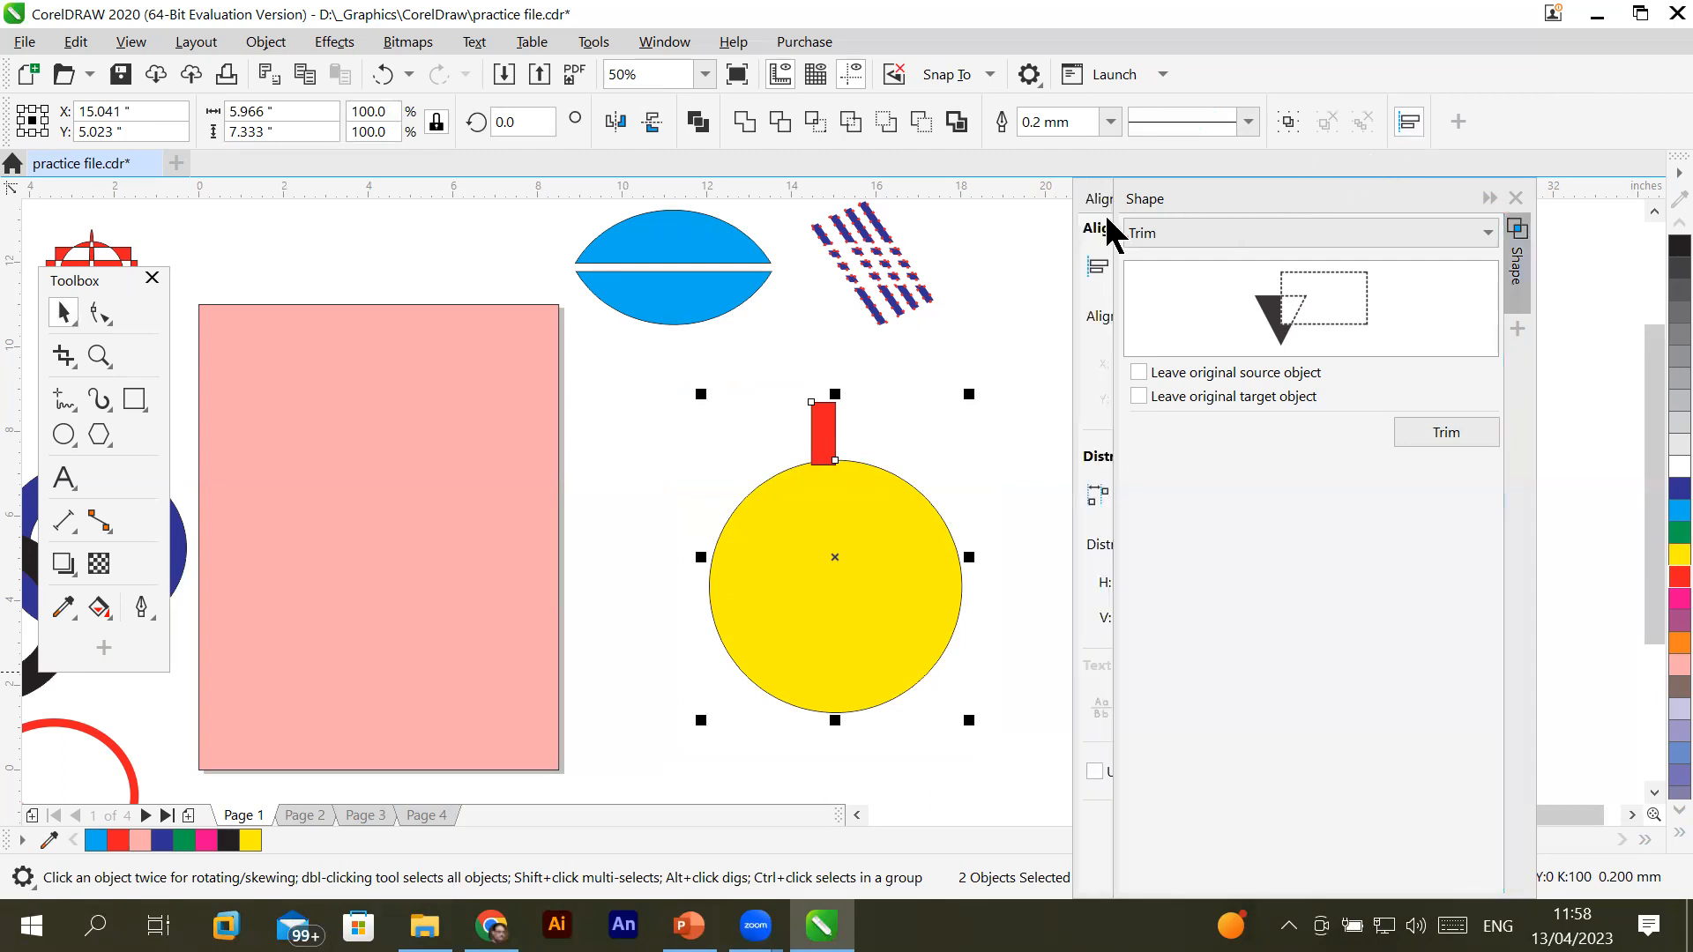
left_click(1490, 197)
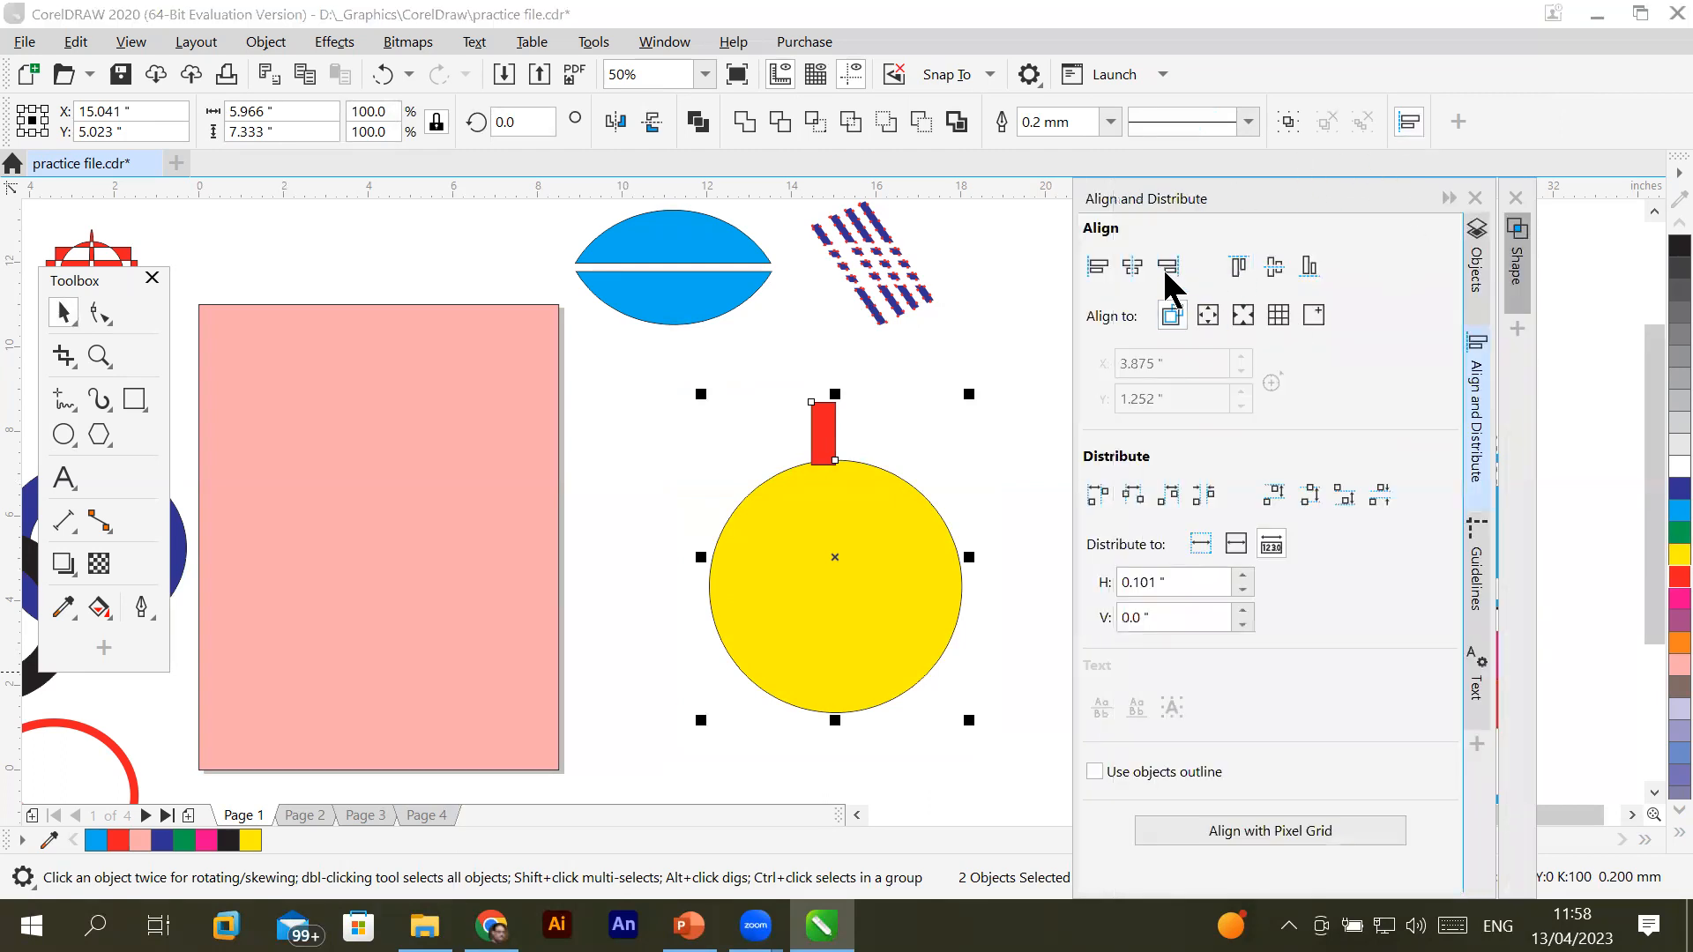
left_click(1132, 267)
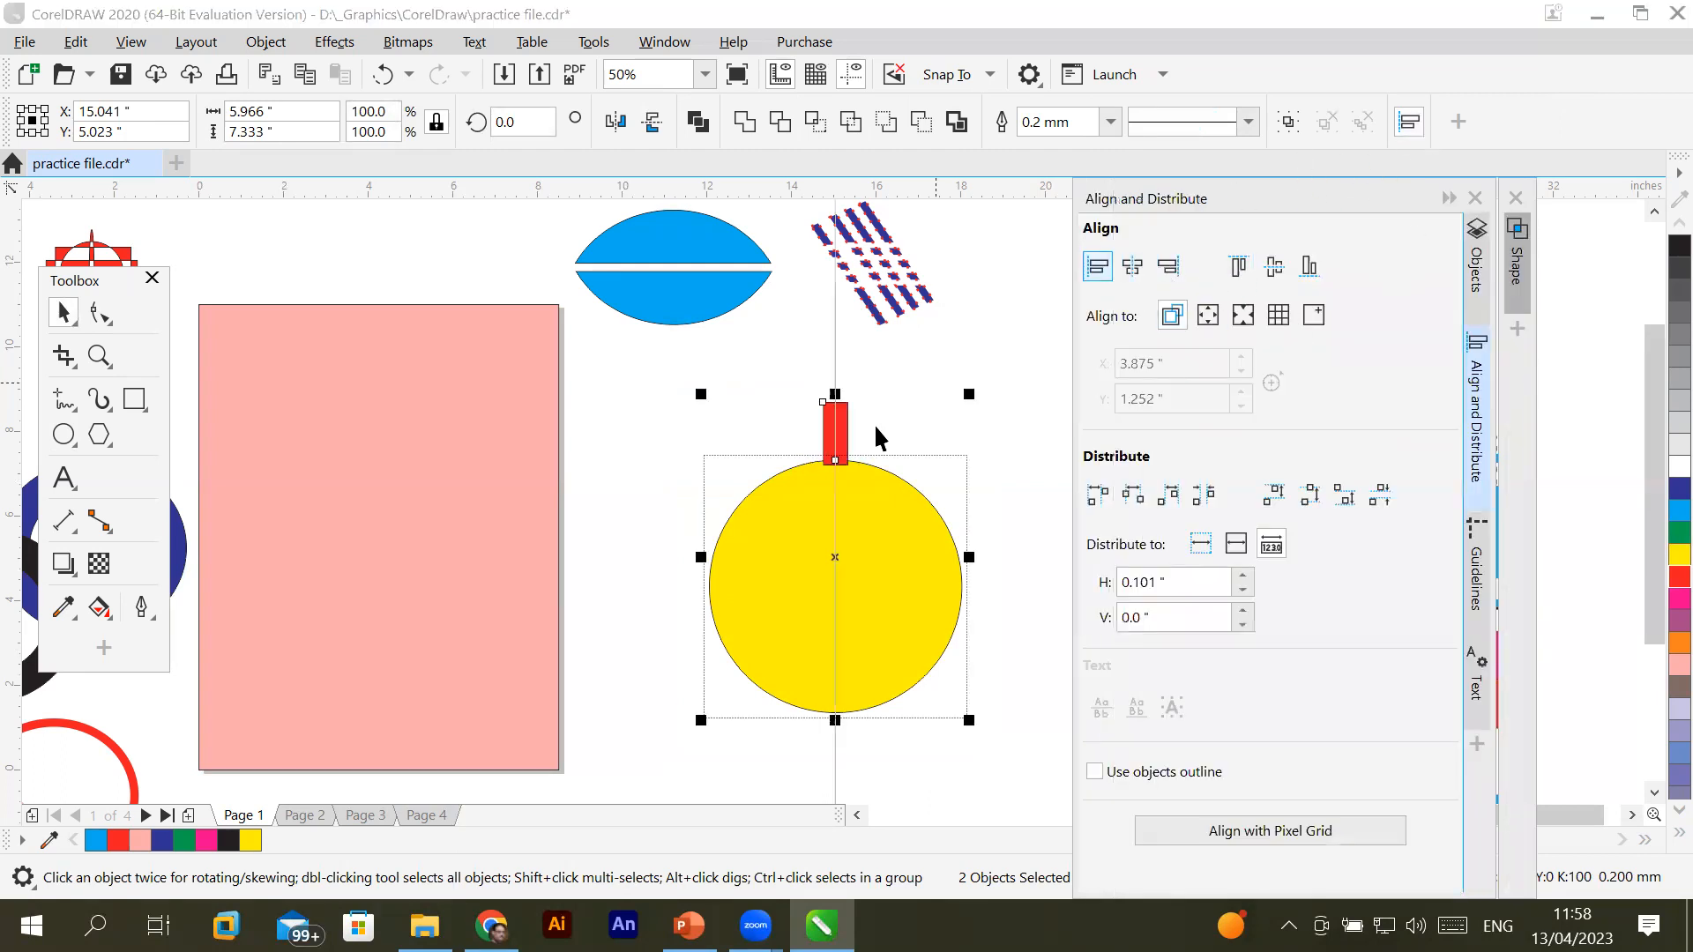
Nudge the red rectangle straight down until about half of it overlaps the yellow circle's upper edge
left_click(653, 402)
left_click(830, 418)
key("Down")
key("Down")
key("Down")
key("Down")
key("Down")
key("Down")
key("Down")
key("Down")
key("Down")
key("Down")
key("Down")
key("Down")
key("Down")
key("Down")
key("Down")
key("Down")
key("Down")
key("Down")
key("Down")
key("Down")
key("Down")
key("Down")
key("Down")
key("Down")
key("Down")
key("Down")
key("Down")
key("Down")
key("Down")
key("Down")
key("Down")
key("Down")
key("Down")
key("Down")
key("Down")
key("Down")
key("Down")
key("Down")
key("Down")
key("Down")
key("Down")
key("Down")
key("Down")
key("Down")
key("Down")
key("Down")
key("Down")
key("Down")
key("Down")
key("Down")
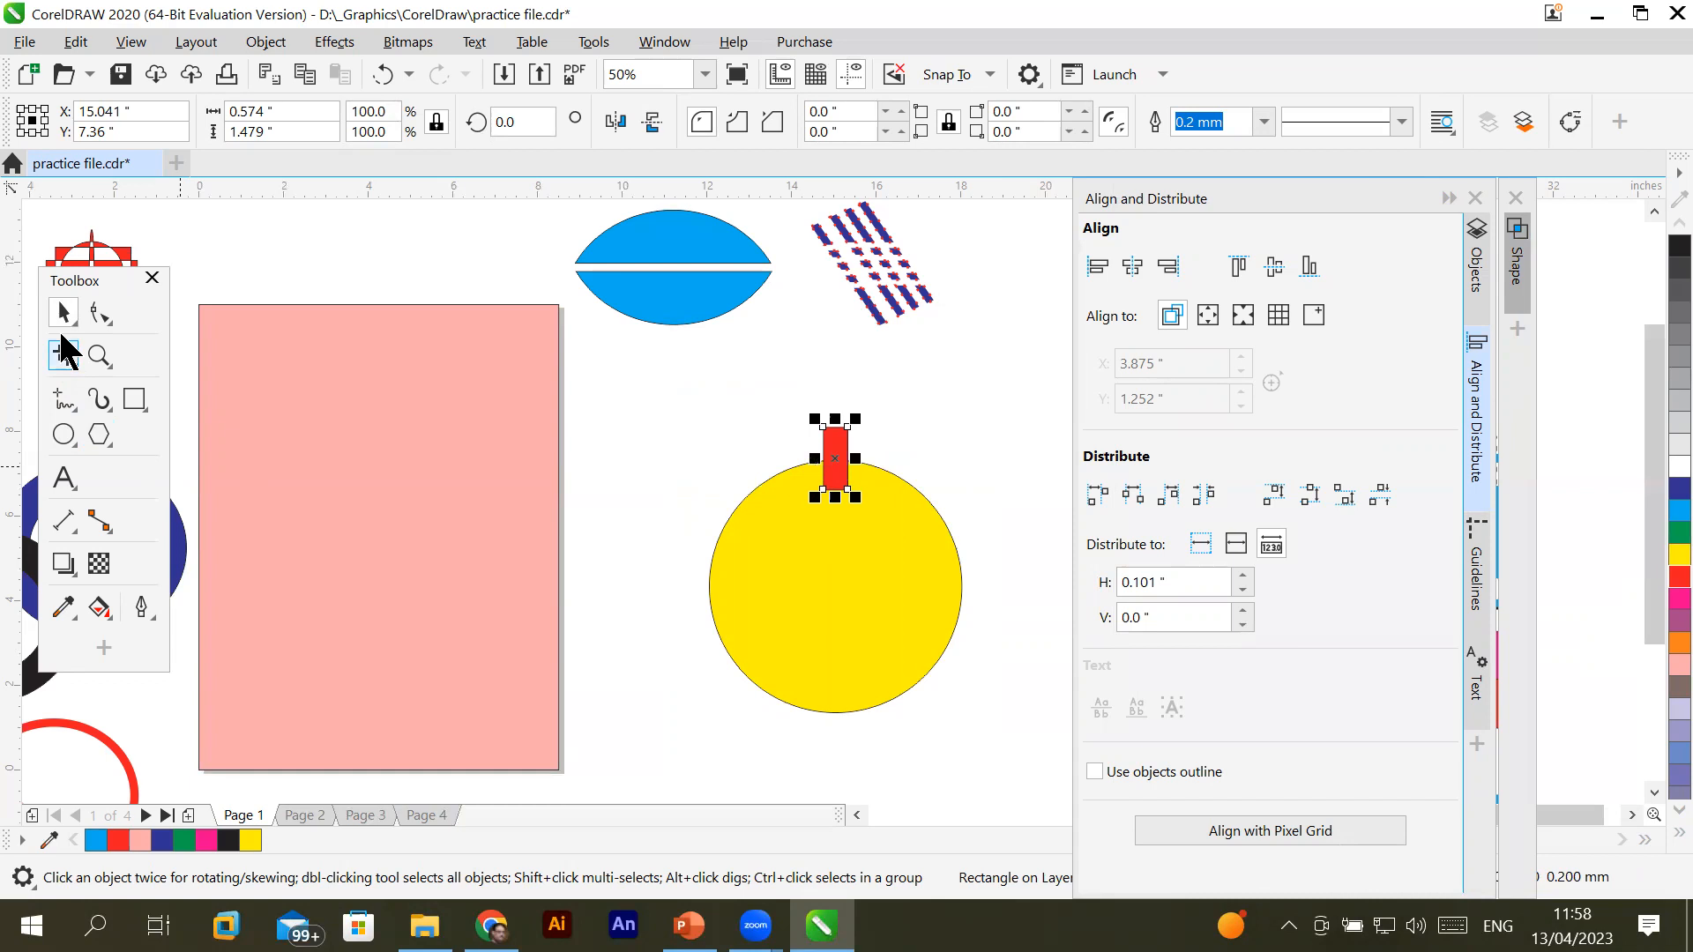
Set the red rectangle's rotation centre at the circle's centre and create a copy rotated 30 degrees clockwise
left_click(836, 456)
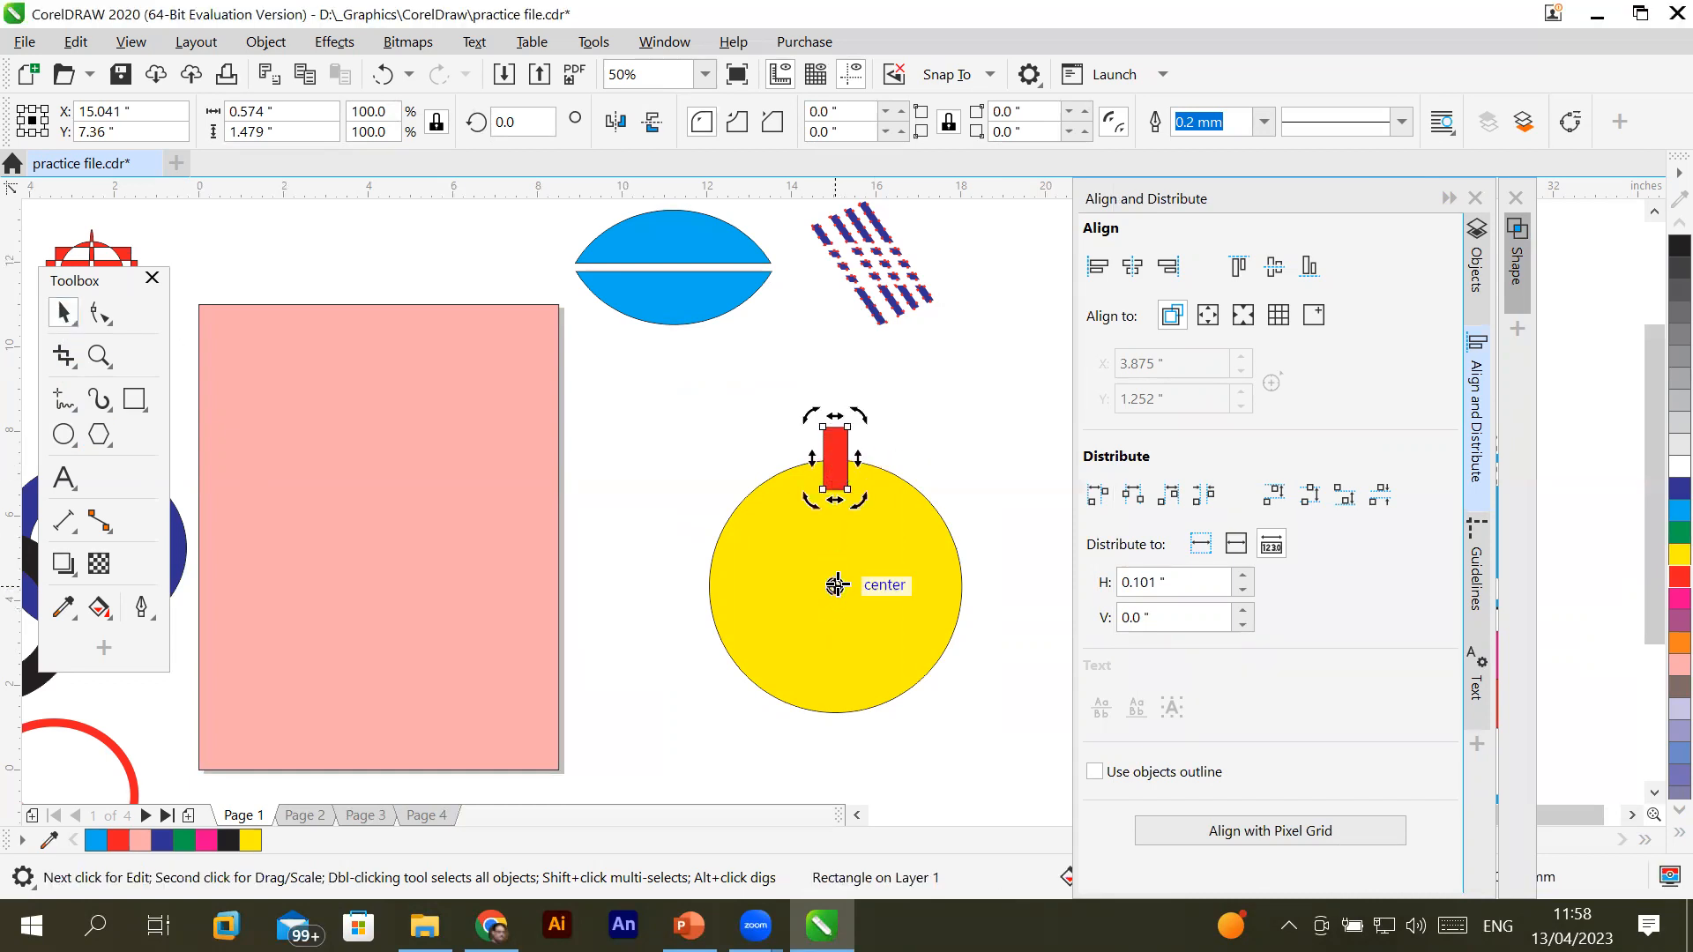
left_click_drag(862, 411, 928, 439)
right_click(928, 439)
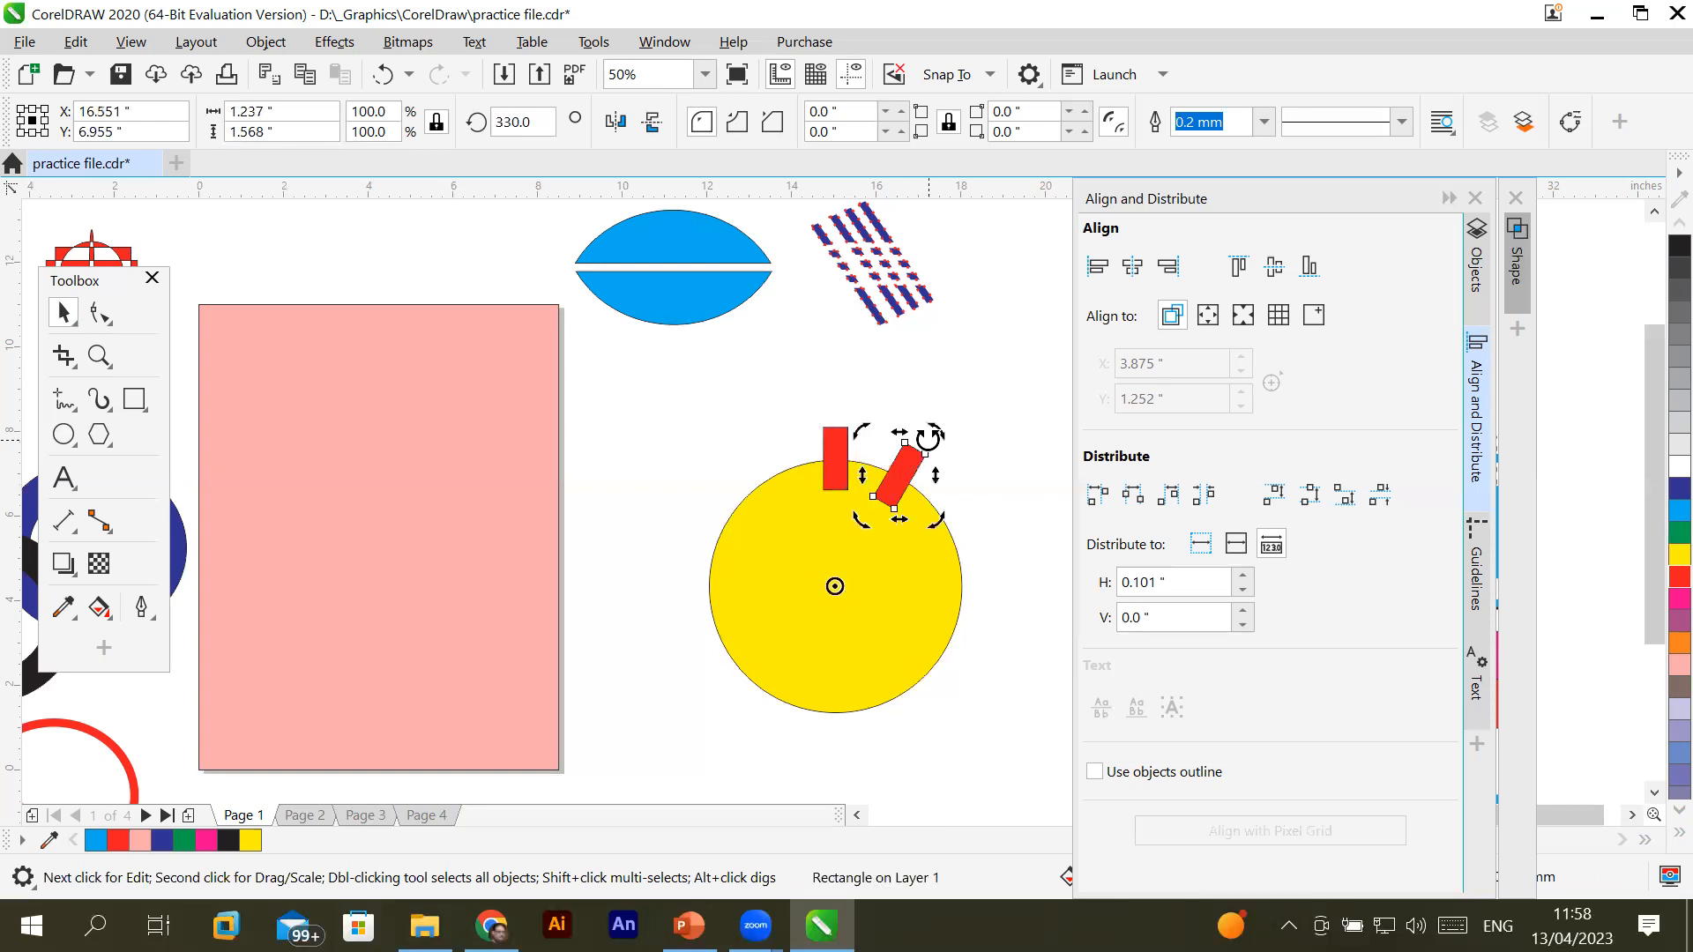
Repeat the rotated copy until twelve red rectangles are evenly spaced around the yellow circle
key("ctrl+r")
key("ctrl+r")
key("ctrl+r")
key("ctrl+r")
key("ctrl+r")
key("ctrl+r")
key("ctrl+r")
key("ctrl+r")
key("ctrl+r")
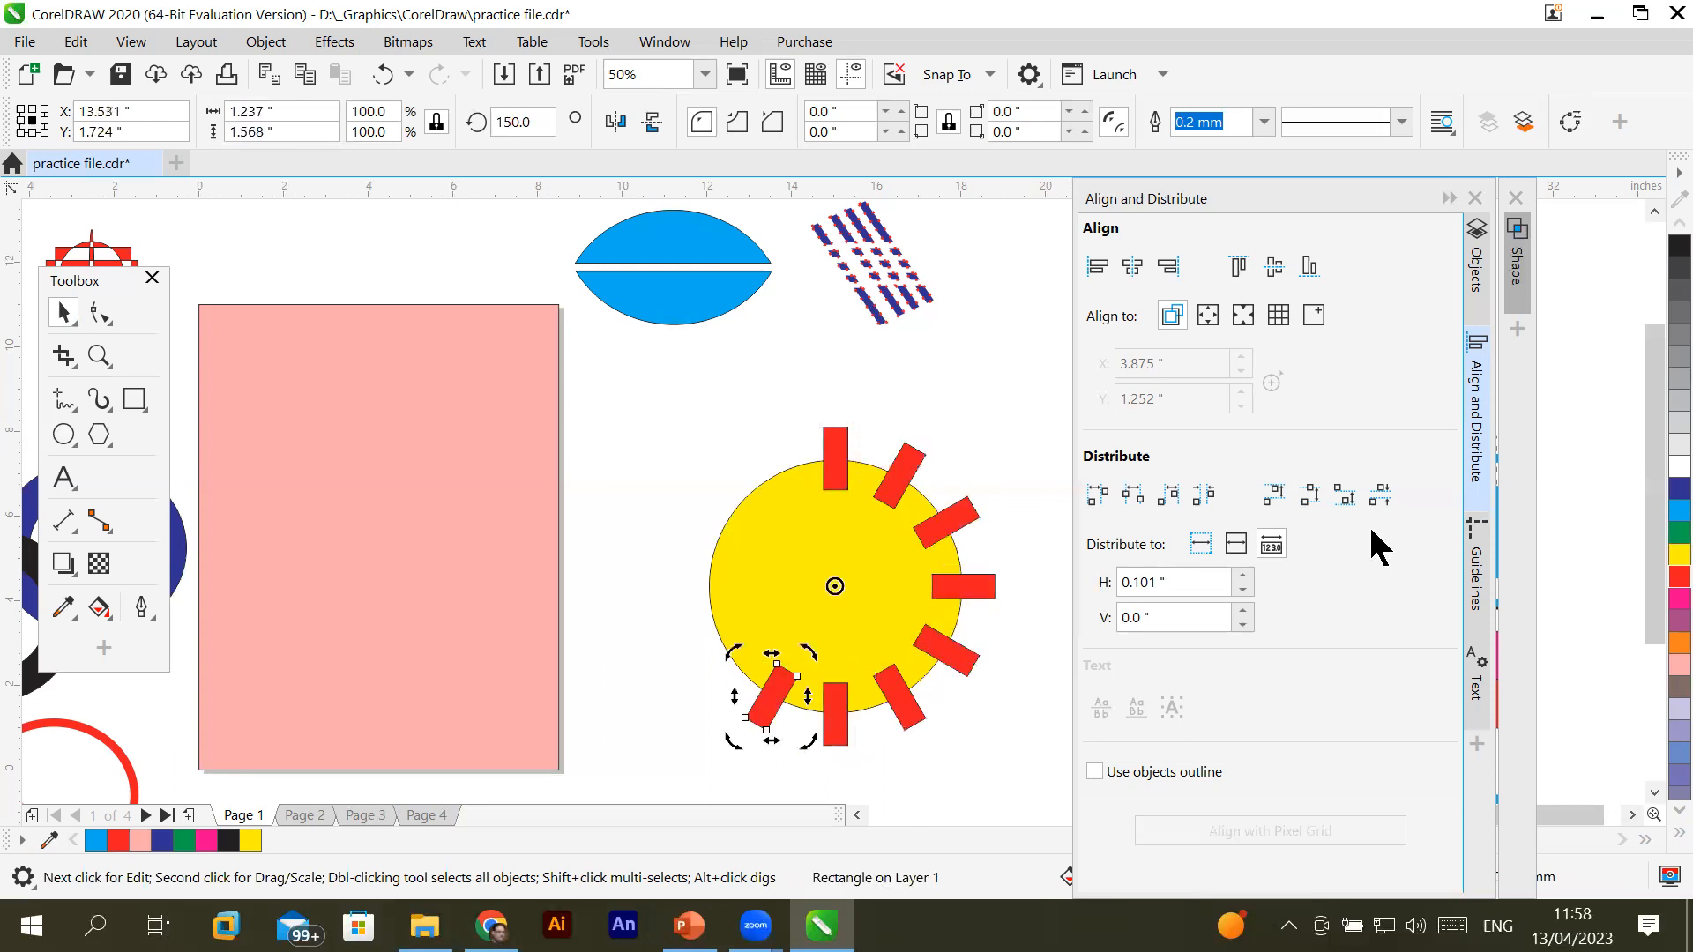
key("ctrl+r")
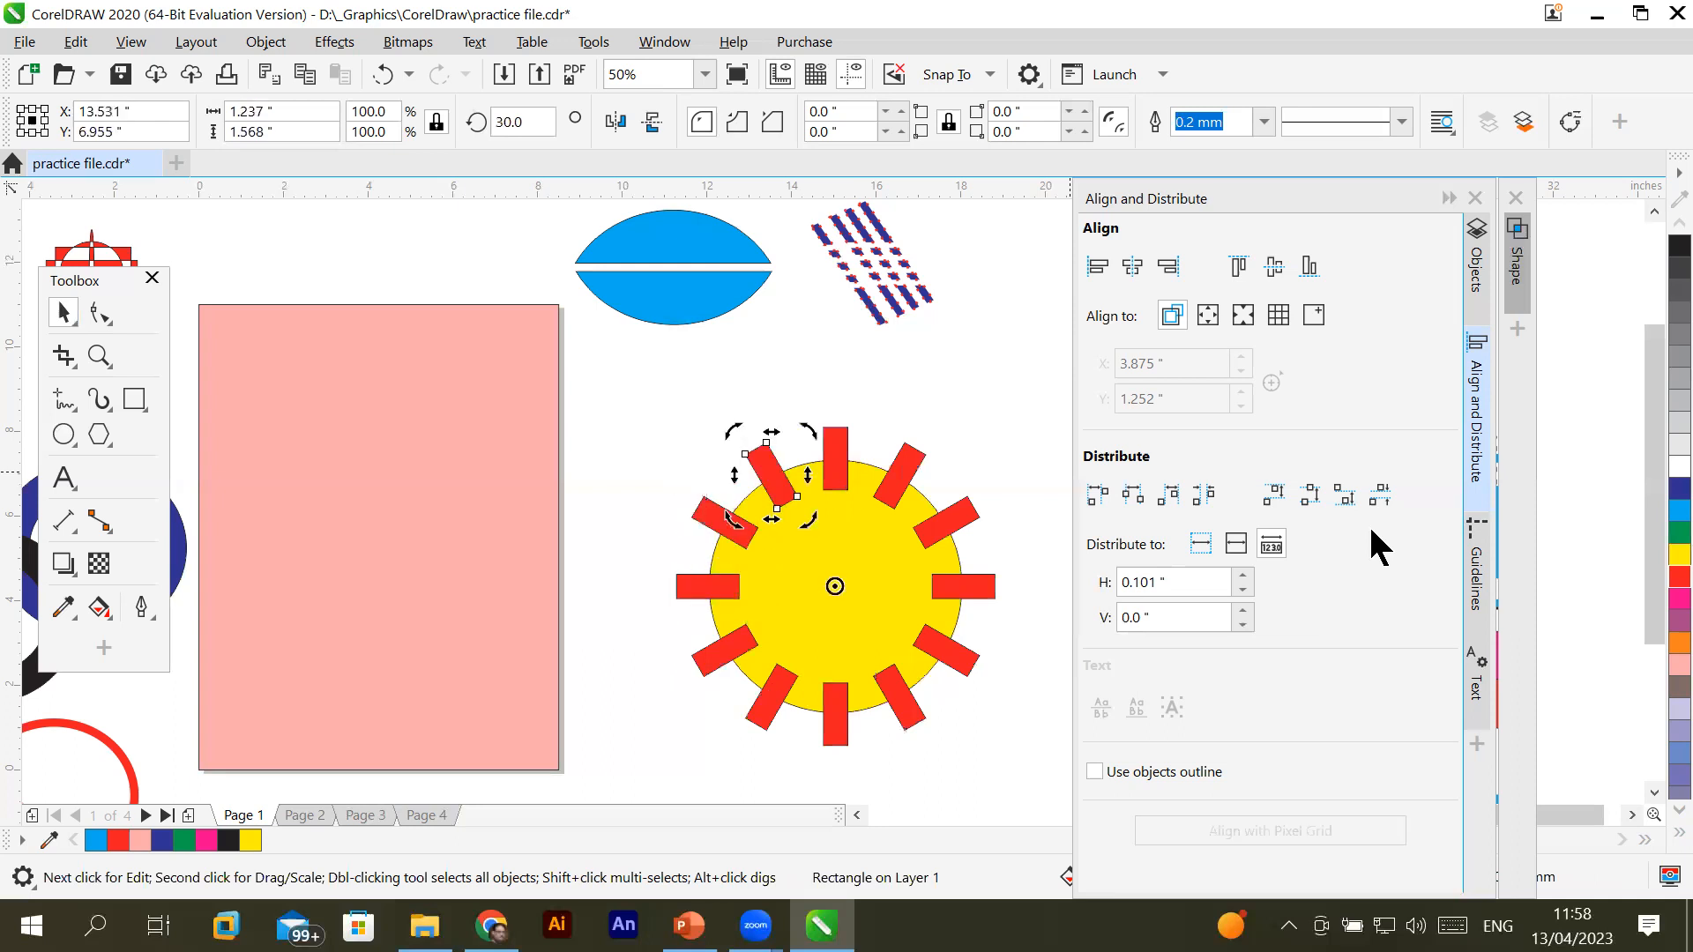
Trim the yellow circle with all twelve red rectangles to cut gear-like notches, and undo the trim
left_click(633, 387)
left_click_drag(1011, 783, 1015, 795)
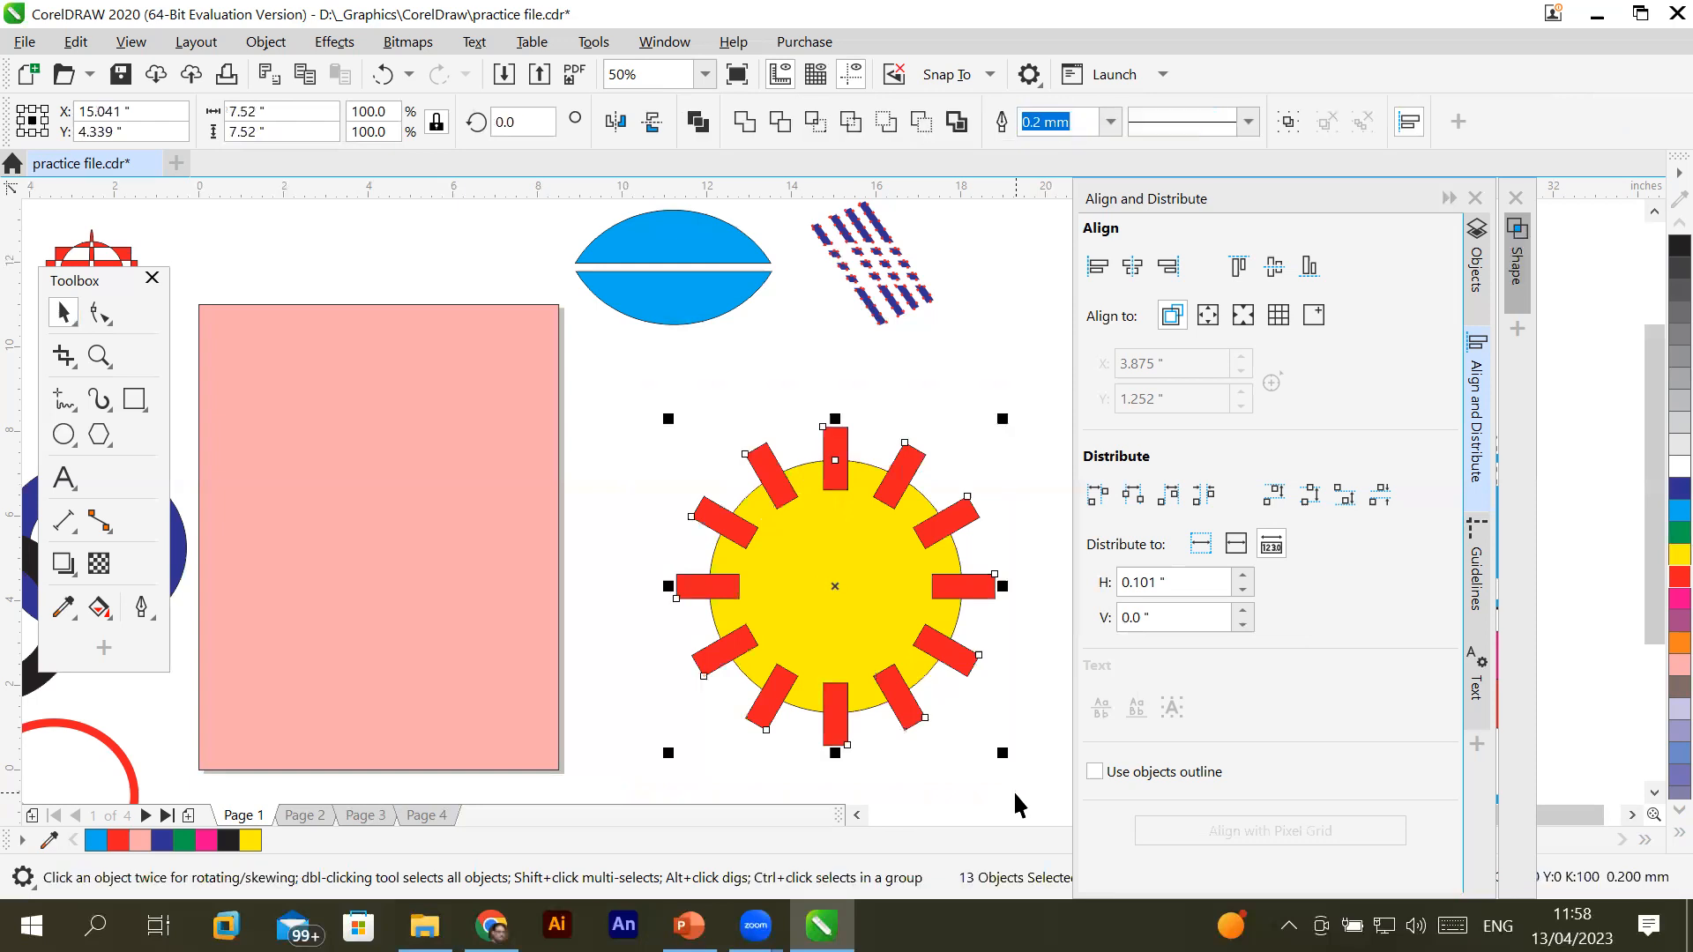
left_click(1475, 197)
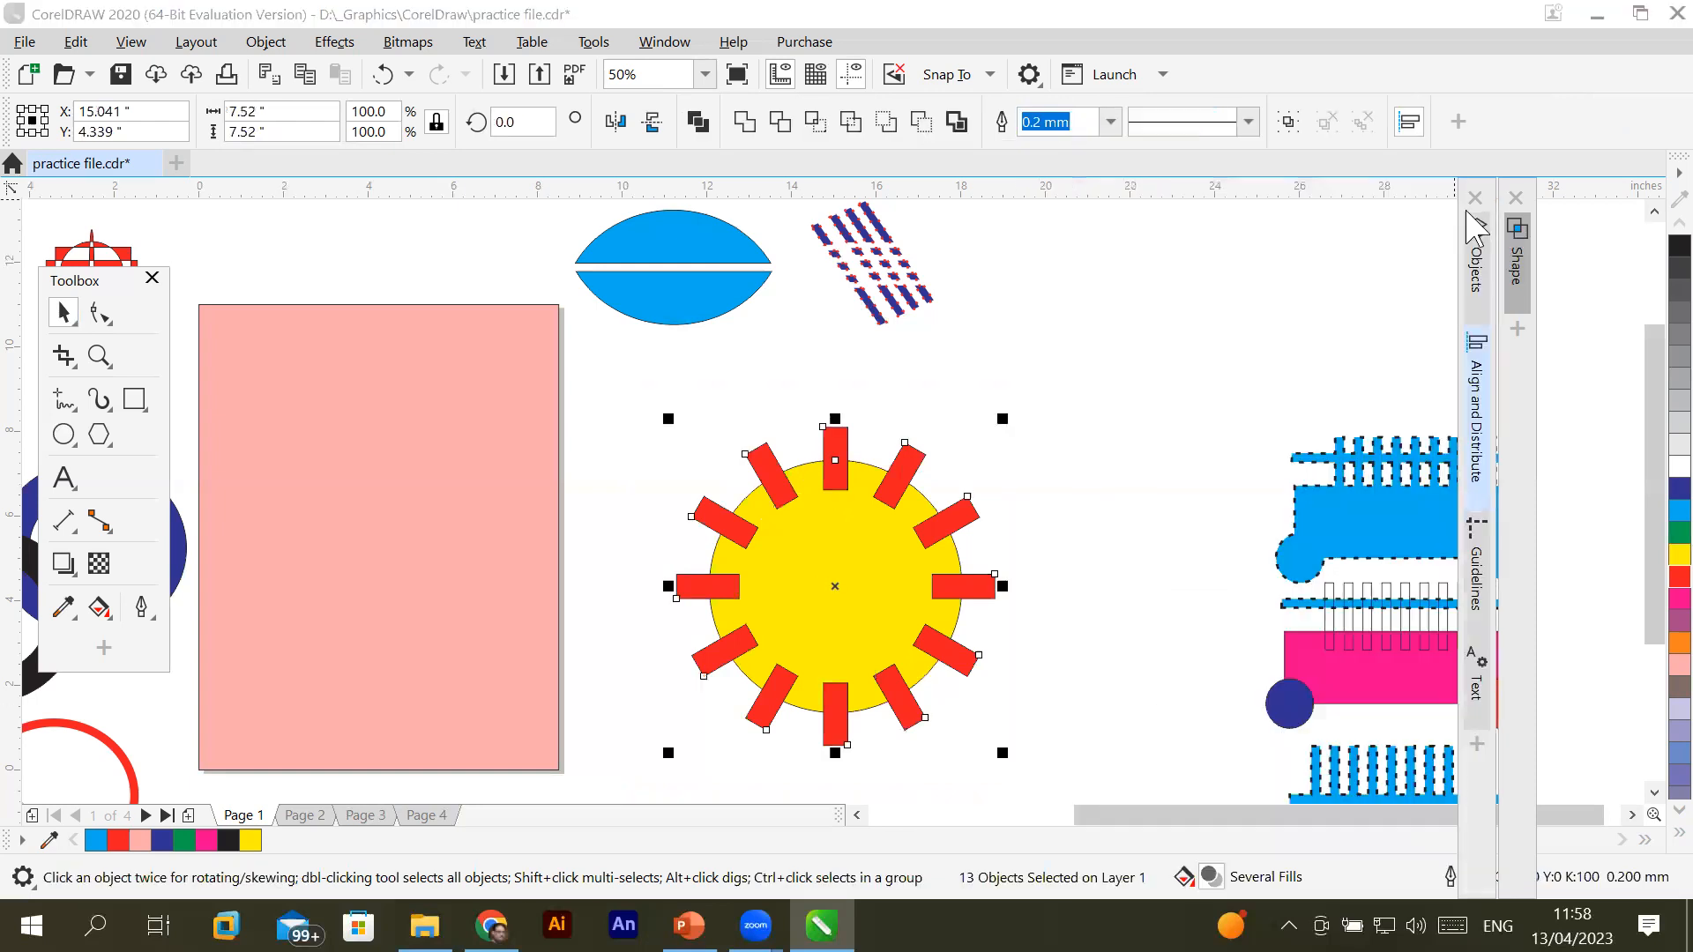
left_click(1523, 295)
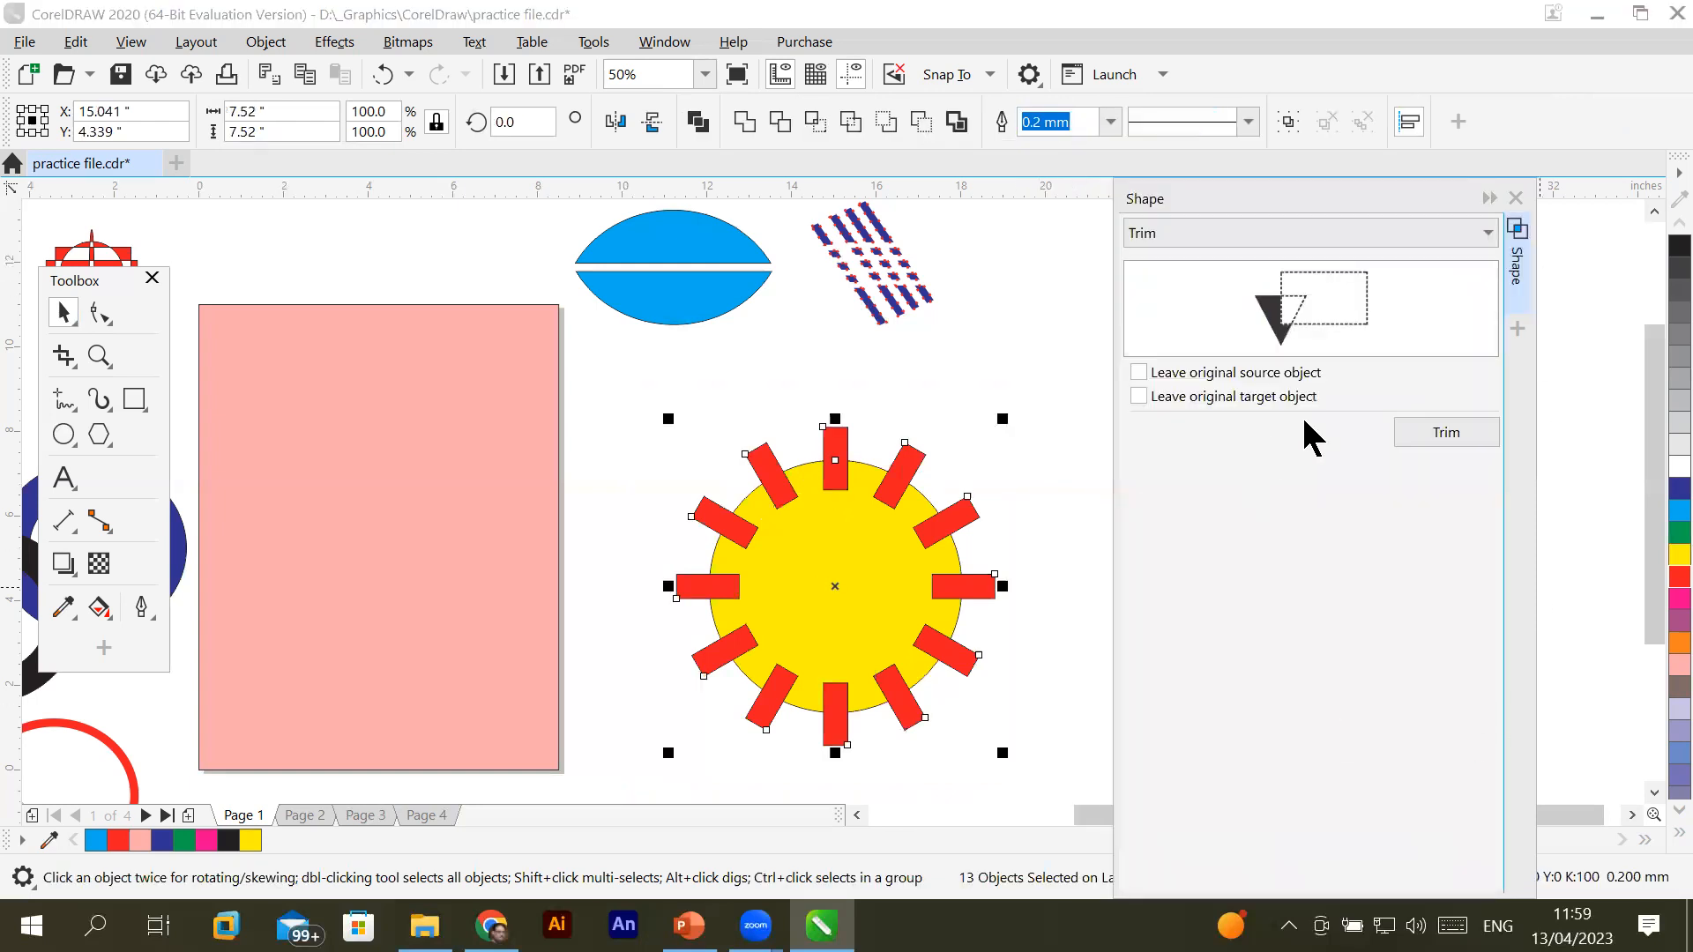
left_click(1446, 433)
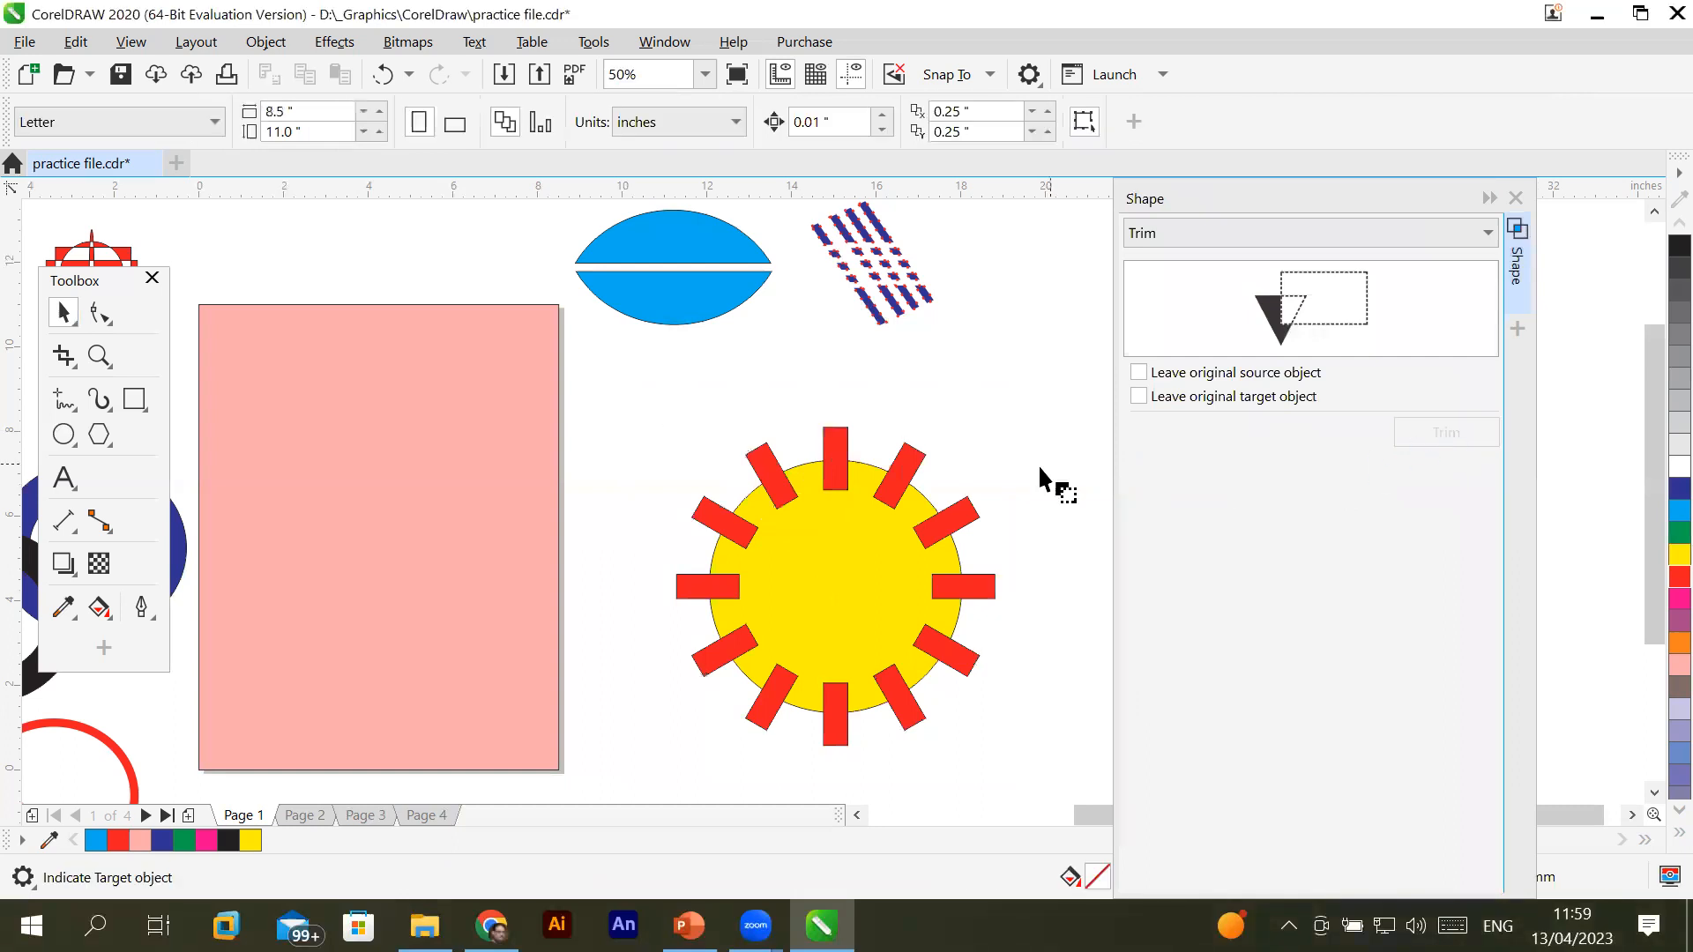
left_click(806, 561)
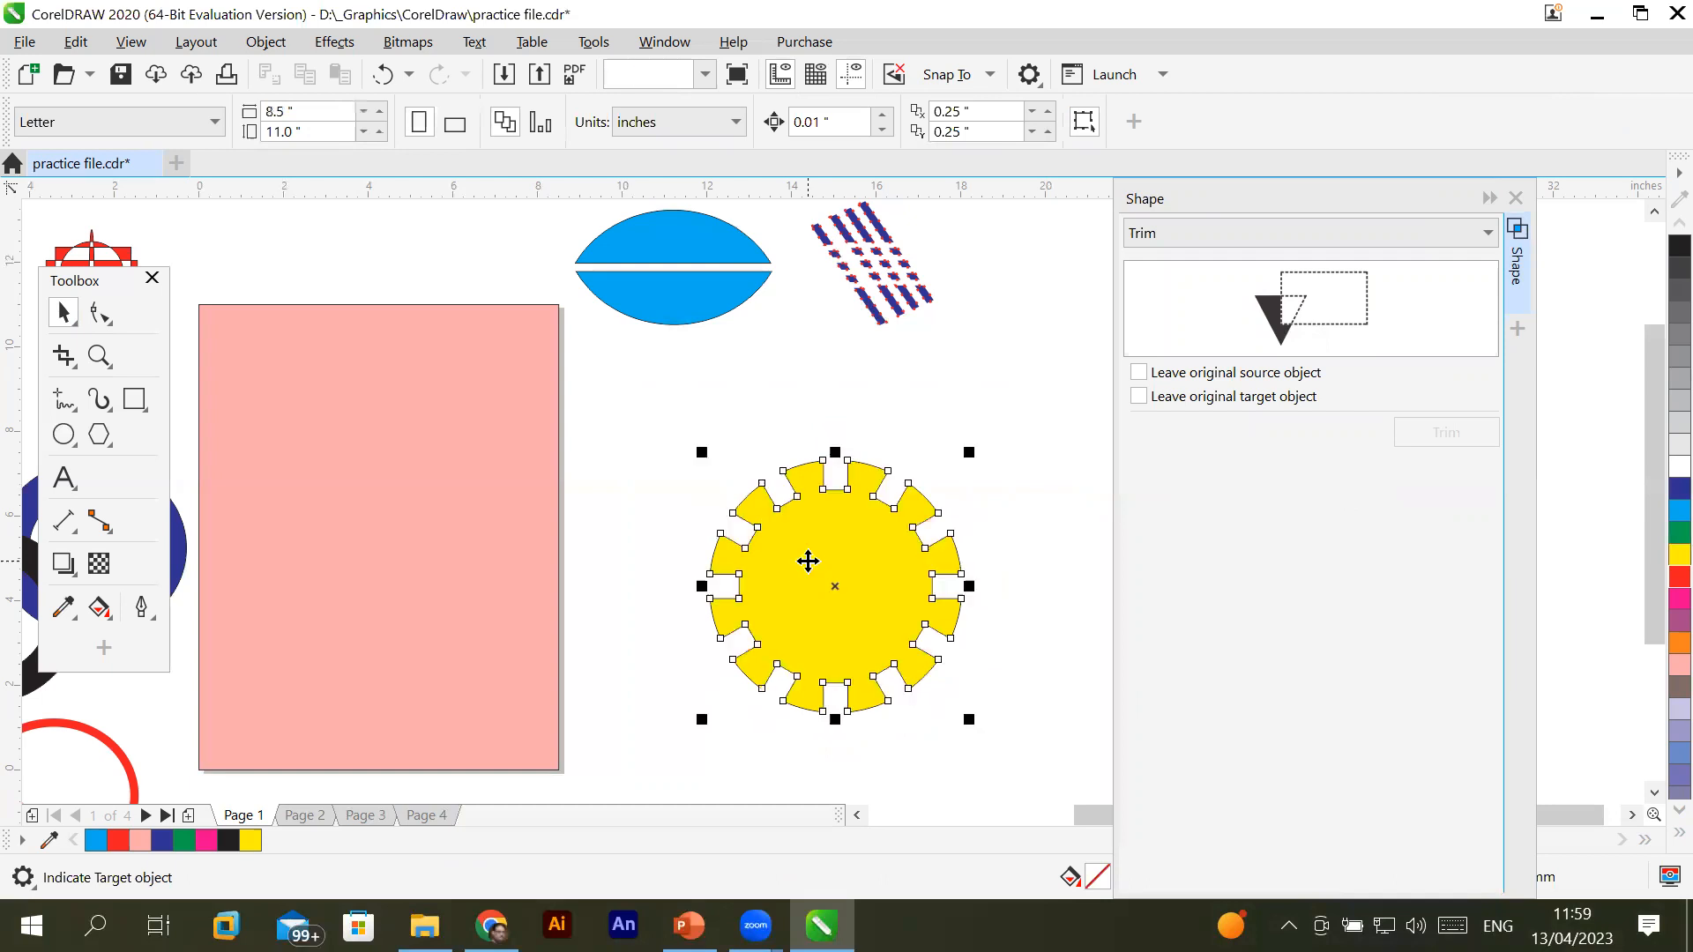
left_click(667, 432)
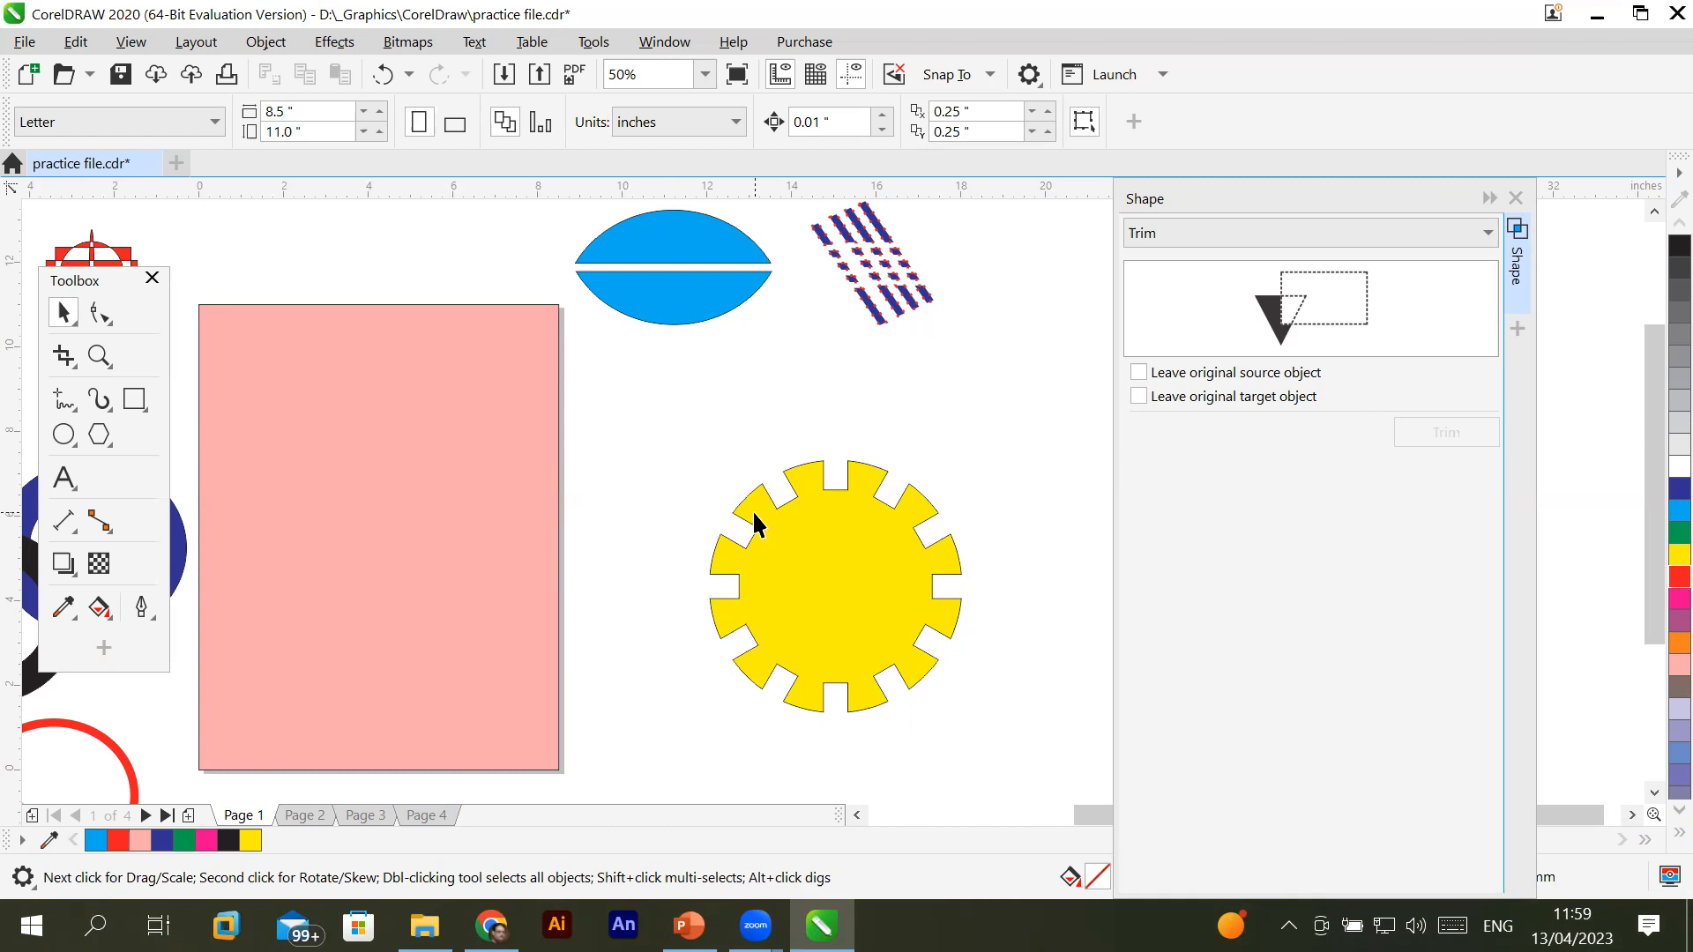
key("ctrl+z")
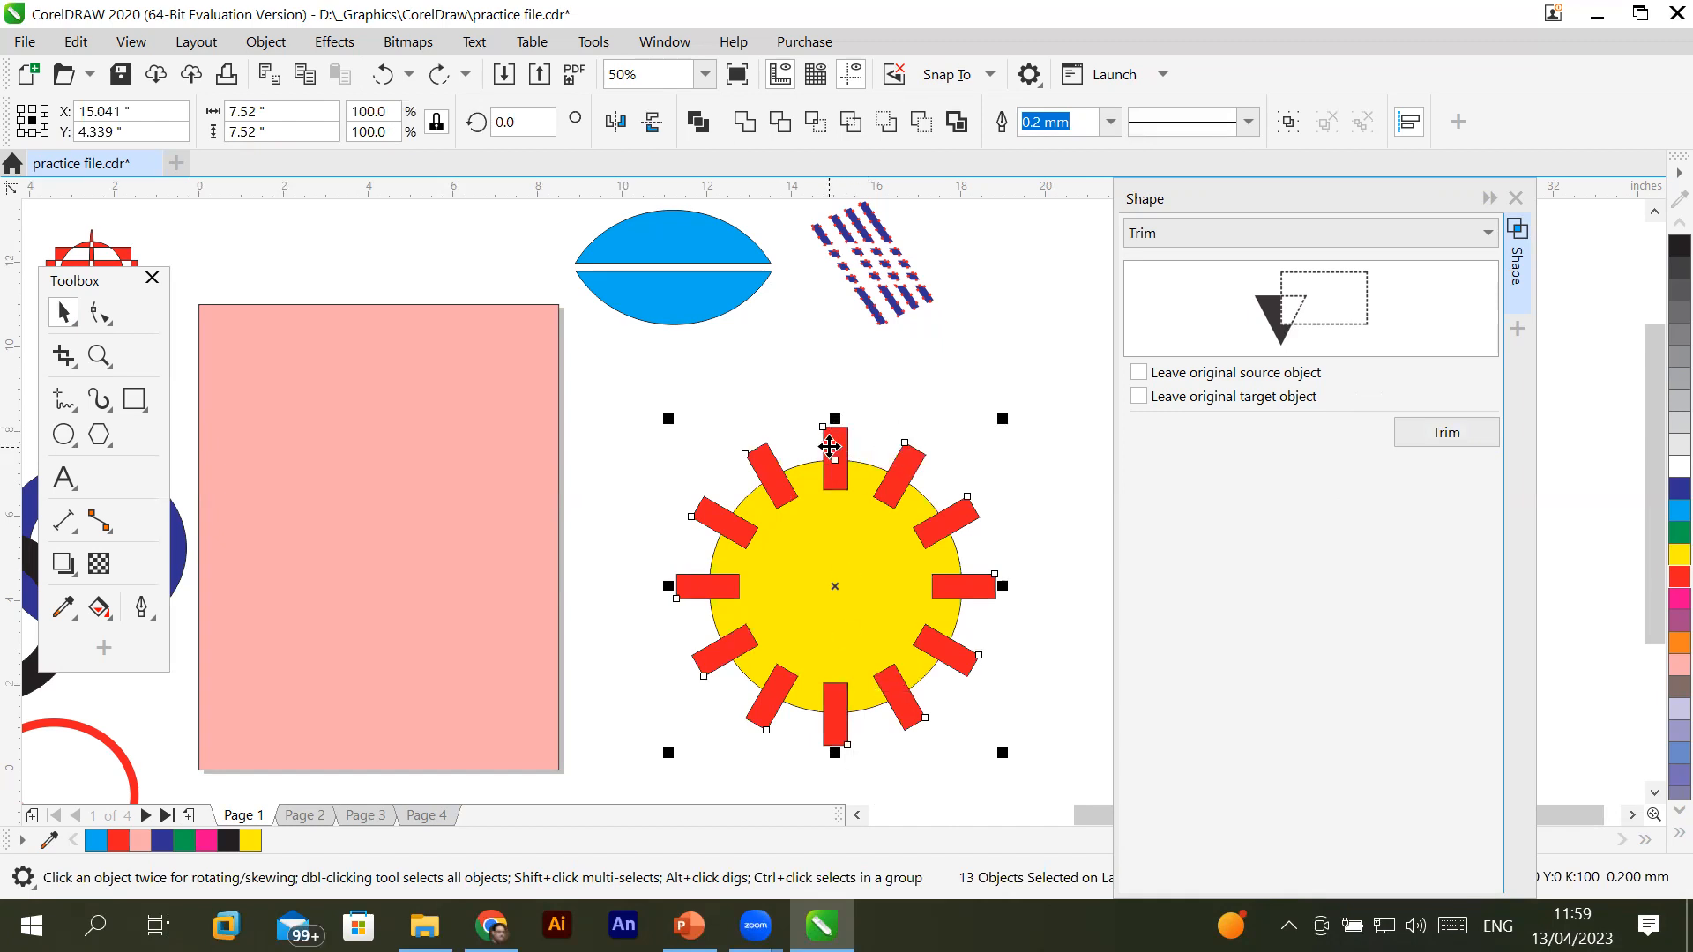
Trim a single upper red rectangle with the other selected shapes, and undo the trim
left_click(1437, 433)
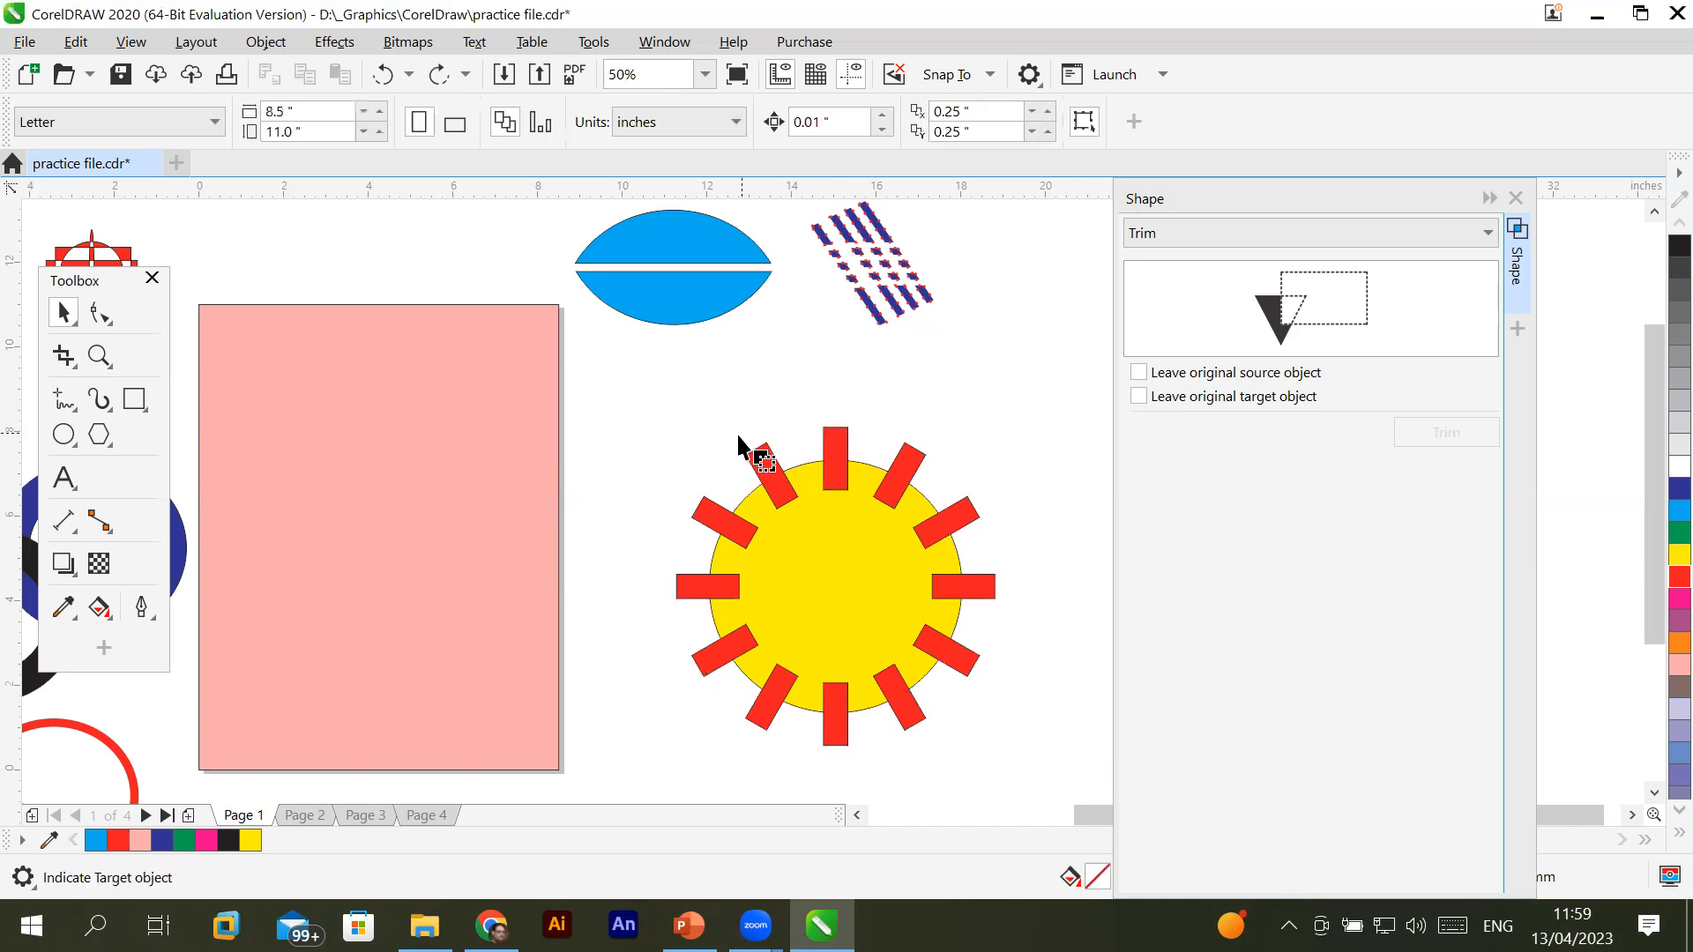
left_click(762, 462)
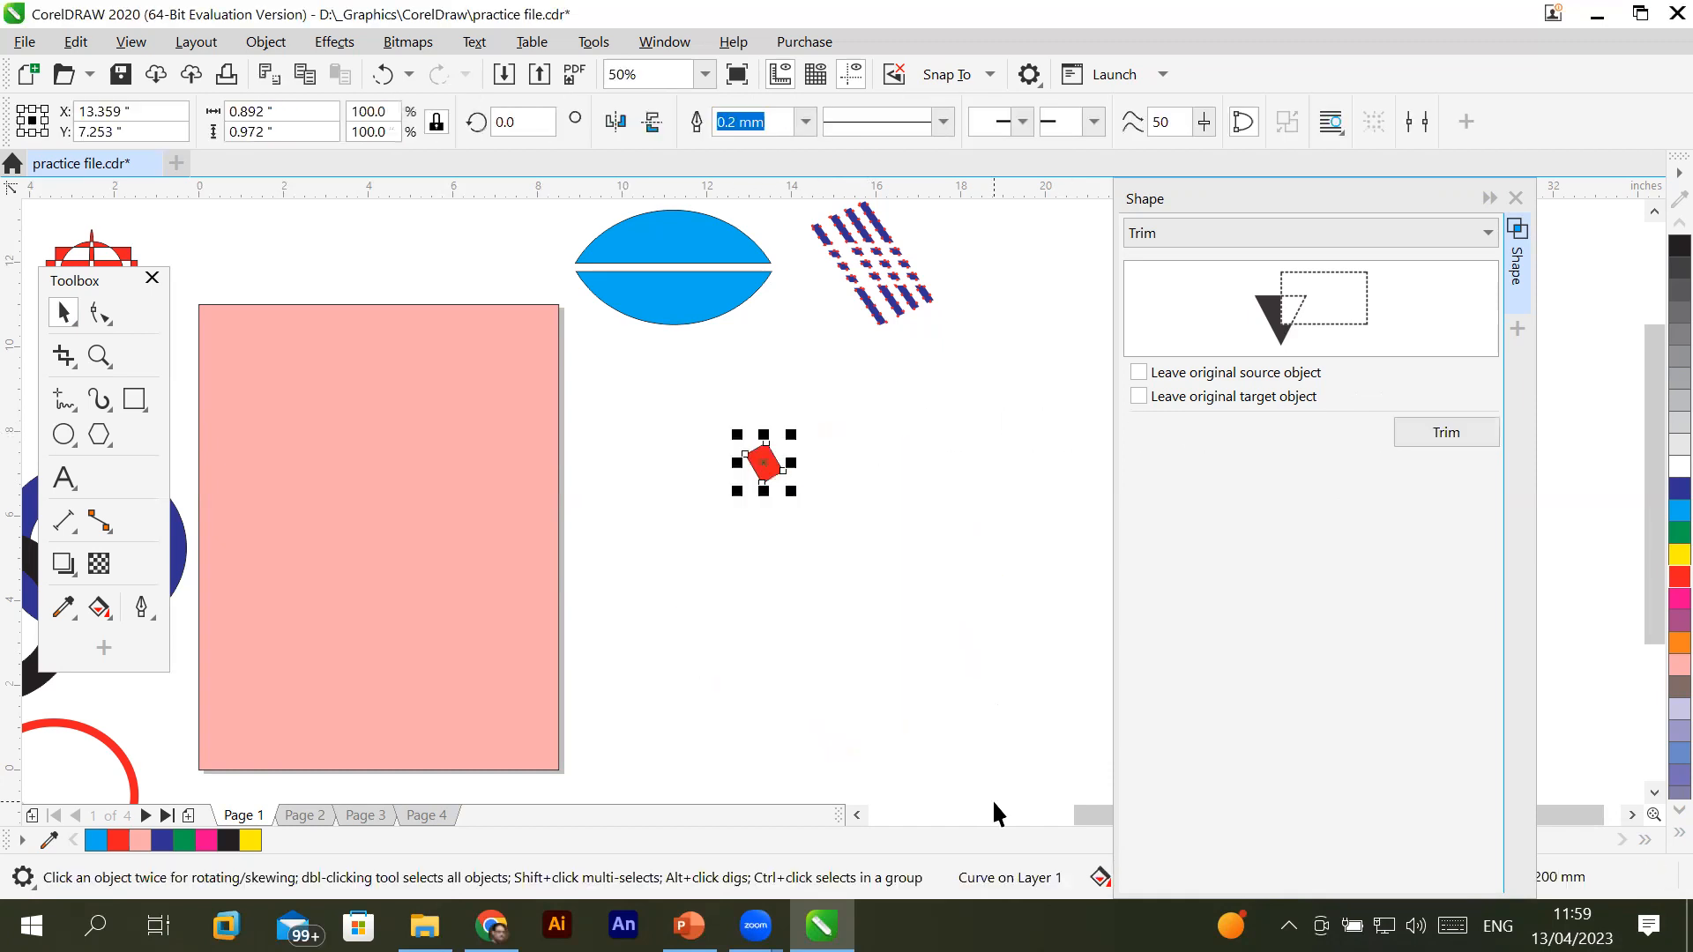
key("ctrl+z")
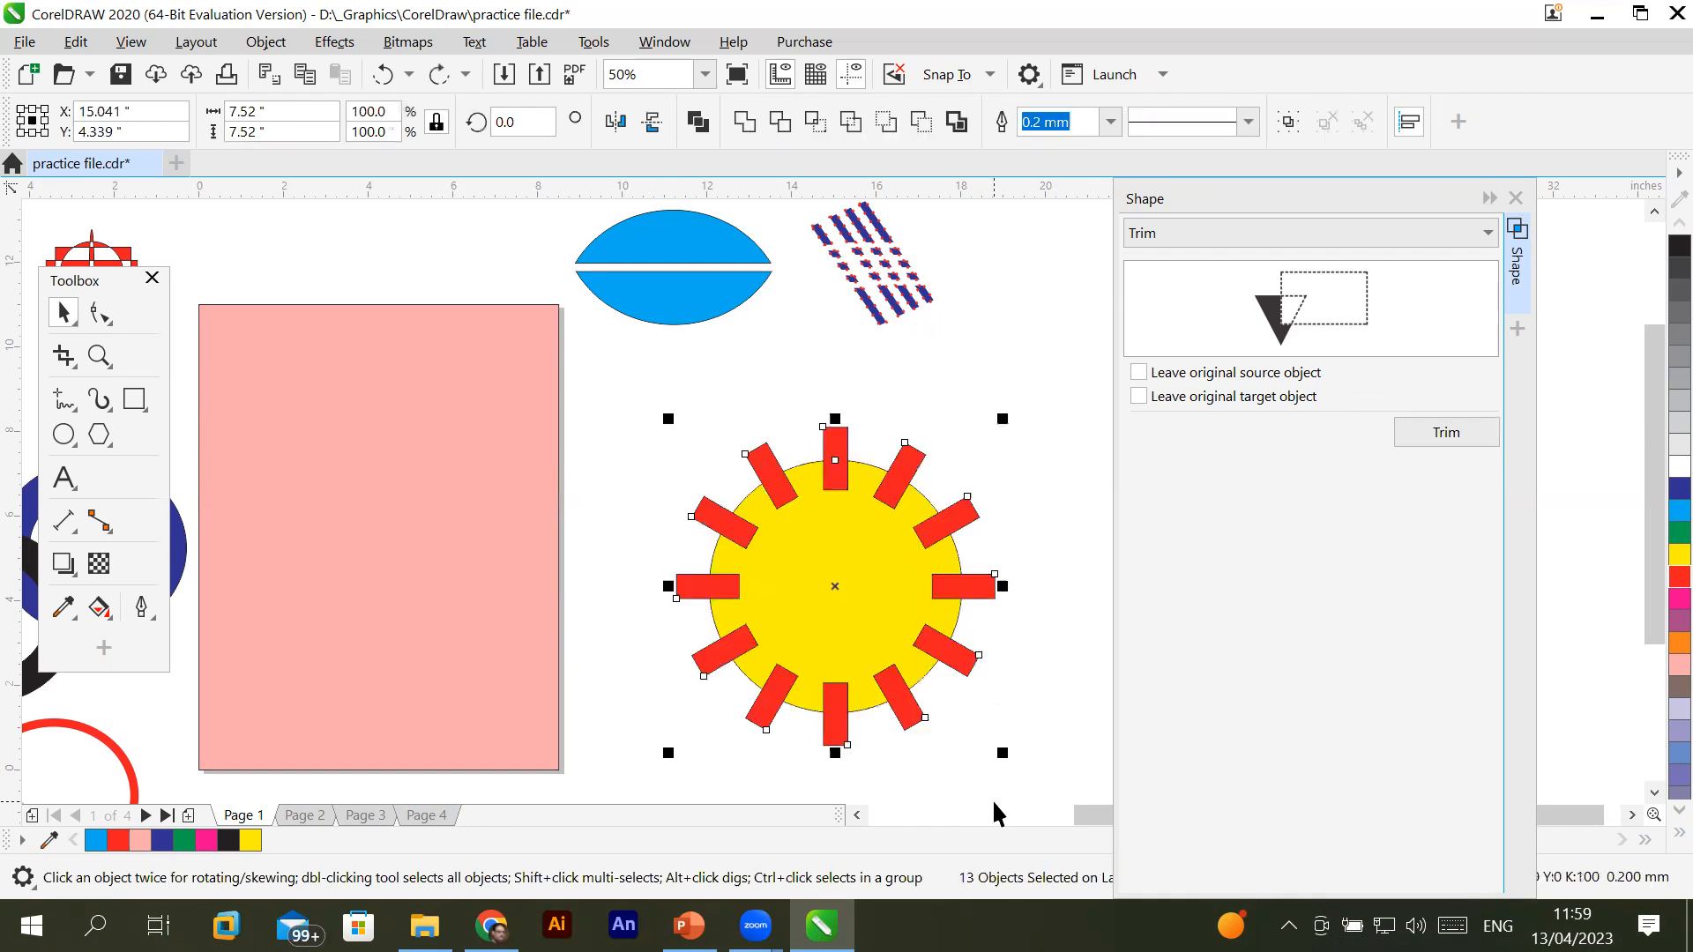
Group the twelve red rectangles, keeping the yellow circle out of the group
left_click(603, 391)
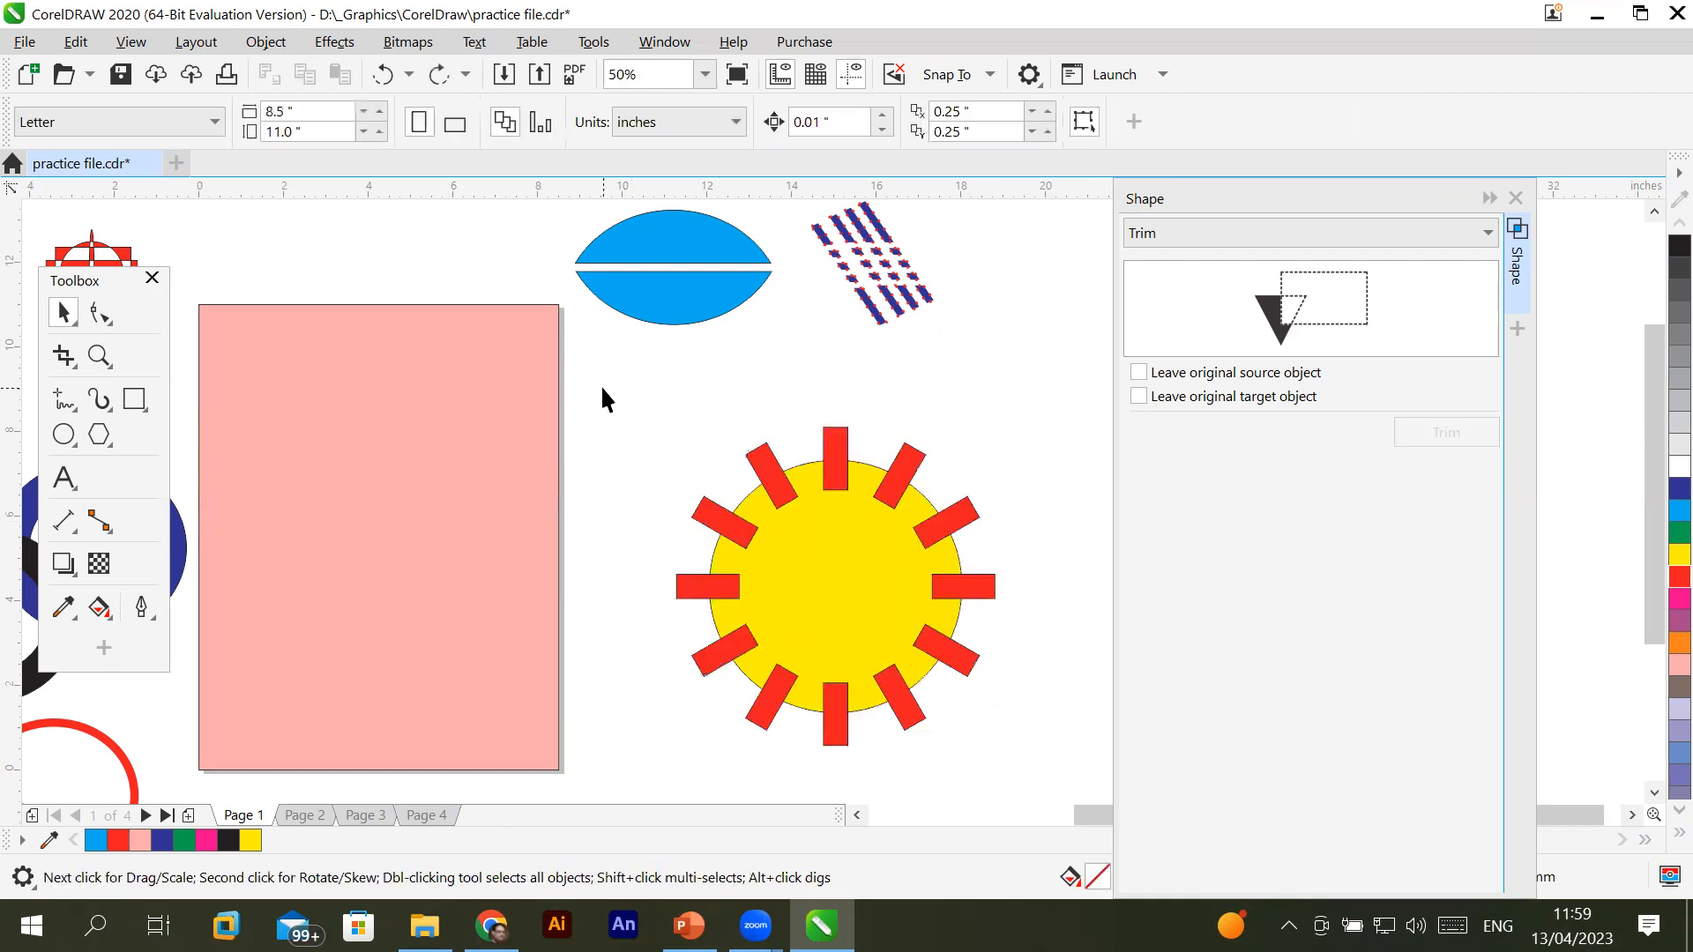
left_click_drag(603, 389, 1062, 805)
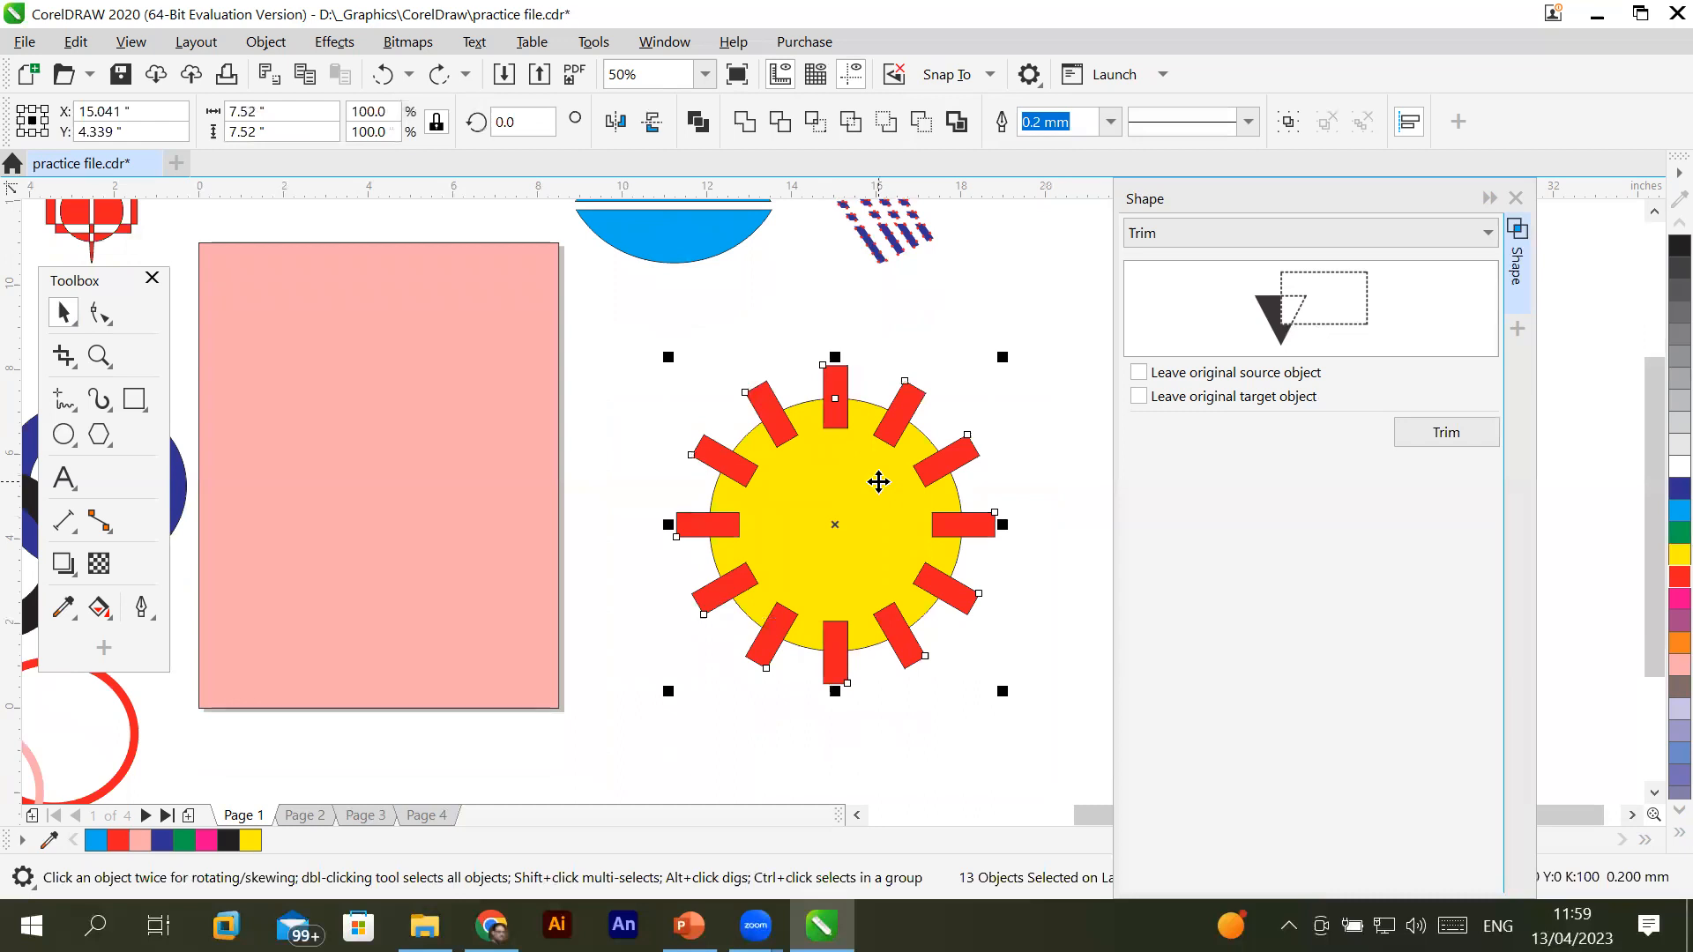
left_click(1499, 196)
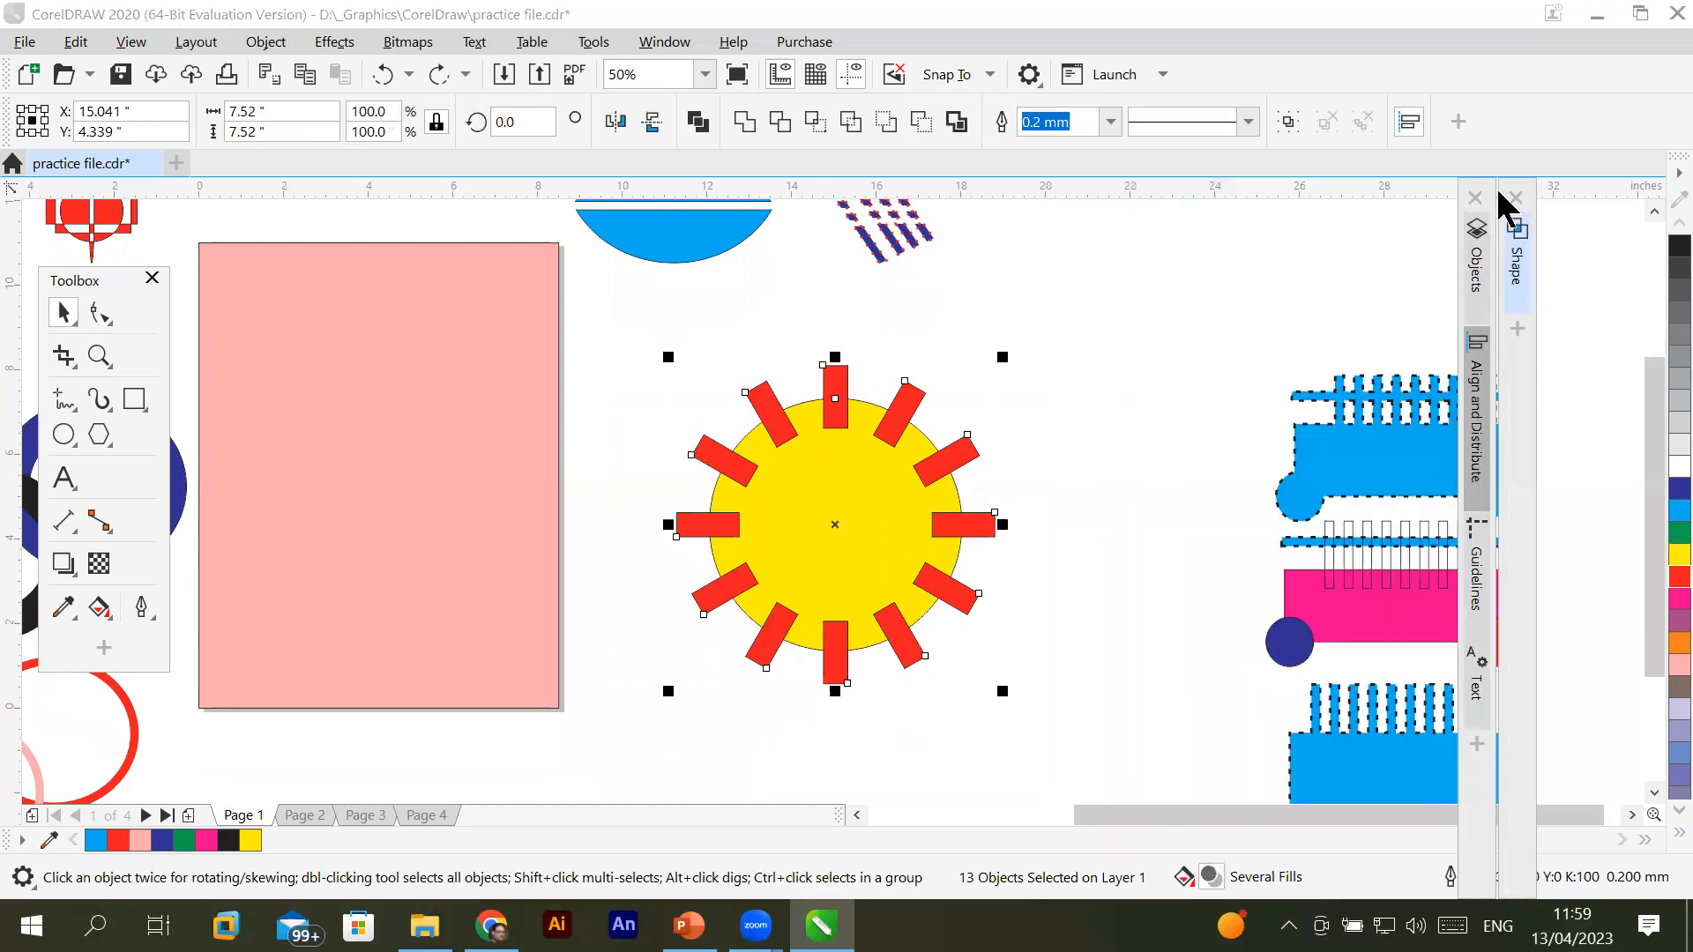
left_click(1482, 282)
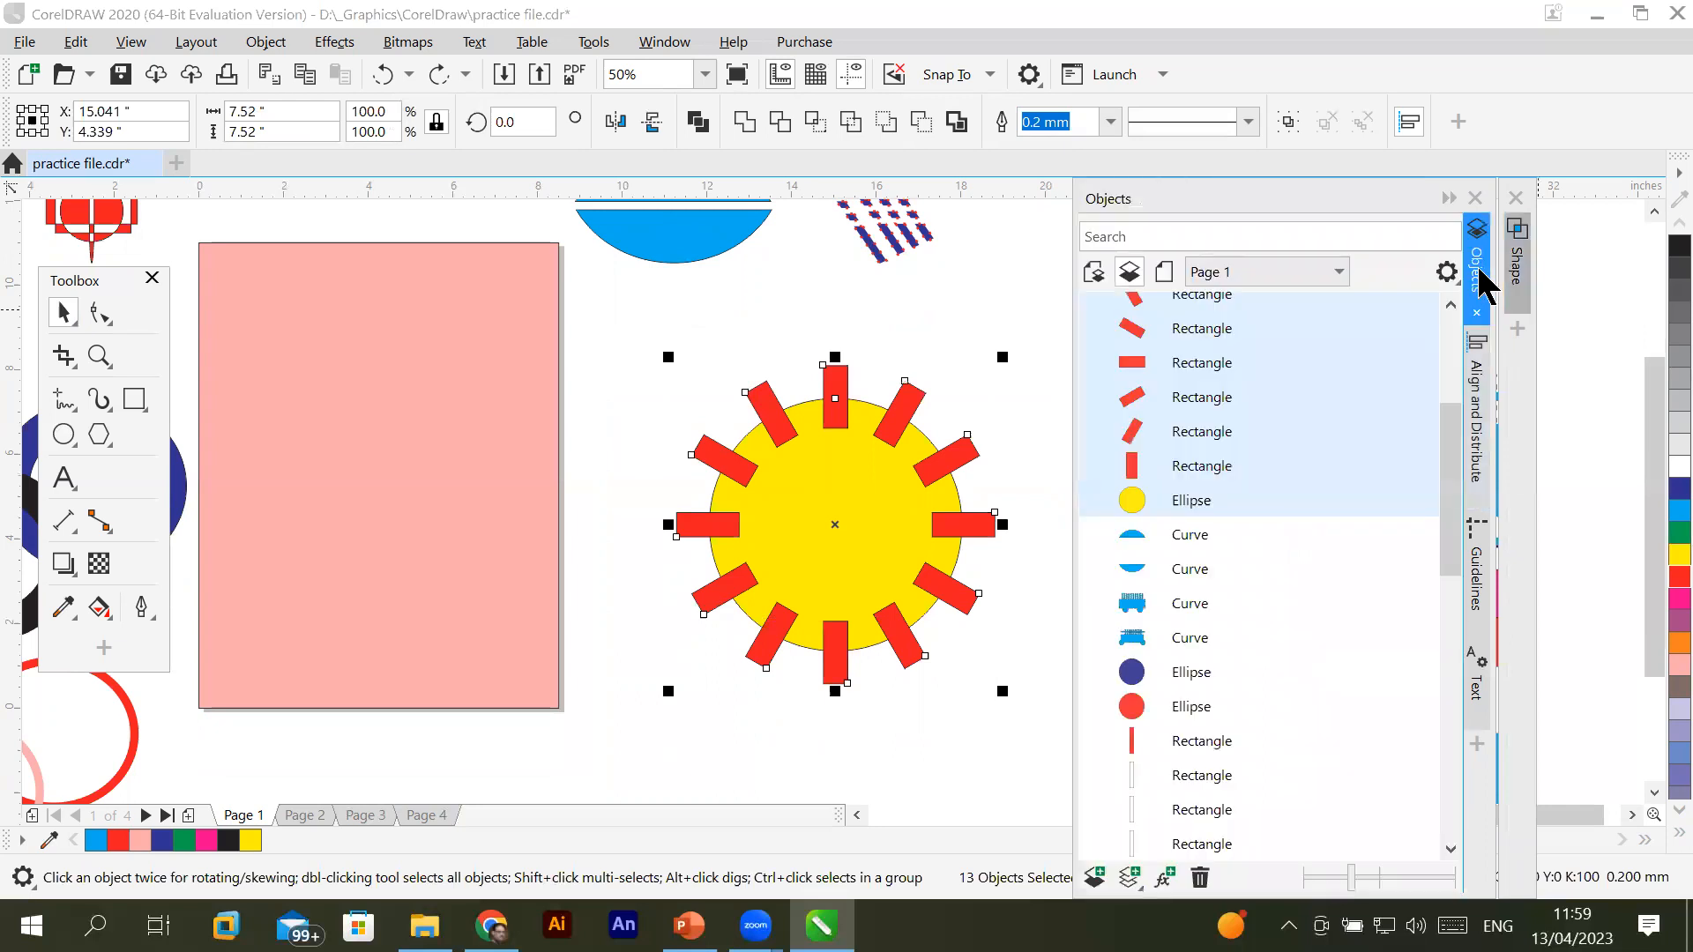
left_click(1222, 499, "ctrl")
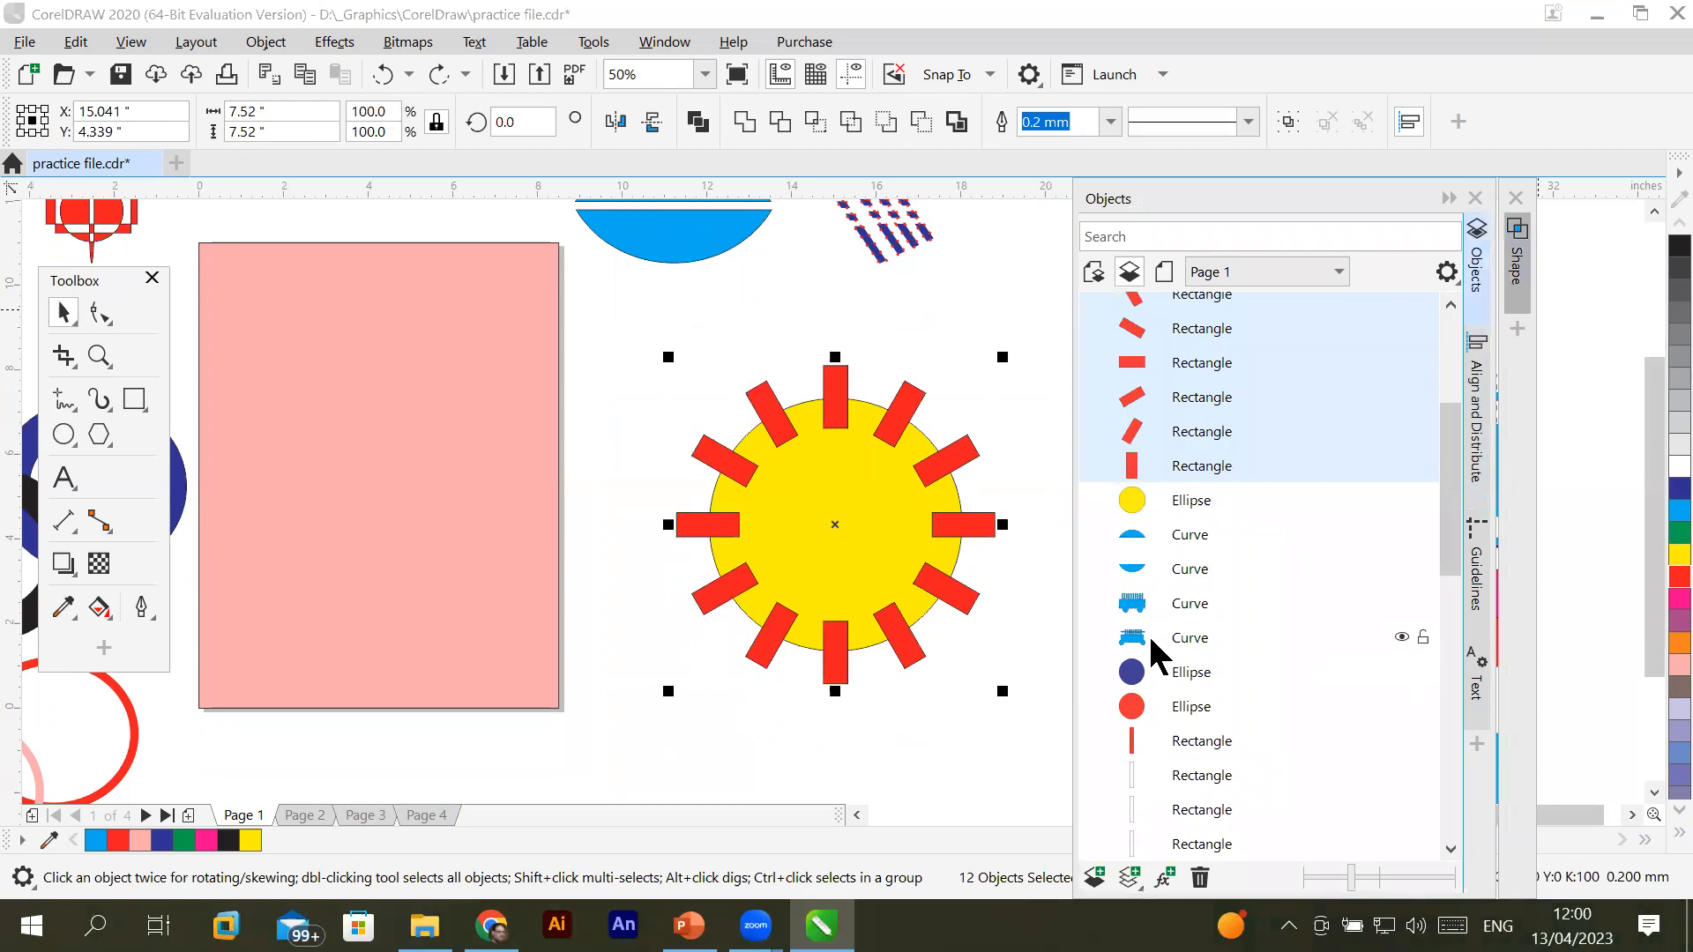
left_click(266, 43)
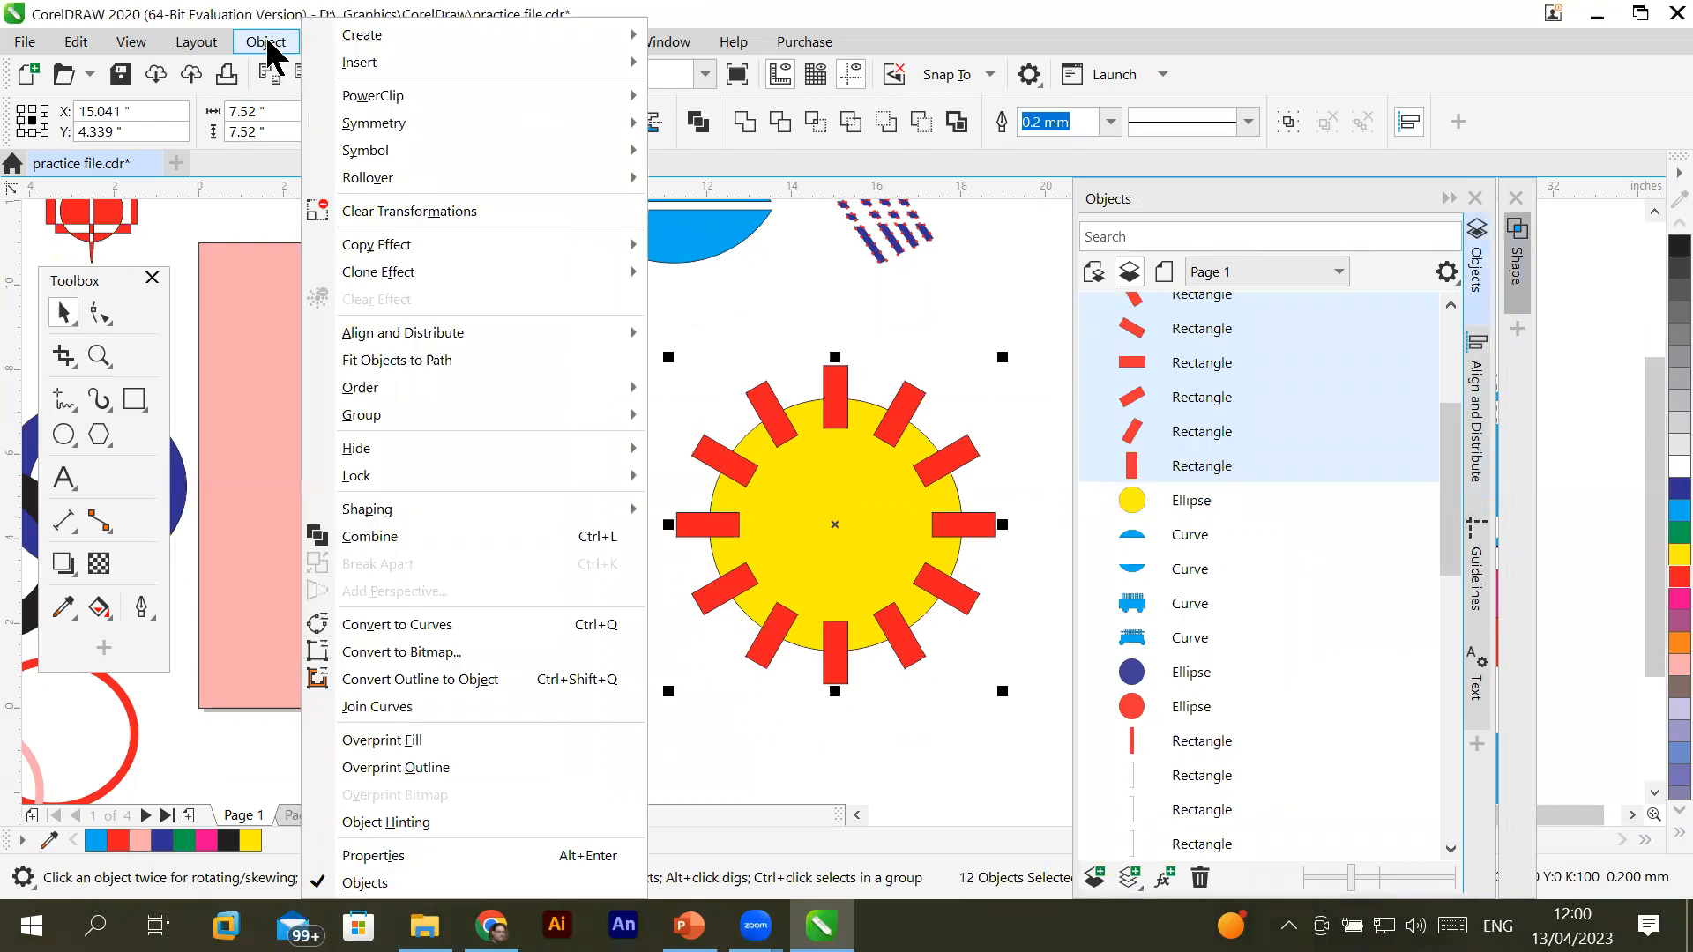
mouse_move(514, 415)
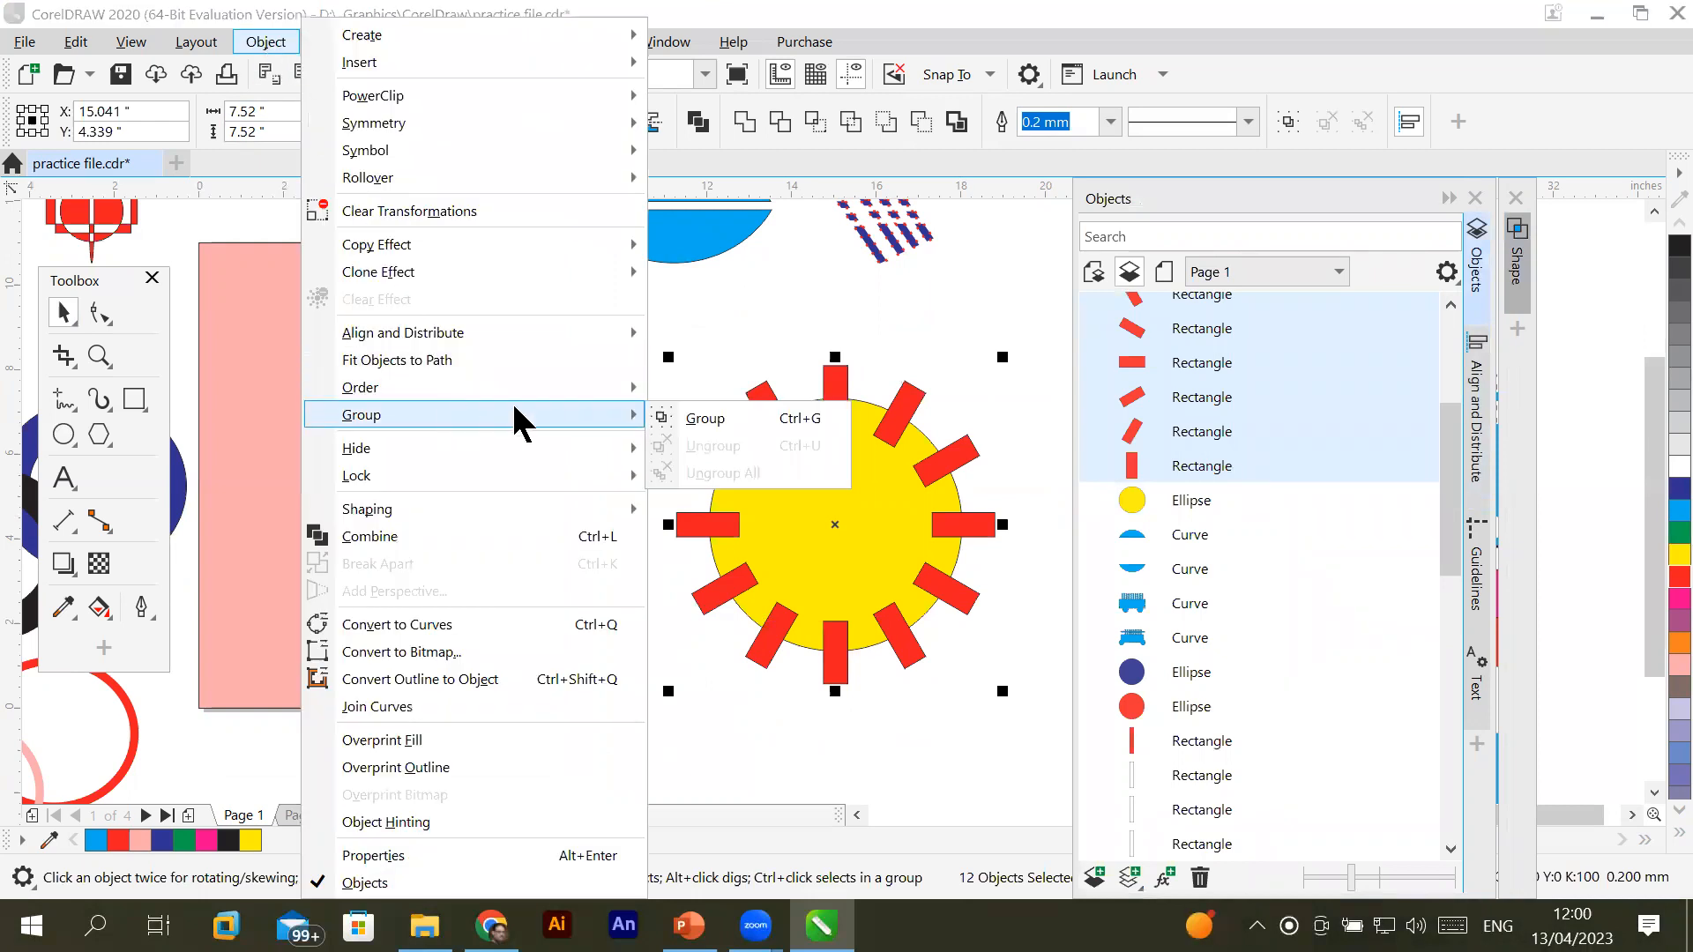
left_click(697, 420)
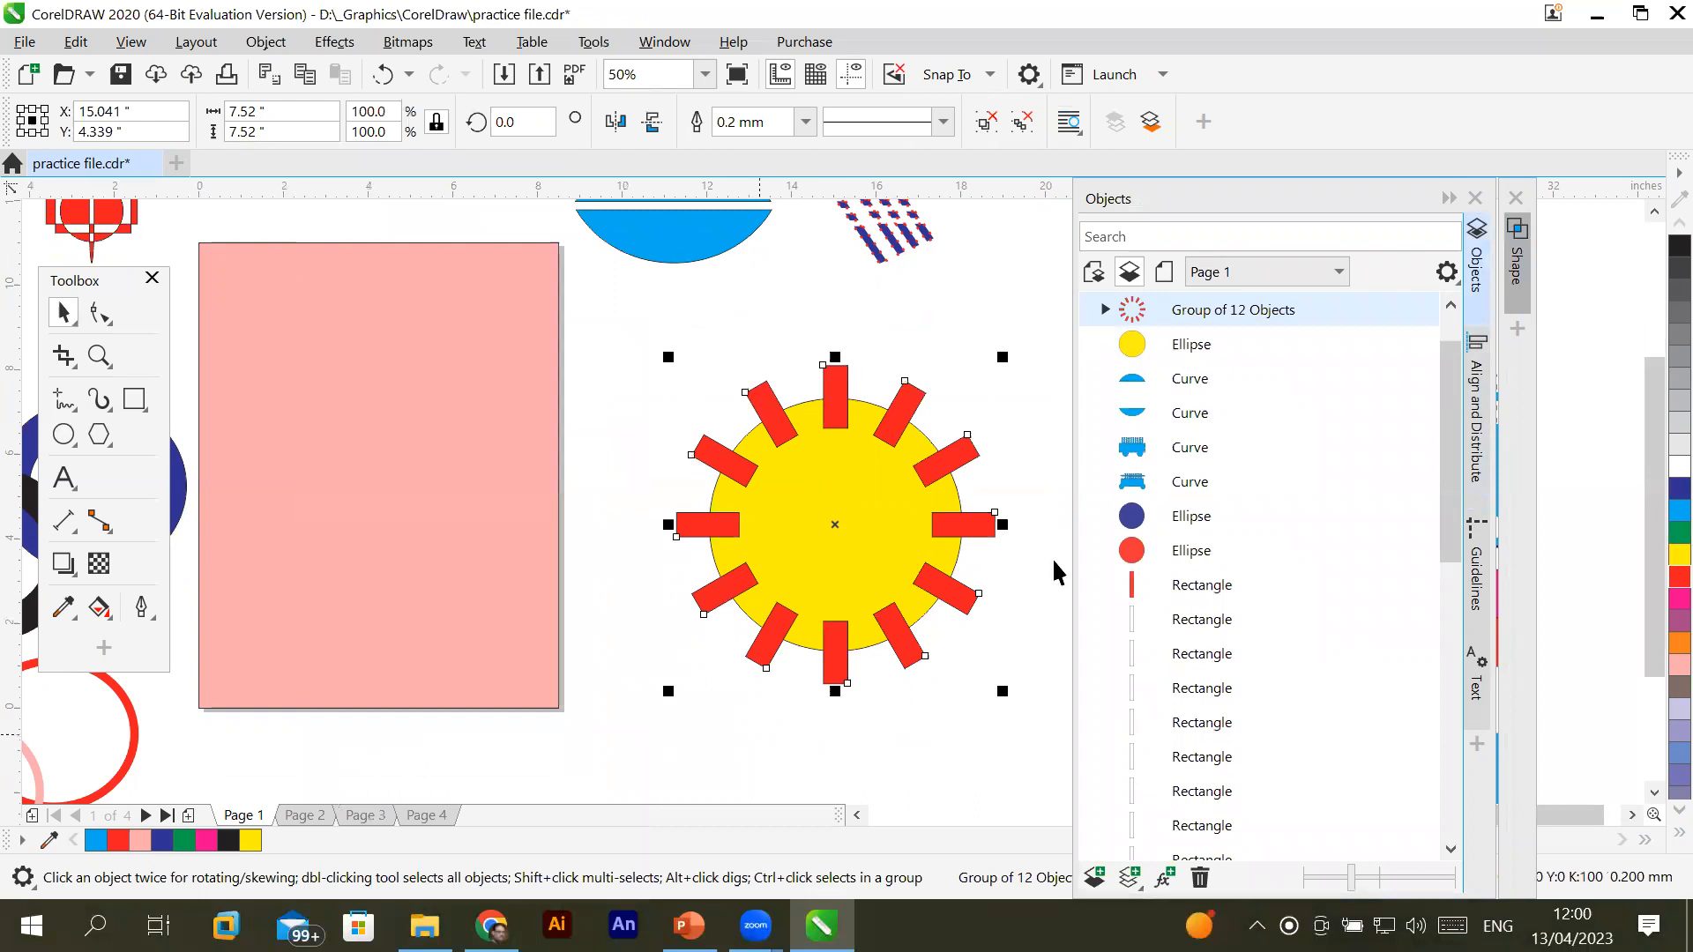
Select the yellow circle together with the rectangle group and bring back the Trim options
left_click(1210, 351, "shift")
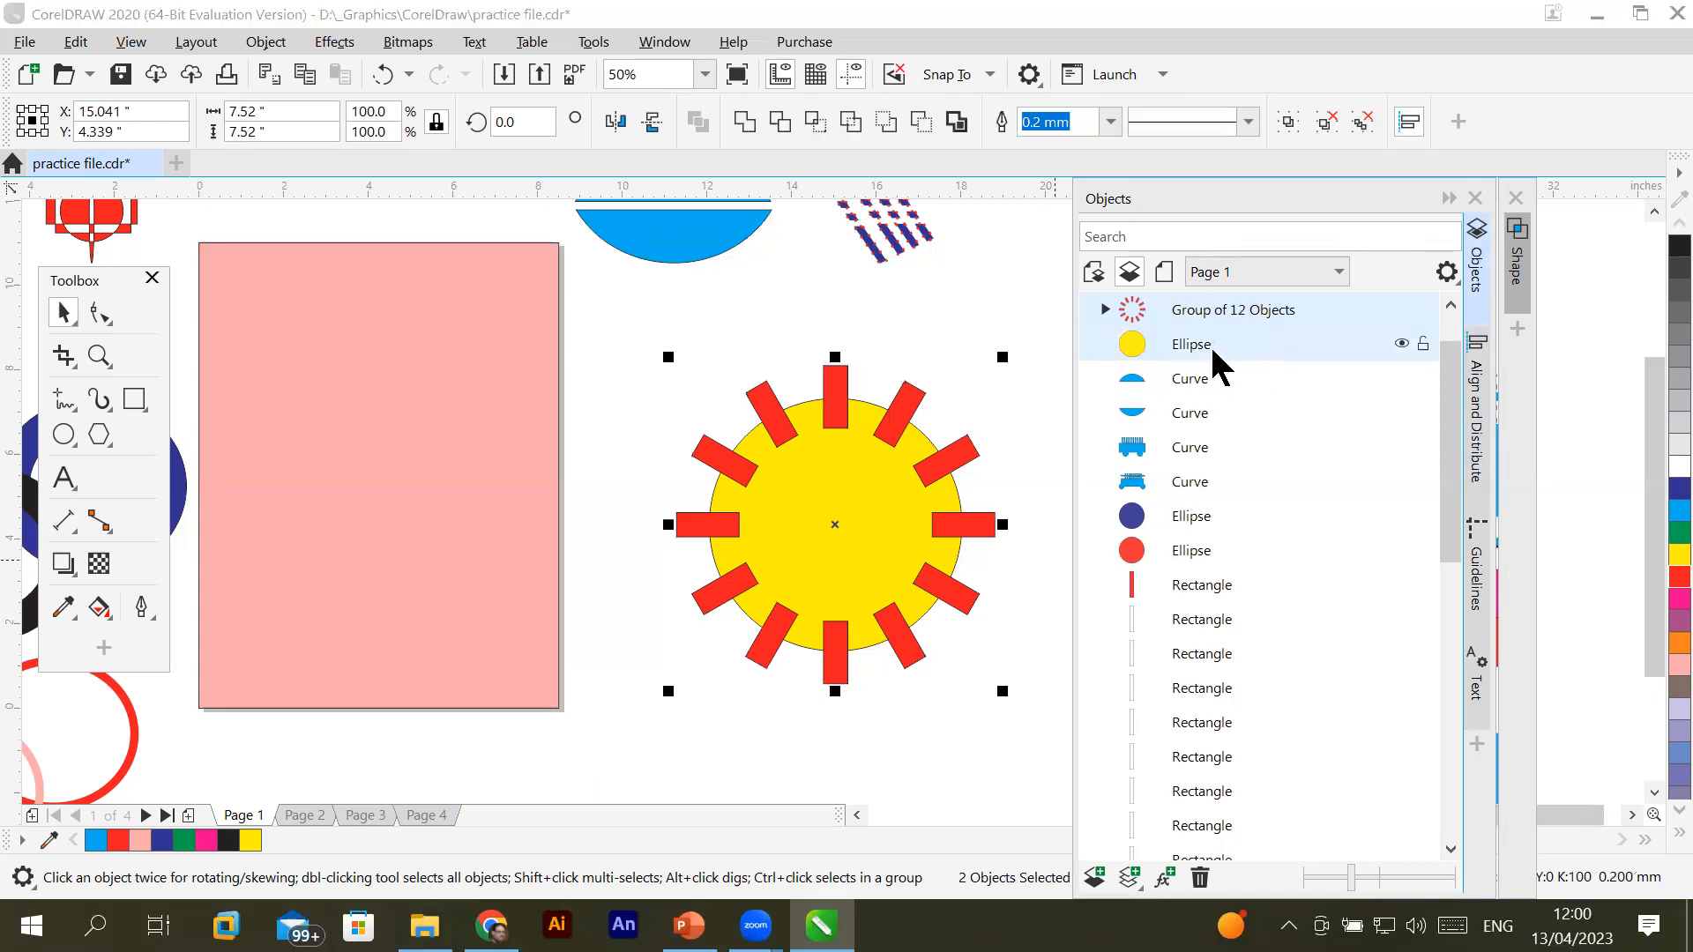
left_click(1449, 199)
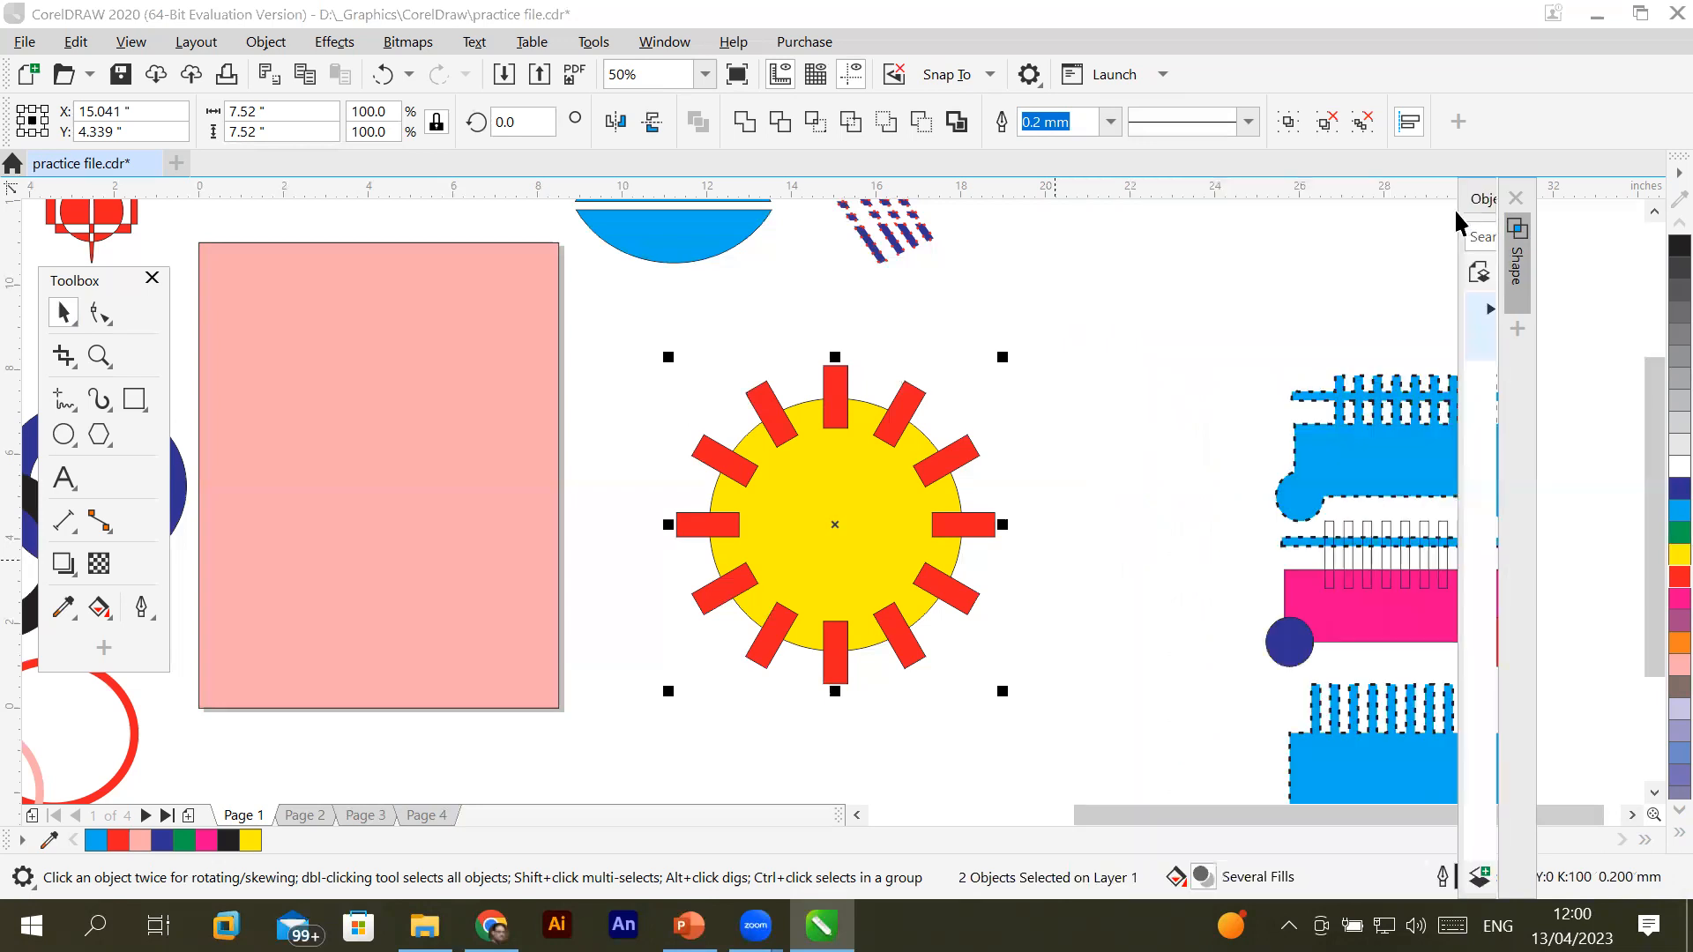
left_click(1520, 279)
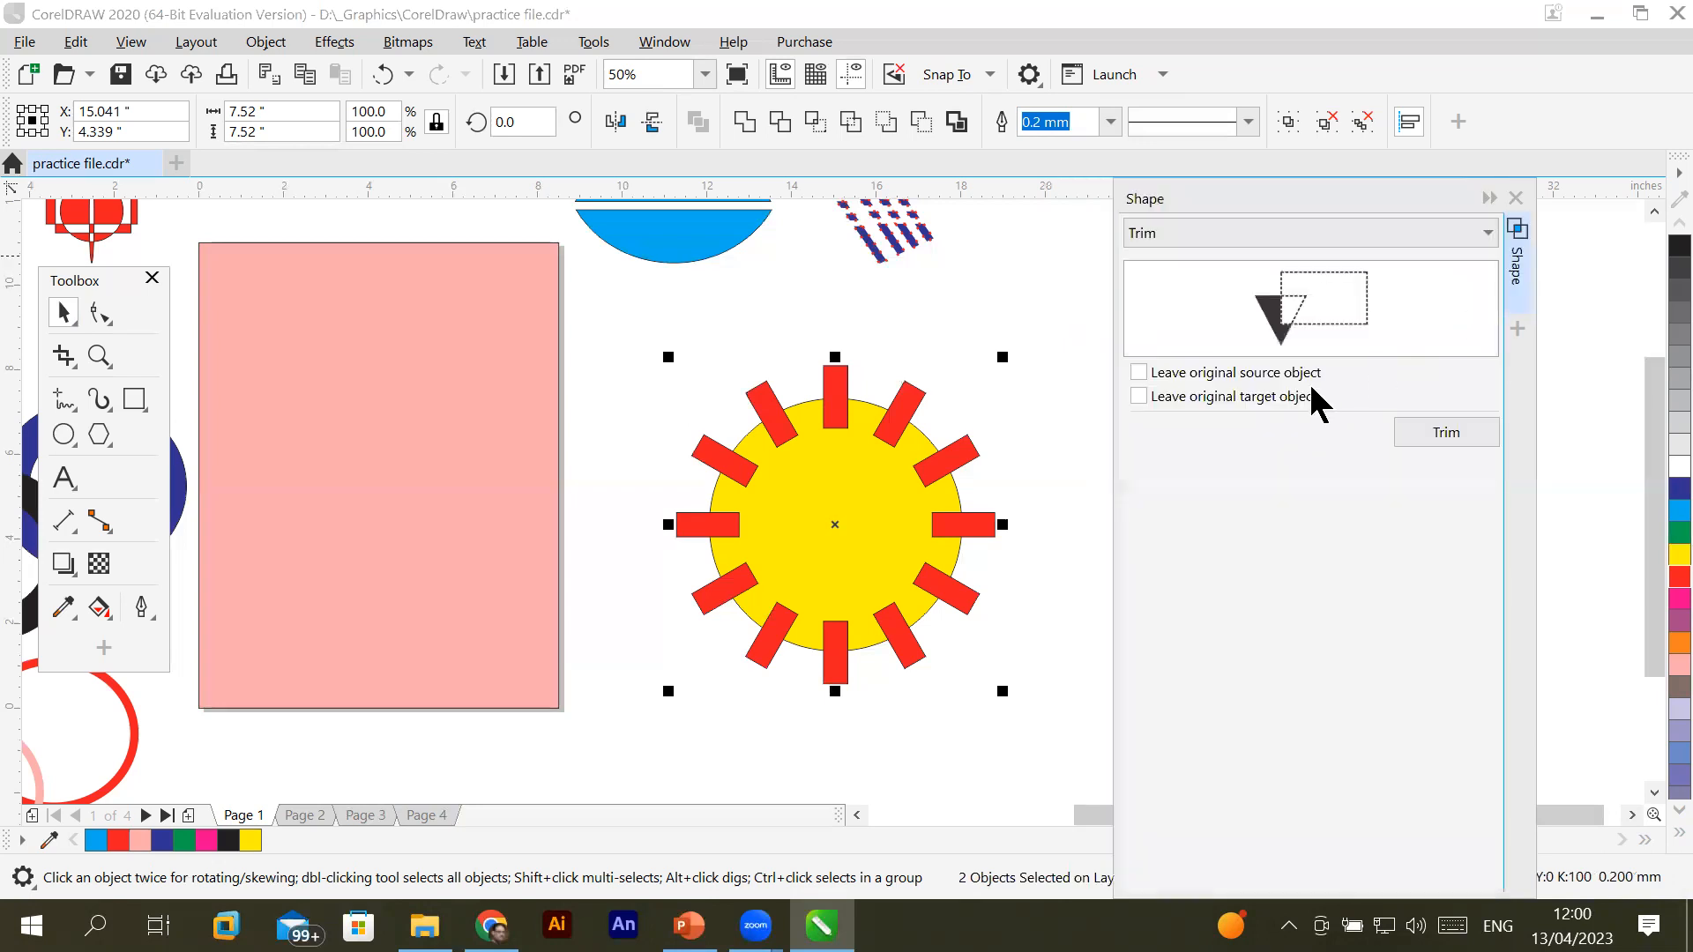
Trim the red rectangle group using the yellow circle as the cutter, and undo the trim
left_click(1442, 433)
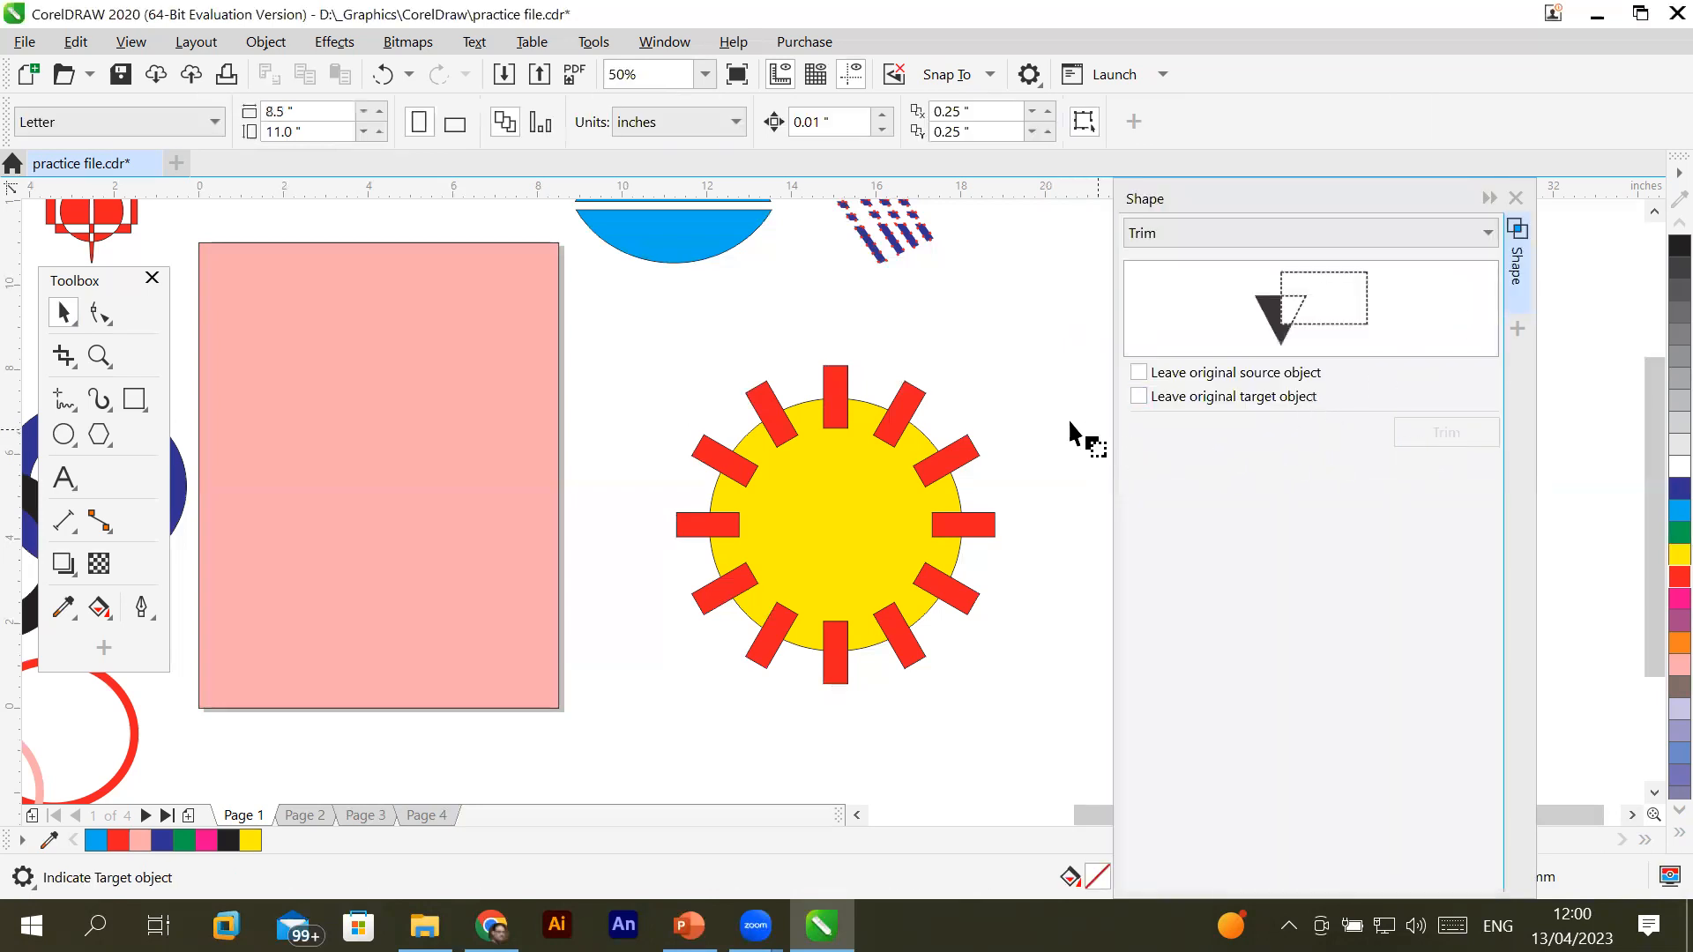
left_click(904, 395)
left_click(1056, 313)
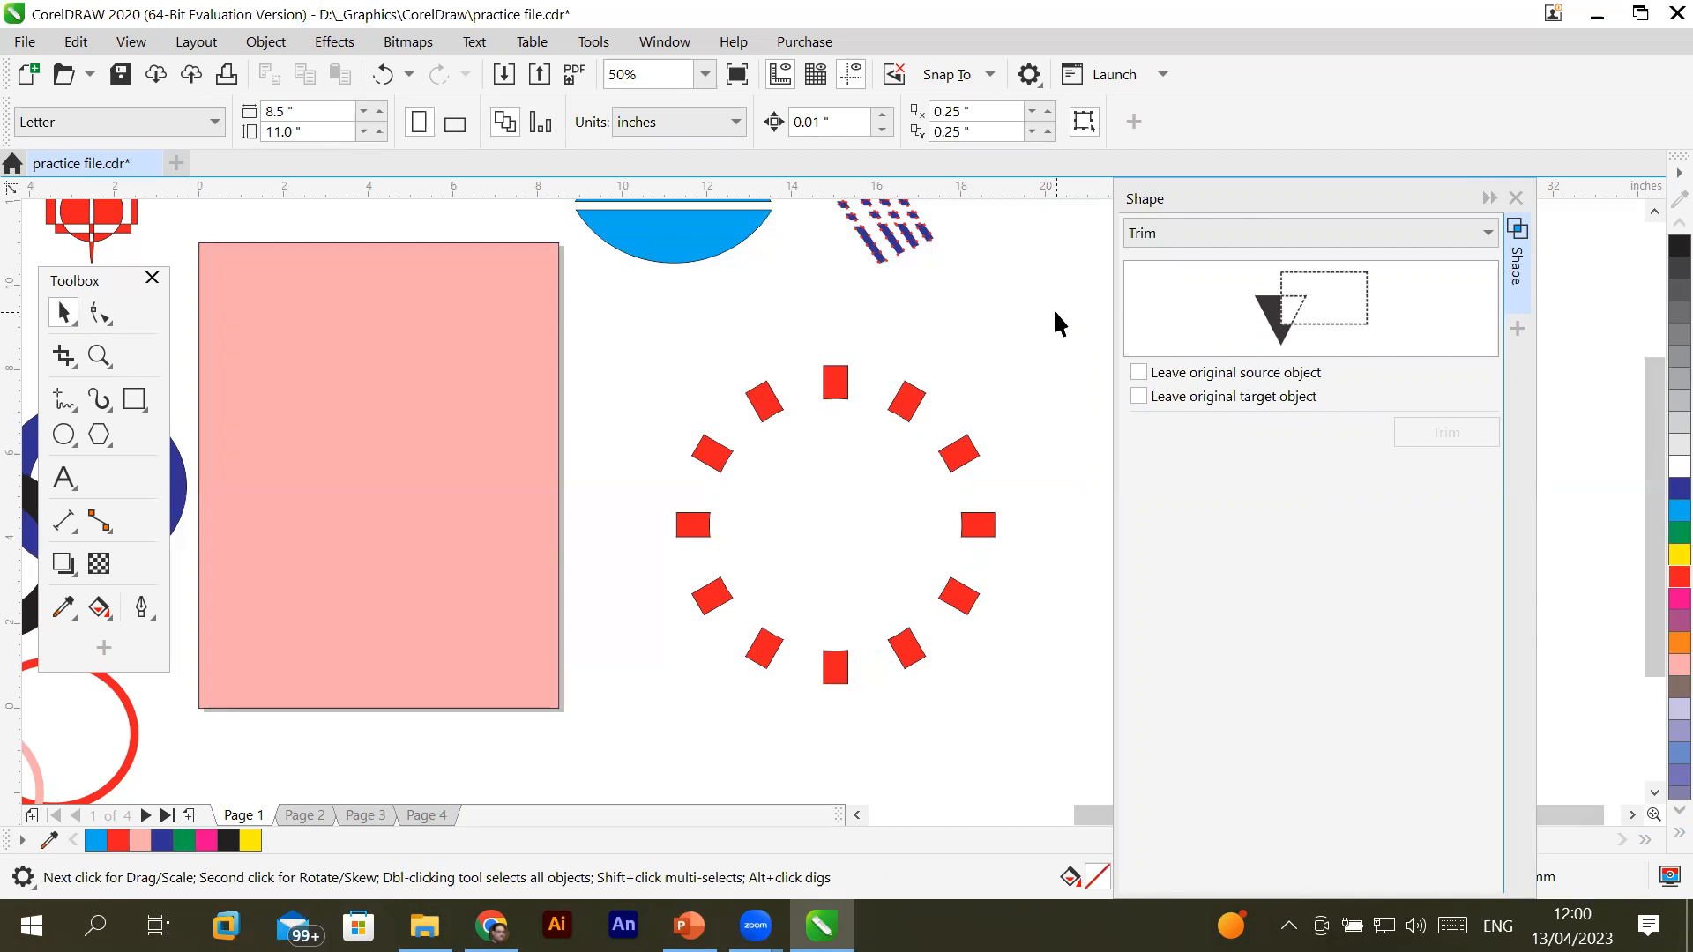
key("ctrl+z")
Trim the yellow circle with the grouped red rectangles, and undo the trim
left_click(1464, 439)
left_click(821, 500)
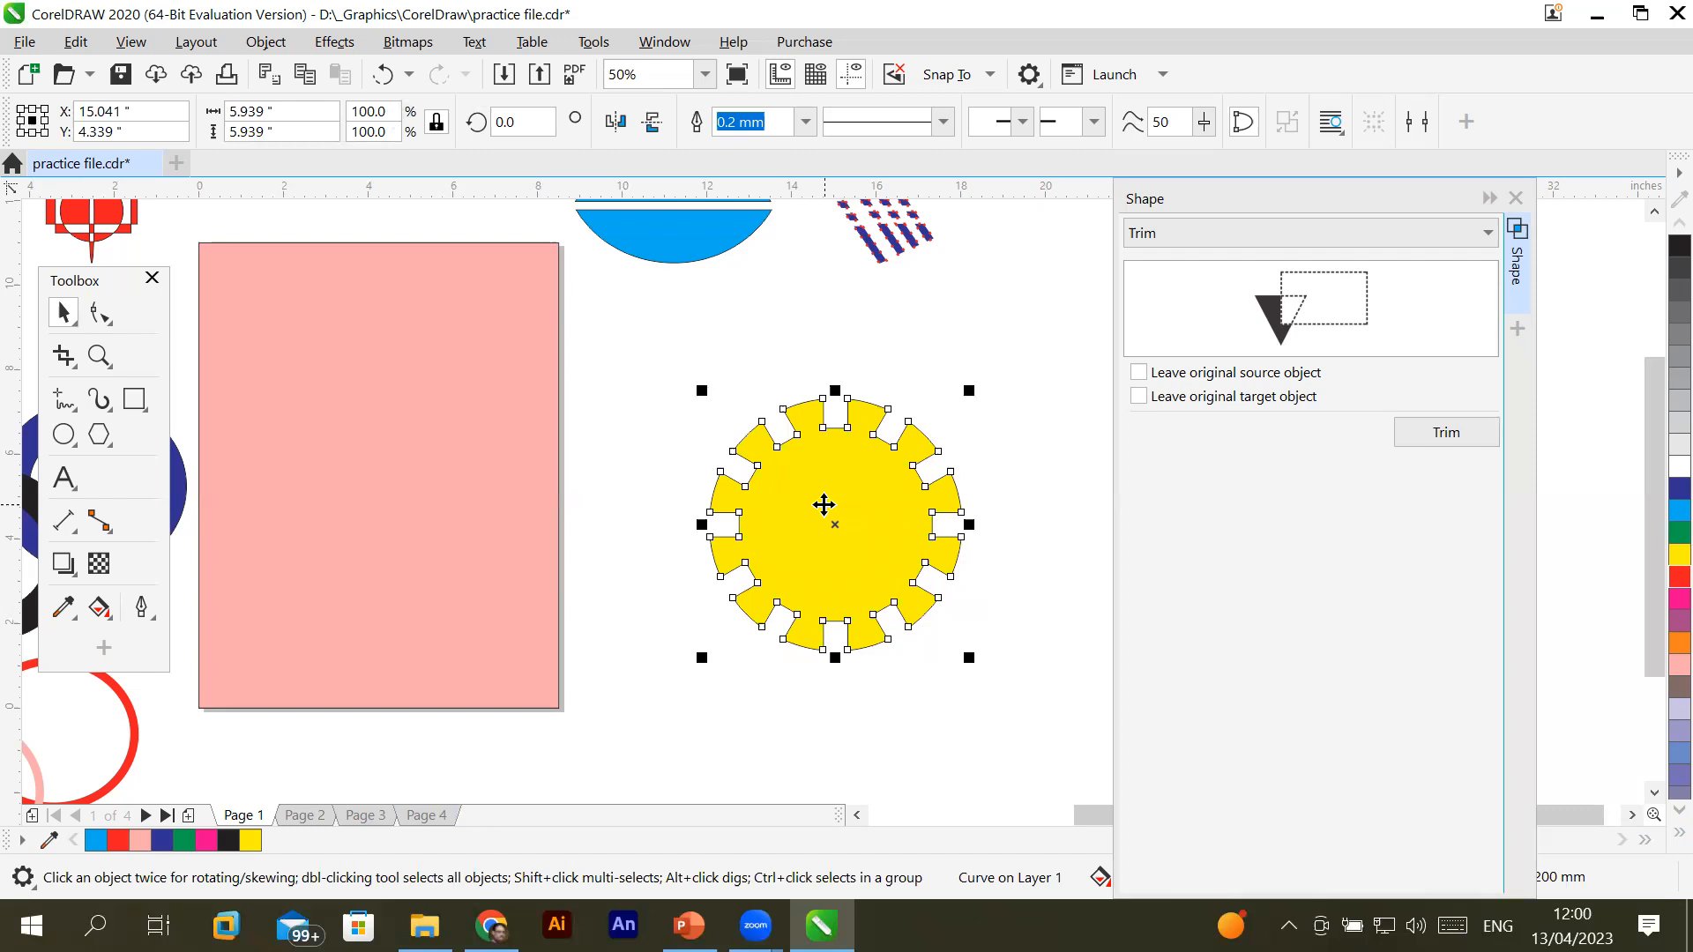
key("ctrl+z")
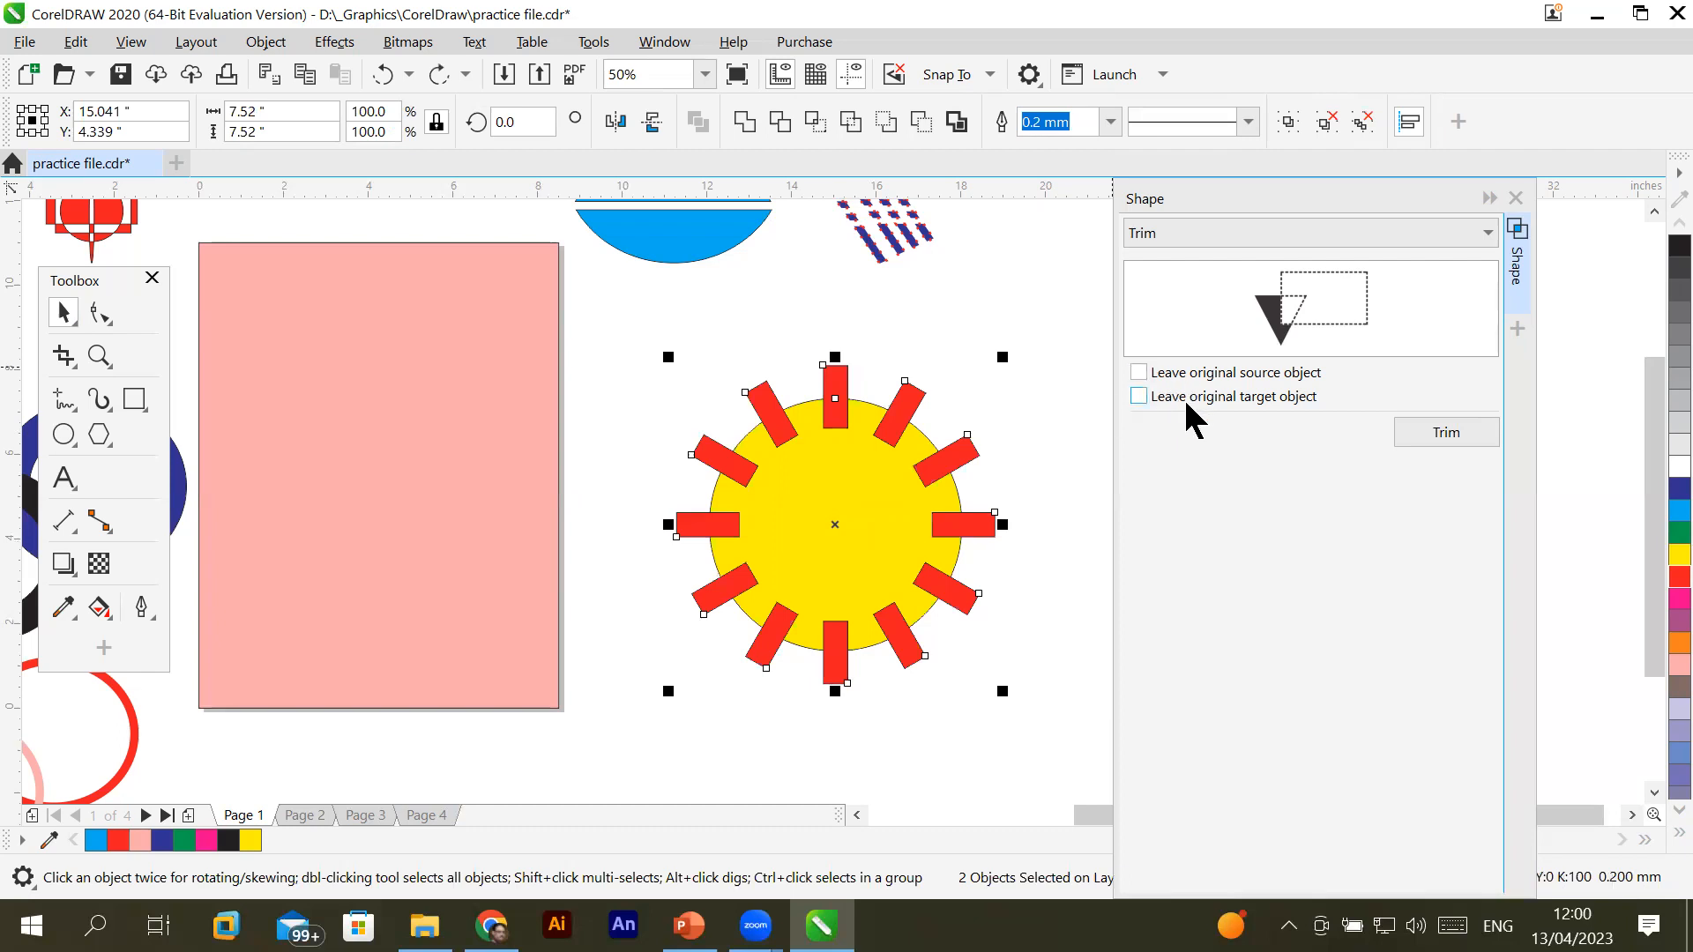
Trim the red rectangle group with the yellow circle two more times, undoing each trim
left_click(1433, 433)
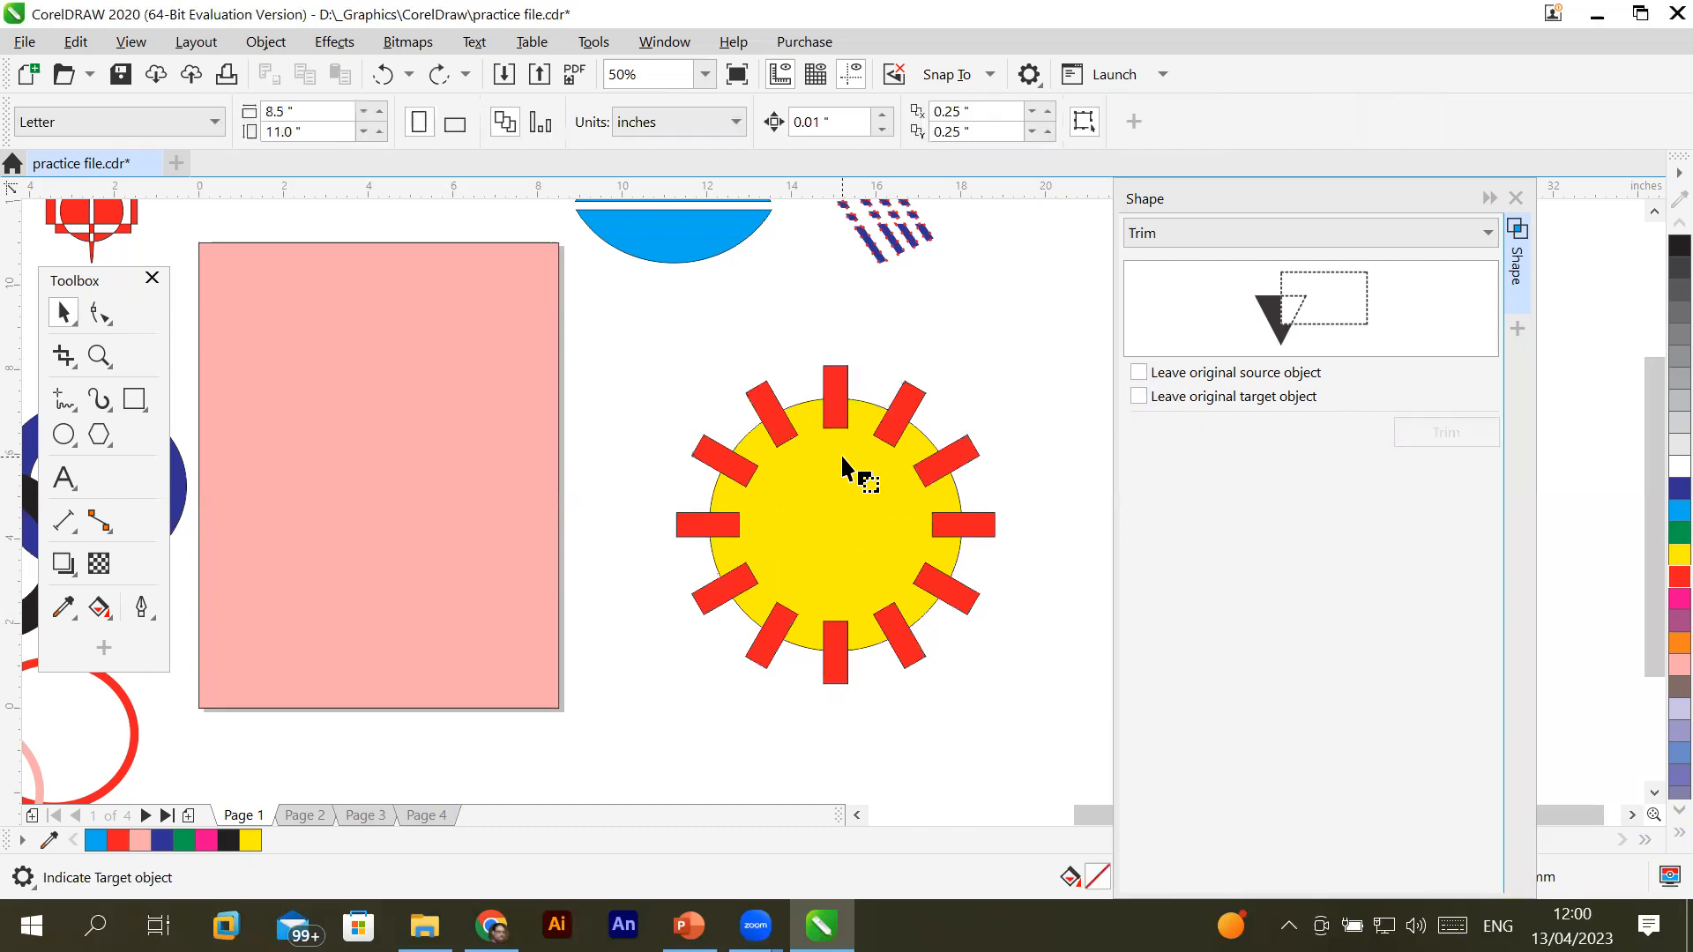
left_click(839, 404)
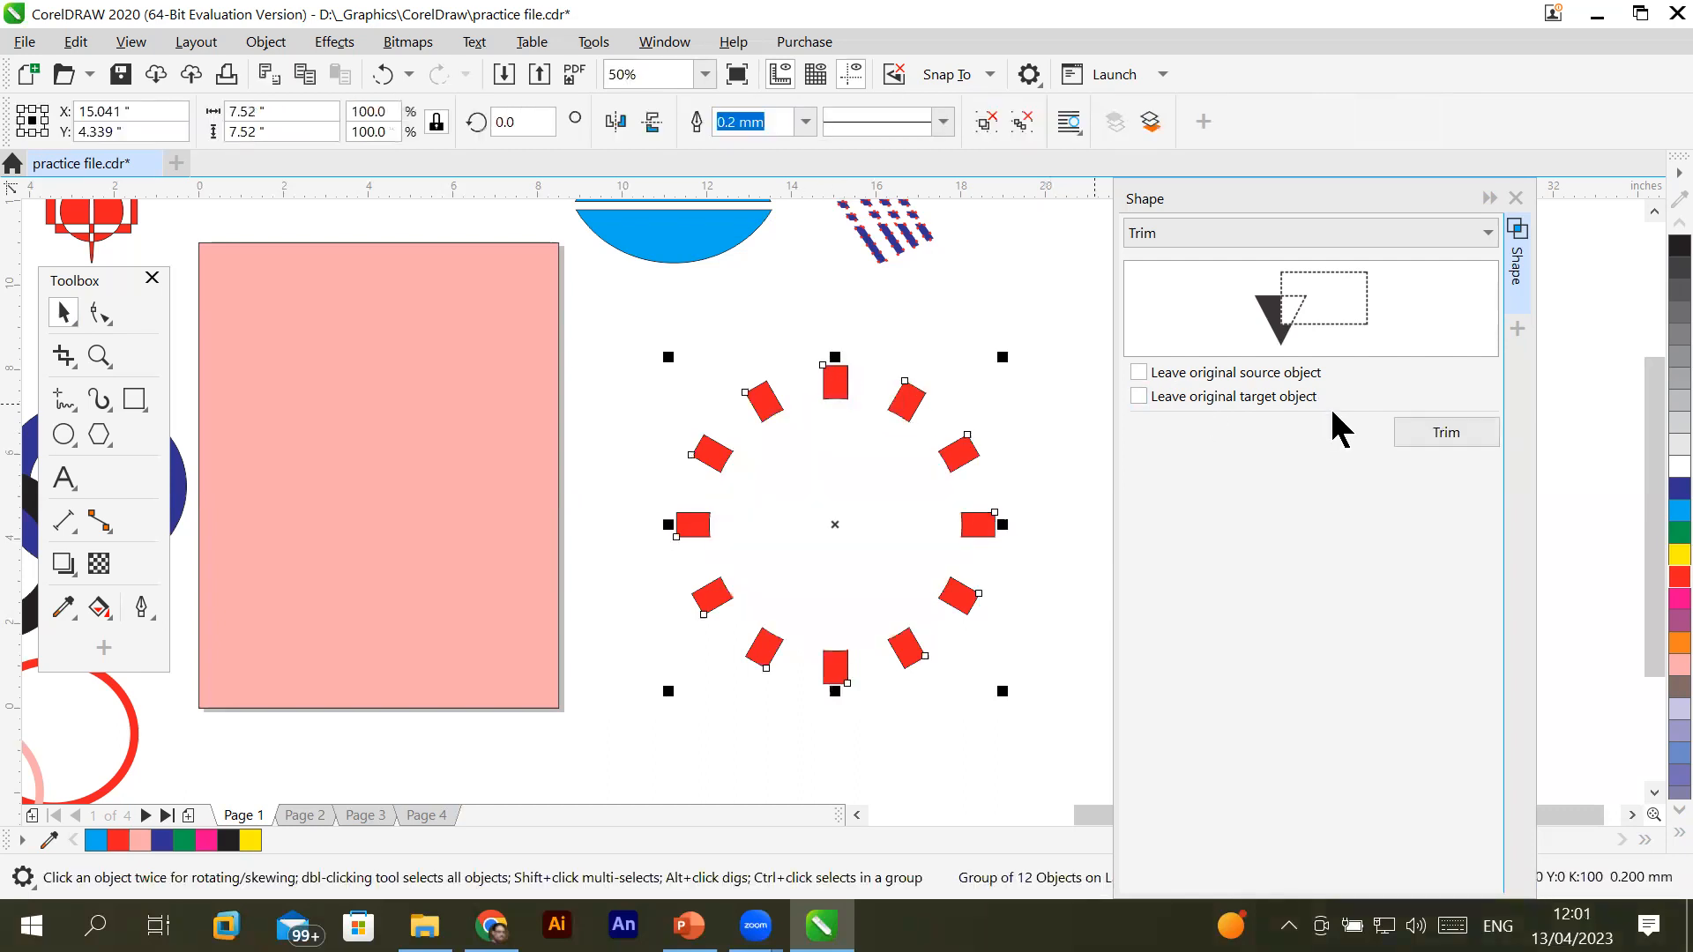
key("ctrl+z")
left_click(1446, 434)
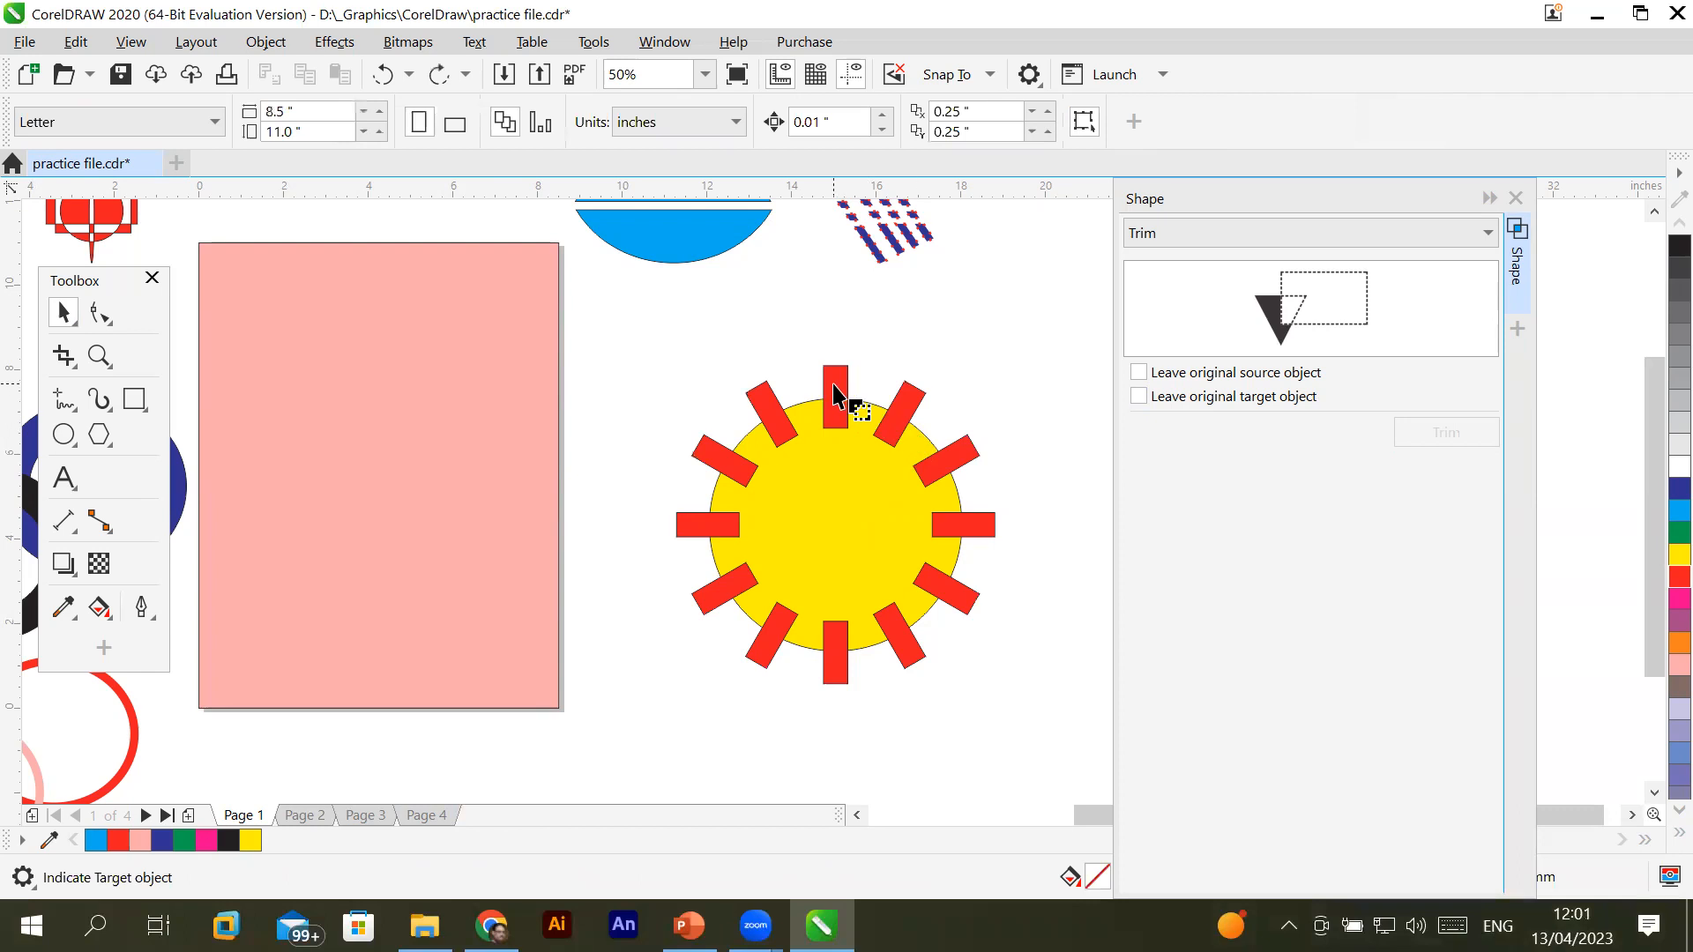
left_click(834, 389)
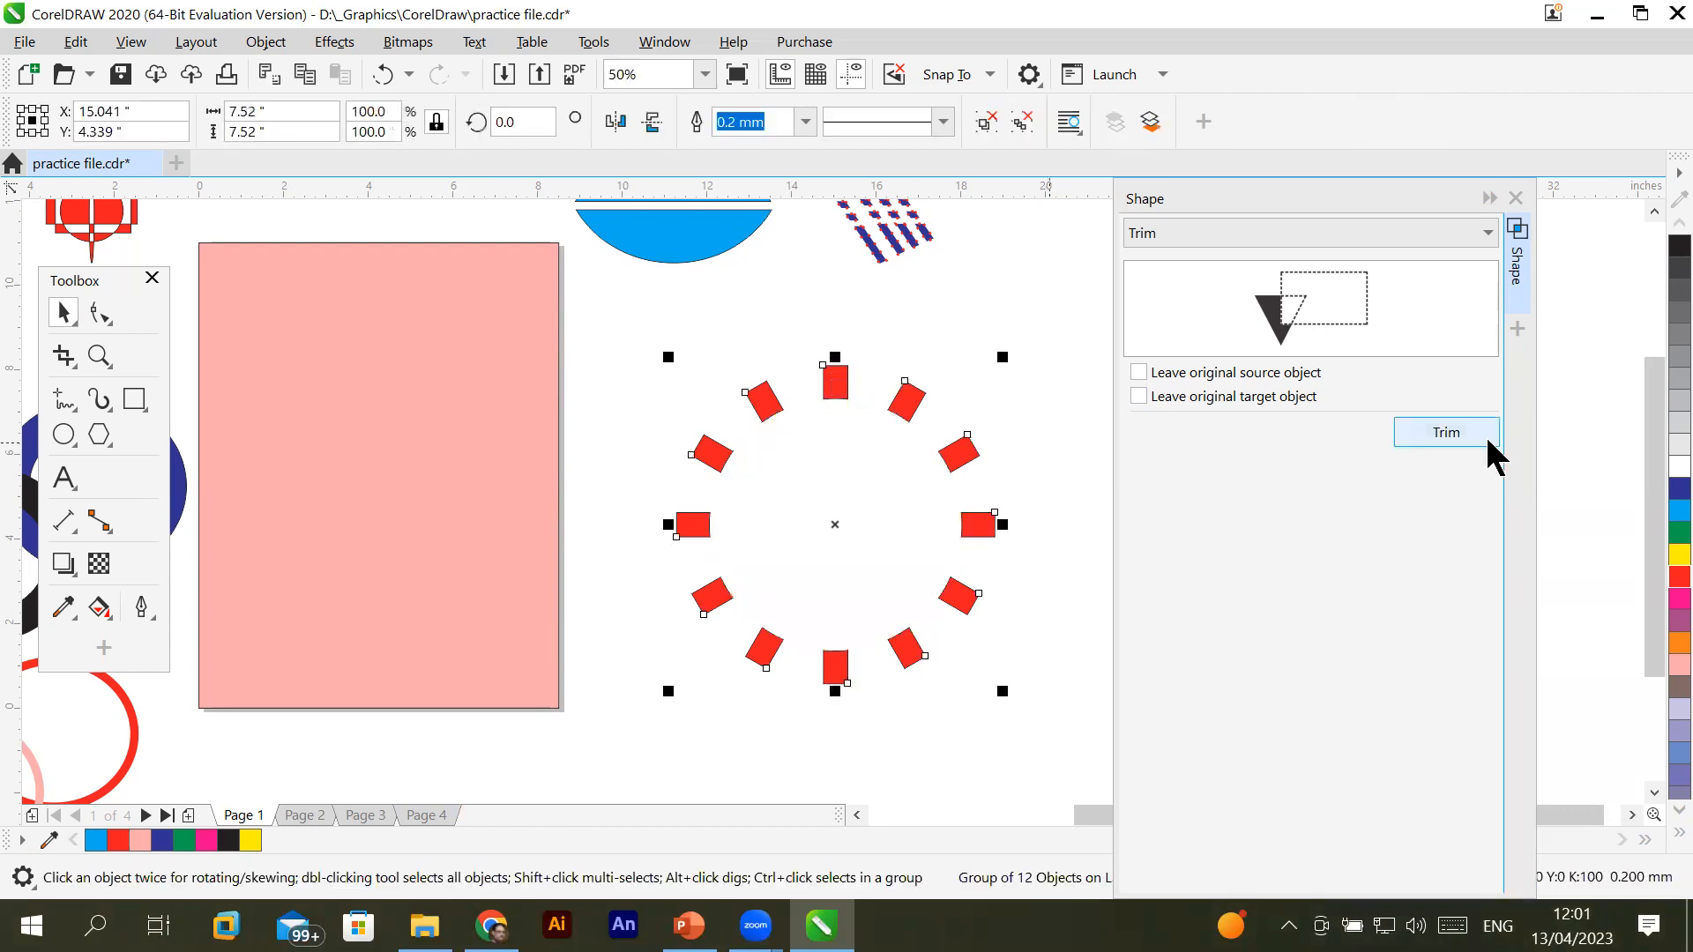
key("ctrl+z")
Trim the yellow circle with the grouped red rectangles to form a gear, and move the gear closer to the page
left_click(1469, 434)
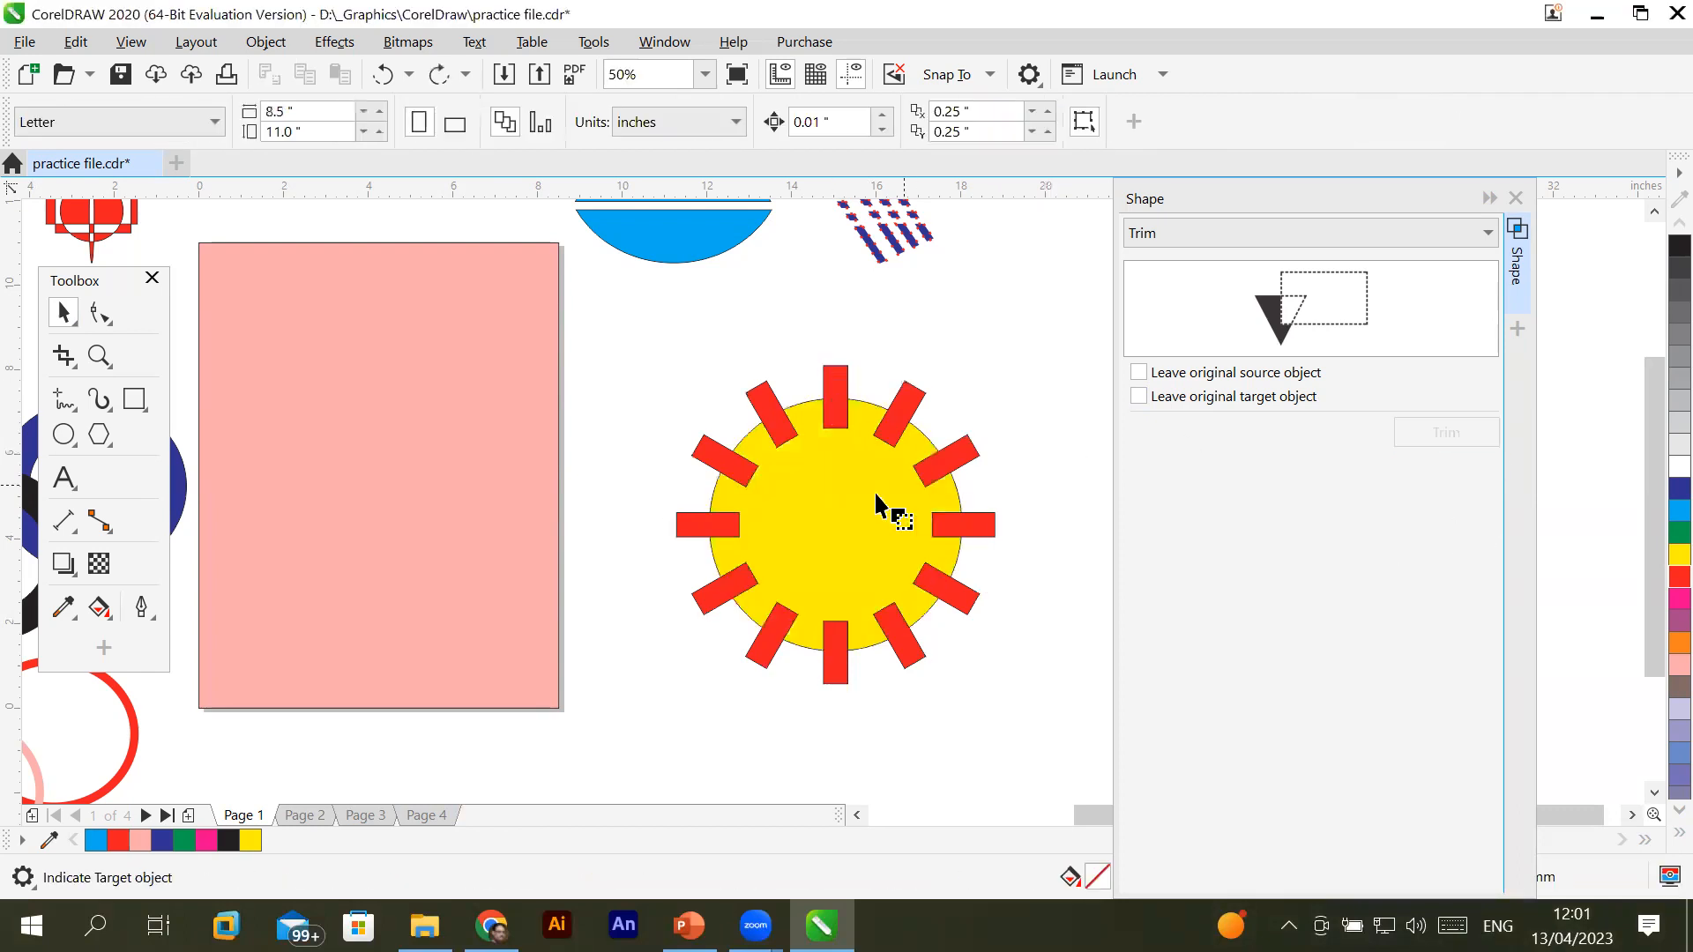
left_click(816, 499)
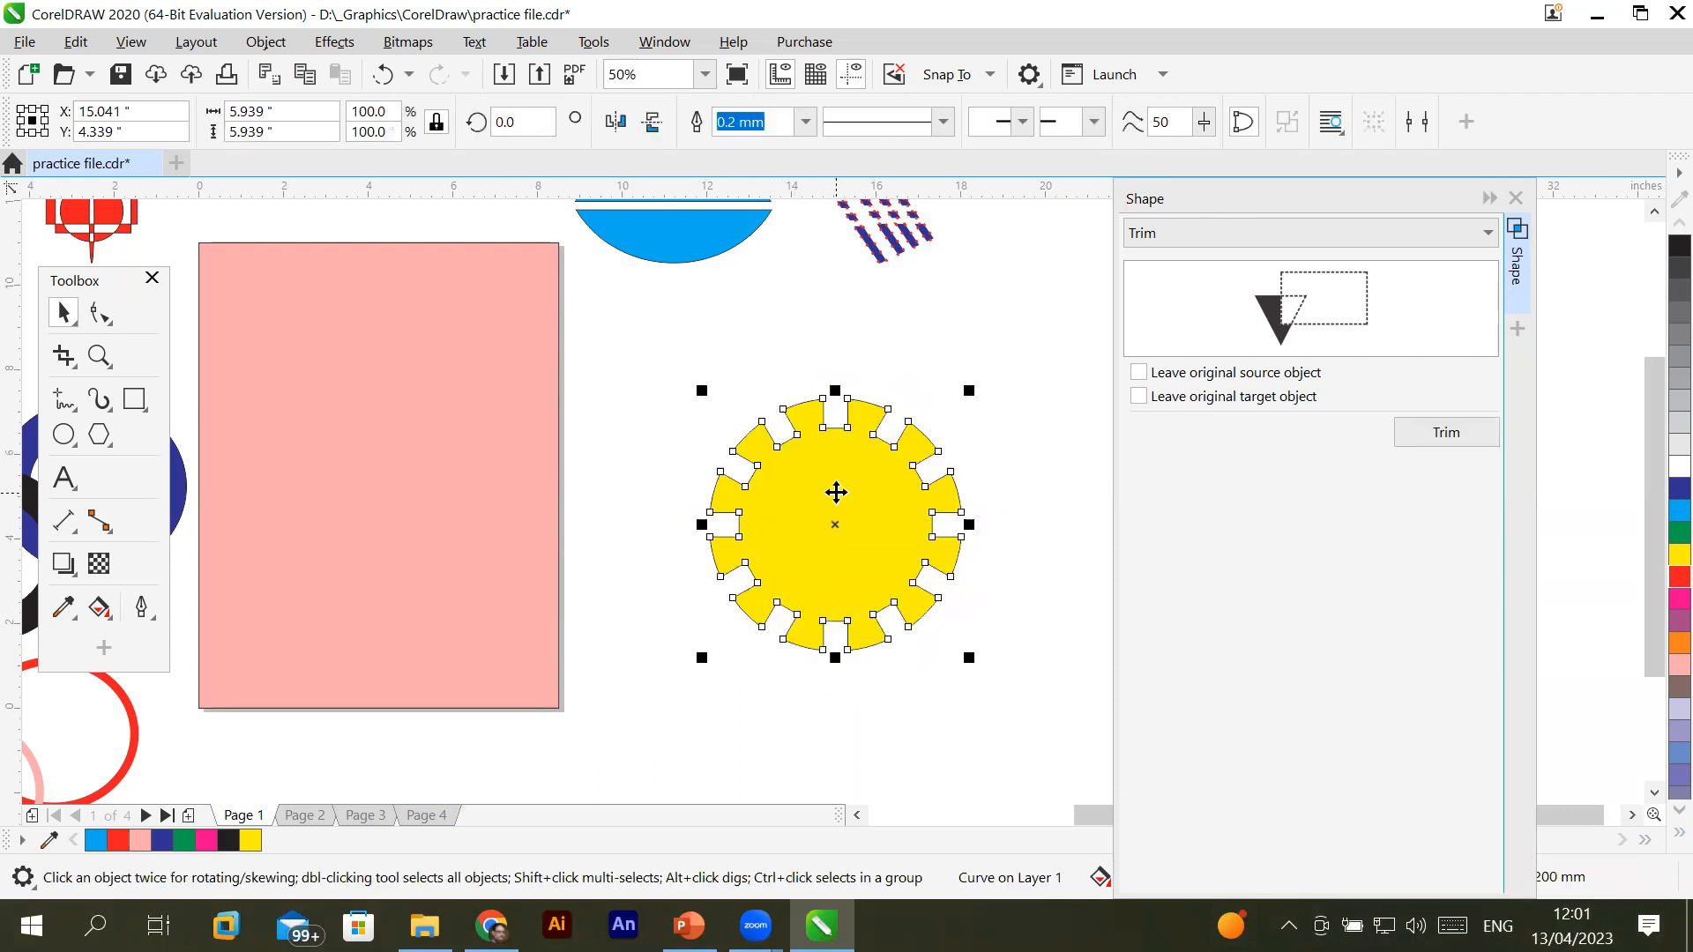
left_click(836, 492)
left_click(613, 561)
left_click(813, 531)
left_click_drag(812, 533, 710, 483)
Import the first photo from the Images > Bride folder at about 5.08 by 7.62 inches and place it over the gear's left half
left_click(25, 42)
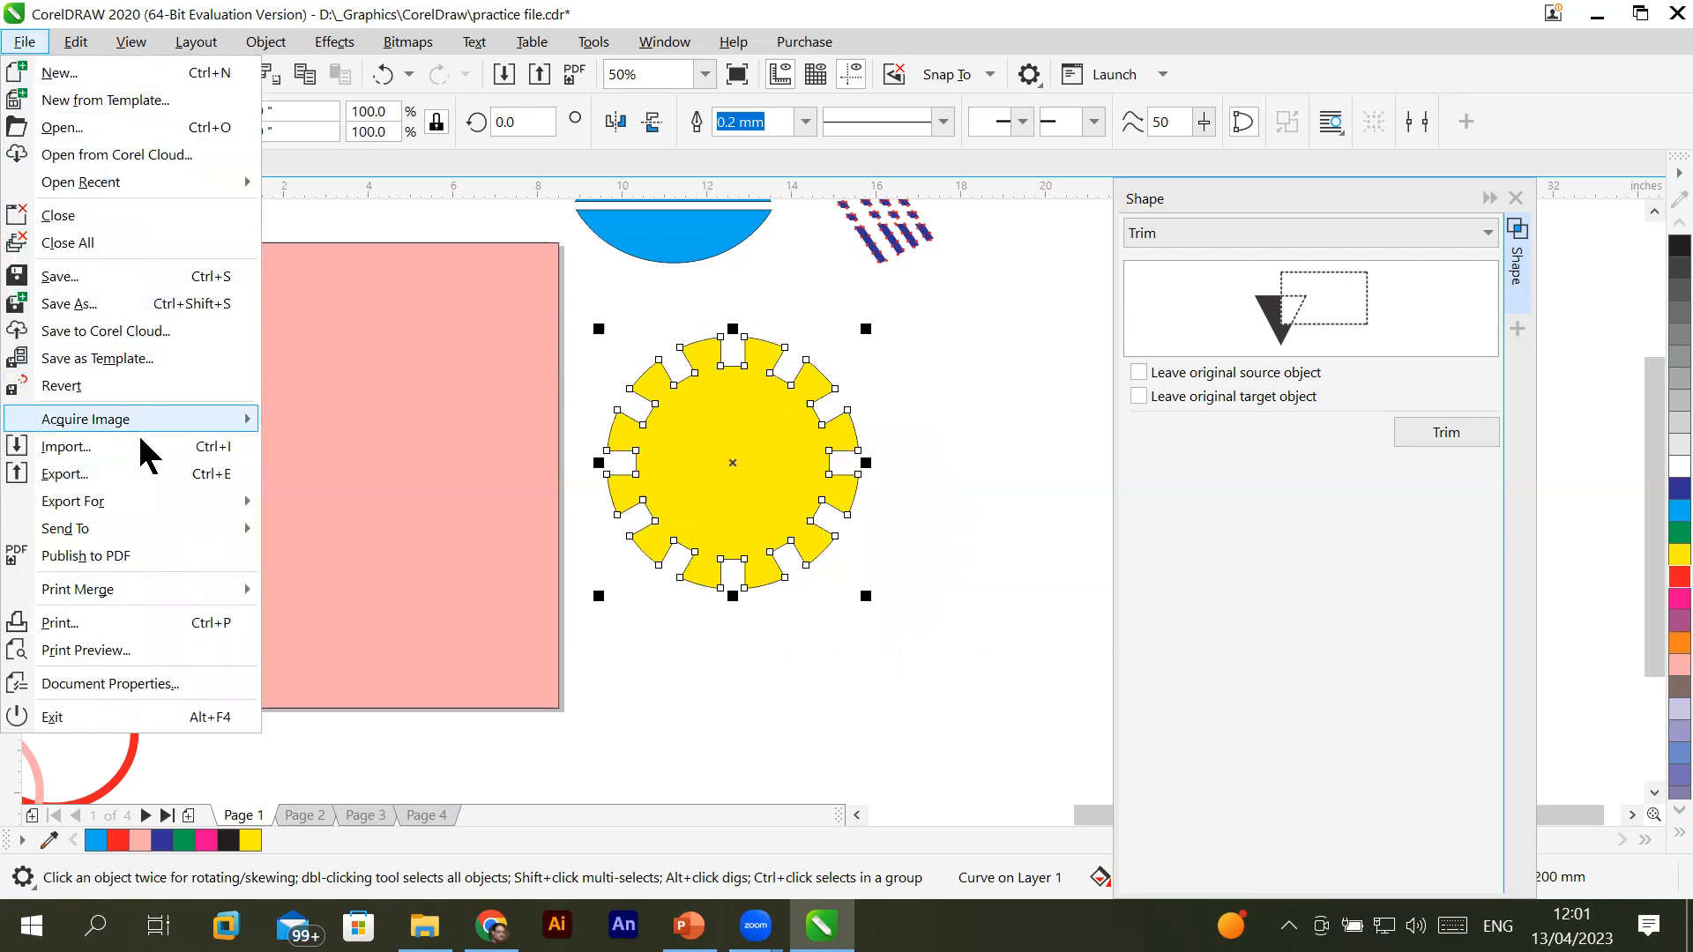
left_click(141, 443)
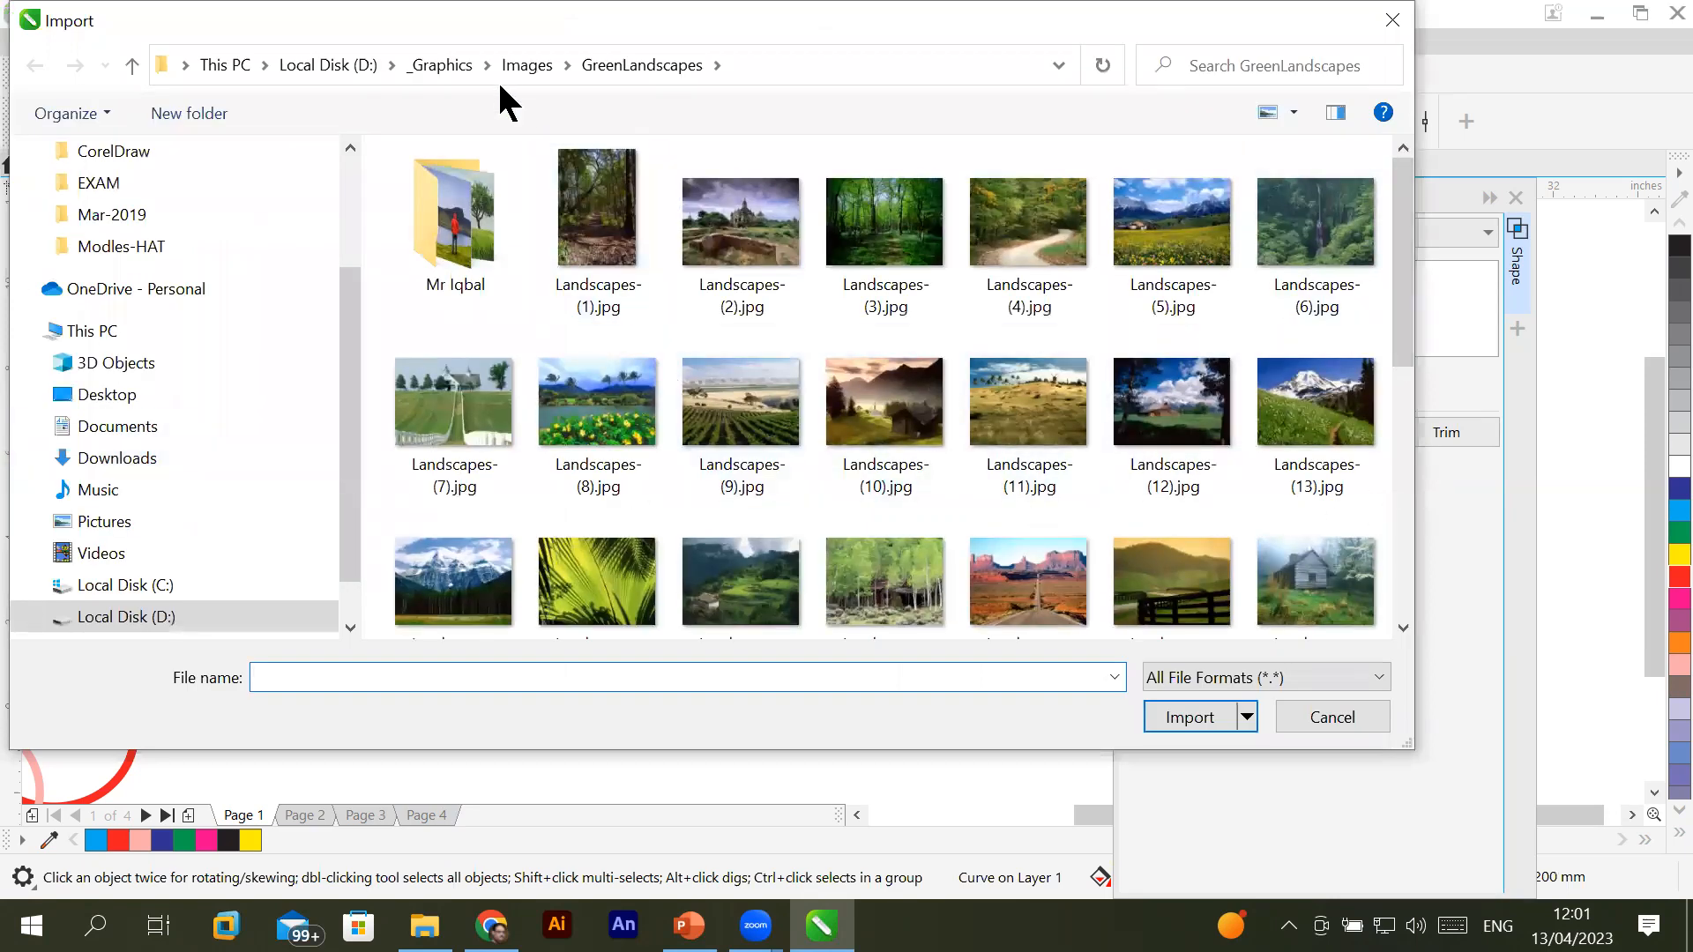
left_click(527, 66)
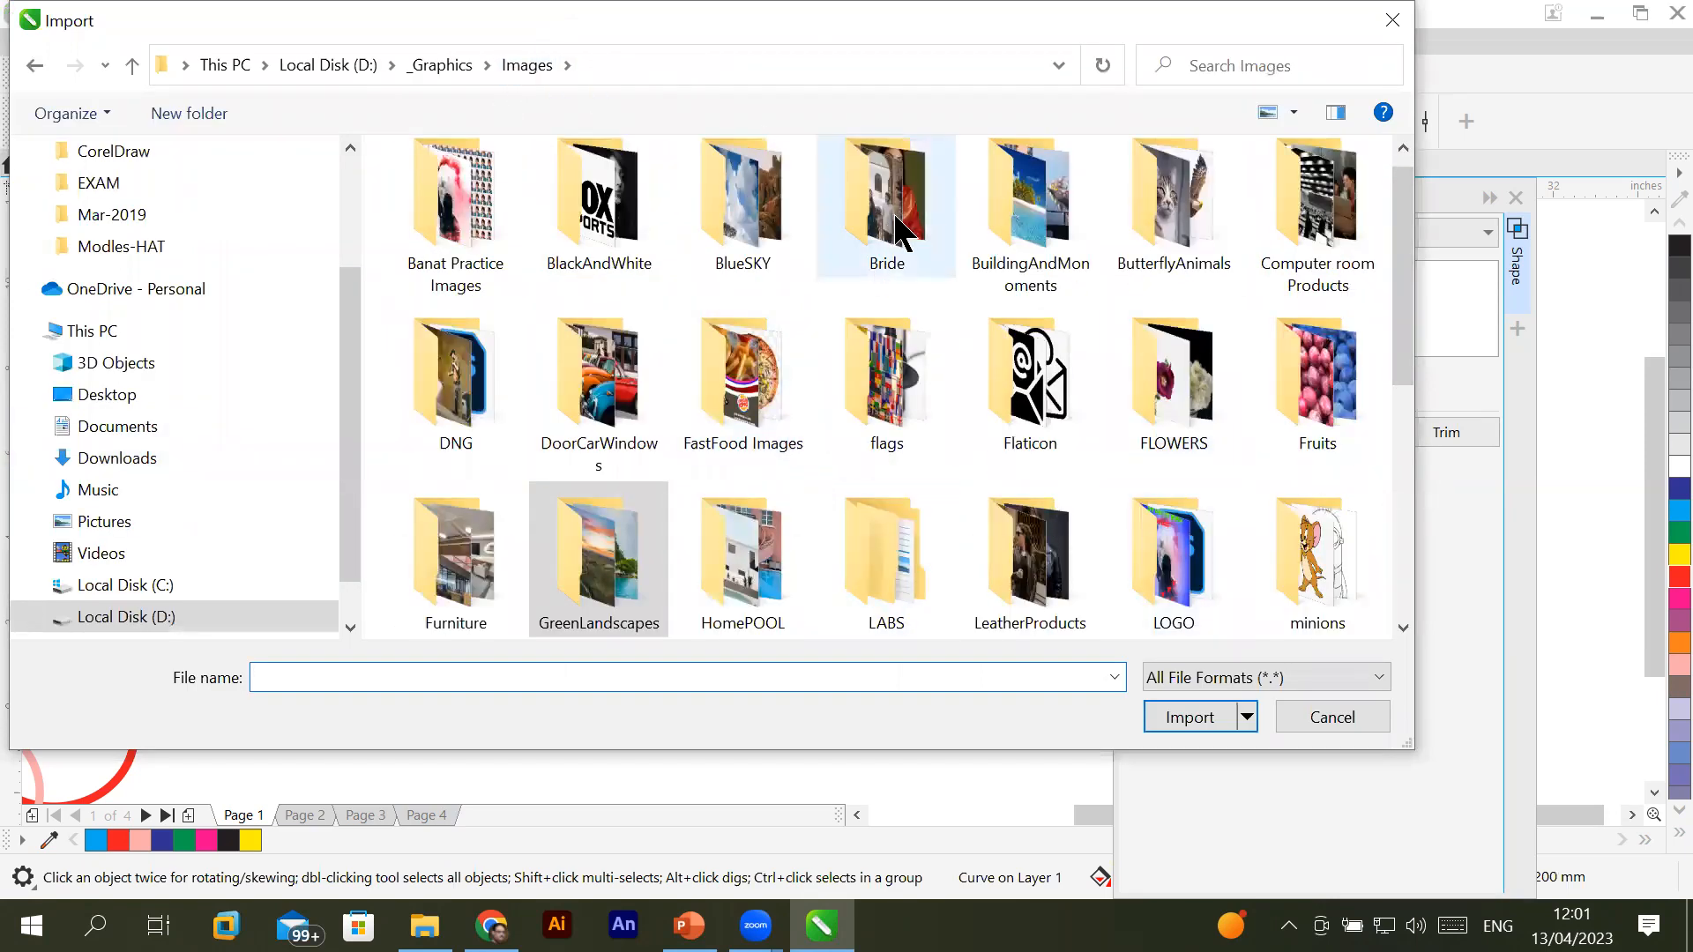
double_click(892, 187)
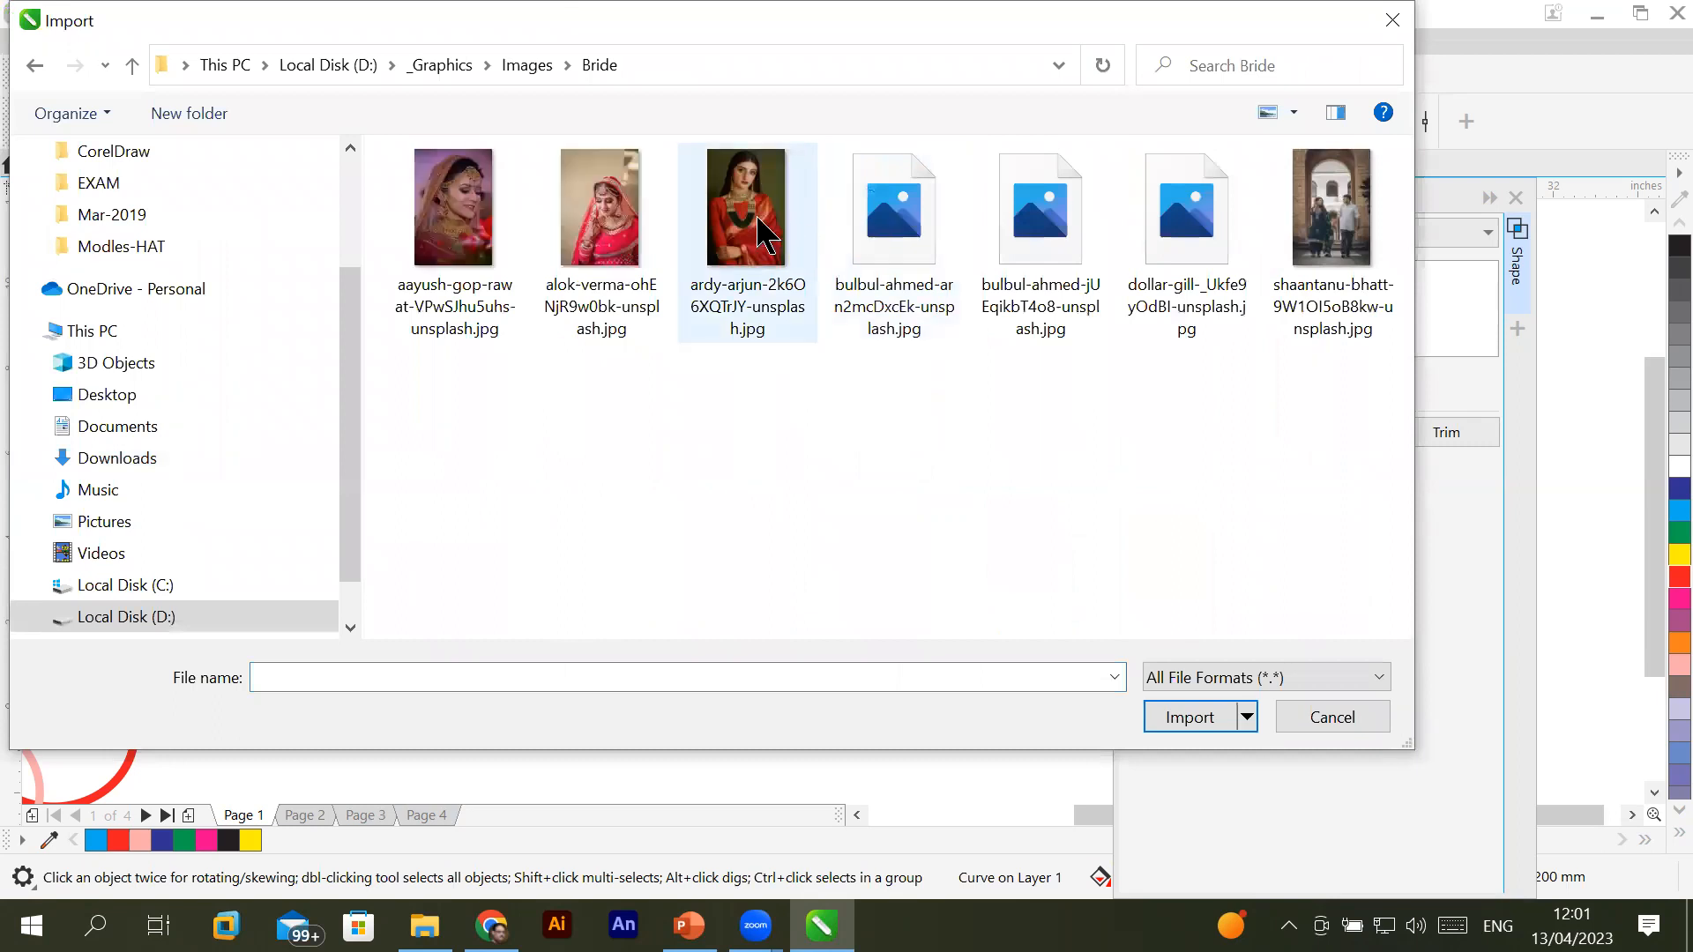
double_click(484, 238)
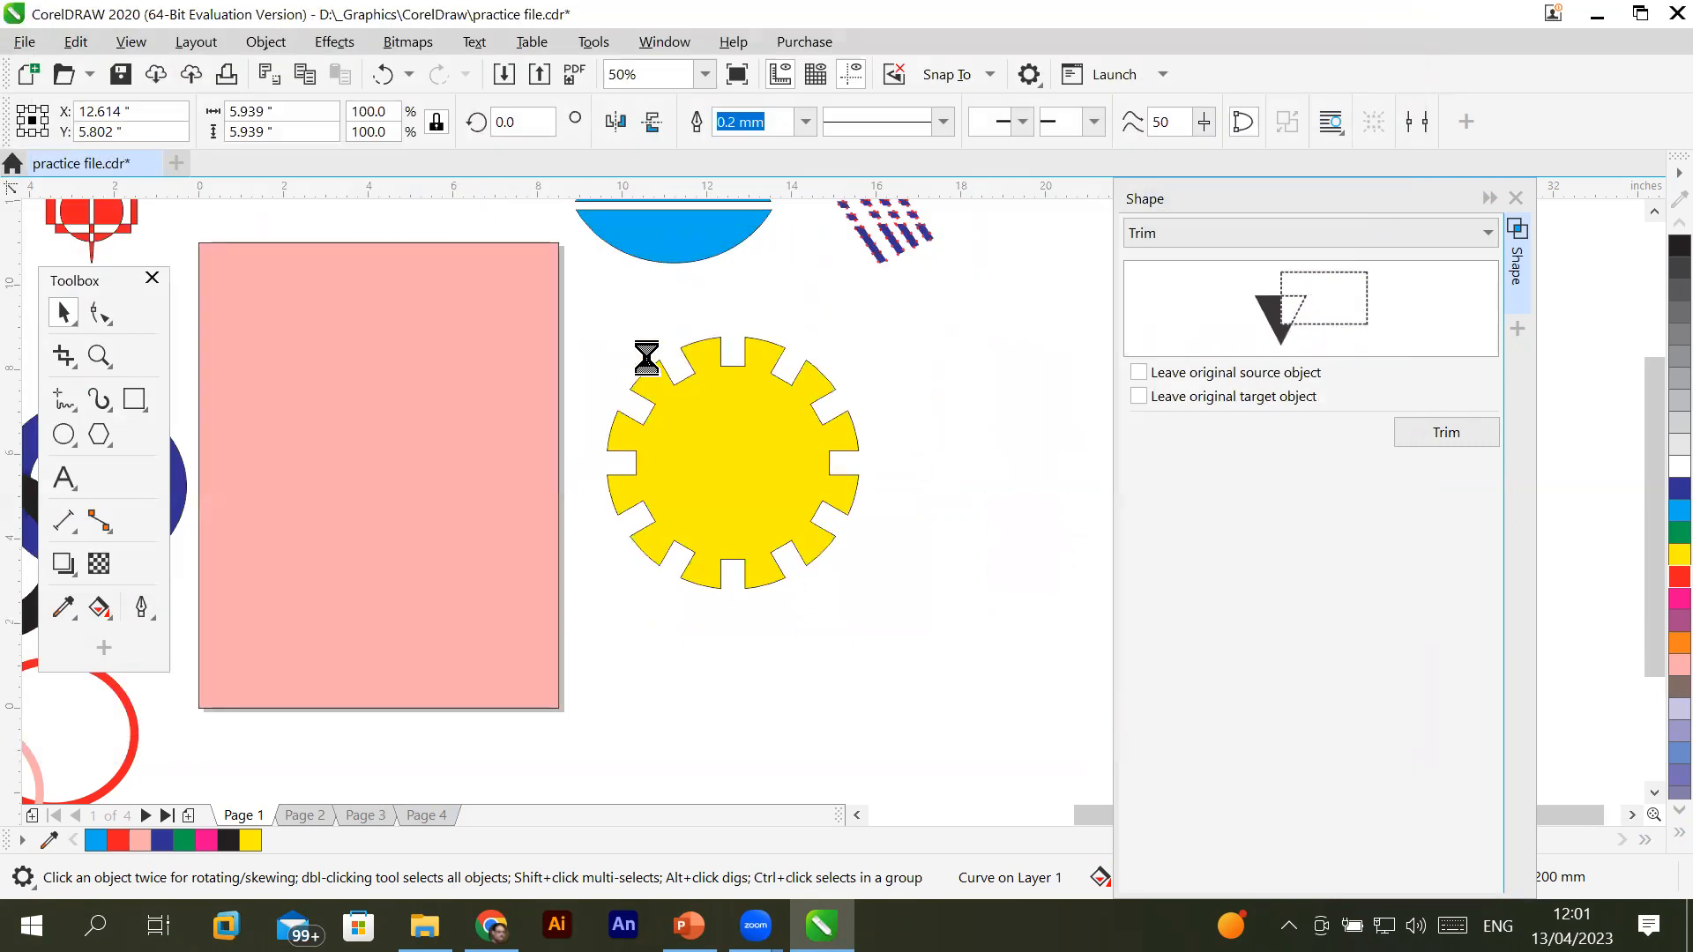
left_click_drag(933, 643, 975, 643)
left_click_drag(752, 500, 685, 507)
PowerClip the imported bride photo inside the yellow gear shape
right_click(684, 507)
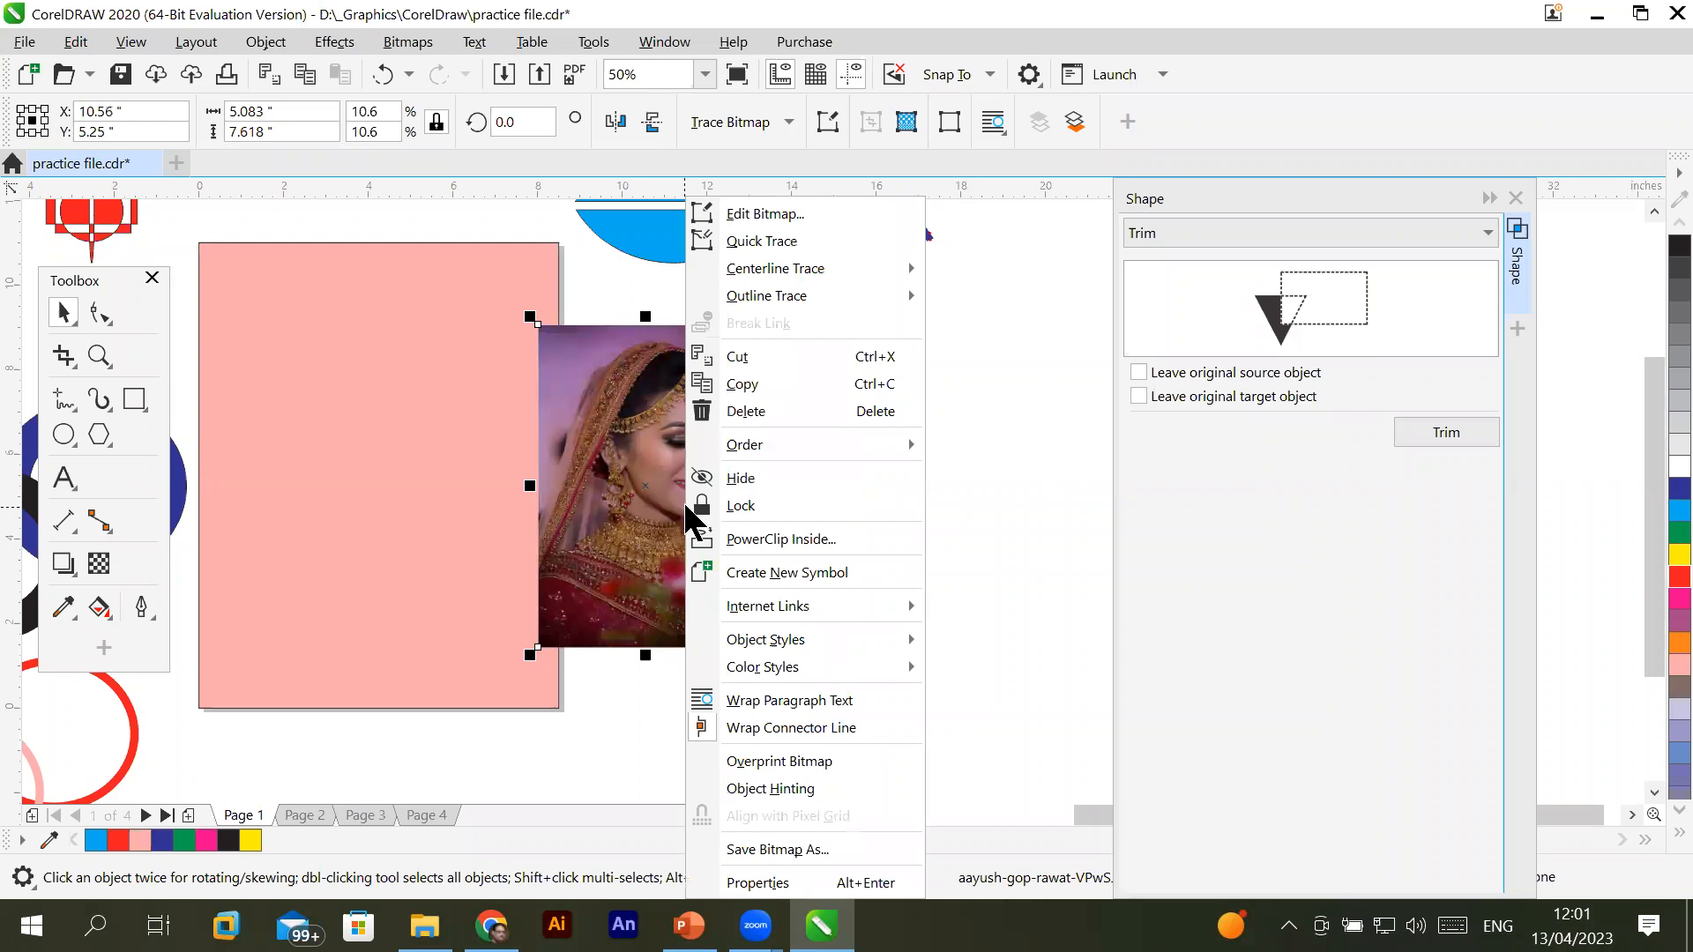
left_click(751, 539)
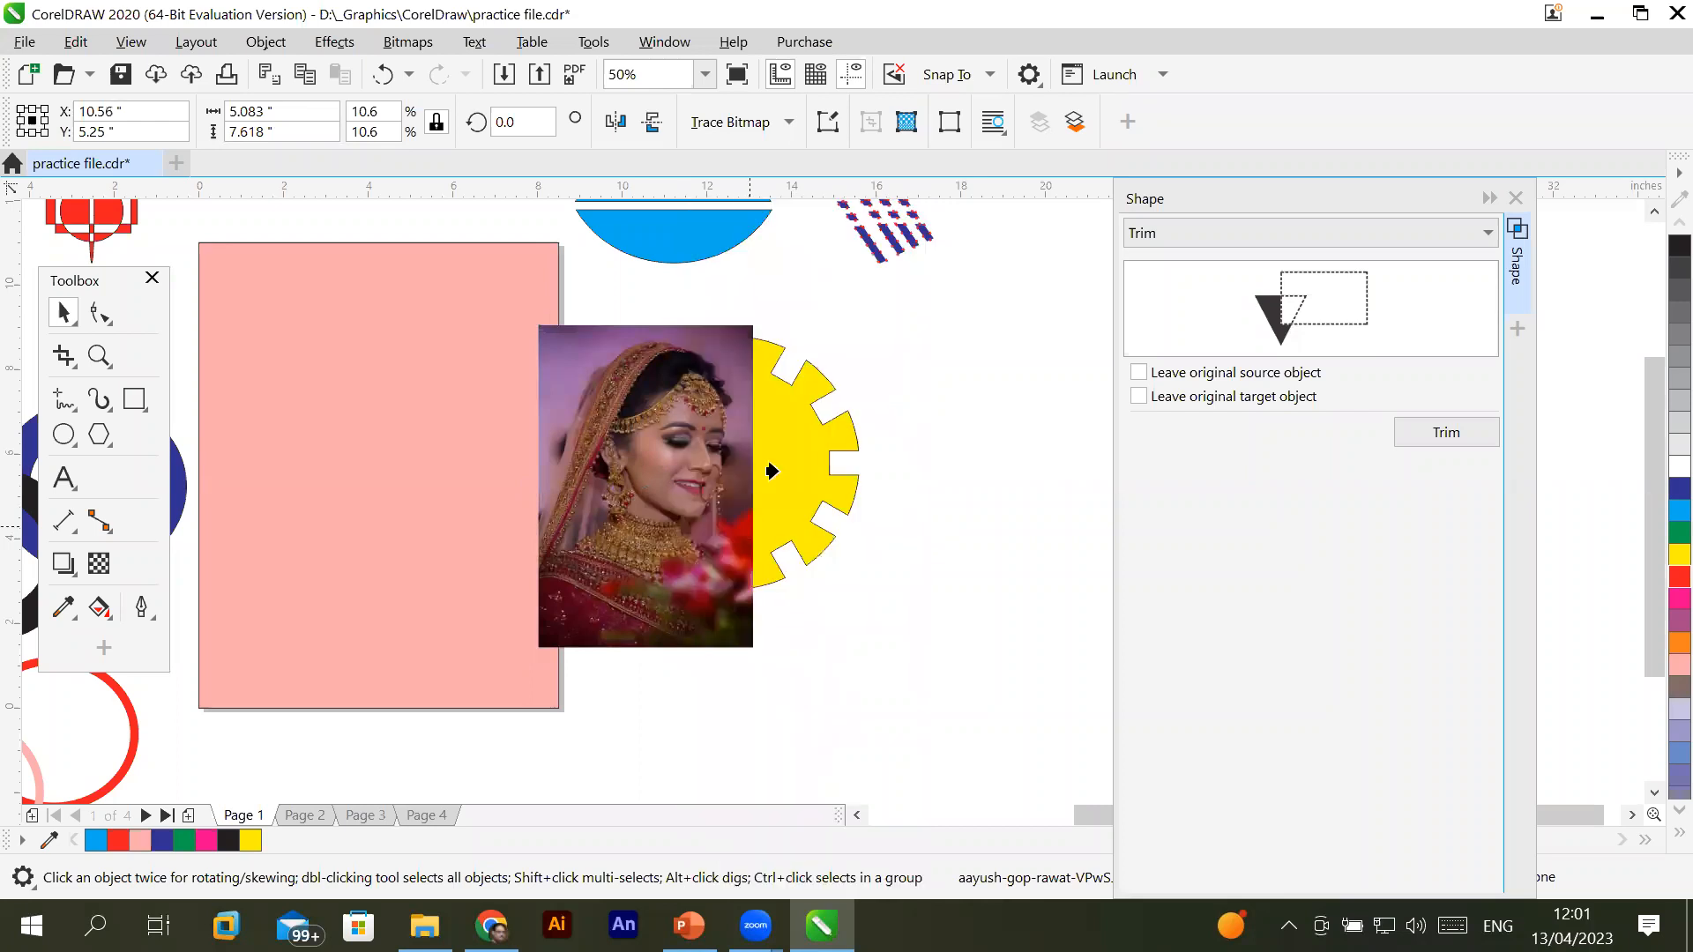
left_click(786, 462)
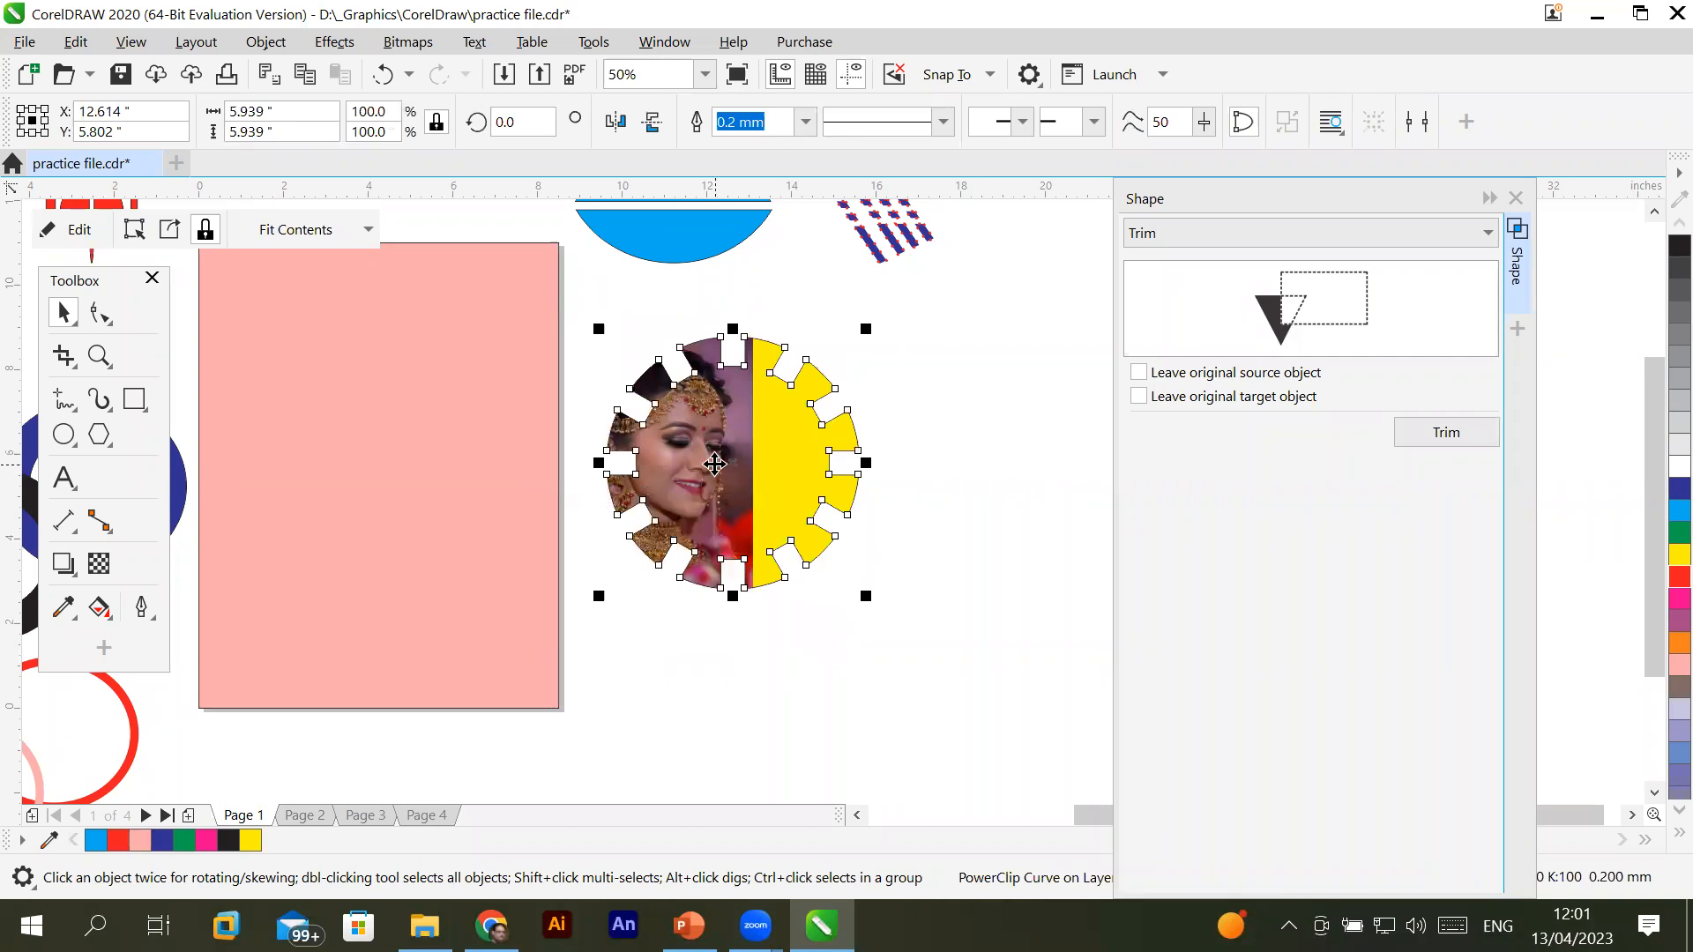
Expand the gear's PowerClip entry in the object list and select the bride photo clipped inside it
double_click(714, 463)
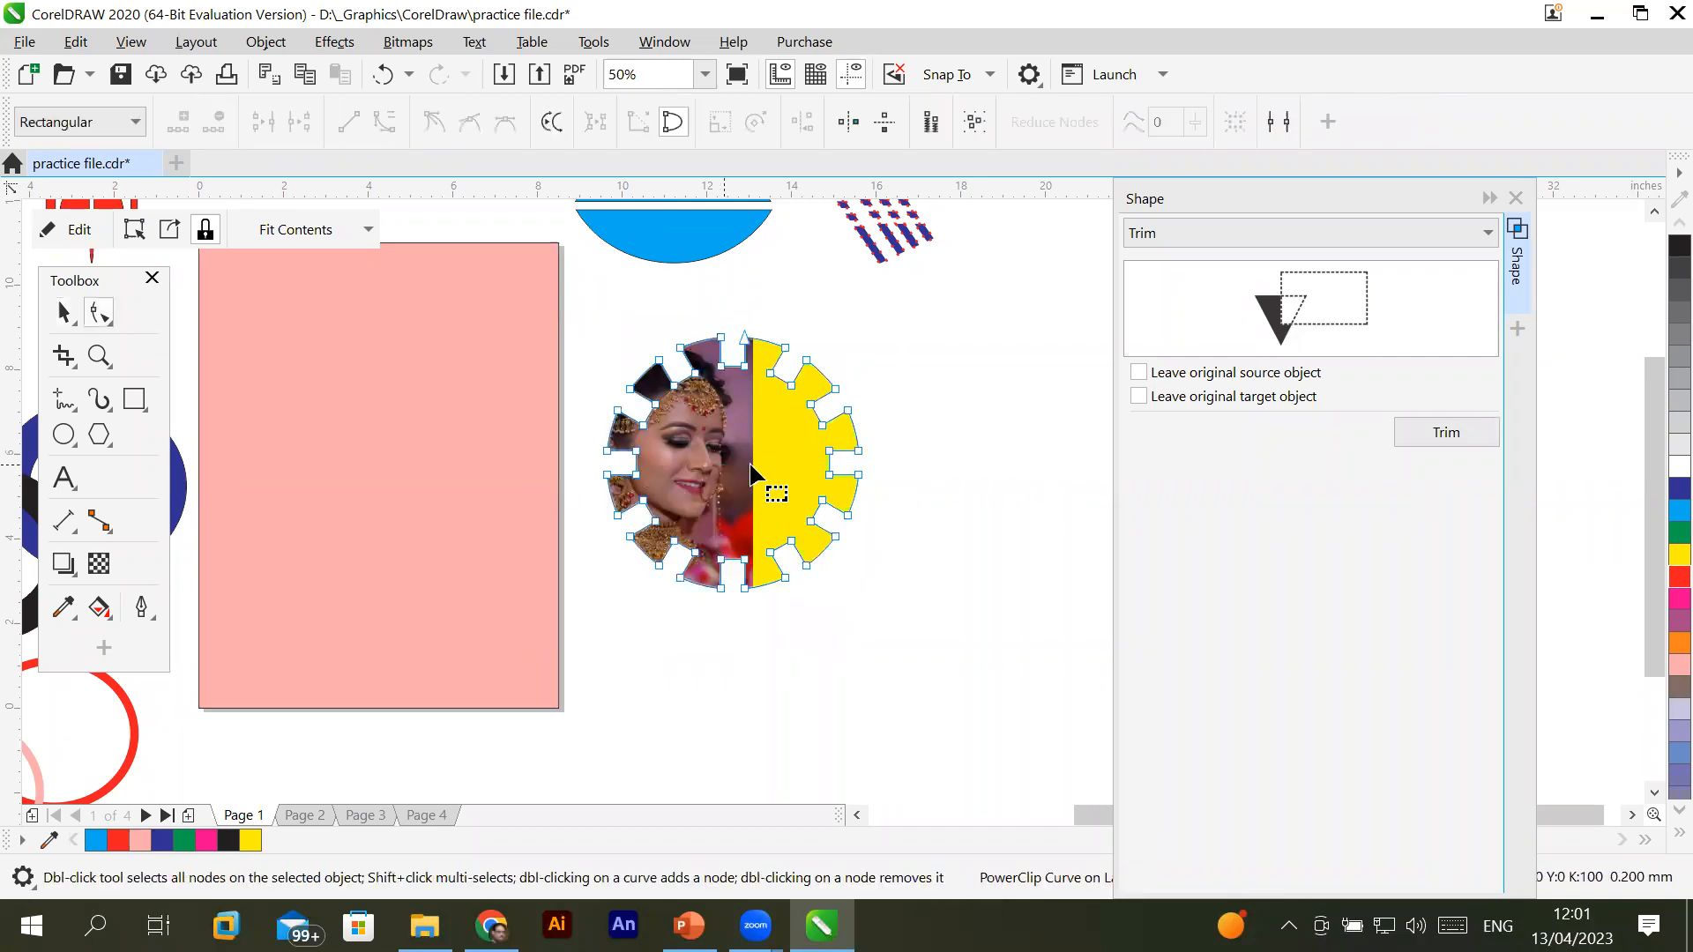
left_click_drag(776, 467, 765, 469)
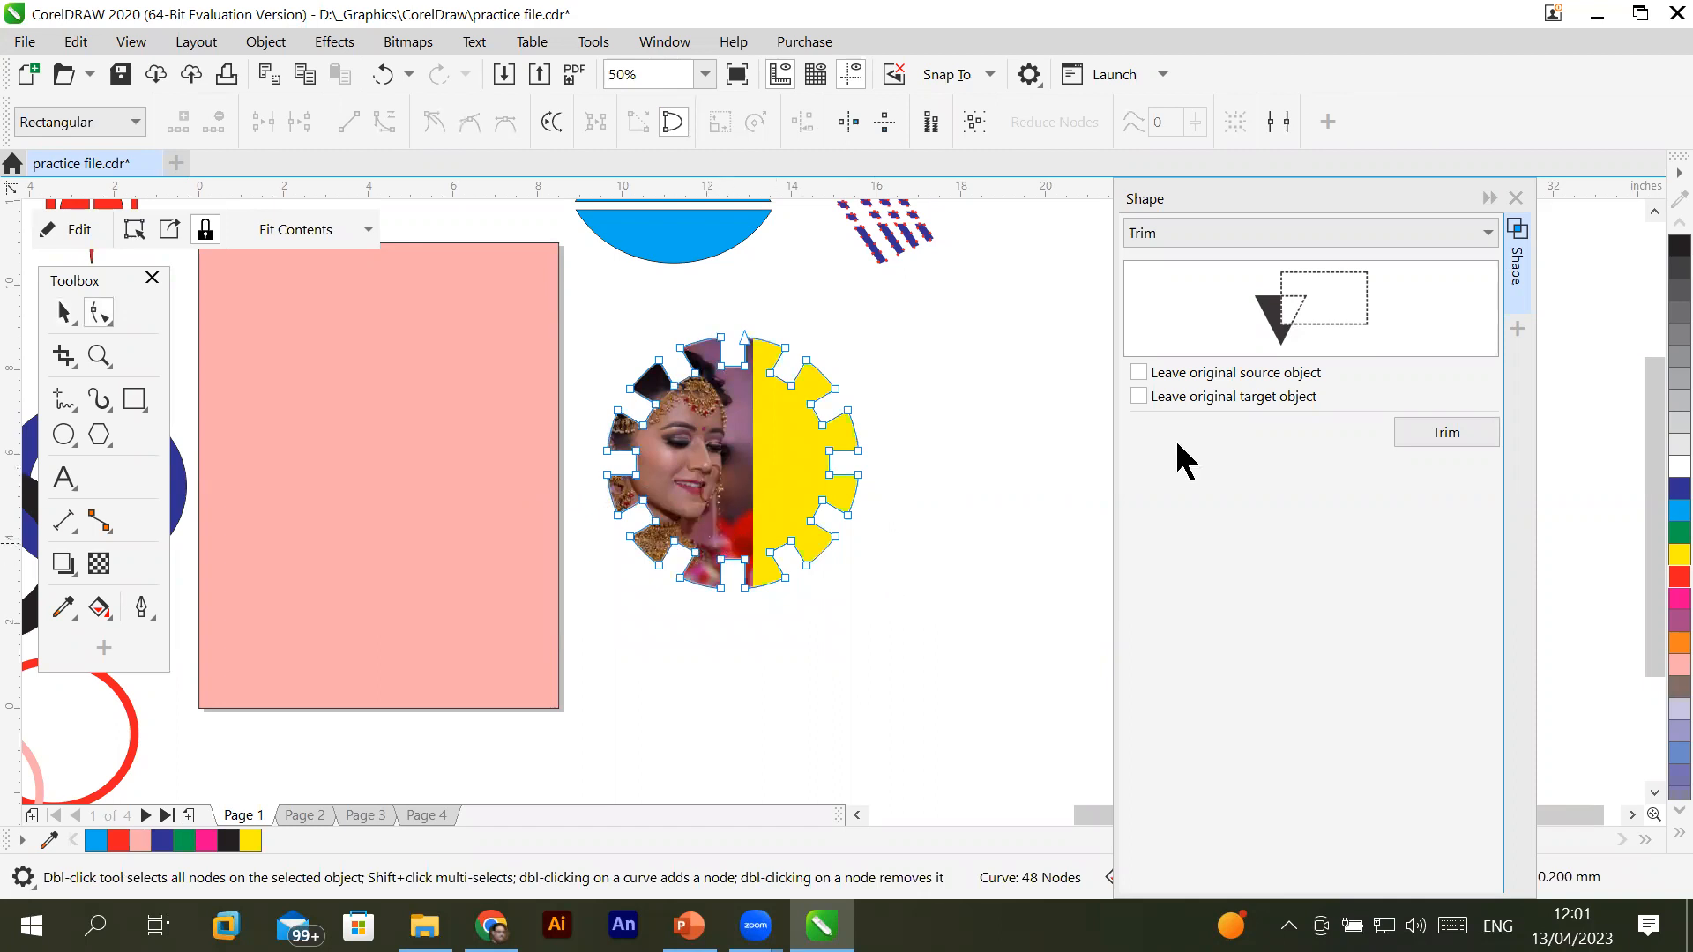
left_click(1487, 201)
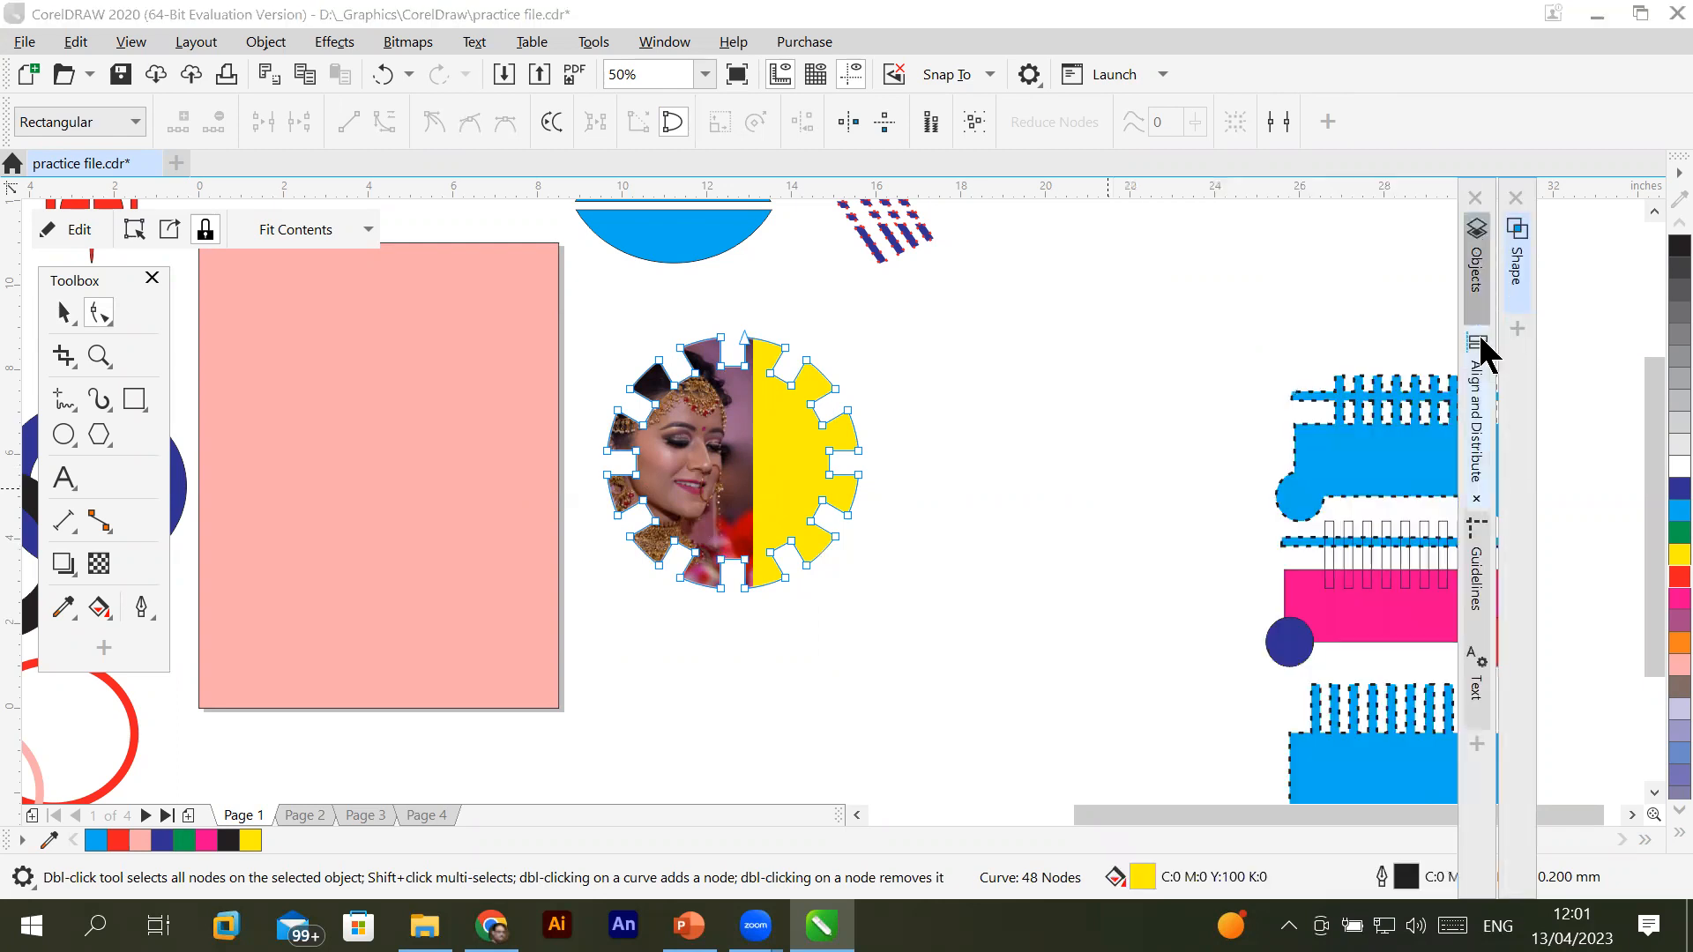
left_click(1477, 275)
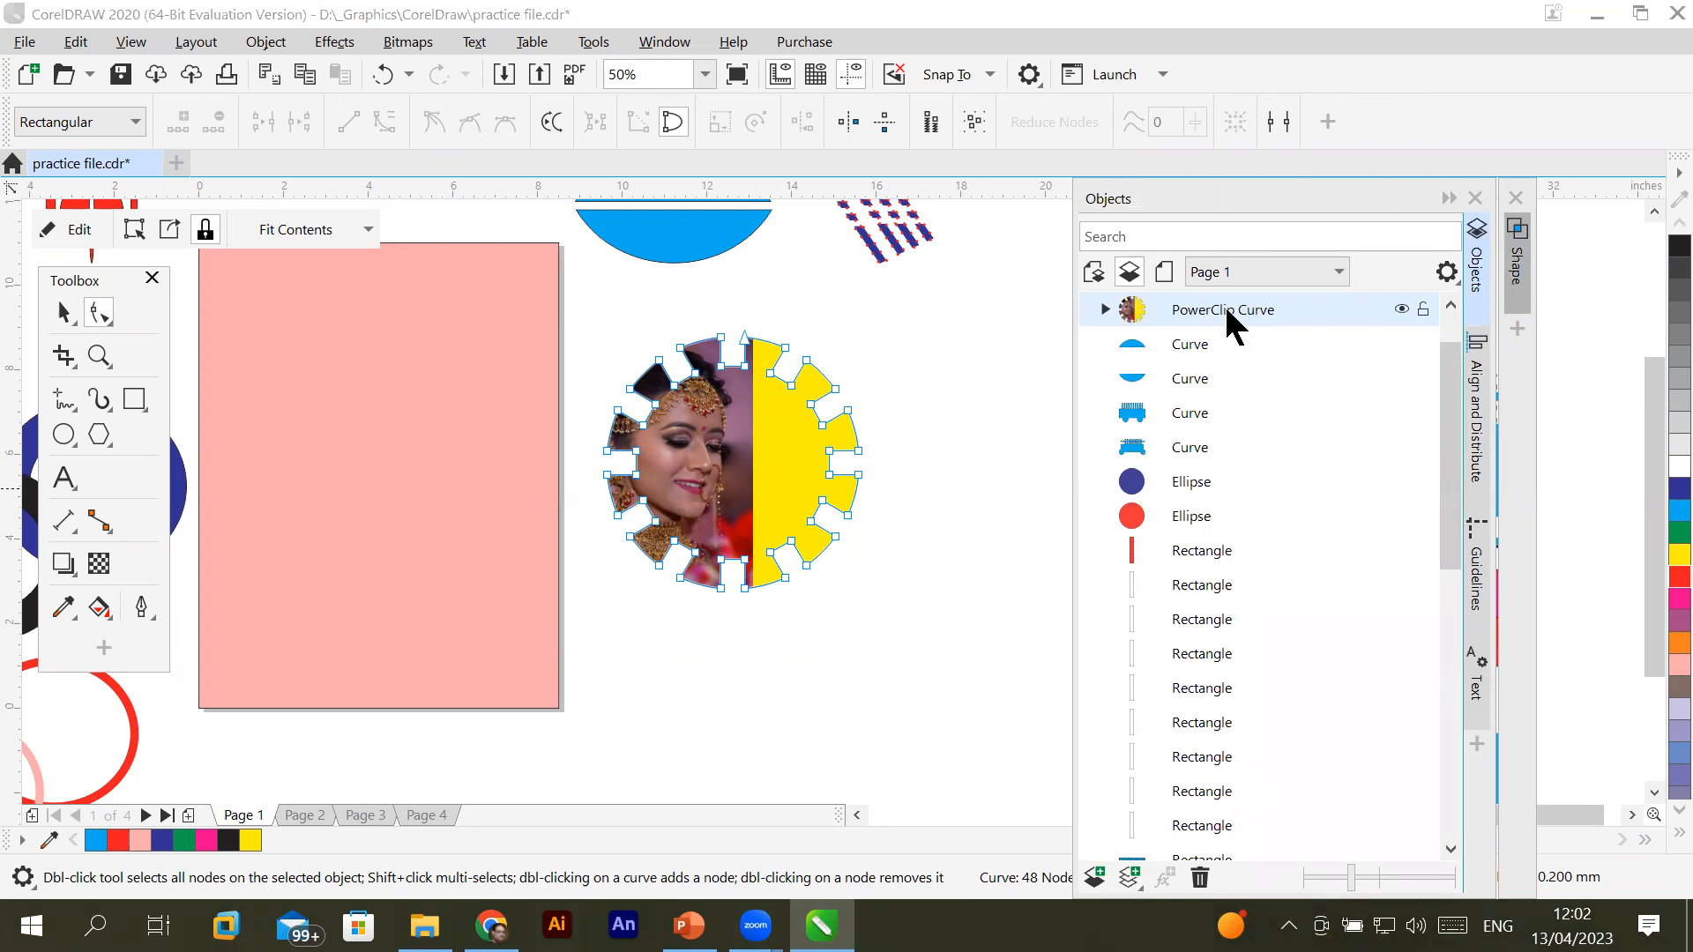
left_click(1105, 308)
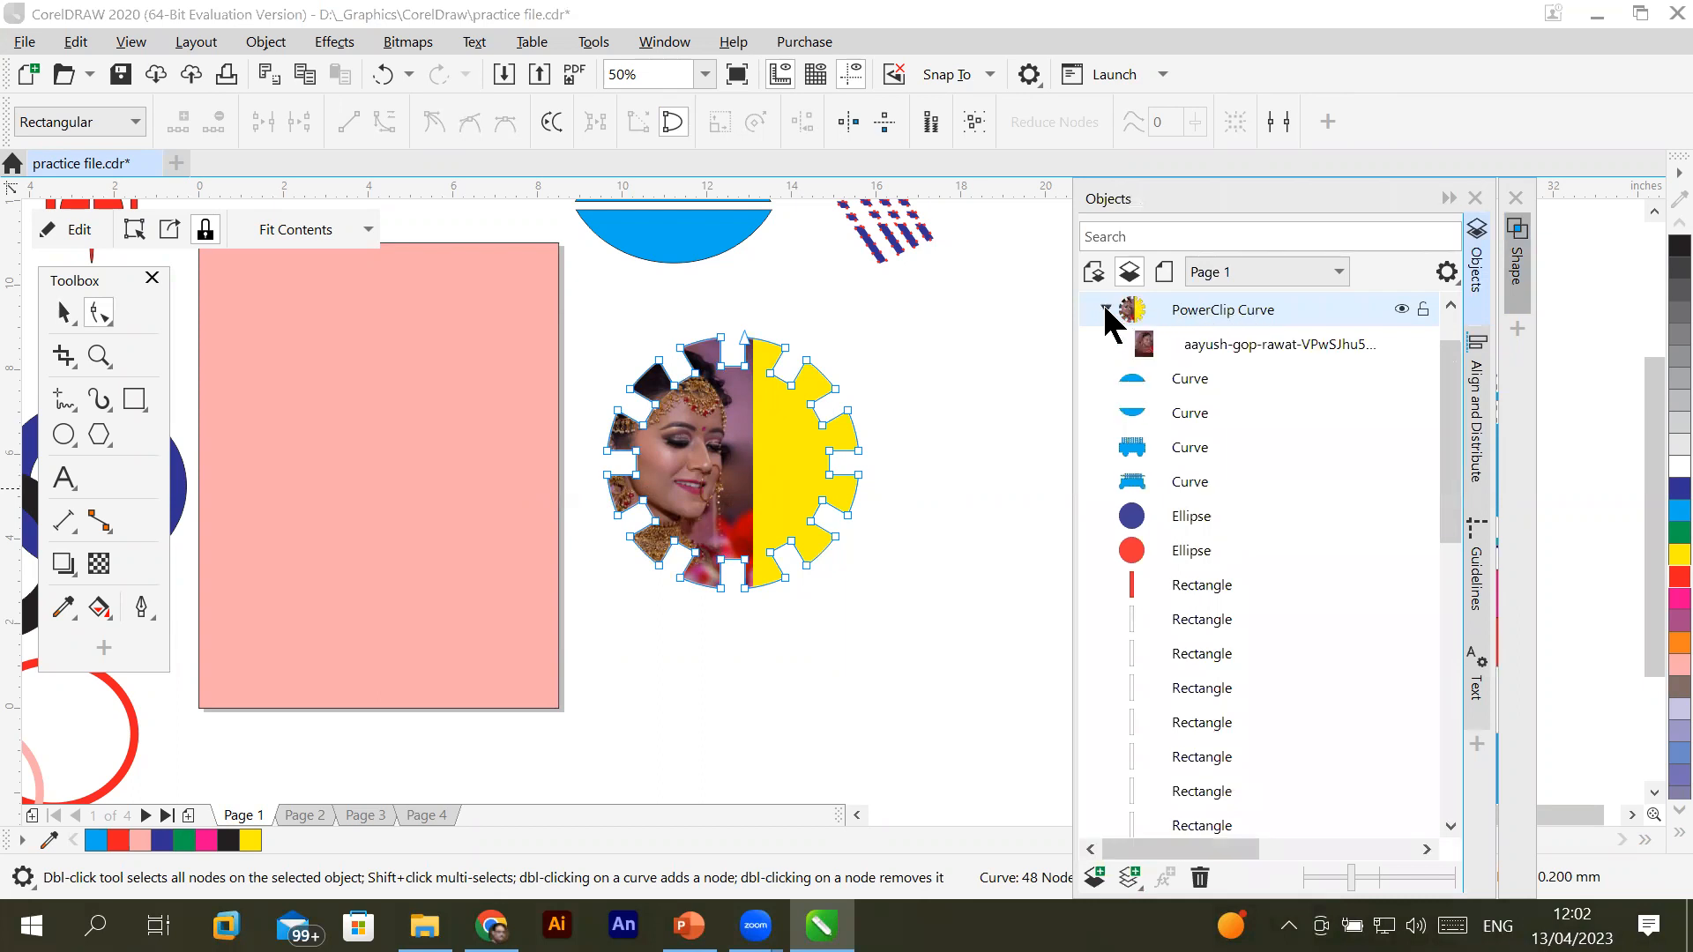
left_click(1298, 343)
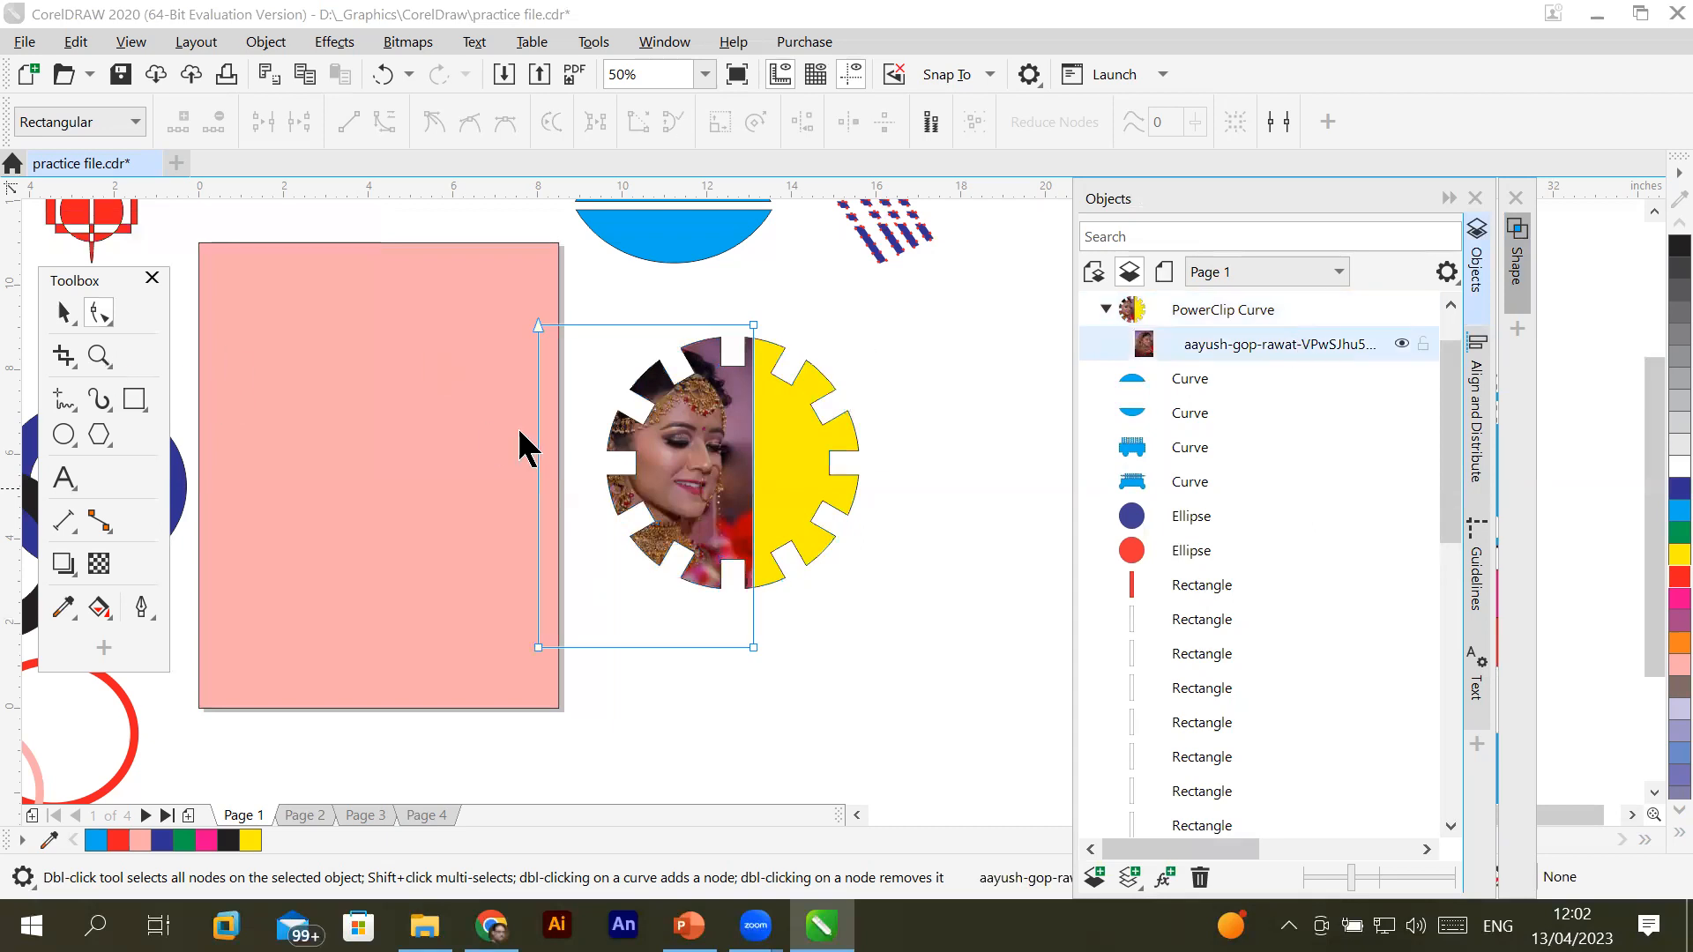
Move the clipped bride photo toward the gear's centre and enlarge it until it covers the whole gear
left_click(63, 313)
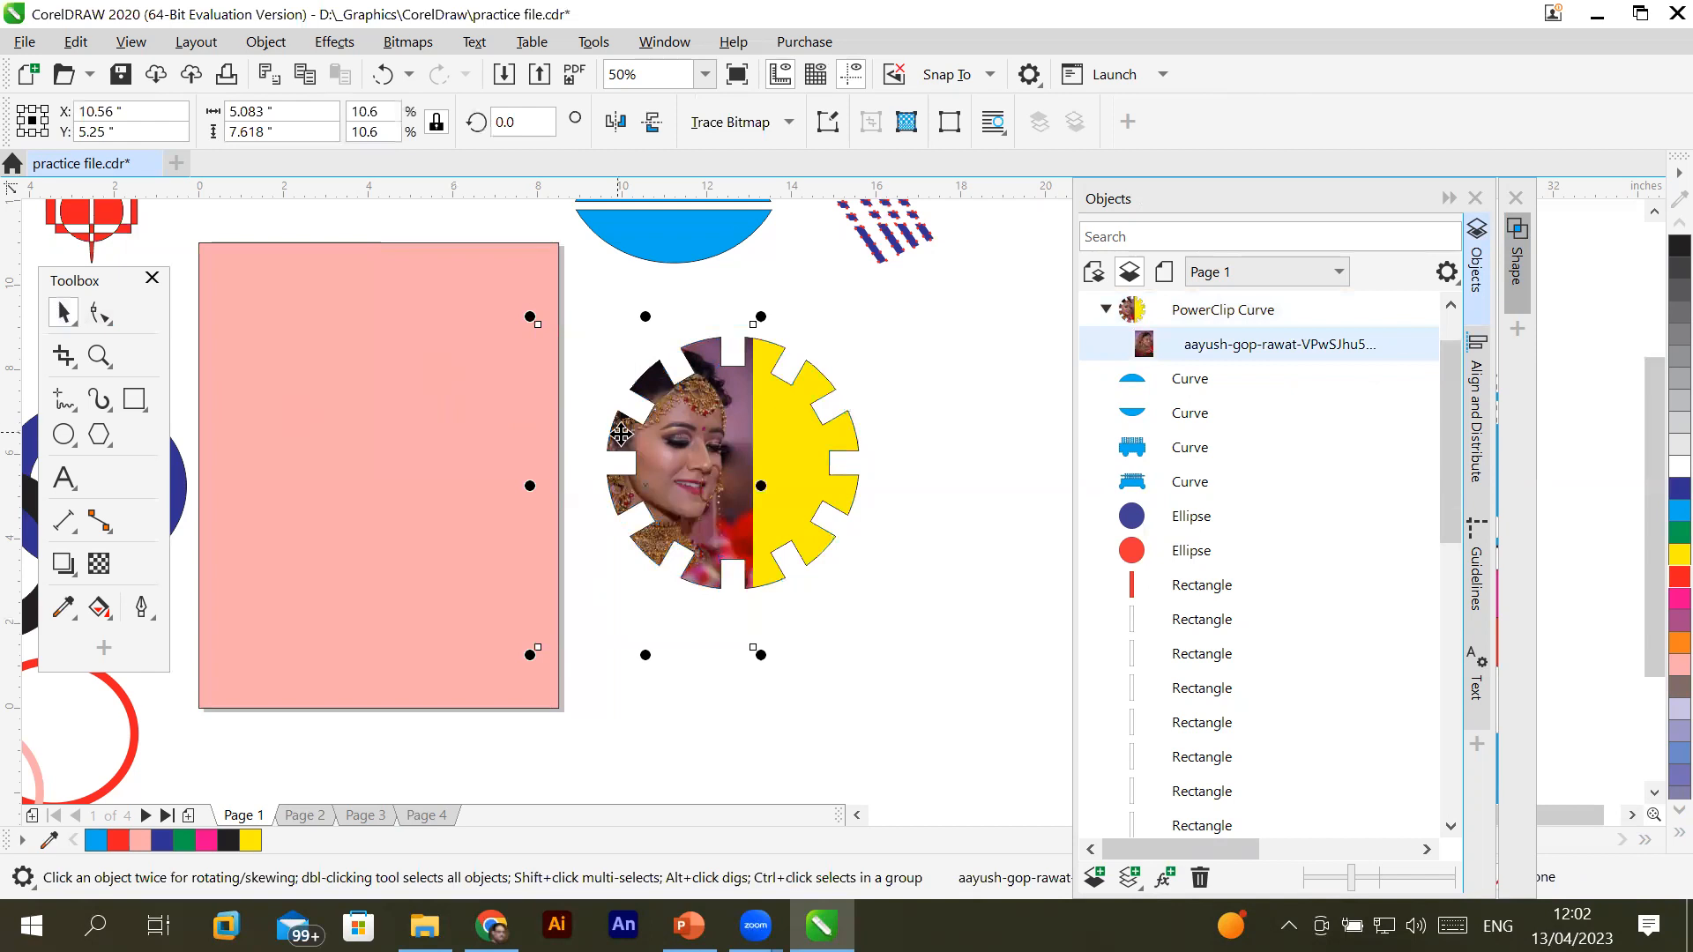
left_click_drag(670, 444, 754, 447)
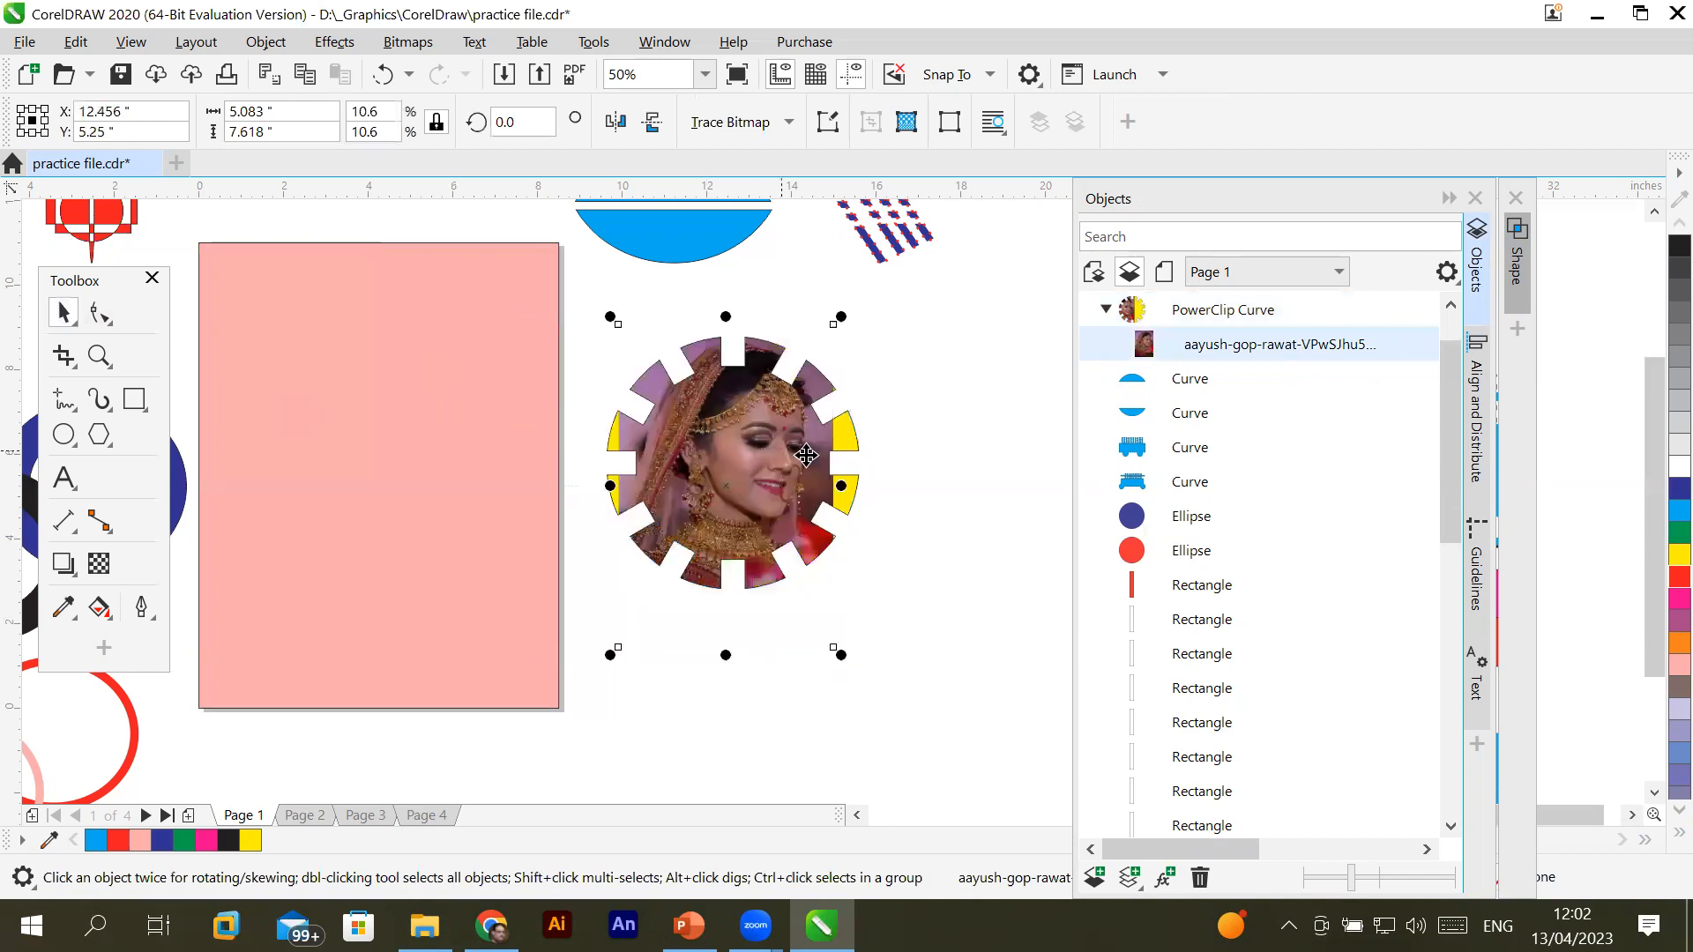
left_click_drag(614, 486, 588, 486)
mouse_move(846, 486)
left_mouse_down()
mouse_move(886, 486)
mouse_move(865, 485)
left_mouse_up()
left_click(785, 728)
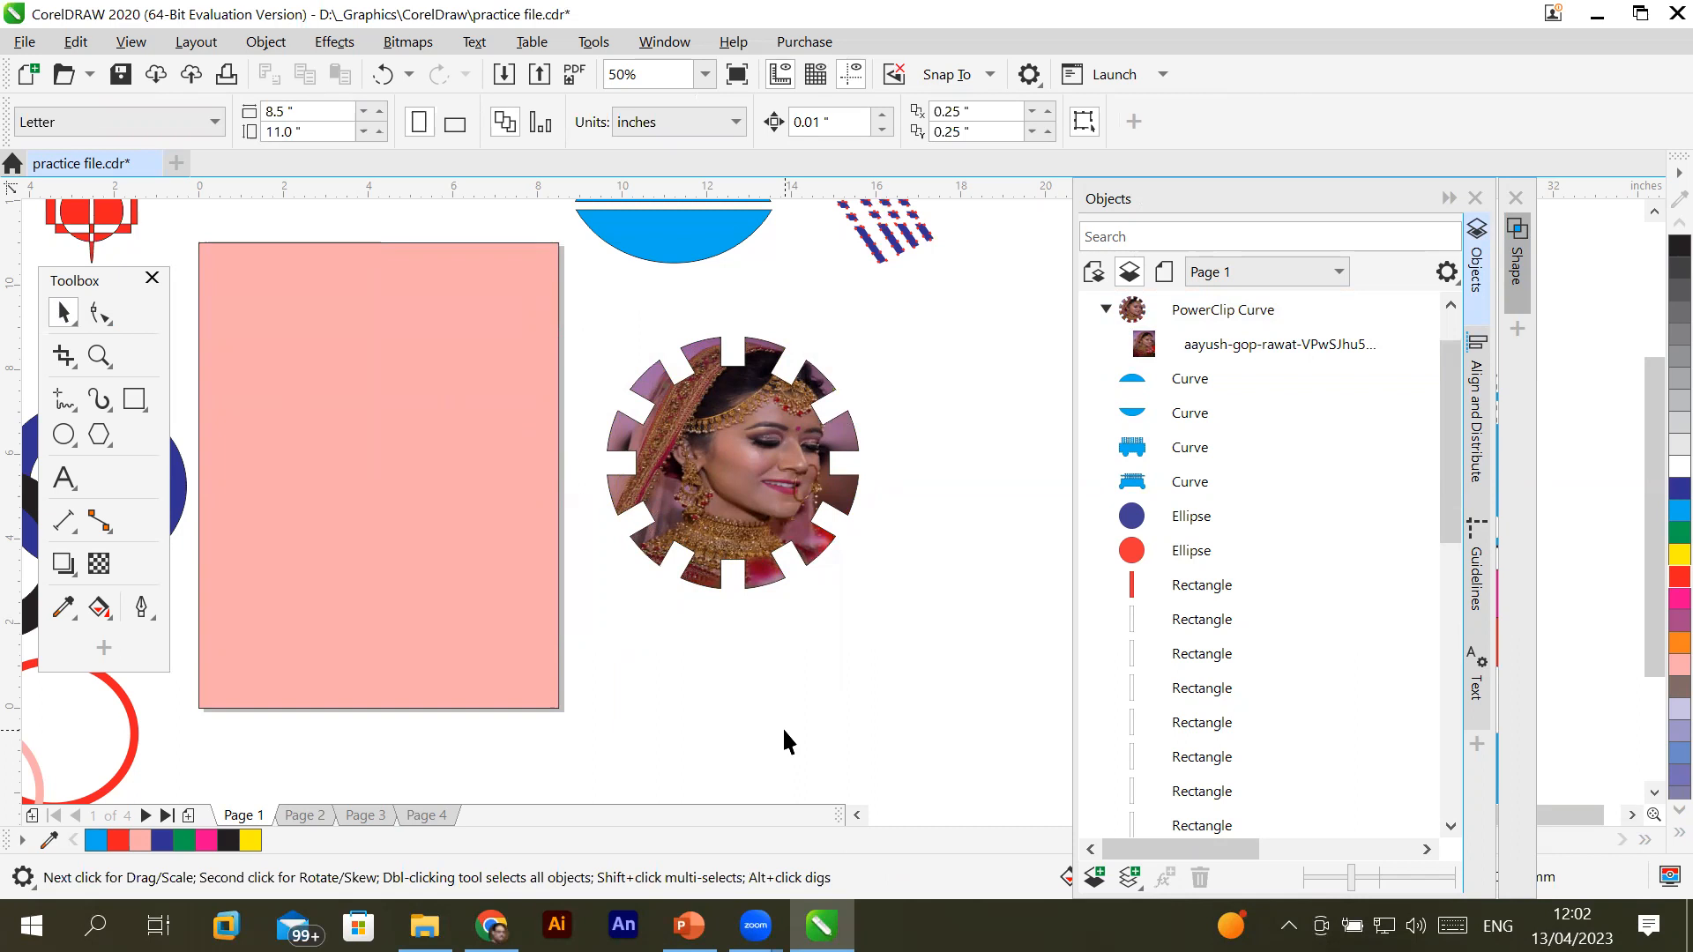
Scale the photo-filled gear down to about 3.46 inches and place it beside the trimmed diagonal pattern above the work area
left_click_drag(729, 464, 948, 381)
left_click_drag(822, 509, 925, 408)
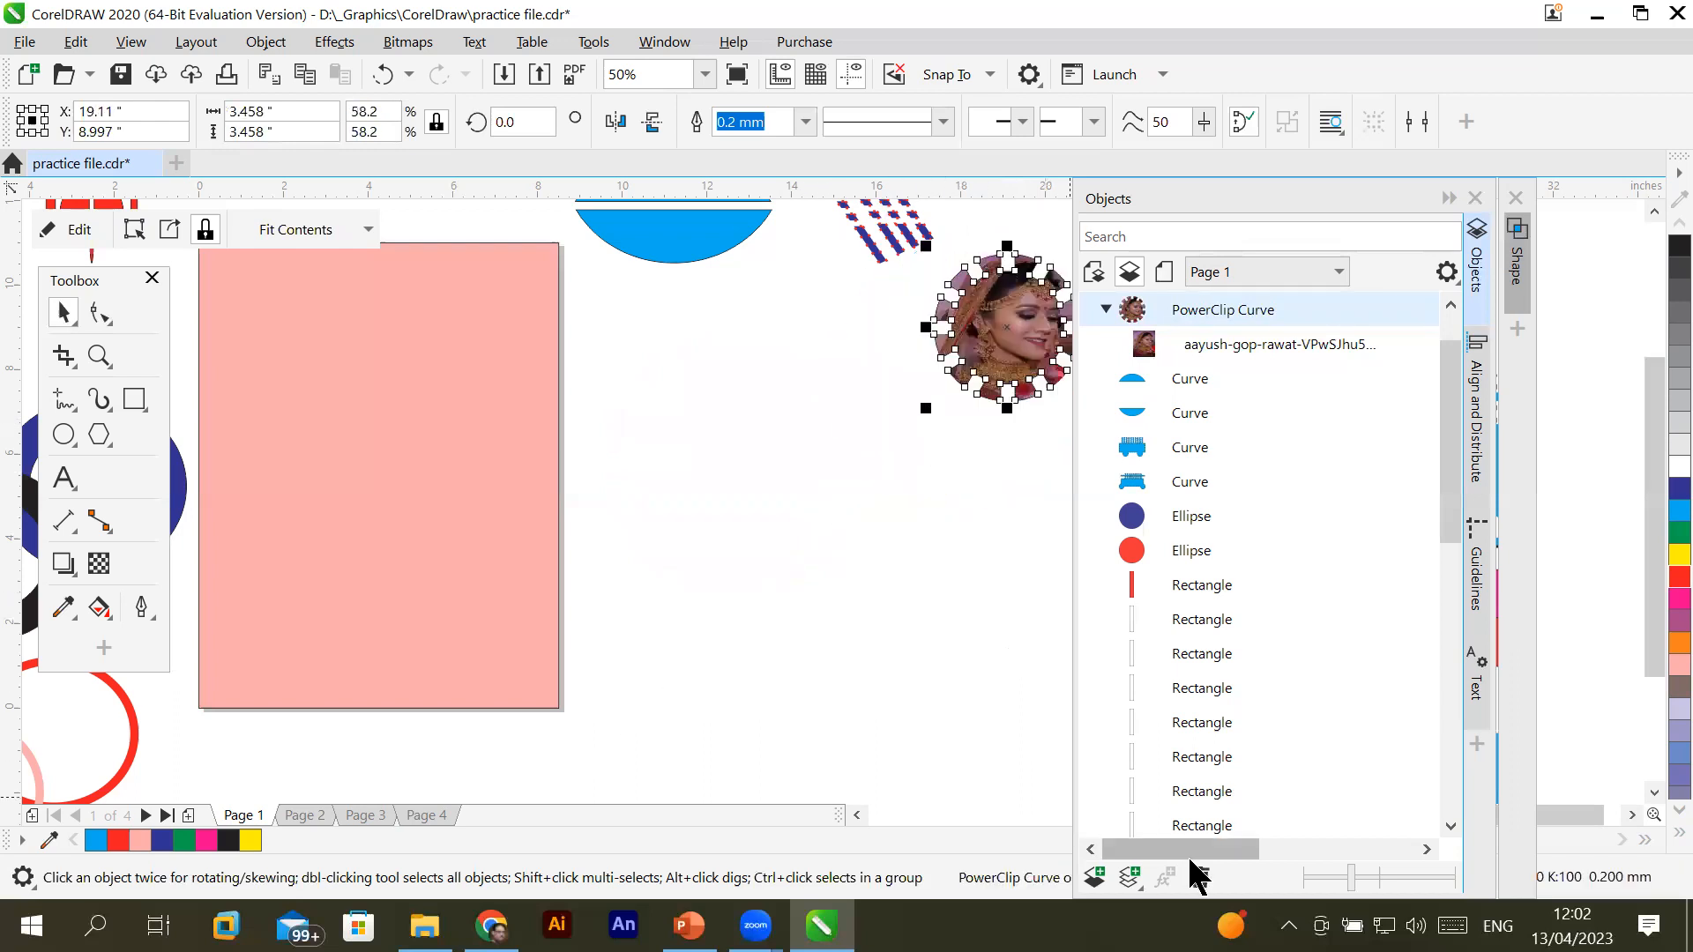
left_click(1449, 197)
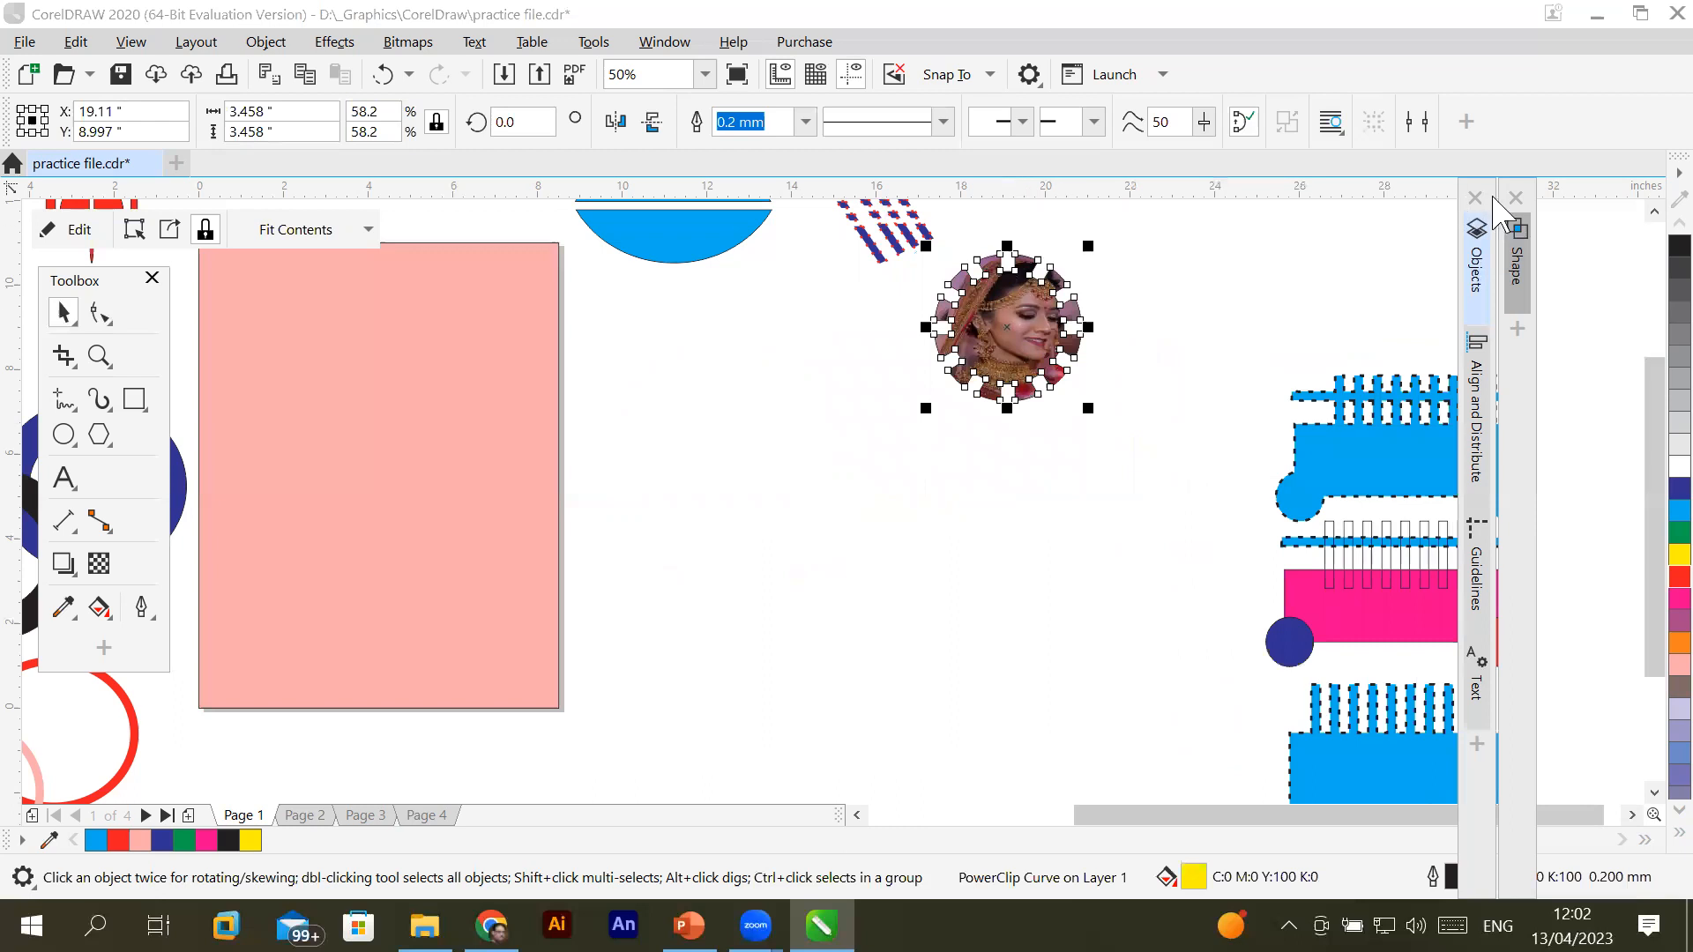
left_click(1654, 211)
left_click_drag(970, 432, 1015, 433)
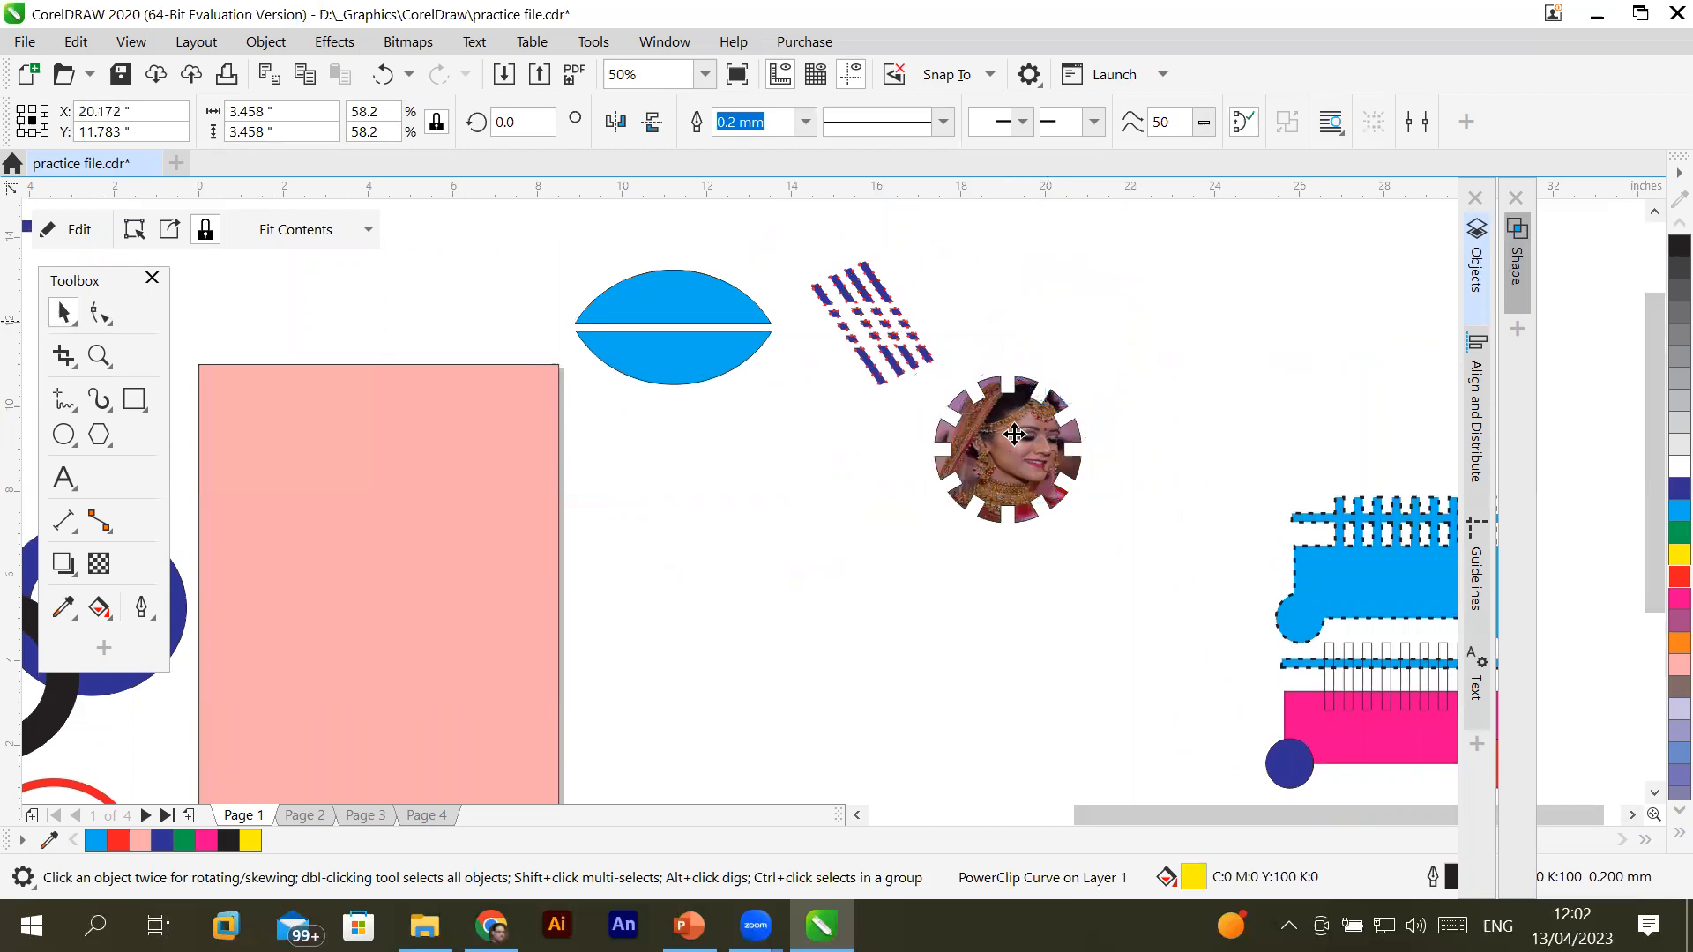
left_click(930, 598)
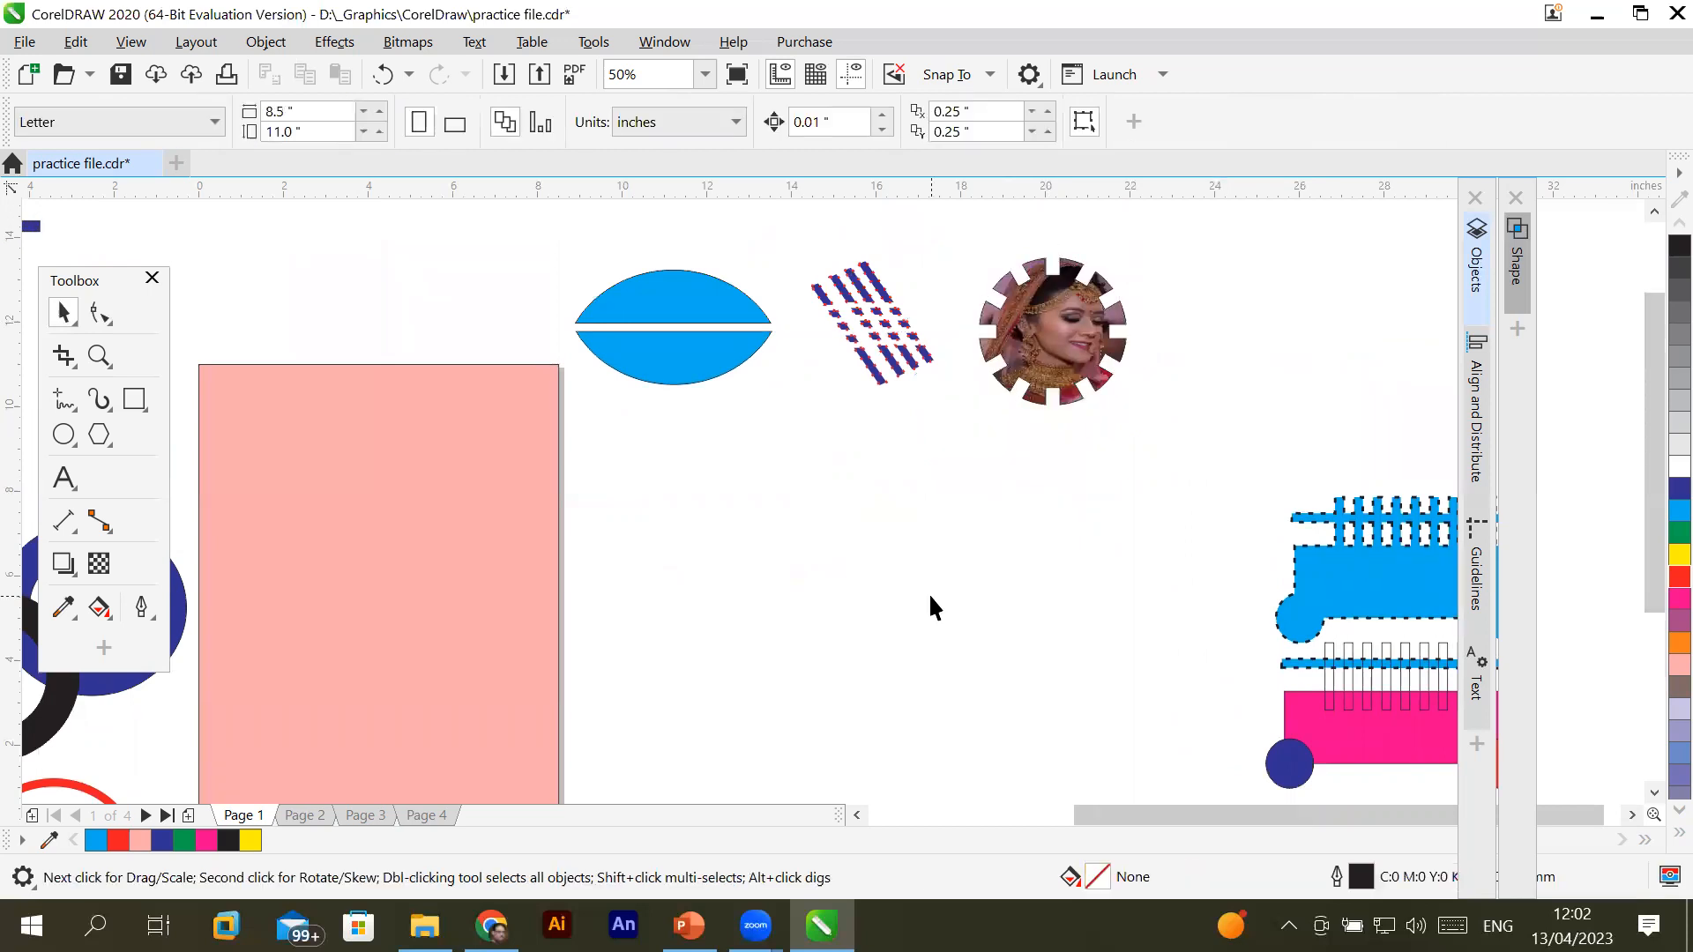
left_click(684, 342)
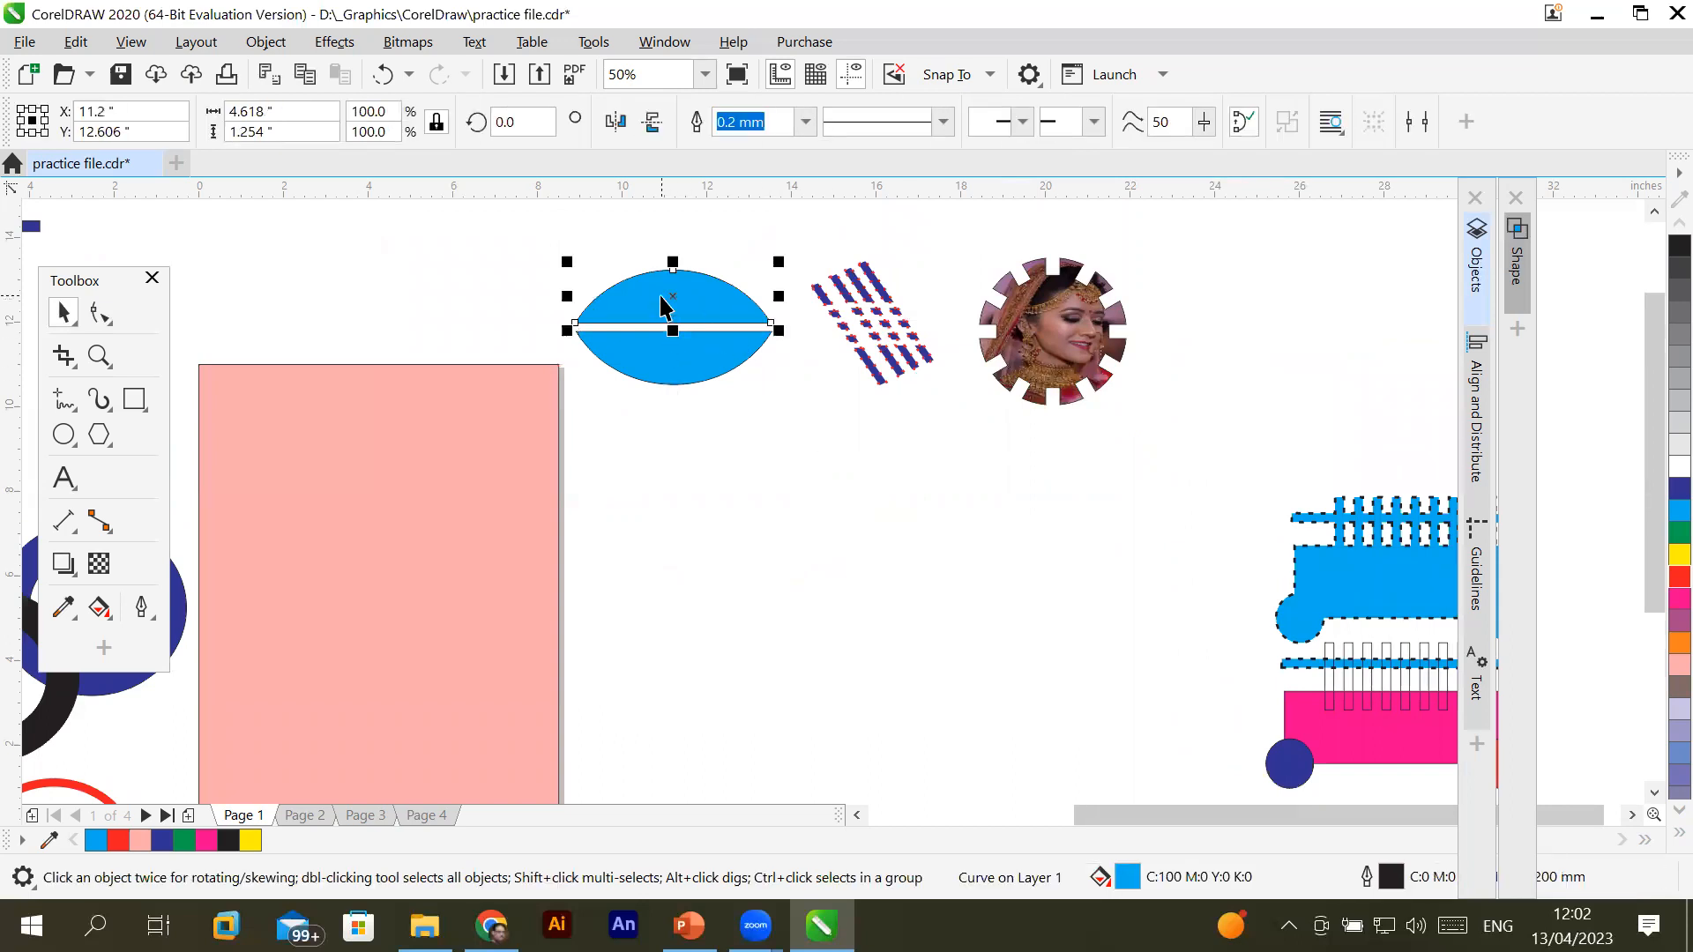
left_click(844, 319)
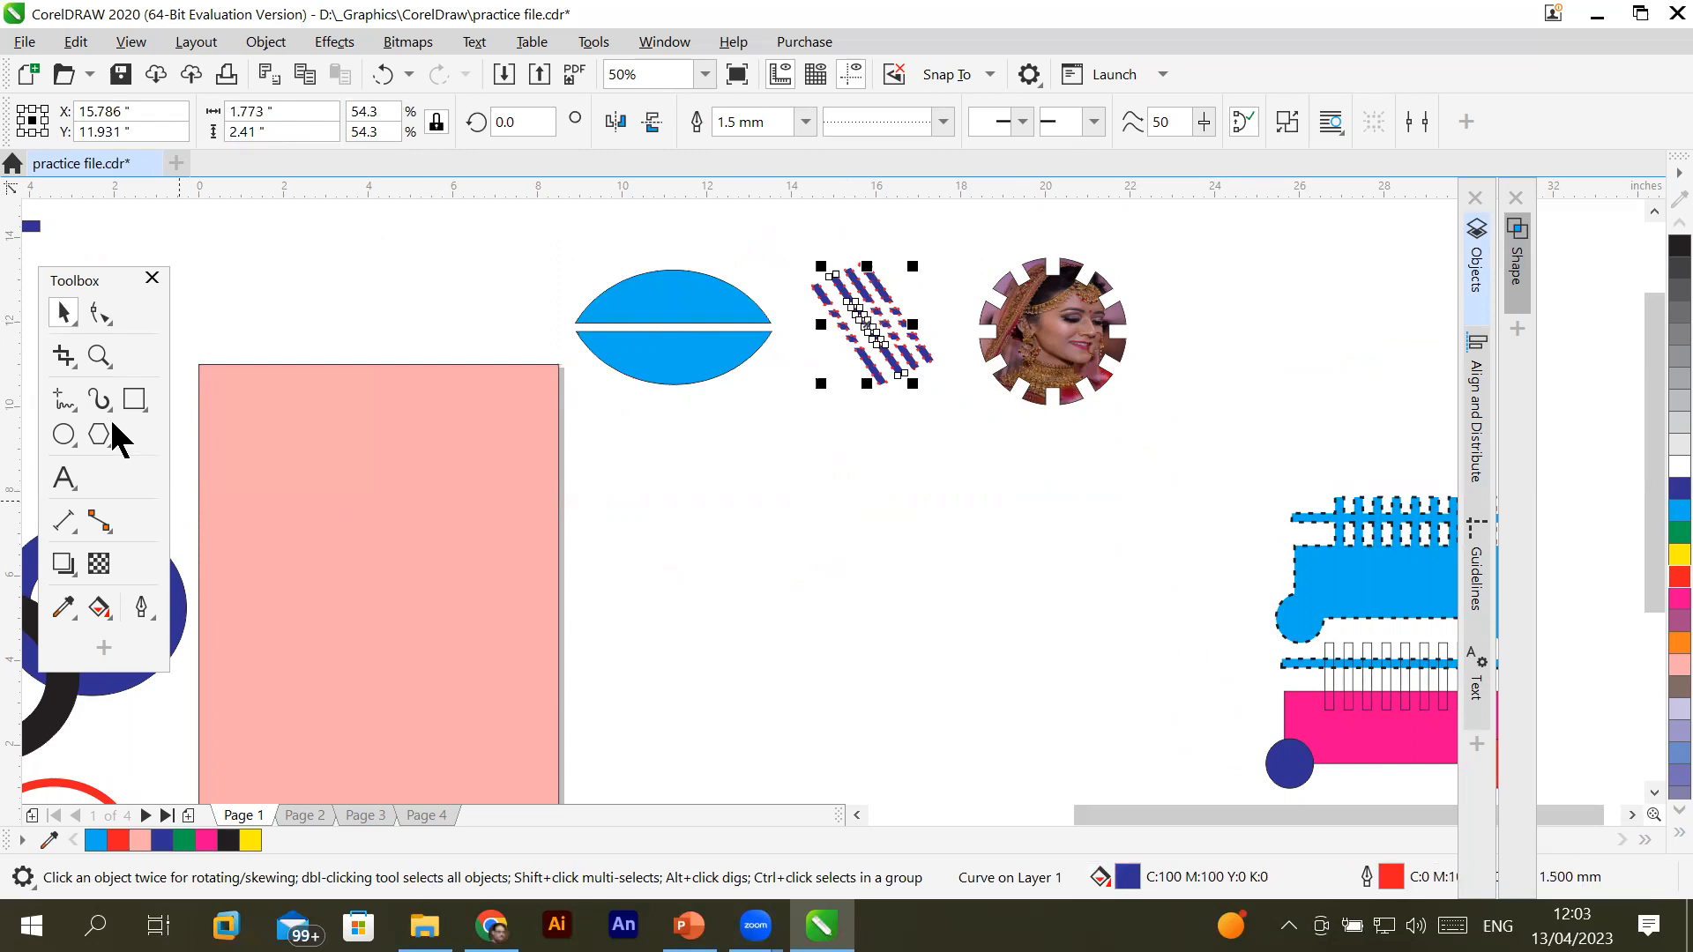
Draw a tall narrow rectangle about 0.5 by 6.76 inches beside the page and fill it with cyan
left_click(134, 399)
left_click_drag(684, 453, 704, 734)
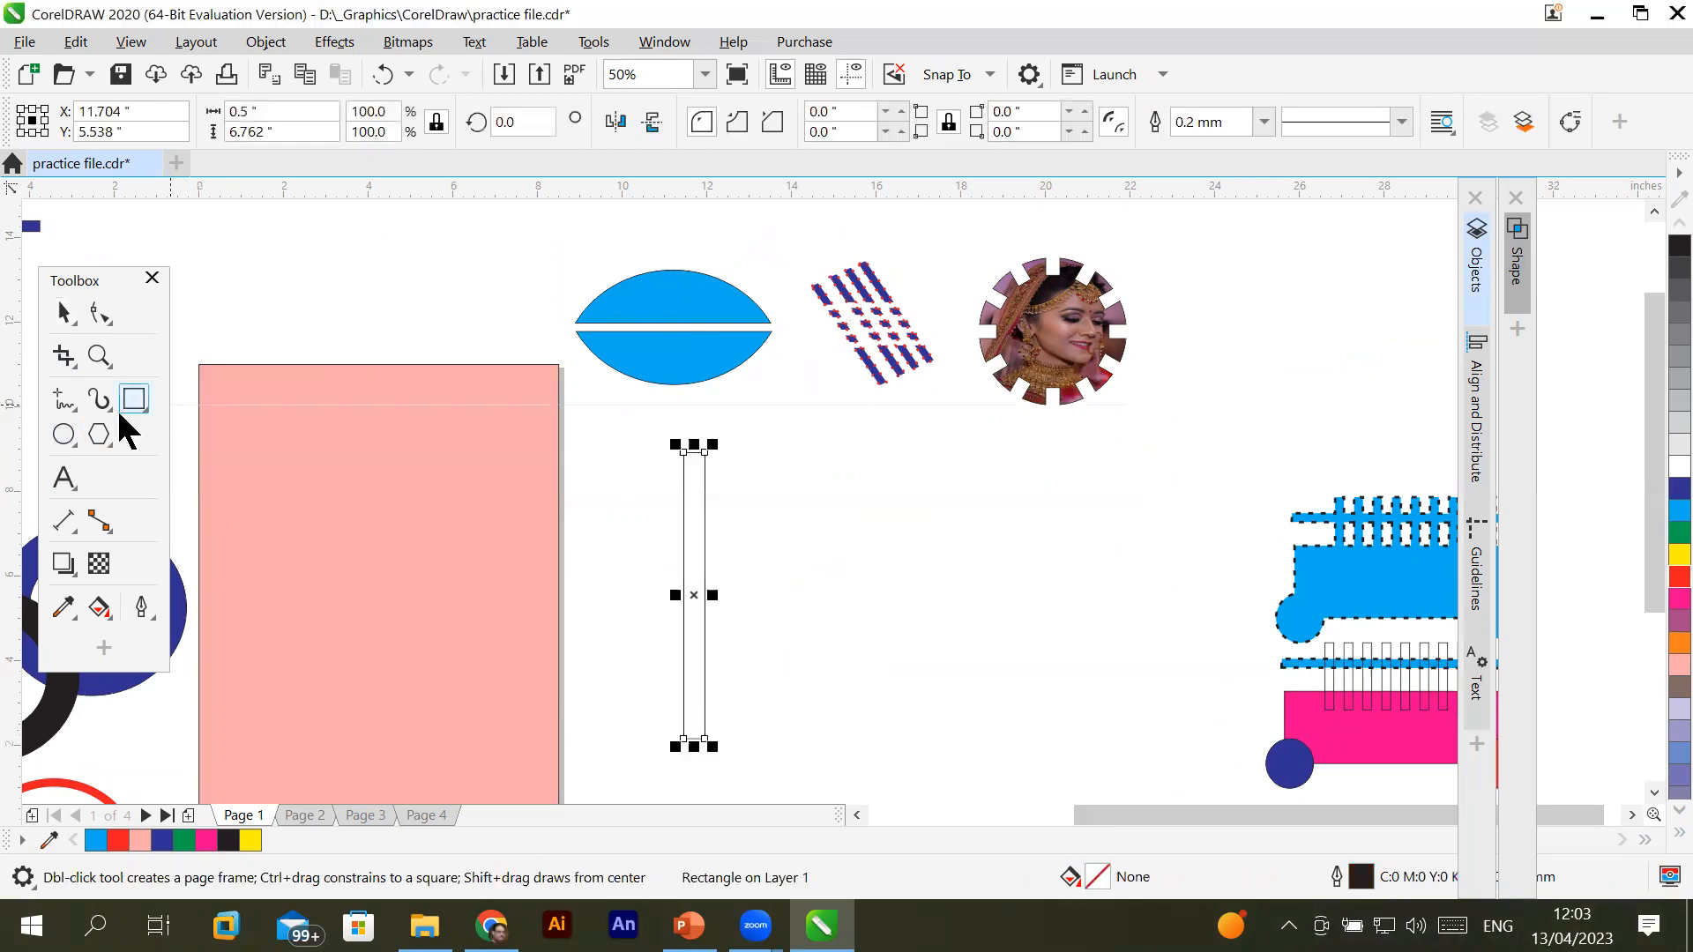
left_click(1679, 511)
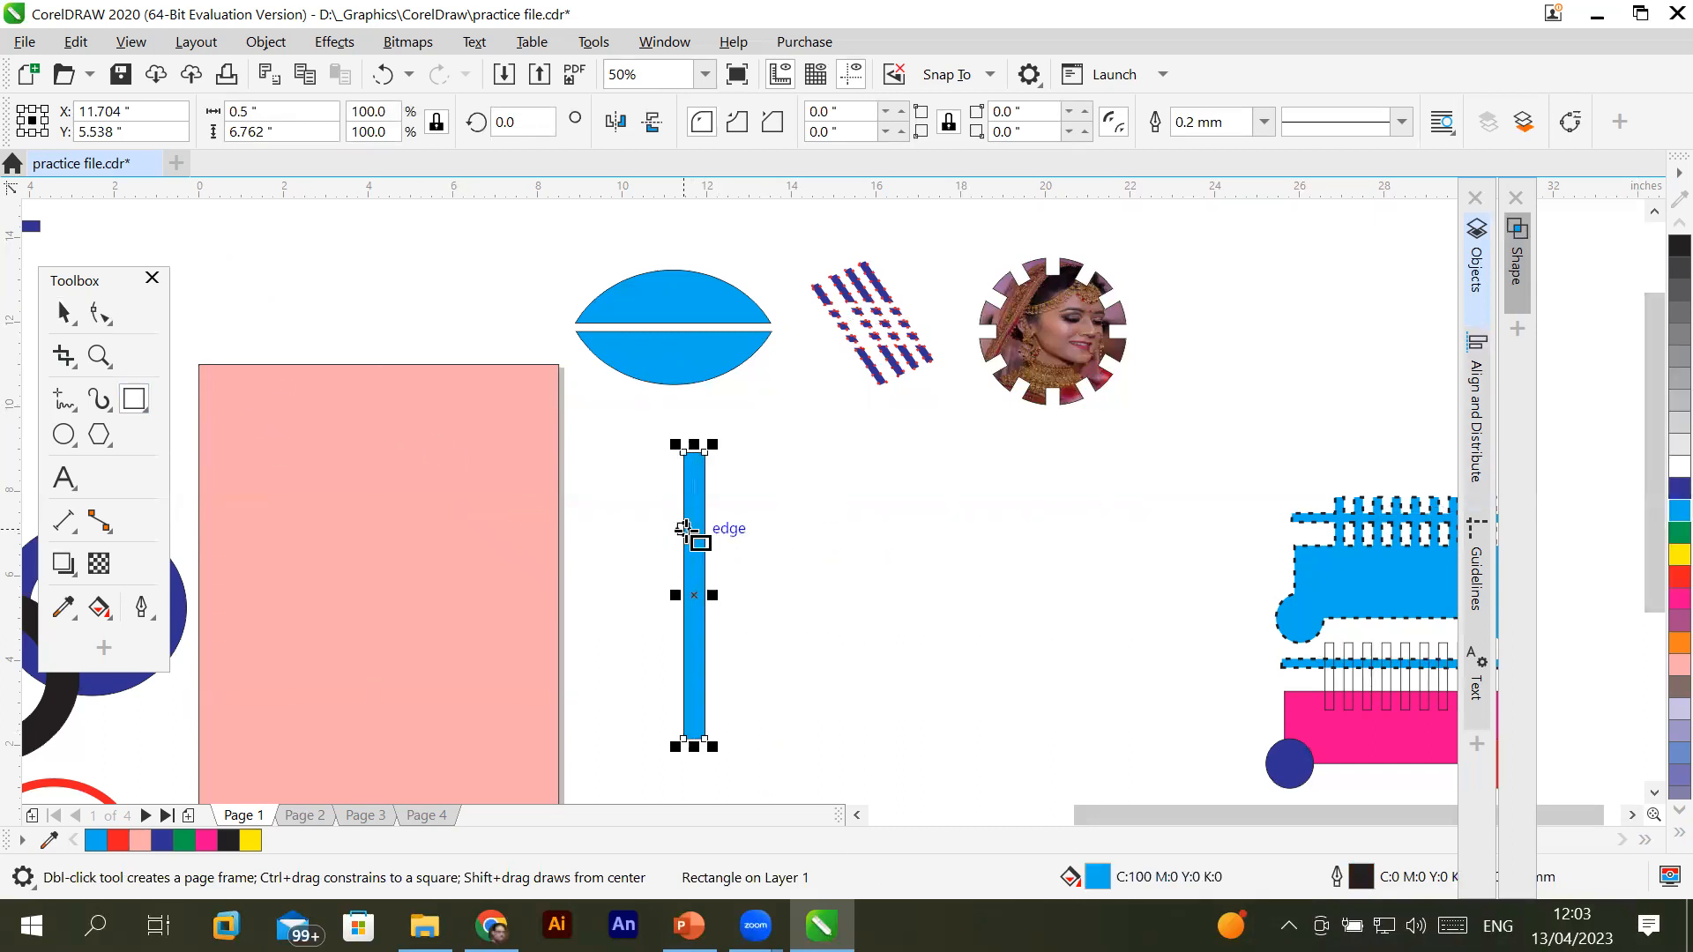
Duplicate the cyan bar sideways with a small gap and repeat the duplication to make a row of seven bars
left_click(75, 312)
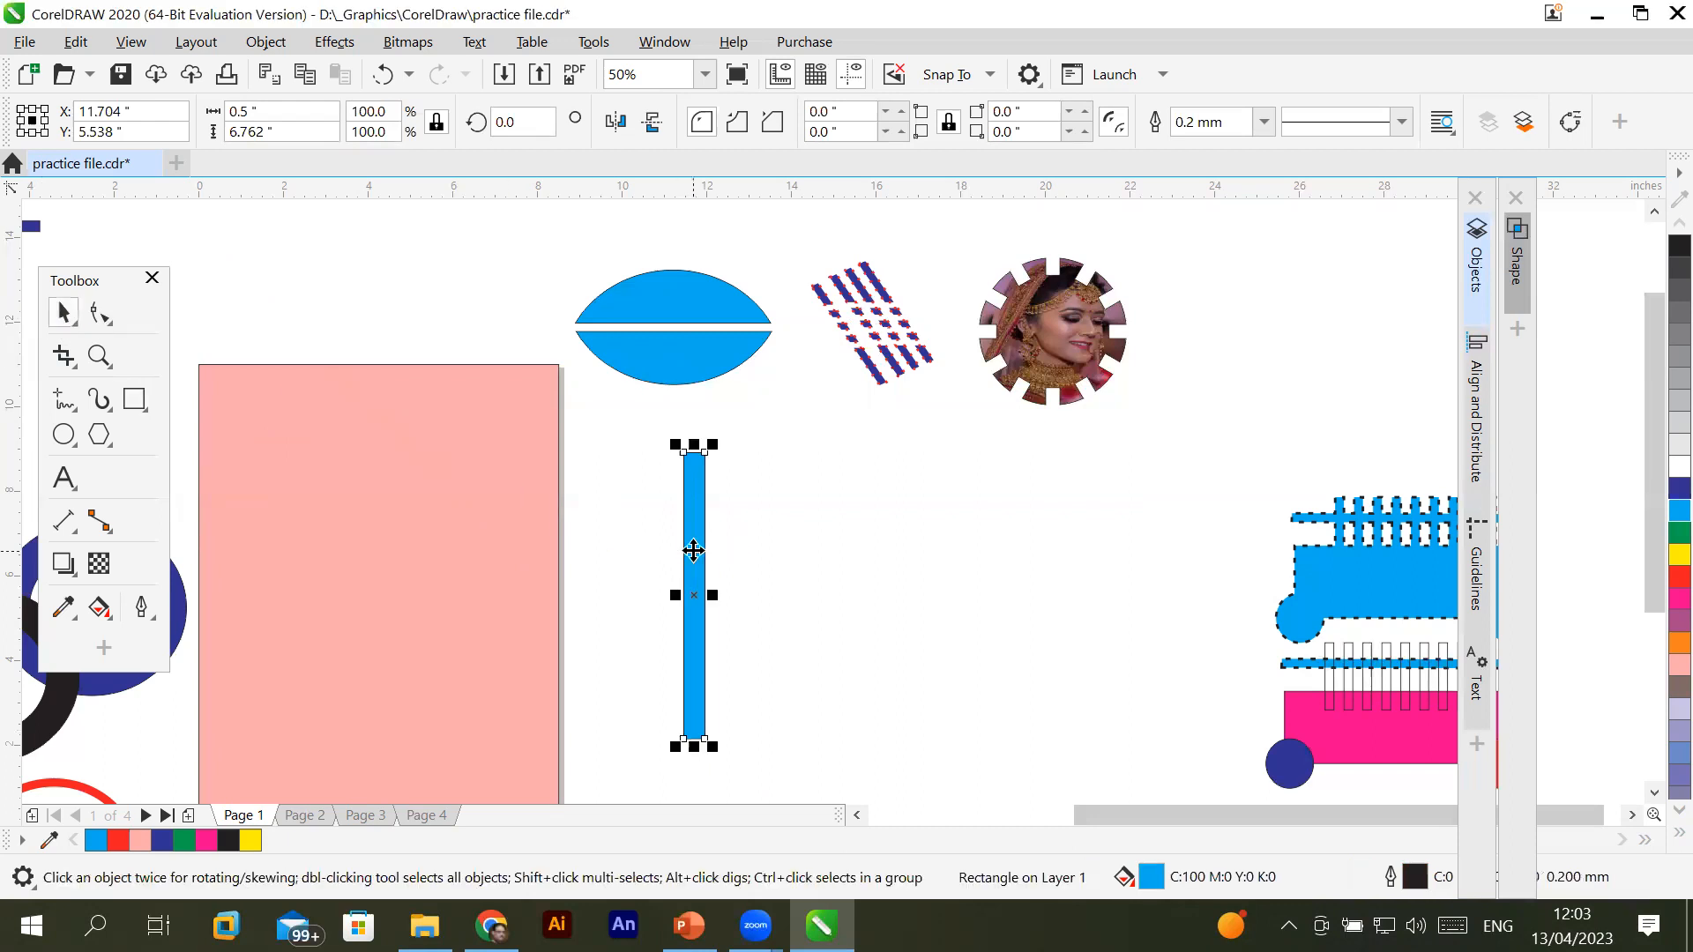
left_click_drag(703, 552, 730, 556)
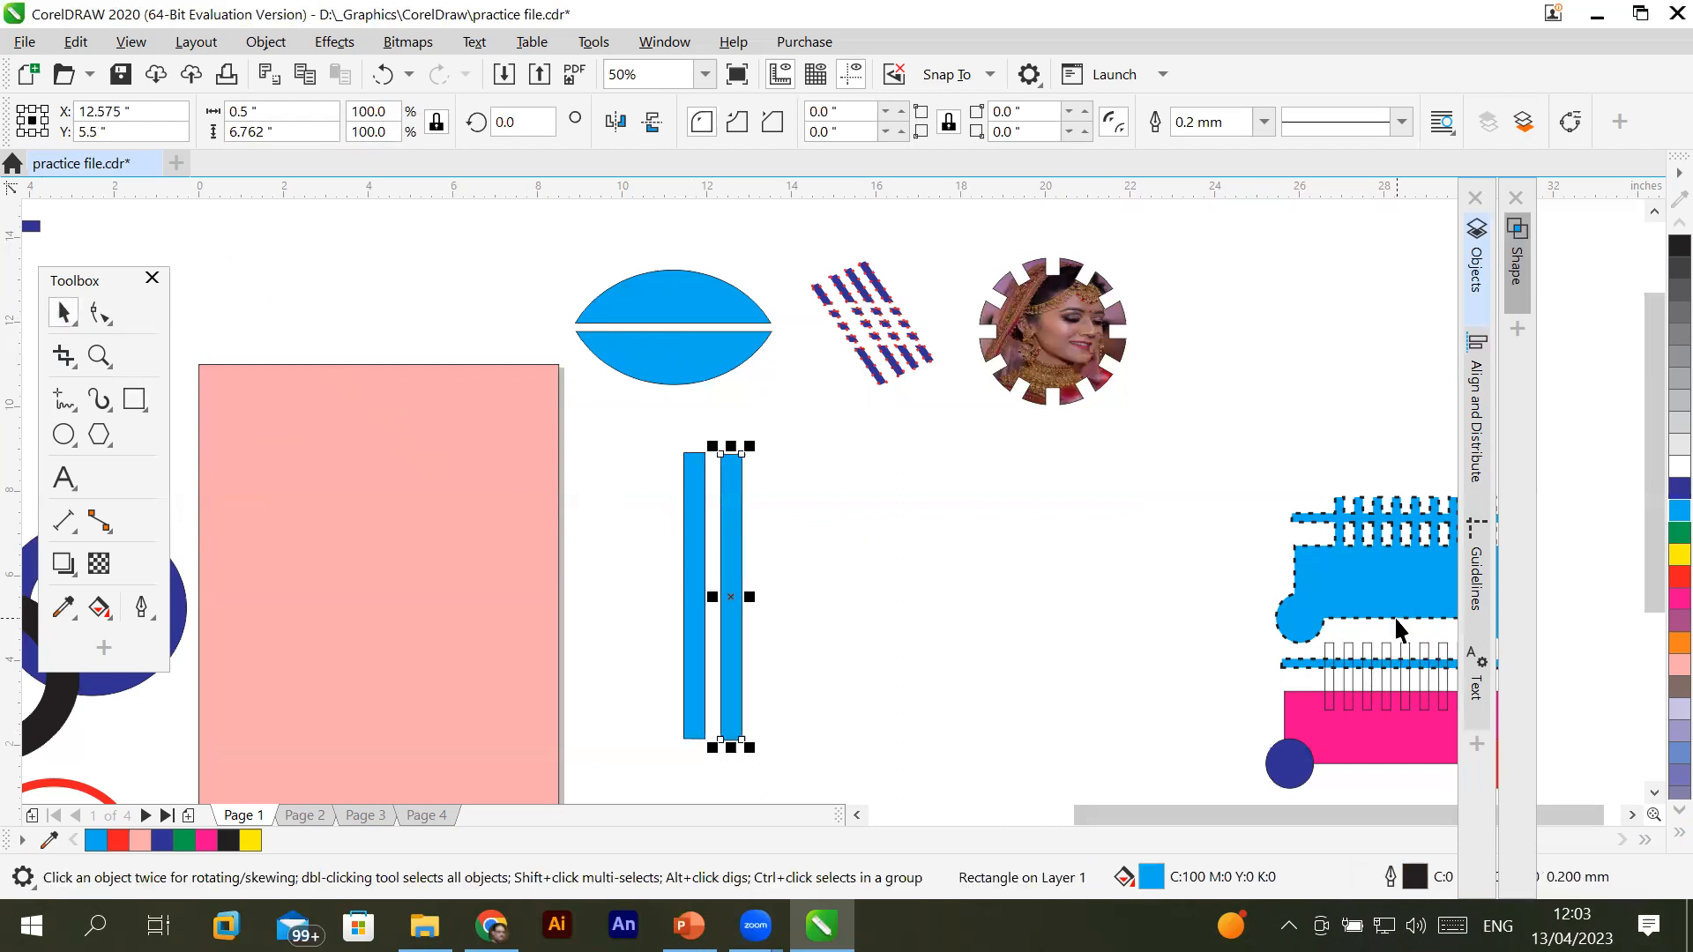
key("ctrl+r")
key("ctrl+r")
key("ctrl+r")
key("ctrl+r")
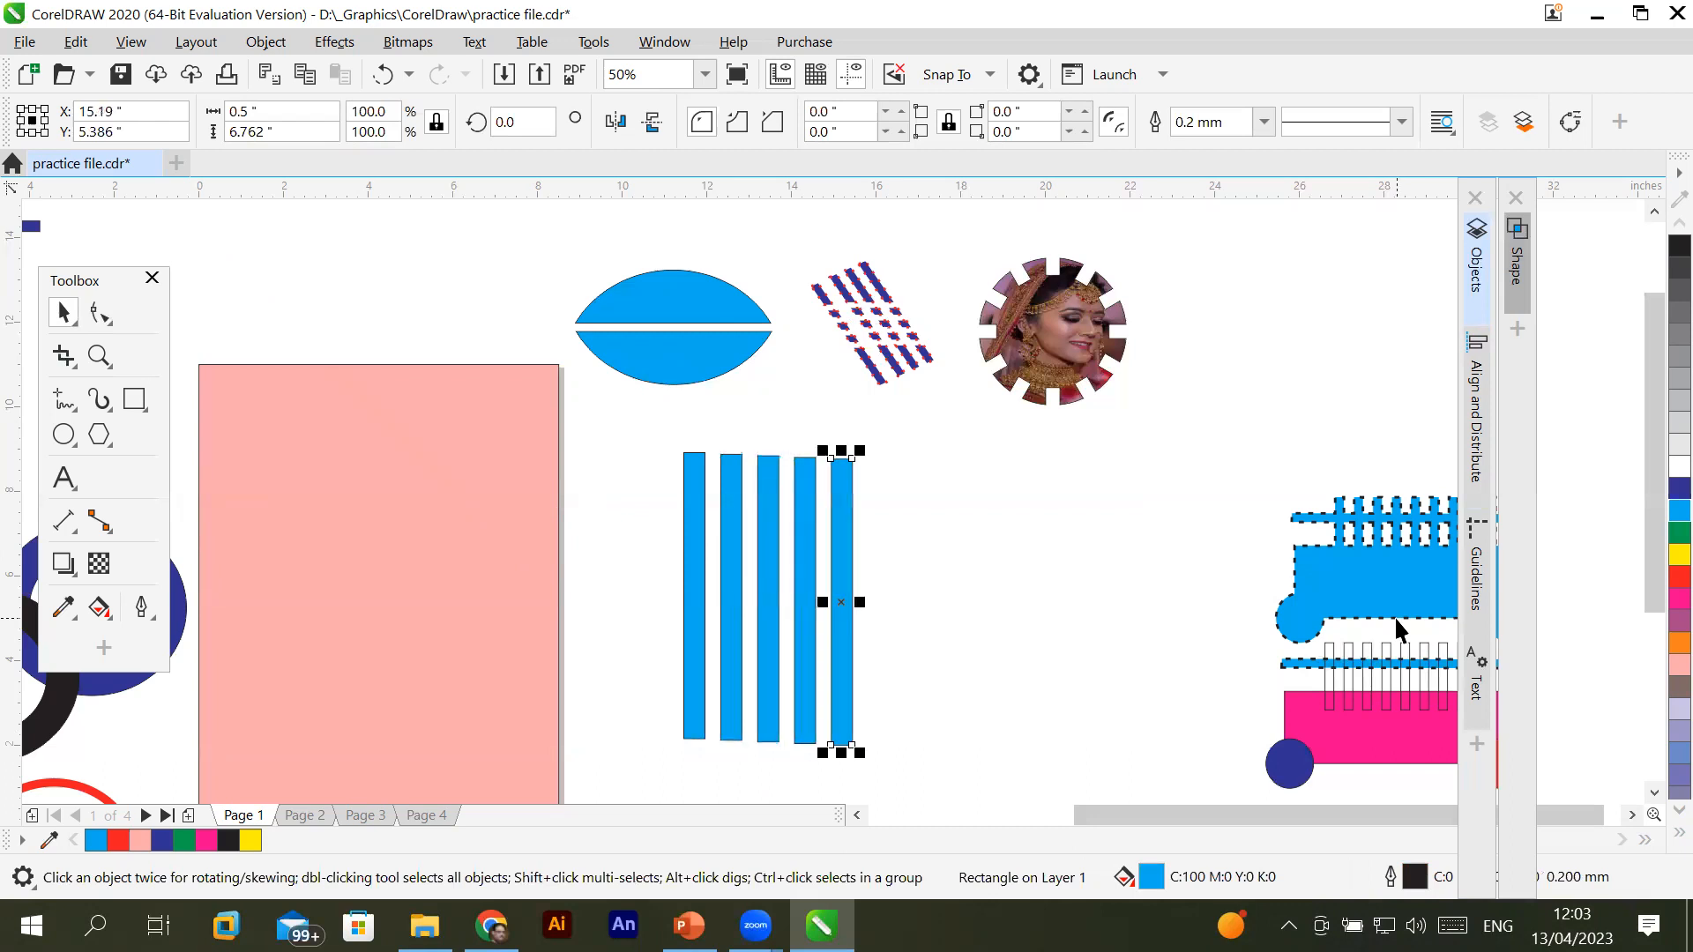
key("ctrl+r")
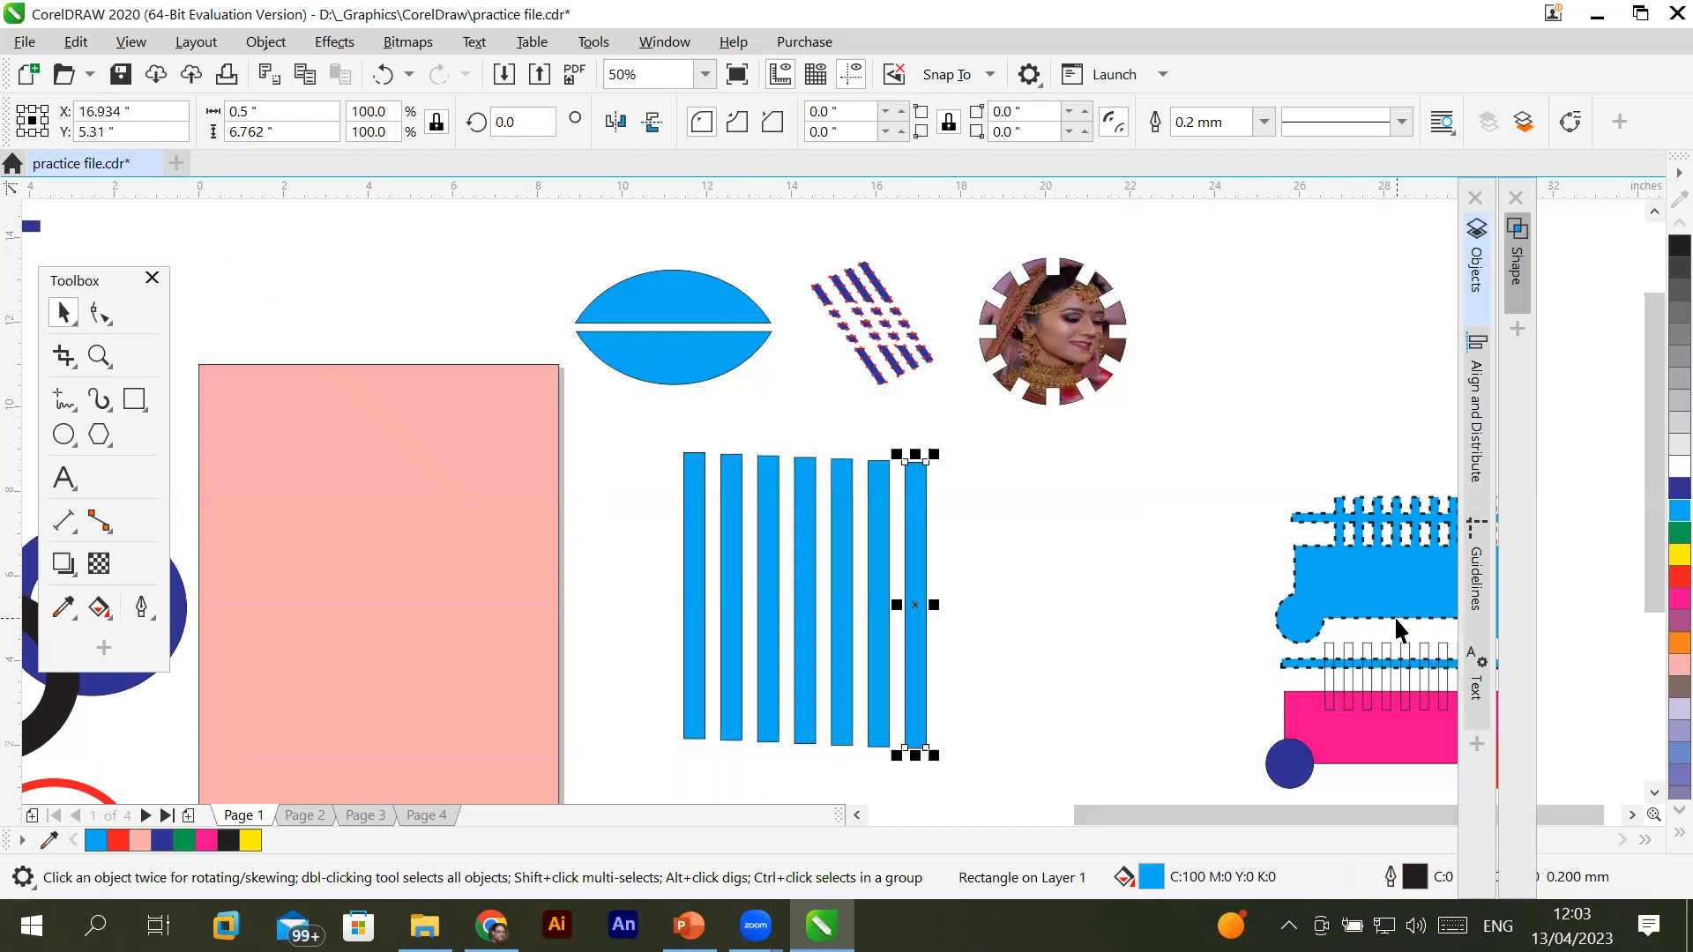
Select all seven cyan bars and group them
left_click_drag(648, 418, 951, 725)
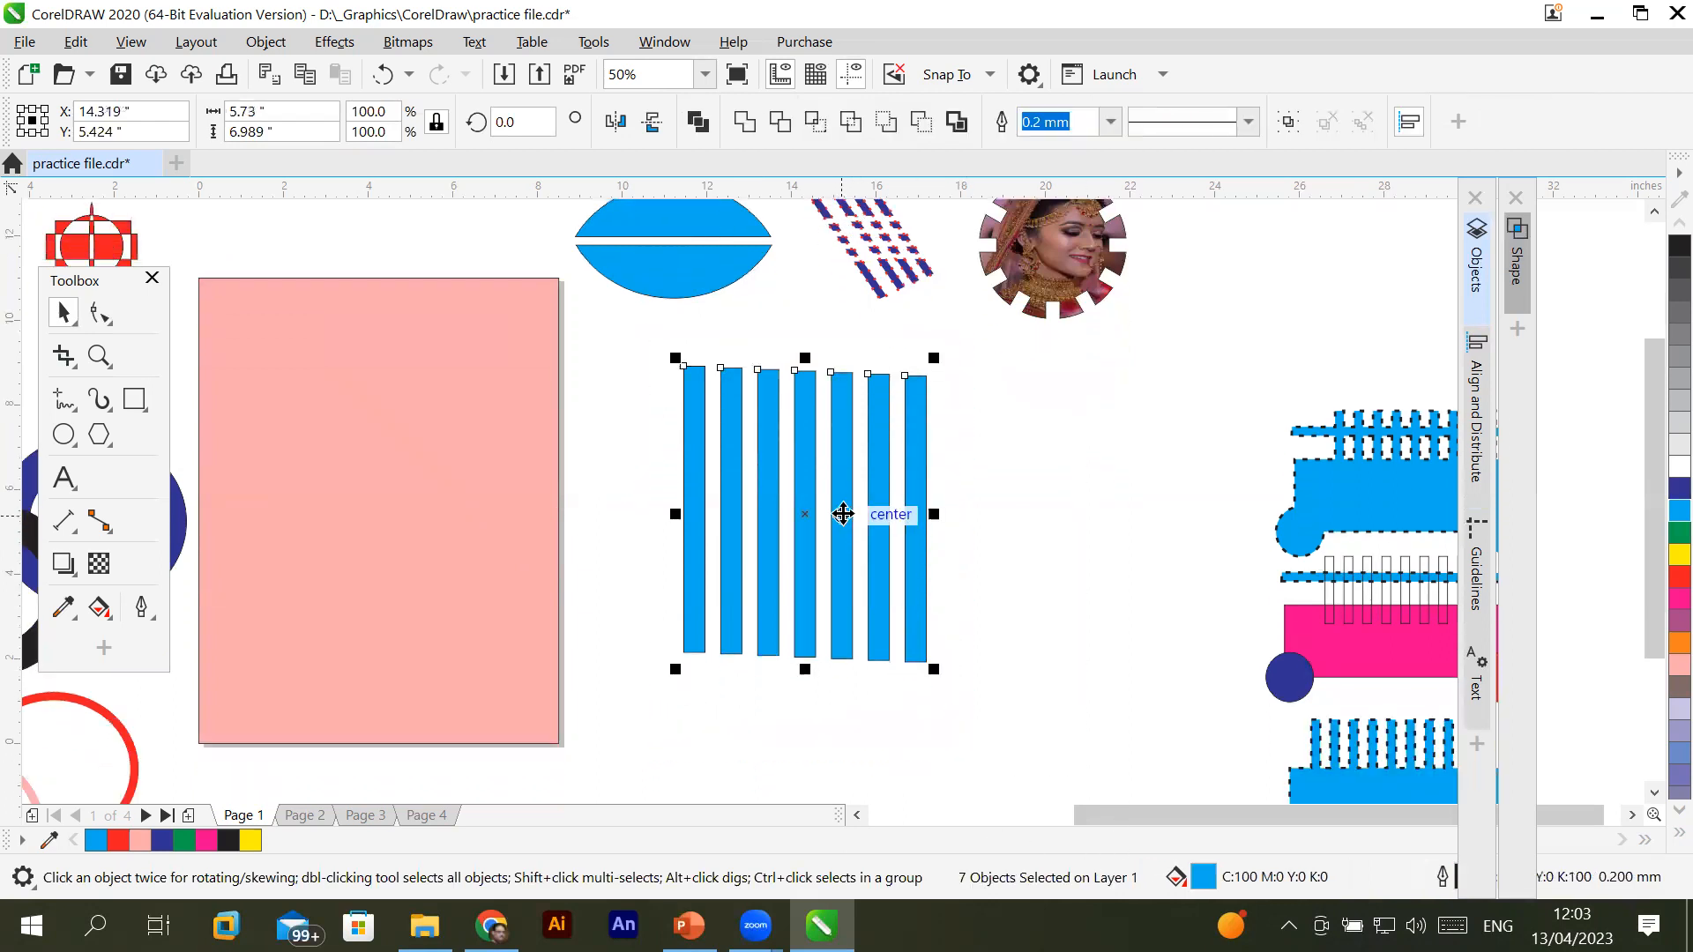
right_click(843, 514)
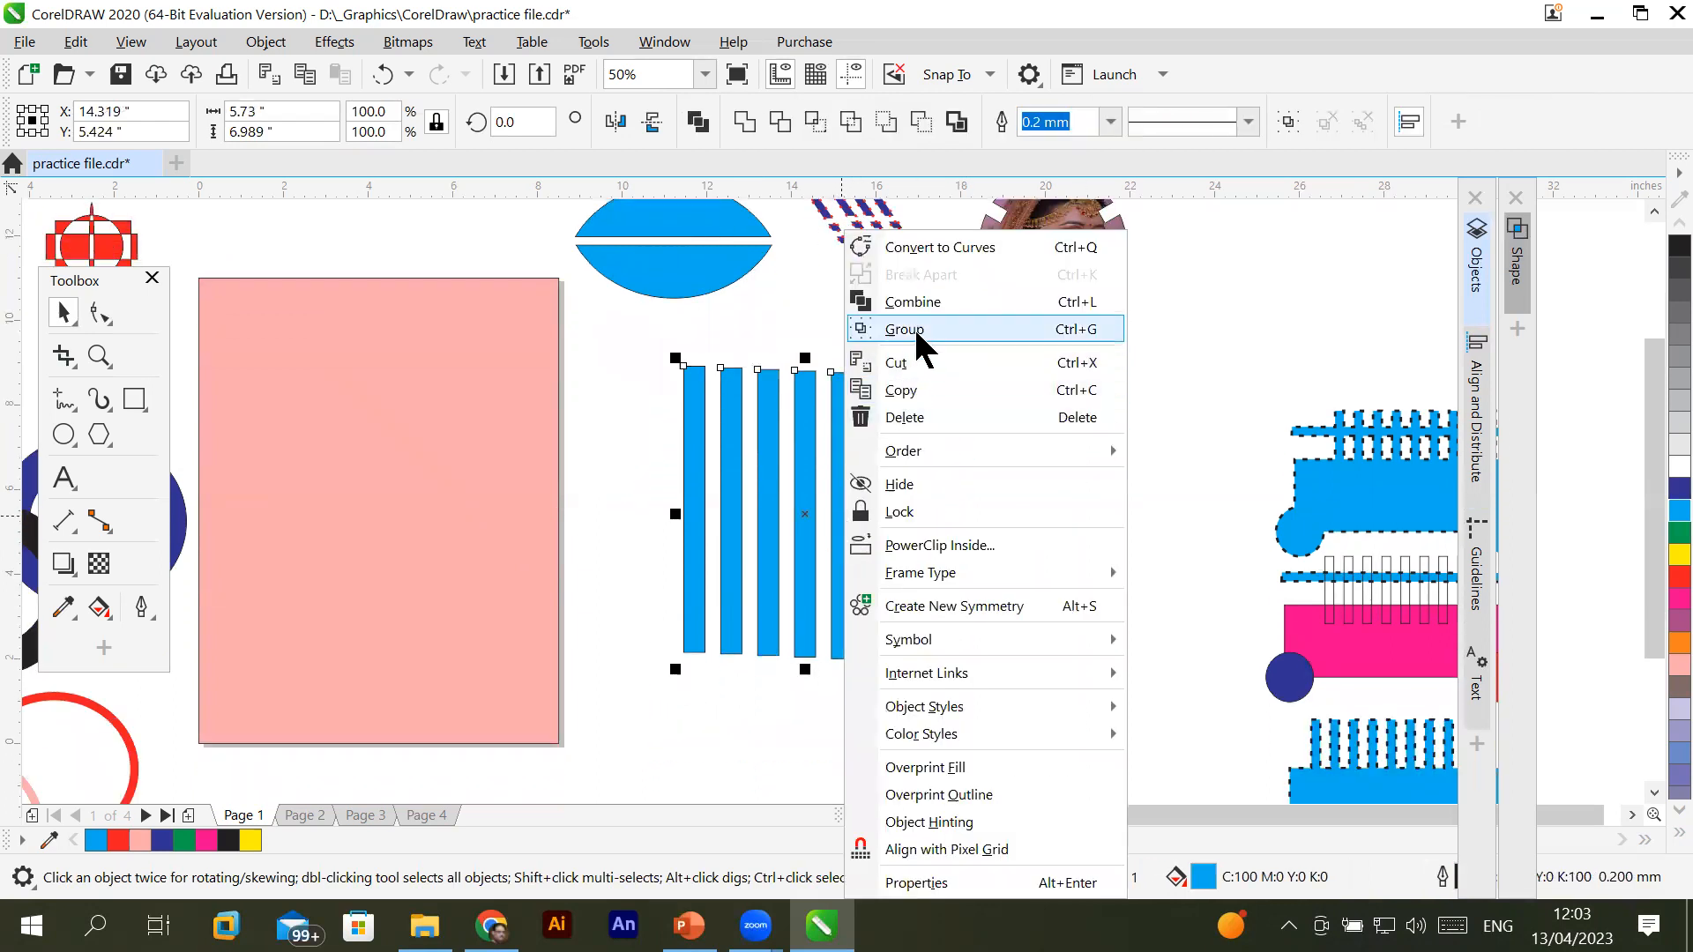
key("Escape")
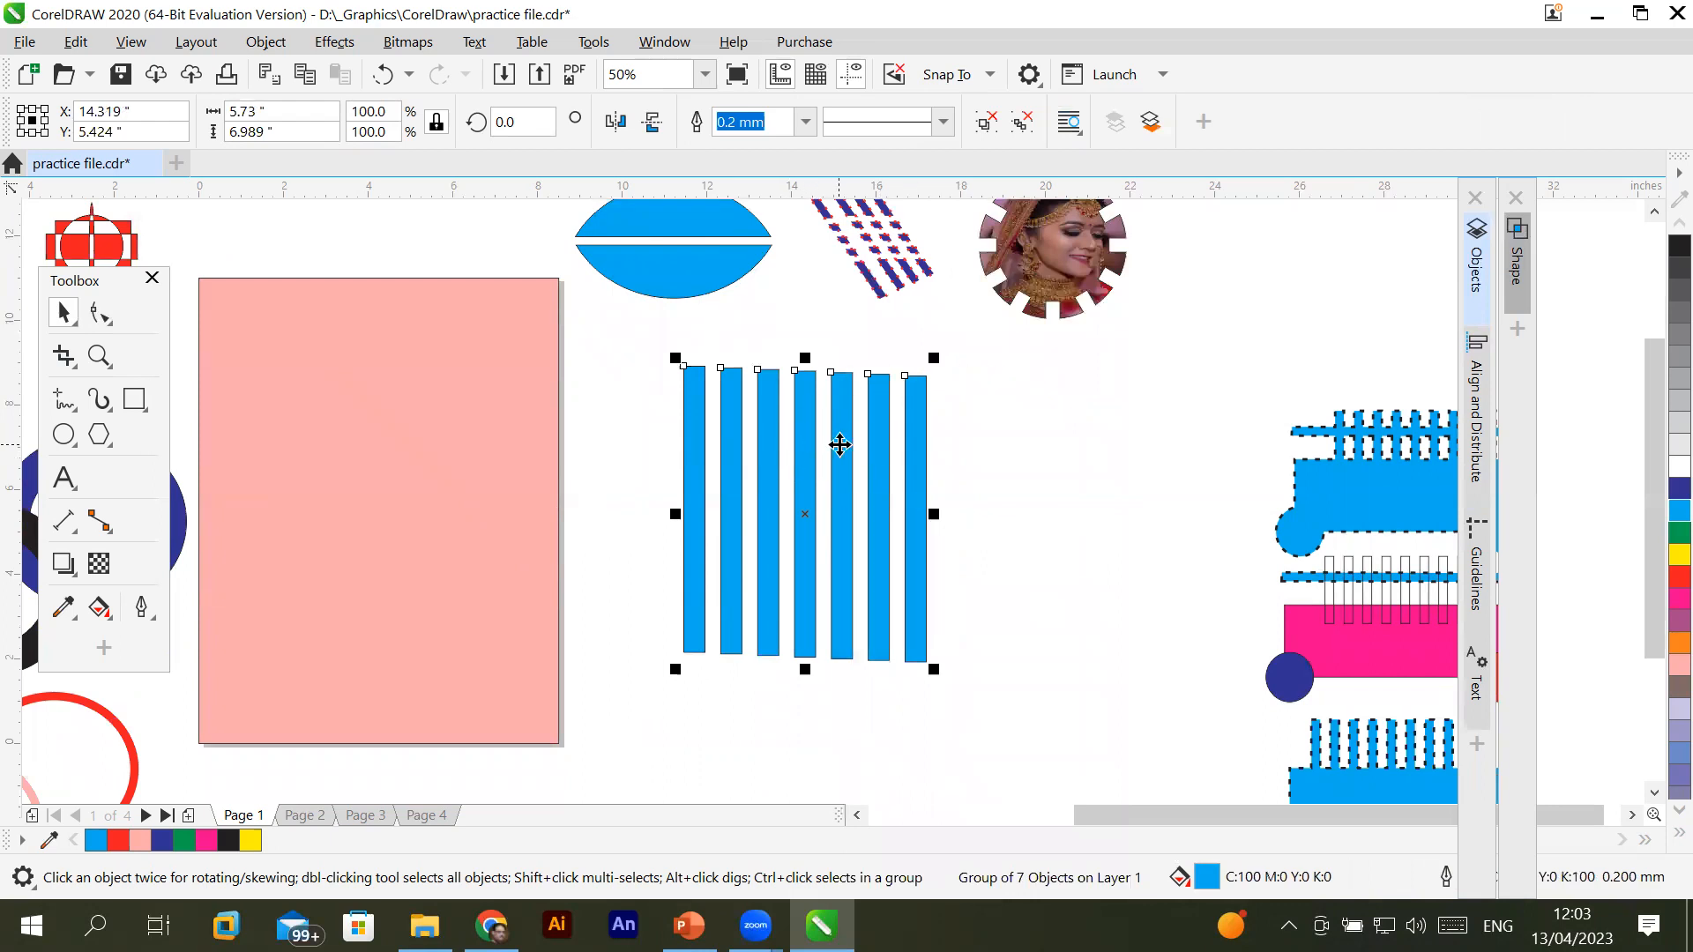
Create a copy of the cyan bar group rotated 270 degrees across the original and fill it with red
left_click(907, 404)
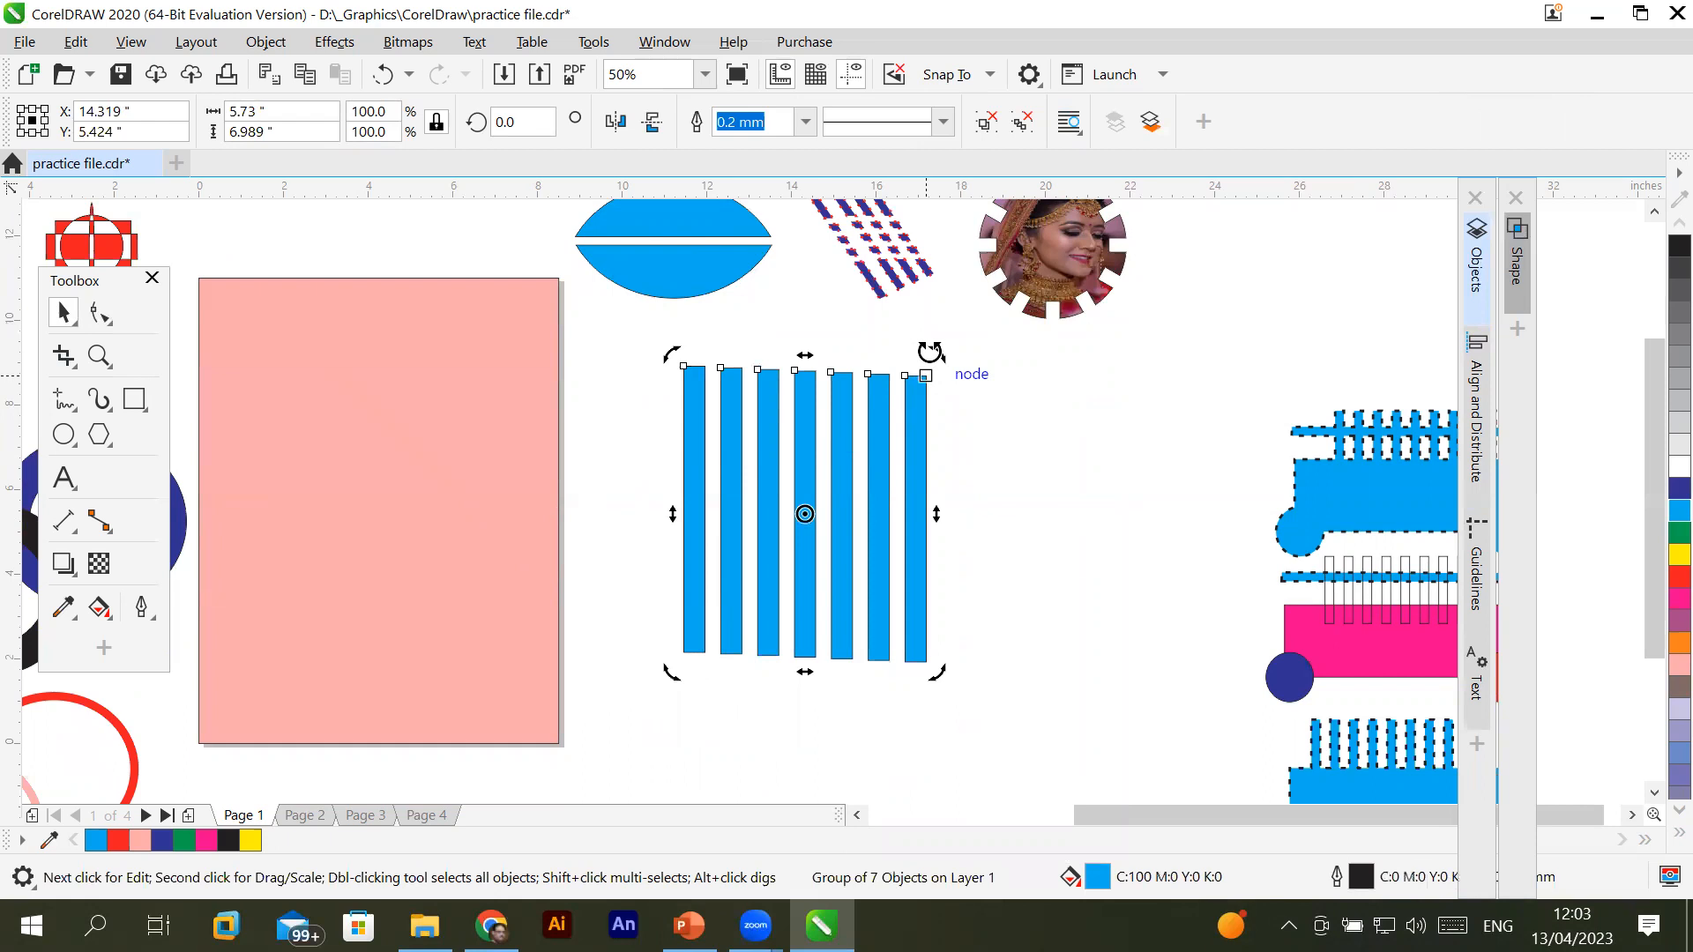
left_click_drag(930, 352, 996, 645)
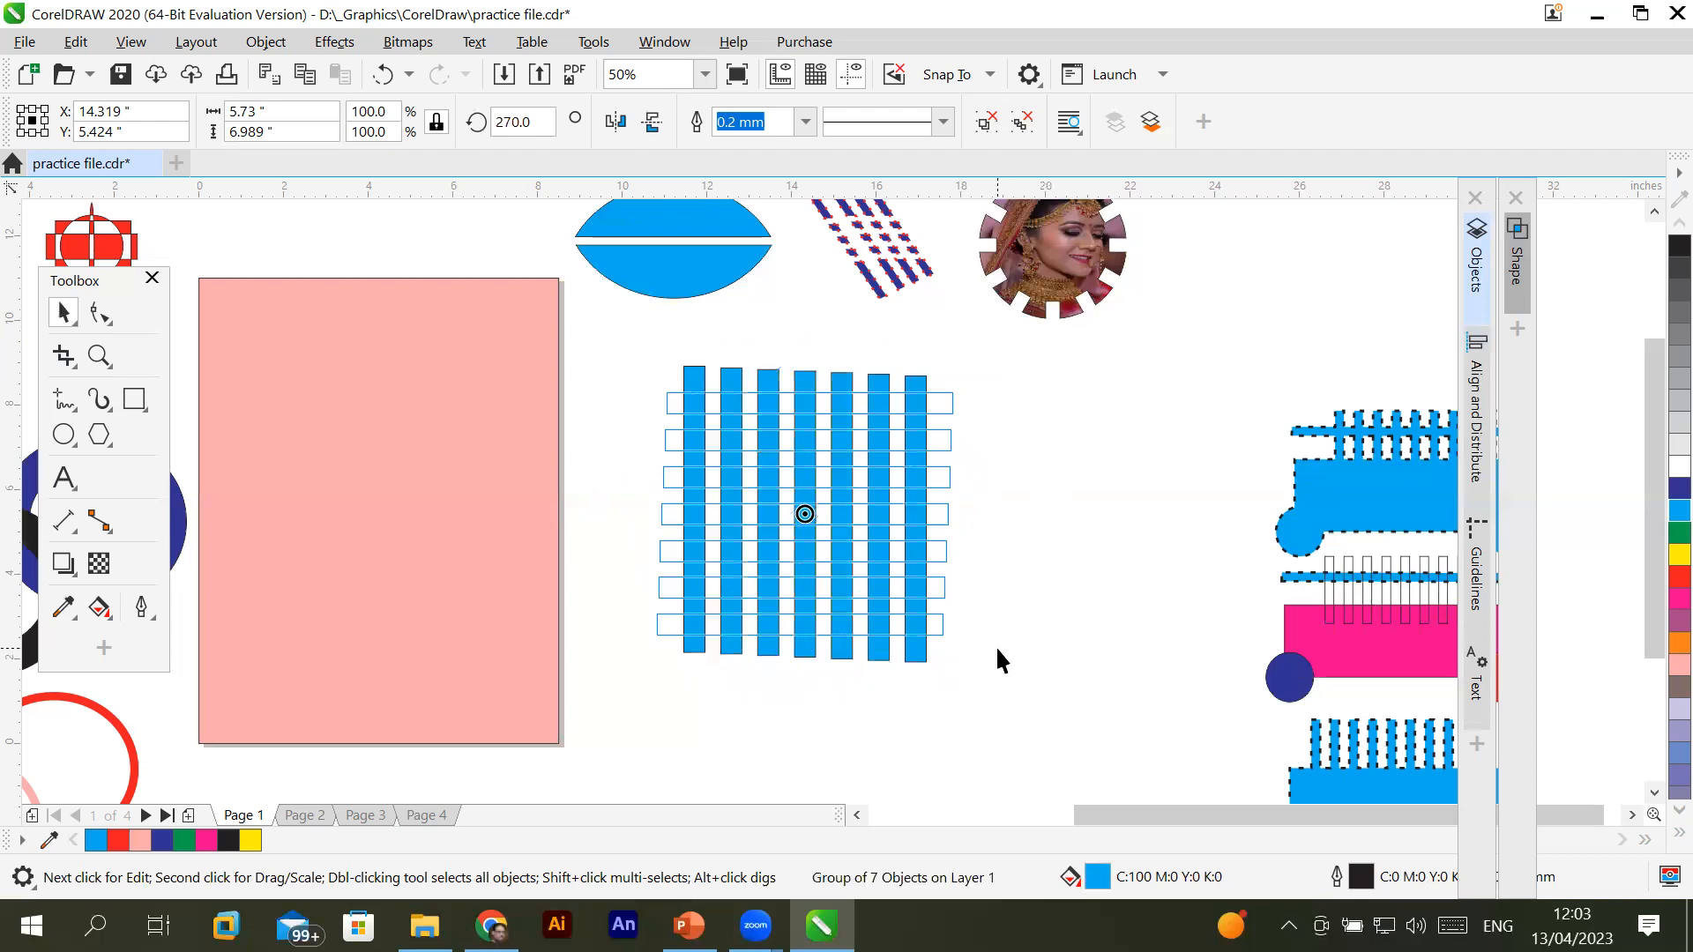
left_click(1678, 576)
left_click(958, 815)
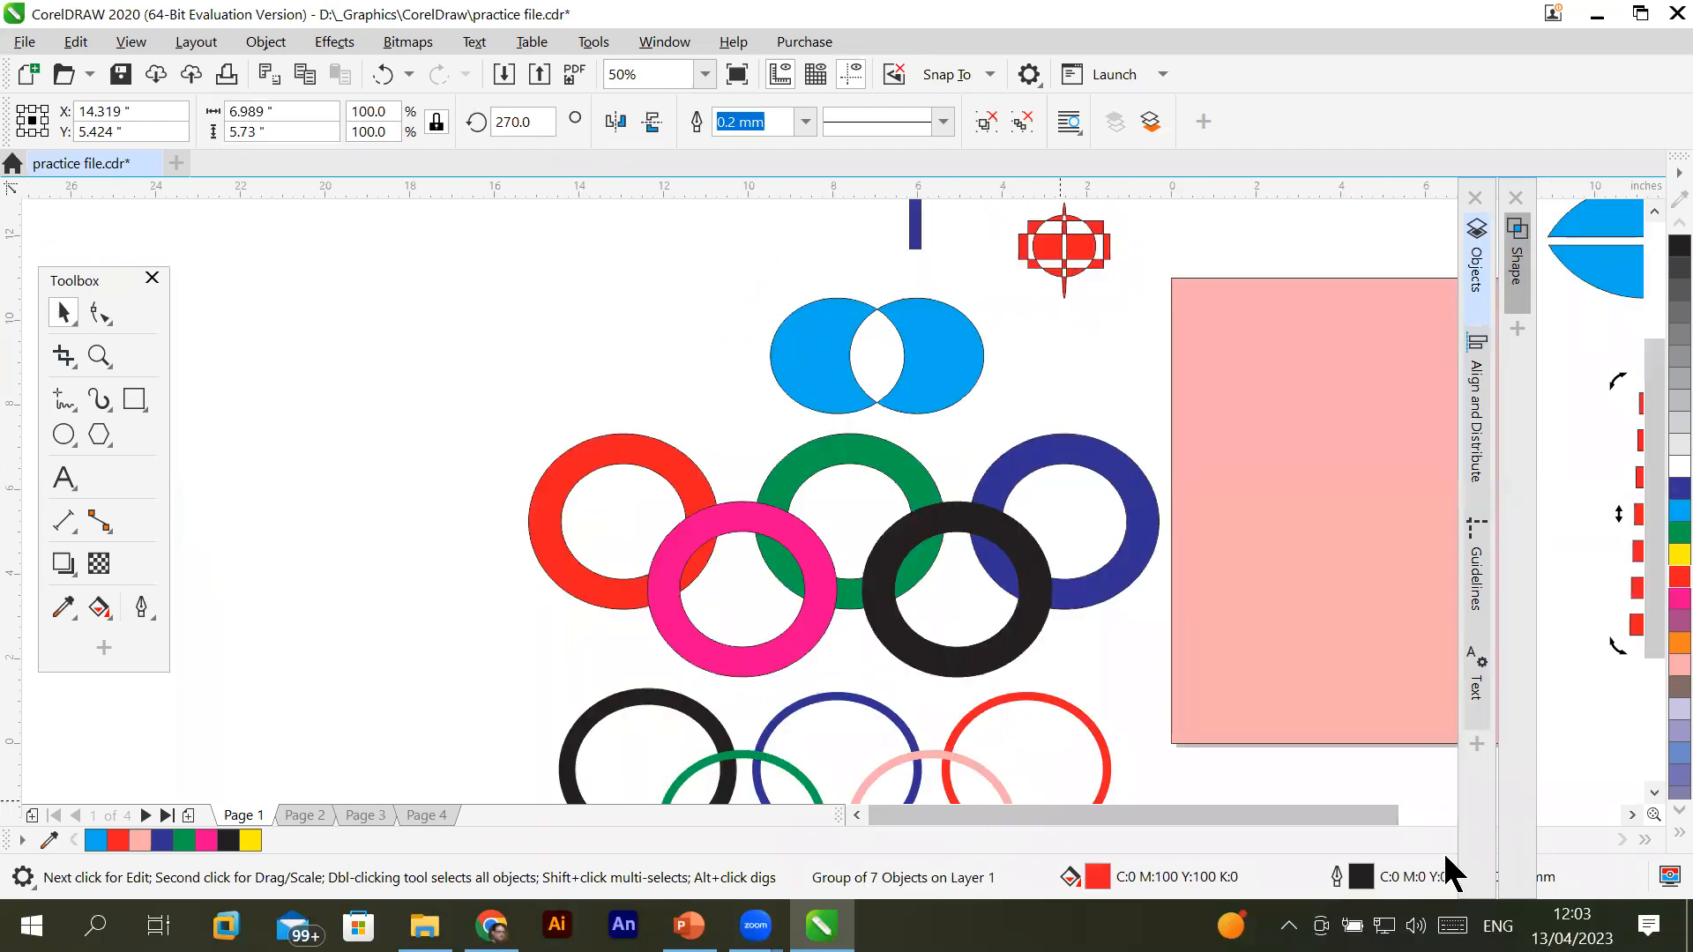
left_click(1436, 813)
Trim the vertical cyan bar group with the horizontal red bar group, leaving neither original, to form a grid of small blocks
left_click_drag(616, 335, 1006, 732)
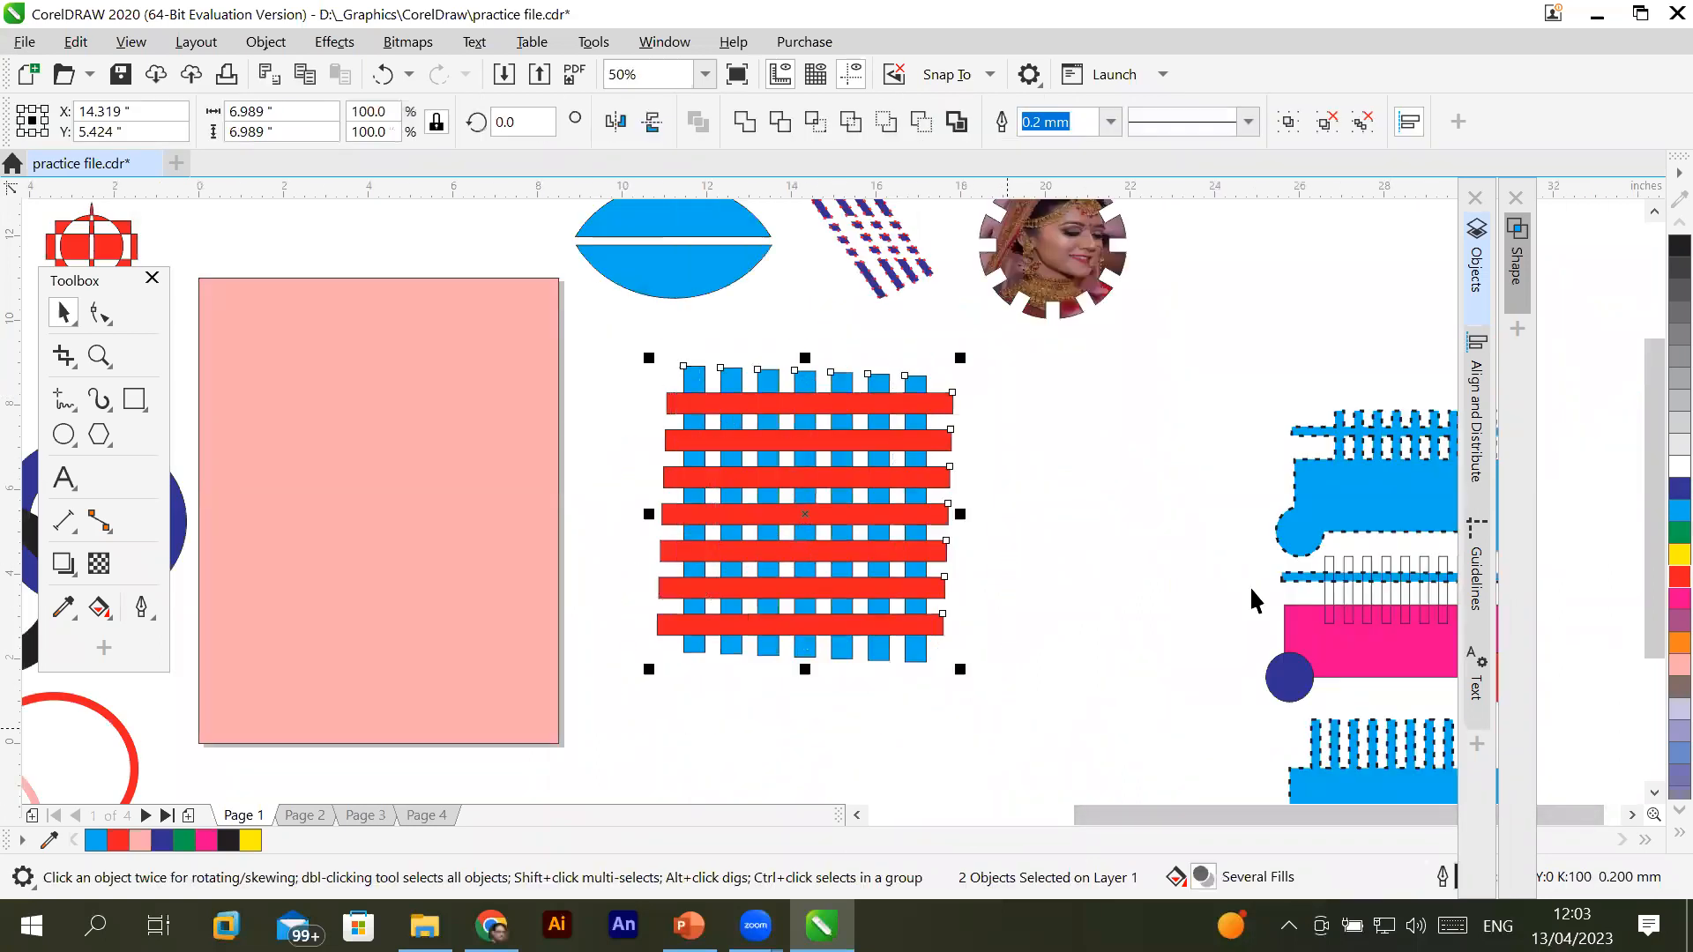
left_click(1516, 281)
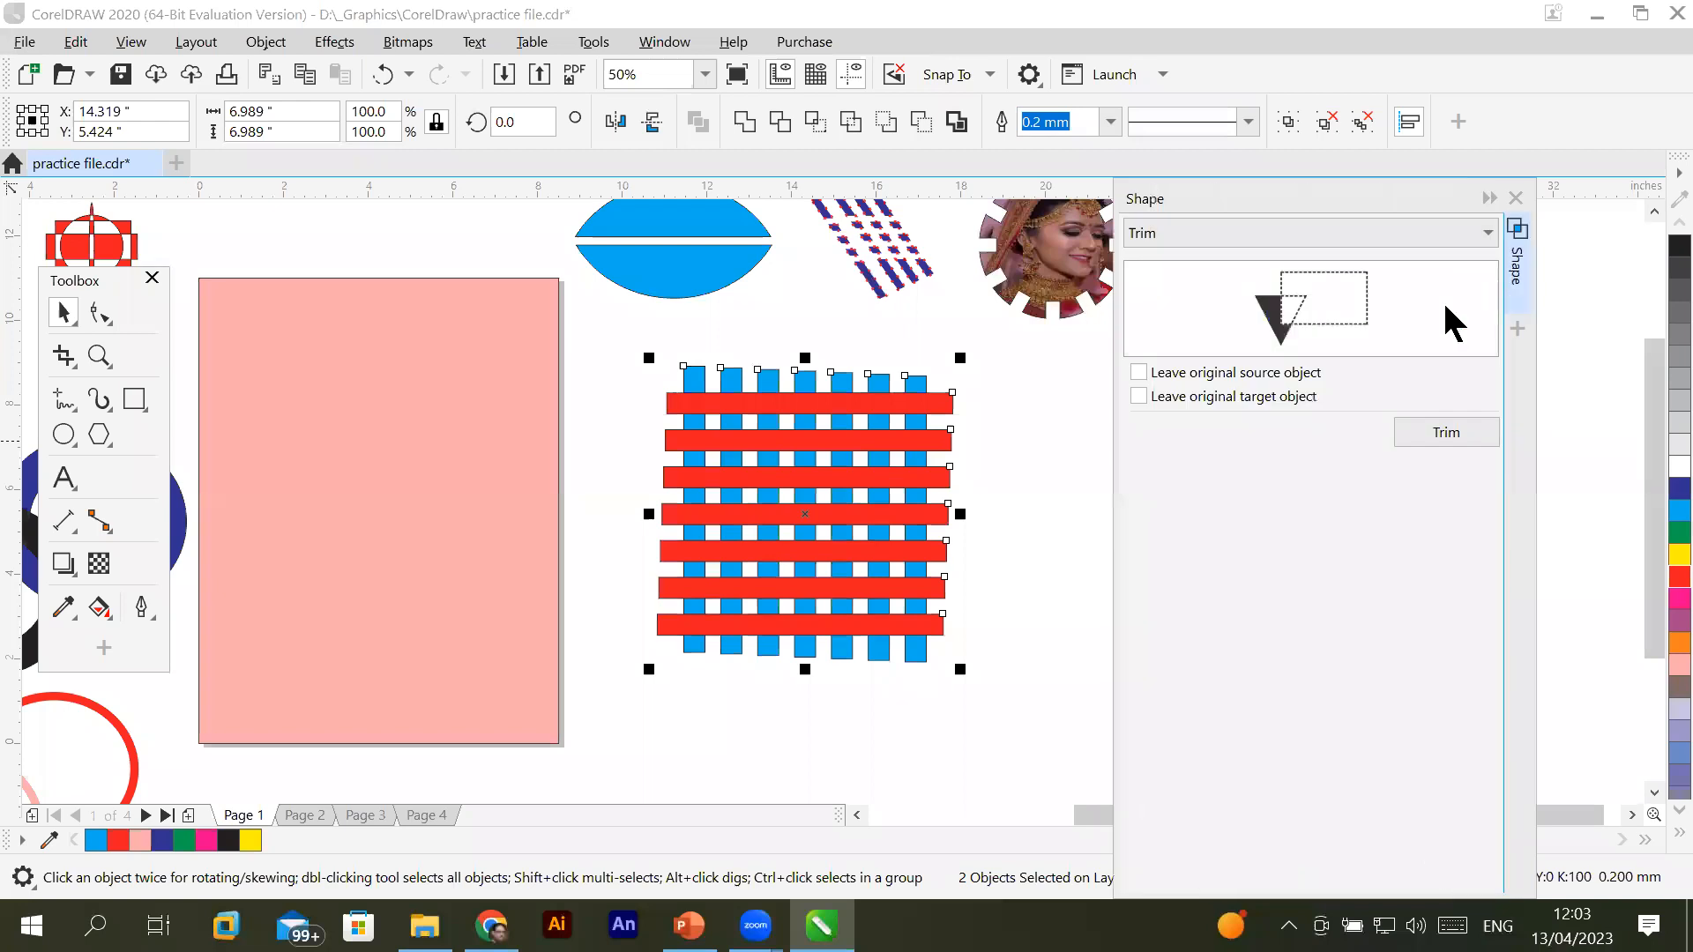
left_click(1438, 432)
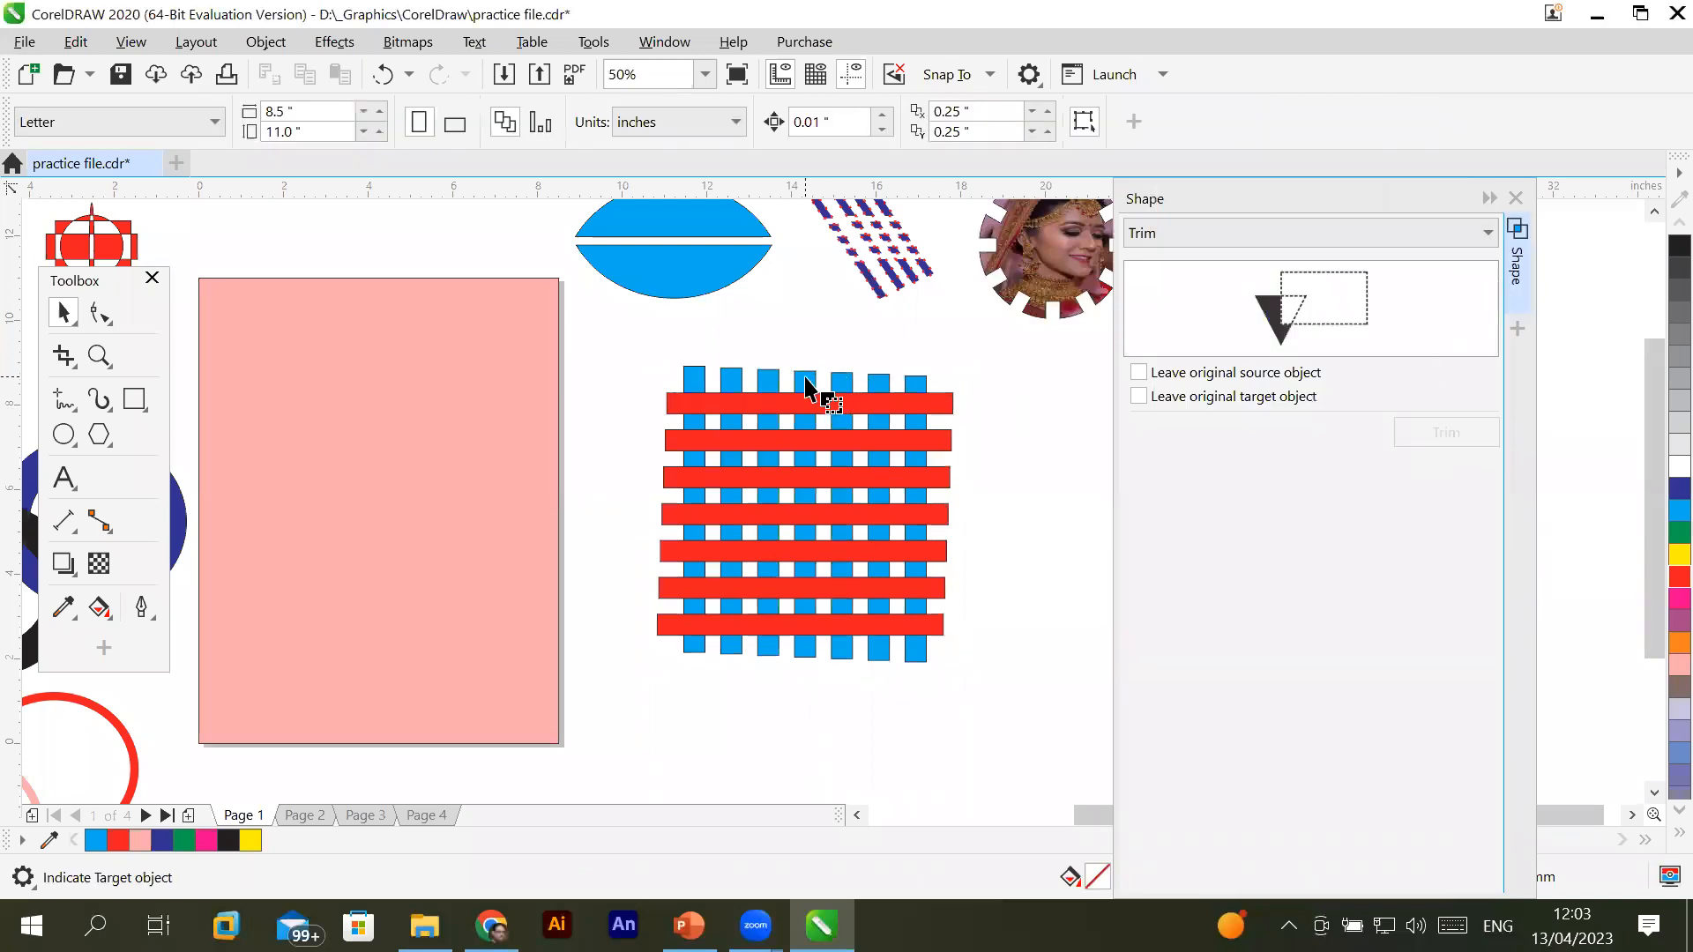
left_click(698, 380)
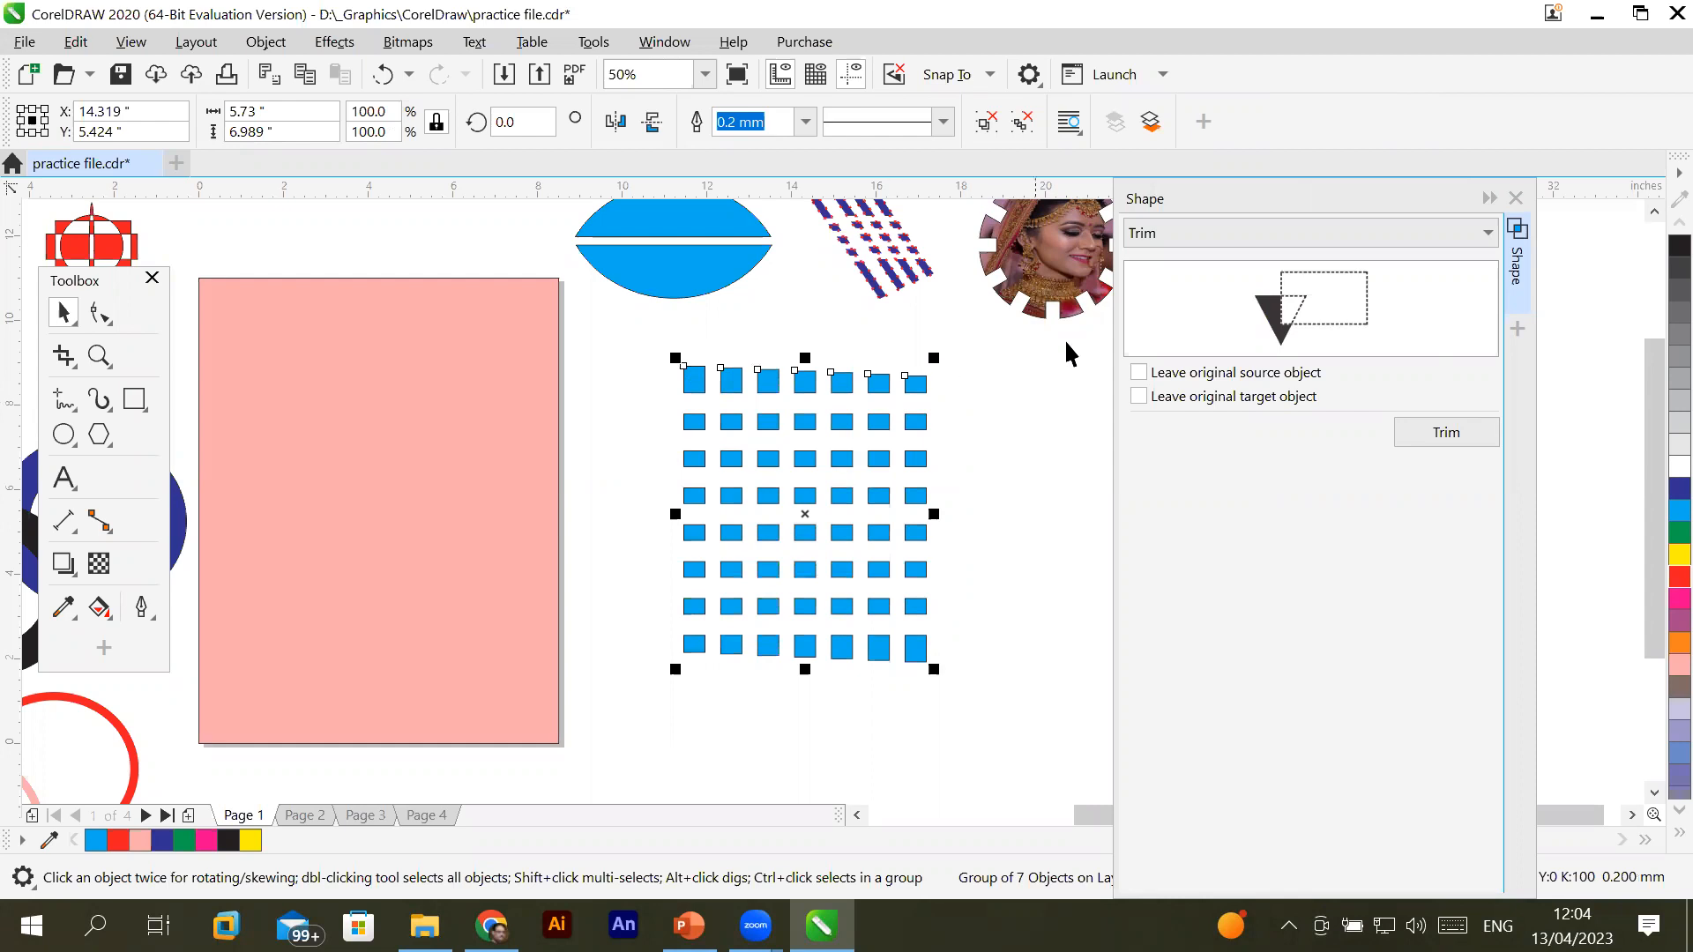
Replace the Shape settings with the object list and import the red-sari photo from the Bride folder over the block grid, about 5.83 × 8.75 in
left_click(1491, 201)
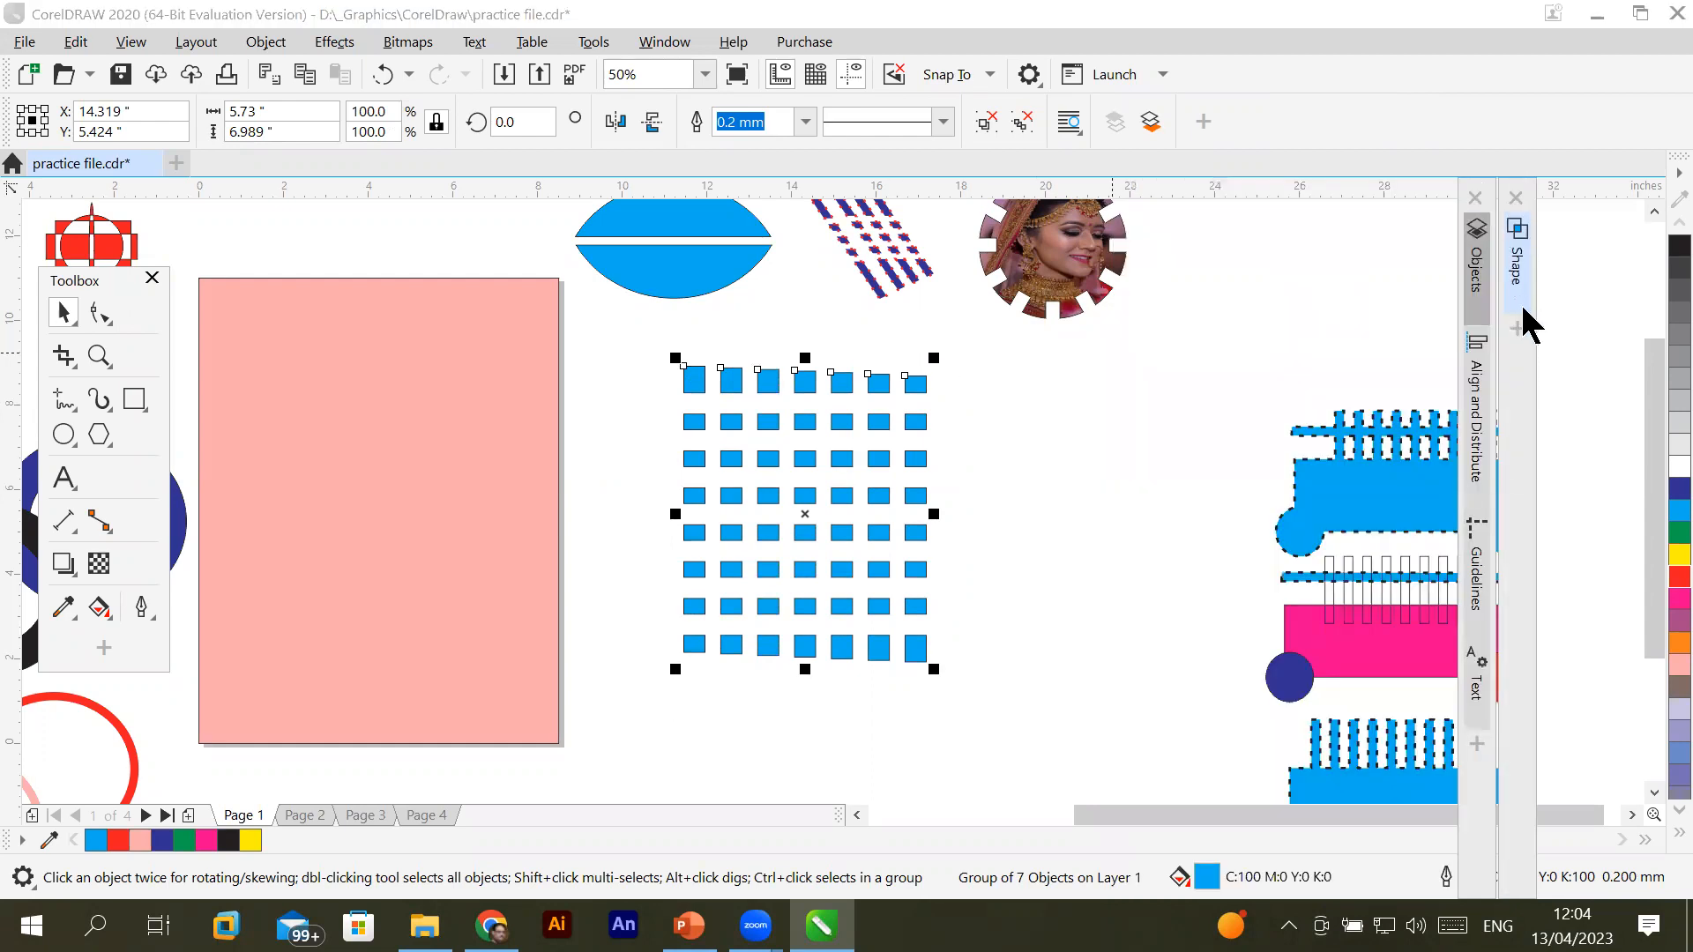
left_click(1477, 264)
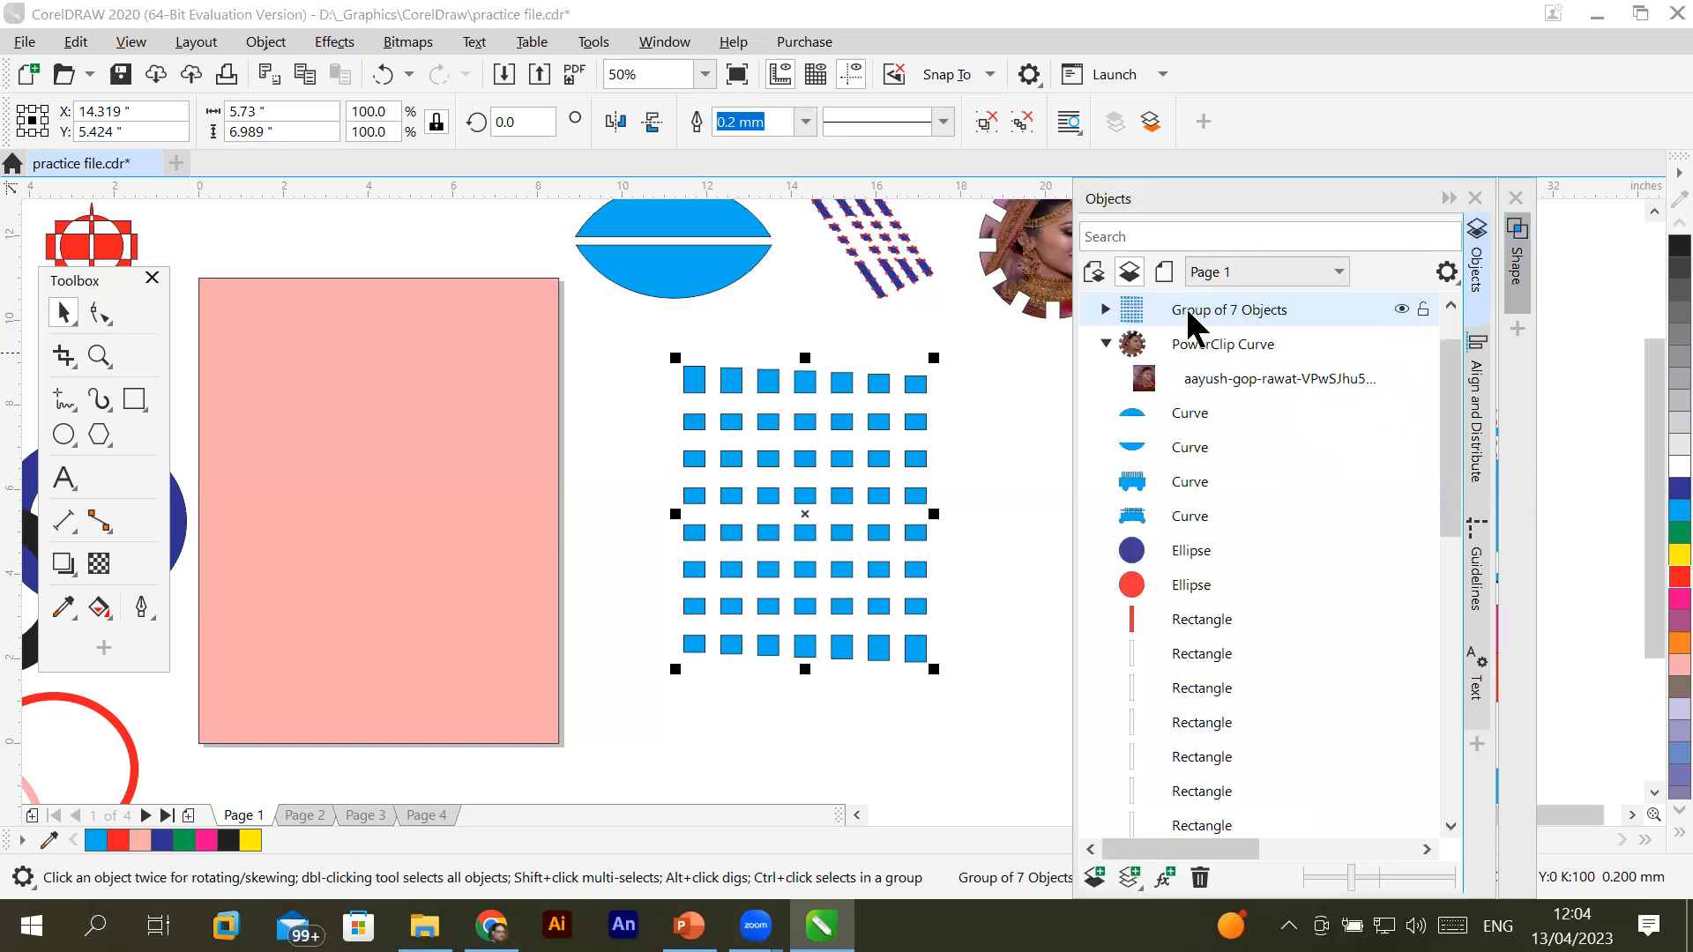
left_click(24, 44)
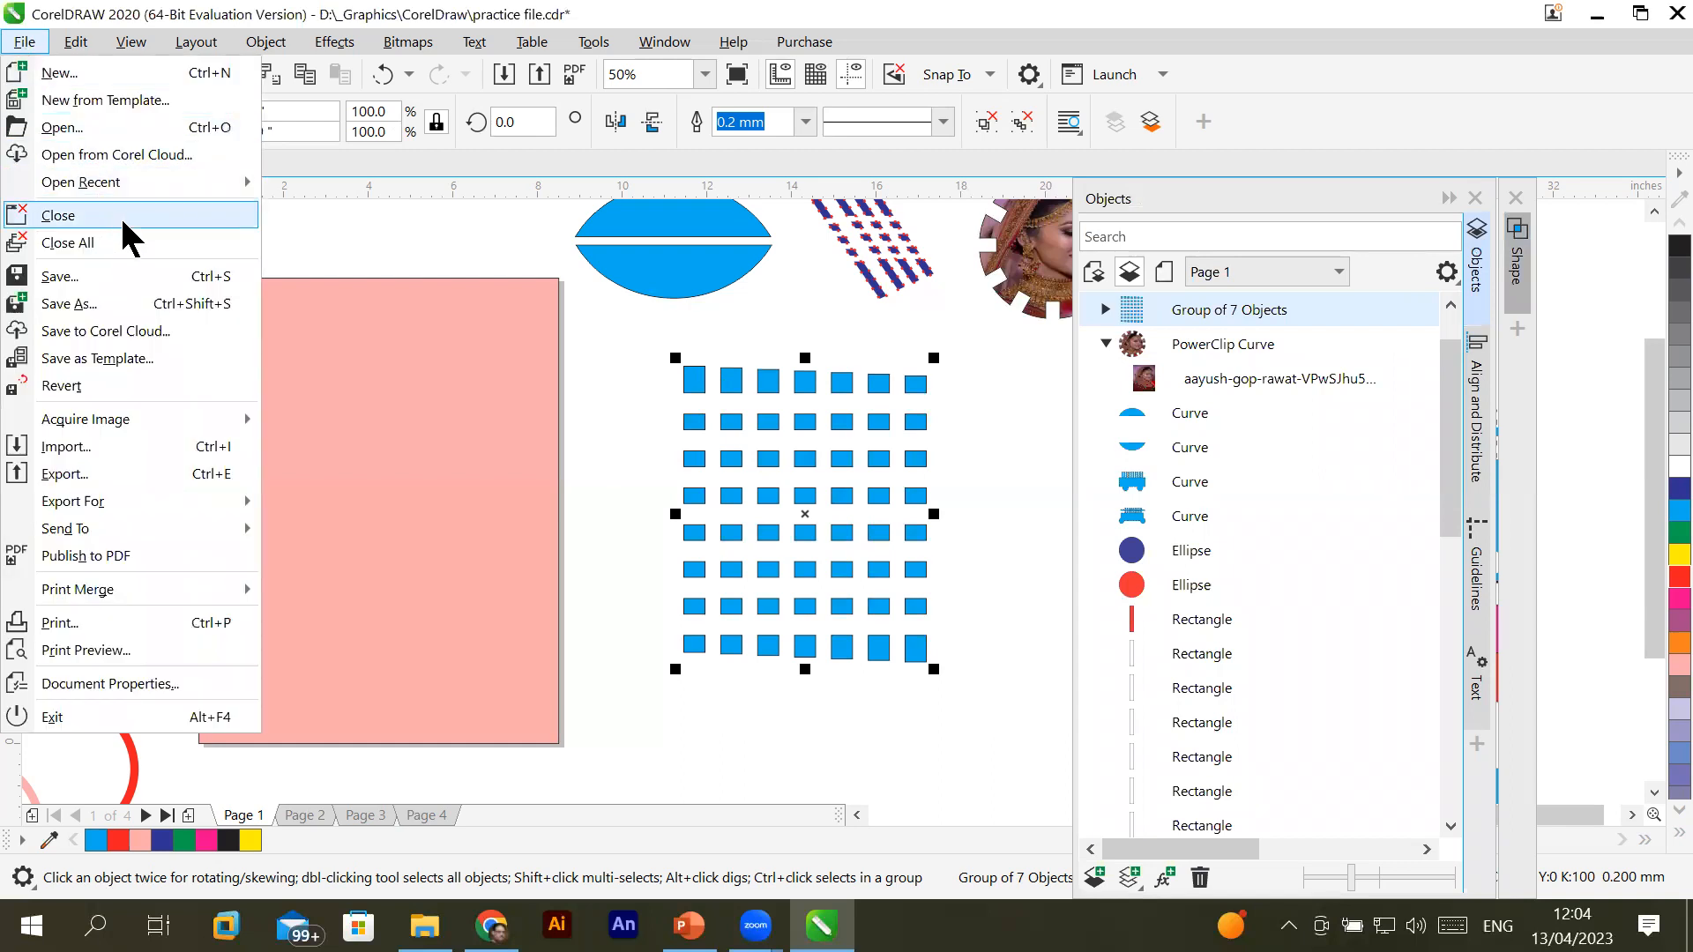
left_click(154, 451)
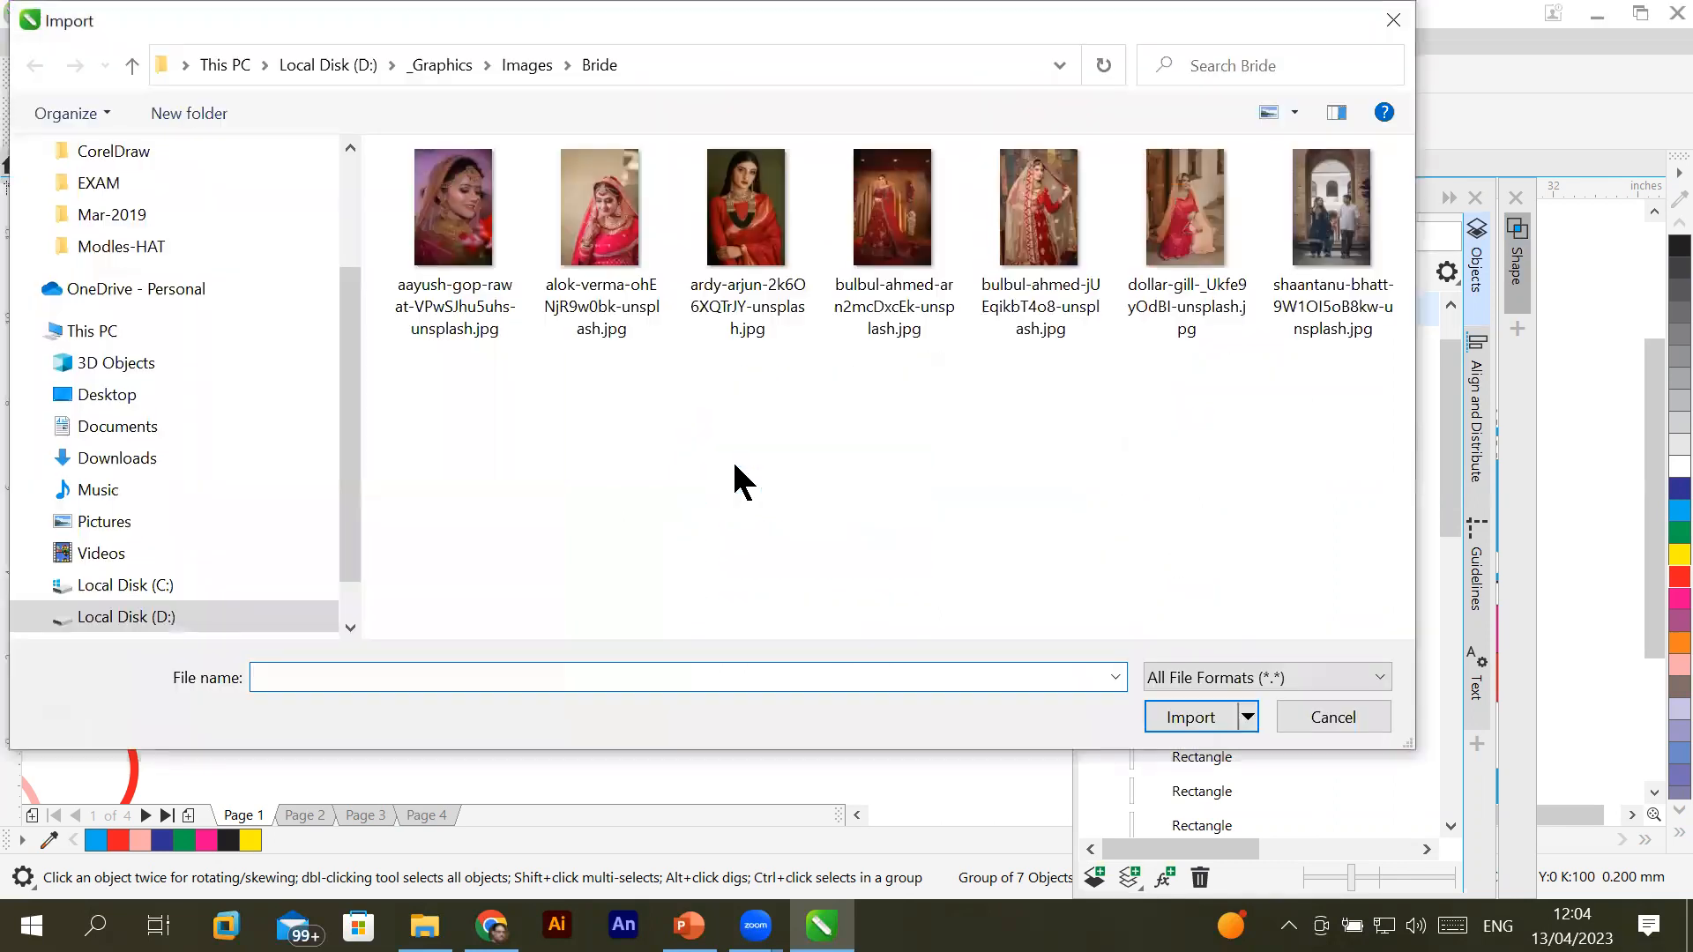
double_click(744, 231)
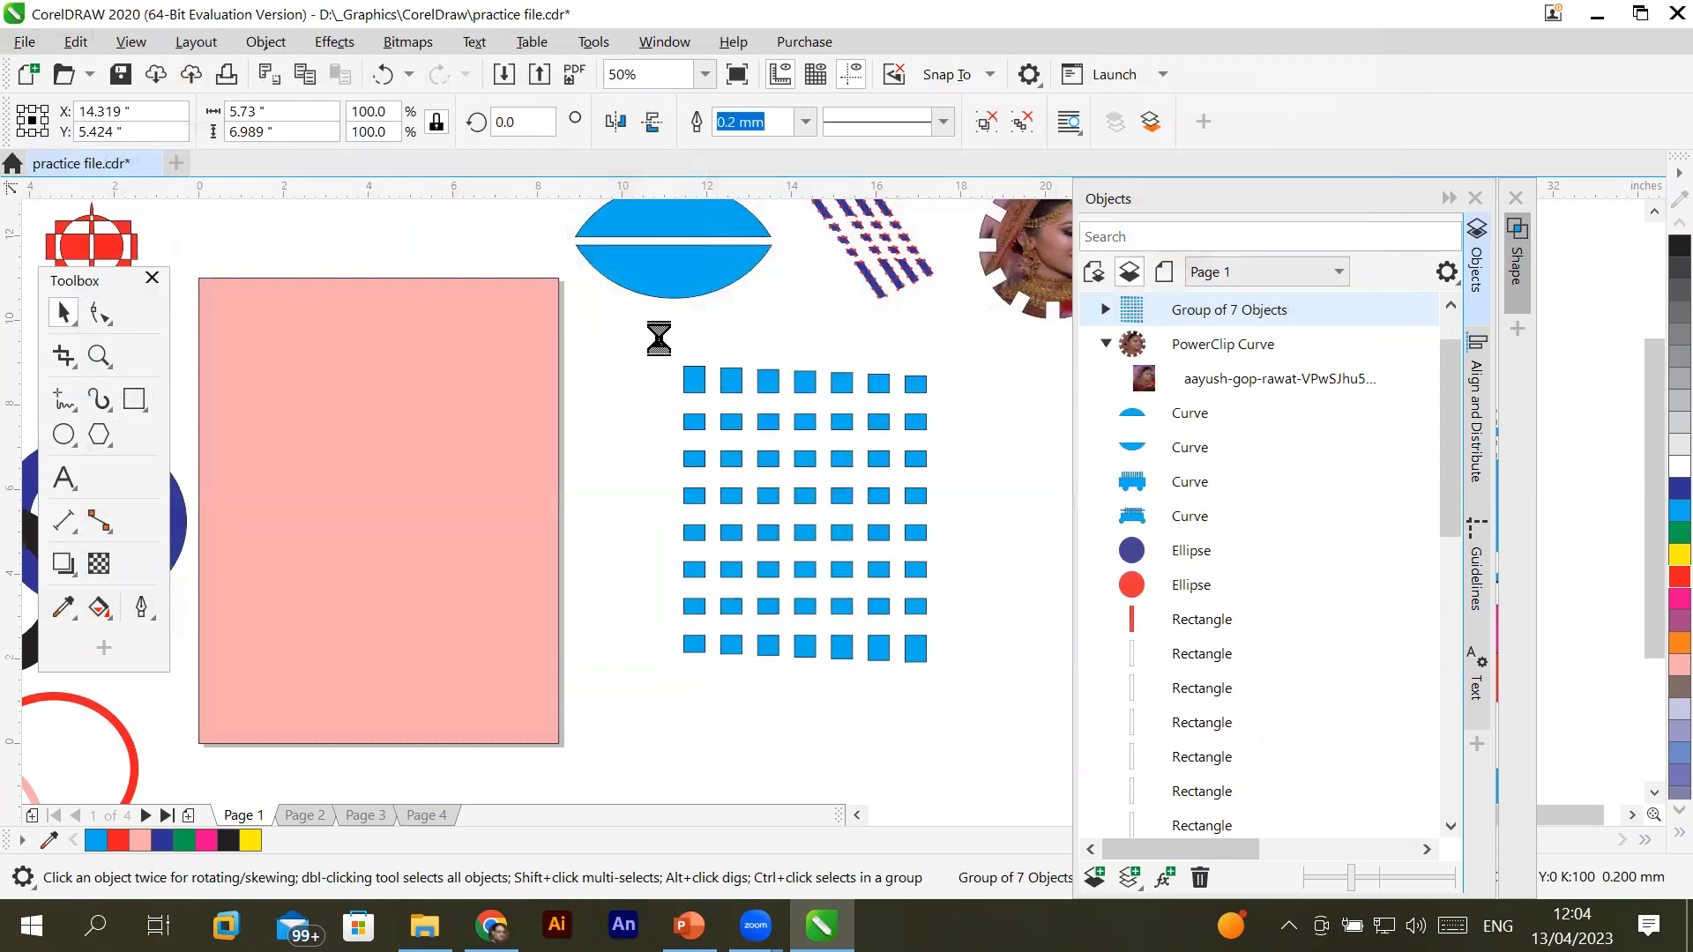
left_click_drag(811, 530, 979, 705)
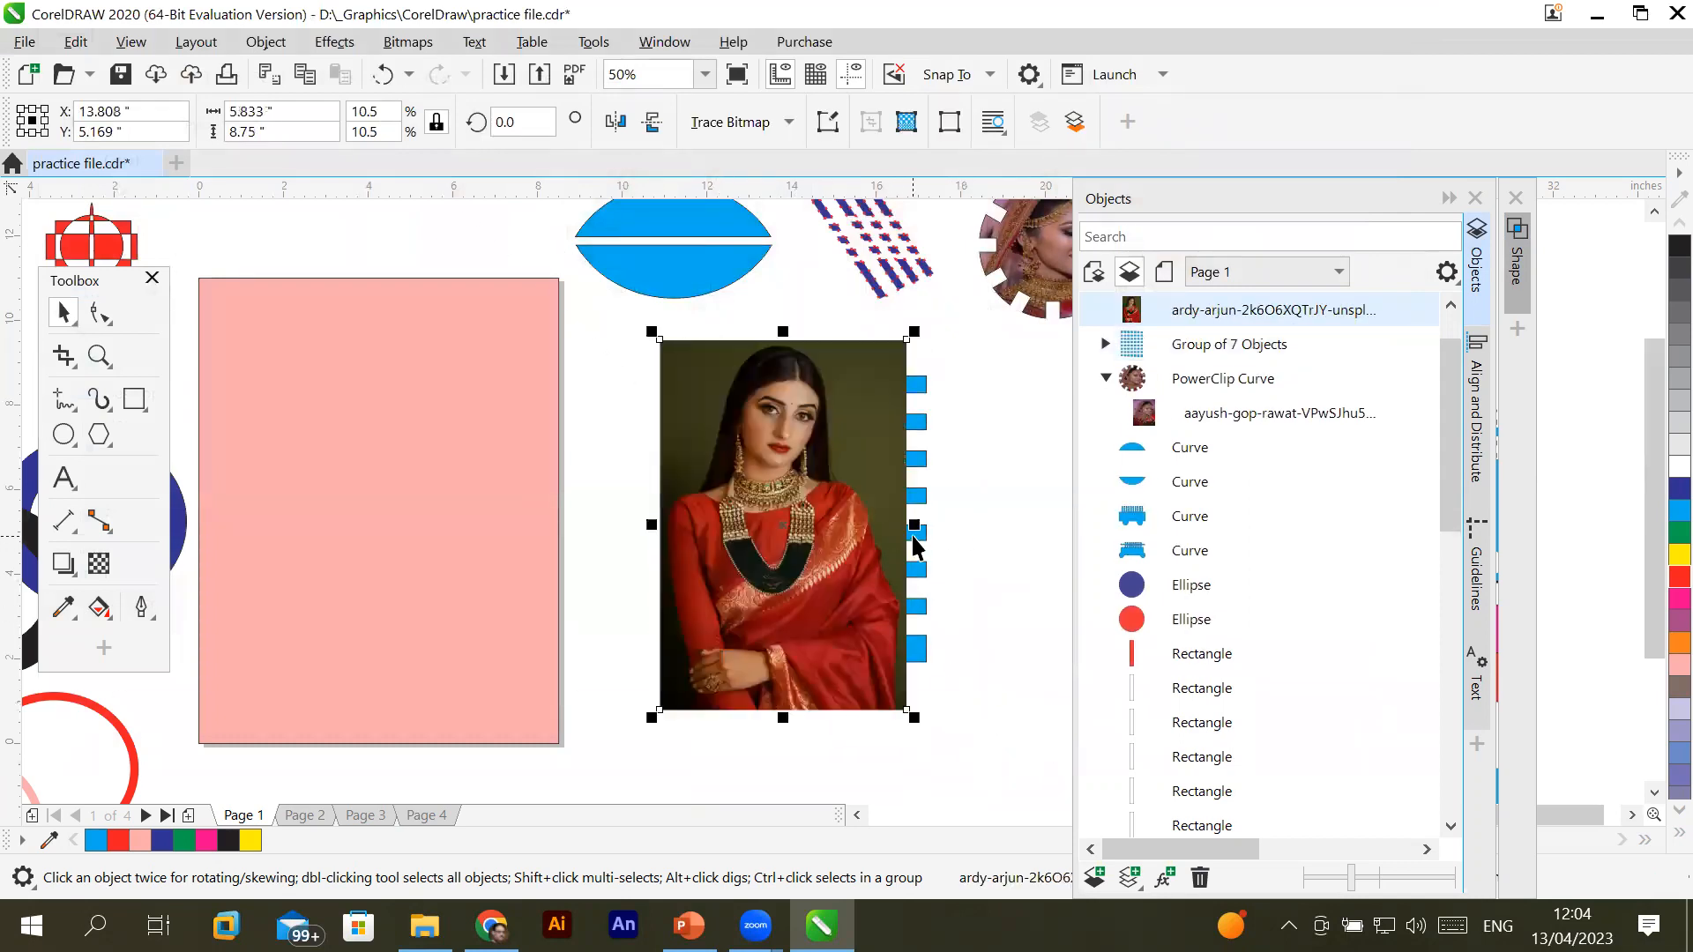
PowerClip the red-sari photo inside the grouped grid of cyan blocks
right_click(863, 527)
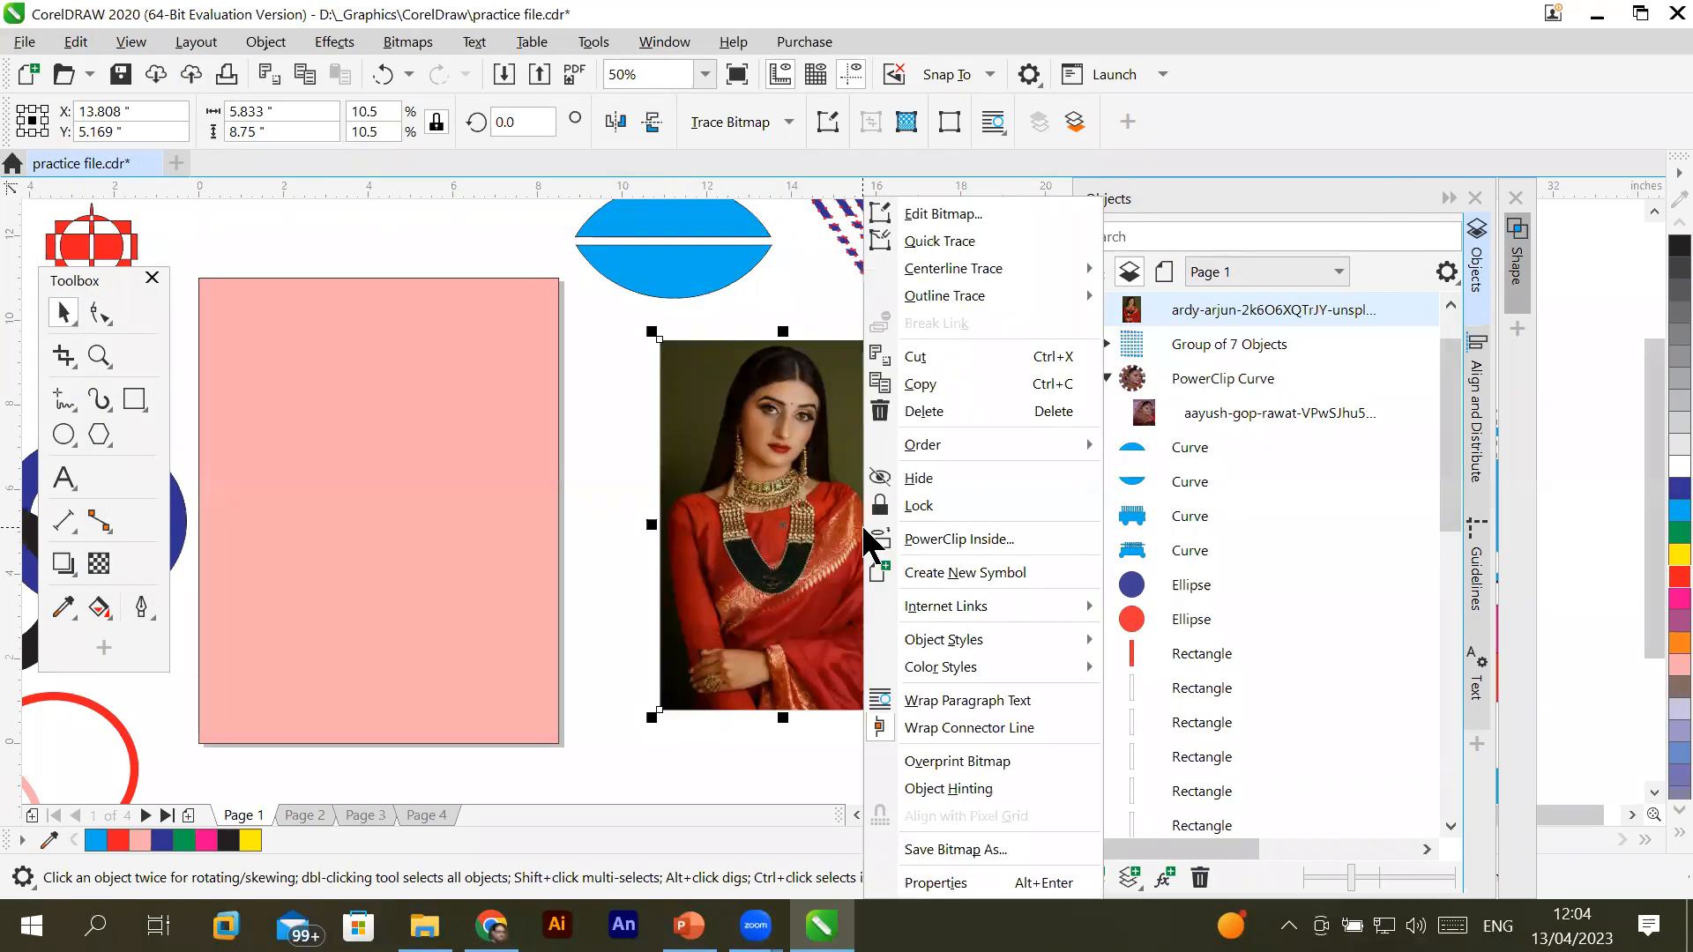
left_click(879, 538)
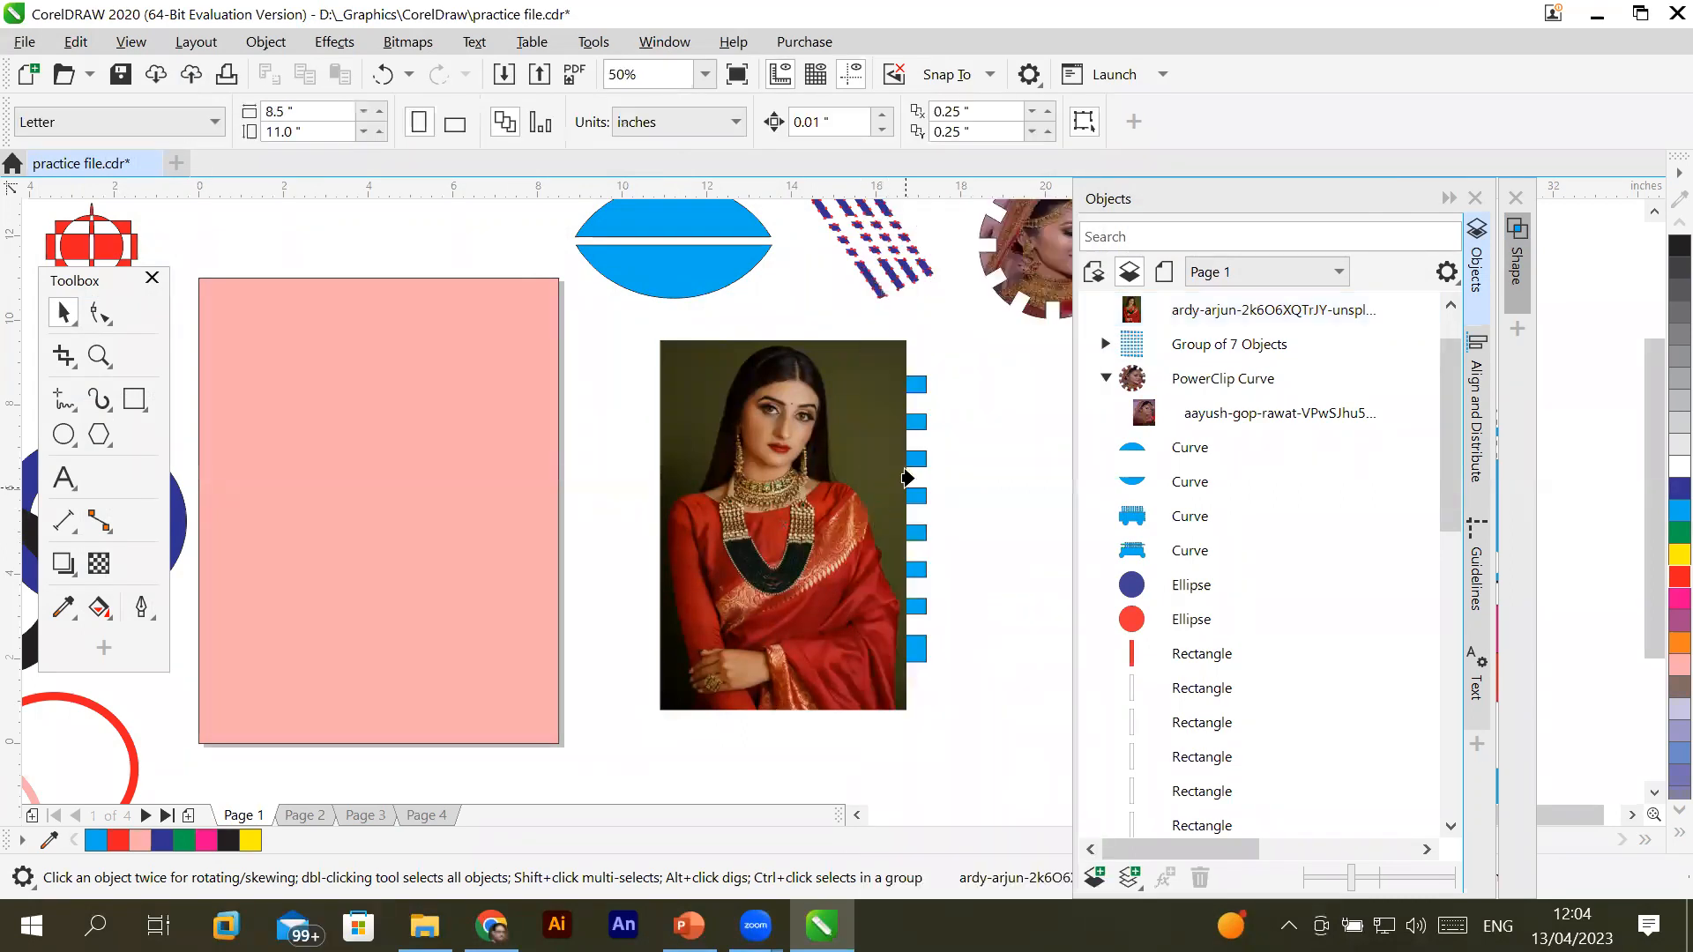
left_click(919, 468)
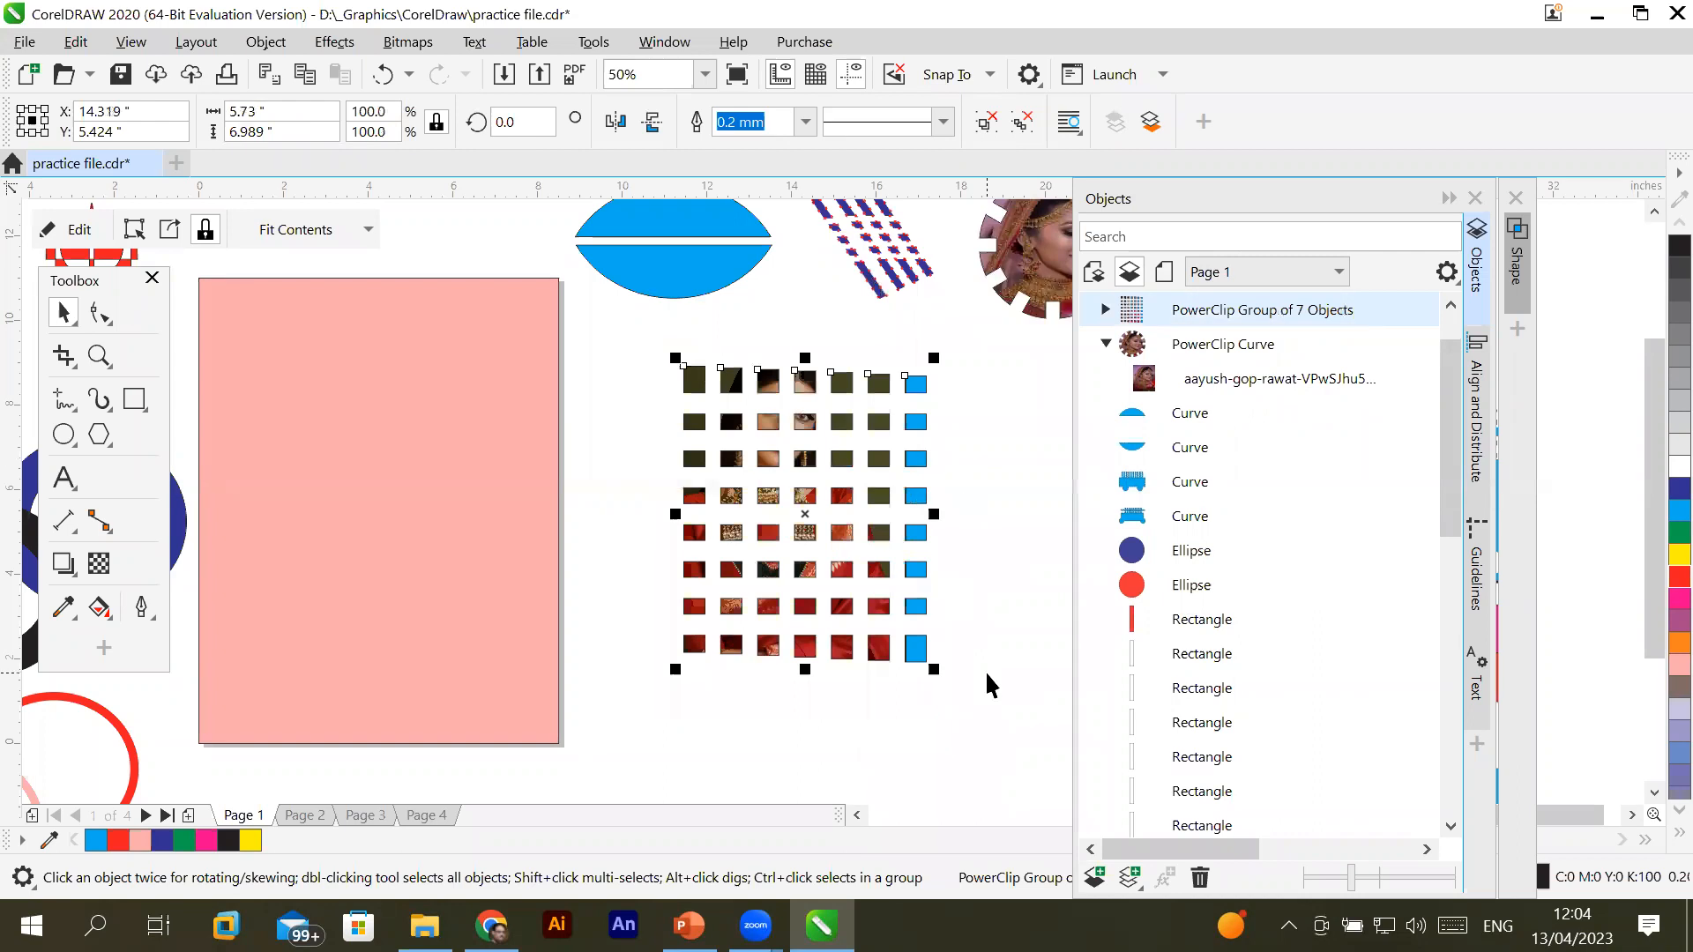
Examine the clipped photo blocks up close and inspect the PowerClip group's child curves and the gear's clipped photo in the object list
scroll(776, 446, "up", 4)
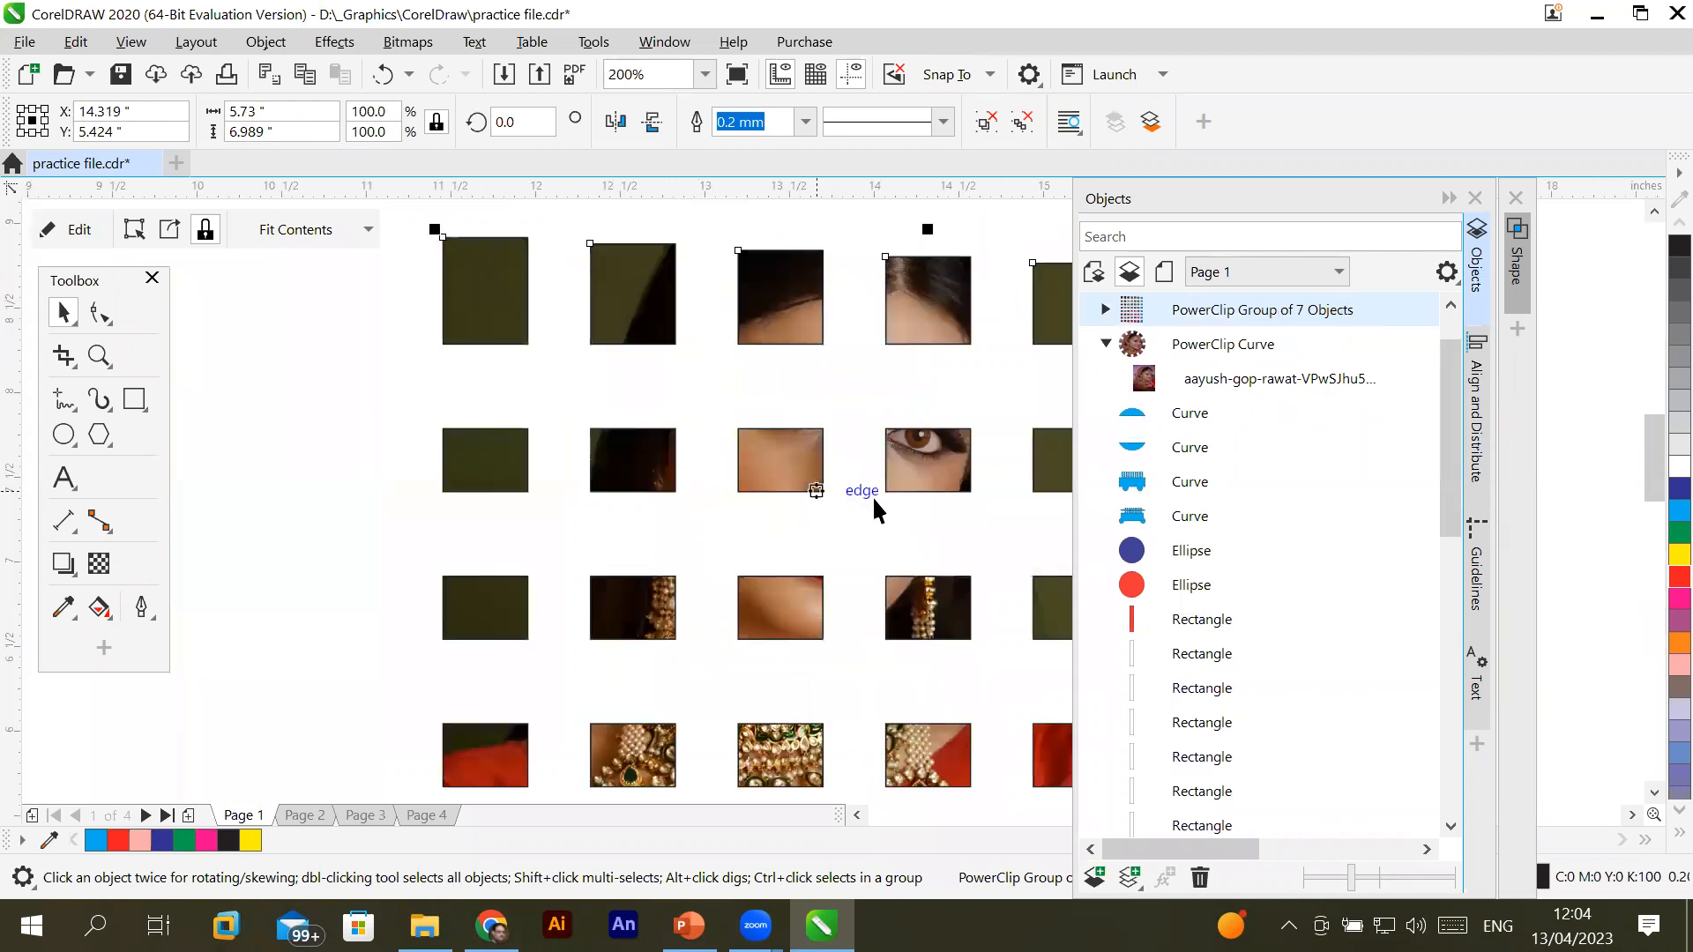
scroll(887, 503, "up", 2)
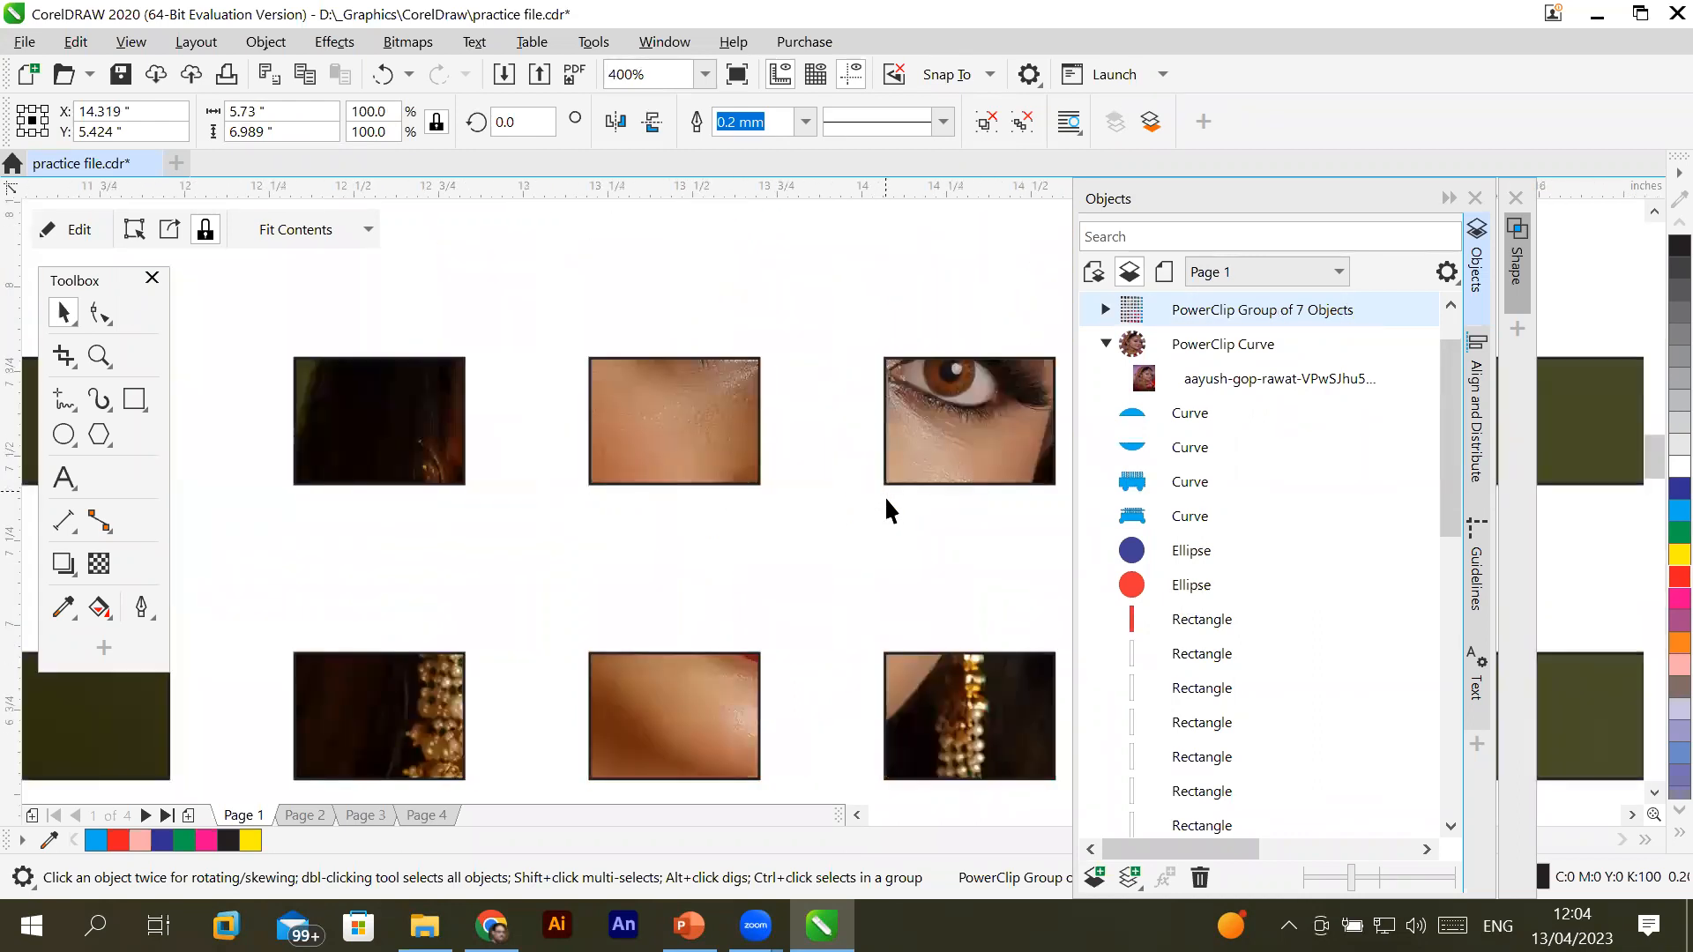
scroll(886, 500, "down", 2)
scroll(948, 586, "up", 1)
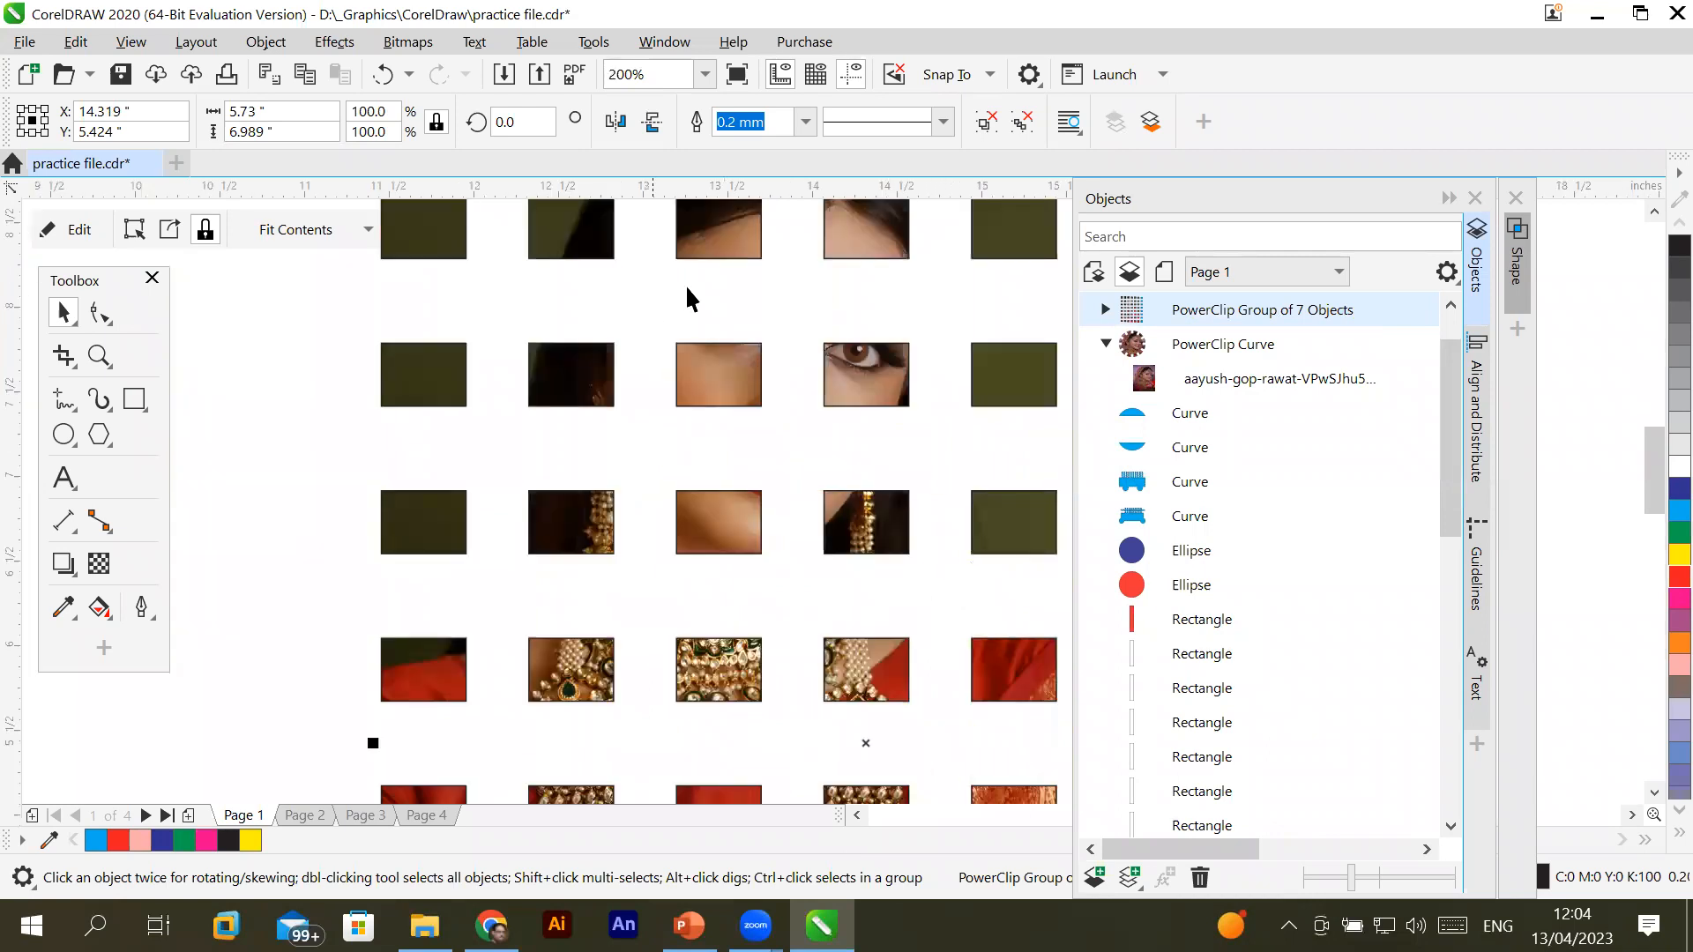
left_click(1104, 308)
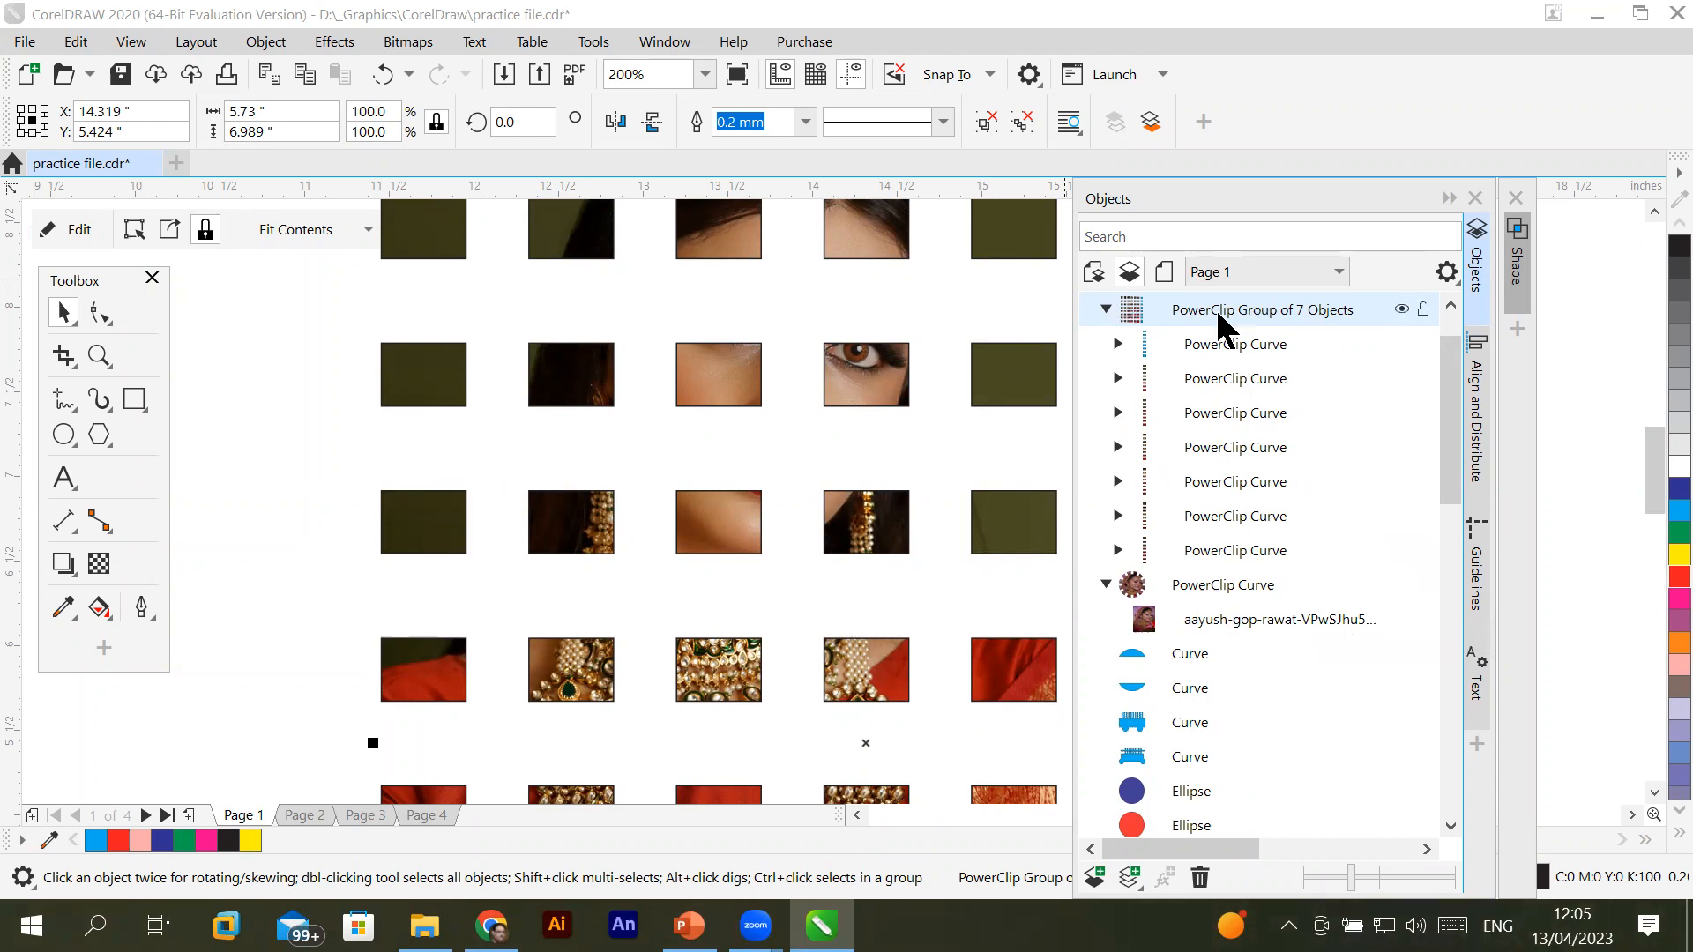
left_click(1105, 309)
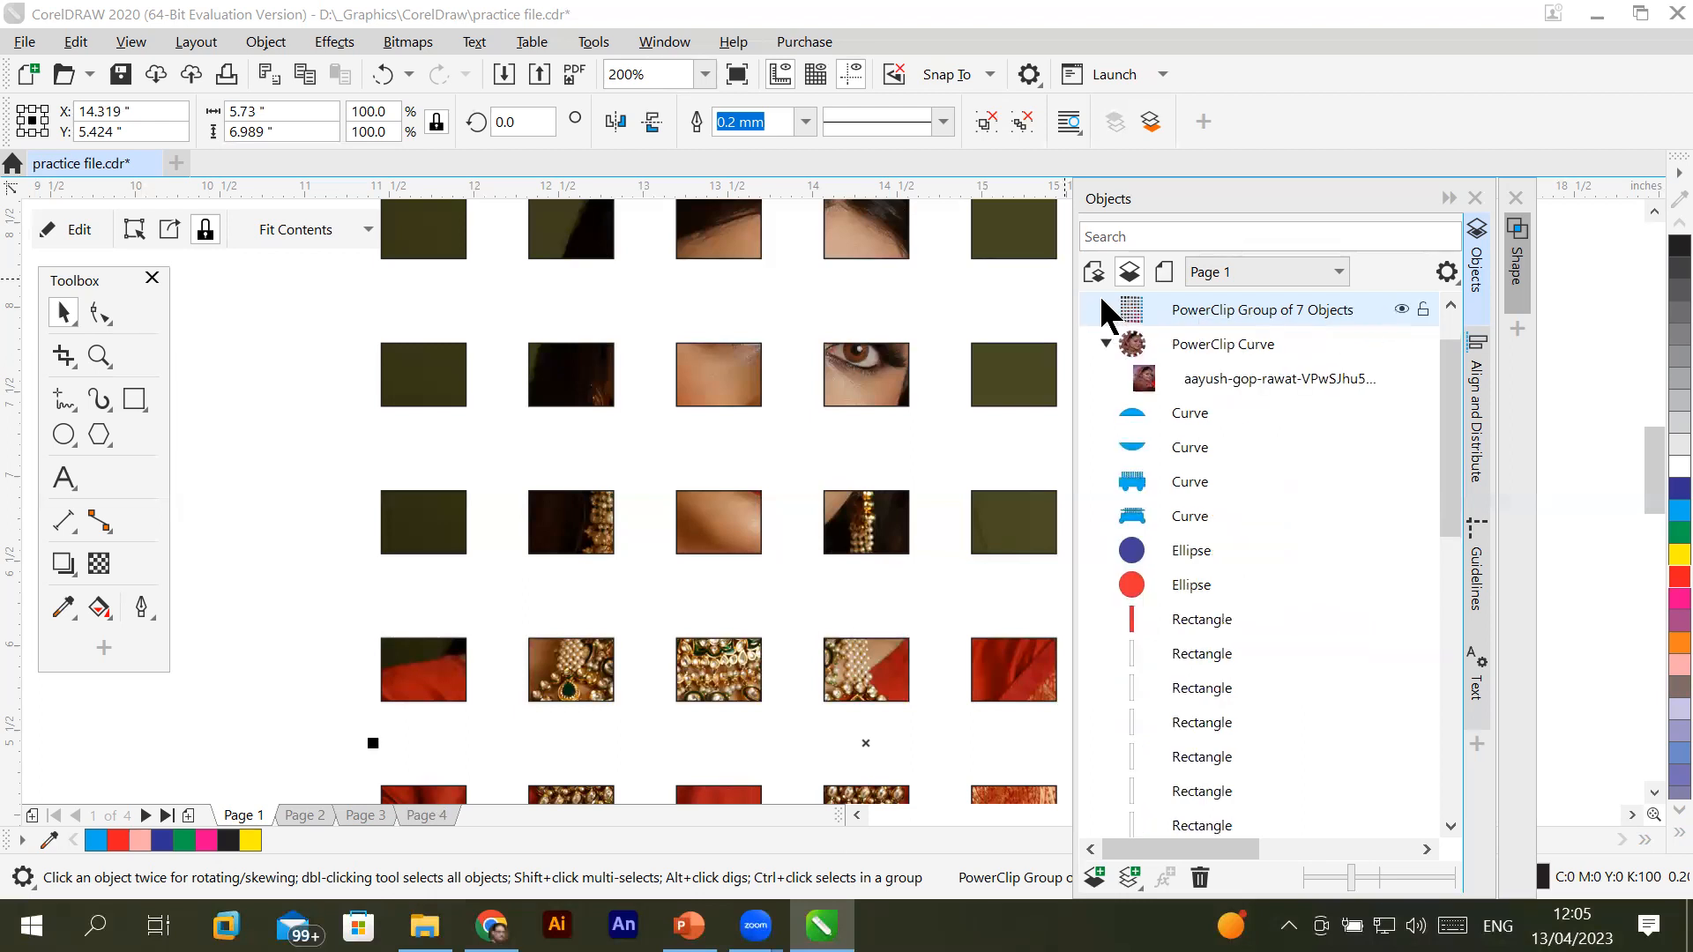
left_click(1105, 309)
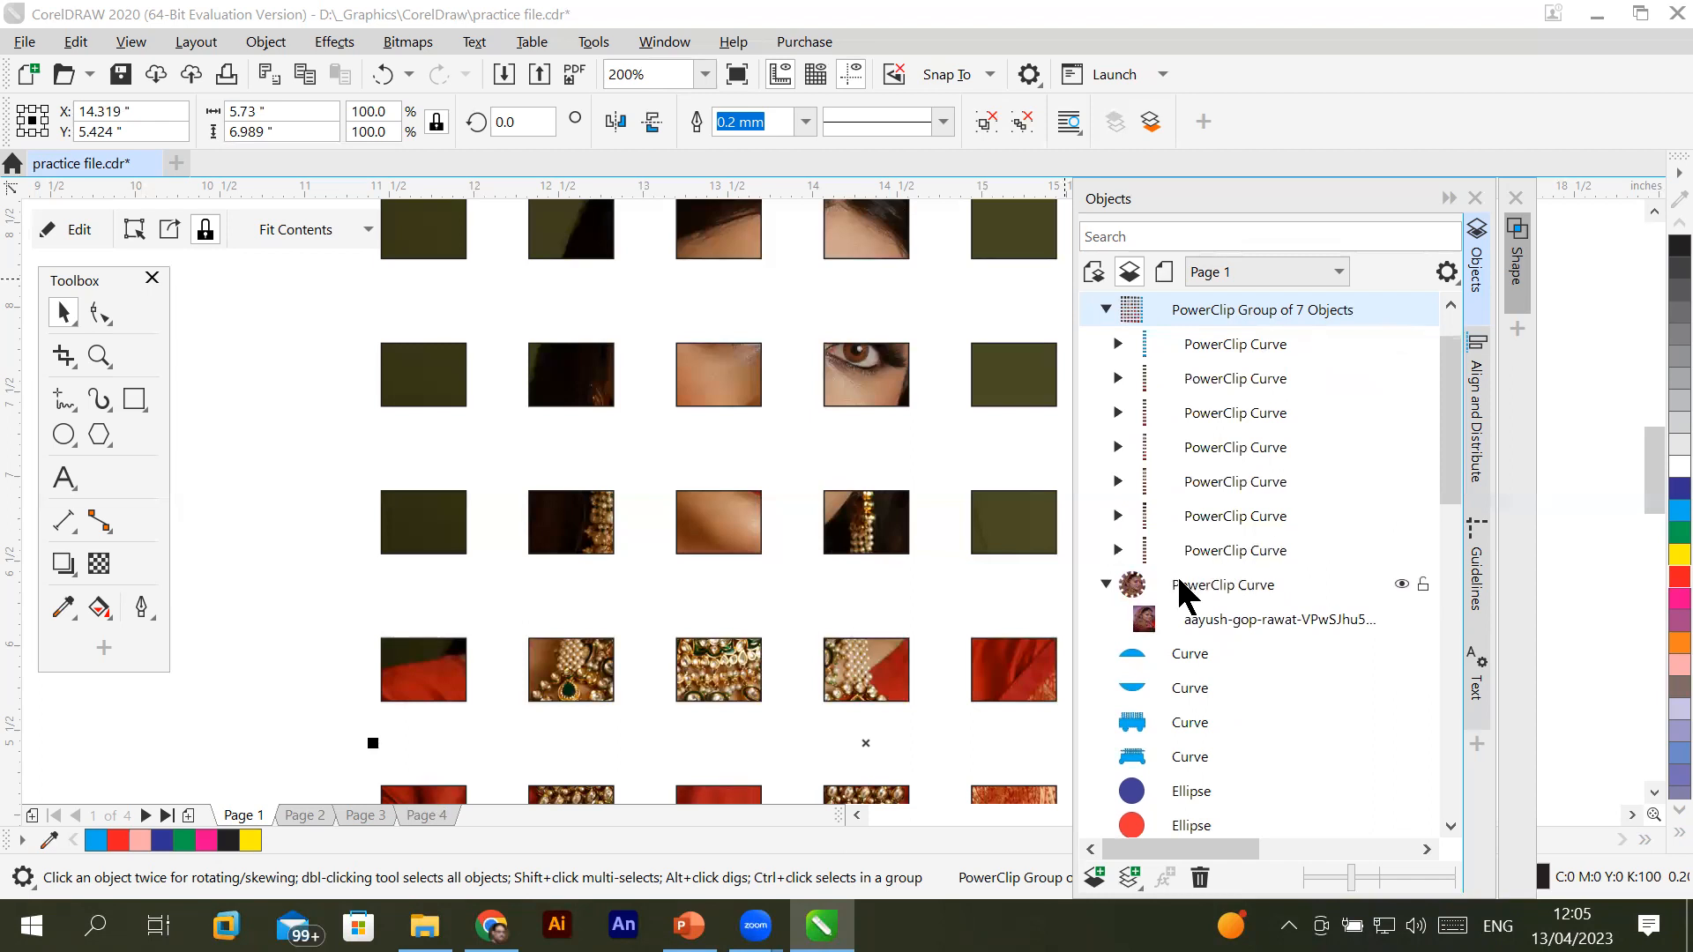
left_click(1213, 617)
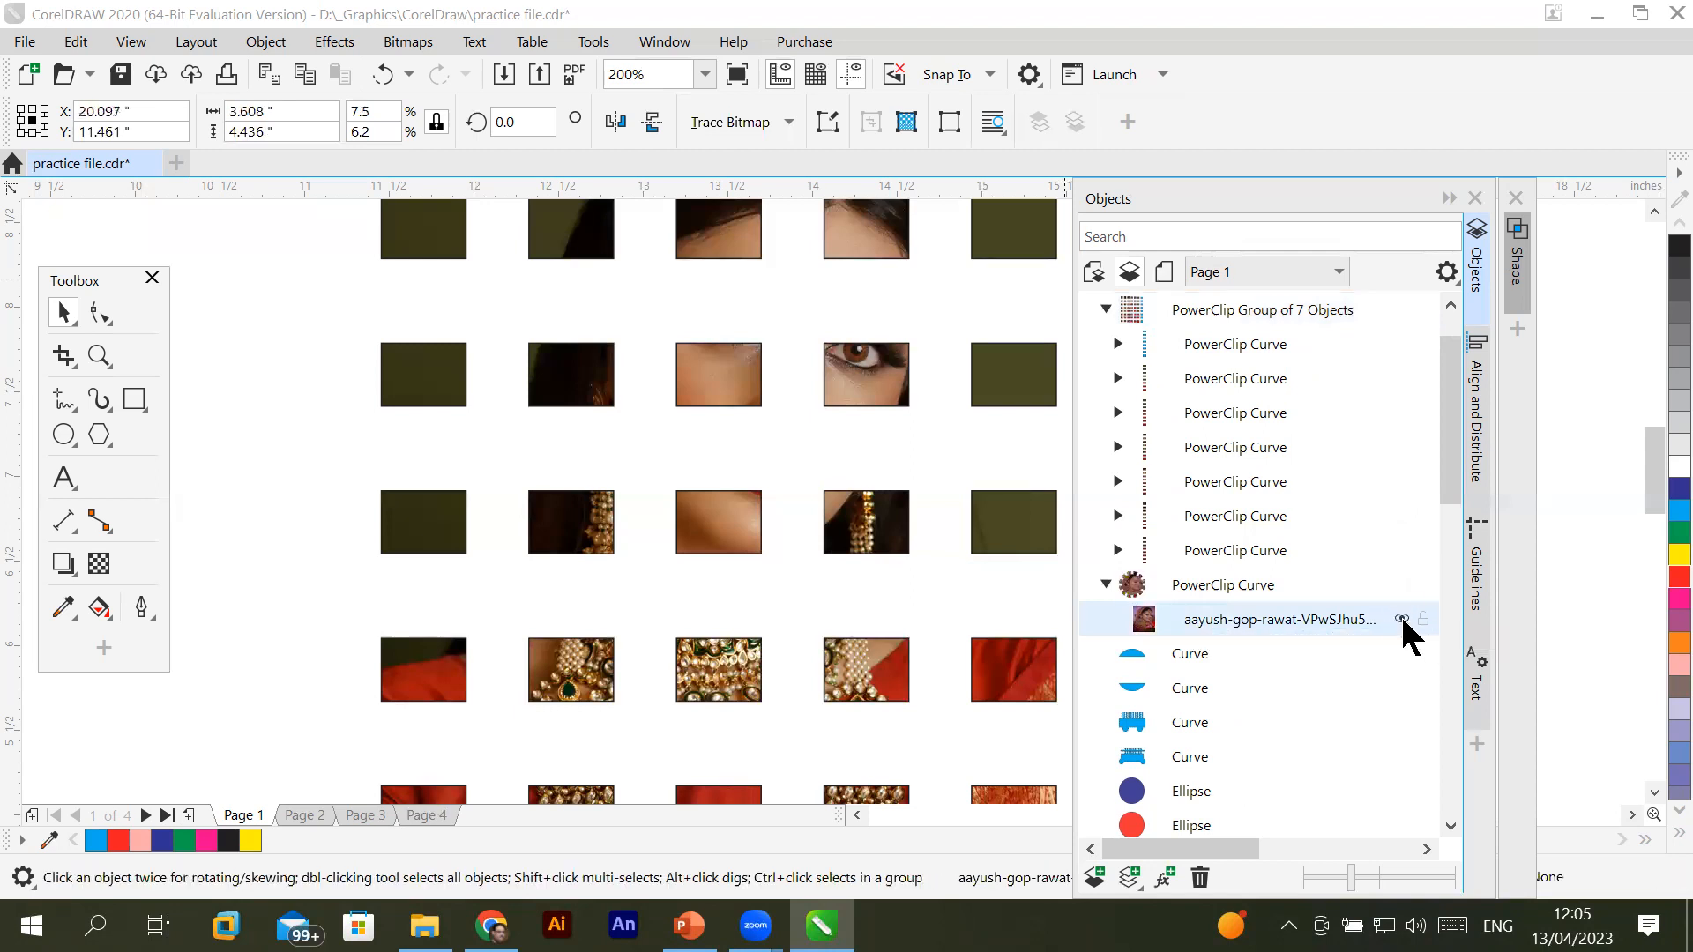
left_click(1210, 552)
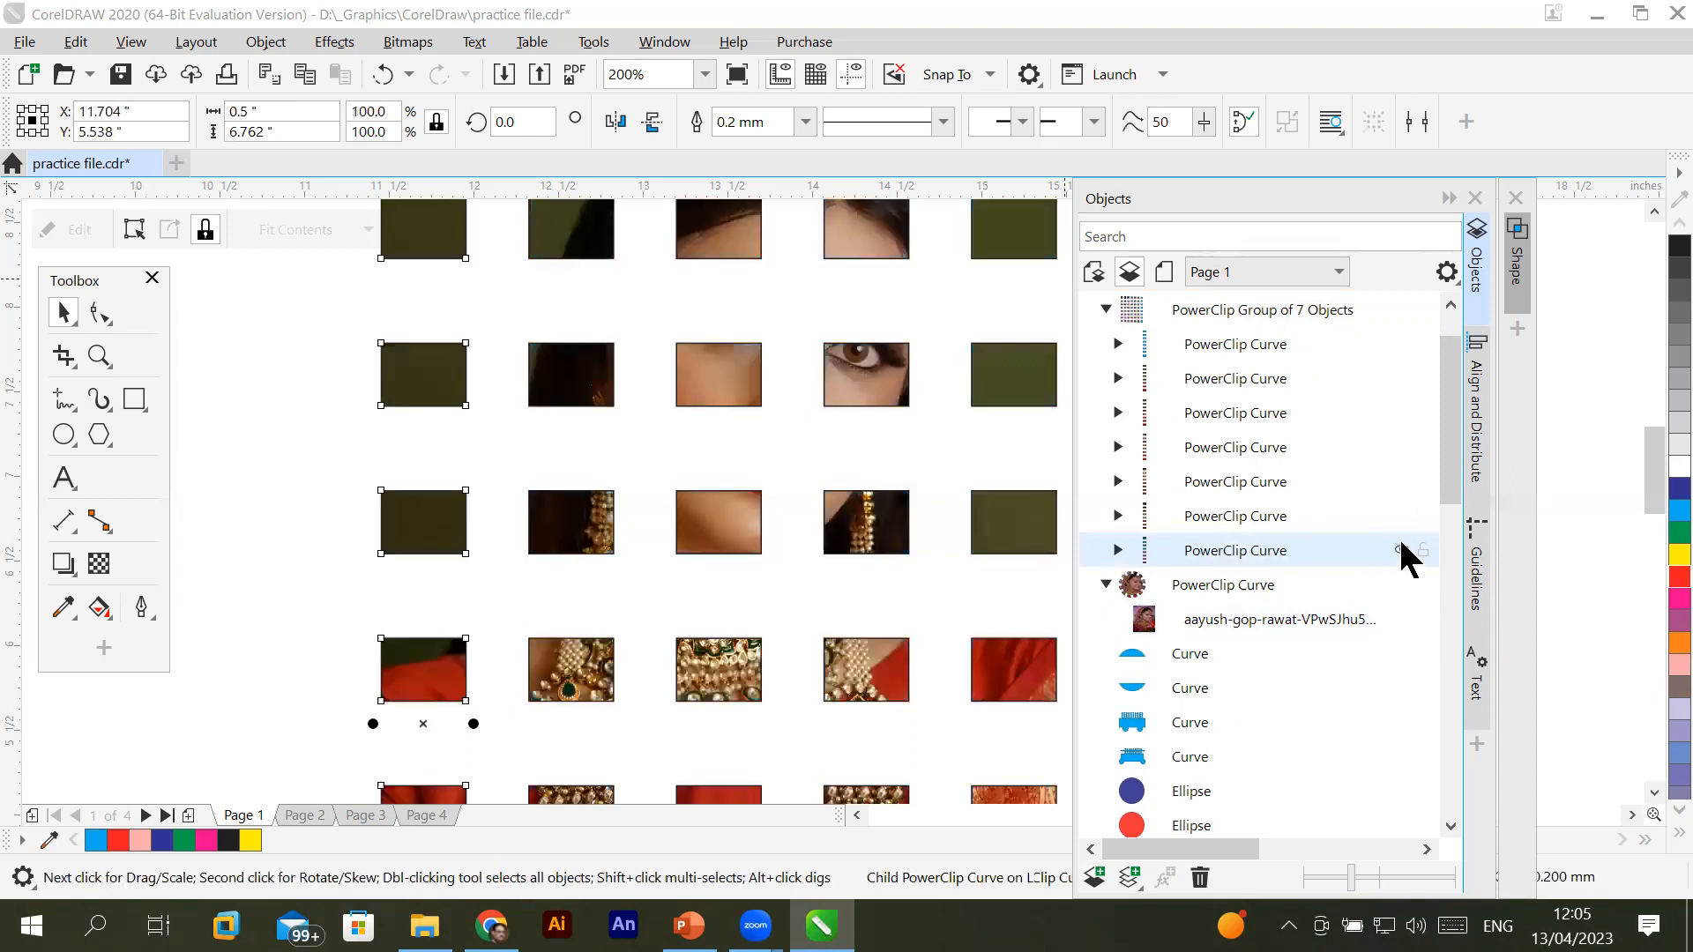
Select the whole block grid, then individual child curves in the object list to check which column of blocks each one represents
left_click(64, 314)
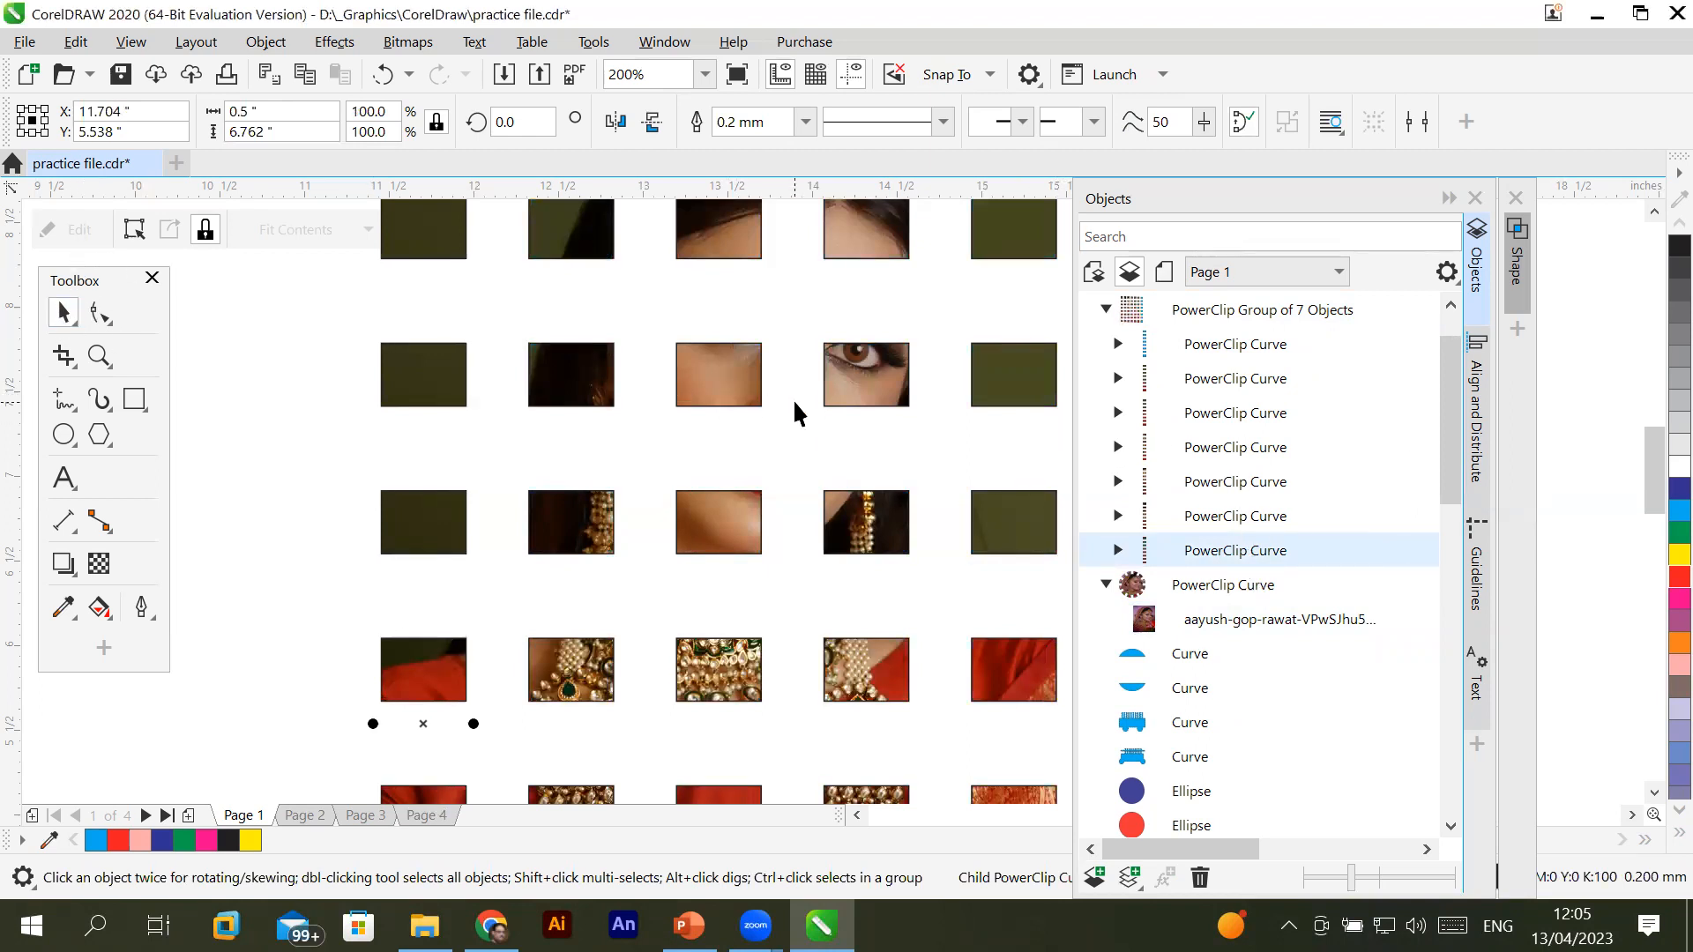
scroll(792, 398, "down", 2)
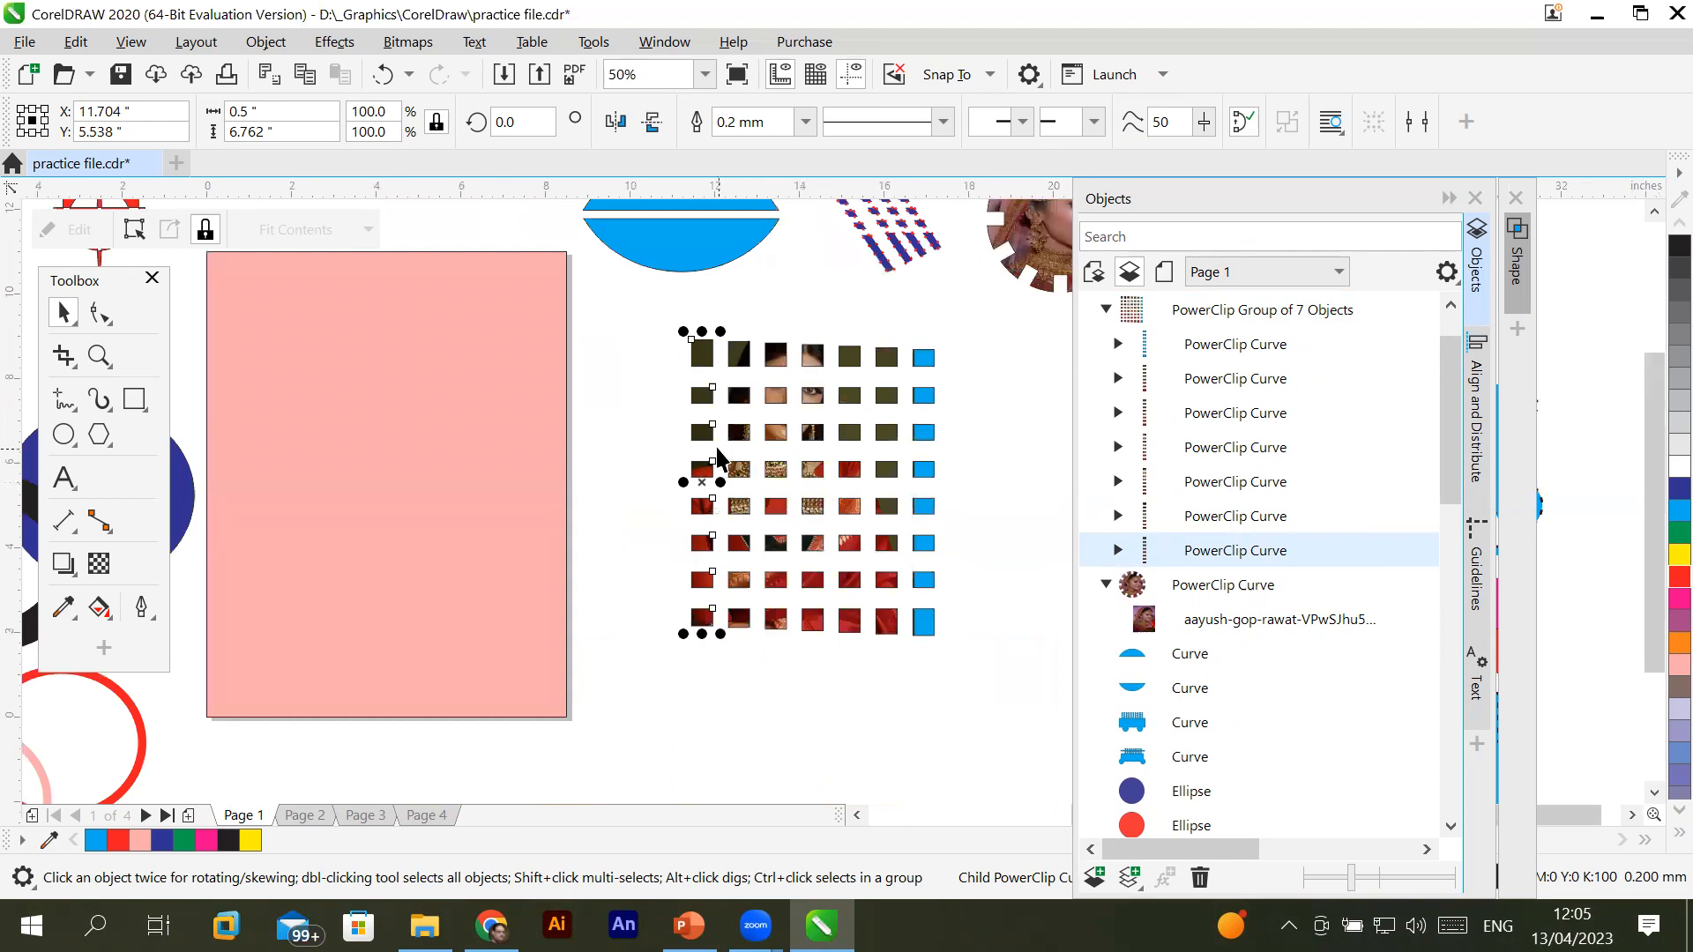
left_click(747, 404)
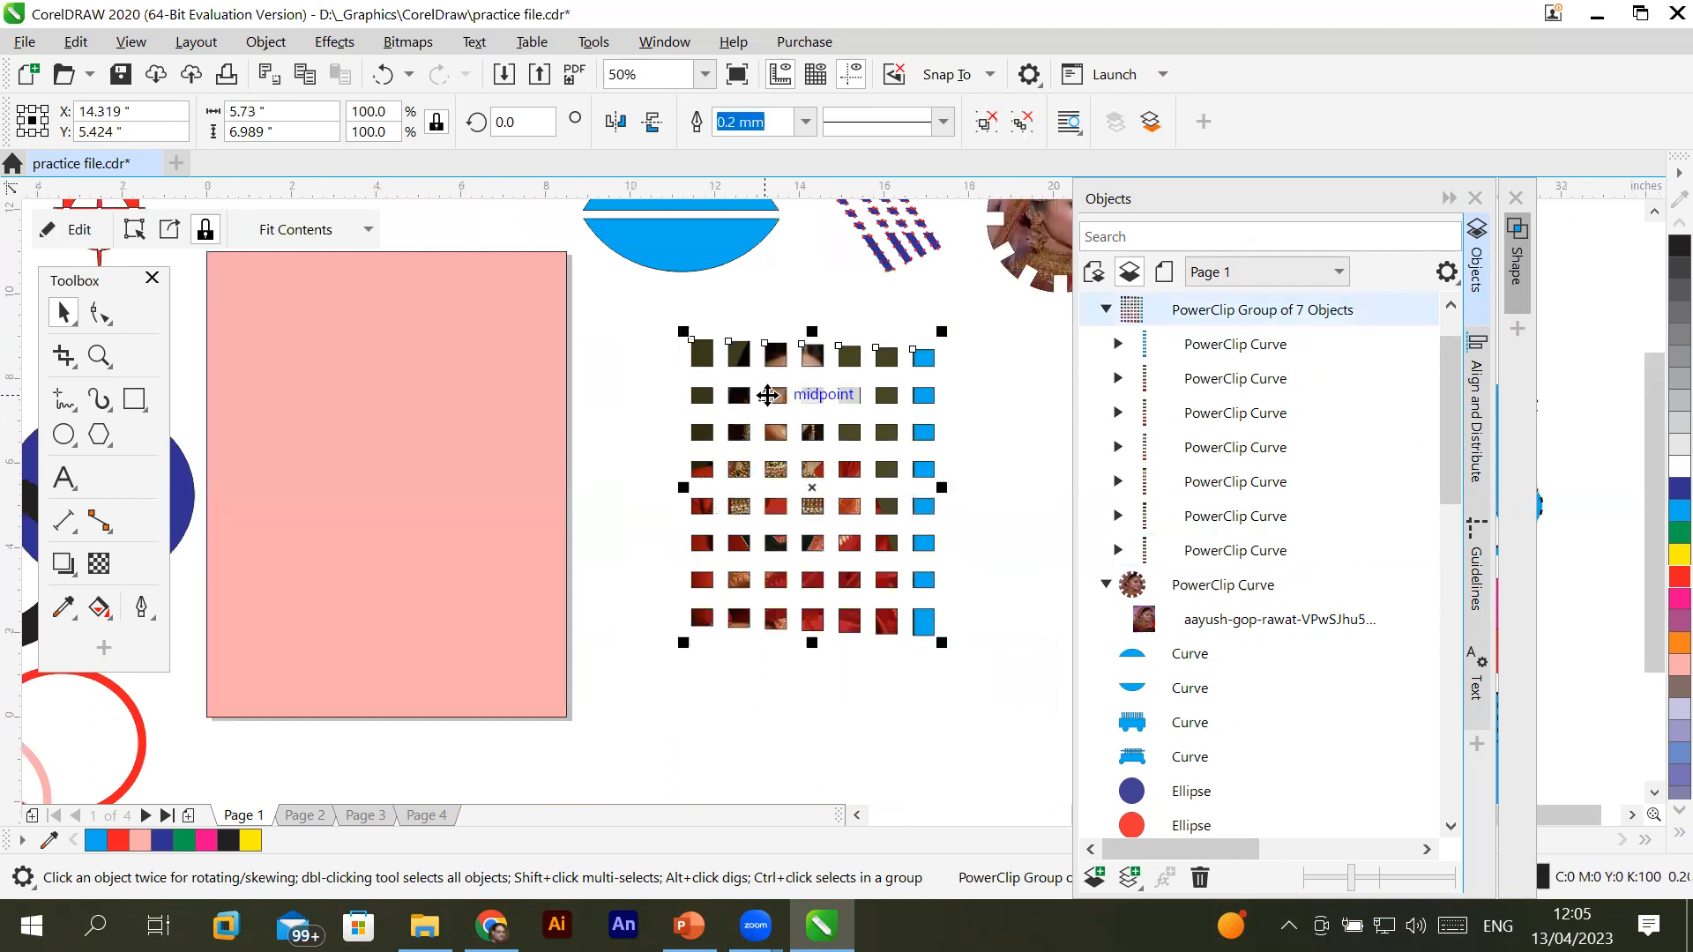
left_click(1212, 517)
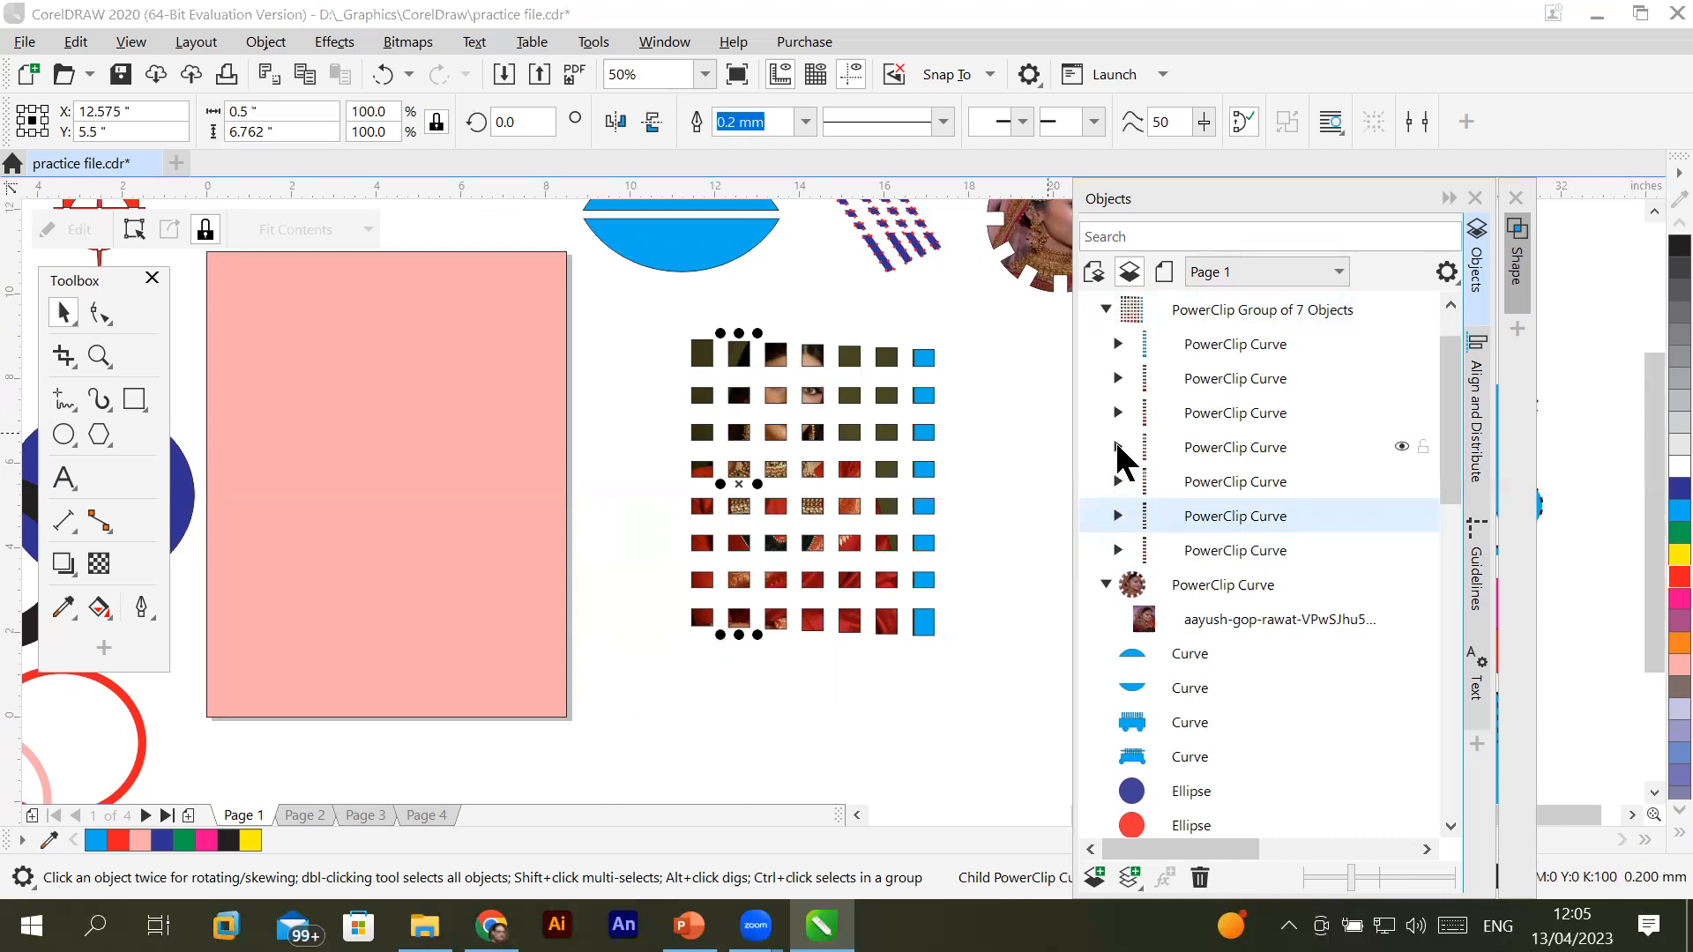
left_click(1217, 449)
left_click(1215, 416)
left_click(1233, 380)
Toggle the visibility of the photo-filled column beside the cyan column off and back on
left_click(1402, 379)
left_click(1402, 379)
left_click(1402, 379)
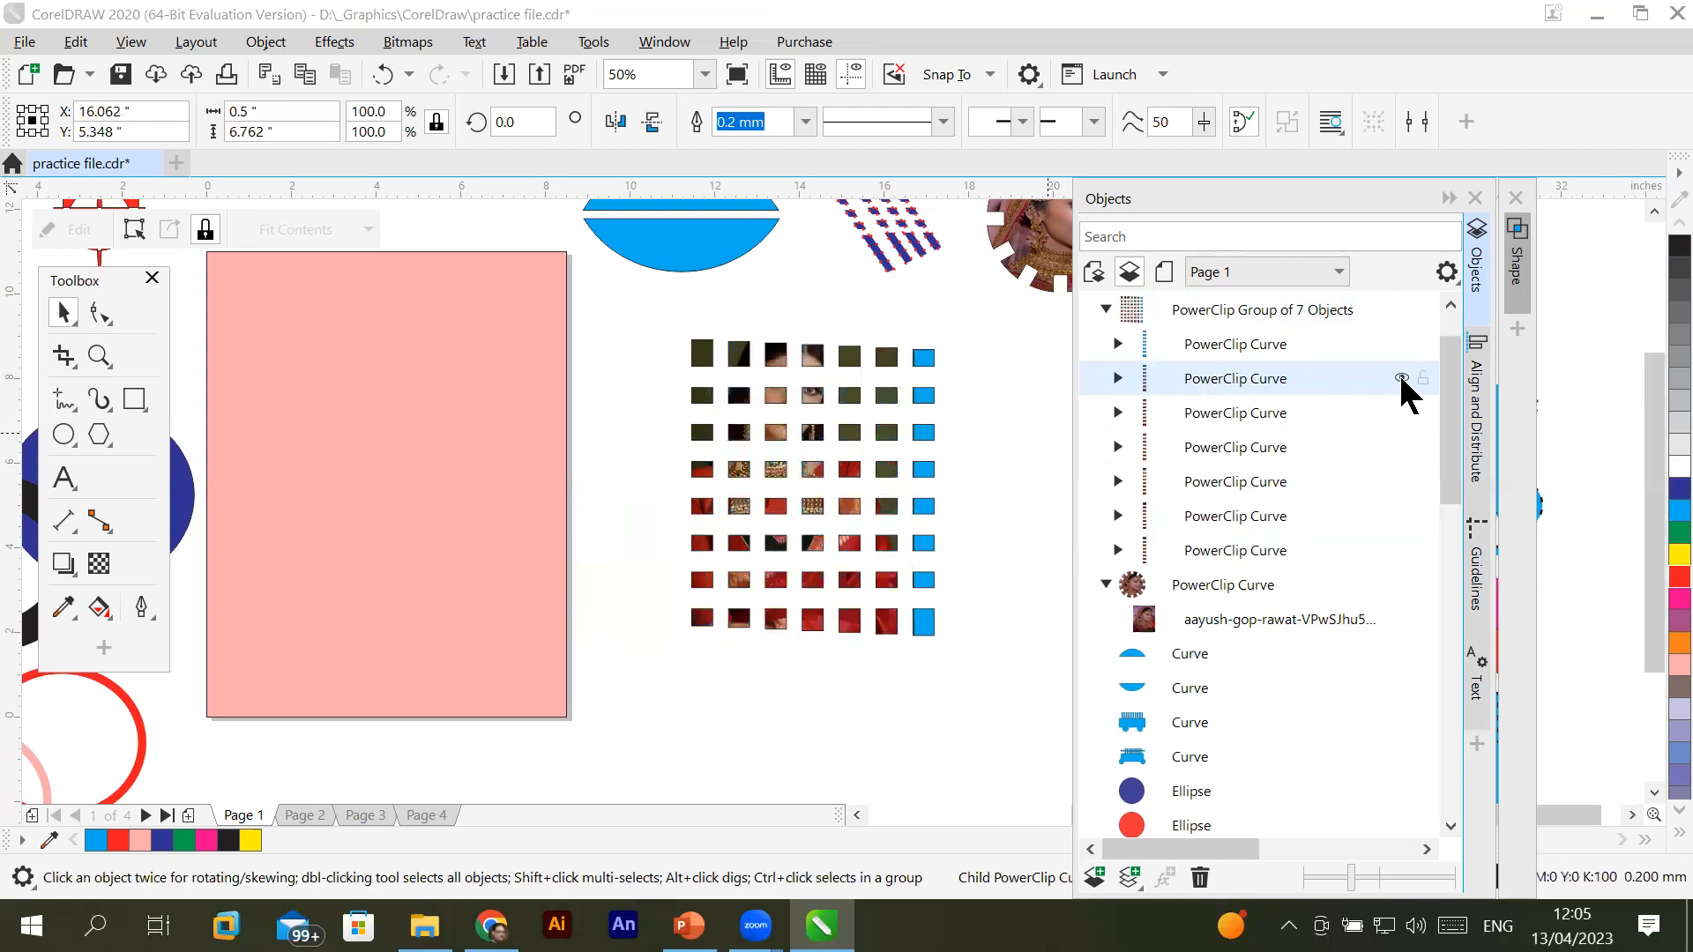
left_click(1402, 379)
left_click(1401, 377)
left_click(1401, 378)
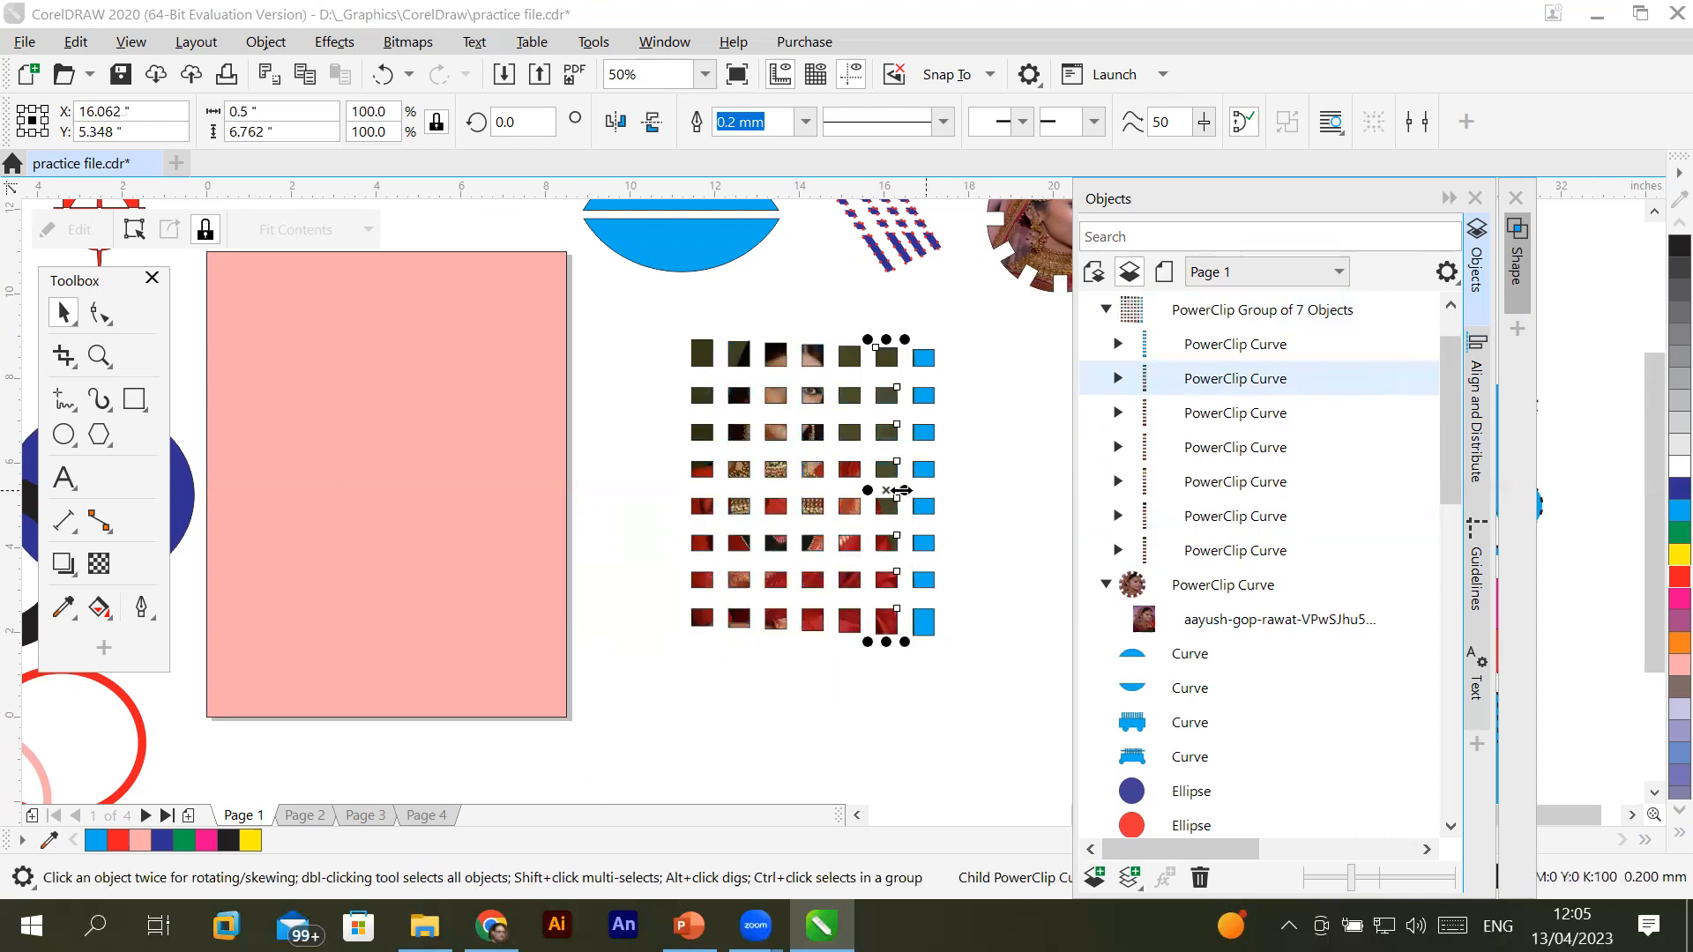
Try widening the photo-filled column beside the cyan column to about 1.71 in, and undo the stretch
left_click_drag(906, 490, 956, 490)
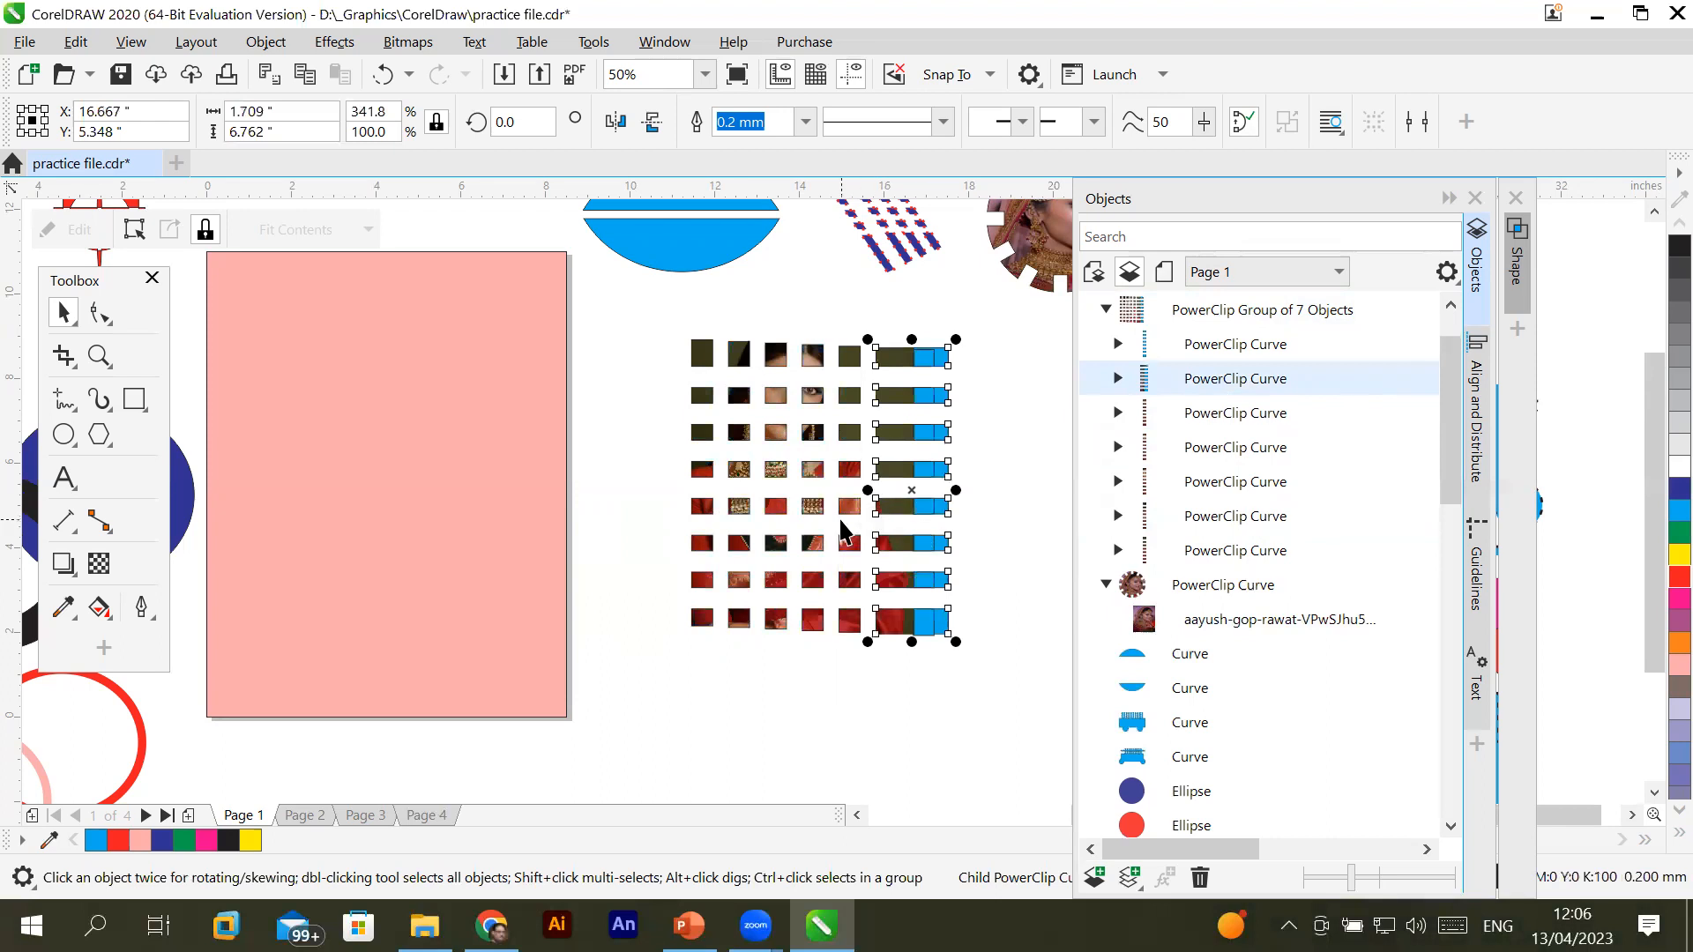
key("ctrl+z")
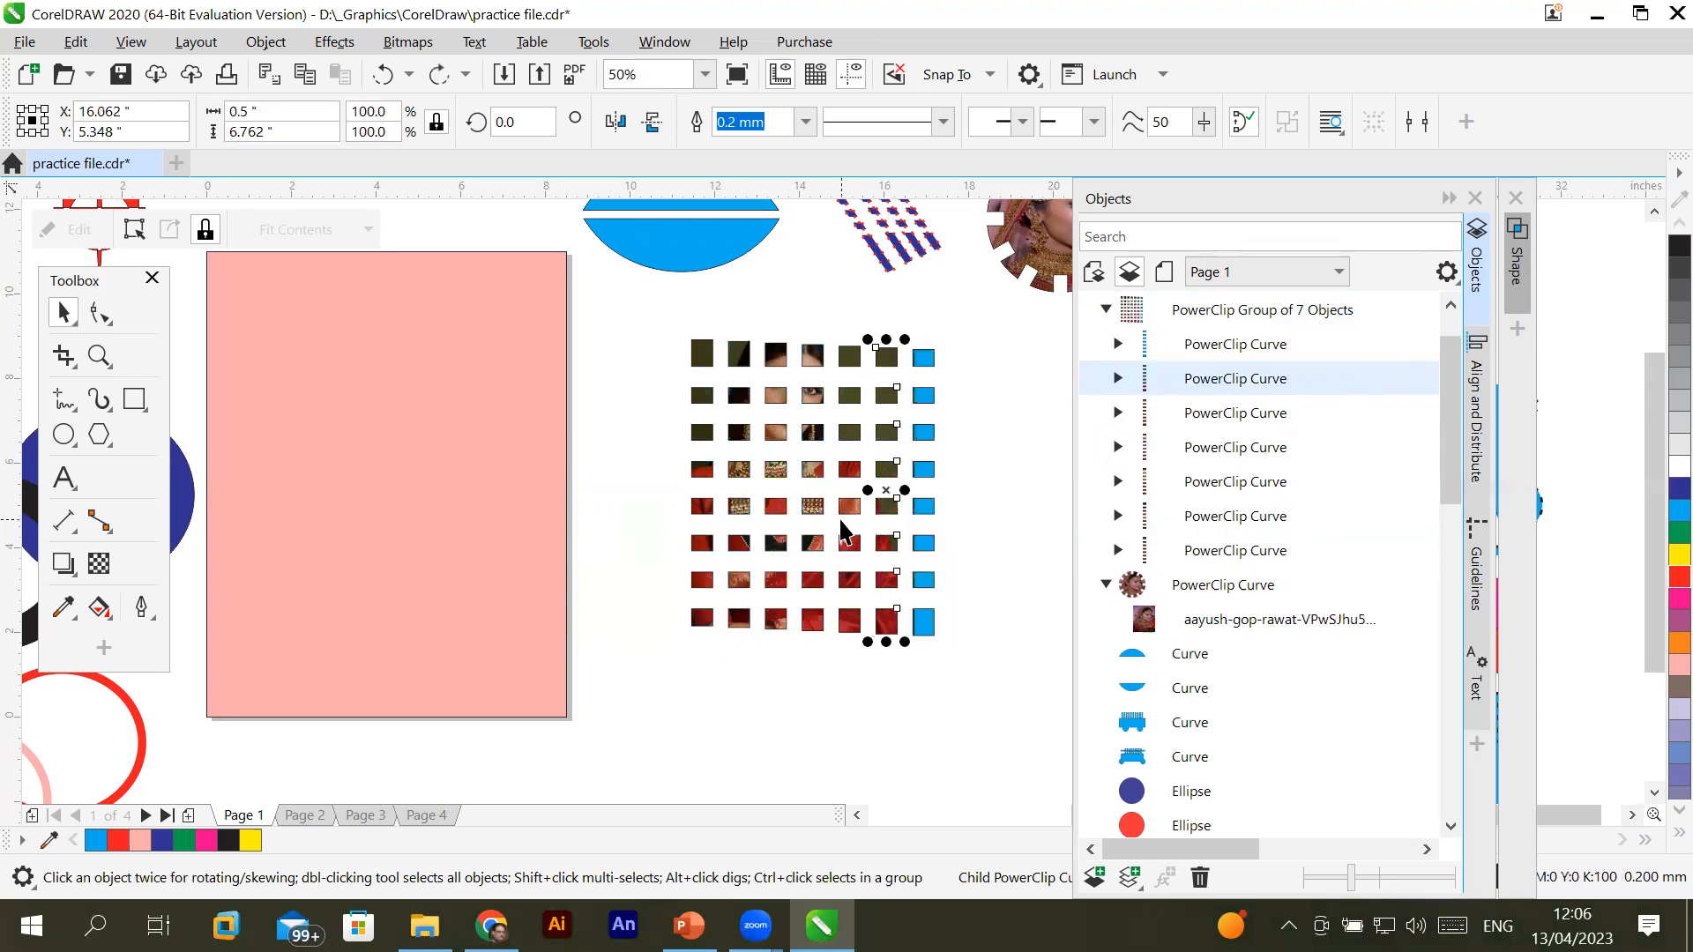
Select the whole PowerClip group of seven objects and widen it horizontally to about 7.28 in
left_click(808, 661)
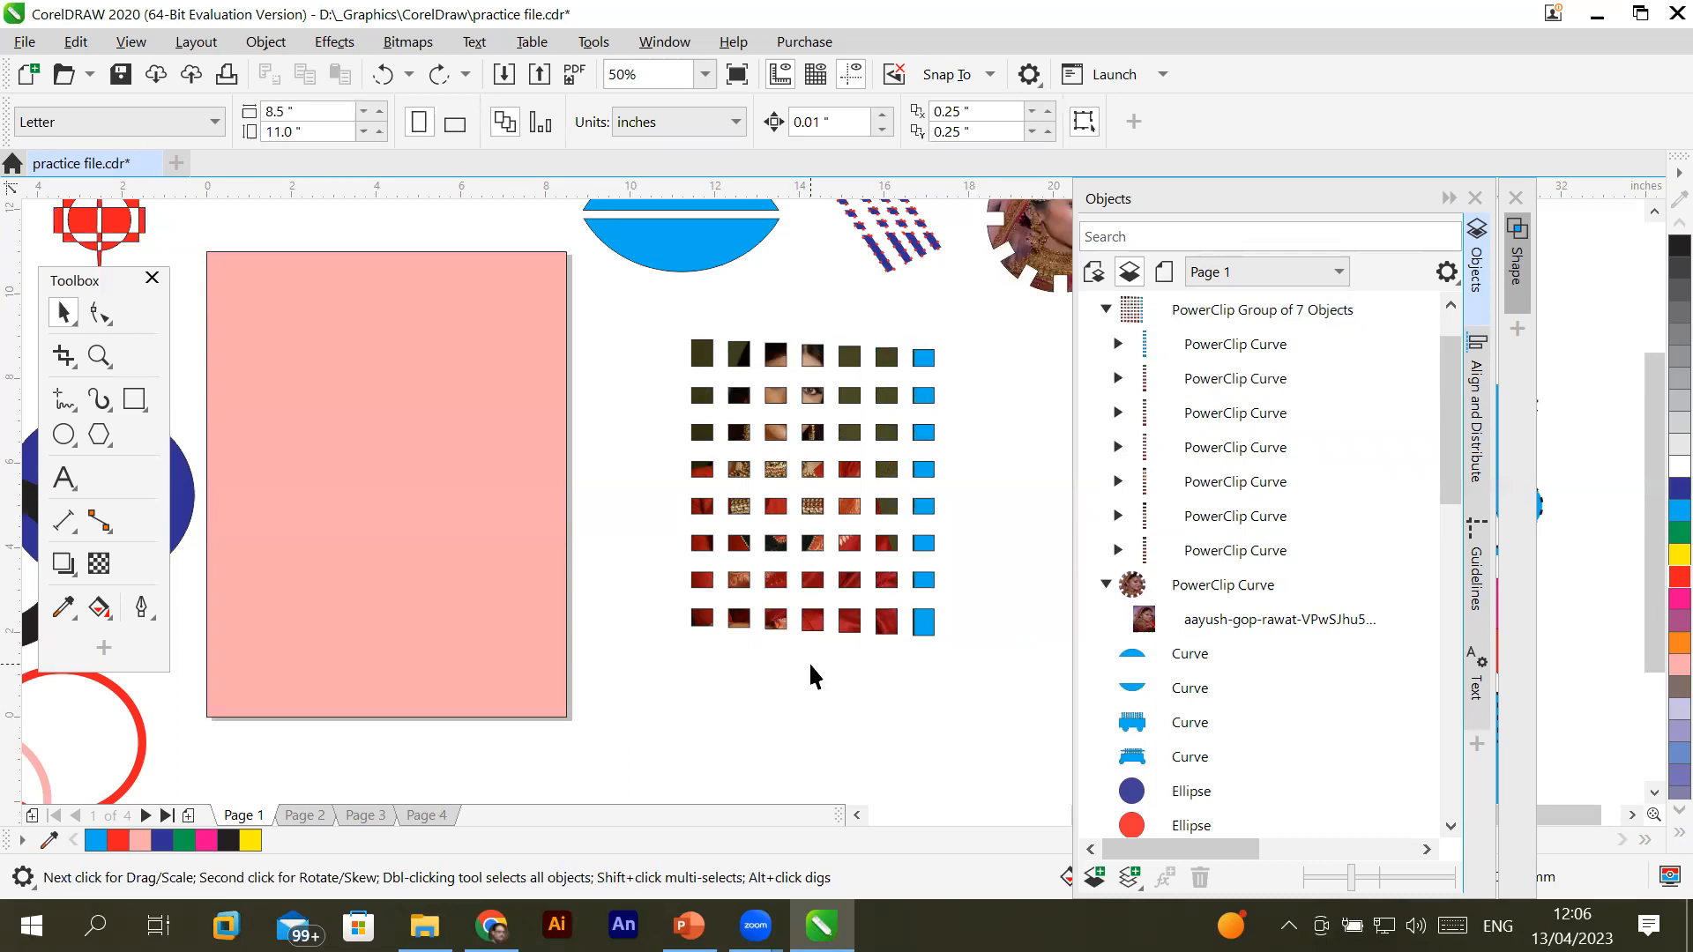
left_click(1201, 317)
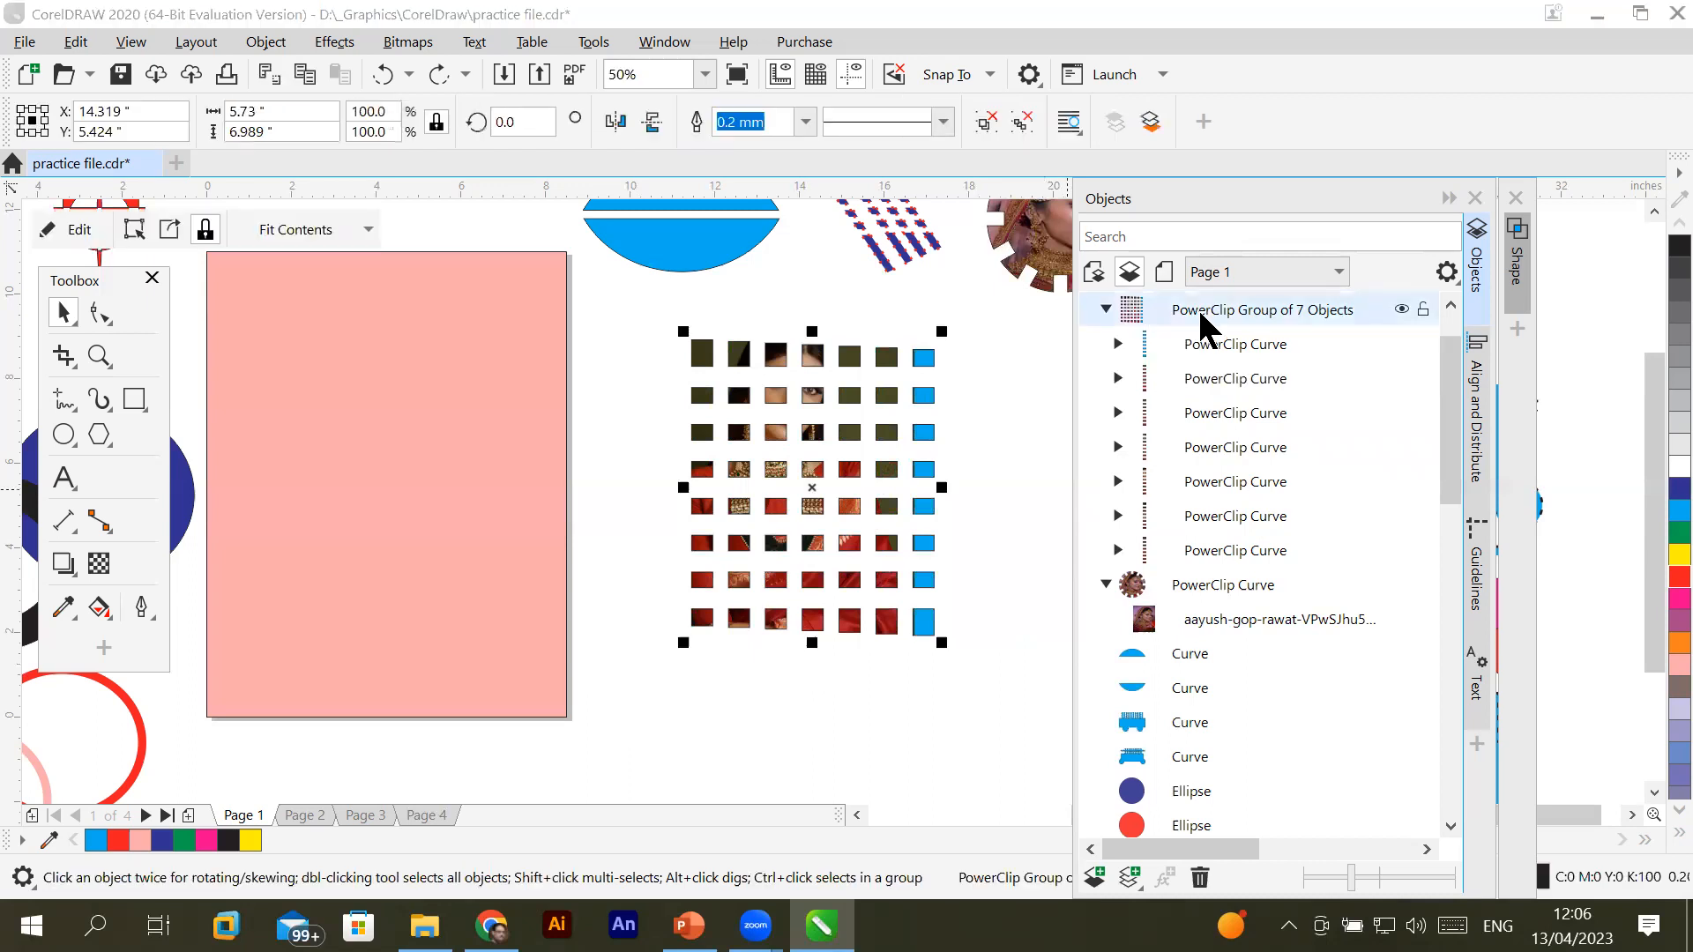
left_click_drag(942, 487, 985, 589)
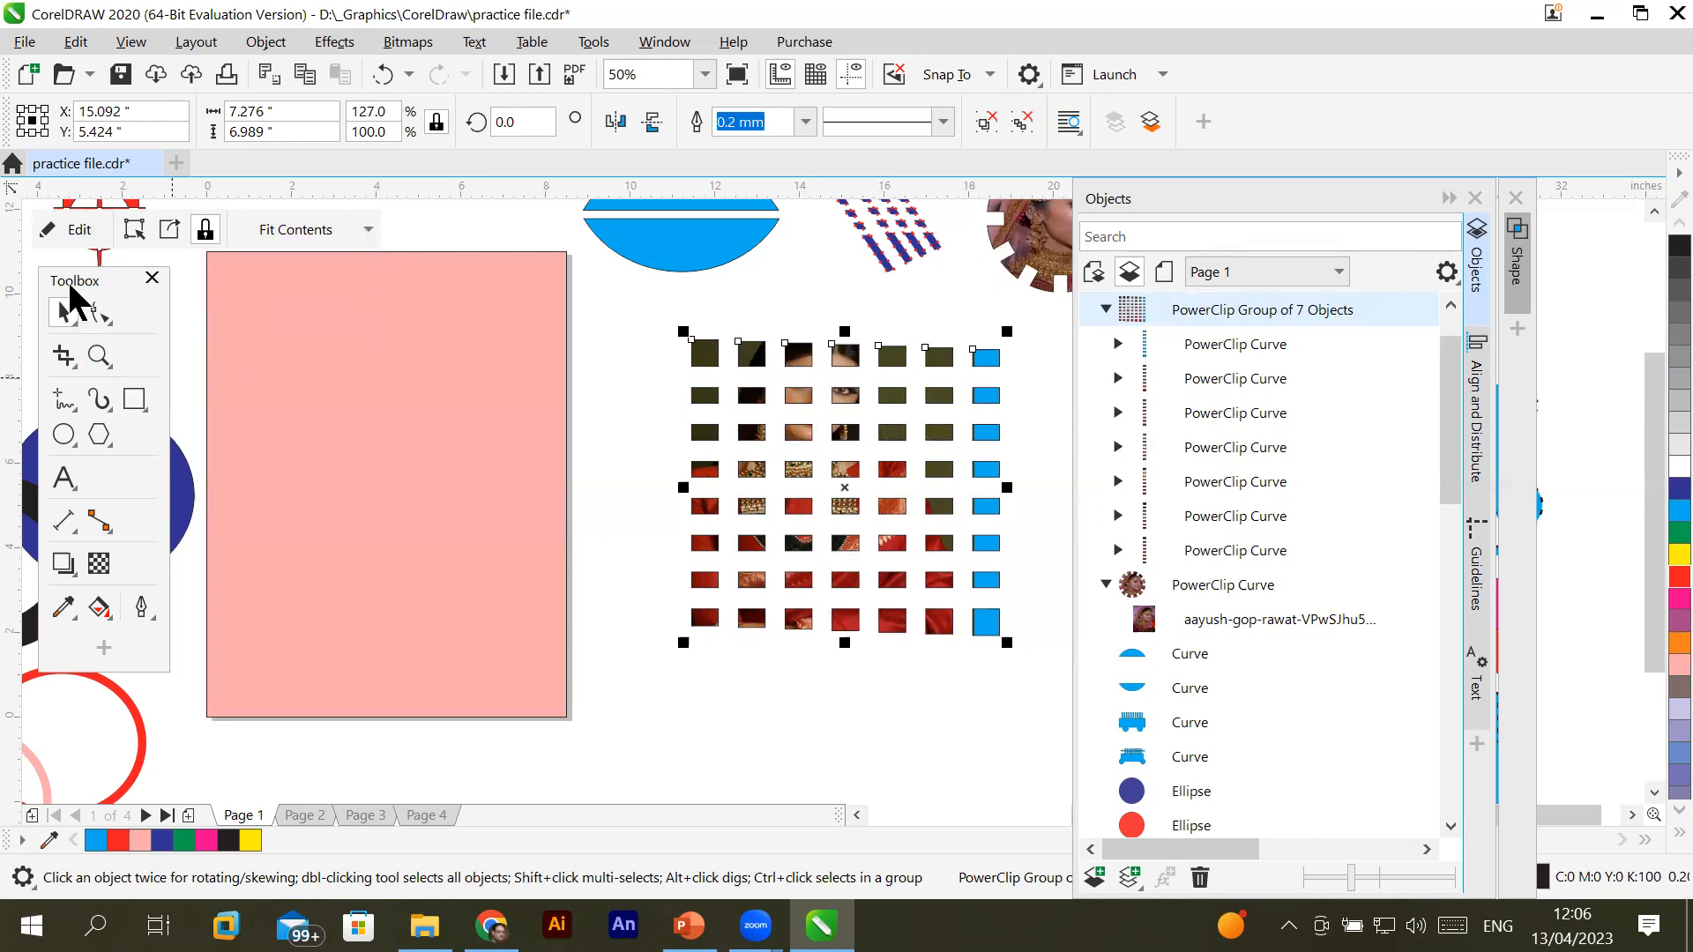
Move the Toolbox clear of the PowerClip controls and apply Stretch to Fill to the photo inside the block grid
left_click_drag(74, 283, 75, 336)
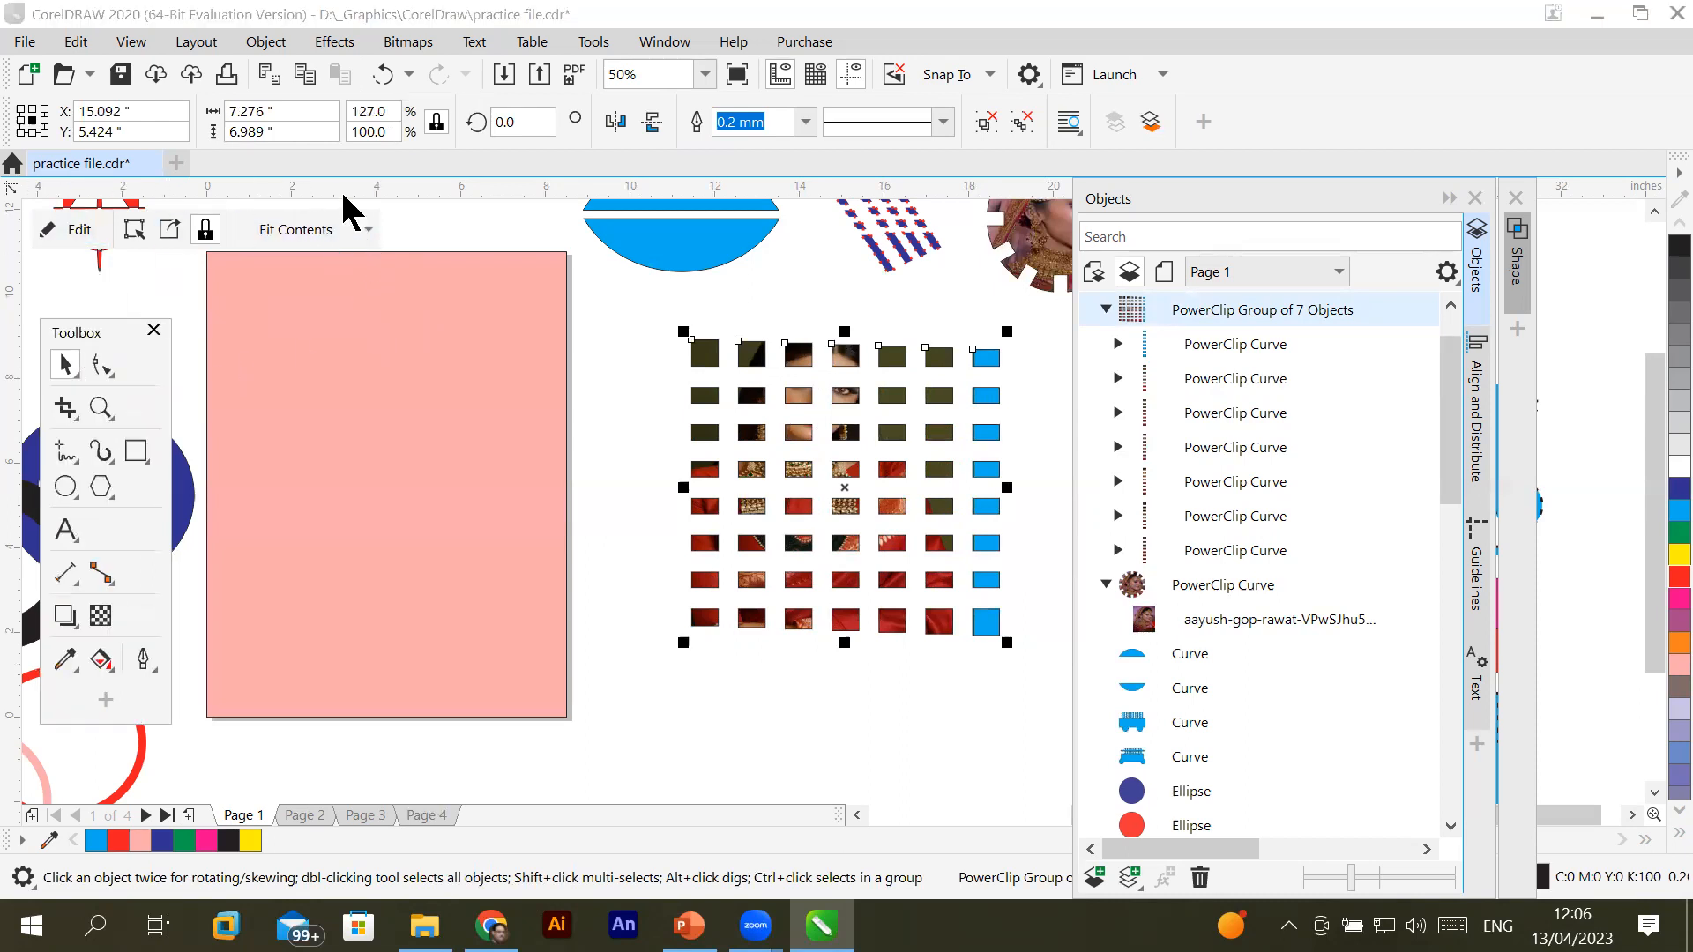
left_click(368, 231)
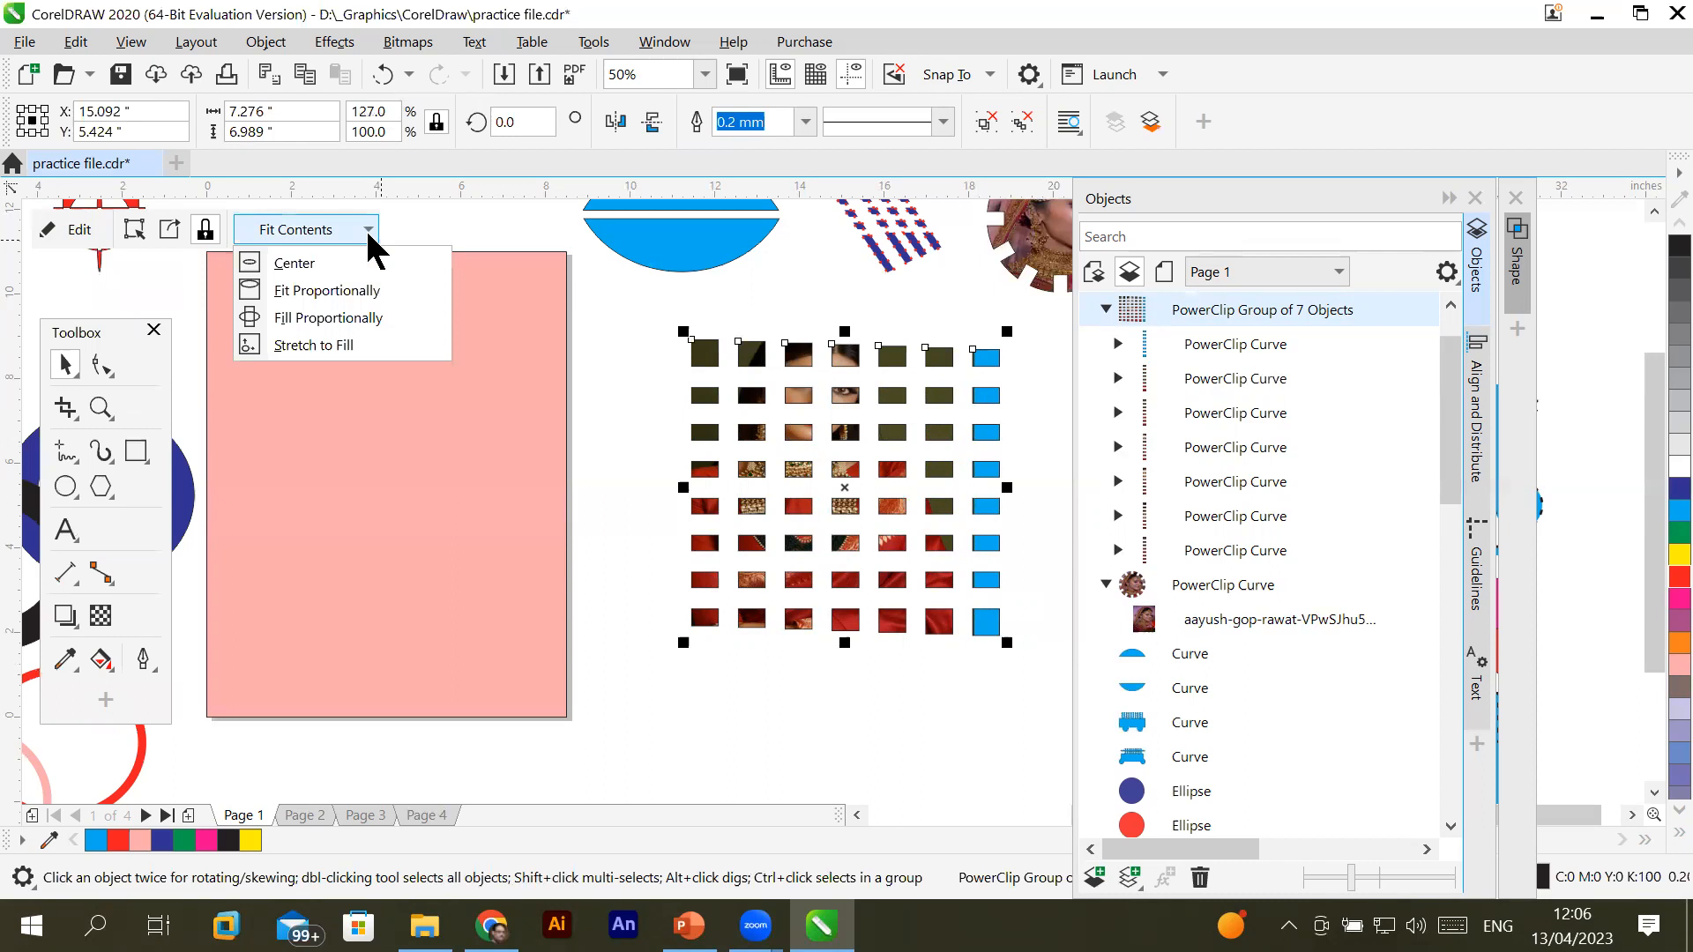
left_click(358, 345)
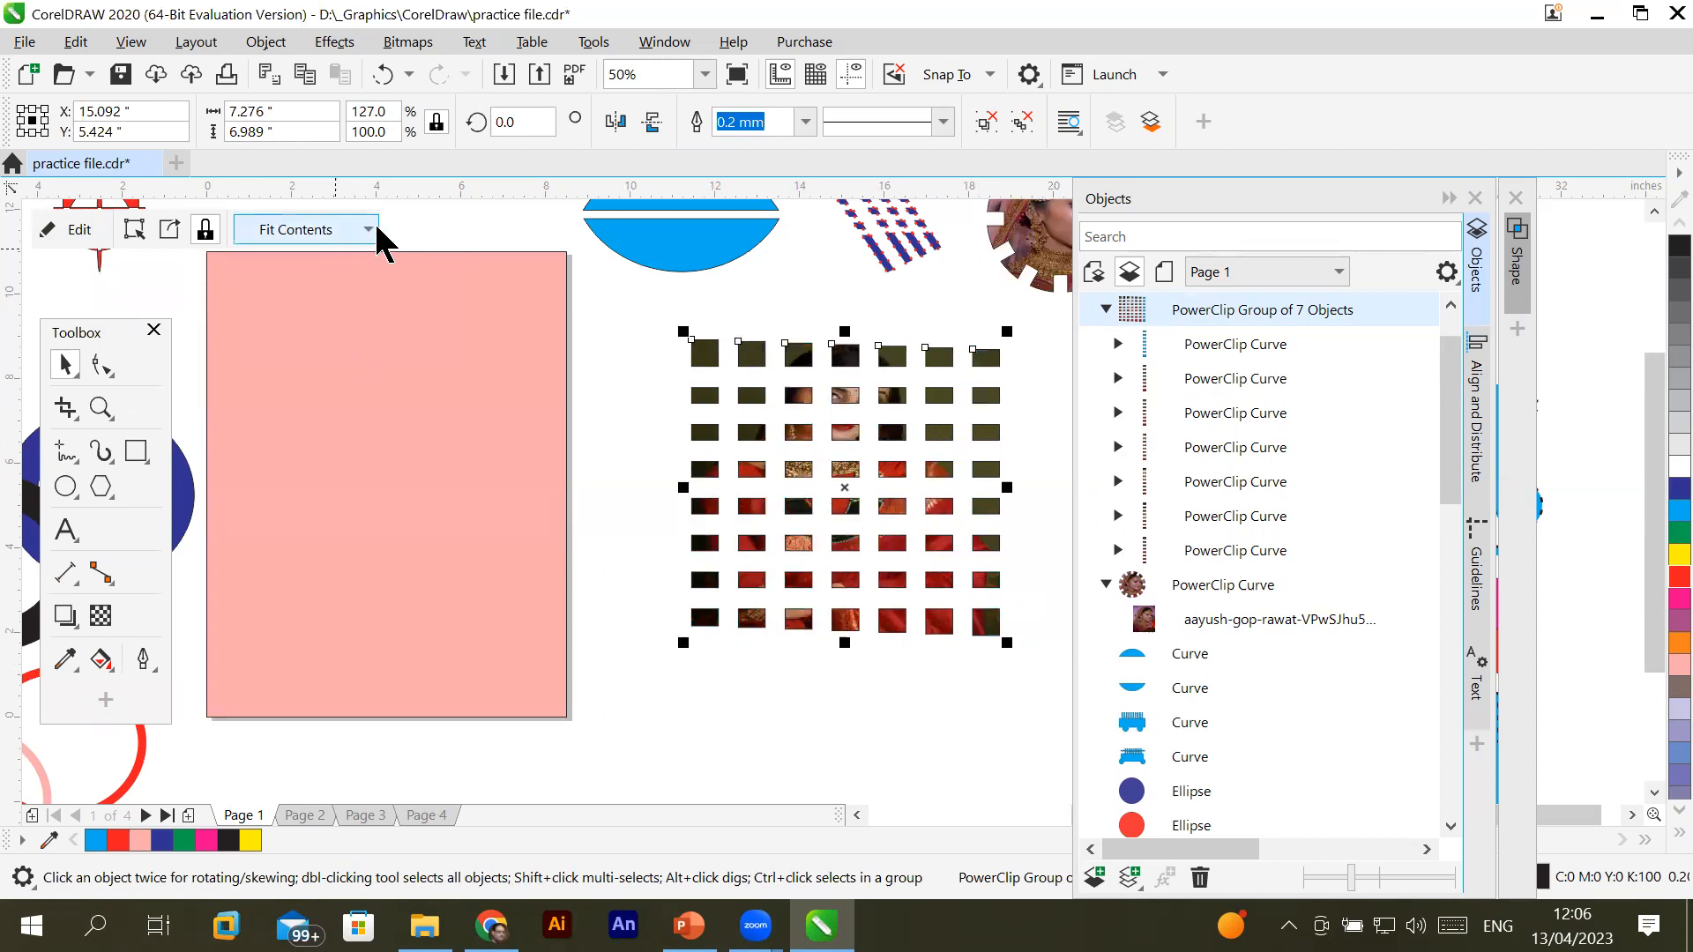
scroll(1054, 414, "up", 5)
scroll(679, 397, "down", 2)
scroll(684, 406, "down", 3)
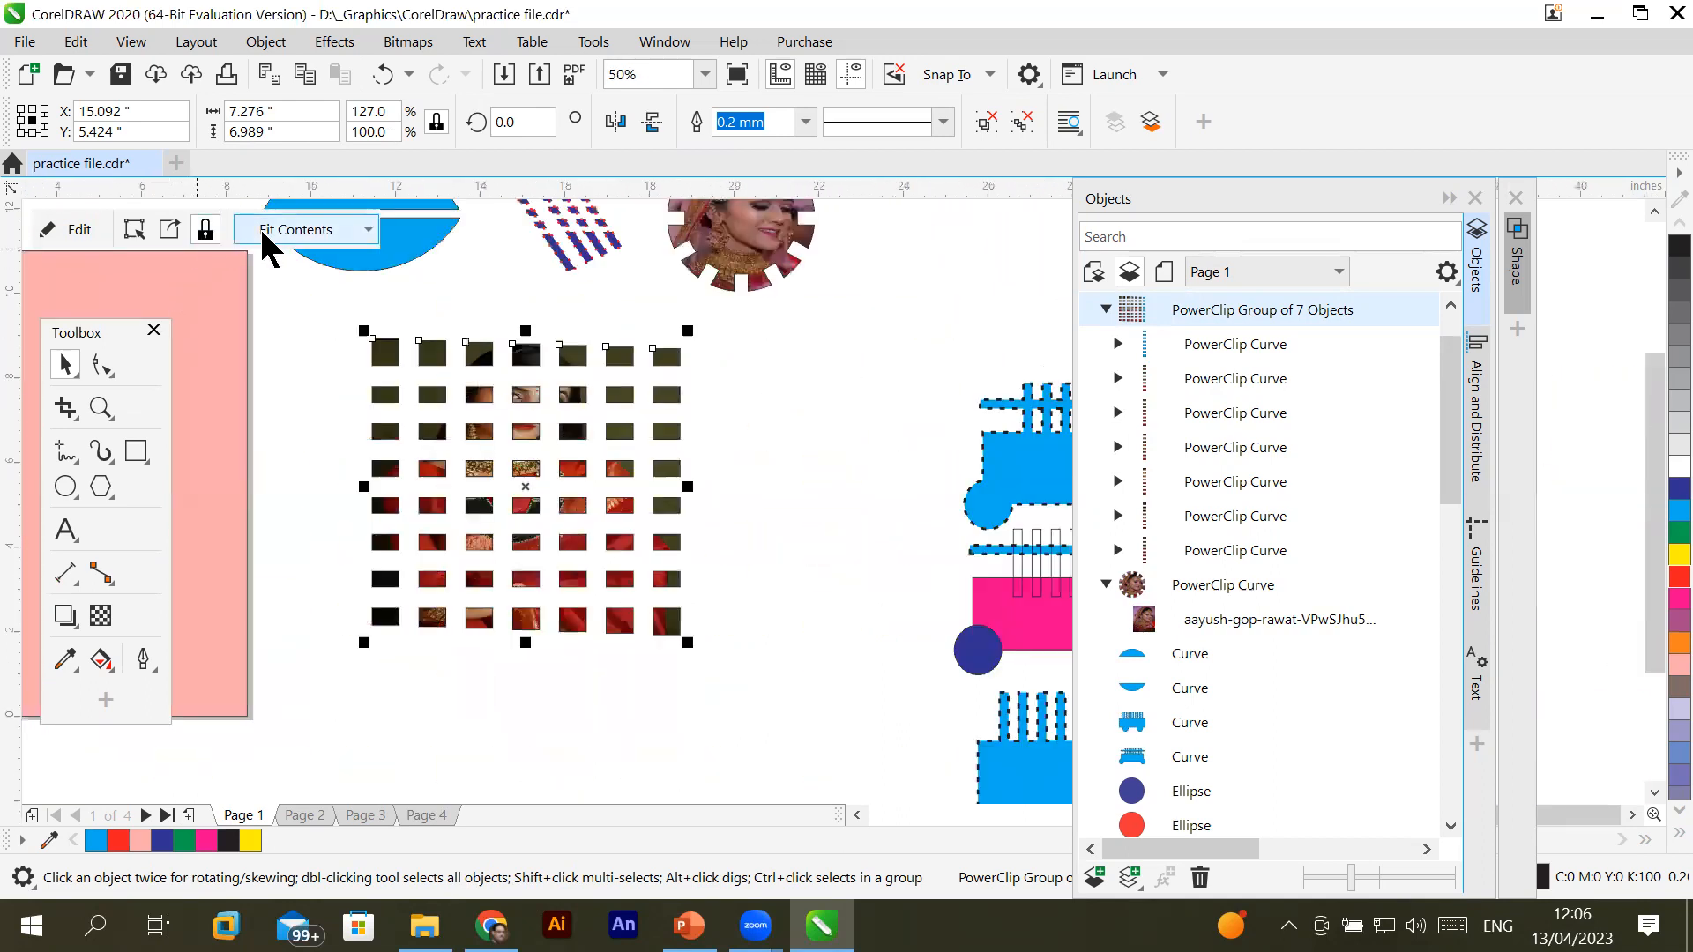
Look over the fit options for the PowerClip contents, such as Center and Fill Proportionally, and the option for selecting the contents
left_click(368, 230)
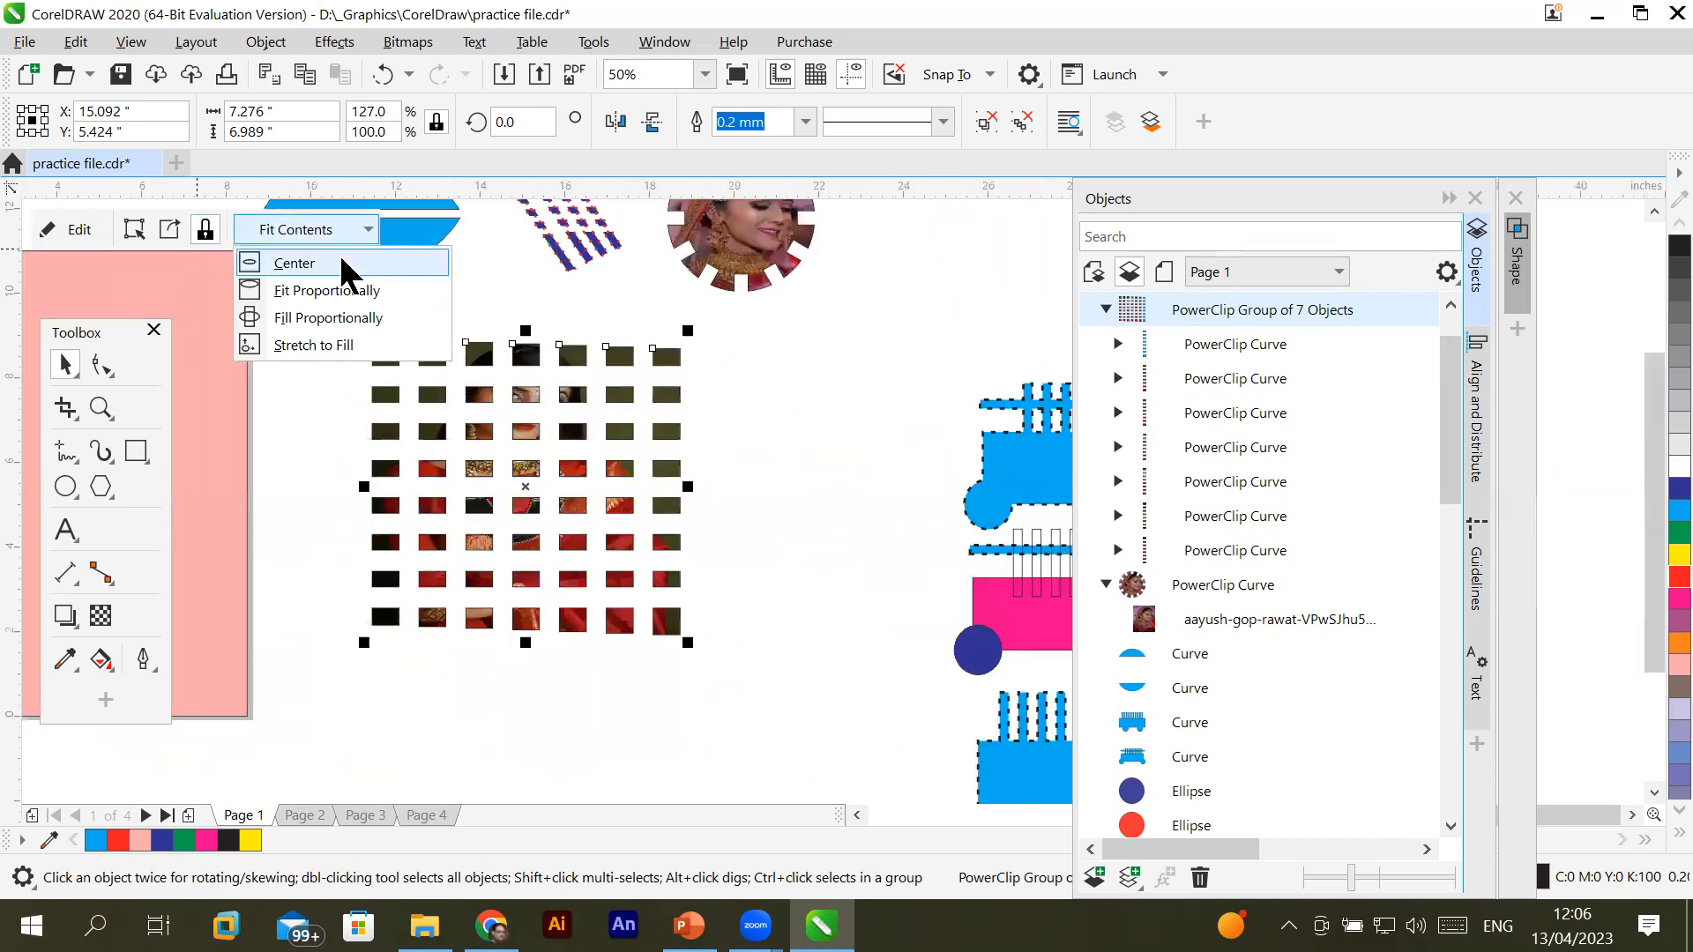
left_click(336, 257)
left_click(340, 232)
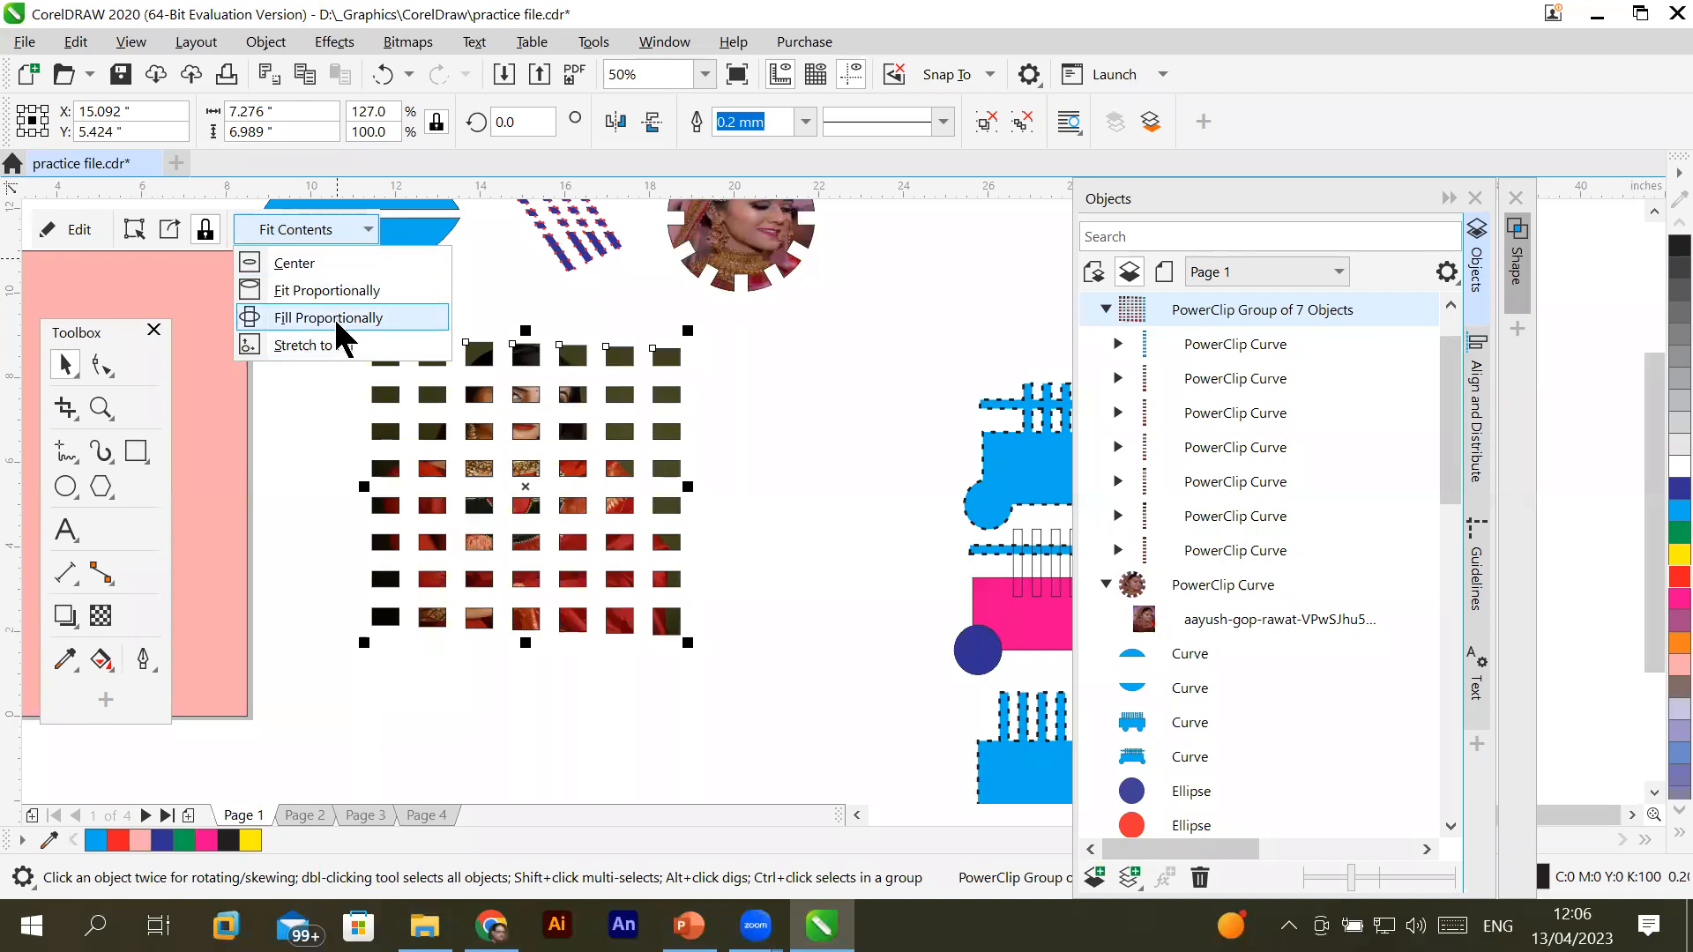
left_click(135, 228)
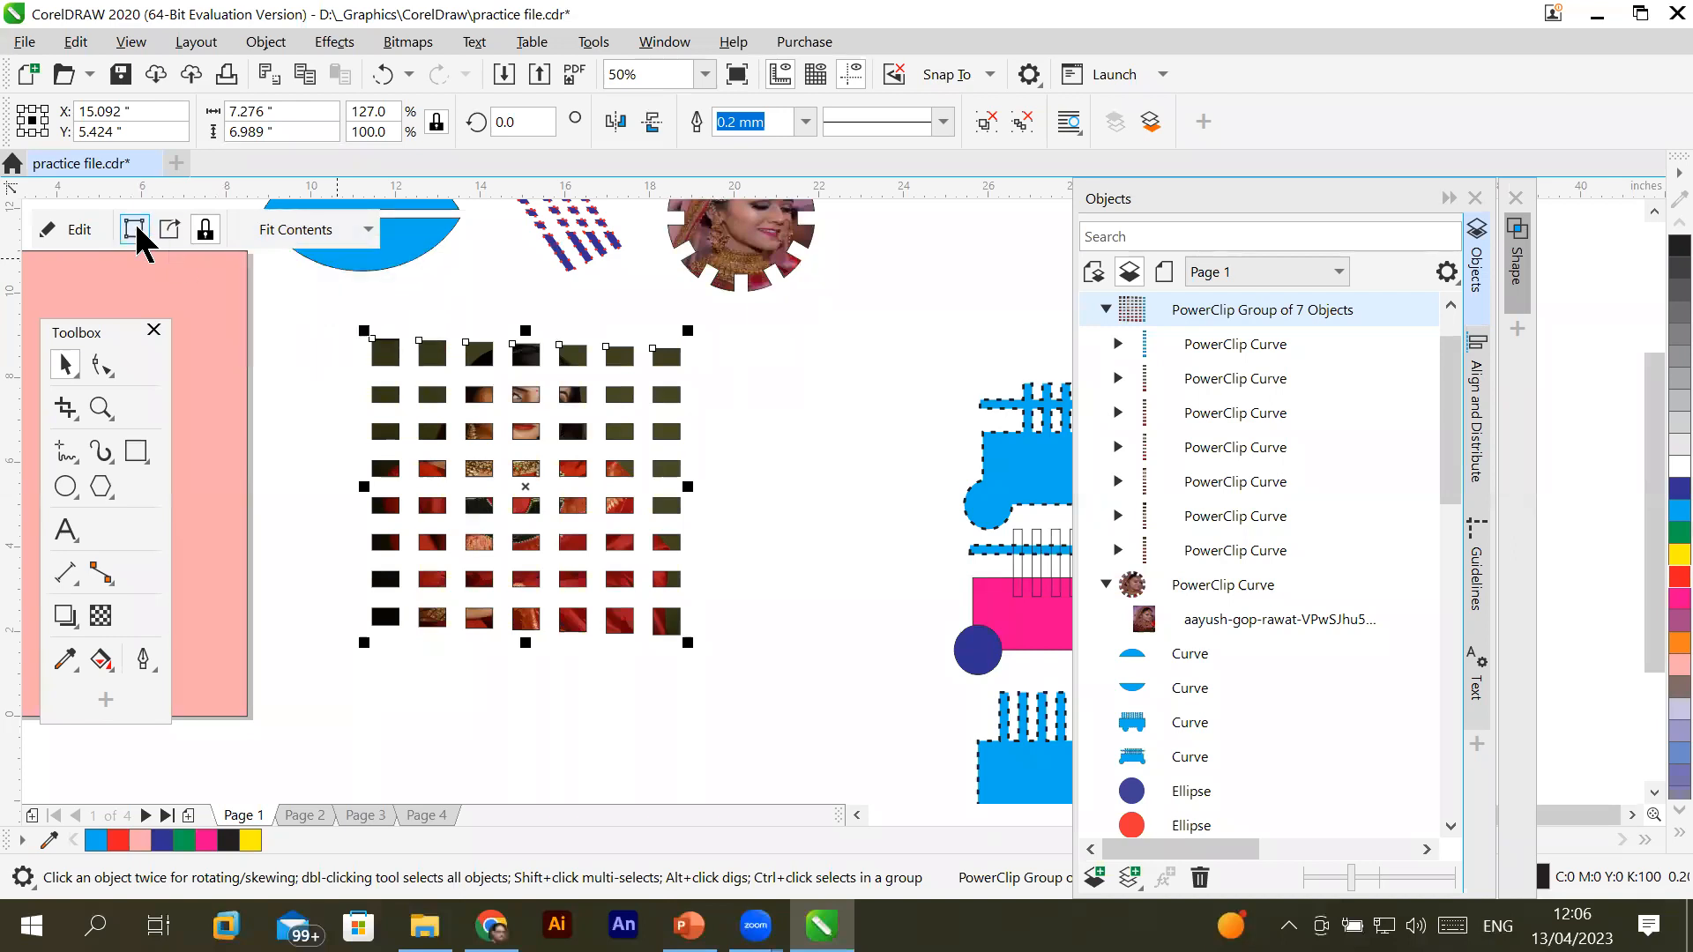
Edit the block grid's PowerClip contents and enlarge the photo to about 9.39 by 9.41 in
left_click(84, 229)
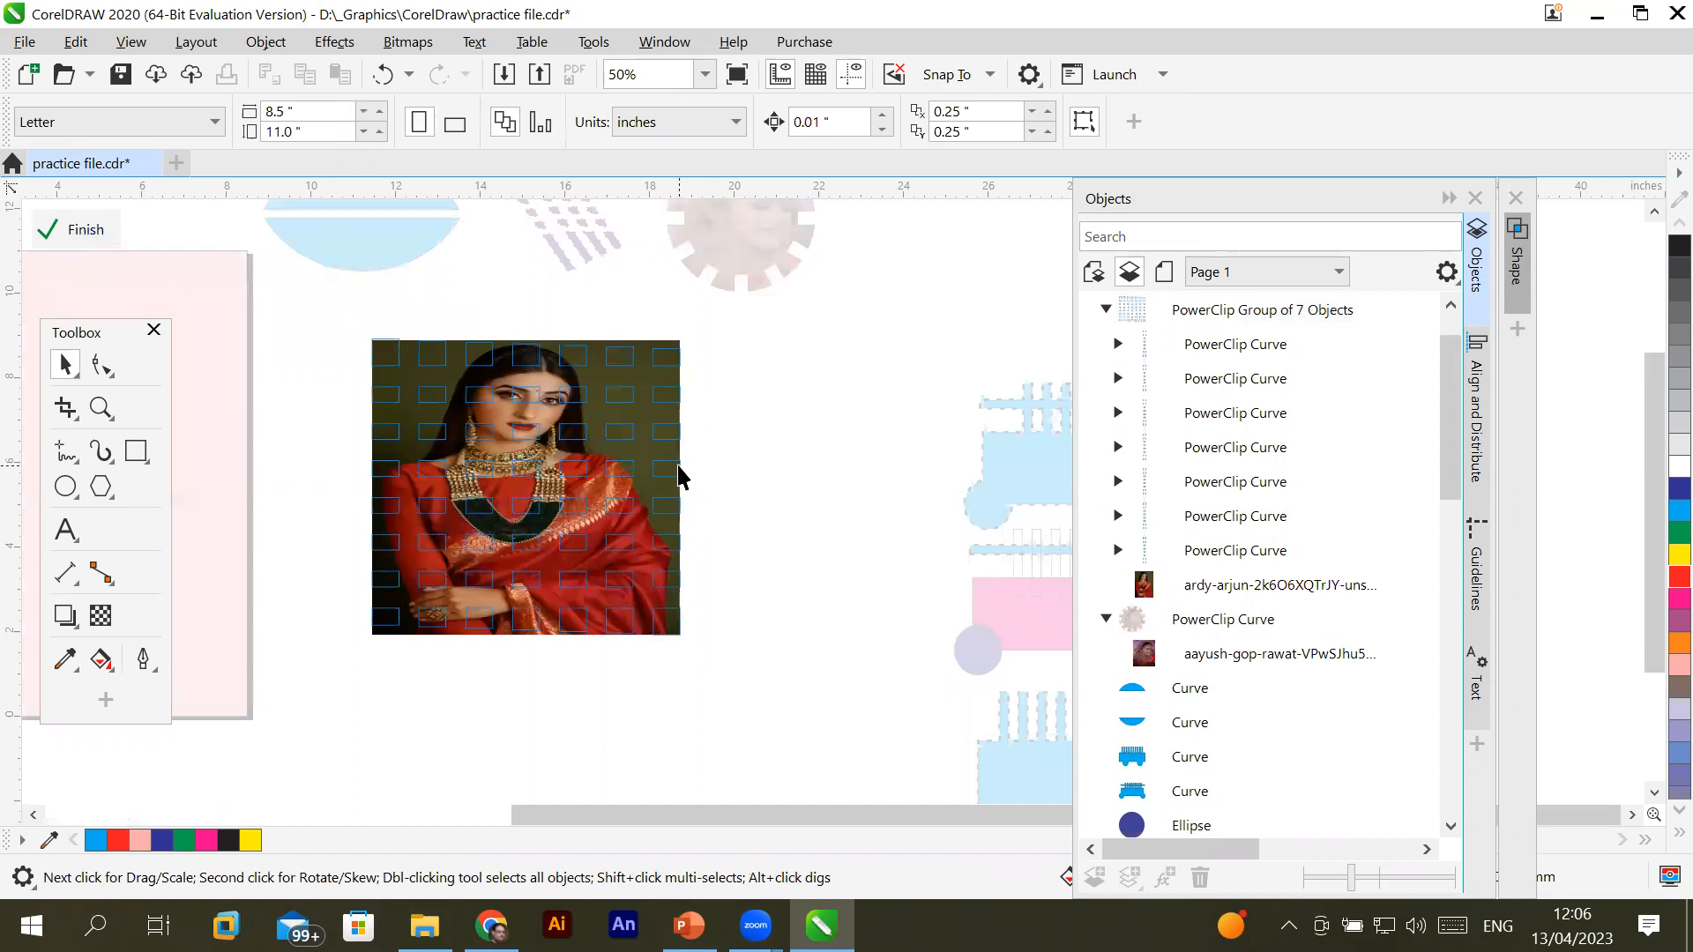
left_click(615, 460)
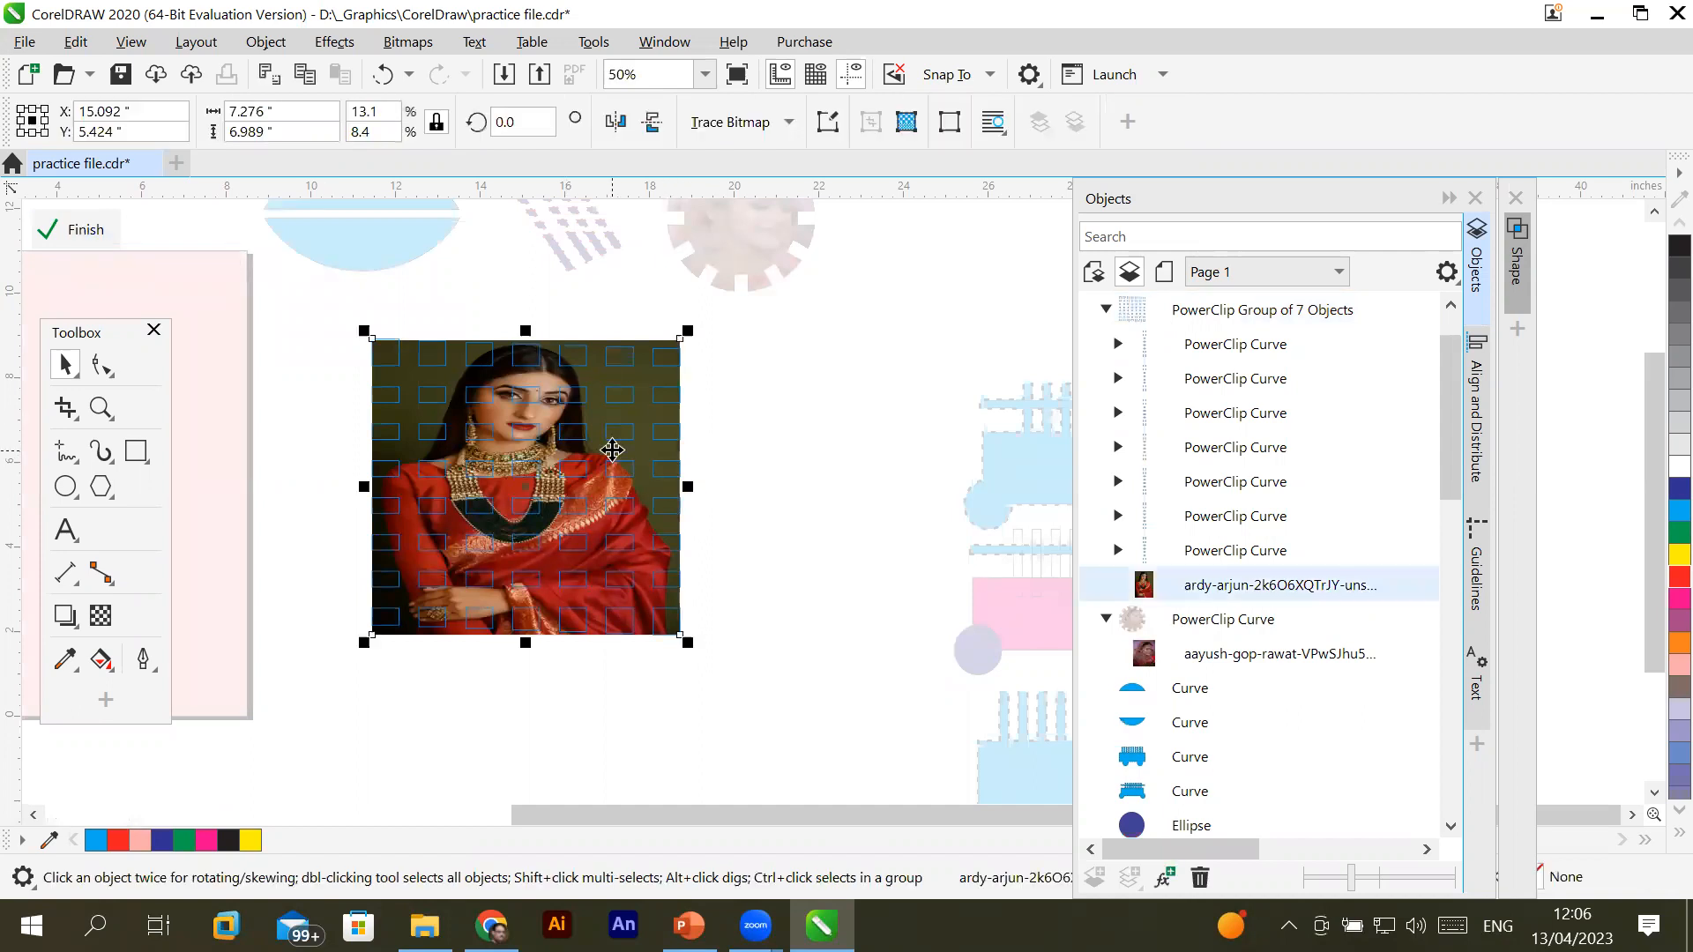
left_click_drag(687, 486, 776, 486)
left_click_drag(571, 643, 569, 745)
left_click_drag(710, 515, 681, 526)
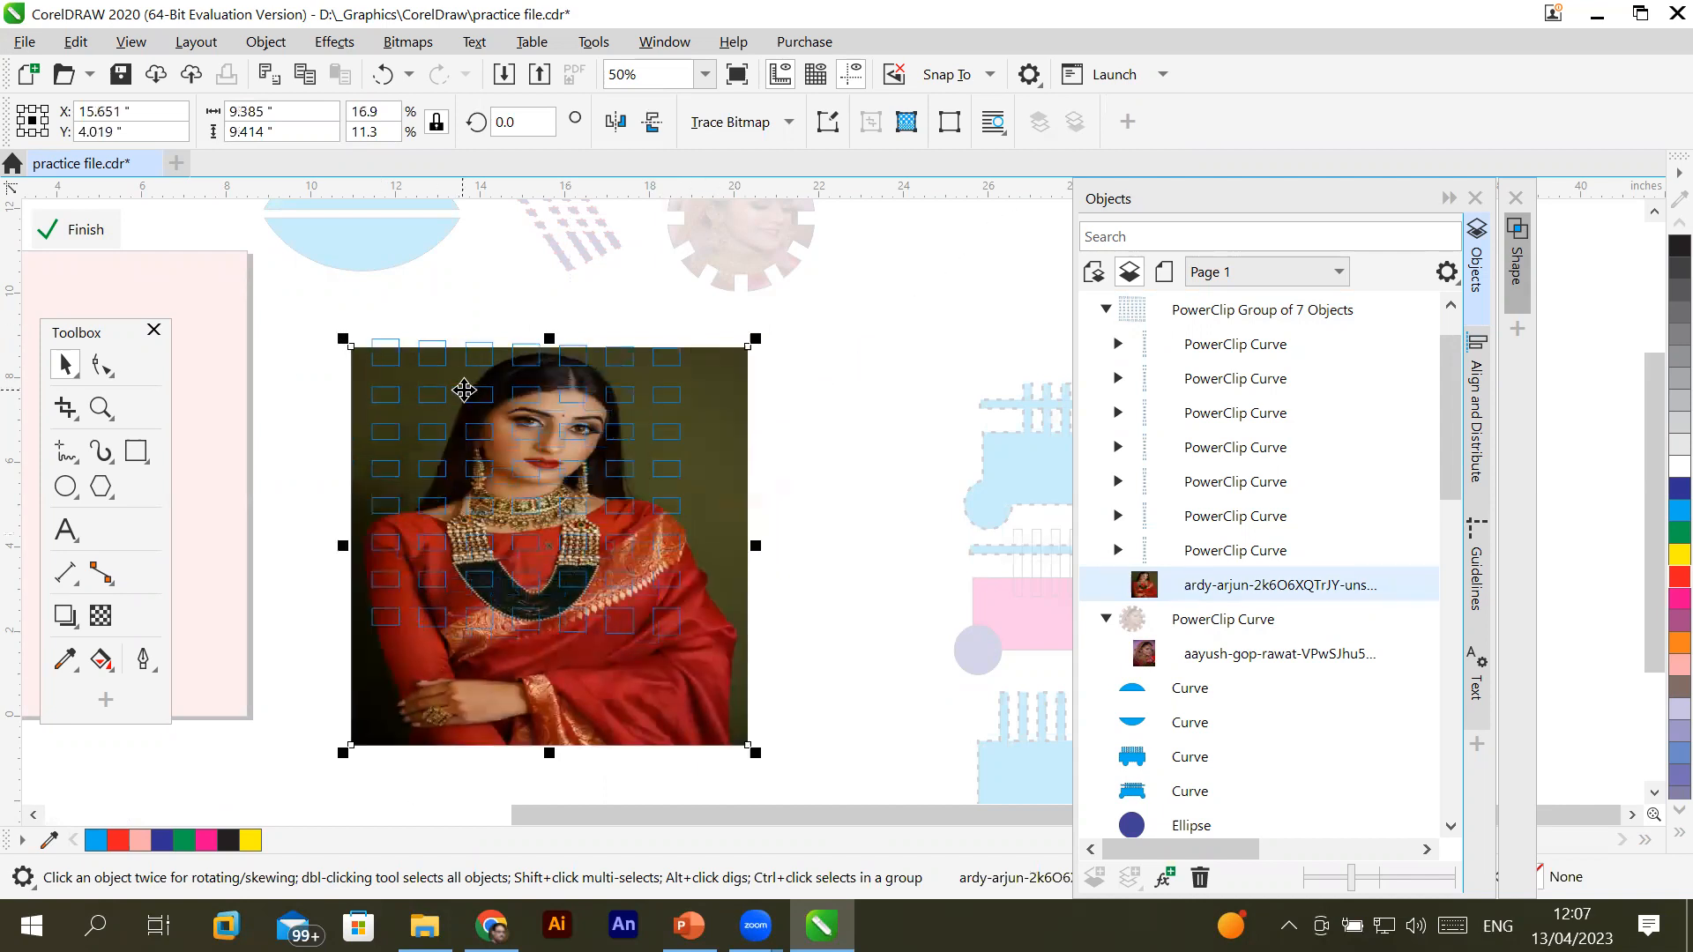
Reposition the enlarged photo so the eyes and lips fall inside the grid blocks, and finish editing the contents
left_click_drag(458, 388, 455, 378)
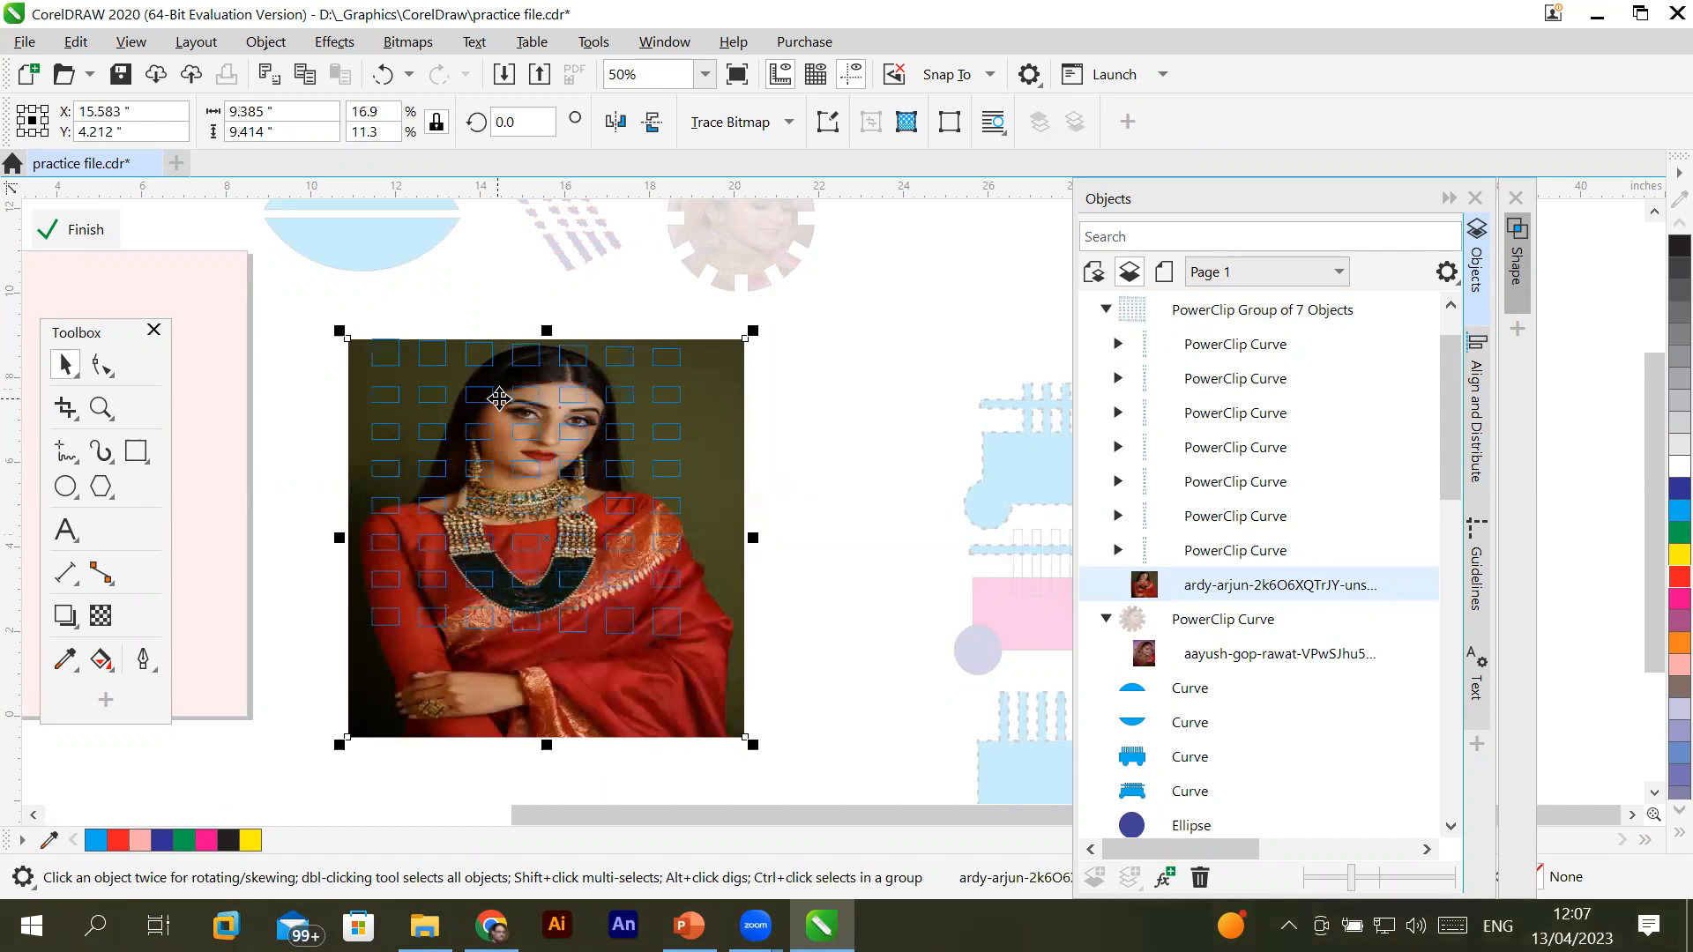
scroll(507, 396, "up", 3)
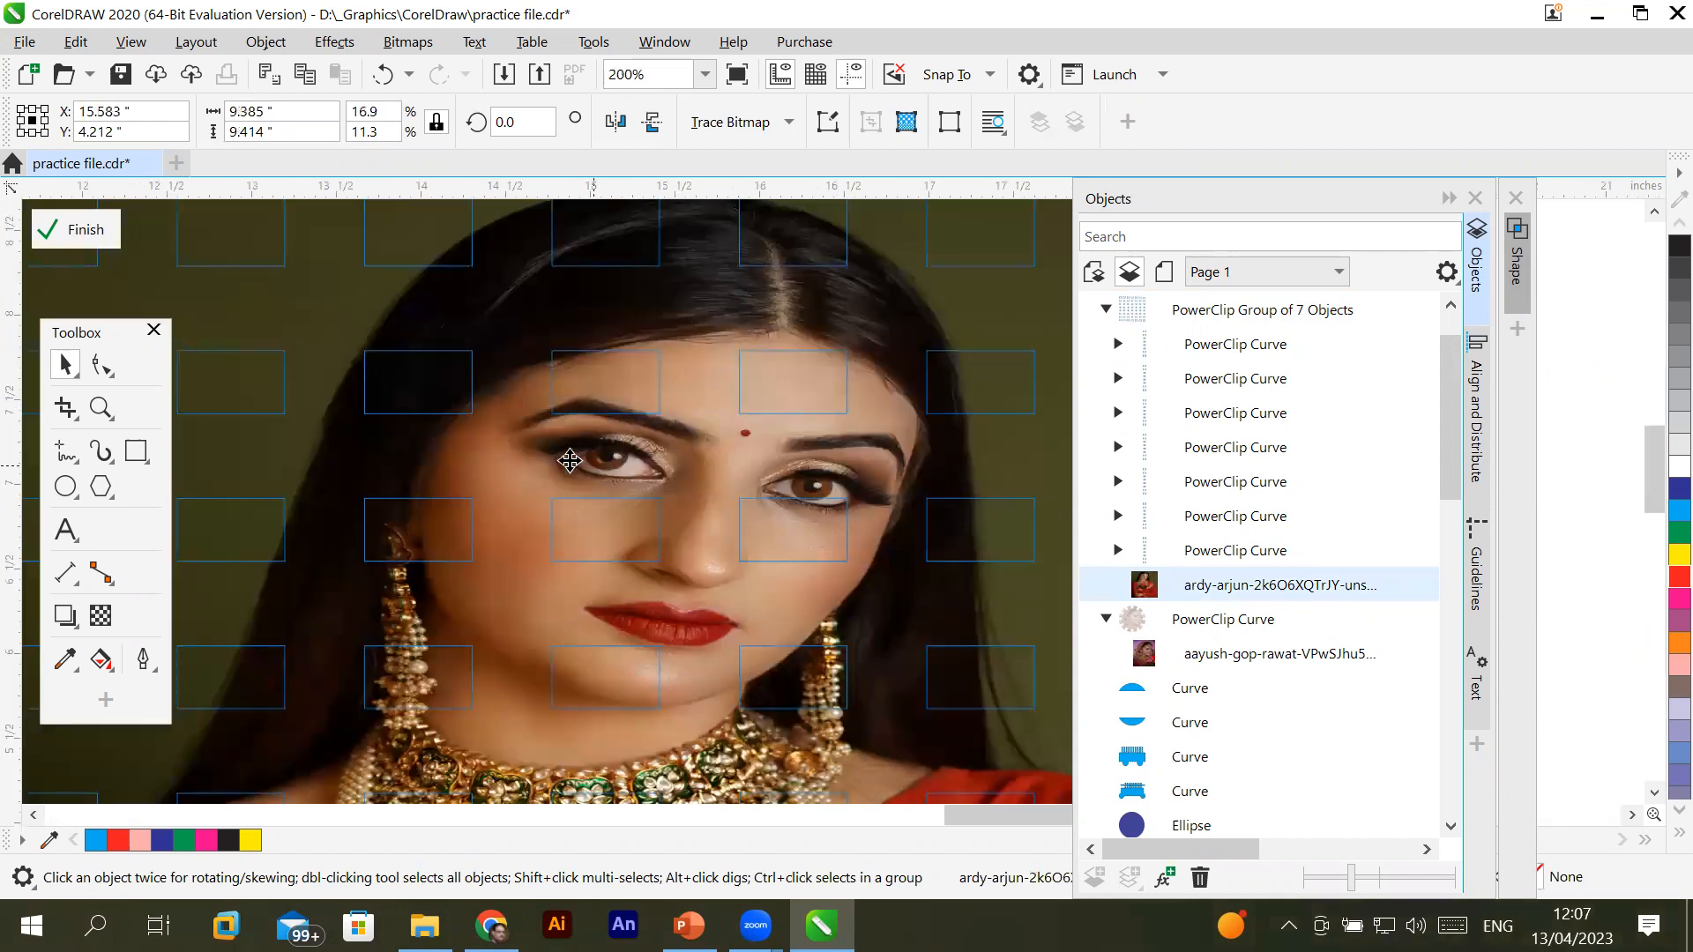
left_click_drag(569, 457, 578, 493)
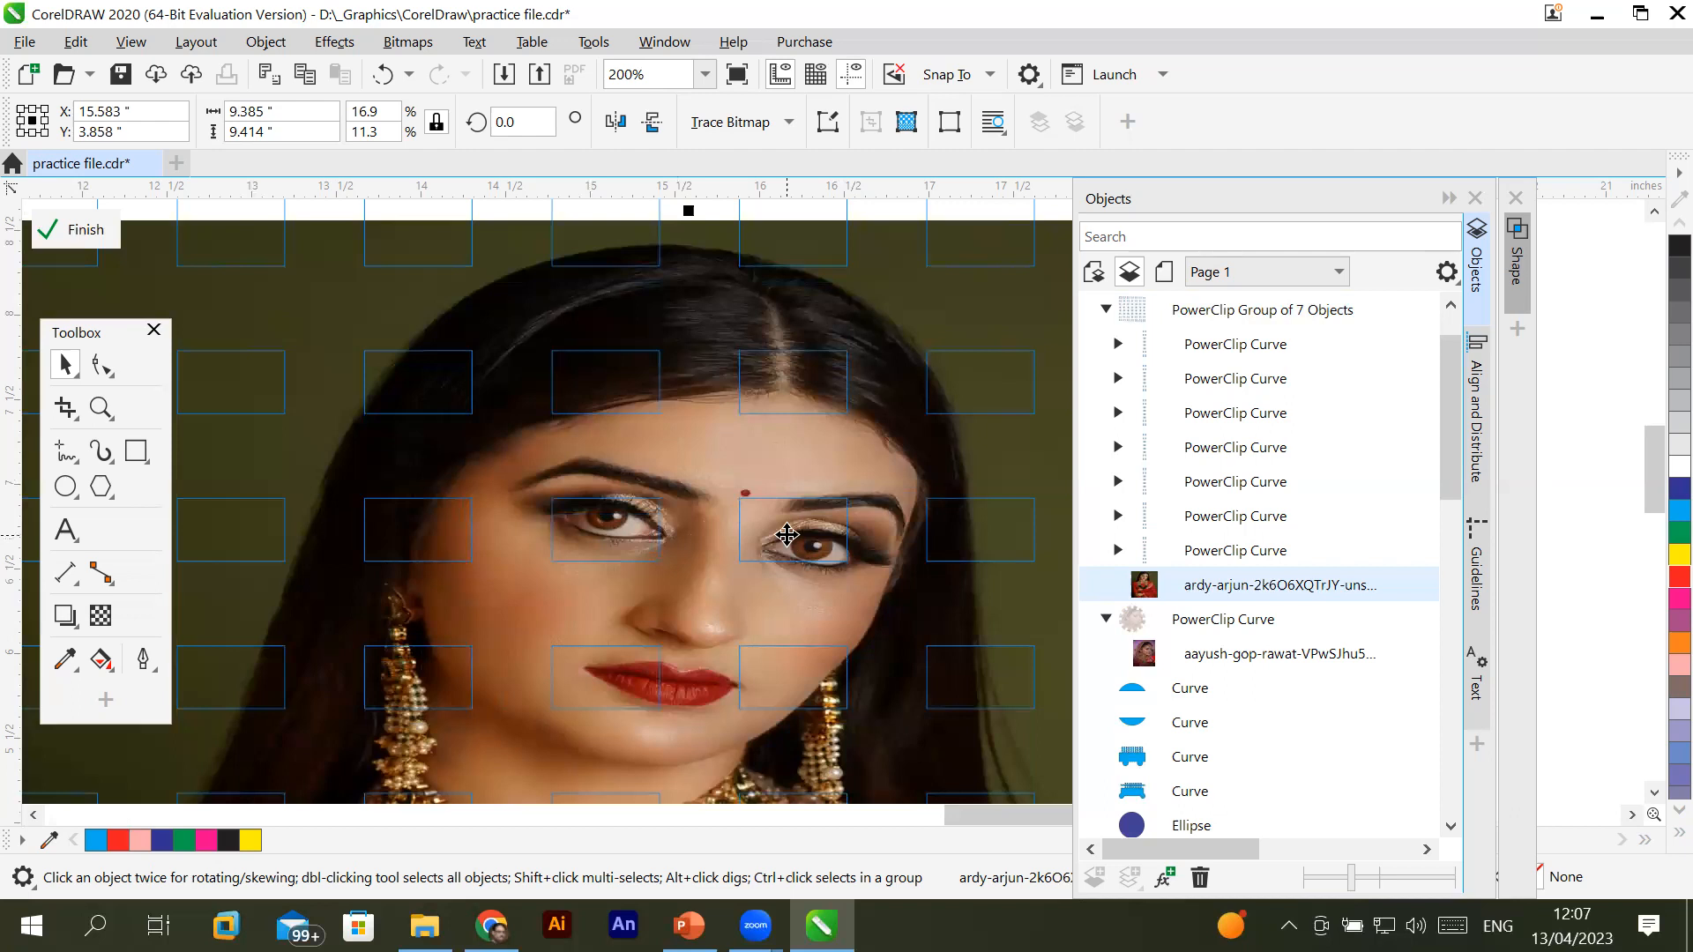
left_click(88, 237)
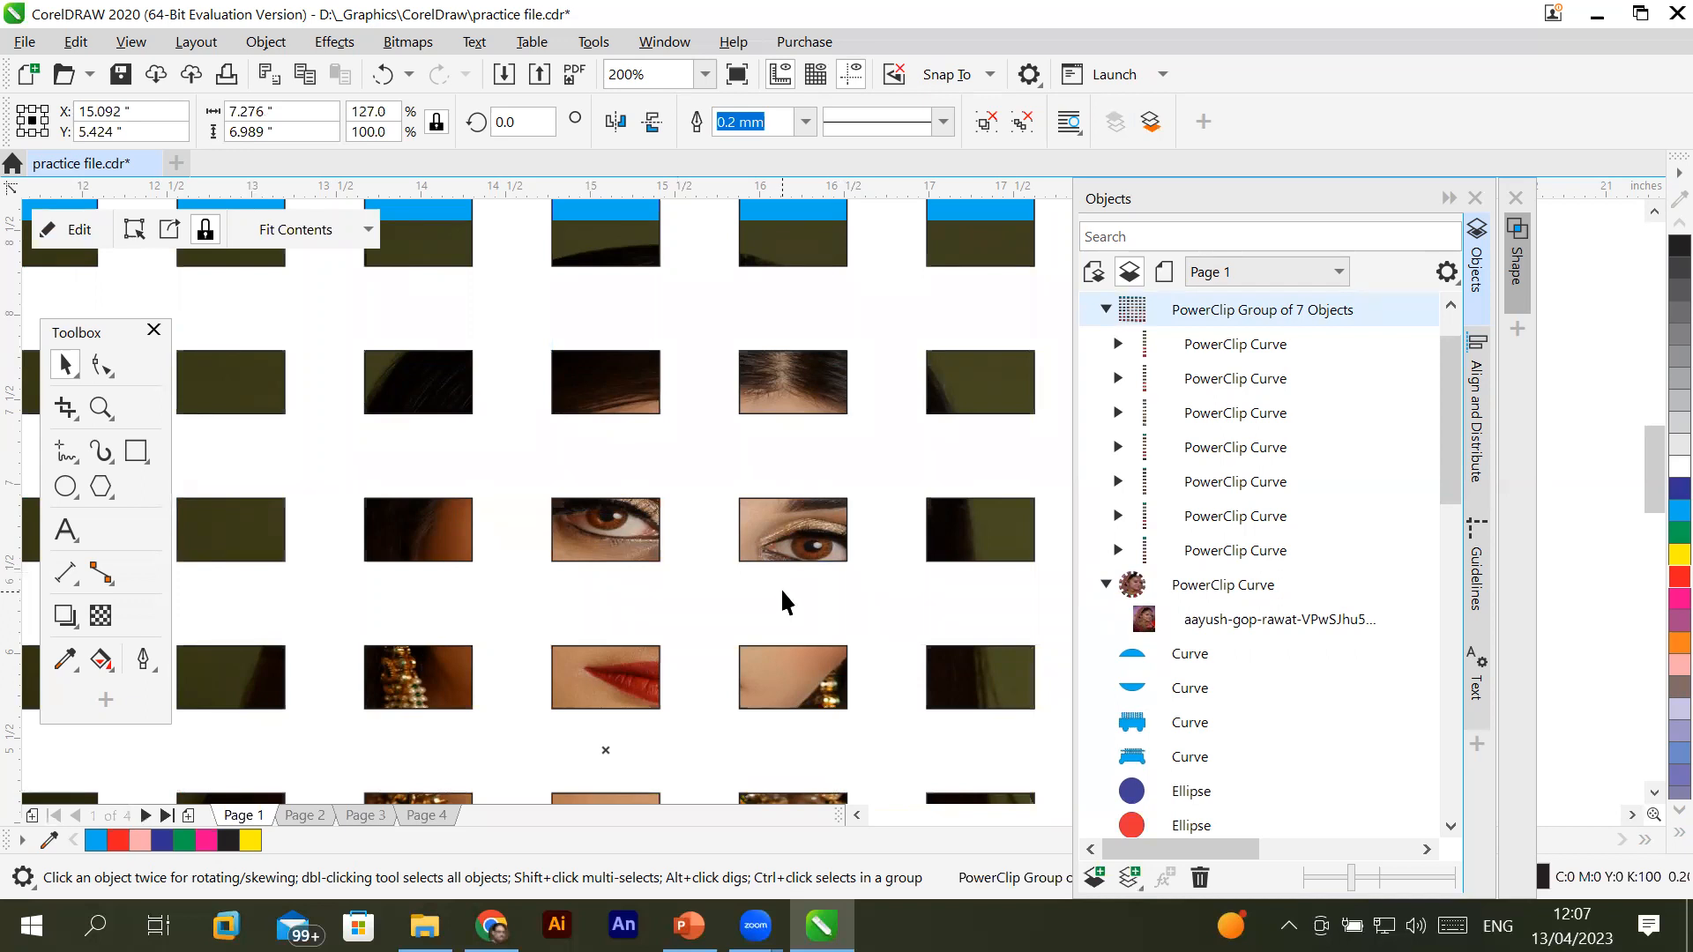
scroll(868, 507, "down", 3)
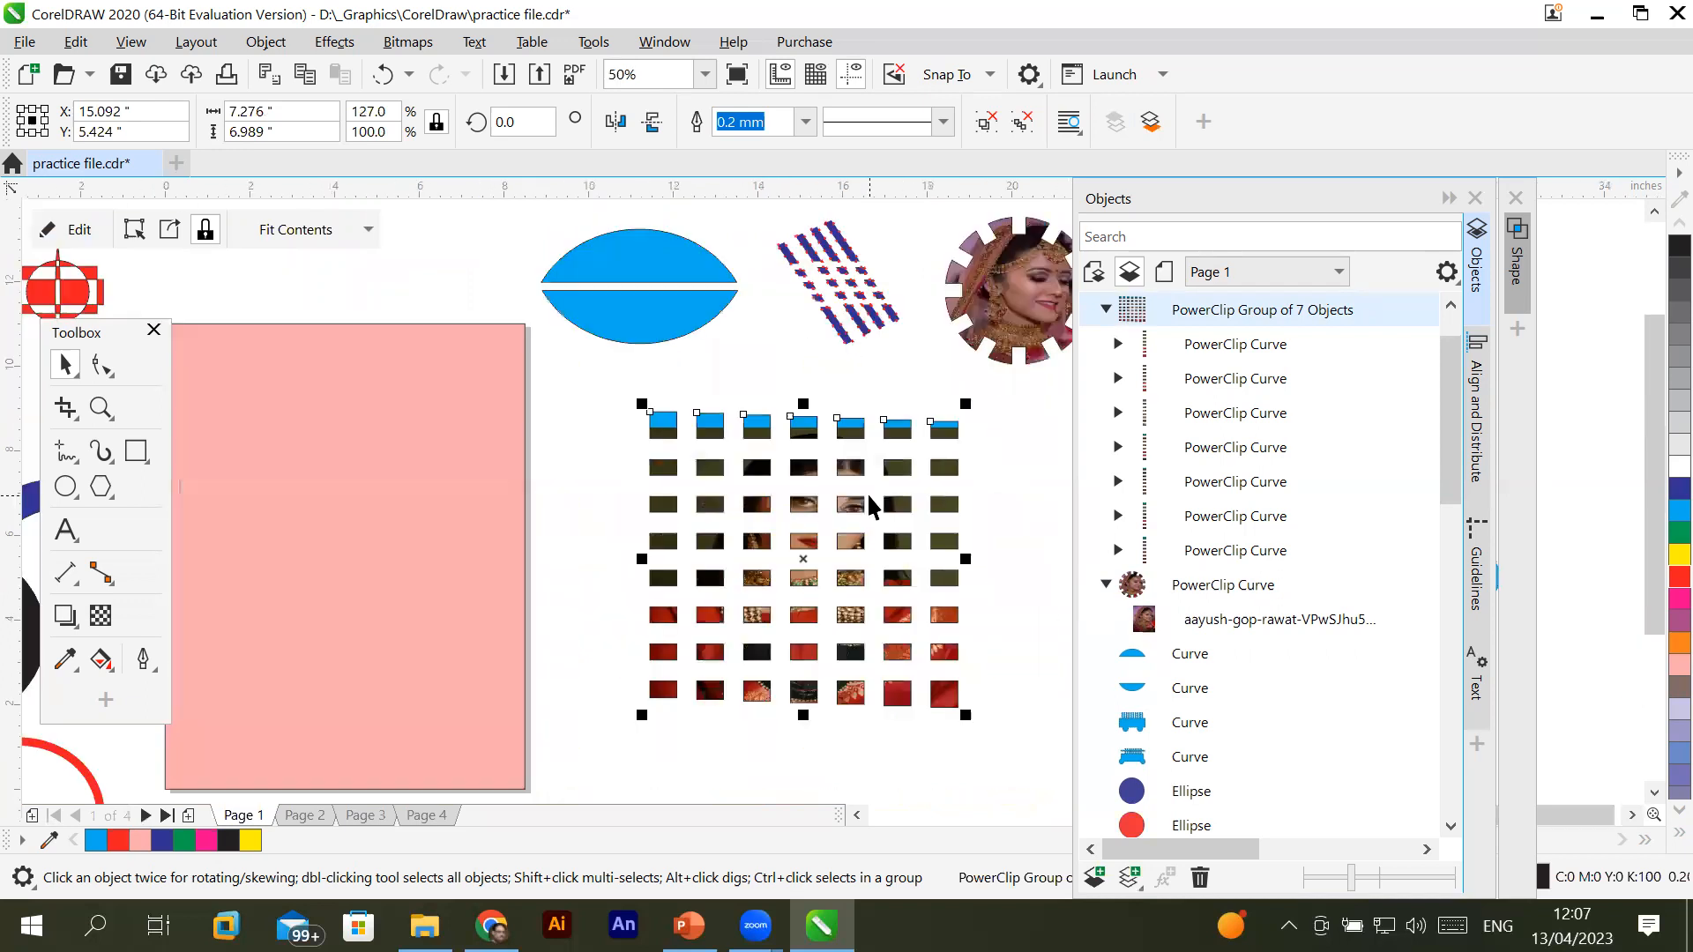
Extract the photo from the block grid's PowerClip and move it over the pink page
left_click(556, 499)
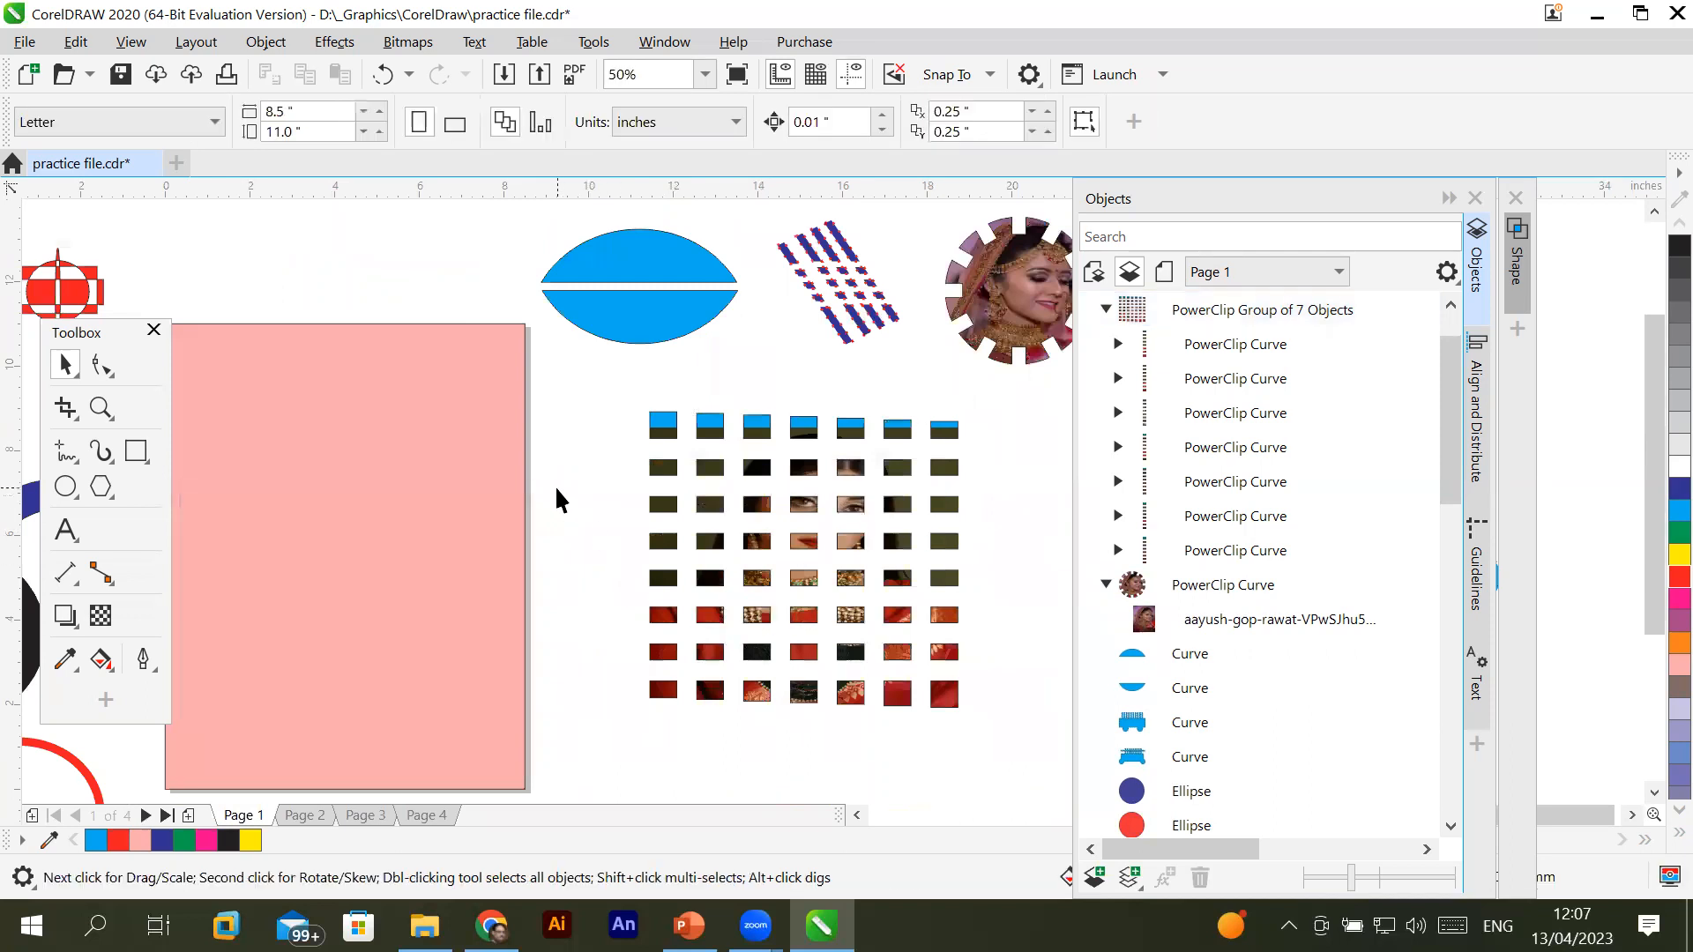
left_click(809, 514)
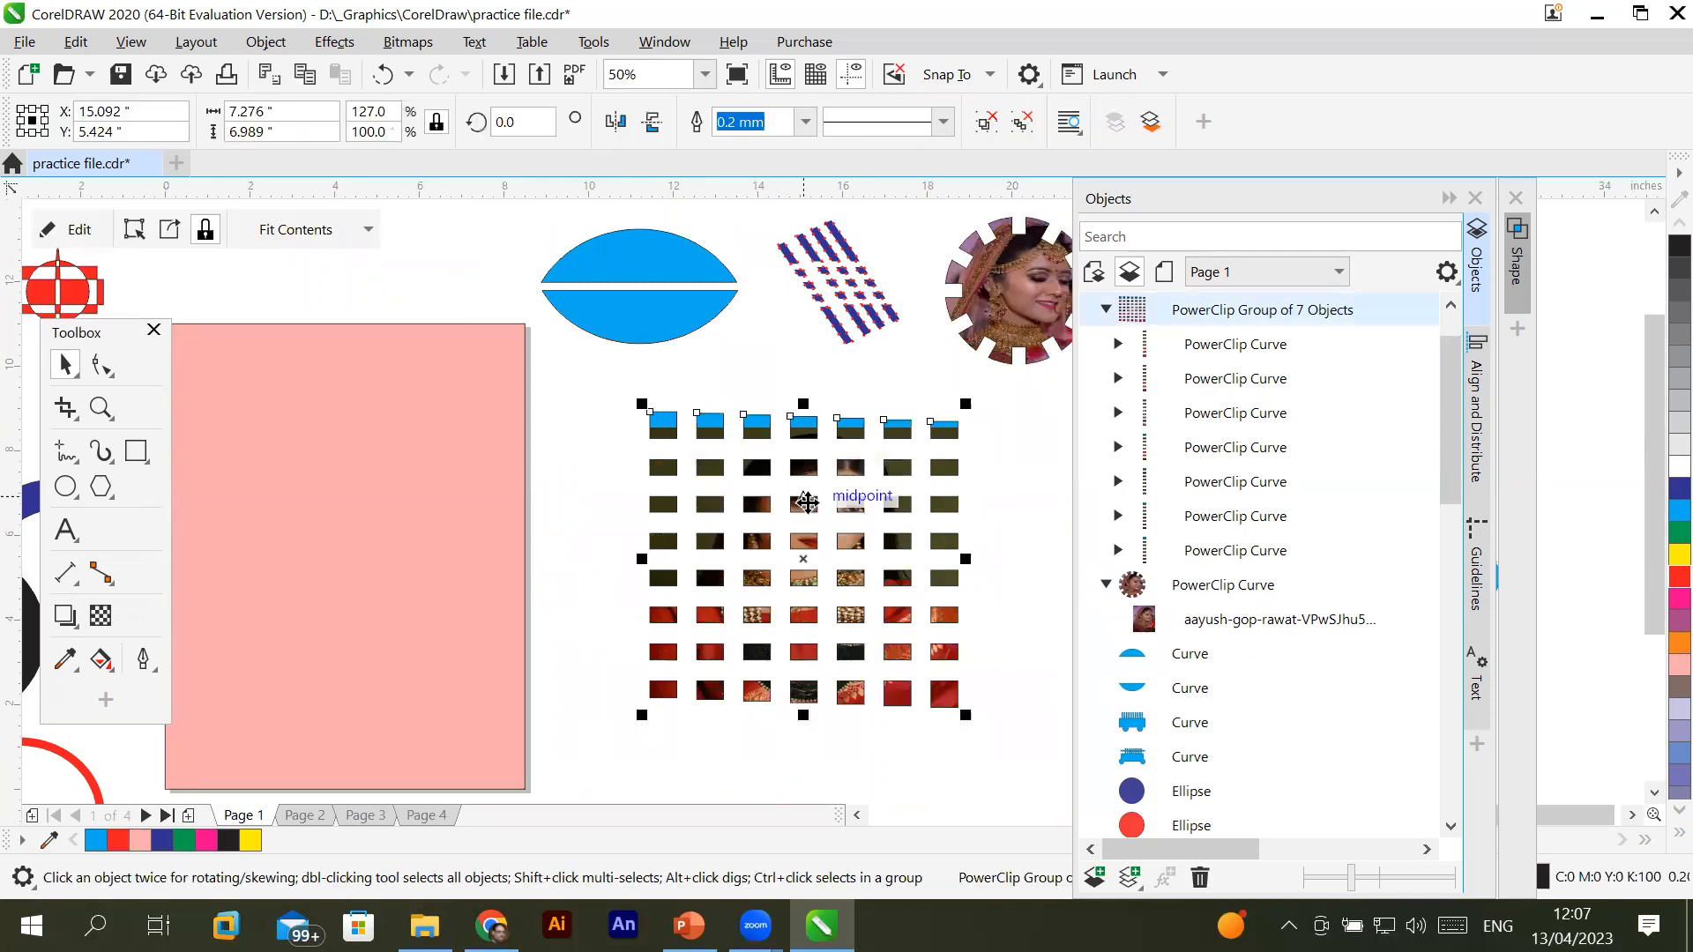
left_click(167, 229)
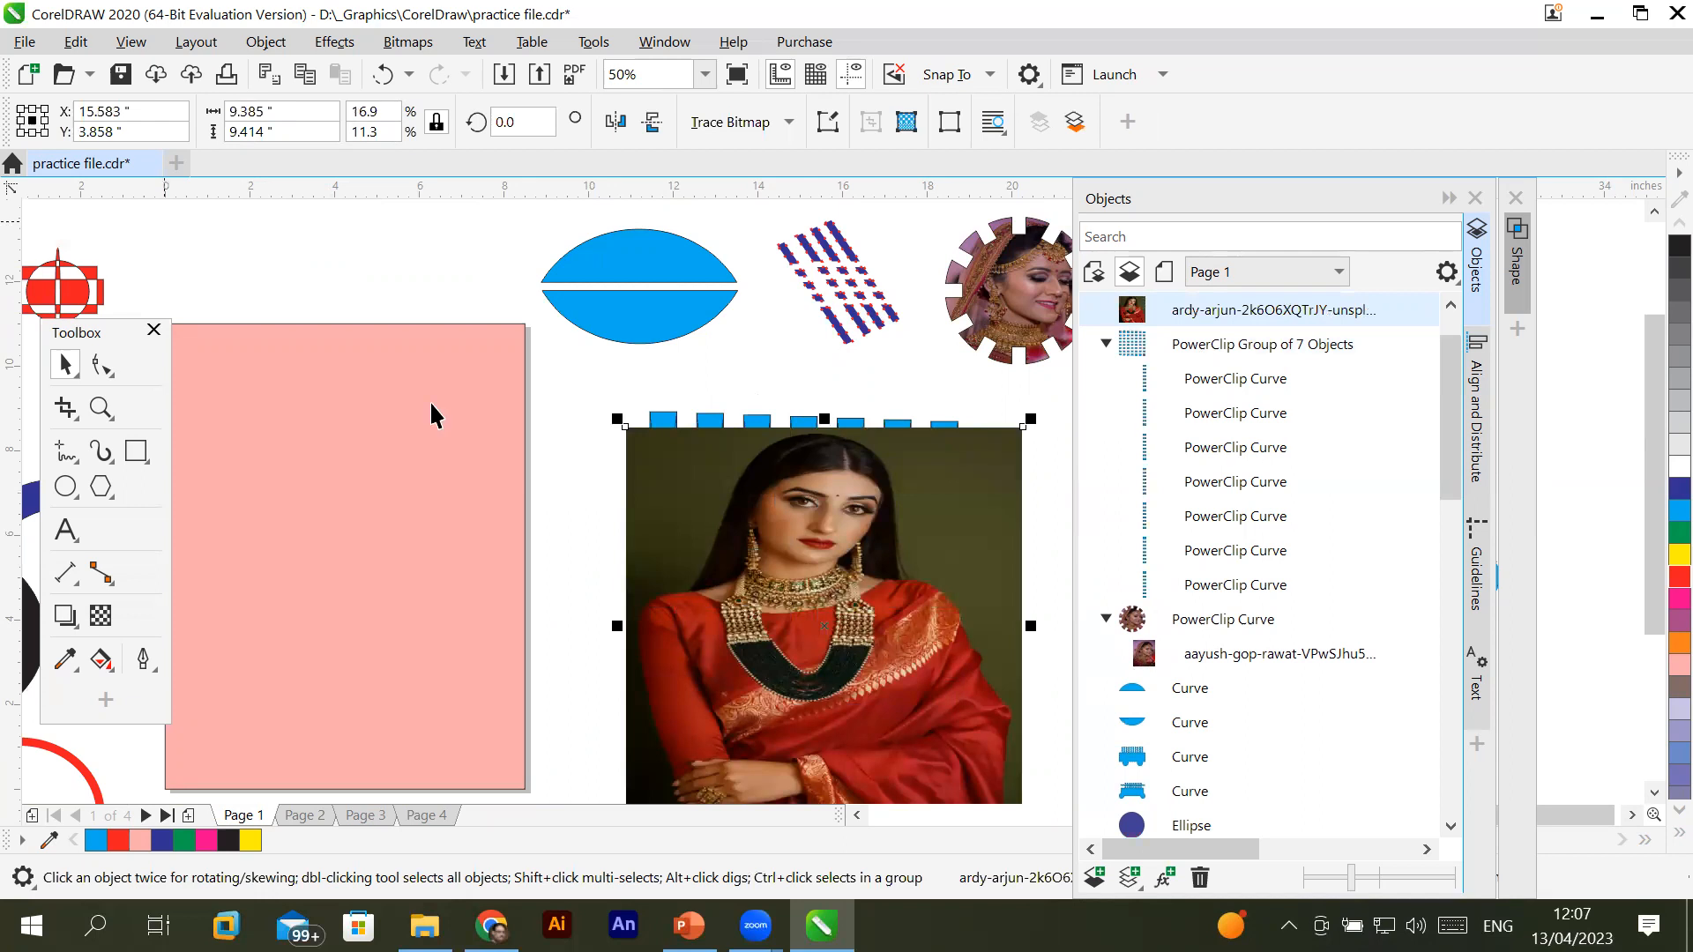
left_click_drag(732, 559, 394, 476)
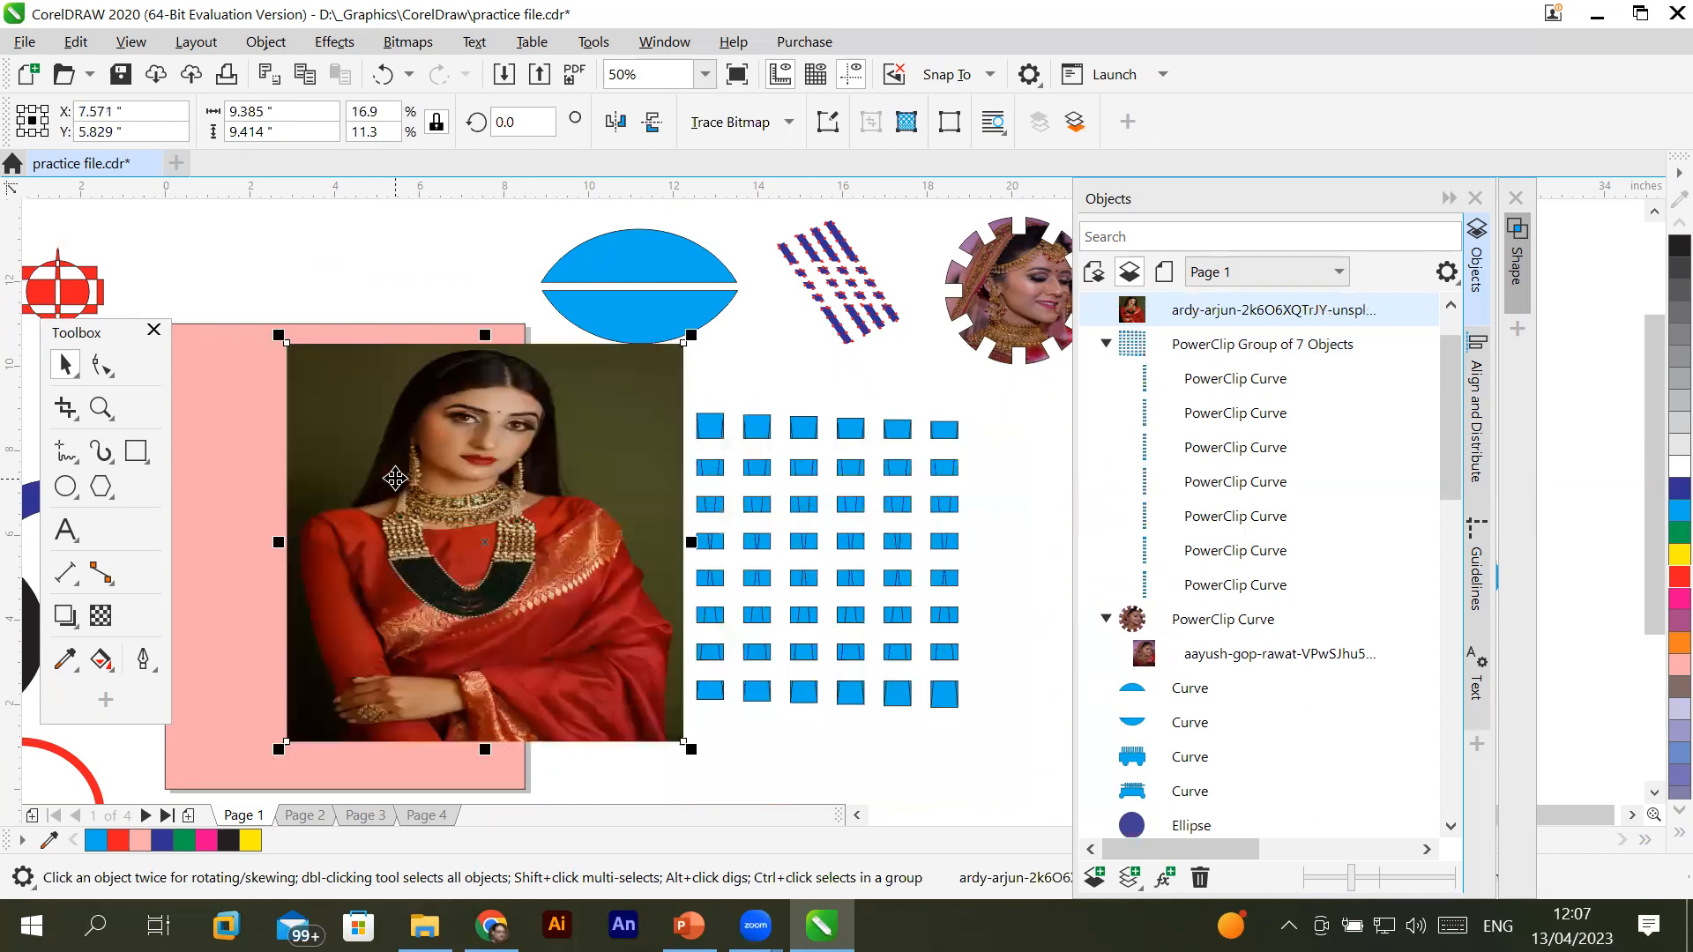
PowerClip the extracted photo back inside the block grid
right_click(575, 462)
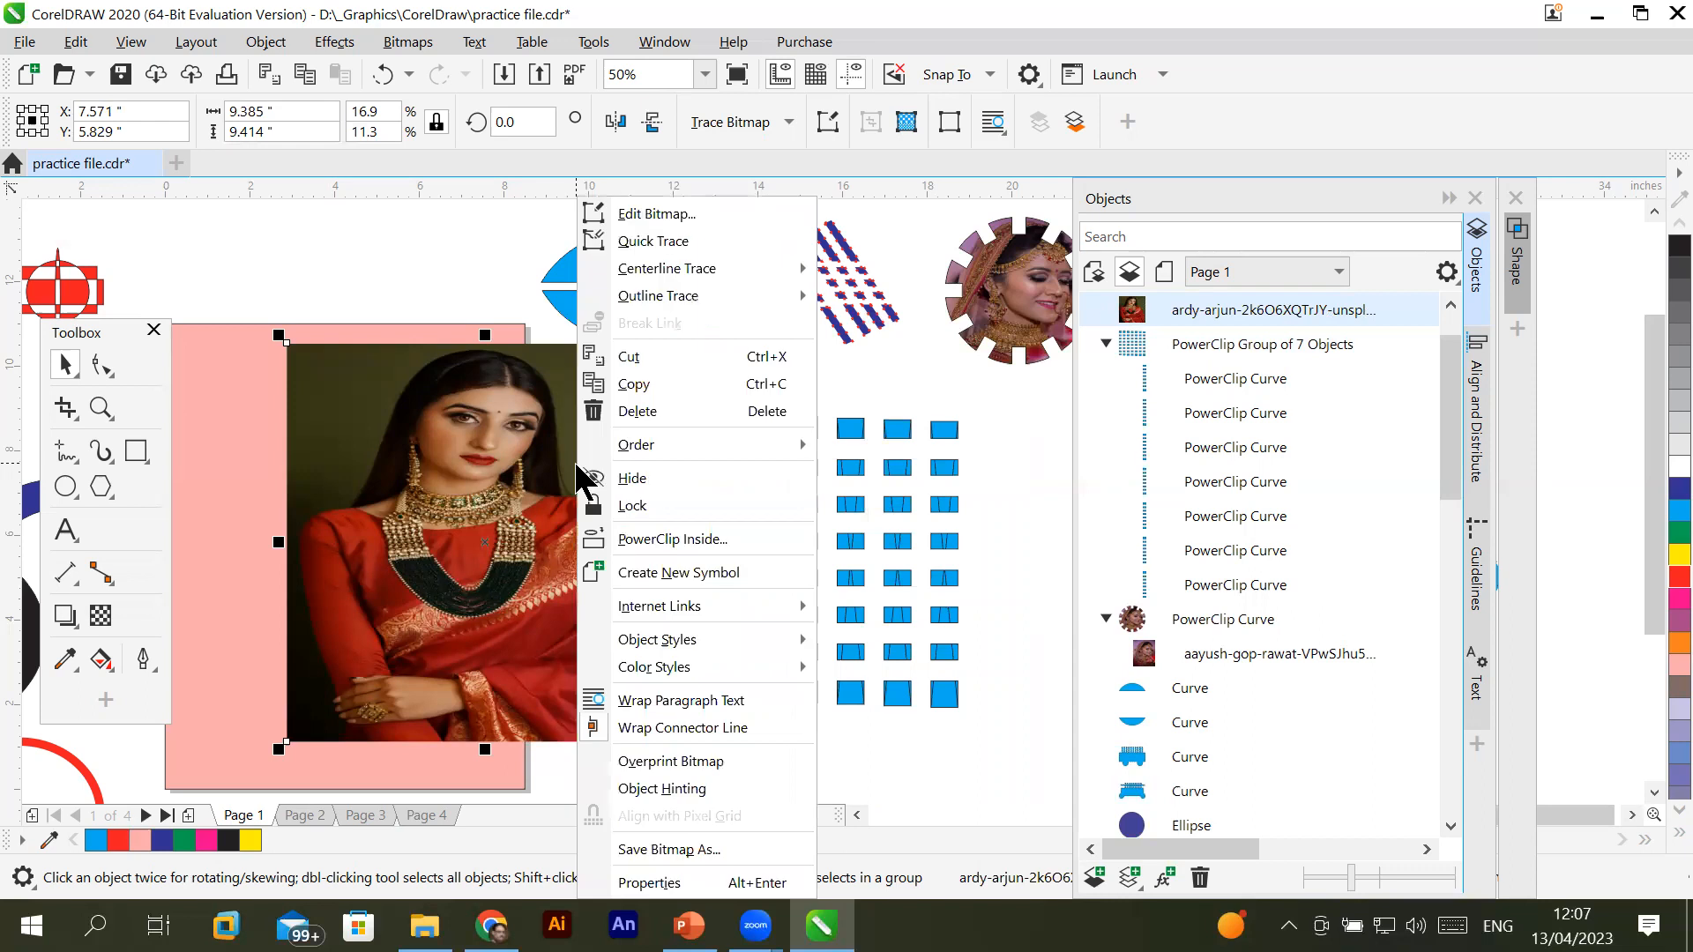
left_click(695, 538)
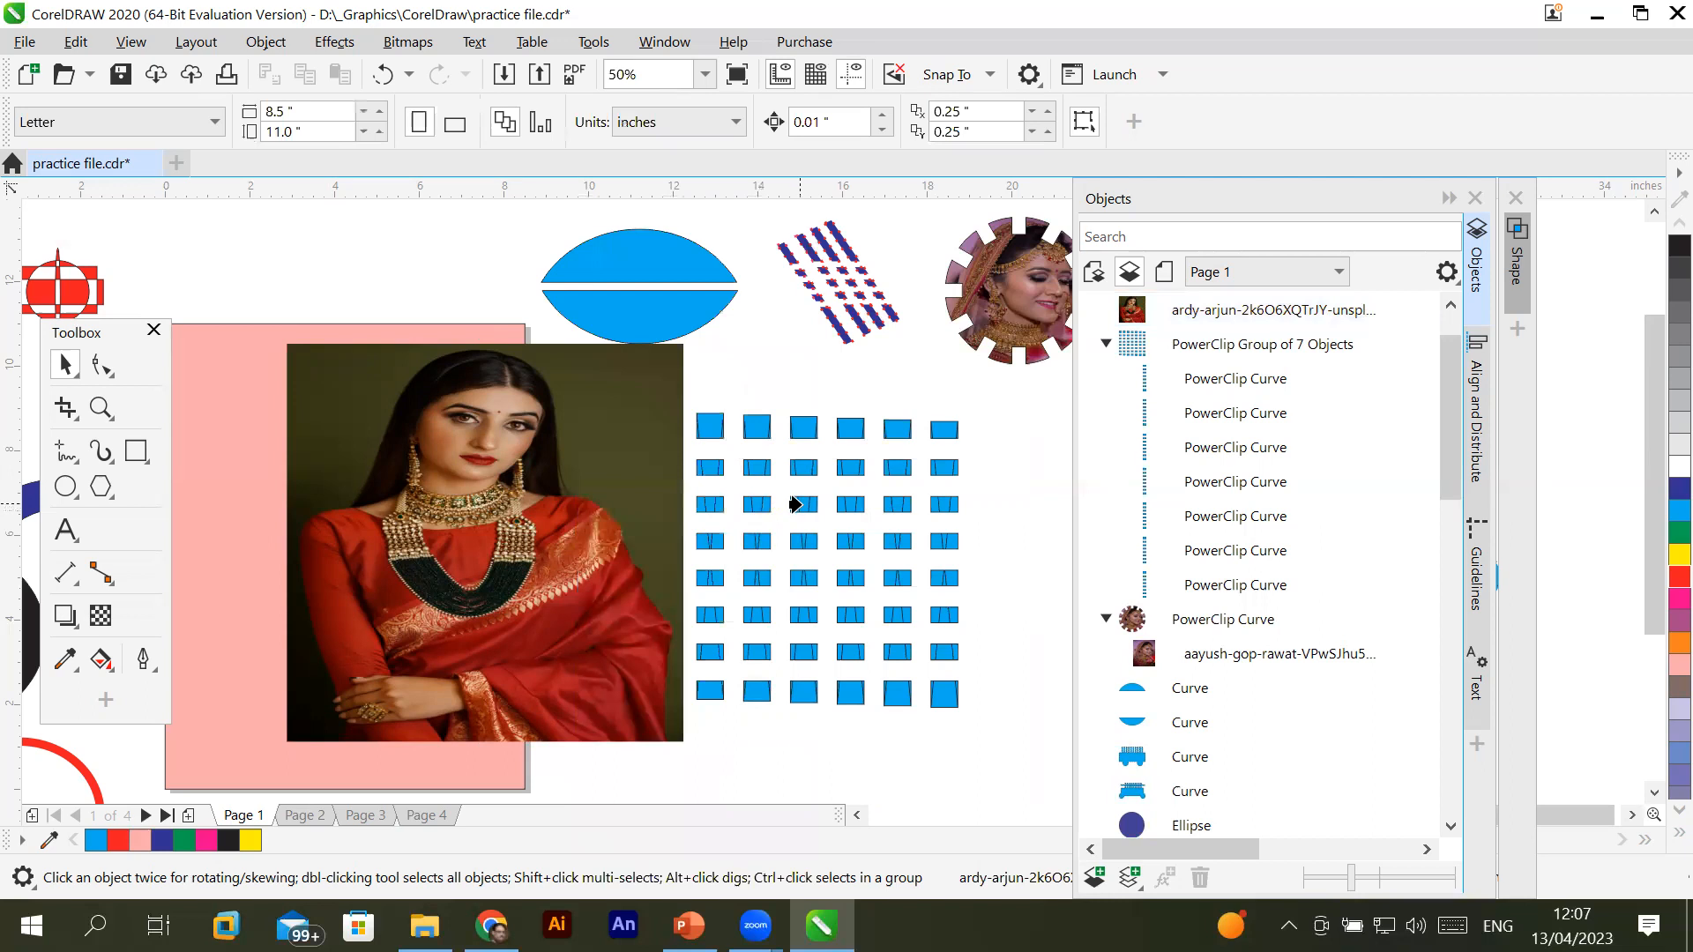
left_click(796, 504)
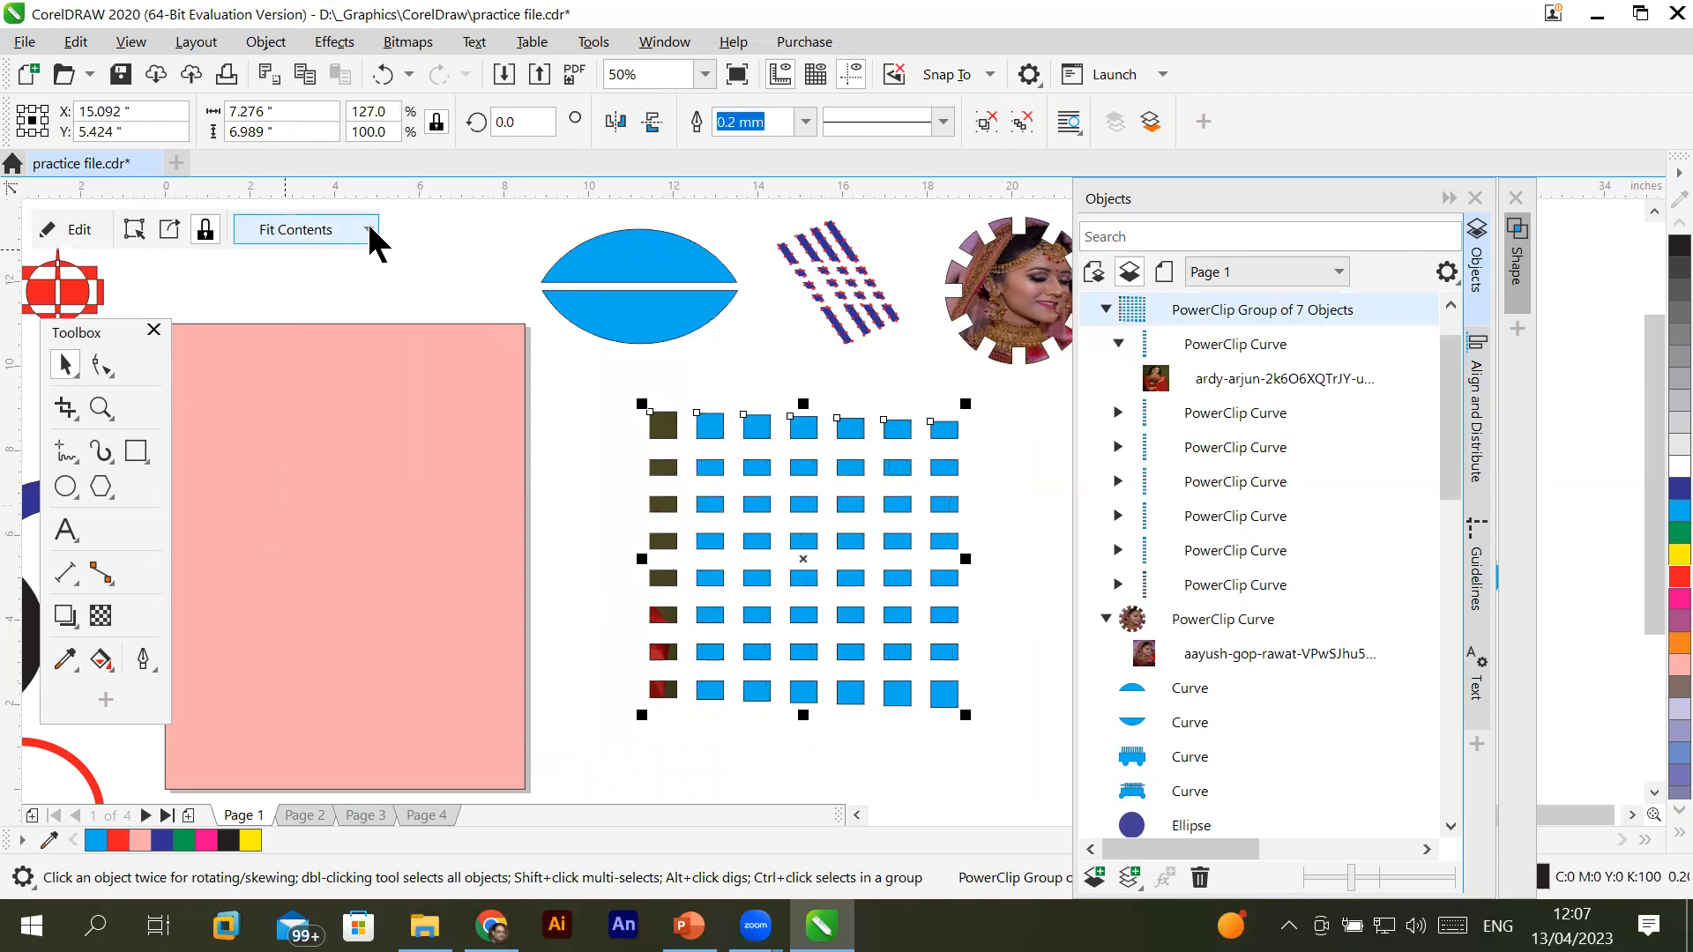
Move the photo over the grid within the PowerClip, finish editing, and apply Stretch to Fill to the contents
left_click(72, 229)
left_click_drag(462, 505, 656, 521)
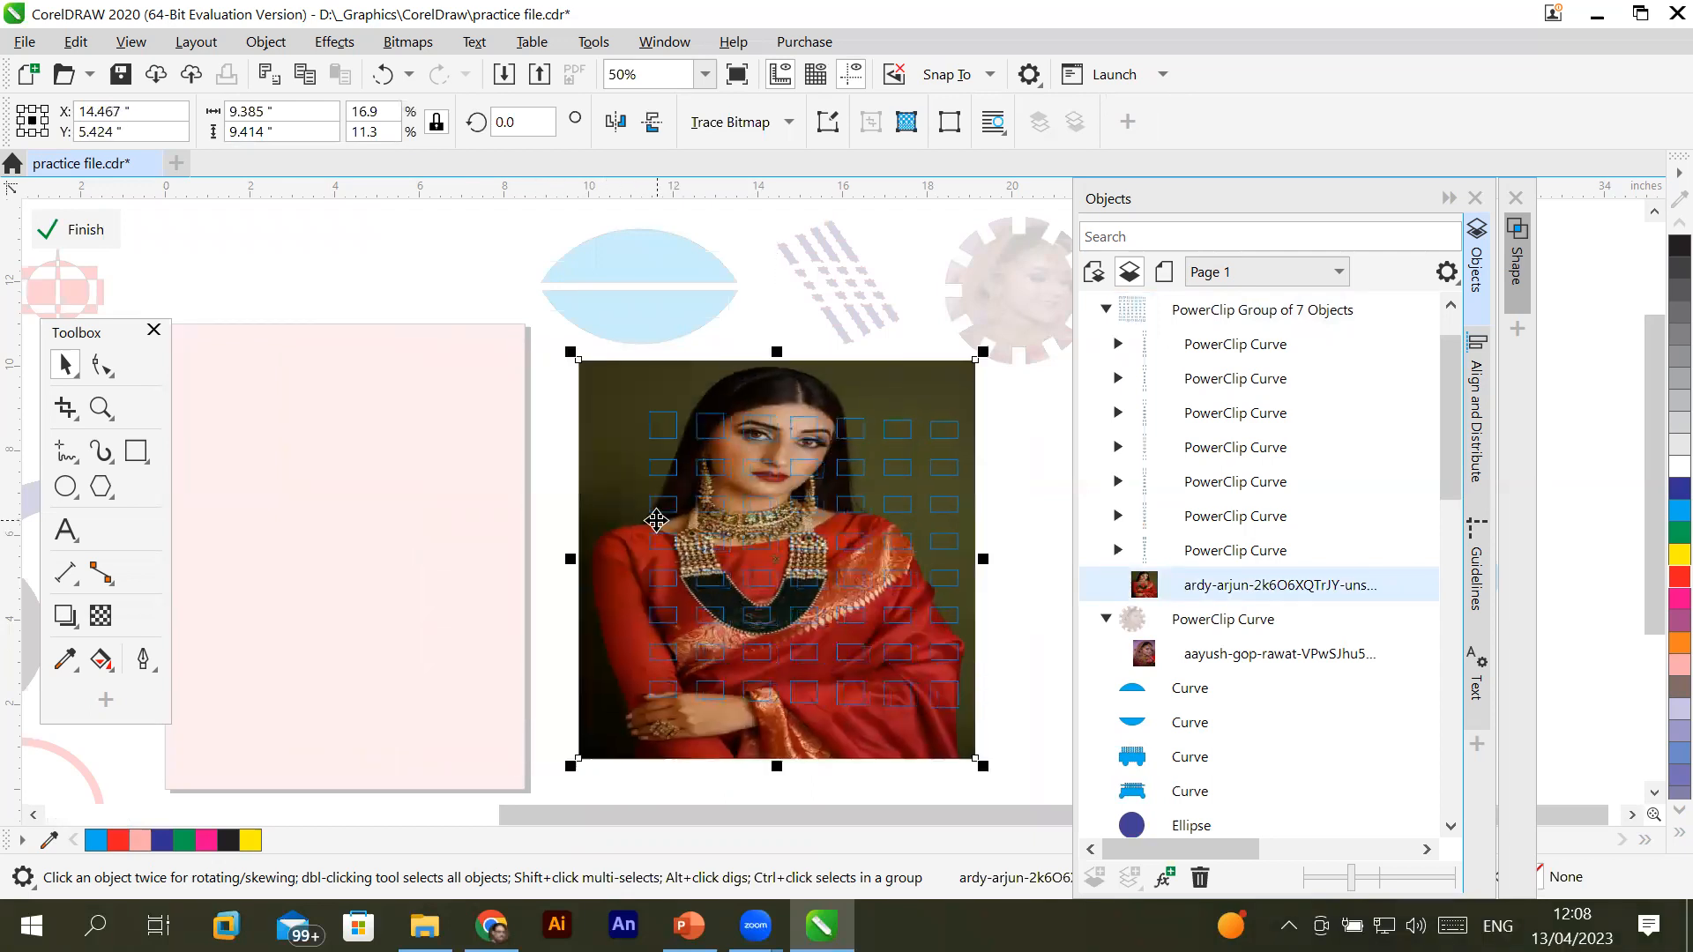
left_click(76, 231)
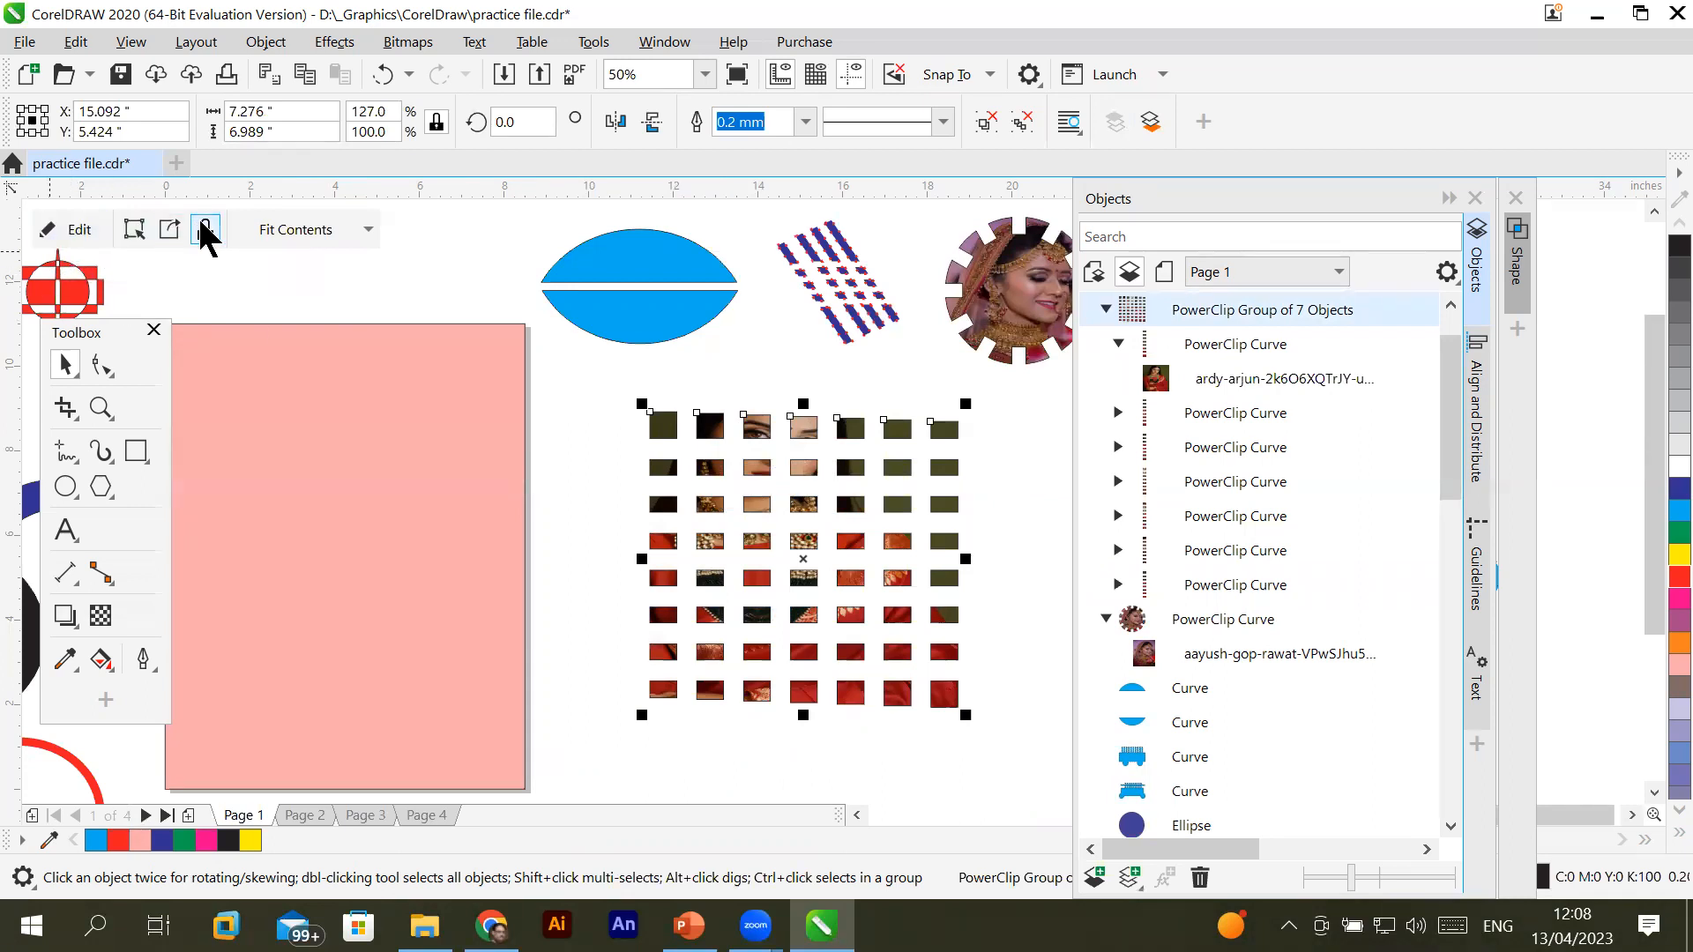
left_click(368, 231)
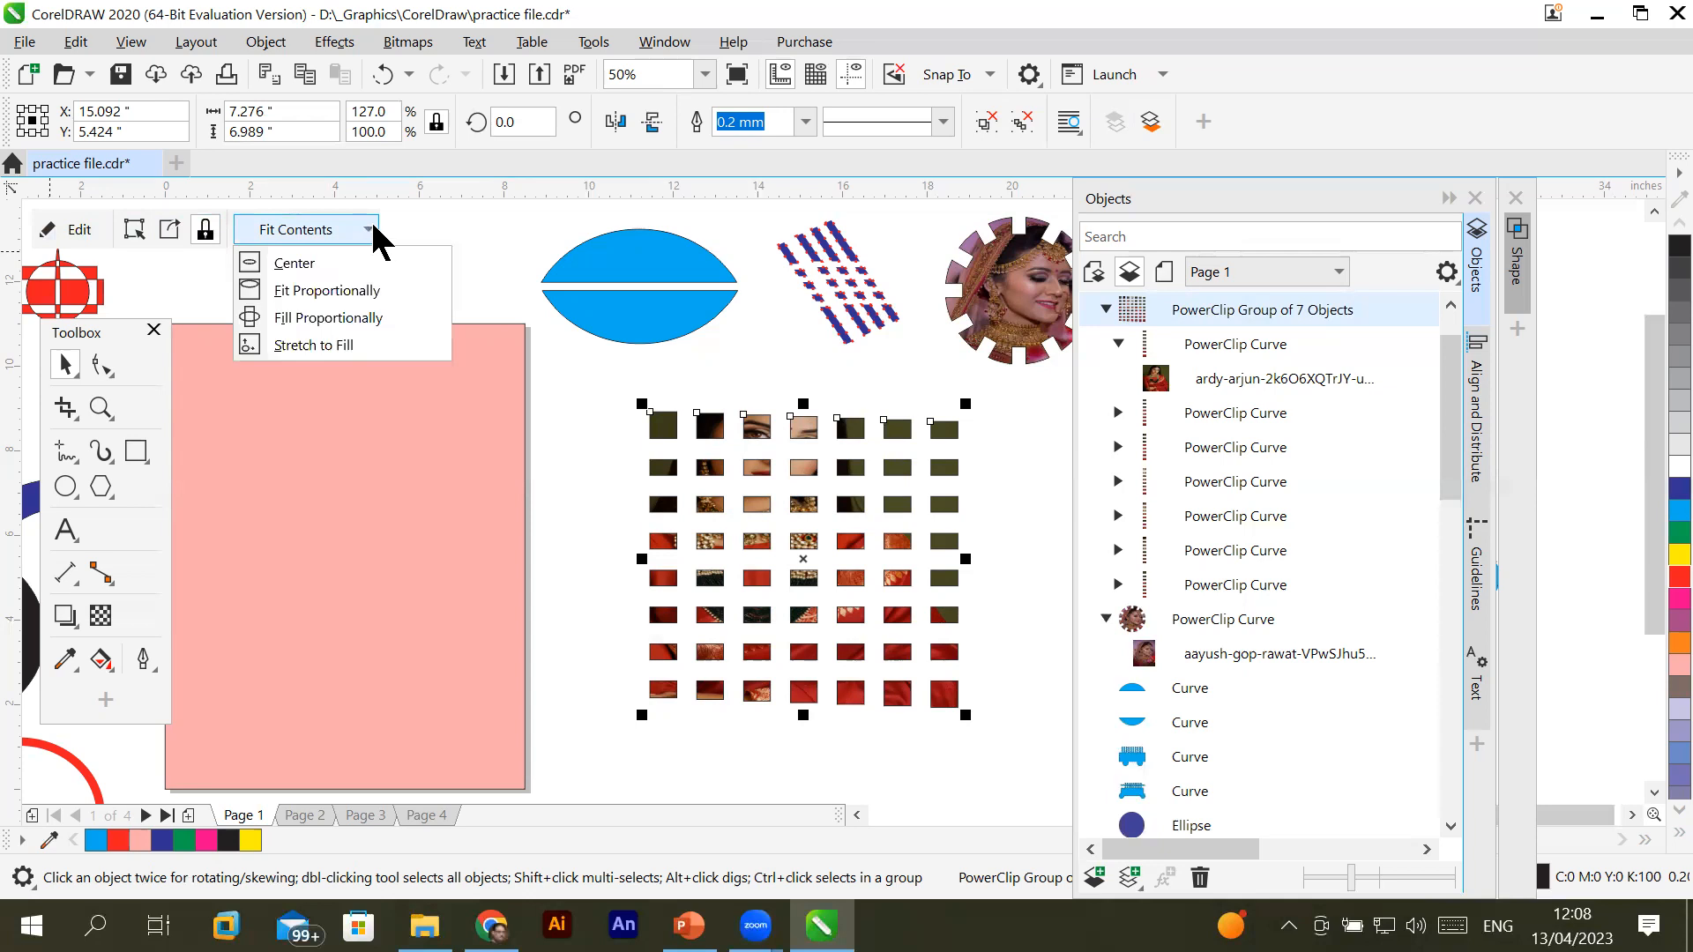
left_click(344, 346)
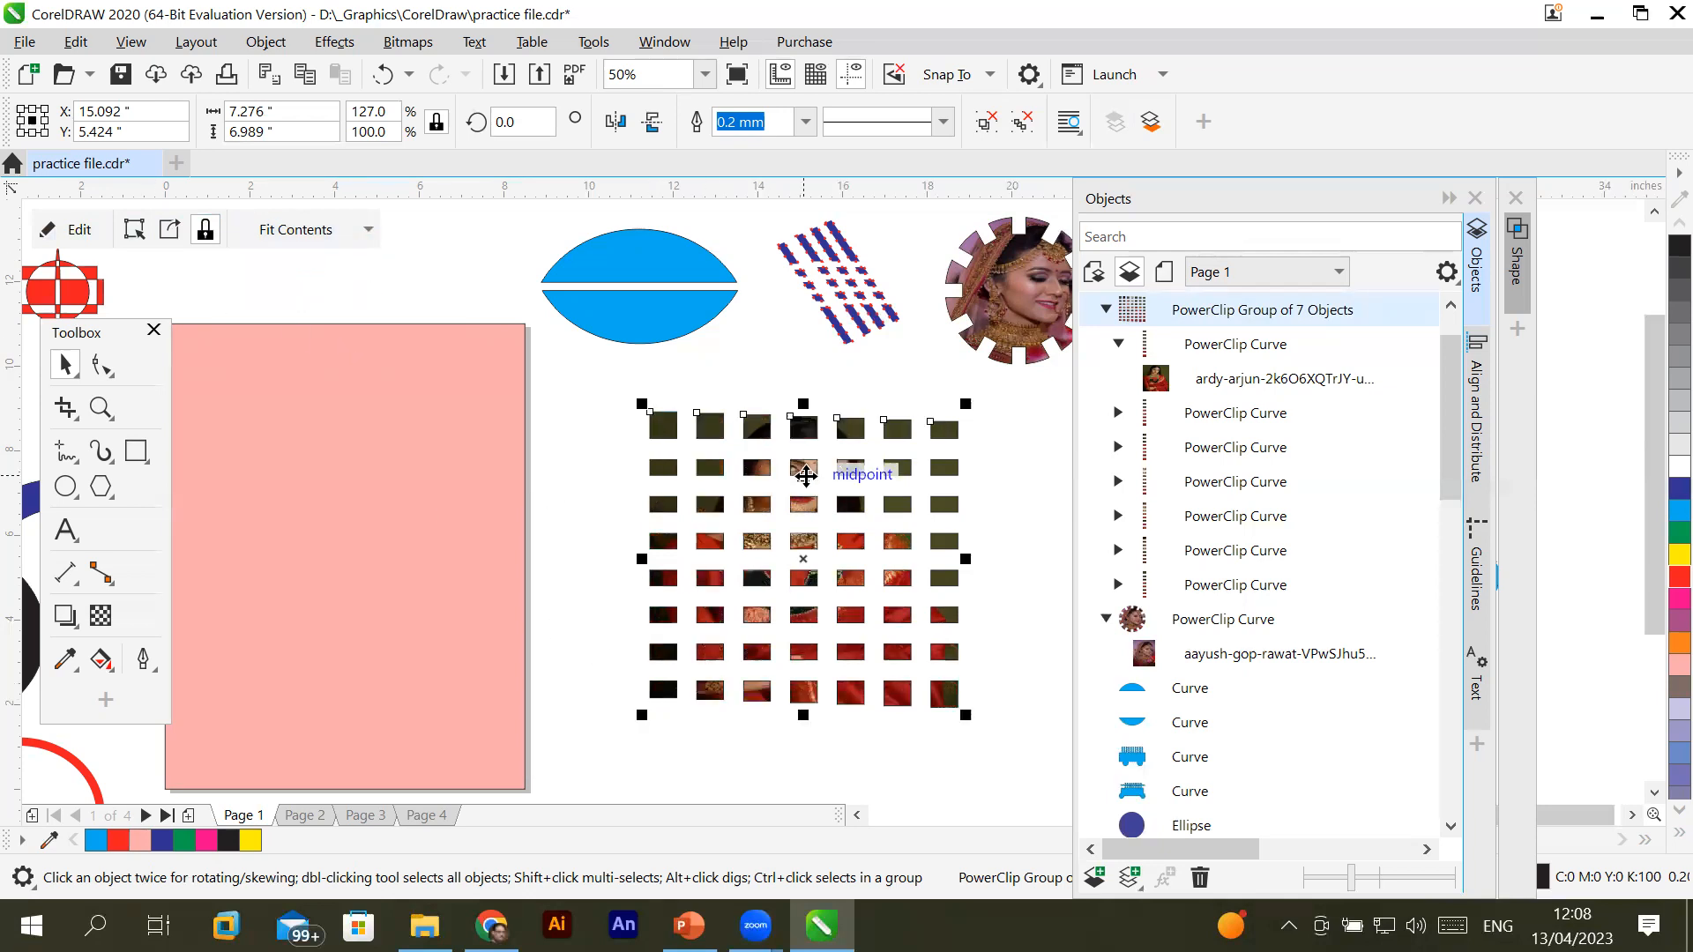
Edit the grid's contents again, shift the photo about 0.4 in to the right, and finish editing
scroll(806, 476, "up", 2)
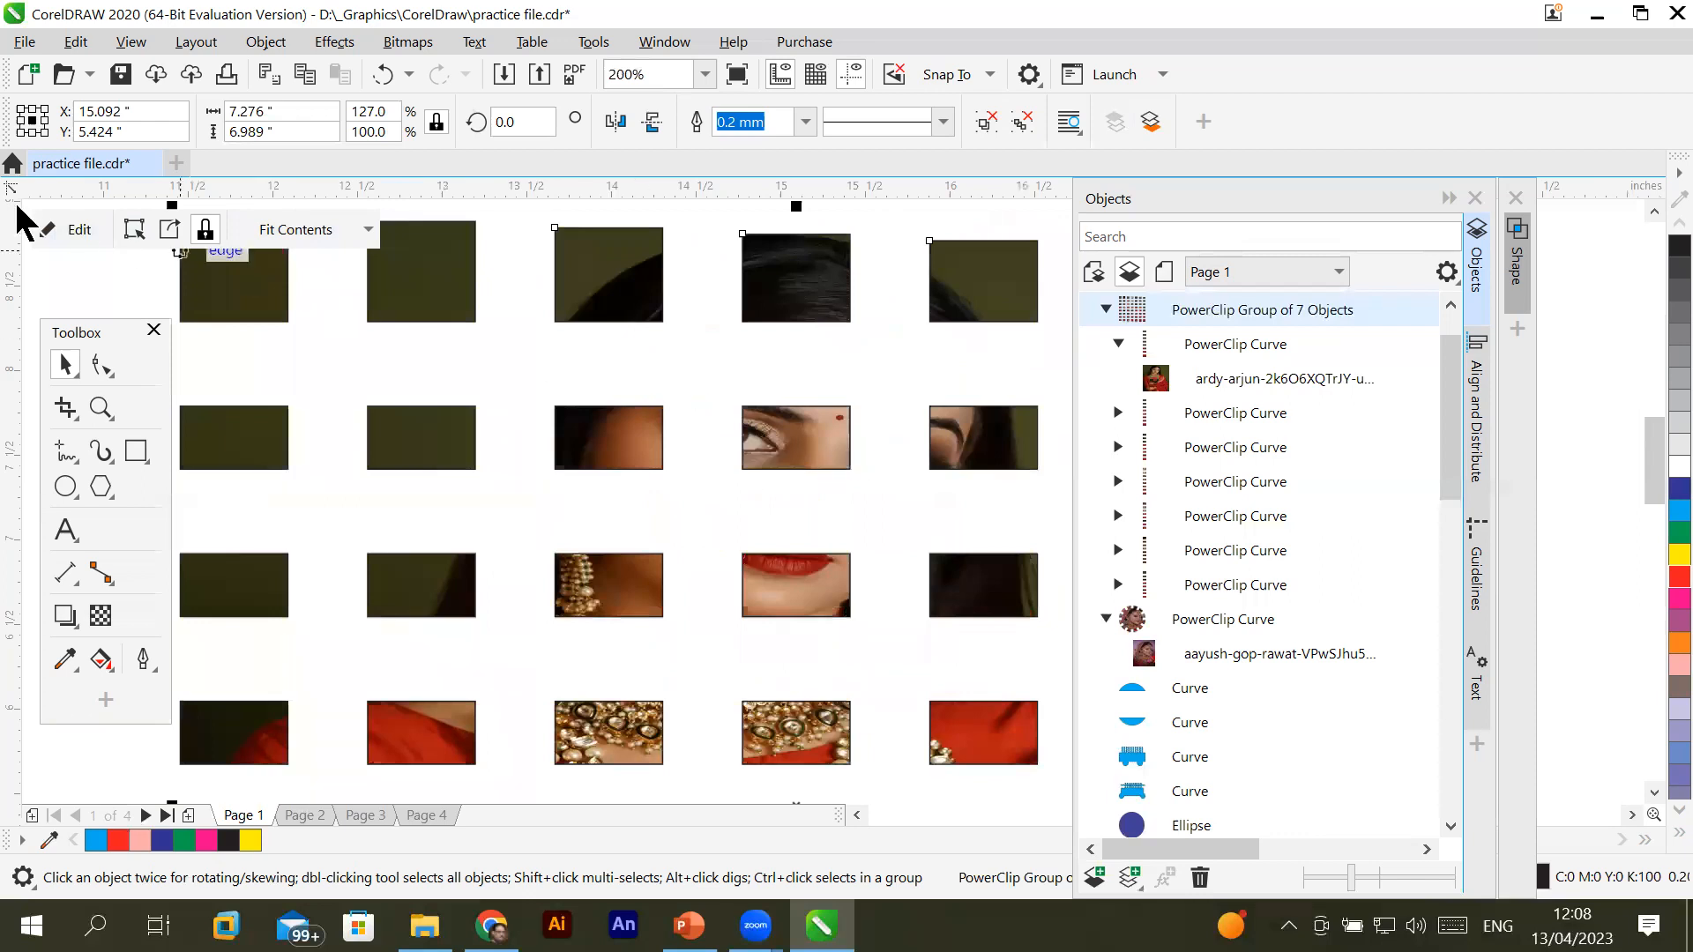
left_click(73, 231)
left_click_drag(686, 497, 742, 481)
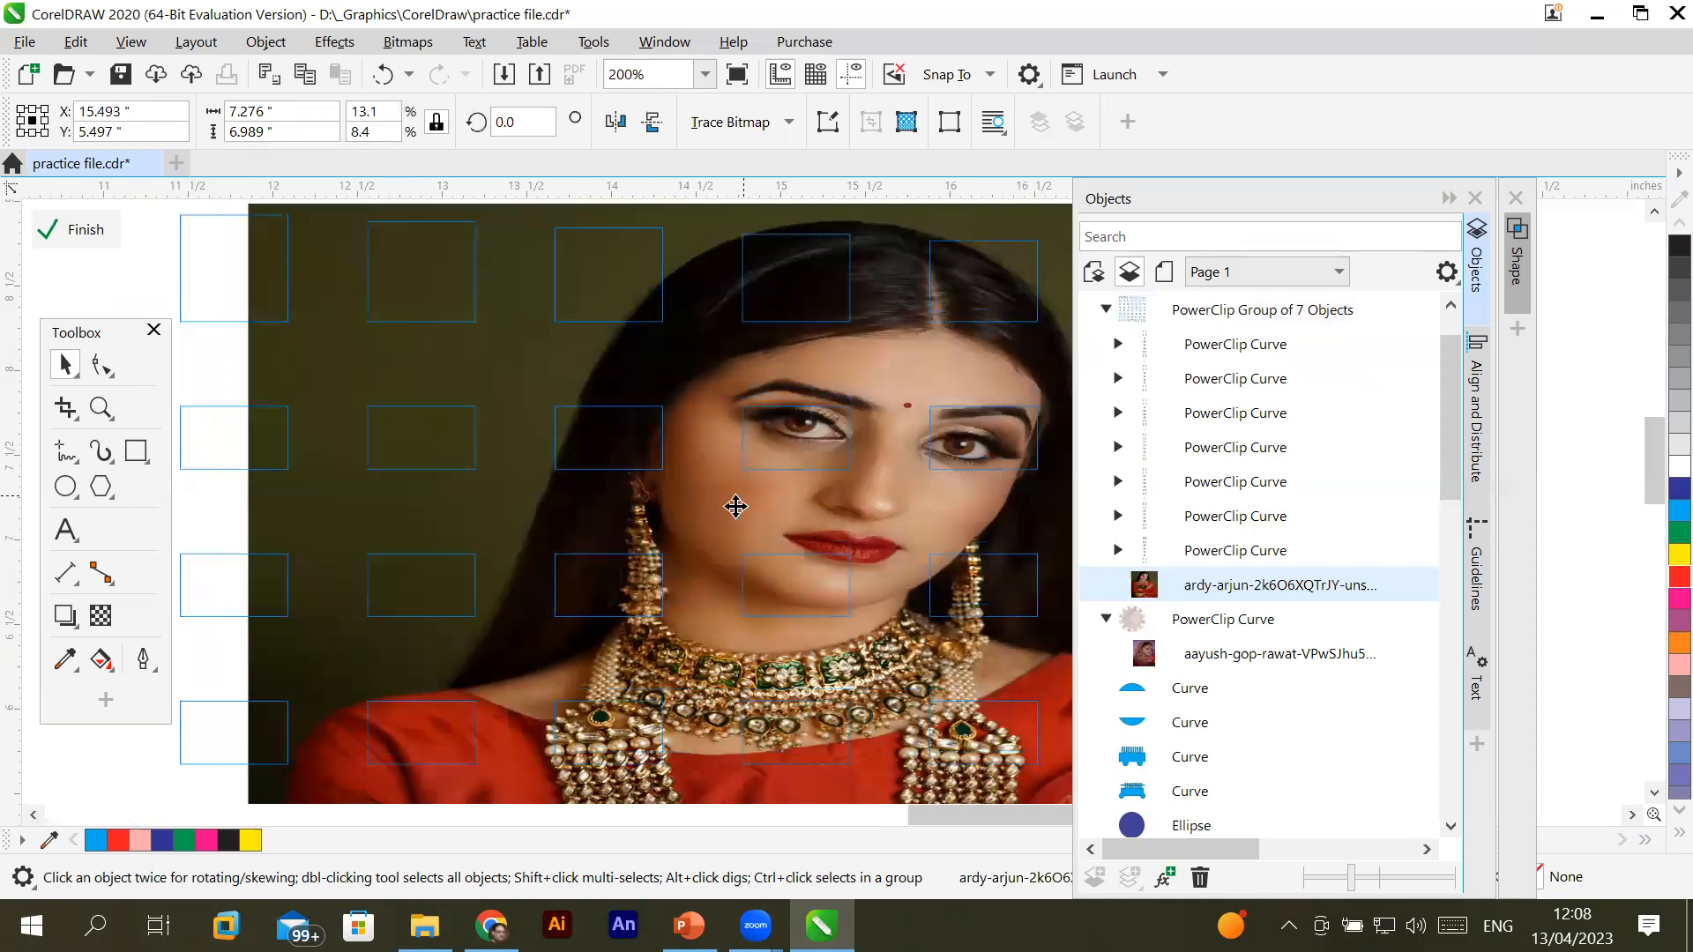
left_click(76, 228)
scroll(613, 529, "down", 2)
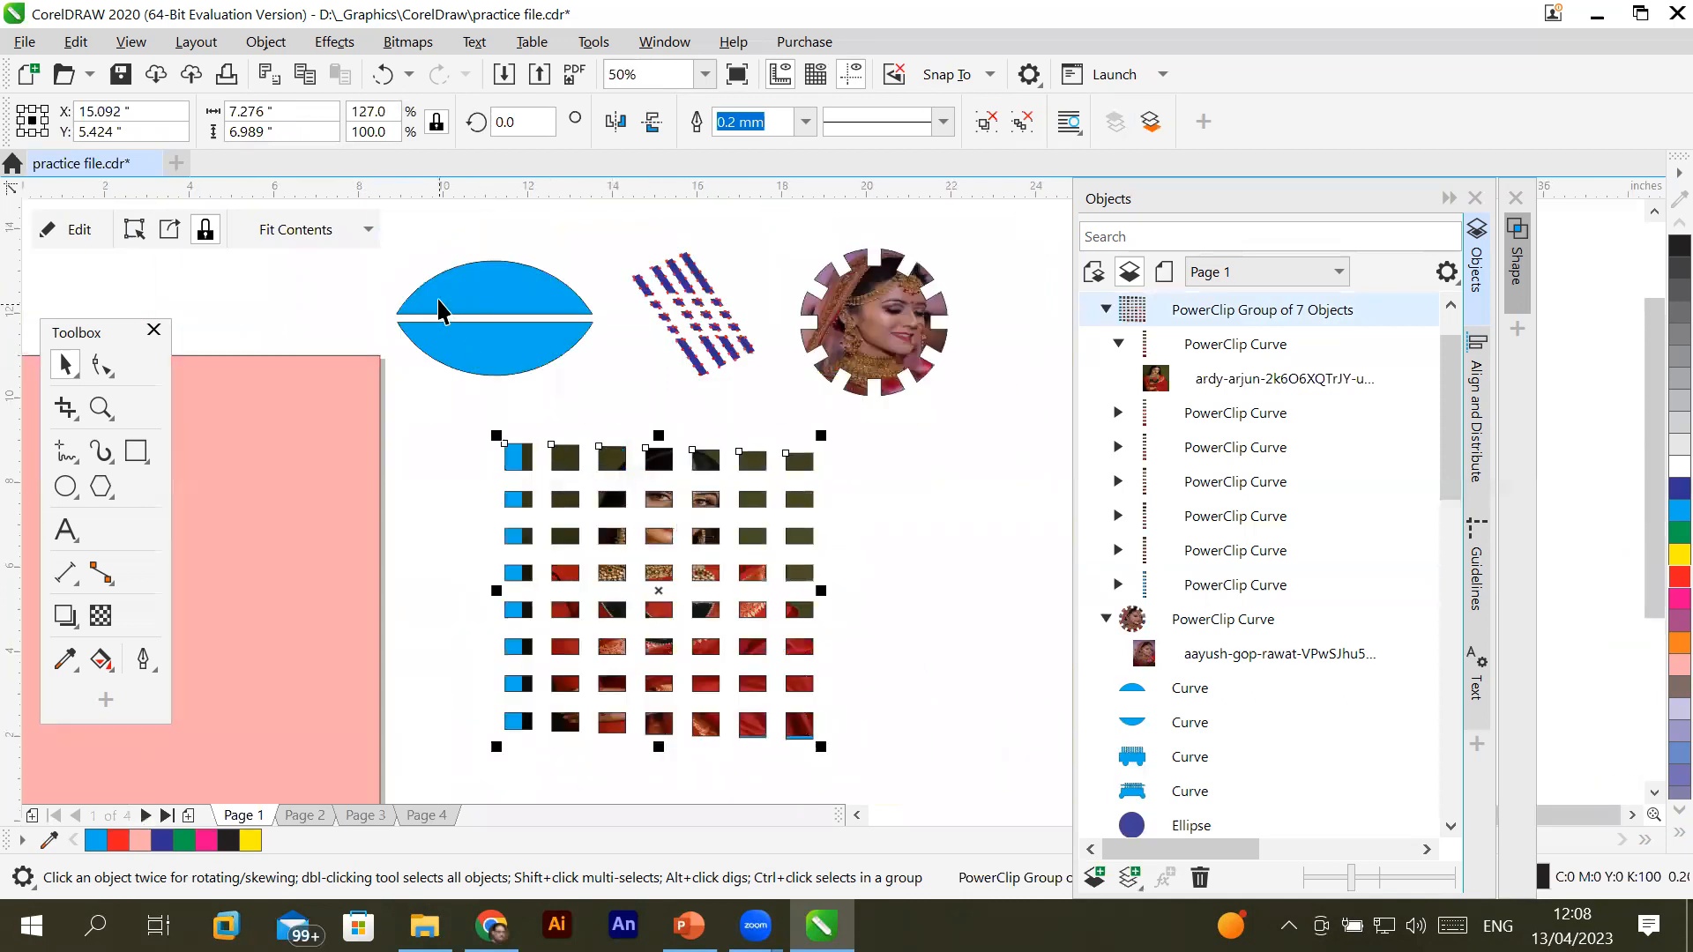
Refit the shifted photo to the block grid with Stretch to Fill and deselect the group
left_click(368, 229)
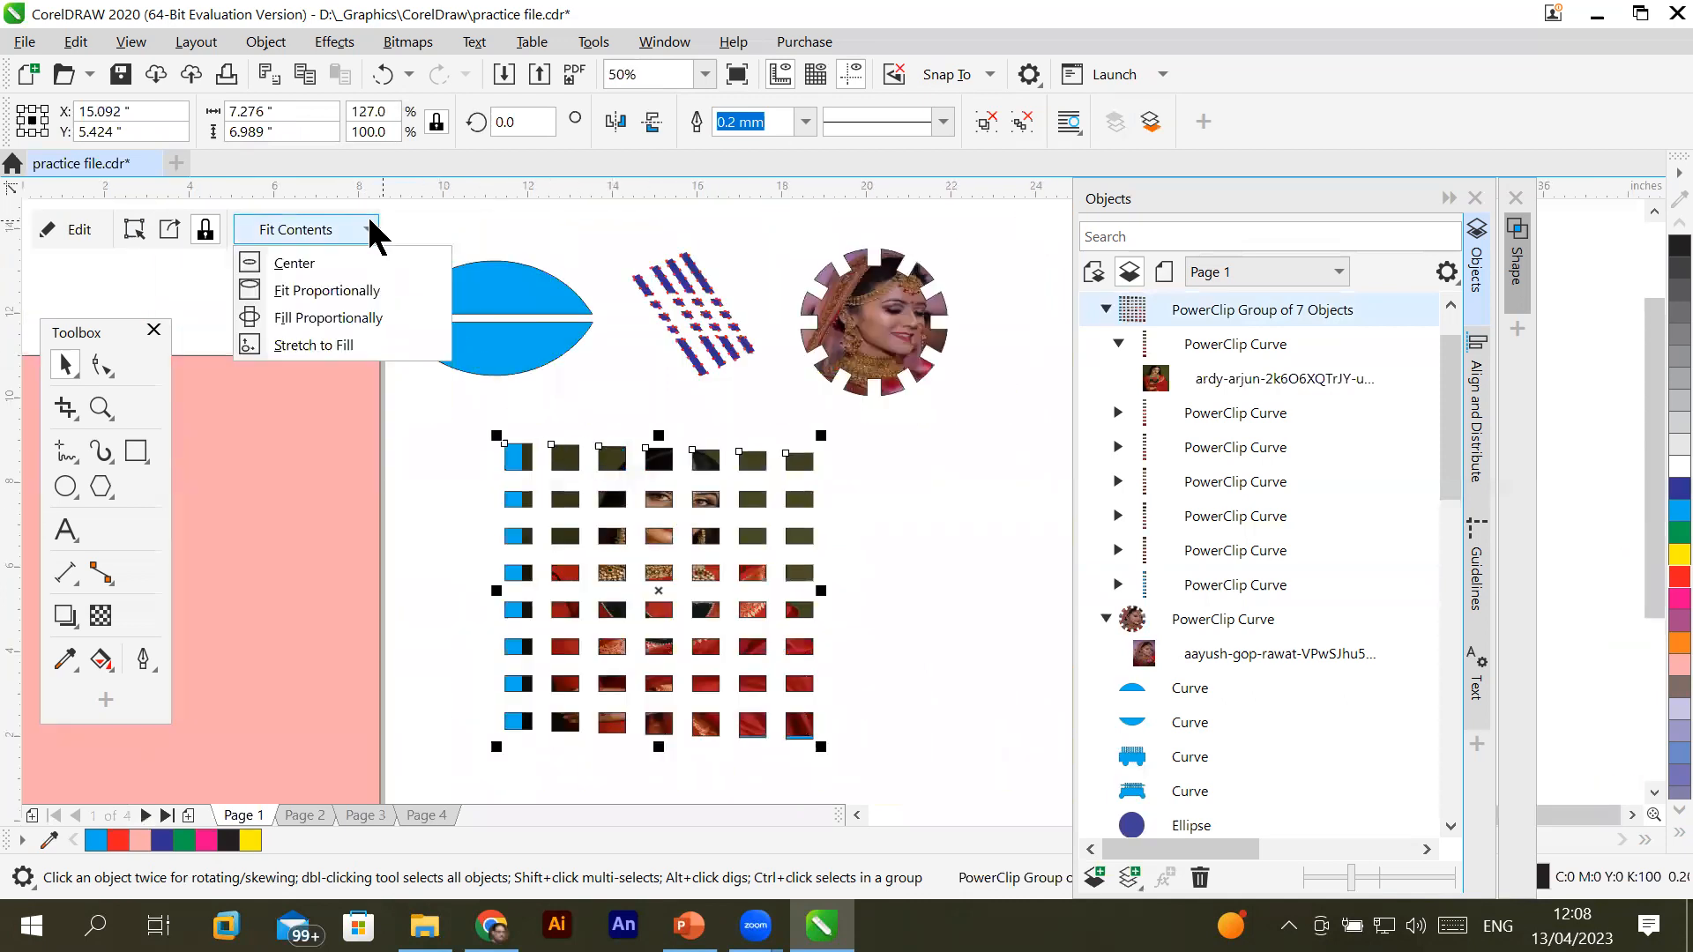
left_click(330, 342)
left_click(928, 702)
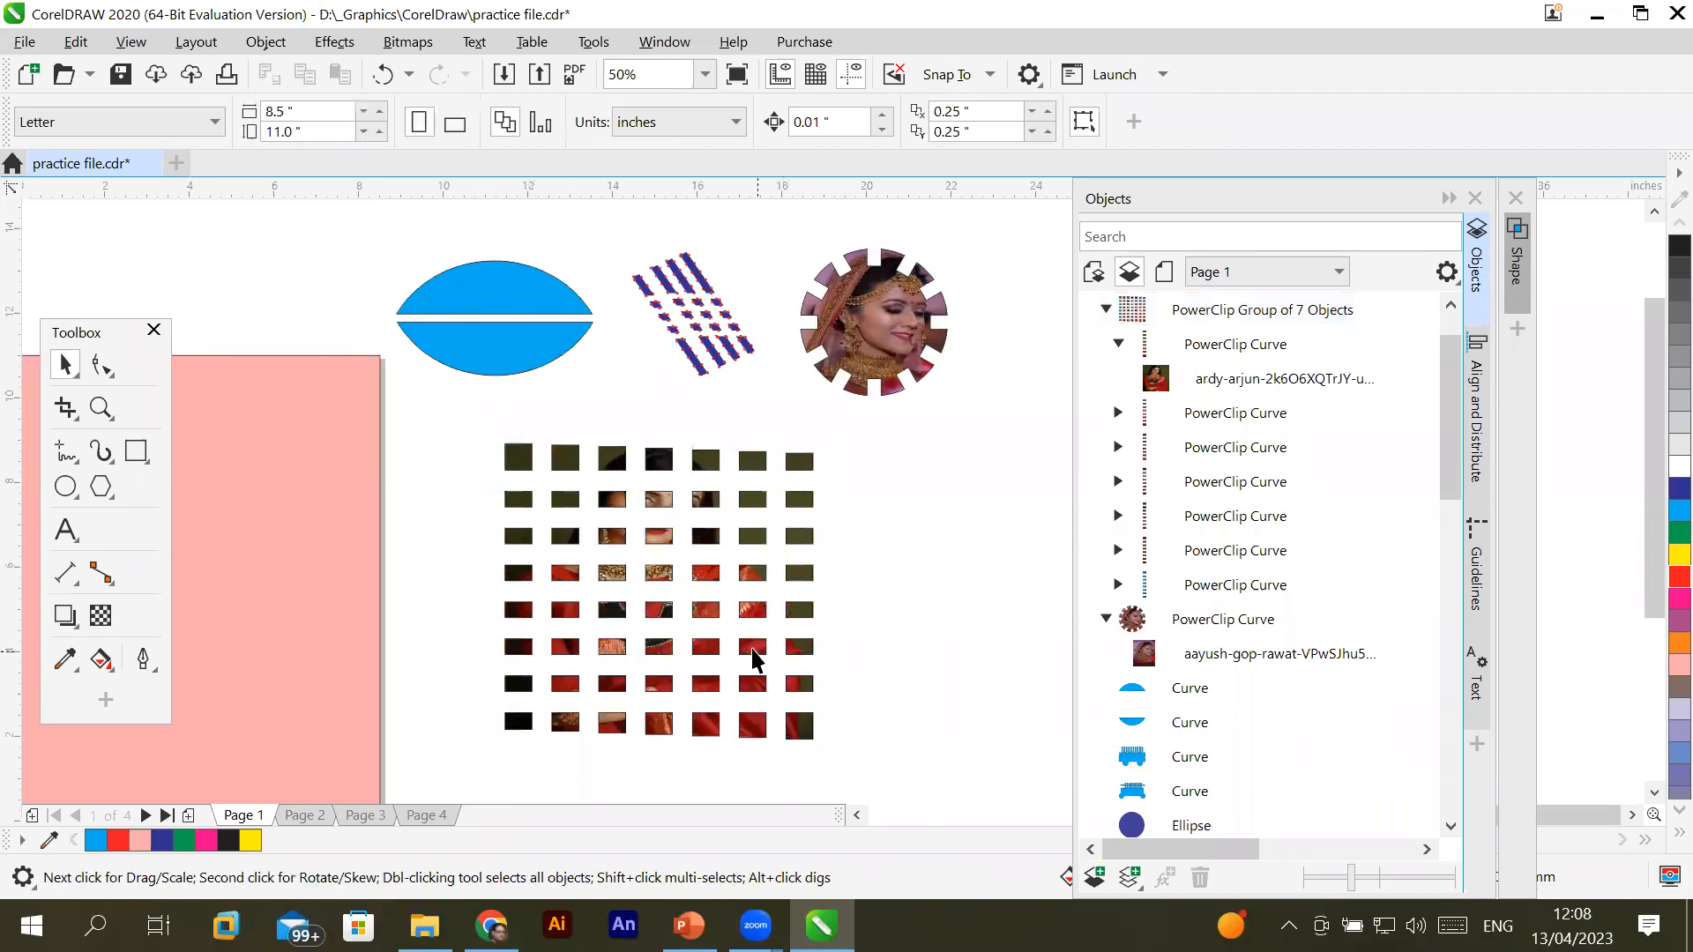
Scale the photo-filled block grid down to about 3.38 by 3.25 in and place it beside the photo-filled gear
left_click(768, 675)
left_click_drag(821, 747, 699, 595)
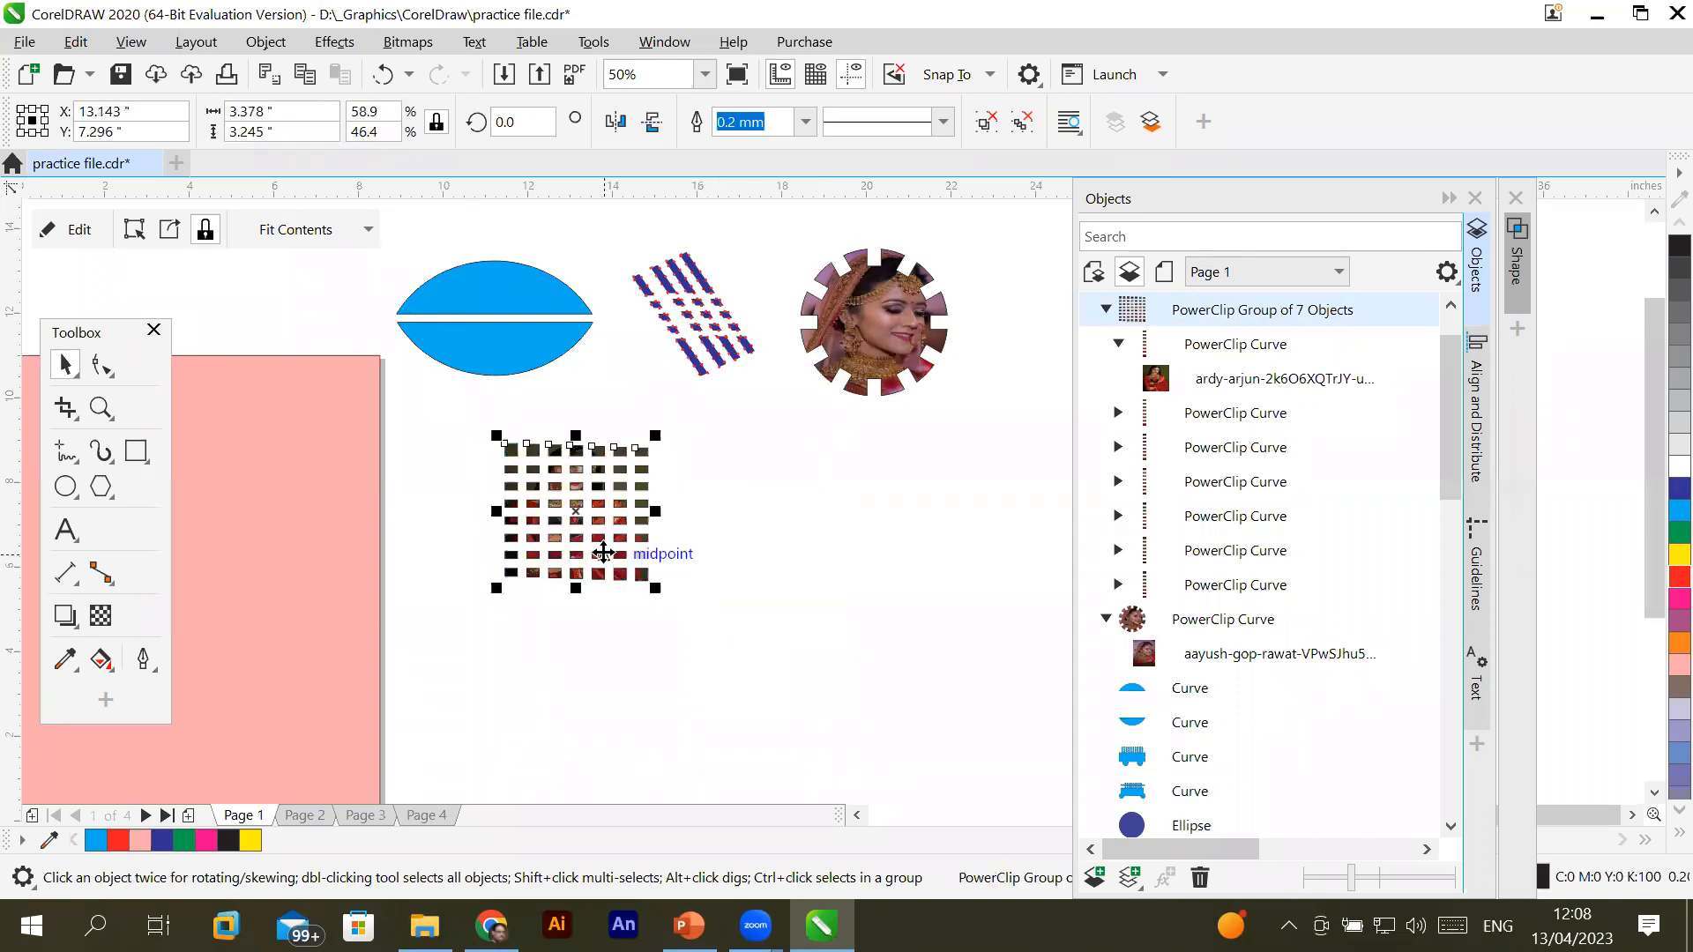
left_click_drag(642, 529, 1043, 367)
left_click(842, 575)
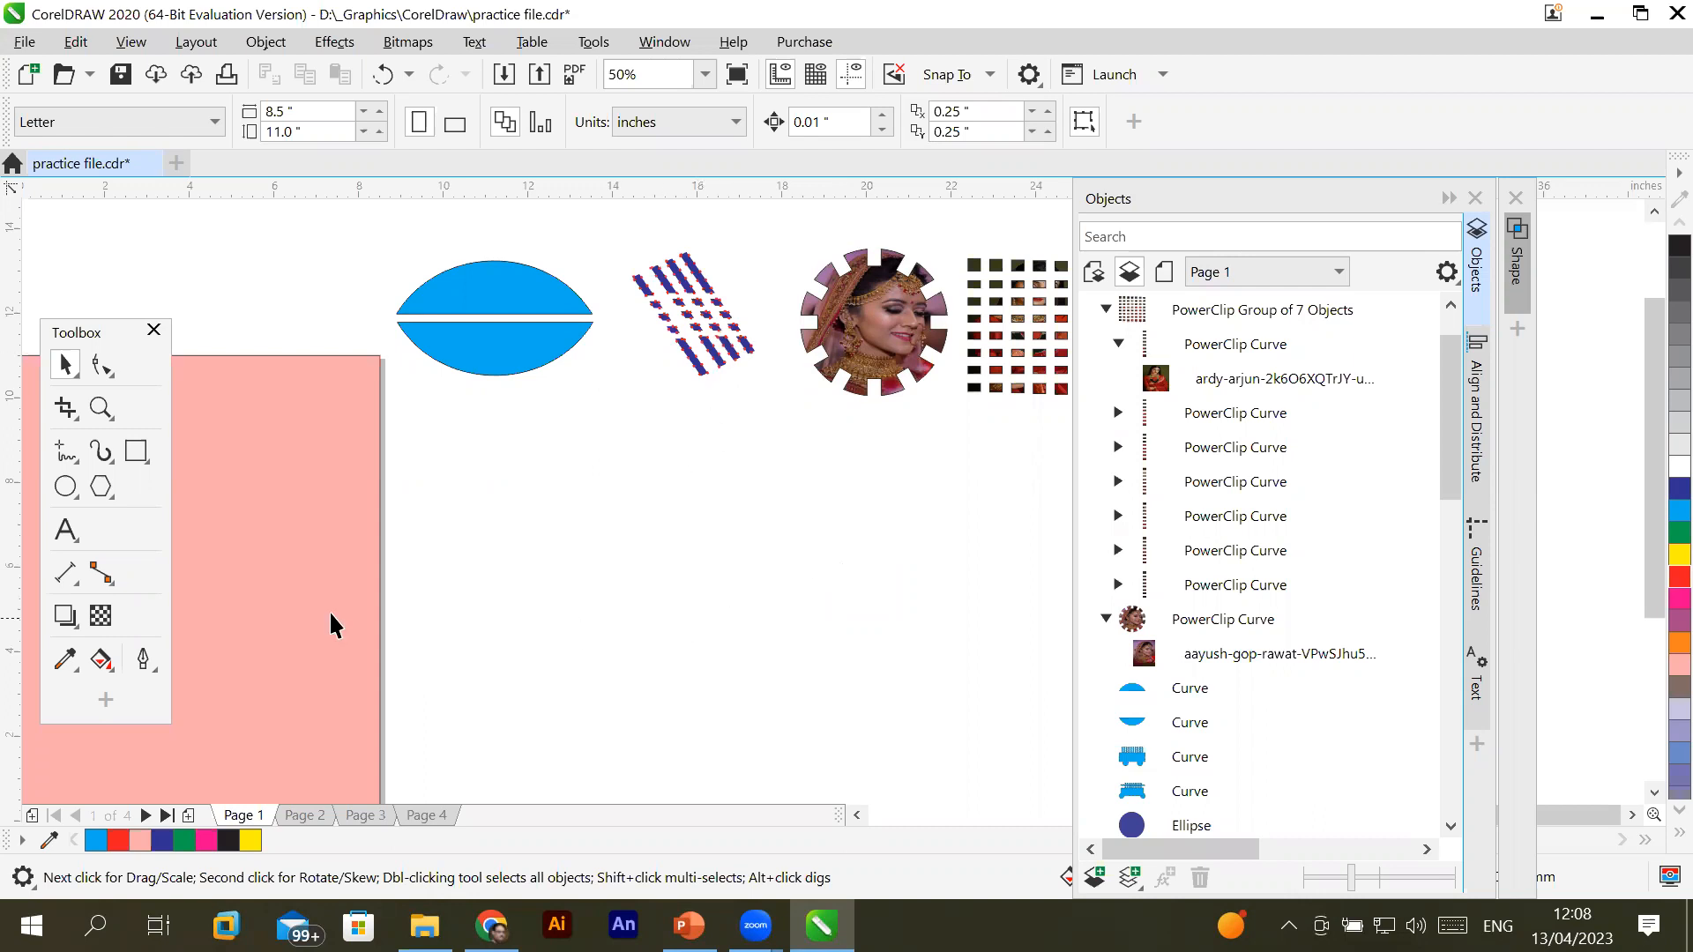
Draw an ellipse about 4.21 by 3.97 in below the finished shapes and fill it cyan
left_click(63, 488)
left_click_drag(462, 514, 643, 688)
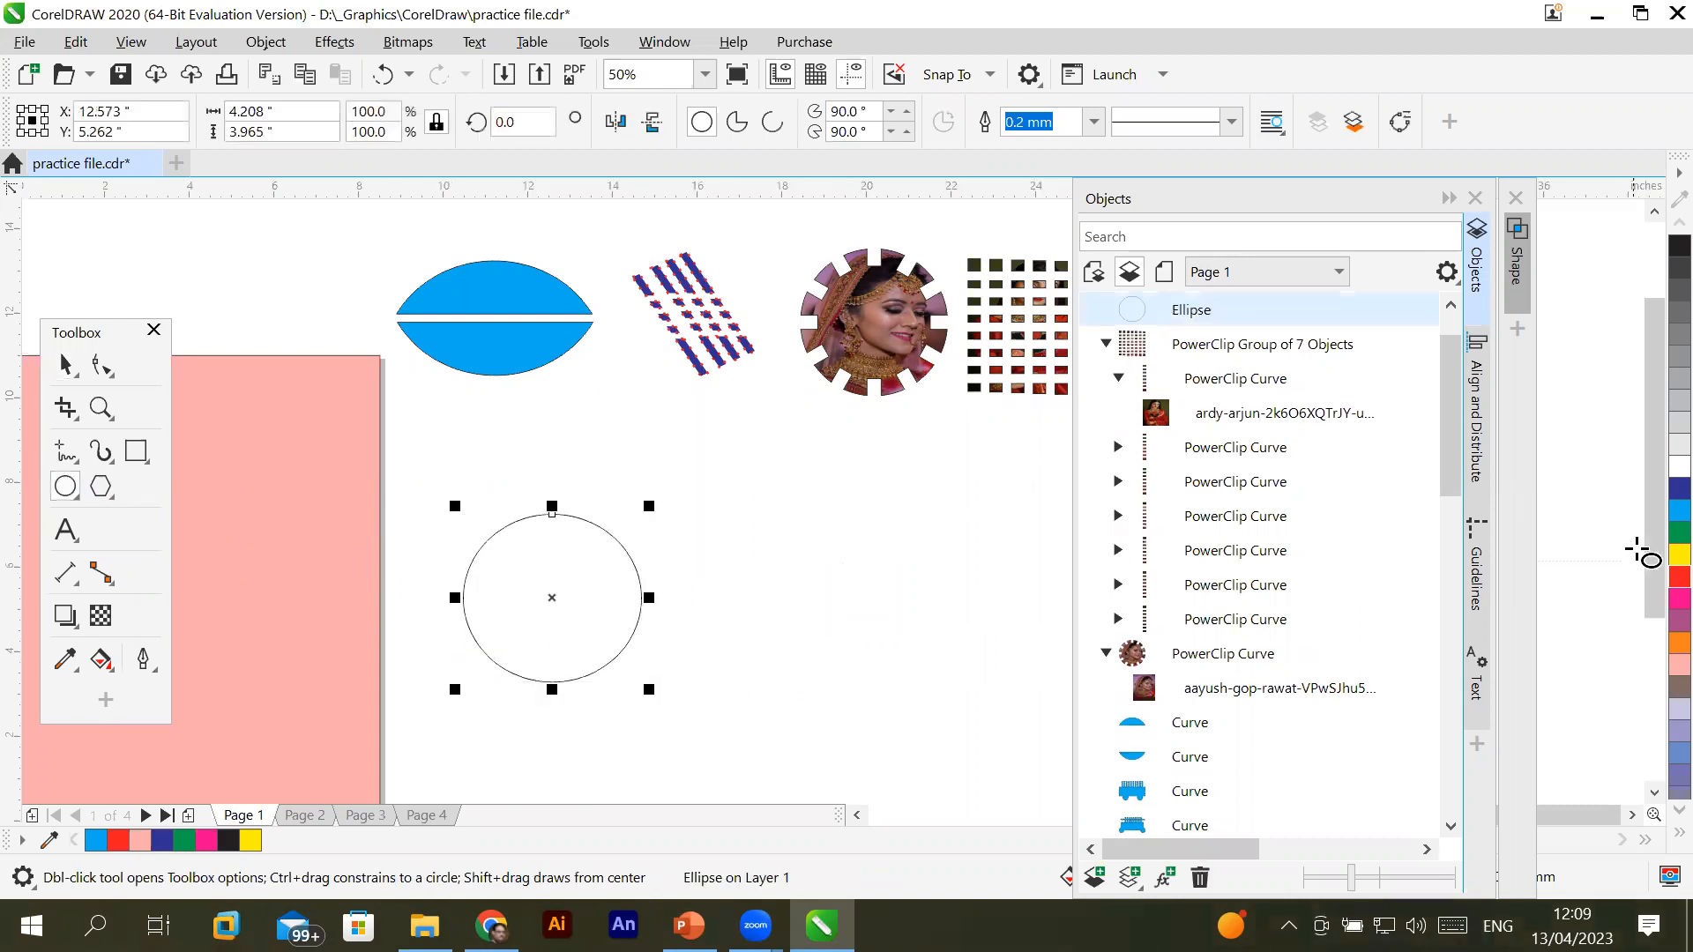
left_click(1680, 511)
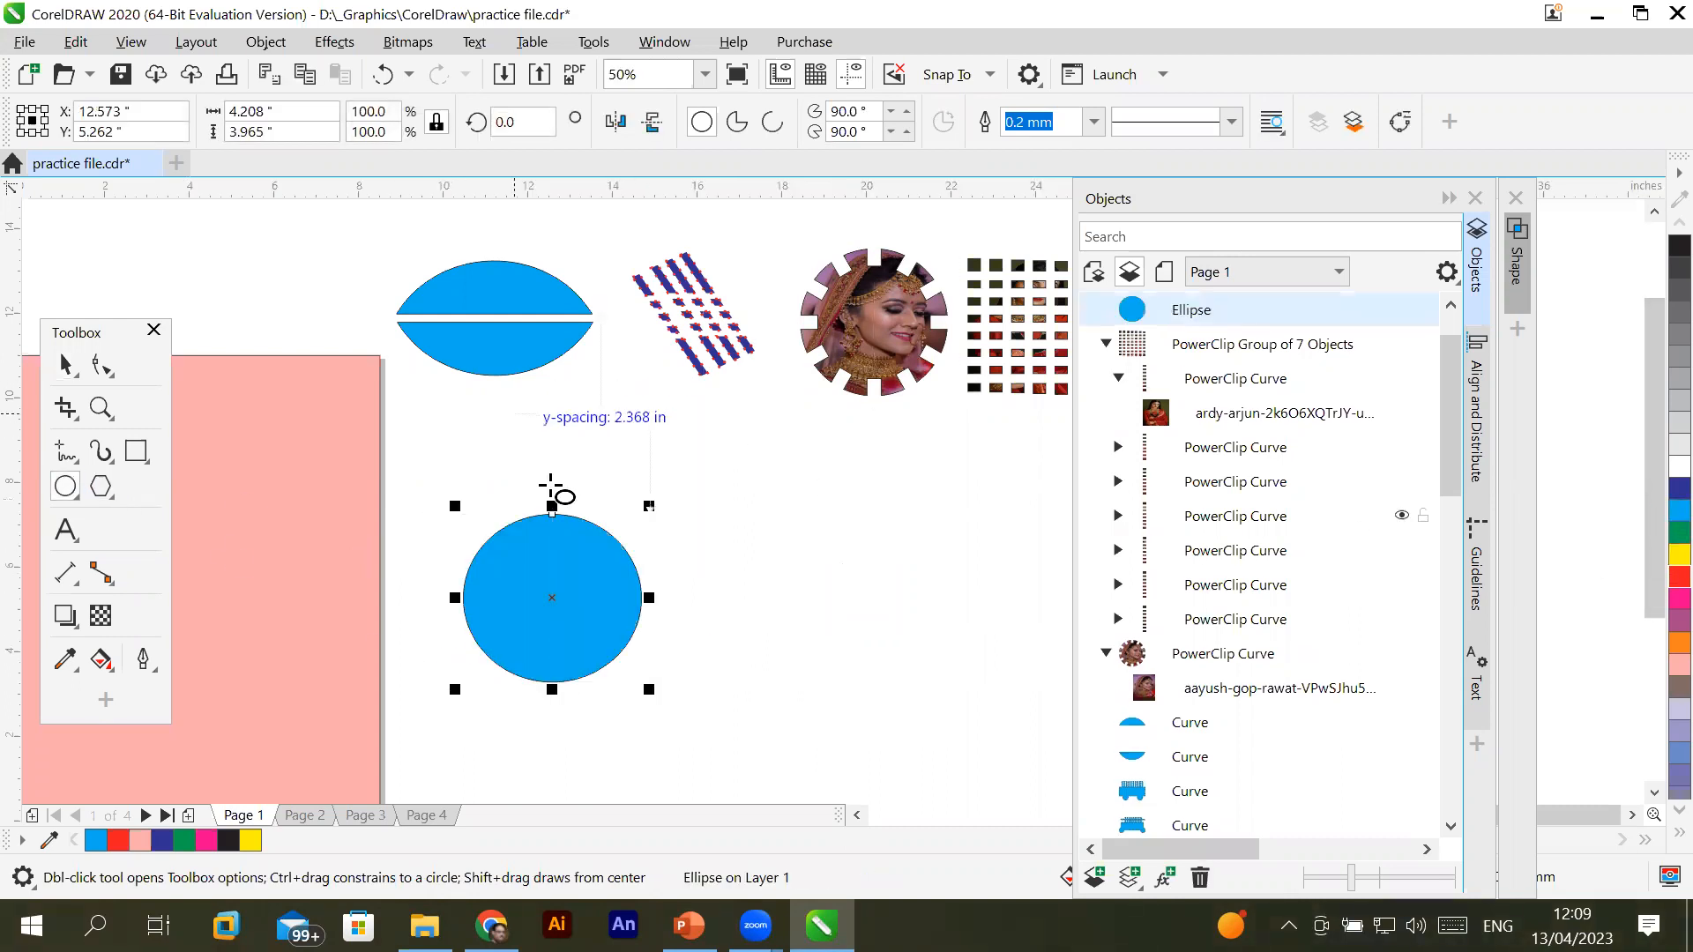
Duplicate the cyan ellipse sideways so the copy overlaps it slightly, and fill the copy red
left_click(64, 365)
left_click(735, 608)
left_click_drag(581, 599, 716, 598)
left_click(1678, 578)
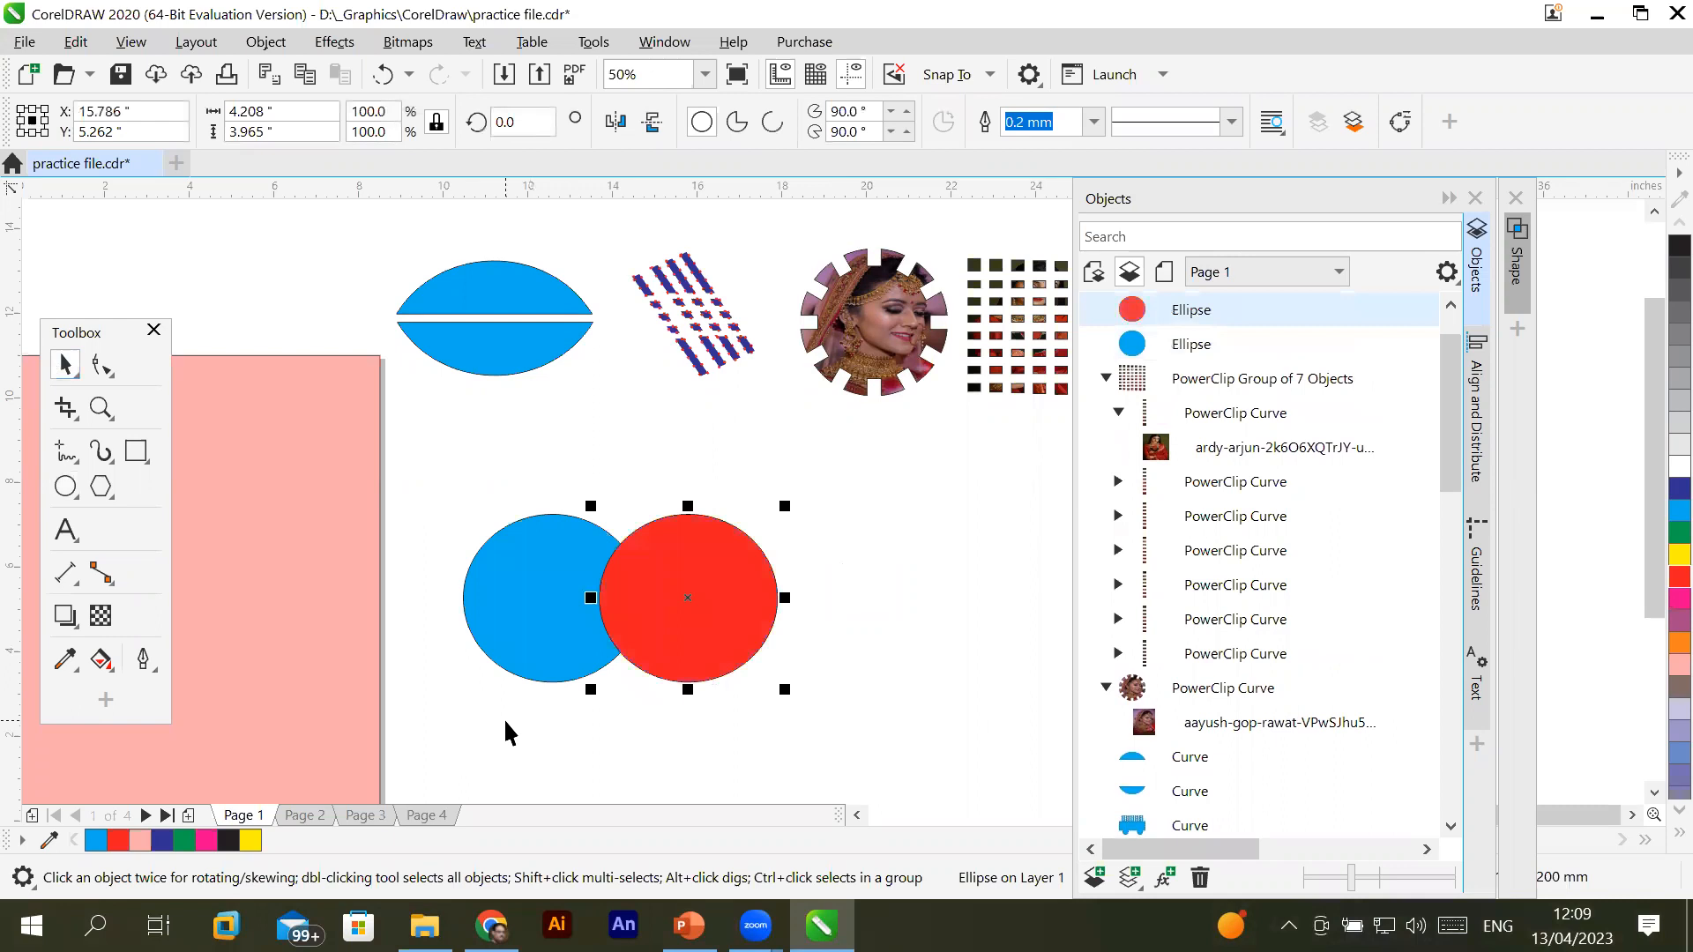
Select the cyan and red ellipses and create a new shape from their overlap with Intersect
left_click_drag(434, 492, 602, 681)
left_click_drag(847, 741, 867, 745)
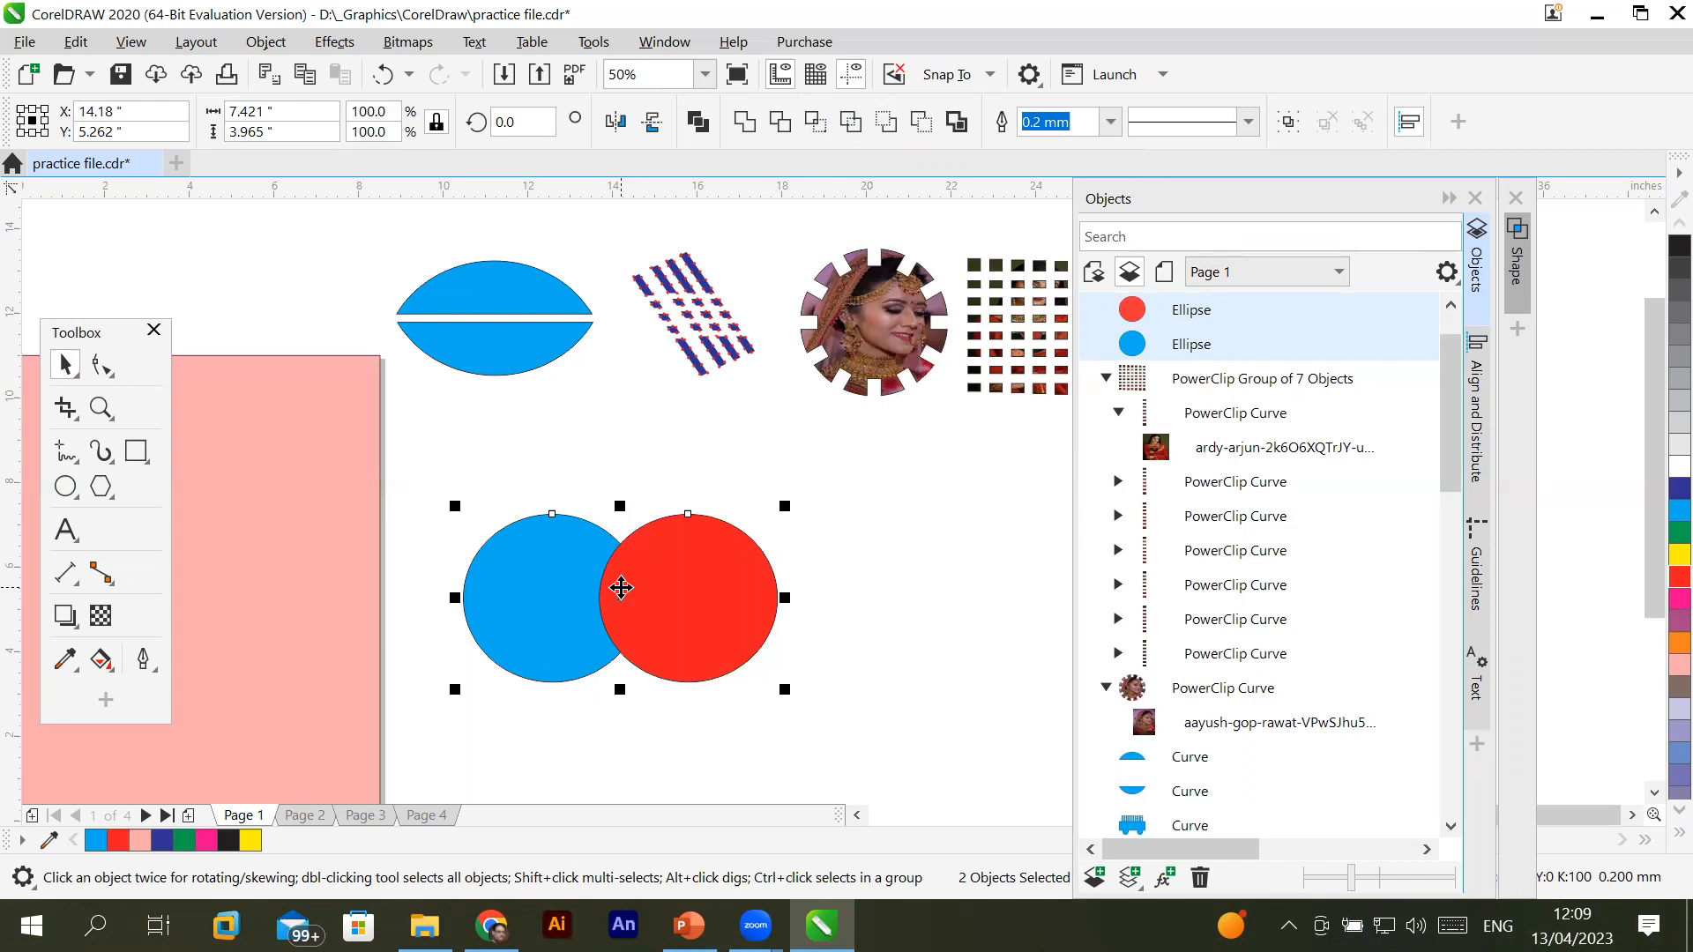
left_click(814, 122)
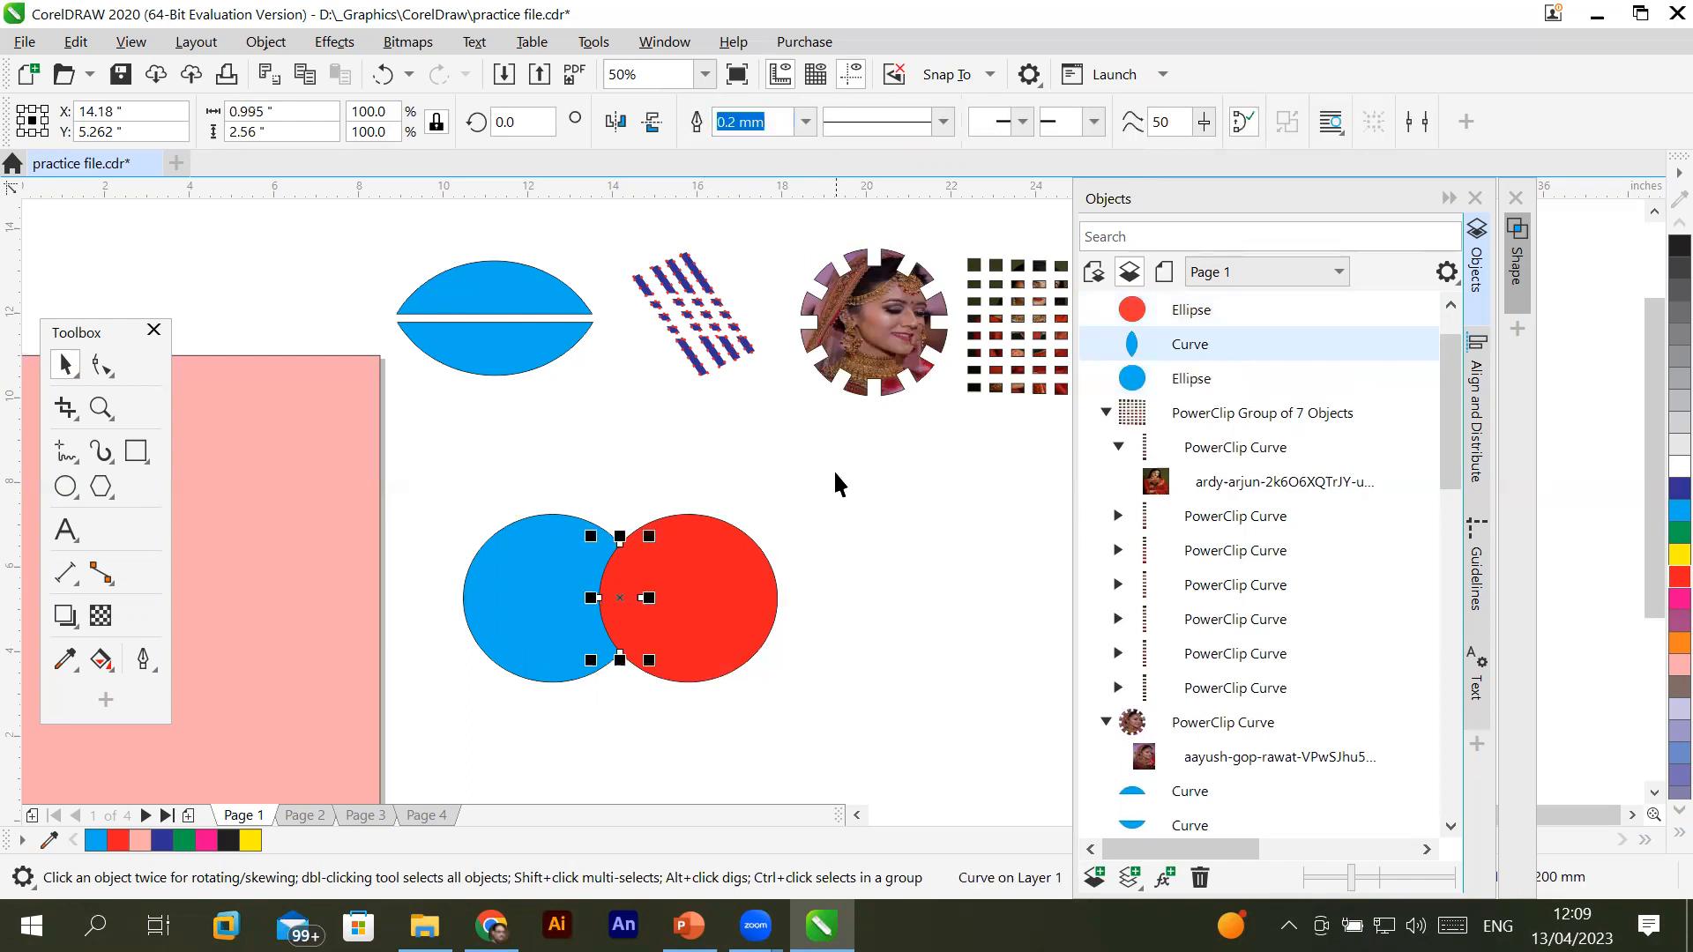
Move the red and cyan ellipses apart and place the lens-shaped intersection between them
left_click_drag(754, 586, 895, 586)
left_click_drag(564, 596, 432, 576)
left_click(644, 575)
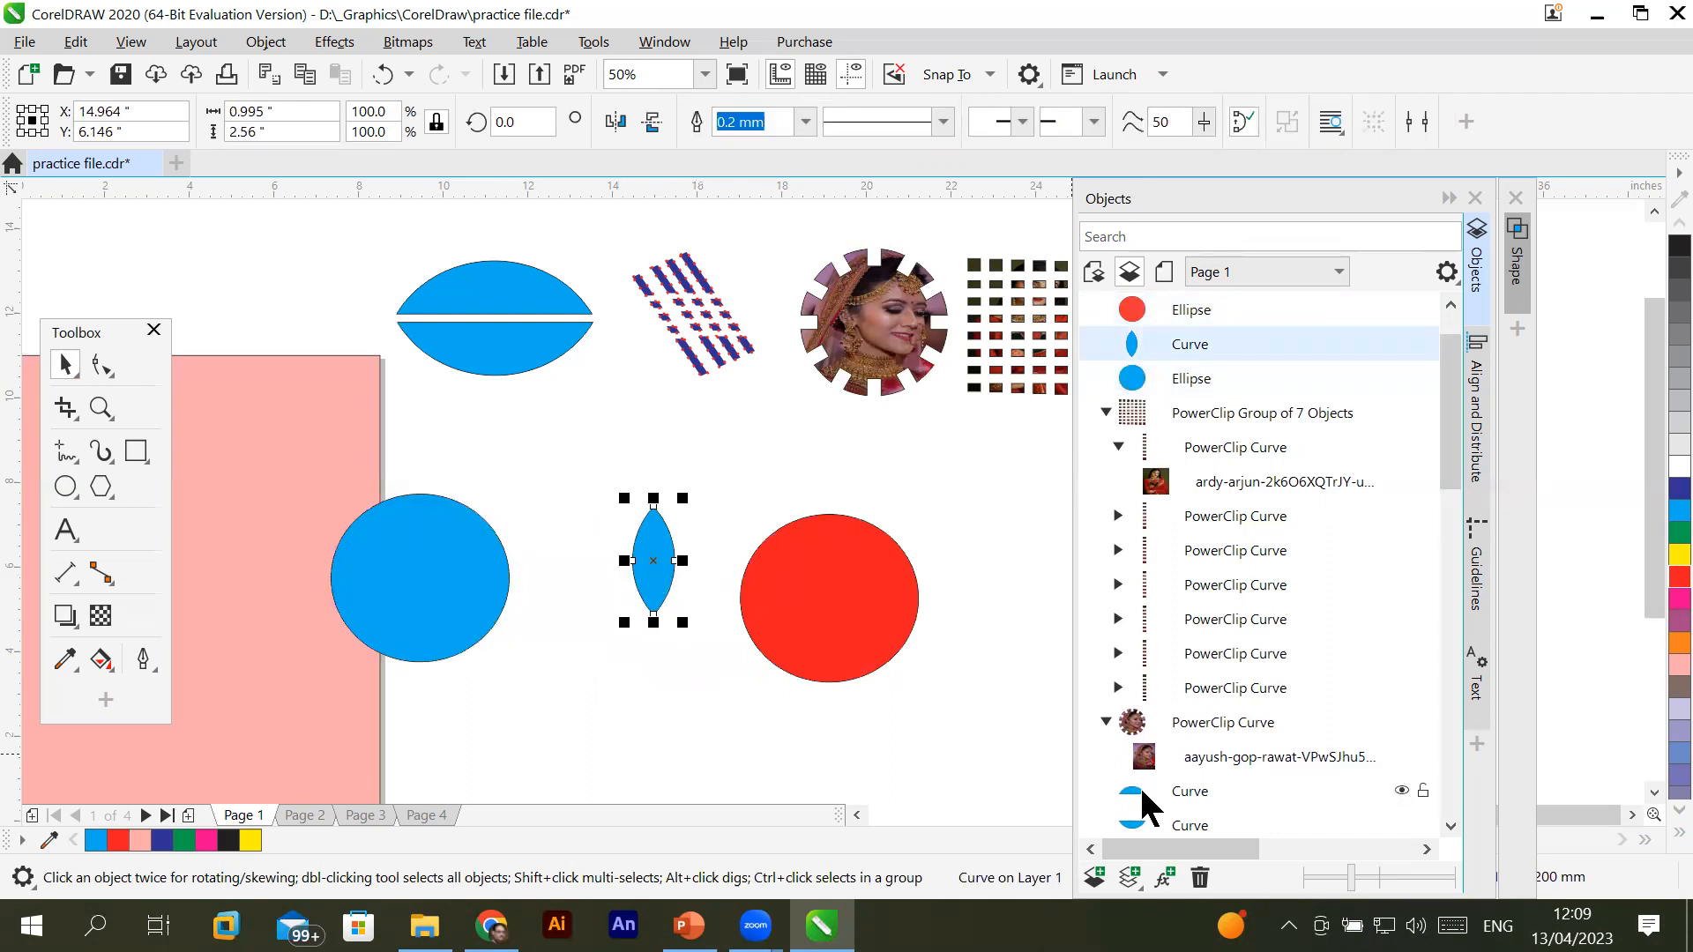
Place the lens shape's rotation centre just below it and make a copy rotated 15° clockwise
left_click(653, 579)
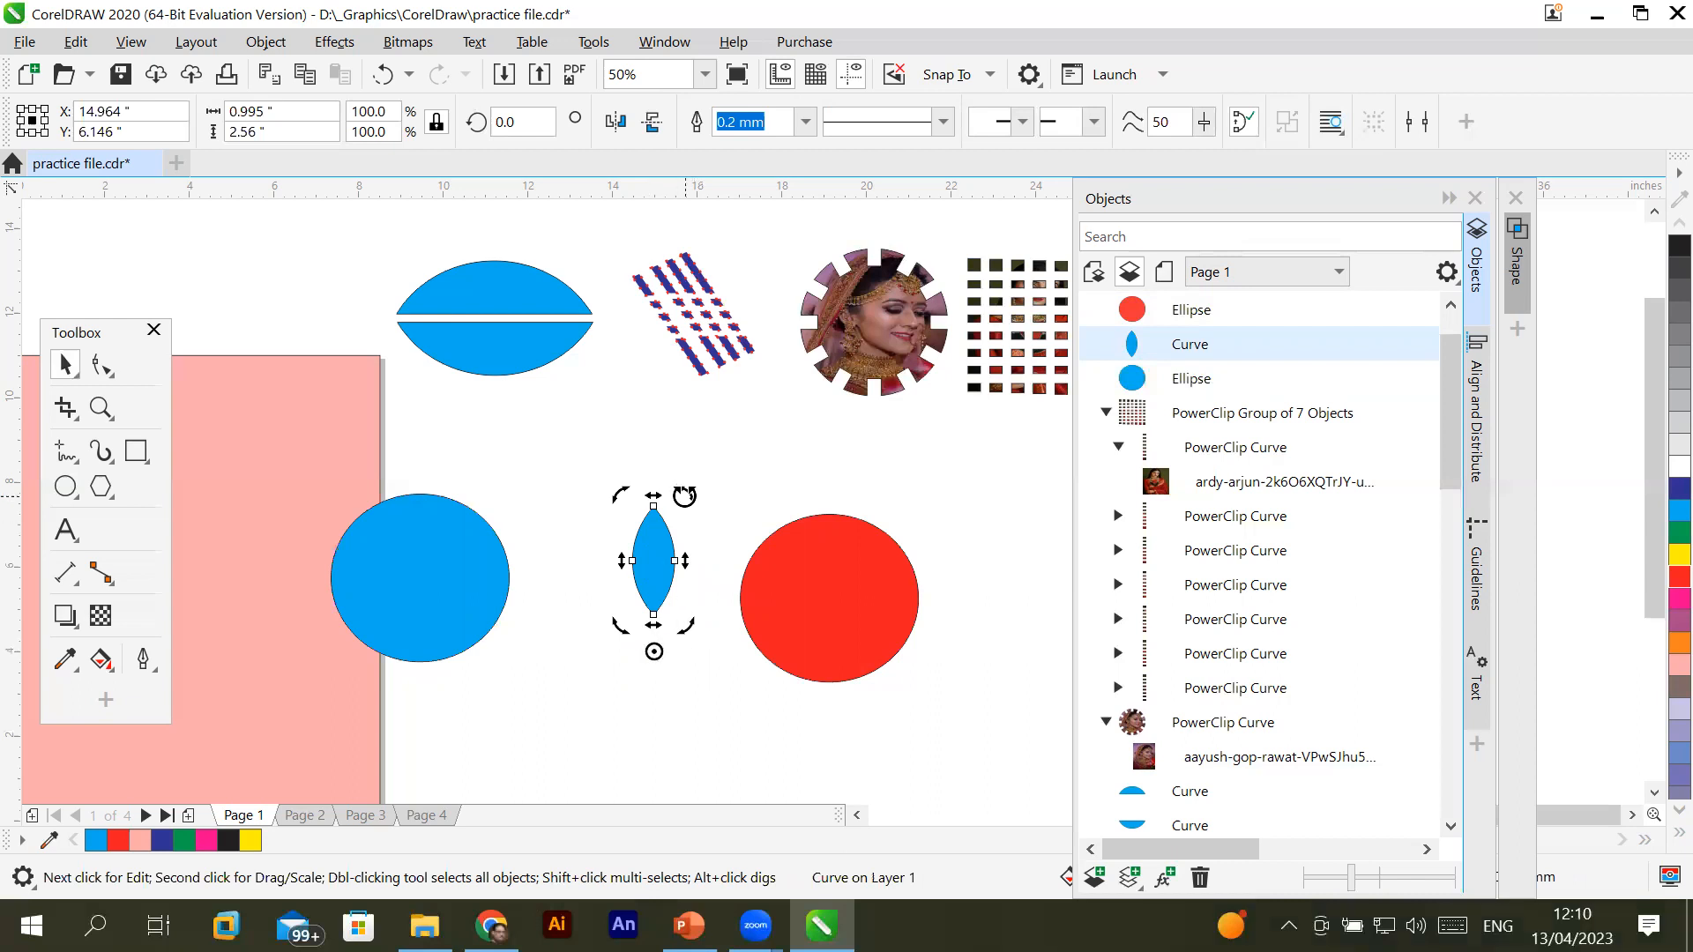
left_click_drag(684, 497, 716, 523)
right_click(716, 524)
Repeat the 15° rotated copy of the lens shape around its rotation centre until the petals form a full 360° ring
key("ctrl+r")
key("ctrl+r")
key("ctrl+r")
key("ctrl+r")
key("ctrl+r")
key("ctrl+r")
key("ctrl+r")
key("ctrl+r")
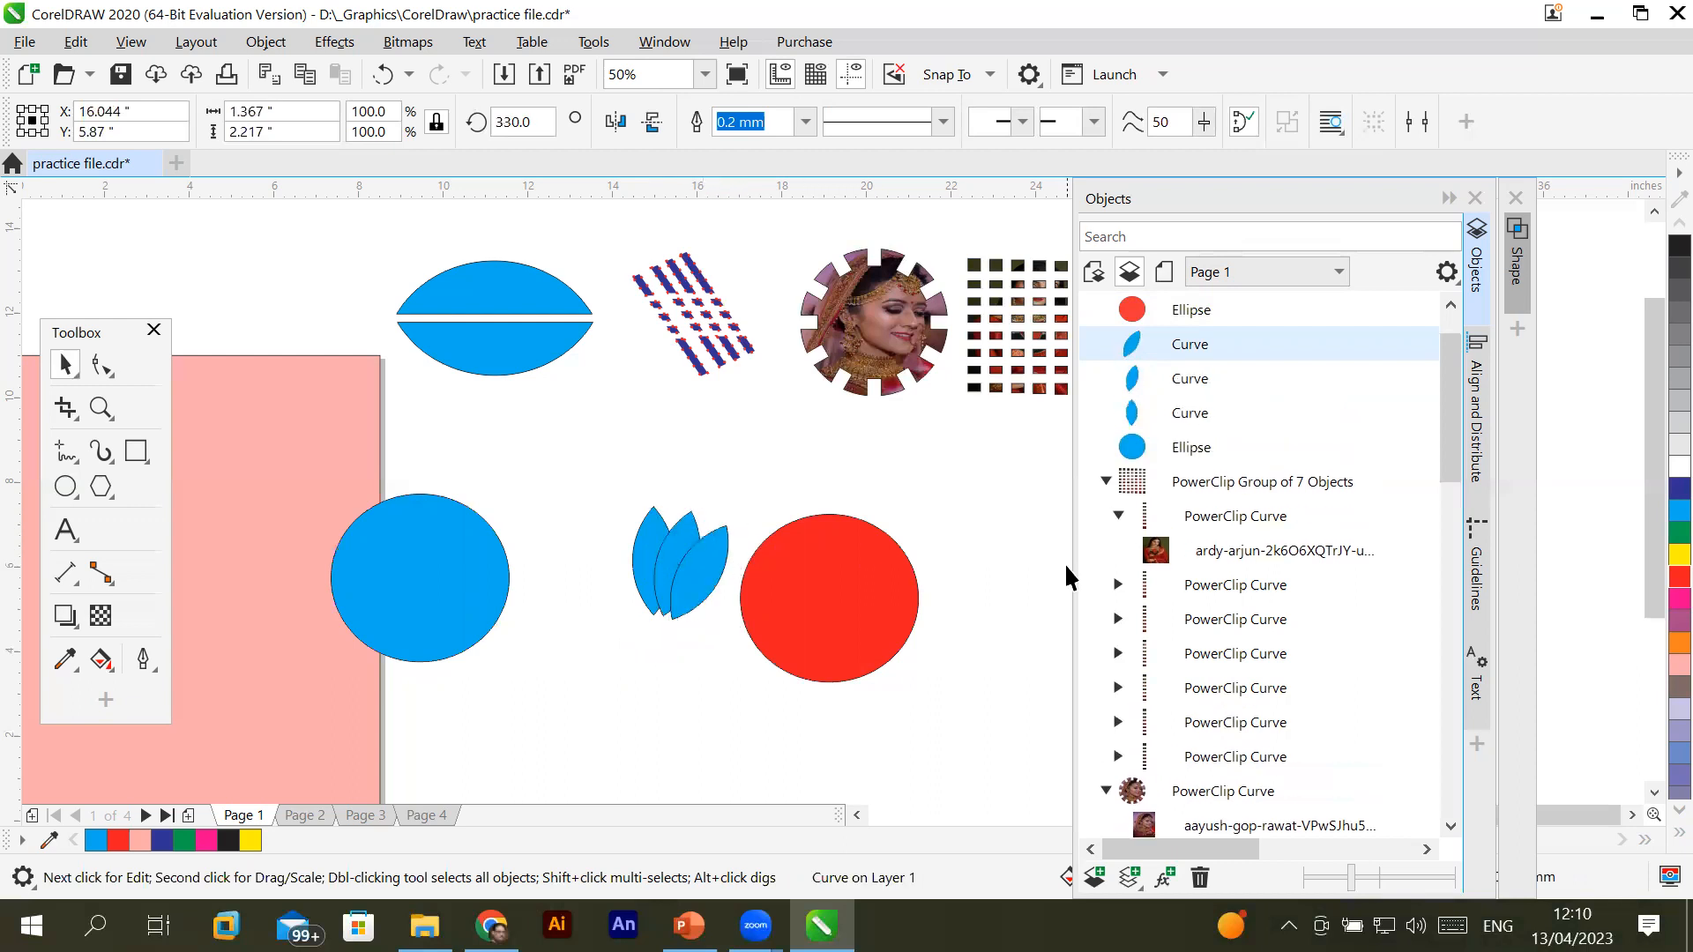
key("ctrl+r")
key("ctrl+r")
key("ctrl+r")
key("ctrl+r")
key("ctrl+r")
key("ctrl+r")
key("ctrl+r")
key("ctrl+r")
key("ctrl+r")
key("ctrl+r")
key("ctrl+r")
key("ctrl+r")
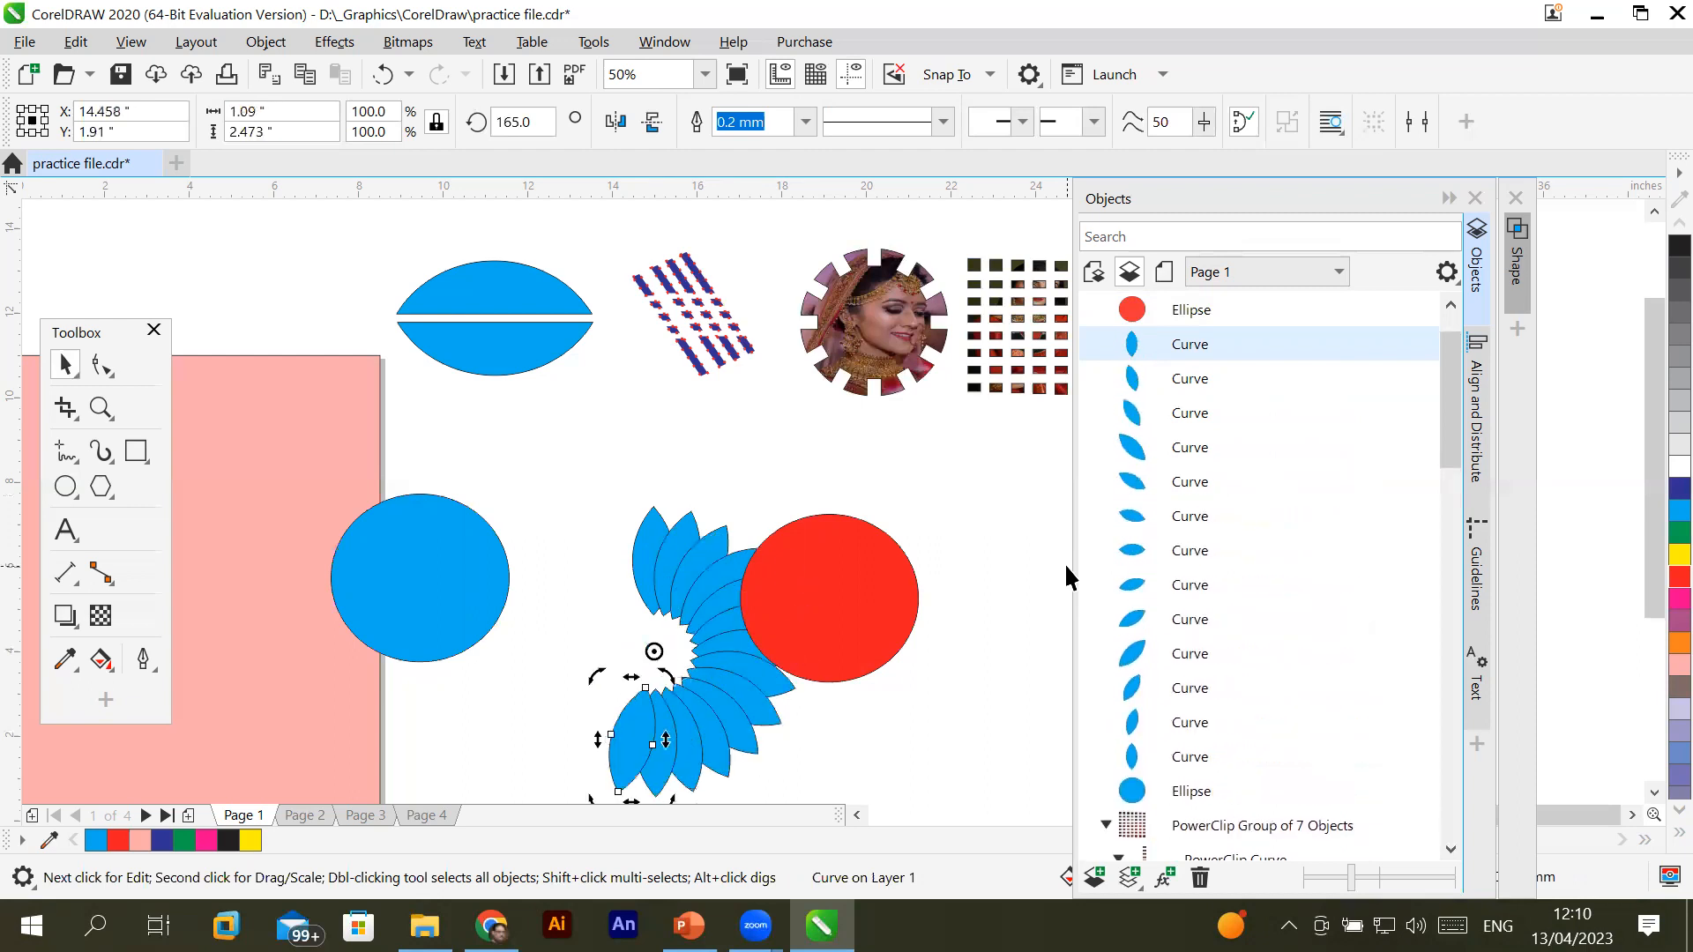
key("ctrl+r")
key("ctrl+r")
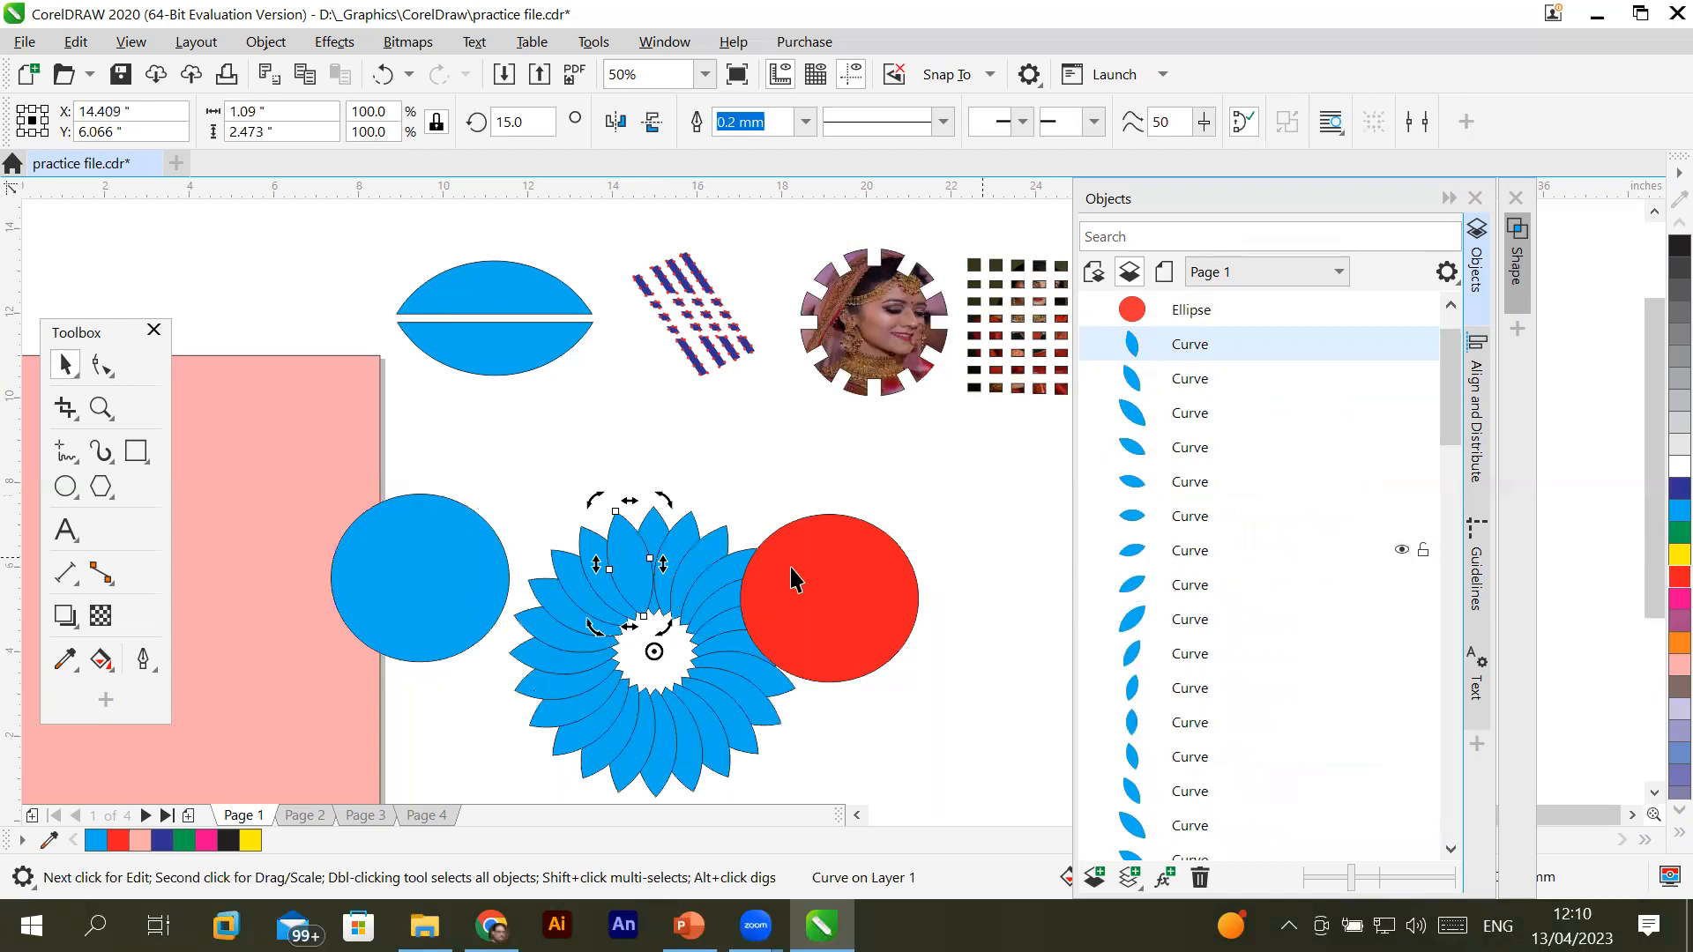
Move the red and cyan ellipses outward so both are clear of the petal ring
left_click_drag(877, 574, 1003, 537)
left_click_drag(433, 573, 343, 489)
left_click_drag(488, 462, 807, 782)
left_click(903, 753)
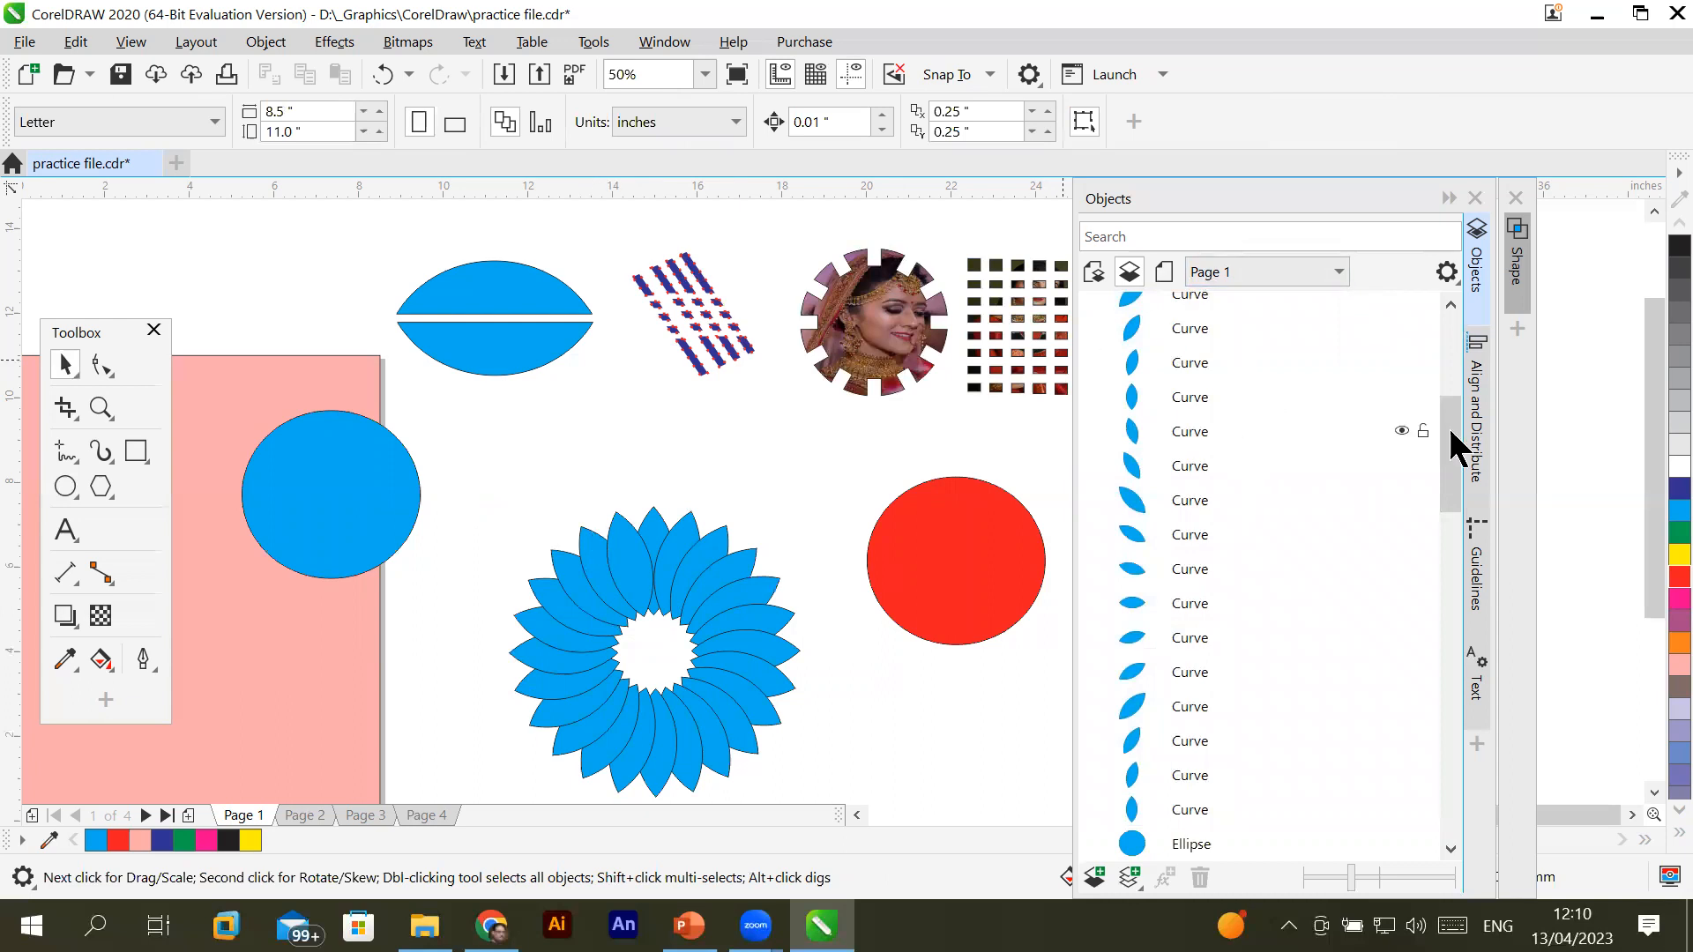
Select every second petal of the ring, try red and cyan fills on them, and settle on the Blue fill
left_click_drag(1445, 442, 1460, 324)
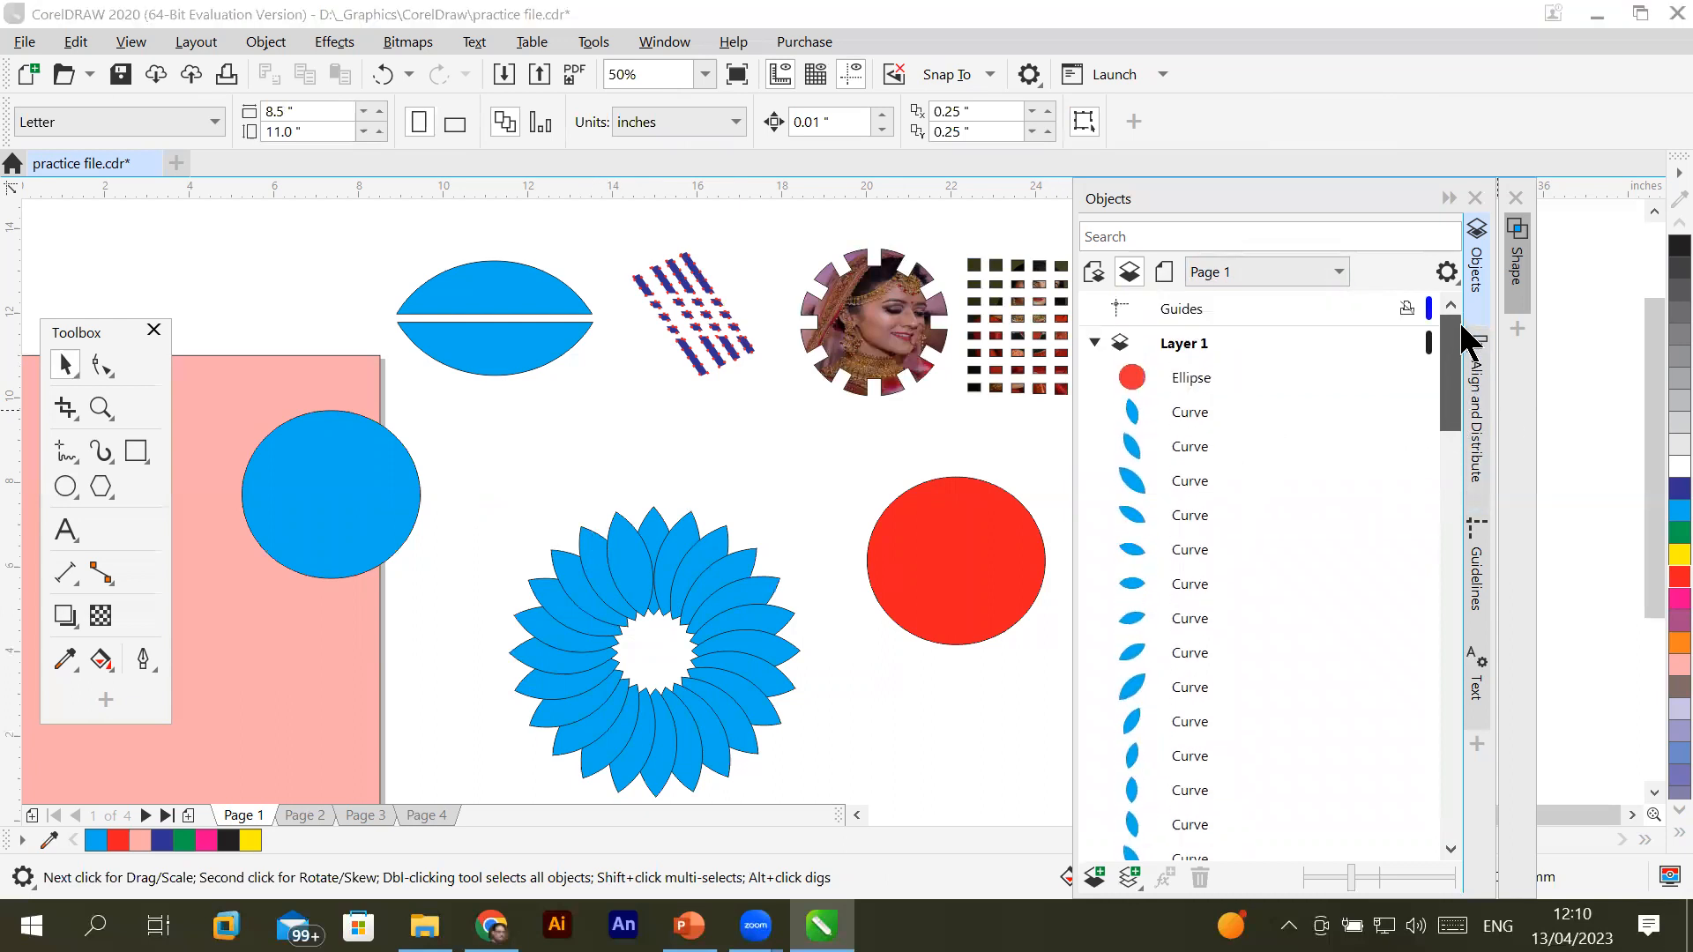
left_click(1204, 411)
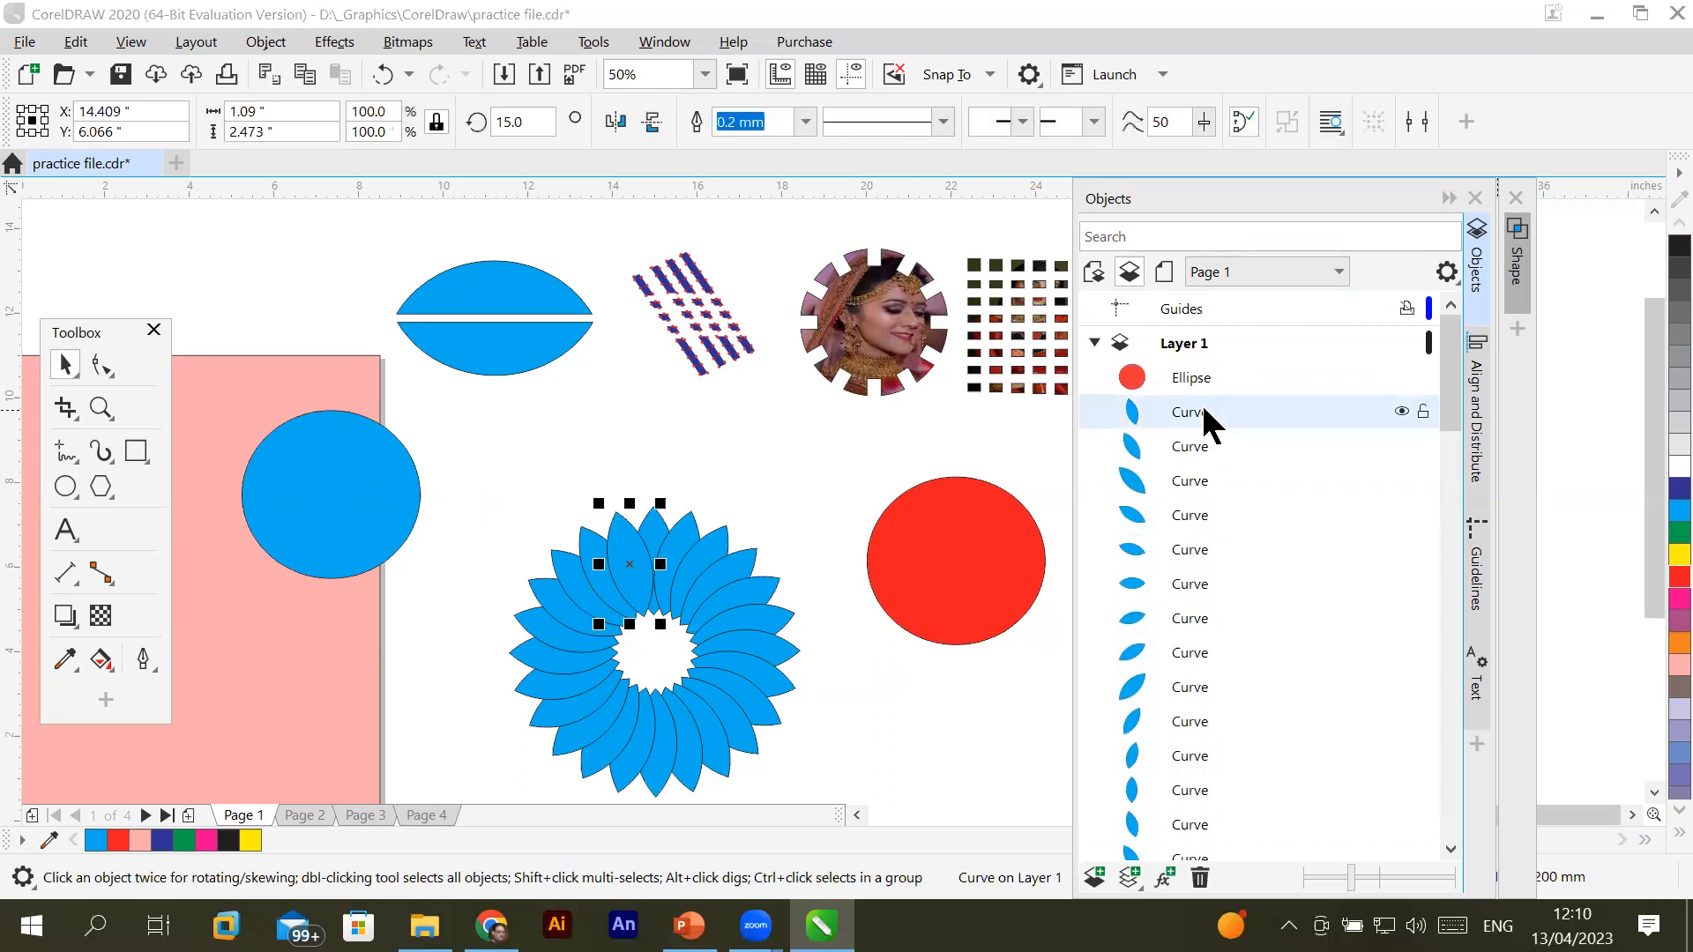
left_click(1210, 478, "ctrl")
left_click(1210, 551, "ctrl")
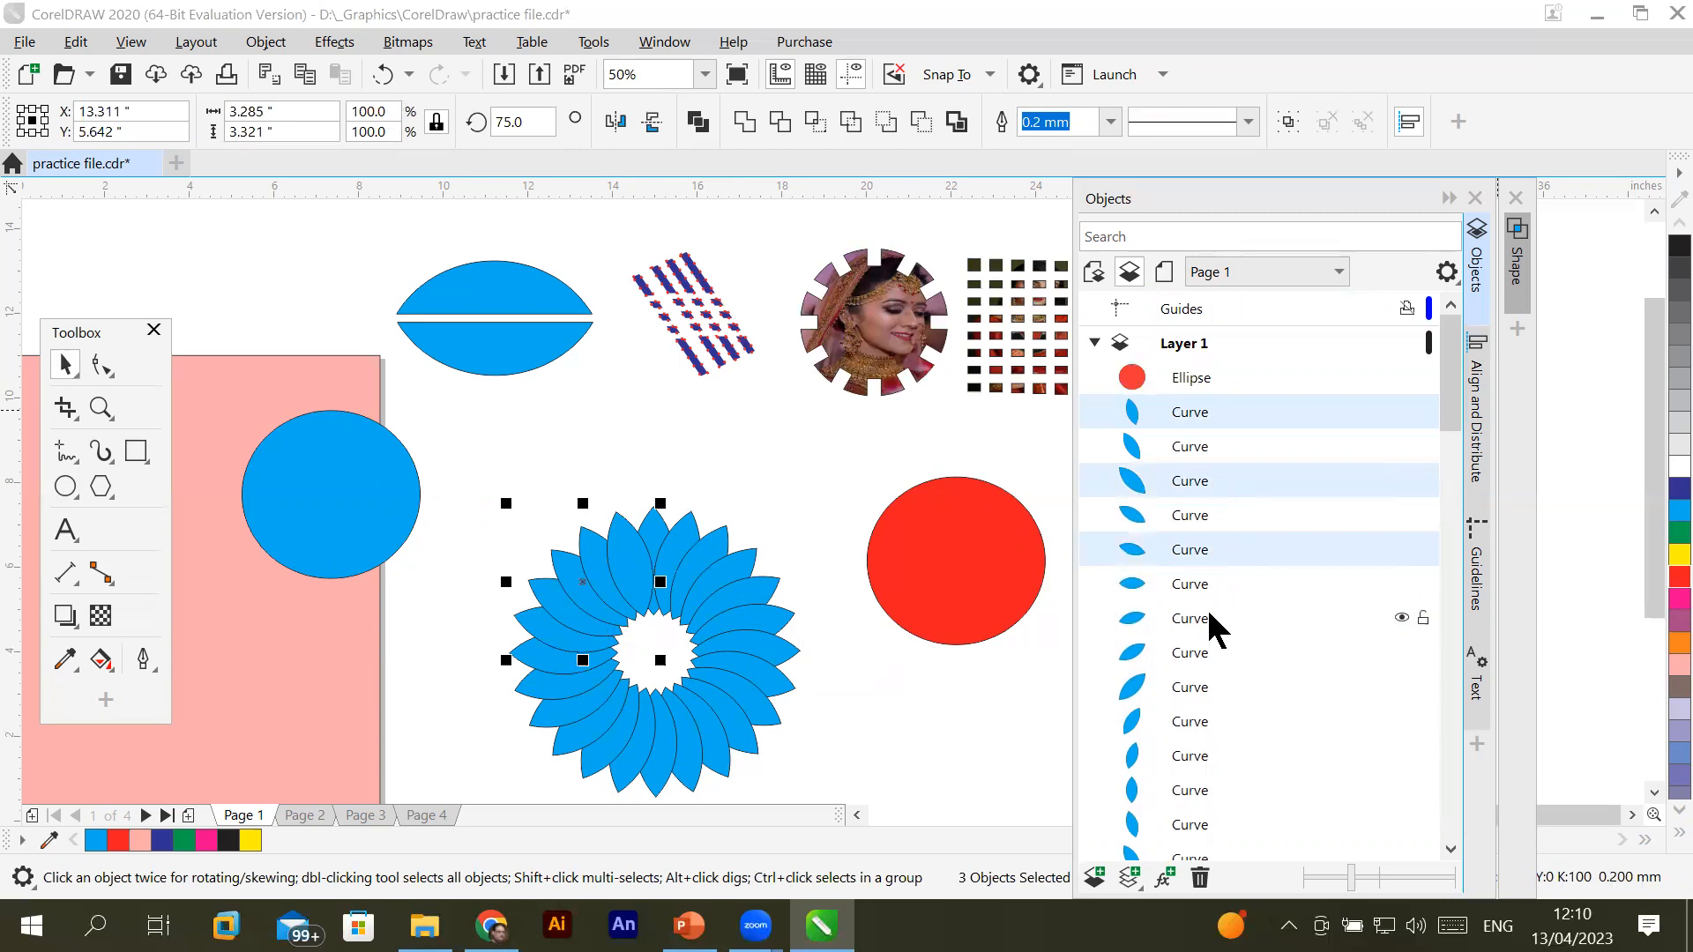
left_click(1211, 618, "ctrl")
left_click(1210, 688, "ctrl")
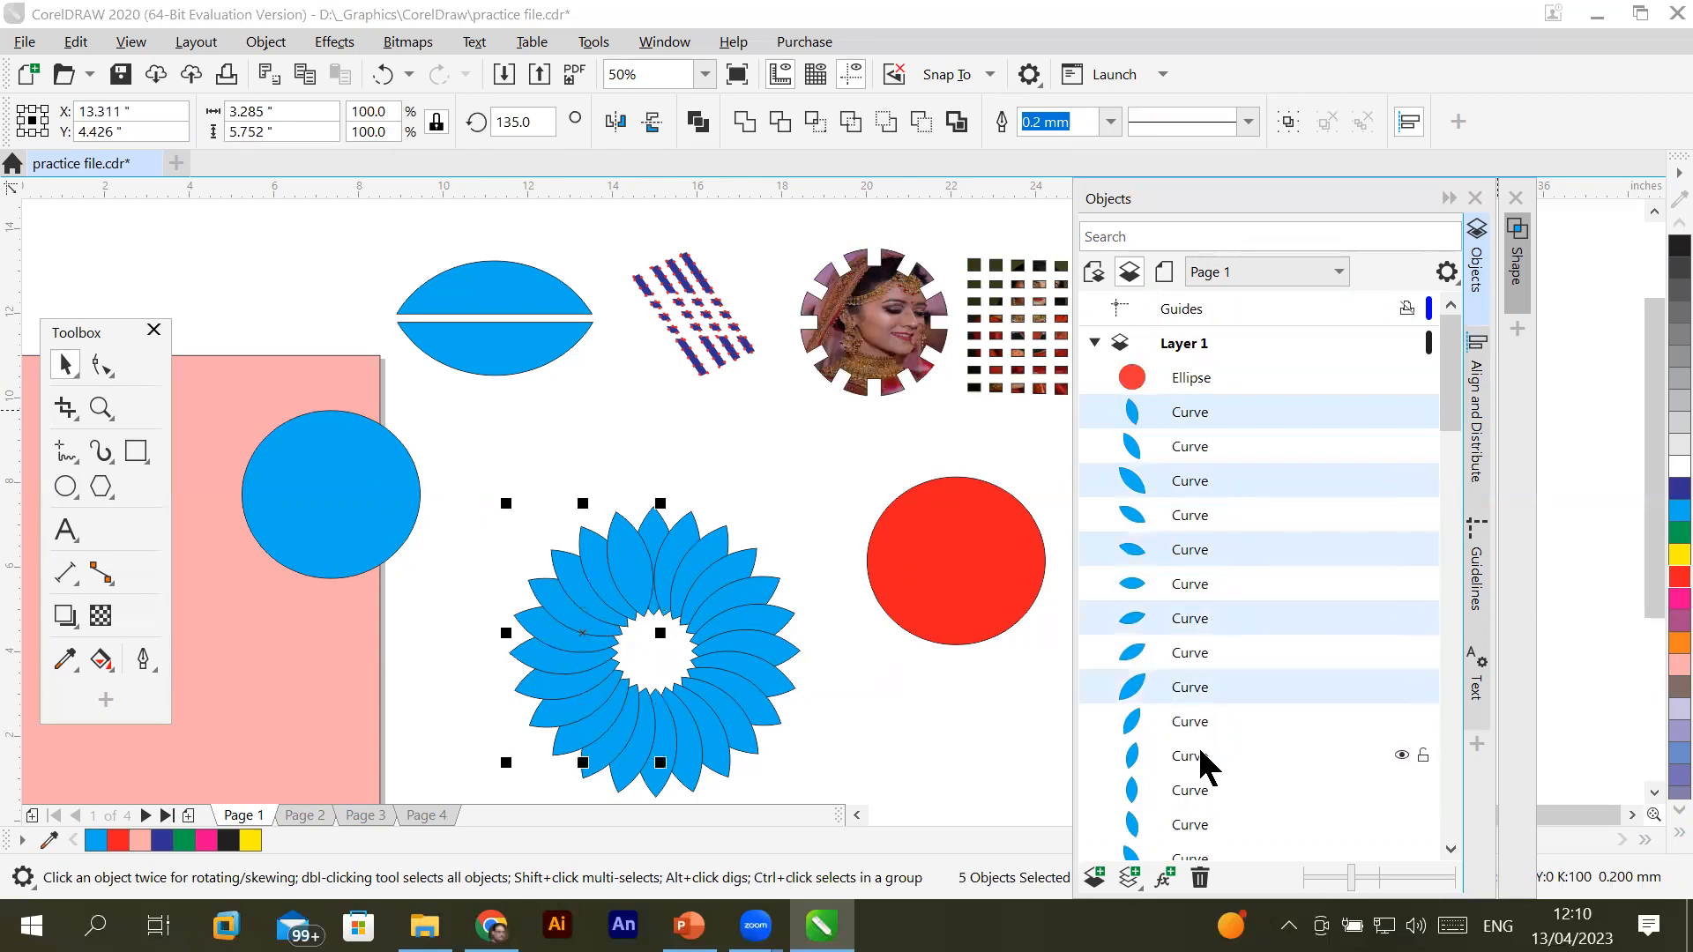
left_click(1203, 755, "ctrl")
left_click(1204, 824, "ctrl")
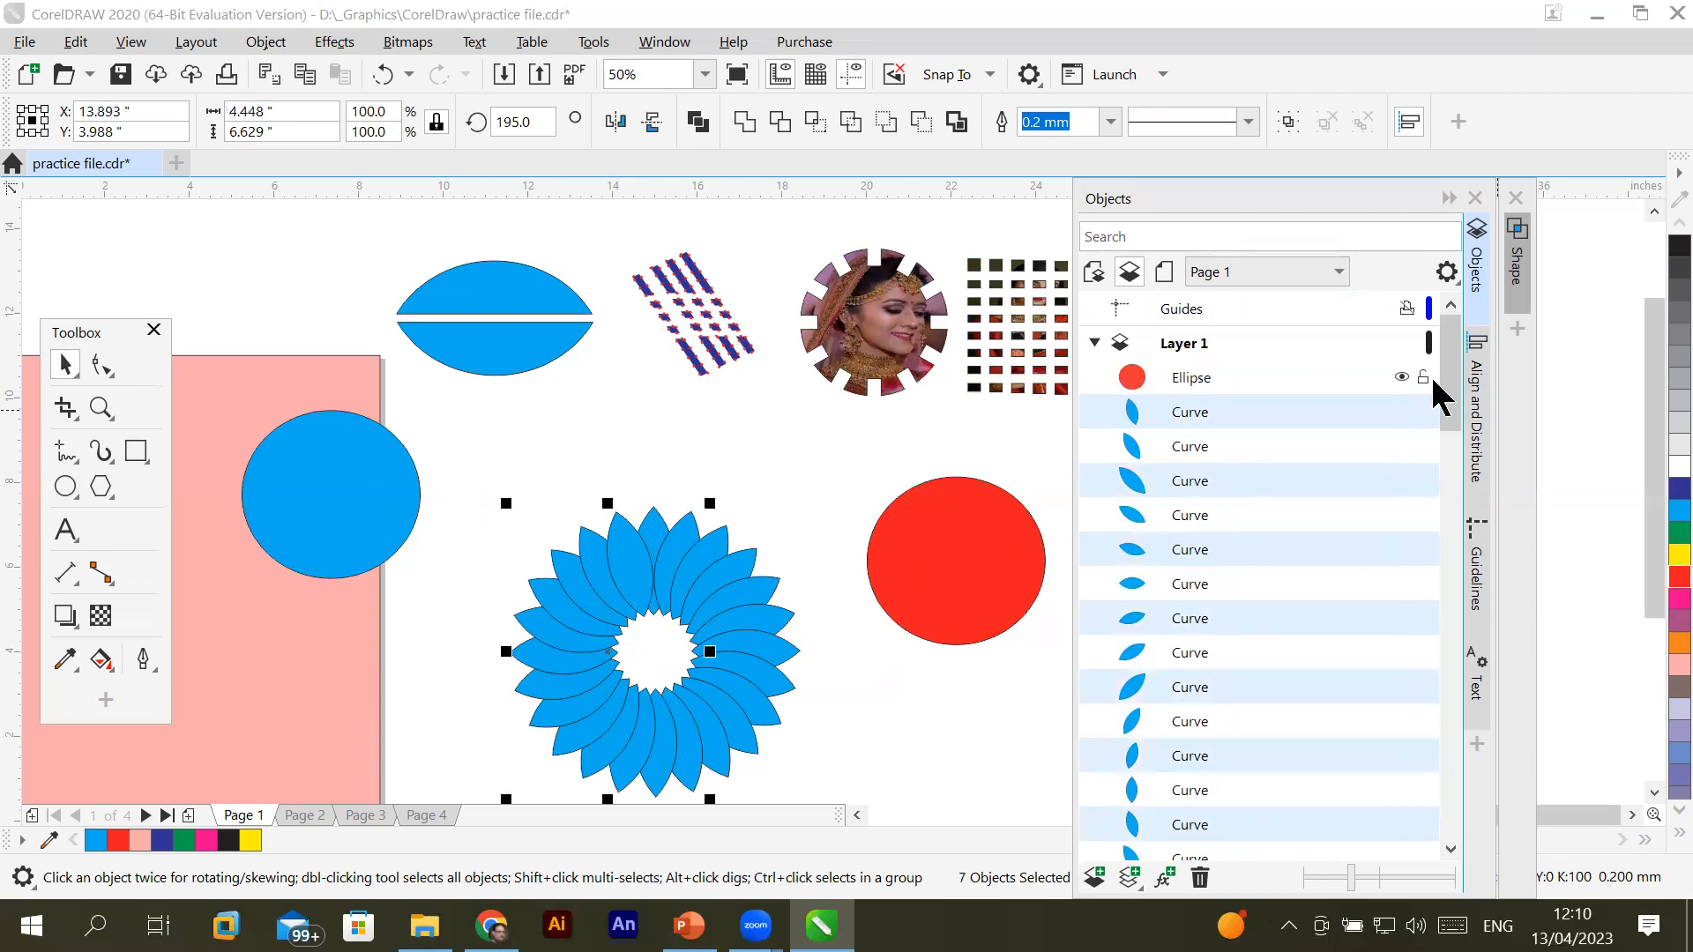
left_click_drag(1451, 405, 1459, 484)
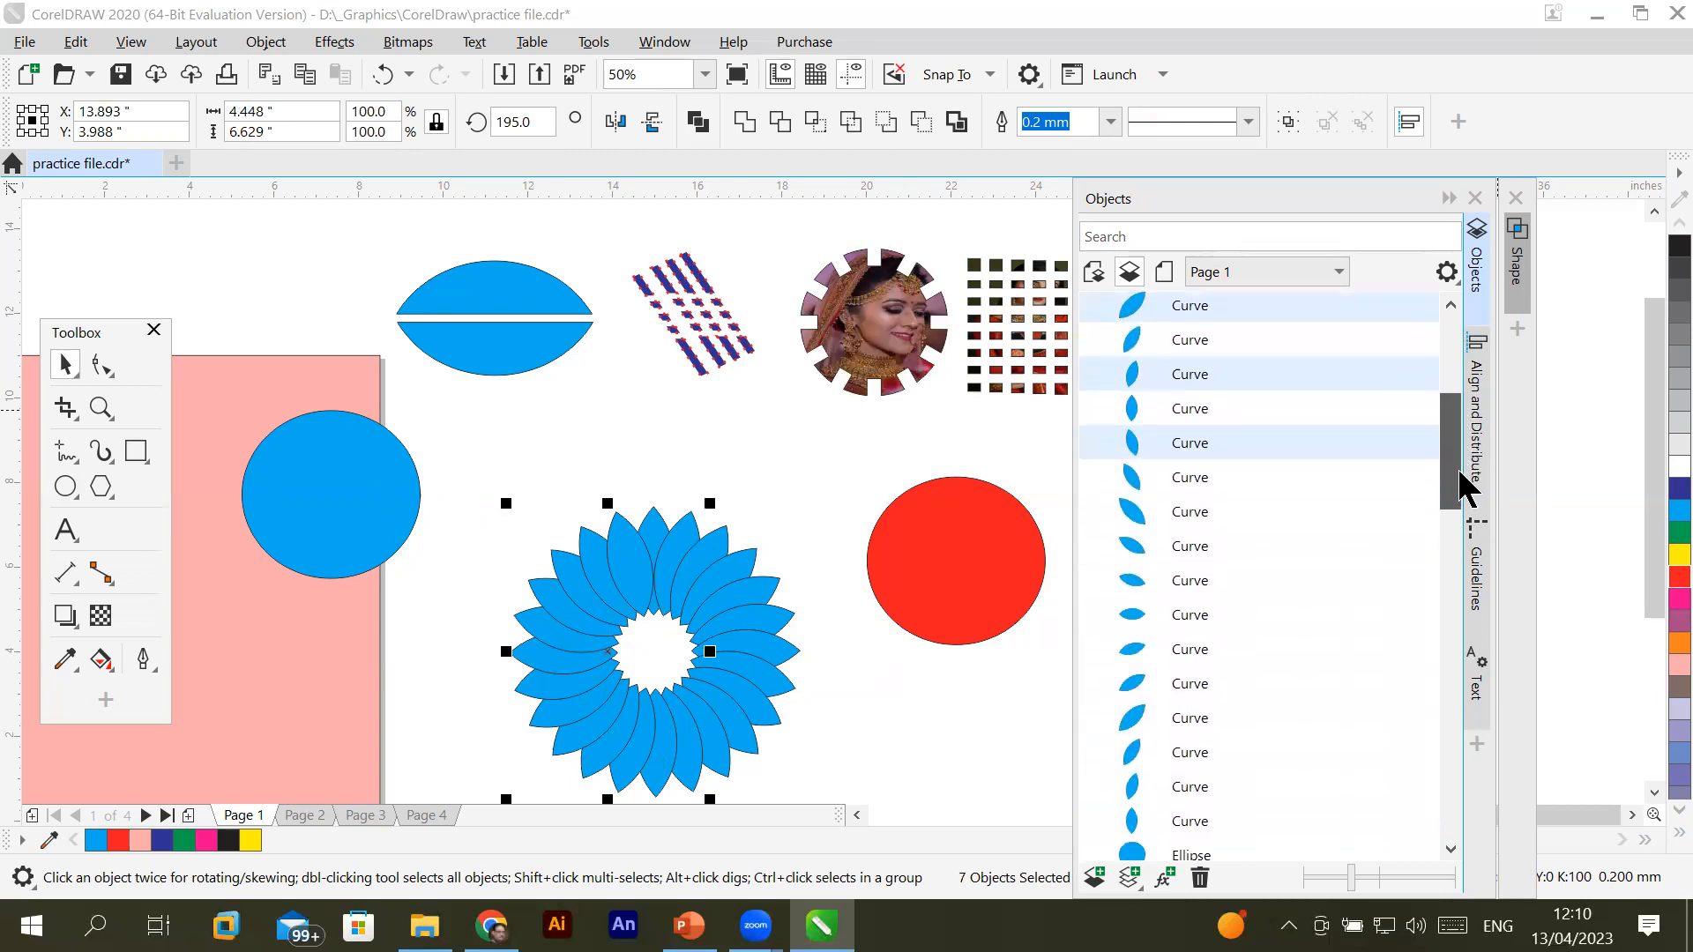
left_click(1201, 519, "ctrl")
left_click(1212, 584, "ctrl")
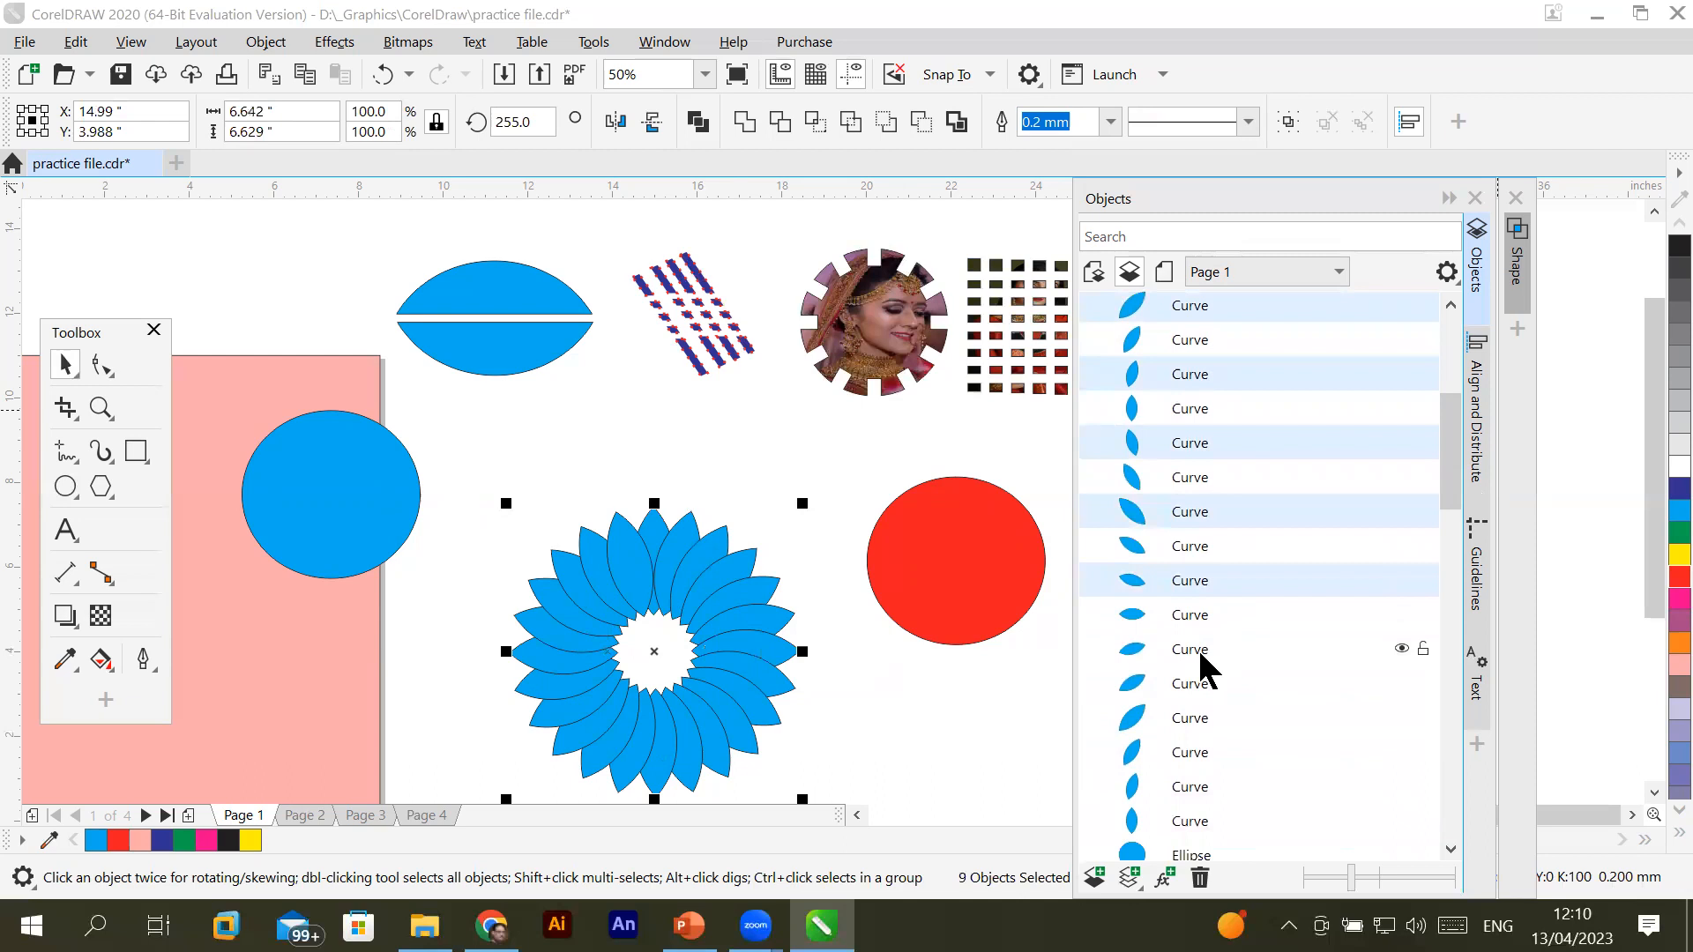
left_click(1202, 654, "ctrl")
left_click(1202, 721, "ctrl")
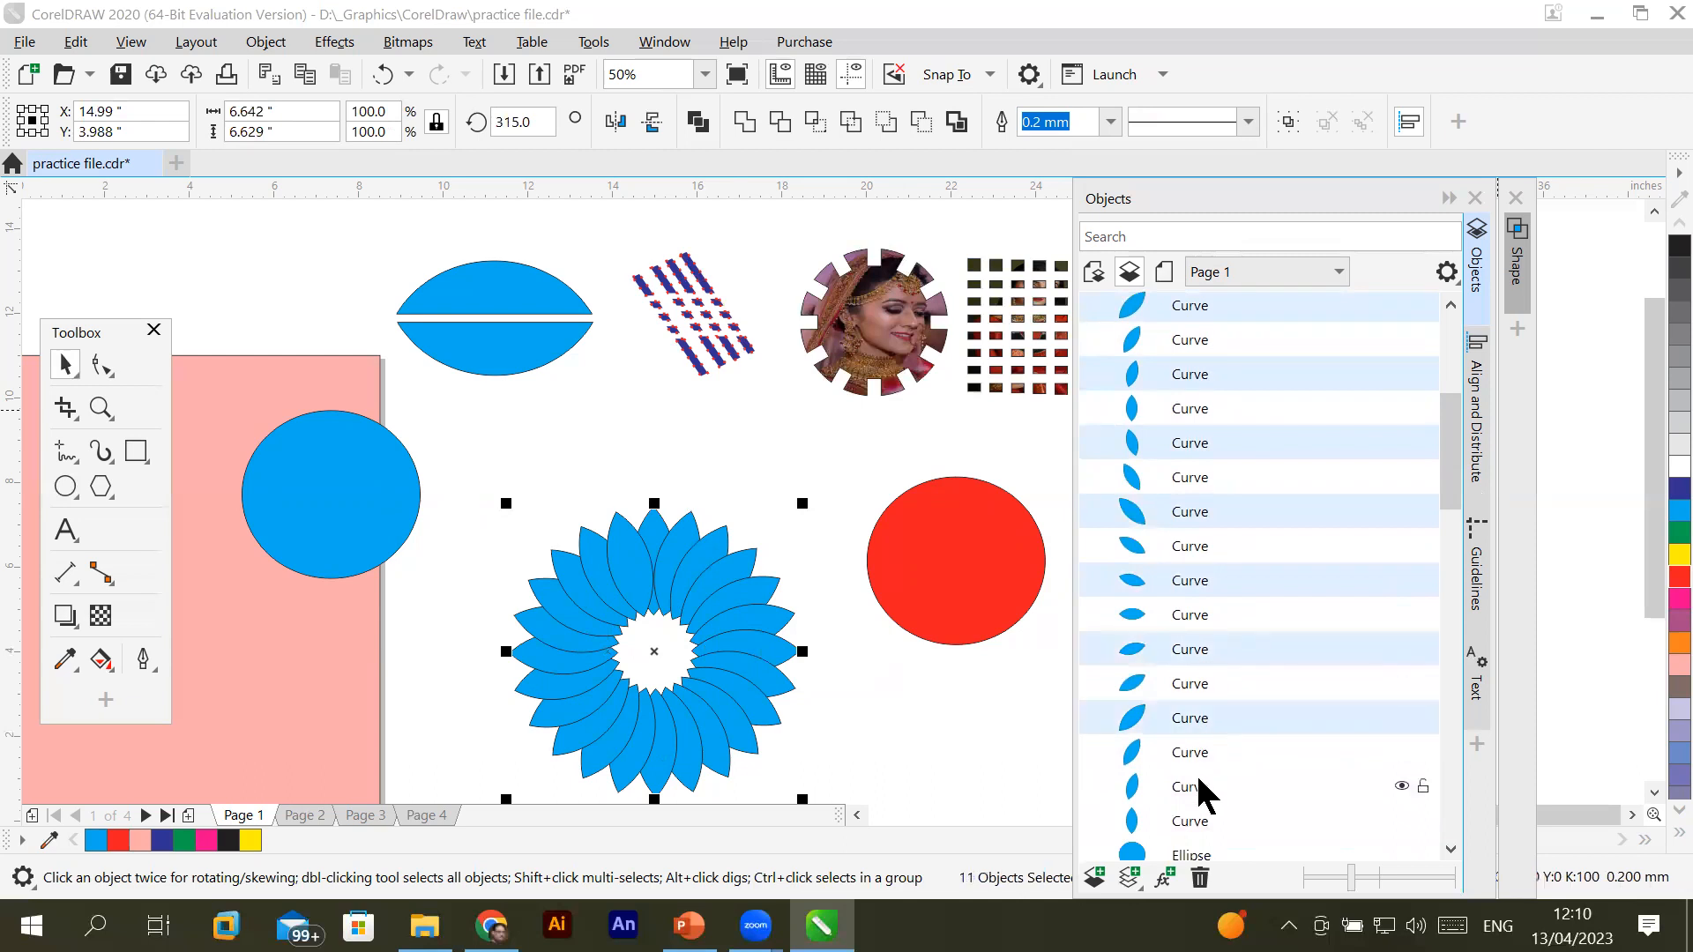
left_click(1201, 792, "ctrl")
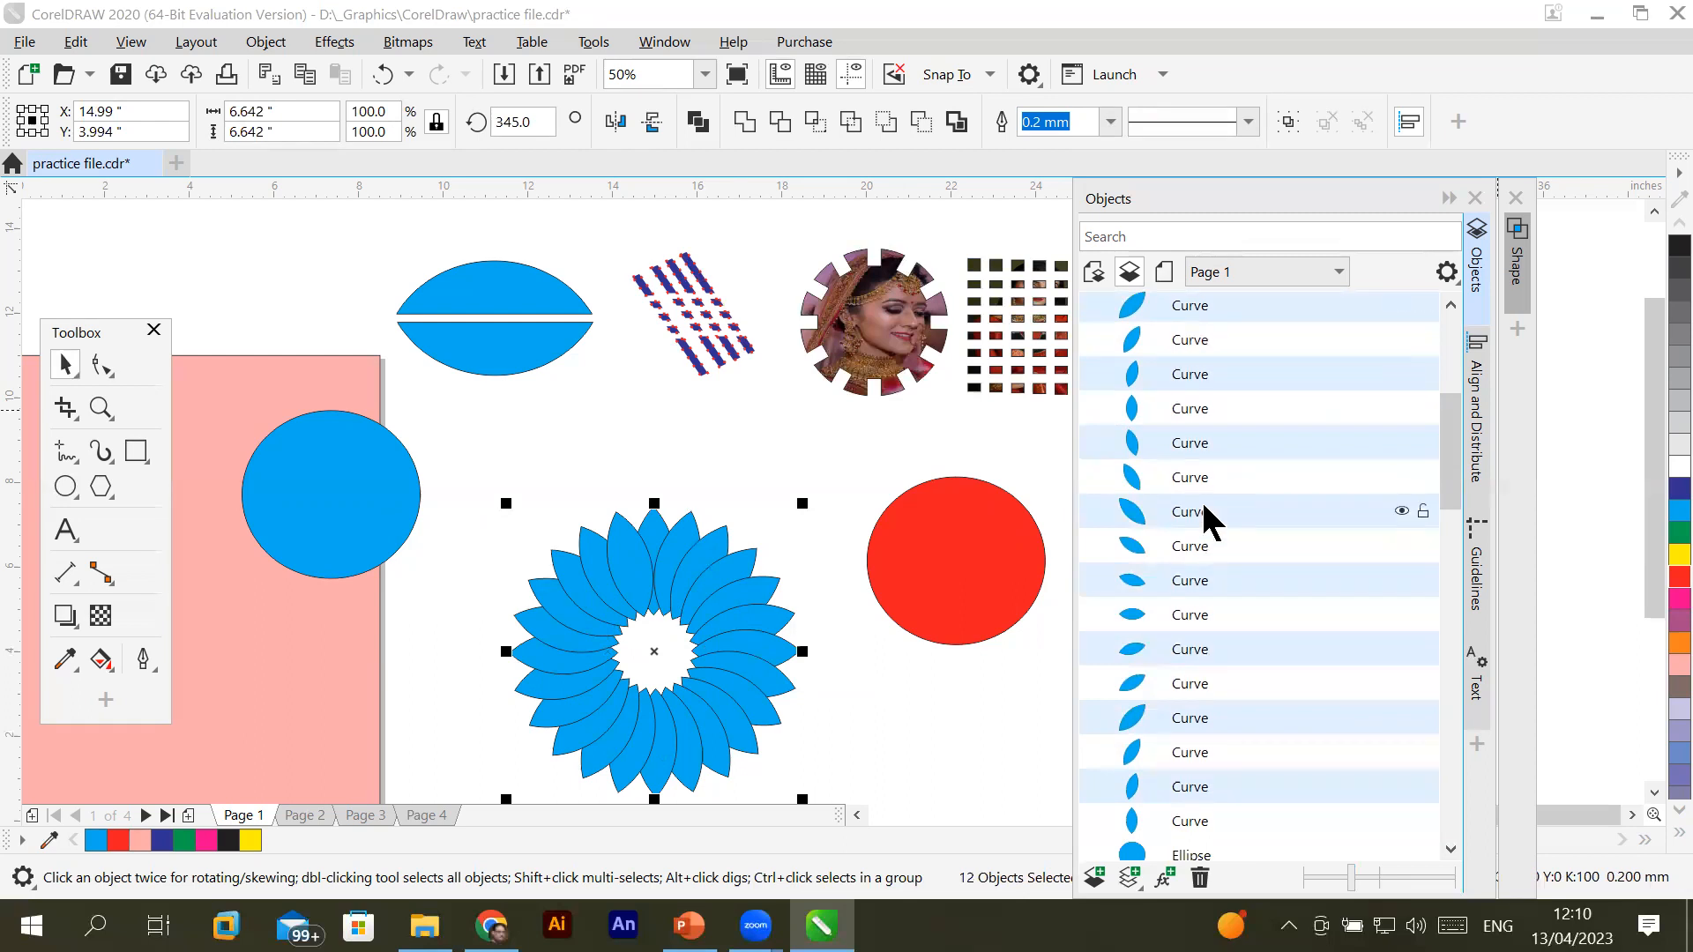
left_click(1656, 578)
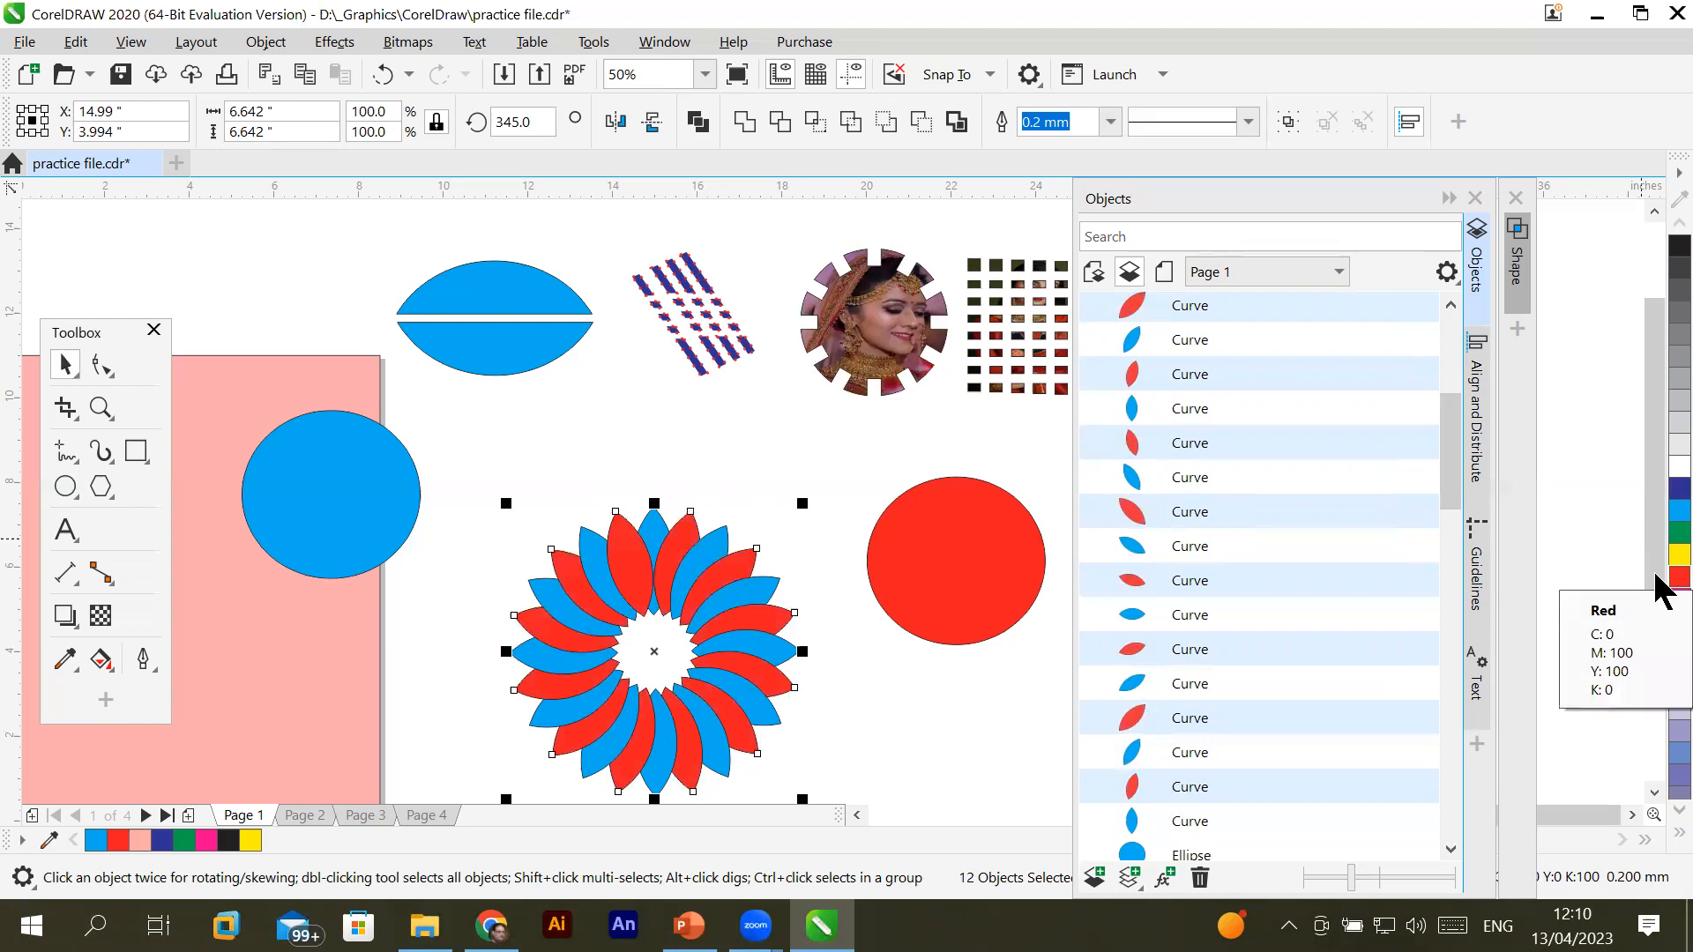
left_click(1656, 511)
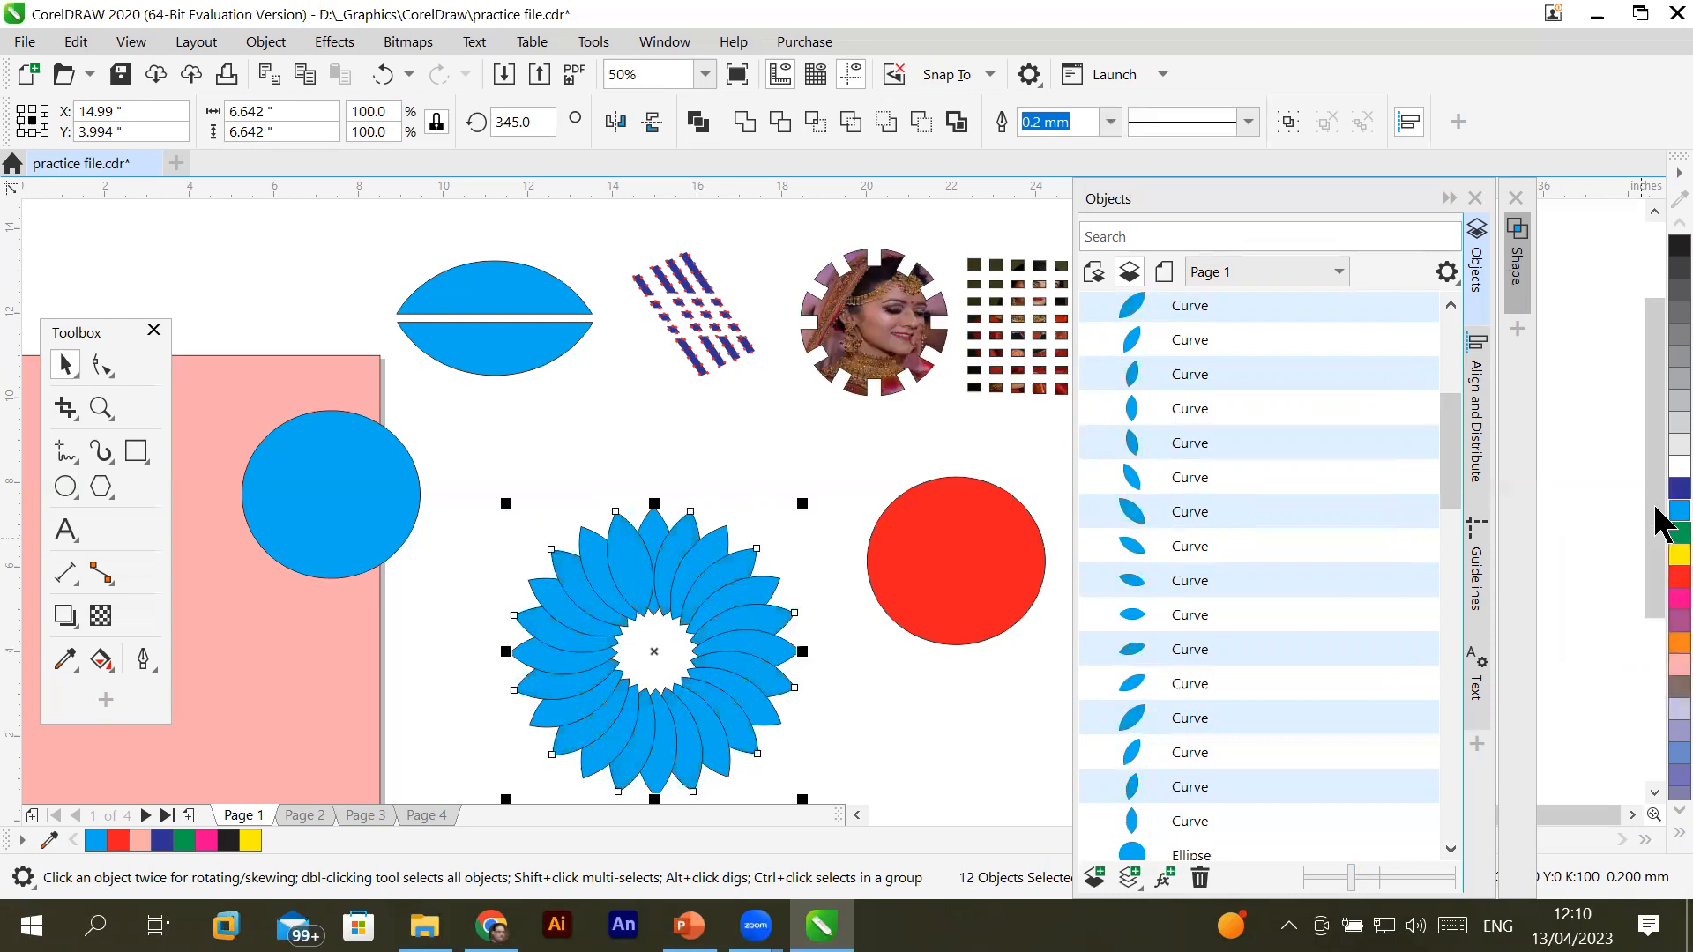
left_click(1657, 491)
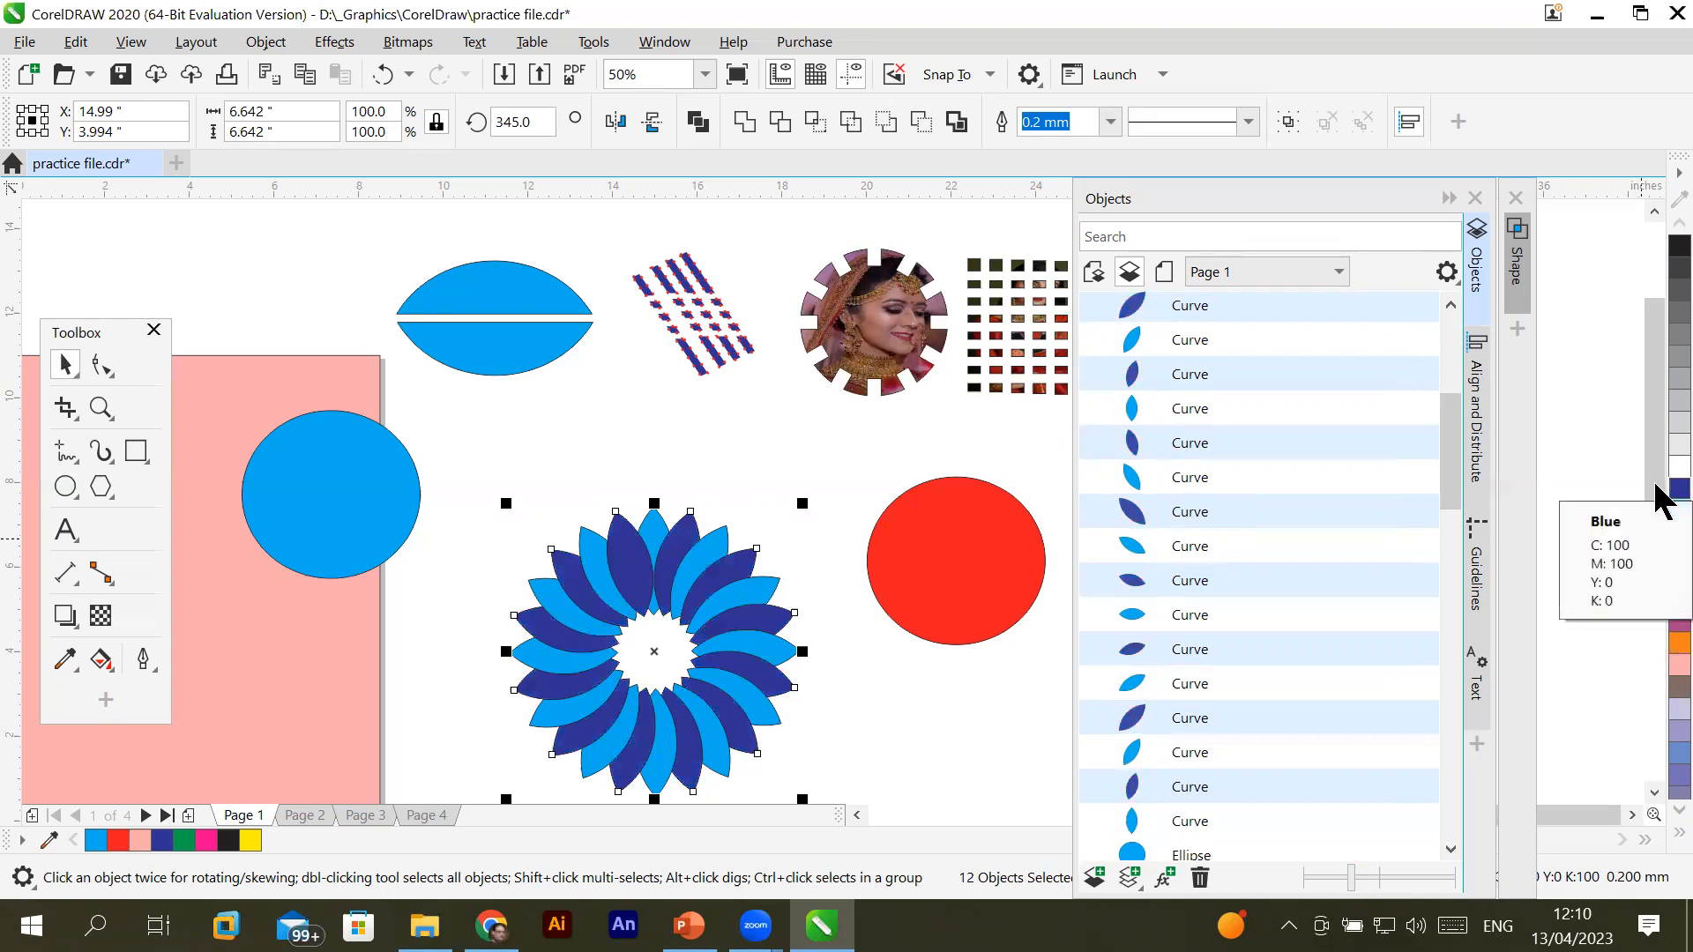
left_click(999, 721)
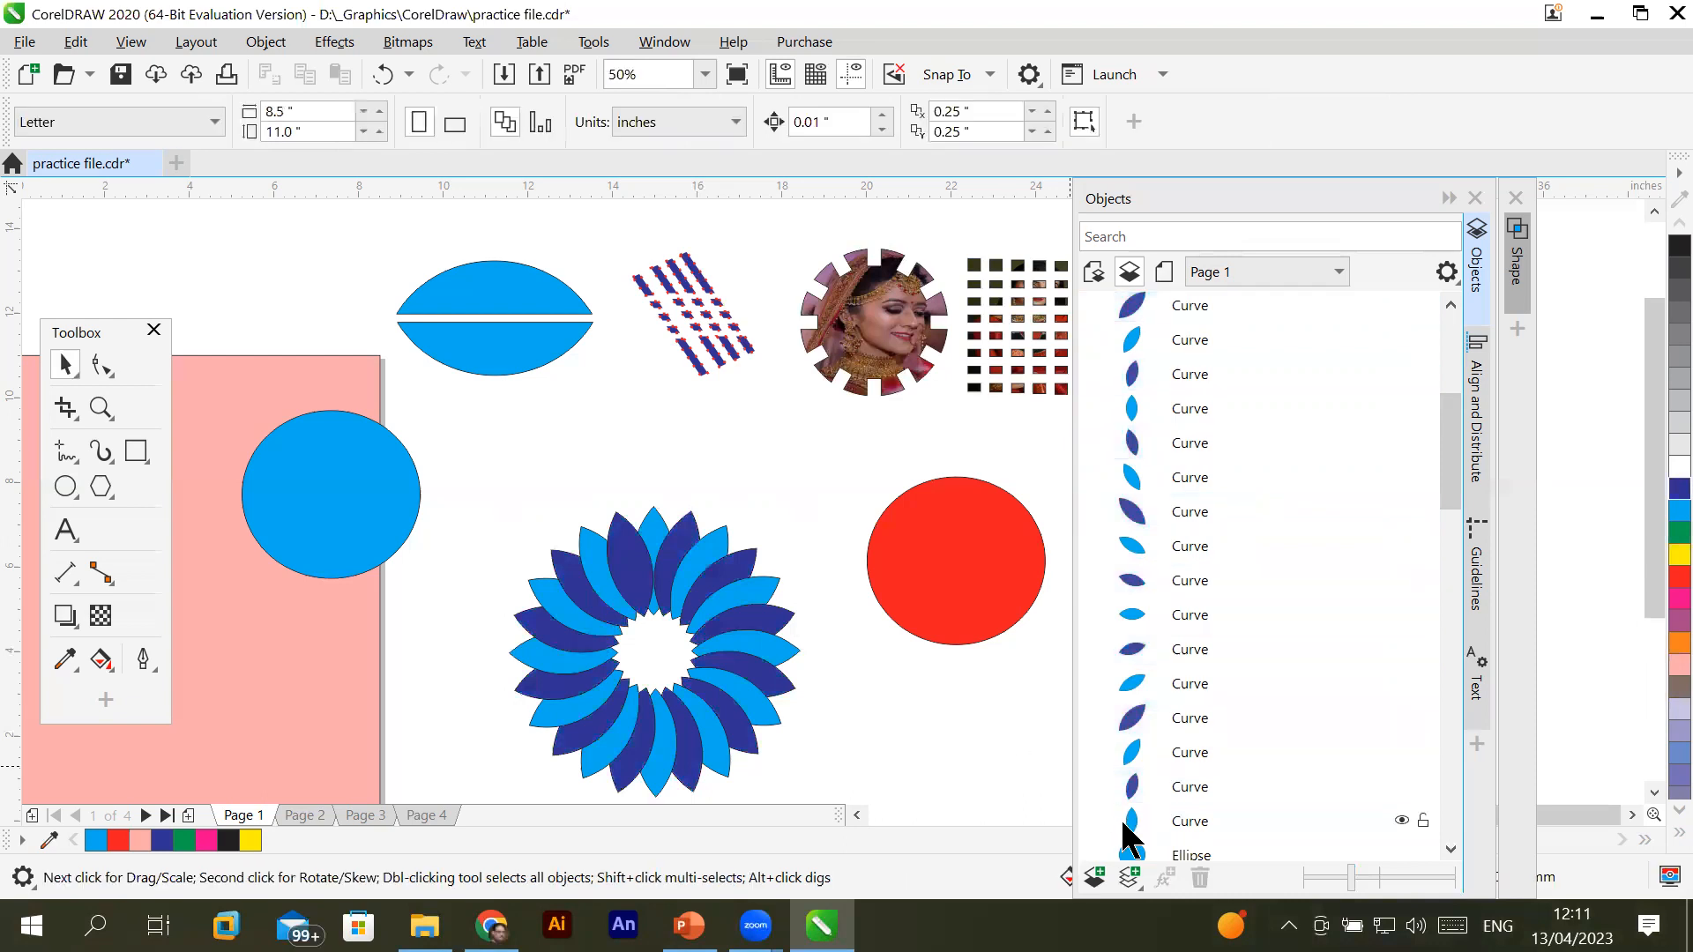
Select the whole petal ring, scale it down to about 4.2 inches wide, and place it just below the split cyan shape
left_click(1654, 792)
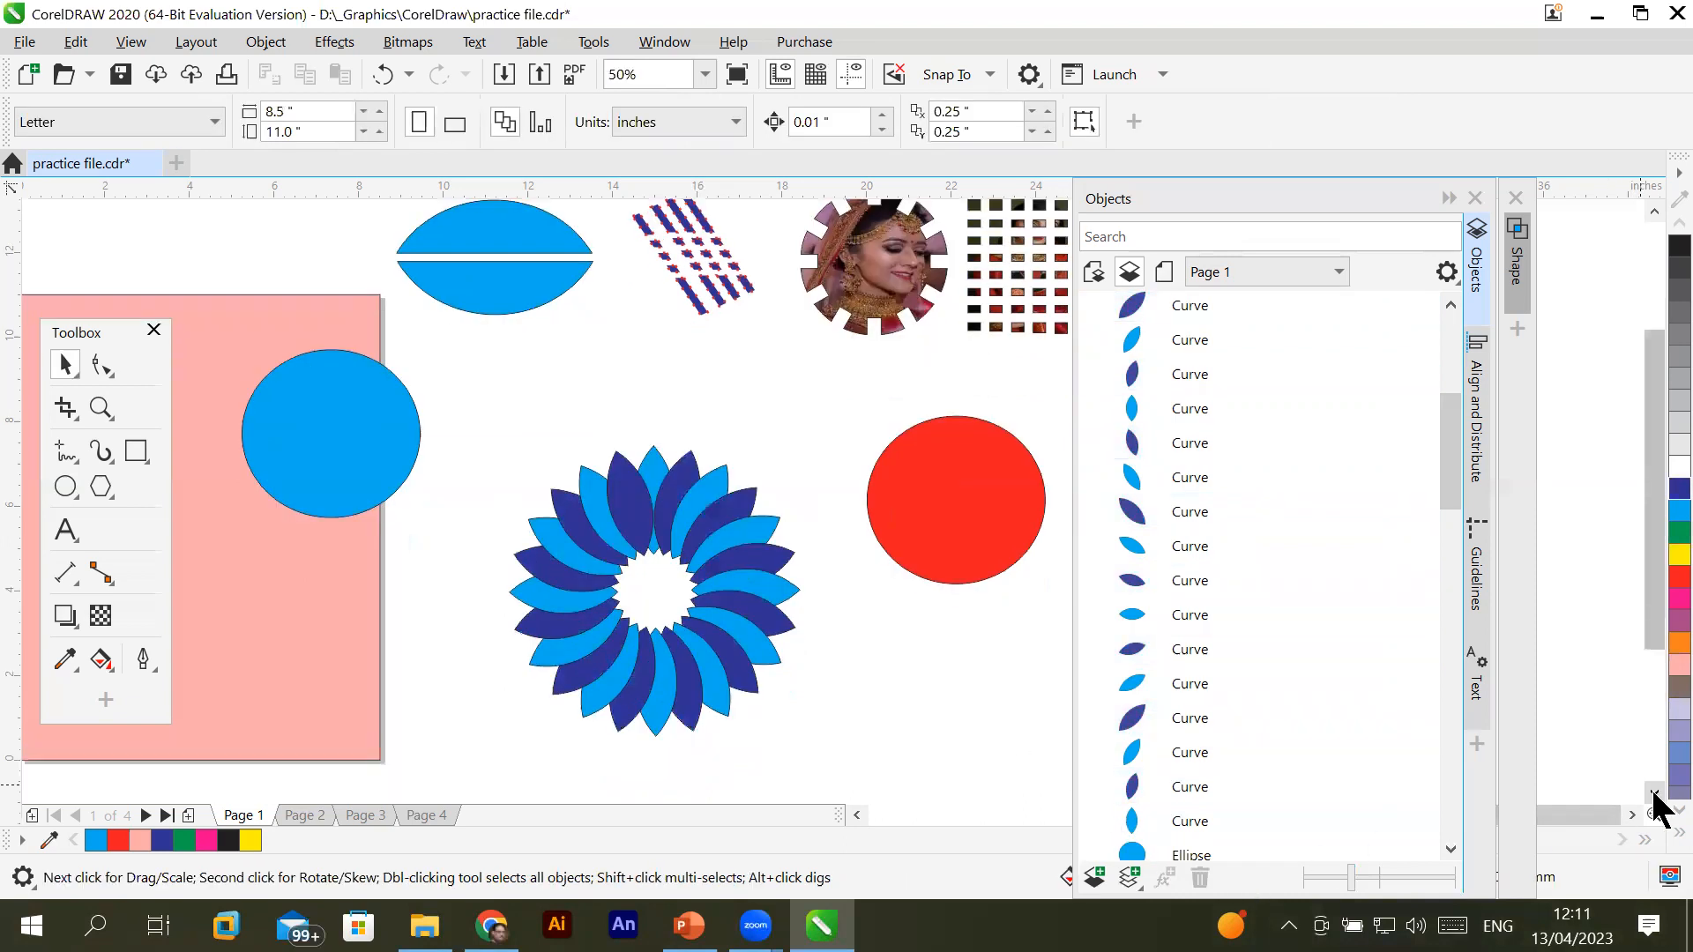
left_click(1655, 794)
left_click(1654, 793)
mouse_move(497, 346)
left_mouse_down()
mouse_move(769, 629)
mouse_move(824, 635)
left_mouse_up()
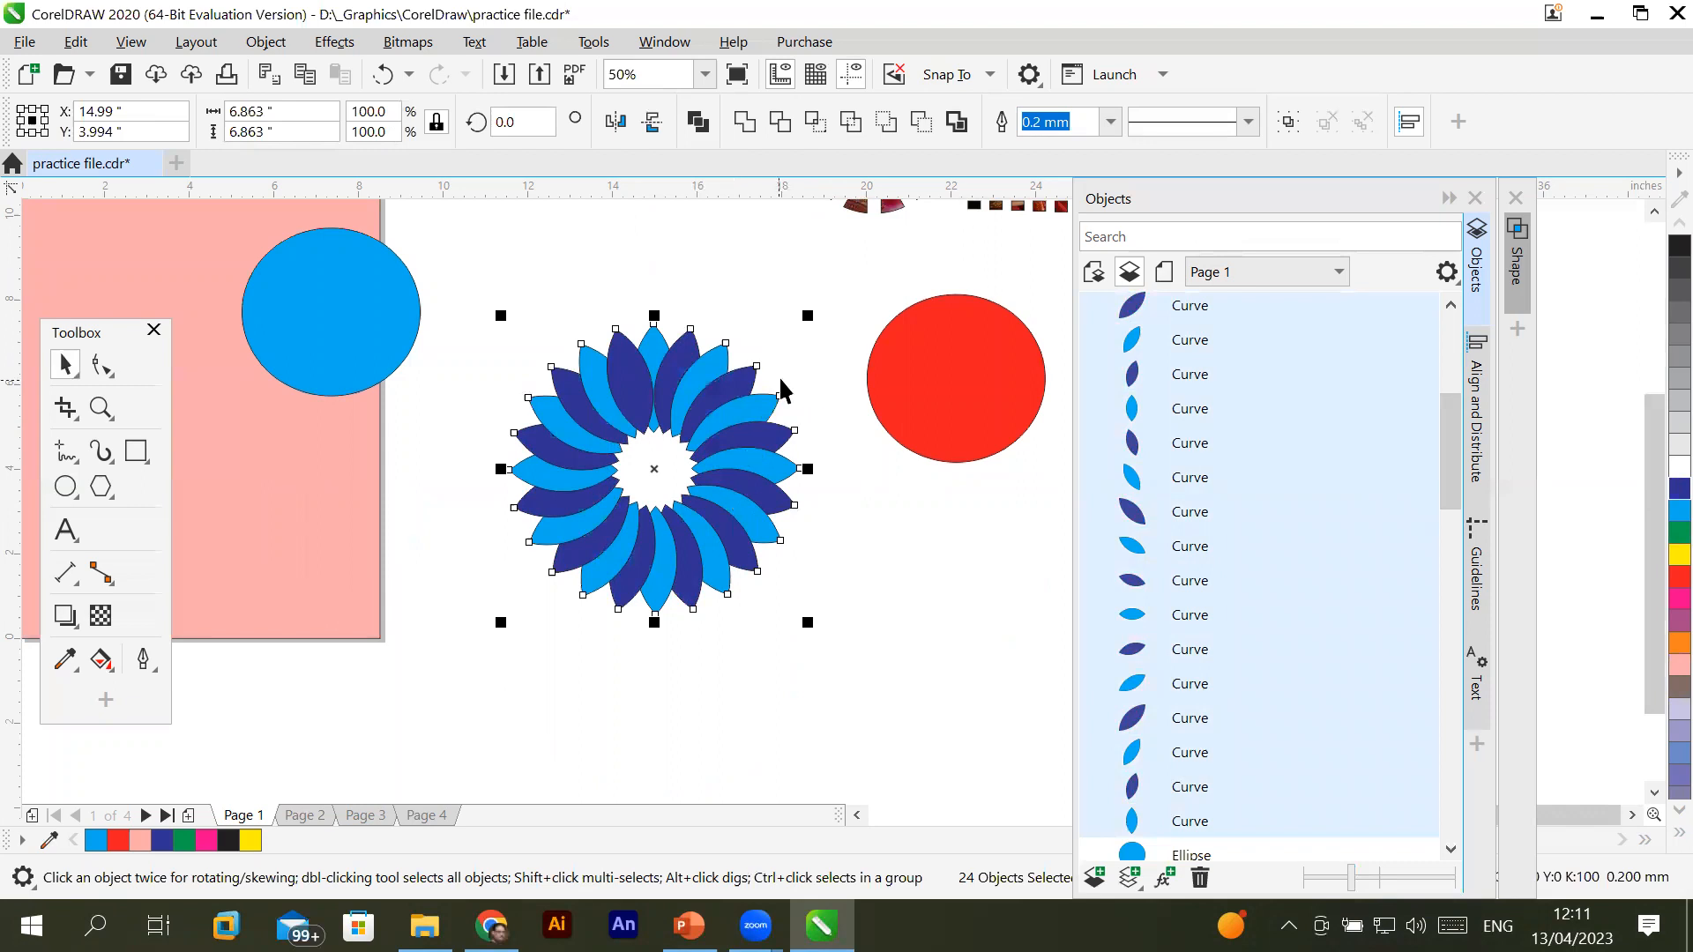
left_click_drag(808, 316, 696, 427)
left_click(1655, 213)
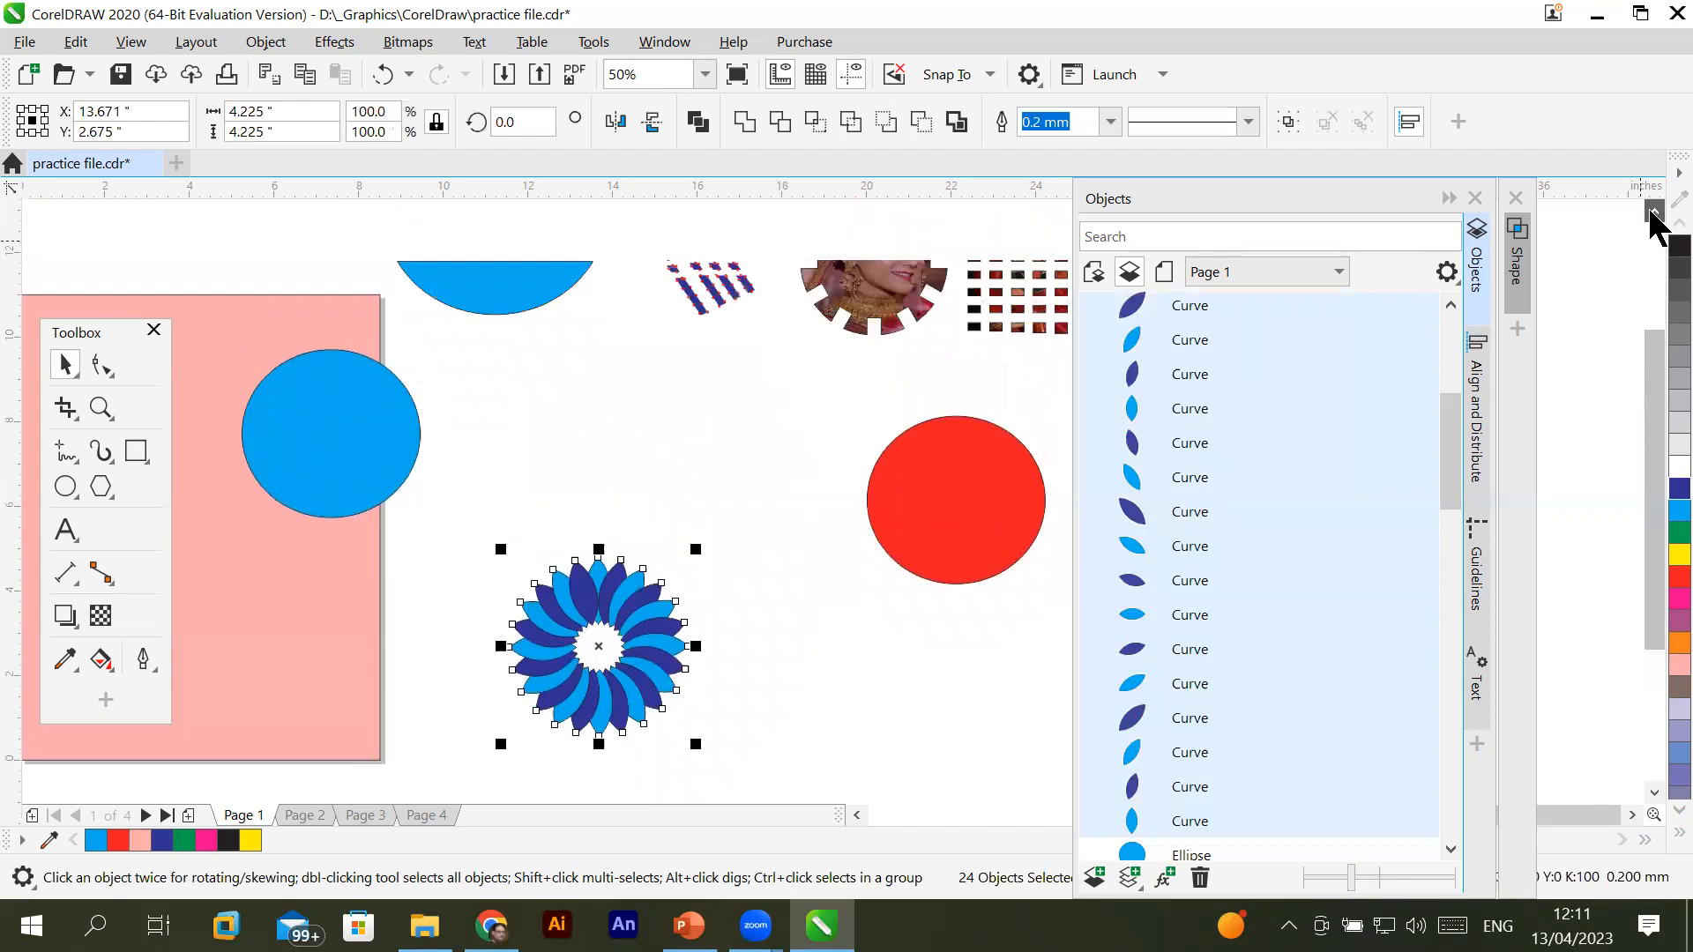
left_click_drag(624, 725, 574, 509)
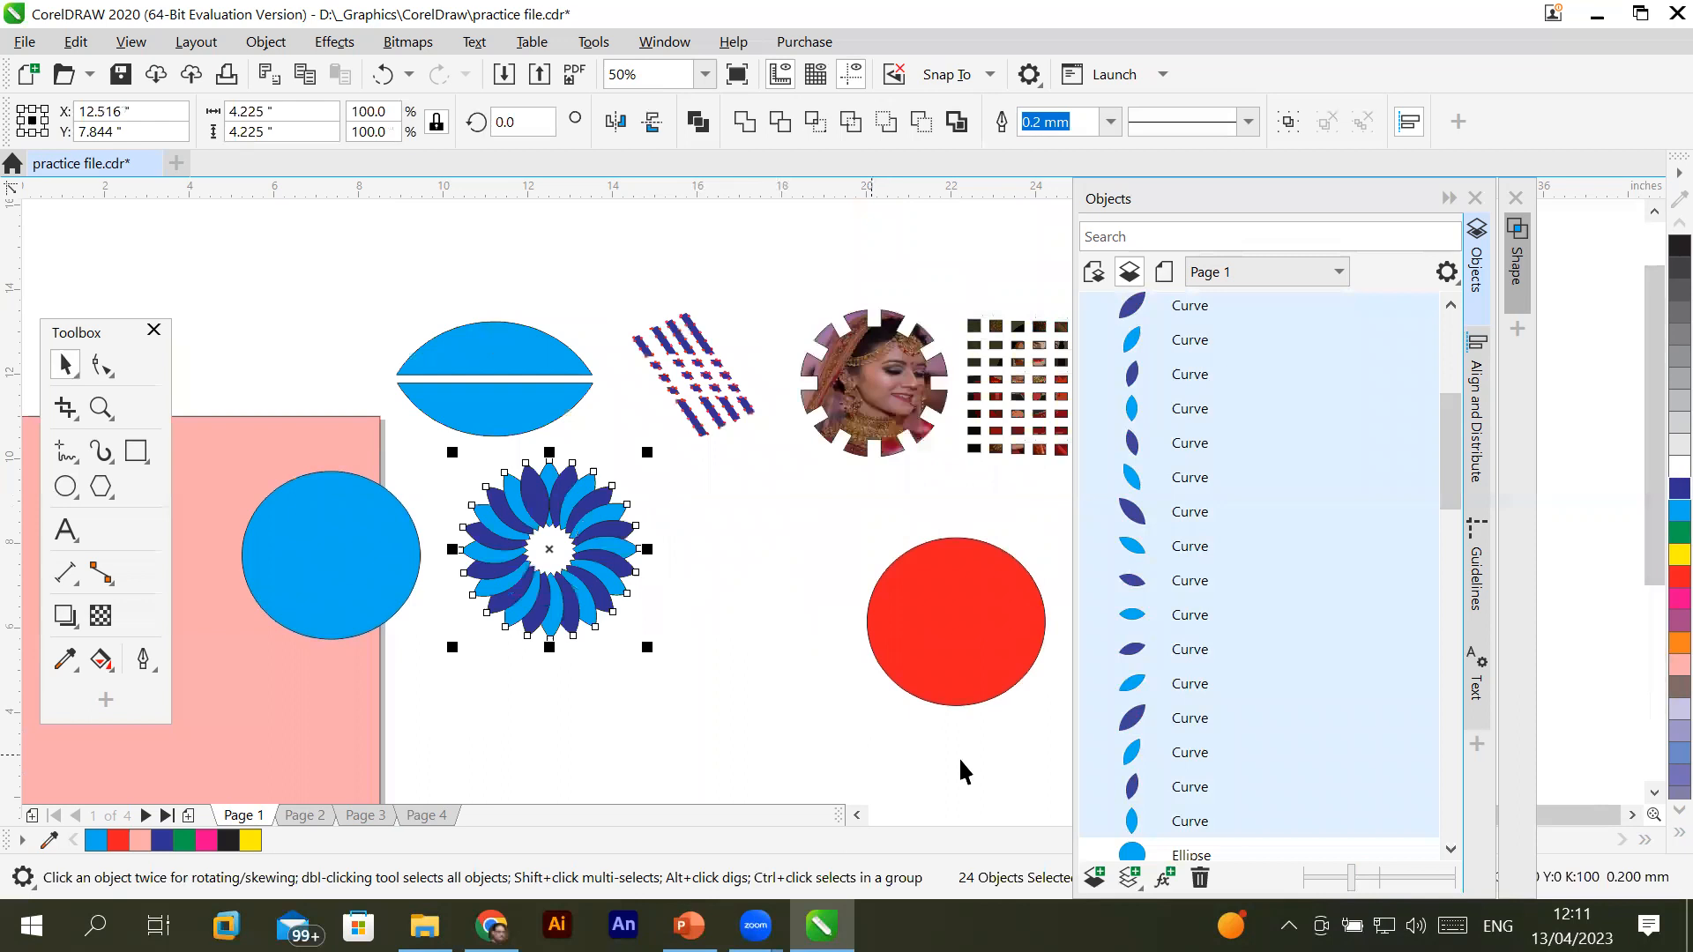
Draw a rectangle about 5.04 by 3.97 inches in the empty area below the petal ring and fill it red
left_click(1654, 792)
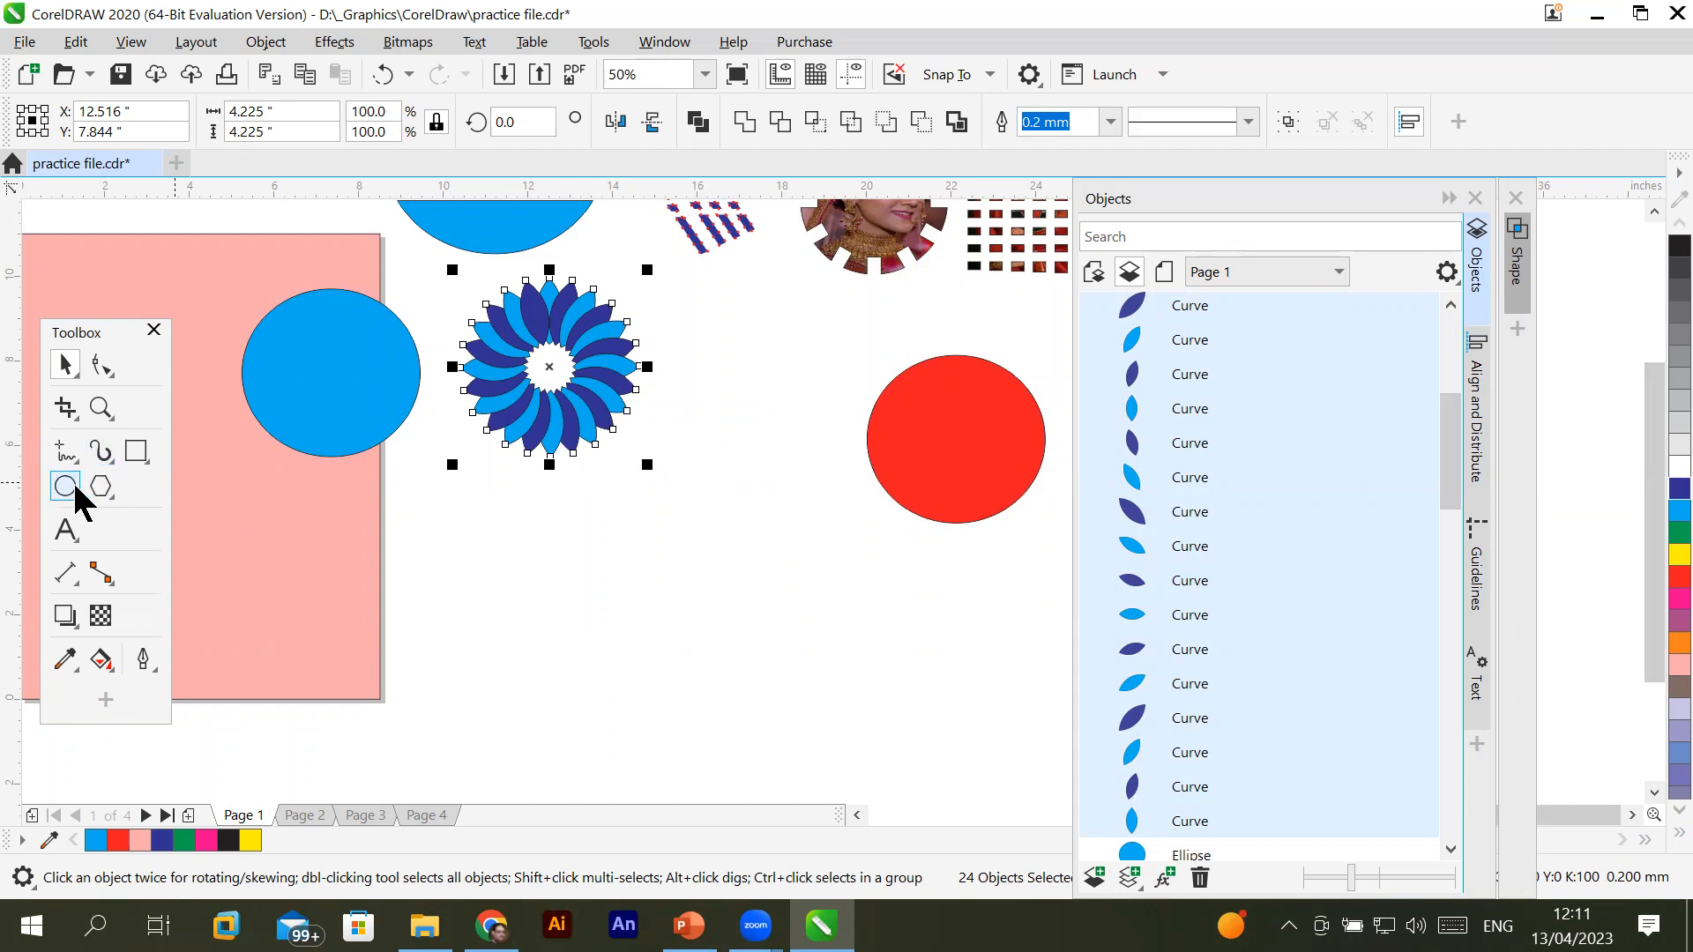
left_click(135, 452)
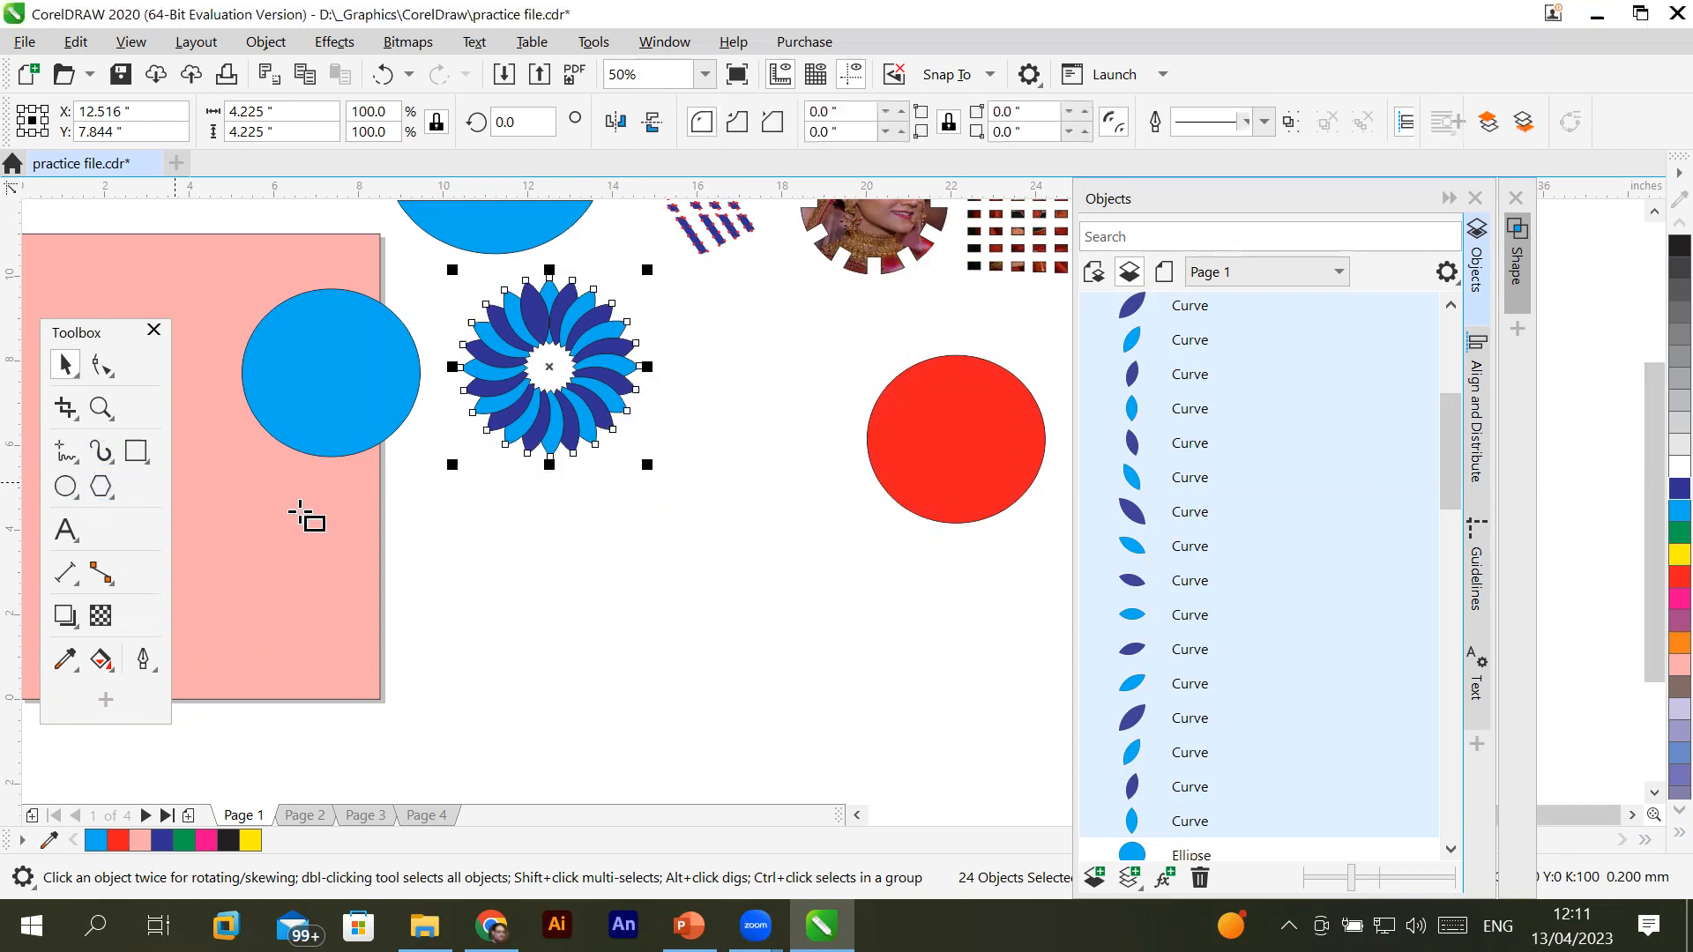
left_click_drag(497, 560, 710, 728)
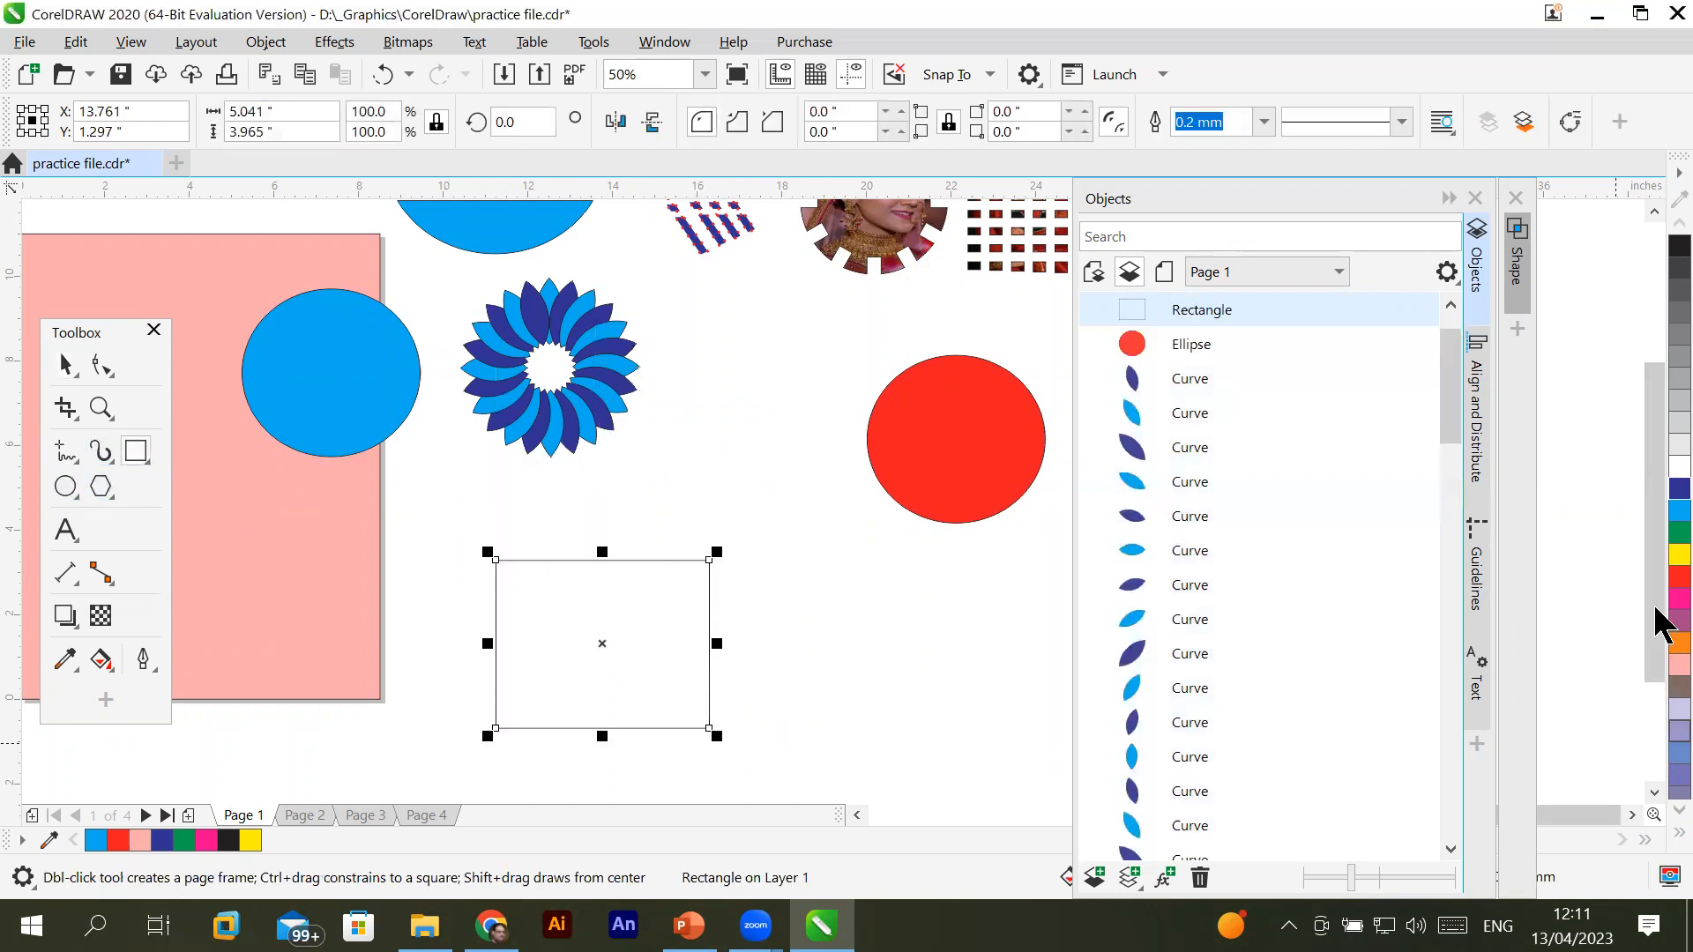
left_click(1679, 575)
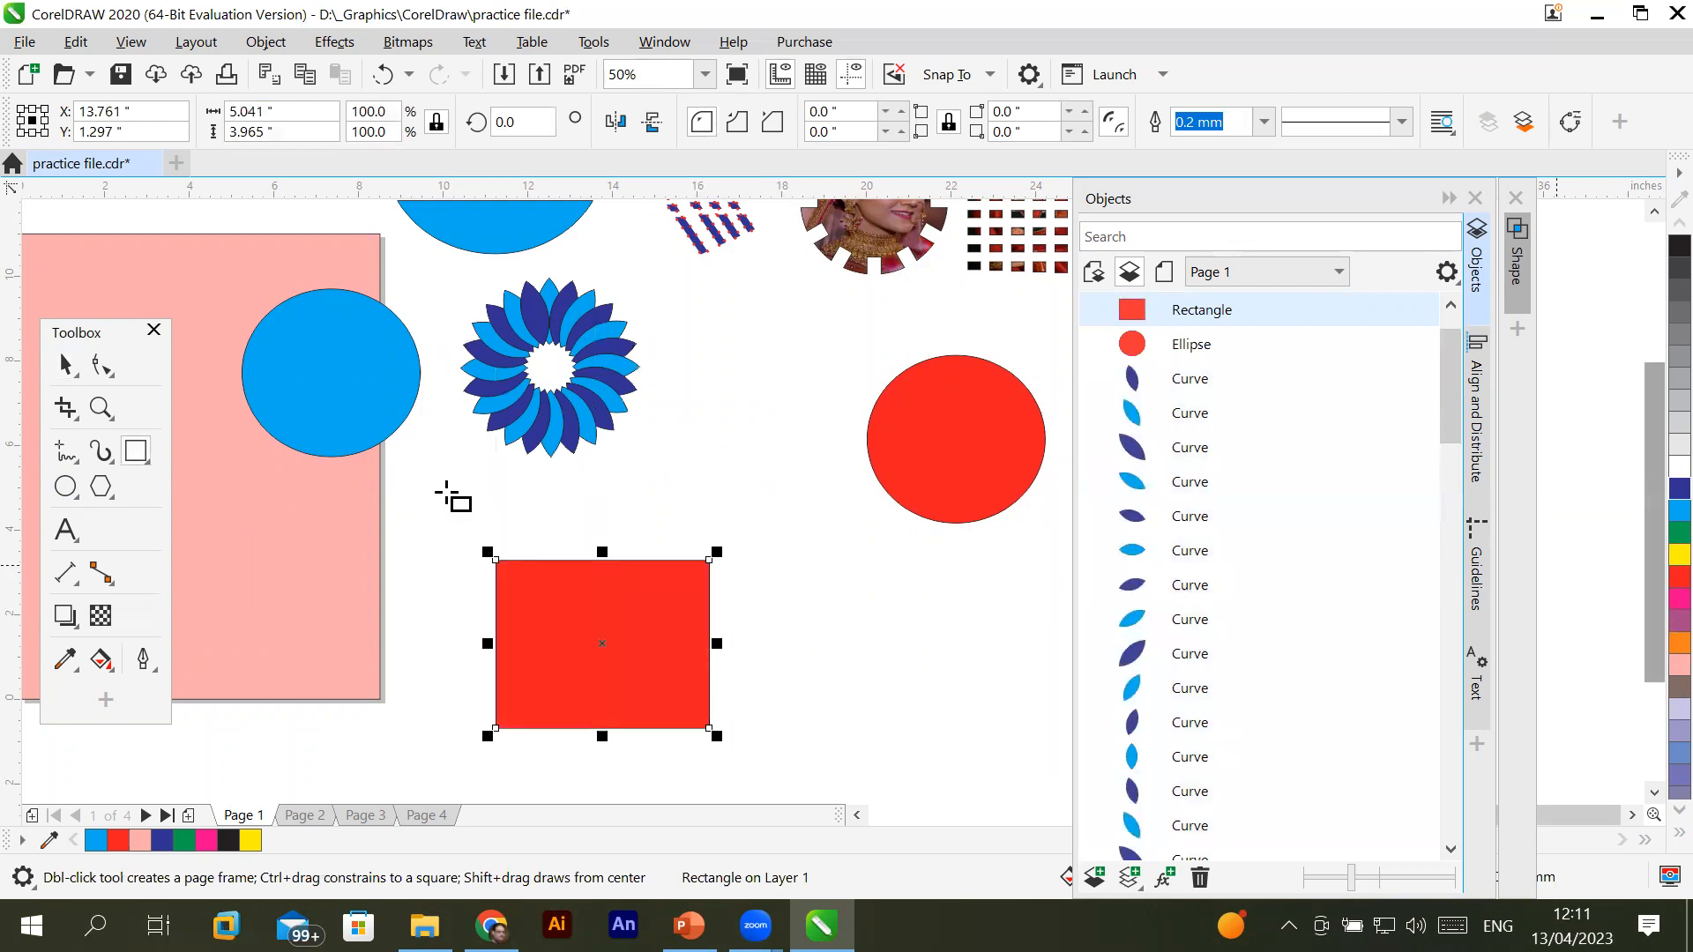
Draw a tall ellipse about 2.3 by 5.9 inches over the middle of the red rectangle and fill it green
left_click(65, 486)
left_click_drag(551, 528, 644, 773)
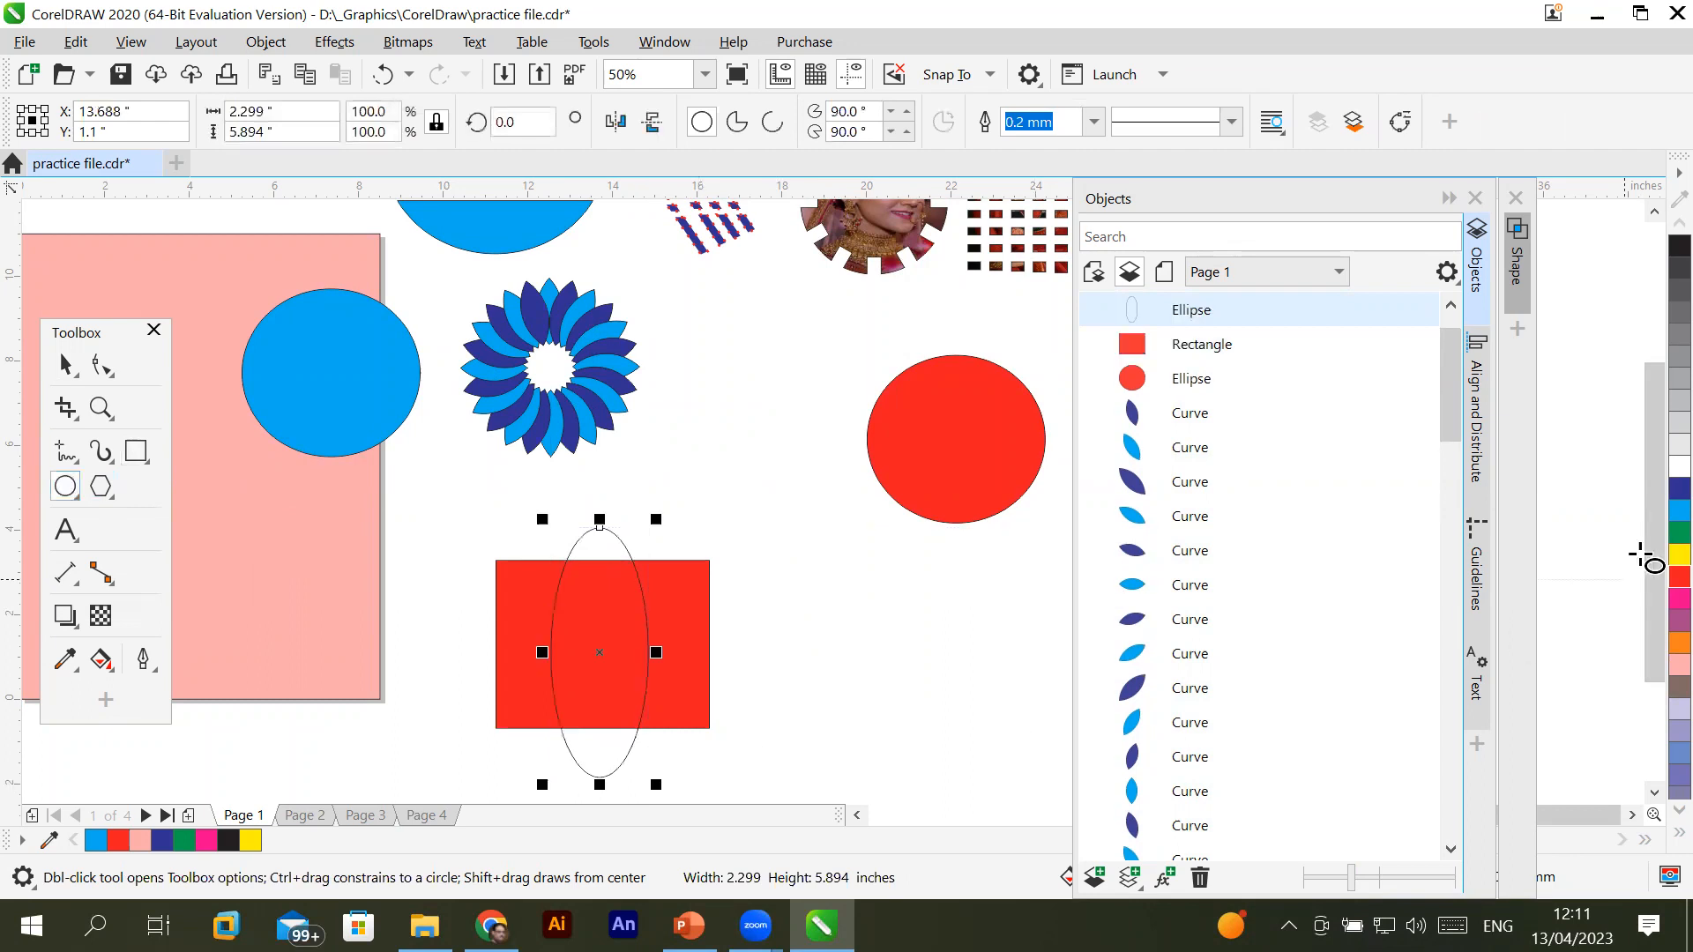
left_click(1679, 533)
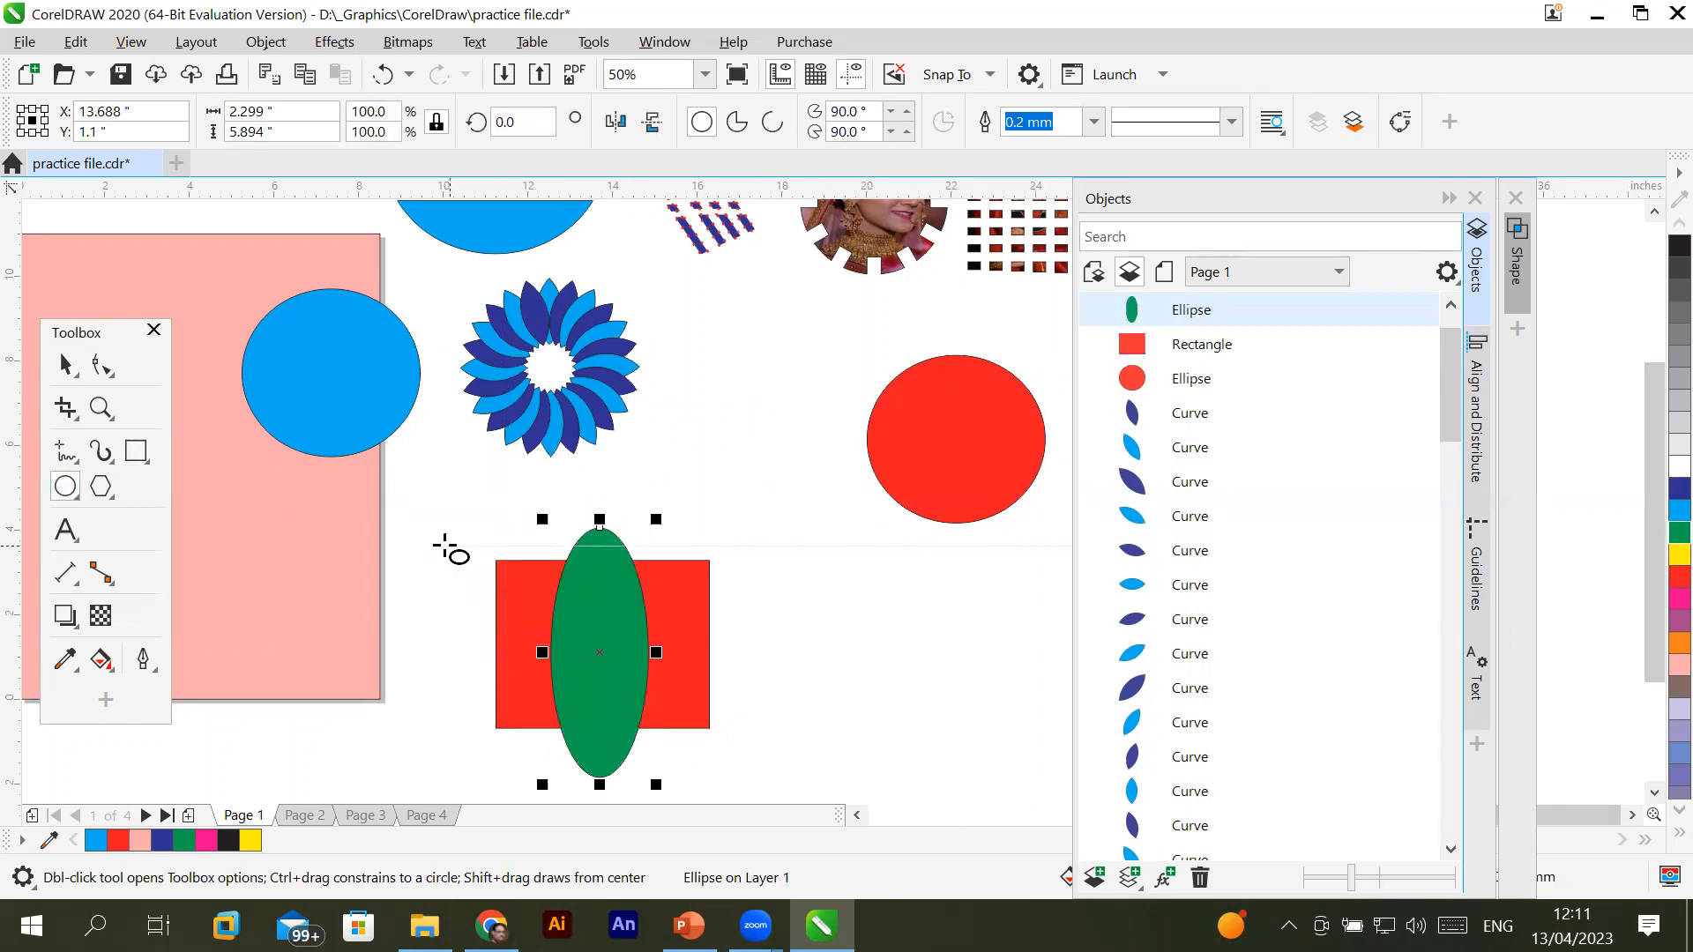
Select the green ellipse and red rectangle and align their centres both horizontally and vertically
scroll(550, 677, "down", 1)
scroll(550, 678, "up", 1)
left_click(1653, 793)
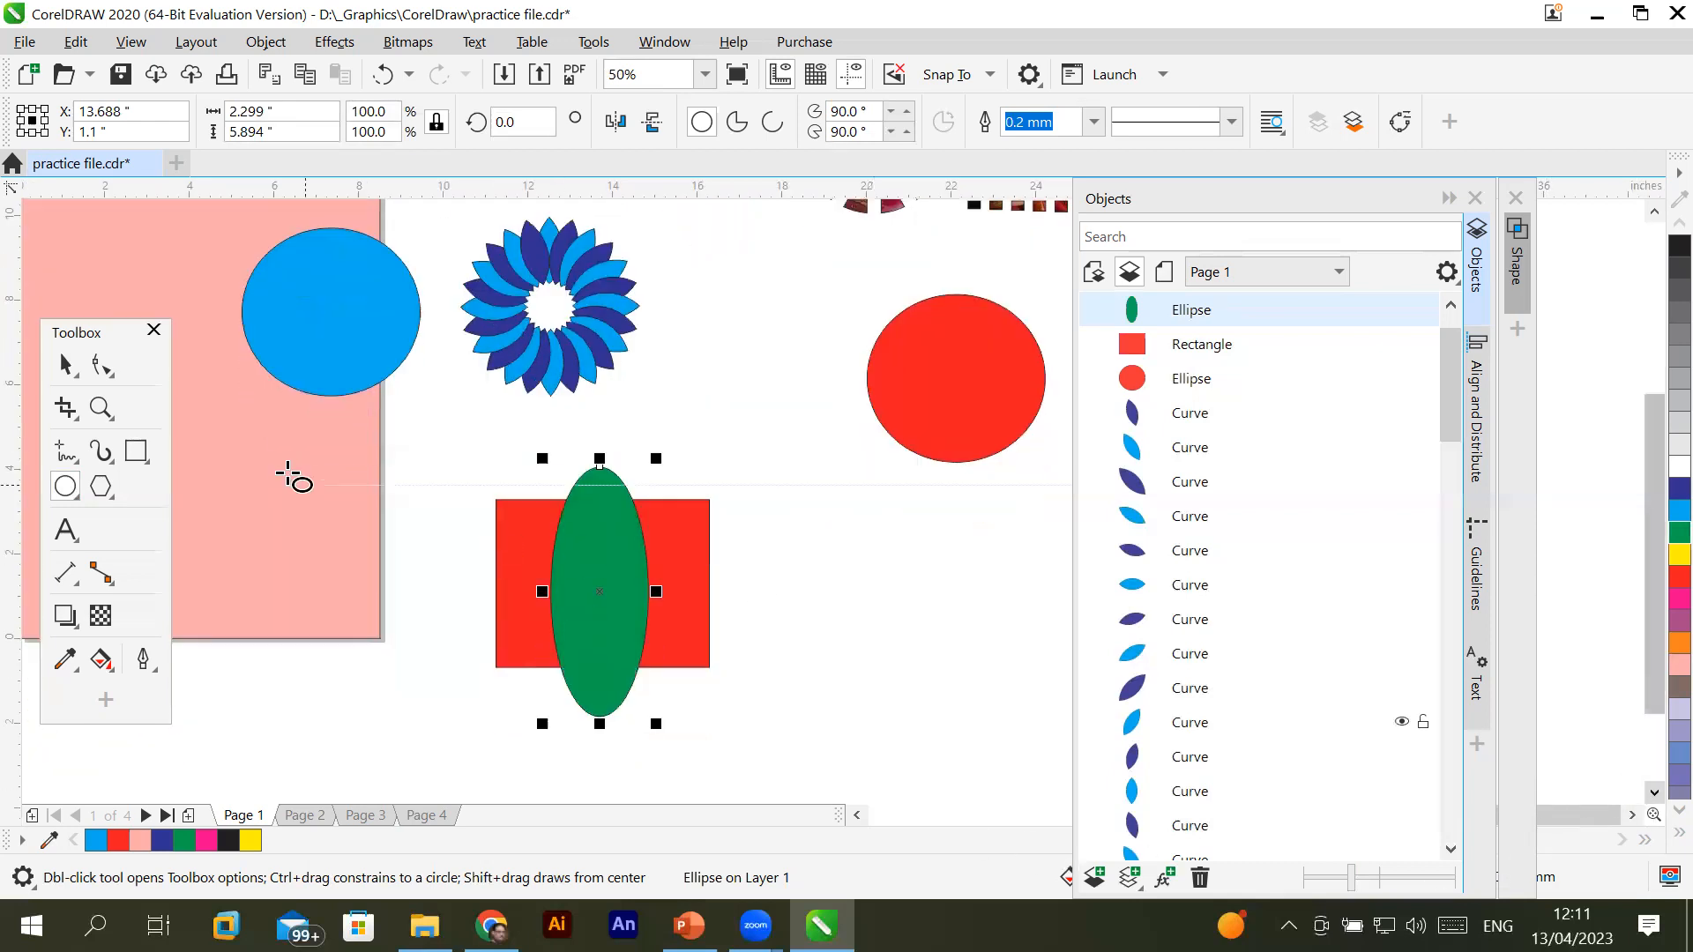
left_click(69, 365)
left_click_drag(435, 425, 779, 742)
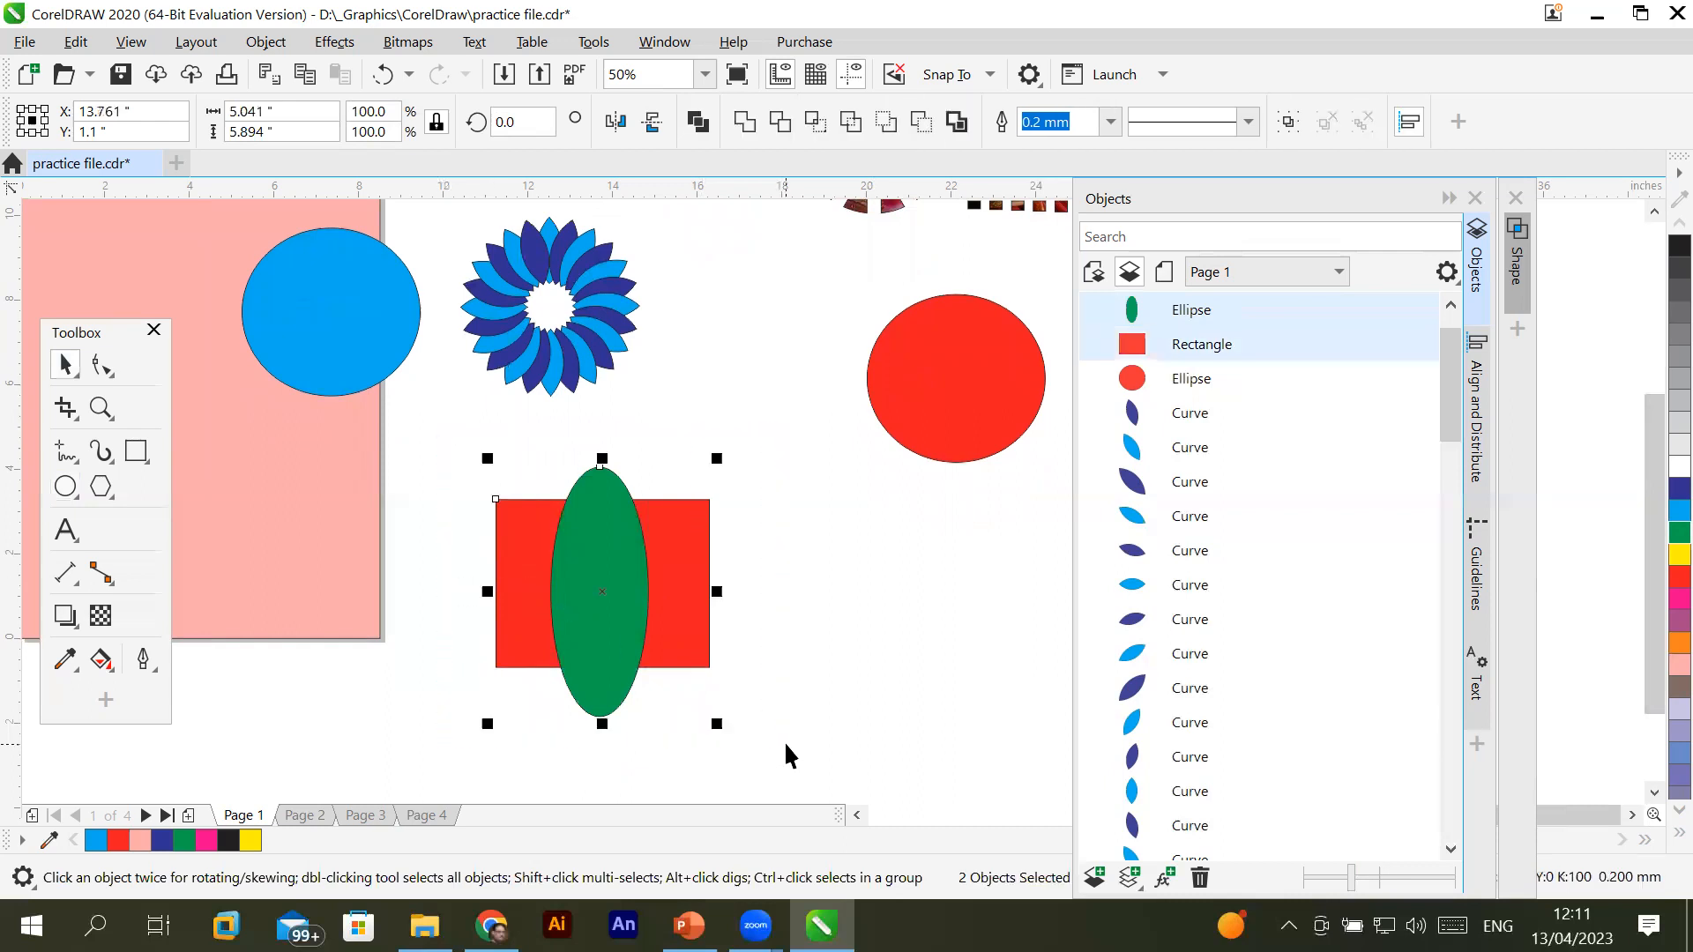
left_click(1414, 128)
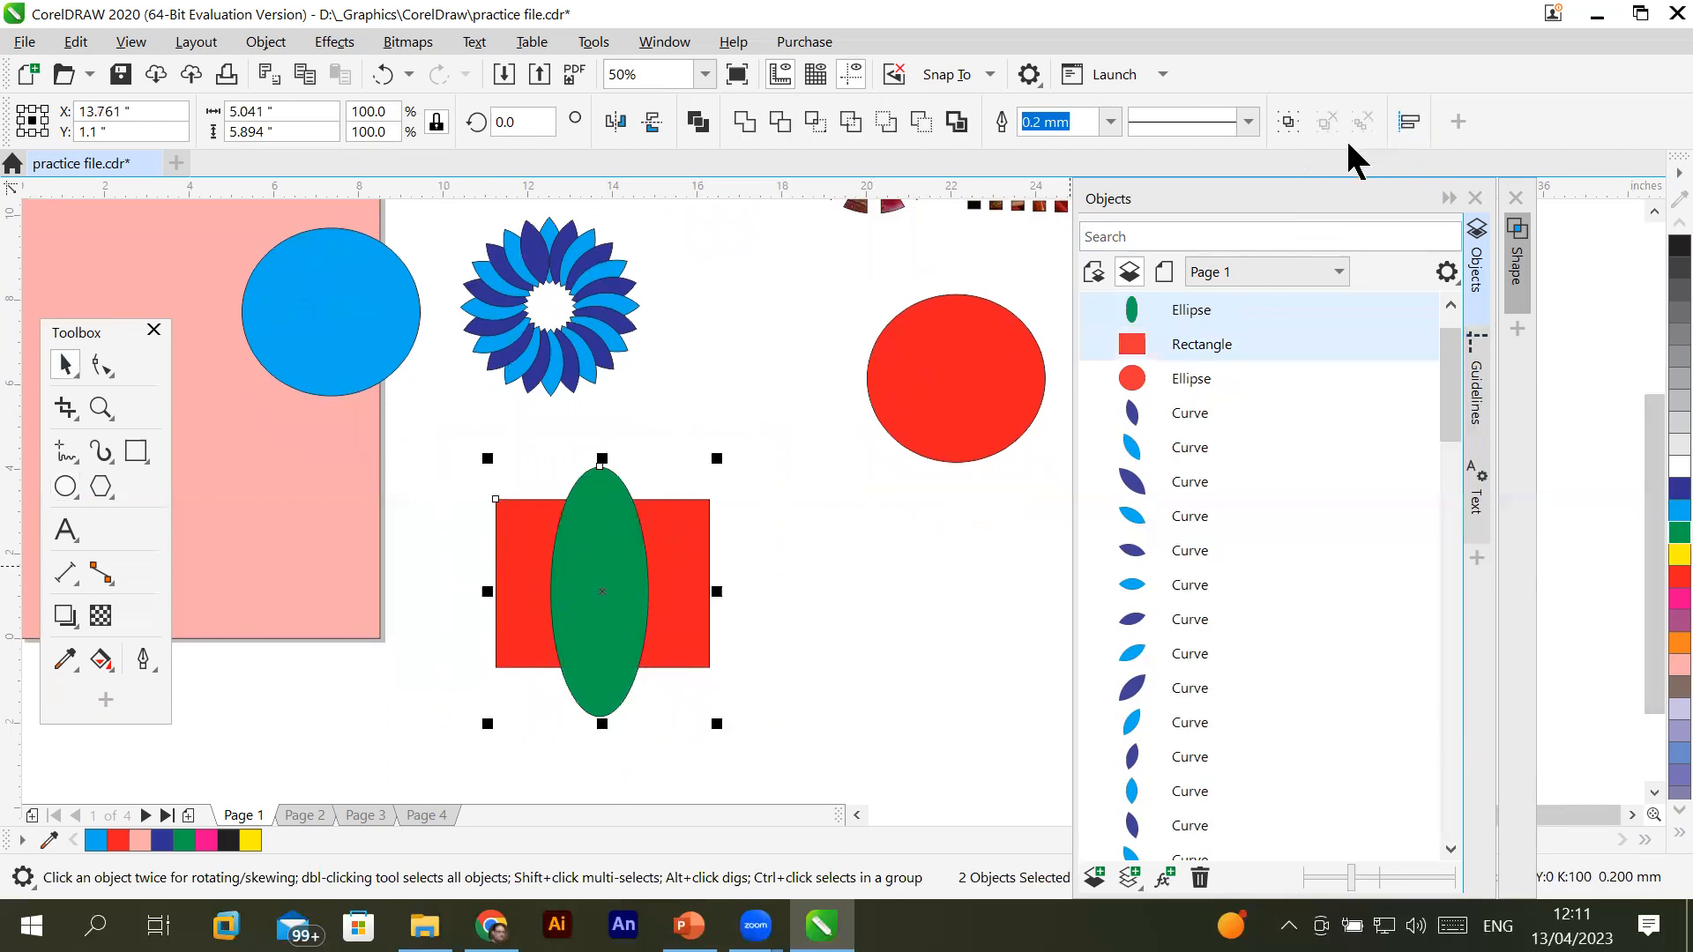
left_click(1410, 123)
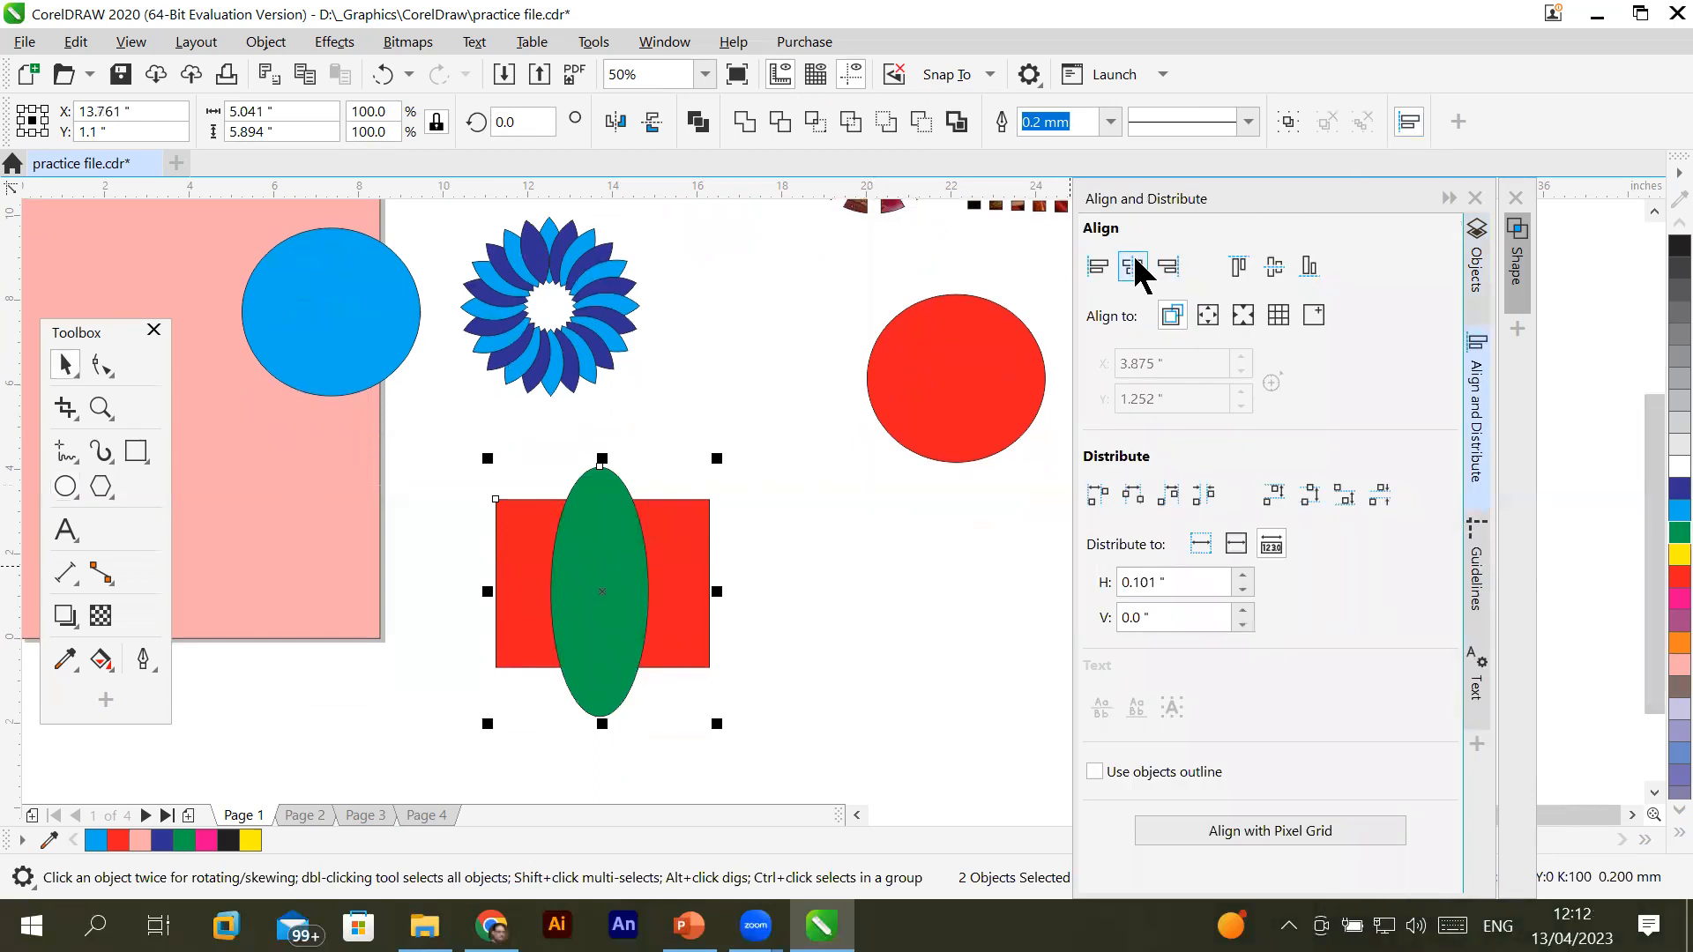
left_click(1274, 267)
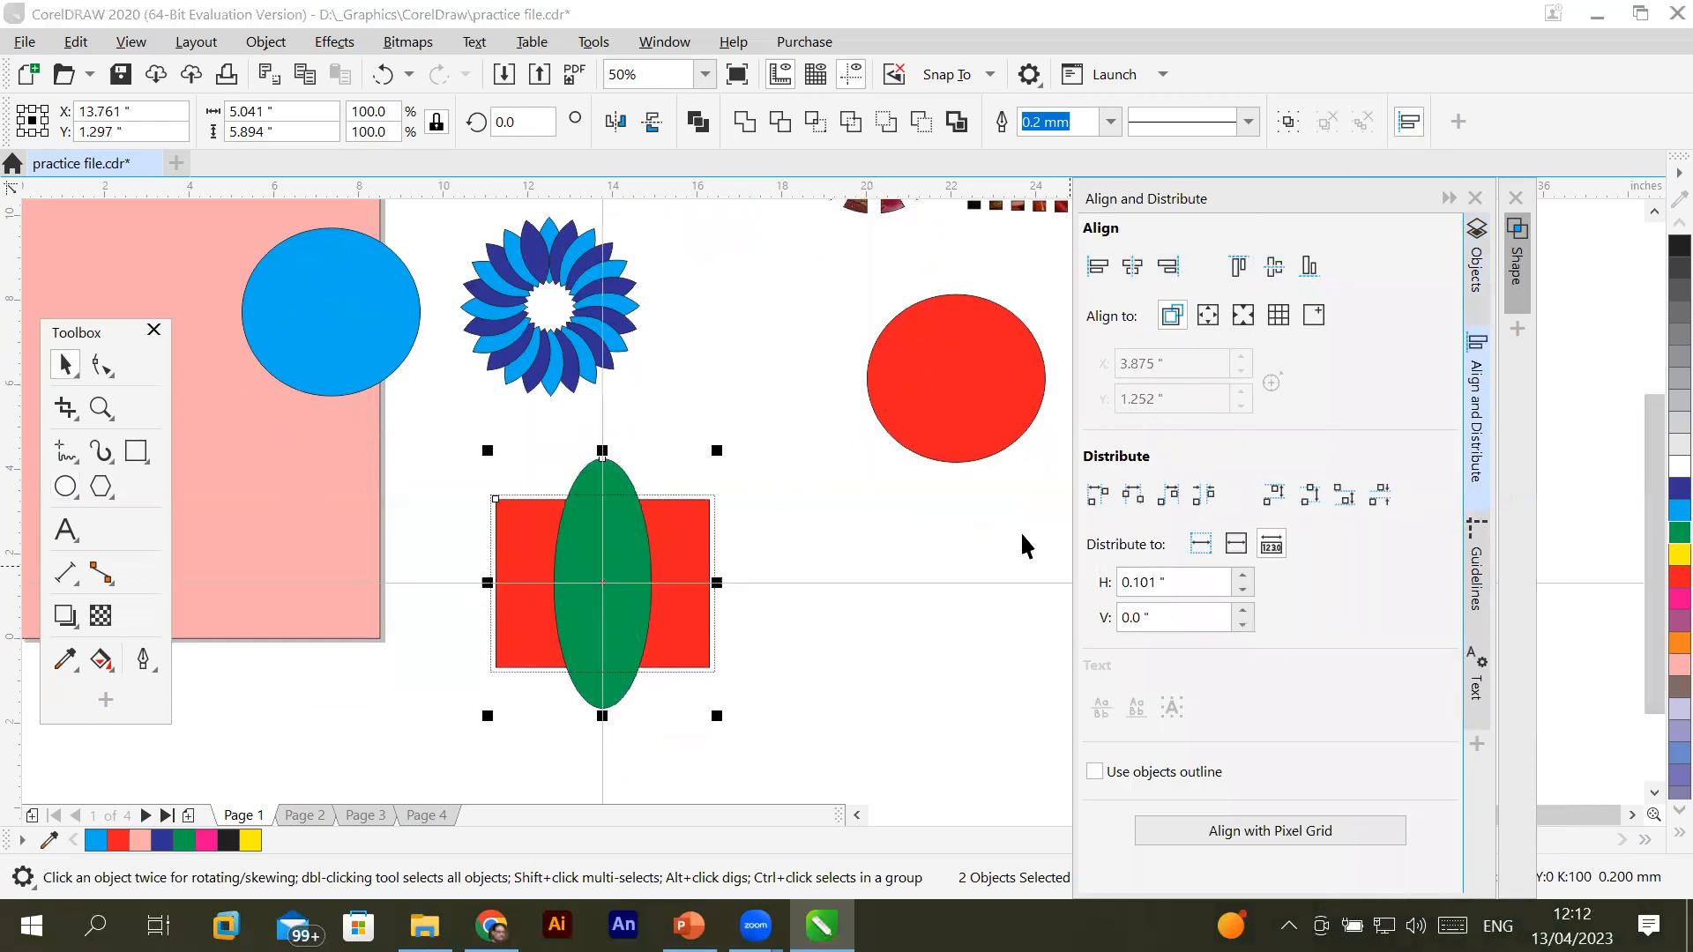
left_click(906, 669)
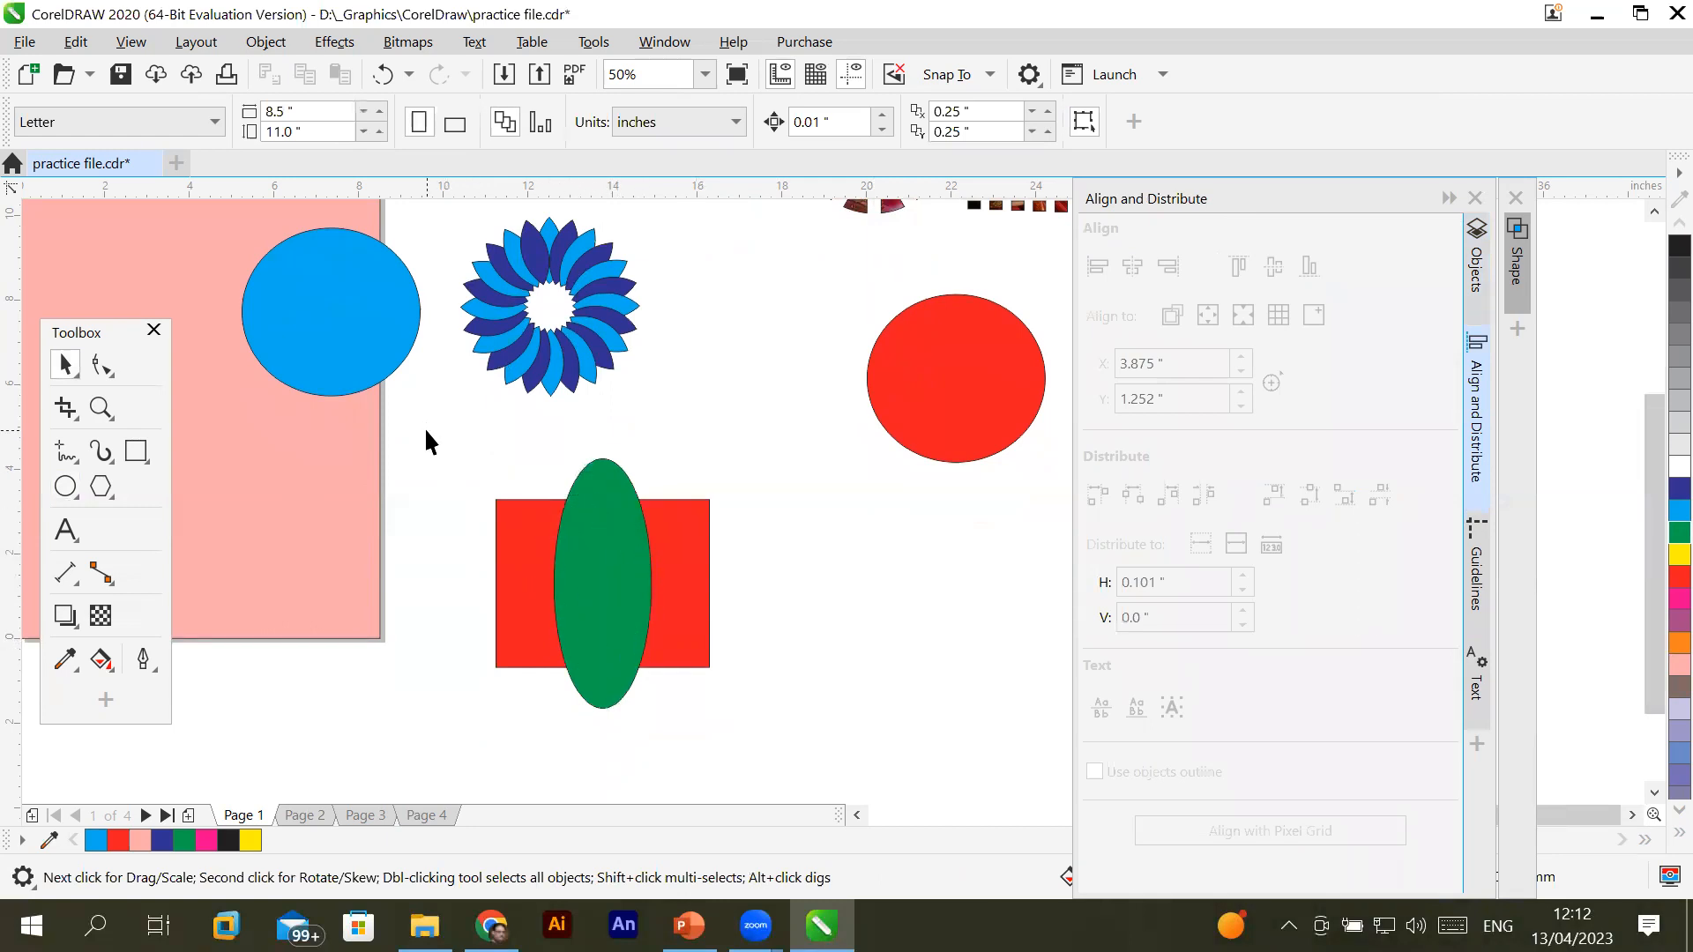
Reselect the green ellipse and red rectangle together, collapse the alignment settings, and open the Shape docker
left_click_drag(434, 437, 769, 741)
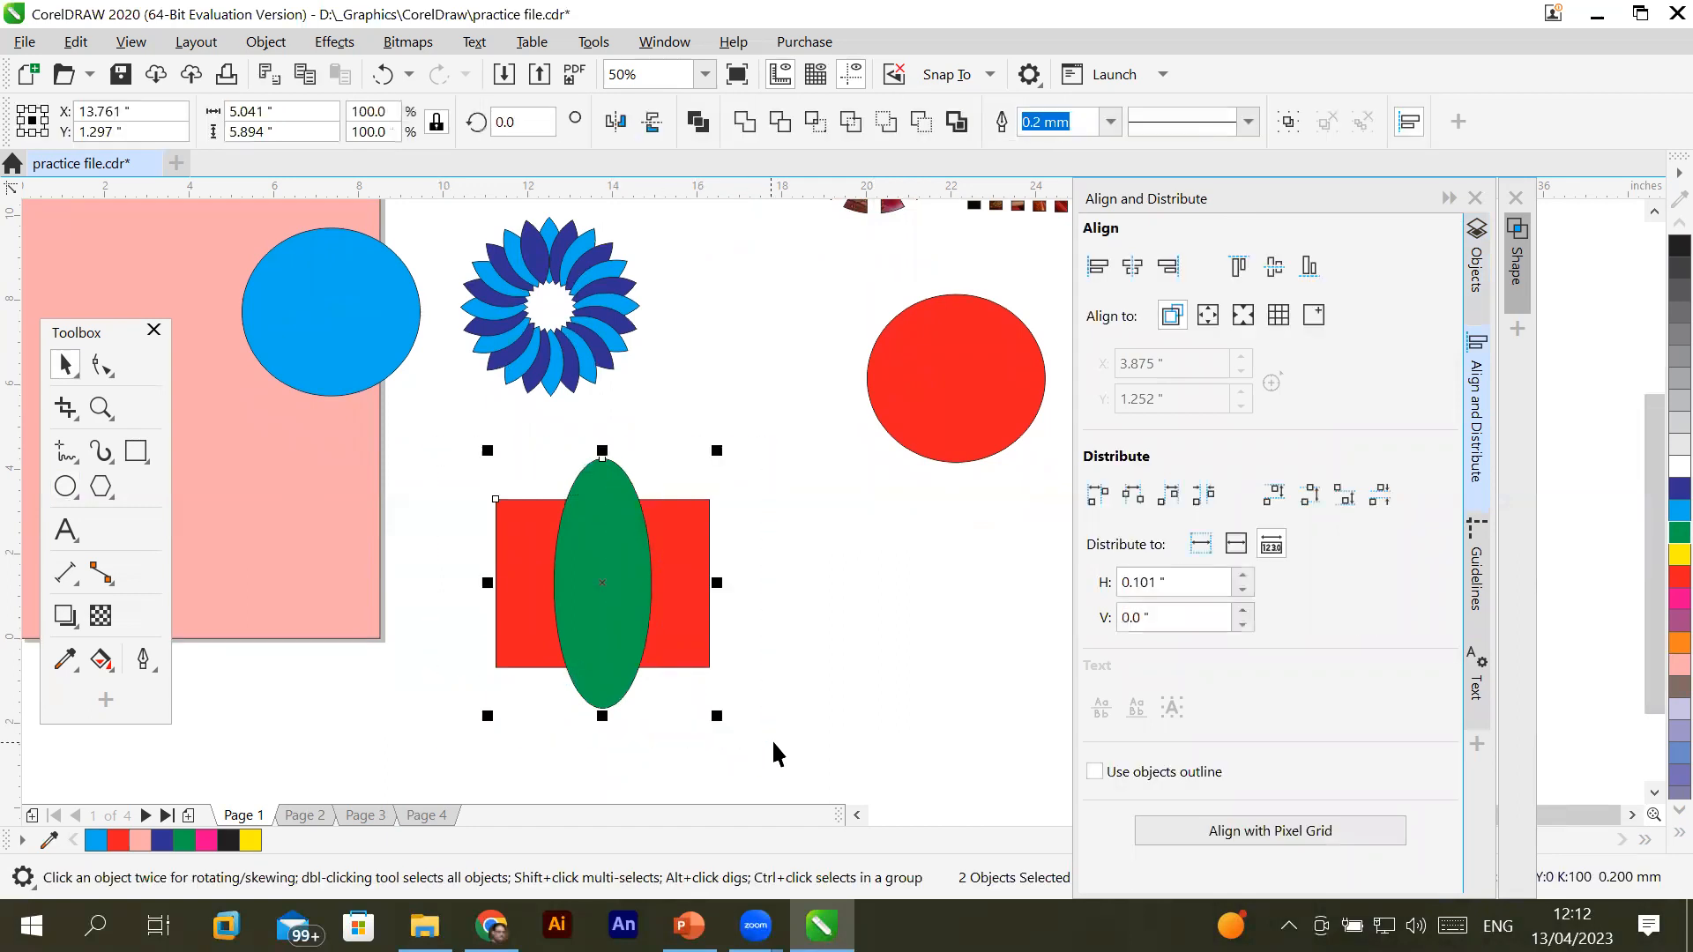
left_click(1448, 199)
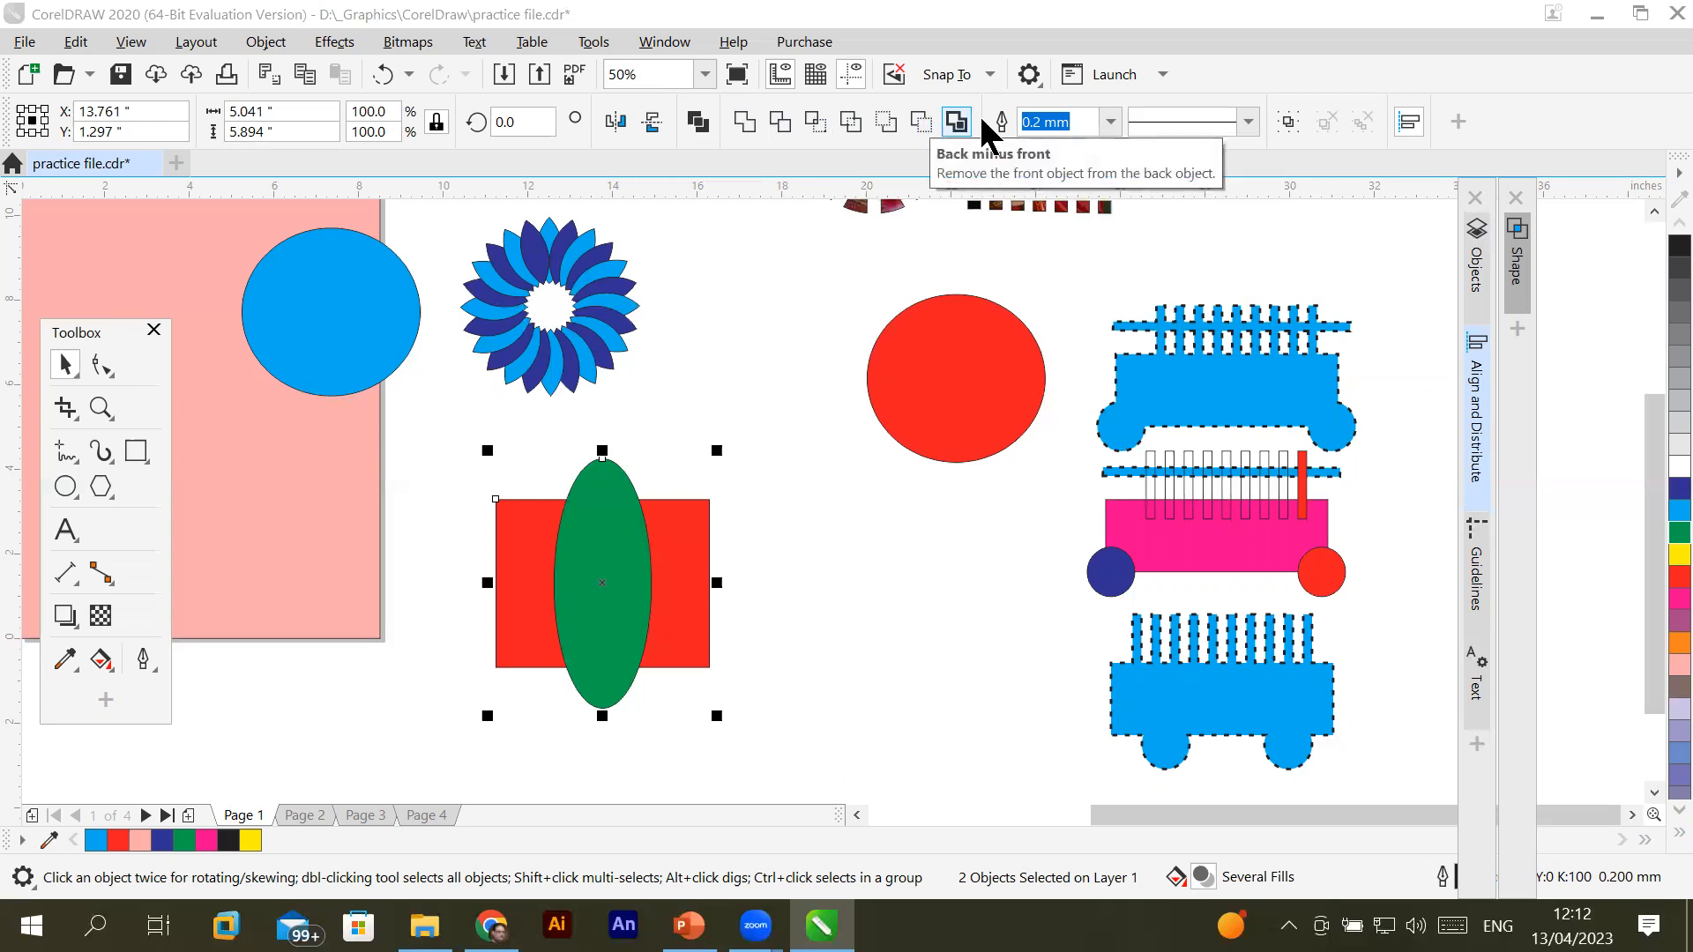
left_click(1516, 282)
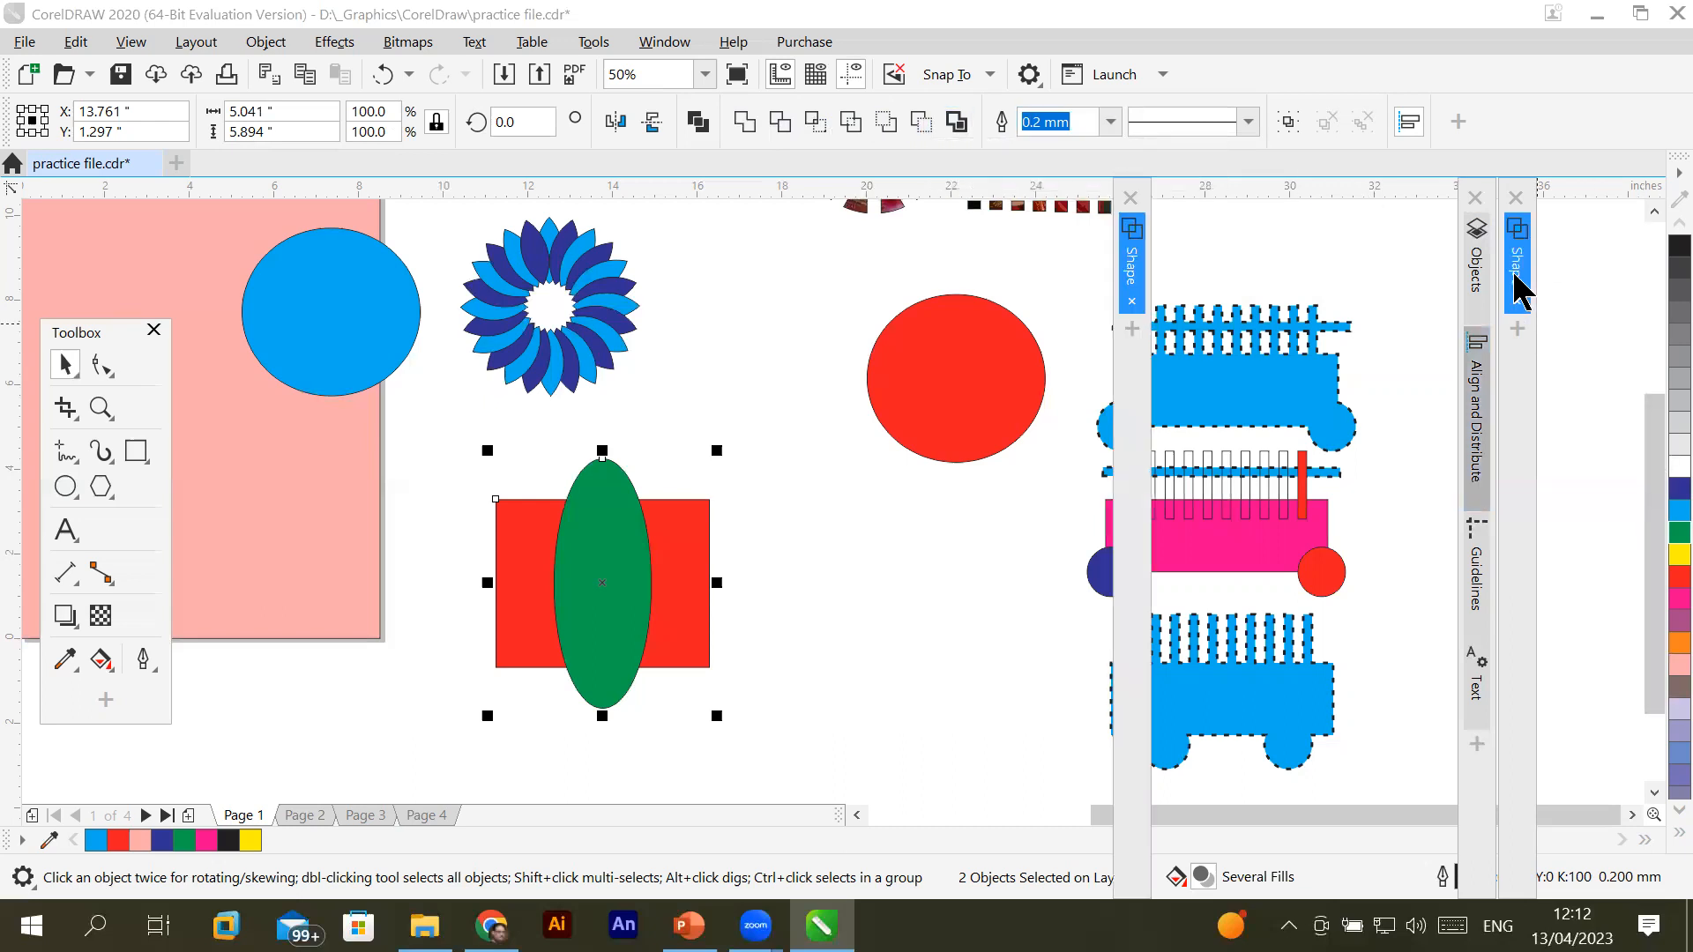
Set the shaping operation for the selected ellipse and rectangle to Intersect
left_click(1310, 234)
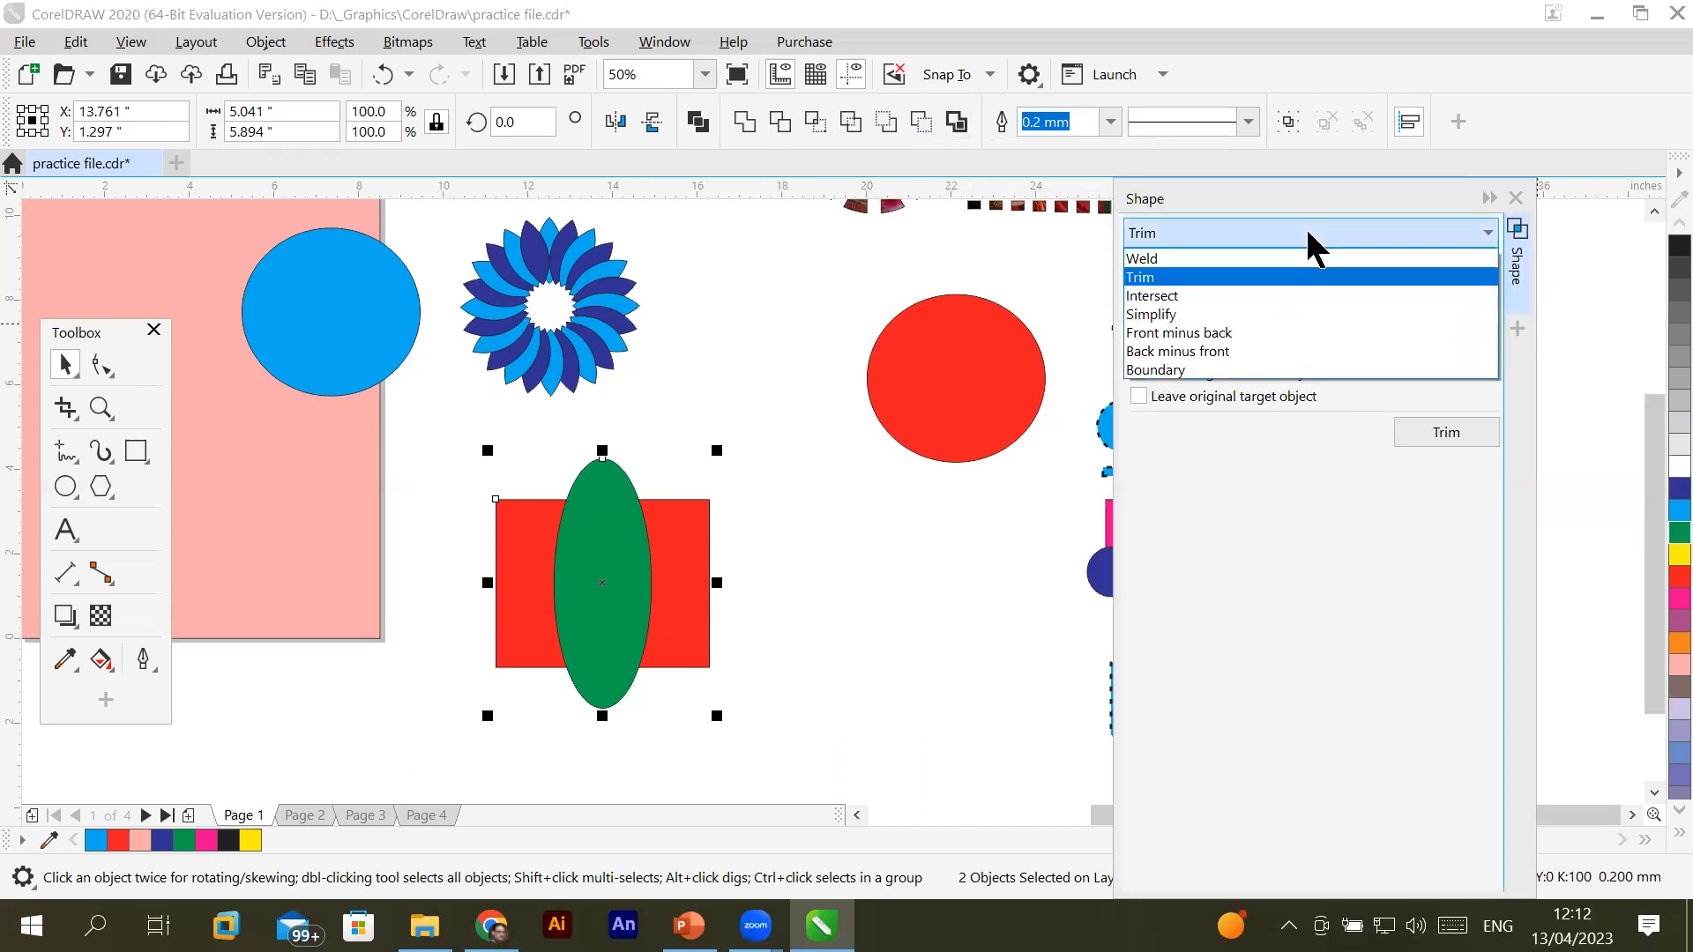
left_click(1151, 294)
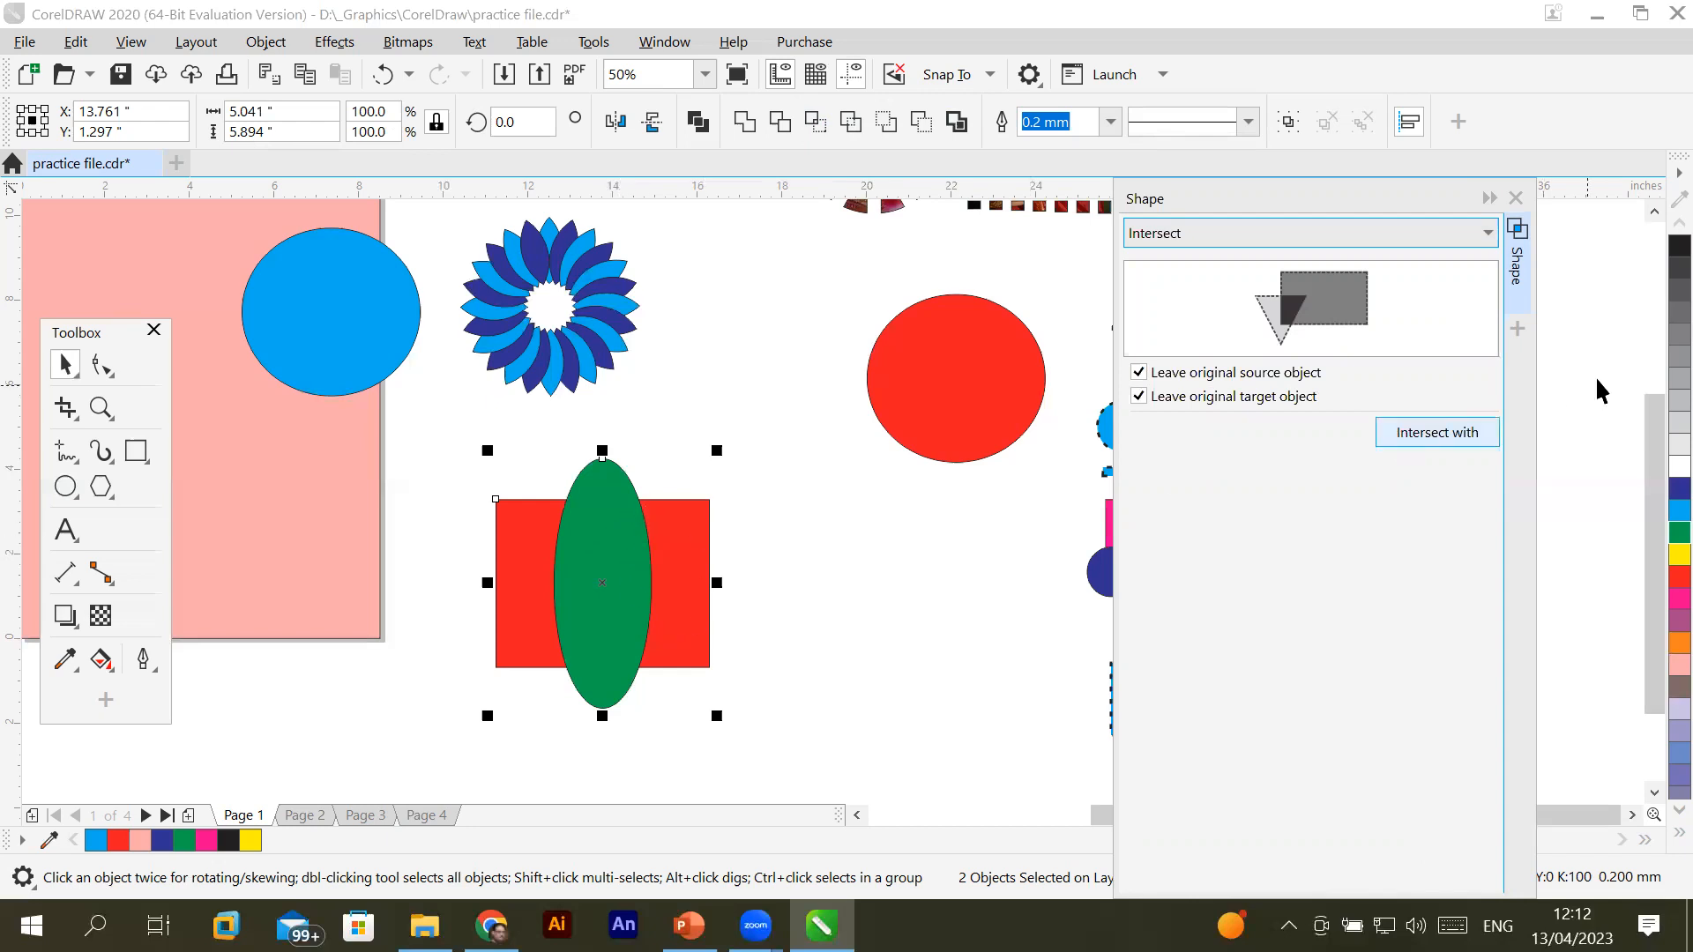
Try intersecting the selected shapes with the red rectangle as target and moving the overlap piece into the empty area beside them
left_click(1411, 425)
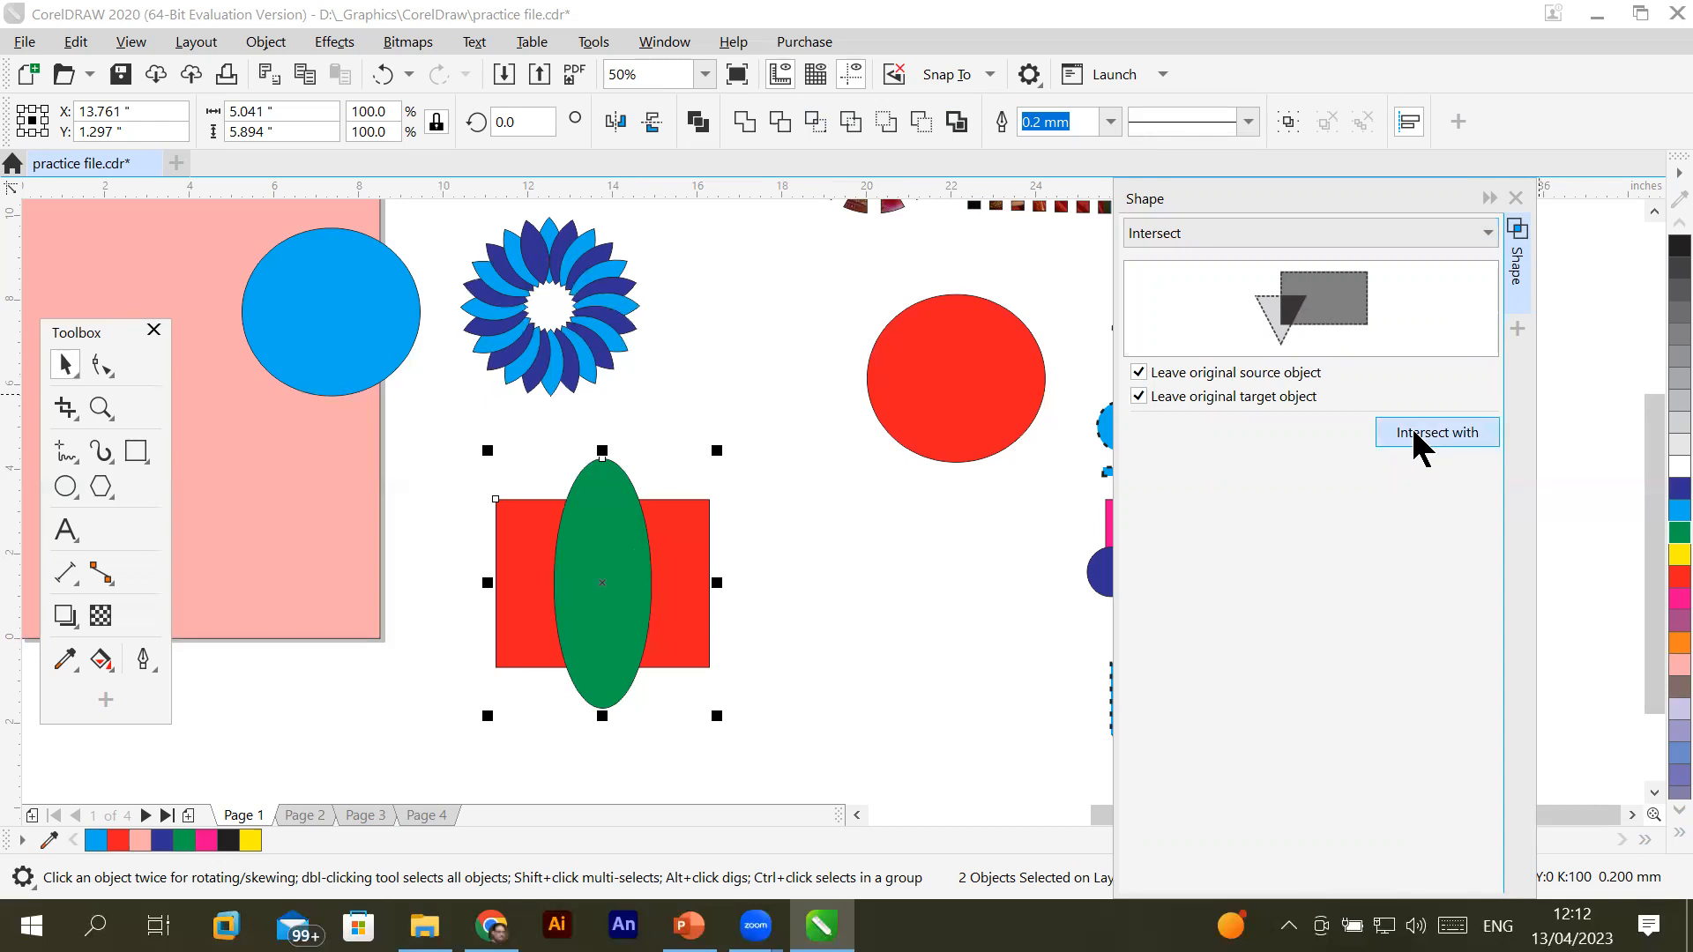
left_click(673, 541)
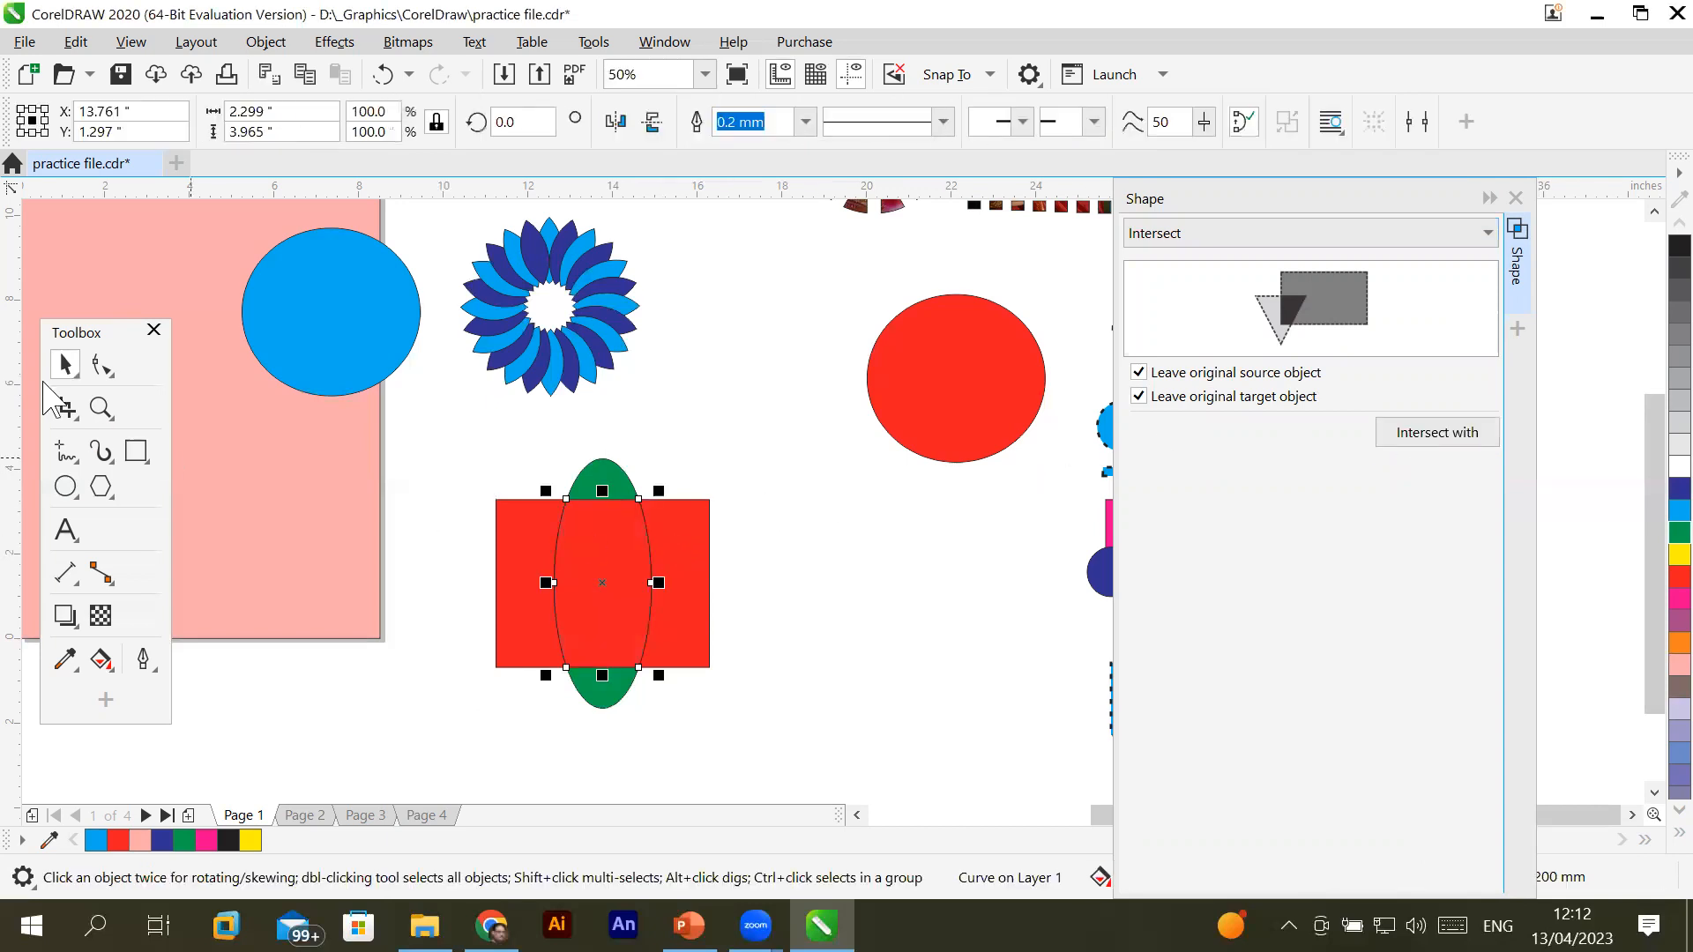
left_click_drag(587, 565, 893, 569)
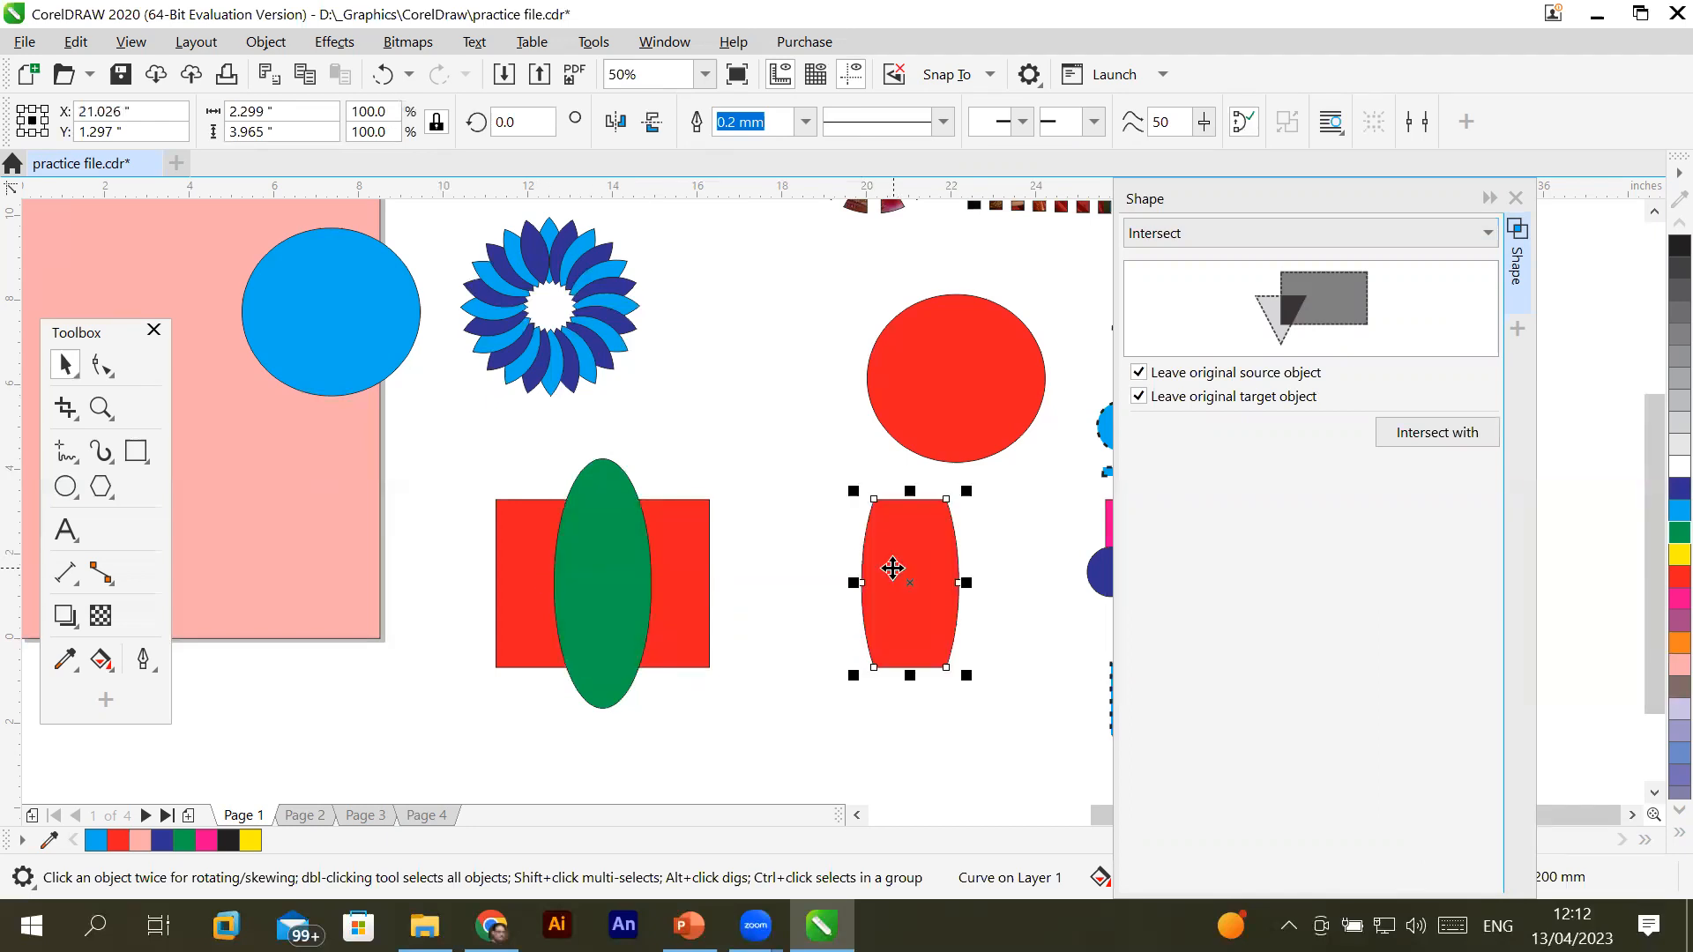
key("ctrl+z")
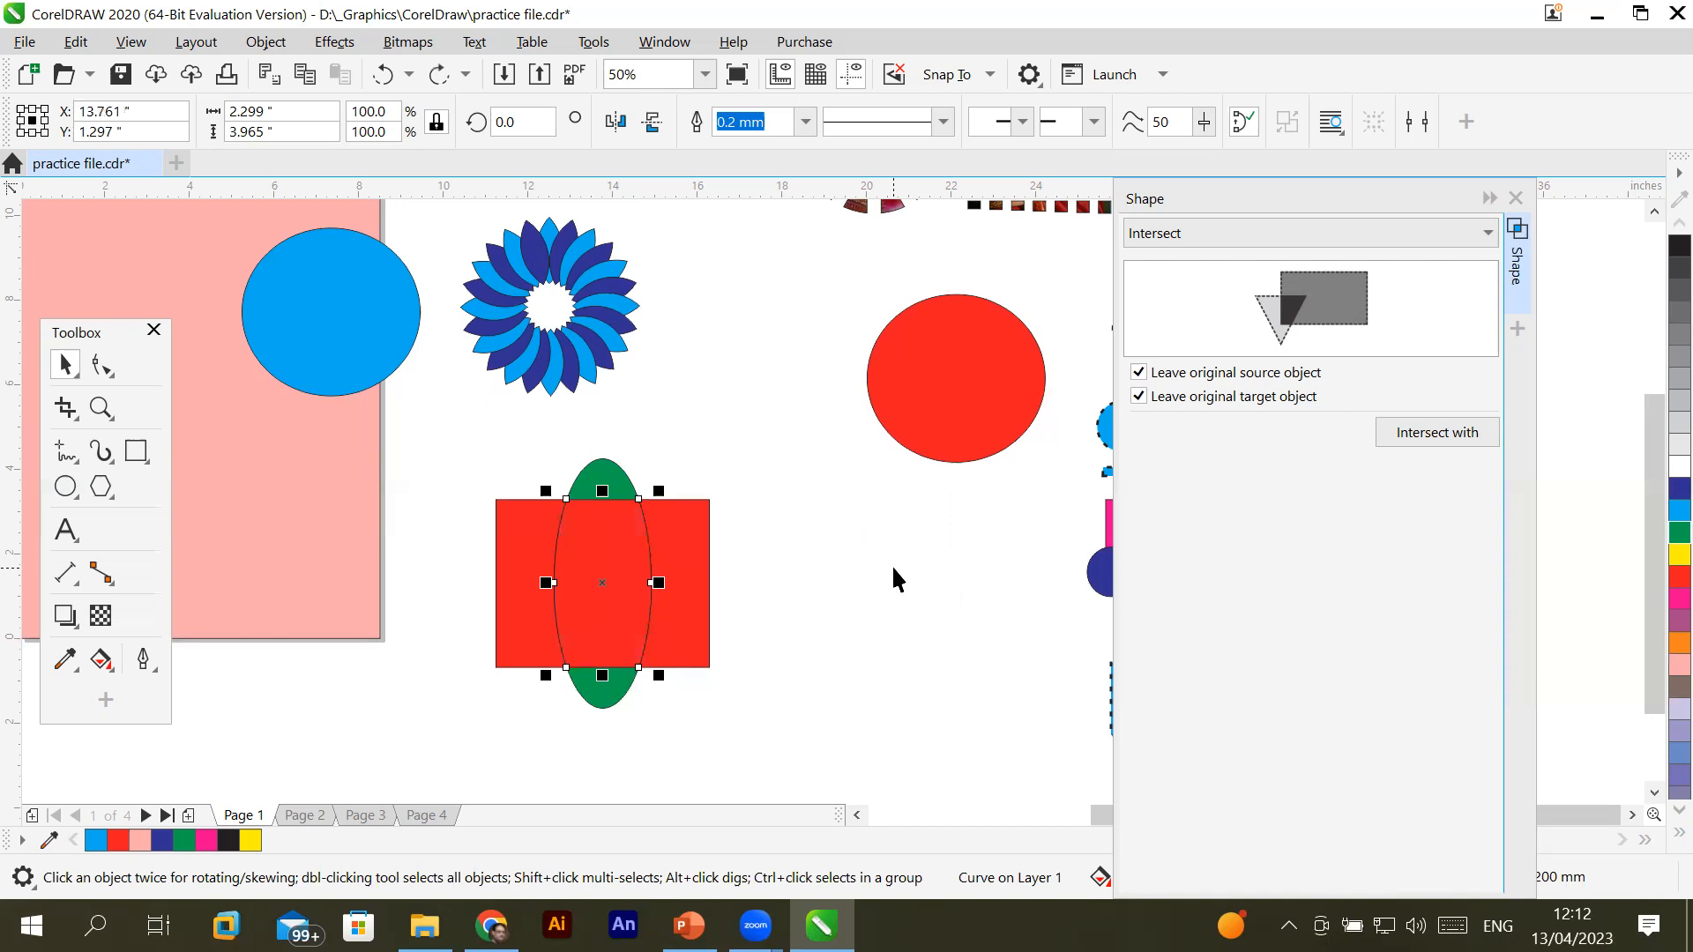
key("ctrl+z")
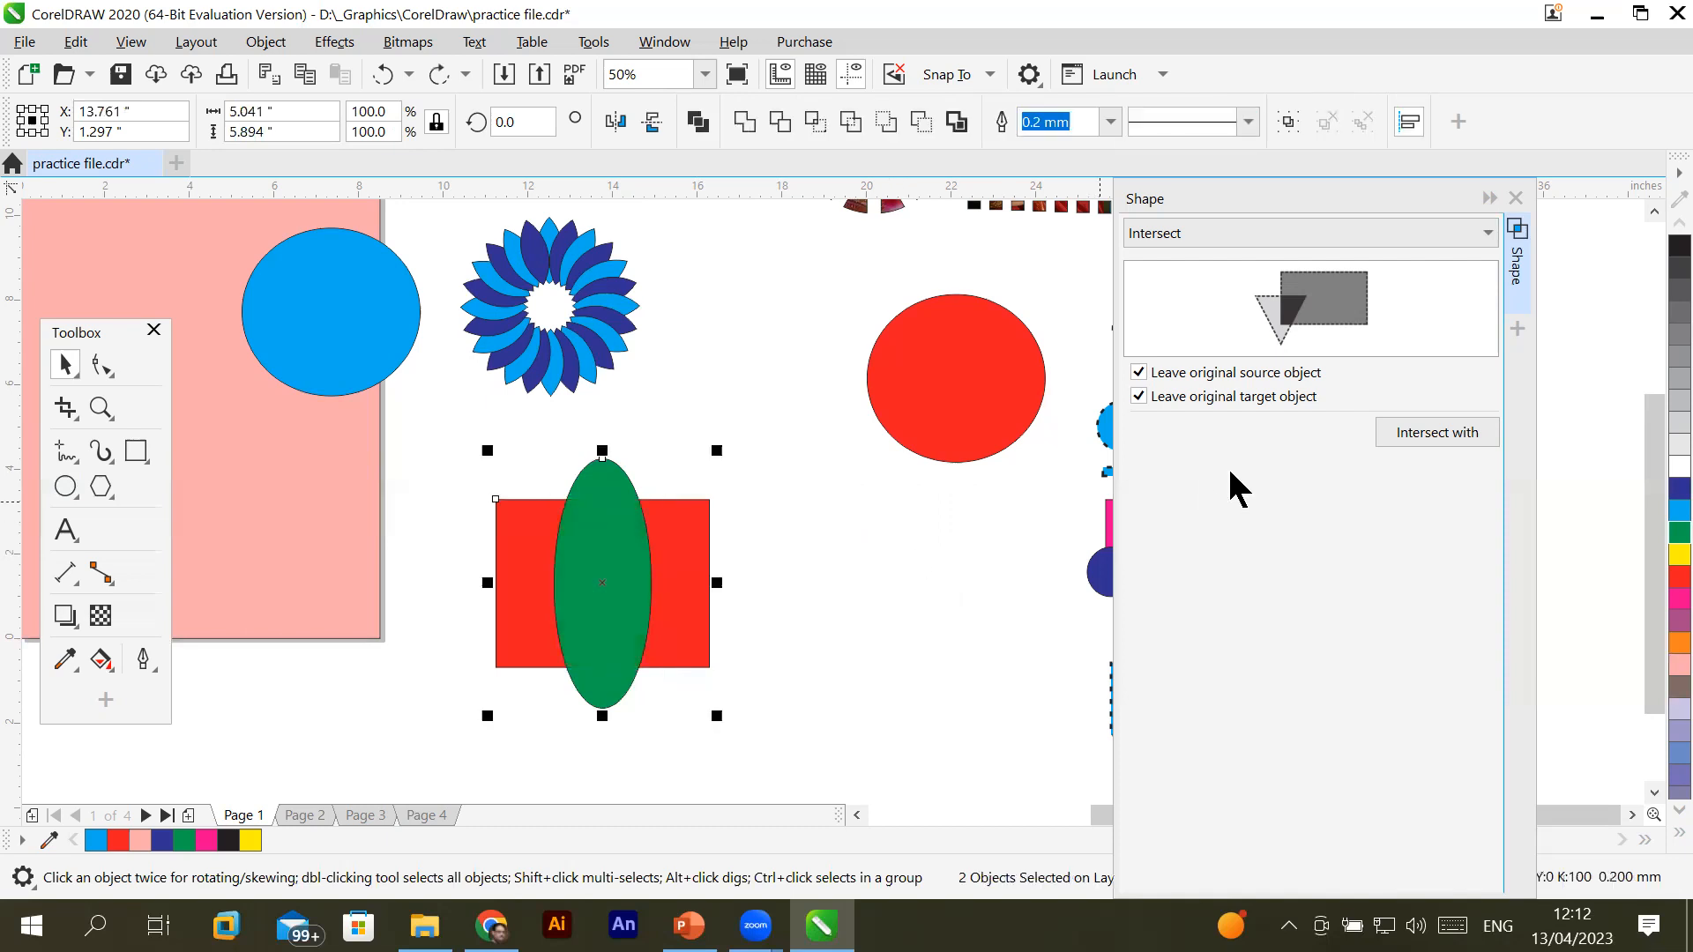
Try intersecting the selected shapes with the green ellipse as target and moving the overlap piece aside
left_click(1448, 440)
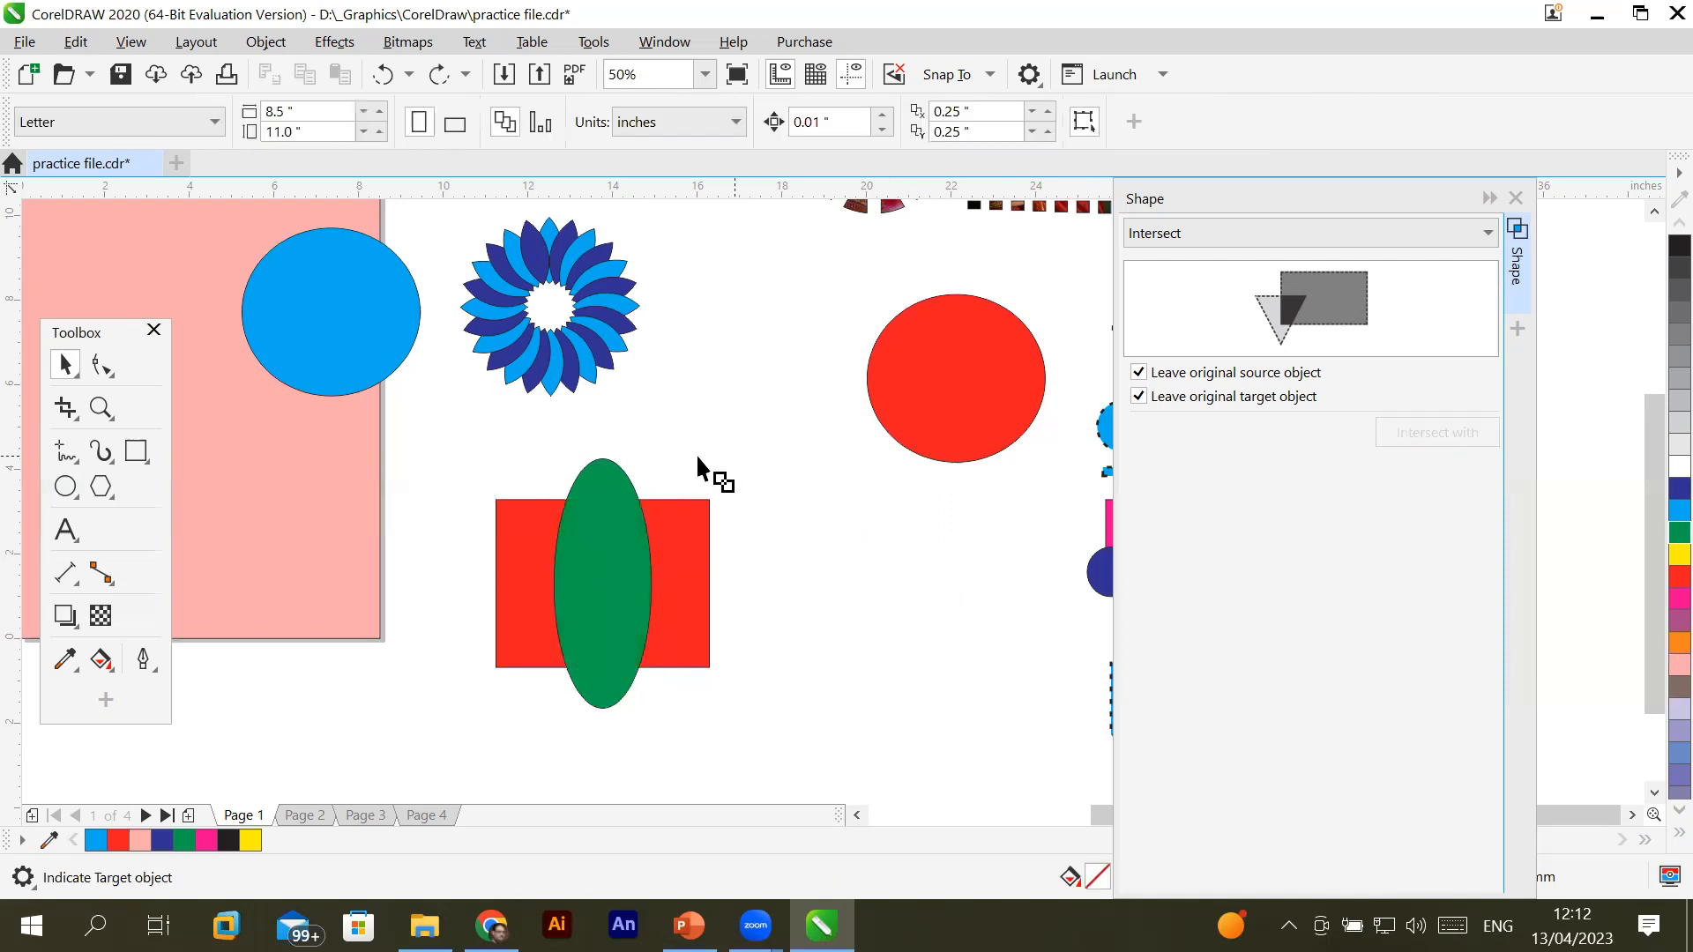
left_click(600, 494)
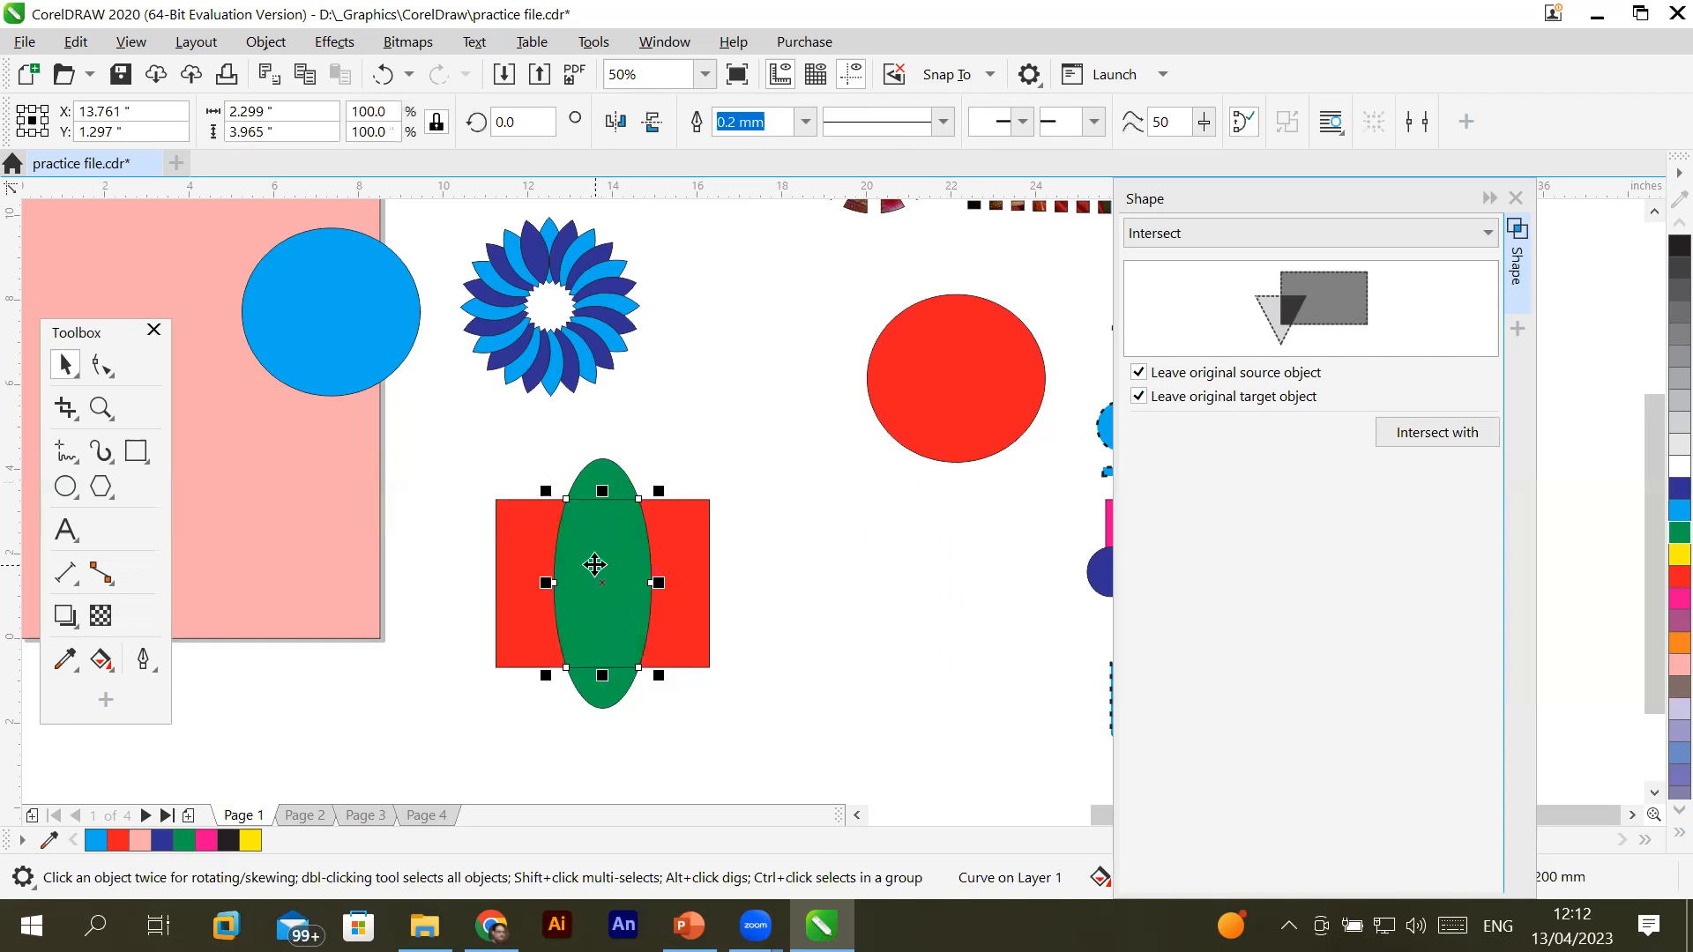
left_click_drag(595, 564, 860, 573)
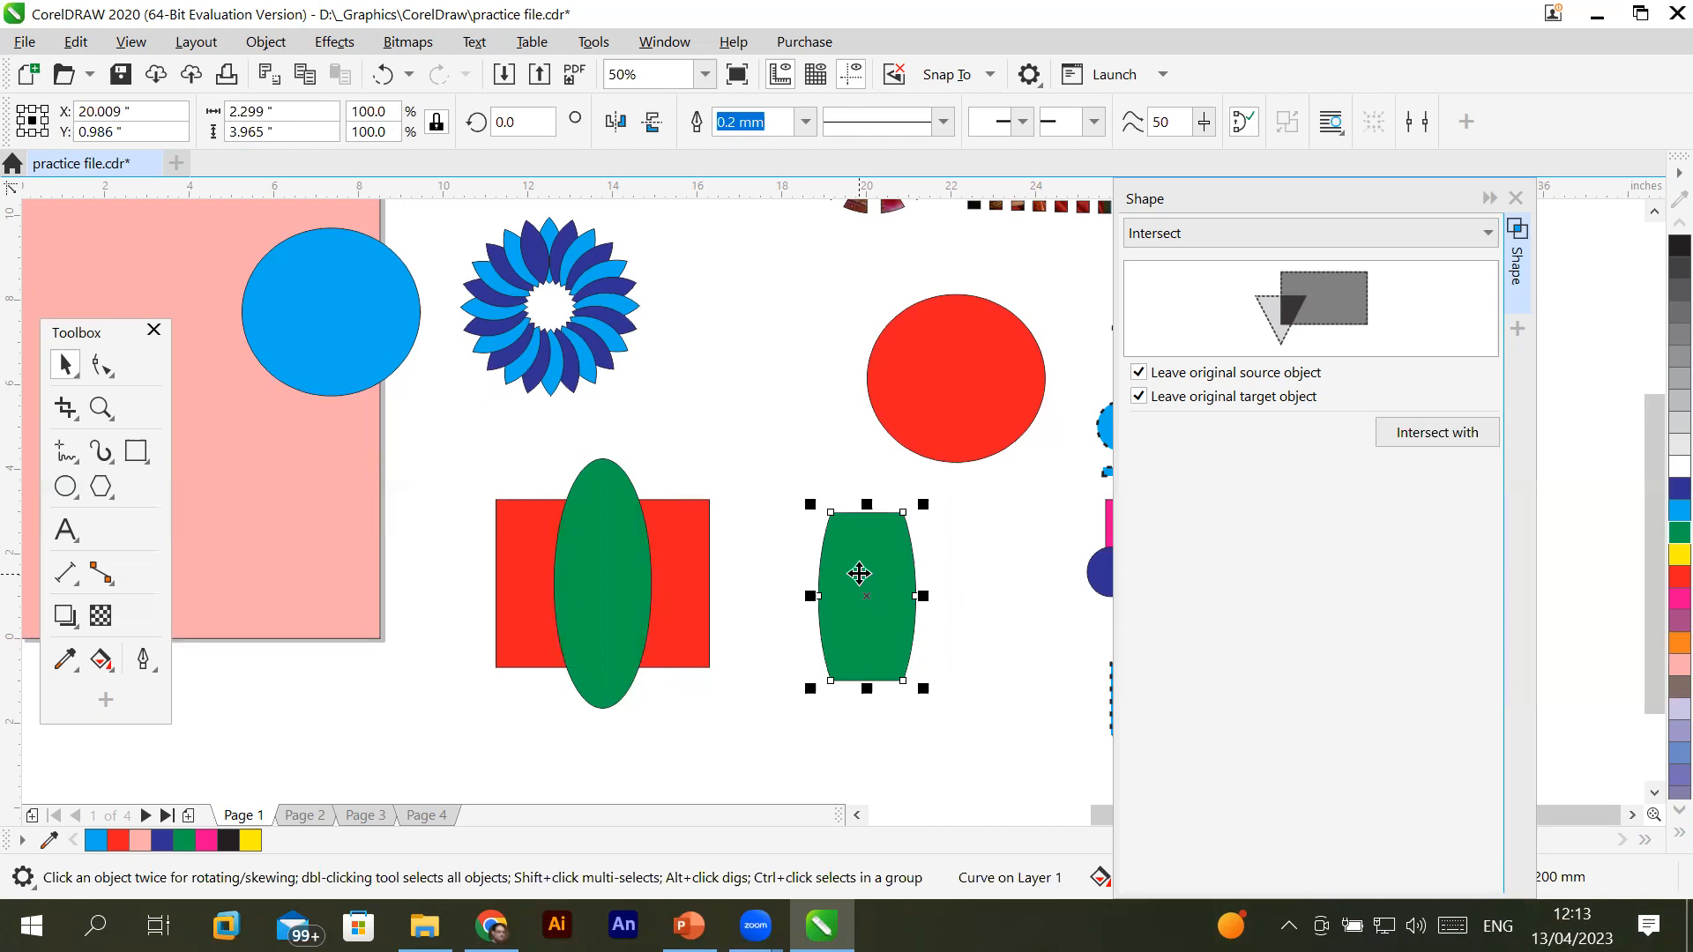
key("ctrl+z")
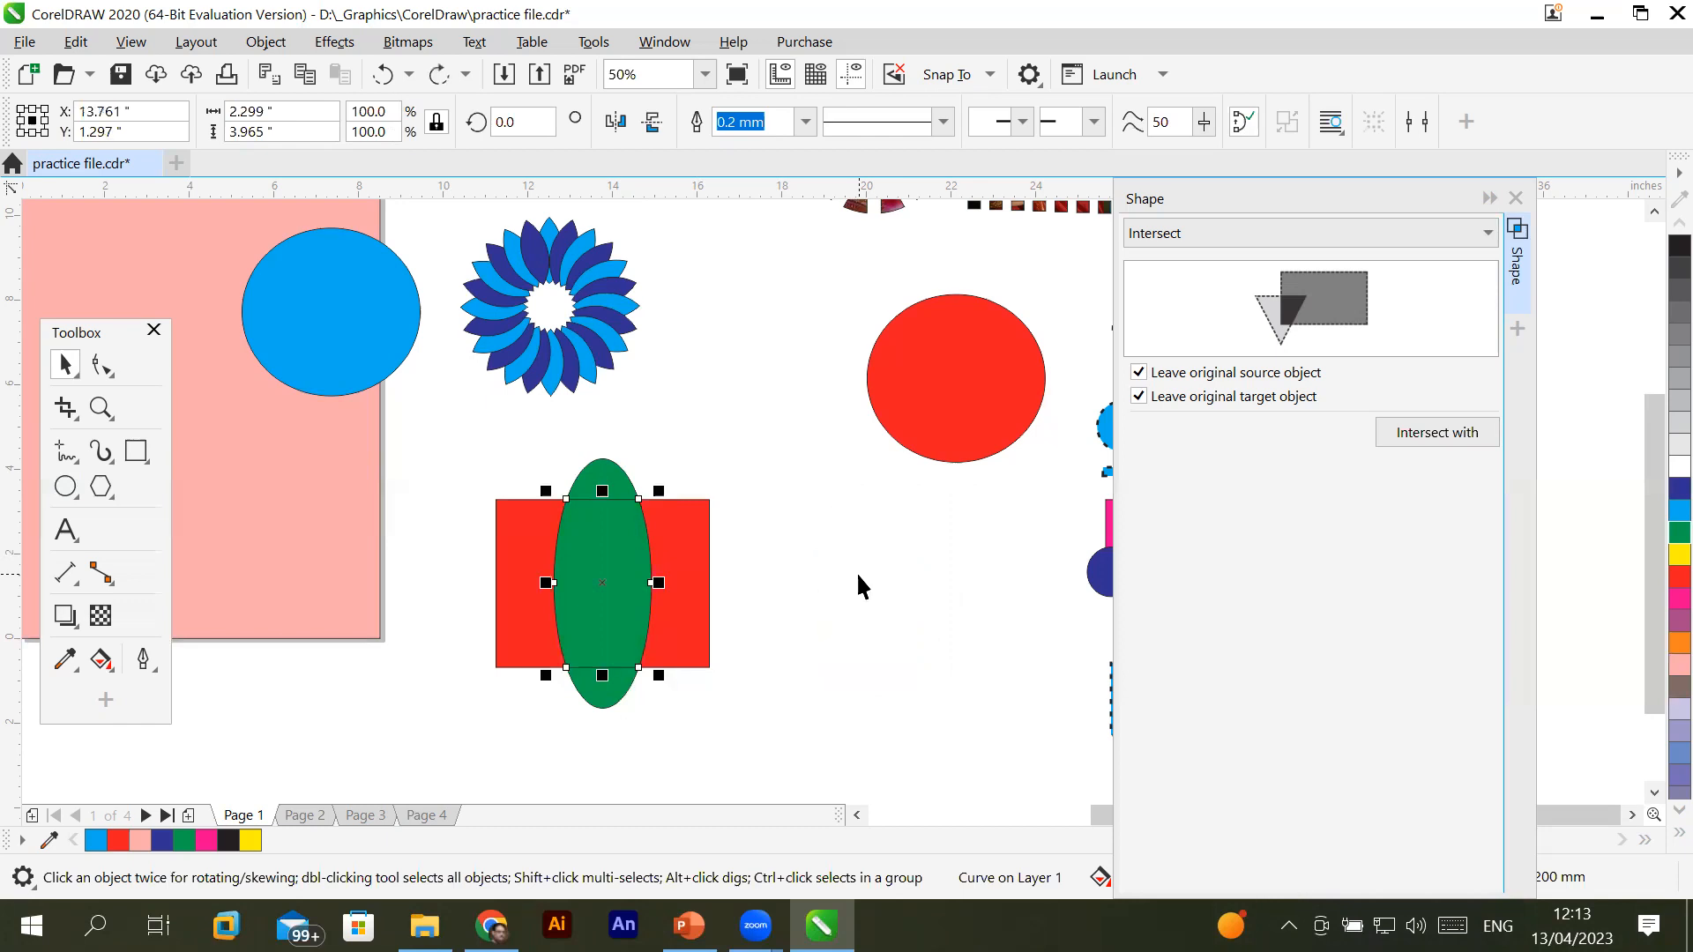
left_click(599, 522)
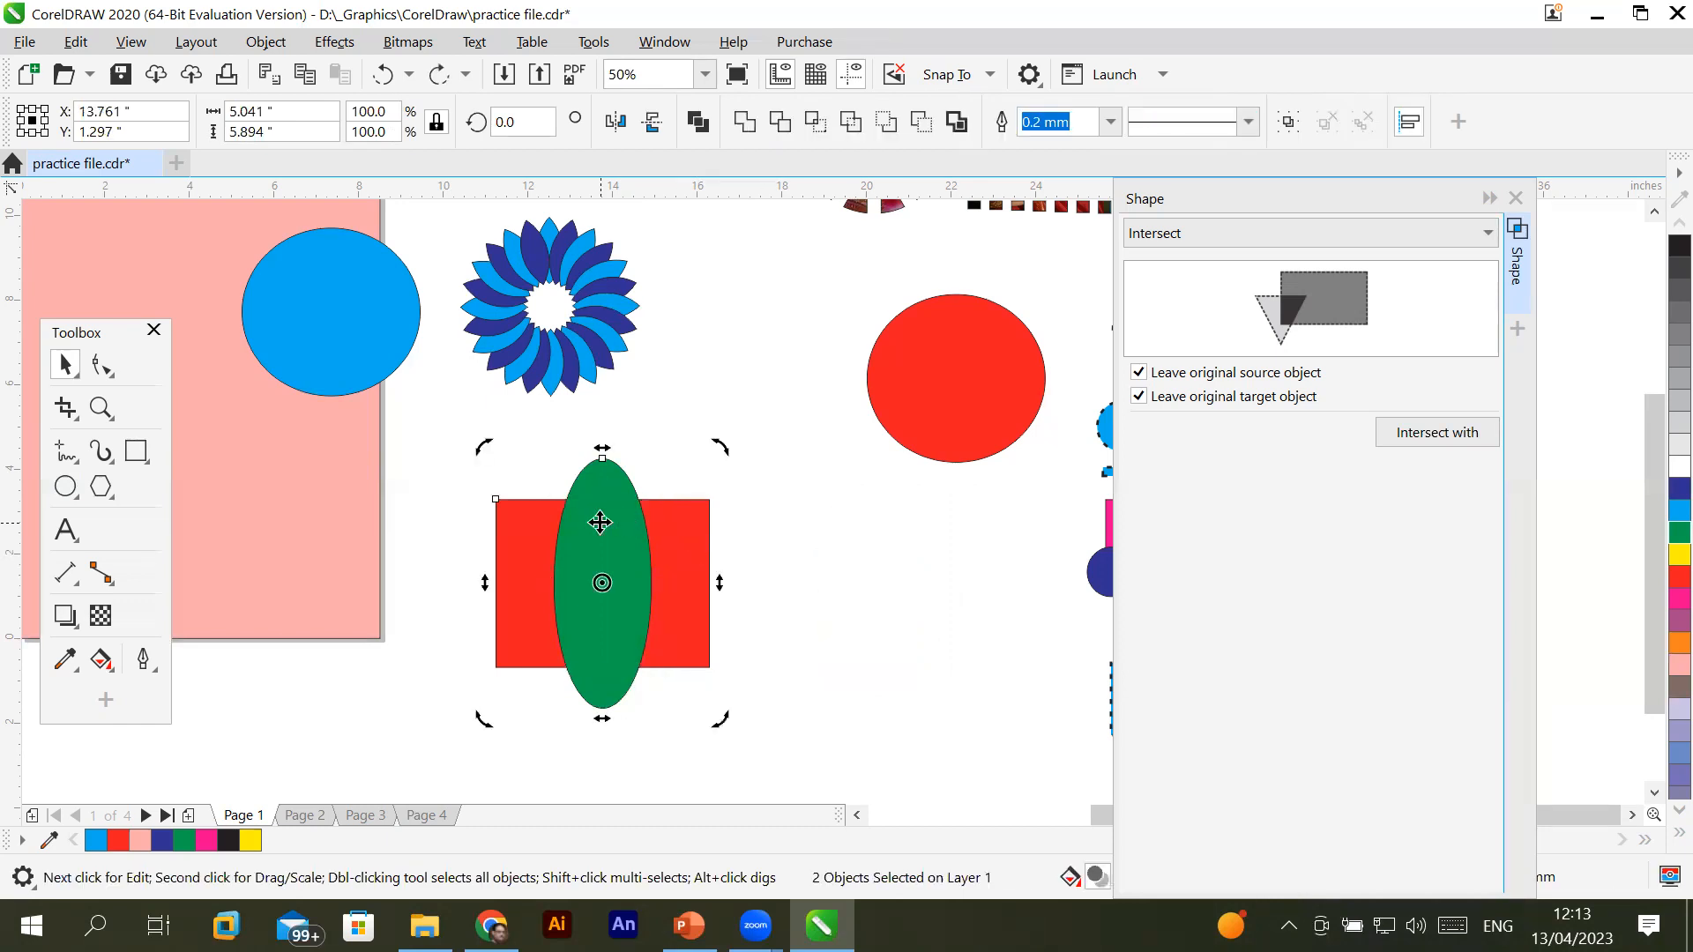
Move the green ellipse and the red rectangle apart so they no longer overlap
left_click_drag(622, 570, 459, 635)
left_click(670, 650)
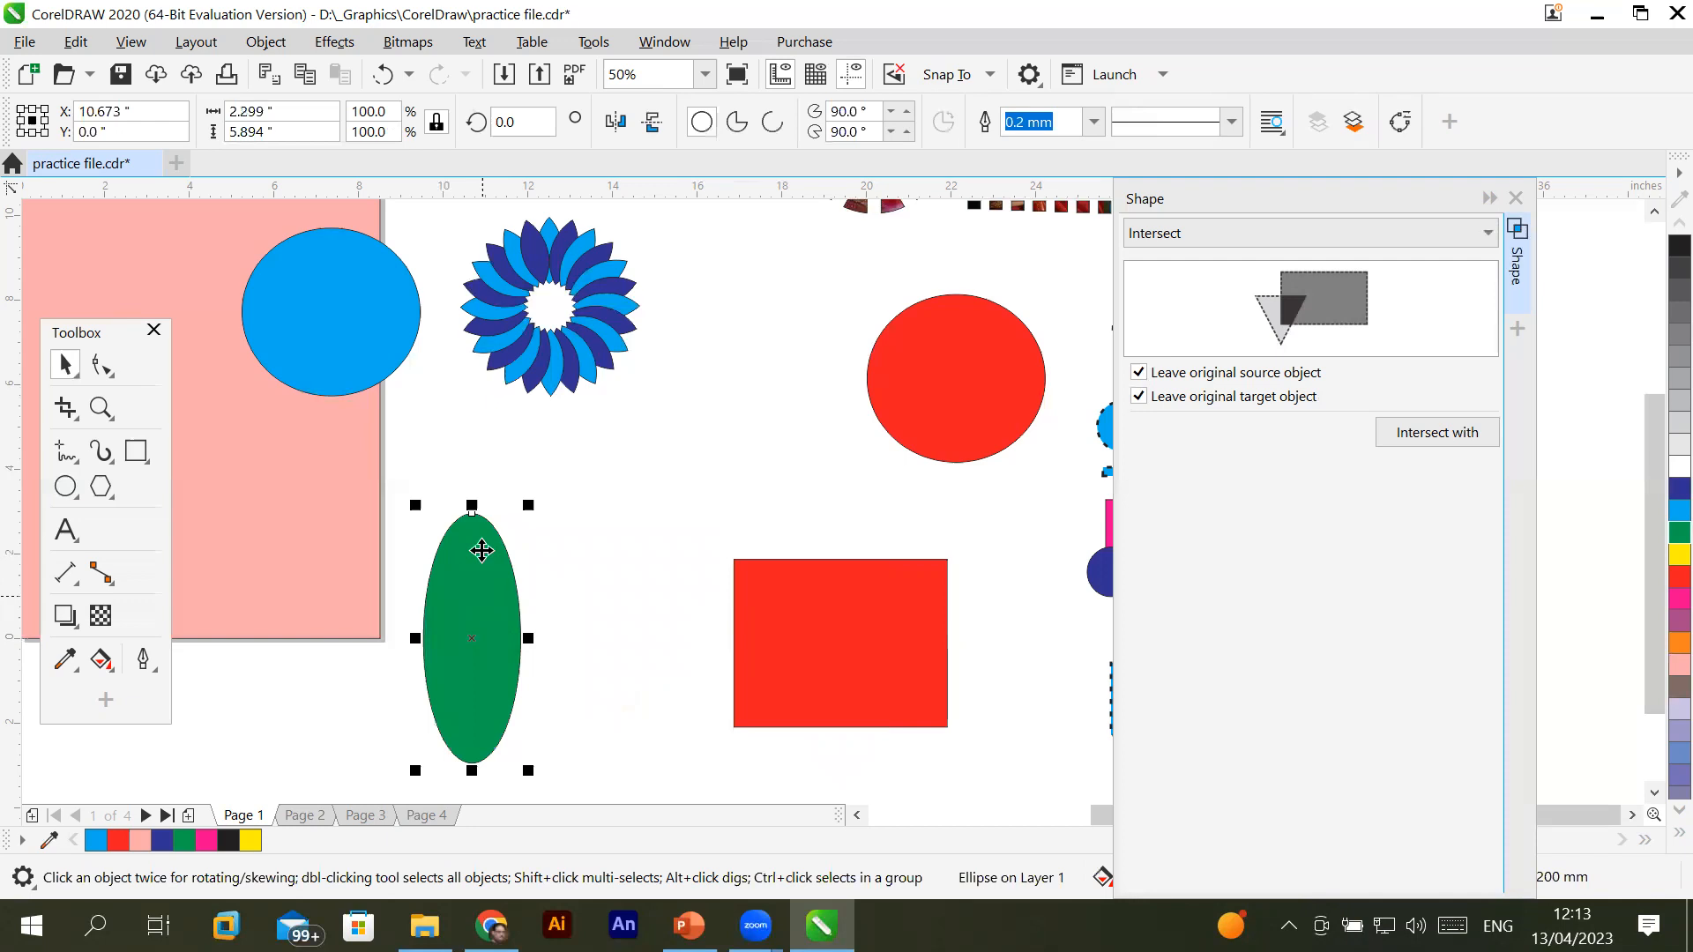
Draw a flat ellipse about 7.73 by 0.42 inches across the upper part of the red rectangle and fill it light blue
left_click(67, 488)
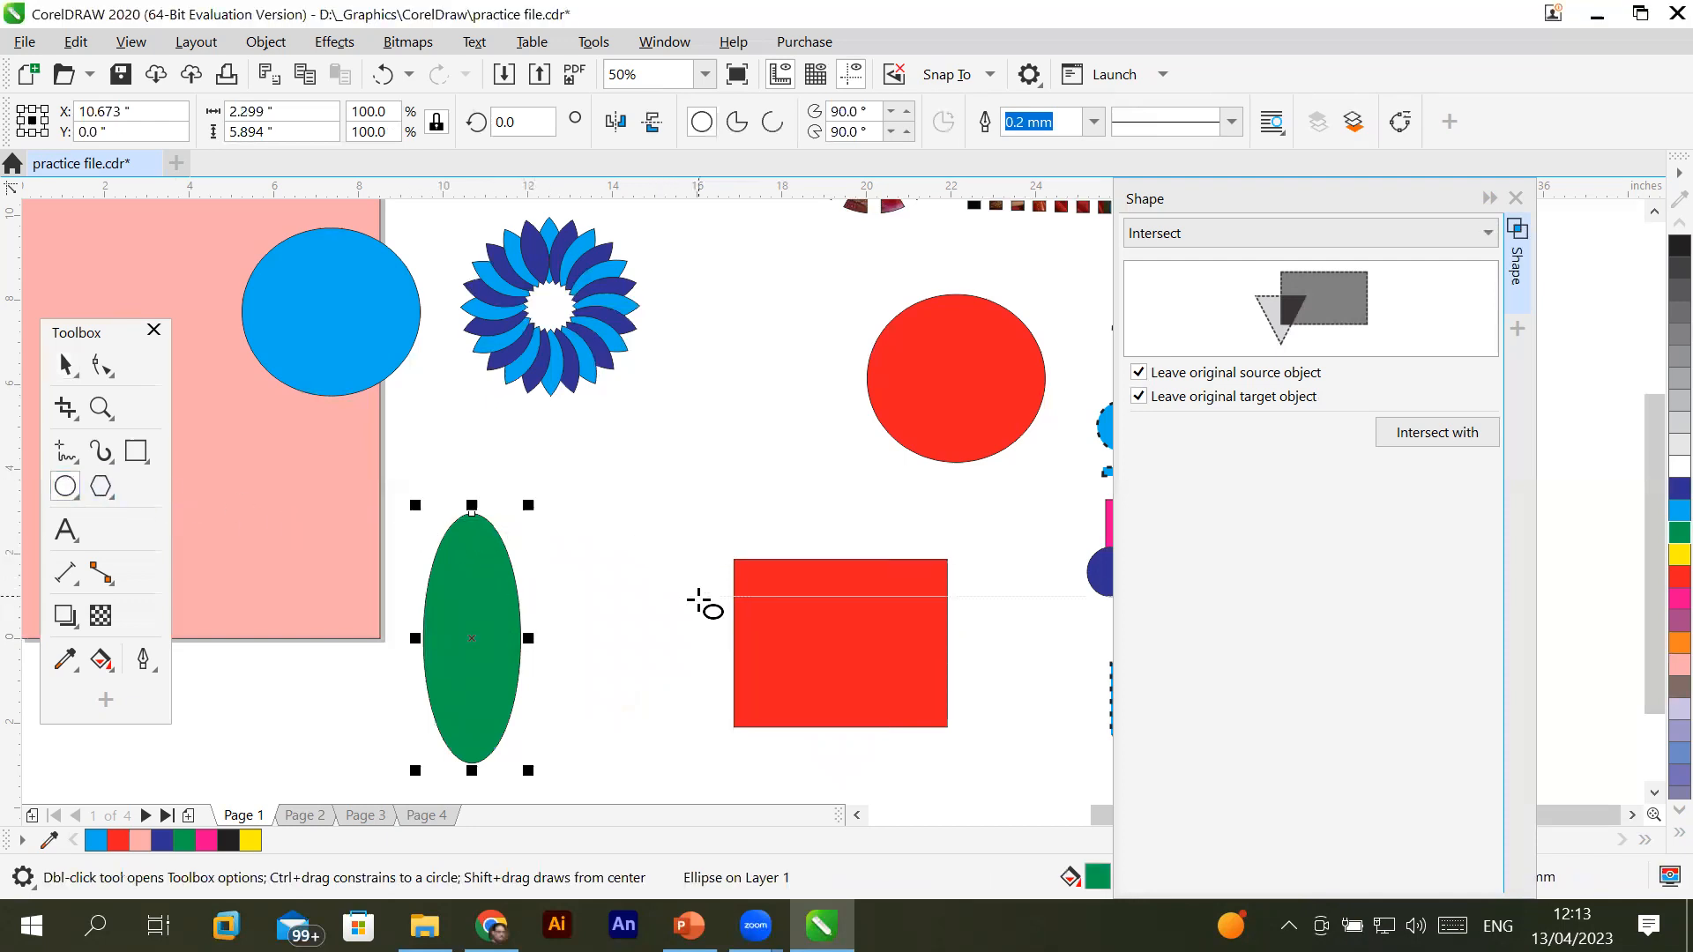
left_click_drag(682, 597, 759, 597)
left_click_drag(980, 613, 1011, 612)
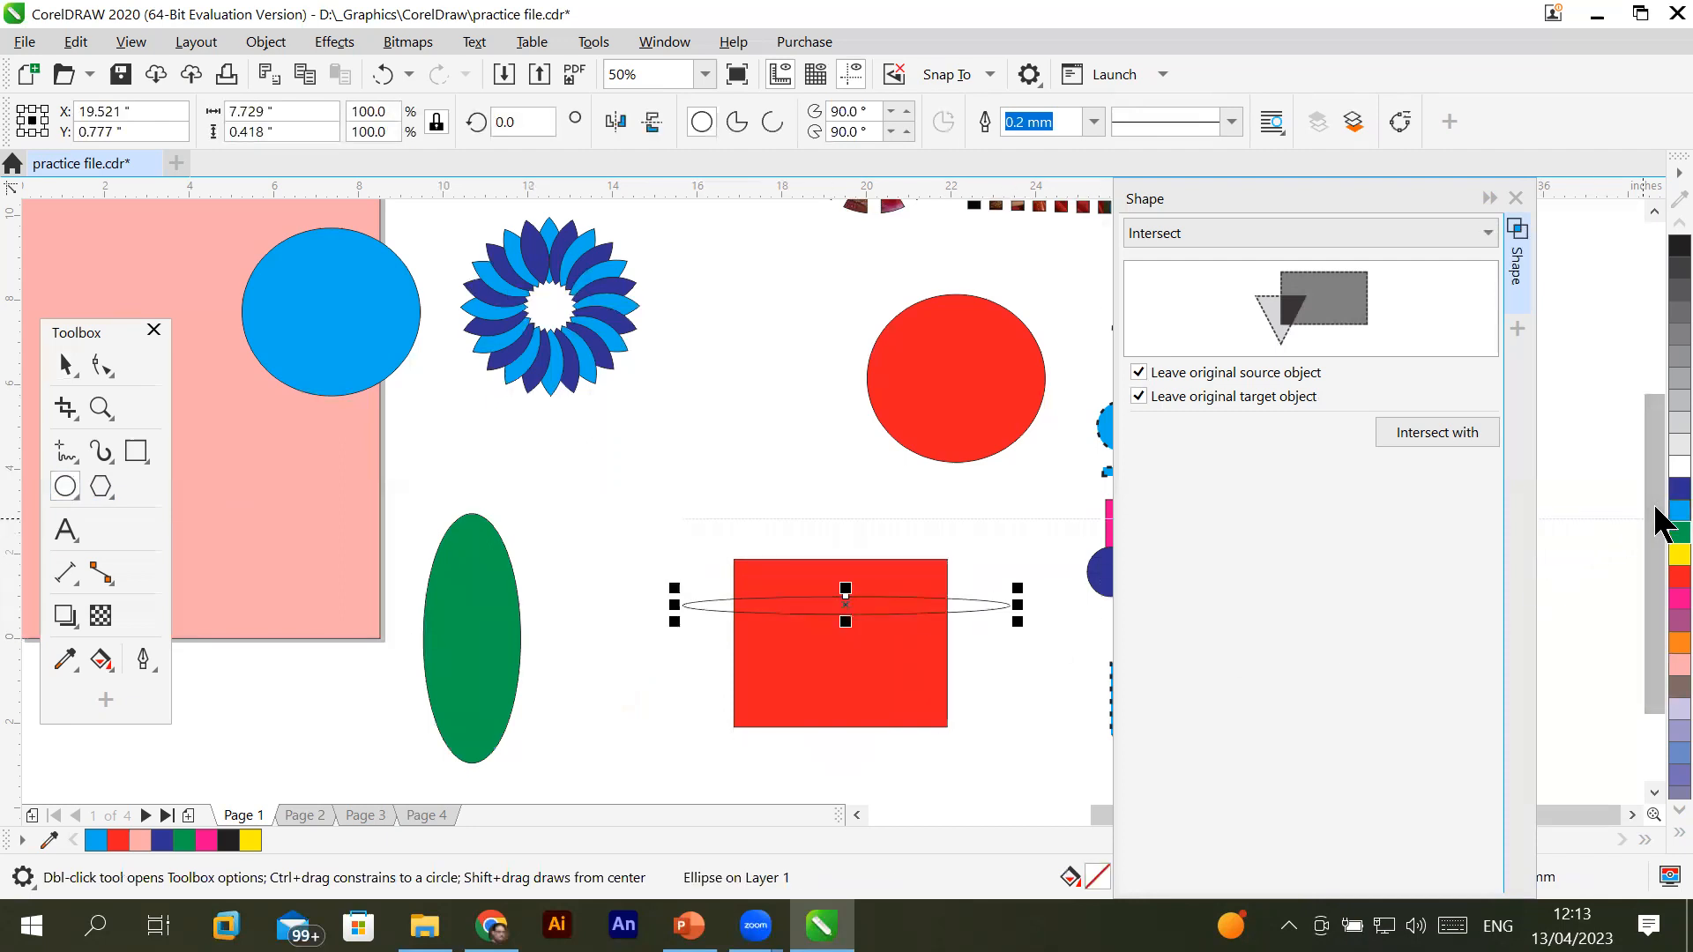
left_click(1678, 511)
Duplicate the blue ellipse about 0.57 inches below itself and repeat the copy until four evenly spaced ellipses cross the rectangle
left_click(66, 362)
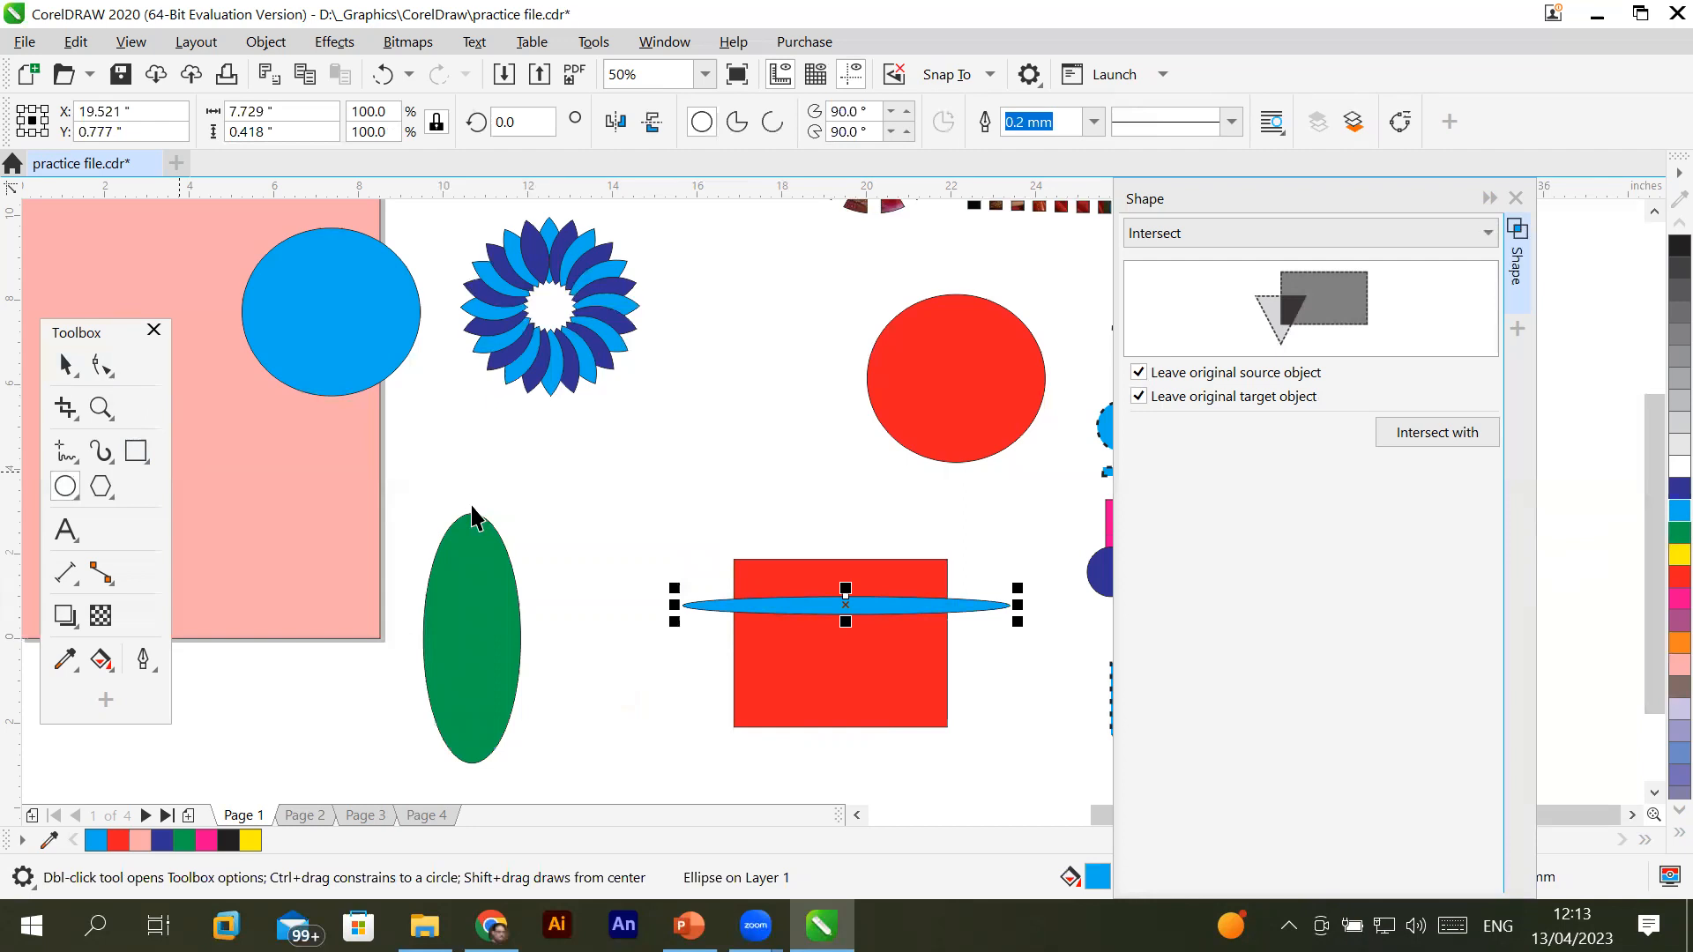
left_click_drag(812, 604, 815, 627)
right_click(814, 628)
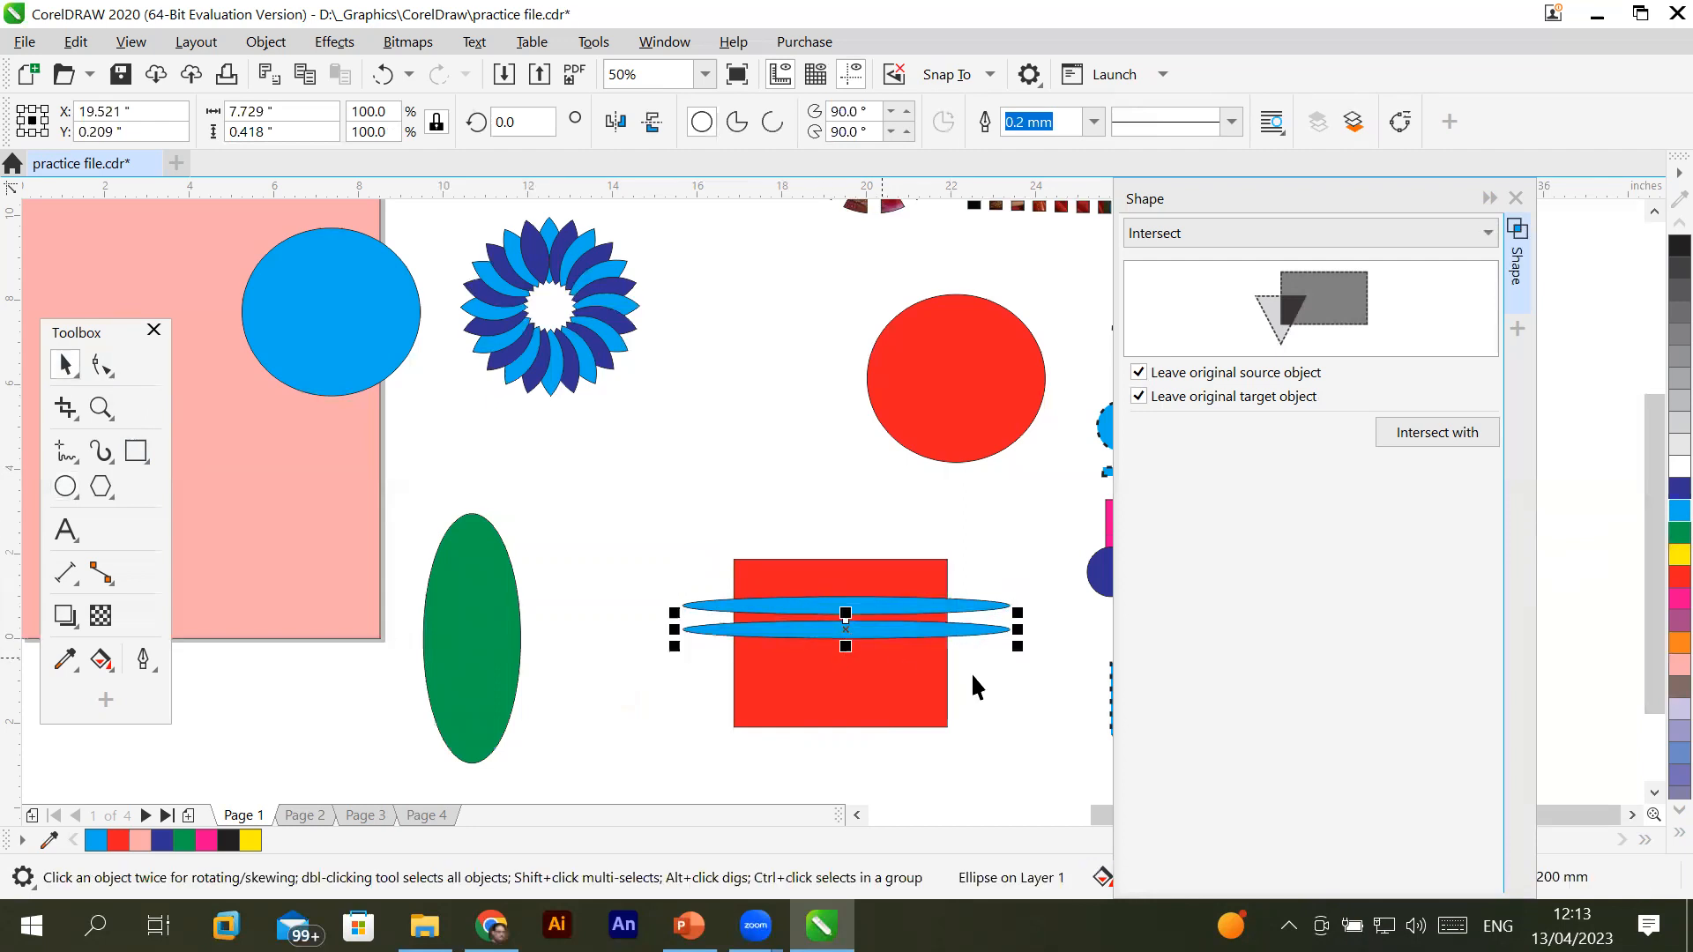
key("ctrl+r")
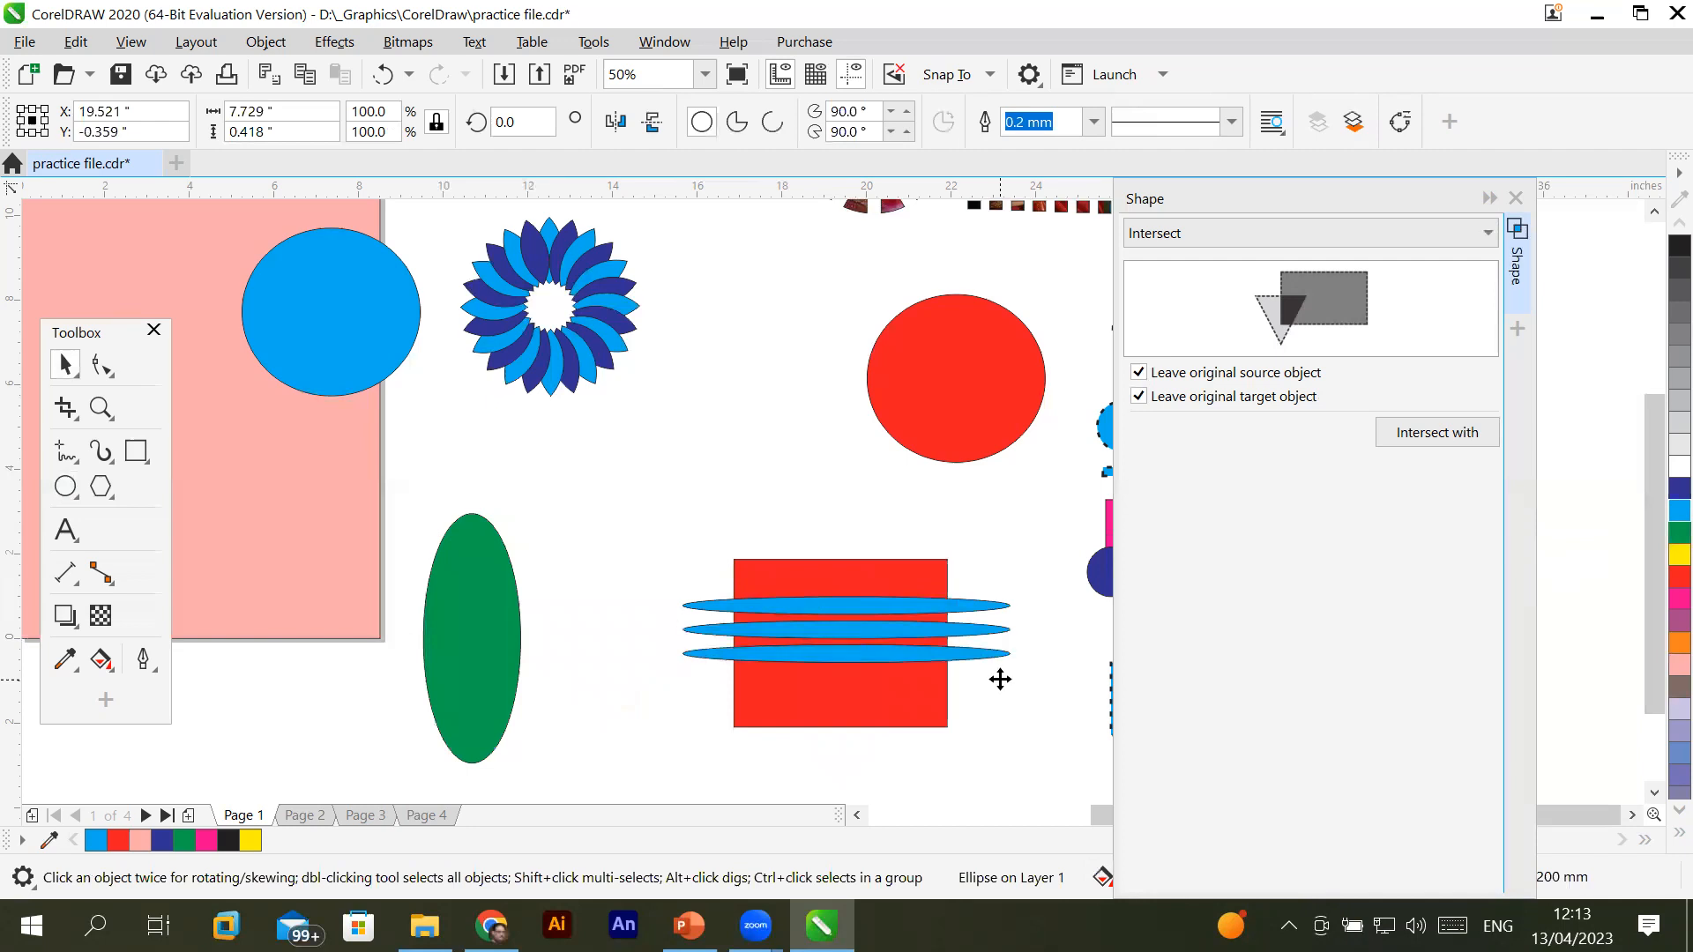
key("ctrl+r")
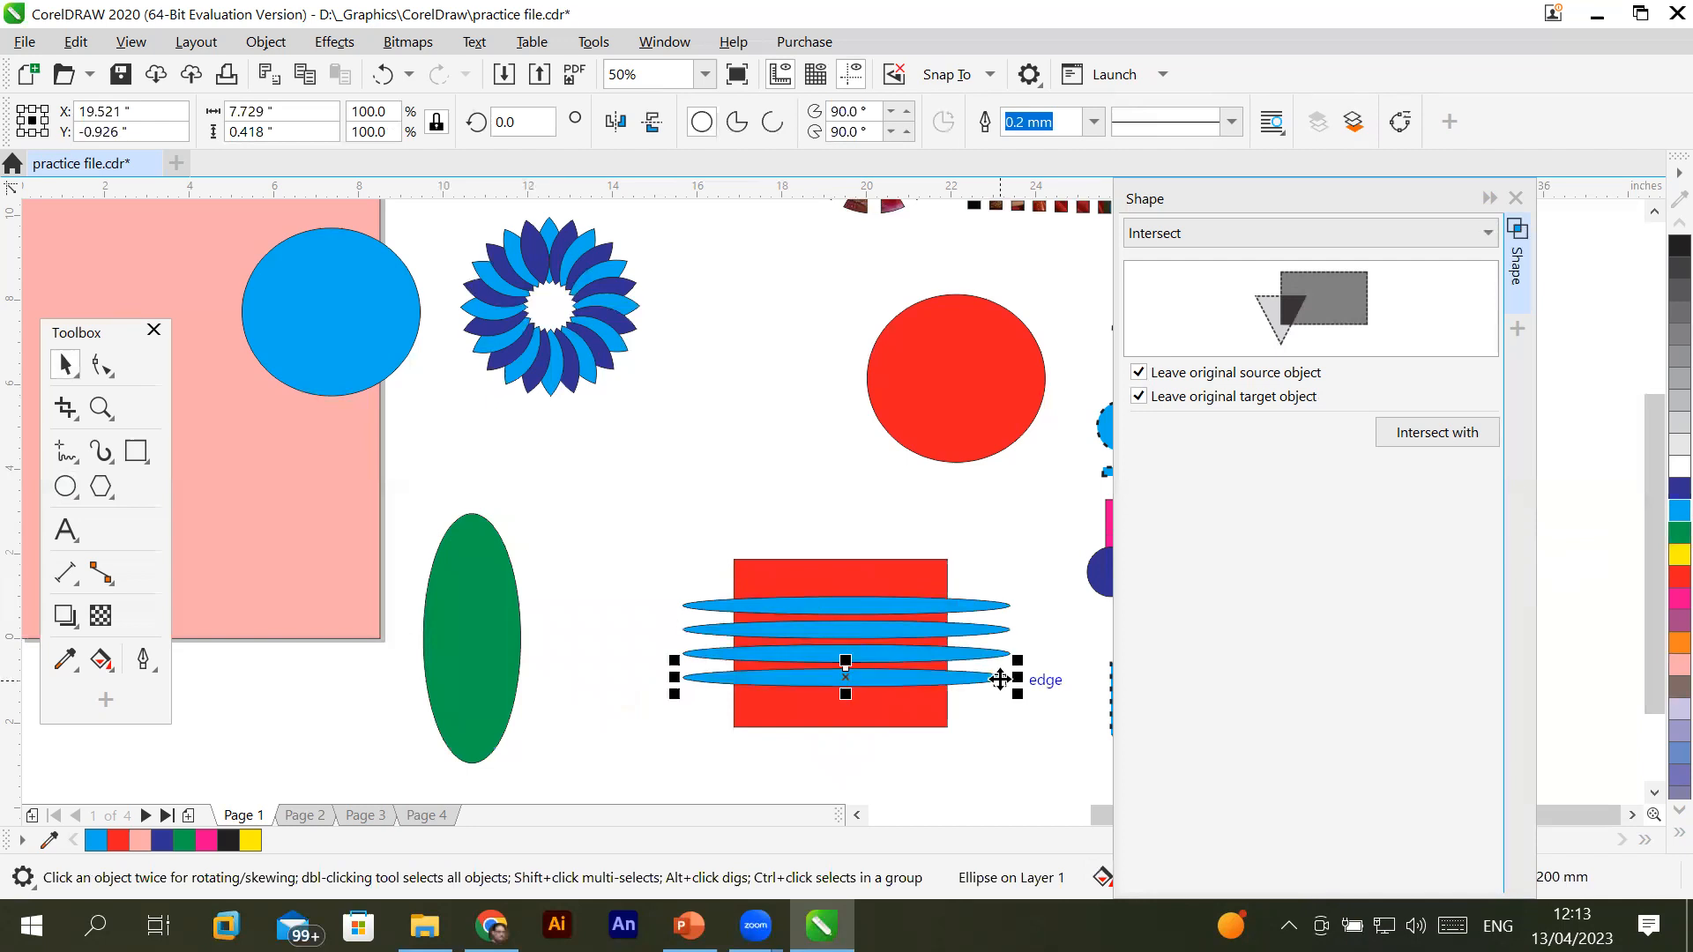
Group the four blue ellipses crossing the red rectangle
left_click_drag(642, 591, 1034, 698)
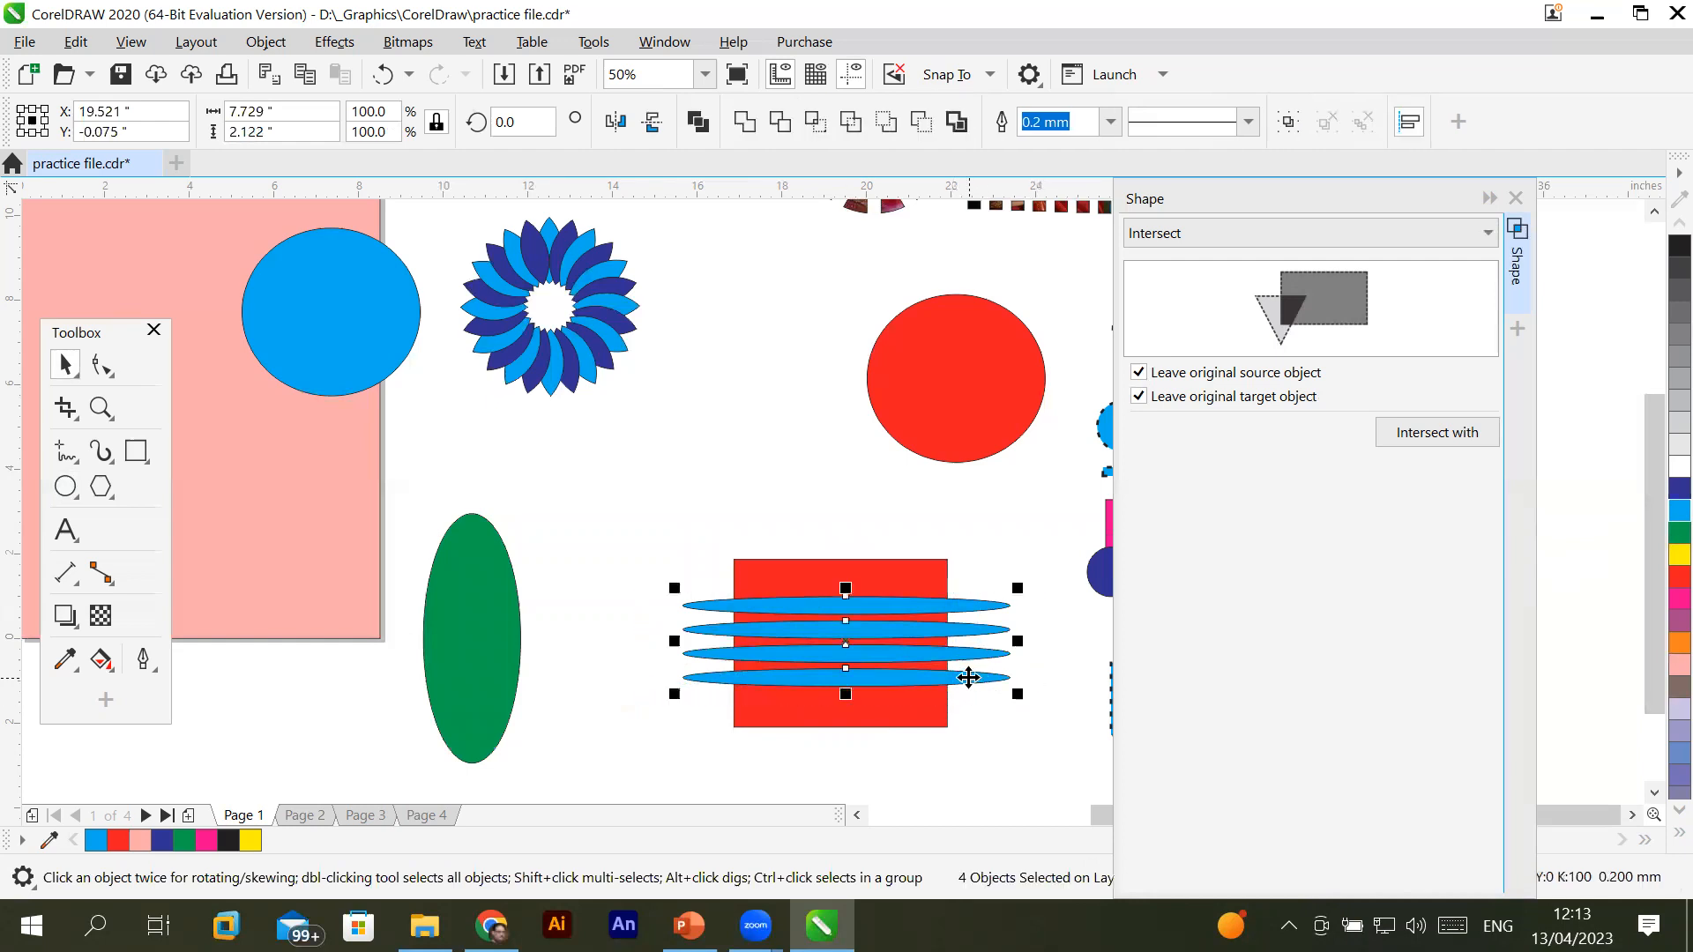
right_click(968, 677)
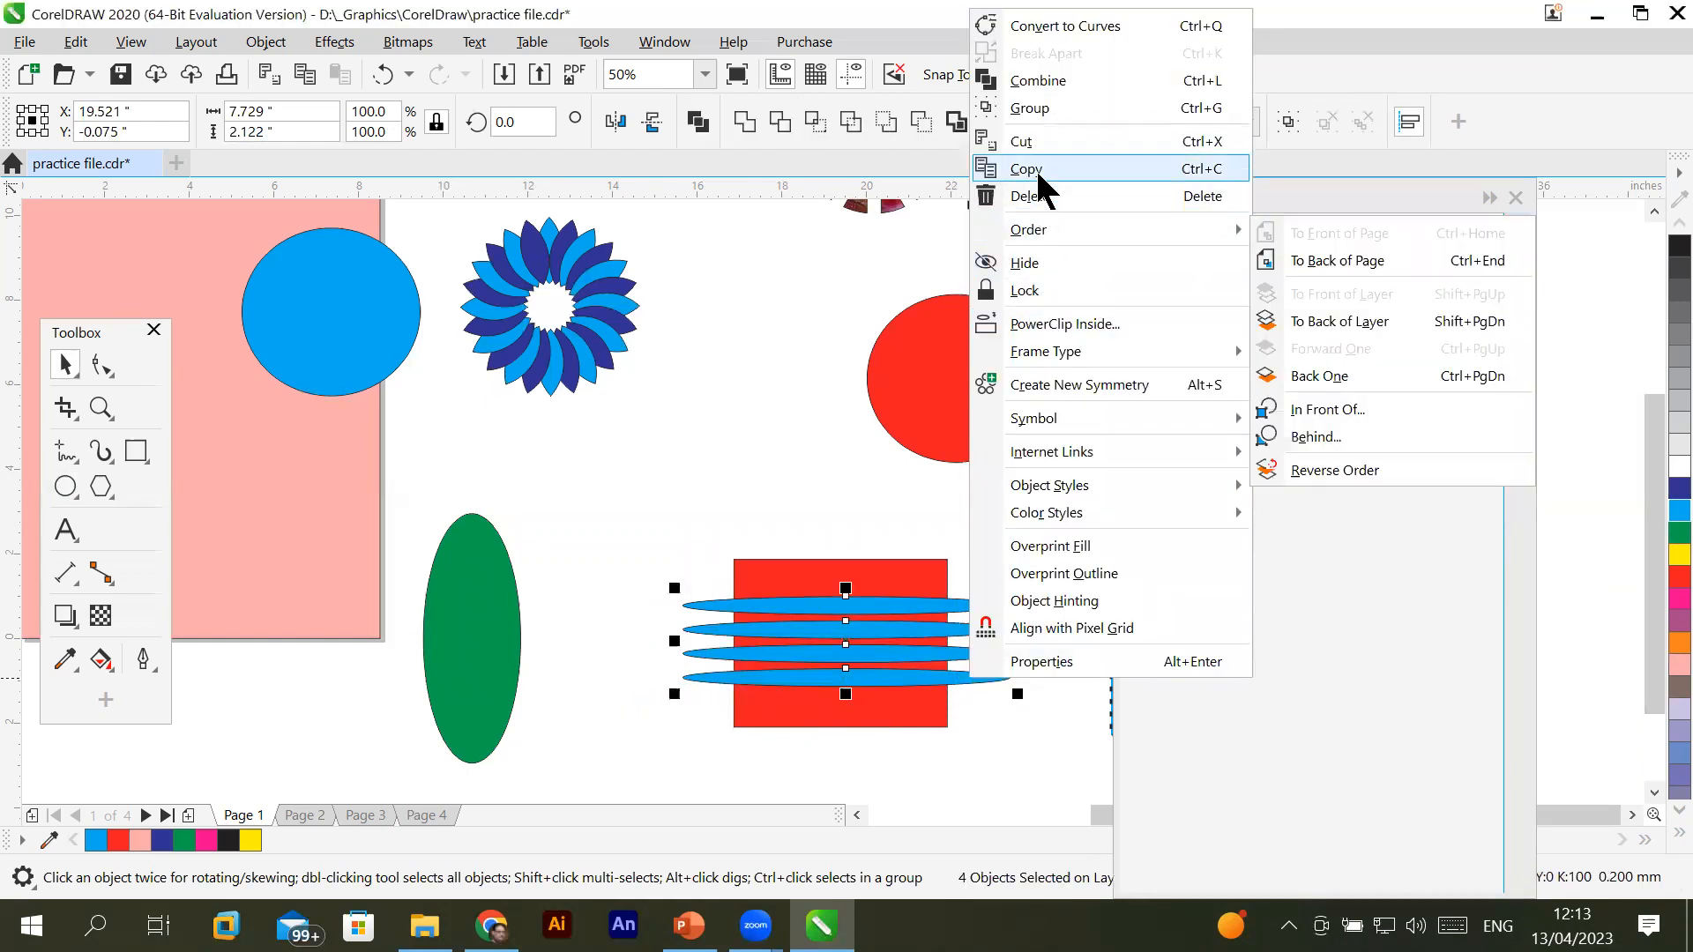
left_click(1041, 110)
Intersect the ellipse group and the red rectangle, using the rectangle as target and keeping both originals
left_click_drag(613, 501, 1023, 763)
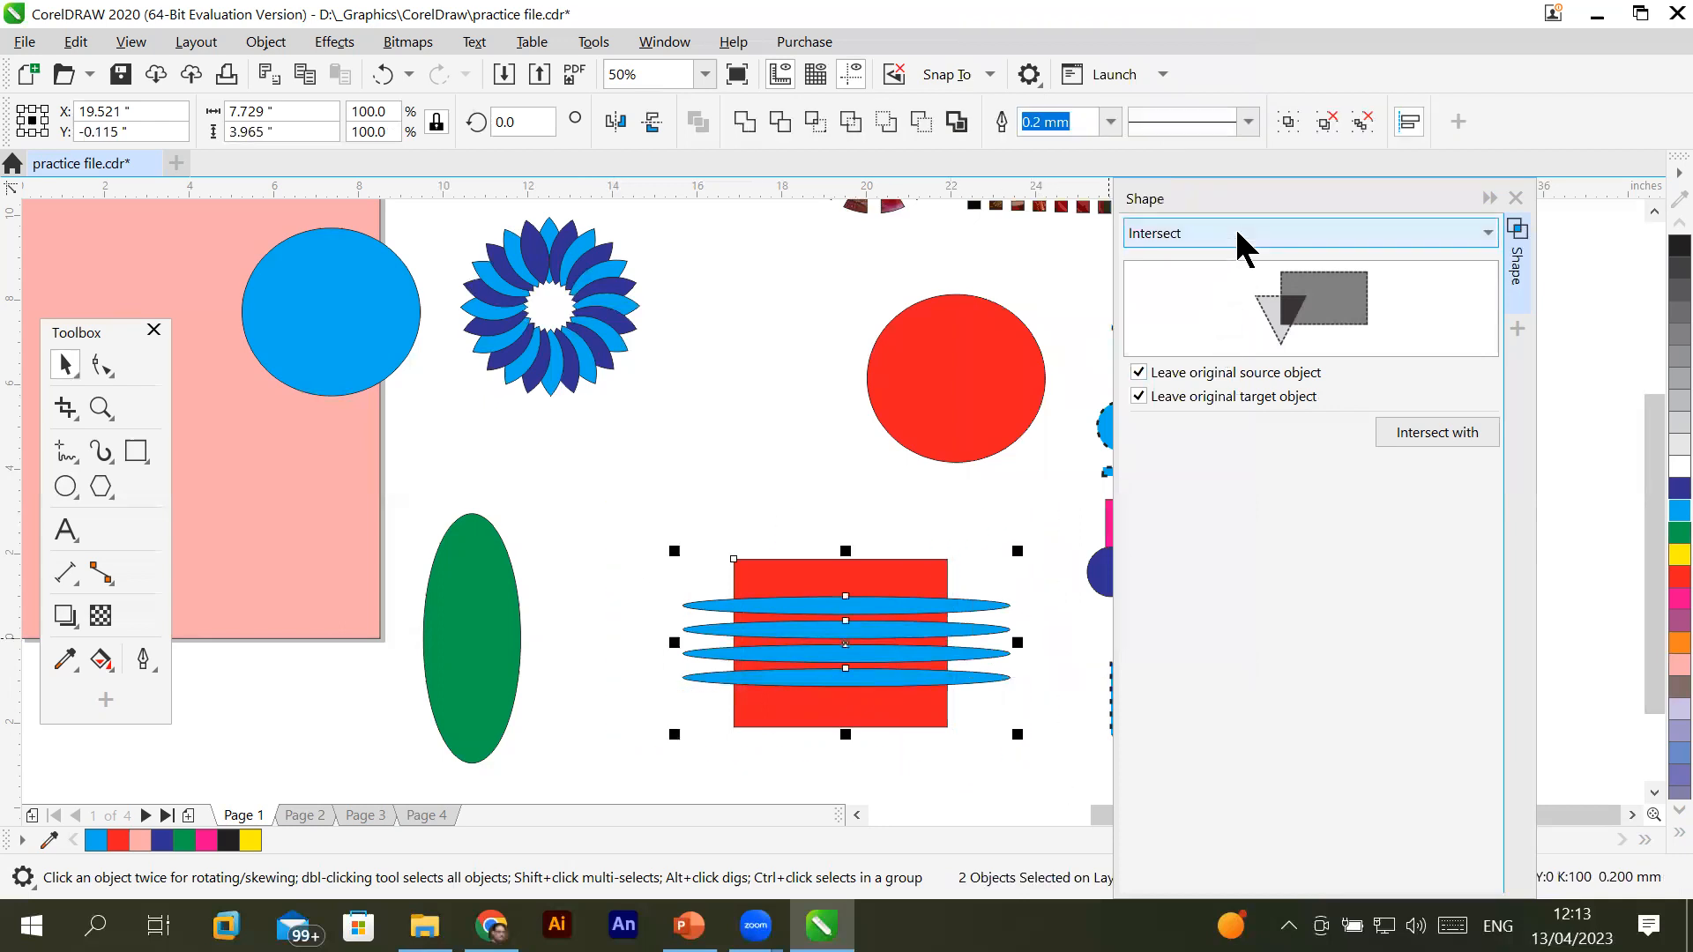
left_click(1459, 434)
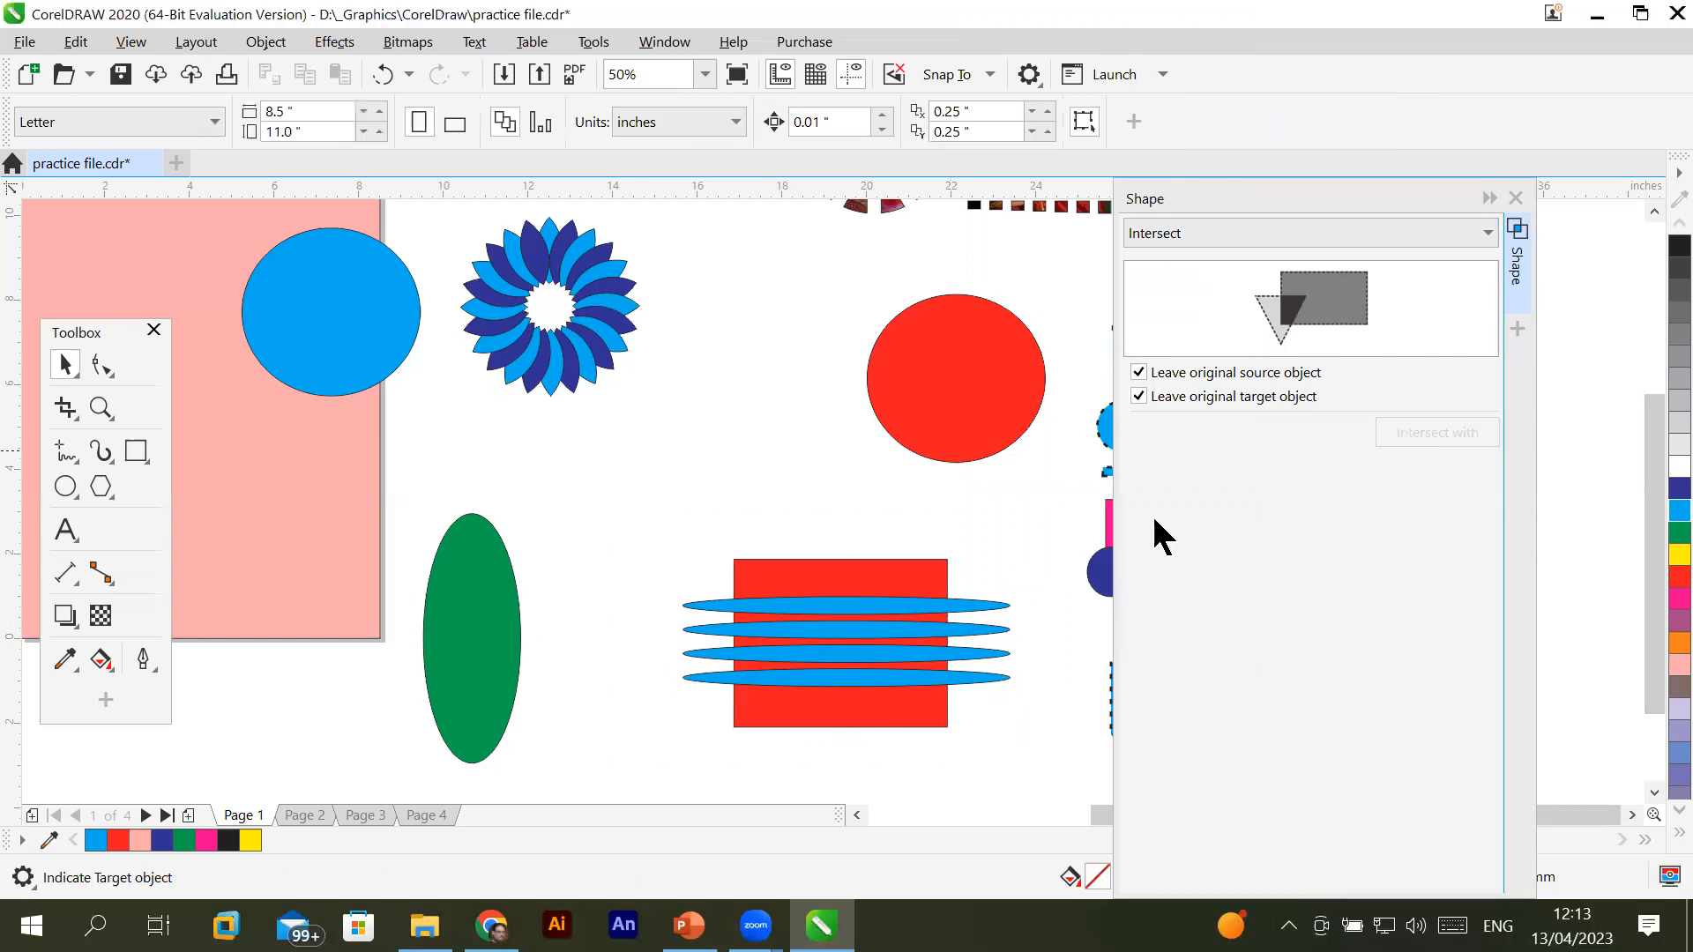
left_click(869, 583)
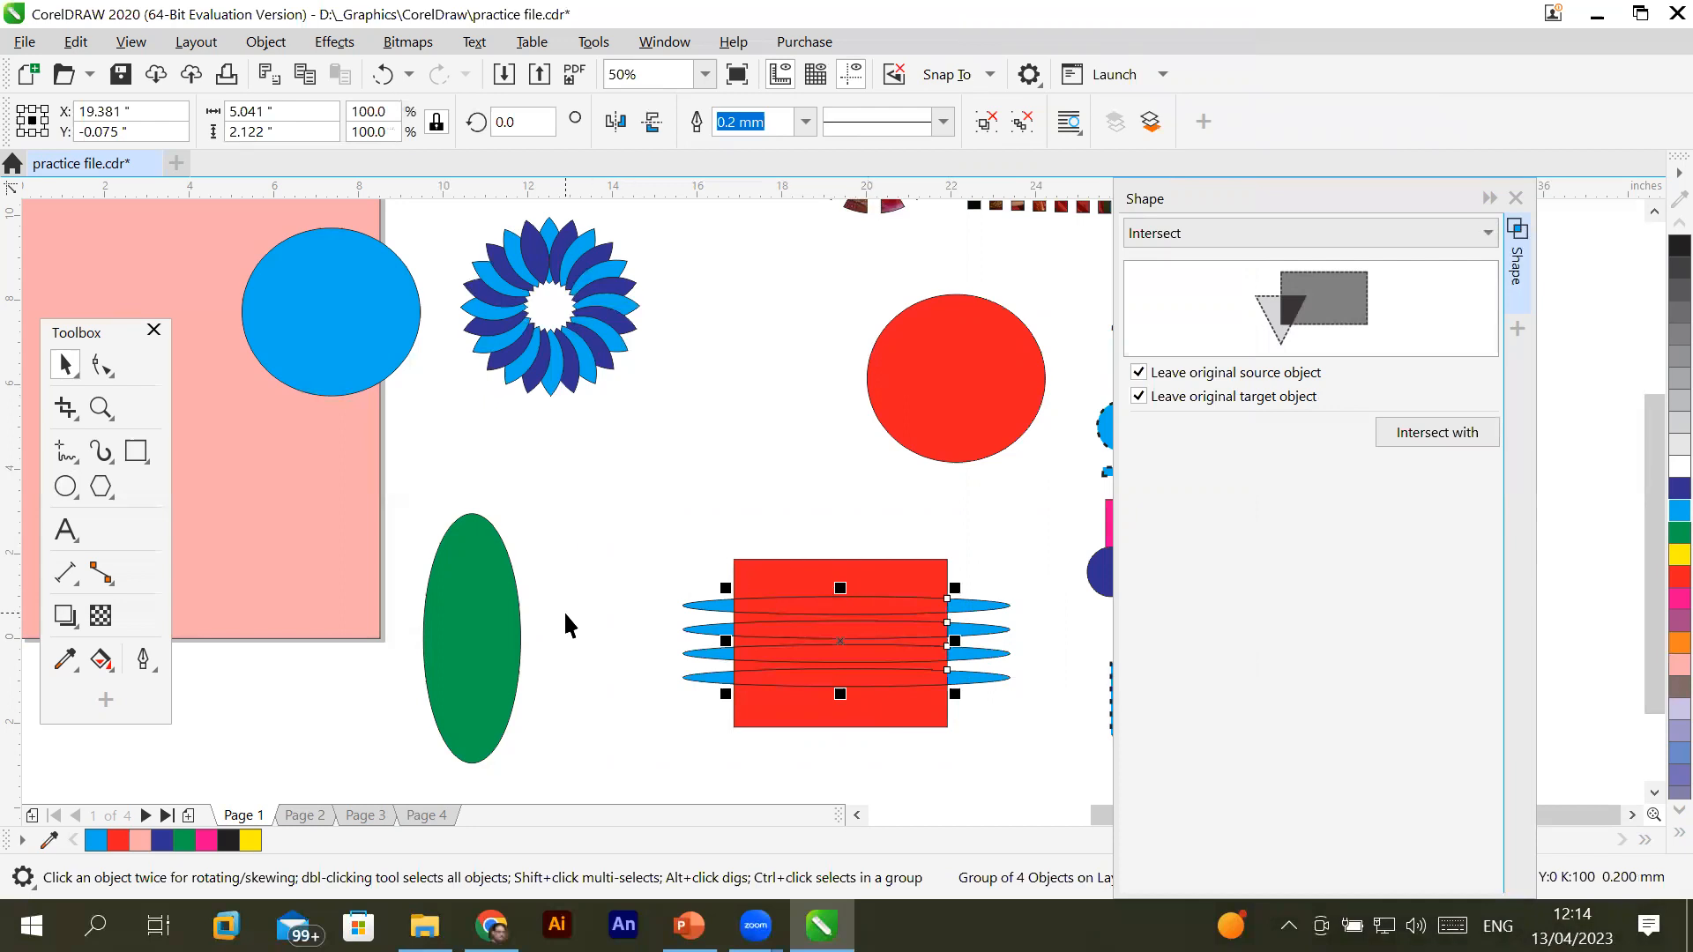
Move the intersected strips to the empty area above the rectangle, centred at about X 16.87, Y 4.08 inches
left_click_drag(812, 612, 705, 425)
scroll(658, 456, "up", 2)
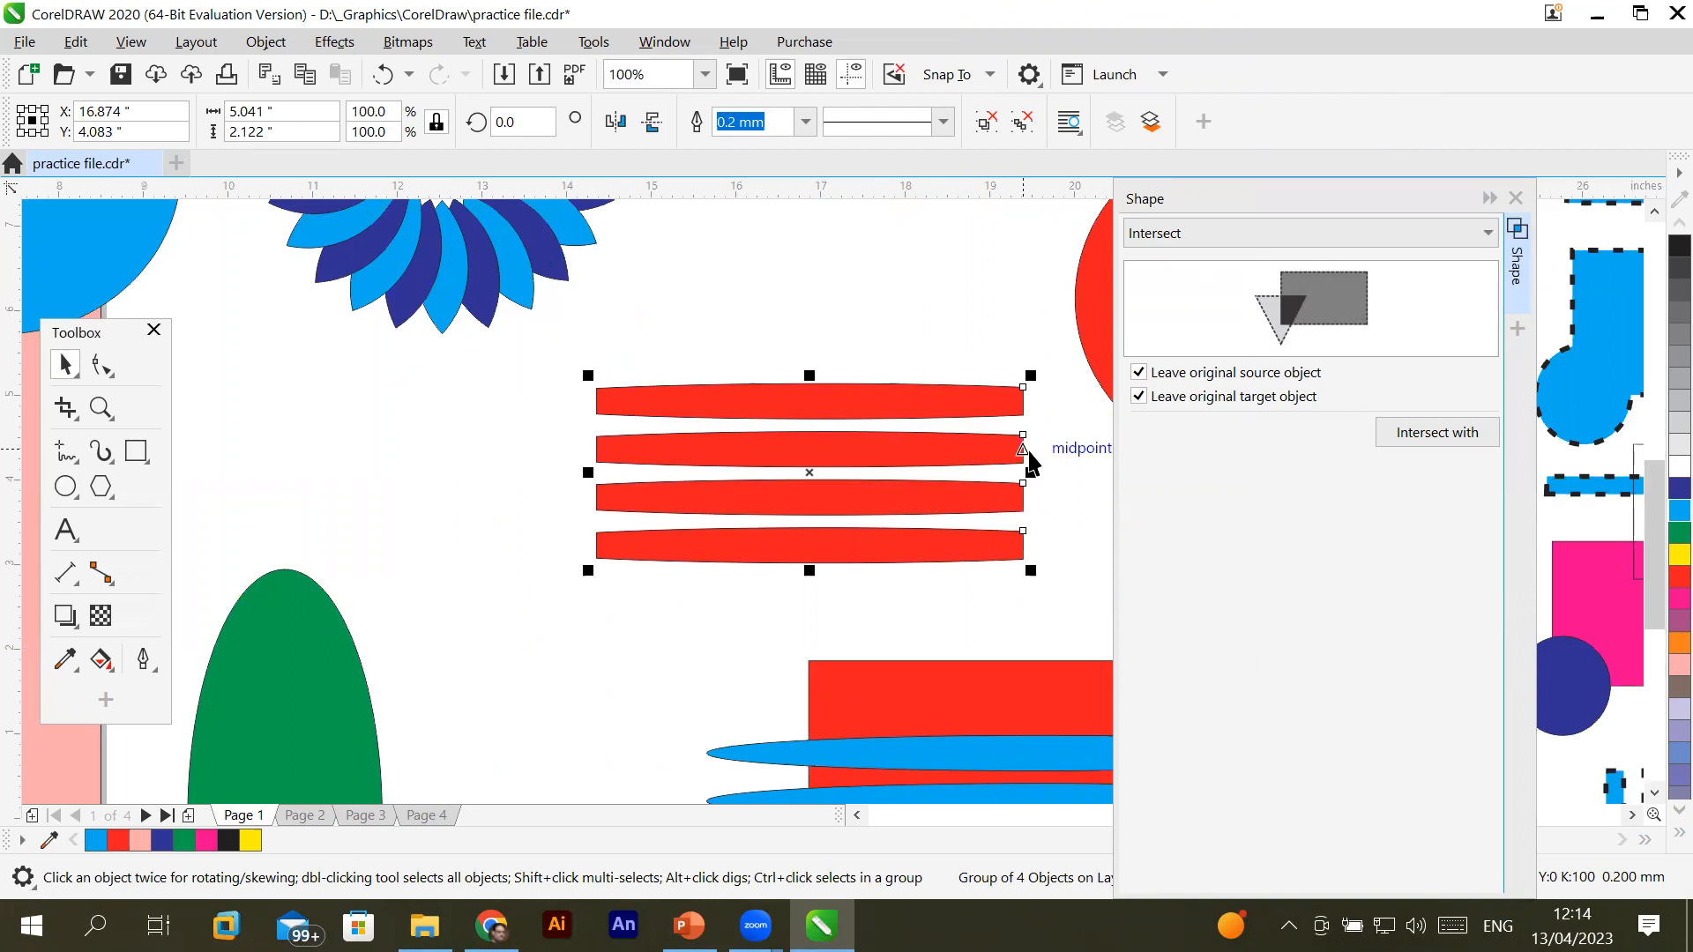
scroll(1030, 460, "down", 1)
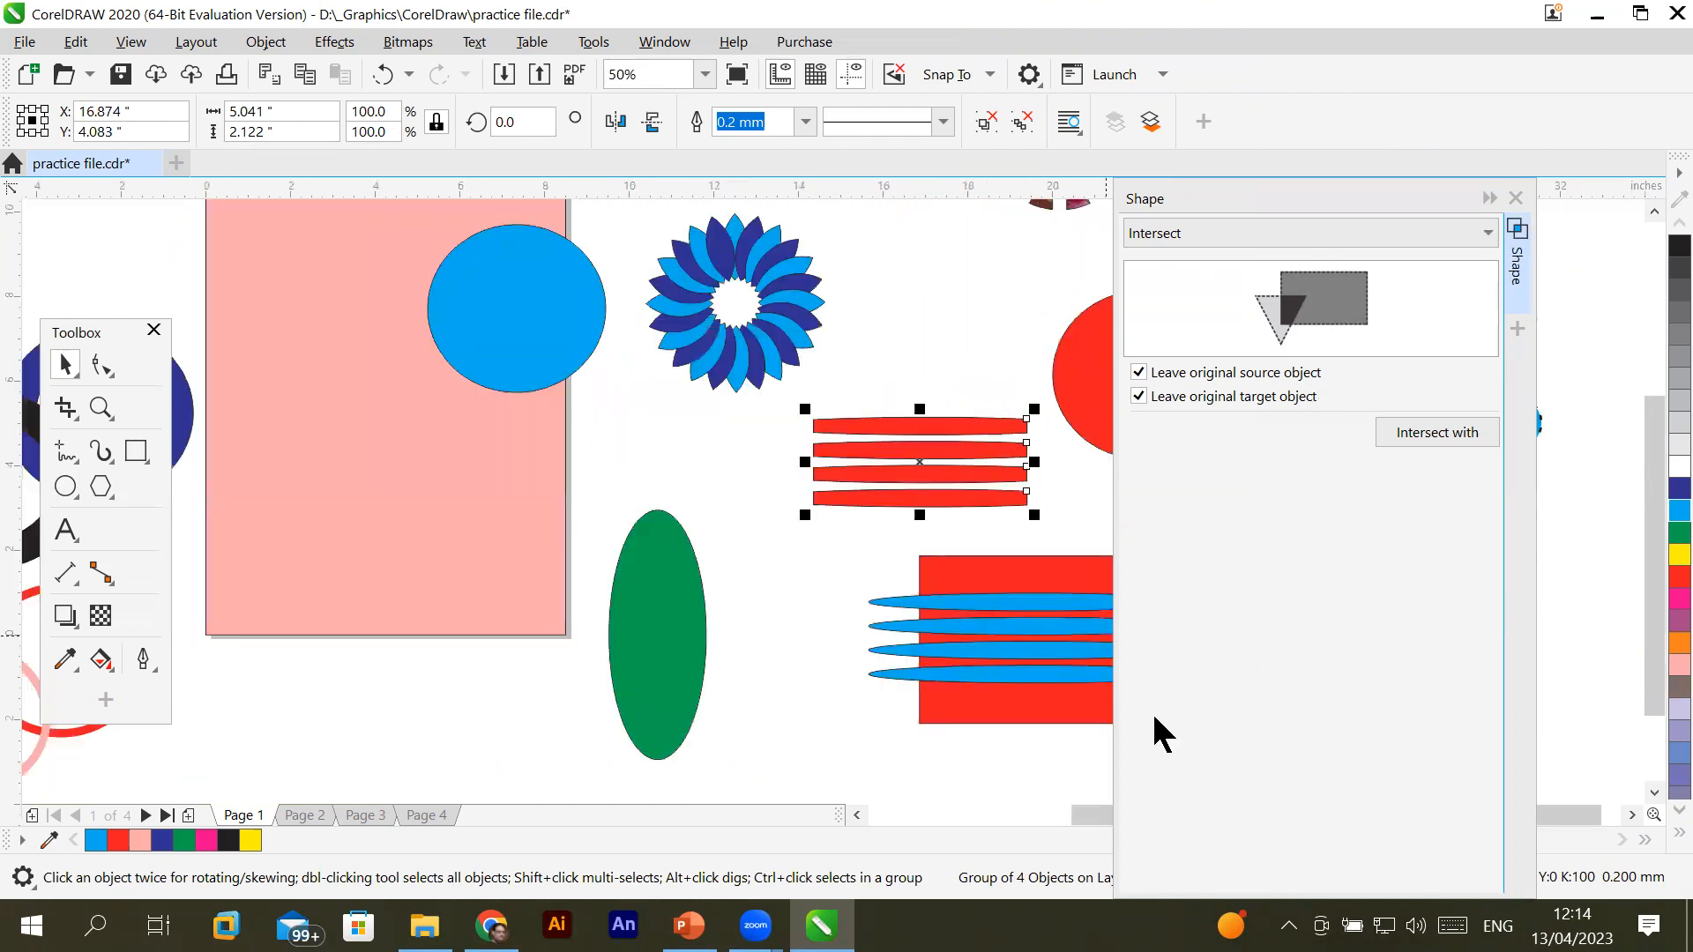
left_click(1627, 813)
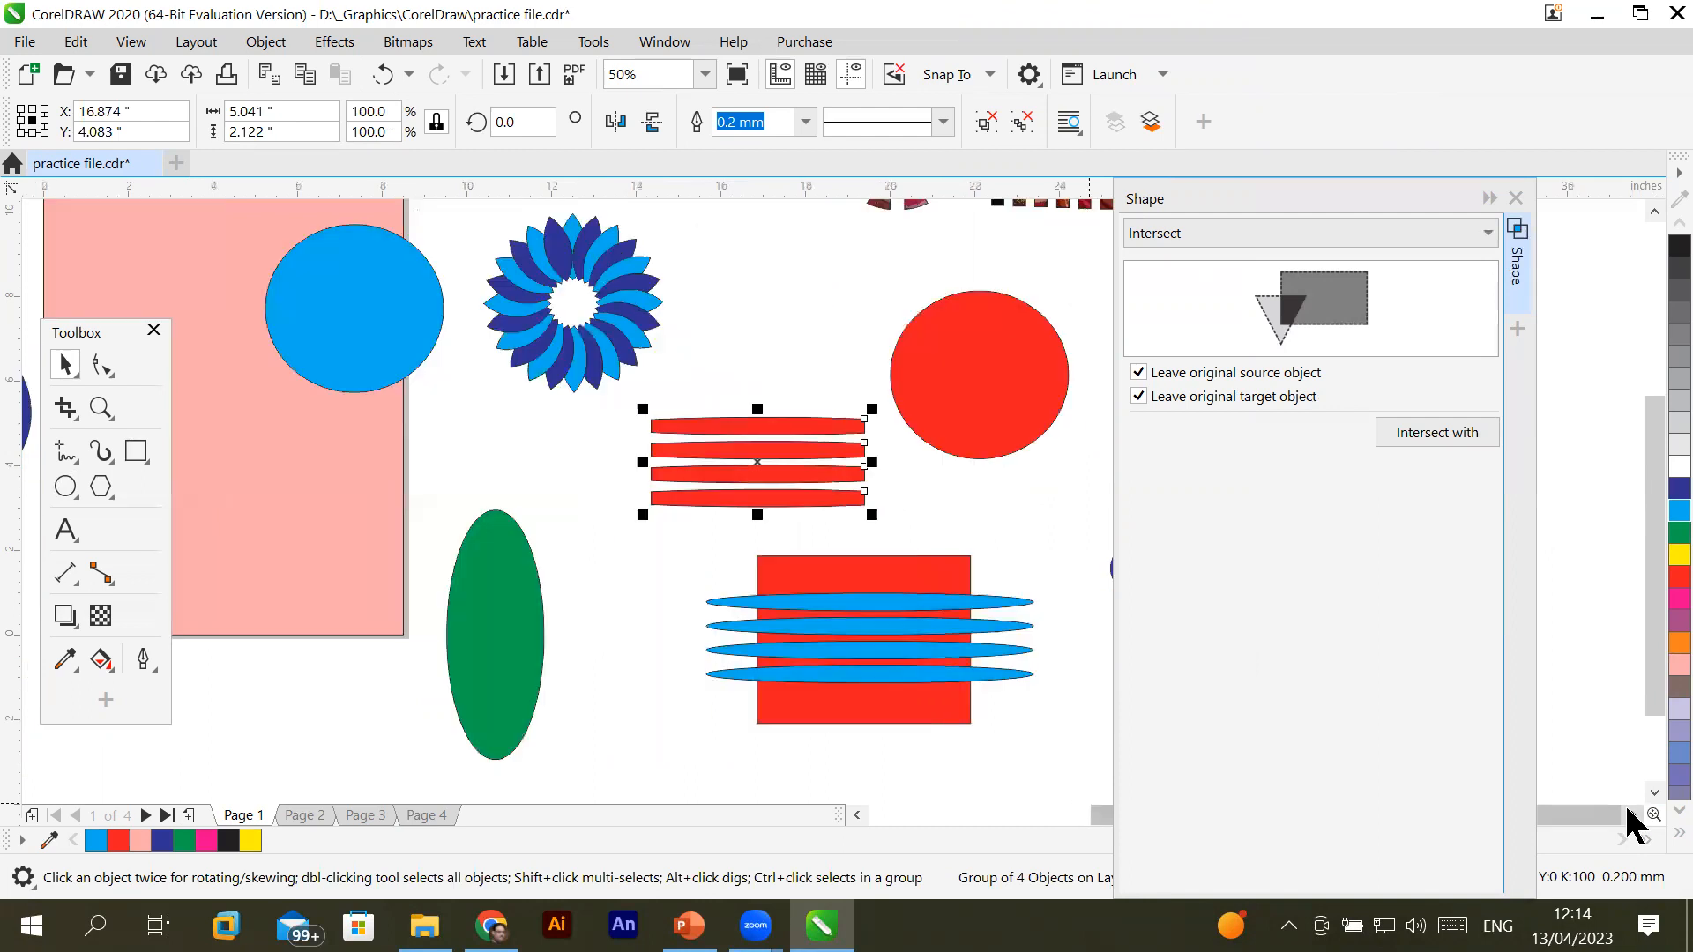
left_click(1628, 813)
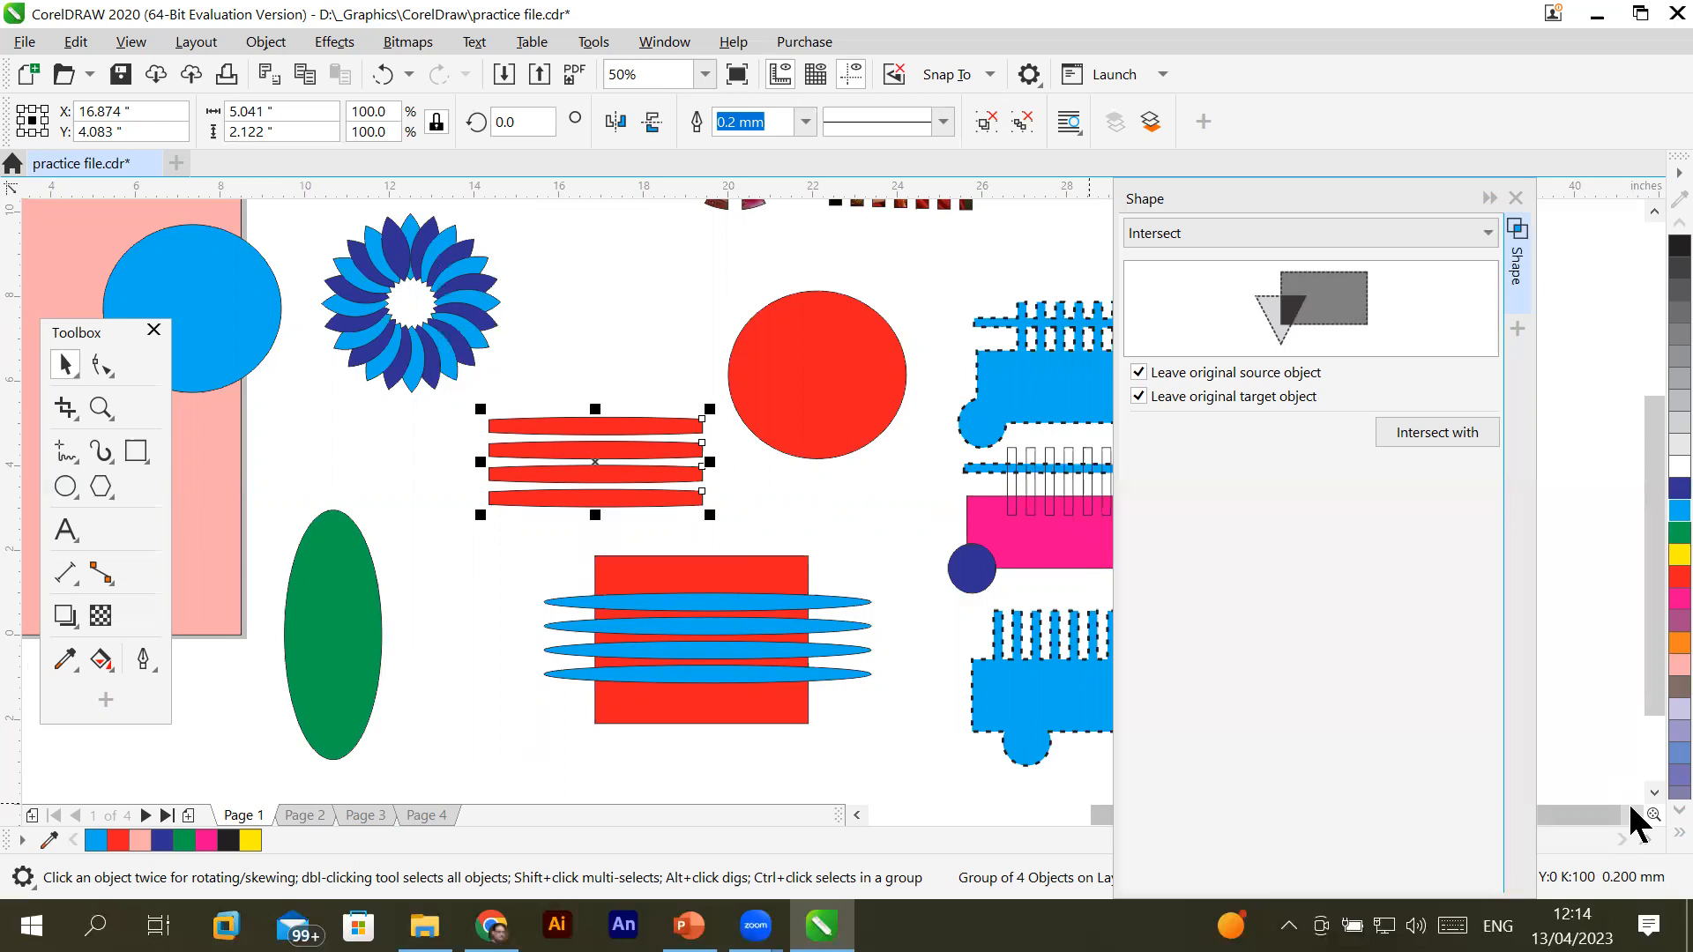
Ungroup the four red intersected strips
left_click(469, 605)
left_click(531, 482)
right_click(535, 480)
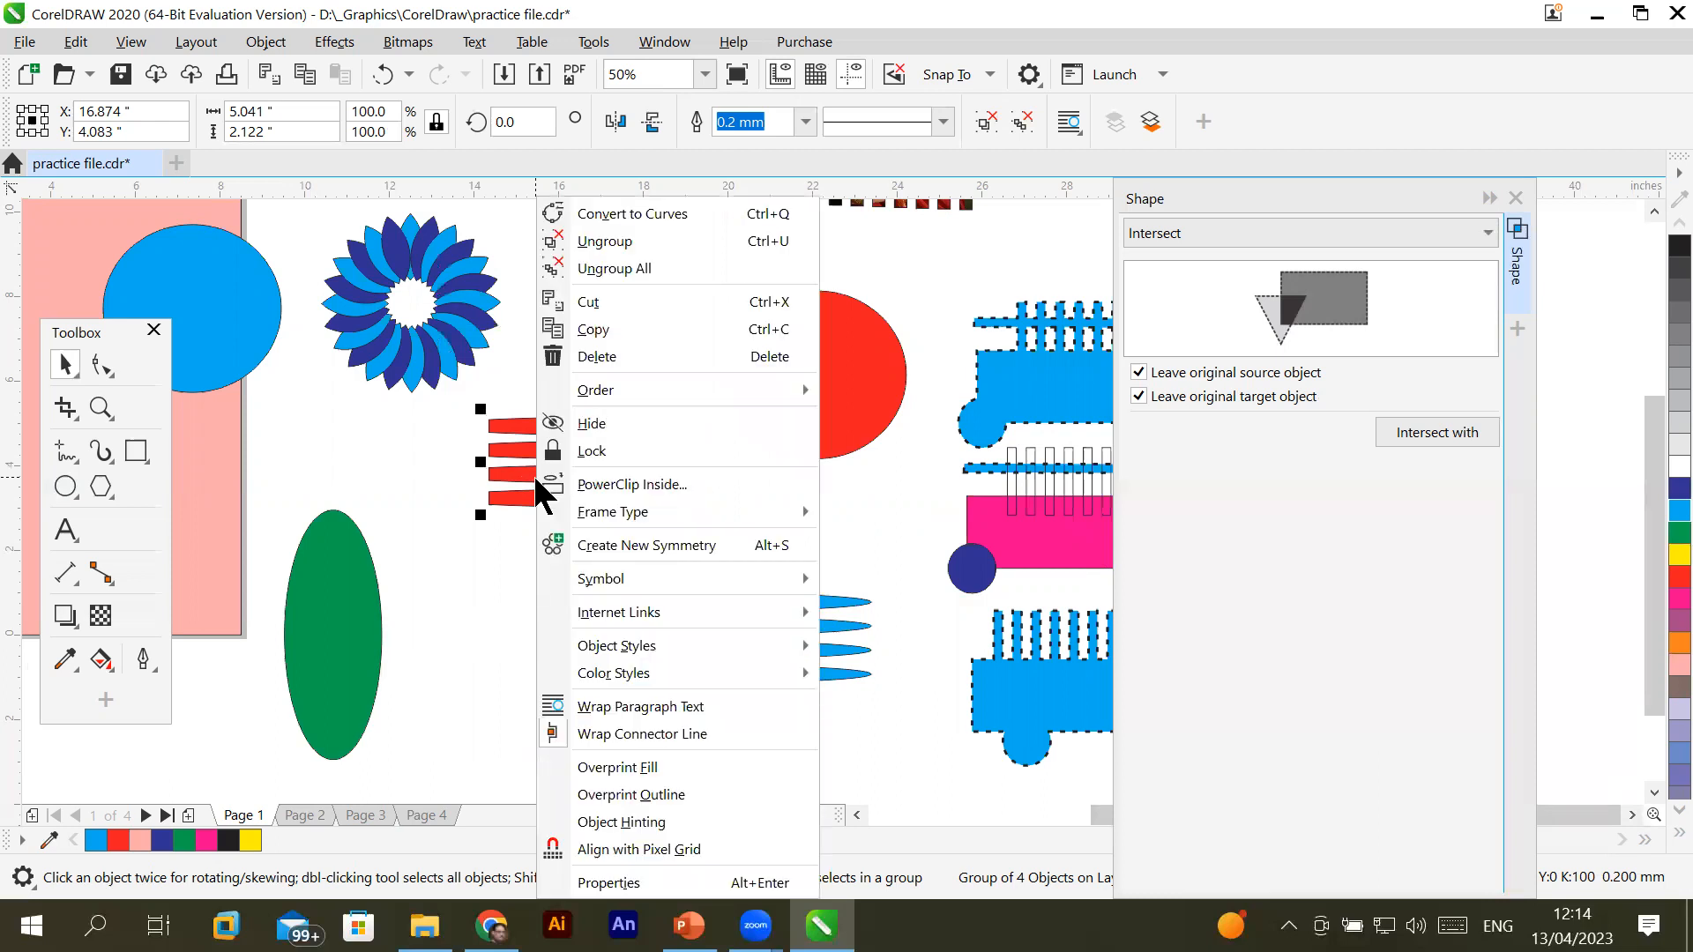
left_click(589, 241)
Select the separated red strips one at a time and examine their shape up close
left_click(520, 532)
left_click(538, 499)
left_click(538, 475)
left_click(541, 450)
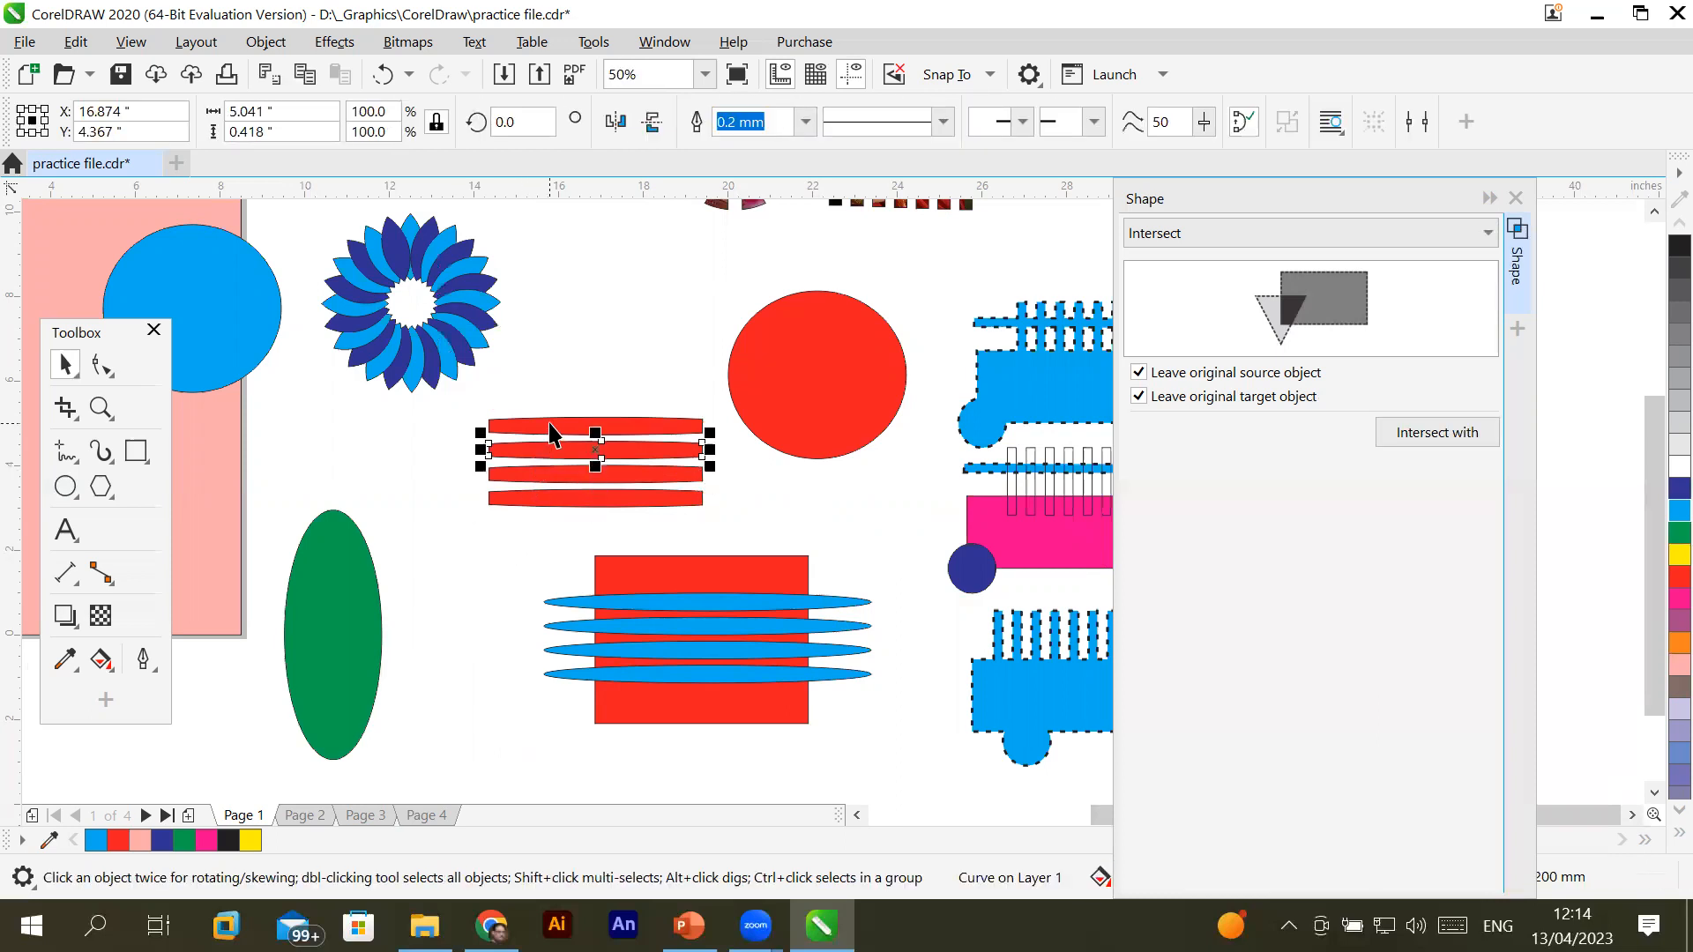
left_click(549, 425)
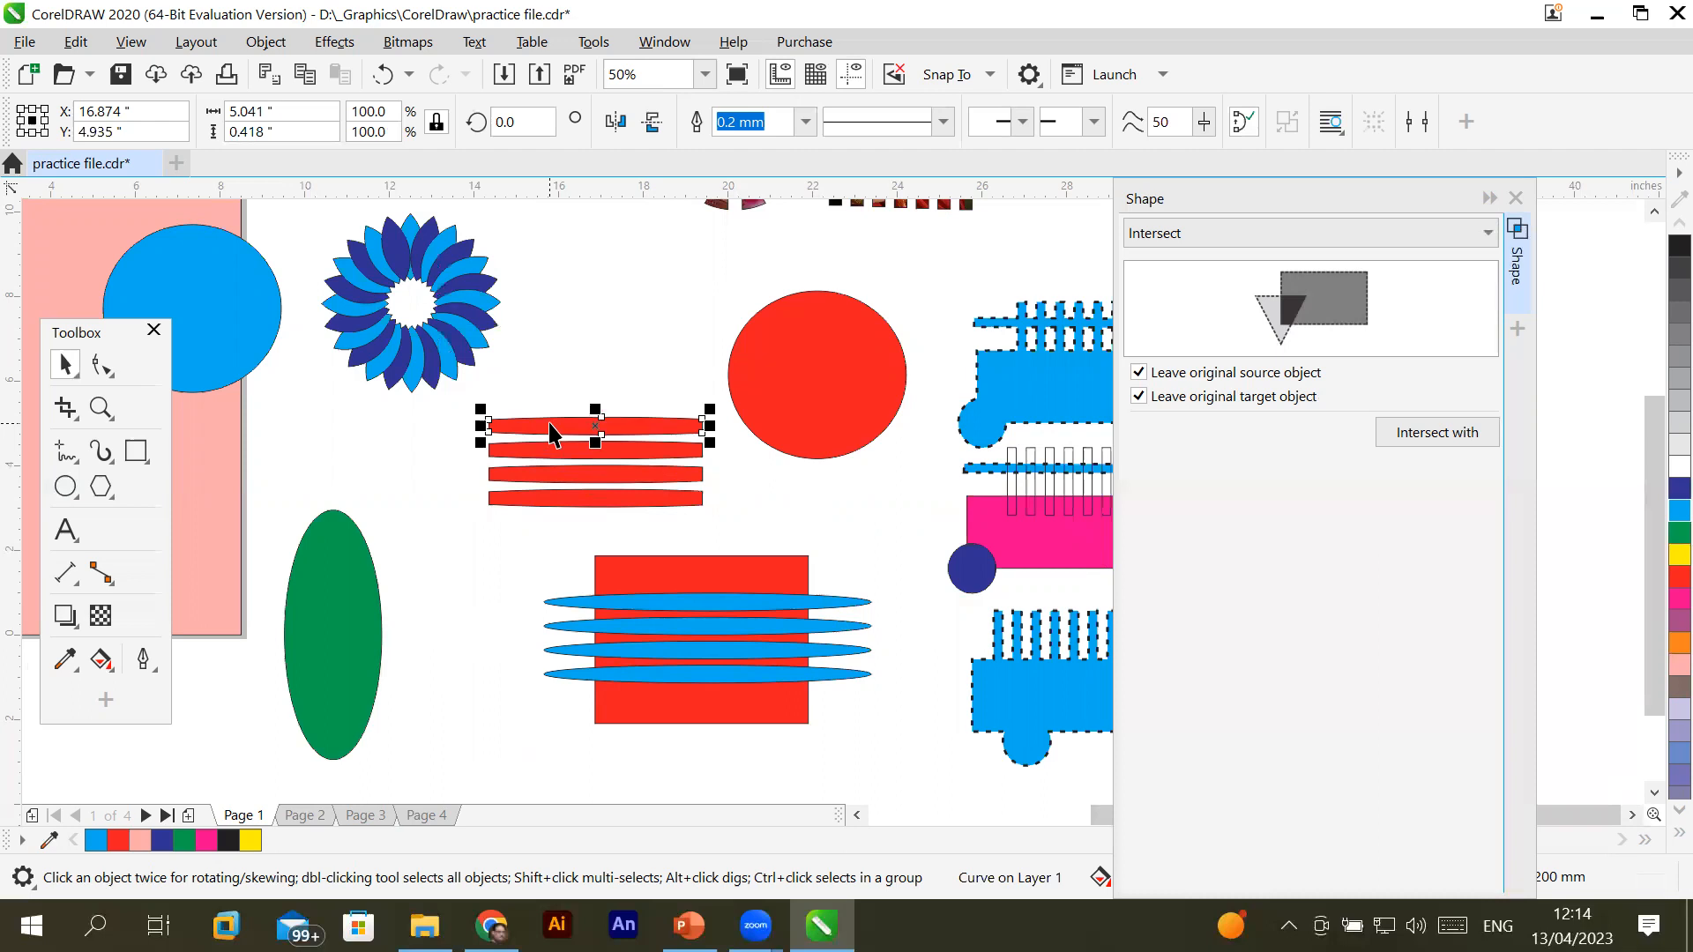
scroll(711, 400, "up", 2)
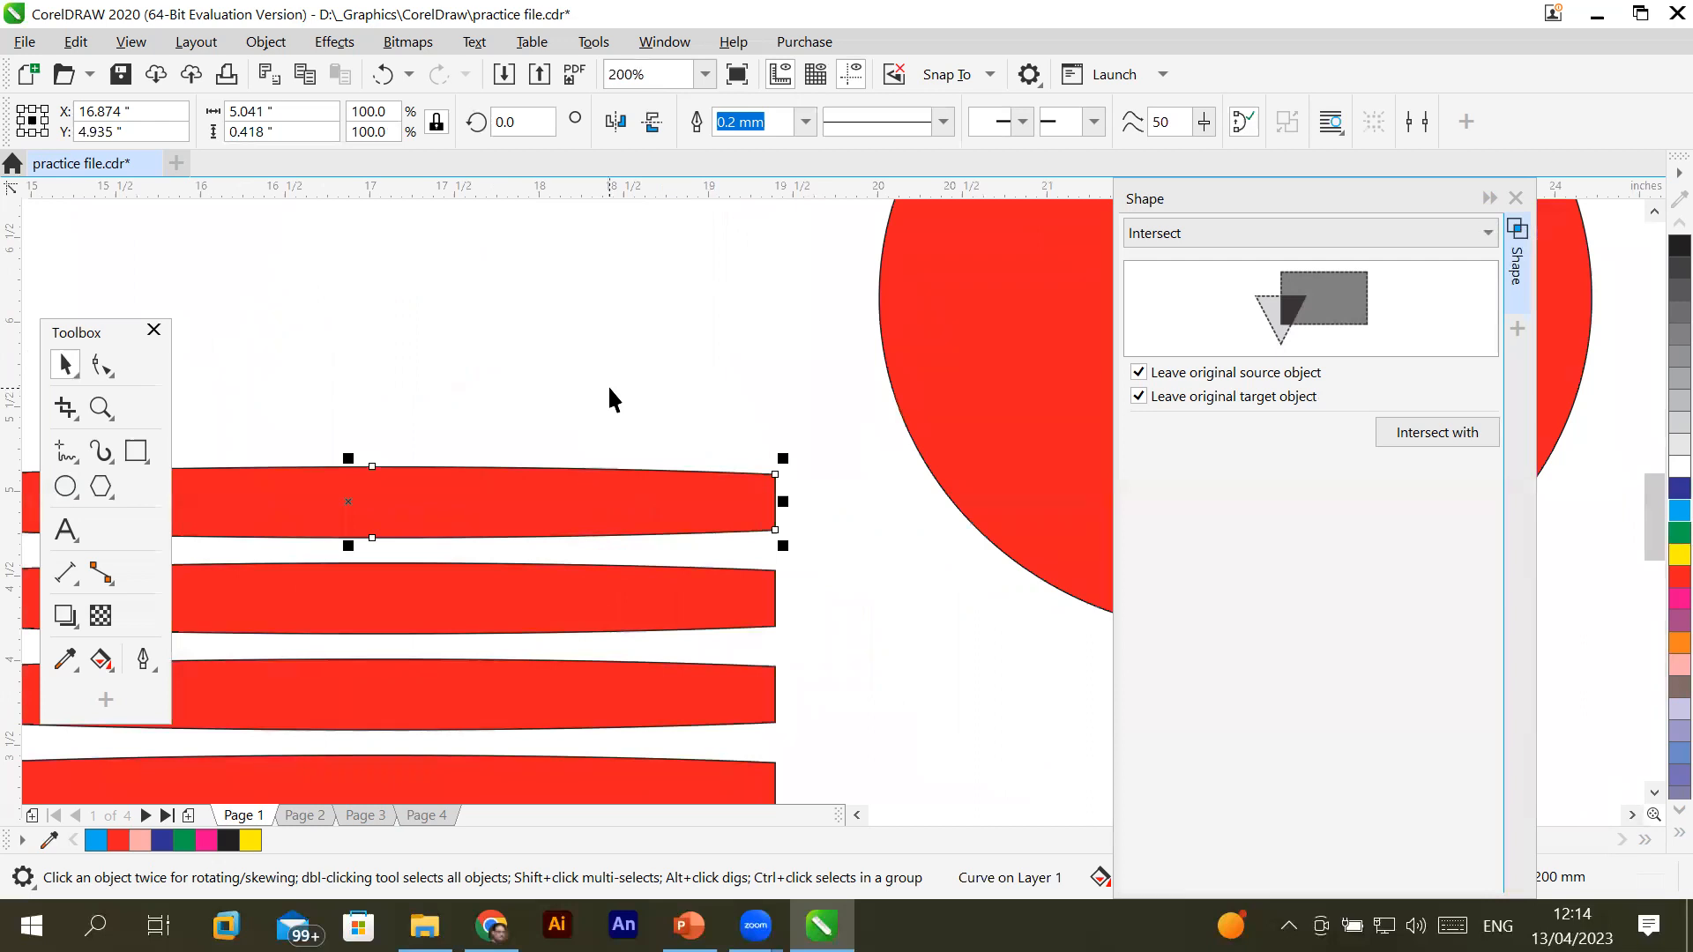
scroll(611, 390, "down", 2)
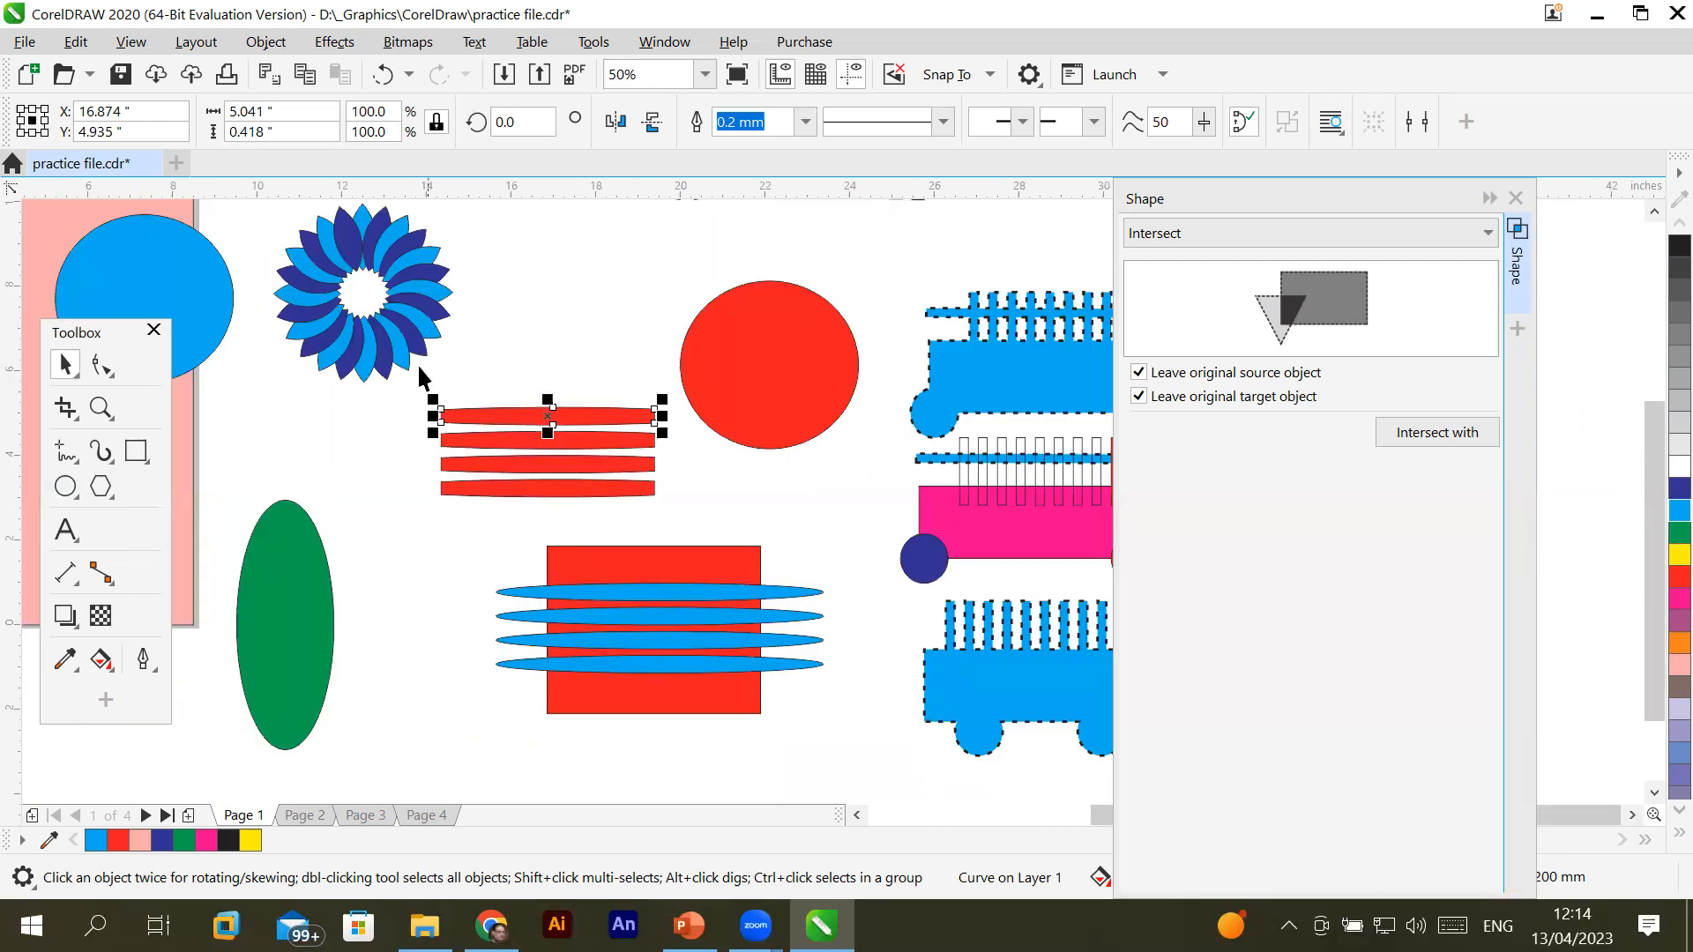
scroll(498, 406, "up", 1)
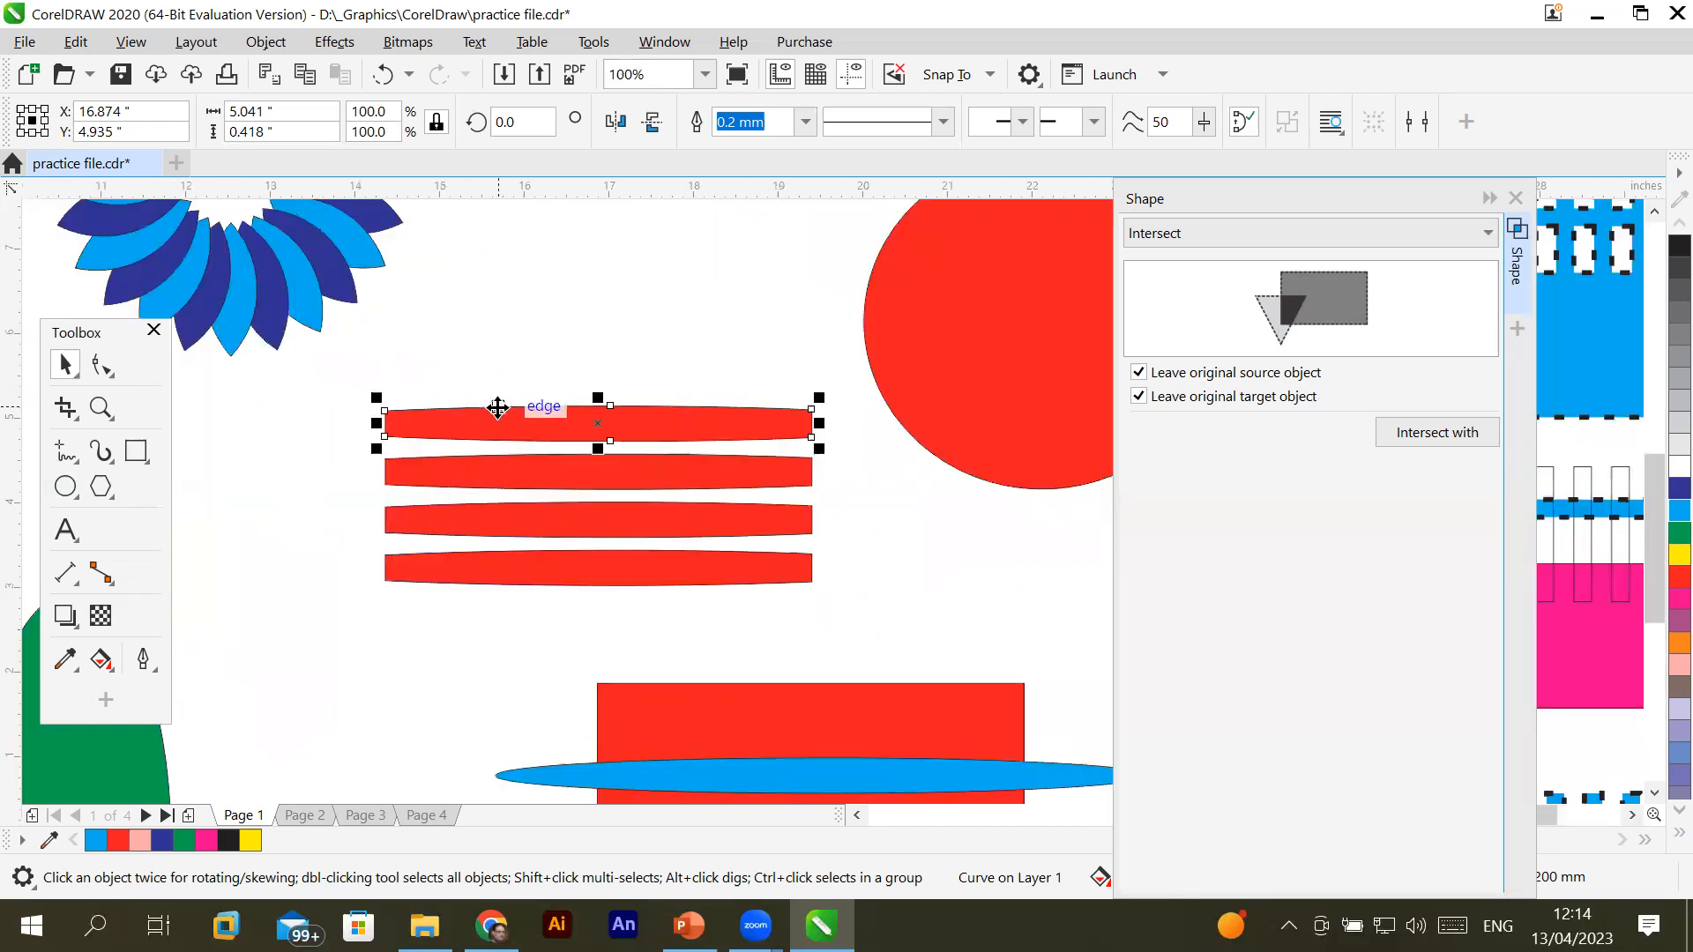
scroll(498, 407, "down", 1)
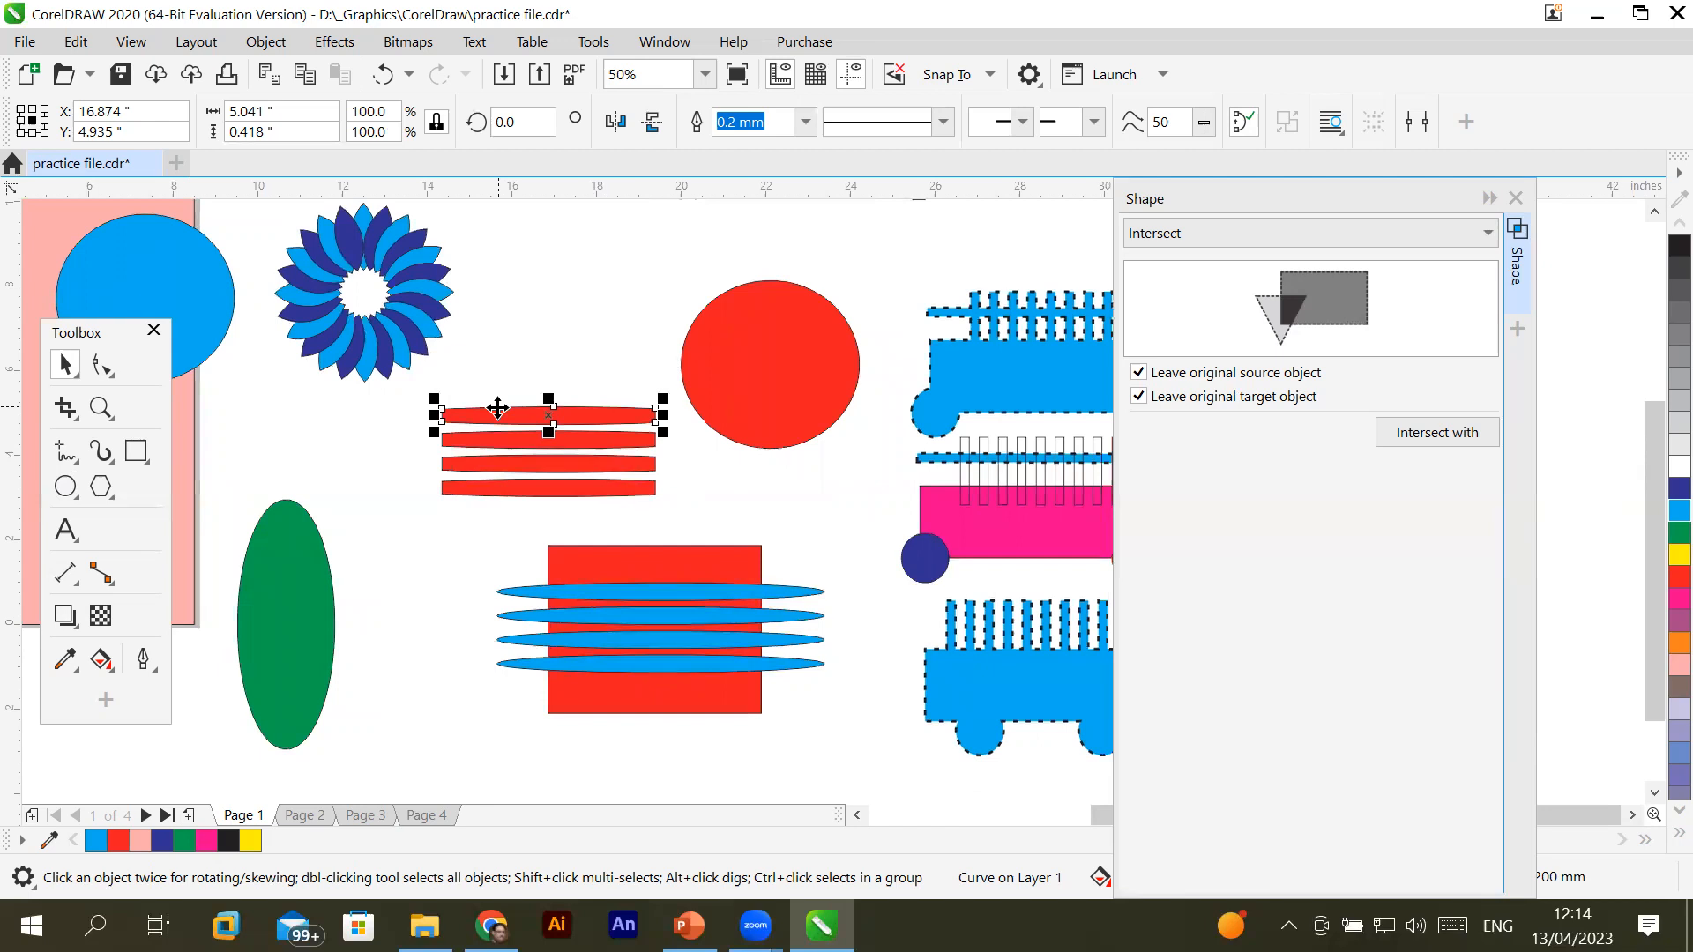
scroll(499, 406, "down", 2)
scroll(498, 406, "up", 1)
scroll(498, 406, "up", 1)
left_click(503, 421)
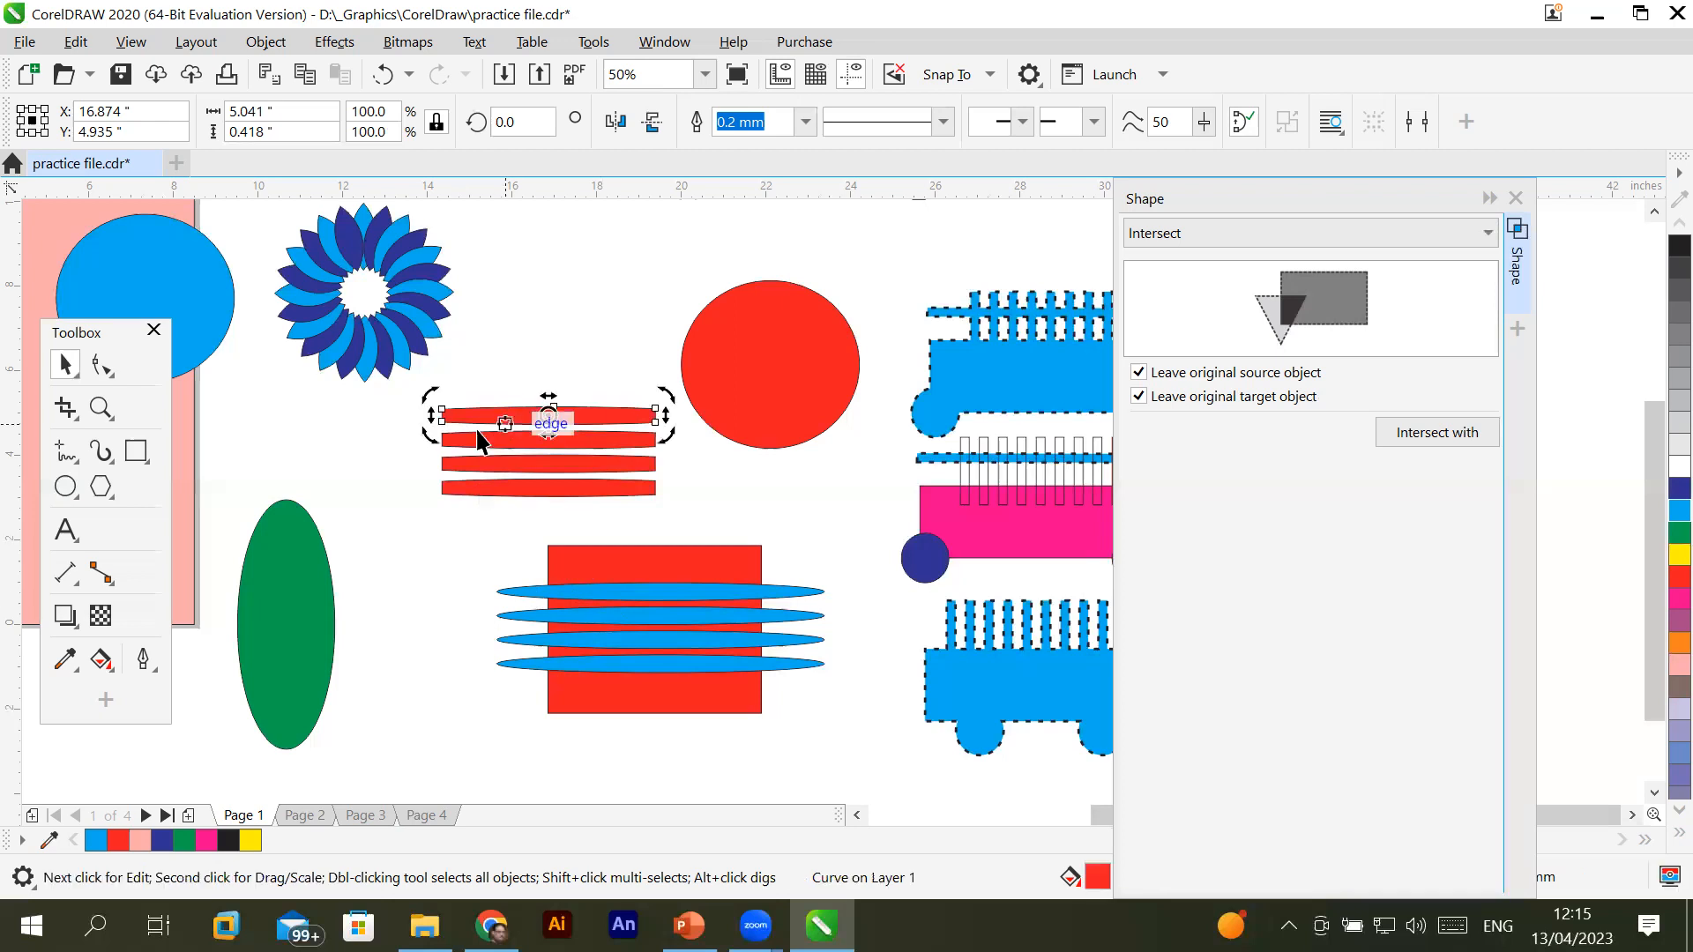
Move the four red strips together to about X 17.49, Y 8.17 inches, and delete the red rectangle with its blue ellipse group
left_click(388, 397)
left_click_drag(388, 393, 675, 508)
left_click_drag(627, 441, 651, 261)
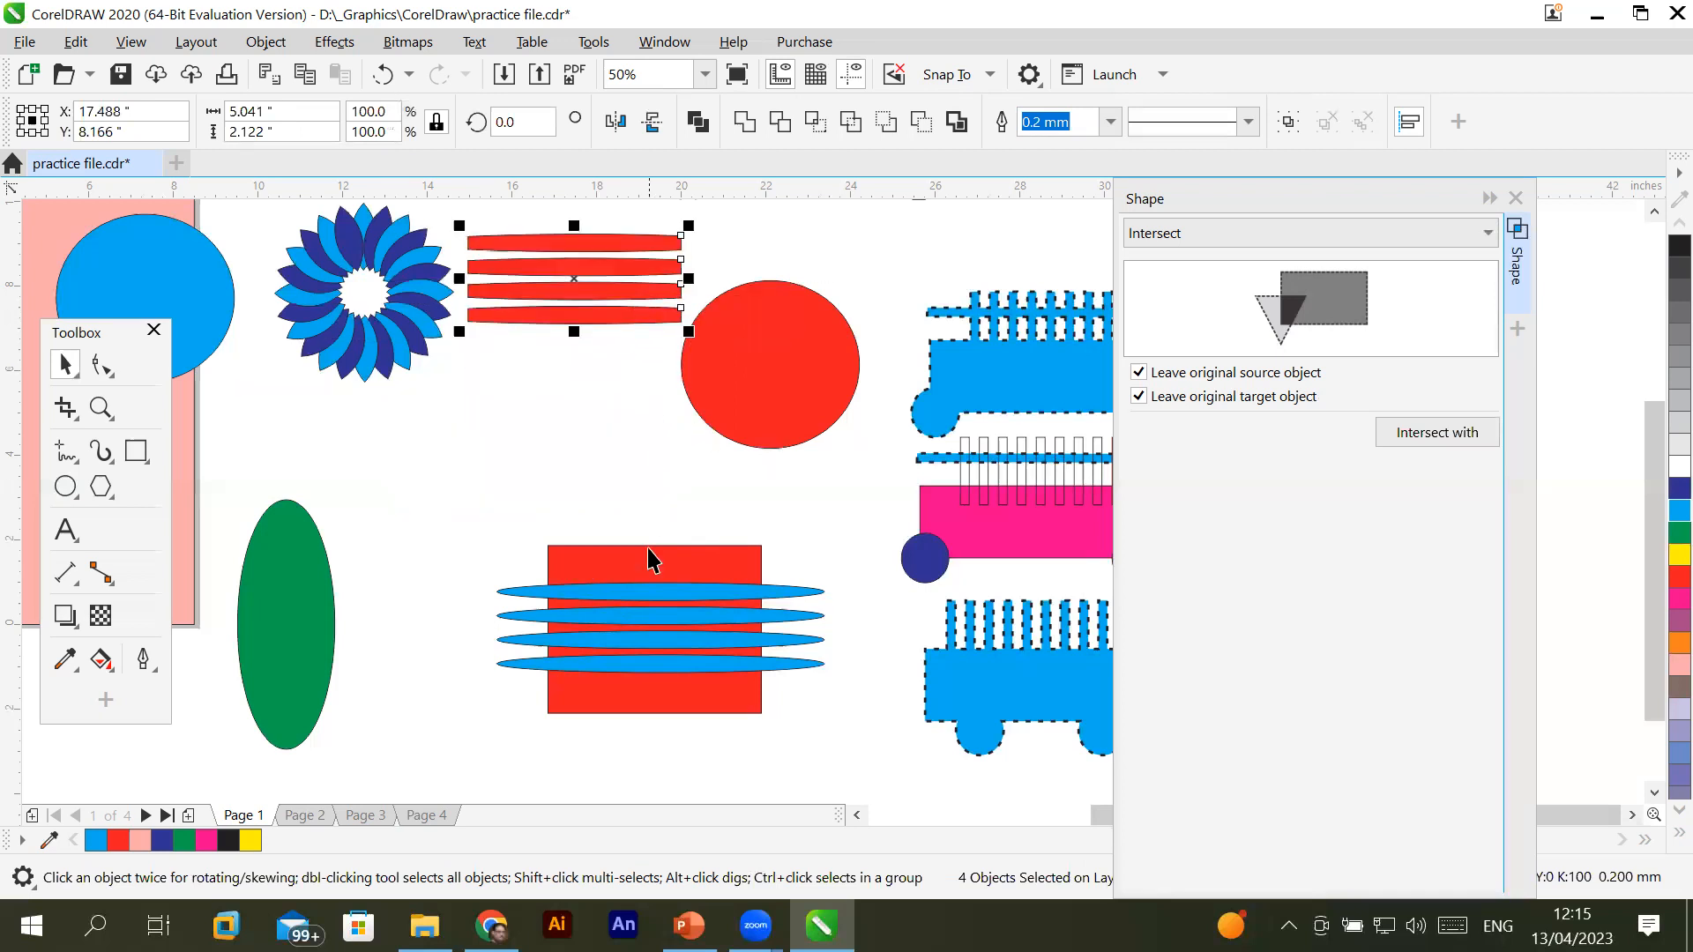
left_click_drag(468, 513, 854, 727)
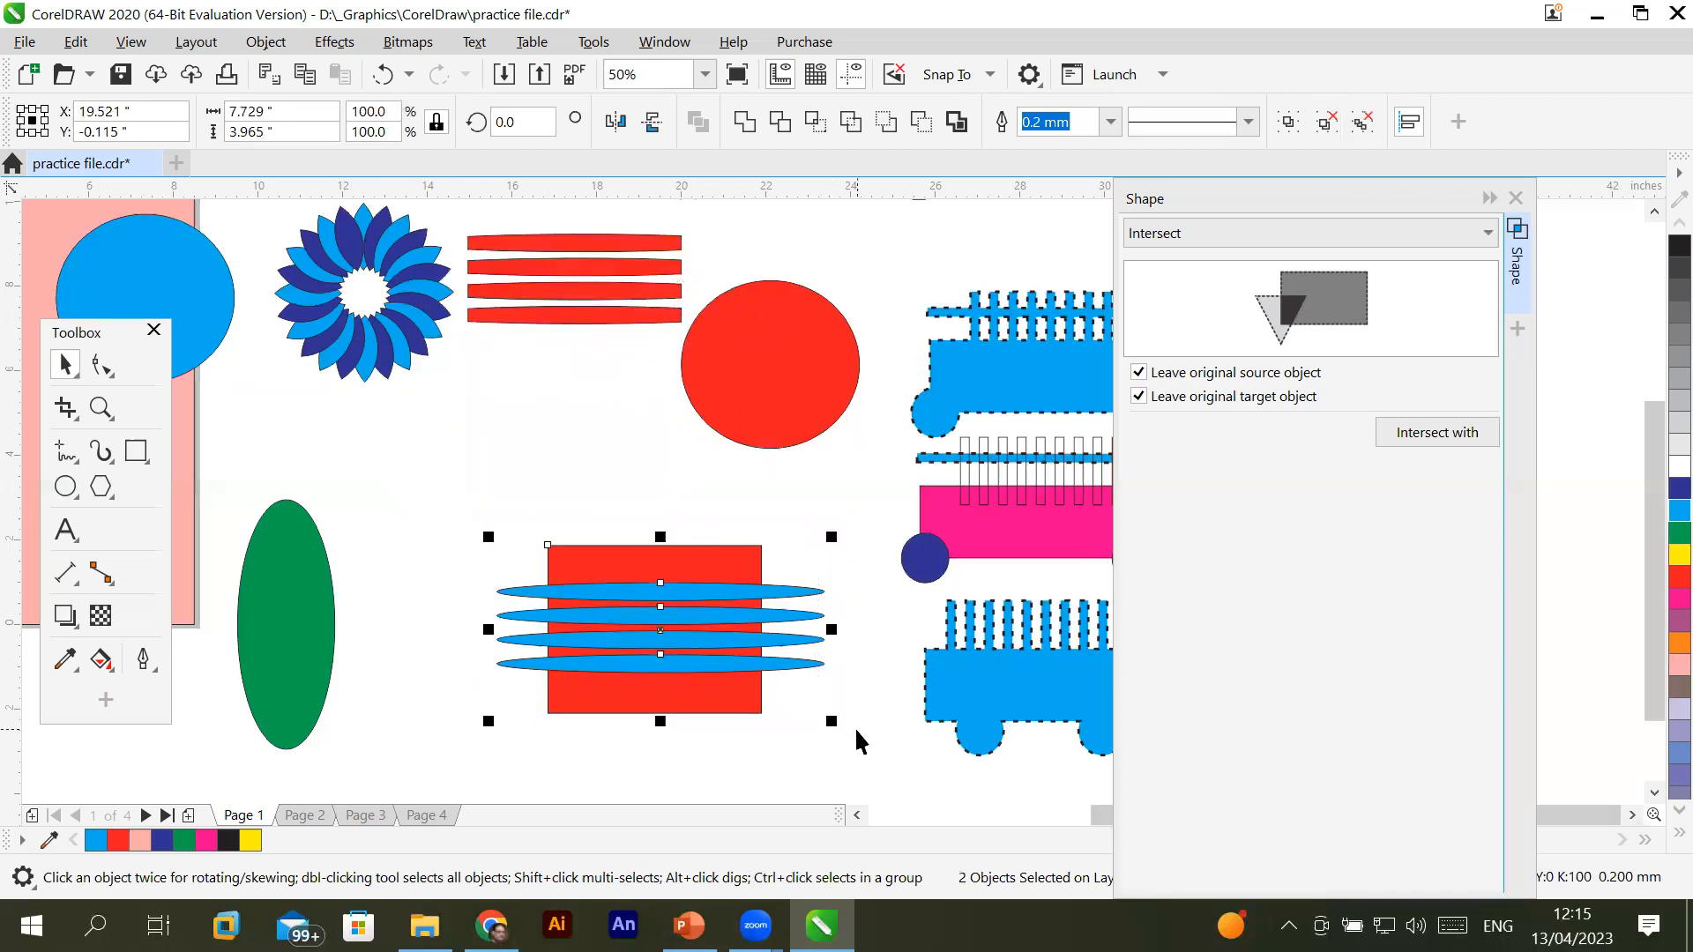
key("Delete")
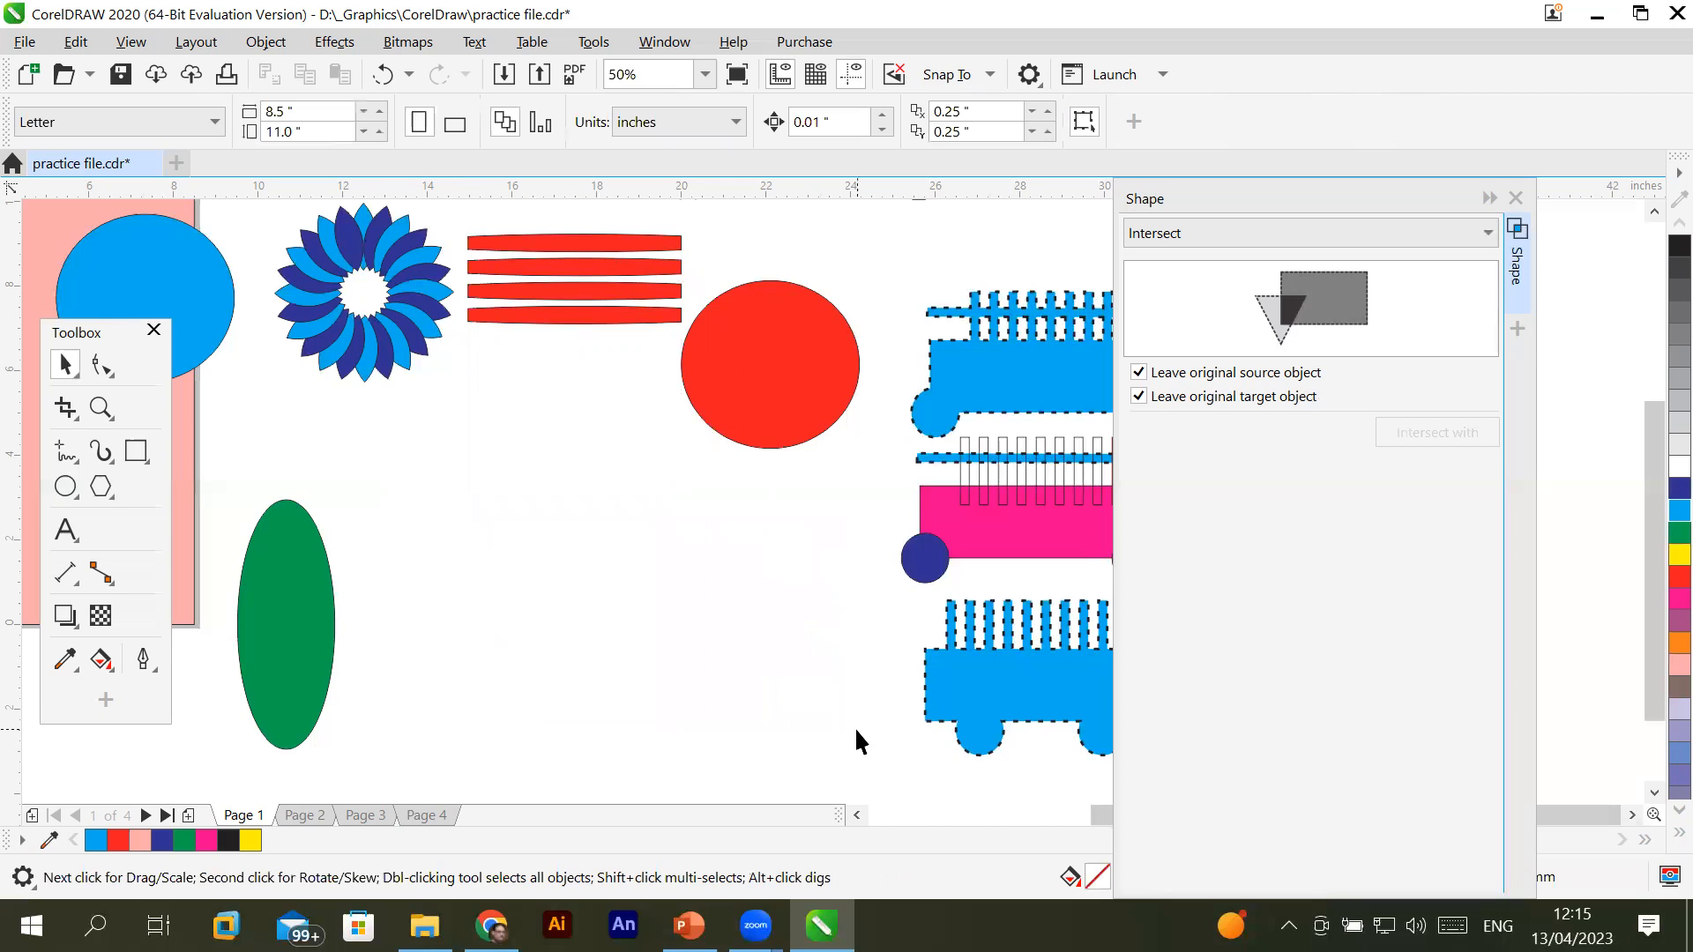
left_click(1208, 233)
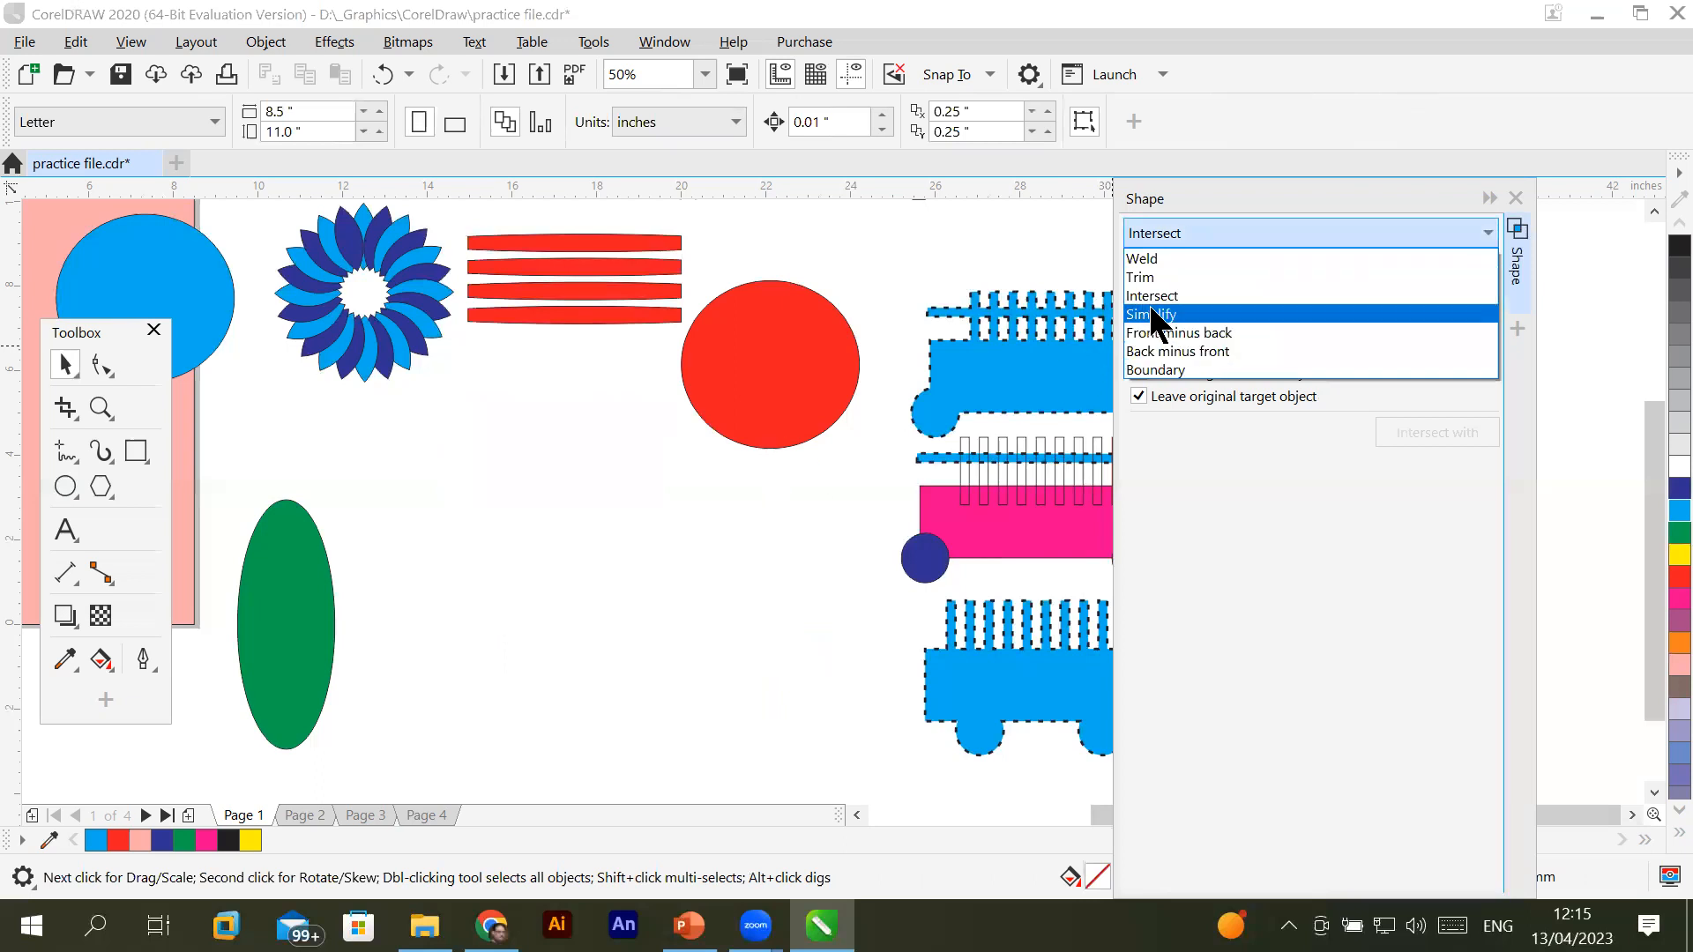
left_click(602, 536)
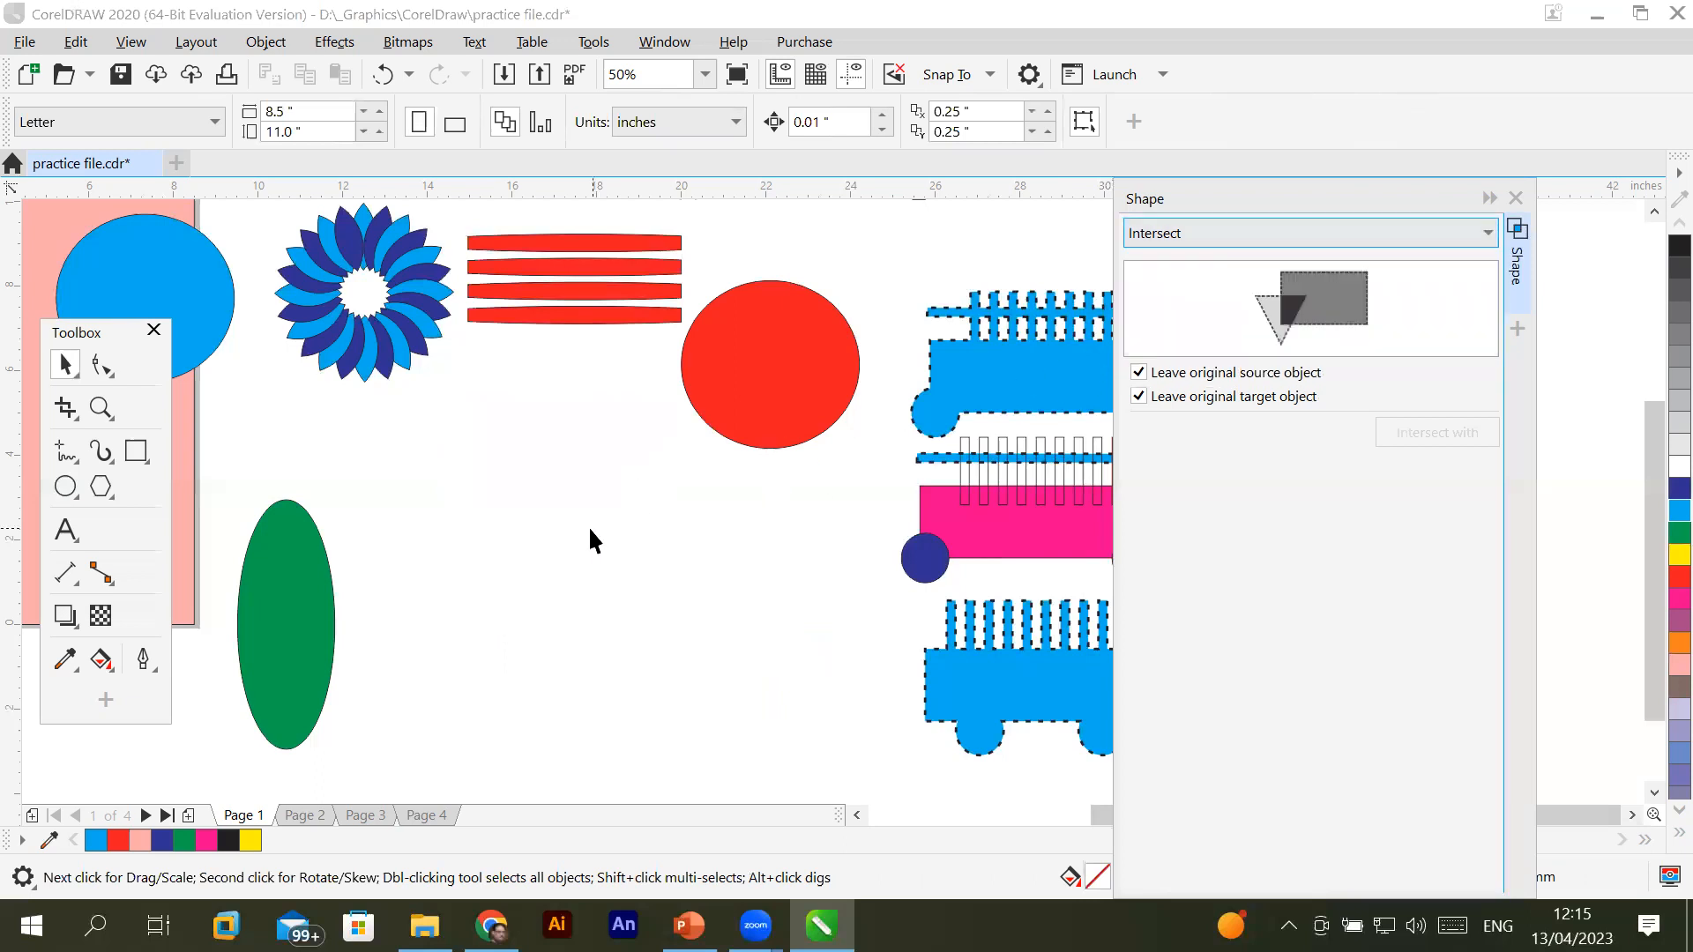
left_click(62, 487)
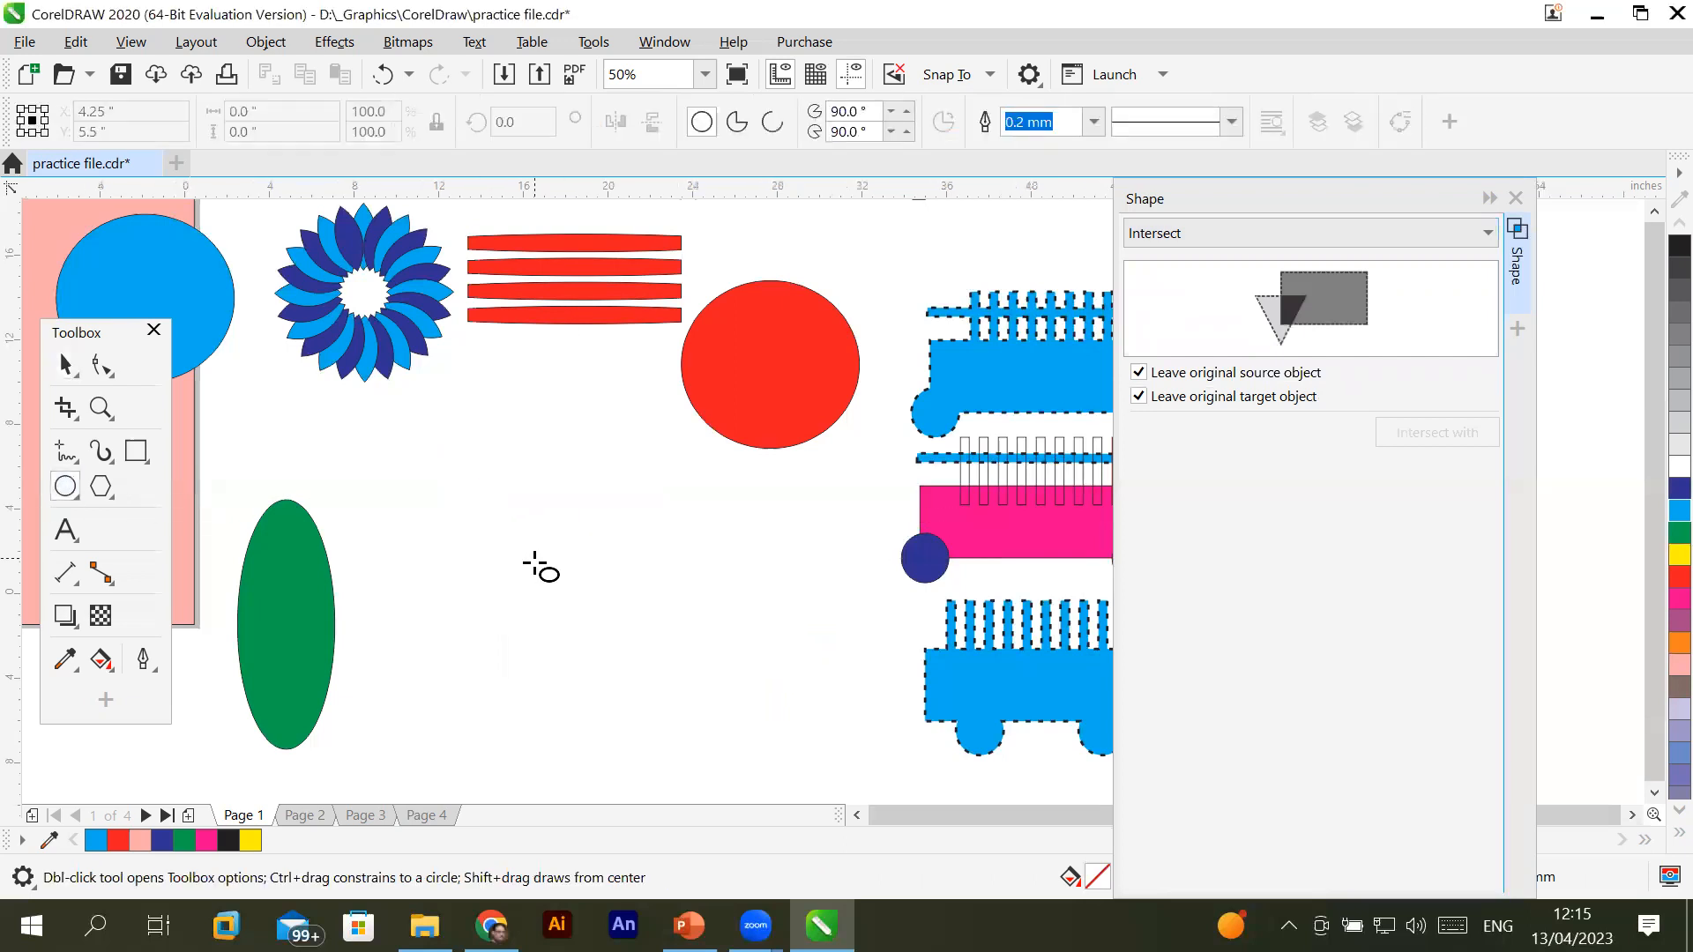
scroll(541, 569, "down", 4)
left_click(64, 364)
Move the blue ellipse fully onto the pink page-sized rectangle, centred at about X 4.25, Y 8.23 inches
left_click(377, 548)
key("shift+F2")
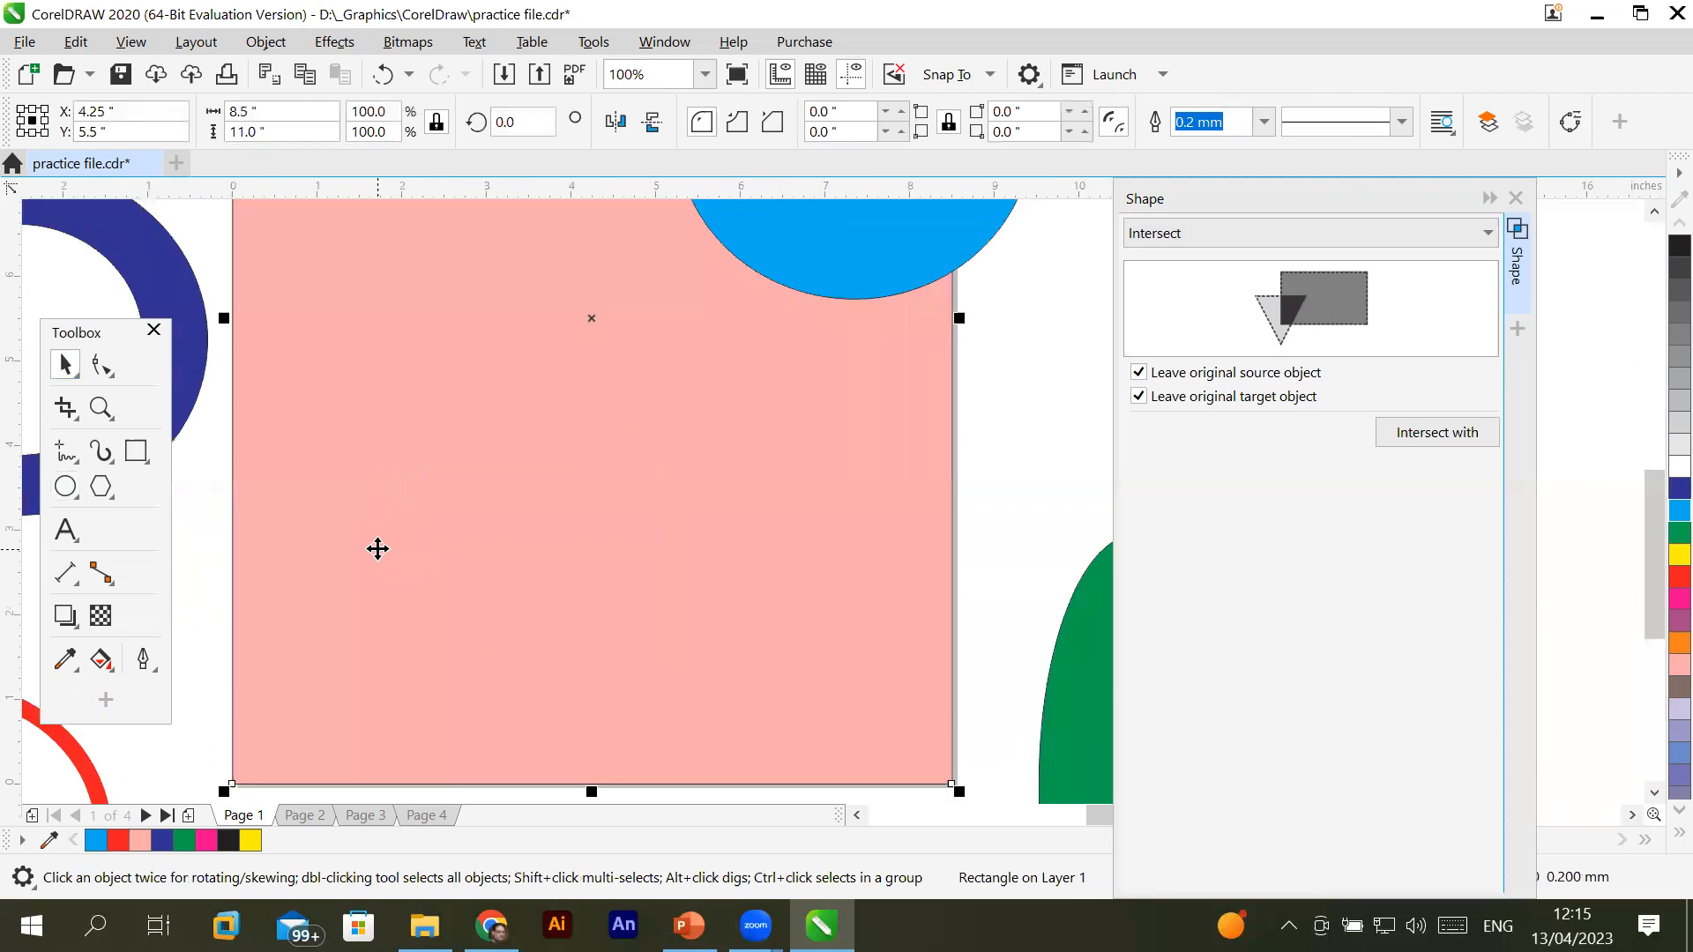
scroll(378, 548, "down", 1)
left_click_drag(585, 342, 454, 319)
Fill the pink page-sized rectangle with dark blue and the ellipse on it with white
left_click(398, 557)
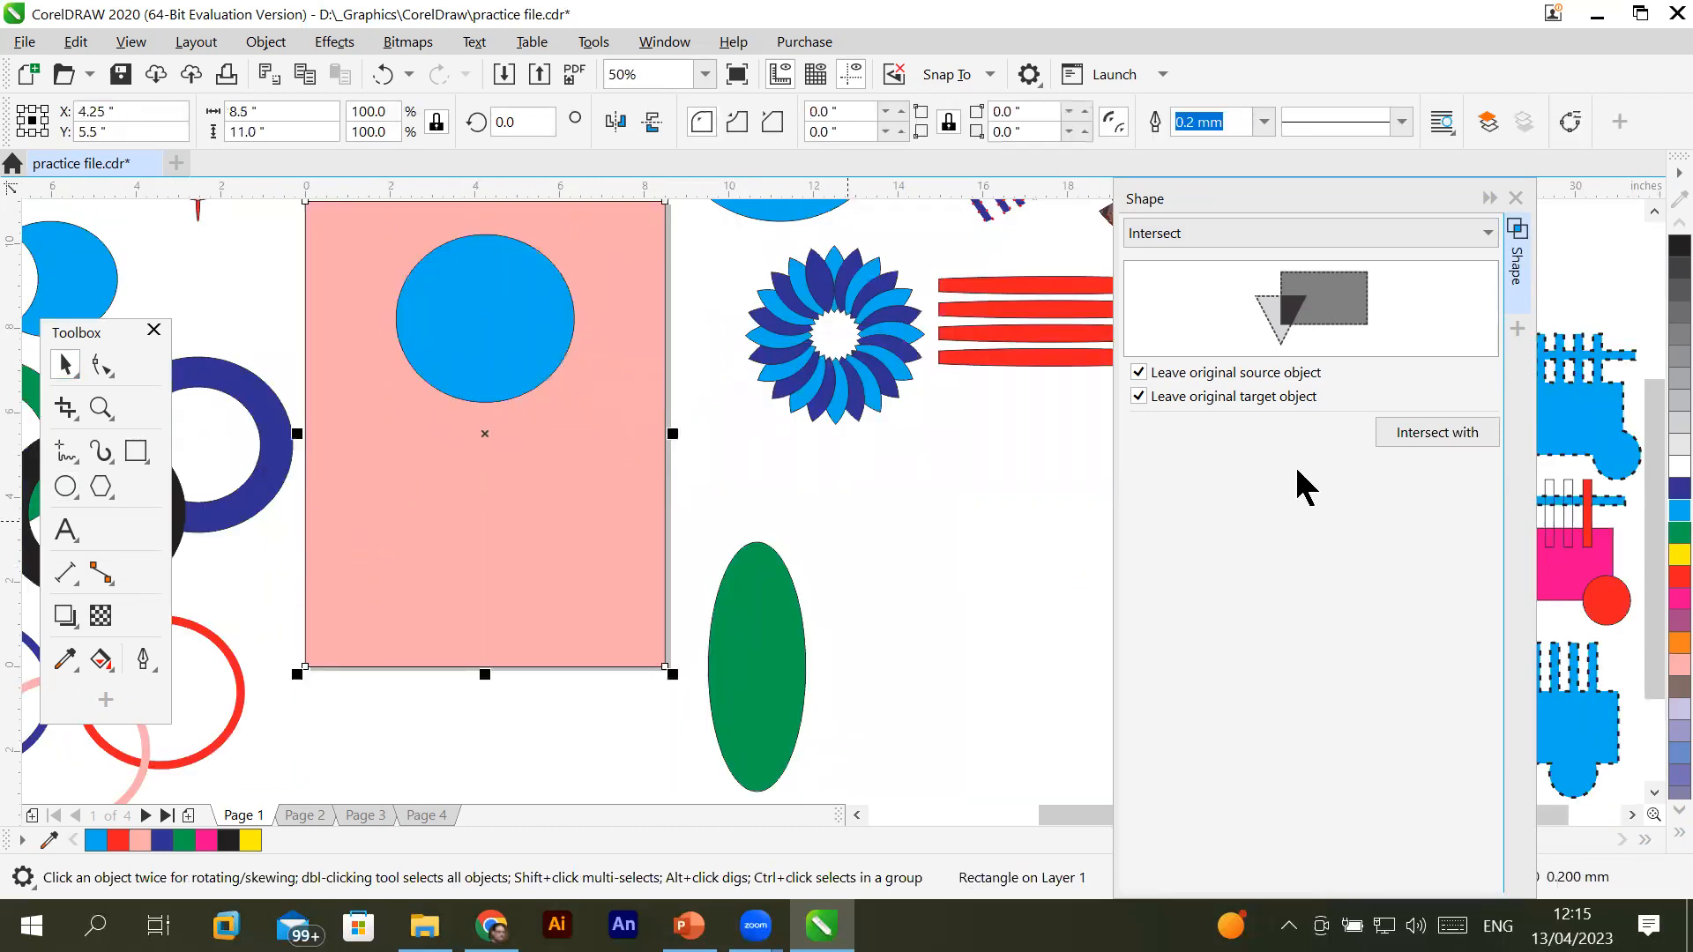
left_click(1665, 490)
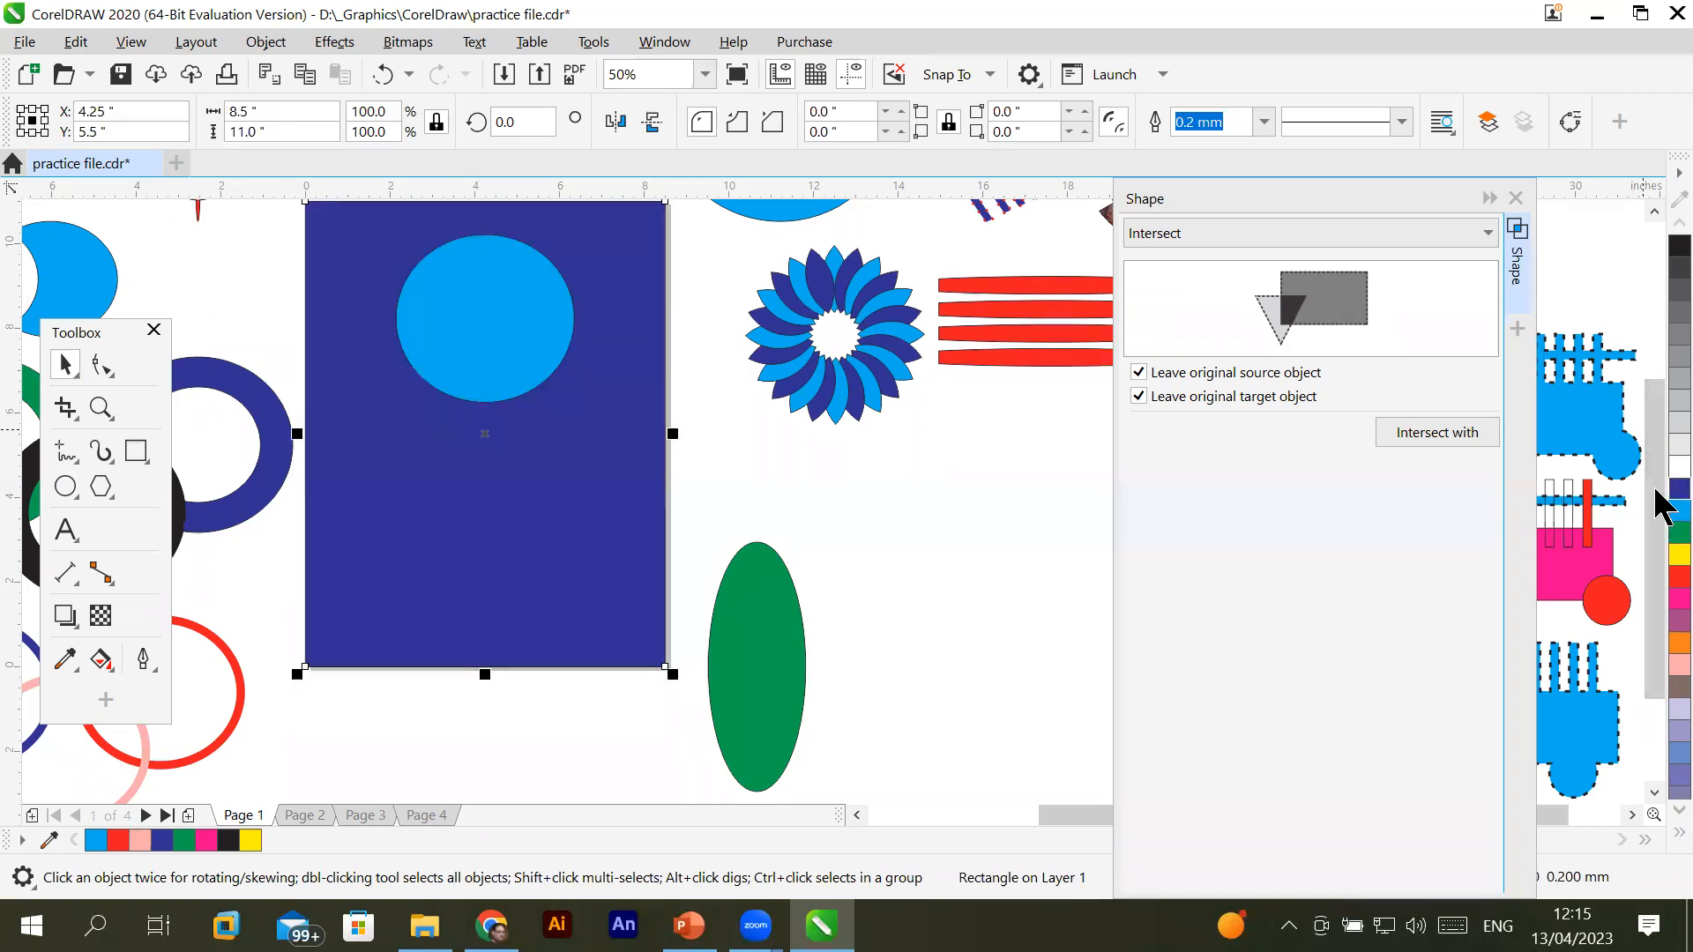
left_click(510, 323)
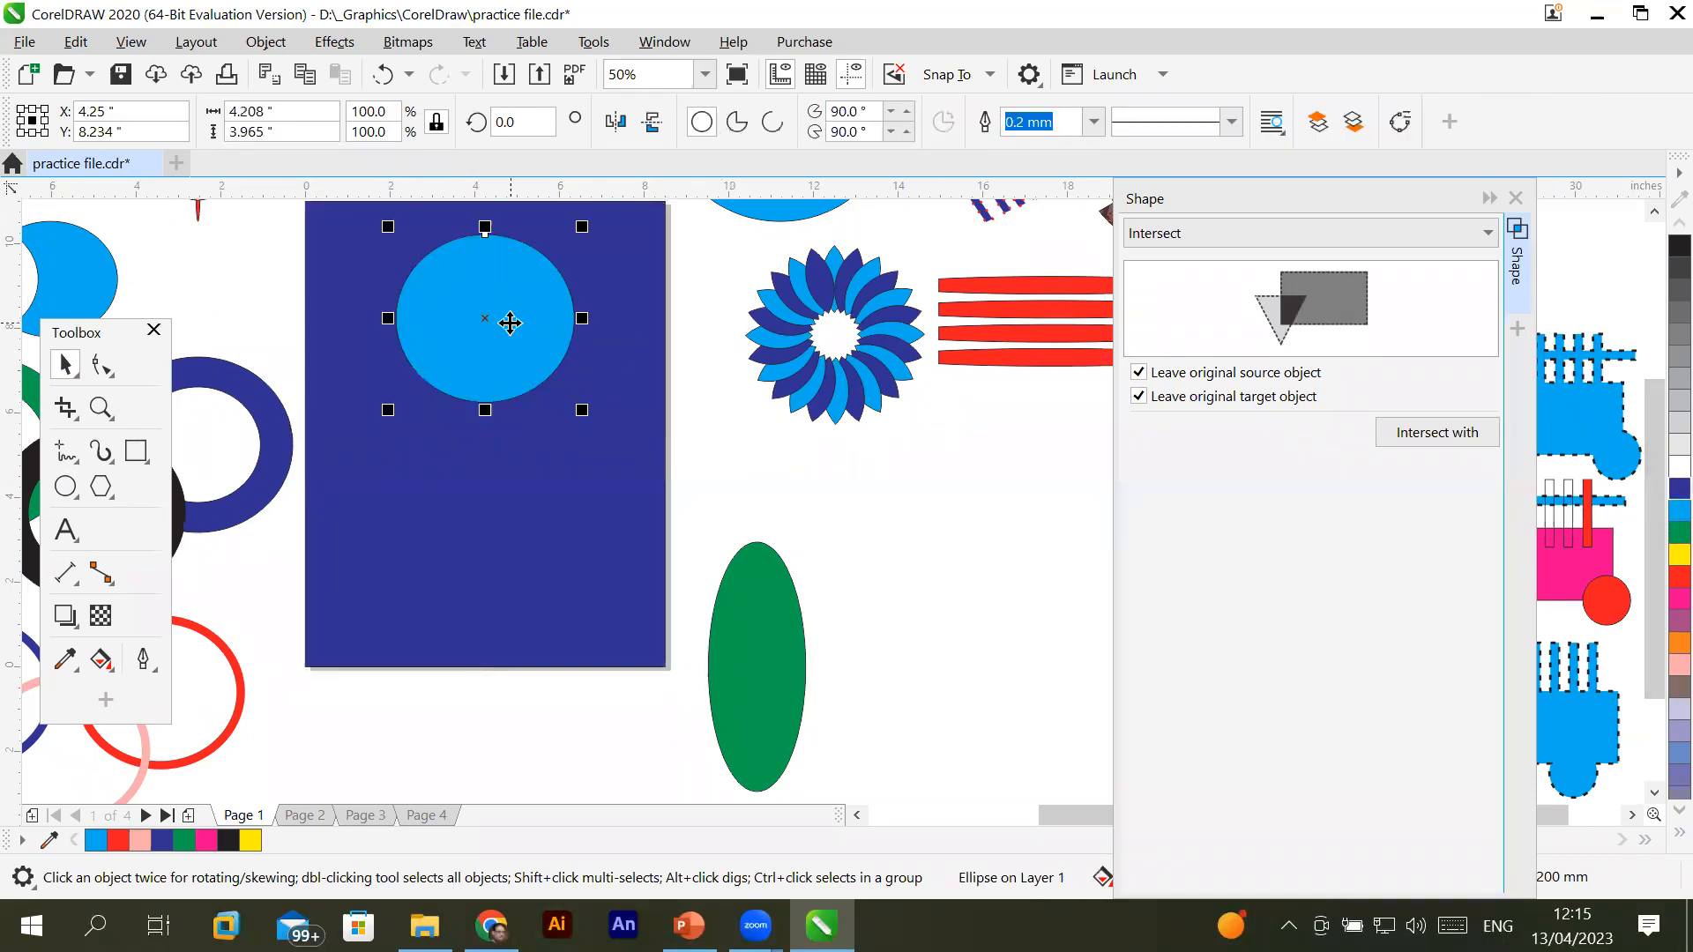
left_click(1674, 467)
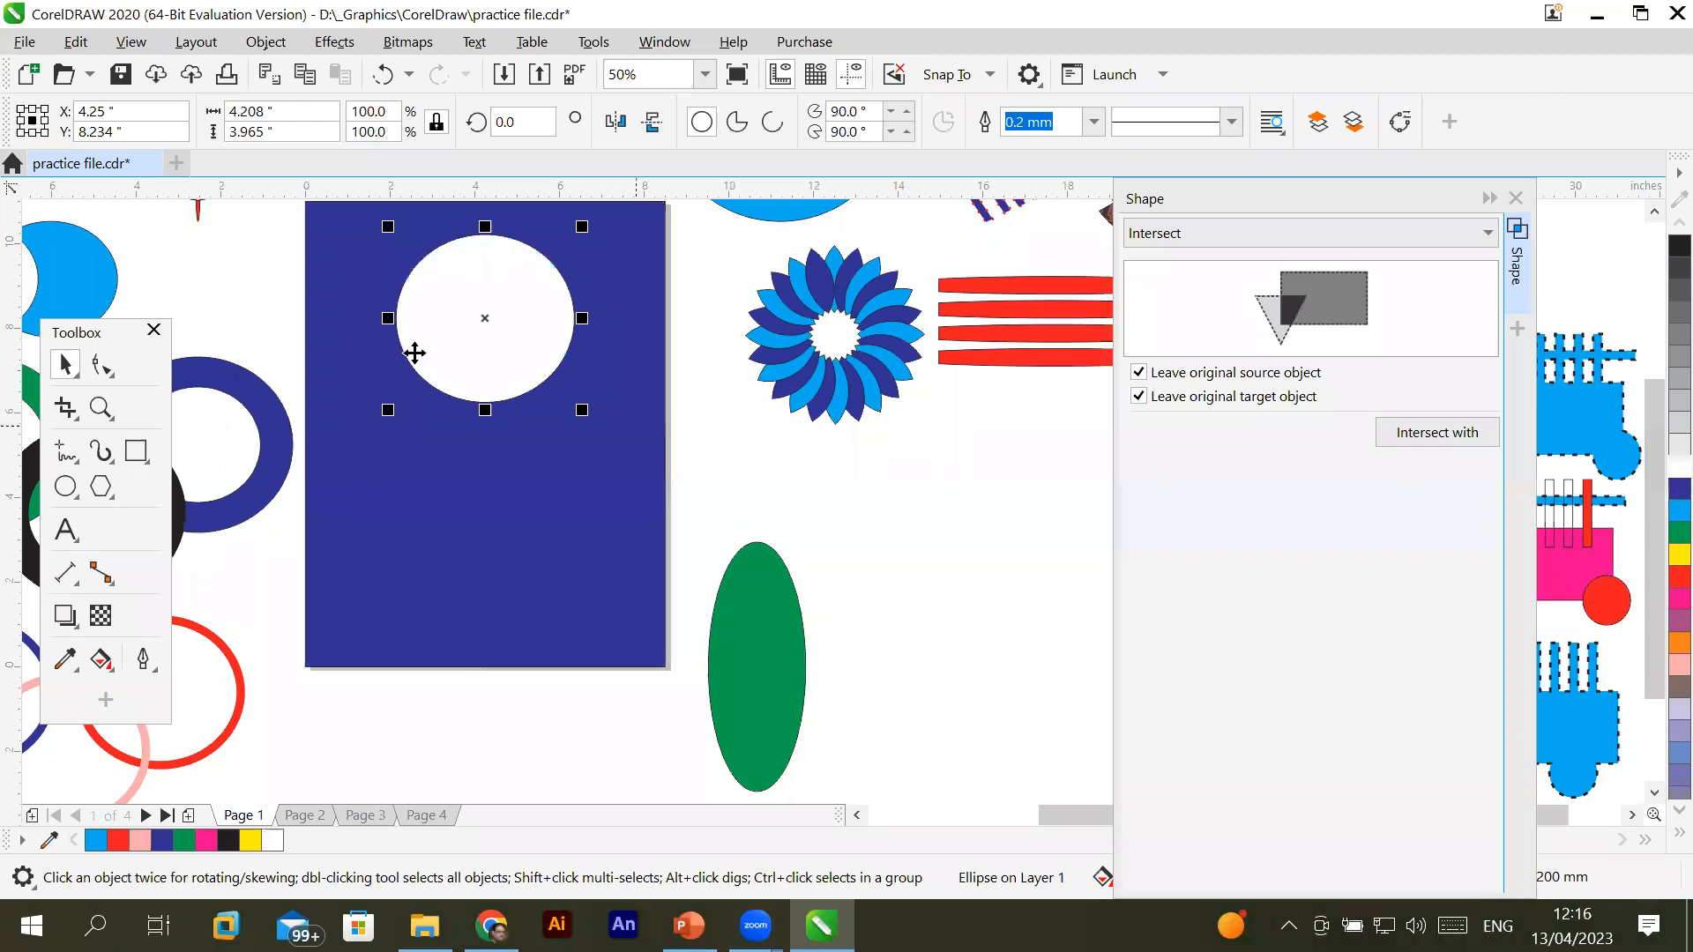
Shrink the white ellipse to about 1.13 by 1.06 inches and move it to about X 1.81, Y 9.69 inches
left_click(1654, 211)
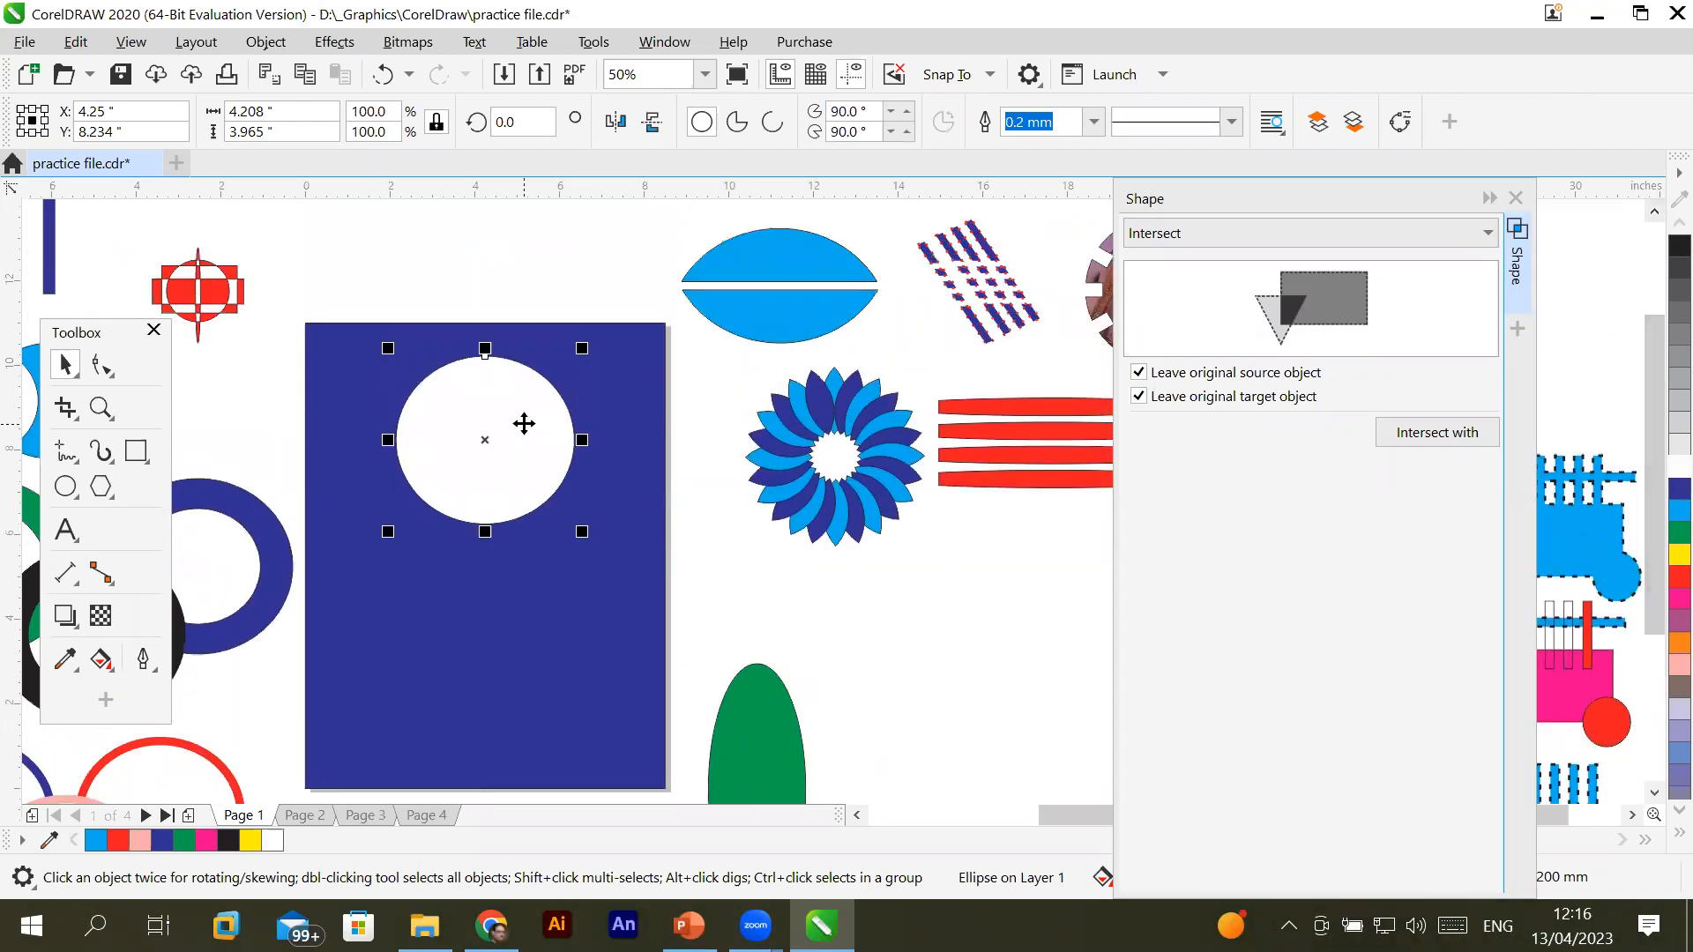
left_click_drag(388, 532, 518, 458)
left_click_drag(538, 386, 371, 384)
scroll(368, 333, "up", 2)
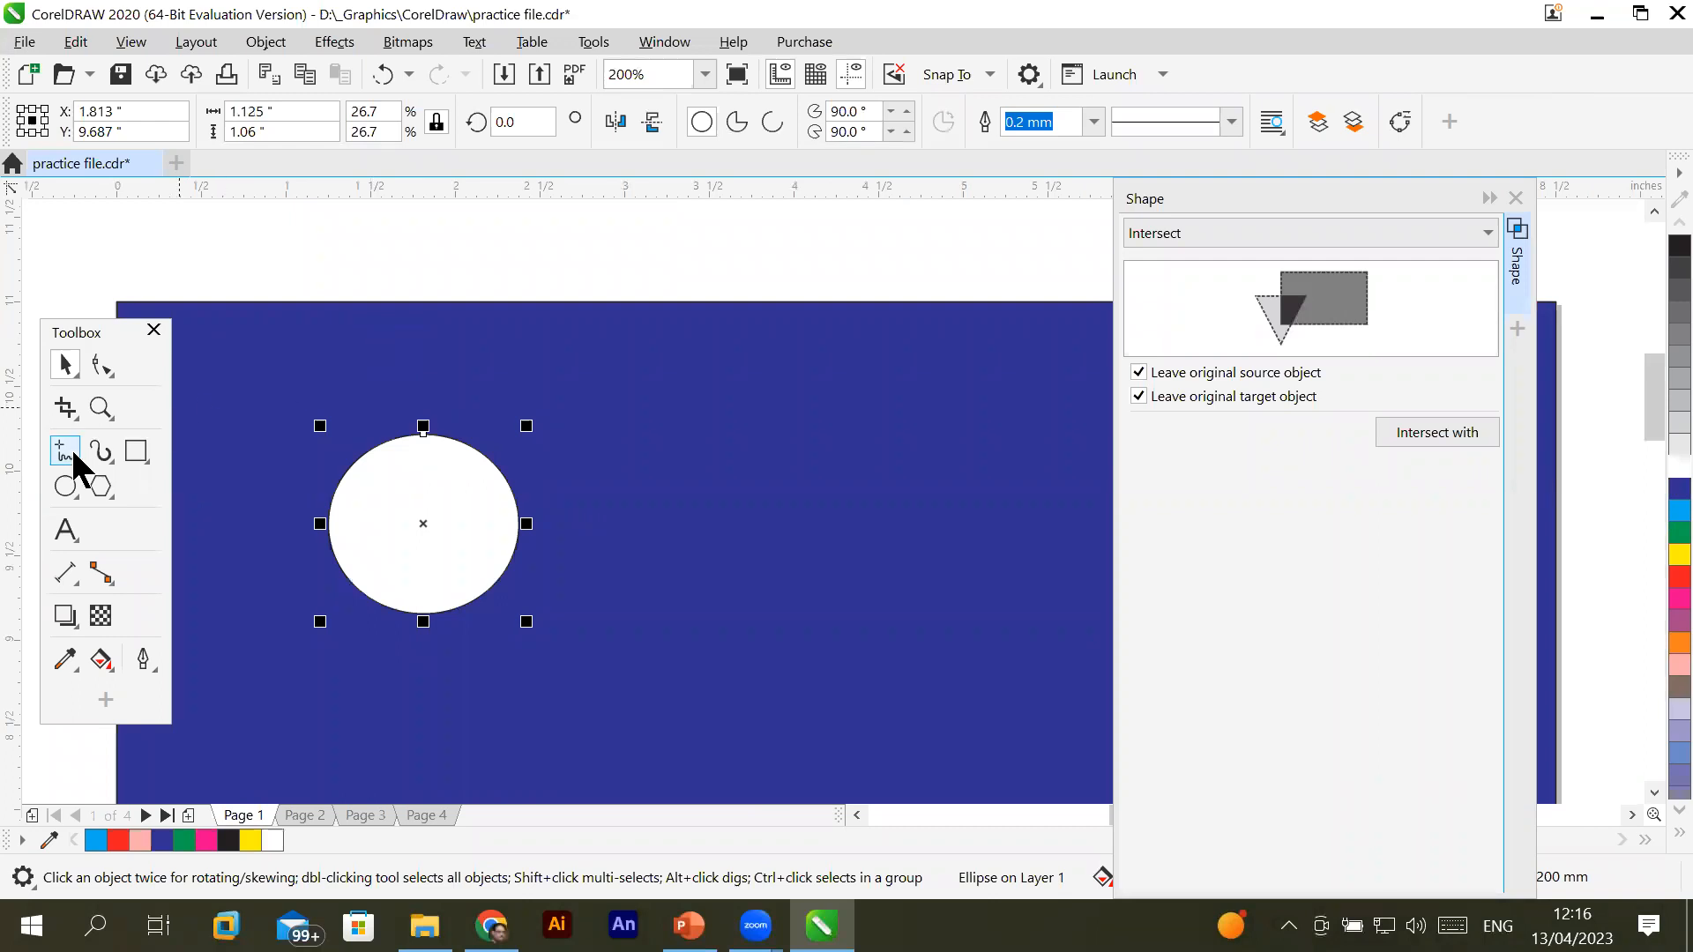
Duplicate the white ellipse with a small offset to about X 1.97, Y 9.79 inches, and fill the copy with red
left_click_drag(378, 499, 450, 491)
right_click(441, 503)
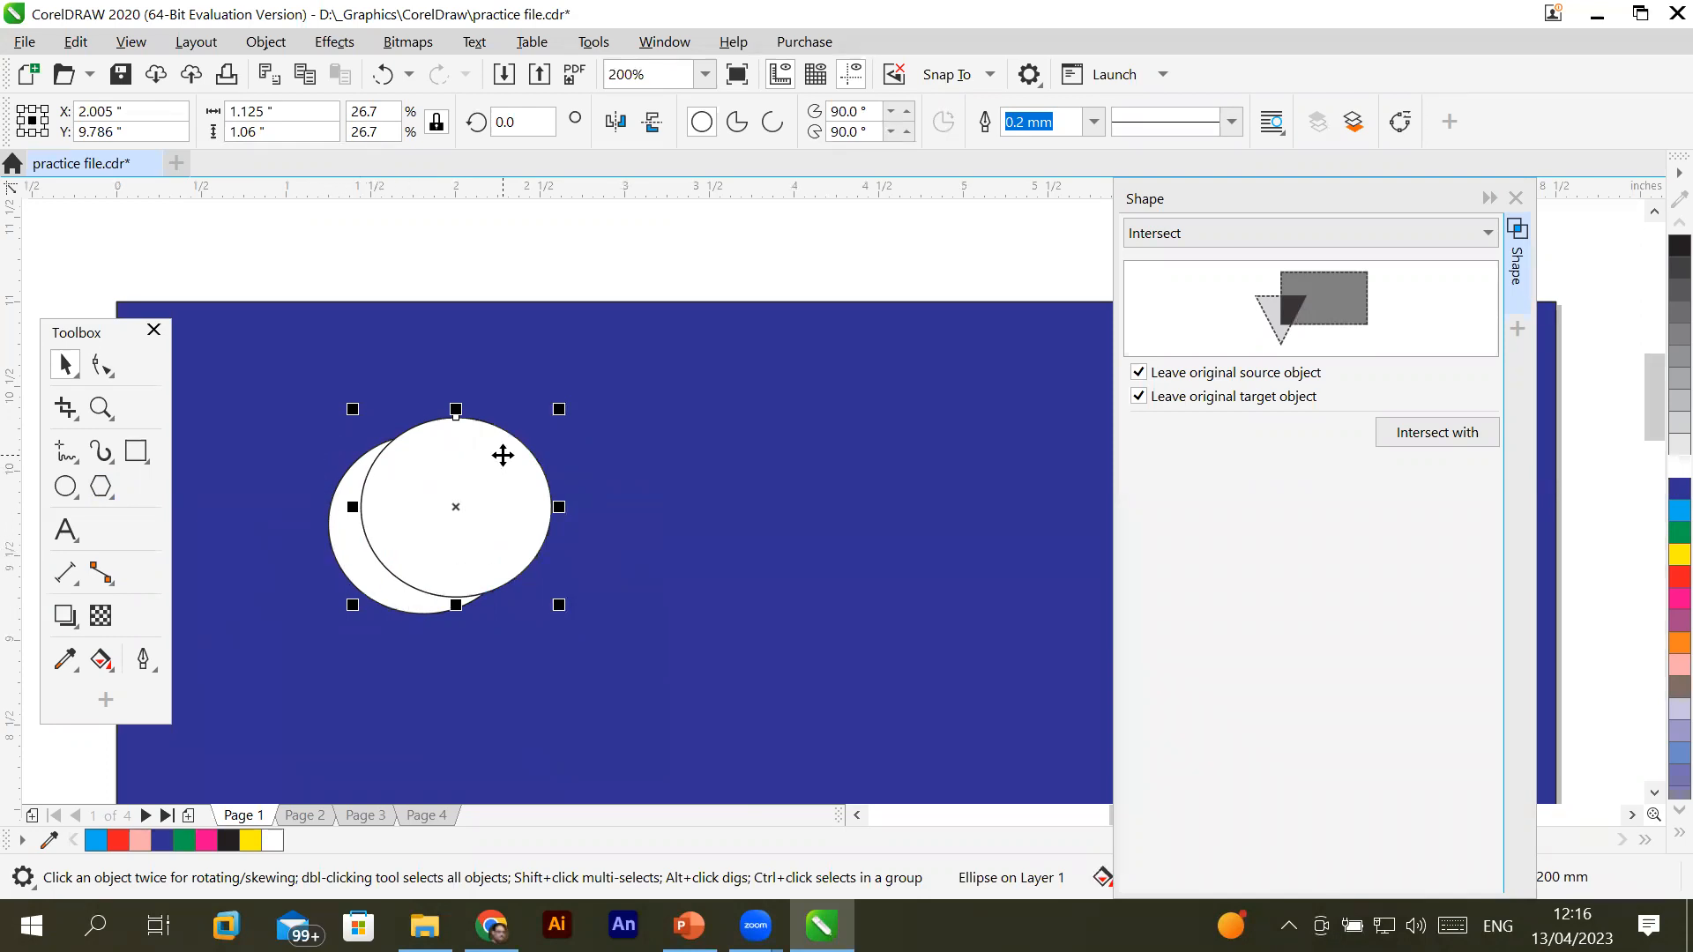
mouse_move(480, 469)
left_mouse_down()
mouse_move(462, 468)
mouse_move(474, 483)
left_mouse_up()
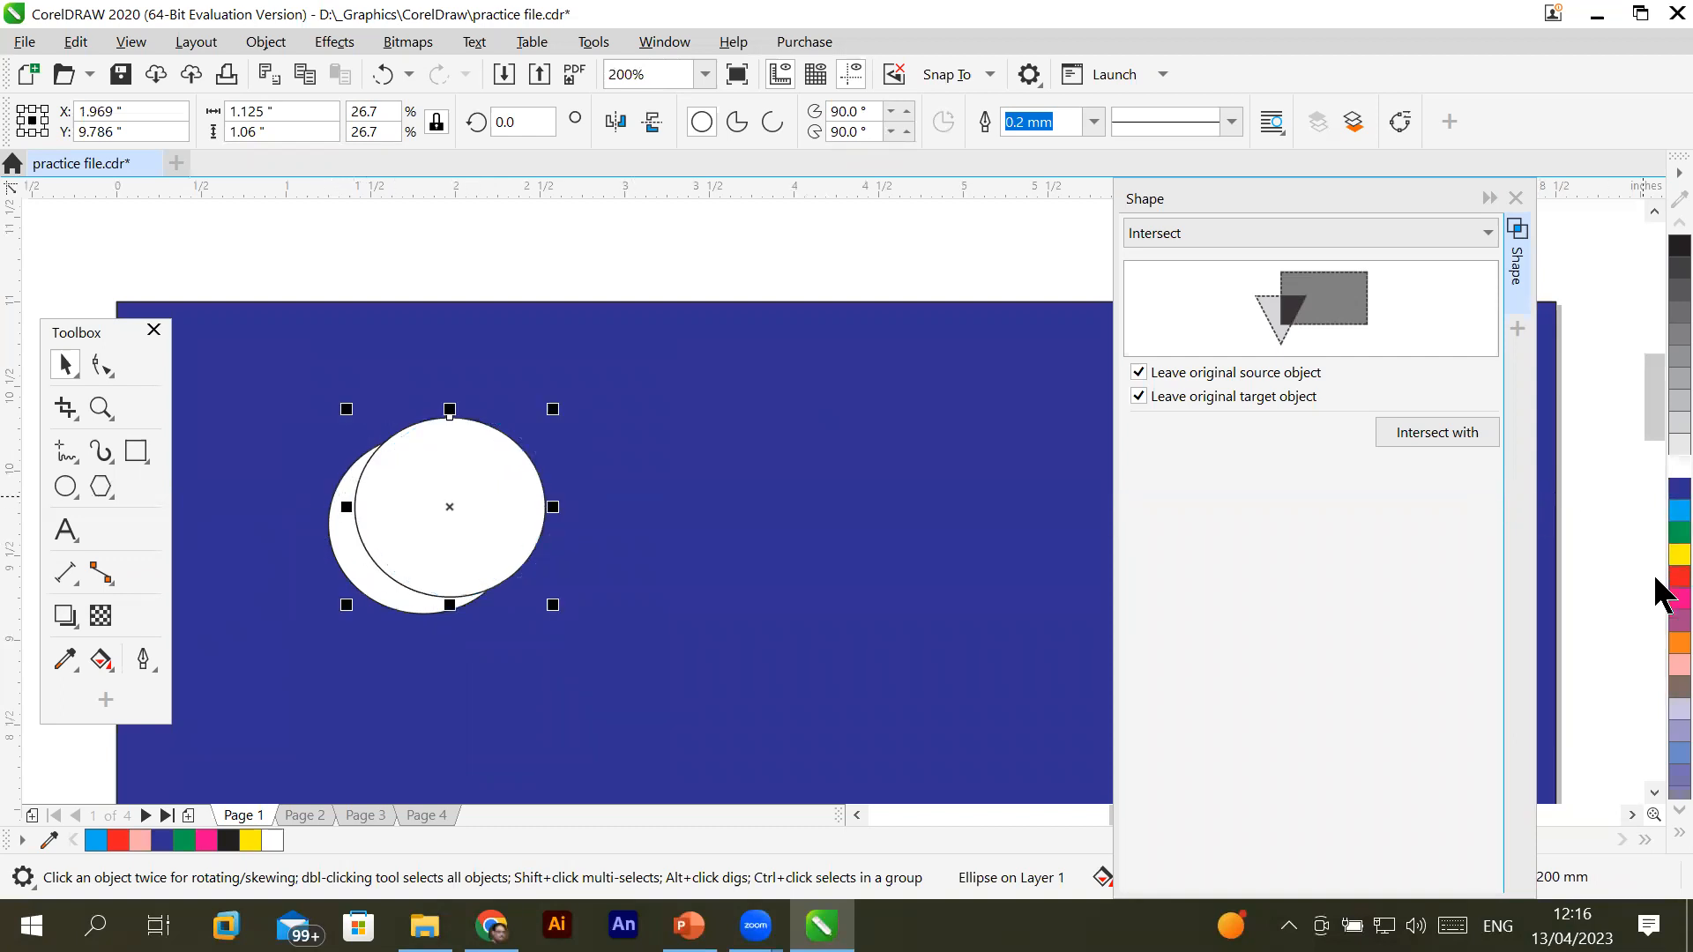
left_click(1680, 577)
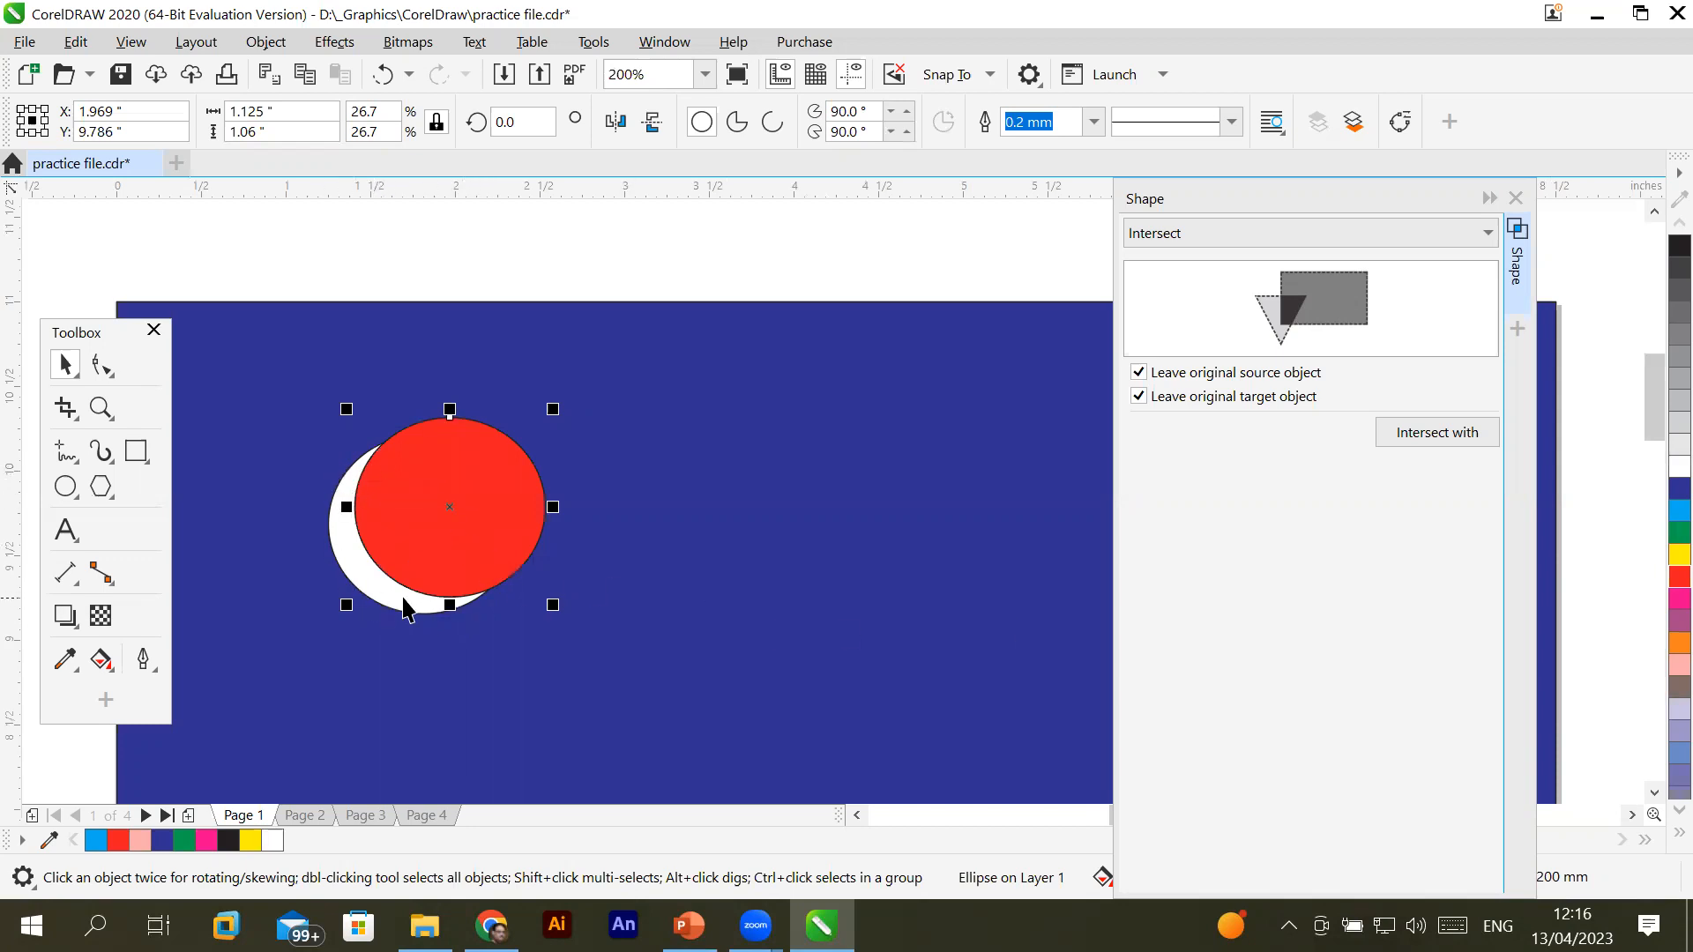
Select both overlapping ellipses and try Front minus back and Back minus front on them, undoing each operation
left_click(348, 547, "shift")
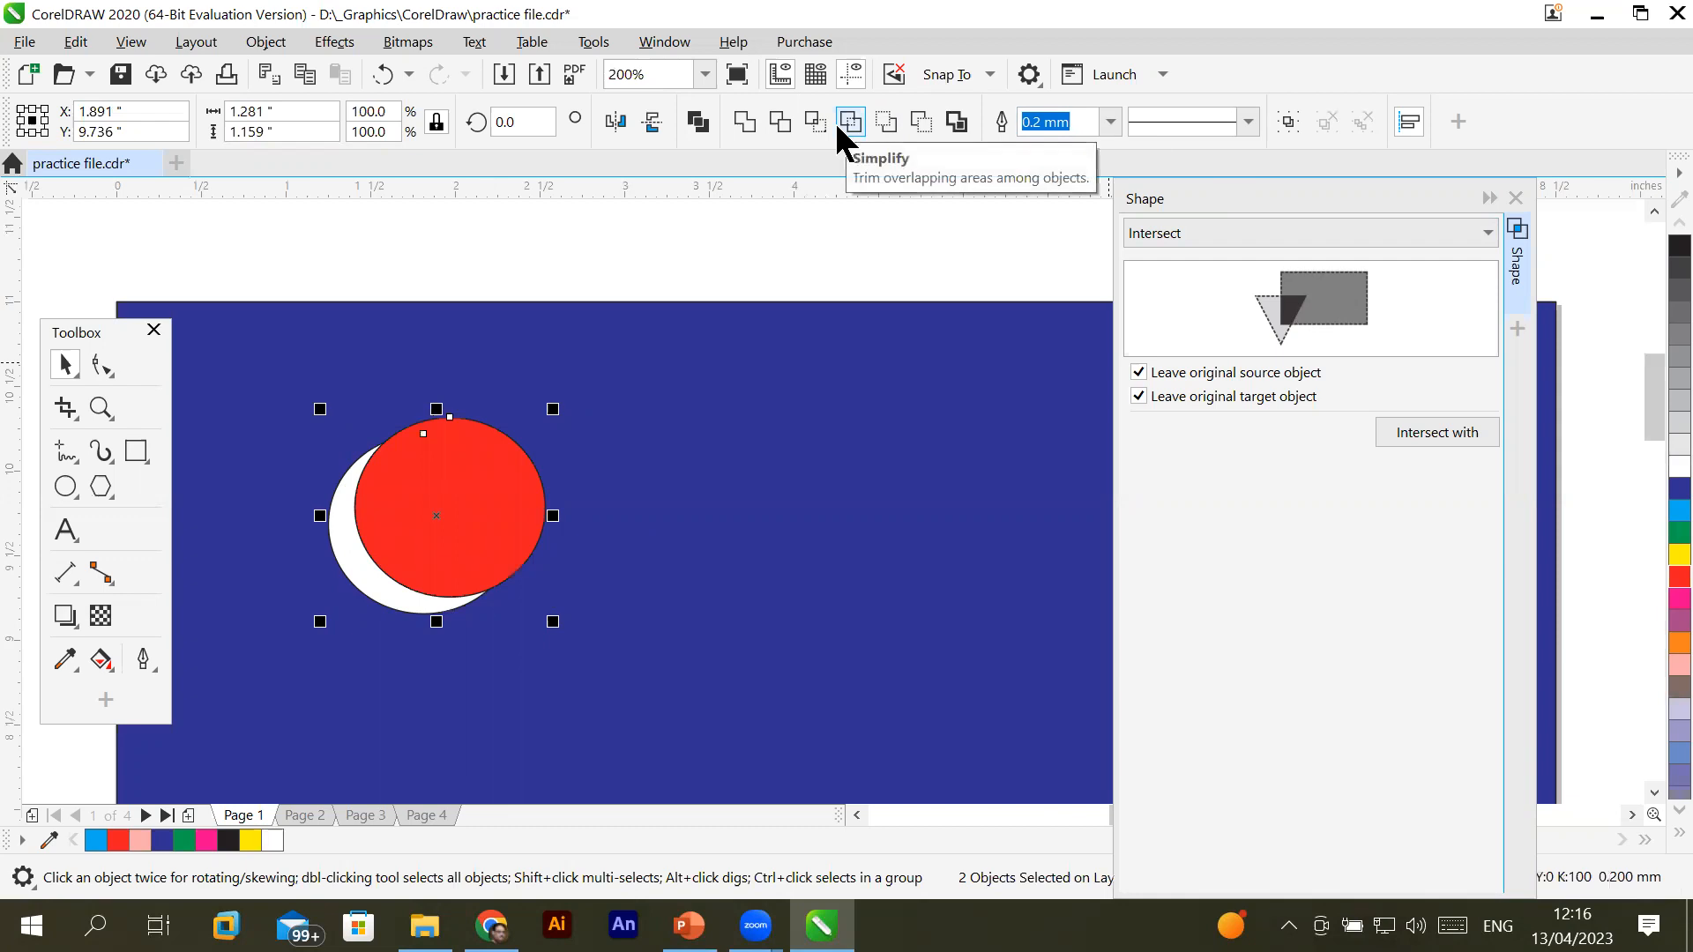
left_click(887, 124)
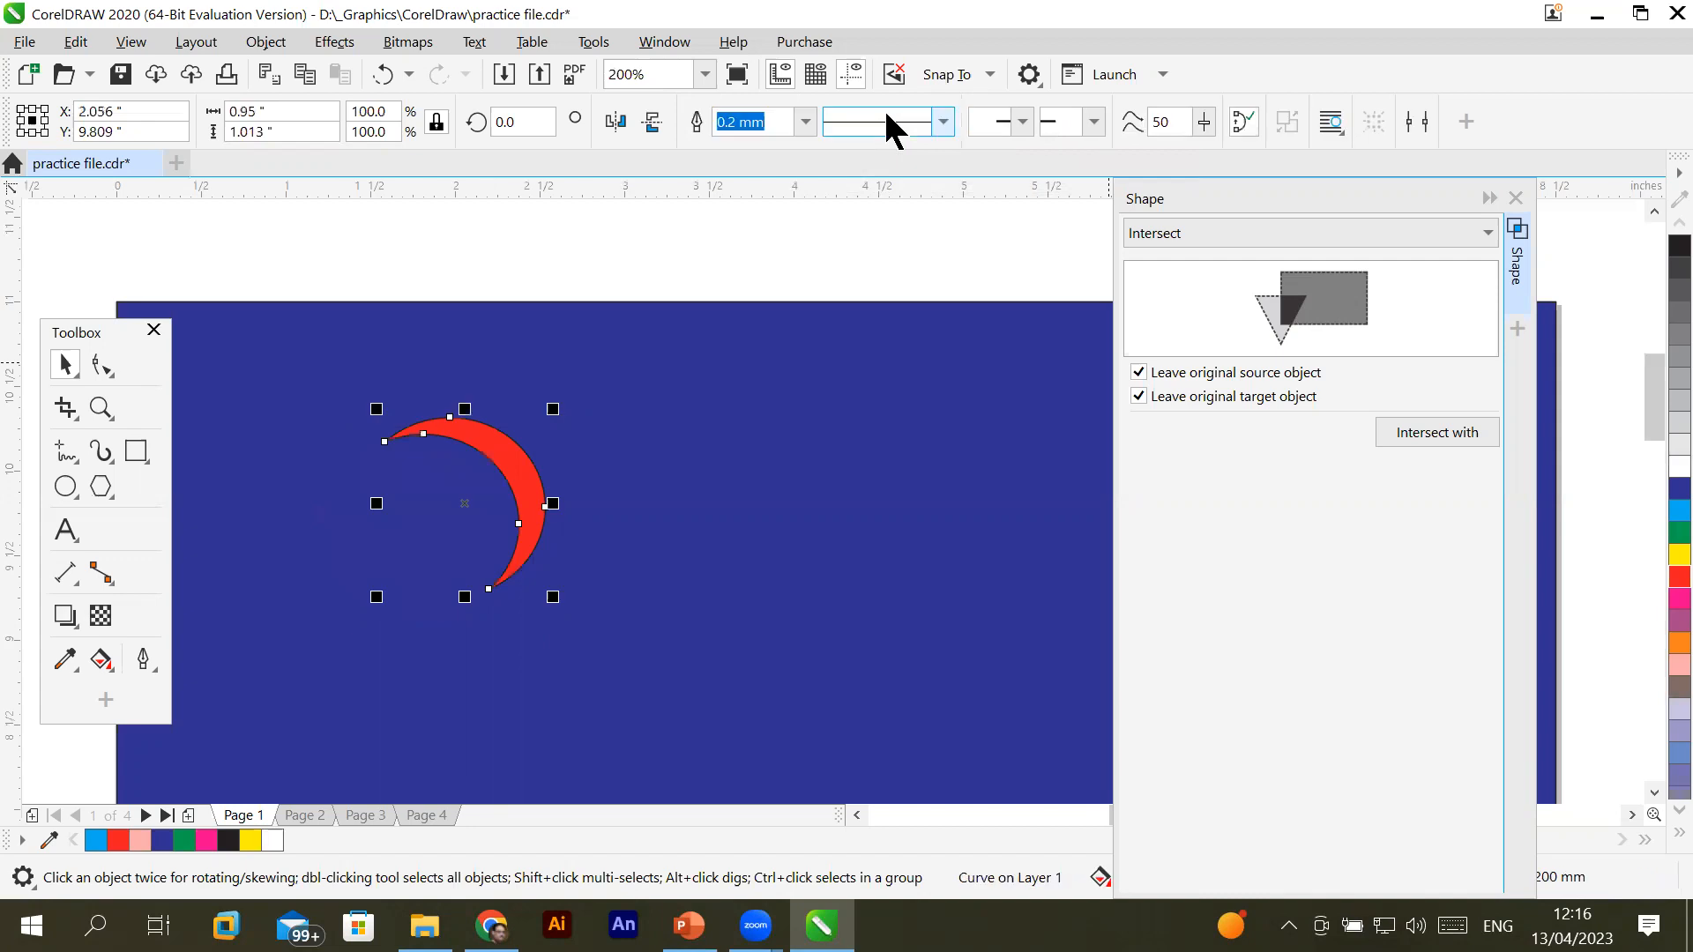
key("ctrl+z")
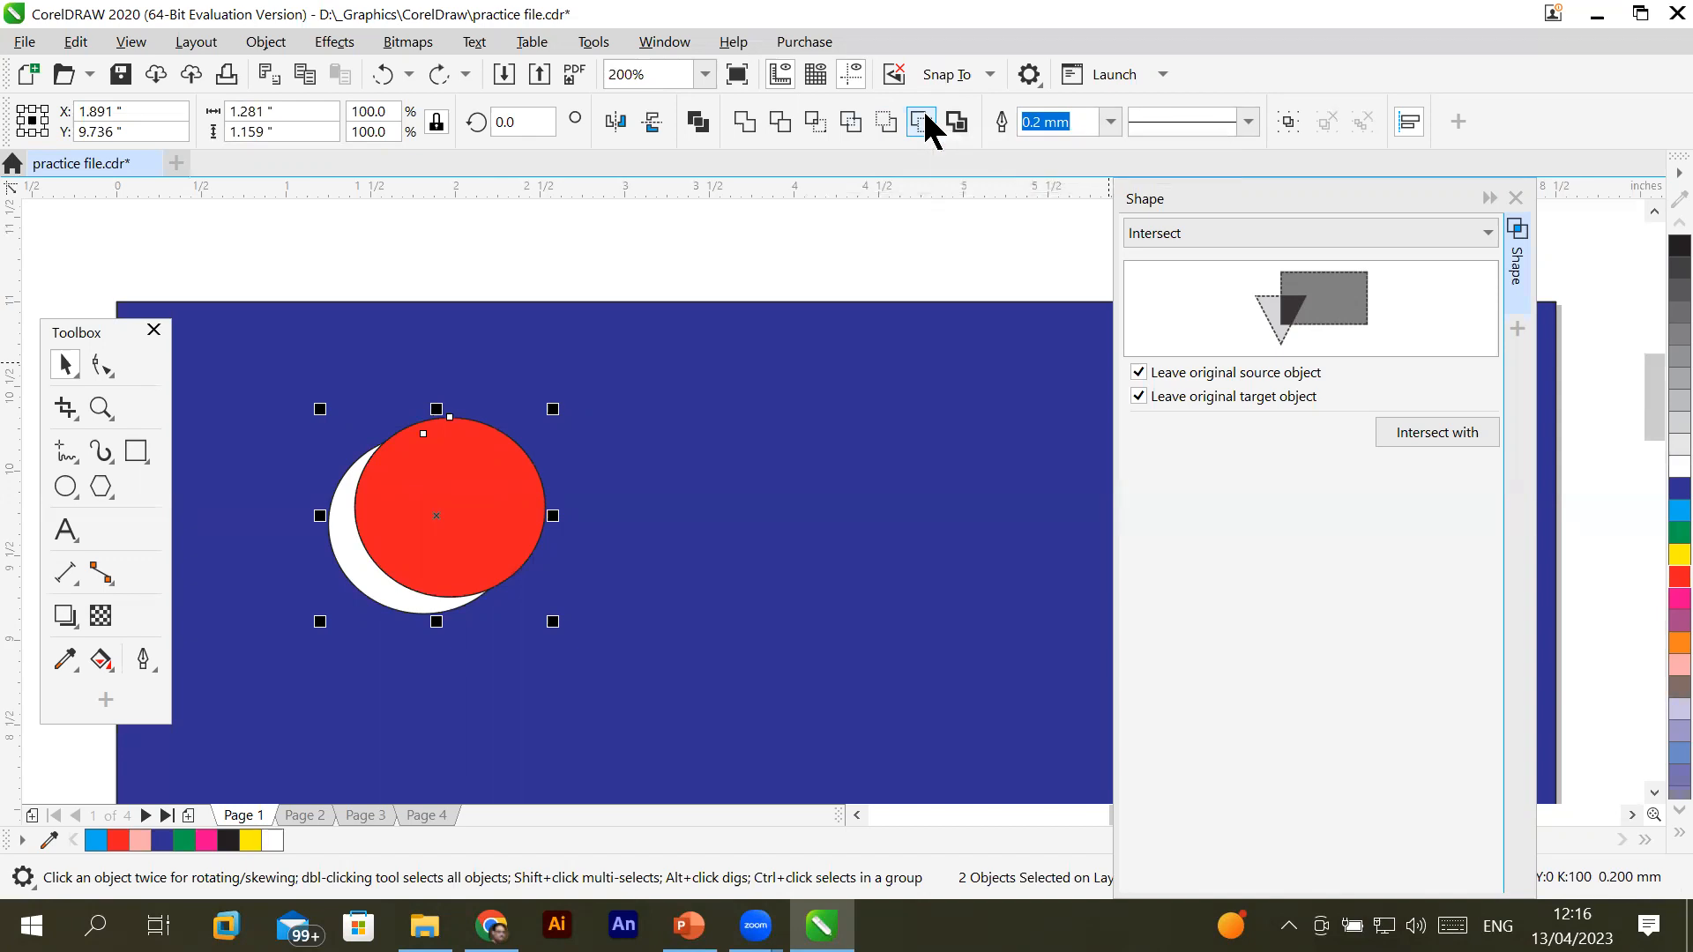
left_click(922, 120)
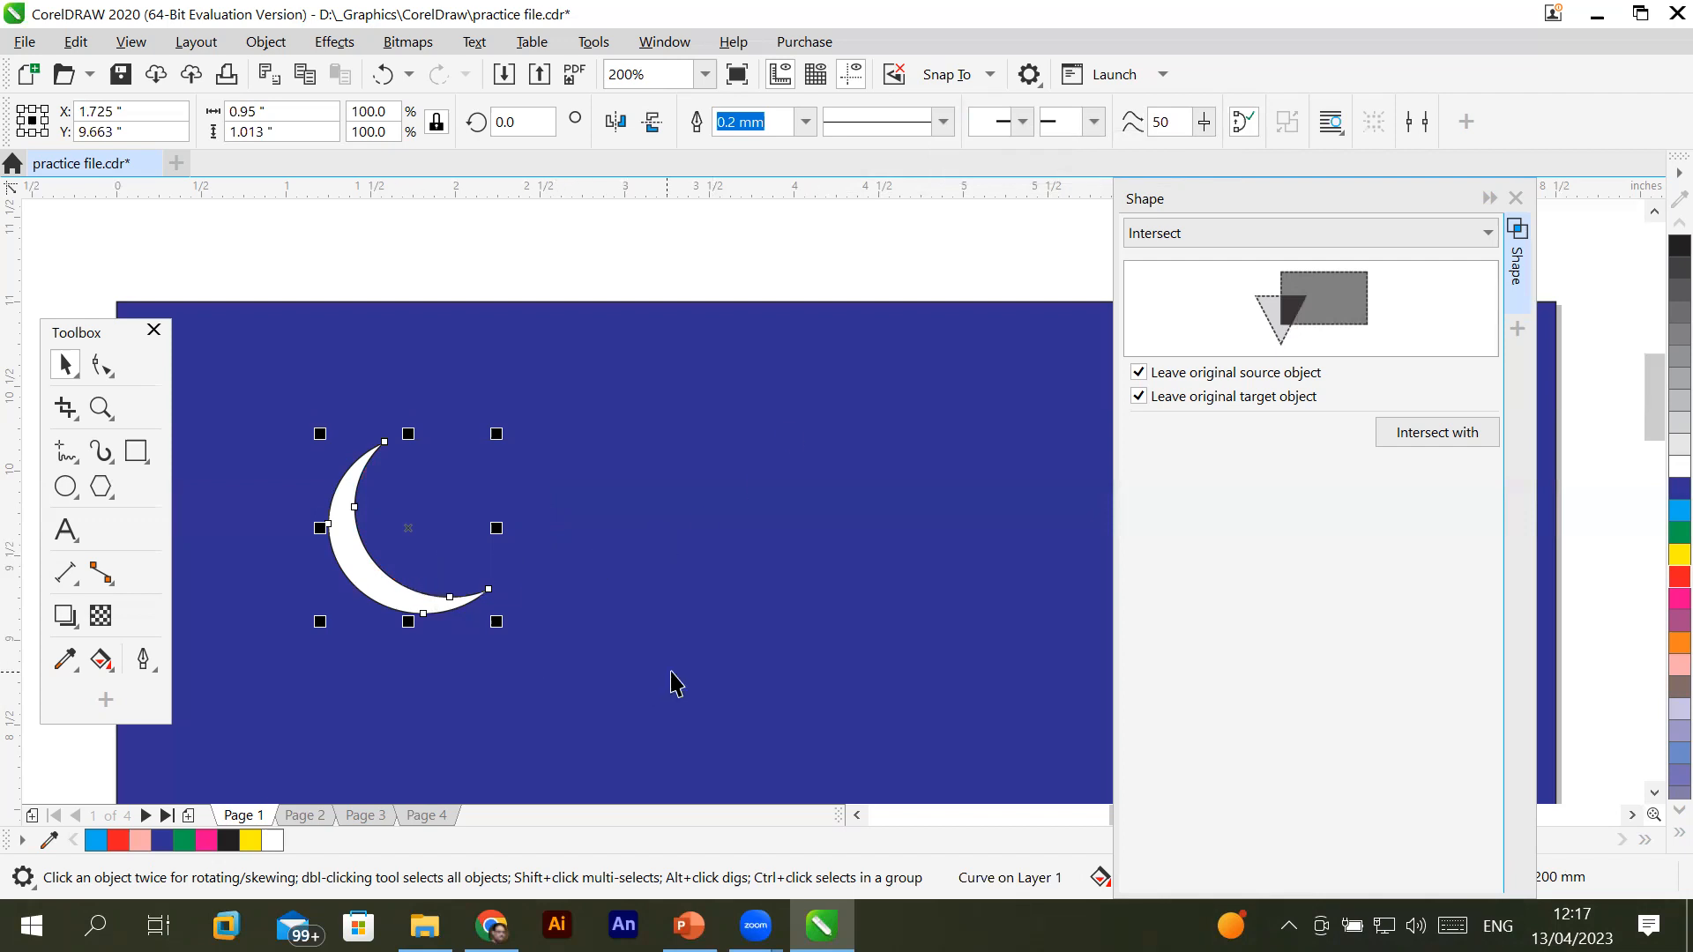
key("ctrl+z")
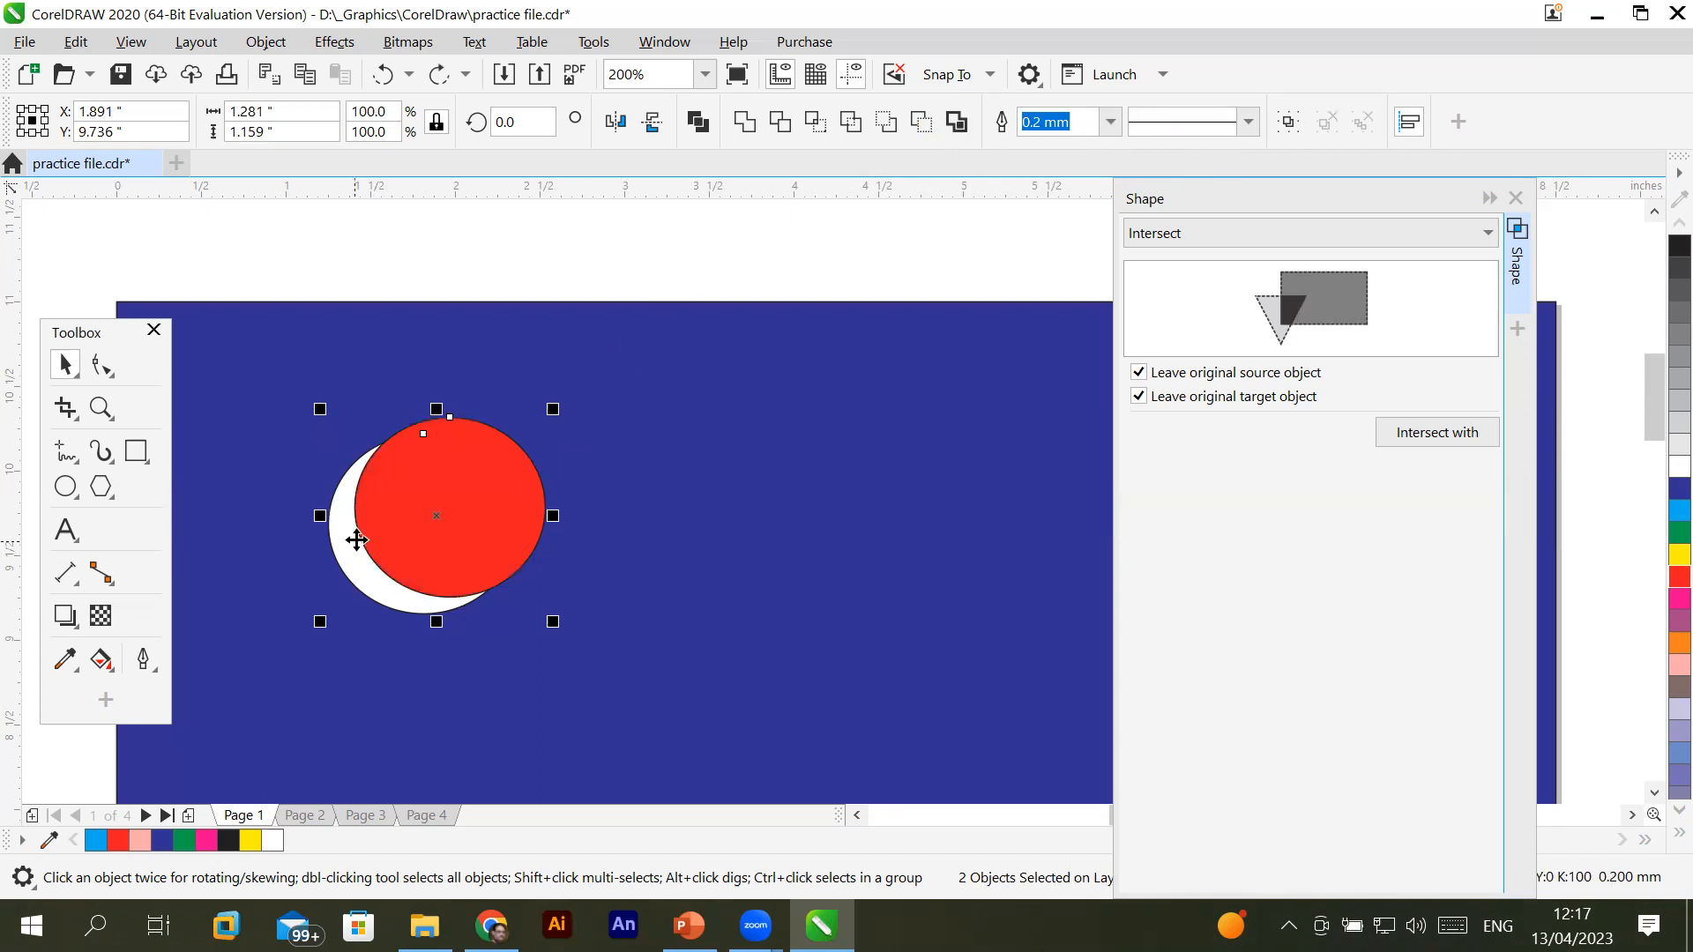
Set the shaping mode to Front minus back, try it on the two selected ellipses, and undo it
left_click(1296, 232)
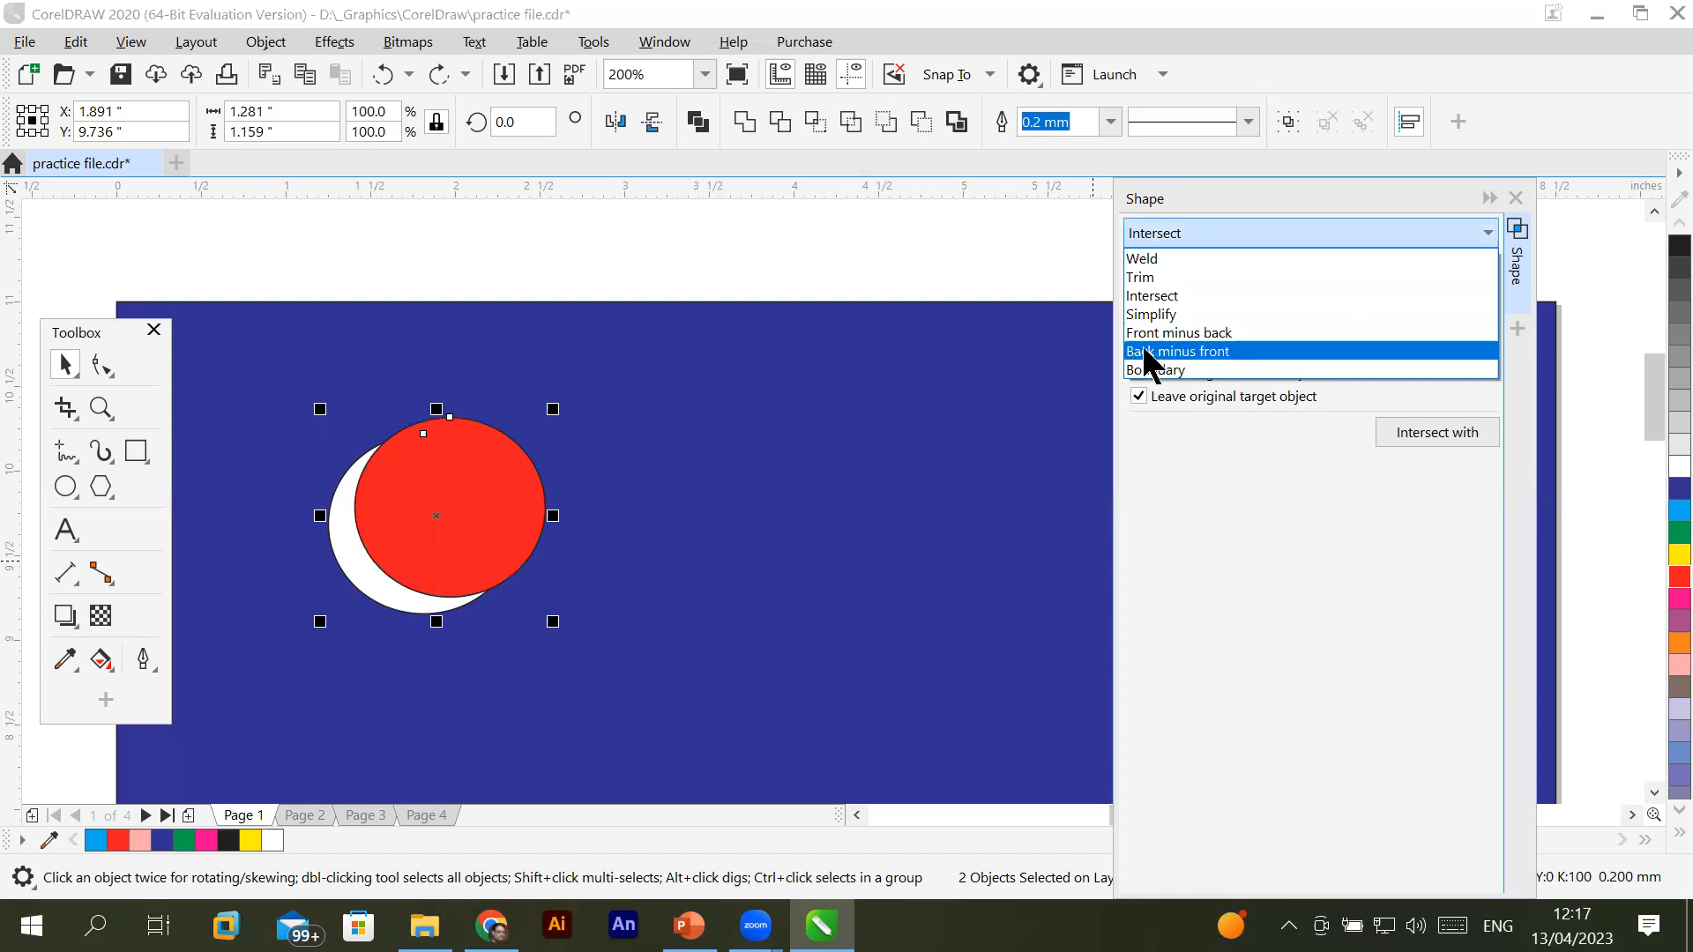
left_click(1198, 334)
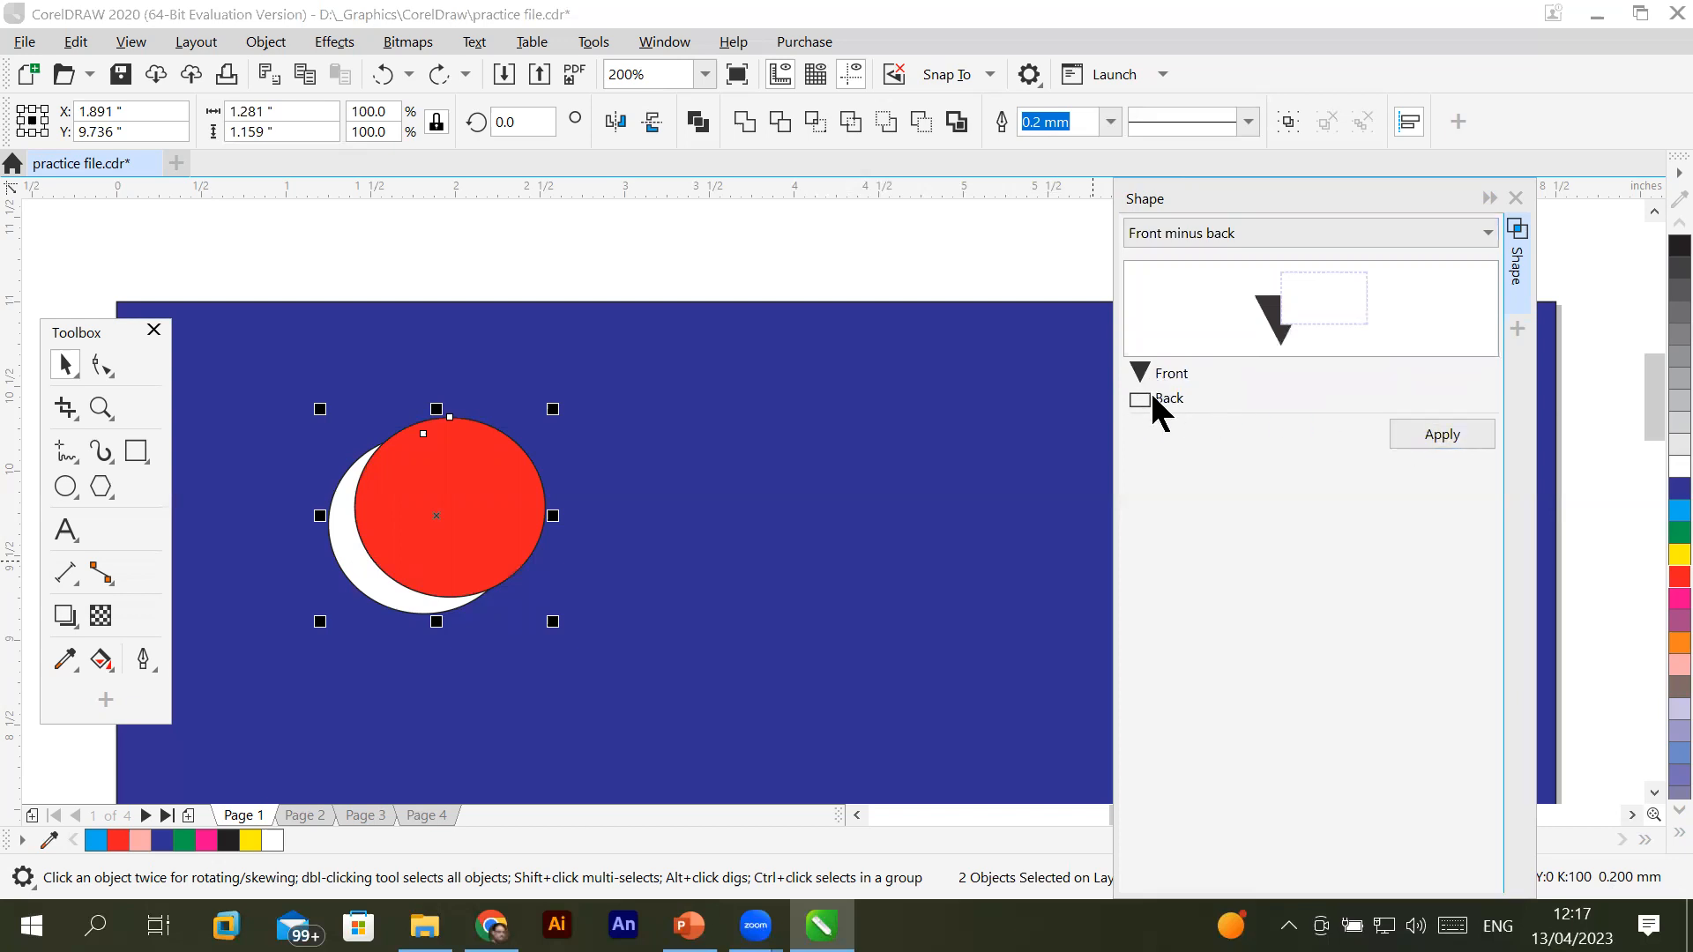
left_click(1463, 435)
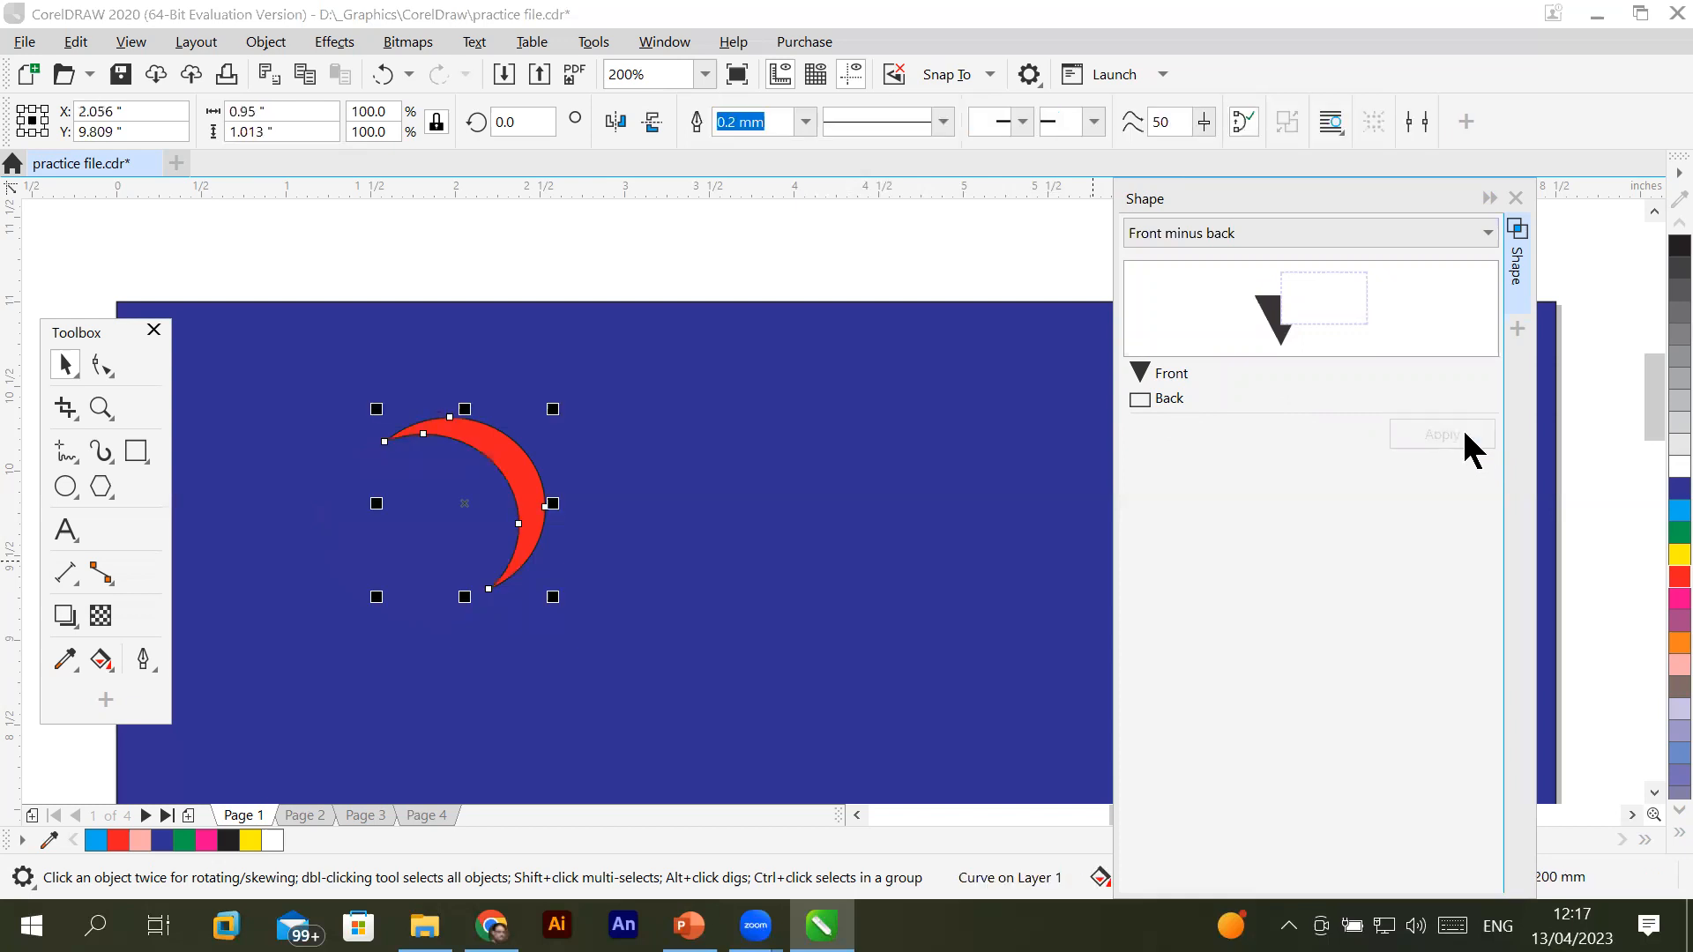
key("ctrl+z")
Cut the red ellipse out of the white one with Back minus front, forming a white crescent
left_click(1405, 236)
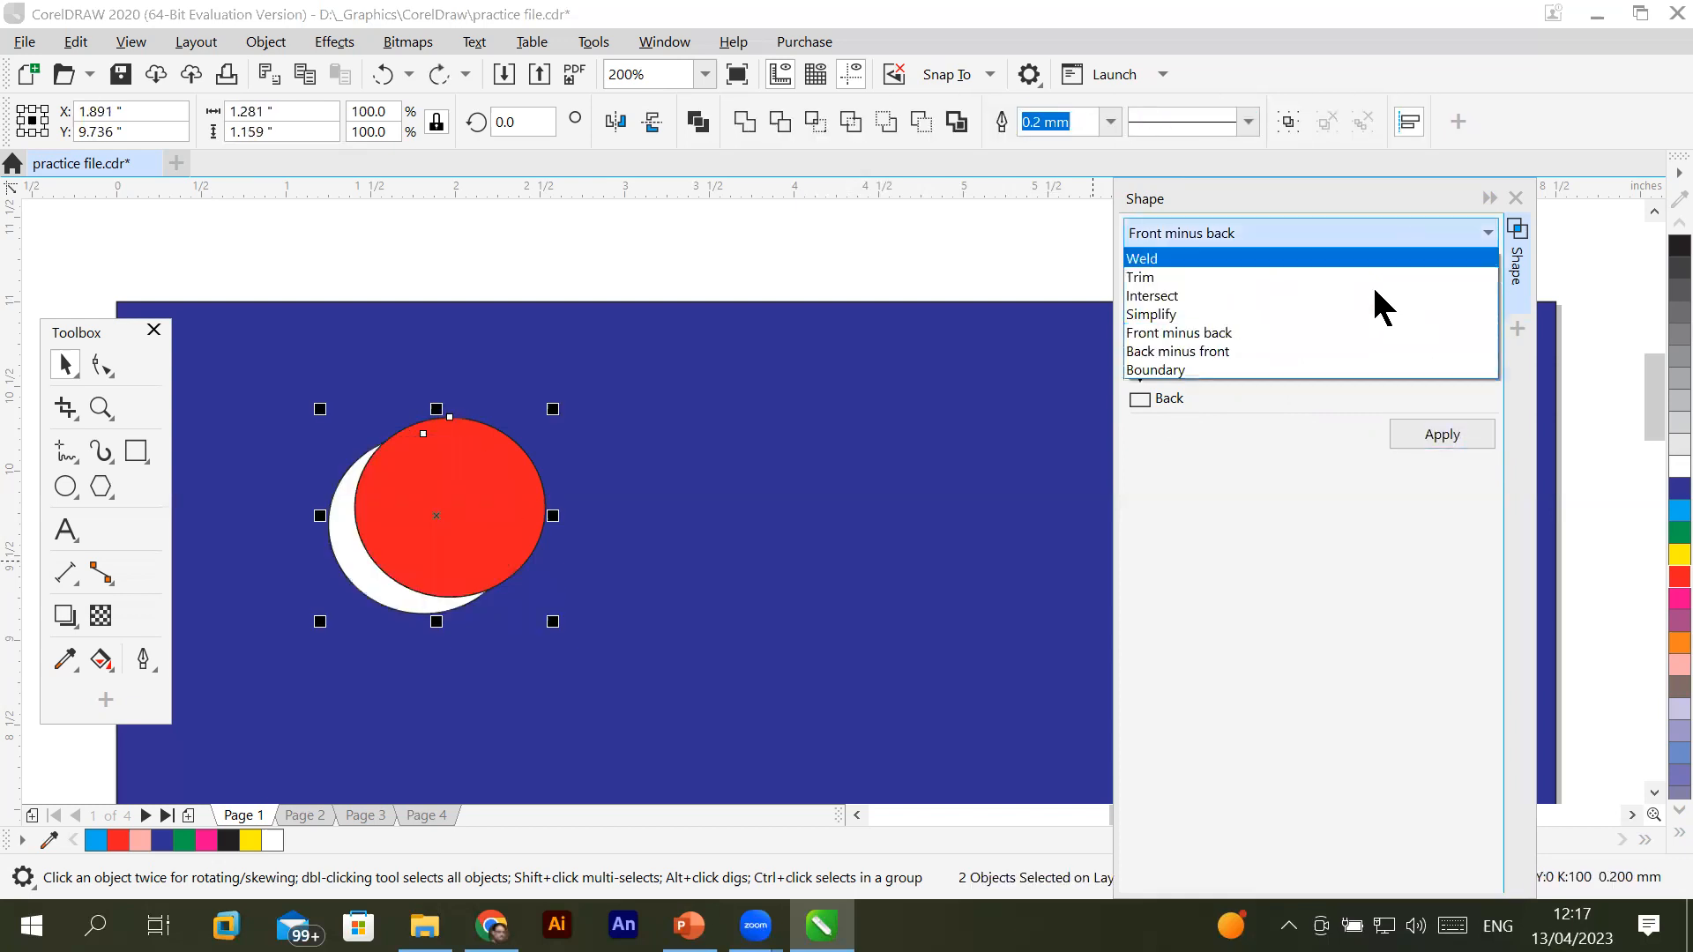
left_click(1310, 352)
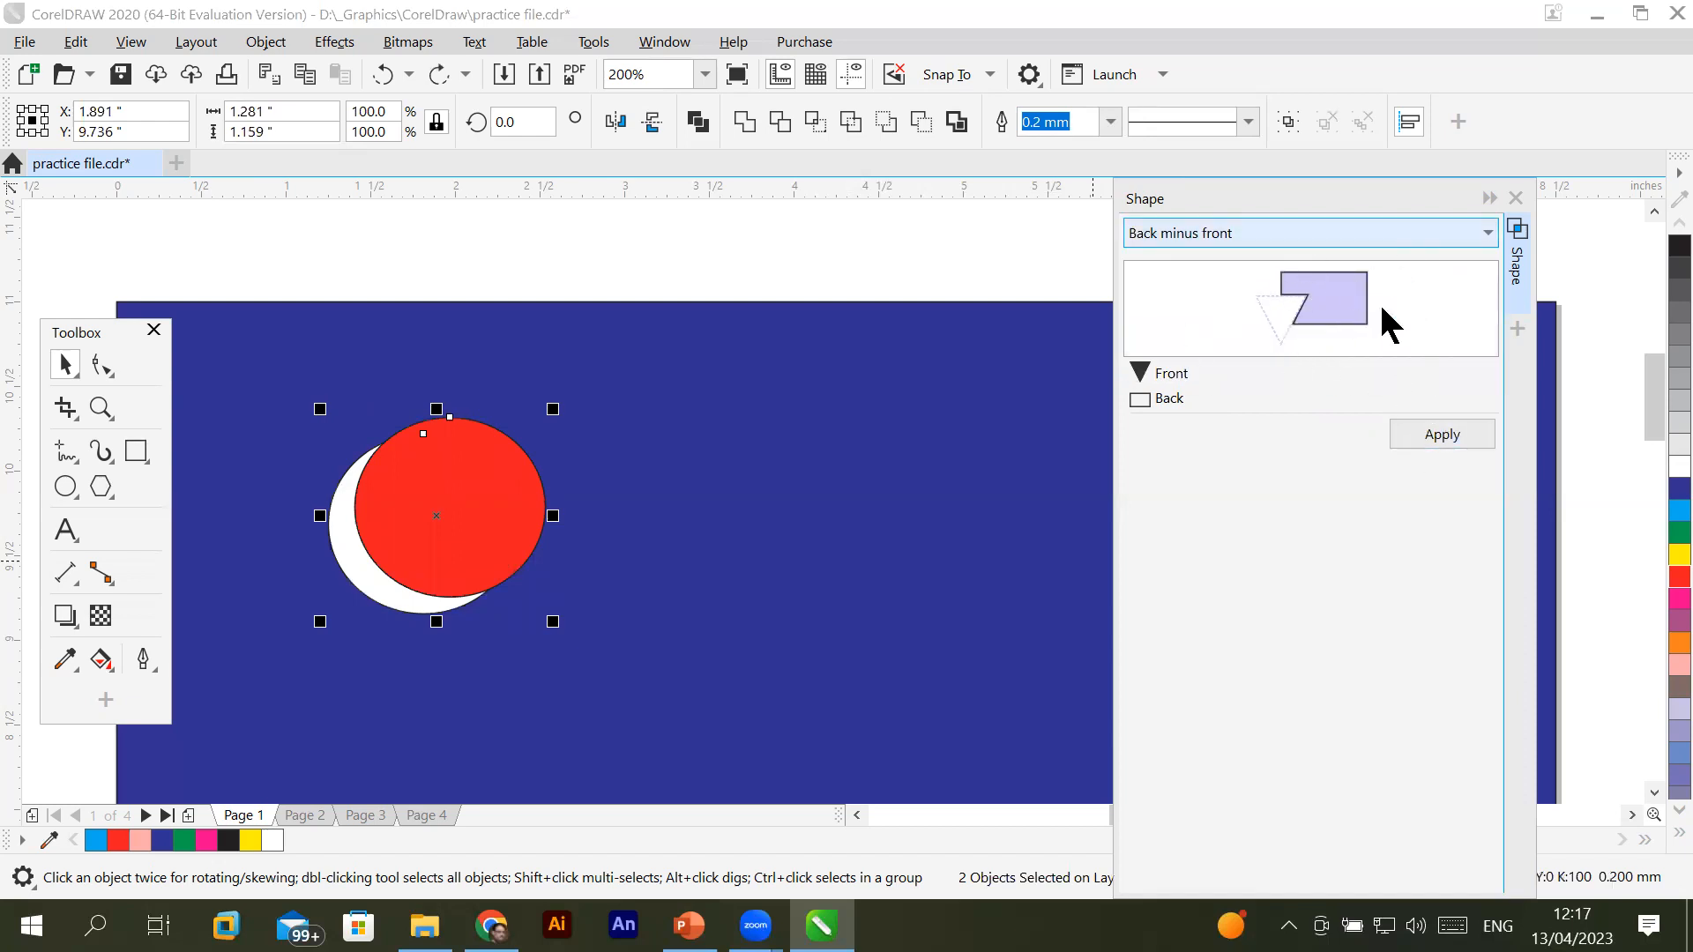
left_click(1454, 438)
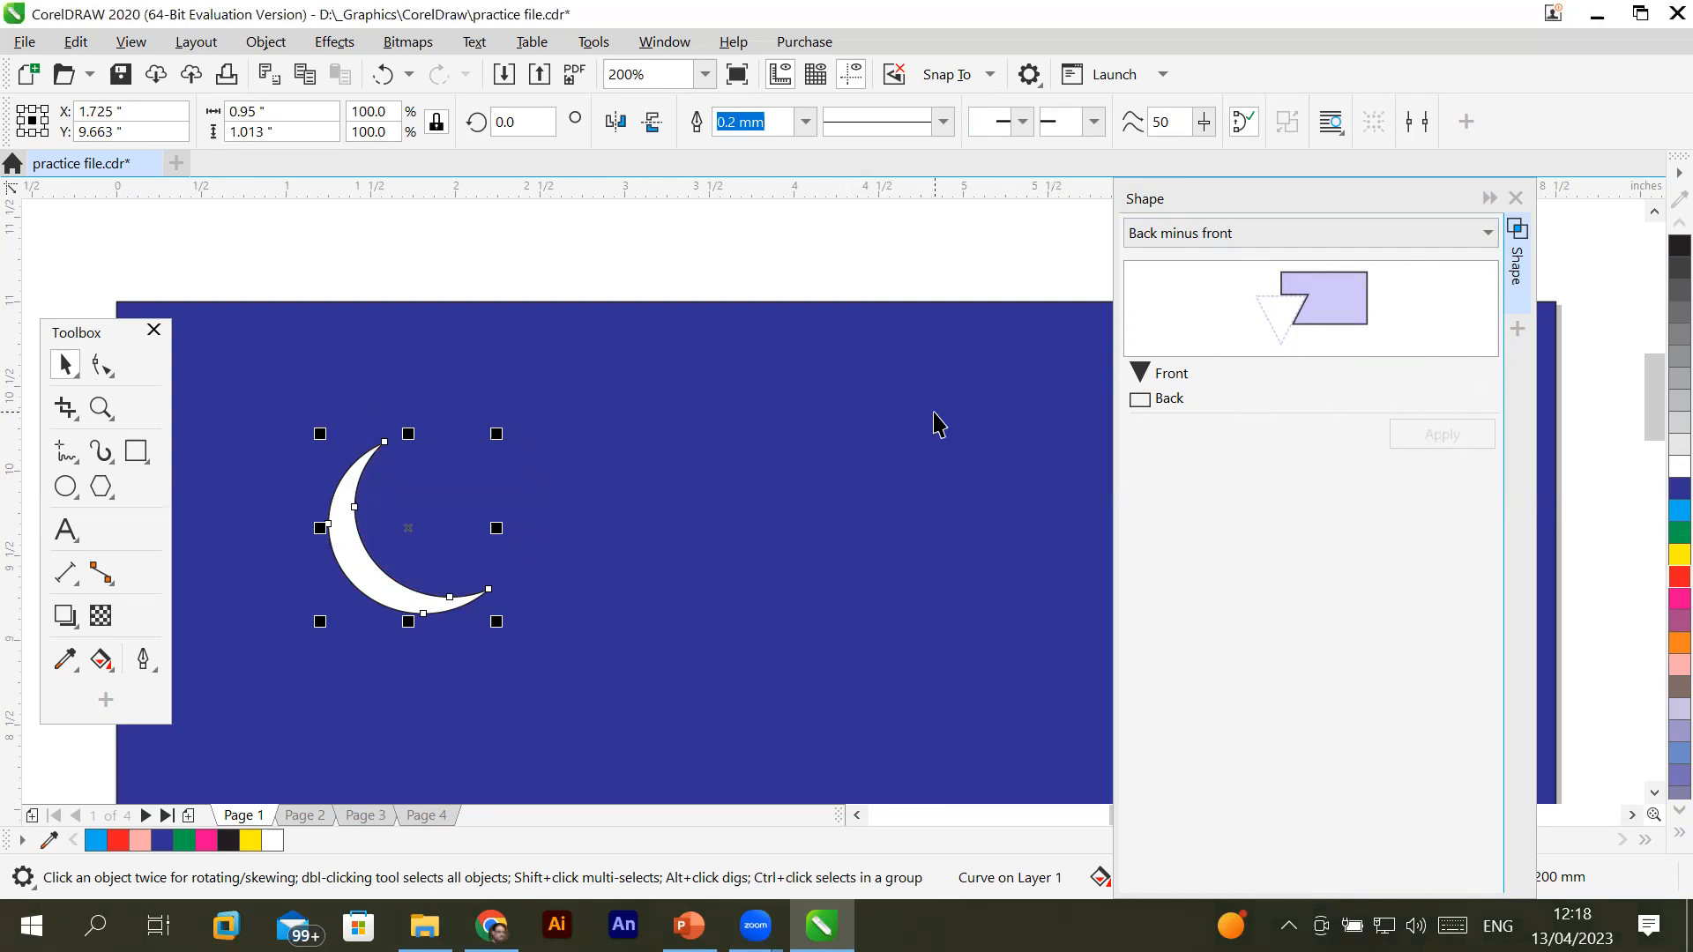
left_click(933, 493)
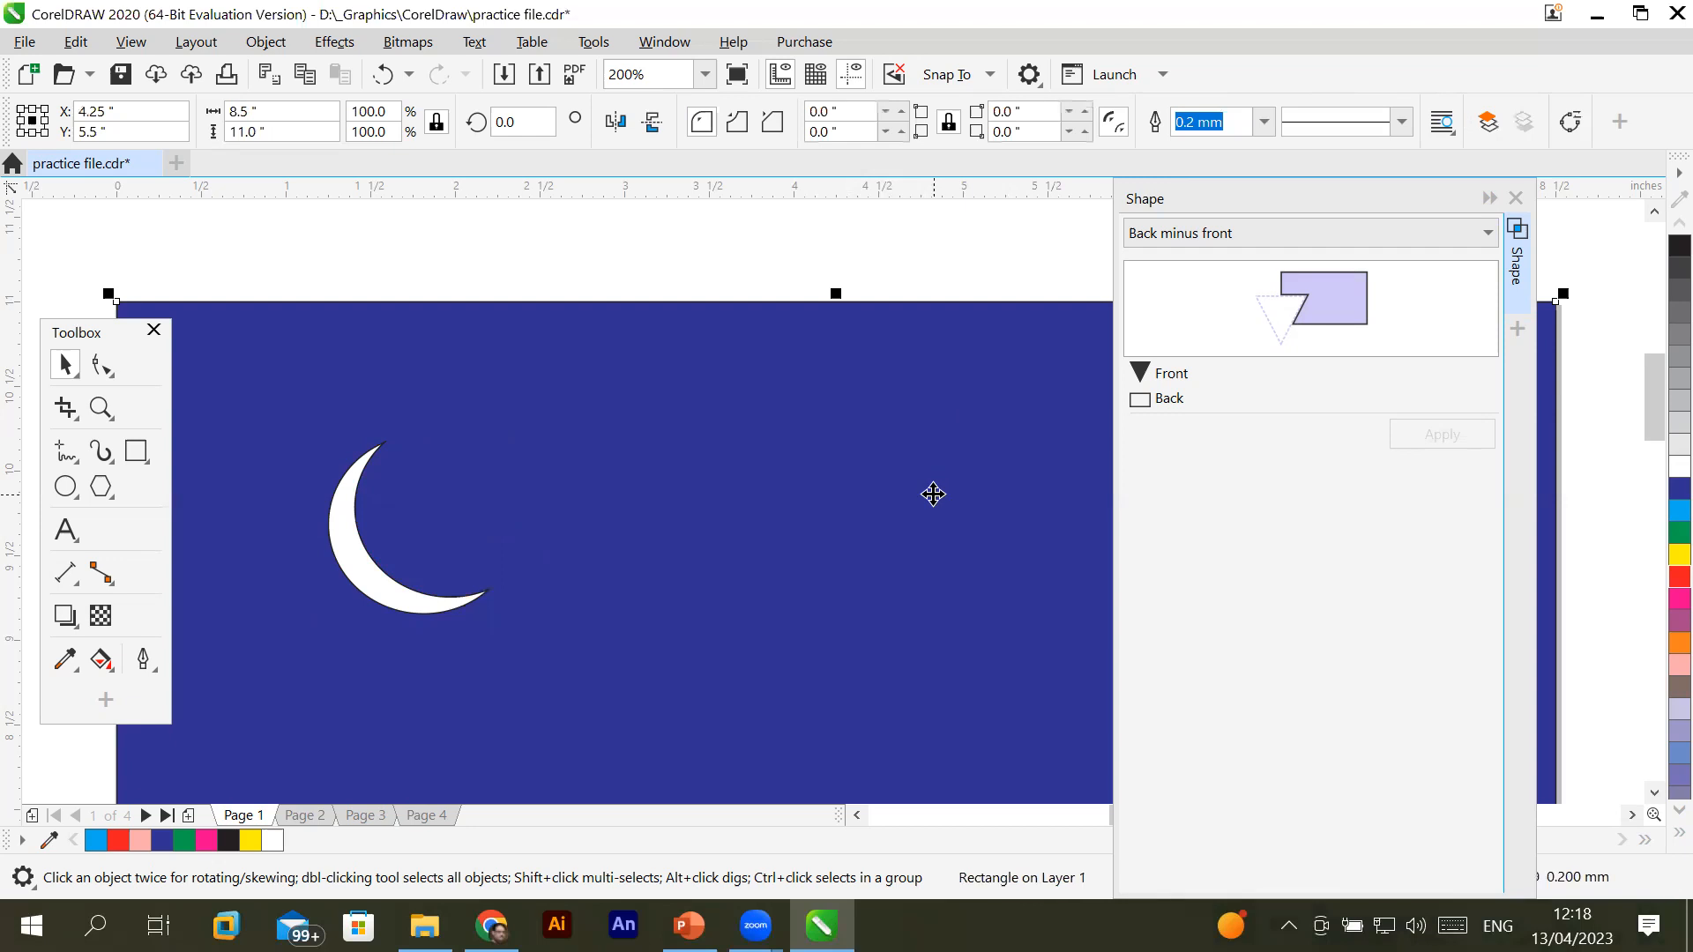
Draw a white five-pointed star about 0.32 by 0.35 inches and move it beside the crescent's inner curve at about X 2.04, Y 9.84 inches
left_click(1654, 792)
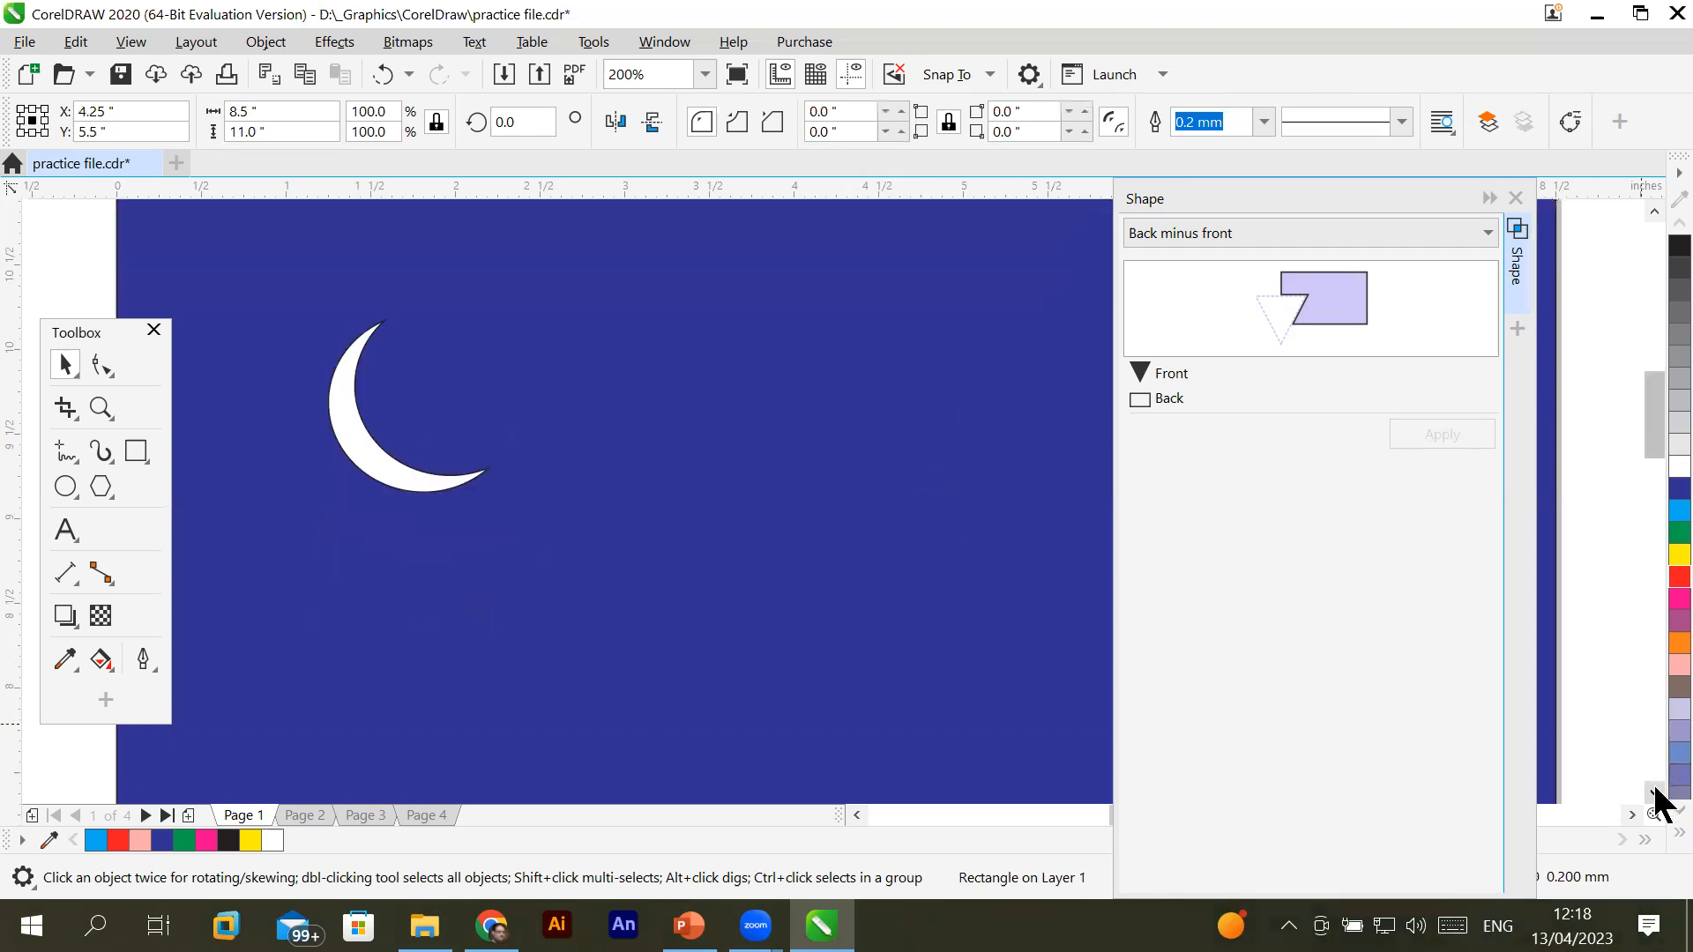
left_click(92, 490)
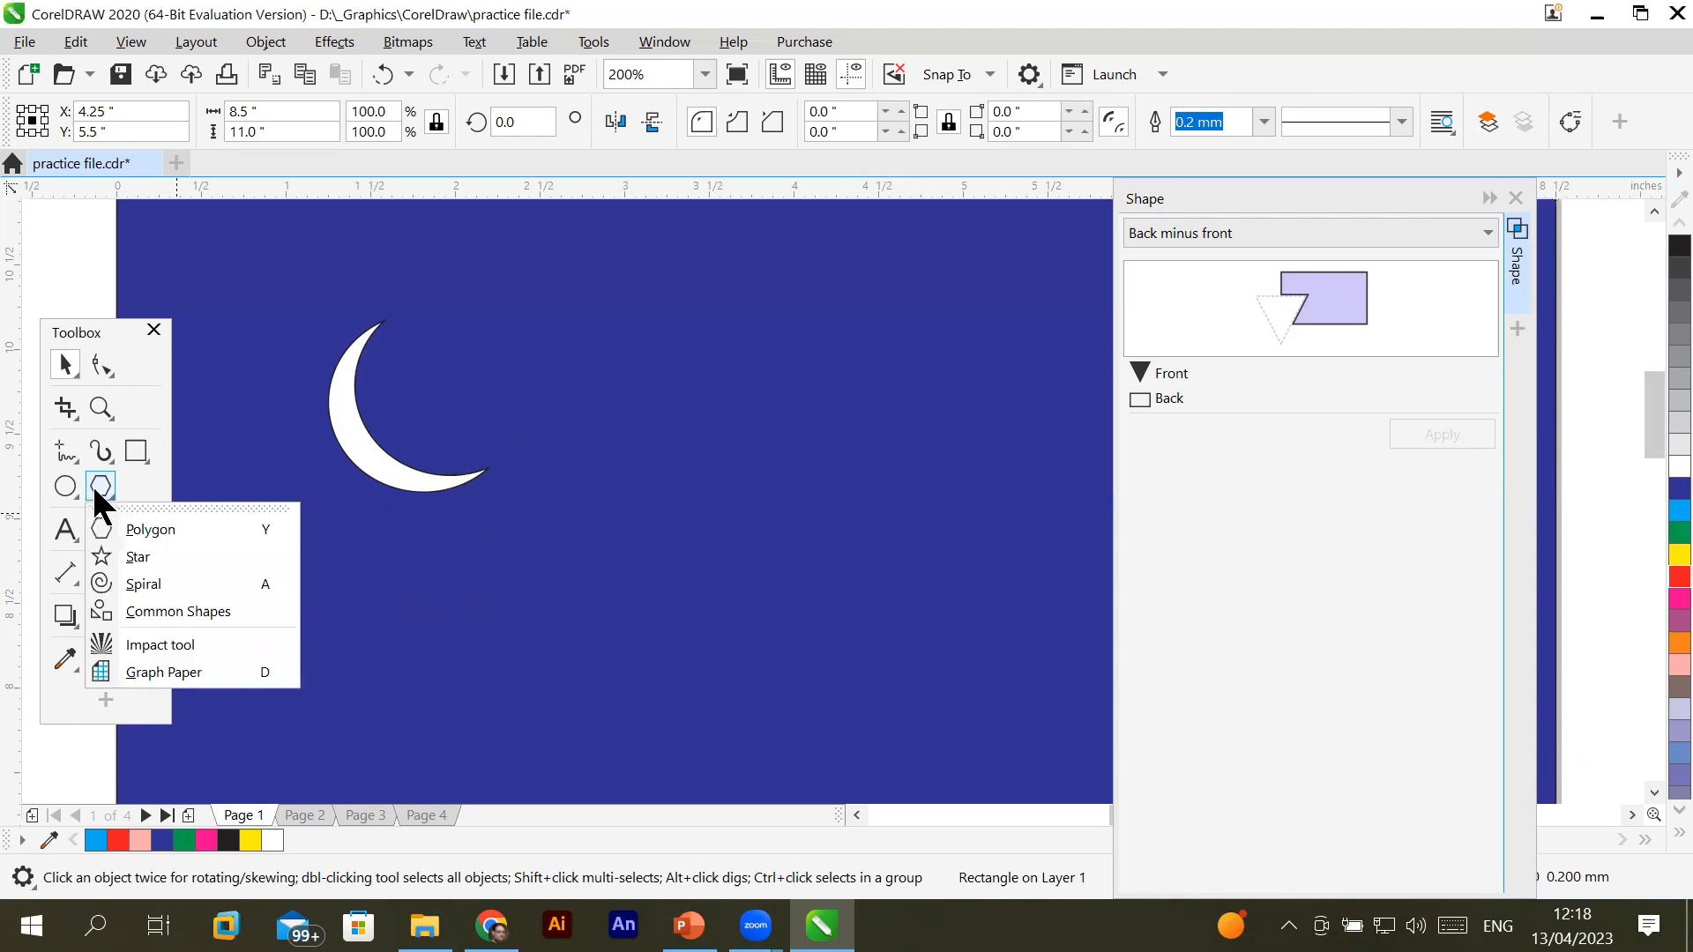
left_click(187, 550)
left_click_drag(850, 493, 913, 558)
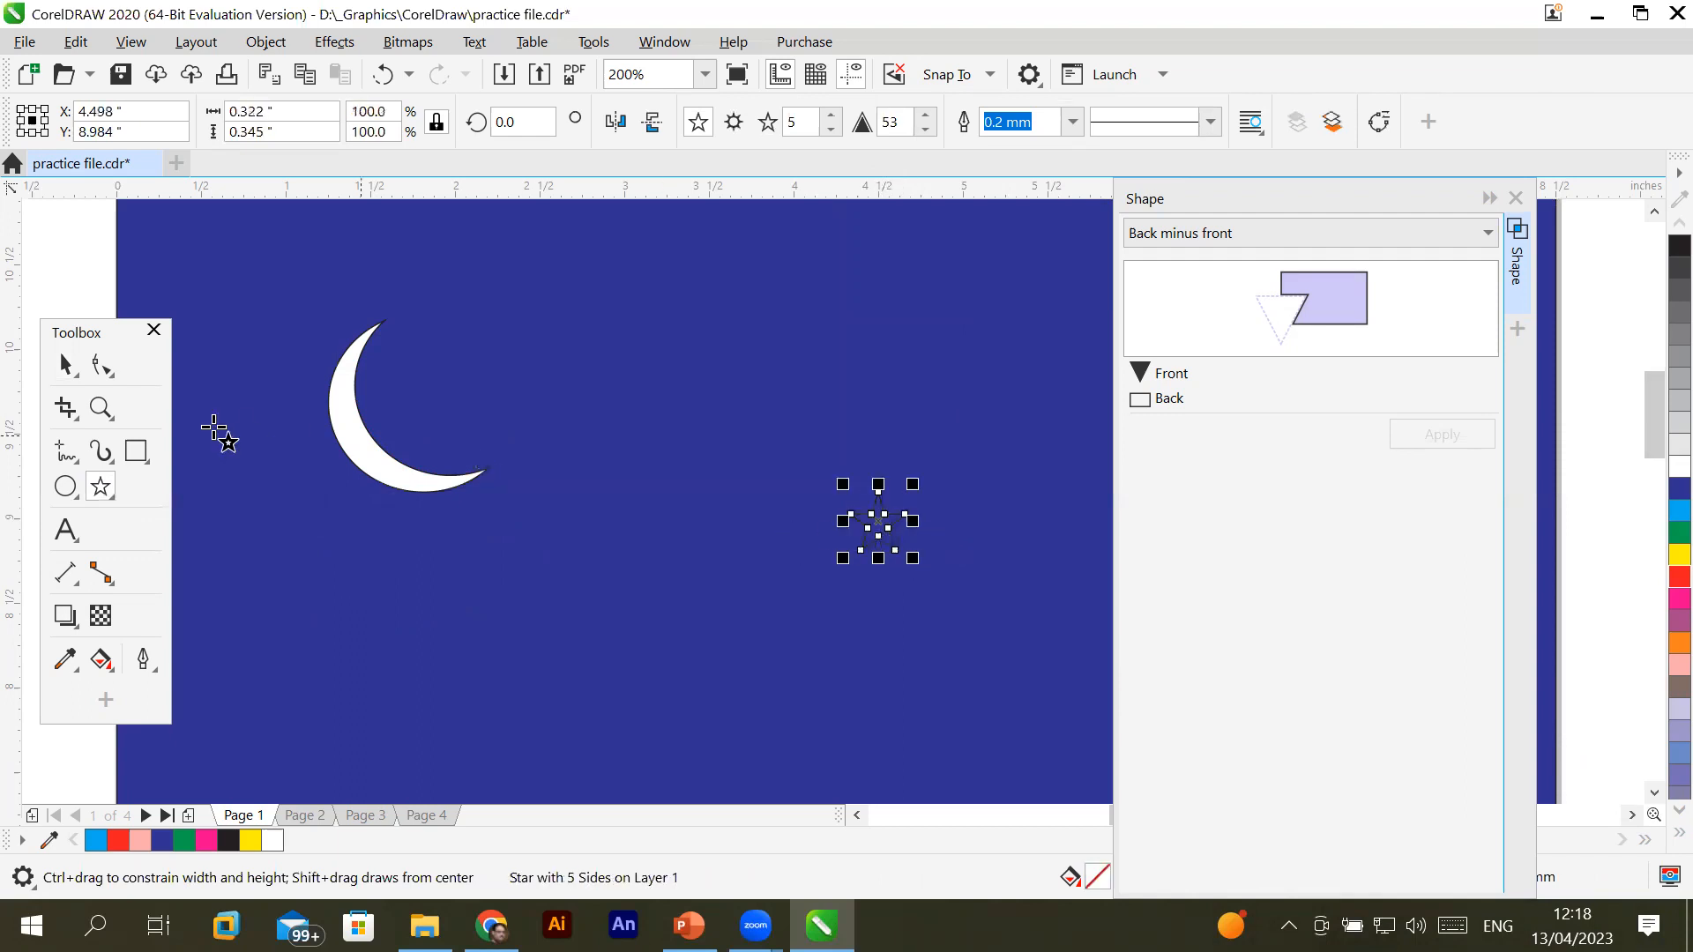
left_click(1676, 466)
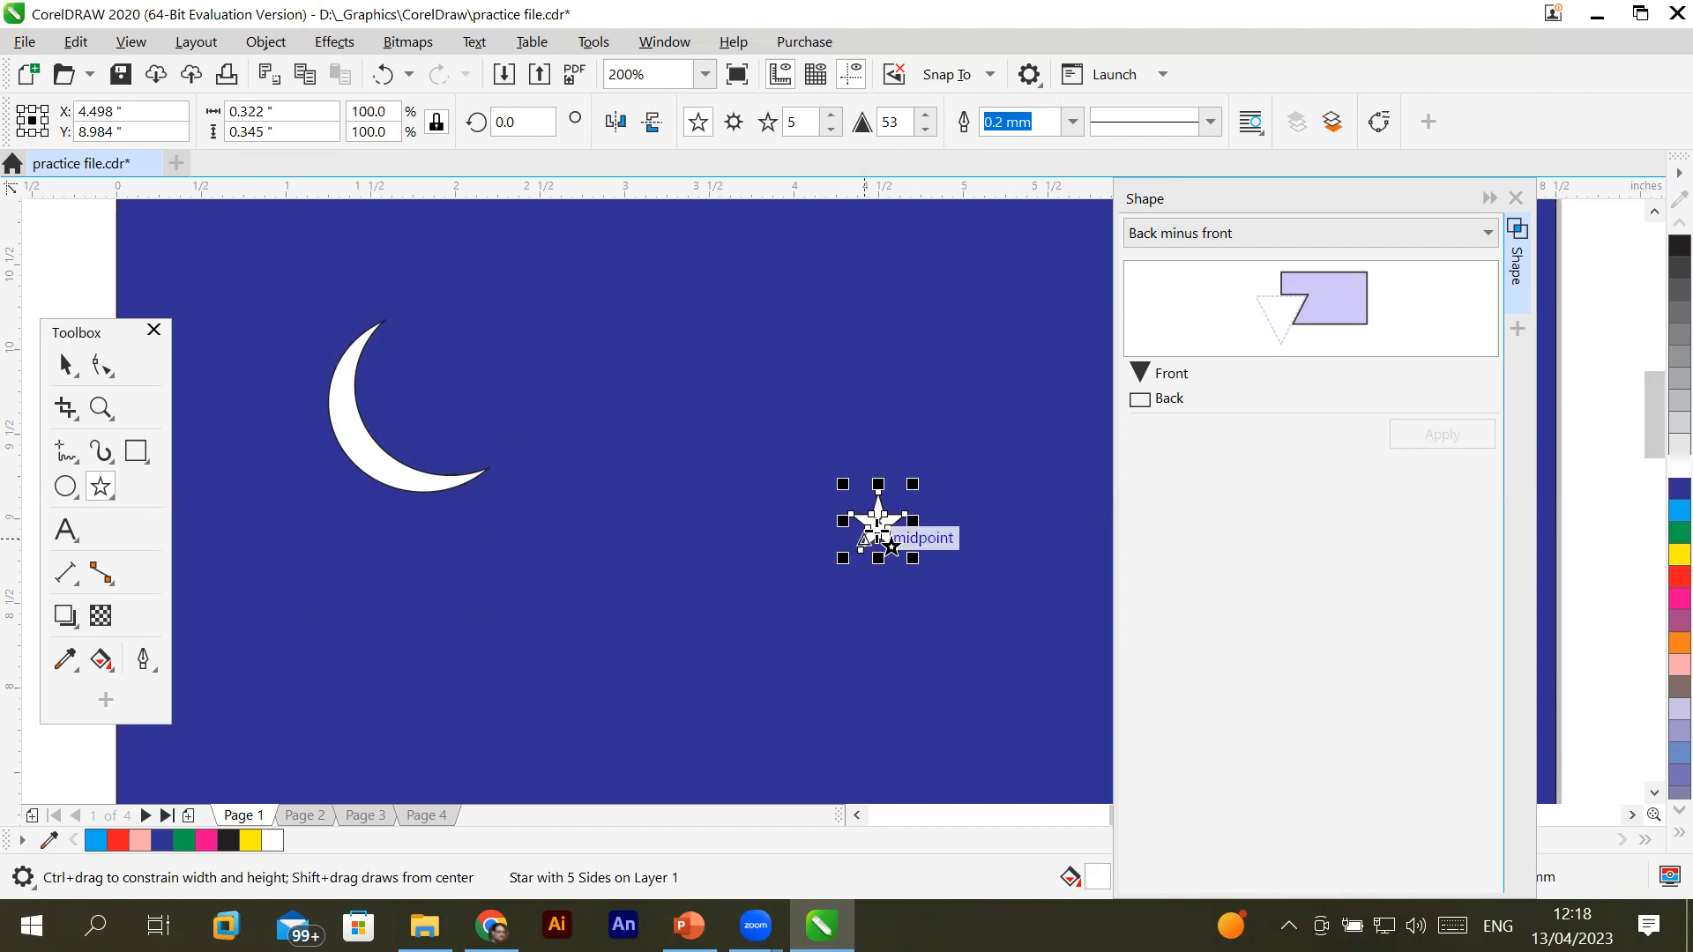
left_click(64, 362)
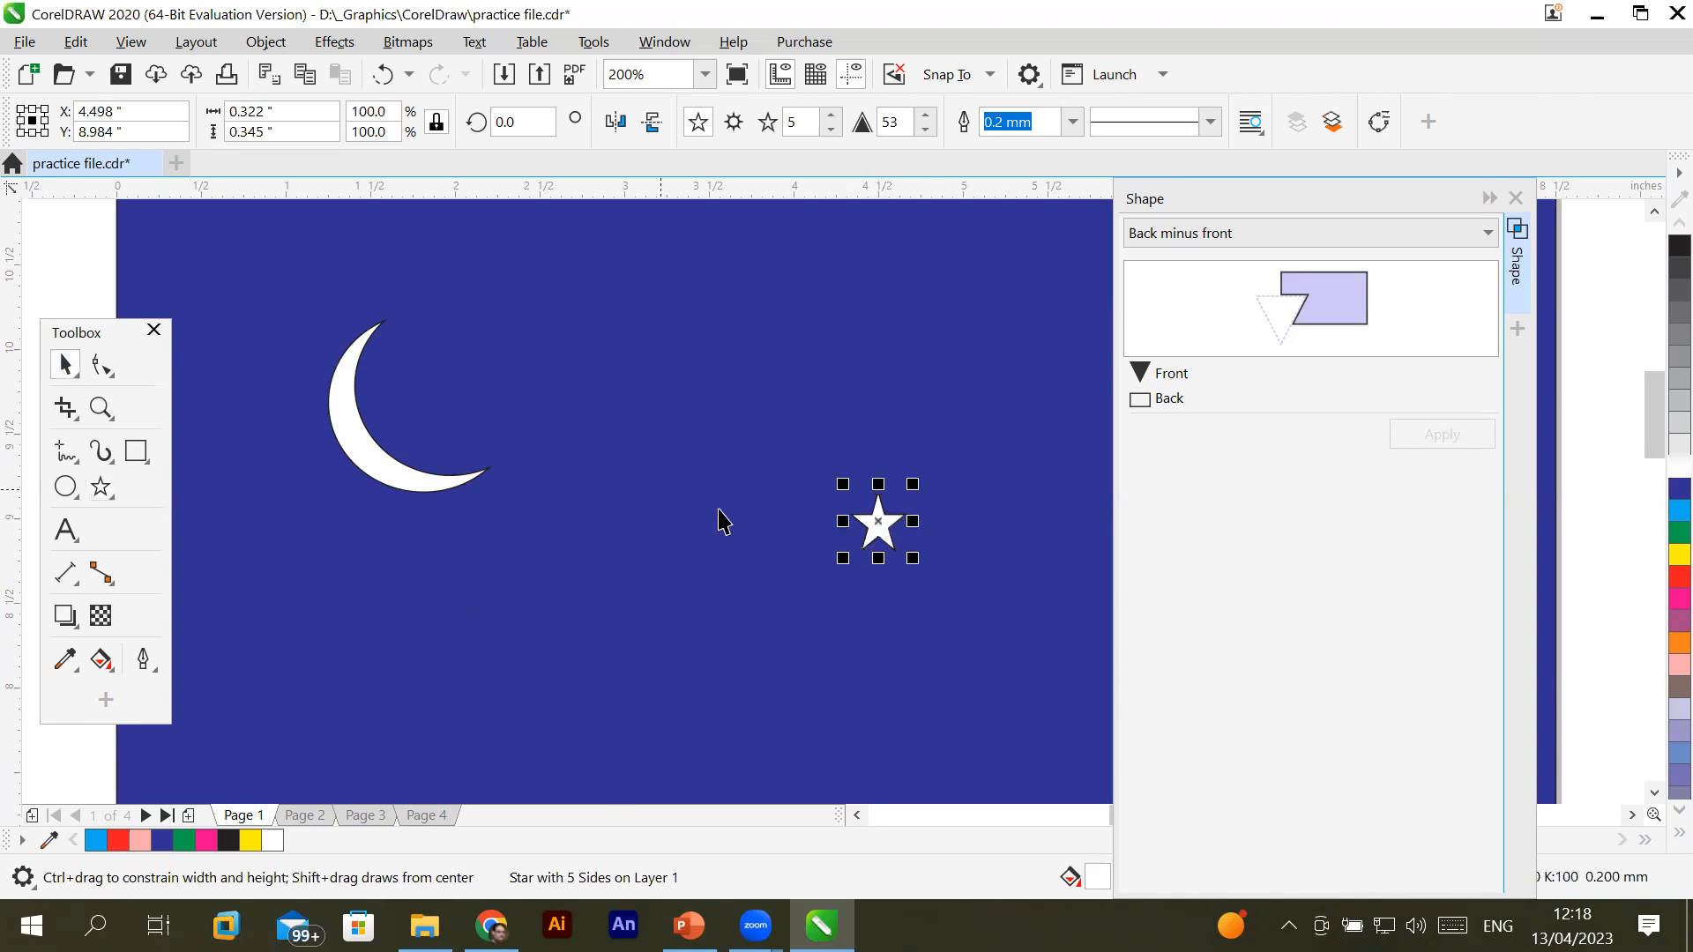
left_click_drag(879, 522, 465, 393)
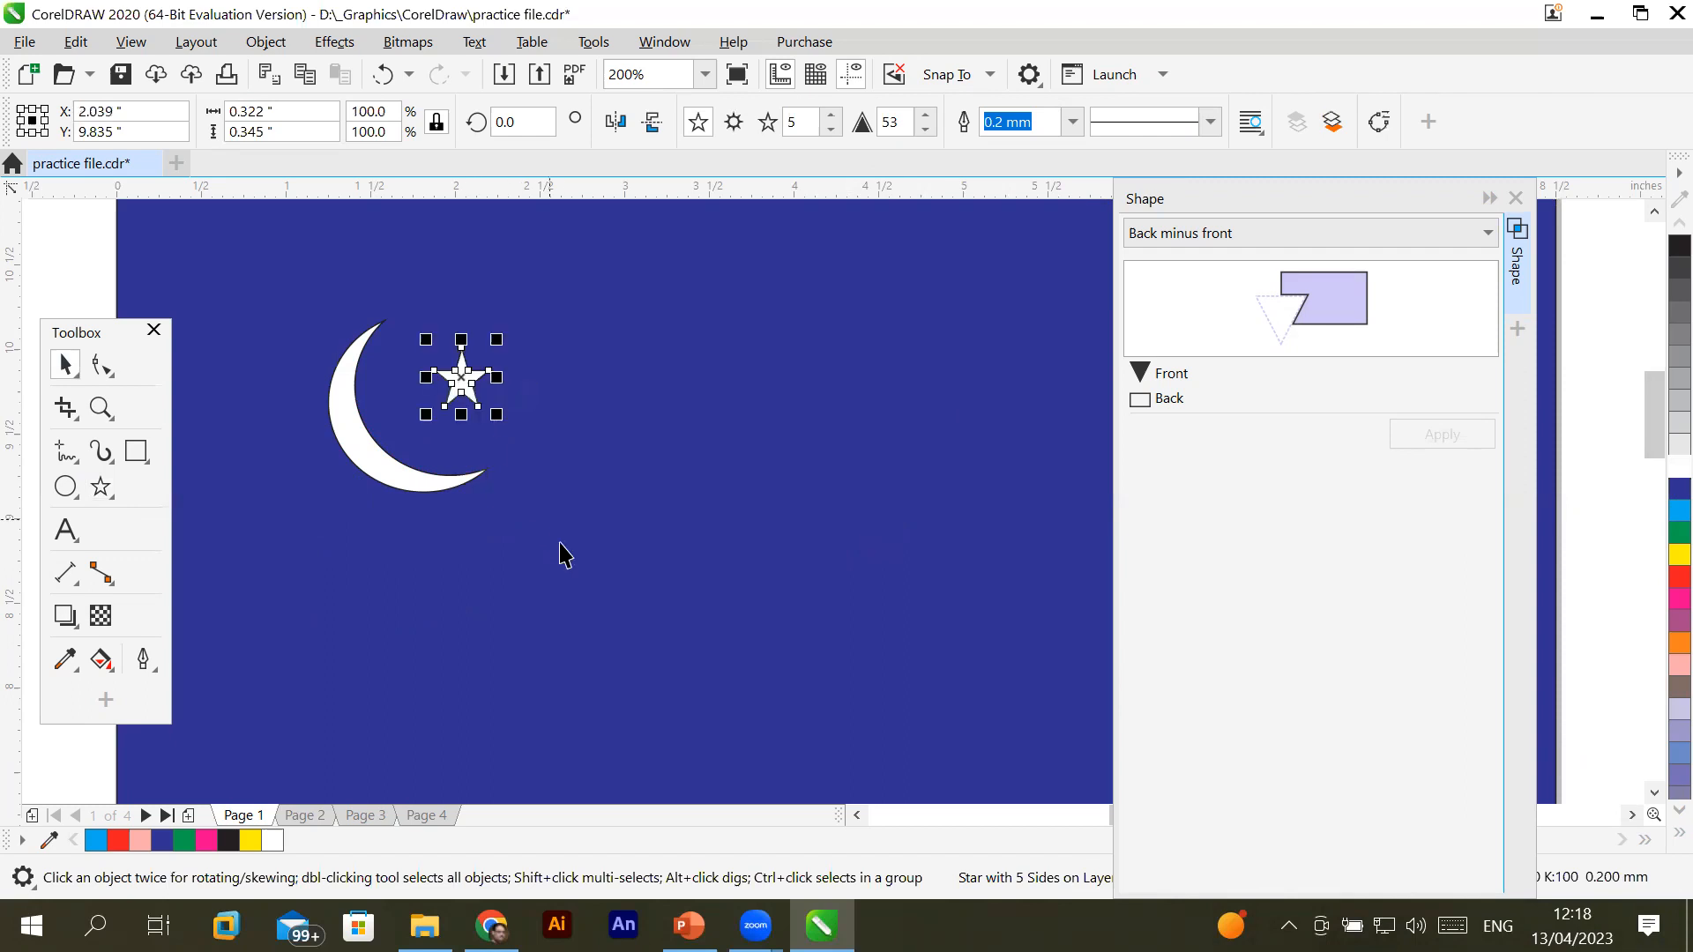
Draw a five-pointed star about 0.14 by 0.12 inches below the crescent, with a light grey fill and a 40% black outline
left_click(582, 564)
left_click(1654, 792)
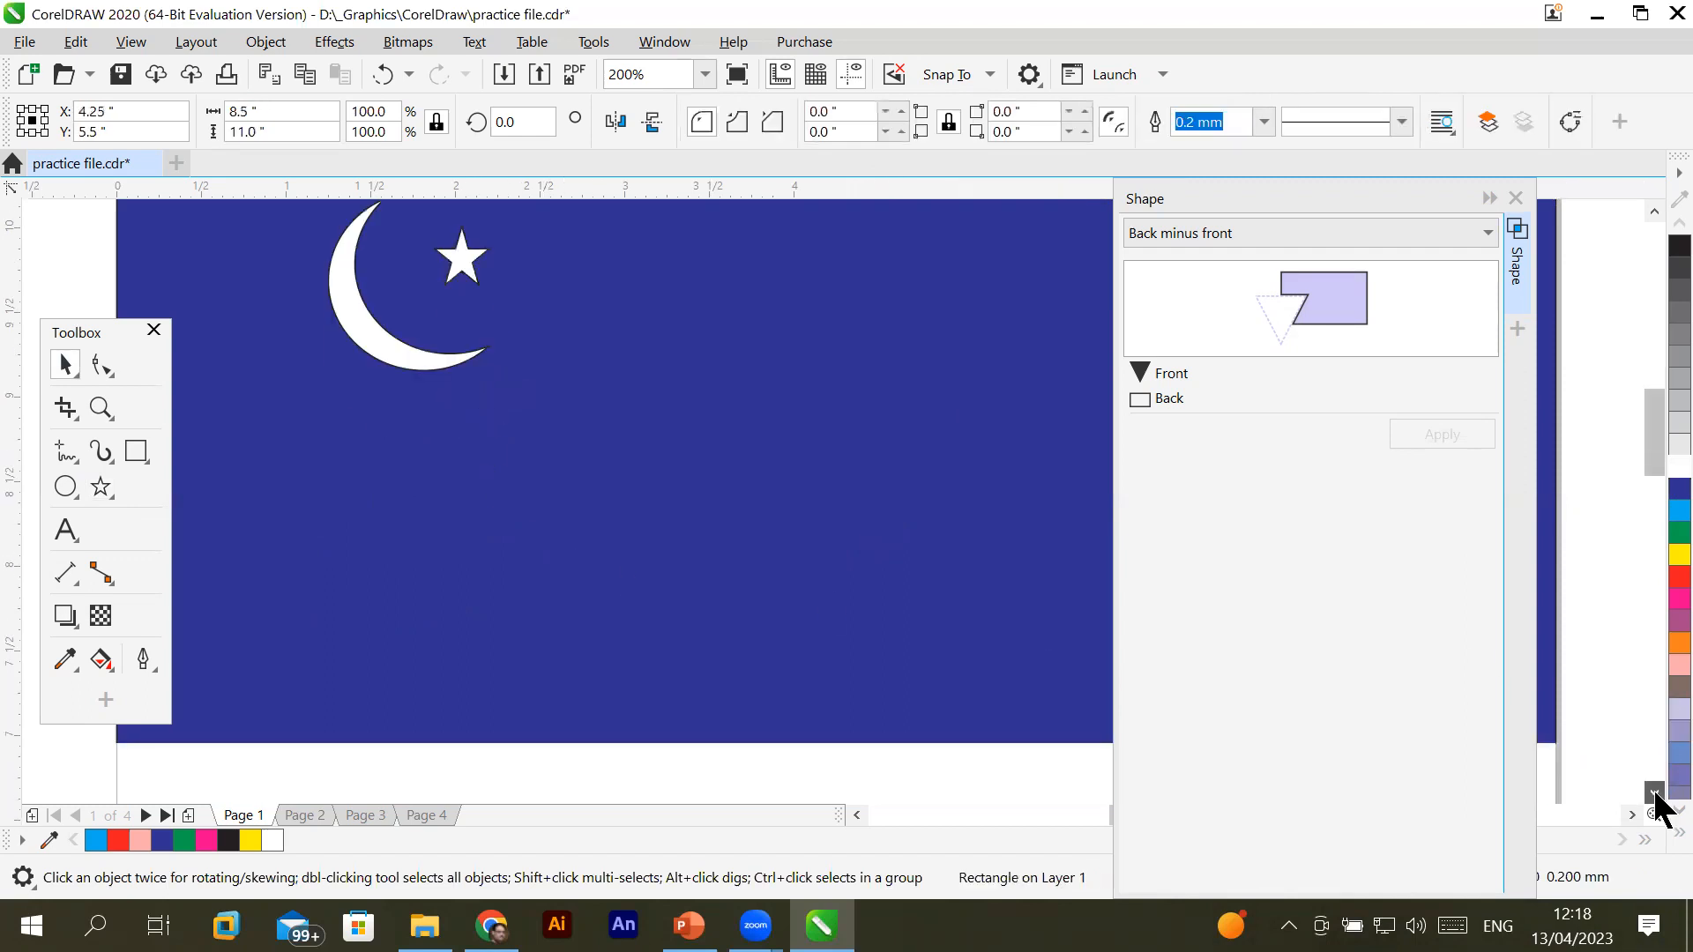
scroll(781, 589, "down", 2)
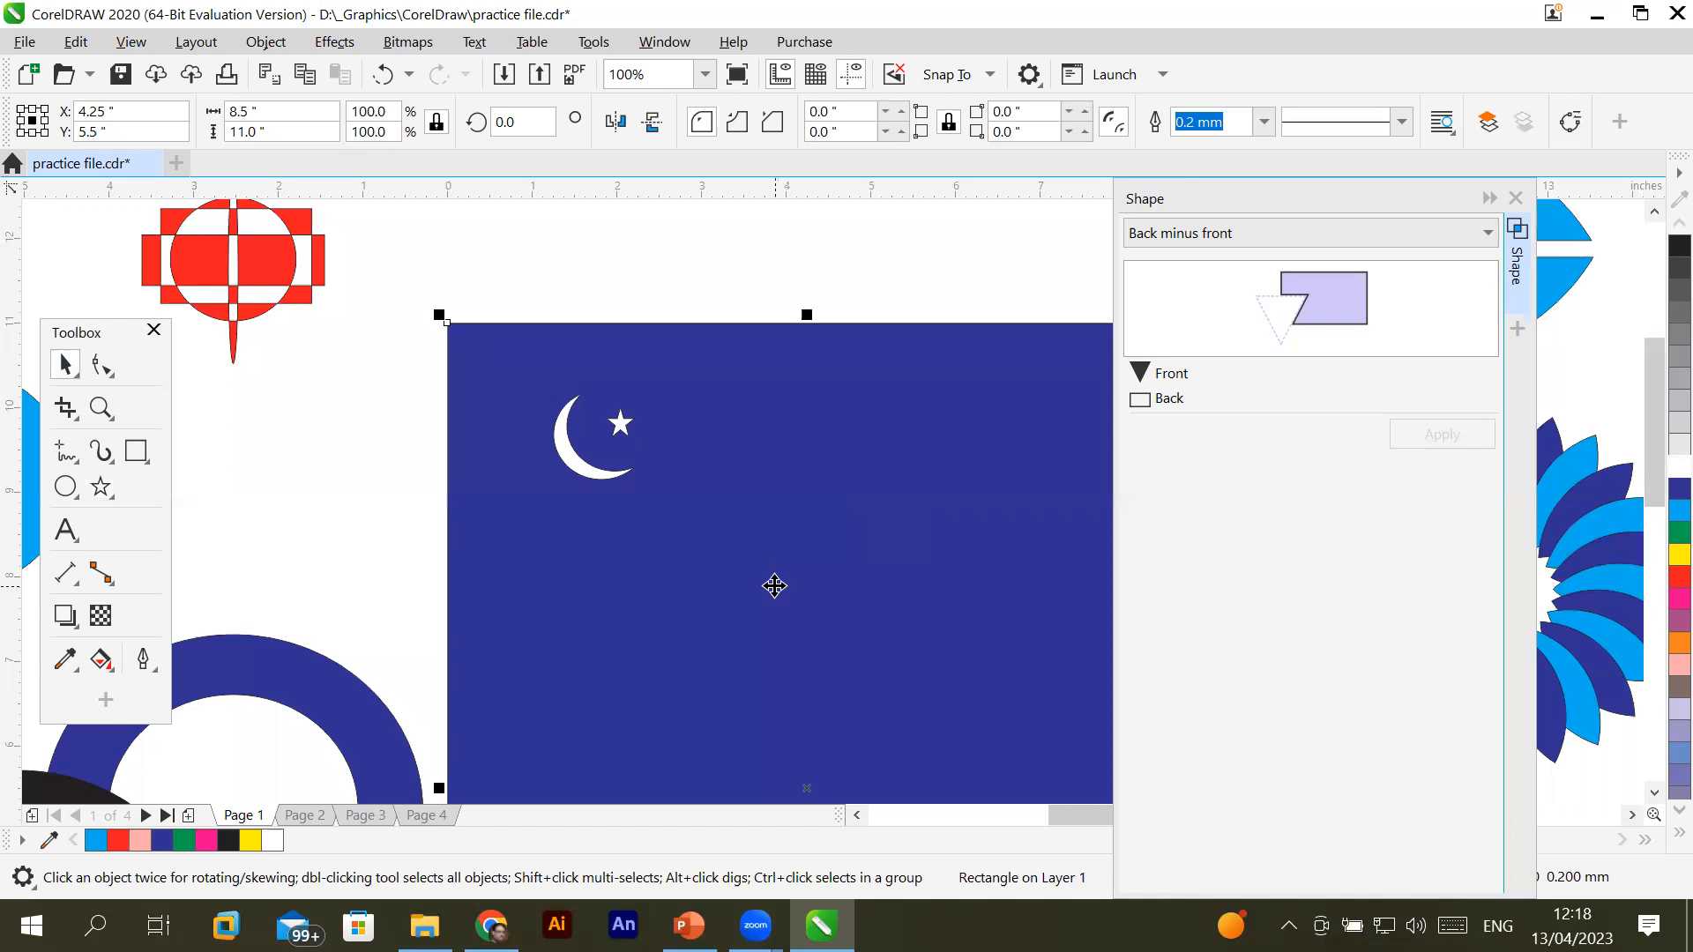
scroll(779, 587, "up", 2)
left_click(101, 487)
left_click_drag(322, 498, 332, 524)
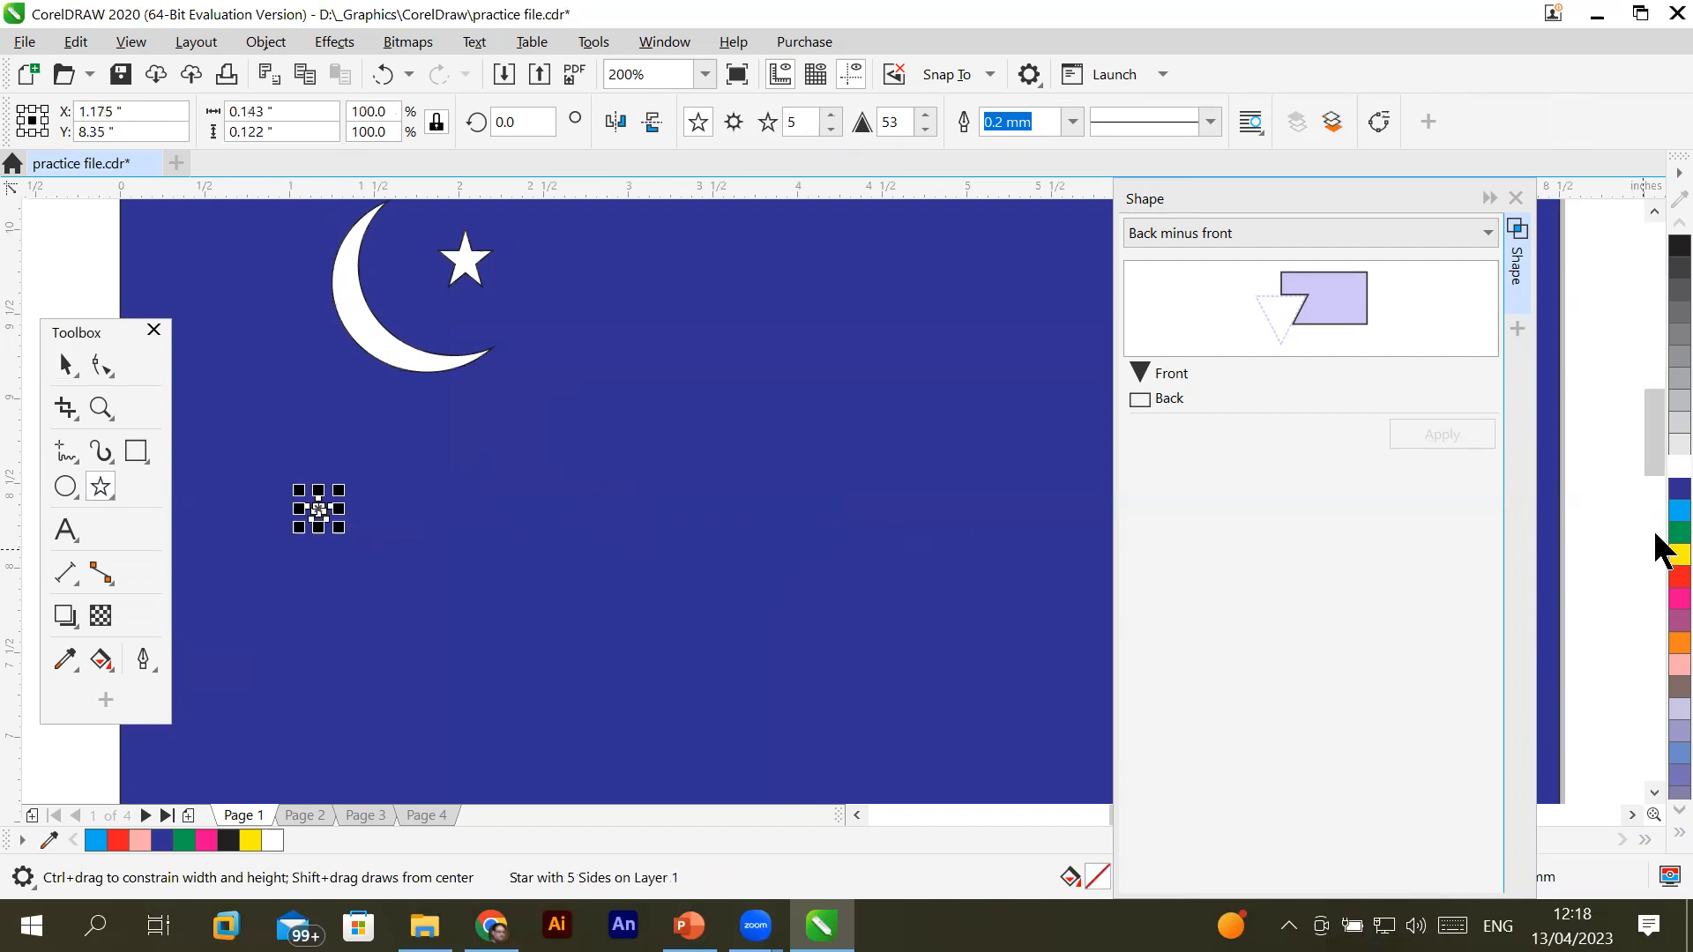
left_click(1658, 401)
right_click(1672, 381)
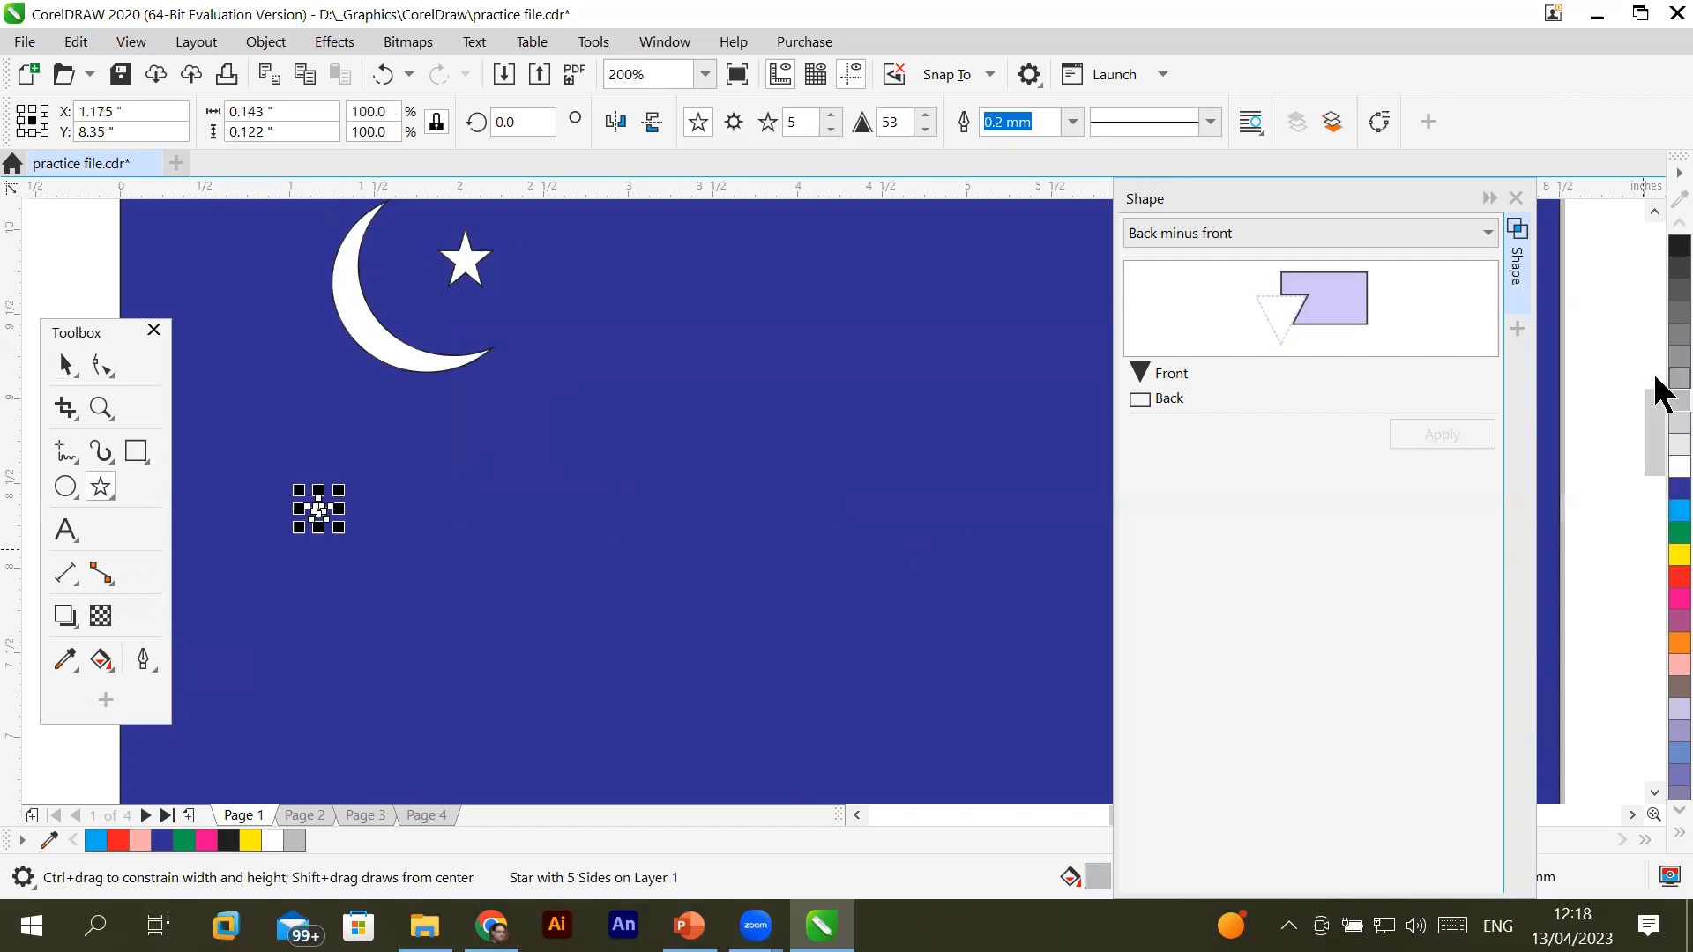
left_click(65, 369)
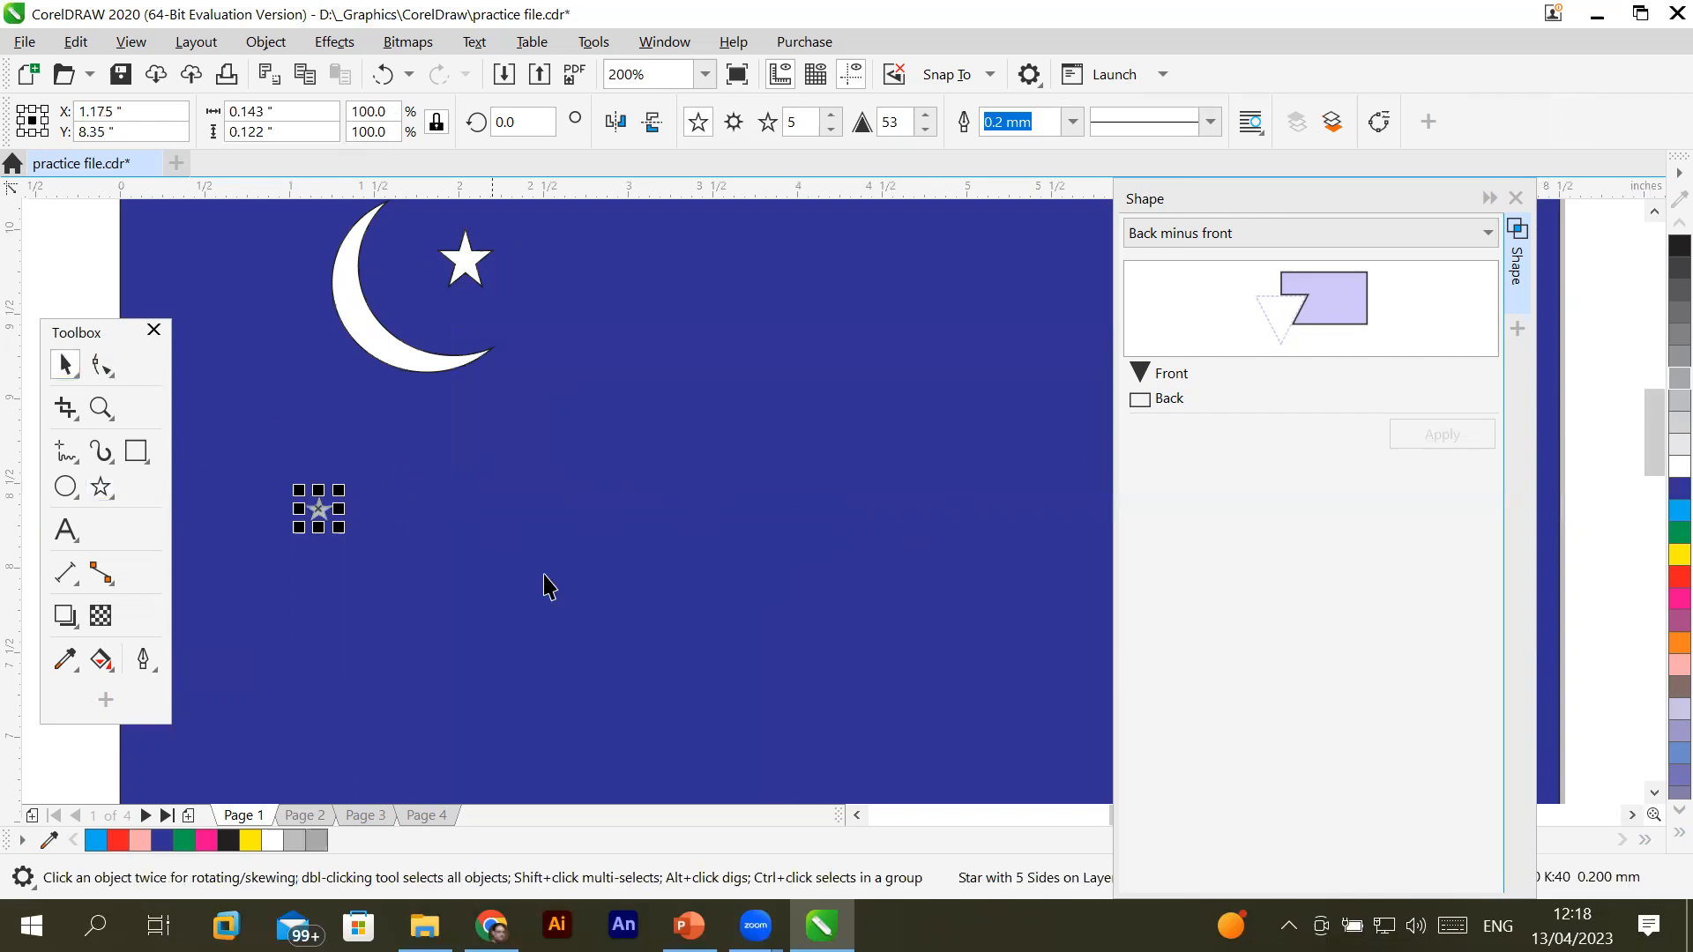
Copy the small grey star up and to the right, and repeat the duplication to form a rising diagonal row of seven stars
left_click(592, 606)
left_click(319, 514)
left_click_drag(319, 509, 432, 490)
key("ctrl+d")
key("ctrl+d")
key("ctrl+d")
key("ctrl+d")
key("ctrl+d")
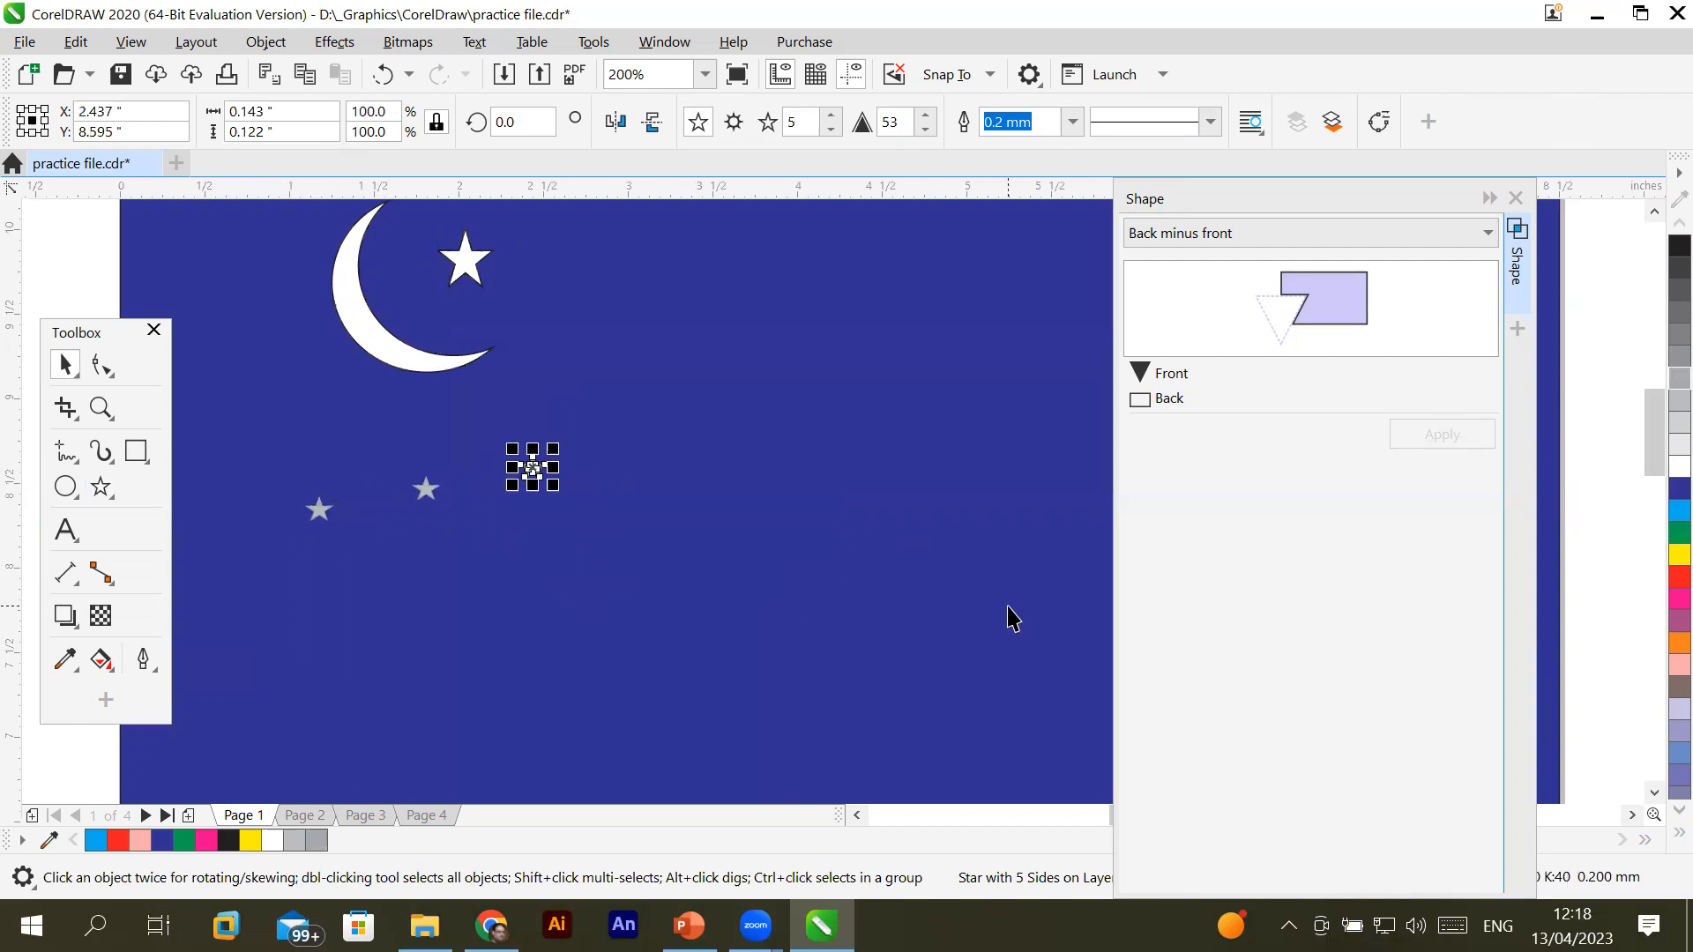
Select the seven-star row, copy it just below, and repeat the copy down the page until there are seven rows
left_click(319, 511)
left_click(427, 491, "shift")
left_click(533, 469, "shift")
left_click(640, 448, "shift")
left_click(747, 428, "shift")
left_click(854, 408, "shift")
left_click(962, 386, "shift")
left_click_drag(962, 386, 938, 489)
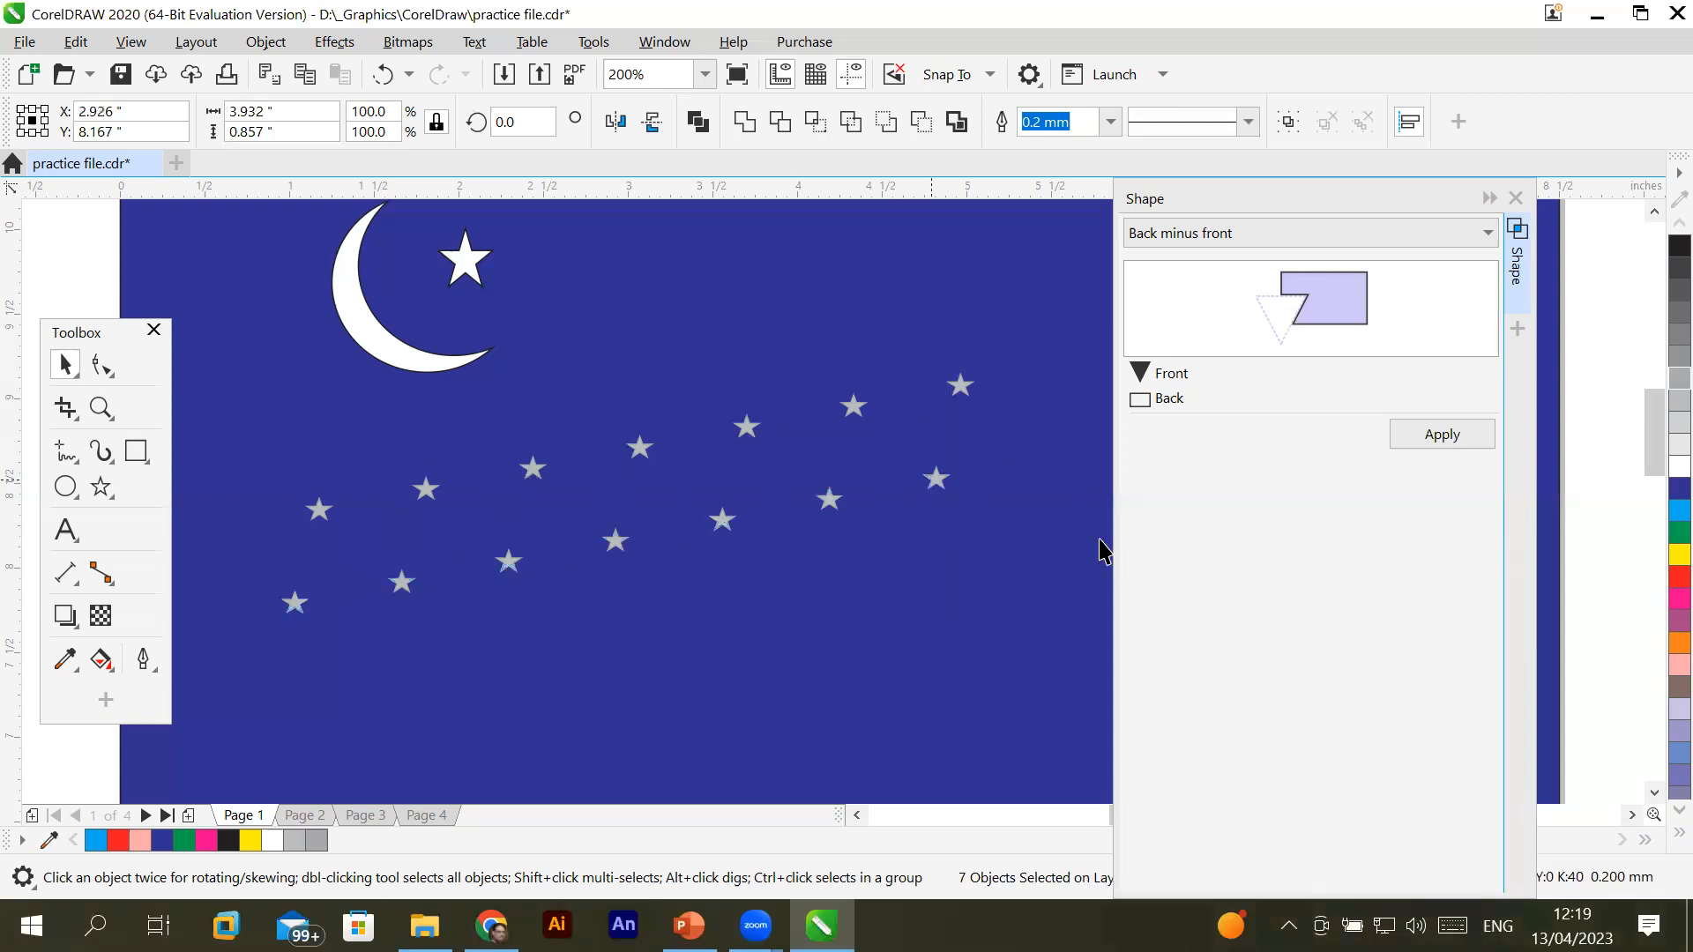
key("ctrl+r")
key("ctrl+r")
key("ctrl+r")
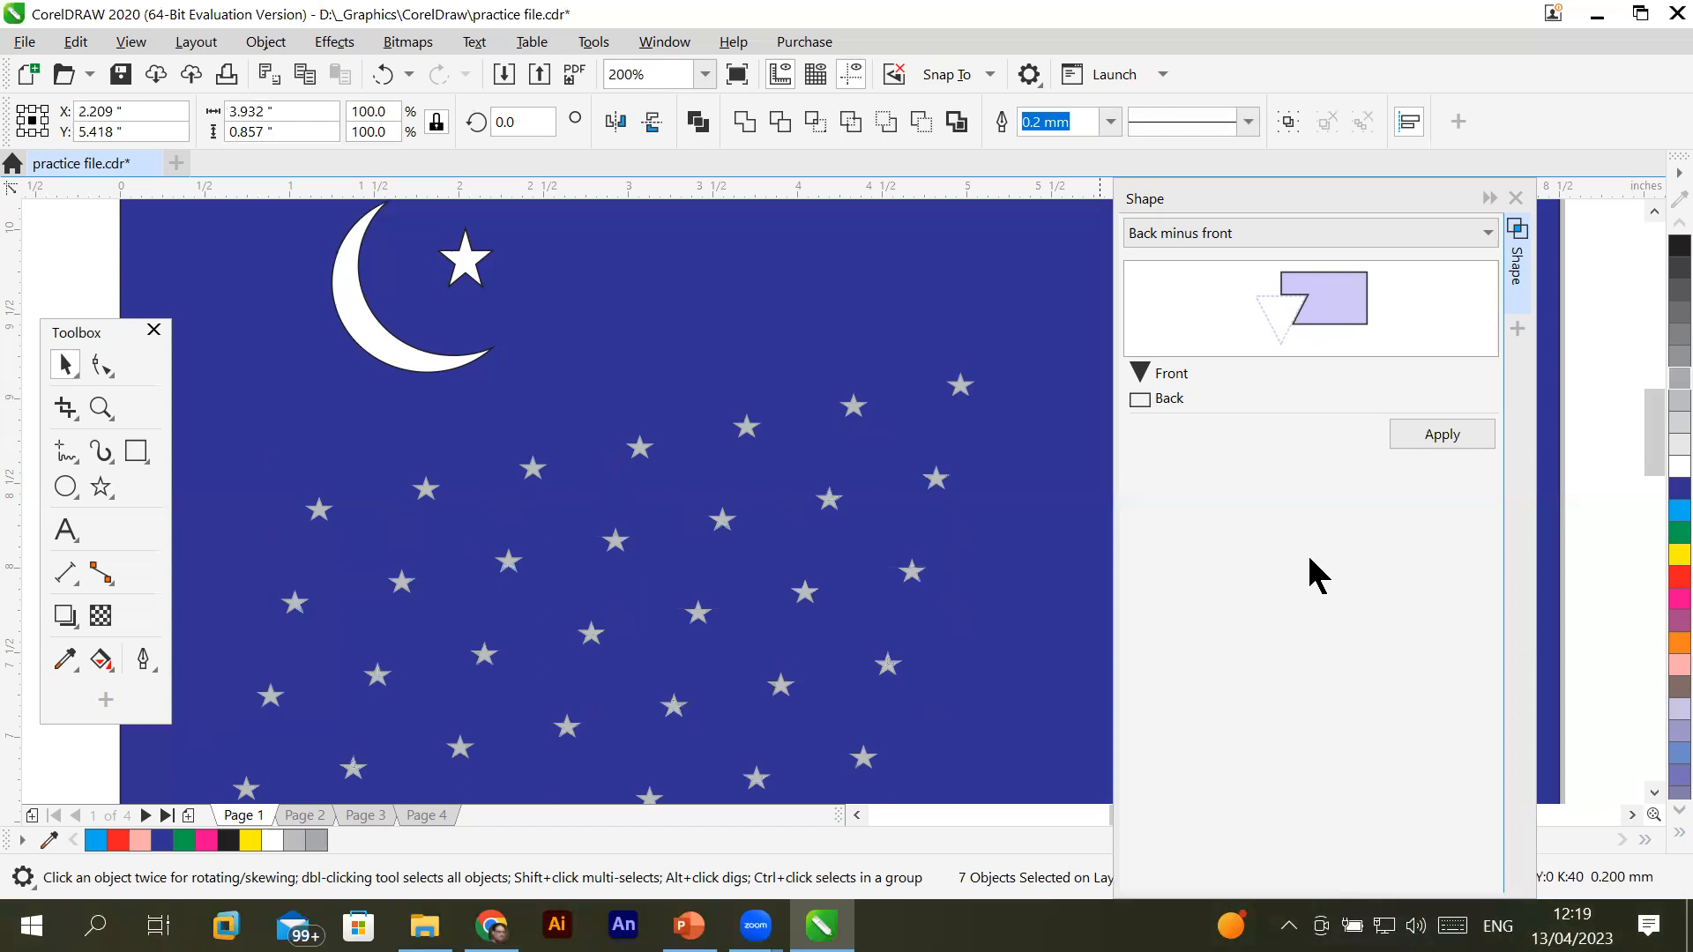
scroll(1005, 552, "down", 1)
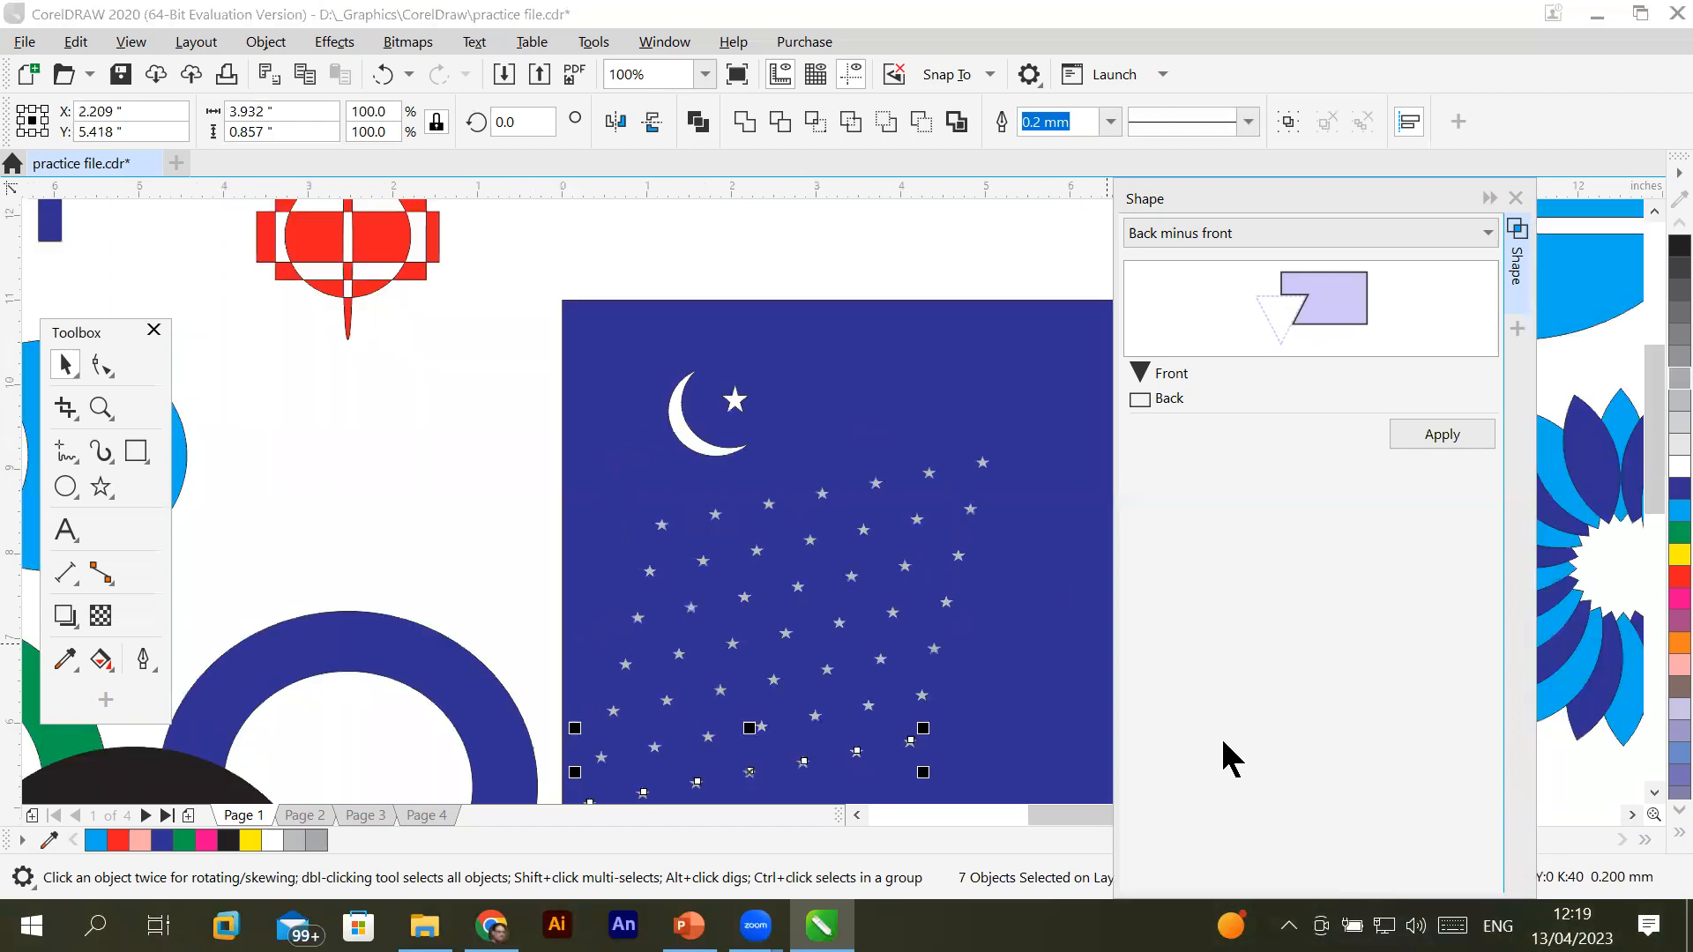
left_click(1655, 791)
left_click(1656, 791)
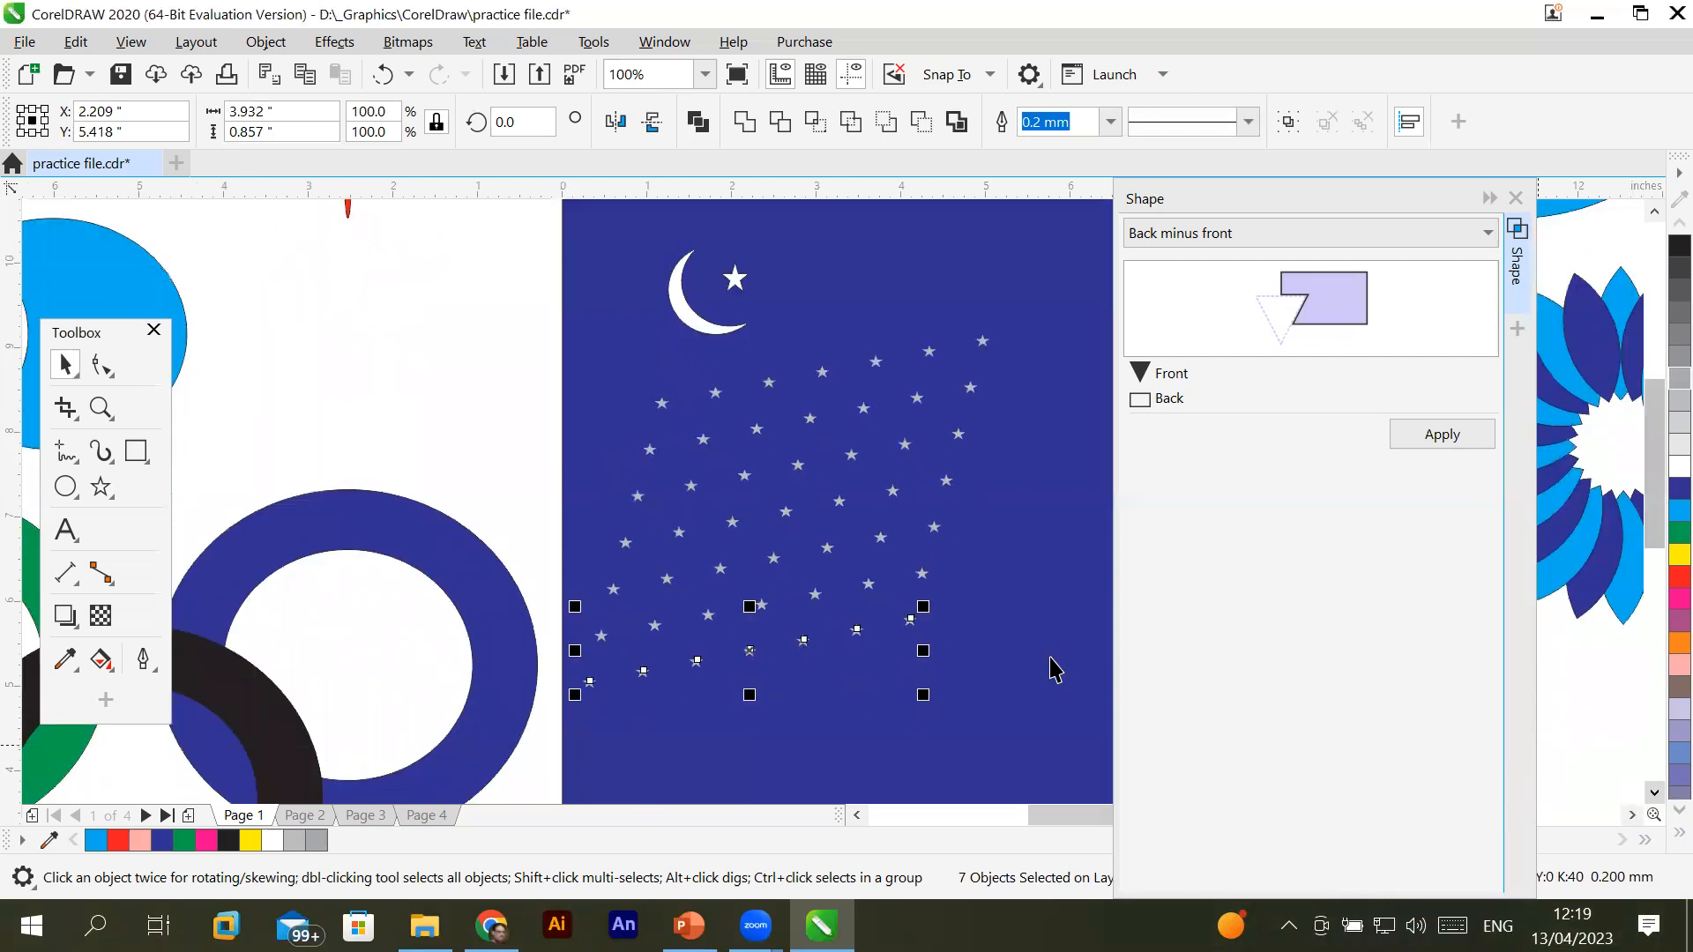
left_click(356, 329)
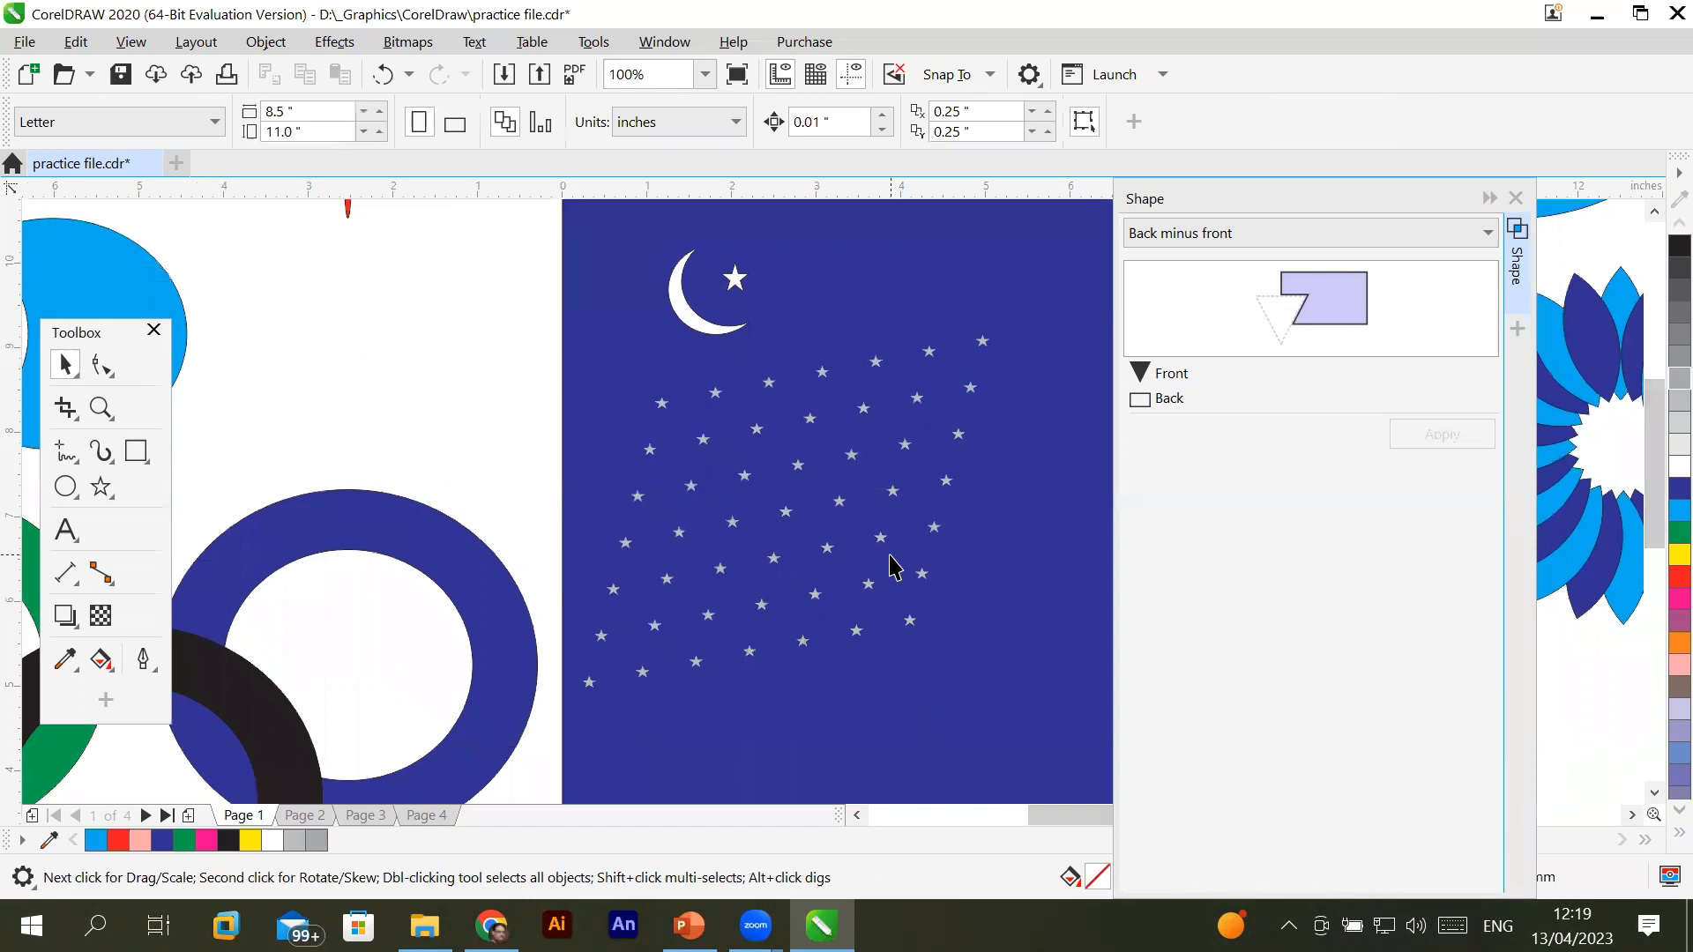
Draw a dark blue rectangle about 7.85 by 5.89 inches in the empty area between the green ellipse and the blue trimmed shape
scroll(894, 568, "down", 2)
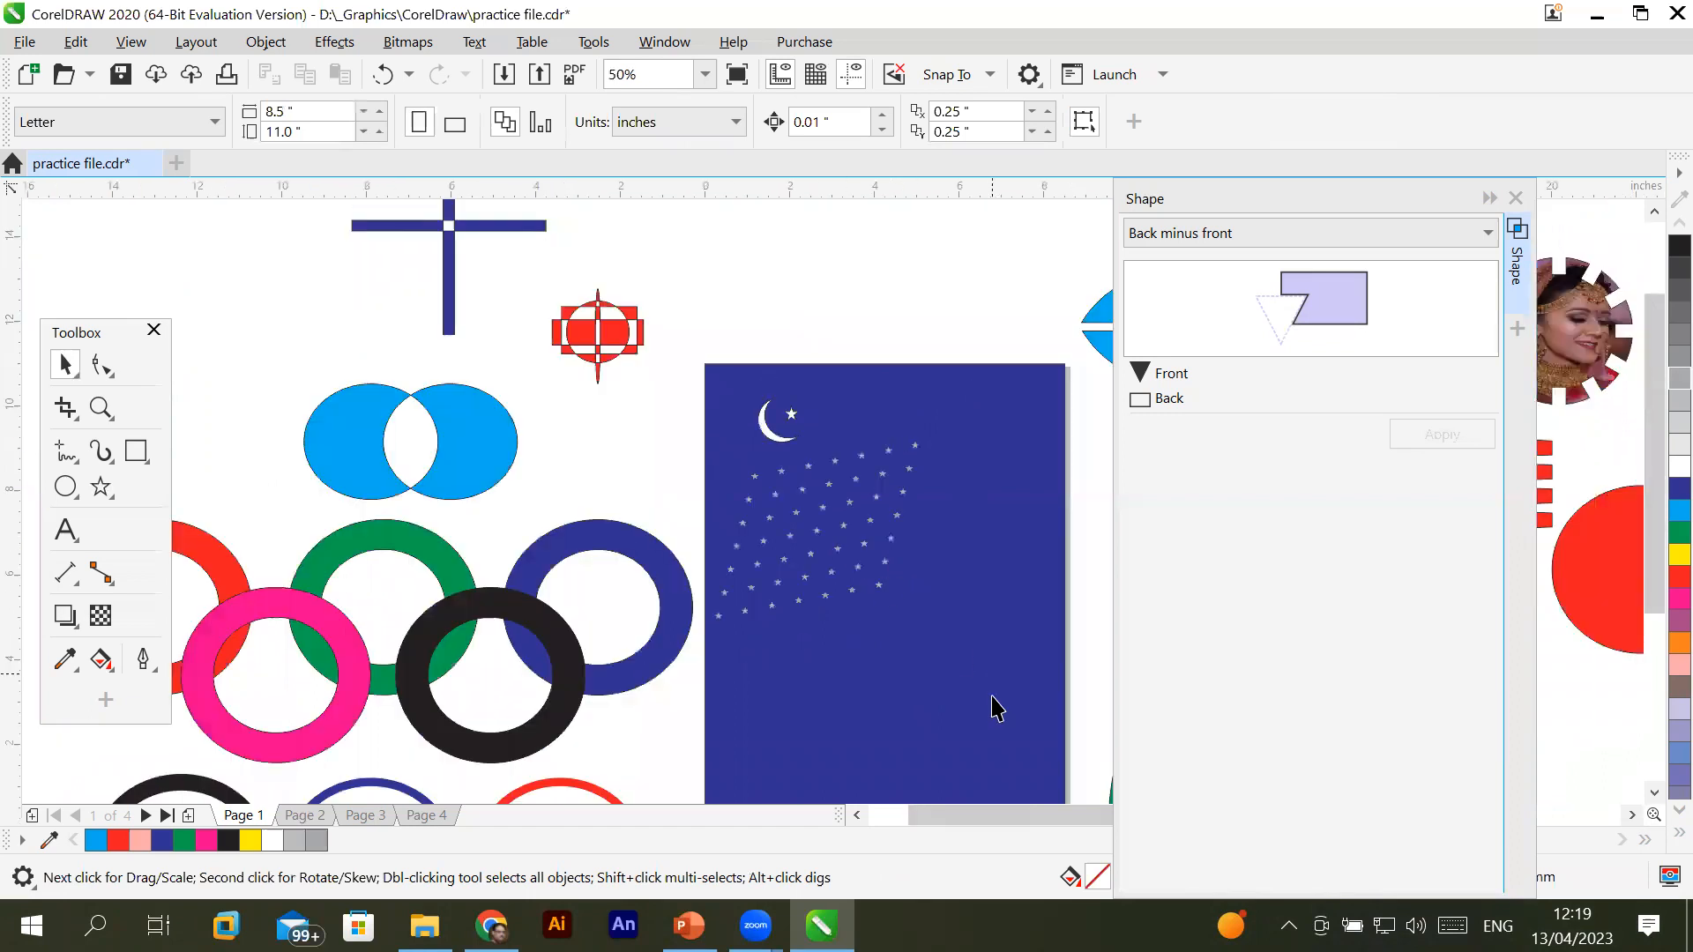
left_click(1488, 197)
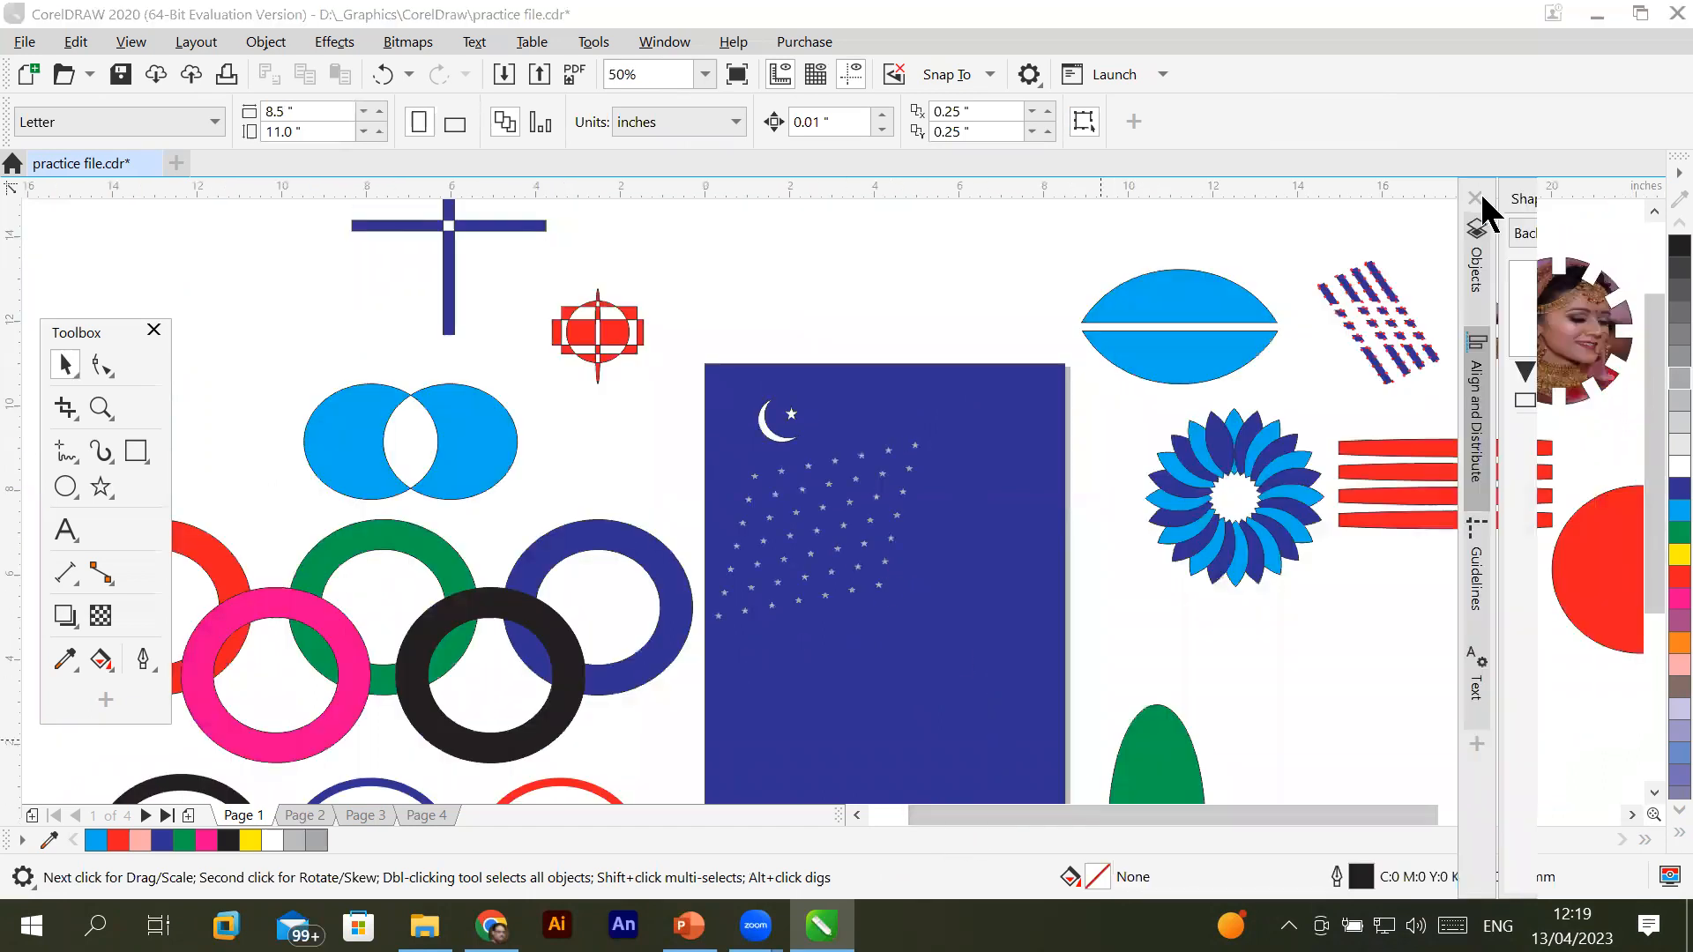
left_click(1631, 813)
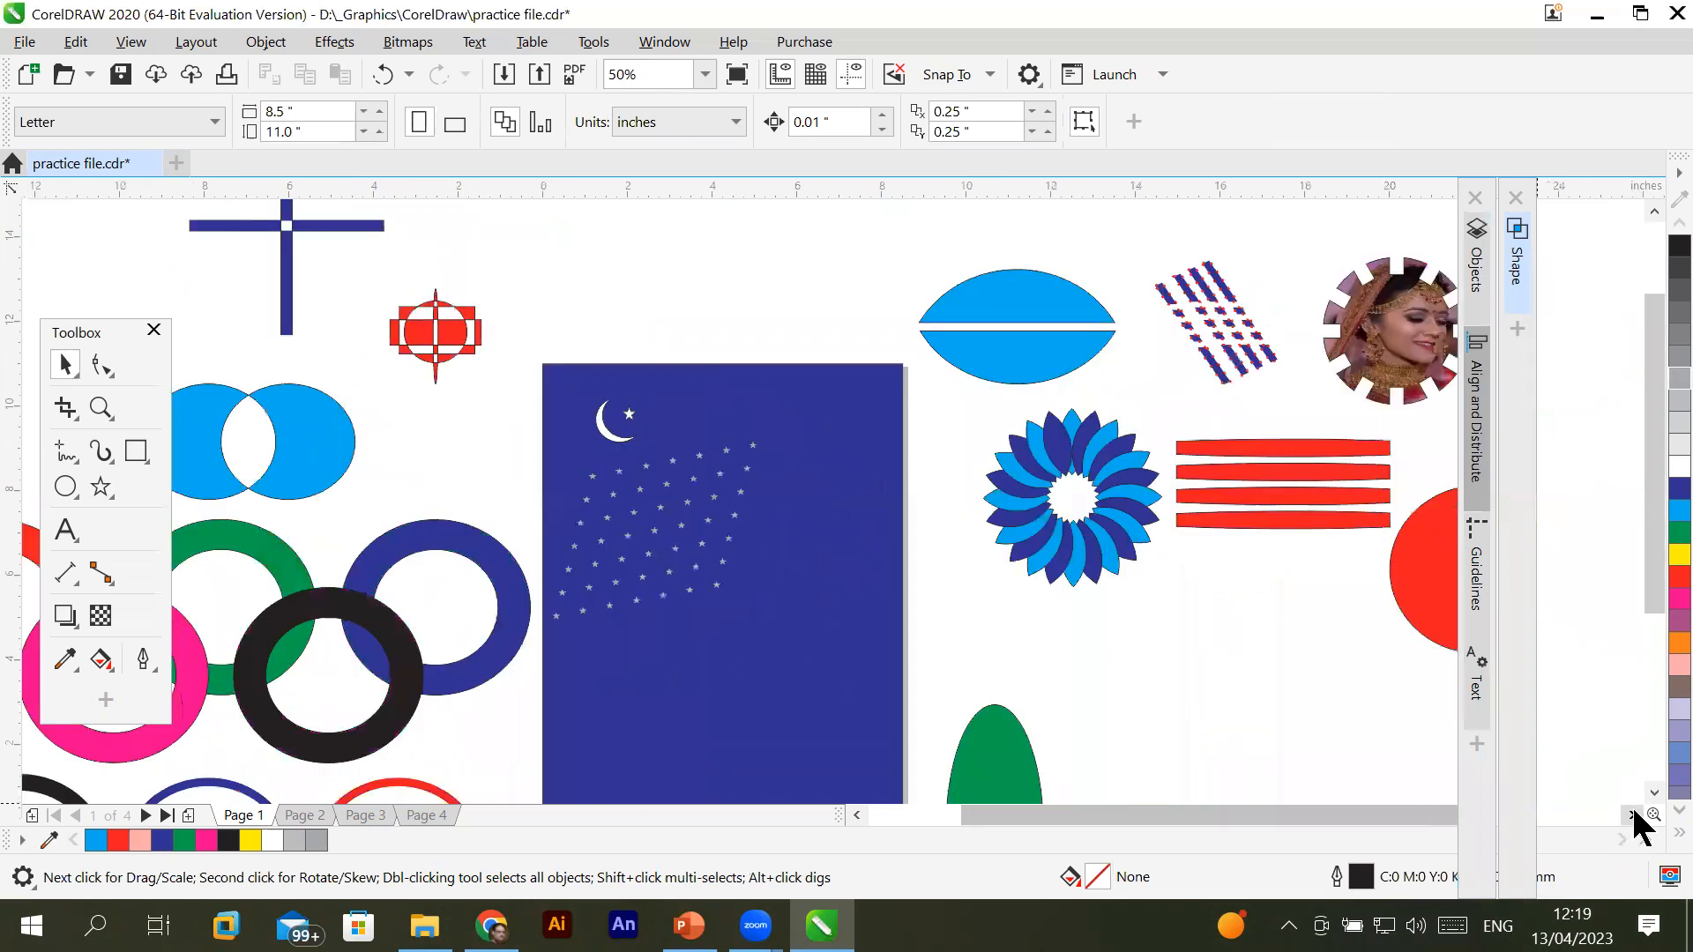
left_click(1631, 813)
left_click(1632, 813)
left_click(1632, 813)
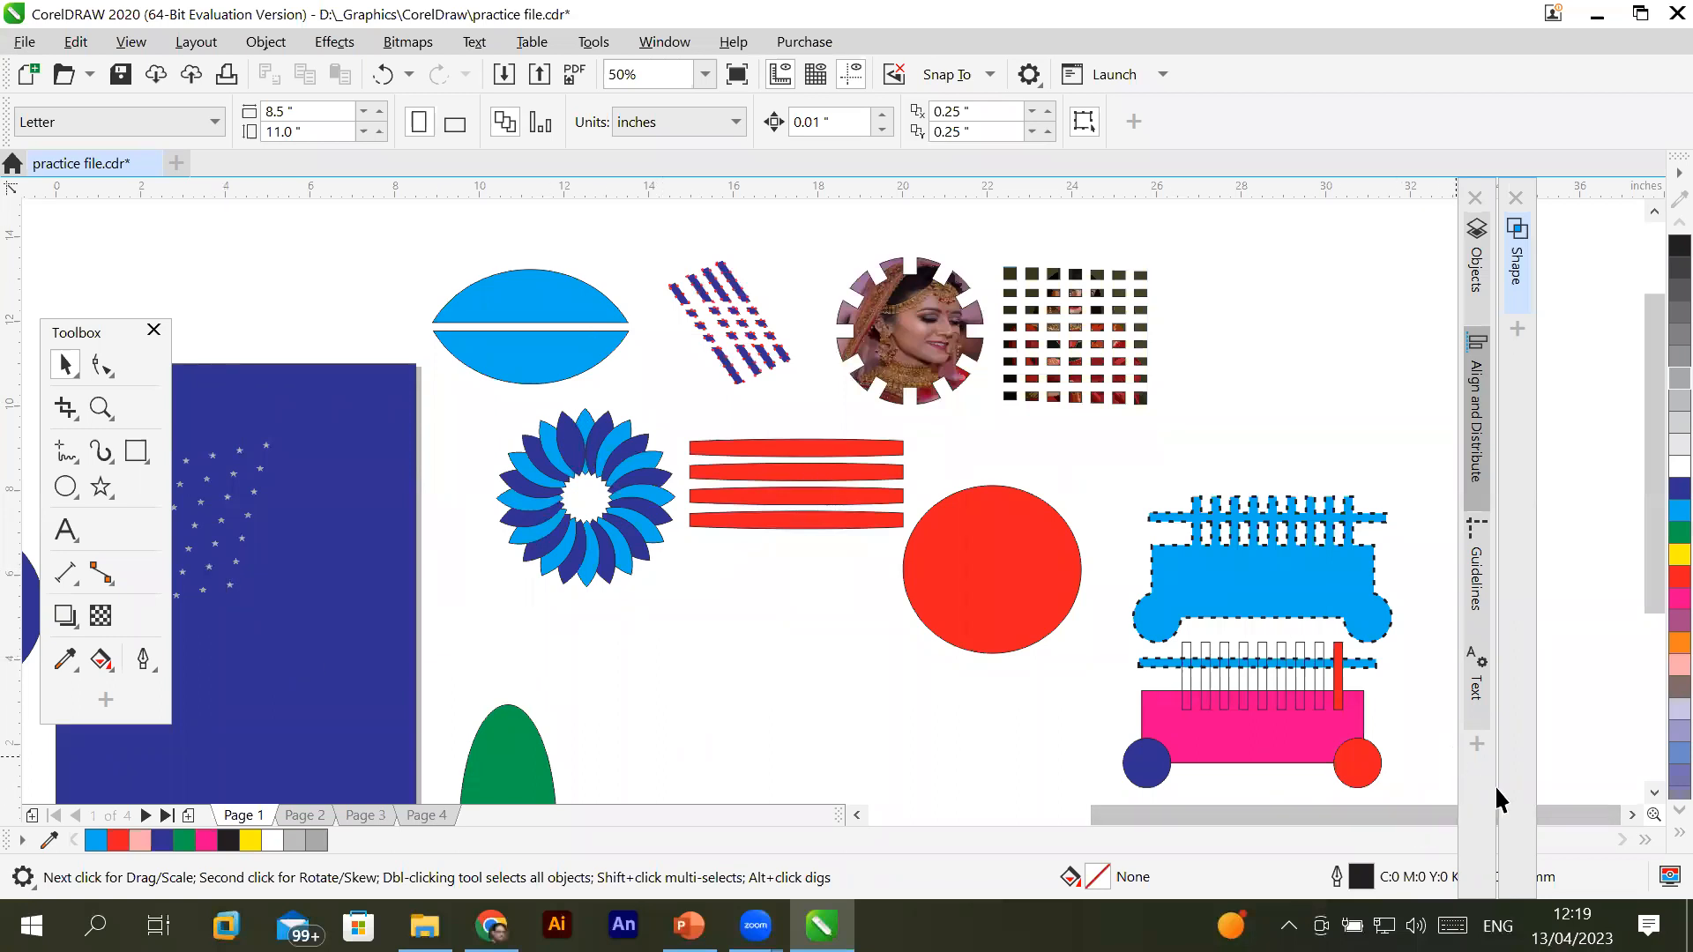
left_click(1654, 791)
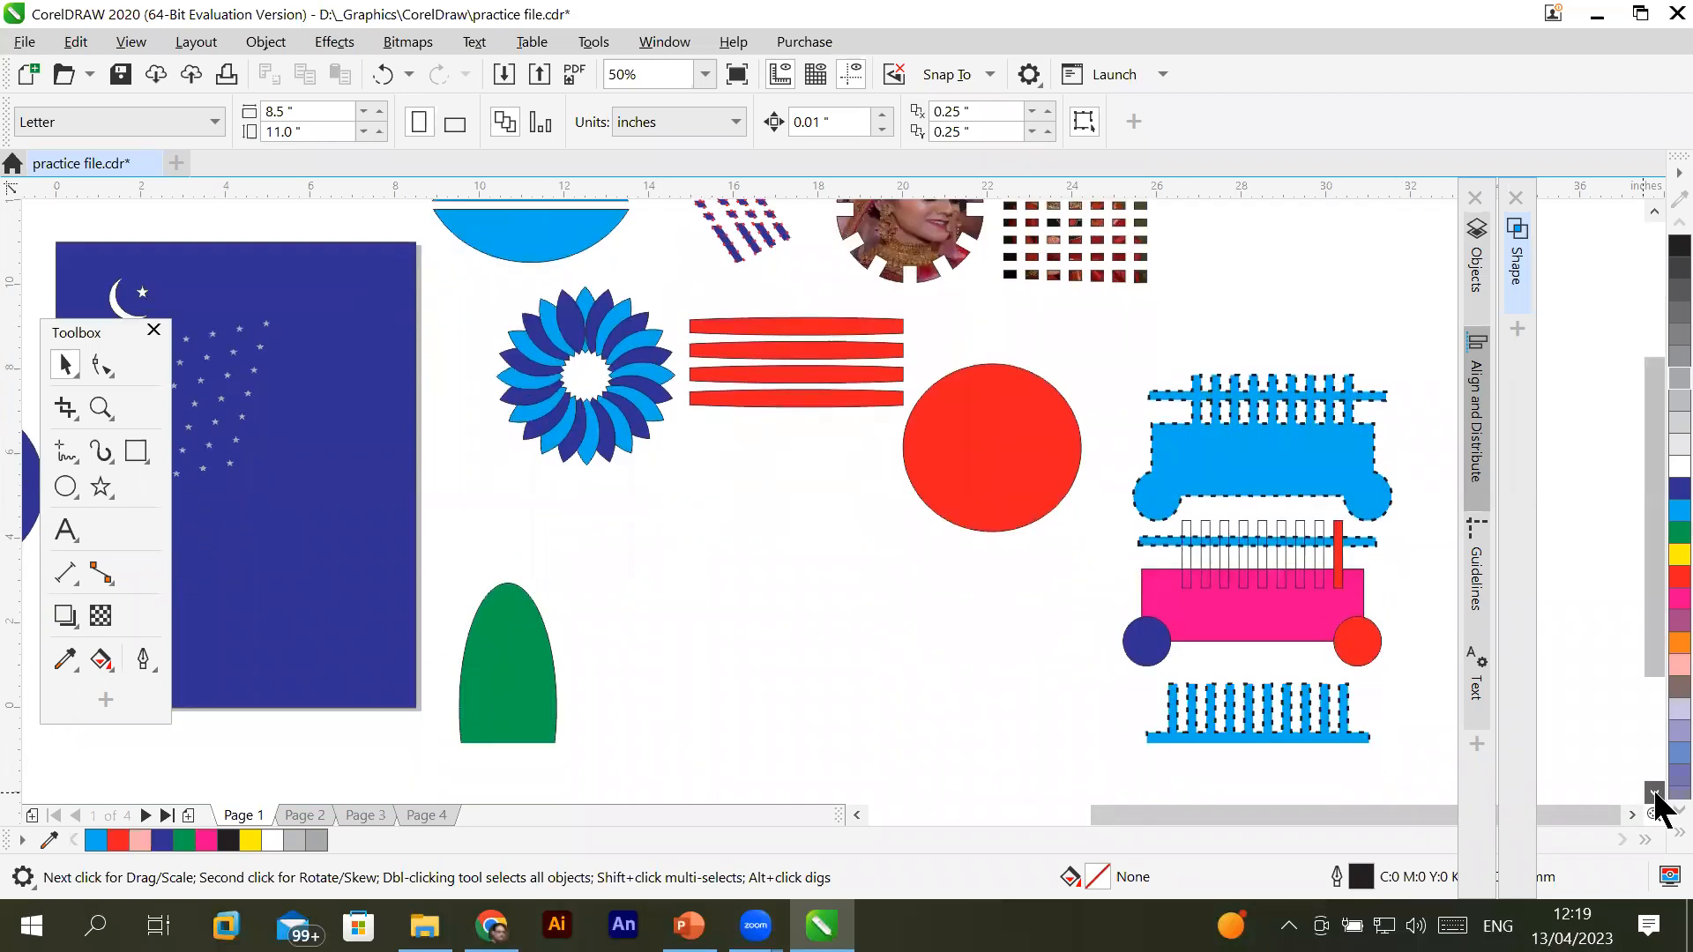
left_click(1654, 791)
left_click(1654, 791)
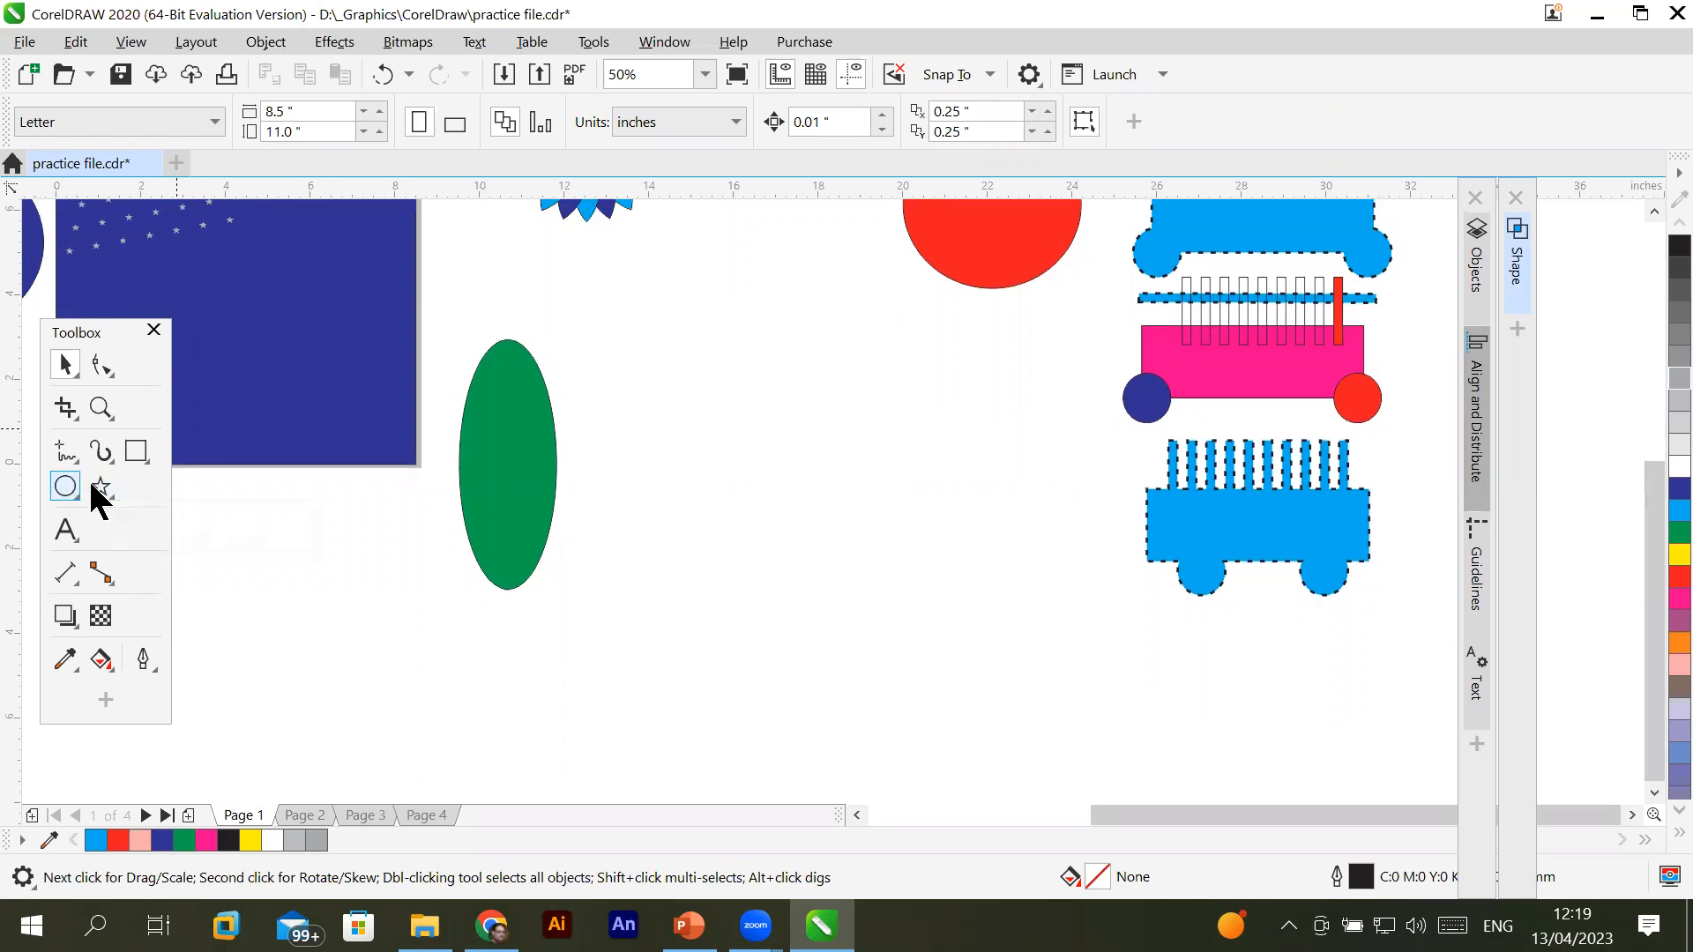
left_click(136, 453)
mouse_move(674, 441)
left_mouse_down()
mouse_move(1024, 691)
mouse_move(1008, 690)
left_mouse_up()
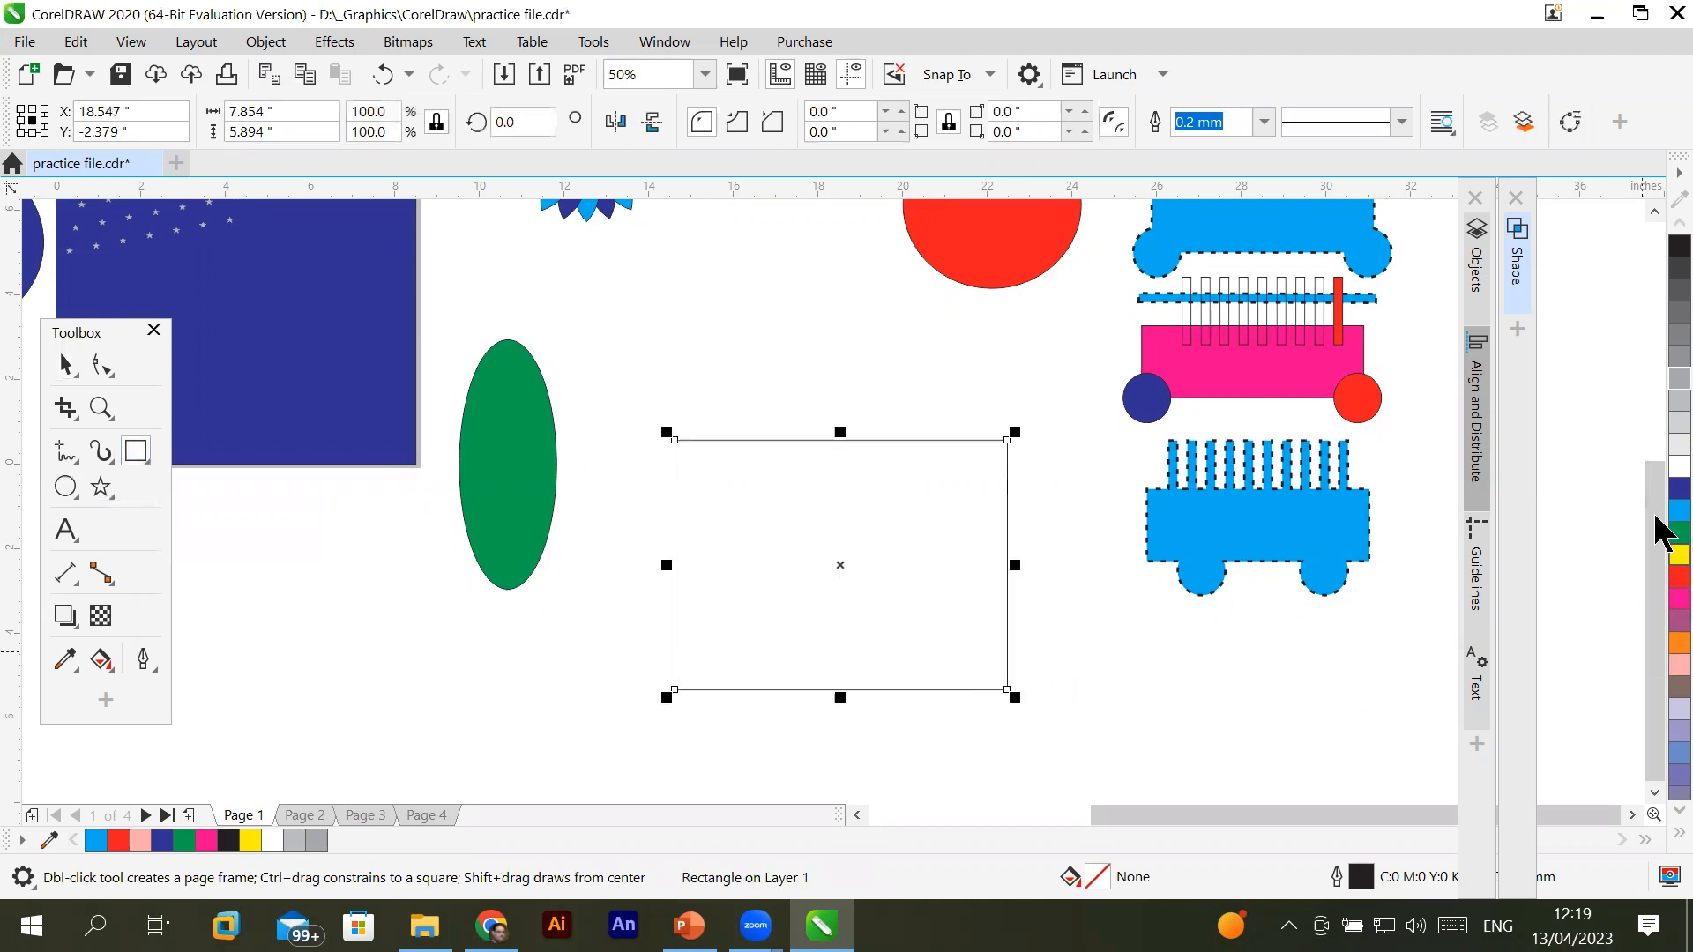
left_click(1678, 488)
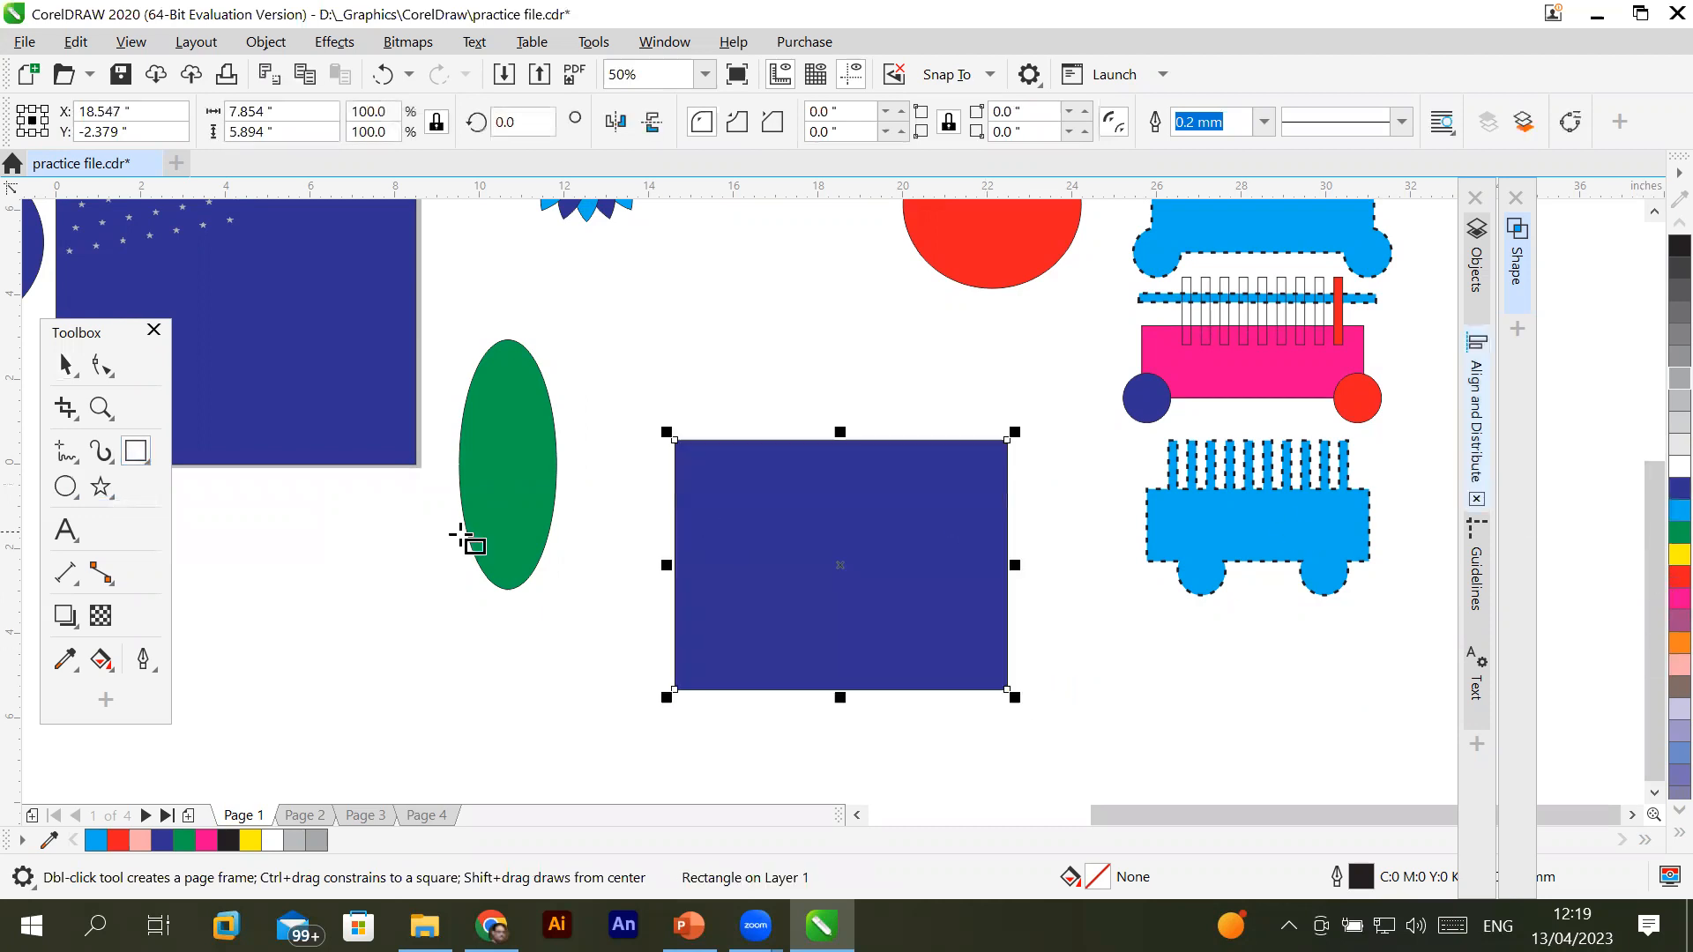
Draw a white five-pointed star about 1.80 by 1.58 inches and centre it on the rectangle's right edge at about X 22.48, Y -0.84 inches
left_click(101, 486)
left_click_drag(977, 491, 1058, 560)
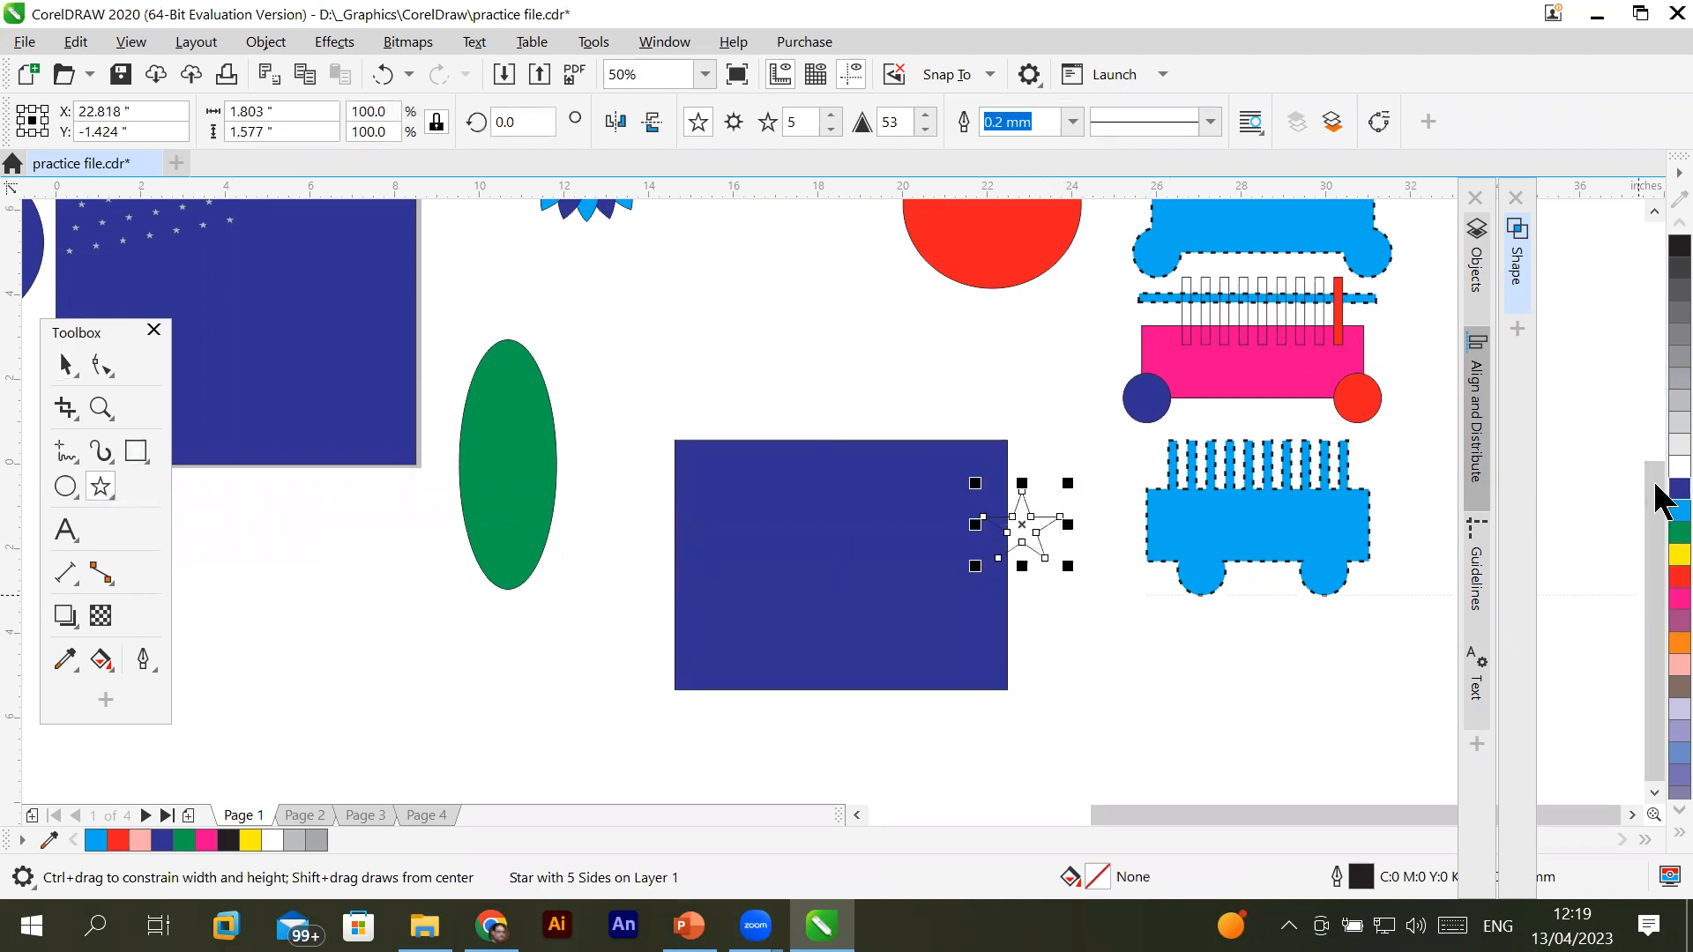
left_click(1678, 466)
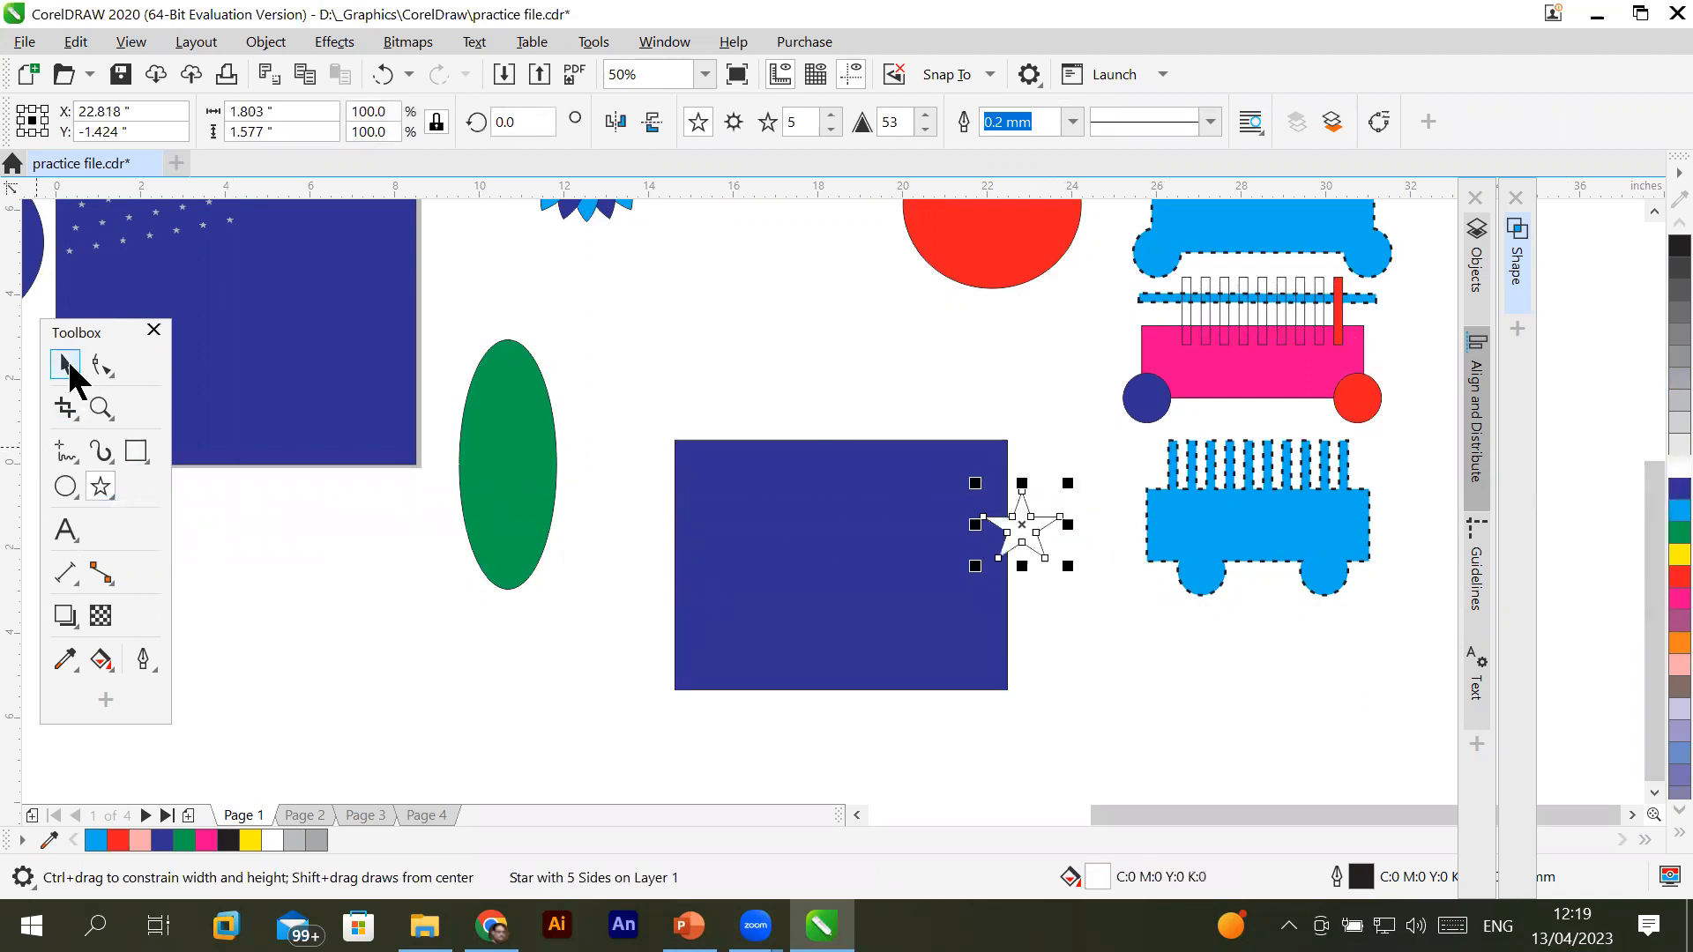
left_click(65, 364)
left_click_drag(1032, 531, 1027, 527)
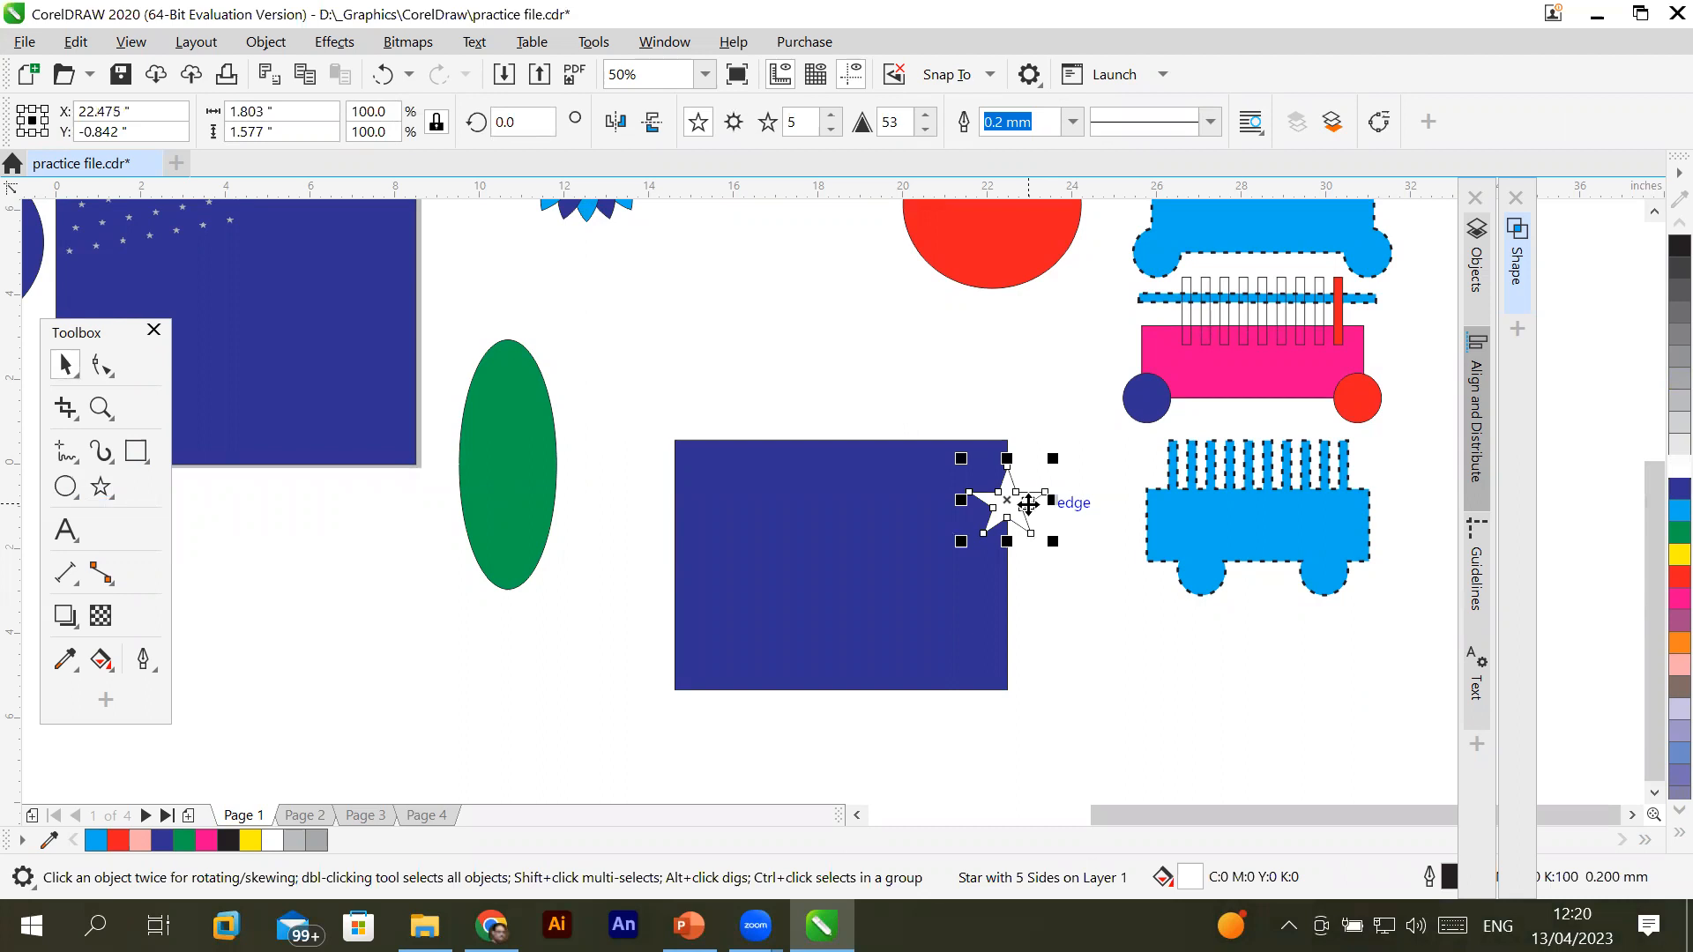
Copy the white star straight down the rectangle's edge to about Y -3.09 inches and group the two stars
left_click_drag(1028, 505, 1022, 598)
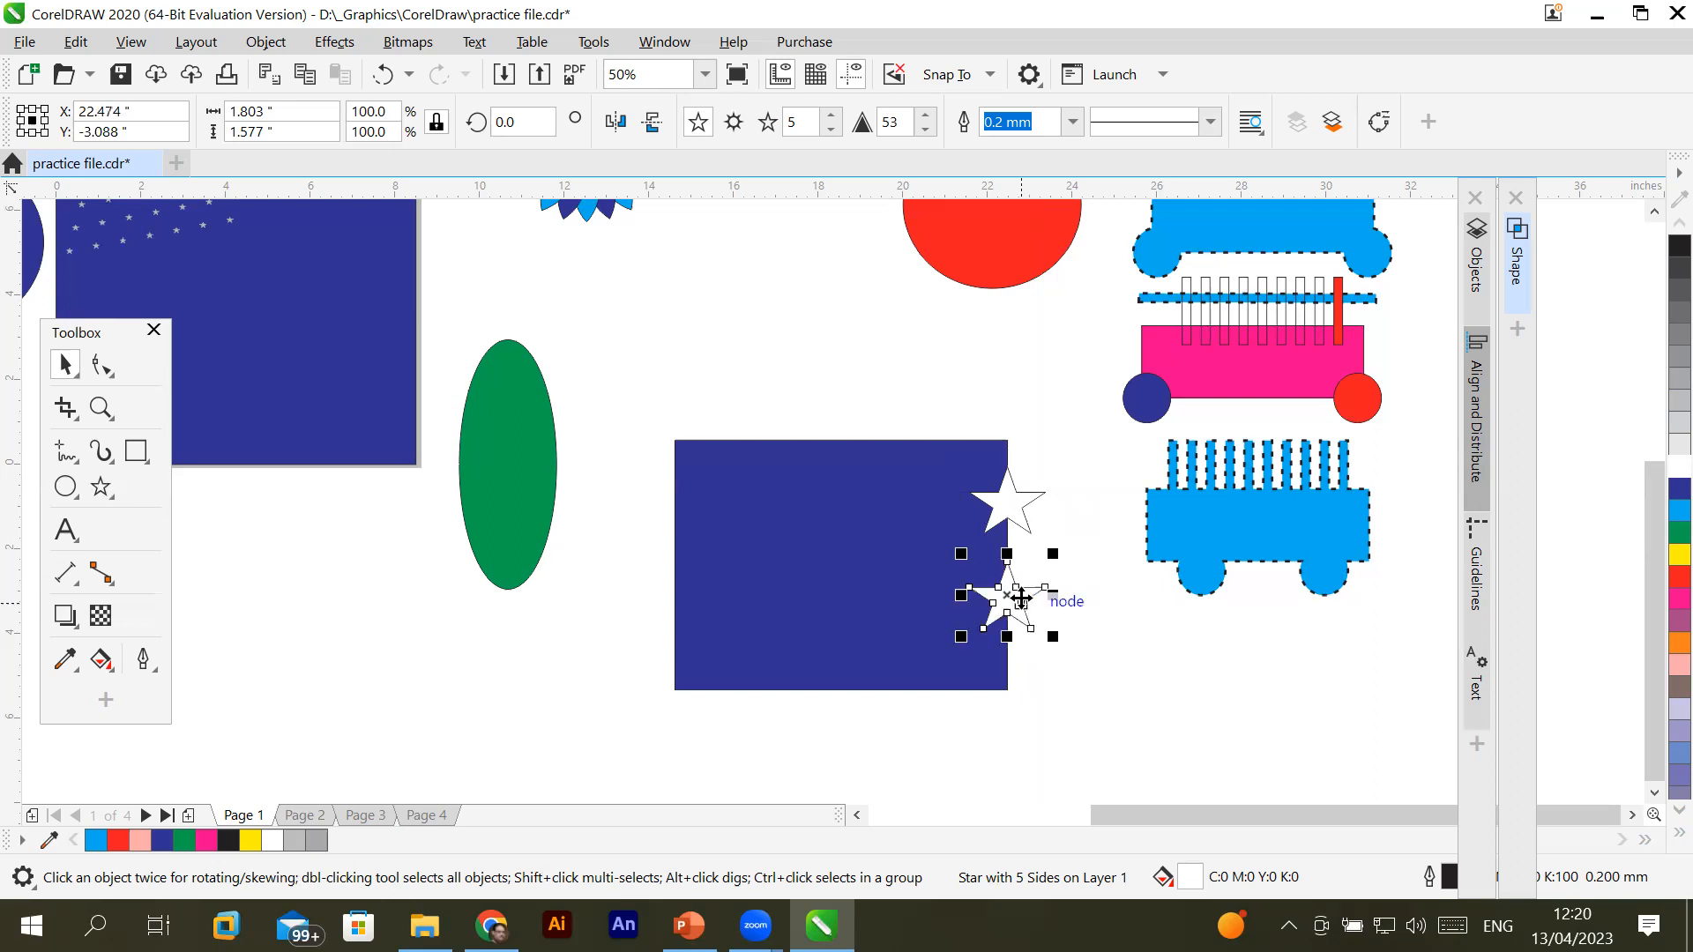
left_click(1021, 501)
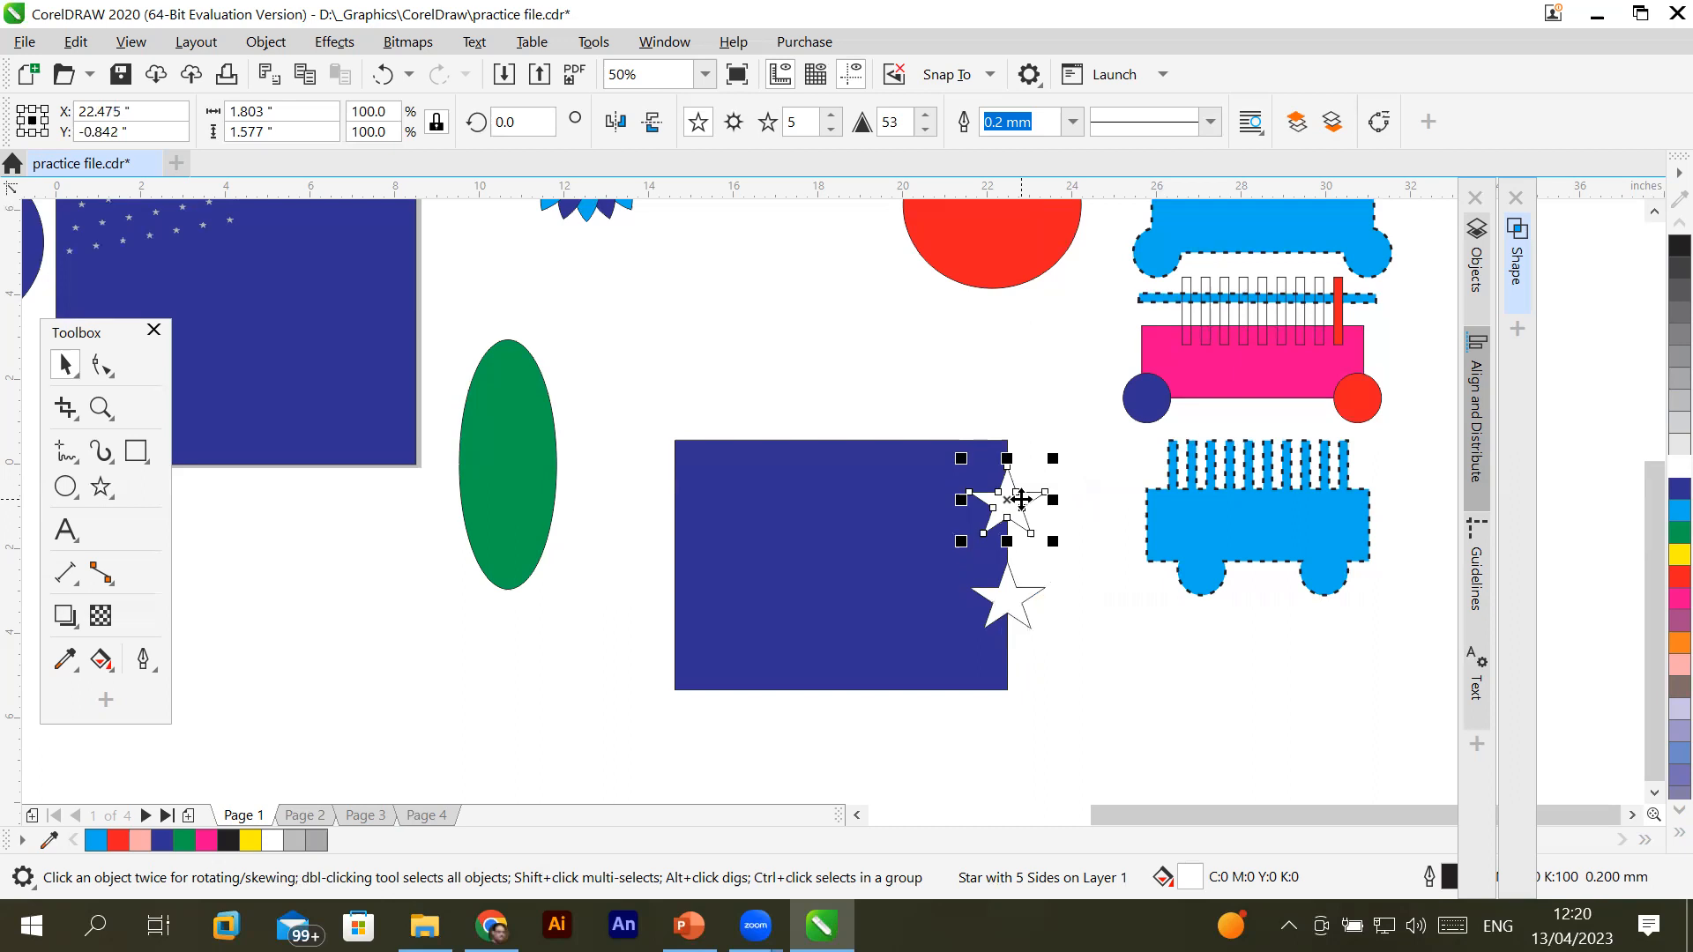
right_click(1025, 588)
left_click(1083, 328)
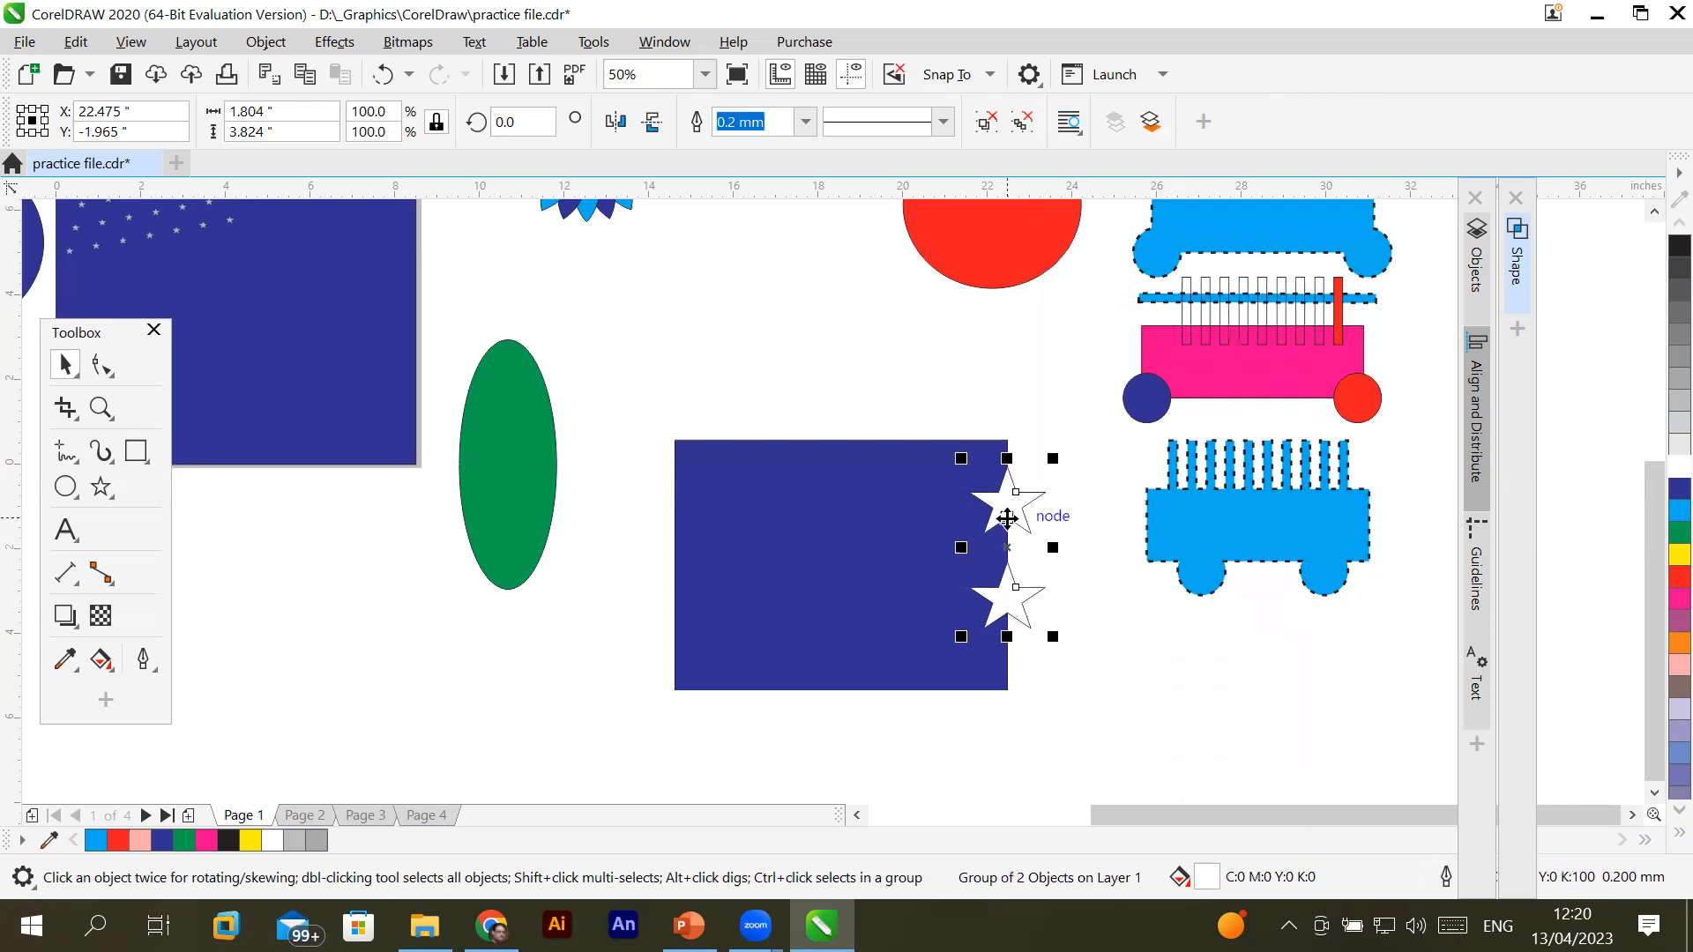
Copy the star pair across the rectangle to about X 16.29 inches and give the copy a dark blue fill and white outline
left_click_drag(1007, 519, 745, 506)
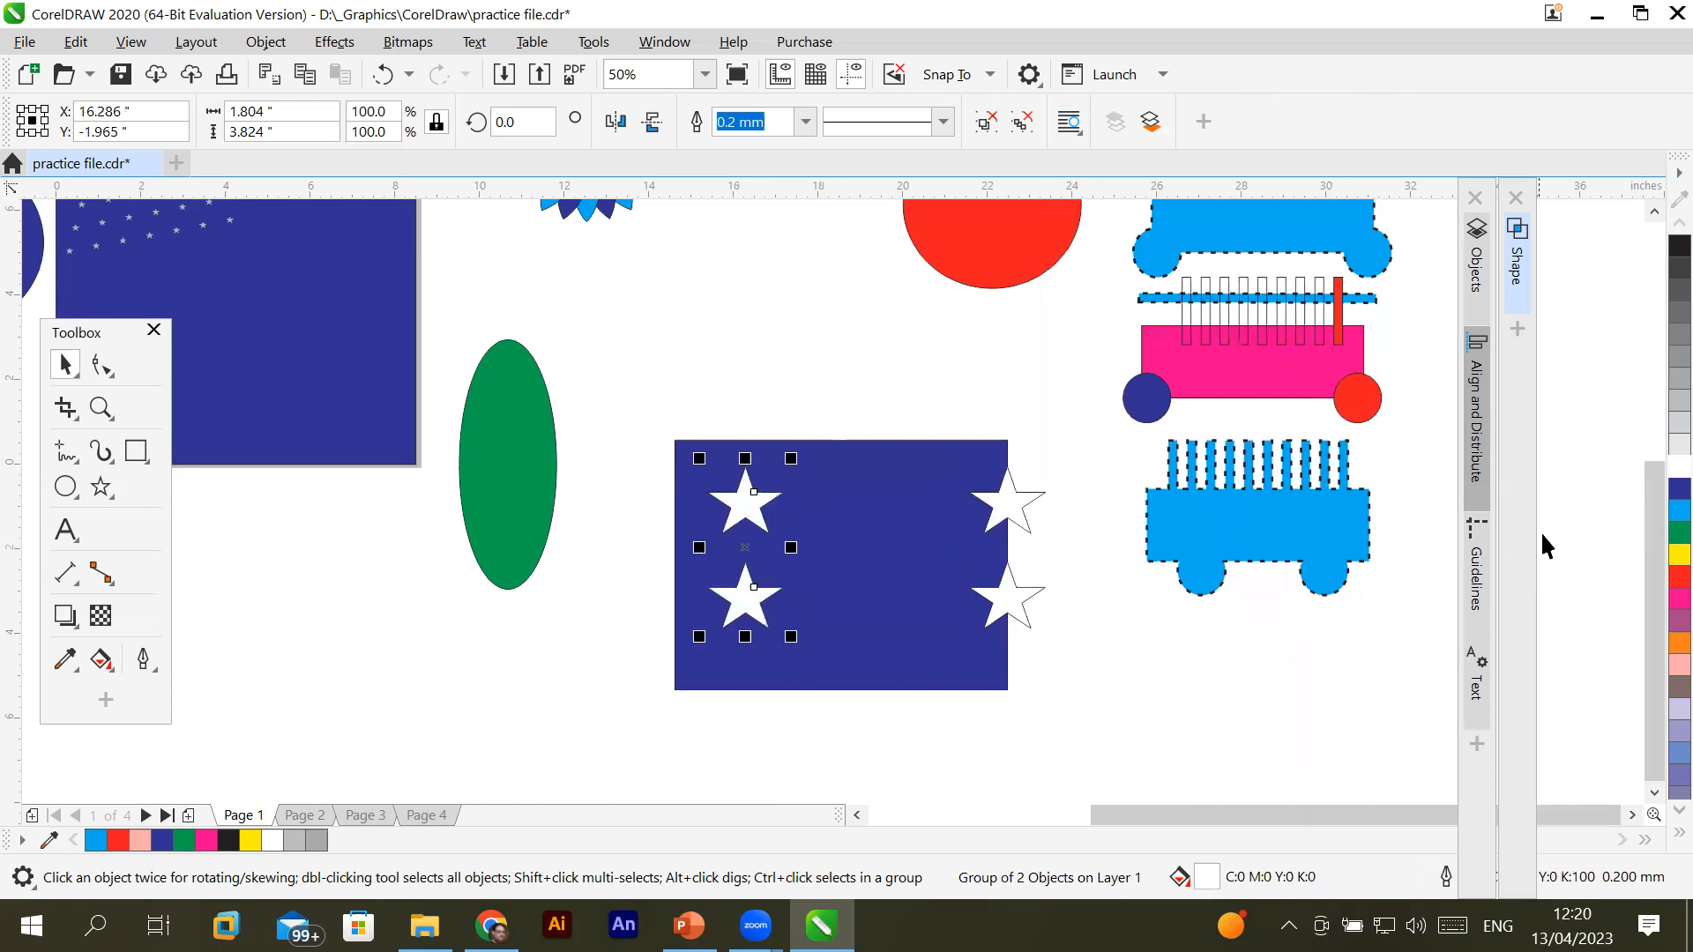
right_click(1660, 478)
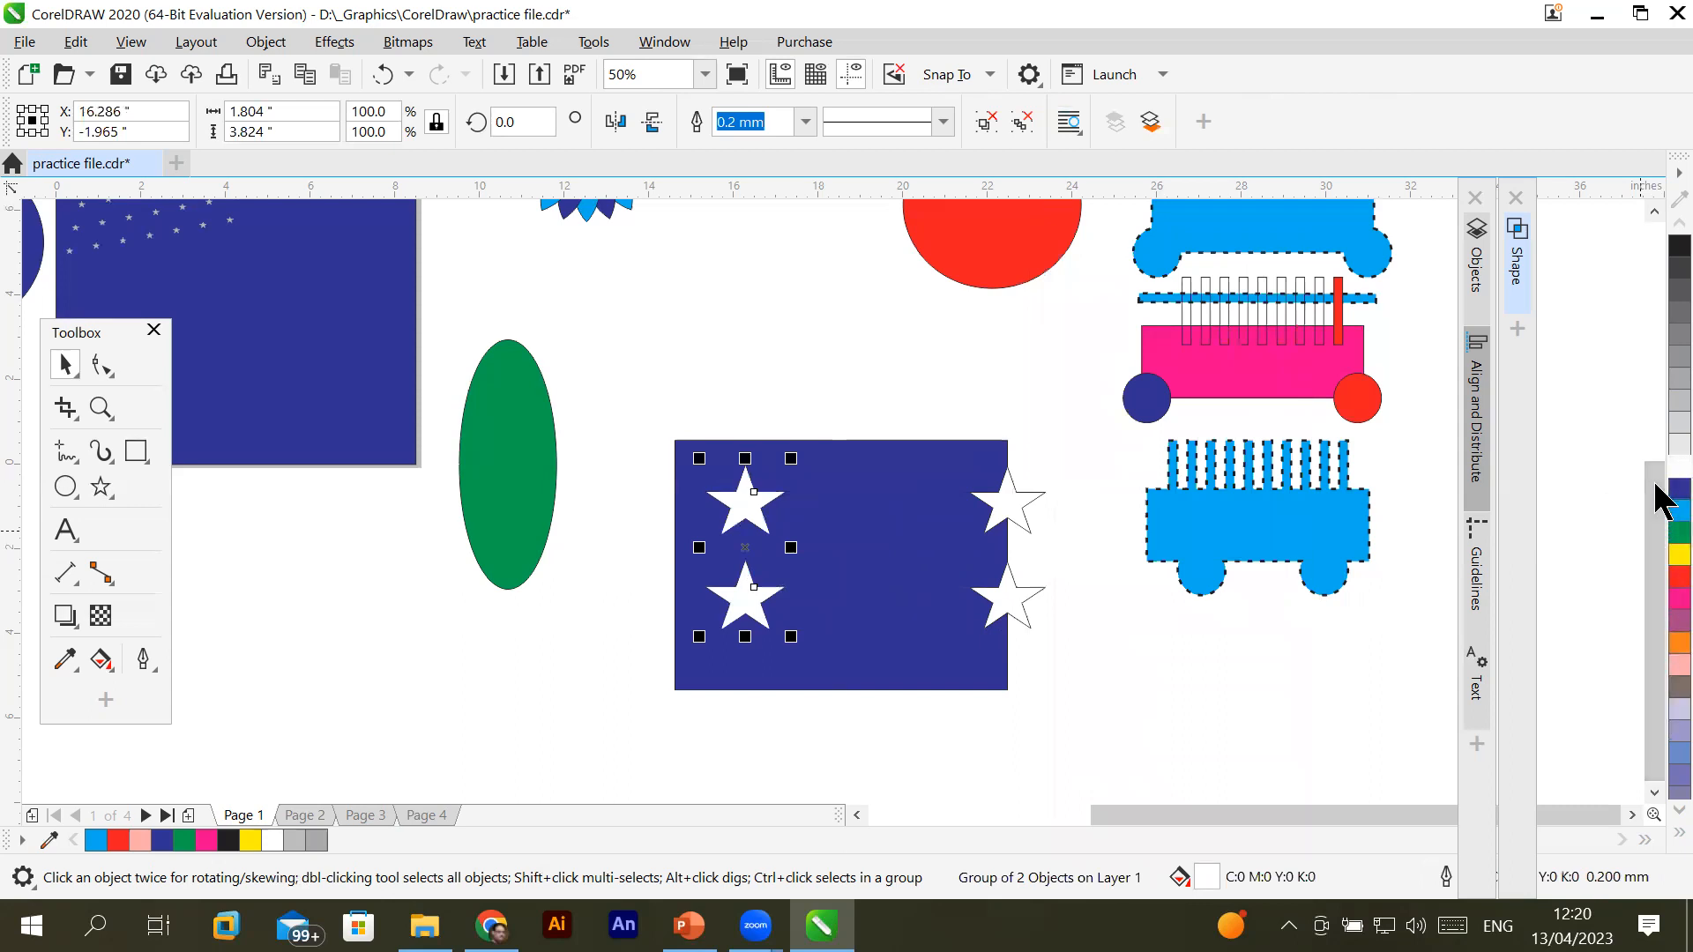
left_click(1679, 489)
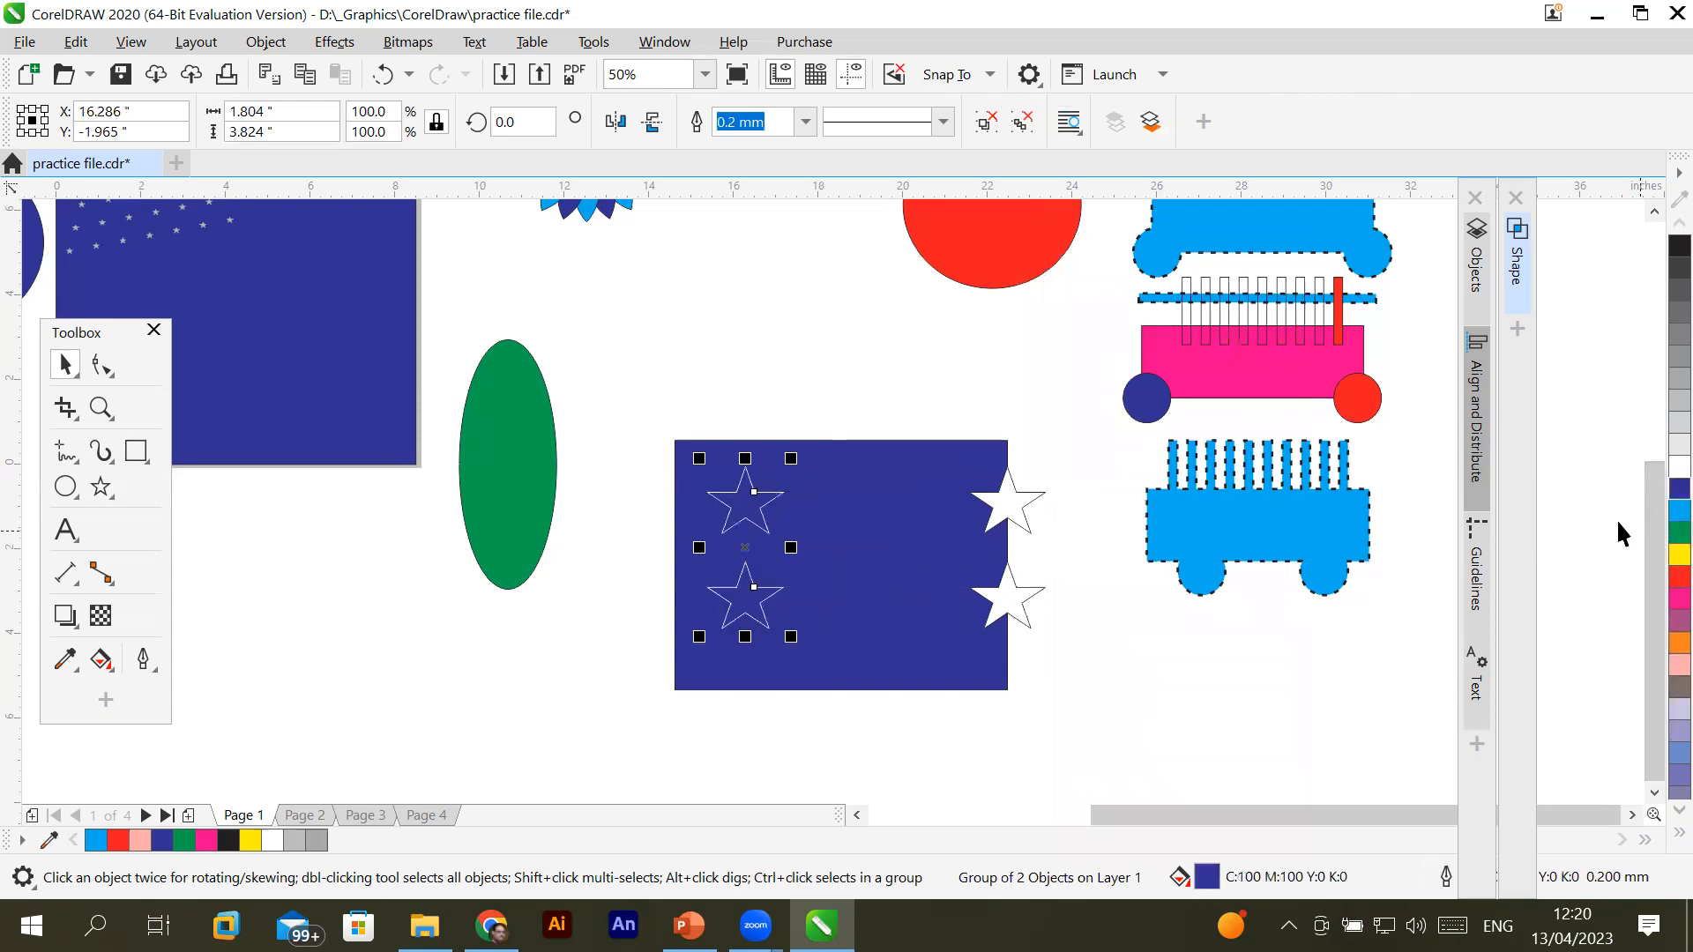
left_click(1178, 697)
Copy the outlined star pair twice toward the white stars, placing the last pair at about X 20.51, Y -1.91 inches
left_click(737, 527)
left_click_drag(756, 518, 937, 529)
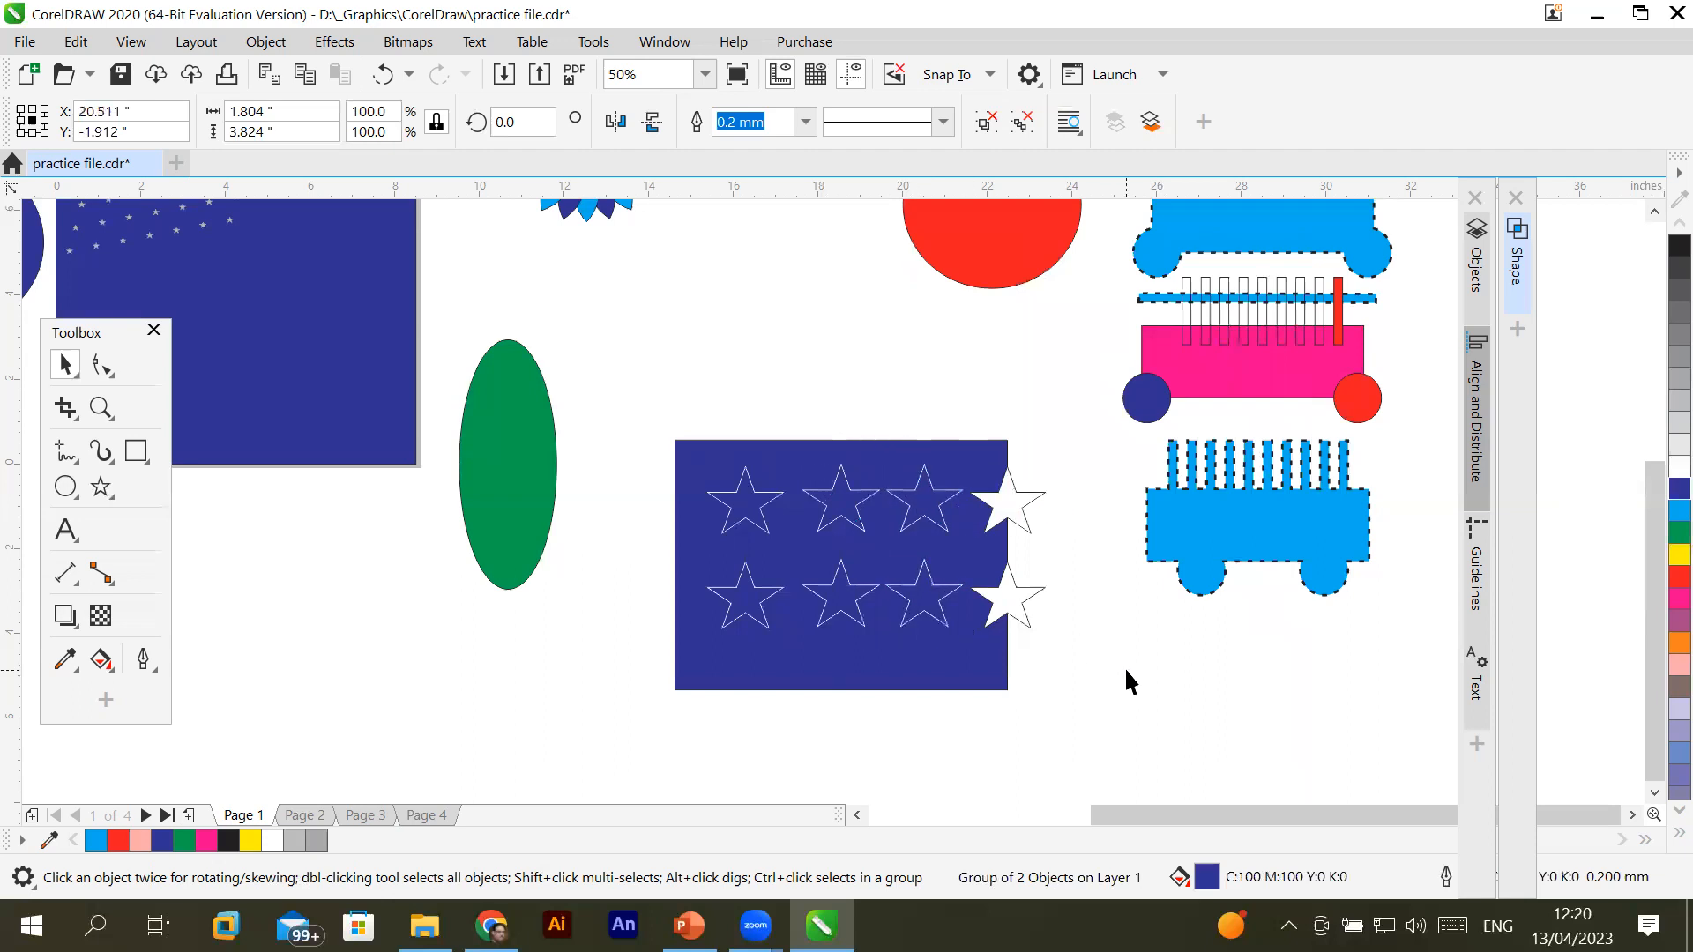
left_click(1124, 667)
Trim the dark blue rectangle with the white star pair that overlaps its edge
left_click(1012, 522)
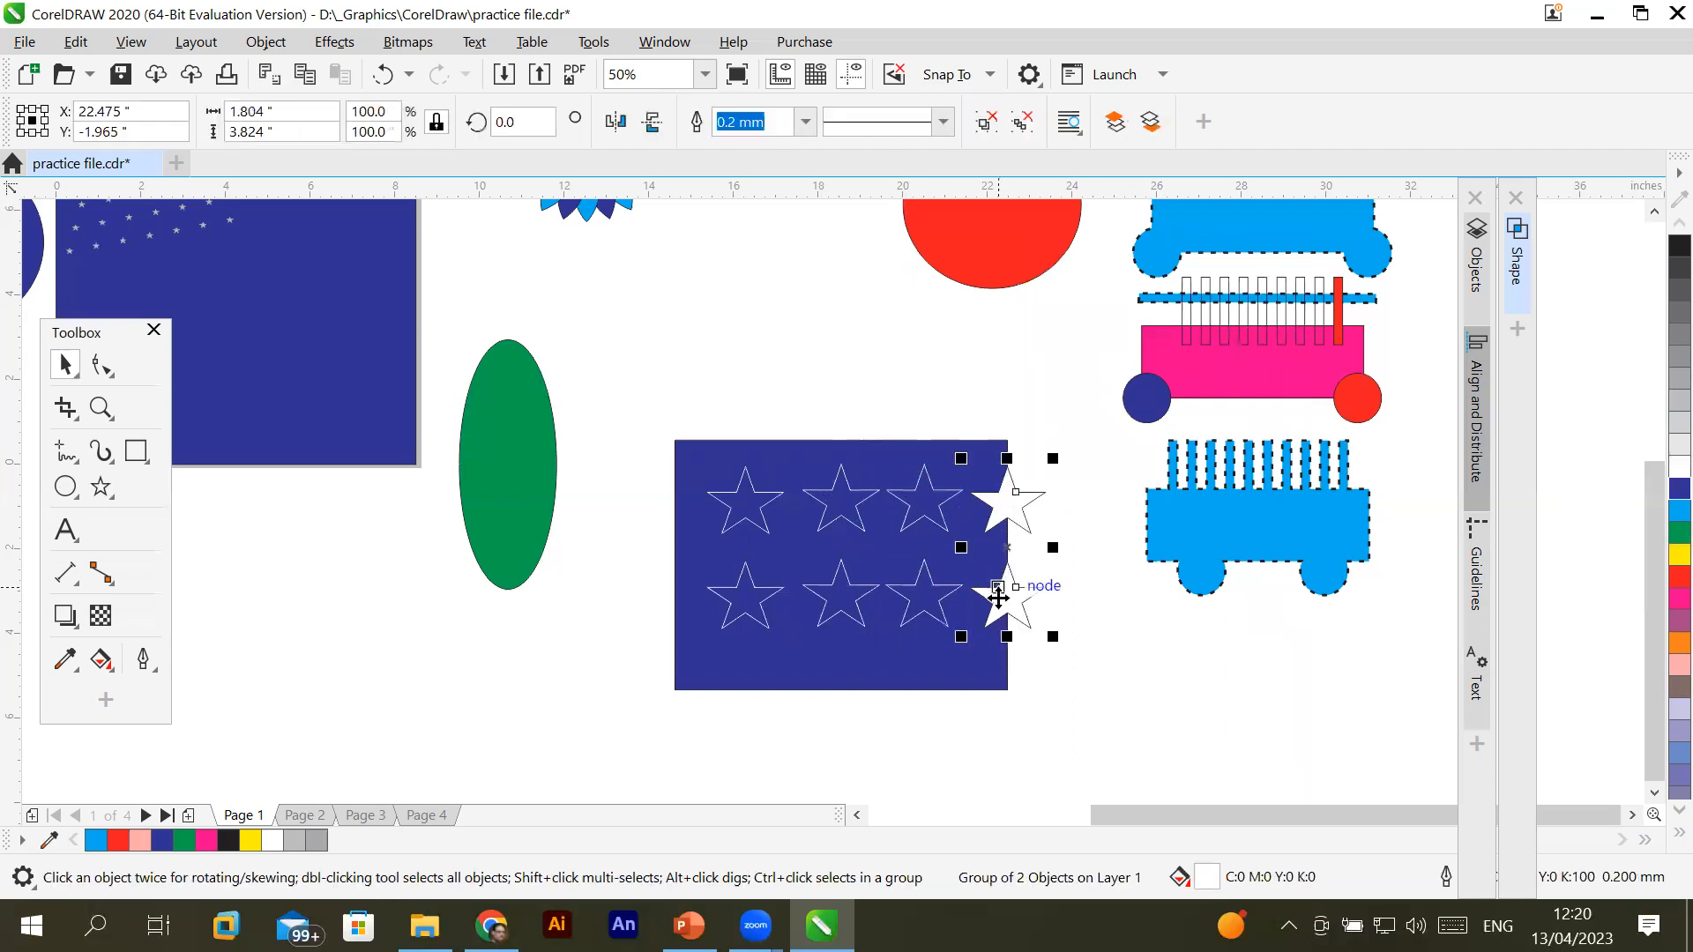
left_click(885, 452)
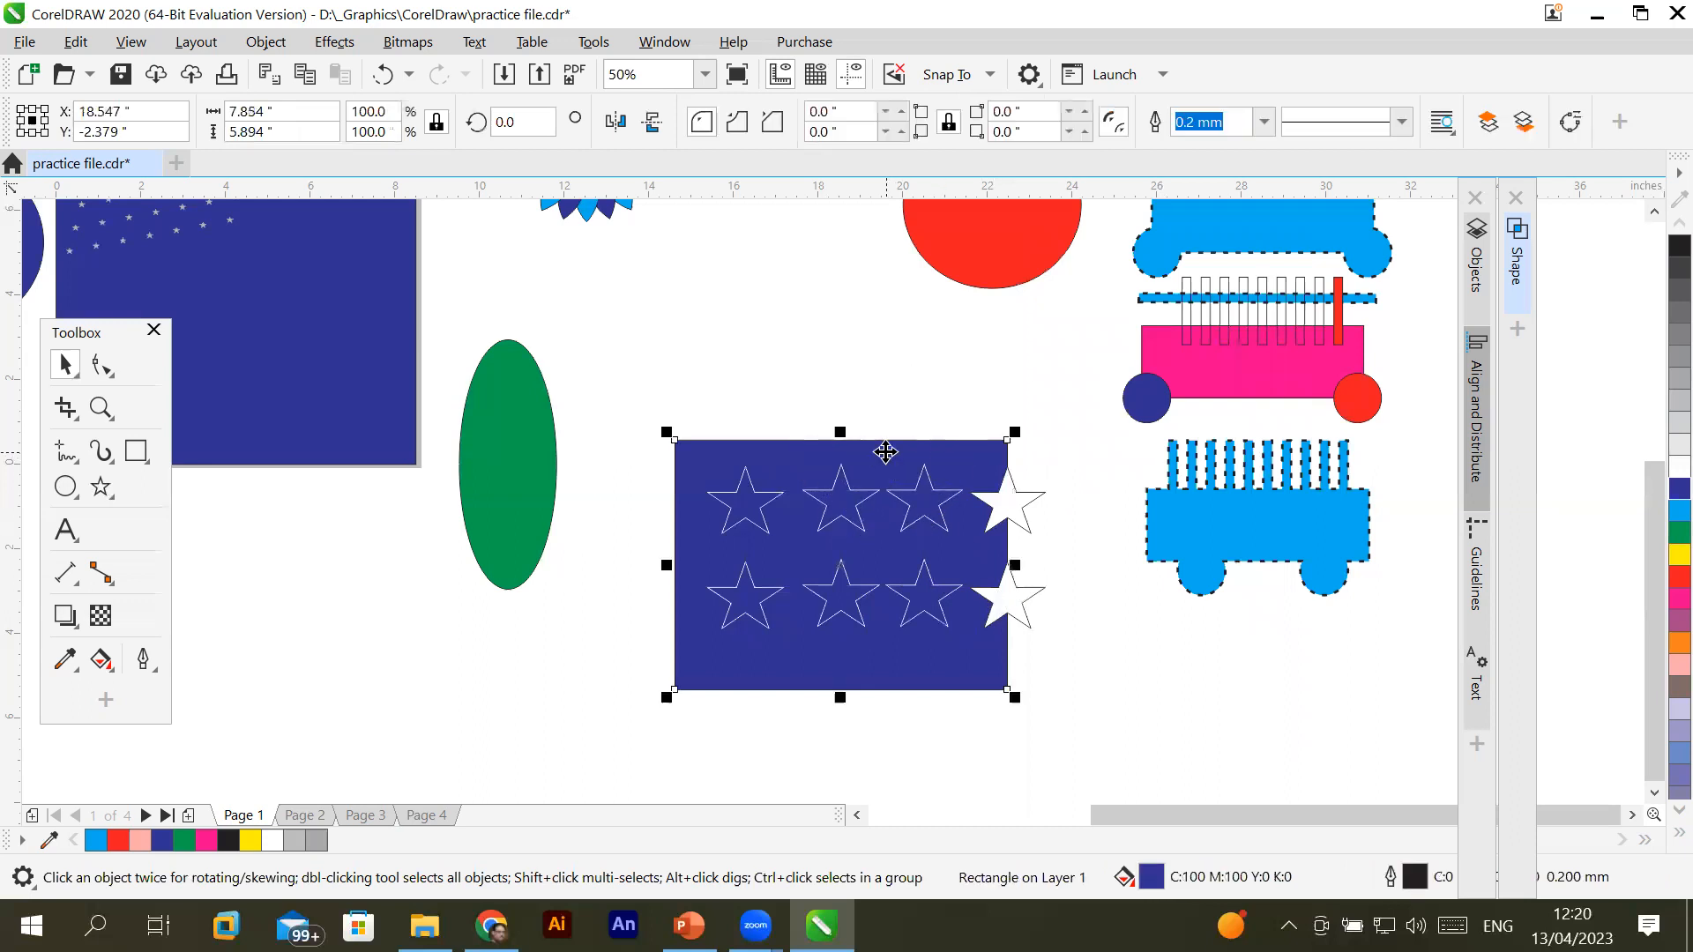
left_click(938, 360)
left_click(1020, 600)
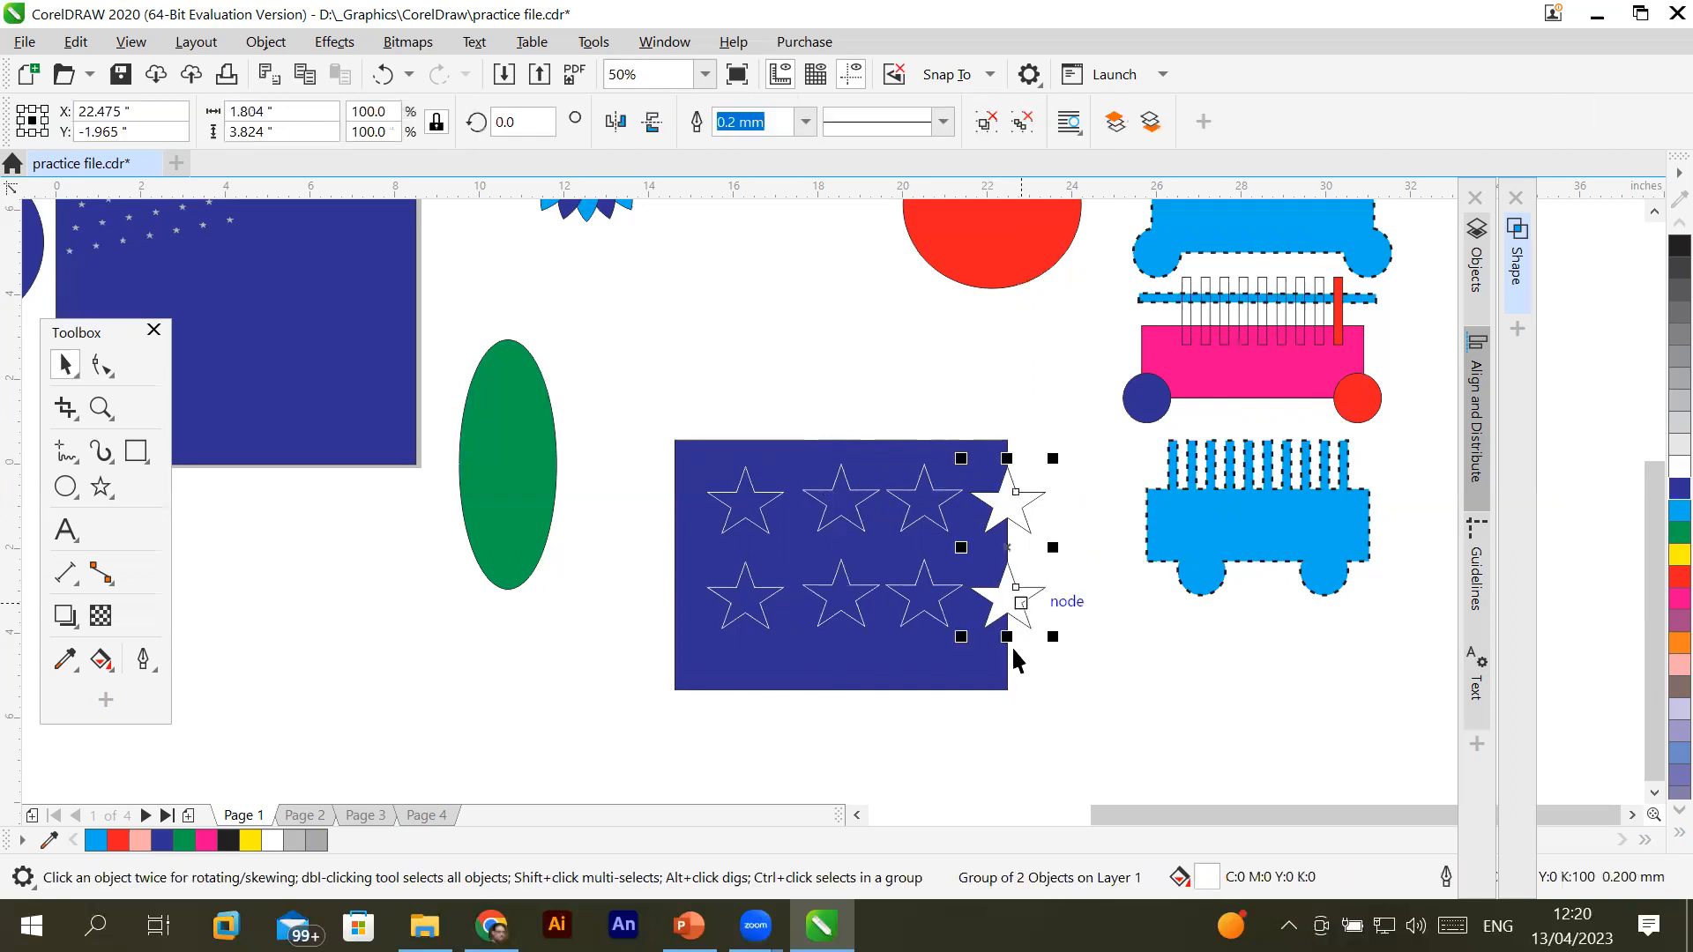
left_click(955, 684, "shift")
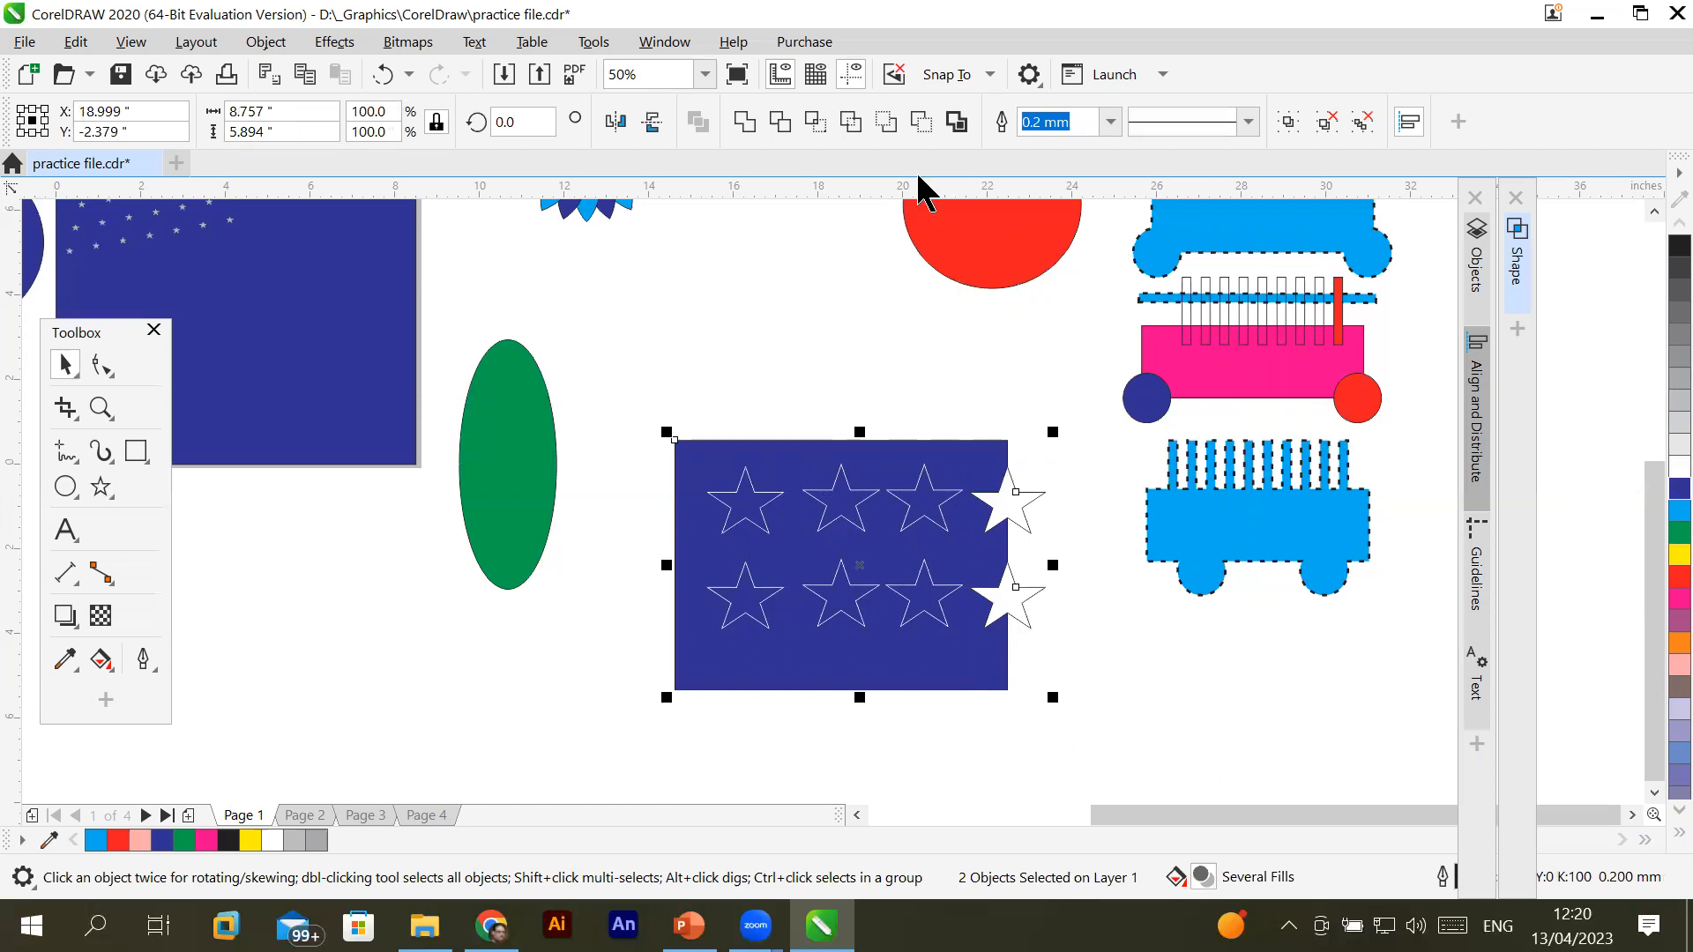
left_click(780, 122)
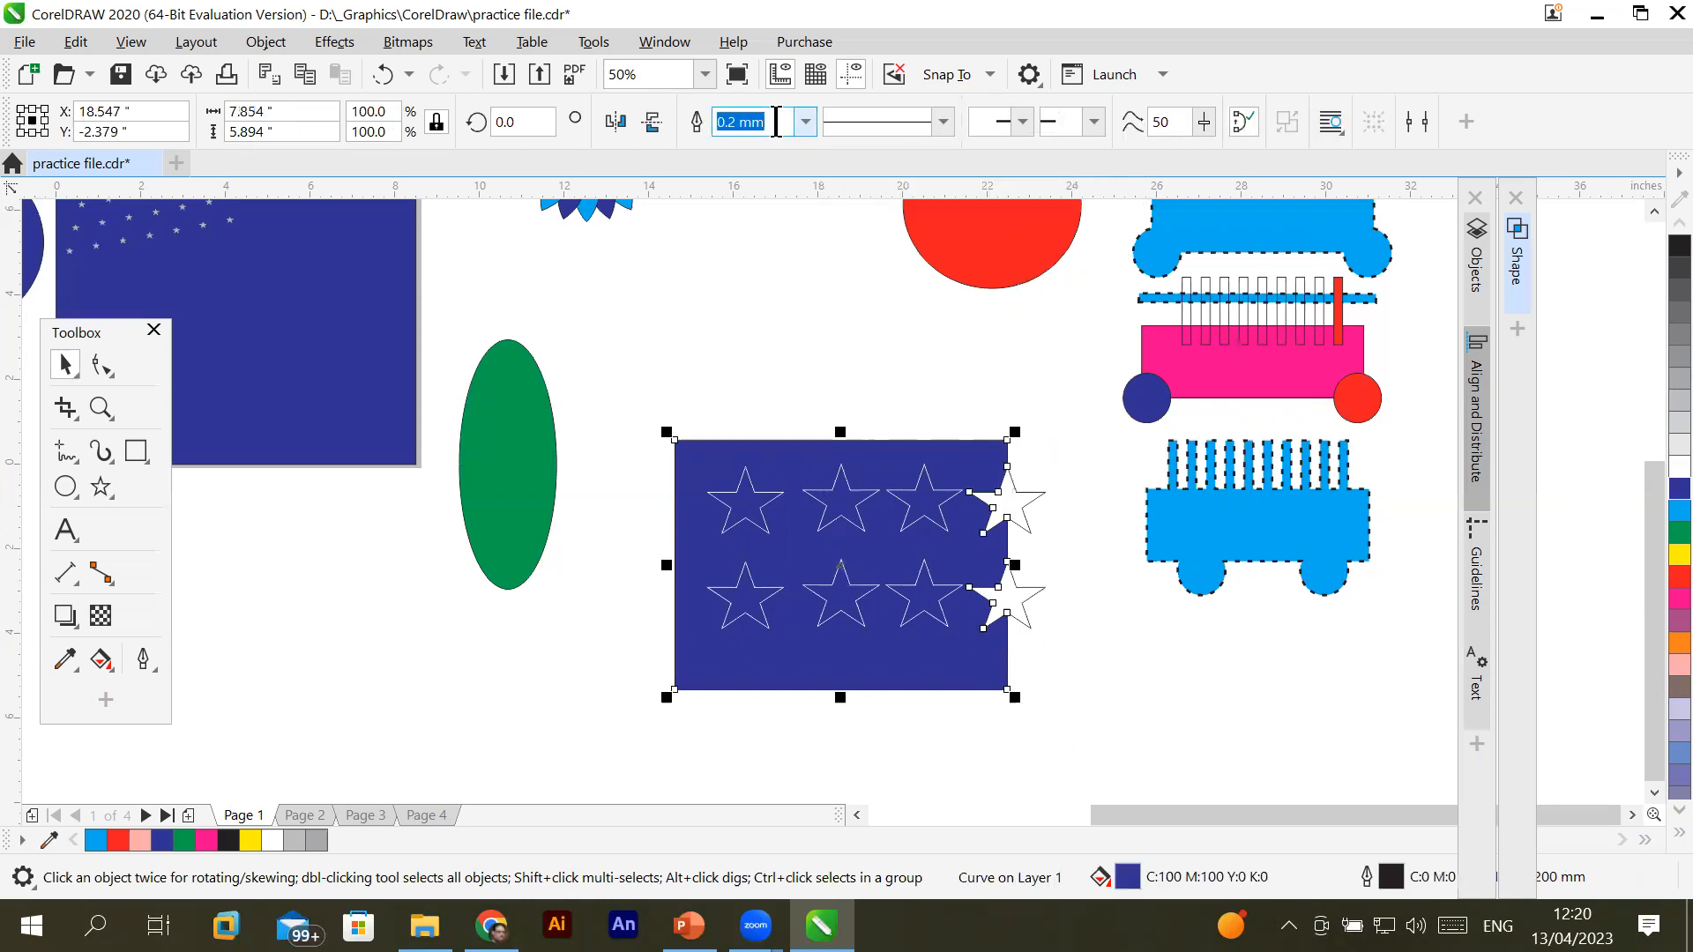
left_click(774, 350)
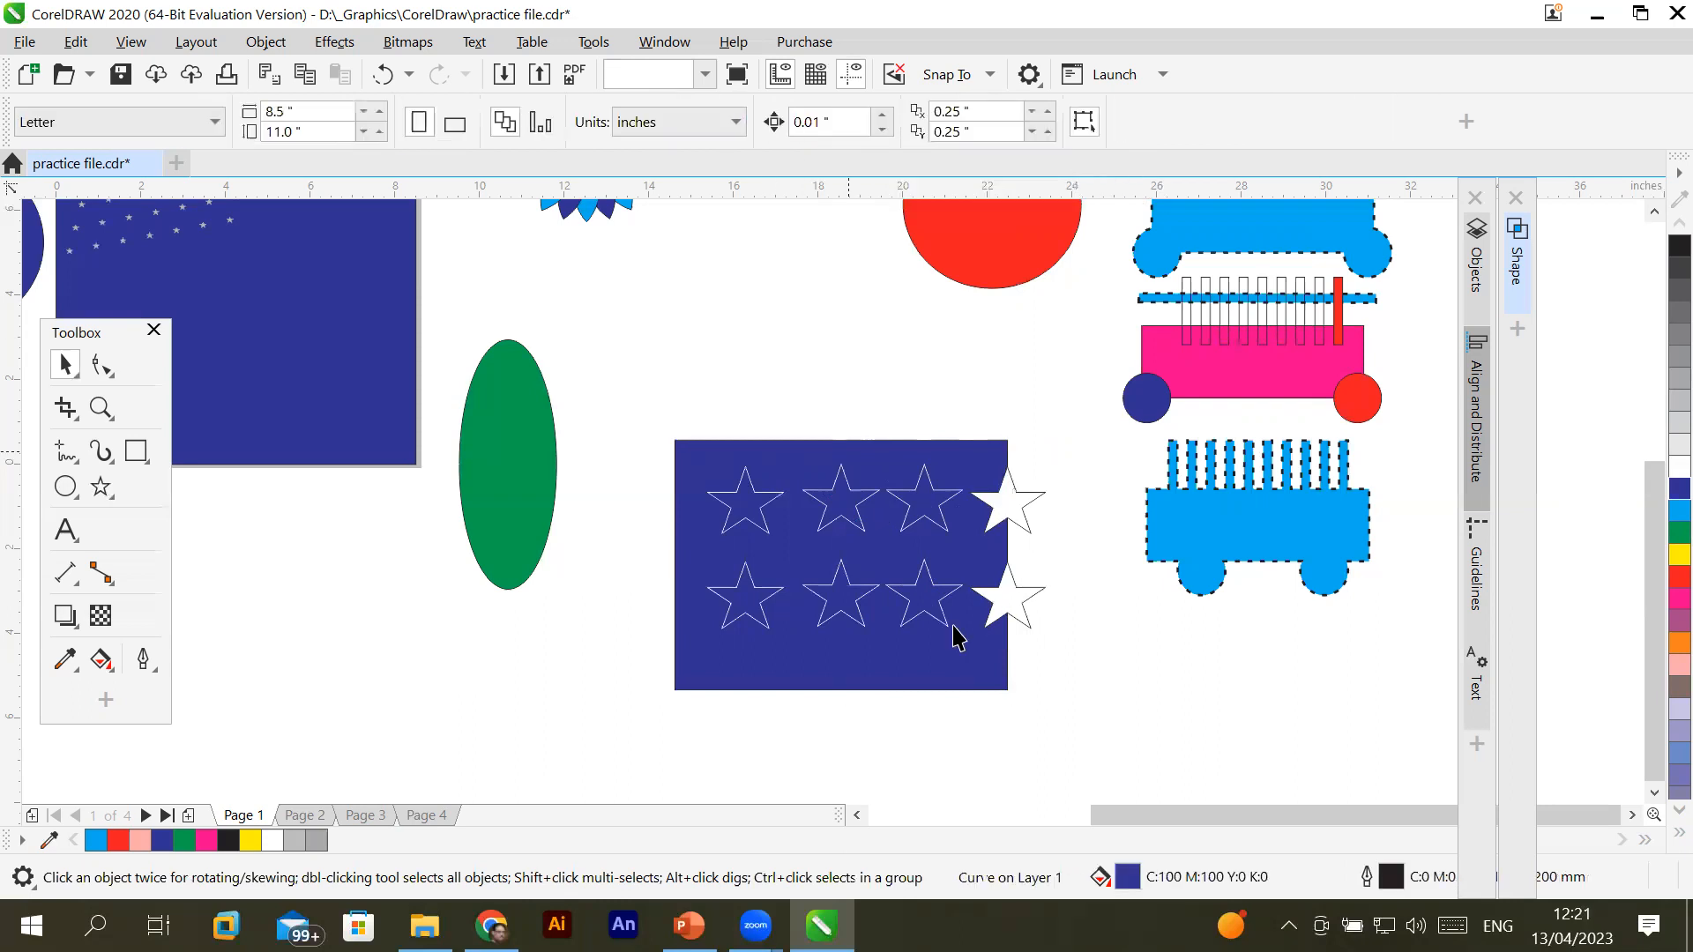
Move the white star pair off the trimmed rectangle's edge to about X 26.67, Y -6.20 inches
left_click(1022, 610)
left_click_drag(1022, 610, 1103, 622)
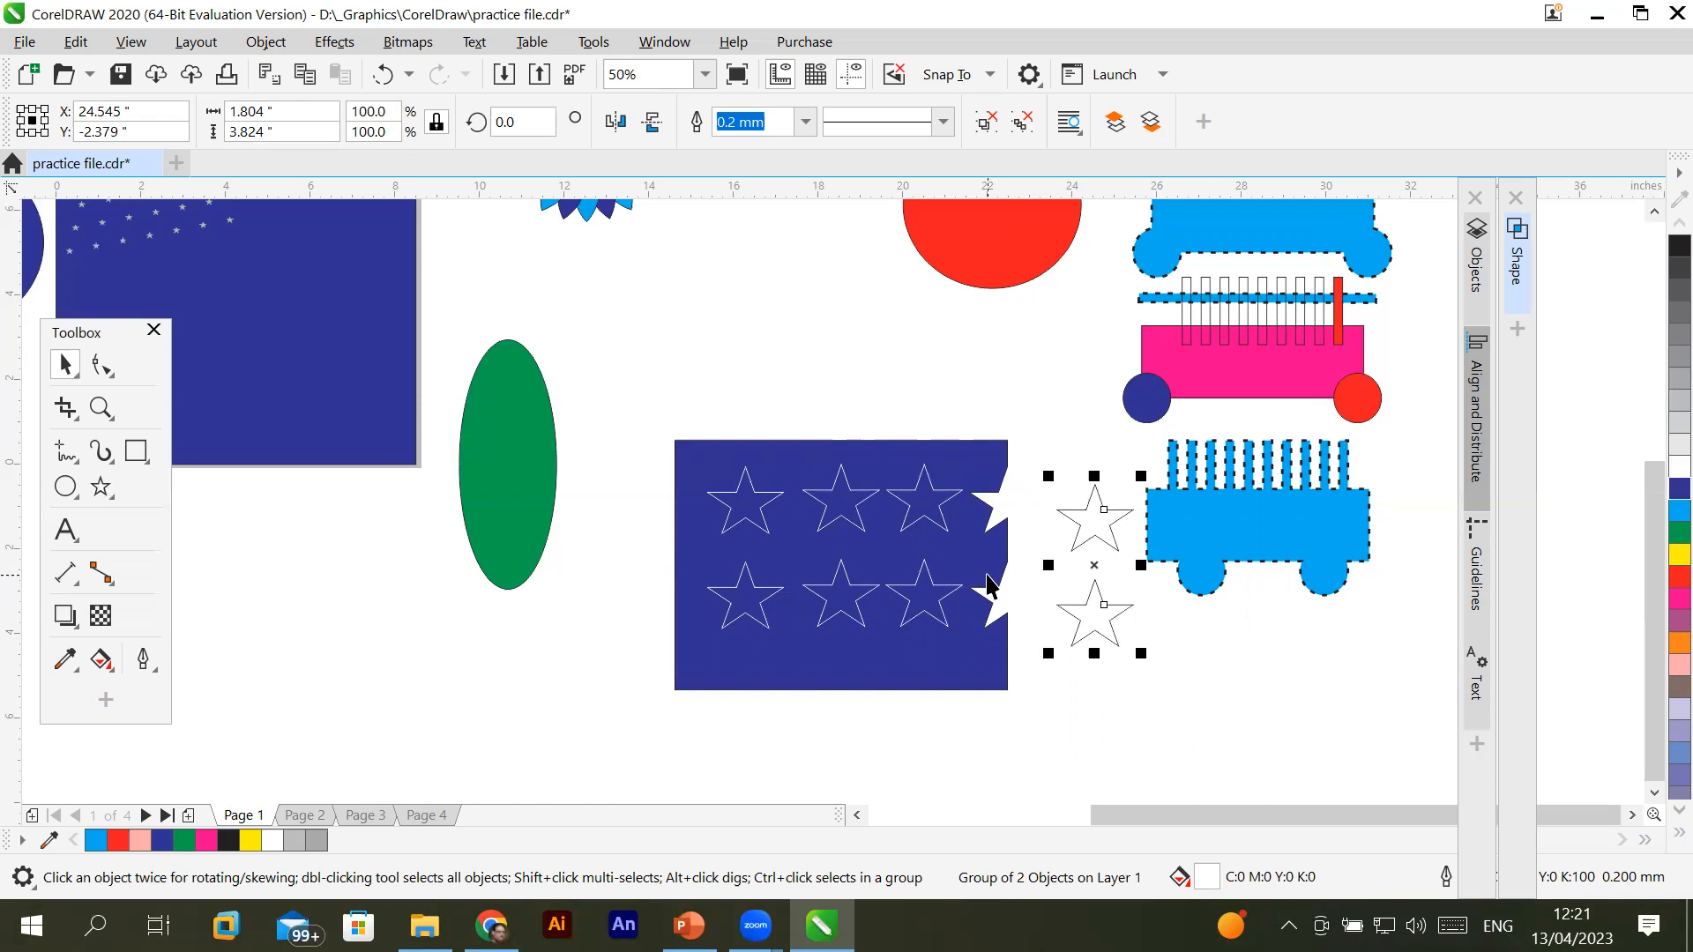
left_click(965, 732)
left_click_drag(1099, 515, 1189, 669)
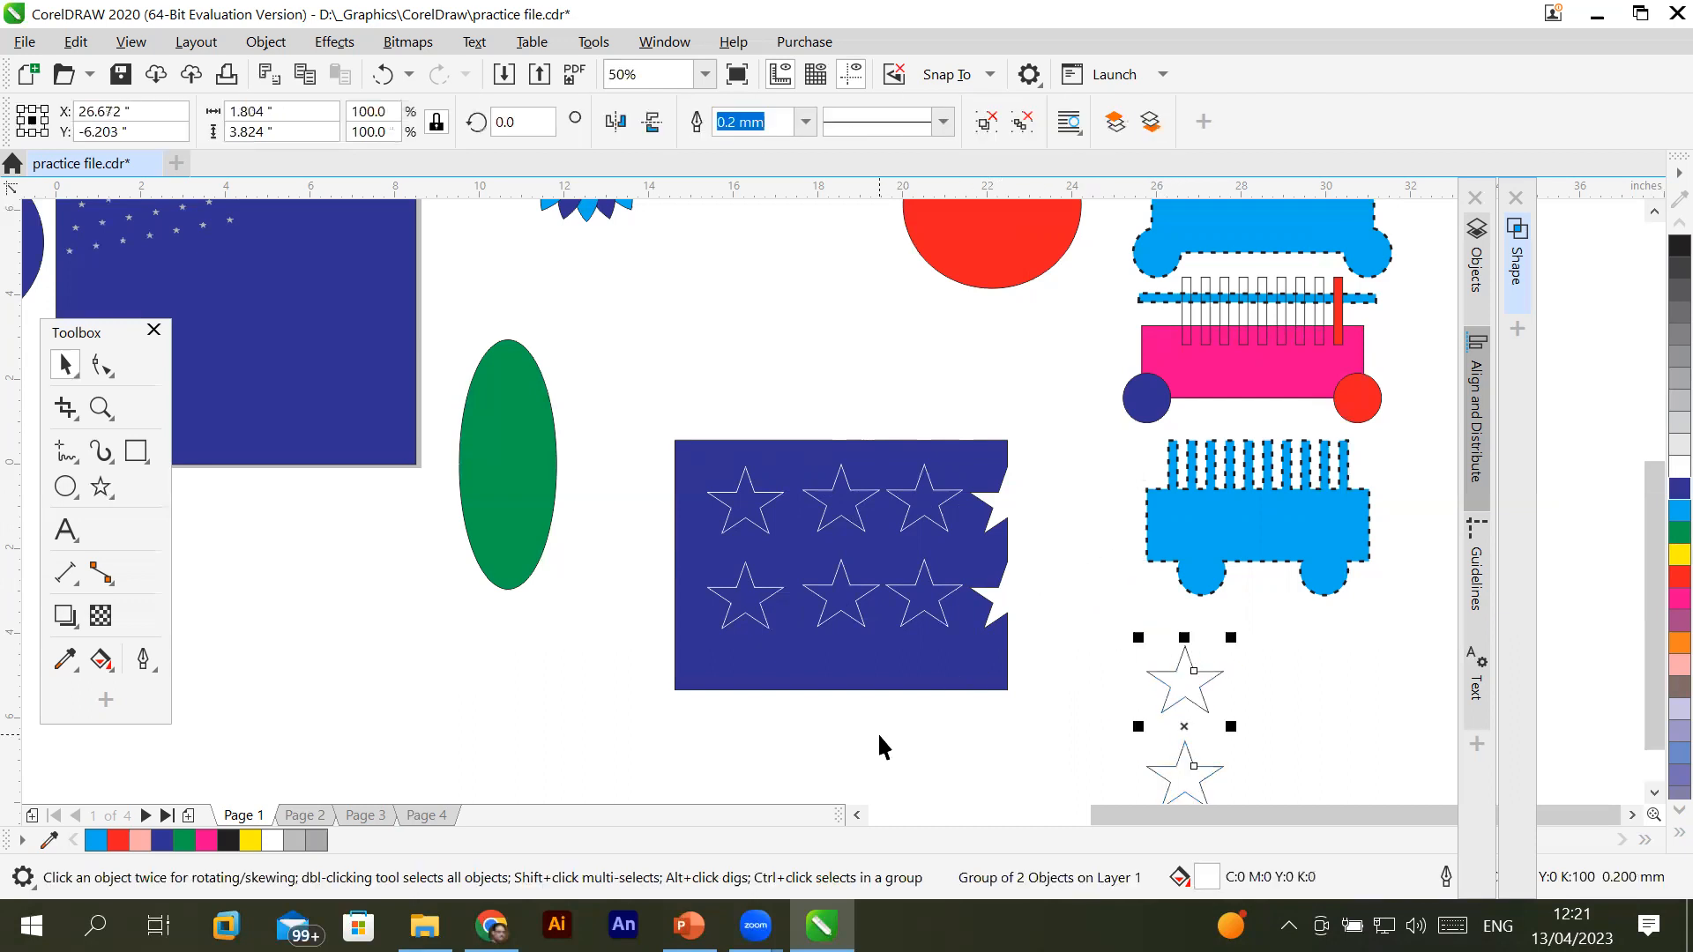
Rotate the white star pair to about 91.8 degrees and place it across the rectangle's lower edge at about X 18.55, Y -5.33 inches
left_click(1196, 681)
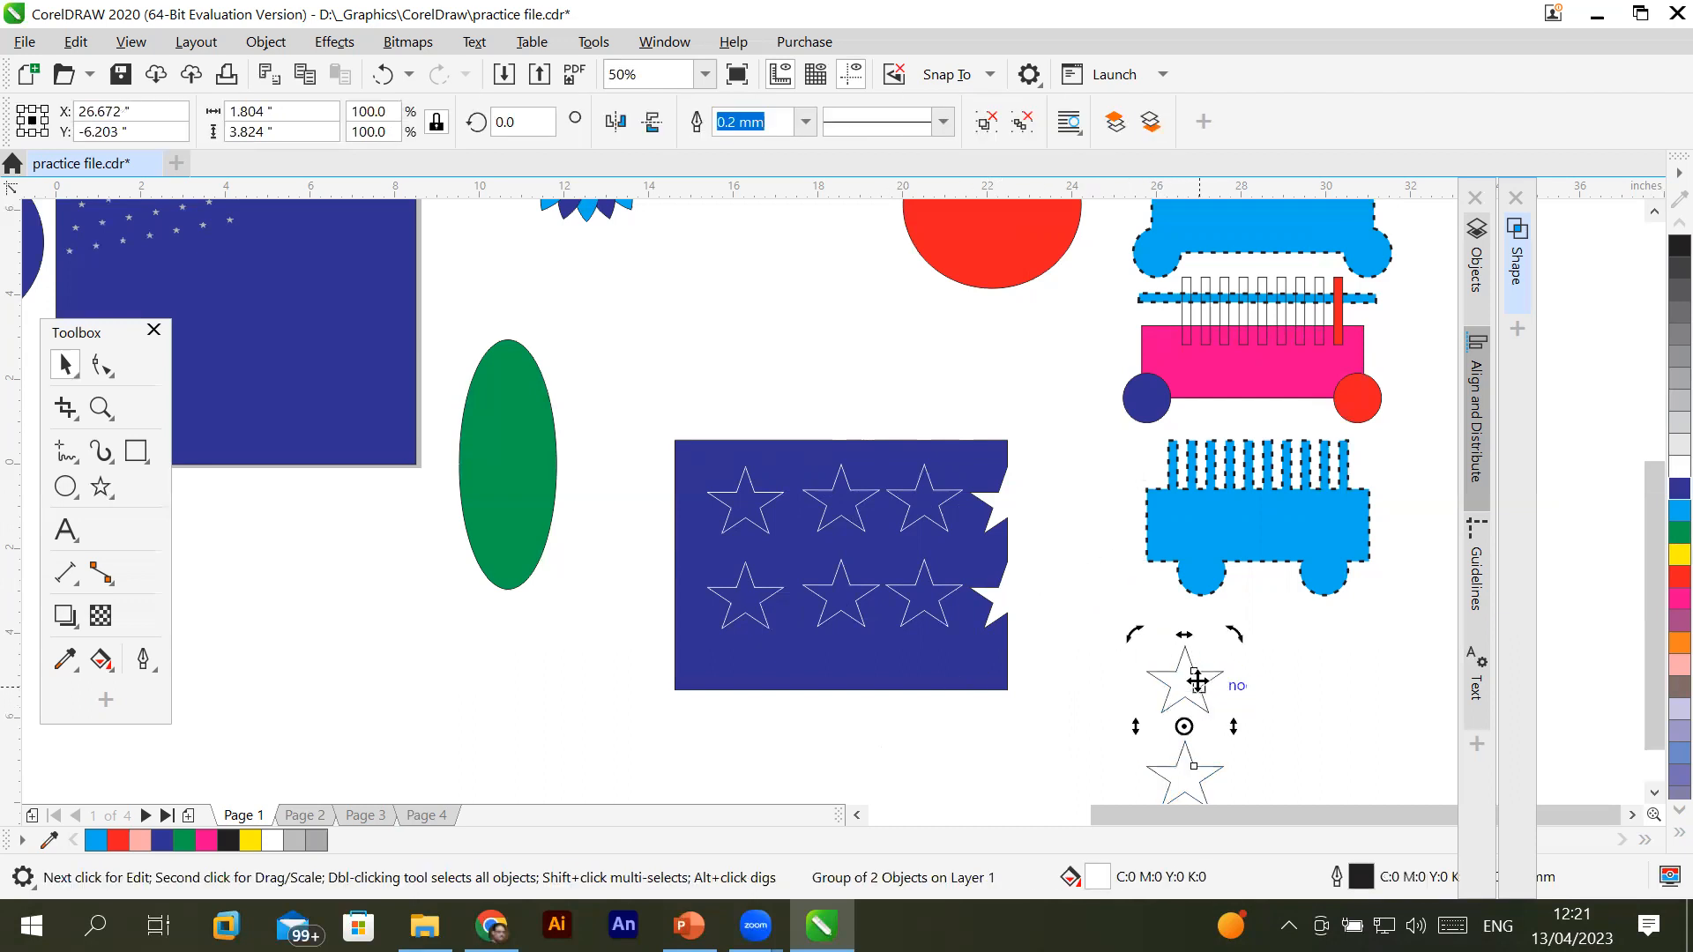
left_click_drag(1234, 635, 805, 699)
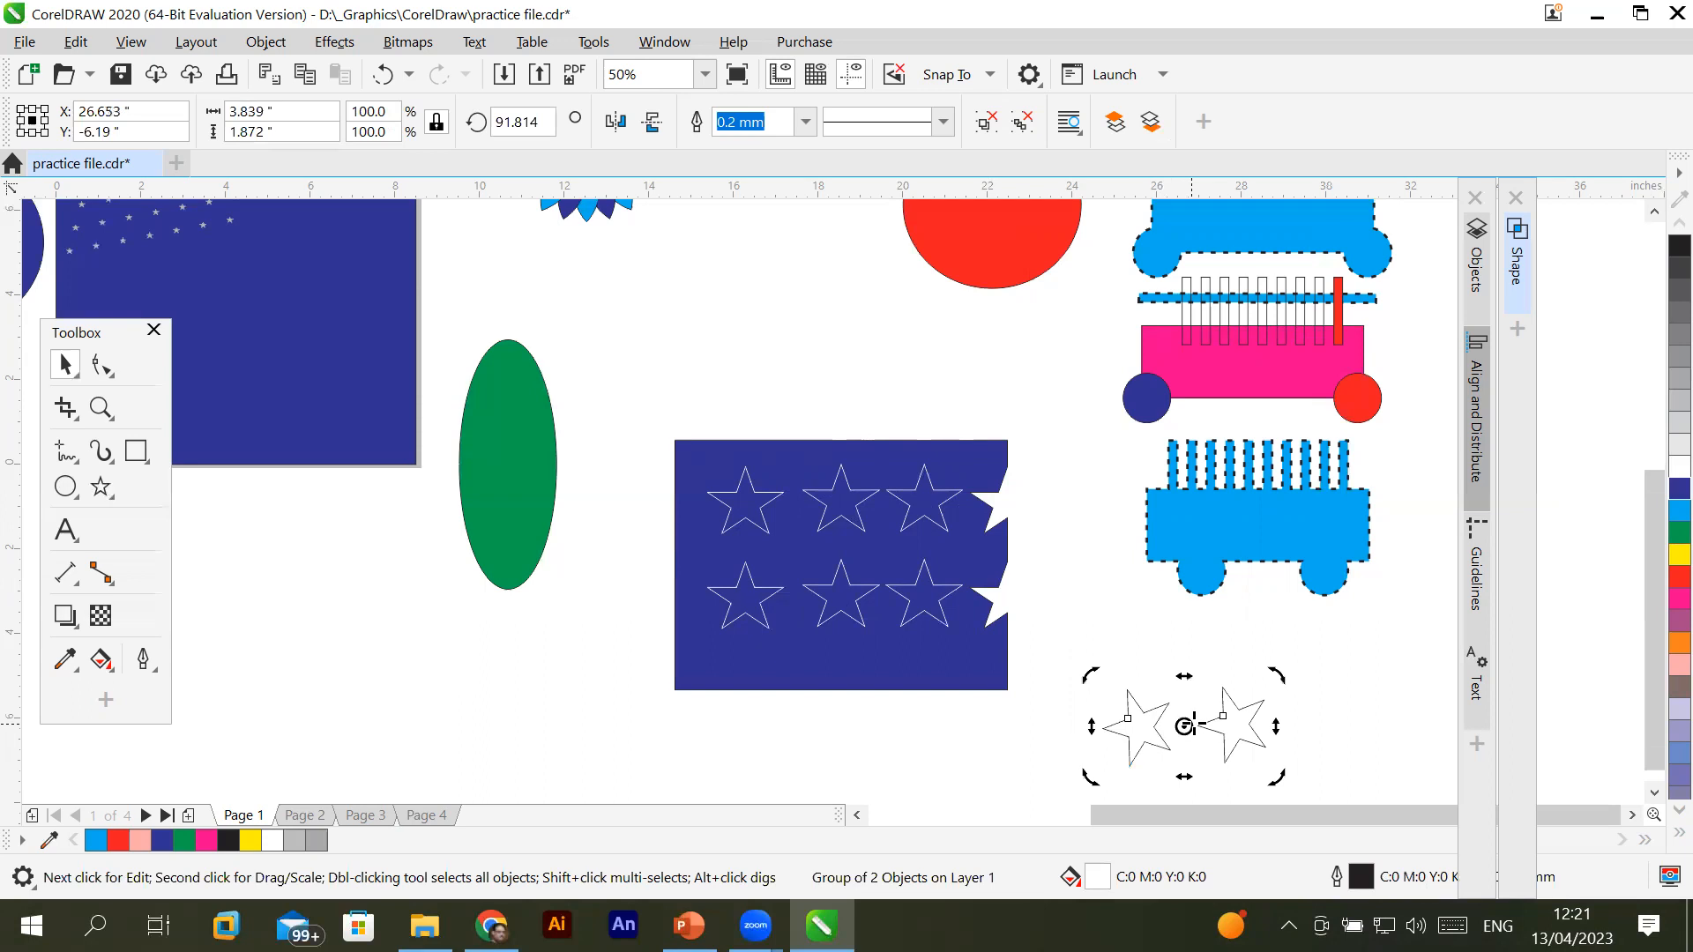
left_click_drag(1235, 741, 896, 704)
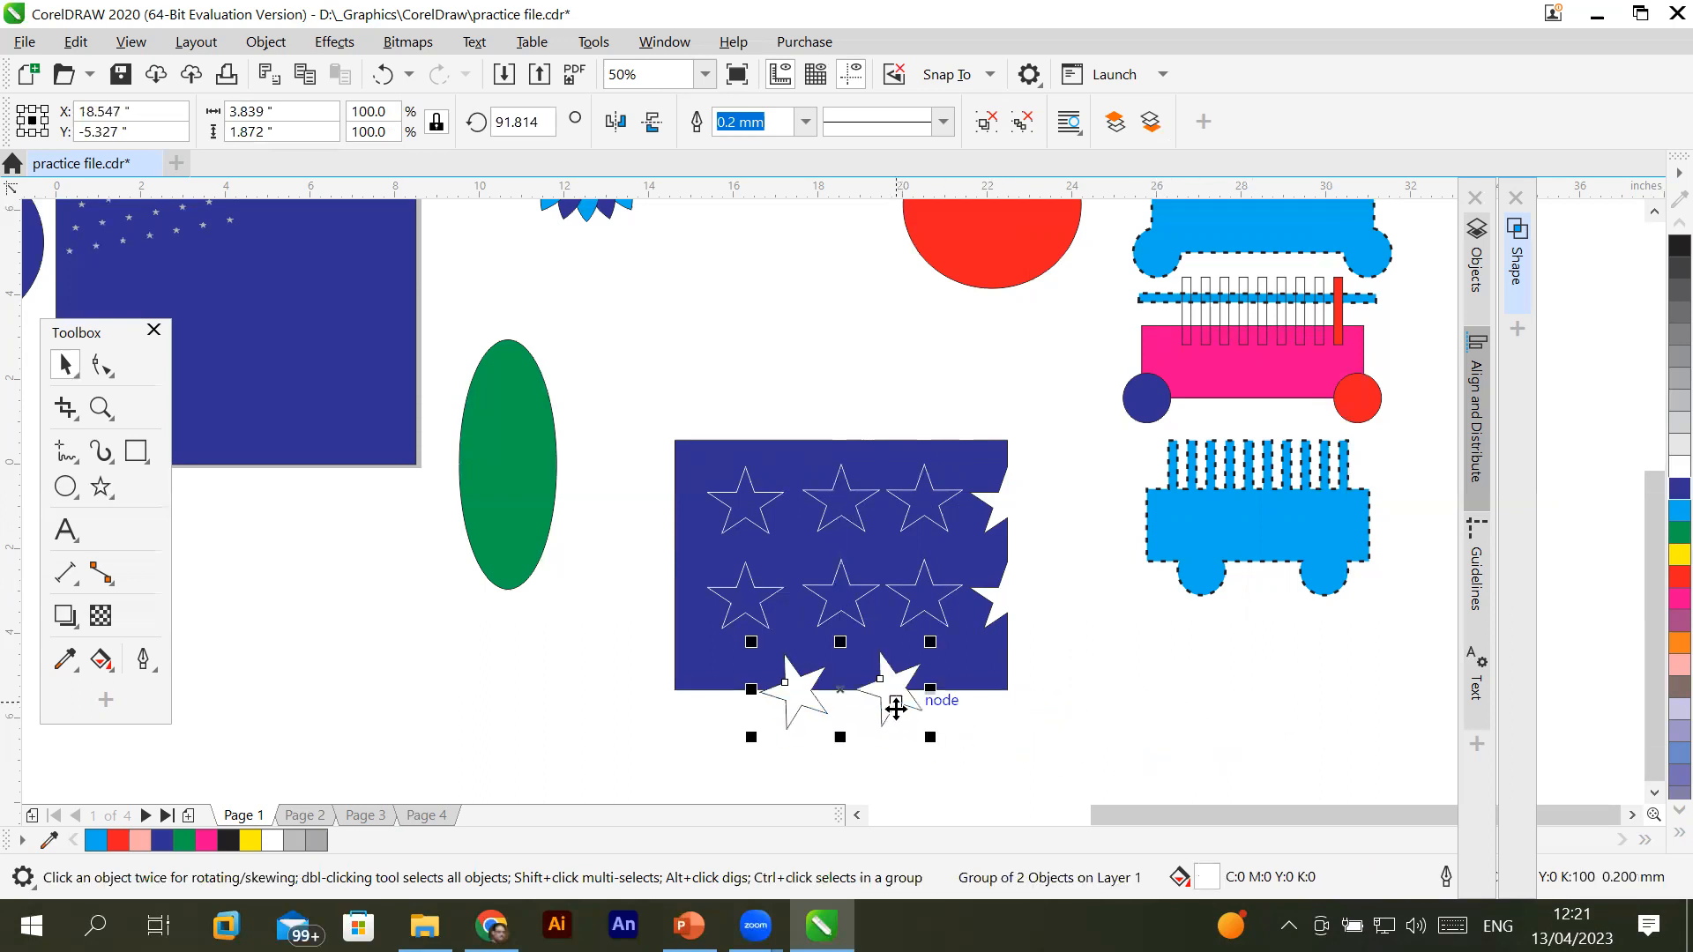
Trim the dark blue rectangle with the rotated star pair, and move the pair away to about X 9.53, Y -6.26 inches
left_click(714, 686, "shift")
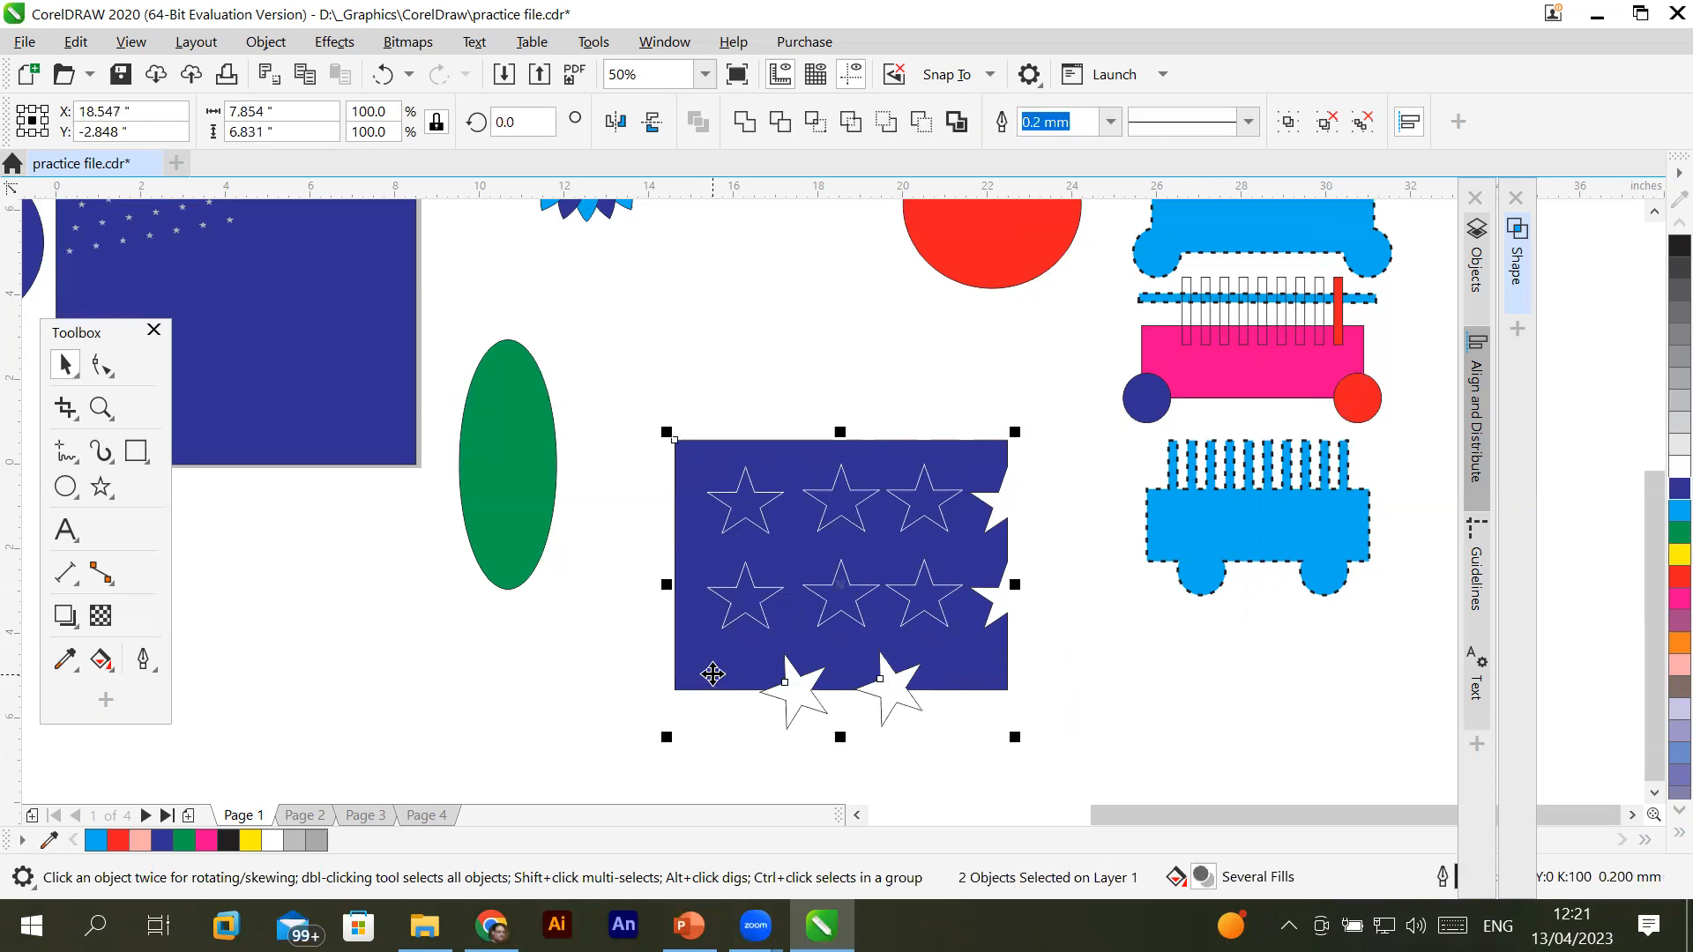
left_click(774, 117)
left_click(484, 624)
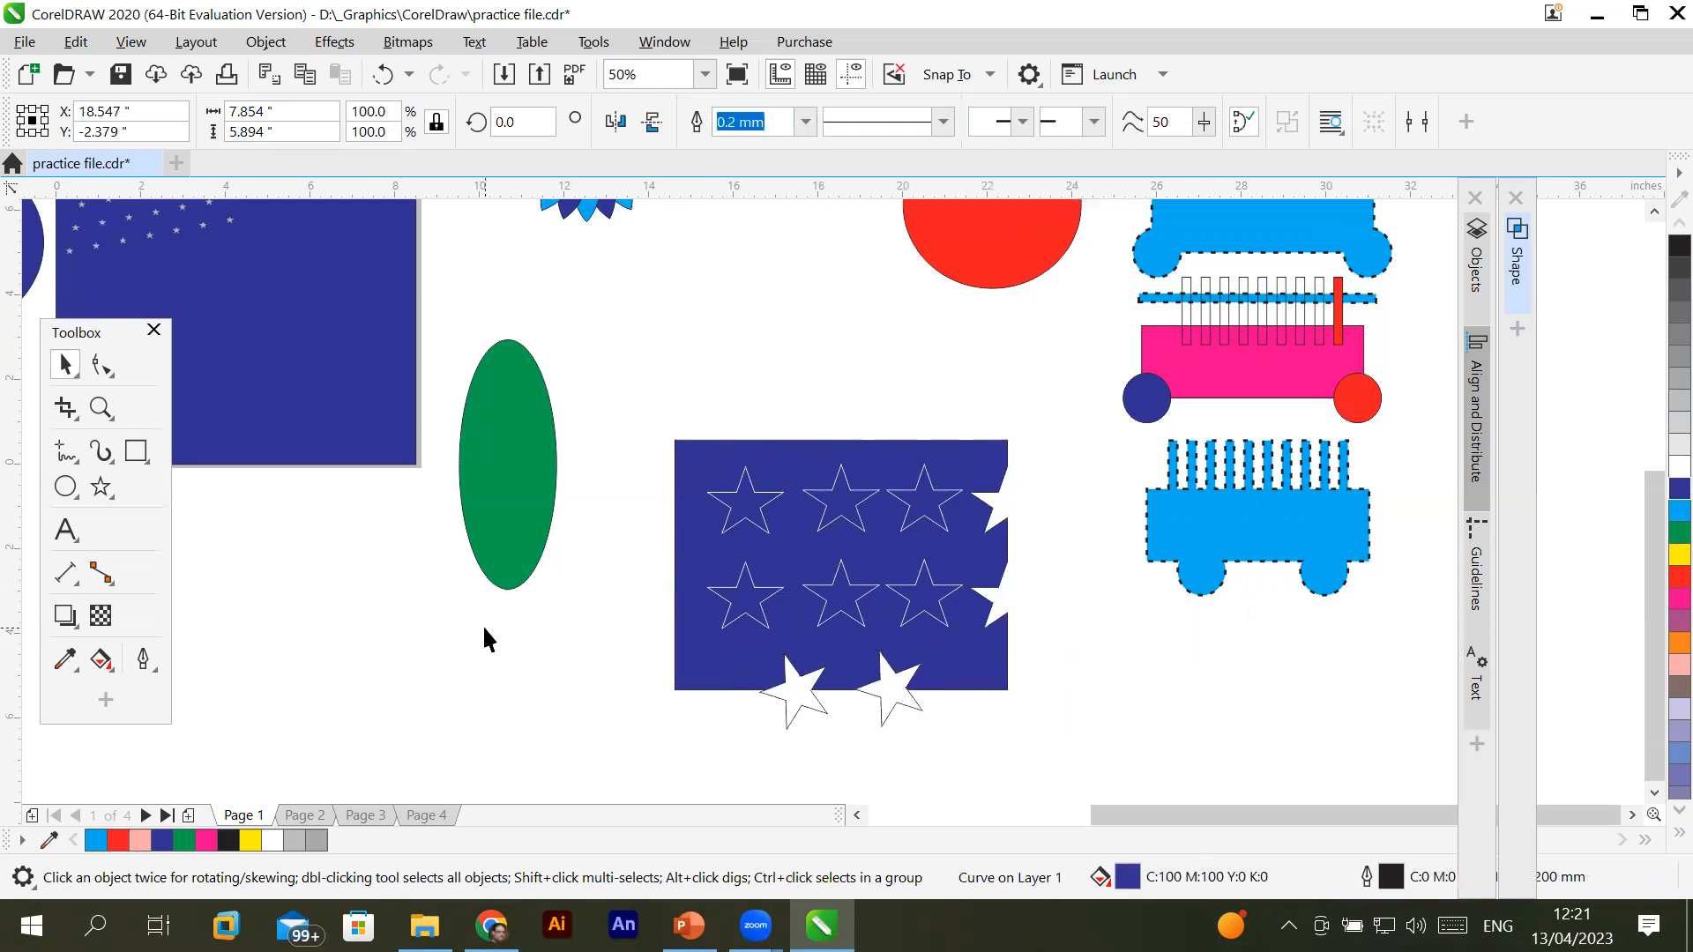
left_click_drag(794, 719, 420, 747)
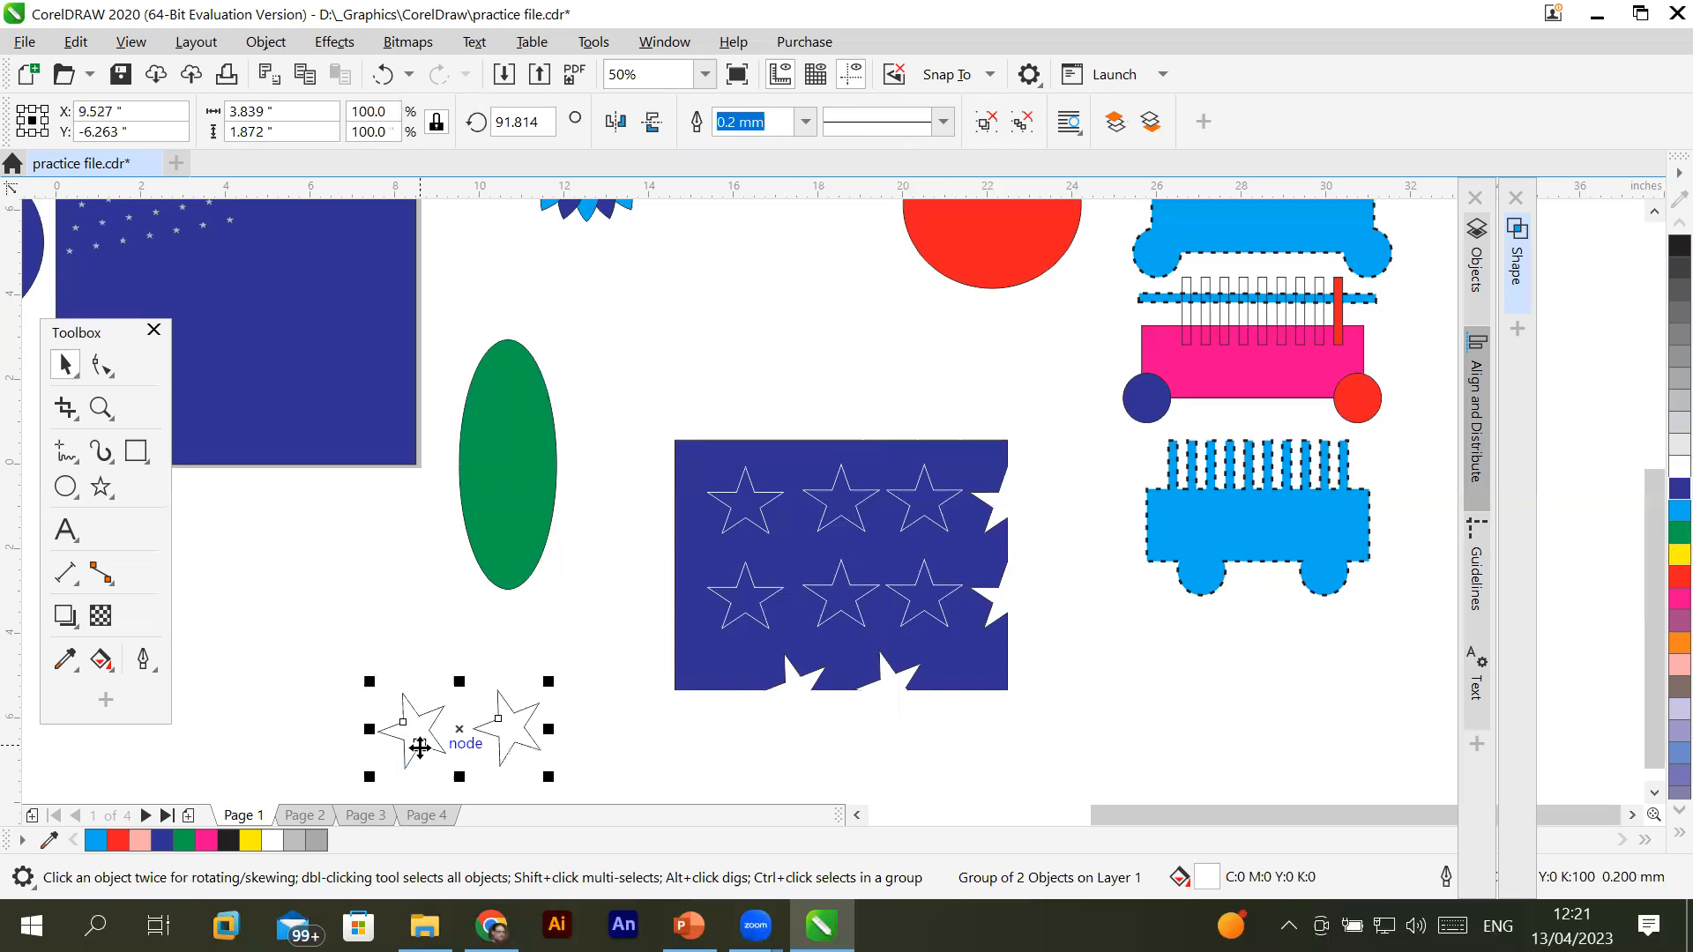
left_click(780, 790)
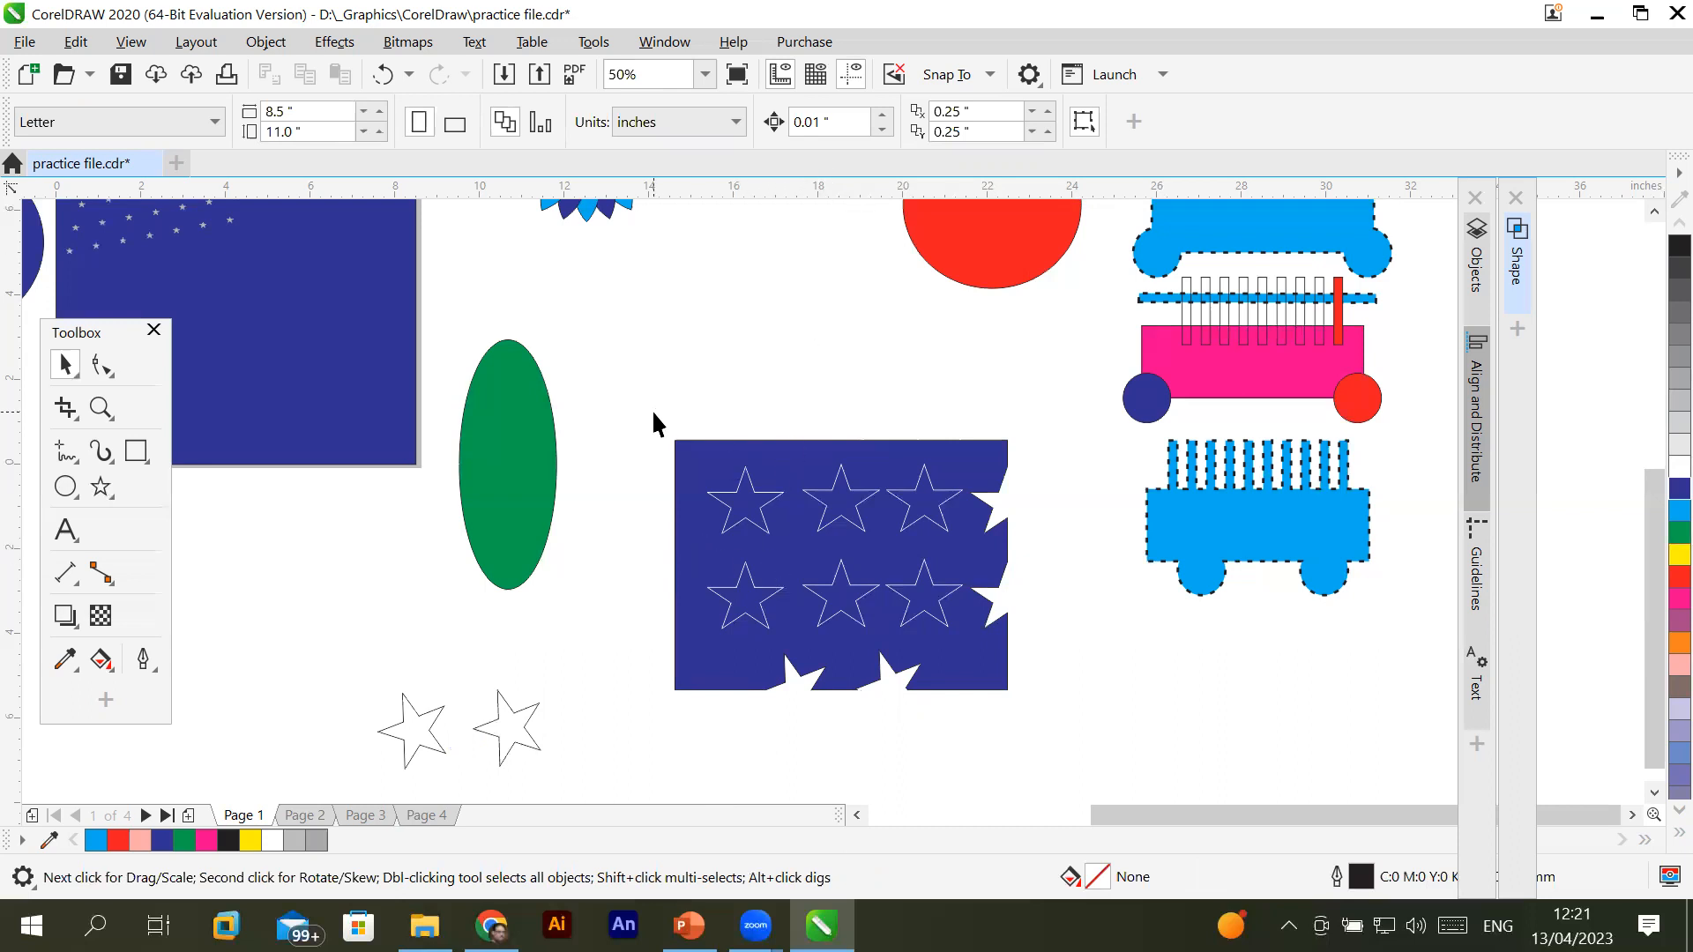
Delete the rotated star pair below the green ellipse
left_click_drag(1654, 745, 1650, 789)
left_click_drag(1340, 804, 1023, 813)
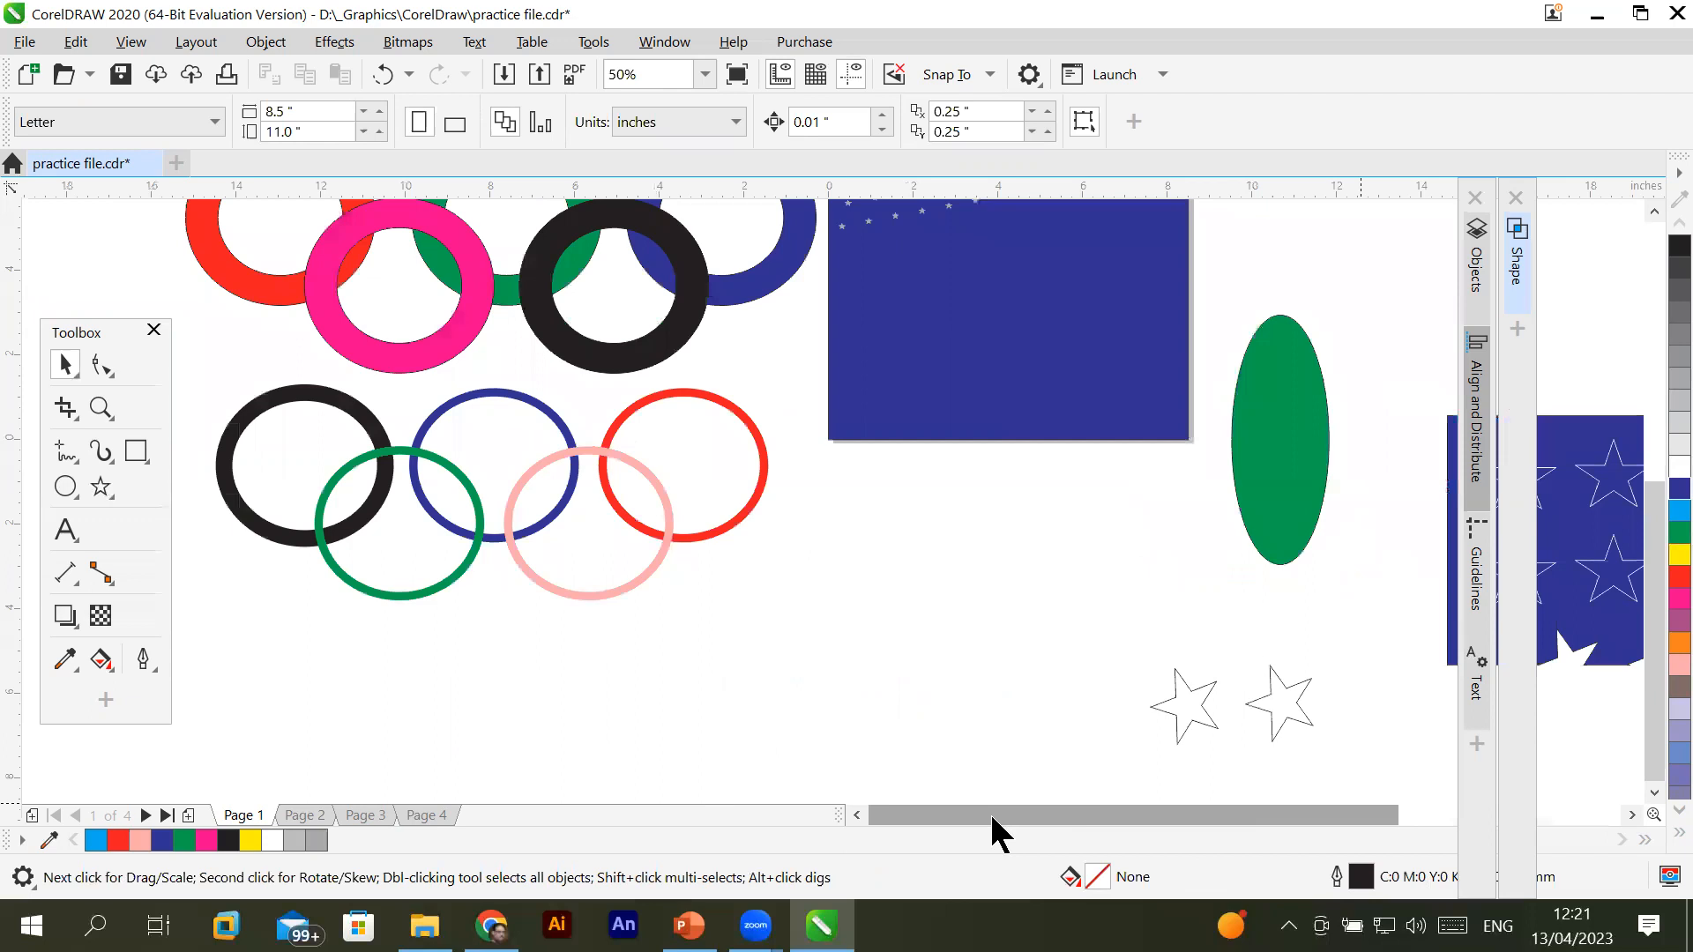
left_click(1279, 701)
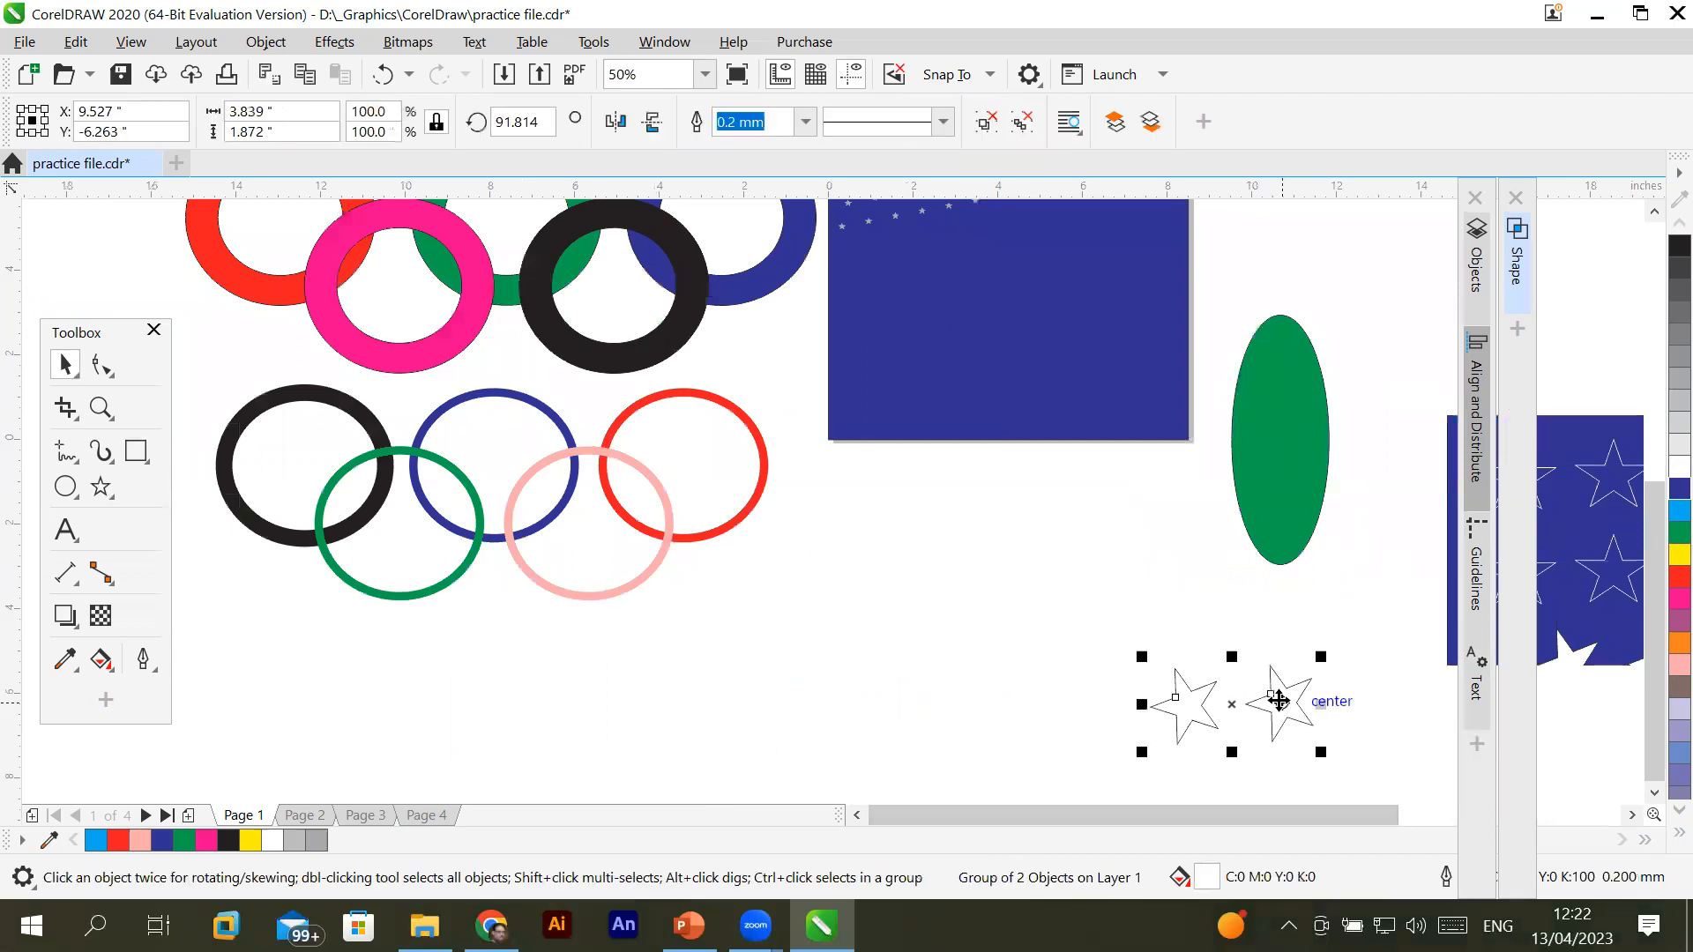
left_click(1278, 698)
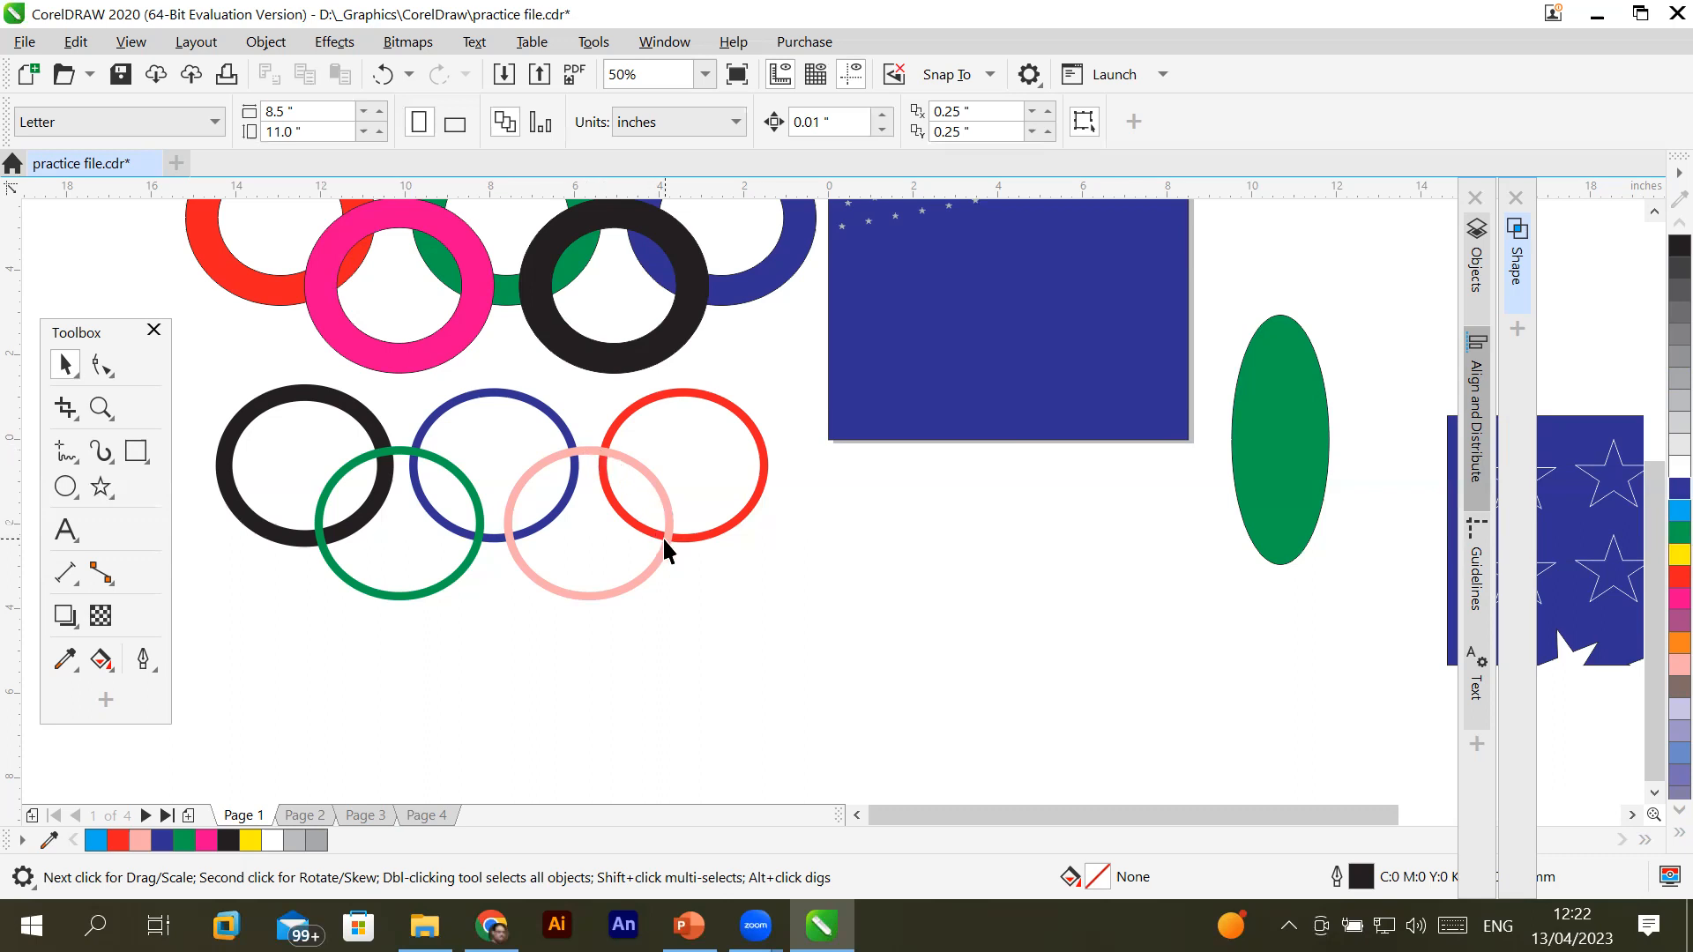
Draw a rectangle about 7.75 by 4.50 inches below the blue page area and fill it dark blue
scroll(667, 542, "up", 5)
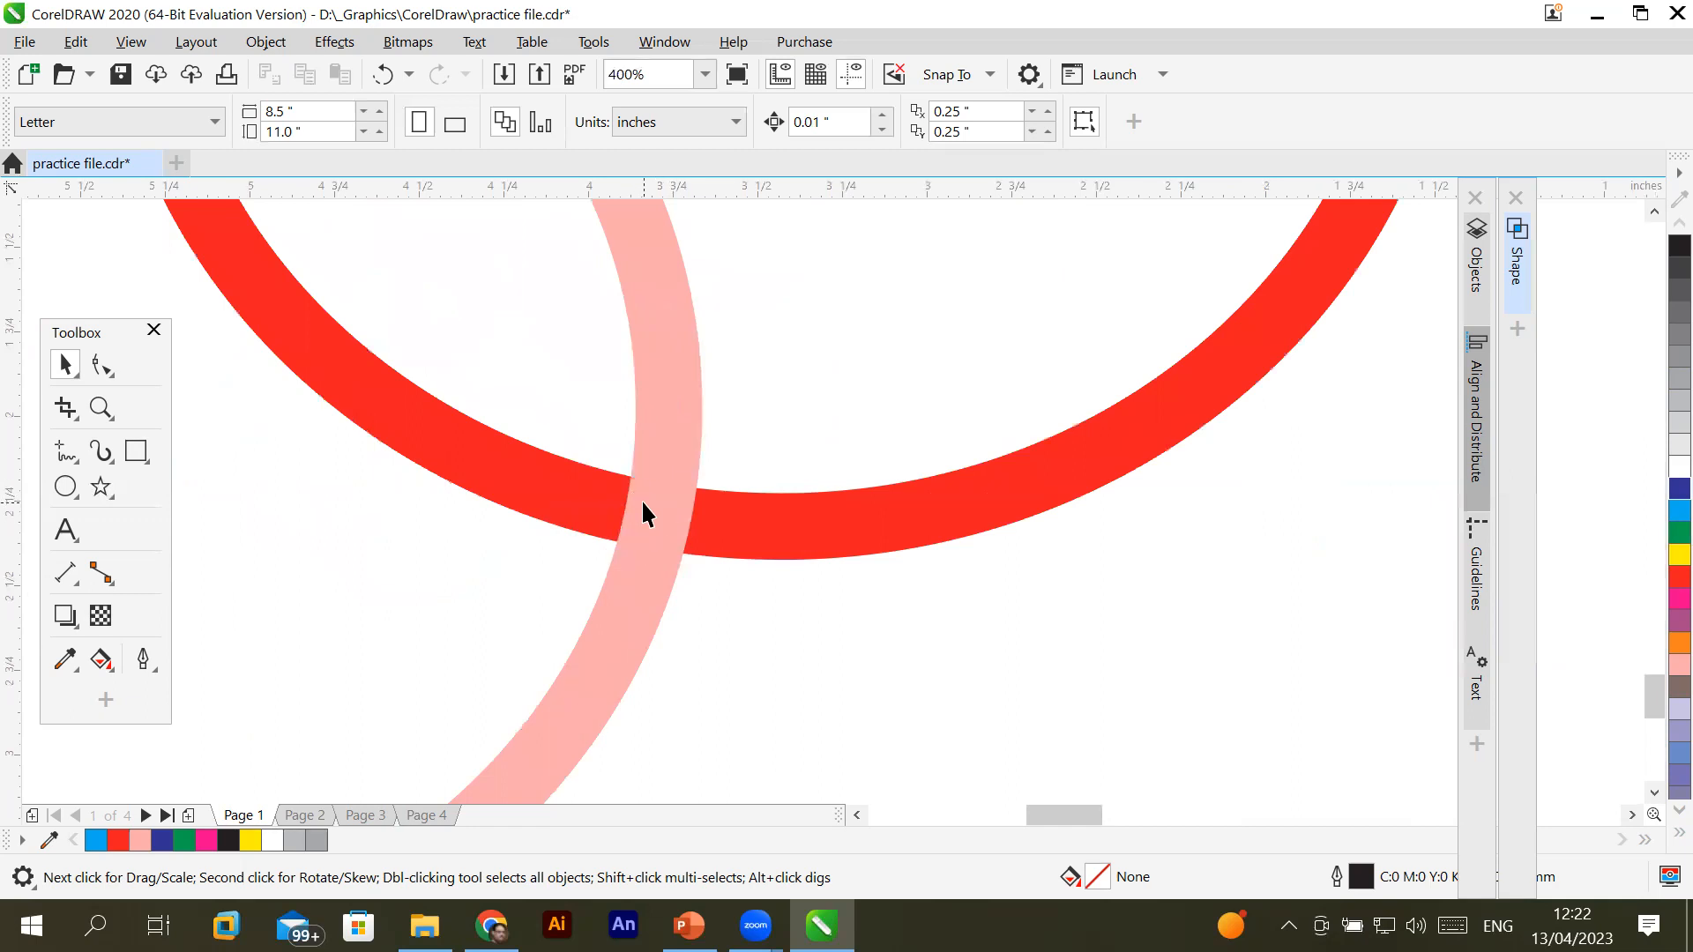
scroll(642, 499, "down", 3)
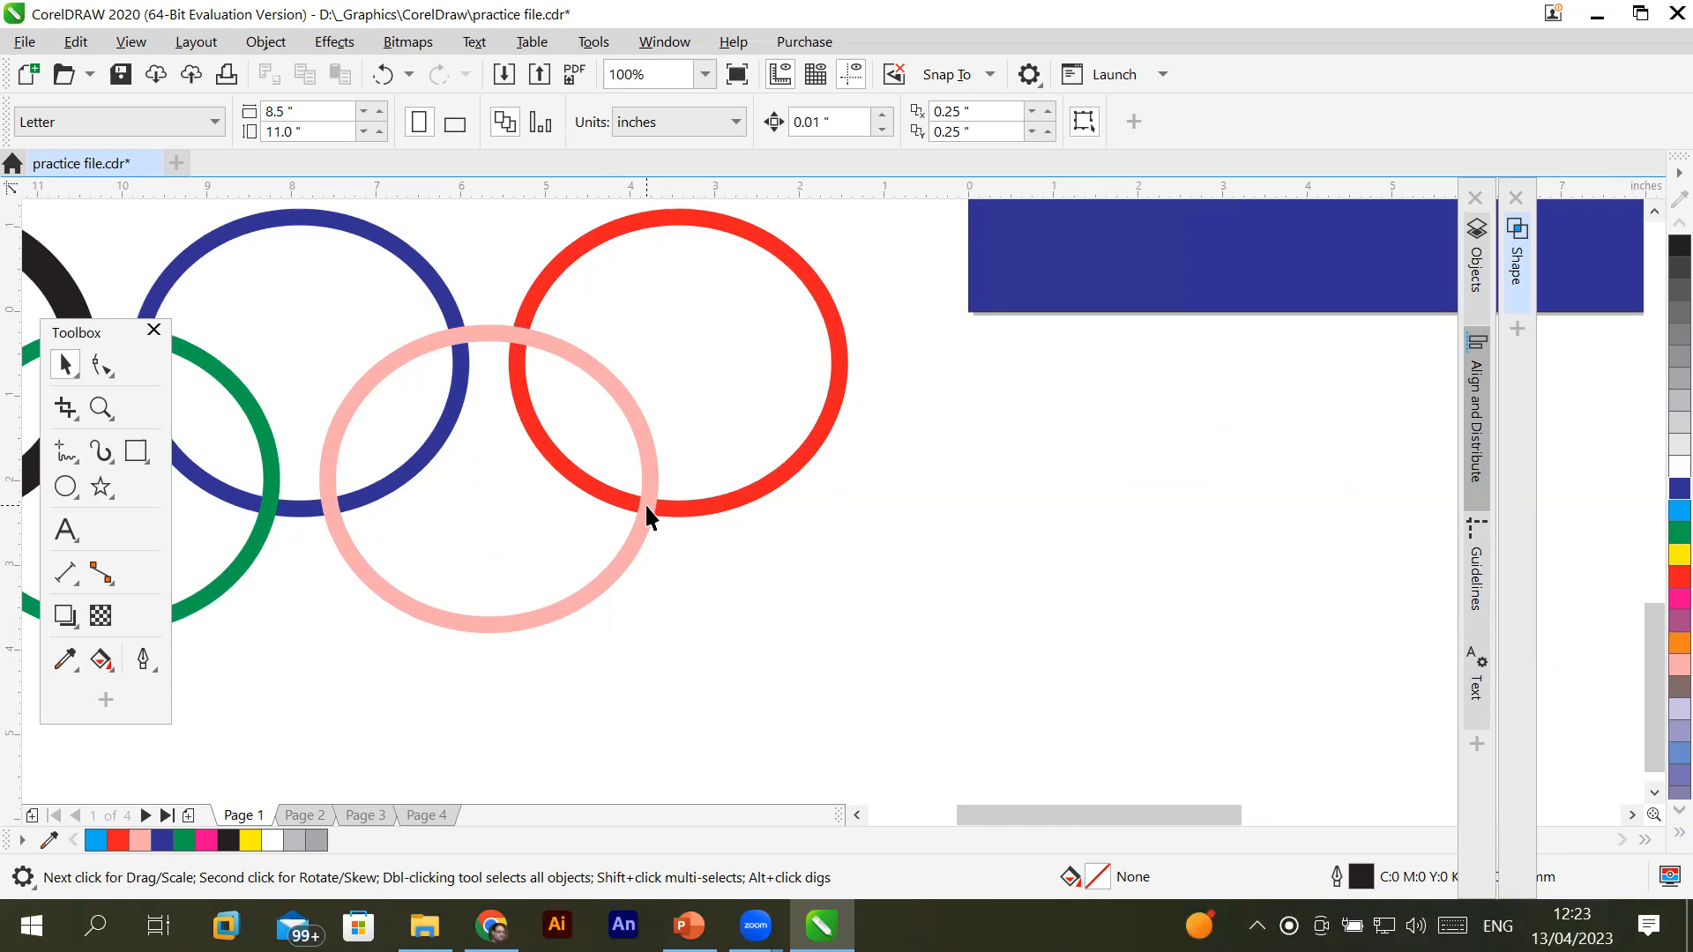
scroll(490, 516, "down", 1)
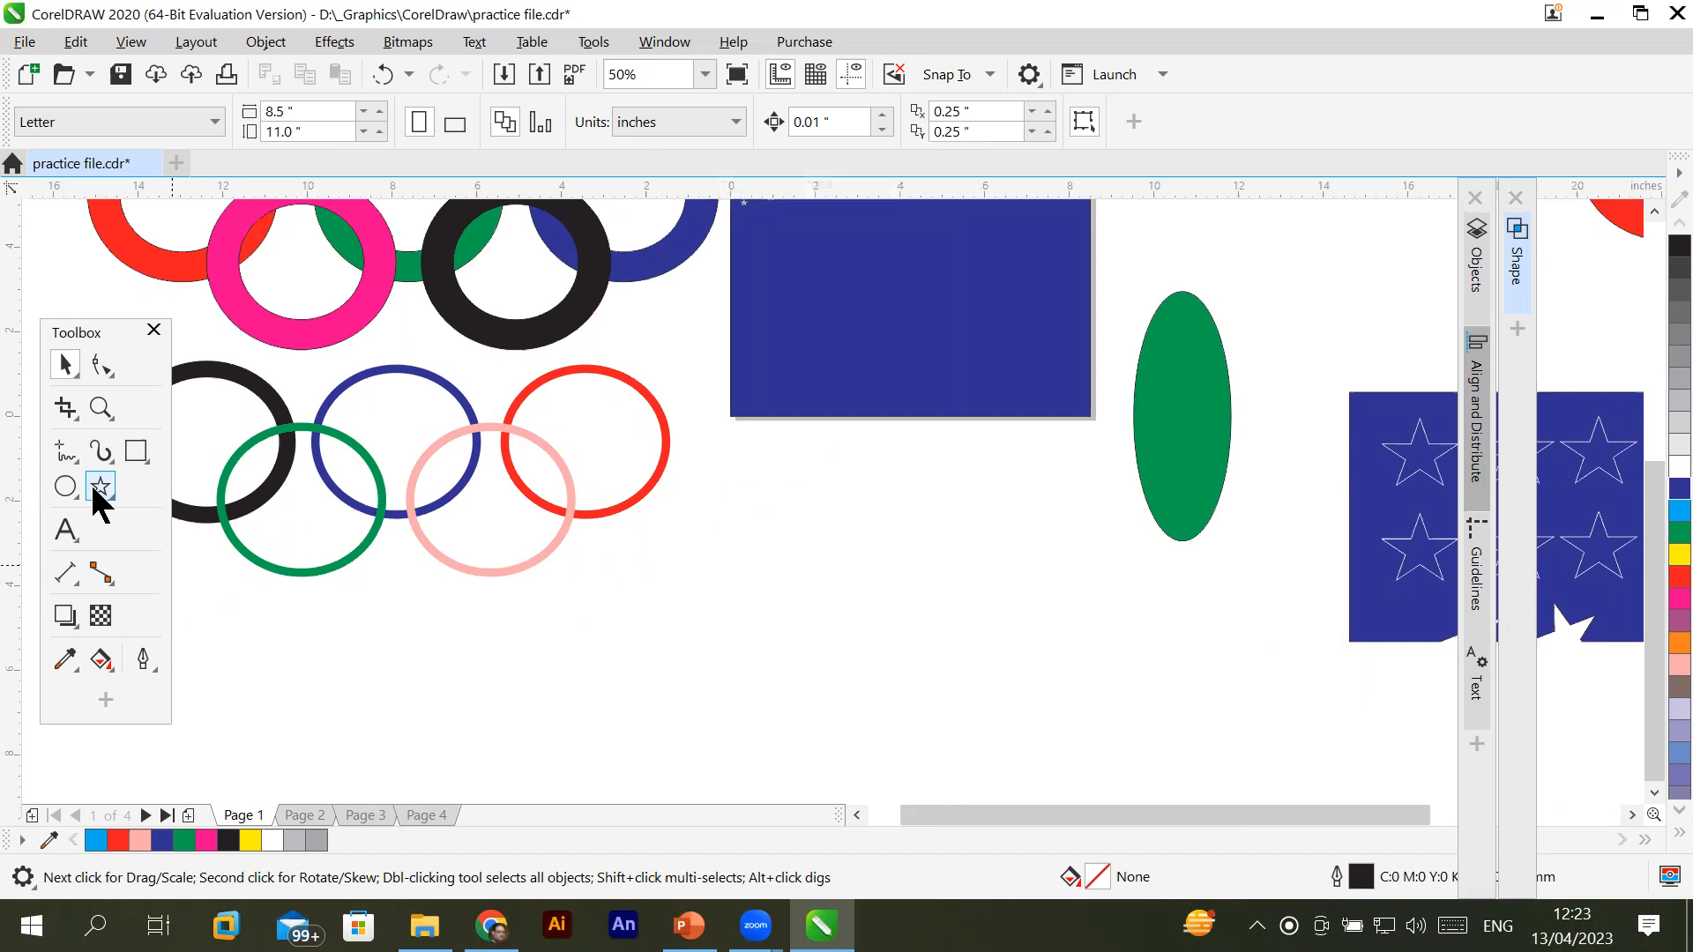
left_click(137, 451)
left_click_drag(761, 542, 1090, 731)
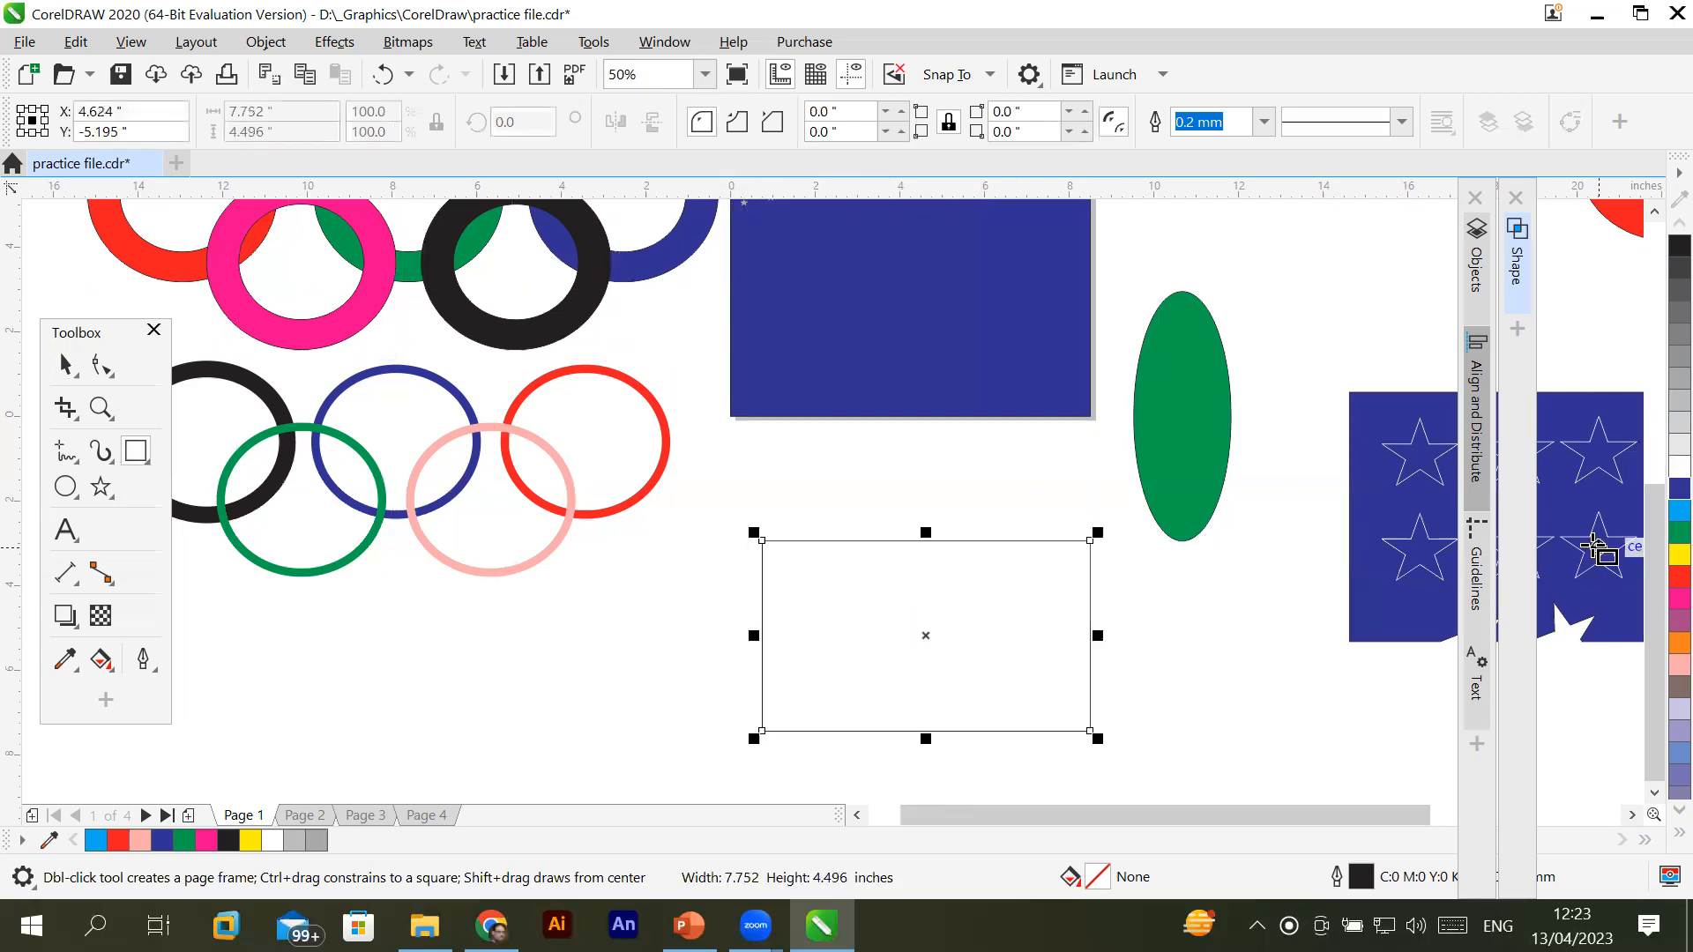
left_click(1657, 495)
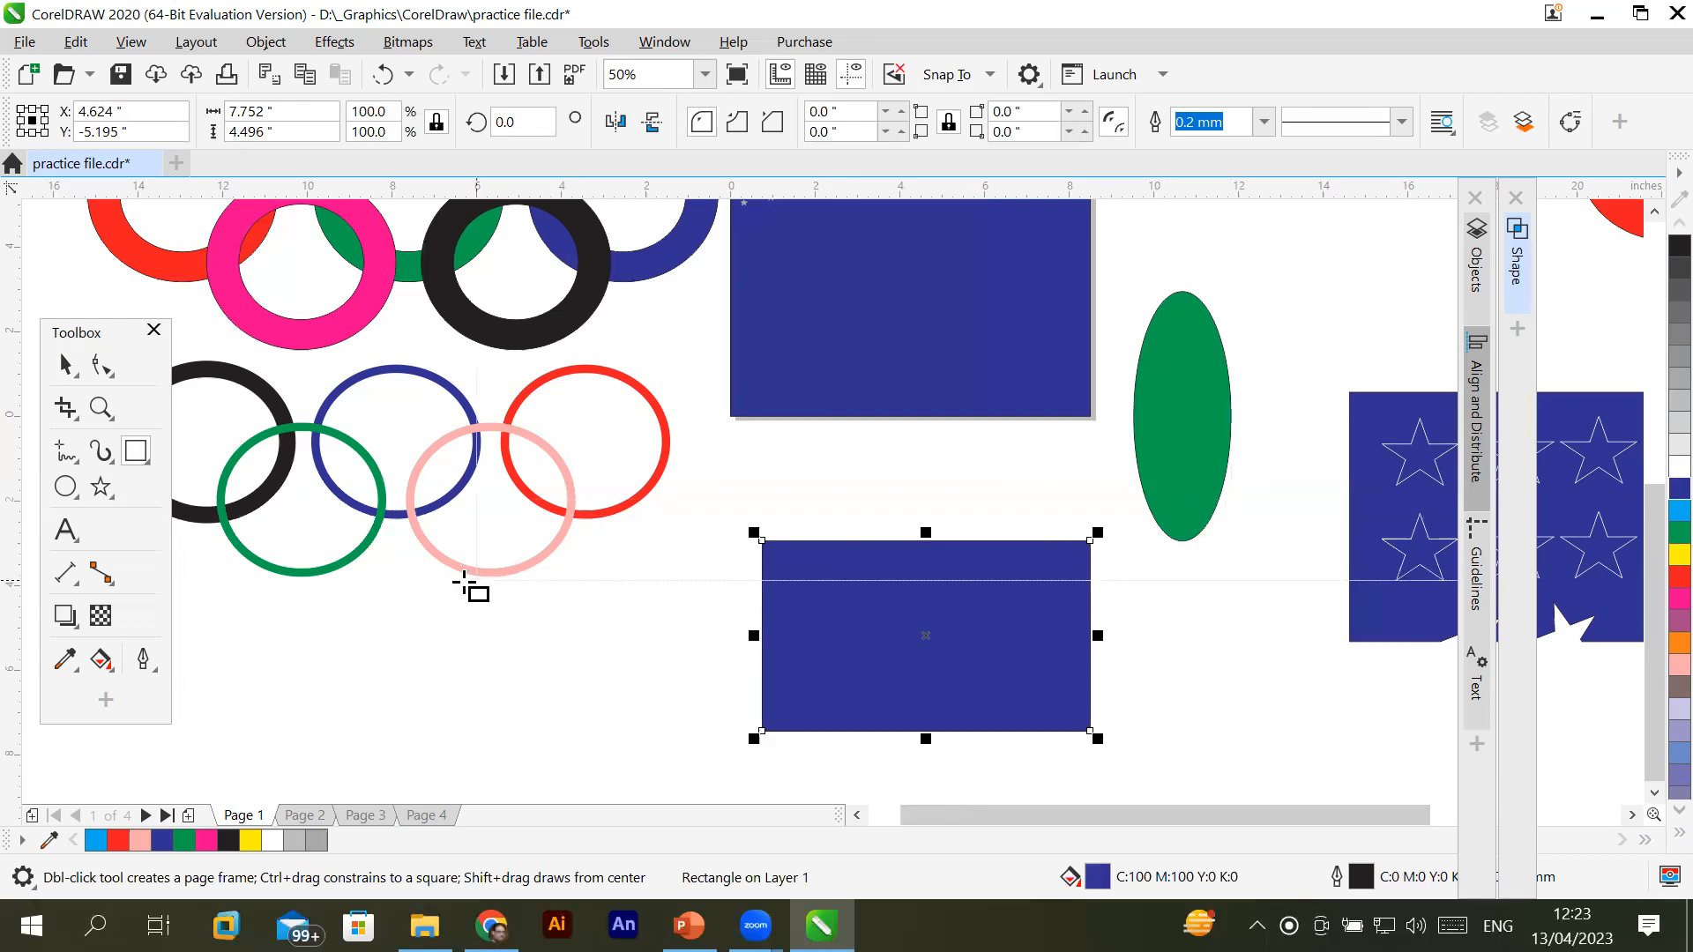
Draw an ellipse about 3.81 by 3.45 inches inside the new dark blue rectangle
left_click(65, 486)
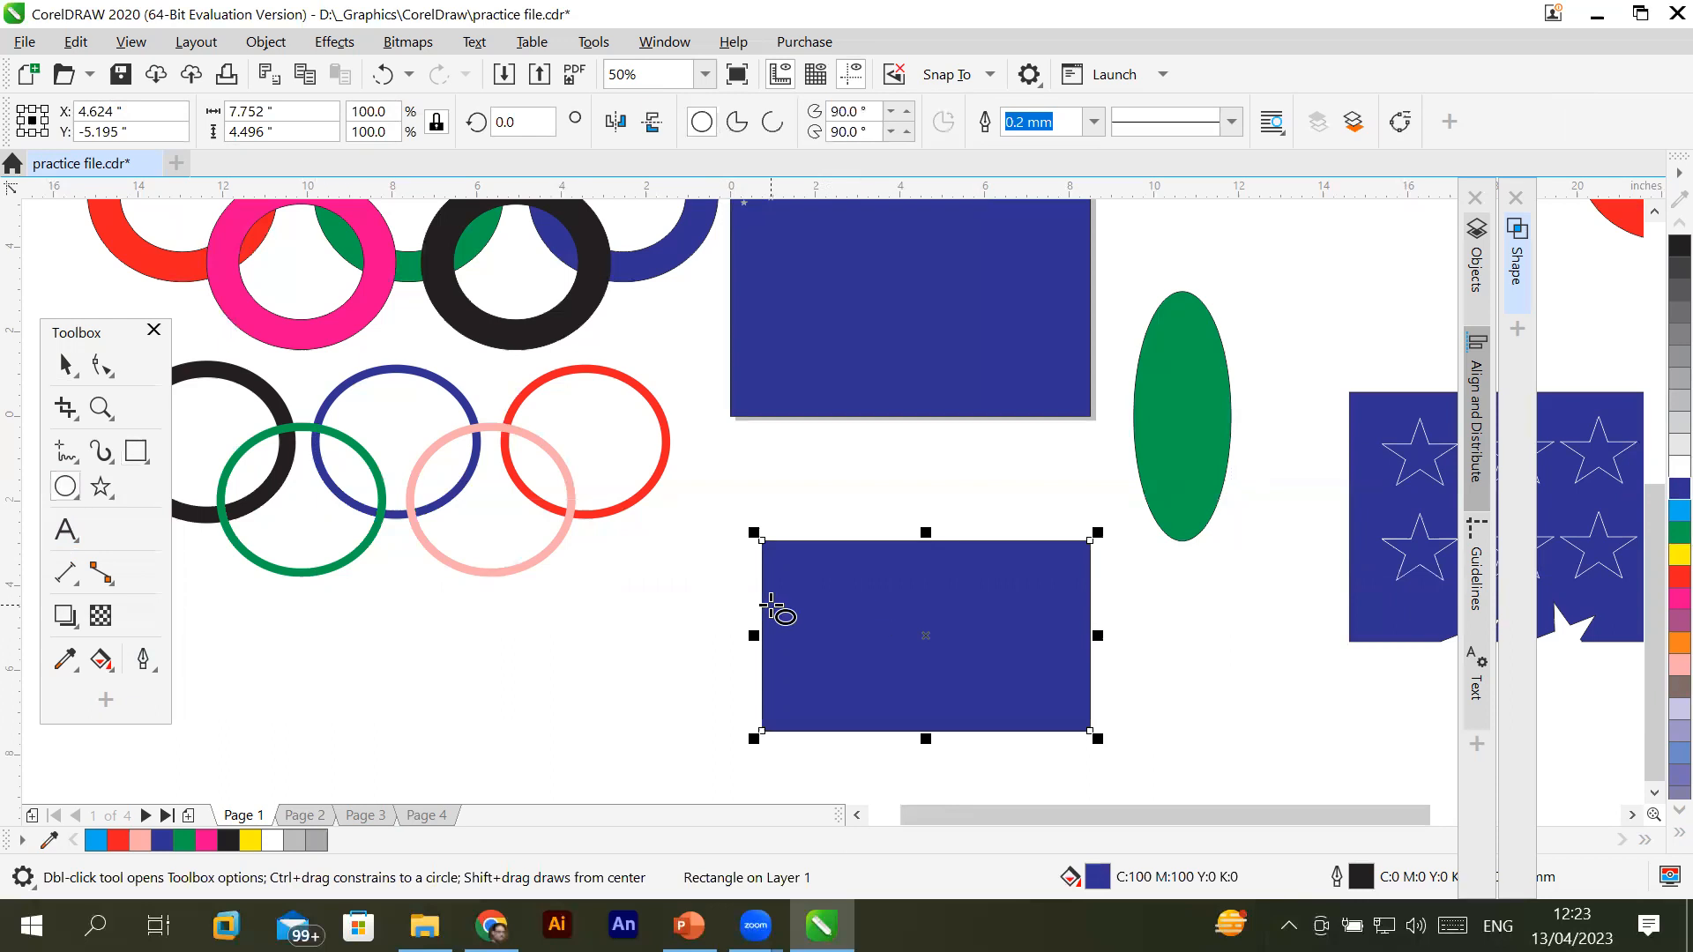
left_click_drag(825, 580, 964, 685)
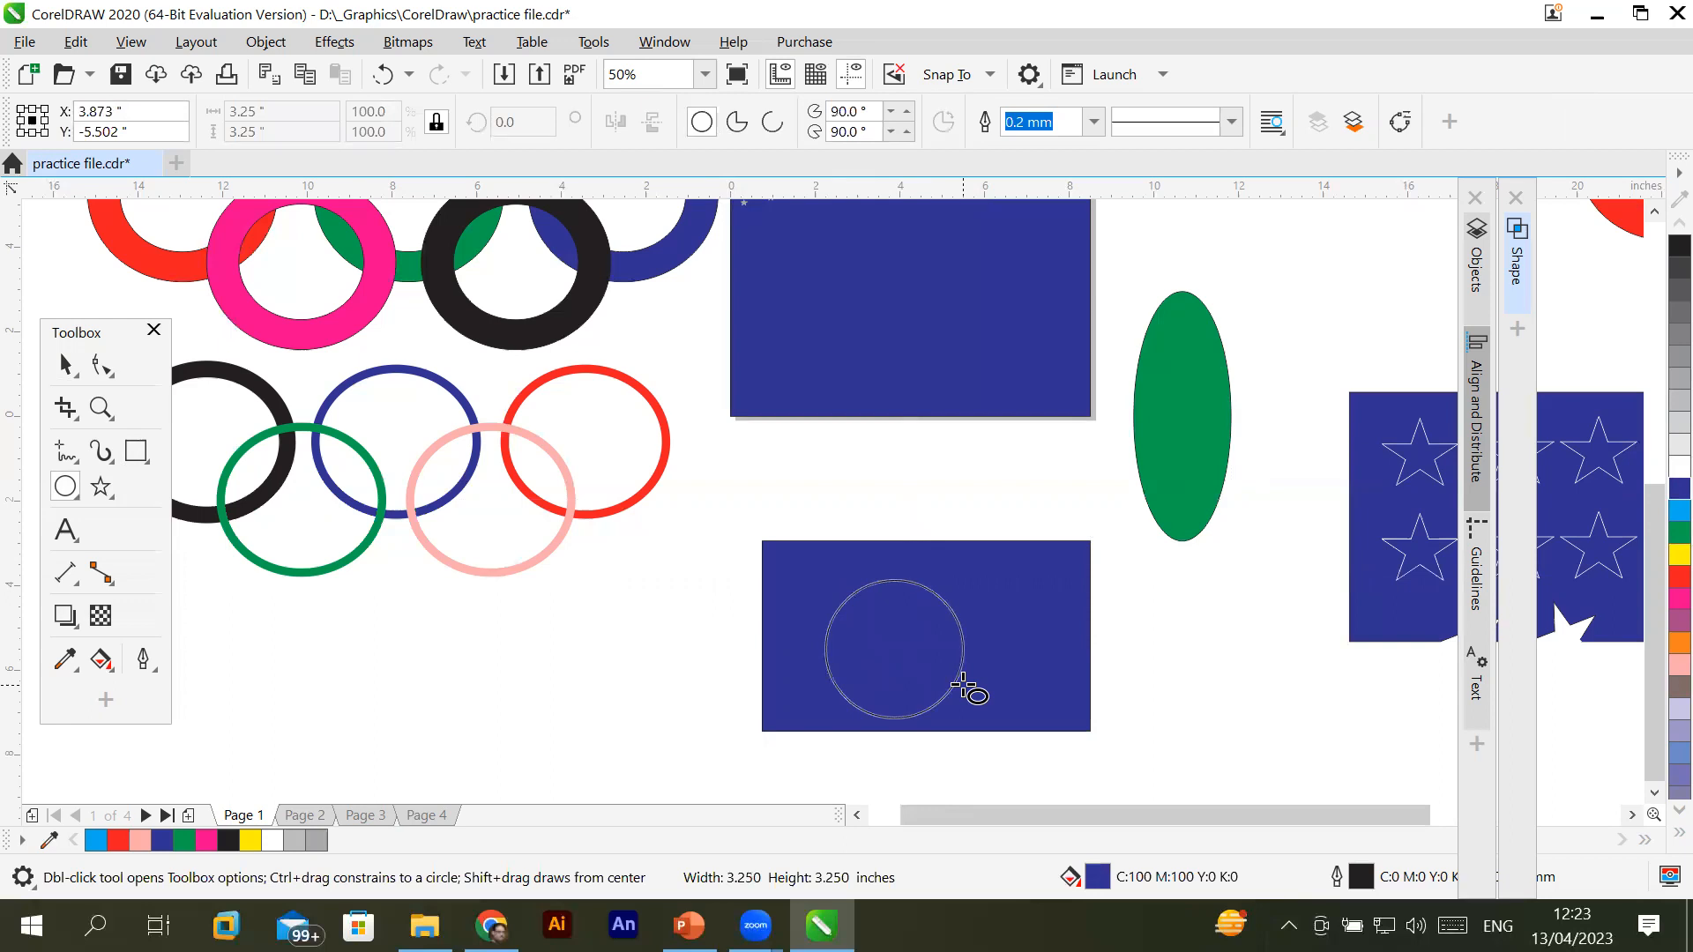
left_click_drag(964, 685, 966, 647)
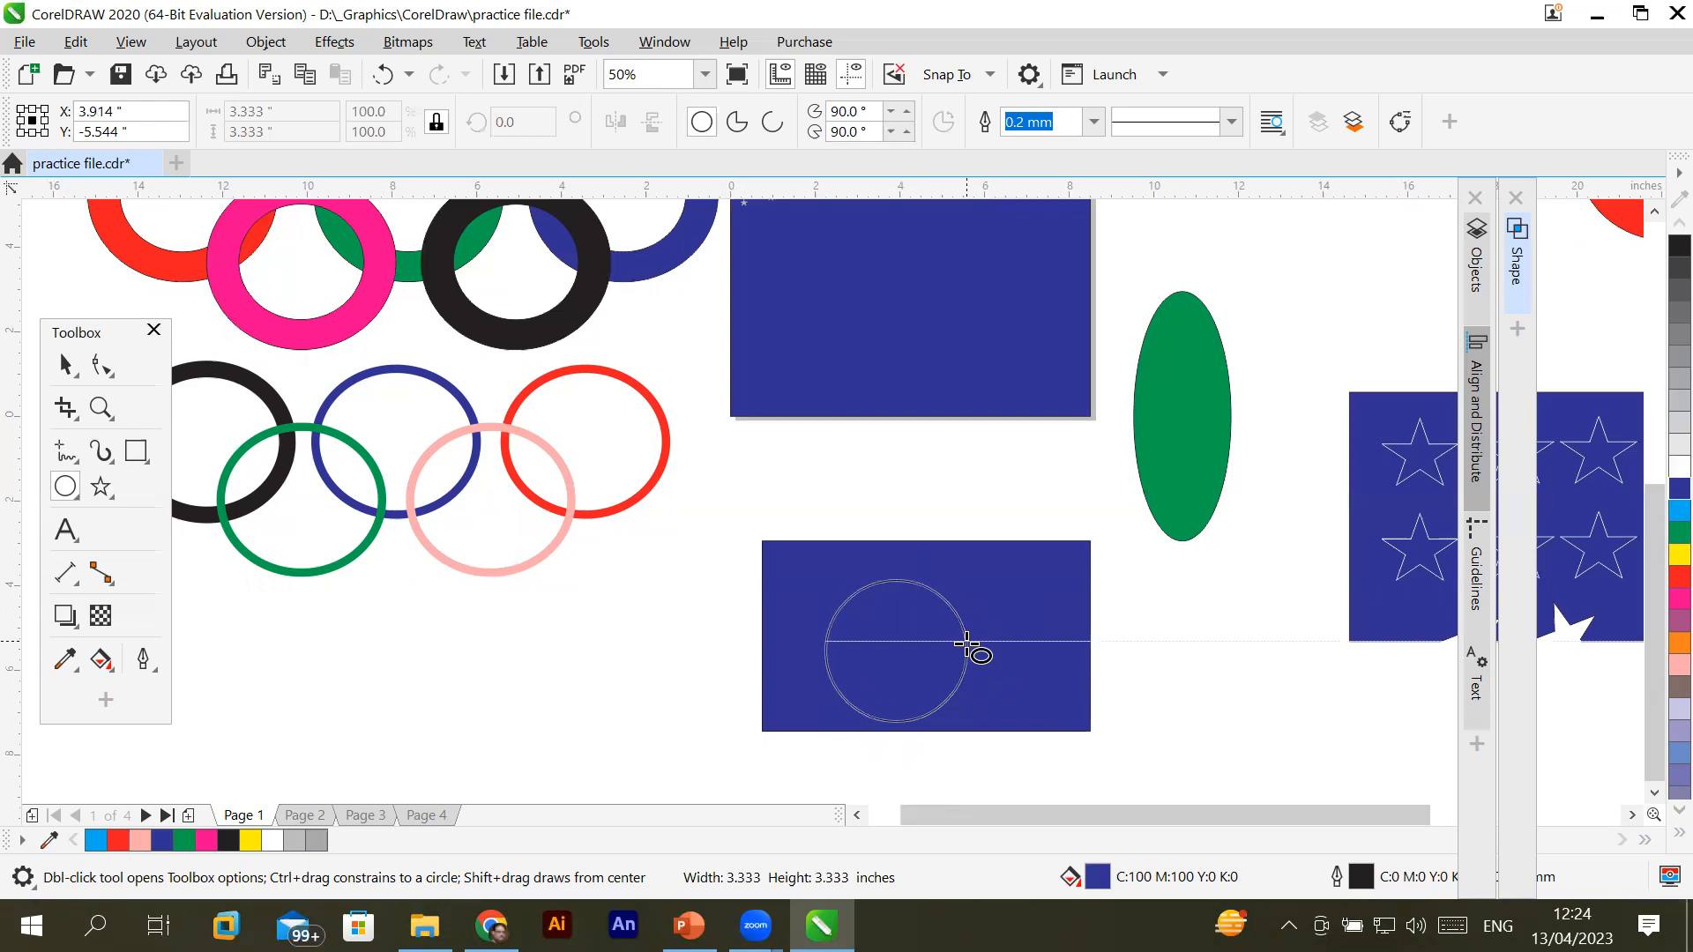
left_click_drag(967, 646, 991, 723)
Set the ellipse's width to 3 inches with the ratio locked and fill it red
left_click(238, 111)
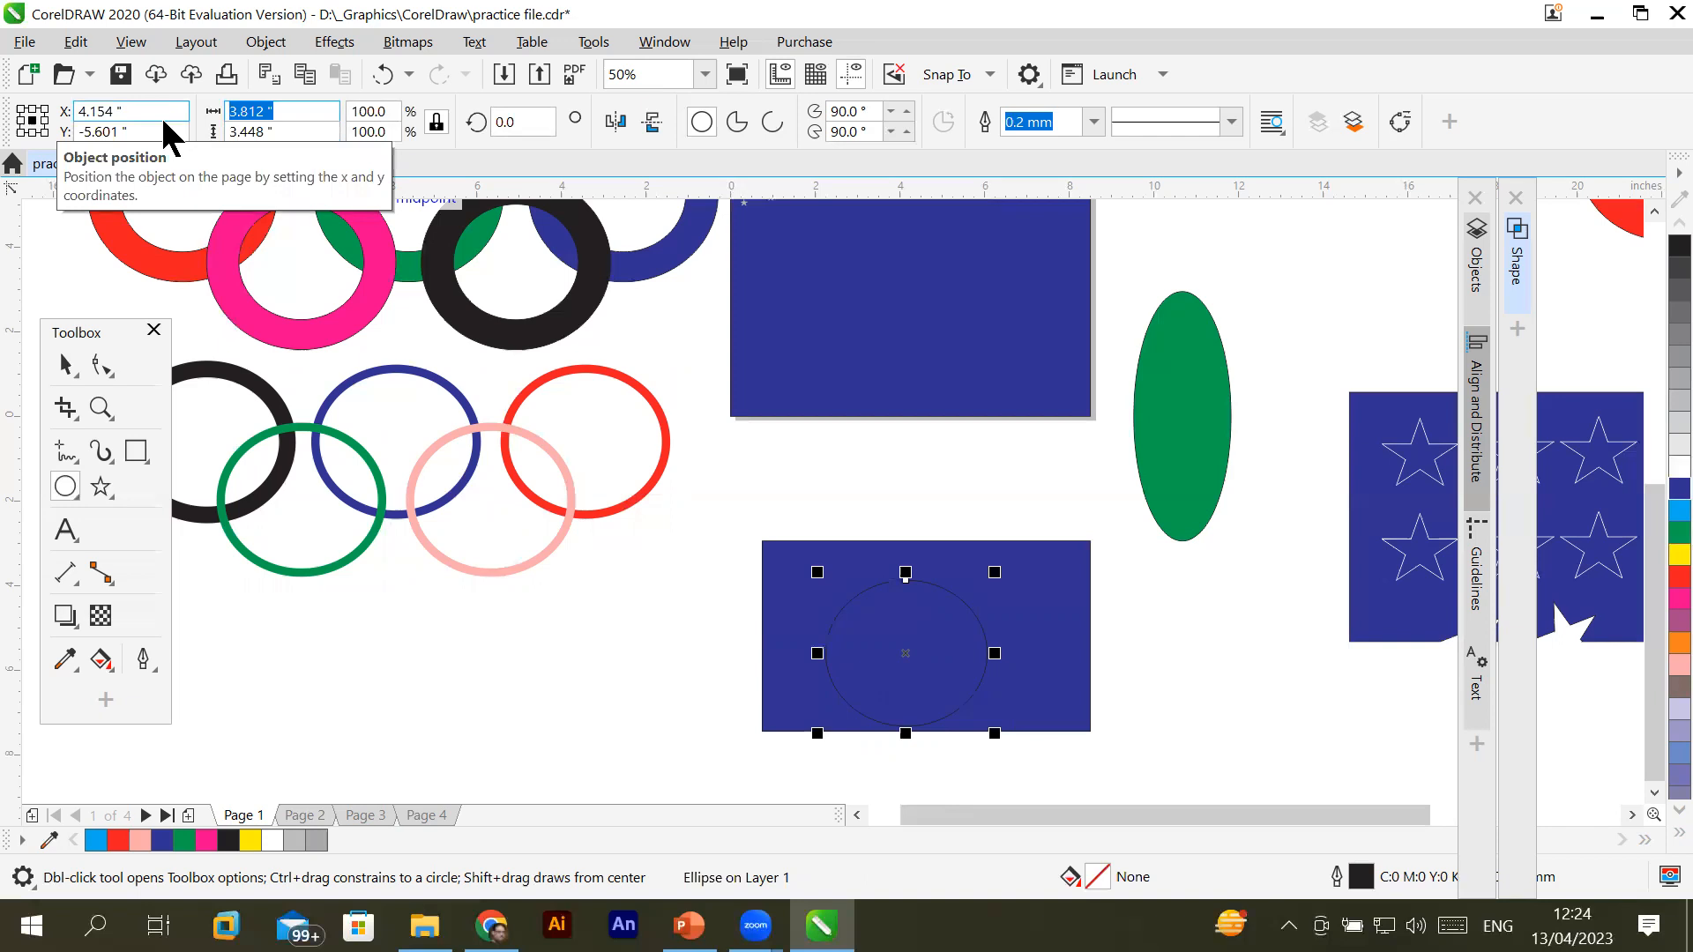
type("3")
key("Return")
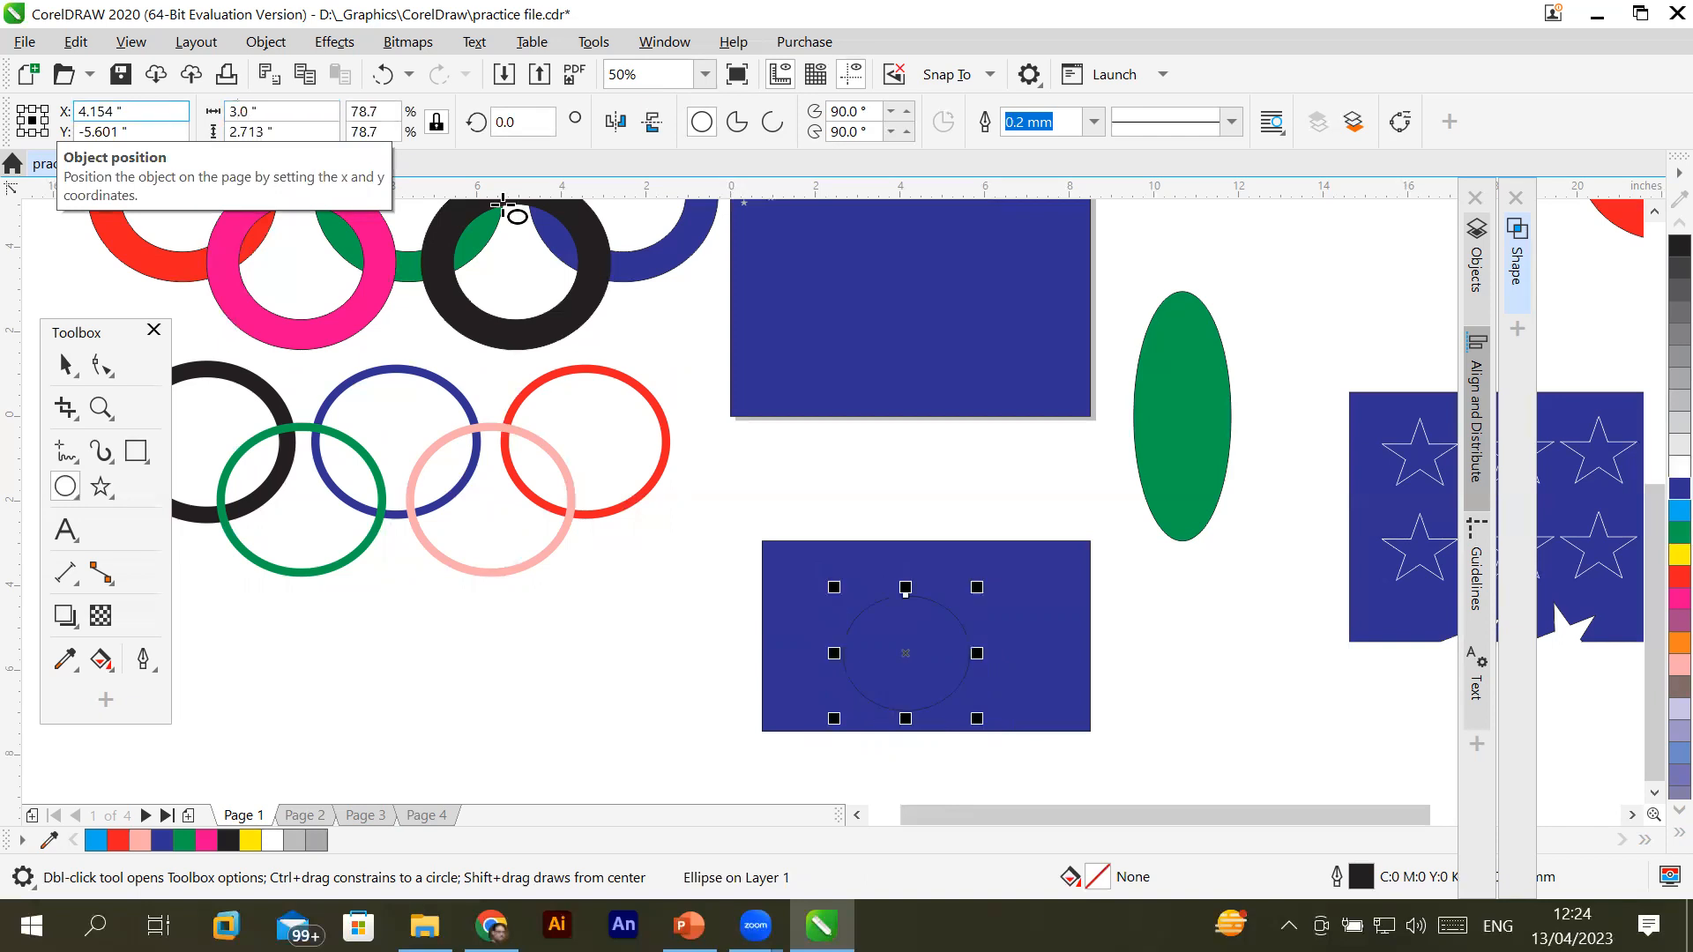
left_click(1657, 578)
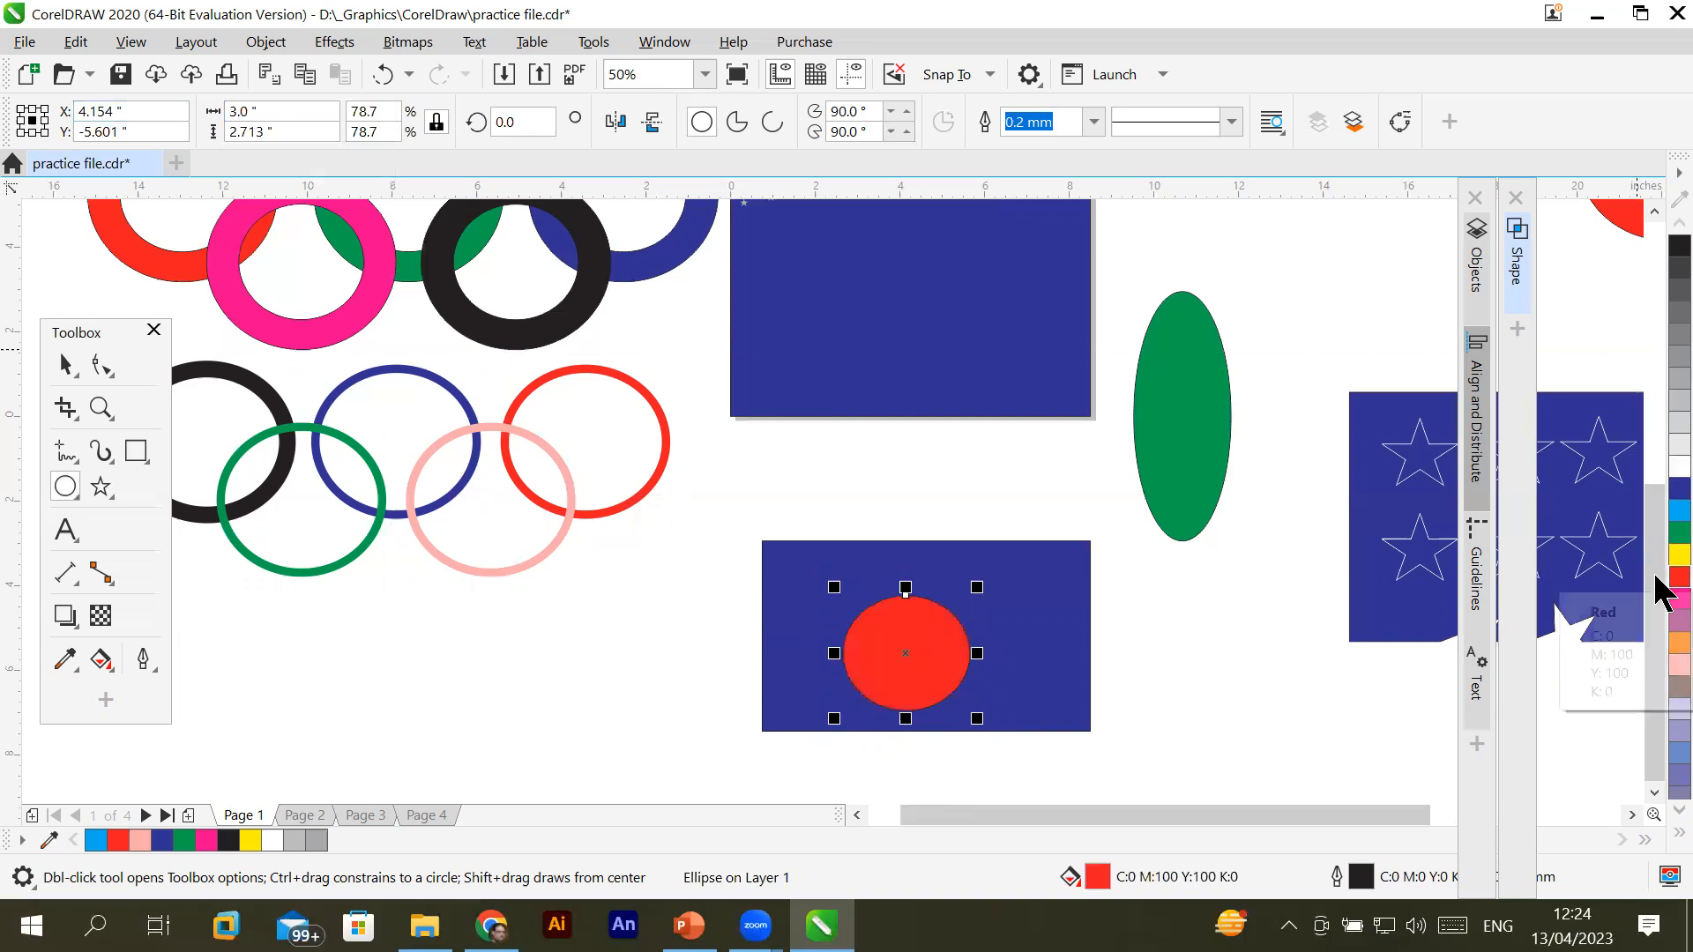
Unlock the red ellipse's size ratio and set both its width and height to 3 inches
left_click(303, 115)
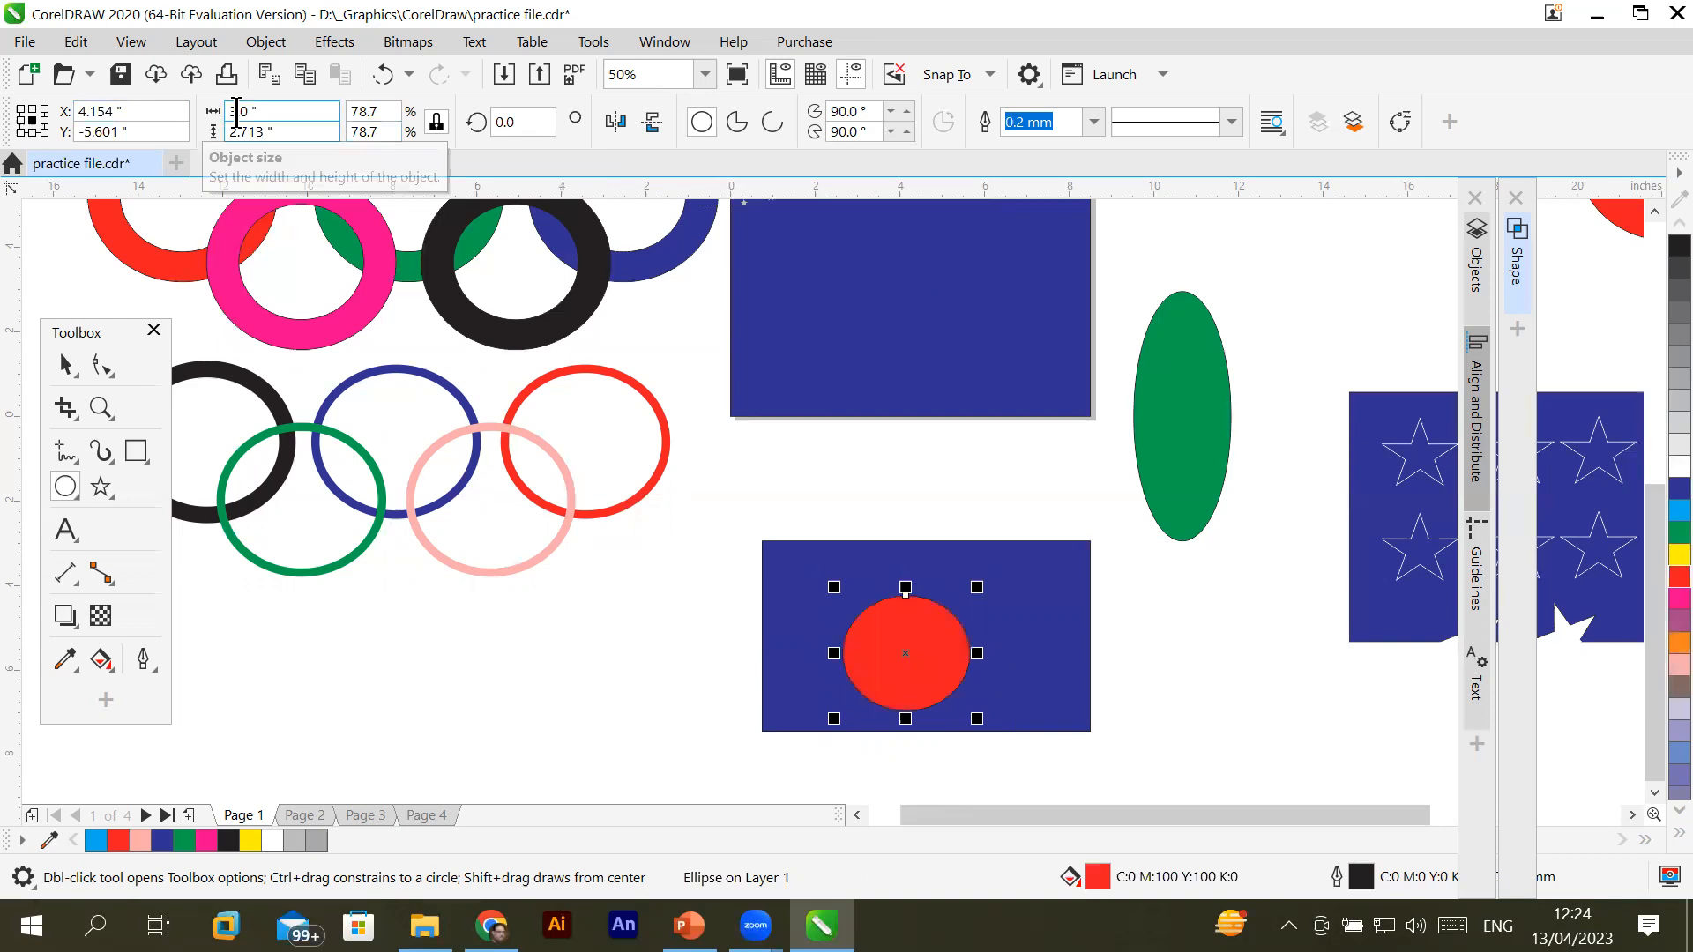
left_click(436, 124)
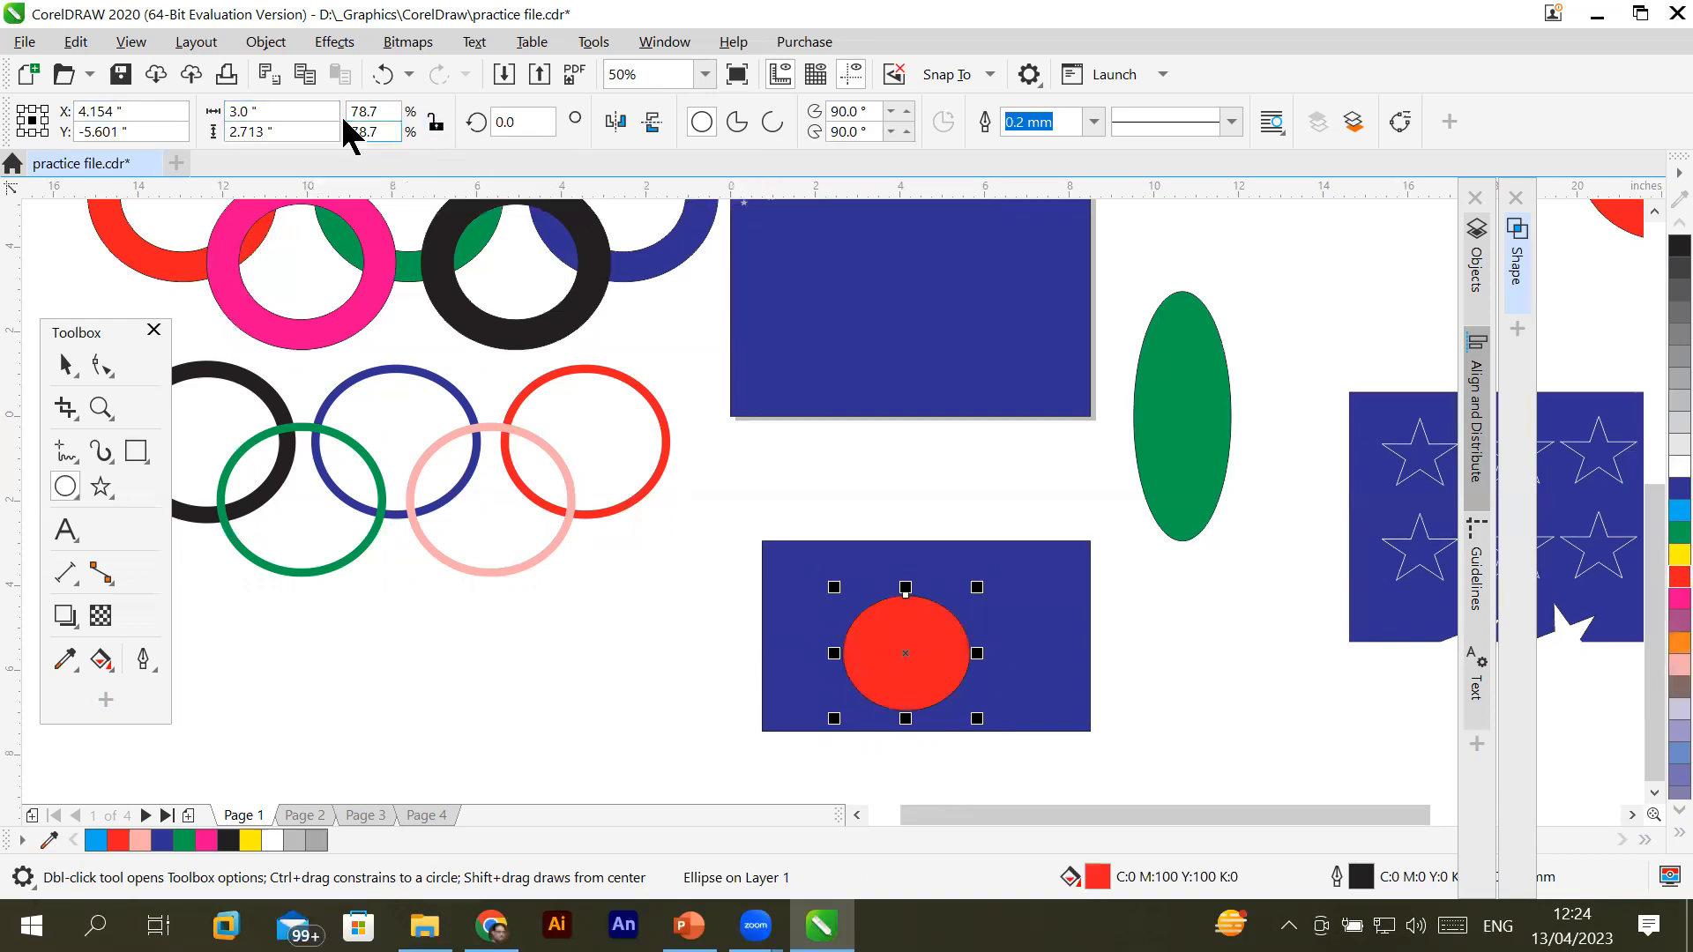
left_click_drag(313, 112, 228, 112)
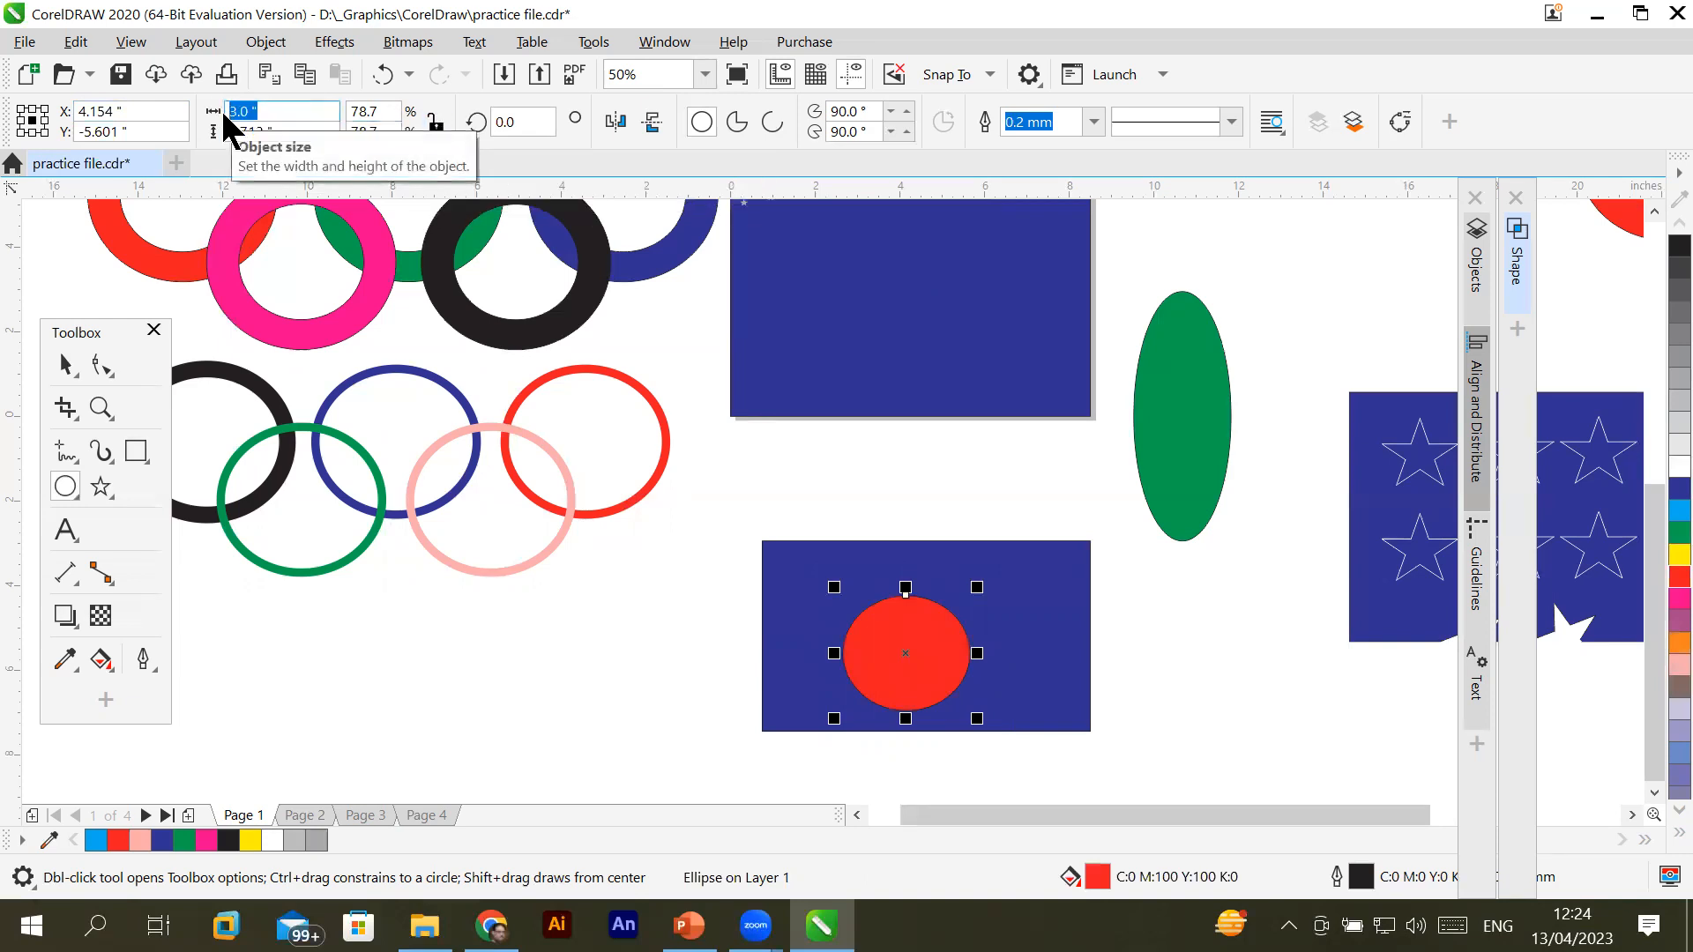
type("3")
left_click(248, 131)
left_click_drag(249, 131, 121, 132)
type("3")
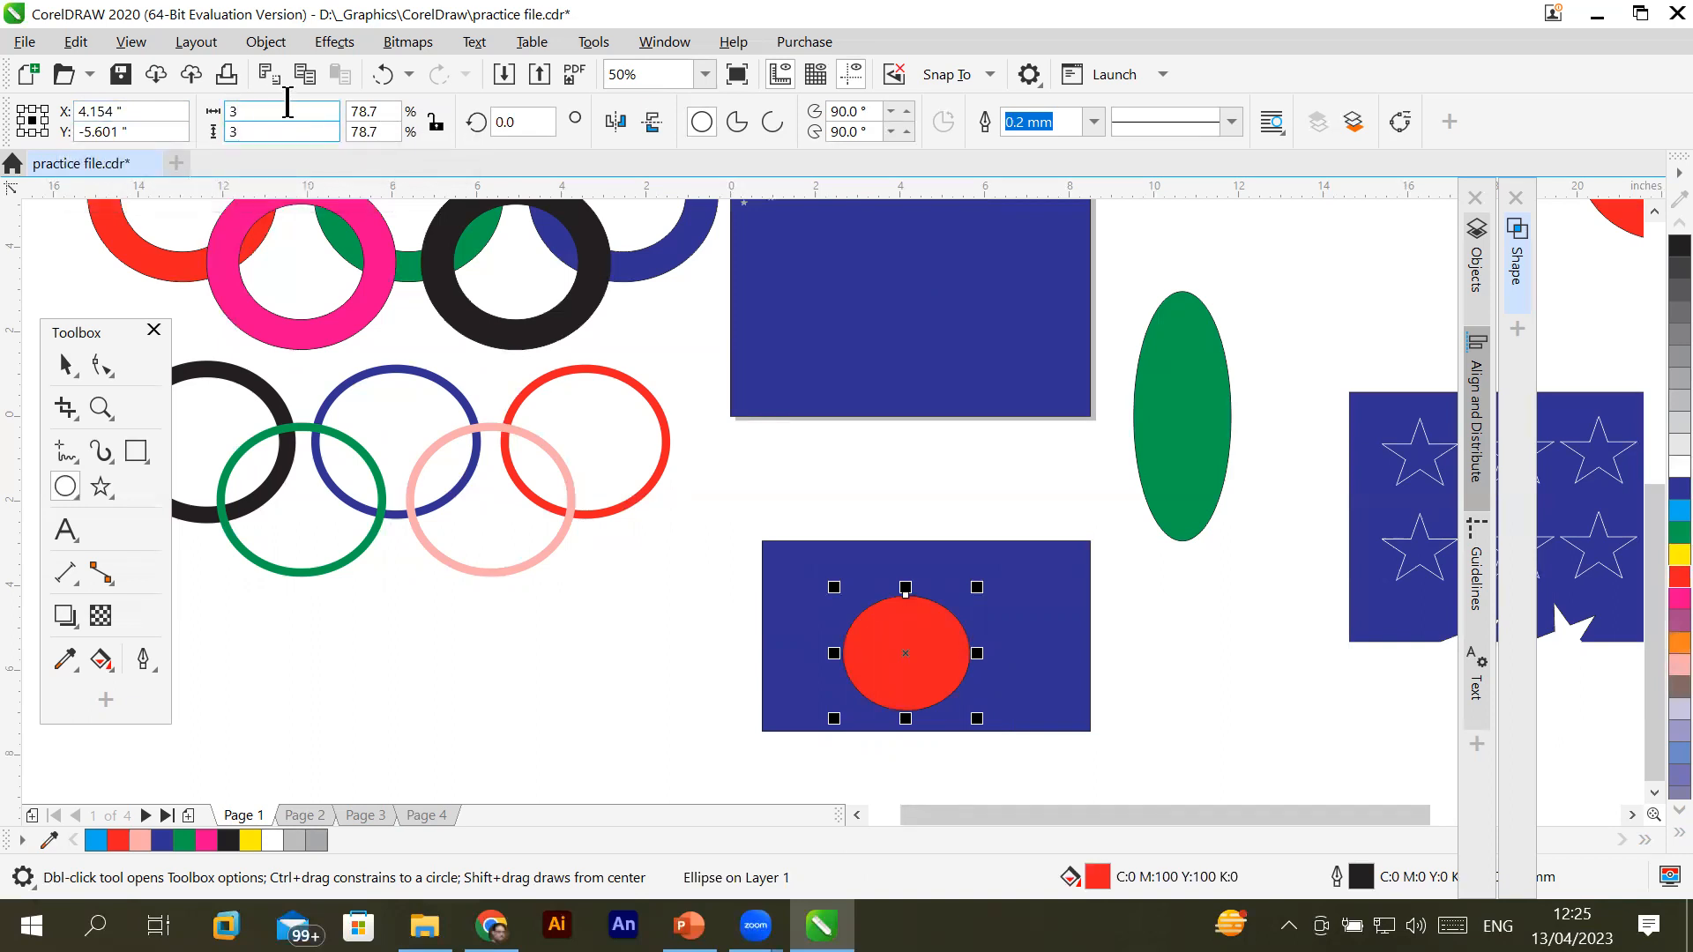
key("Return")
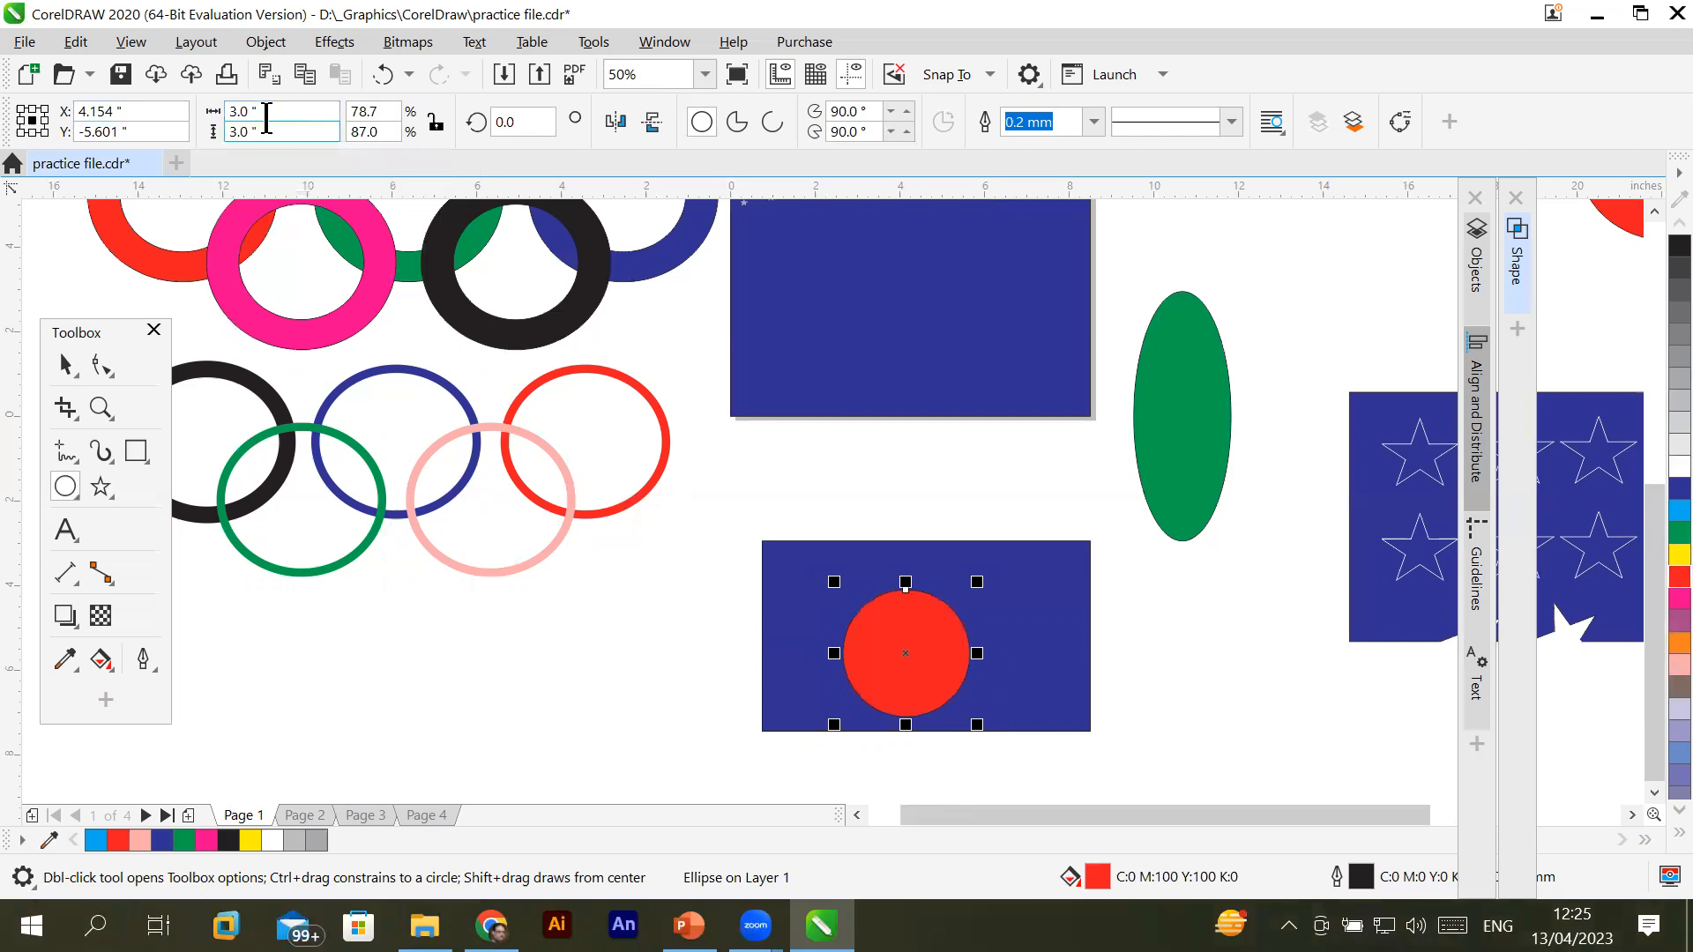
Lock the red circle's size ratio and set its width to 5 inches so it scales proportionally
left_click(436, 132)
left_click_drag(257, 112, 133, 111)
left_click_drag(257, 133, 223, 137)
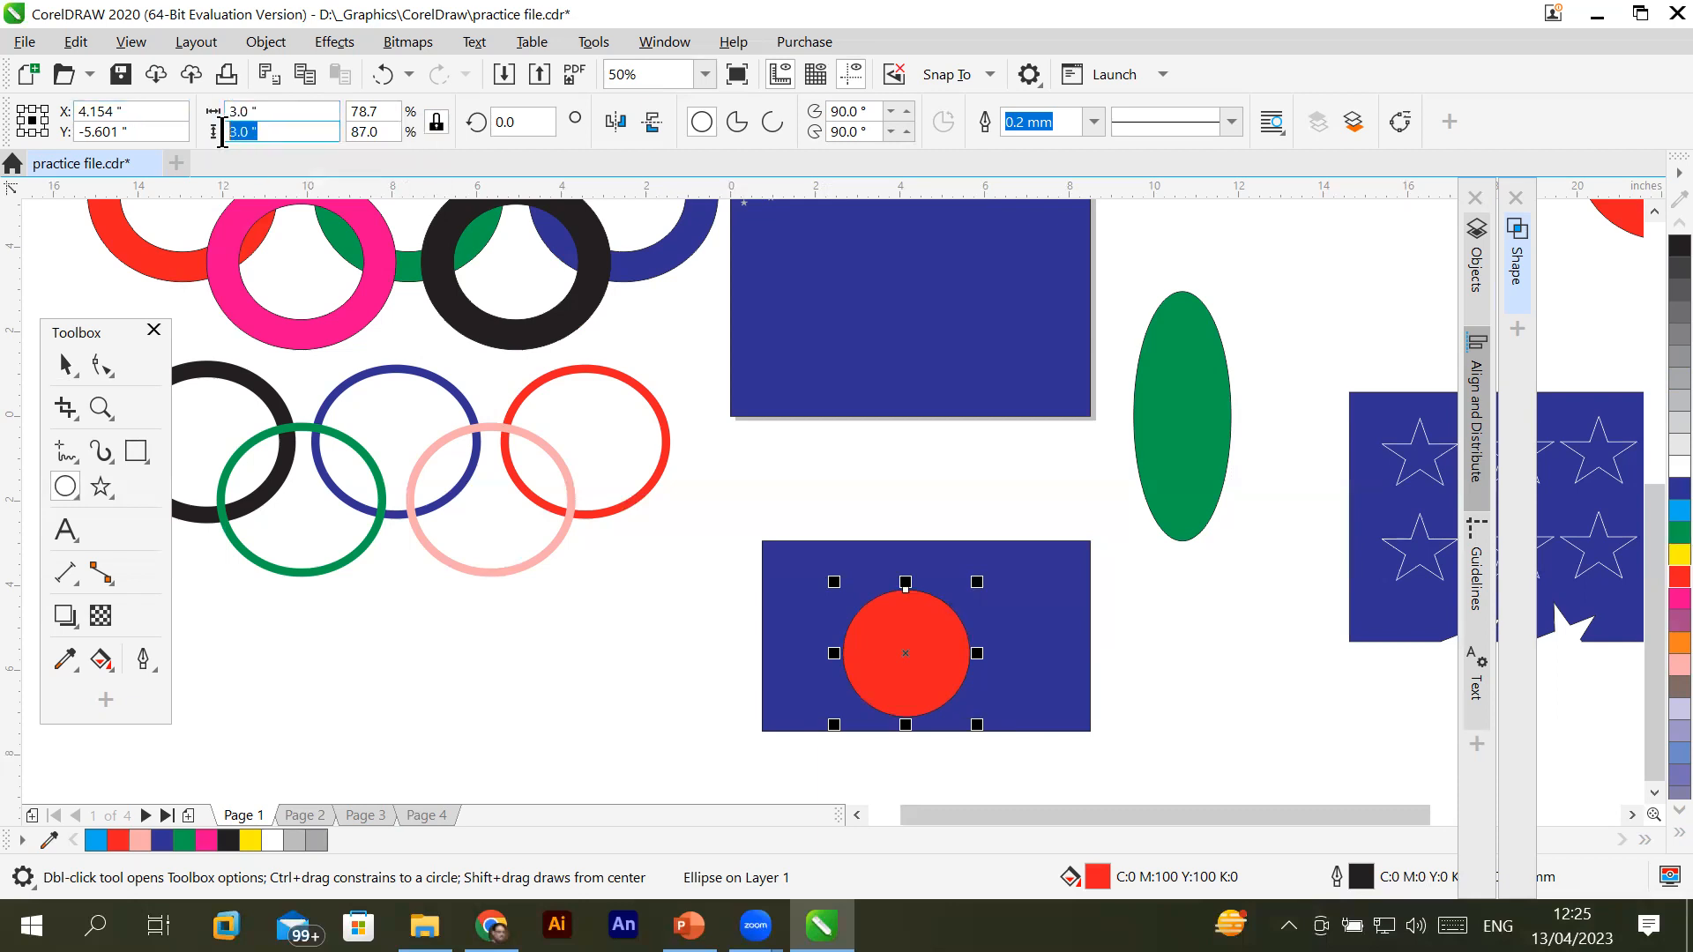
left_click(313, 112)
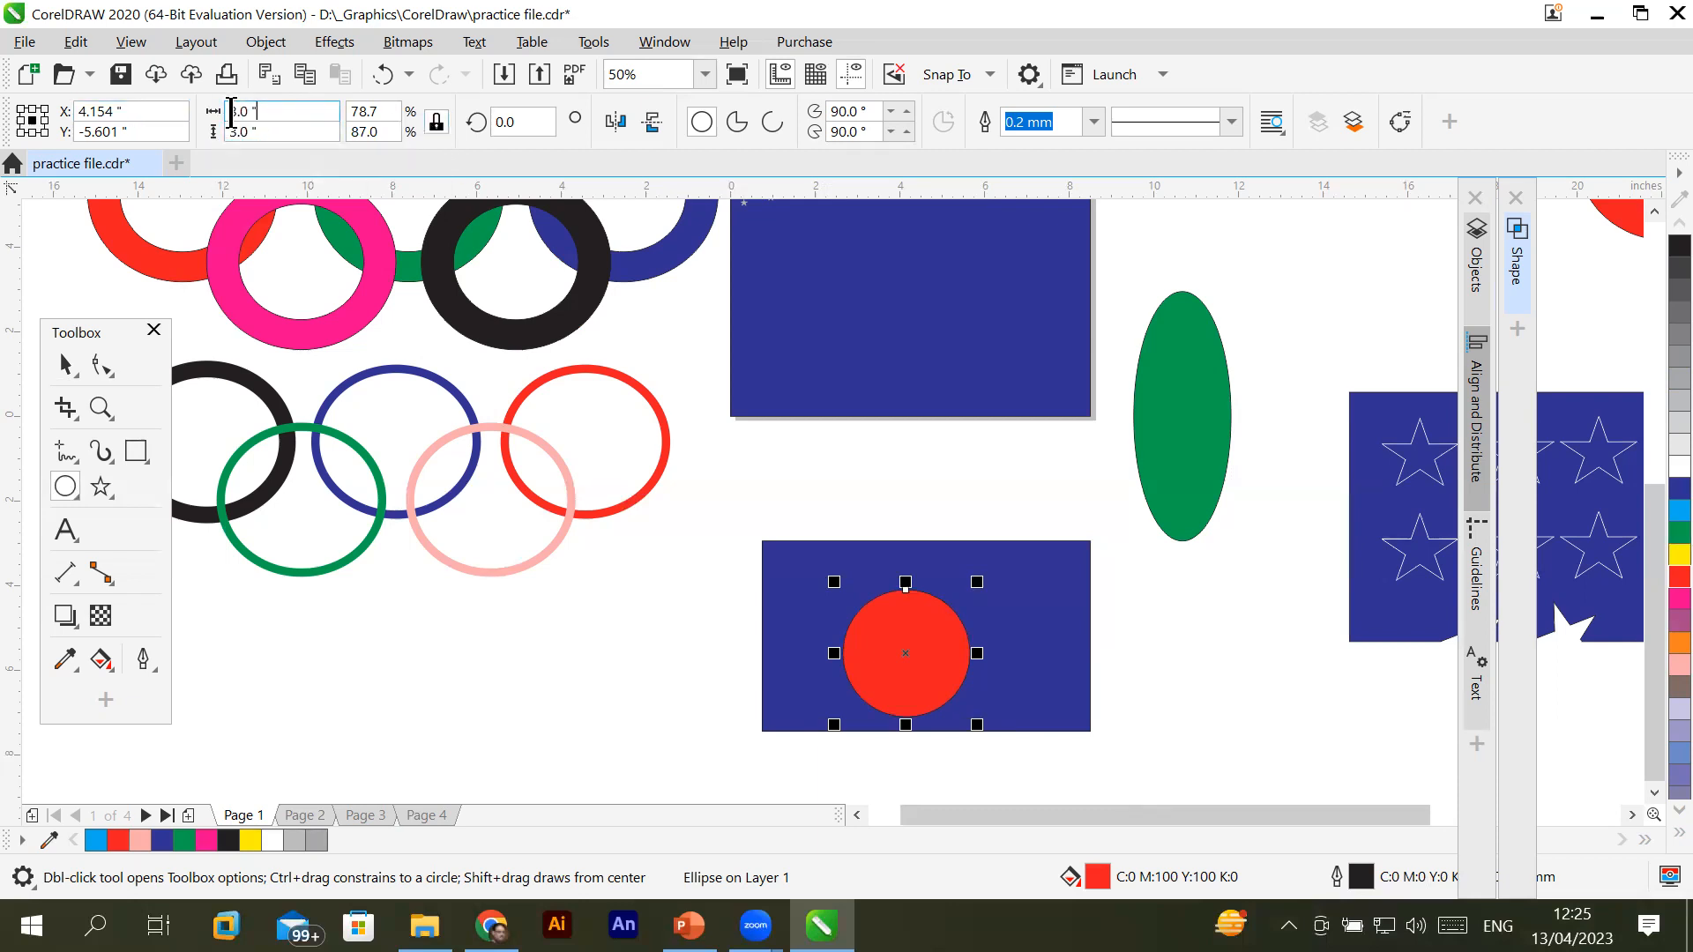
left_click_drag(268, 112, 209, 117)
type("5")
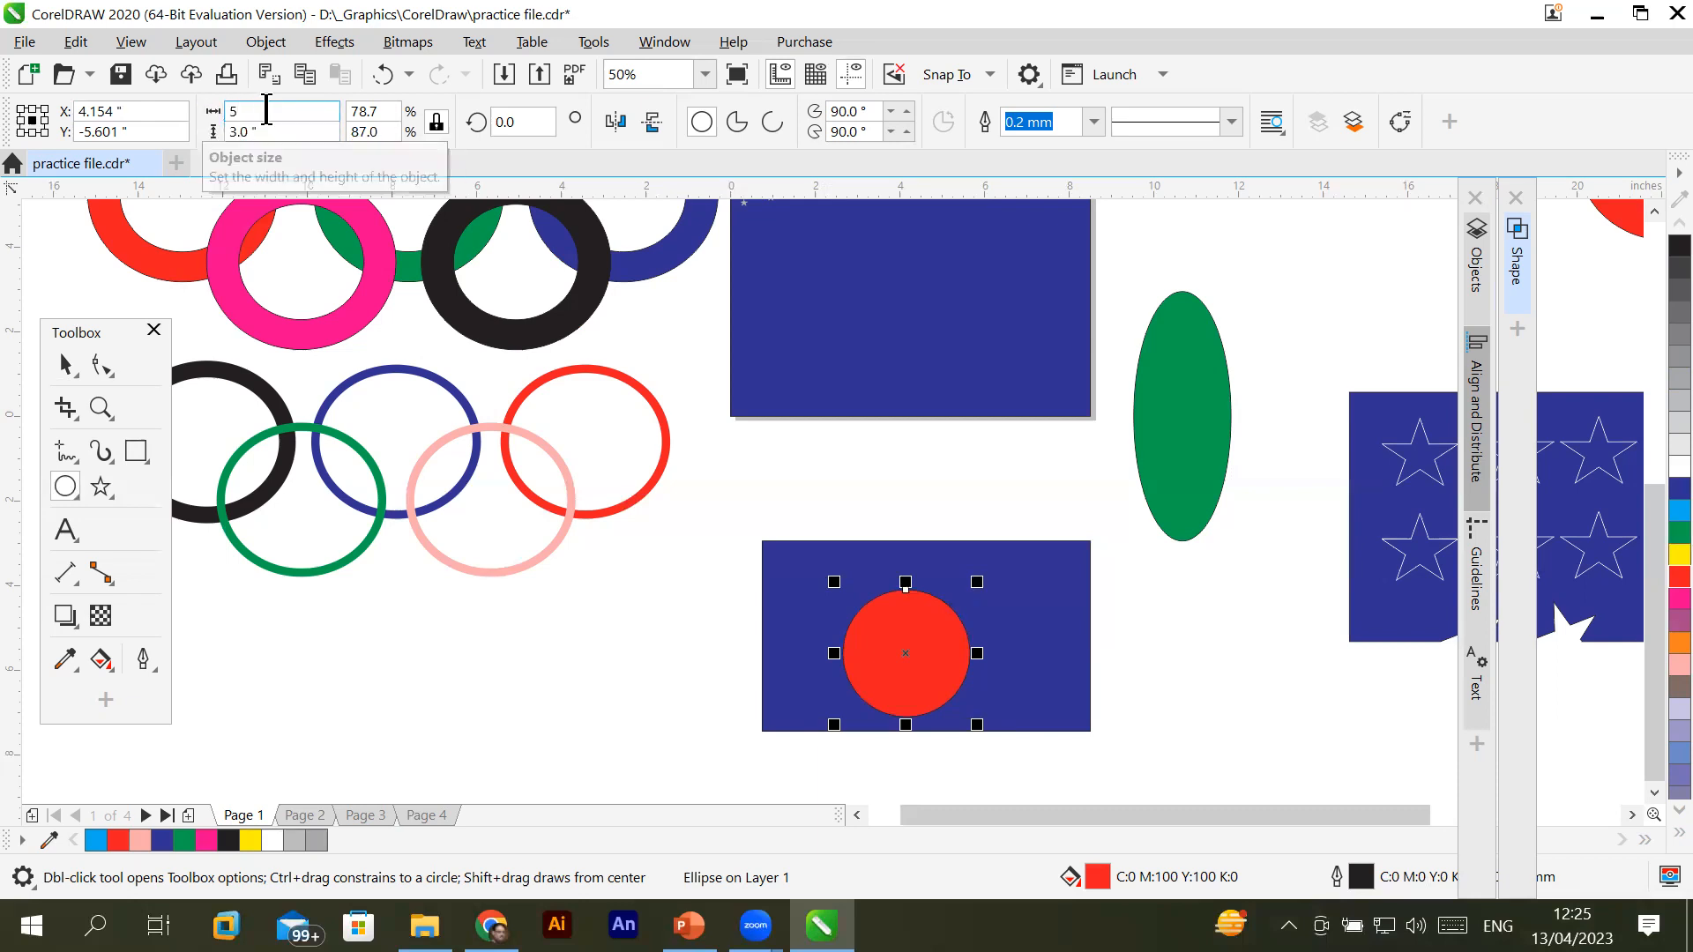
key("Return")
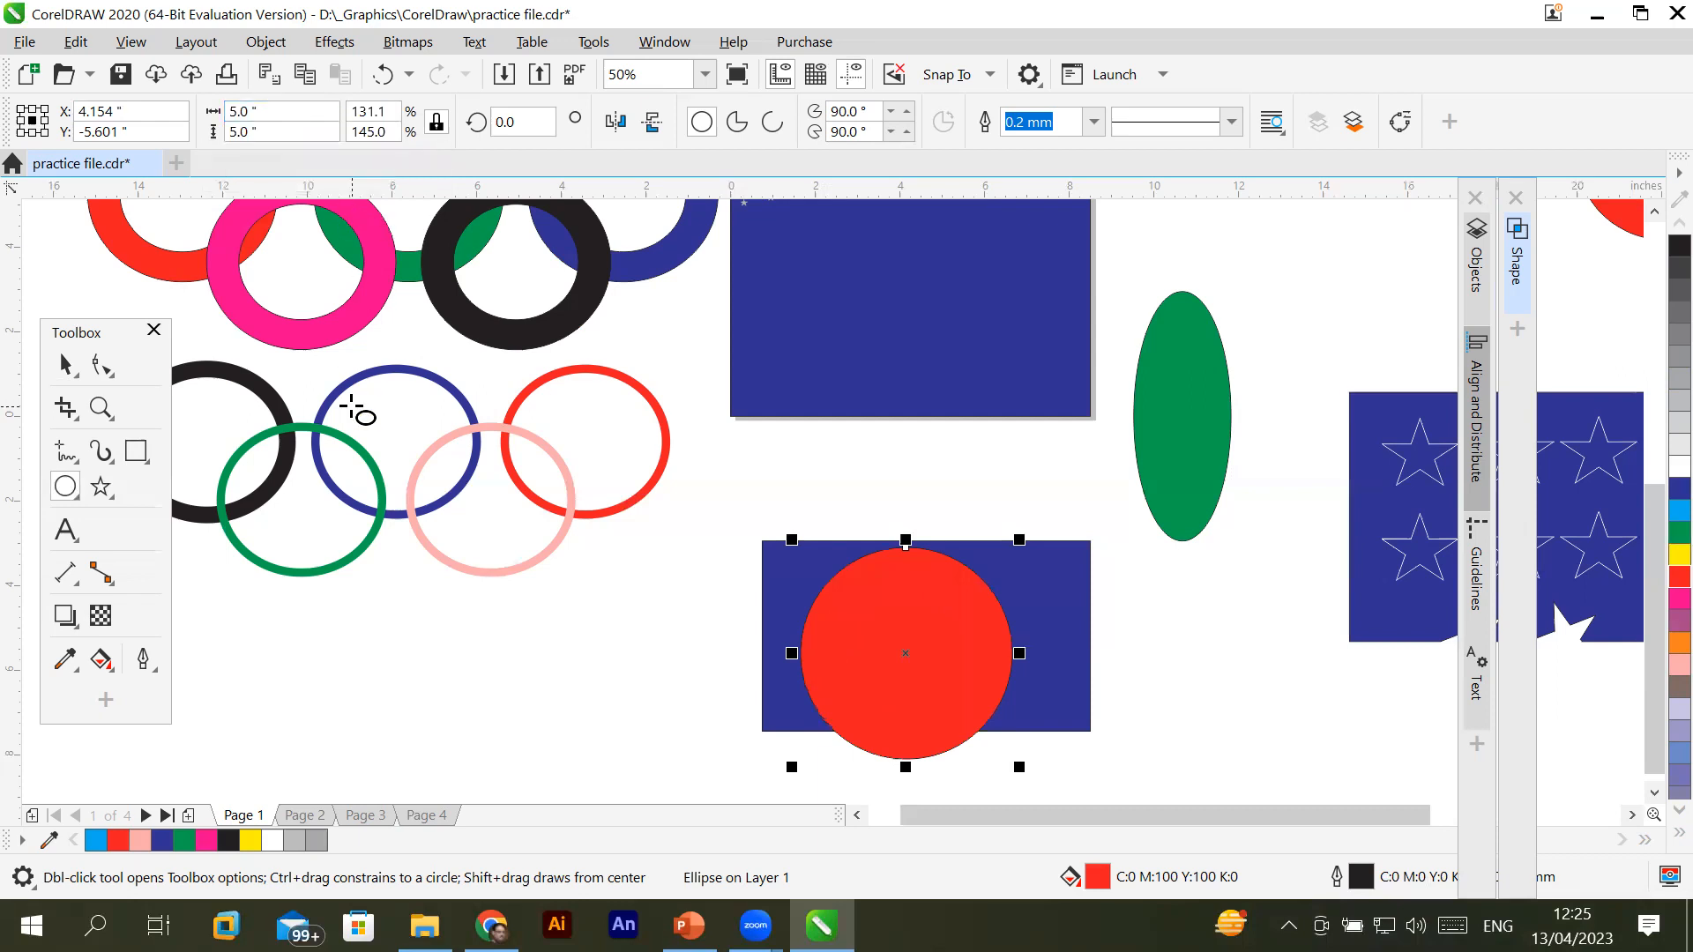
Set the red circle's width to 2 inches with the ratio locked
left_click(260, 111)
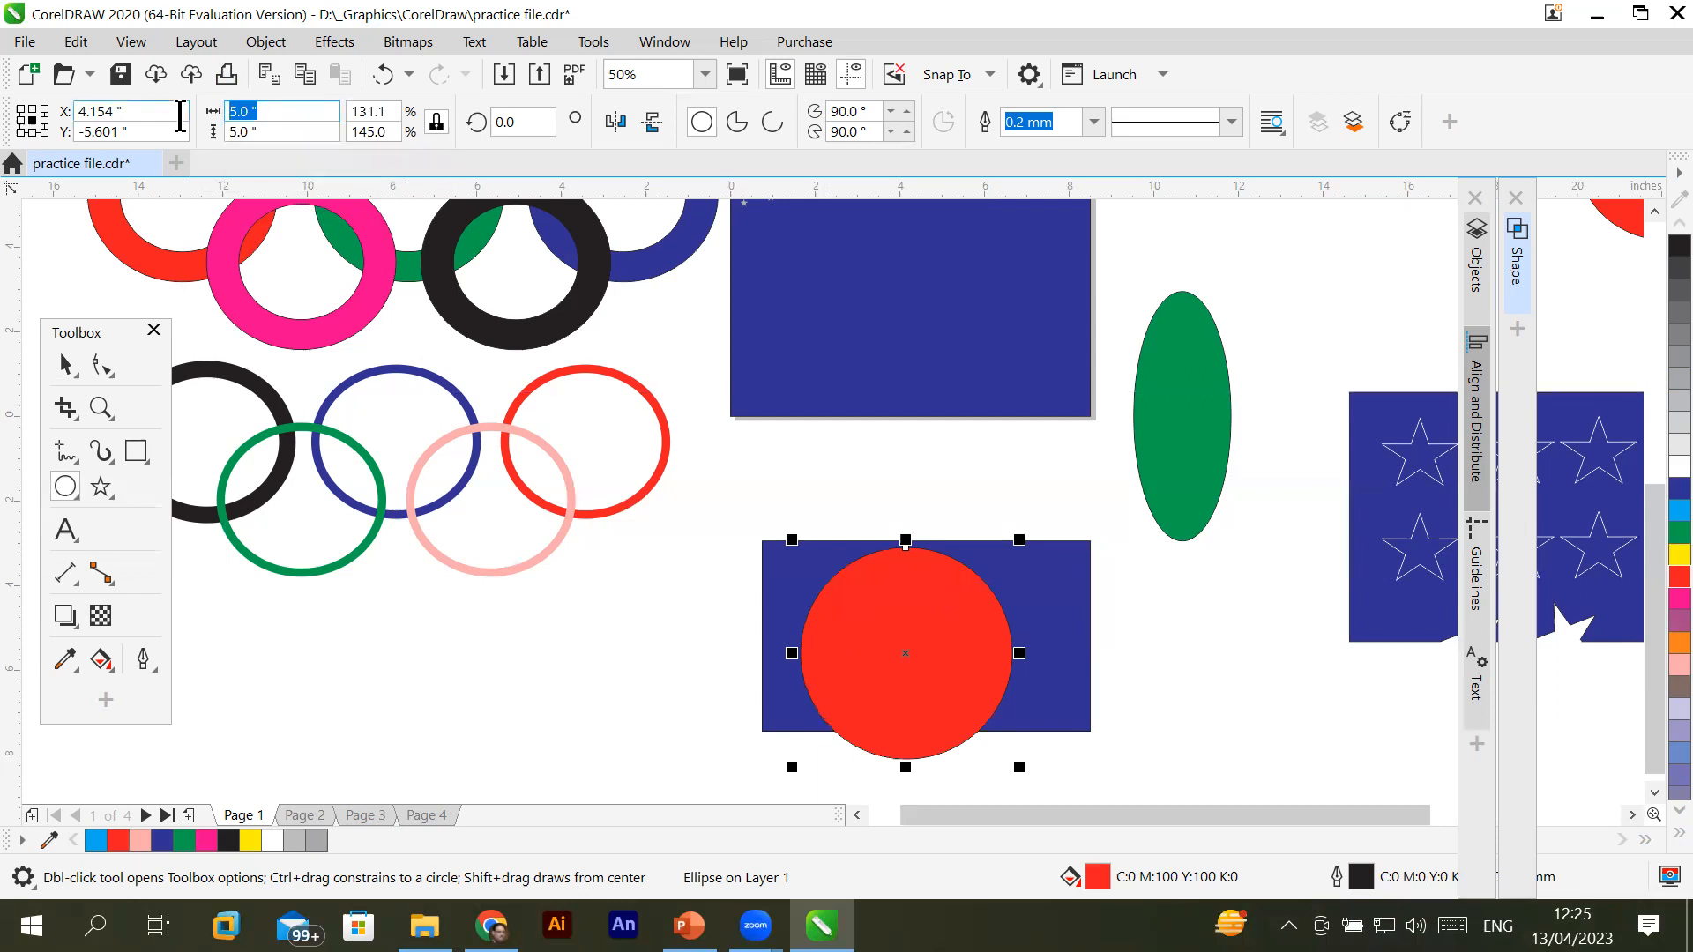
type("2")
key("Return")
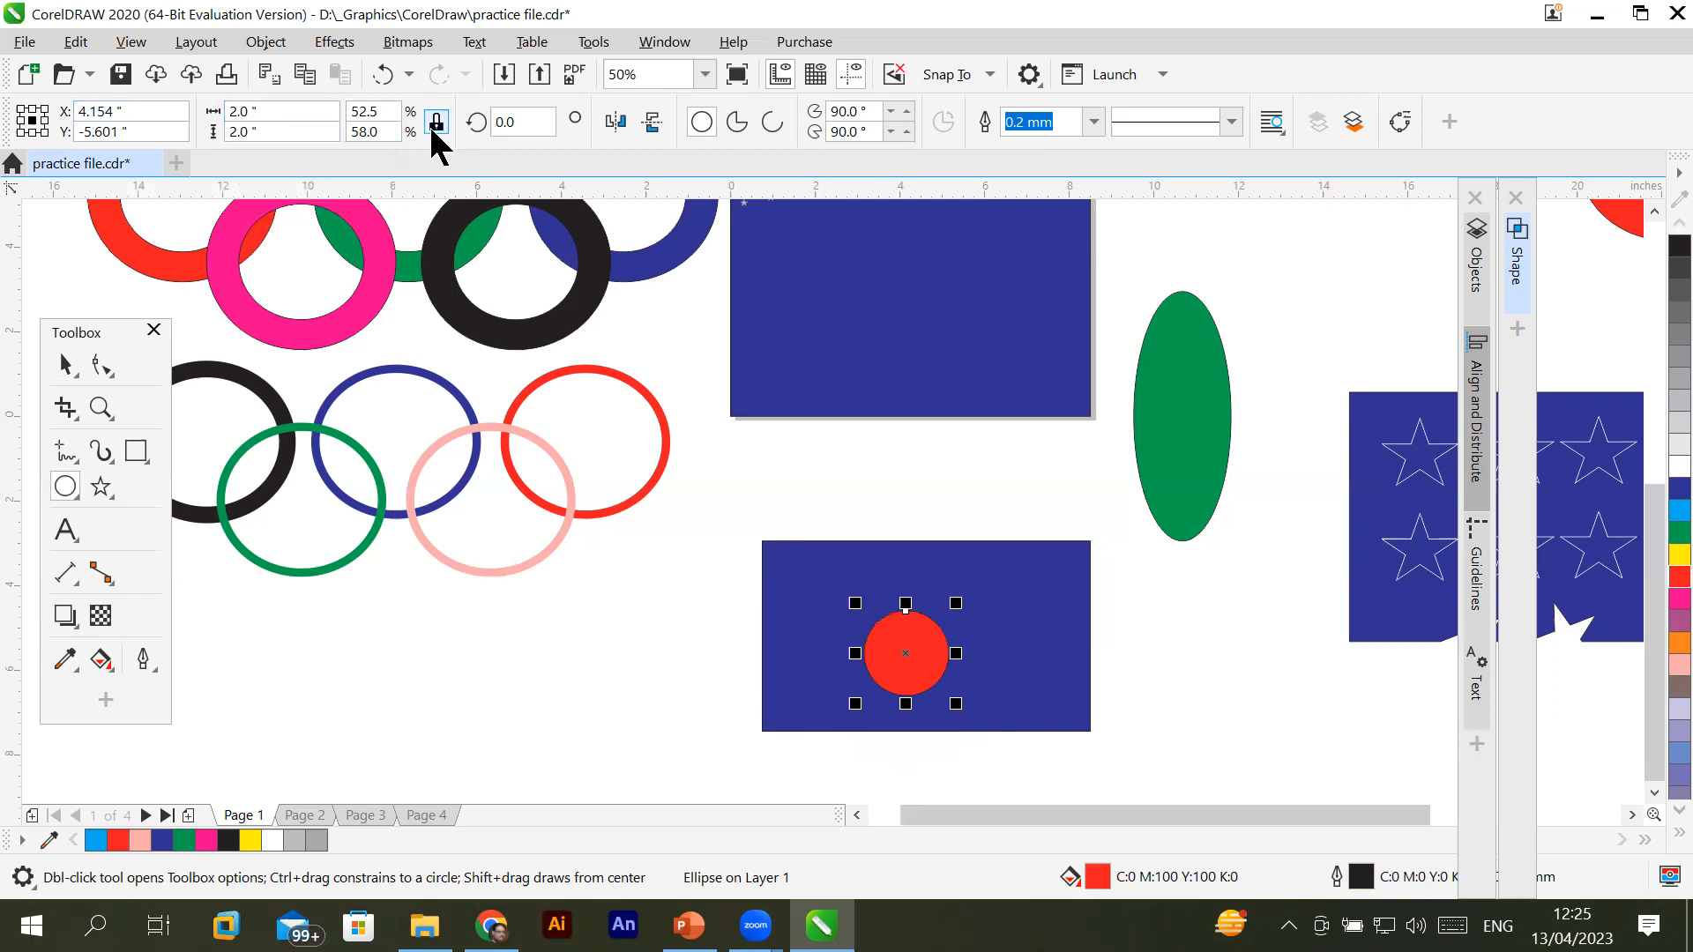
left_click(282, 112)
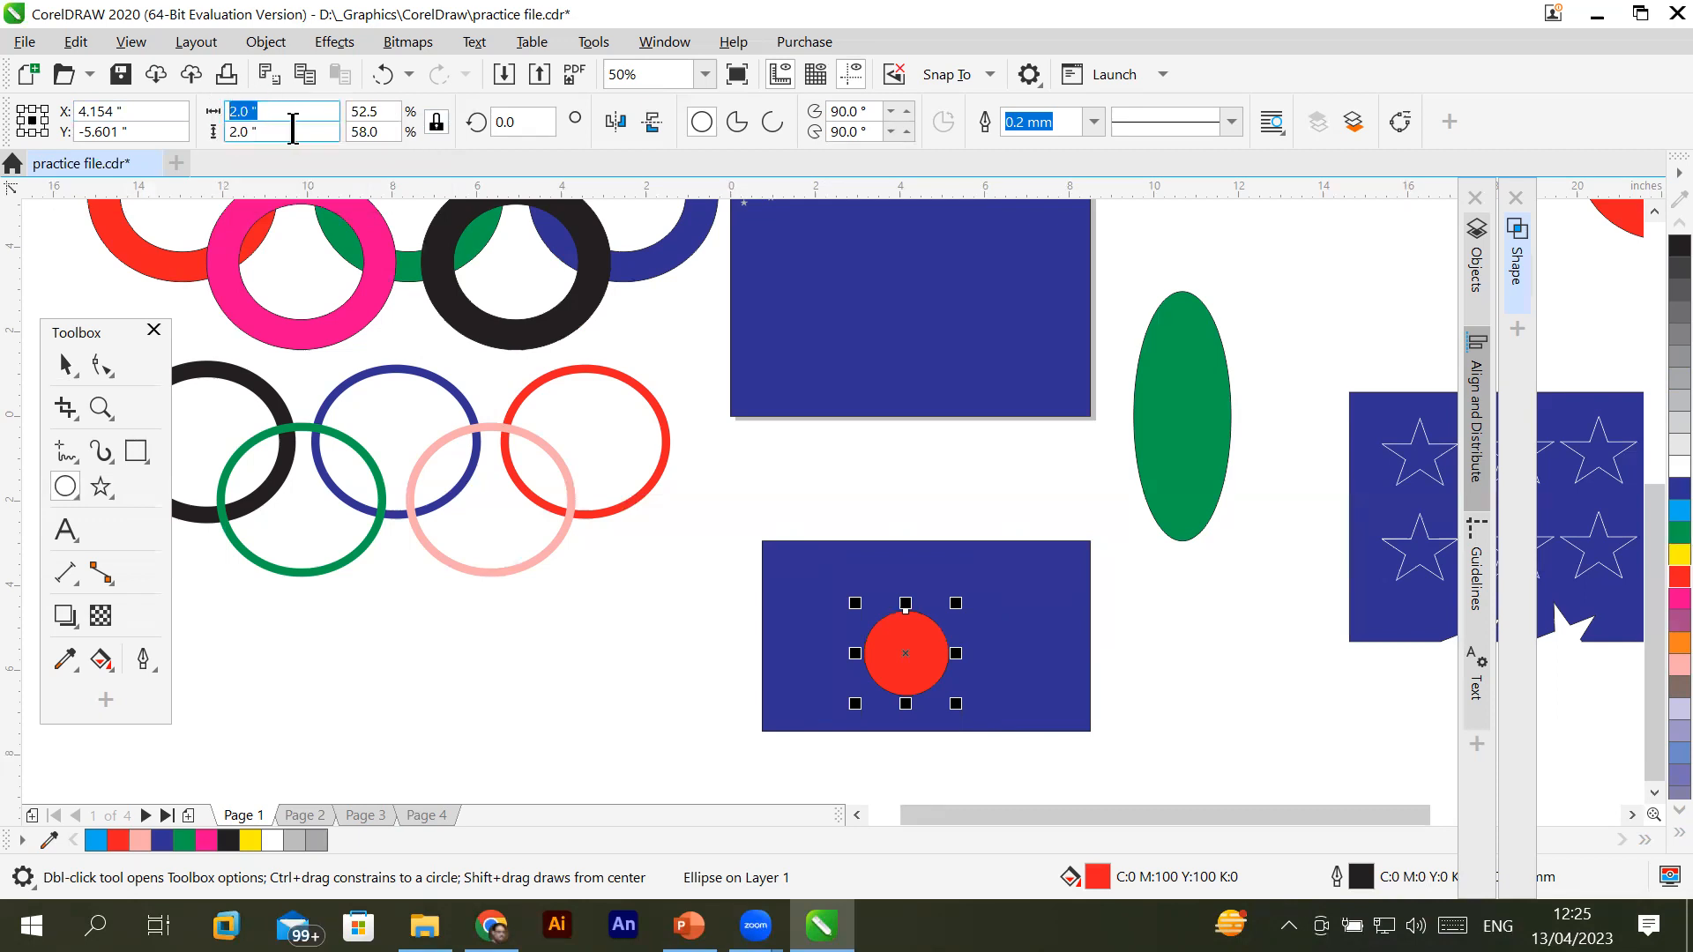
Unlock the red circle's size ratio and set only its width to 1 inch
key("Tab")
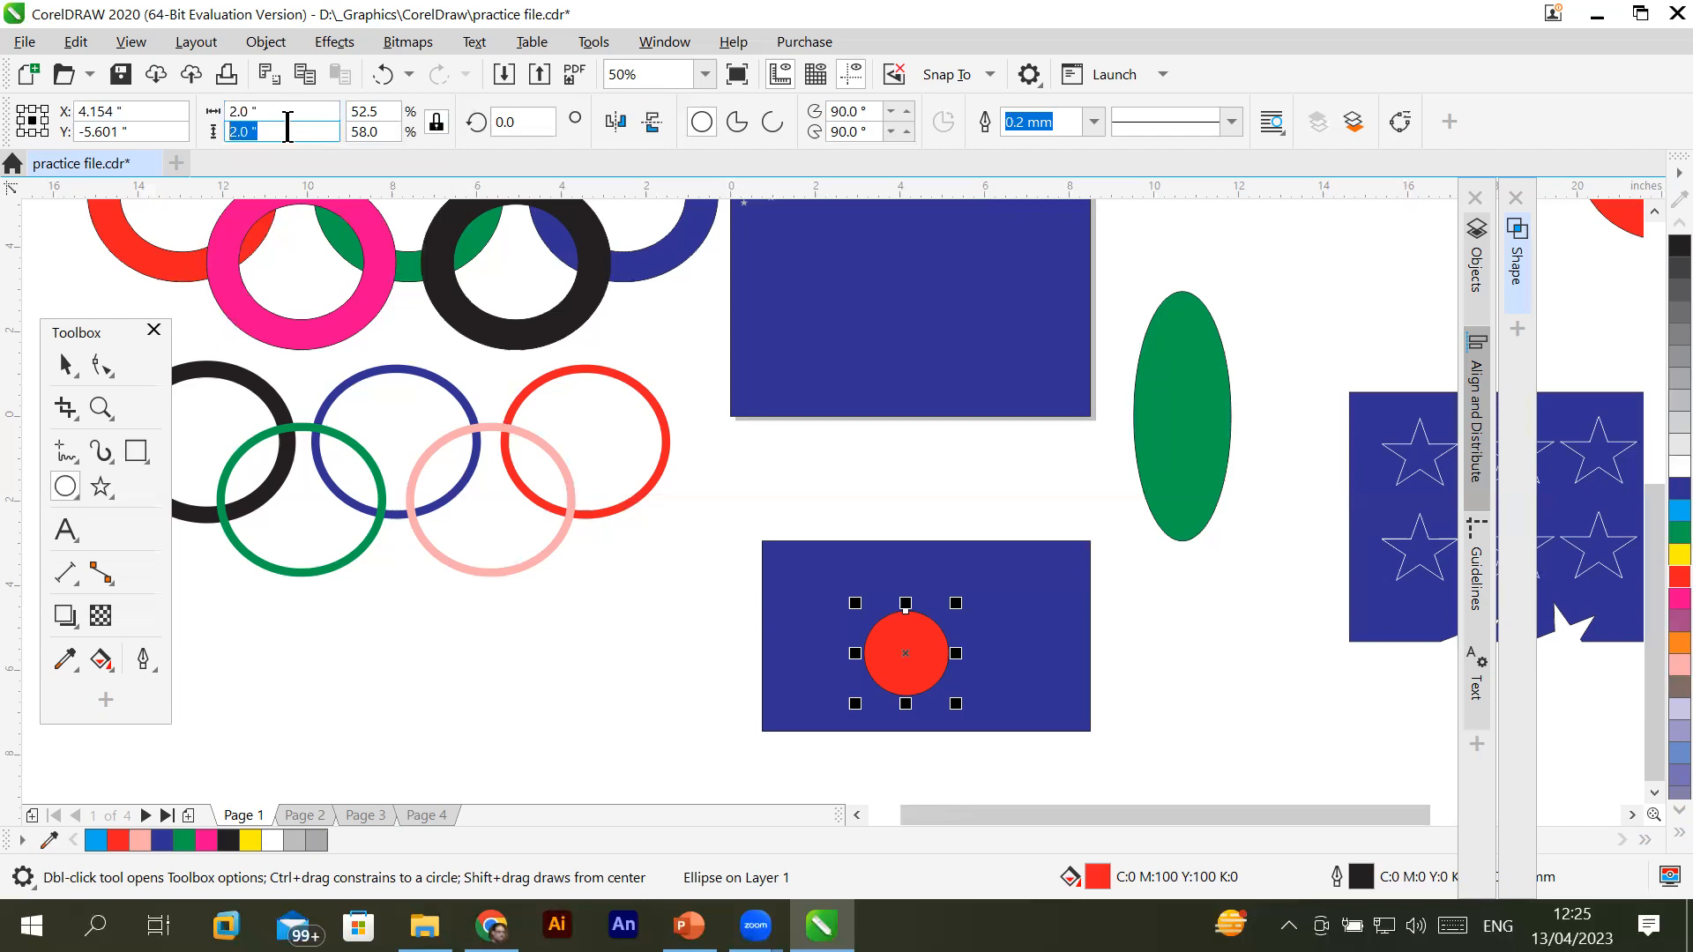
left_click(435, 121)
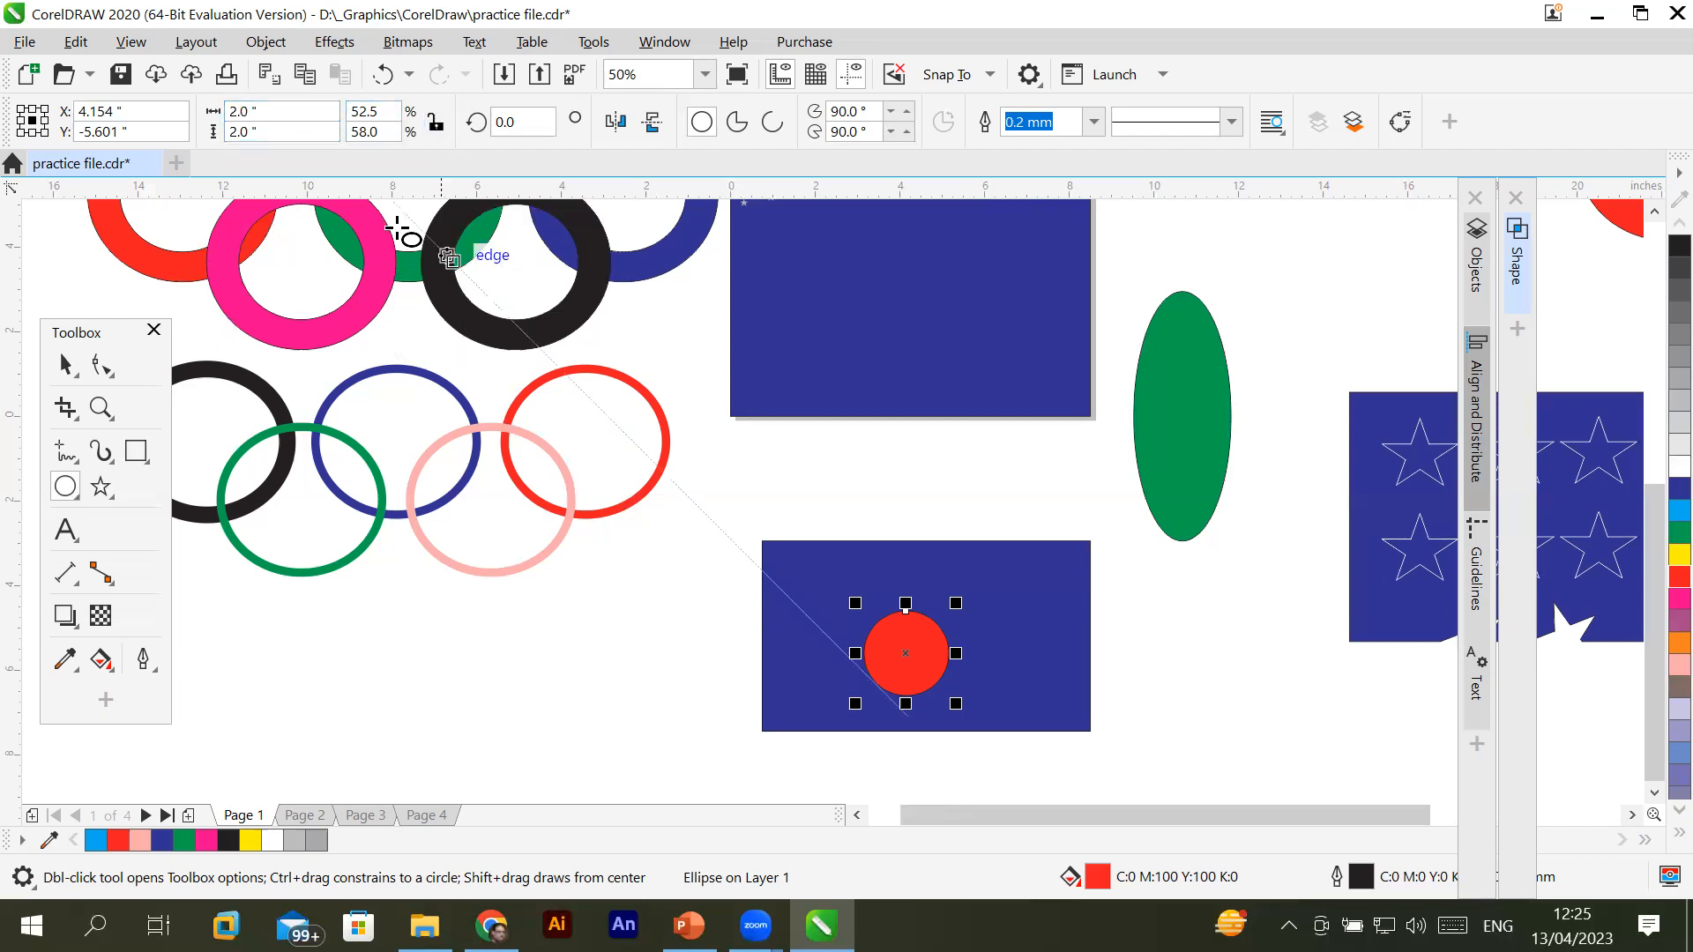
left_click(287, 113)
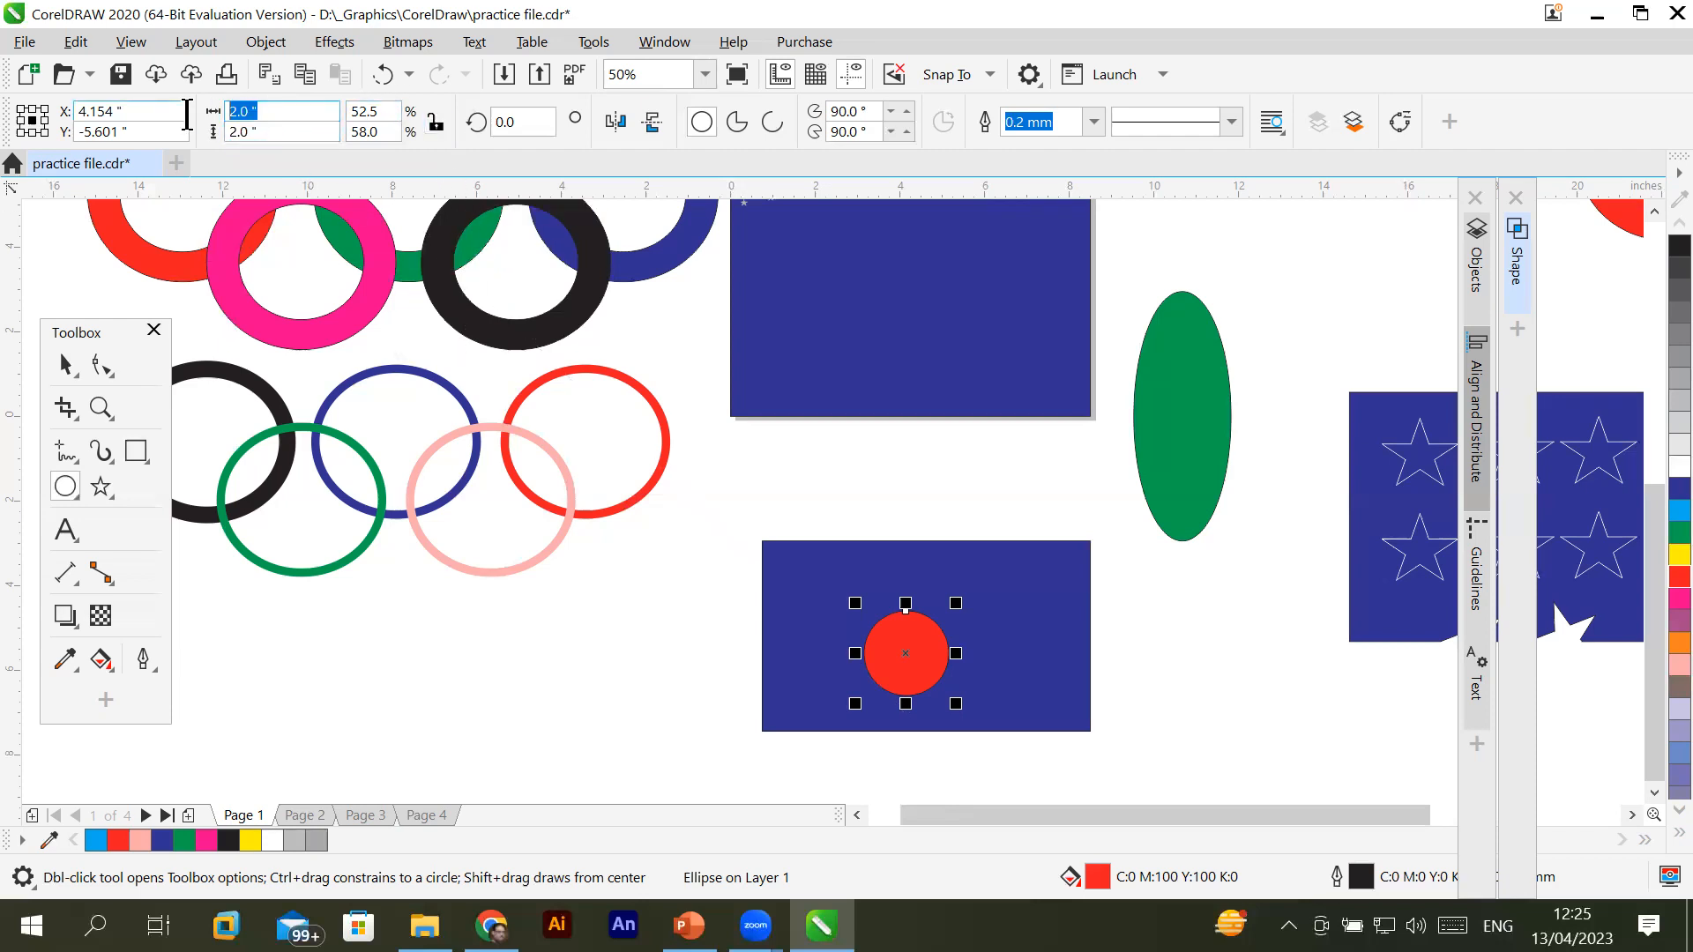
type("1")
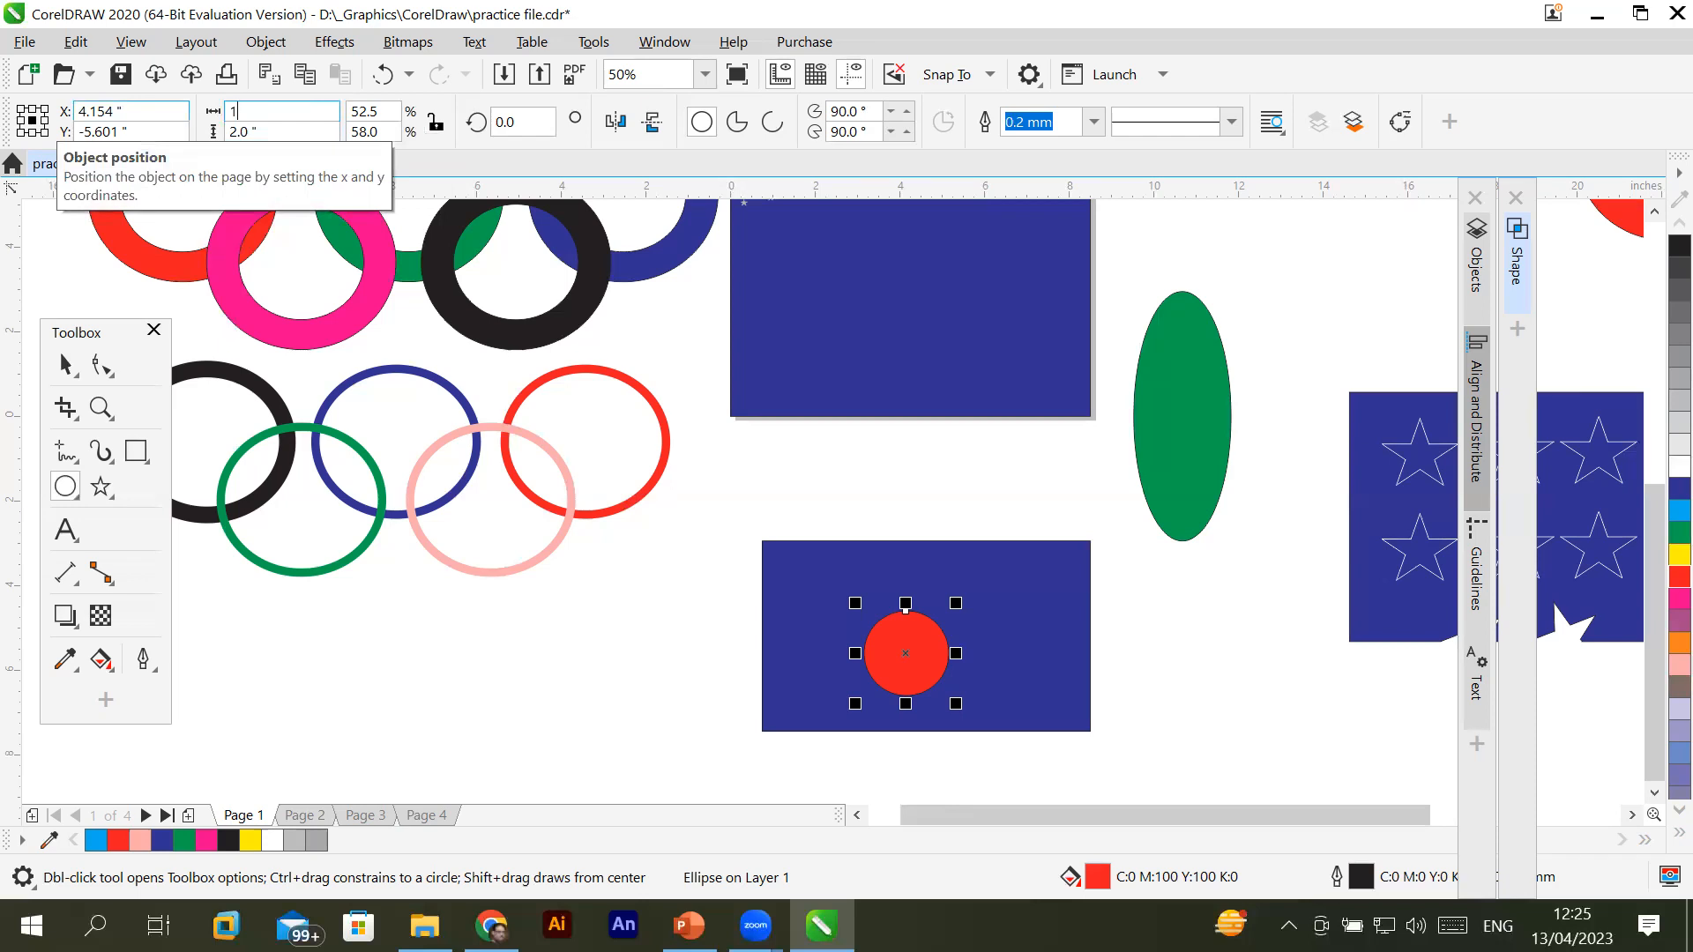
left_click(282, 134)
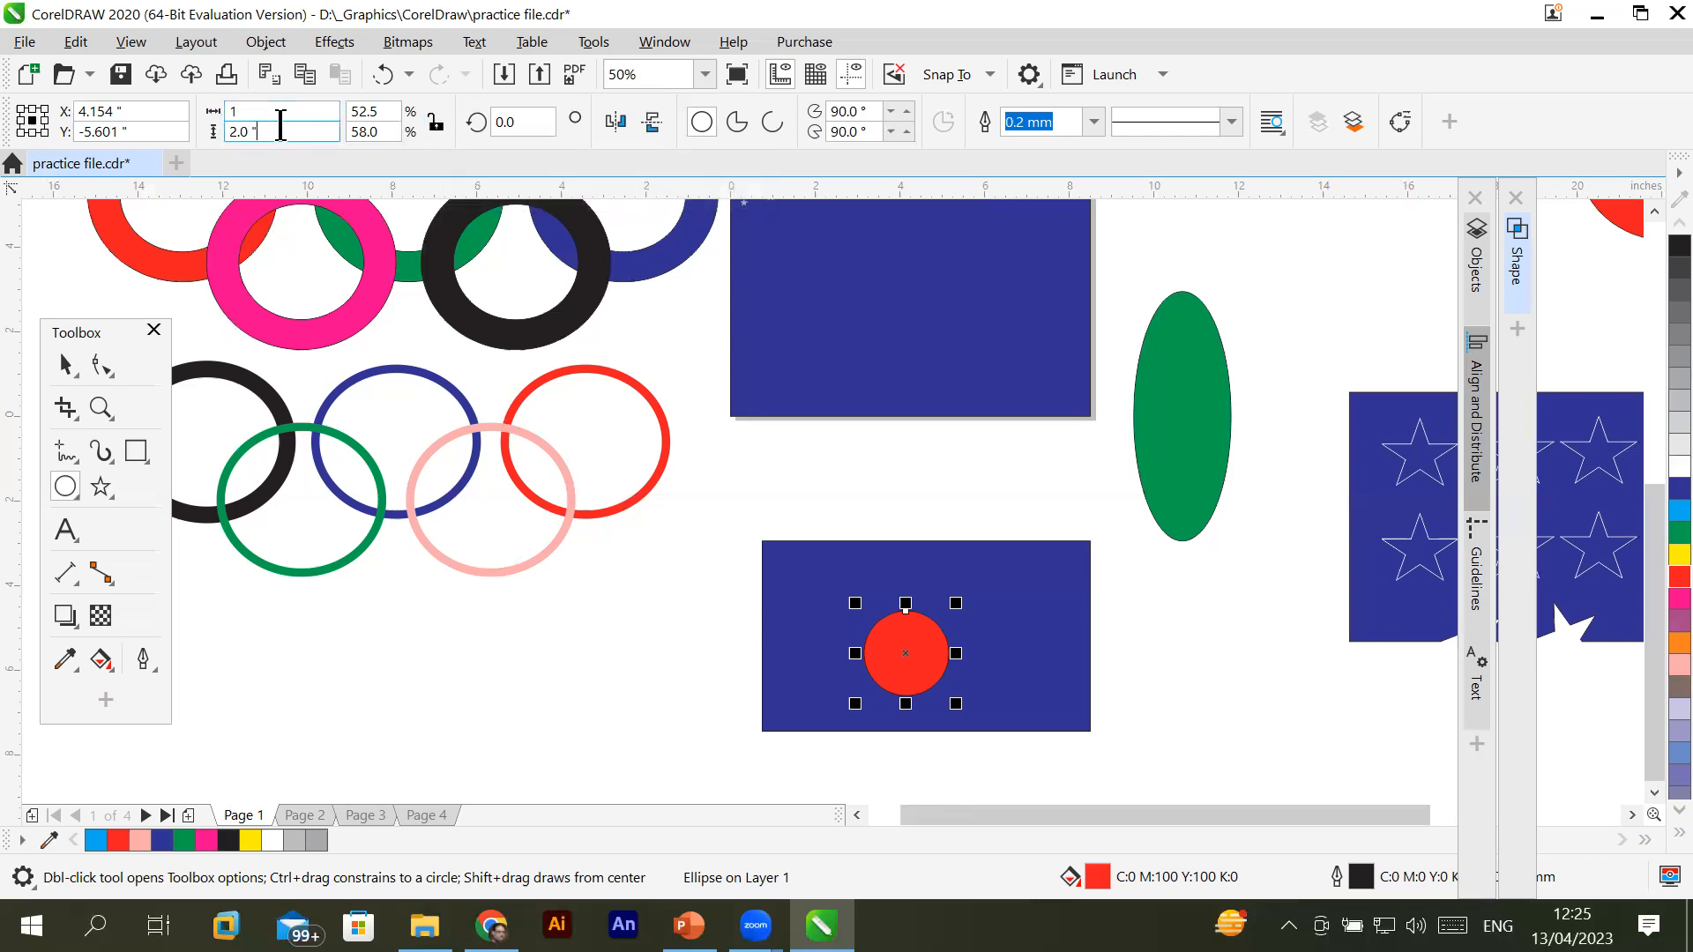
key("Return")
left_click(281, 124)
Lock the narrow red ellipse's size ratio and set its width to 4 inches so its height scales along
left_click(435, 124)
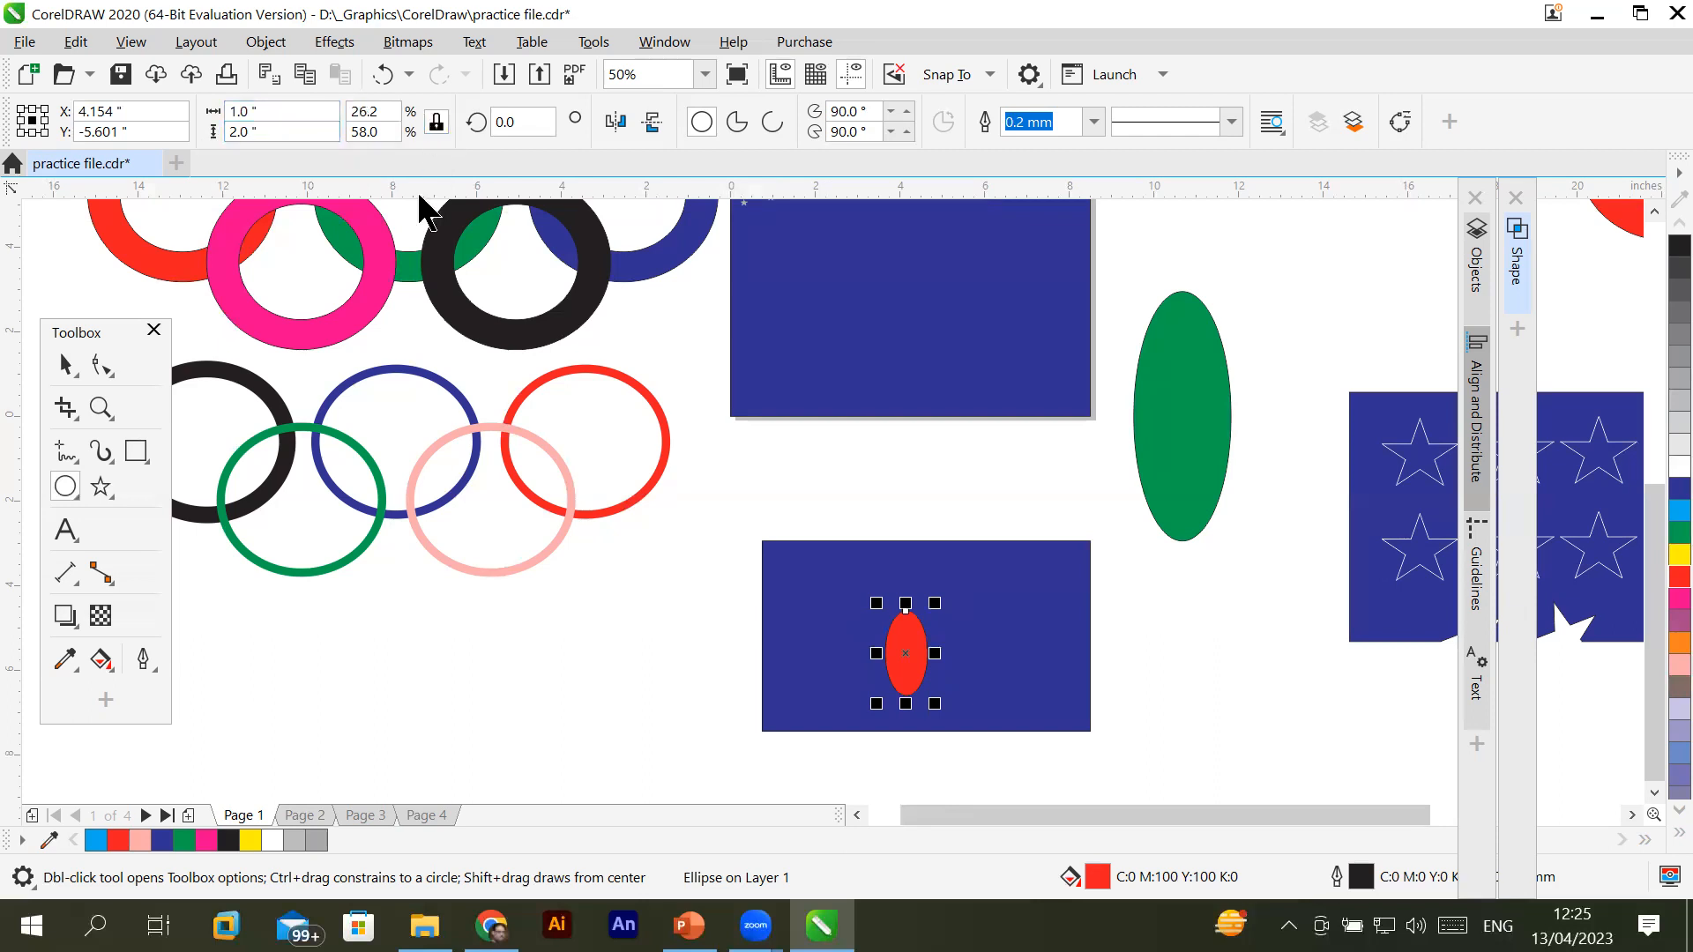
left_click(267, 121)
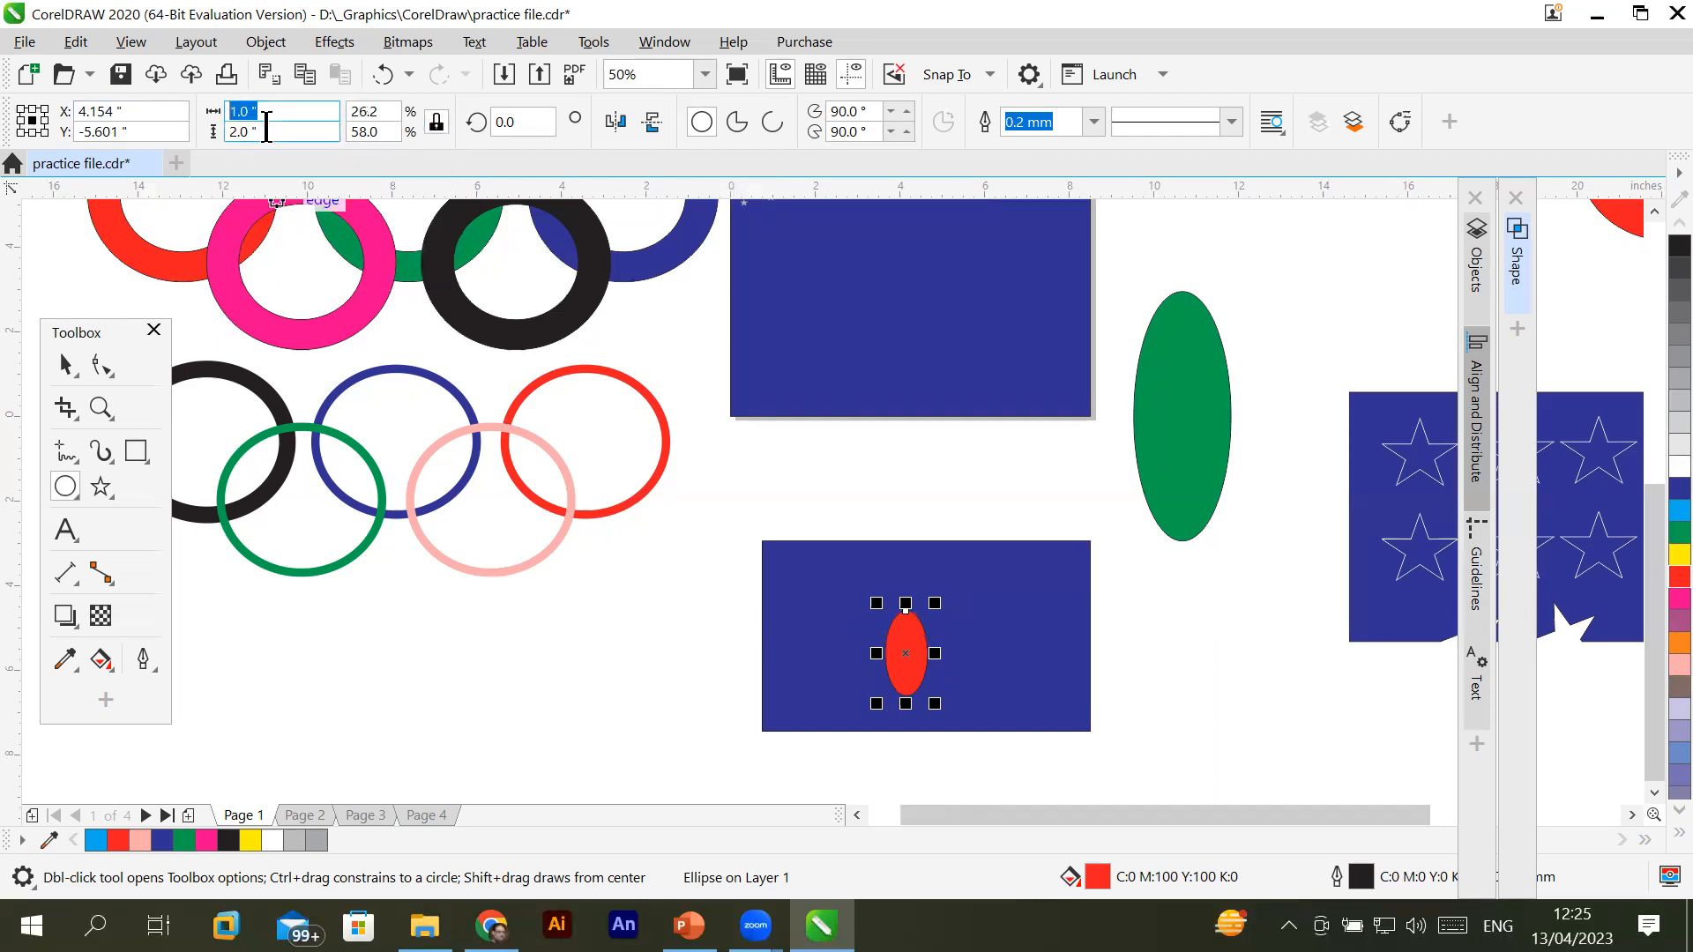
key("Tab")
left_click(436, 124)
key("shift+Tab")
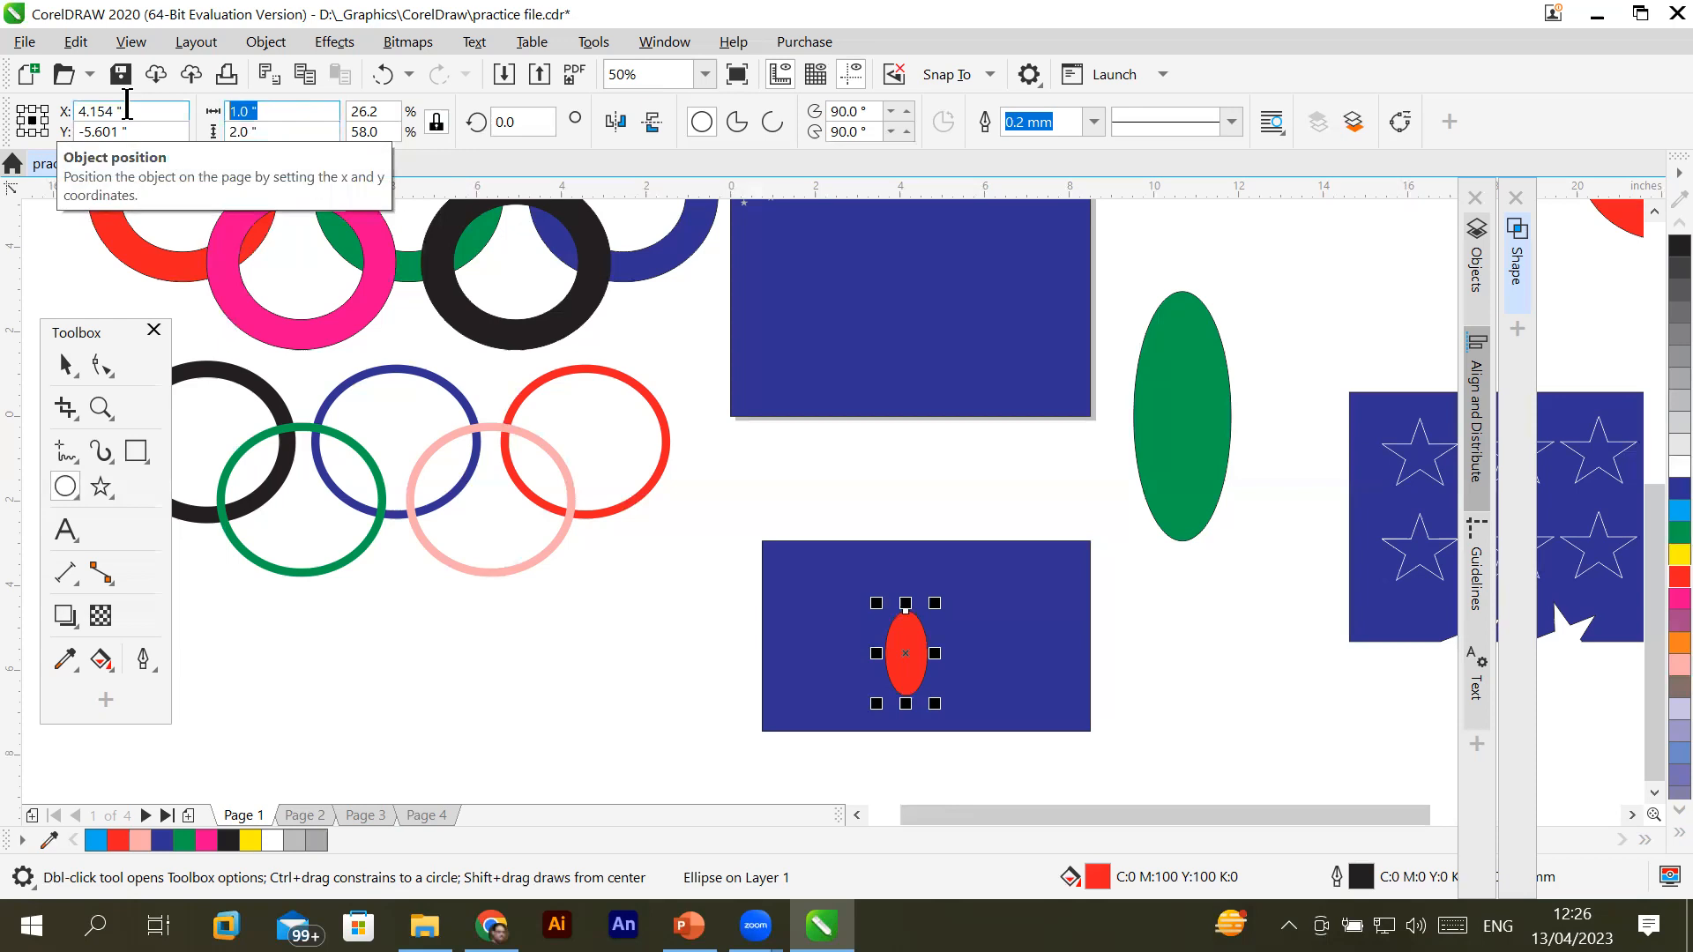
type("4")
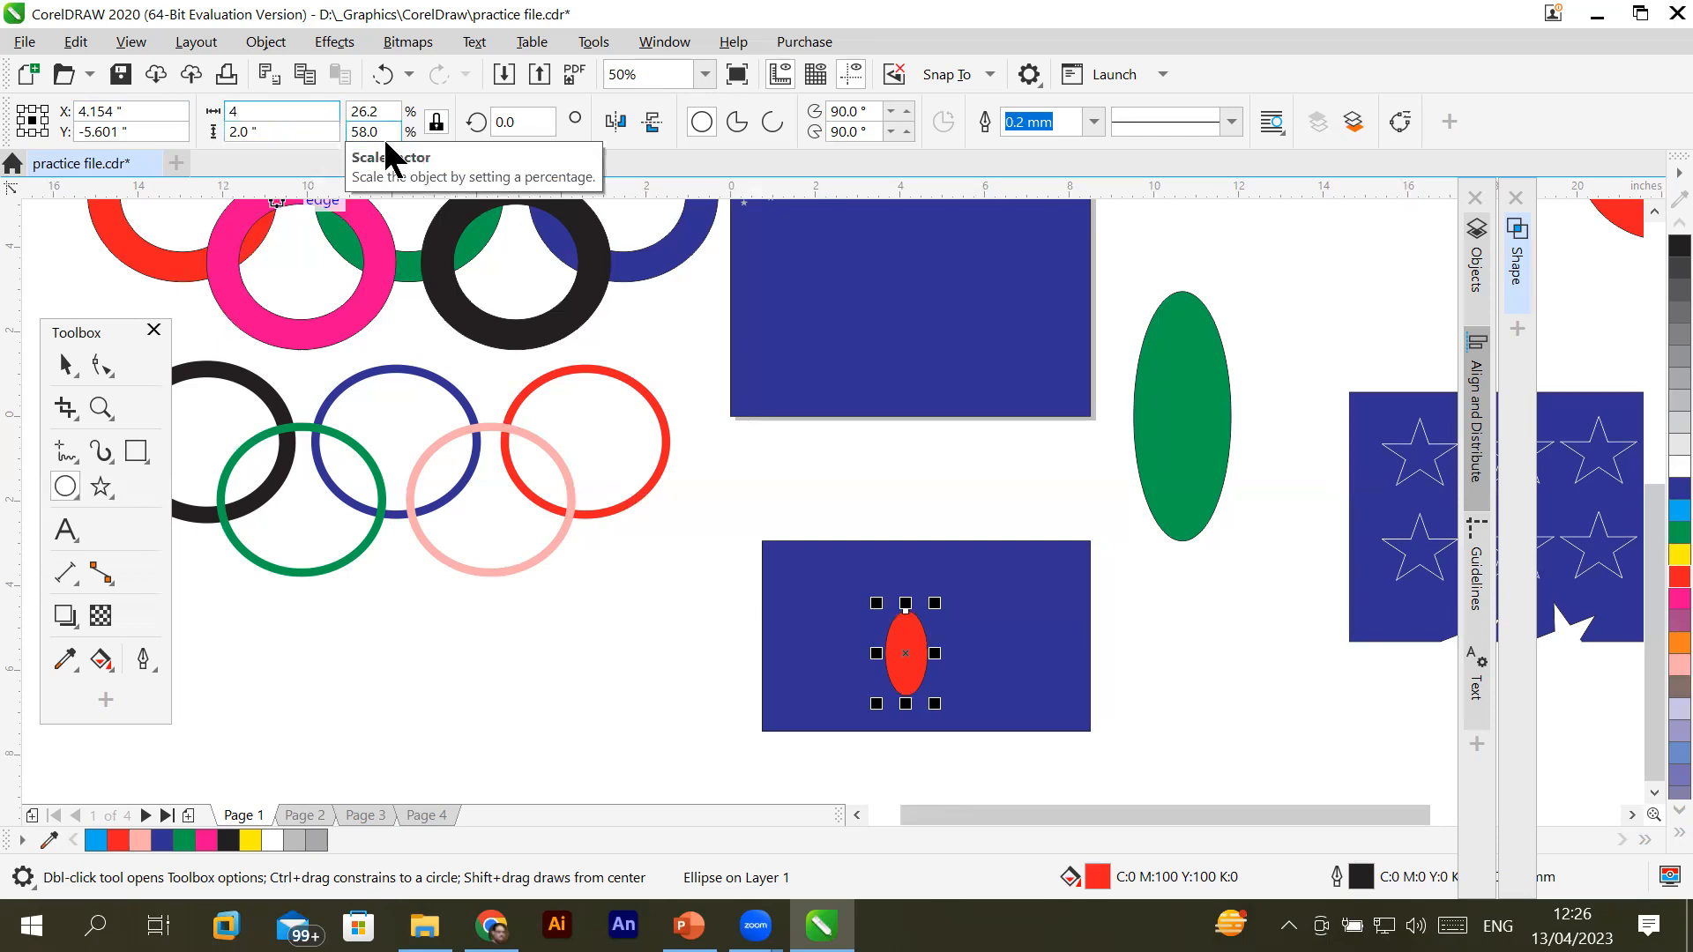
key("Return")
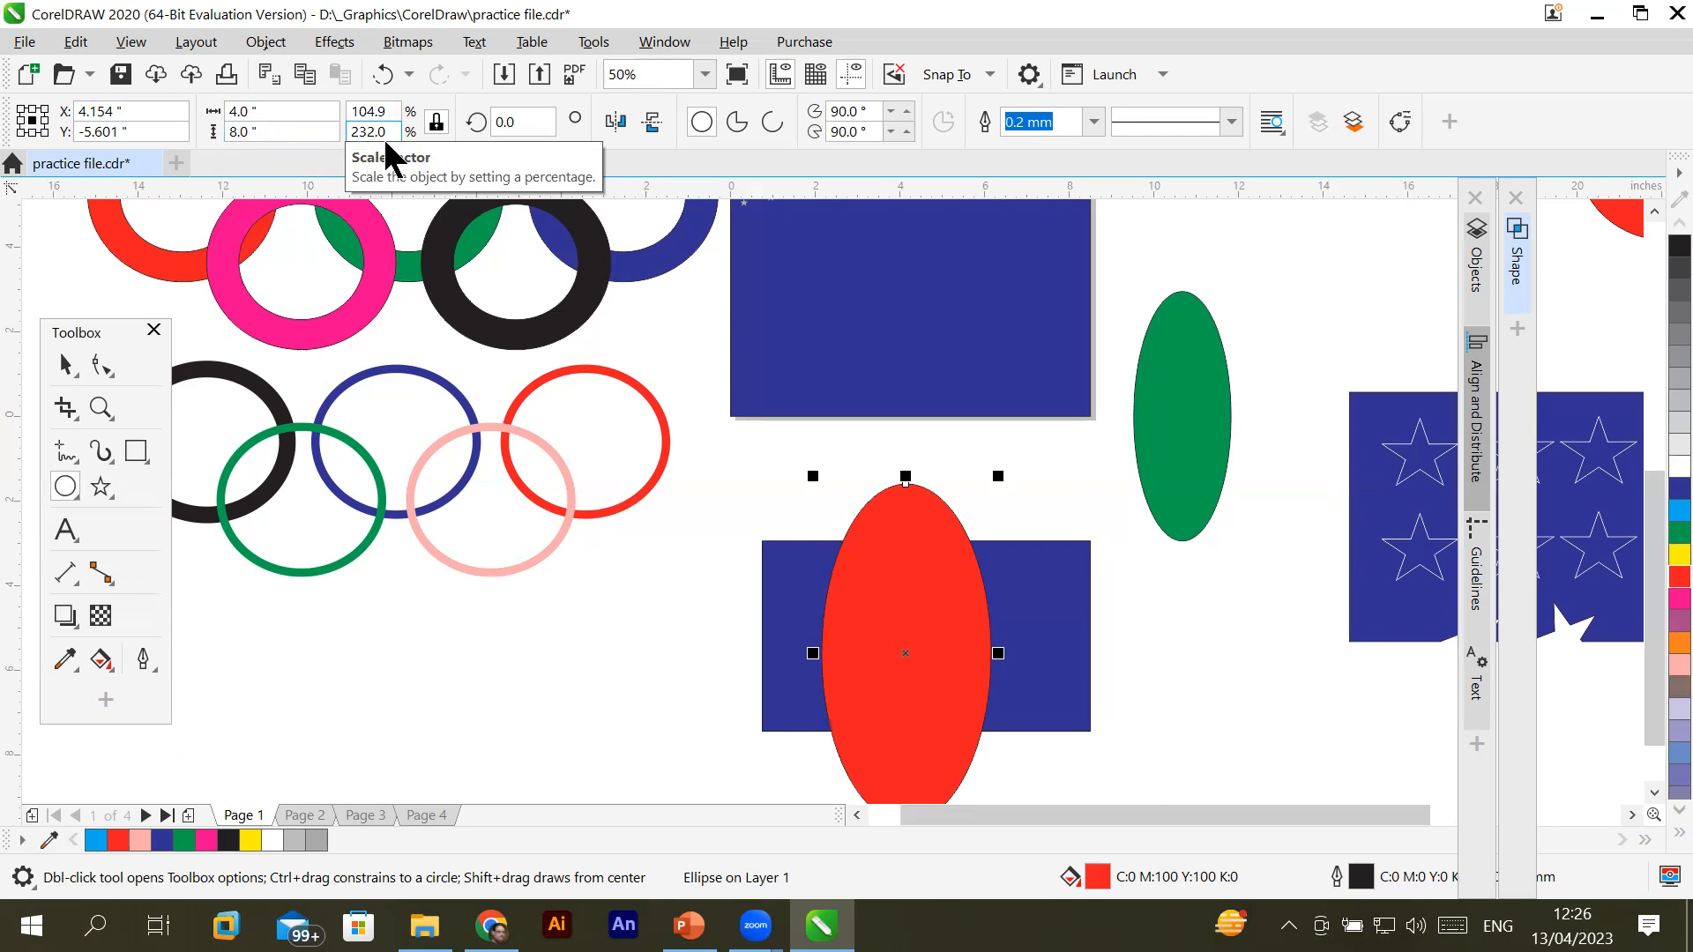
Unlock the red ellipse's size ratio, set both width and height to 1 inch, and lock the ratio again
left_click(436, 122)
left_click(261, 104)
type("1")
key("Tab")
type("1")
key("Return")
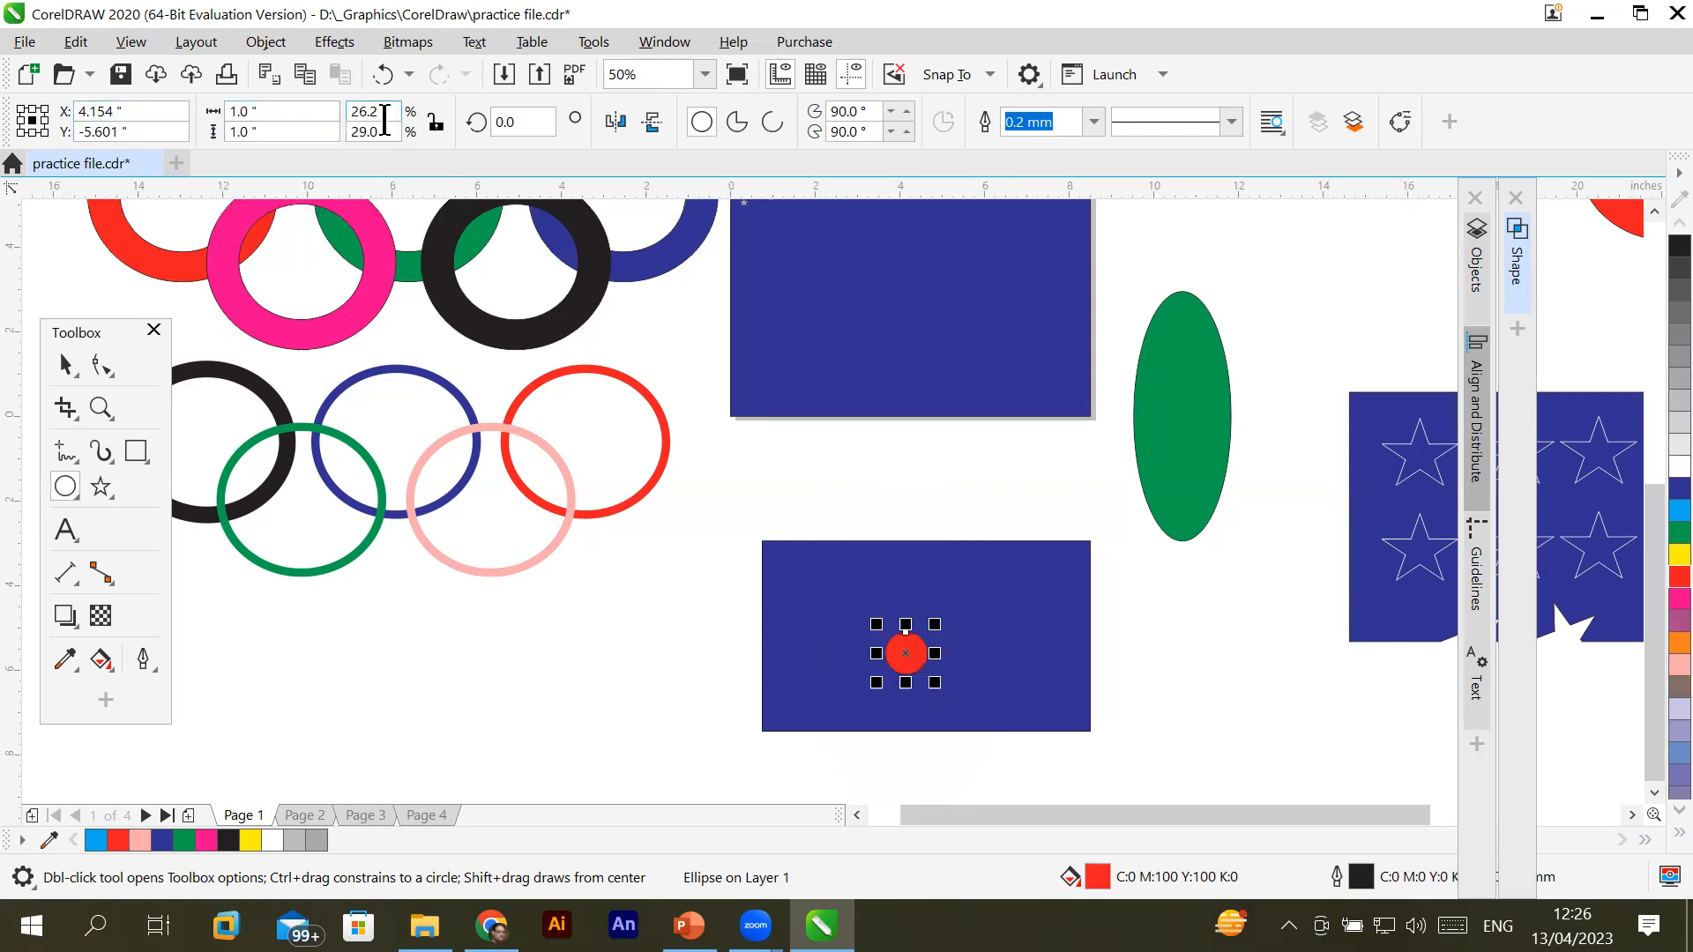
left_click(239, 113)
key("Tab")
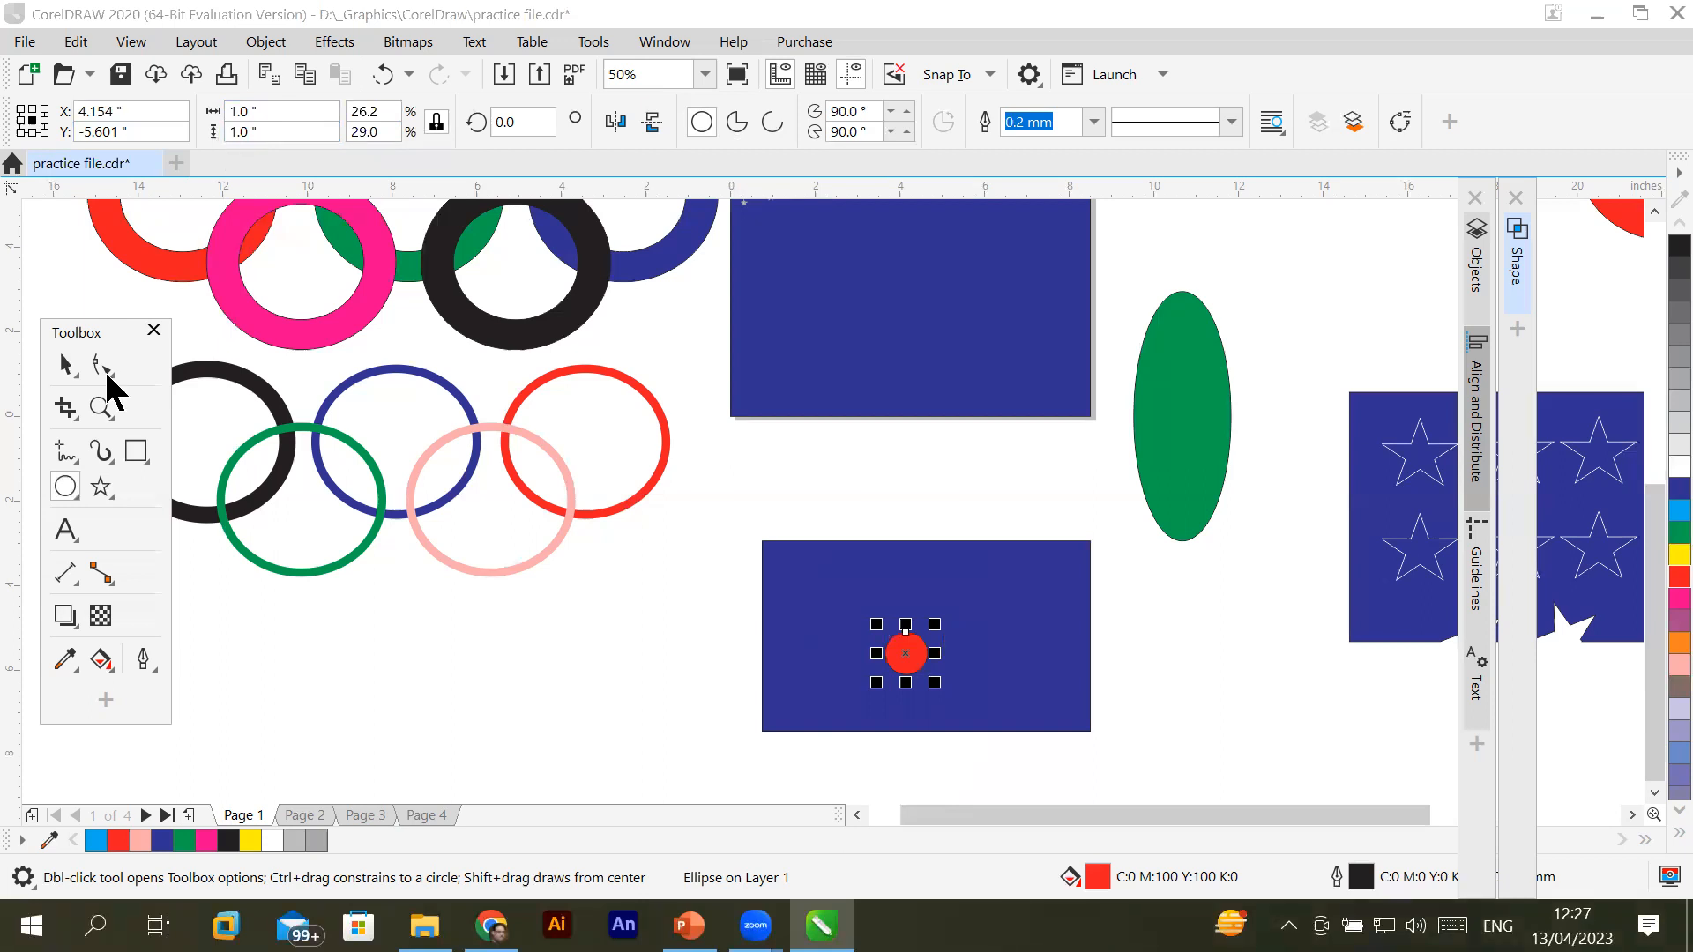
left_click(104, 493)
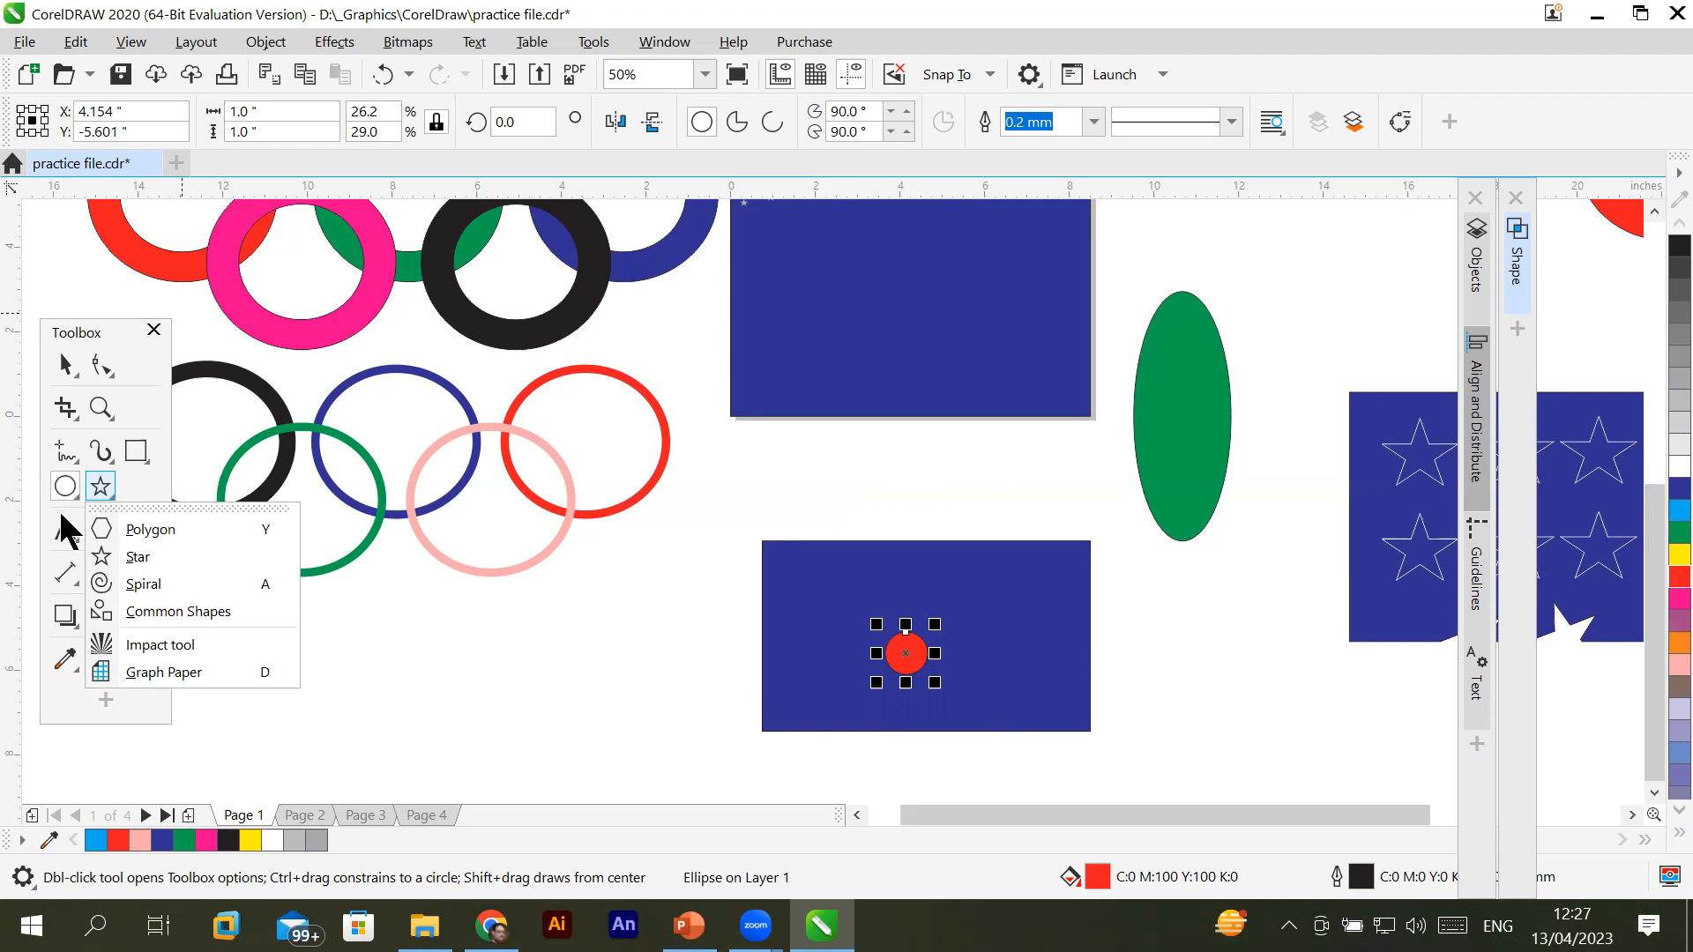
left_click(65, 530)
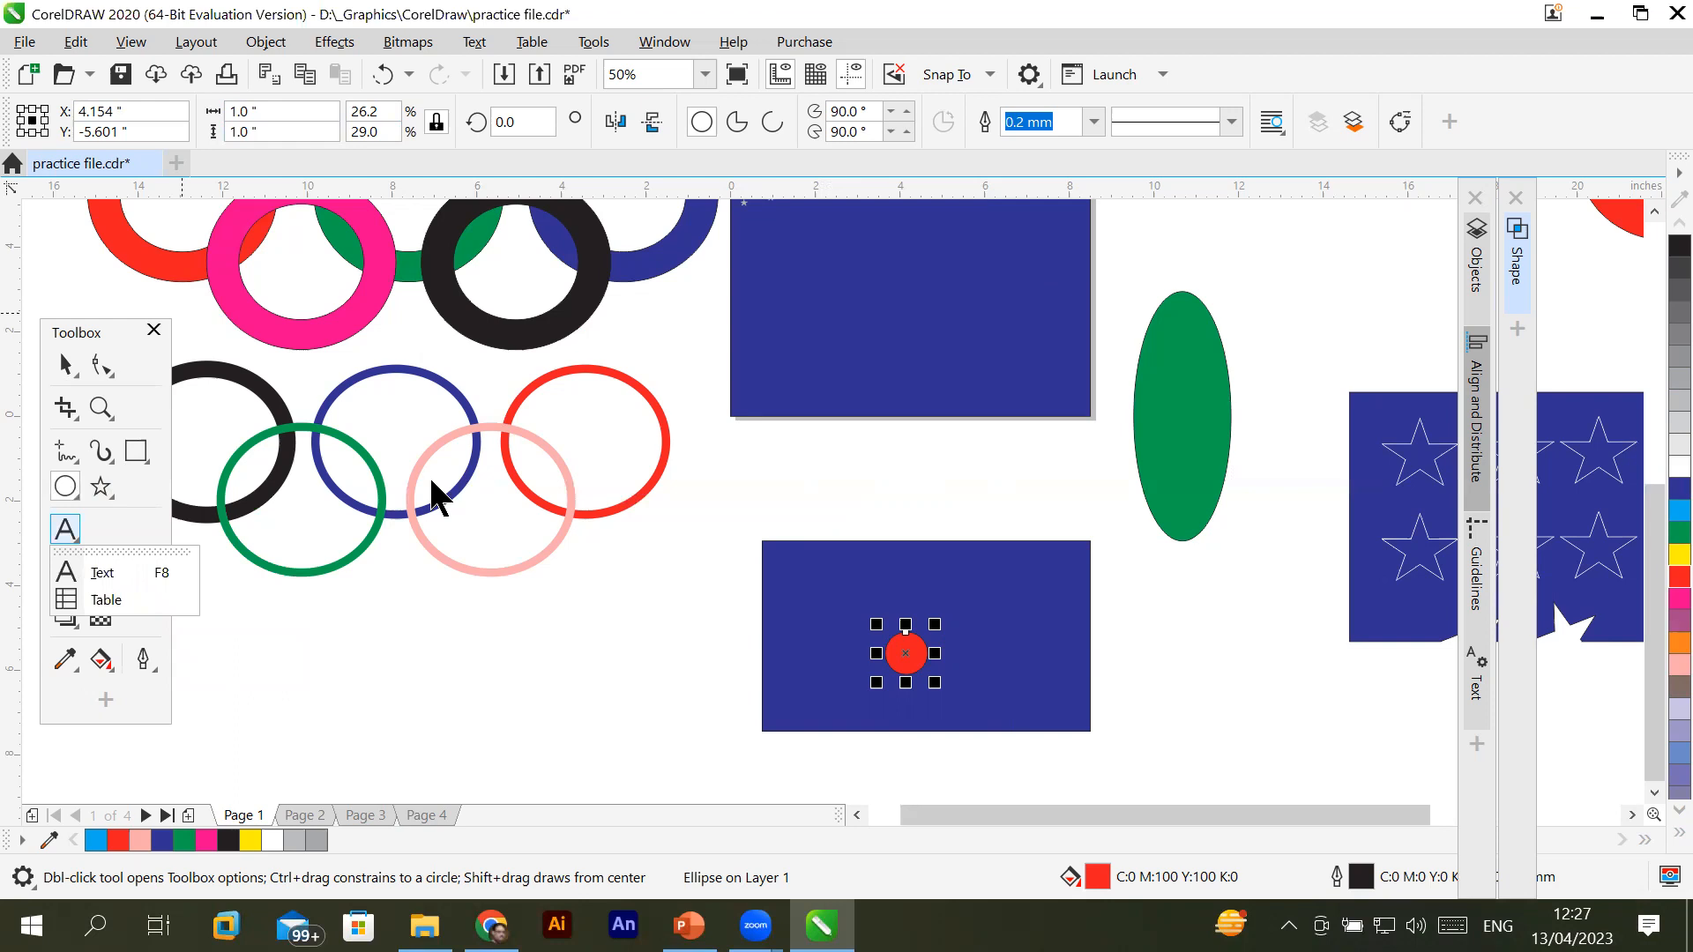
left_click(430, 481)
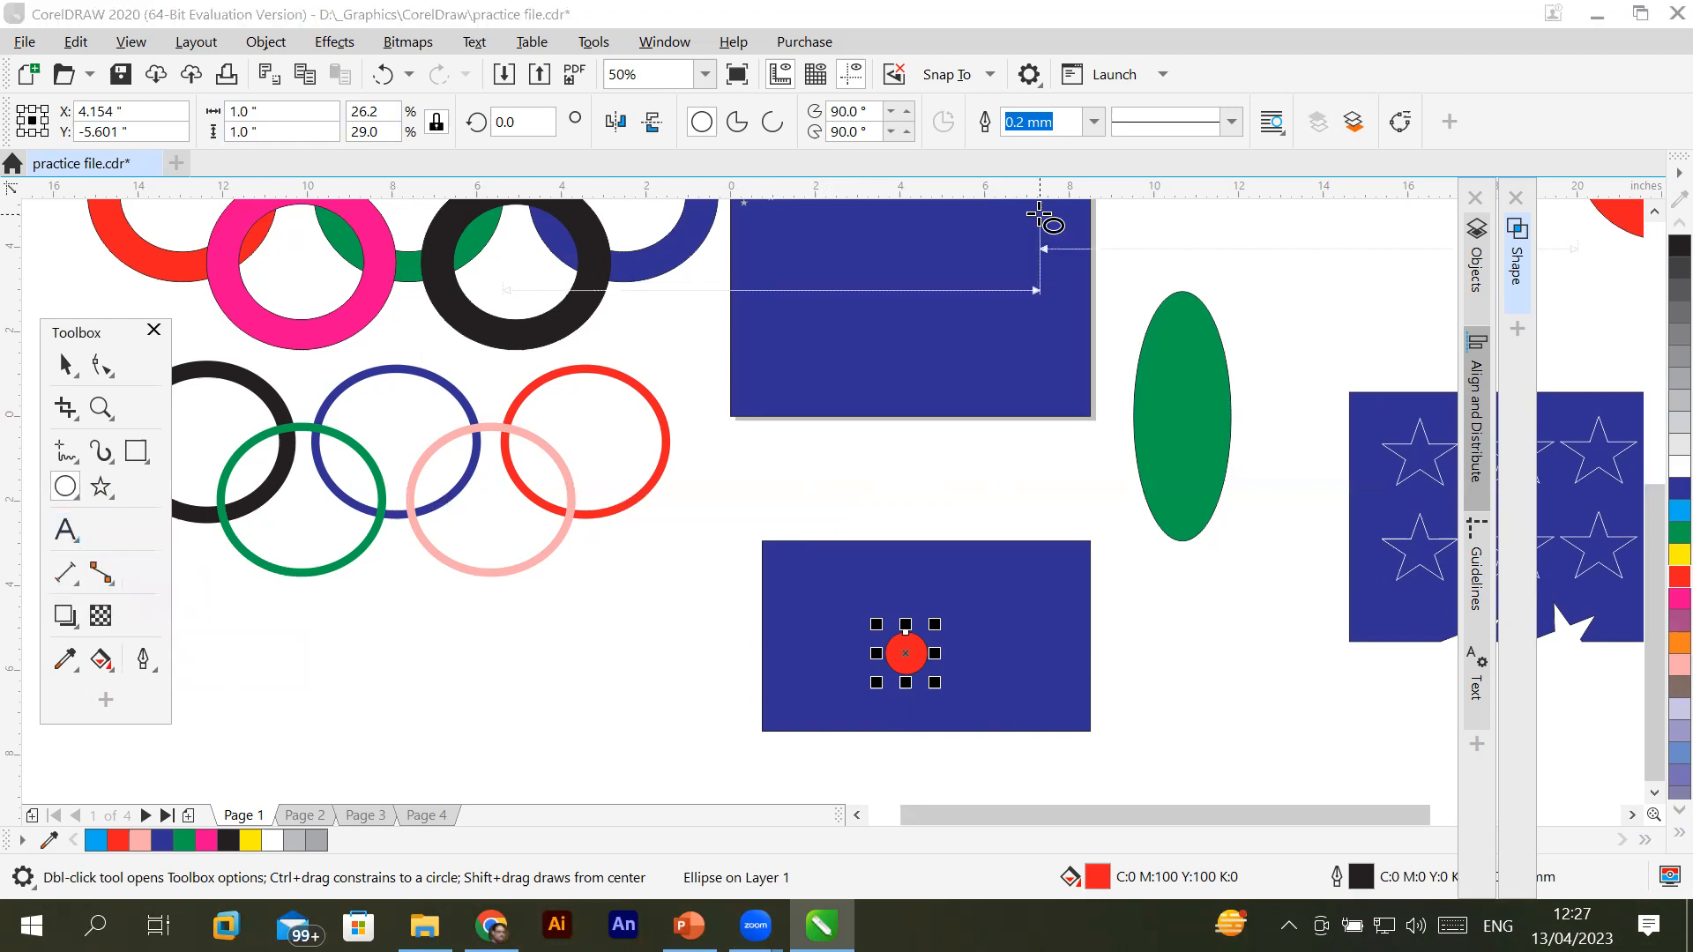
Switch to the Lite workspace and move its floating toolbox away from the window edge
left_click(666, 44)
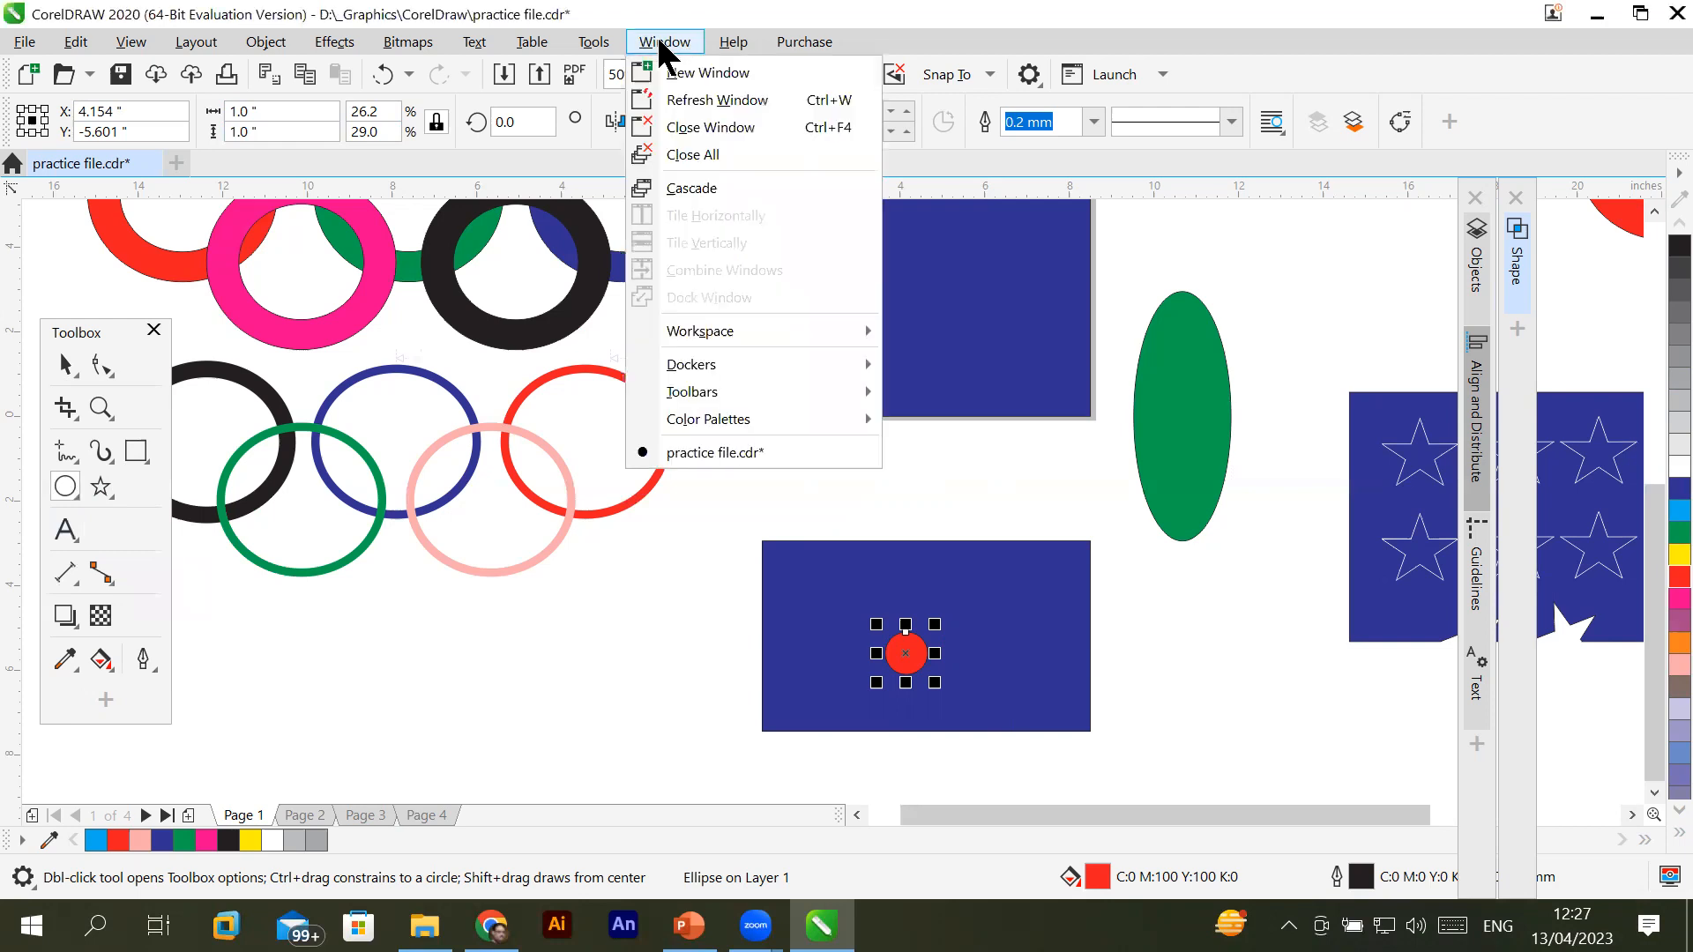
mouse_move(730, 342)
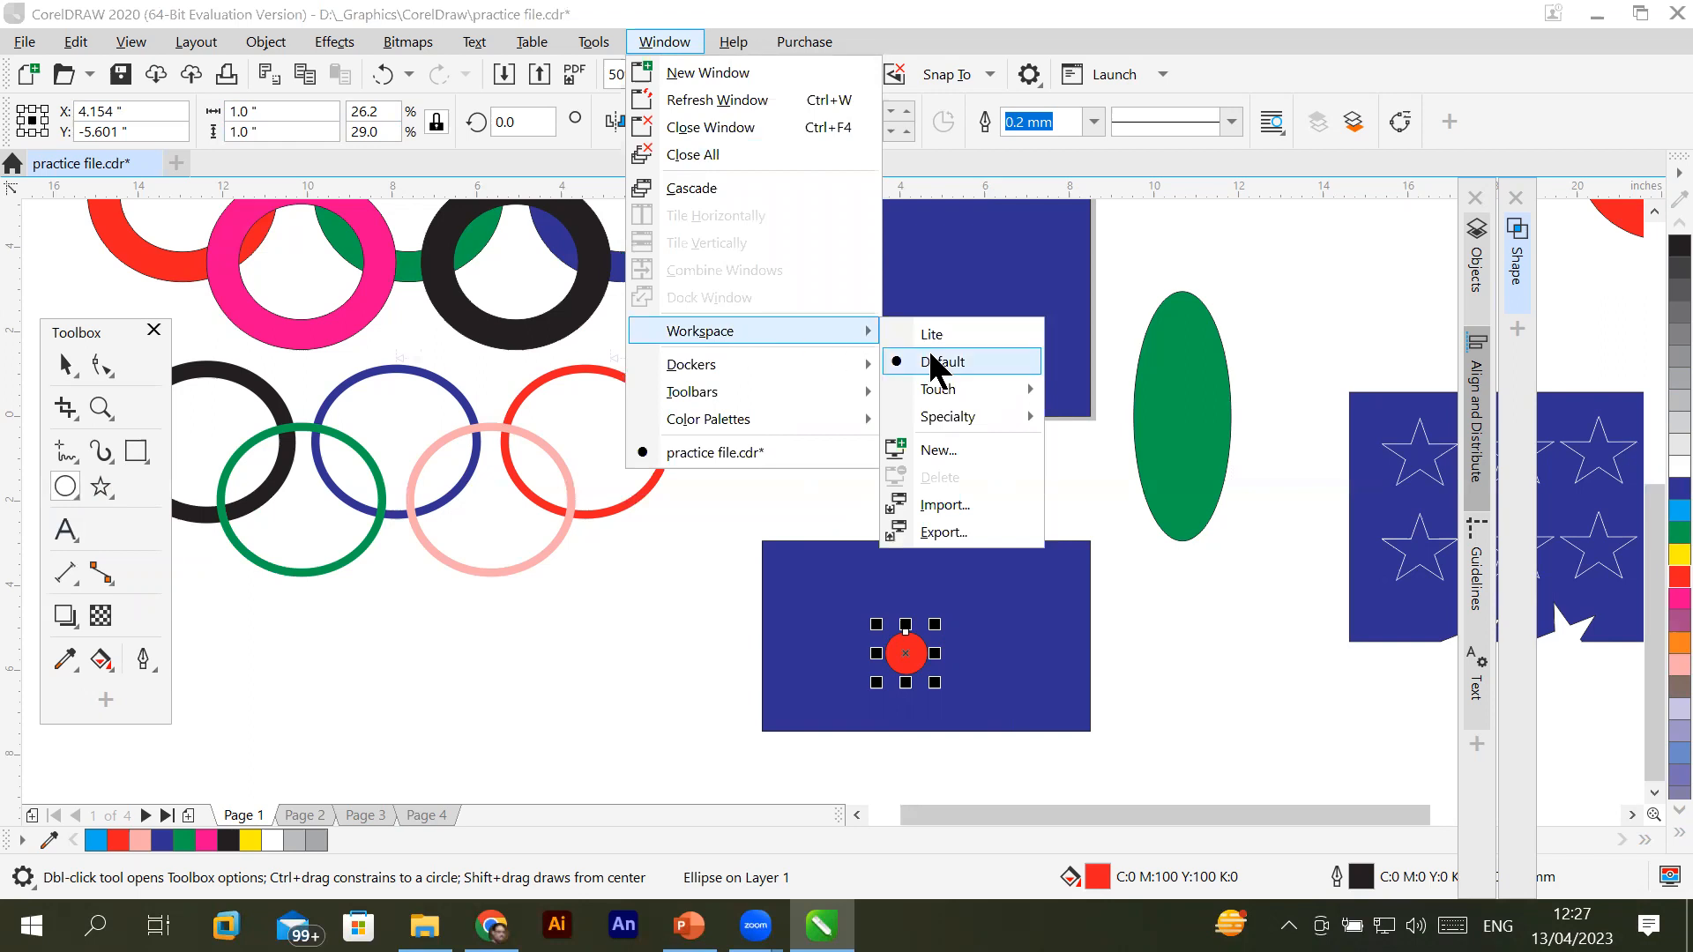
left_click(948, 339)
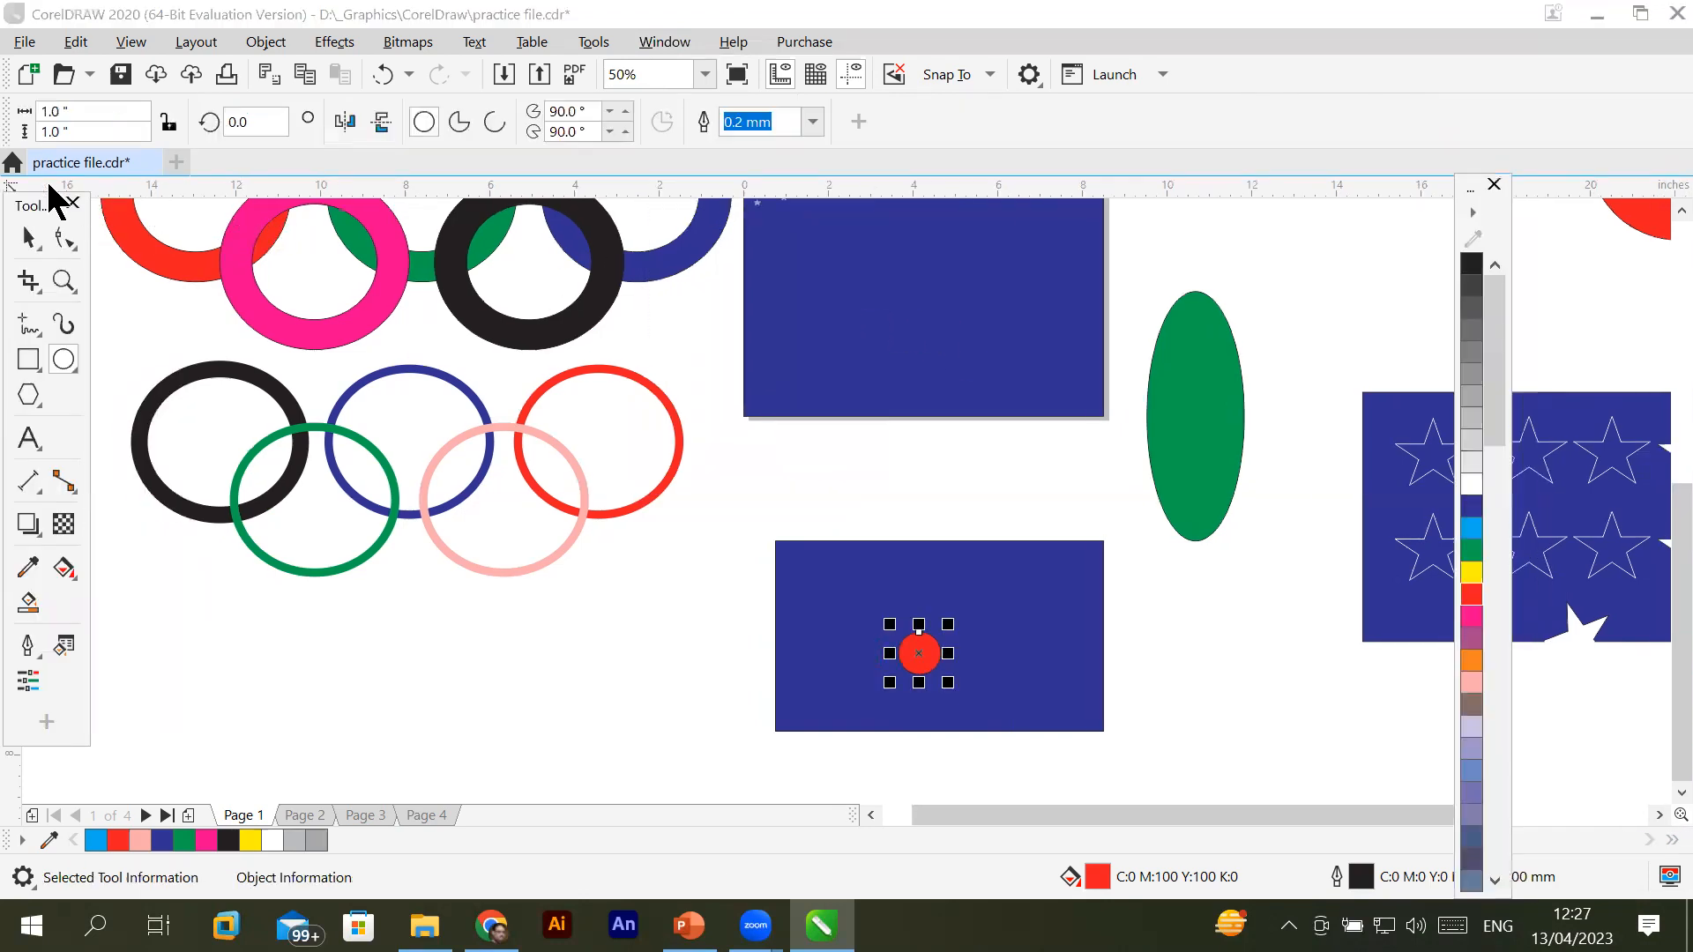
left_click_drag(27, 205, 94, 206)
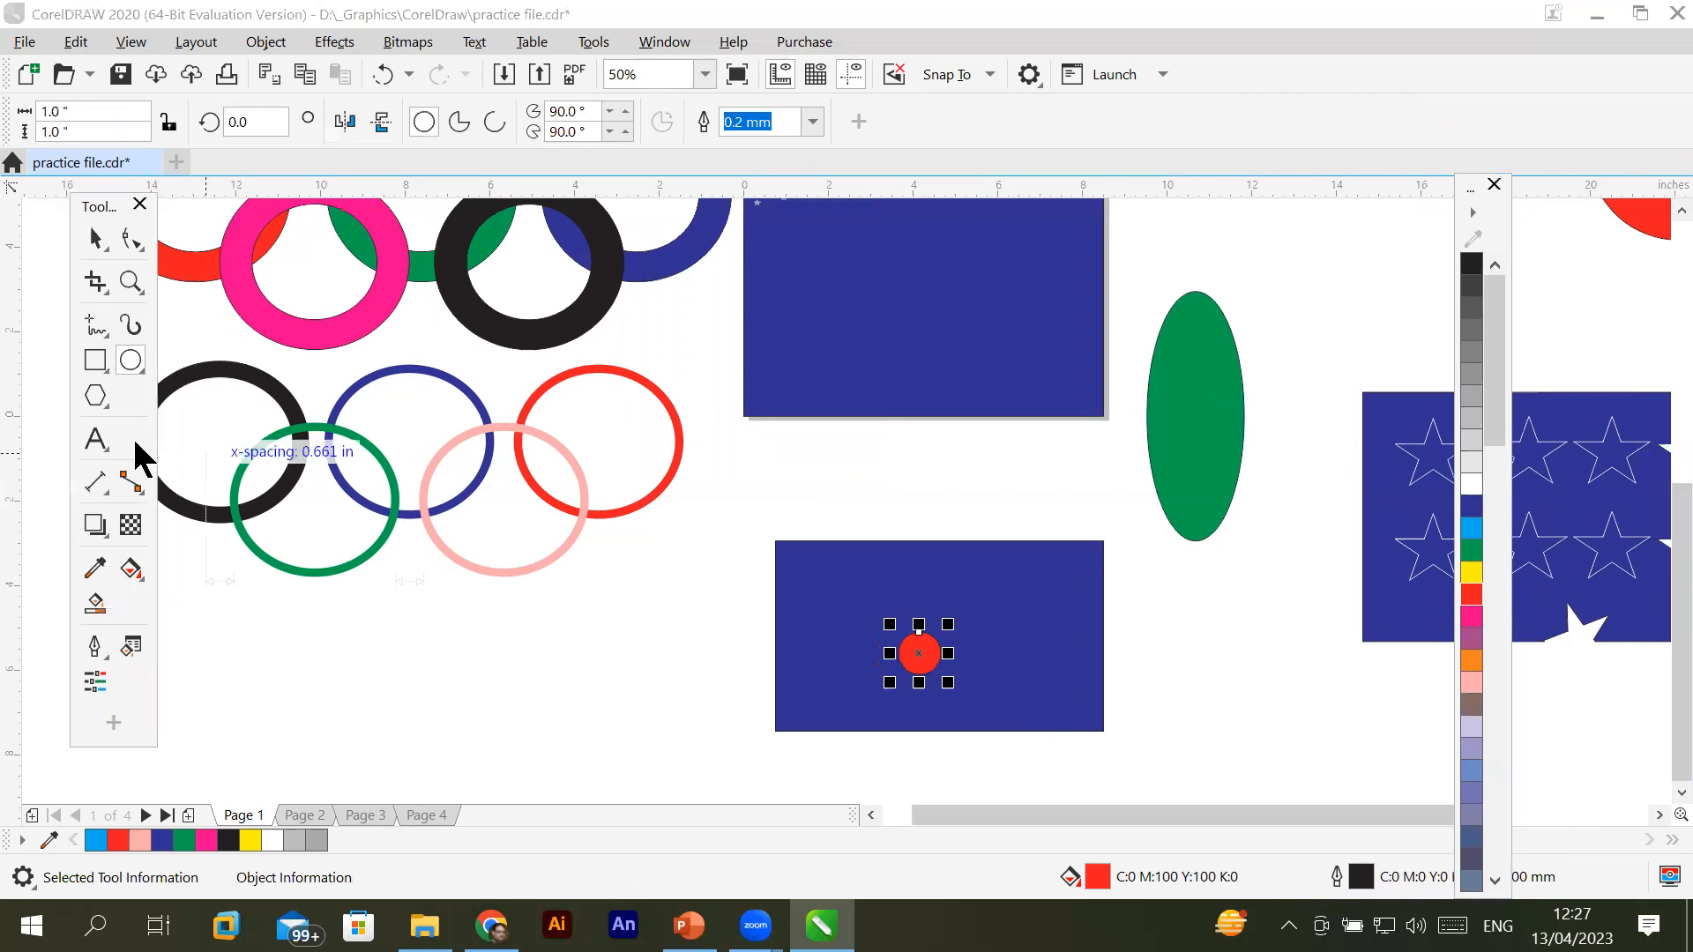
Move the floating toolbox beside the green ellipse and pick the Polygon tool from its tool group
left_click(93, 388)
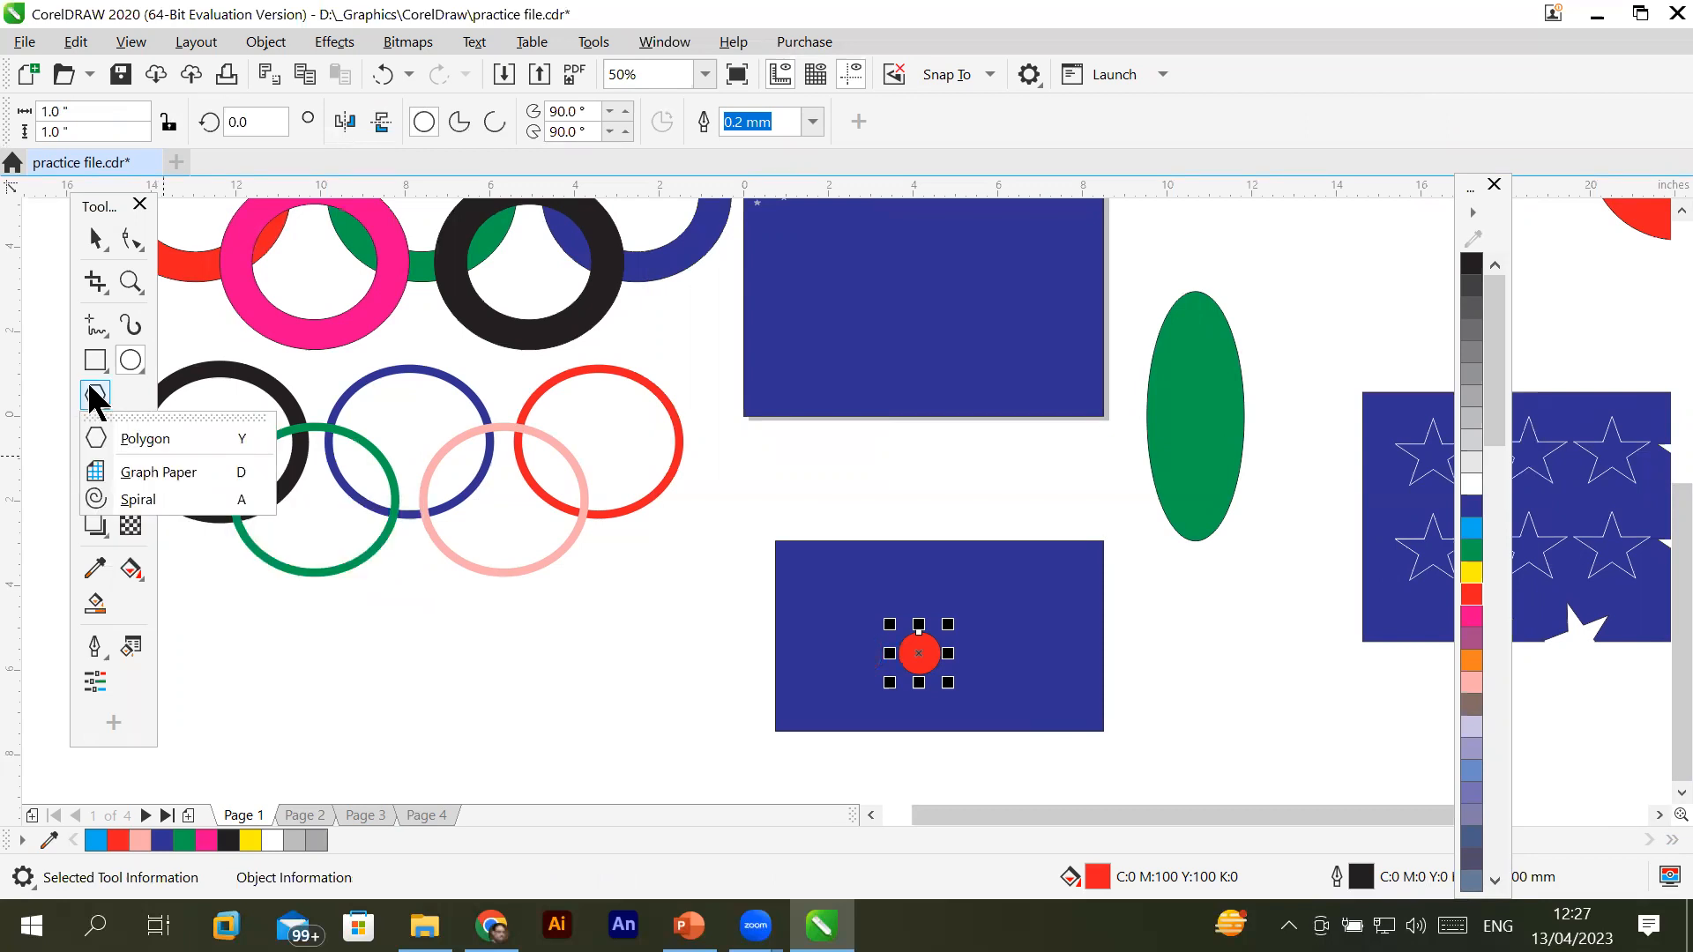
left_click(108, 203)
left_click_drag(108, 204, 1272, 240)
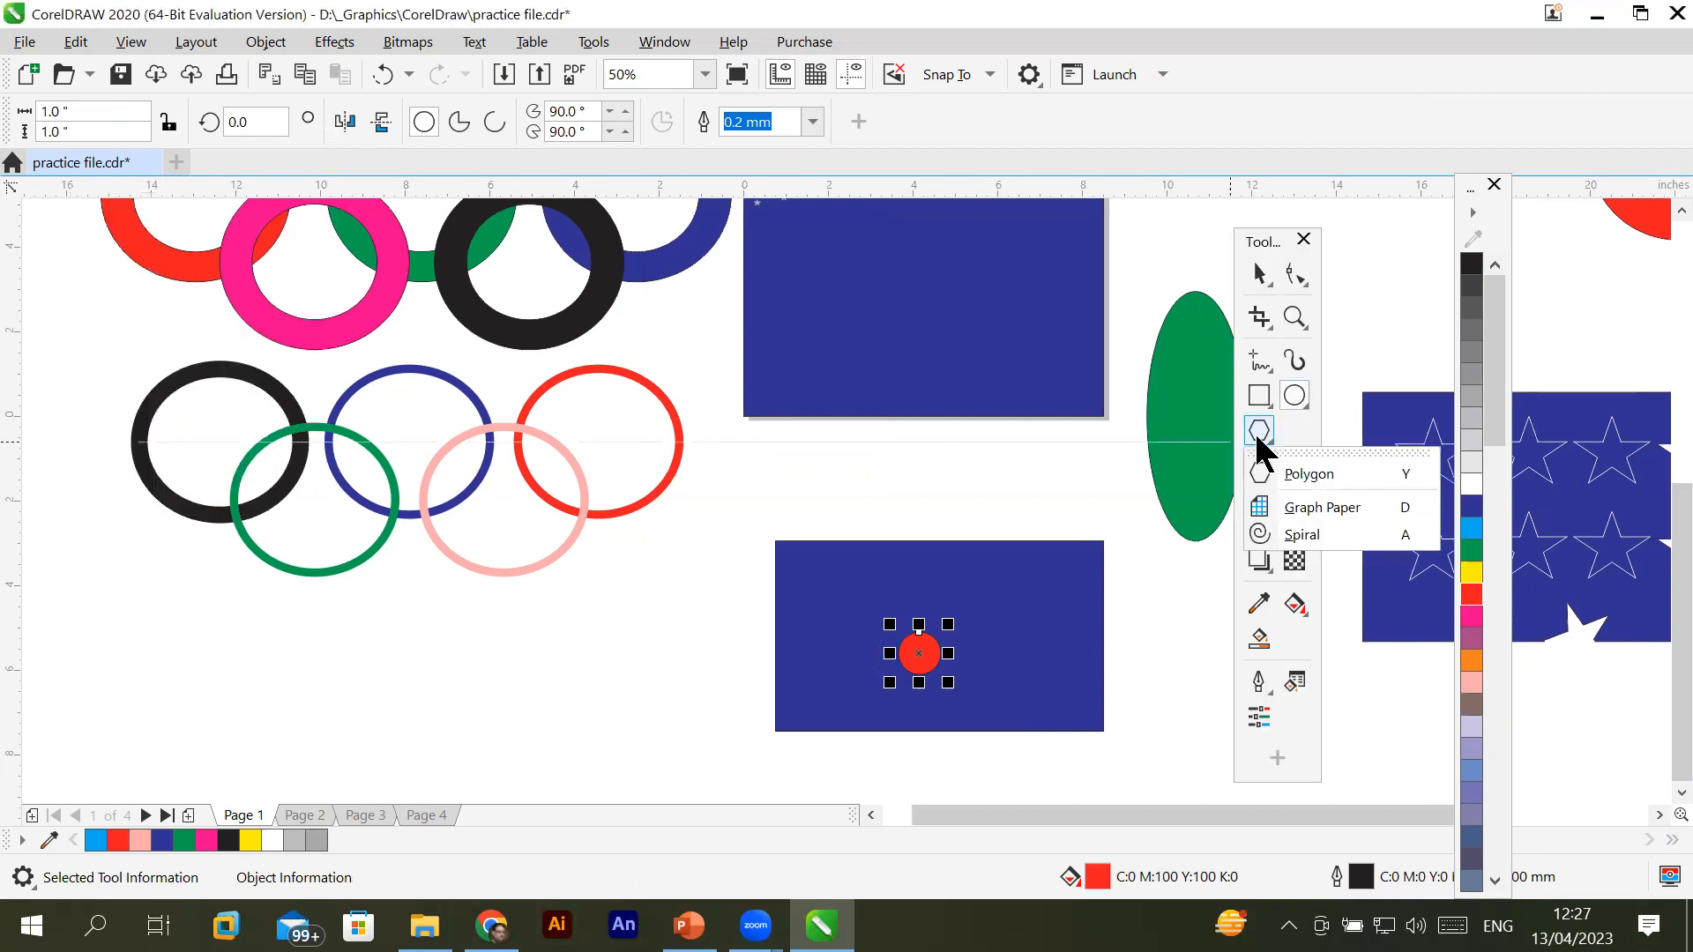
mouse_move(1268, 445)
left_click(1258, 441)
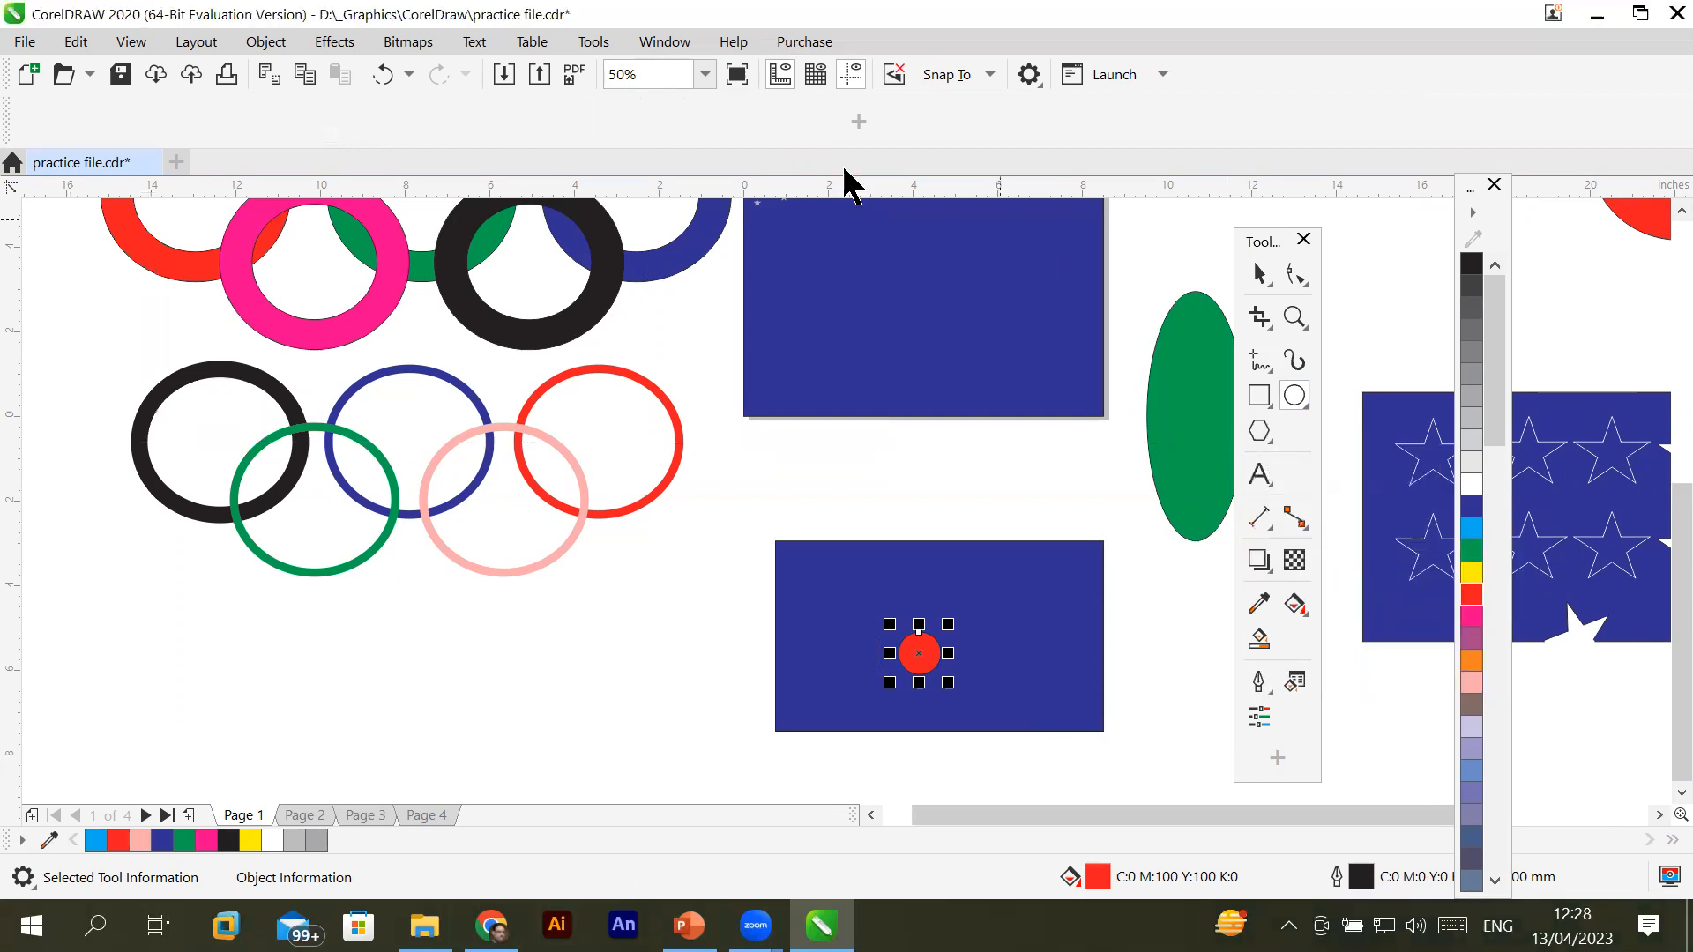
Switch back to the Default workspace and place the floating toolbox over the thin interlocking rings
left_click(665, 41)
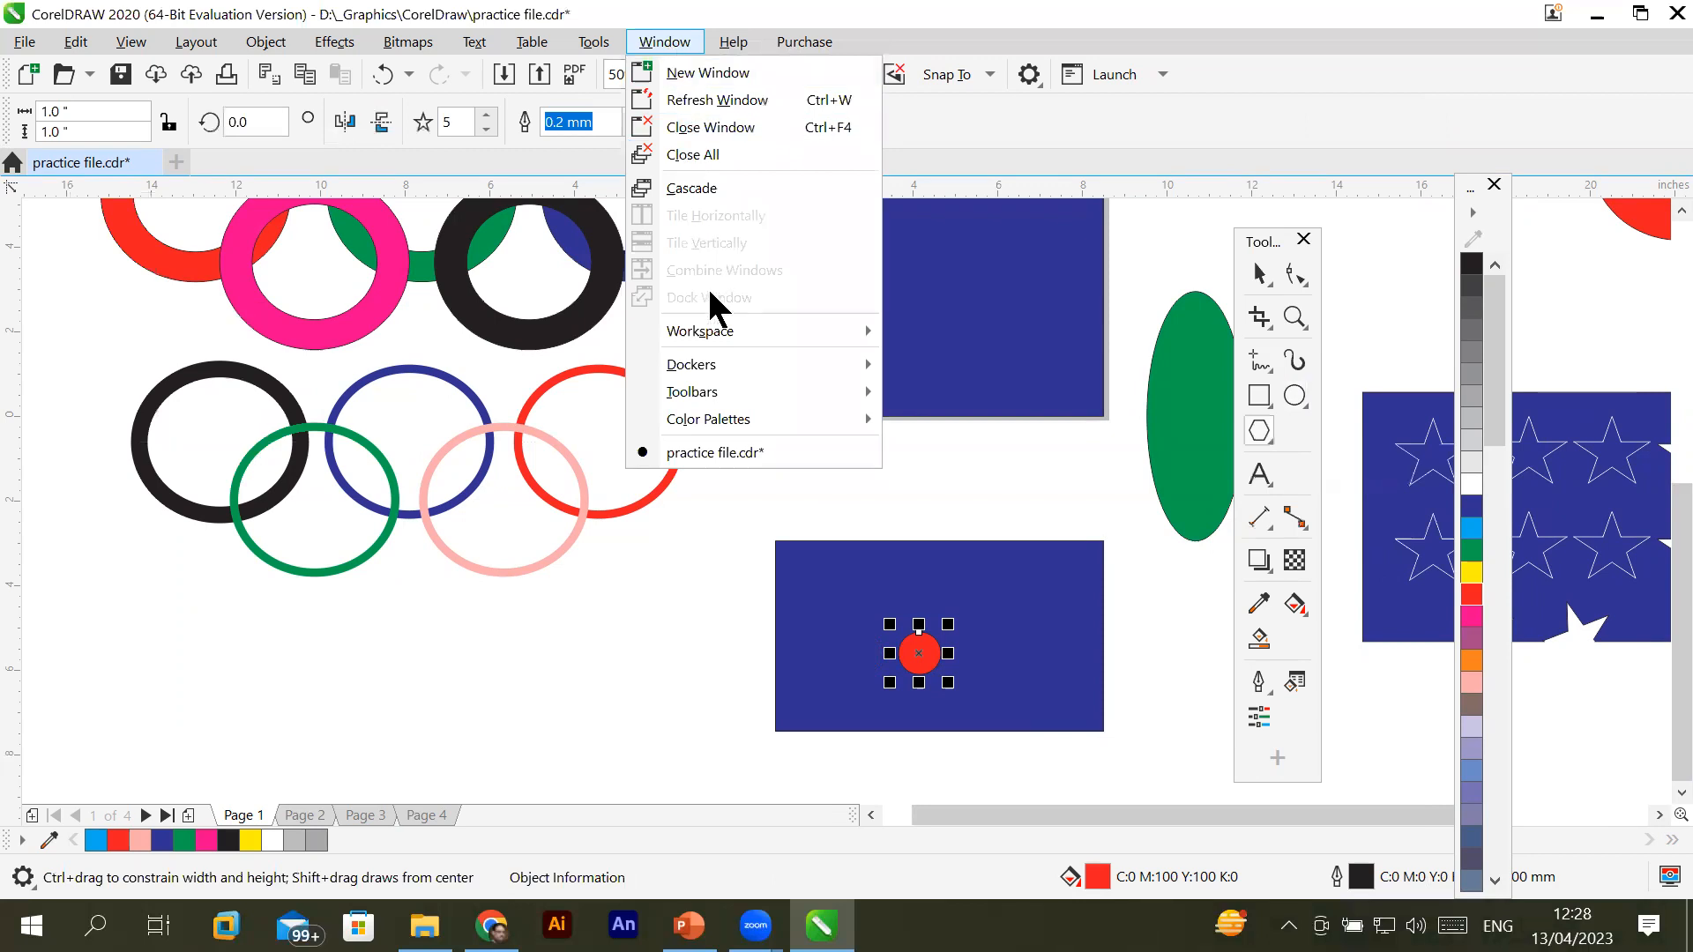
mouse_move(713, 332)
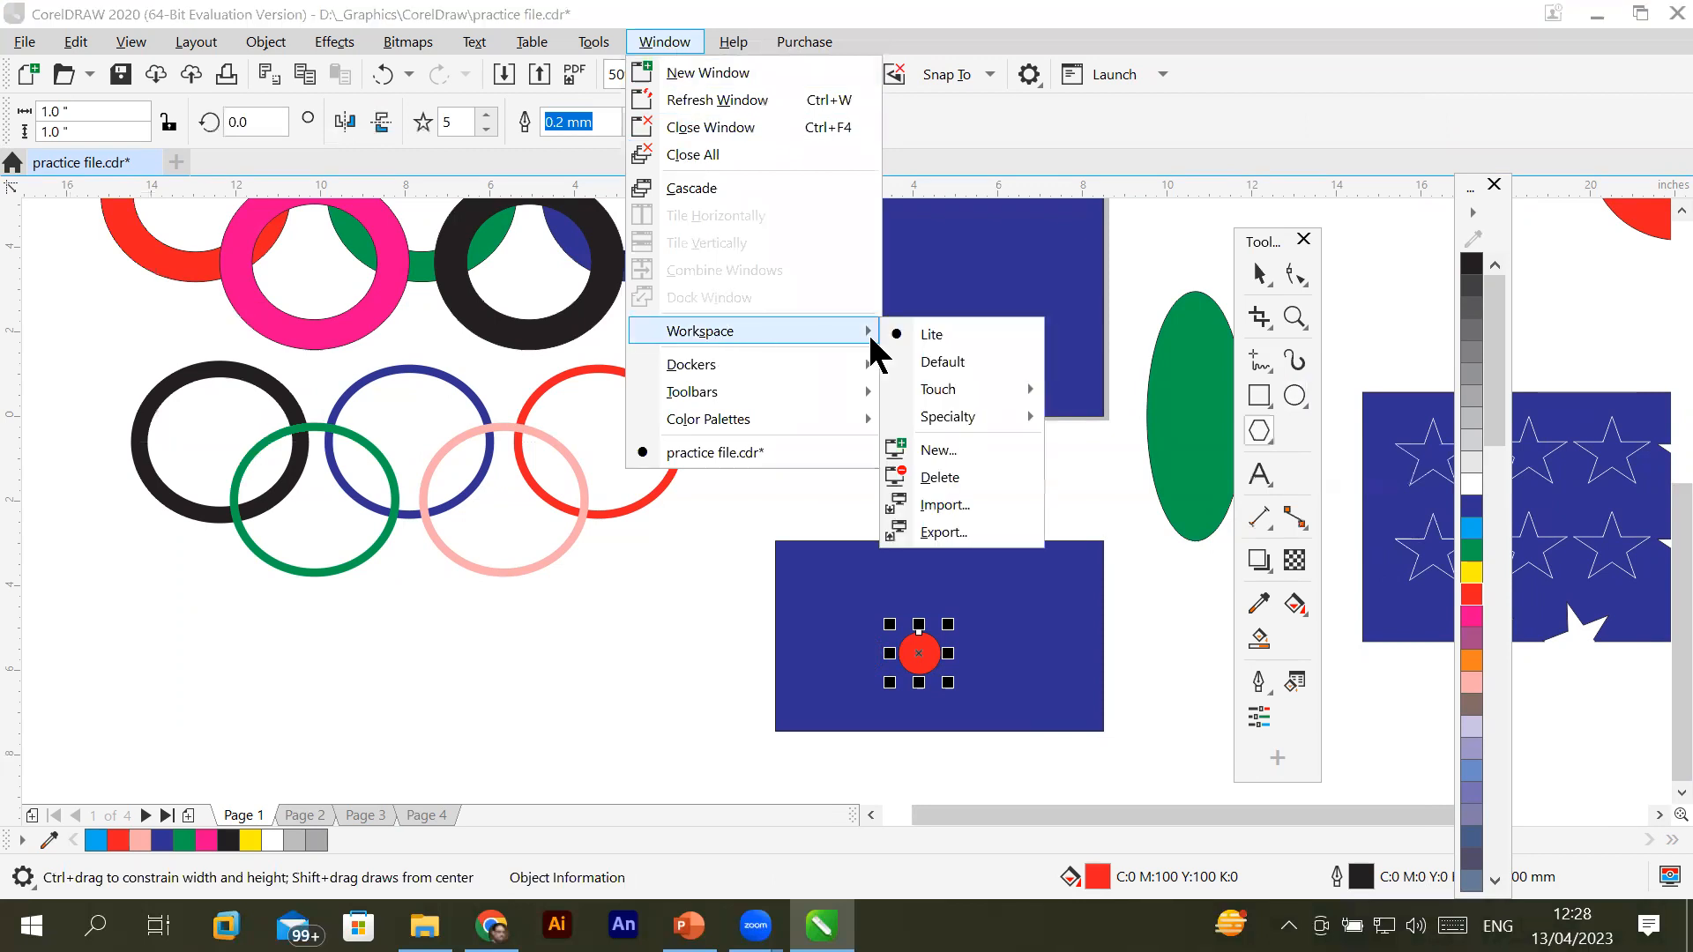
left_click(944, 355)
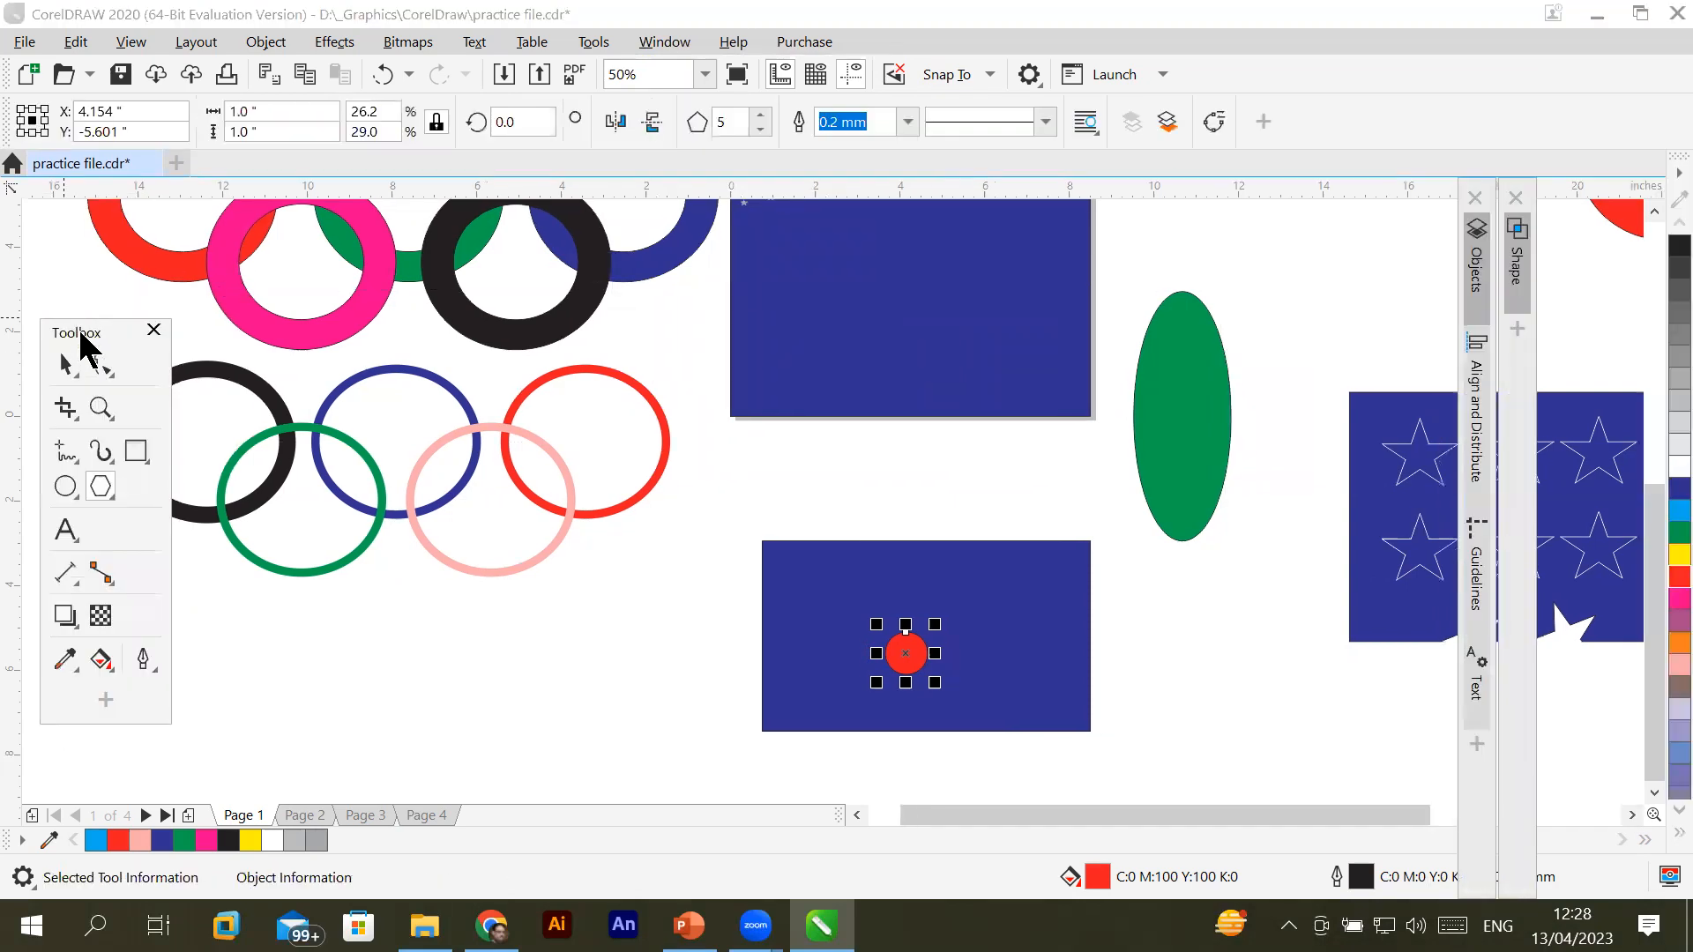
left_click_drag(106, 333, 1258, 273)
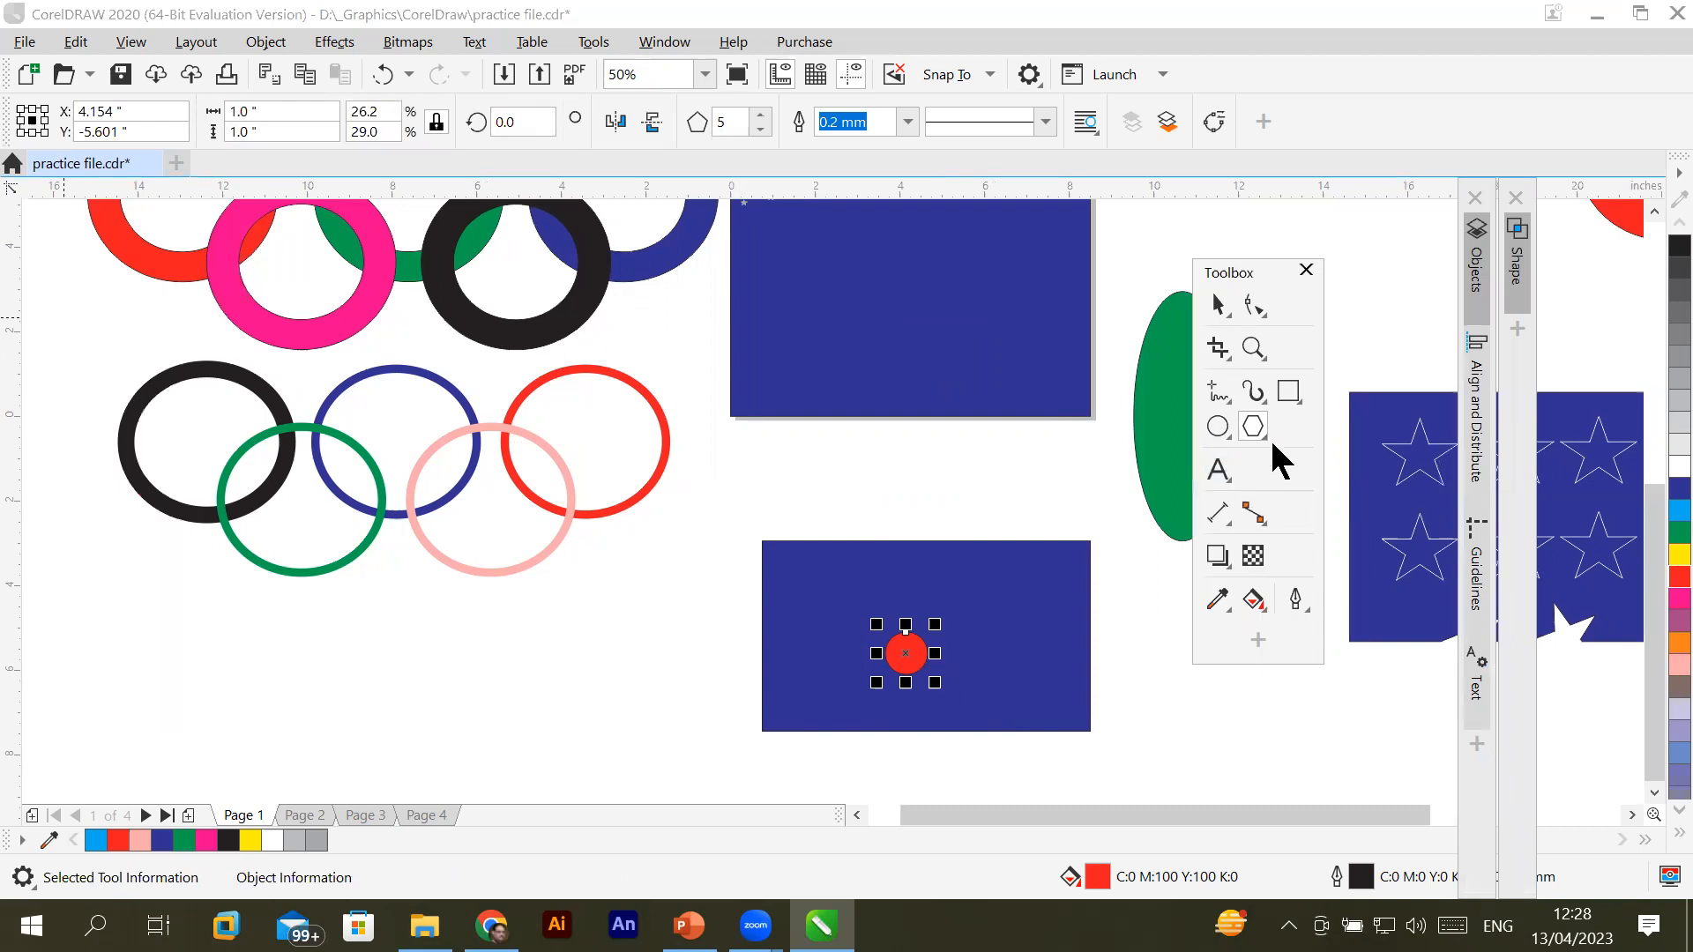
left_click(1256, 431)
mouse_move(1293, 404)
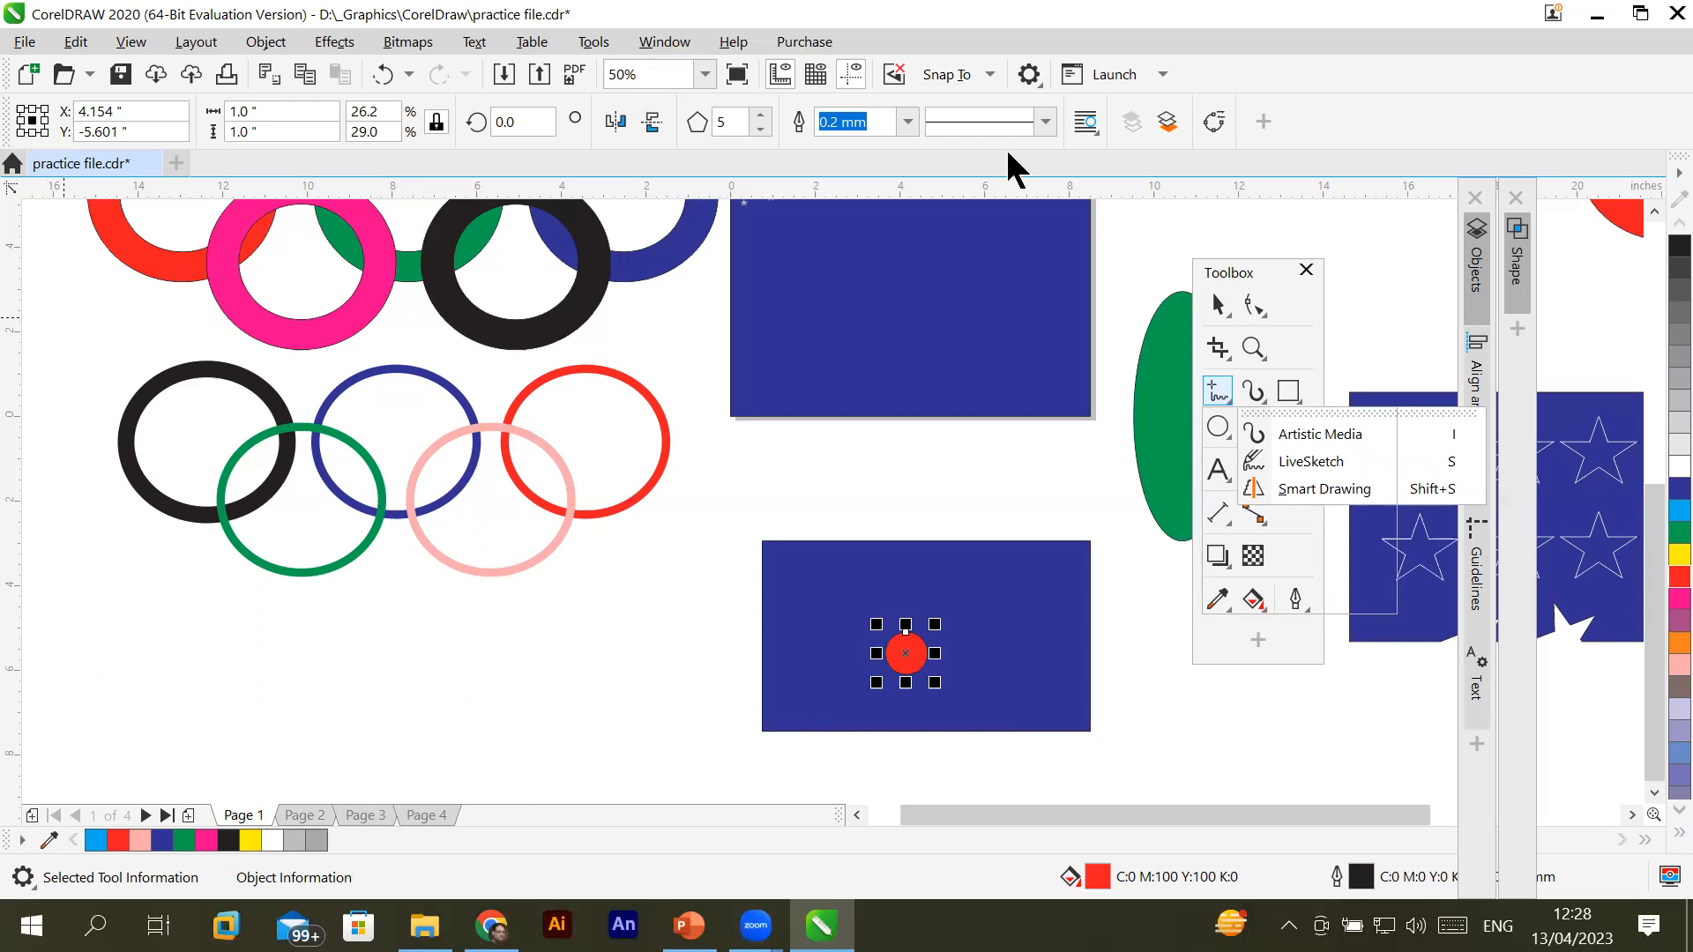
left_click_drag(1236, 275, 301, 346)
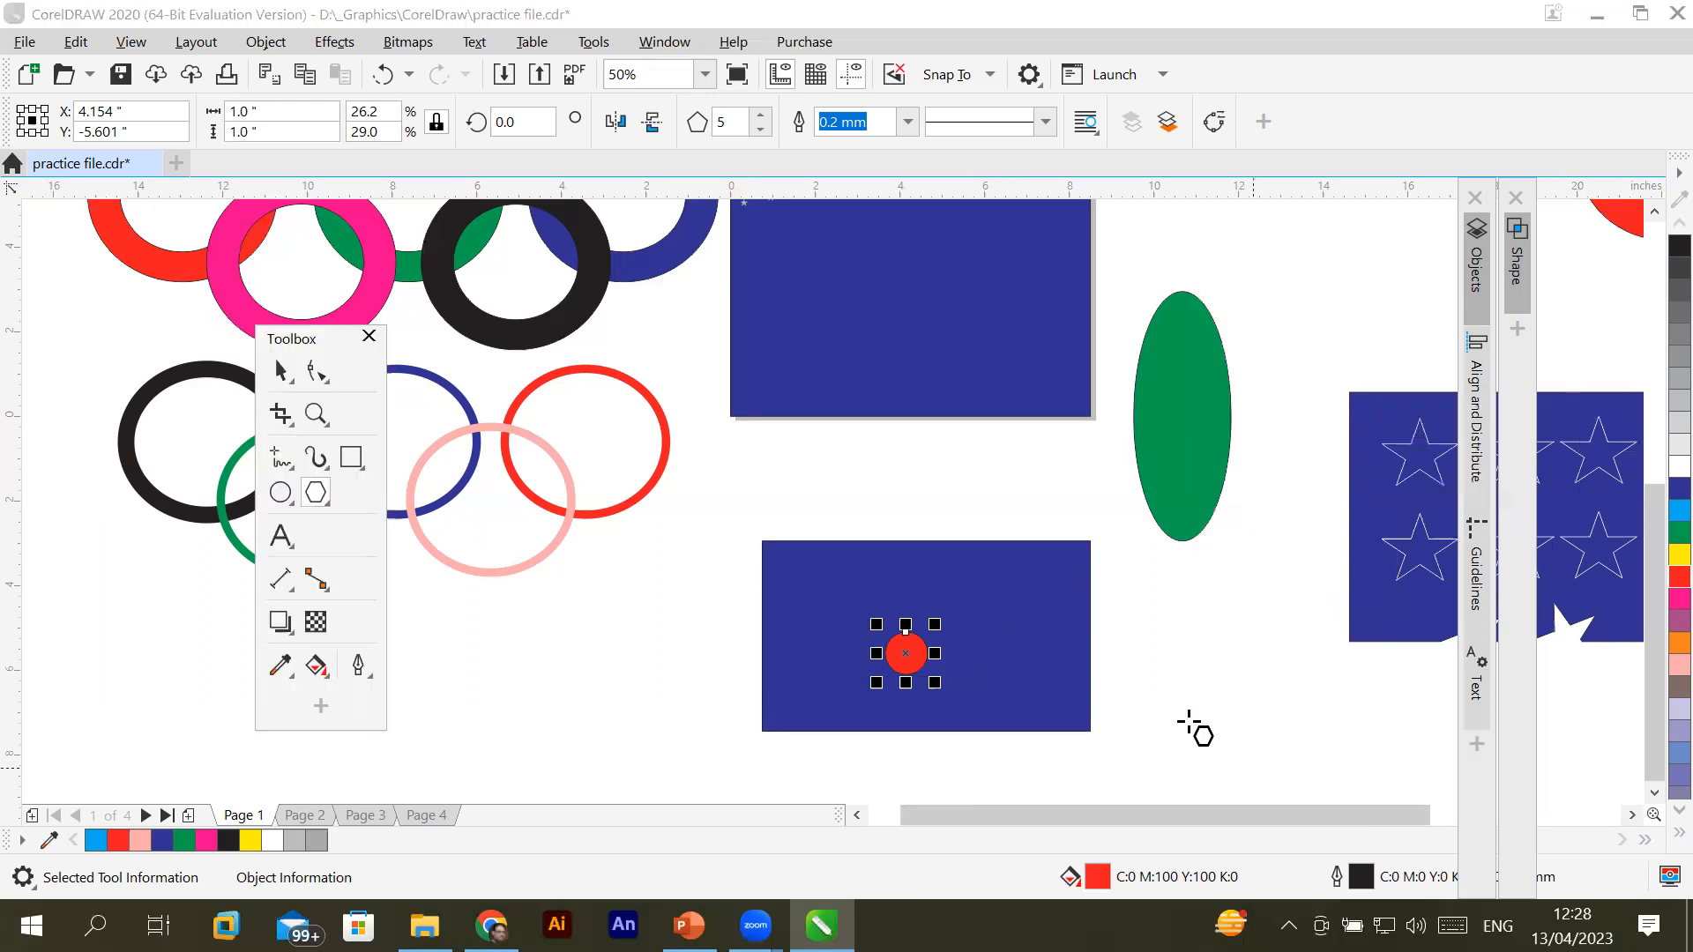
Enlarge the red circle proportionally to about 2.67 inches and move it near the centre of the dark blue rectangle
scroll(1028, 711, "up", 1)
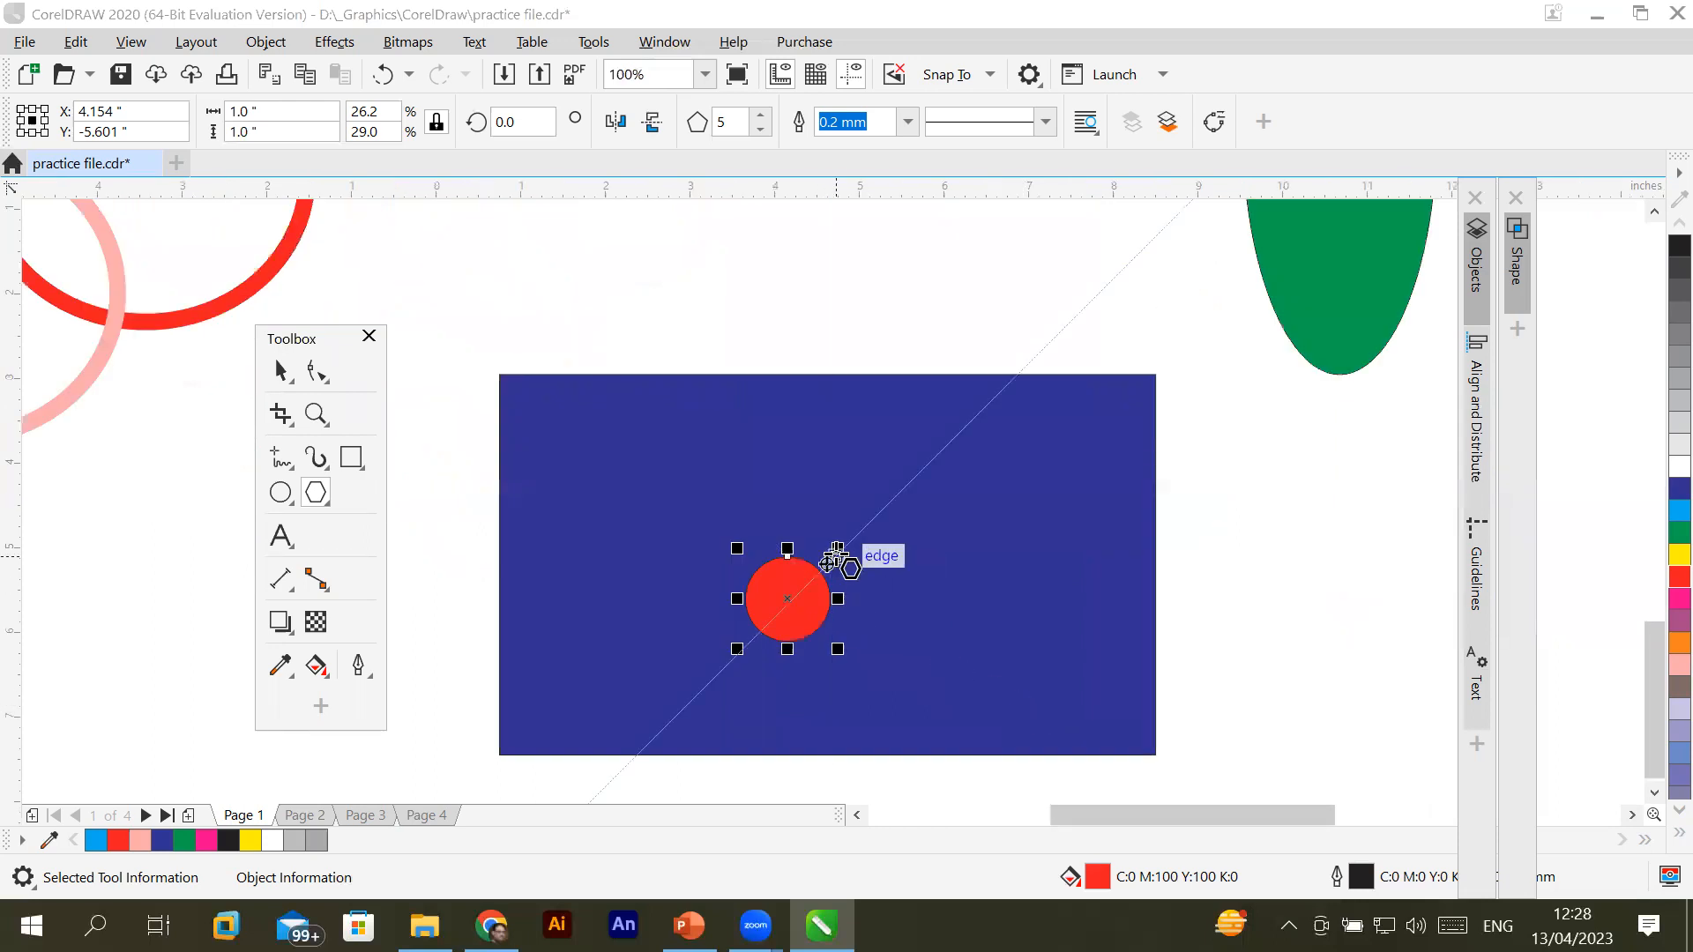
left_click_drag(838, 548, 1114, 406)
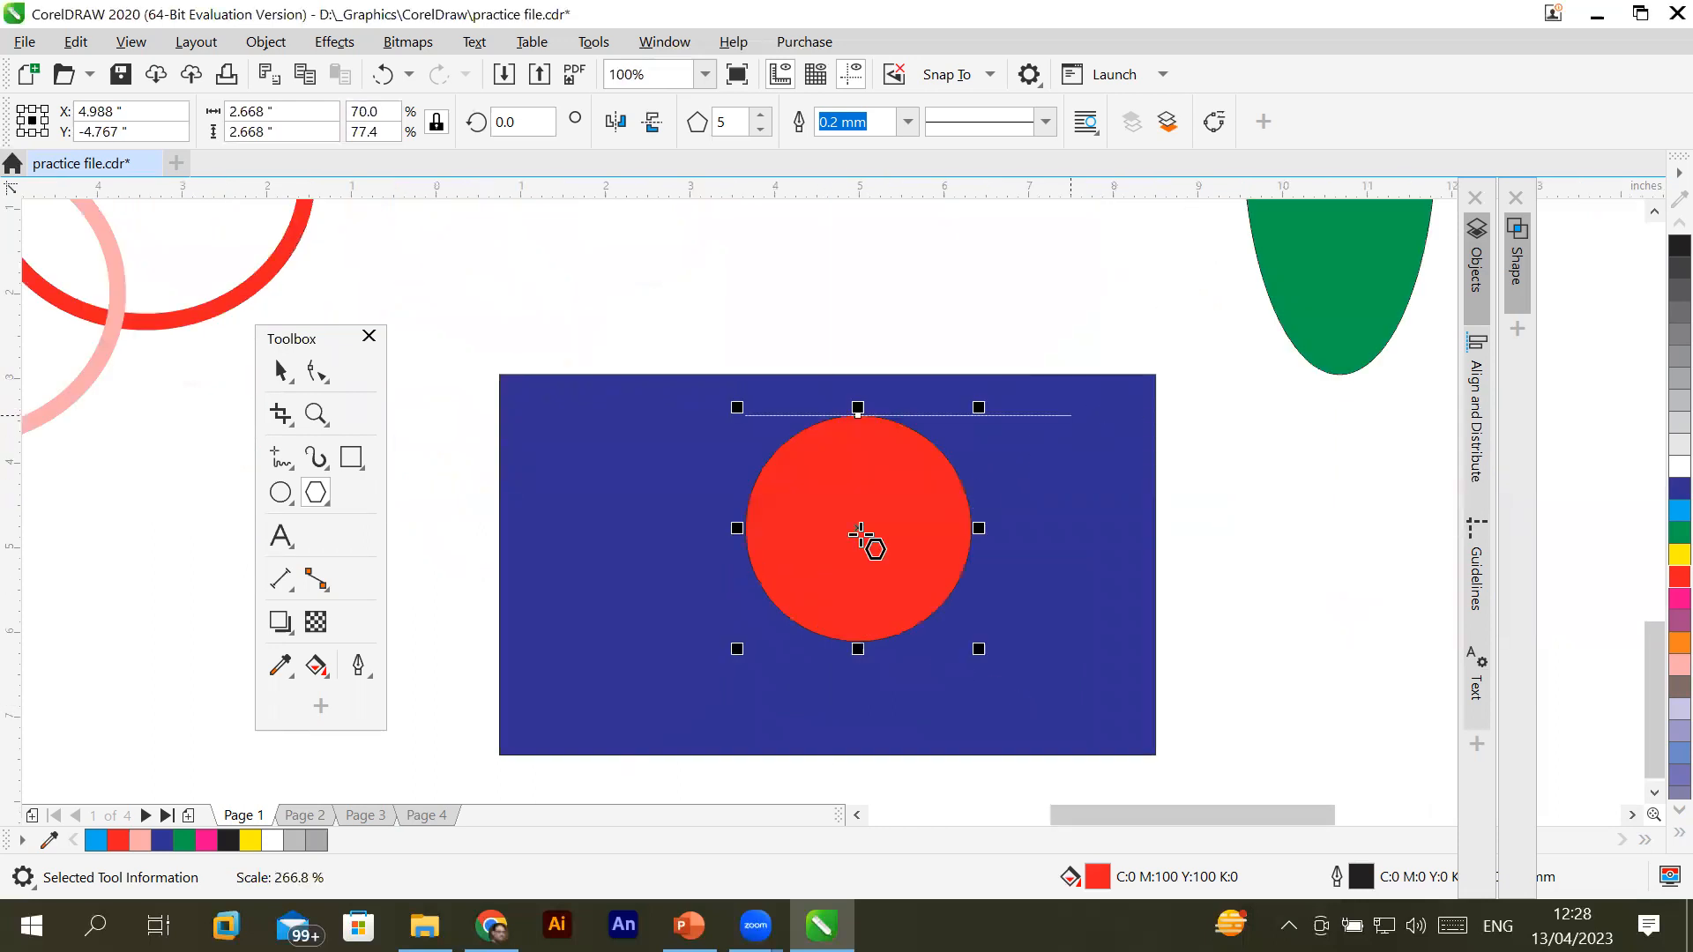
left_click_drag(843, 556, 829, 578)
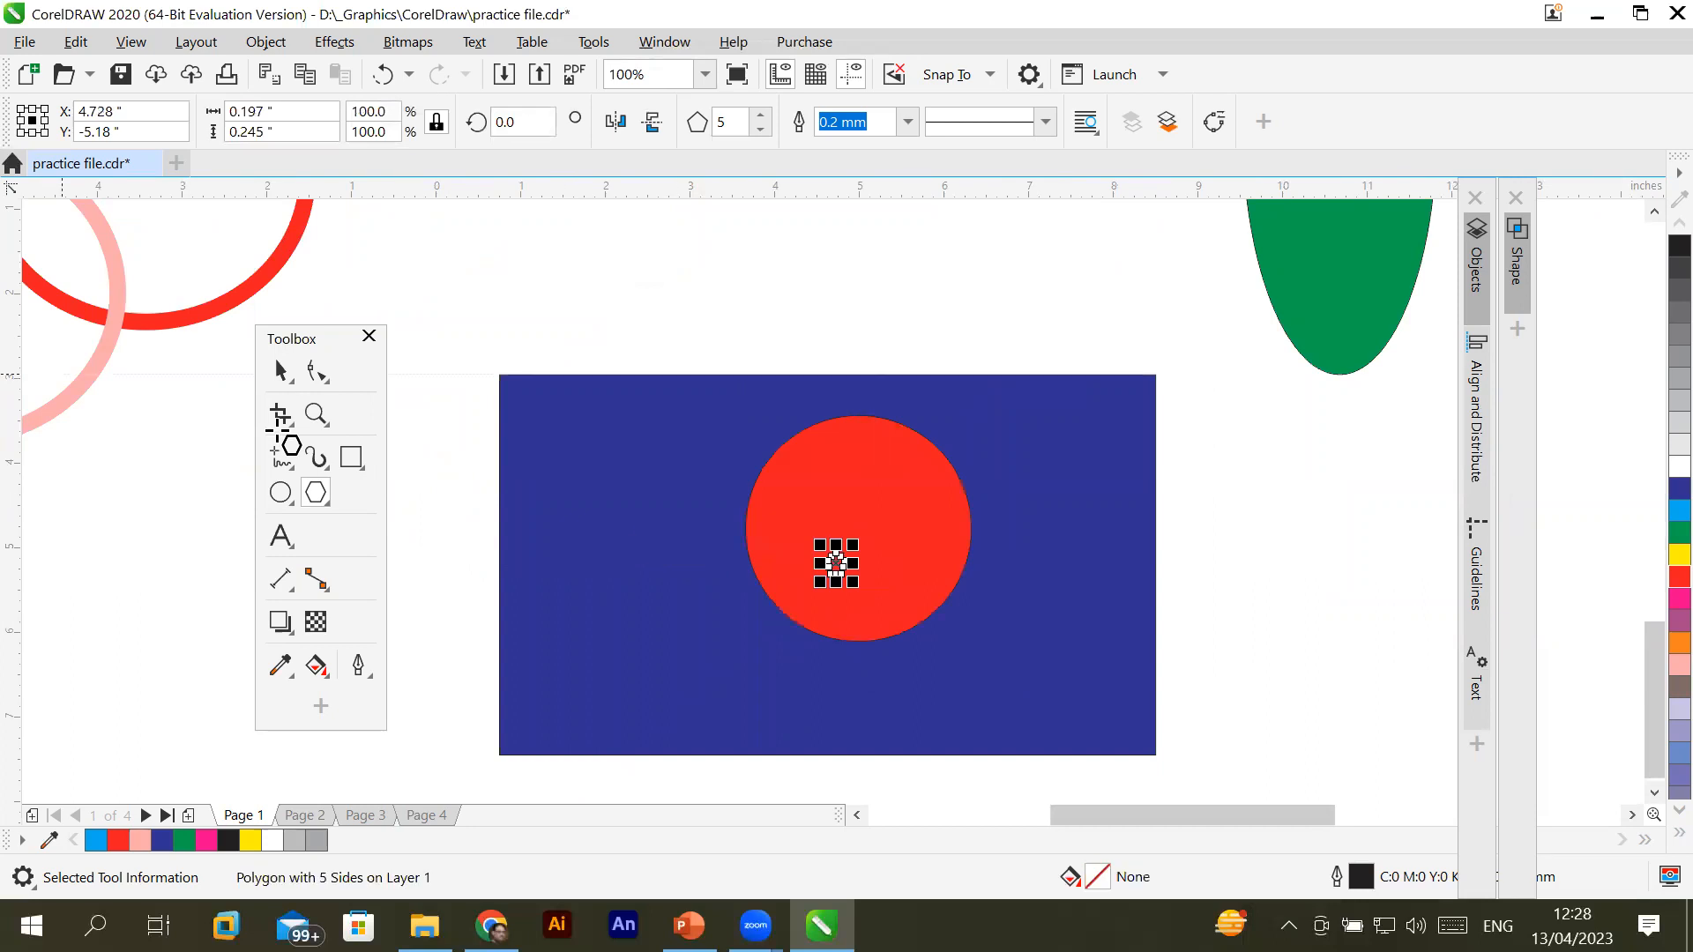
key("ctrl+z")
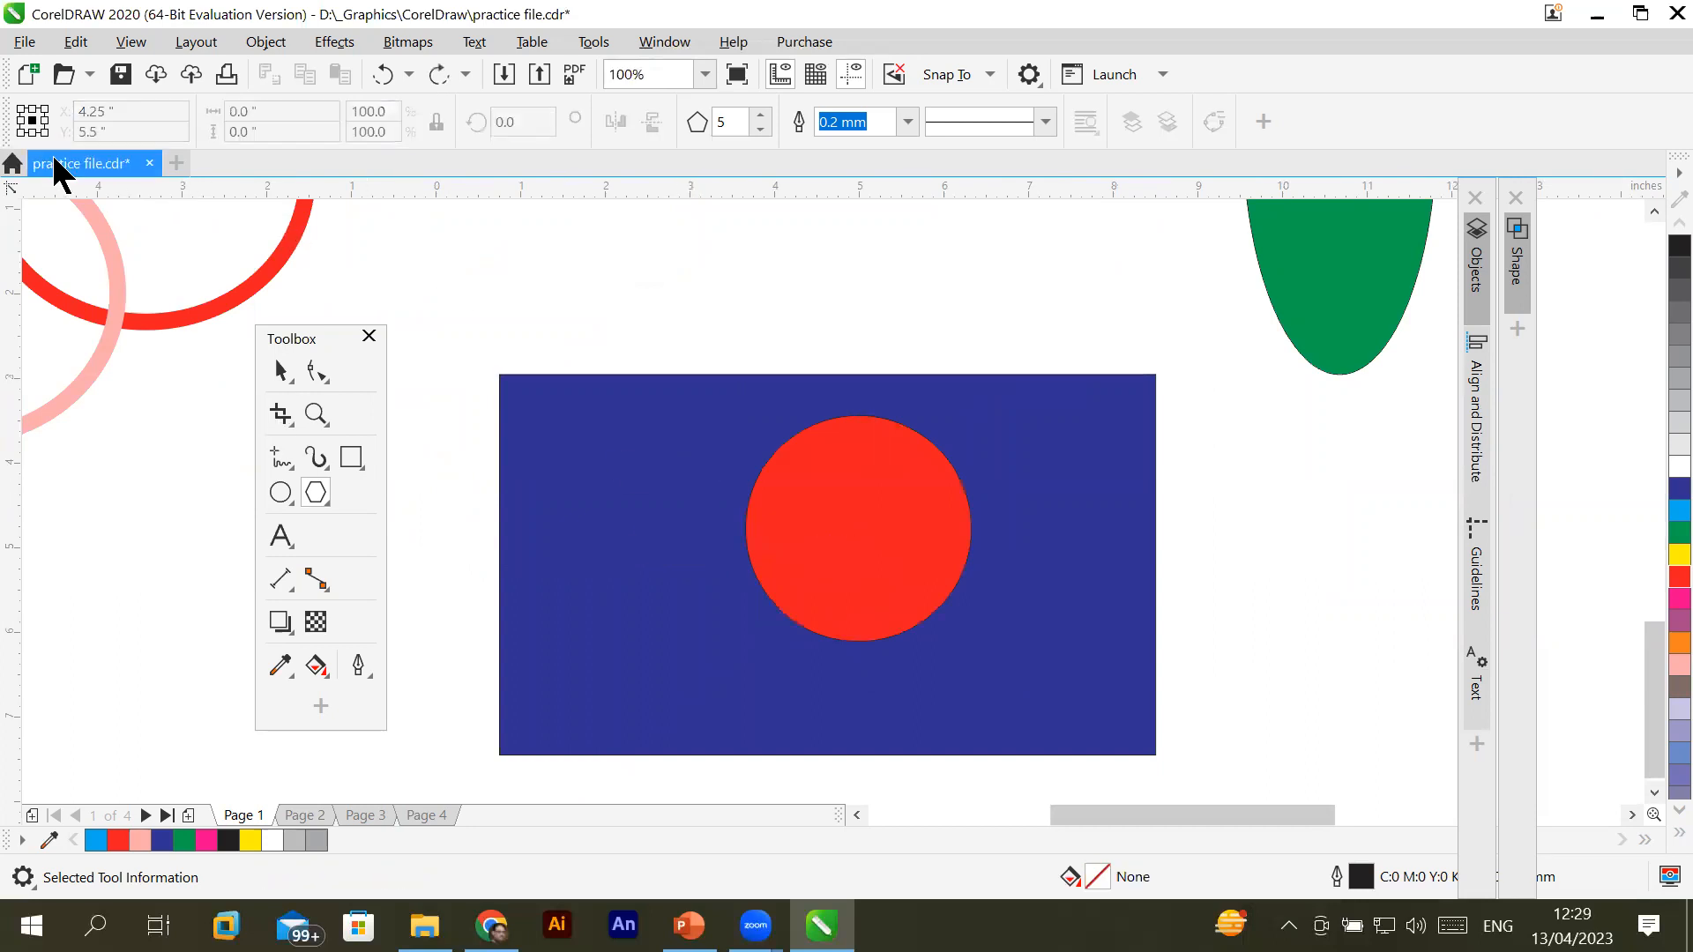
left_click(279, 373)
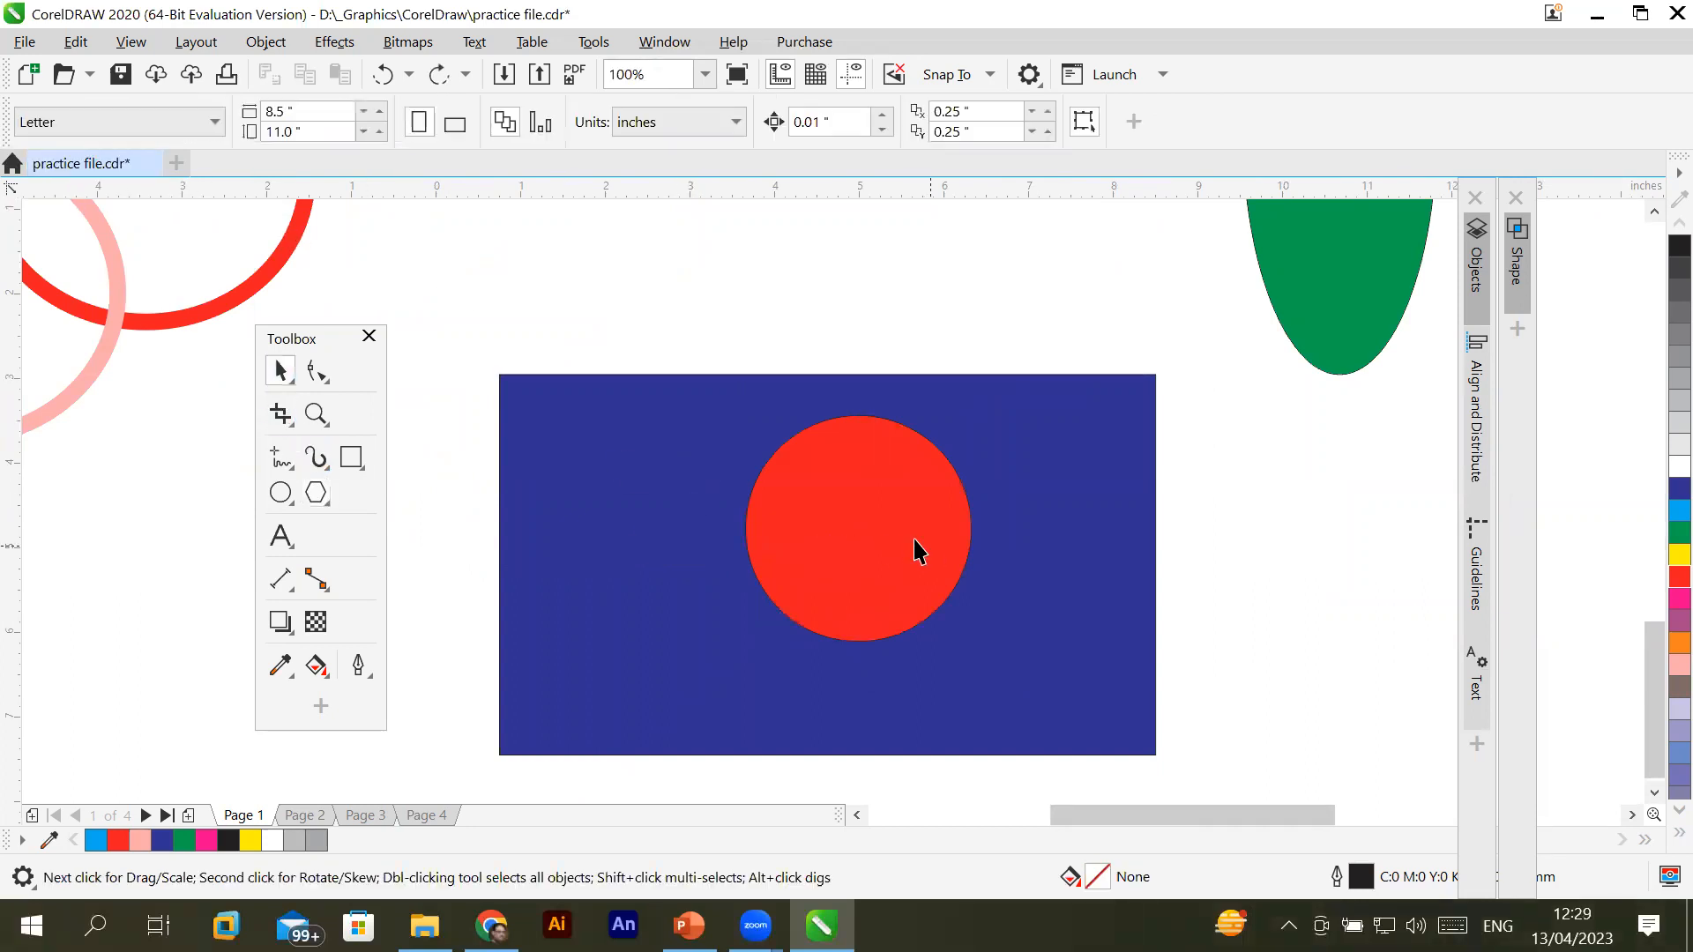
mouse_move(855, 560)
left_mouse_down()
mouse_move(824, 567)
mouse_move(866, 556)
left_mouse_up()
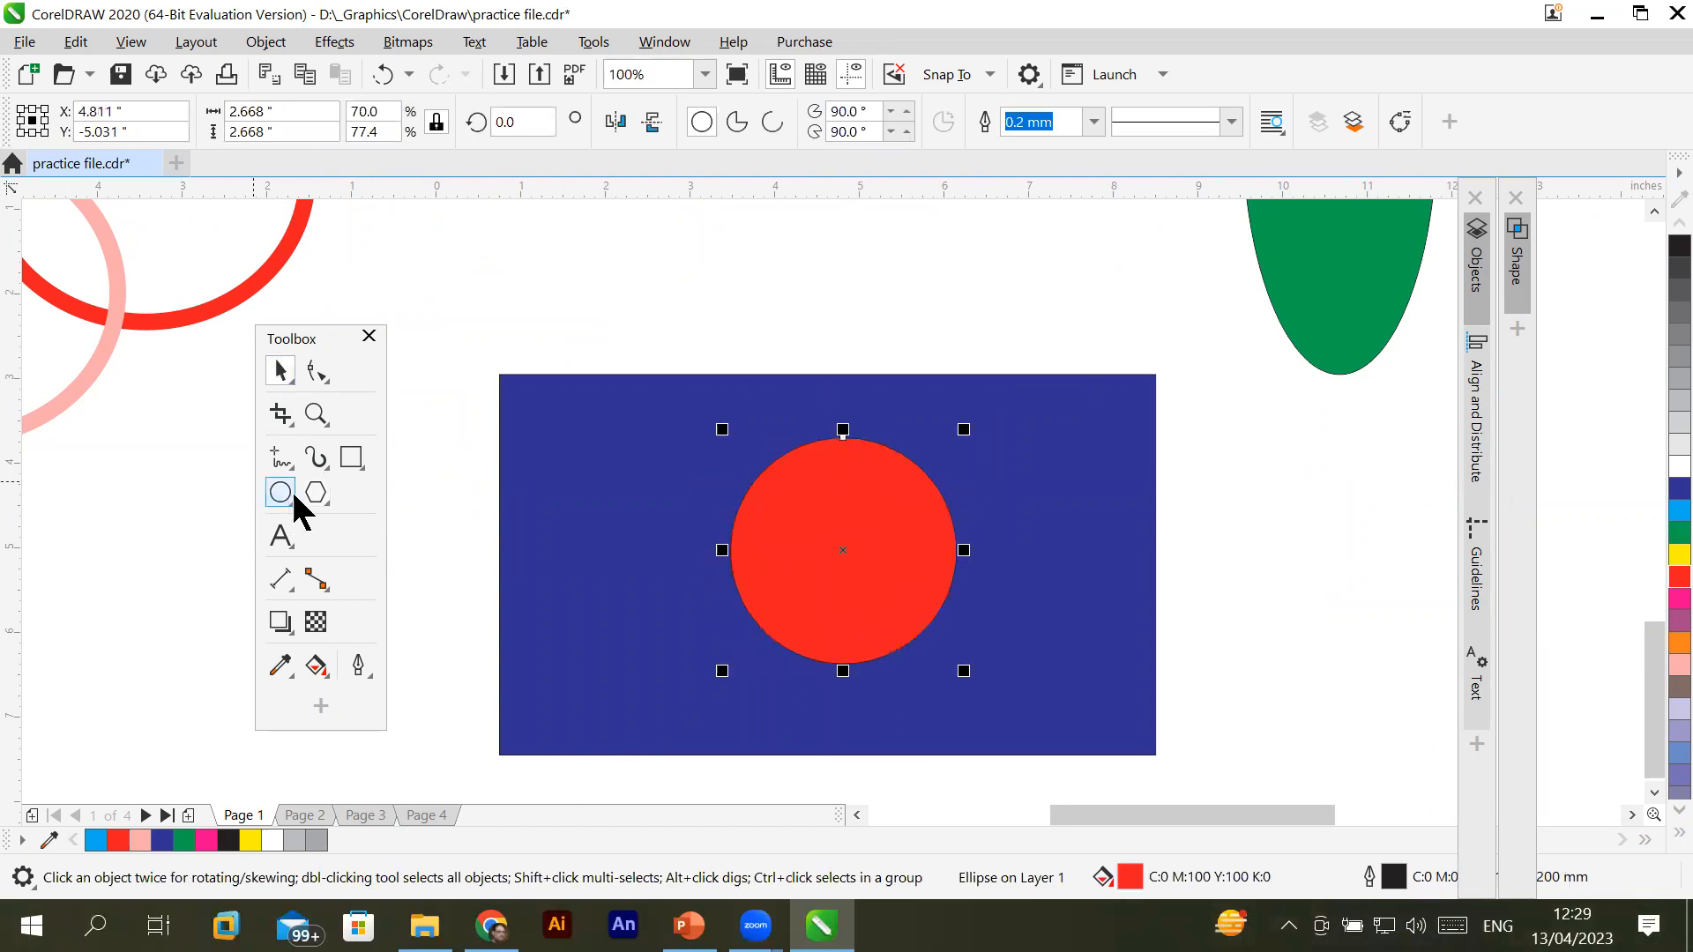
Draw a rectangle about 3.81 by 0.98 inches across the middle of the red circle and fill it yellow
left_click(352, 460)
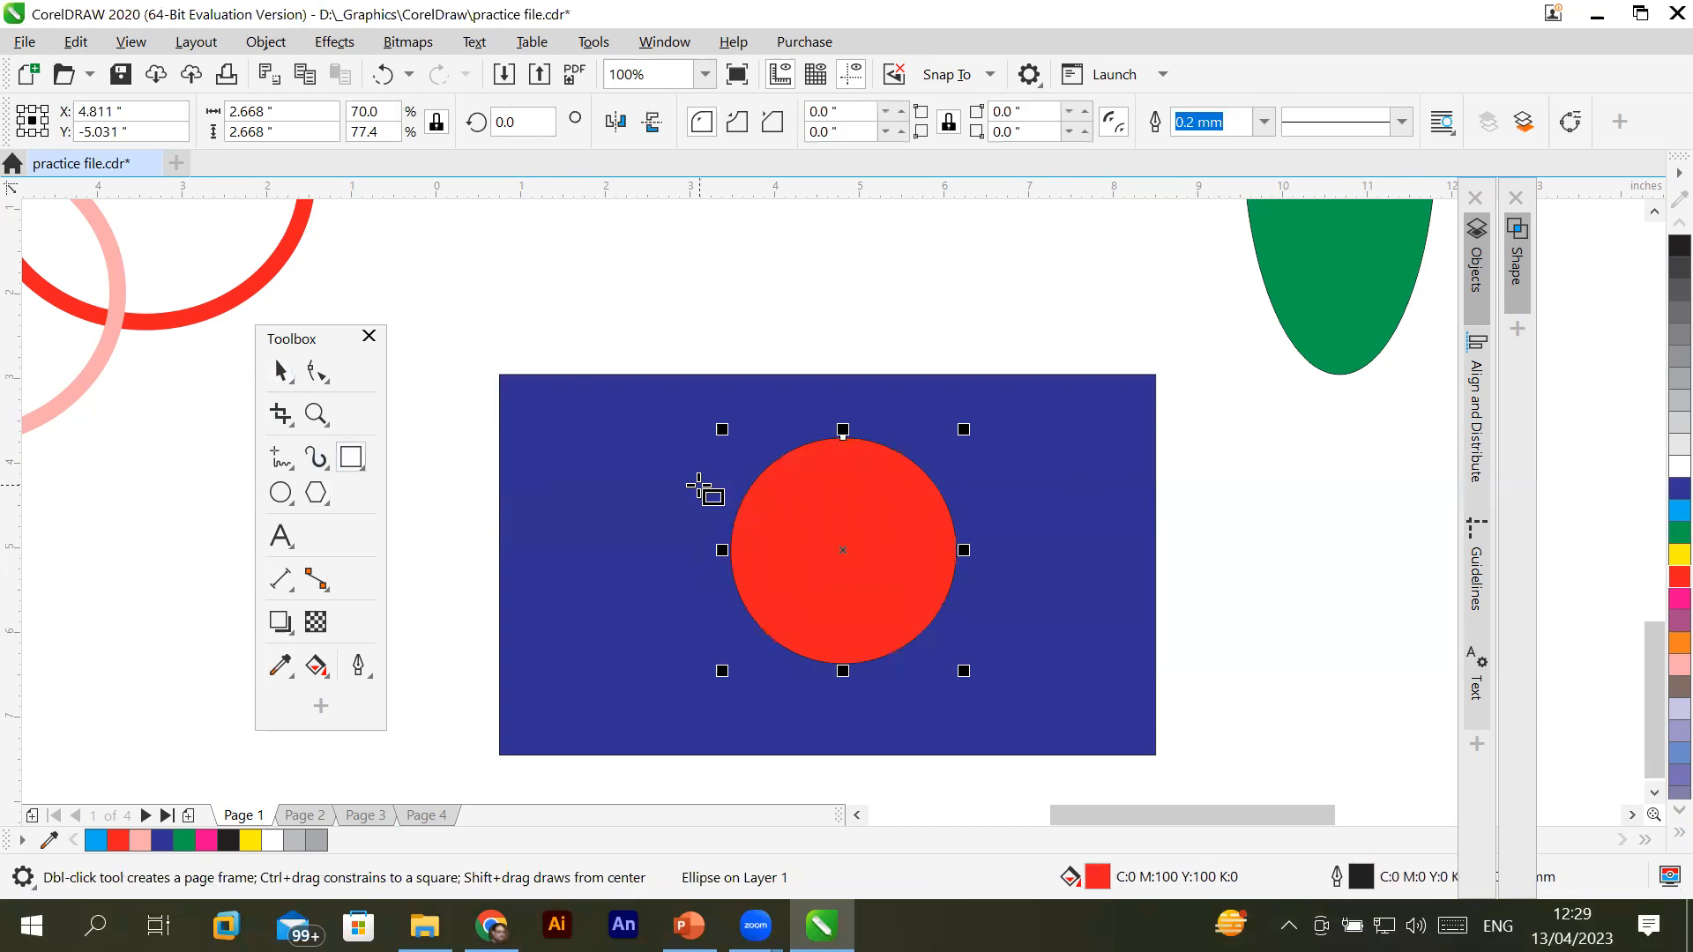
left_click_drag(686, 500, 1010, 582)
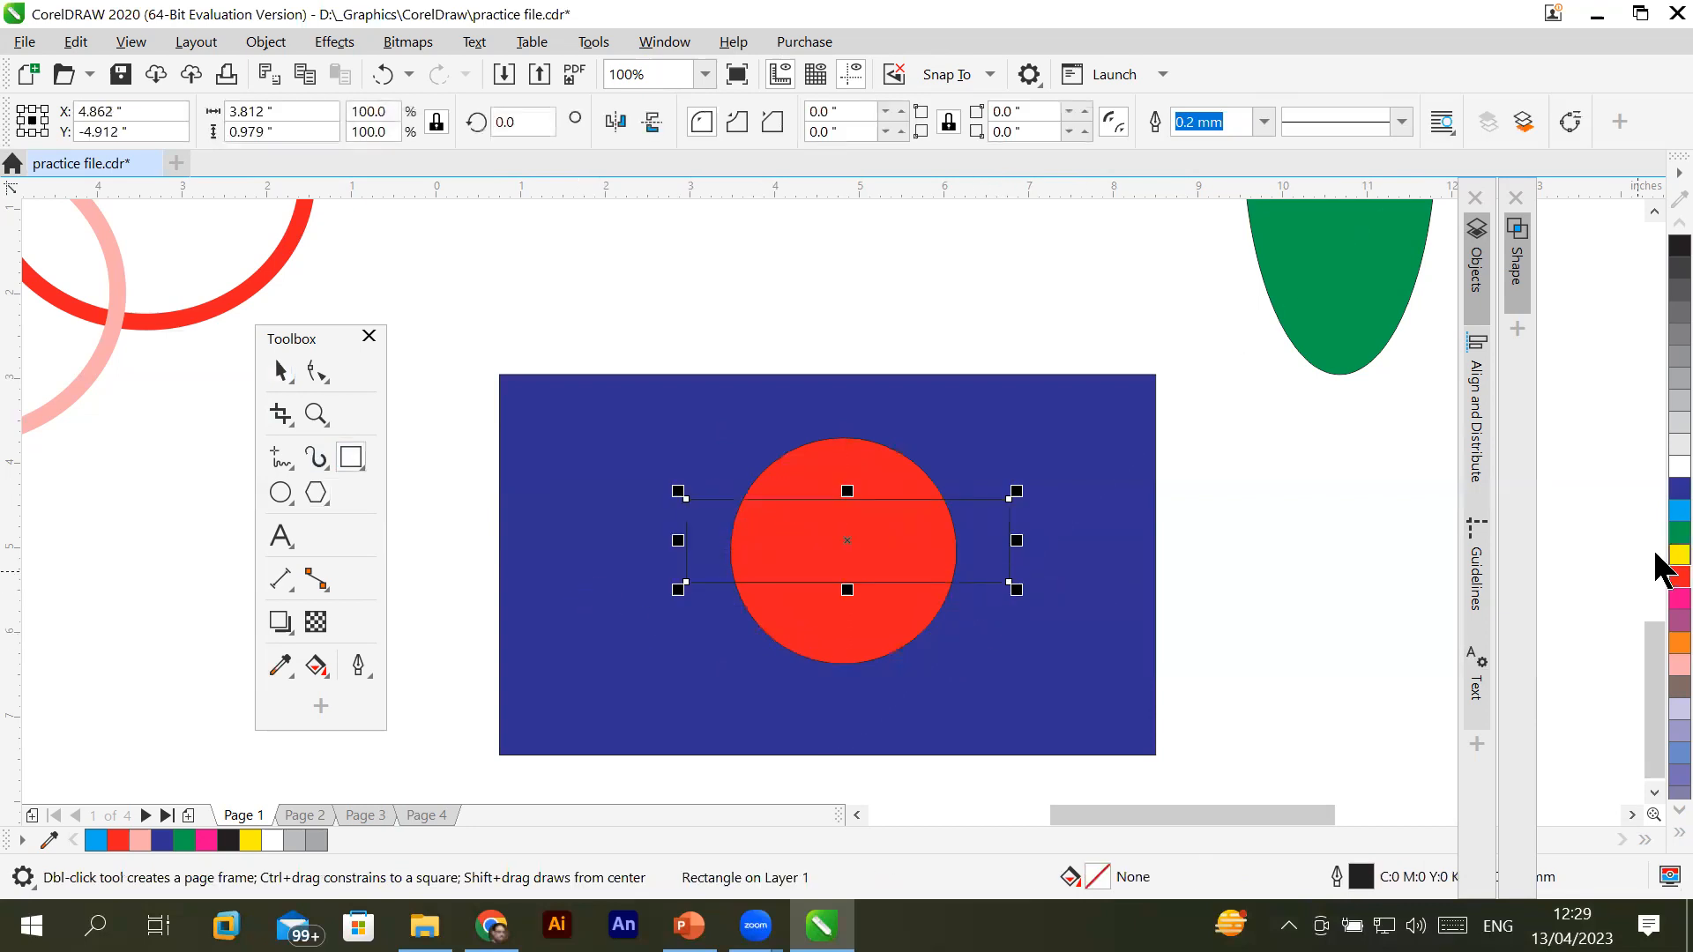
left_click(1678, 554)
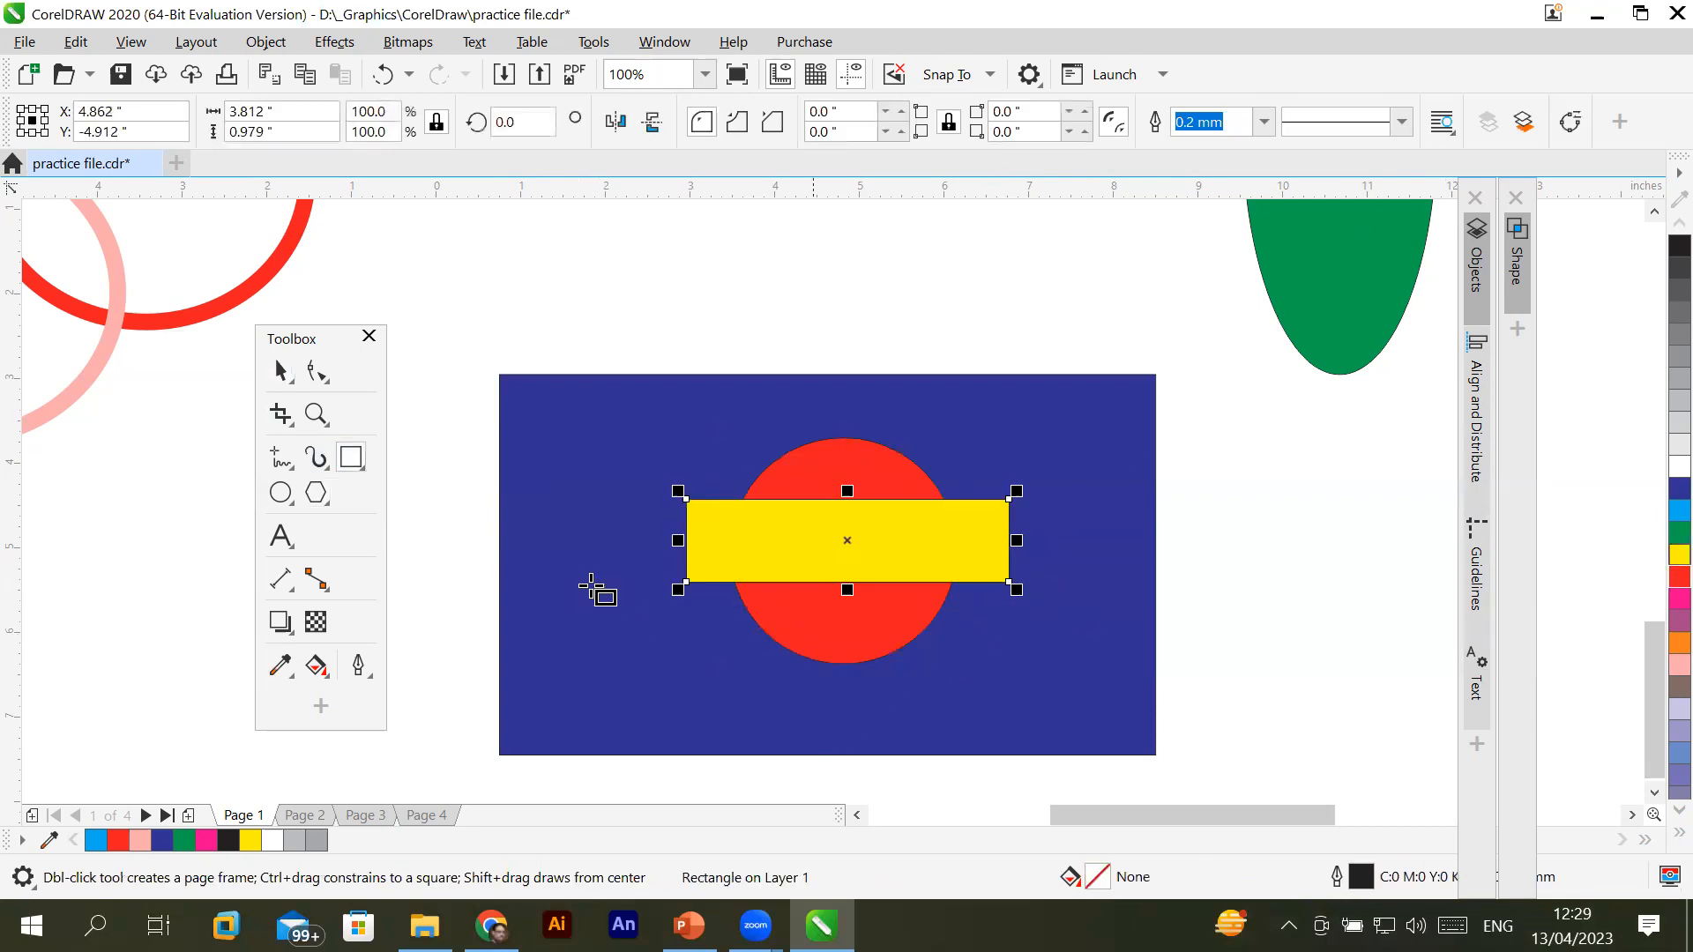
Add the artistic text "Graphics Design" on the yellow rectangle and move it to the rectangle's centre
left_click(293, 536)
left_click(748, 540)
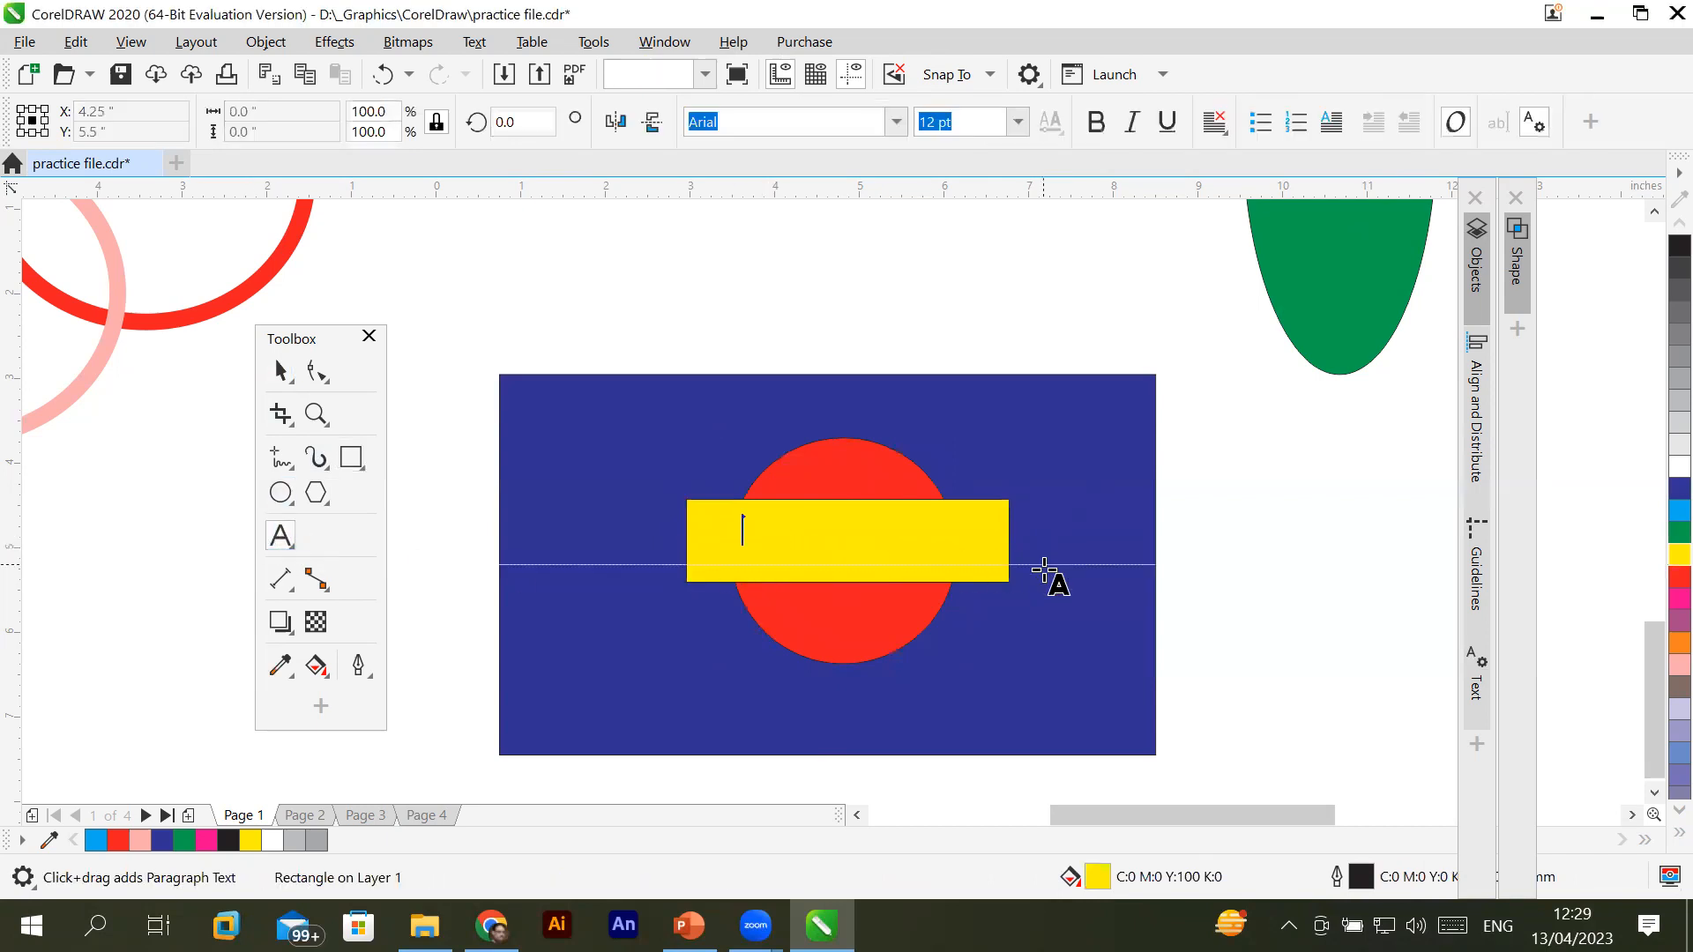
type("Graphics Desing")
key("BackSpace")
key("BackSpace")
type("gn")
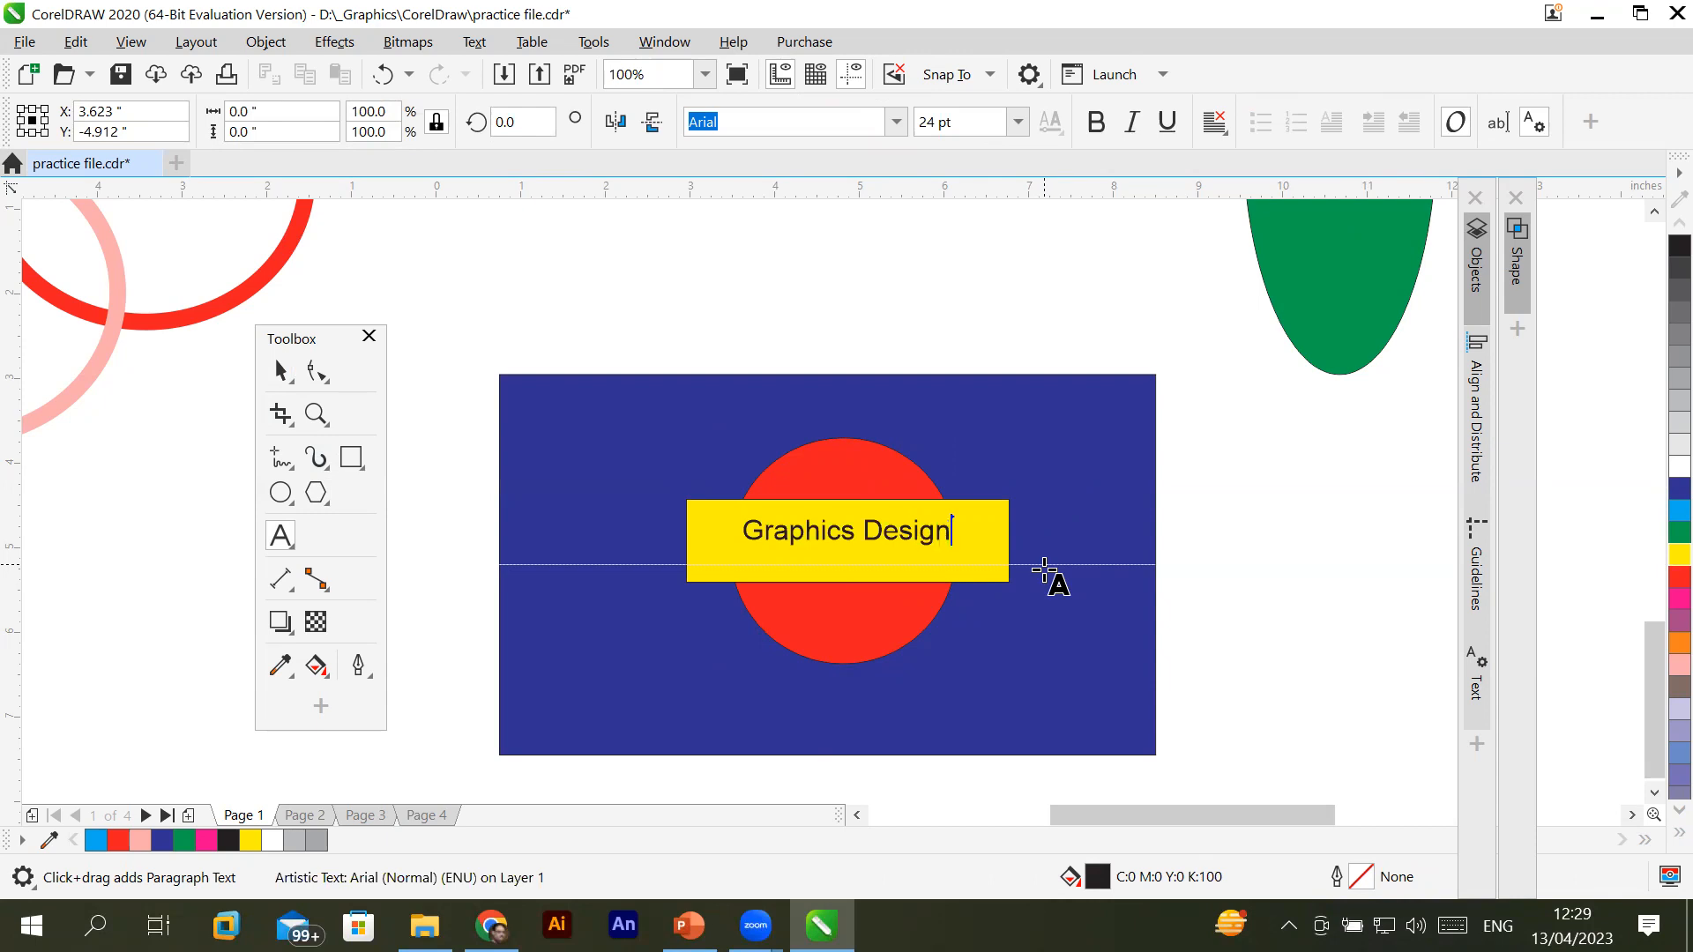
left_click(280, 371)
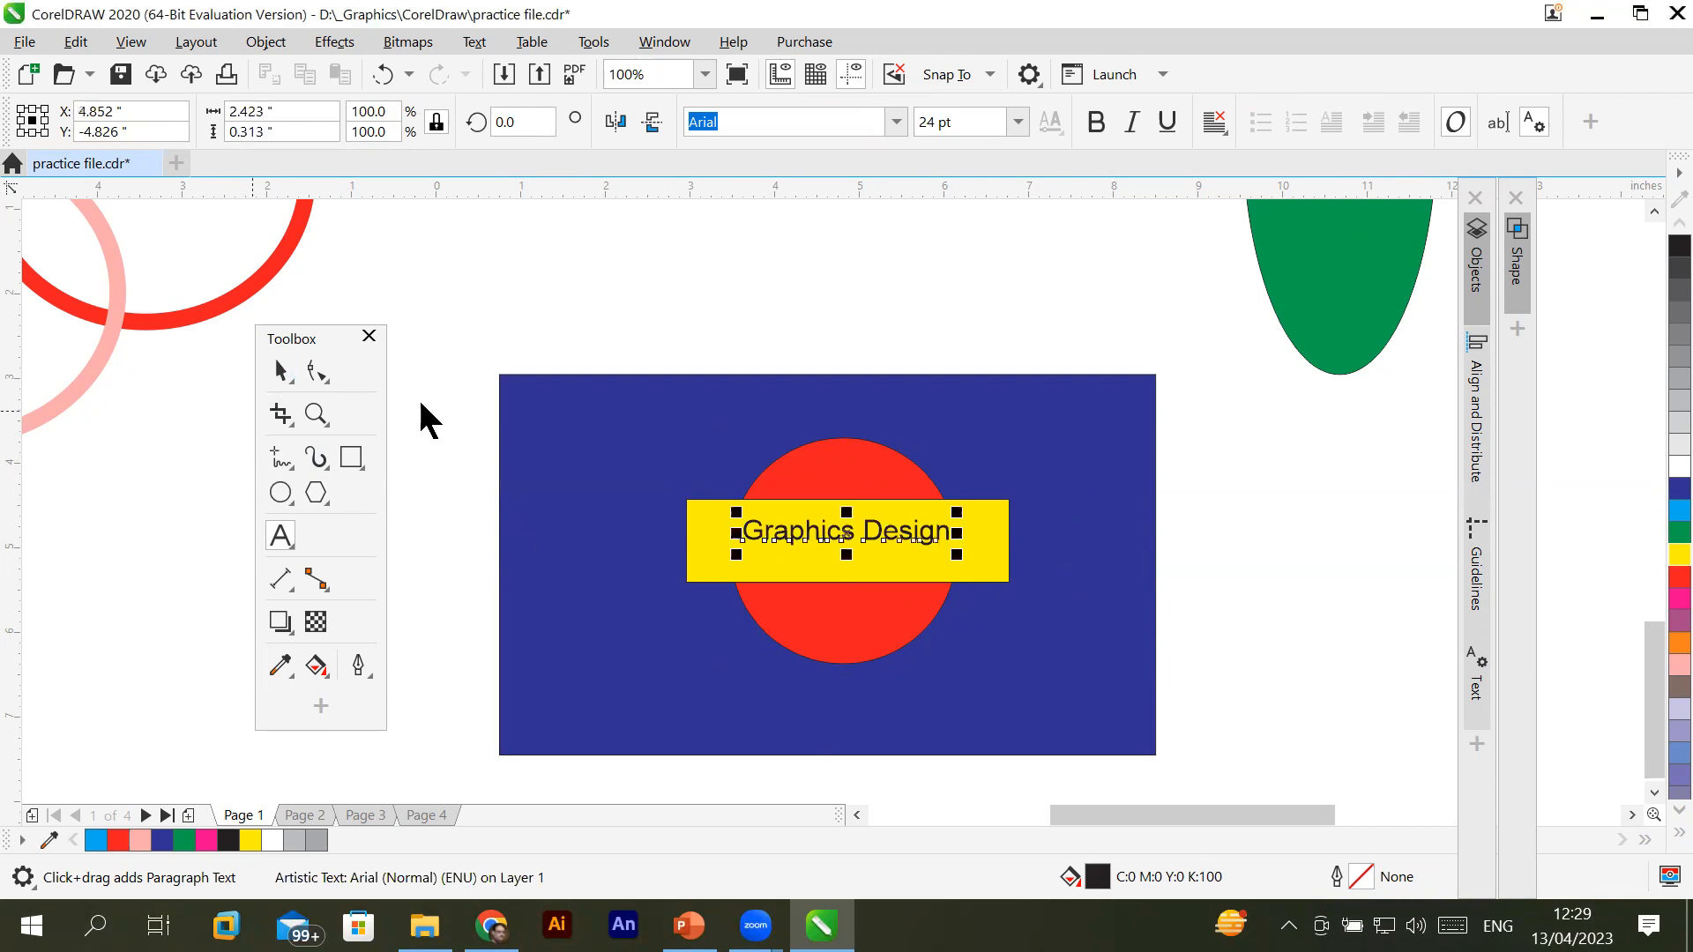
left_click_drag(835, 535, 836, 543)
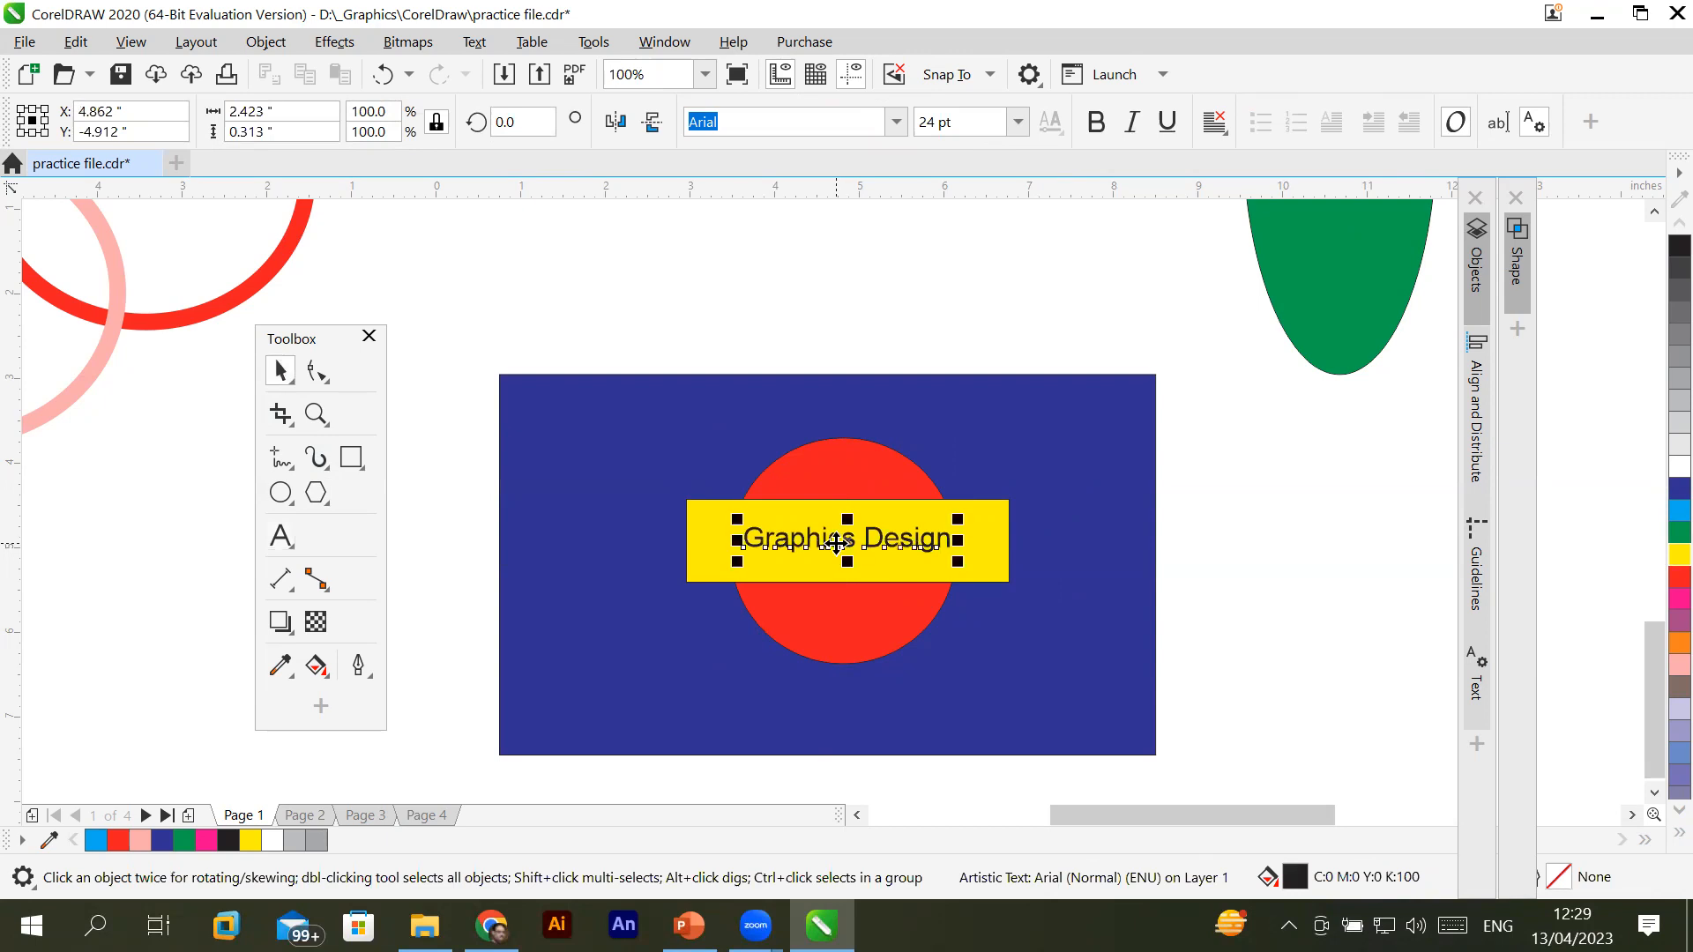
Change the text's font to a Ampun Bang and reposition the text over the yellow bar
left_click(893, 122)
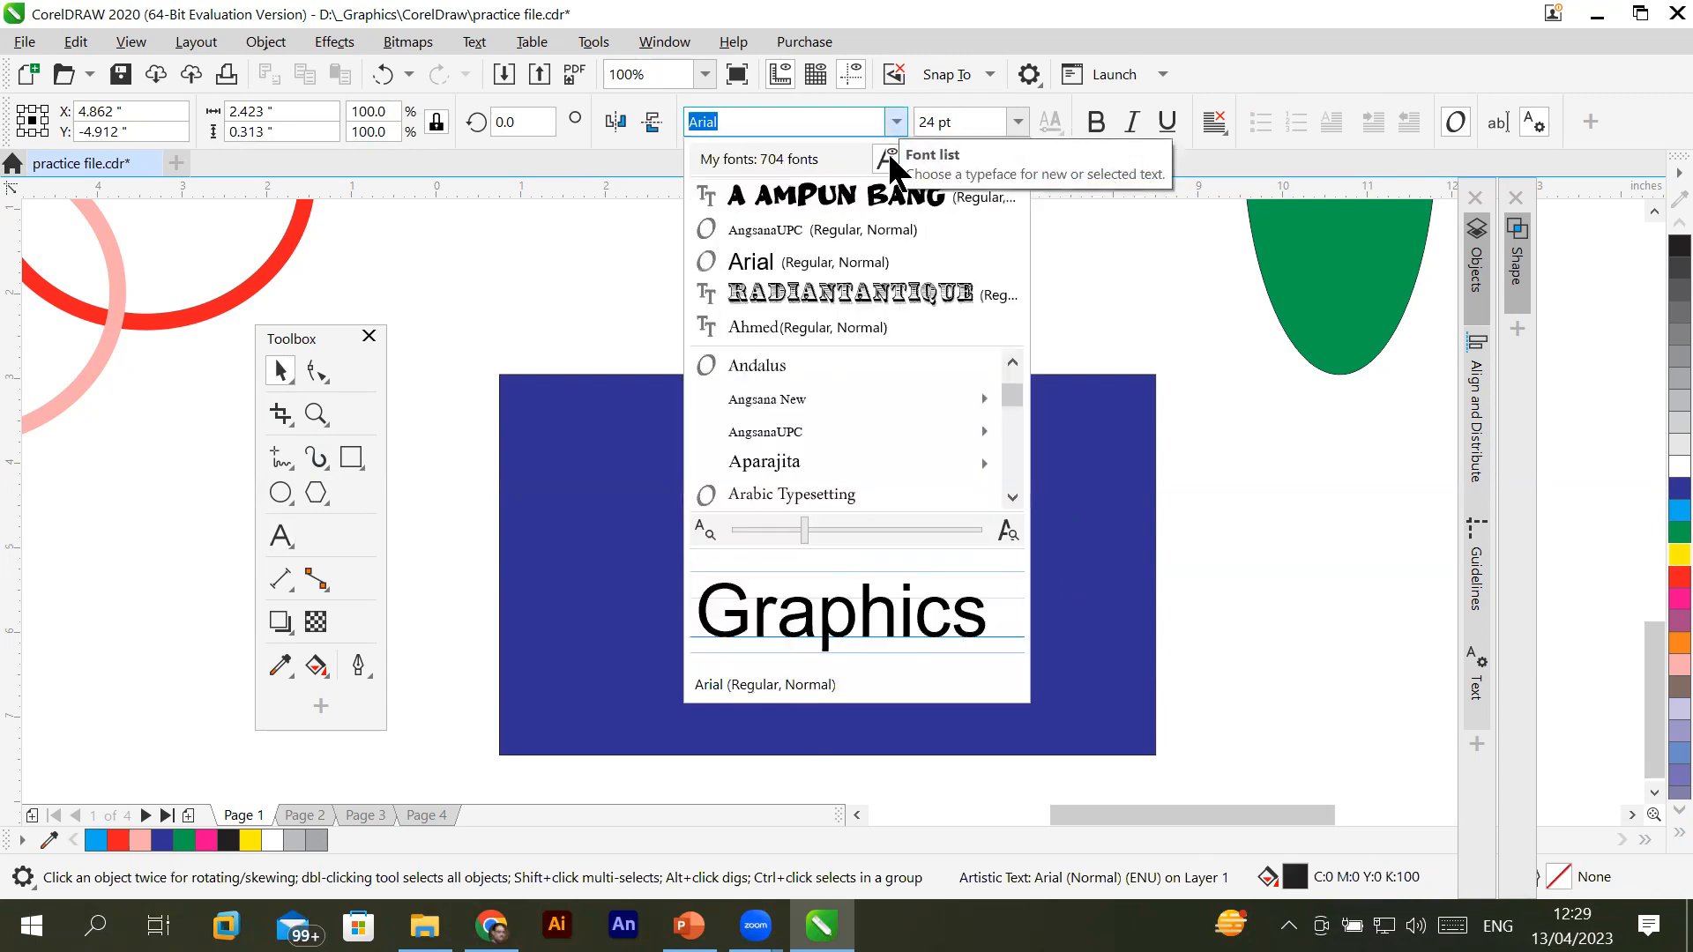
left_click(873, 194)
left_click_drag(897, 539, 848, 527)
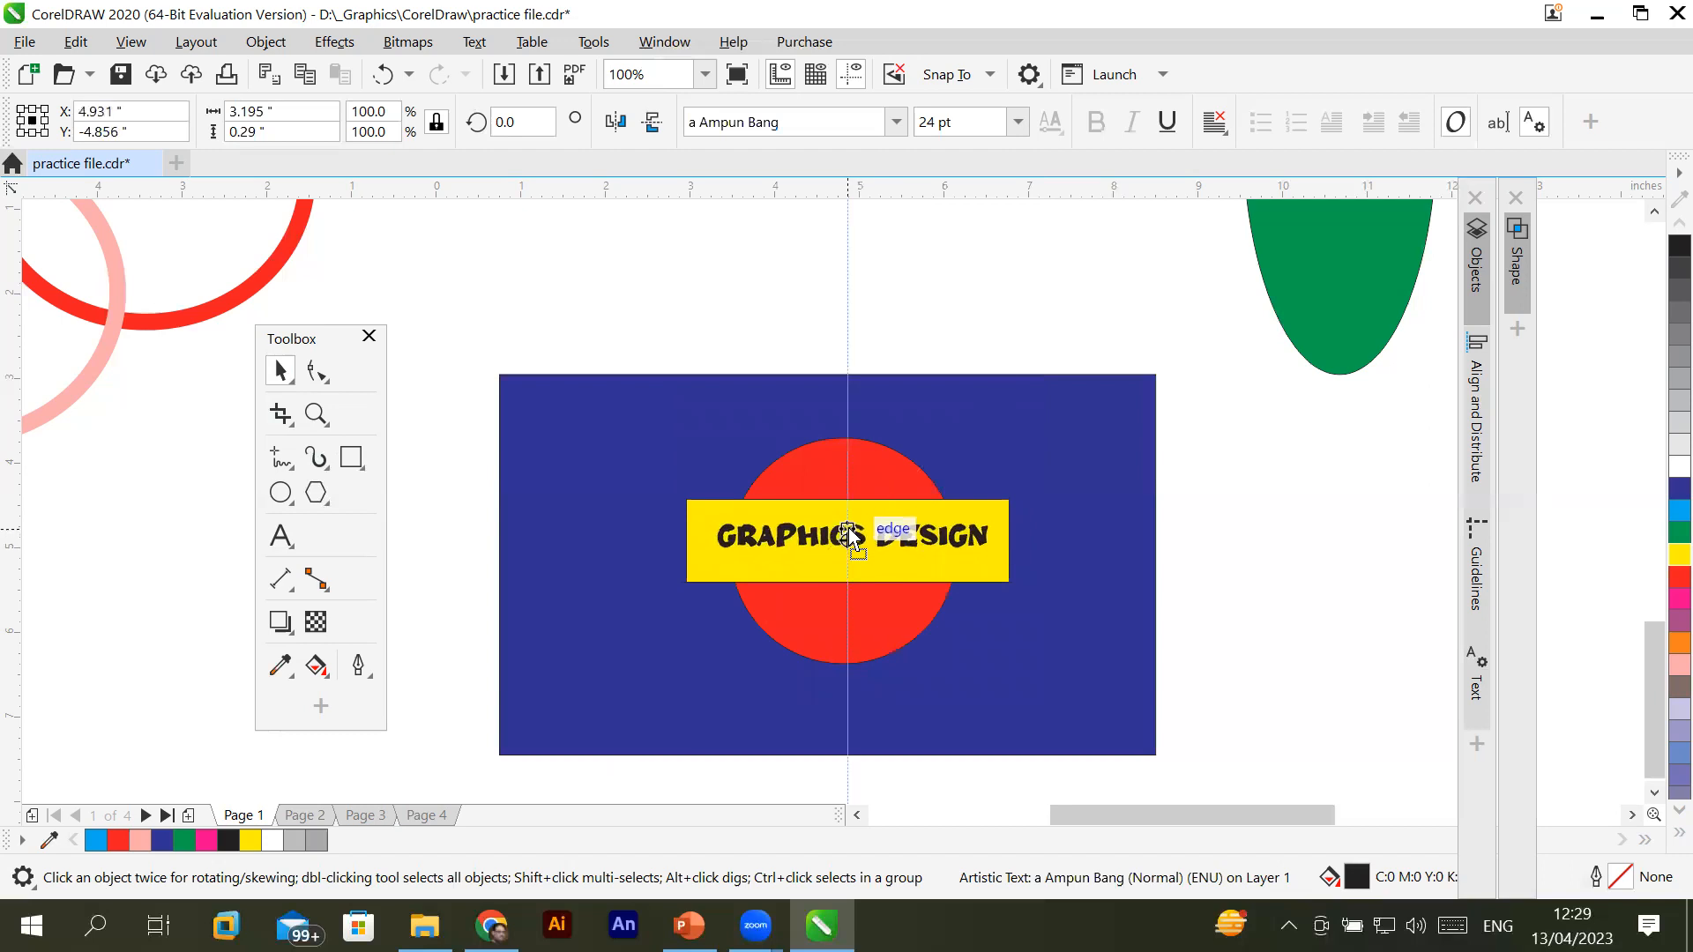
Shrink the dark blue rectangle proportionally to about 6.48 by 3.76 inches around the circle and yellow bar
left_click(453, 392)
left_click(541, 451)
left_click_drag(491, 762, 552, 681)
Align the blue rectangle, red circle, yellow bar and text by their horizontal and vertical centres
left_click_drag(461, 307, 1171, 733)
left_click(1407, 122)
left_click(1404, 125)
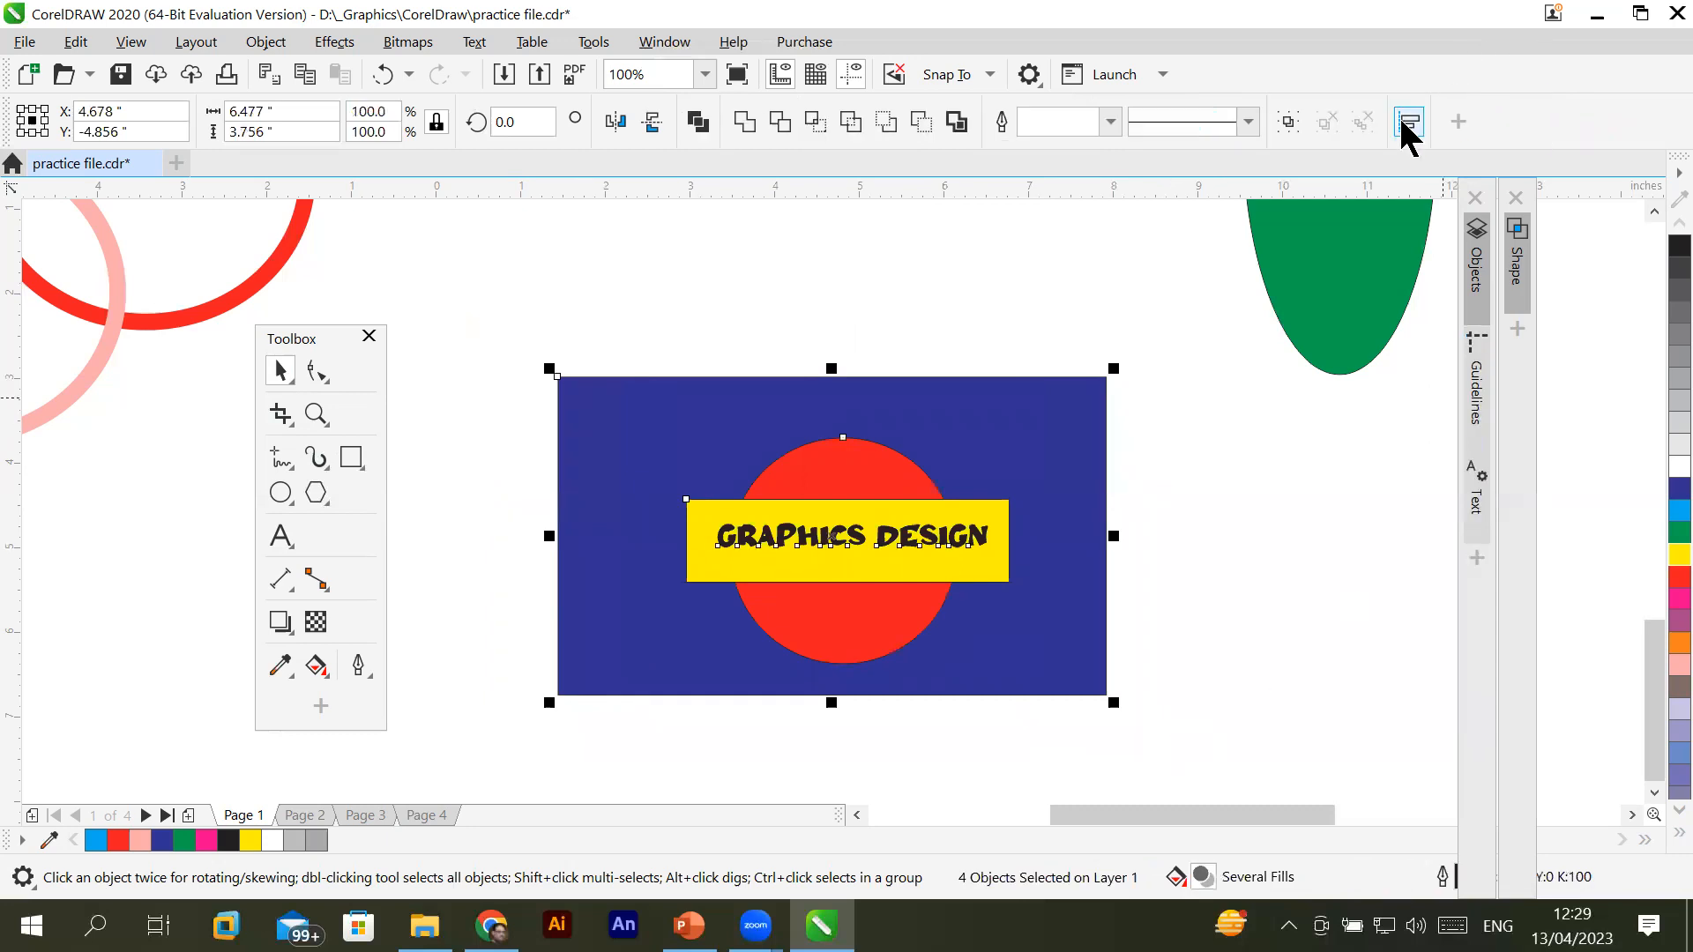
left_click(1134, 269)
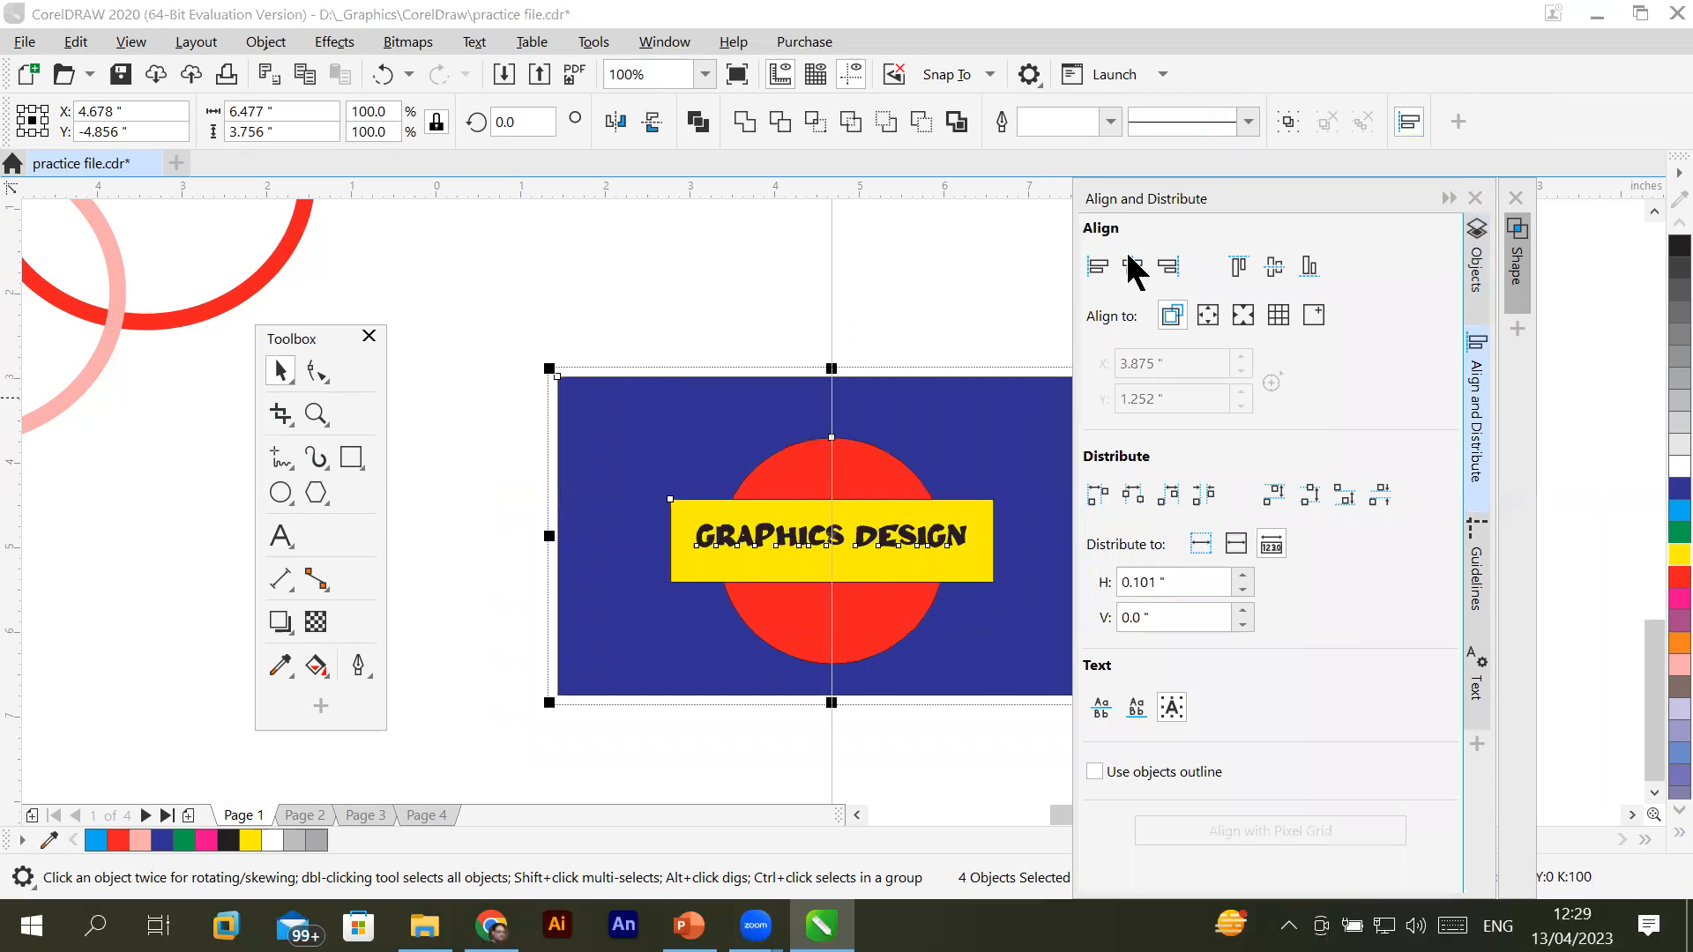
left_click(1269, 270)
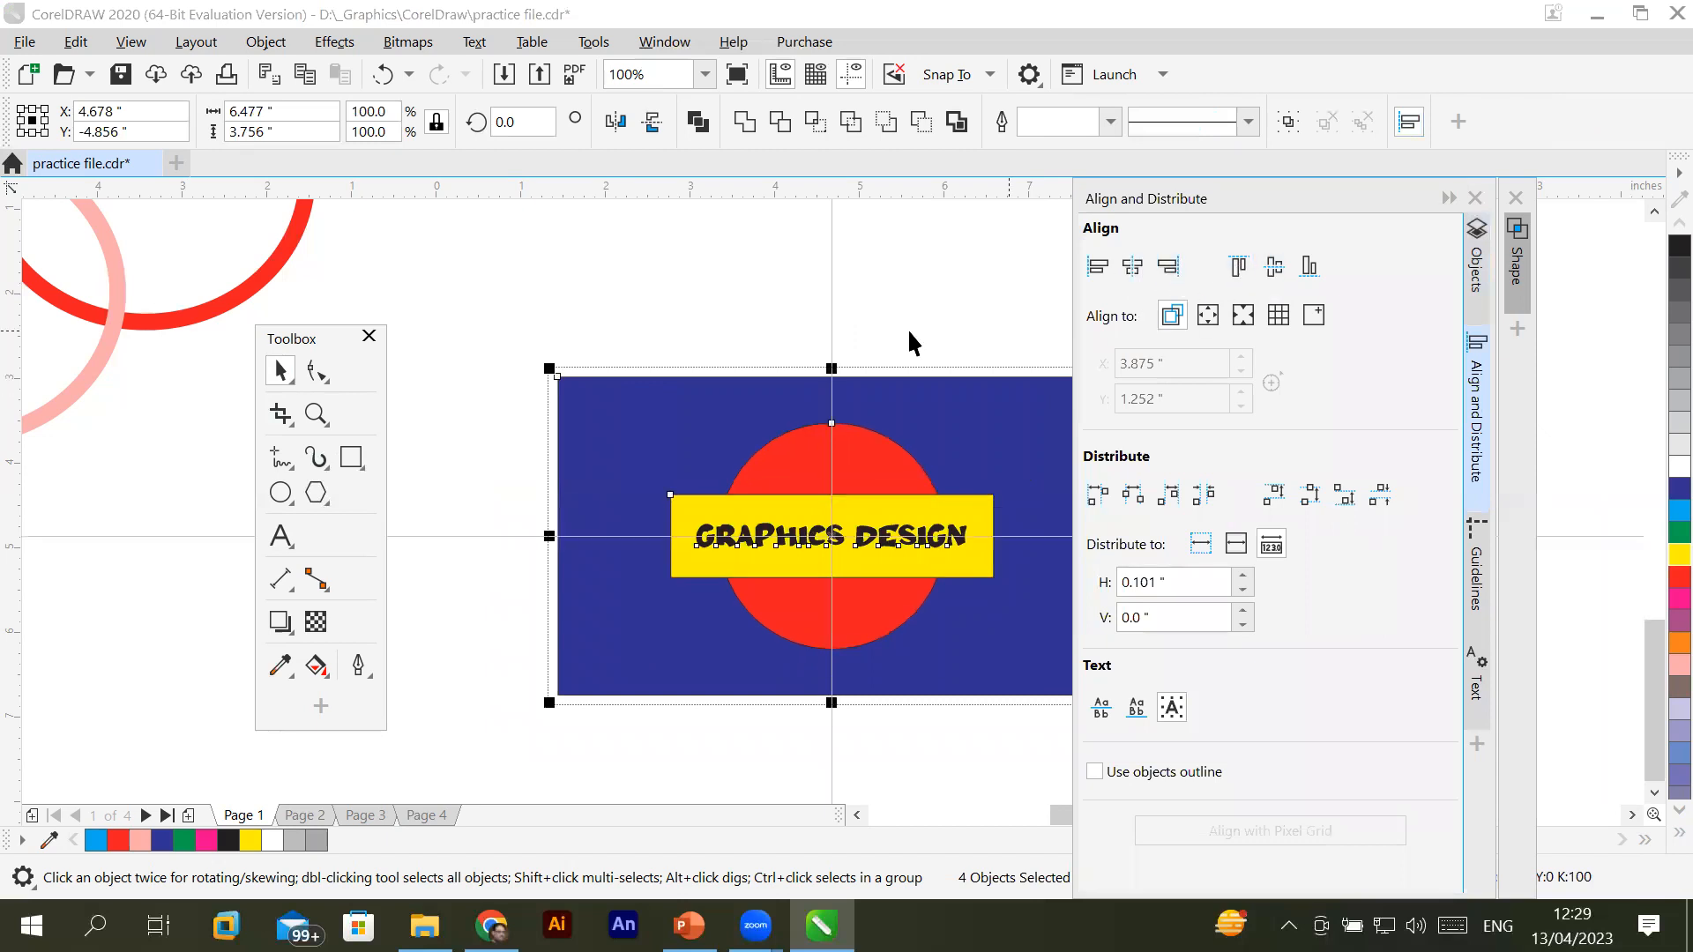
left_click(1449, 198)
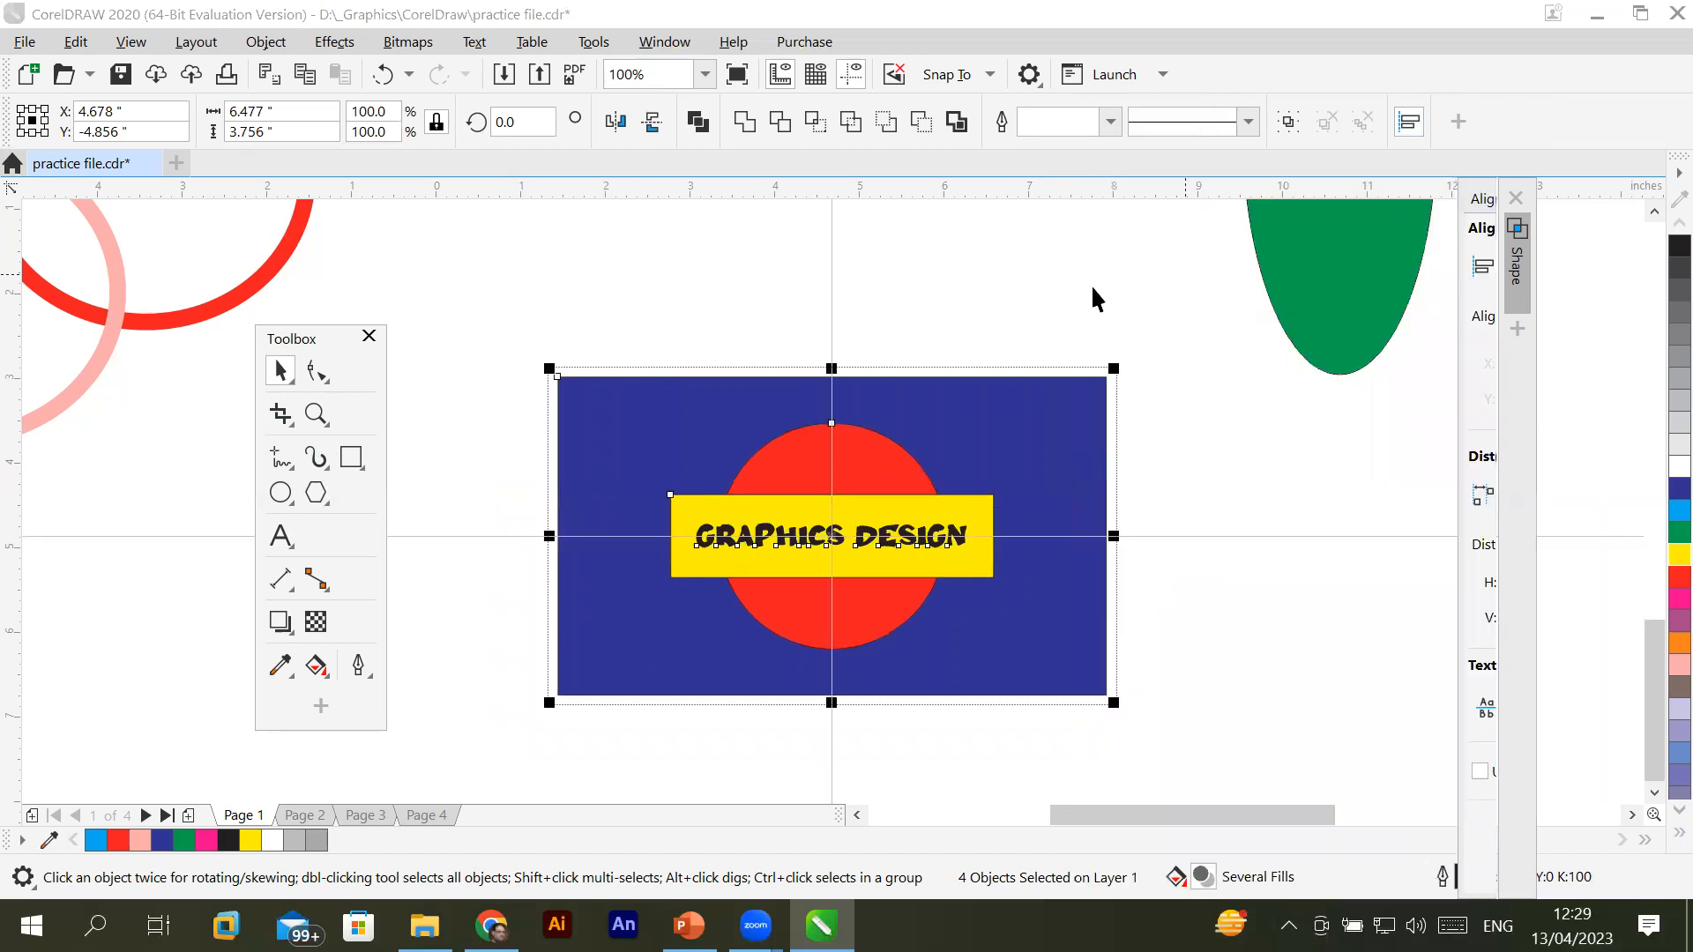
left_click(622, 261)
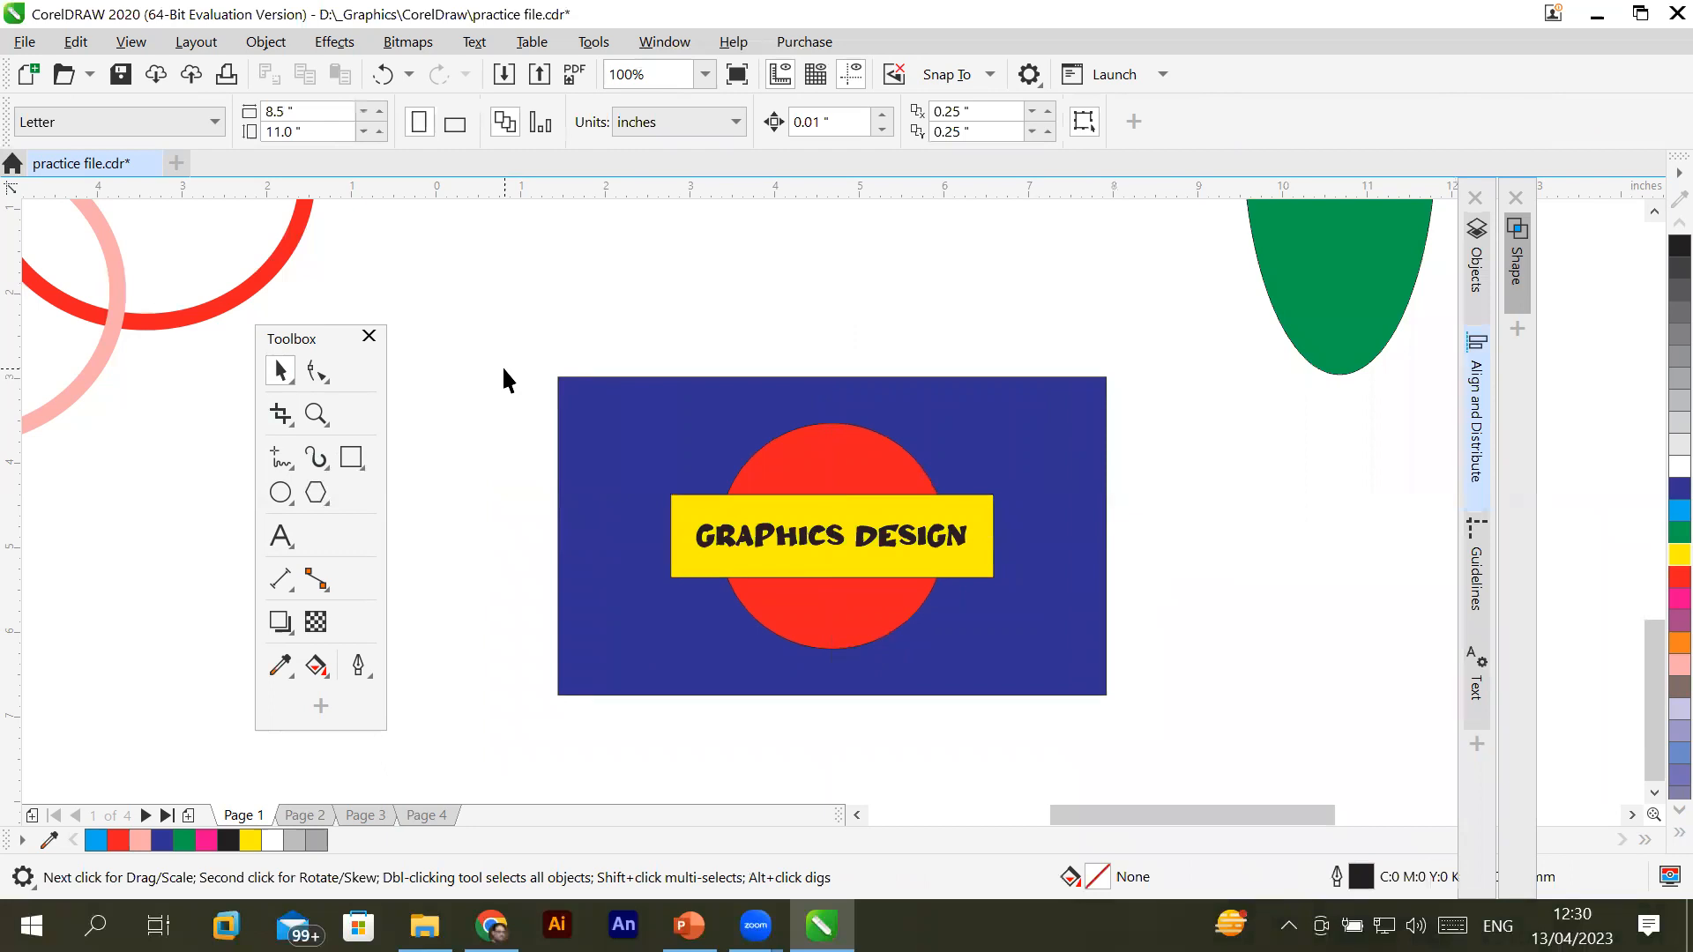
Apply the Simplify shaping operation to all four stacked objects and deselect them
left_click_drag(510, 345, 1142, 731)
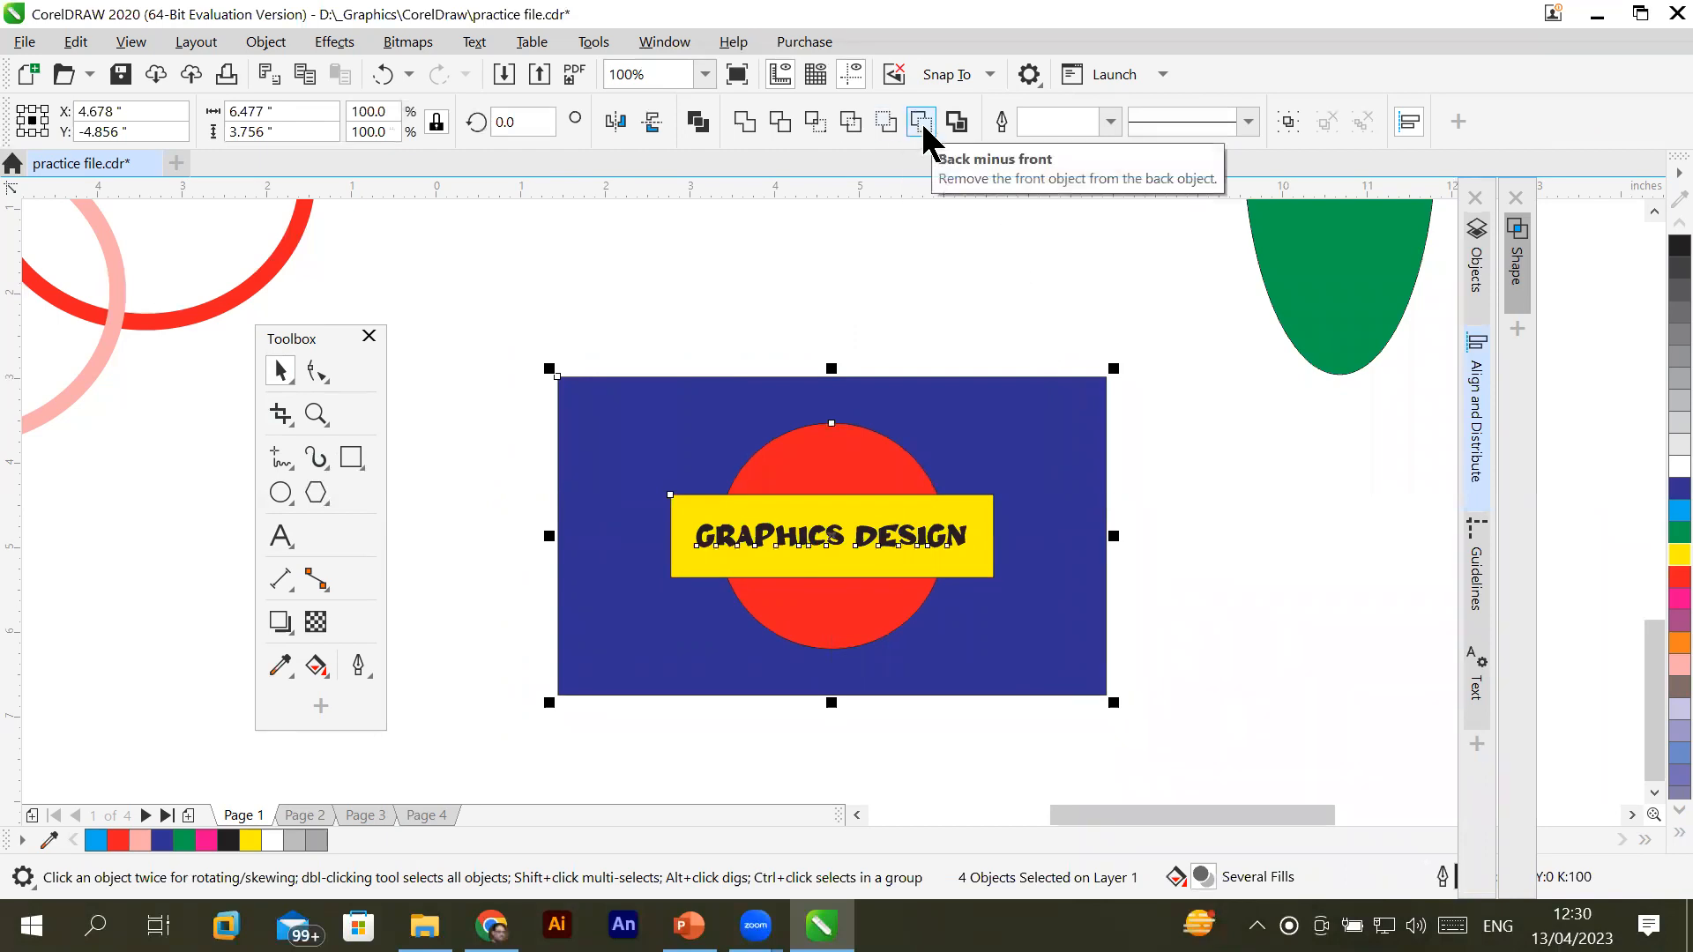
left_click(850, 121)
left_click(1213, 521)
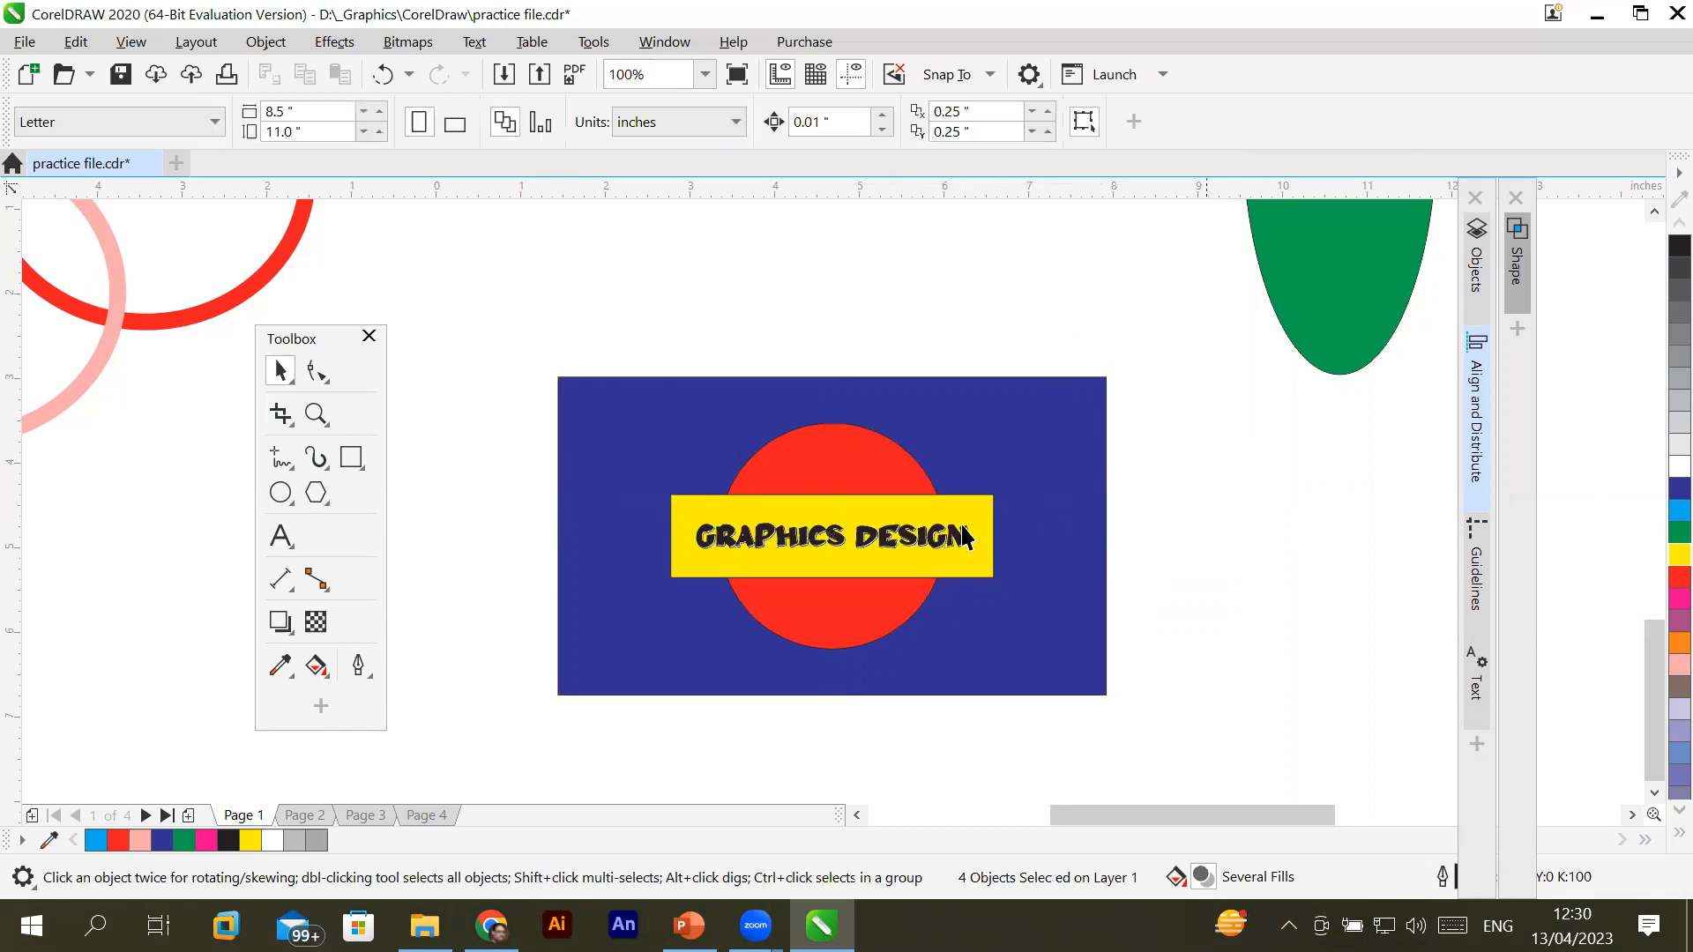
Pull the text, yellow bar and red circle pieces away from the blue rectangle to expose the cut-outs
left_click(906, 538)
left_click_drag(908, 536, 1370, 510)
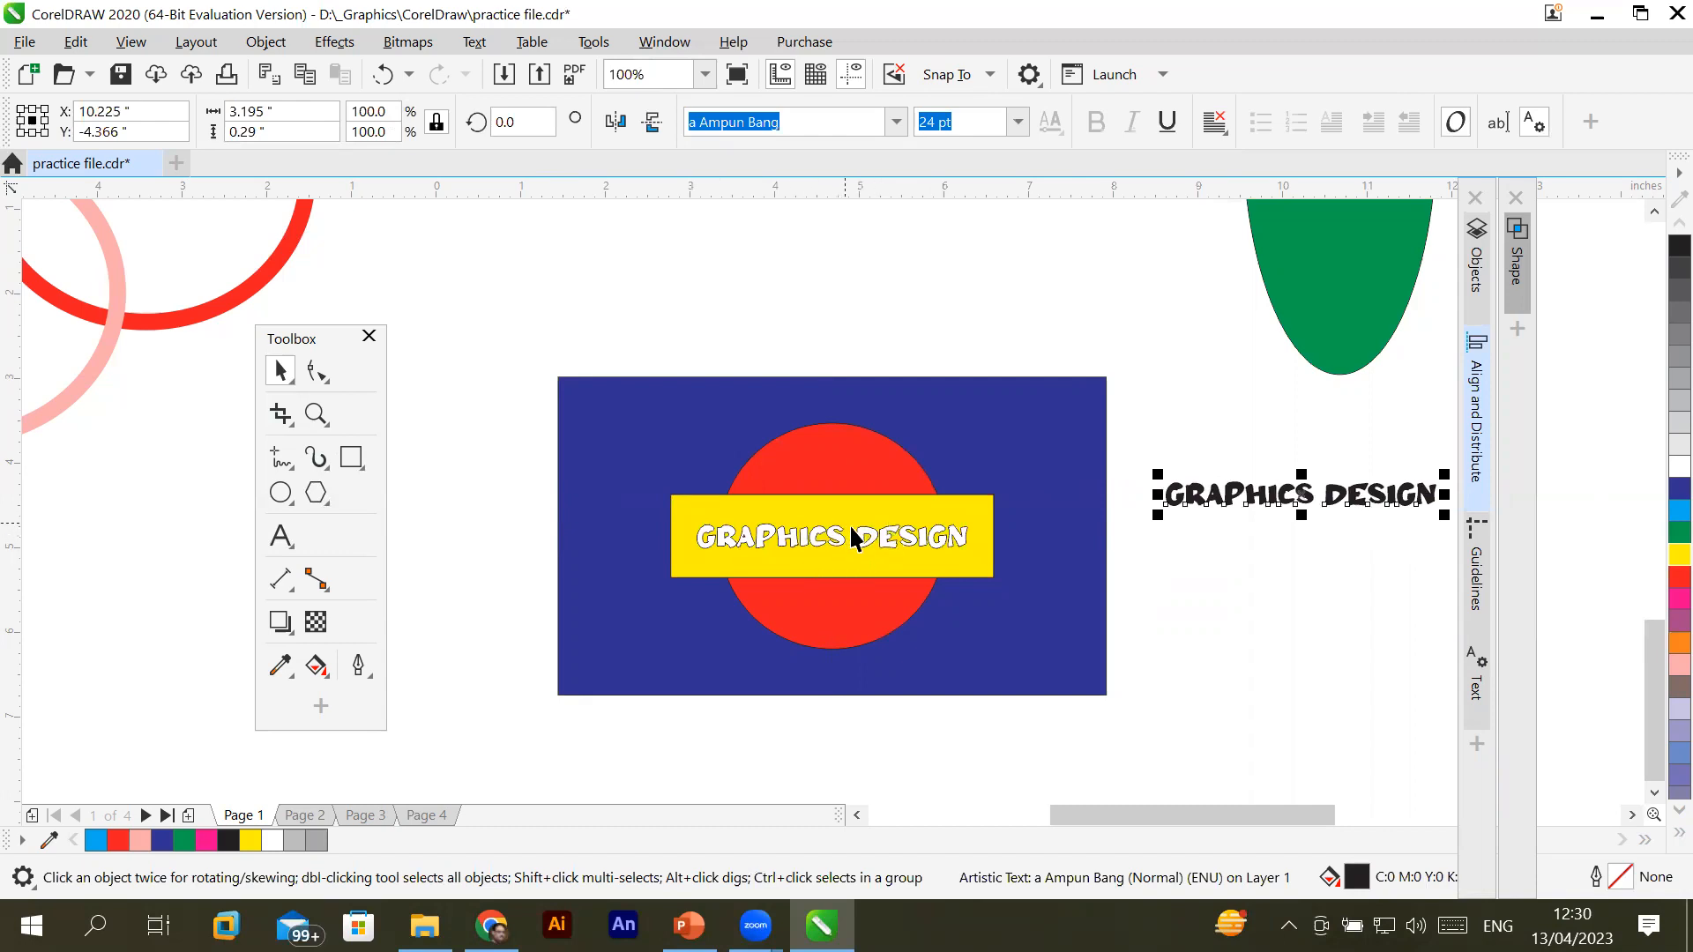
left_click_drag(850, 514, 821, 269)
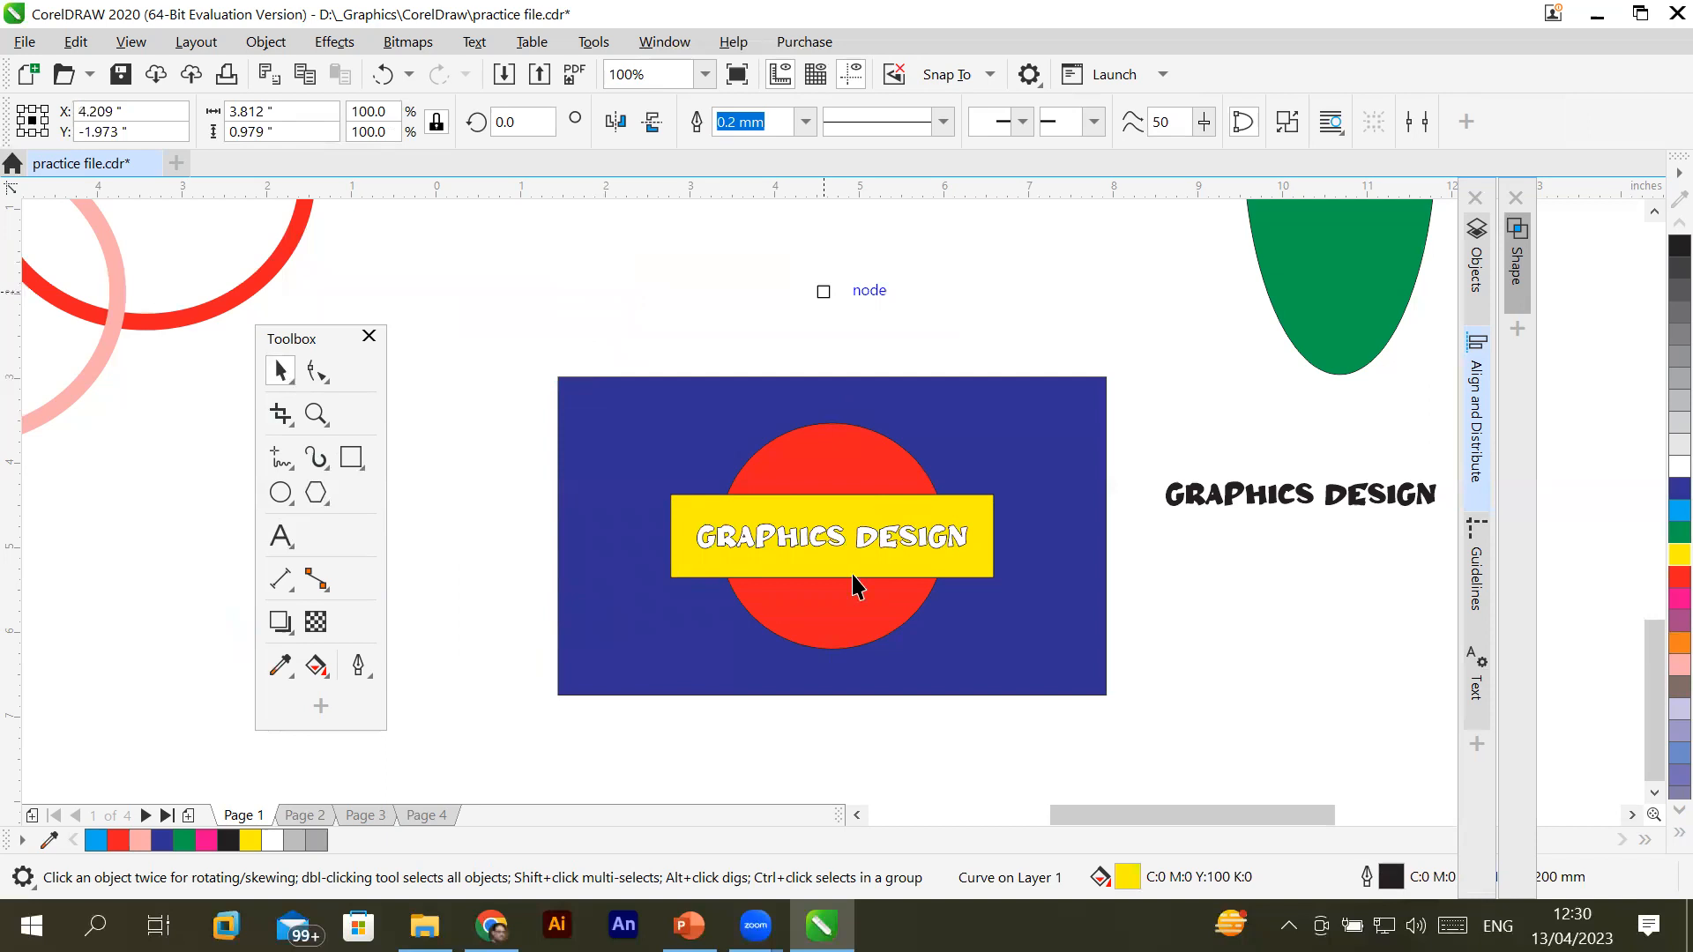
left_click(737, 567)
left_click_drag(690, 592, 600, 635)
left_click_drag(831, 627, 461, 577)
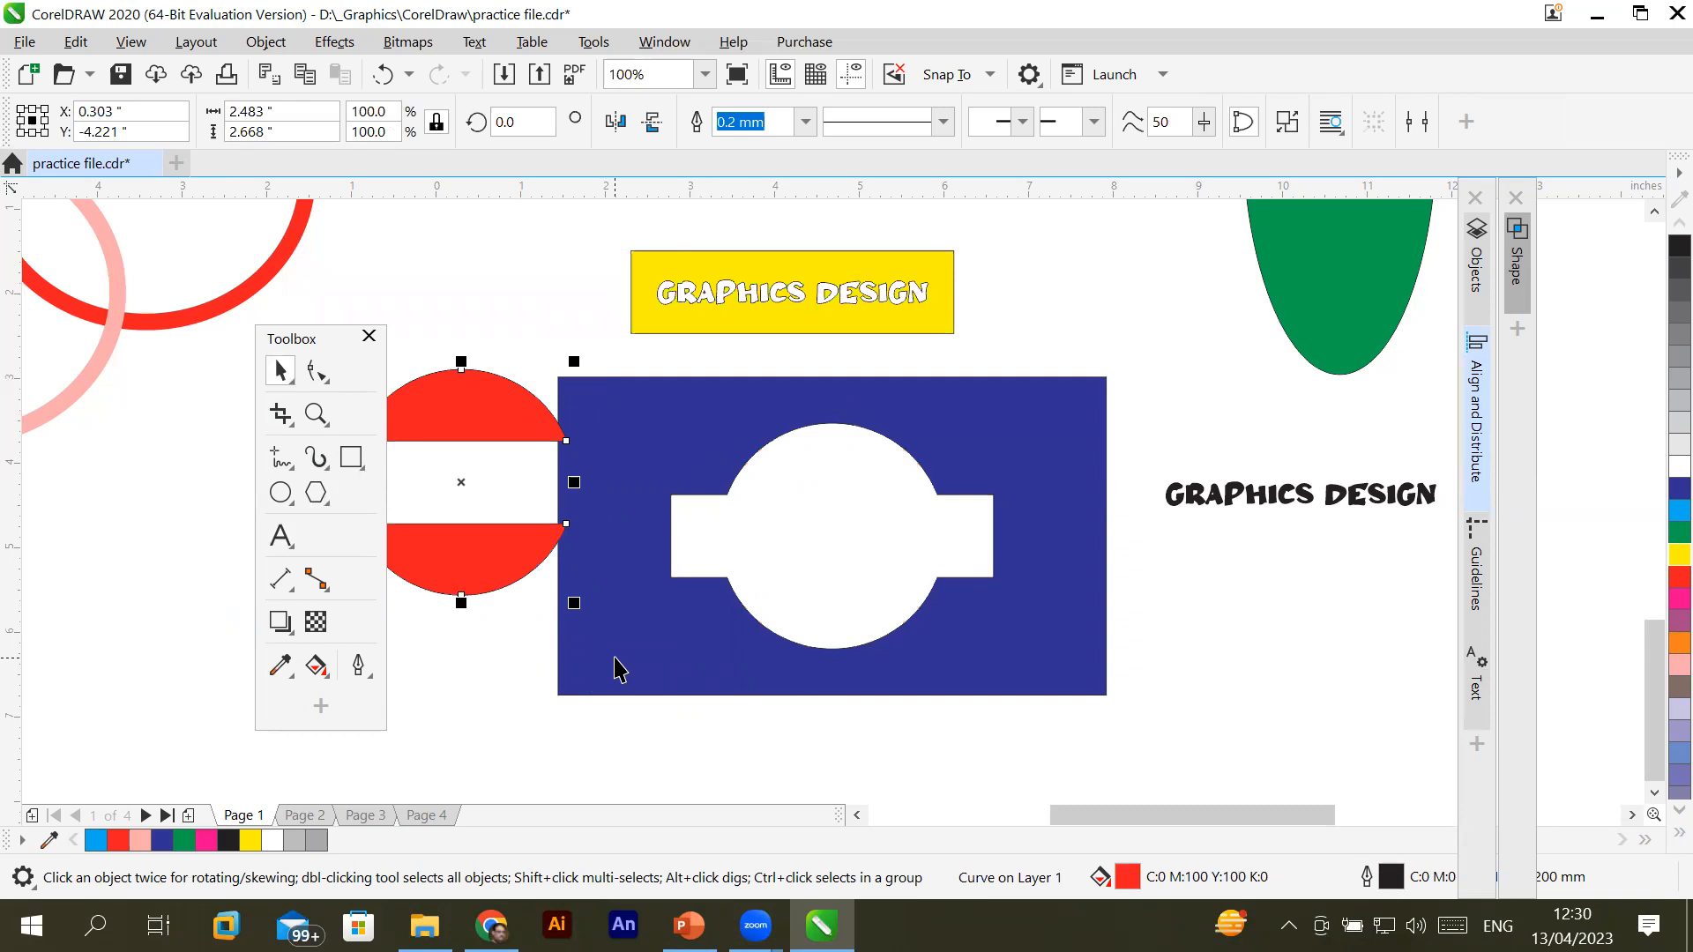
Undo the moves of the separated pieces and the Simplify operation
key("ctrl+z")
key("ctrl+z")
key("ctrl+z")
key("ctrl+z")
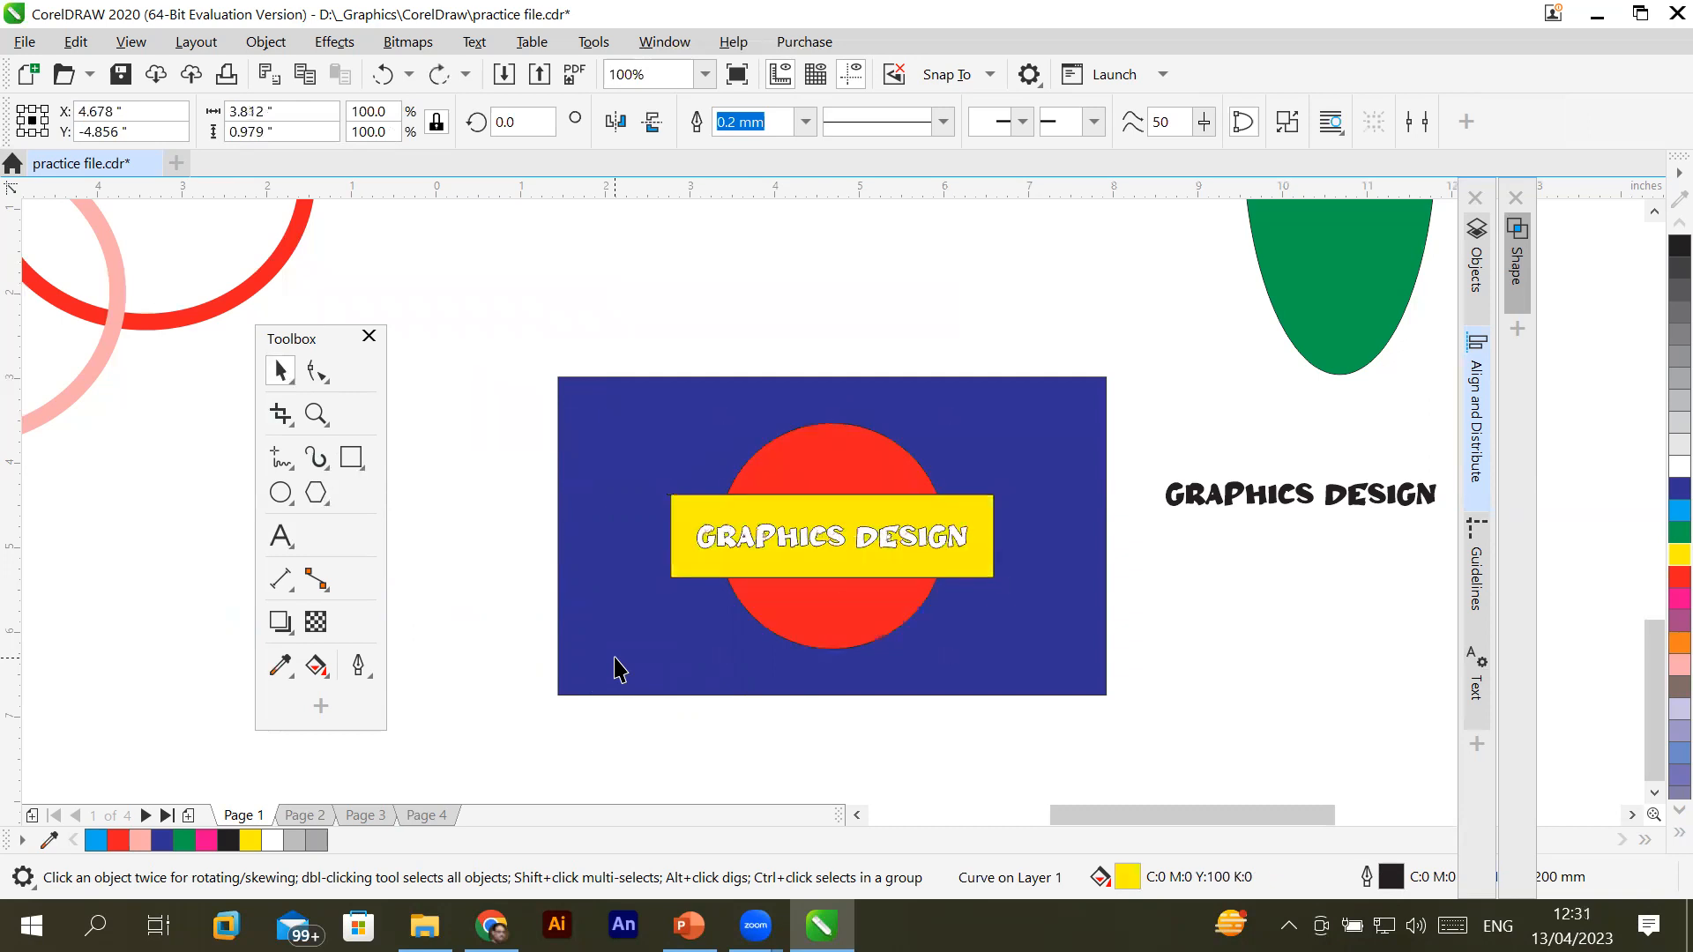
key("ctrl+z")
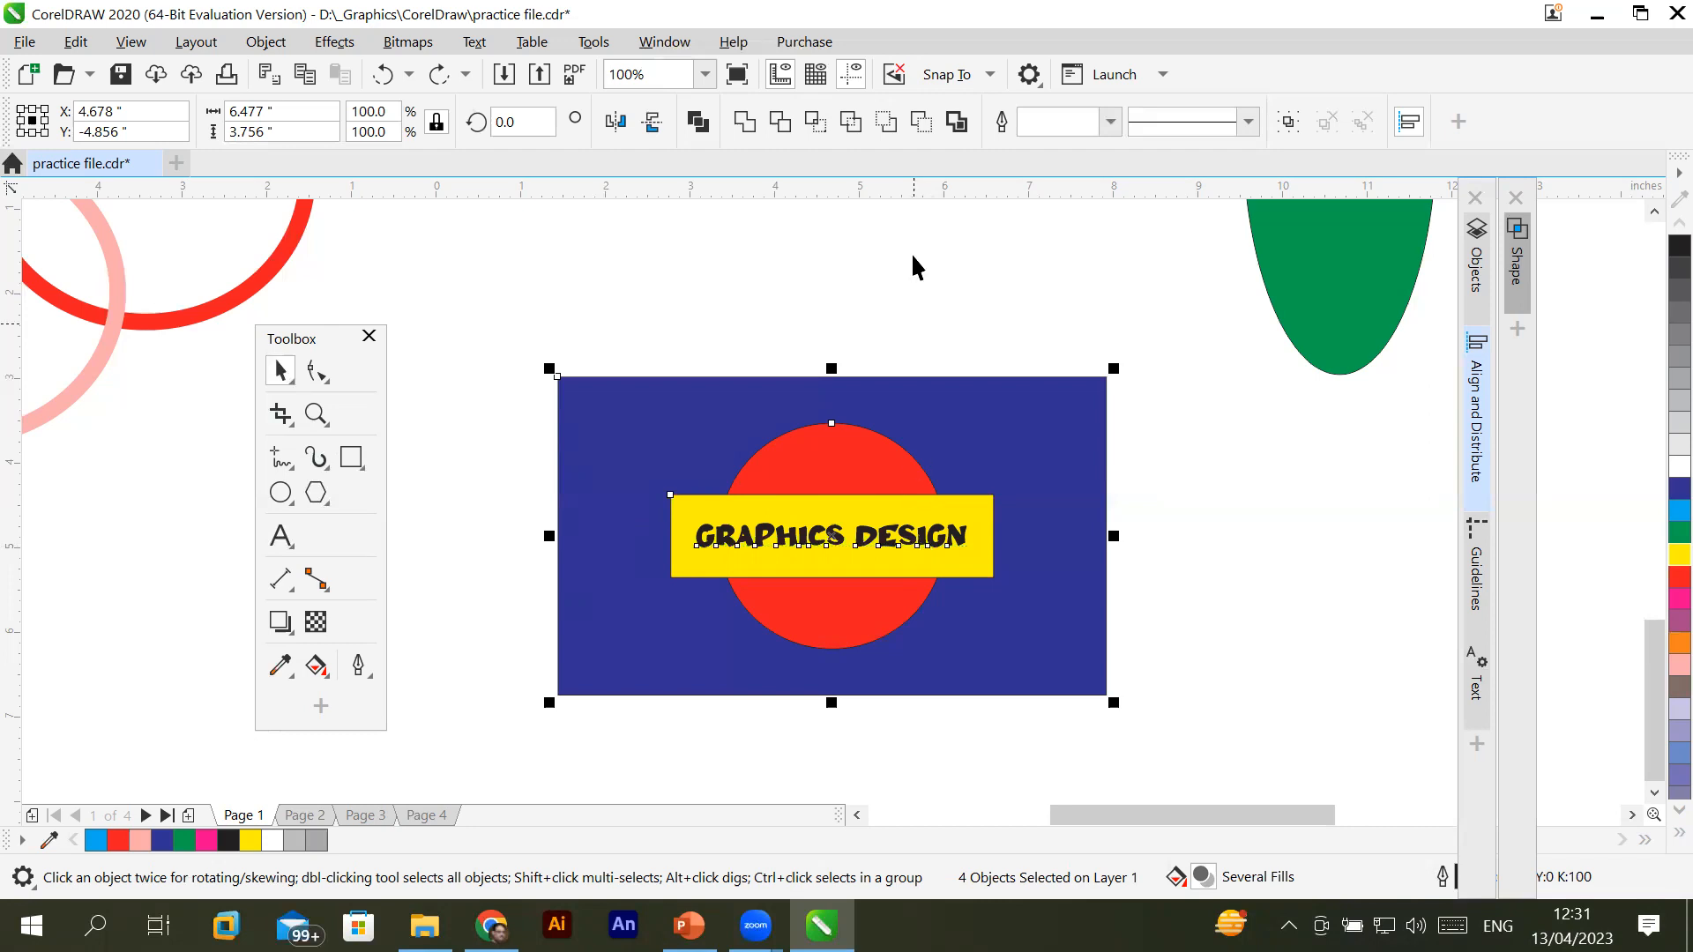
Simplify the four stacked objects again and separate the blue panel, red circle segments and black text from the yellow bar
left_click(850, 124)
left_click(934, 278)
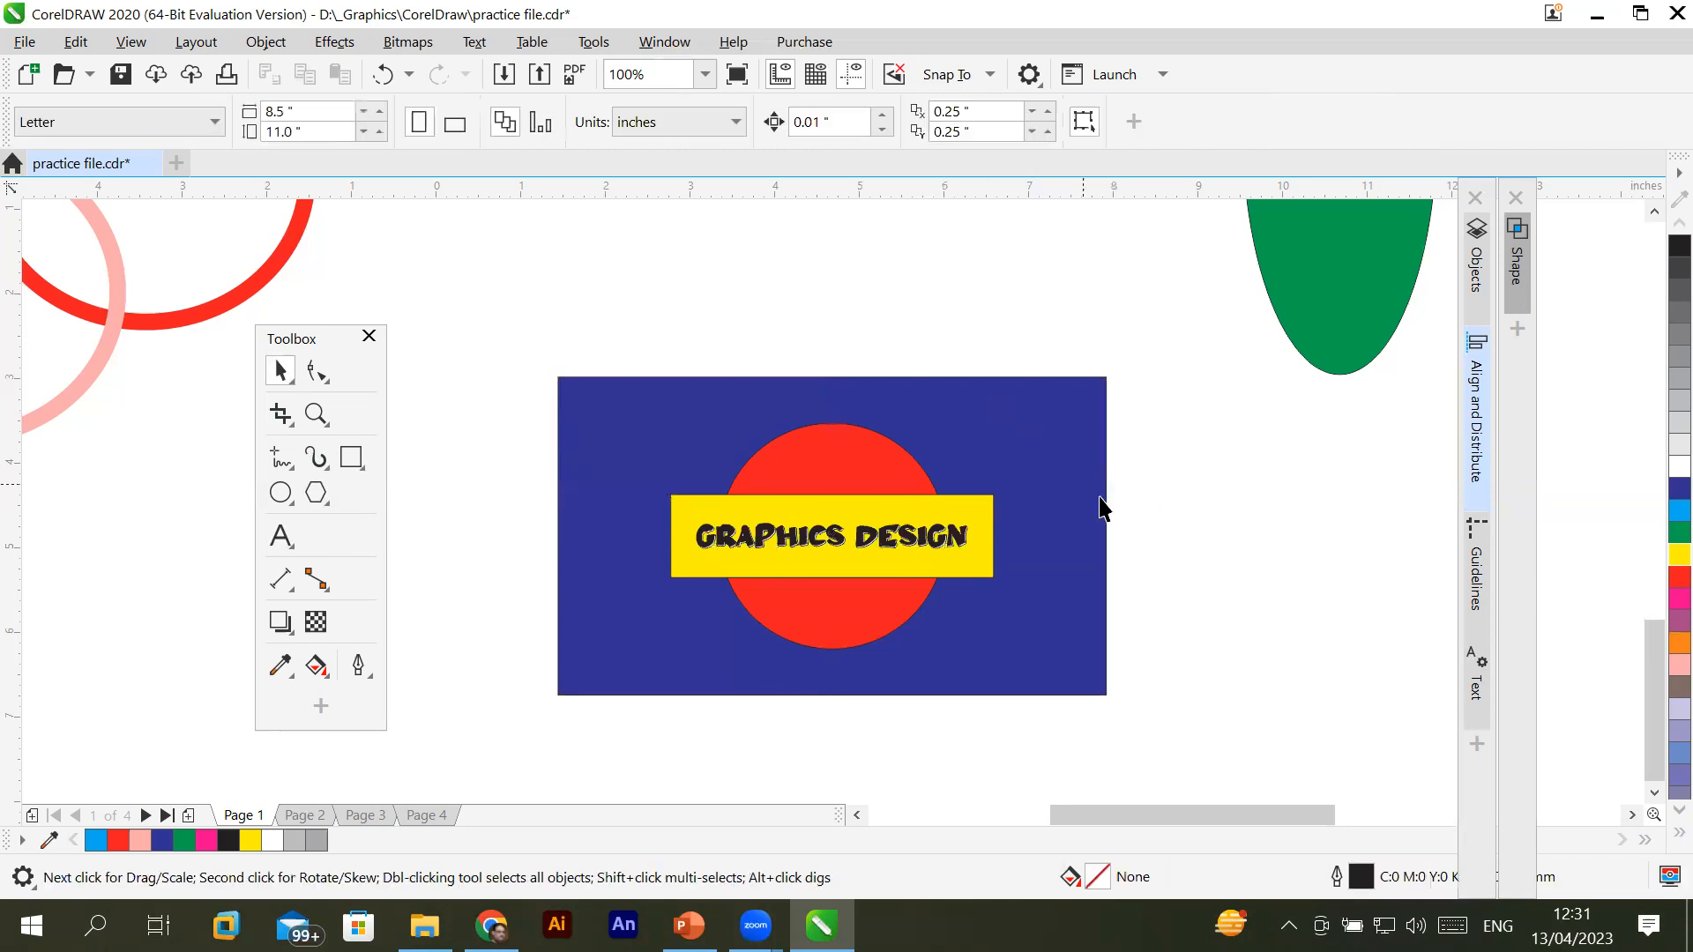
left_click(1081, 608)
left_click_drag(1080, 603, 1422, 561)
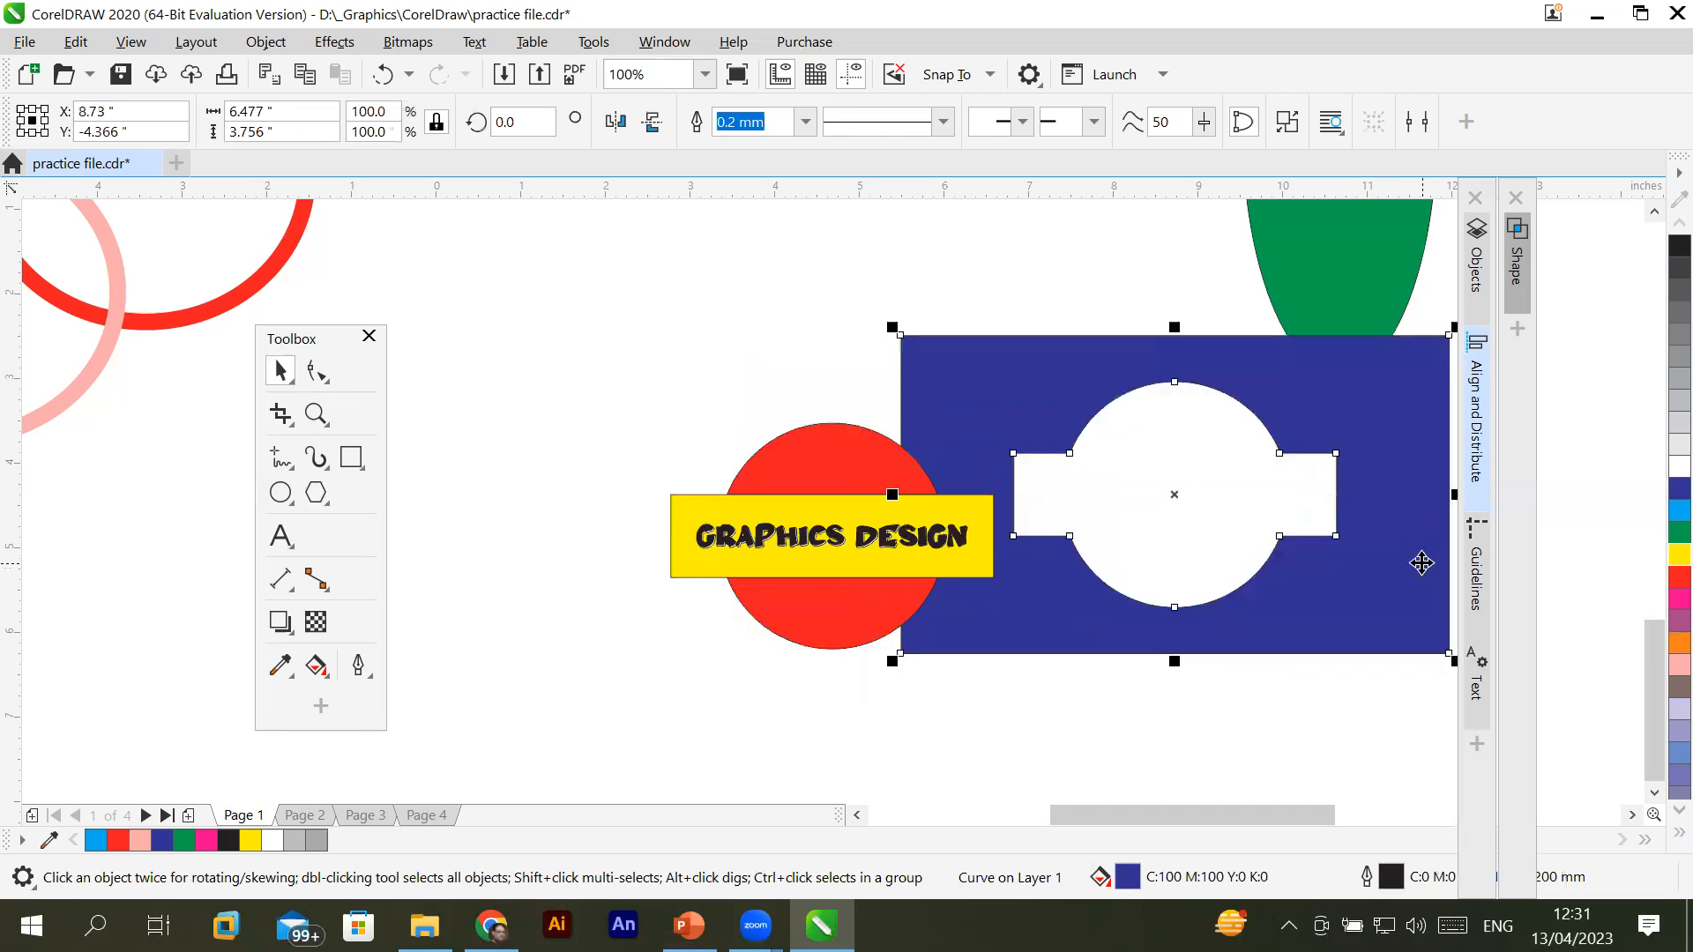
left_click_drag(811, 458, 481, 436)
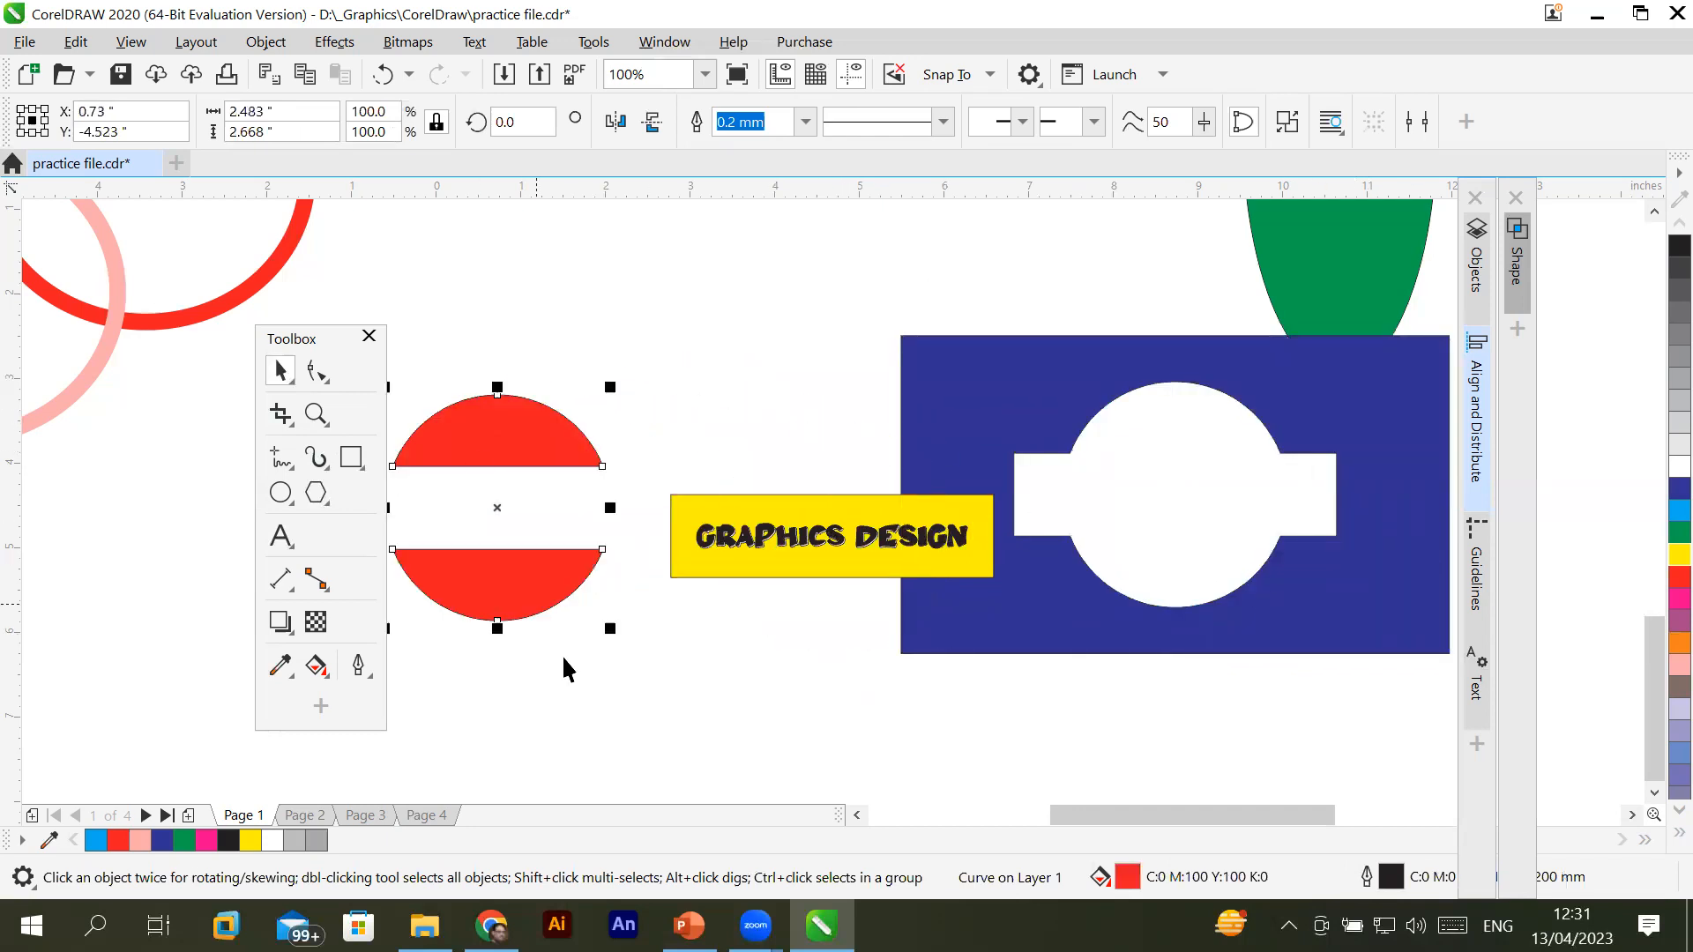
left_click(746, 542)
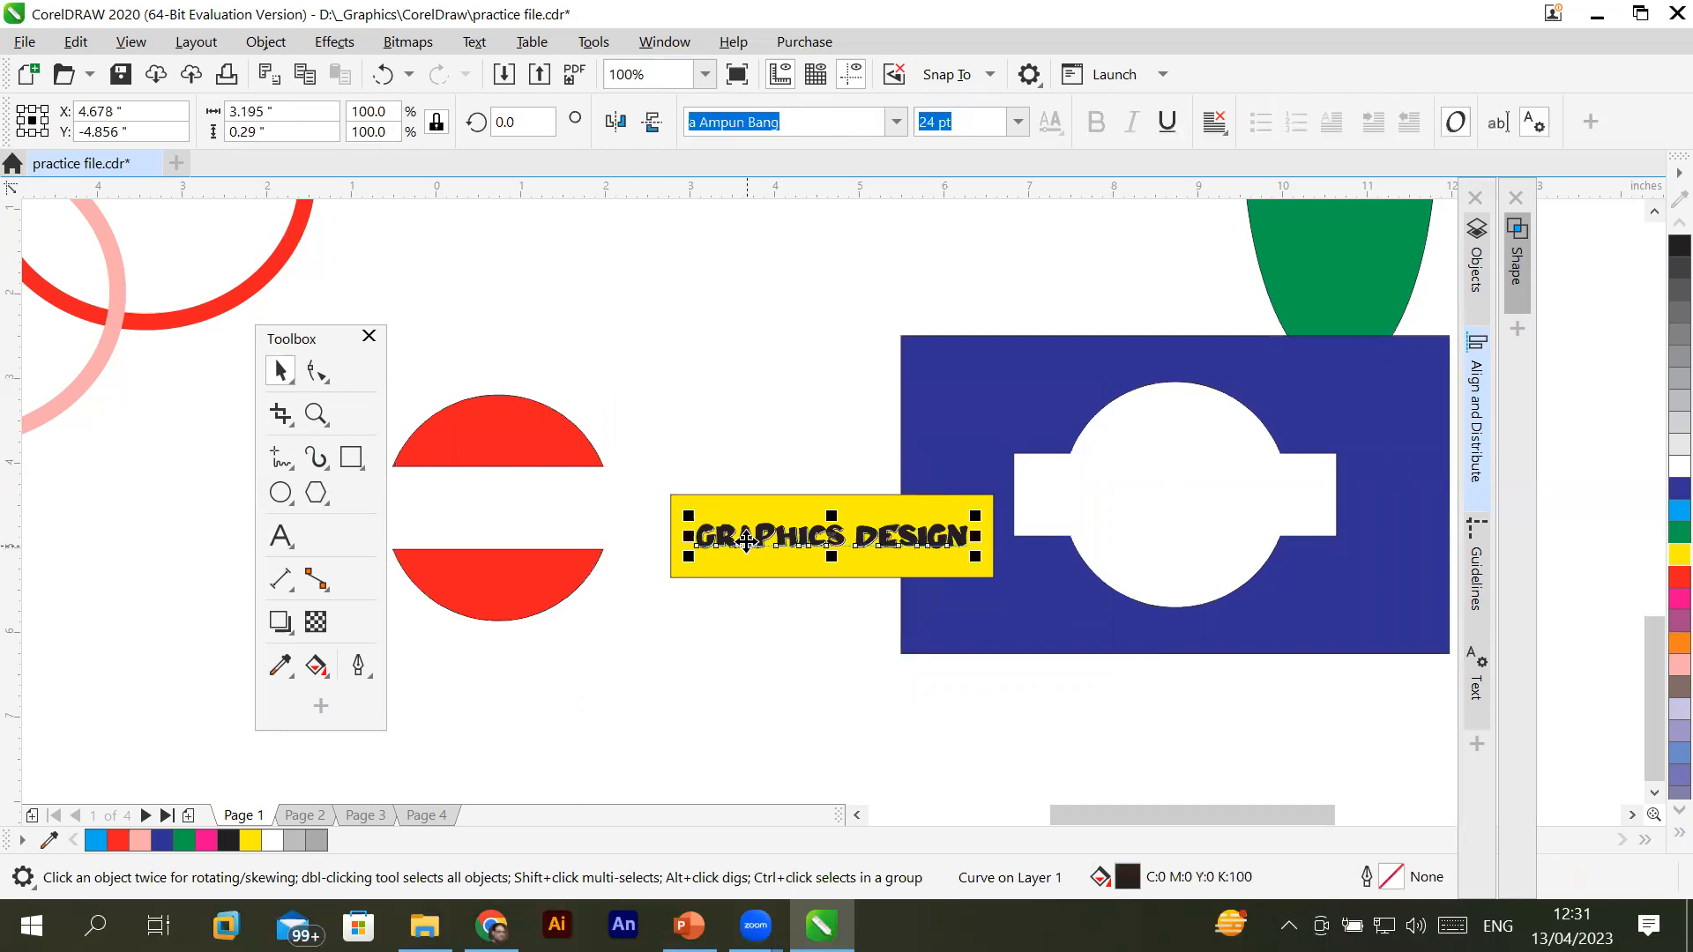
left_click_drag(746, 542, 715, 358)
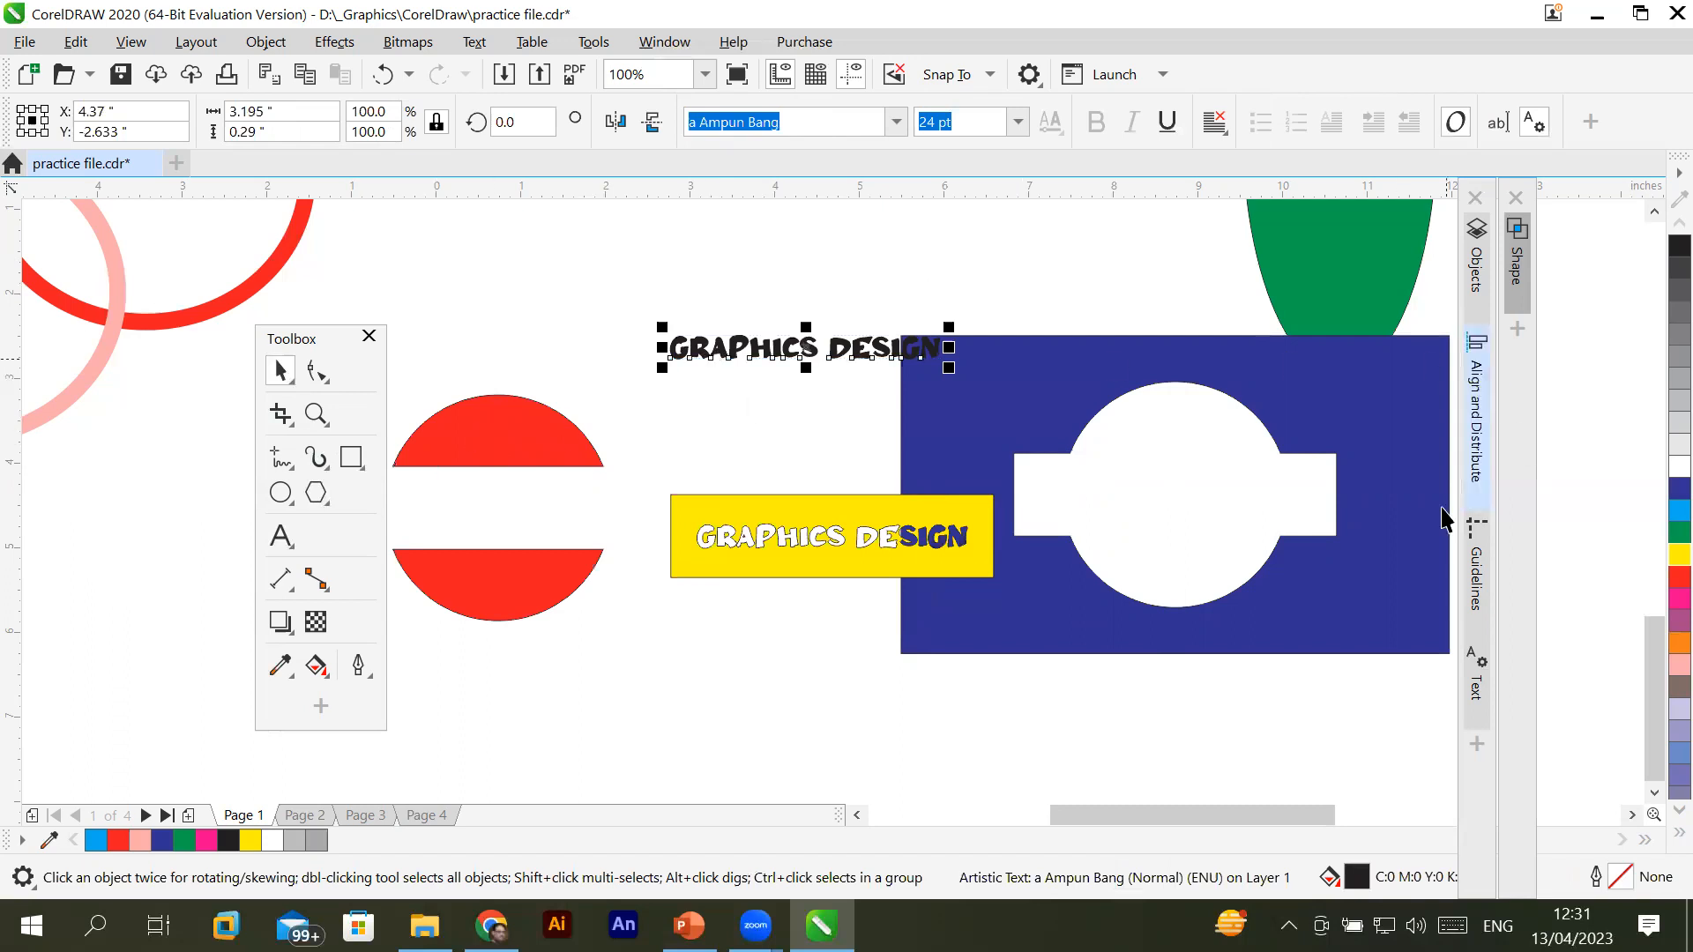
Rearrange the cut pieces with the red segments, black text and yellow bar stacked beside the blue panel
left_click_drag(1243, 403, 1162, 448)
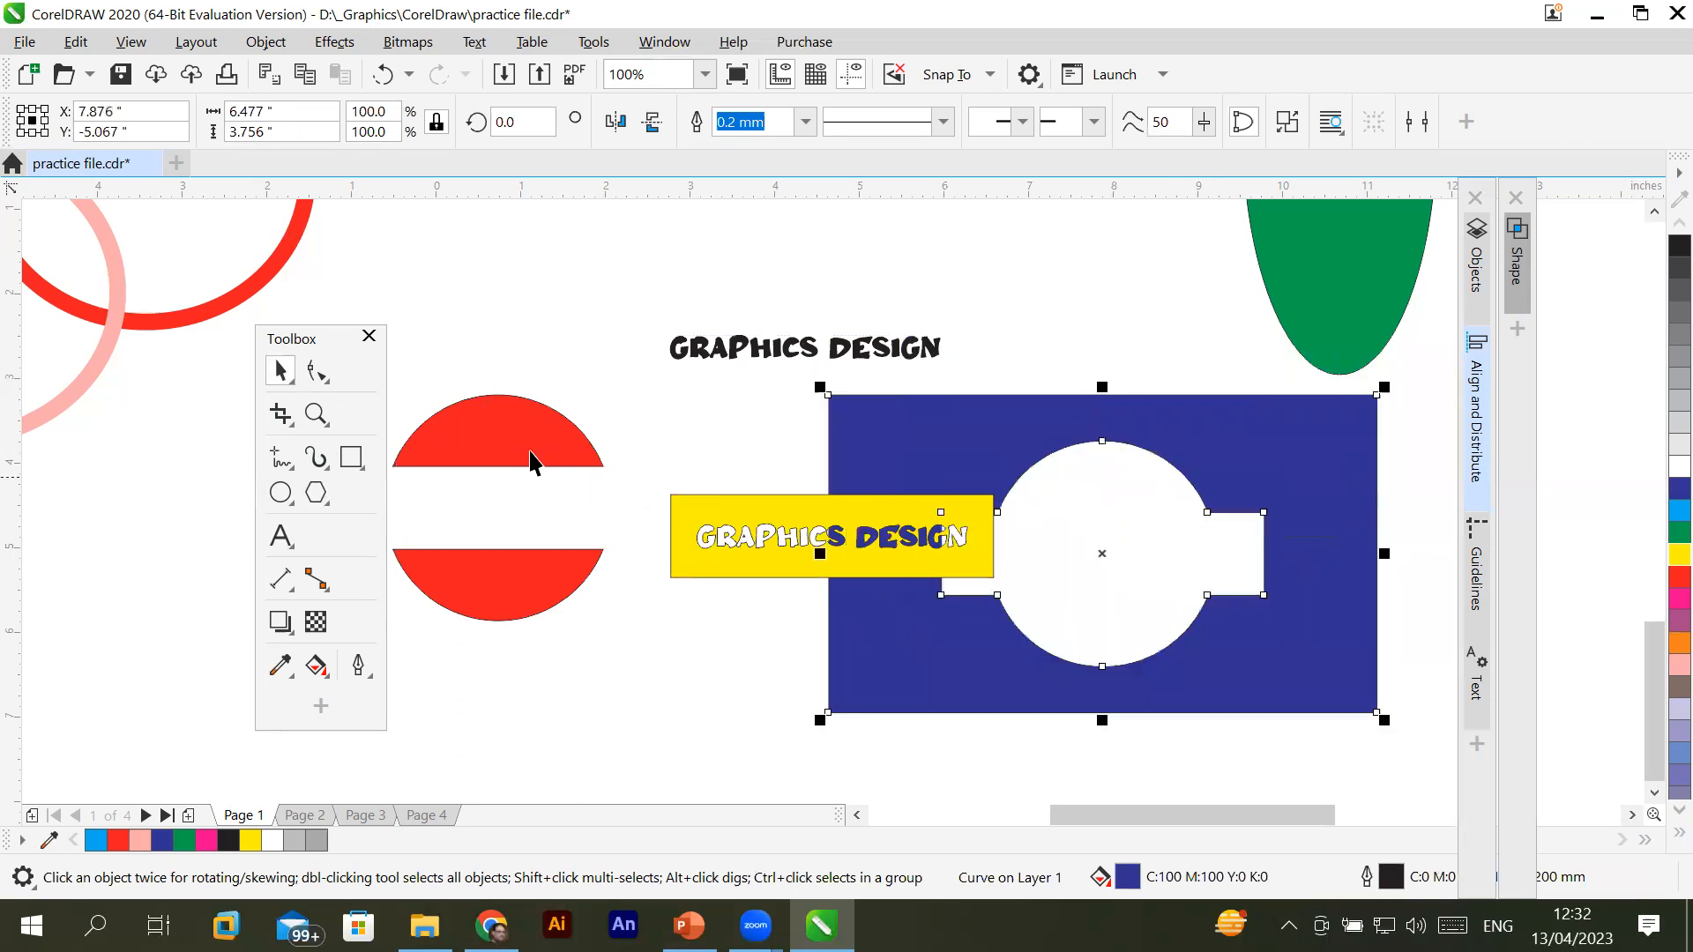
left_click_drag(527, 452, 539, 267)
left_click_drag(760, 349, 506, 481)
left_click_drag(735, 560, 507, 626)
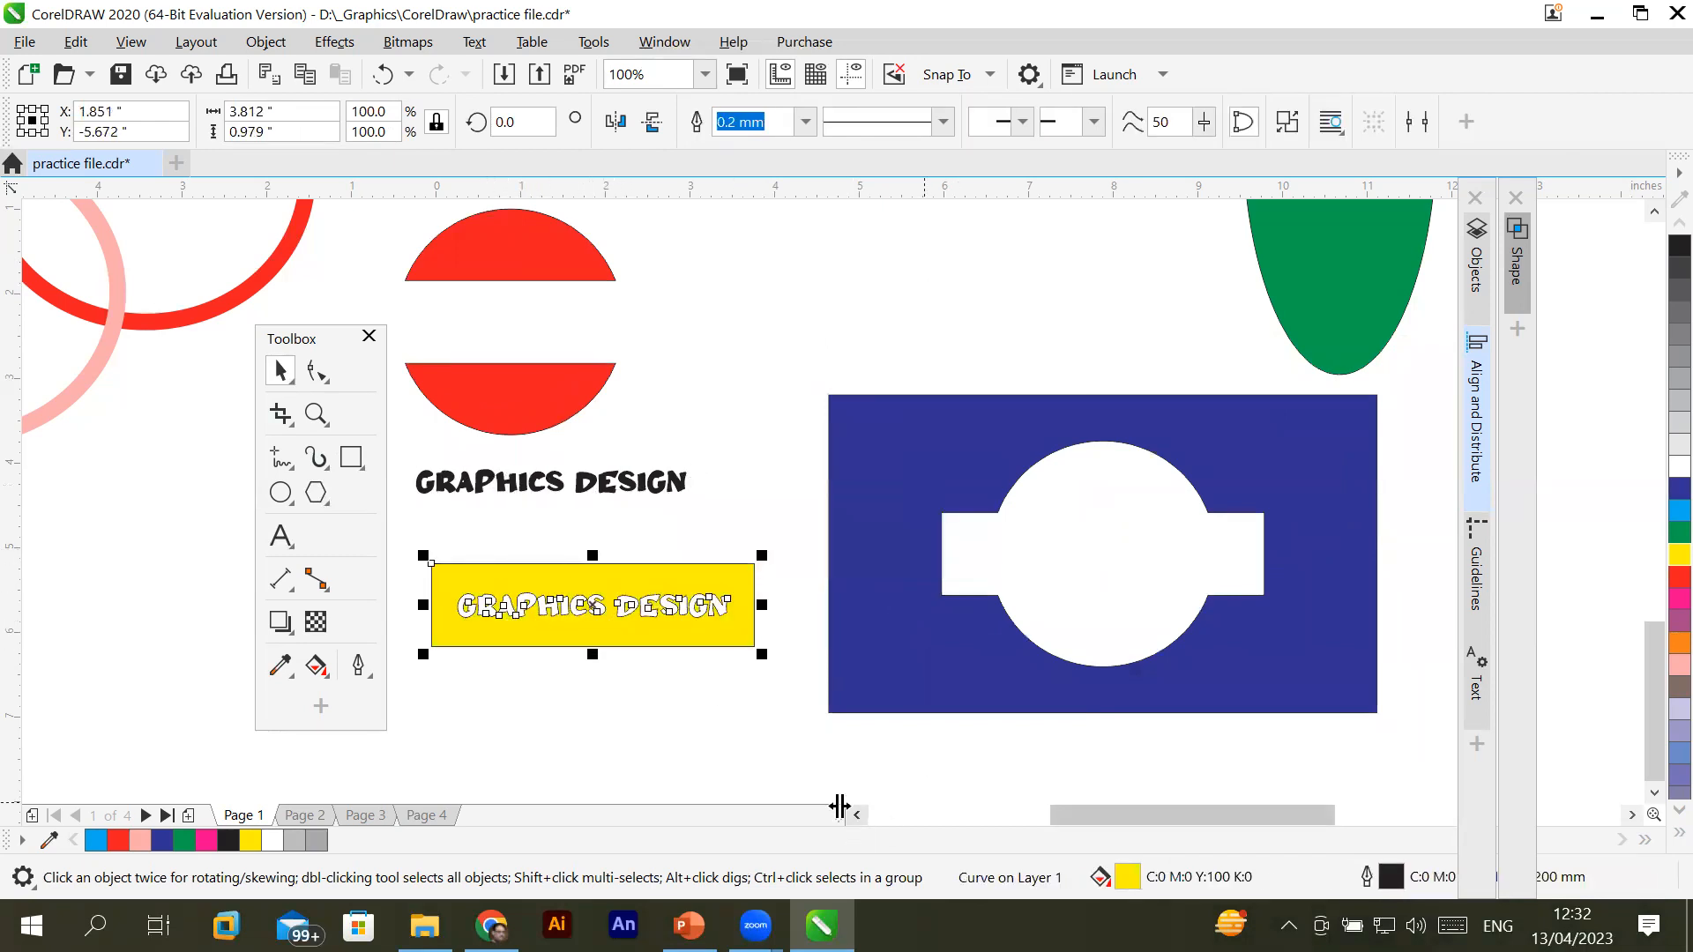
Move the cut-out yellow bar onto the dark blue page background and place the red circle segments beside it
scroll(596, 675, "down", 1)
left_click_drag(647, 644, 729, 314)
left_click(670, 491)
scroll(663, 344, "up", 2)
scroll(666, 344, "down", 1)
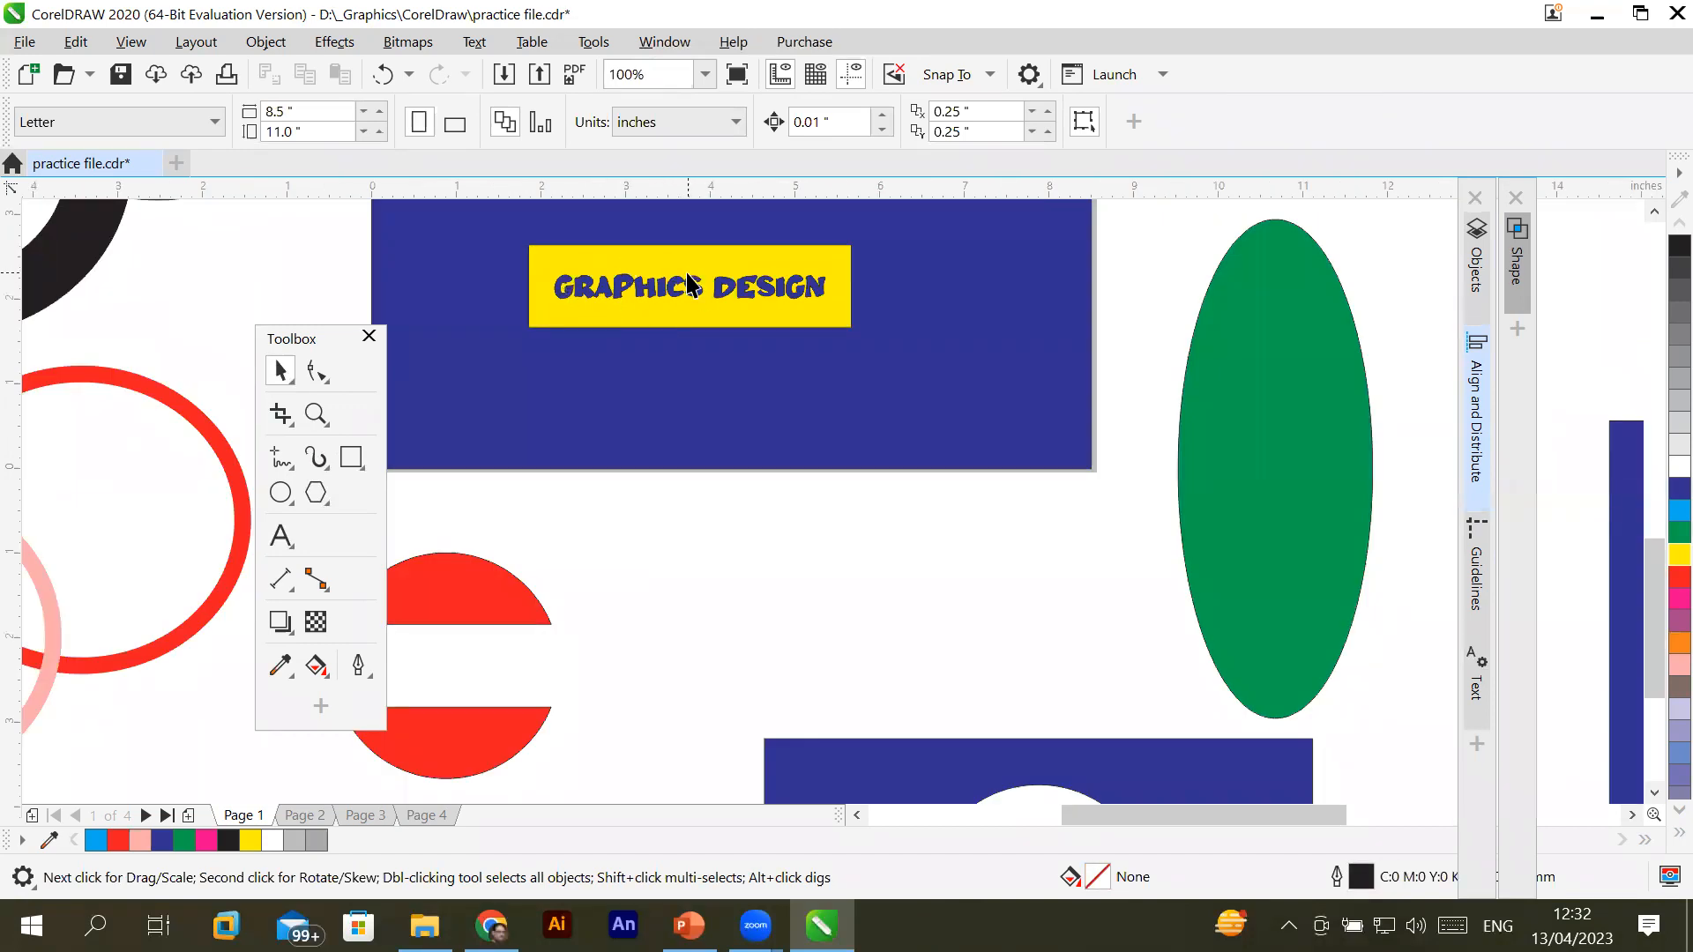
left_click_drag(491, 596, 1011, 269)
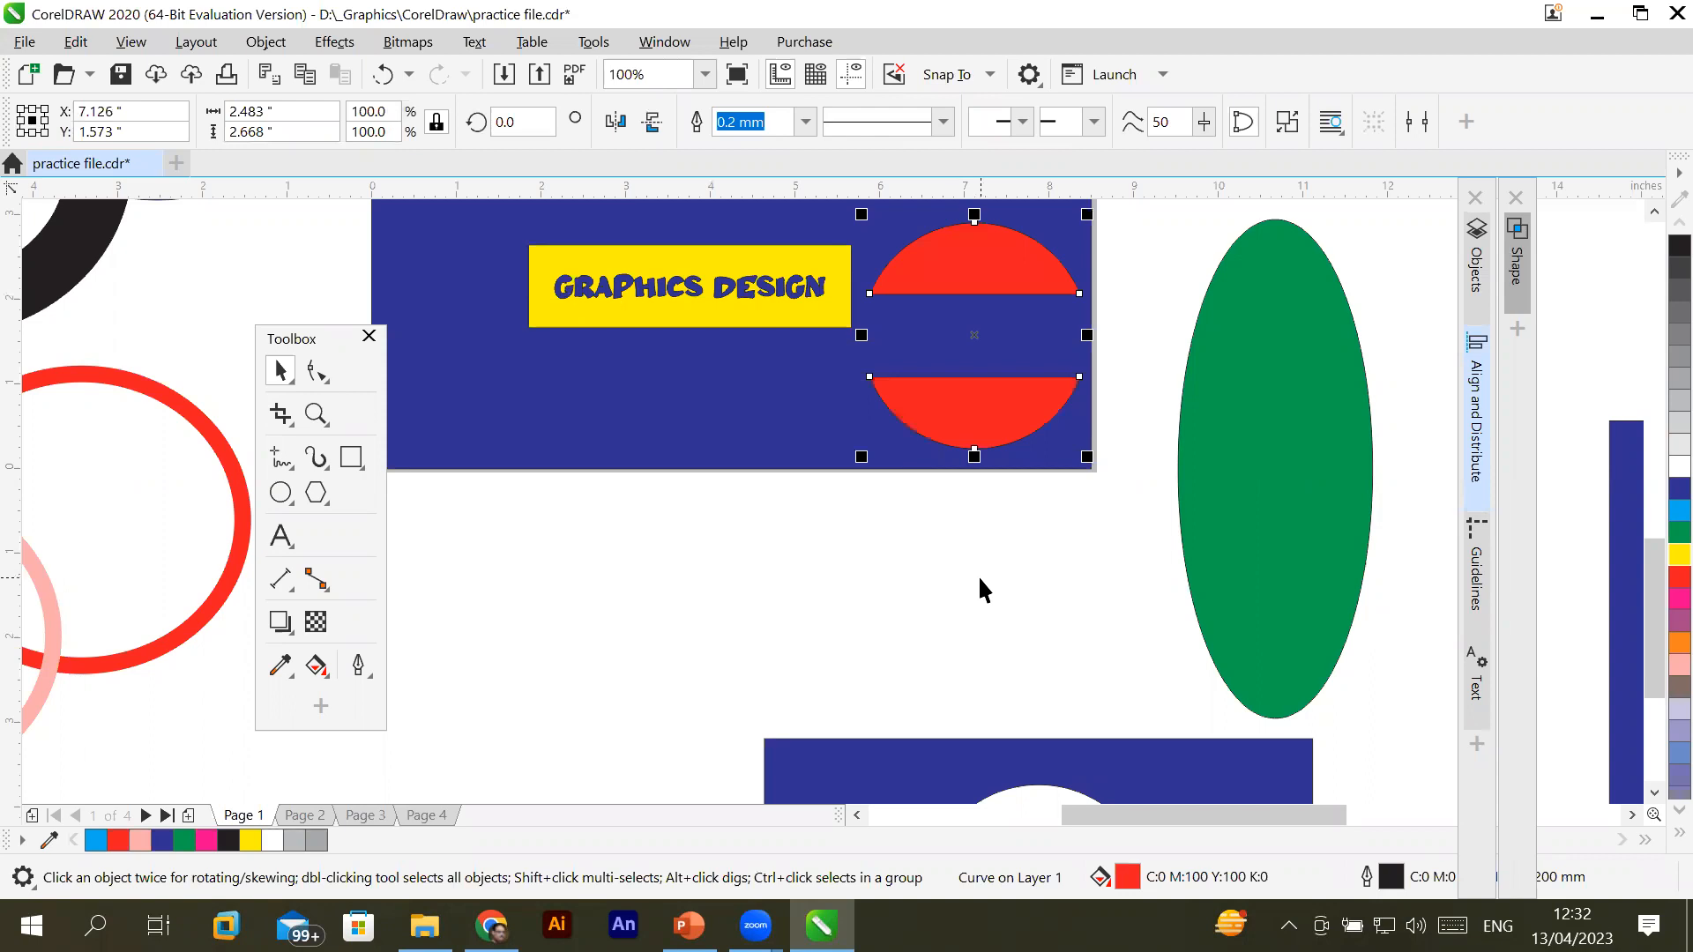
Fill the cut-out blue panel with red, scale it down and place it on the page above the circle segments
scroll(977, 575, "down", 1)
left_click(998, 675)
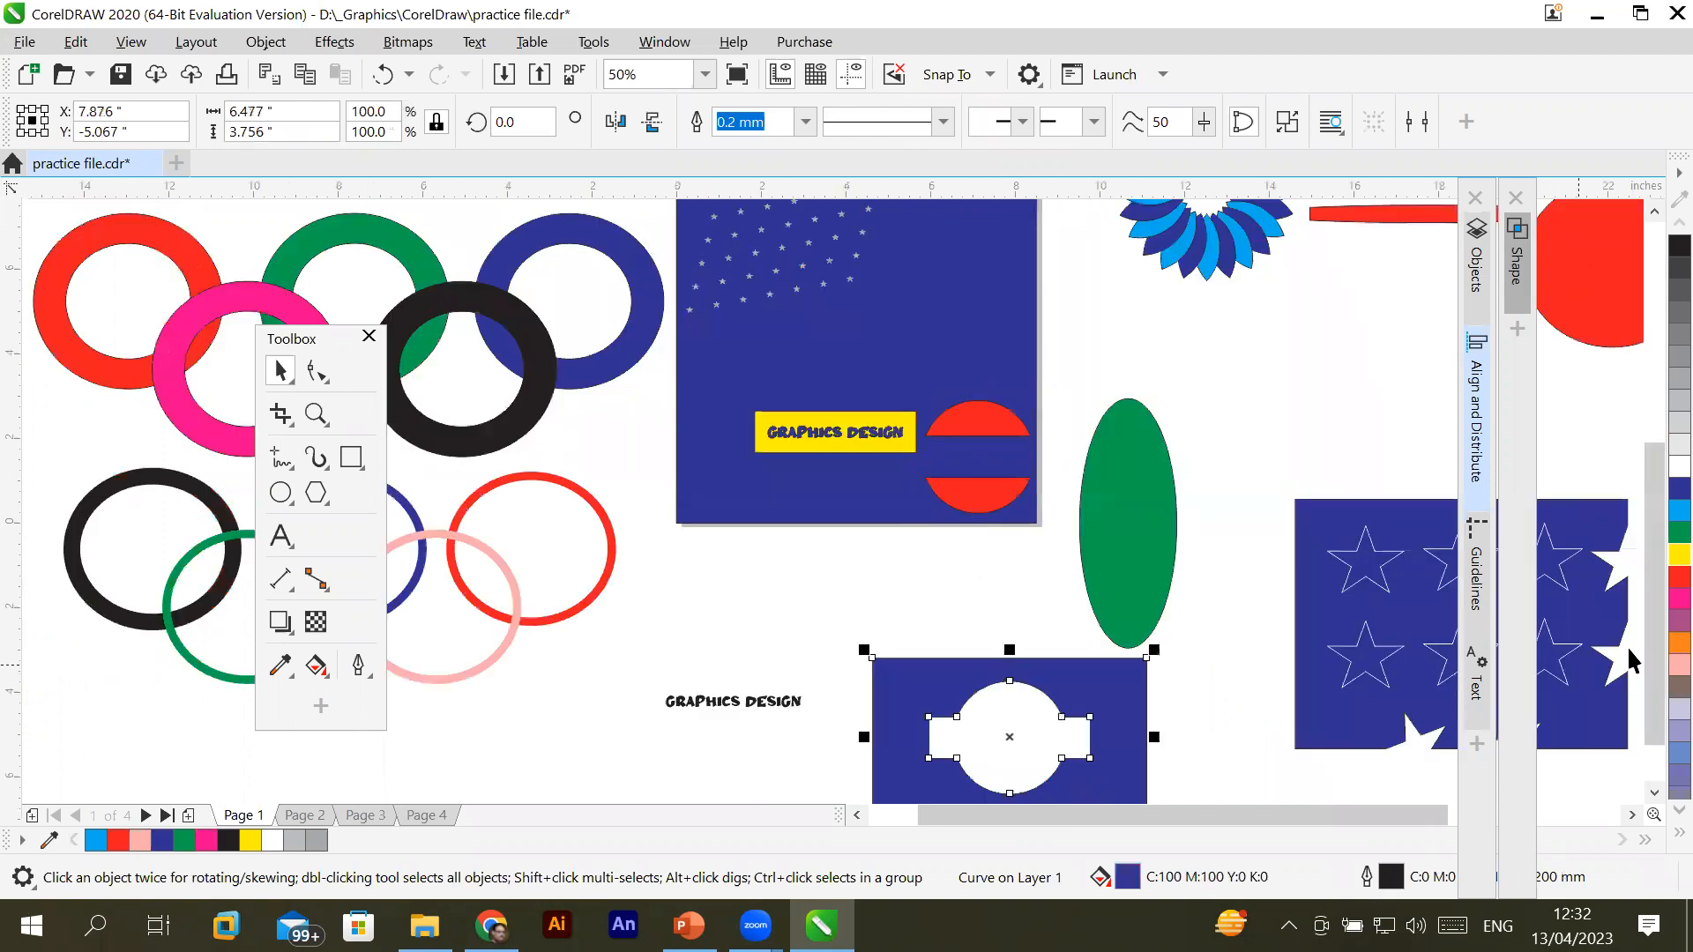
left_click(1678, 578)
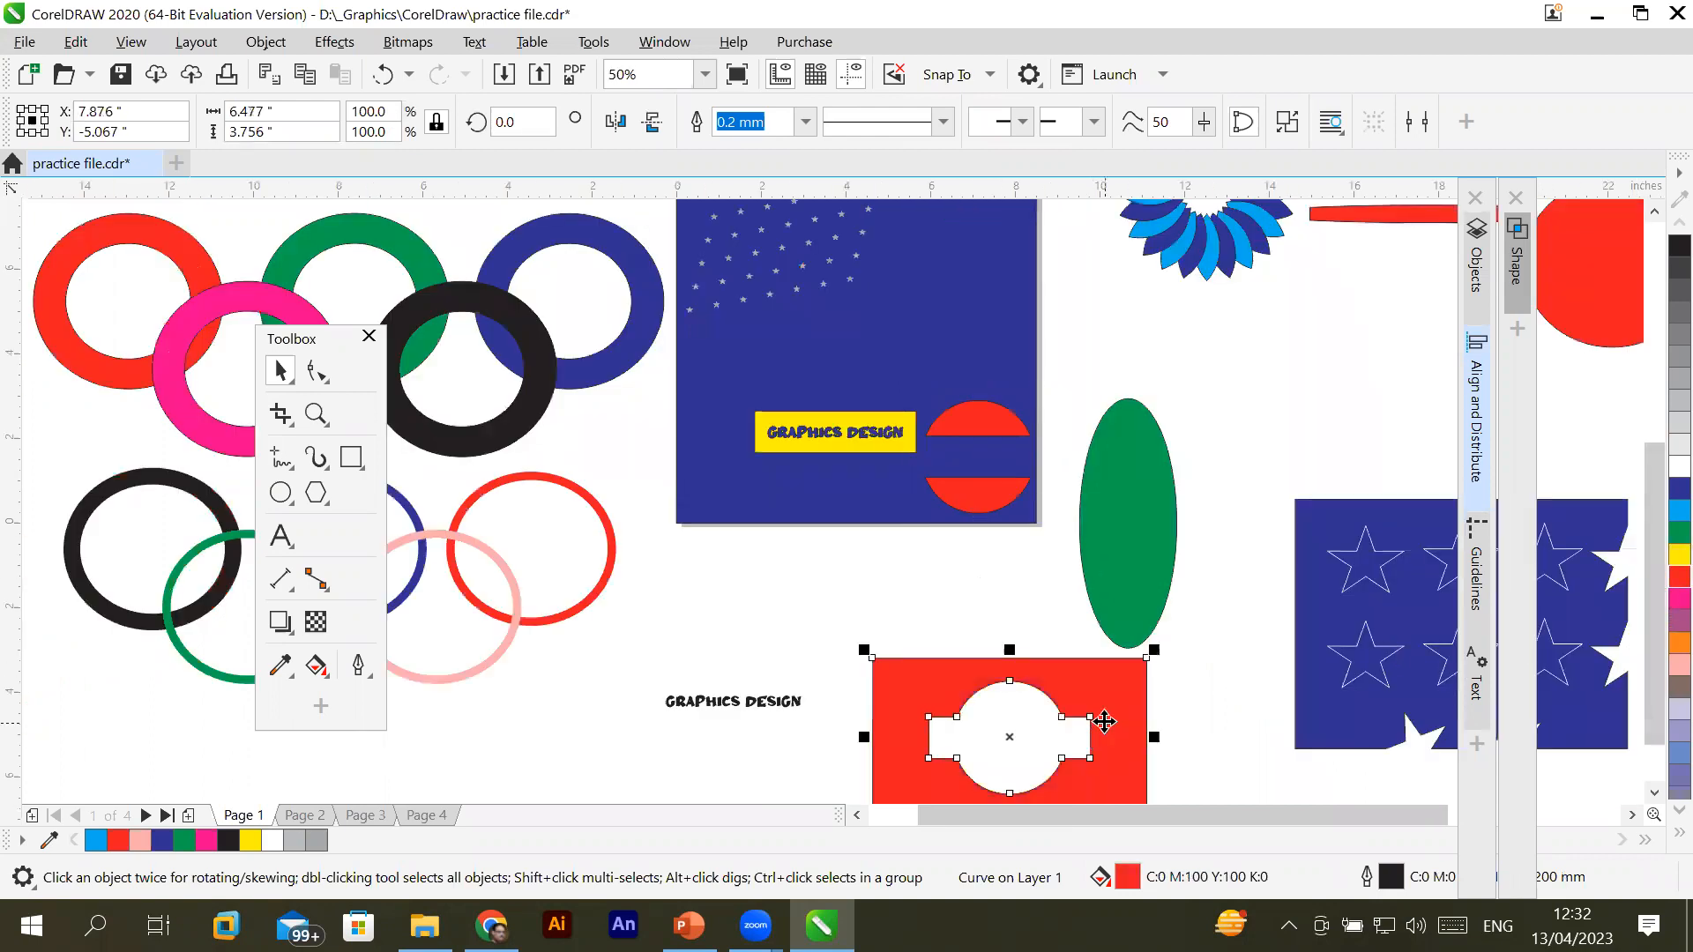
left_click_drag(1154, 649, 969, 283)
left_click(923, 675)
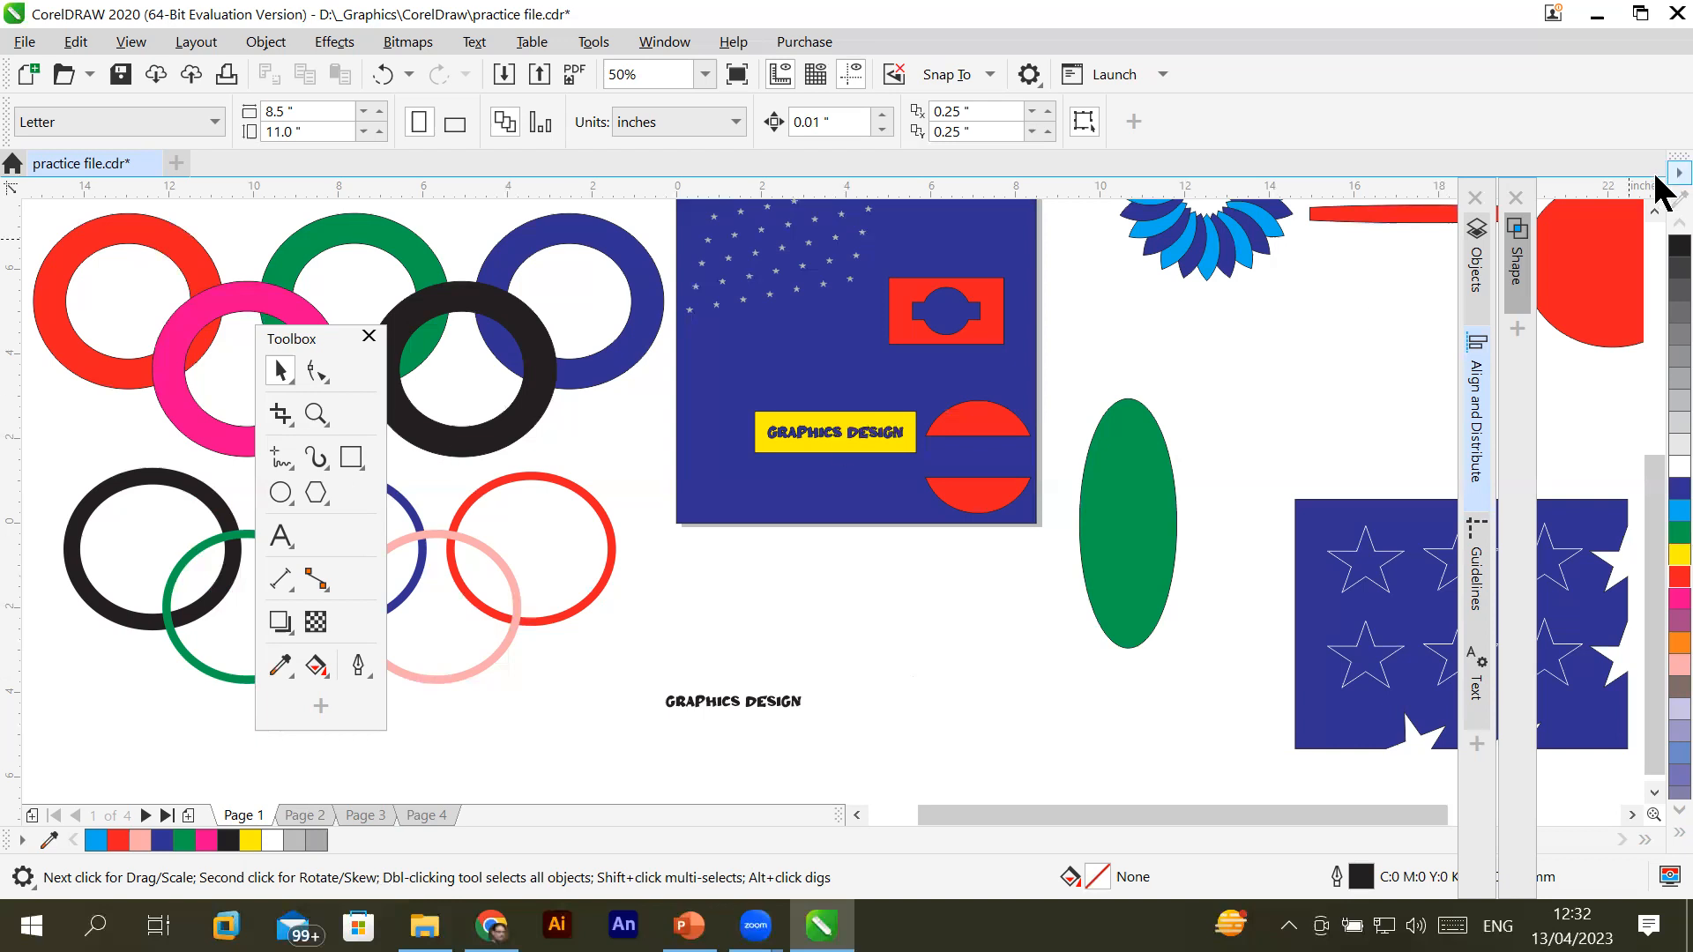
left_click(1654, 211)
left_click(1654, 212)
left_click(1654, 212)
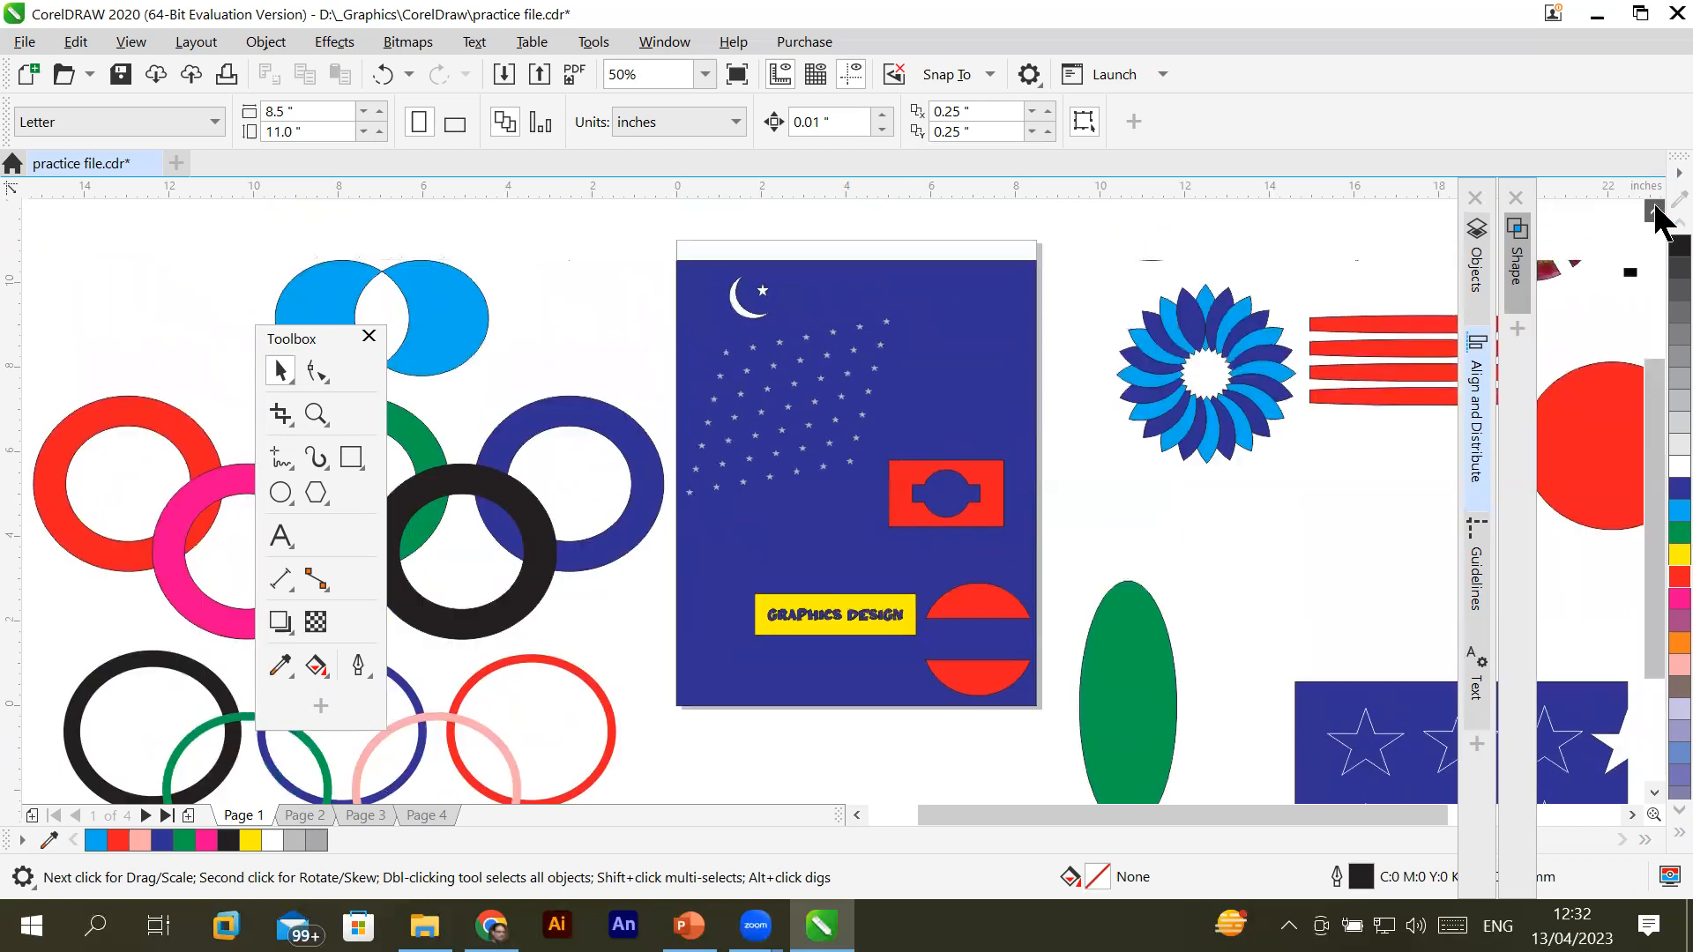
left_click(1654, 211)
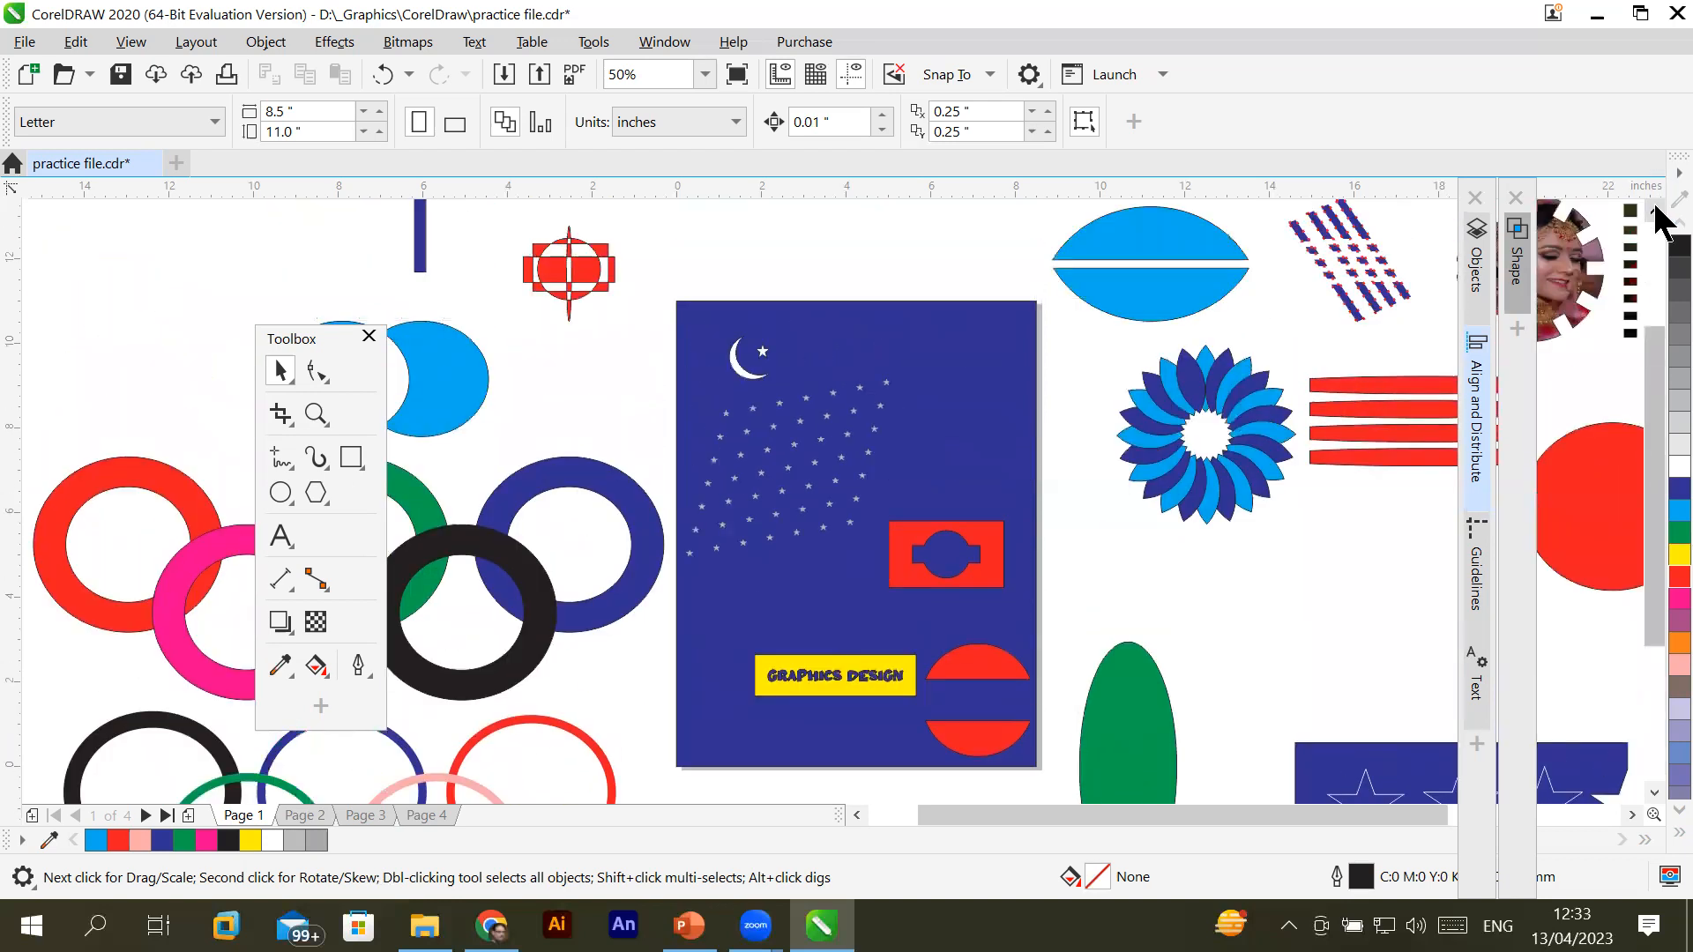
left_click(1654, 211)
left_click(1654, 212)
left_click(1654, 212)
left_click(1655, 211)
left_click(1654, 211)
left_click(1655, 212)
left_click(1655, 212)
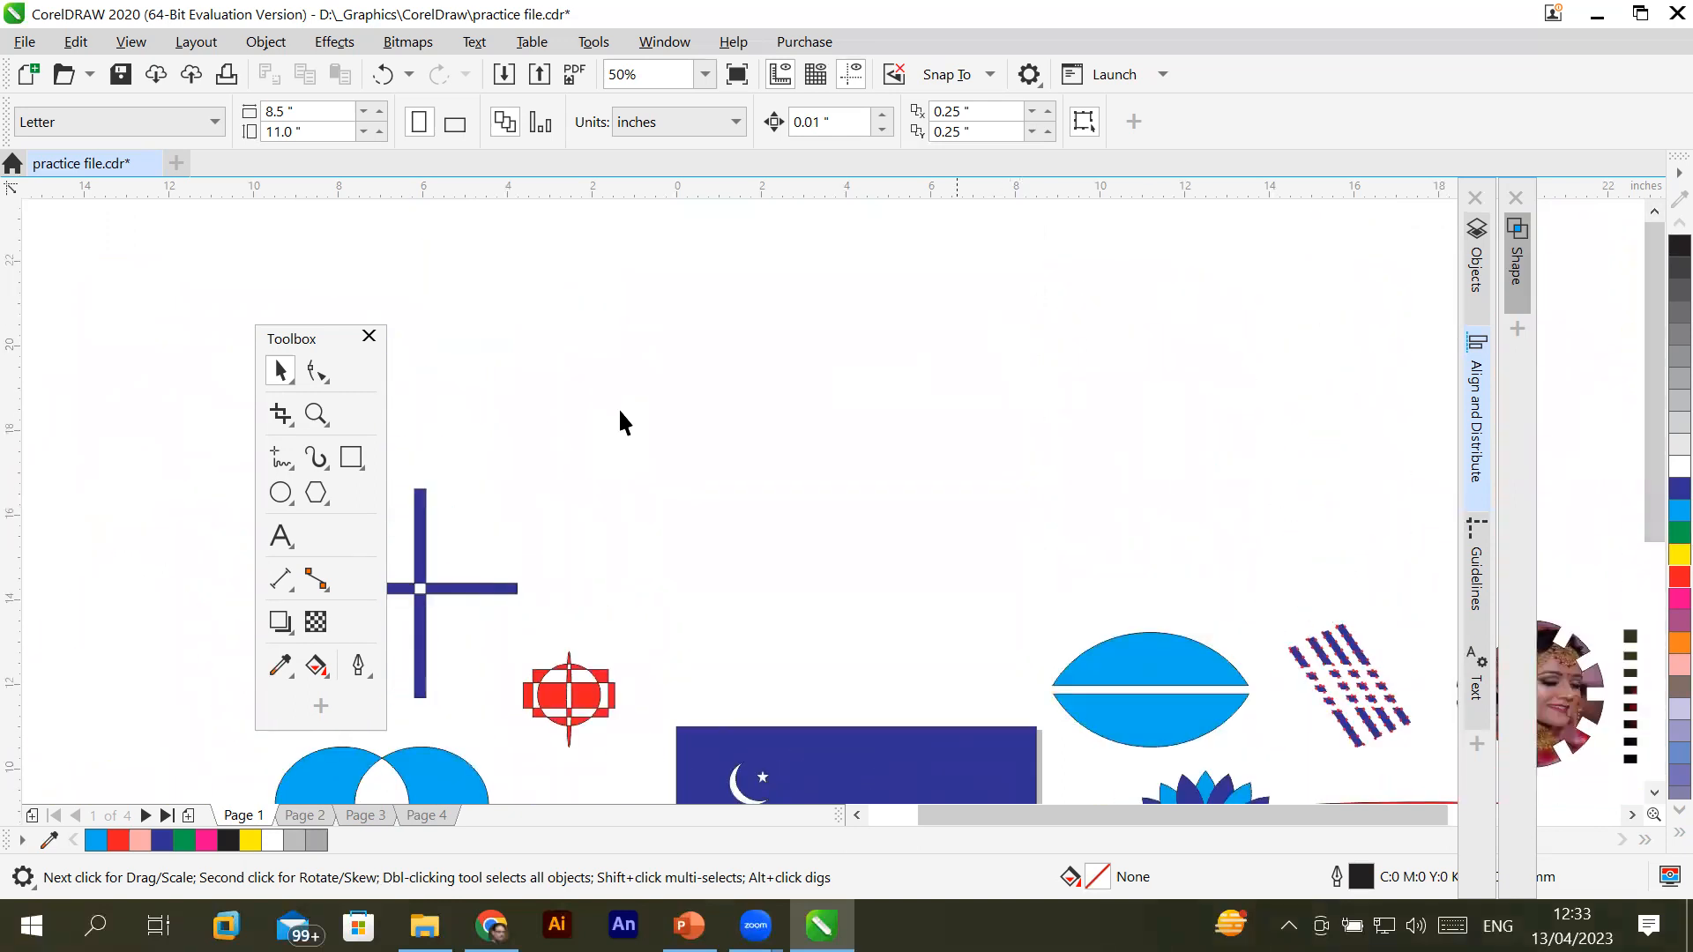
left_click(284, 467)
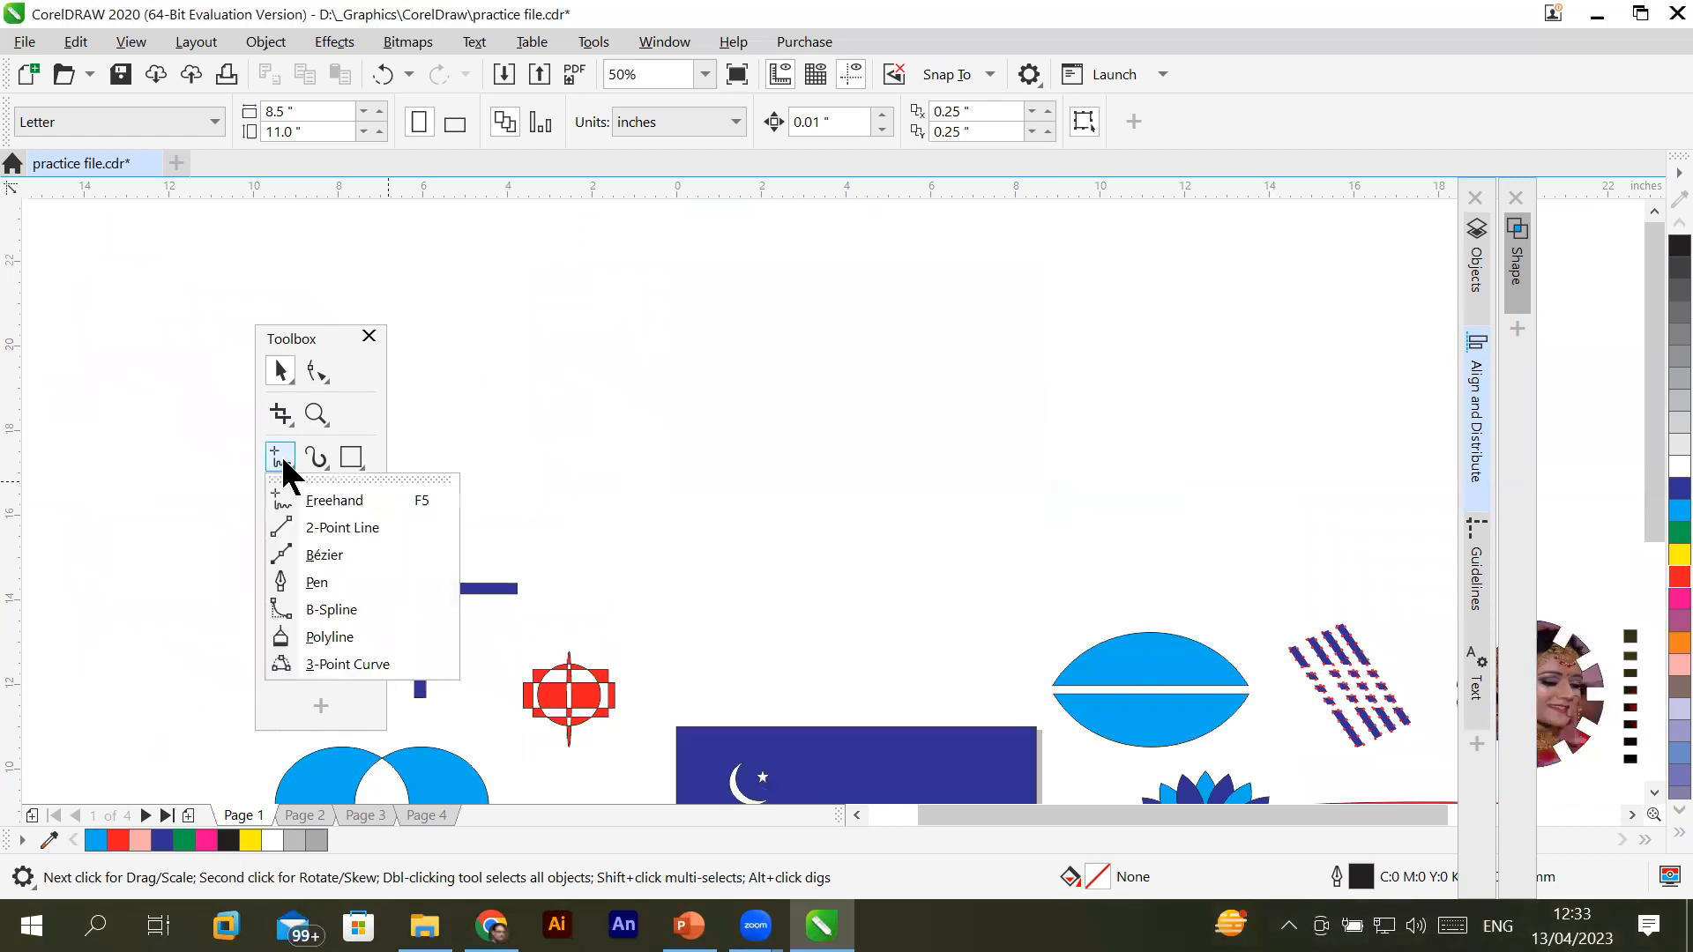
left_click(316, 499)
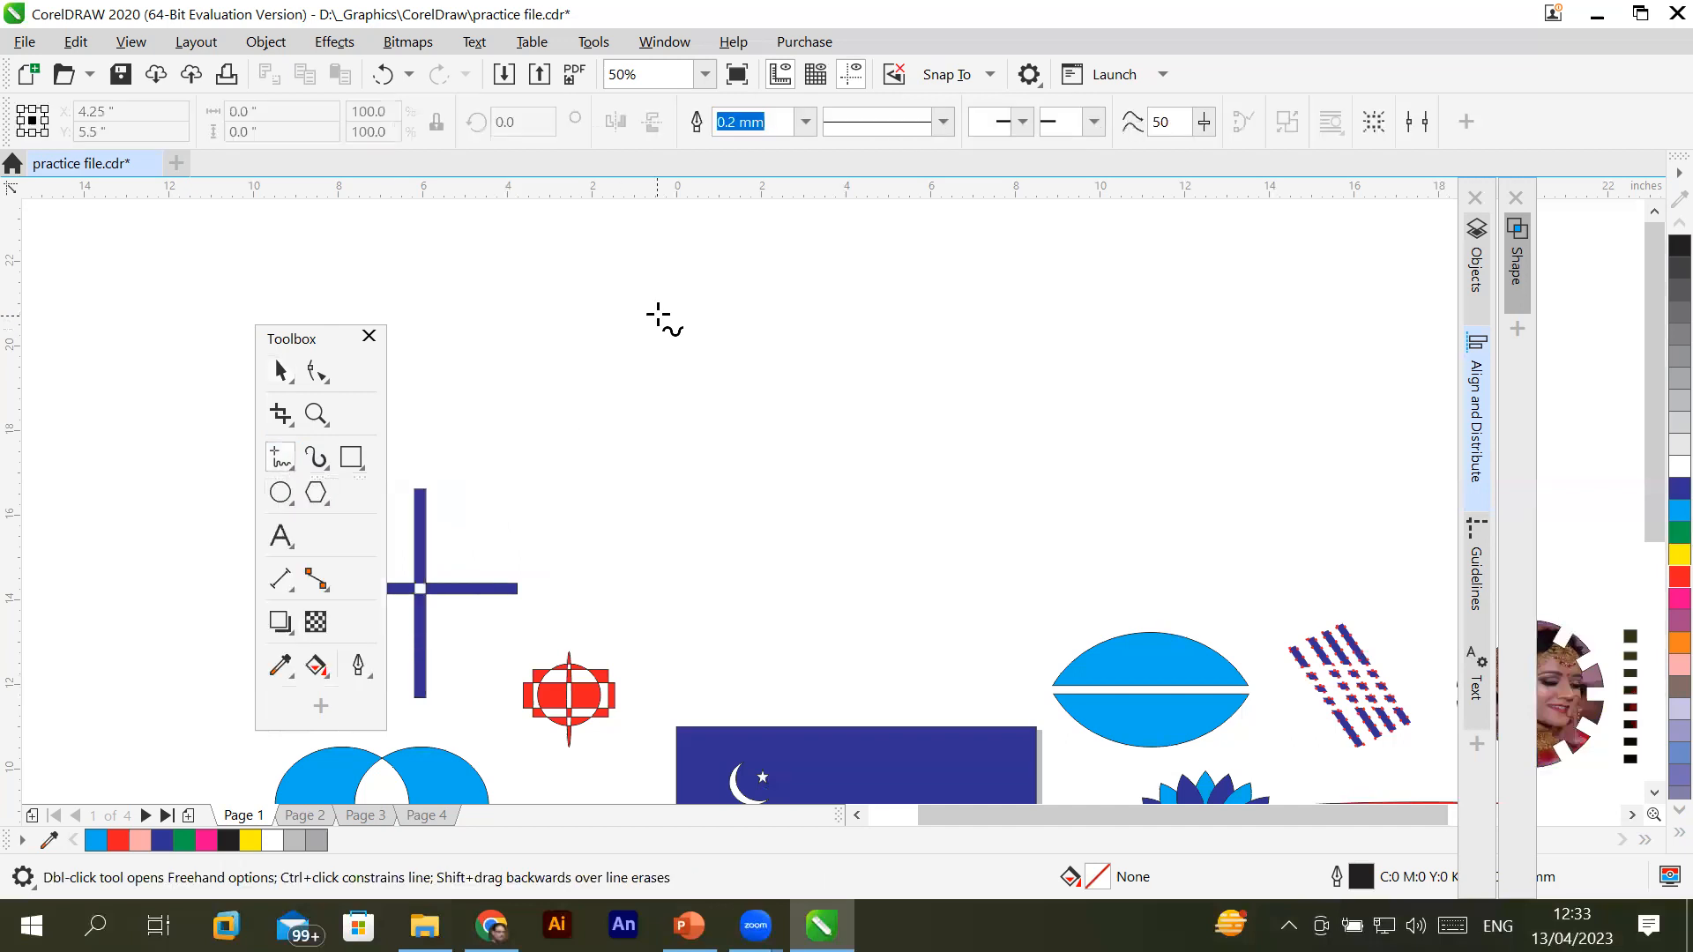
left_click(695, 410)
left_click(815, 245)
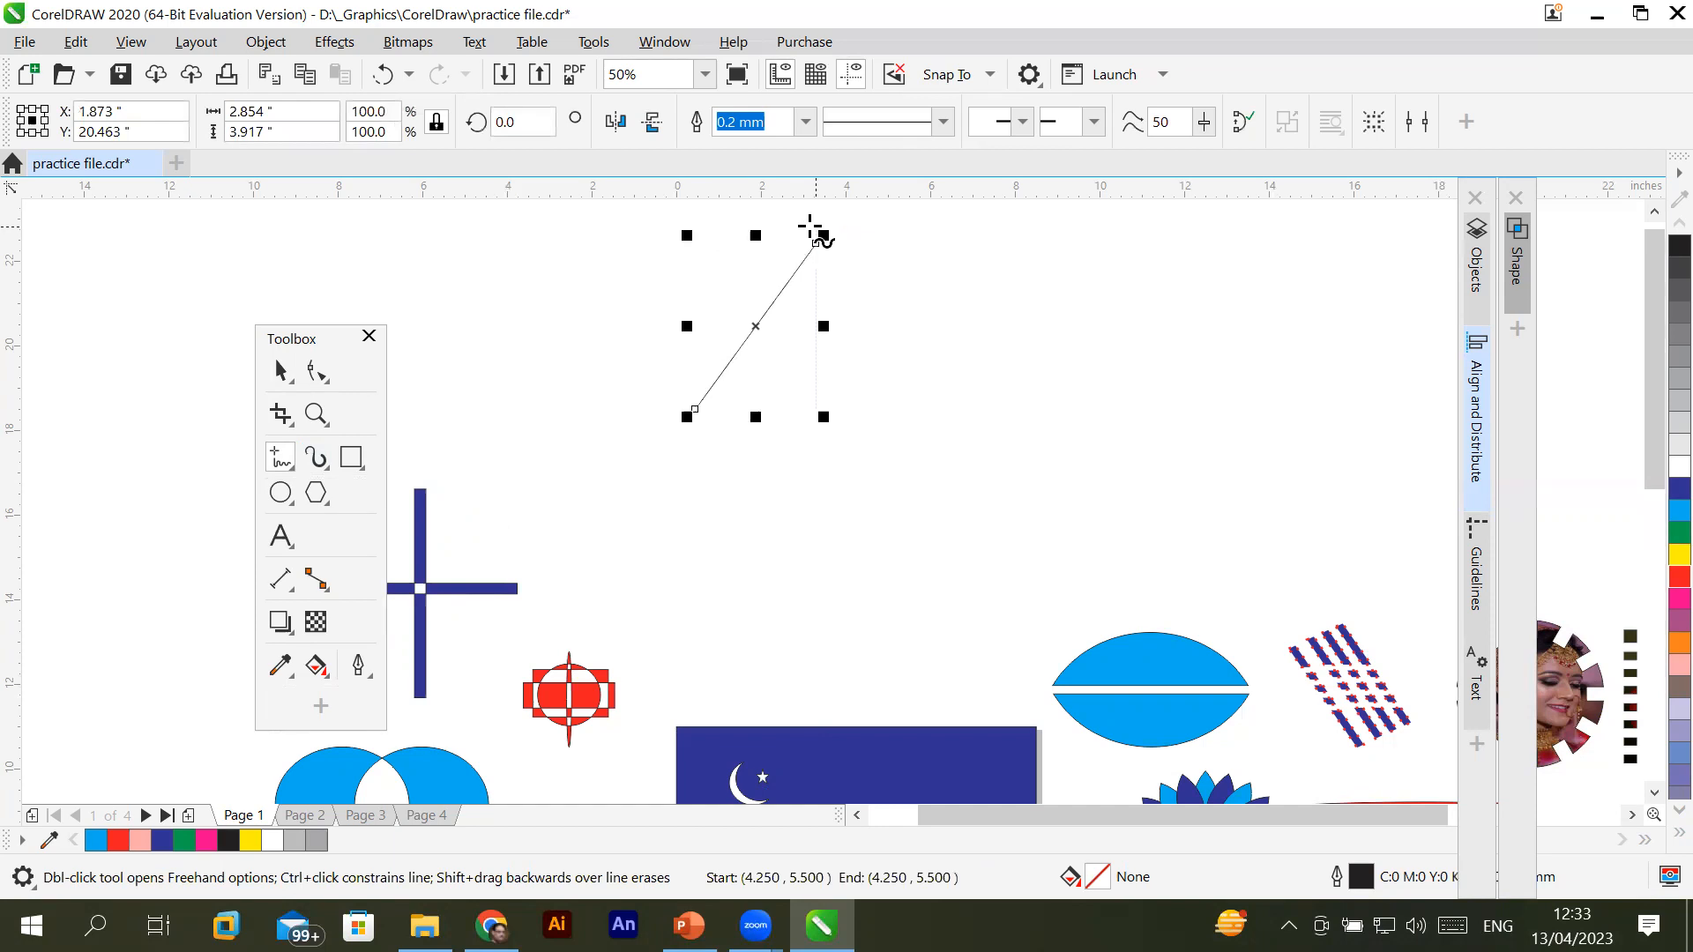
scroll(820, 231, "up", 2)
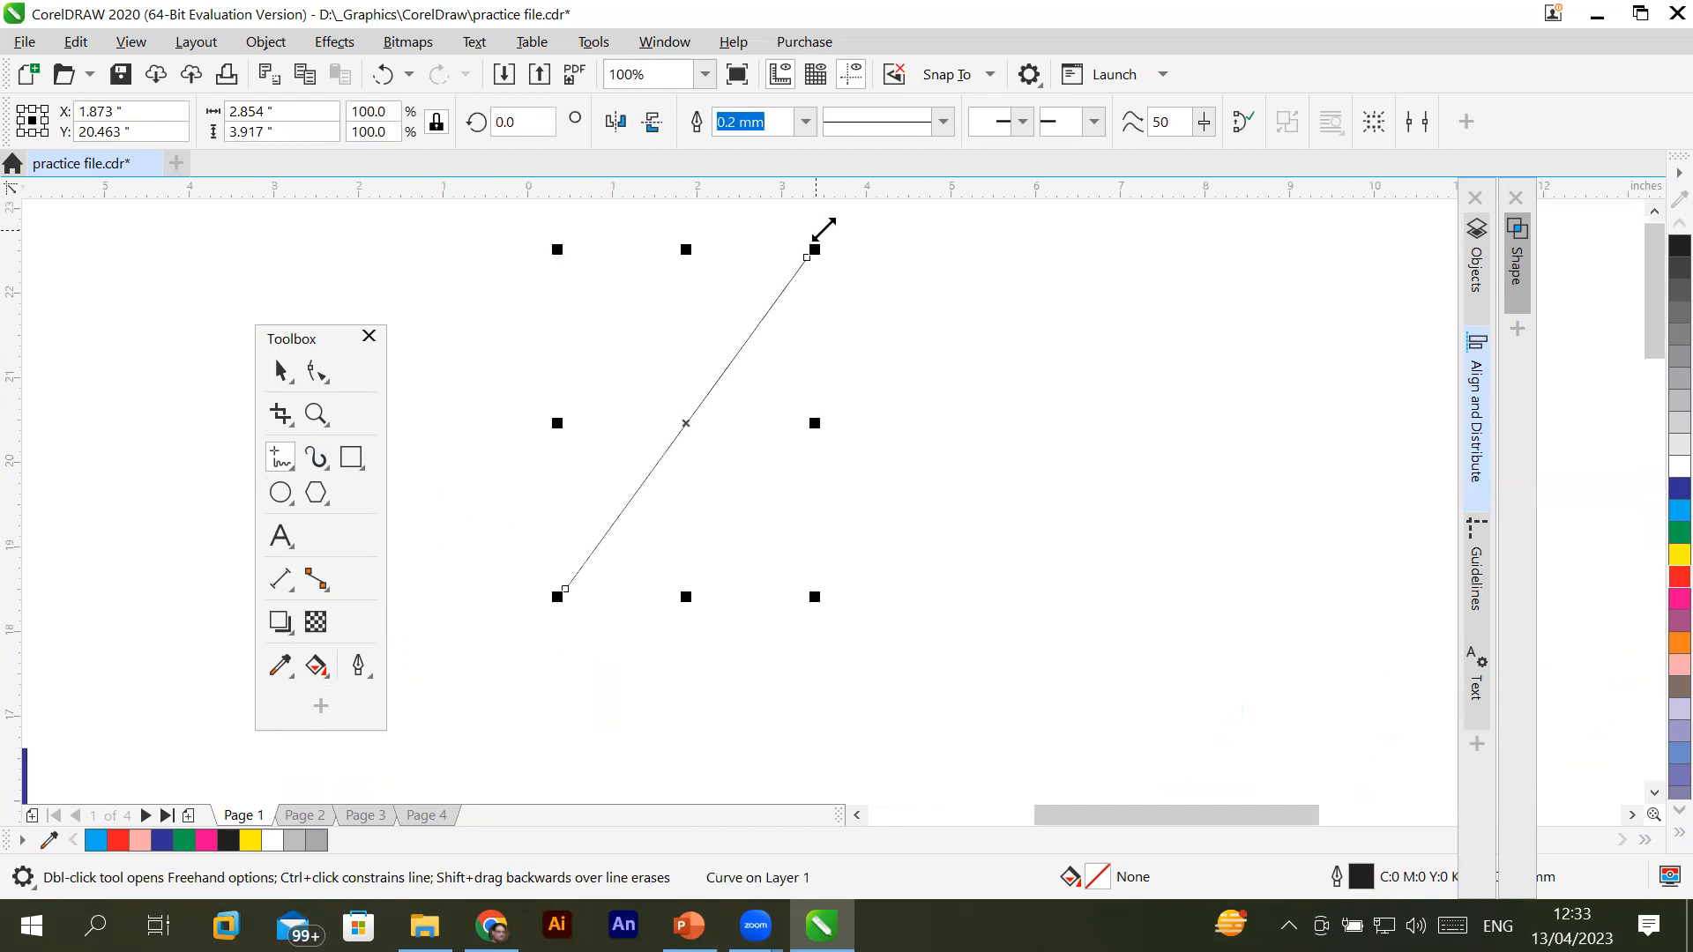
left_click(822, 238)
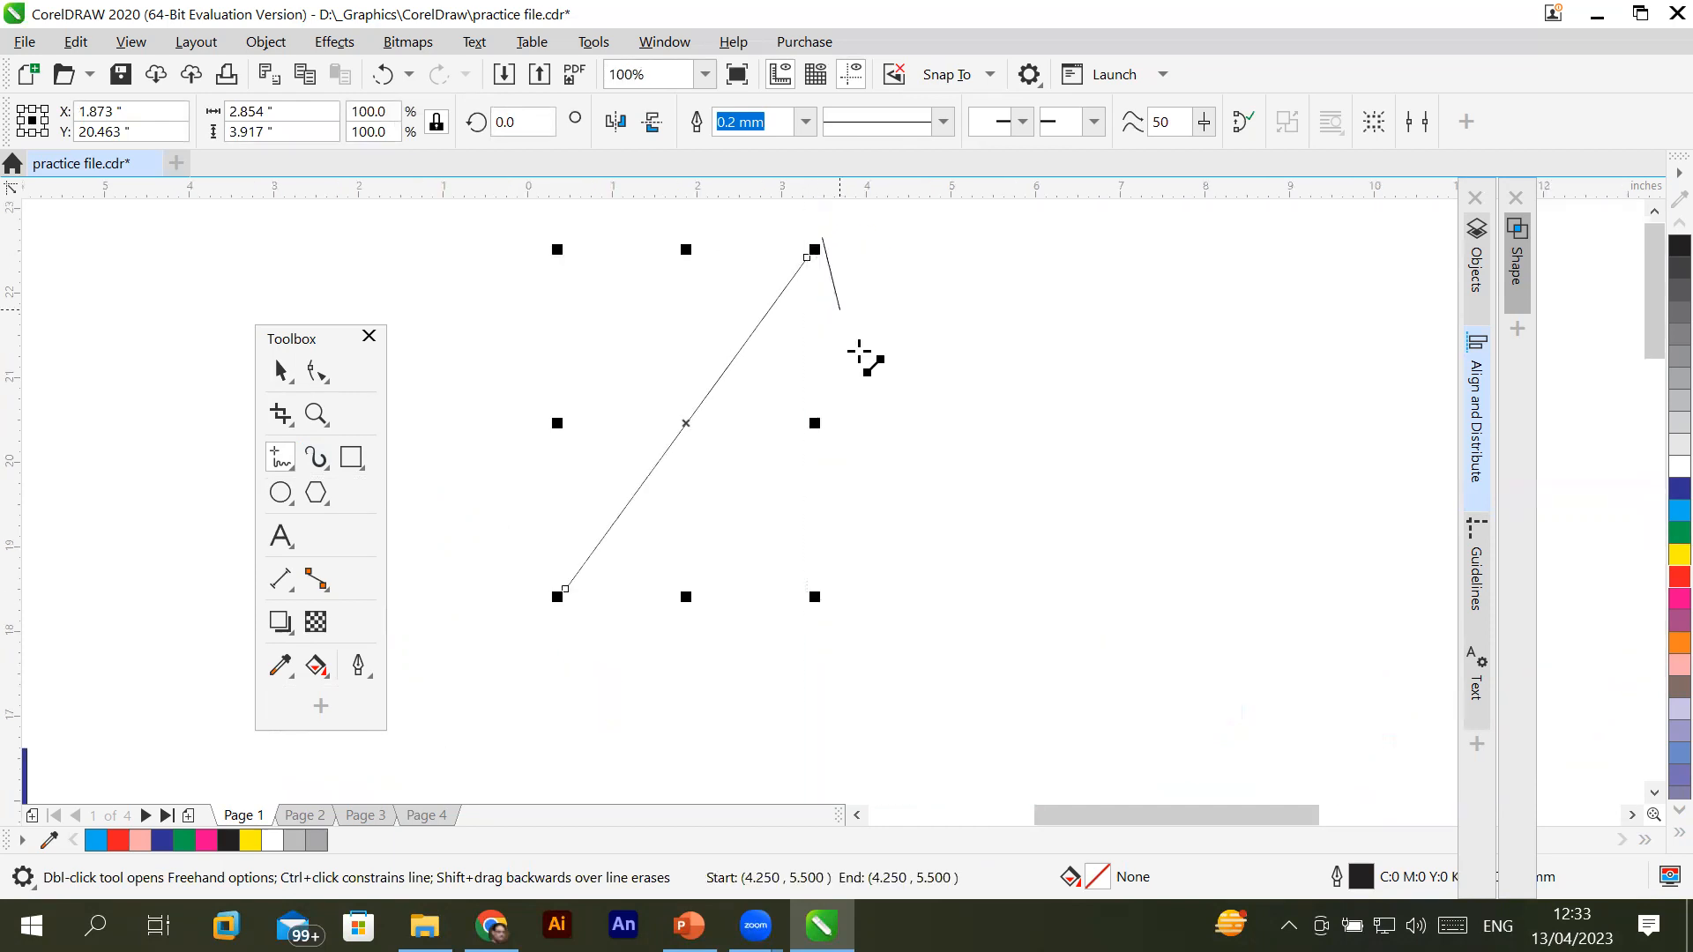
key("Delete")
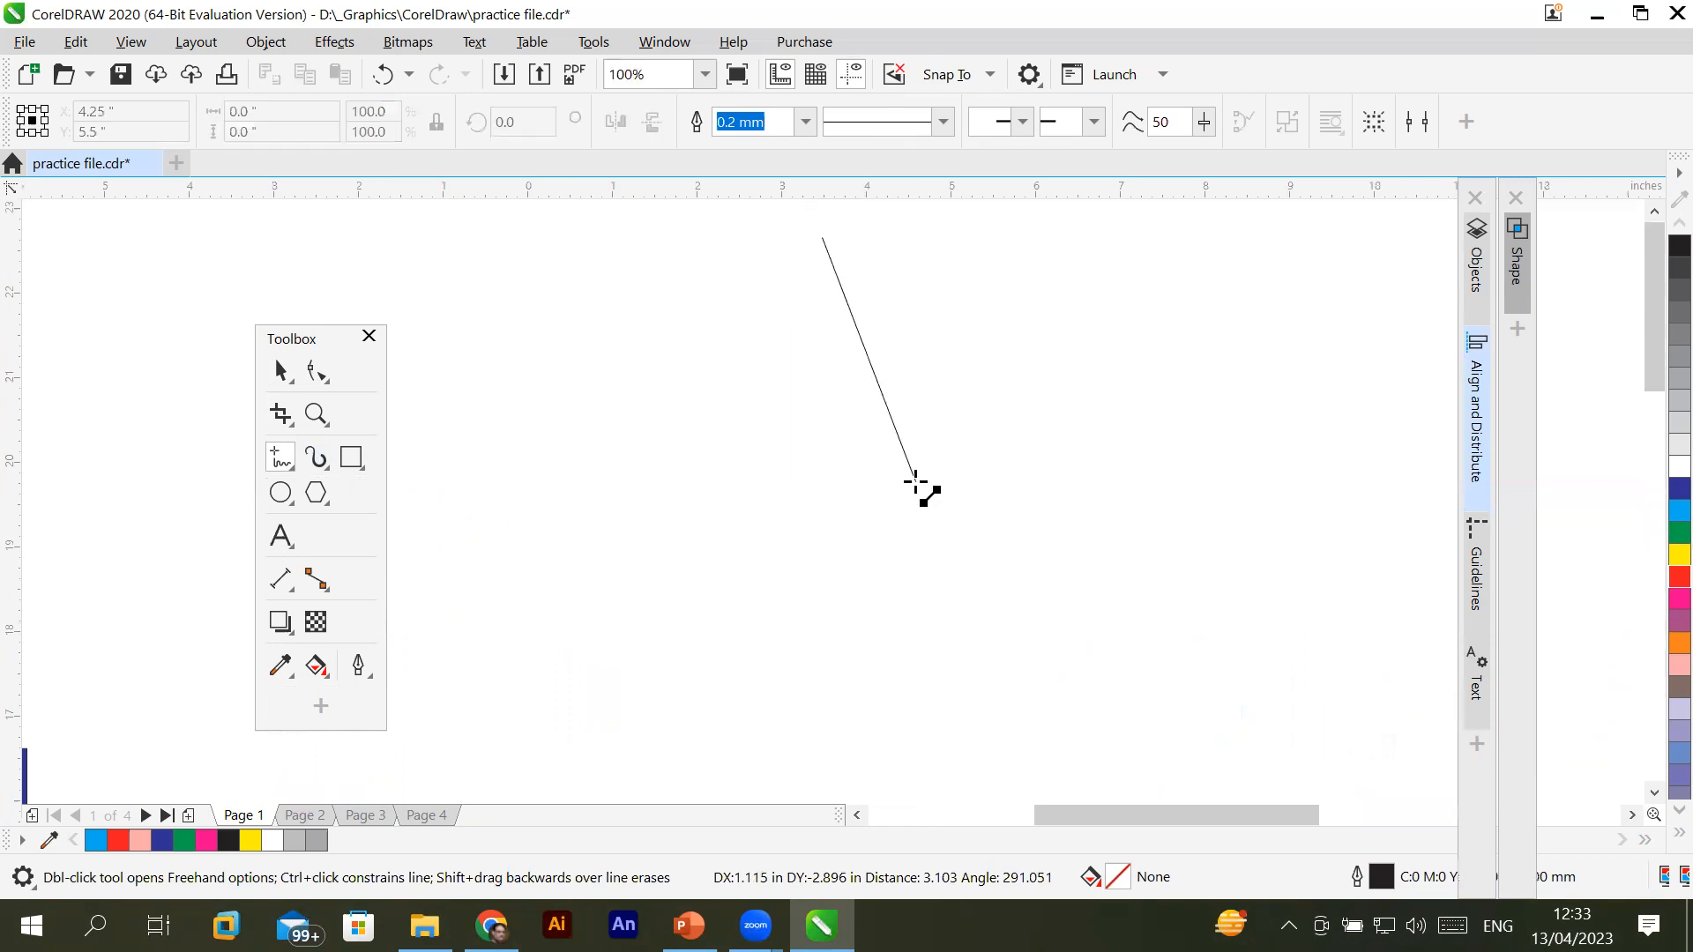
left_click(808, 481)
key("Delete")
Draw a near-round circle about 2.68 by 2.76 inches in the empty area above the page and fill it with cyan
left_click(280, 494)
left_click_drag(591, 379, 818, 611)
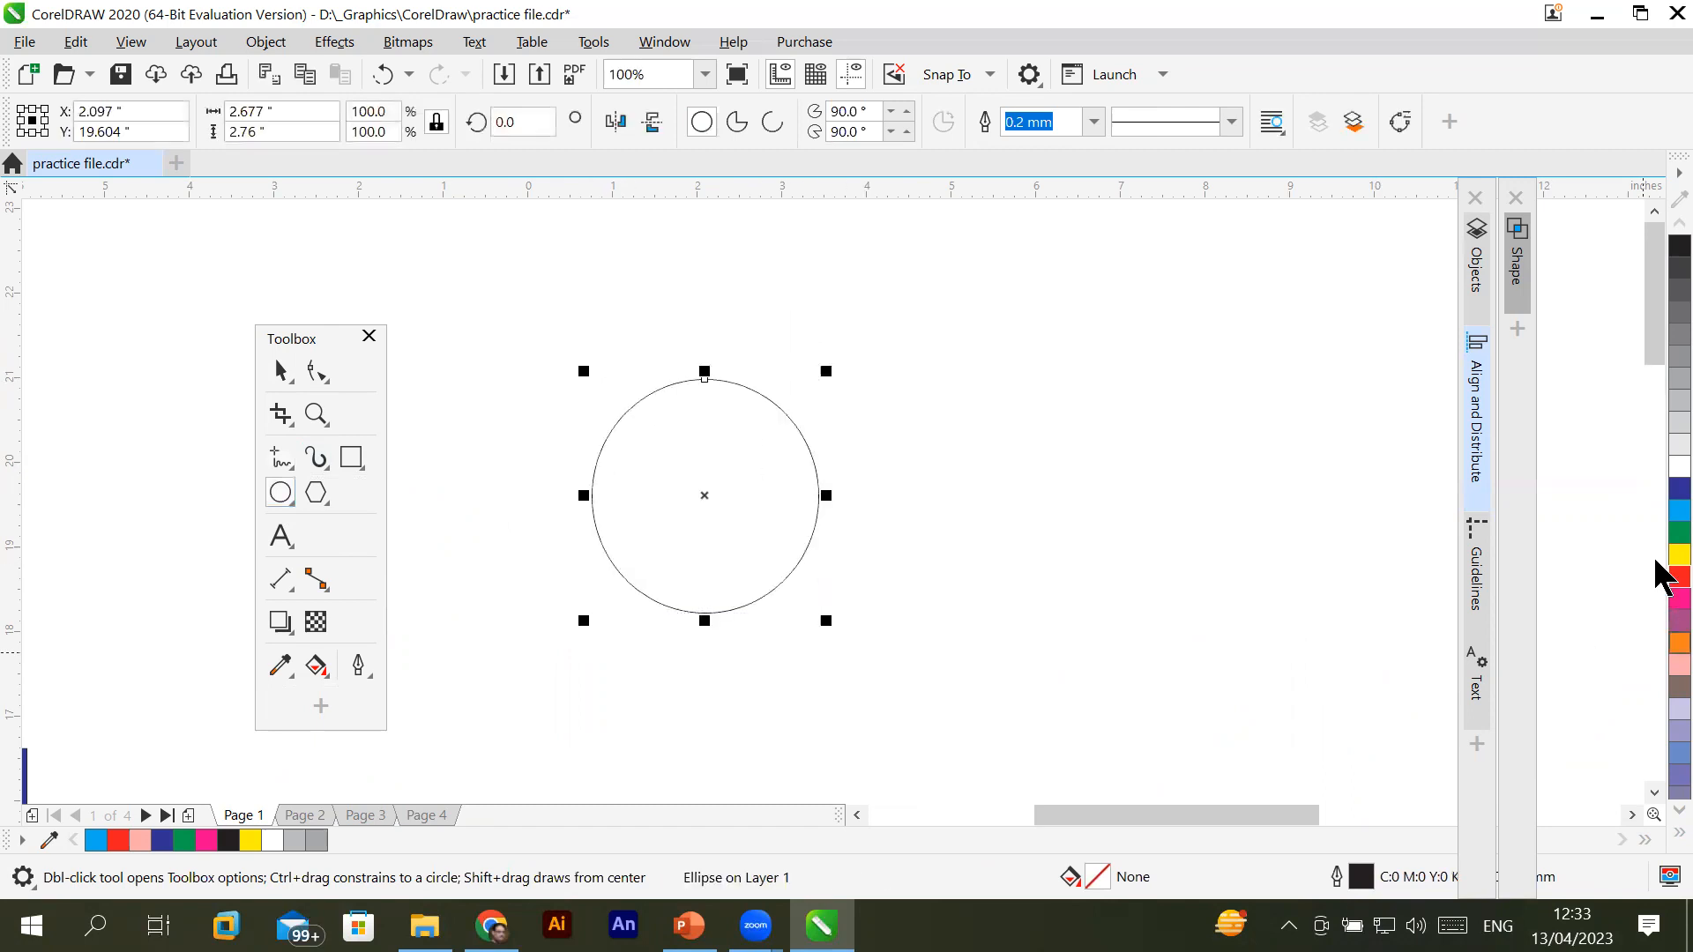
left_click(1676, 511)
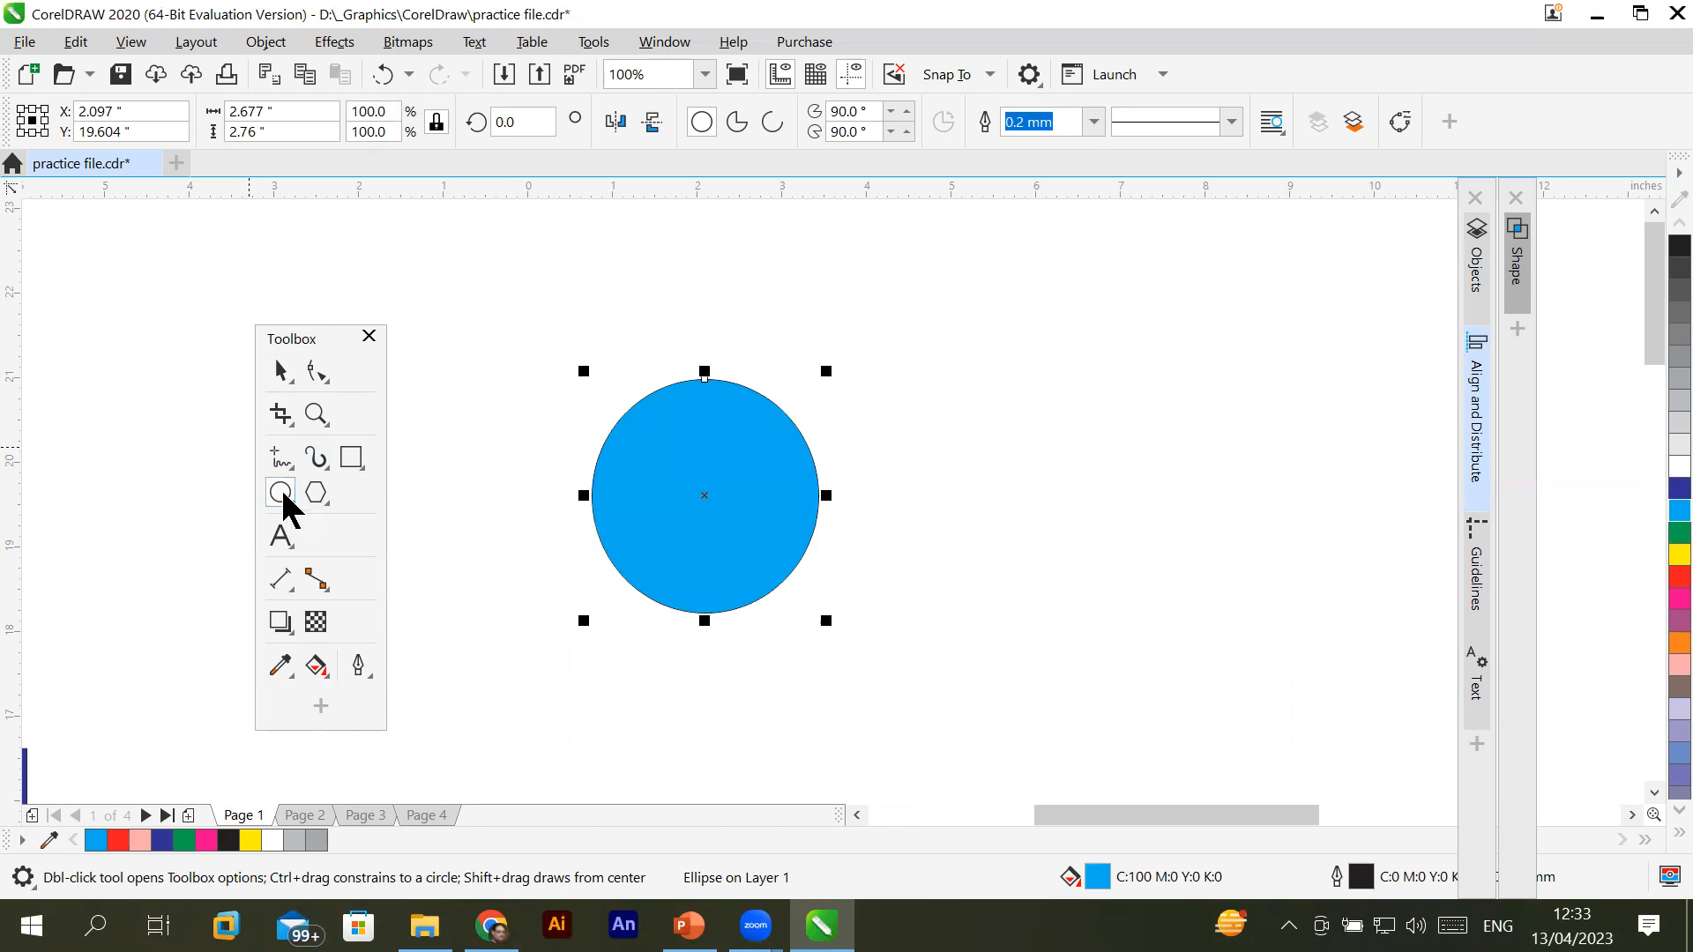
Draw two eye ellipses about 0.5 by 0.6 inches and a mouth ellipse about 0.95 by 0.38 inches inside the blue circle
left_click_drag(653, 523, 705, 427)
key("Delete")
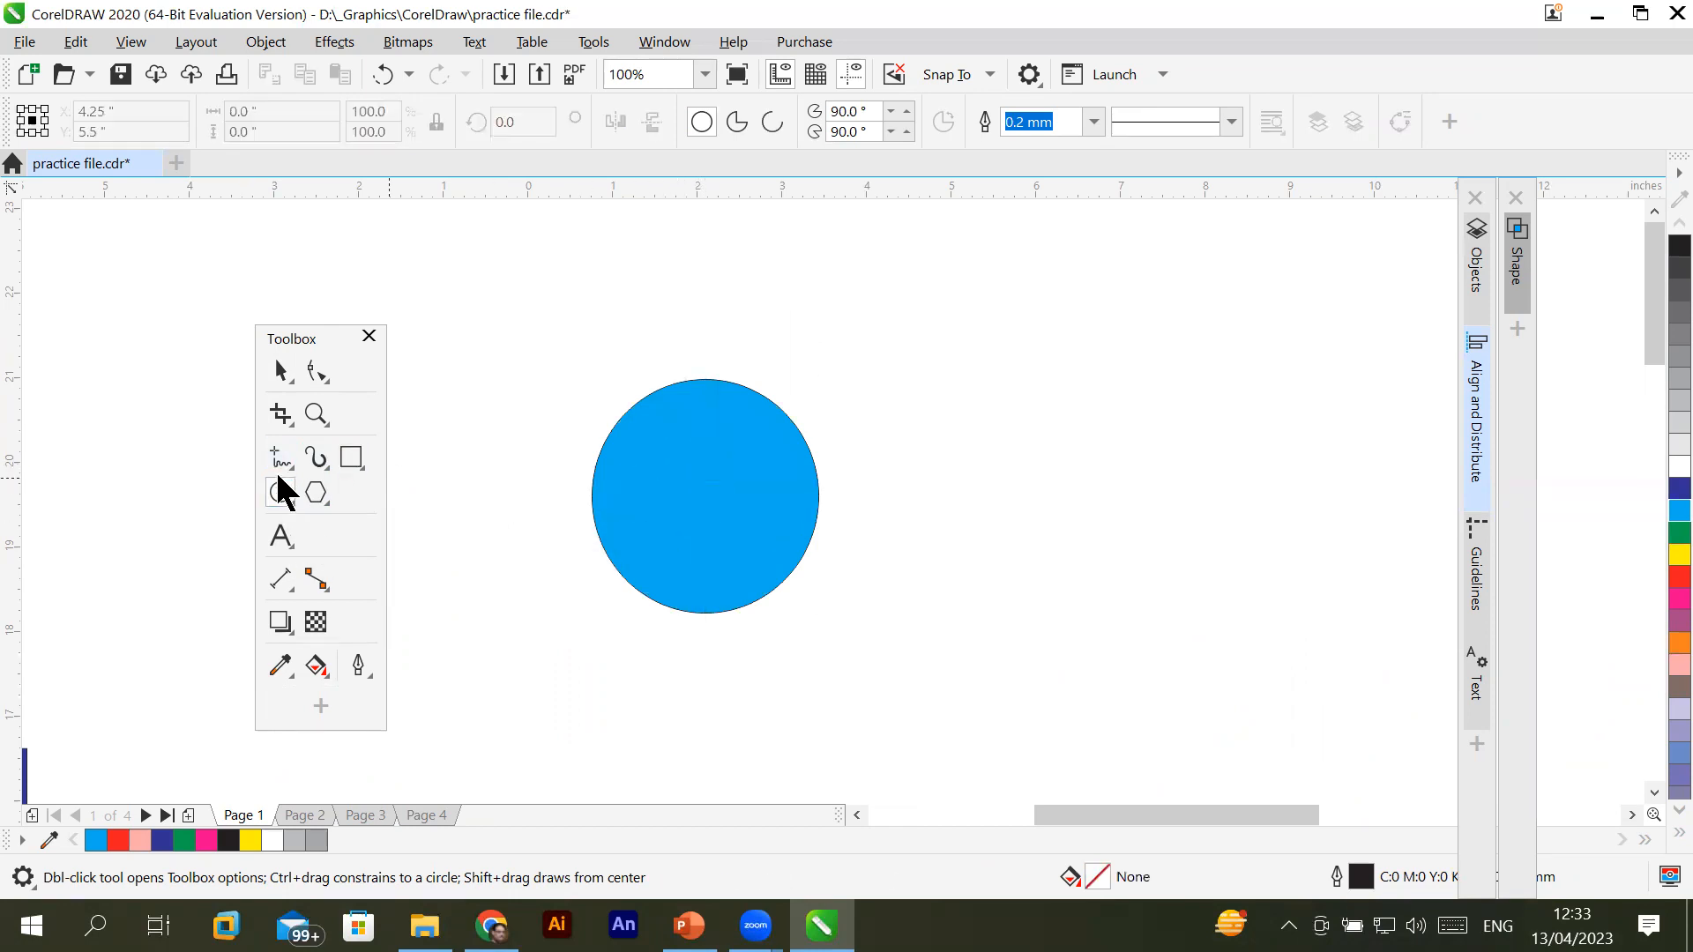
left_click_drag(653, 429, 713, 495)
left_click_drag(726, 429, 784, 495)
left_click_drag(675, 513, 771, 561)
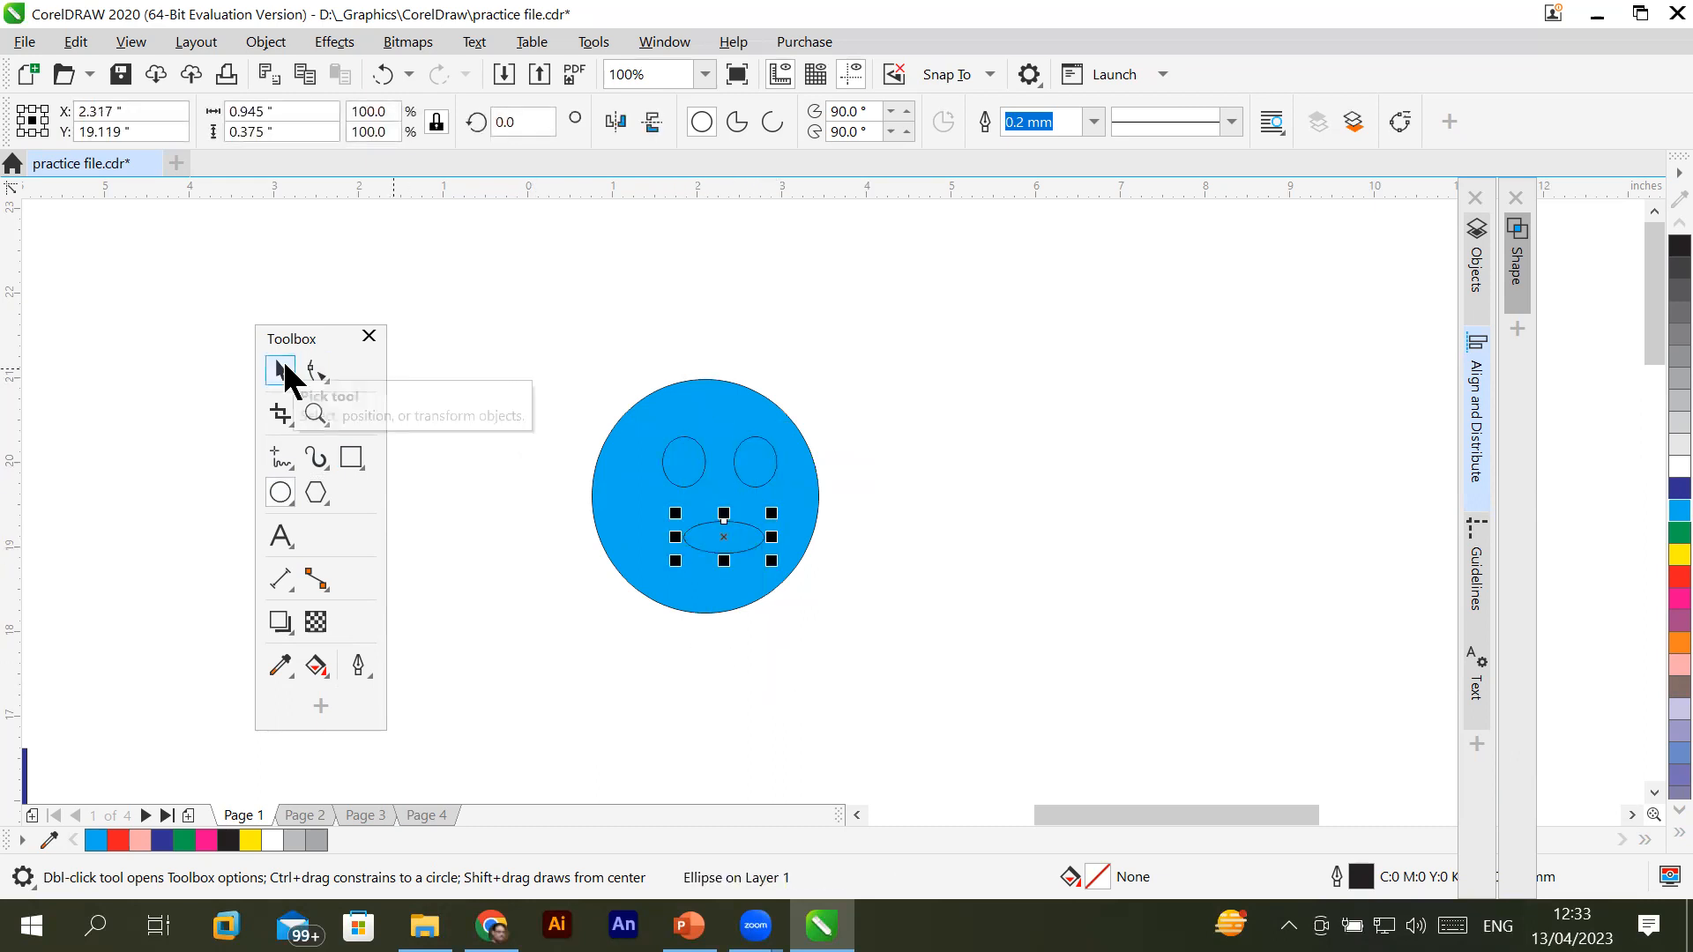
Fill the mouth ellipse with red and both eye ellipses with white
left_click(1676, 576)
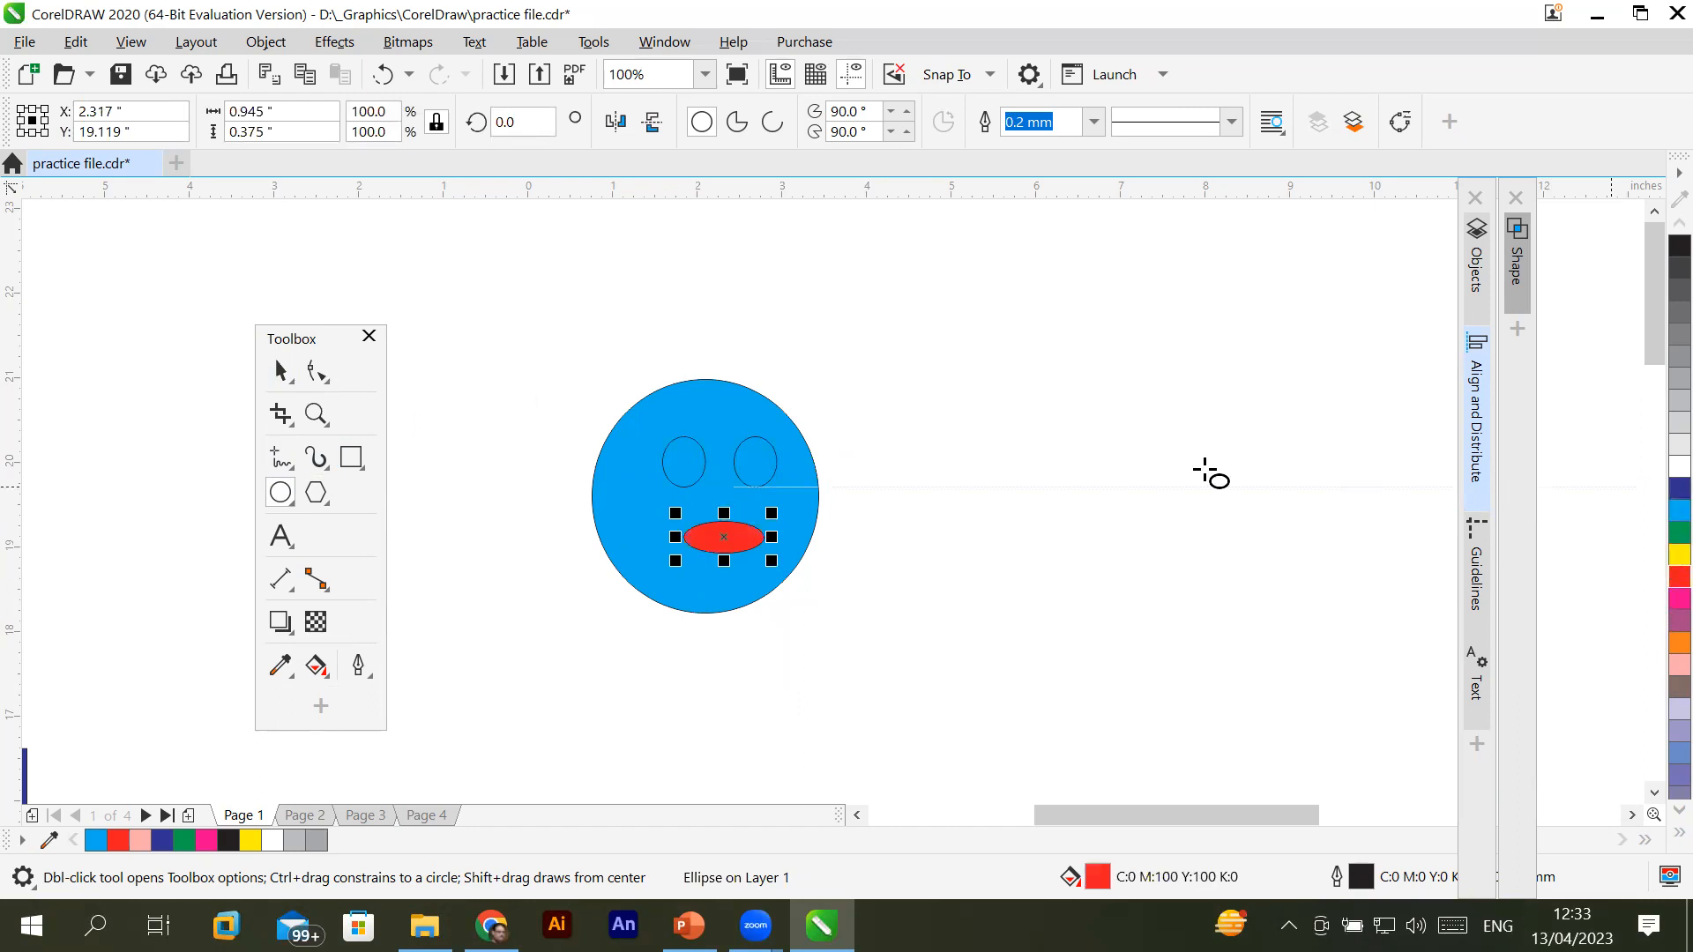
left_click(280, 371)
left_click(704, 454)
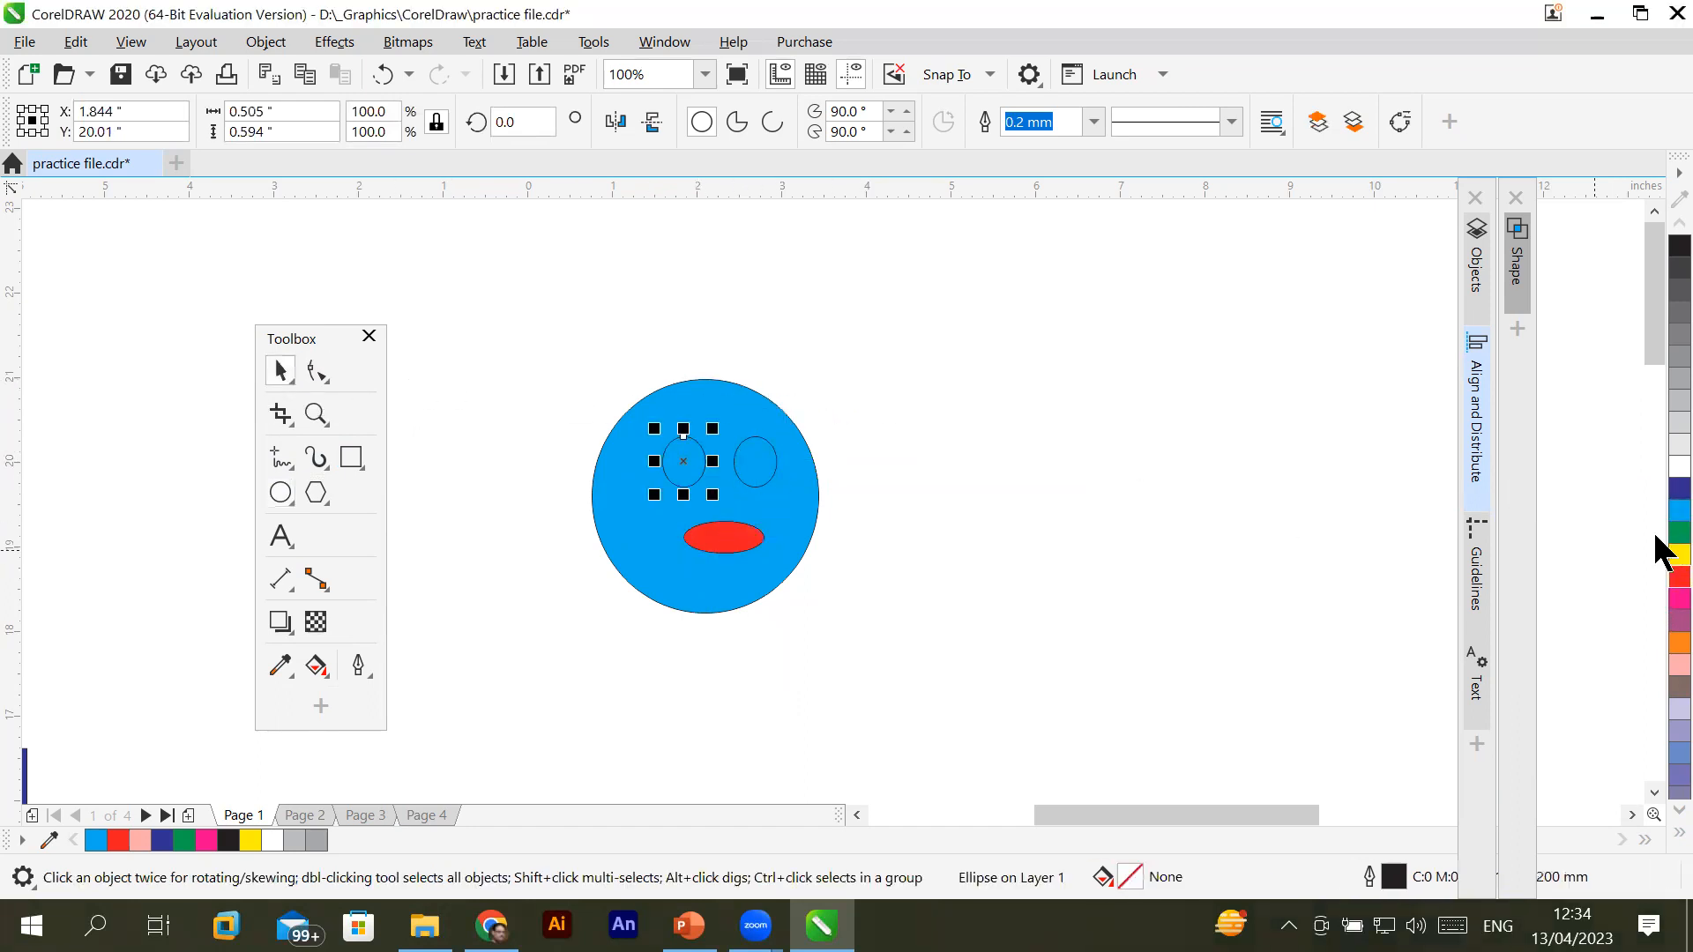
left_click(1675, 466)
left_click(764, 476)
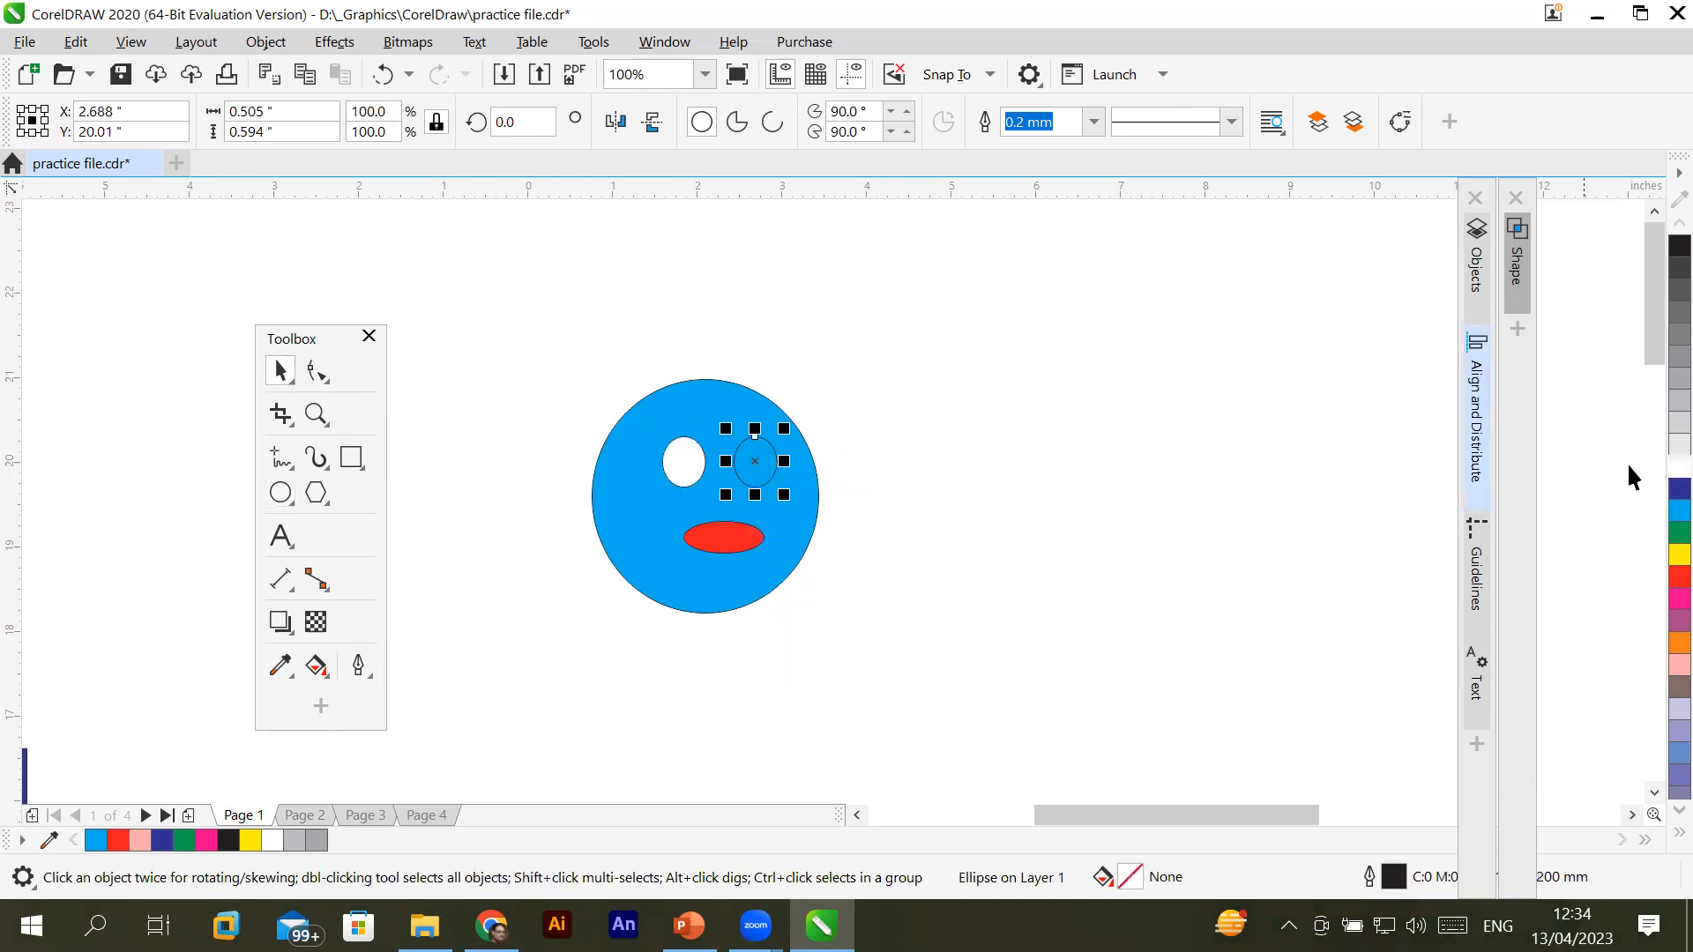
left_click(1676, 466)
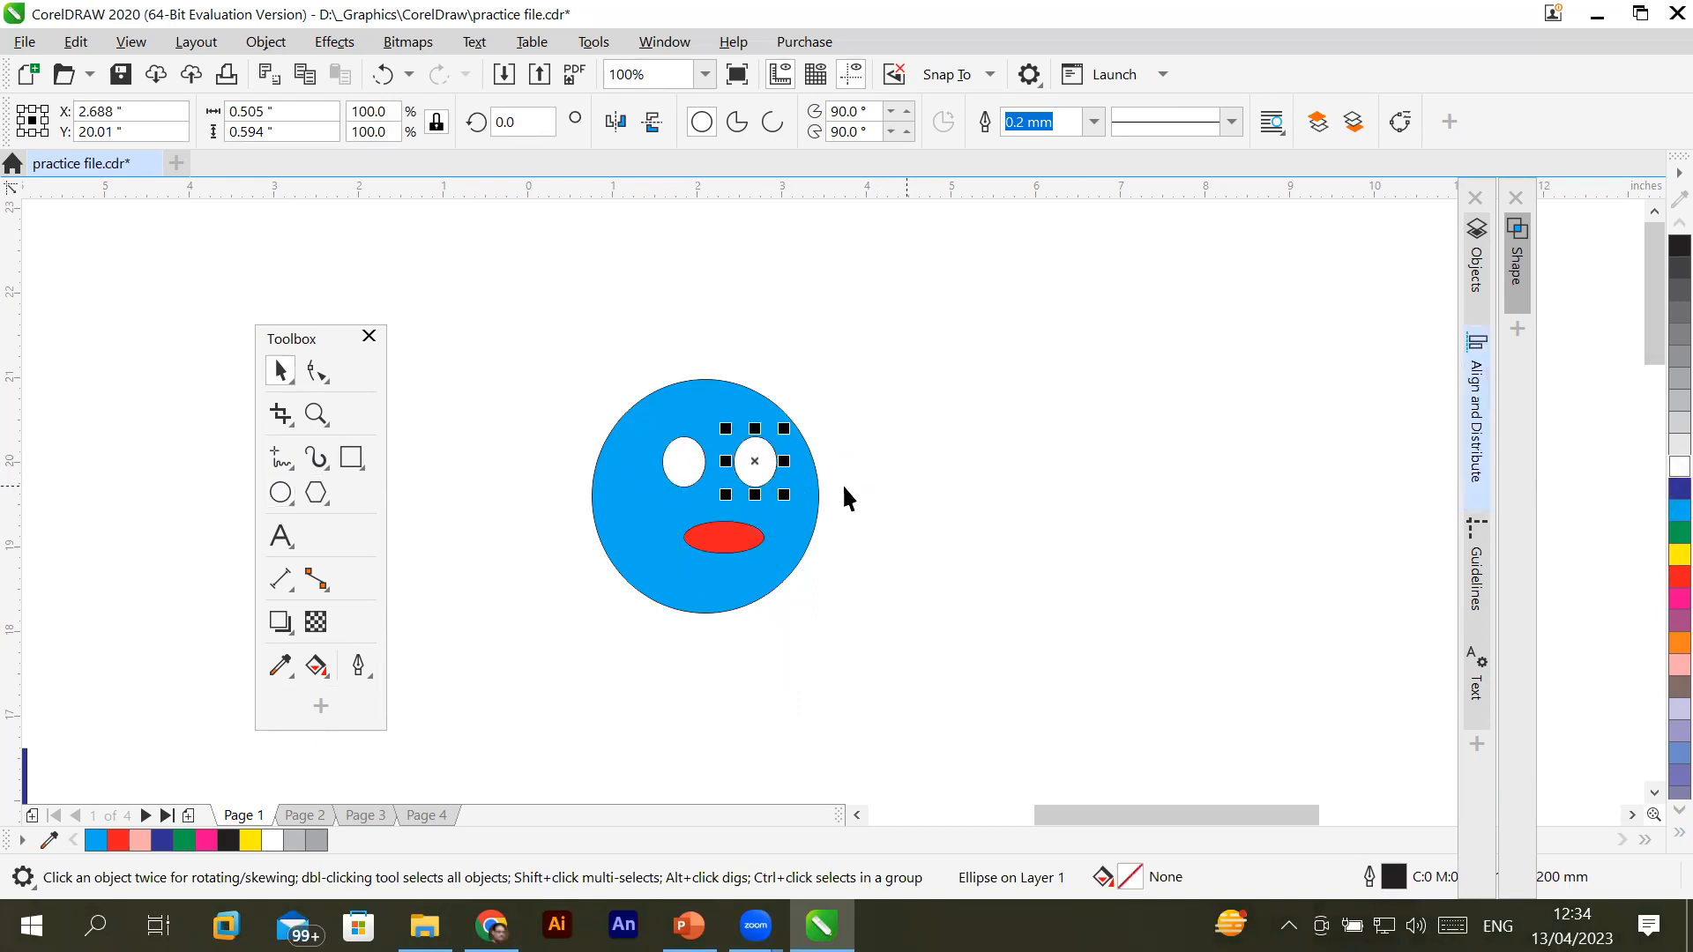
Try to group the right eye with the red mouth
left_click(730, 543, "shift")
right_click(730, 537)
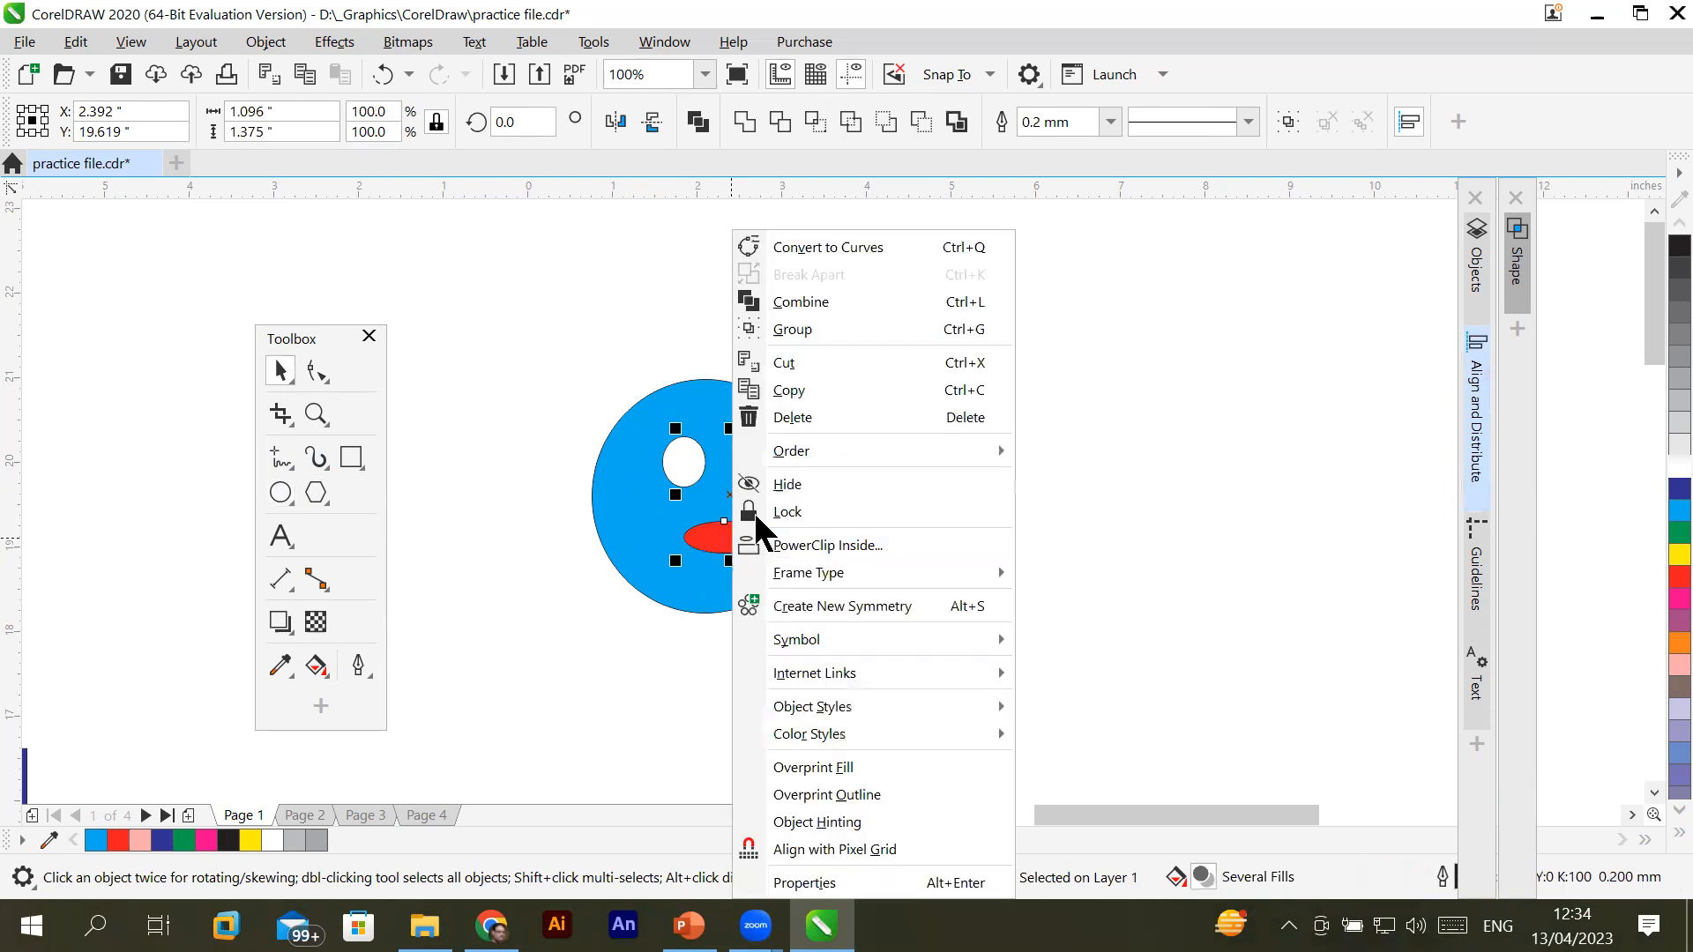
left_click(827, 333)
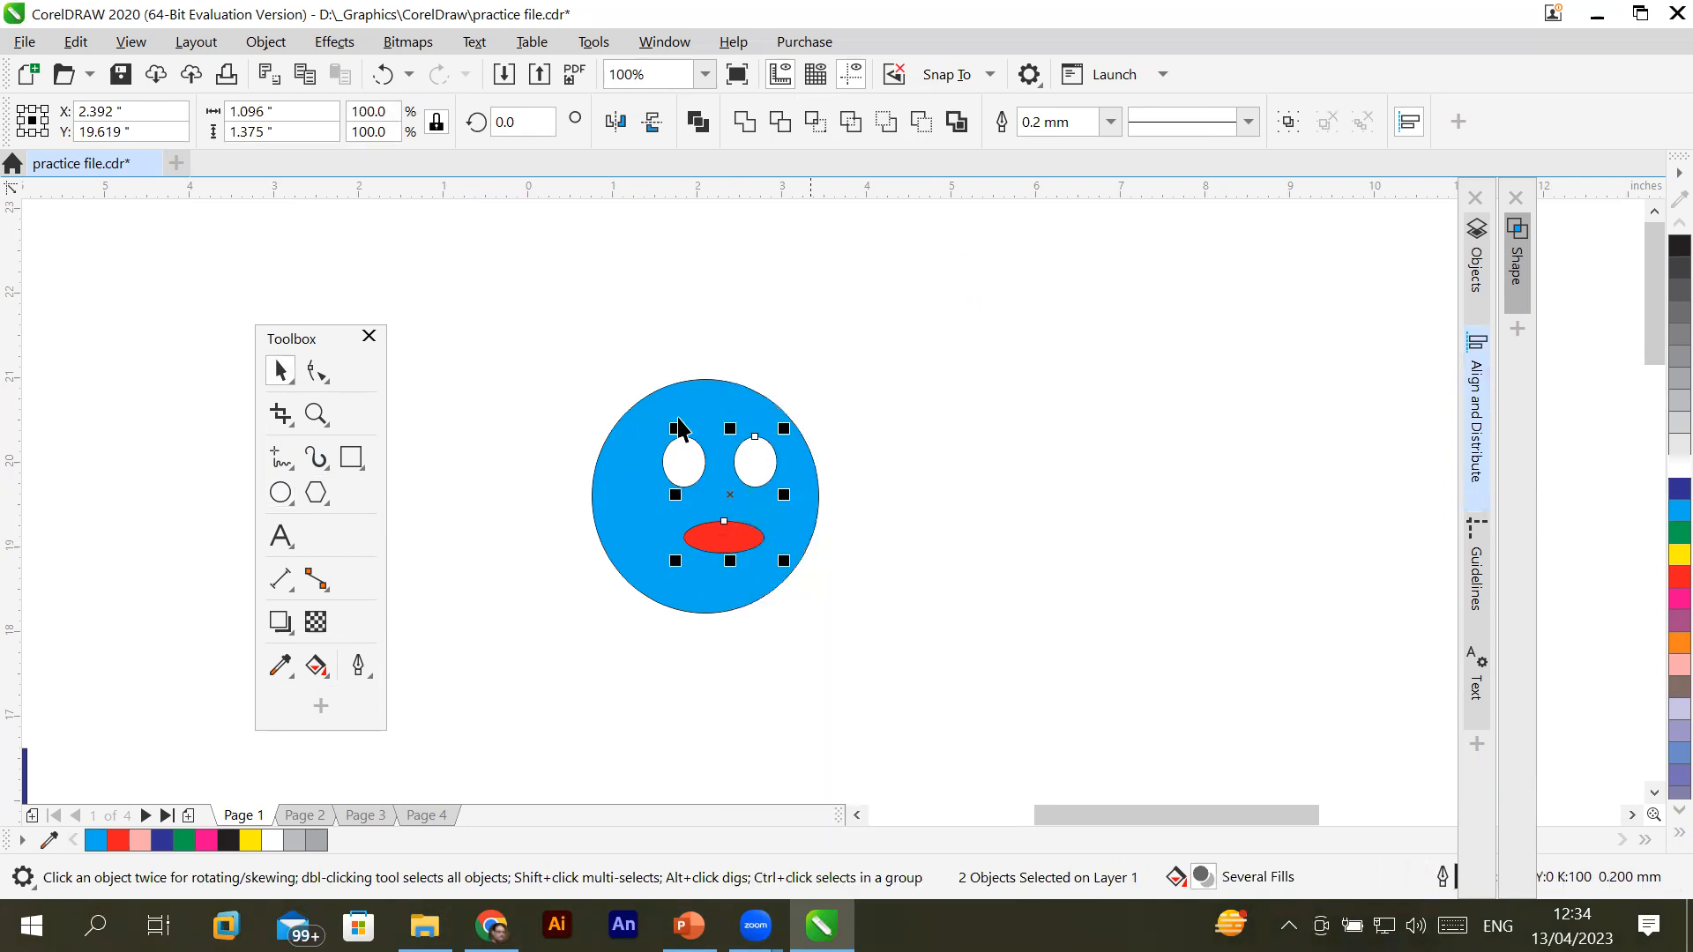
Add the blue circle to the selected eye and mouth and choose Trim as the shaping operation
left_click(621, 443, "shift")
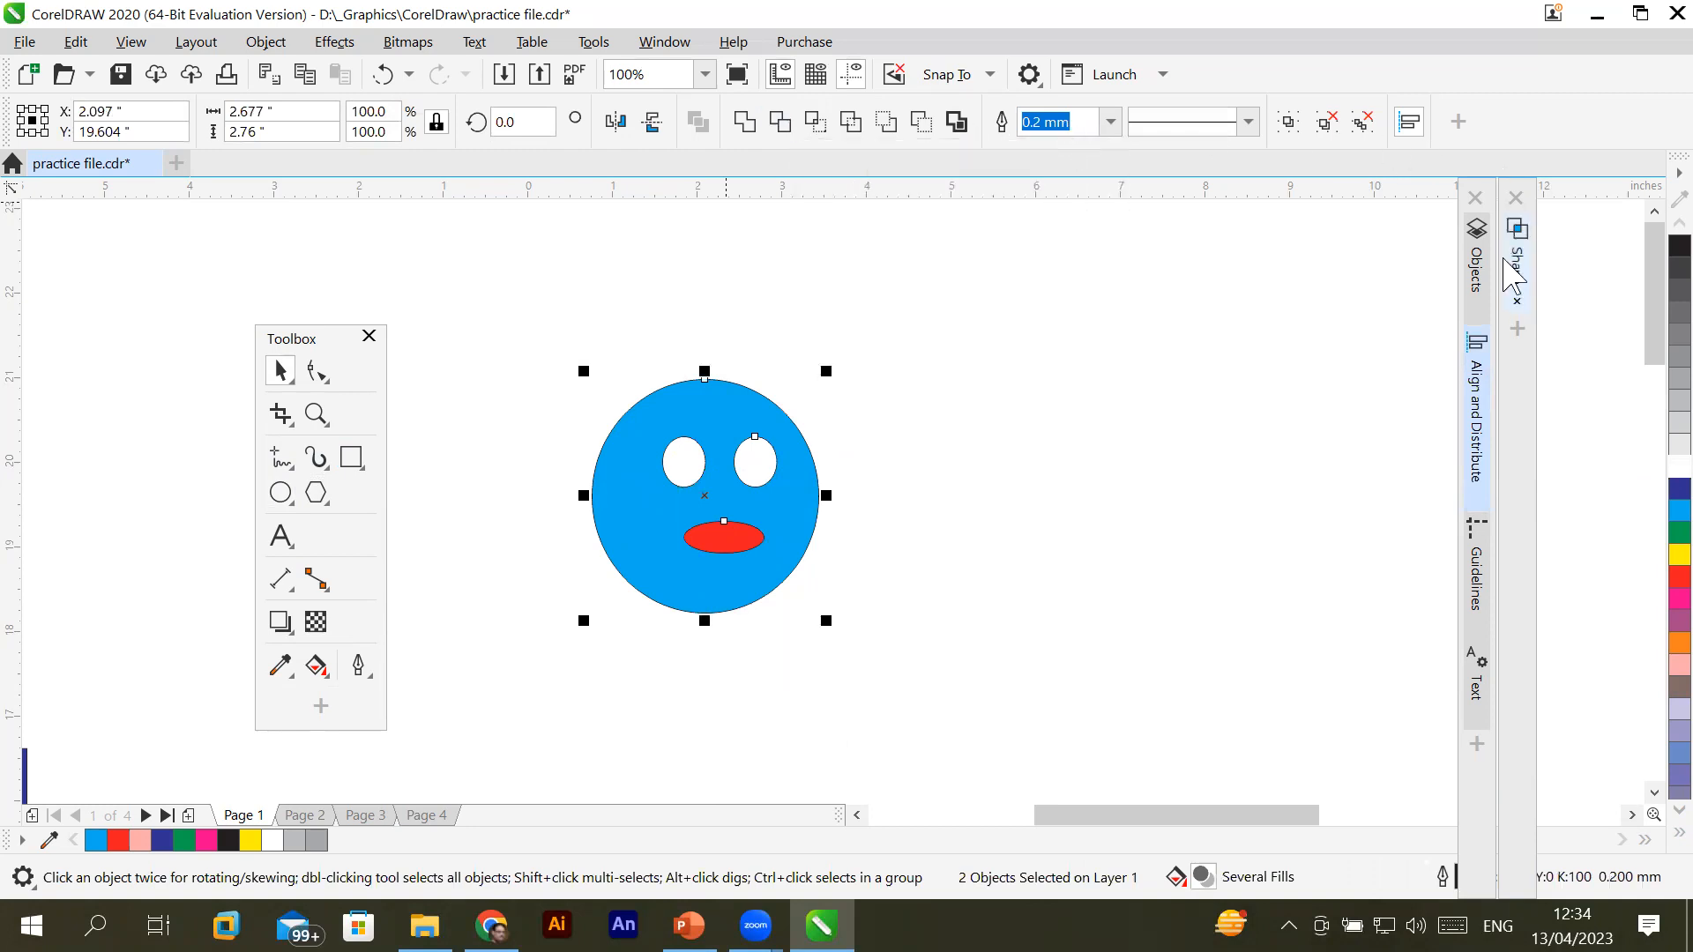
left_click(1516, 286)
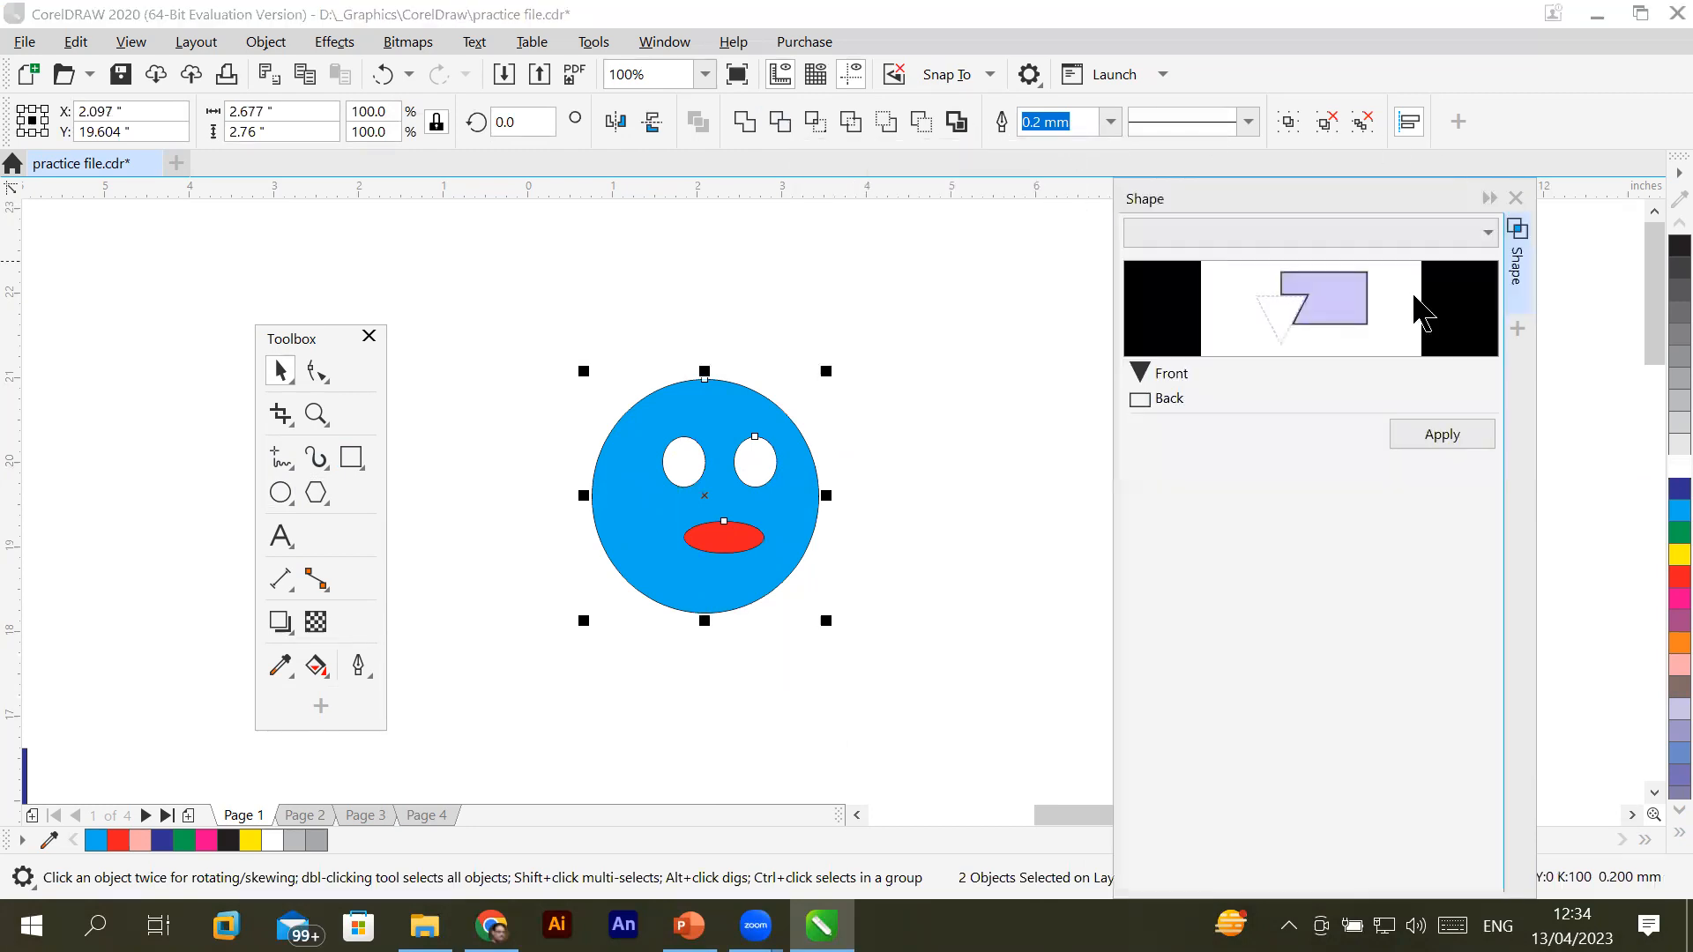
left_click(1293, 237)
left_click(1268, 275)
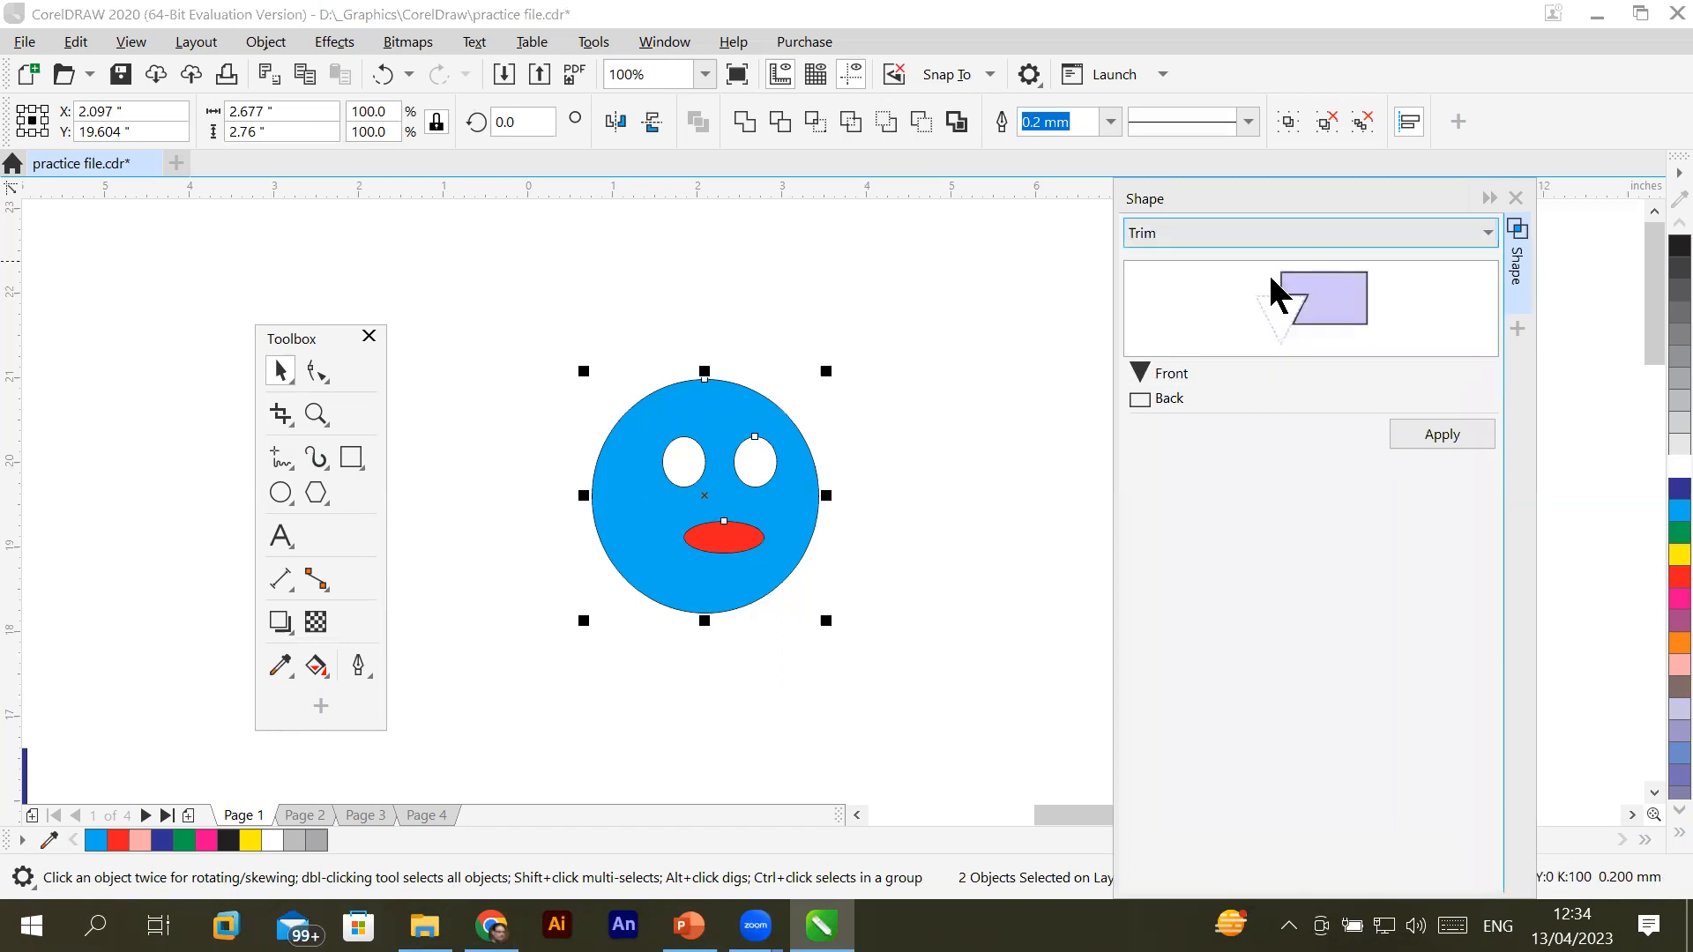
Try trimming the right eye and mouth out of the blue circle, undo the cut, and retry with the mouth as target
left_click(1420, 441)
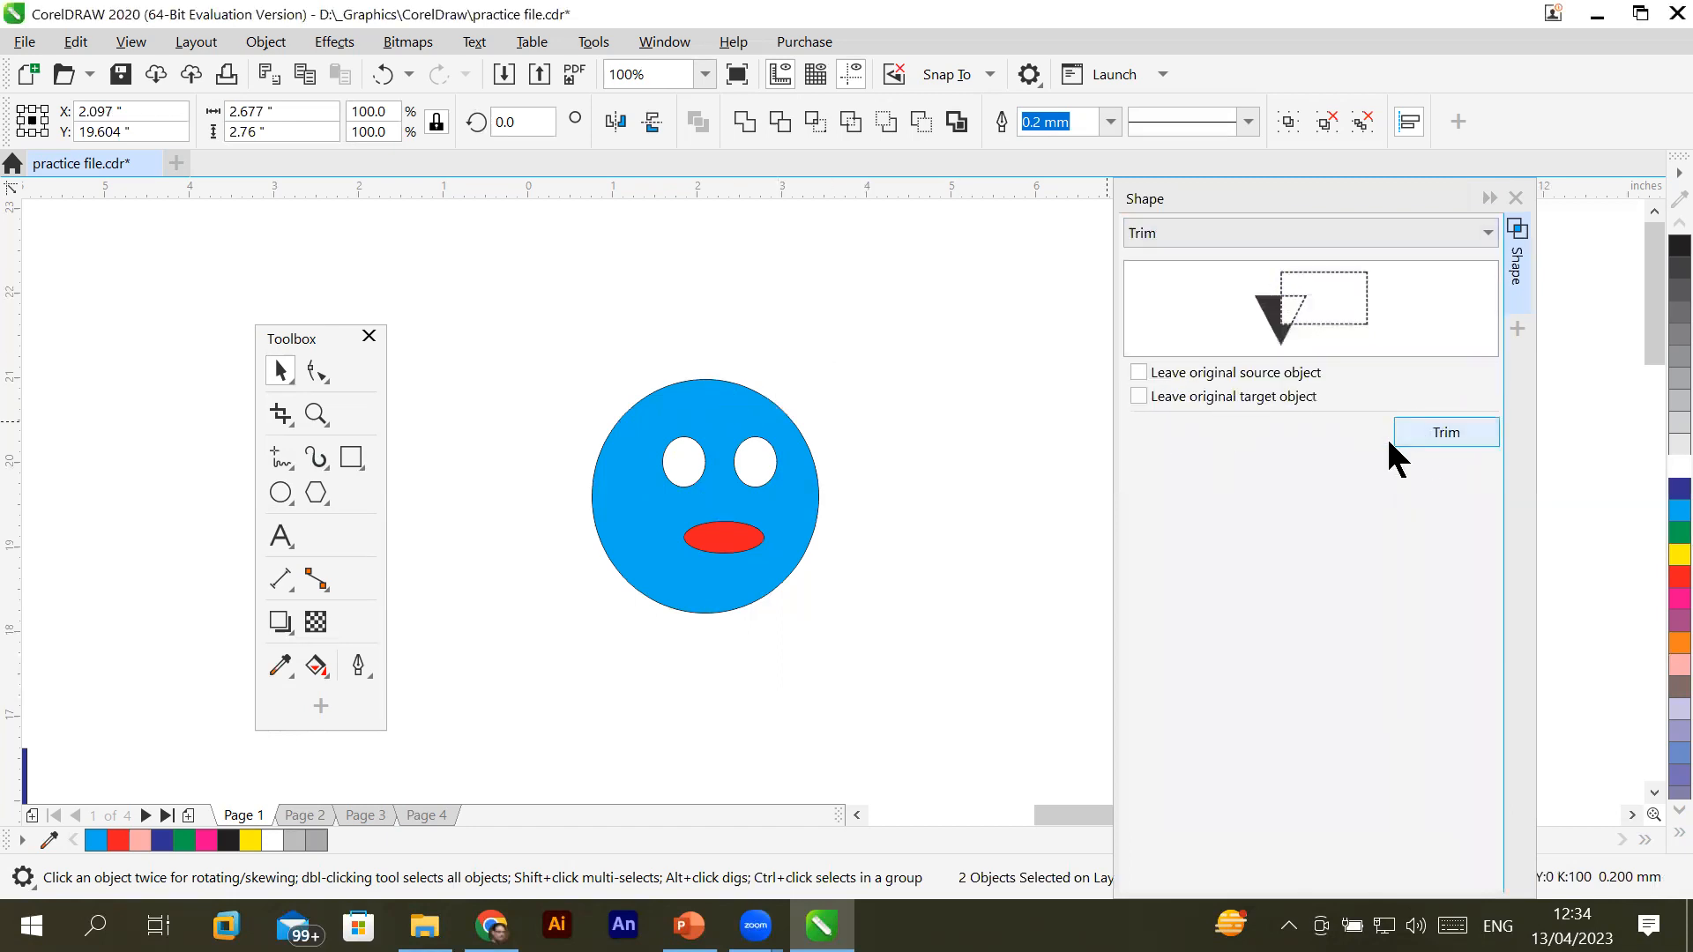
left_click(656, 409)
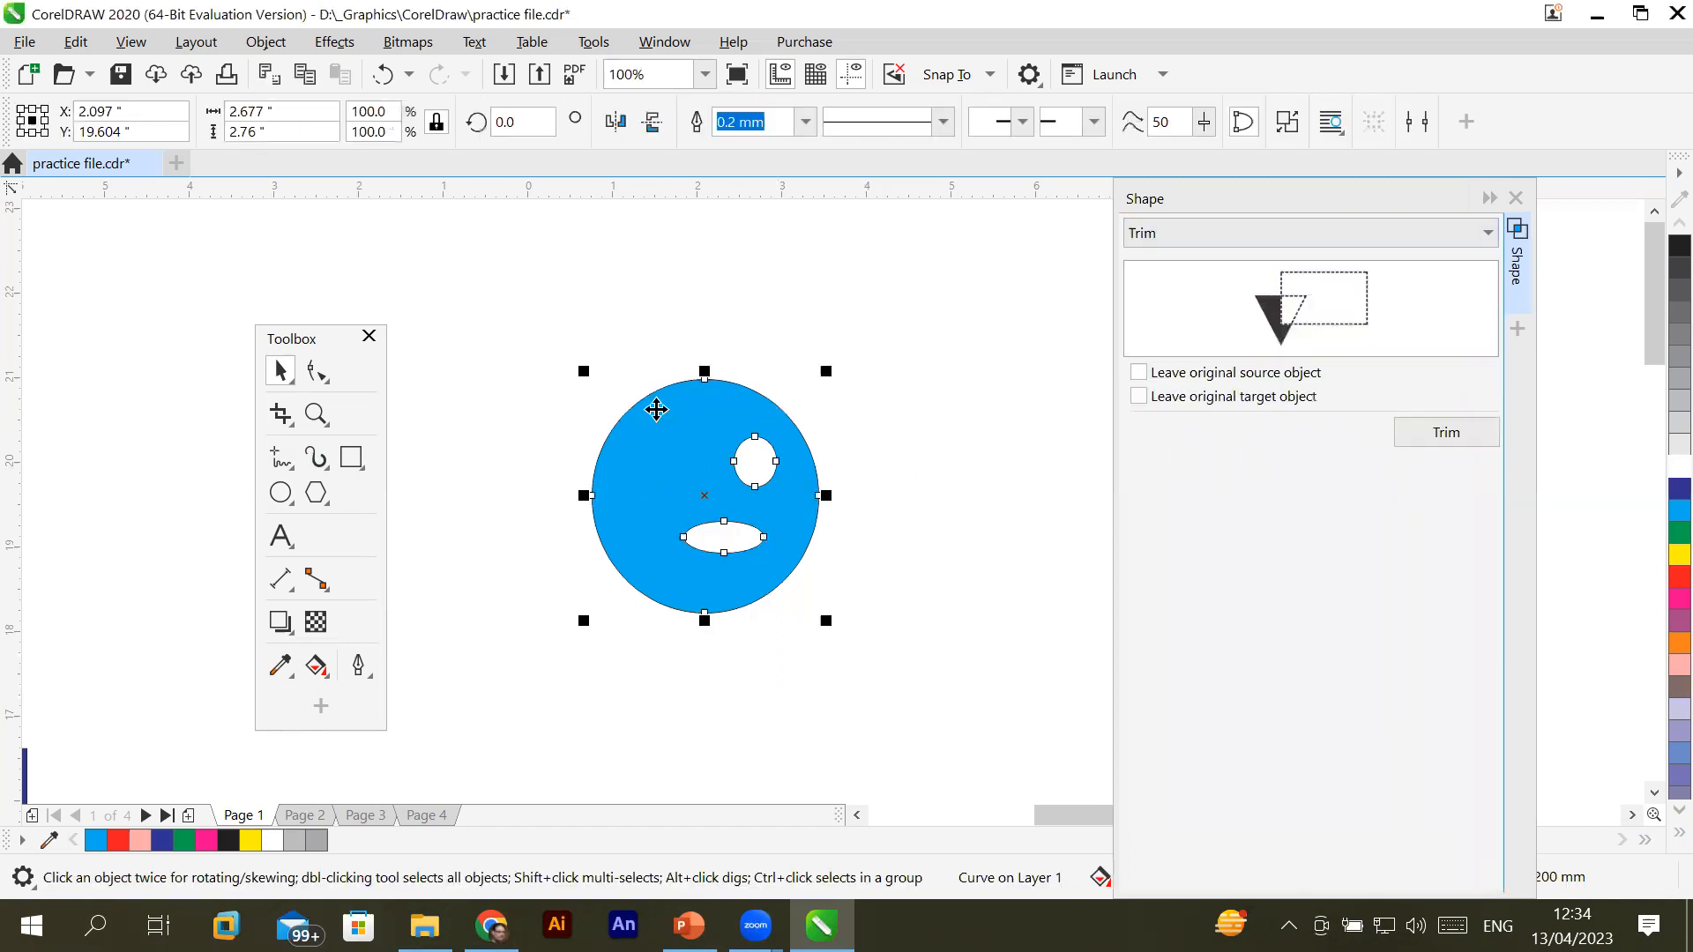
key("ctrl+z")
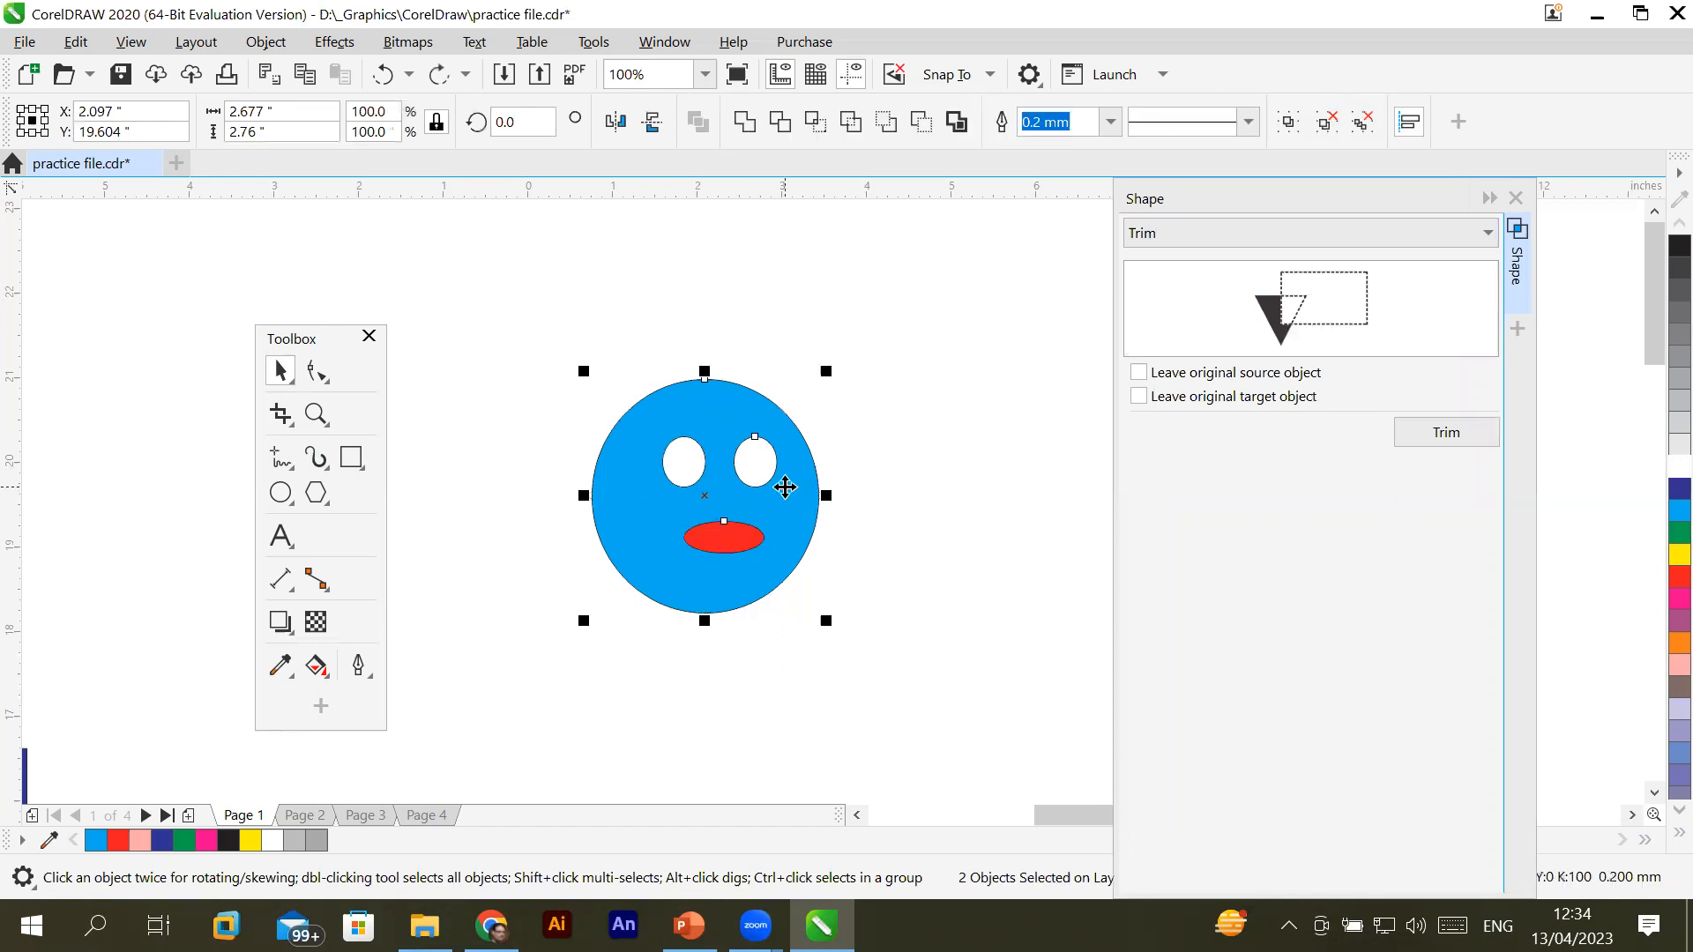
left_click(1444, 436)
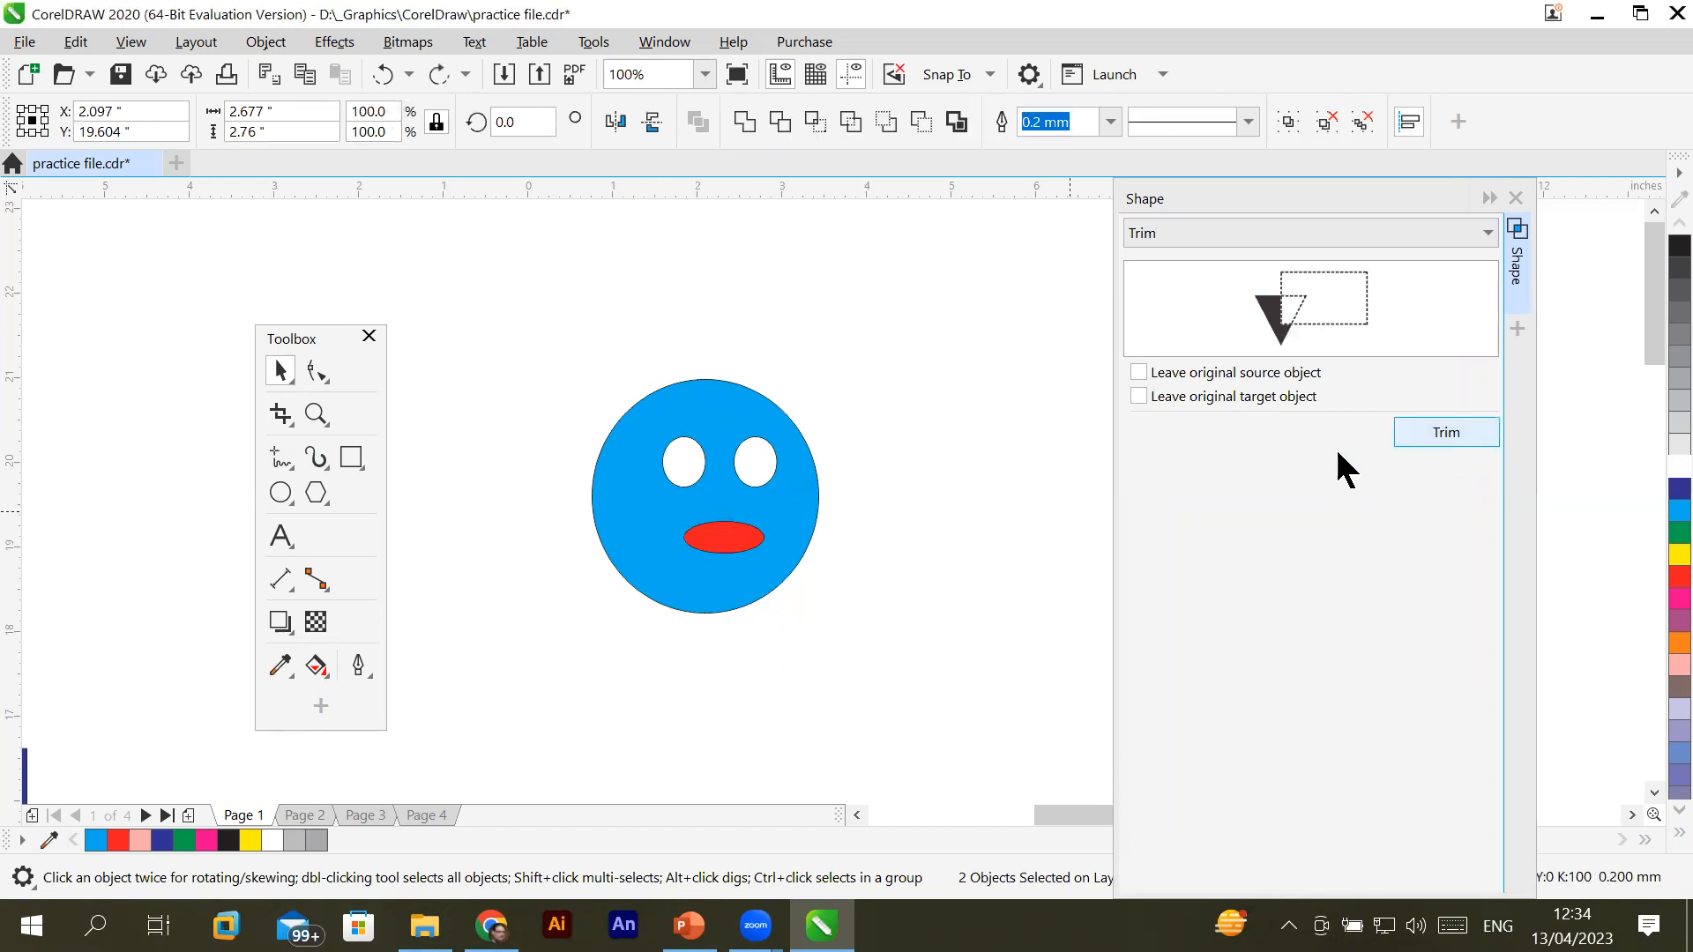
left_click(749, 536)
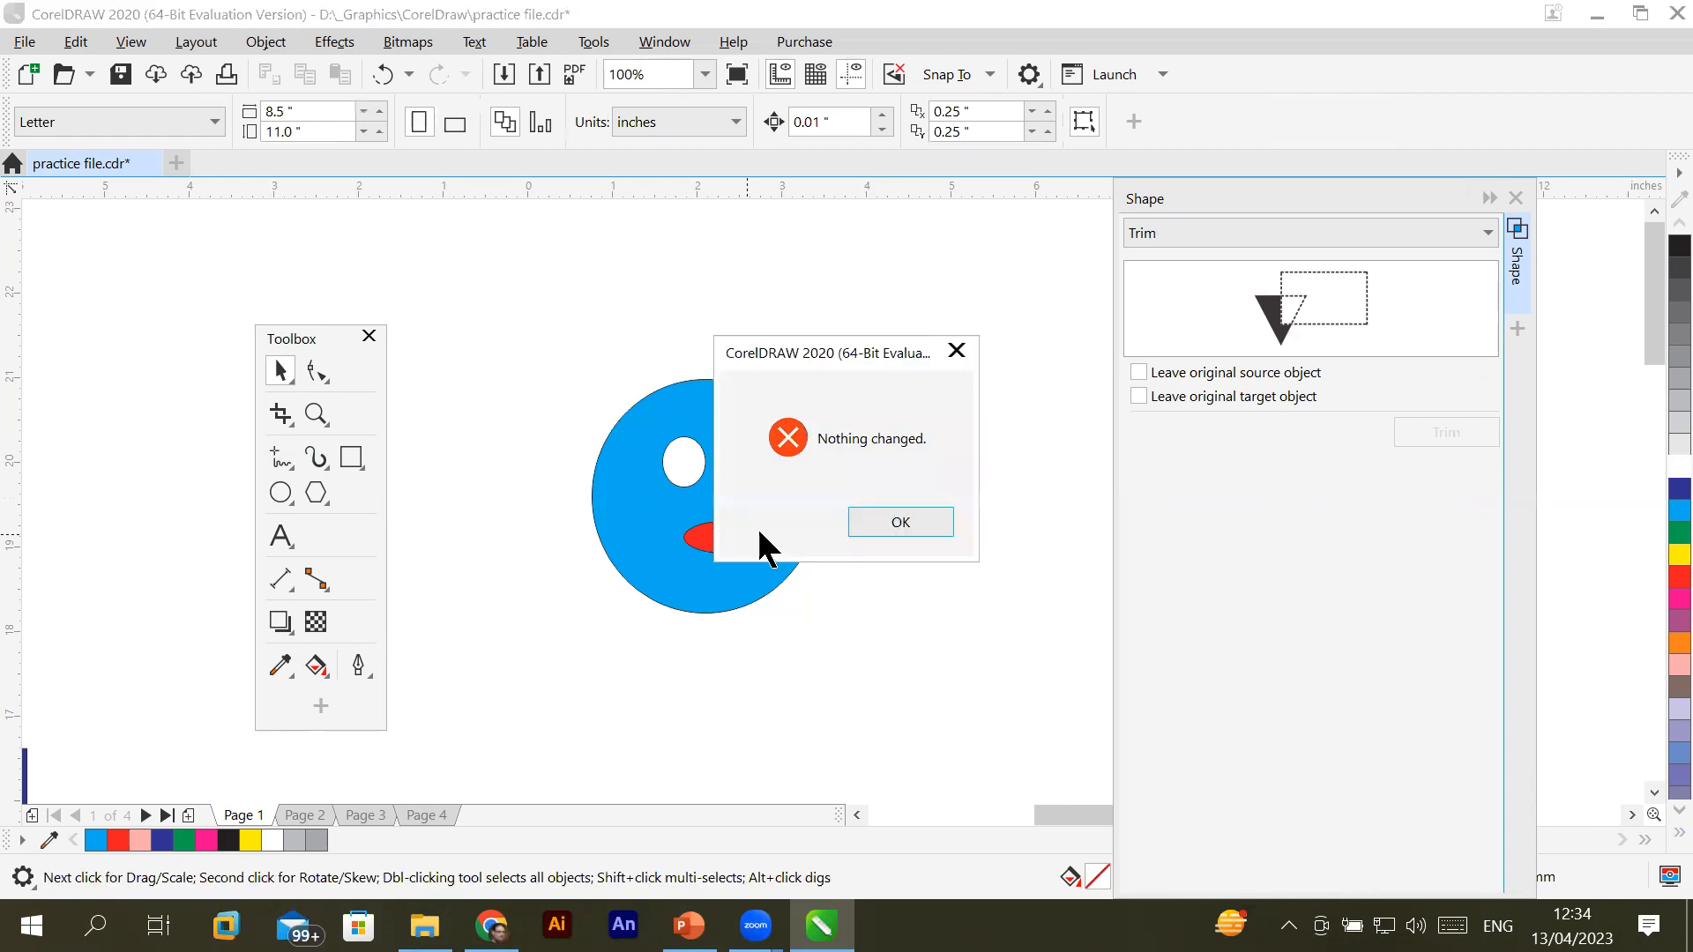
left_click(885, 520)
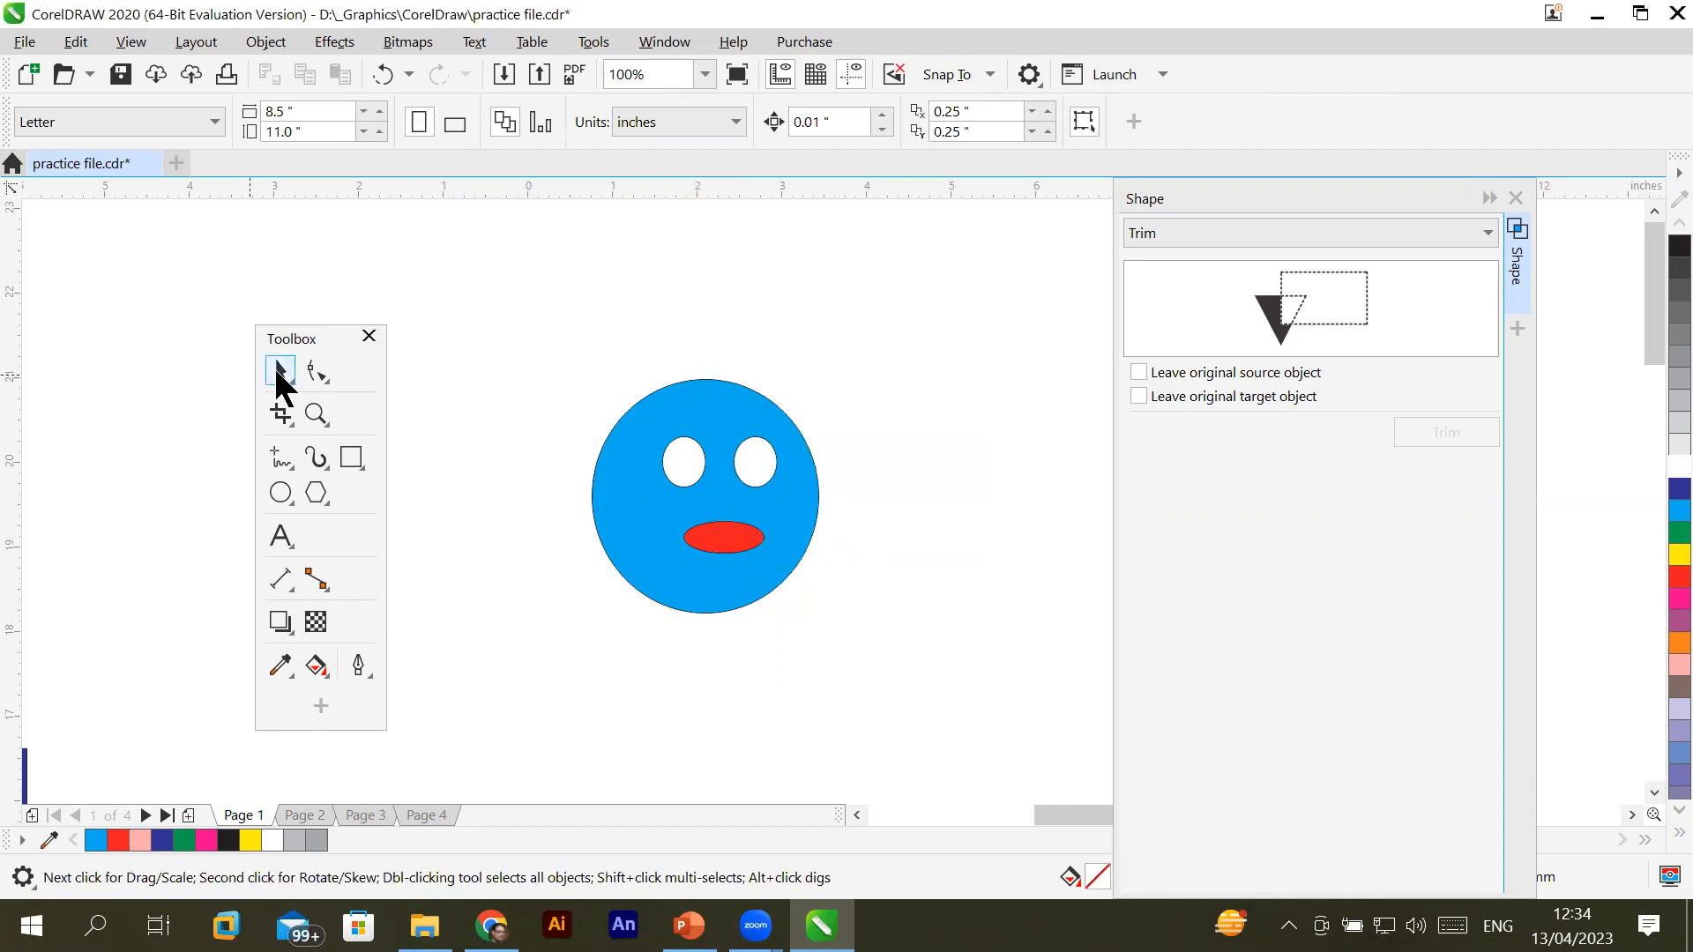
Try to group both white eyes and the red mouth, and clear the selection
left_click(685, 459)
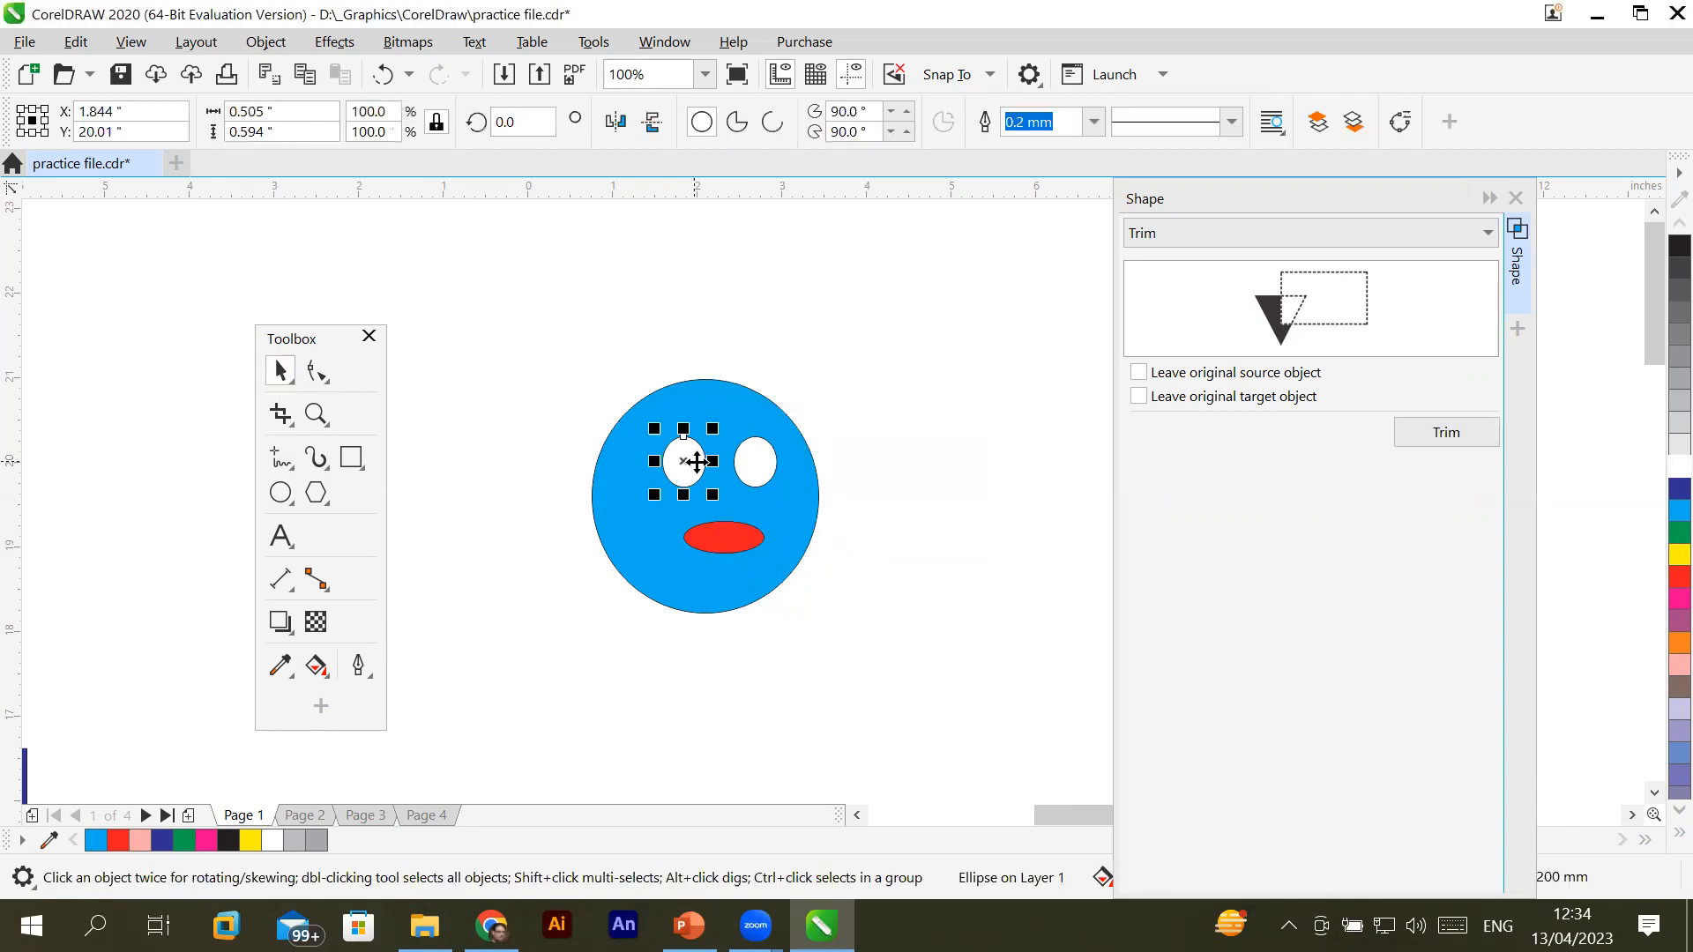
left_click(755, 478, "shift")
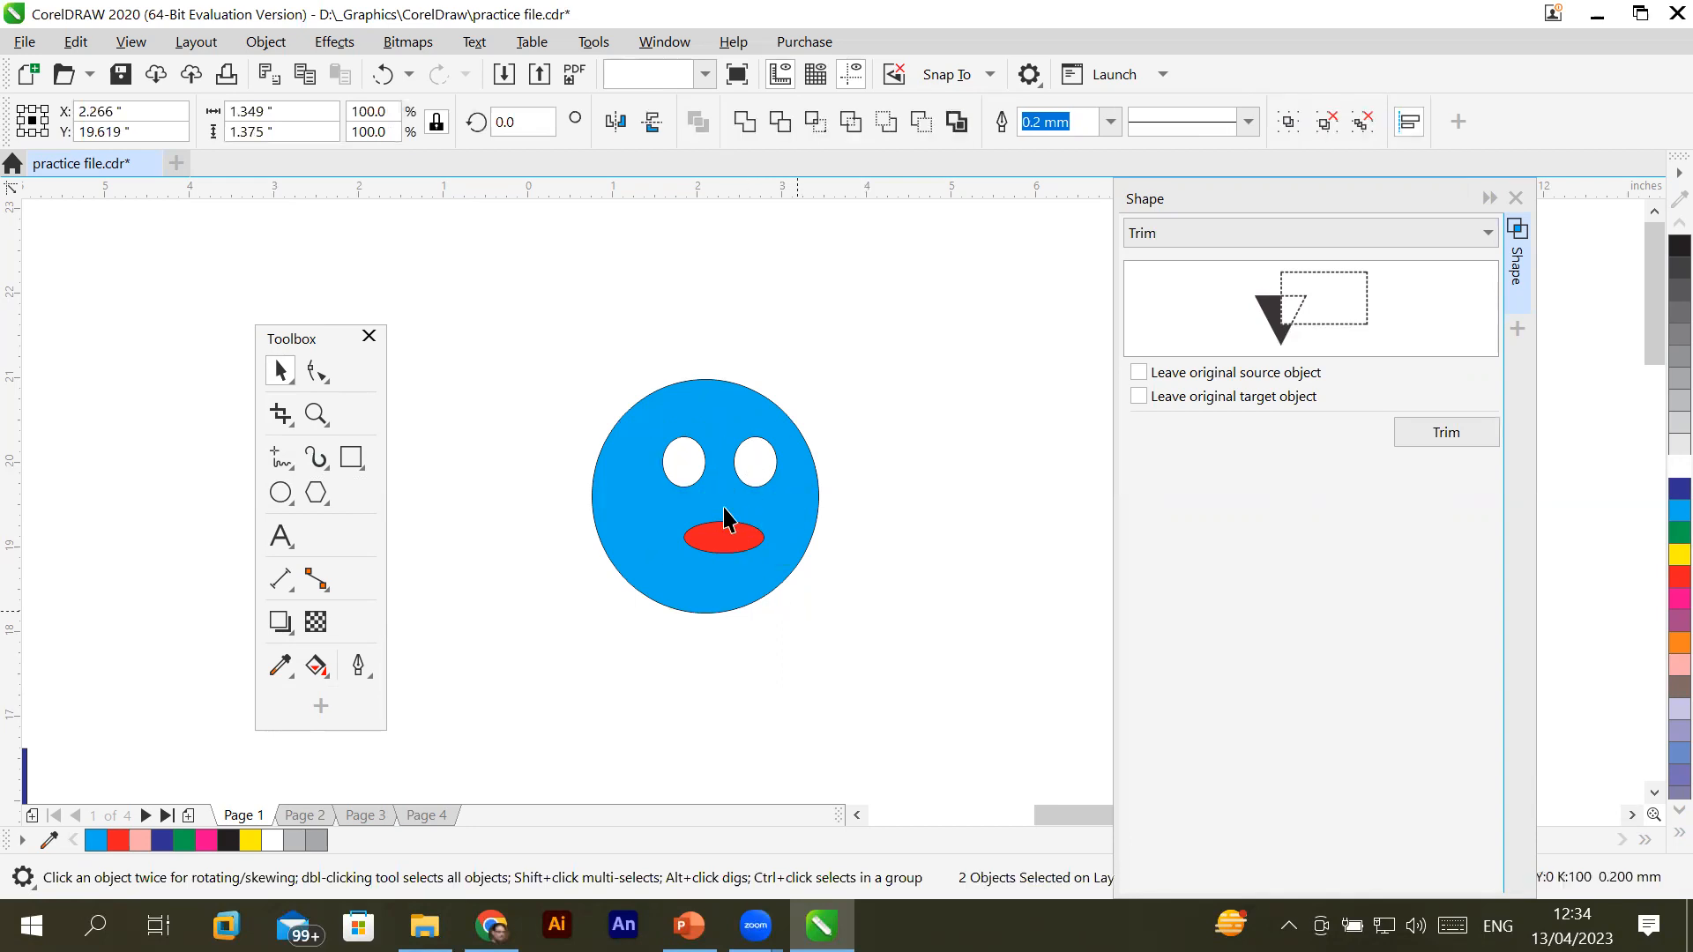
left_click(689, 461)
left_click(764, 477, "shift")
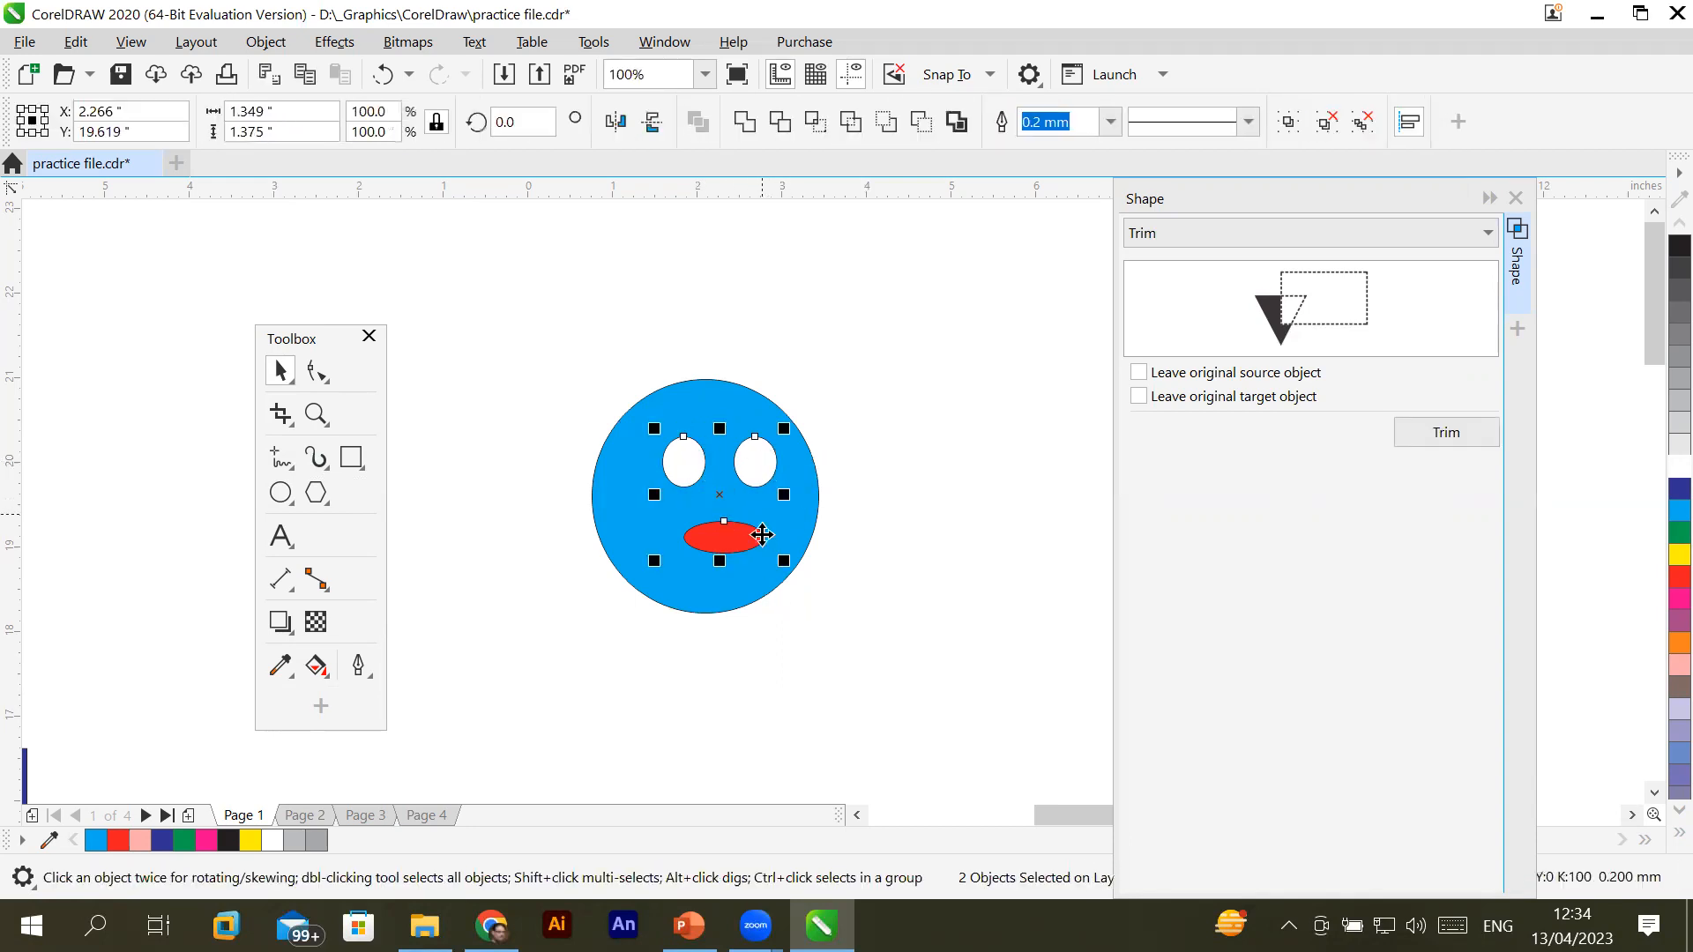
right_click(694, 466)
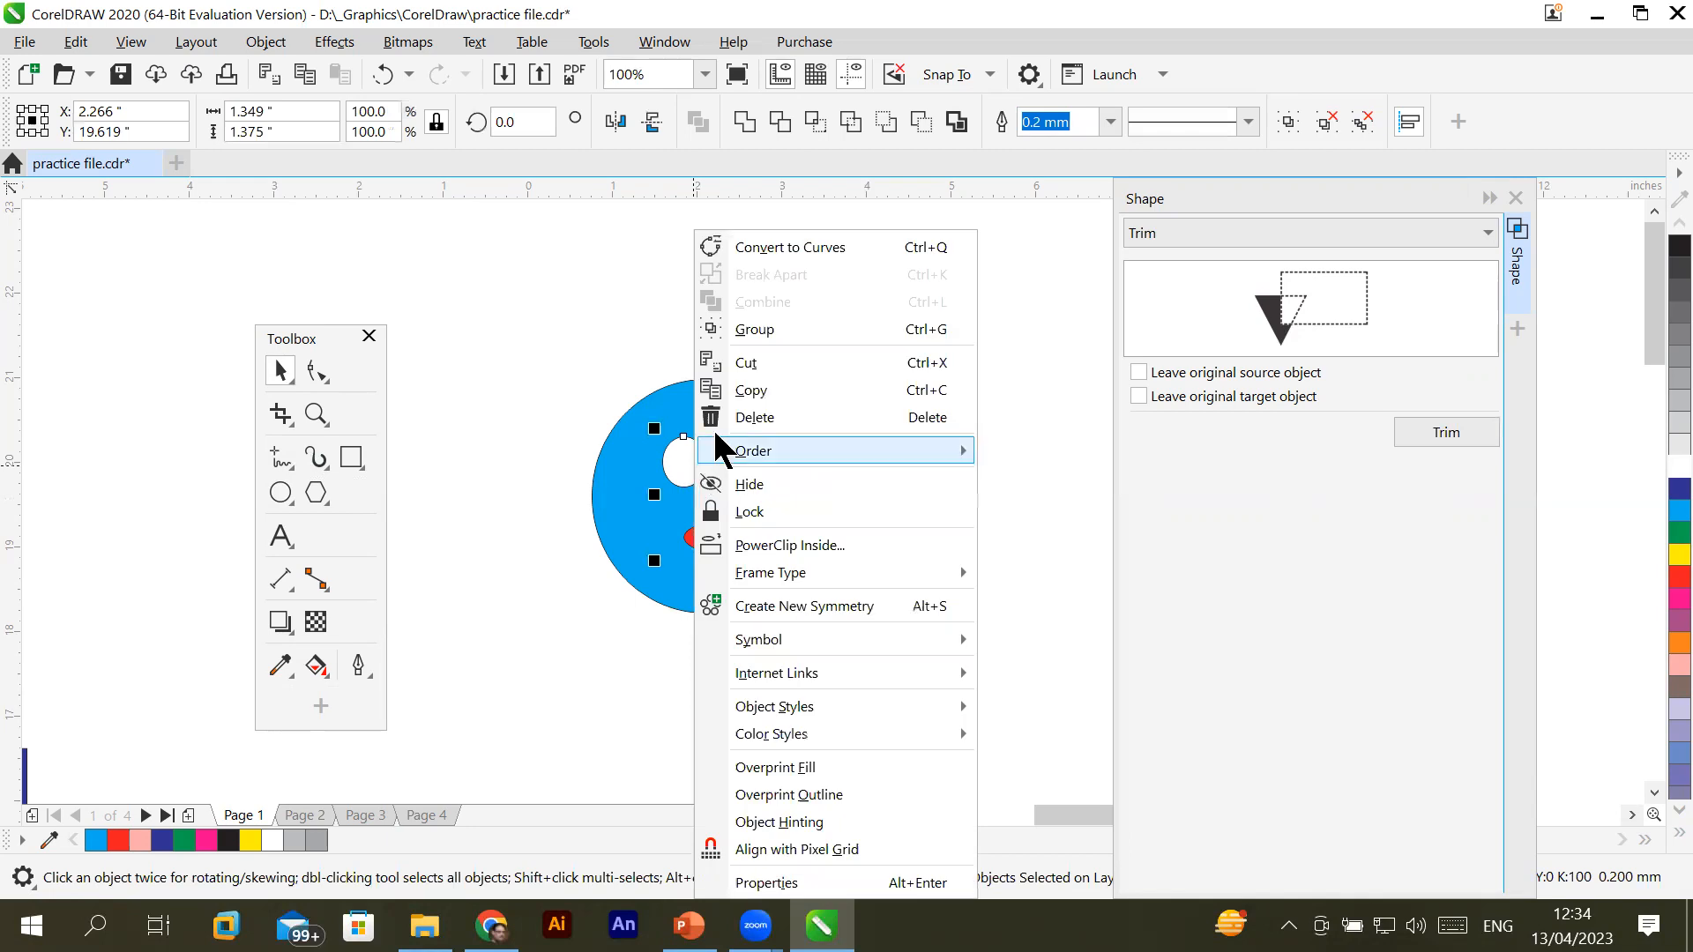
left_click(790, 357)
left_click(738, 669)
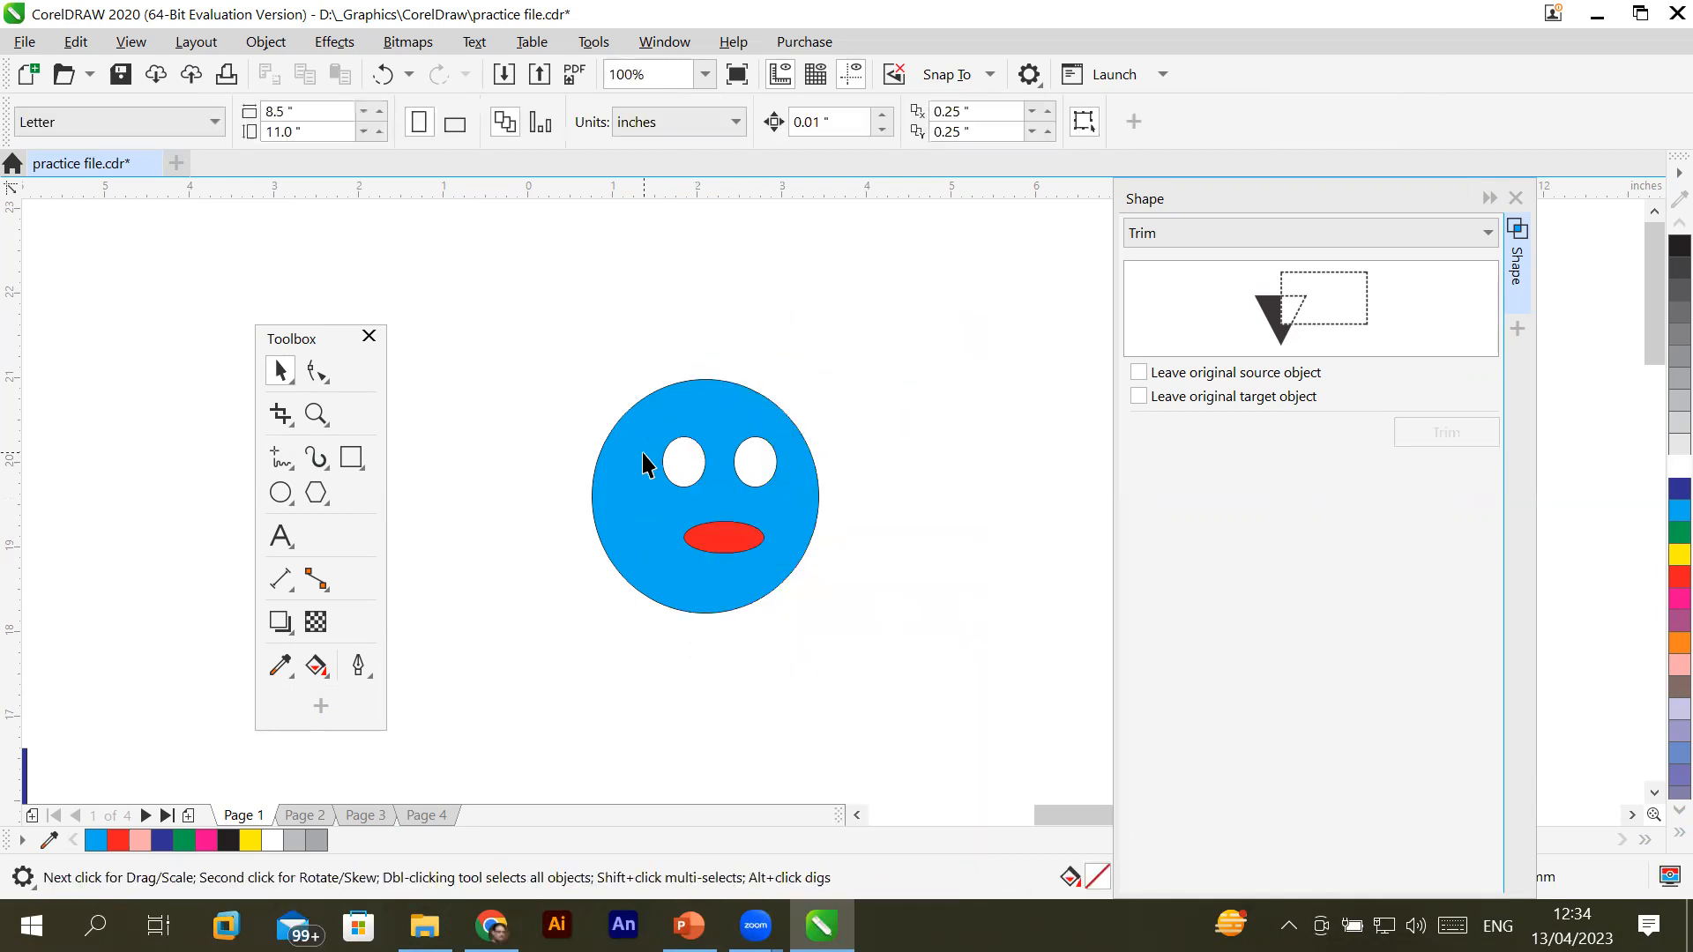
Trim both eyes and the mouth out of the blue circle and move the cut-out face up and to the left
left_click_drag(535, 339, 848, 686)
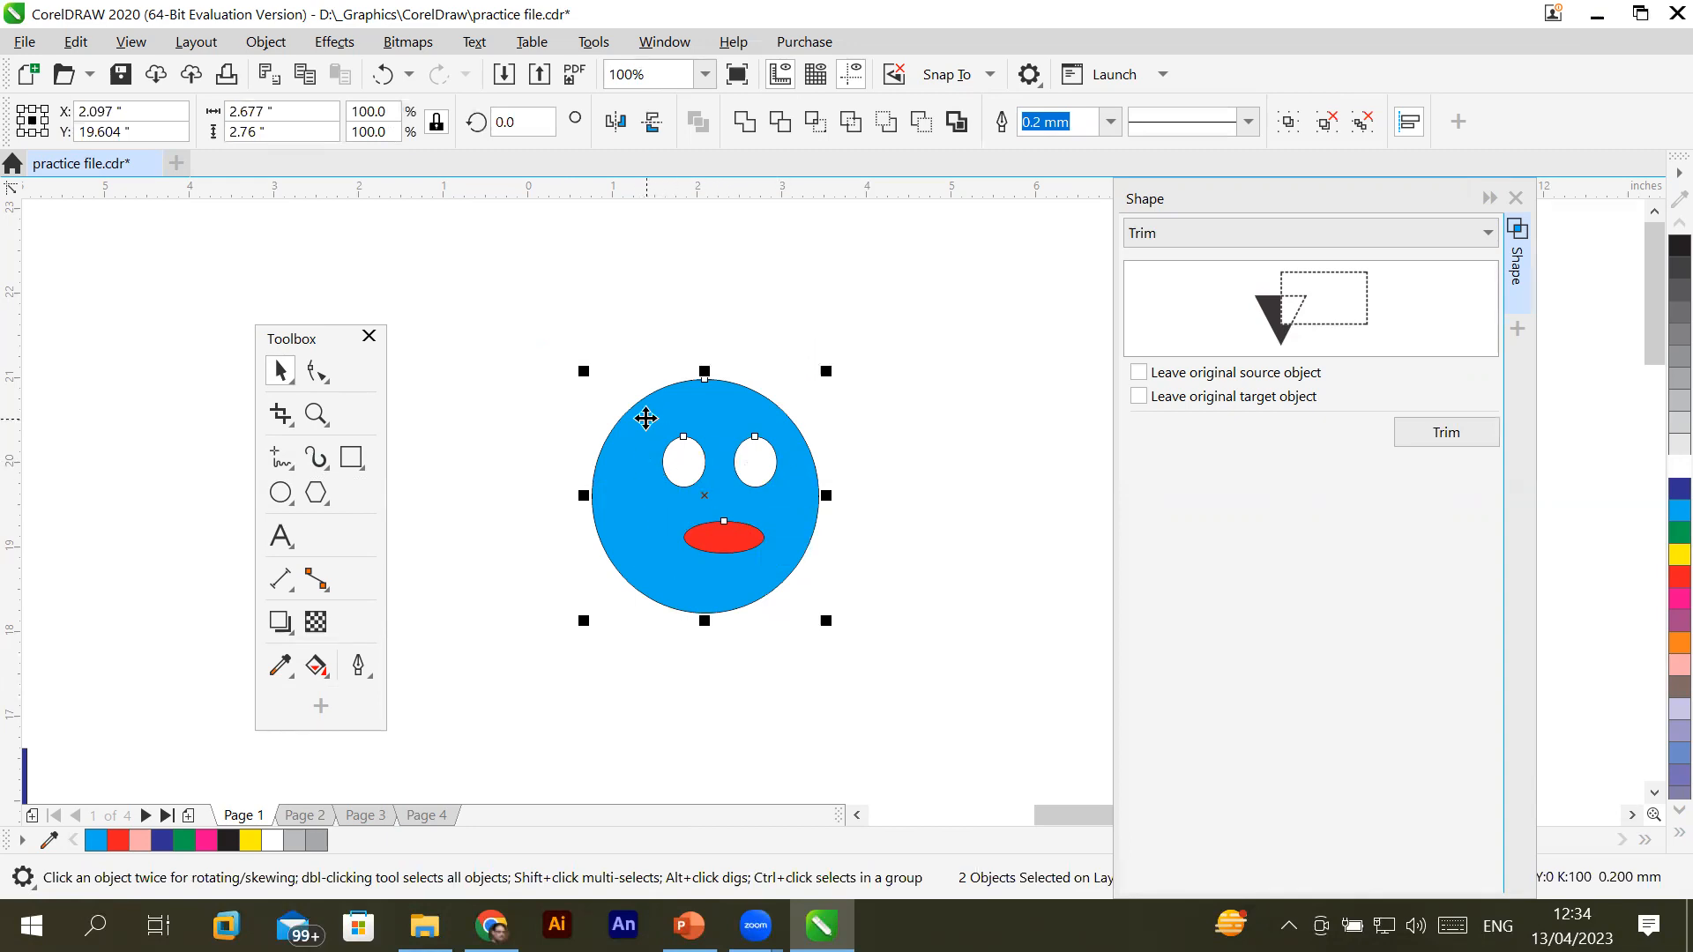
left_click(1442, 437)
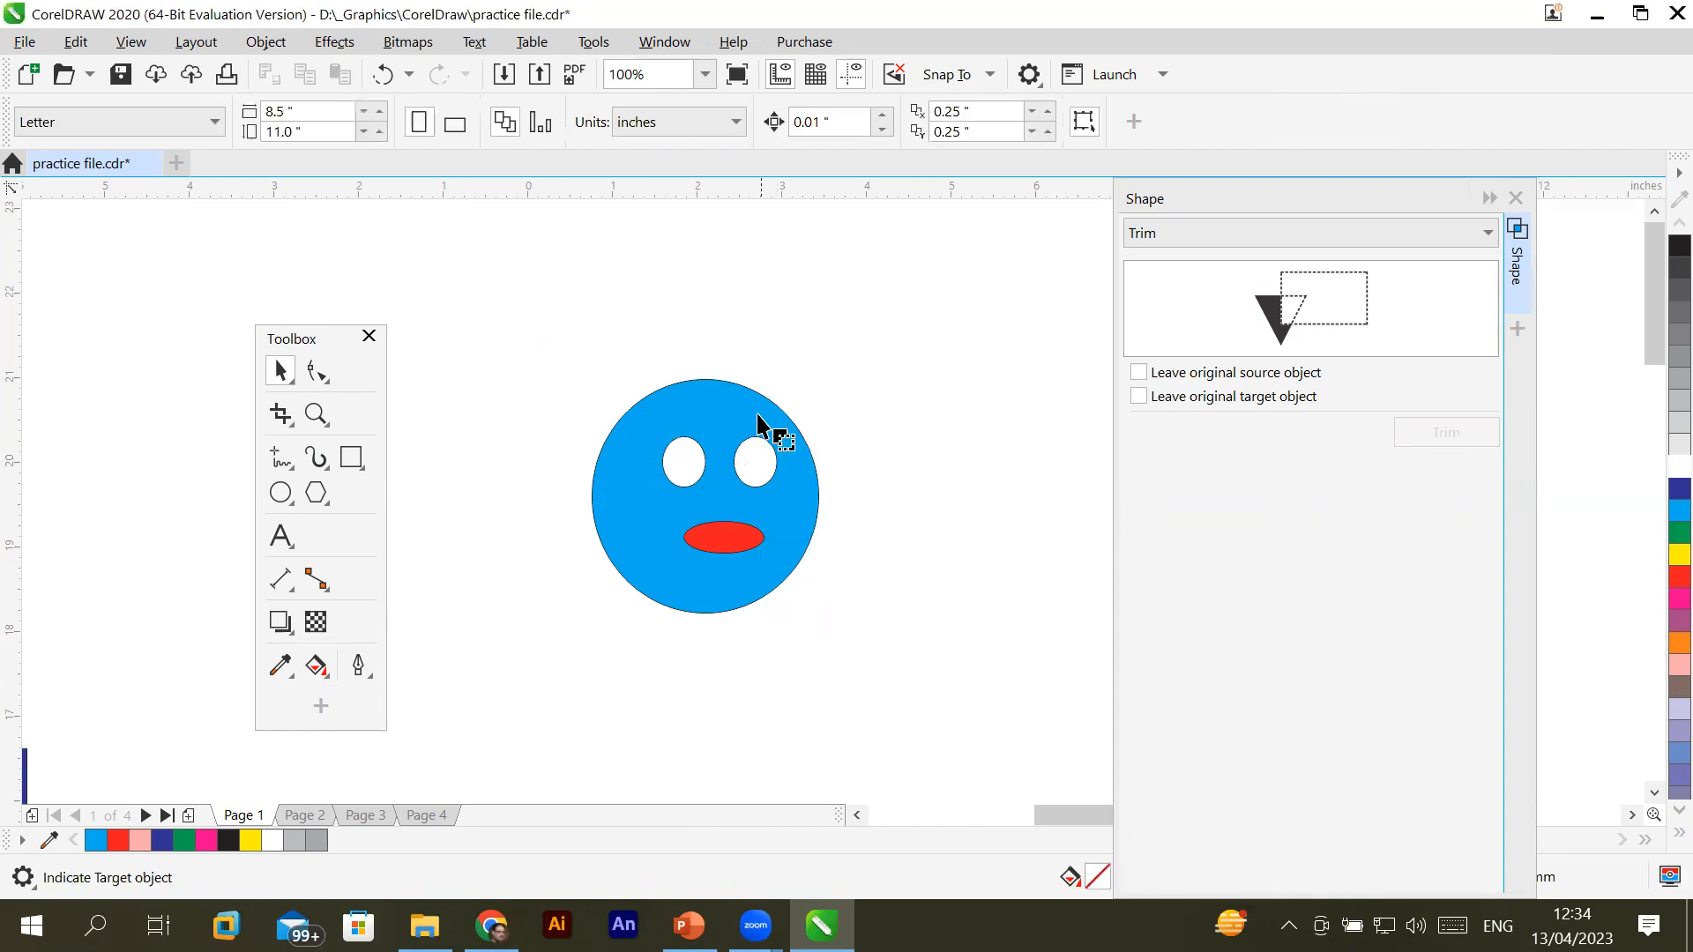
left_click(703, 402)
left_click(770, 691)
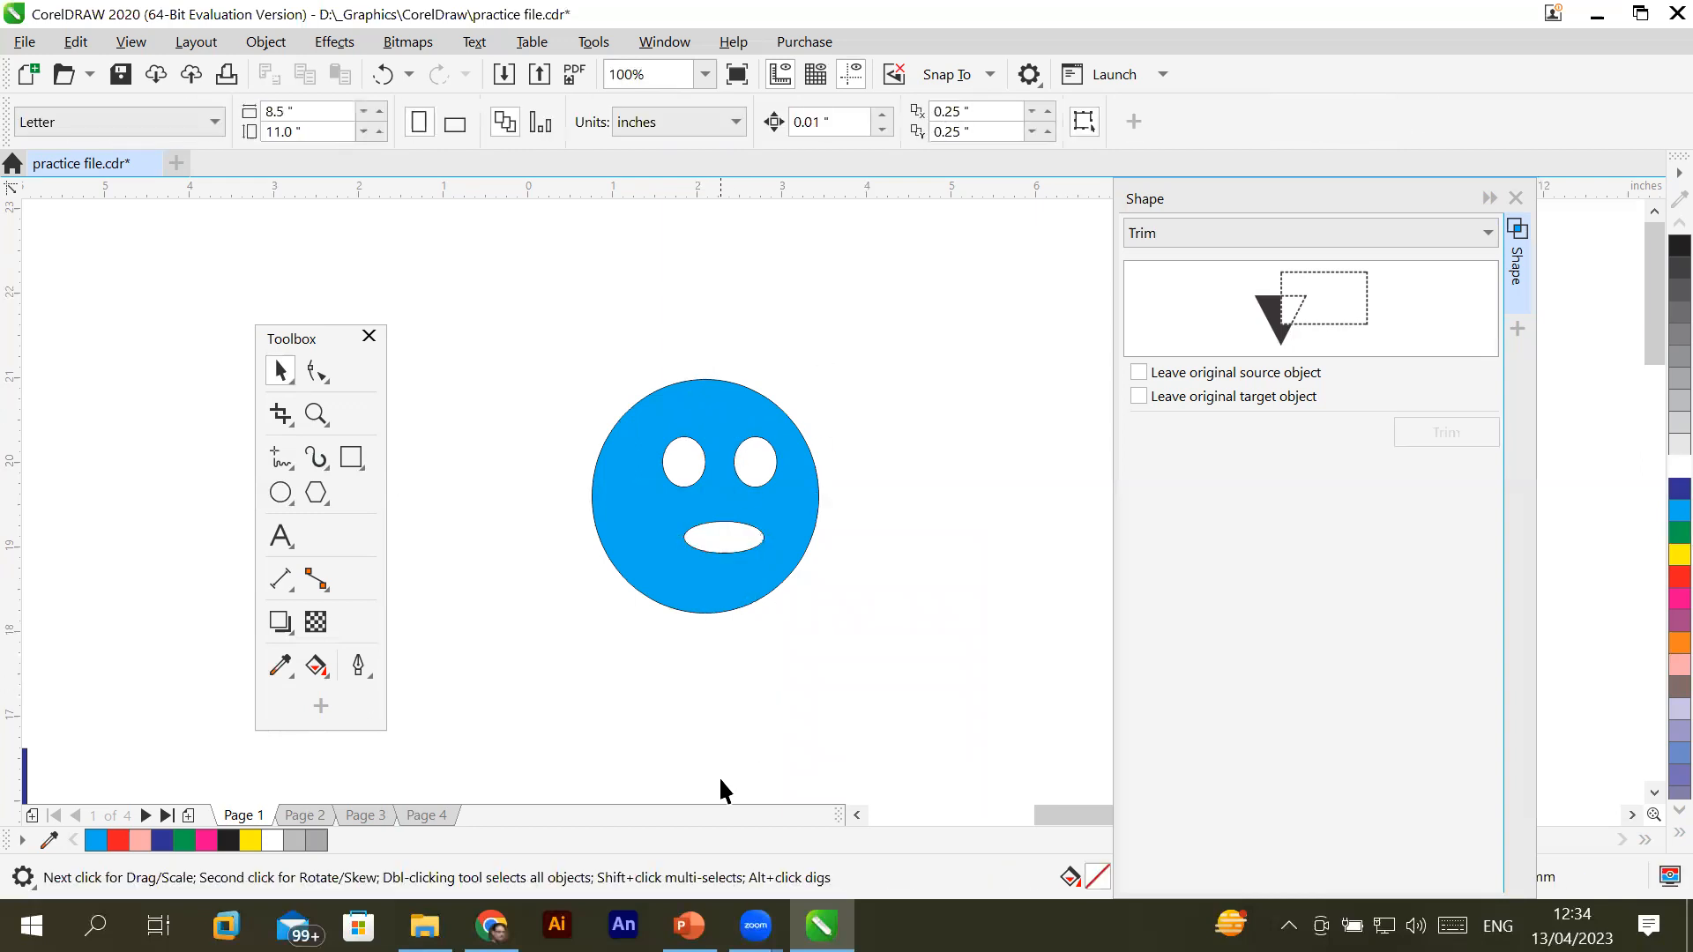
left_click_drag(668, 594, 542, 487)
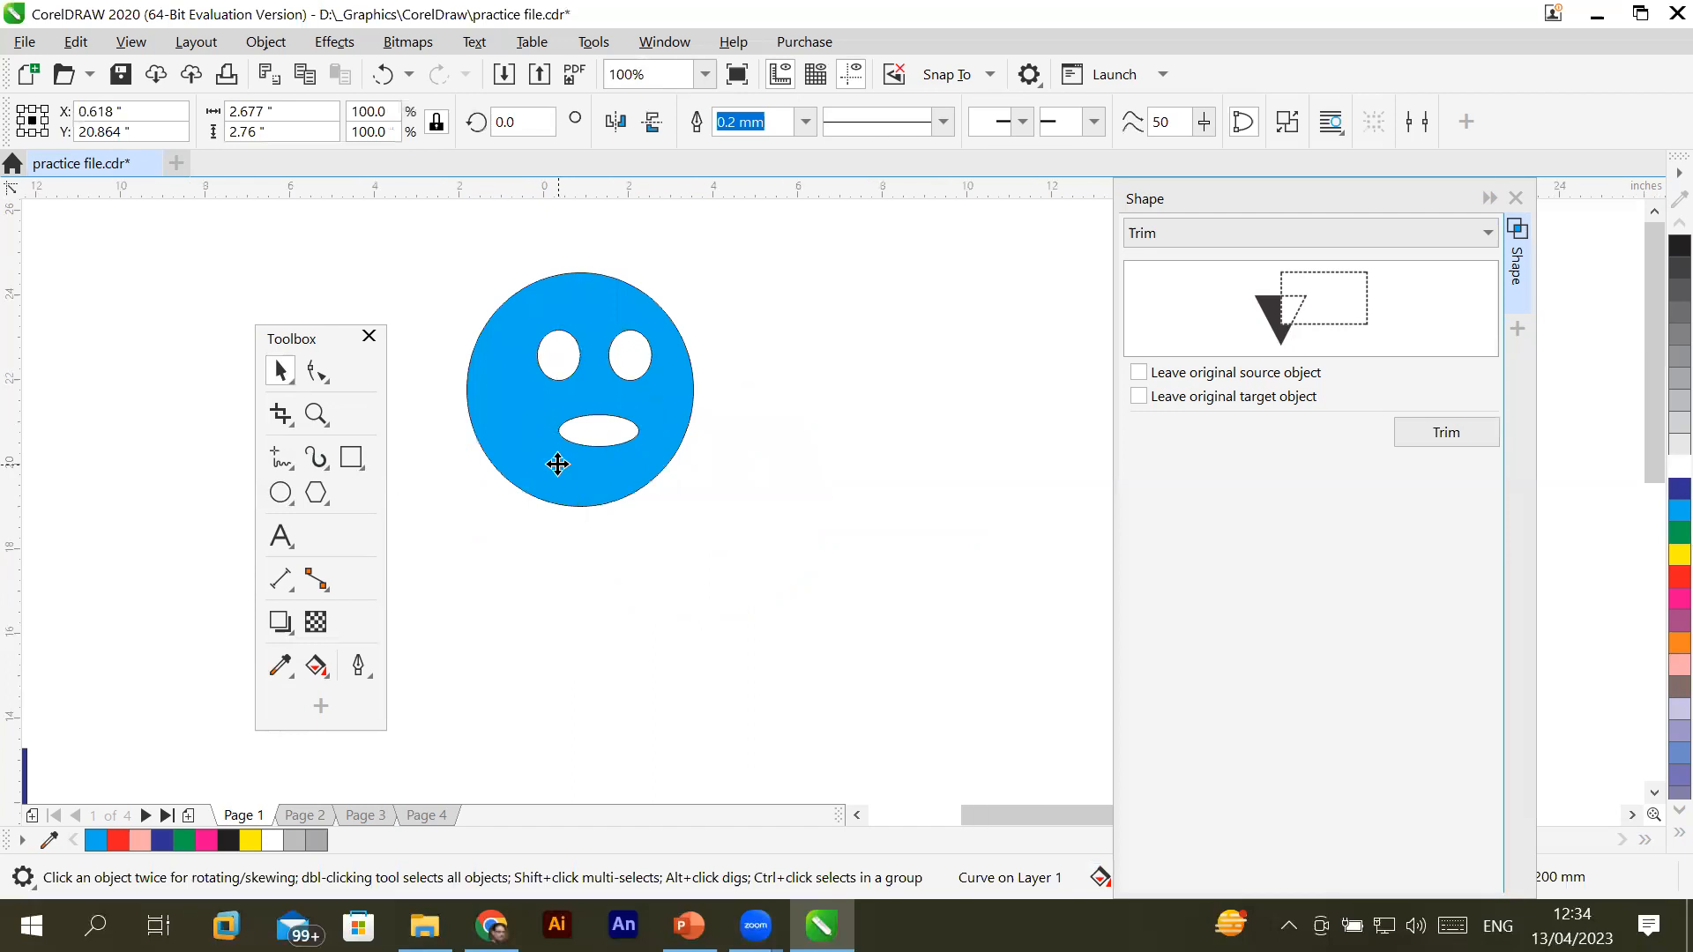
Move the cut-out face onto the upper right of the dark blue rectangle to show the background through its eyes and mouth
scroll(555, 461, "down", 2)
scroll(558, 464, "down", 2)
left_click_drag(569, 448, 729, 743)
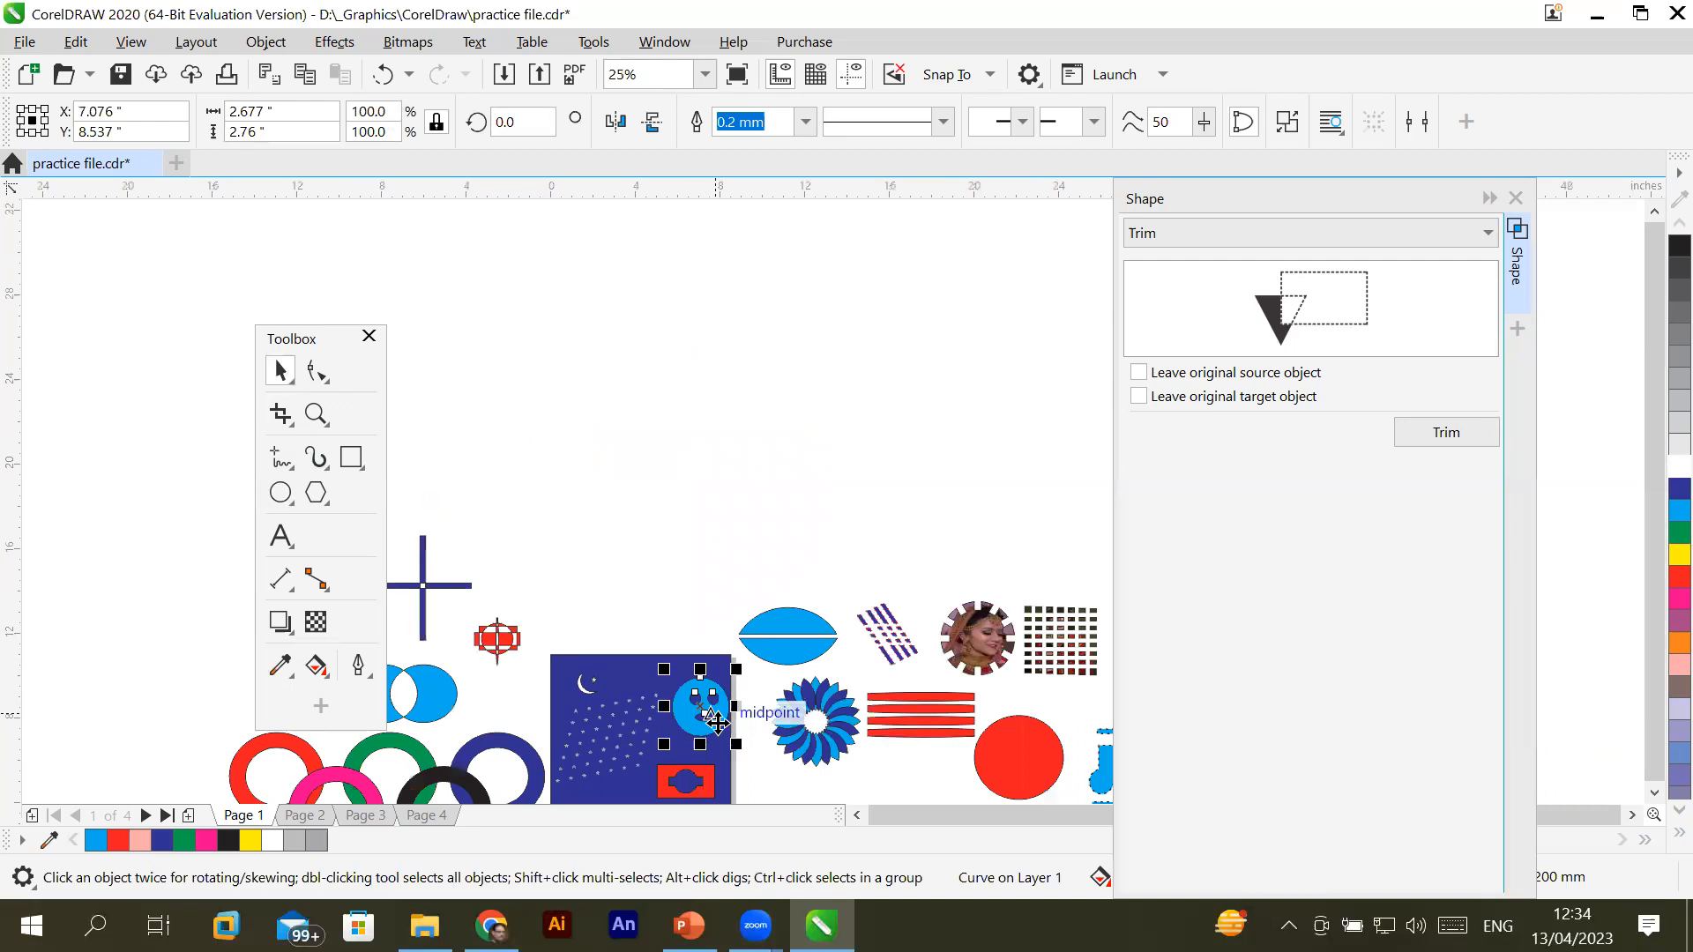
scroll(729, 743, "up", 3)
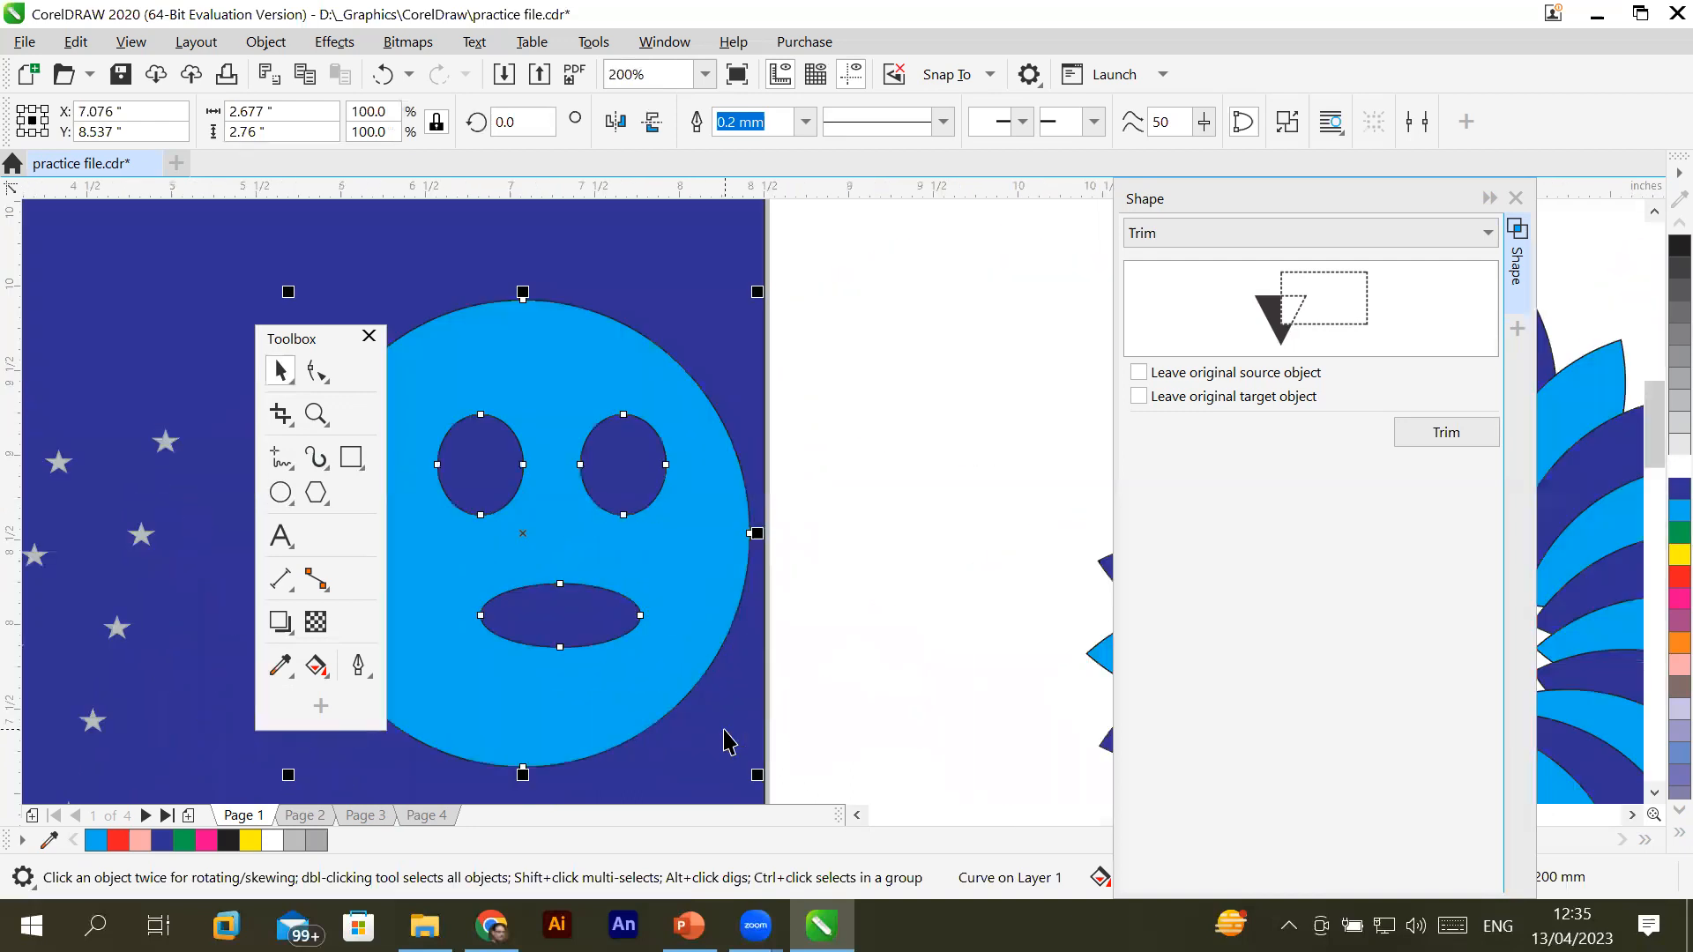
scroll(724, 730, "down", 1)
scroll(724, 730, "up", 1)
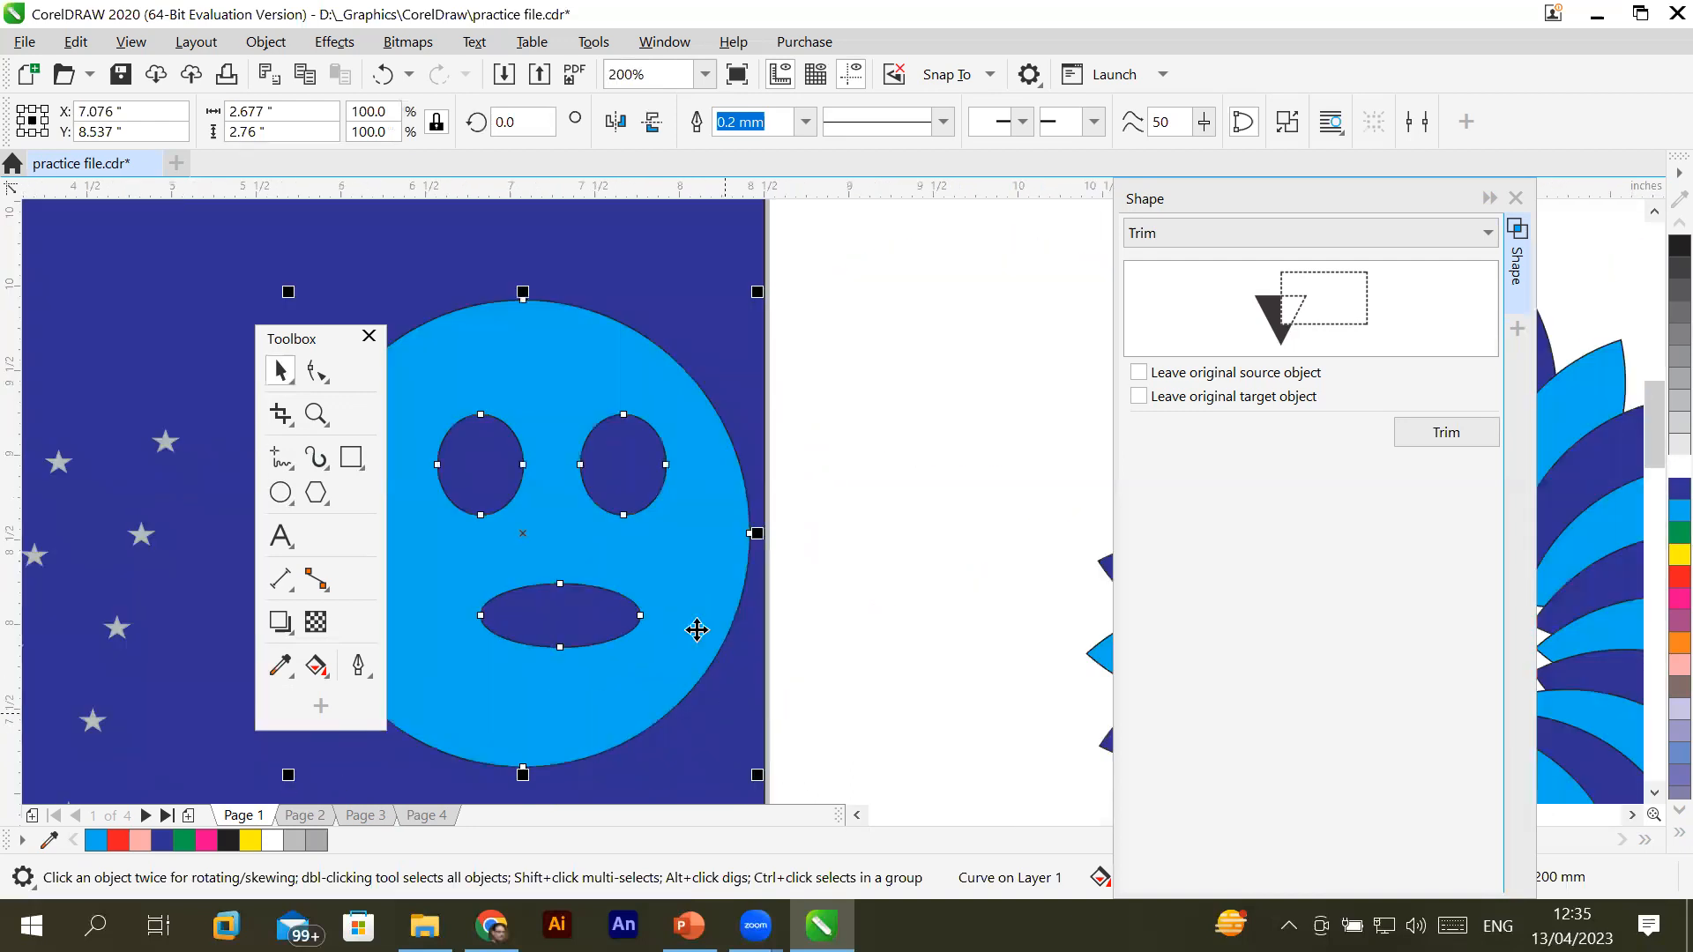
Break the cut-out face's curve apart into separate circle, eye and mouth shapes
left_click(666, 527)
right_click(668, 527)
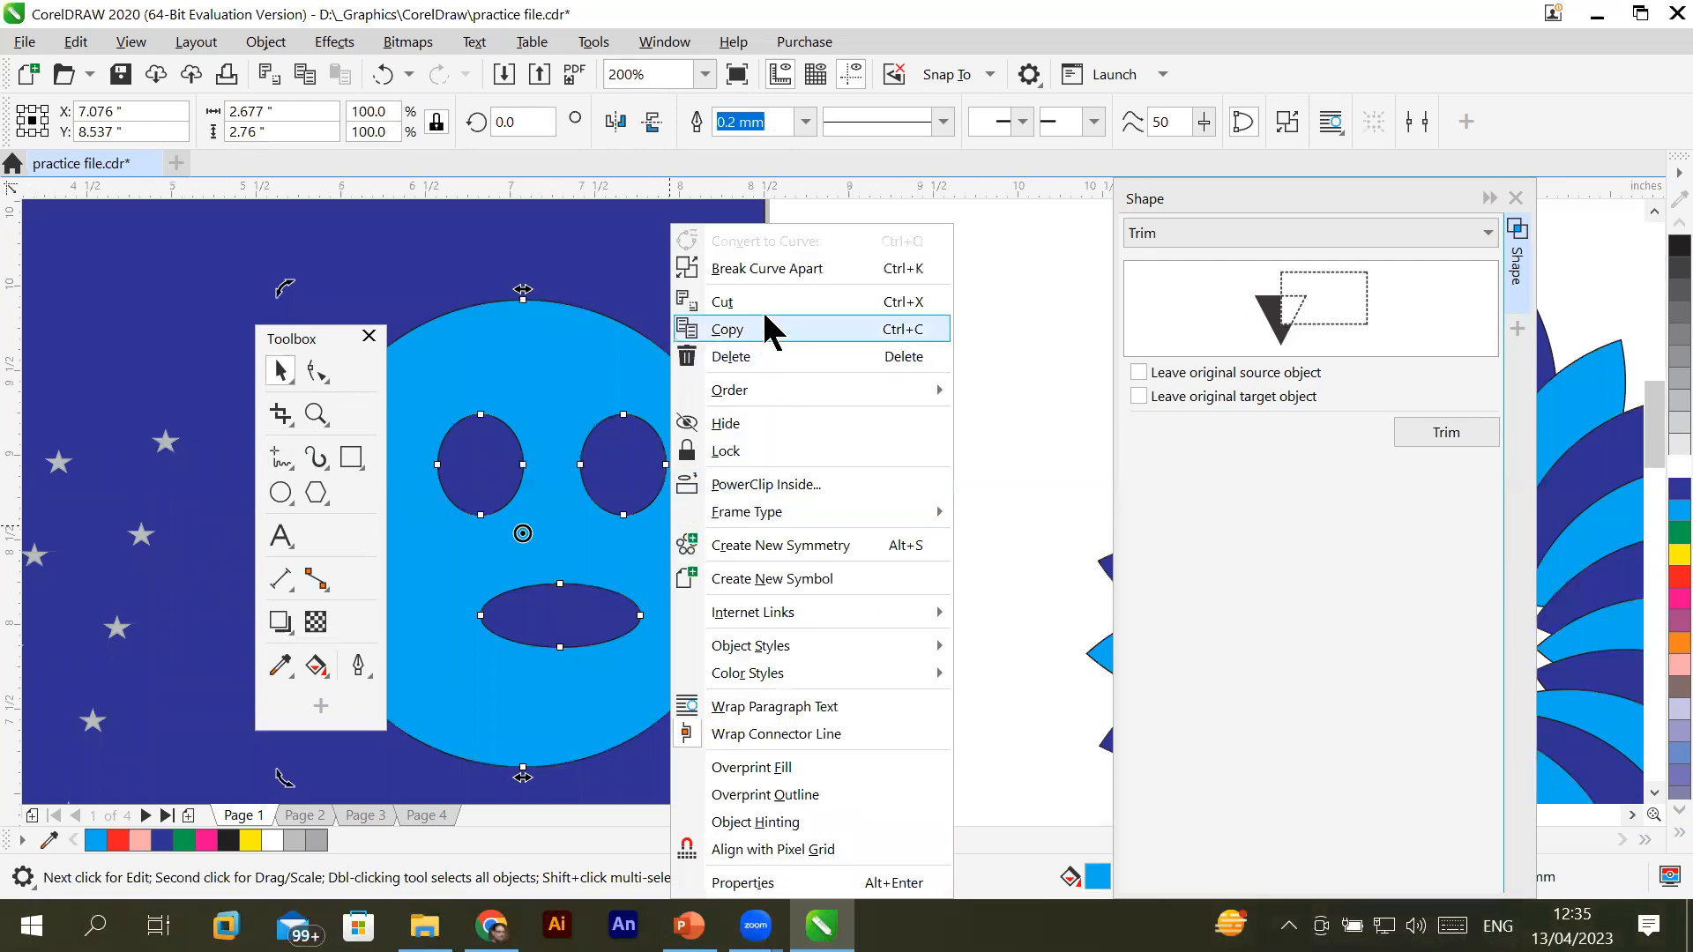
left_click(774, 266)
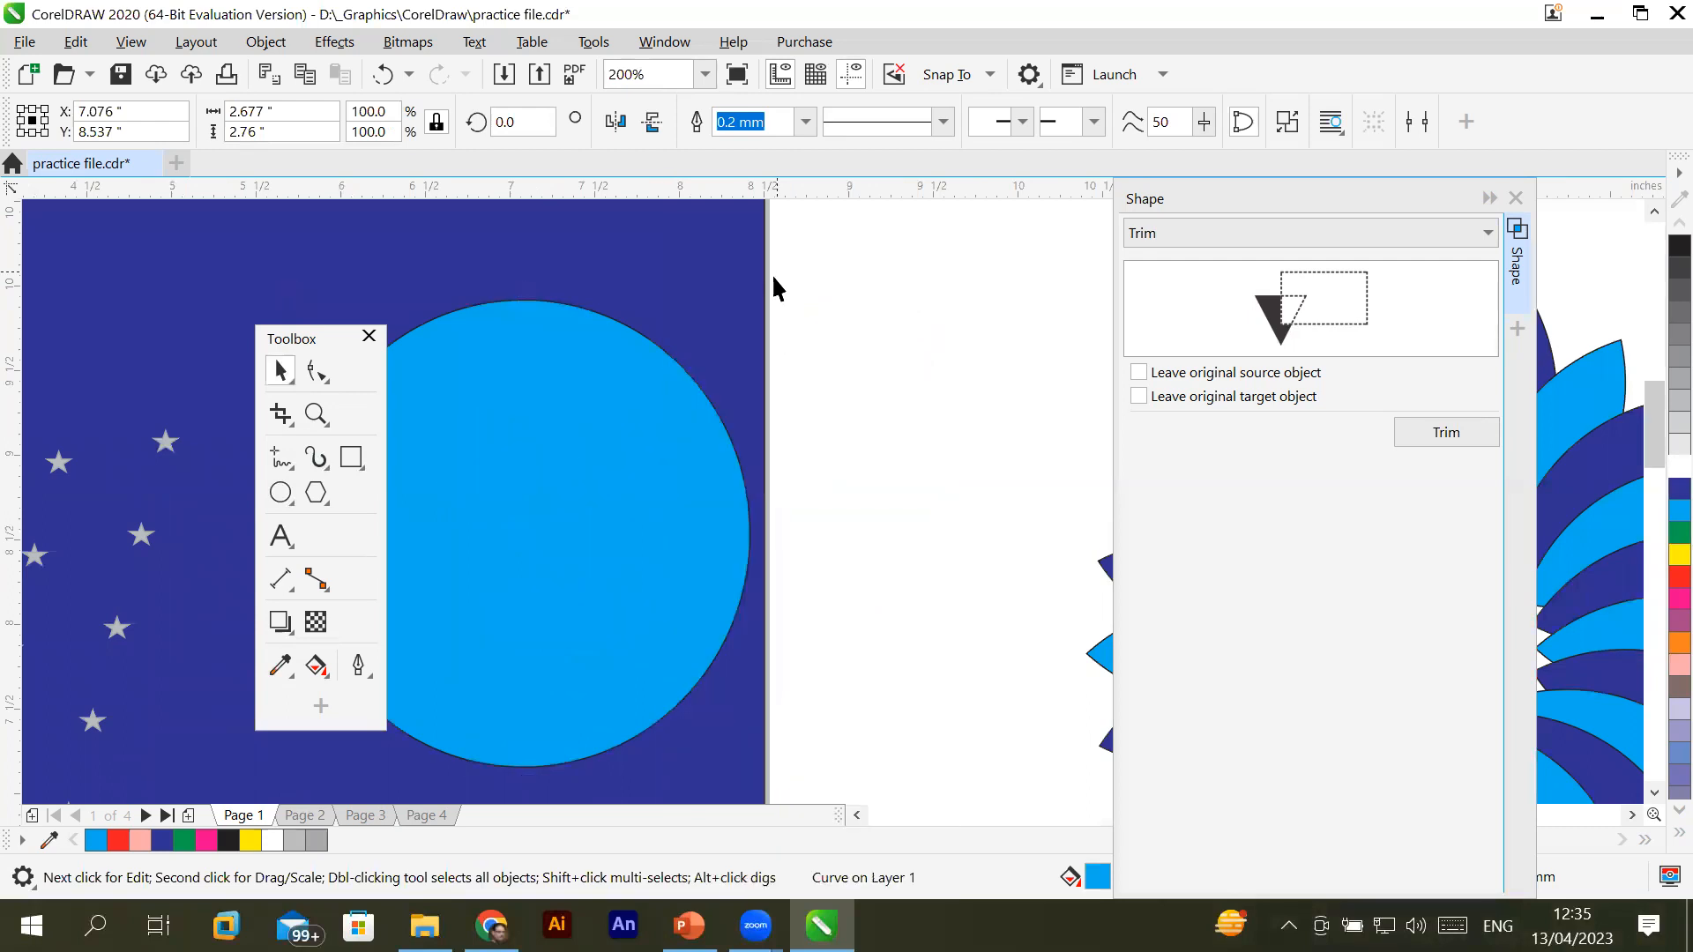
Send the four broken-apart face pieces back one level twice, and clear the selection
right_click(706, 535)
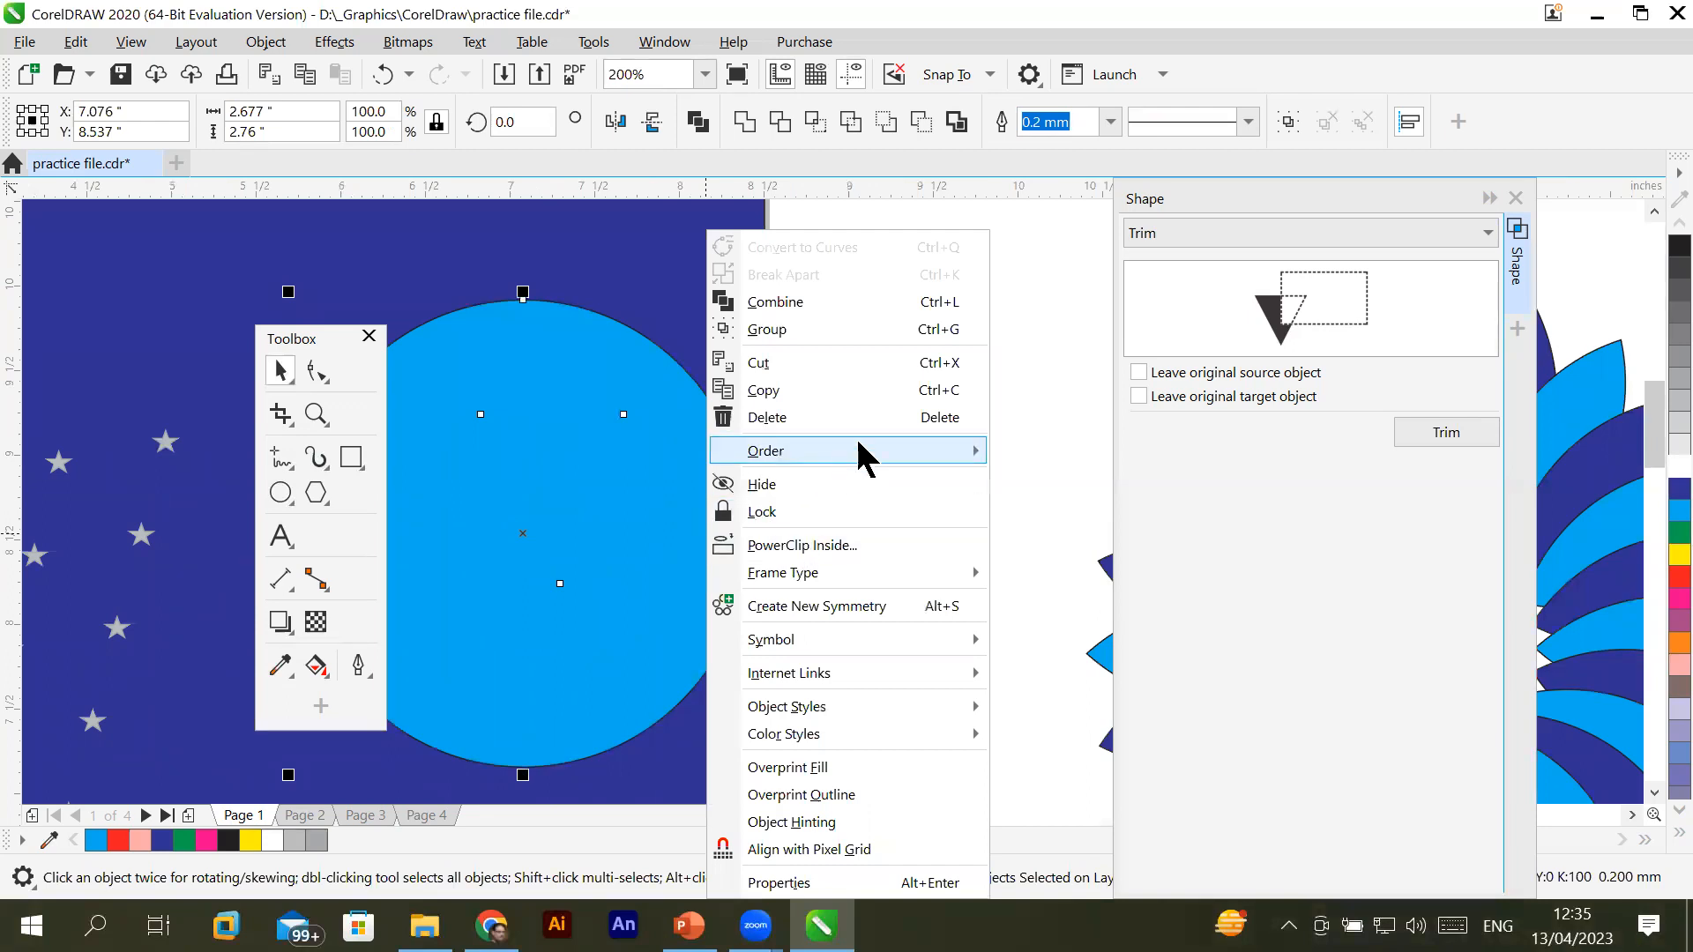
mouse_move(882, 454)
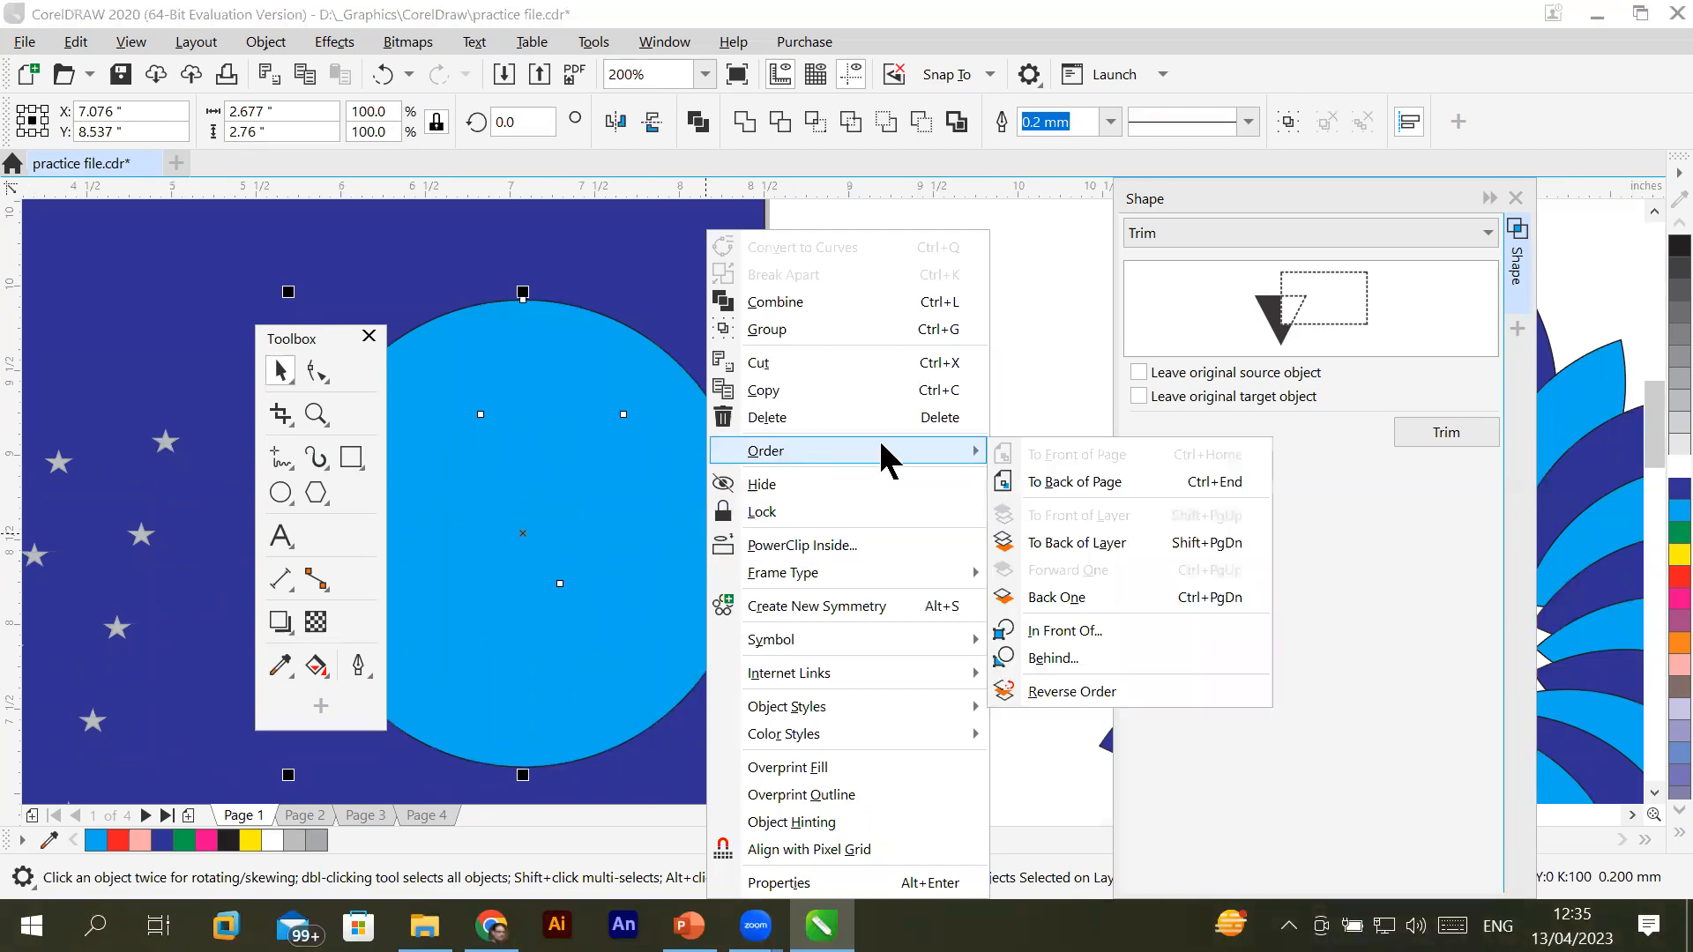
left_click(1106, 600)
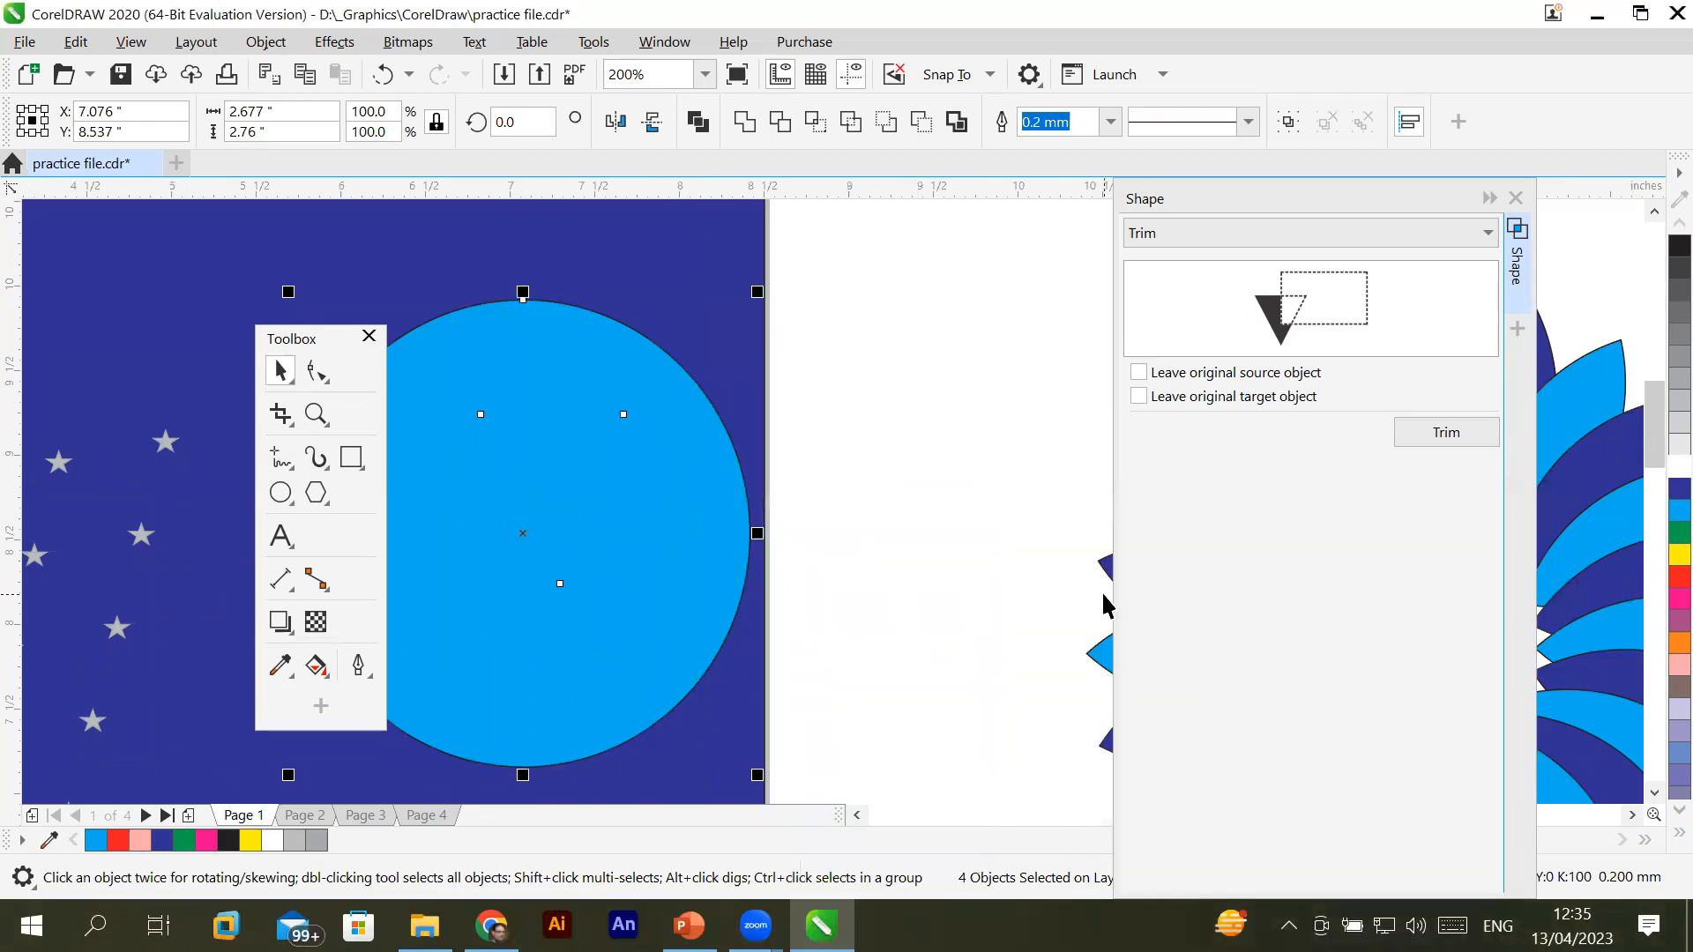
right_click(668, 554)
mouse_move(741, 446)
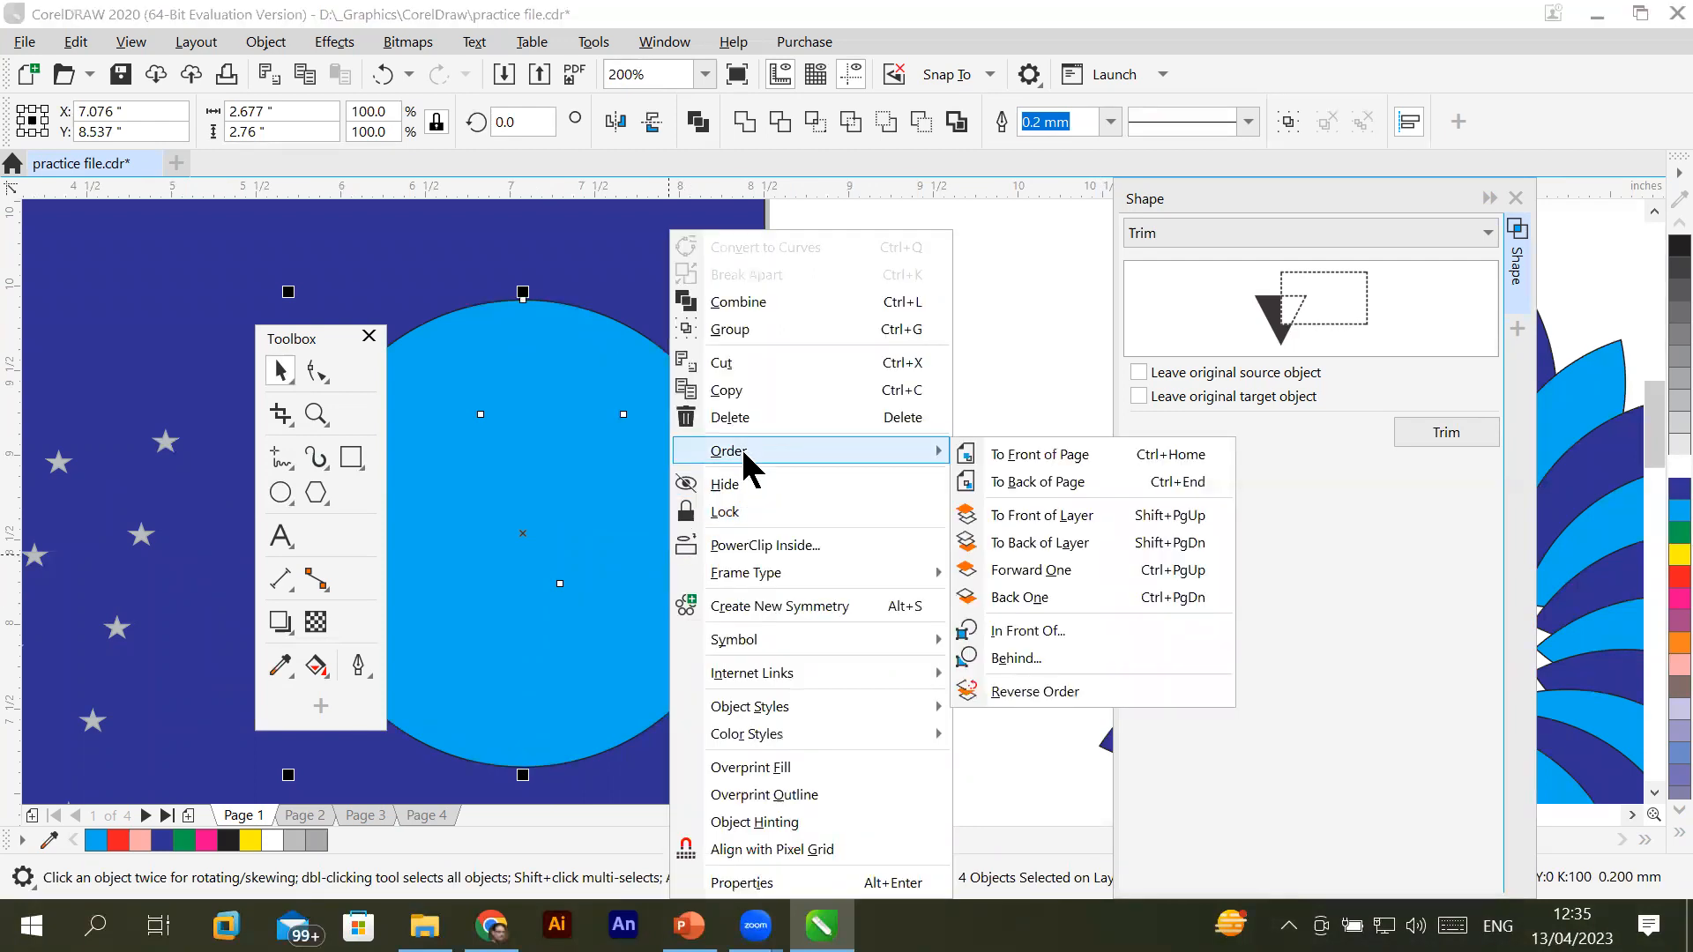
left_click(1038, 599)
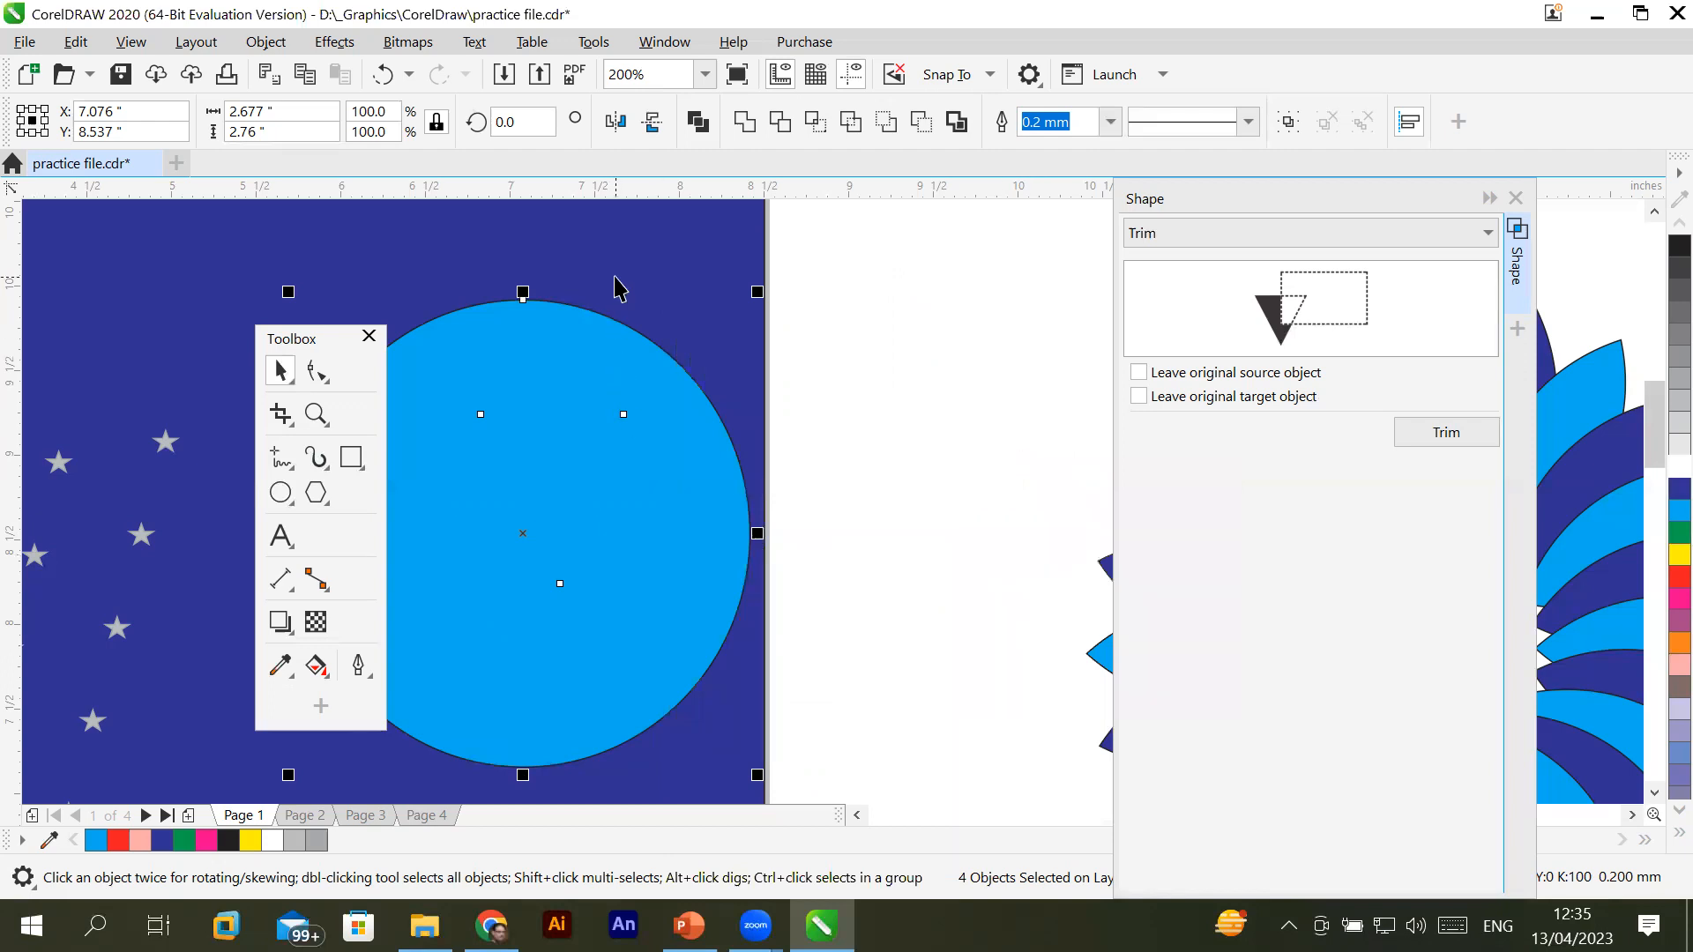
left_click(854, 257)
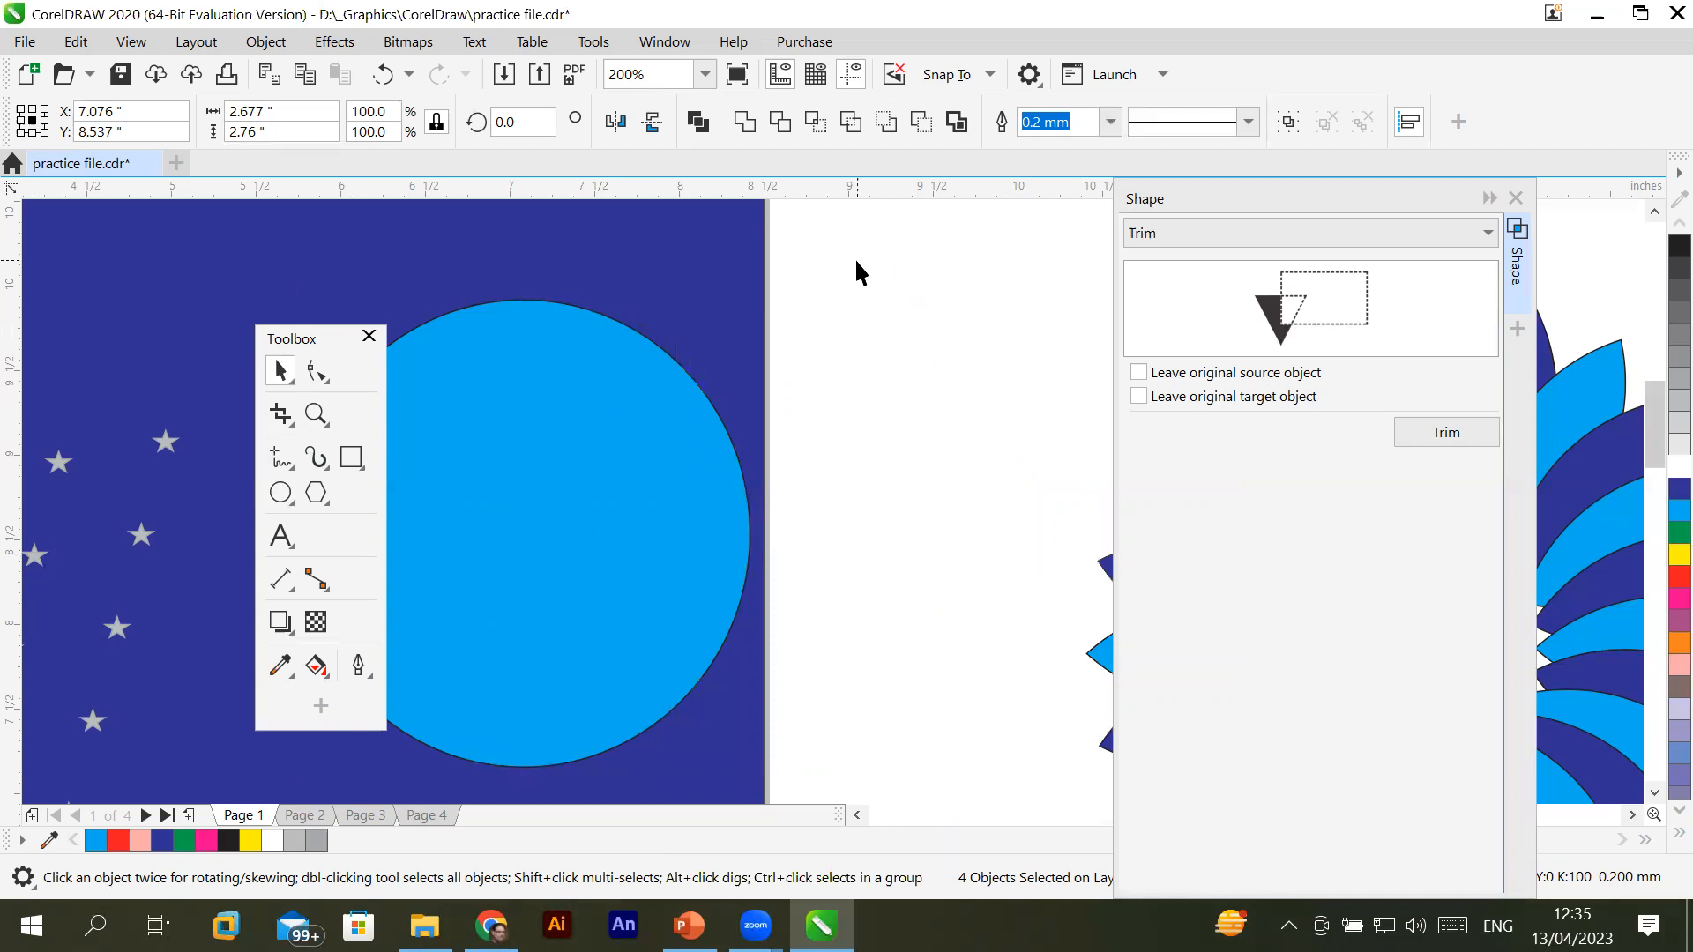
Fill the large circle yellow and back to light blue, and move it right, away from the eyes and mouth
left_click(633, 344)
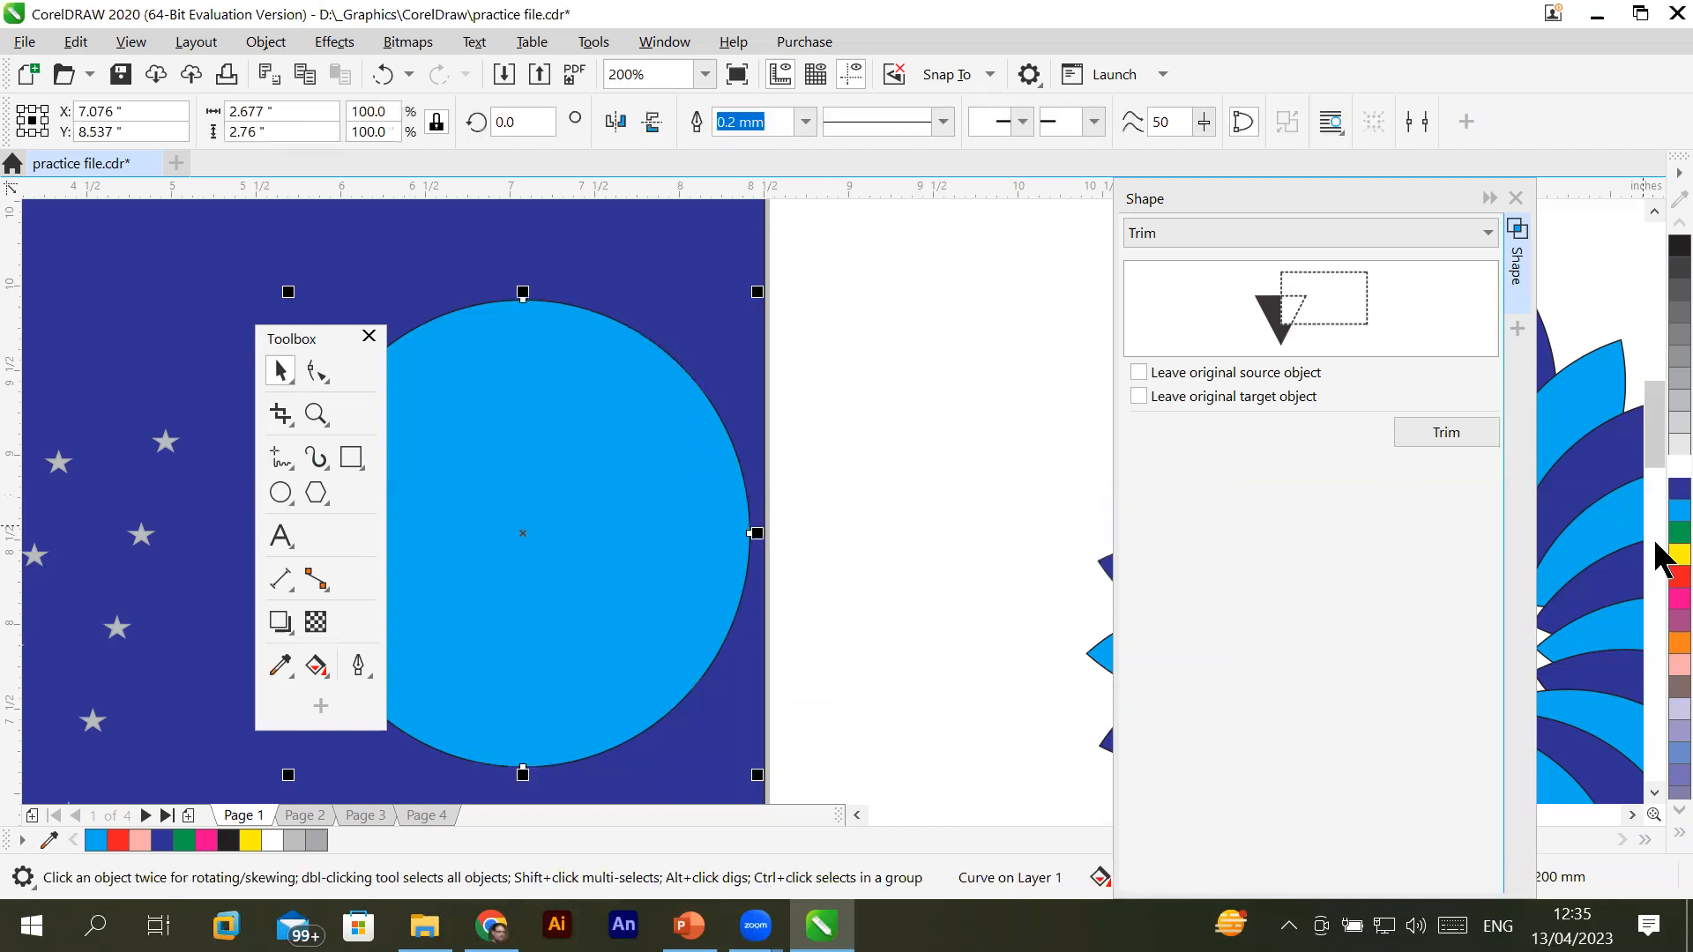
left_click(1674, 554)
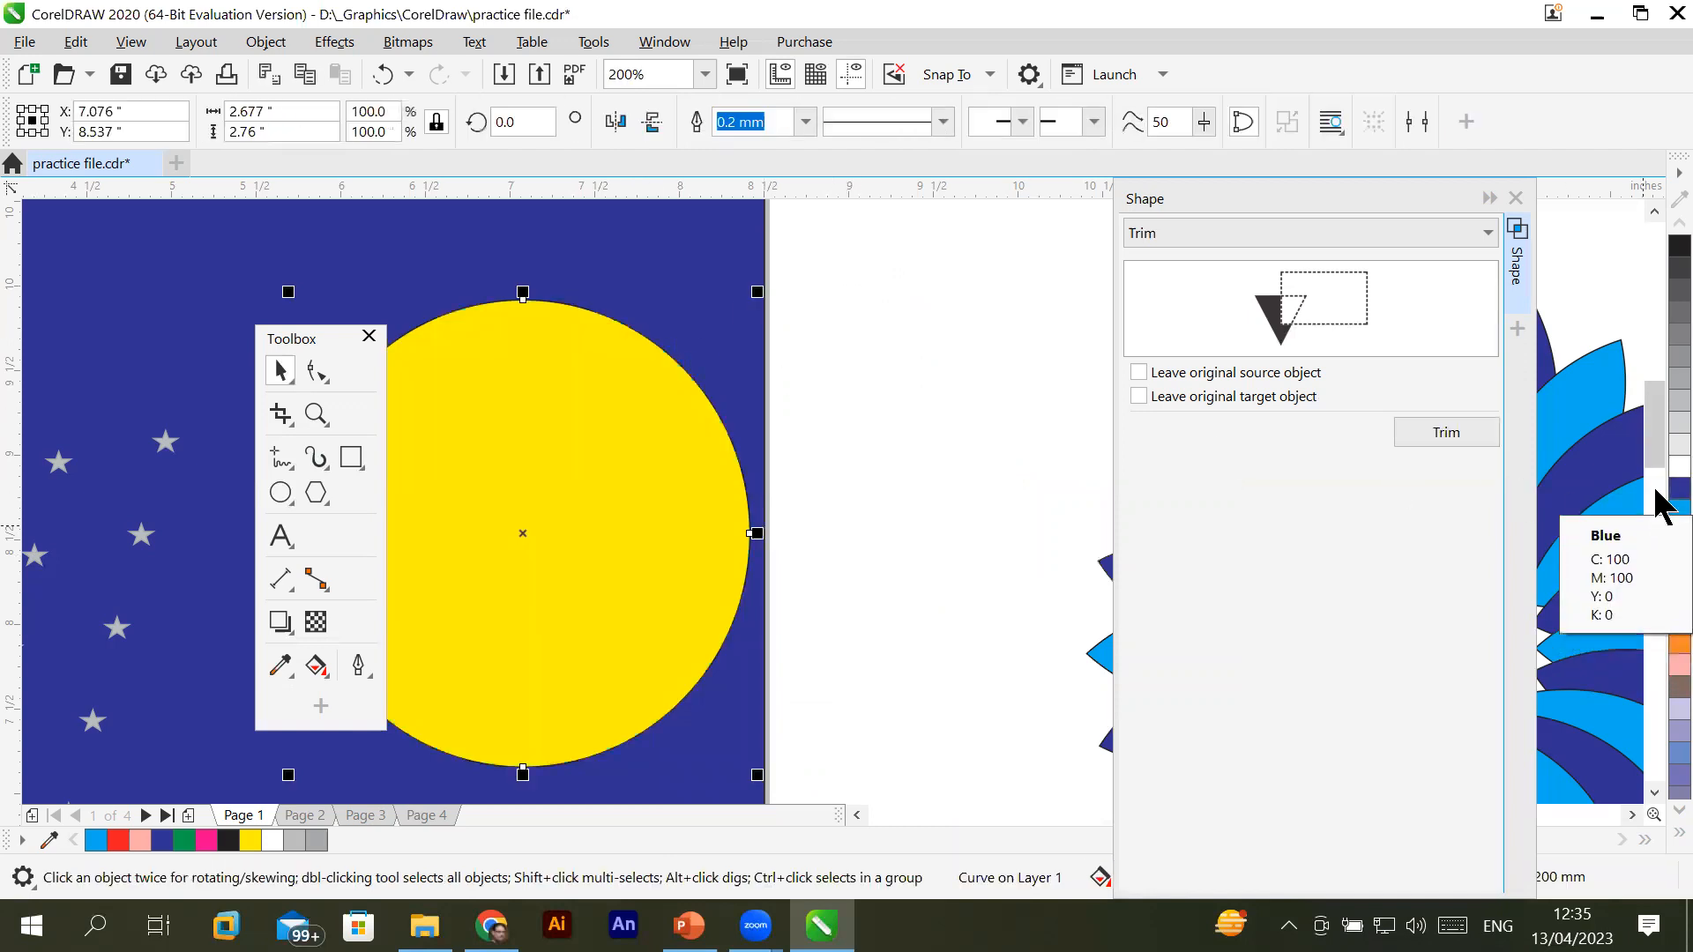
left_click(1678, 510)
left_click_drag(649, 473, 952, 418)
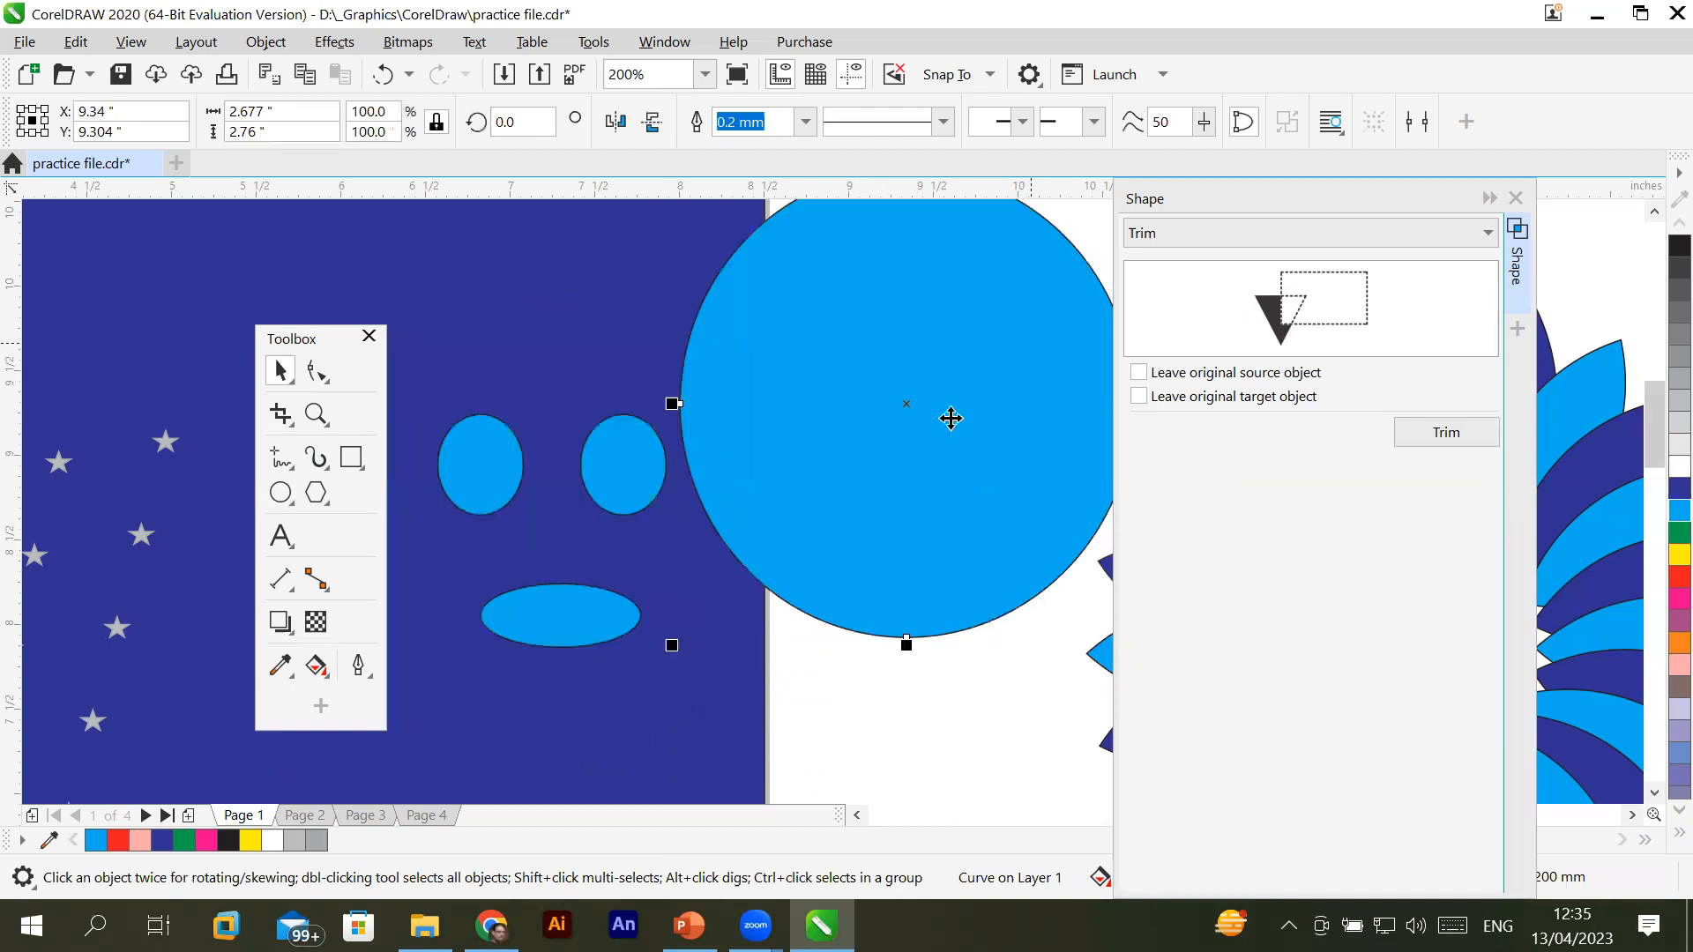
Fill both eyes and the mouth with red and move them together over the light blue circle
left_click(626, 499)
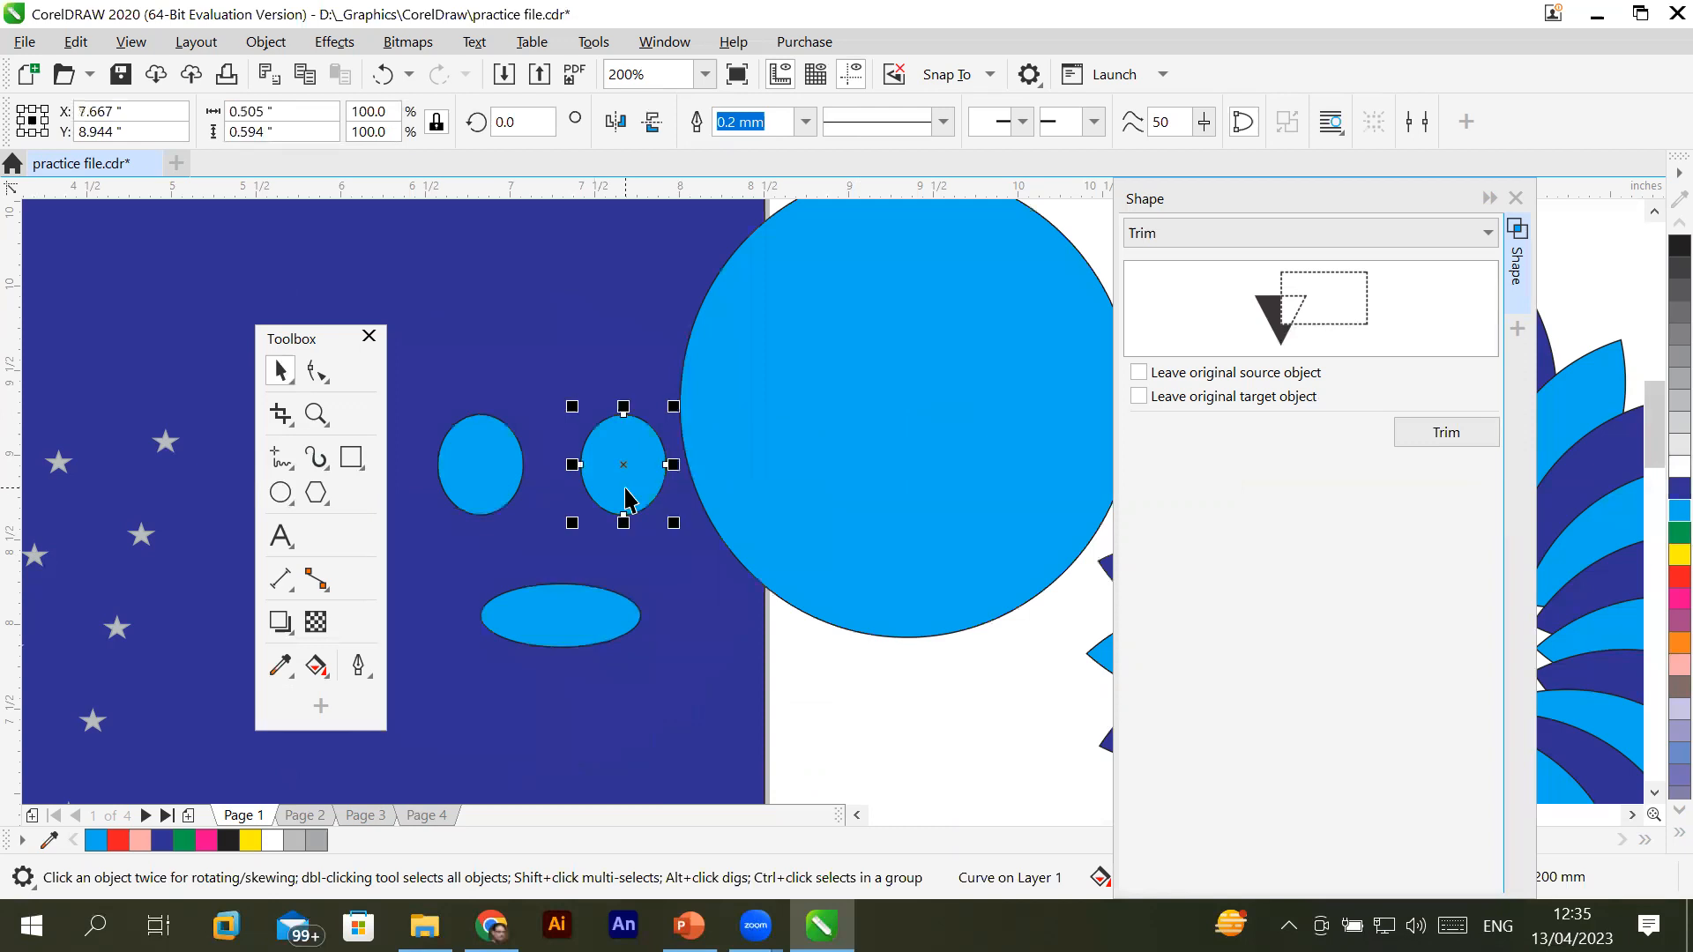
left_click(499, 480, "shift")
left_click(572, 612, "shift")
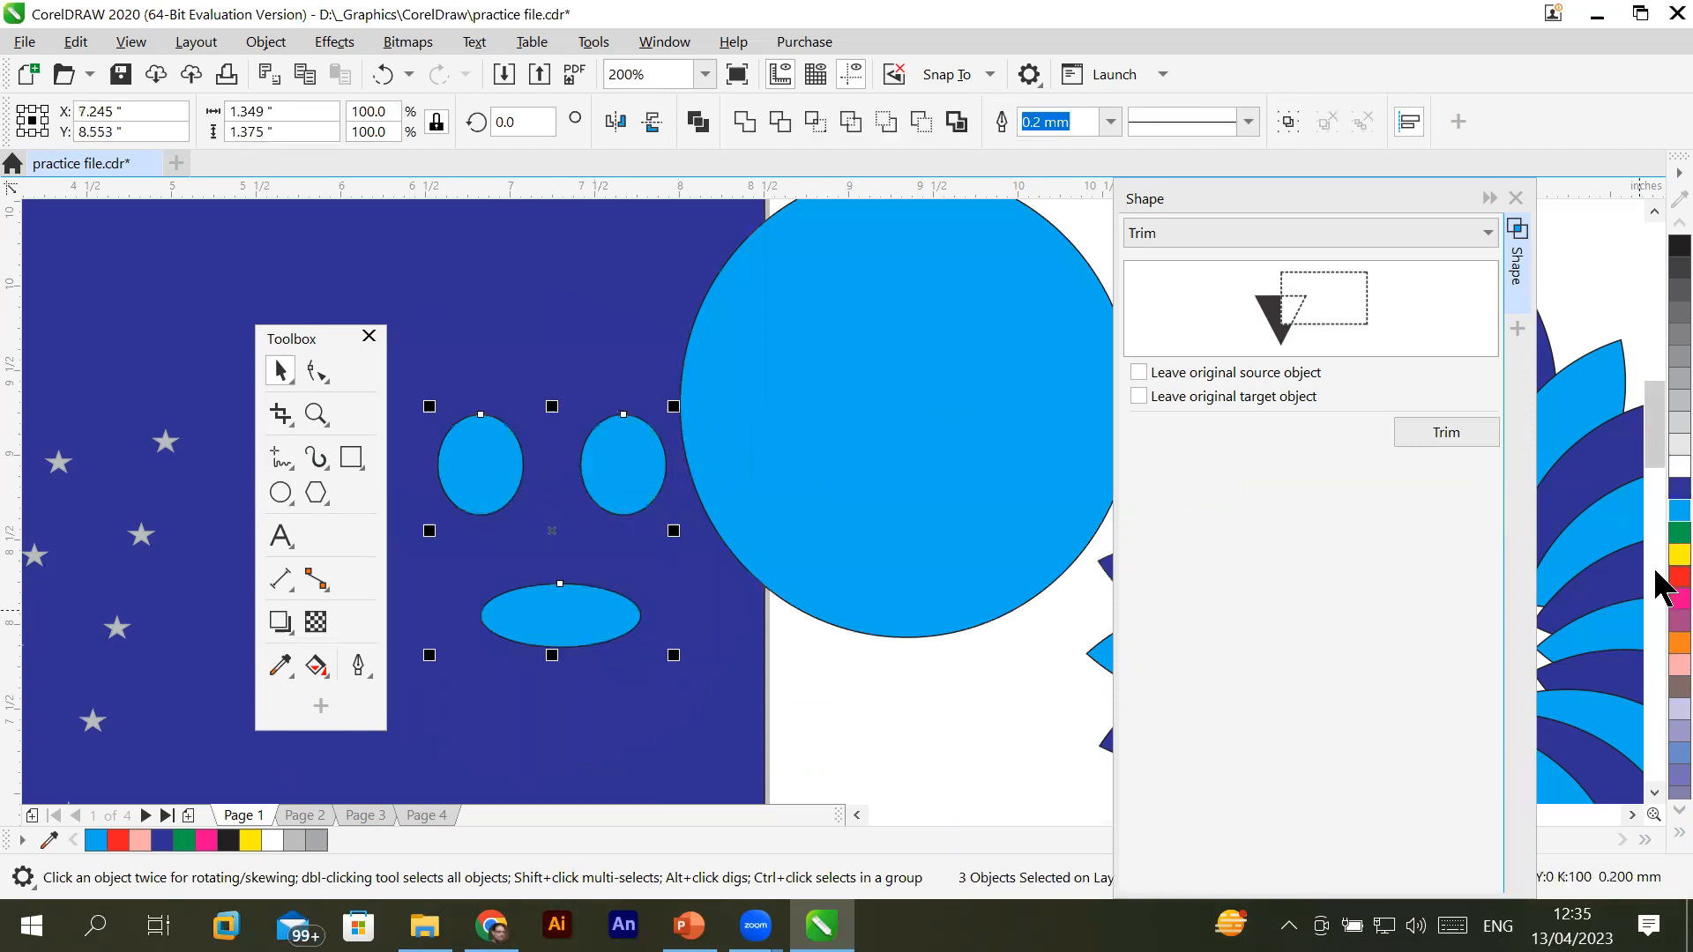
left_click(1673, 576)
left_click_drag(608, 454, 948, 316)
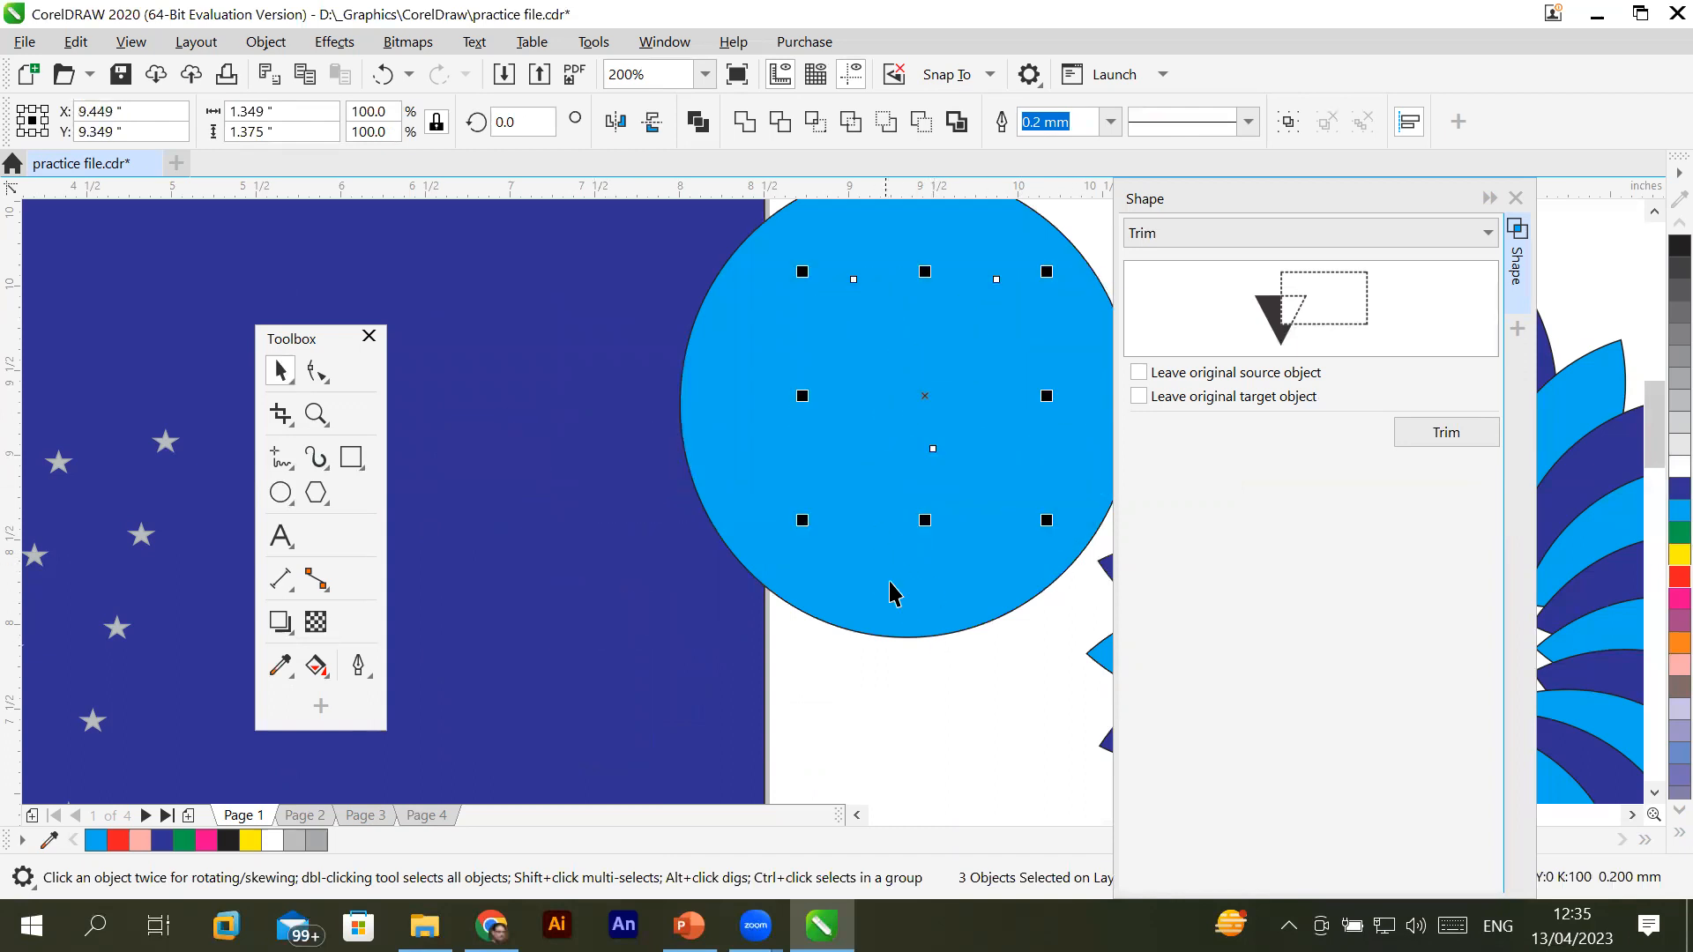
Reorder the three red eye and mouth curves above the light blue circle in the object stack, and clear the selection
left_click(1489, 199)
left_click(1476, 265)
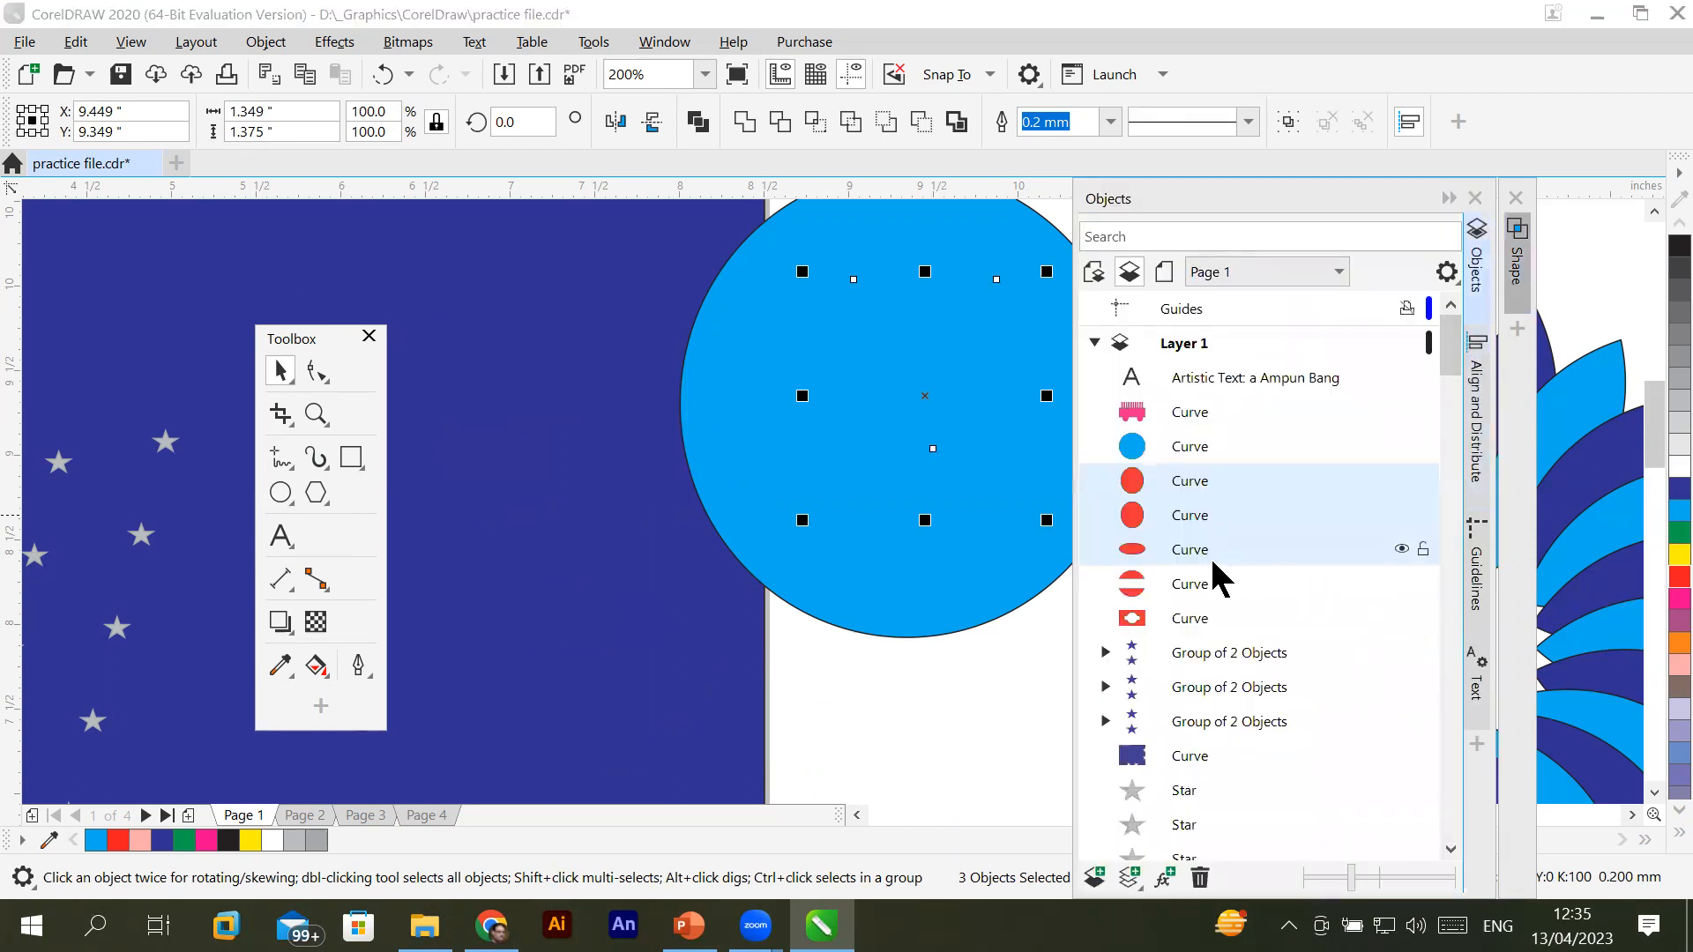
left_click_drag(1205, 559, 1224, 428)
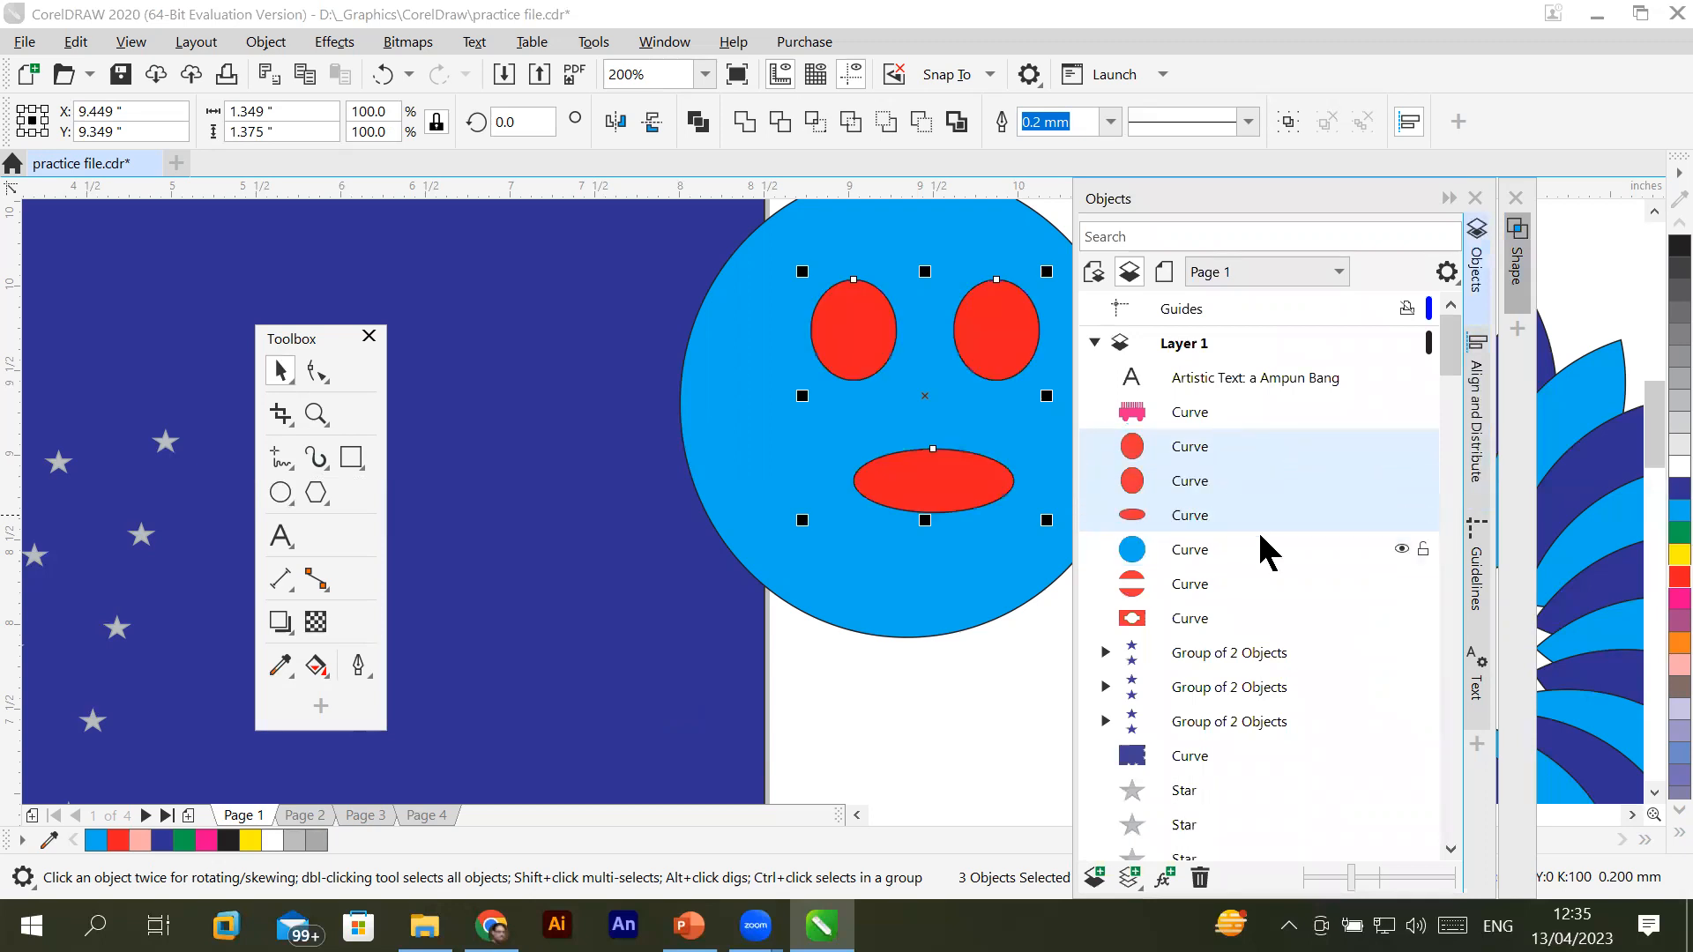
left_click(838, 701)
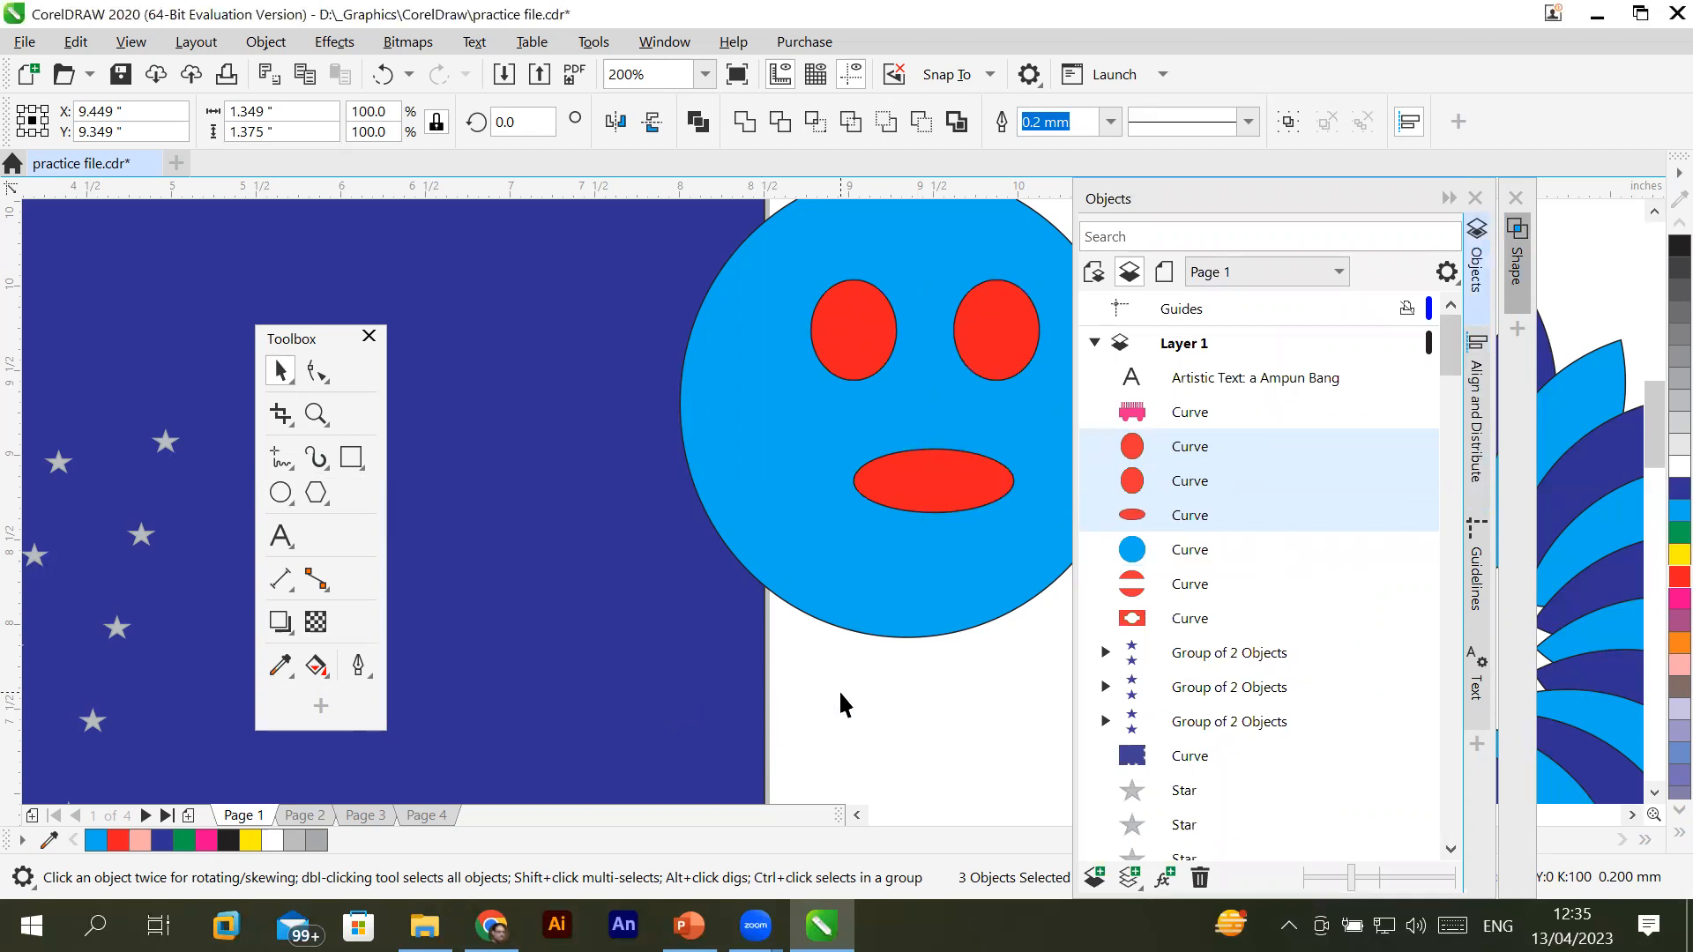
scroll(850, 700, "down", 4)
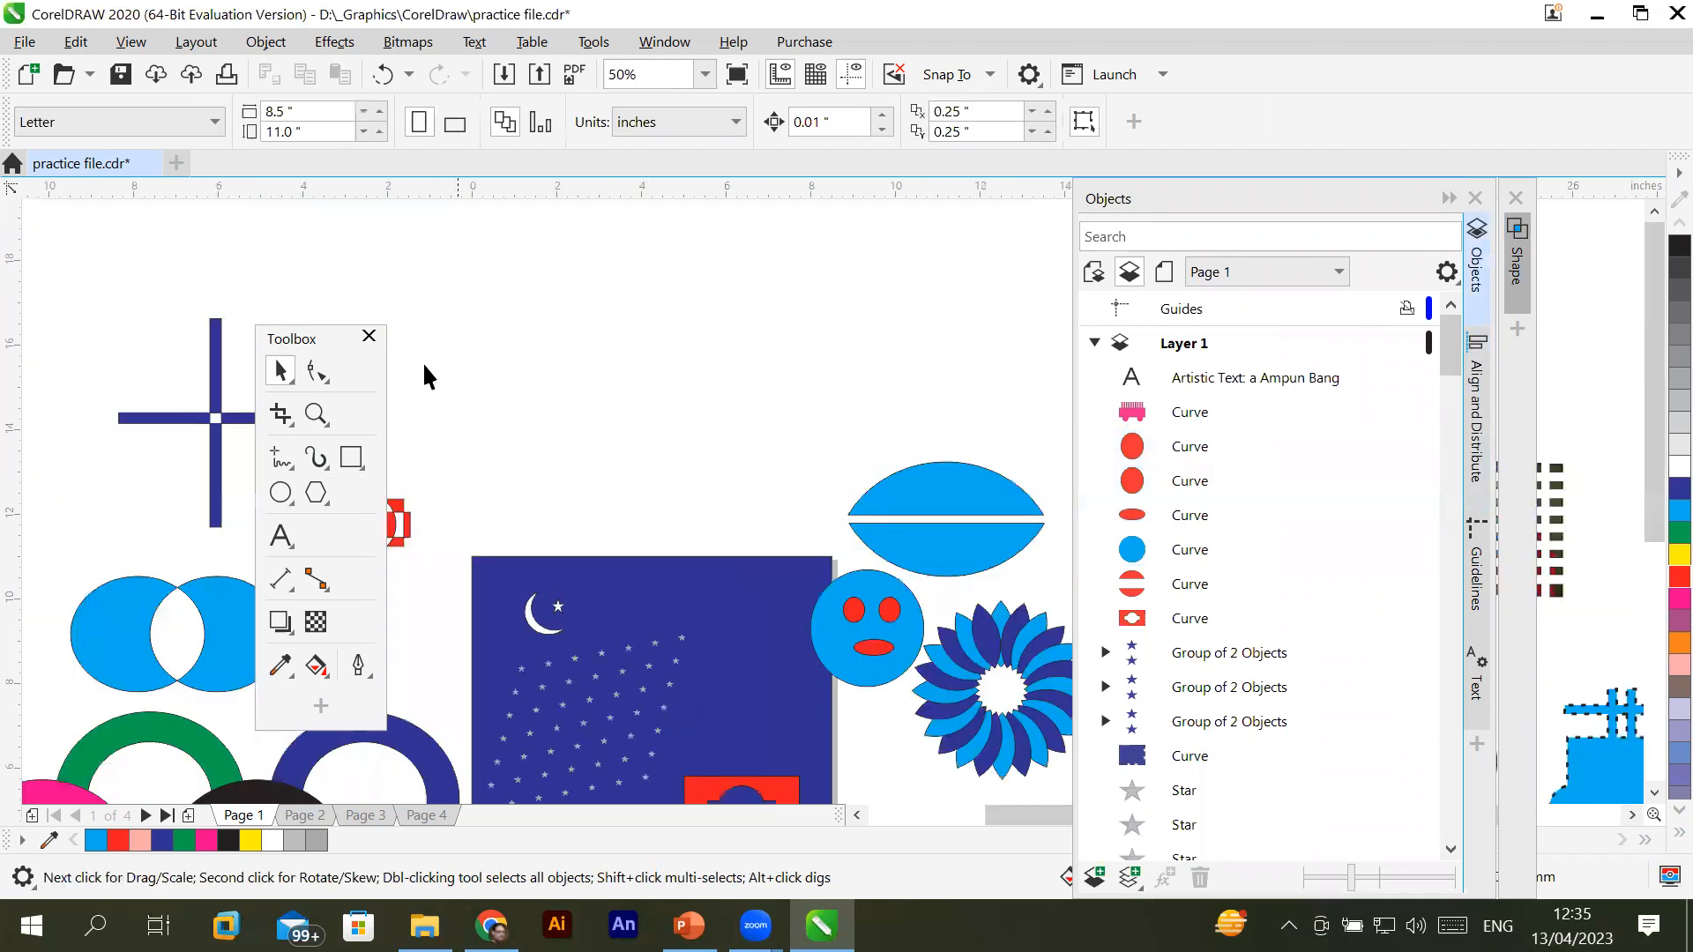
left_click(315, 492)
left_click_drag(537, 276, 678, 397)
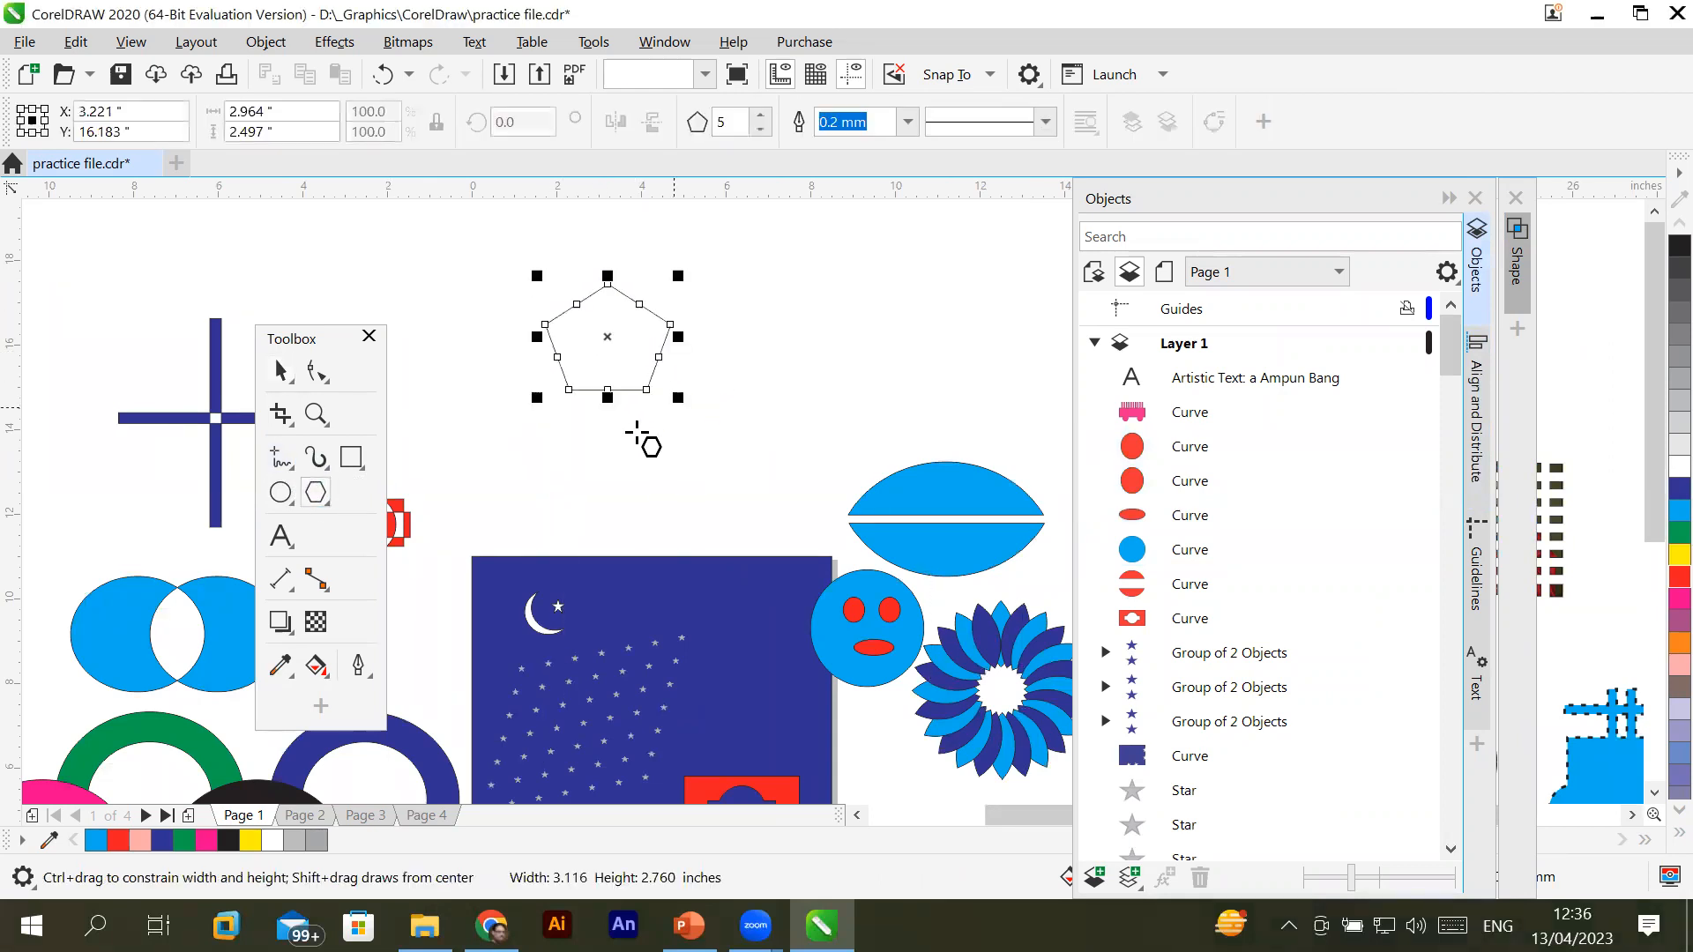
key("Delete")
Draw a near-circular ellipse about 3.4 by 3.2 inches above the dark blue rectangle, with a 4.0 mm outline and red fill
left_click(280, 492)
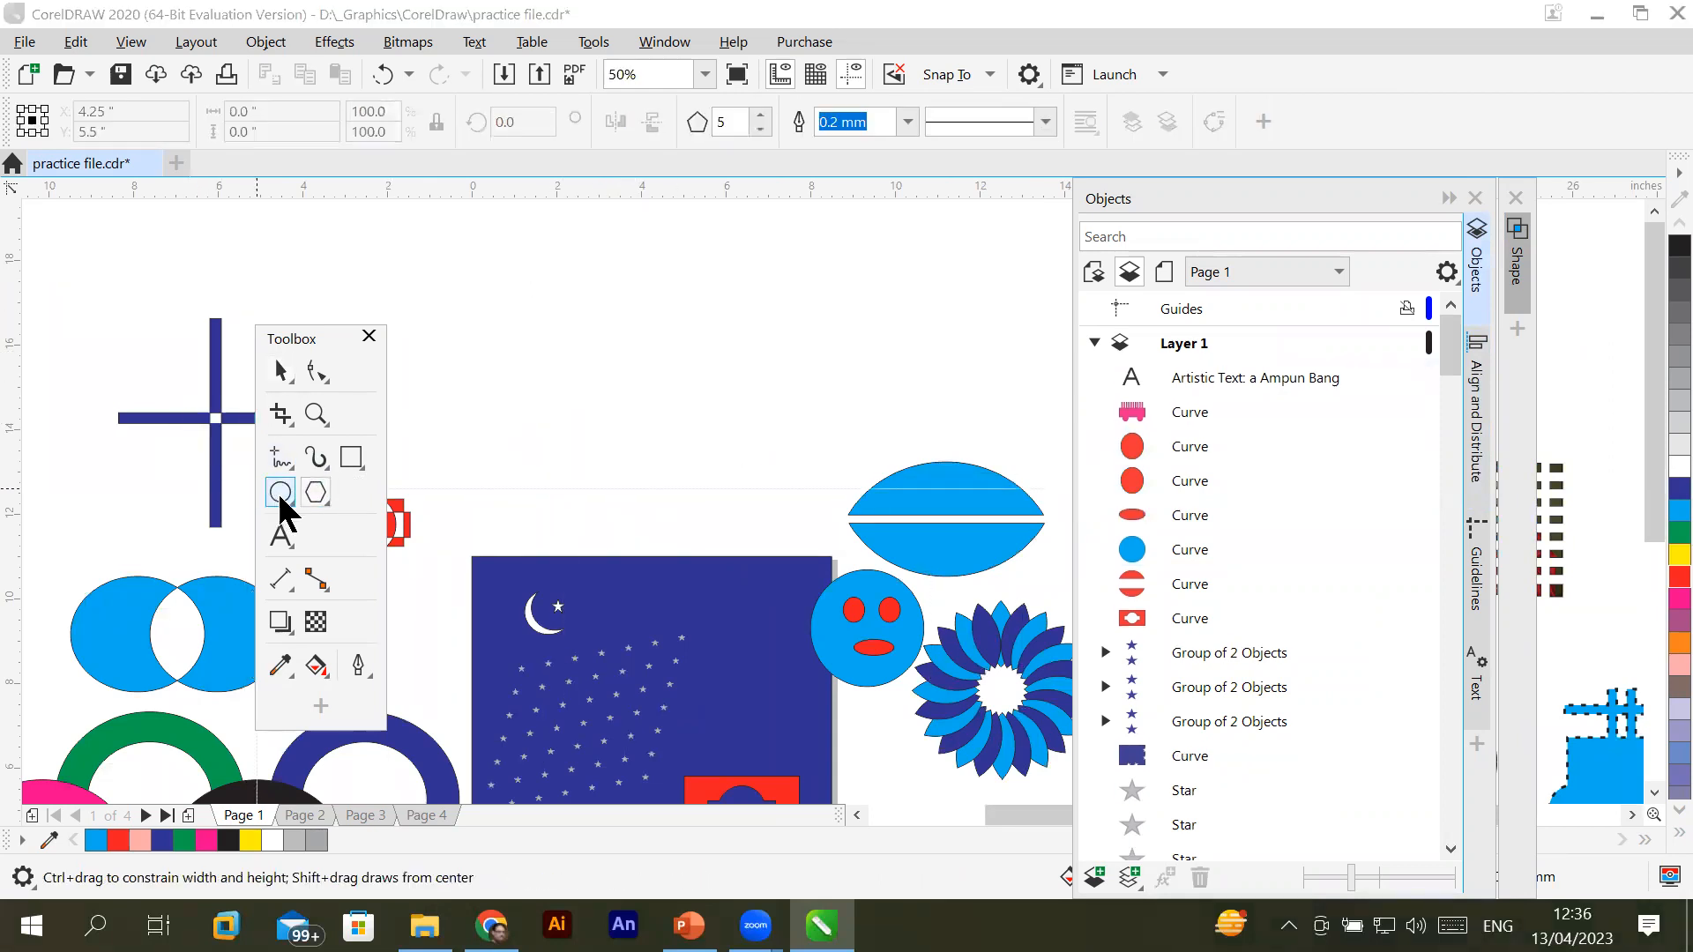
left_click_drag(569, 289, 713, 418)
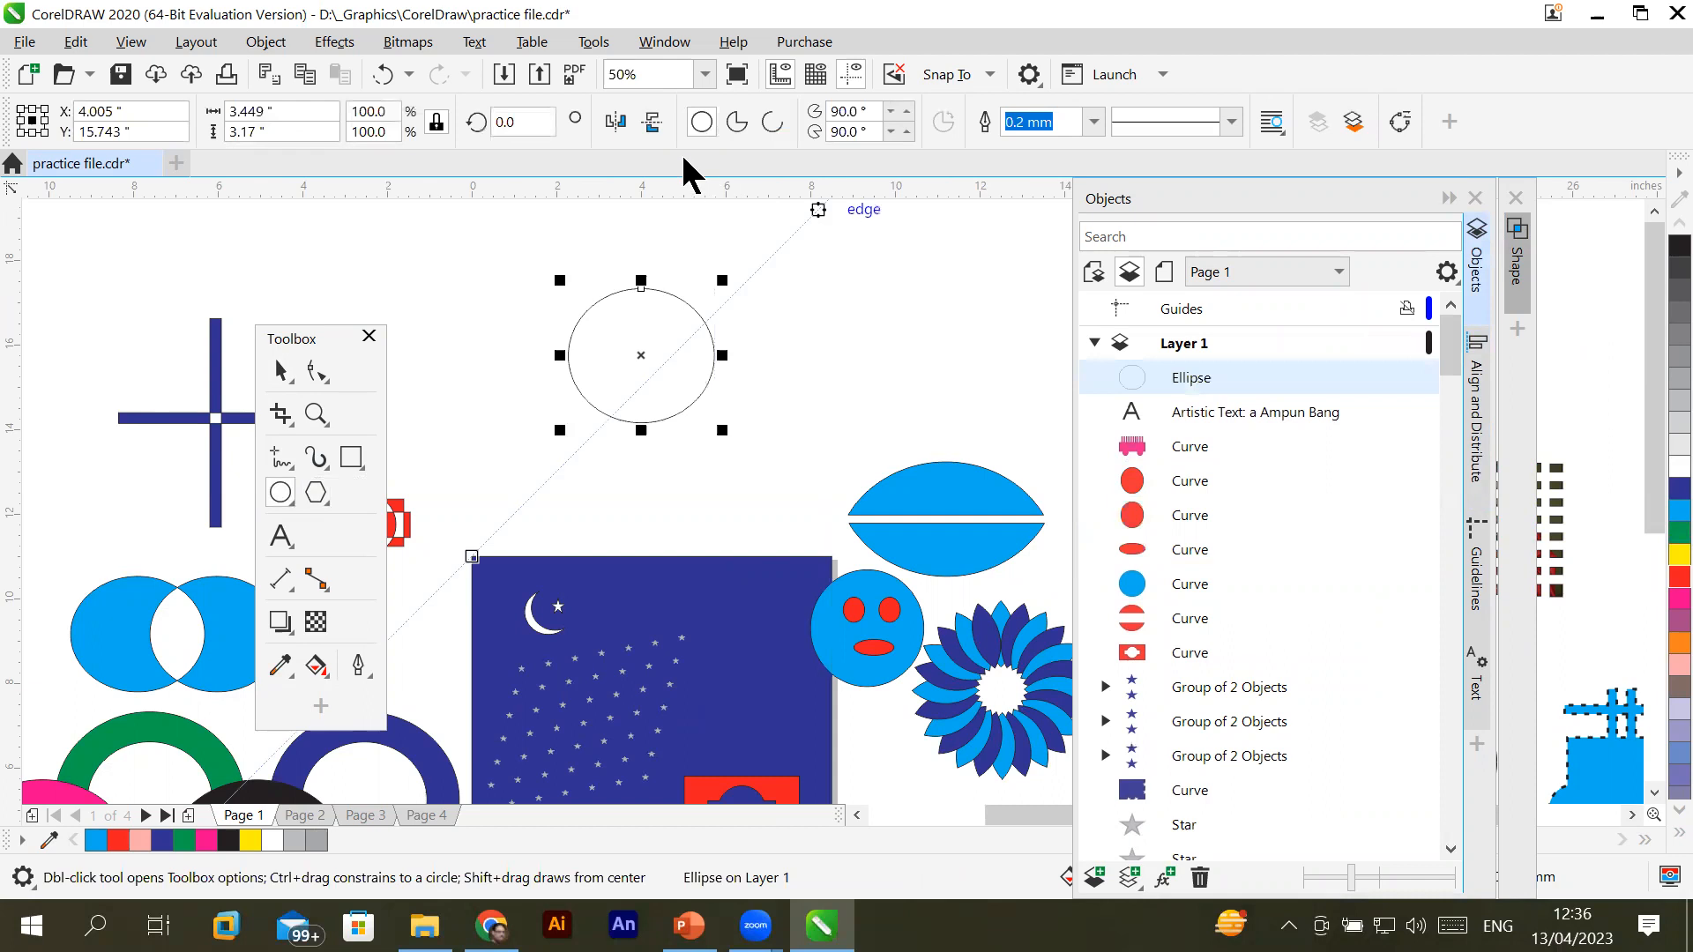
left_click(1093, 124)
left_click(1058, 374)
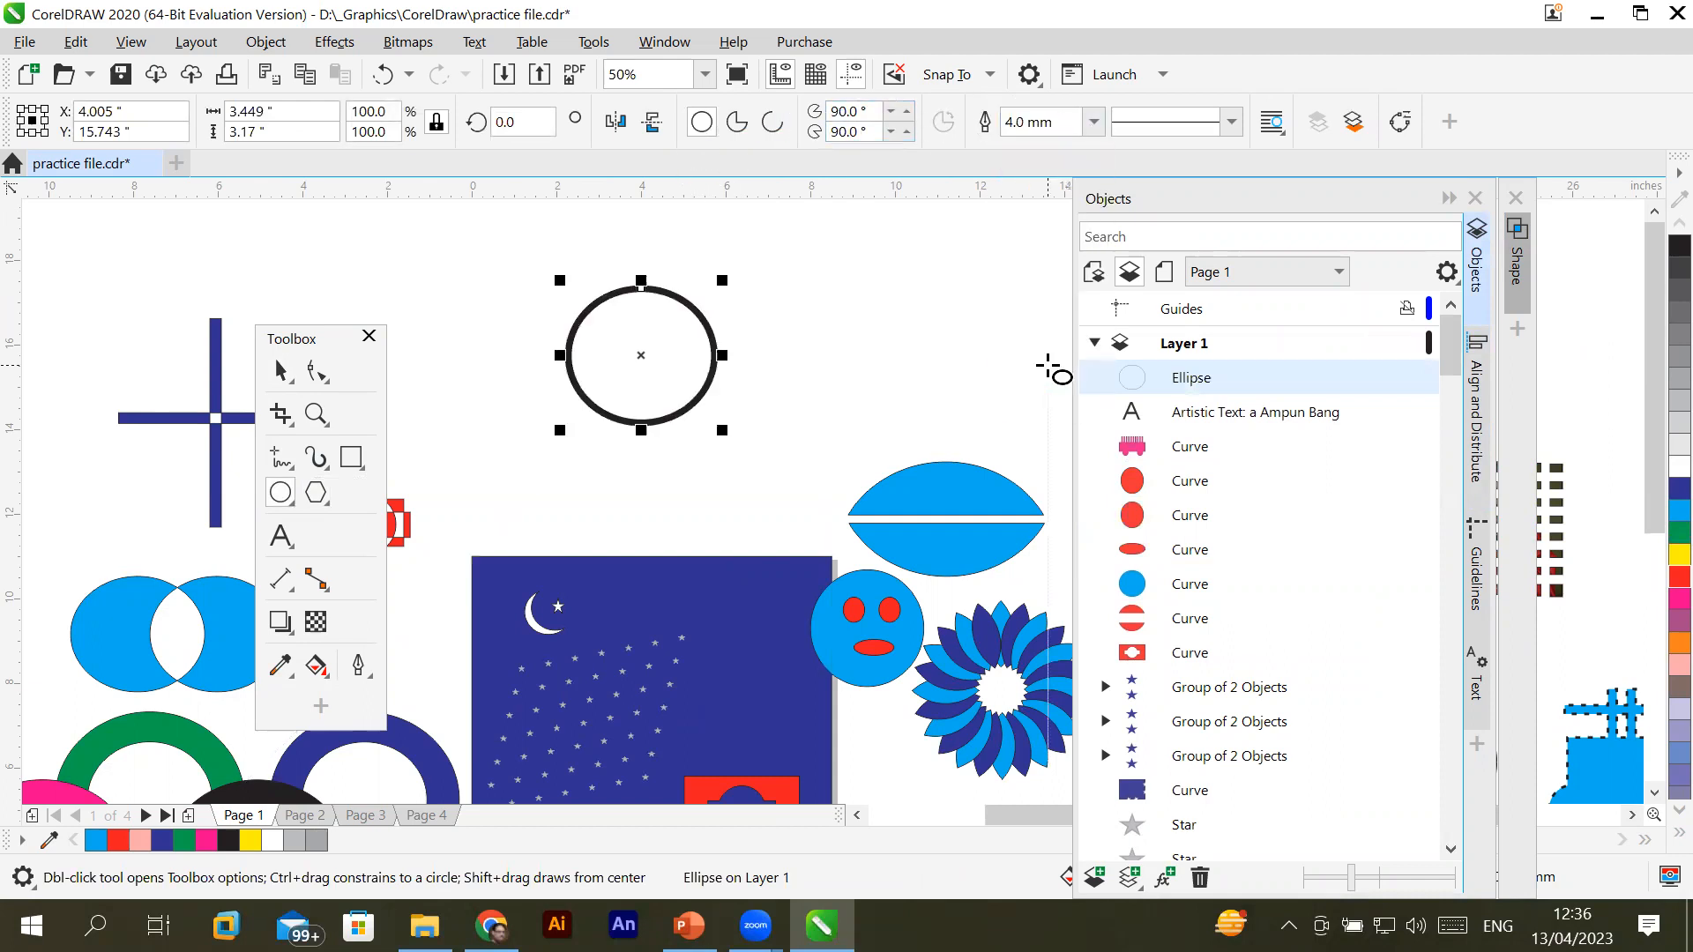
left_click(1660, 577)
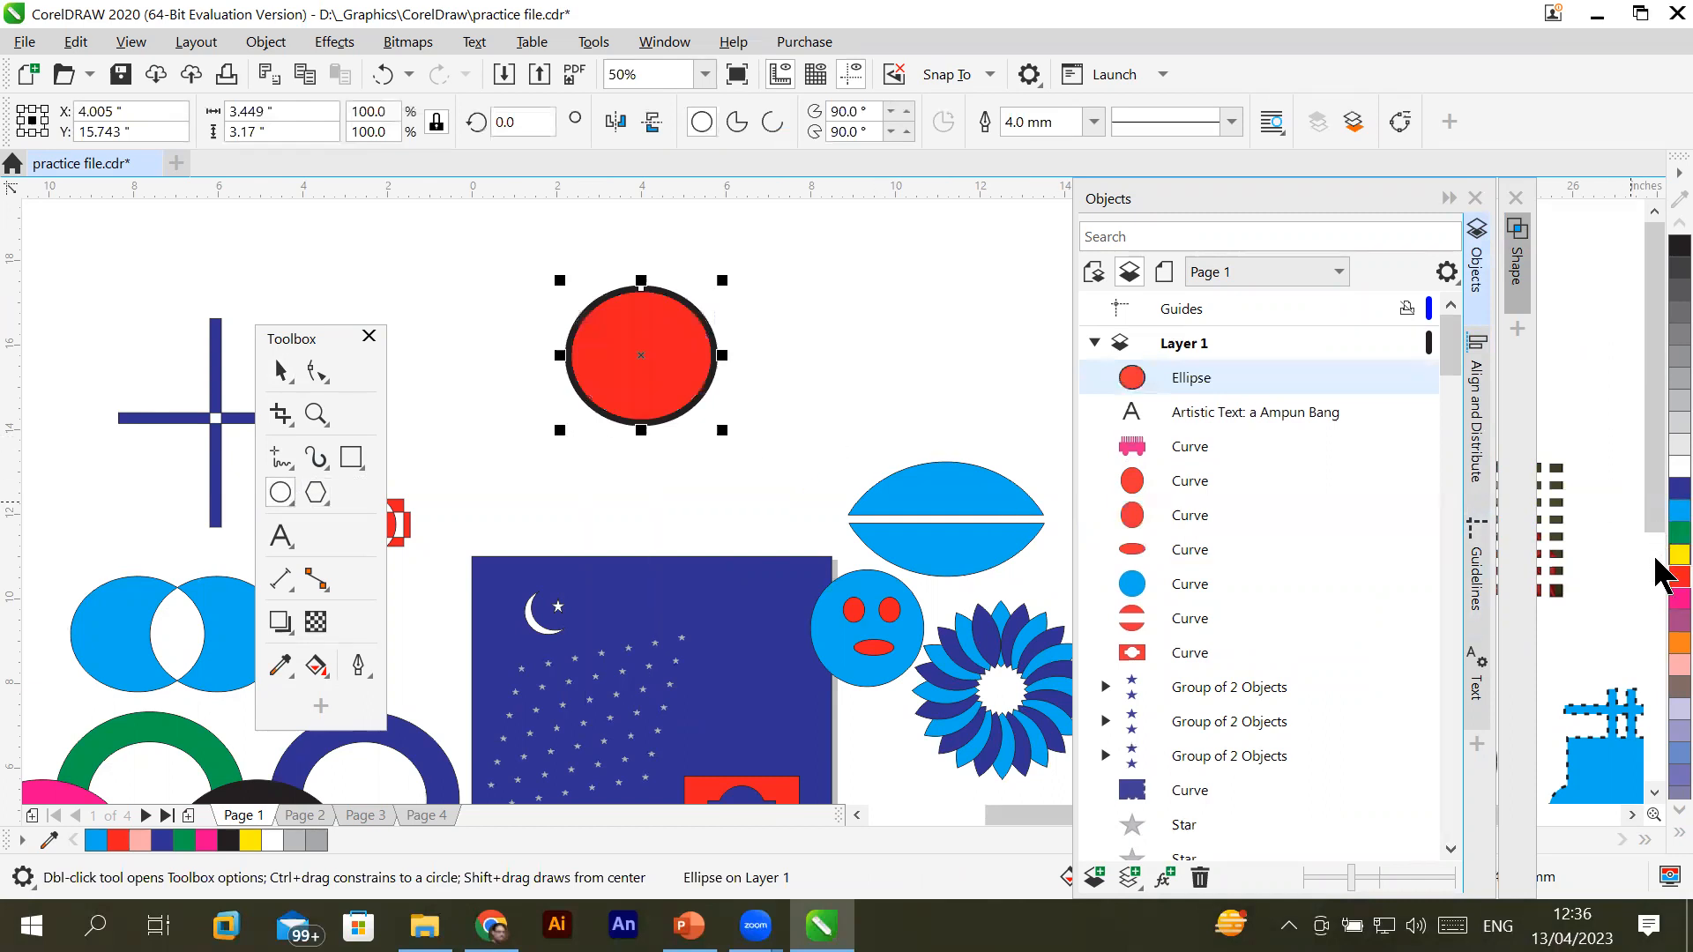
key("ctrl+z")
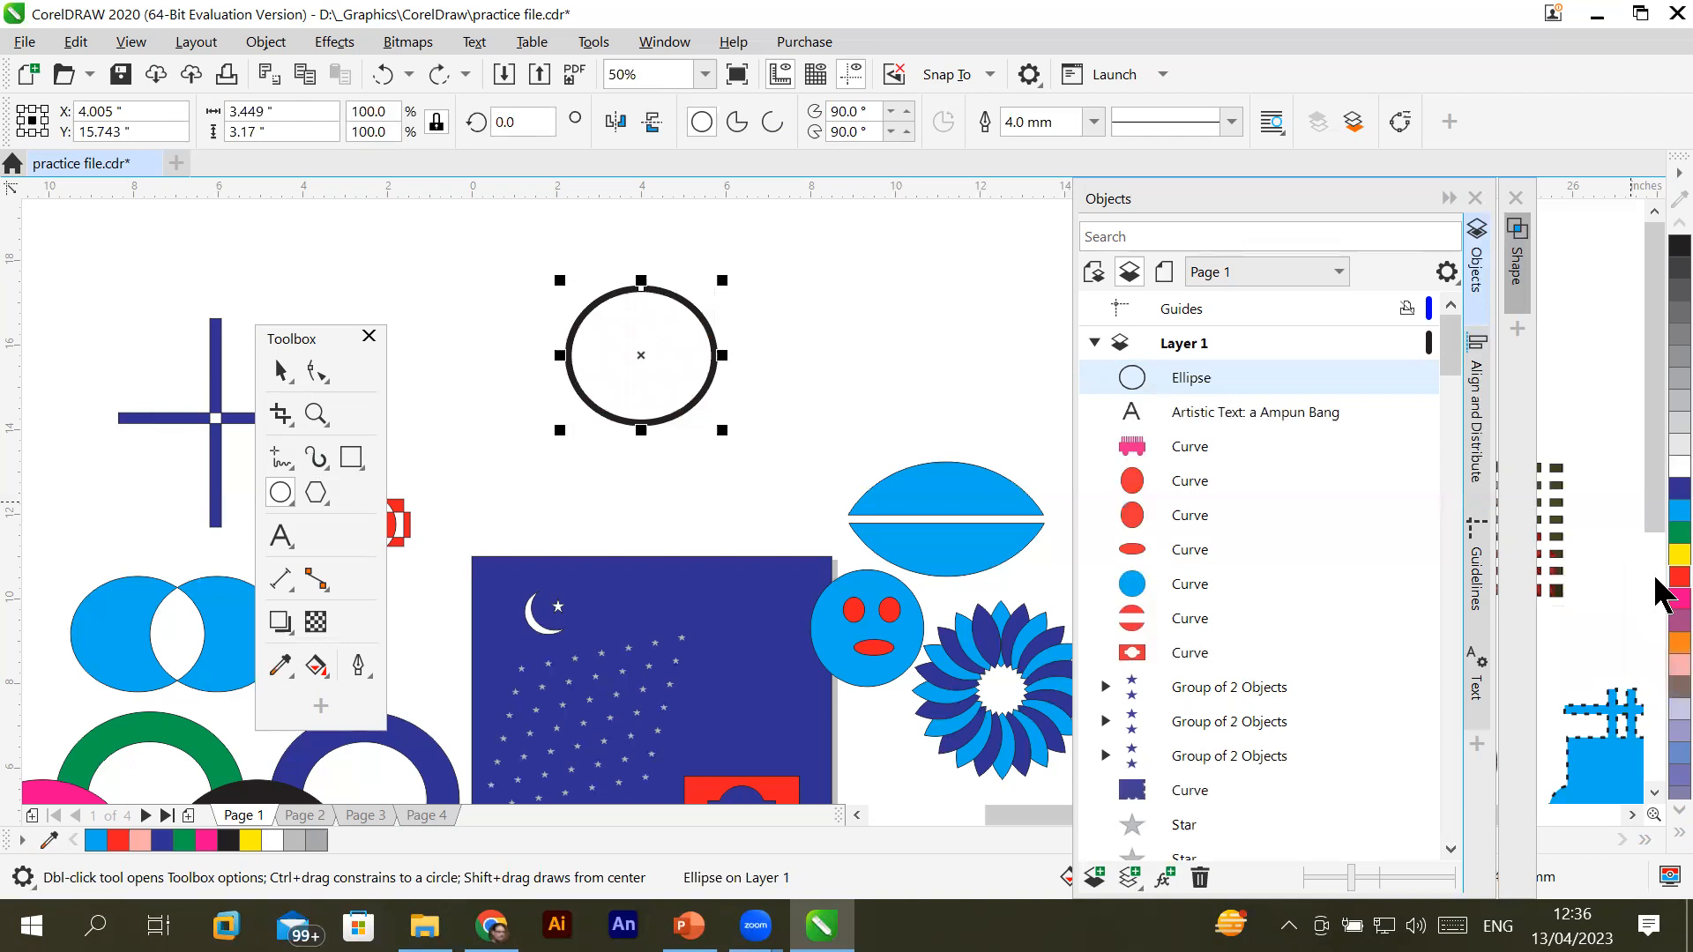
left_click(1661, 577)
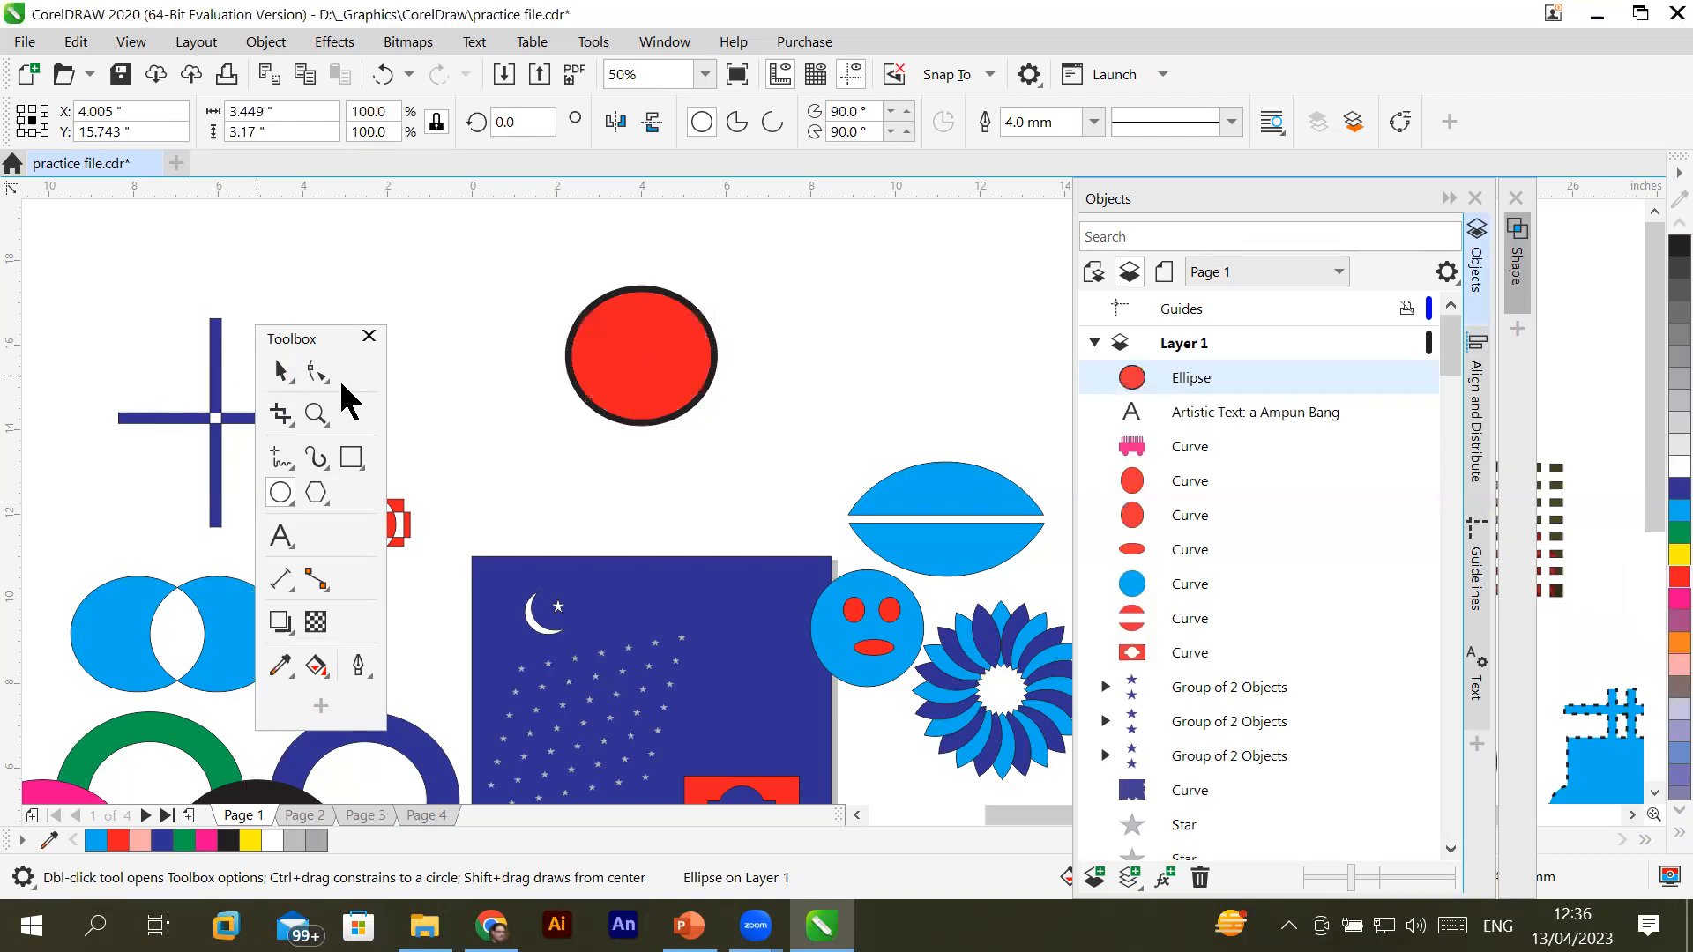
Duplicate the red circle to the right, overlapping the original, and give the copy a green fill and light blue outline
left_click(281, 370)
left_click_drag(672, 386, 754, 393)
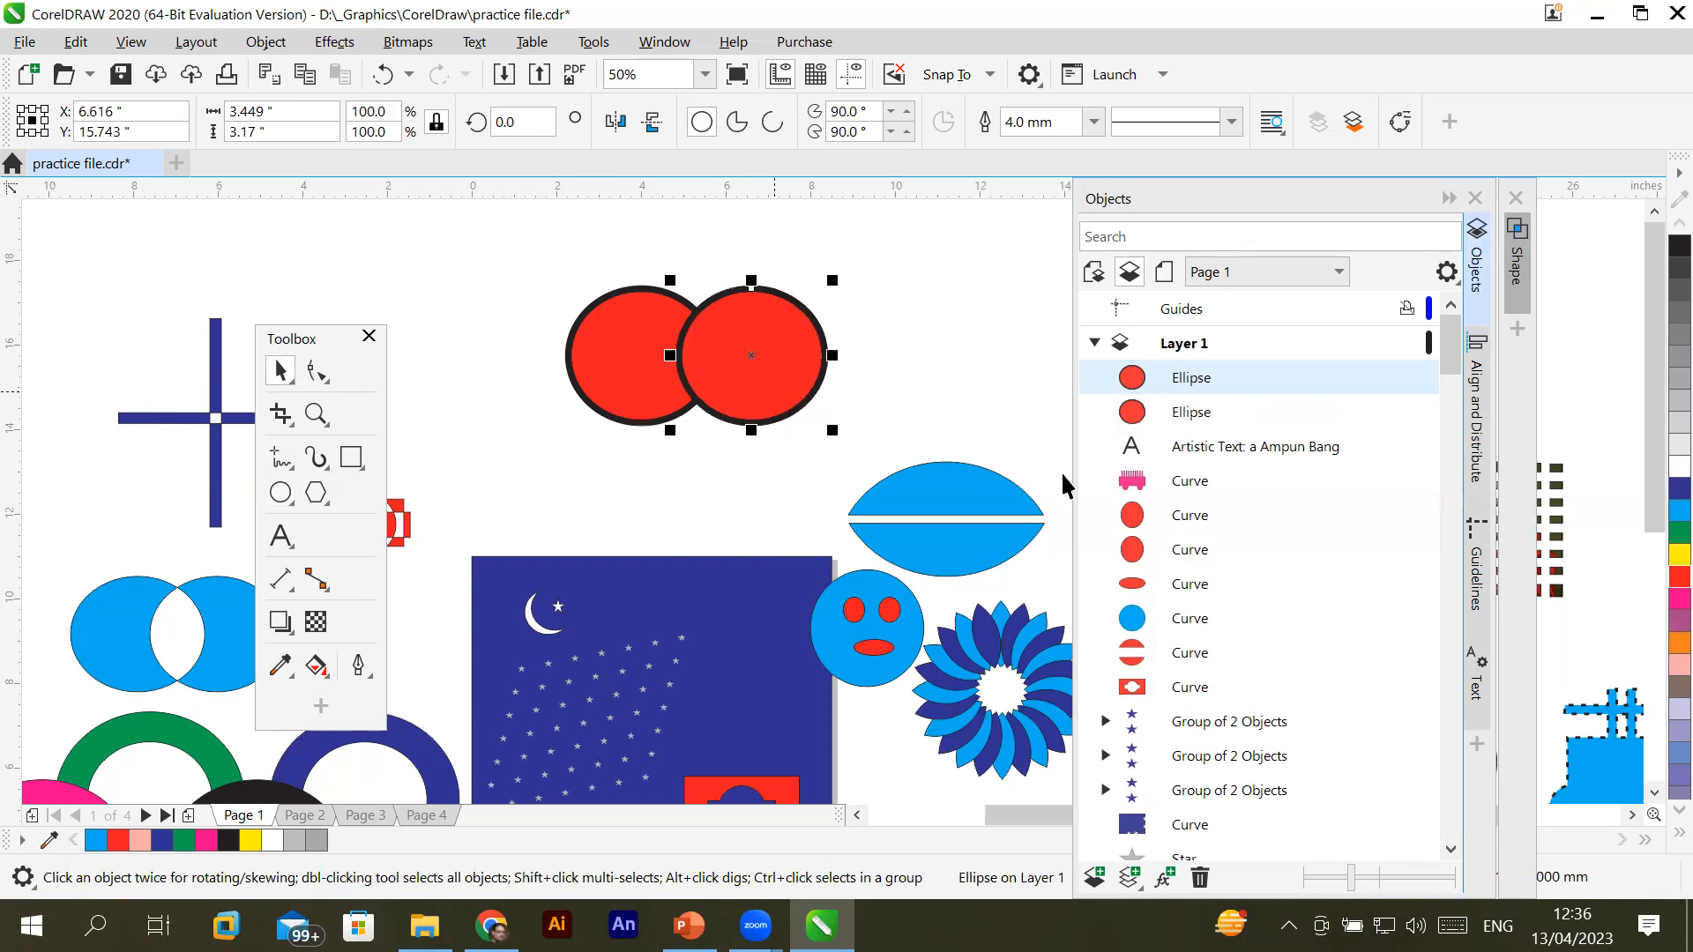
left_click(1657, 532)
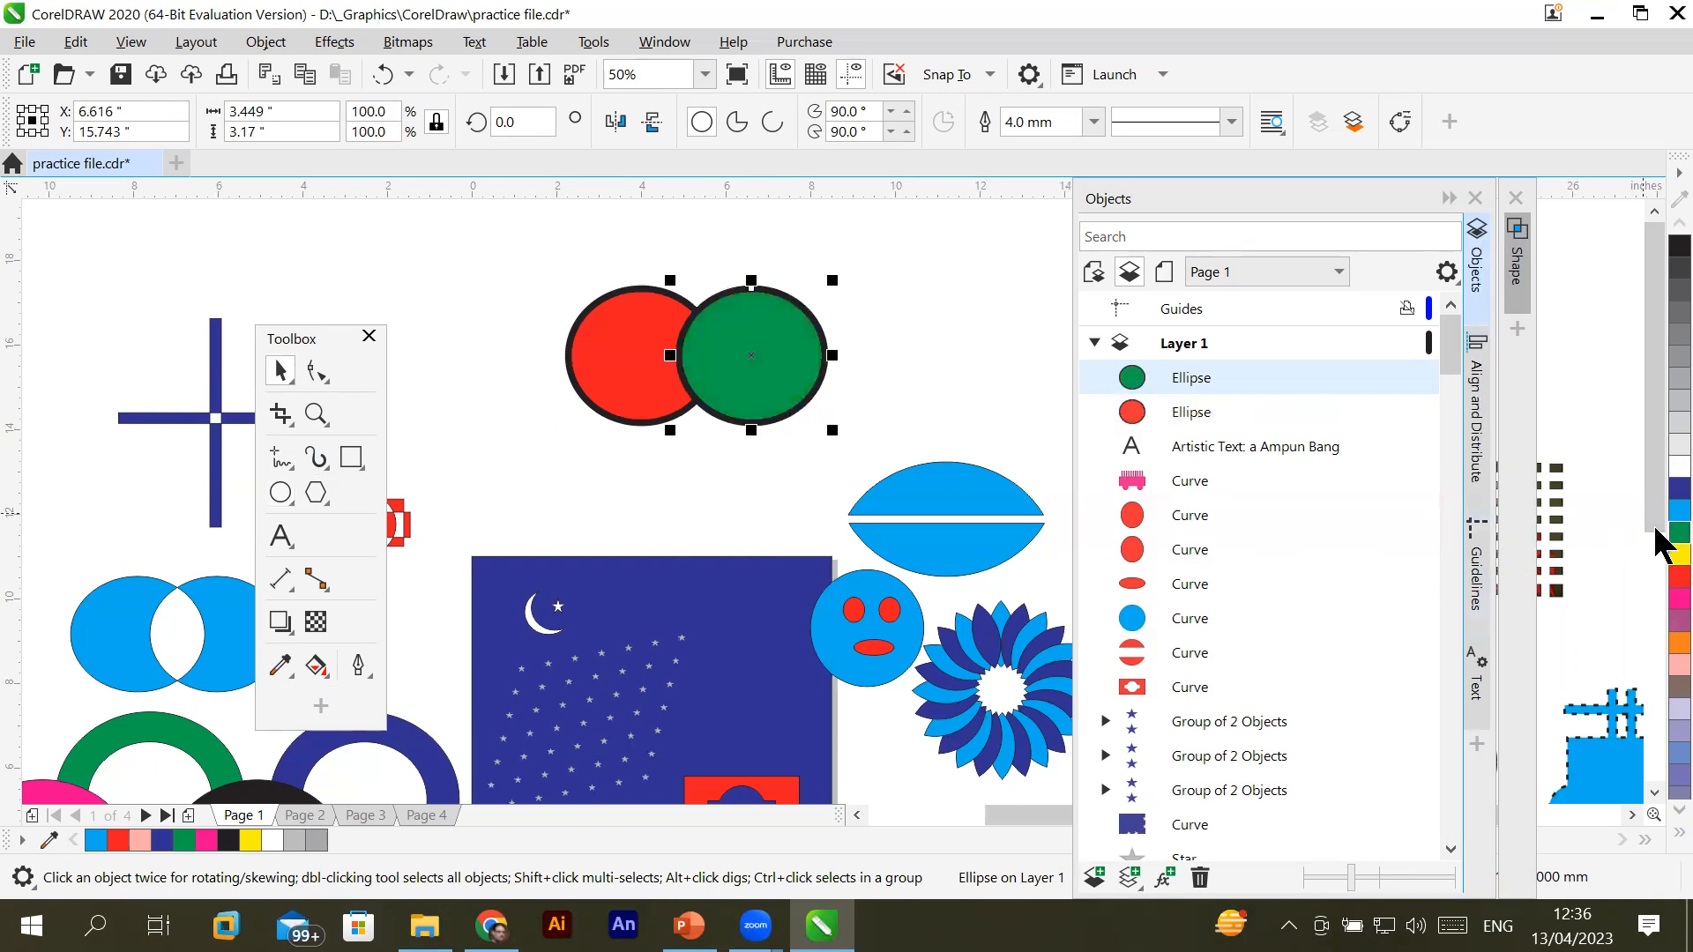
right_click(1659, 514)
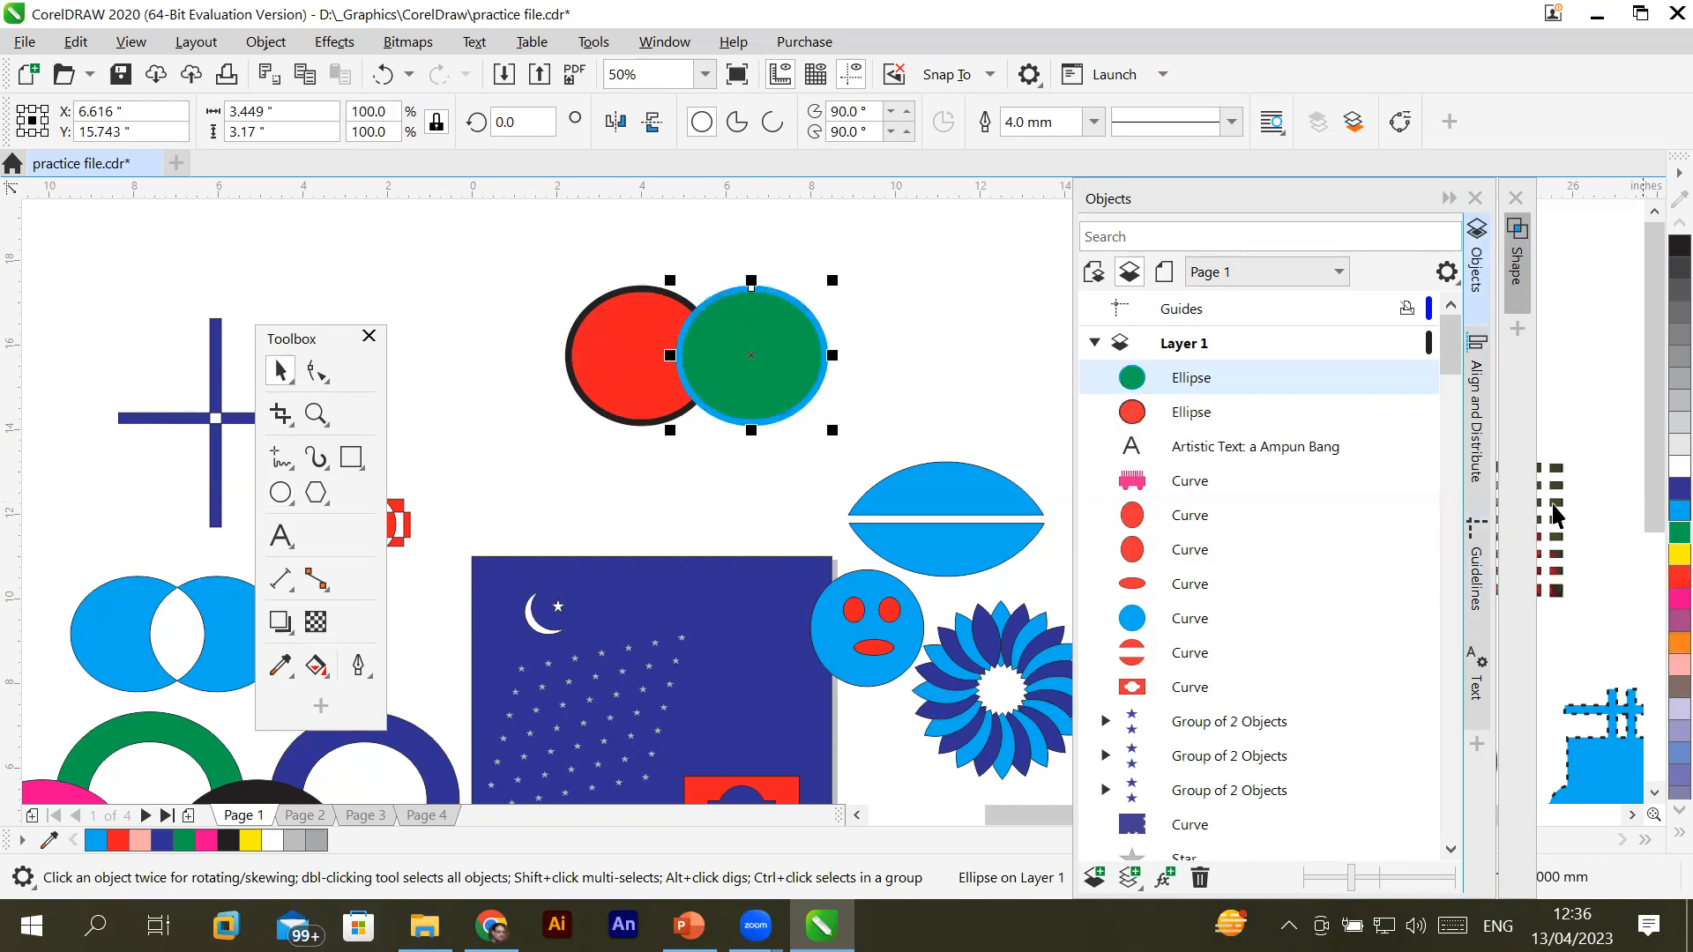
Duplicate the green circle to the right, overlapping it, and give the copy a dark blue fill and light grey outline
left_click_drag(798, 355, 903, 352)
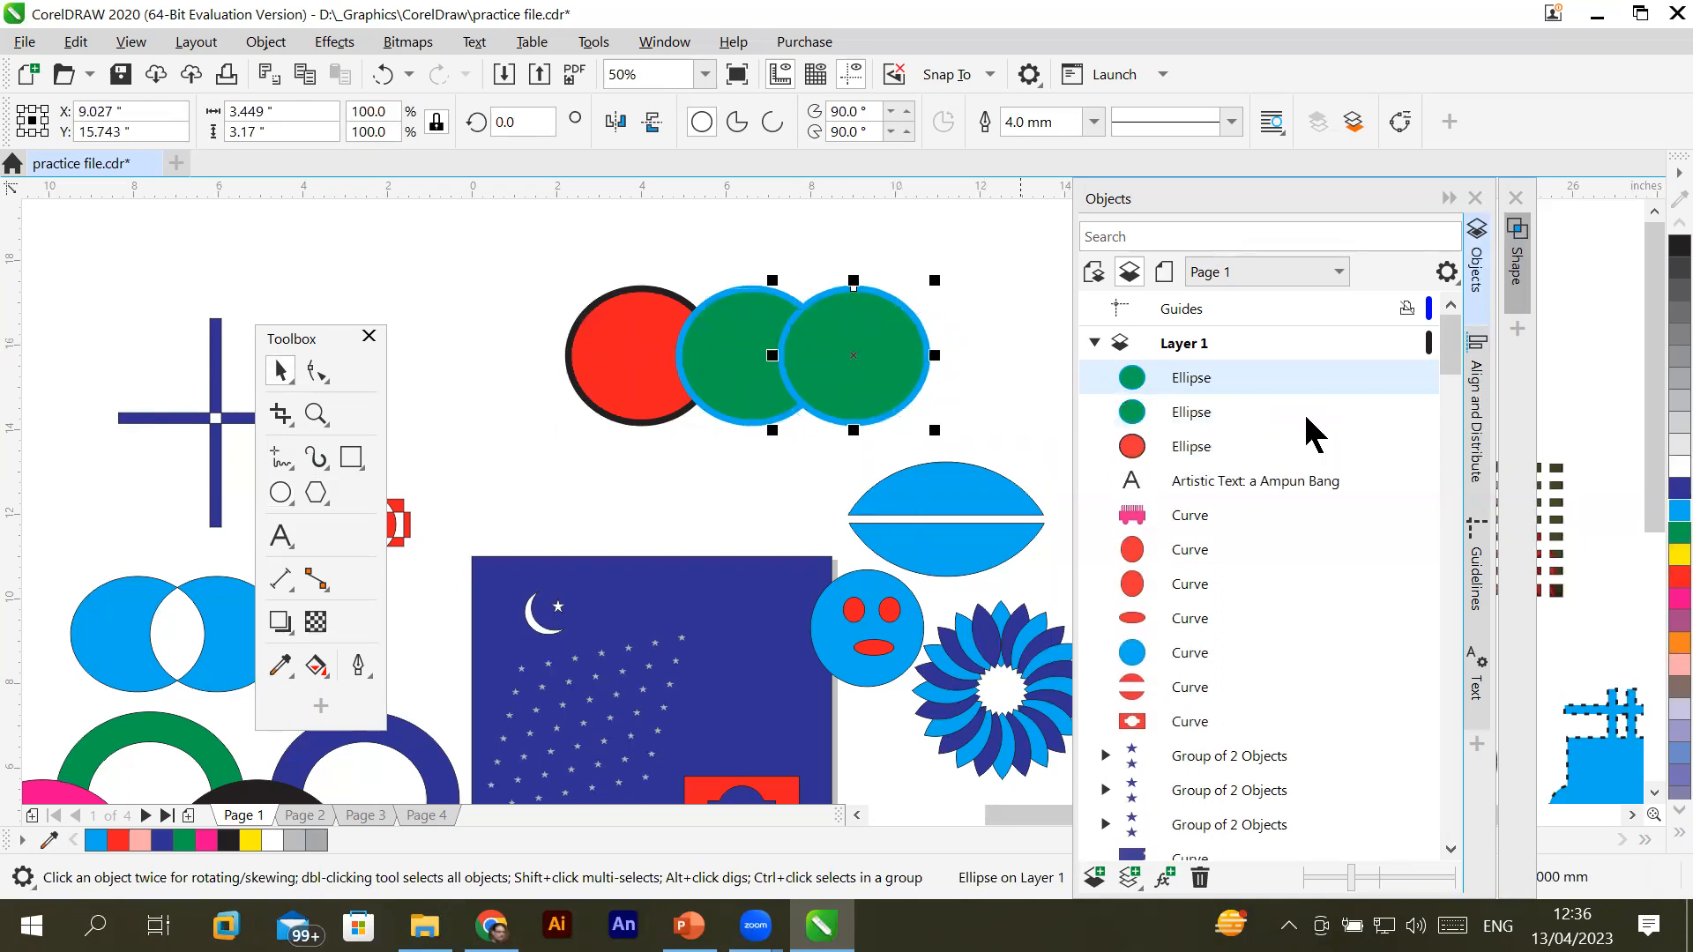
left_click(1658, 488)
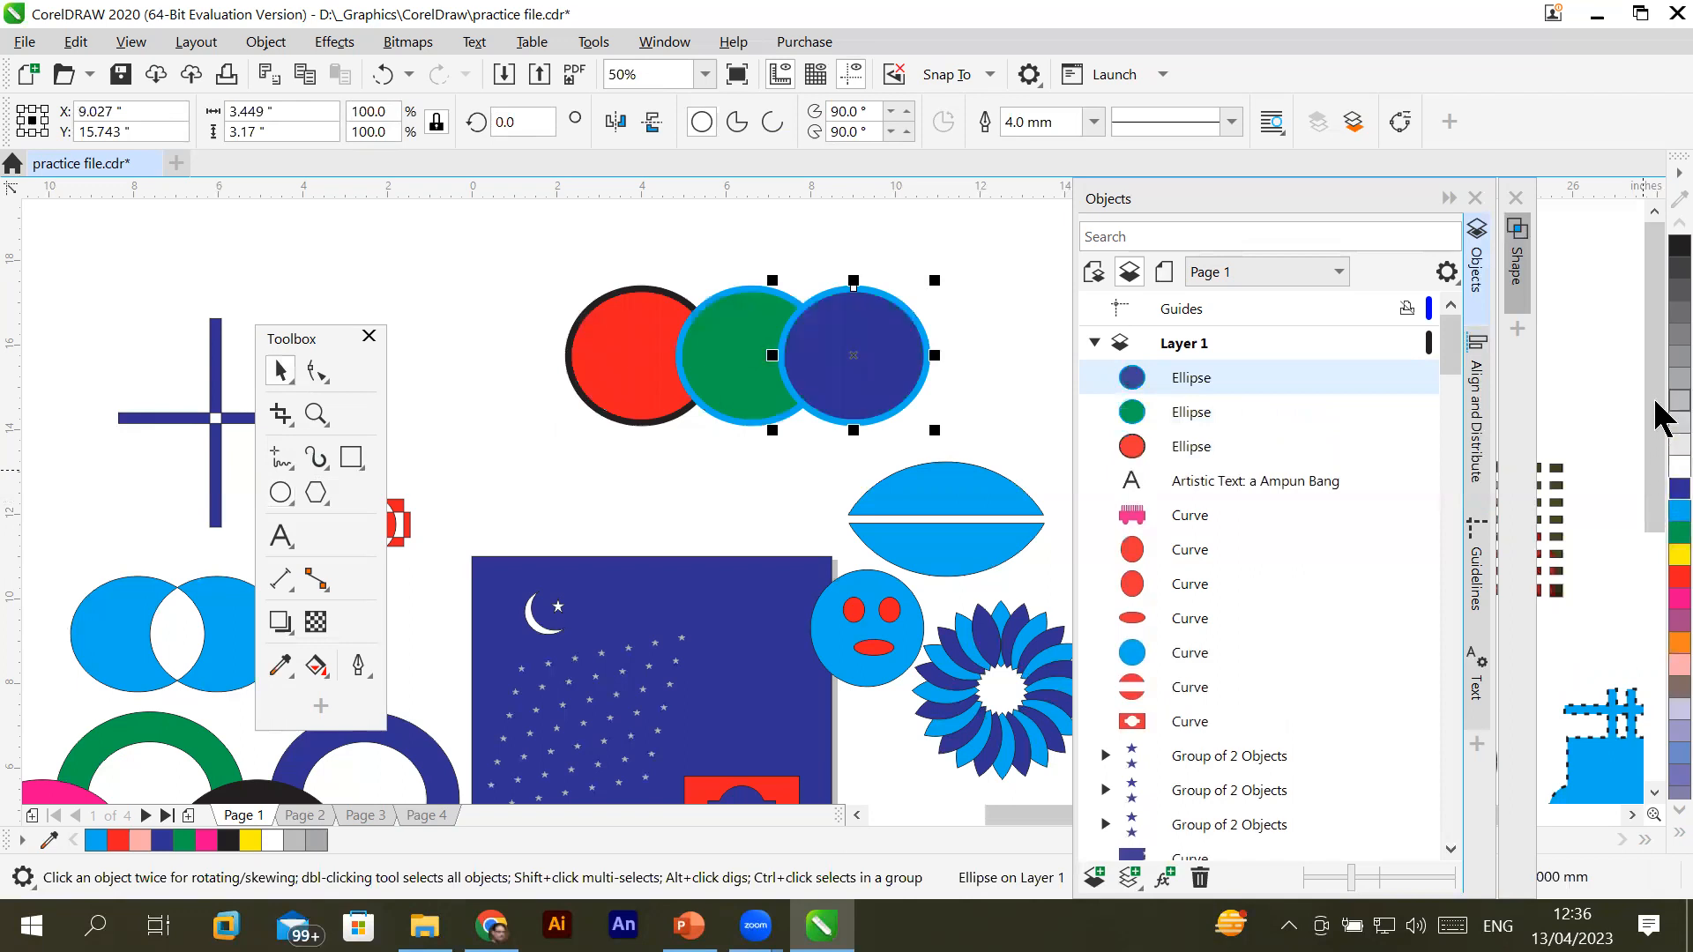
right_click(1665, 400)
Create a boundary curve around the three overlapping red, green and dark blue circles
left_click_drag(530, 246, 1006, 411)
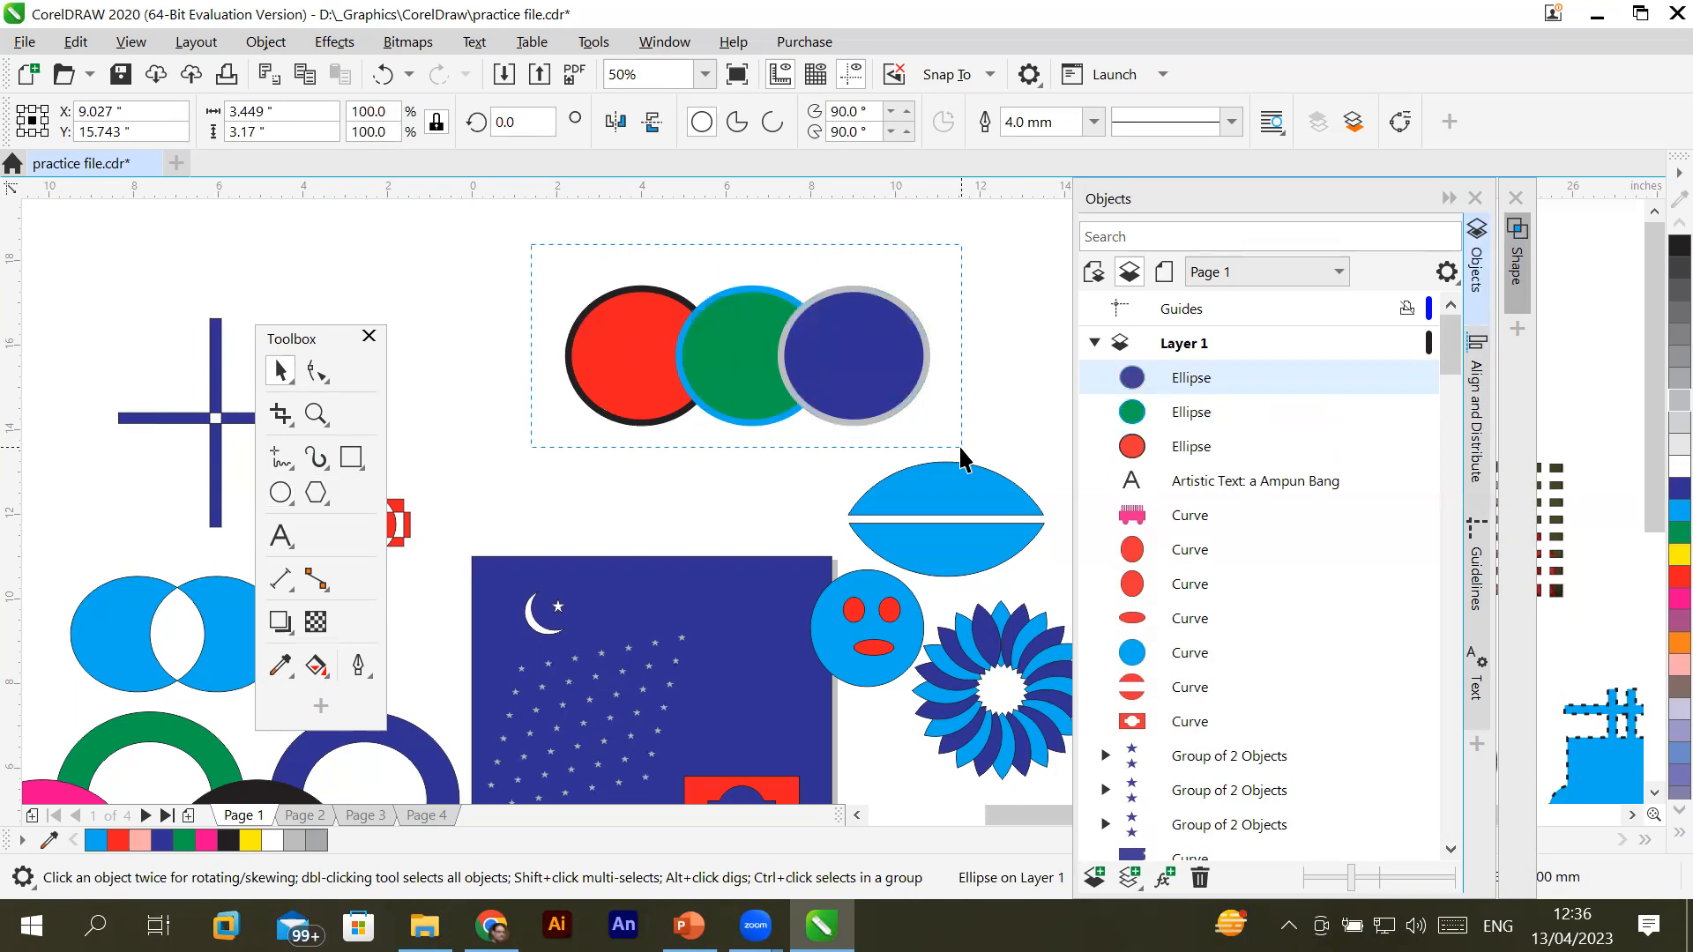
left_click_drag(959, 444, 960, 444)
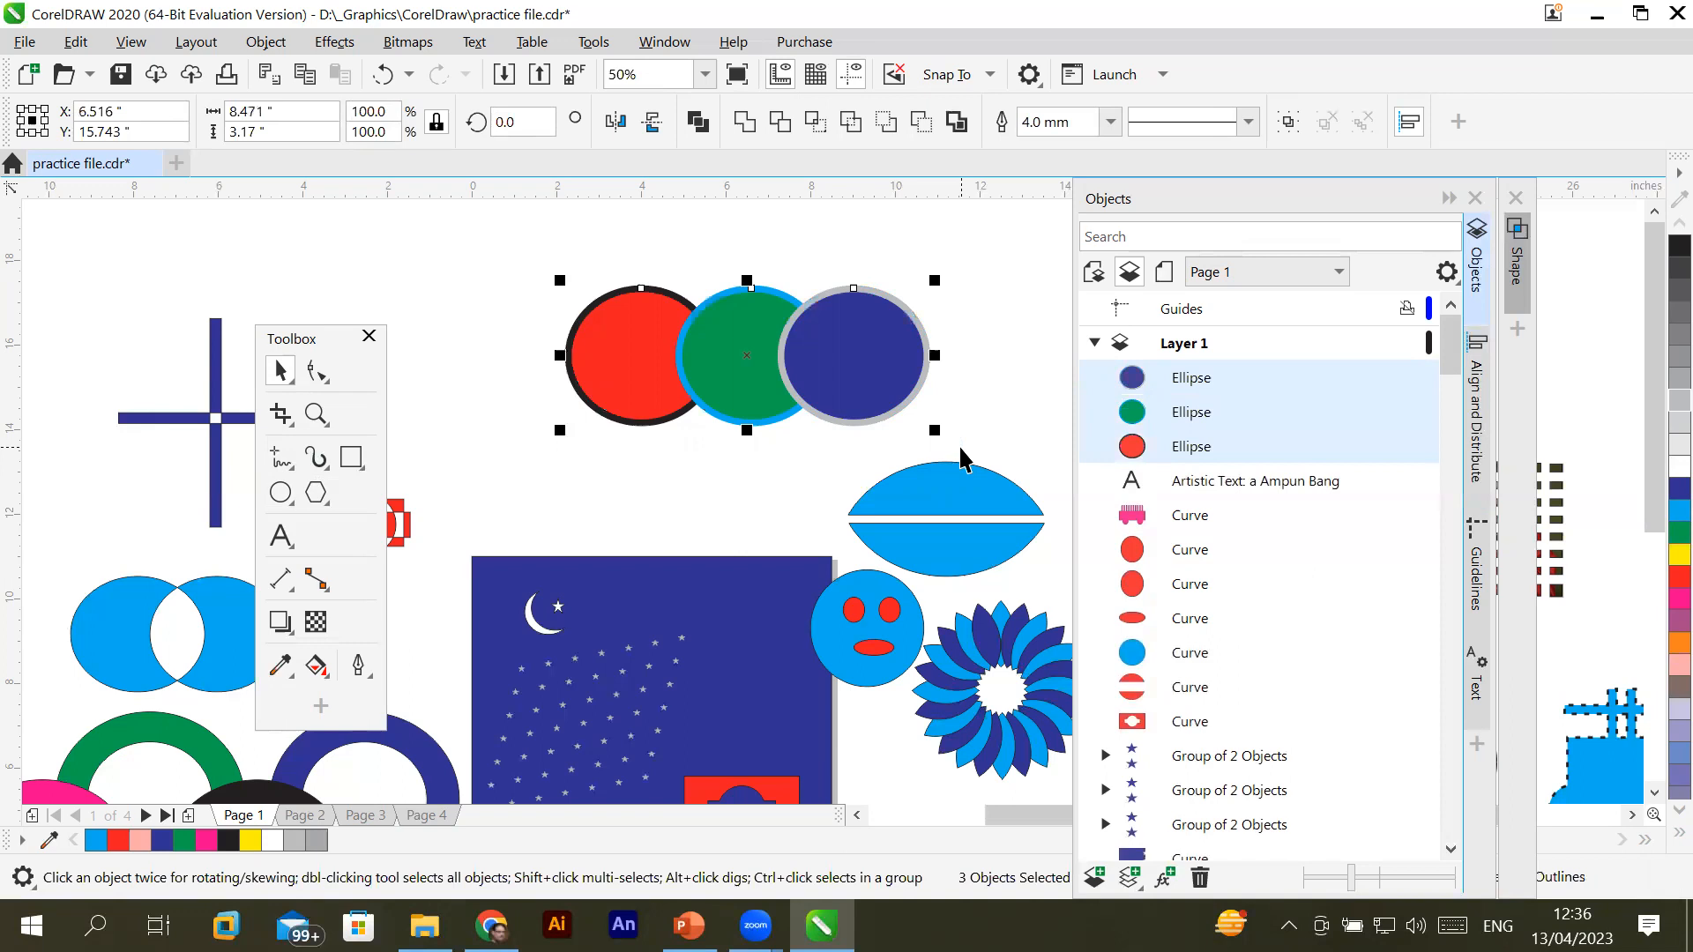
left_click(957, 122)
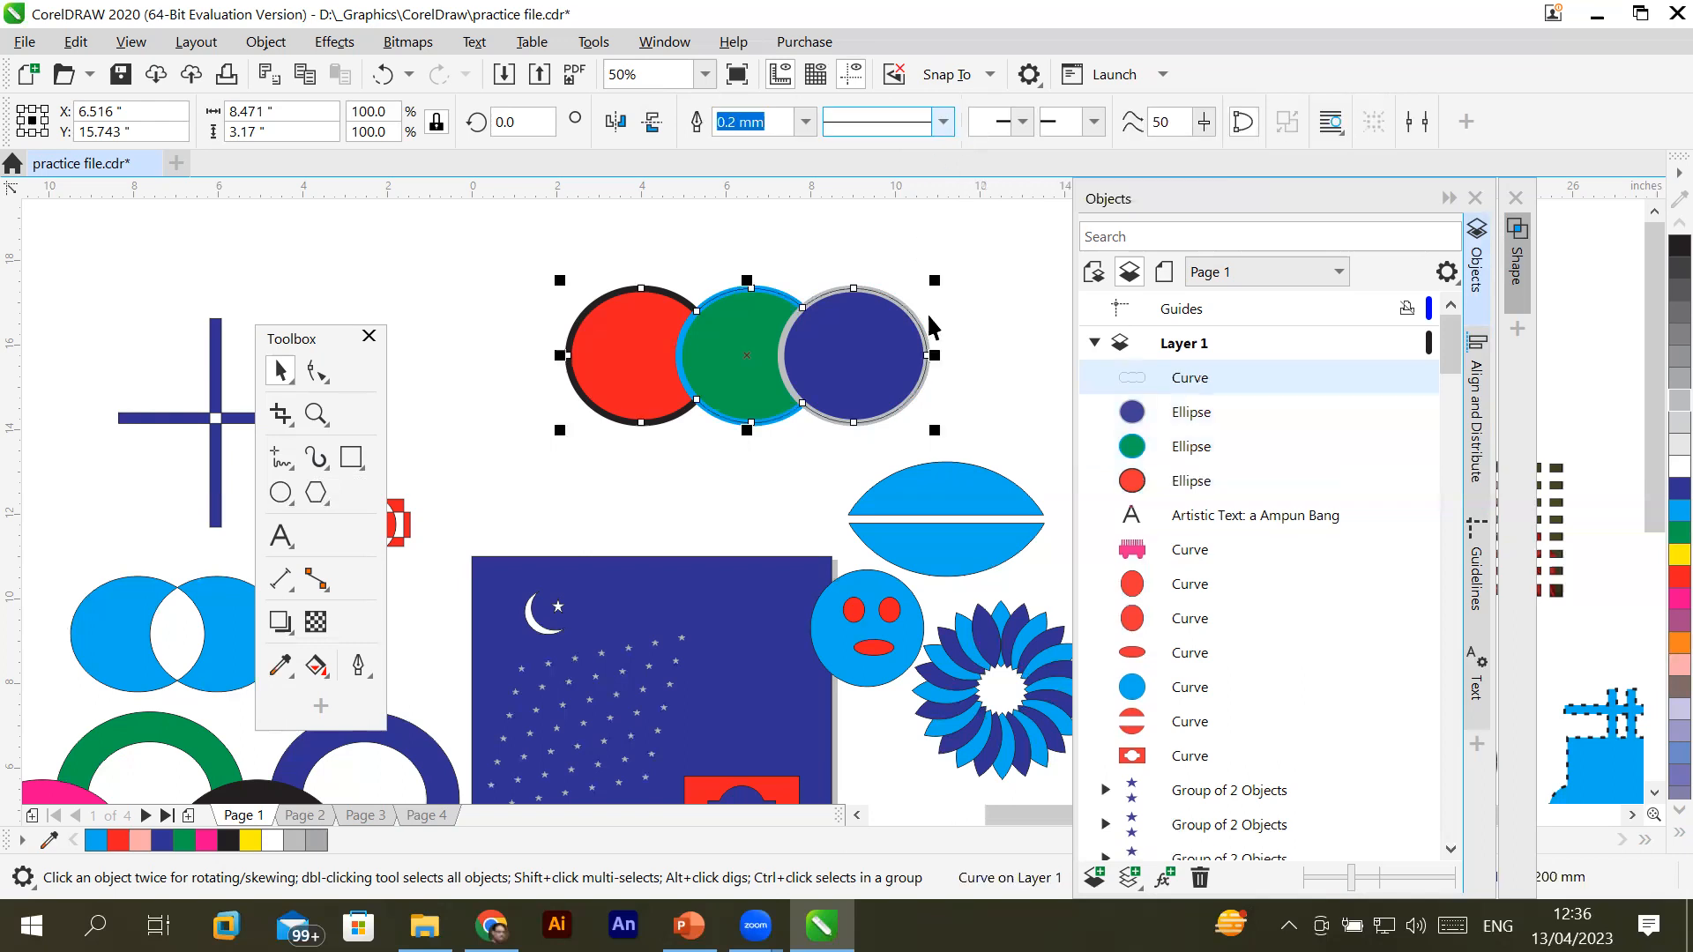
left_click(1004, 425)
Move the boundary curve clear of the three circles to inspect its shape, and place it back over them
left_click_drag(747, 360, 471, 267)
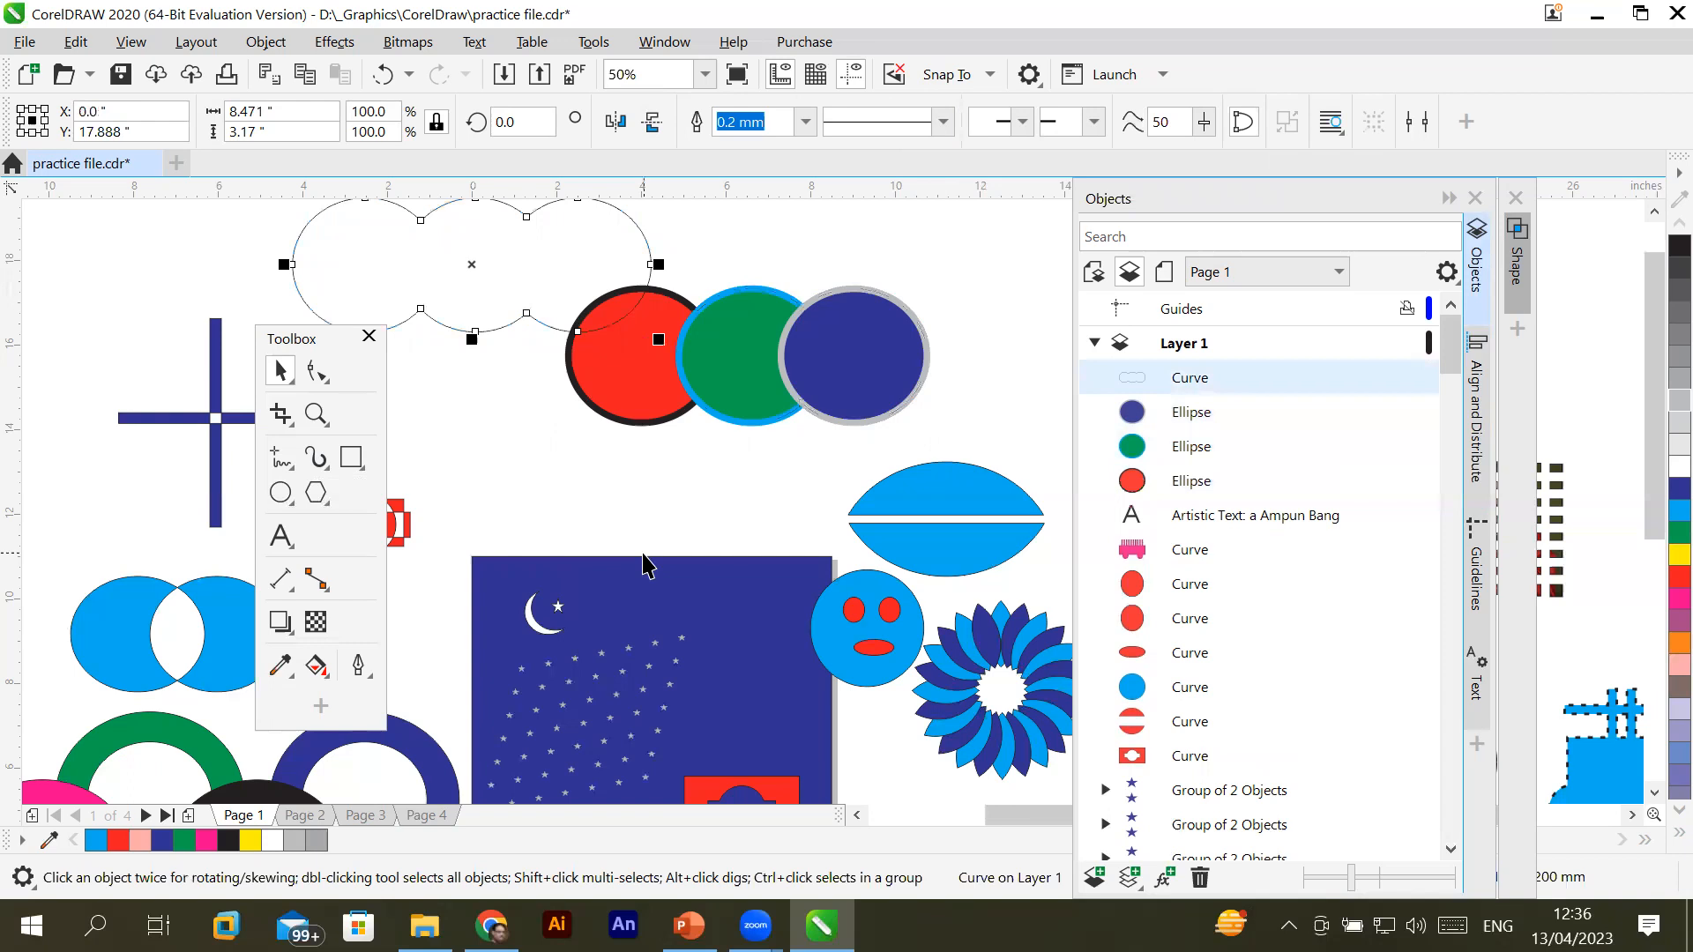
scroll(448, 267, "up", 1)
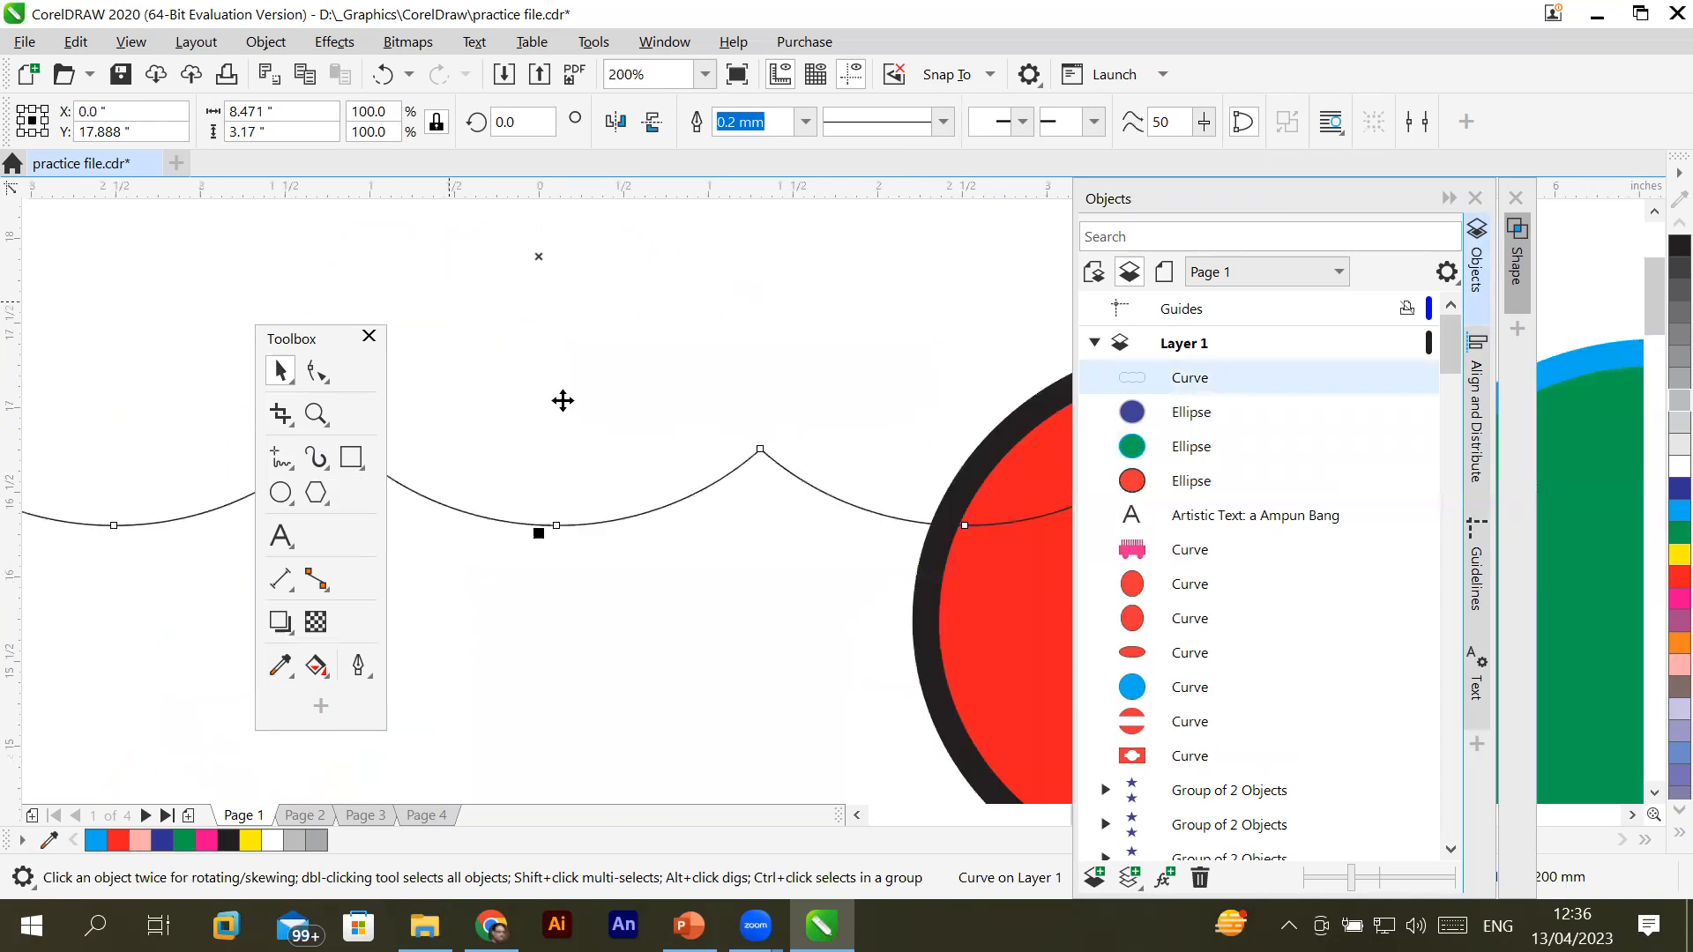
scroll(616, 468, "down", 1)
left_click_drag(605, 352, 723, 271)
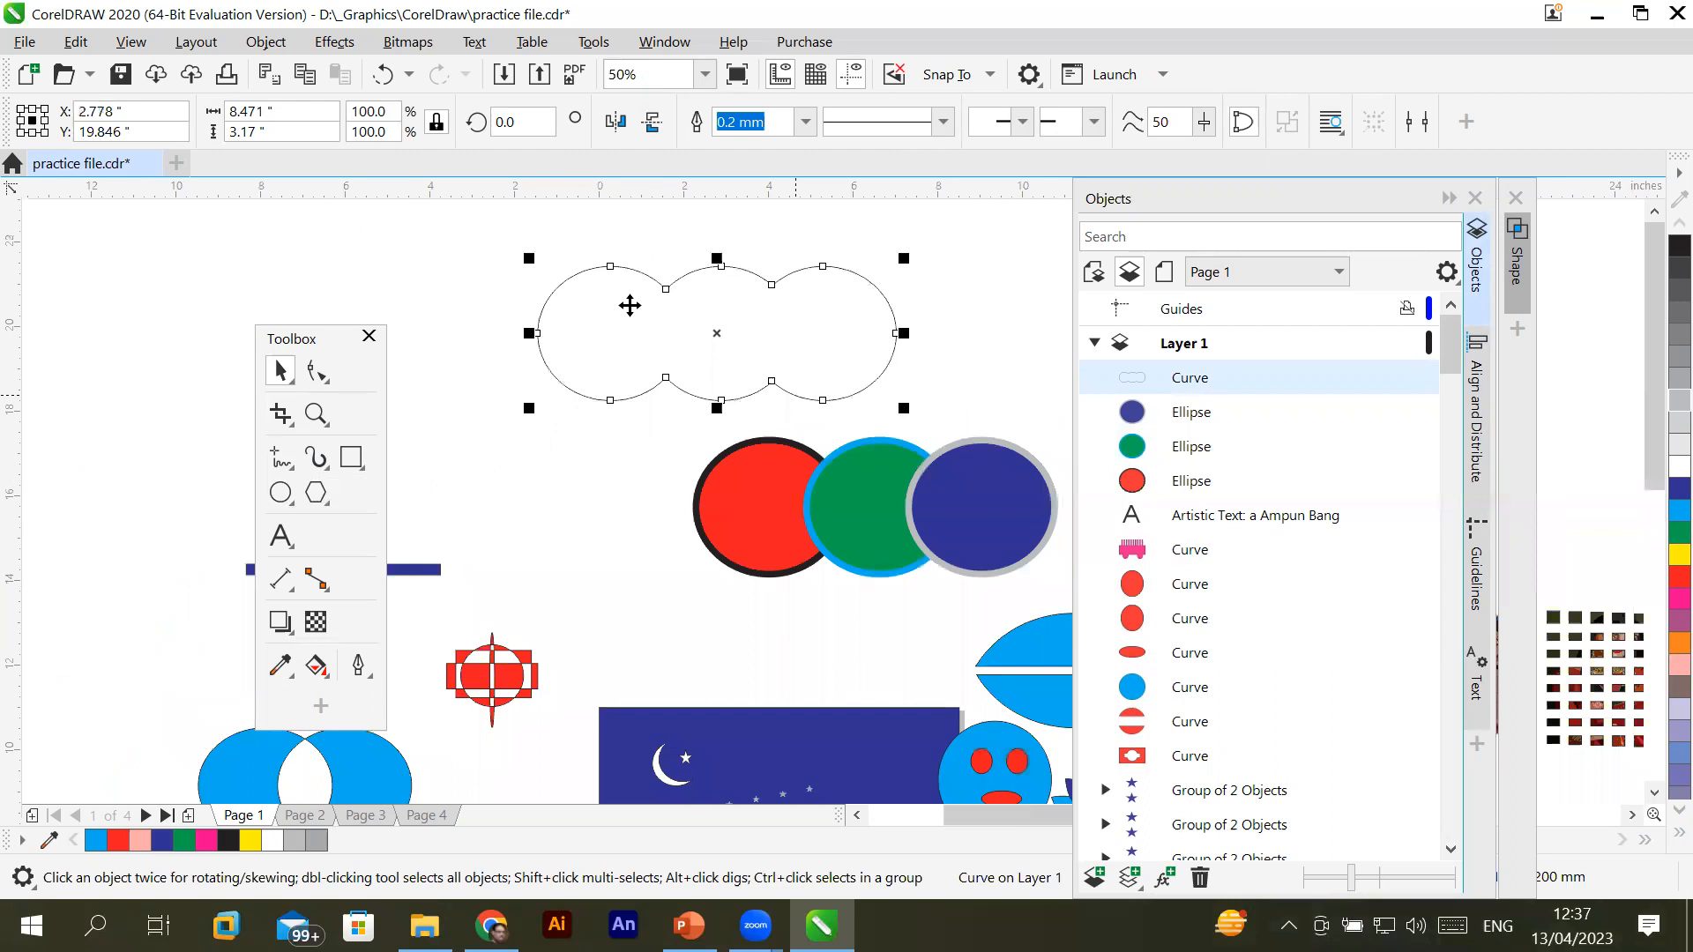
left_click_drag(606, 352, 762, 527)
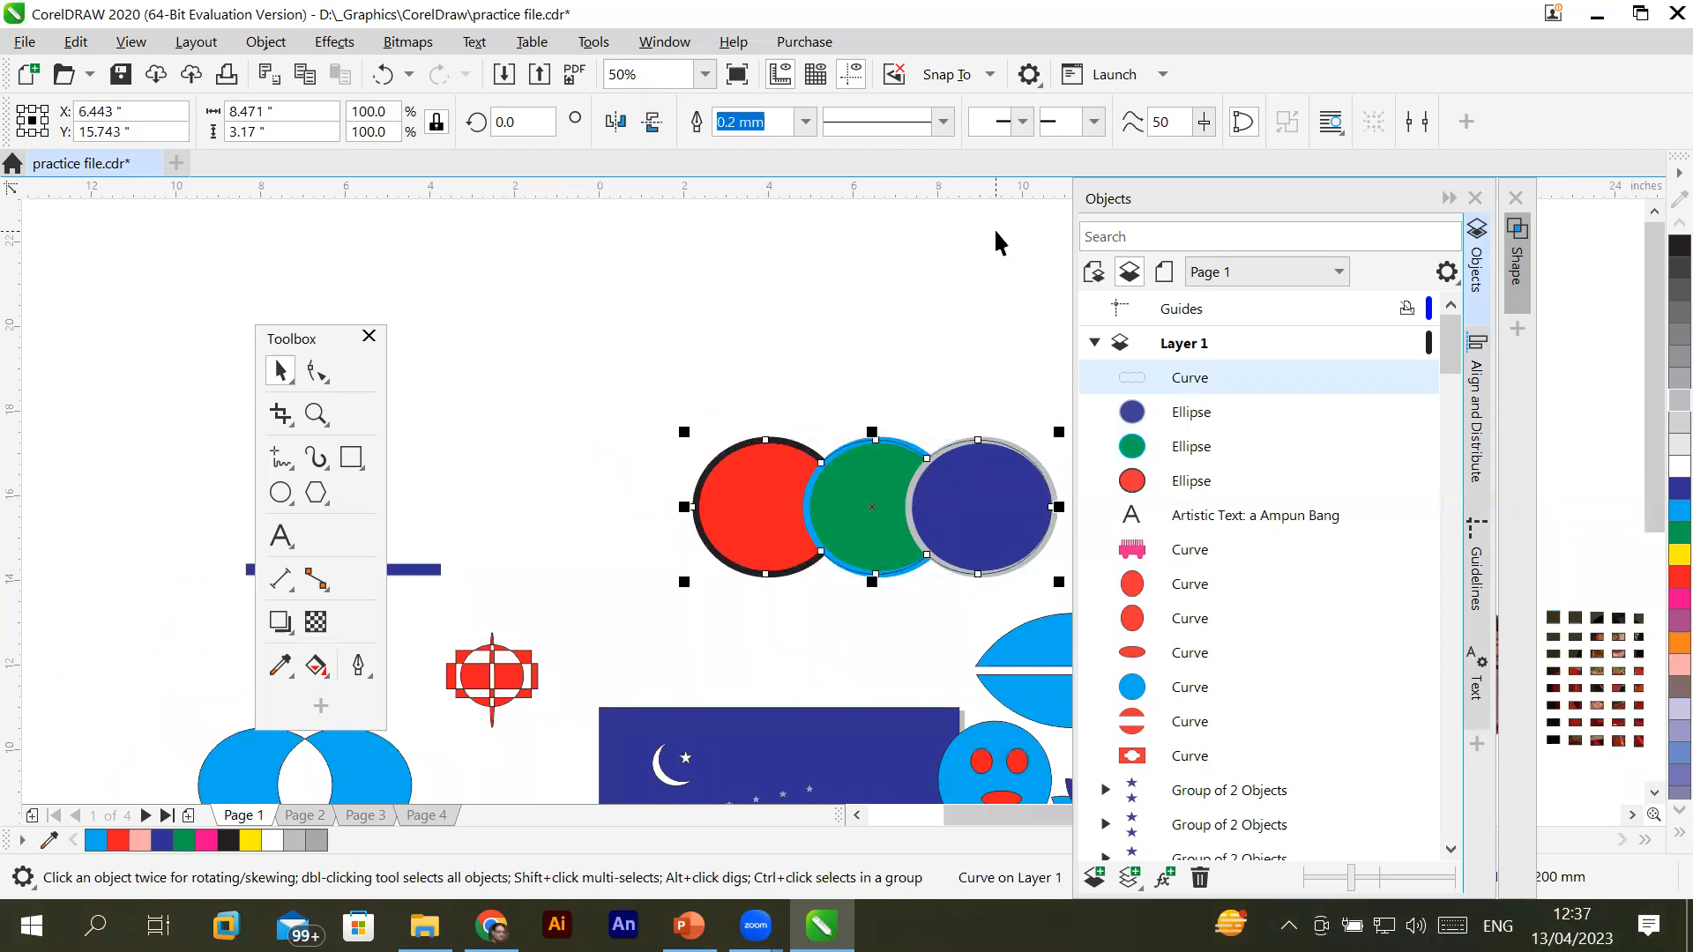
Set the boundary curve's outline width to 5.0 mm
left_click(945, 123)
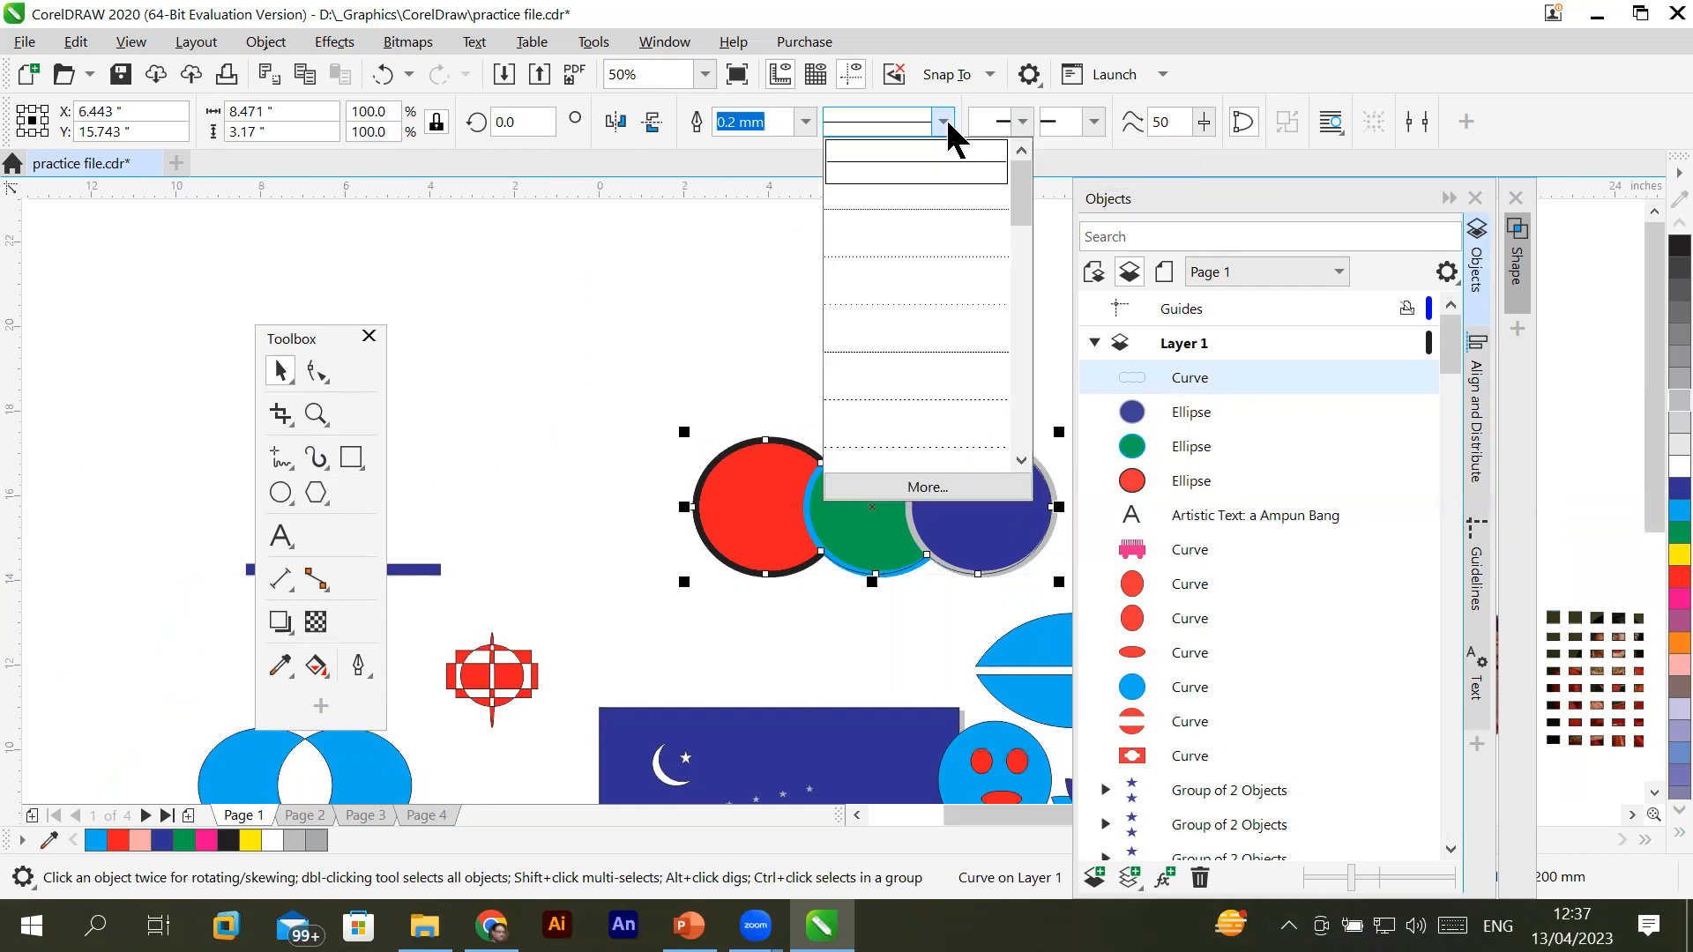
left_click(946, 124)
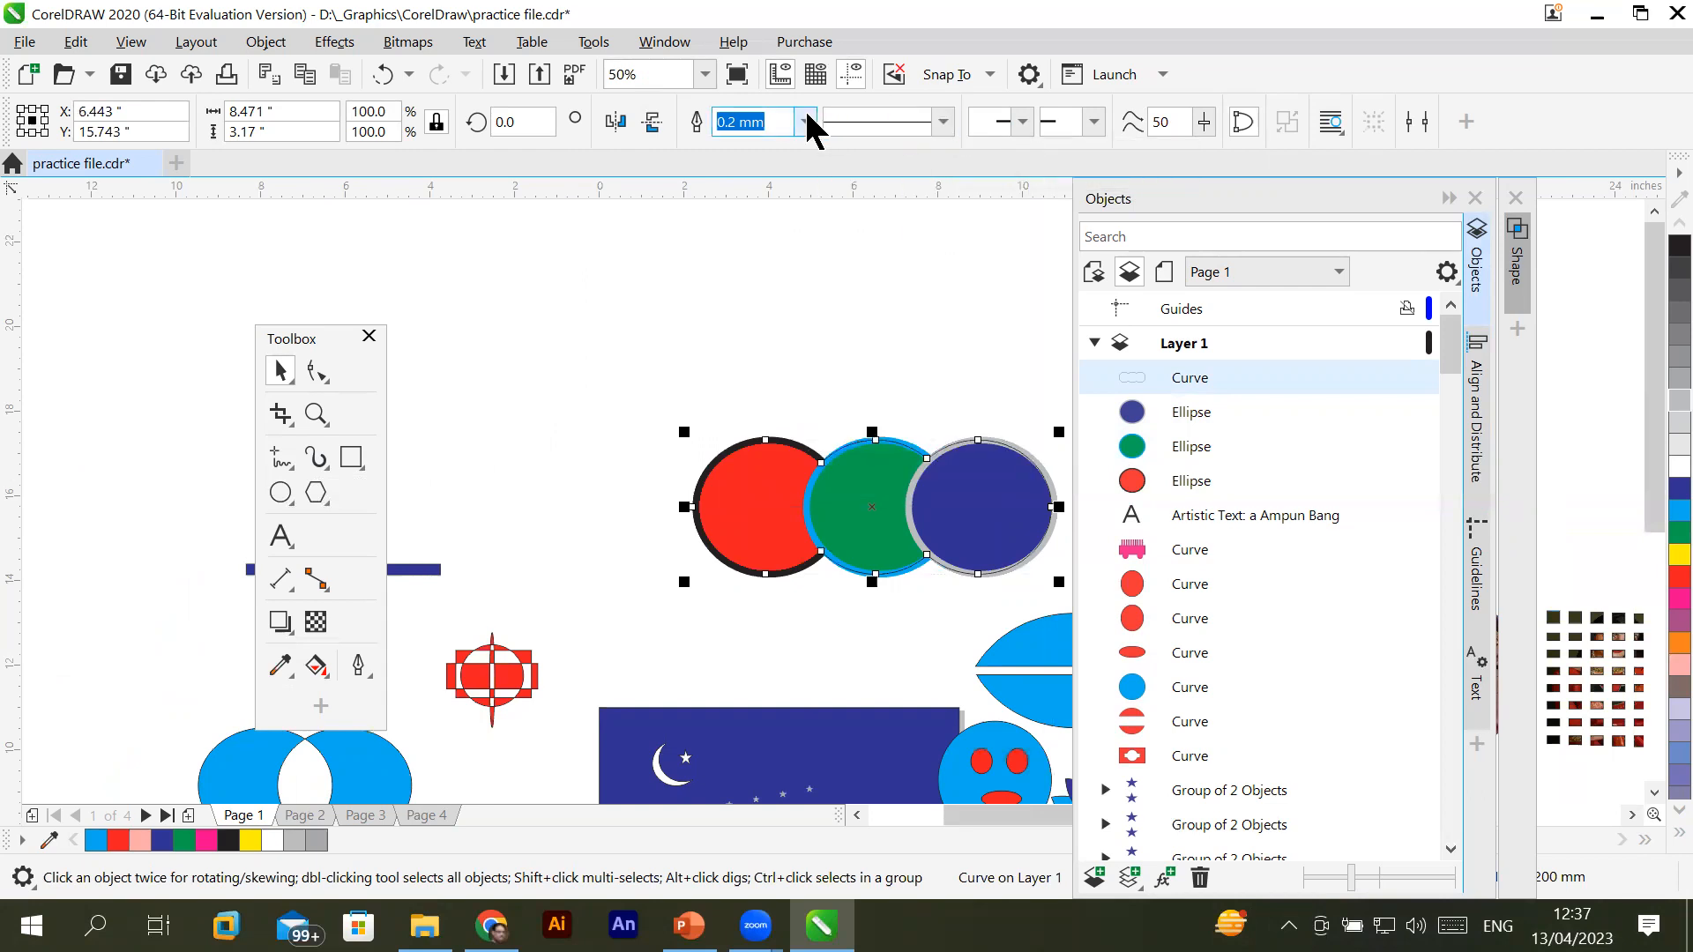
left_click(805, 123)
left_click(757, 389)
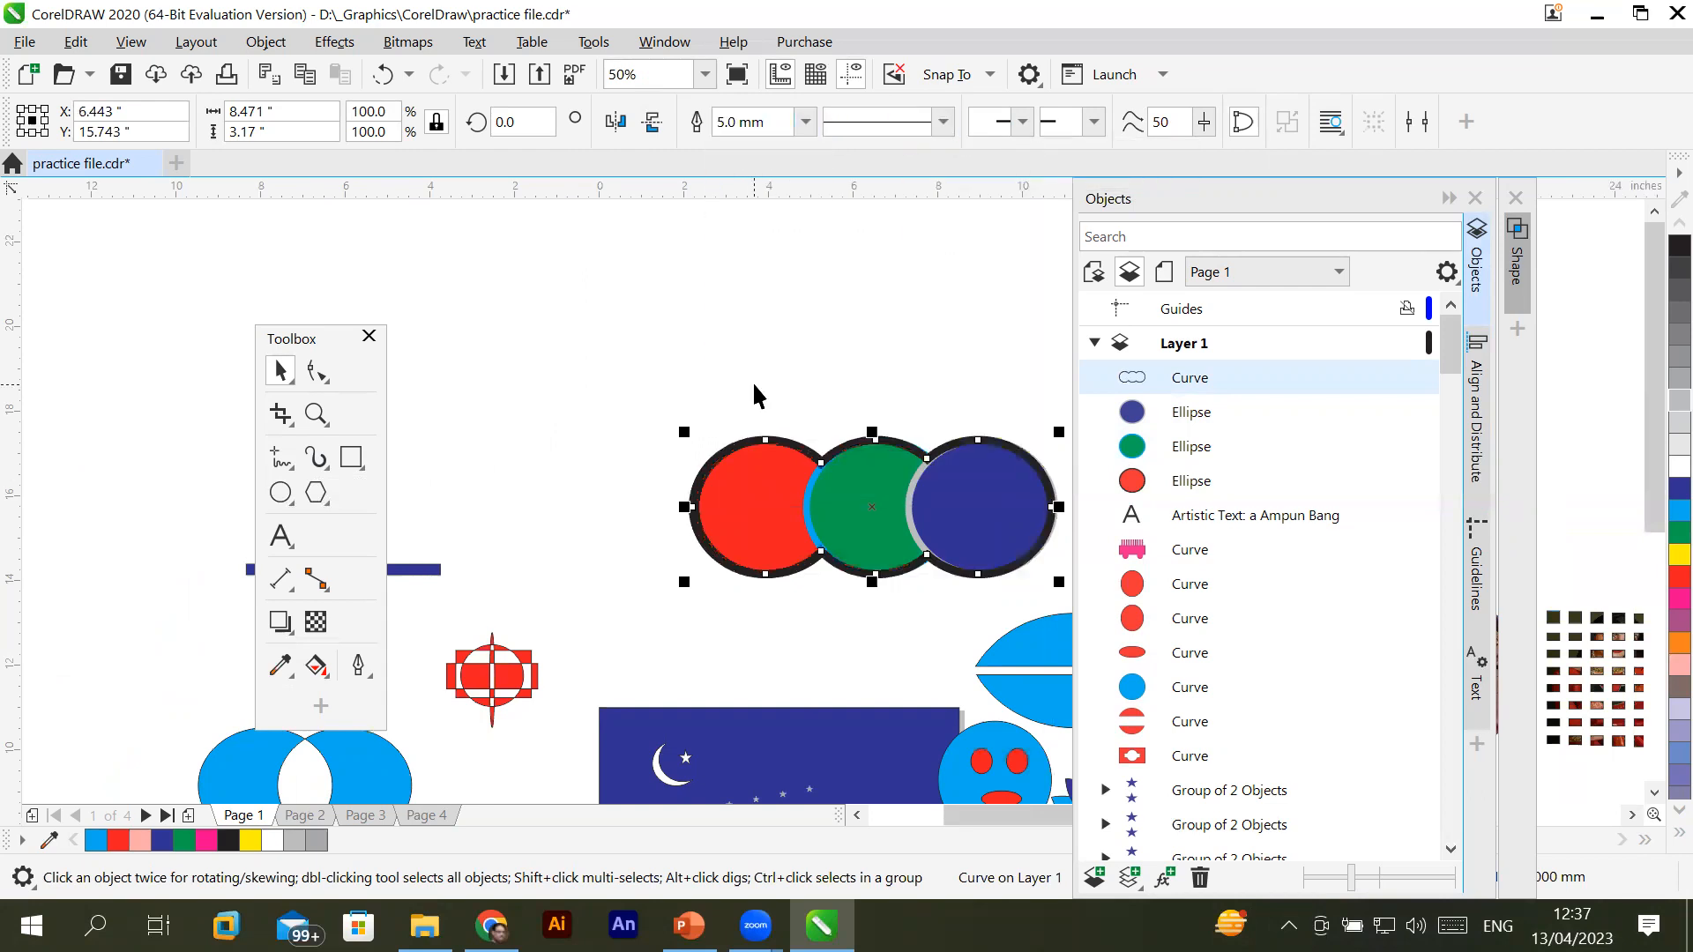
Try a green fill on the boundary curve, undo it, and colour the curve's outline yellow
left_click(1658, 540)
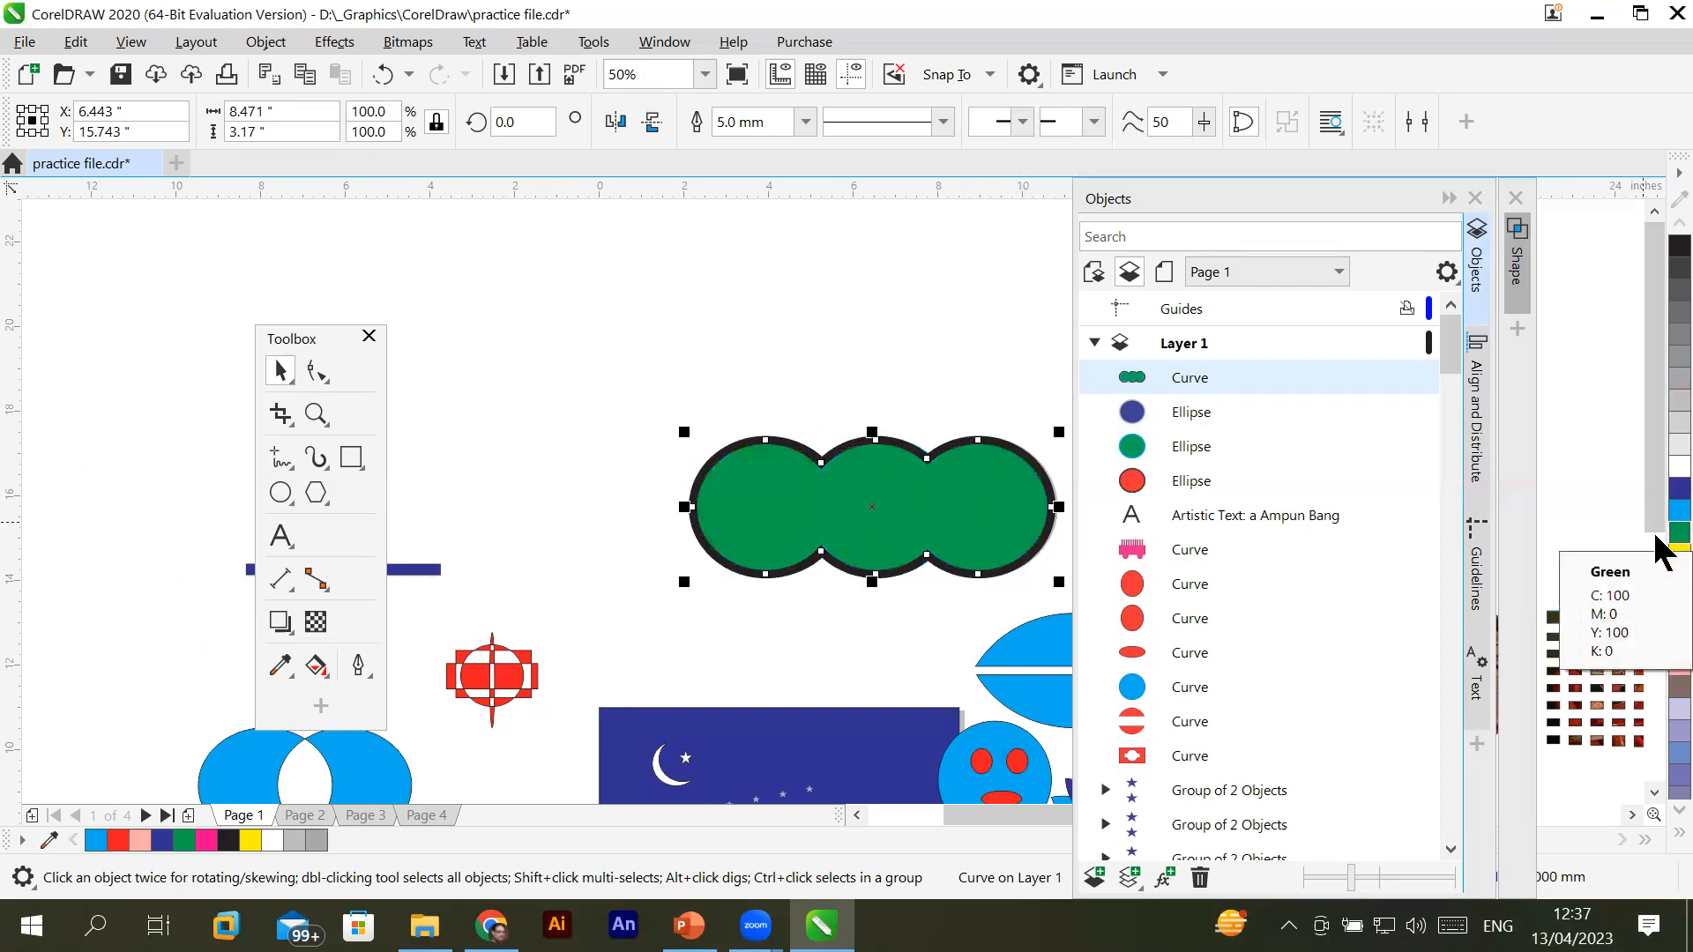
key("ctrl+z")
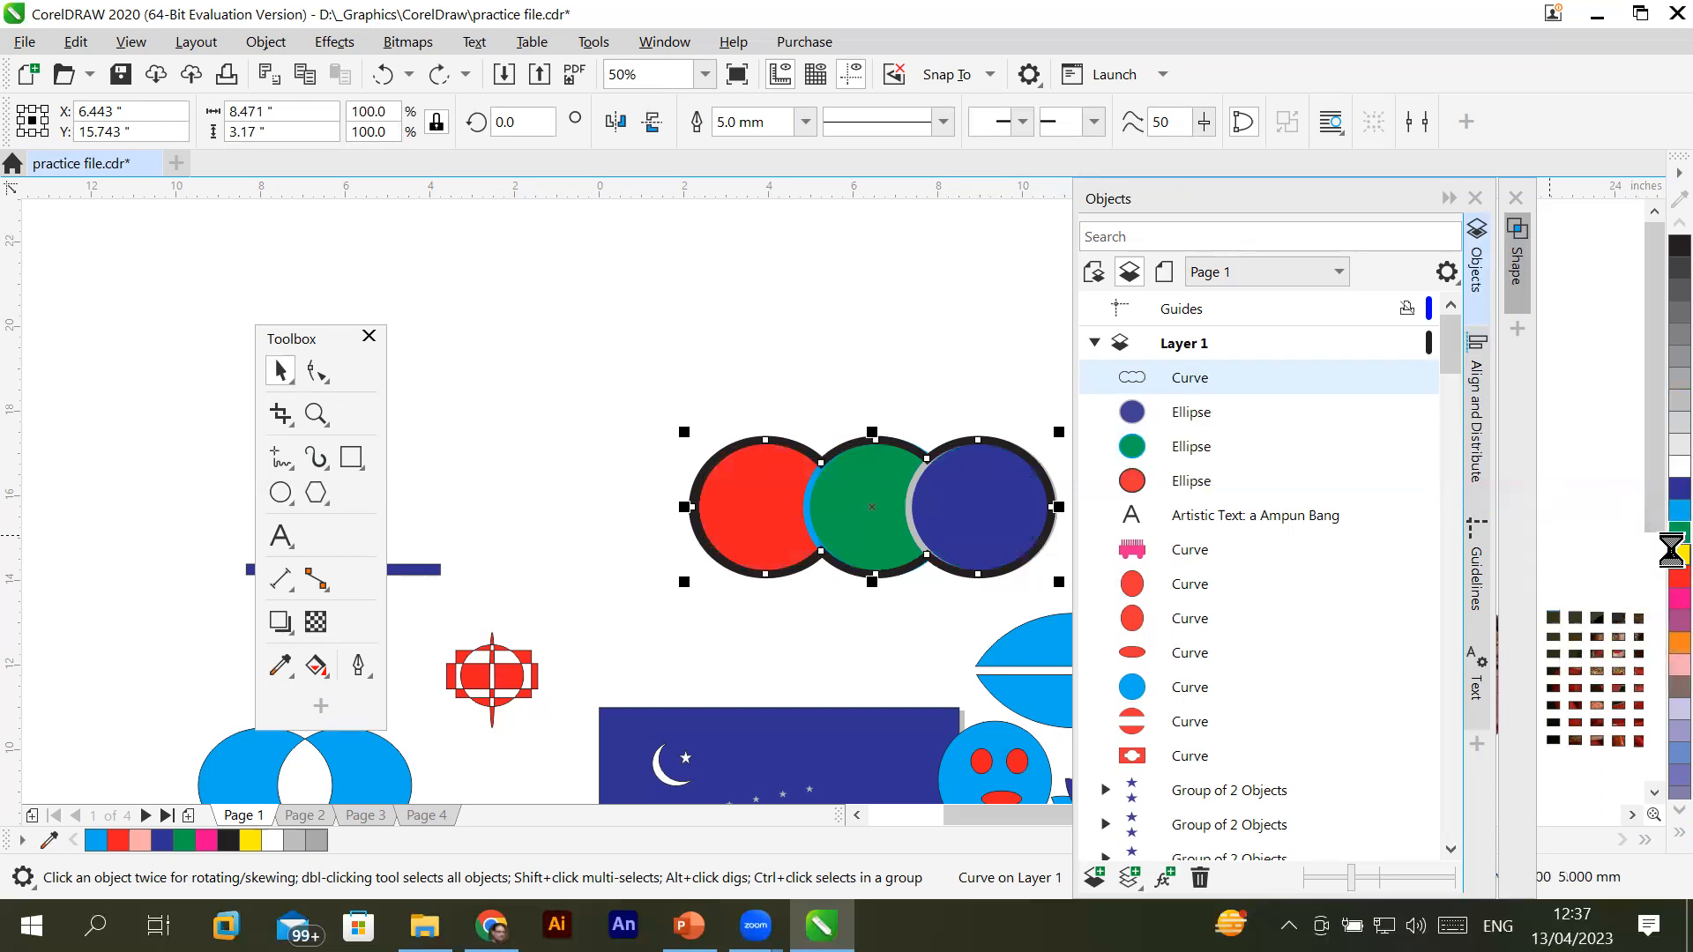
right_click(1678, 555)
left_click(782, 626)
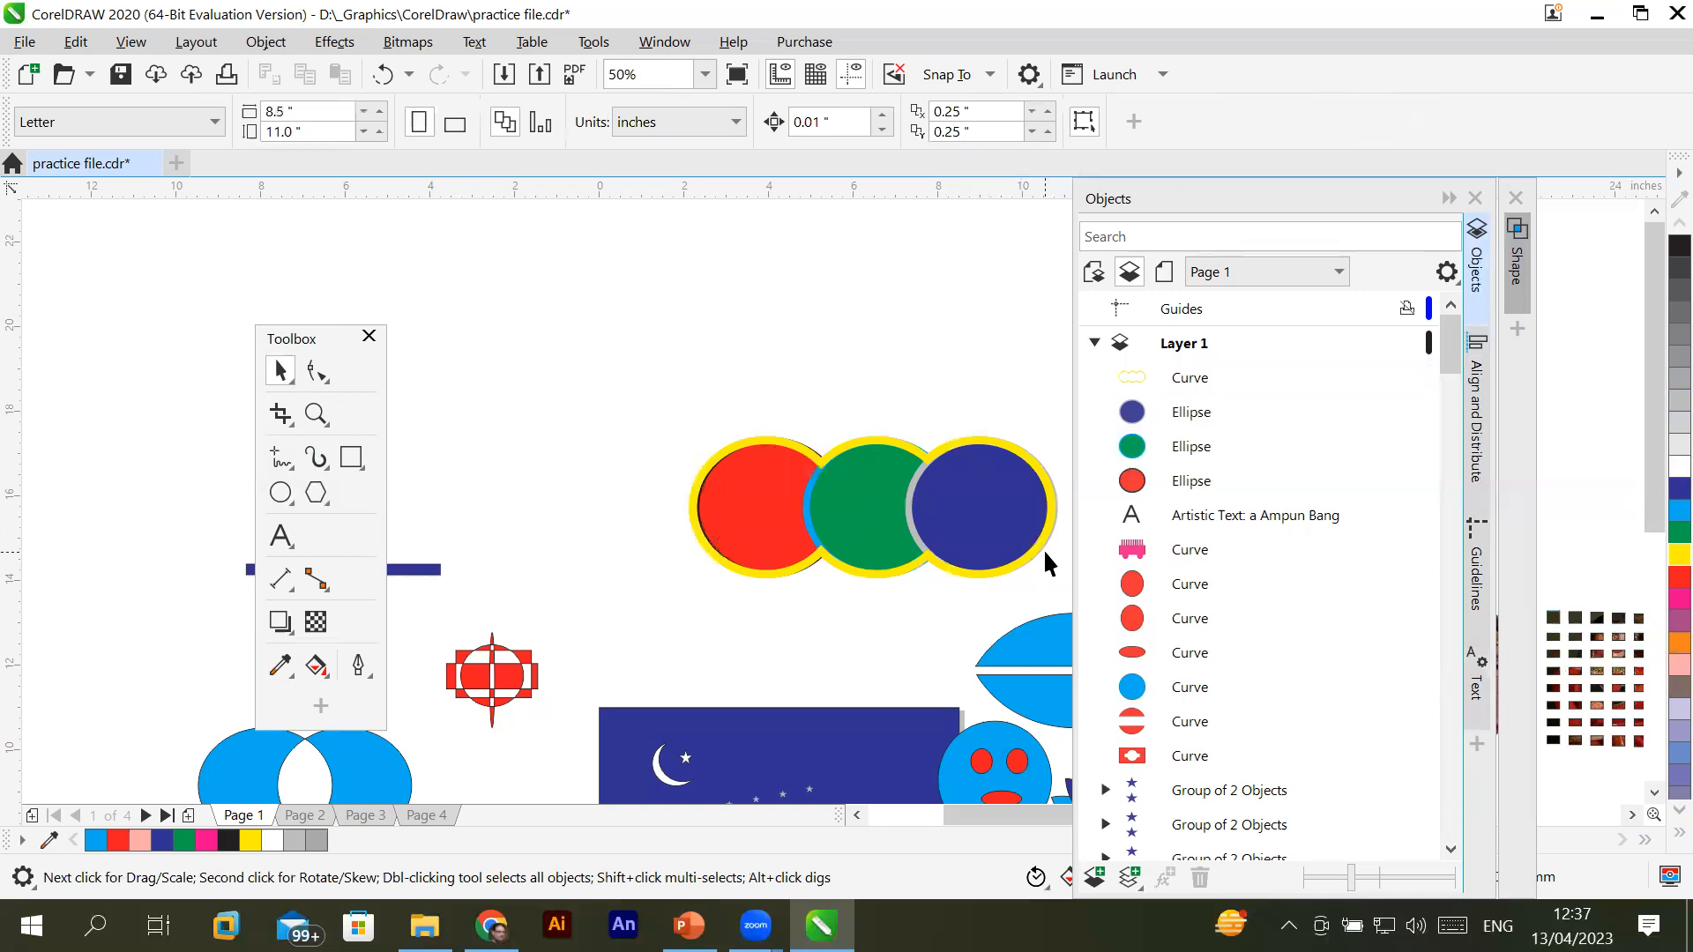
Enlarge the yellow boundary curve from its centre to about 9.5 by 3.6 inches, and clear the selection
scroll(1046, 554, "up", 2)
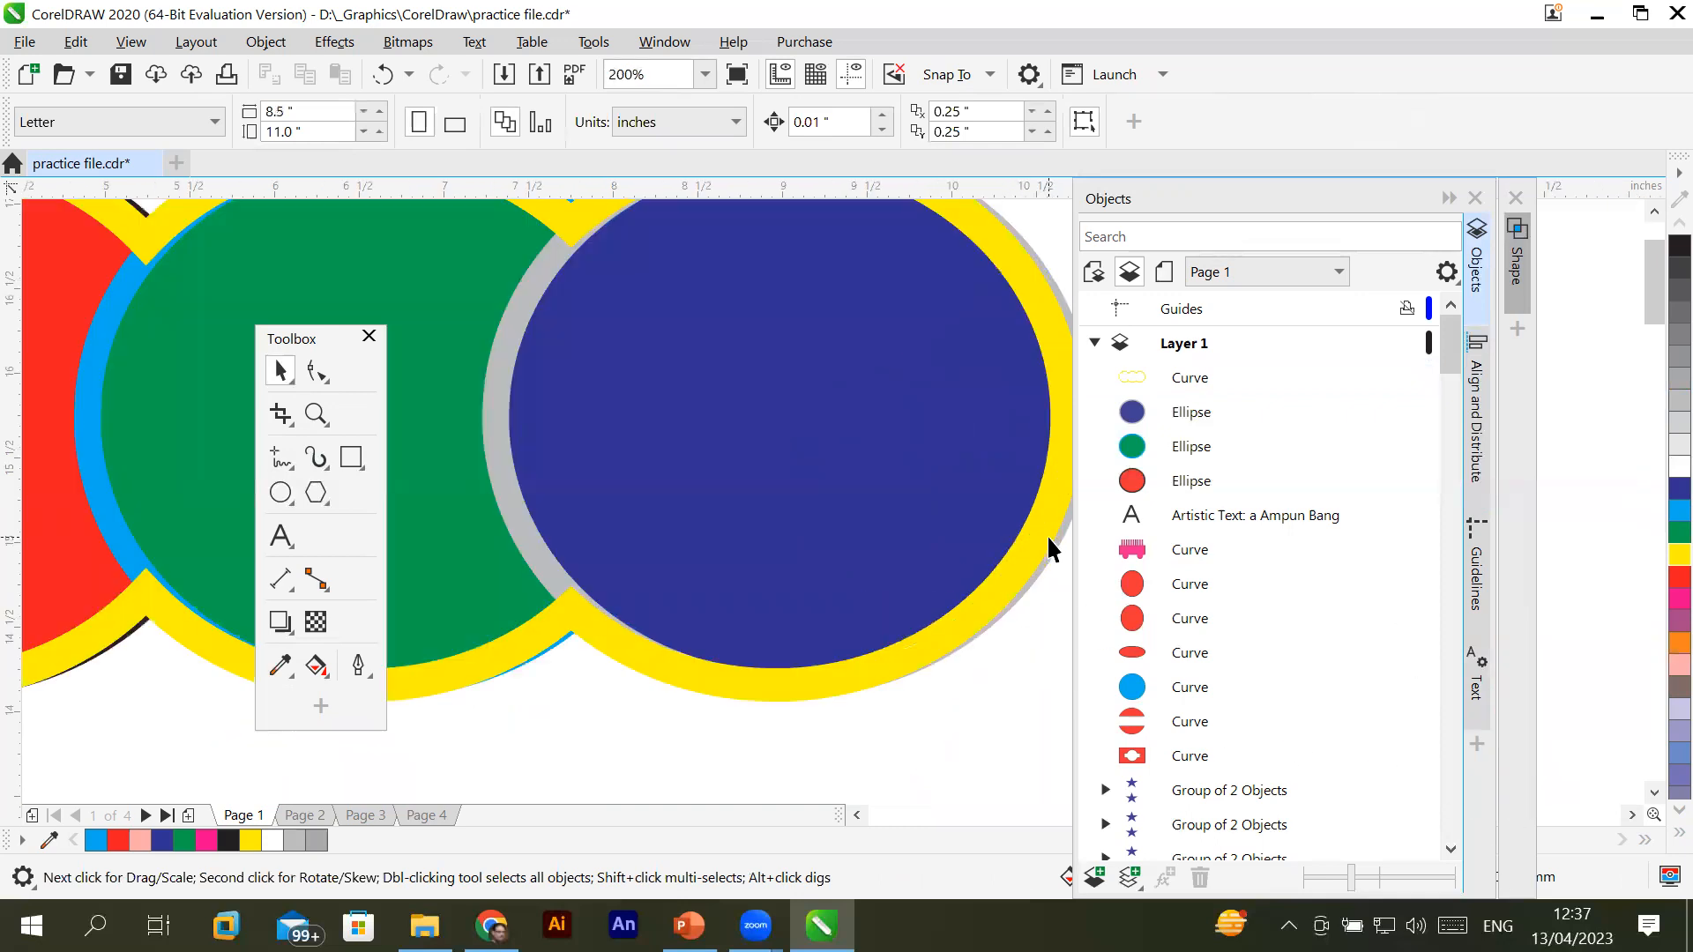
scroll(1046, 535, "down", 1)
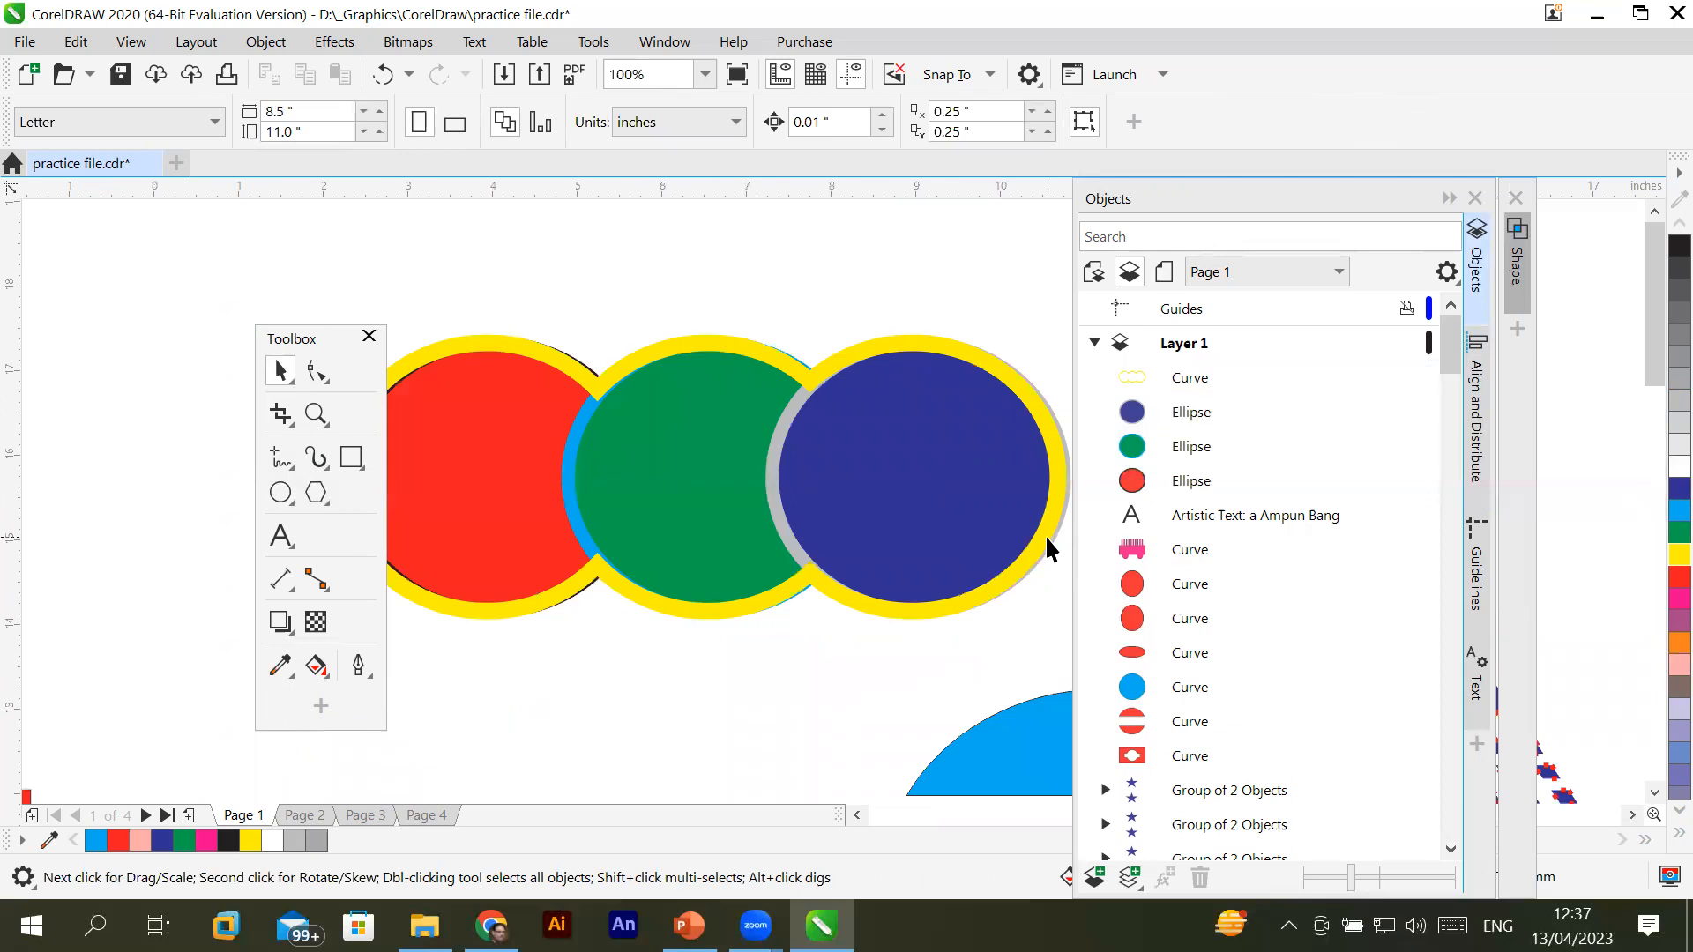
left_click(903, 348)
left_click_drag(1064, 329, 1104, 301)
left_click(690, 677)
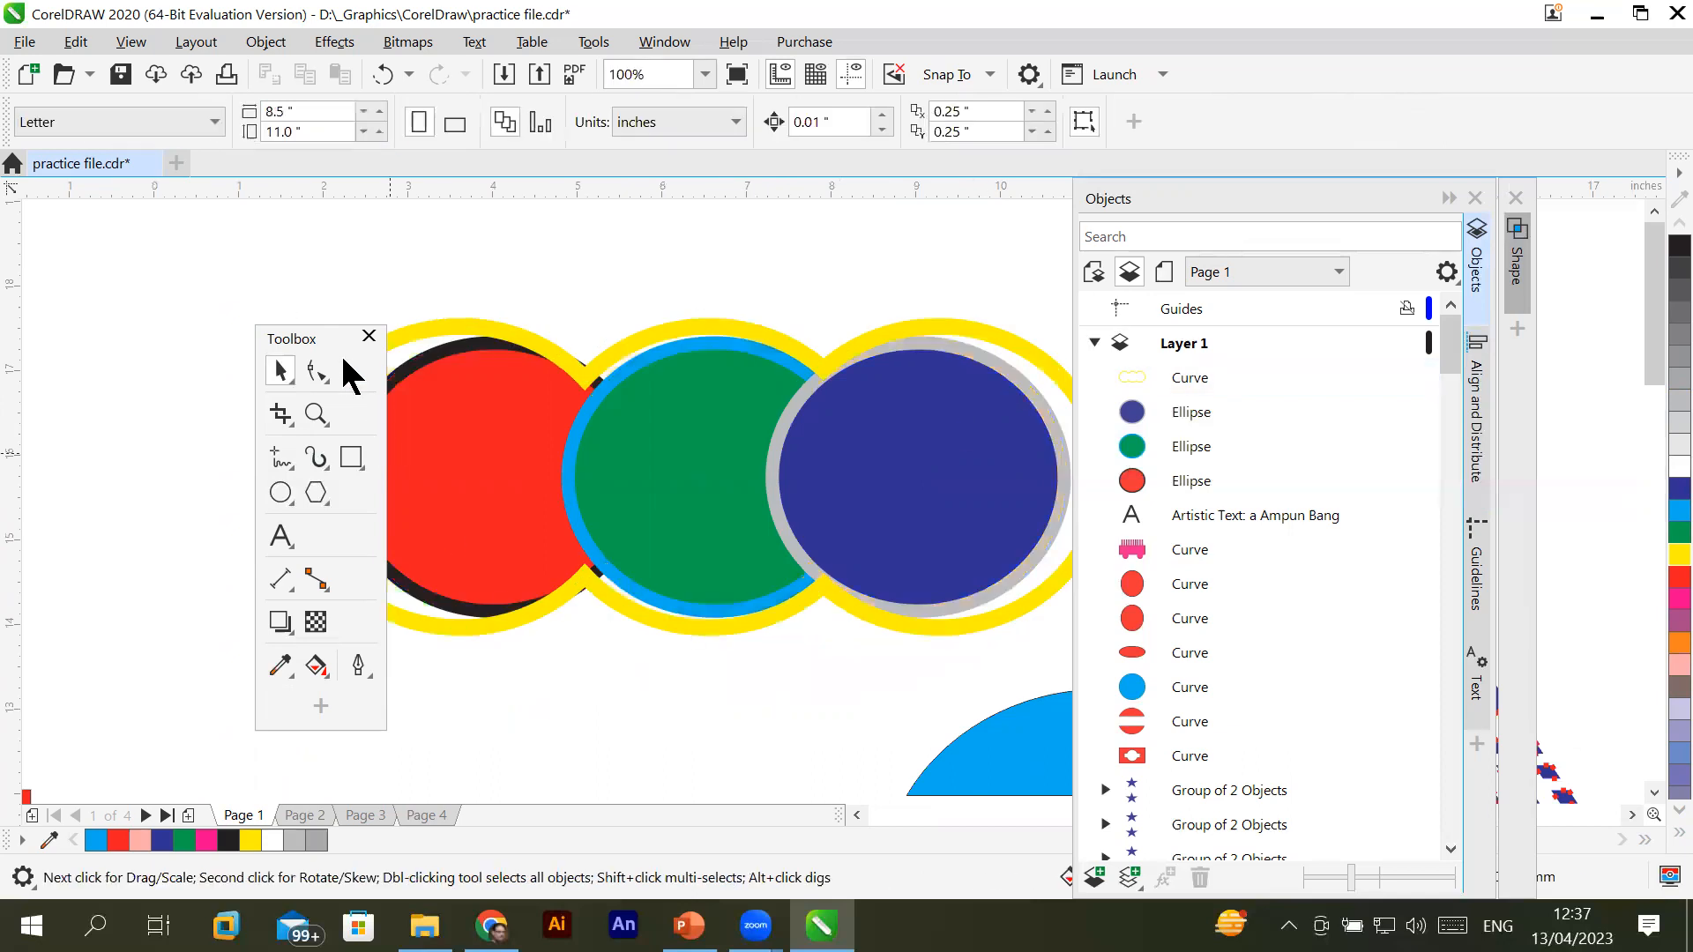
Clear the toolbox and the Objects docker away from the artwork, and delete the three circles together with their yellow boundary curve
left_click_drag(337, 340, 179, 344)
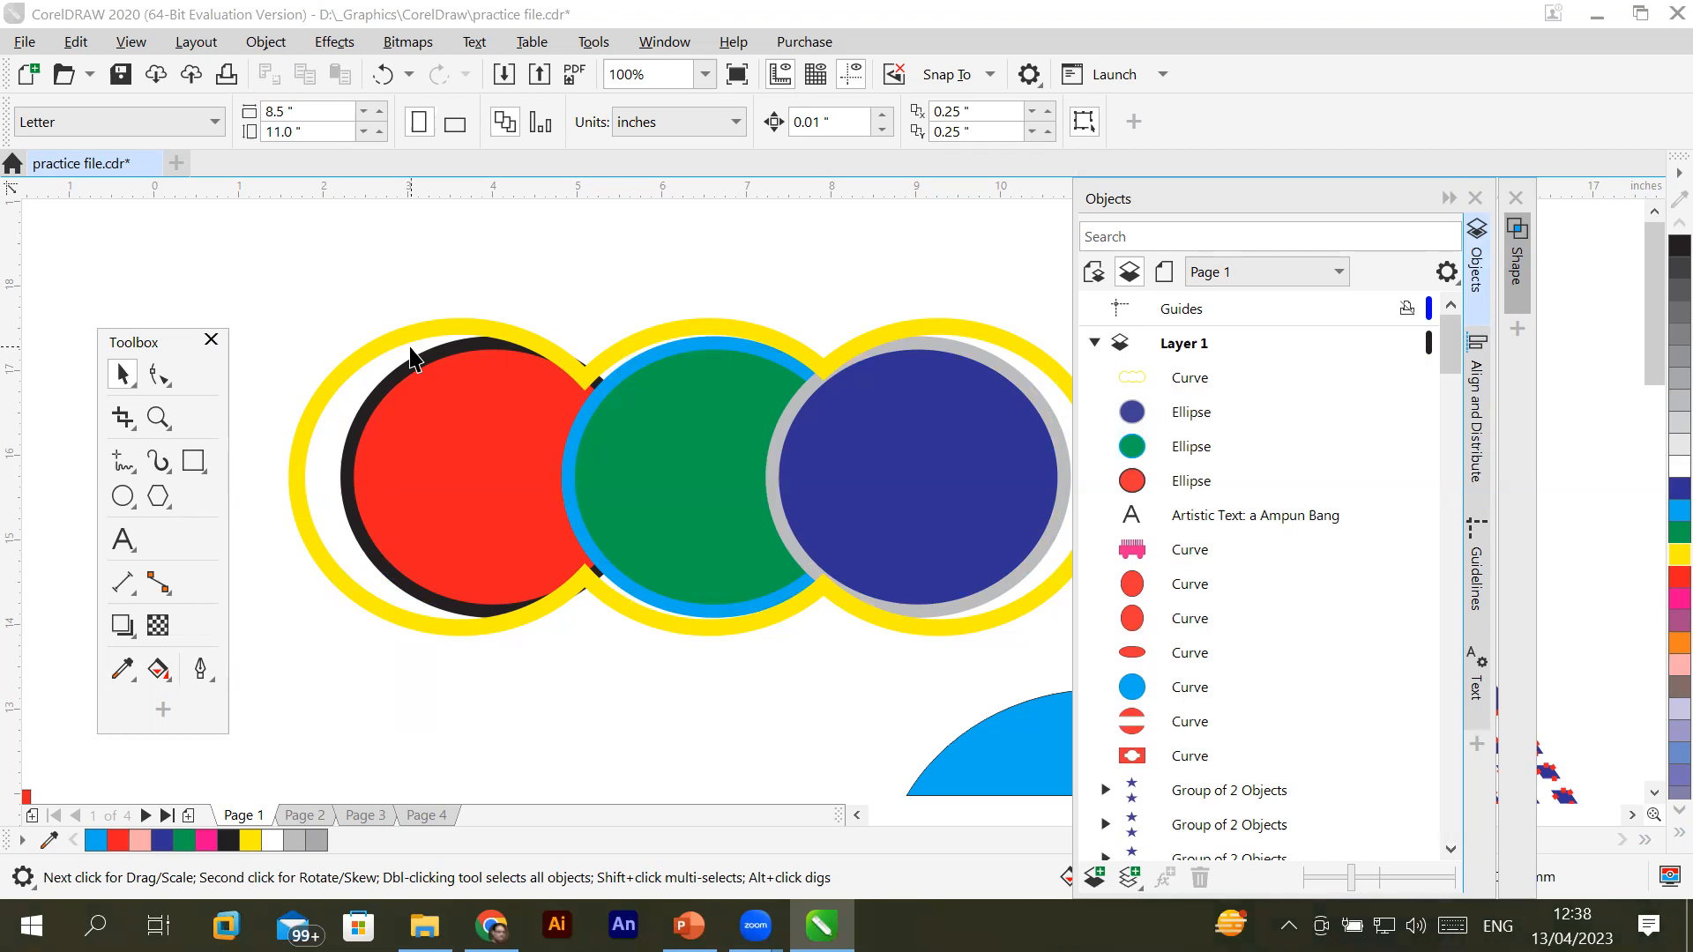
left_click(340, 352)
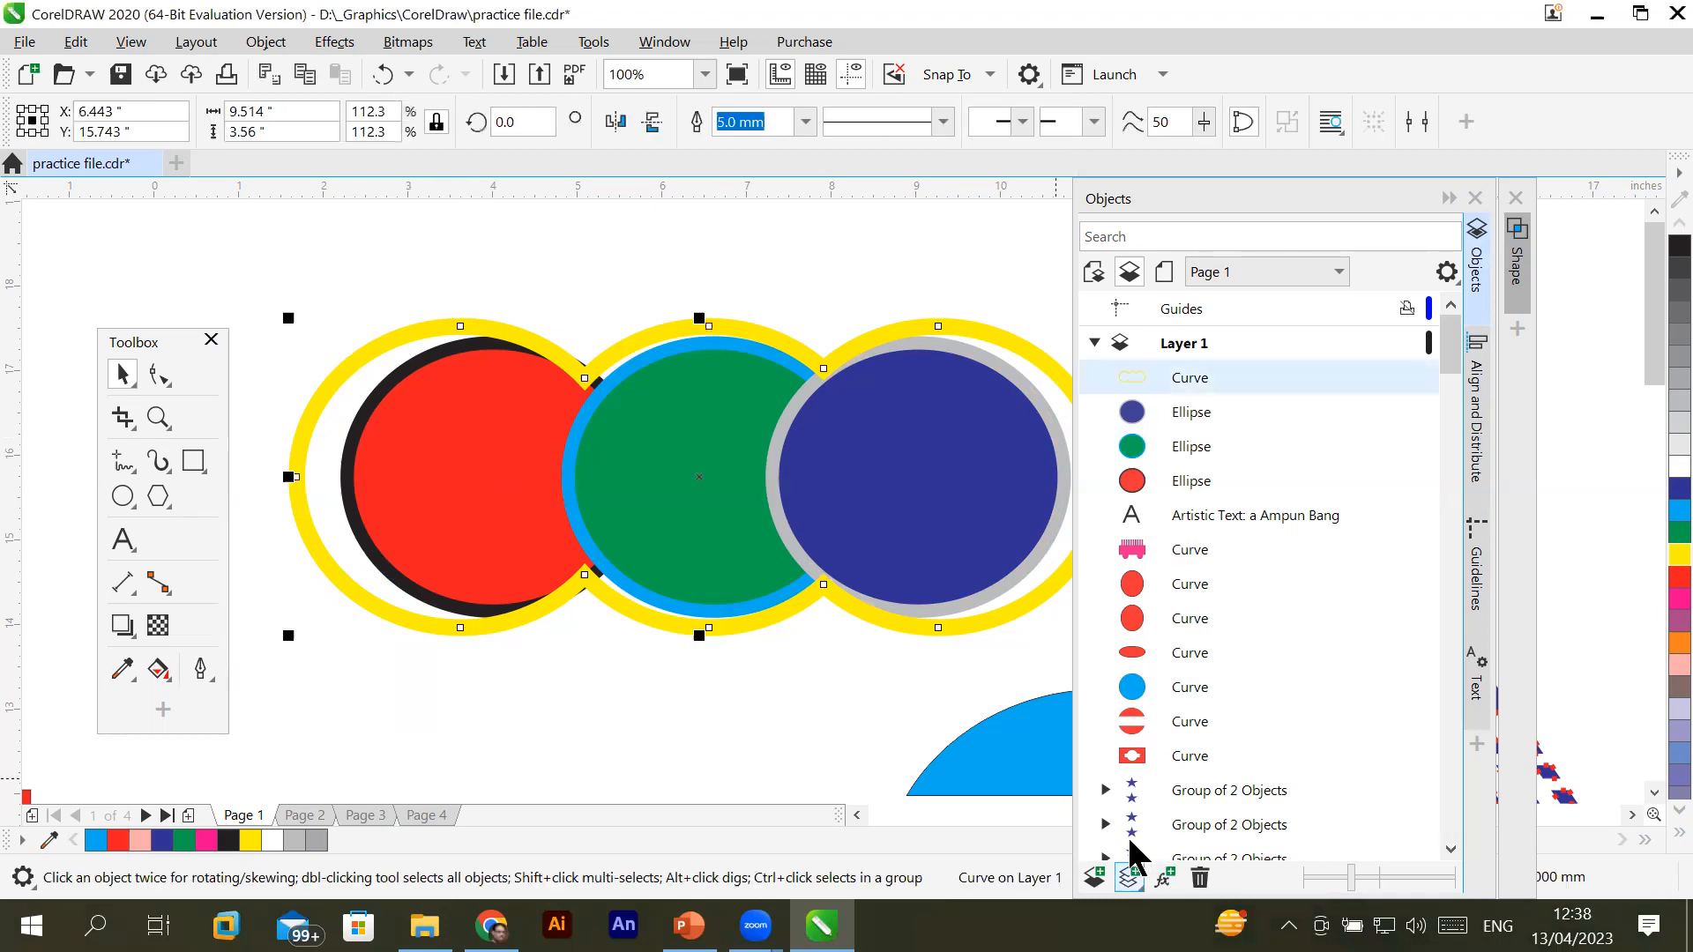
left_click(1475, 198)
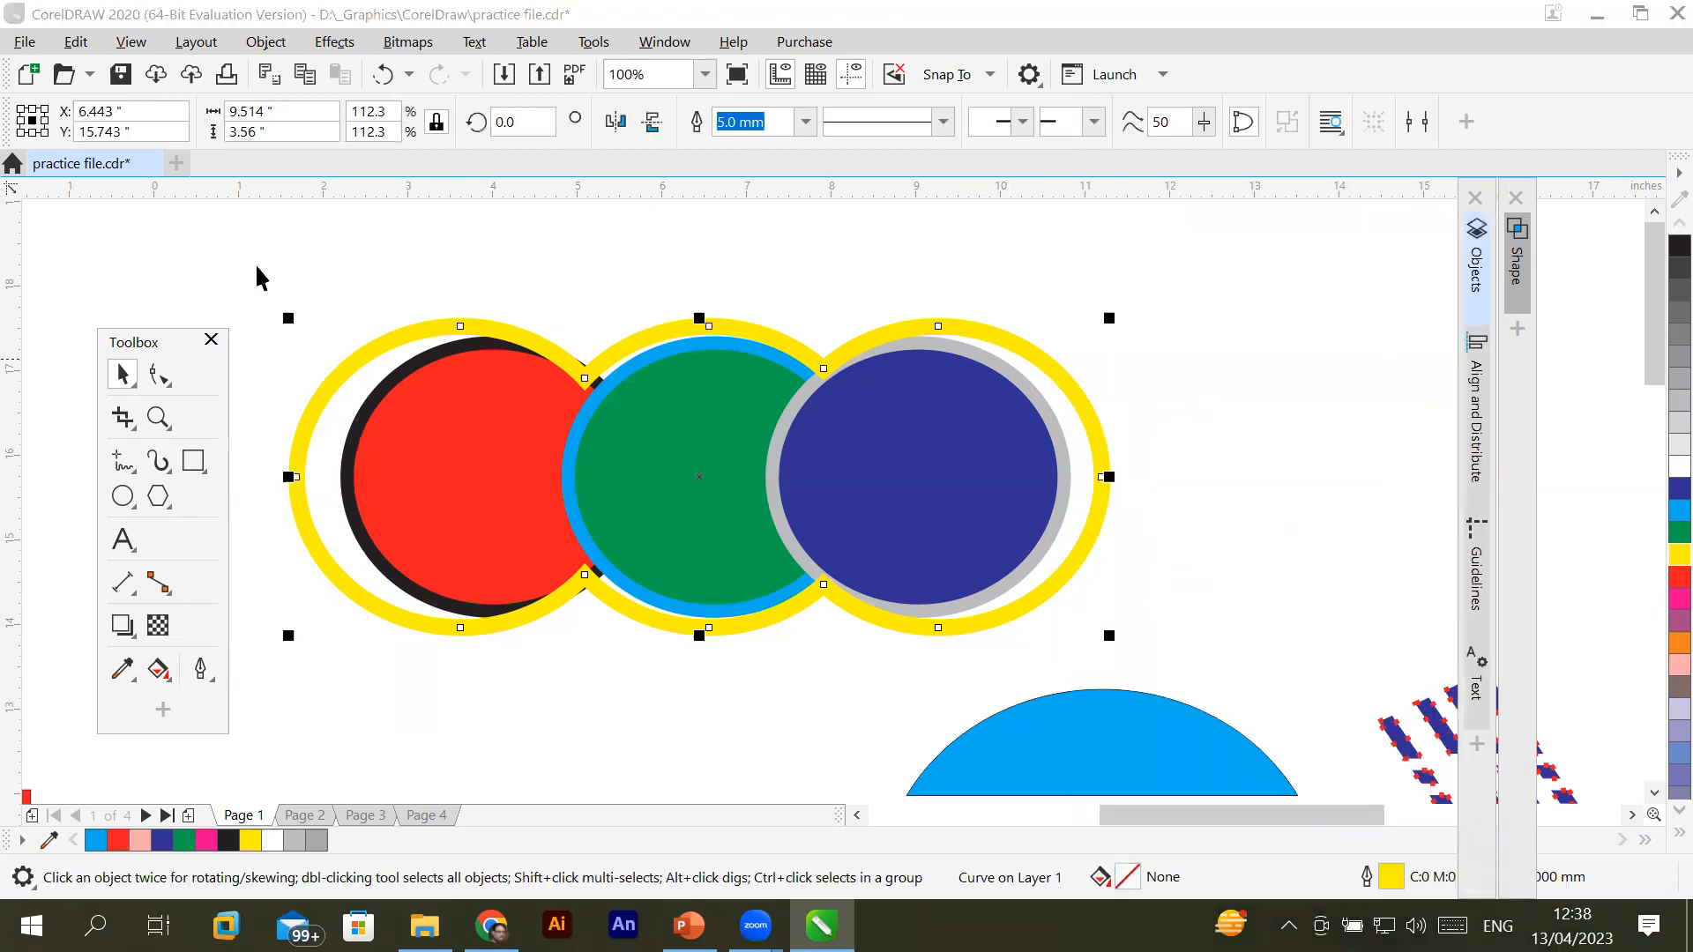
left_click_drag(234, 264, 1129, 635)
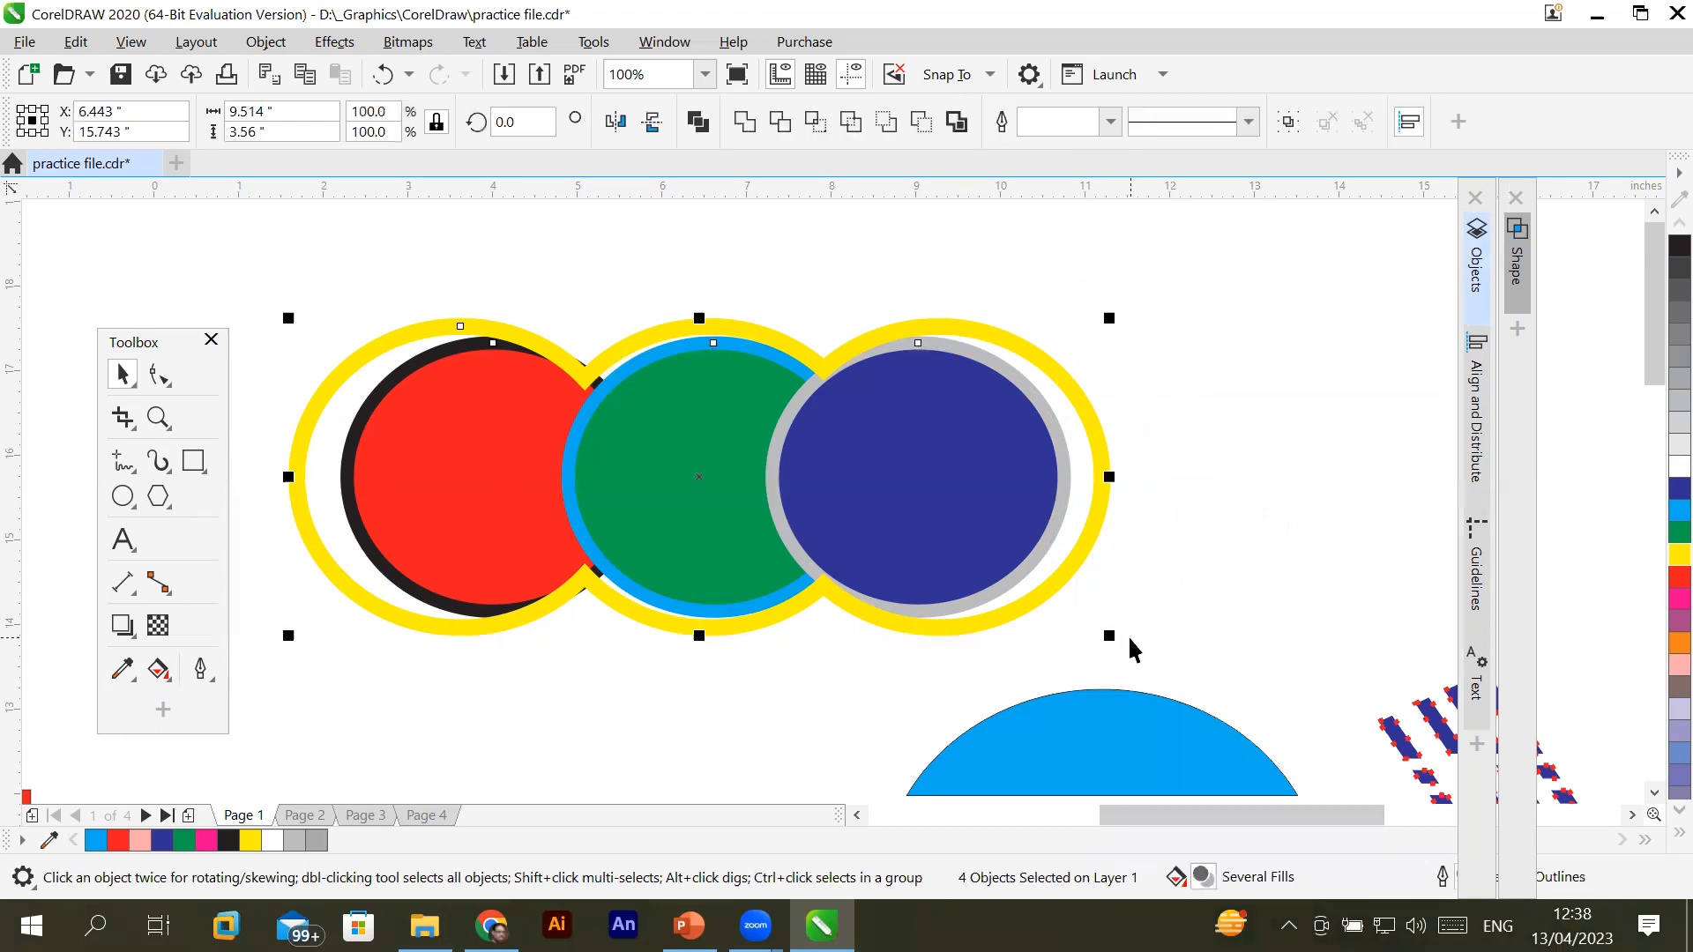
key("Delete")
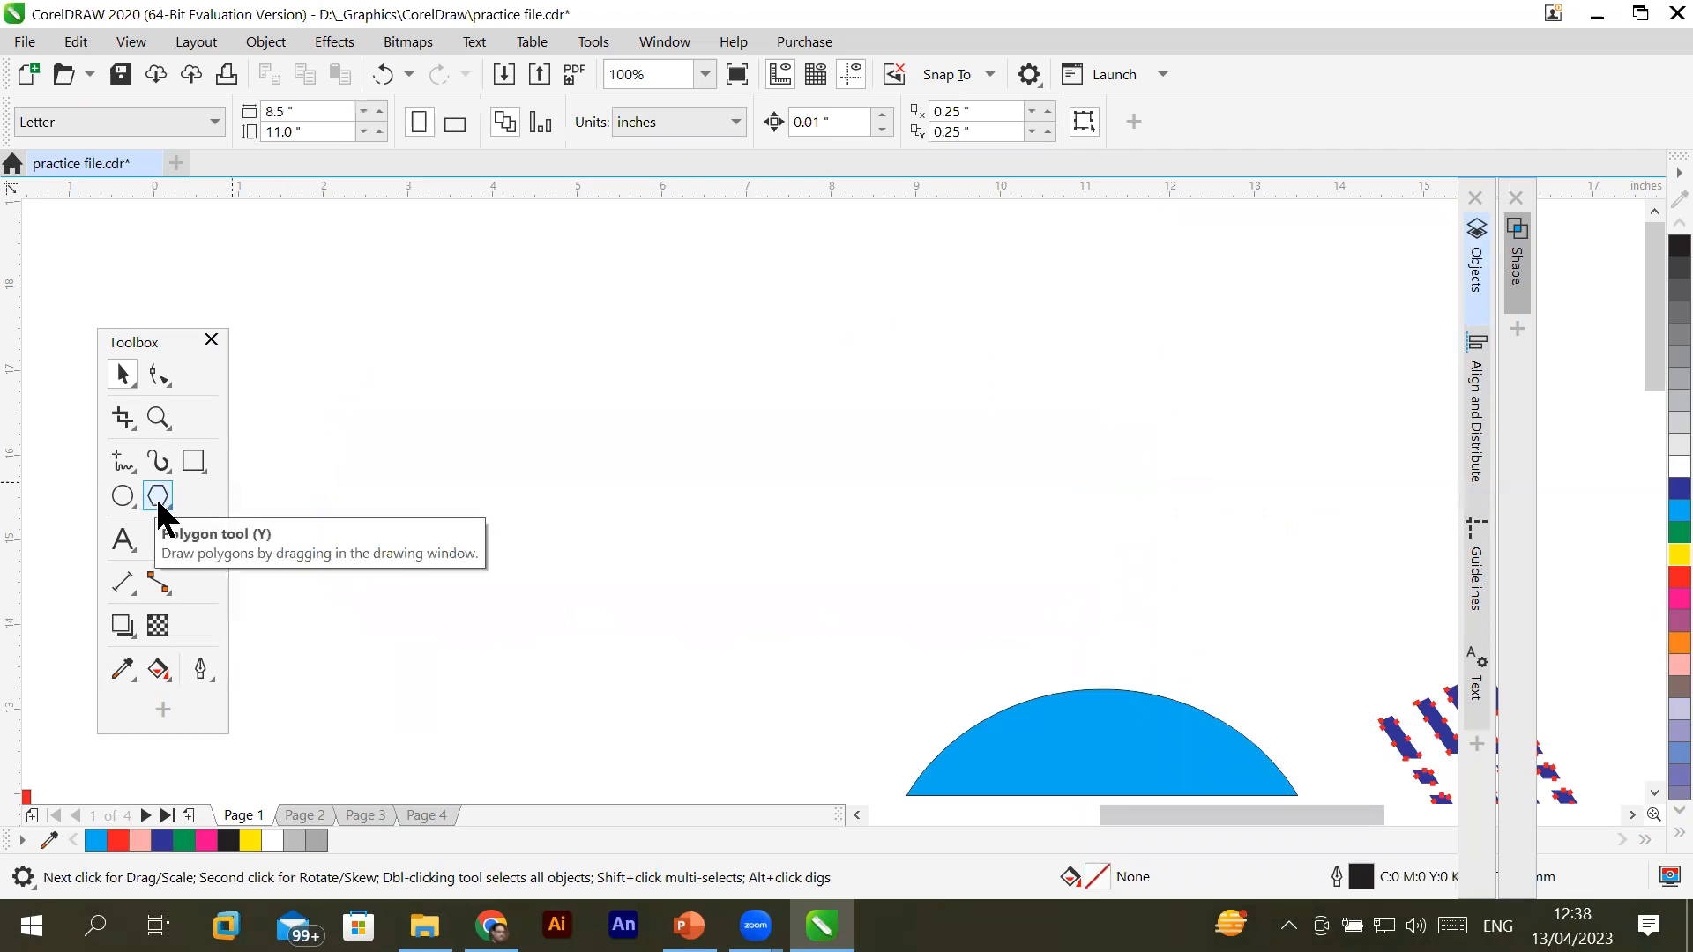
Draw an unfilled, nearly square rectangle about 2.9 by 2.9 inches in the empty area above the light blue shape
left_click(193, 461)
mouse_move(492, 360)
left_mouse_down()
mouse_move(659, 497)
mouse_move(738, 605)
left_mouse_up()
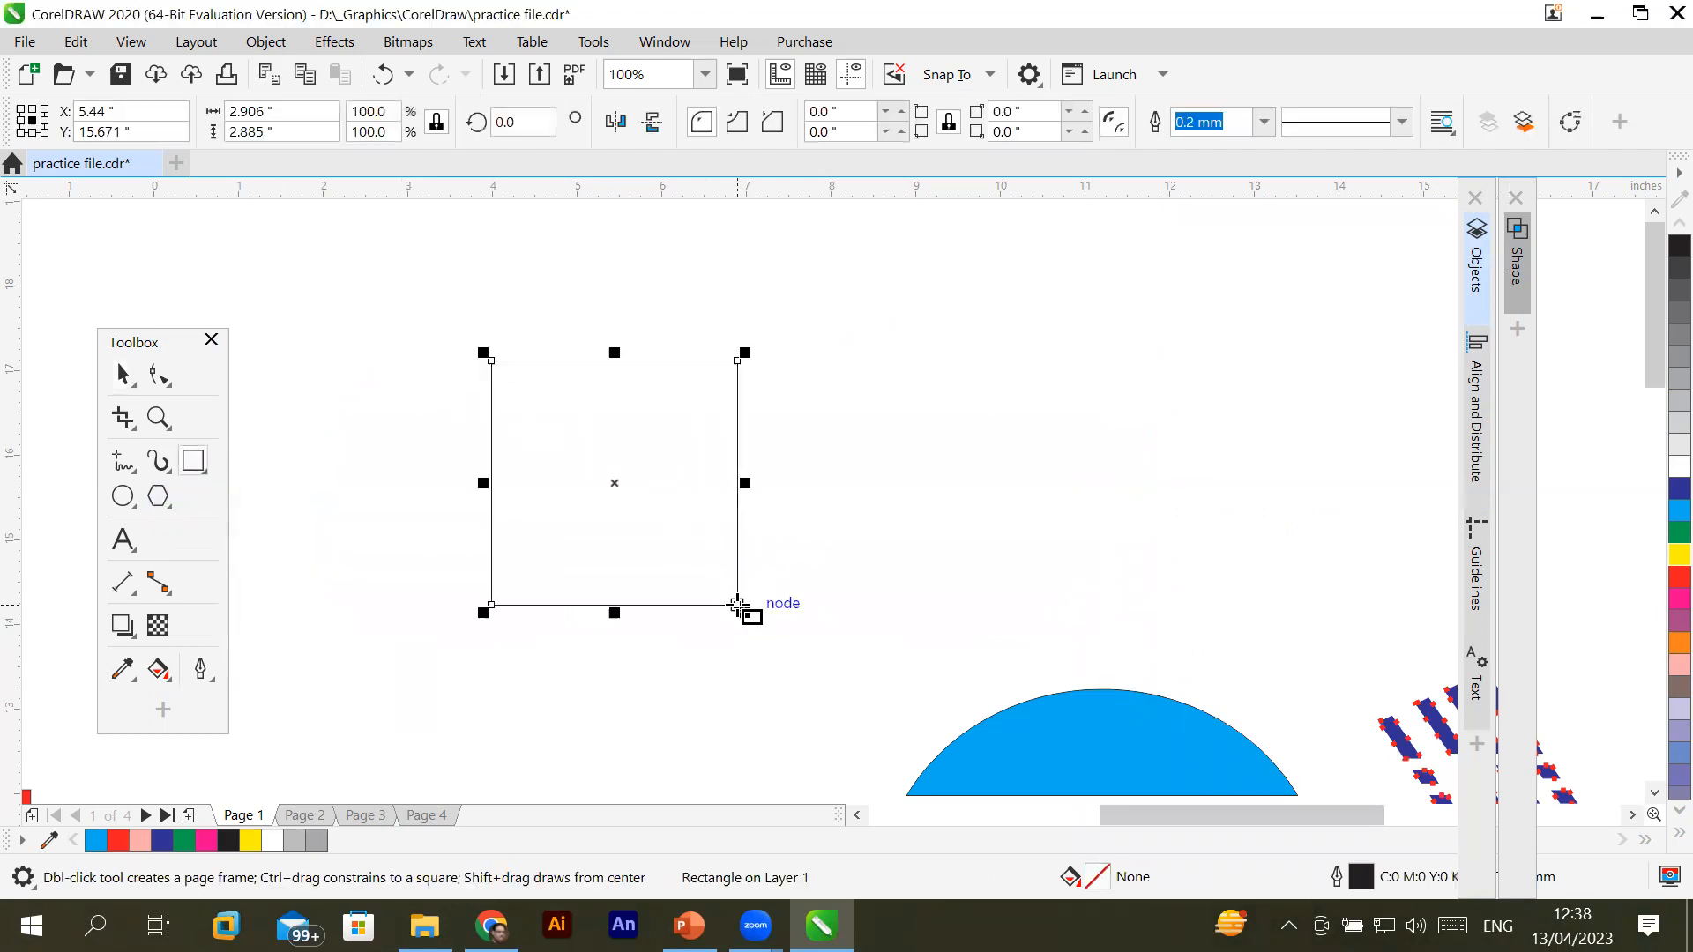
Try to add a node at the middle of the rectangle's lower edge with the Shape tool
left_click(159, 374)
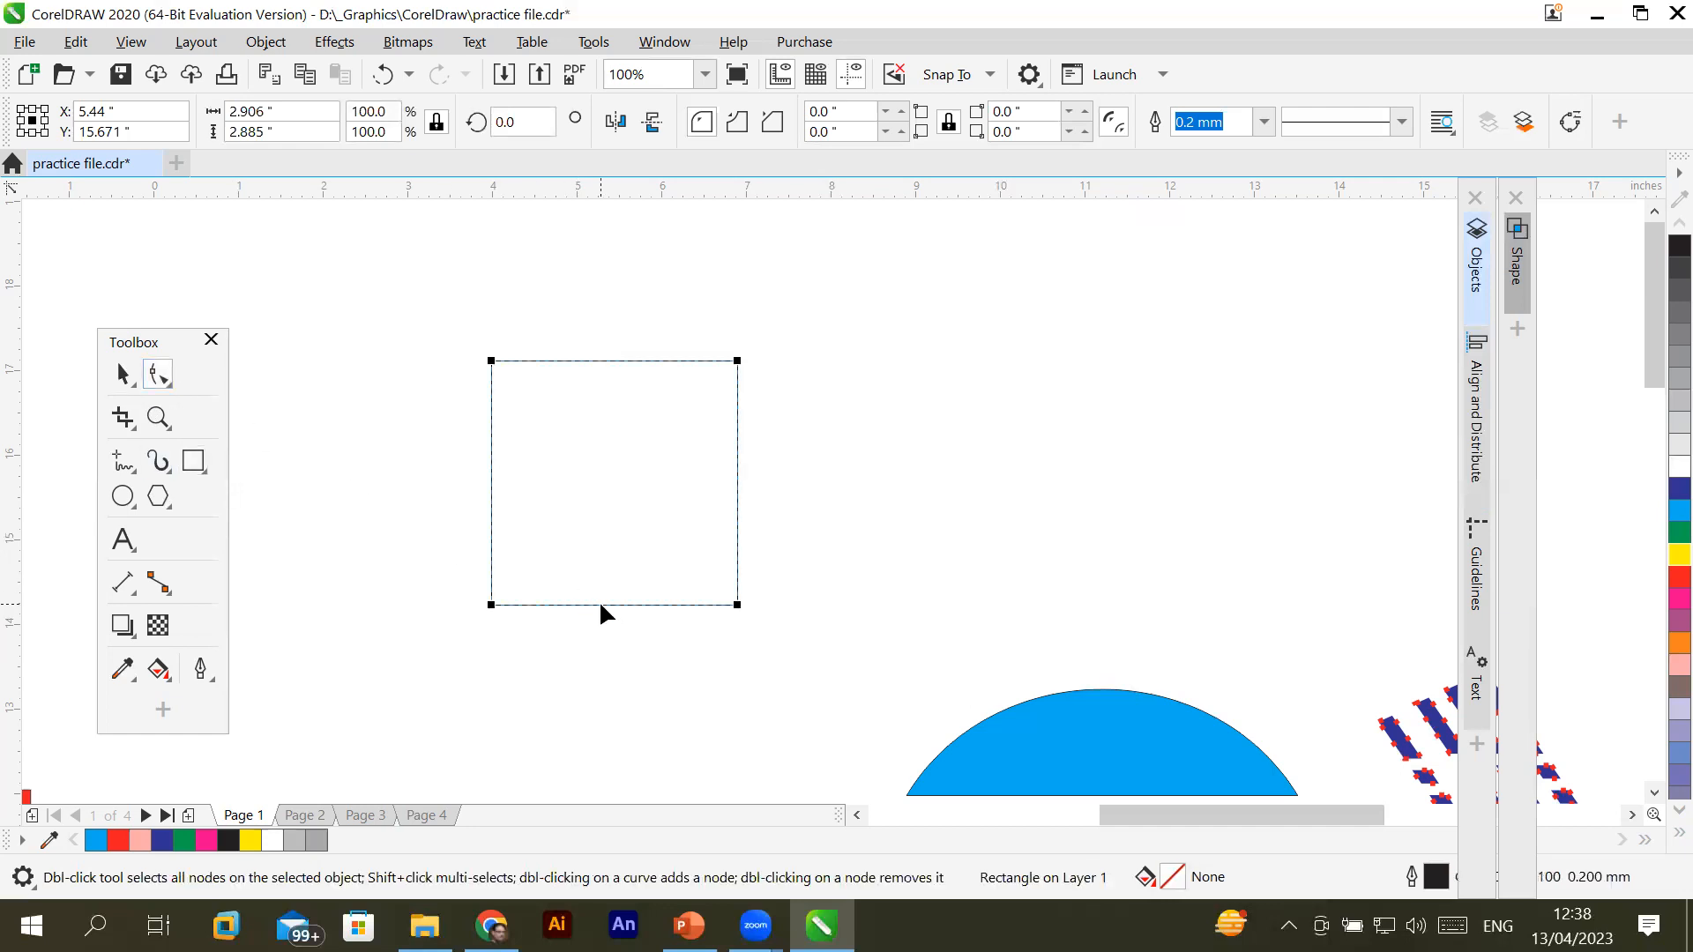
left_click(599, 601)
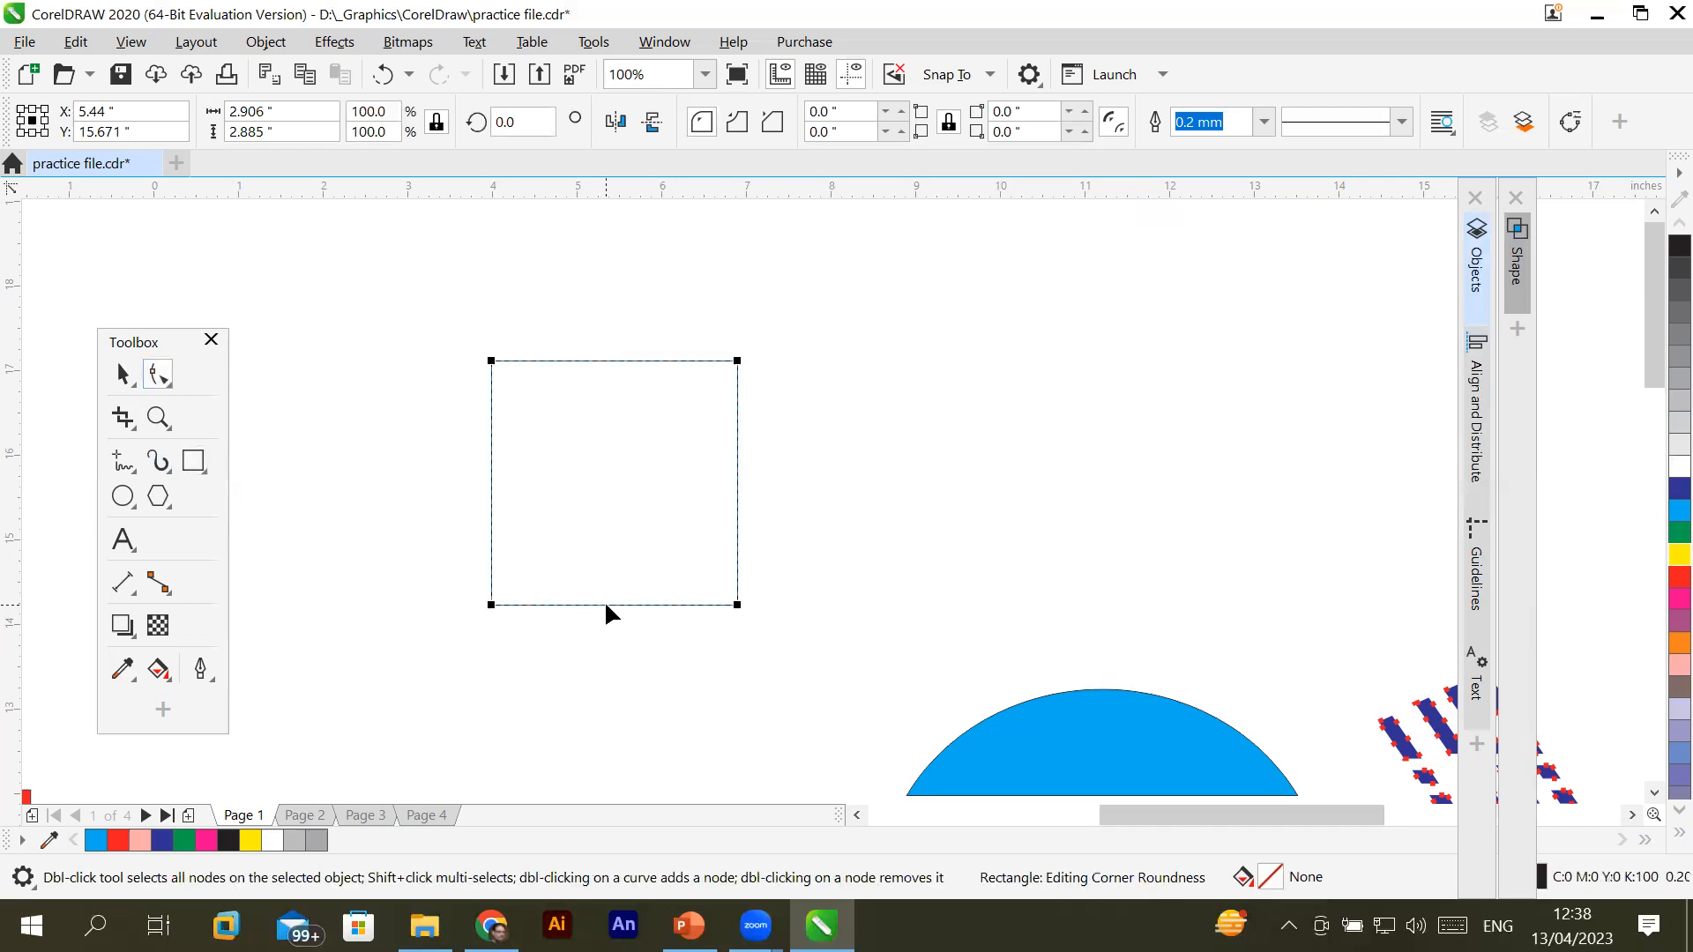
left_click(151, 371)
left_click(151, 371)
Try to add a node at the midpoint of the rectangle's lower edge with the Pen tool, and cancel the started path
left_click(127, 465)
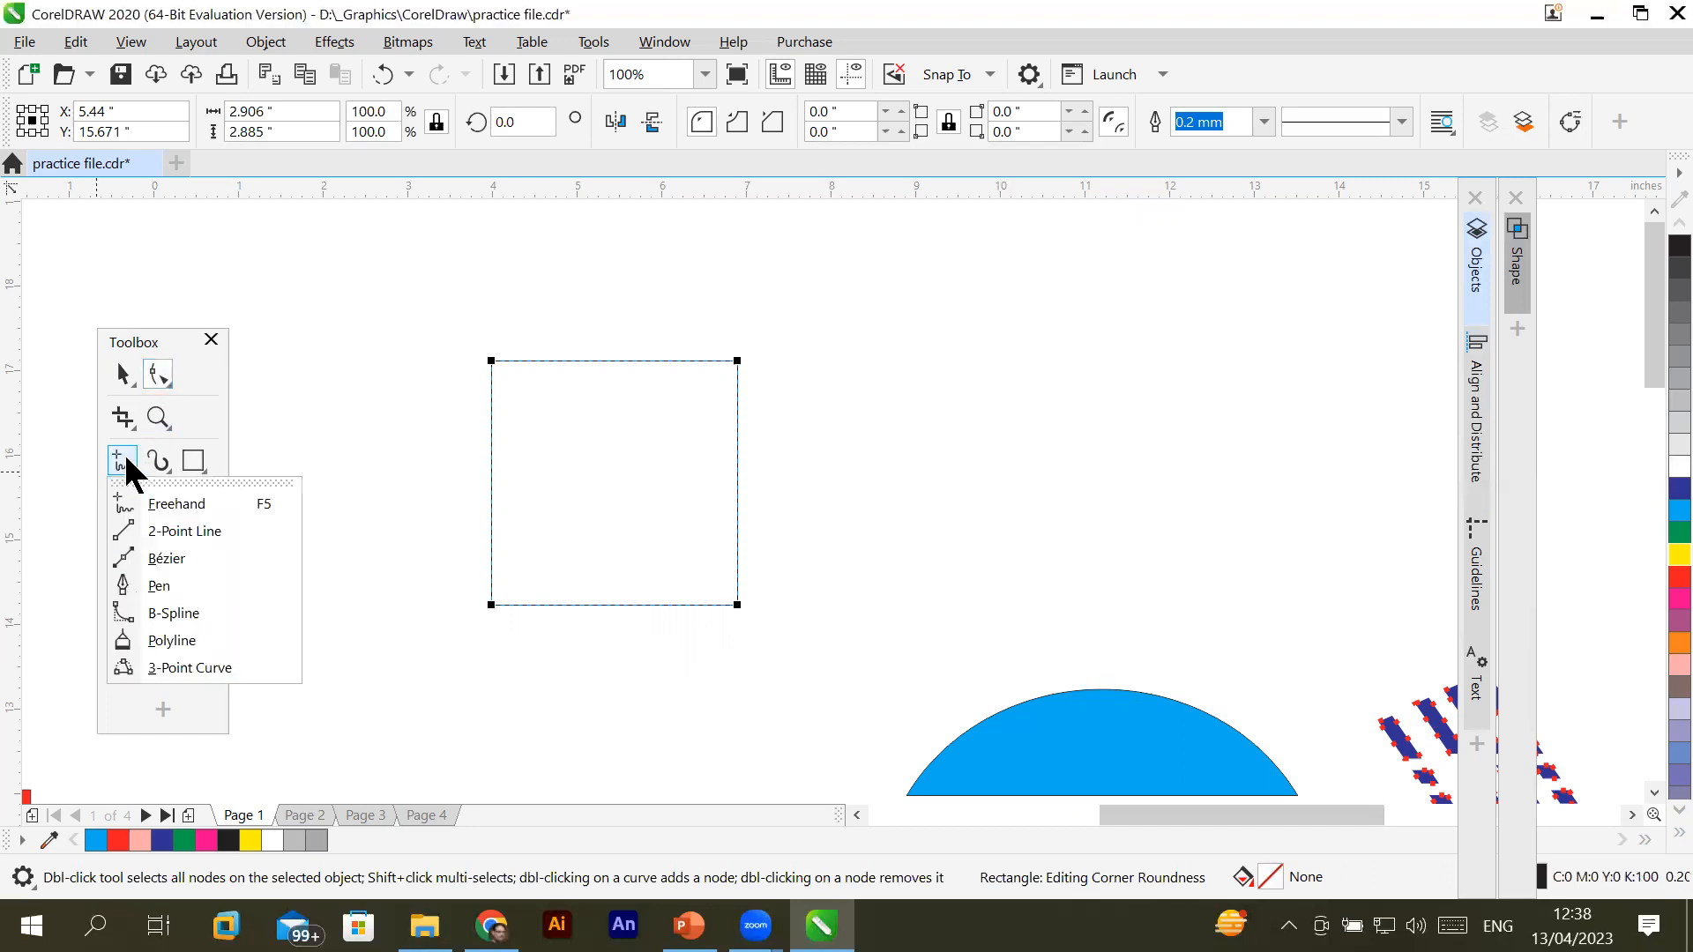
left_click(172, 586)
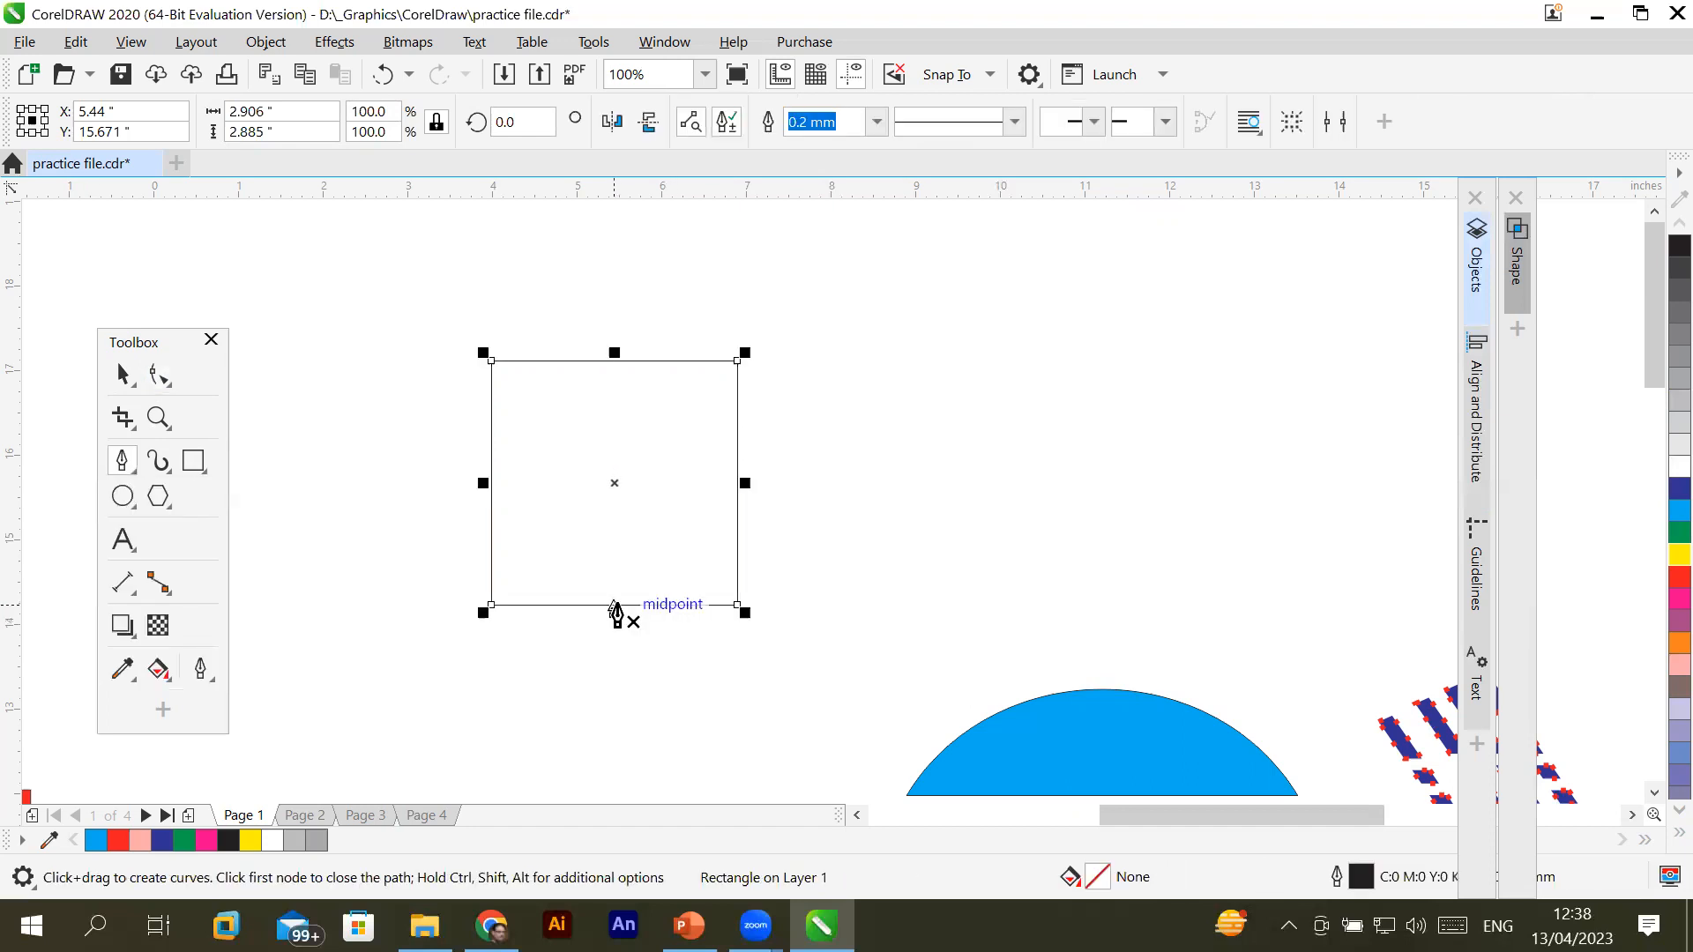
scroll(617, 611, "up", 3)
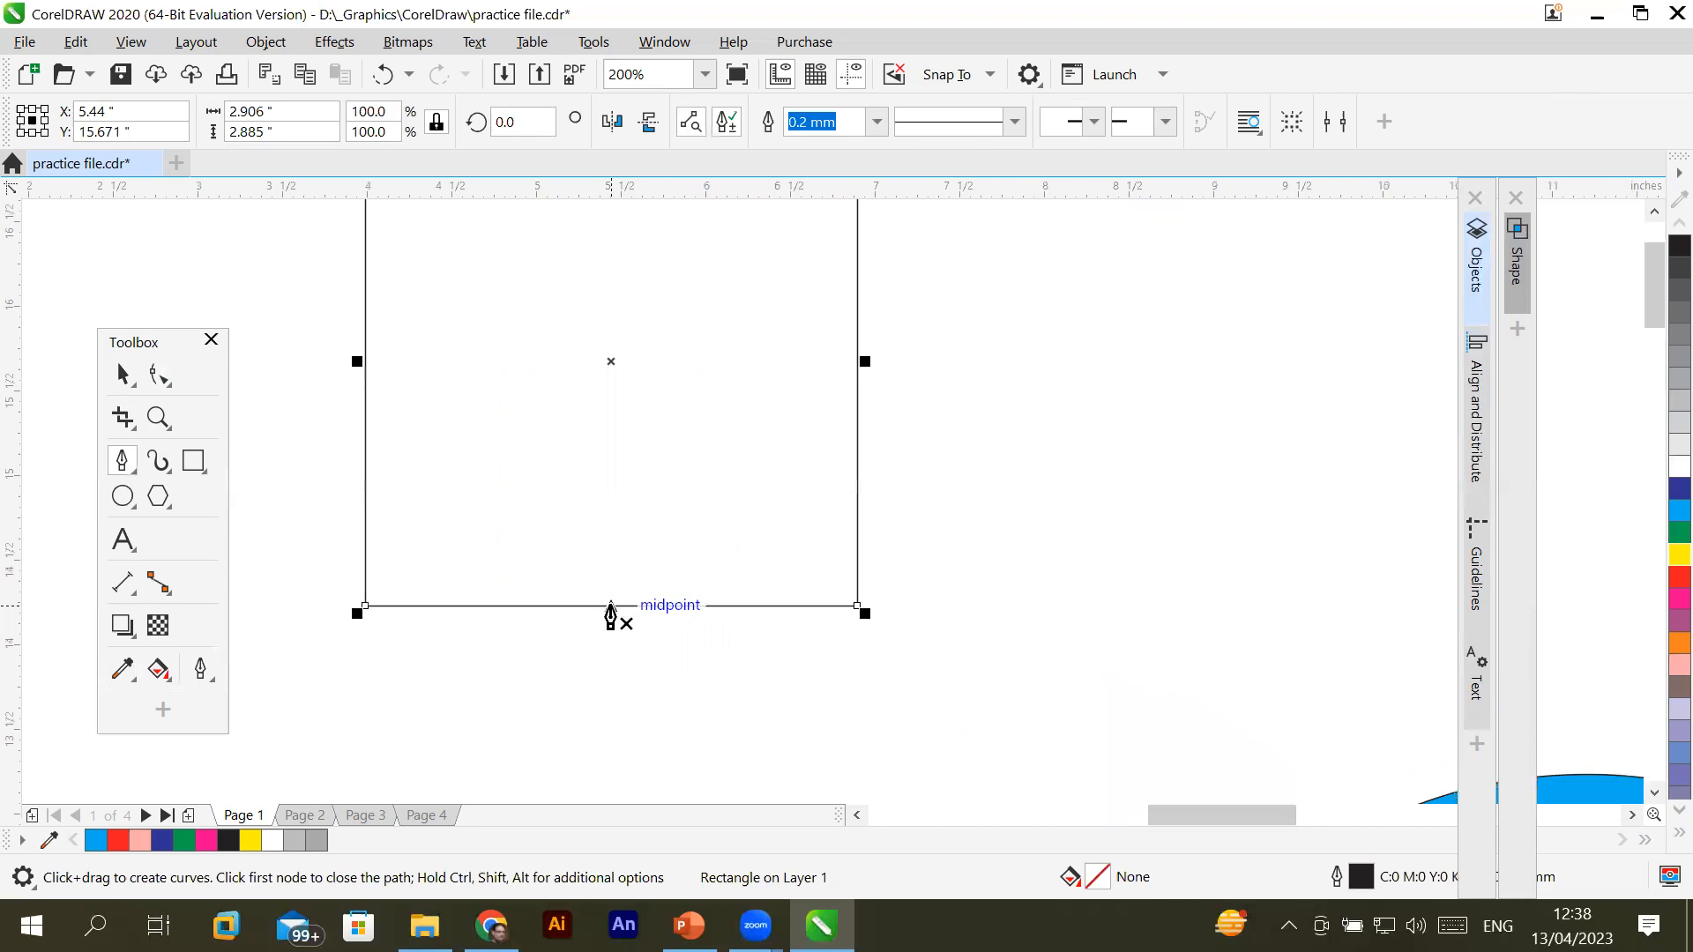
left_click(611, 606)
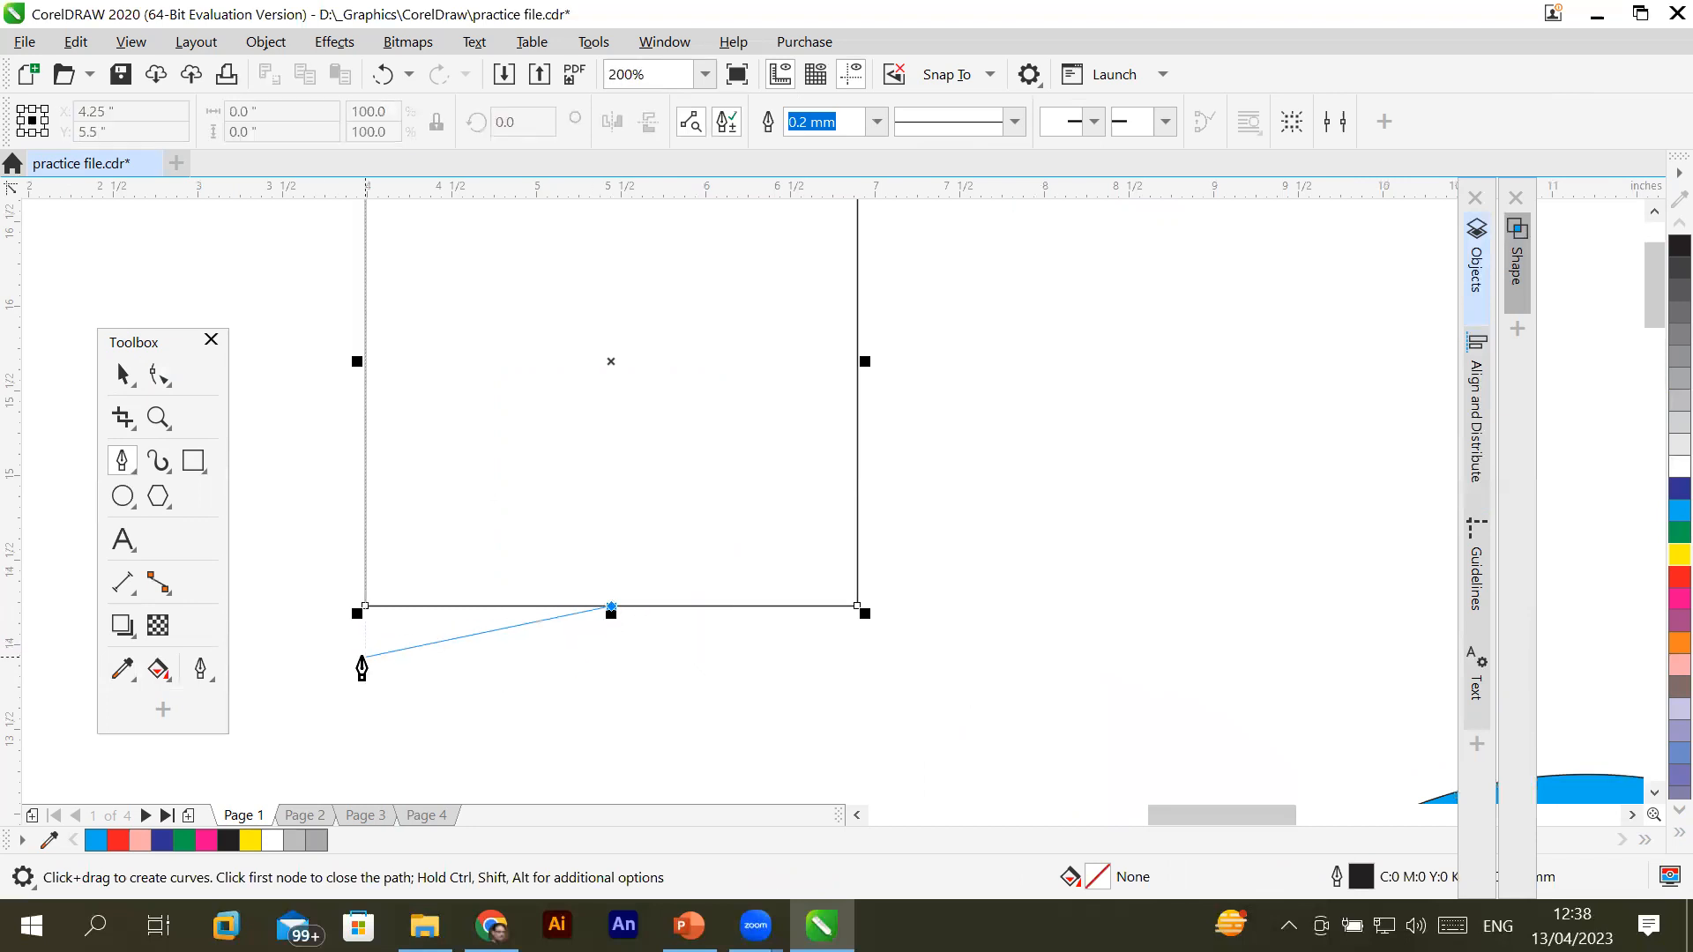
key("Escape")
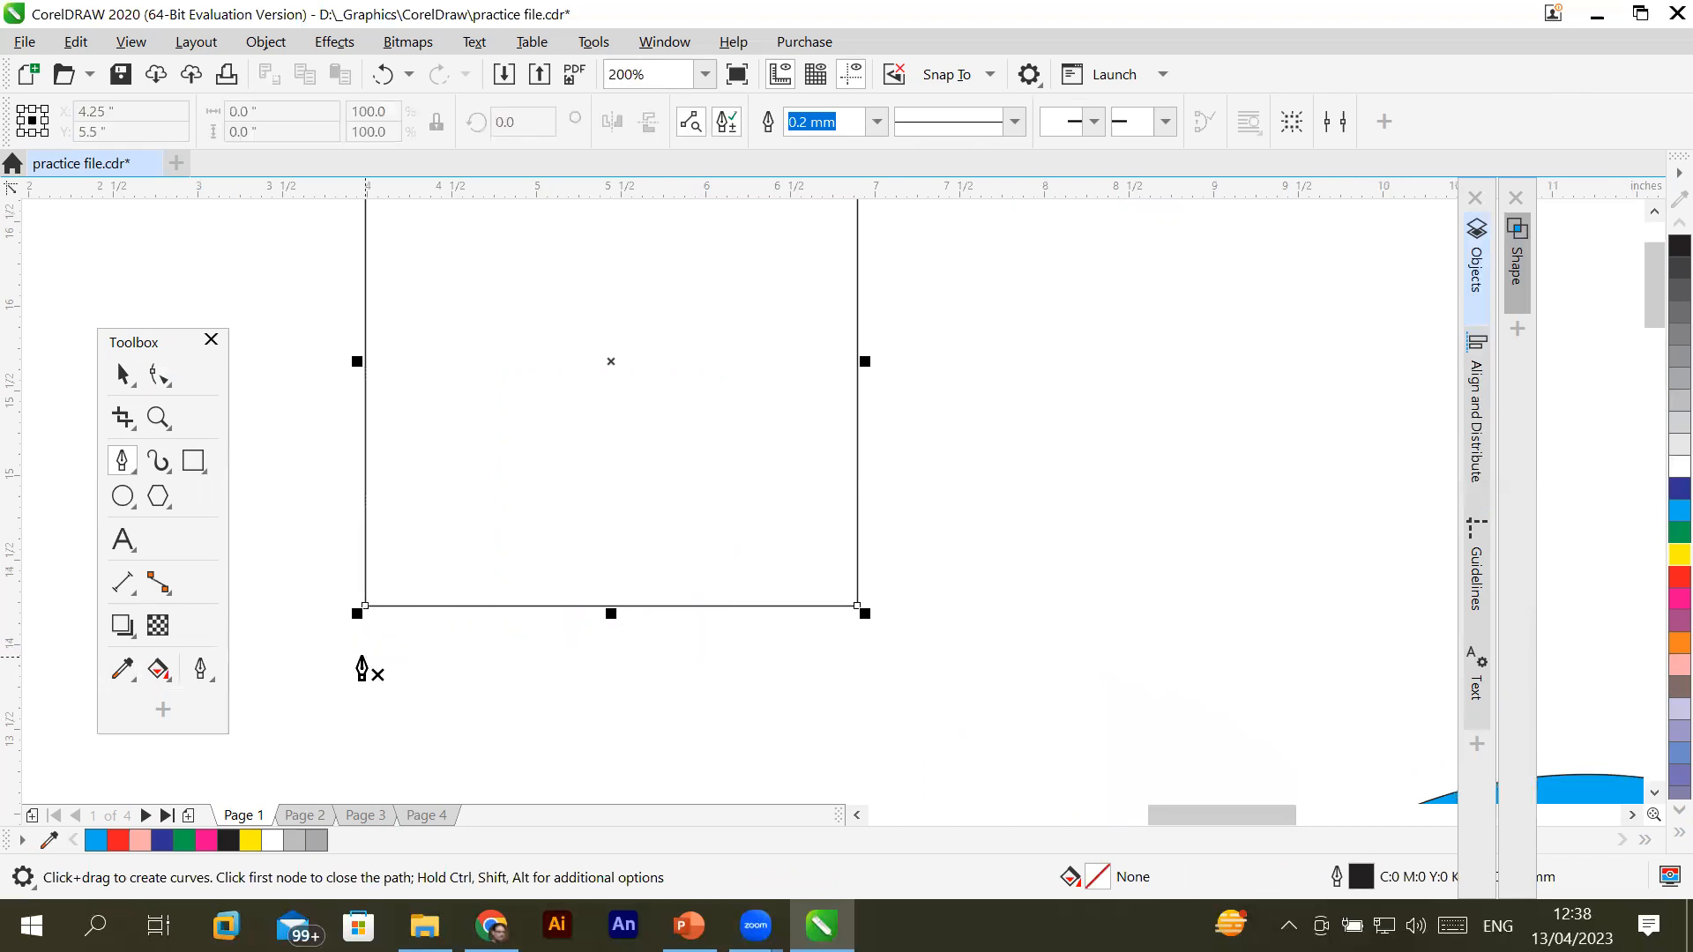
Retry adding a node on the rectangle's lower edge with the Shape tool
left_click(159, 375)
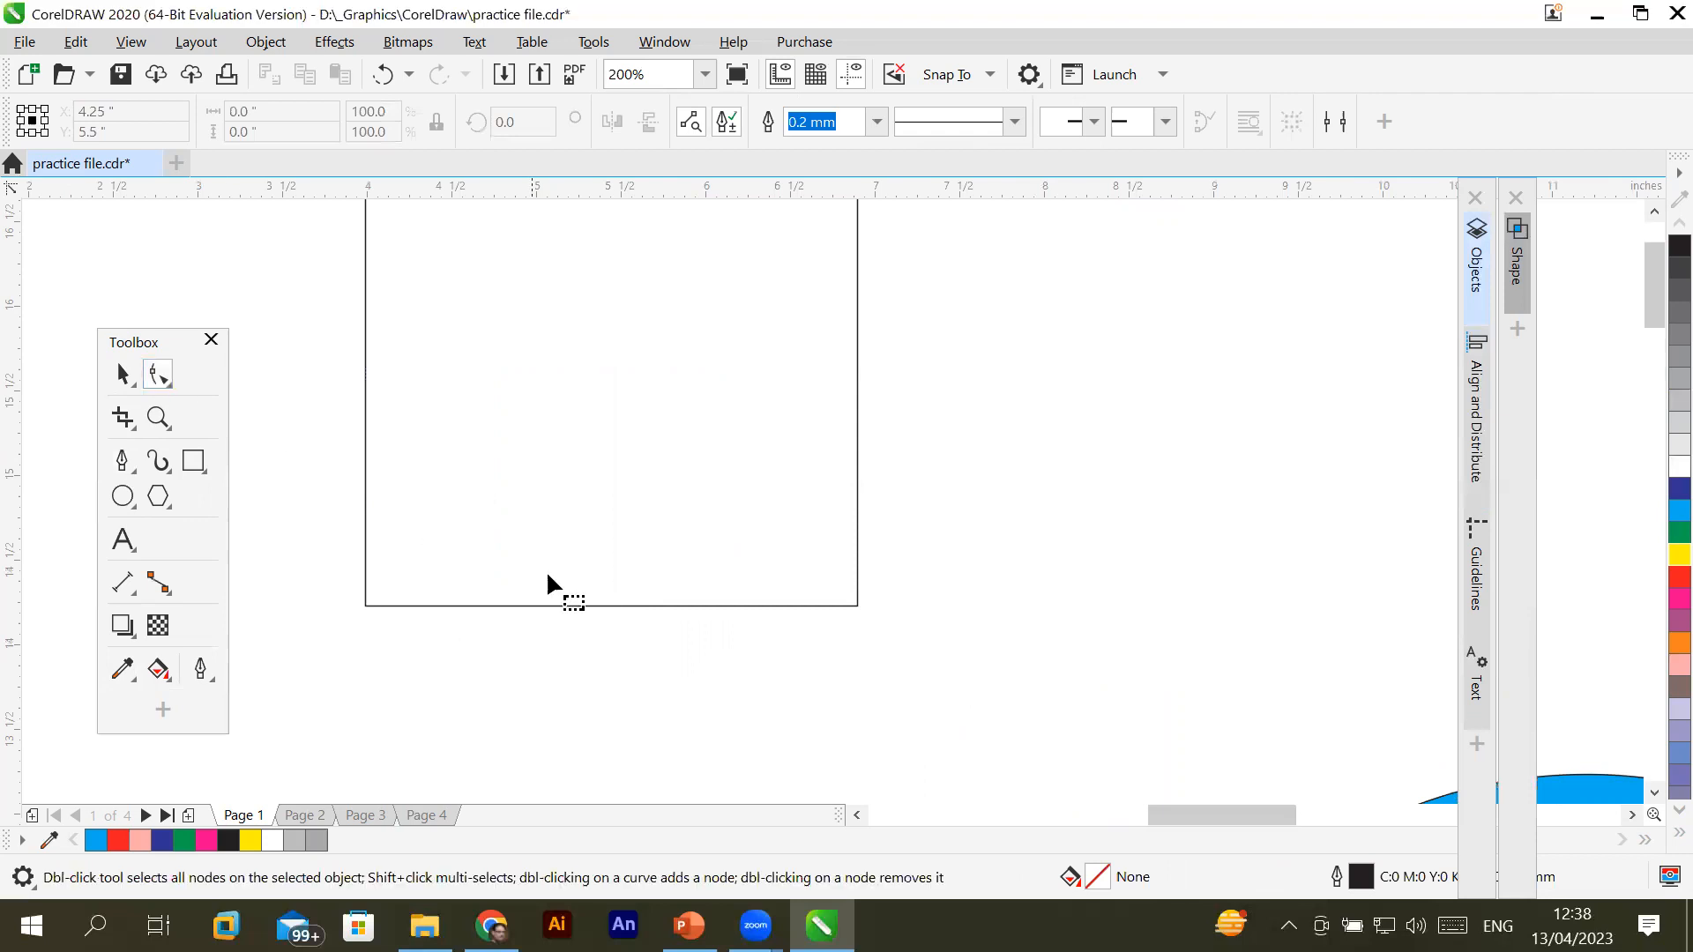
left_click(608, 605)
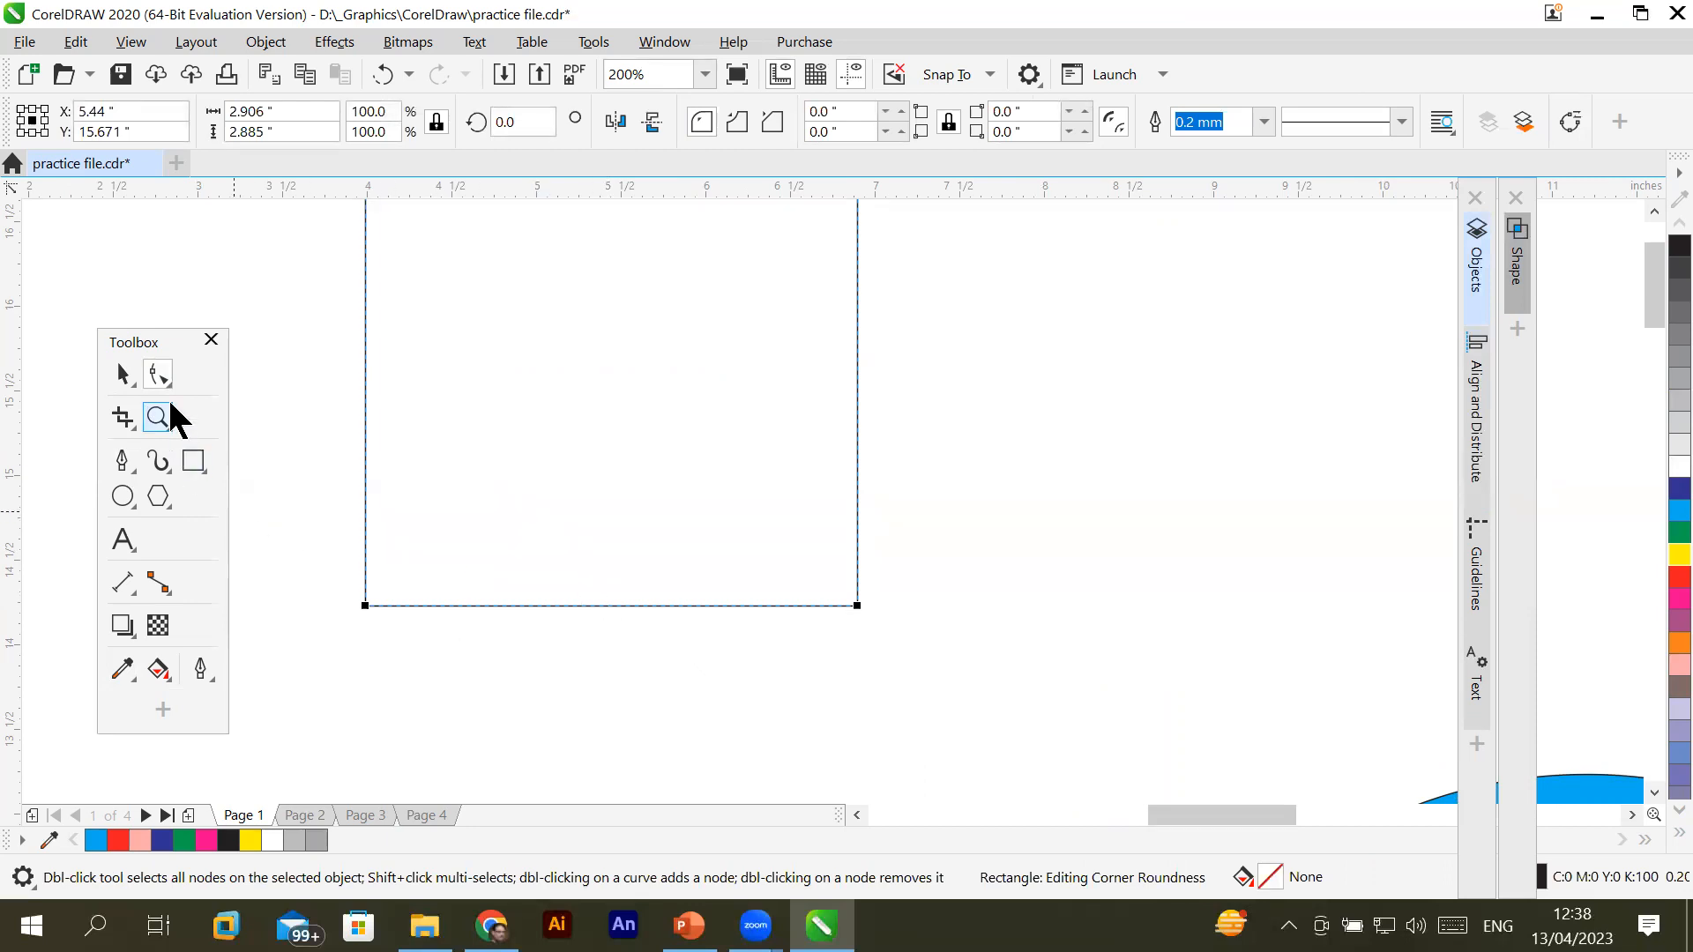
left_click(165, 372)
Activate the Pen tool with the rectangle selected, and convert the rectangle to curves
left_click(122, 460)
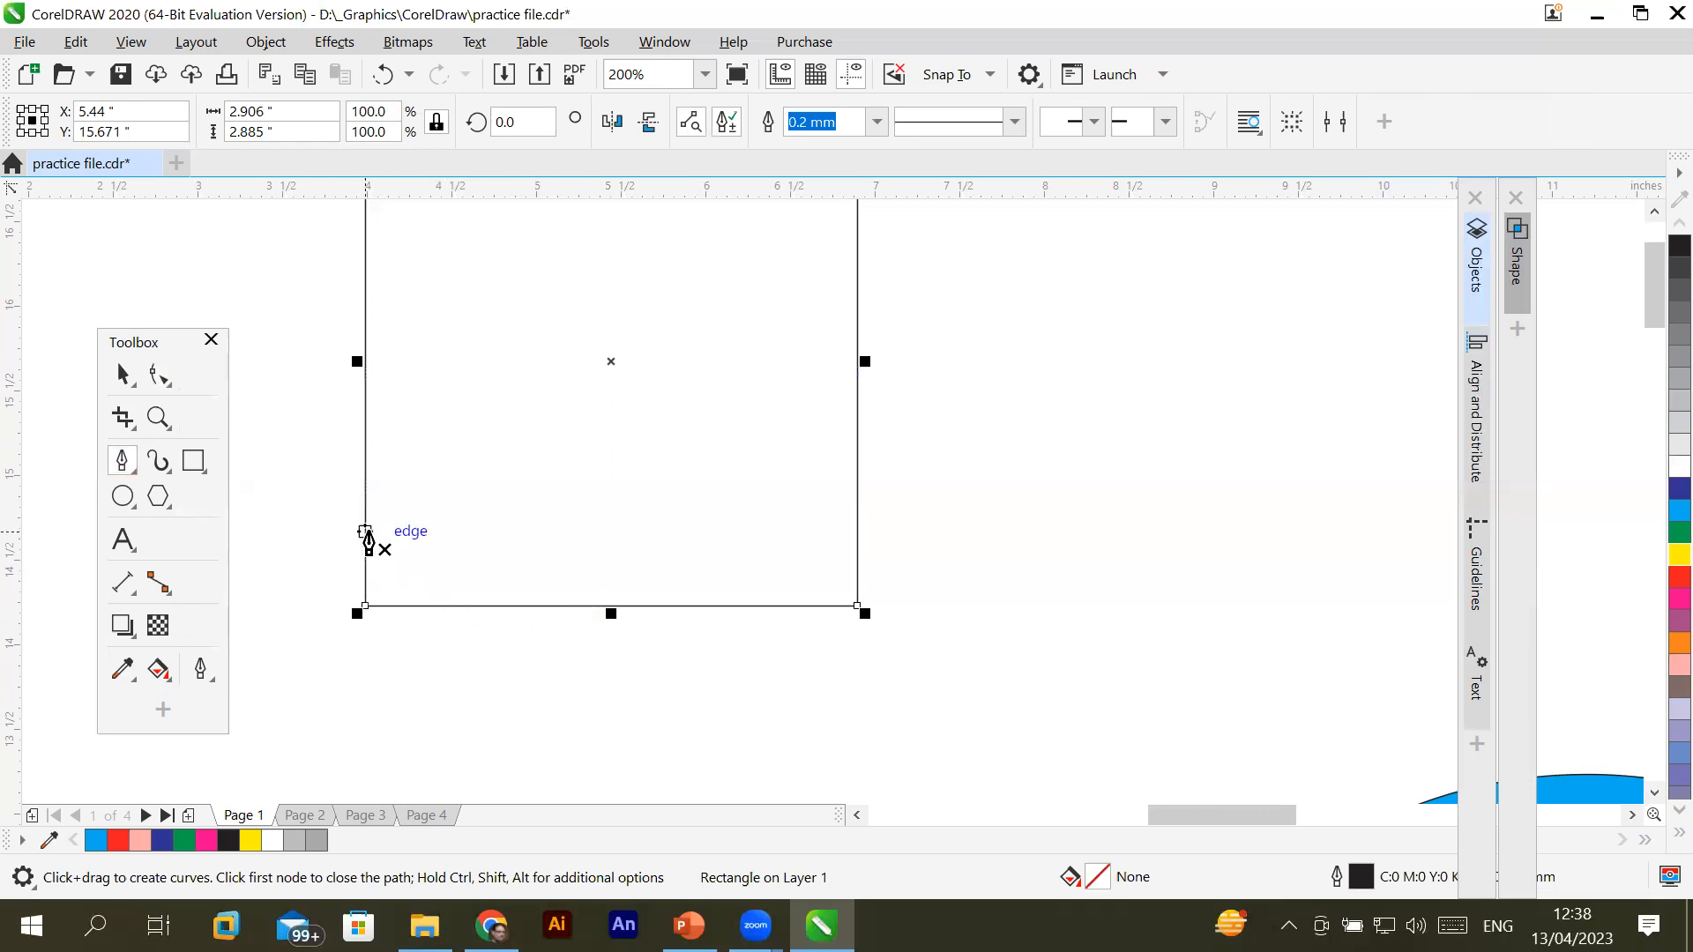
scroll(705, 633, "up", 1)
scroll(705, 633, "down", 2)
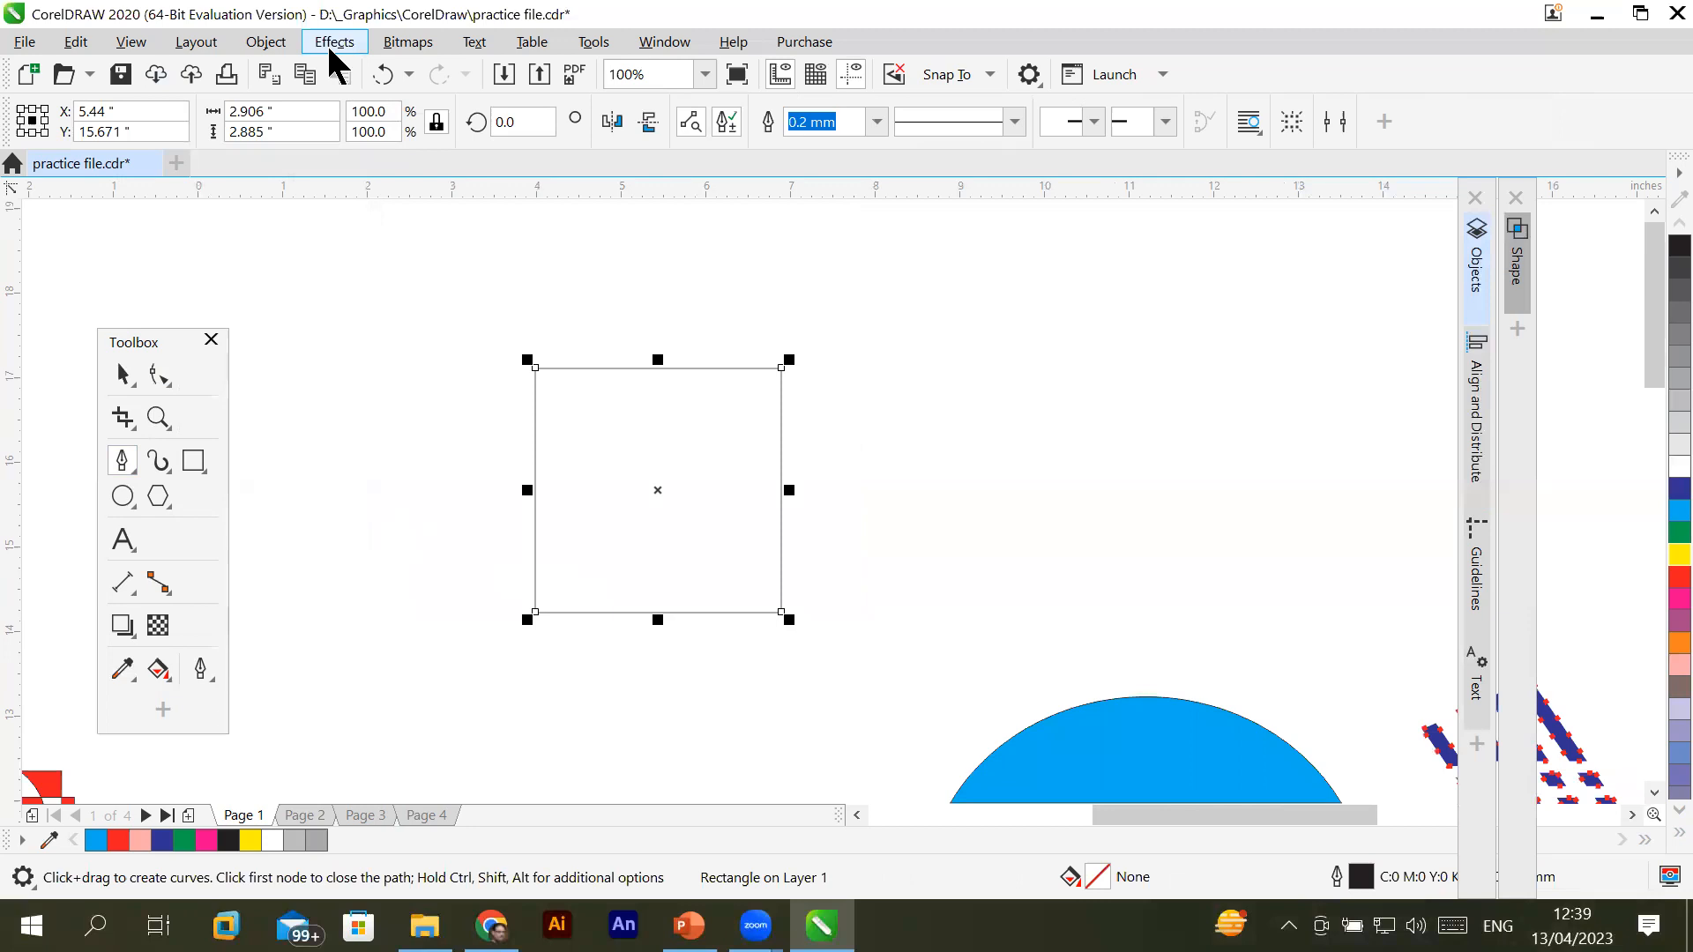
left_click(259, 43)
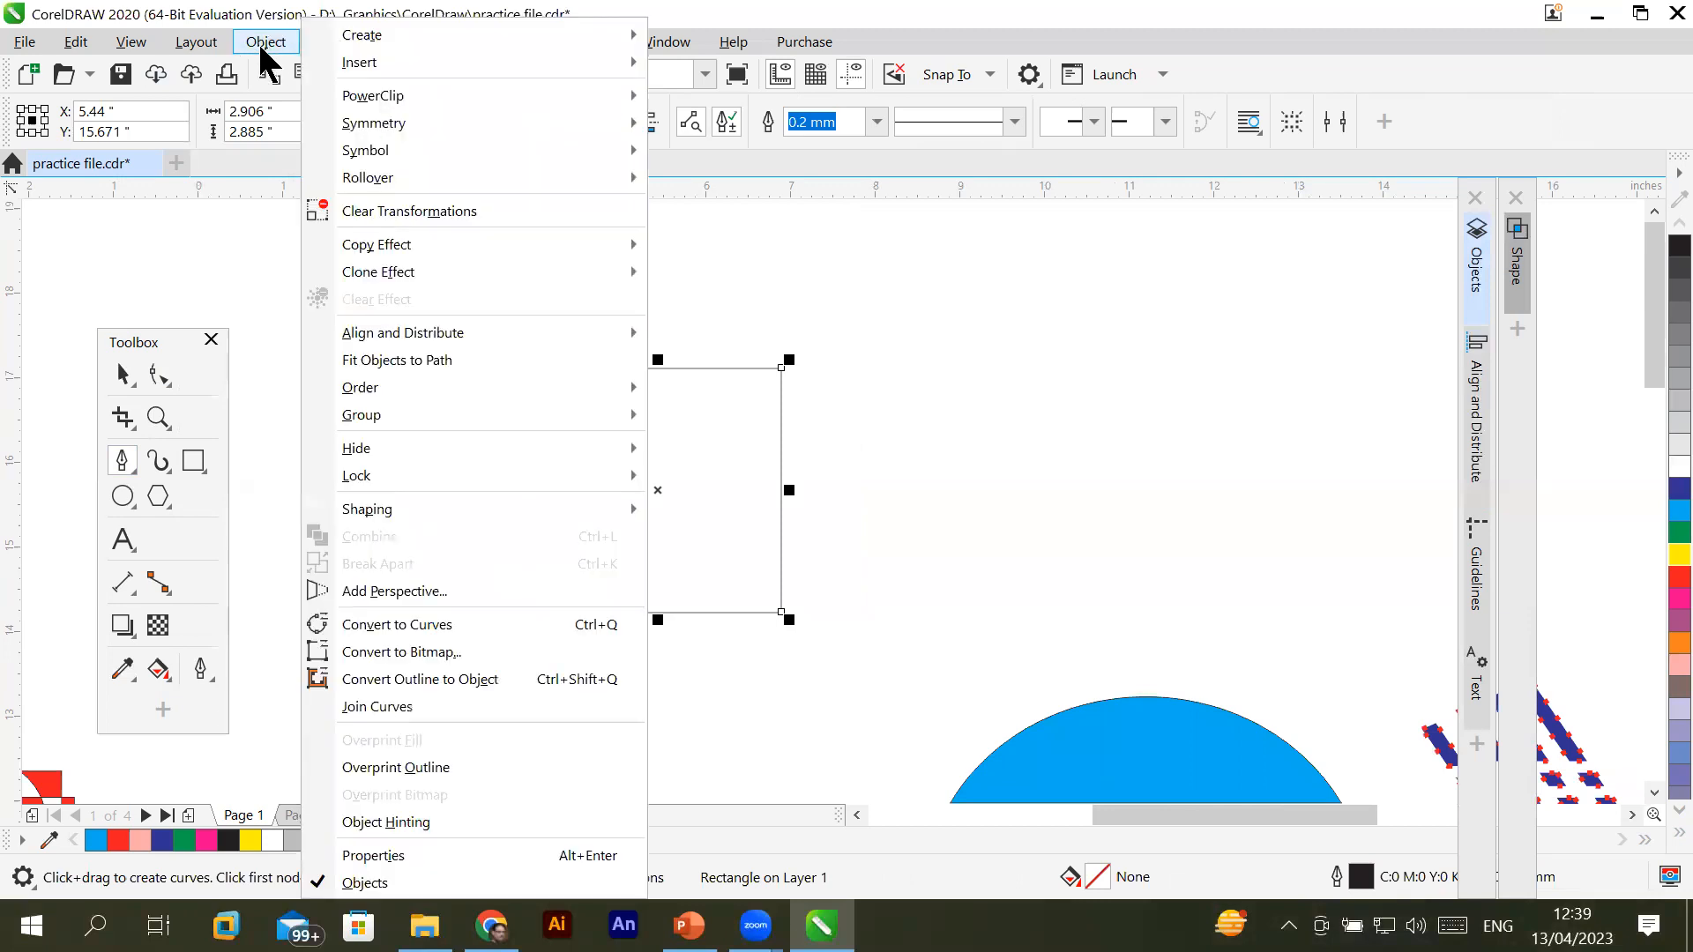
left_click(517, 626)
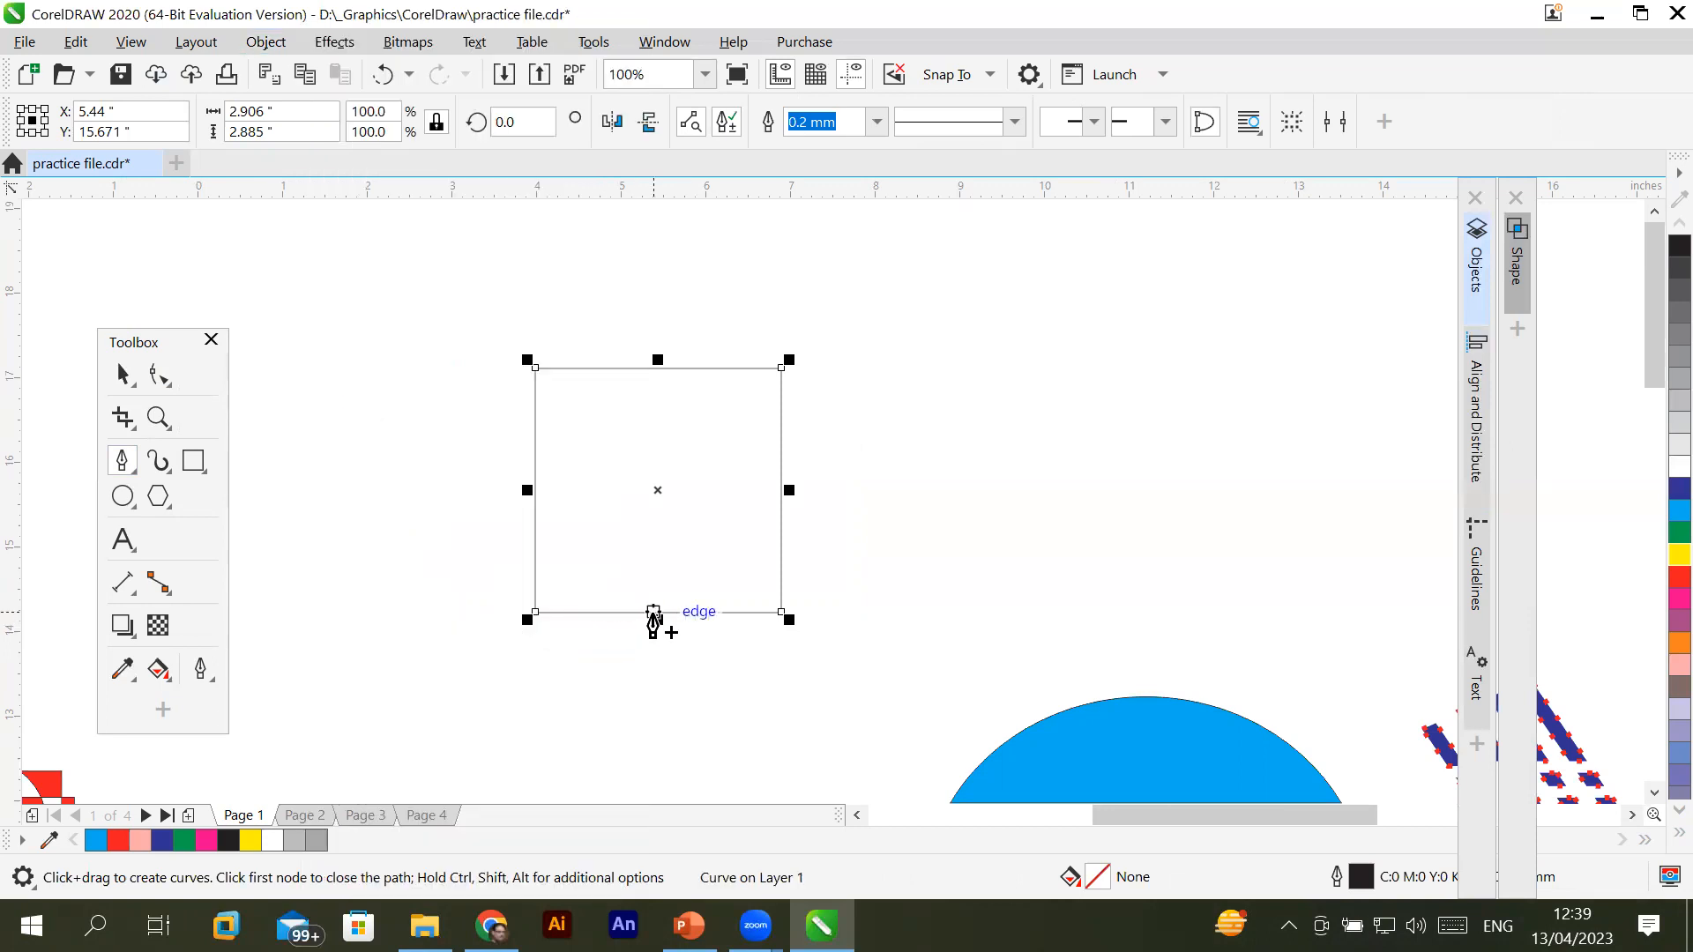
Add a node near the middle of the converted rectangle's lower edge with the Shape tool
scroll(654, 620, "up", 2)
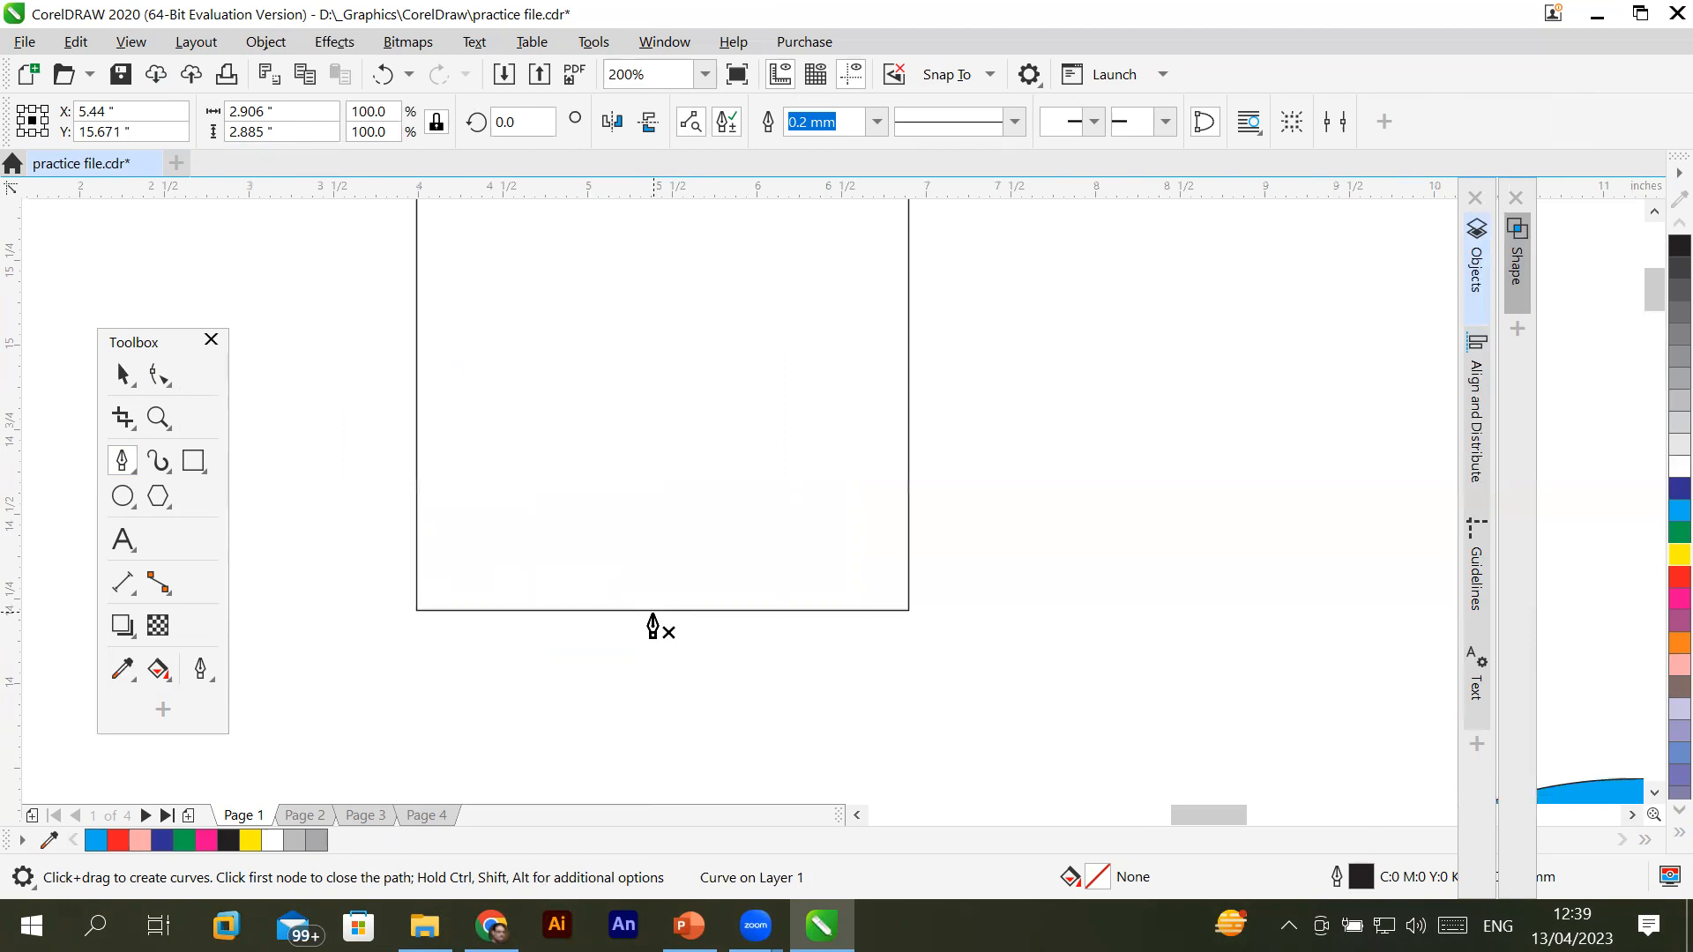
scroll(653, 620, "down", 1)
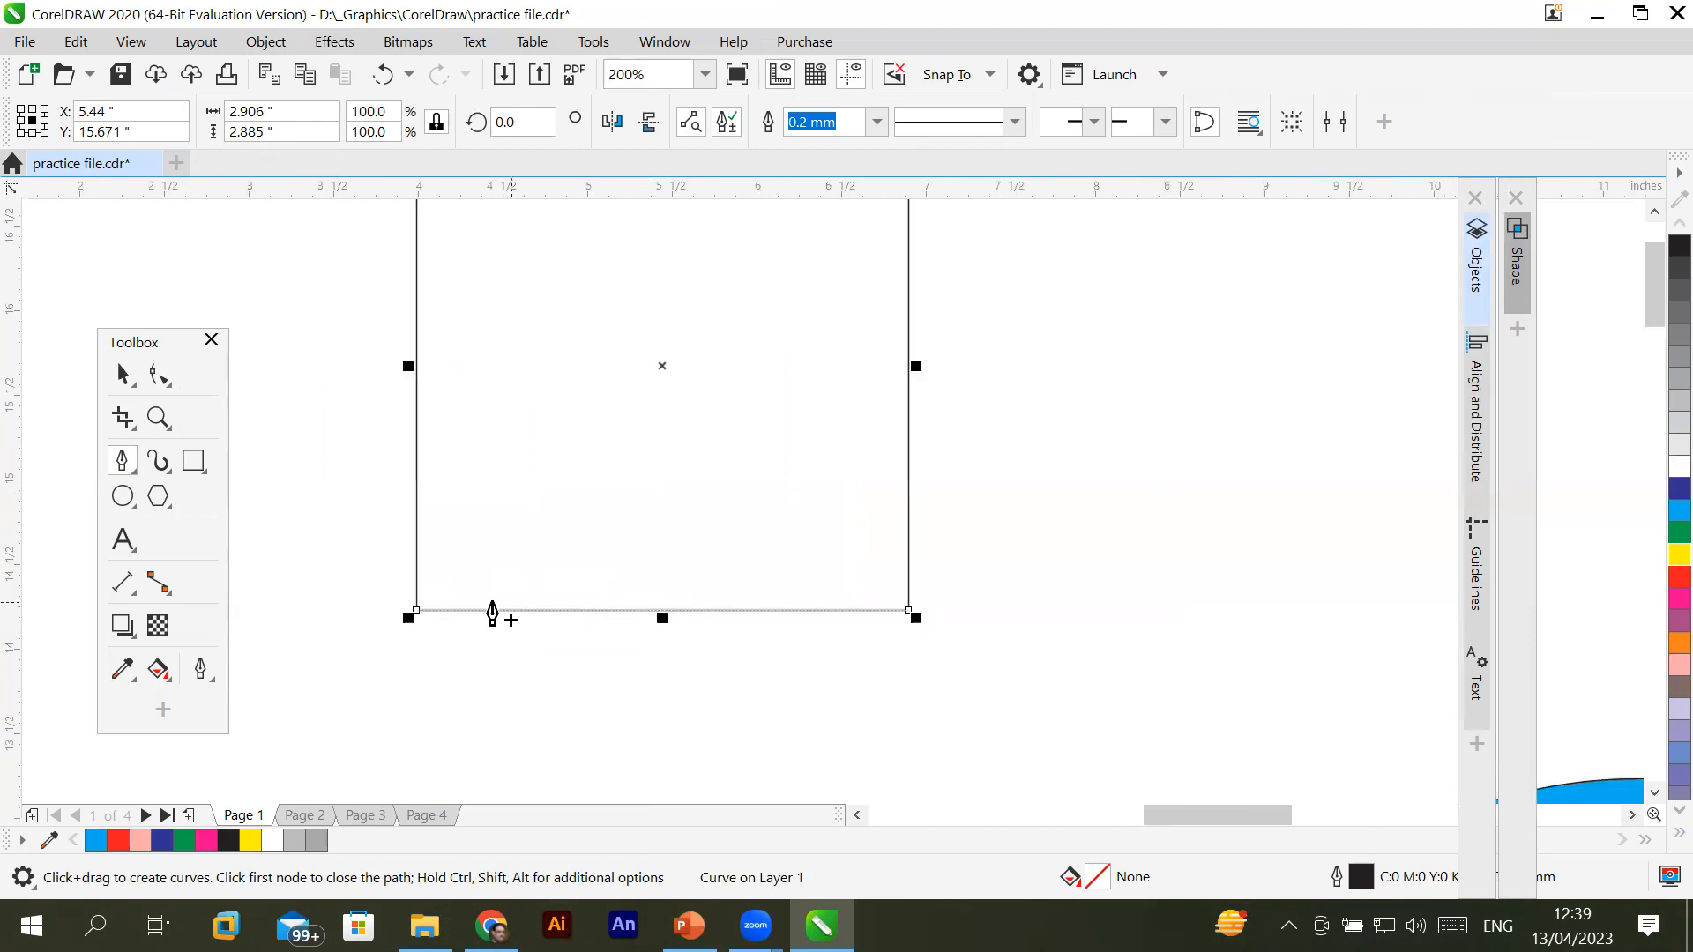
left_click(157, 377)
left_click(416, 611)
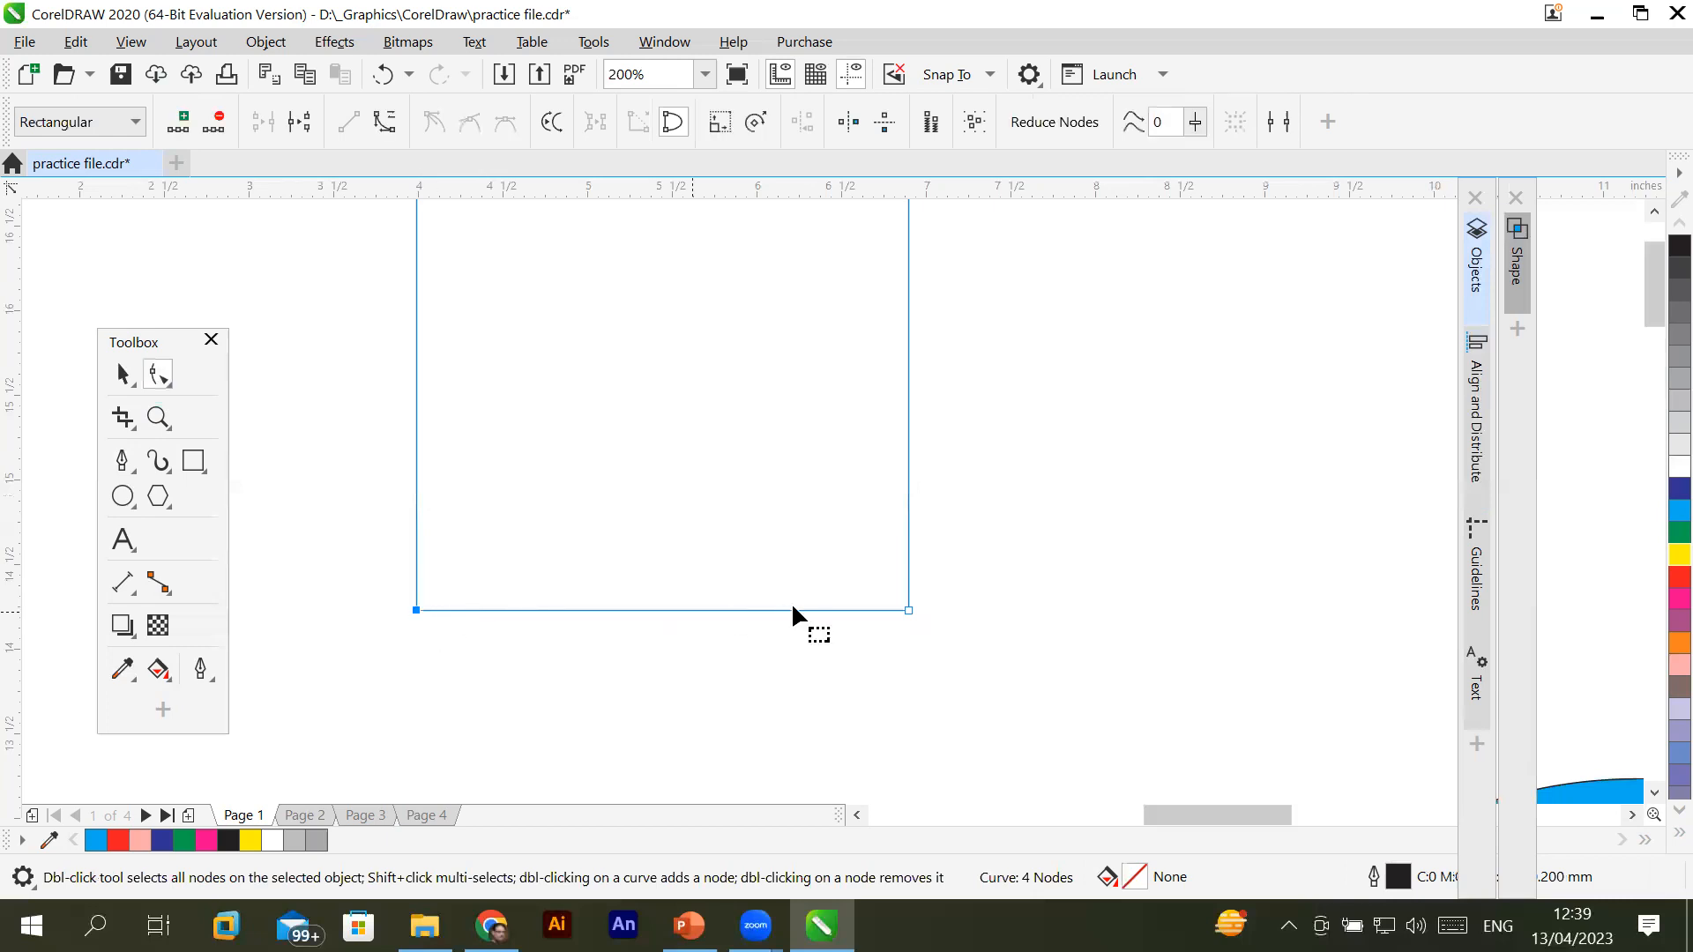
left_click(908, 610)
left_click(651, 610)
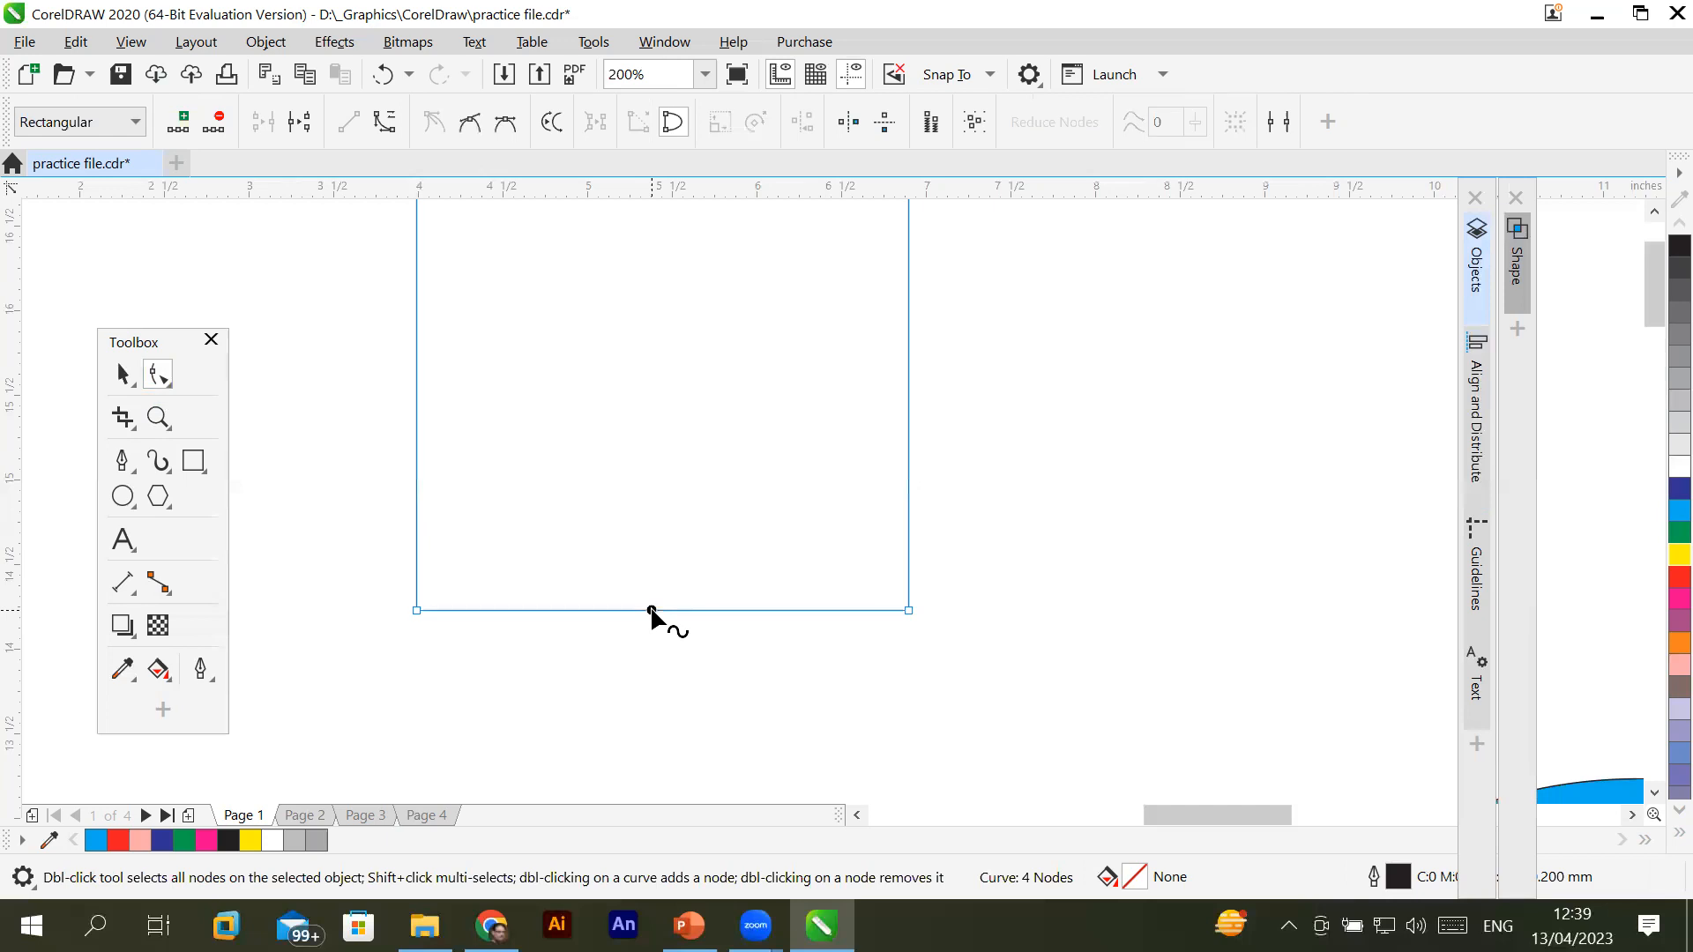
double_click(651, 610)
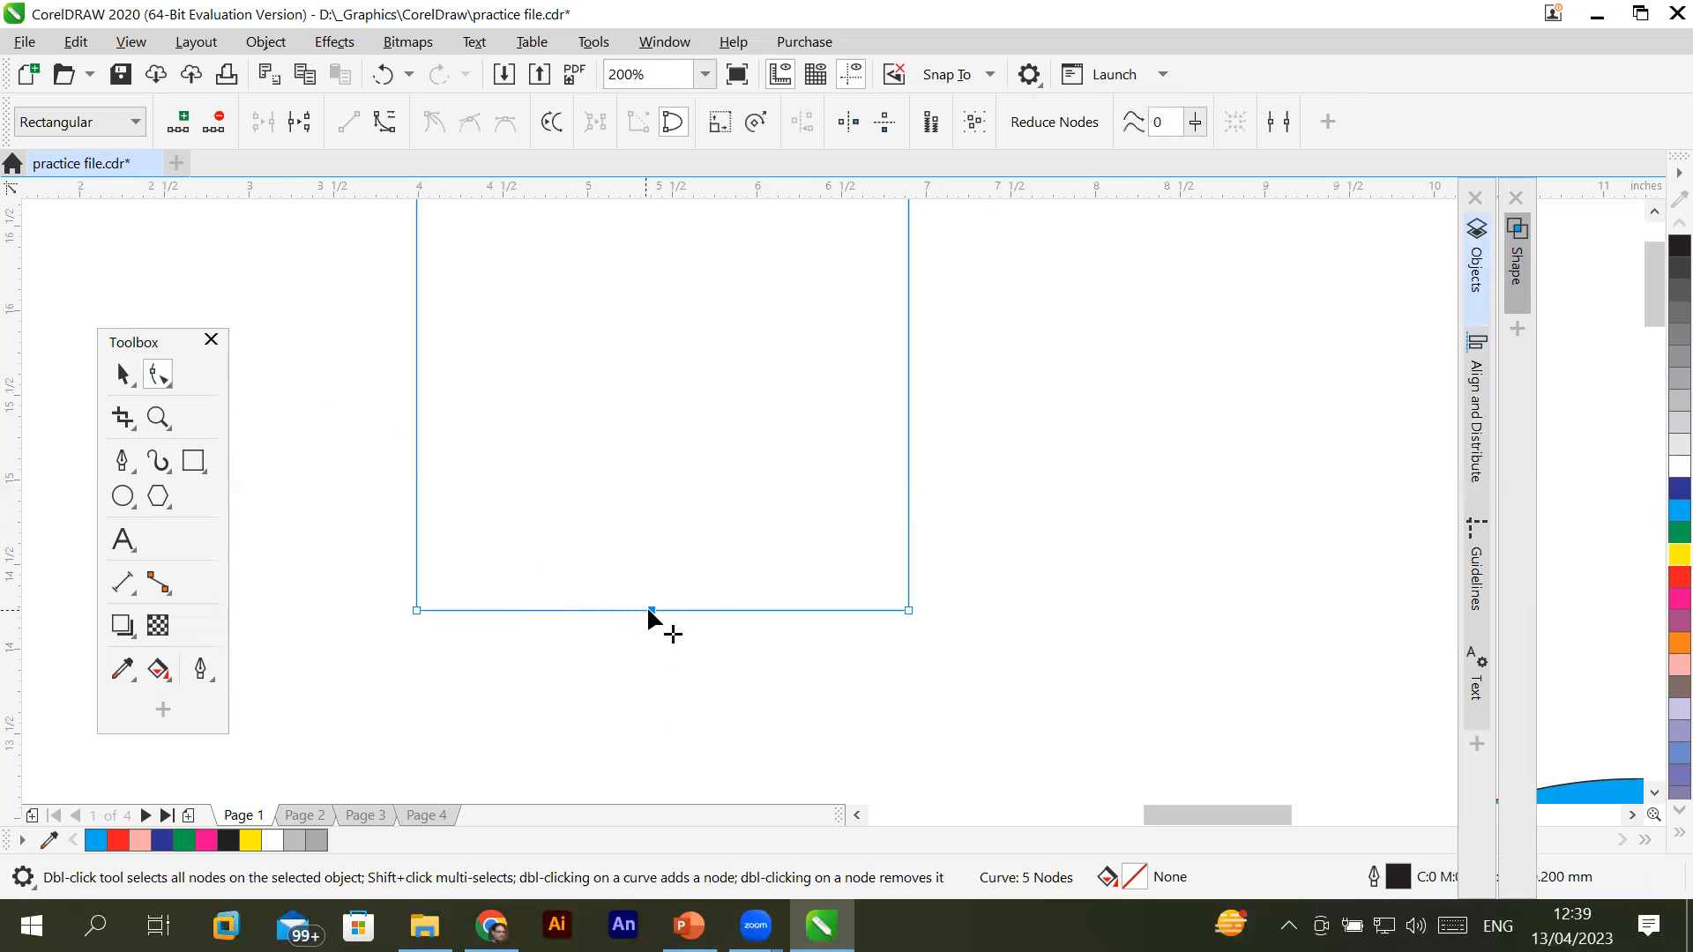
Pull the lower edge's middle node up into an inverted V notch, and undo the move
left_click_drag(652, 610, 662, 429)
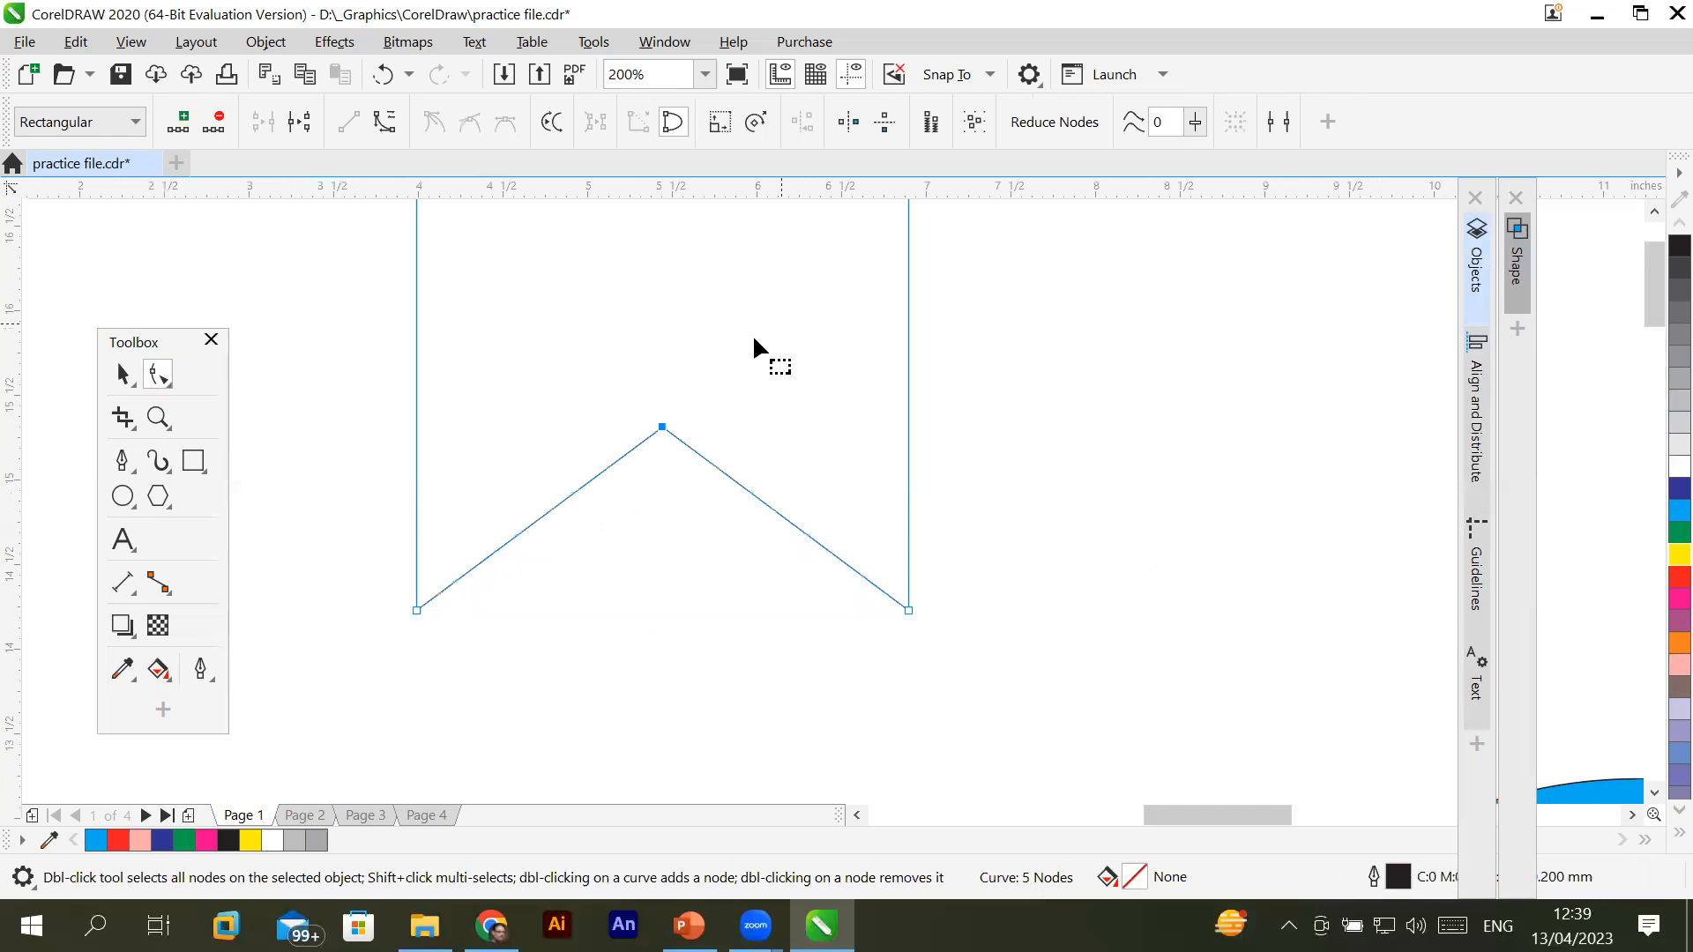
scroll(654, 479, "down", 3)
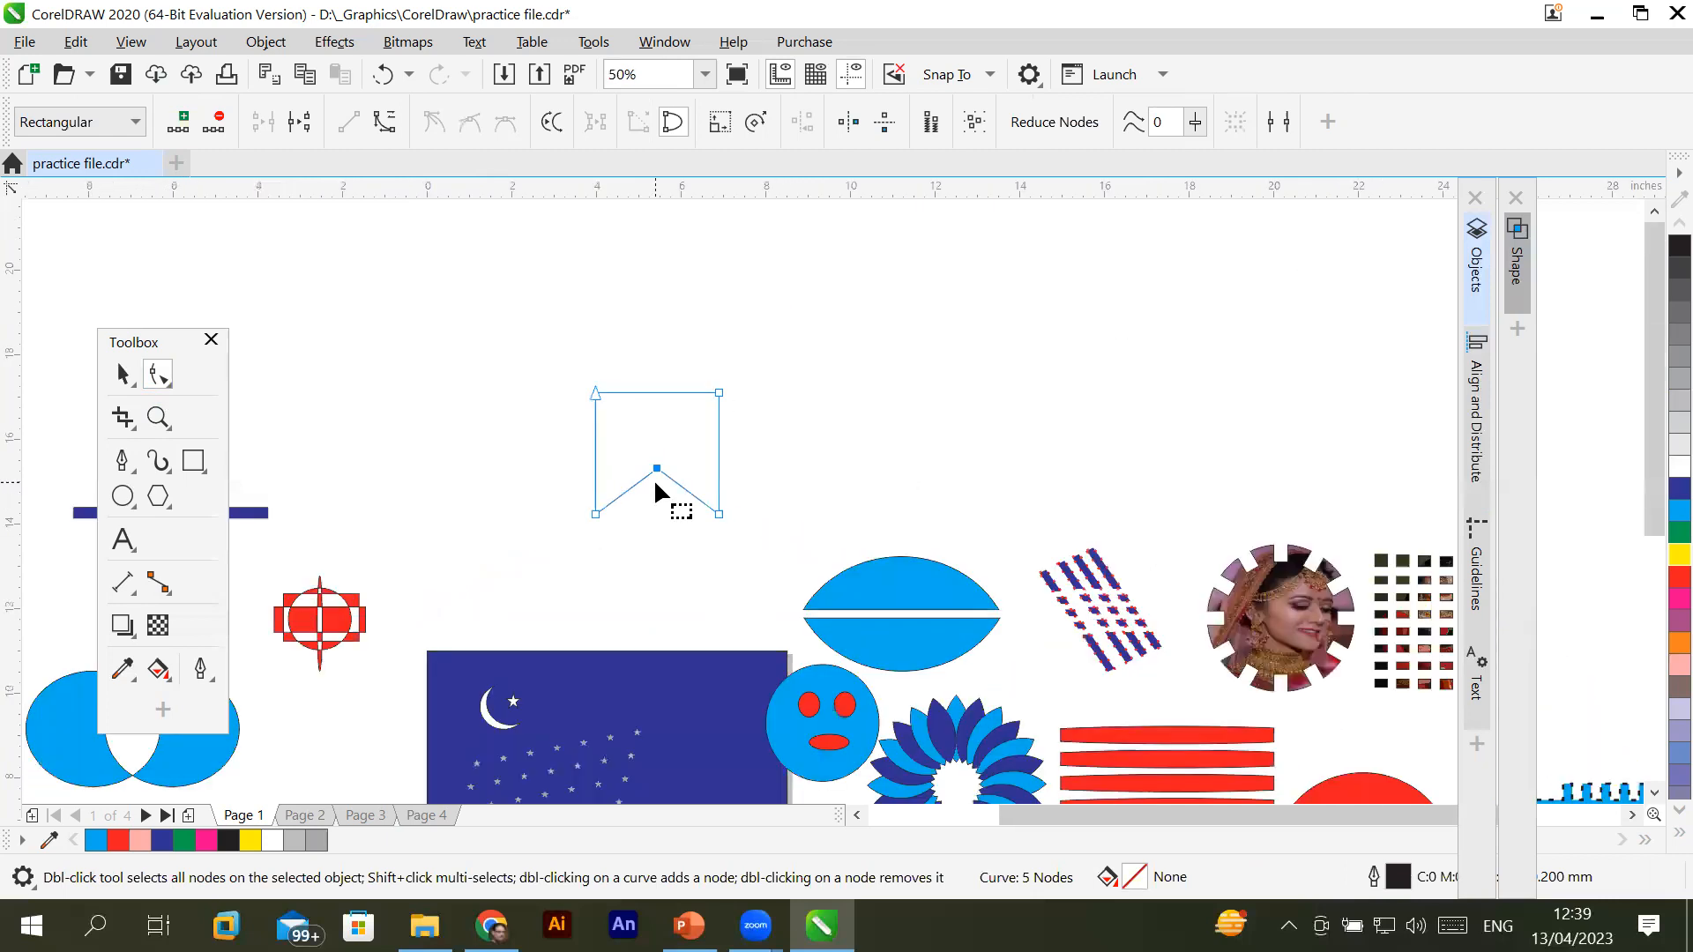
key("ctrl+z")
Add a node at the middle of the rectangle's upper edge with the Pen tool, and activate the Shape tool
left_click(123, 460)
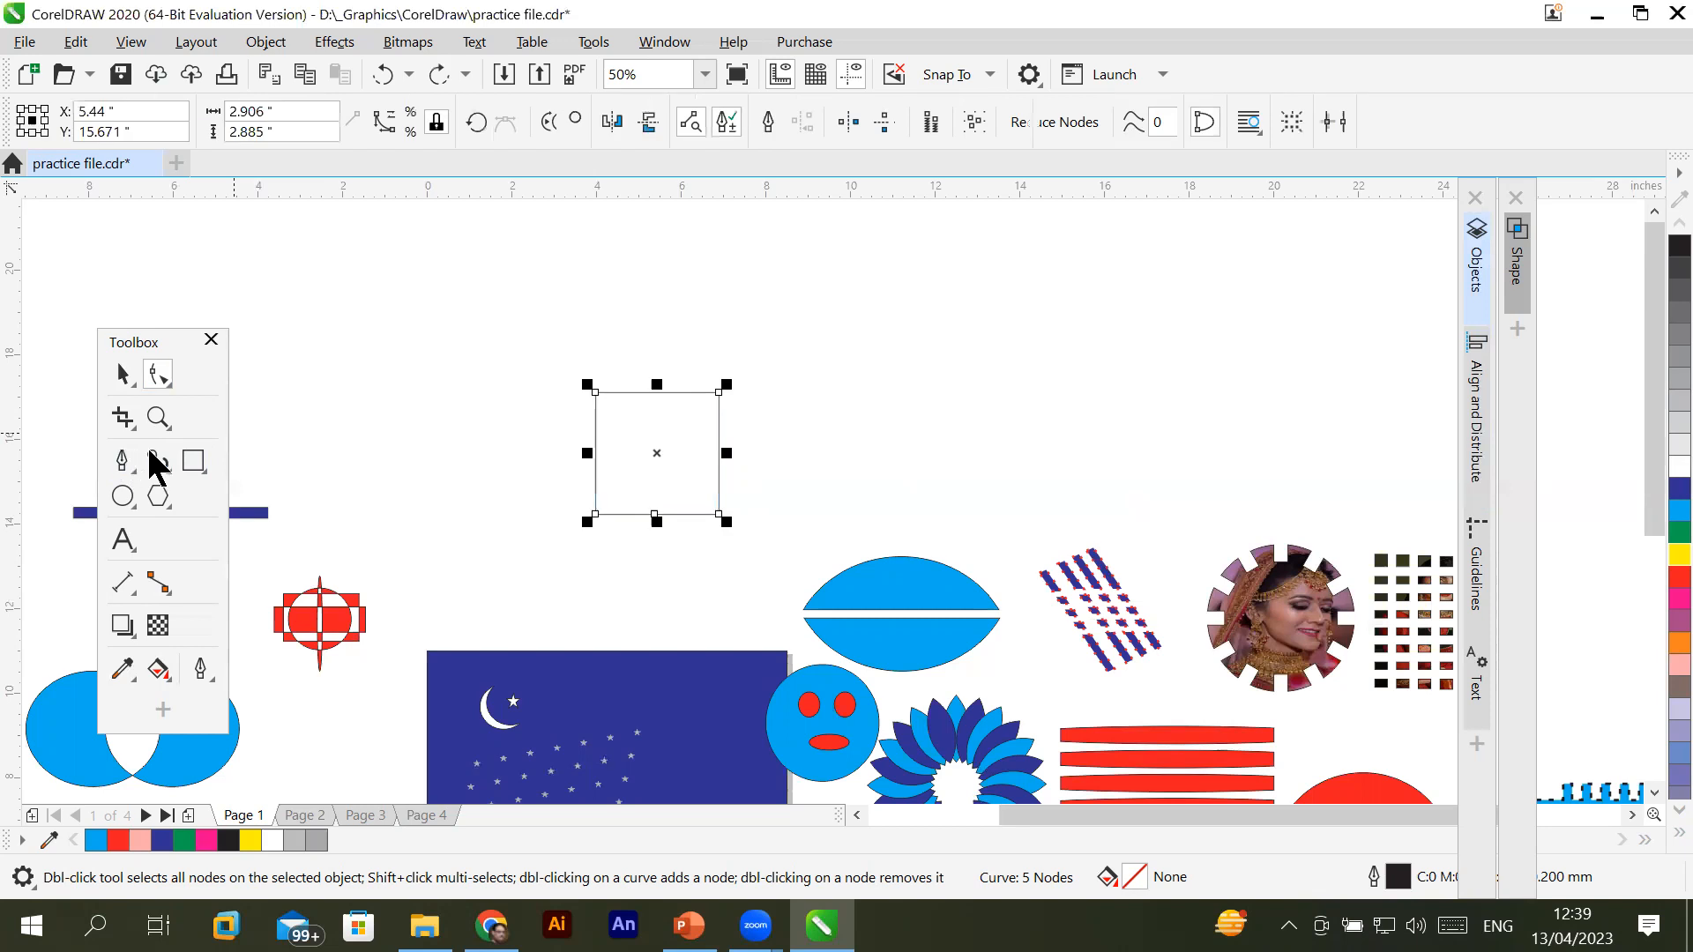
scroll(656, 393, "up", 2)
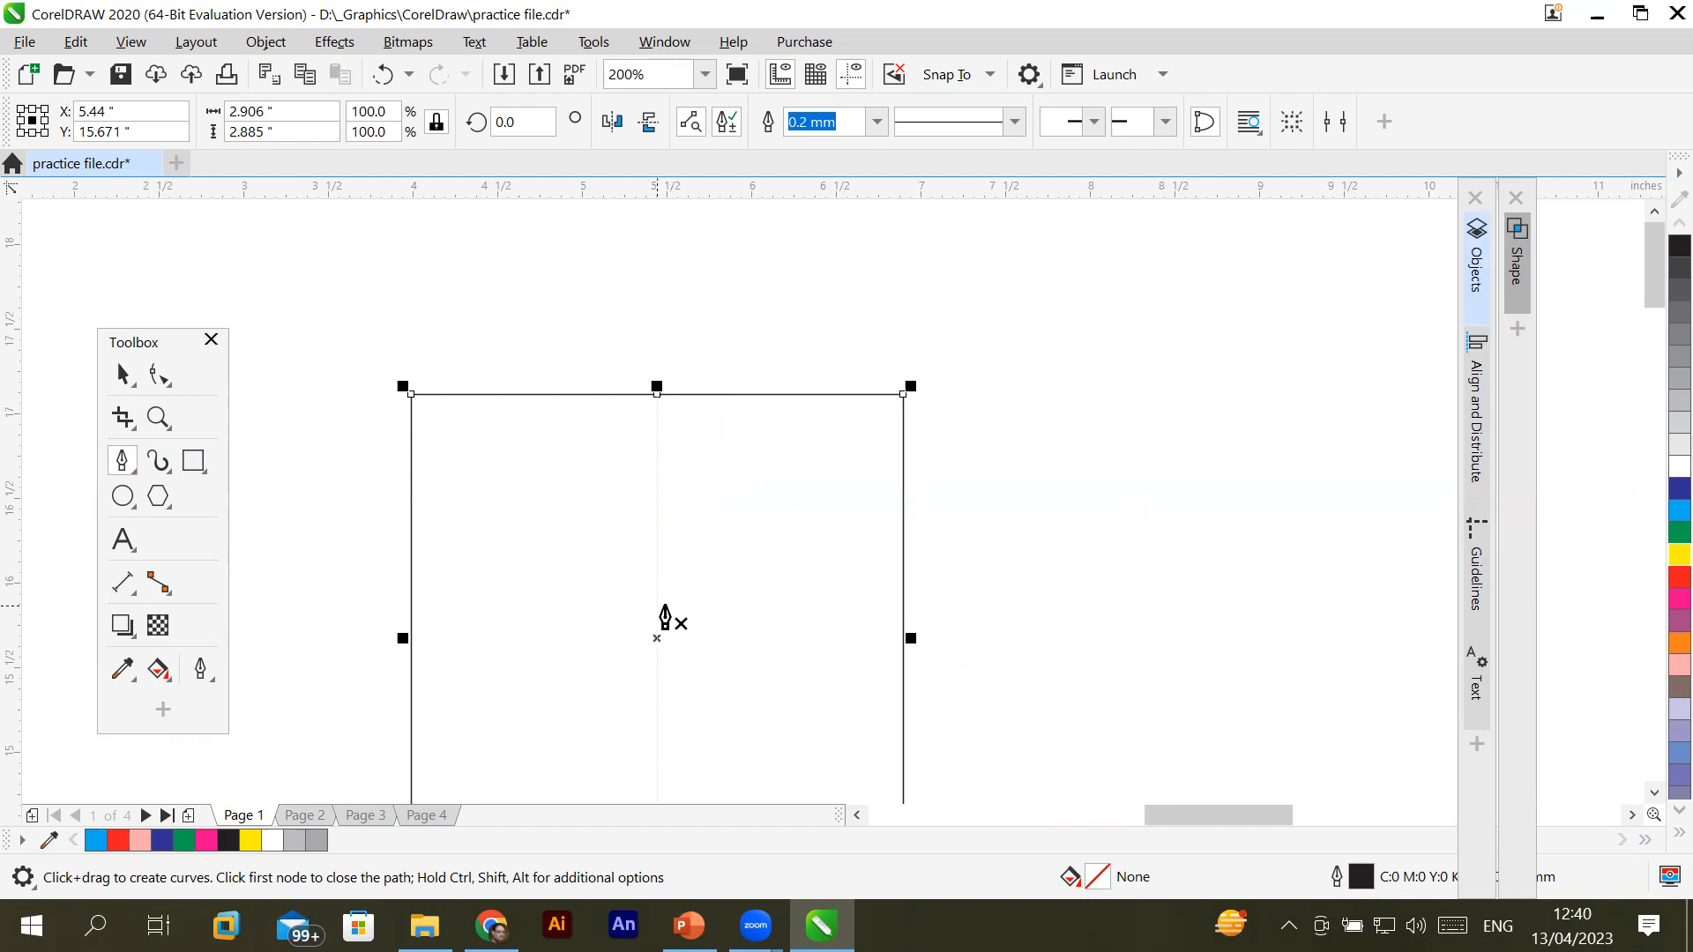
left_click(157, 376)
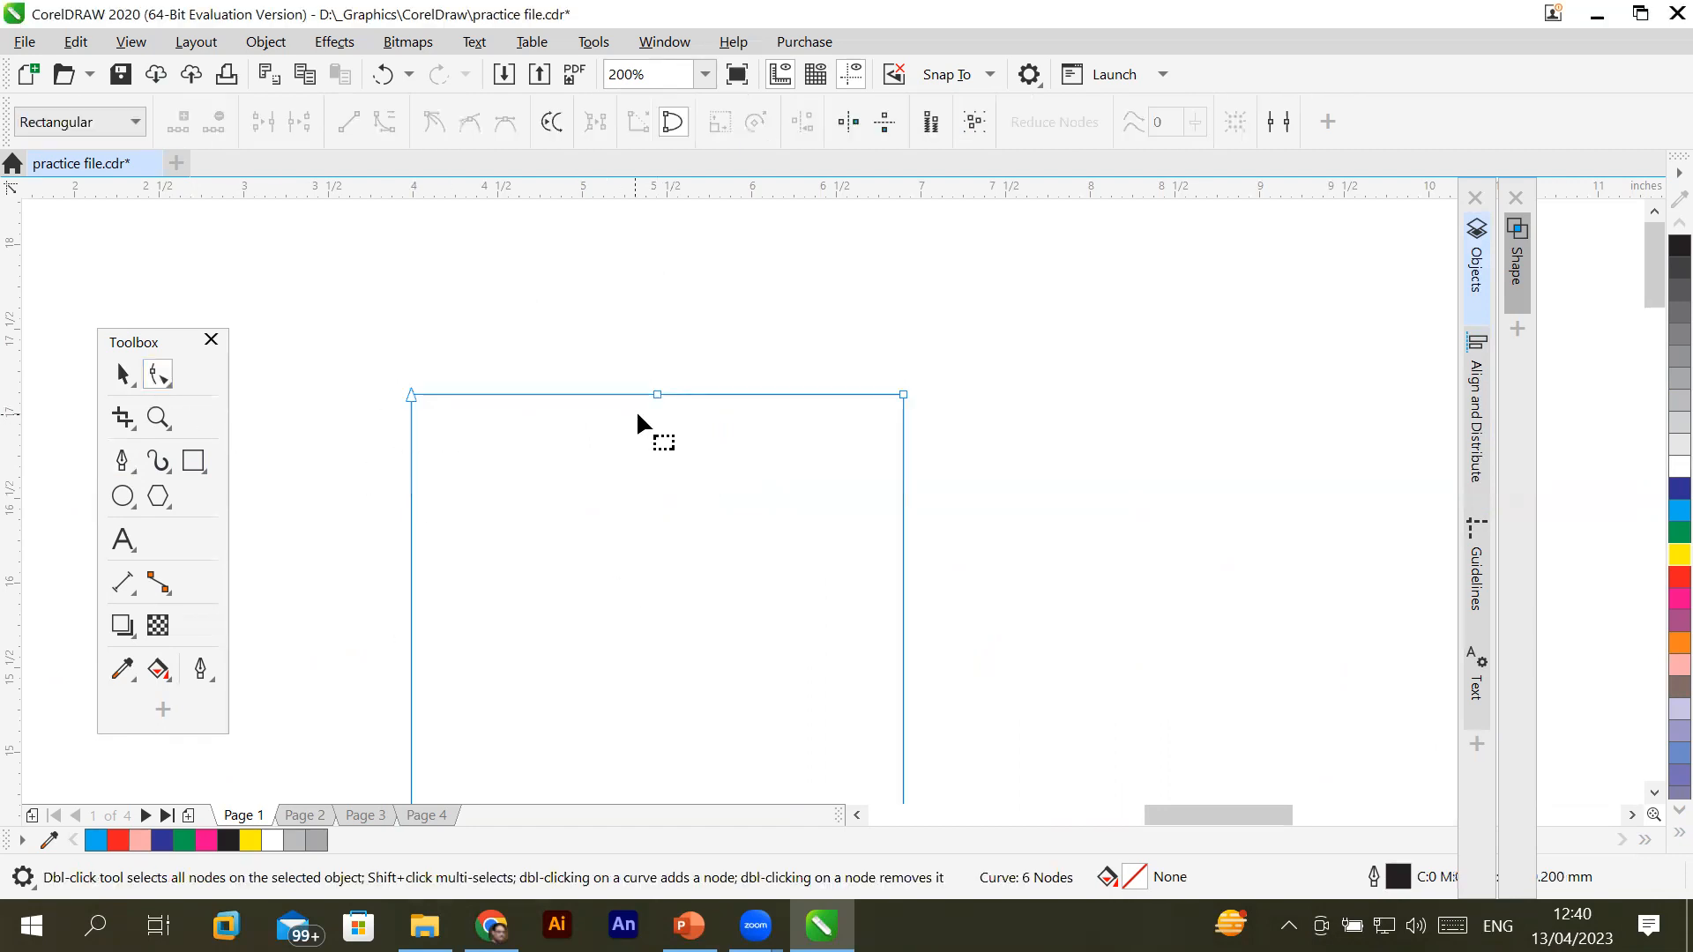
Pull the upper edge's middle node up to form a roof peak, and fill the shape with black
left_click_drag(658, 395, 670, 254)
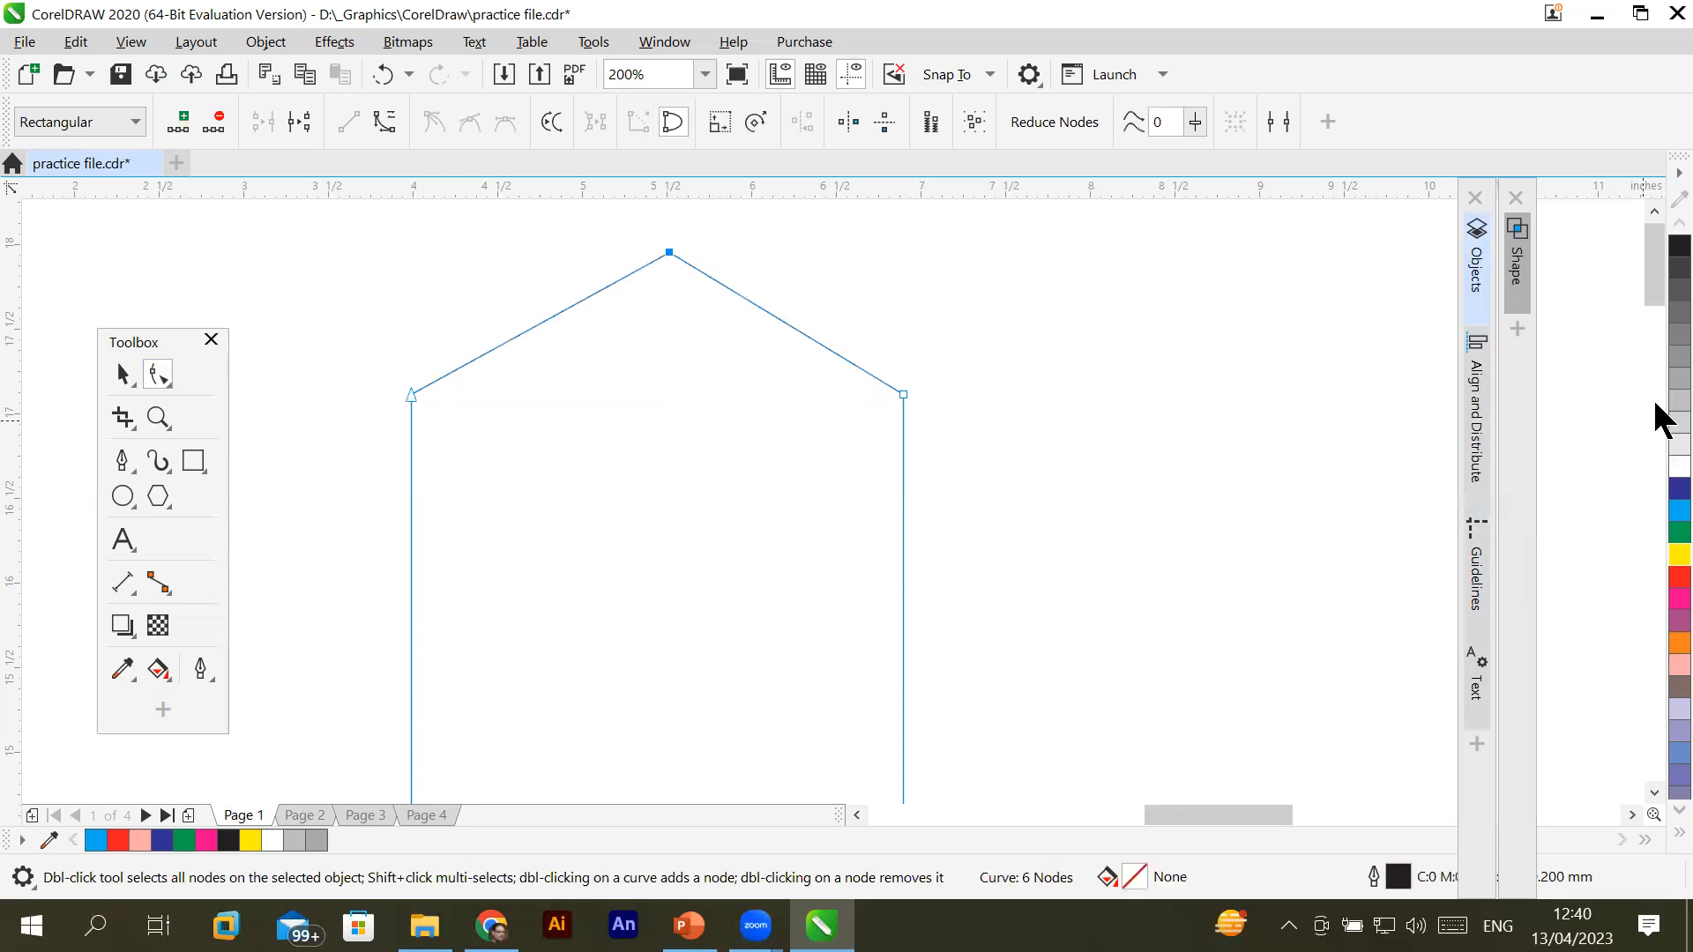
left_click(1669, 335)
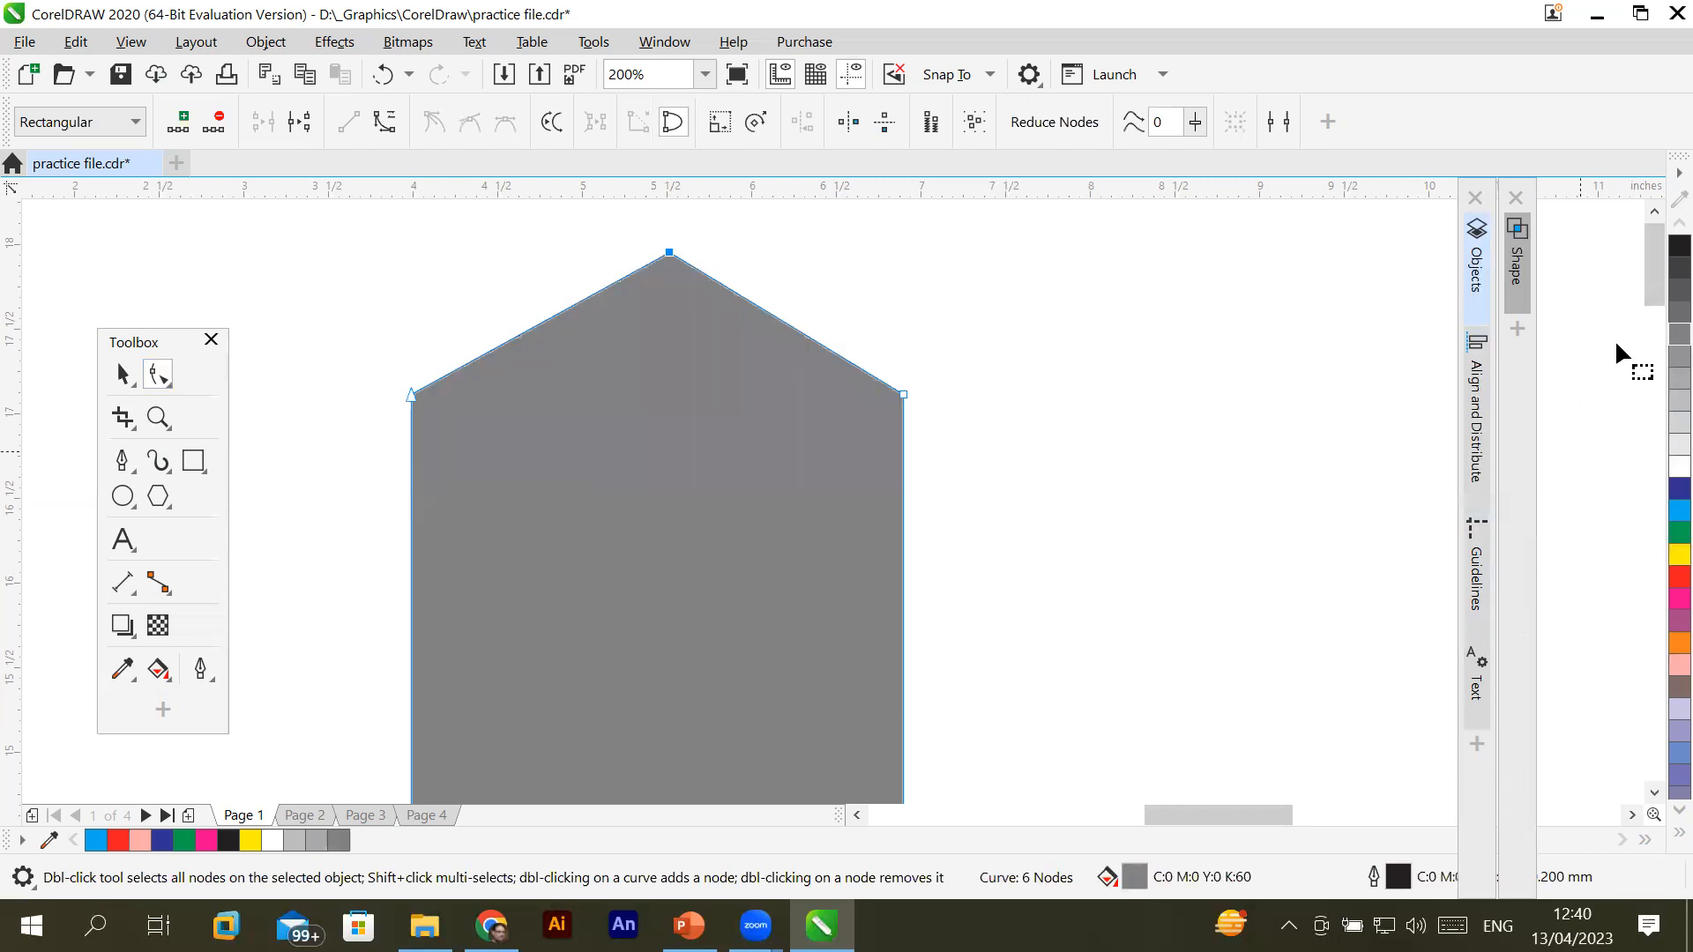
left_click(1672, 245)
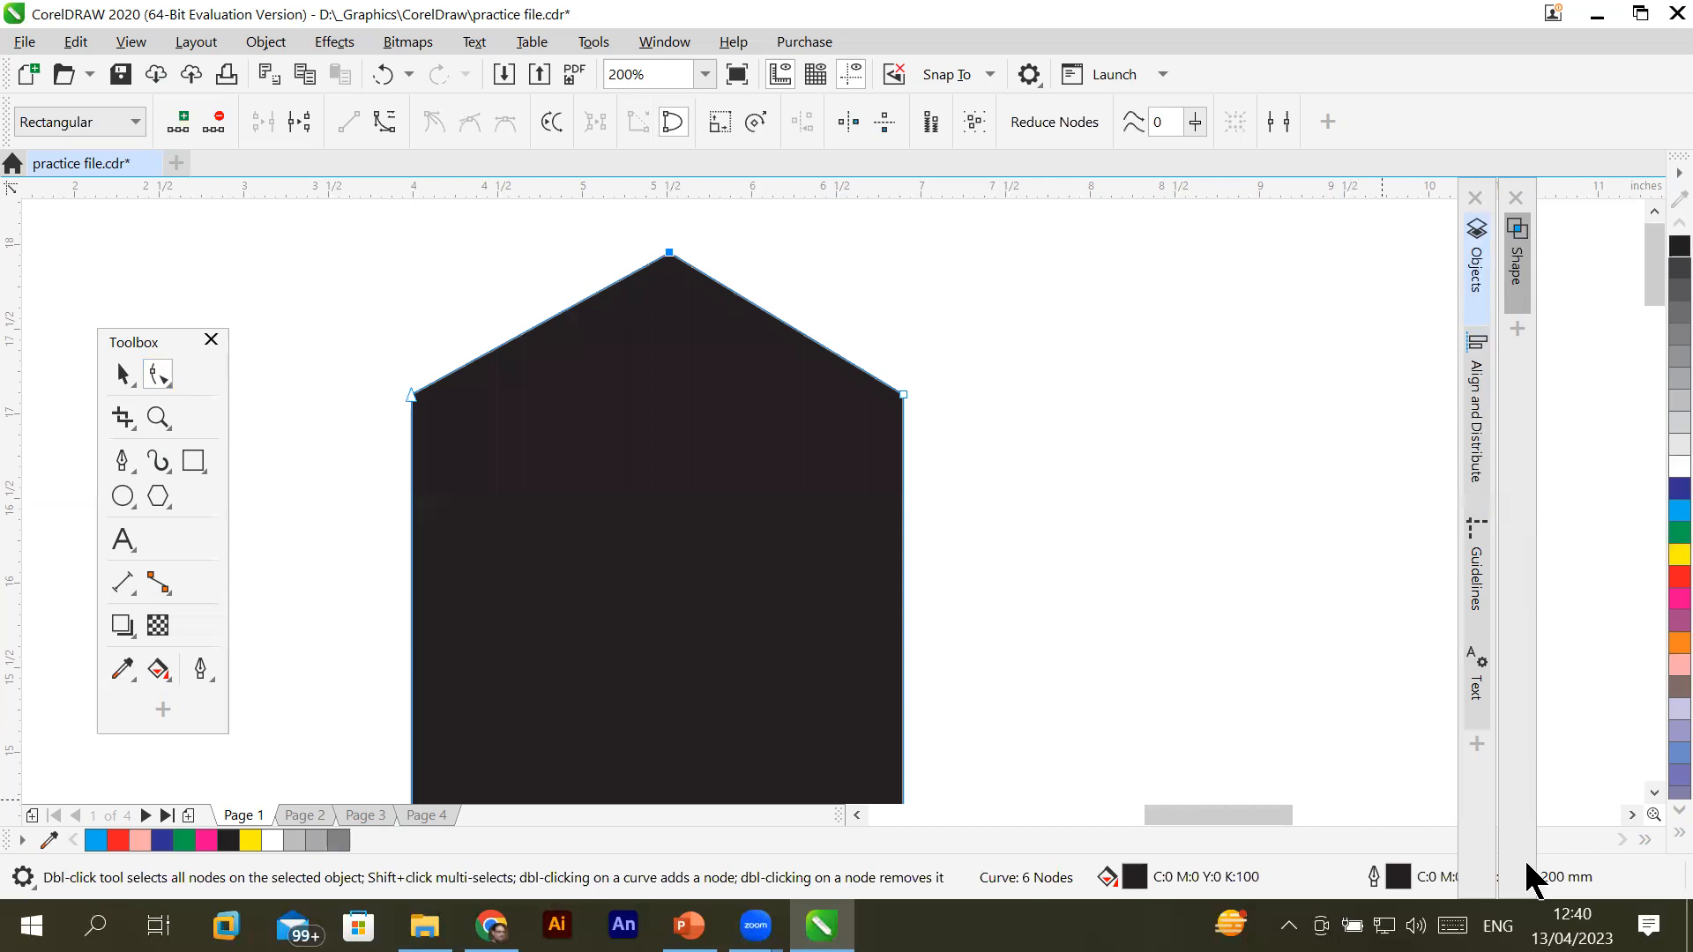
Undo both fills and the raised upper node of the house shape
left_click(1654, 792)
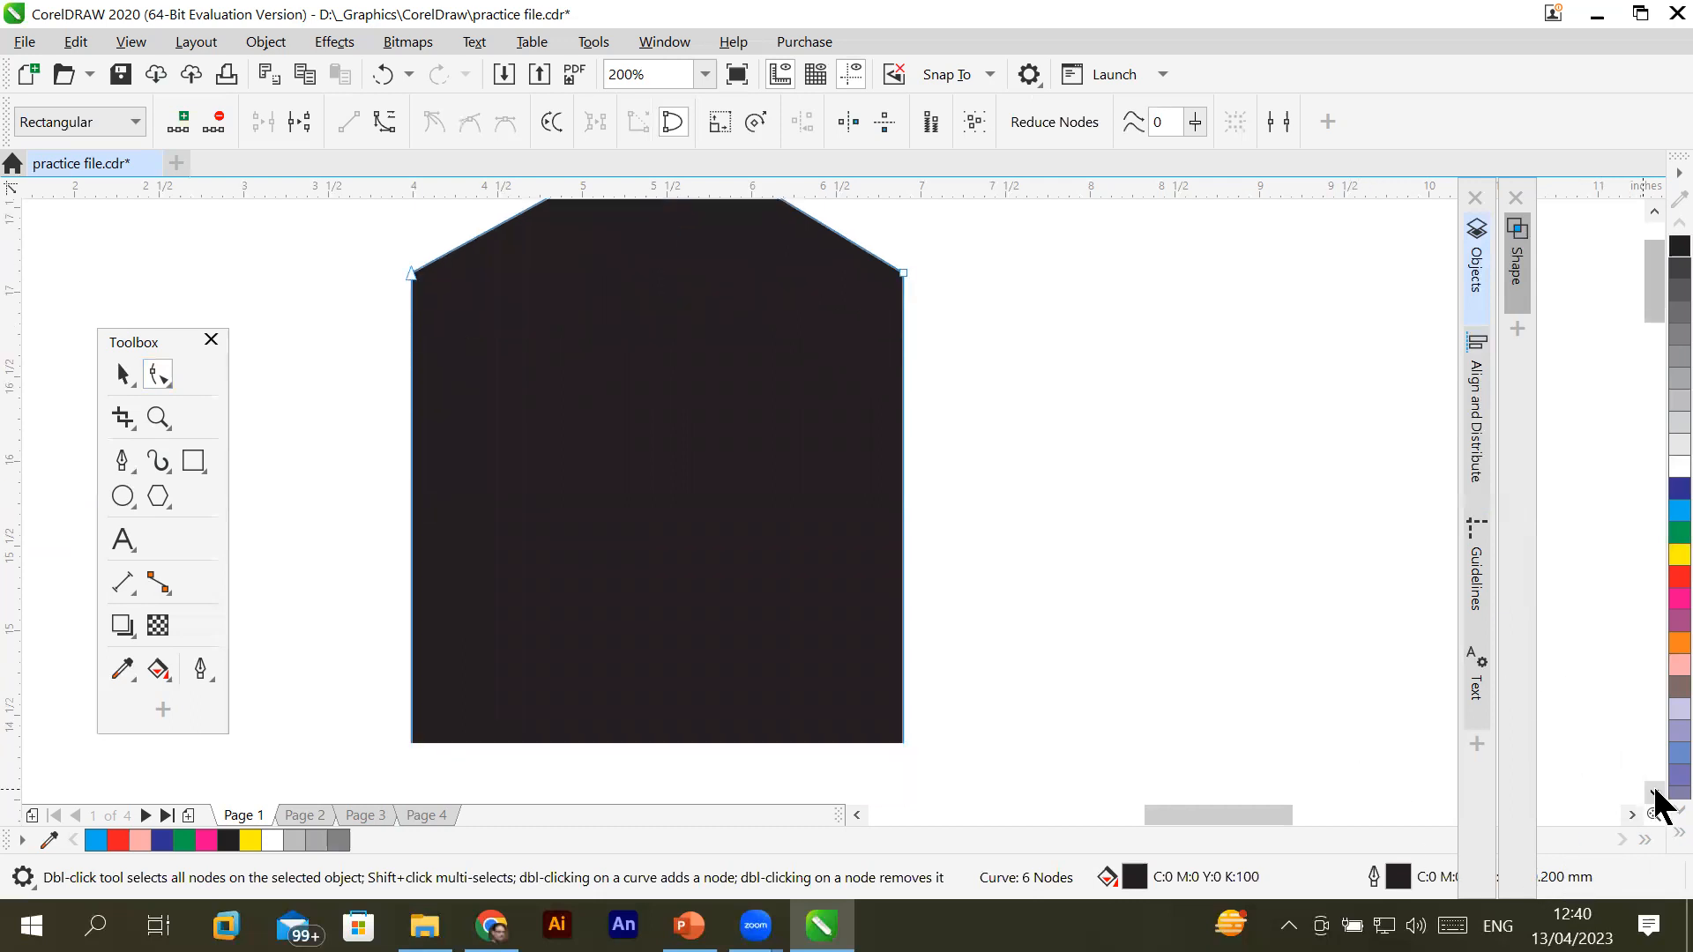
left_click(738, 562)
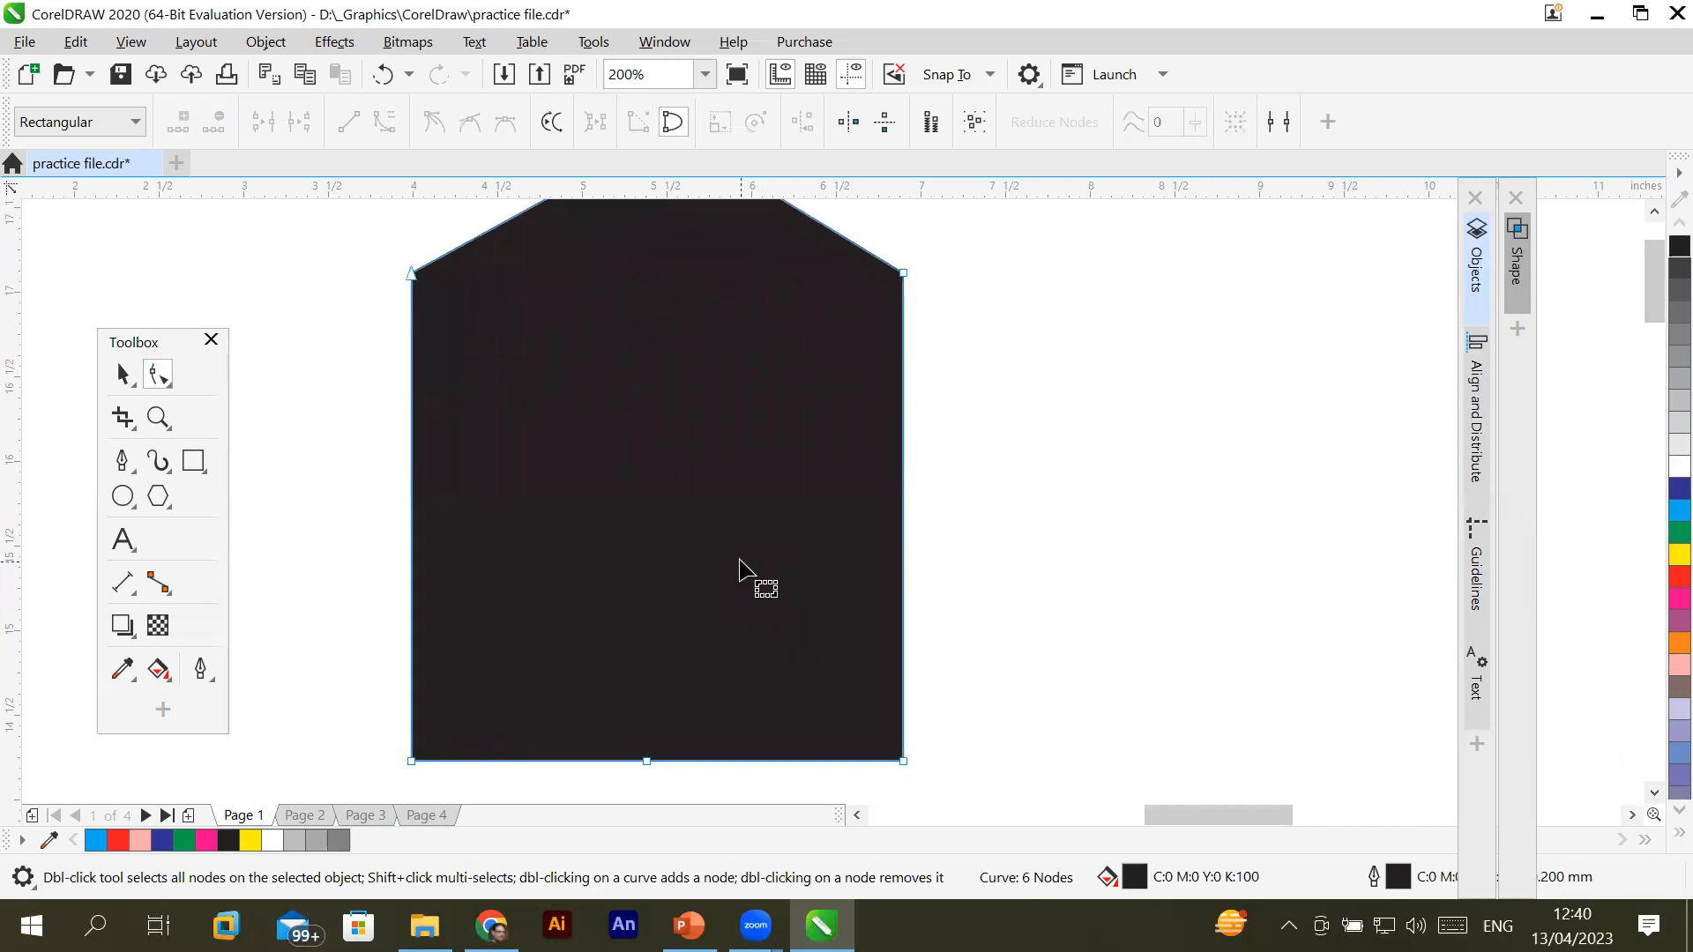
left_click(1654, 213)
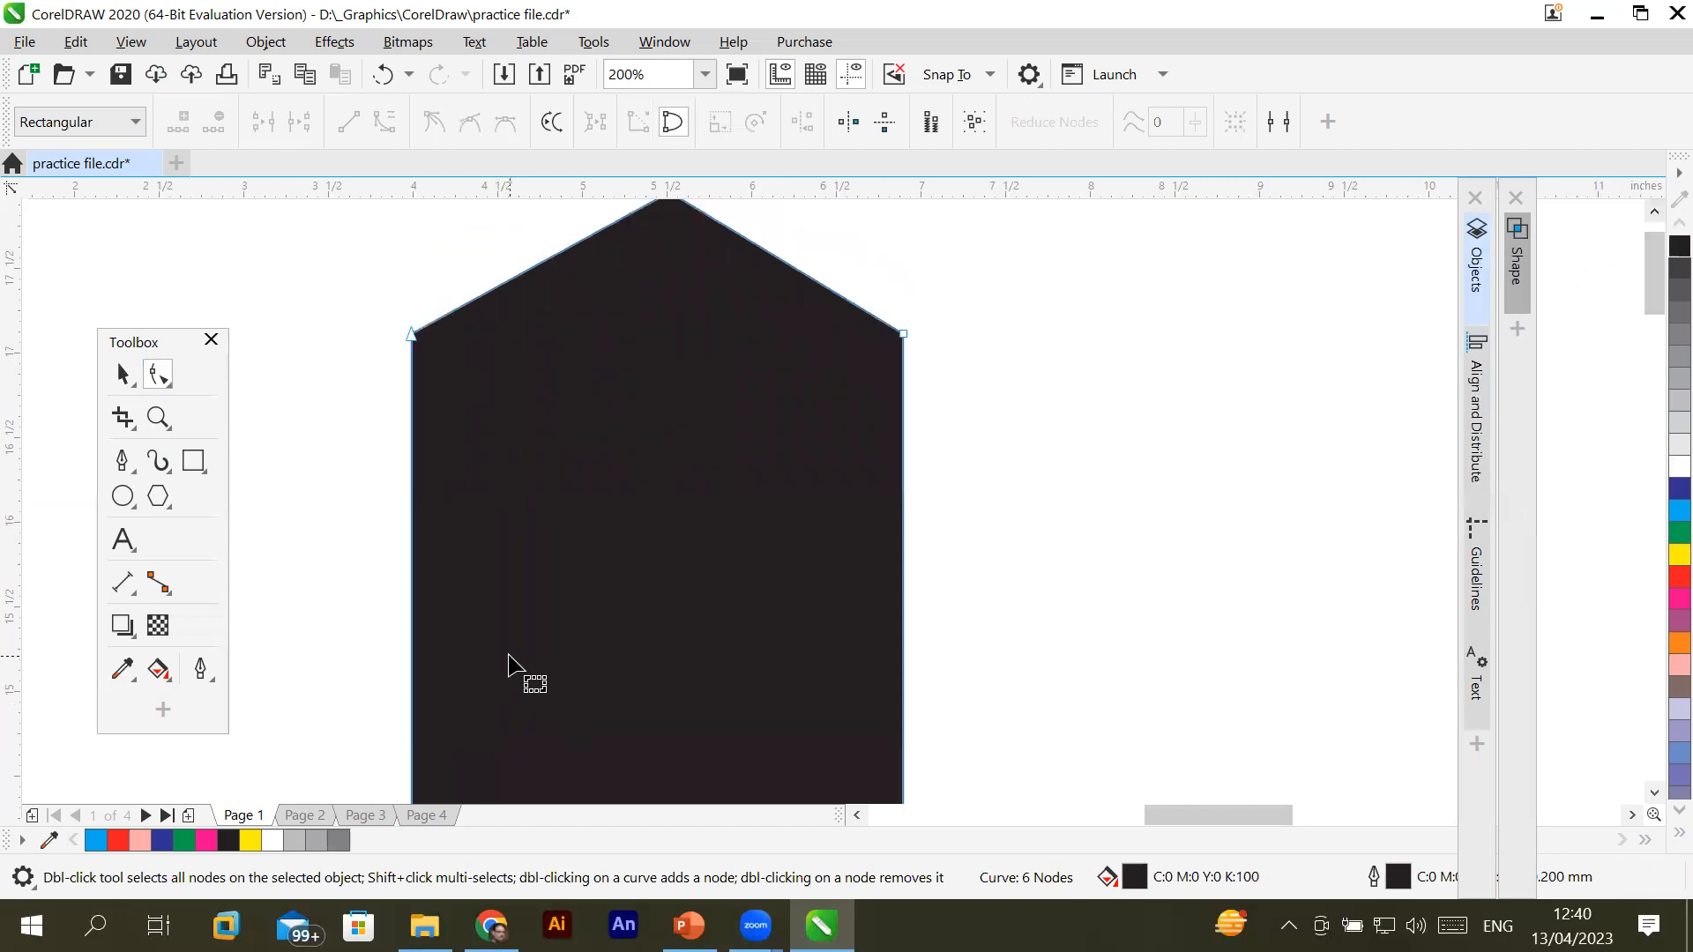
scroll(523, 646, "down", 2)
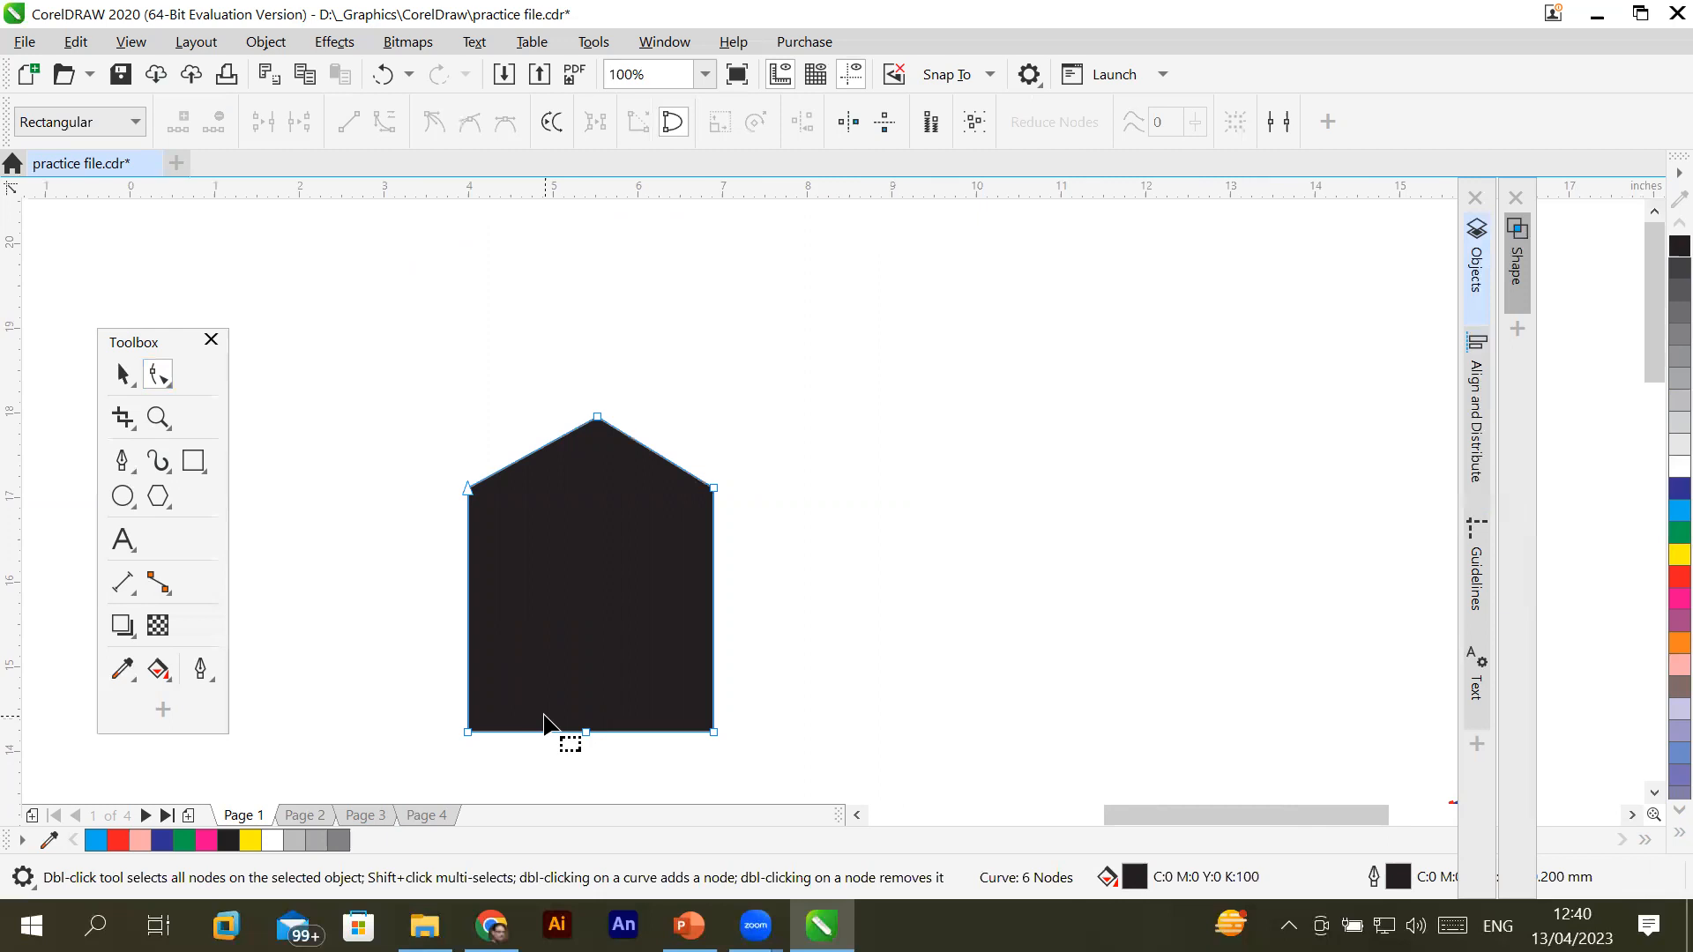
key("ctrl+z")
key("ctrl+z")
key("ctrl+z")
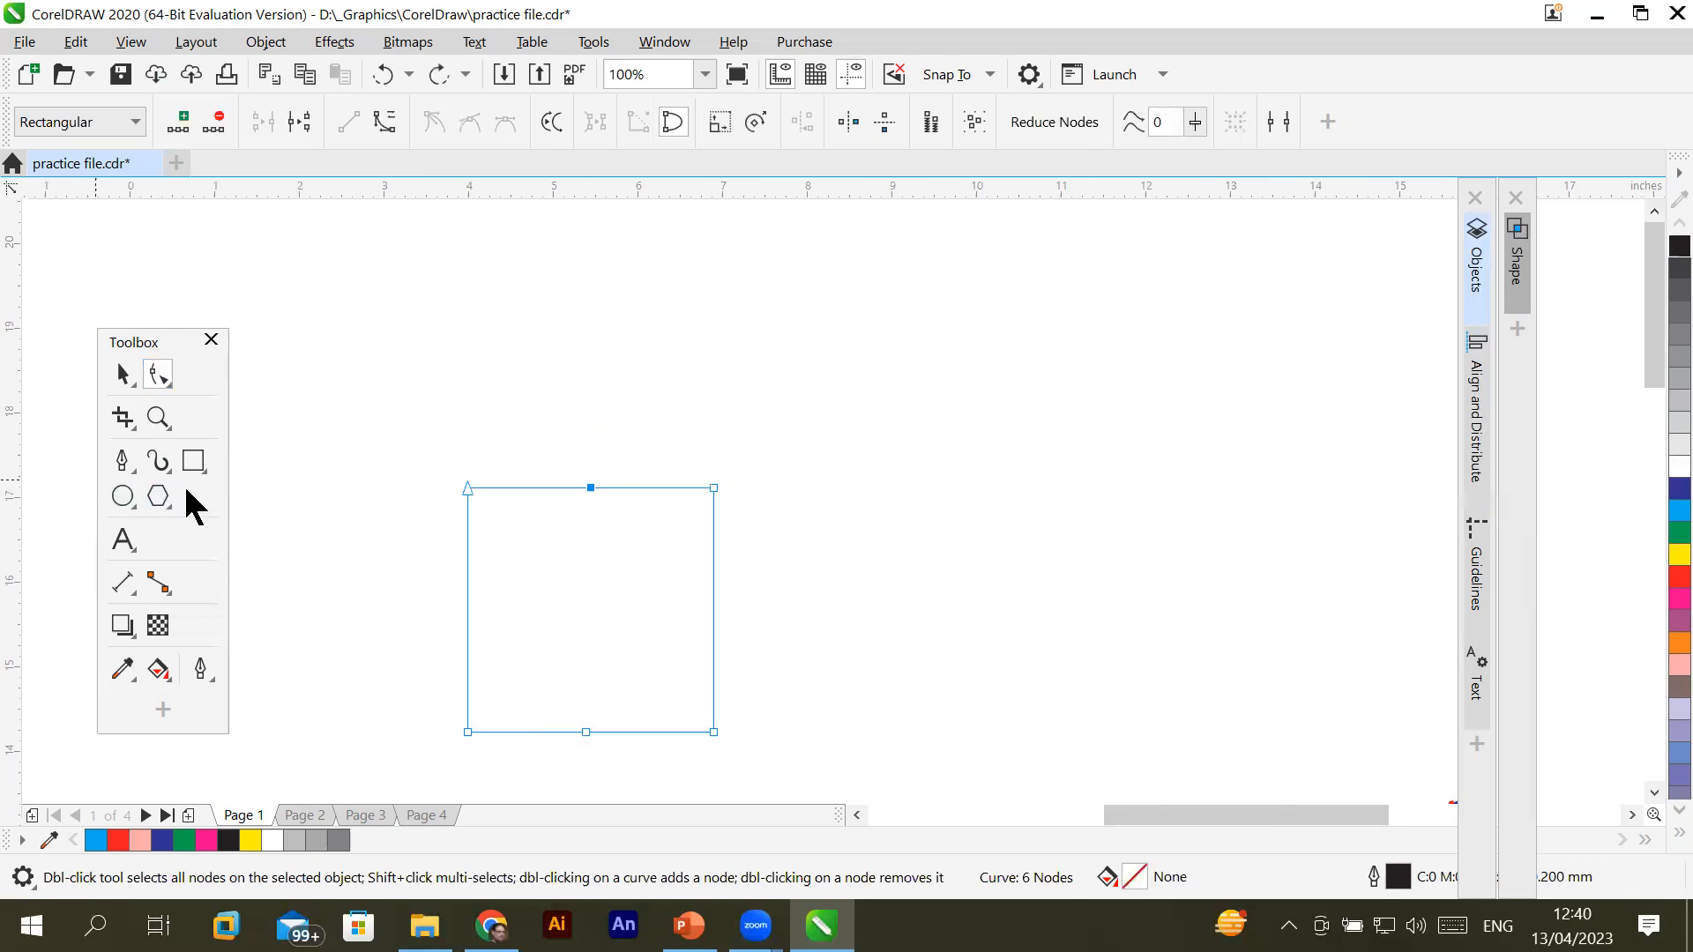
Draw a polygon about 4.28 by 1.34 inches above the rectangle, set it to 3 sides and move it onto the upper edge
left_click(163, 499)
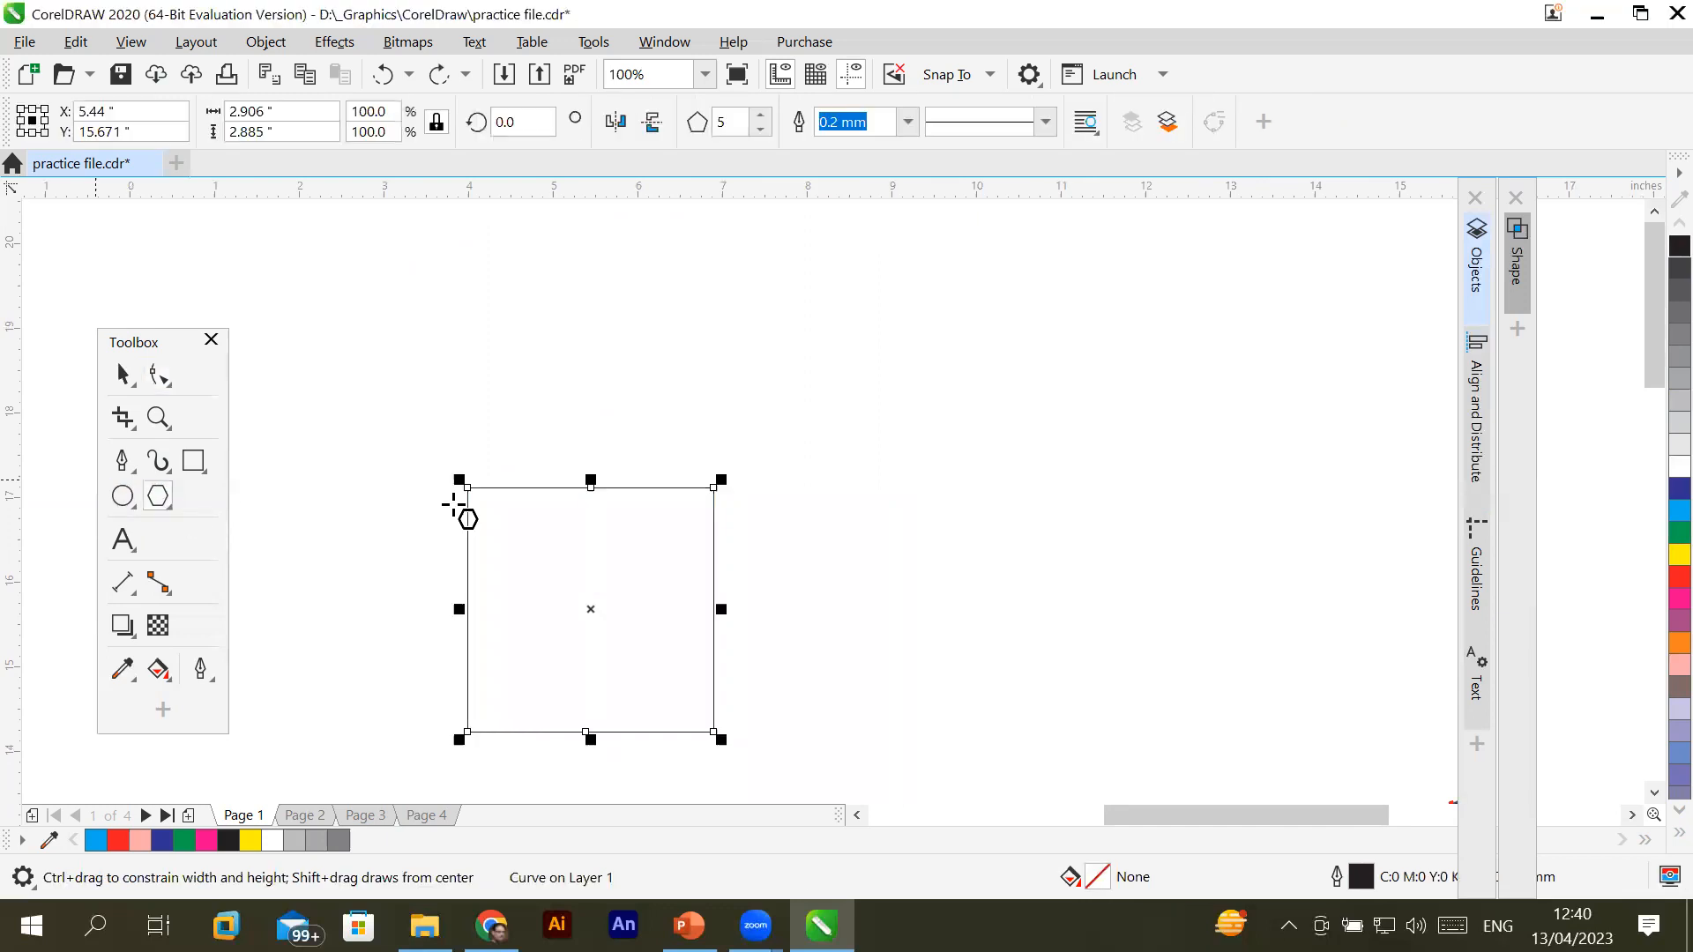
left_click_drag(407, 363, 780, 484)
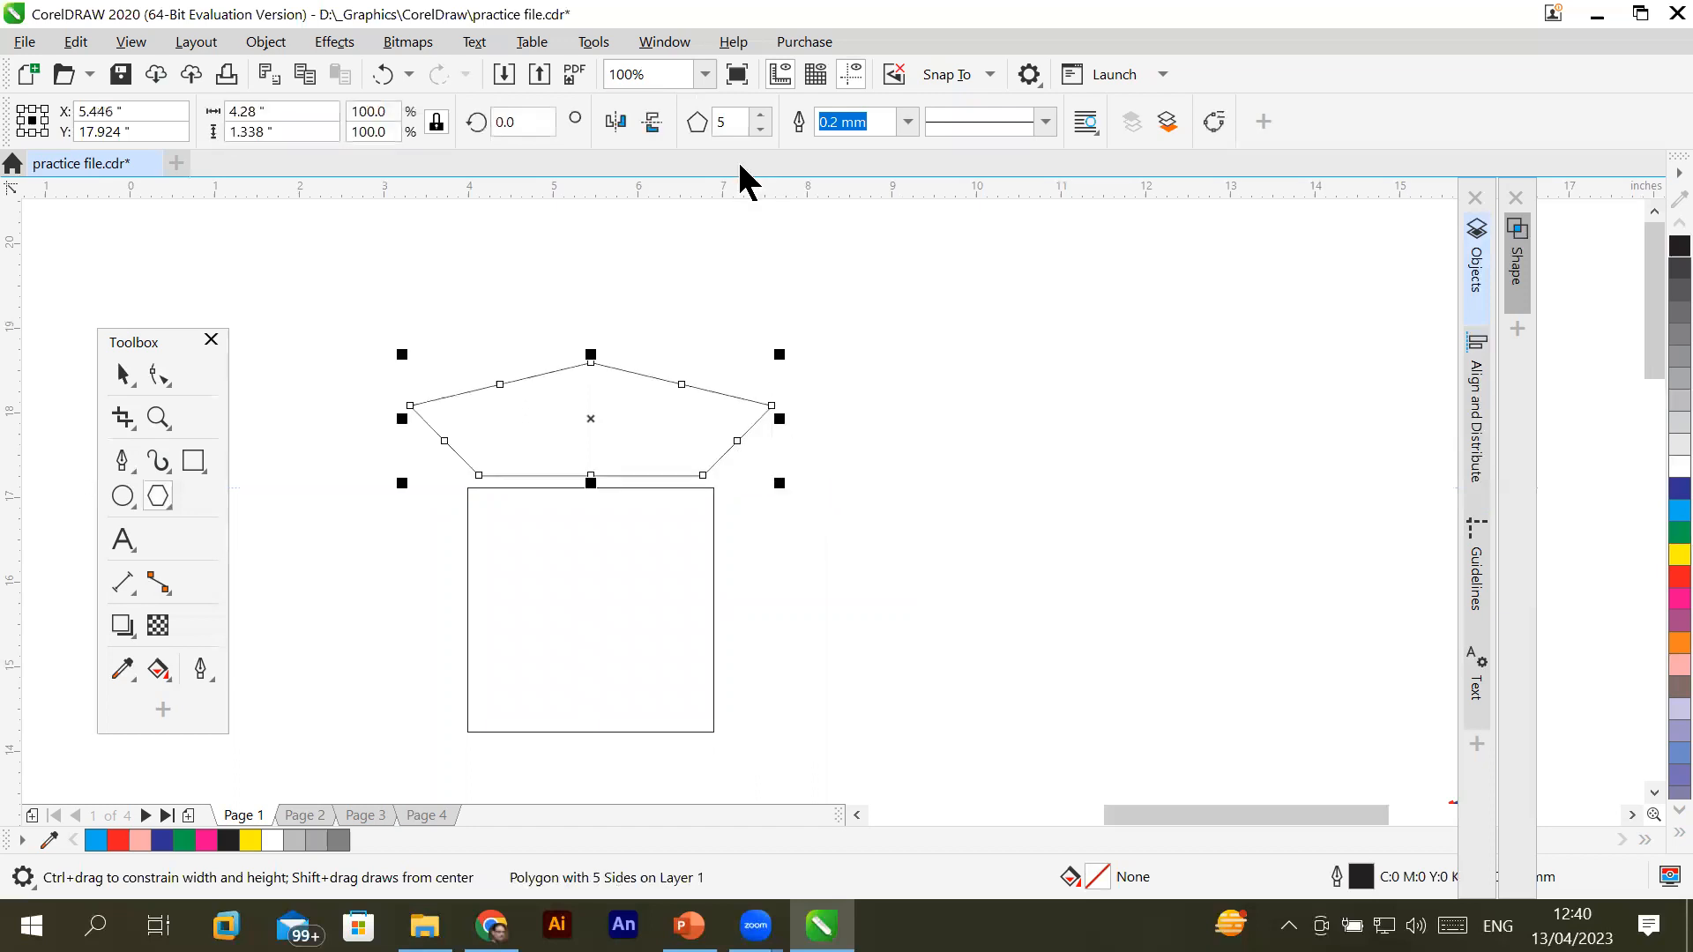
left_click(760, 129)
left_click(760, 128)
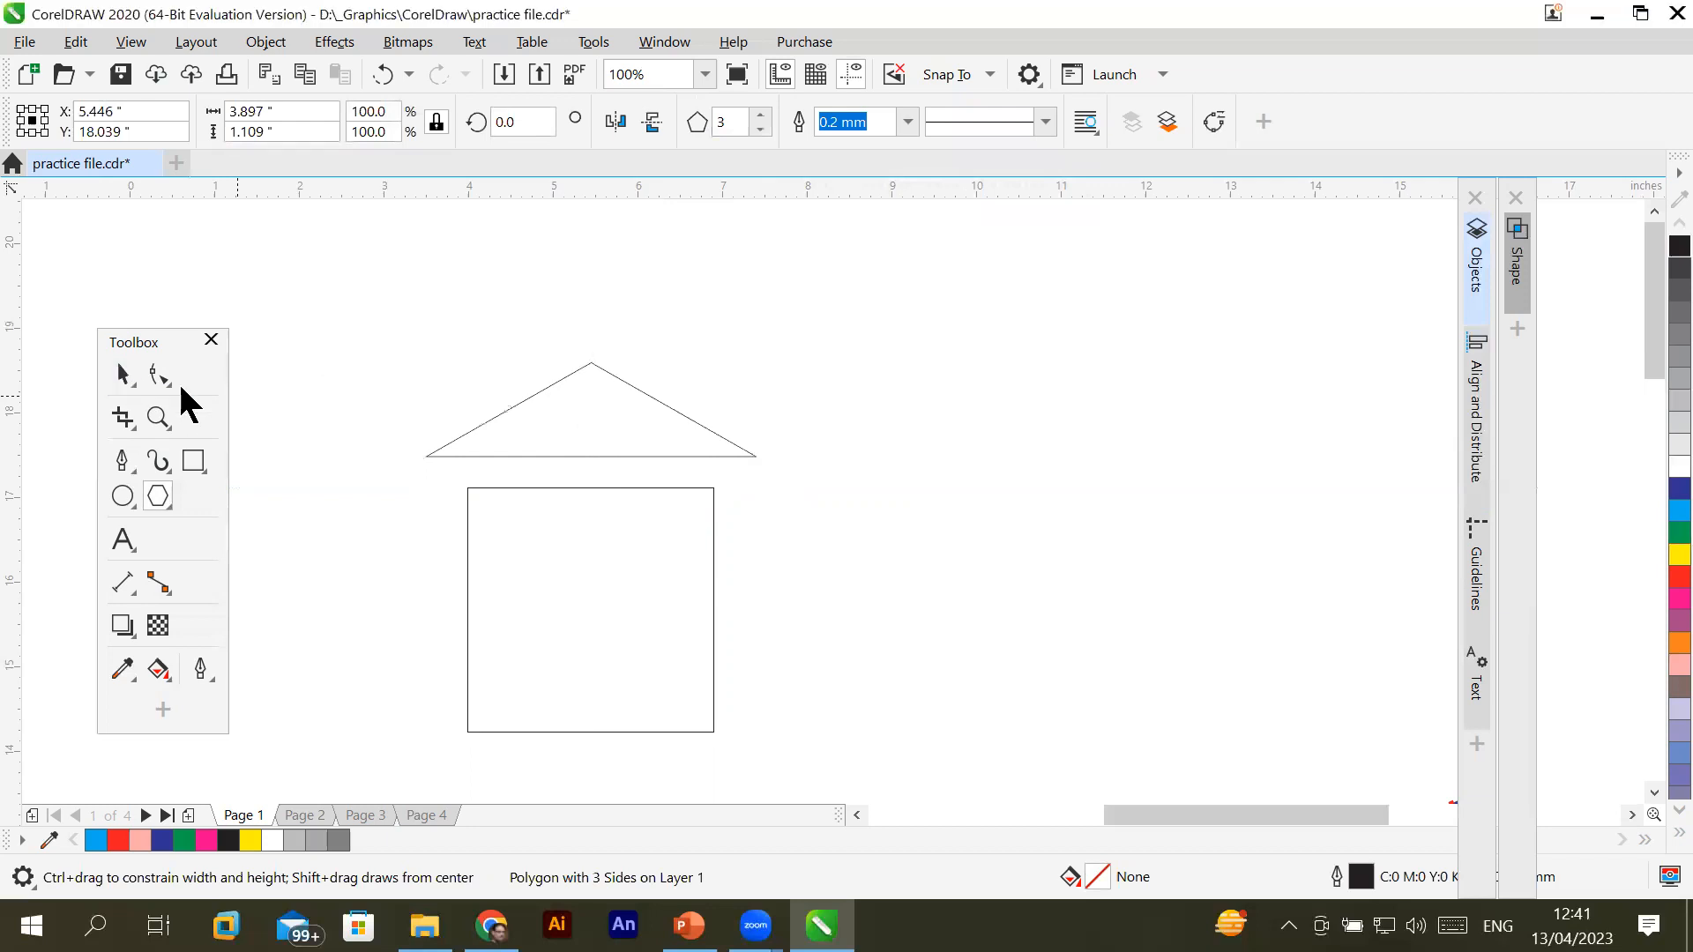
left_click(123, 375)
left_click_drag(525, 427, 538, 471)
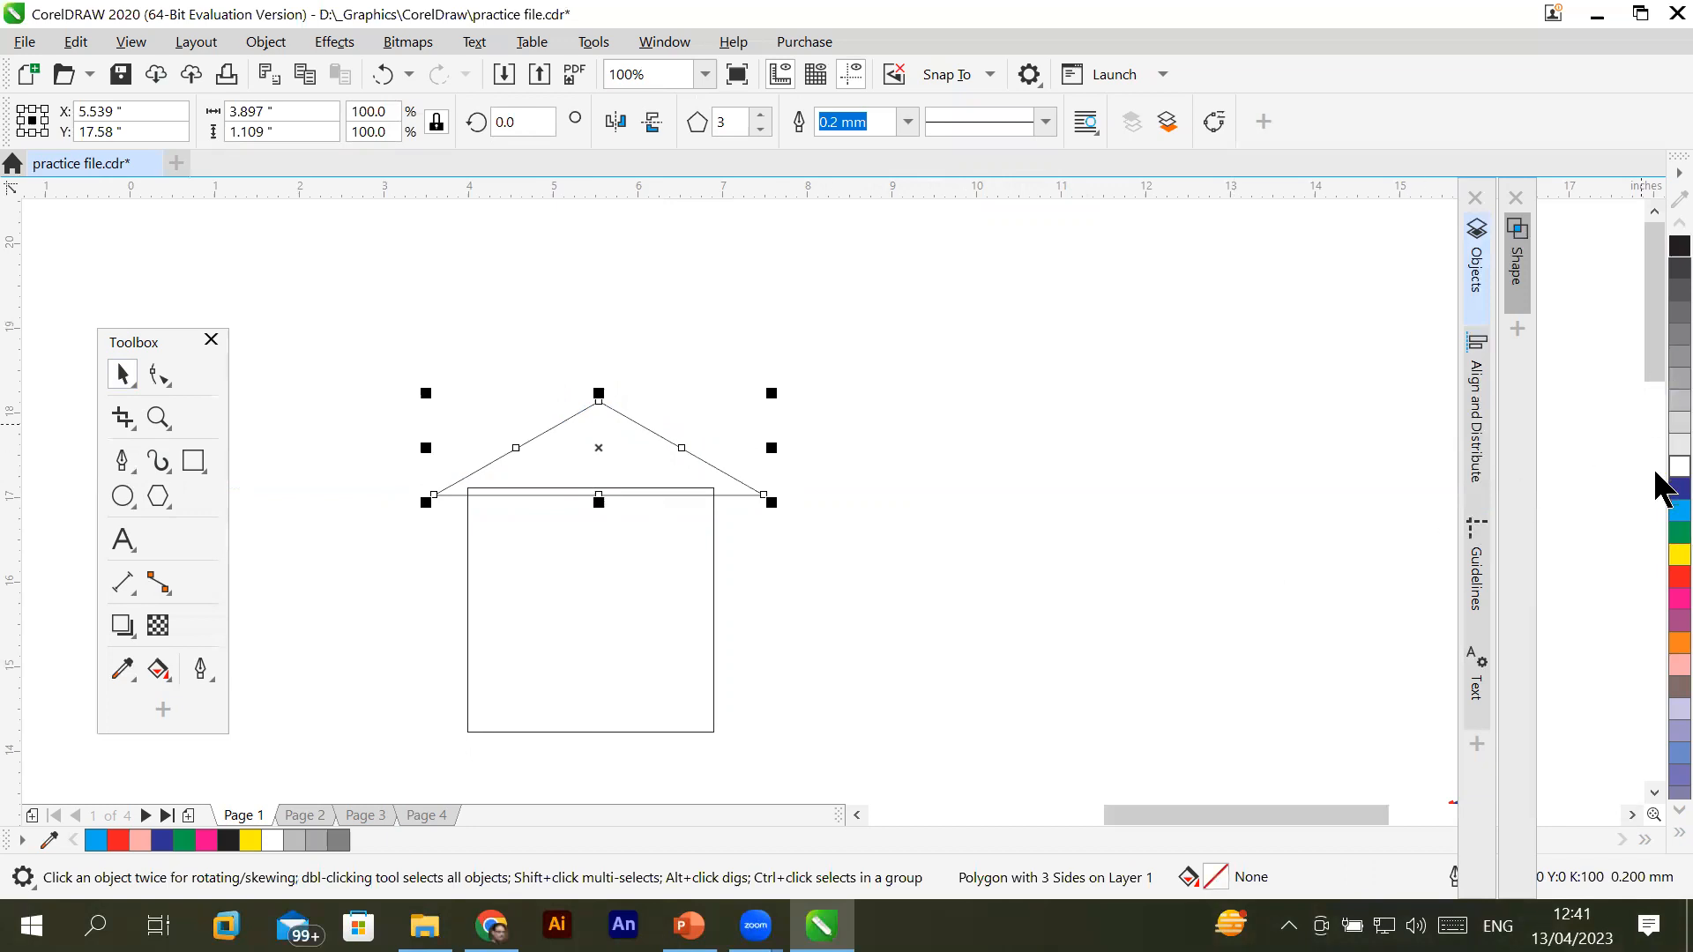
Fill the triangle with cyan and the rectangle with red
left_click(1663, 511)
left_click(688, 669)
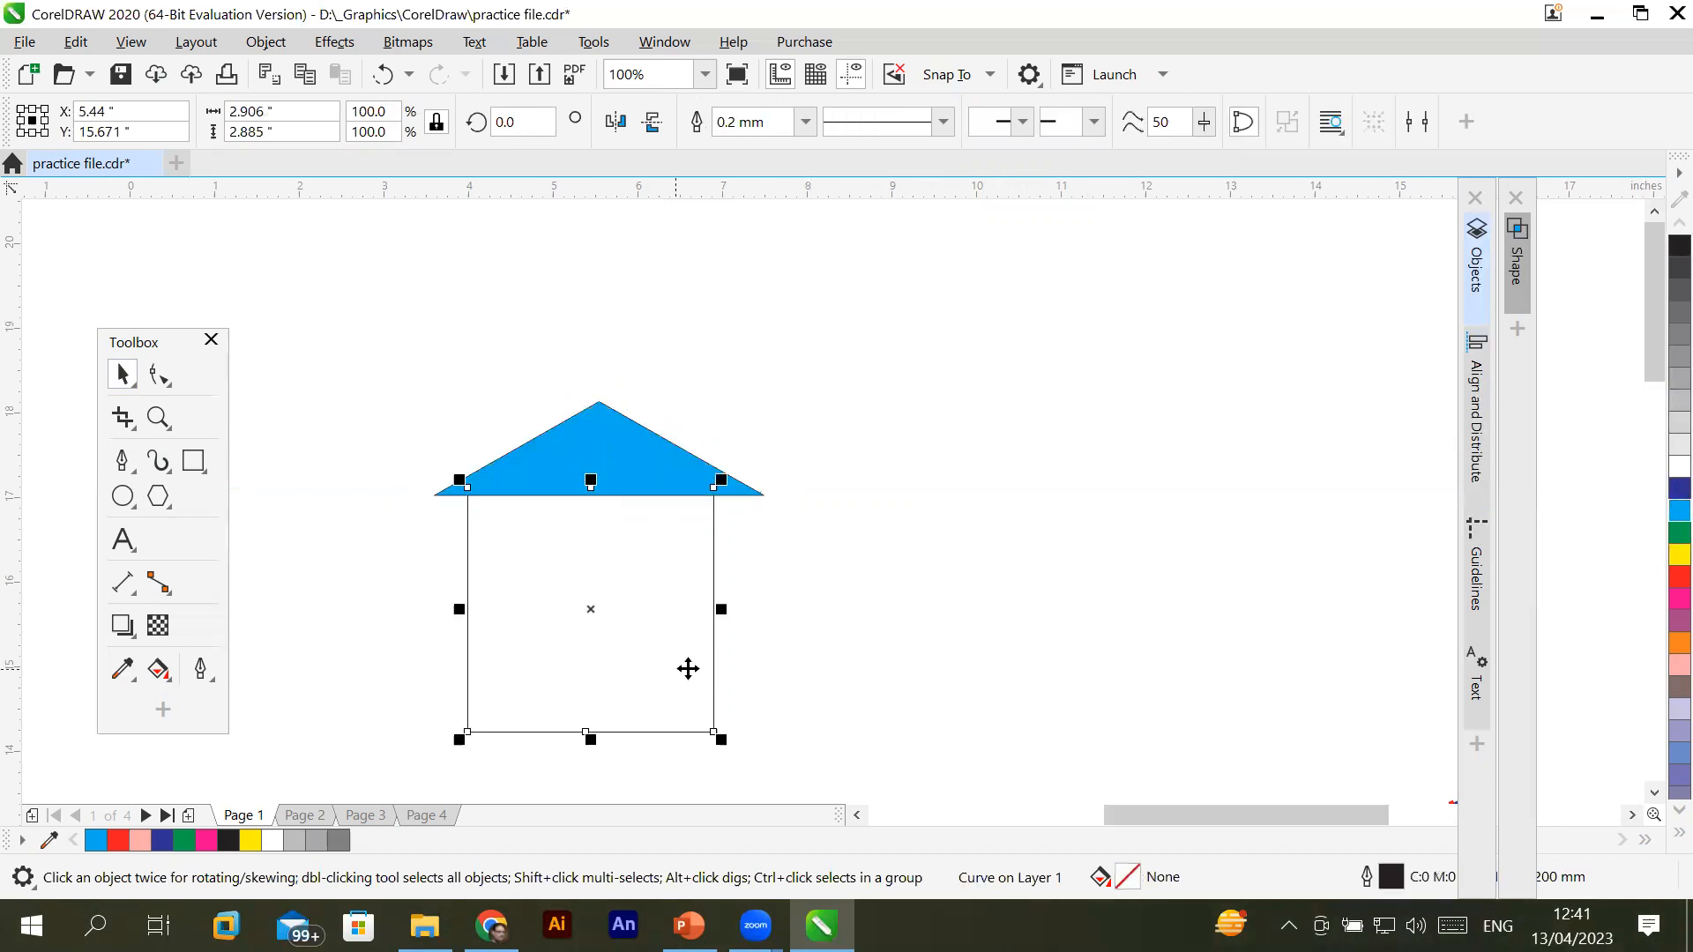
left_click(1660, 578)
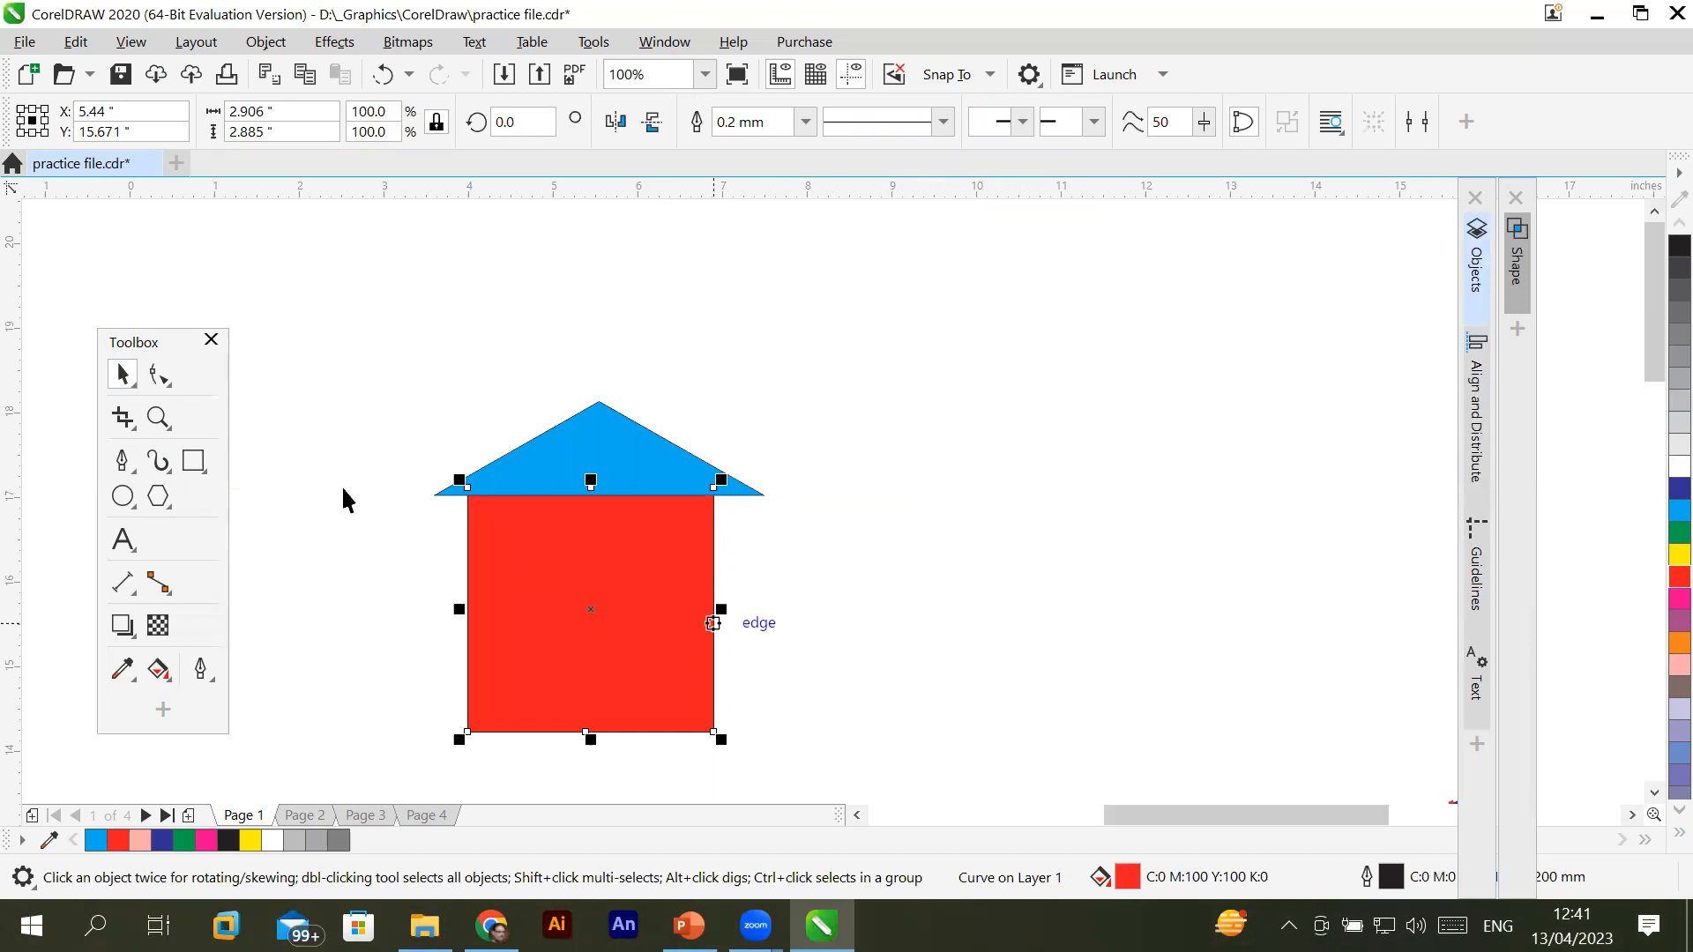
Create a boundary around the triangle and rectangle, and move it beside the house to about X 11.18, Y 16.67 inches
left_click_drag(311, 300, 812, 772)
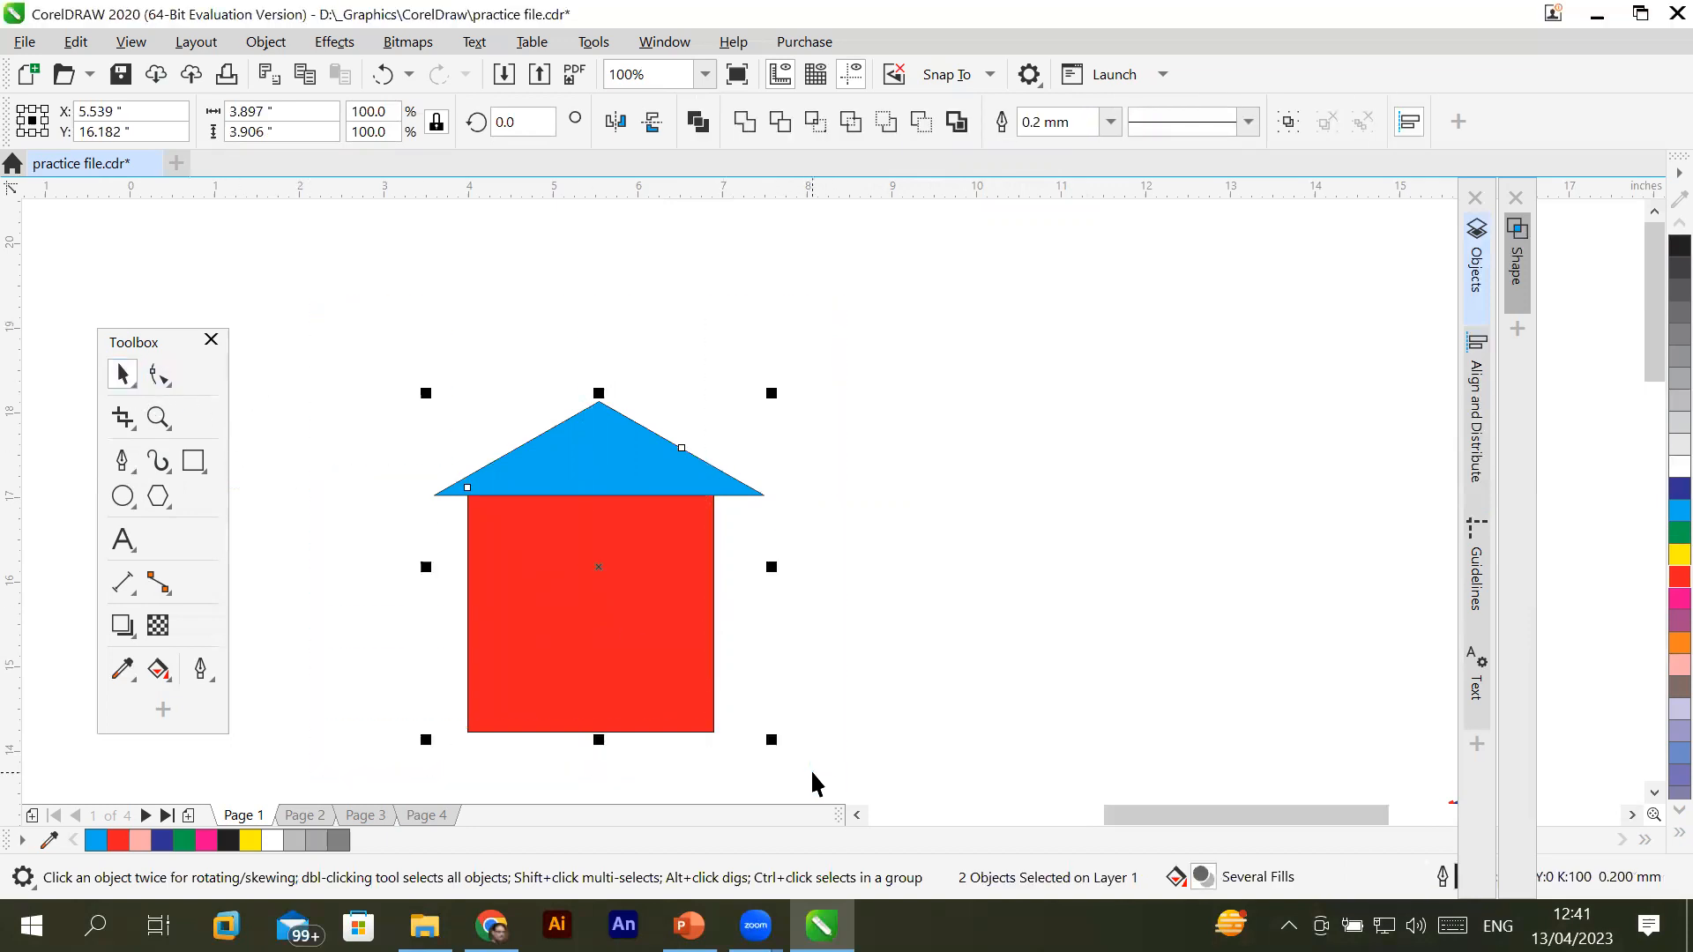
left_click(958, 124)
left_click(994, 629)
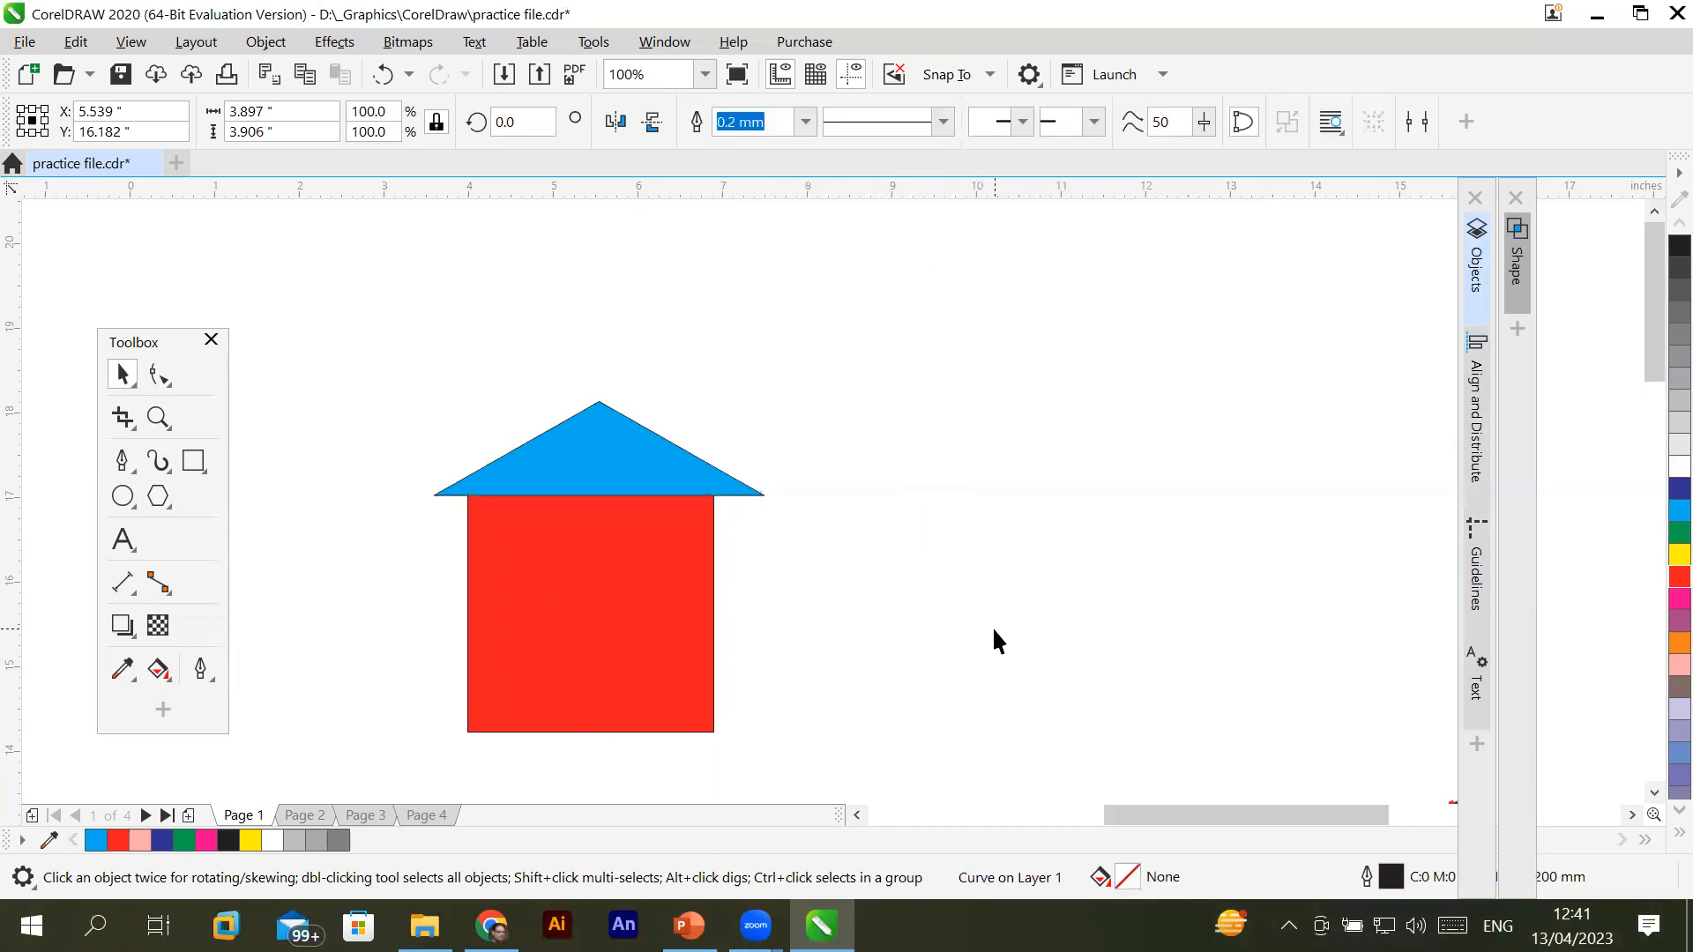
left_click_drag(585, 597, 1058, 555)
left_click(879, 767)
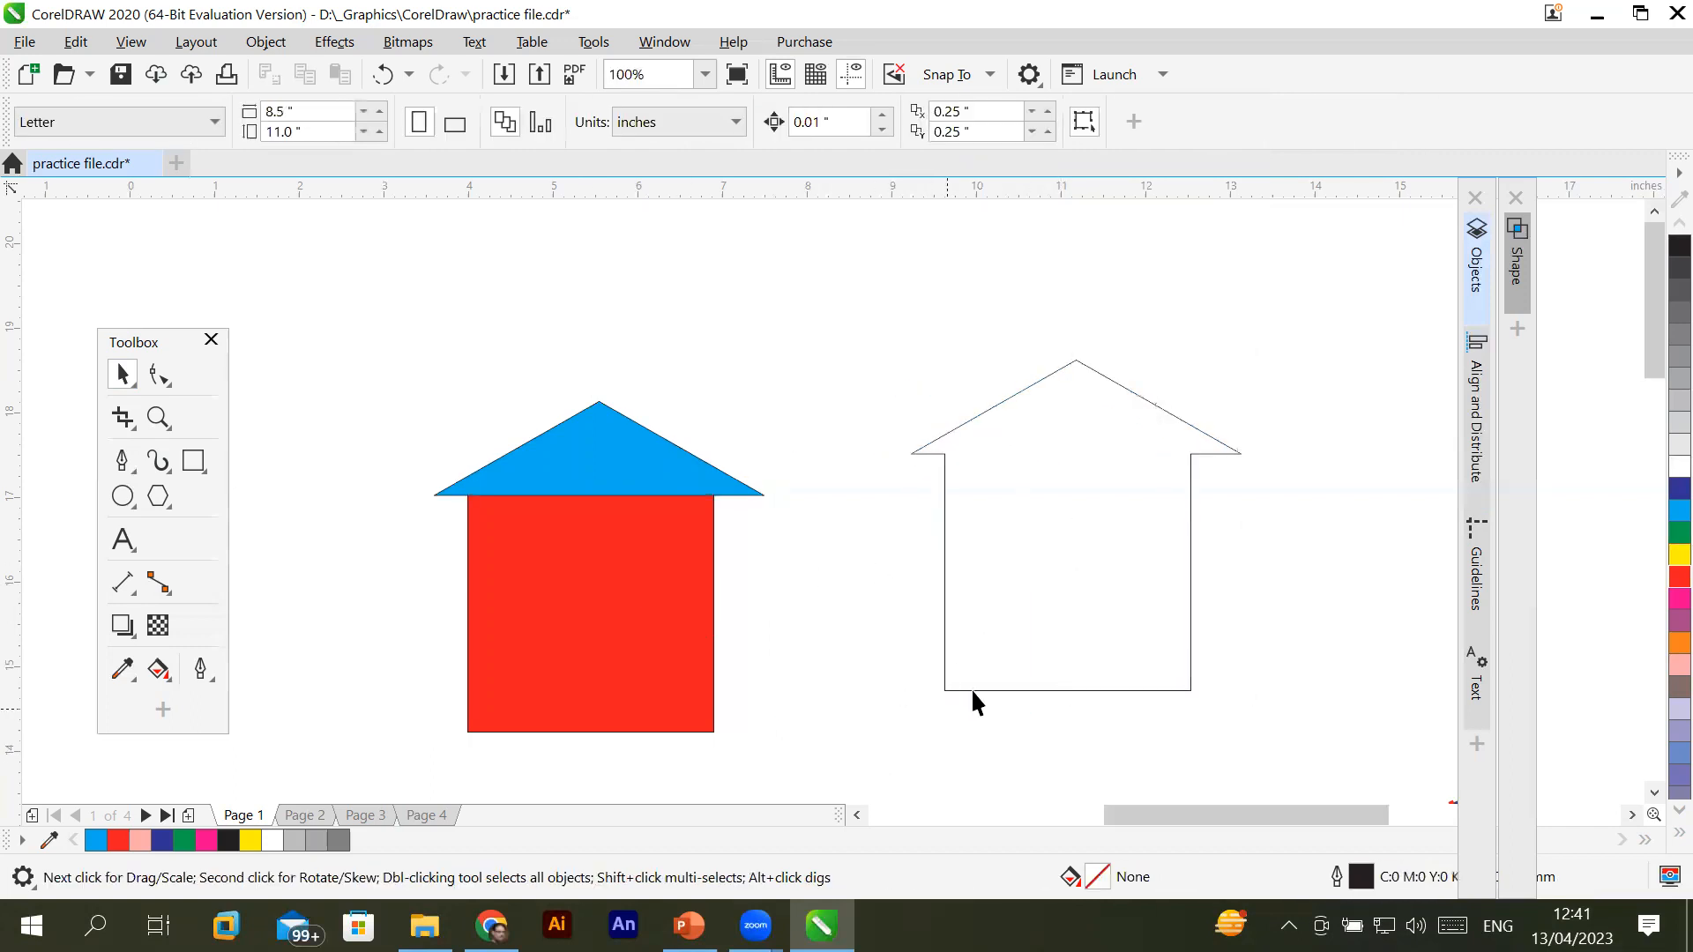
Fill the separated house boundary with black
left_click(1012, 688)
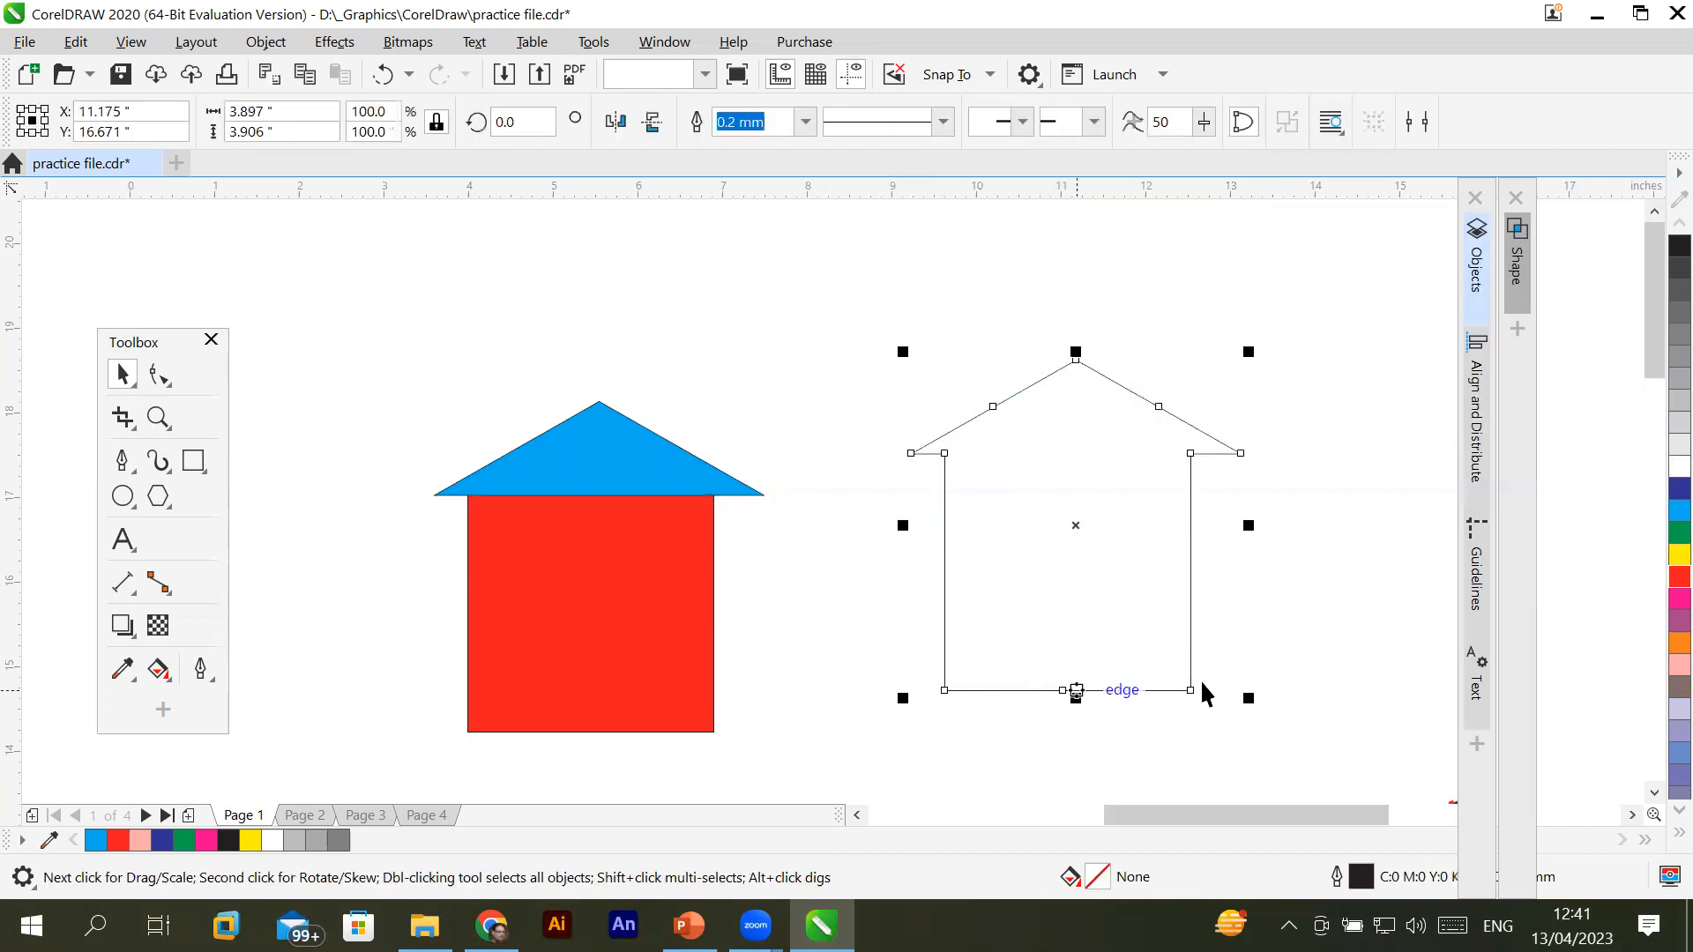
left_click(1680, 247)
left_click(1323, 631)
left_click(1139, 610)
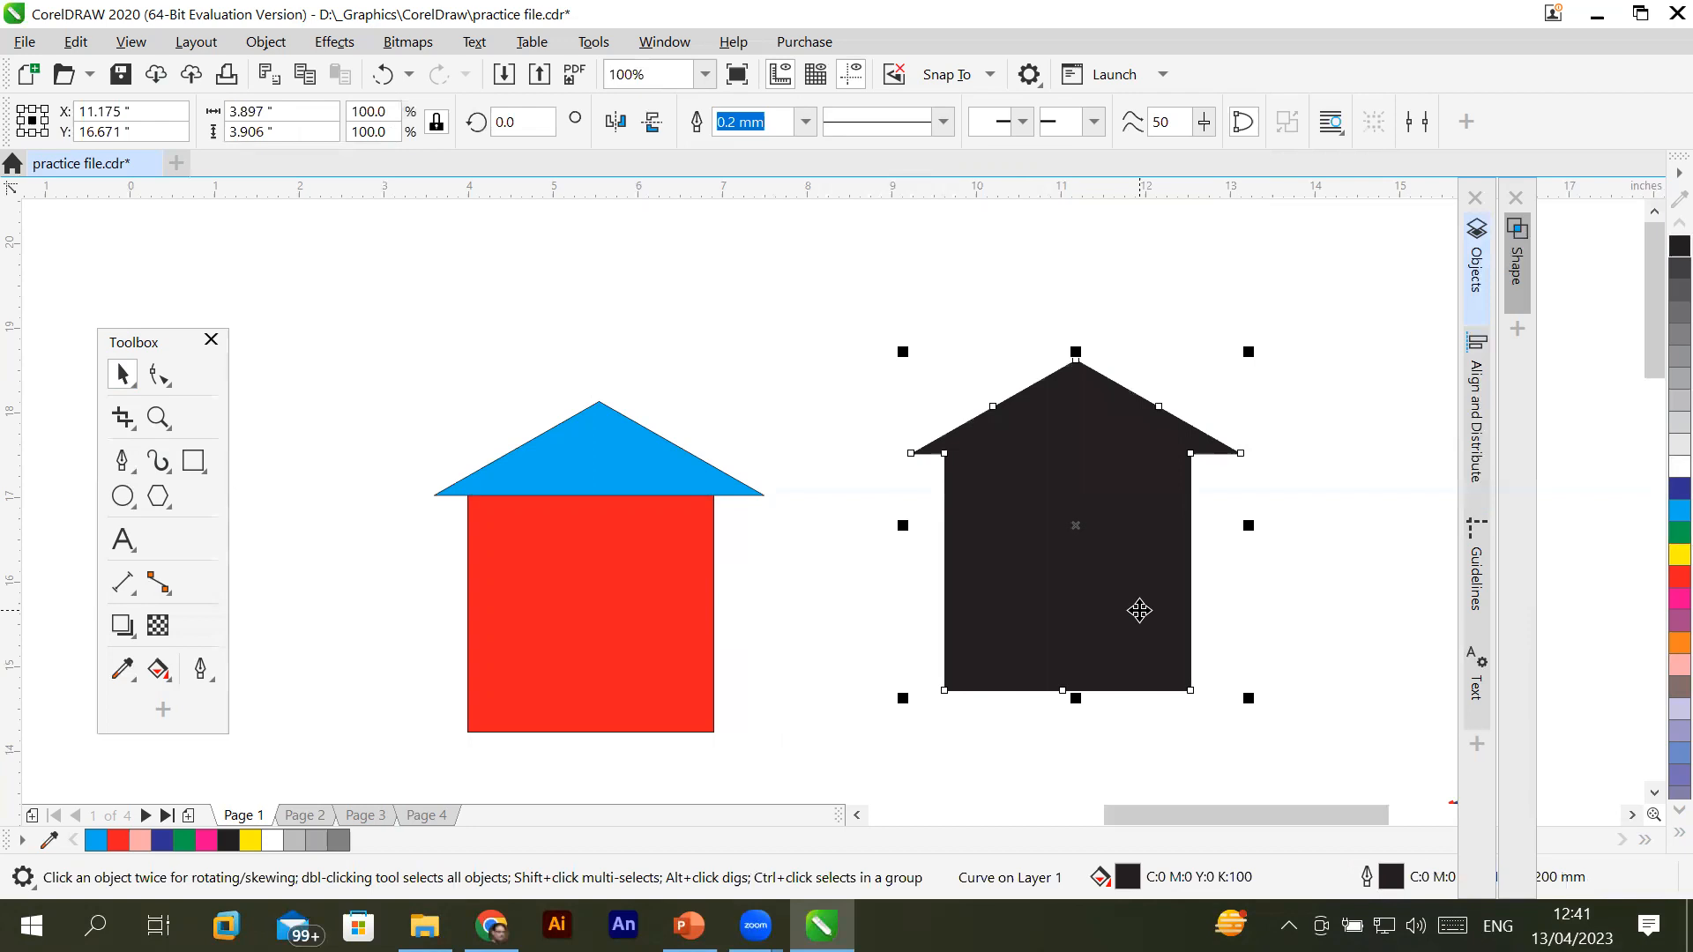
left_click(572, 617)
left_click(597, 432)
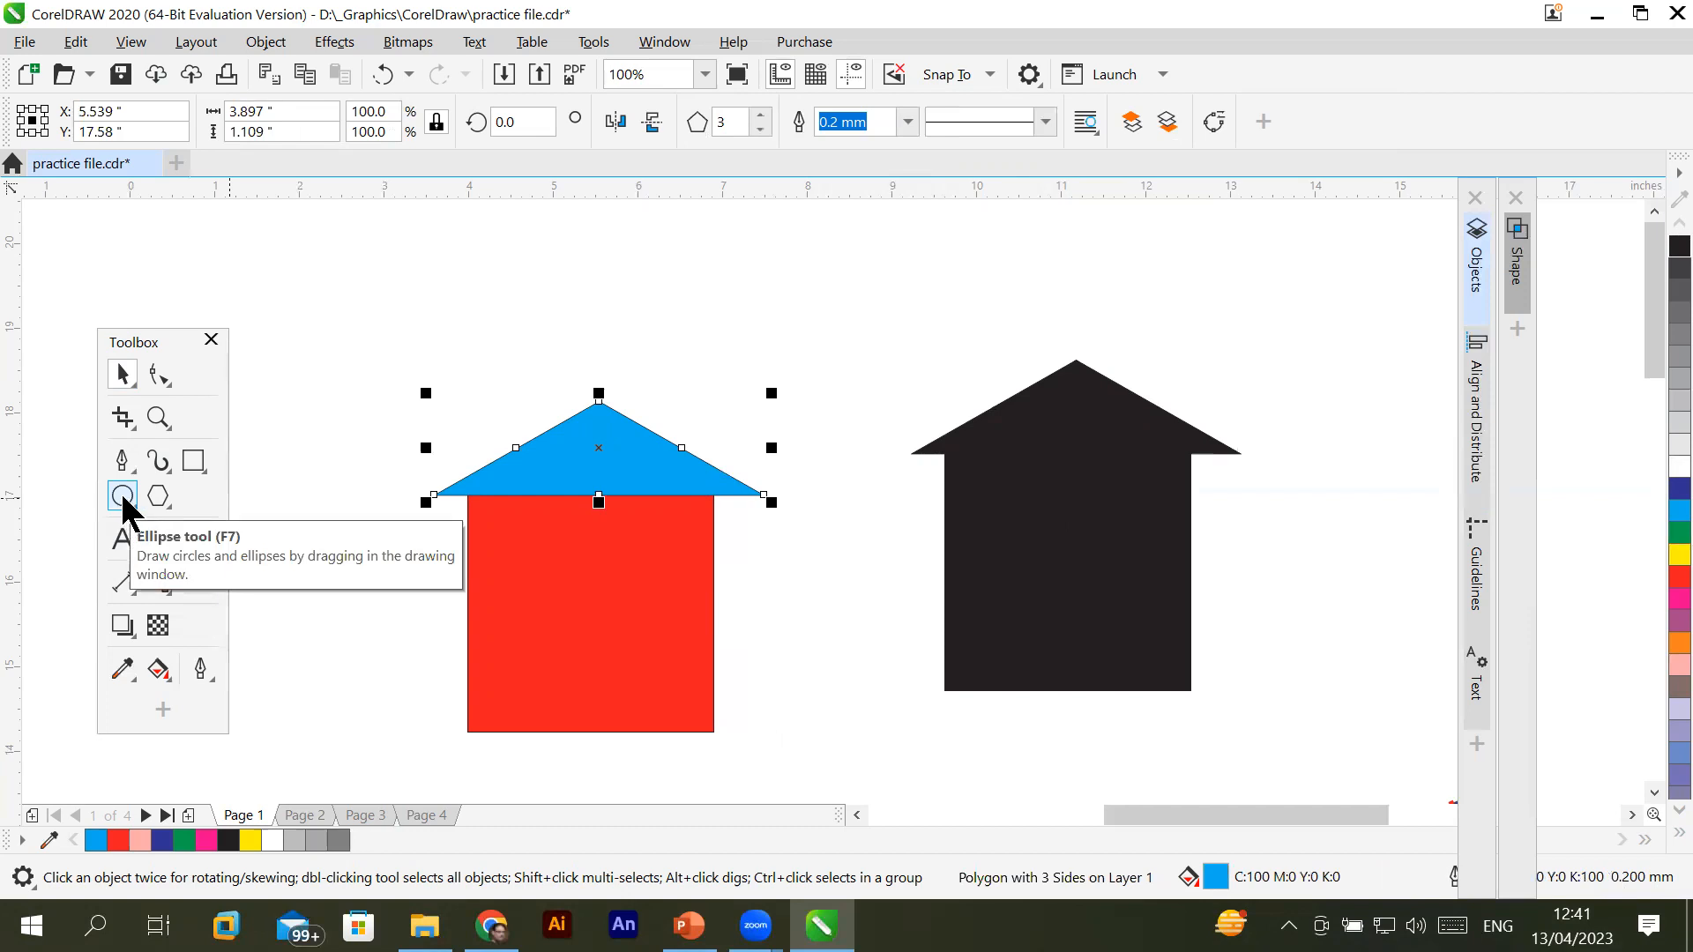
Draw a wide rectangle about 5.9 by 0.48 inches across the base of the red house body and fill it yellow
left_click(193, 462)
left_click_drag(333, 721, 834, 761)
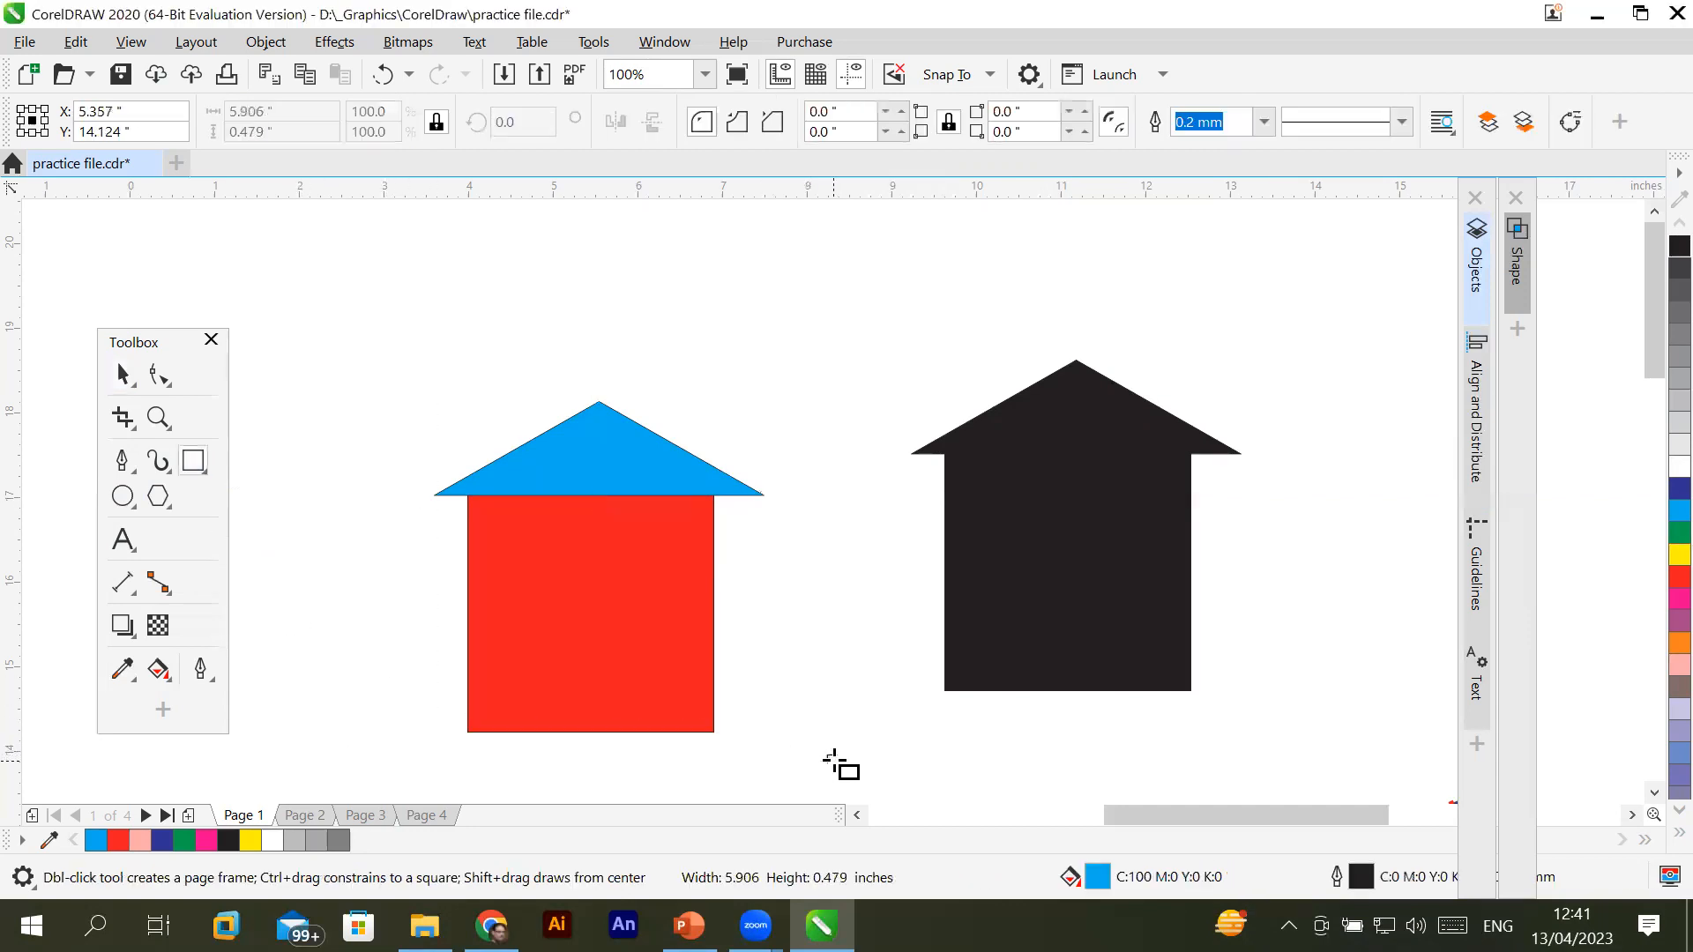
left_click(1678, 553)
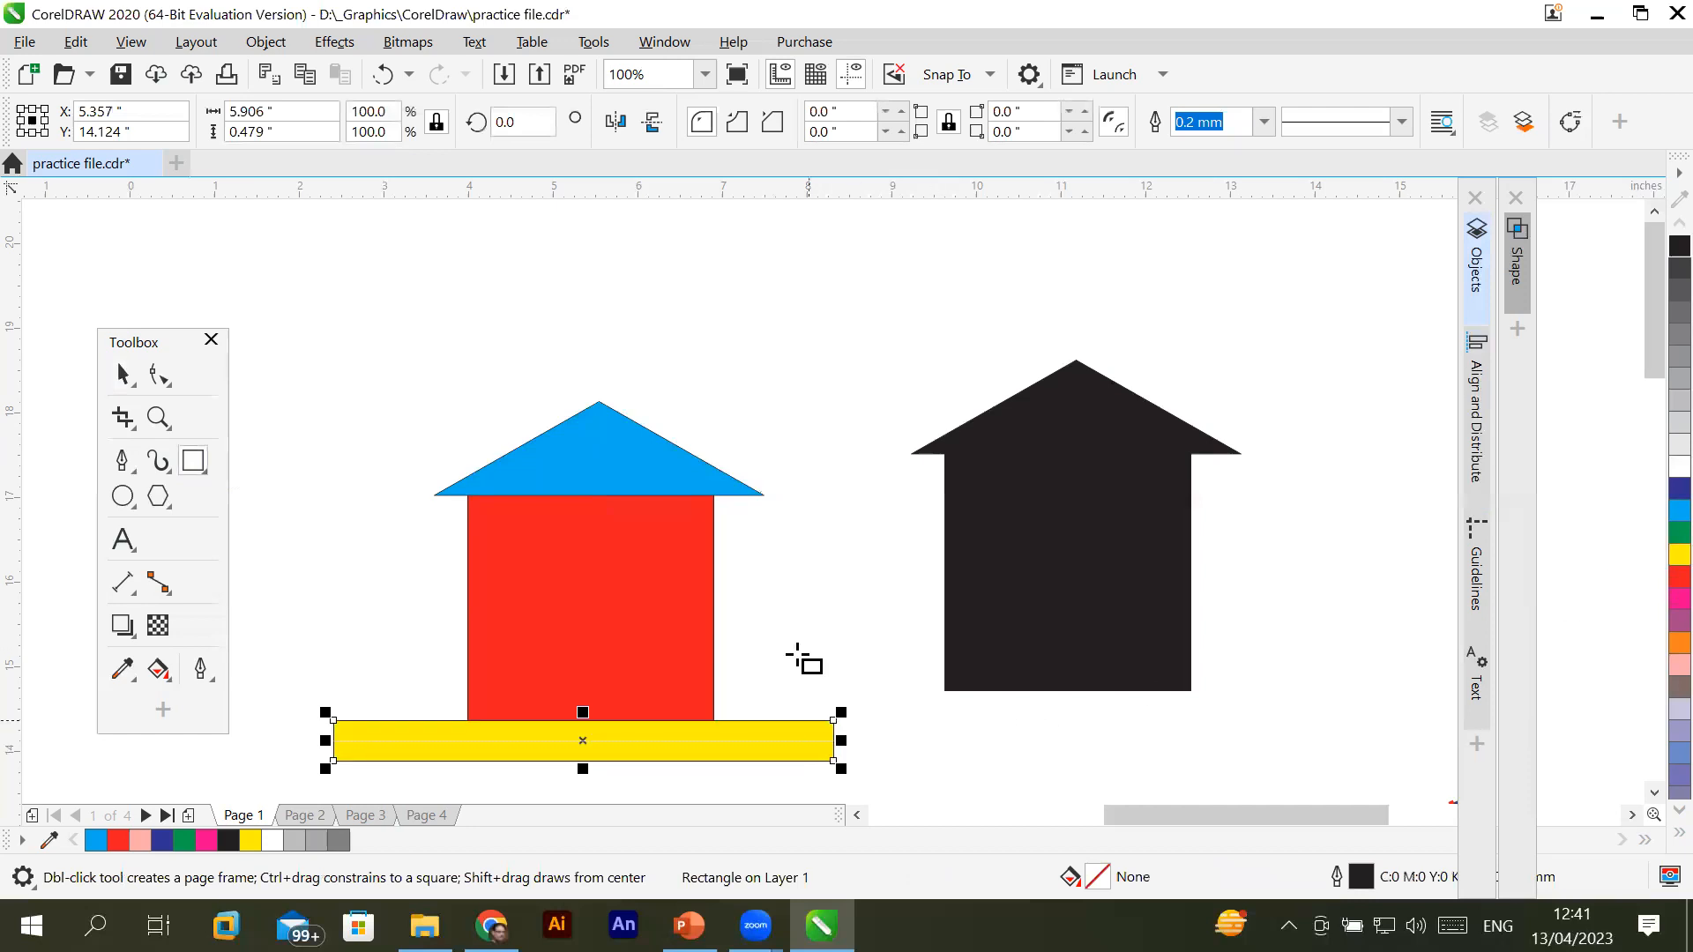
left_click(824, 593)
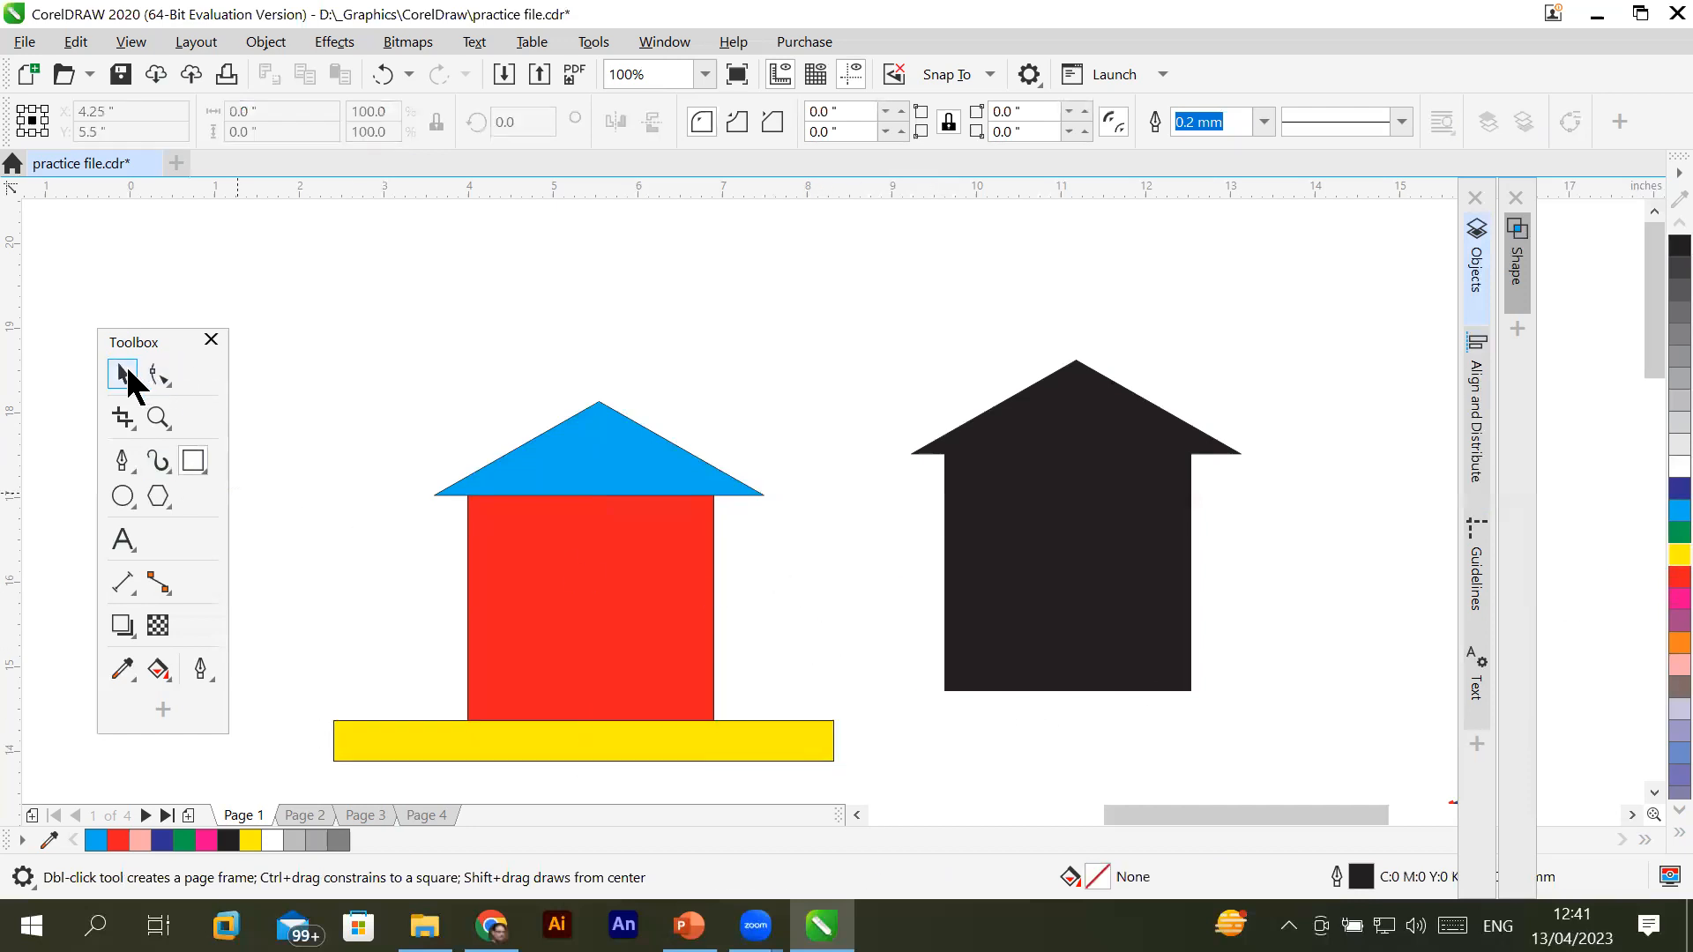
Select the blue roof, red body and yellow base together and create a boundary around them
left_click(123, 376)
left_click_drag(860, 780, 862, 779)
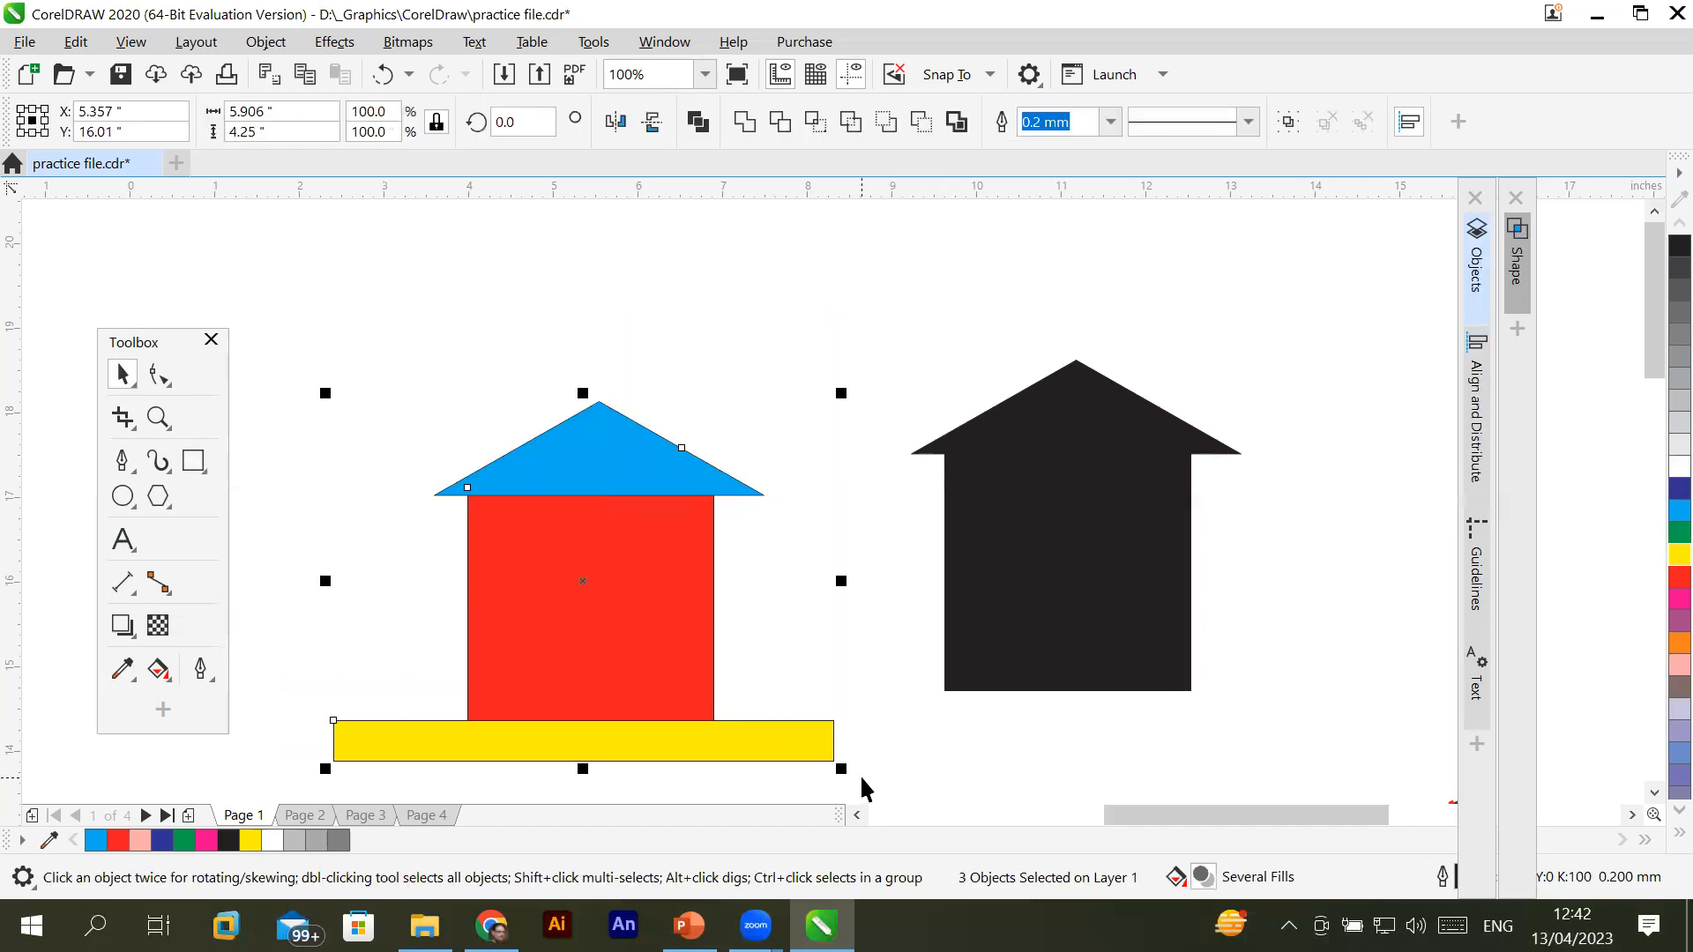
left_click(956, 124)
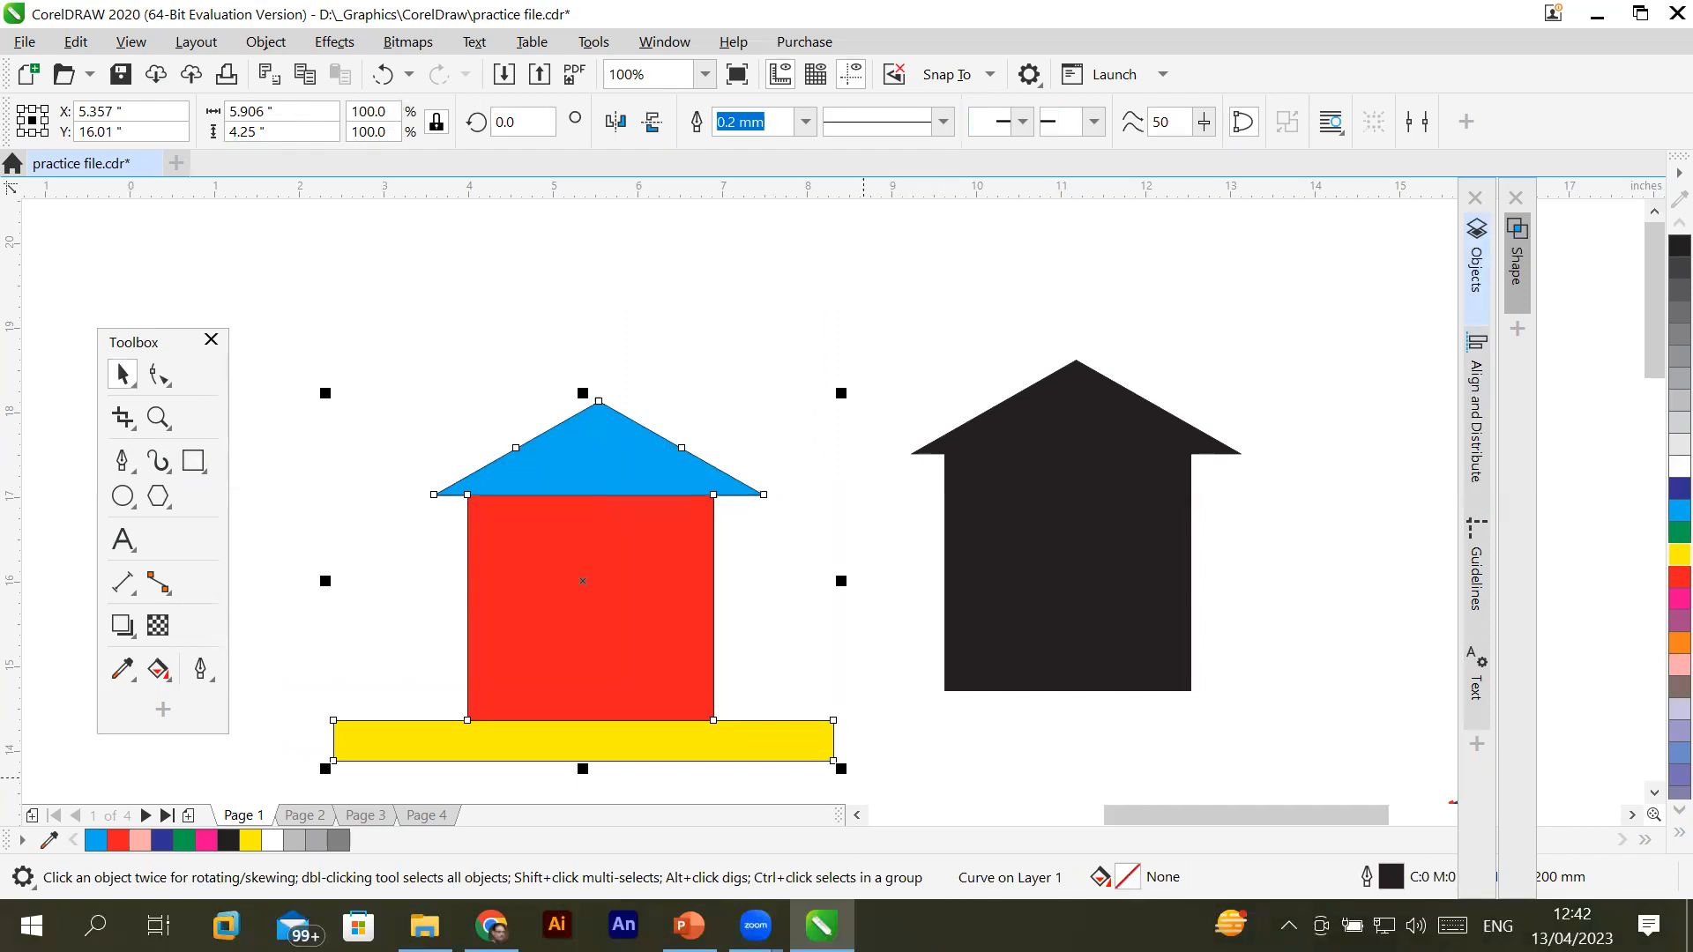
Move the black house silhouette farther up and away from the coloured house, and scale it to less than half size
left_click_drag(1061, 643, 1244, 526)
left_click_drag(1151, 552, 1307, 323)
Move the boundary outline out beside the coloured house, and undo the moves
left_click(593, 597)
left_click_drag(566, 588, 997, 535)
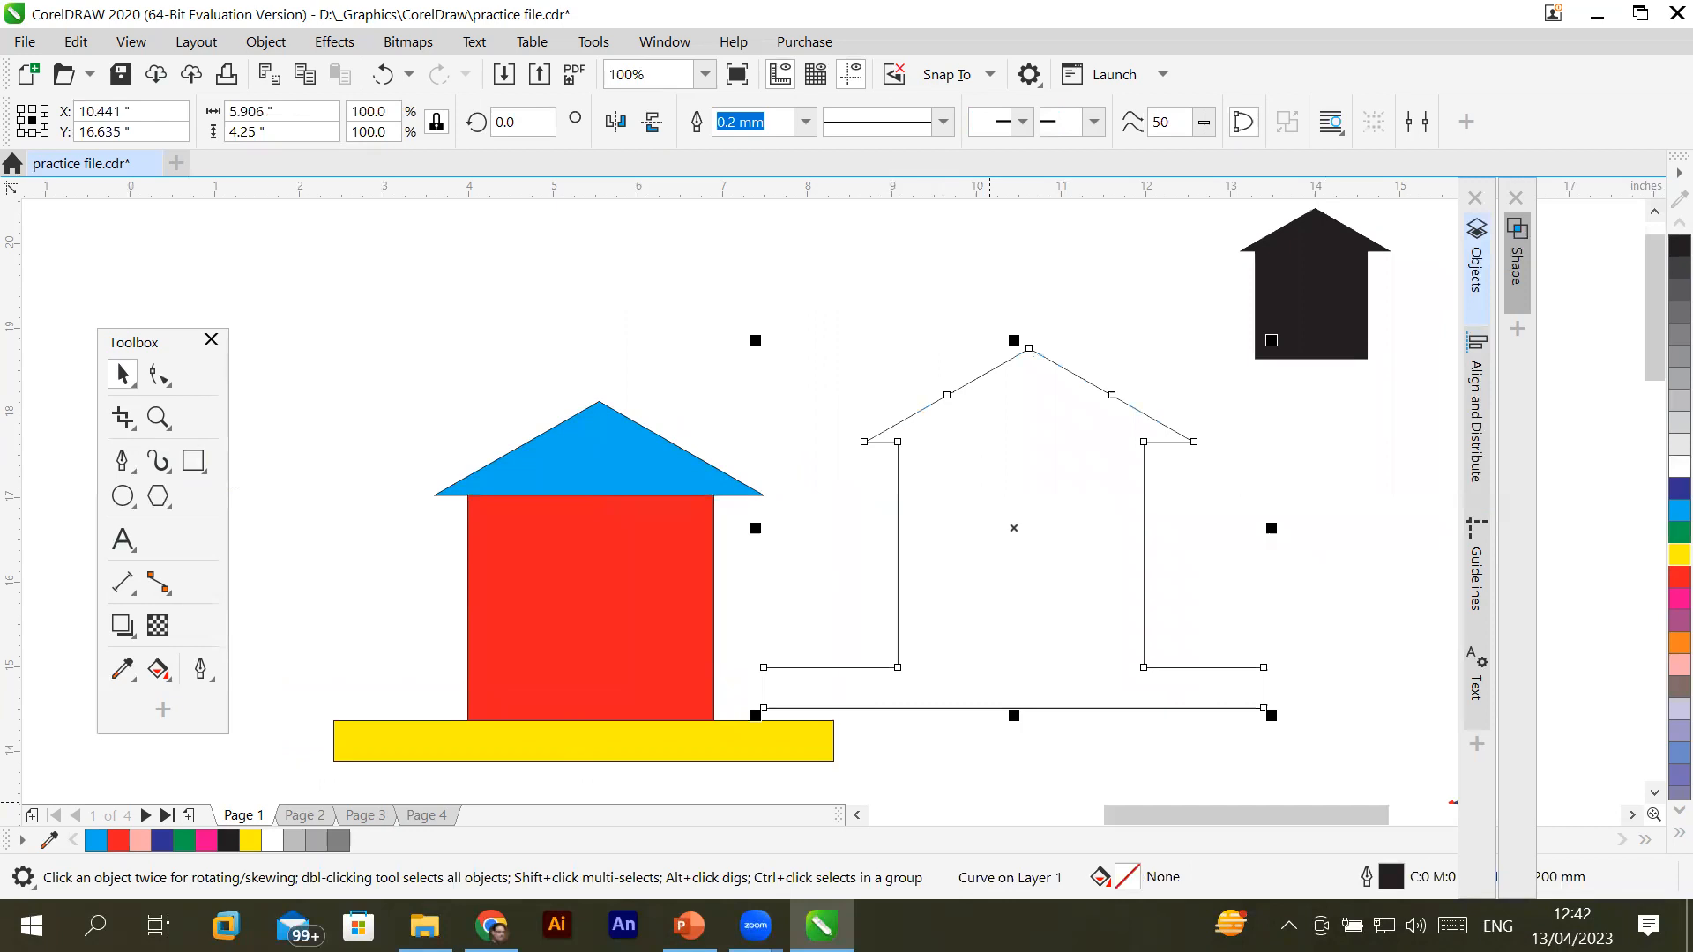
left_click_drag(1022, 672, 1065, 695)
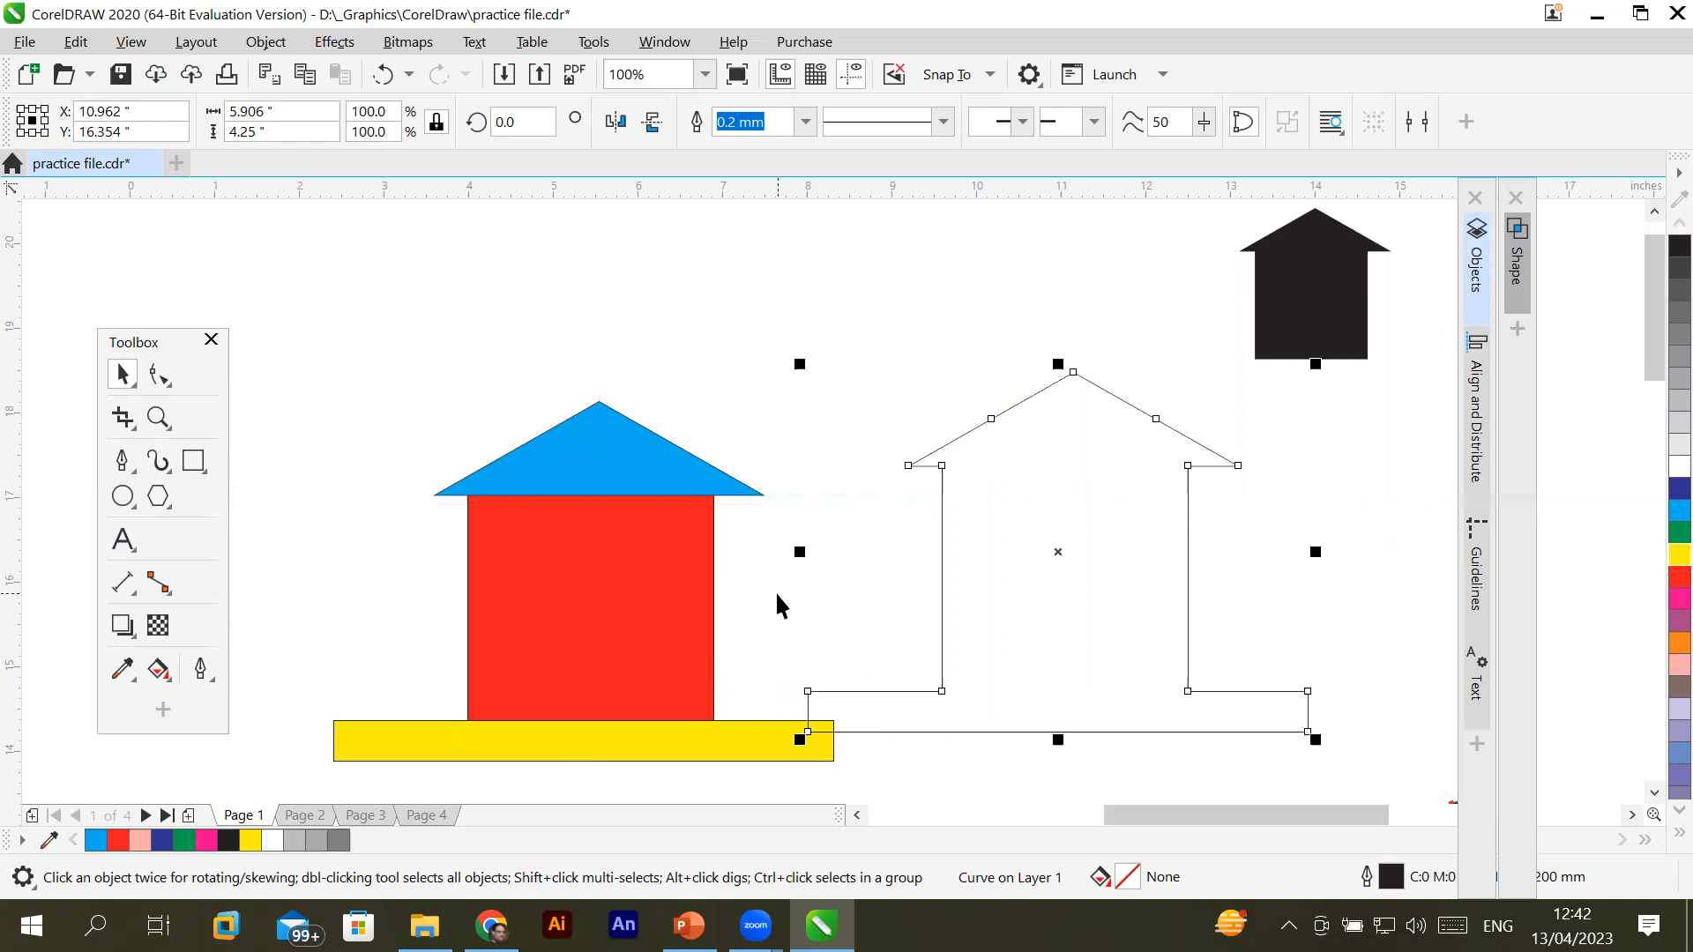
key("ctrl+z")
key("ctrl+z")
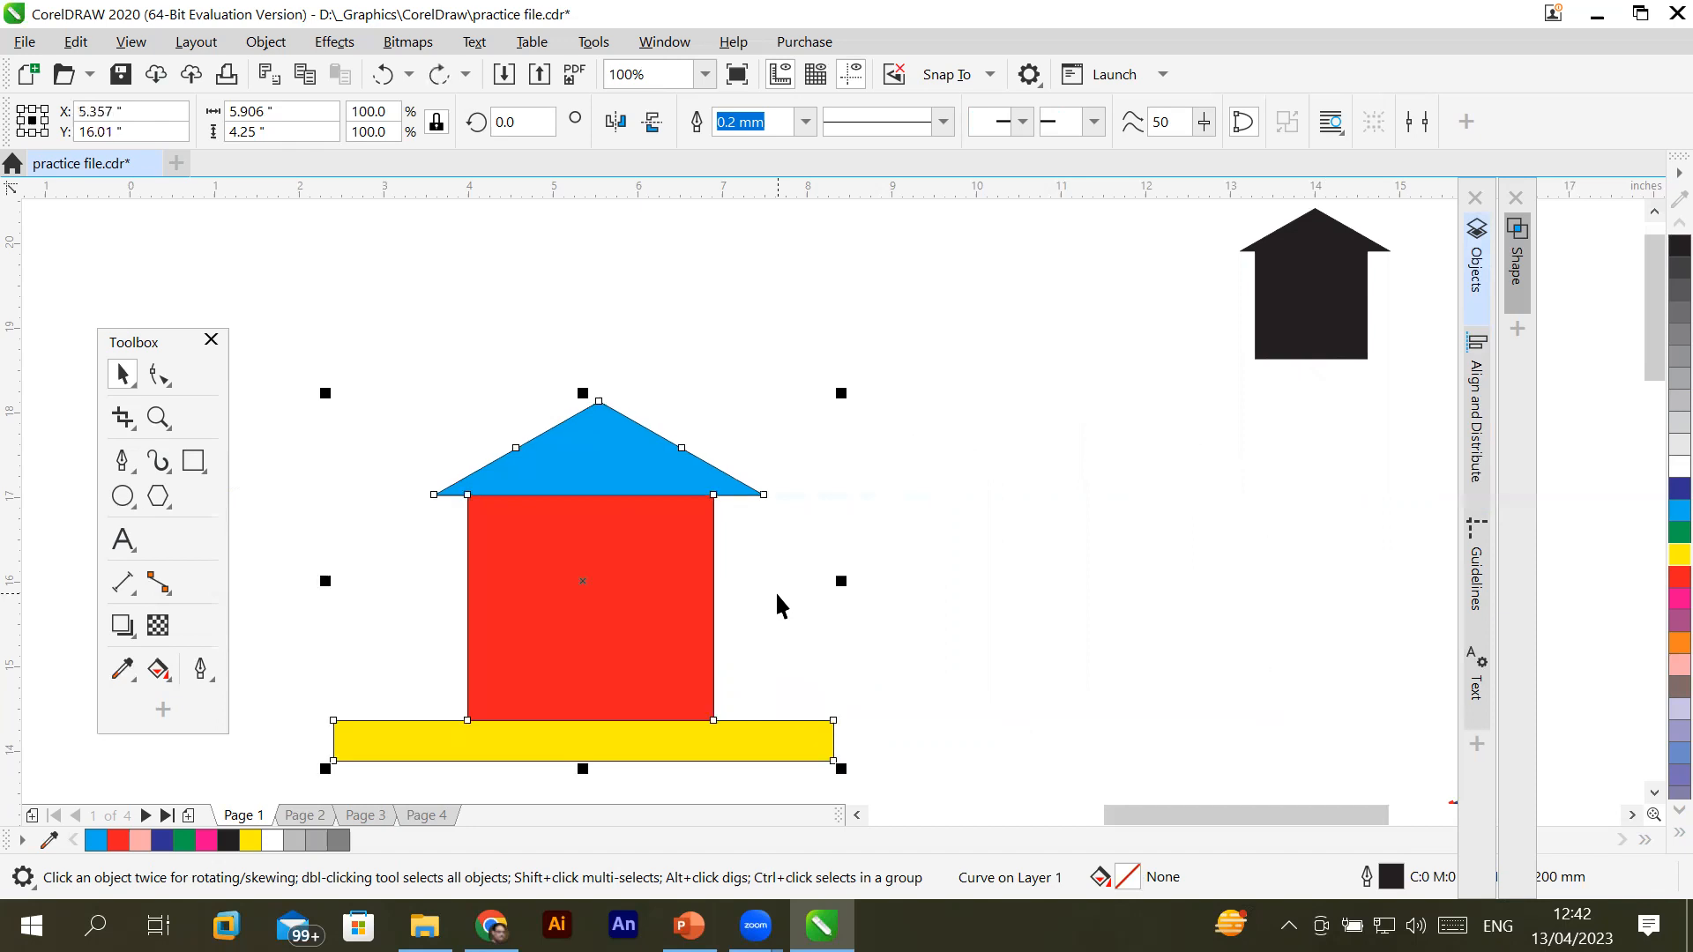
Set the boundary shape's outline width to 5.0 mm and fill the shape with 20% Black
left_click(805, 123)
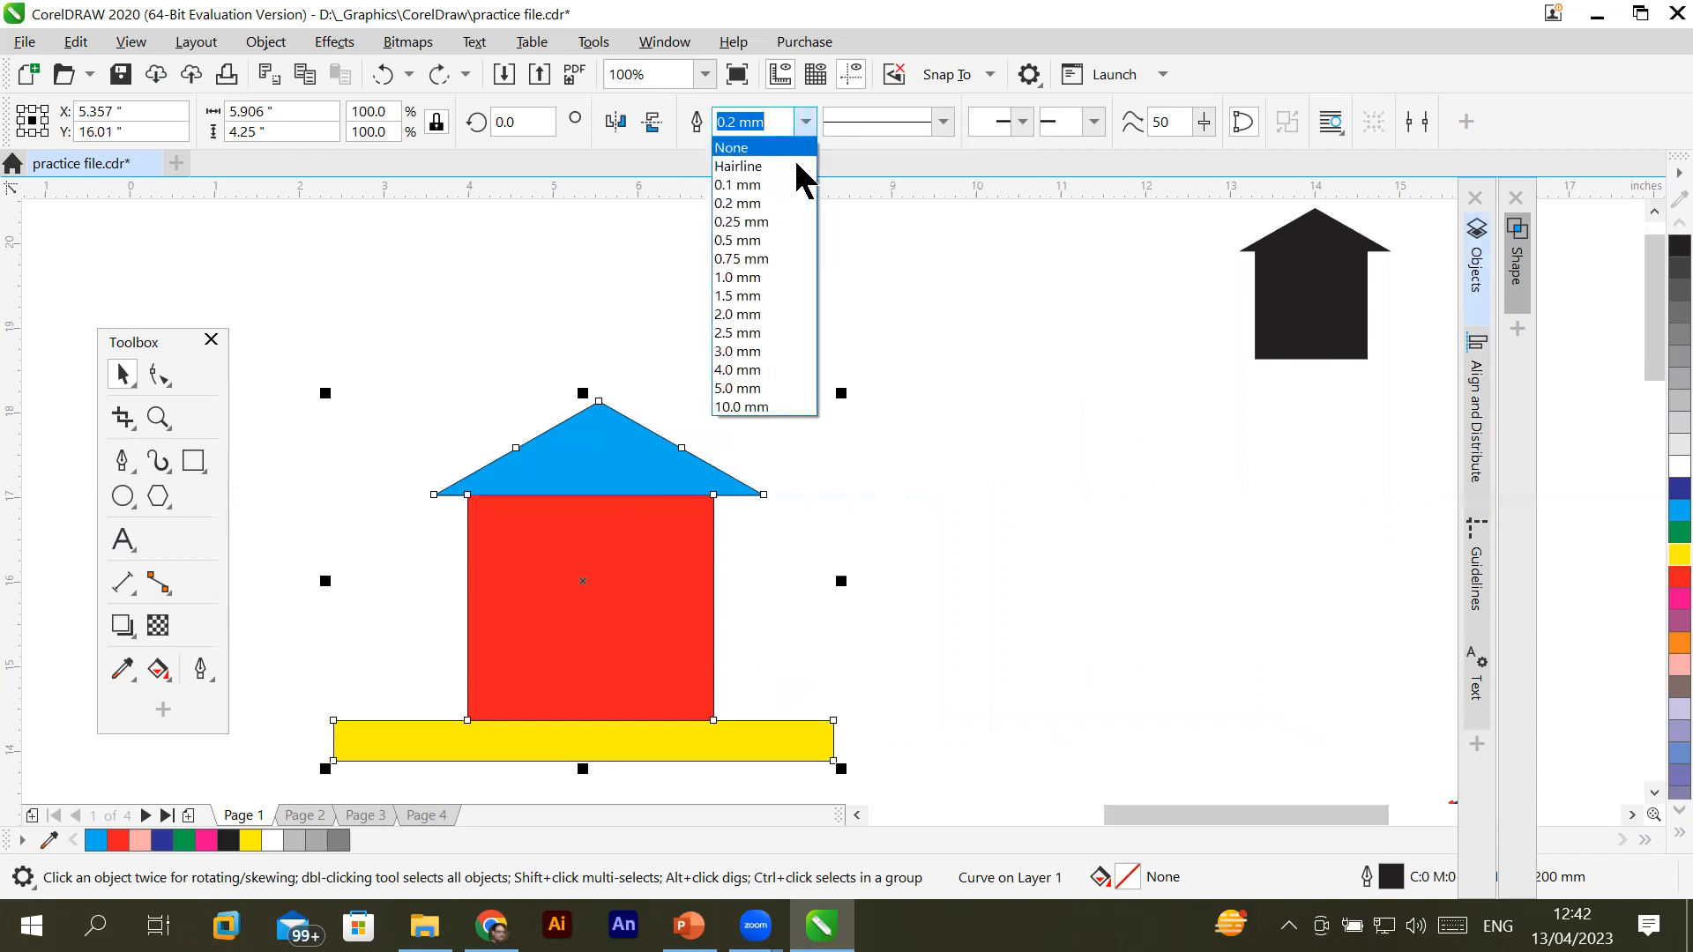
left_click(760, 389)
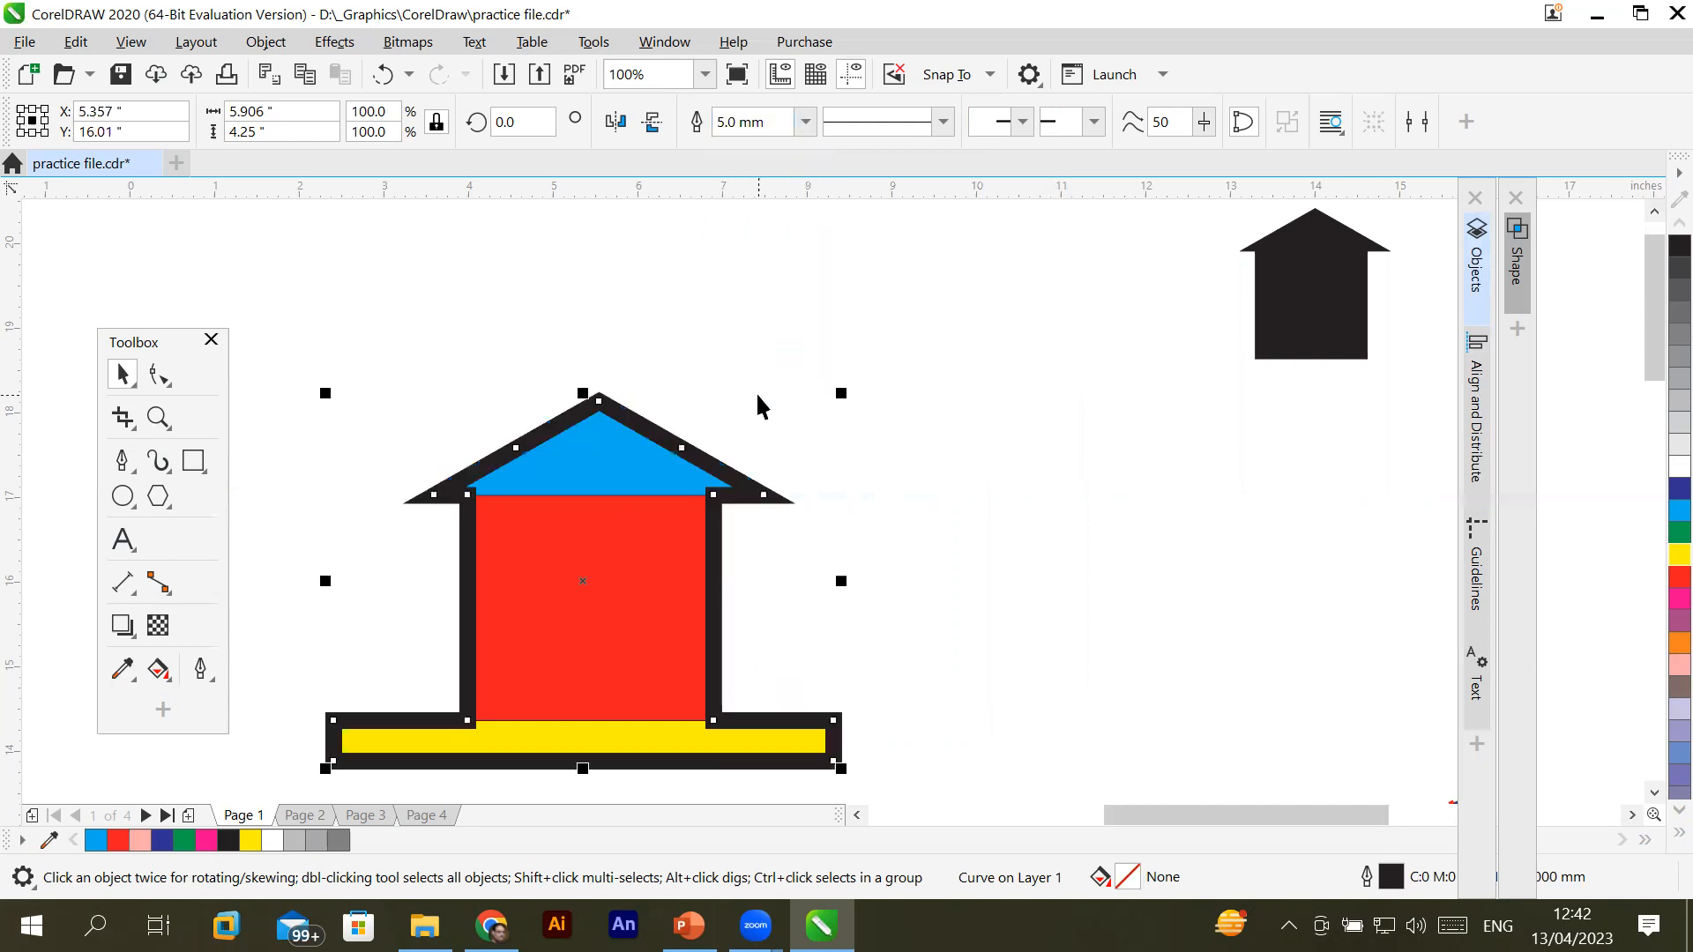
left_click(1656, 425)
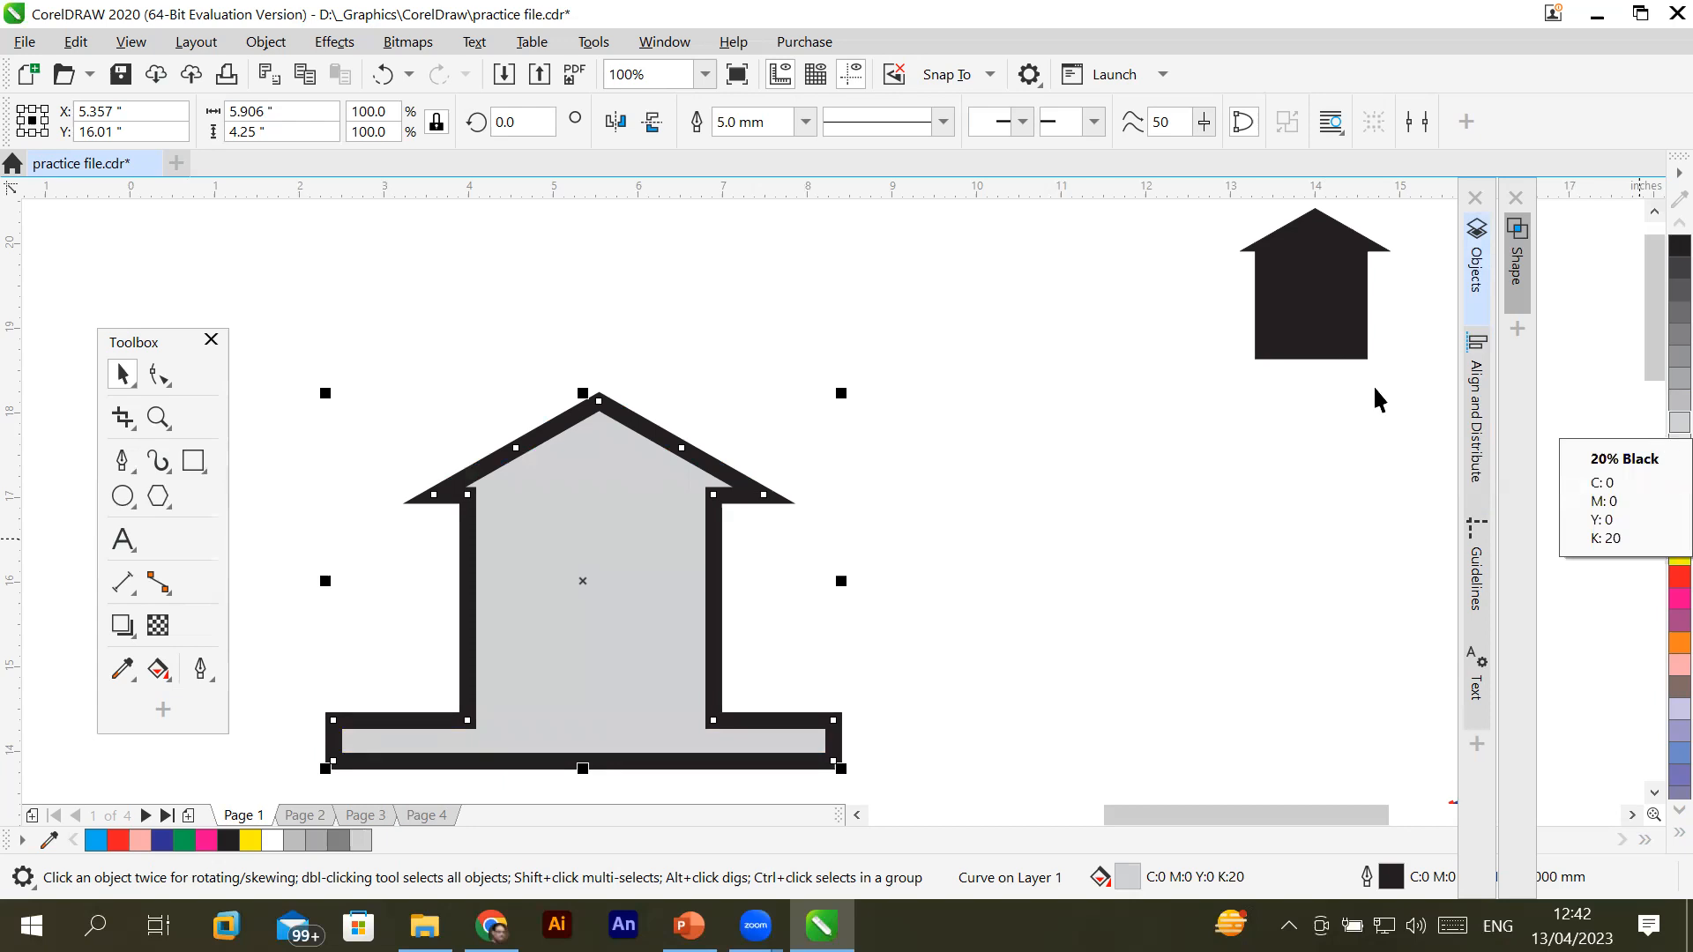
Send the grey boundary shape to the back of the page, behind the coloured house parts, and deselect it
left_click(124, 378)
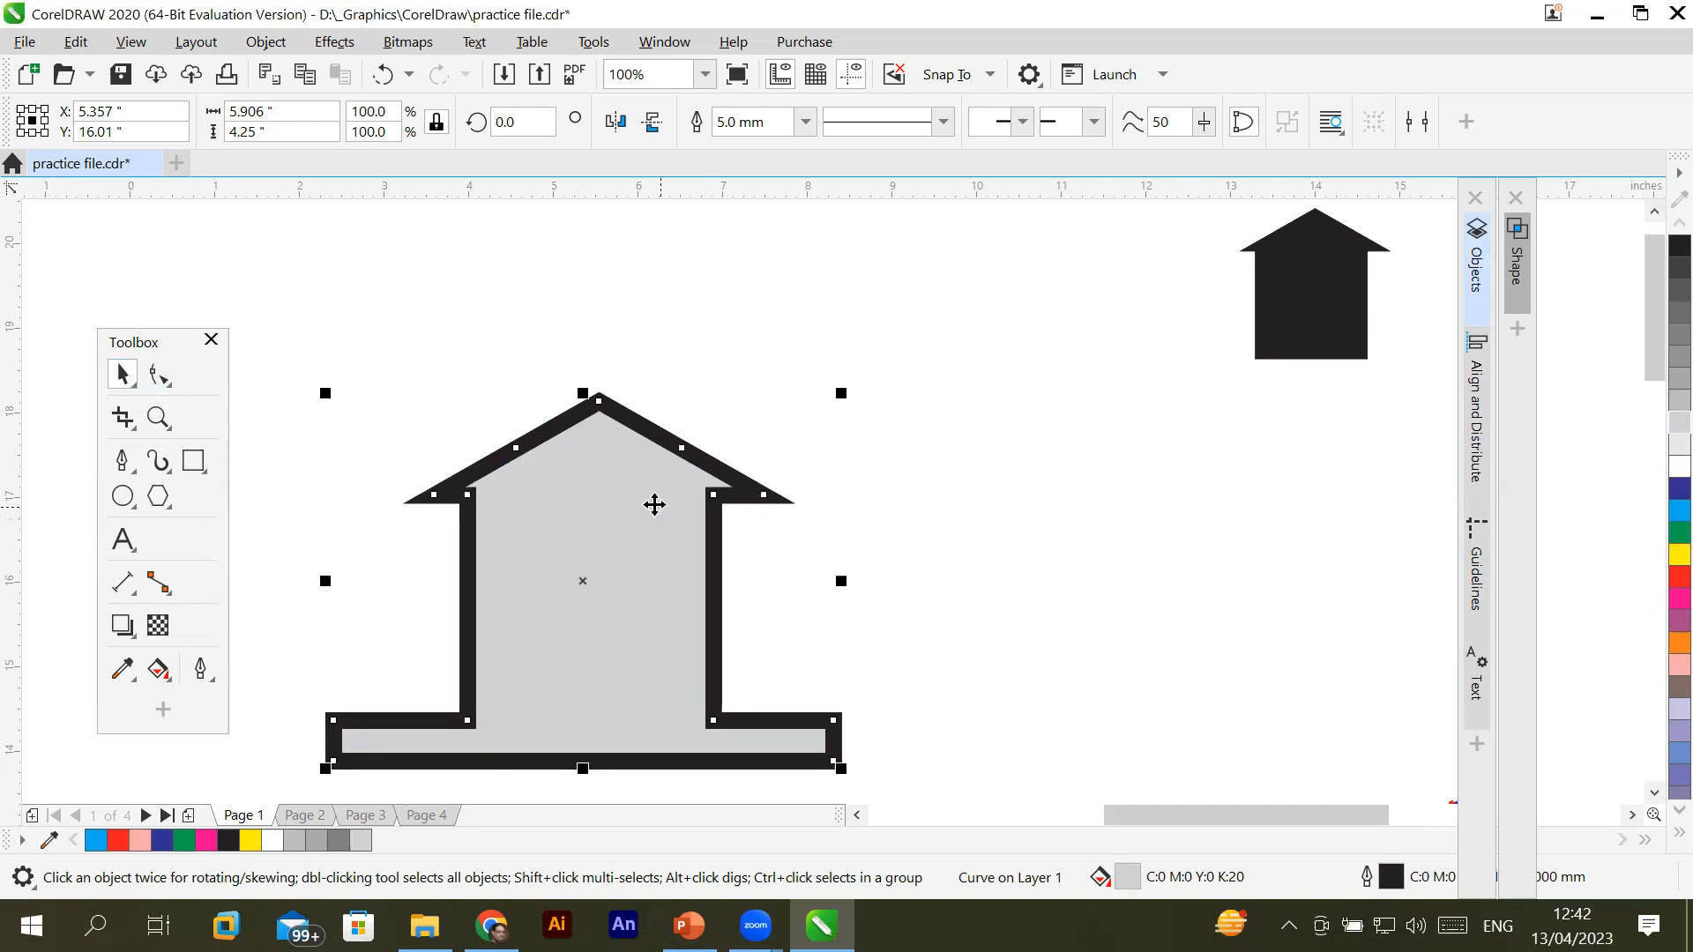
right_click(675, 446)
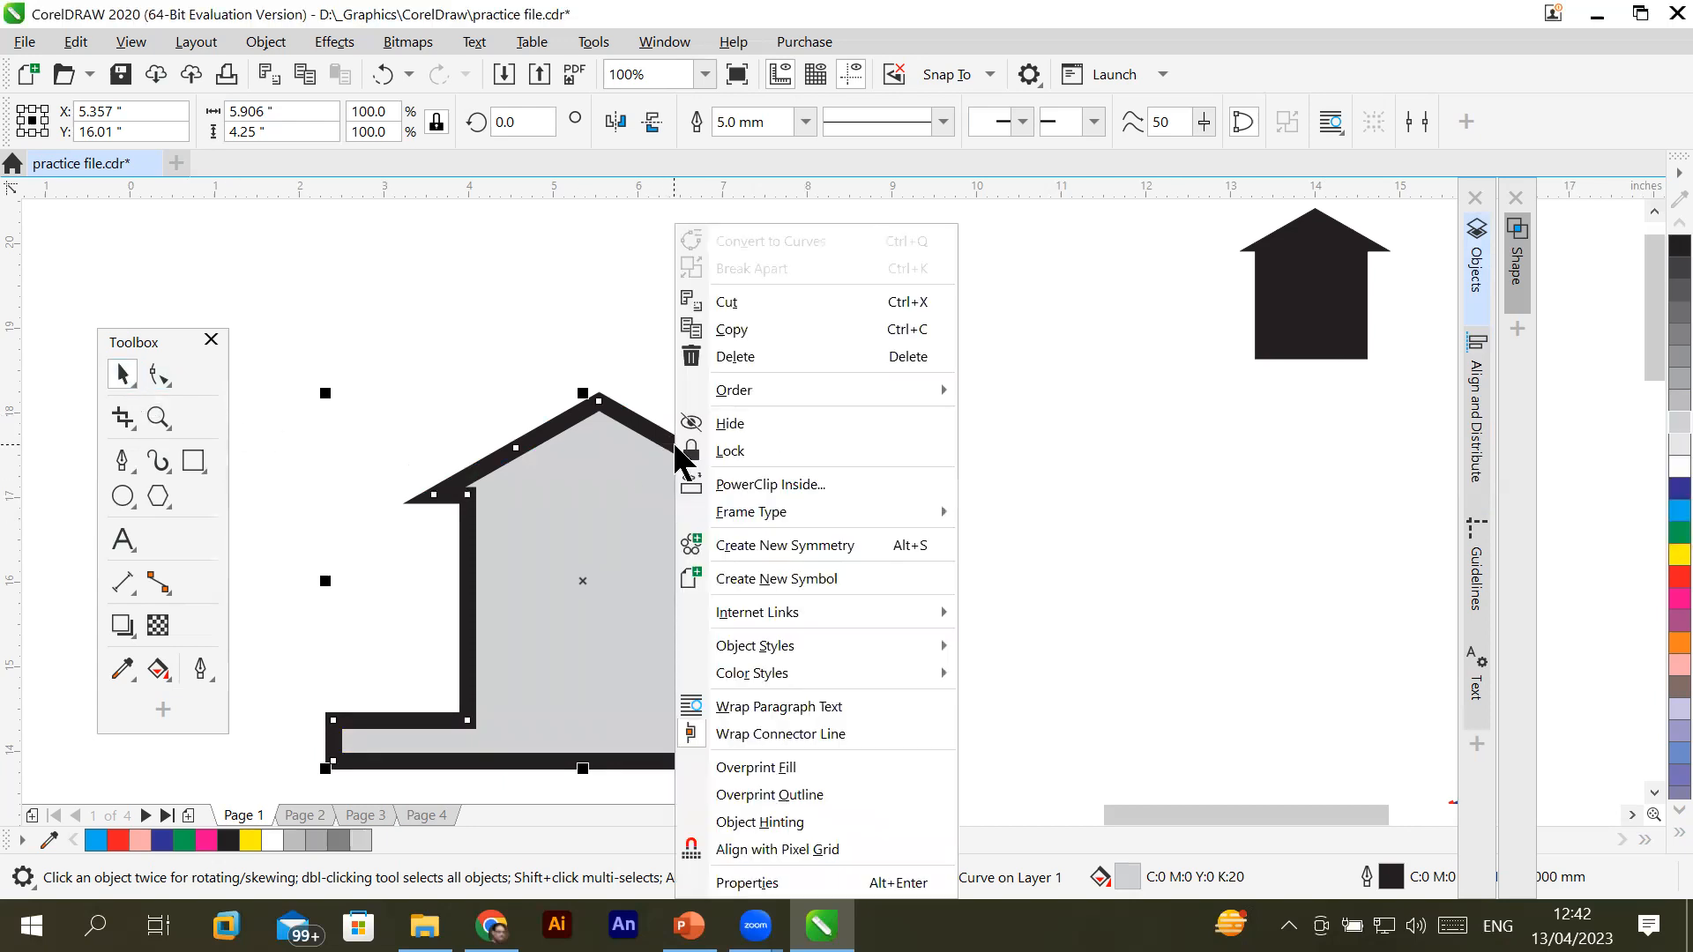
mouse_move(791, 392)
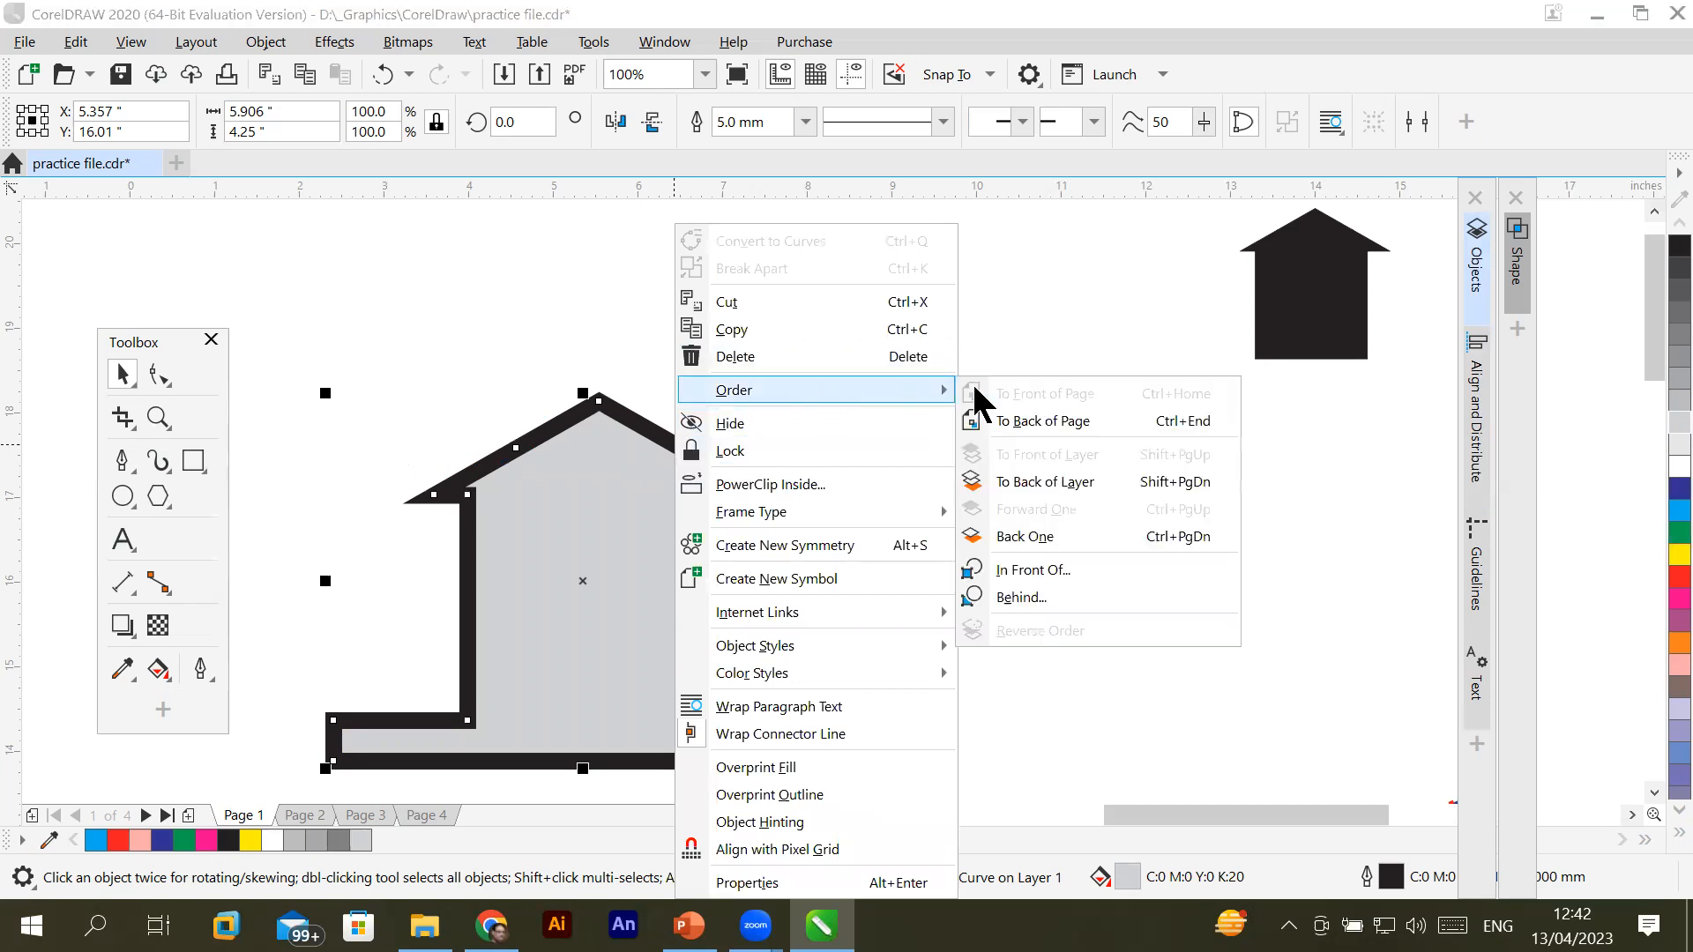
left_click(1085, 432)
left_click(1020, 554)
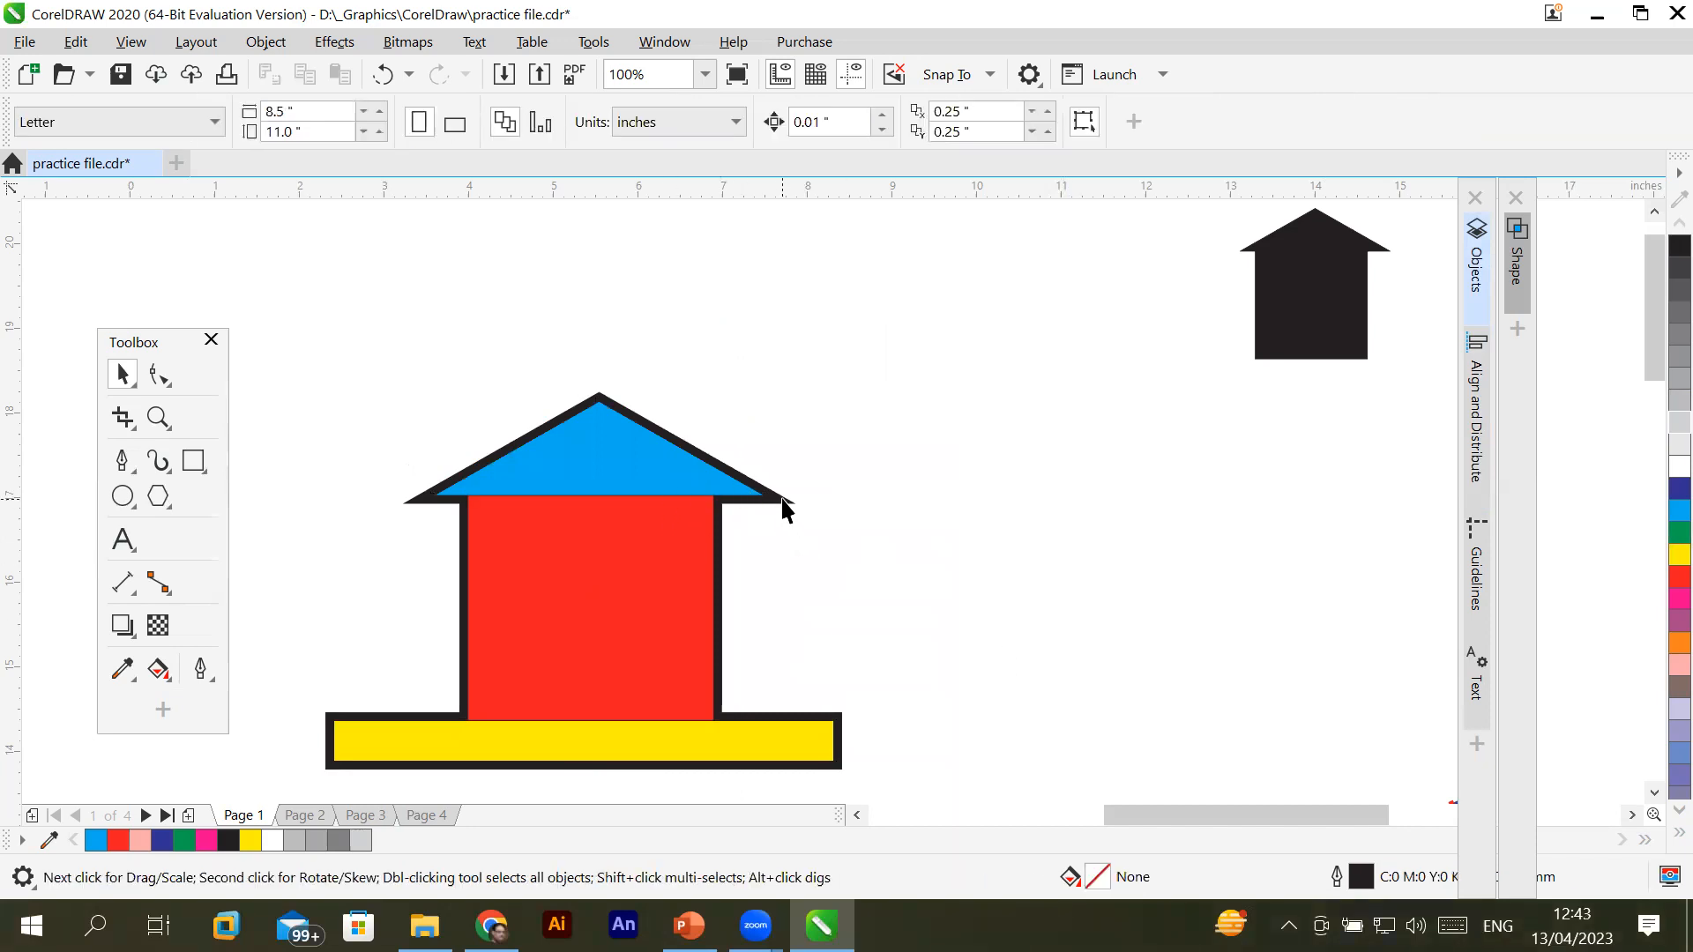
left_click(595, 448)
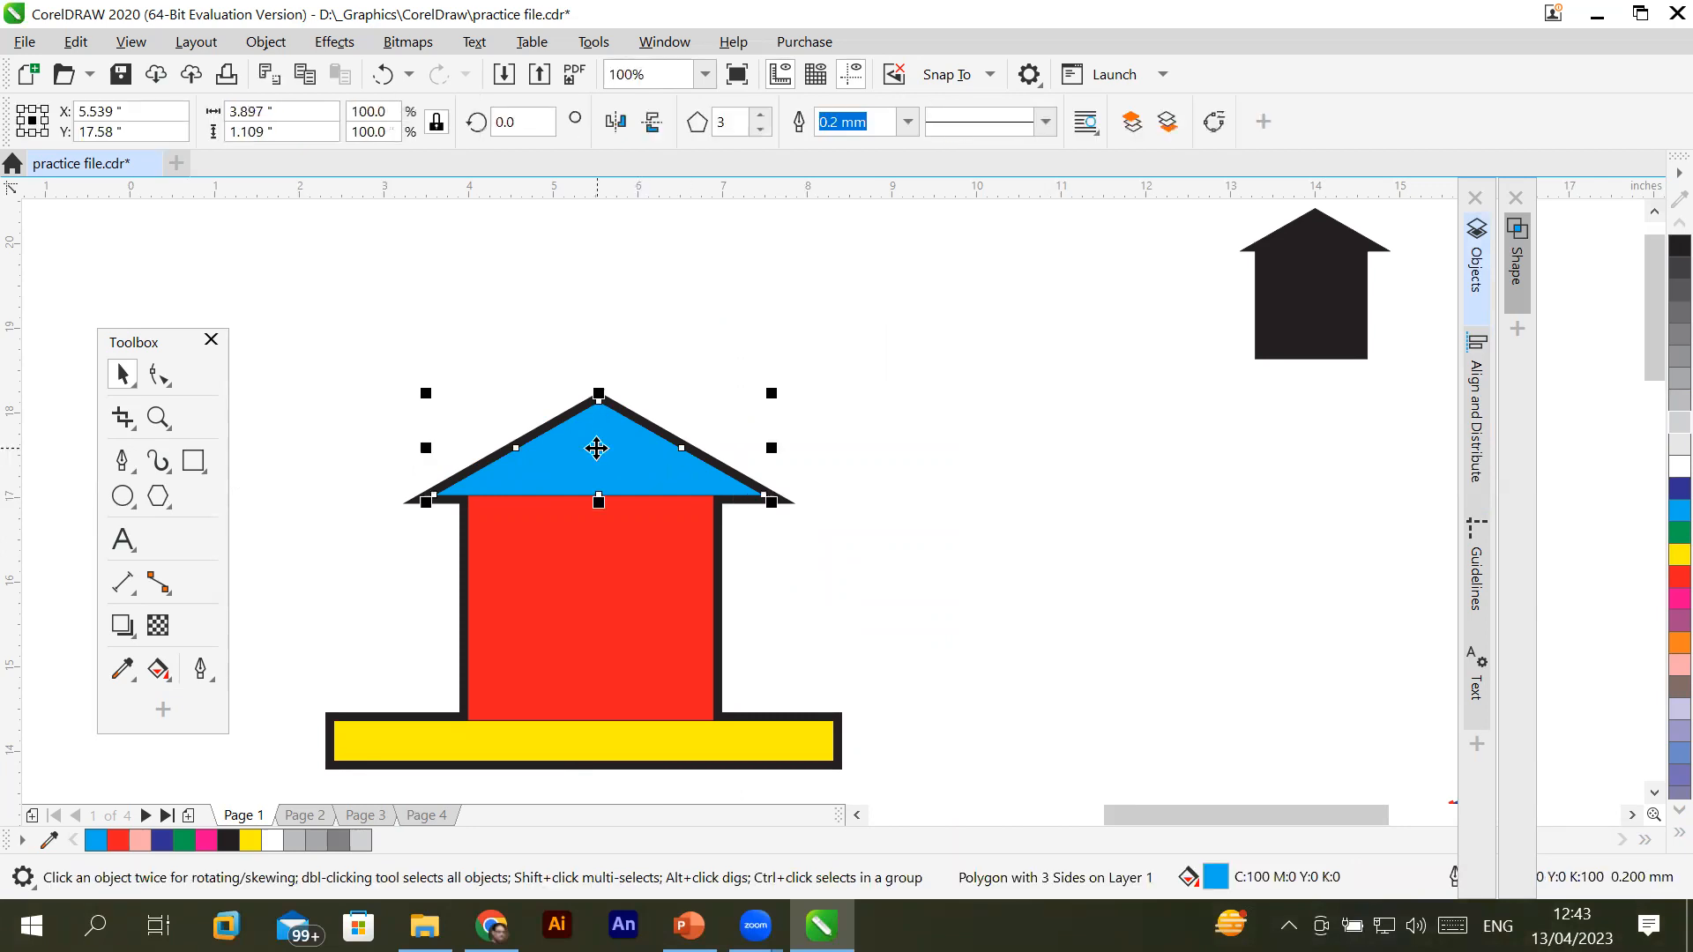
left_click(622, 602)
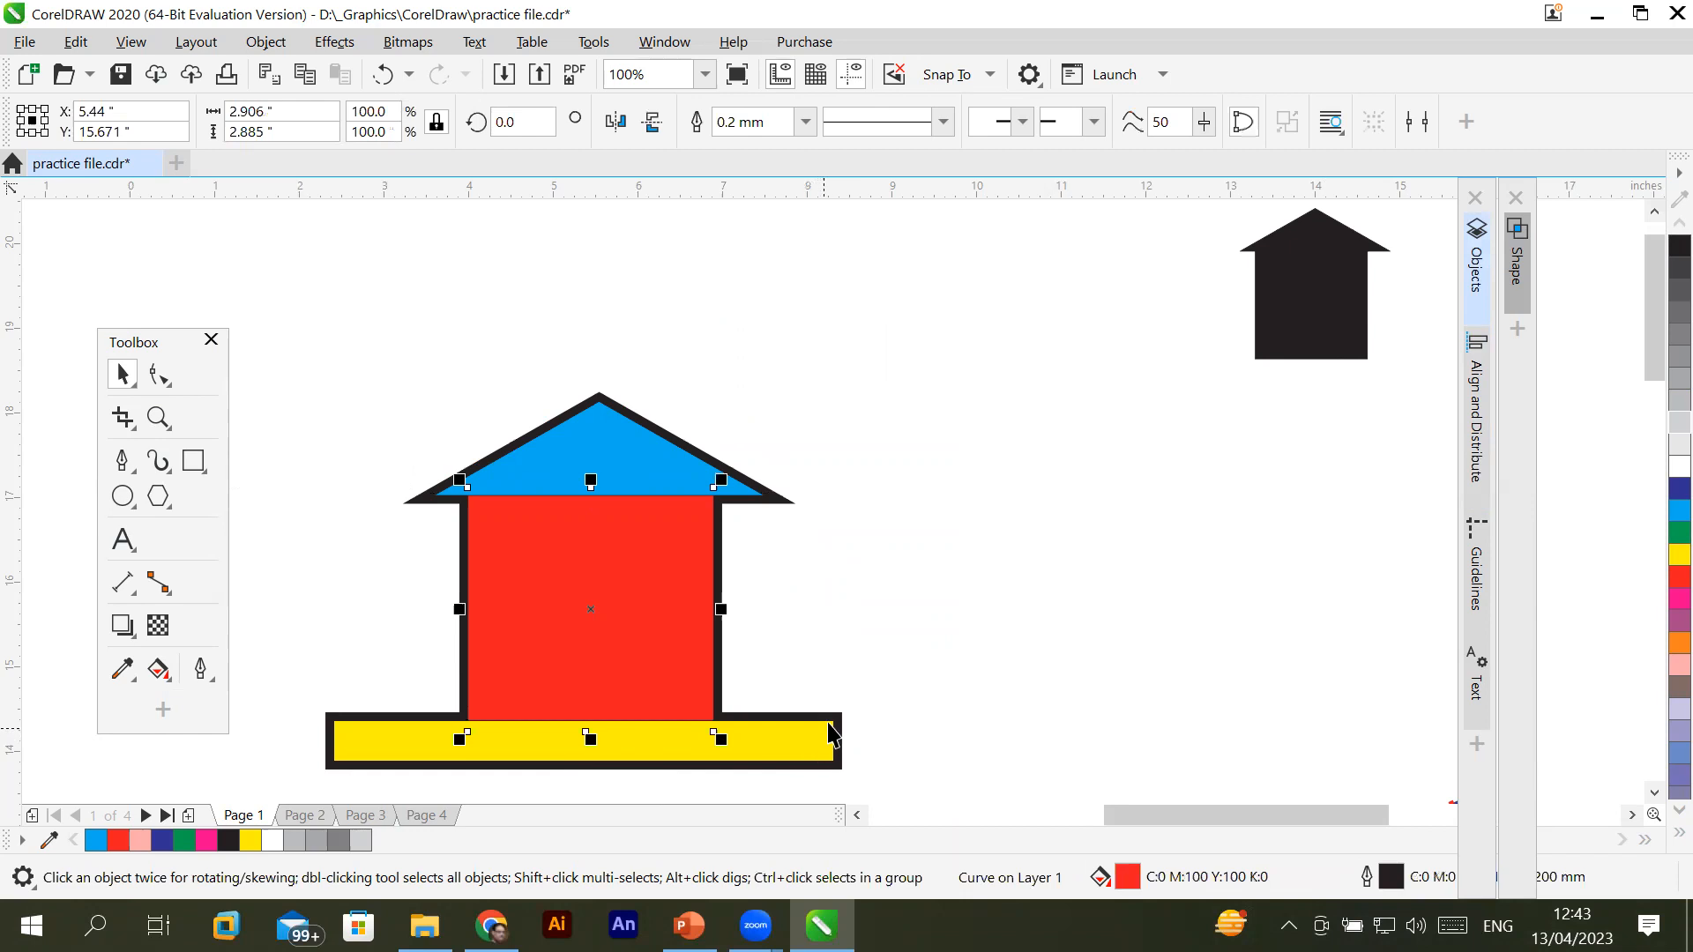
left_click(834, 720)
left_click(979, 598)
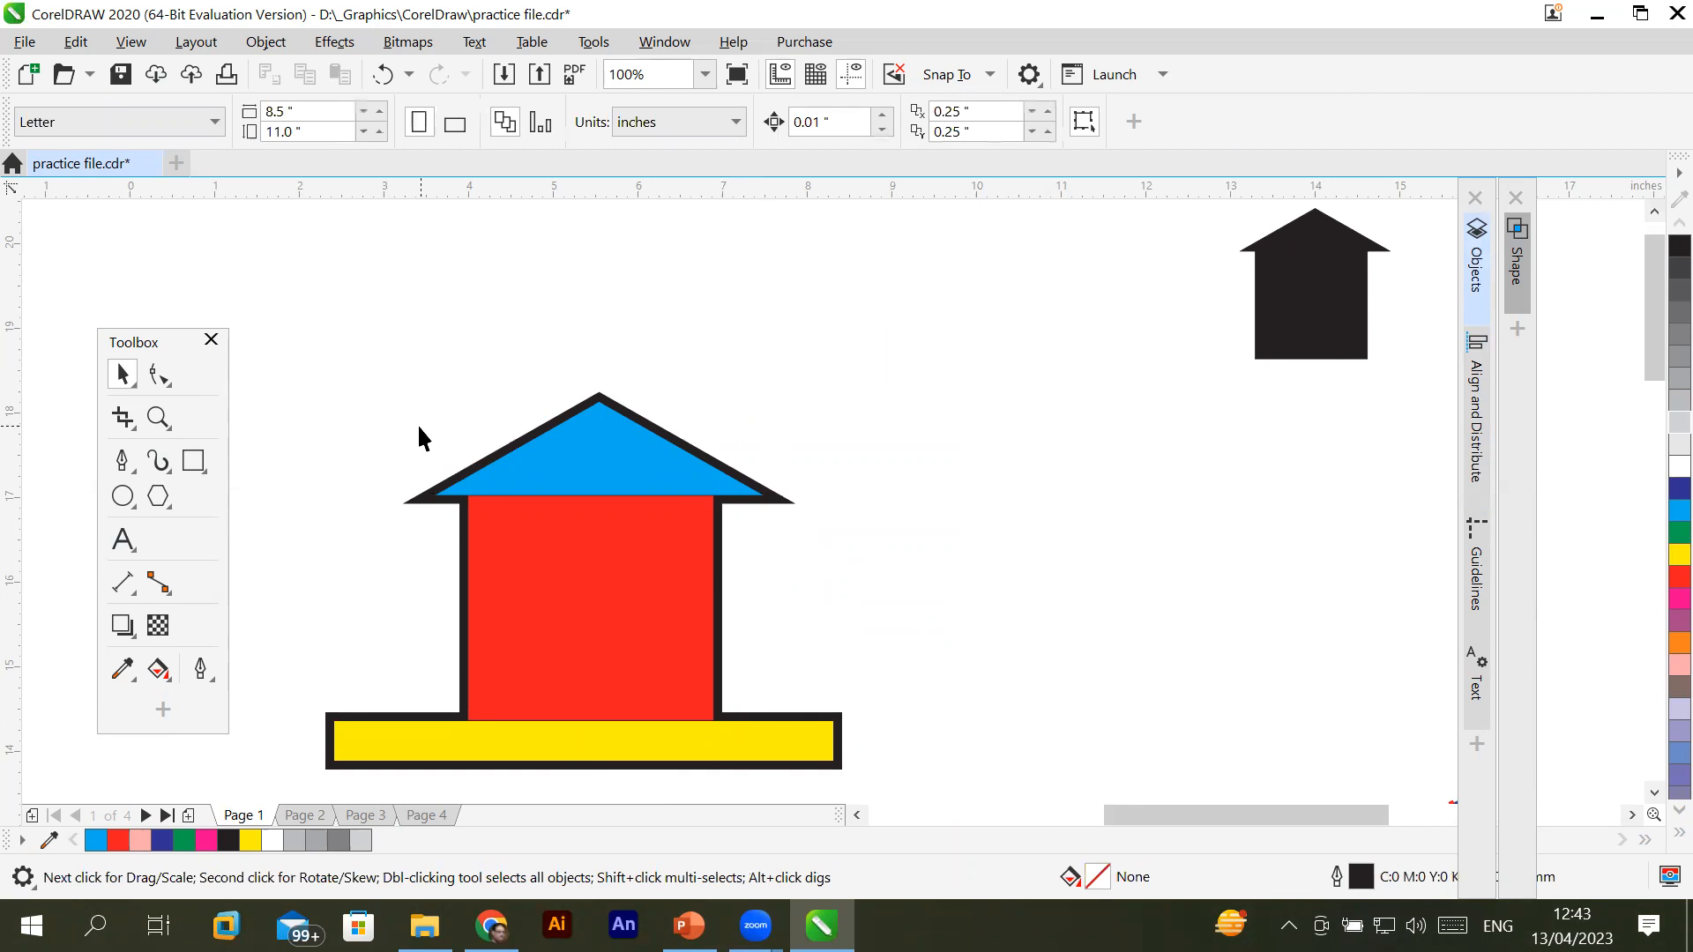
Try blue, orange and yellow as outline colours on the boundary shape behind the house, finishing on blue
left_click(426, 510)
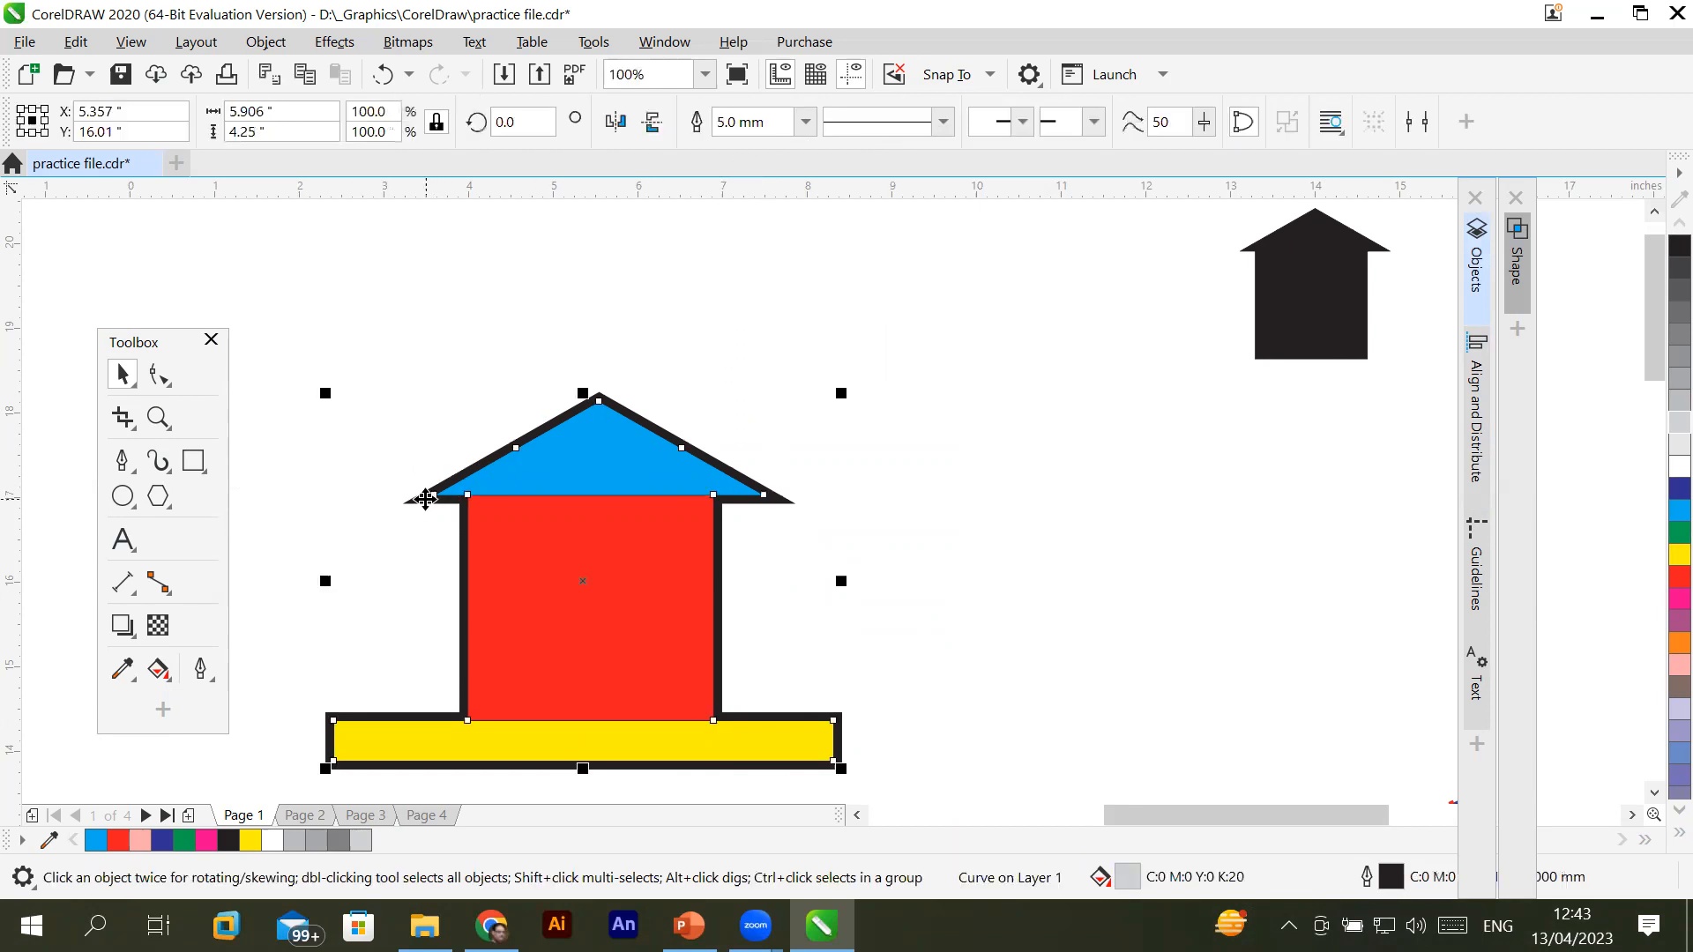
right_click(1656, 489)
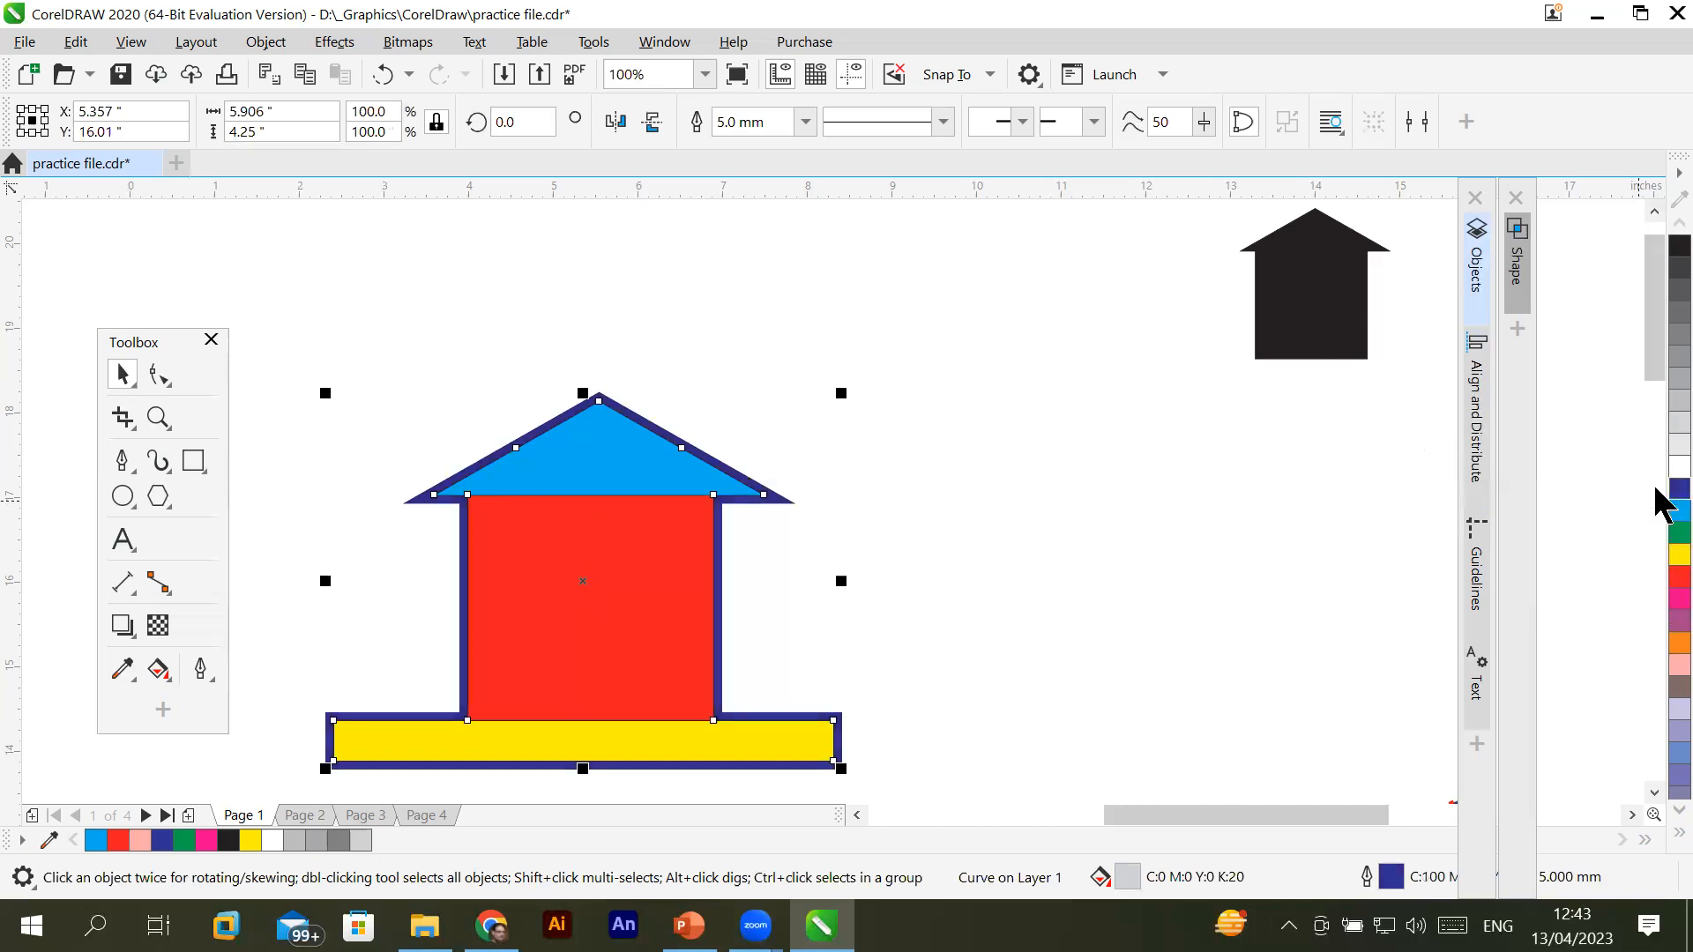
right_click(1656, 646)
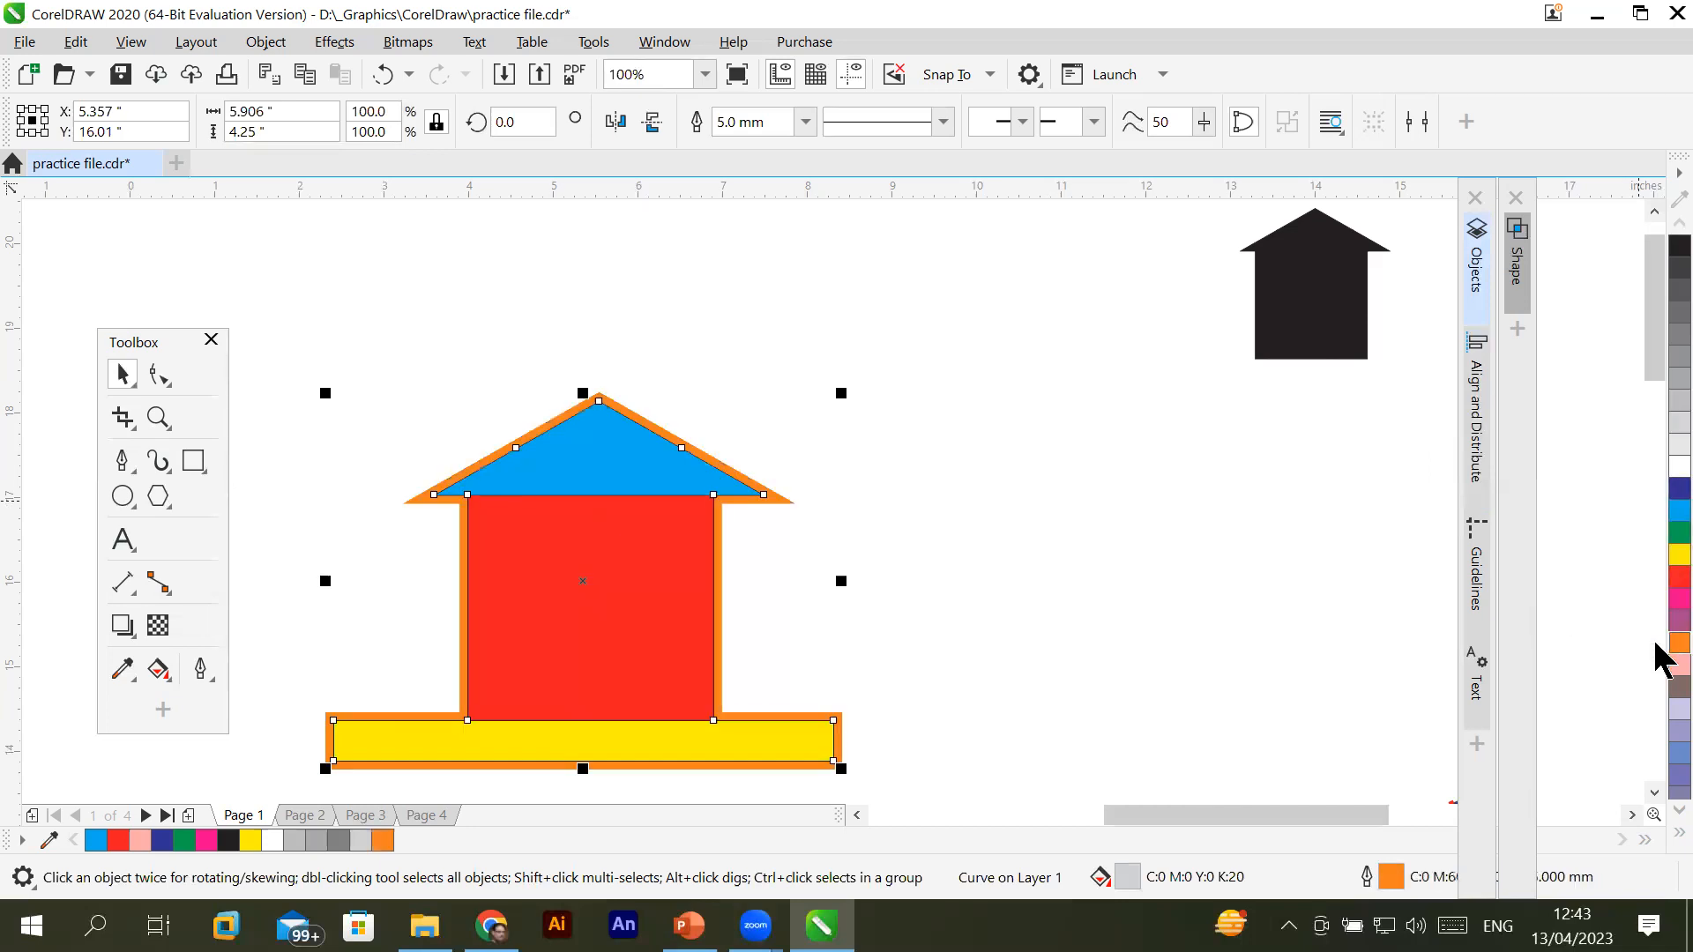
right_click(1656, 556)
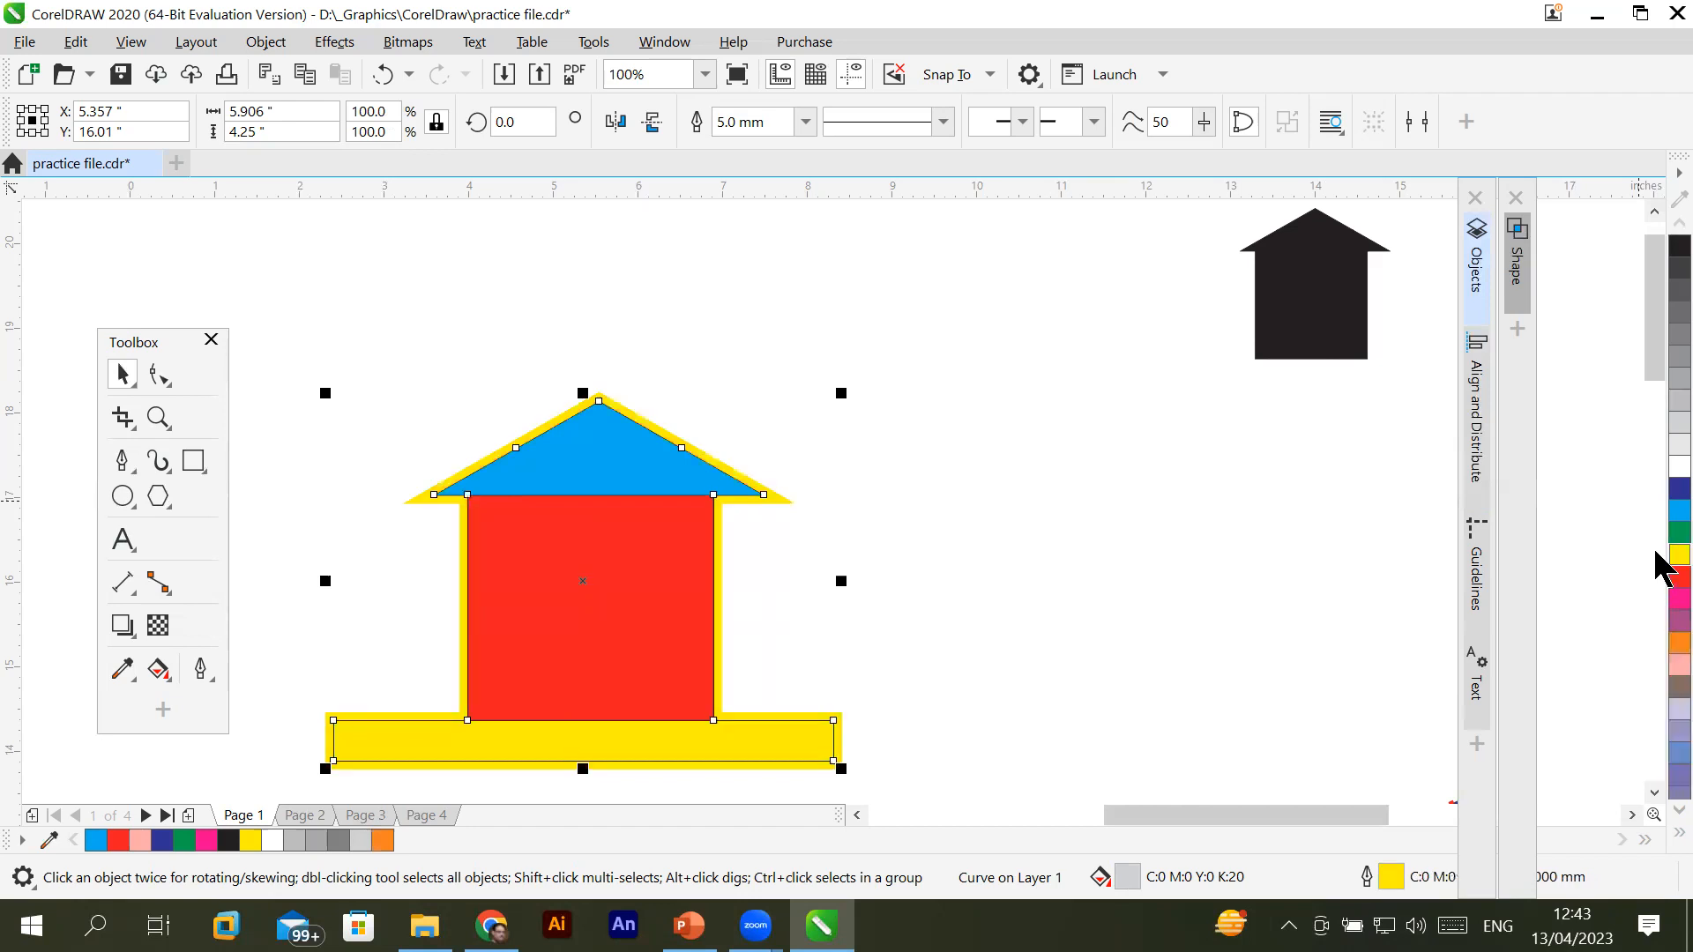
right_click(1658, 492)
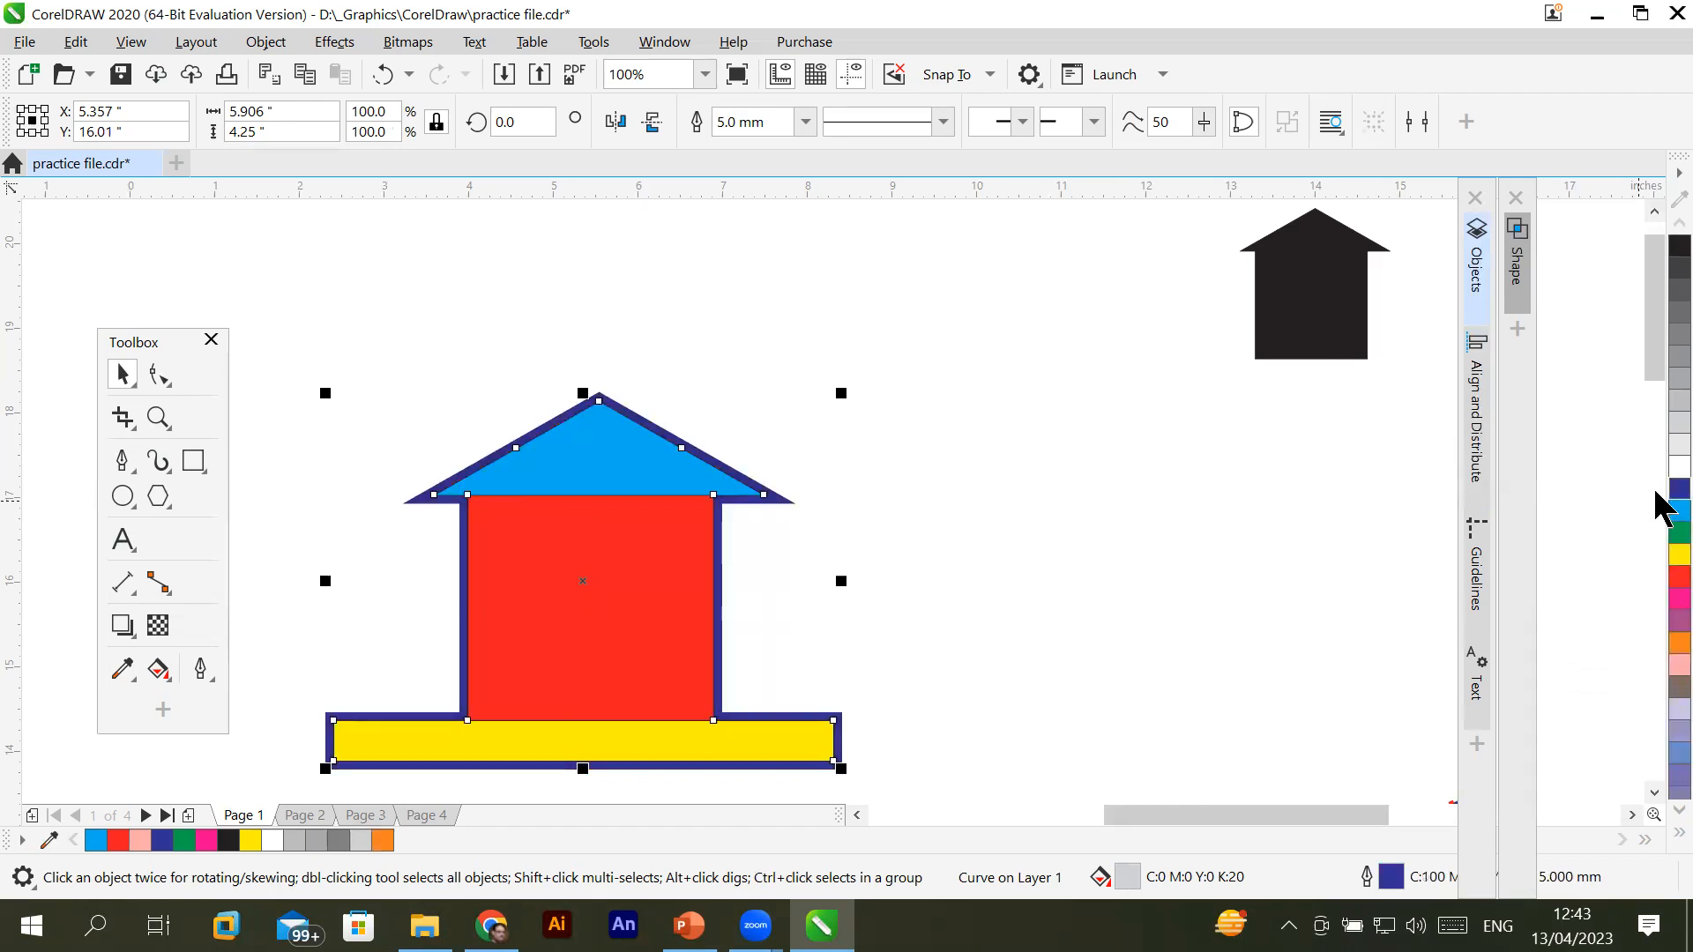
left_click(1172, 556)
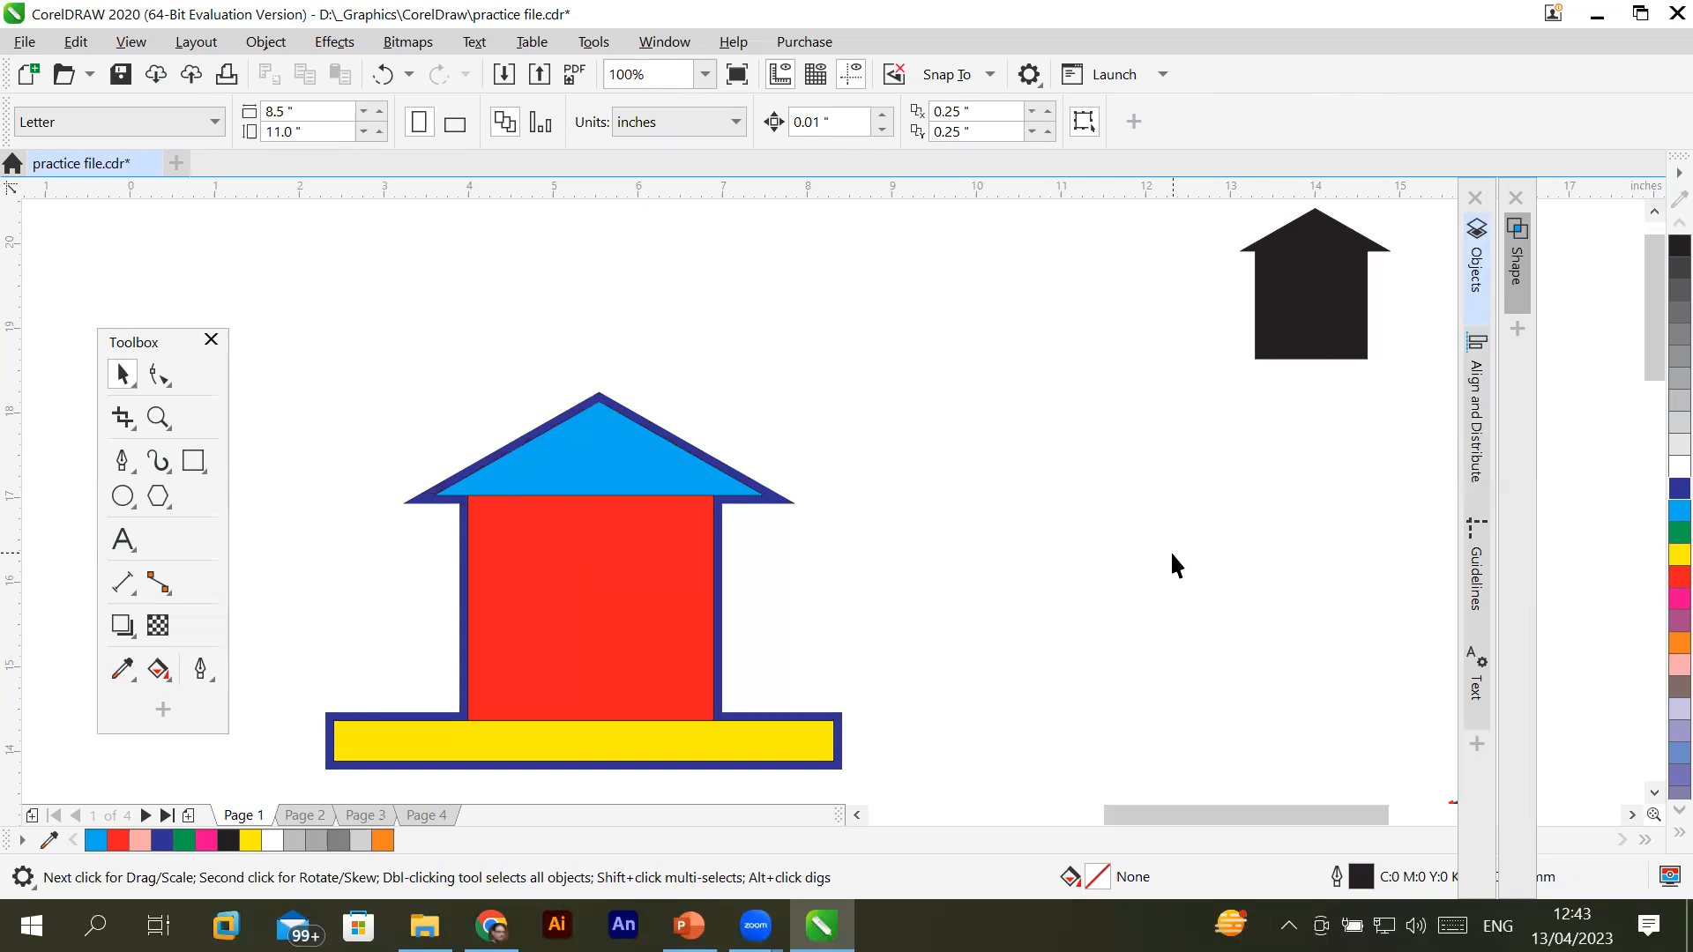
Recolour the boundary shape's outline dark grey after trying two lighter greys, leaving the document's default colours unmodified
left_click(1655, 444)
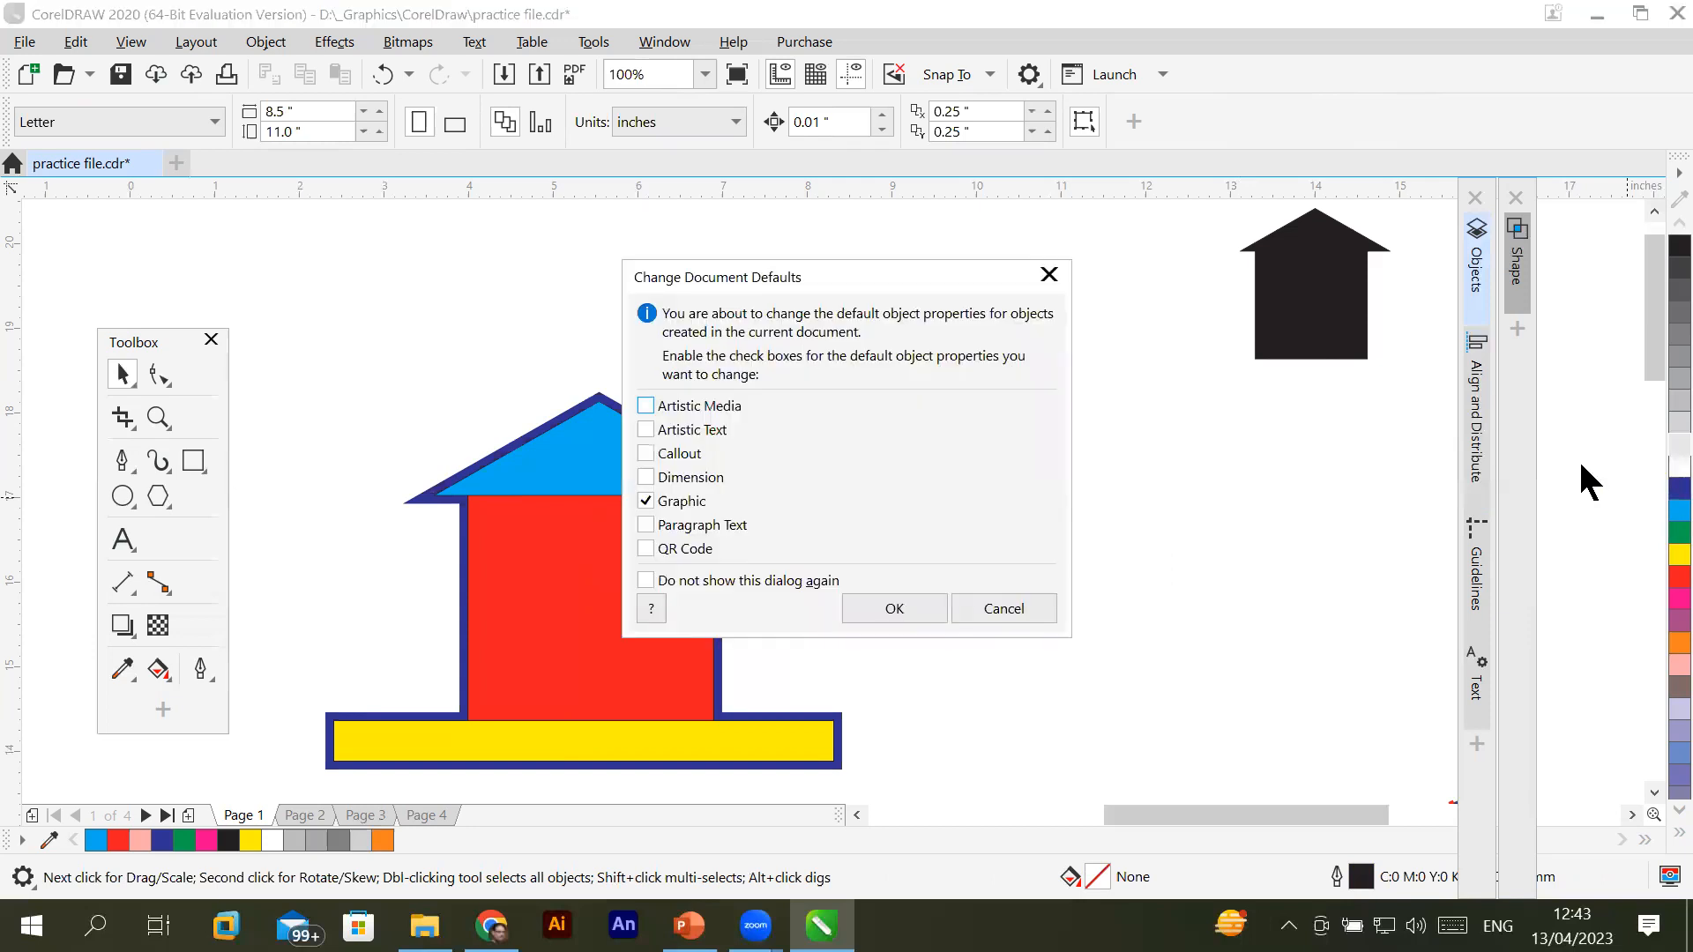
left_click(957, 614)
left_click(714, 460)
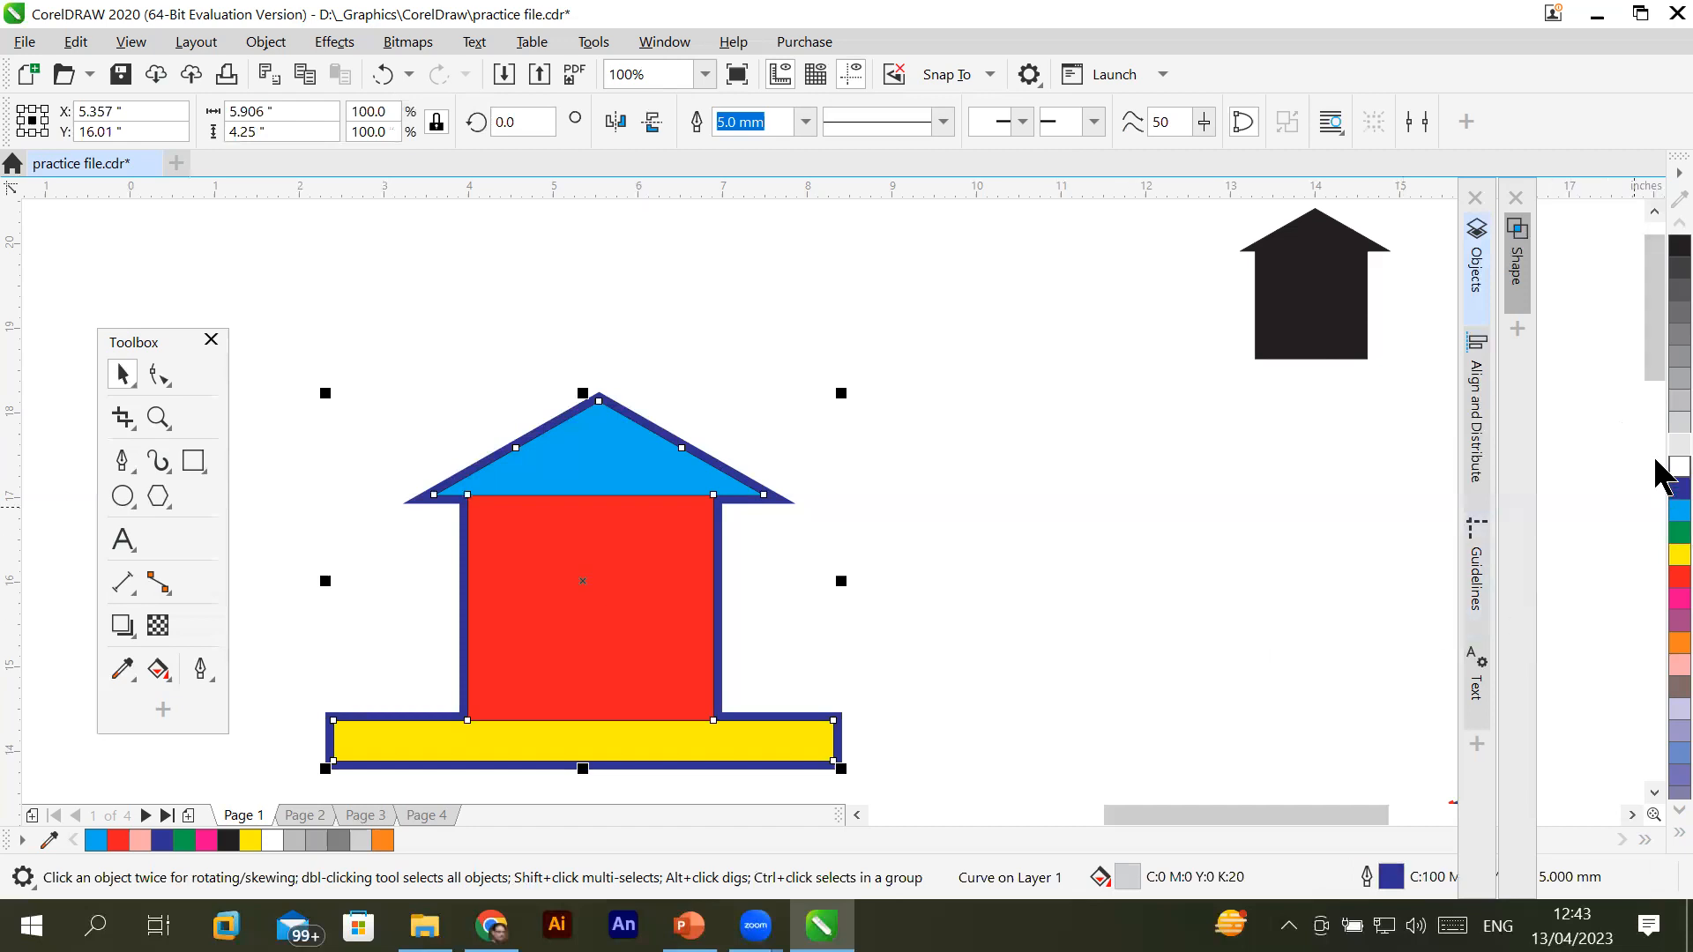
right_click(1656, 429)
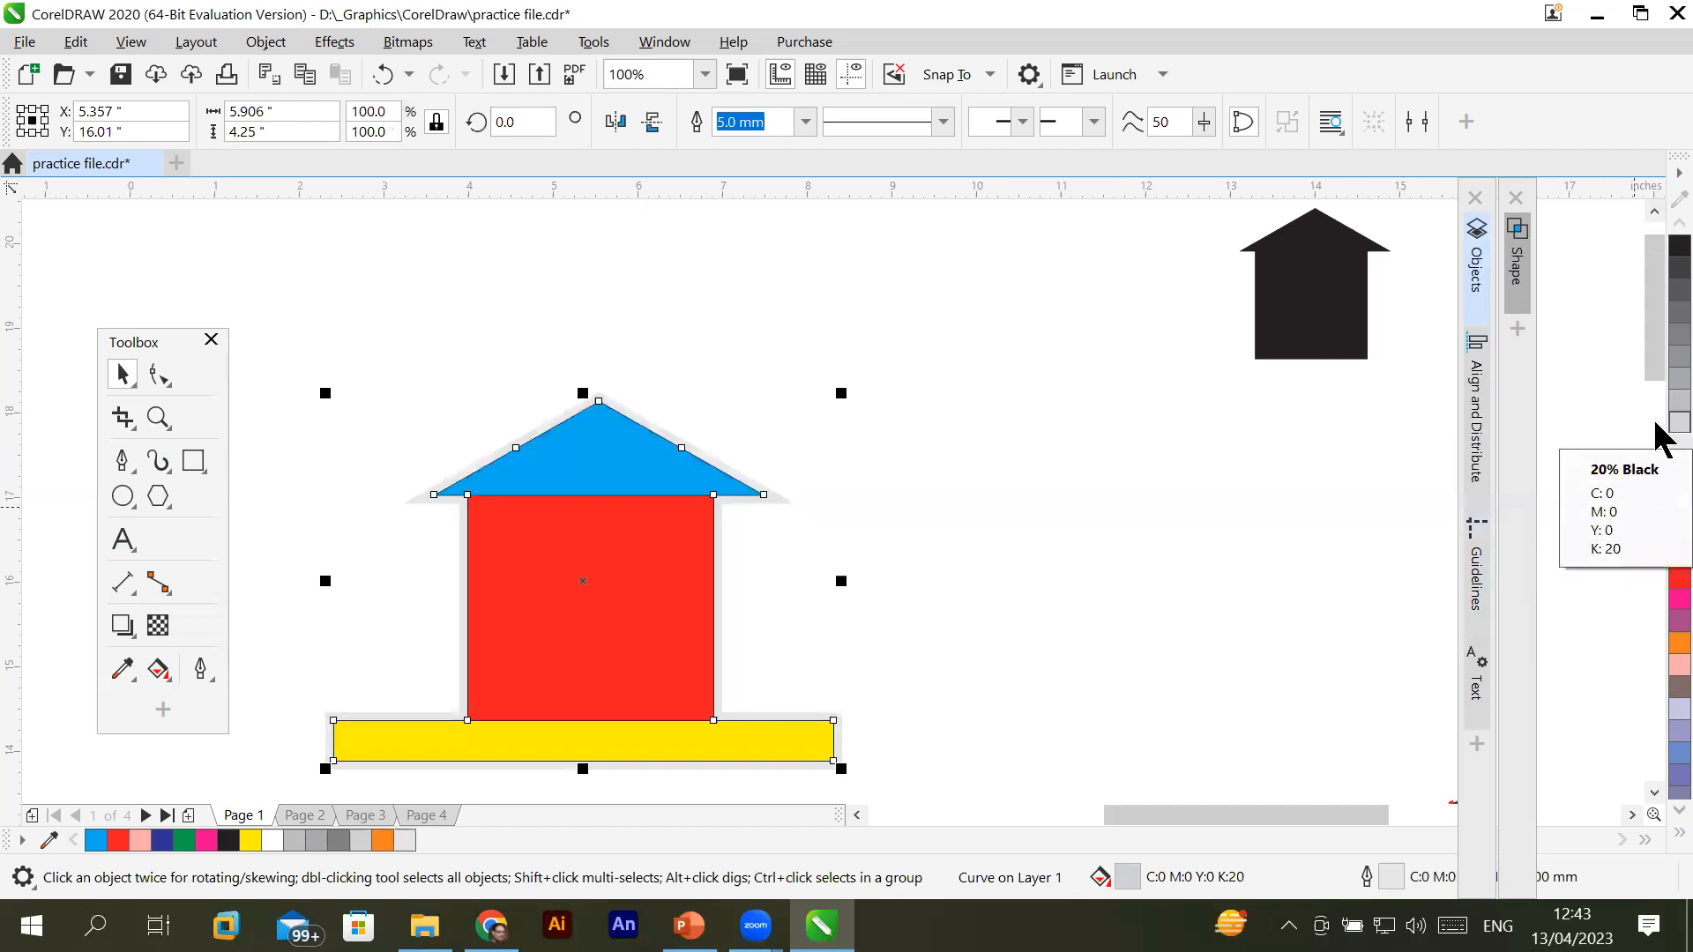
right_click(1656, 386)
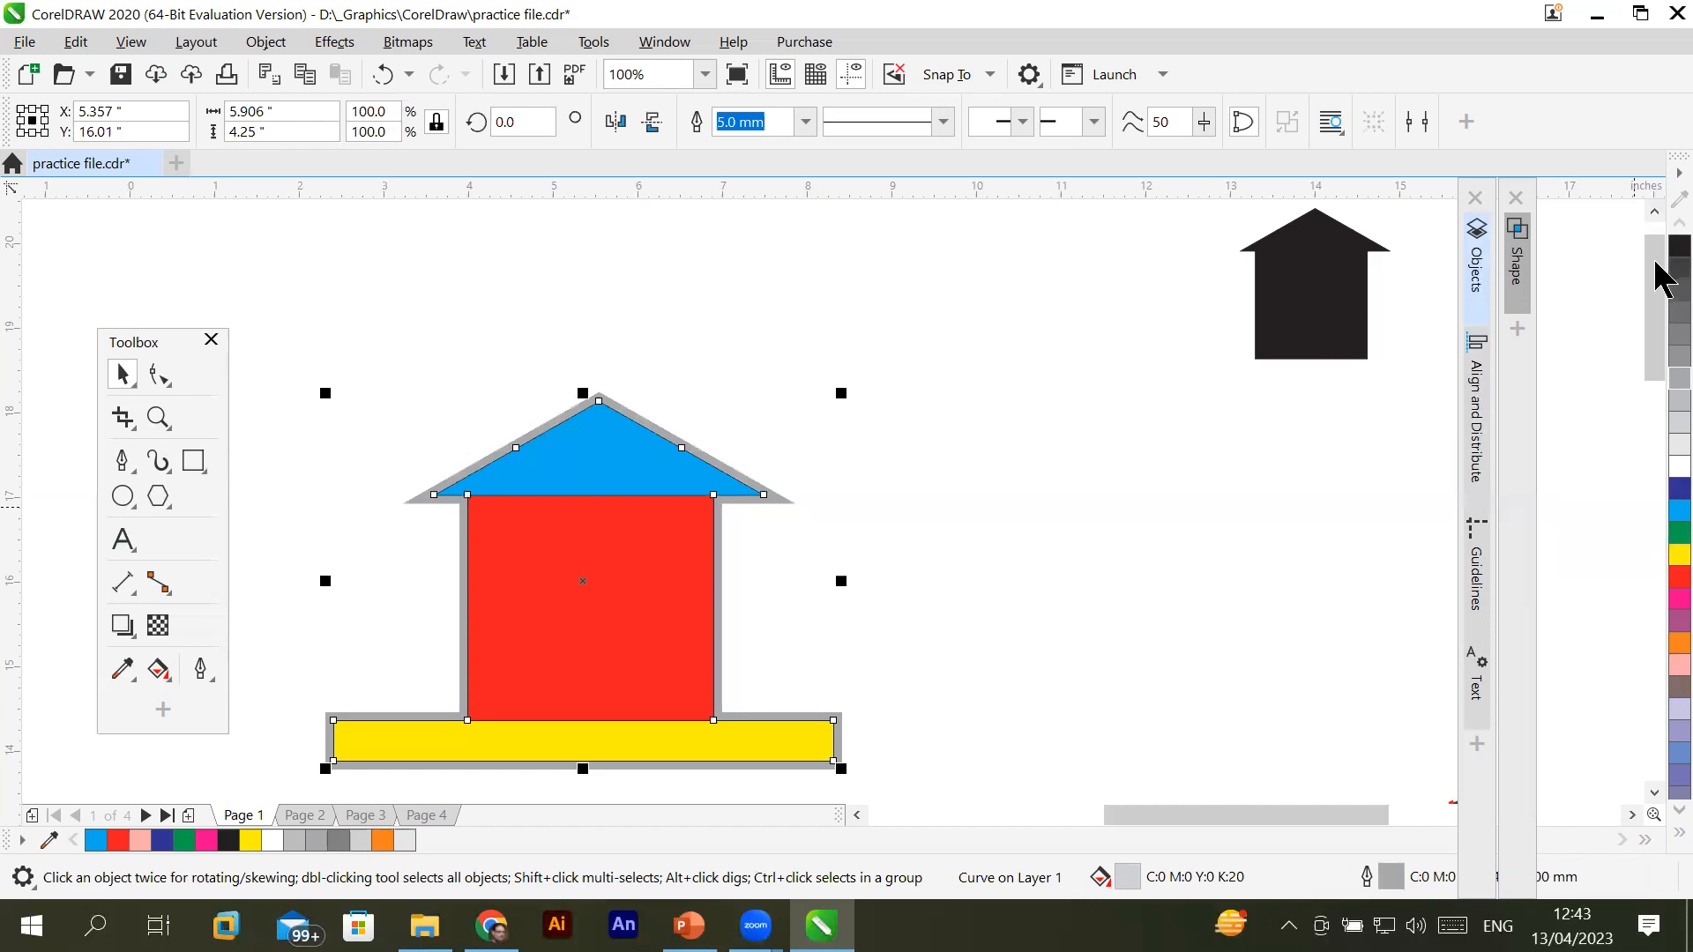
right_click(1657, 291)
left_click(1258, 548)
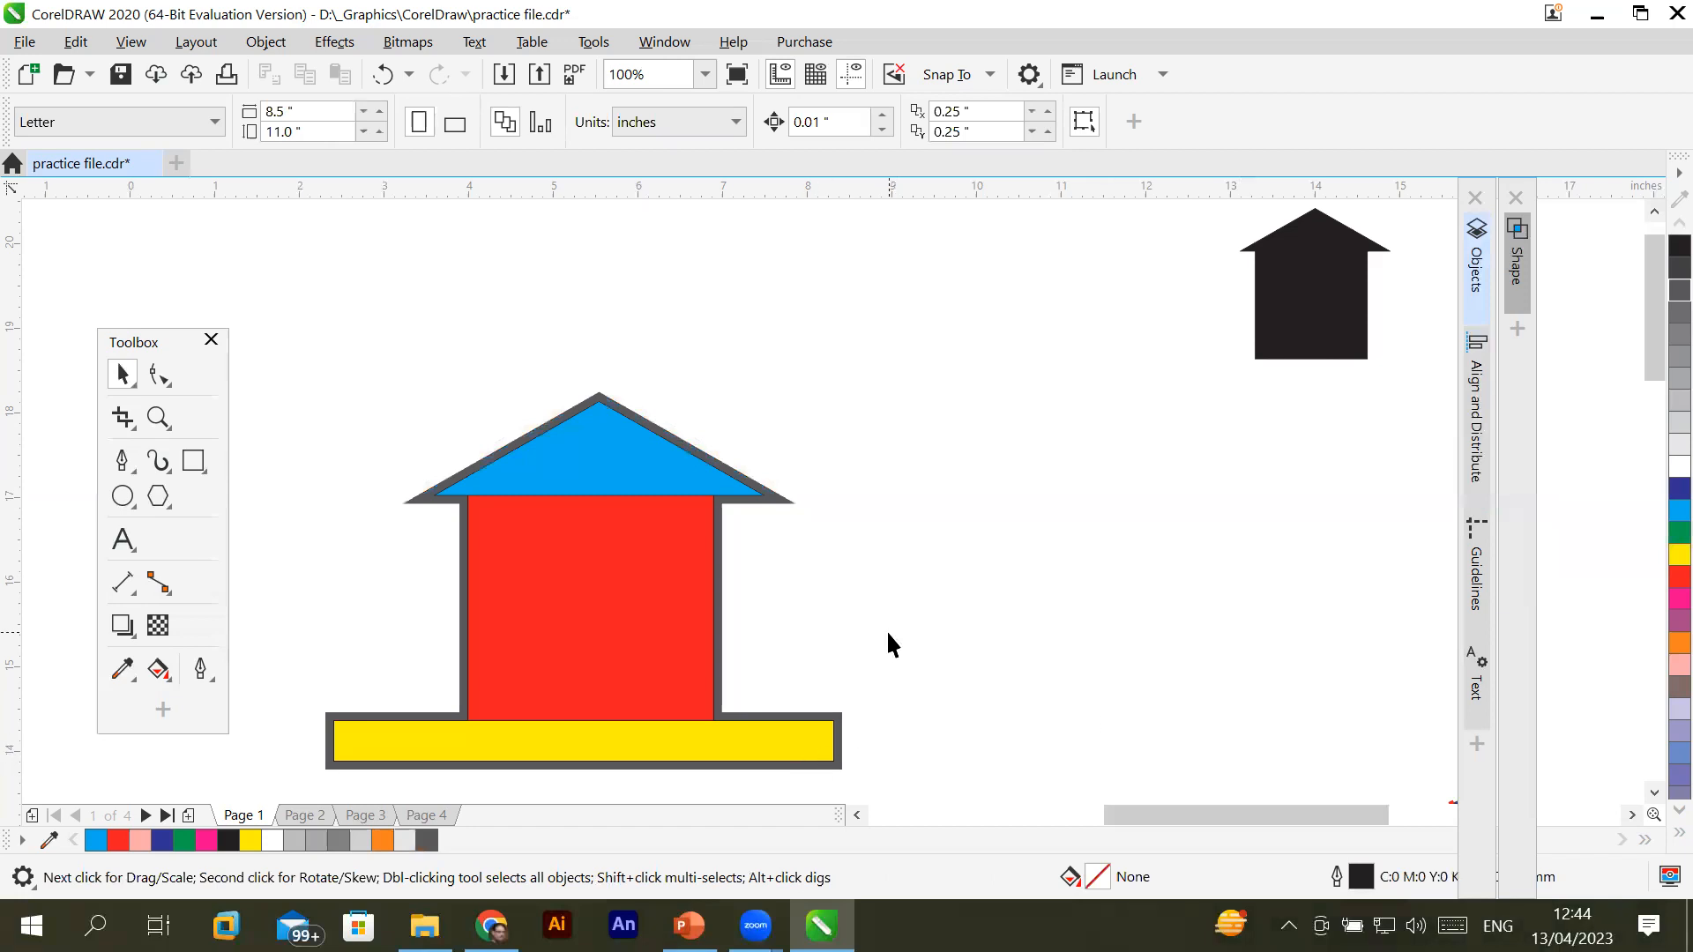
Display the list of objects and layers for Page 1 with the surrounding artwork in view
scroll(888, 643, "down", 2)
scroll(891, 629, "down", 1)
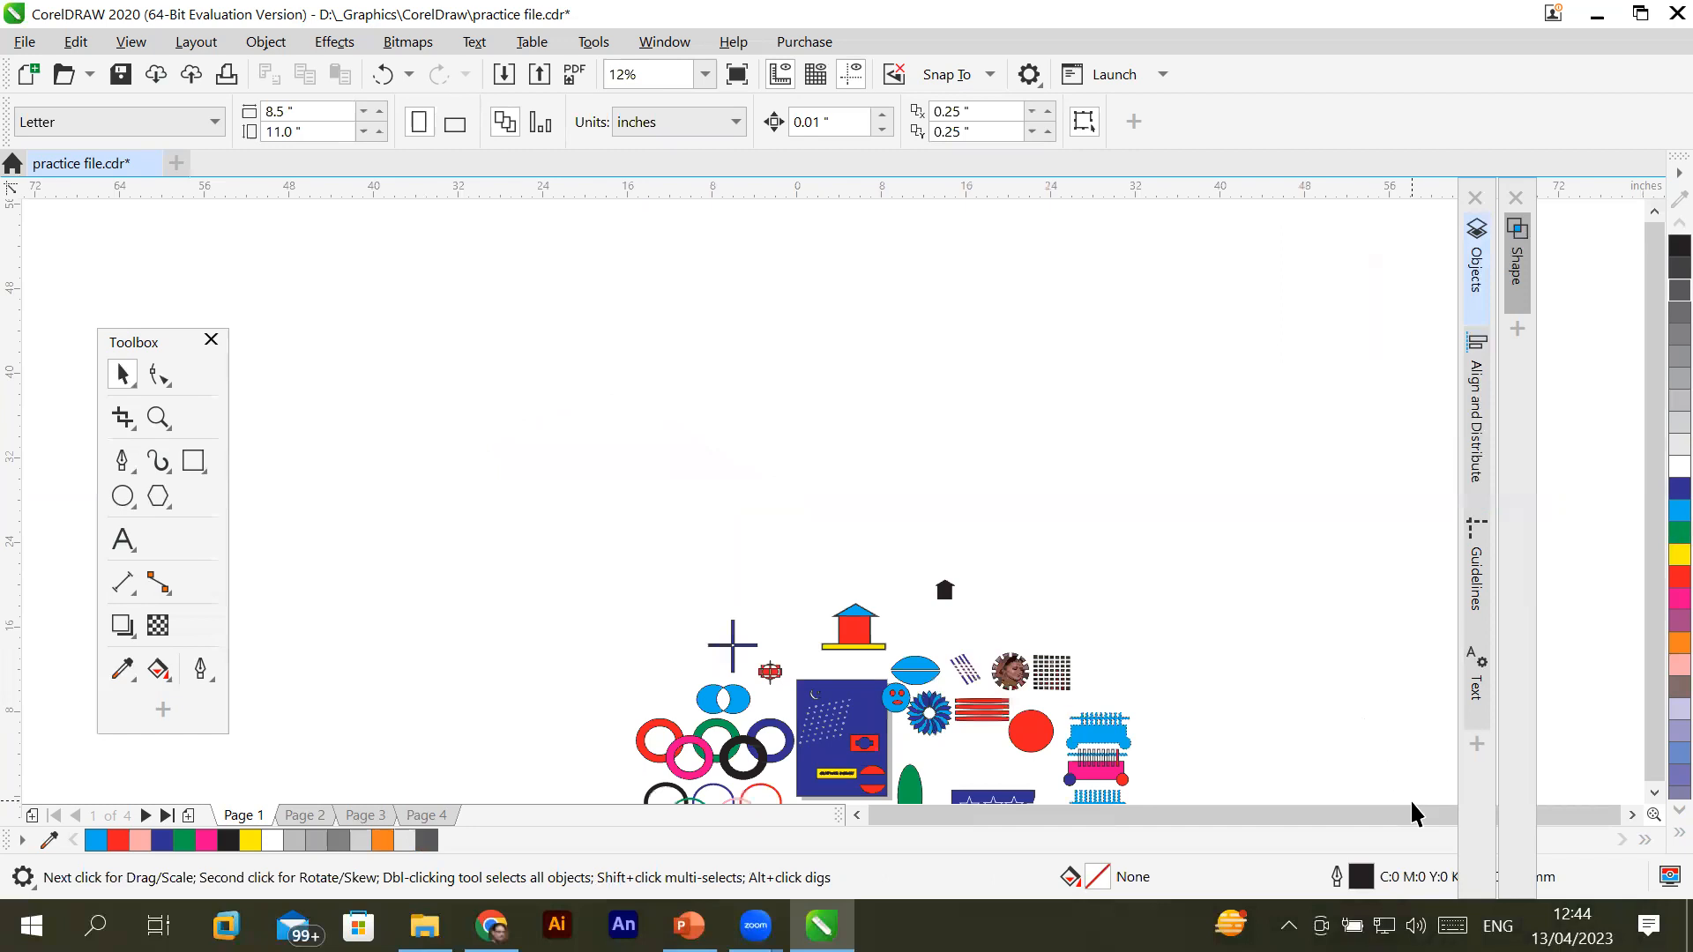
scroll(1294, 750, "up", 1)
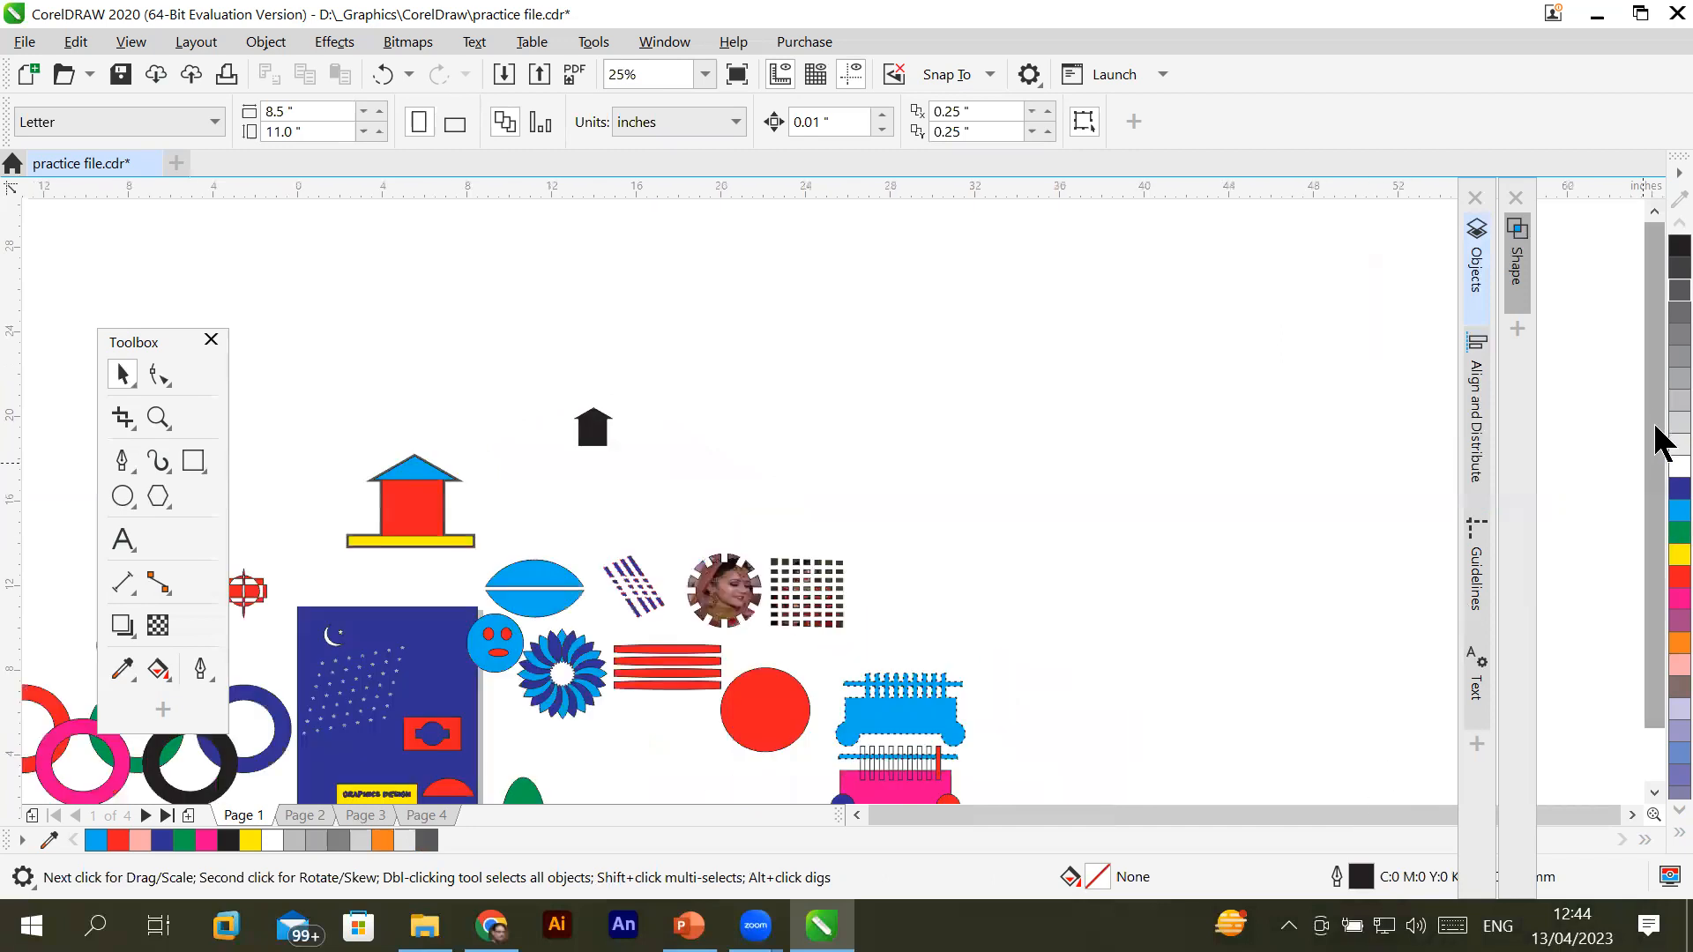
scroll(1658, 453, "down", 2)
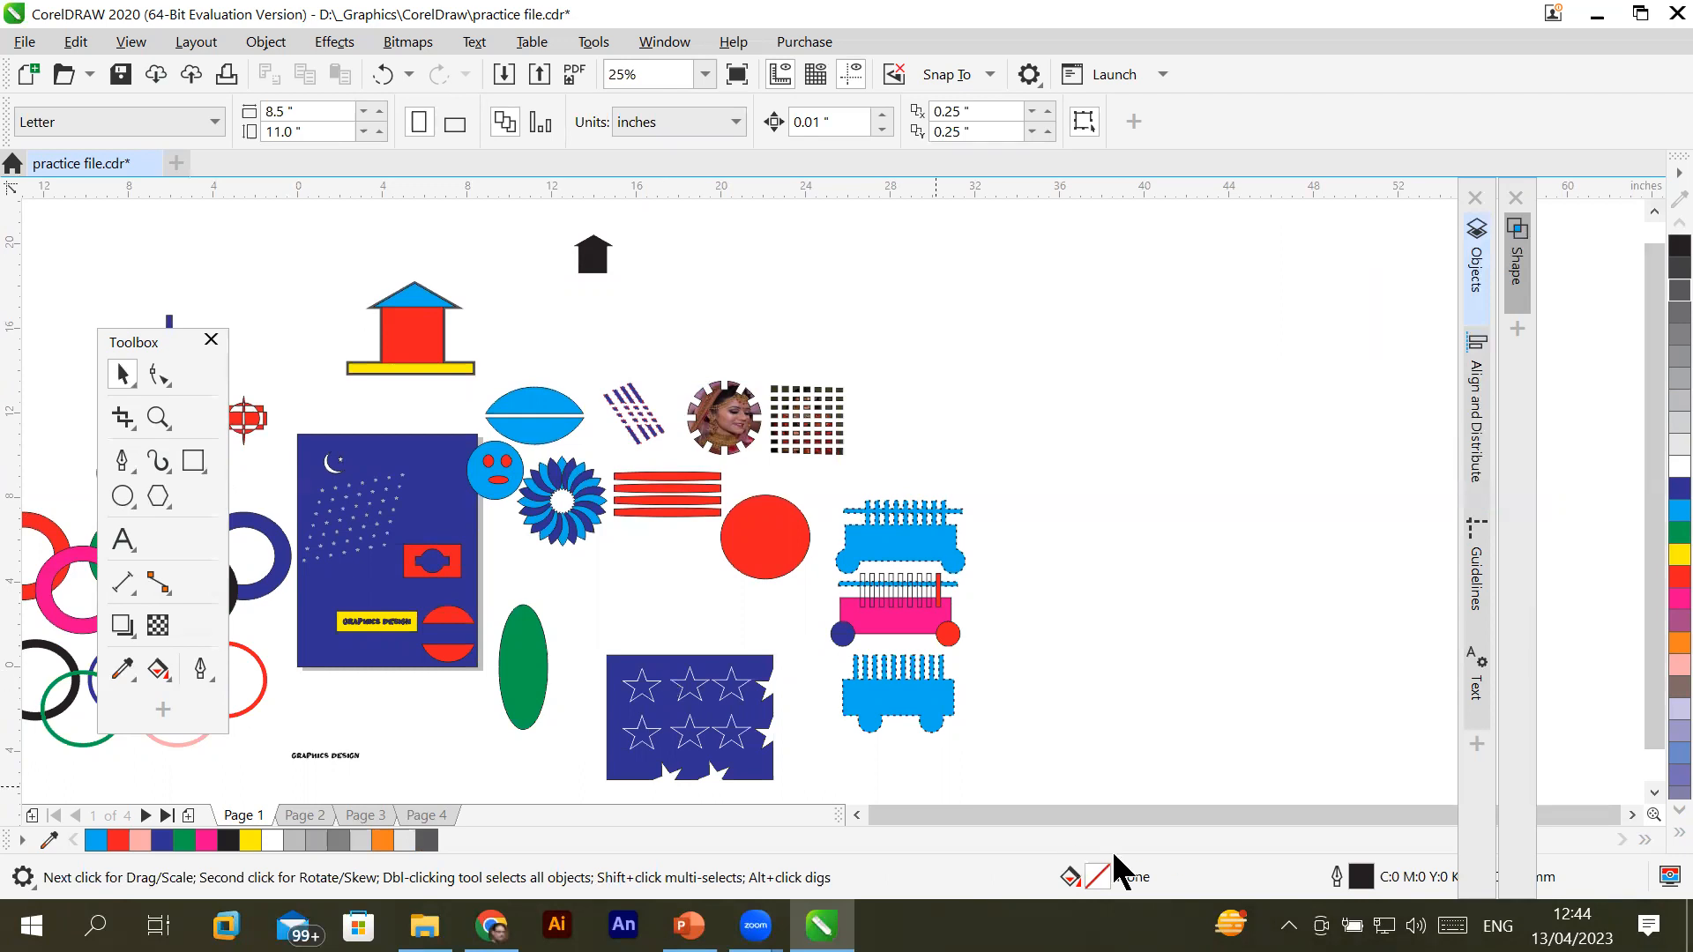
left_click(855, 812)
left_click(856, 812)
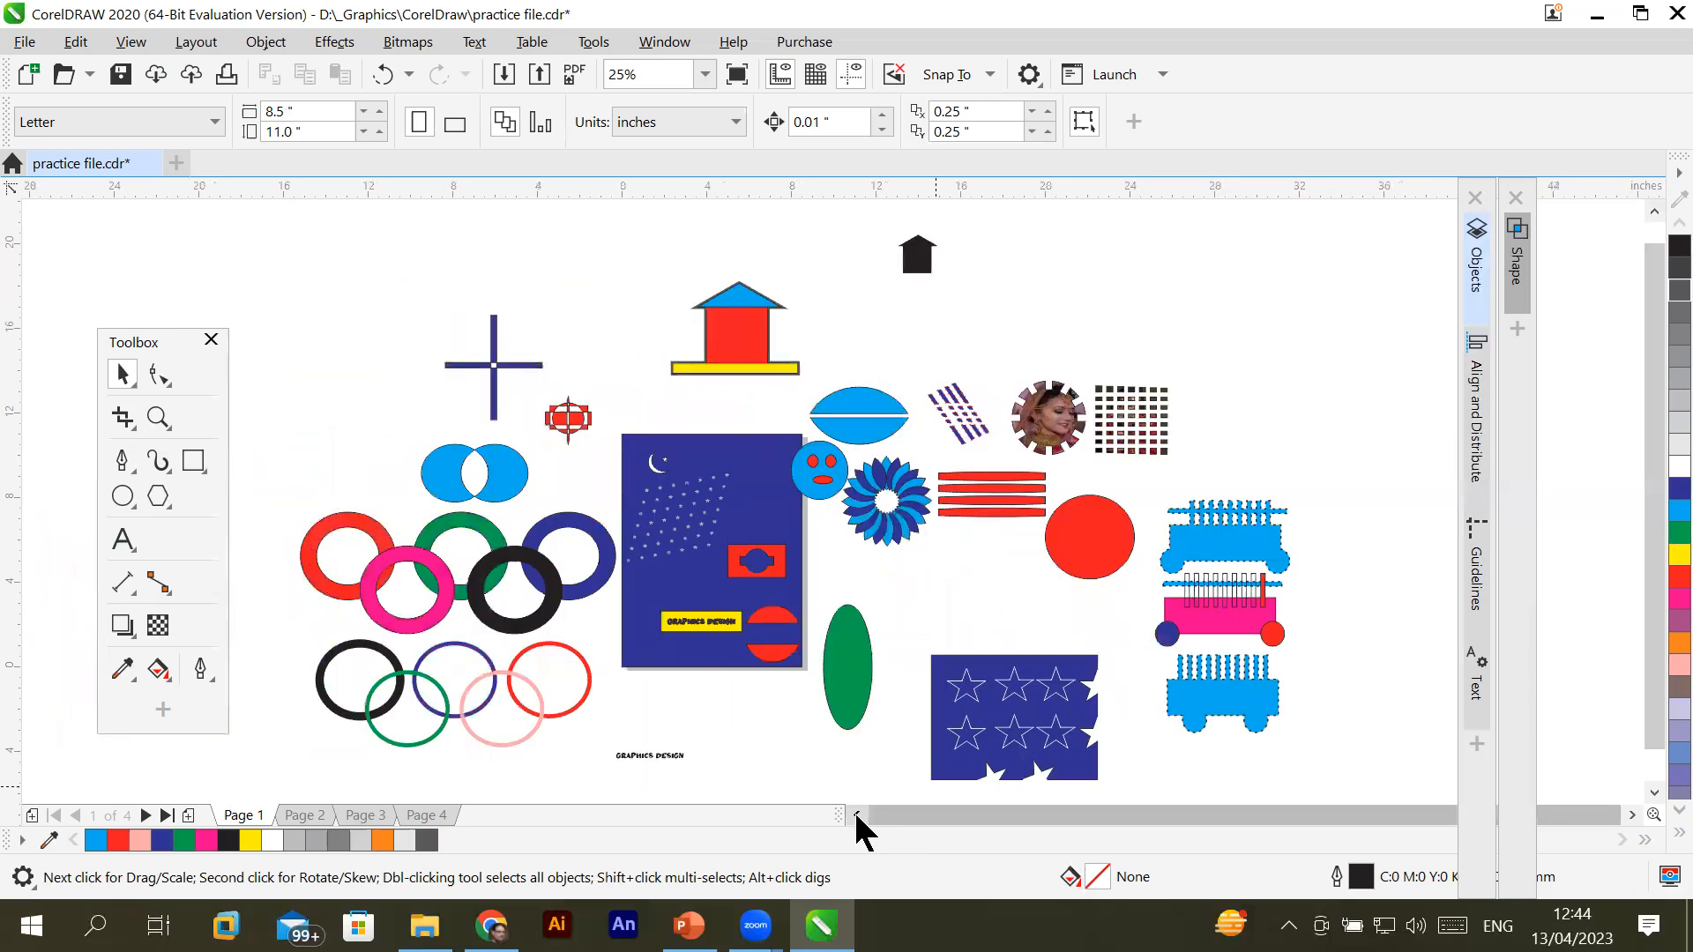
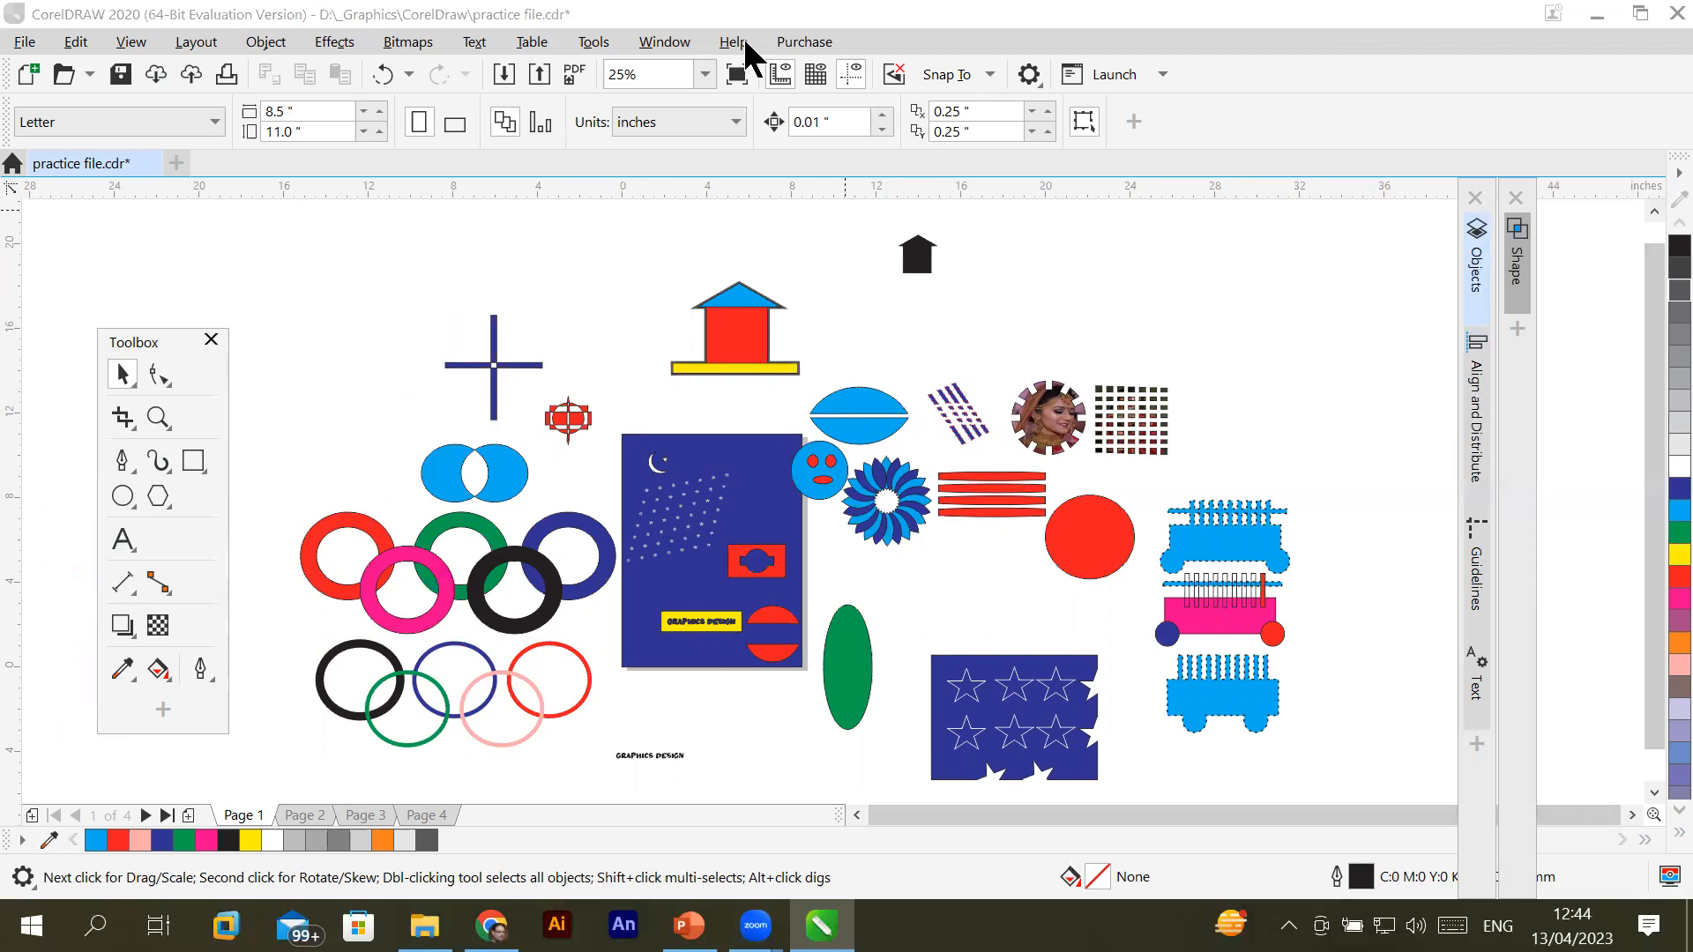
left_click(1478, 274)
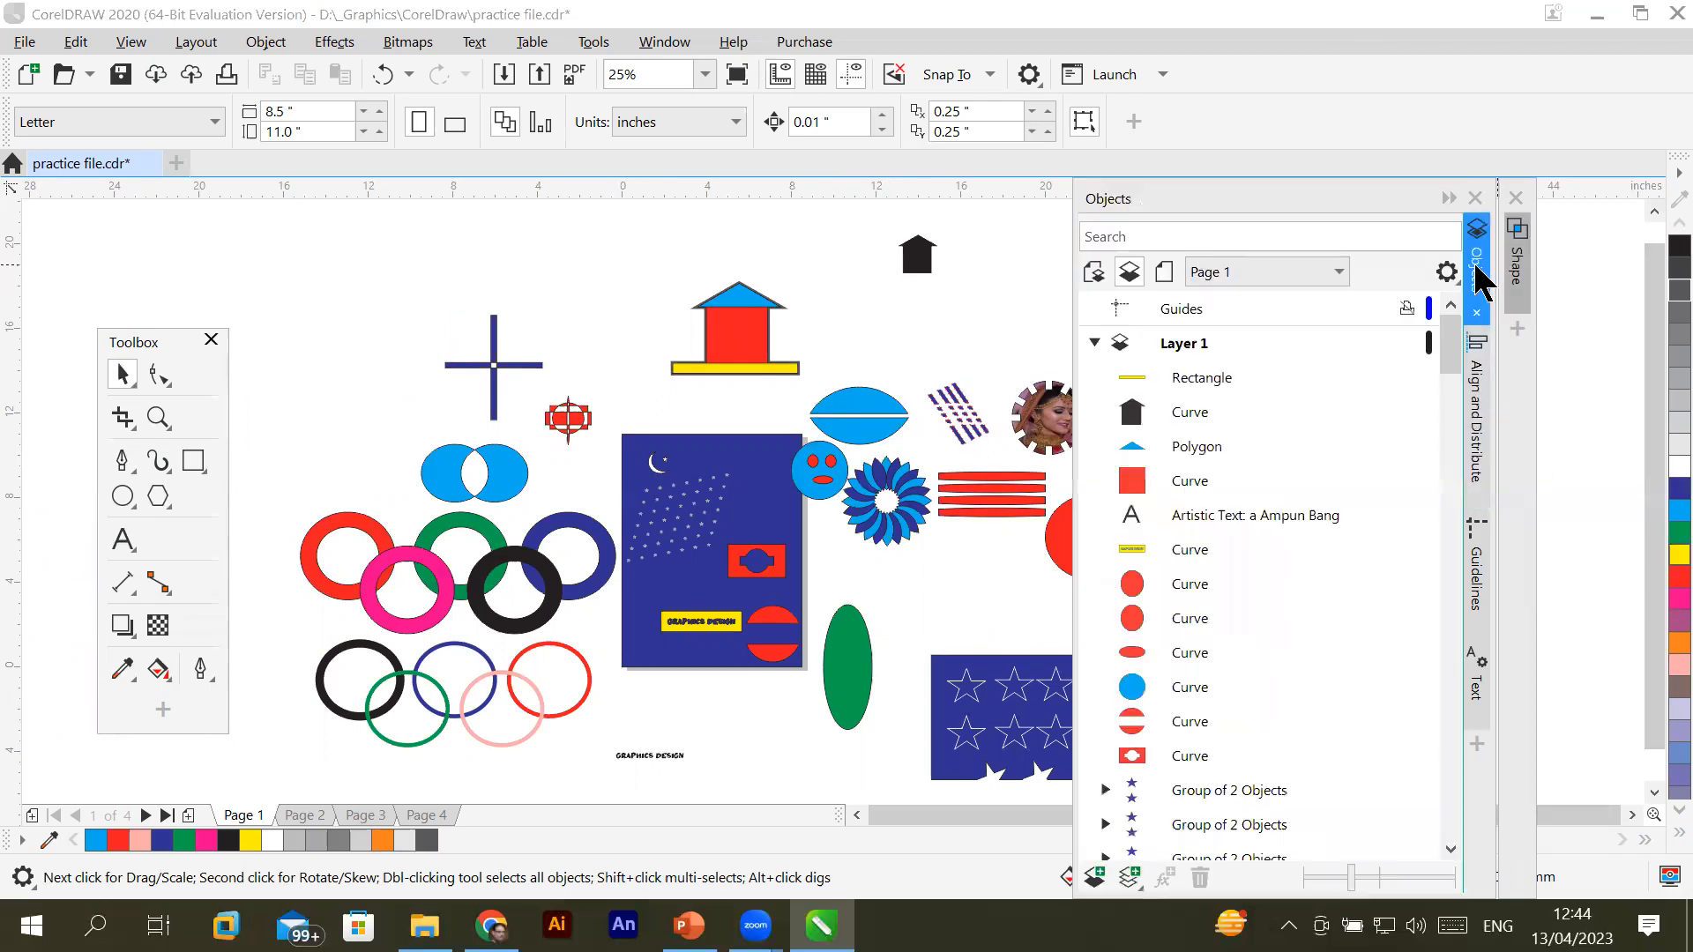
left_click_drag(1450, 369, 1448, 834)
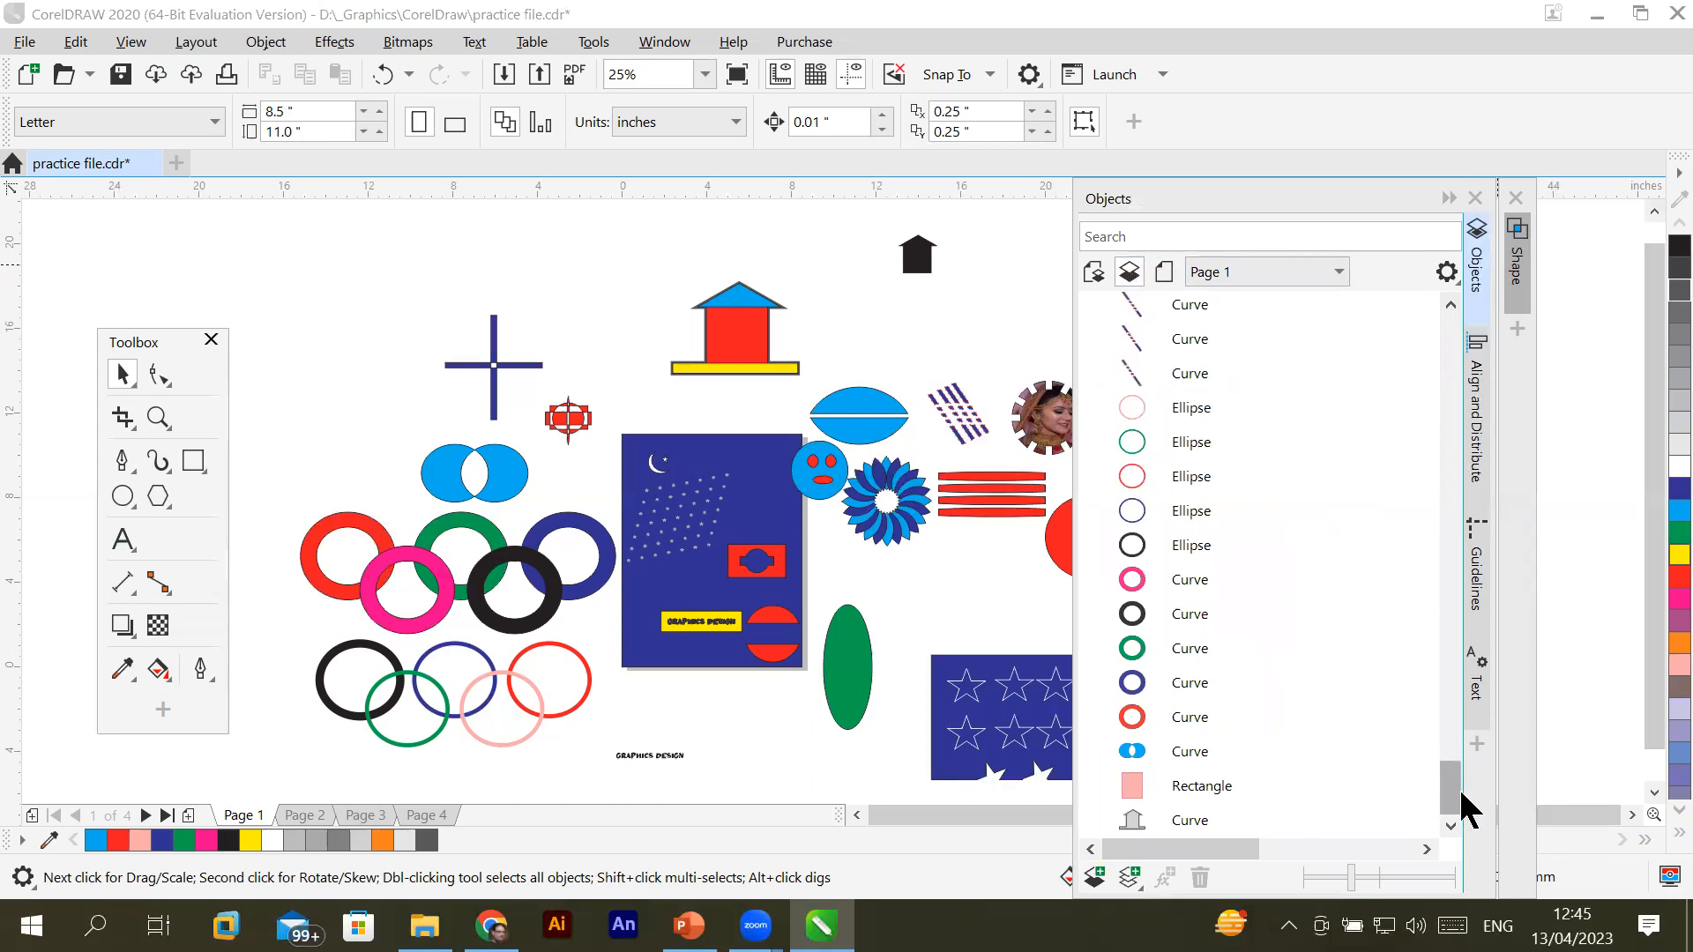
left_click_drag(1449, 798, 1451, 534)
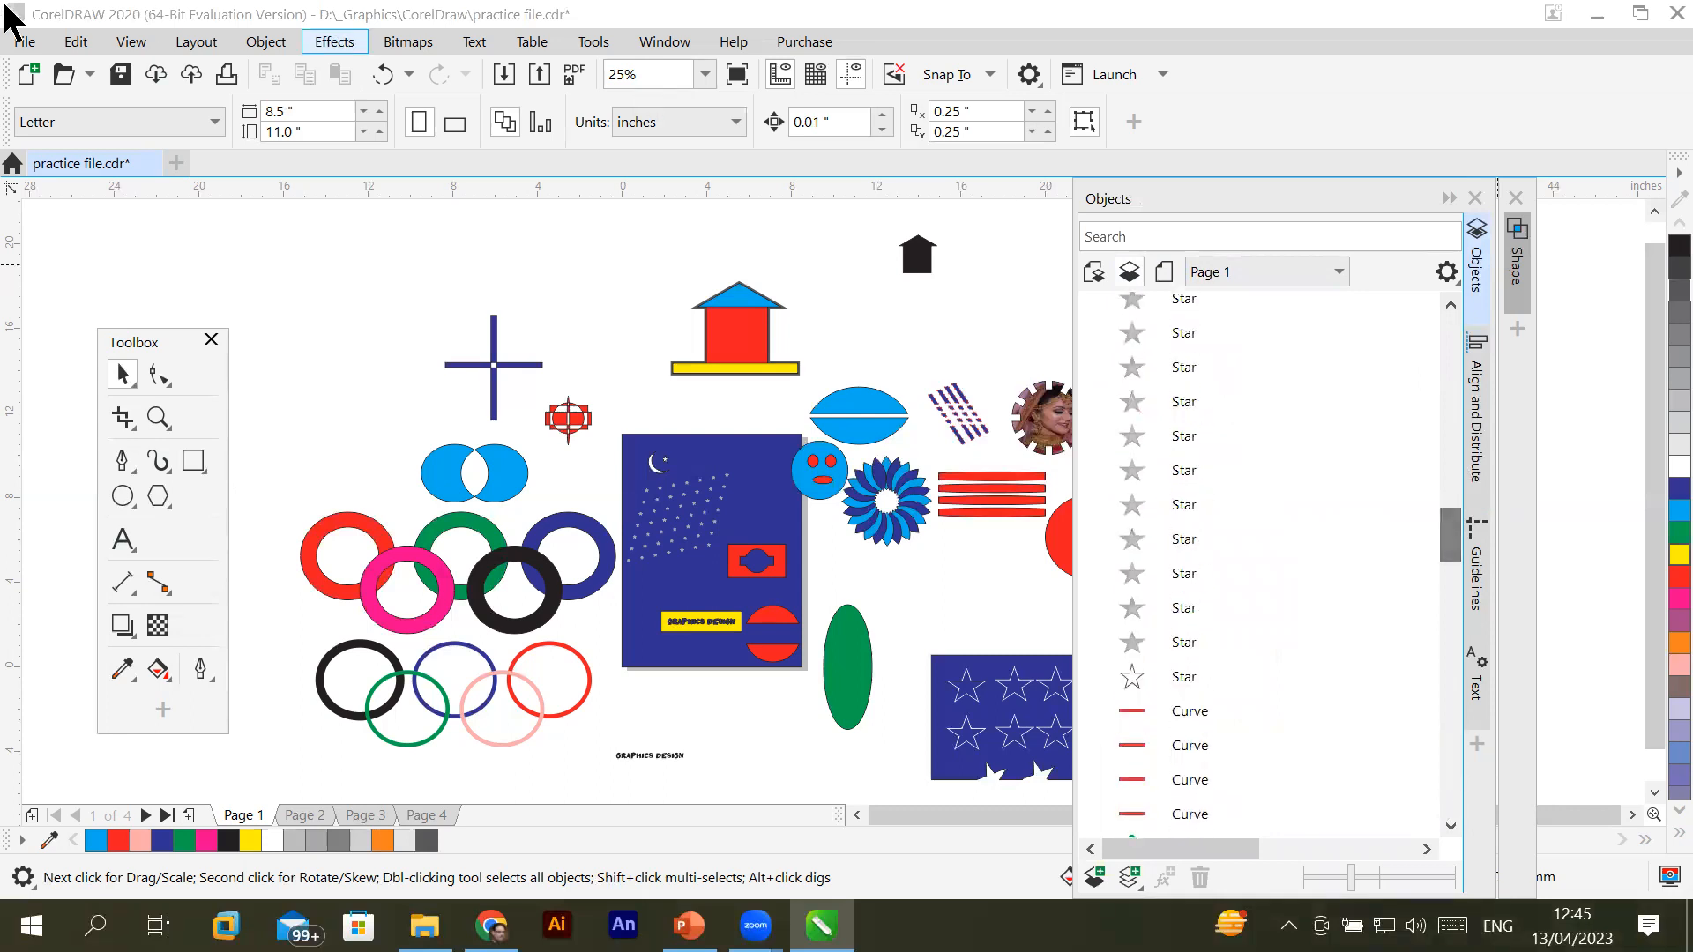
Create a new five-page A4 document named Resturant Catlog, using CMYK colour and 300 dpi resolution
left_click(25, 44)
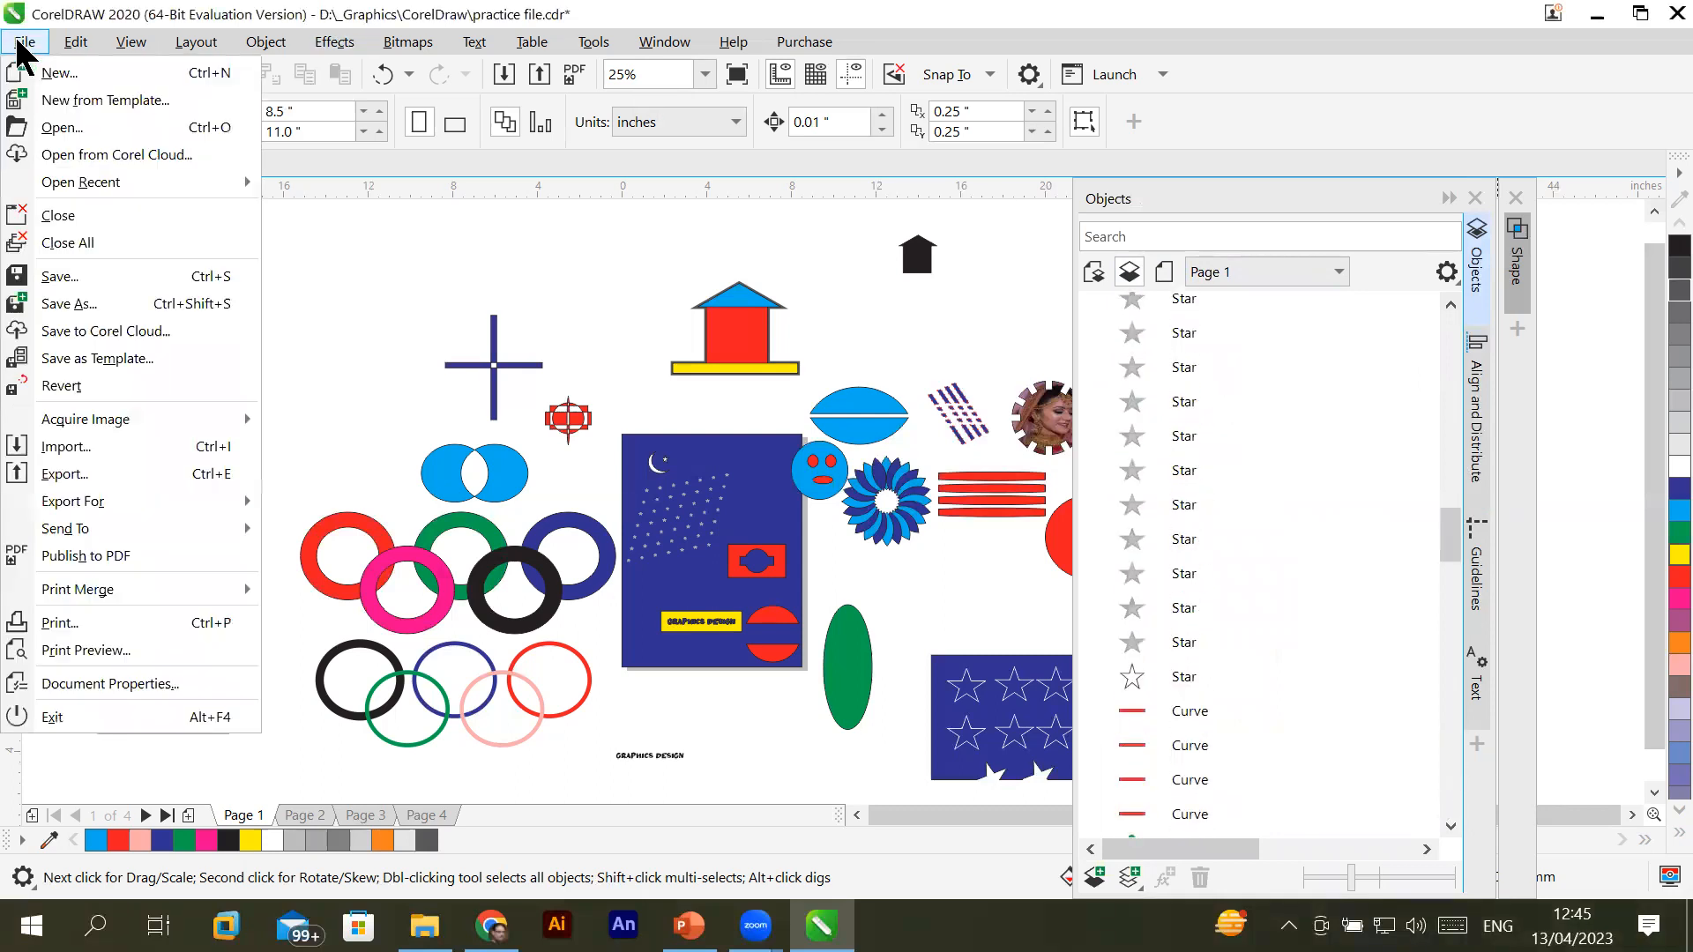
left_click(51, 74)
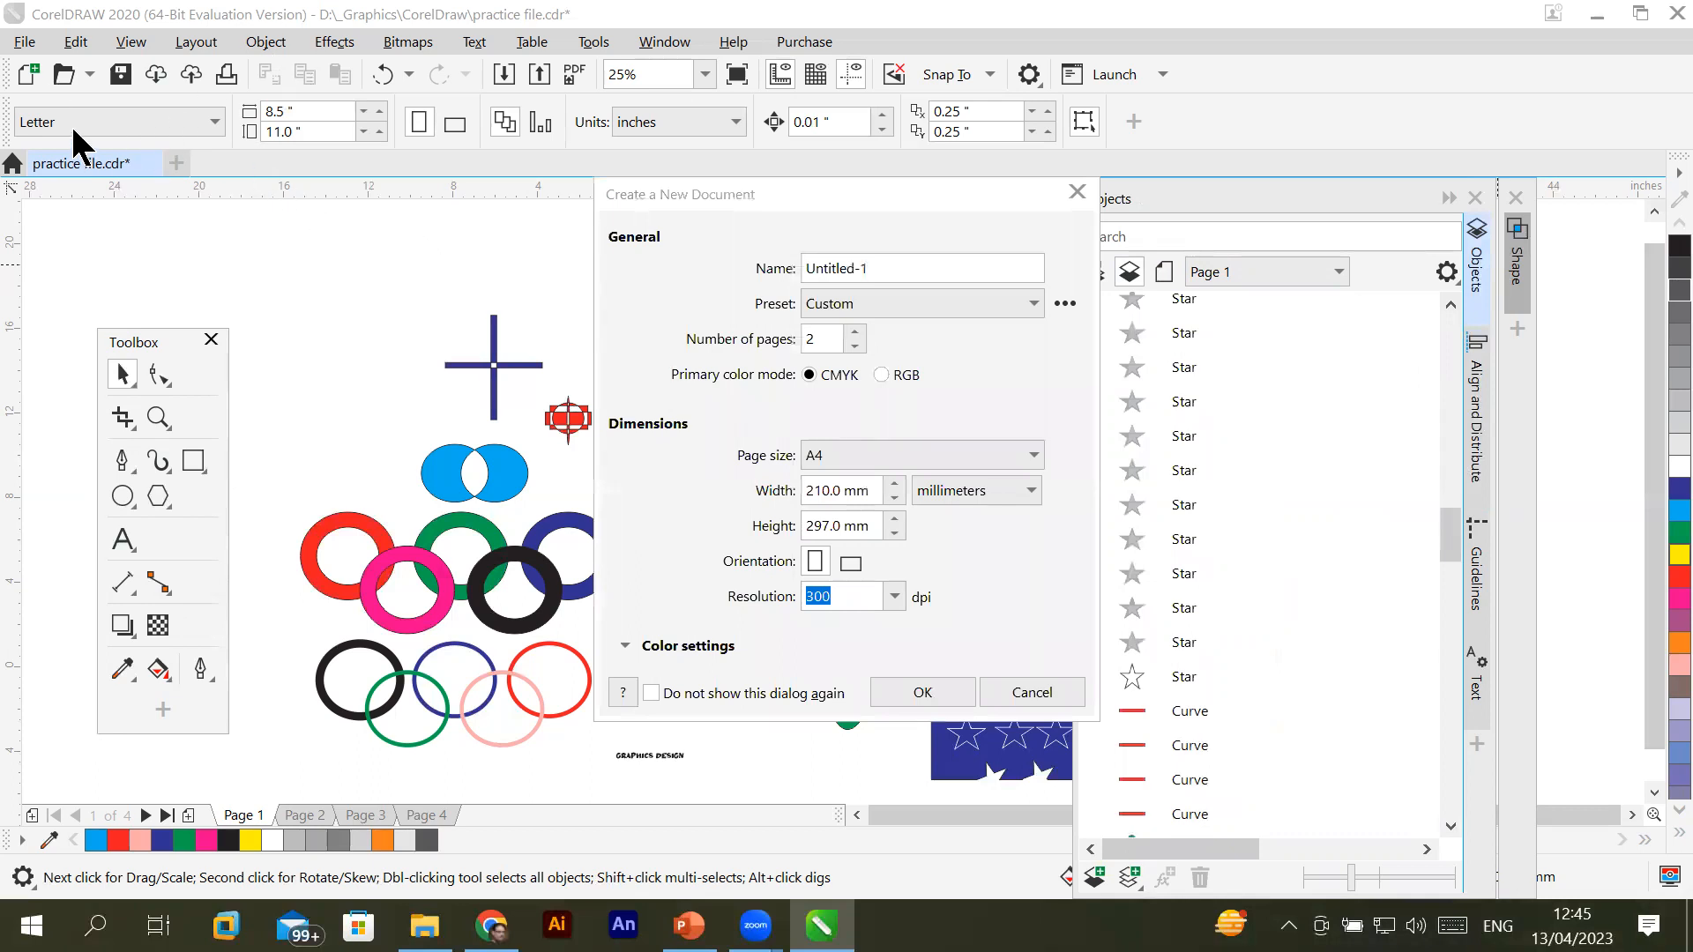
left_click(22, 74)
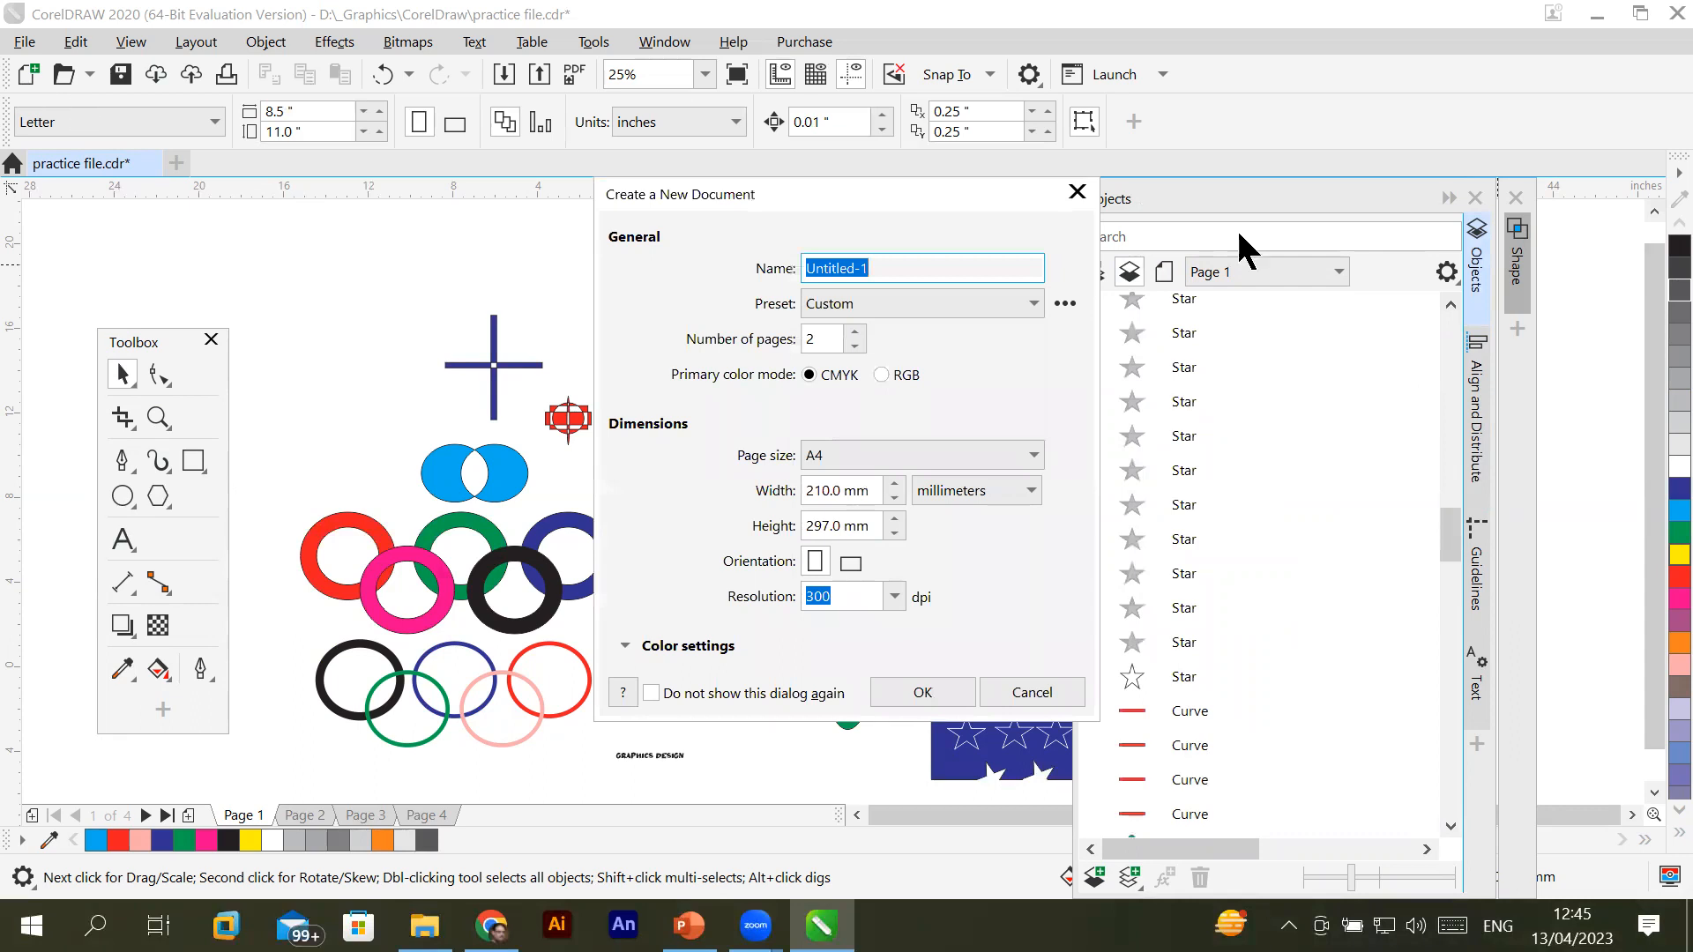
left_click(1092, 189)
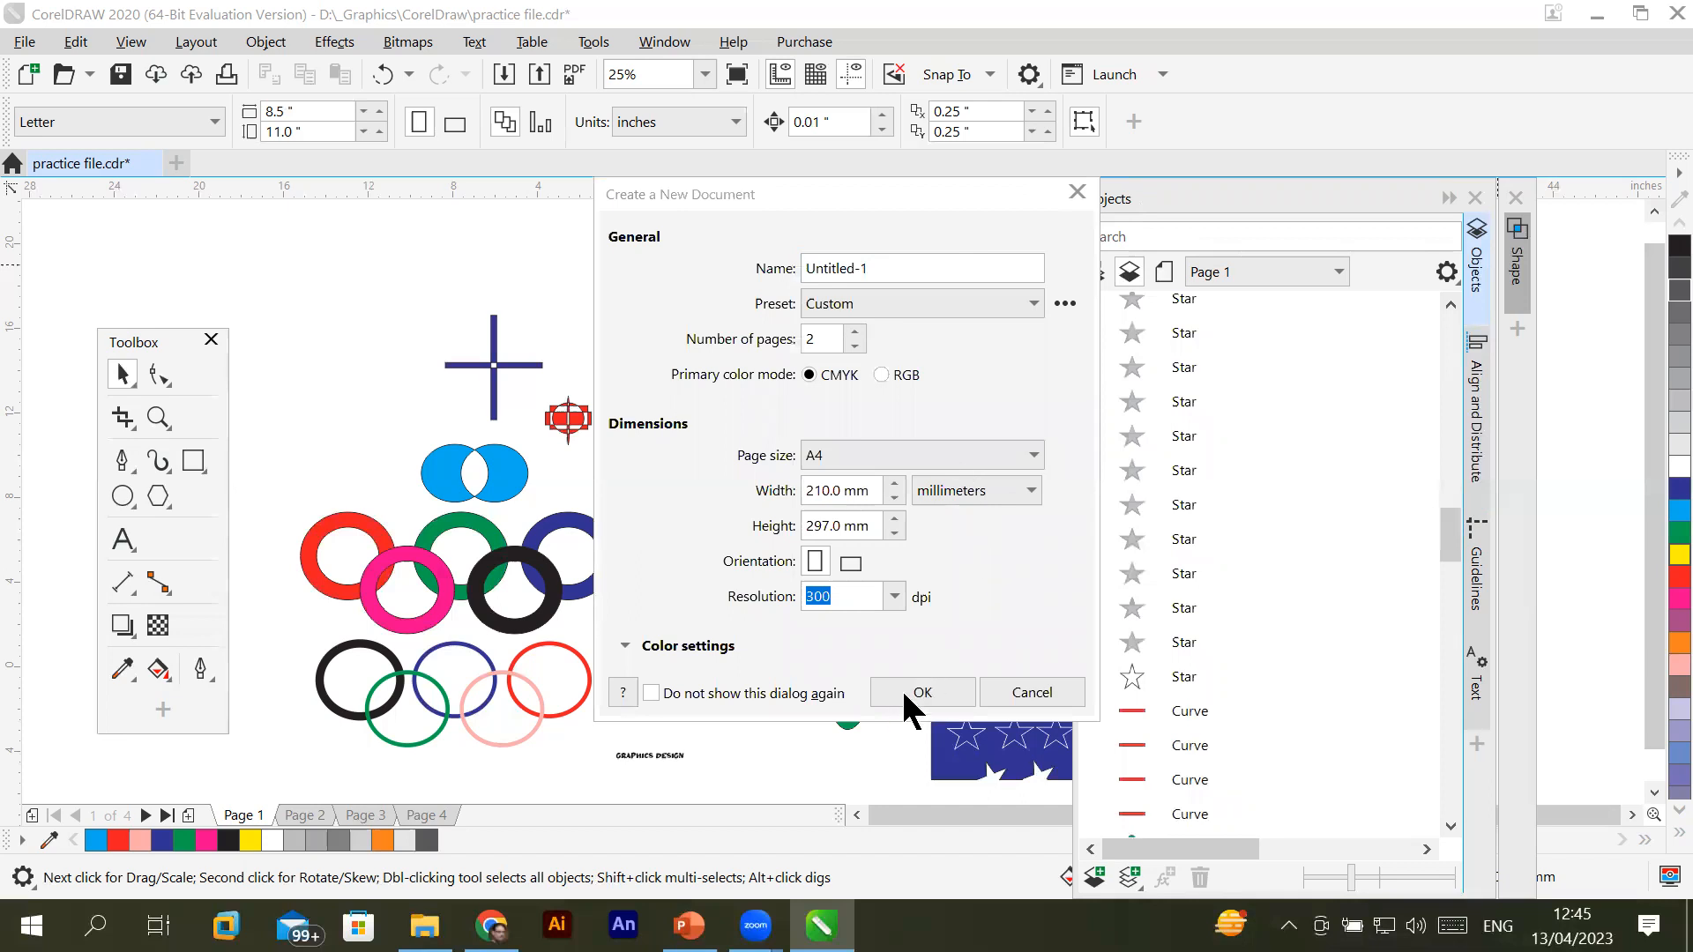
left_click(856, 331)
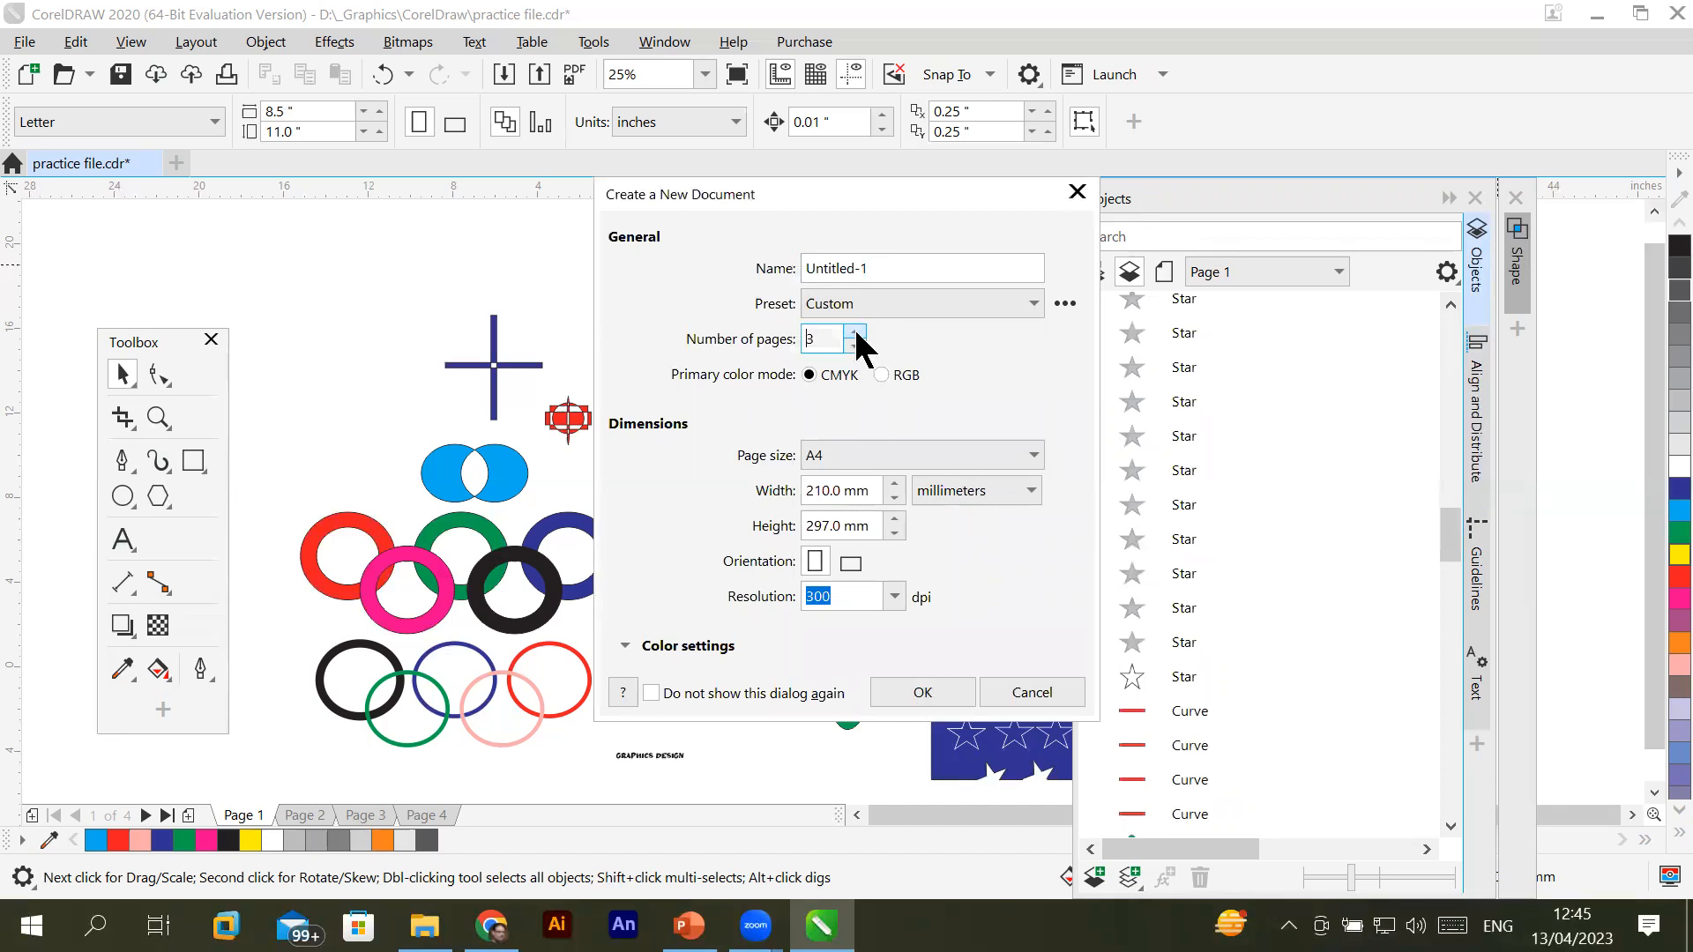
left_click(855, 332)
left_click_drag(1014, 267, 742, 282)
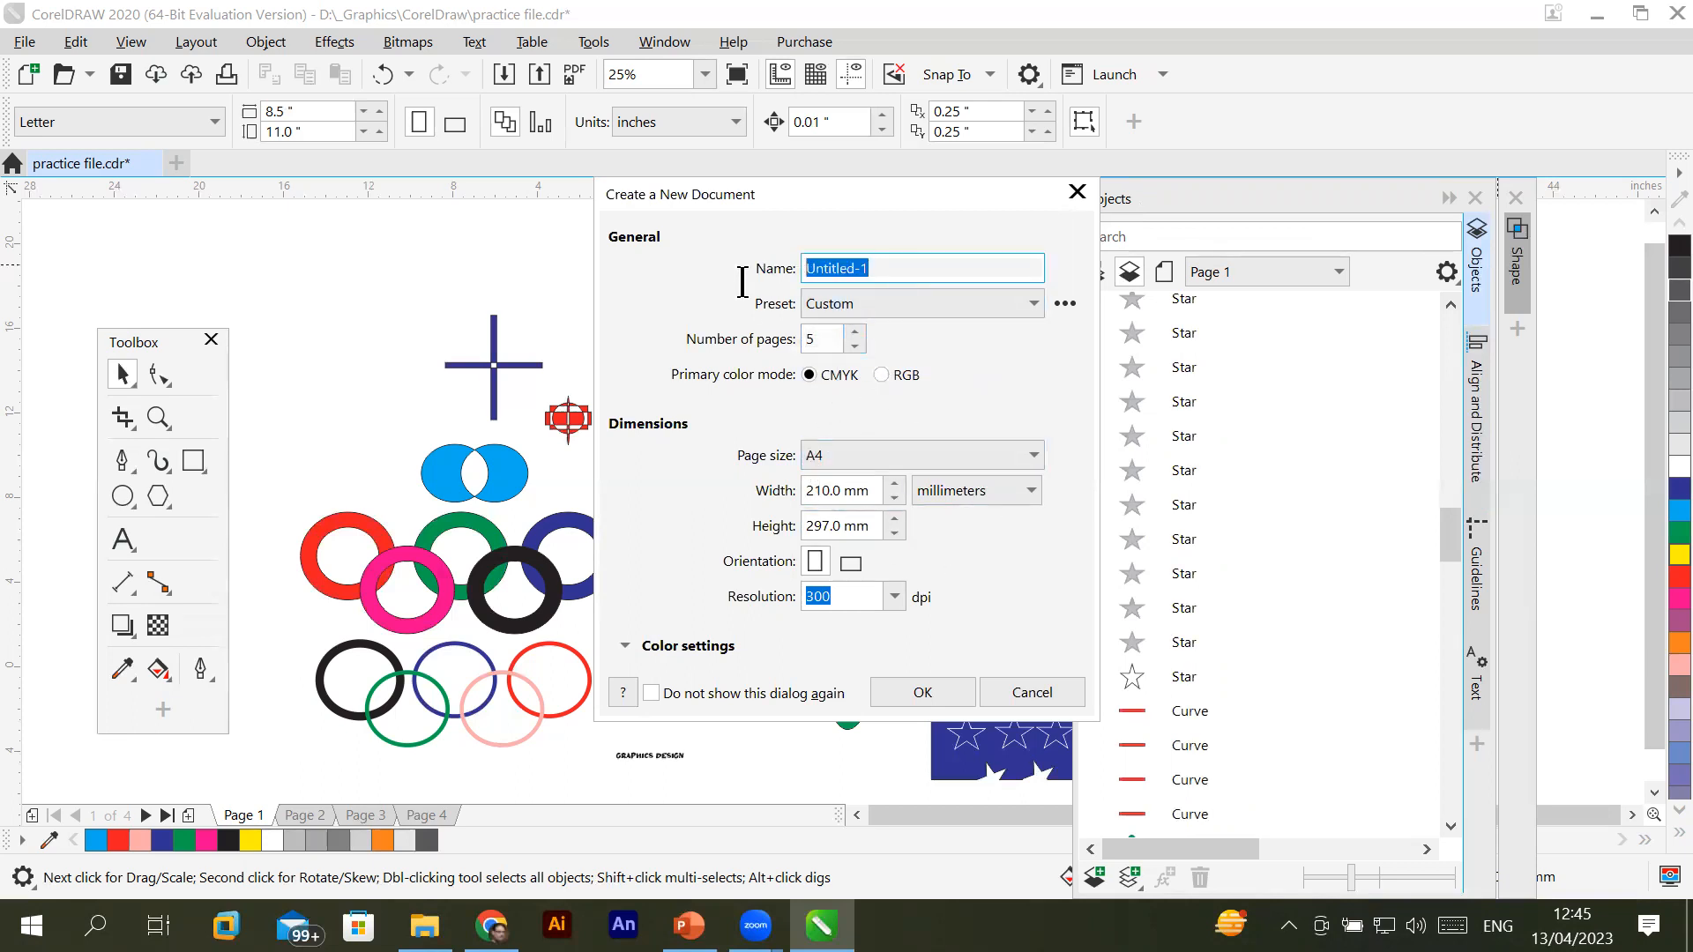
type("Resturant Catlog")
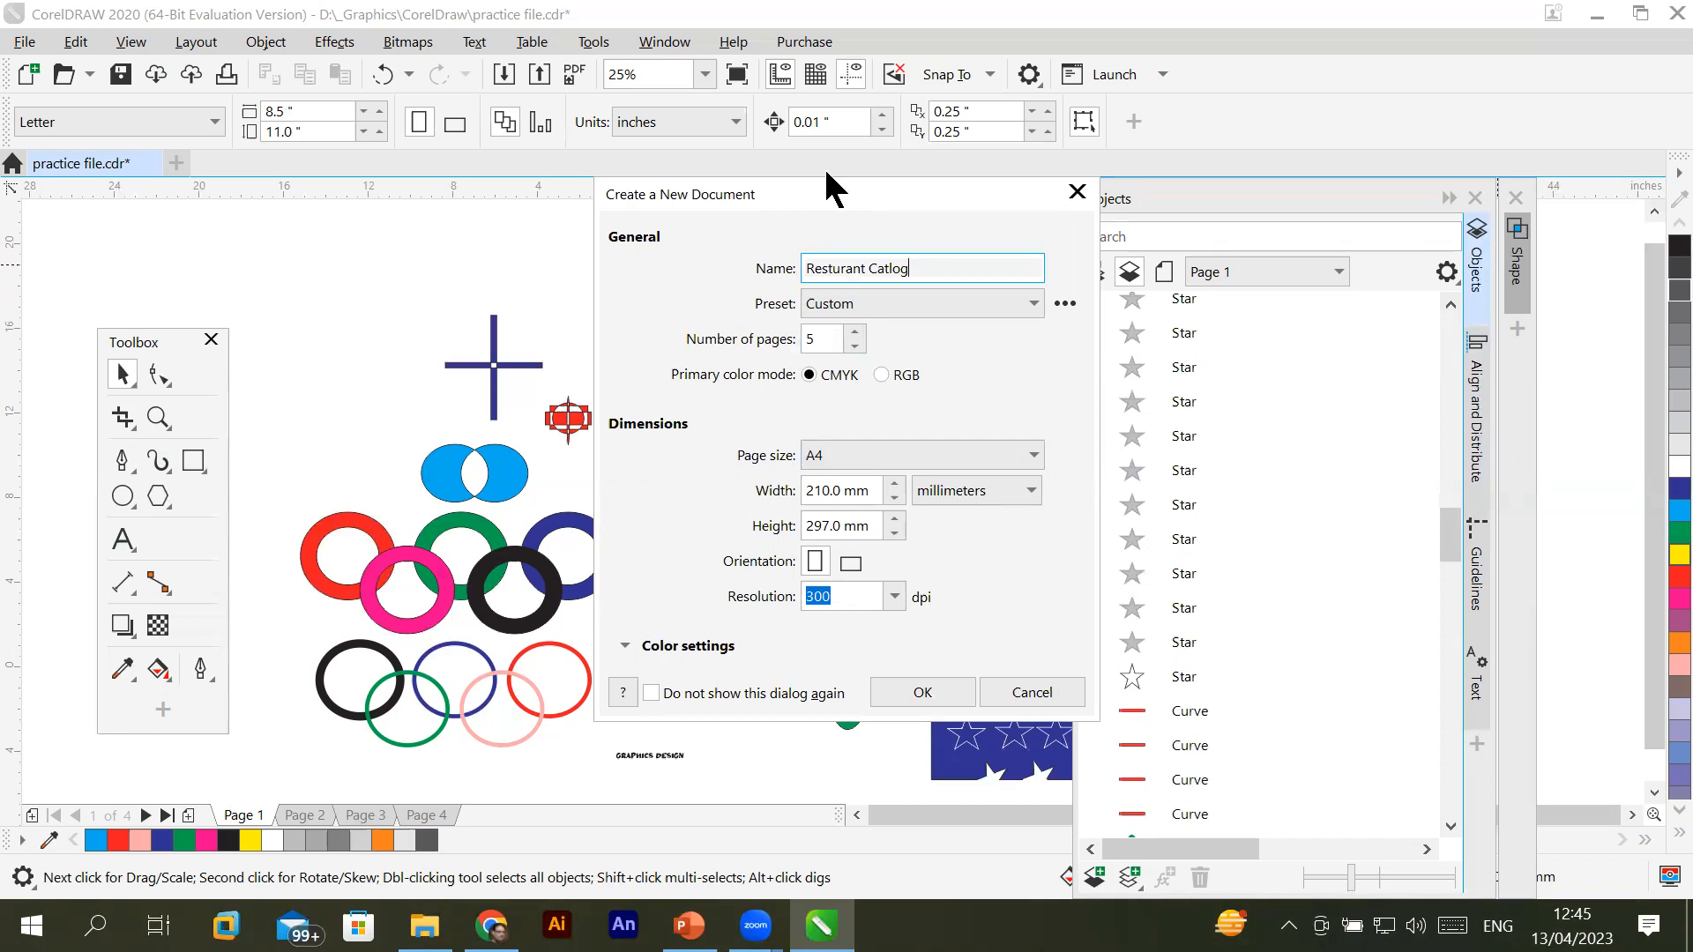
left_click(906, 695)
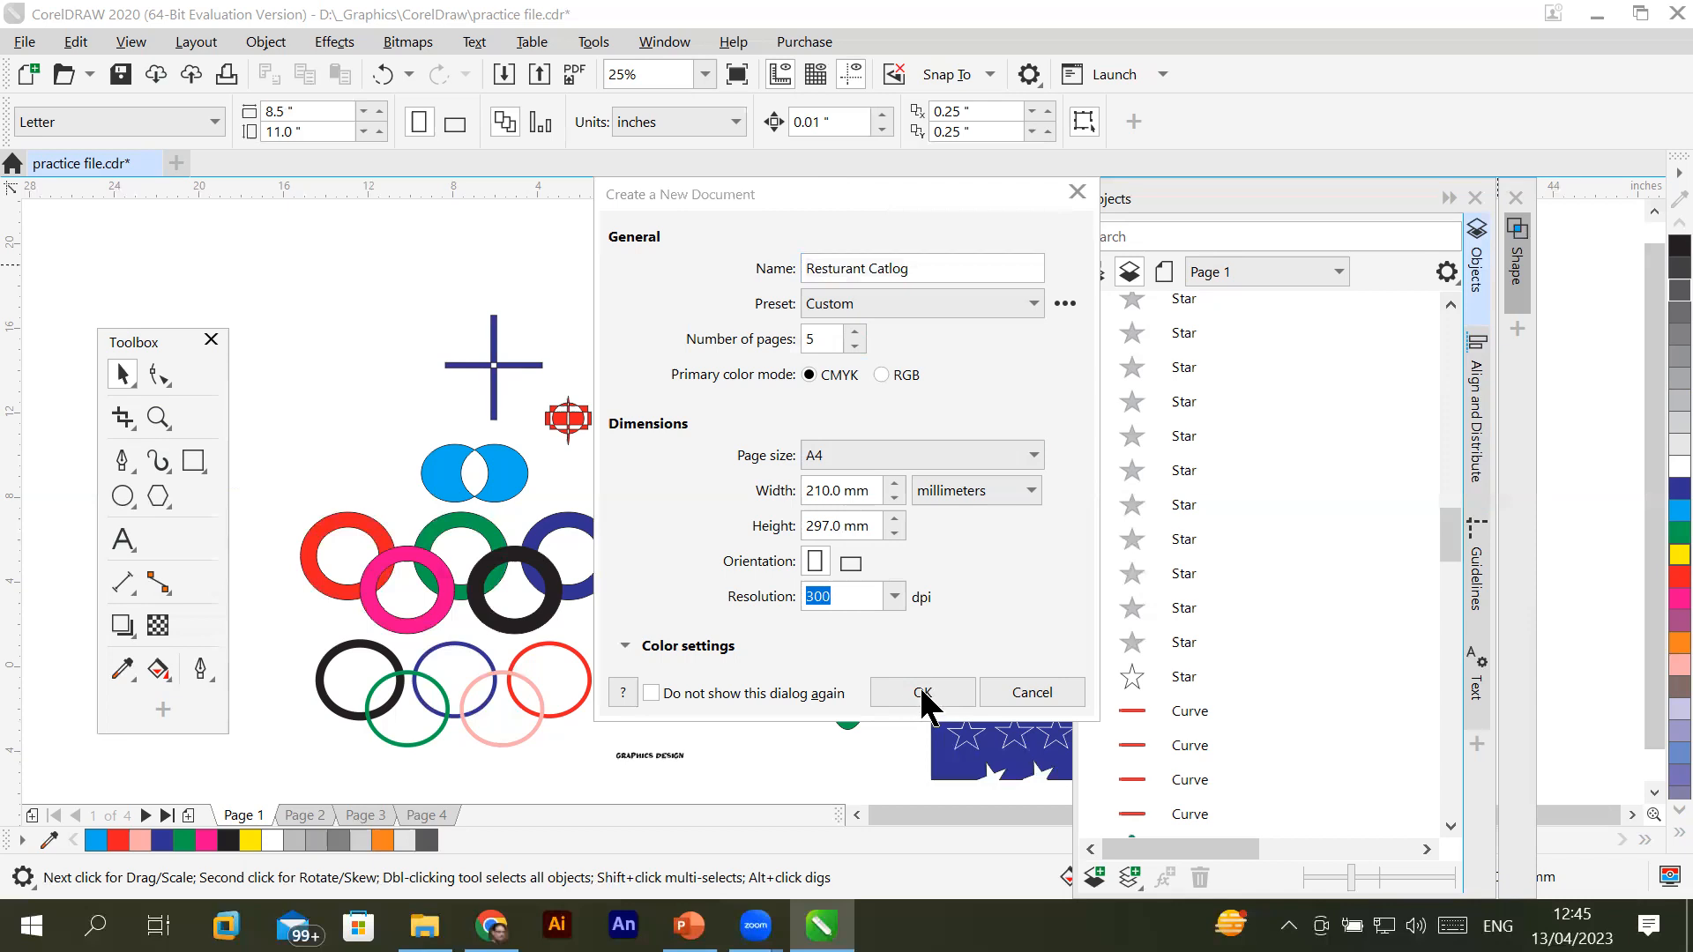
left_click(919, 686)
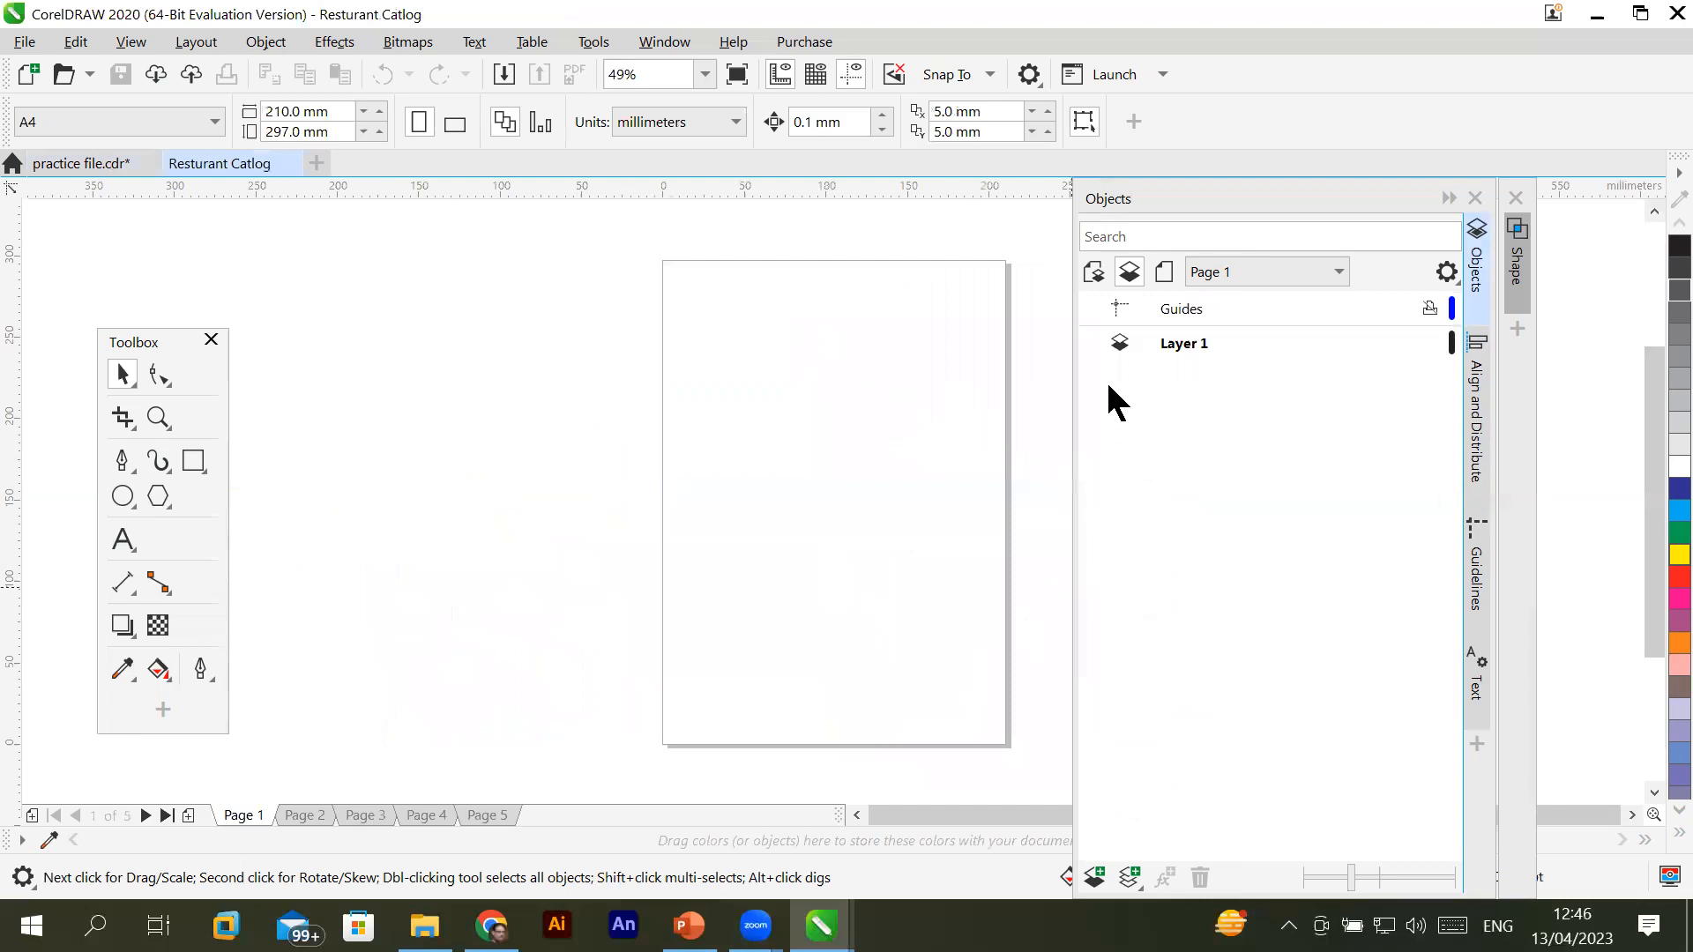
List the layers of all pages in the object list and select the Master Page entry
left_click(1093, 273)
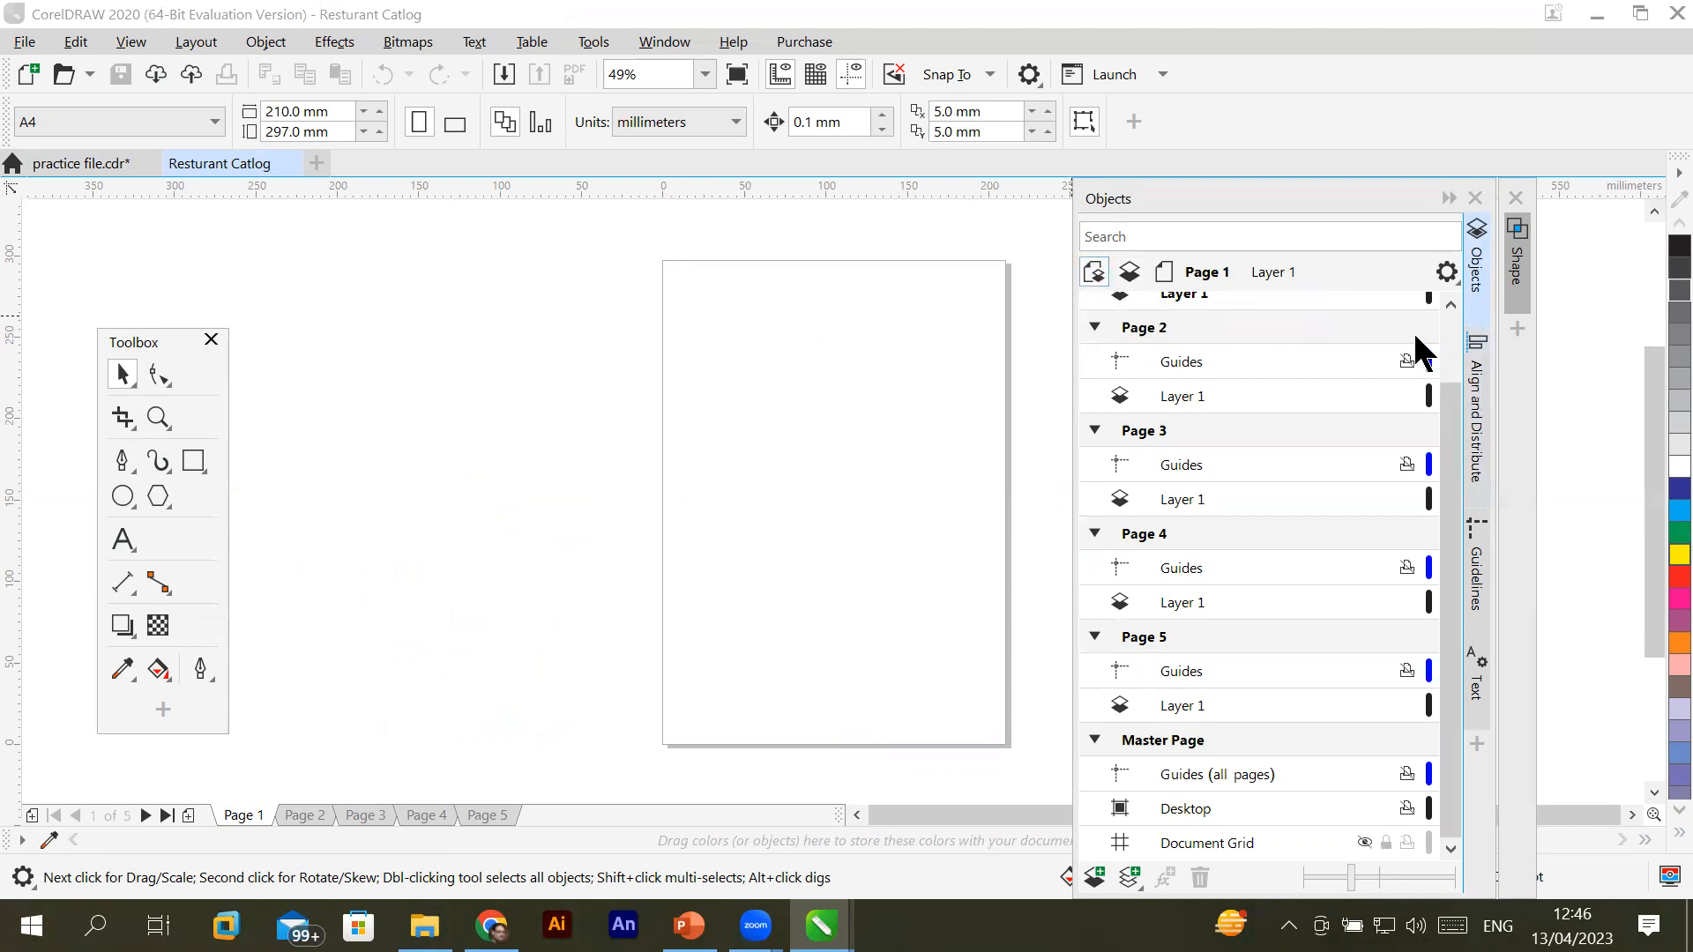
left_click_drag(1449, 414, 1451, 332)
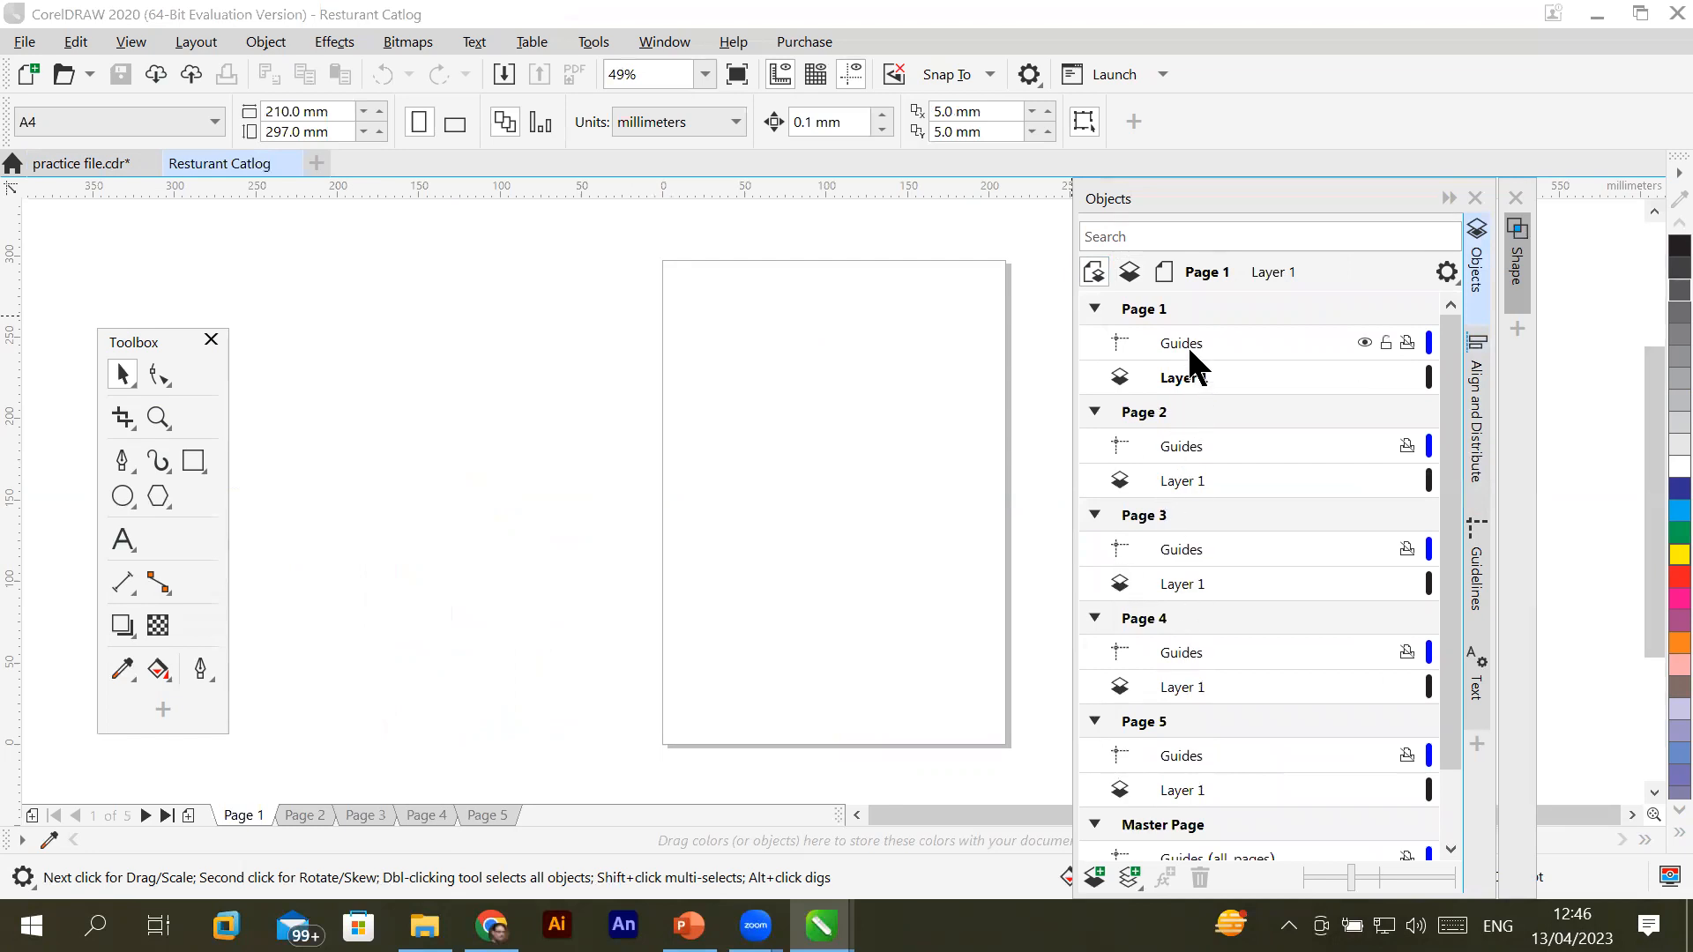
left_click_drag(1452, 449, 1461, 592)
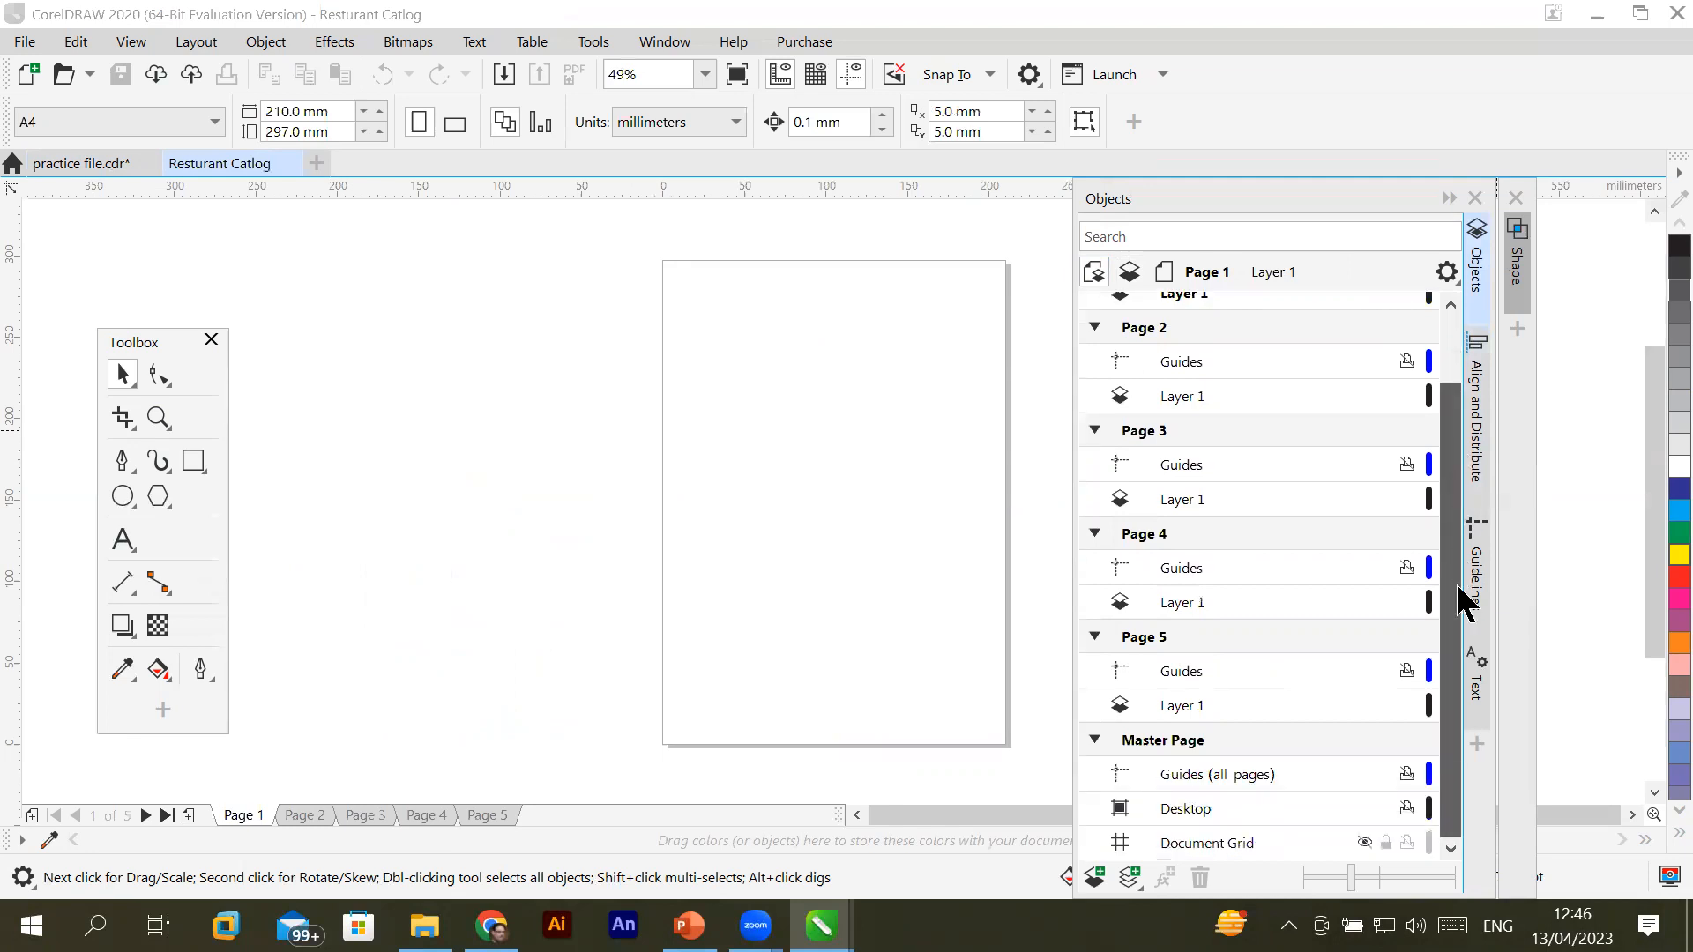
left_click(1157, 745)
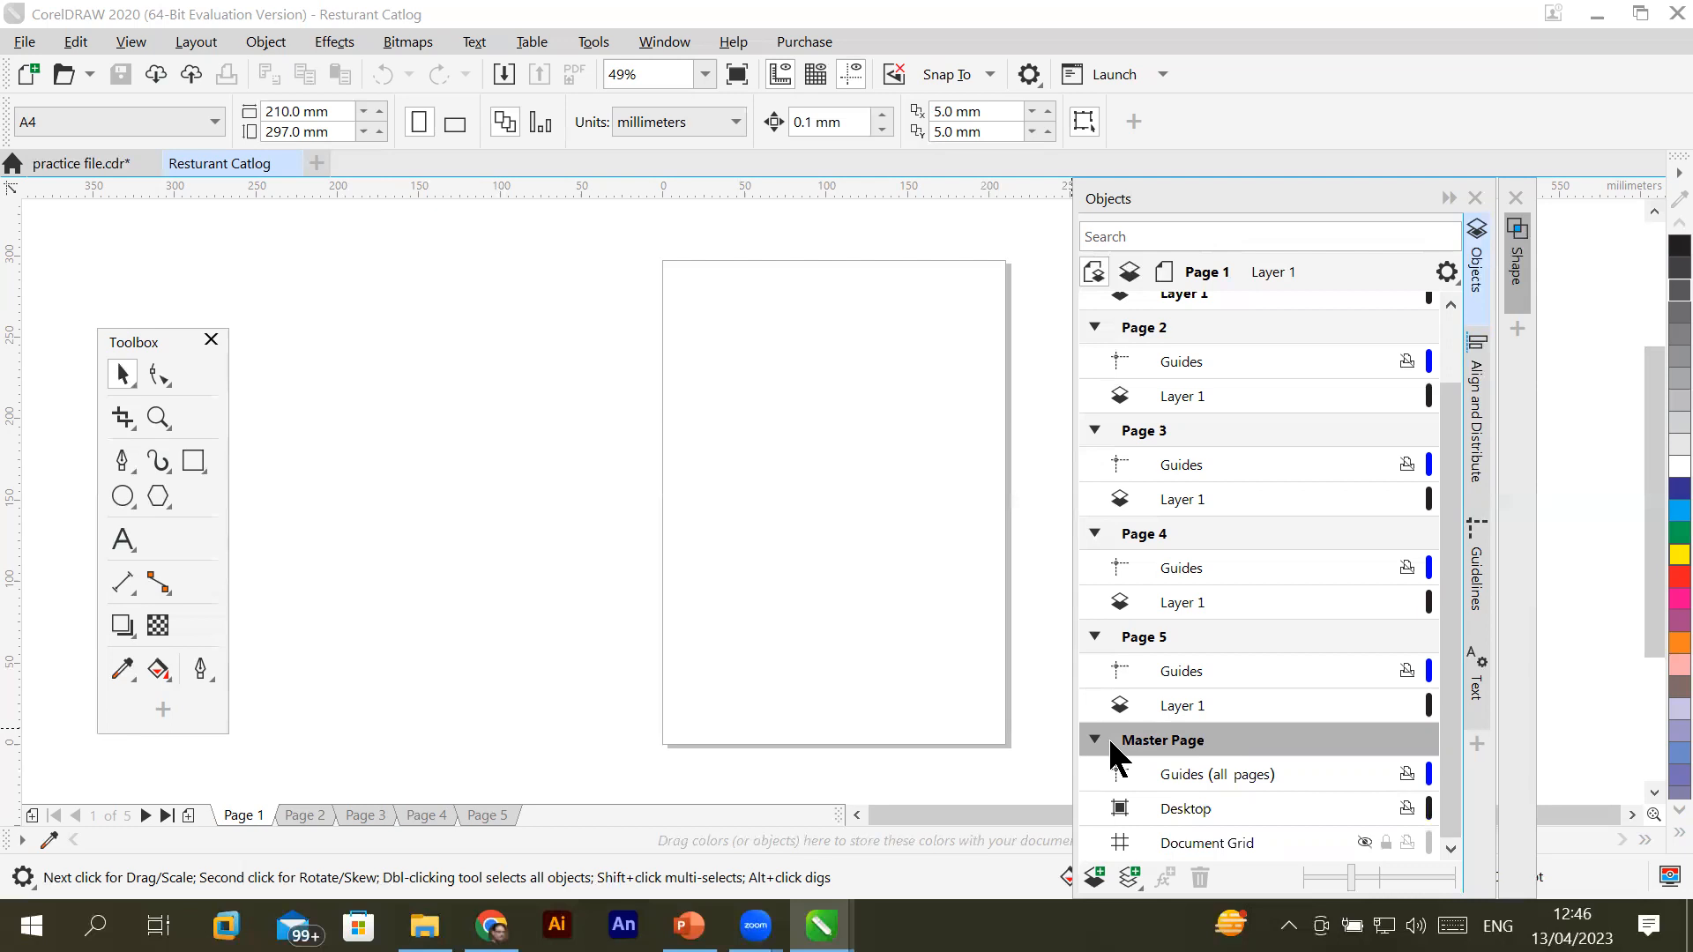
Try a rectangle about 216 mm by 22 mm across the lower edge of Page 1, and delete it
left_click(193, 460)
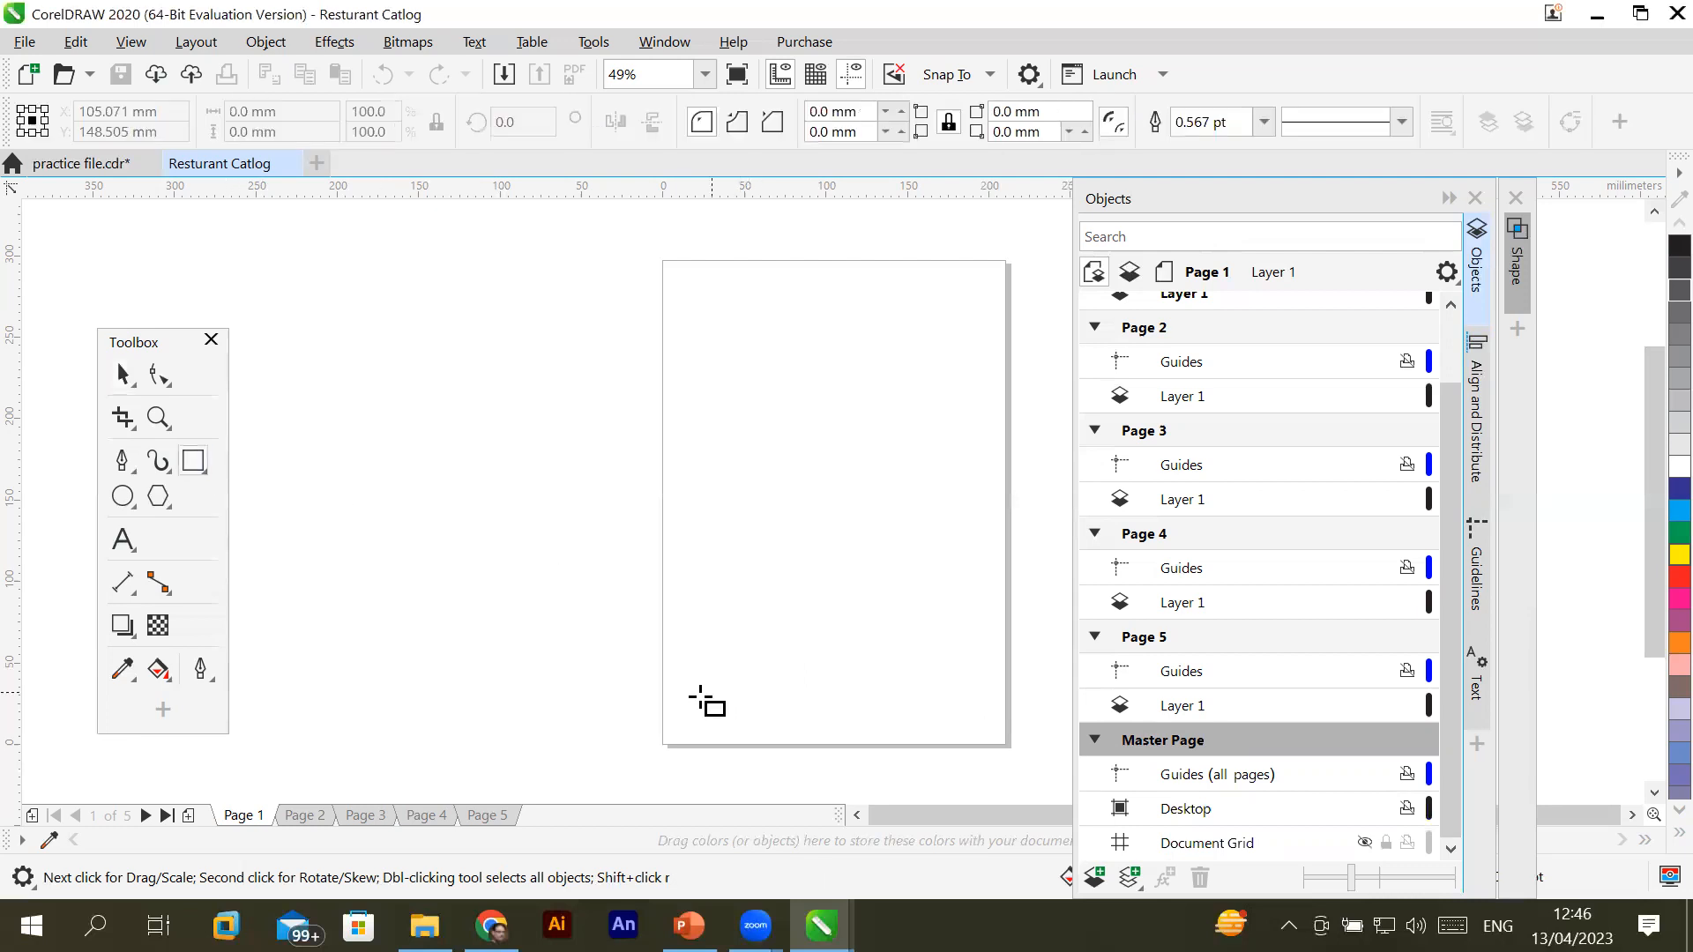
left_click_drag(660, 706, 1012, 741)
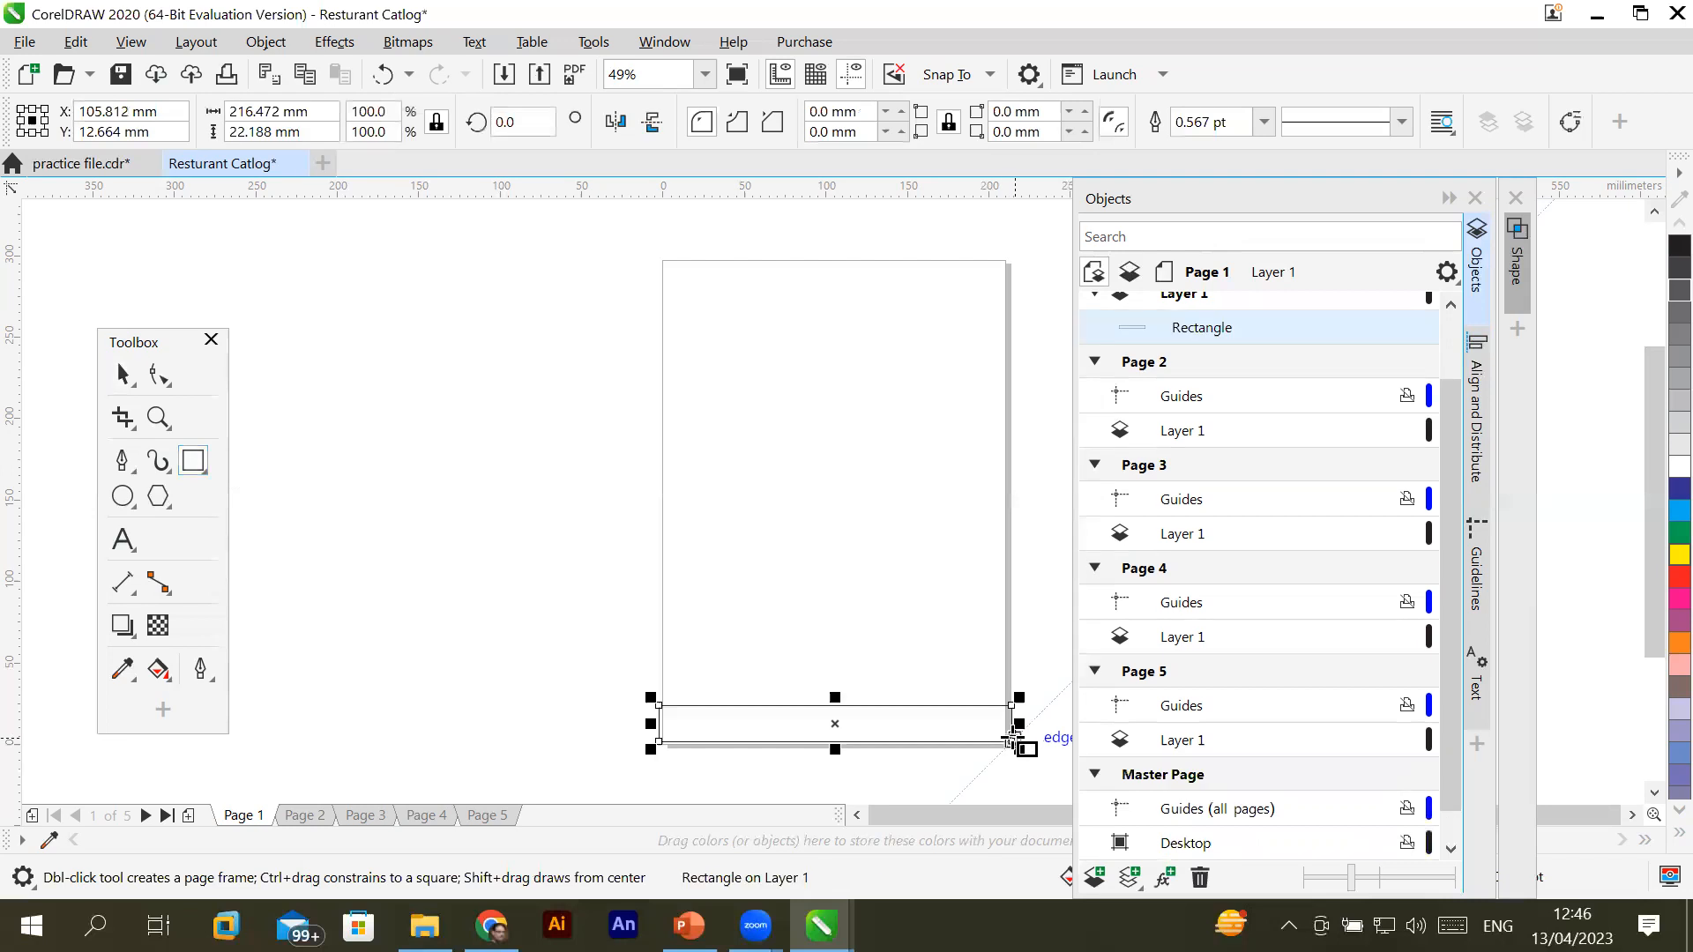
key("Delete")
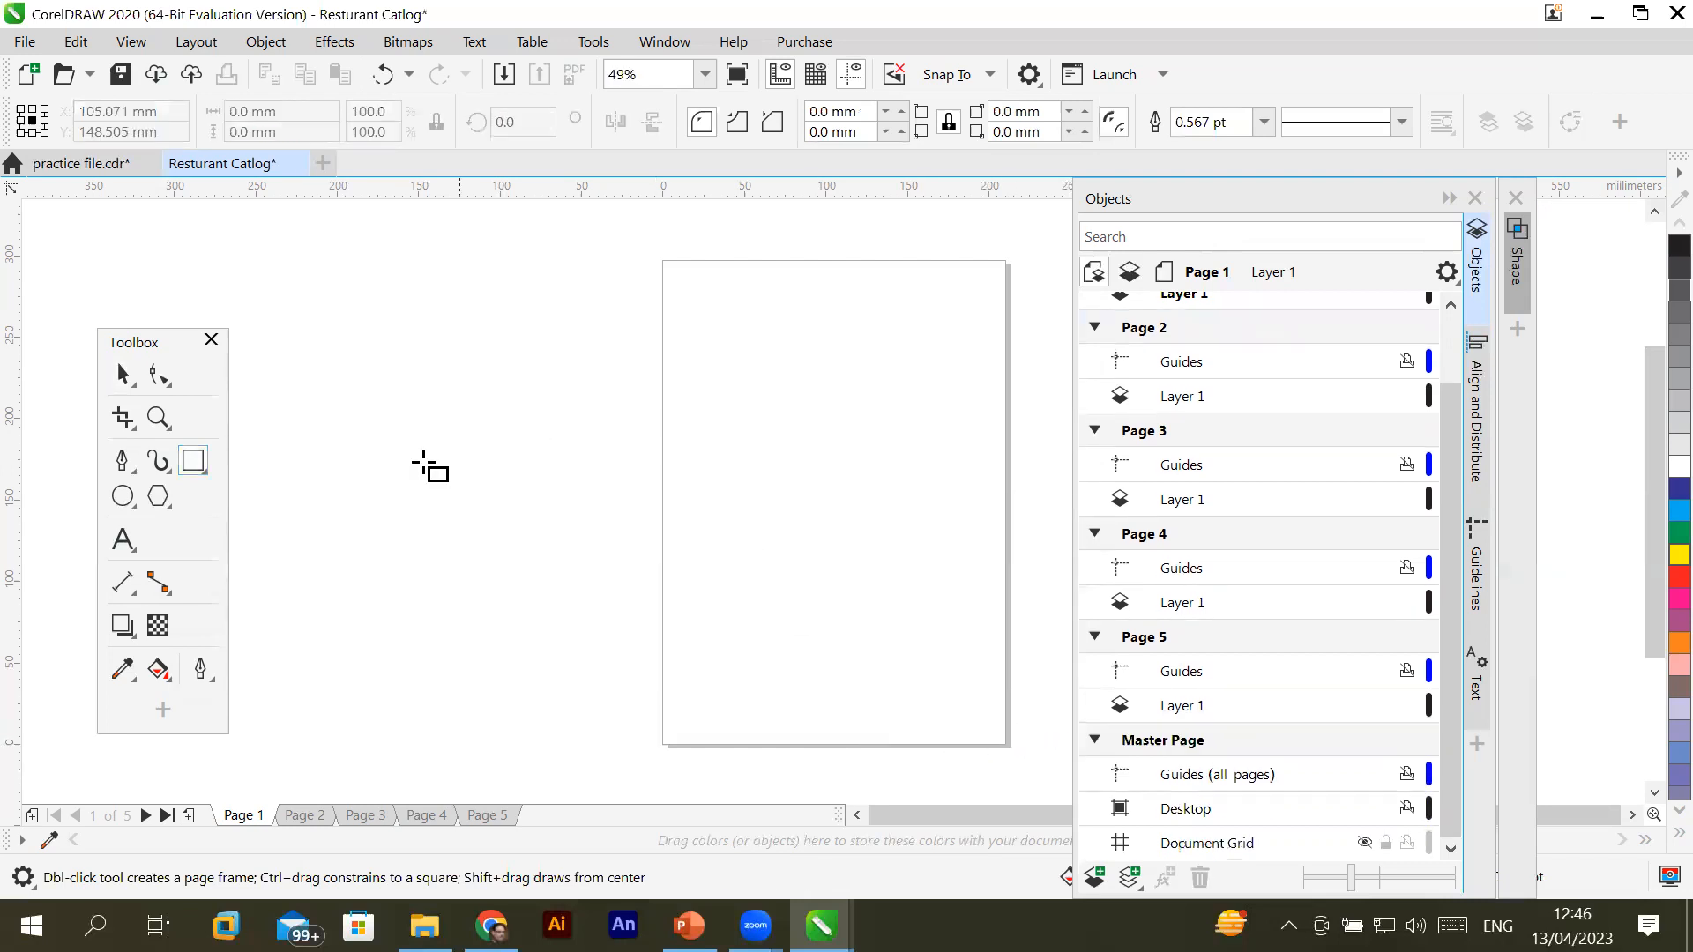
Try a page-sized 210 by 297 mm rectangle as a frame, select Master Page, and delete the rectangle
double_click(188, 461)
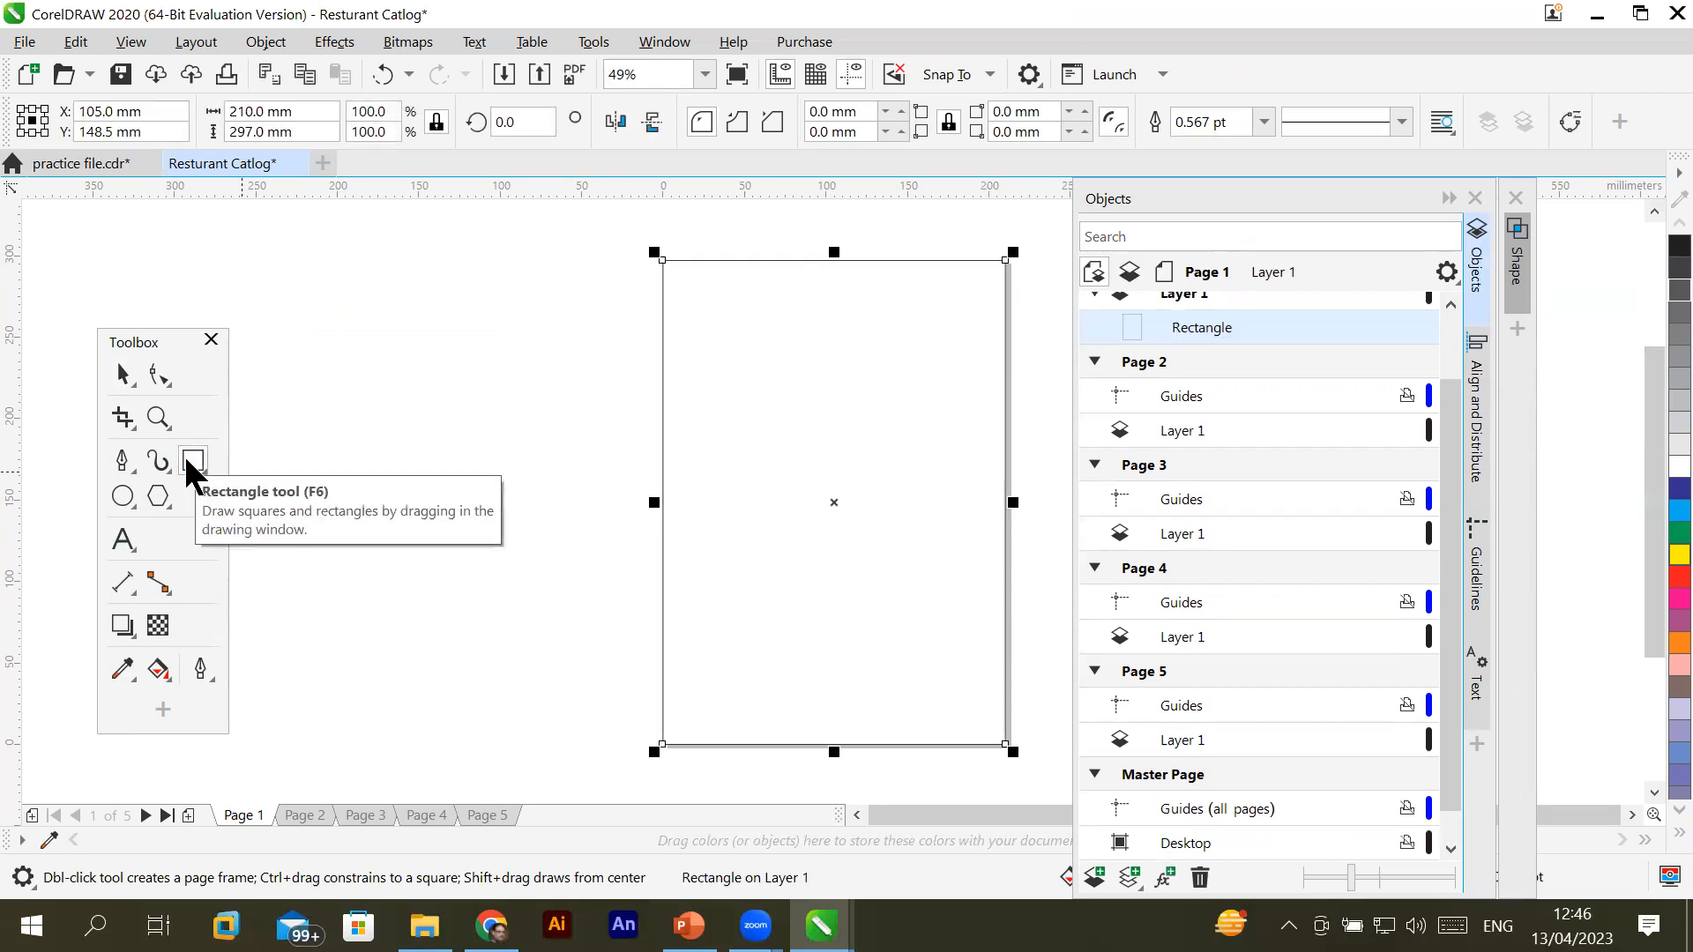
left_click(1154, 781)
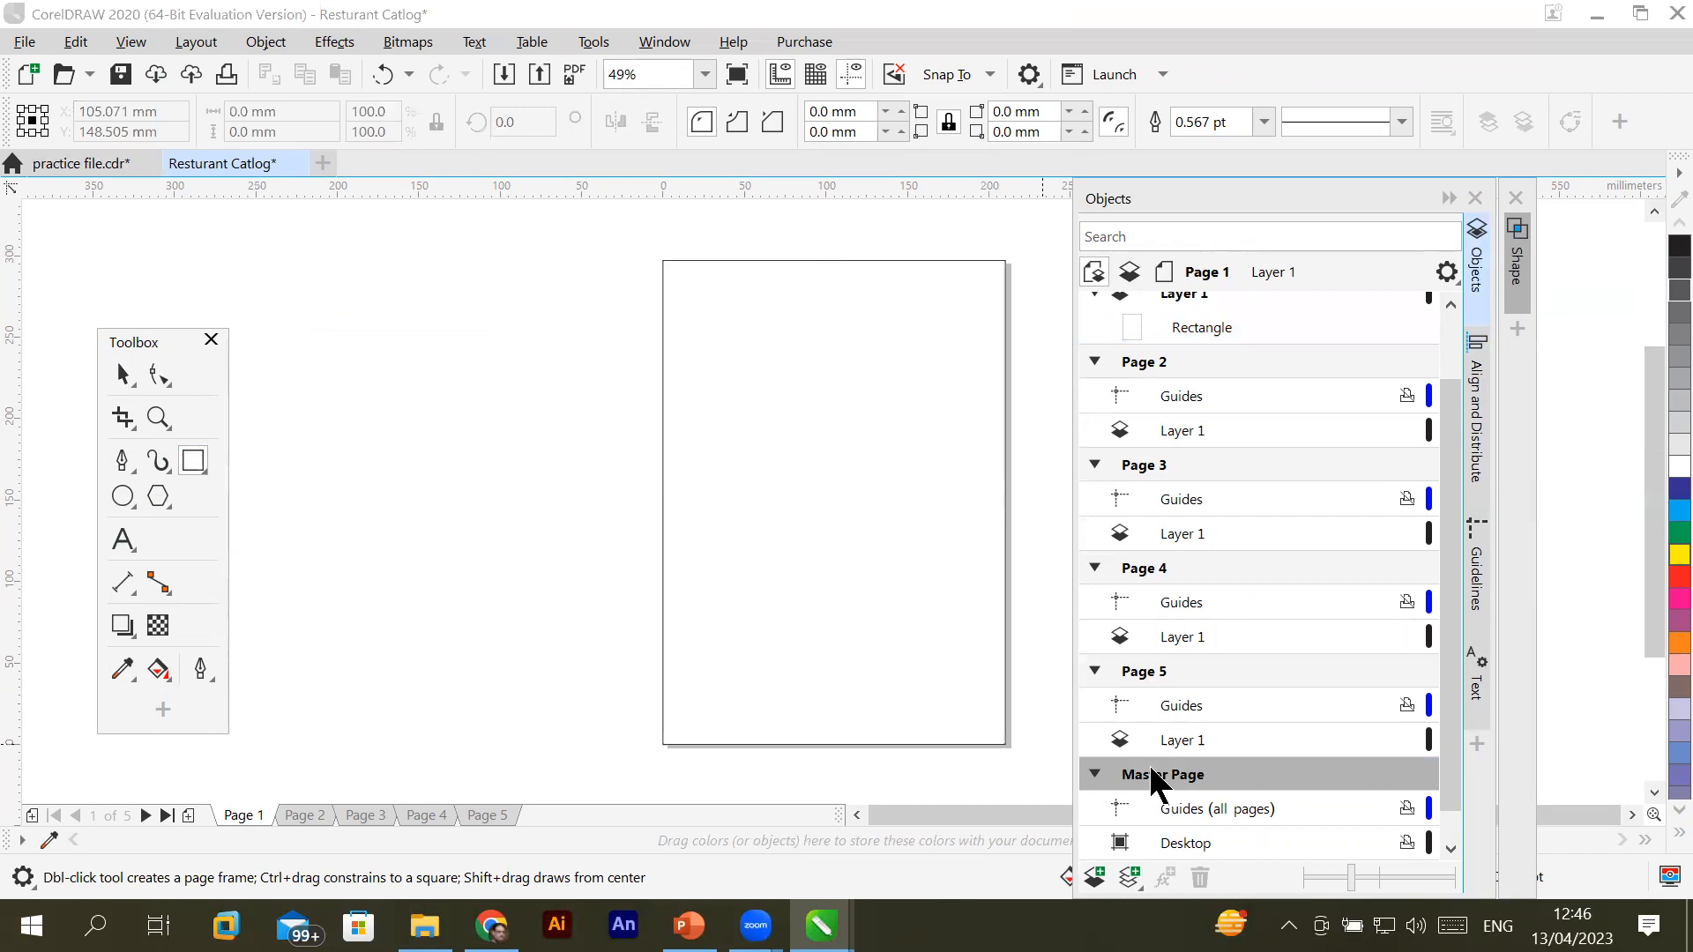
scroll(1450, 811, "down", 1)
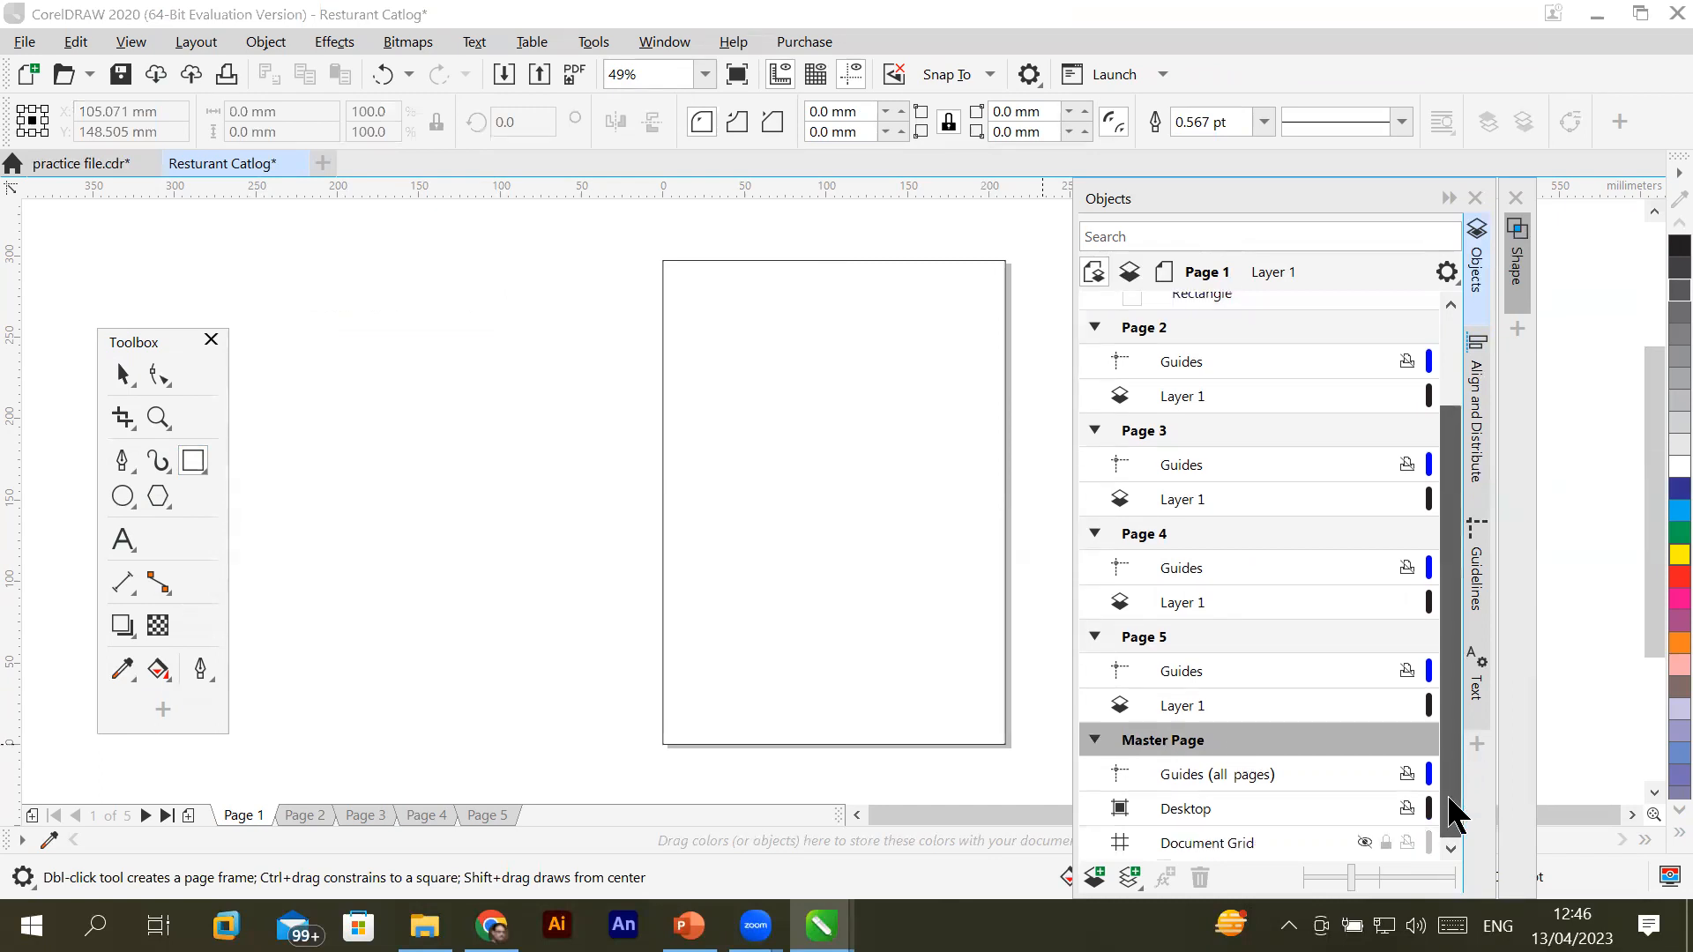
left_click(122, 373)
left_click(796, 515)
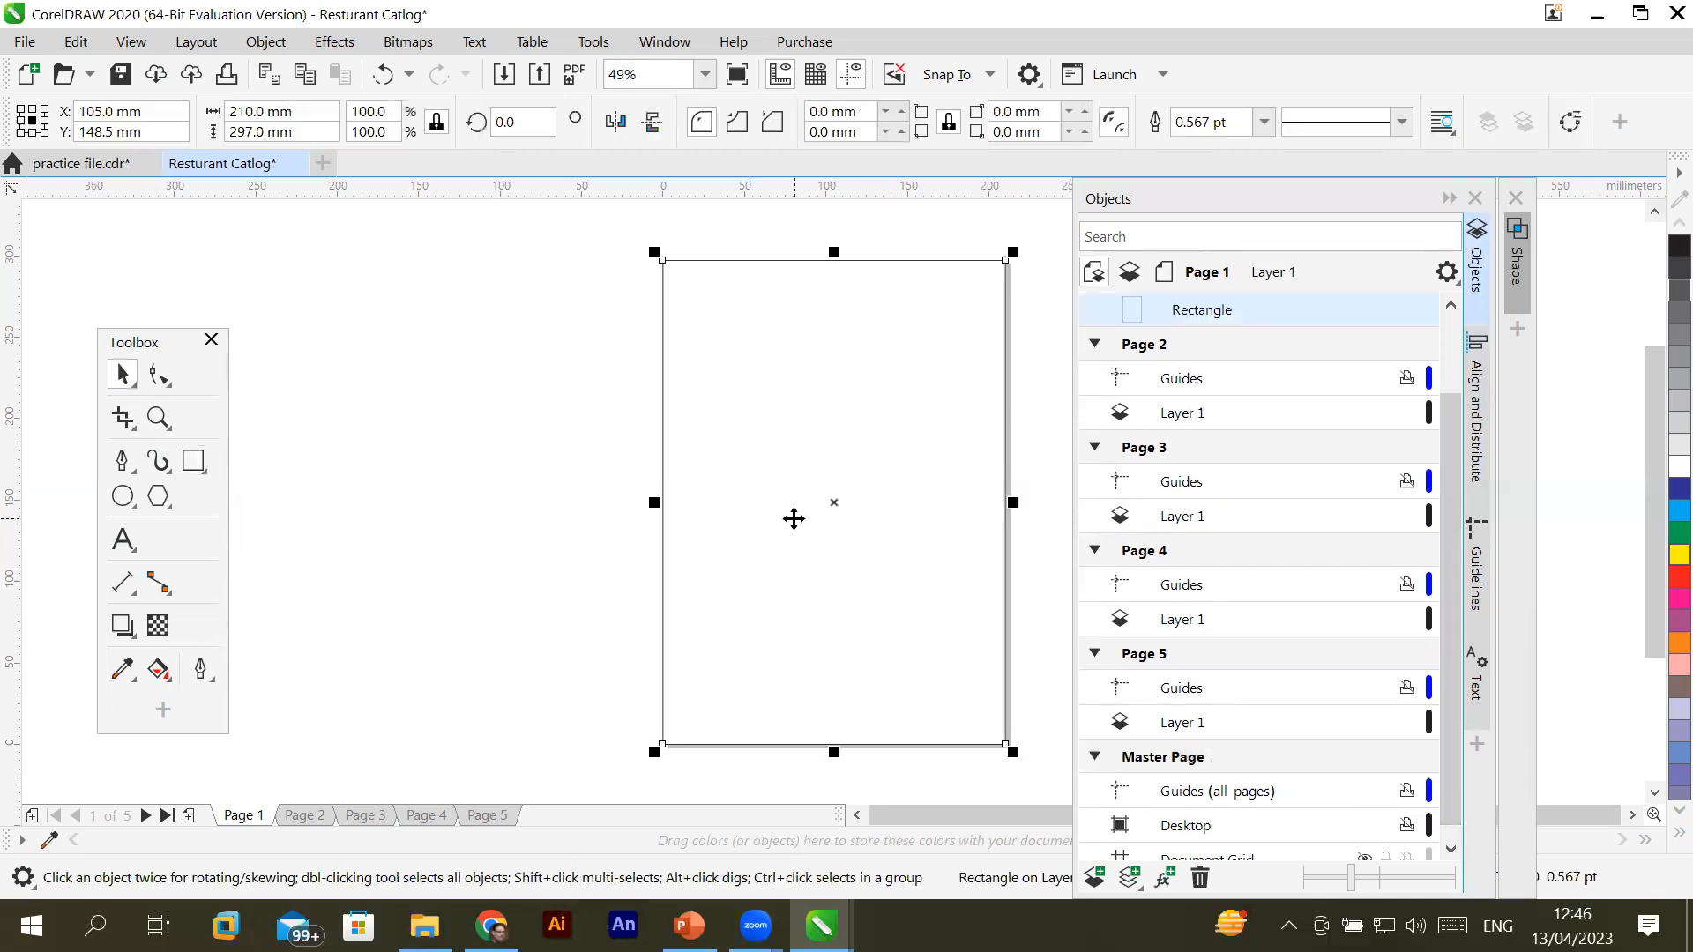
key("Delete")
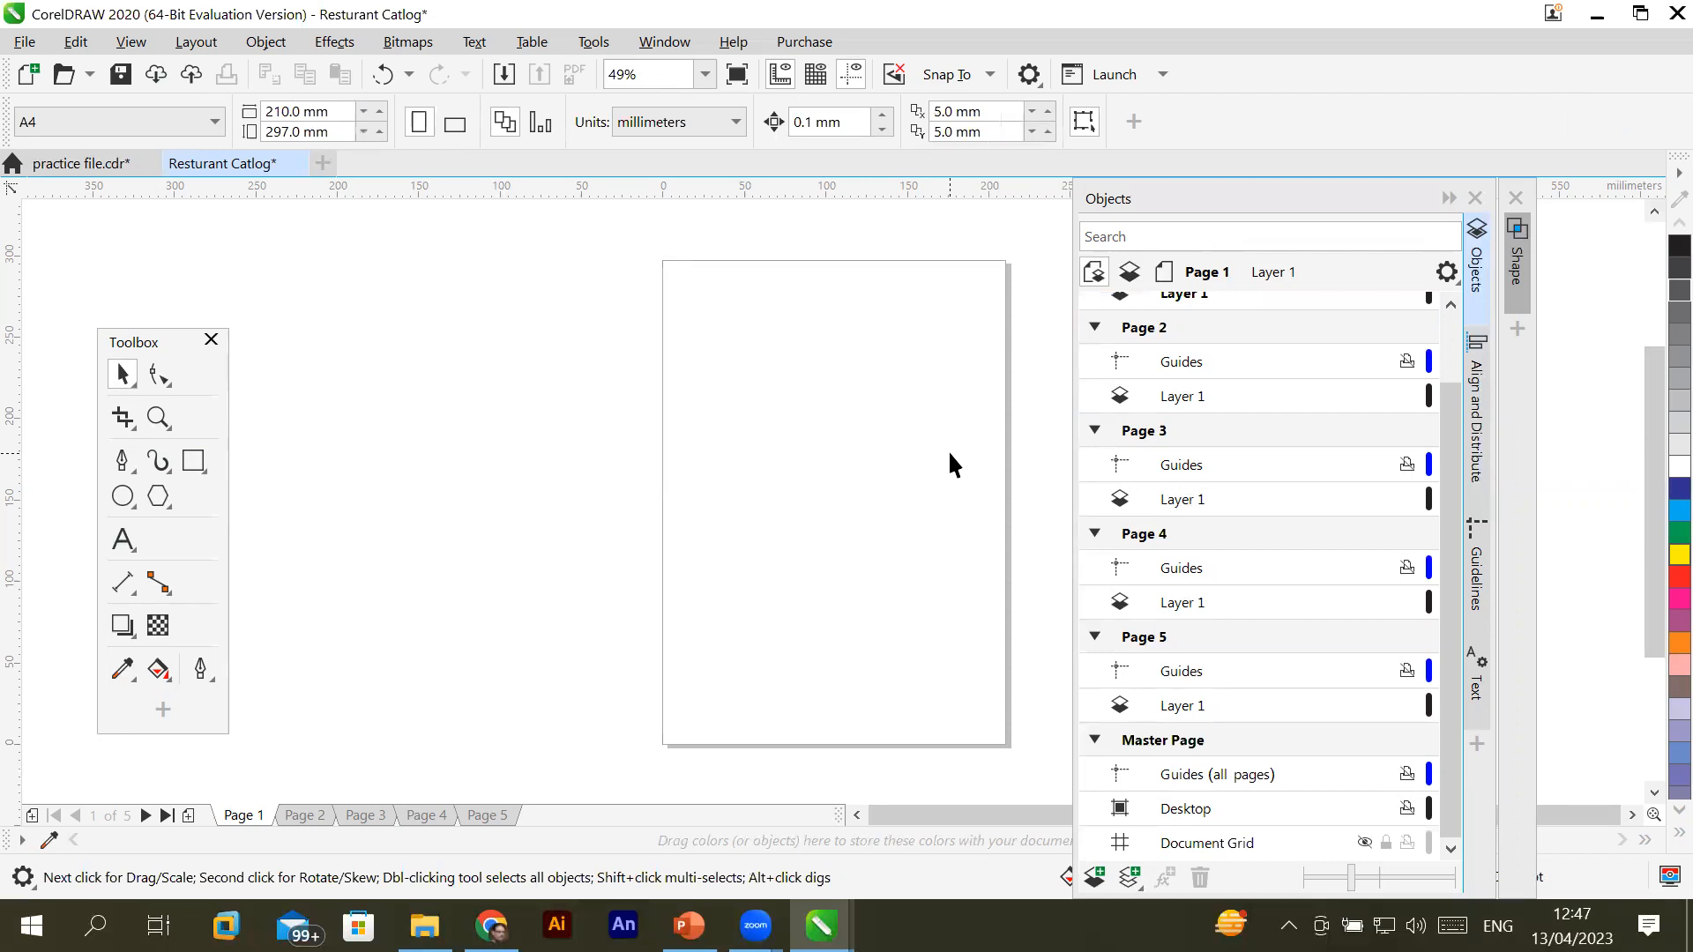
Try adding the page-sized rectangle again with Master Page selected beforehand, and remove it
left_click(1171, 736)
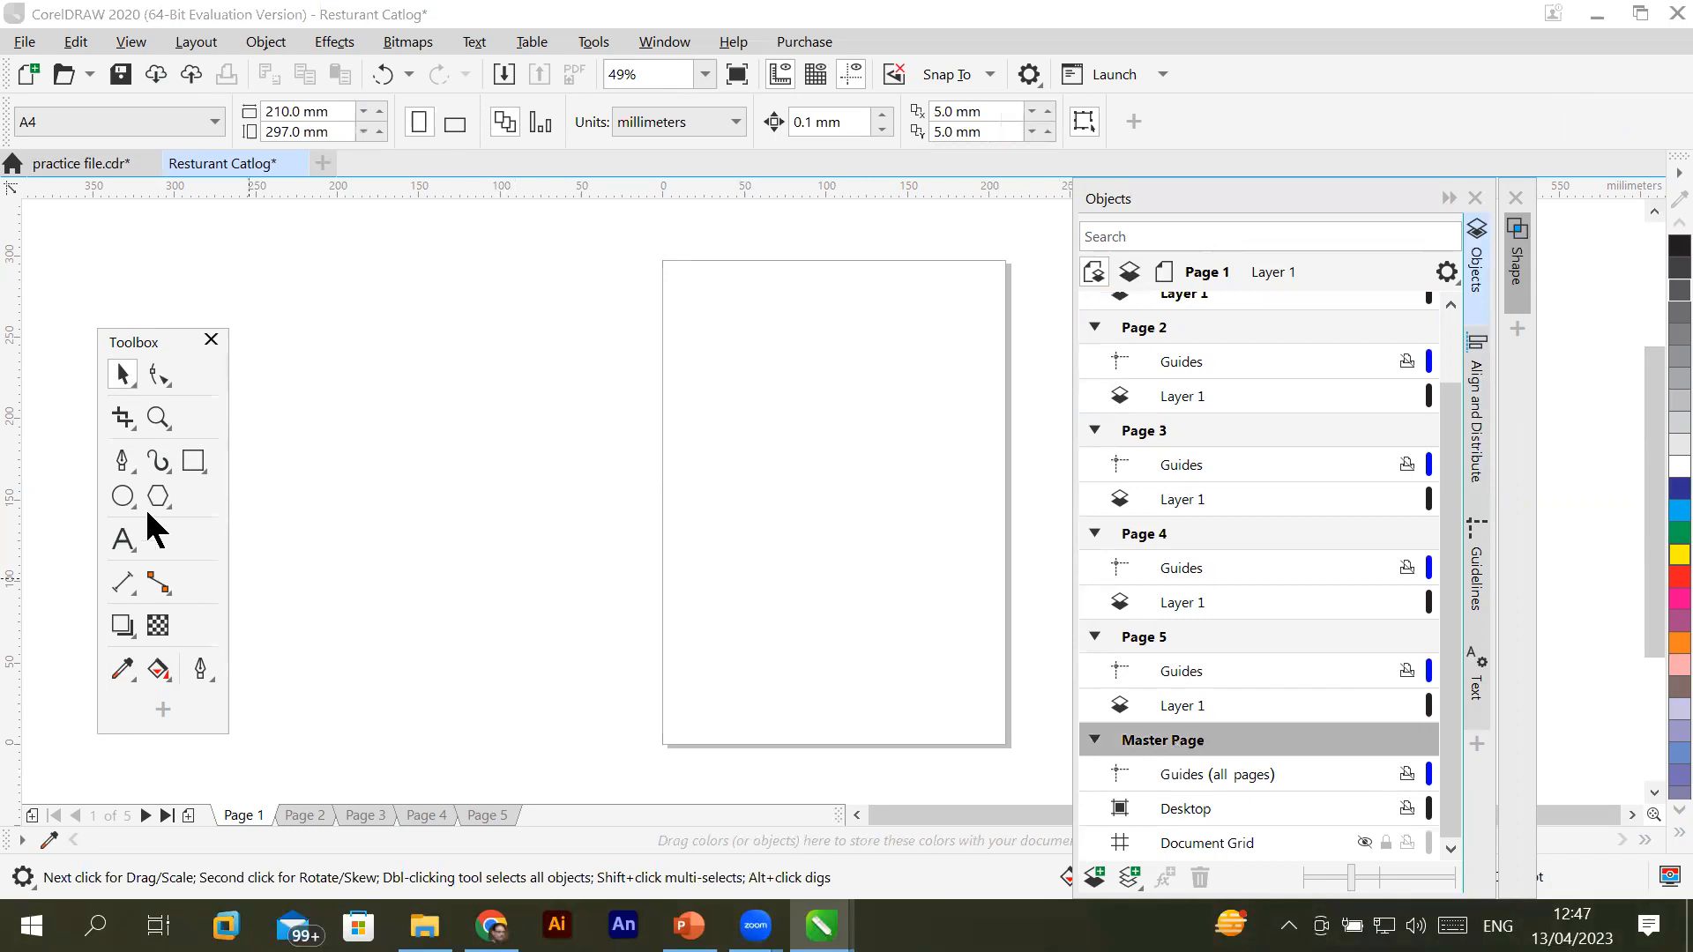
double_click(193, 457)
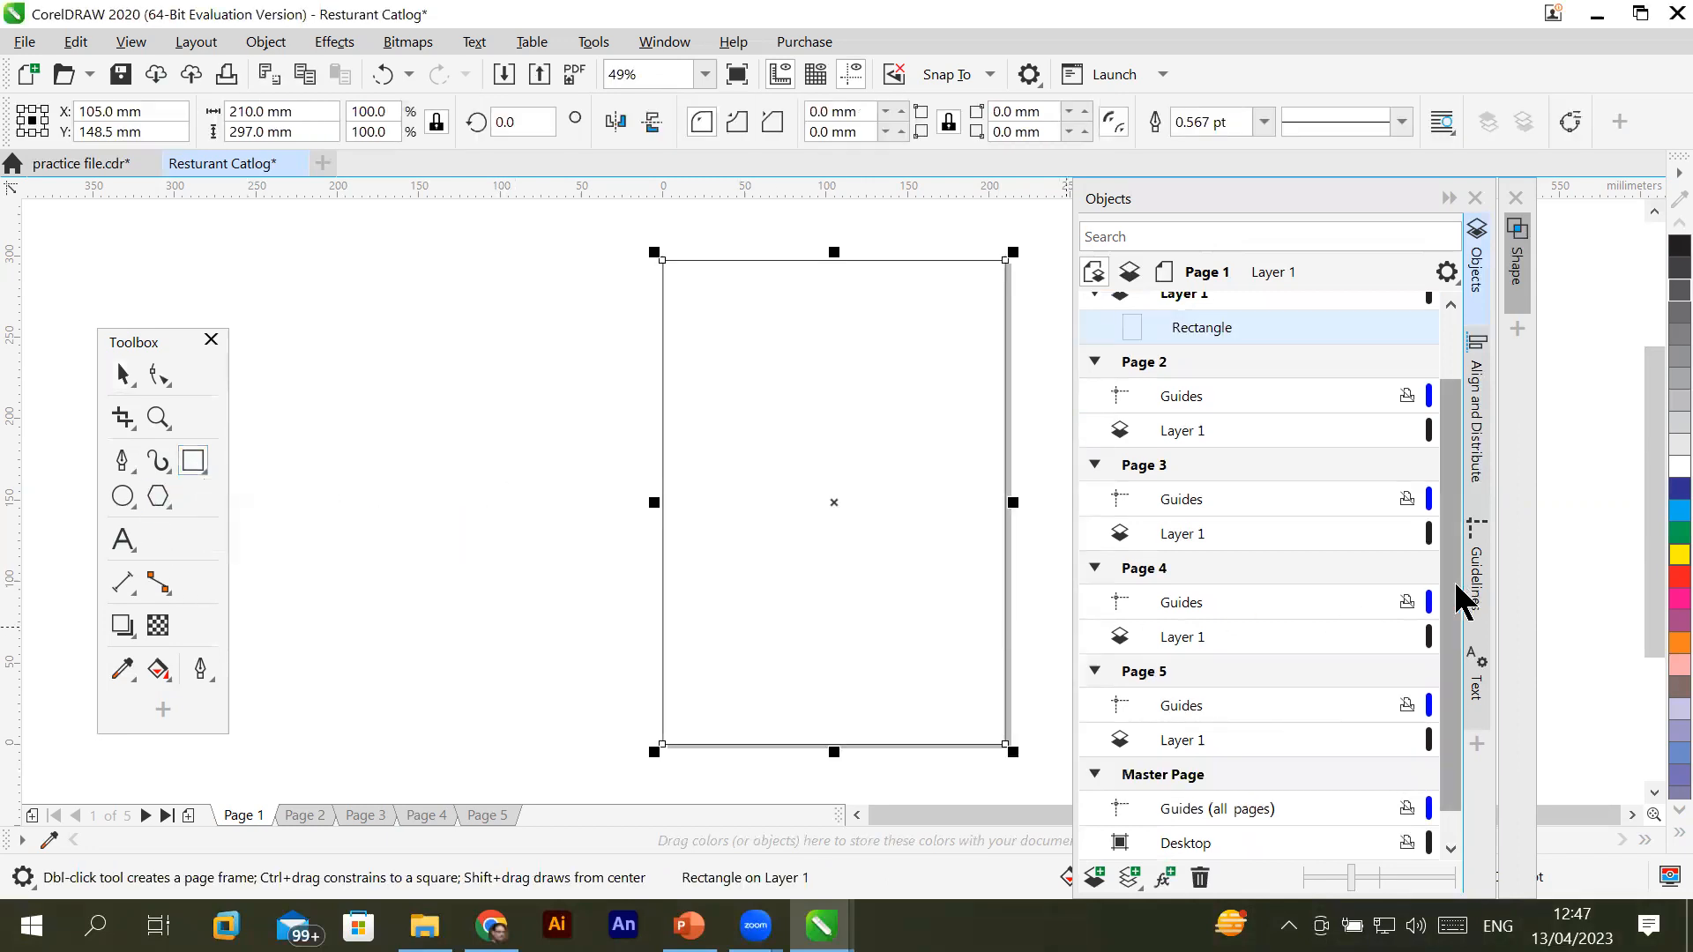
left_click_drag(1453, 583, 1449, 680)
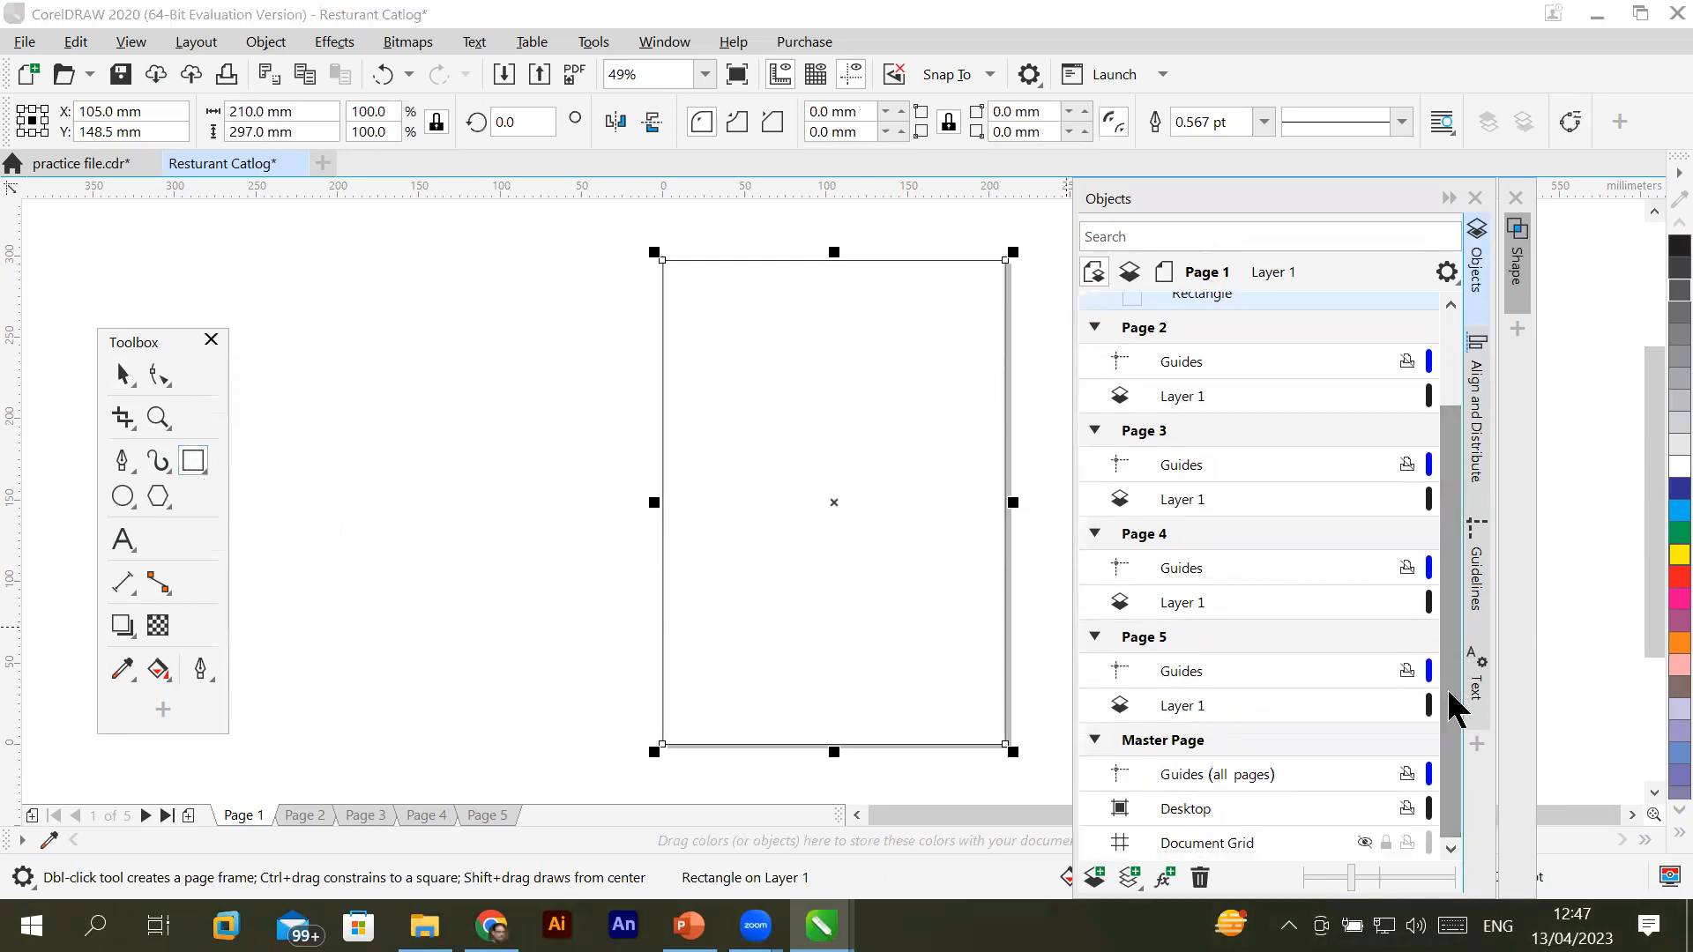
key("Escape")
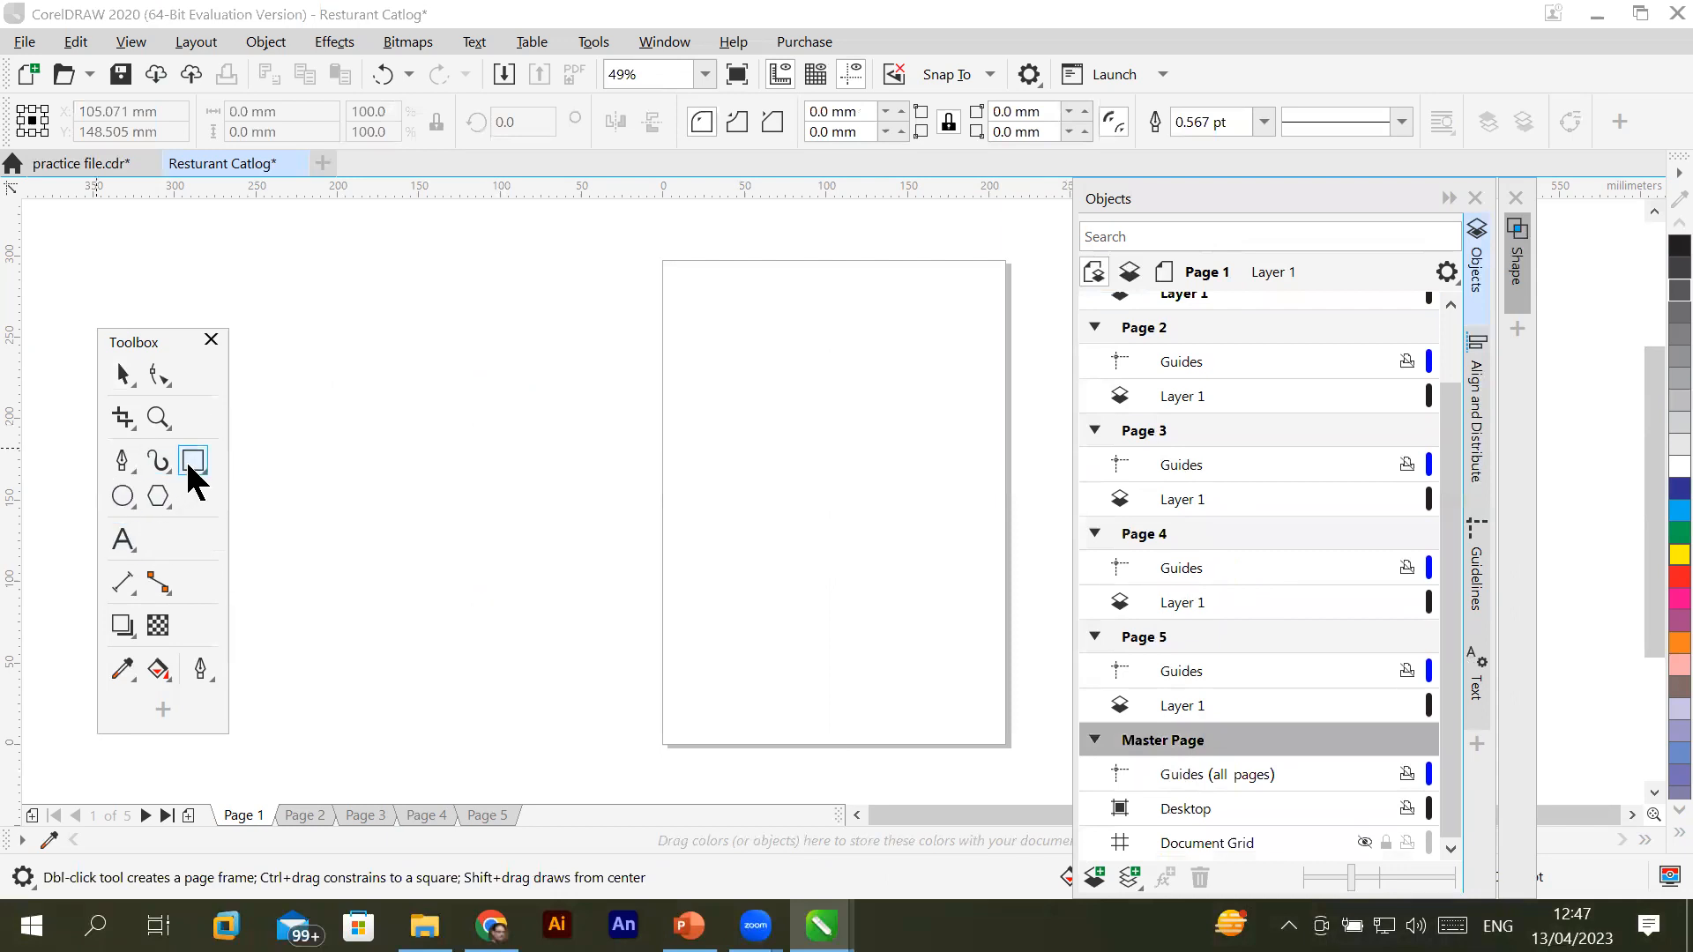
Try drawing a rectangle about 213 mm by 300 mm over the page by hand, and remove it
left_click_drag(661, 257, 1008, 745)
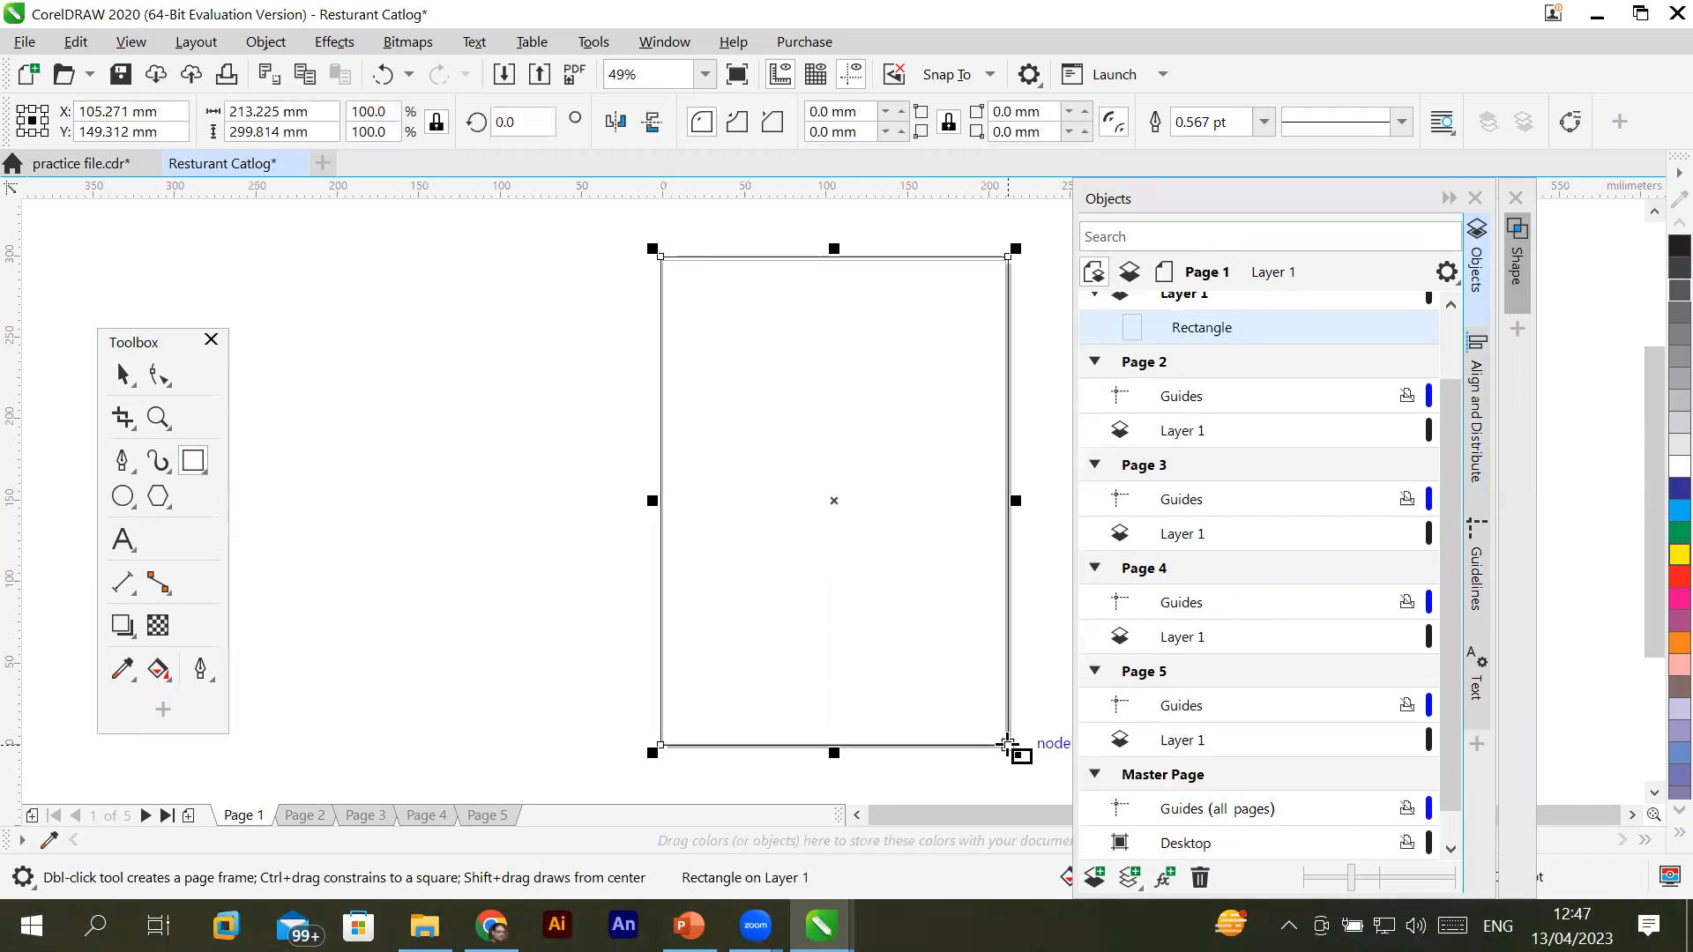
left_click(1451, 848)
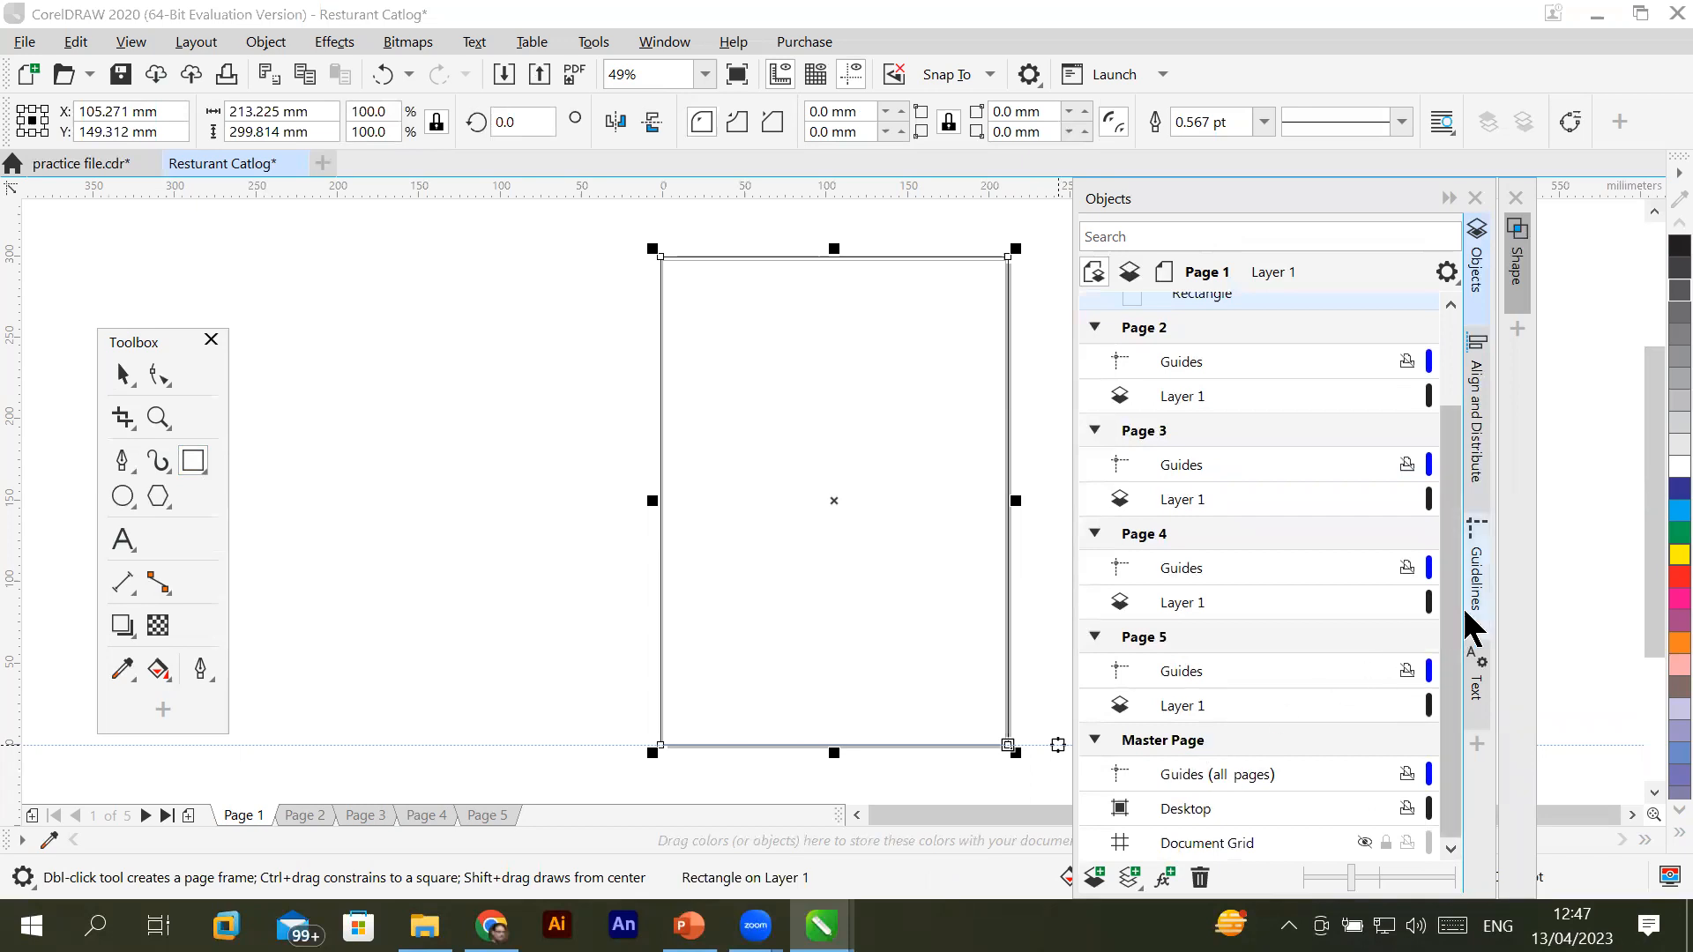
left_click_drag(1455, 609, 1448, 700)
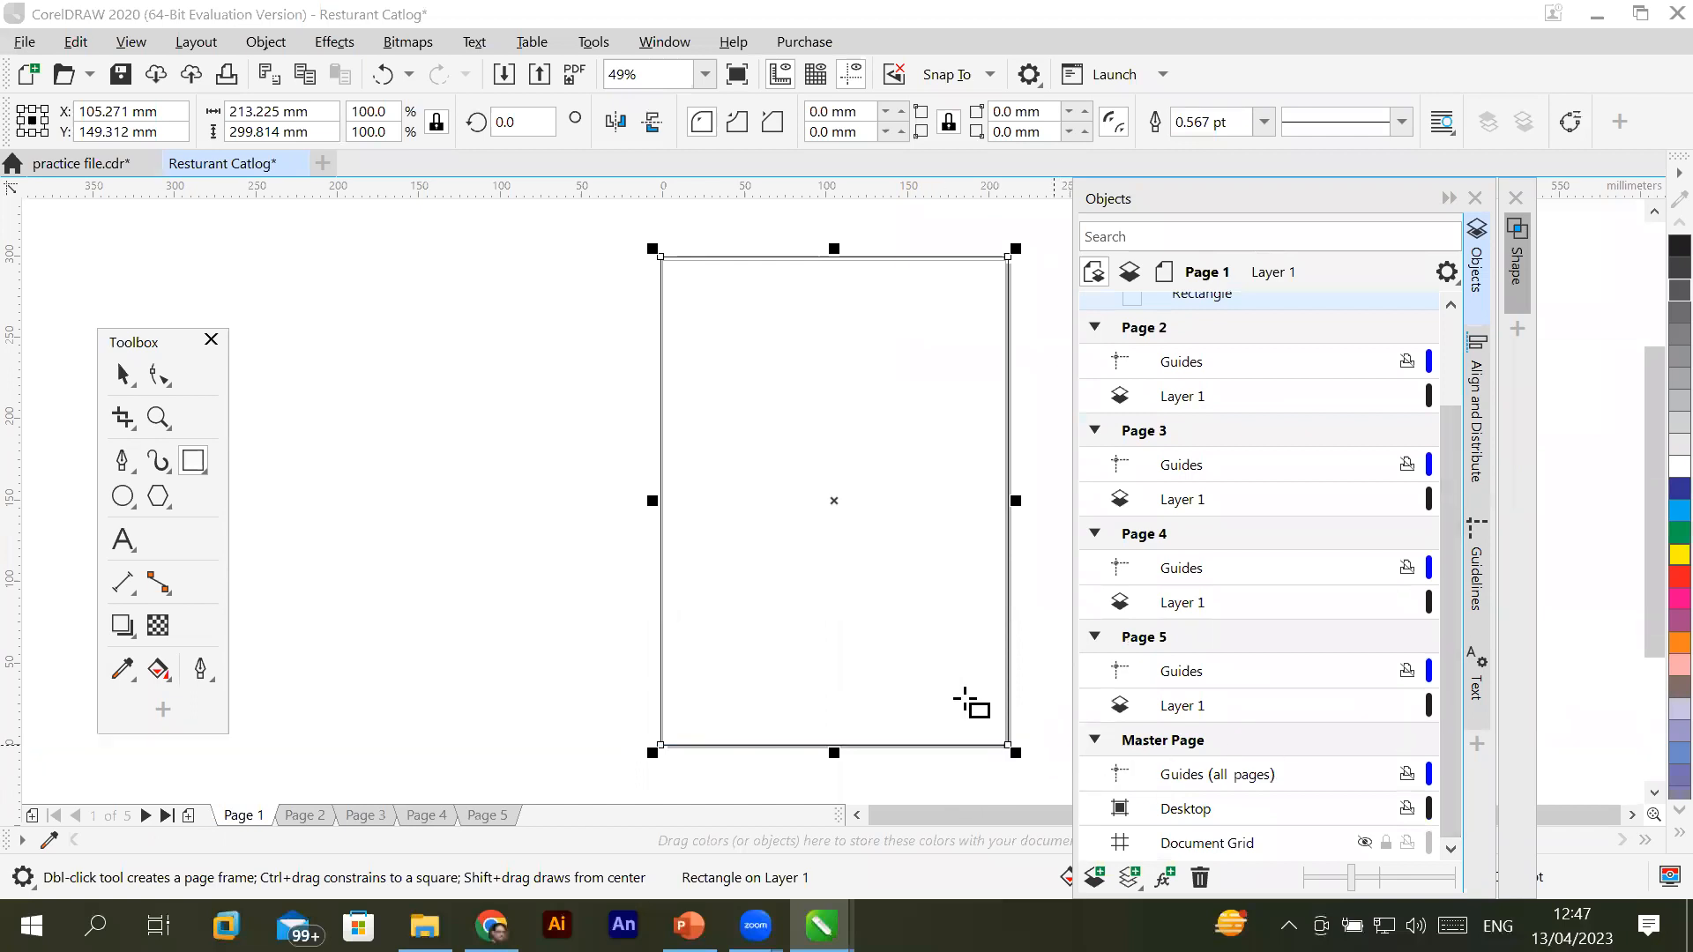
left_click(123, 374)
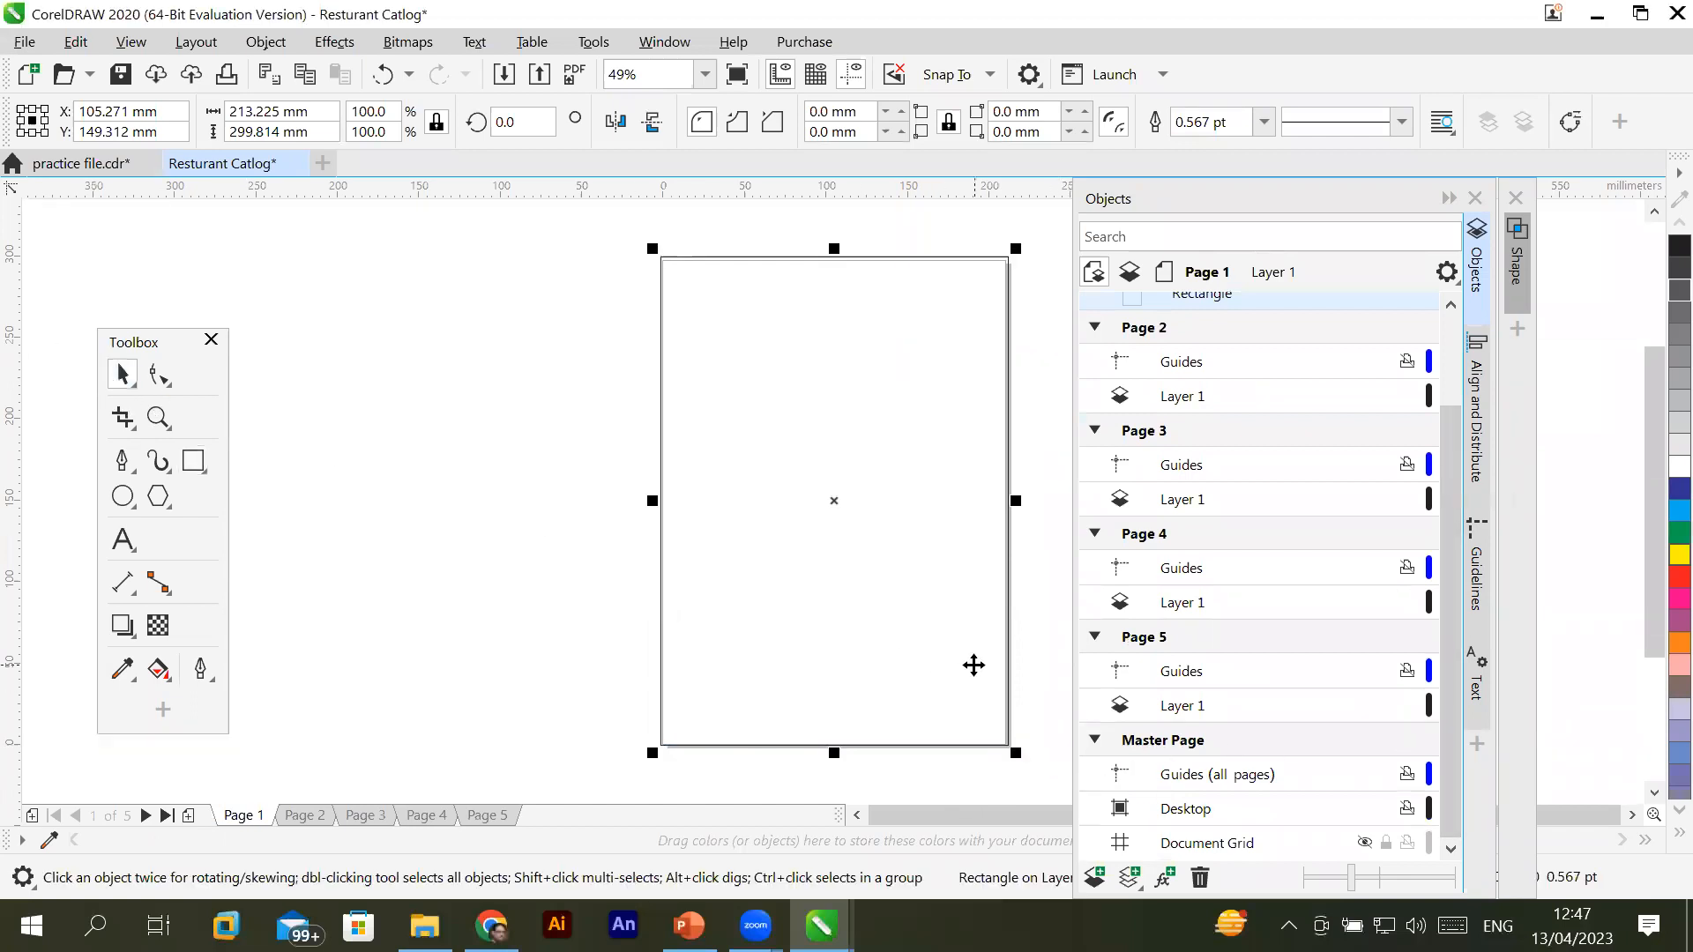
left_click(1039, 653)
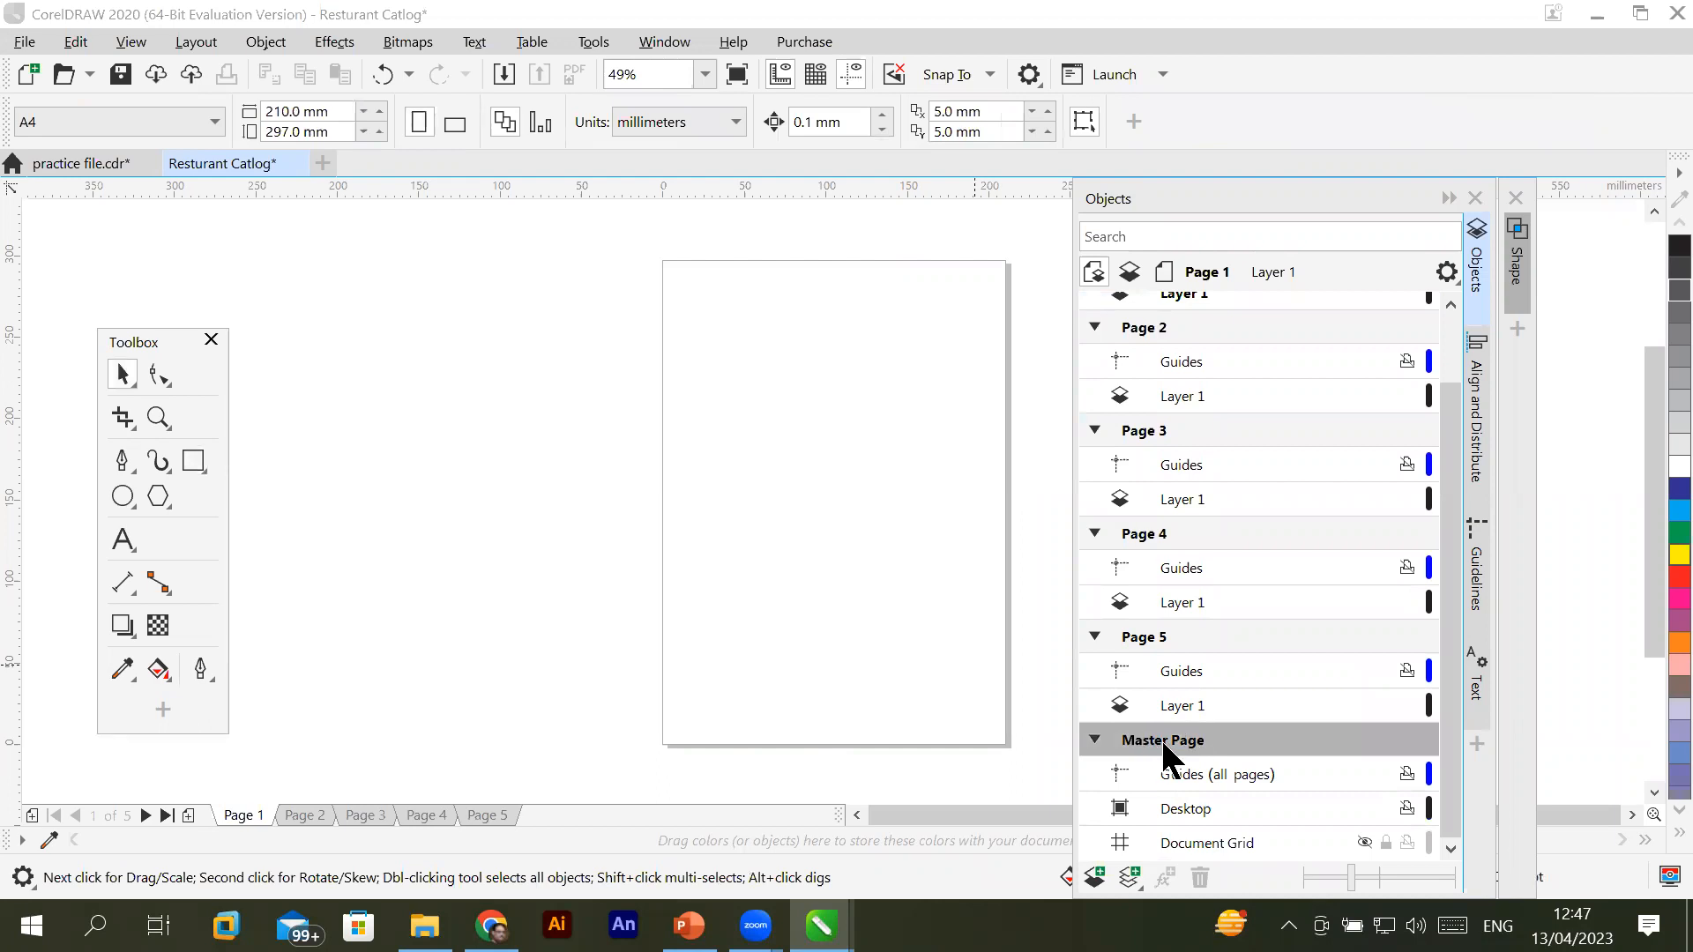
Add a new layer to Page 1 and make the Master Page's Desktop layer active
left_click(1098, 873)
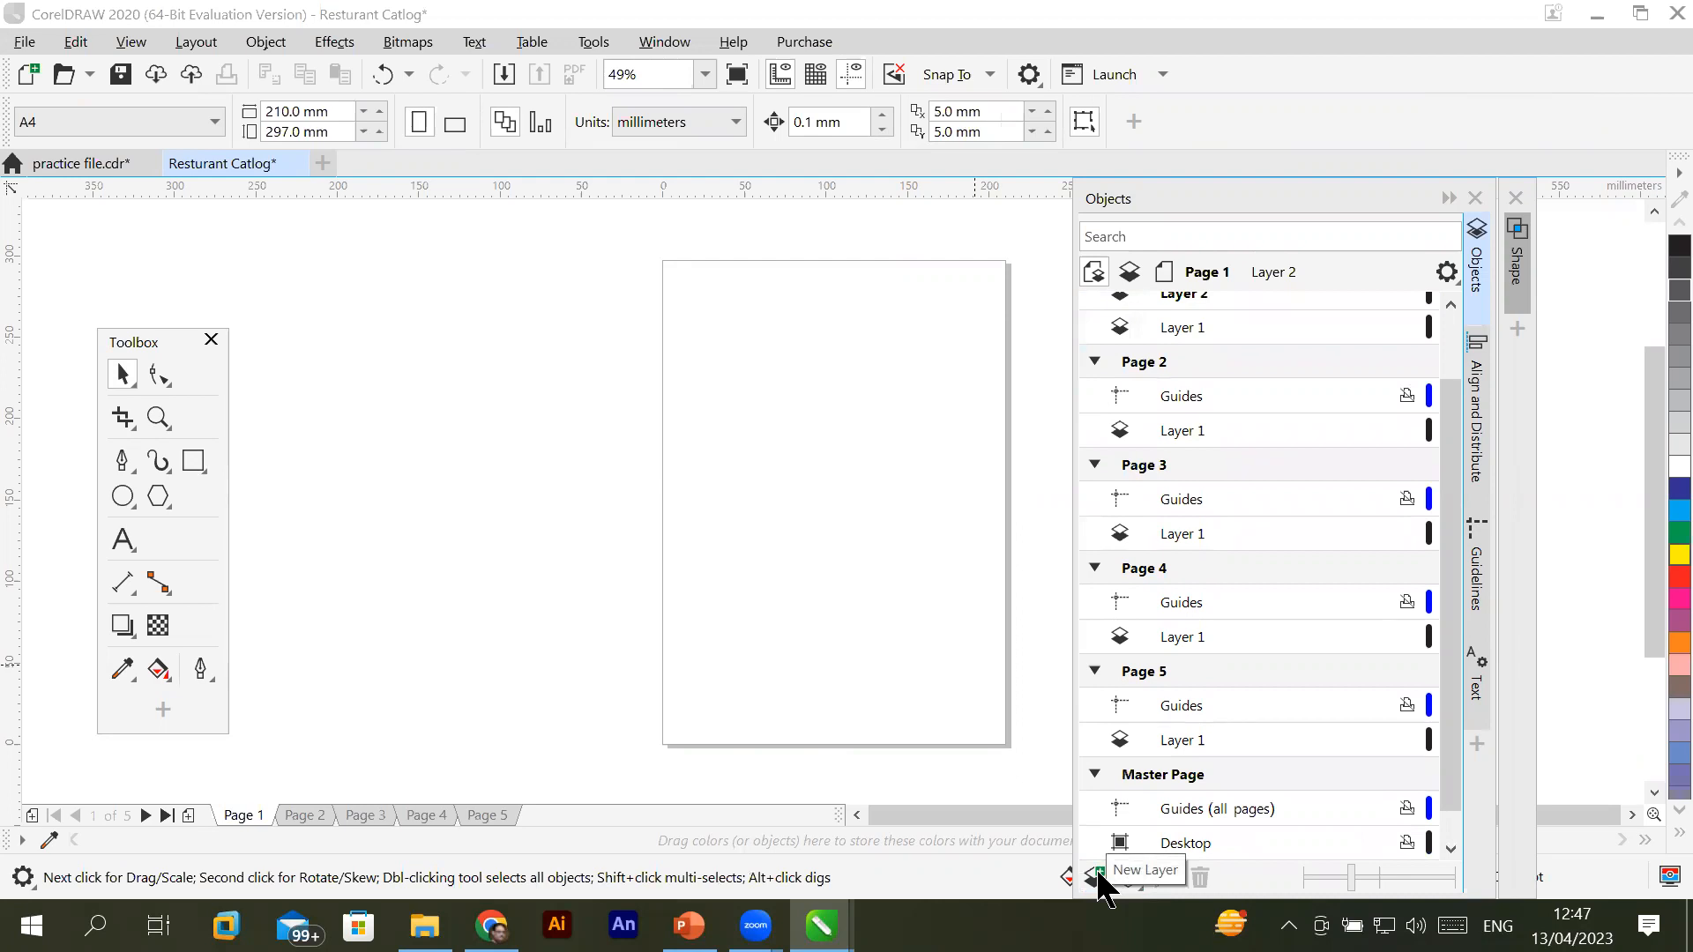
scroll(1452, 772, "down", 1)
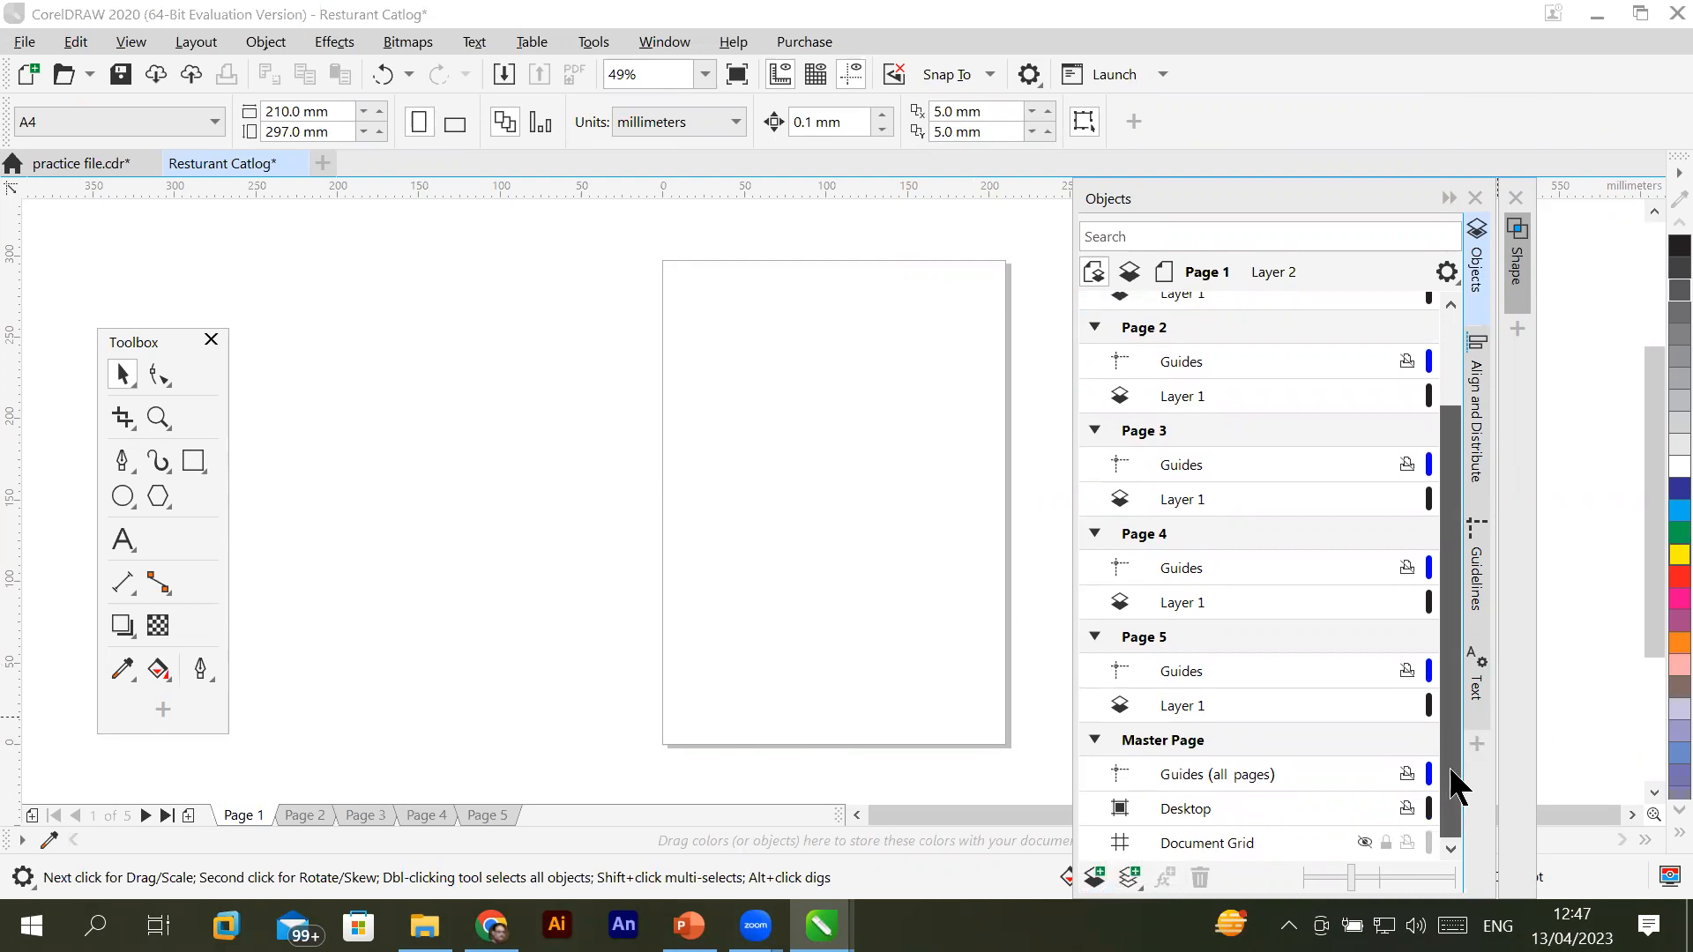
left_click(1185, 807)
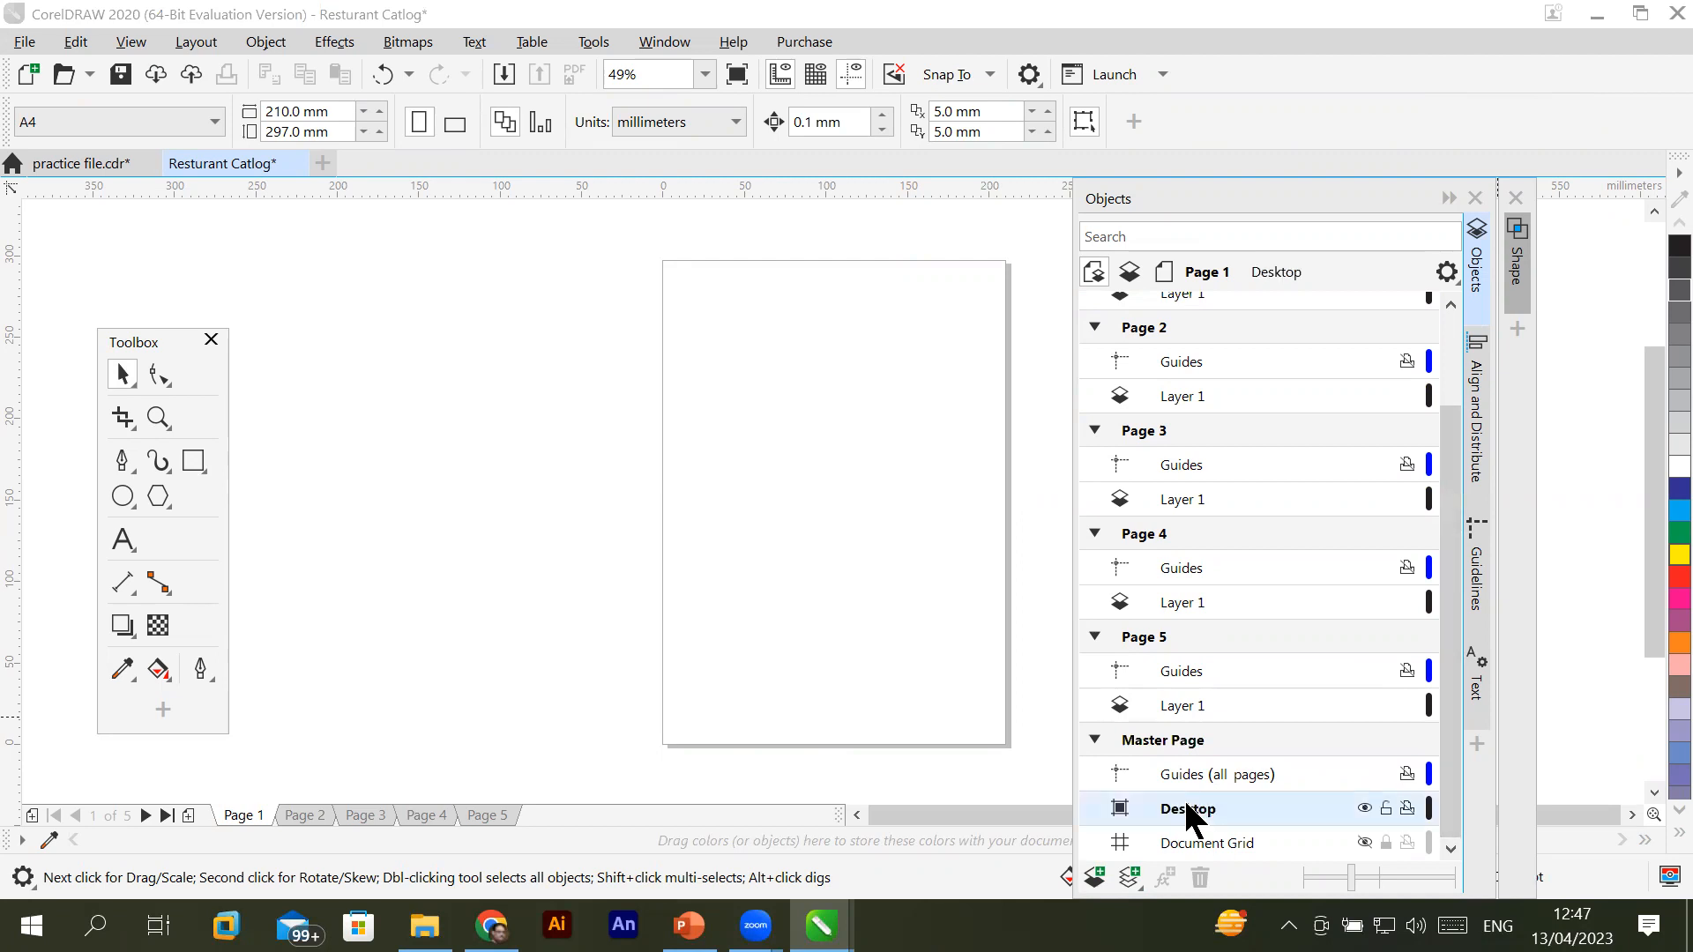
Add a horizontal guideline at about 152 mm and a vertical one at about 108.5 mm to the Master Page's Guides (all pages) layer
left_click(1195, 774)
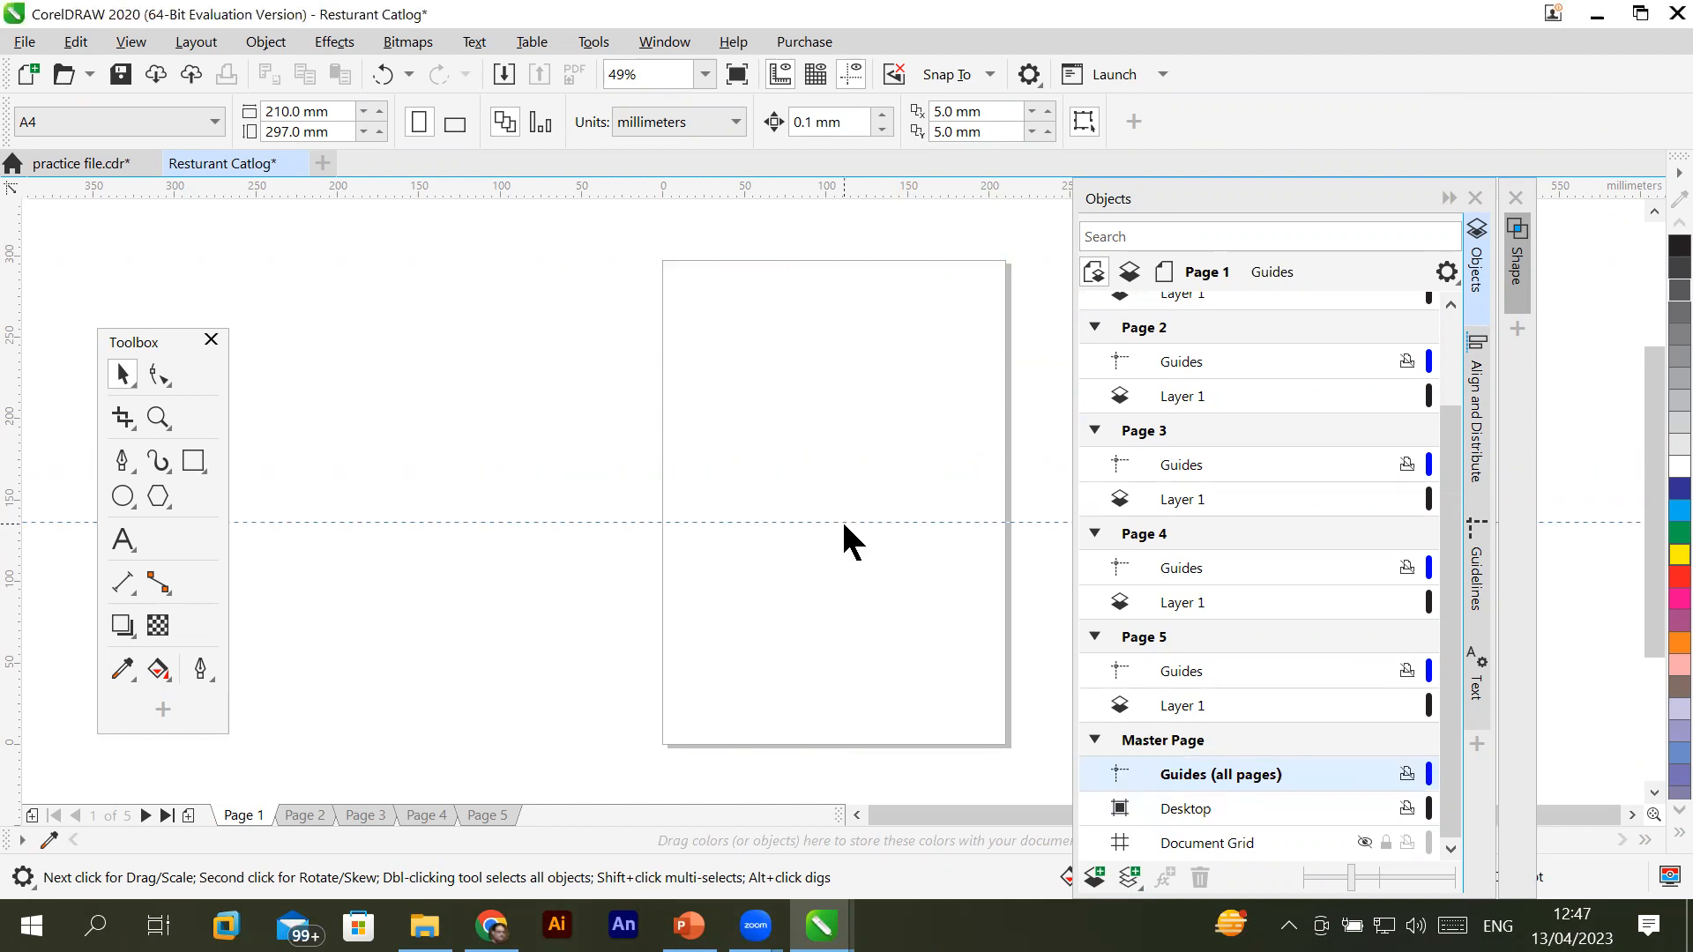
left_click_drag(849, 187, 849, 496)
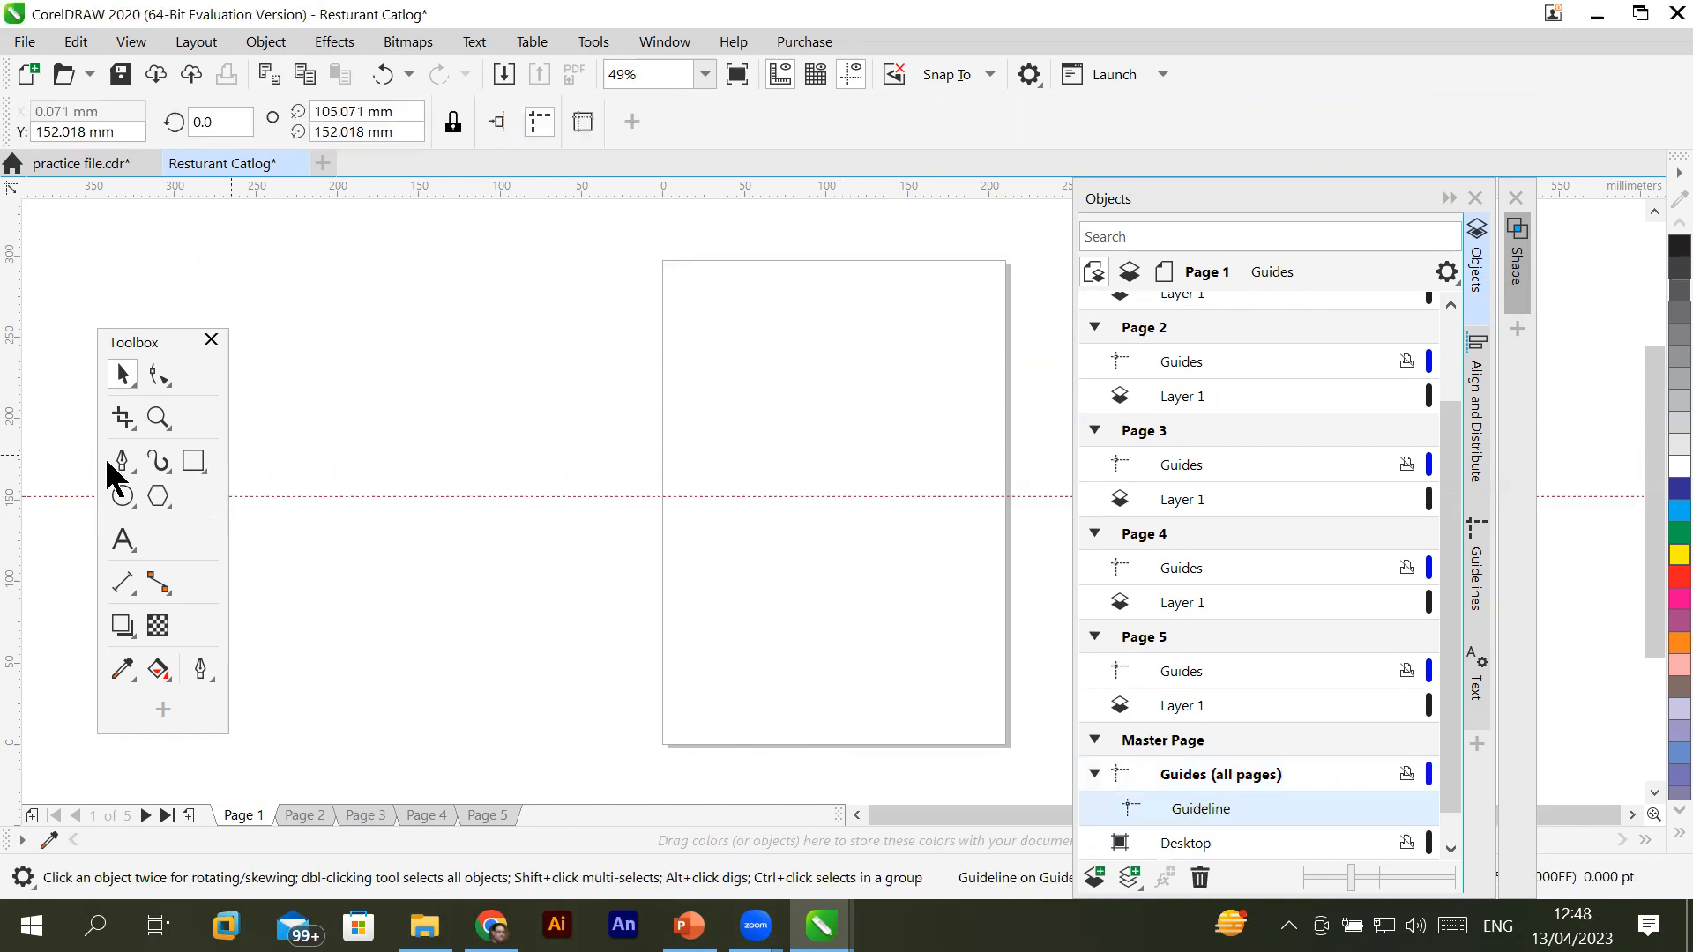
left_click_drag(10, 476, 840, 478)
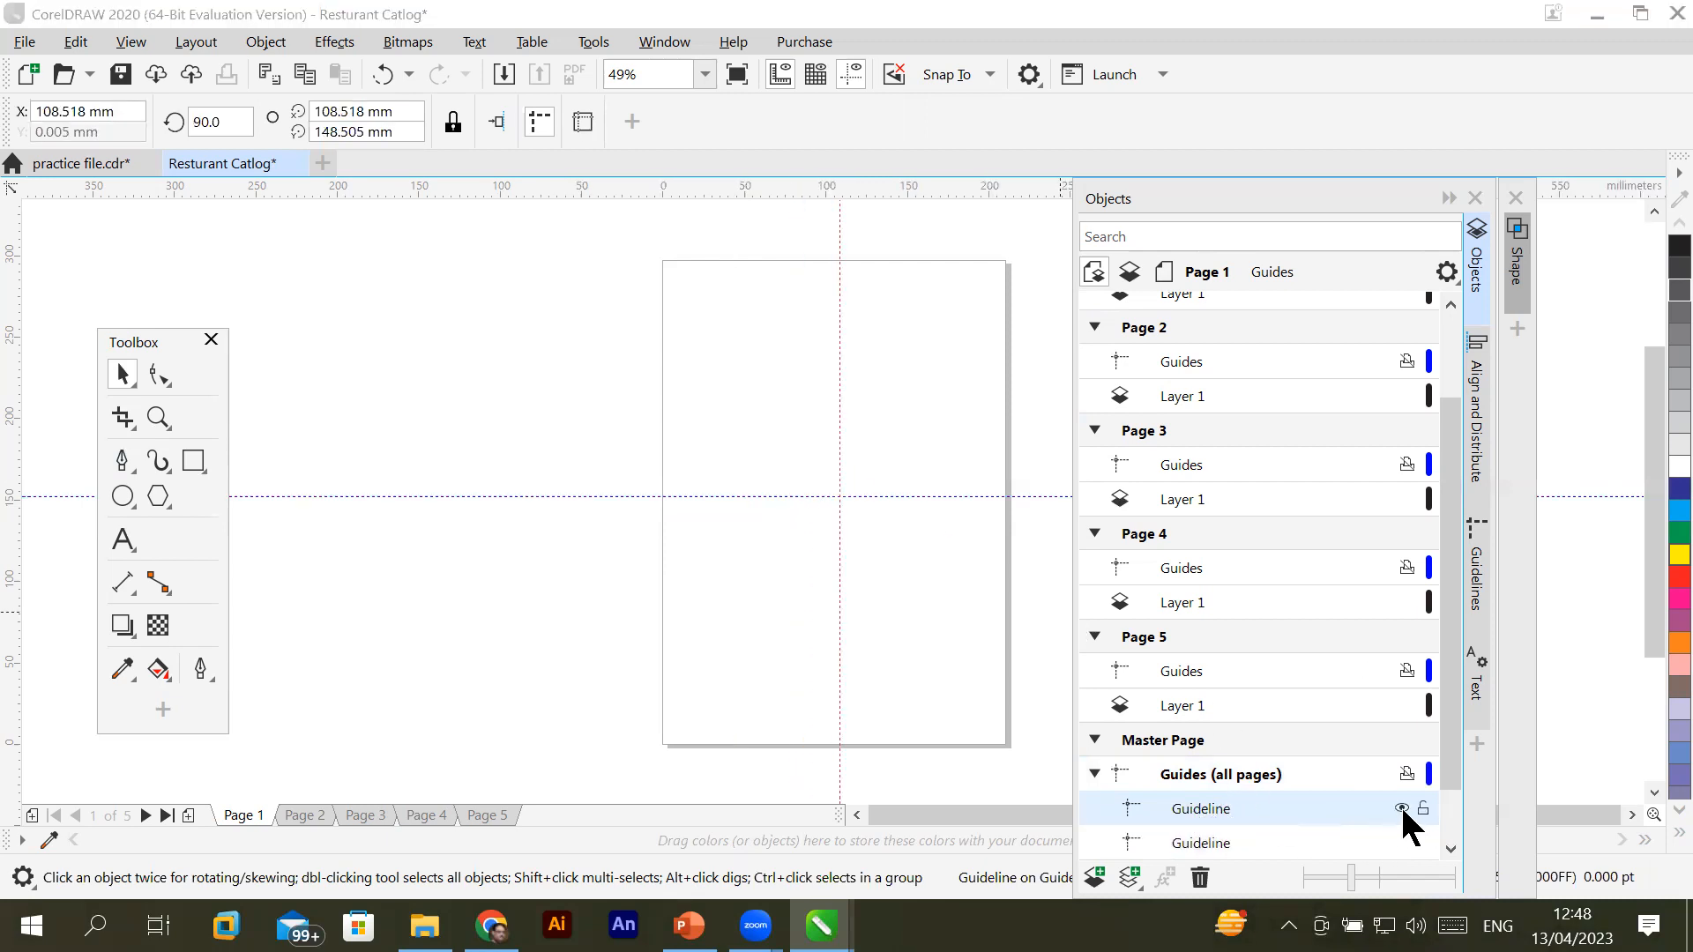
Toggle the visibility of the two master guidelines off and on, and reselect the Guides (all pages) layer
left_click(1401, 809)
left_click(1401, 843)
left_click(1400, 840)
left_click(1195, 769)
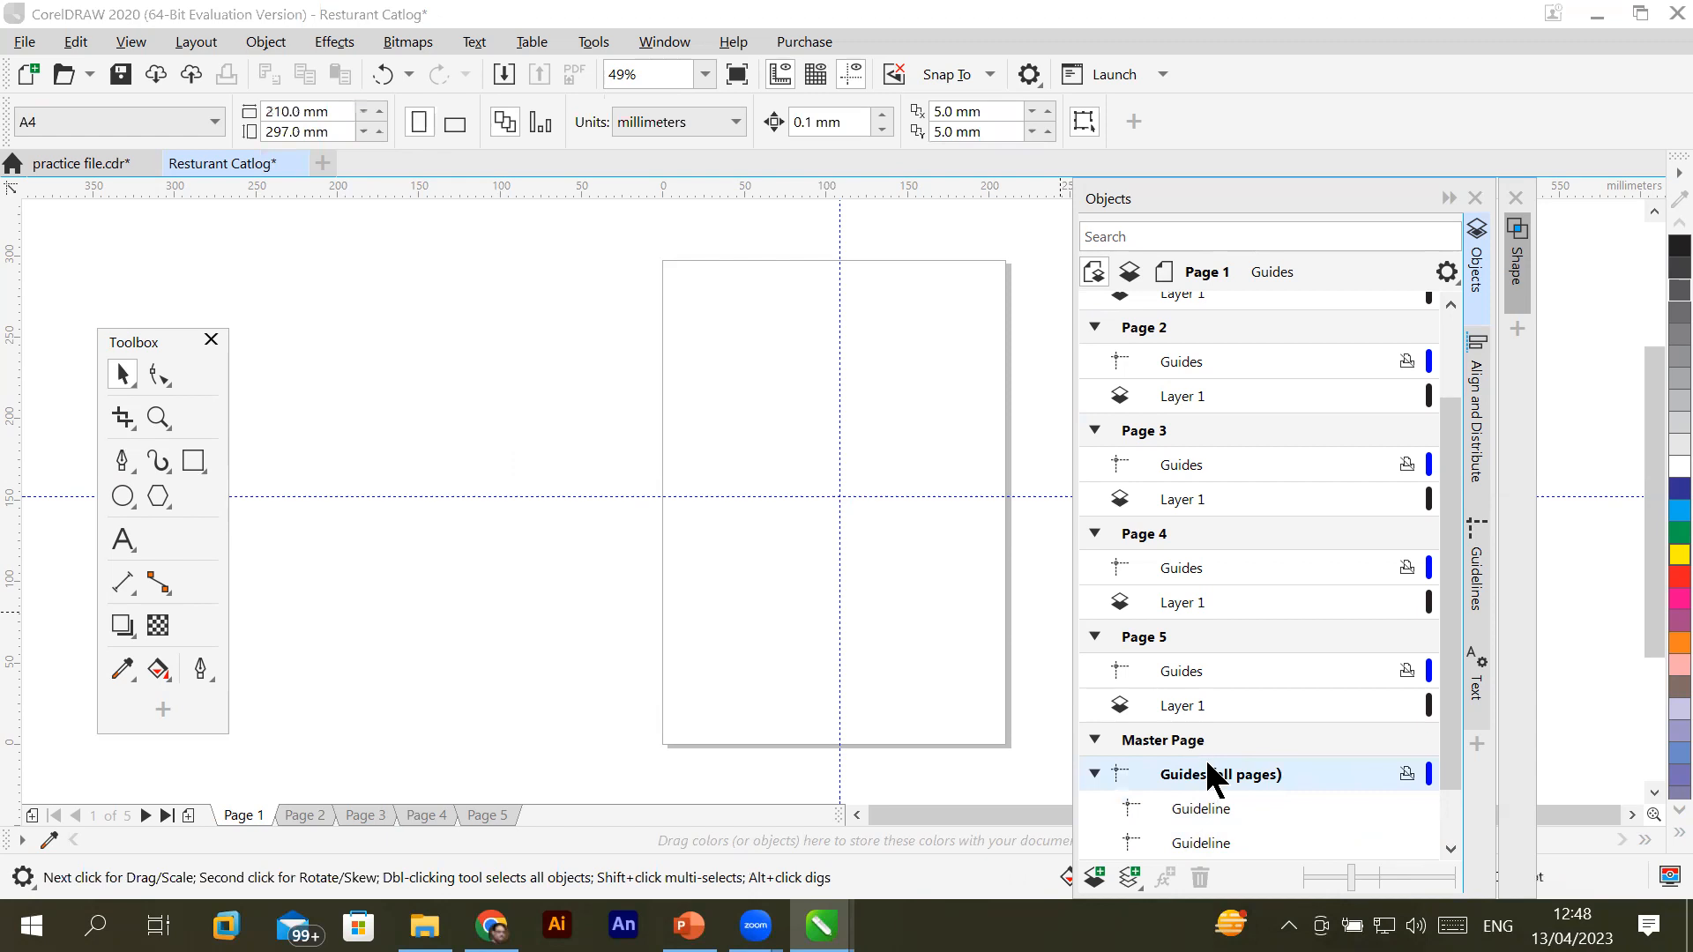
Check the master guidelines on Pages 2 to 5 and return to Page 1
left_click(311, 811)
left_click(363, 813)
left_click(425, 813)
left_click(483, 813)
left_click(247, 813)
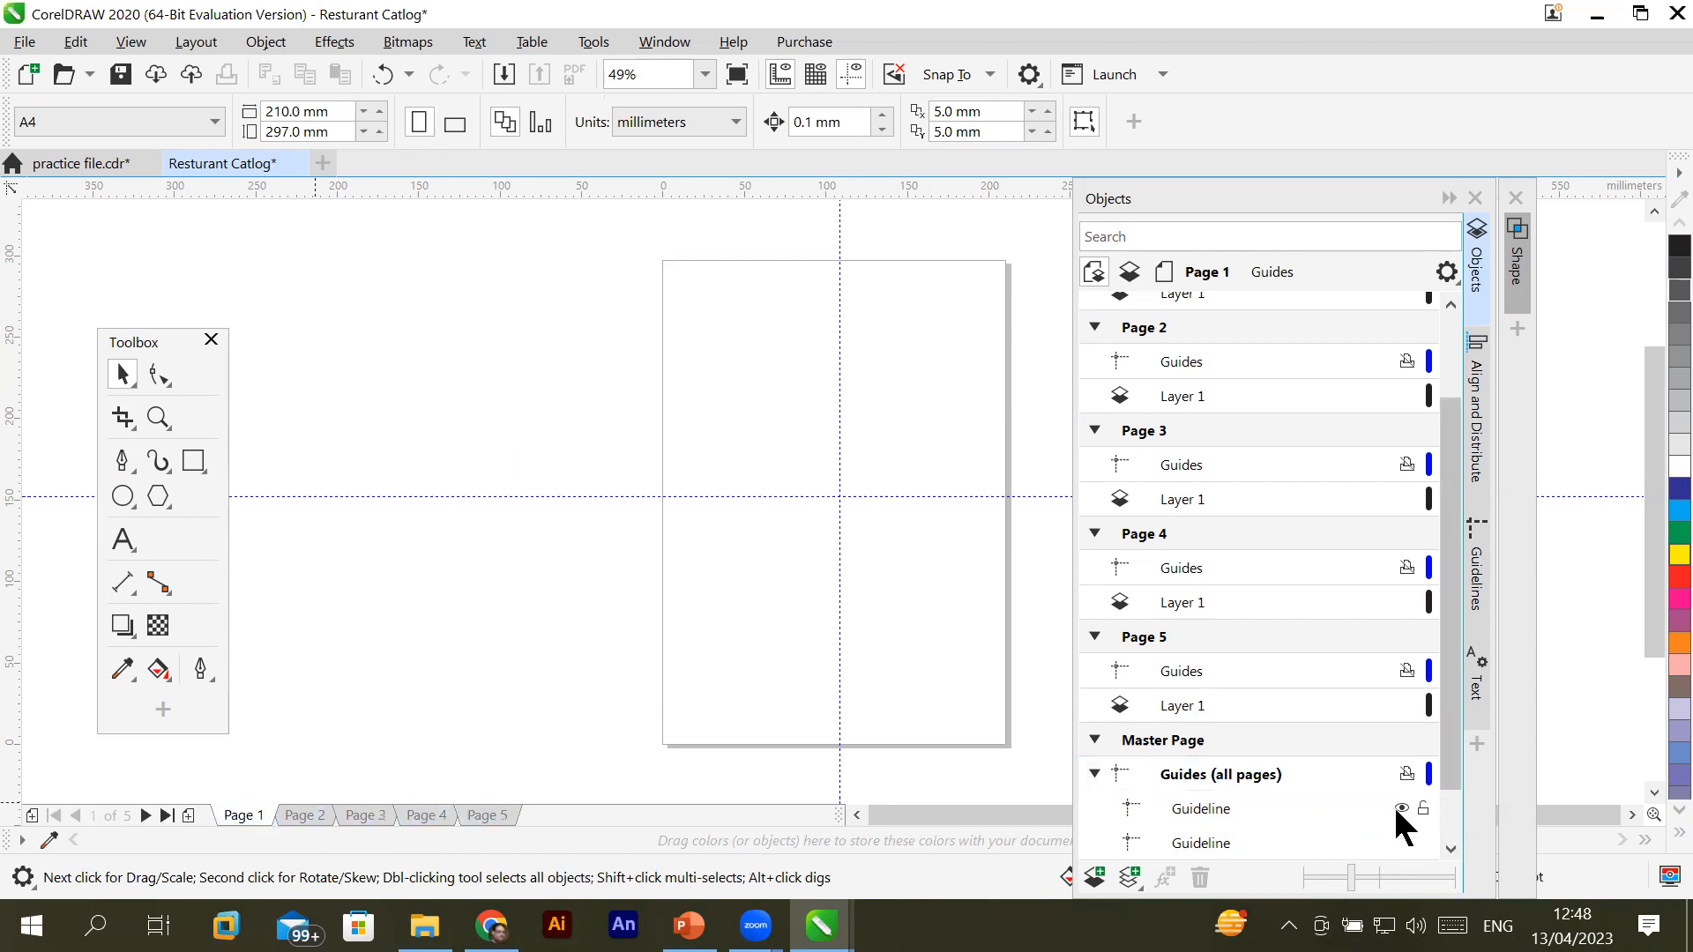
Draw a circle about 18 mm across left of the page on the Master Page's Desktop layer and fill it light blue
left_click(1145, 734)
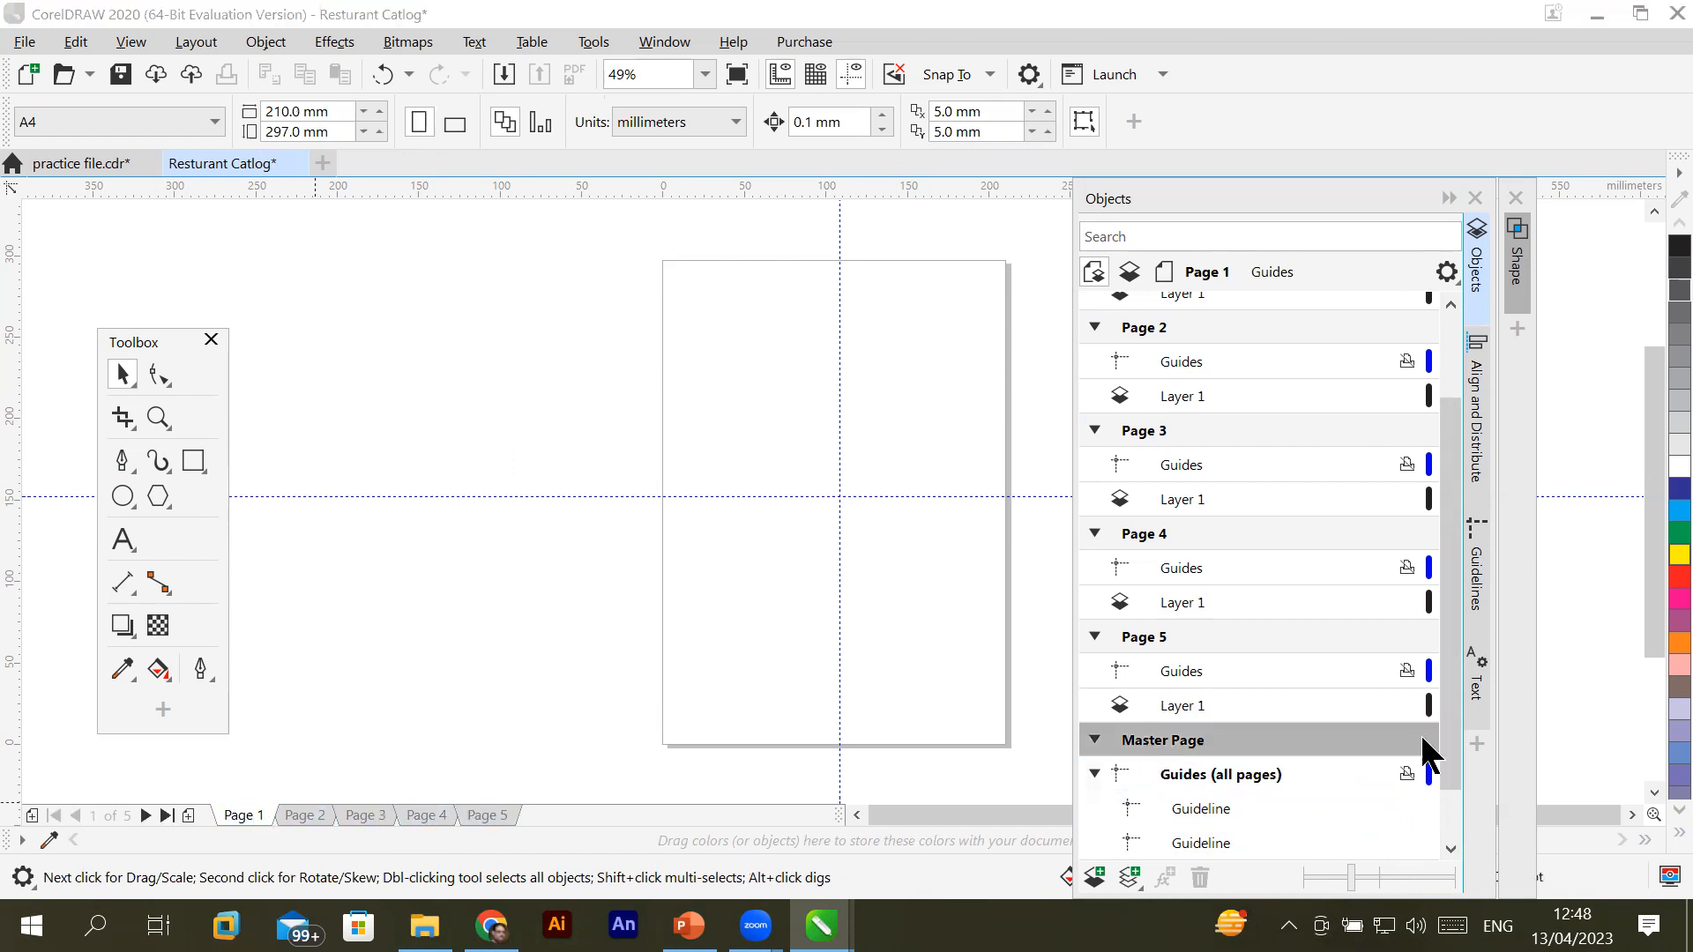
left_click_drag(1453, 739, 1451, 801)
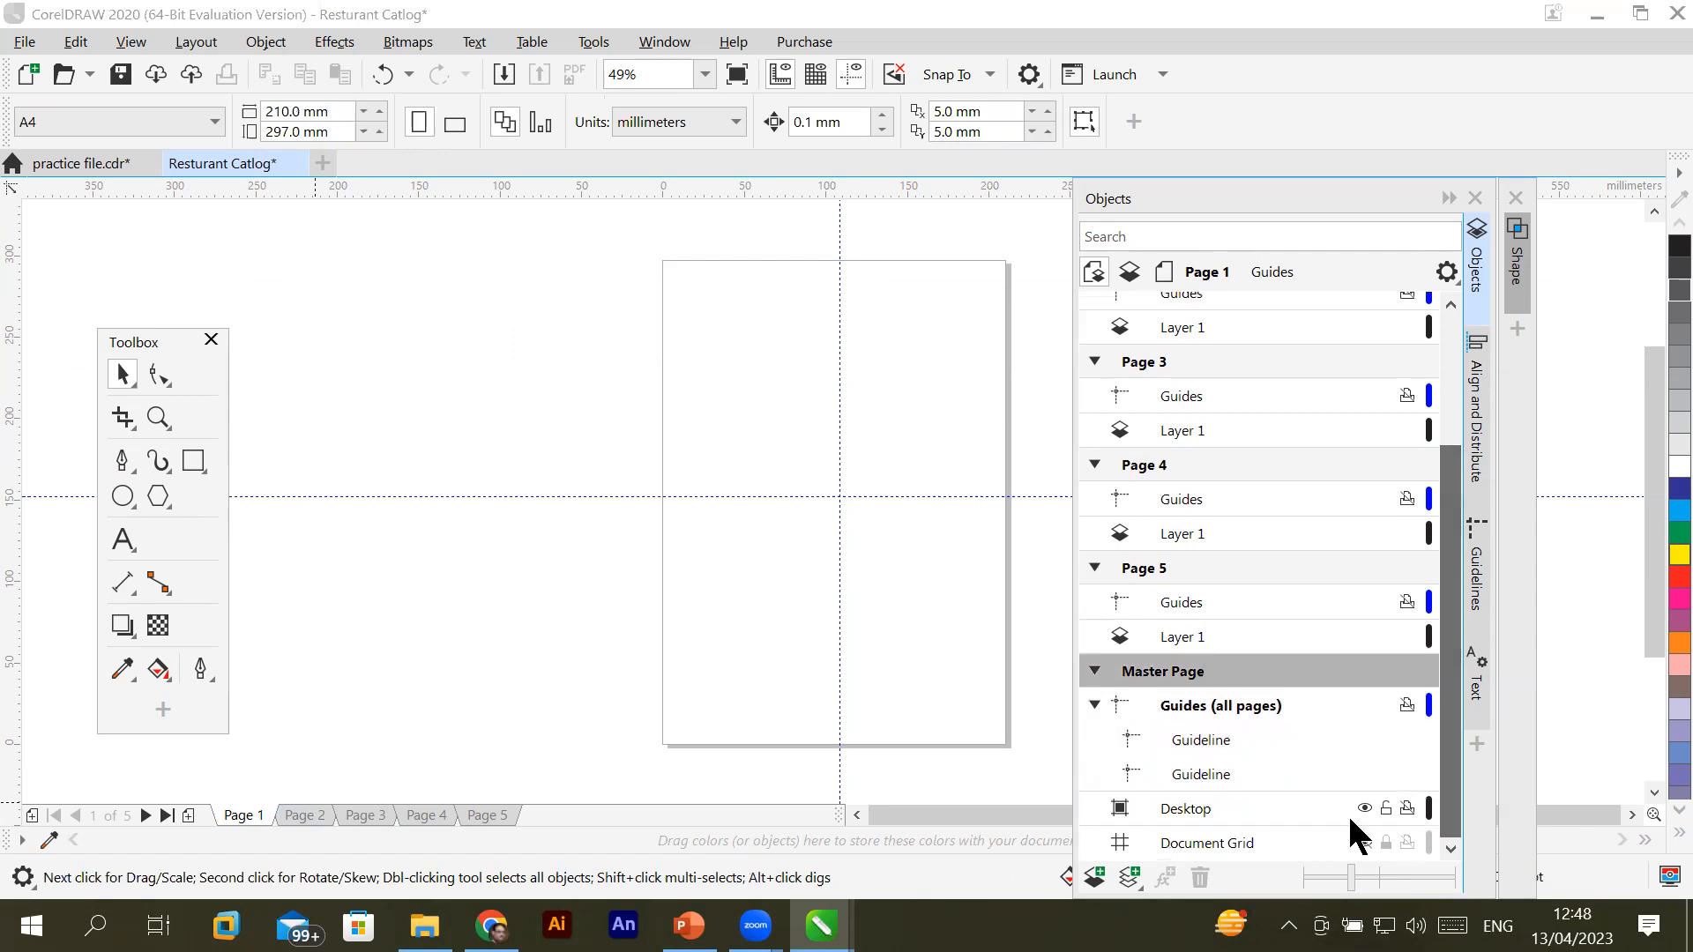
left_click(1186, 809)
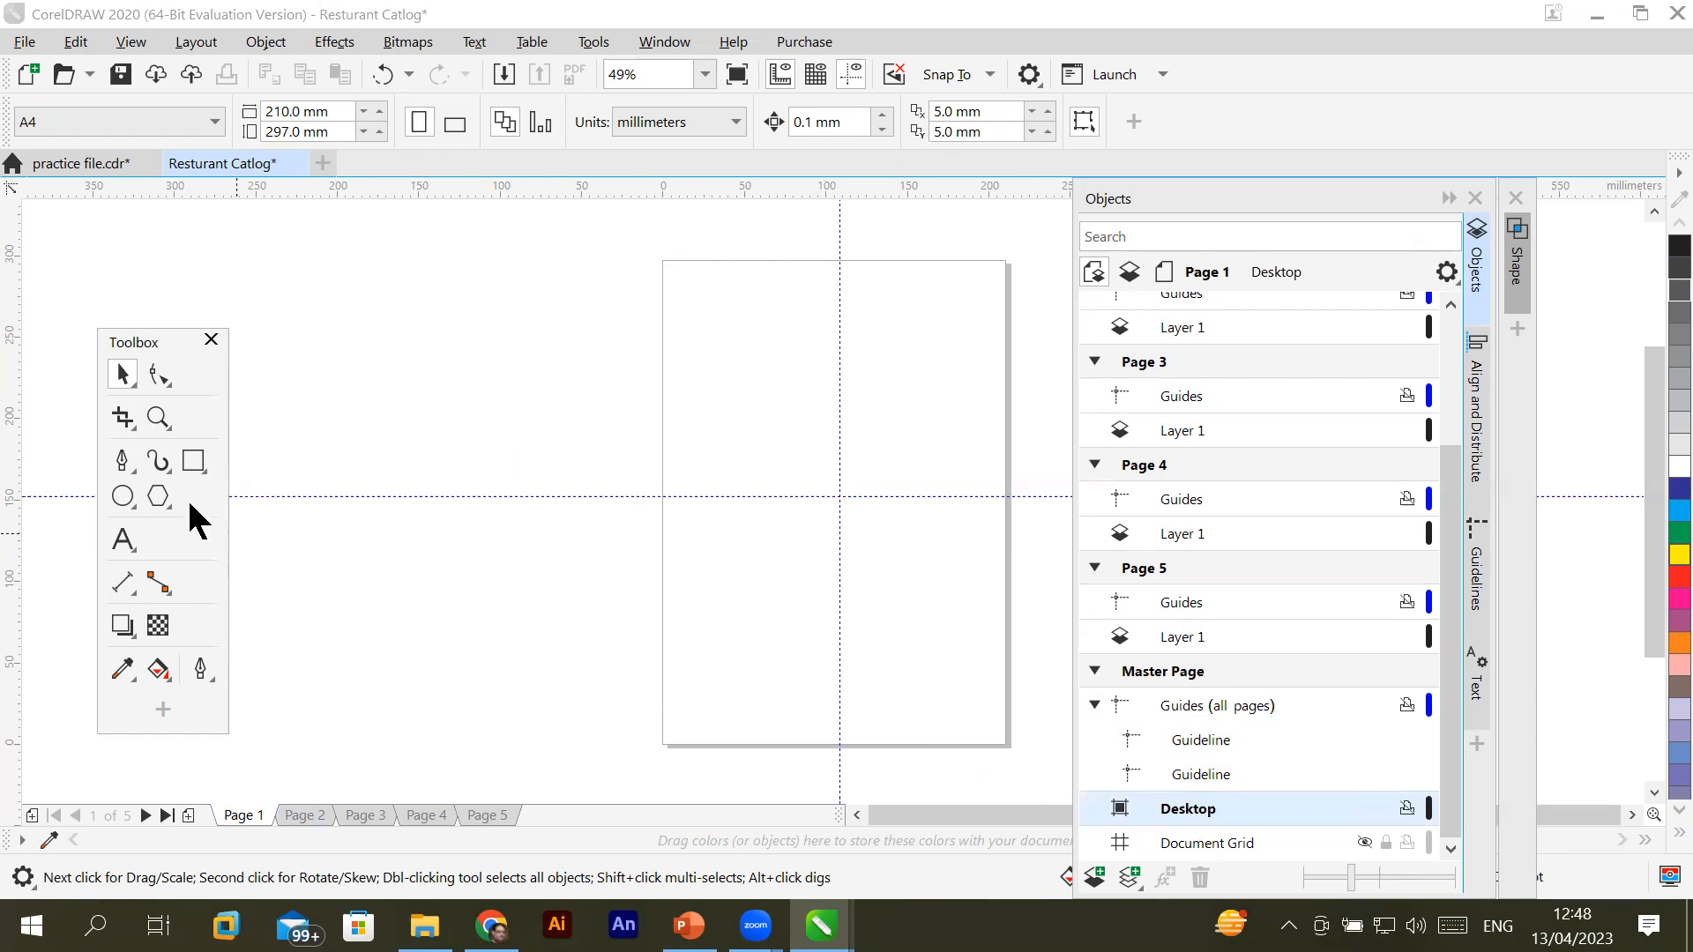
left_click(123, 497)
left_click_drag(432, 303, 468, 336)
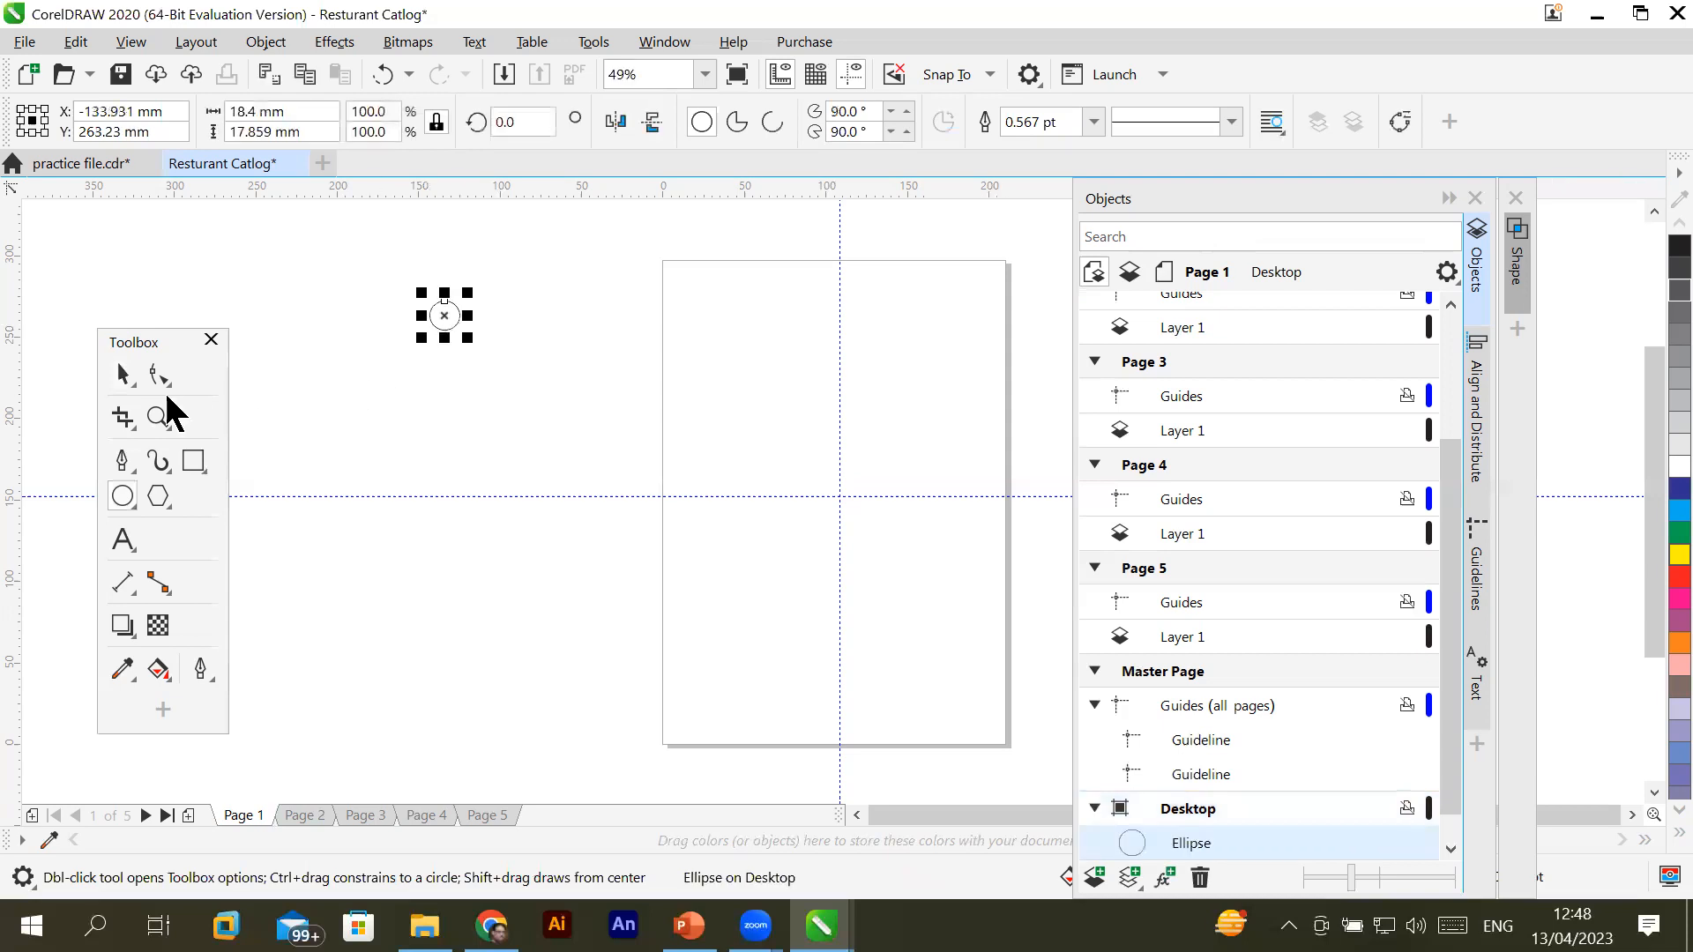
left_click(1671, 510)
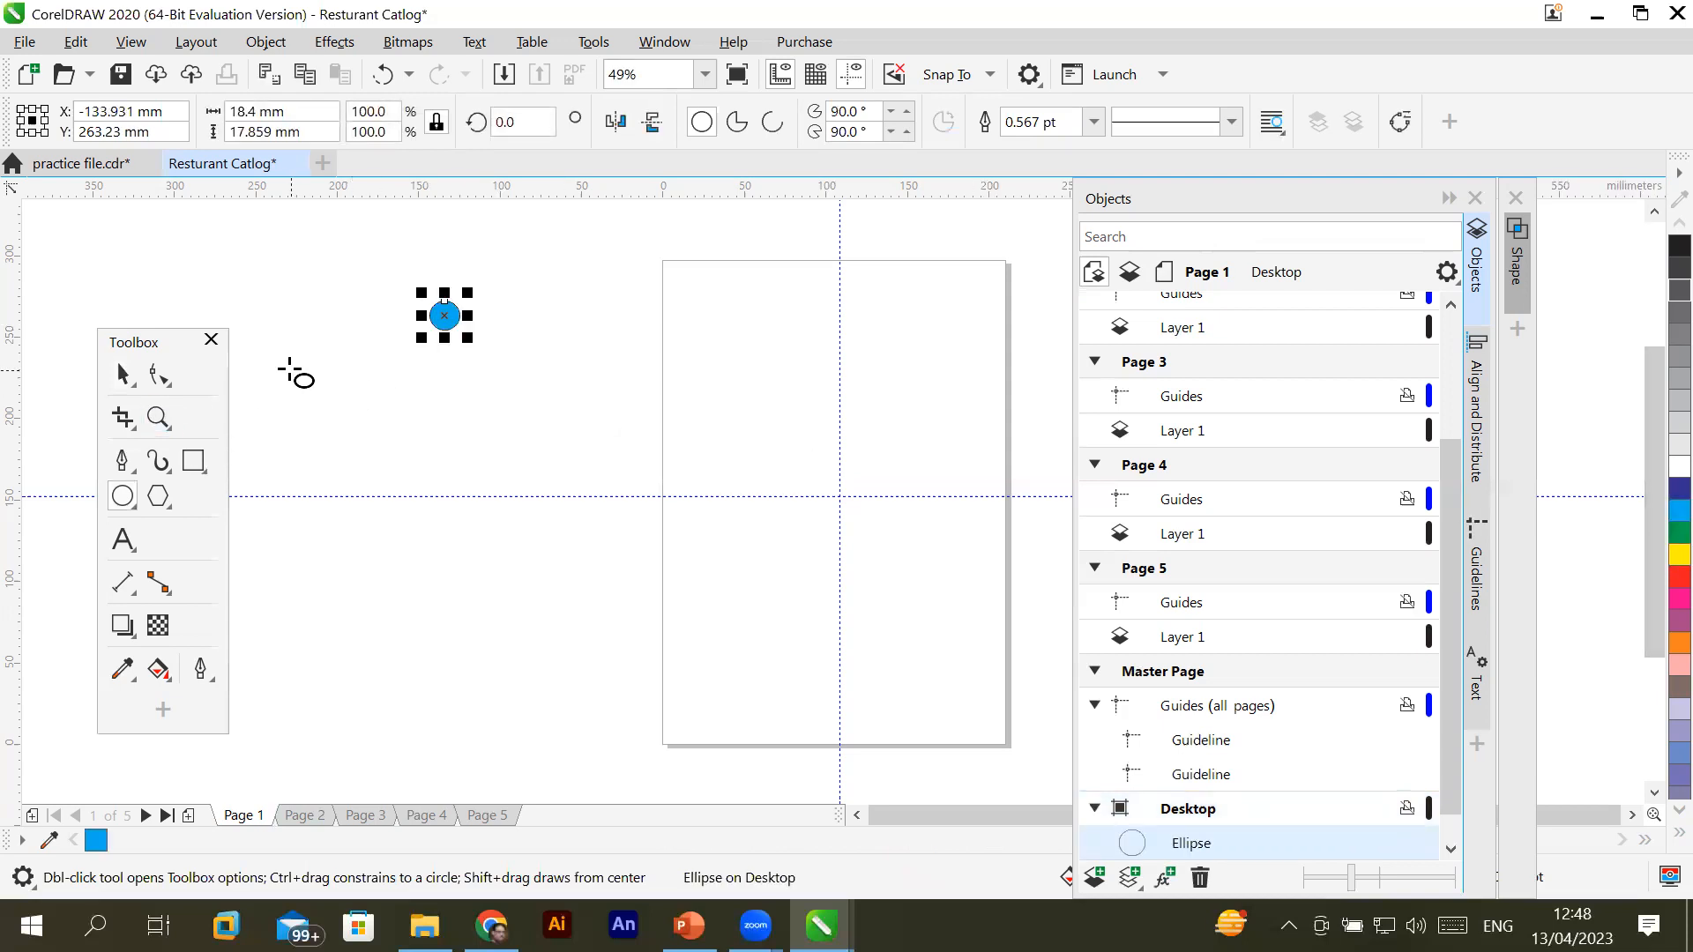
Copy the blue circle about 26 mm downward and repeat the duplication seven times to form a vertical column
left_click(122, 374)
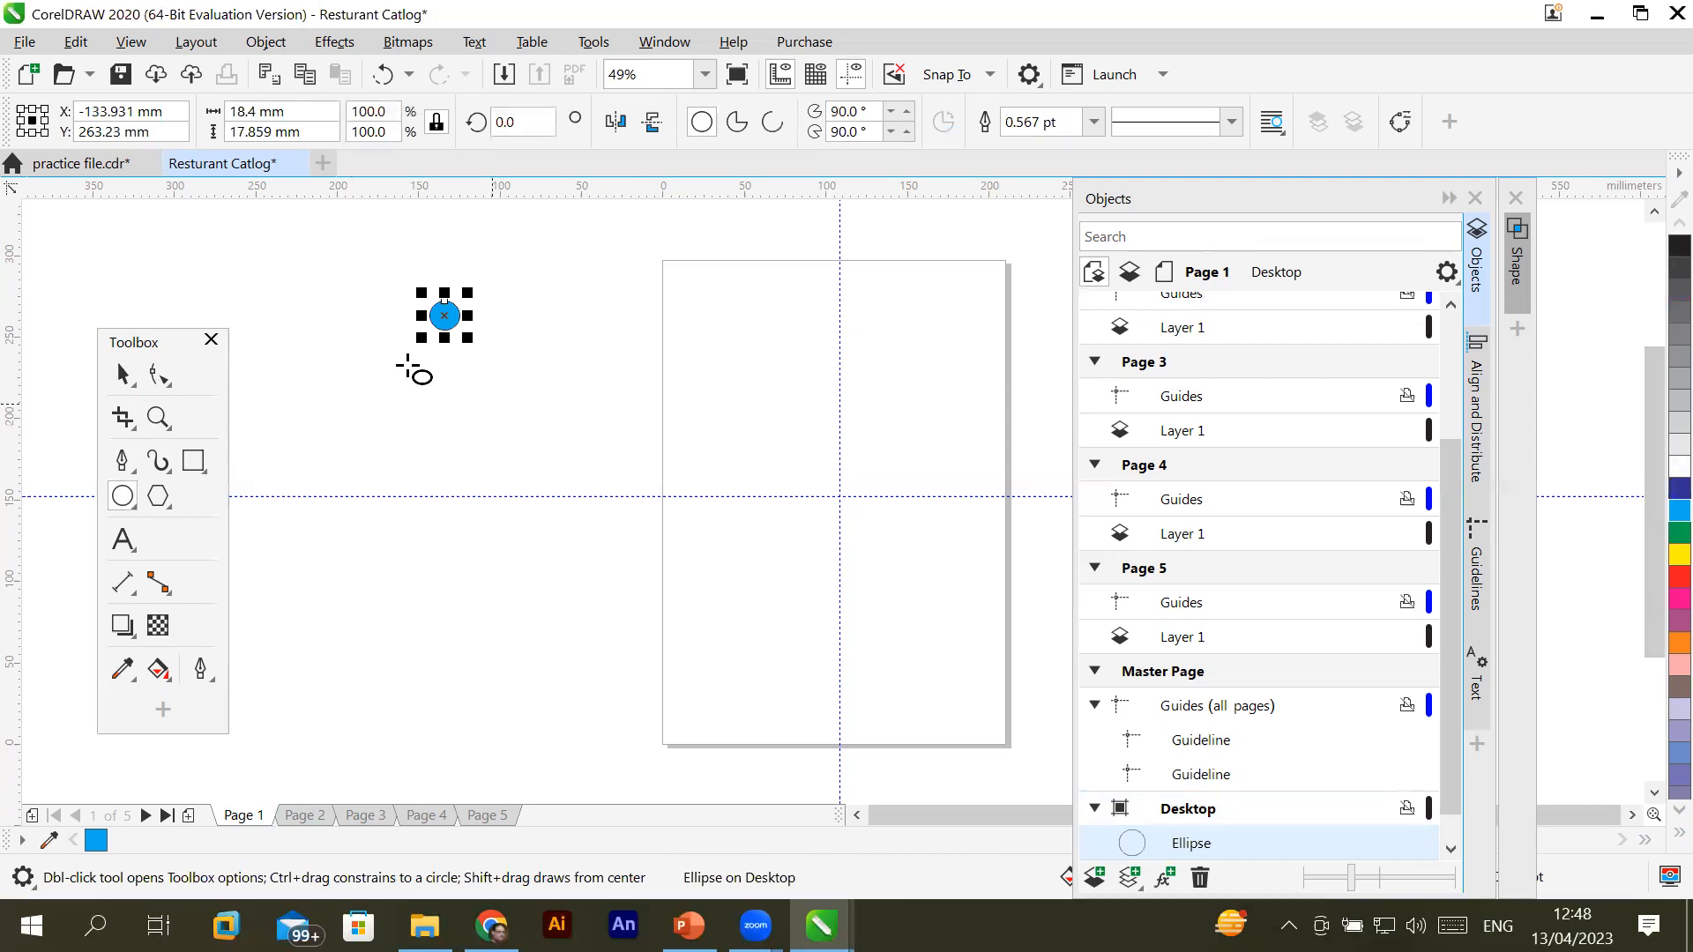
left_click(122, 374)
left_click_drag(445, 315, 446, 357)
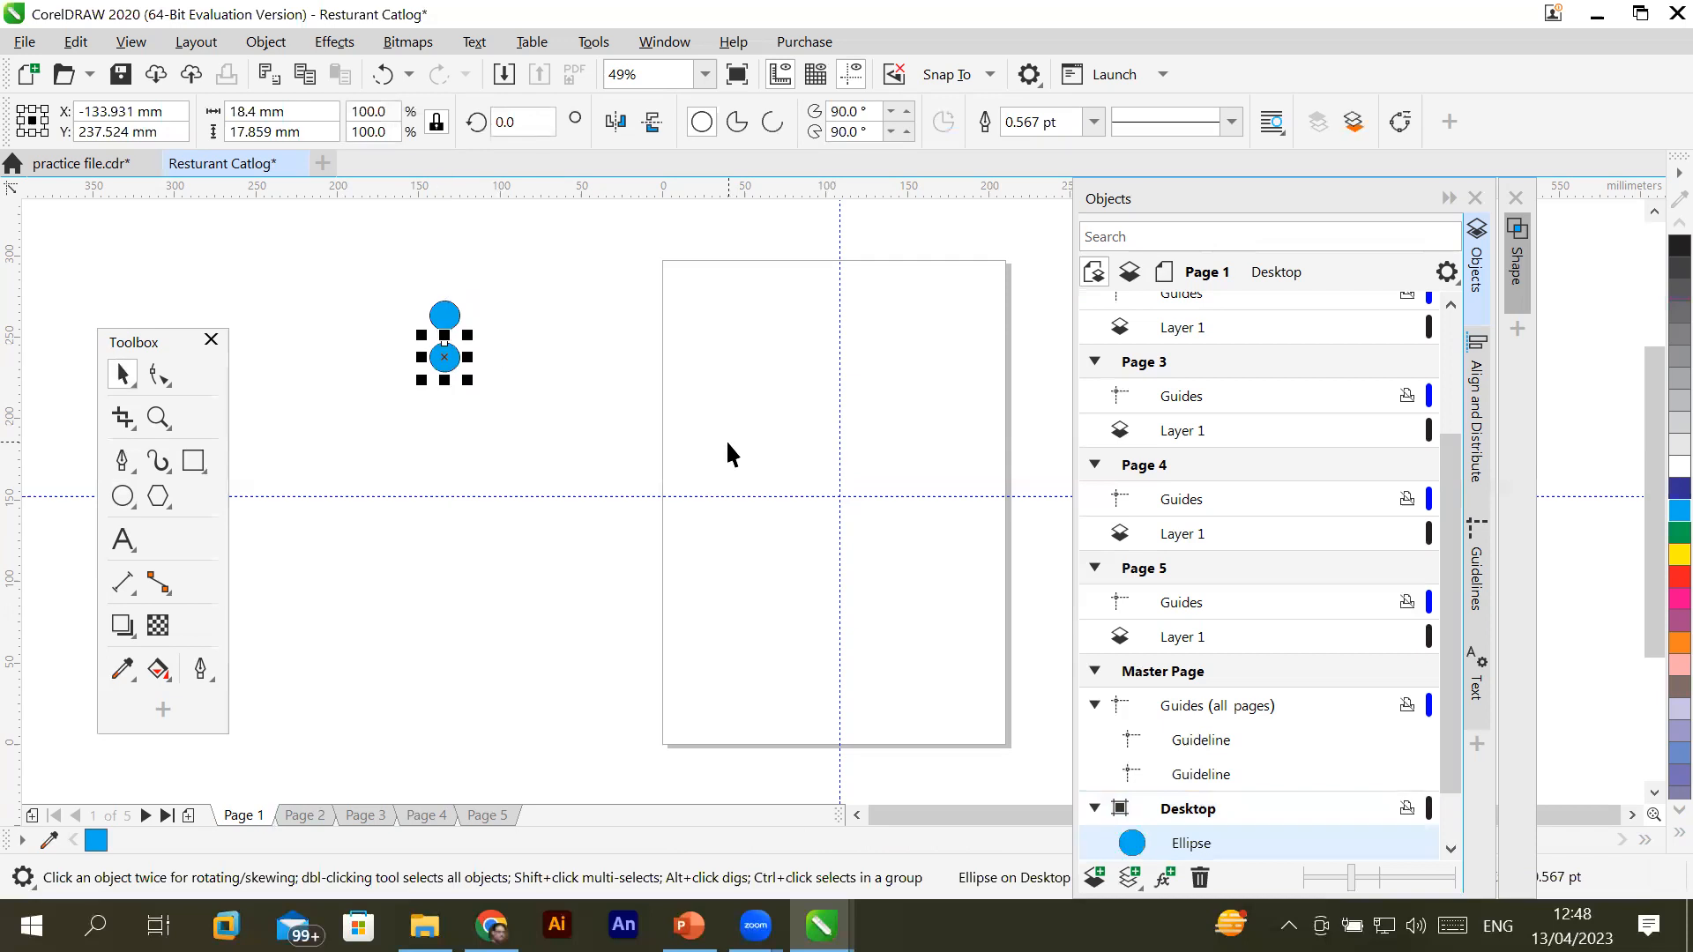
key("ctrl+r")
key("ctrl+r")
key("ctrl+r")
key("ctrl+r")
key("ctrl+r")
key("ctrl+r")
key("ctrl+r")
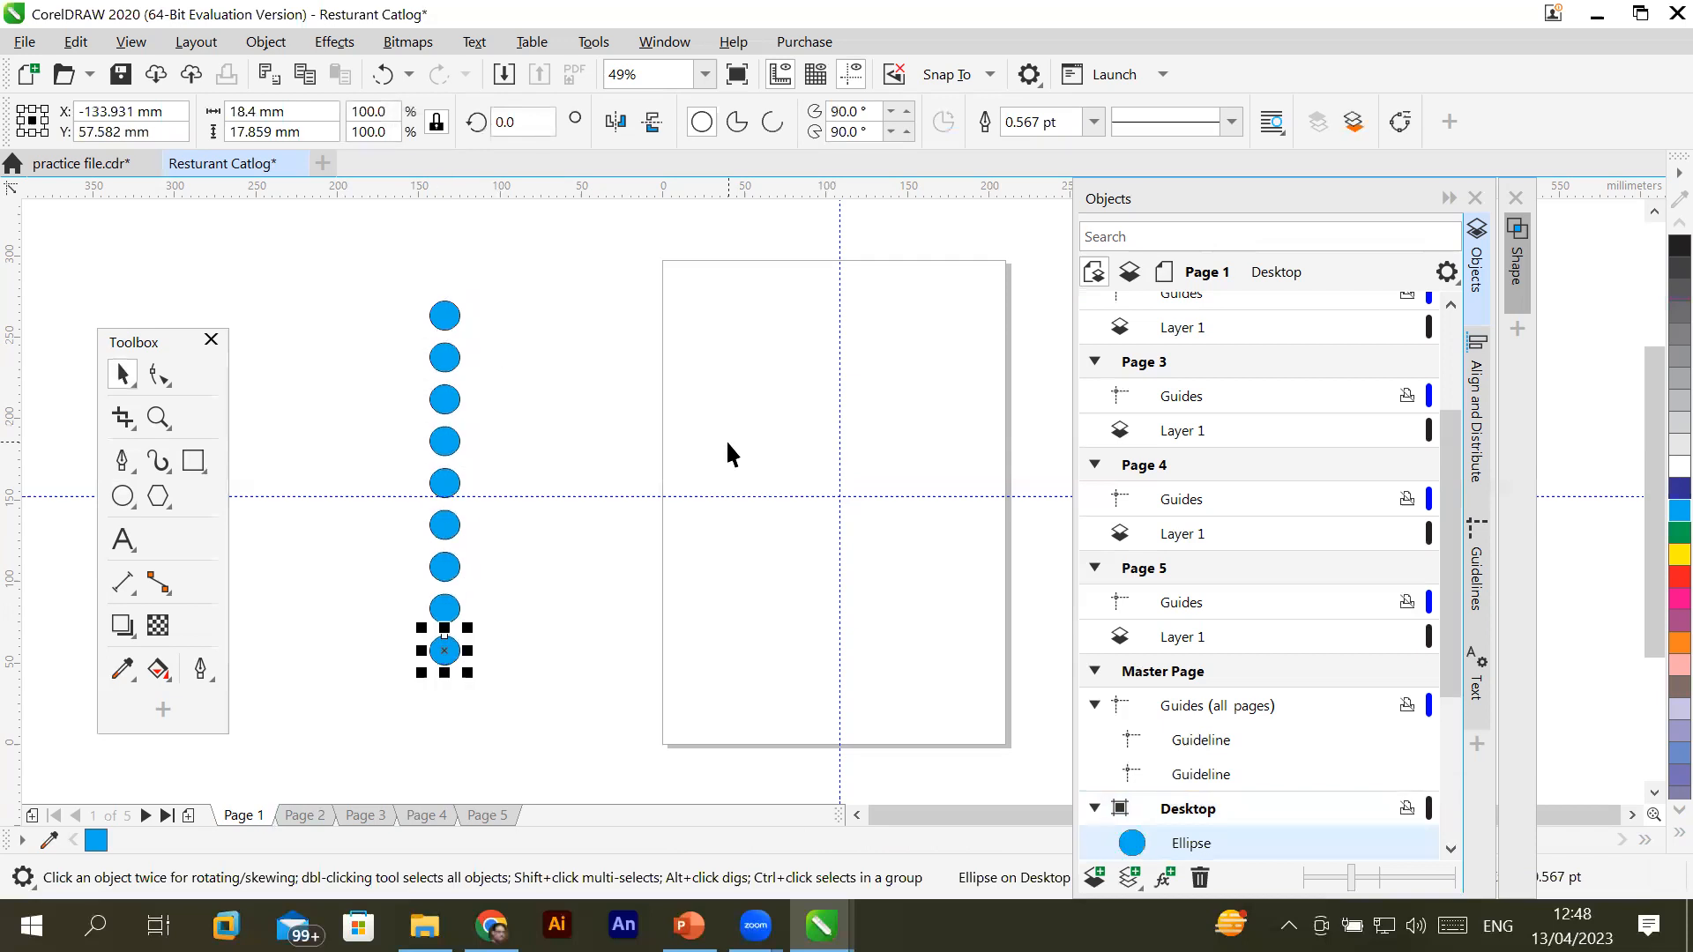
Select all nine blue circles and group them
left_click_drag(342, 251, 511, 684)
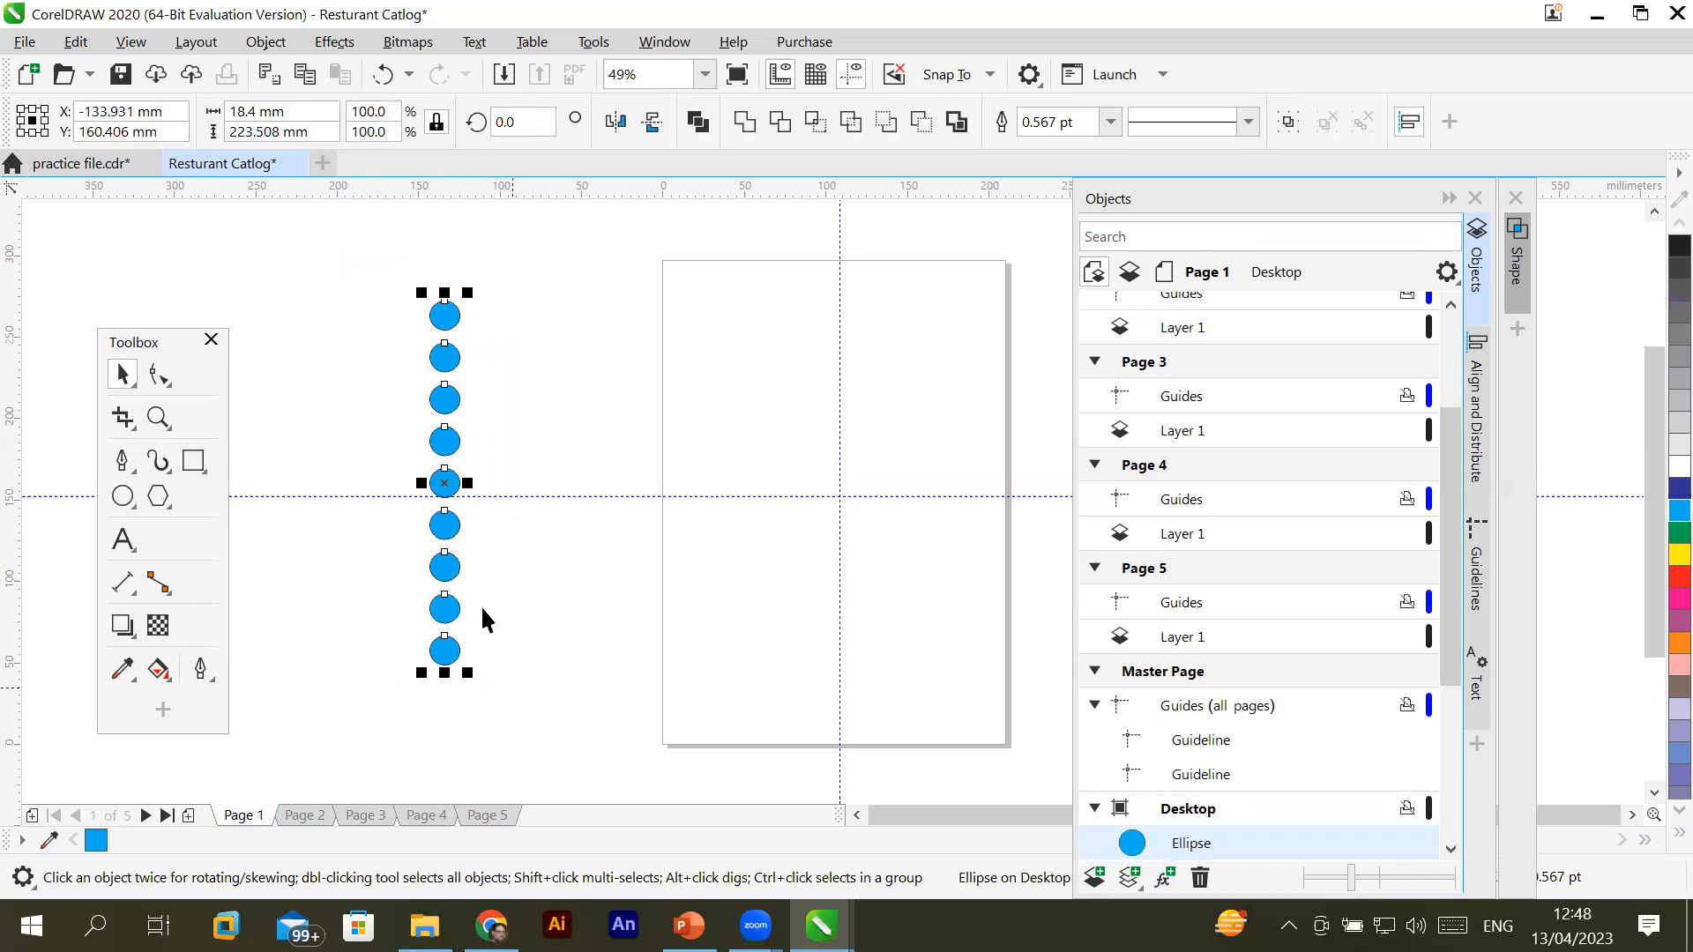
right_click(447, 441)
left_click(533, 328)
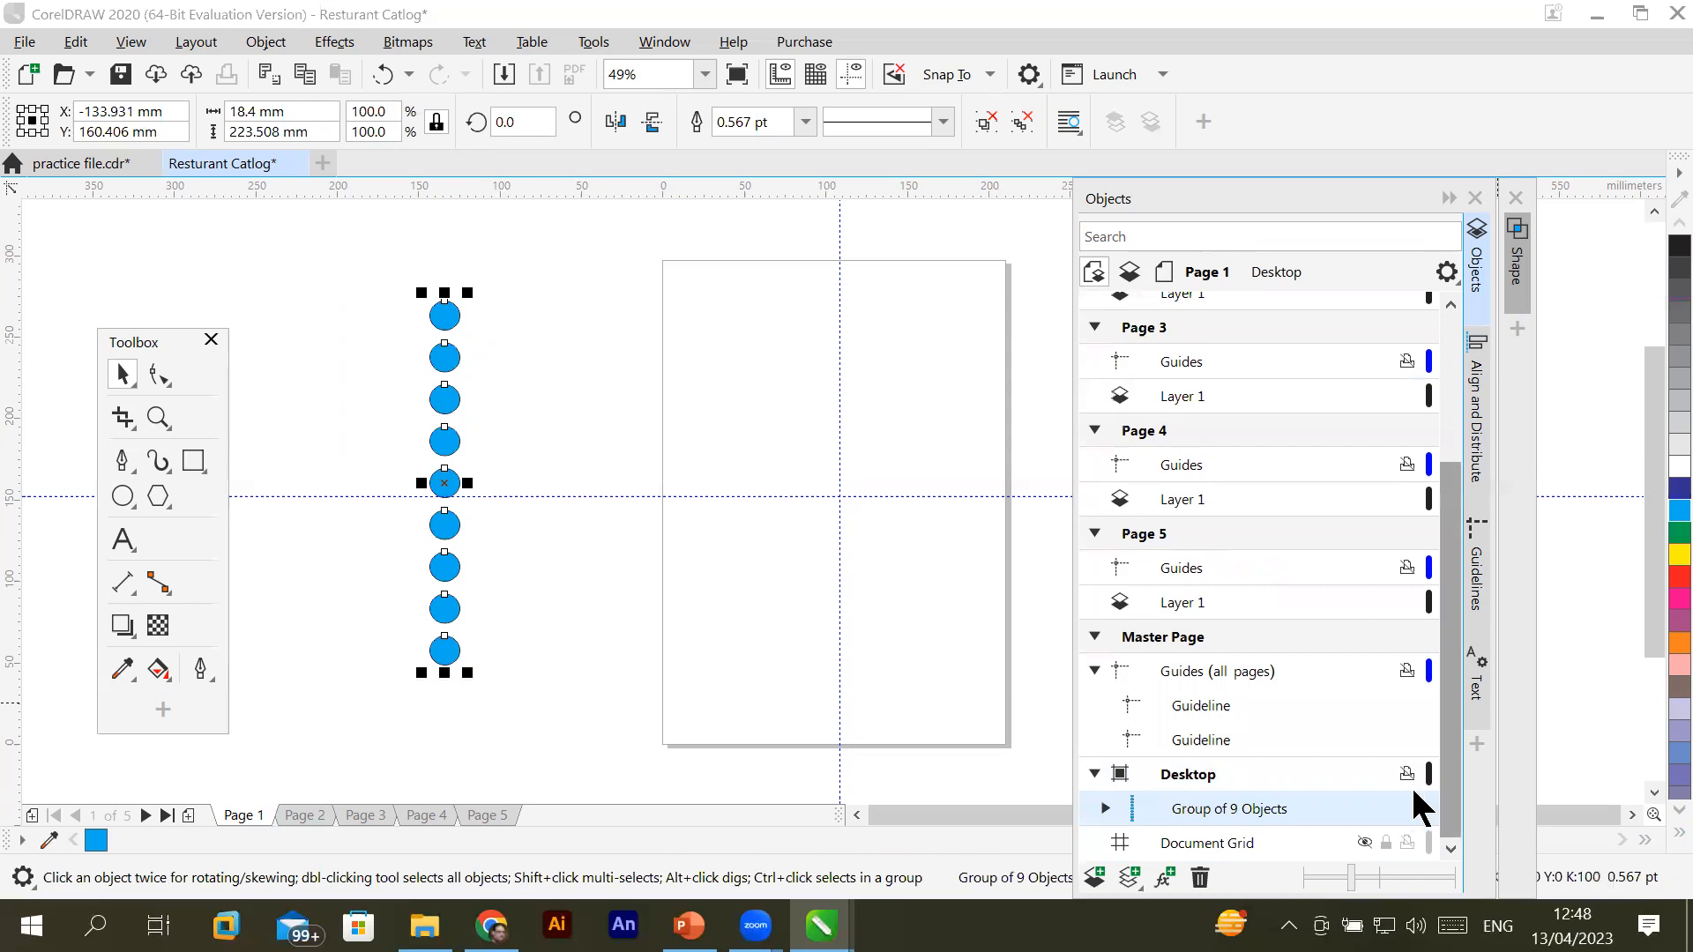
Examine the Master Page's layers, toggle the Guides (all pages) layer's visibility off and on, and collapse that layer
left_click(1171, 772)
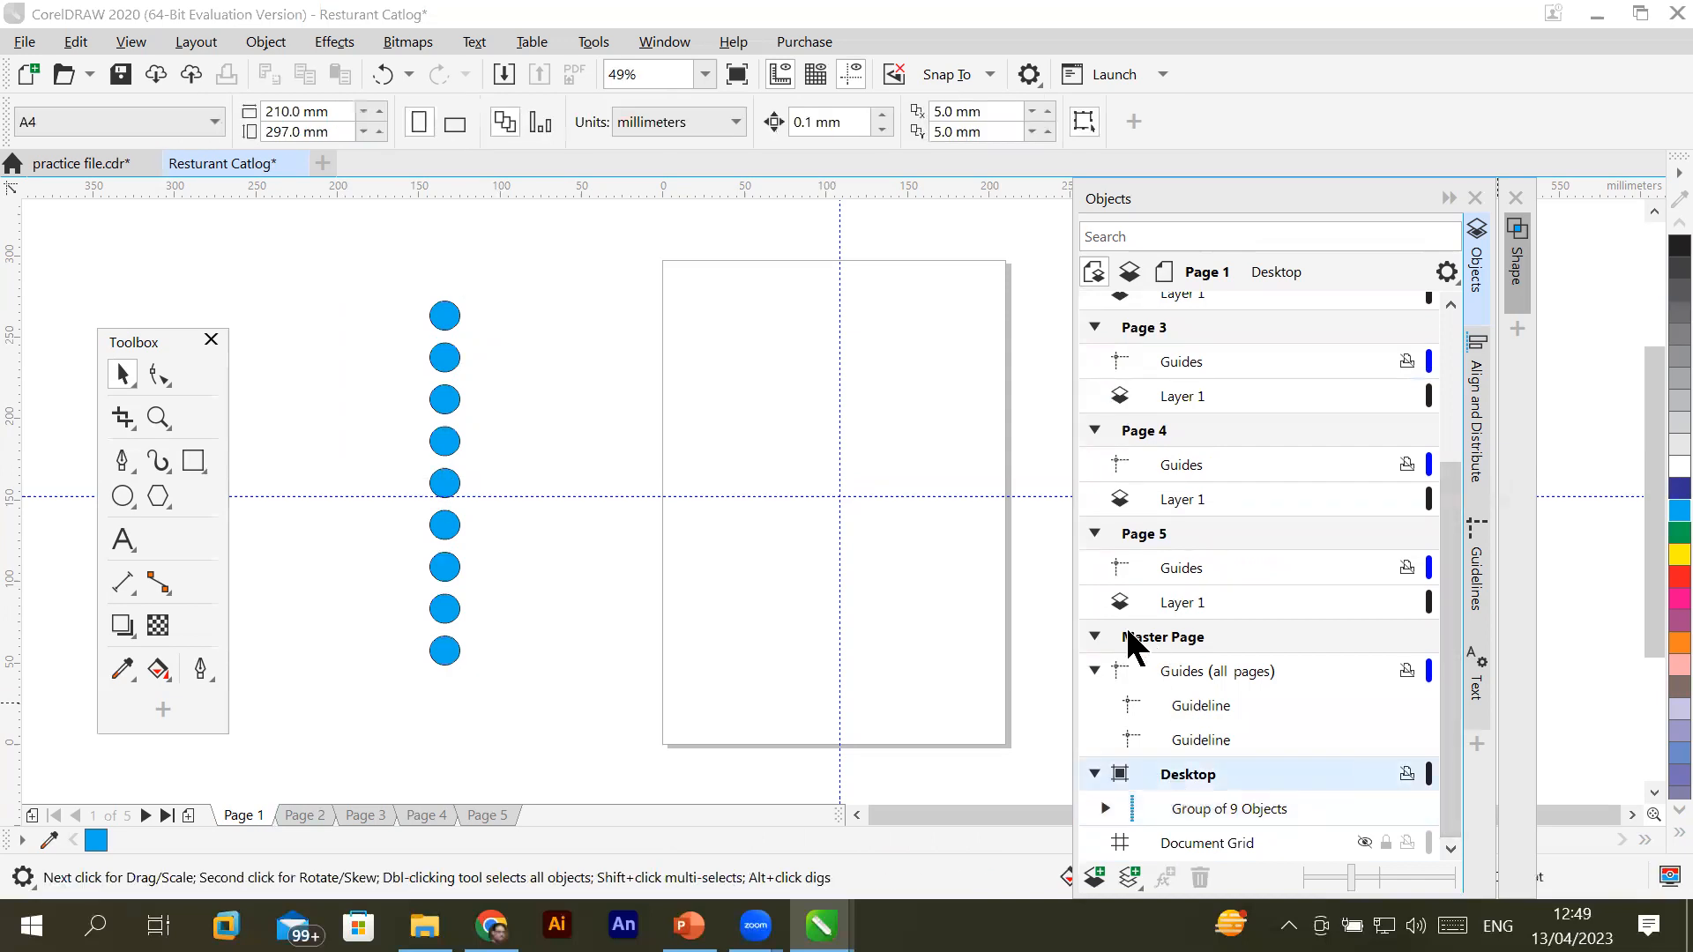
left_click(1093, 636)
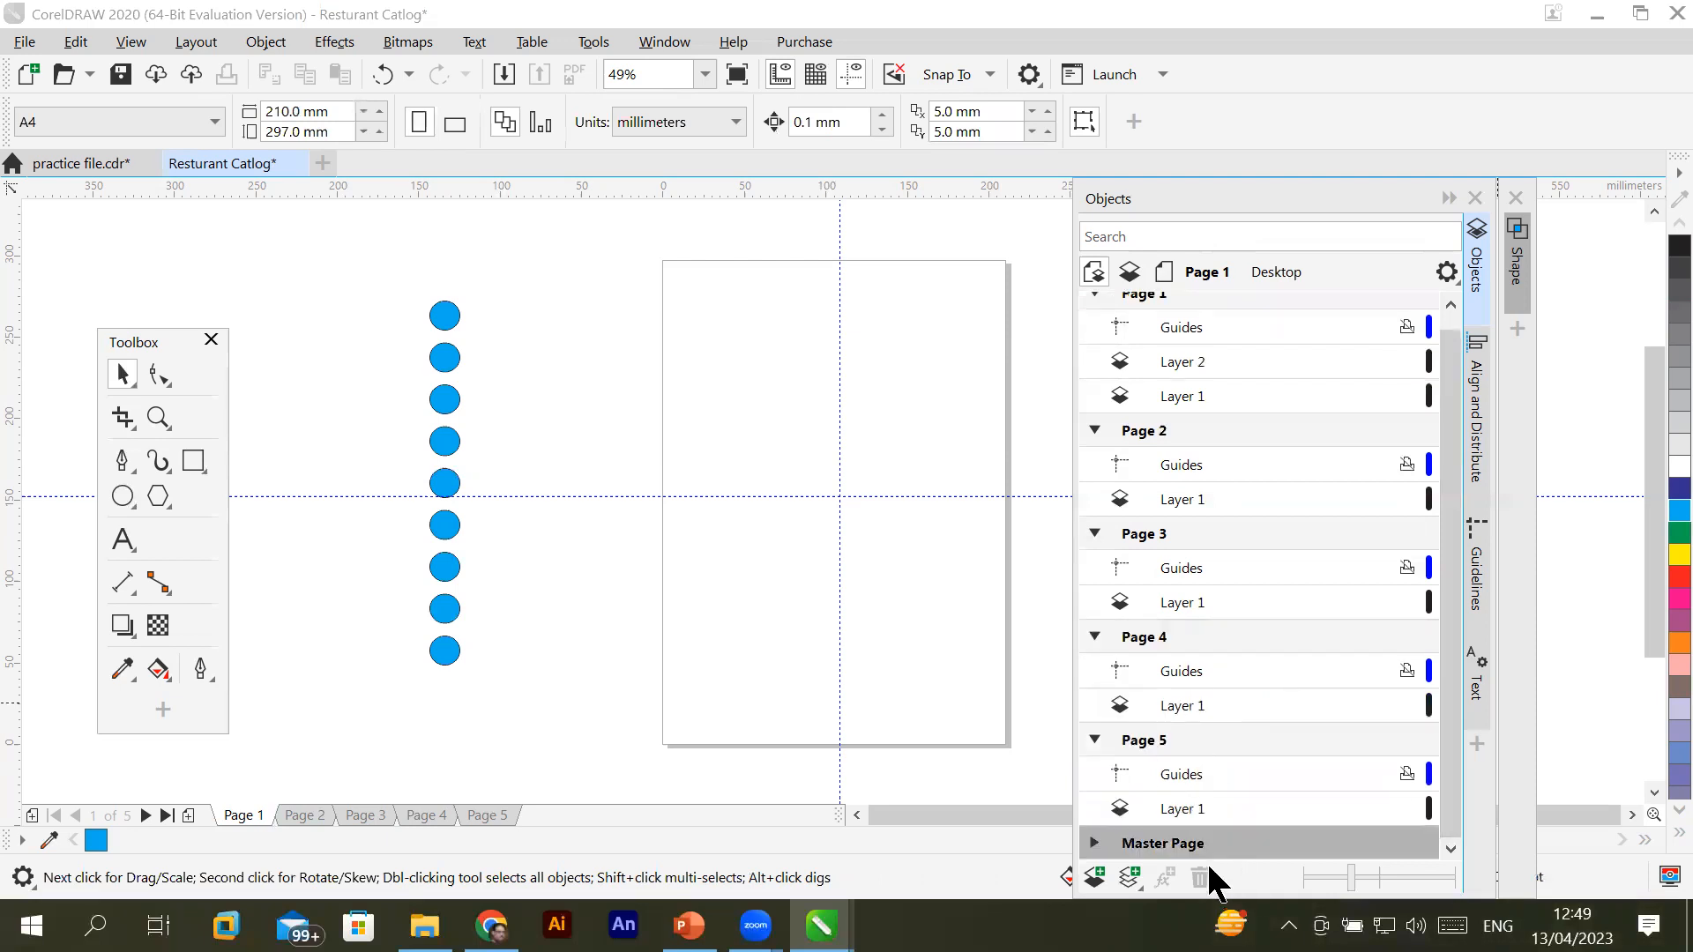
left_click(1093, 844)
left_click_drag(1457, 661, 1455, 816)
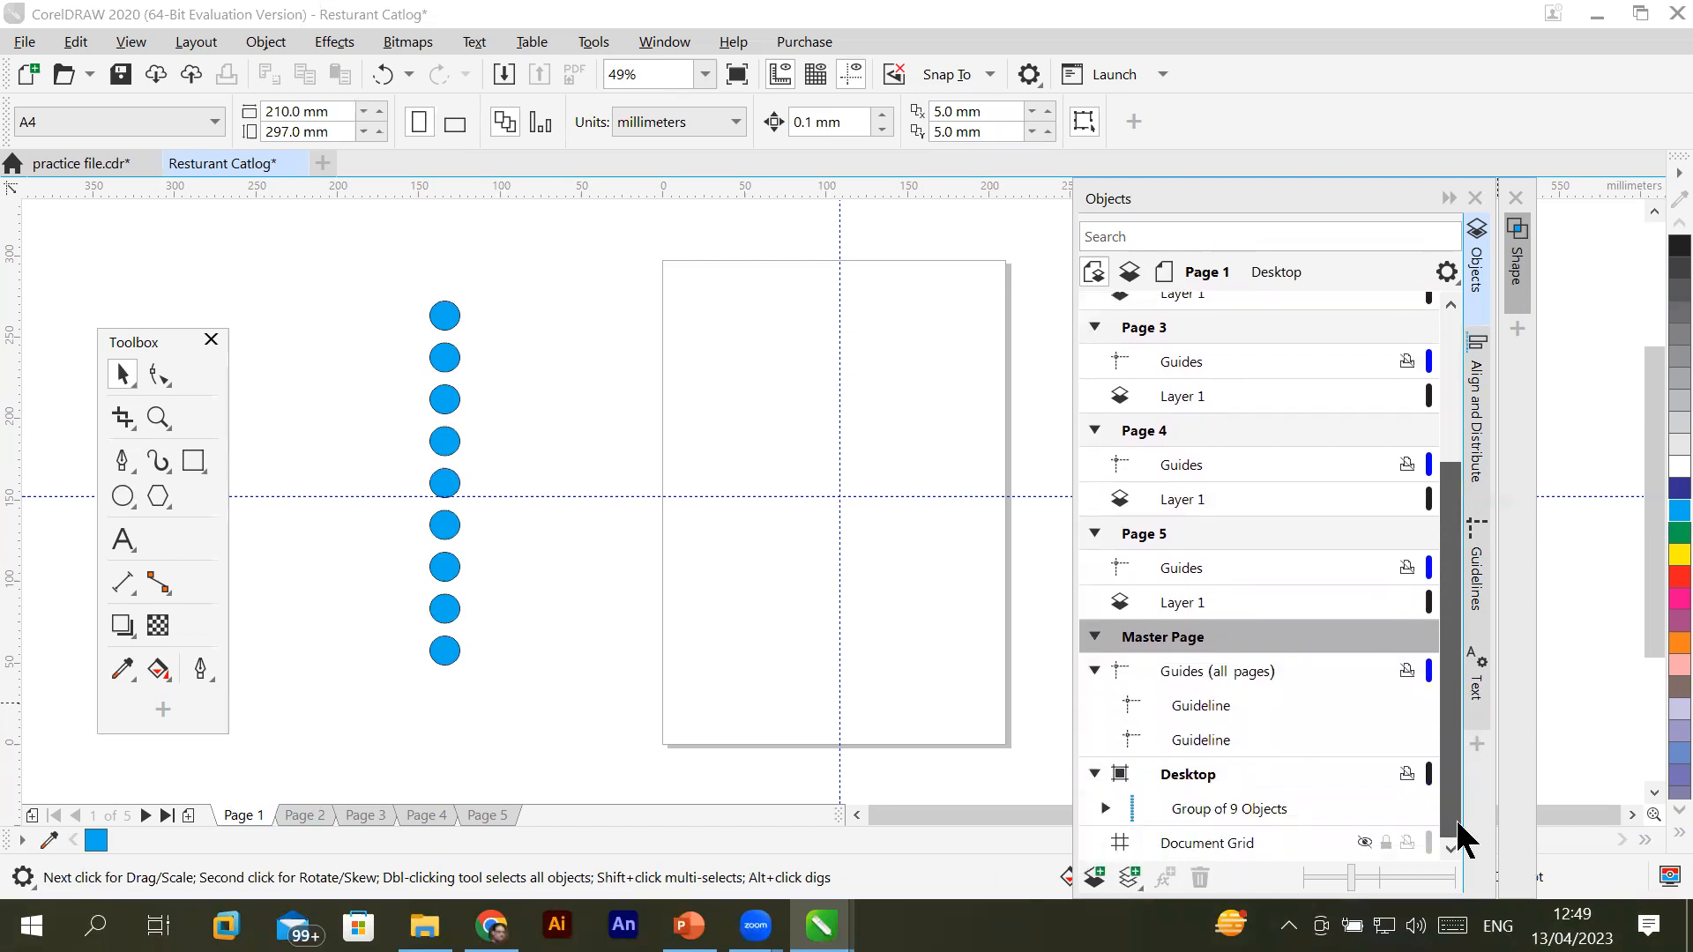
left_click(1214, 671)
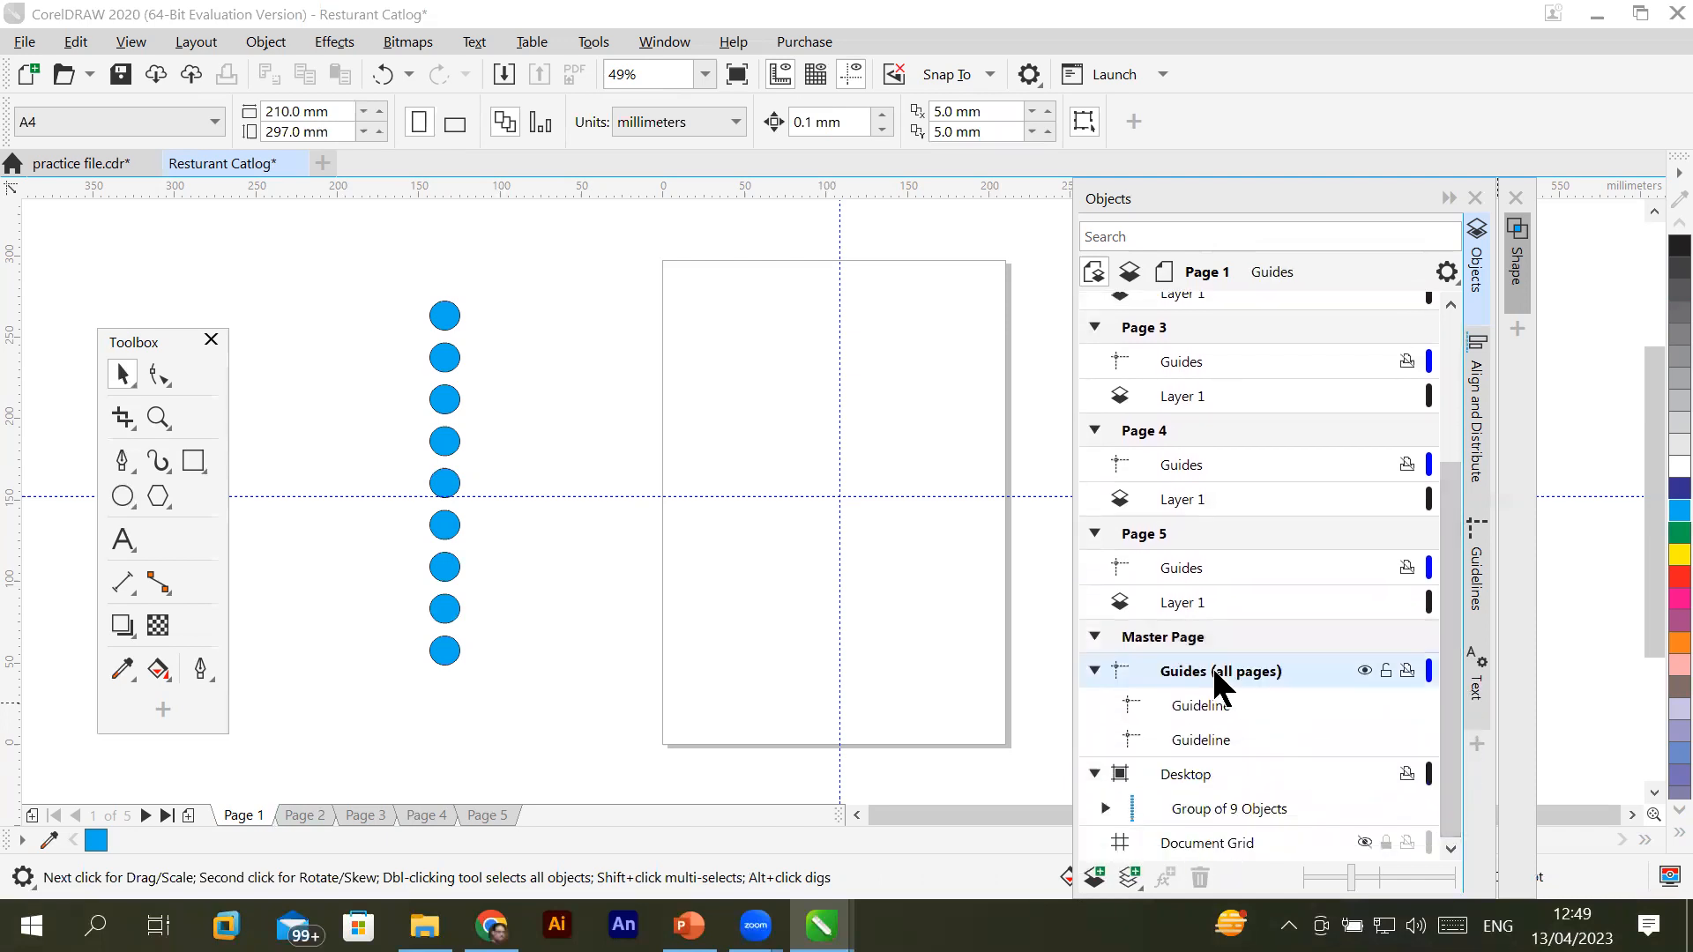
left_click(1362, 670)
left_click(1363, 671)
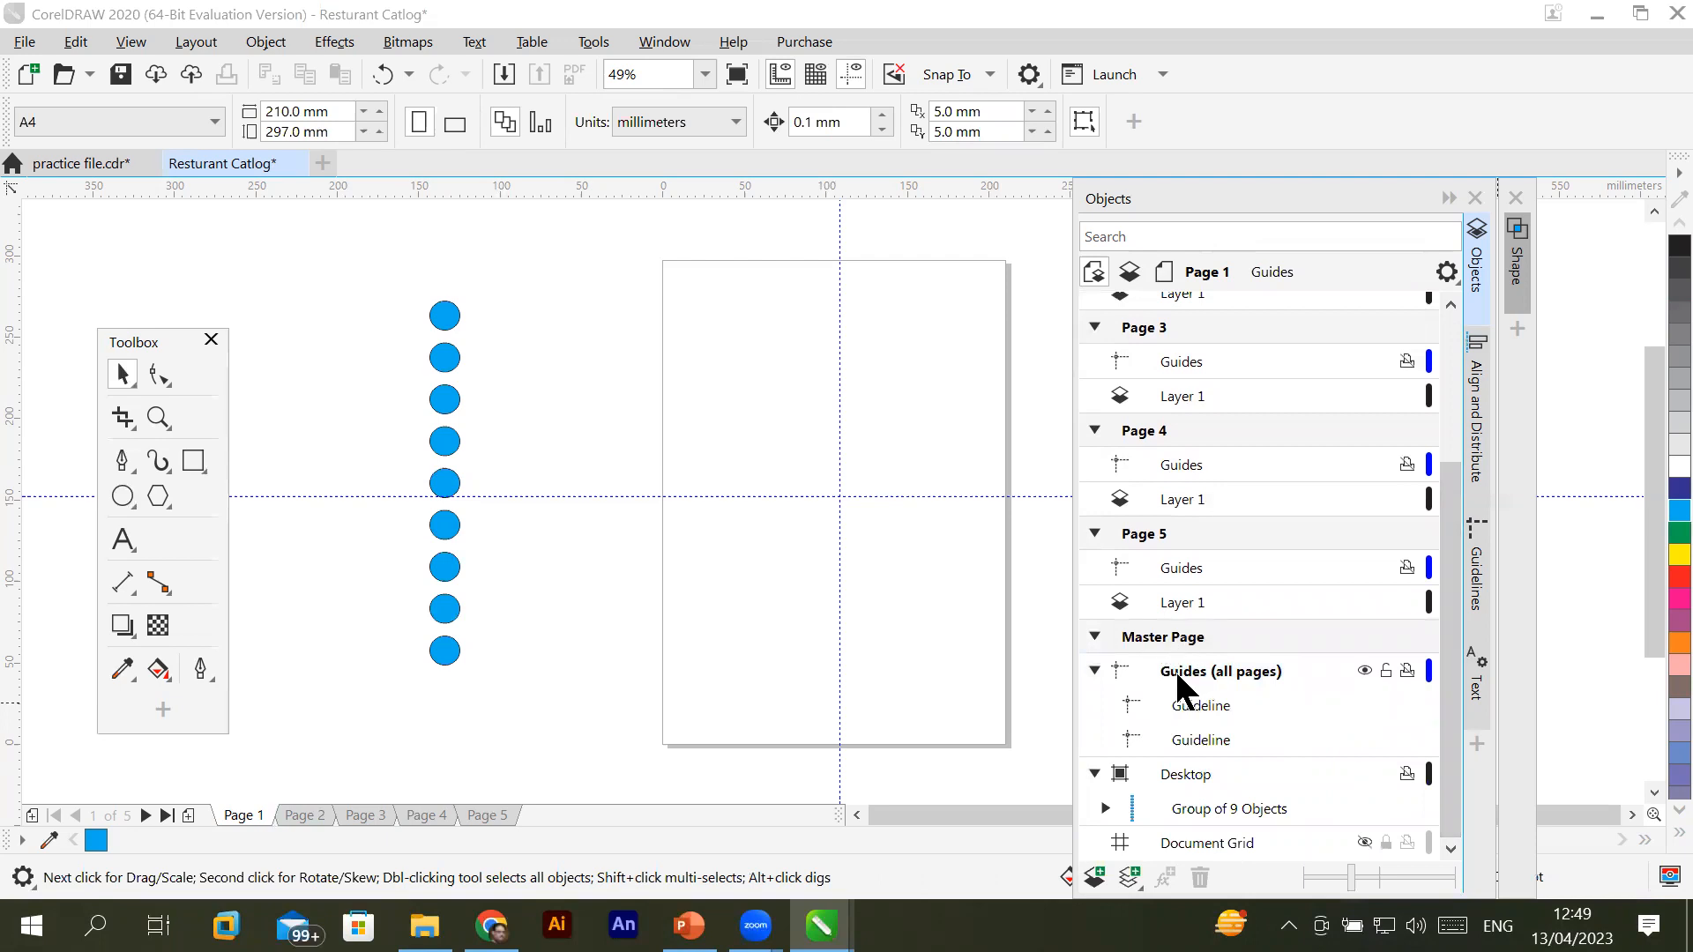
left_click(1096, 670)
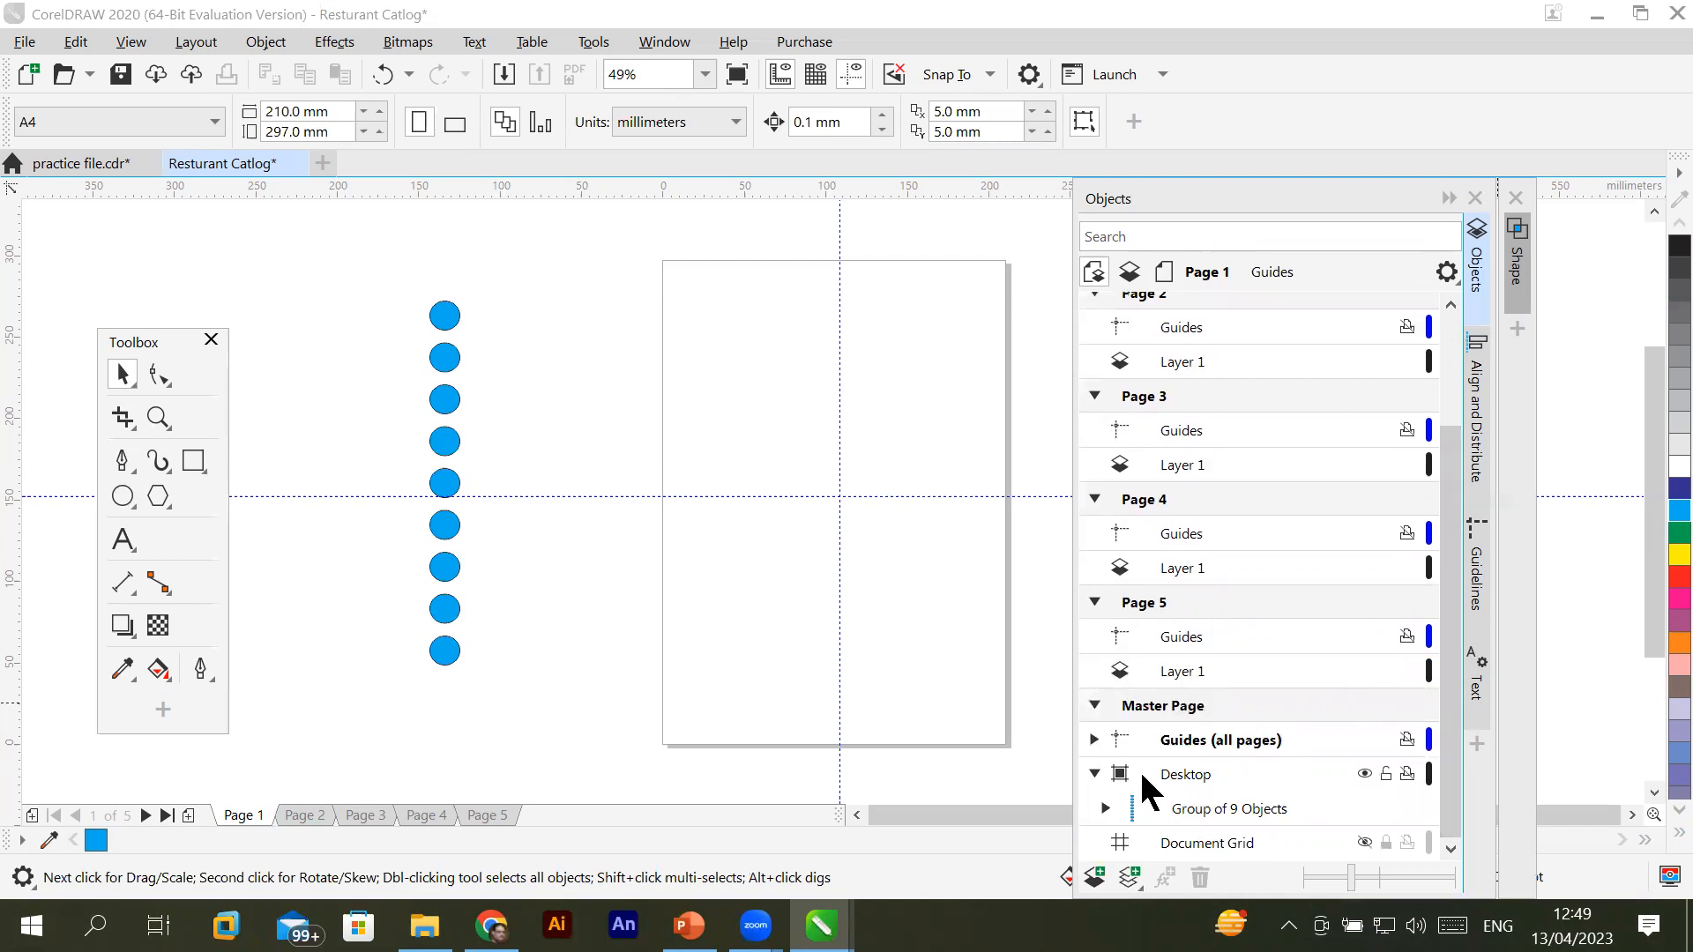
Inspect the circle group's contents on the master Desktop layer and collapse that layer
left_click(1179, 774)
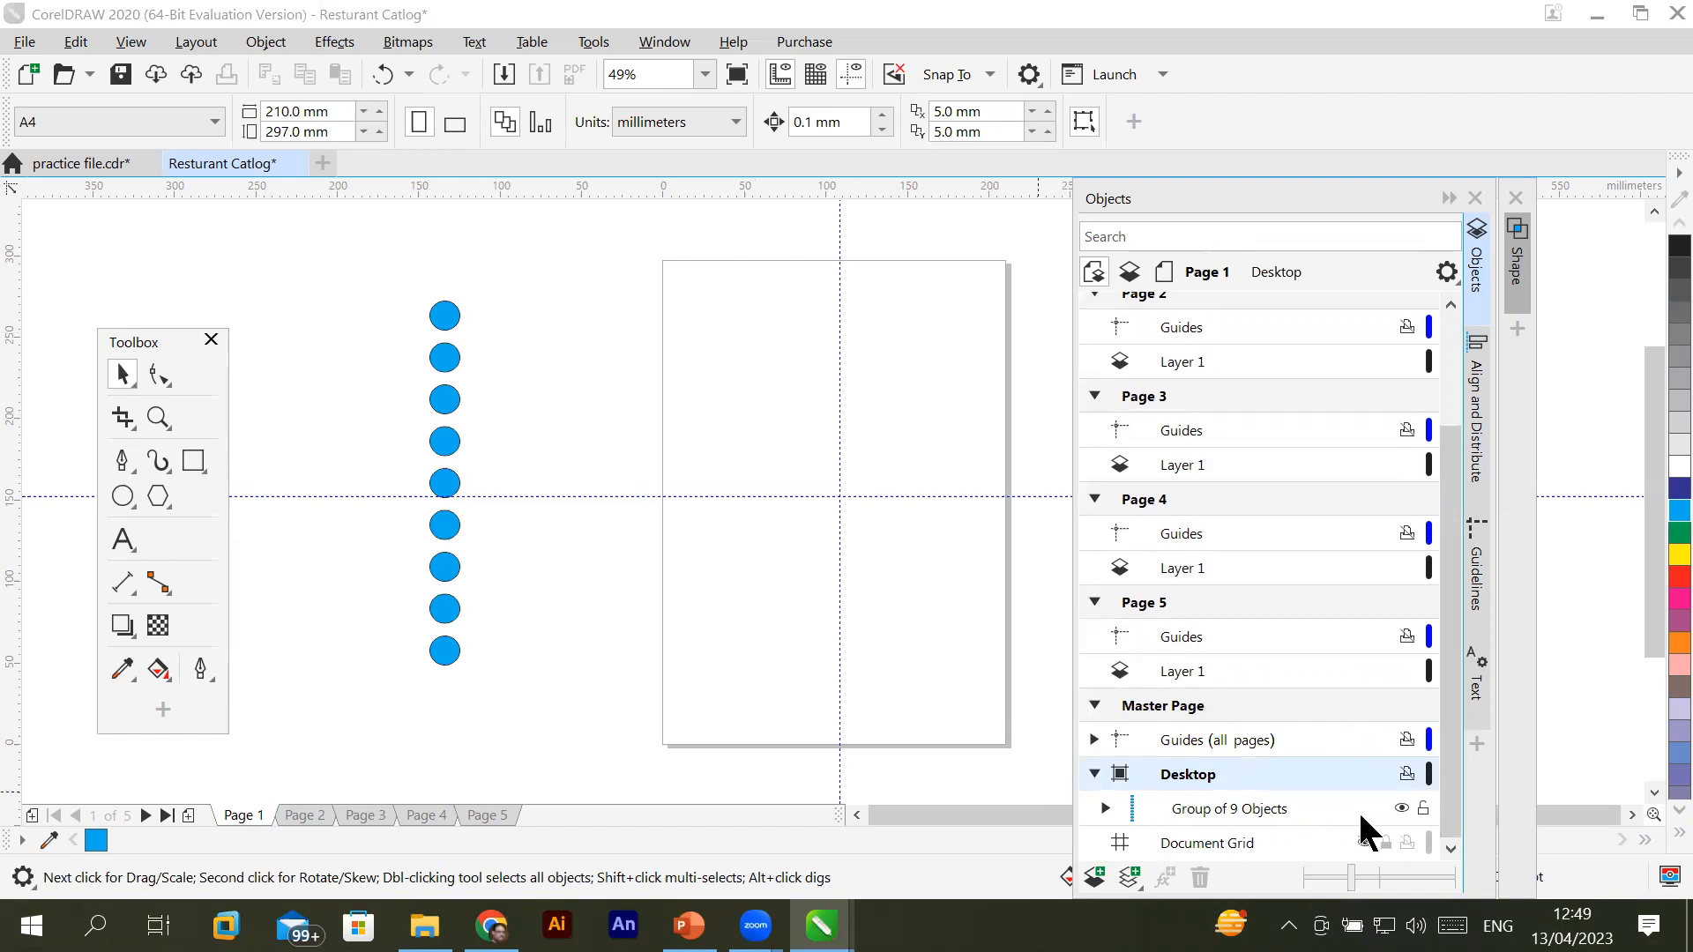
left_click(1105, 806)
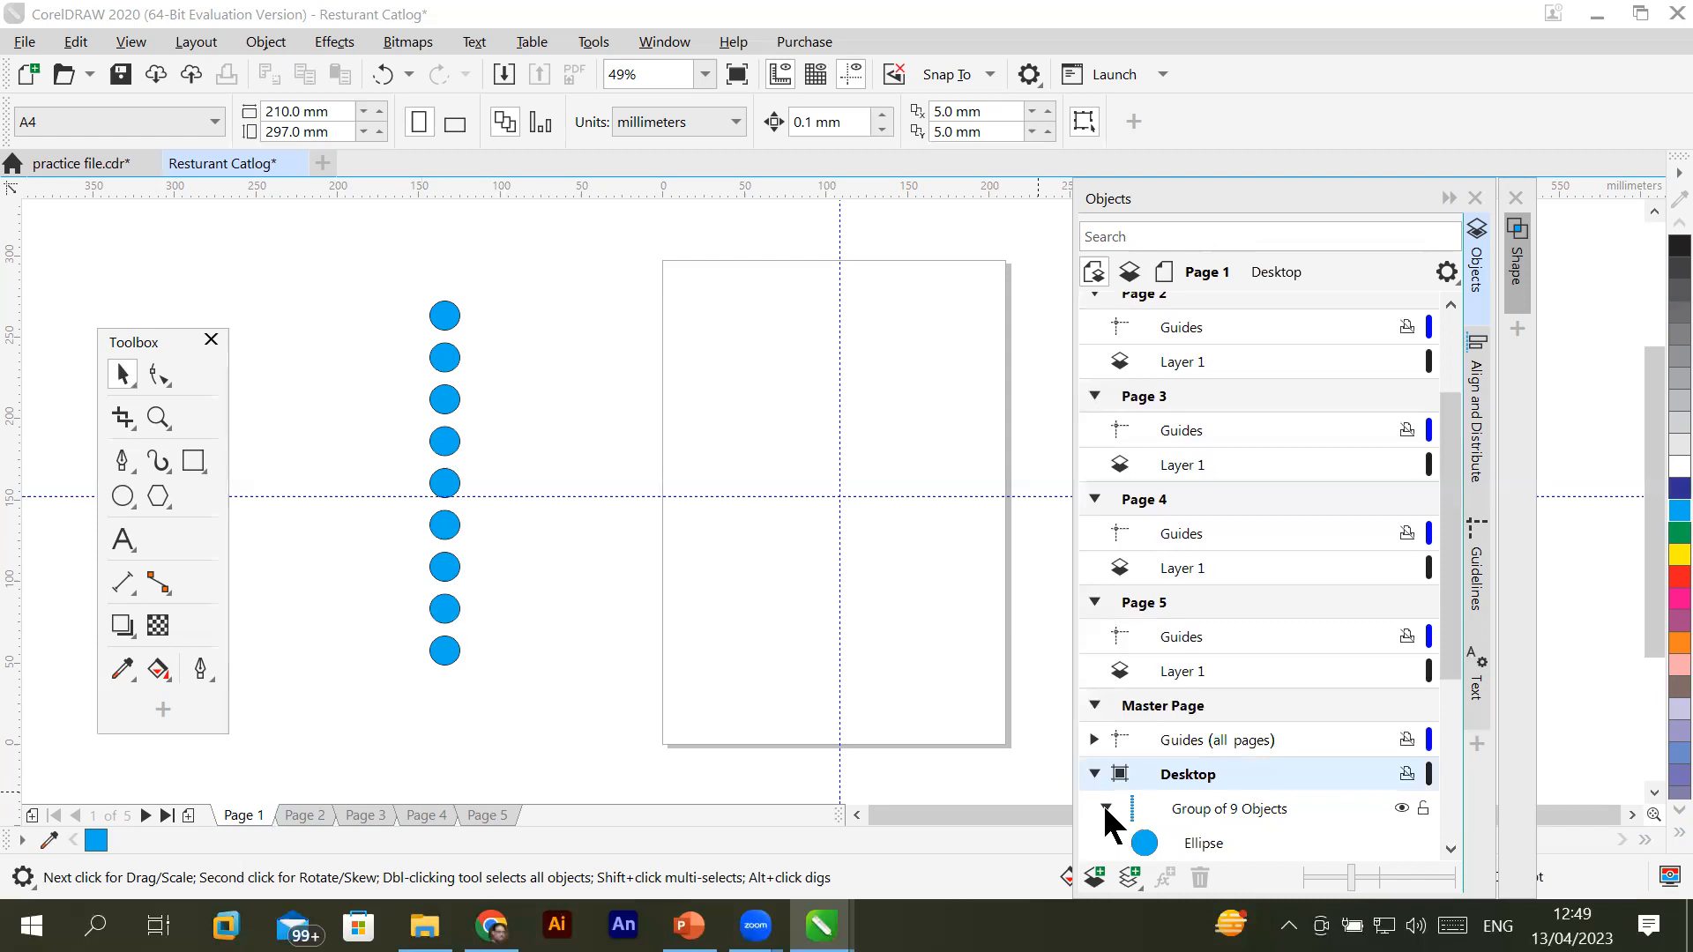
scroll(1451, 692, "down", 1)
left_click_drag(1451, 692, 1470, 869)
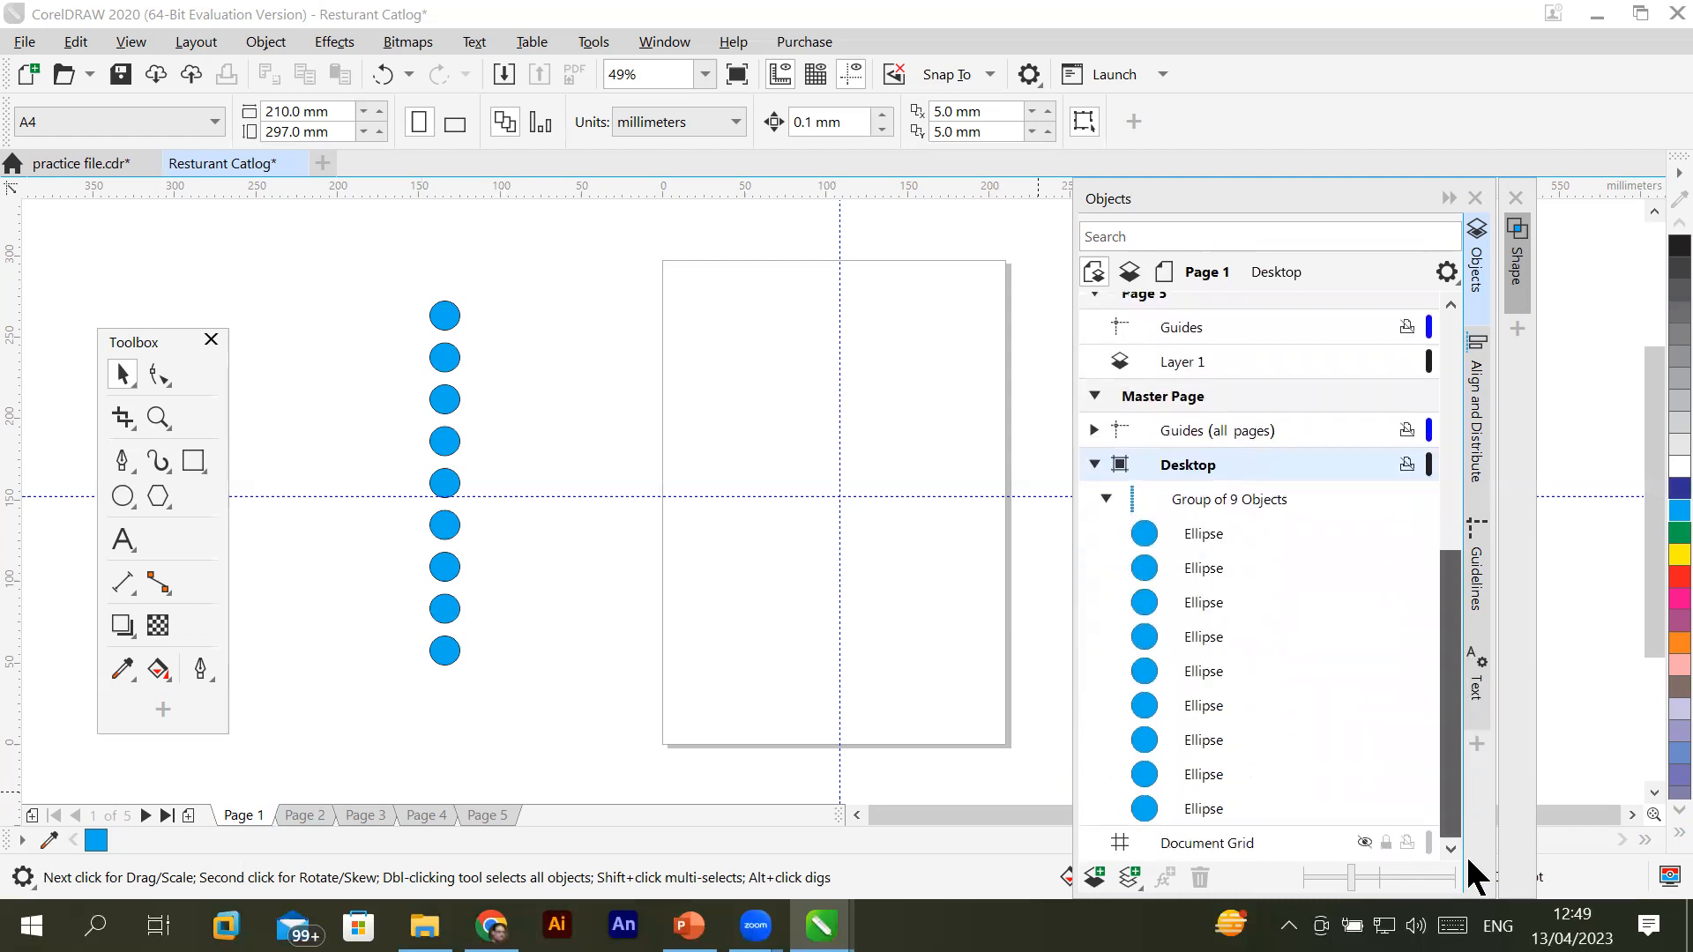
left_click(1094, 462)
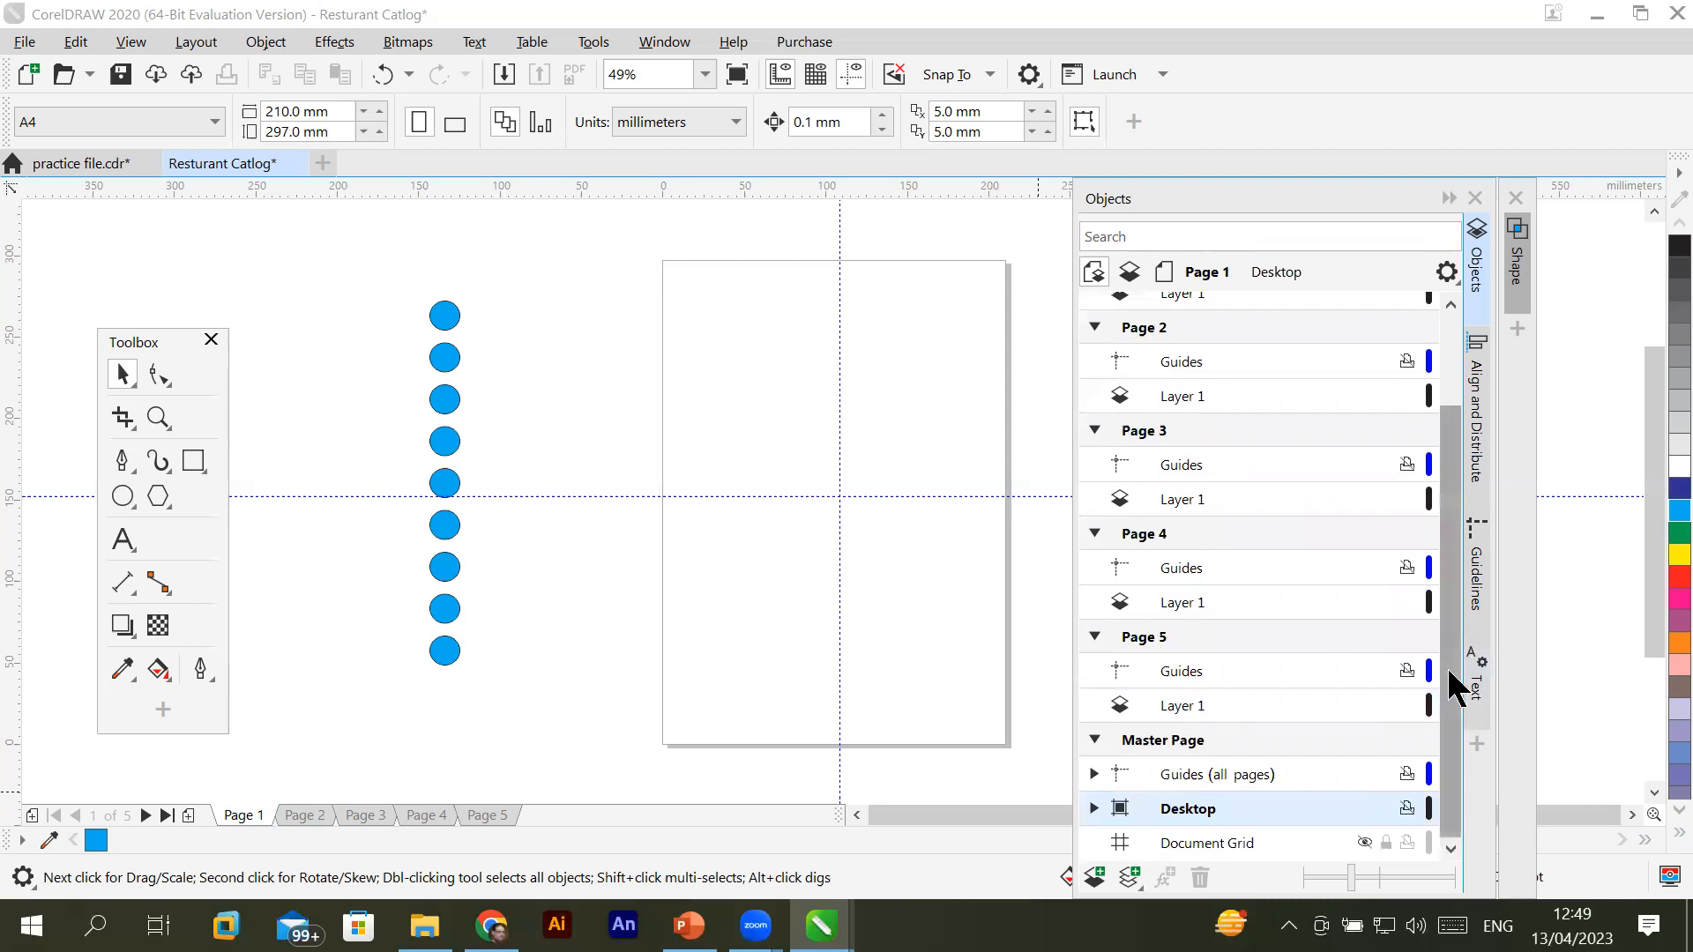
Check the column of circles on Pages 2 to 5 and return to Page 1
left_click(304, 816)
left_click(362, 816)
left_click(424, 816)
left_click(494, 811)
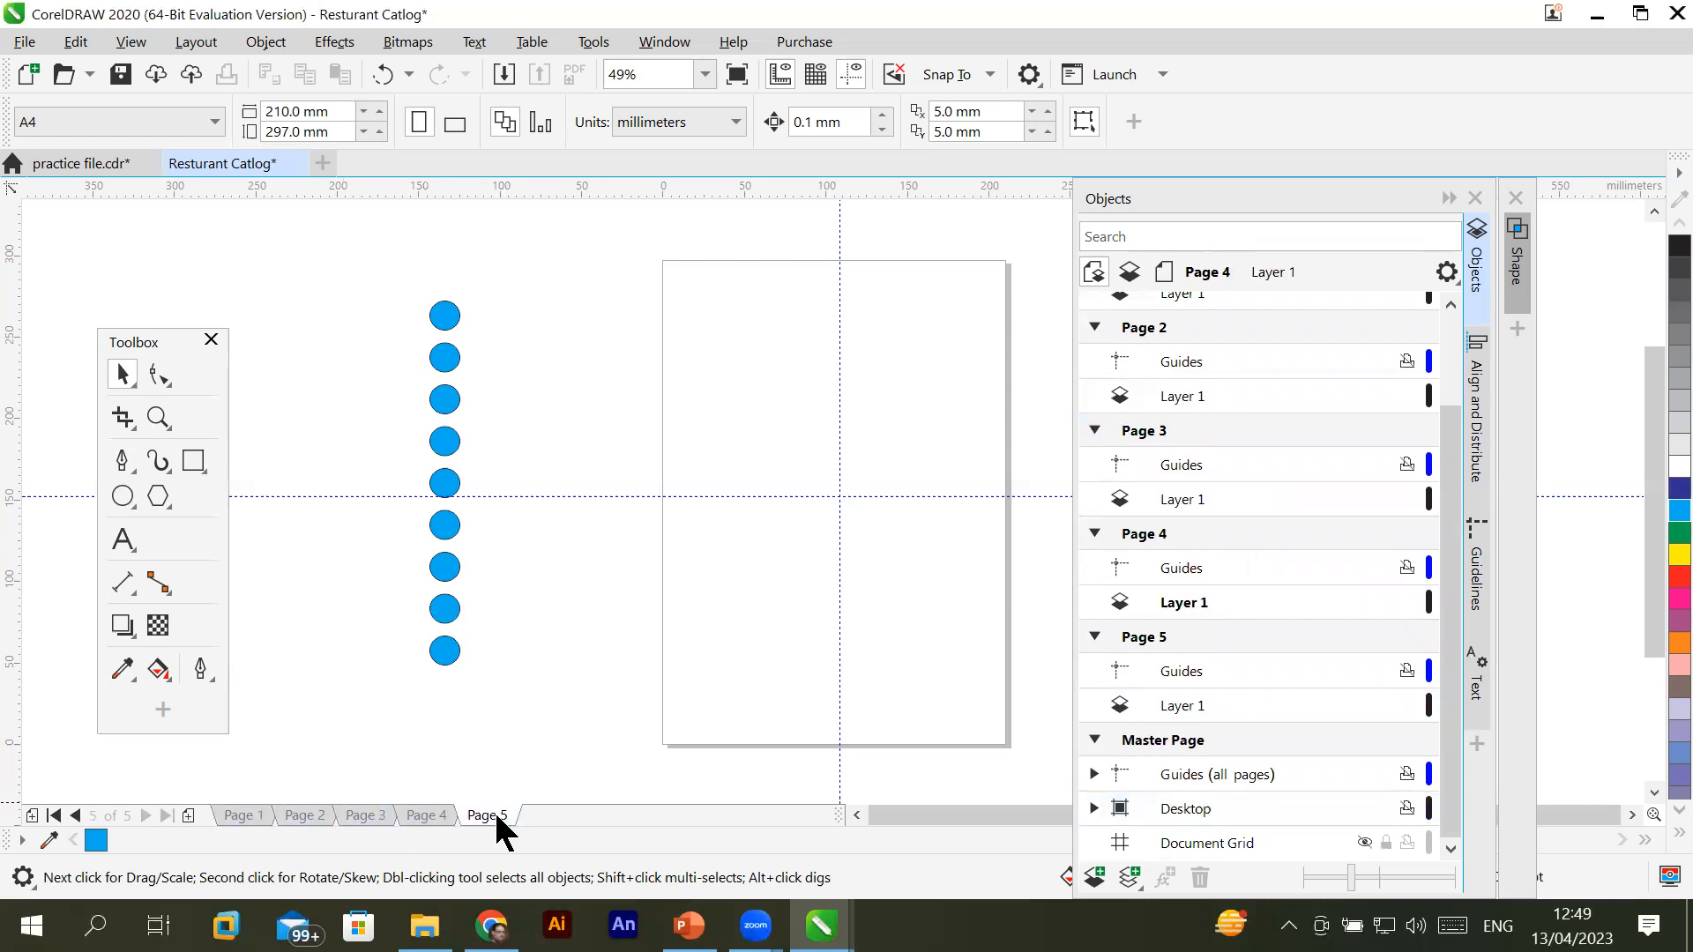
left_click(238, 815)
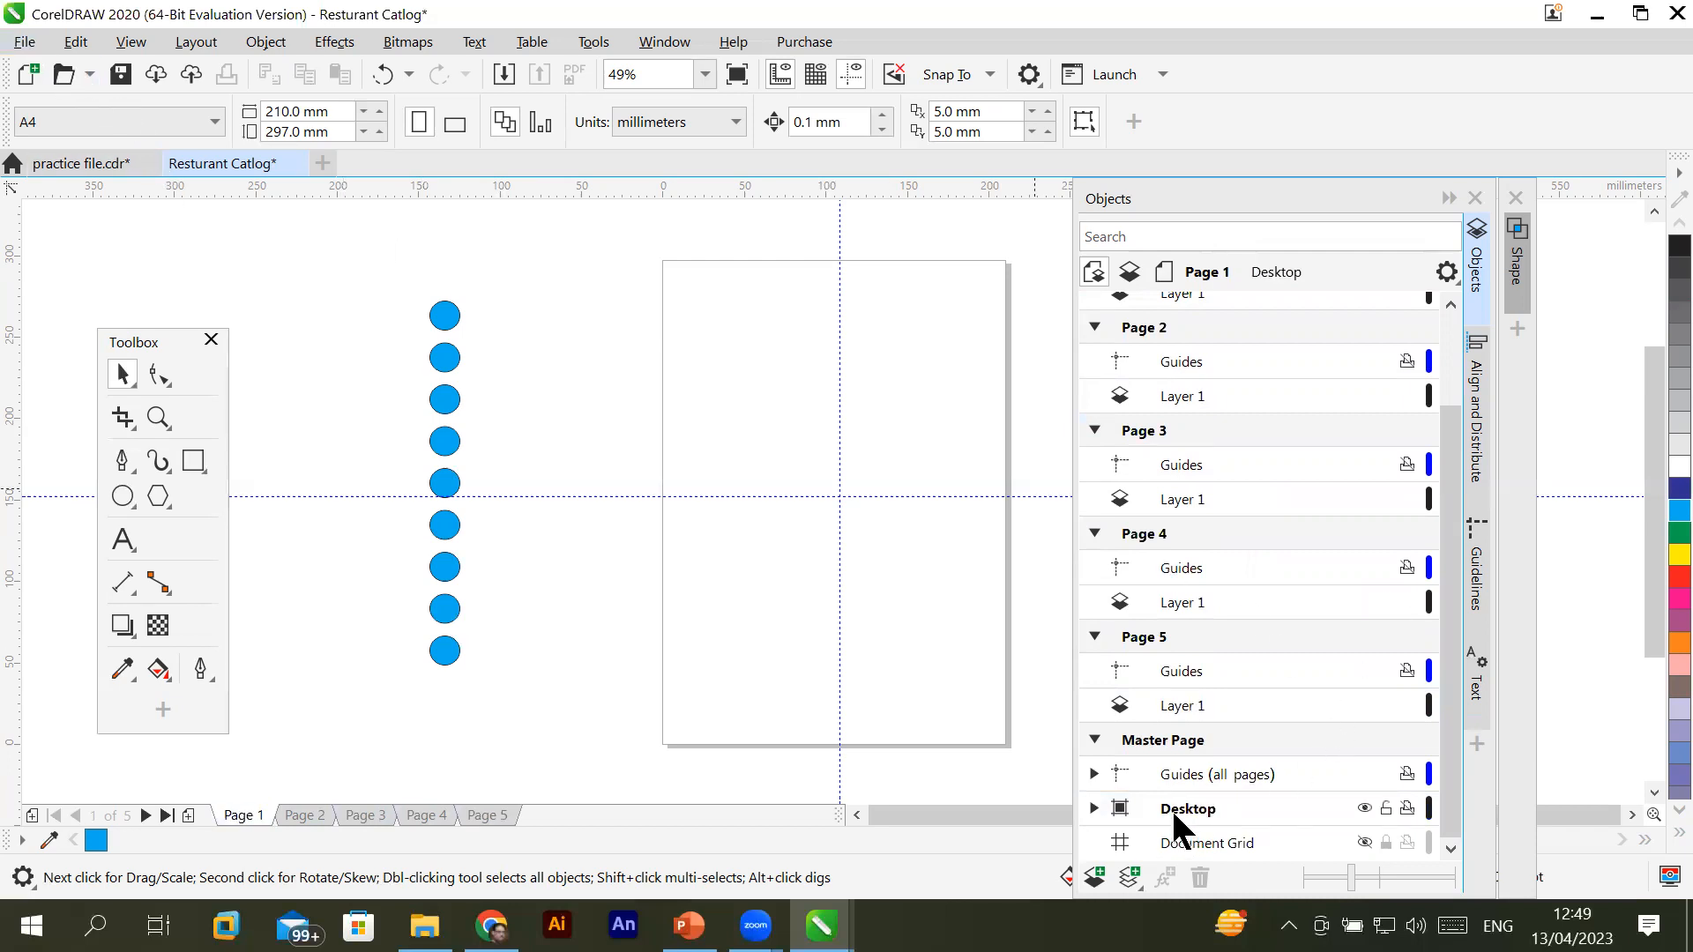
Import the first six photos from the Bride images folder with Page 1 open
left_click(26, 42)
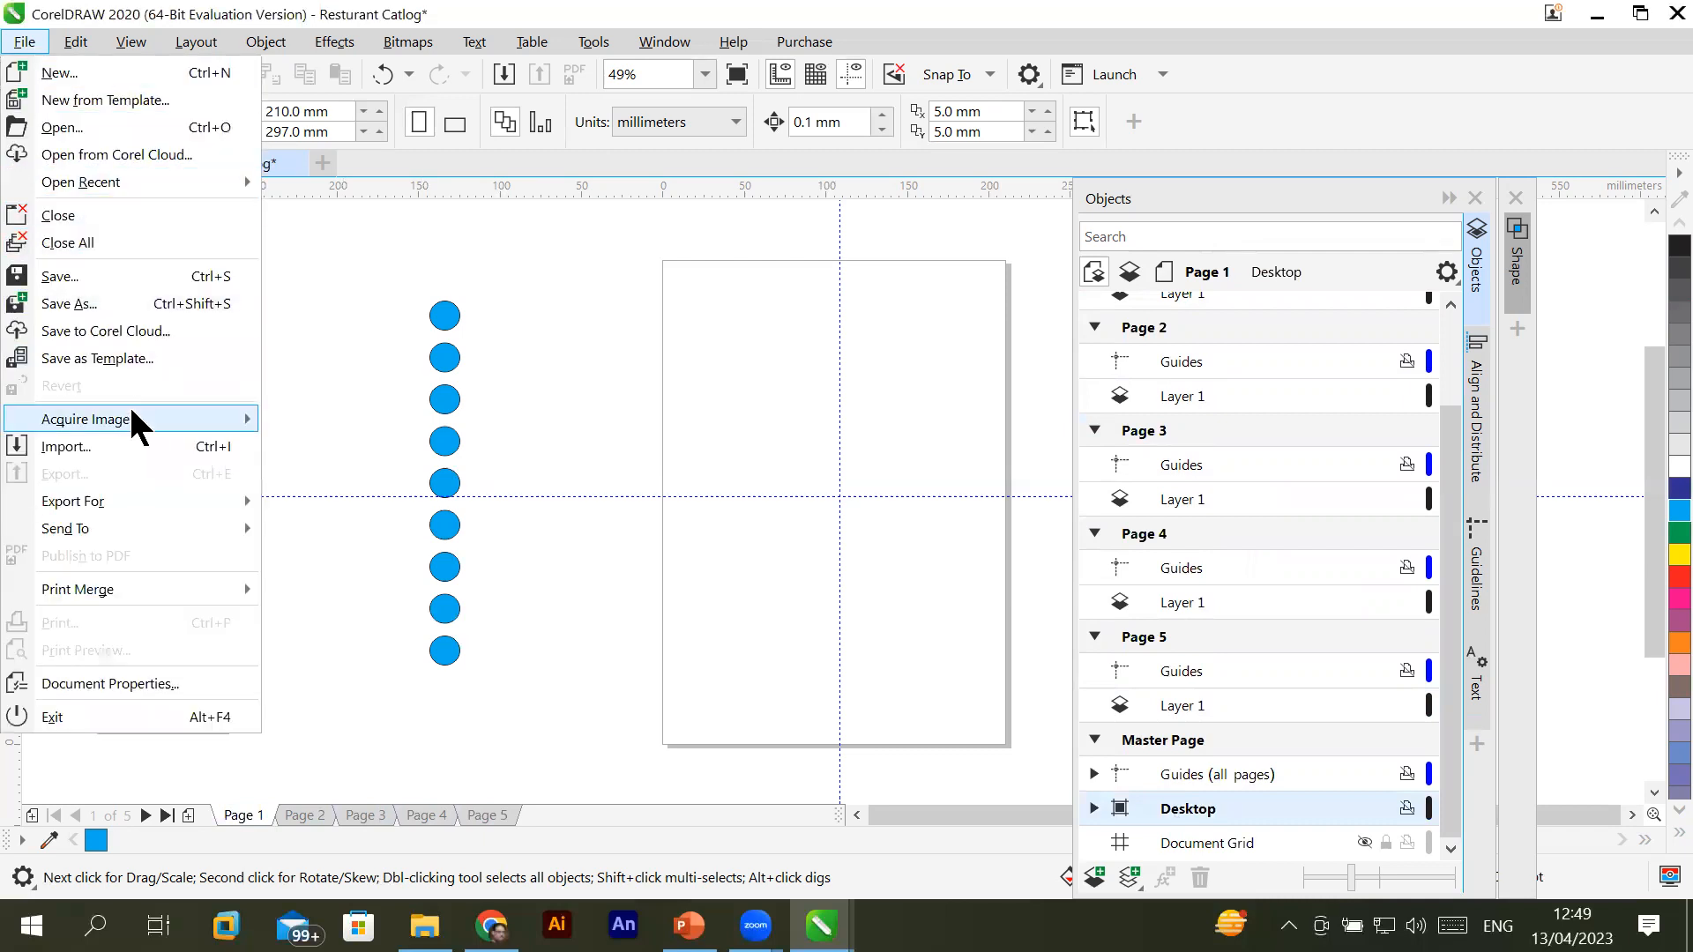
left_click(122, 444)
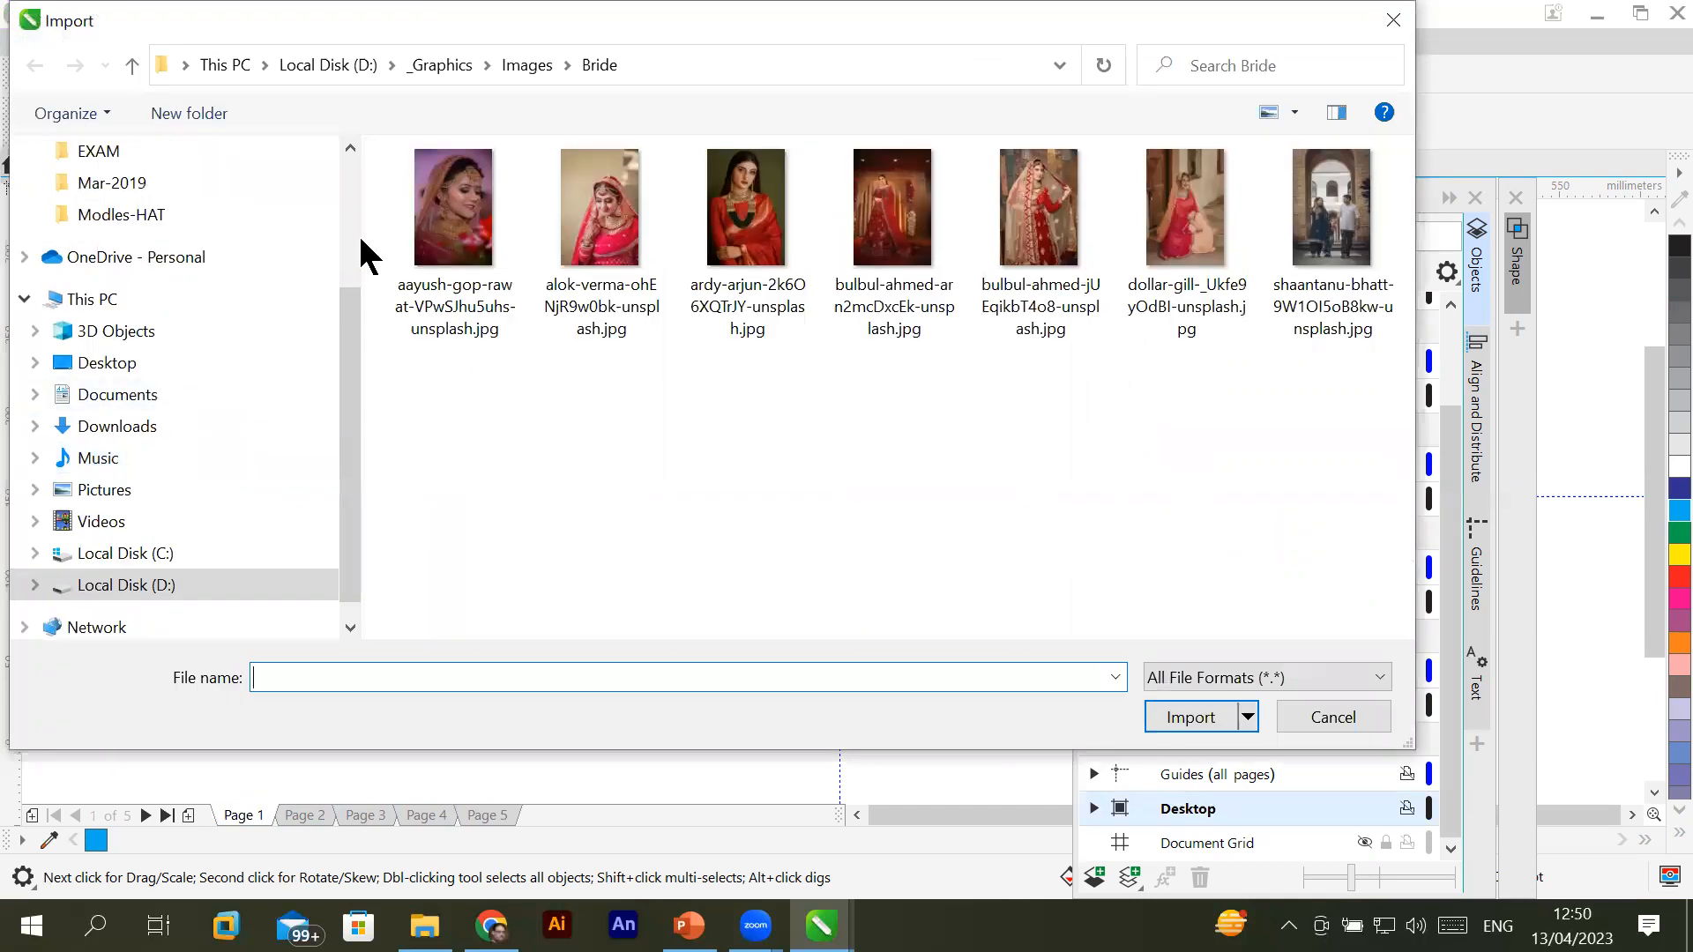
left_click(463, 234)
left_click(1172, 321, "shift")
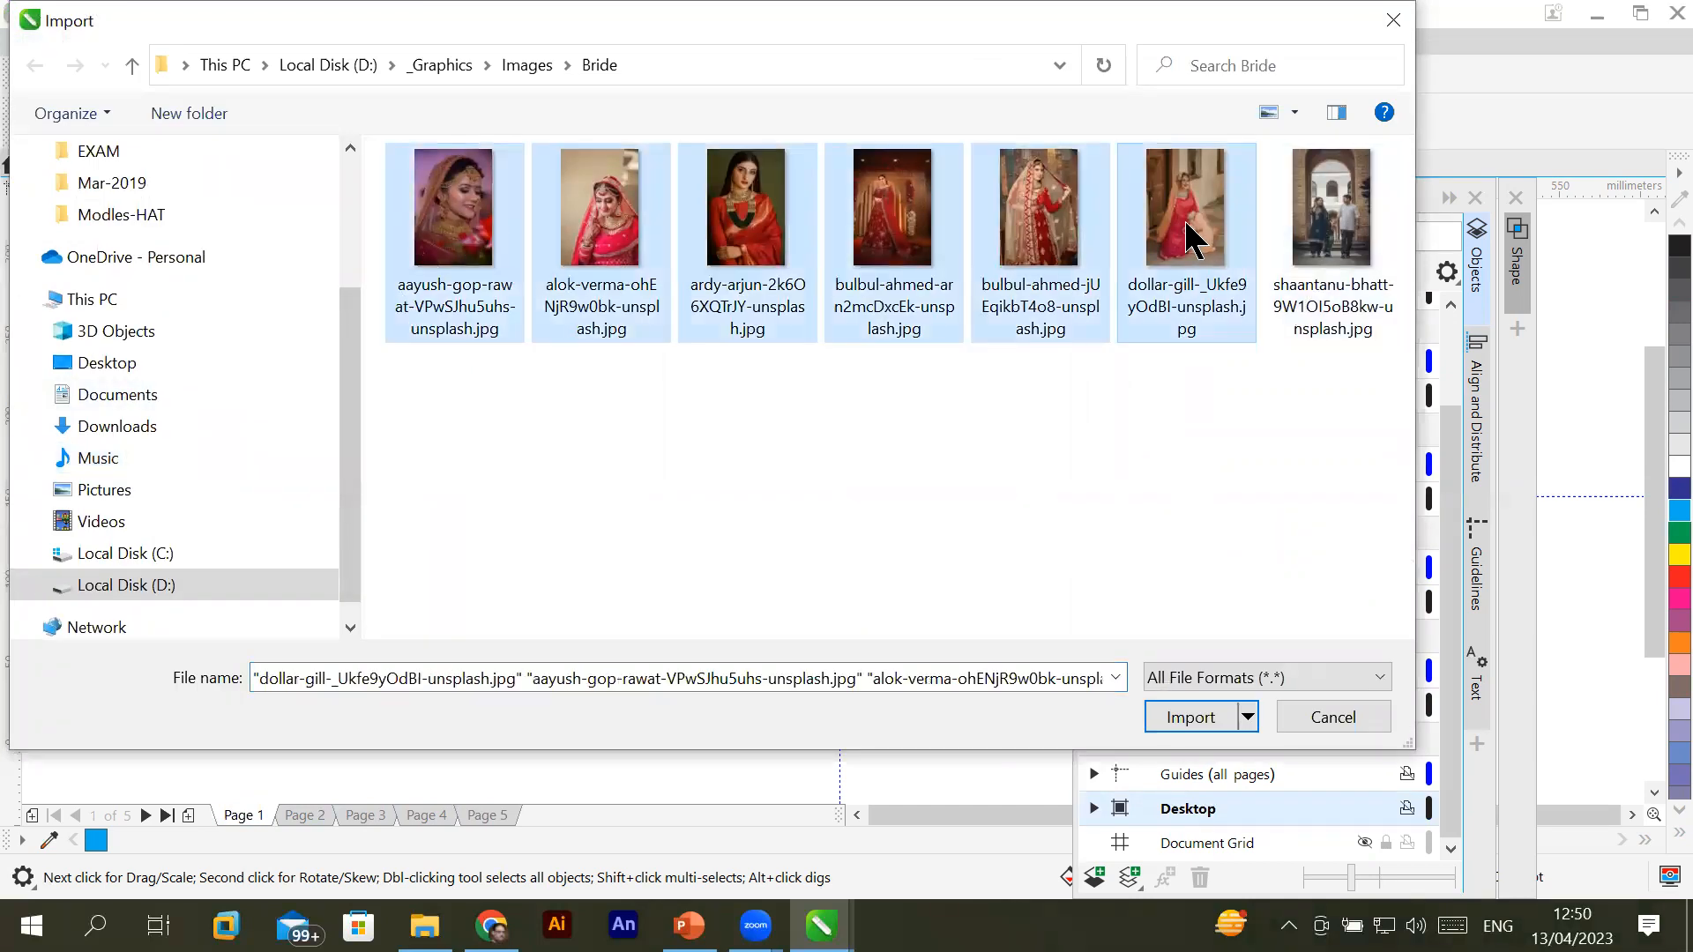
left_click(1180, 717)
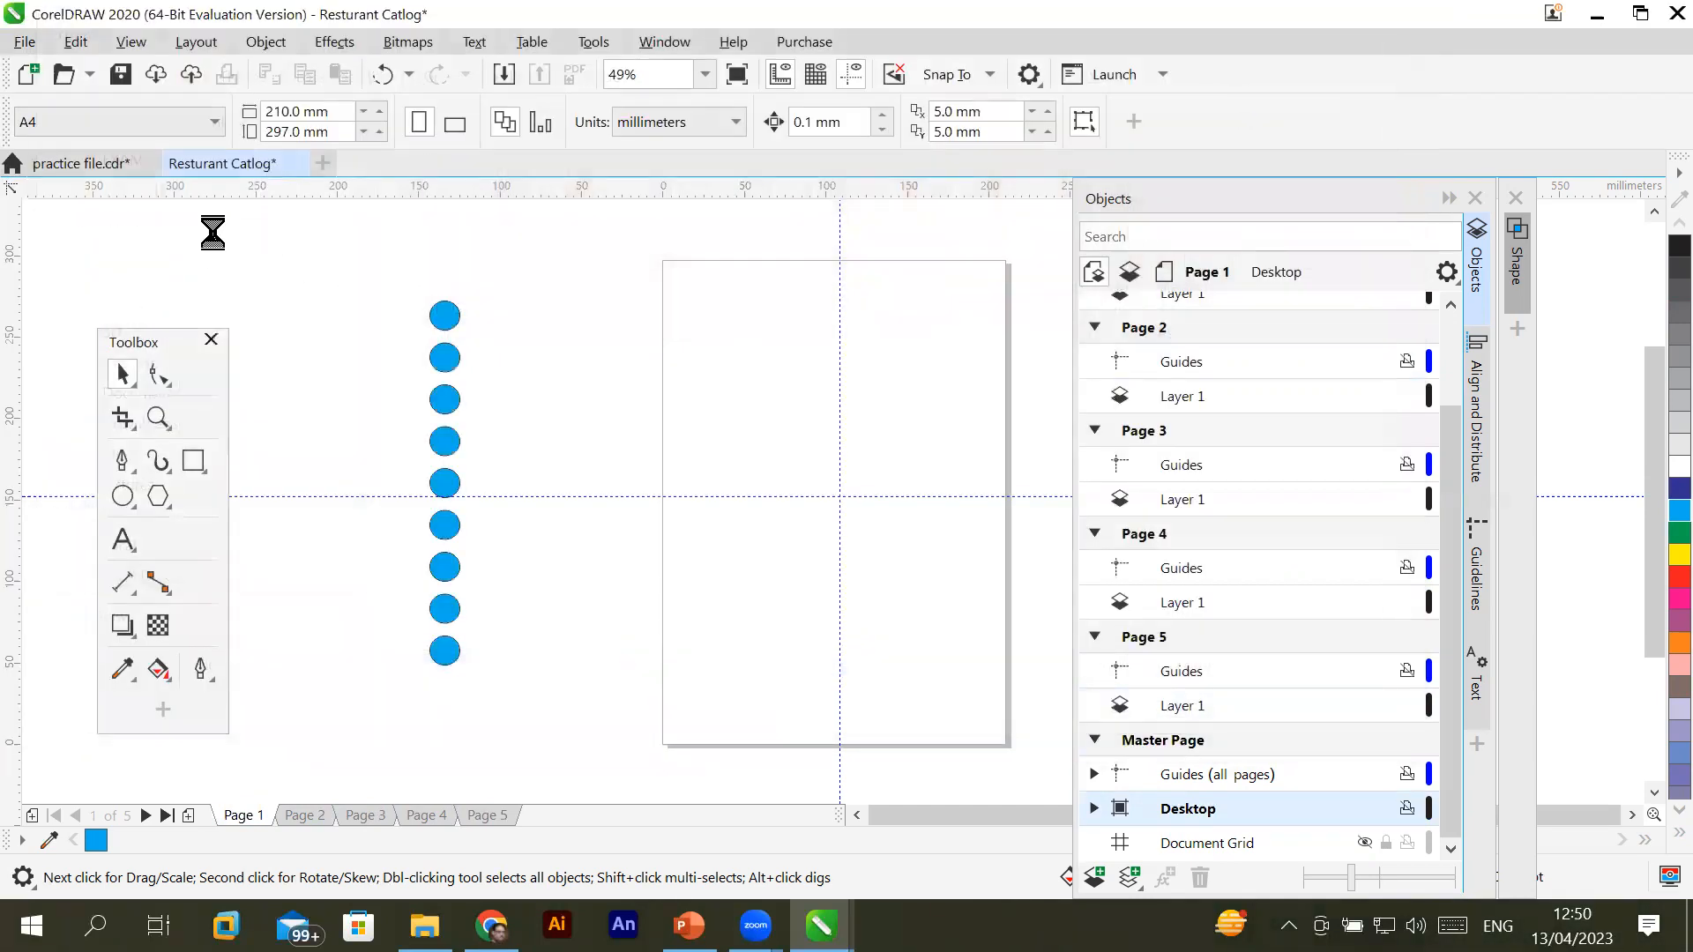
Place the first two imported photos as small thumbnails to the left of Page 1, beside the column of circles
key("Return")
left_click_drag(33, 212, 202, 339)
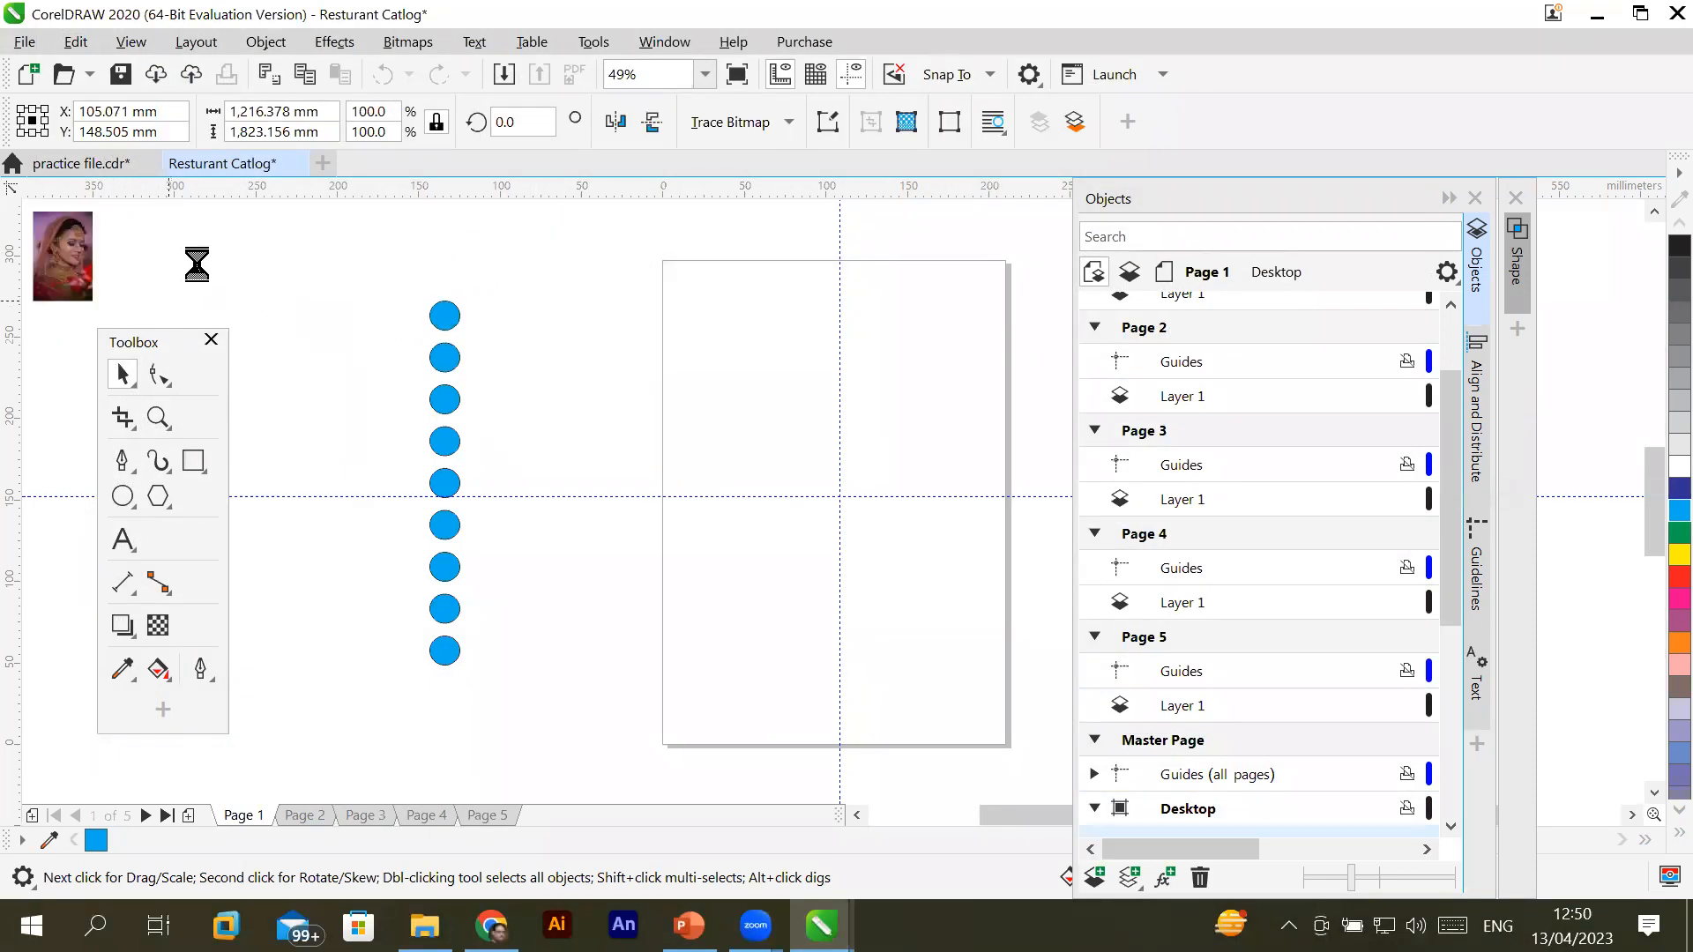
left_click(141, 219)
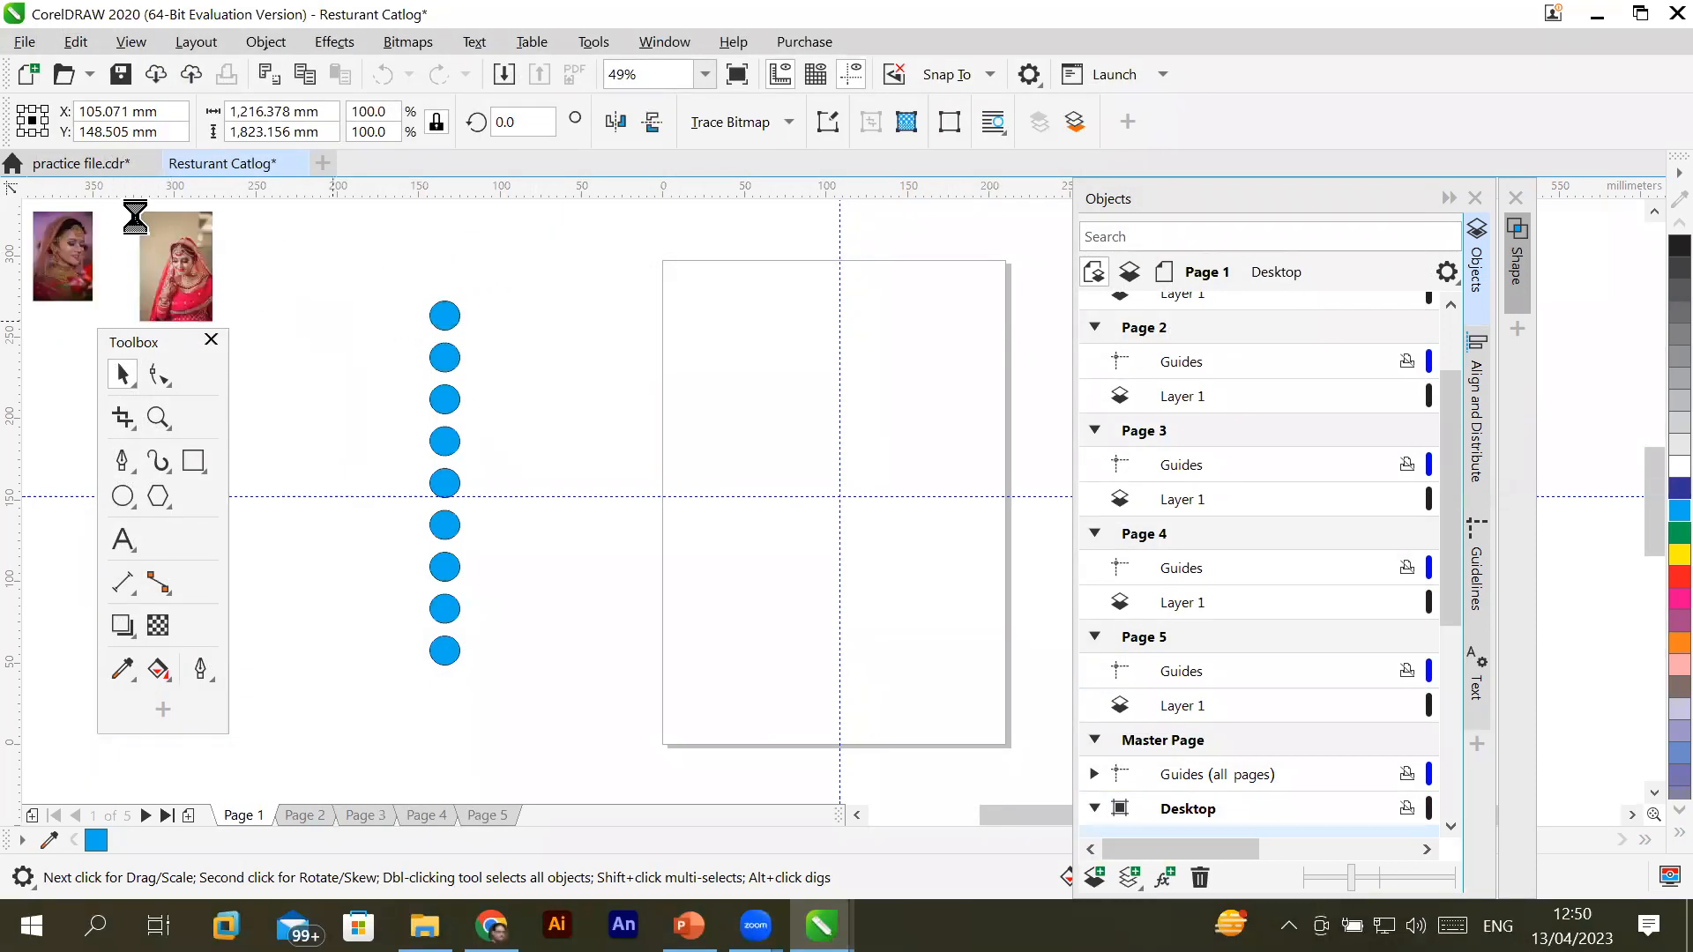
left_click(242, 225)
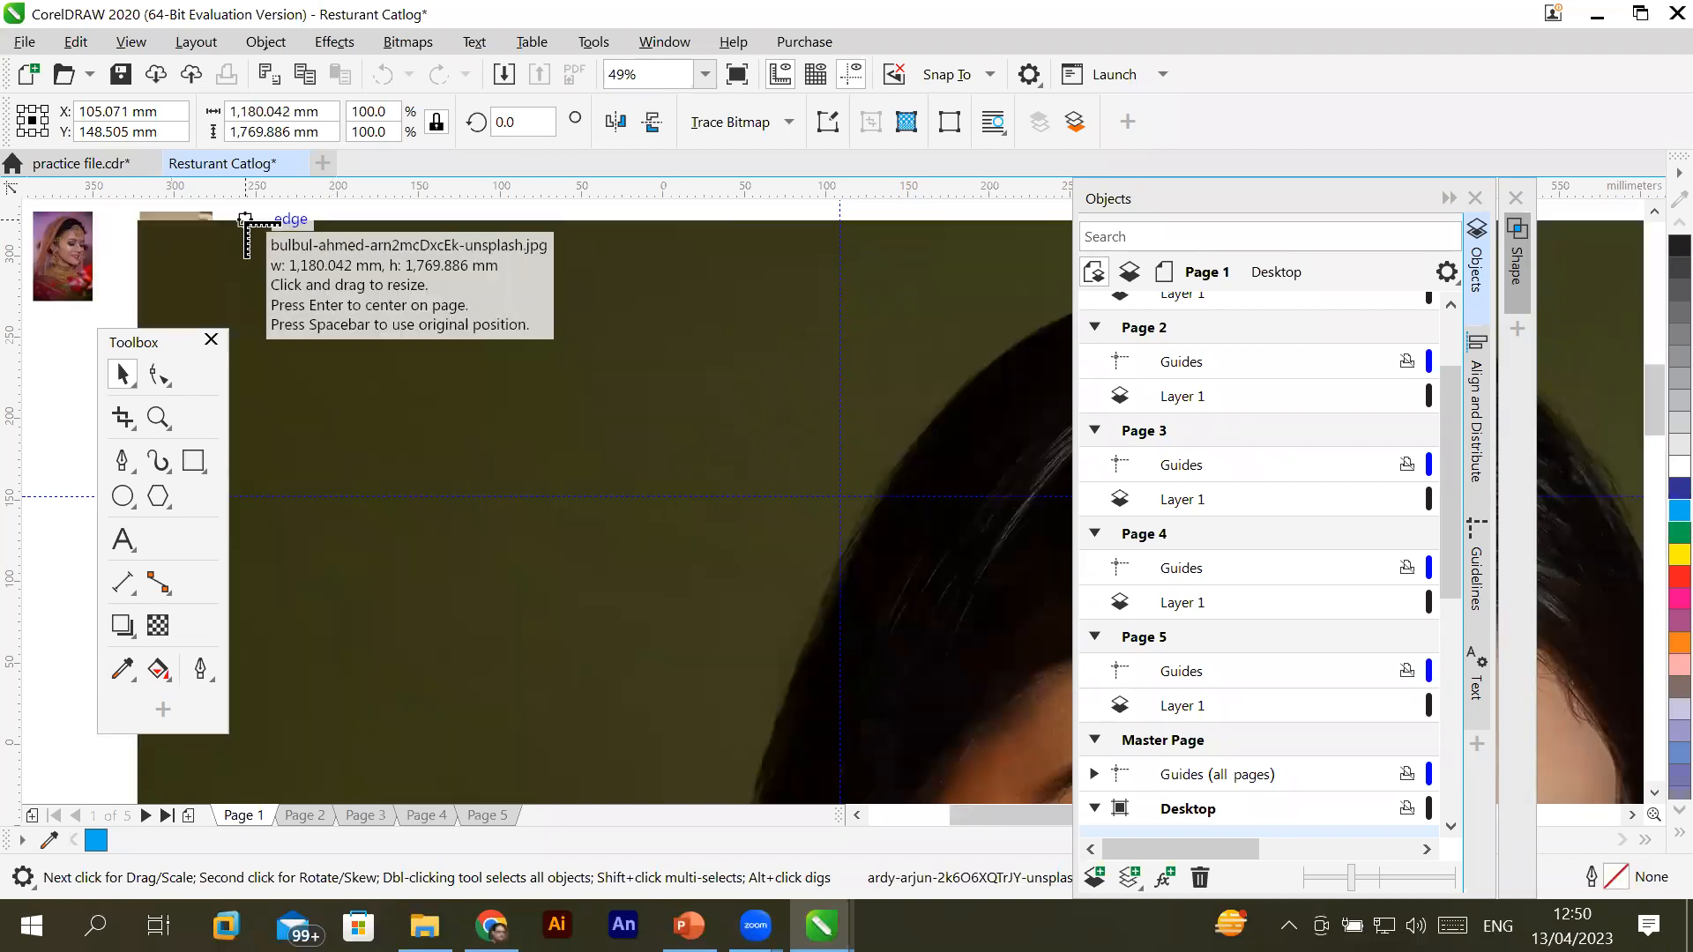
left_click(284, 240)
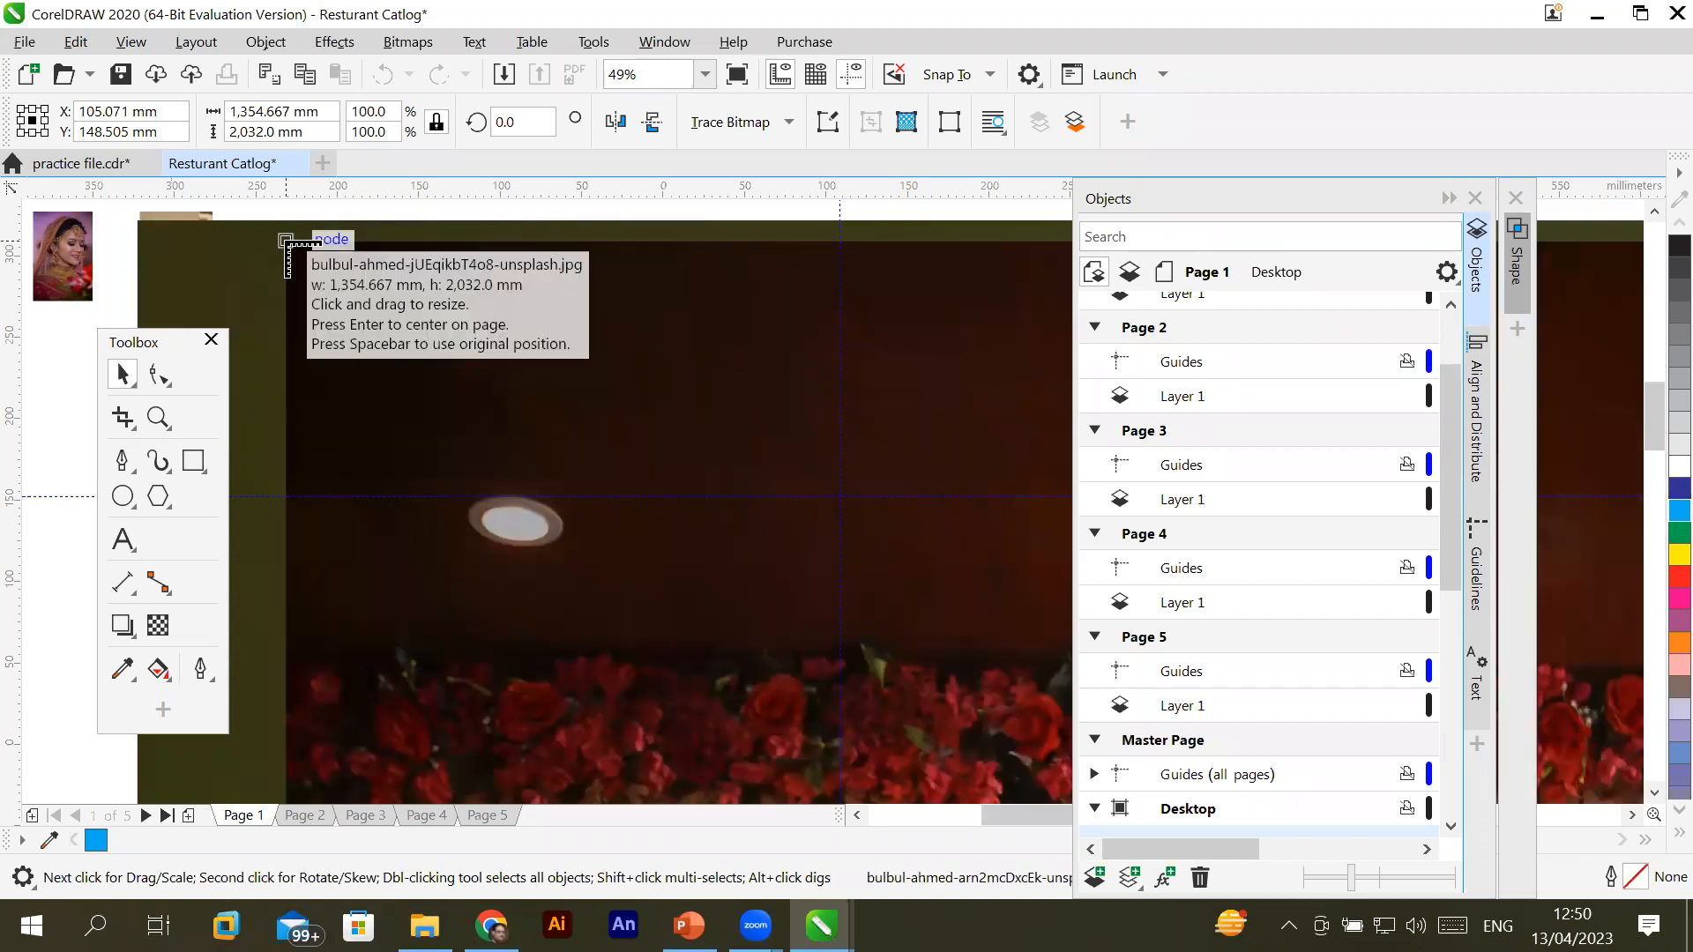
left_click(285, 240)
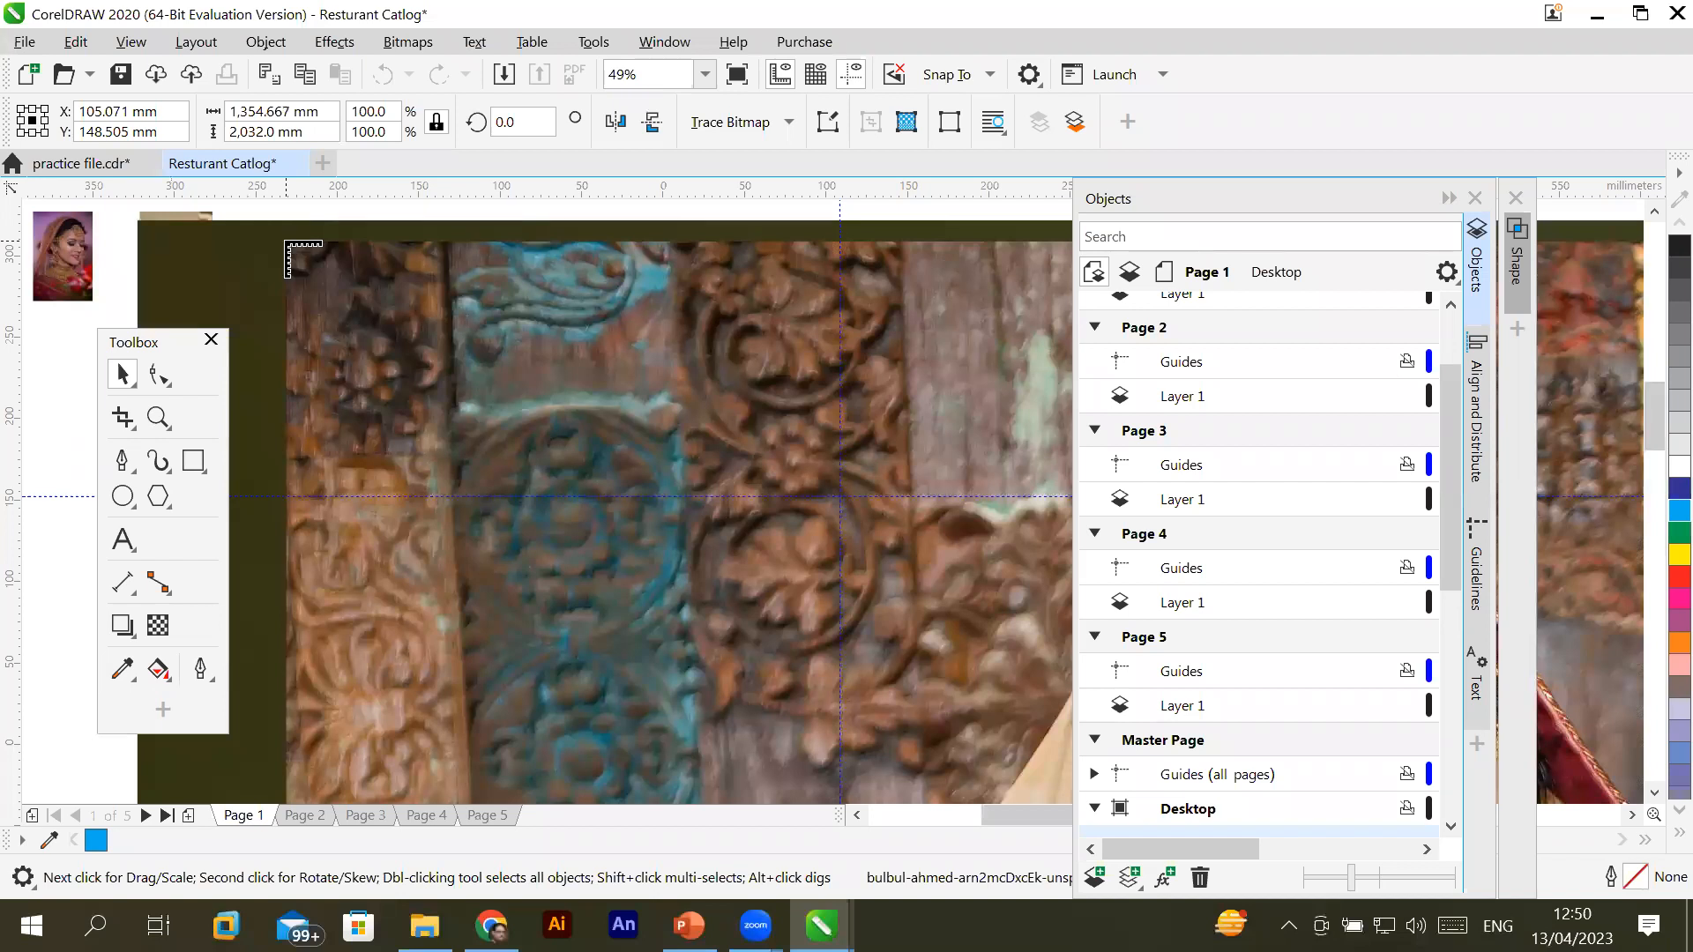
key("Escape")
key("ctrl+z")
key("ctrl+z")
key("ctrl+z")
key("ctrl+z")
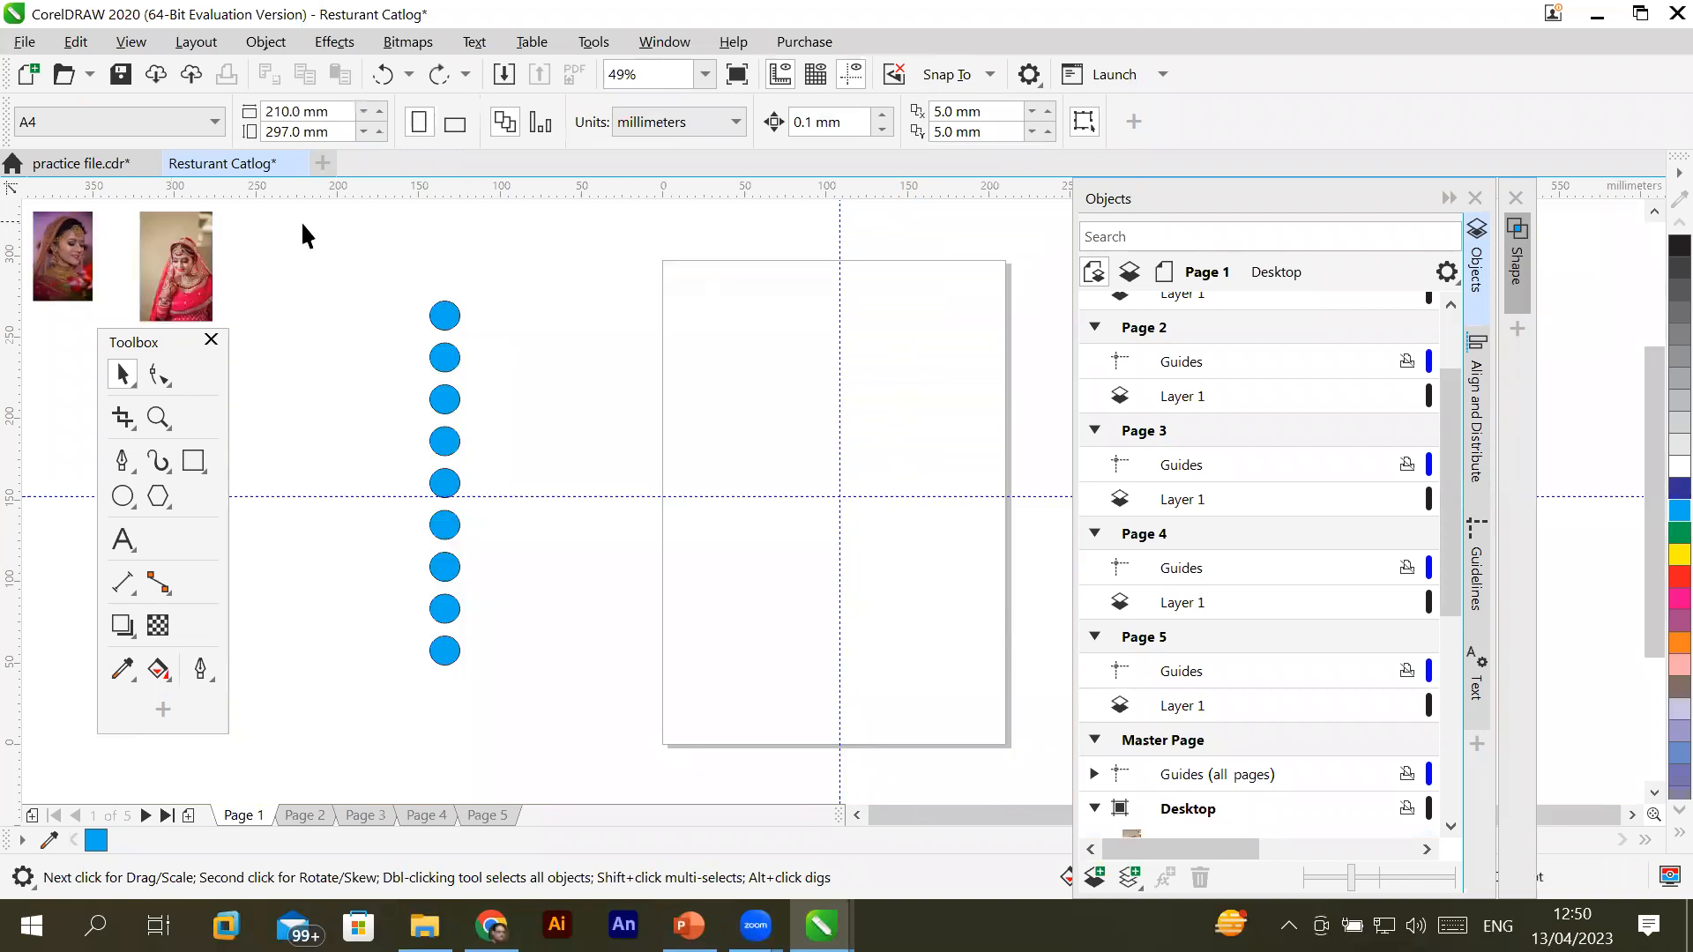
Import the third to sixth photos from the Bride images folder
left_click(24, 43)
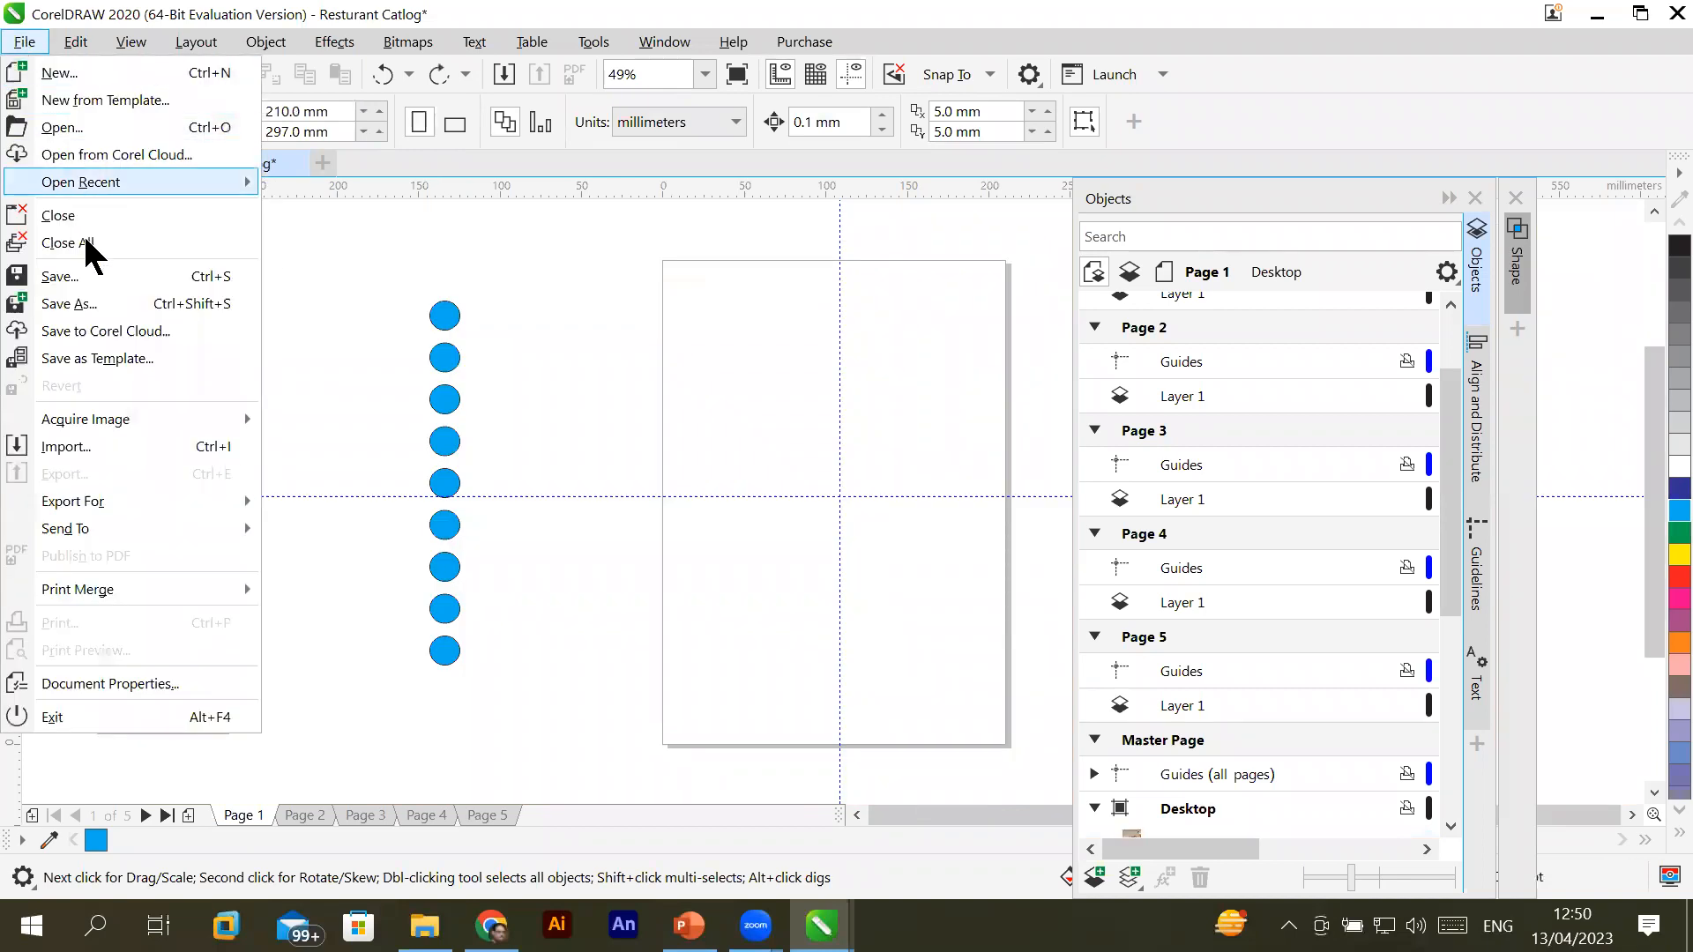
left_click(106, 446)
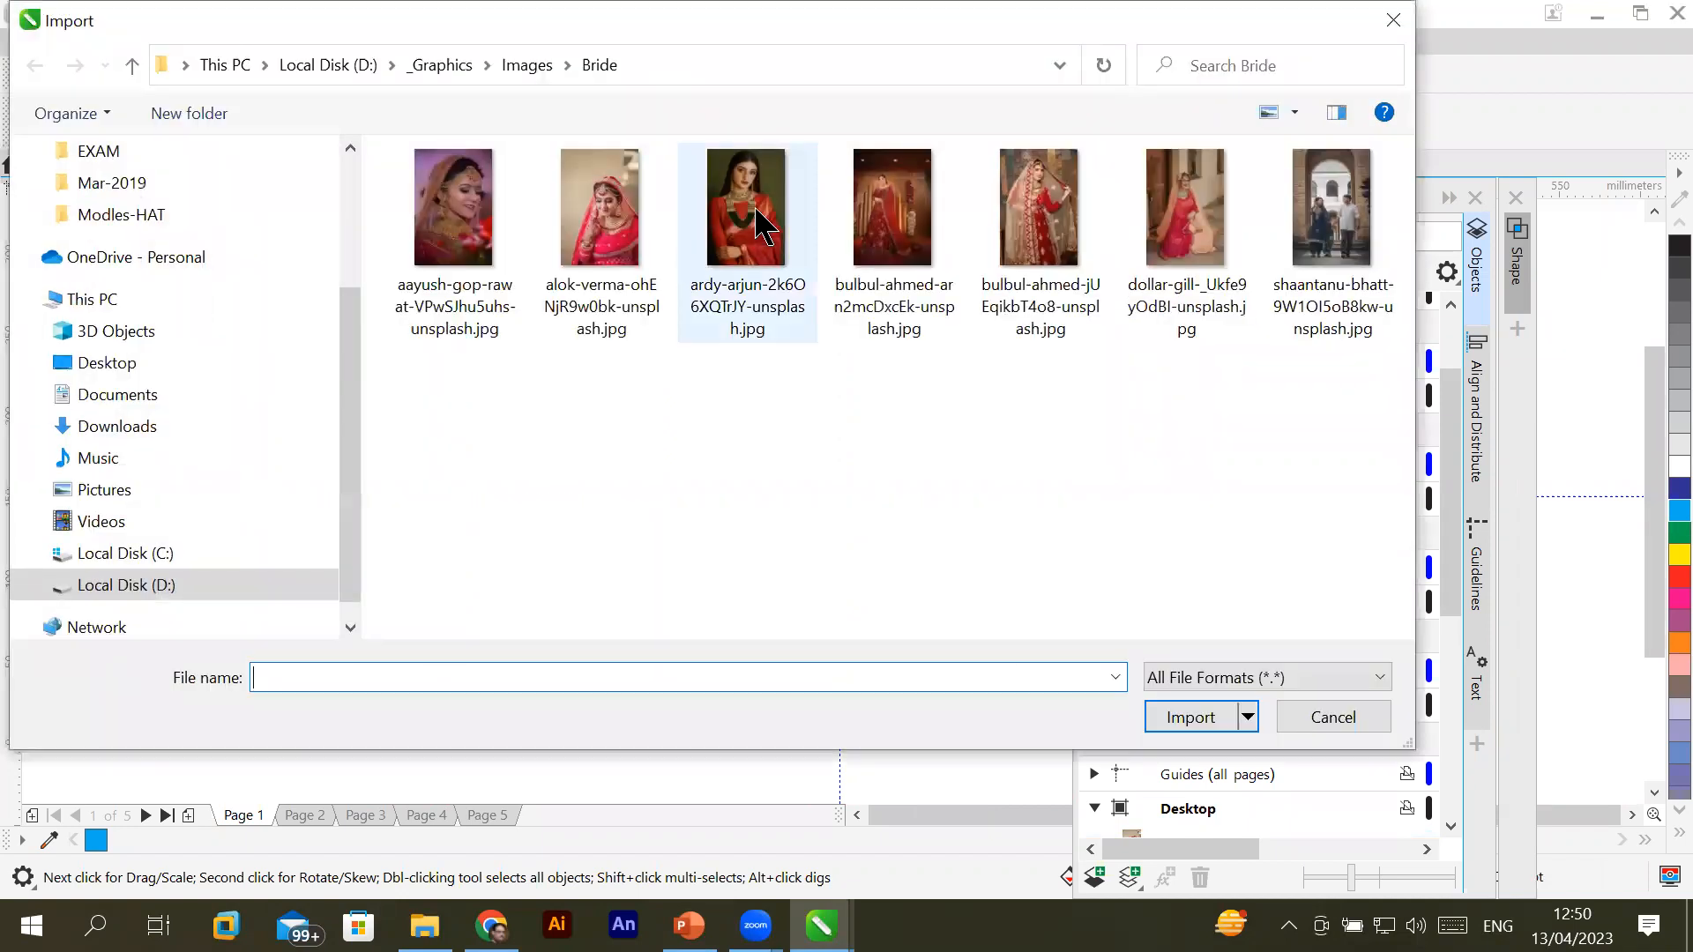
left_click(745, 220)
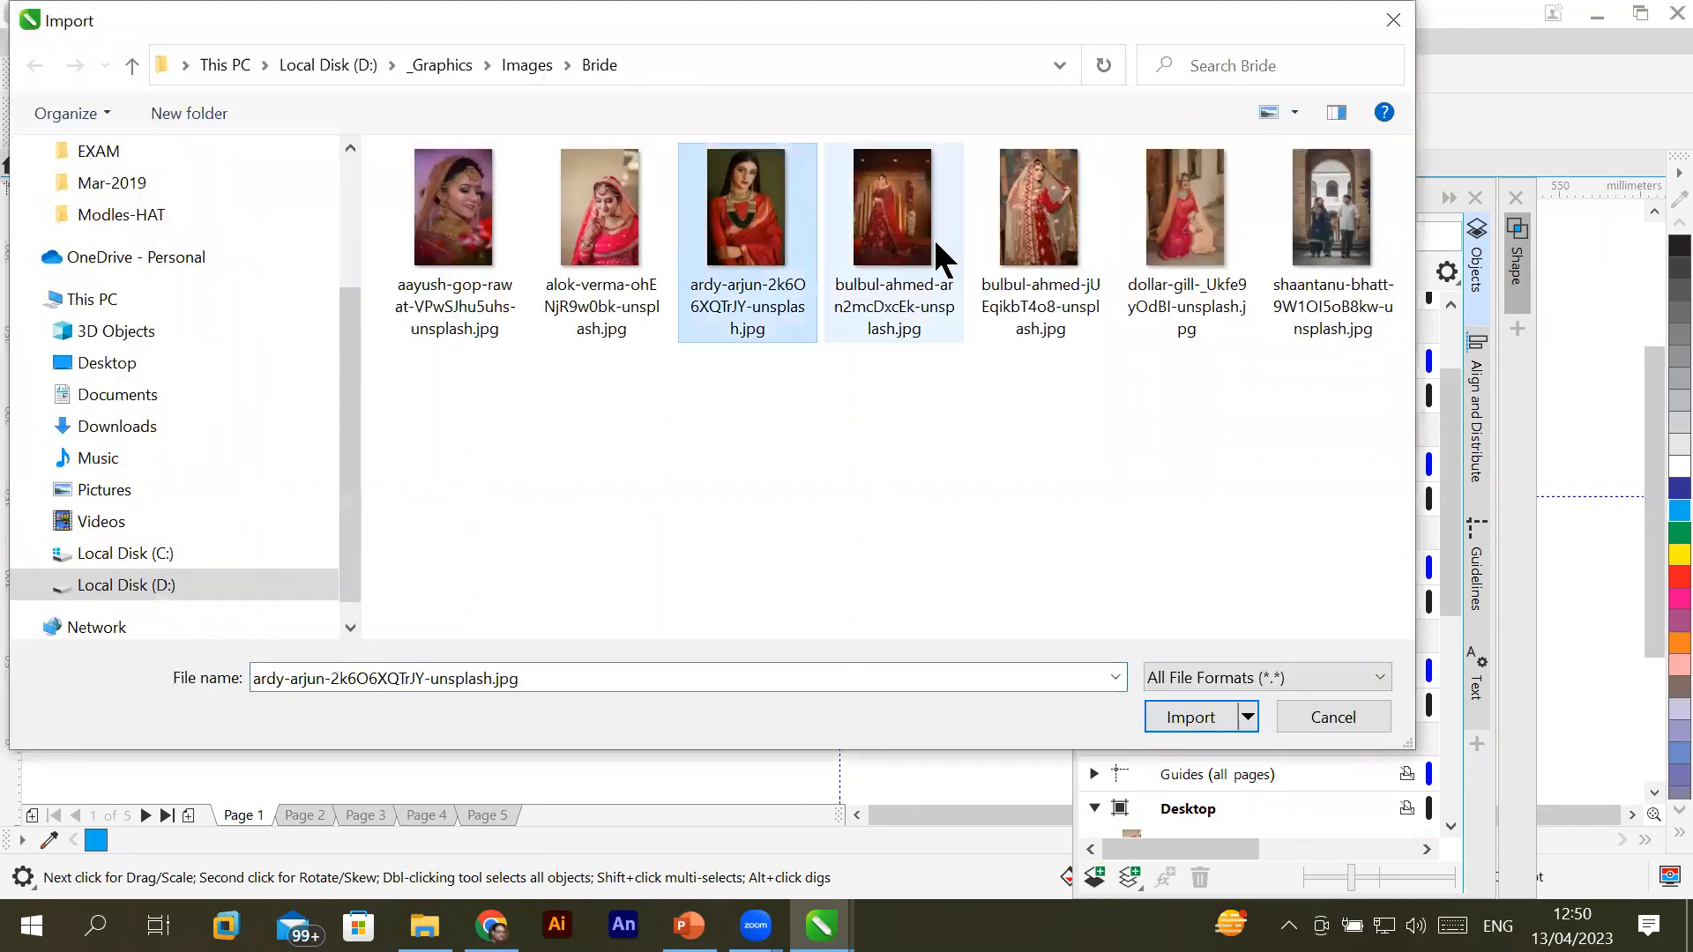
left_click(1205, 237, "shift")
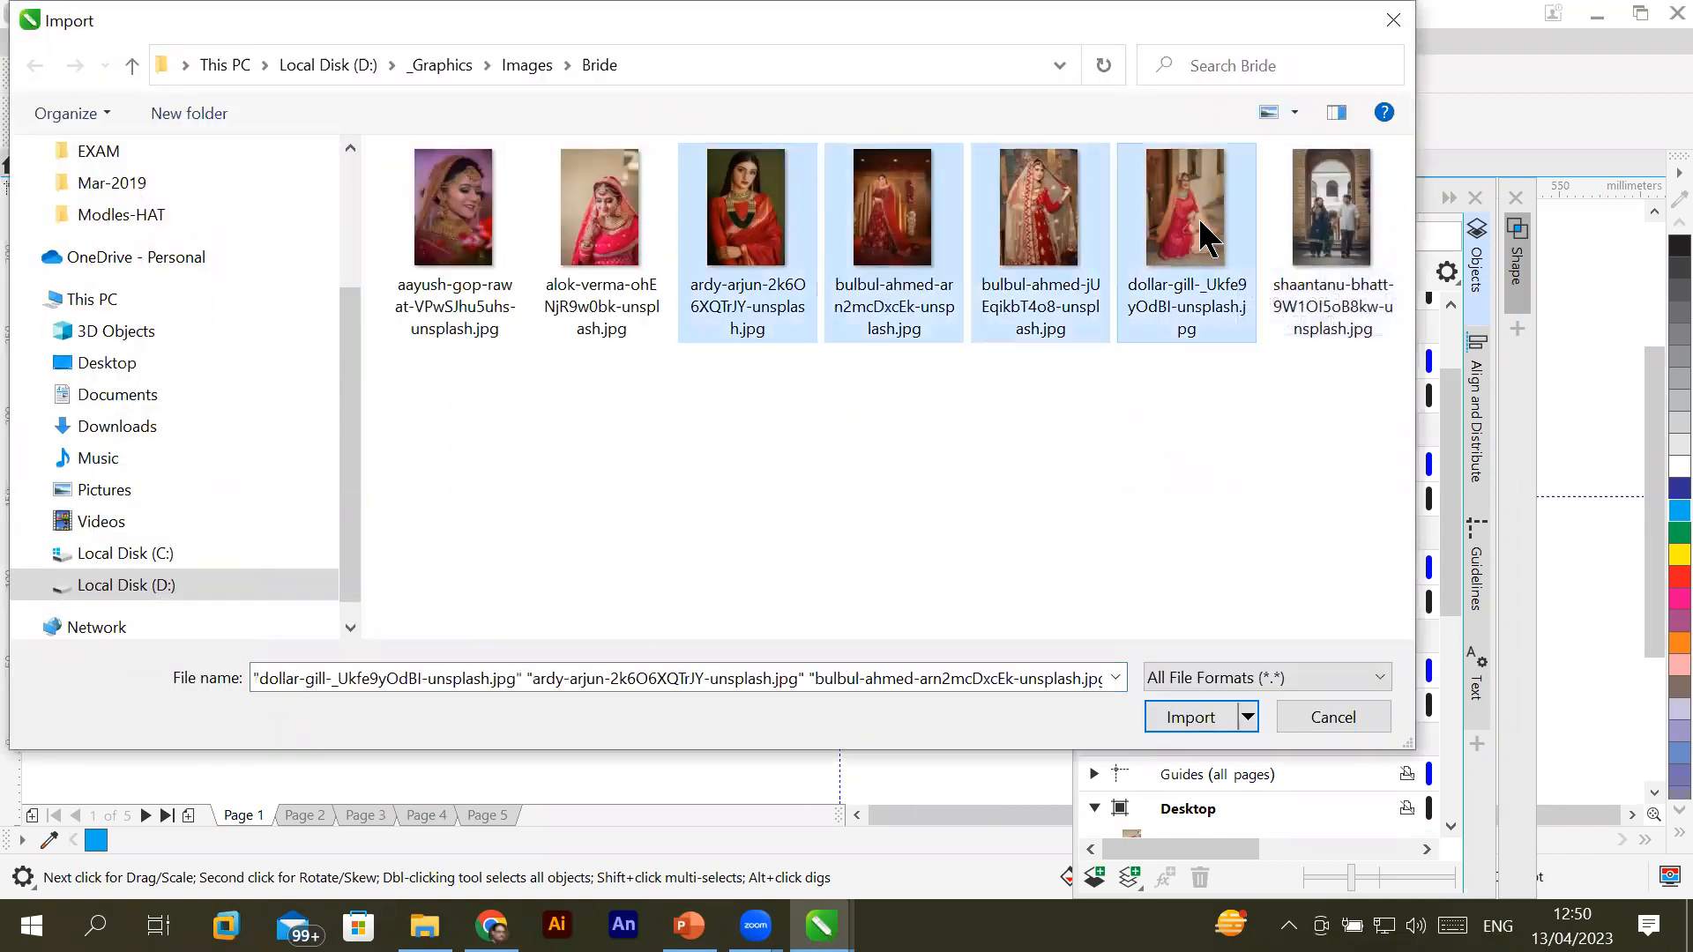
left_click(1186, 718)
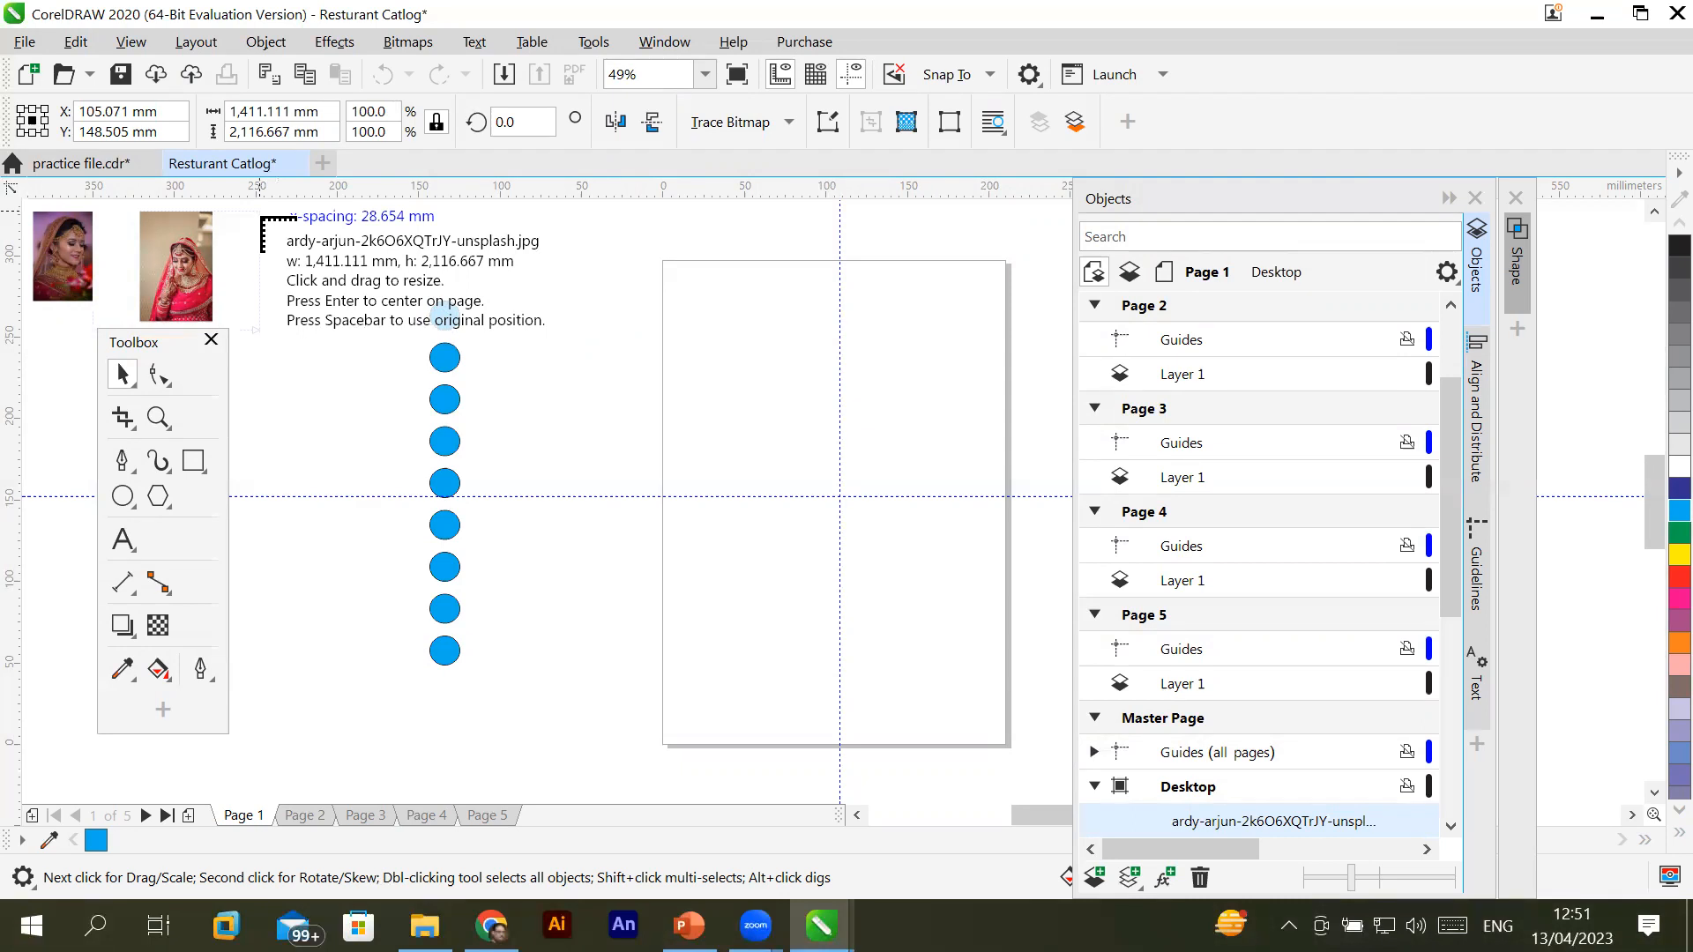
Place the four photos as small thumbnails between the first two photos and the page, the last one about 49 x 73 mm
left_click_drag(261, 217, 343, 336)
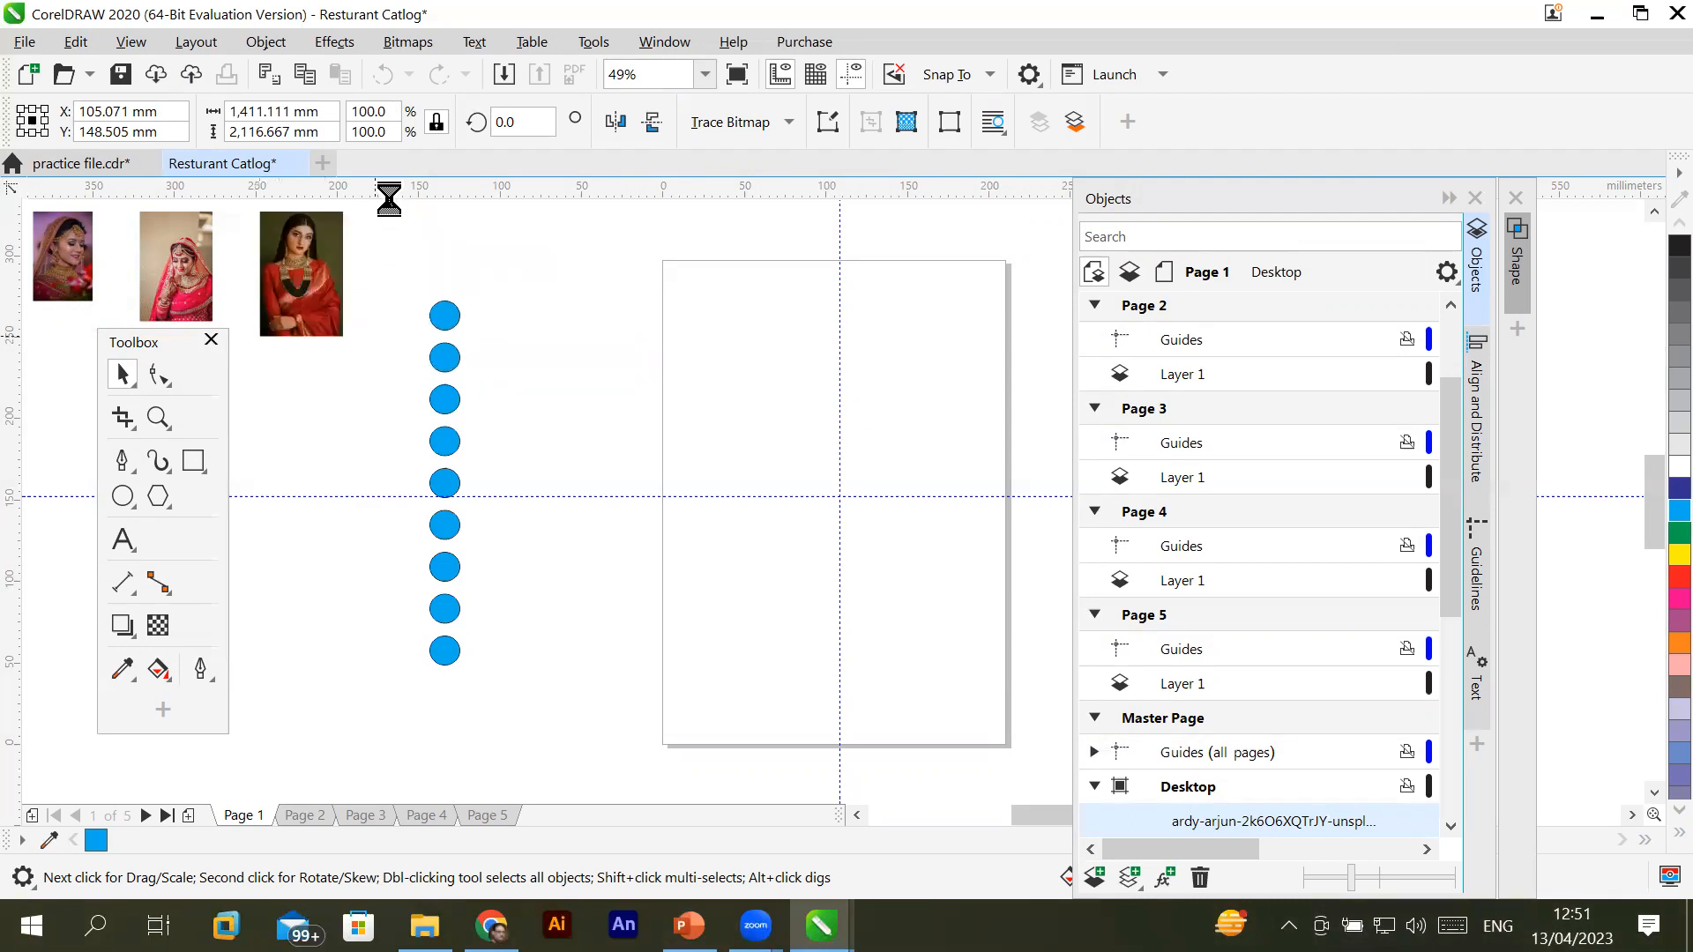
left_click_drag(390, 221, 546, 300)
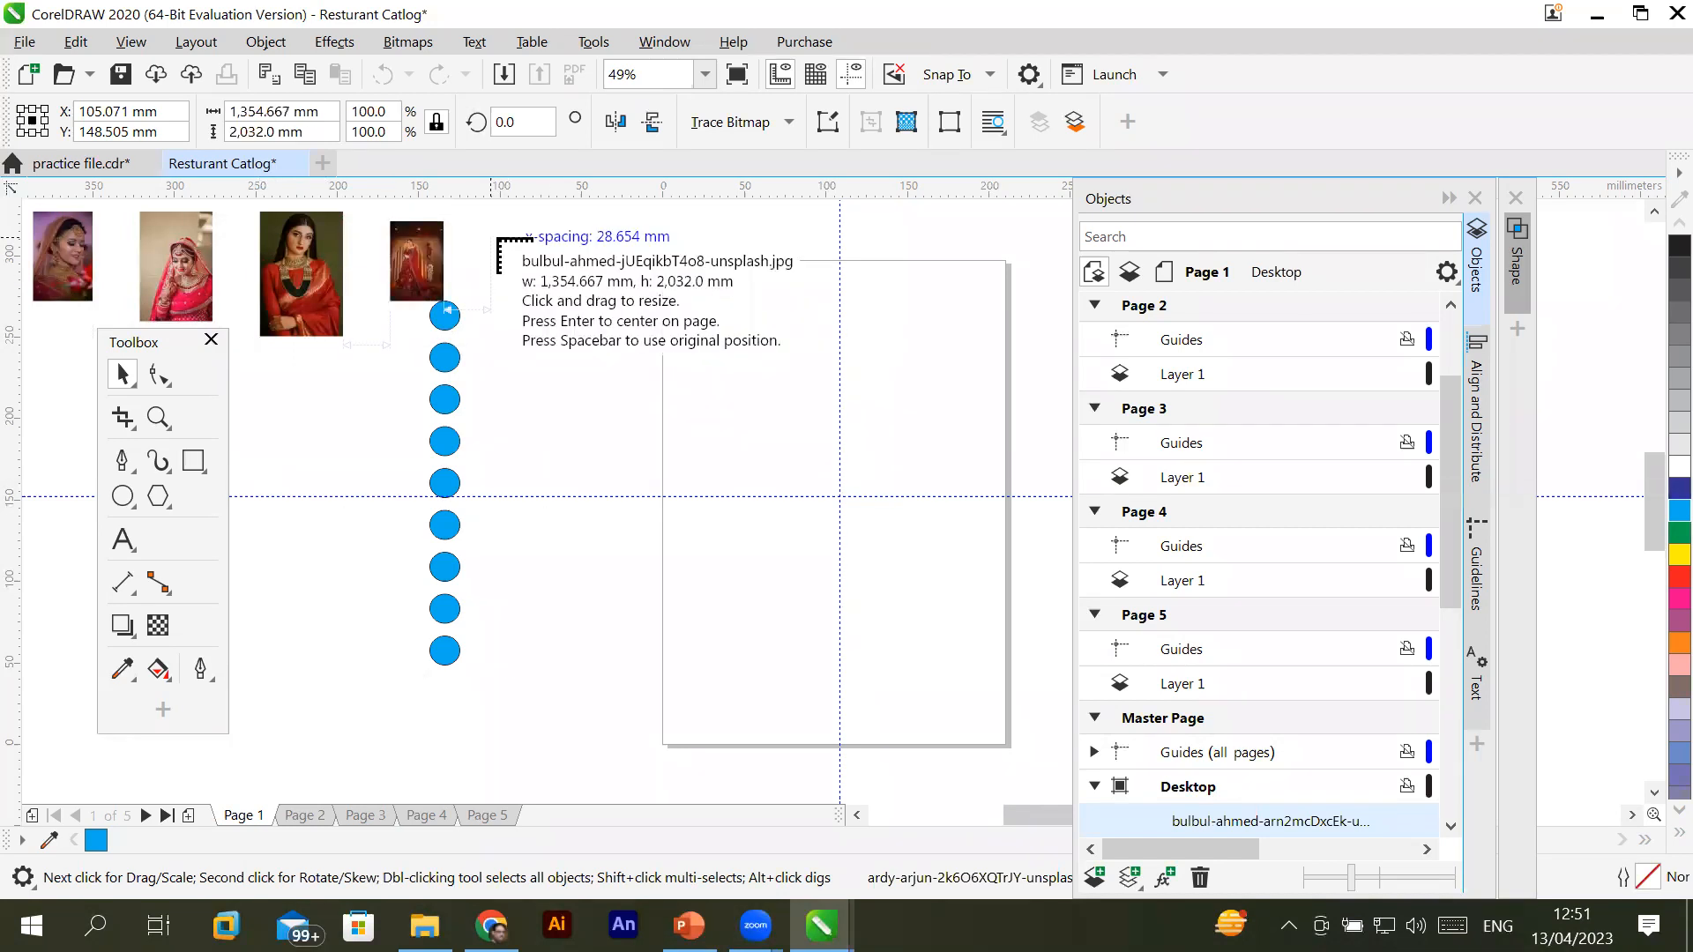
left_click_drag(490, 235, 594, 527)
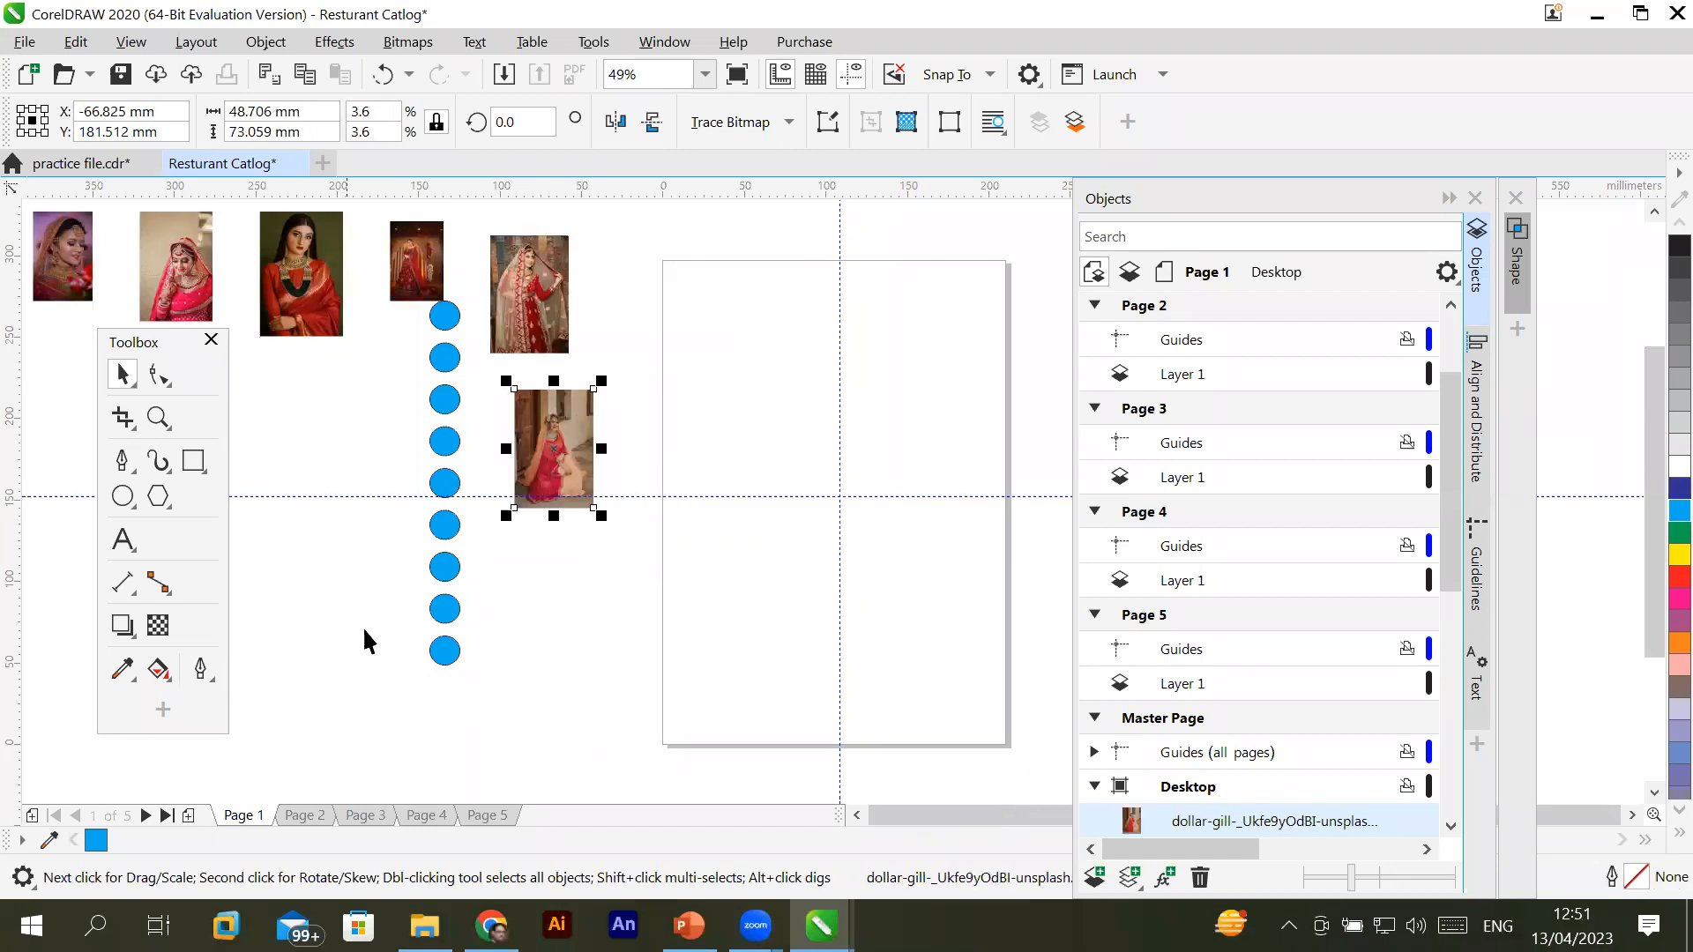
Check the imported photos beside Pages 2 to 5 and return to Page 1
left_click(294, 808)
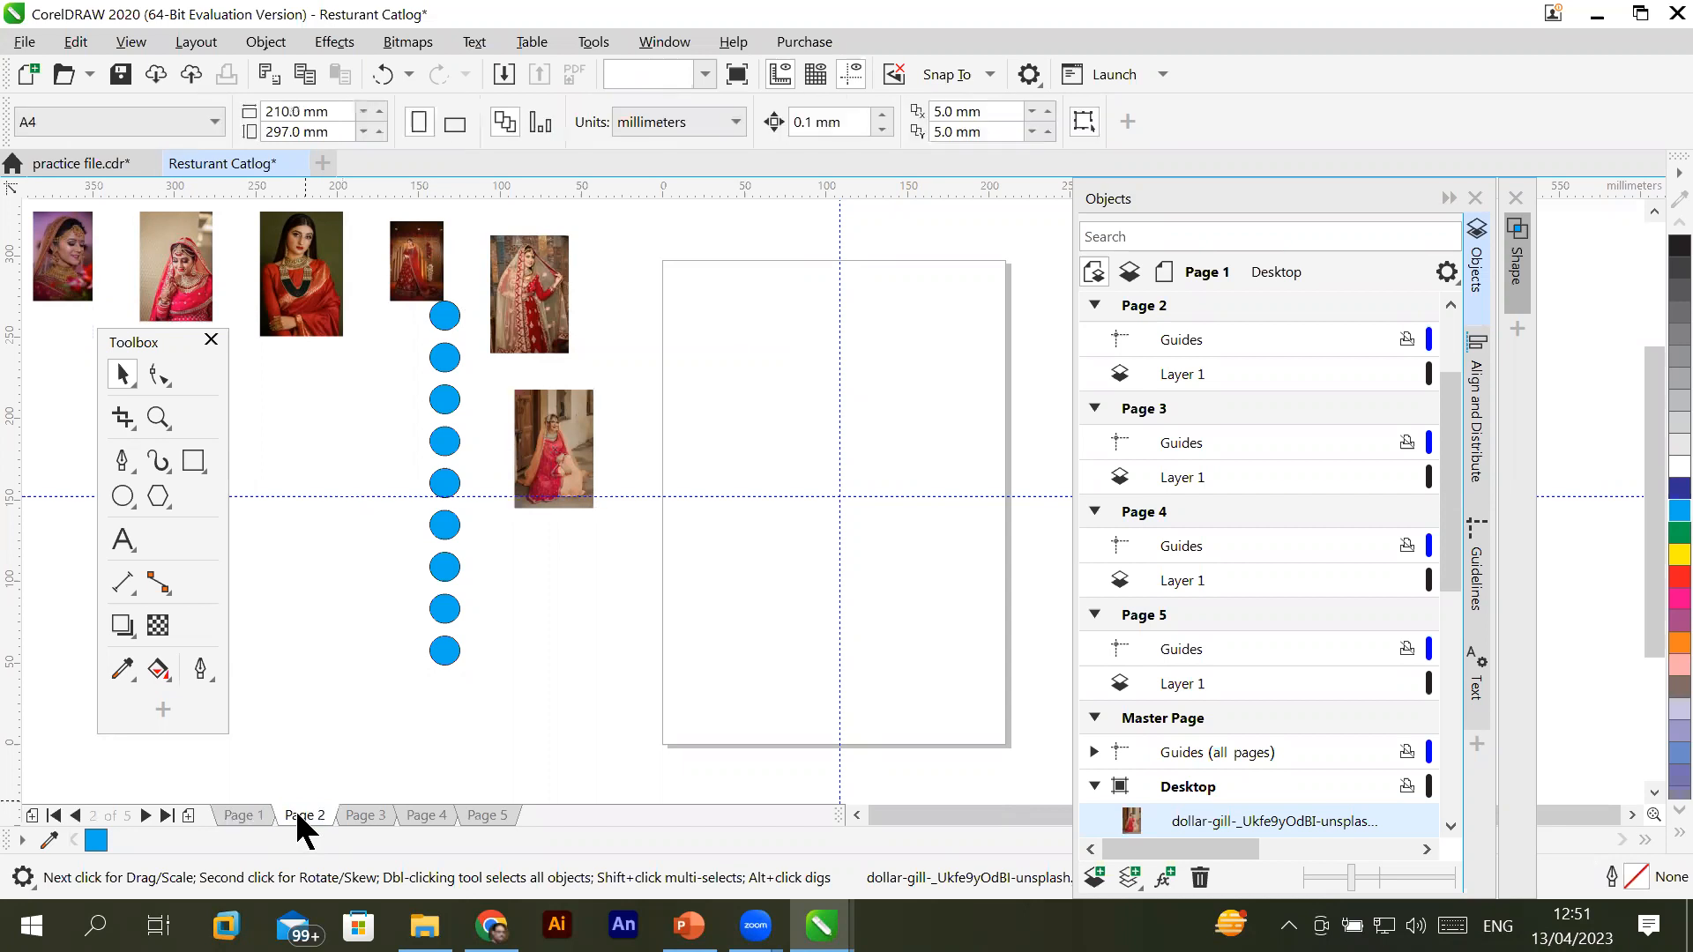
left_click(355, 809)
left_click(423, 820)
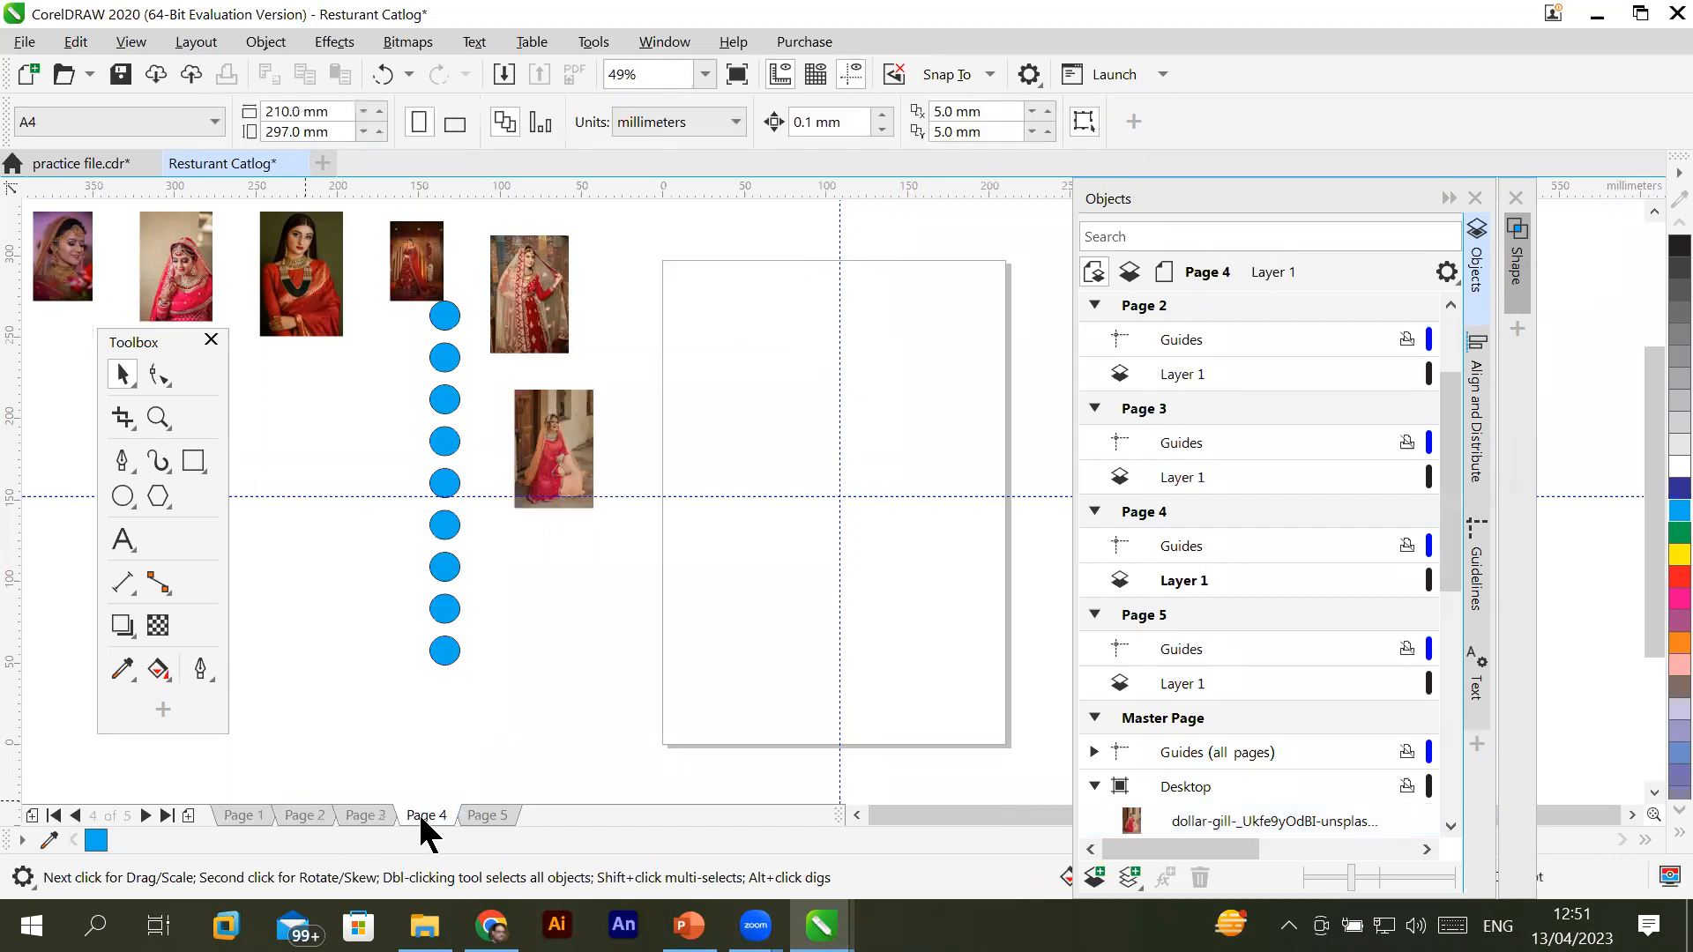
left_click(494, 817)
left_click(240, 815)
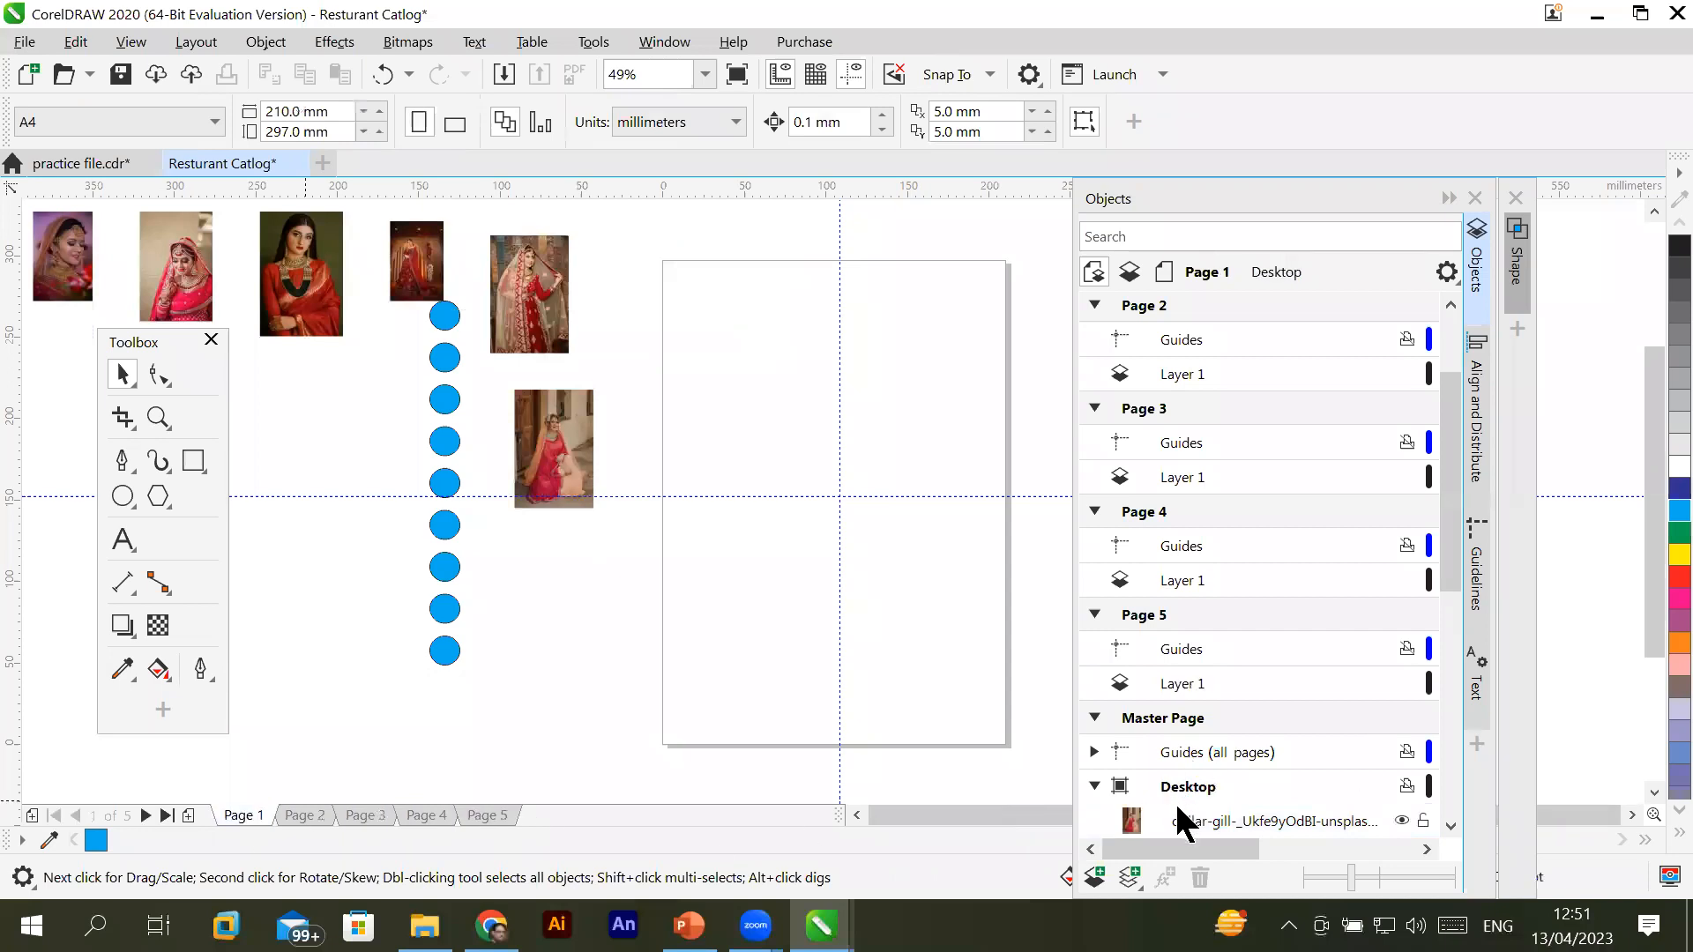
Go through the object list entries of Pages 2 to 5 and the Master Page to compare their layers
left_click(1166, 306)
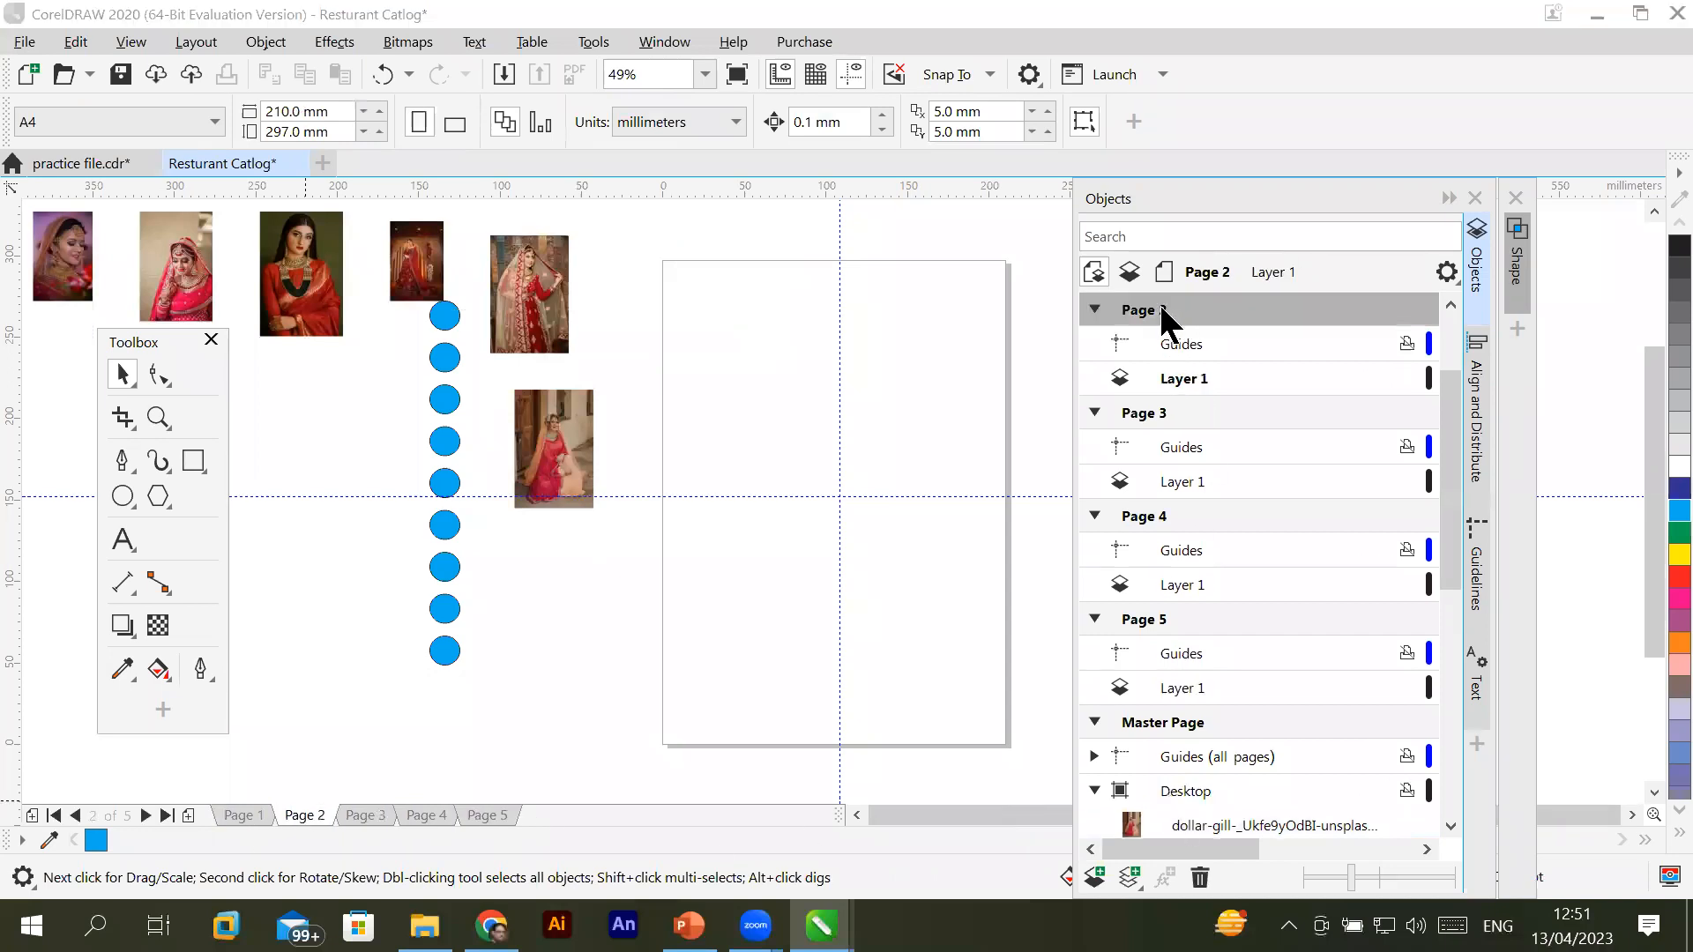
left_click(1164, 411)
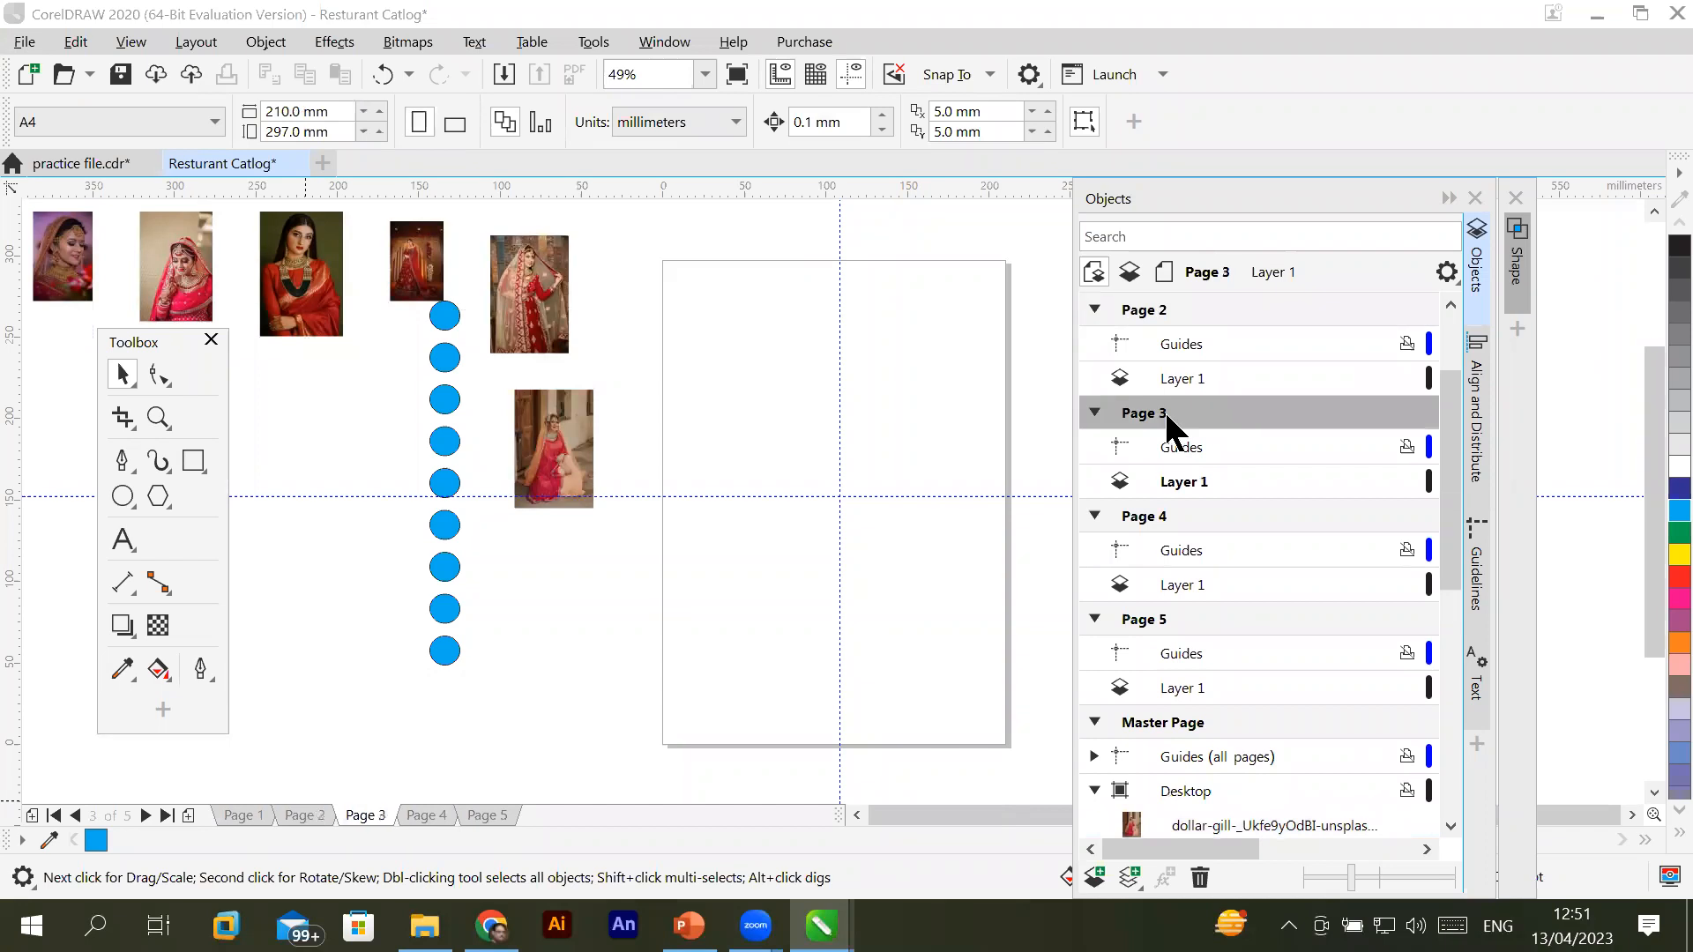
left_click(1145, 518)
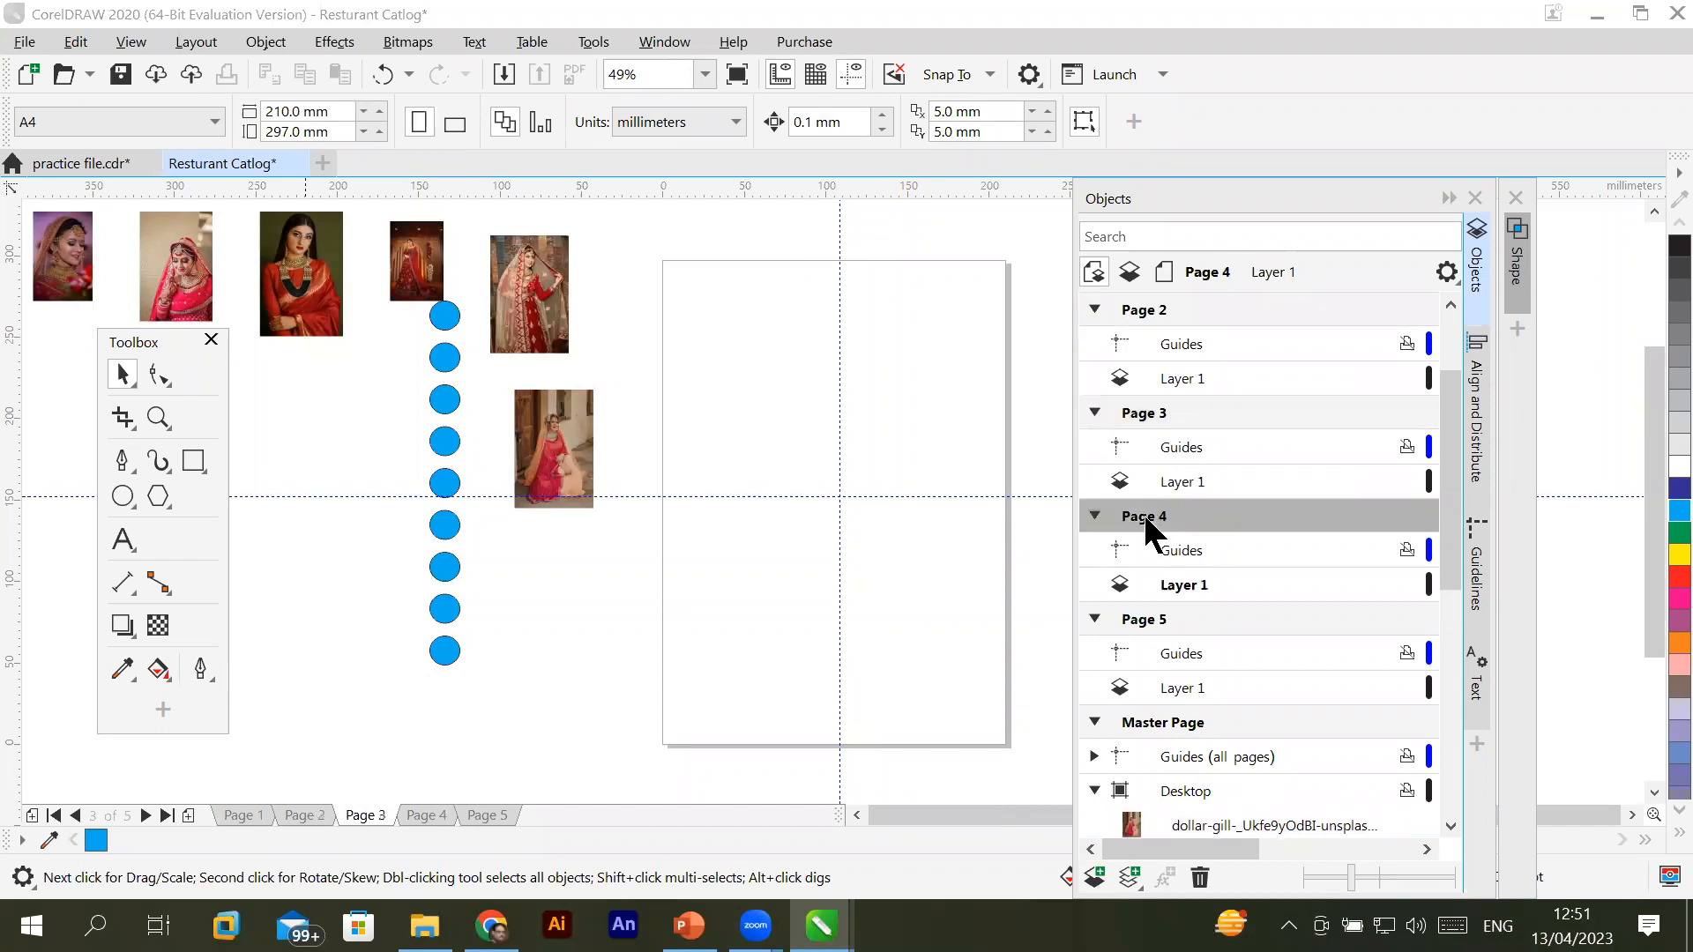
left_click(1149, 623)
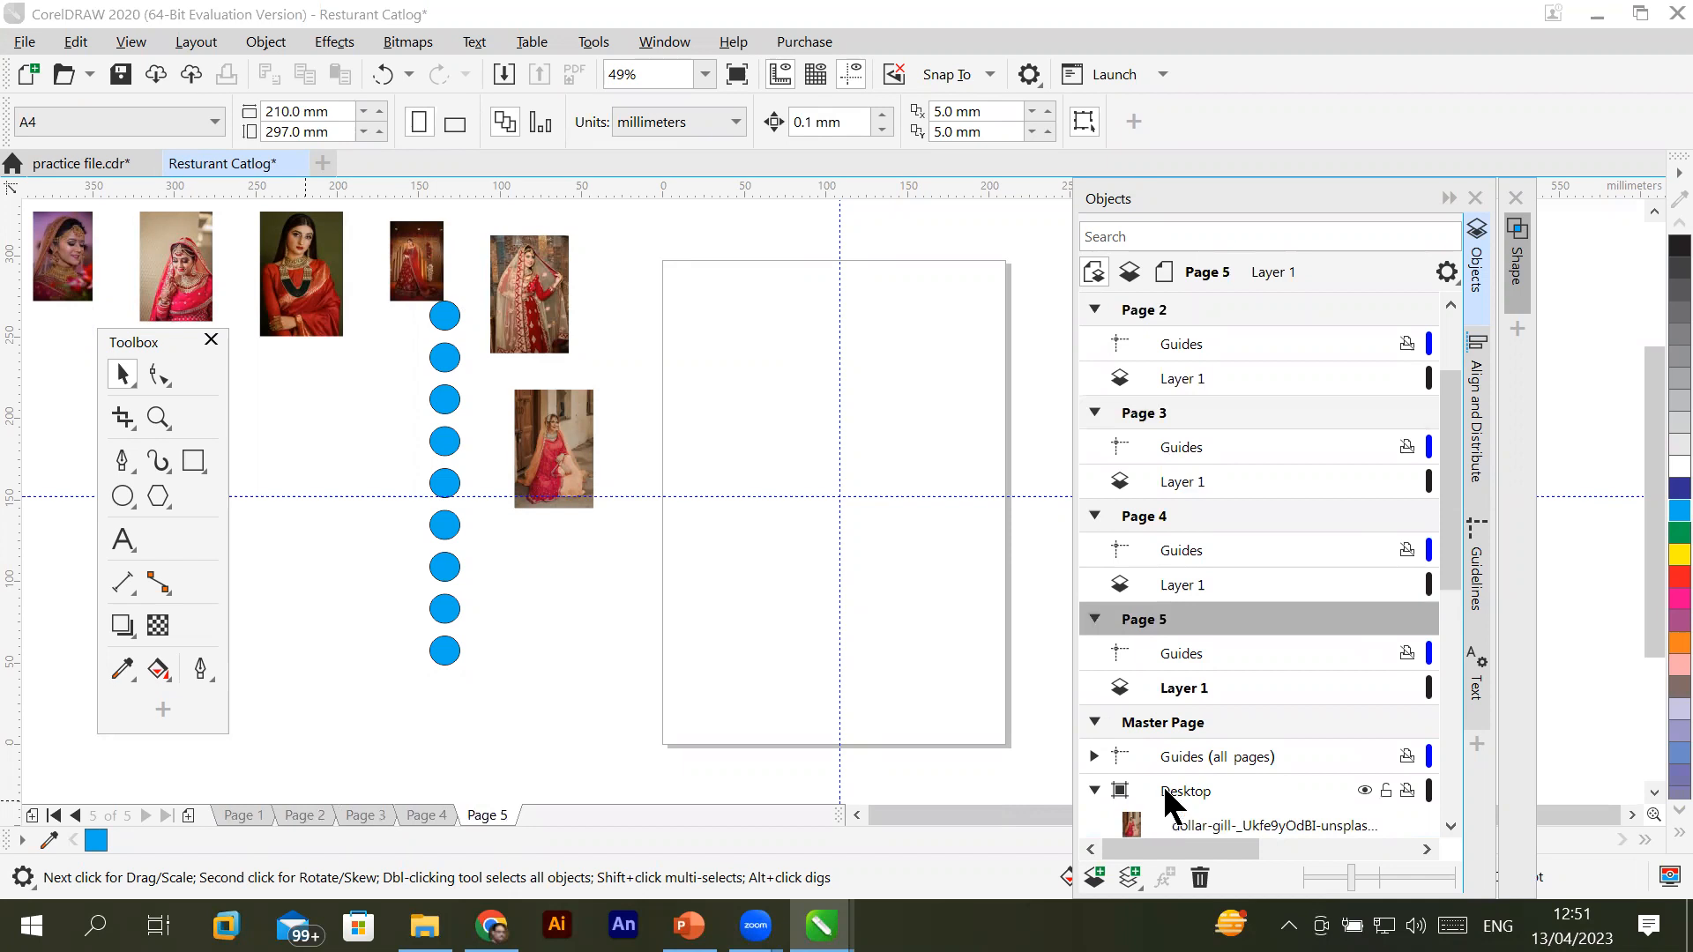
left_click(1190, 721)
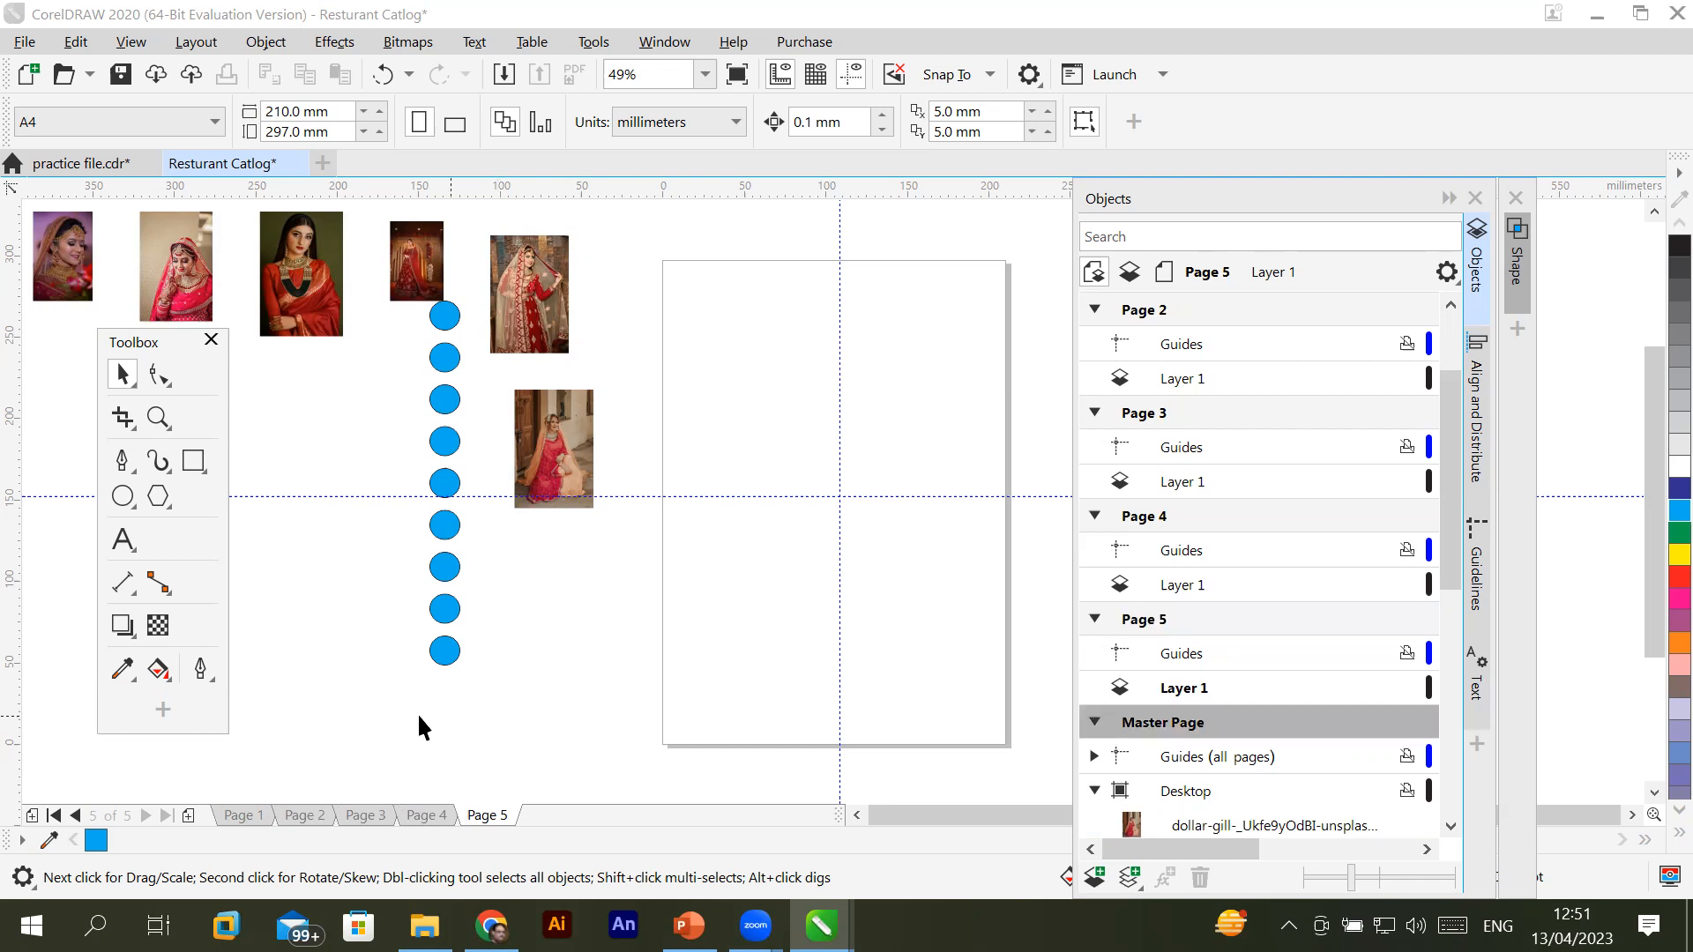
Collapse the Objects docker and activate the Pen tool for drawing on Page 5
left_click(194, 461)
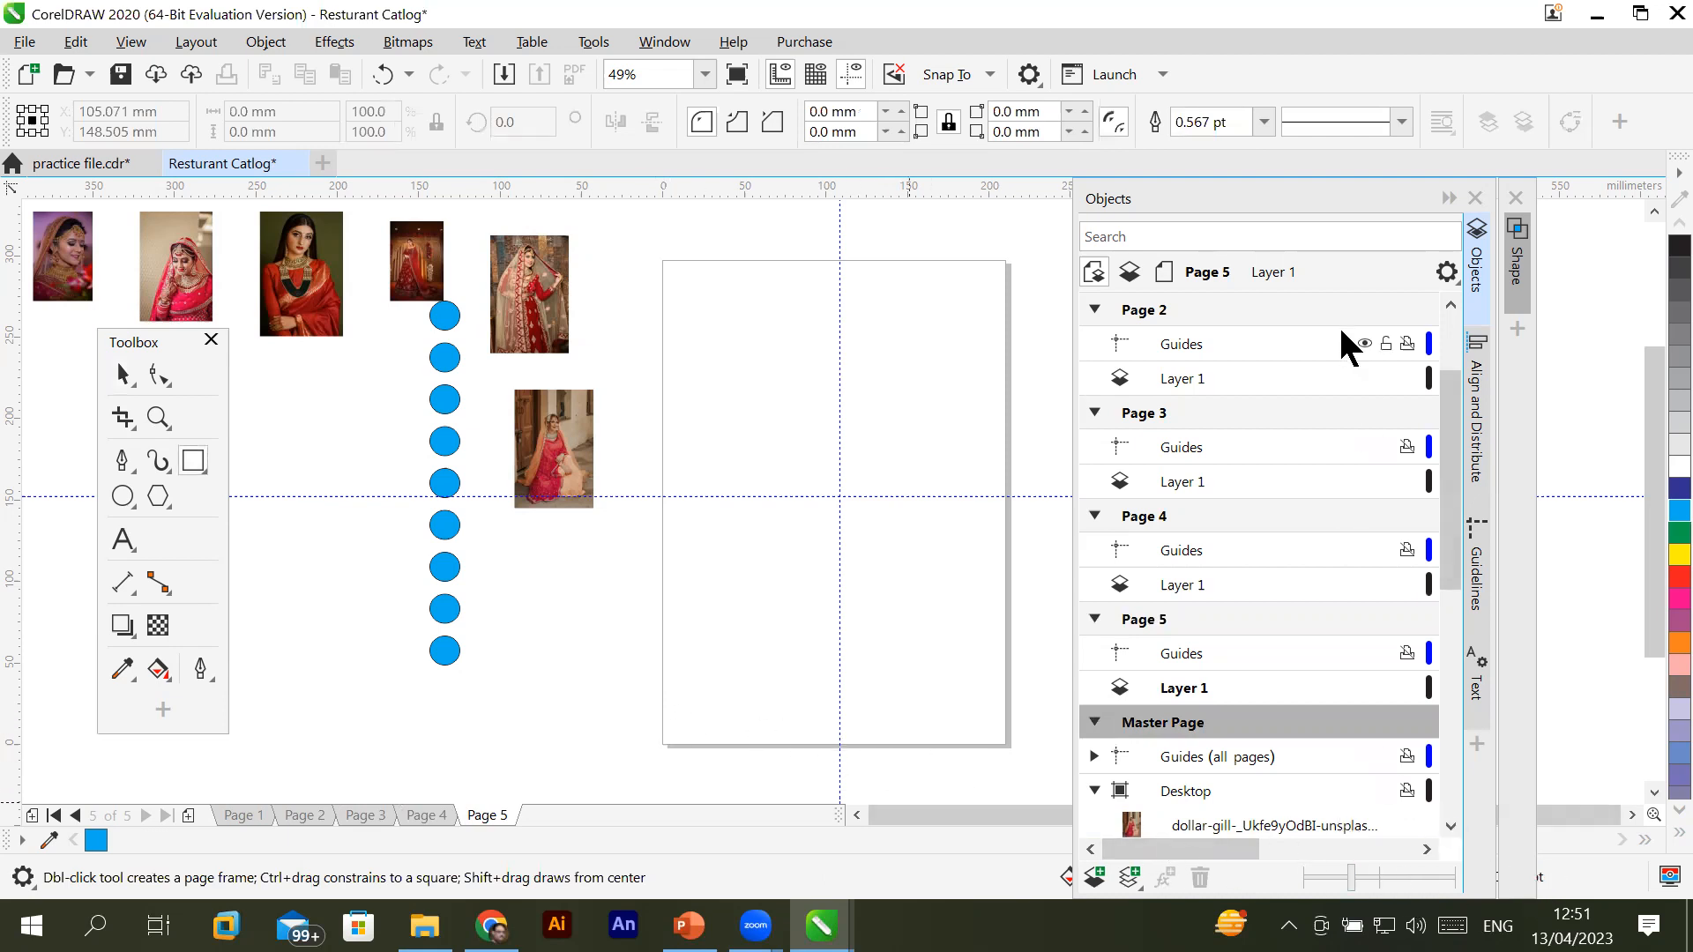
left_click(1449, 199)
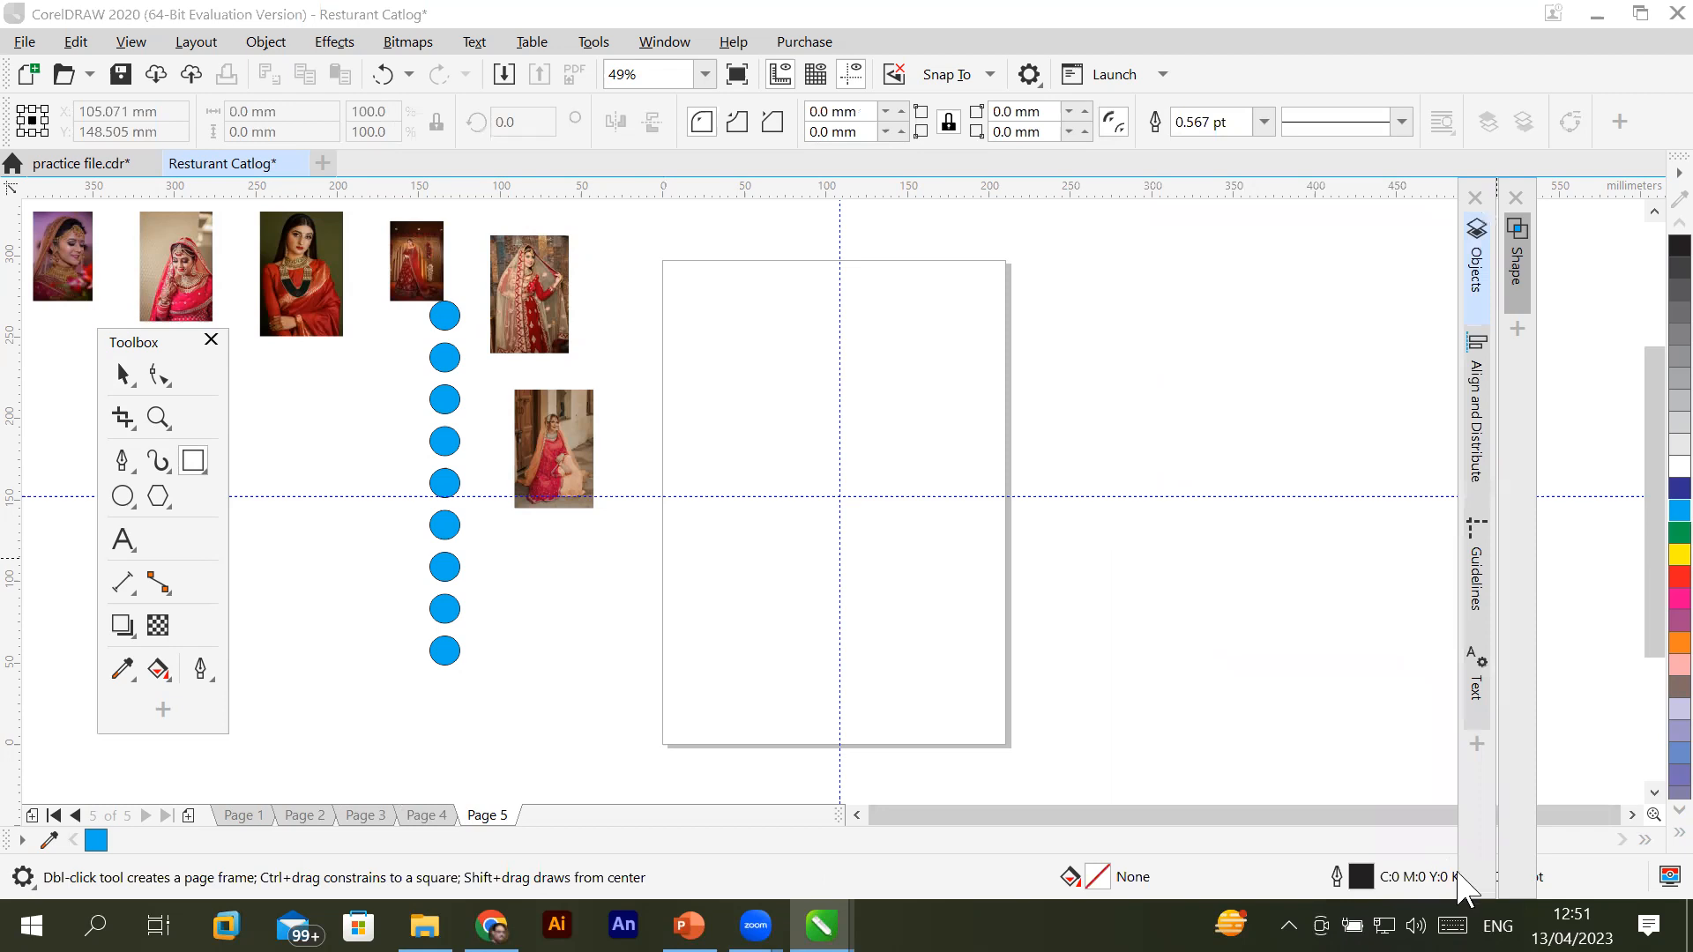
left_click(1632, 814)
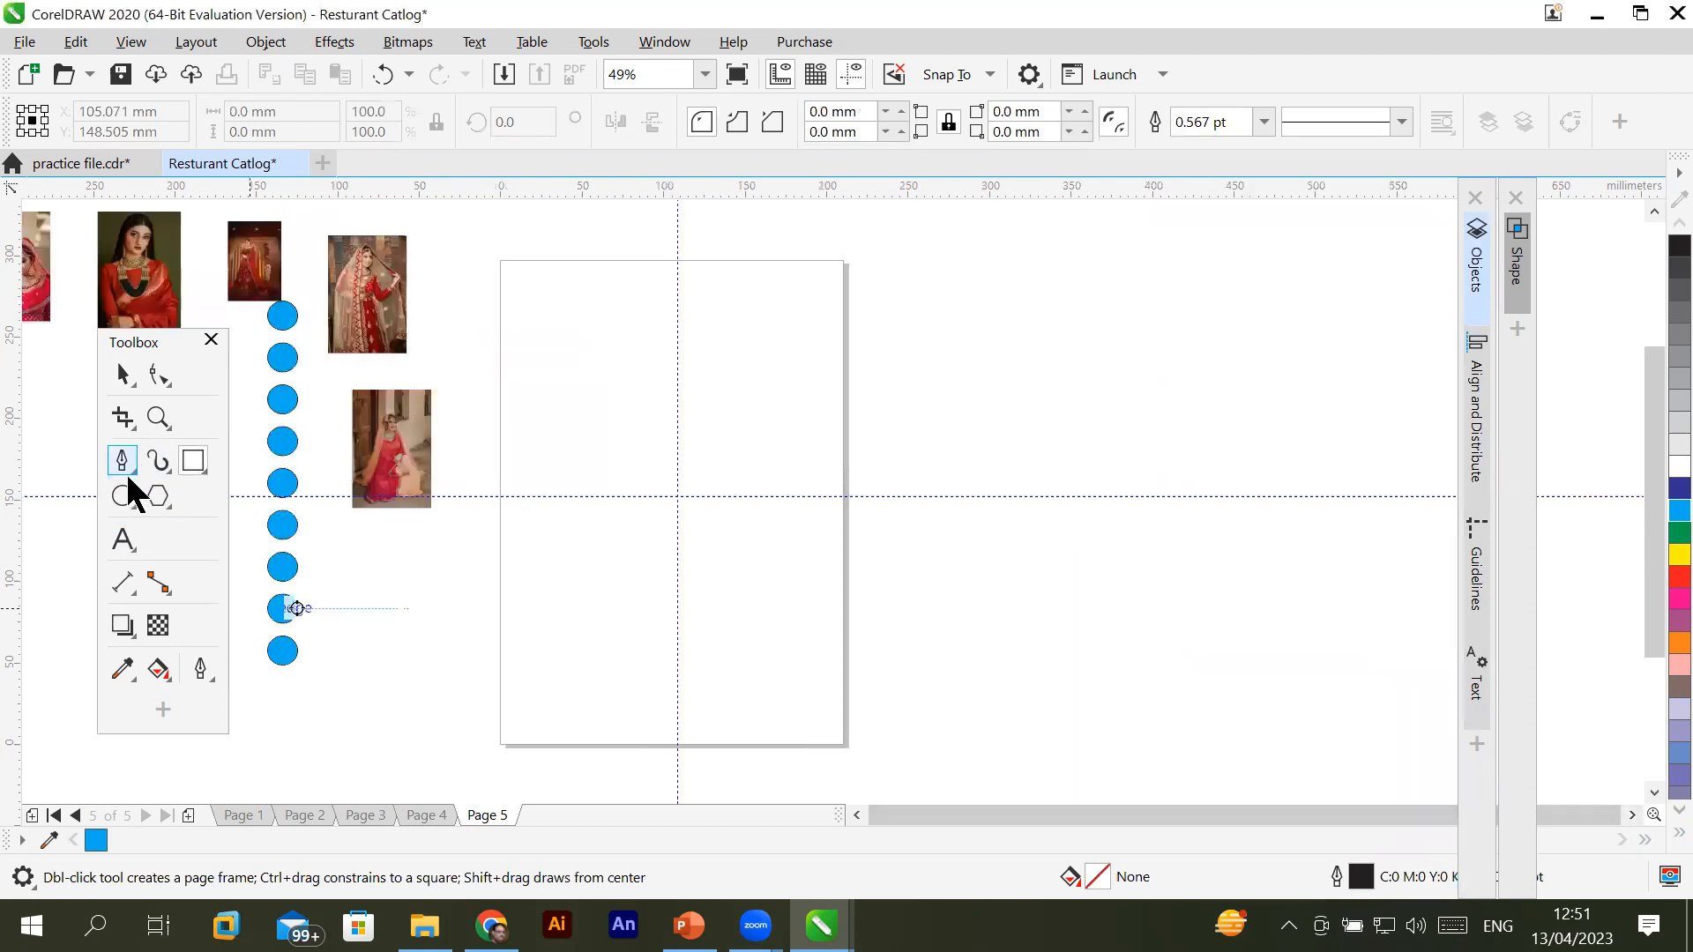
left_click(155, 462)
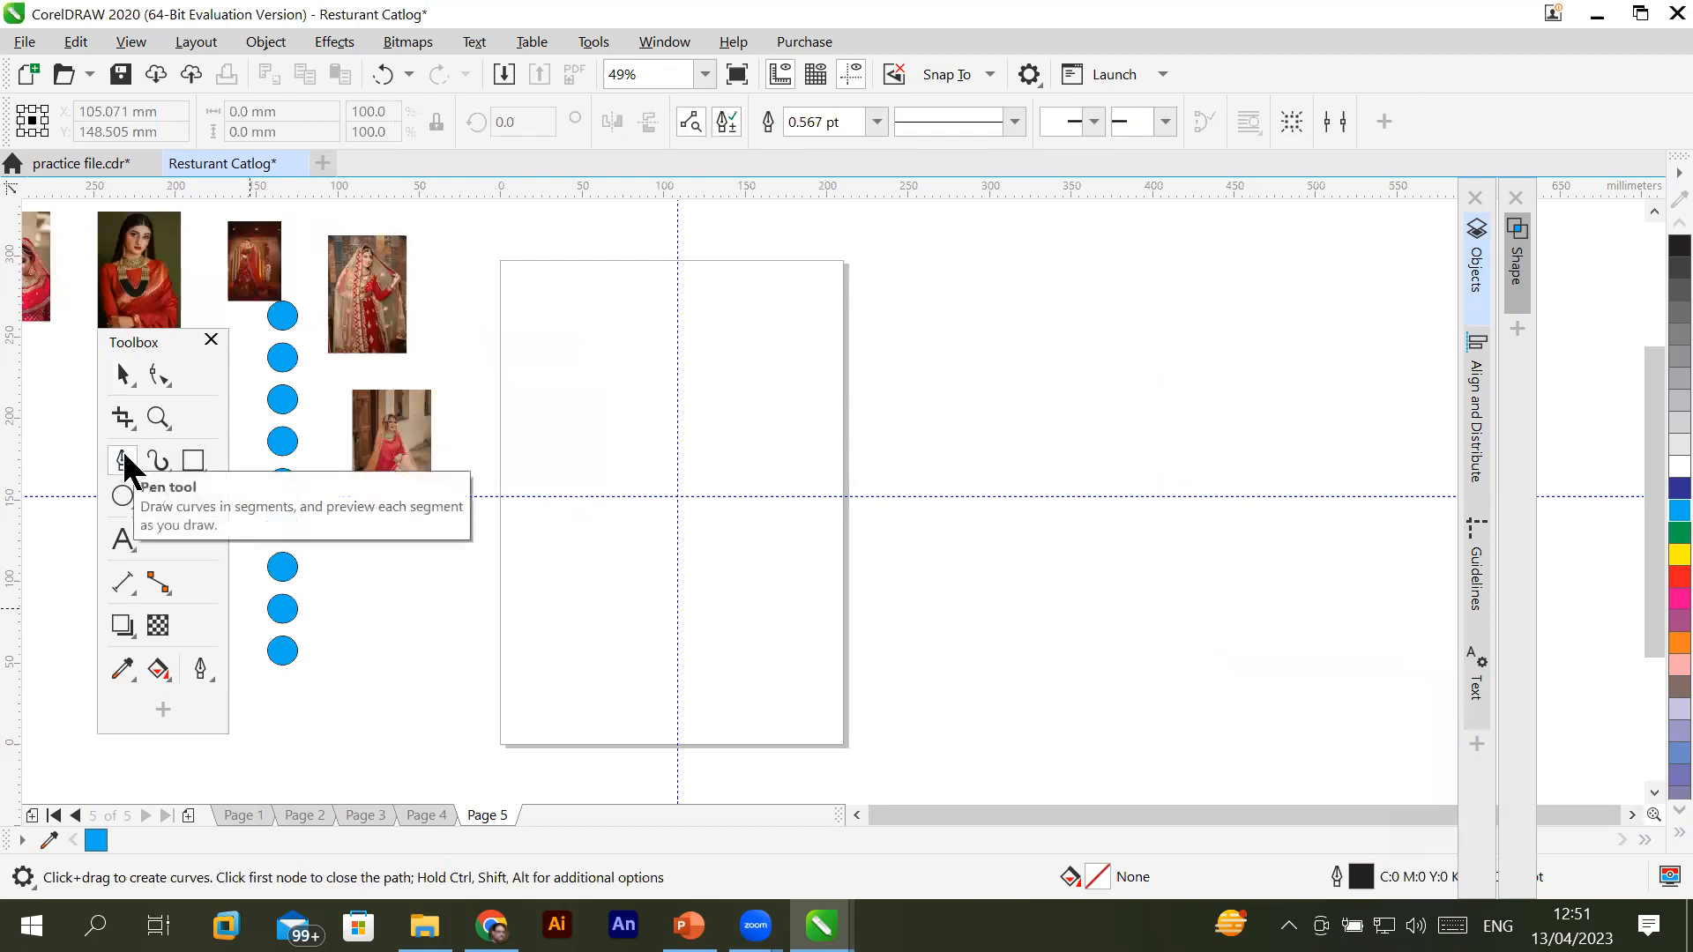
left_click(115, 455)
mouse_move(159, 468)
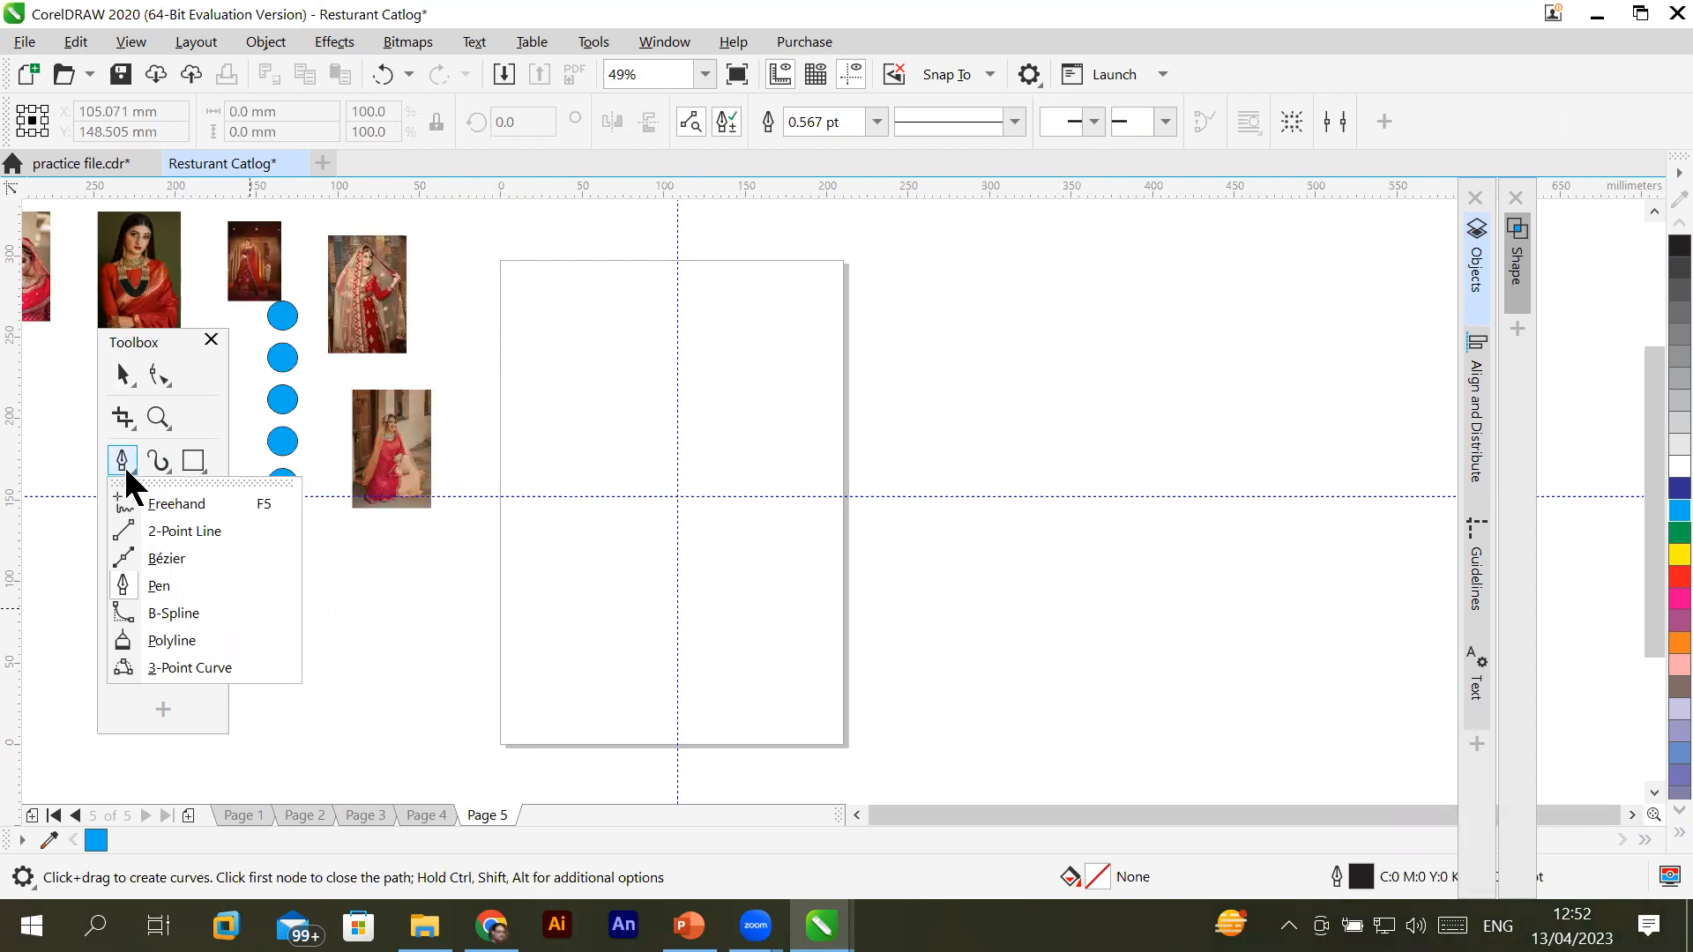
left_click(176, 586)
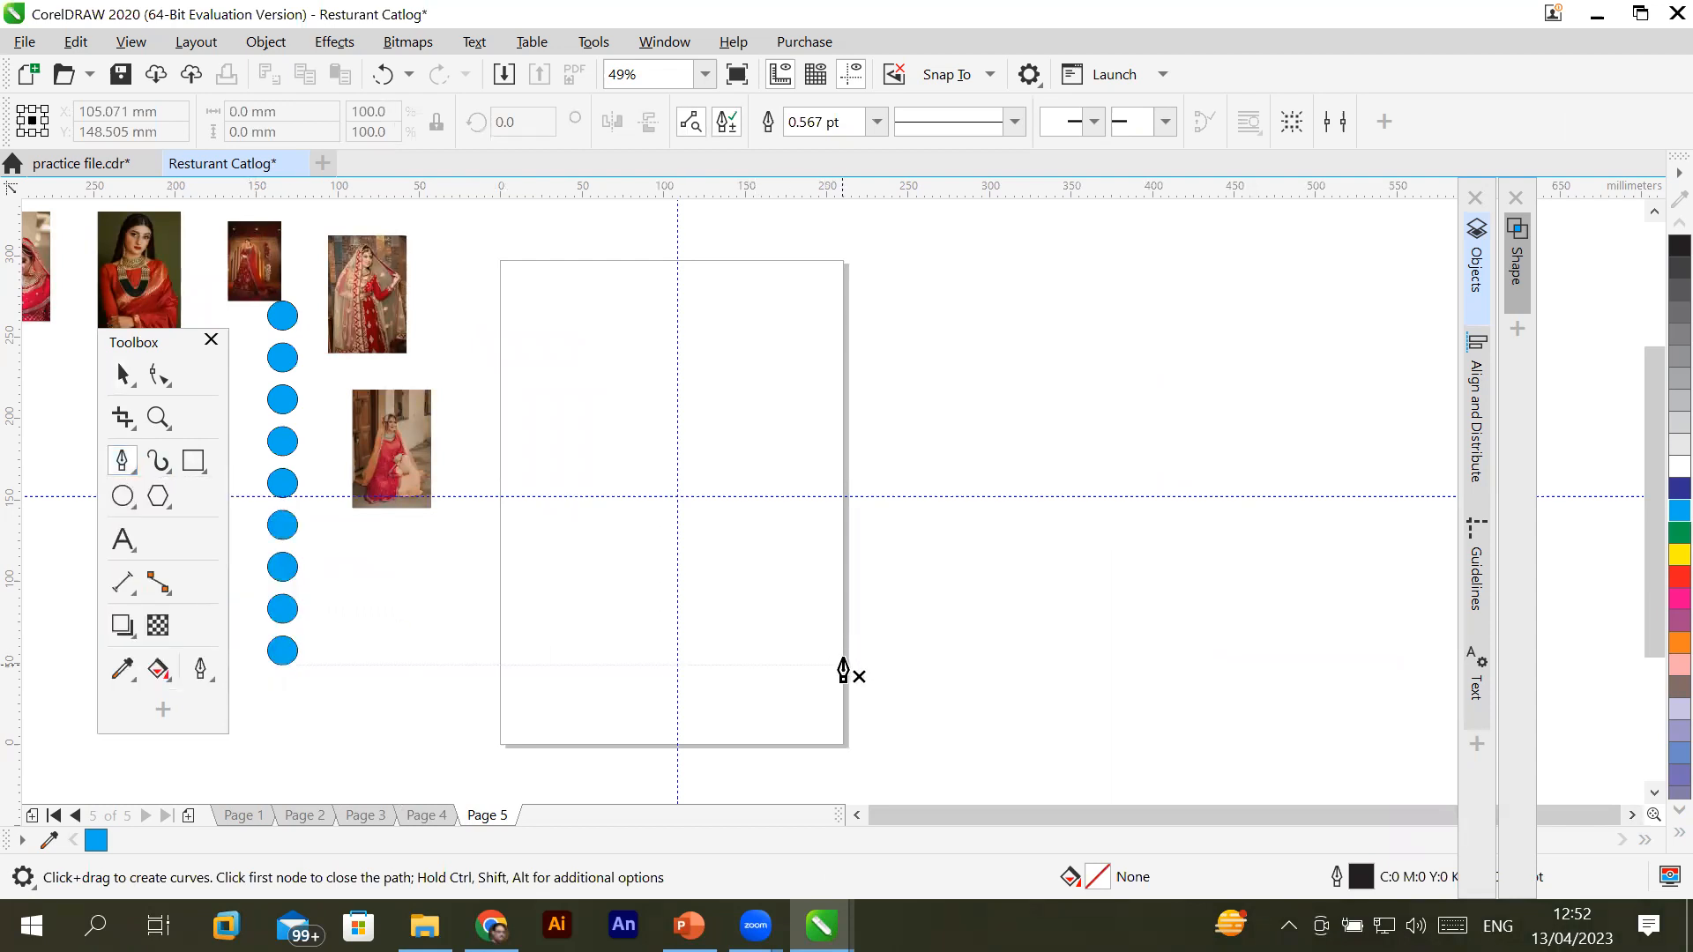
Try a red-filled closed shape with an arched top across the bottom of Page 5 and delete it
left_click(844, 665)
left_click_drag(499, 665, 354, 775)
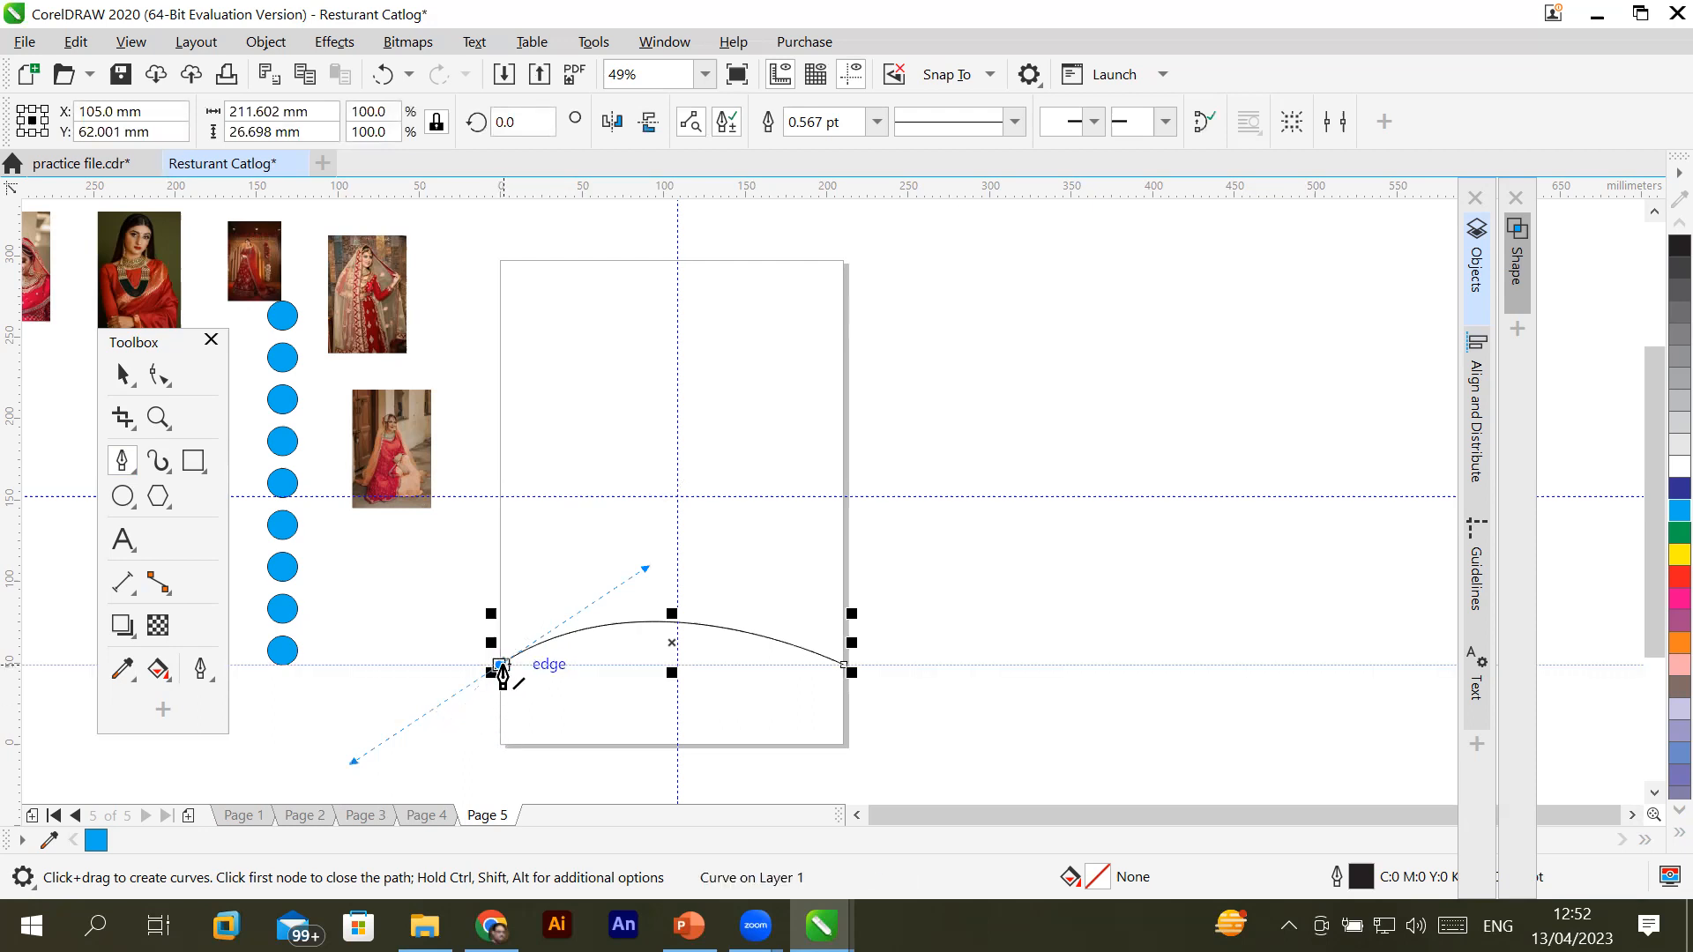
left_click(501, 665)
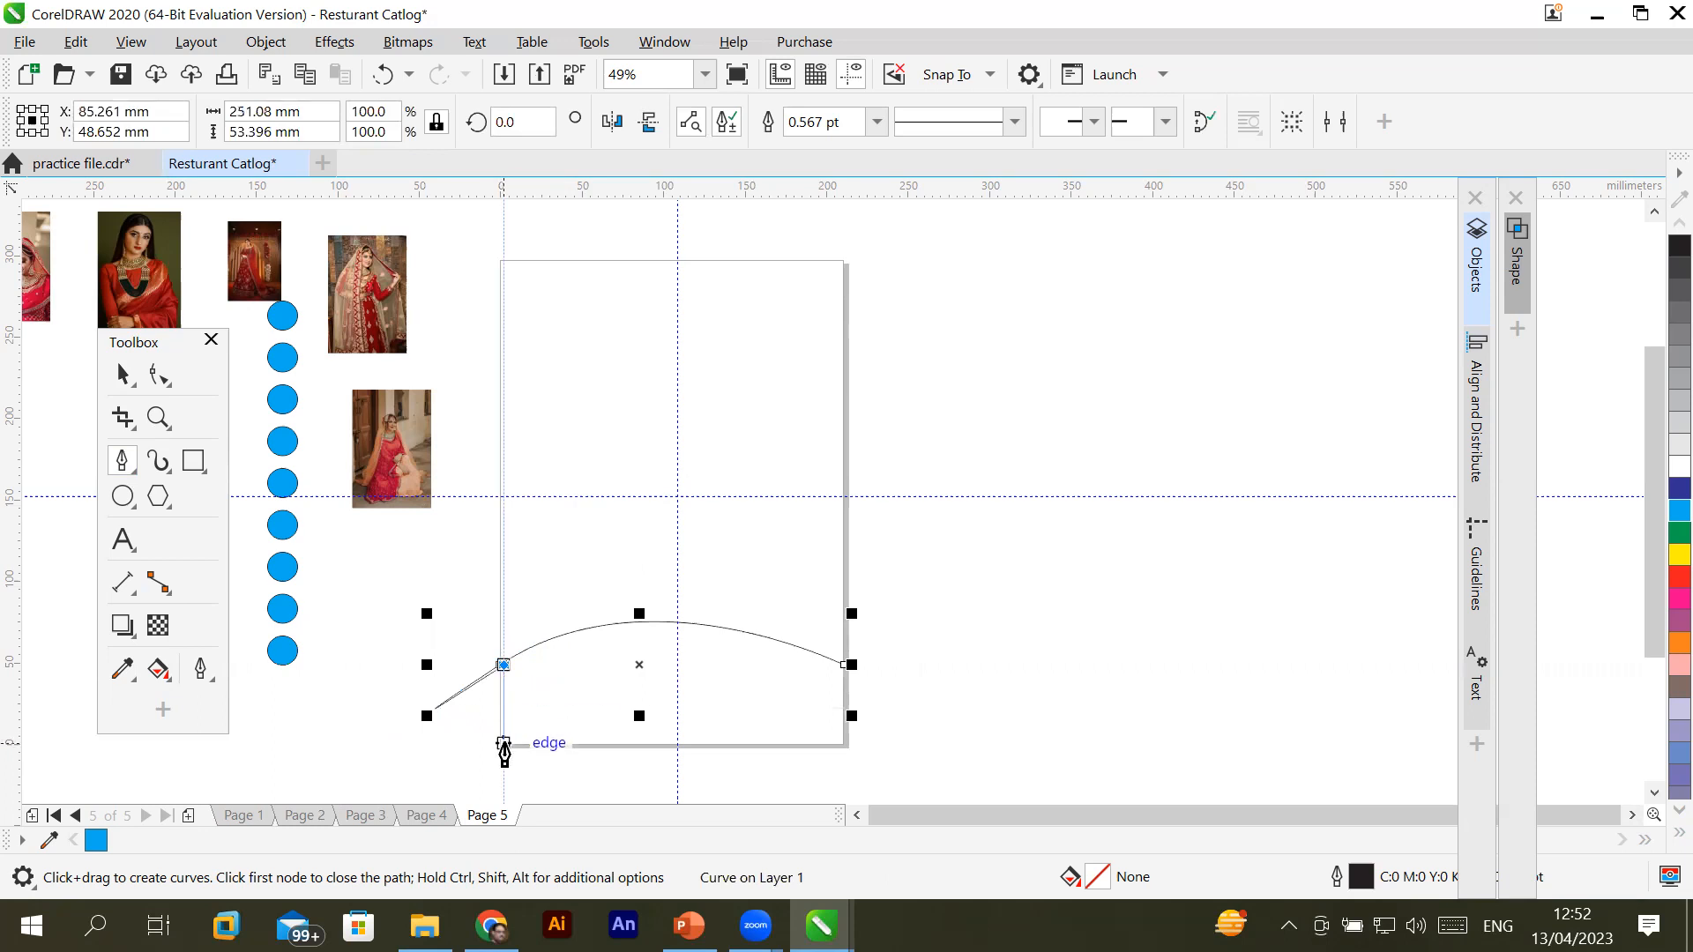
left_click(504, 744)
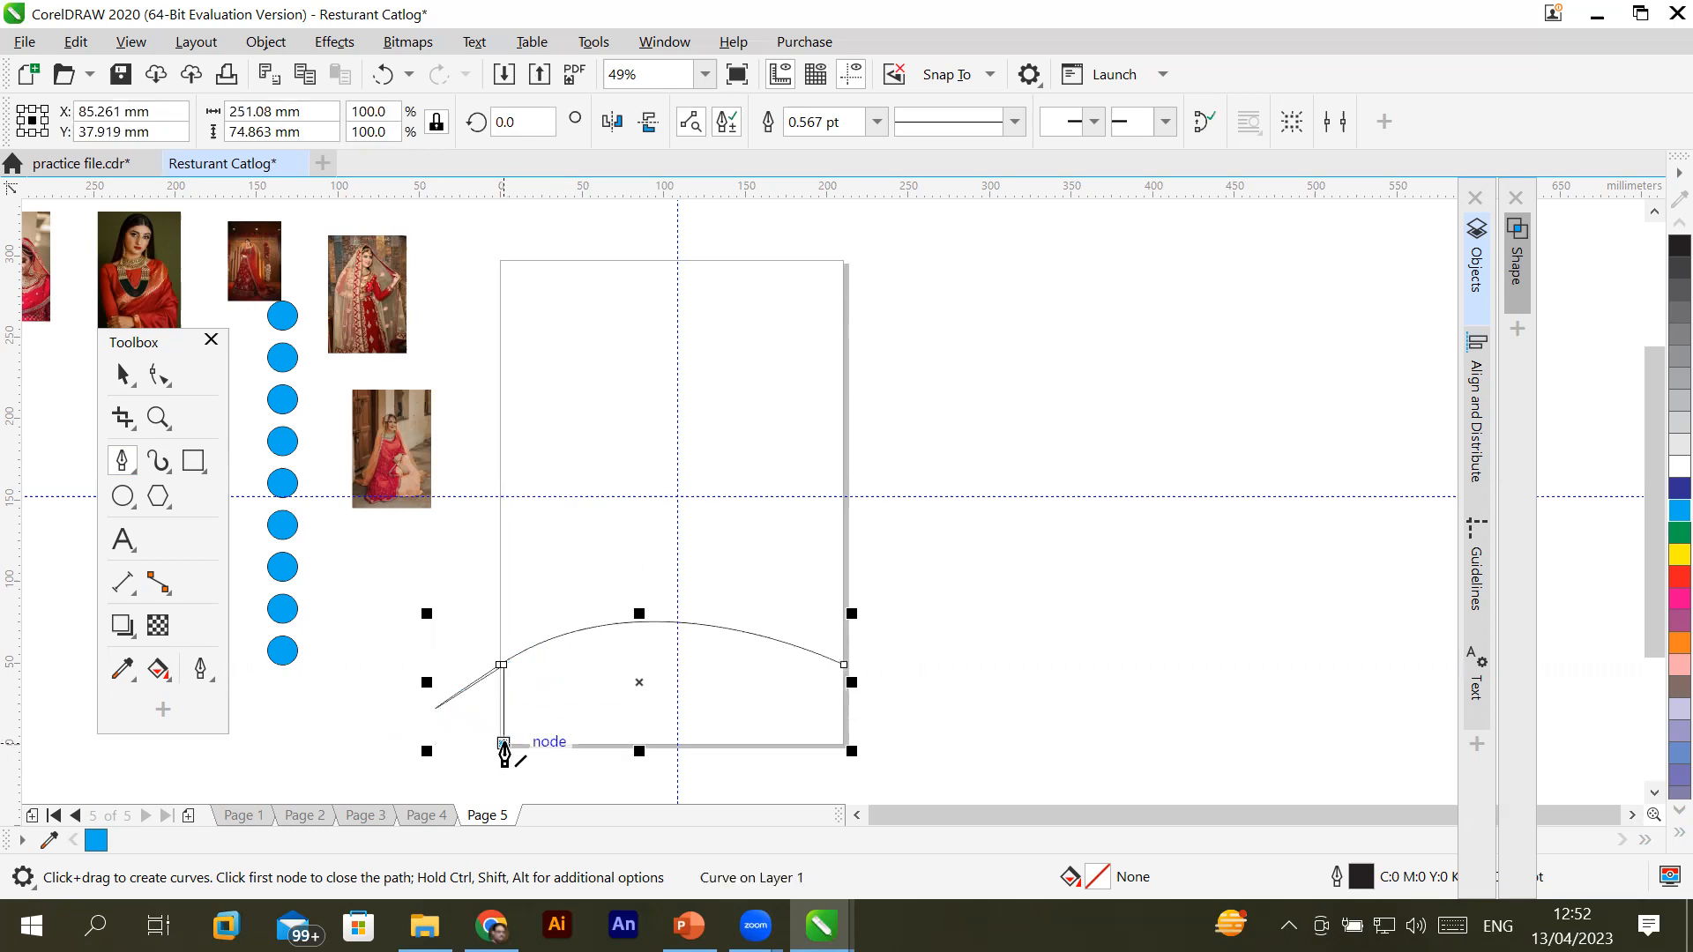
left_click(845, 745)
left_click(844, 666)
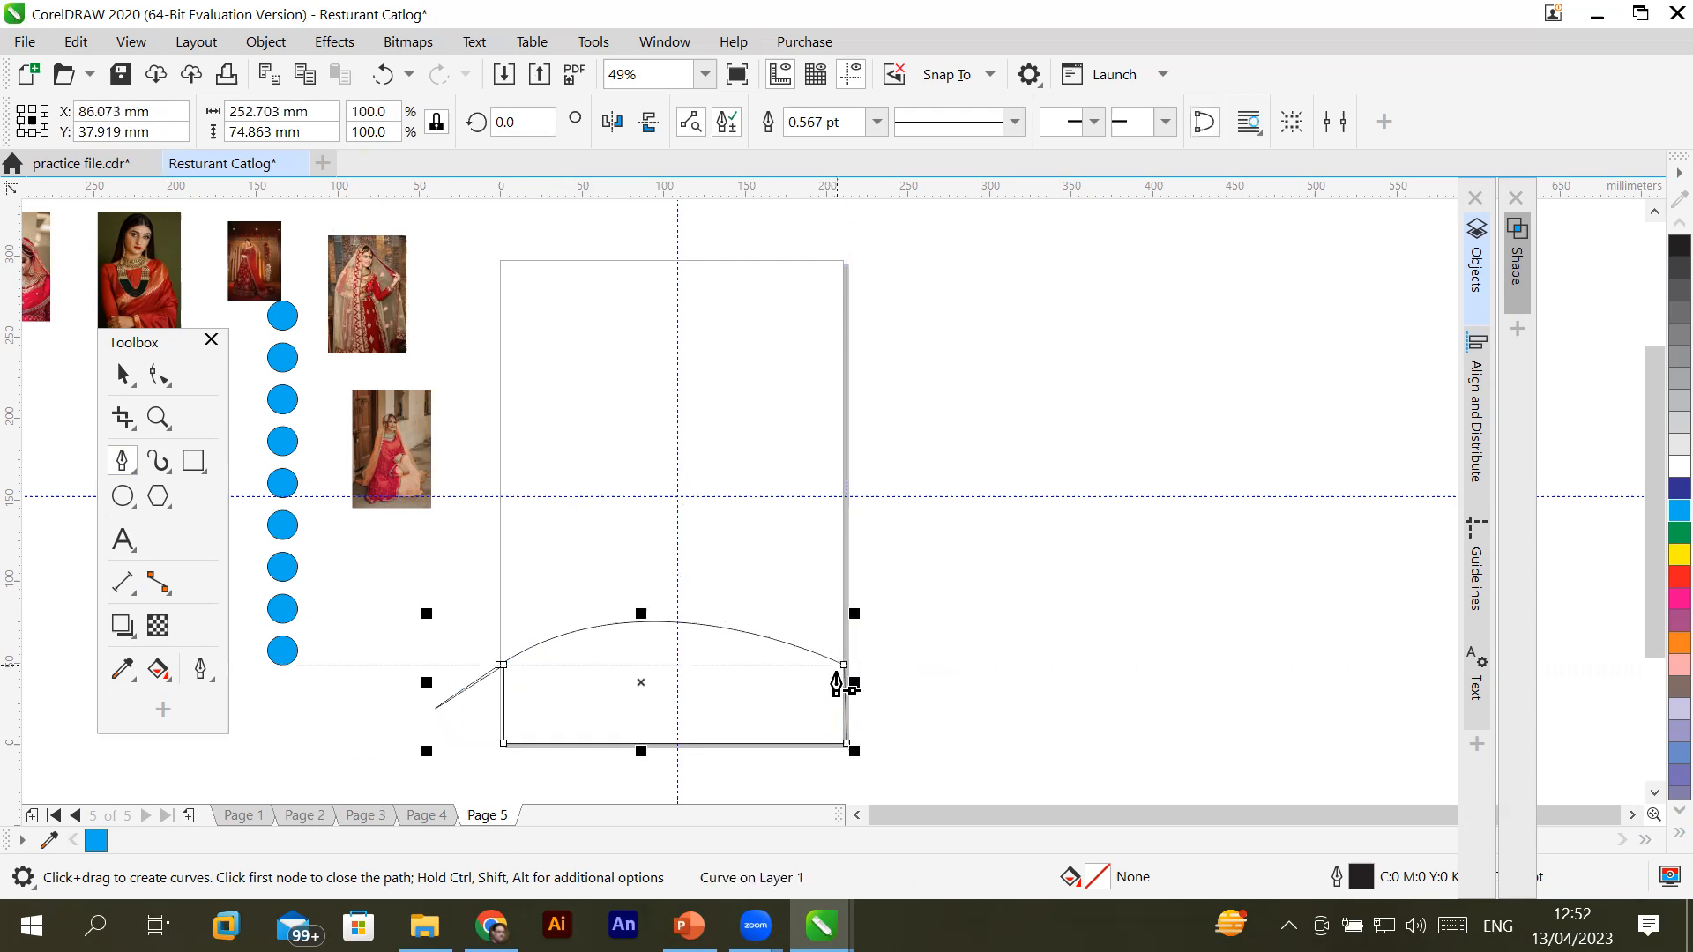
left_click(1672, 576)
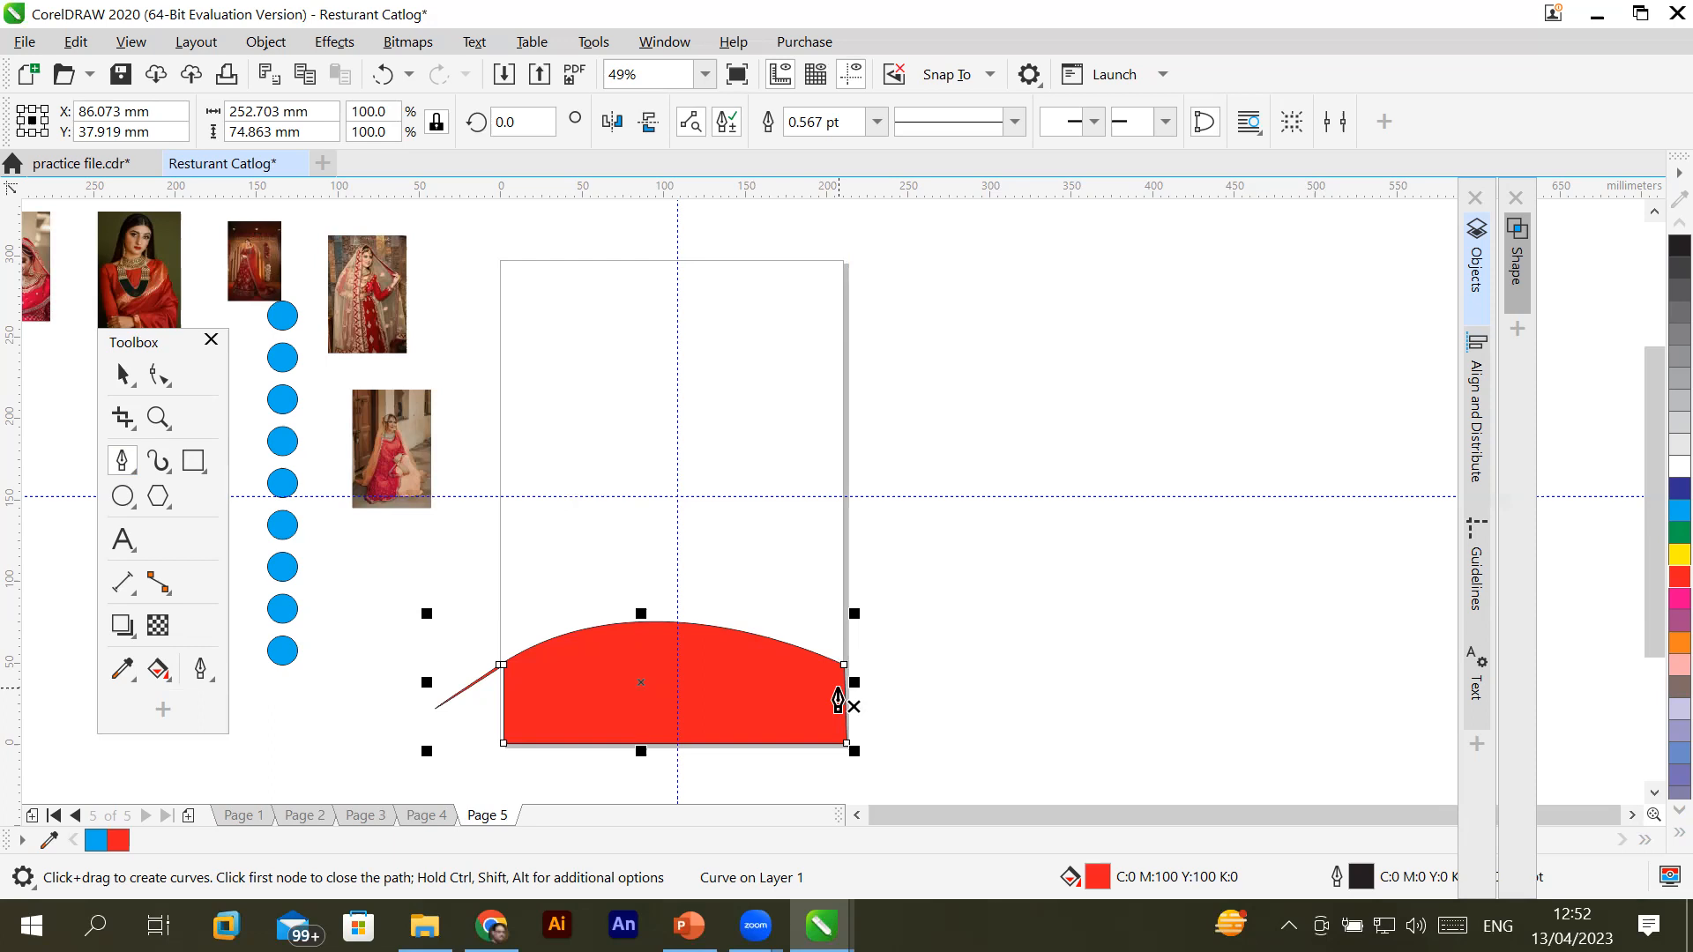
key("Delete")
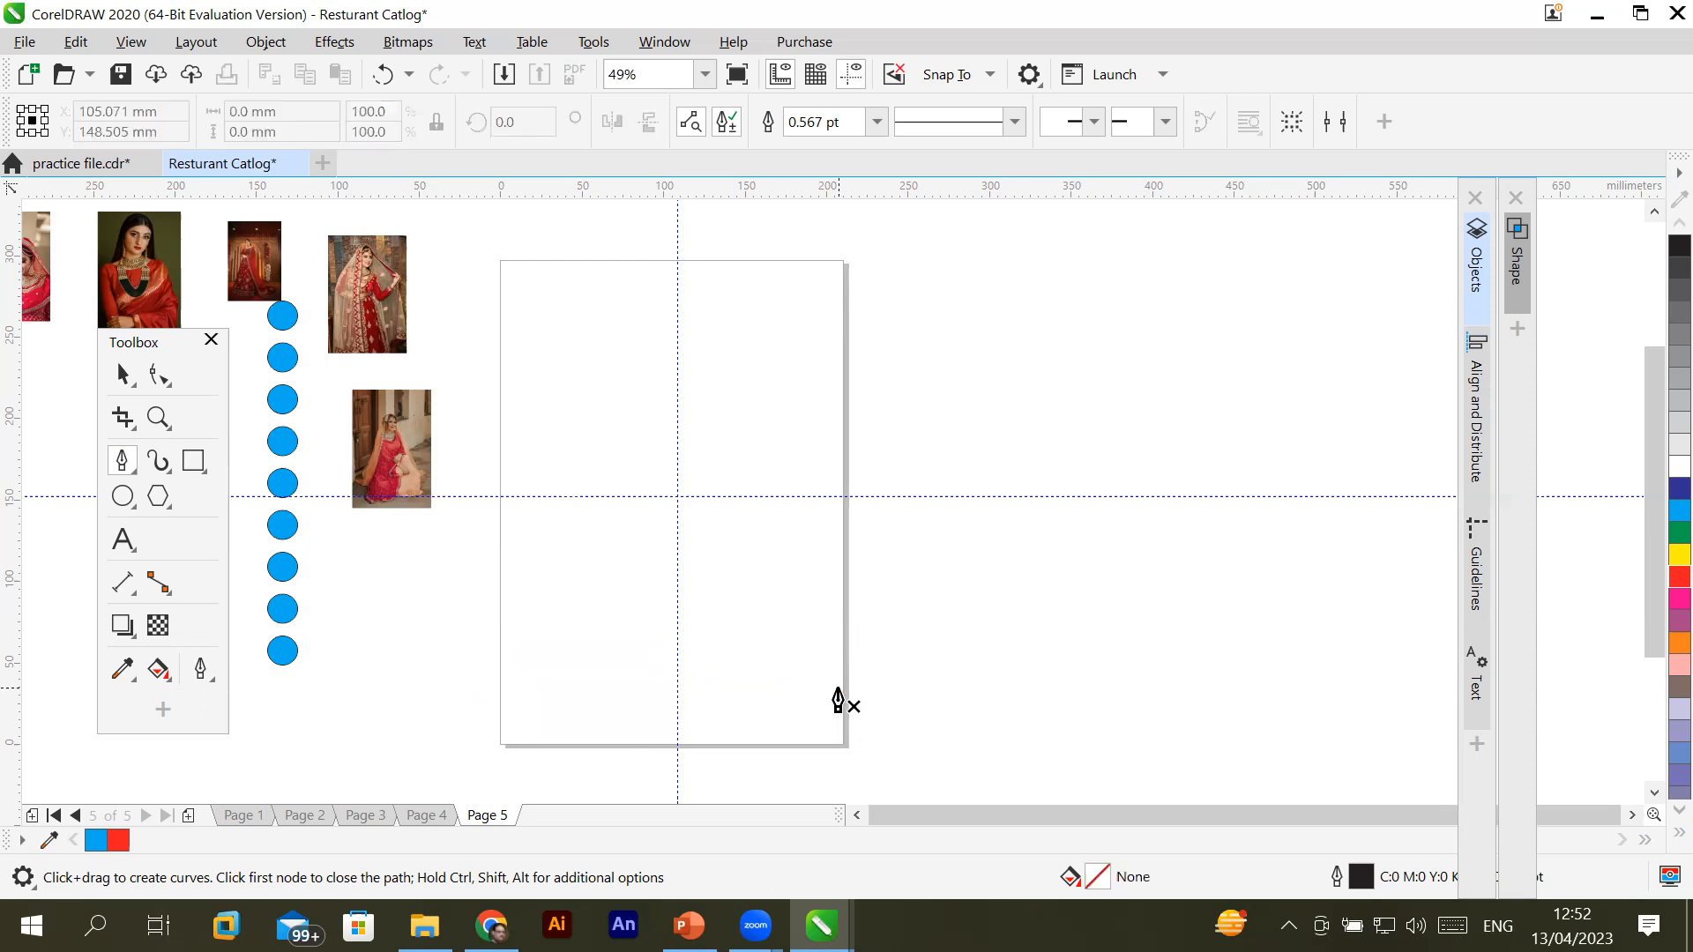
Draw a closed four-sided shape about 213 by 47 mm with a slanted top edge across the bottom of Page 5 and fill it red
left_click(846, 666)
double_click(501, 708)
double_click(499, 743)
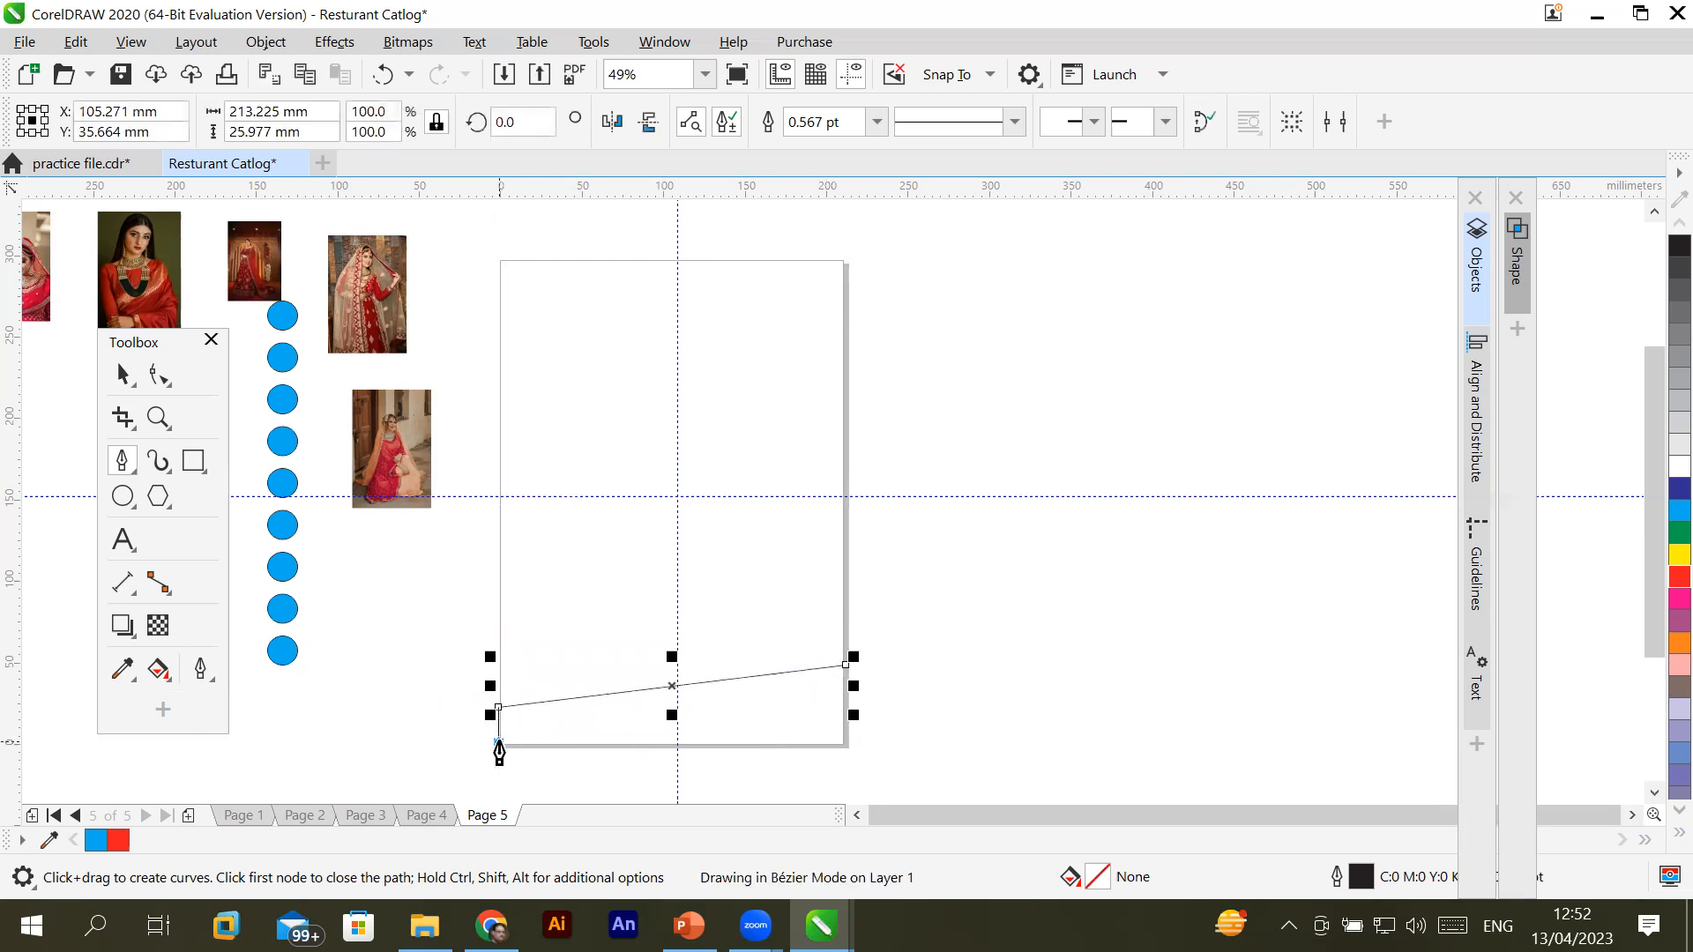
left_click(842, 745)
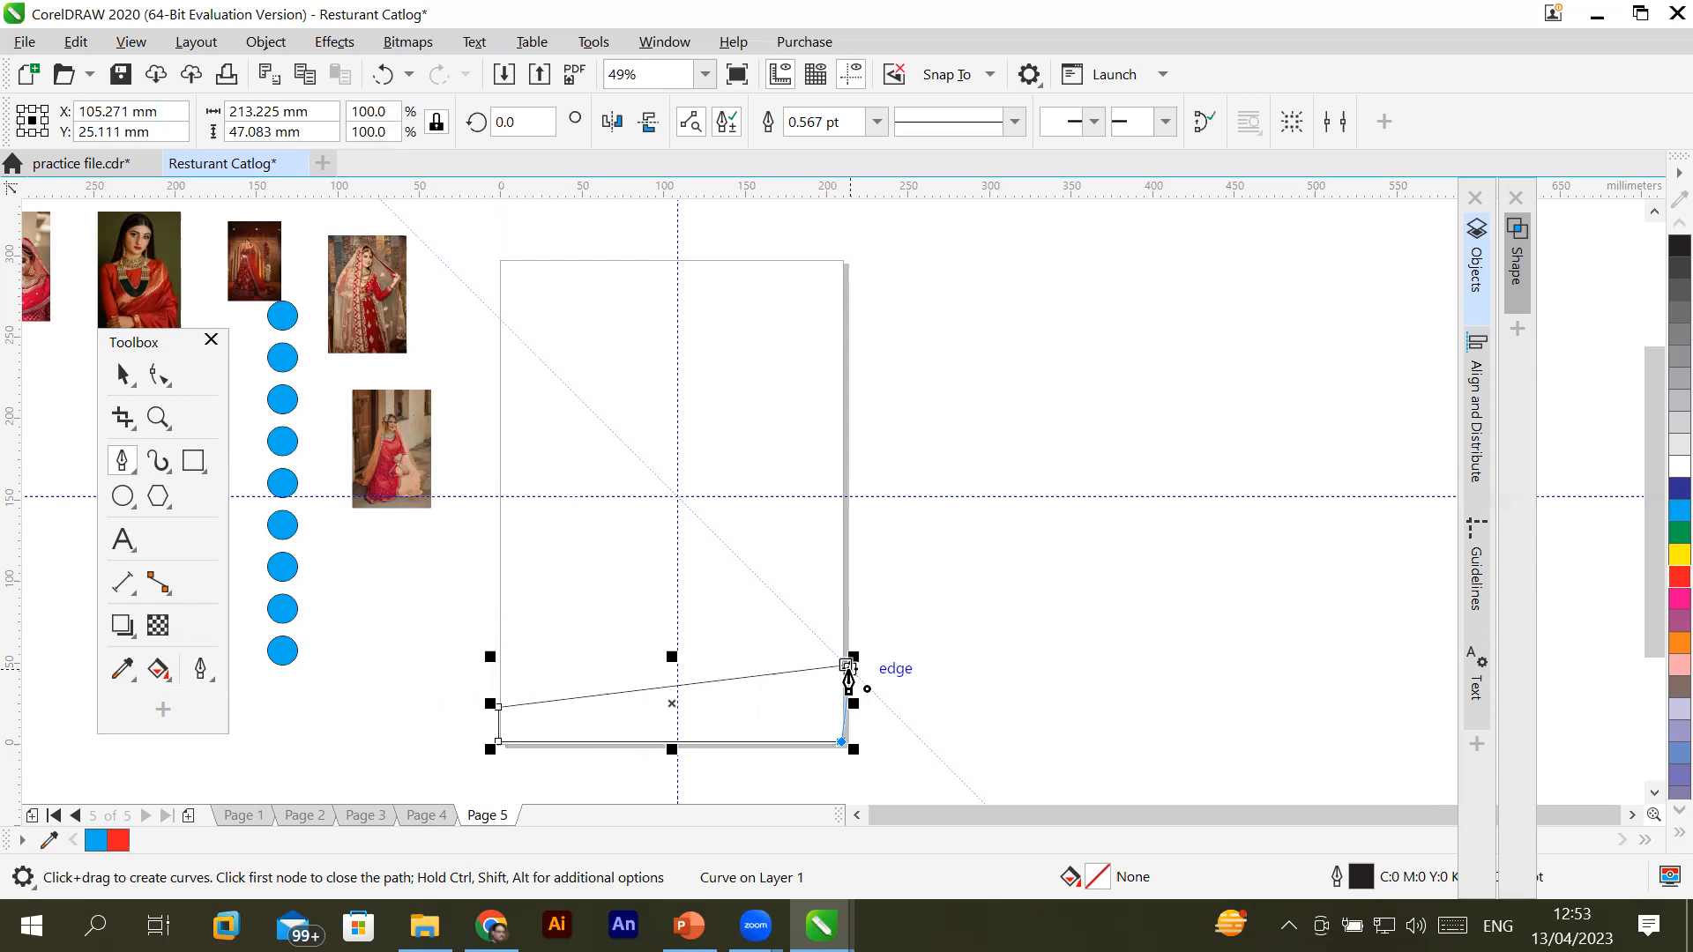
left_click(849, 671)
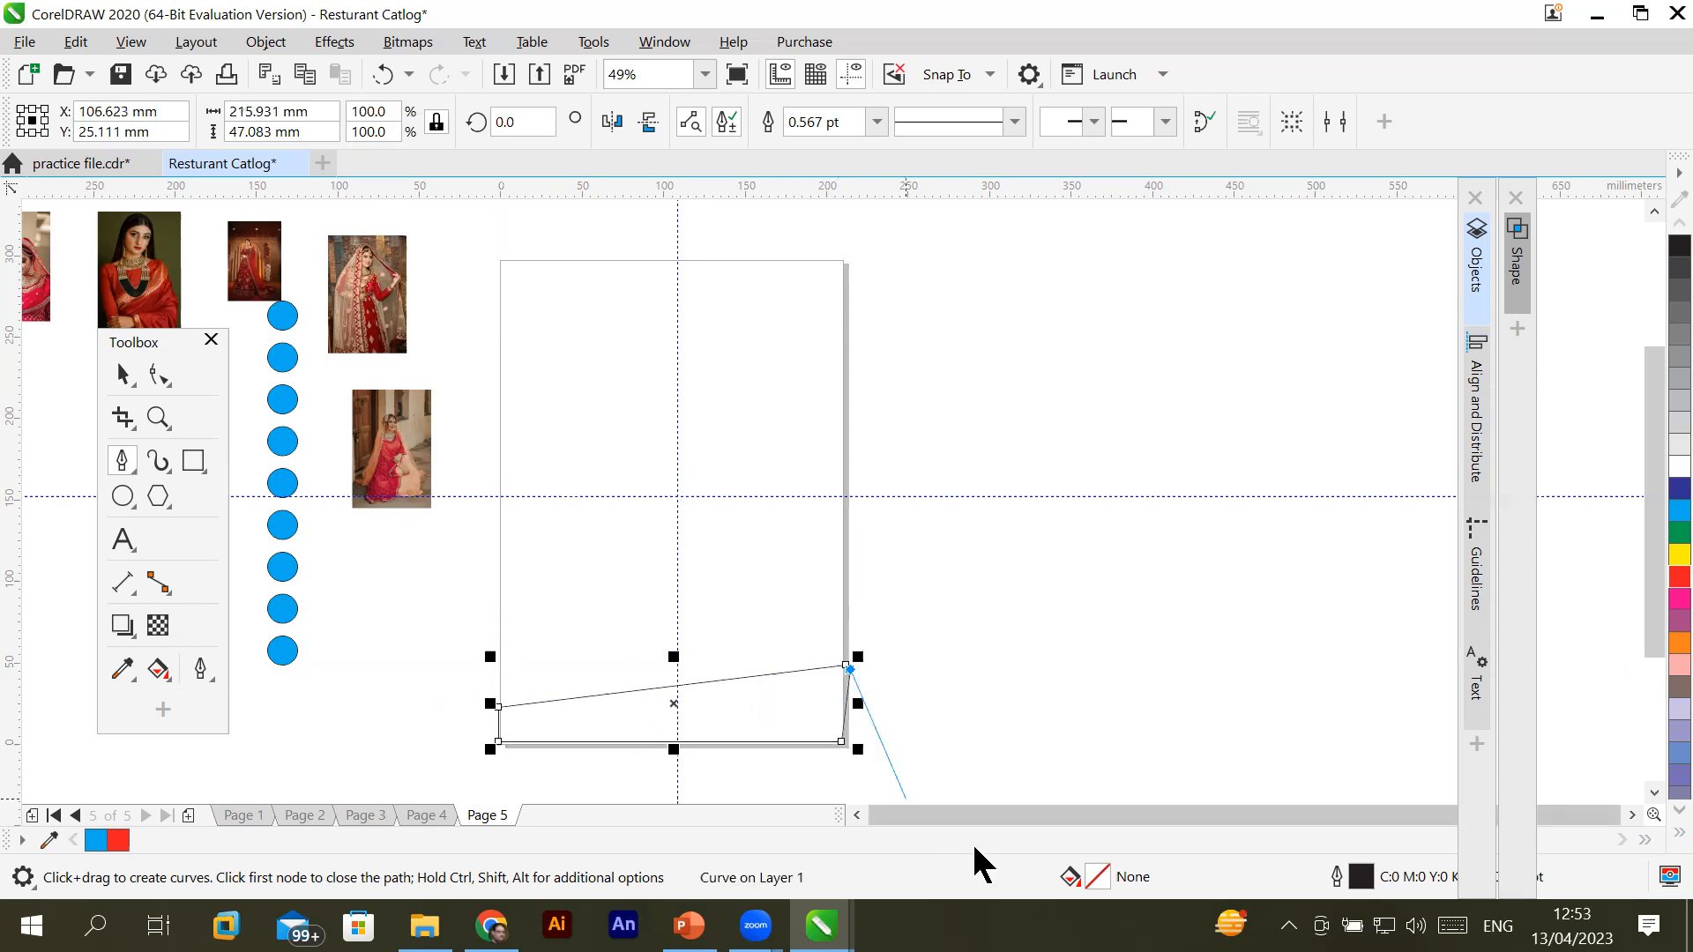
key("ctrl+z")
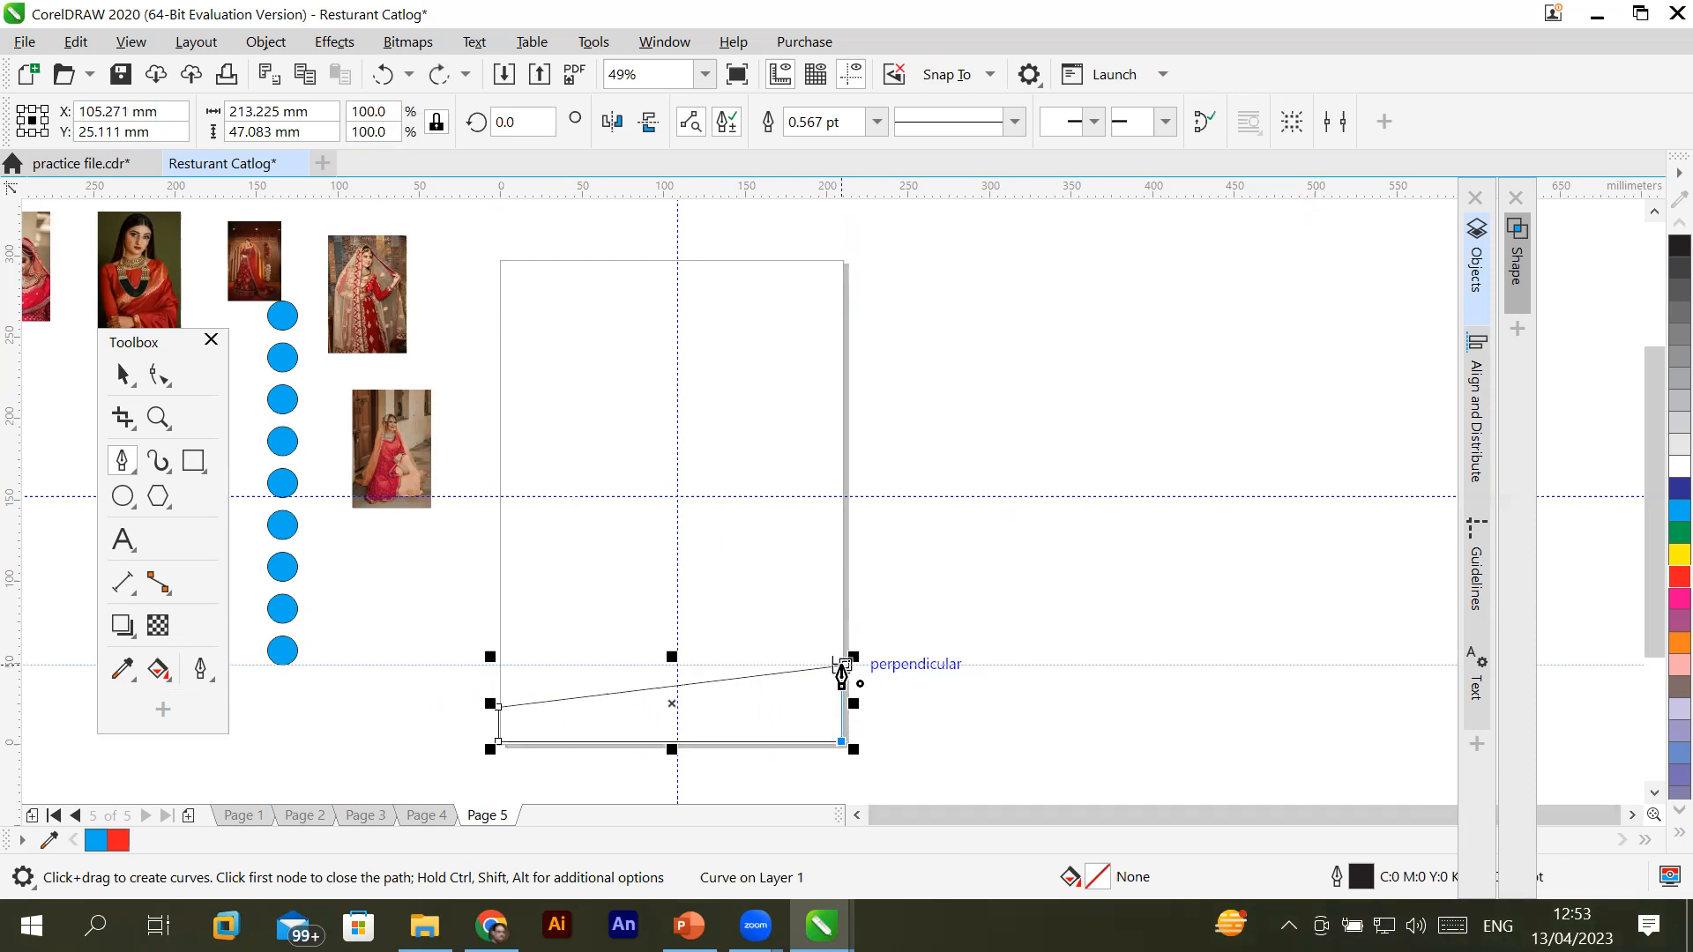
left_click(847, 665)
left_click(1675, 577)
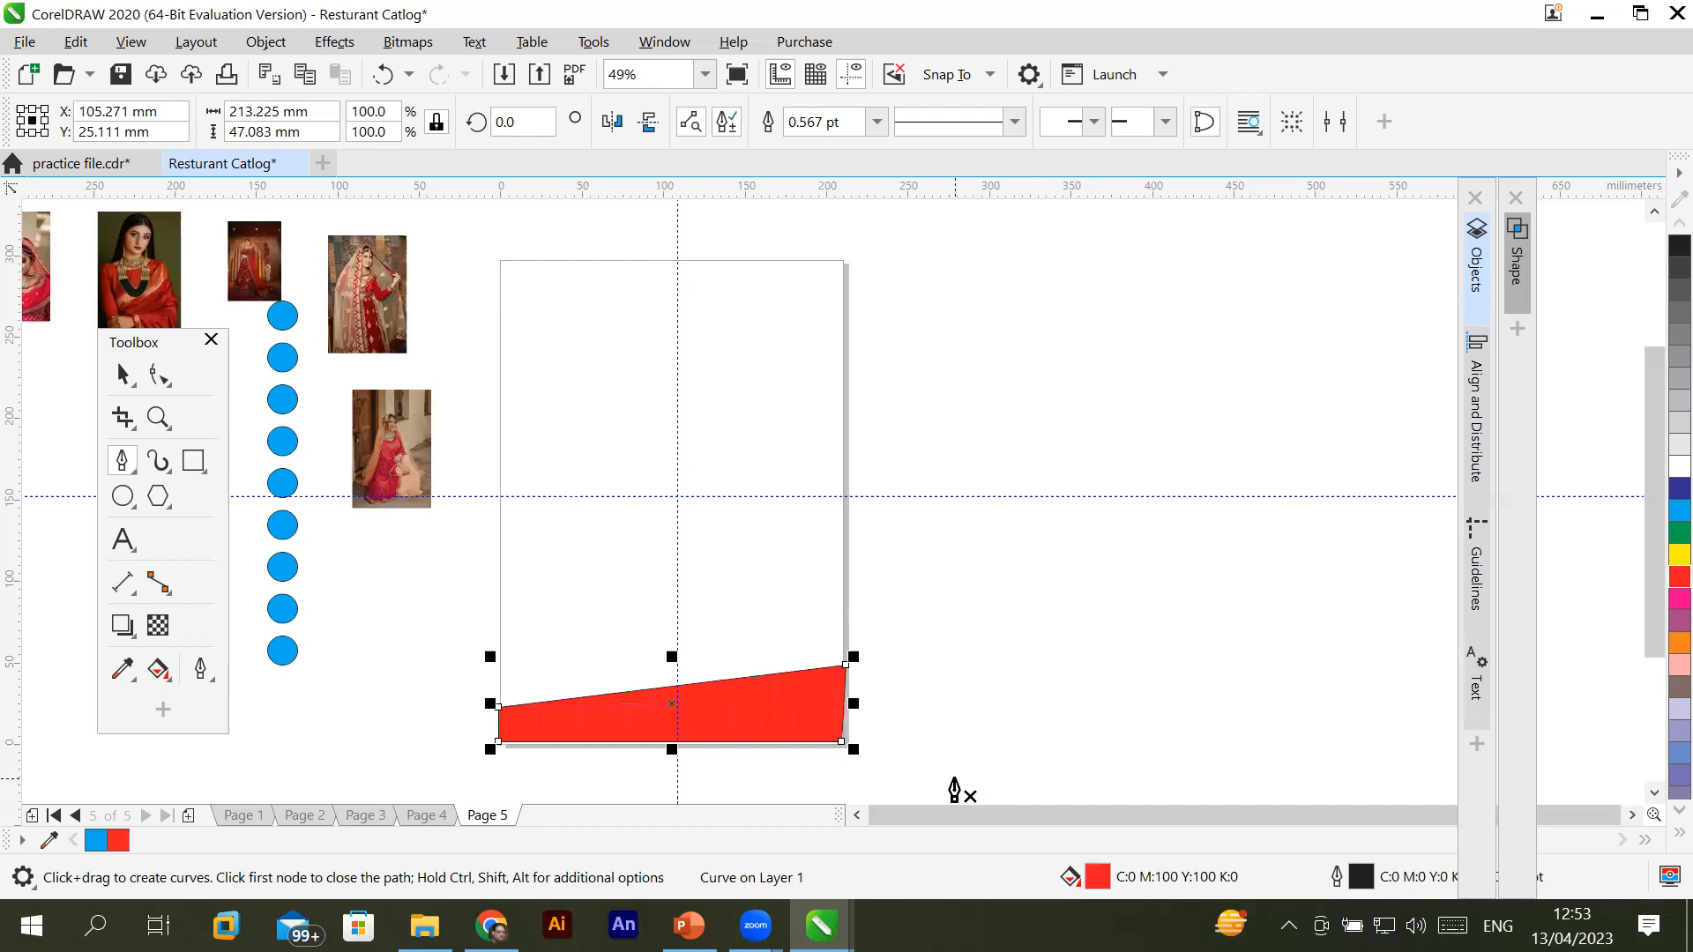
Find the red curve under Page 5's Layer 1 in the object list and delete it
left_click(1490, 300)
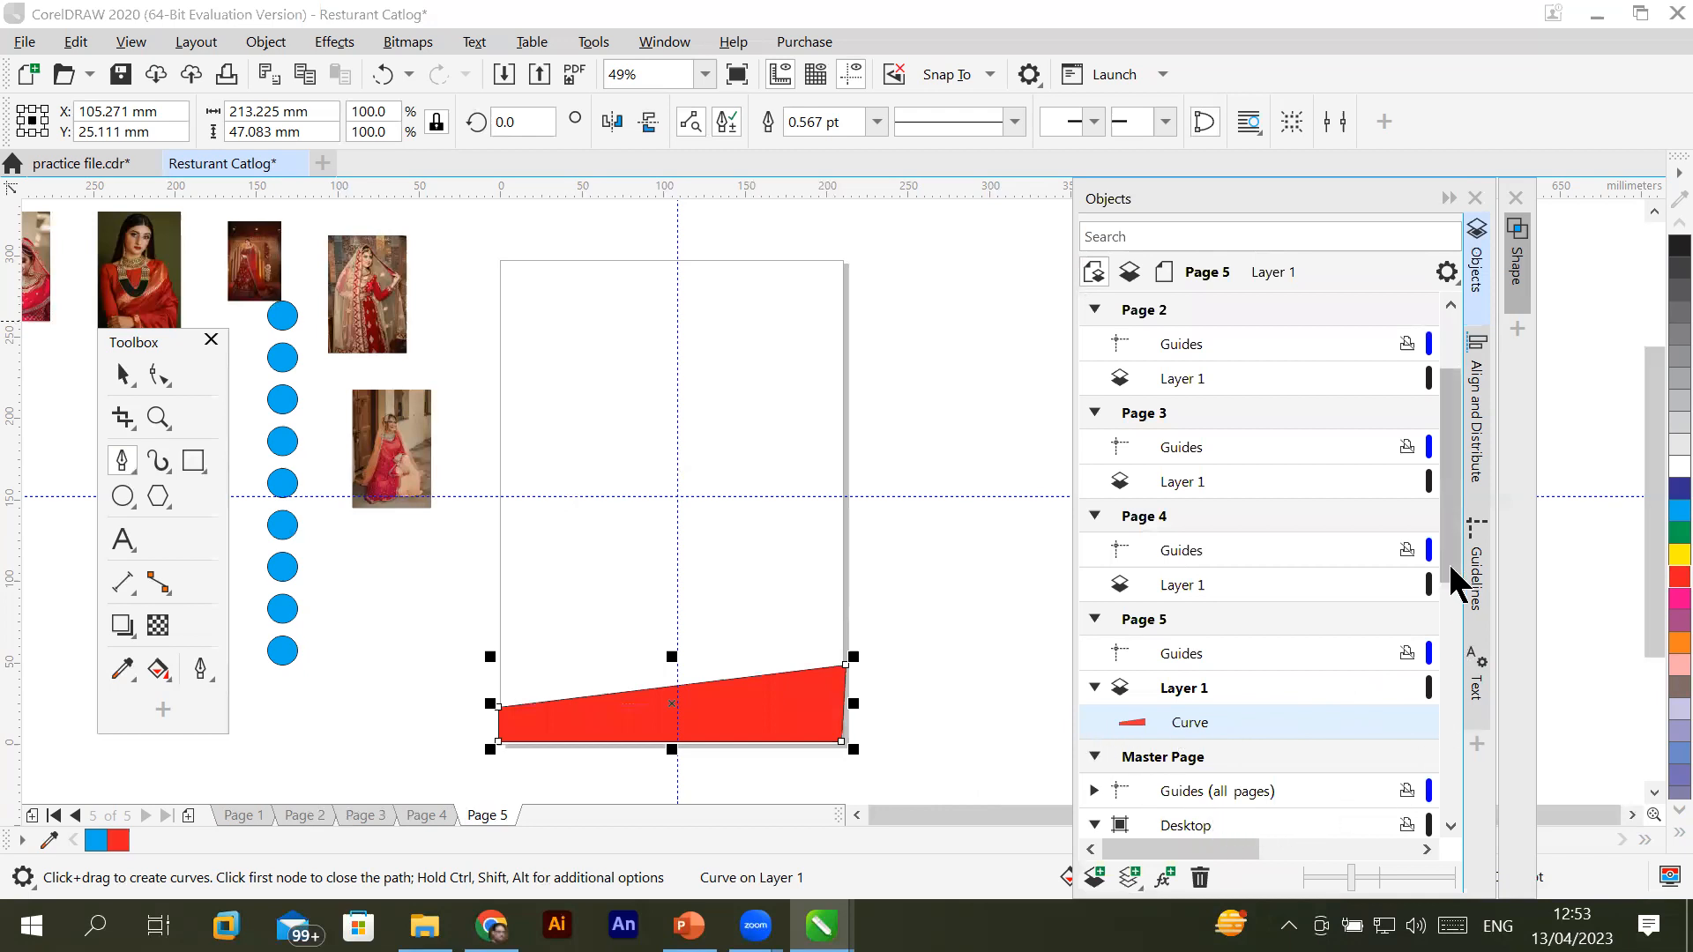
left_click_drag(1455, 572, 1484, 679)
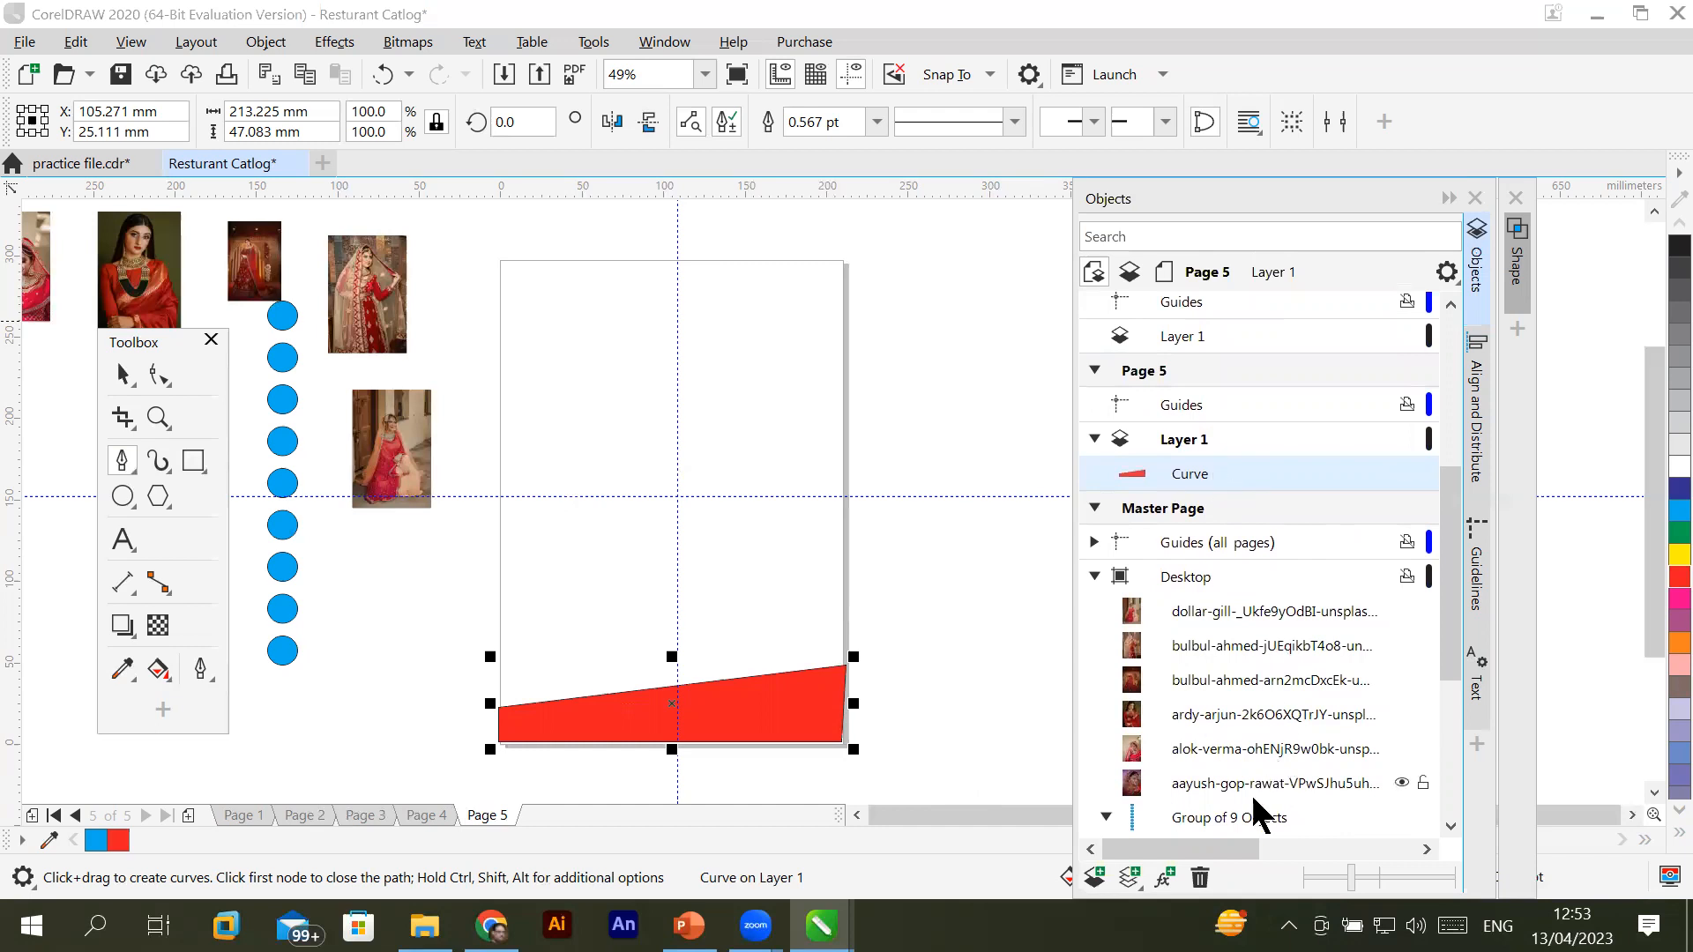
left_click(1200, 877)
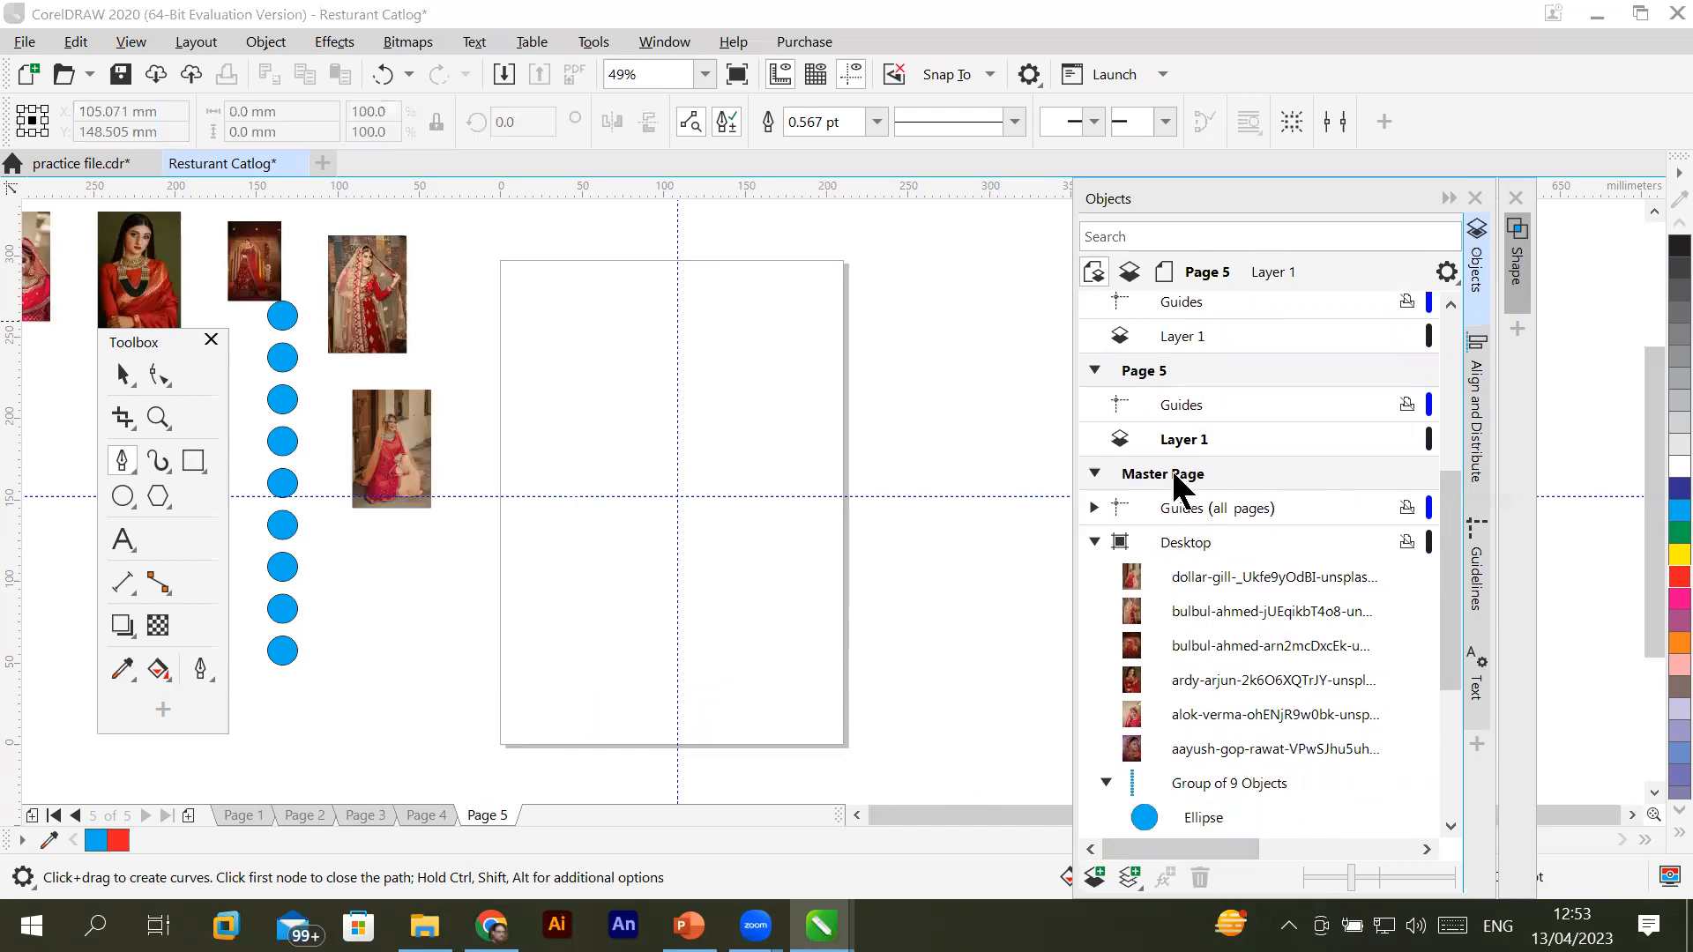
Add a new master layer for all pages under the Master Page and select it for drawing
left_click(1138, 476)
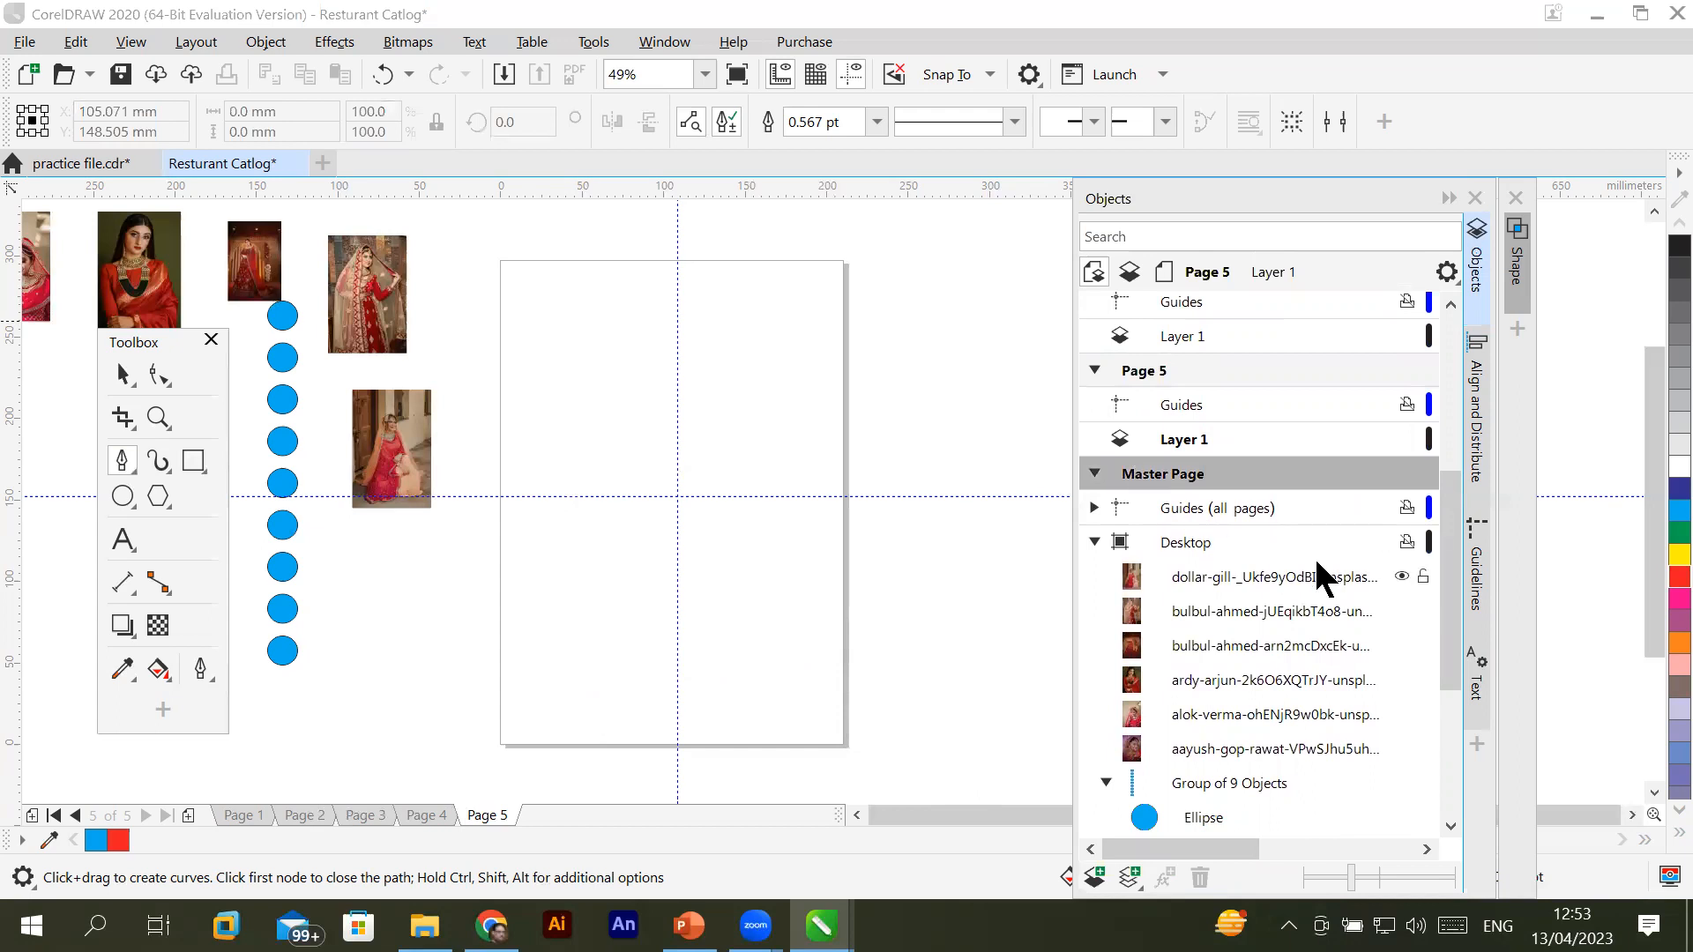
left_click_drag(1453, 613, 1440, 776)
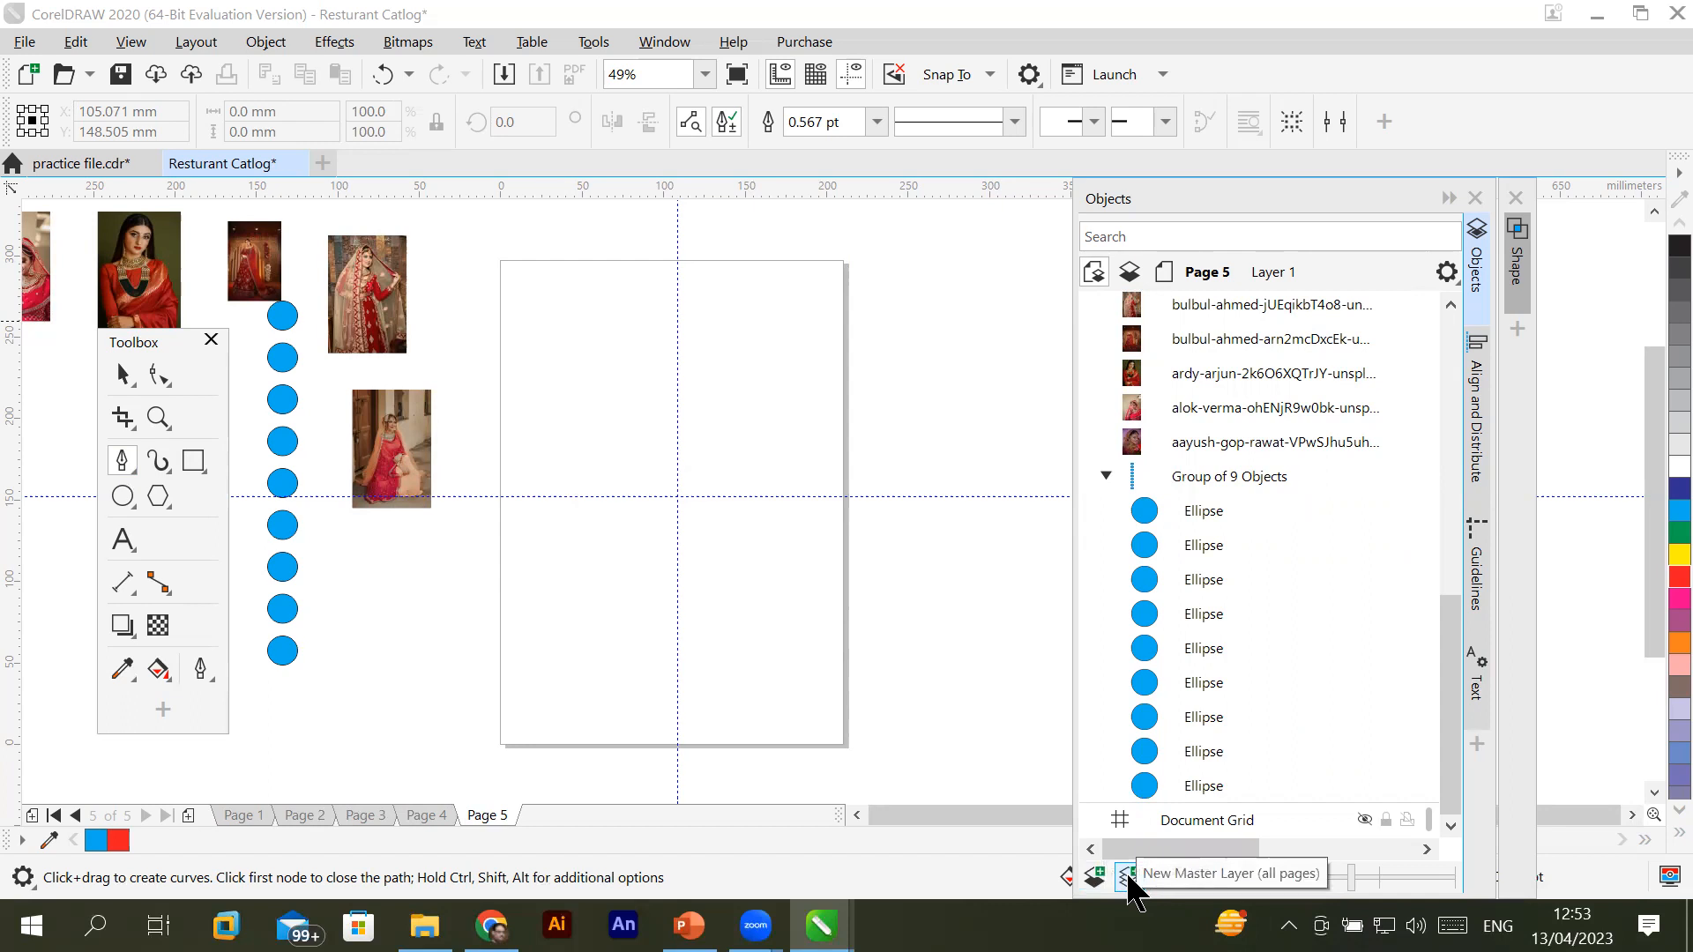
left_click(1129, 878)
left_click_drag(1447, 693, 1455, 745)
left_click(1147, 516)
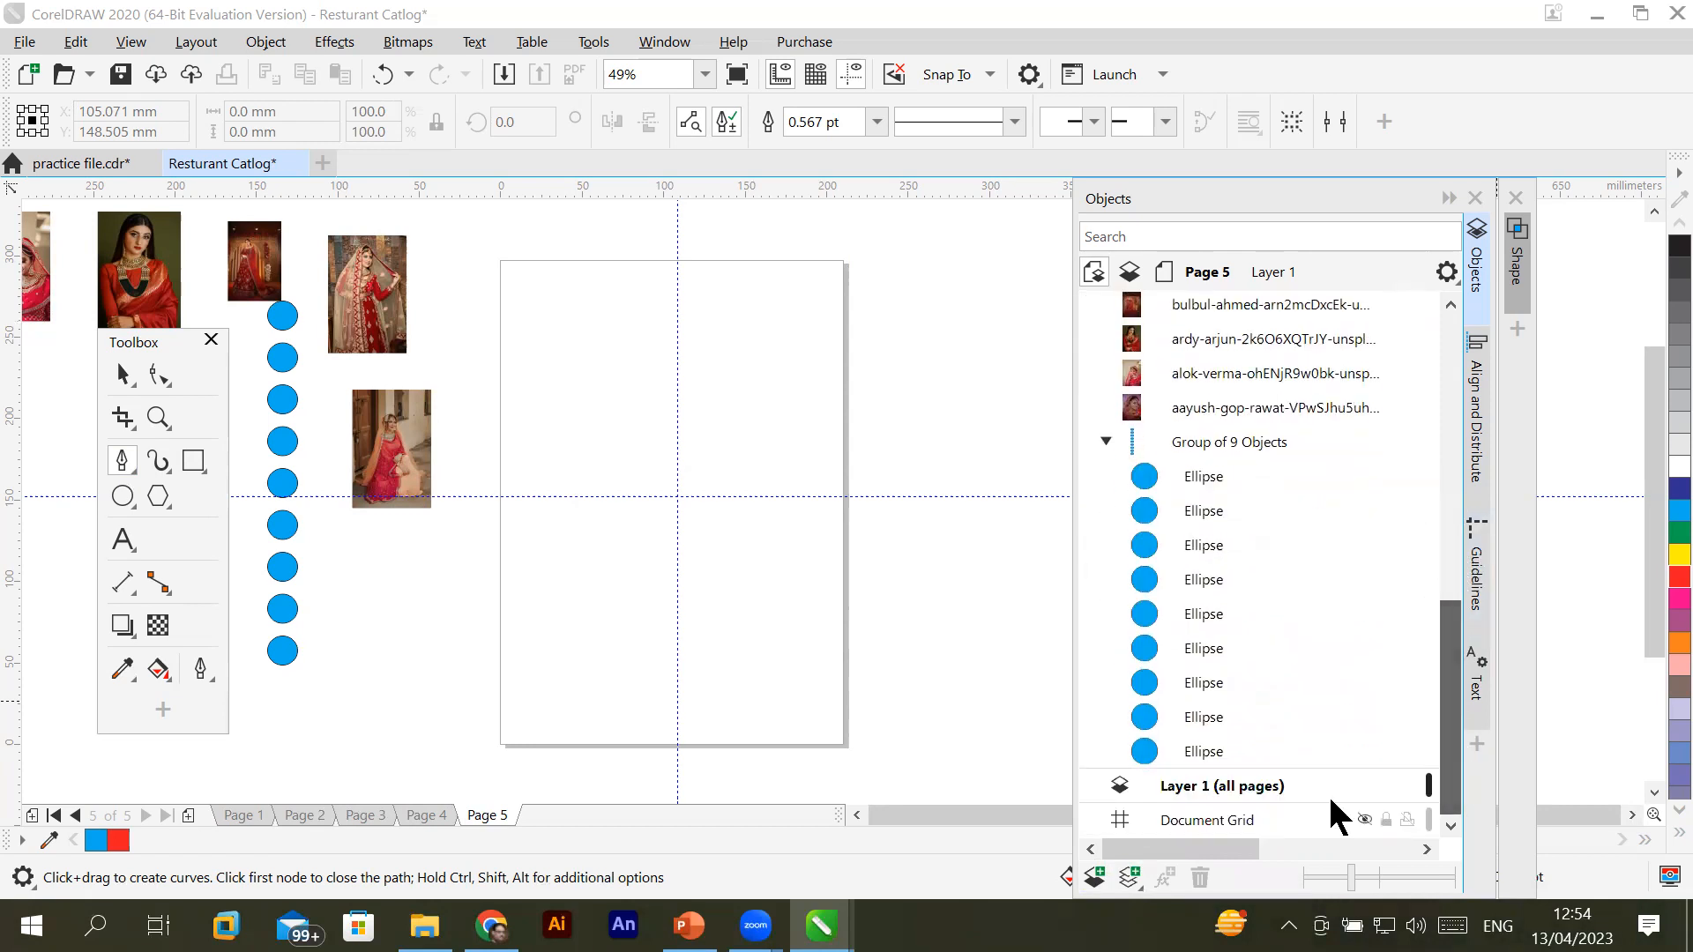
left_click(1189, 788)
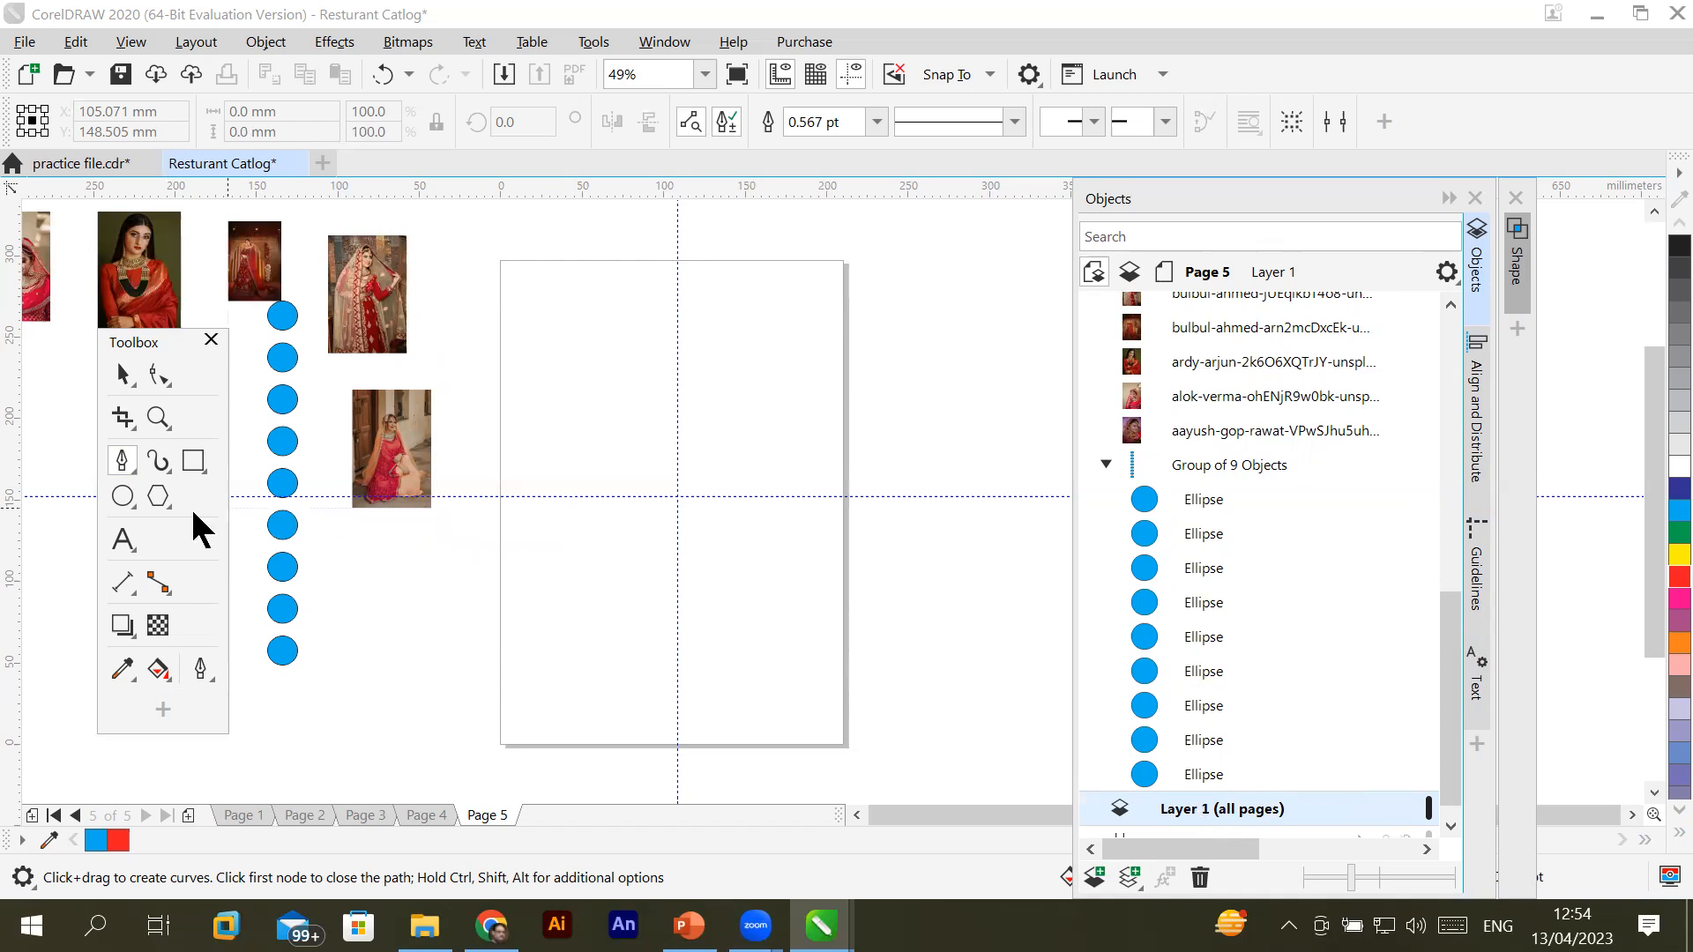
Draw a closed four-sided shape about 212 by 46 mm with a slanted top edge along the page bottom on the all-pages master layer
left_click(122, 461)
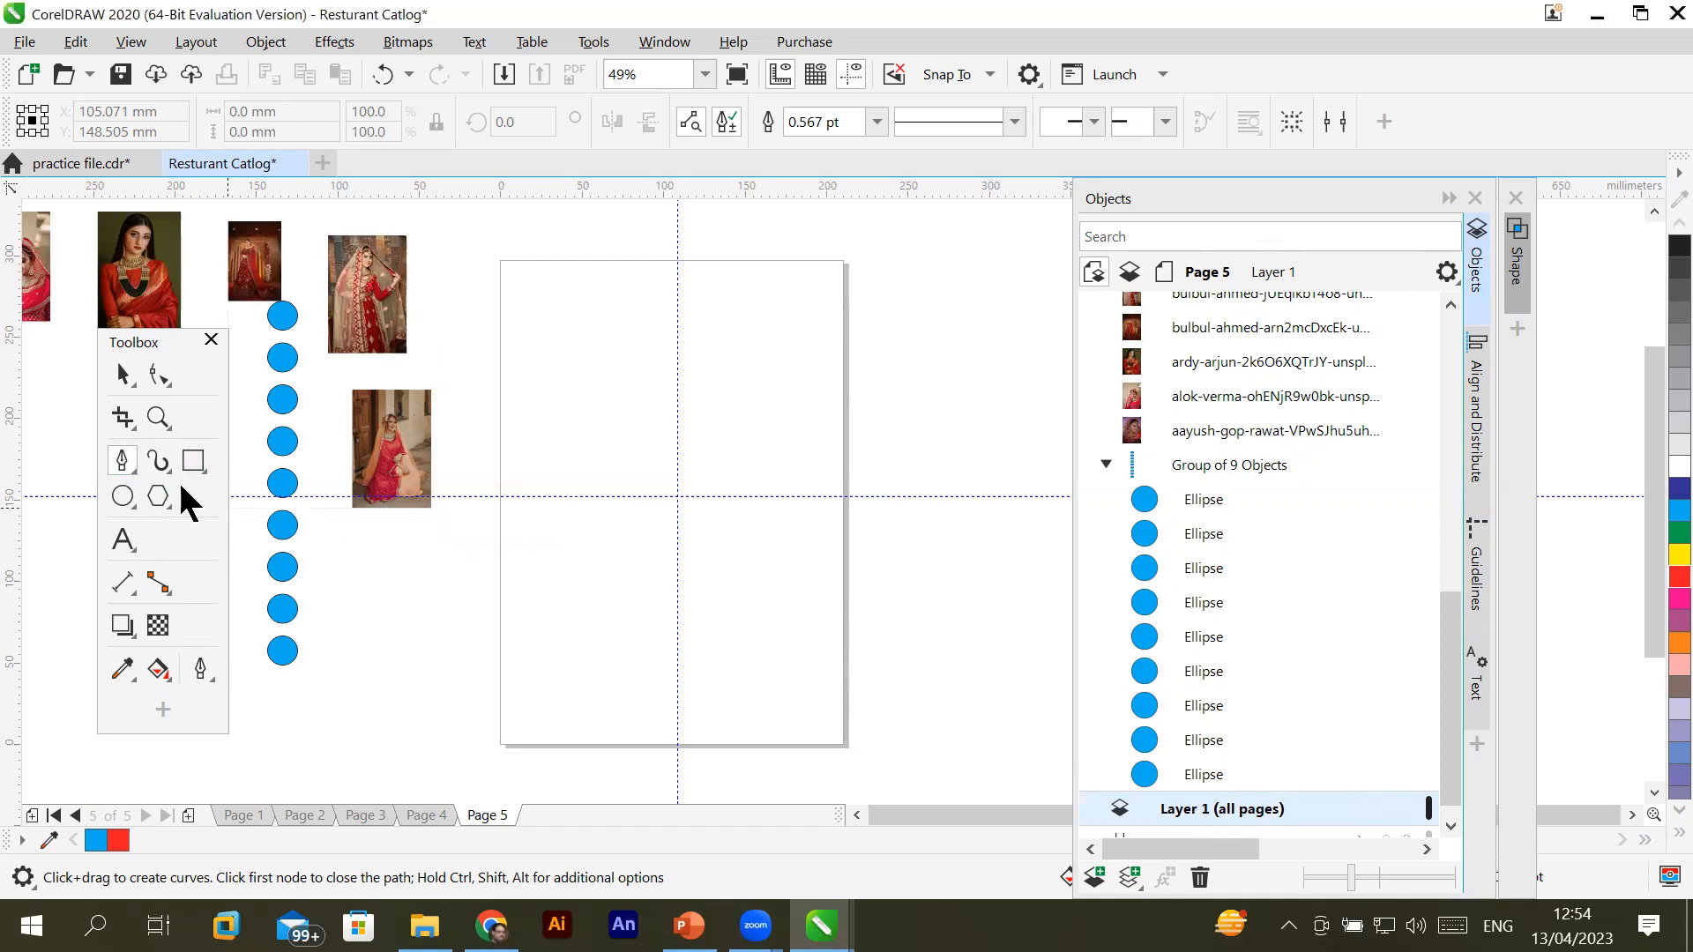
left_click(844, 665)
double_click(499, 691)
left_click(499, 739)
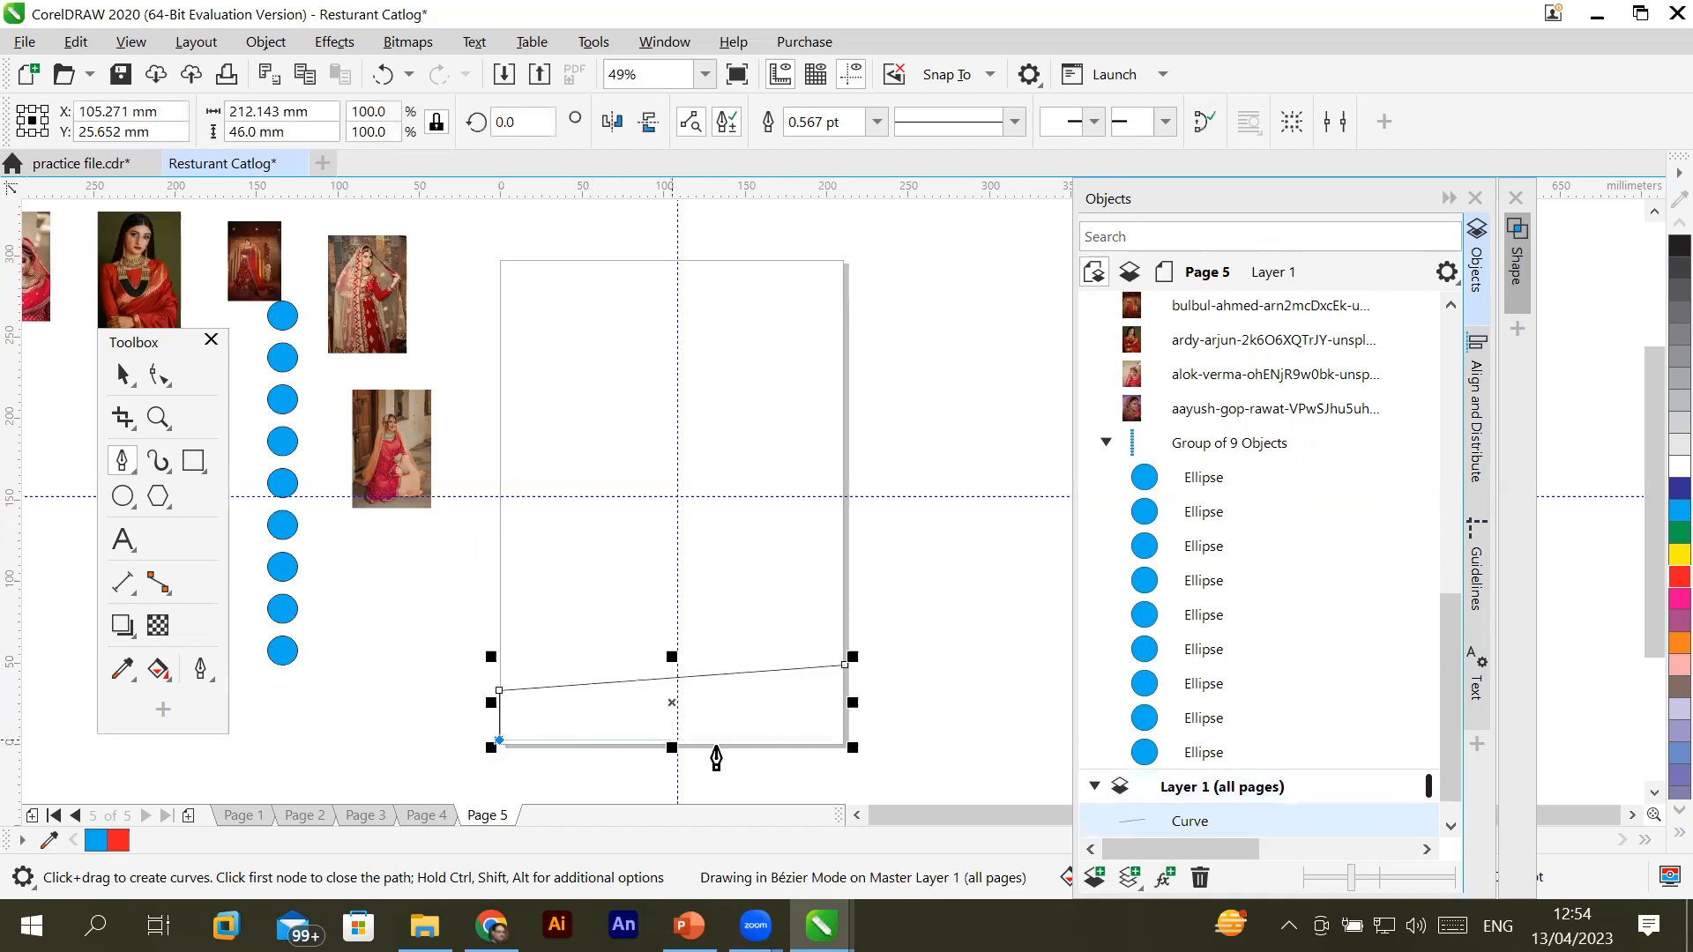
left_click(844, 740)
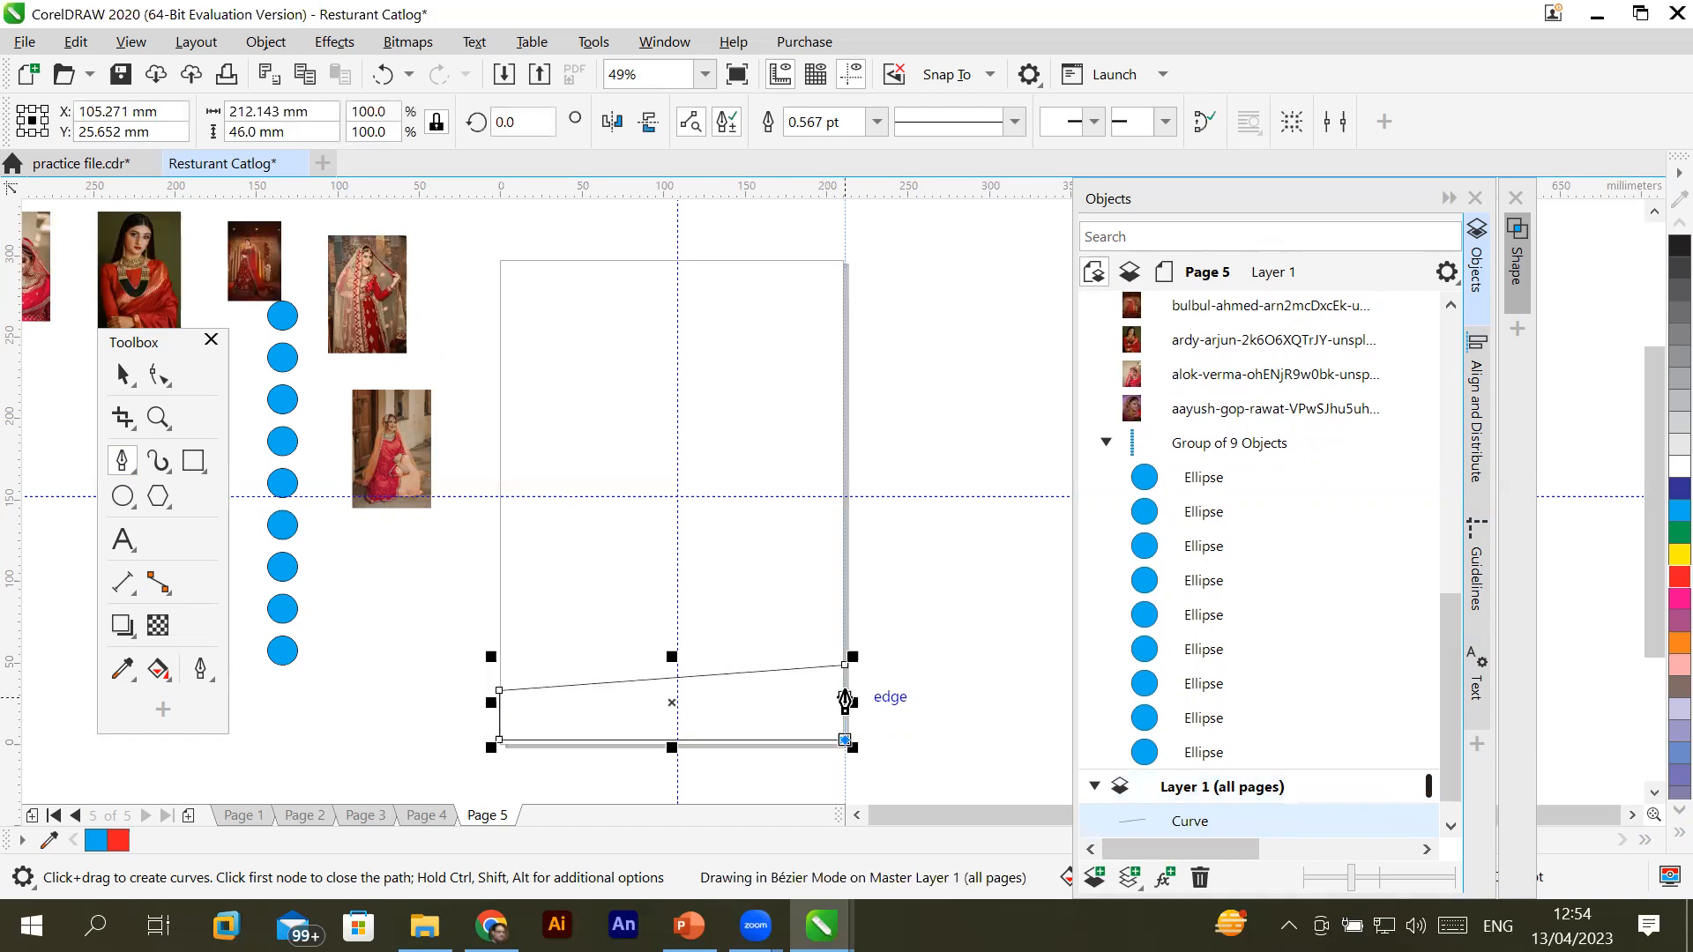
left_click(844, 665)
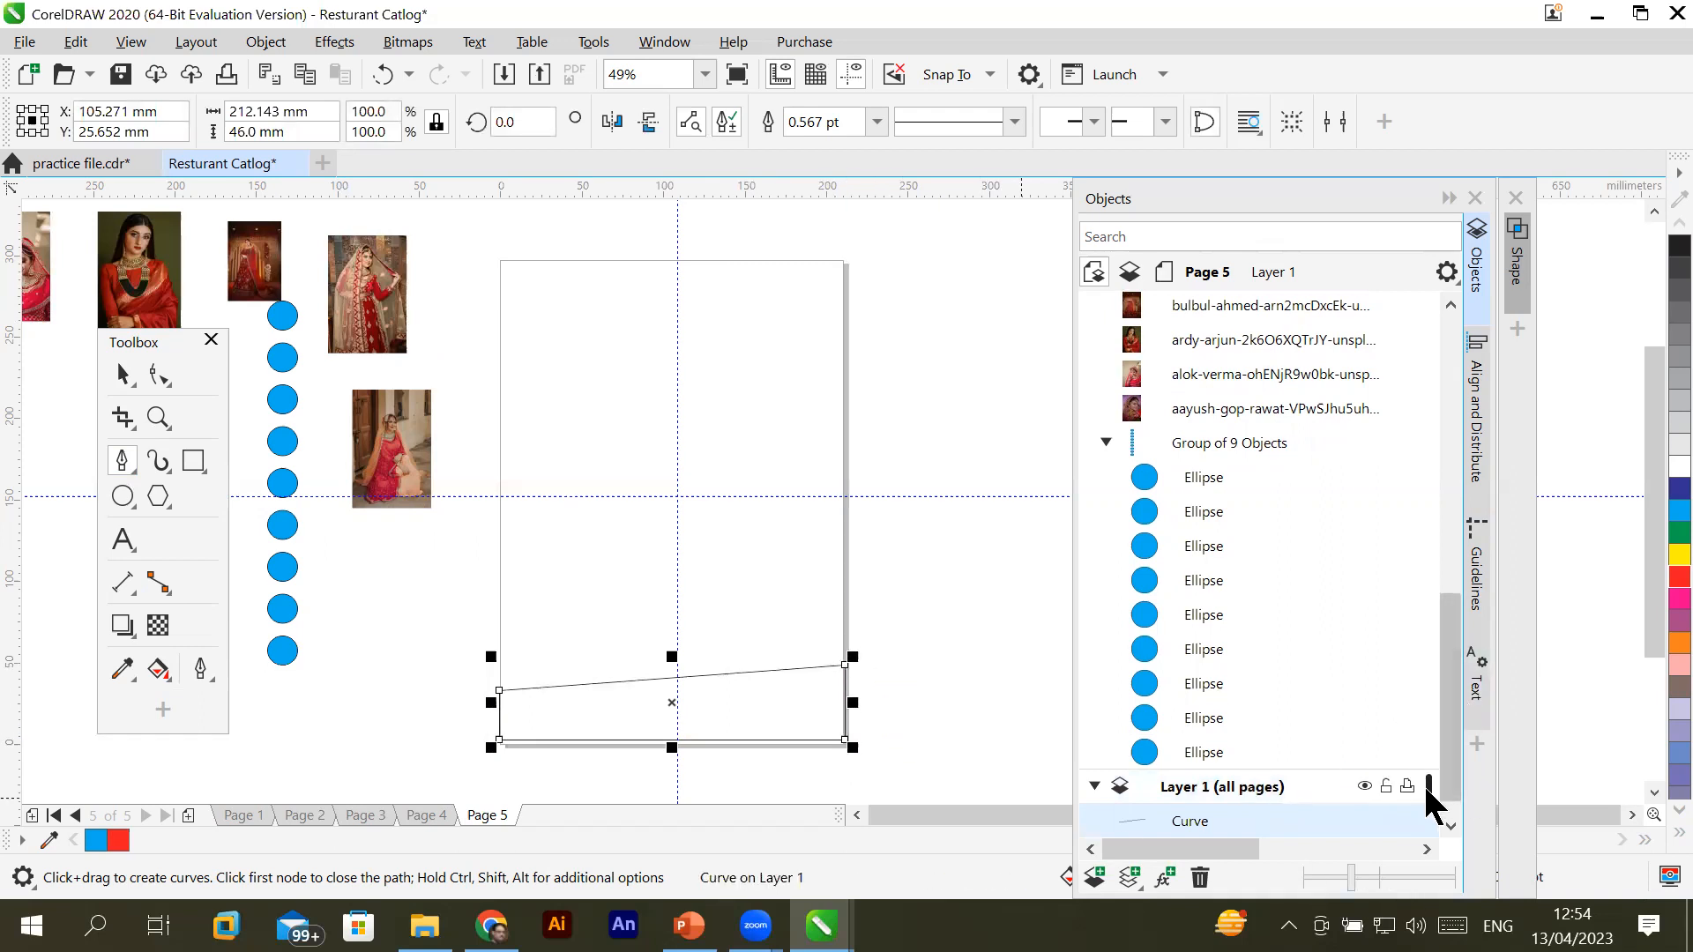
Toggle the new curve's visibility off and on in the object list and fill the curve red
left_click(1169, 799)
left_click(1201, 820)
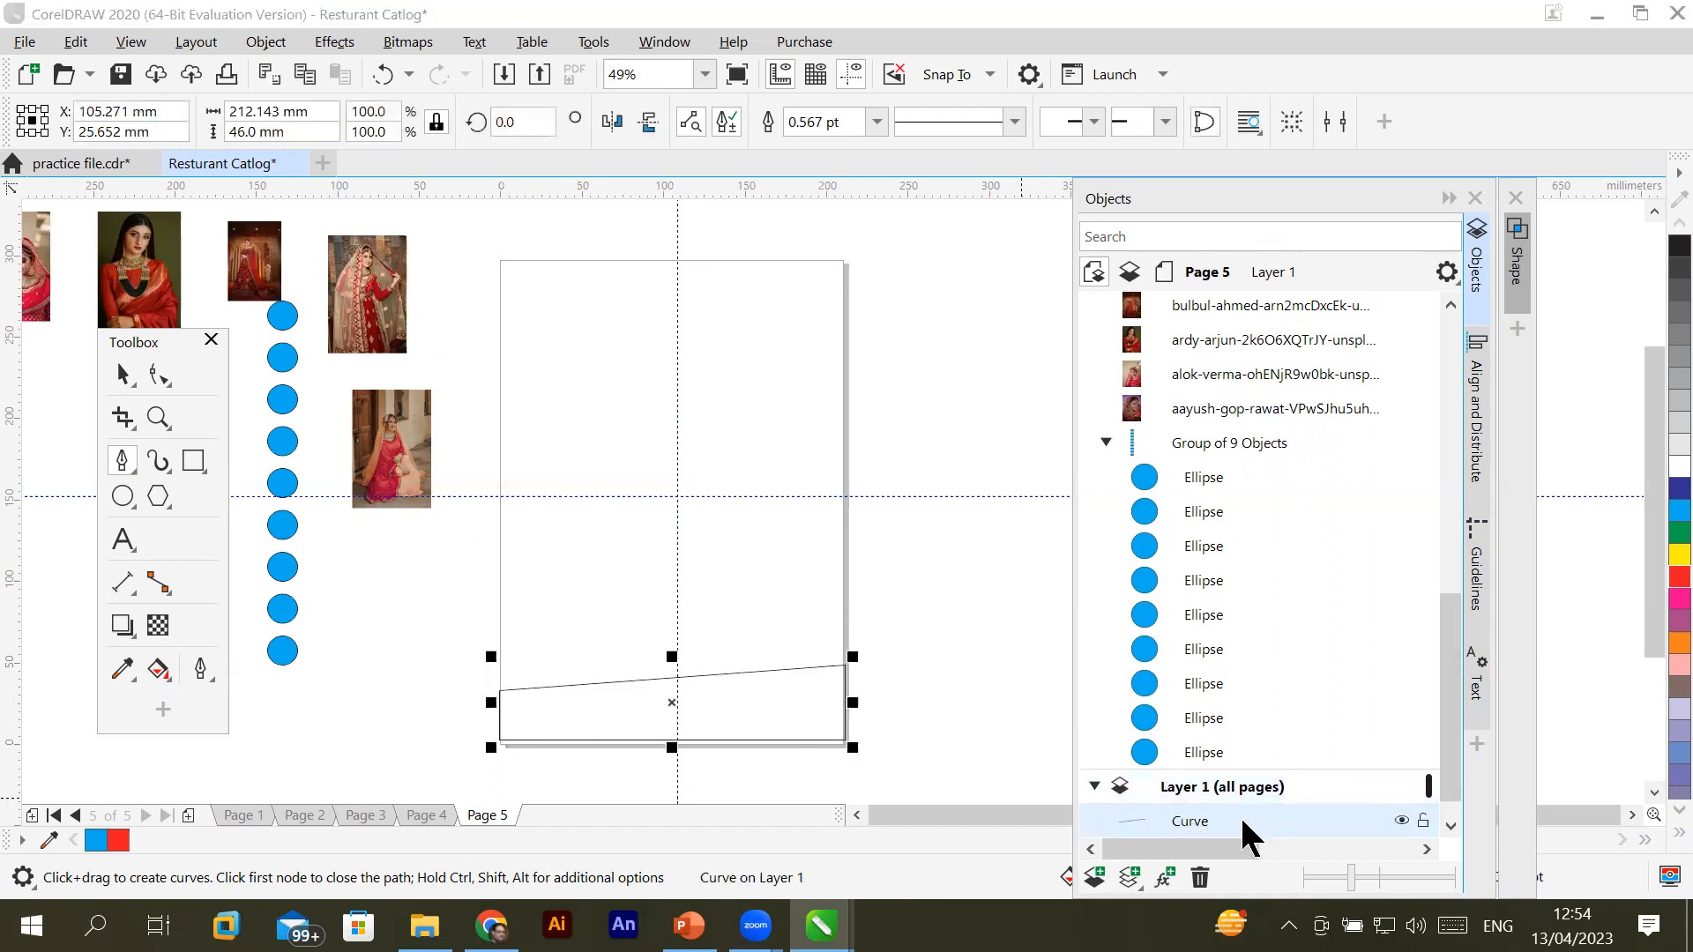
left_click(1401, 821)
left_click(1401, 820)
left_click(1401, 820)
left_click(1401, 820)
left_click(1678, 577)
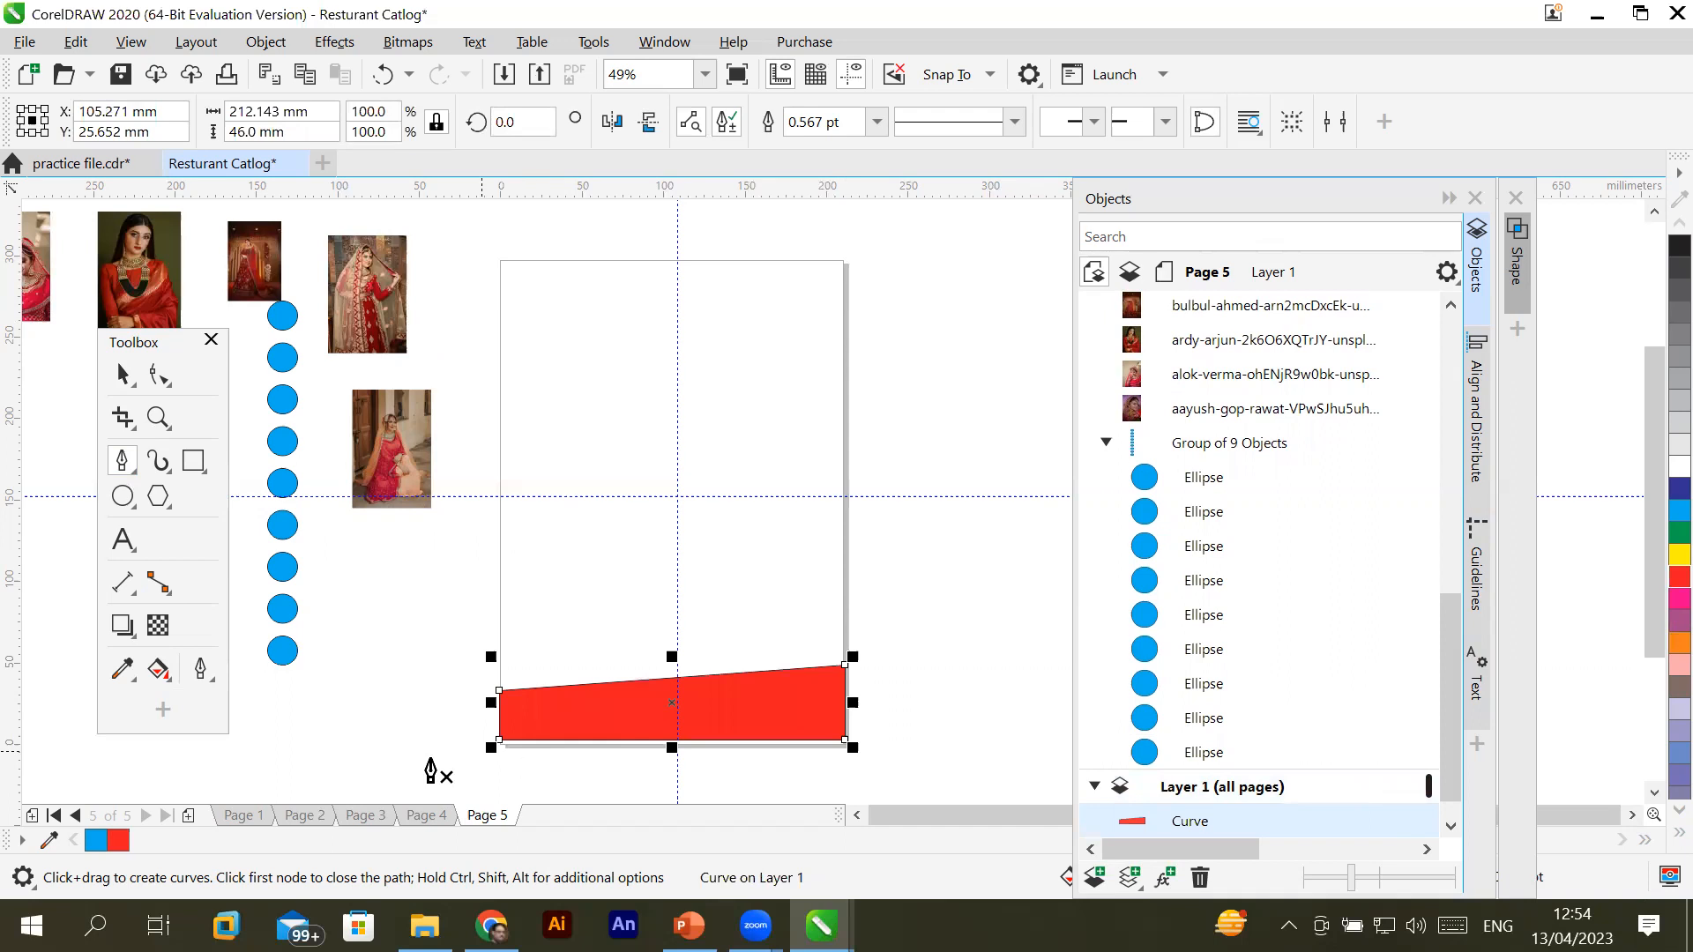
Check the red master-layer shape on Pages 1 to 5 and return to Page 1
left_click(243, 813)
left_click(299, 813)
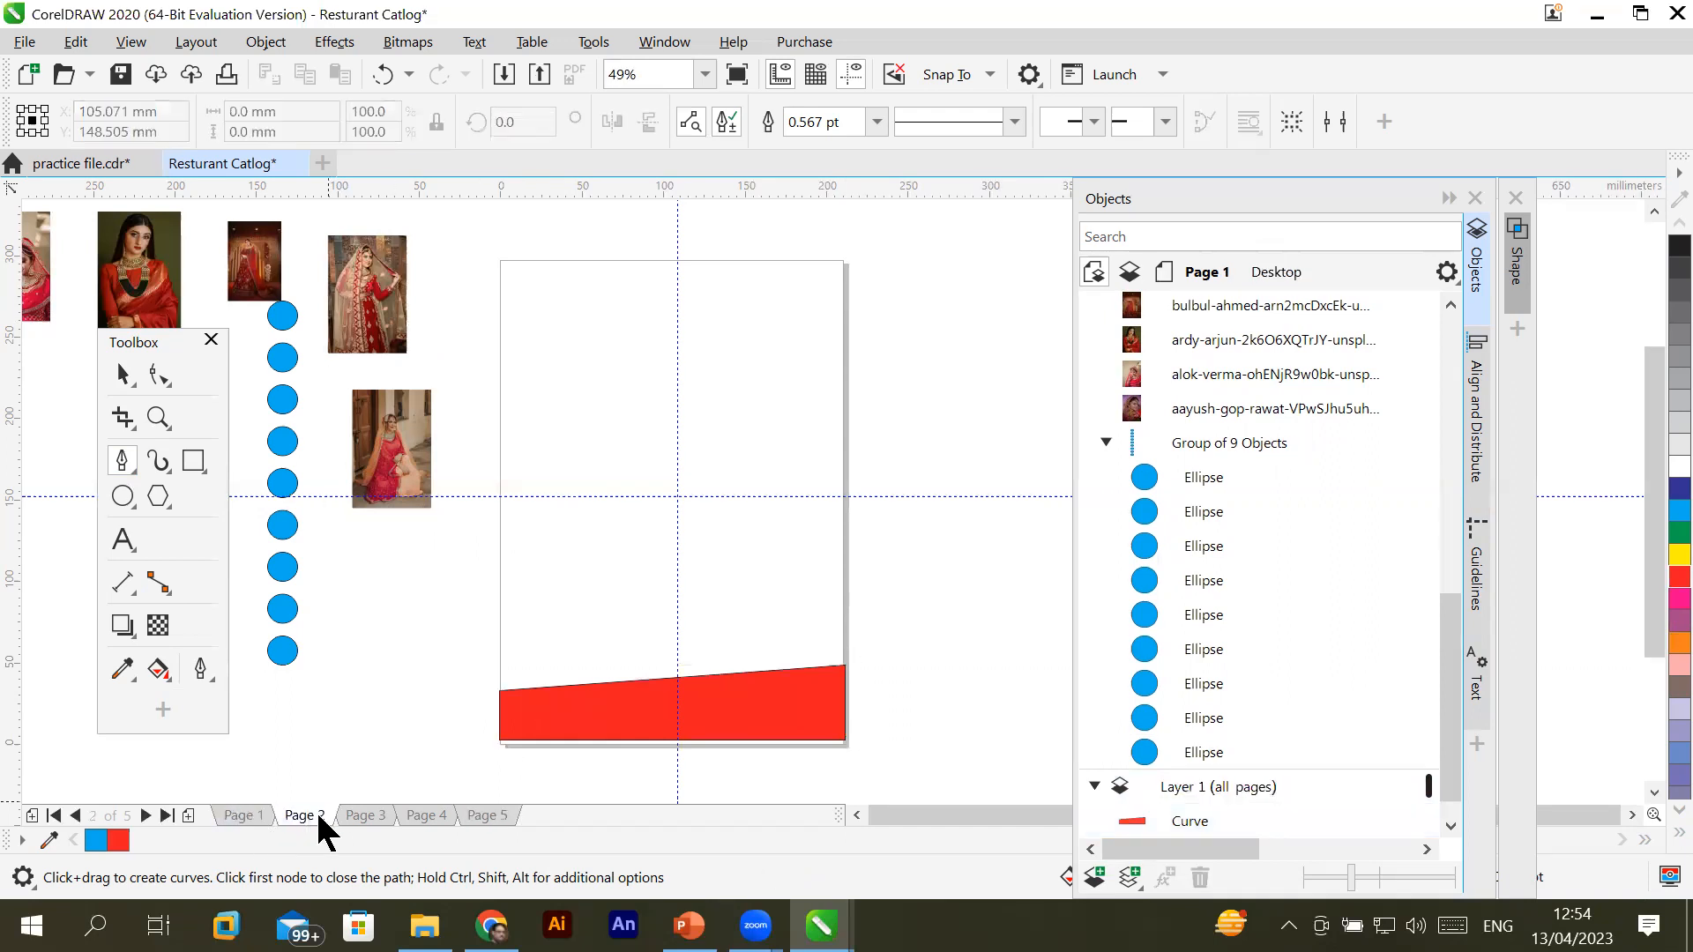
left_click(358, 813)
left_click(432, 816)
left_click(490, 816)
left_click(246, 811)
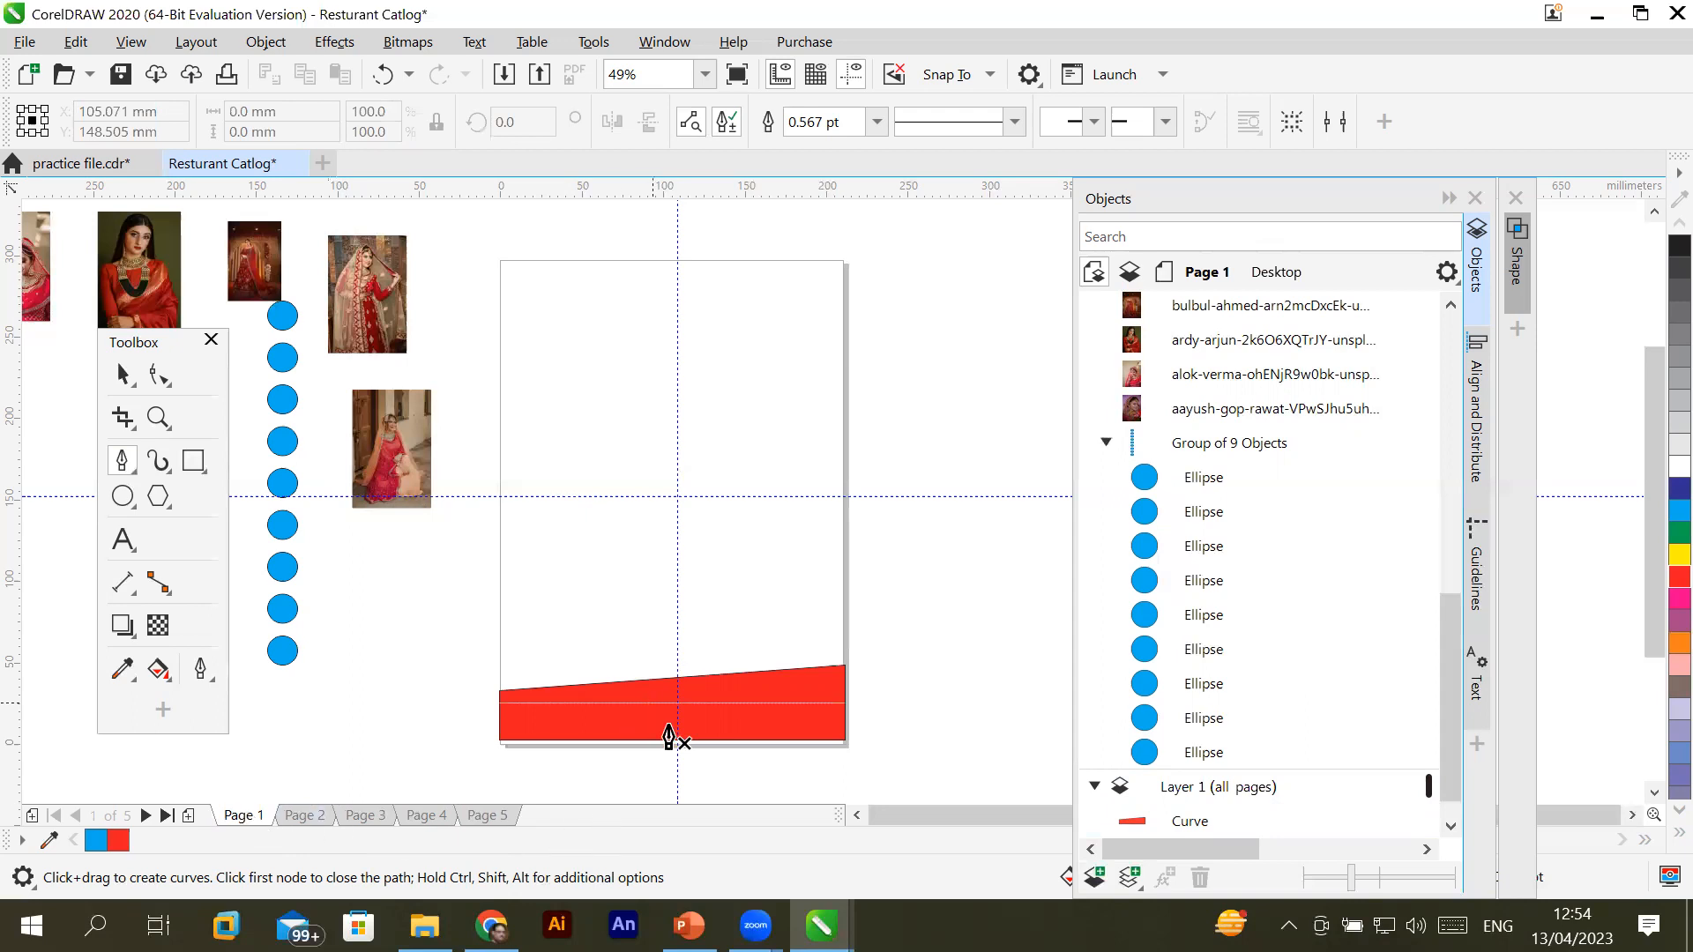
Select the red shape on Page 1 and add a node near the middle of its slanted top edge with the Pen tool
scroll(671, 740, "up", 2)
scroll(672, 728, "up", 1)
scroll(672, 728, "down", 1)
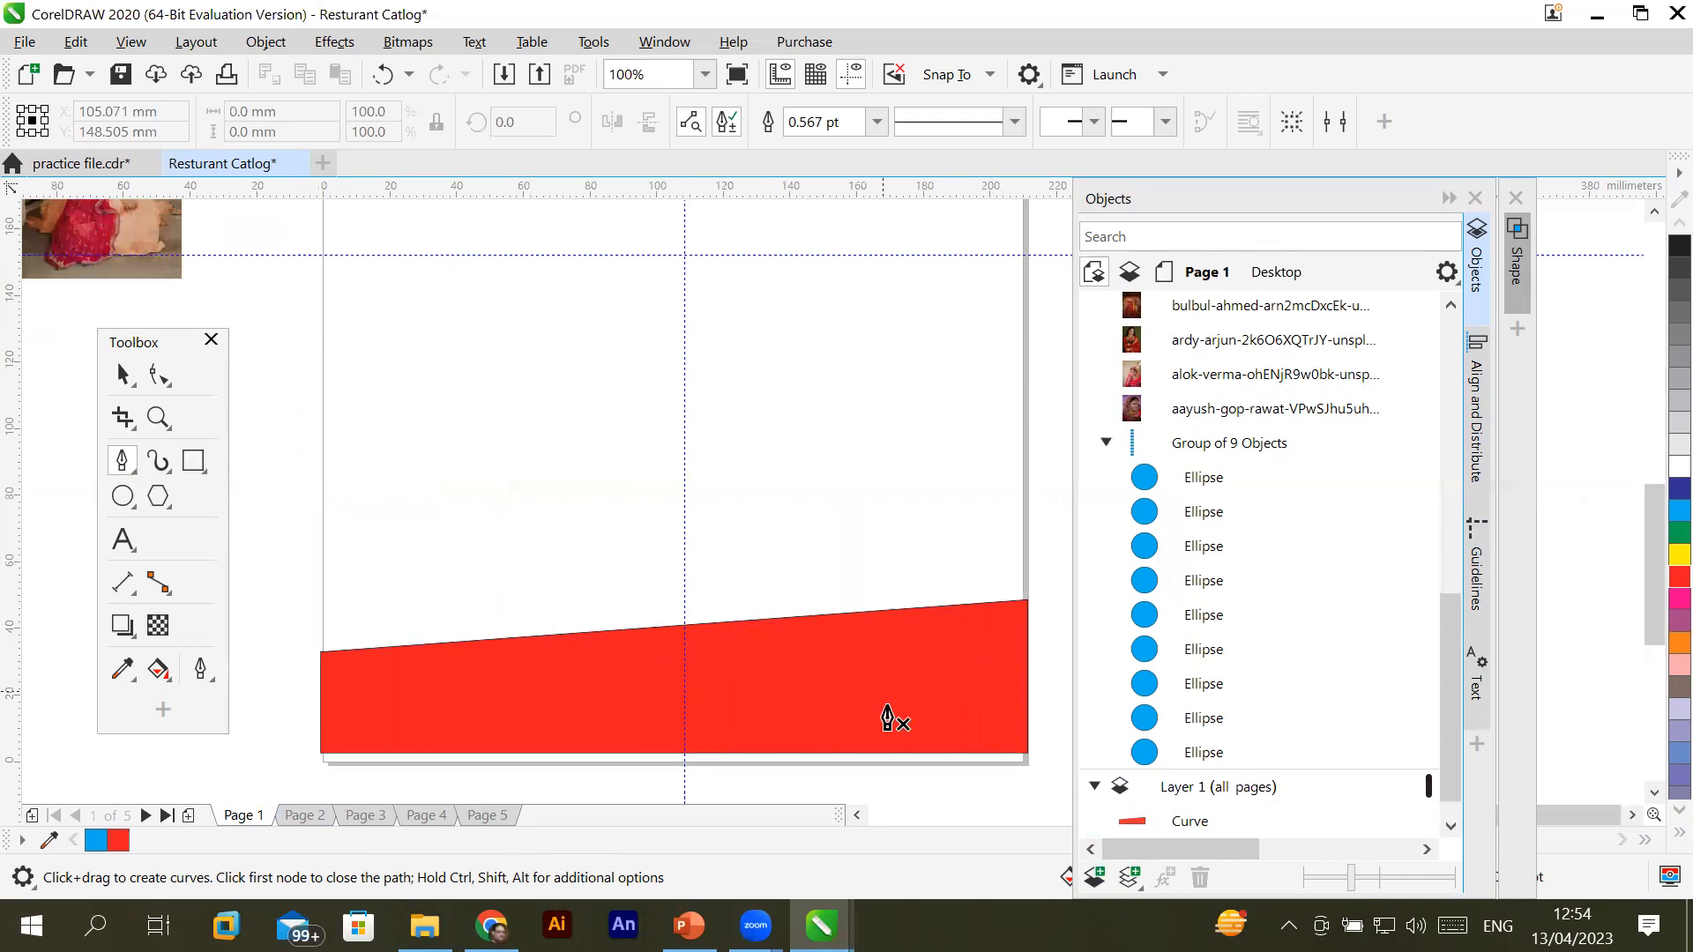
left_click(120, 467)
left_click(124, 473)
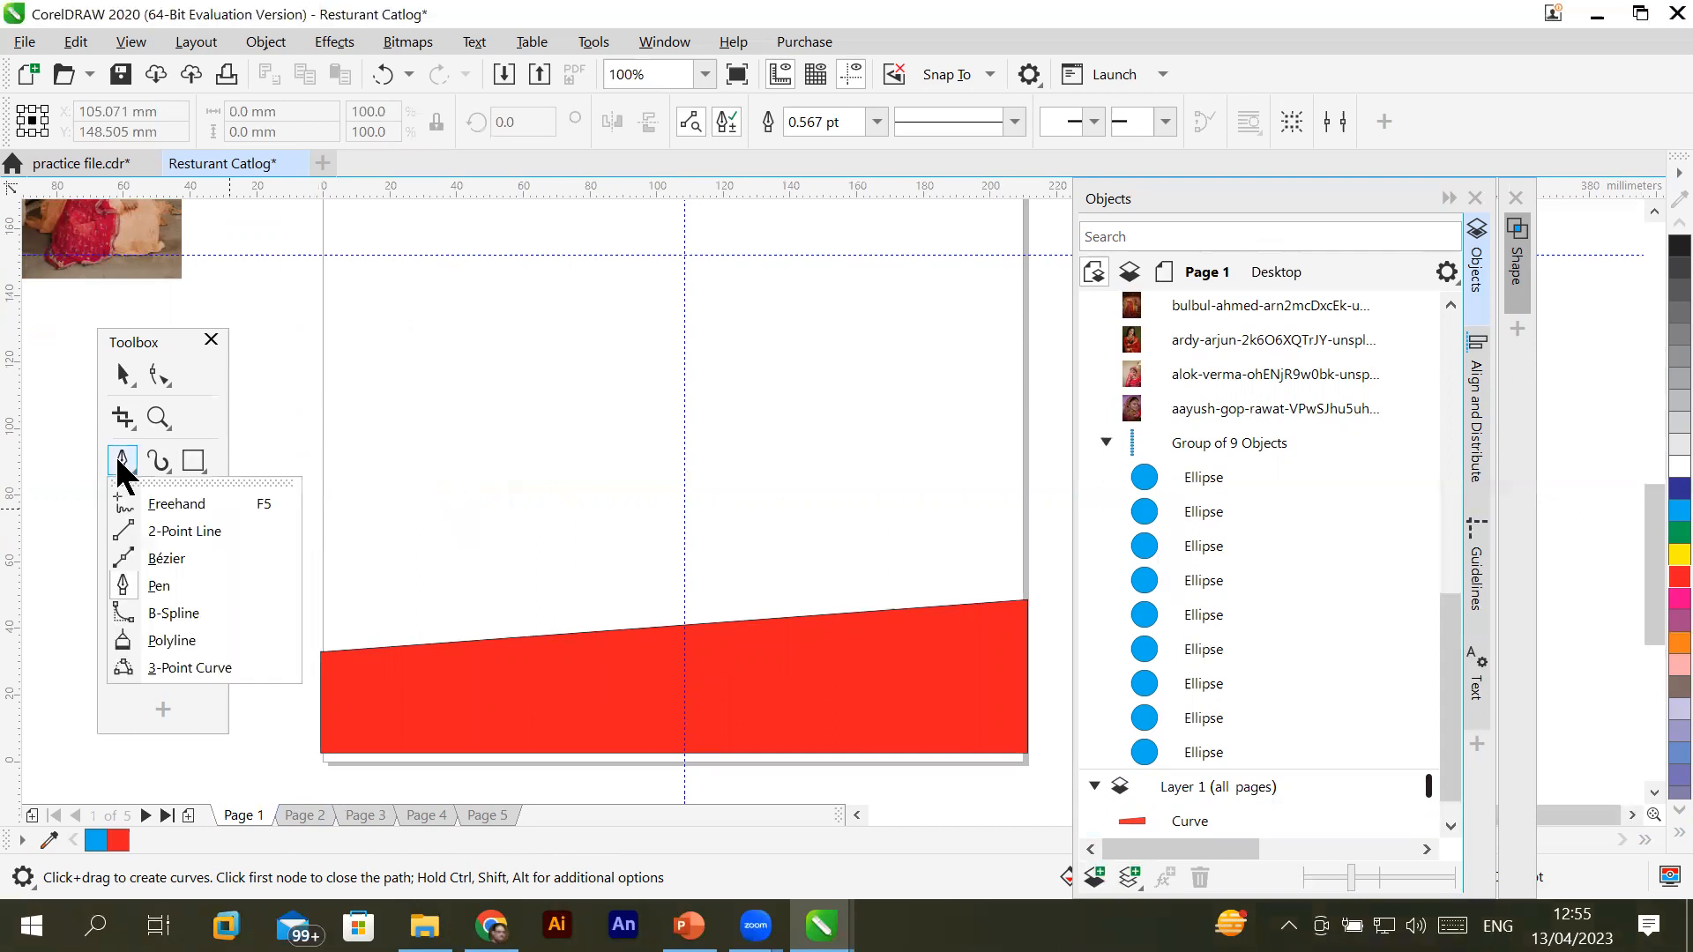
left_click(143, 584)
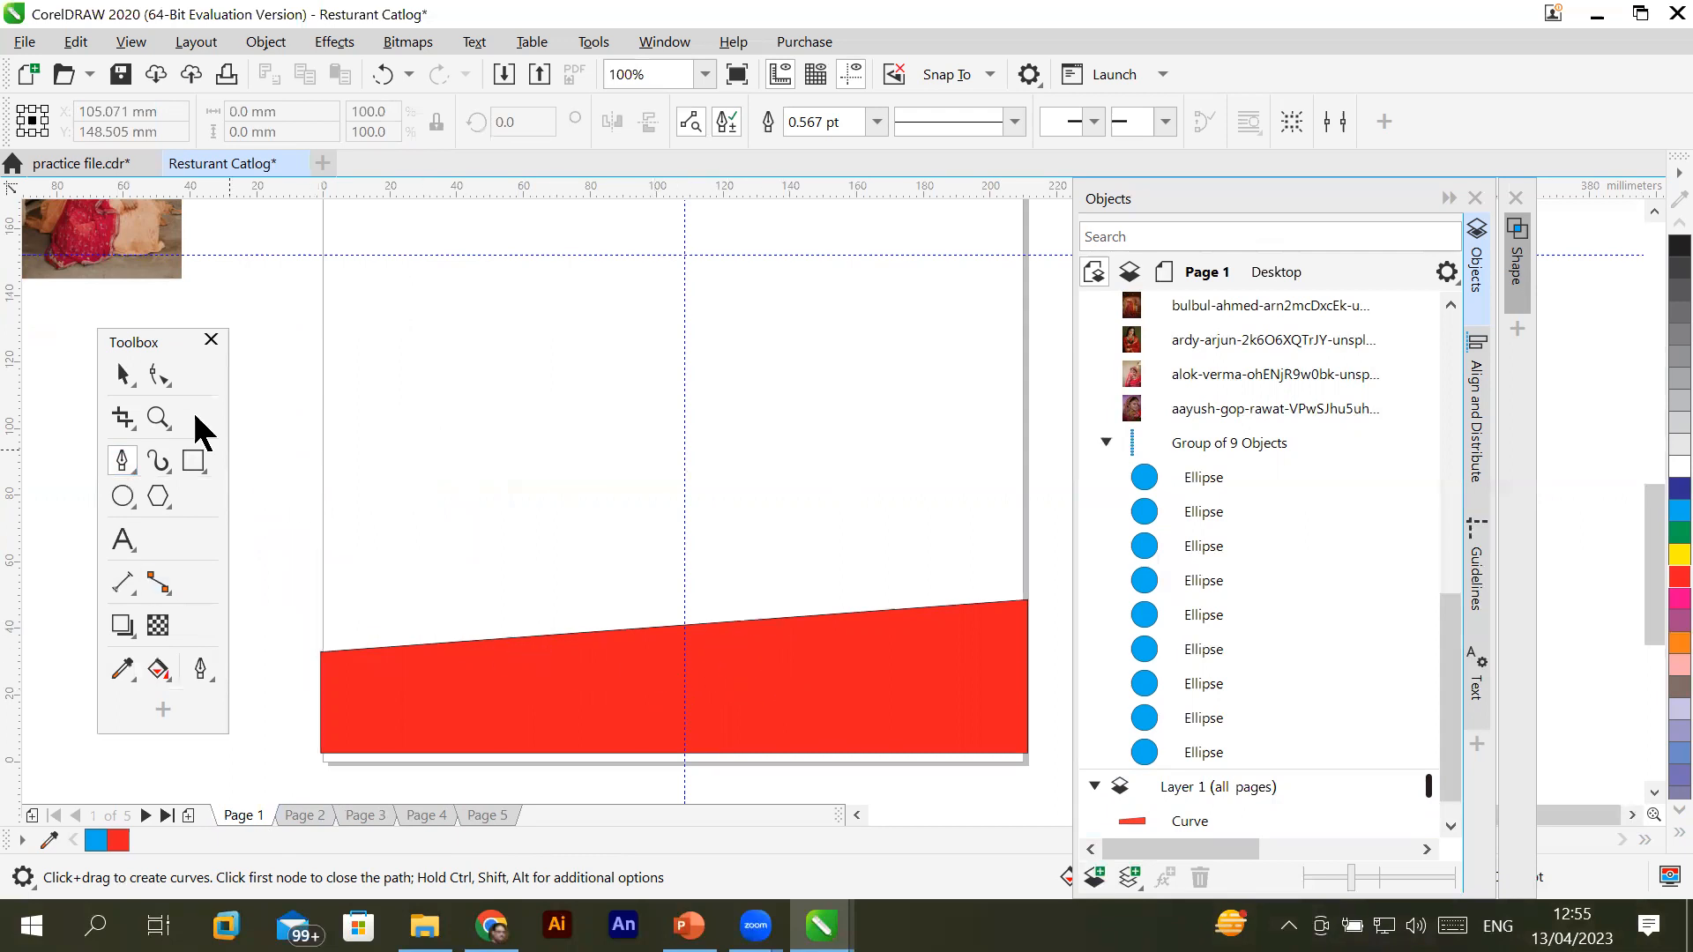
left_click(131, 377)
left_click(650, 663)
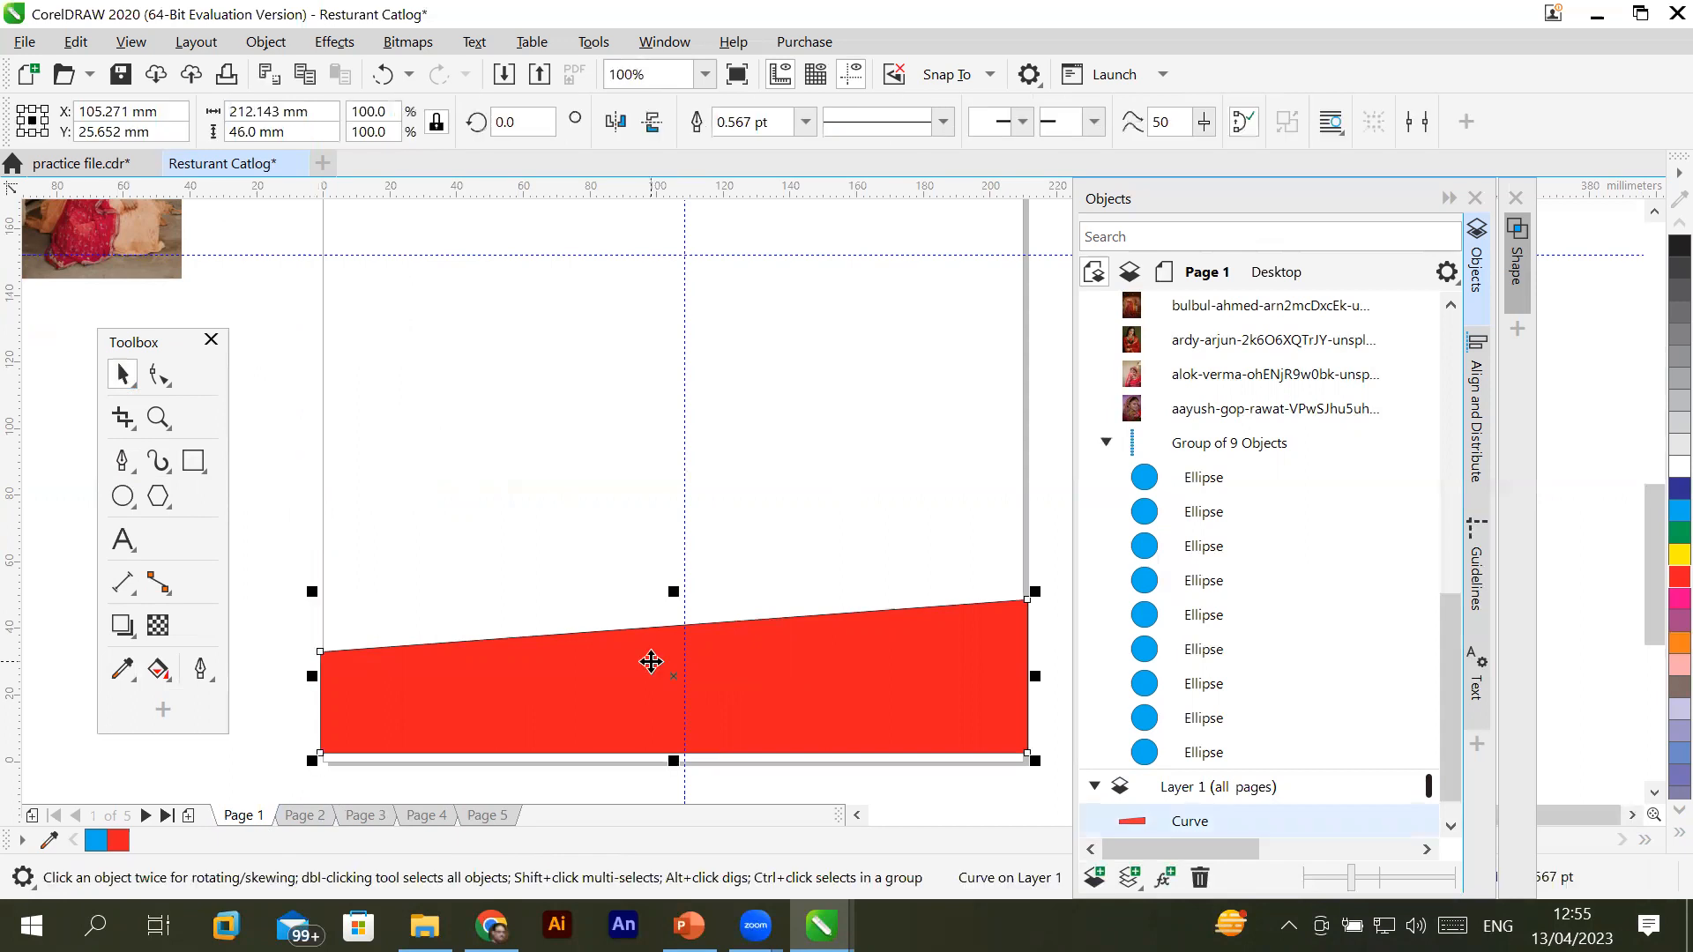
left_click(123, 459)
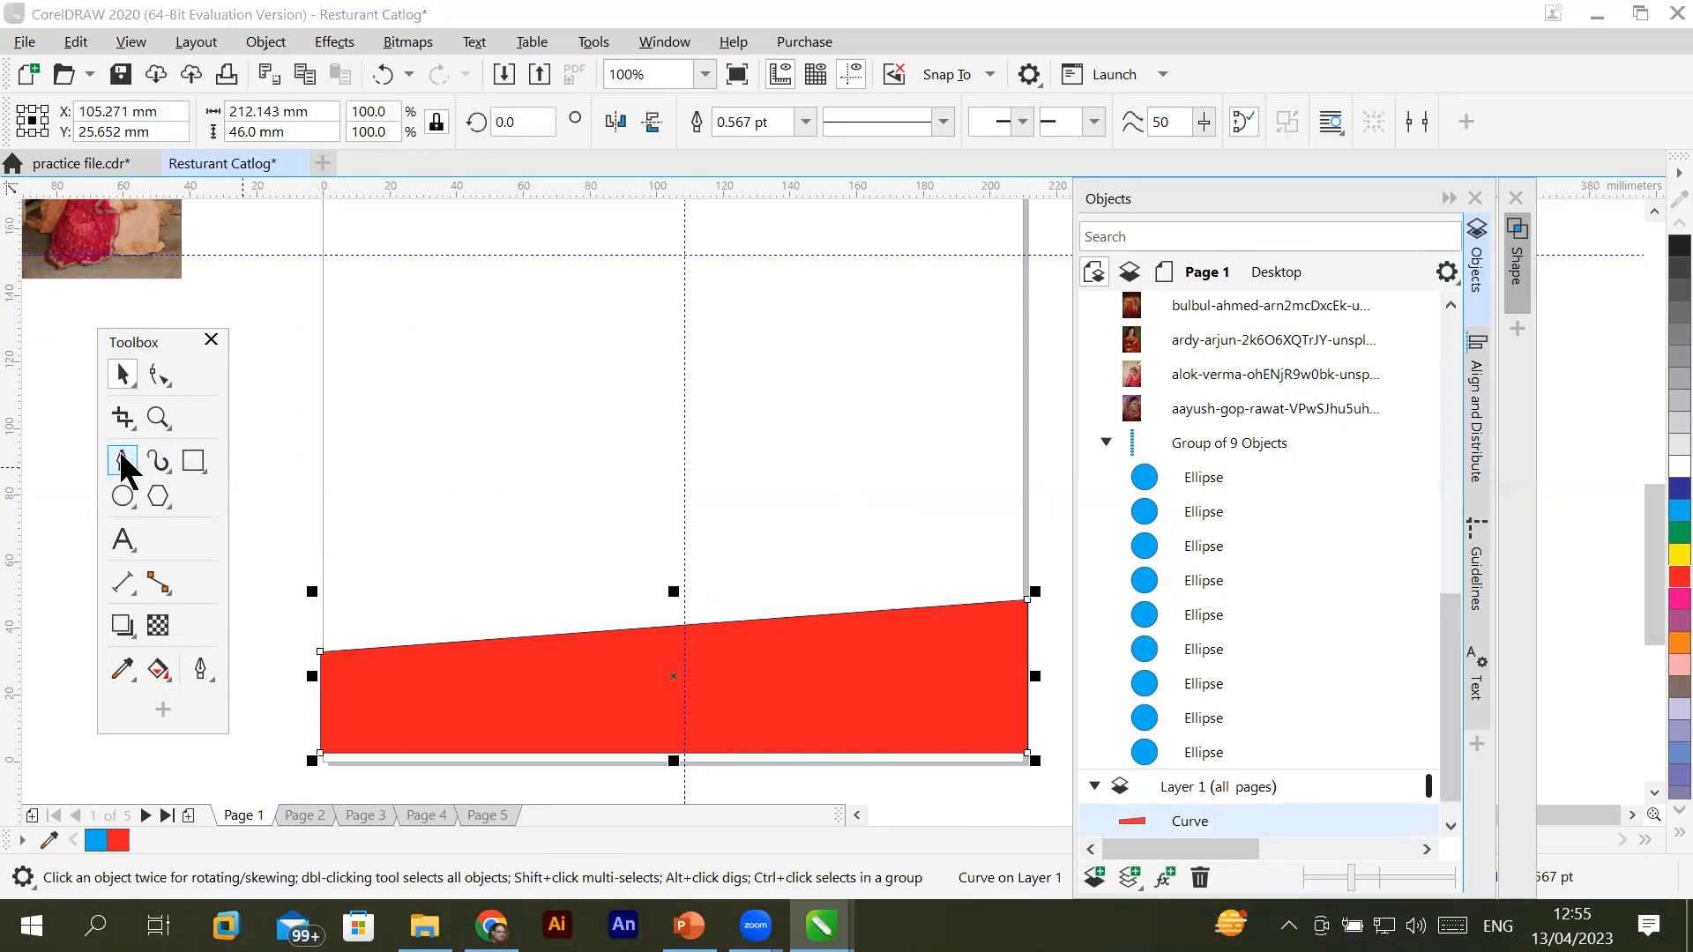
scroll(680, 641, "up", 1)
scroll(680, 641, "down", 1)
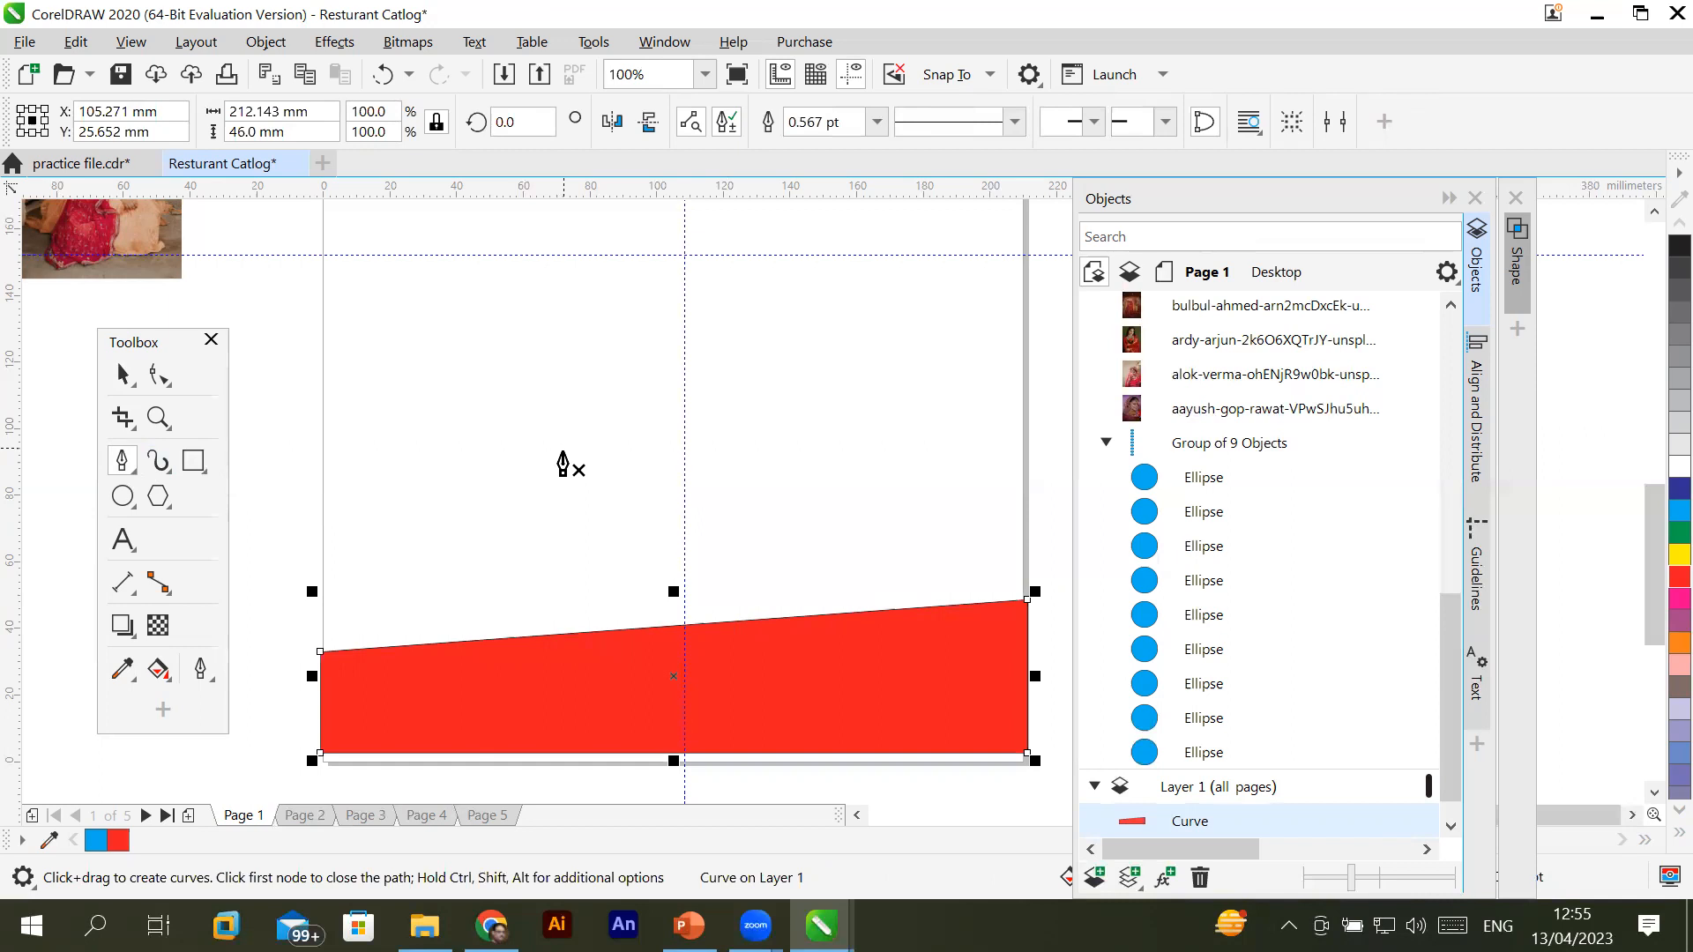
left_click(655, 626)
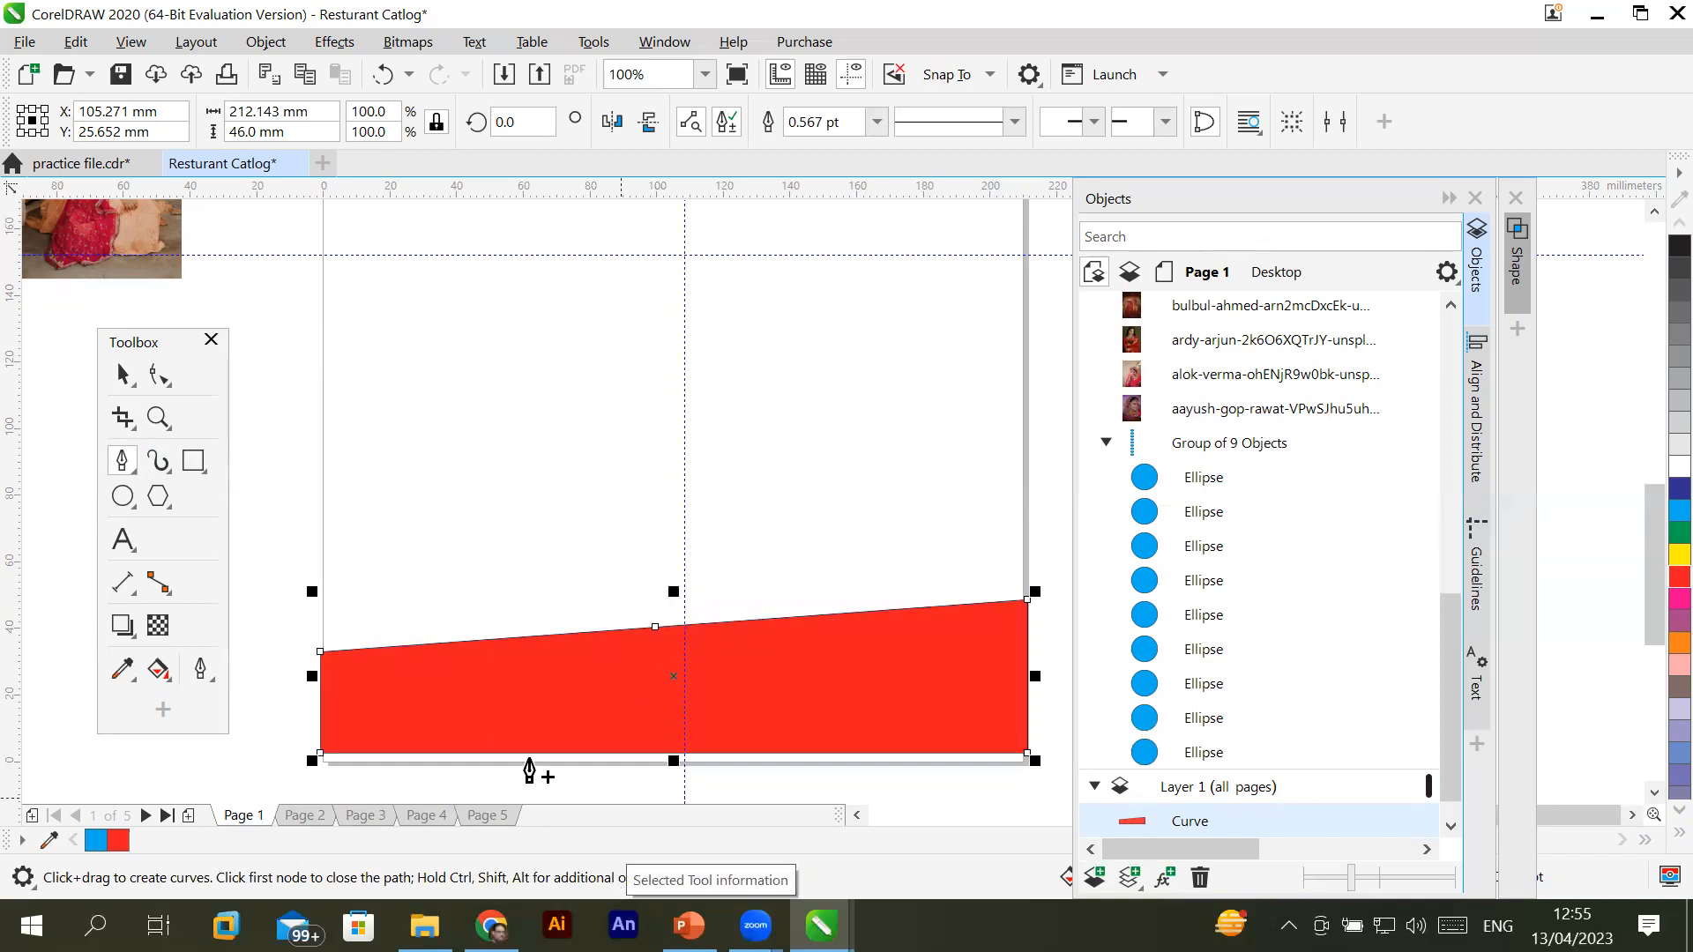
Convert the top edge segment between the middle node and the right corner to a curve and bend it upward near the right corner
left_click(159, 376)
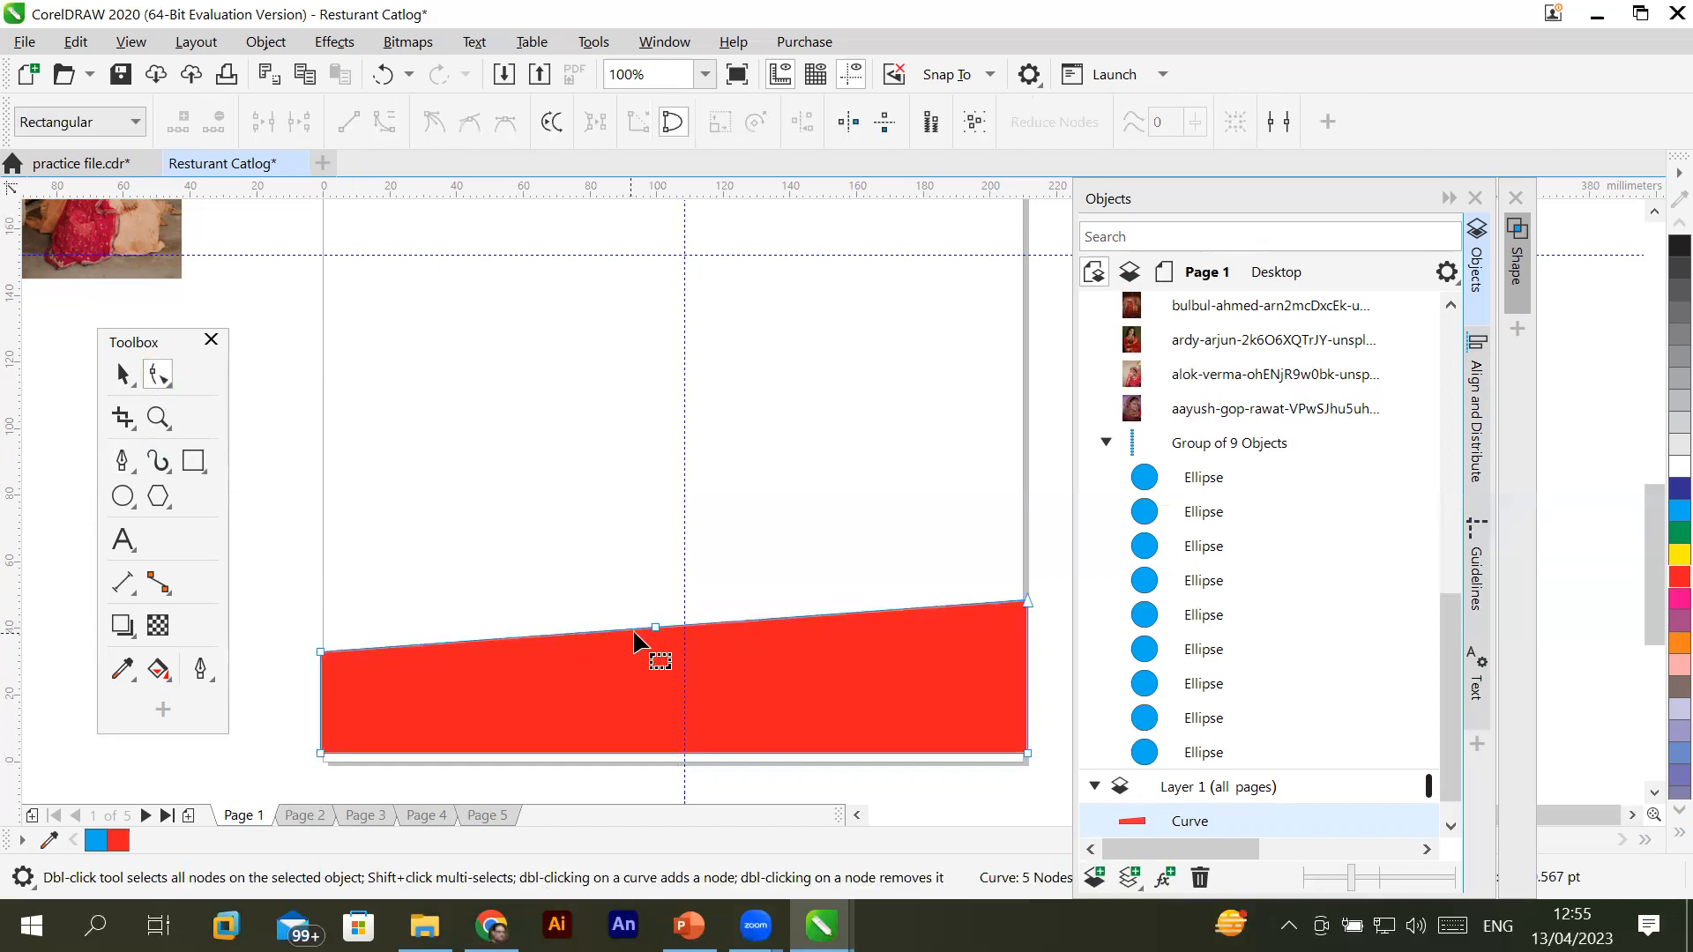
left_click(655, 627)
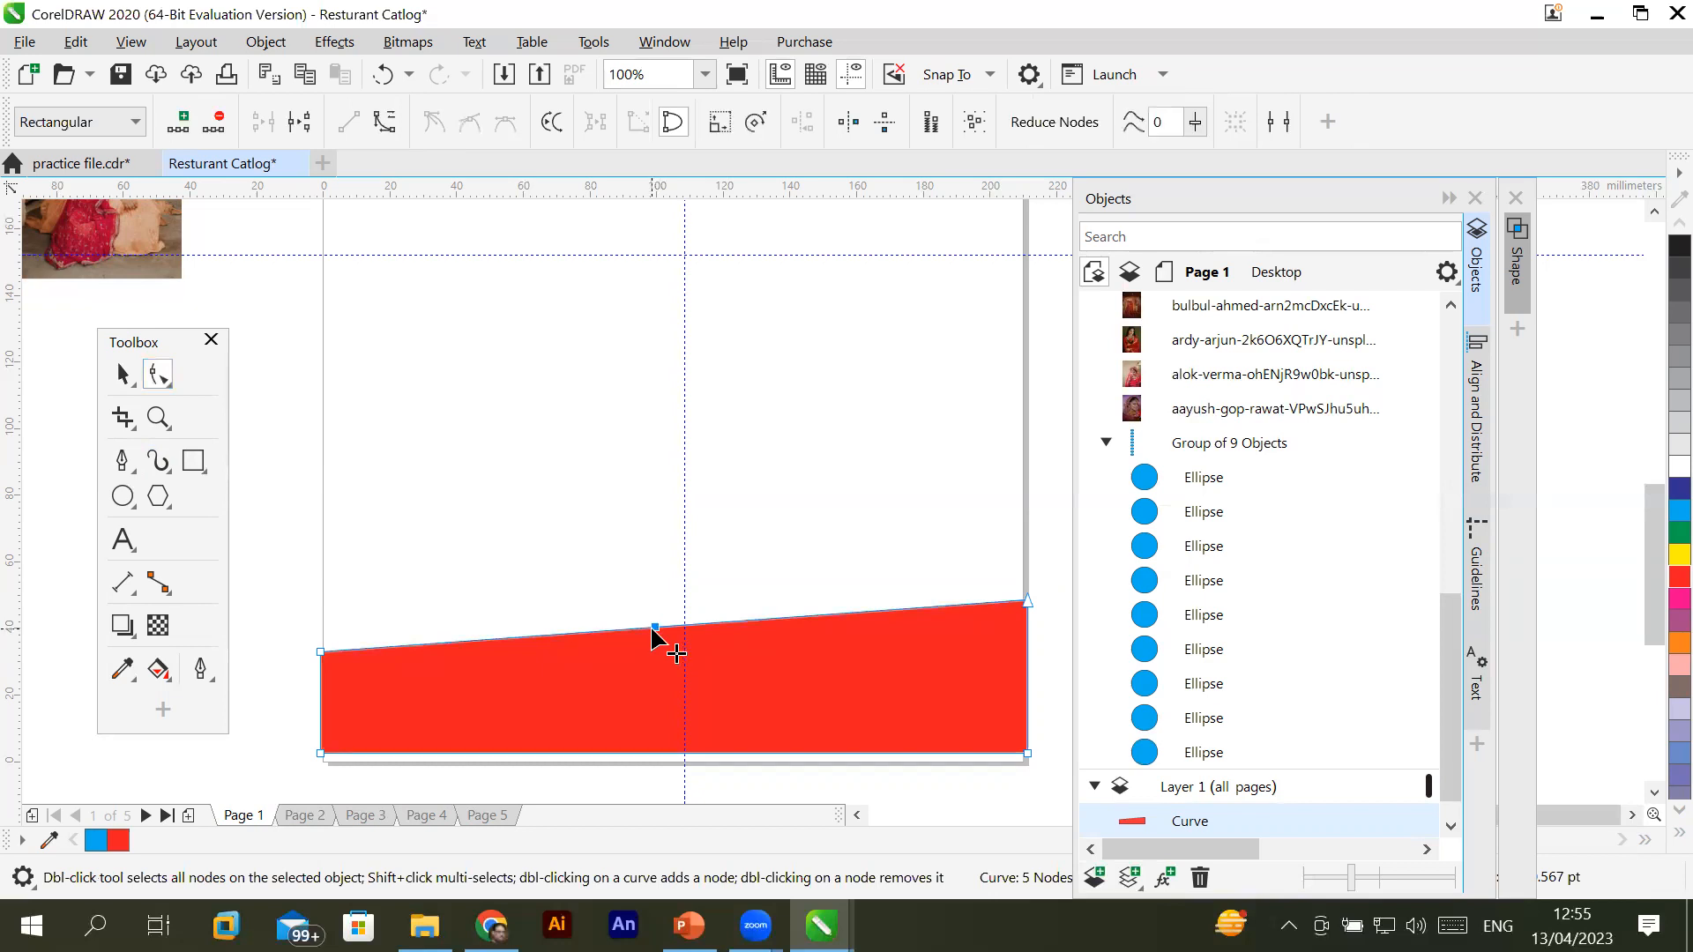
right_click(657, 629)
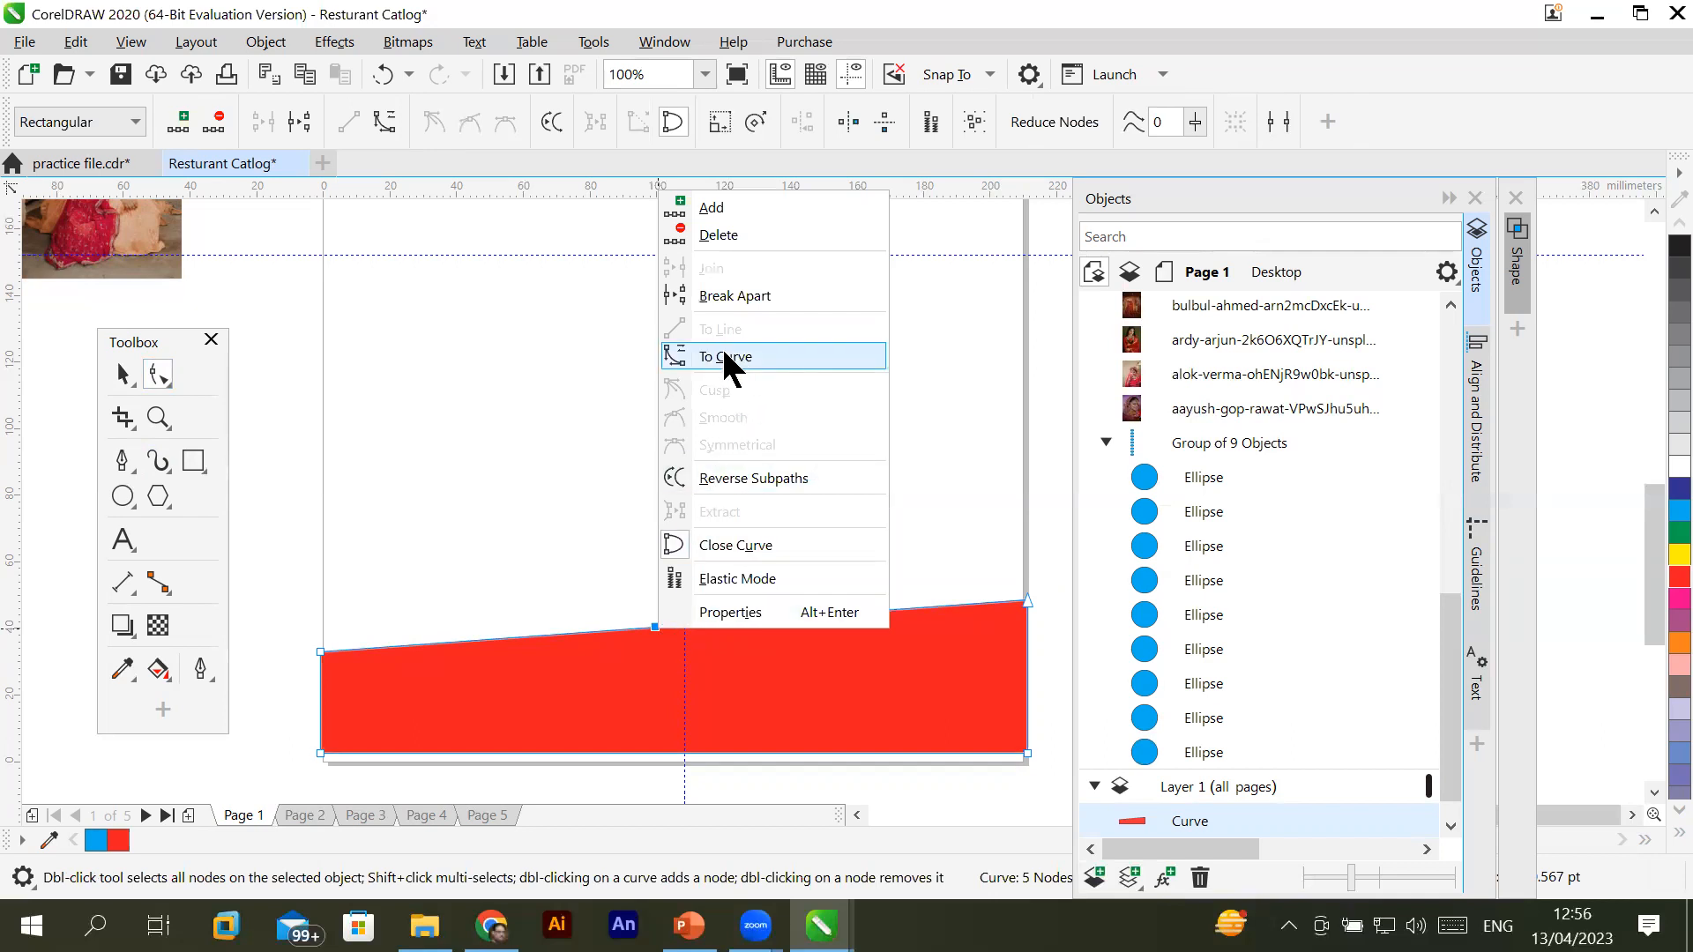
left_click(614, 672)
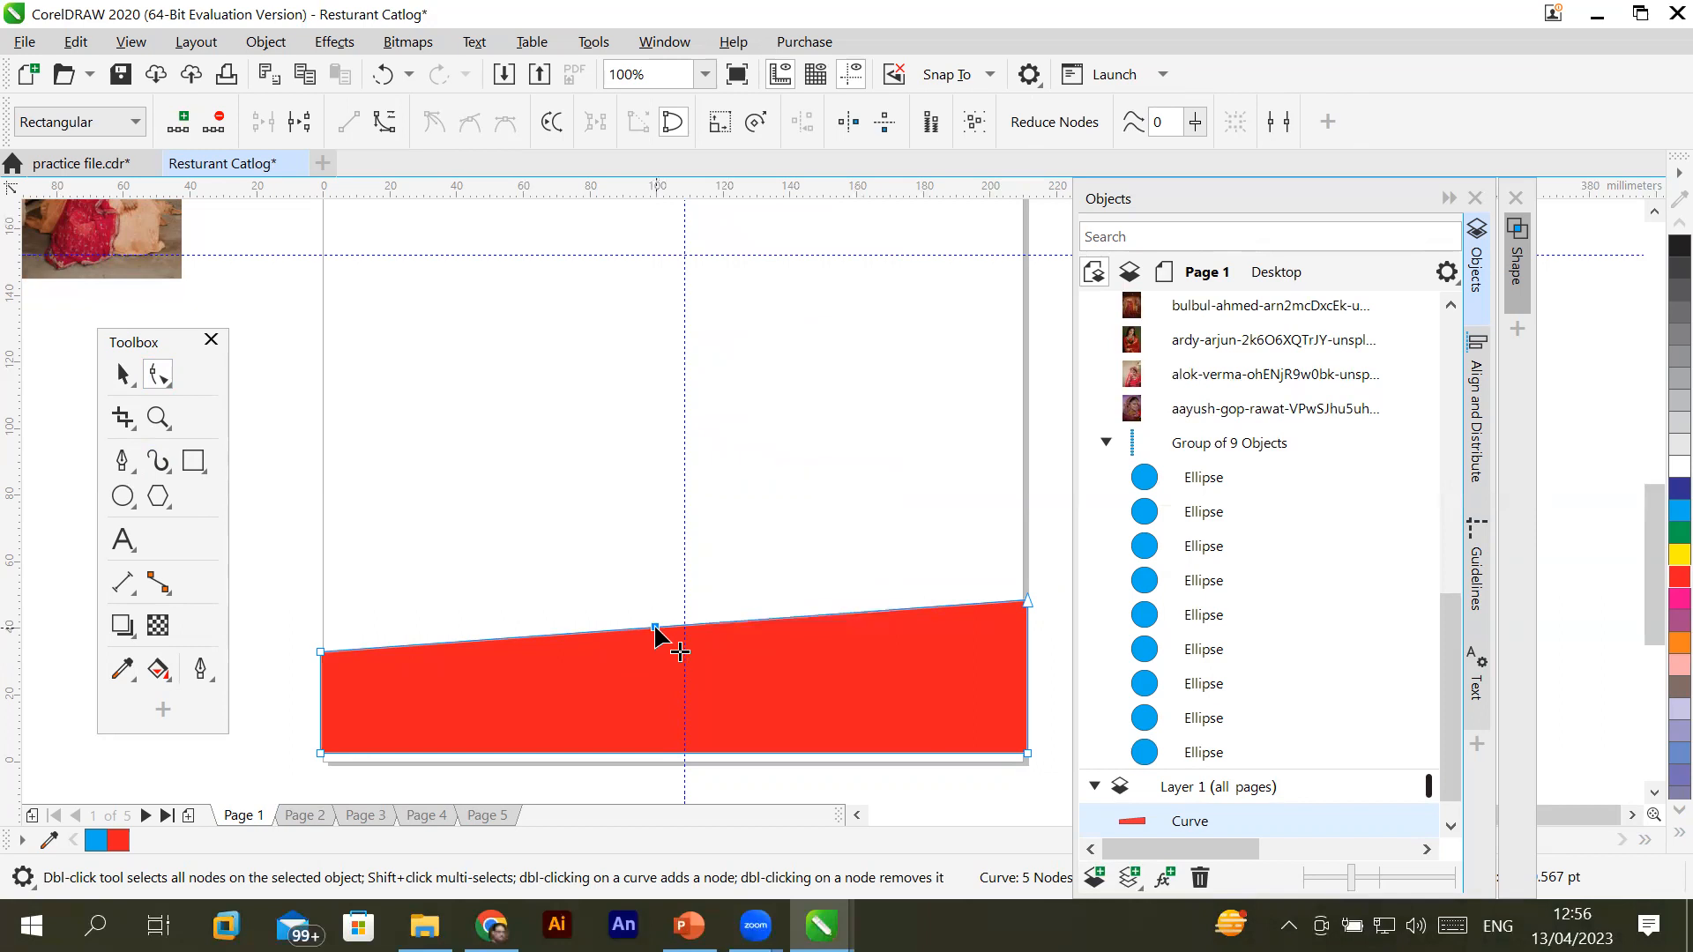
left_click(380, 119)
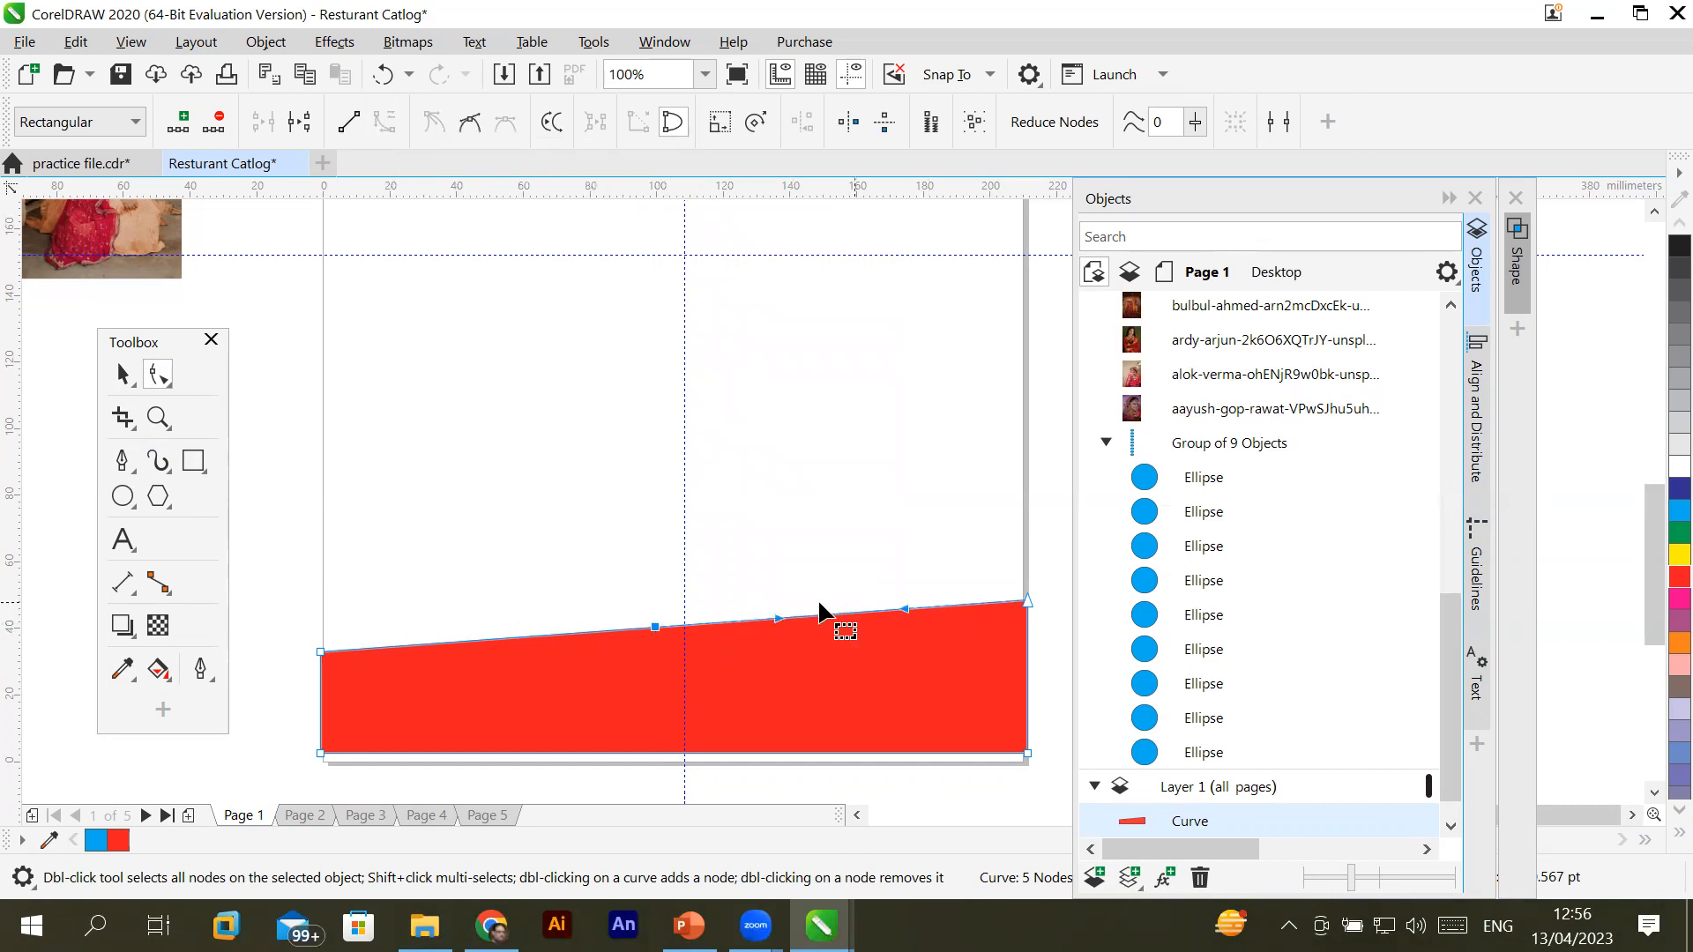
left_click_drag(905, 611, 934, 574)
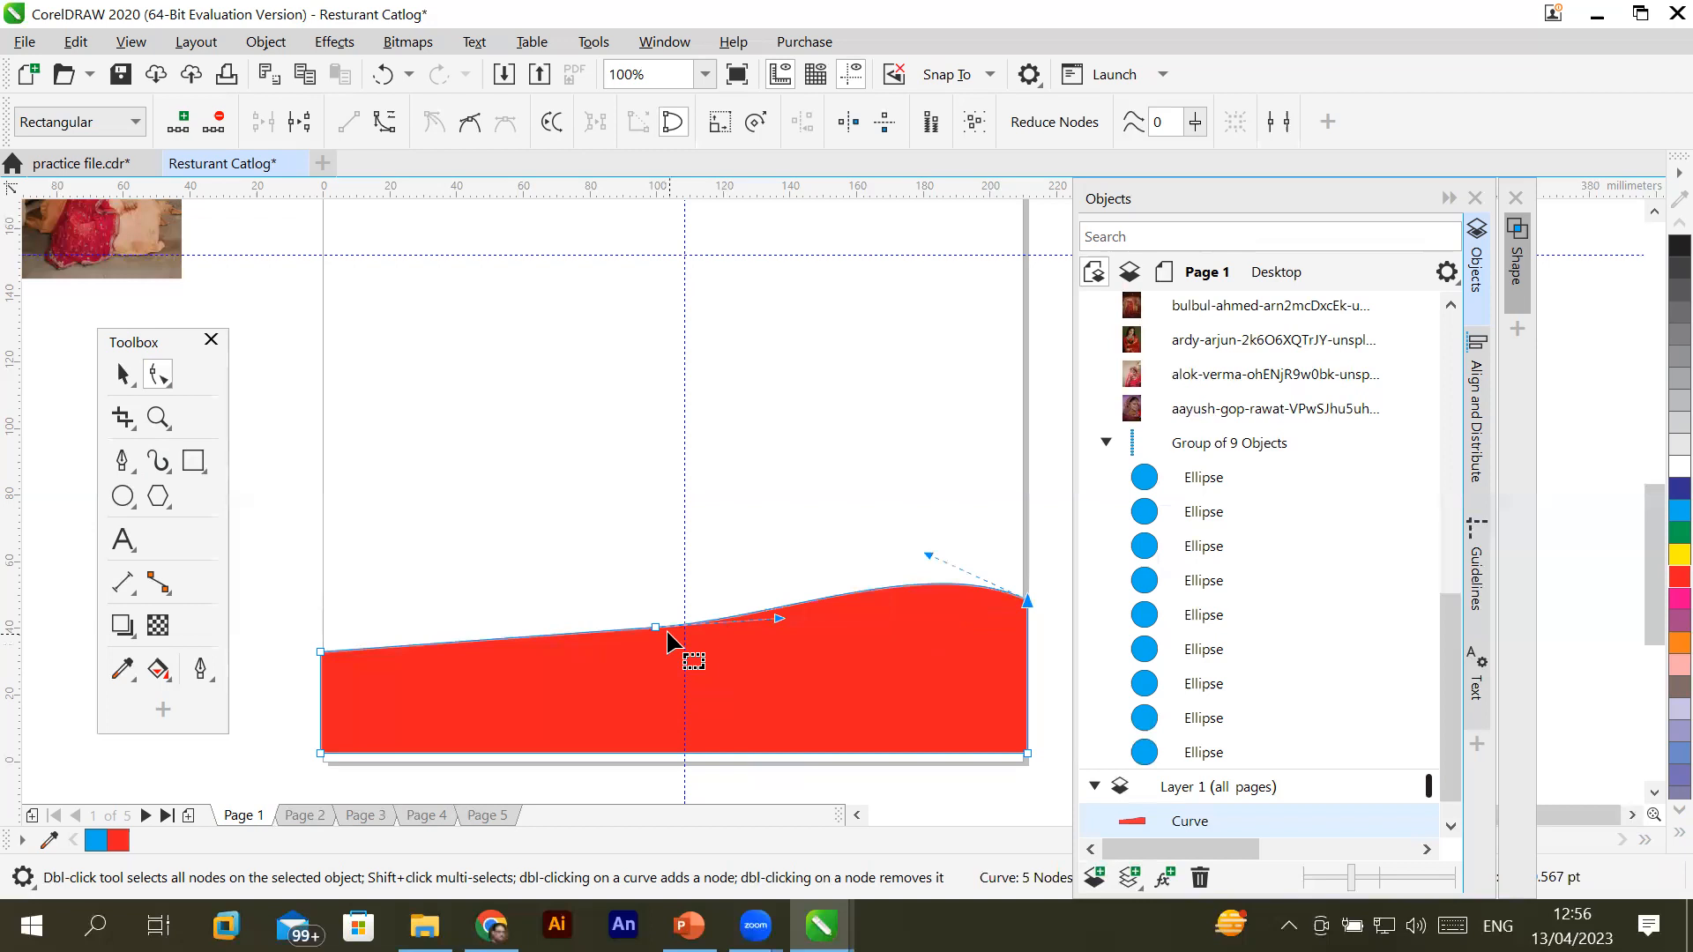
Convert the top edge segment between the left corner and the middle node to a curve and bend it into an upward arch
left_click(322, 654)
left_click(383, 128)
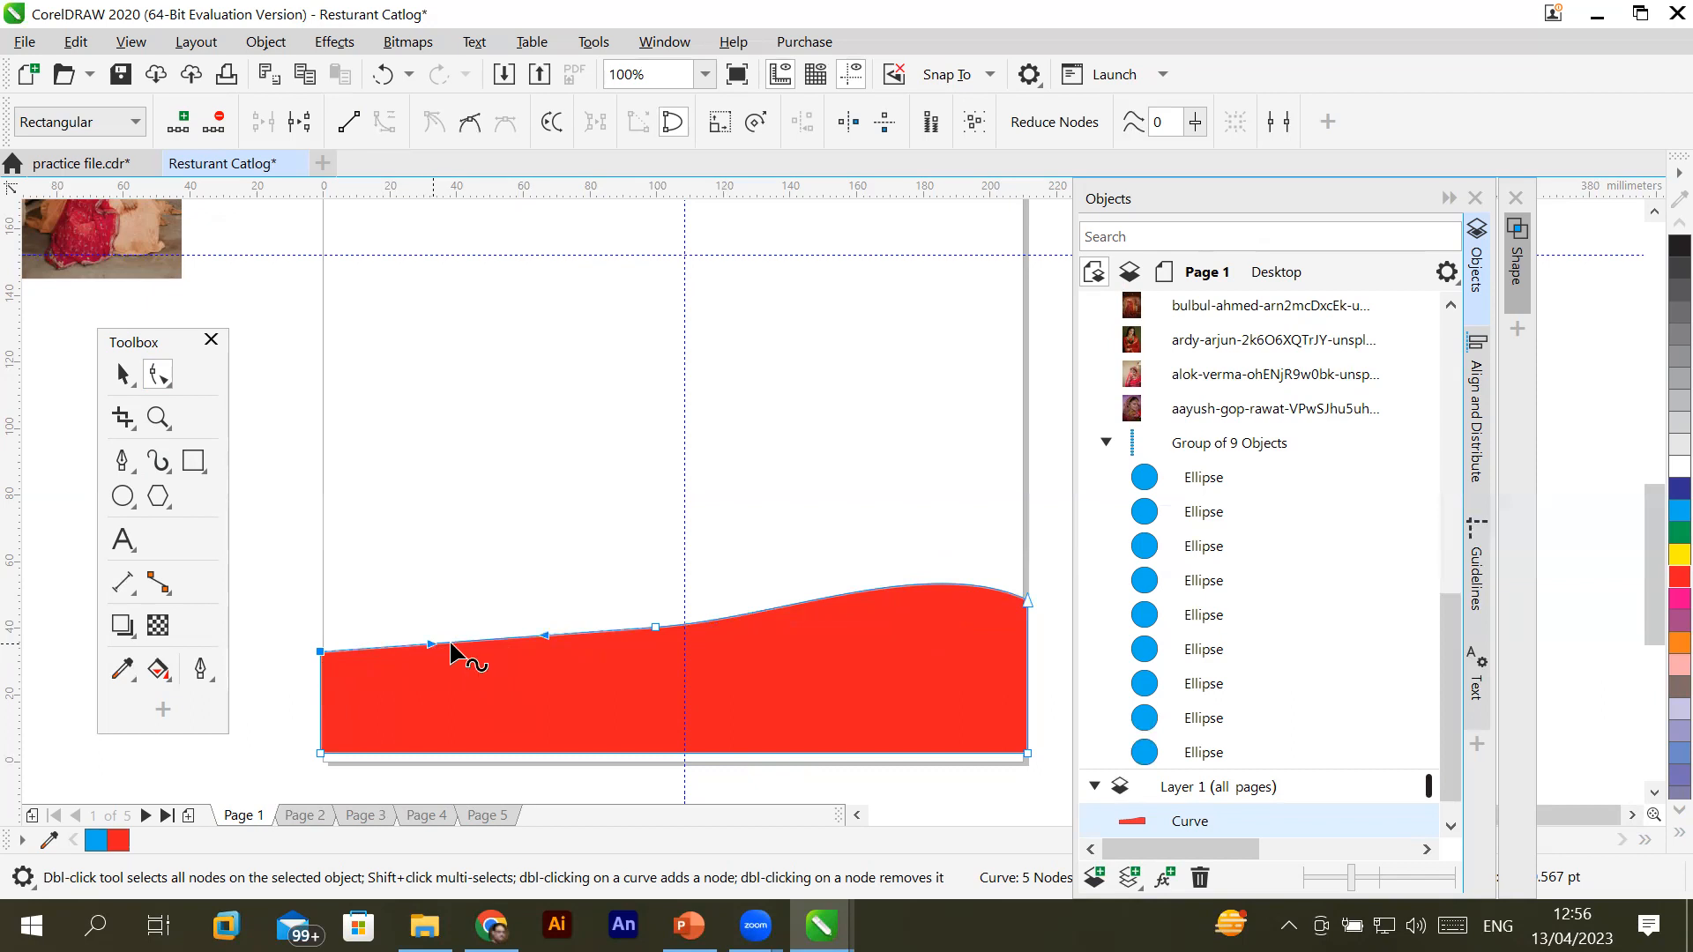
left_click_drag(477, 650, 491, 591)
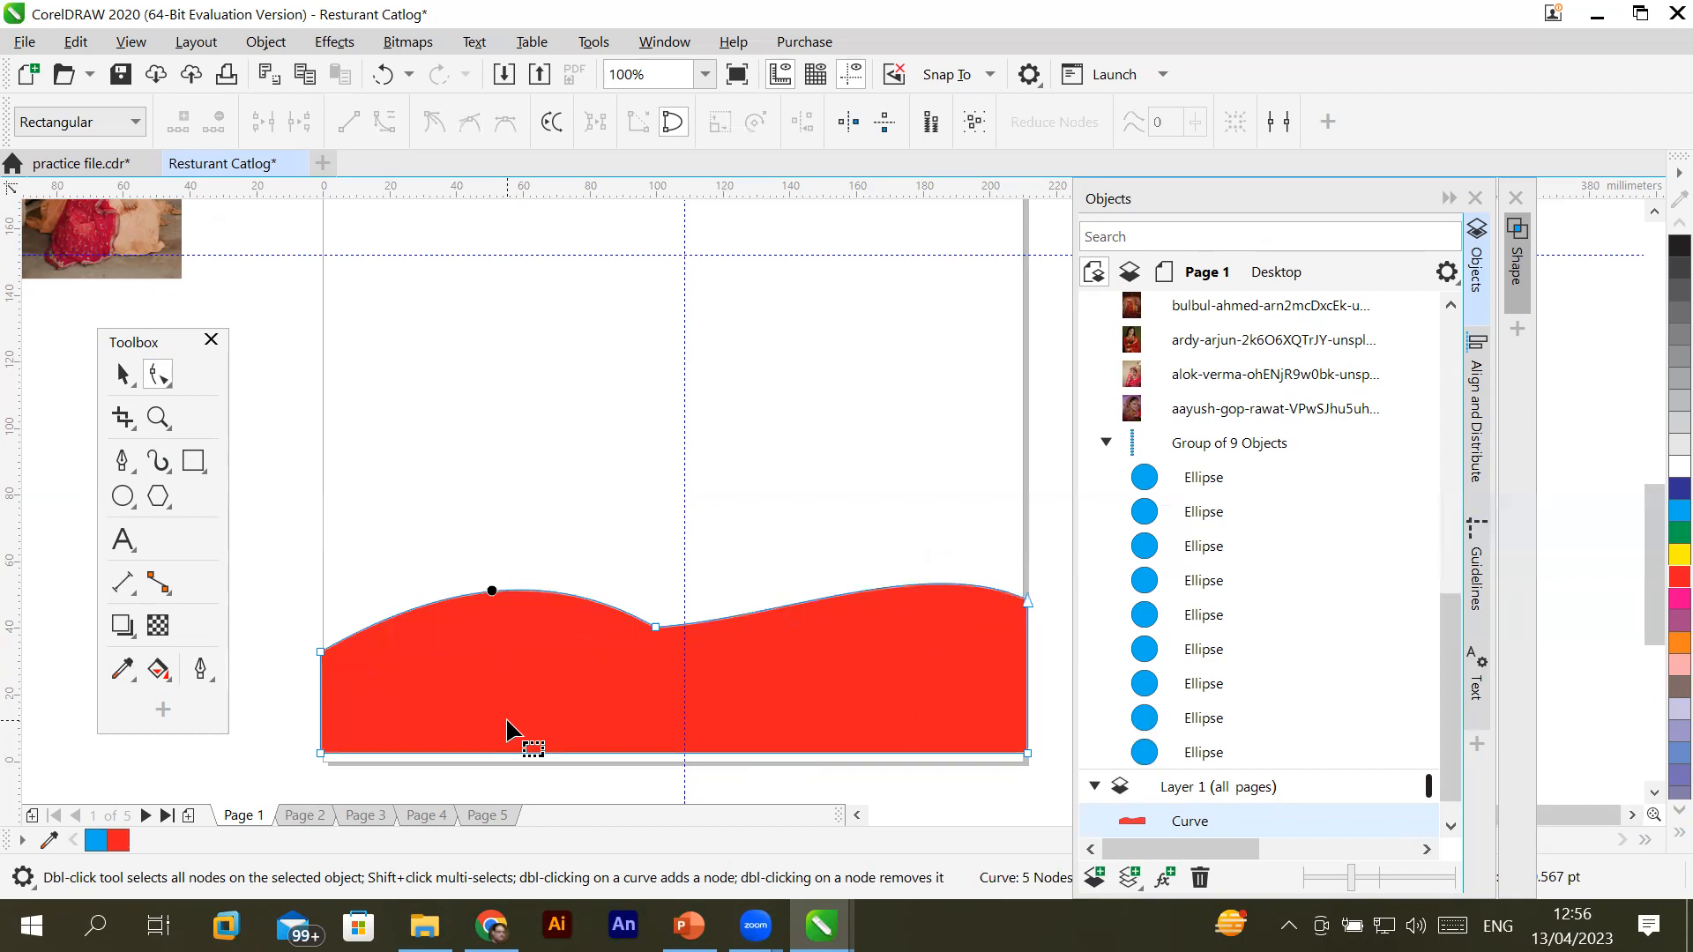
Undo the arch between the left corner and middle node, and bend that segment into a downward dip using the left corner's handle
key("ctrl+z")
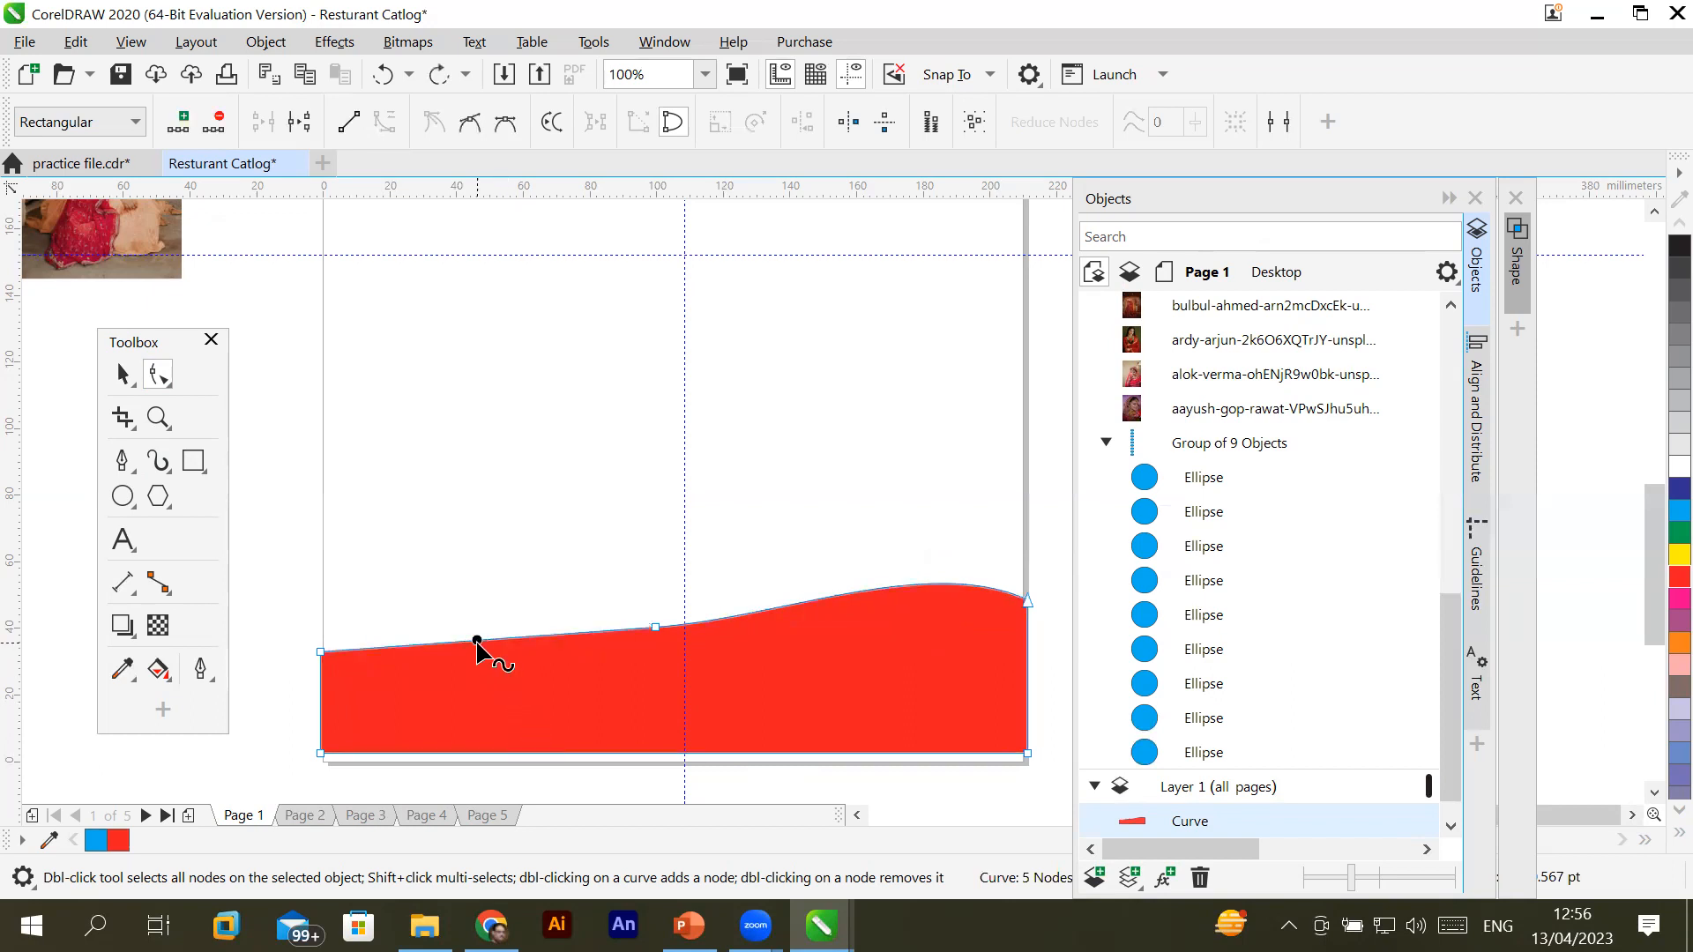
left_click(322, 654)
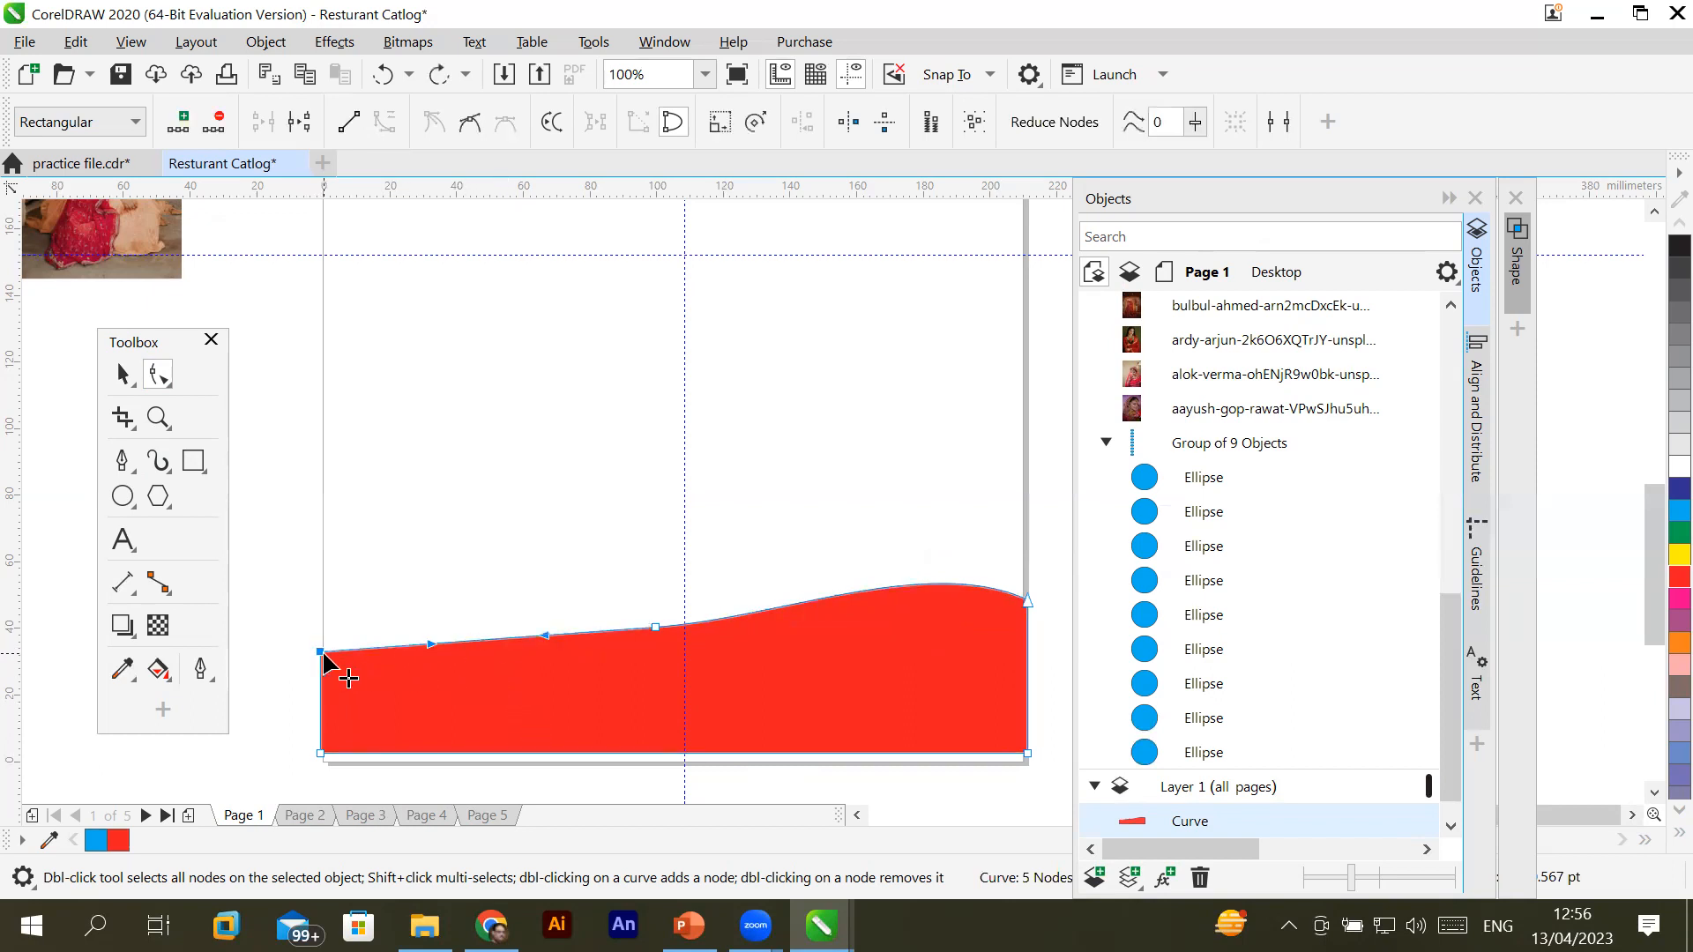
left_click_drag(430, 646, 433, 704)
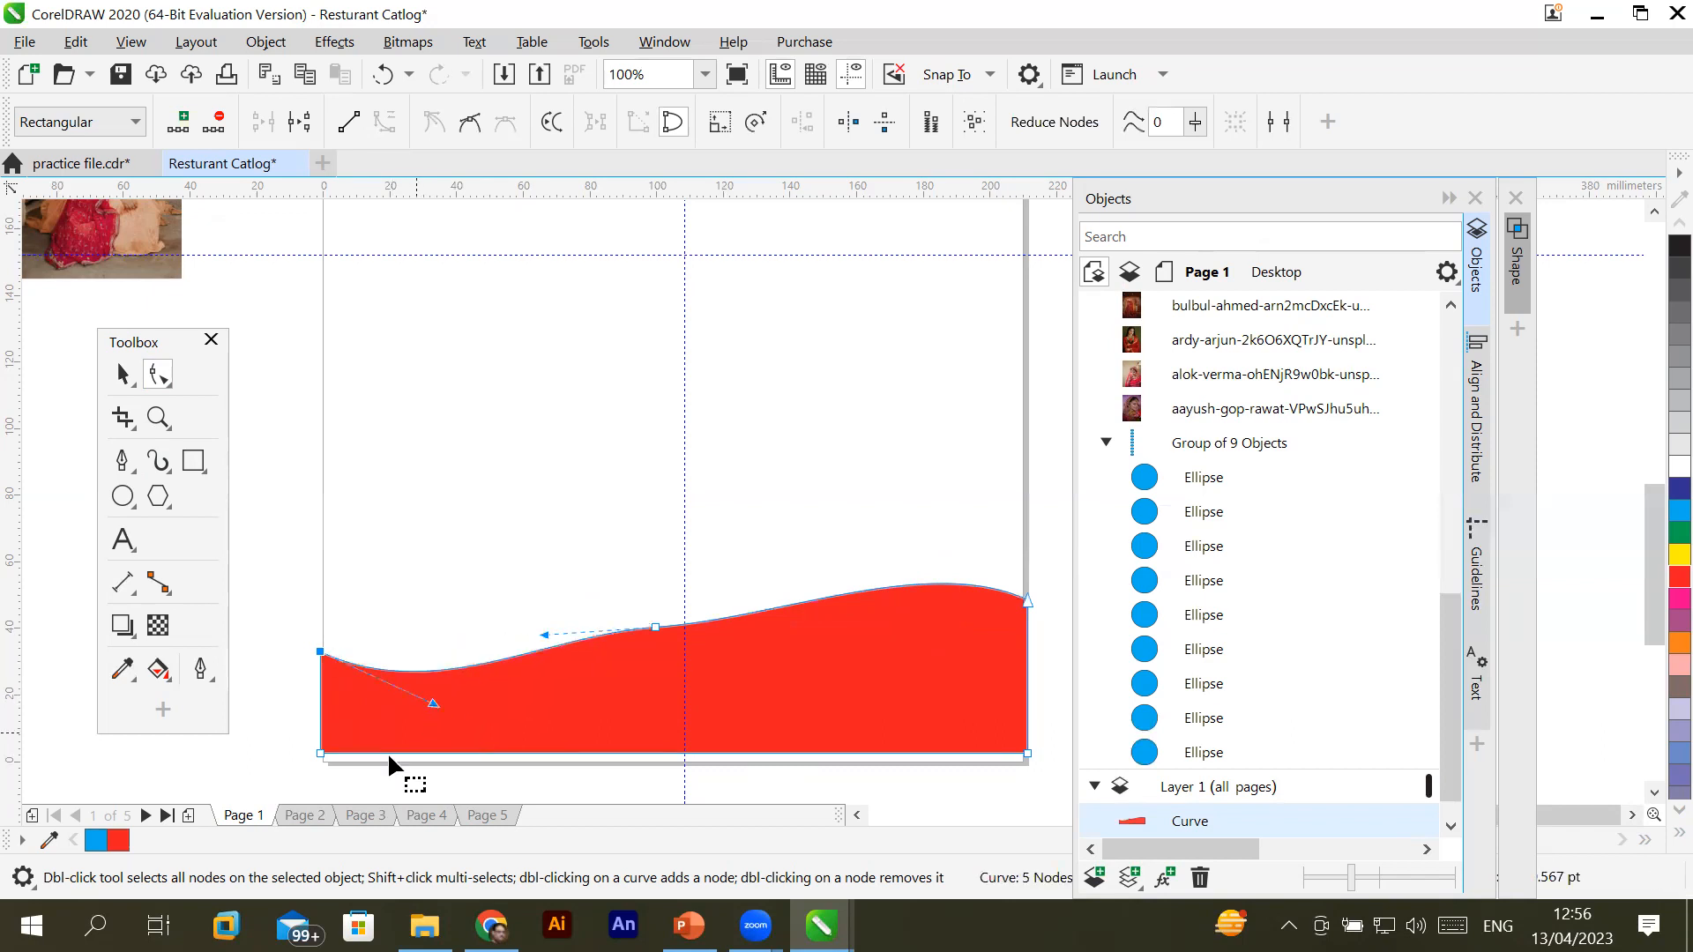
left_click(116, 373)
left_click(282, 497)
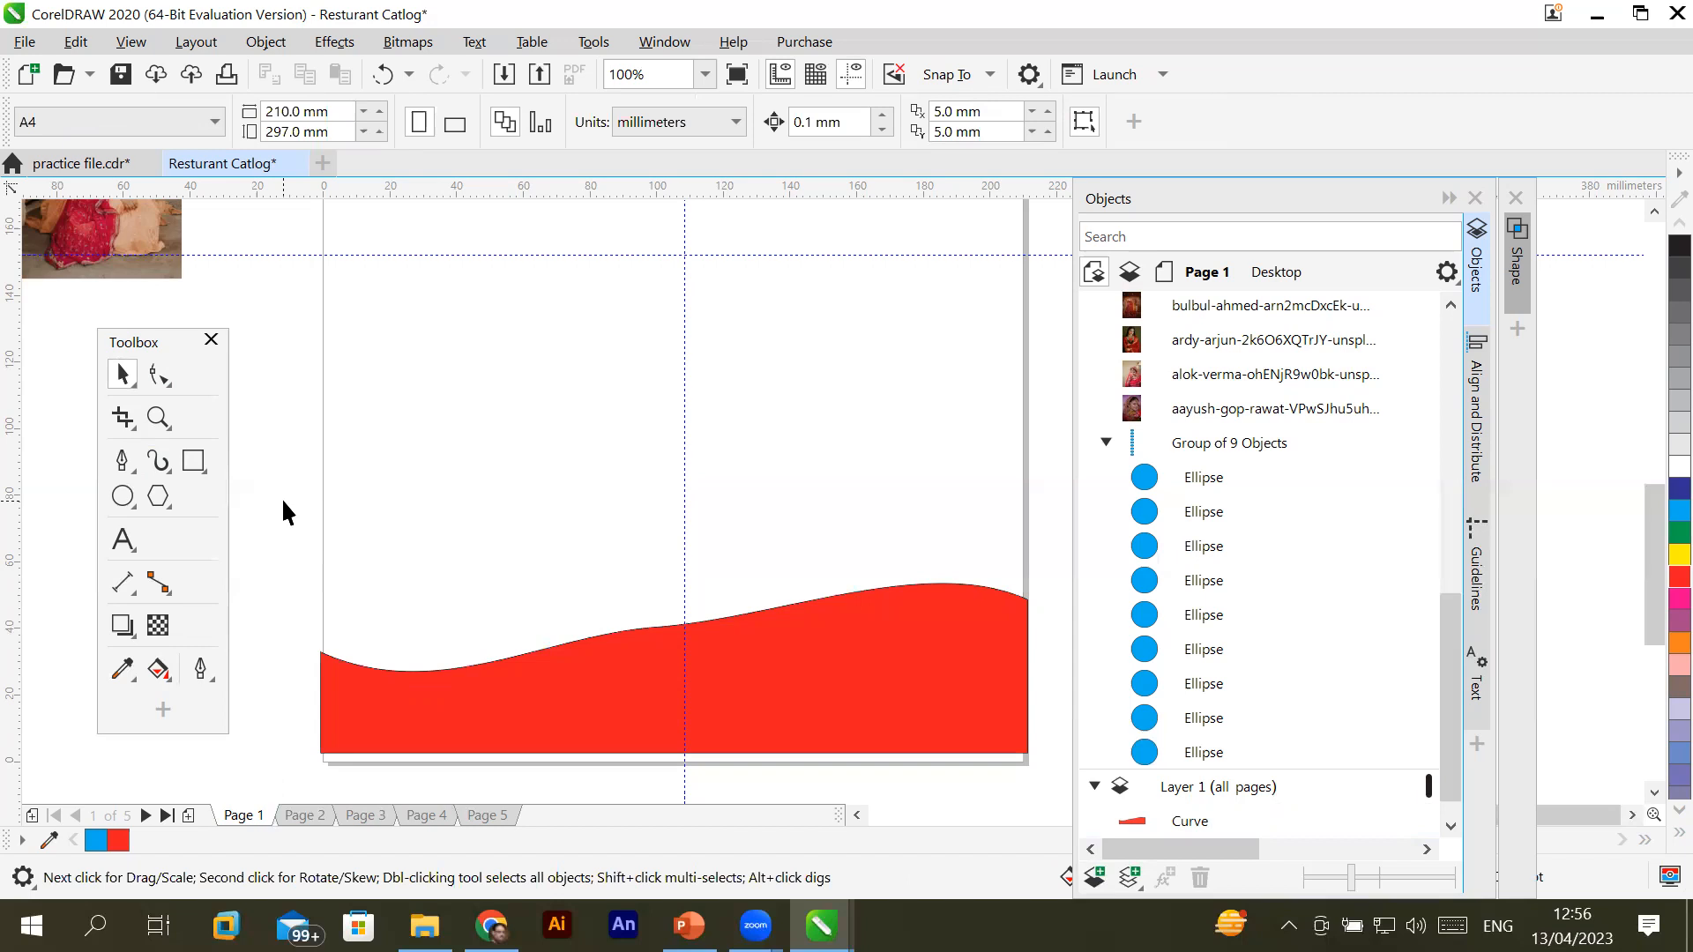
Undo the curve edits and the added middle node on the red shape's top edge
key("ctrl+z")
key("ctrl+z")
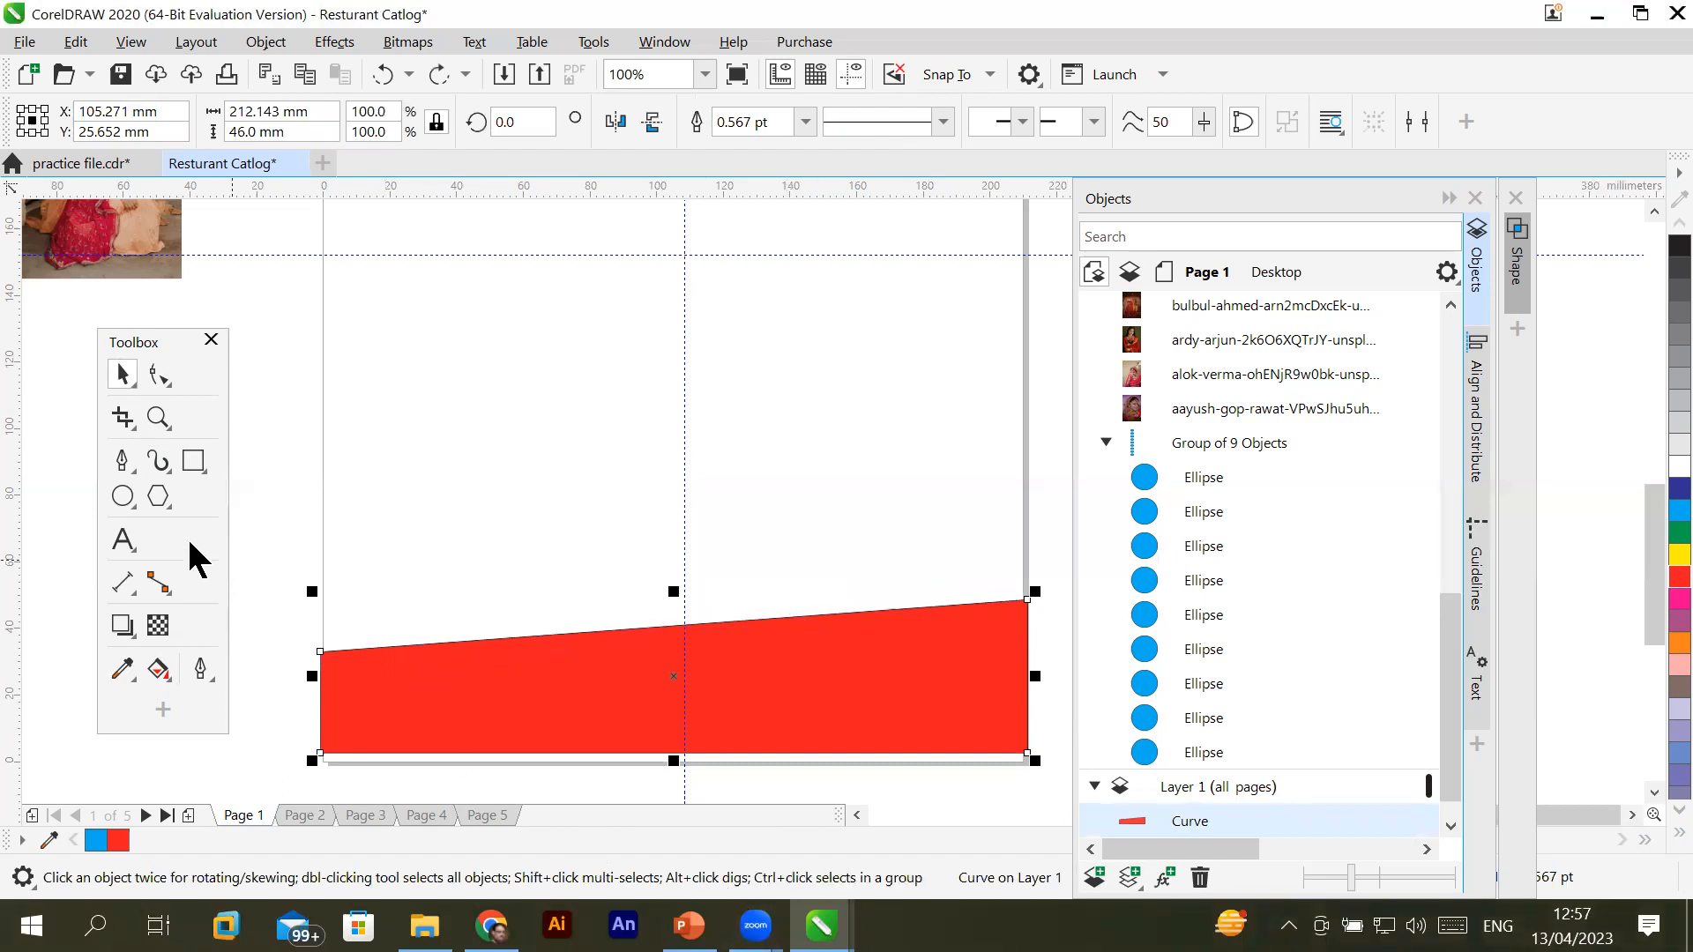
Draw a rectangle about 168 x 40 mm above the red shape and convert it to curves
left_click(193, 460)
left_click_drag(376, 364, 937, 499)
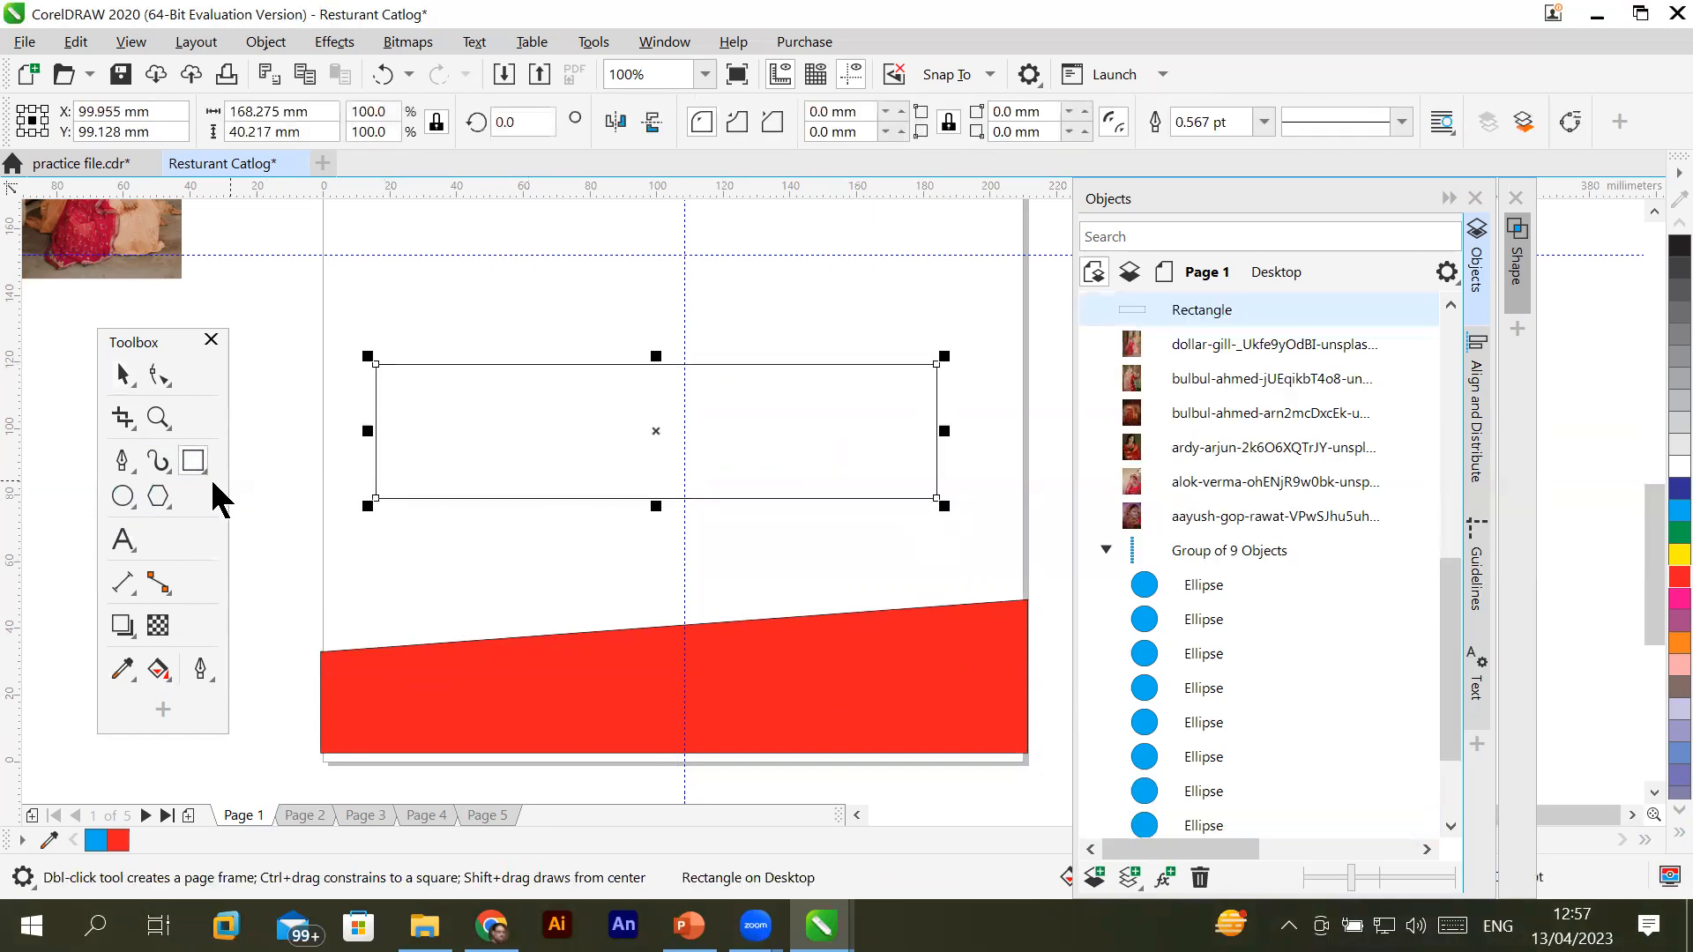
left_click(120, 459)
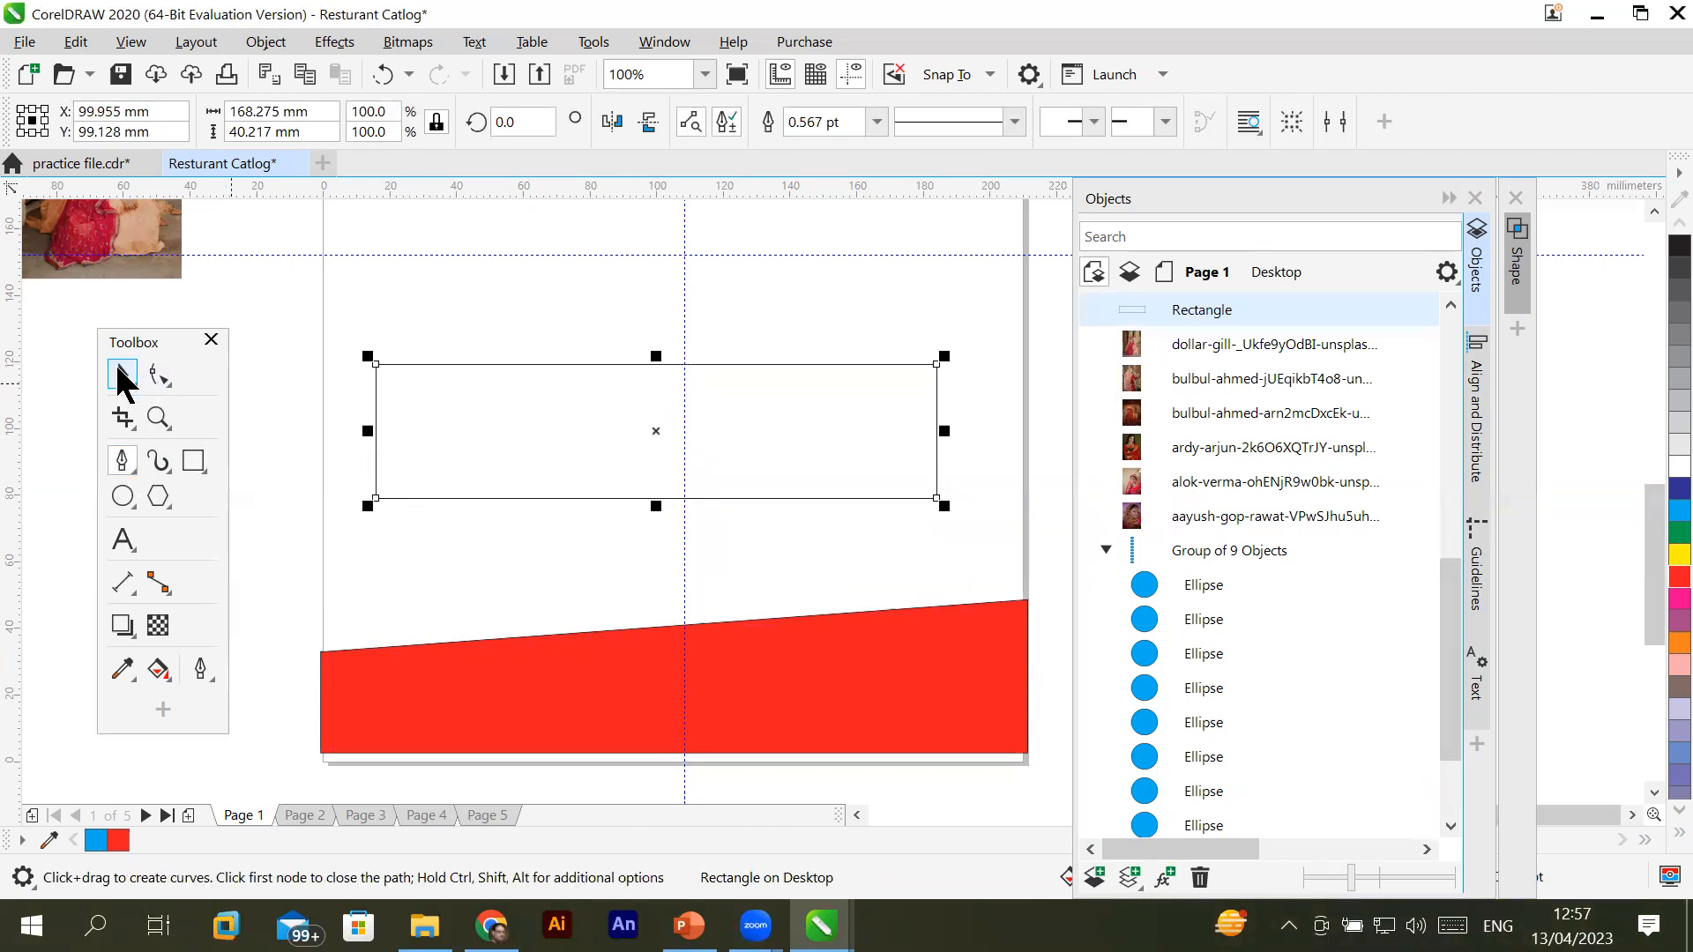
left_click(120, 375)
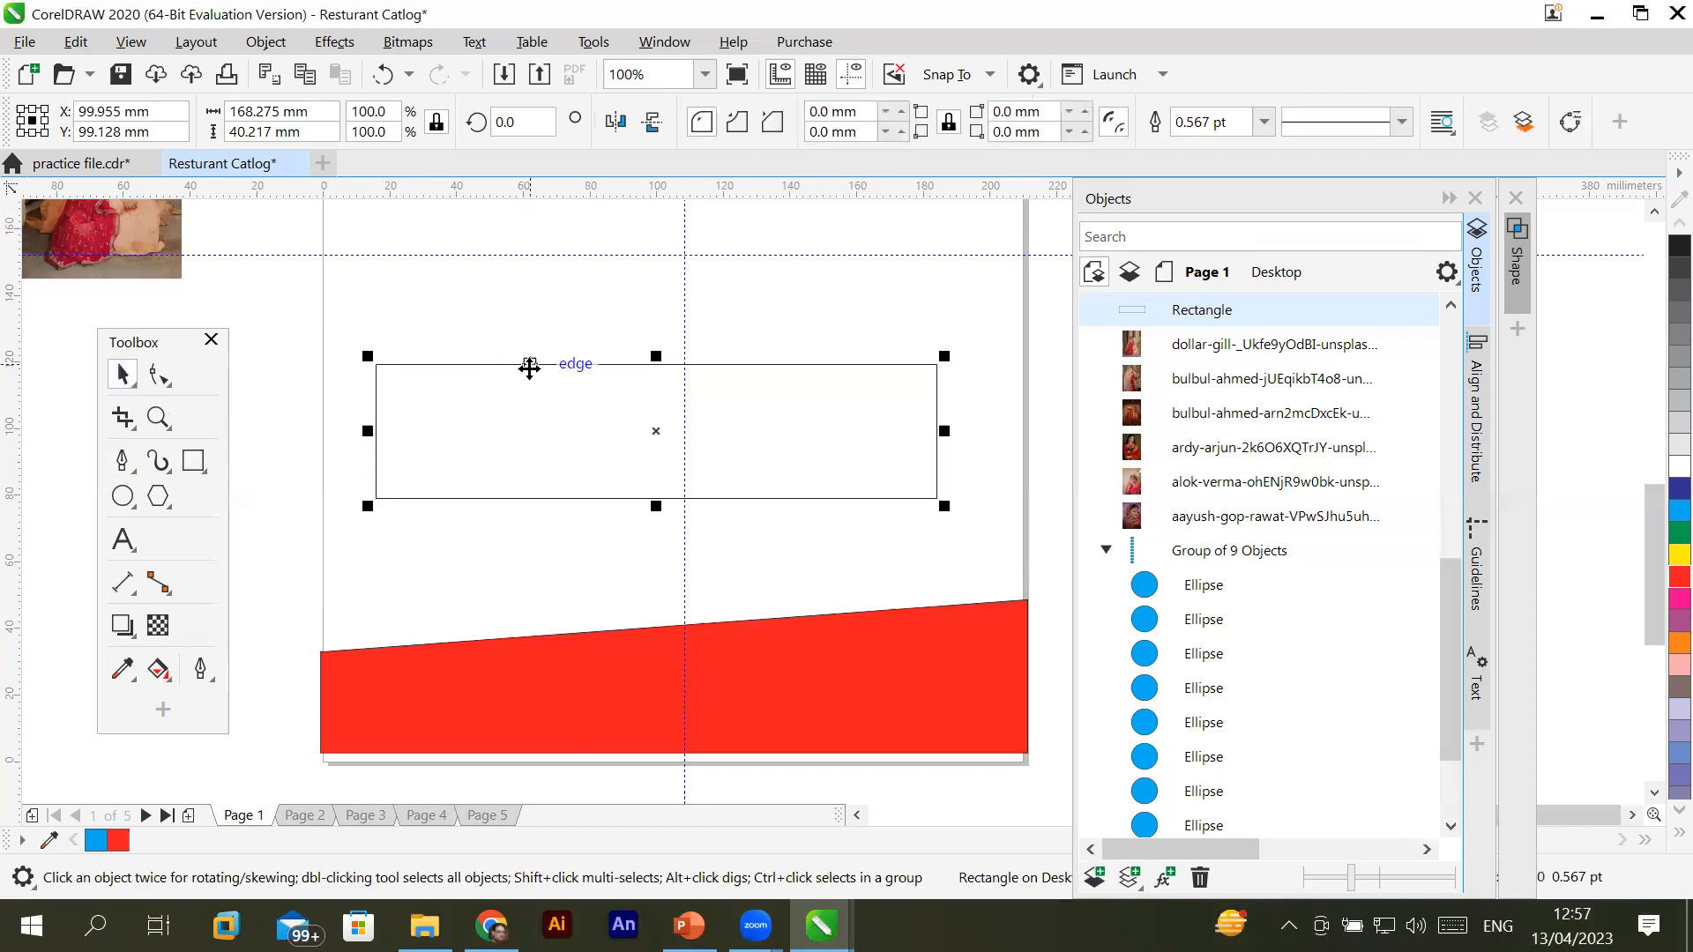
right_click(464, 371)
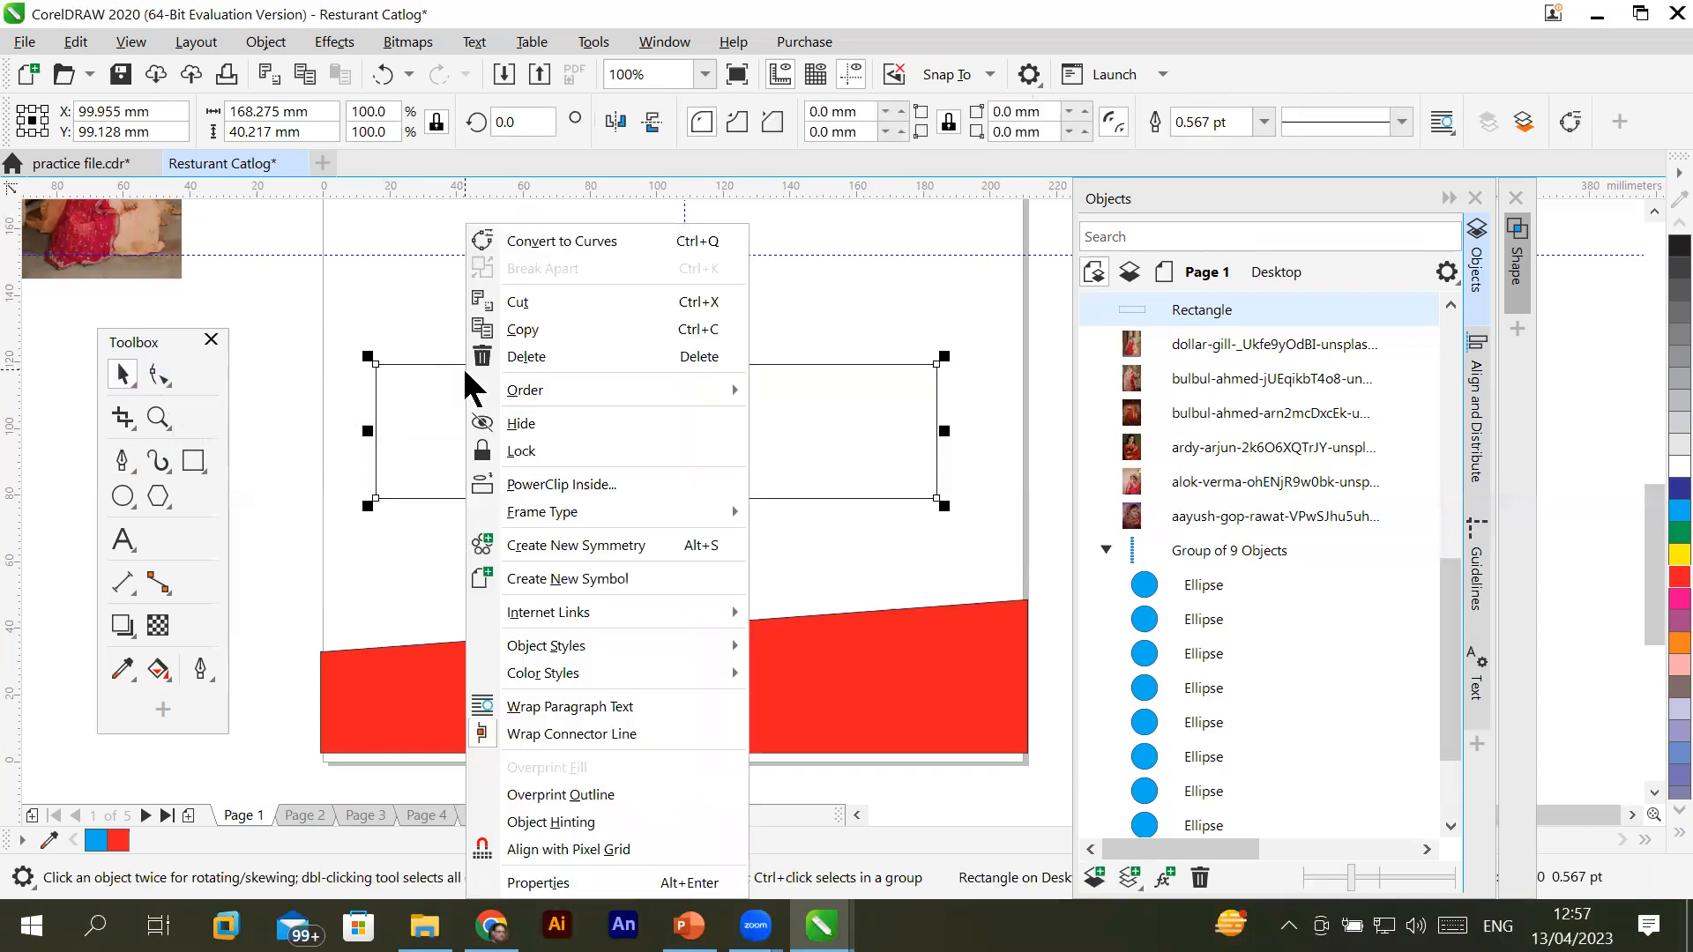
left_click(635, 242)
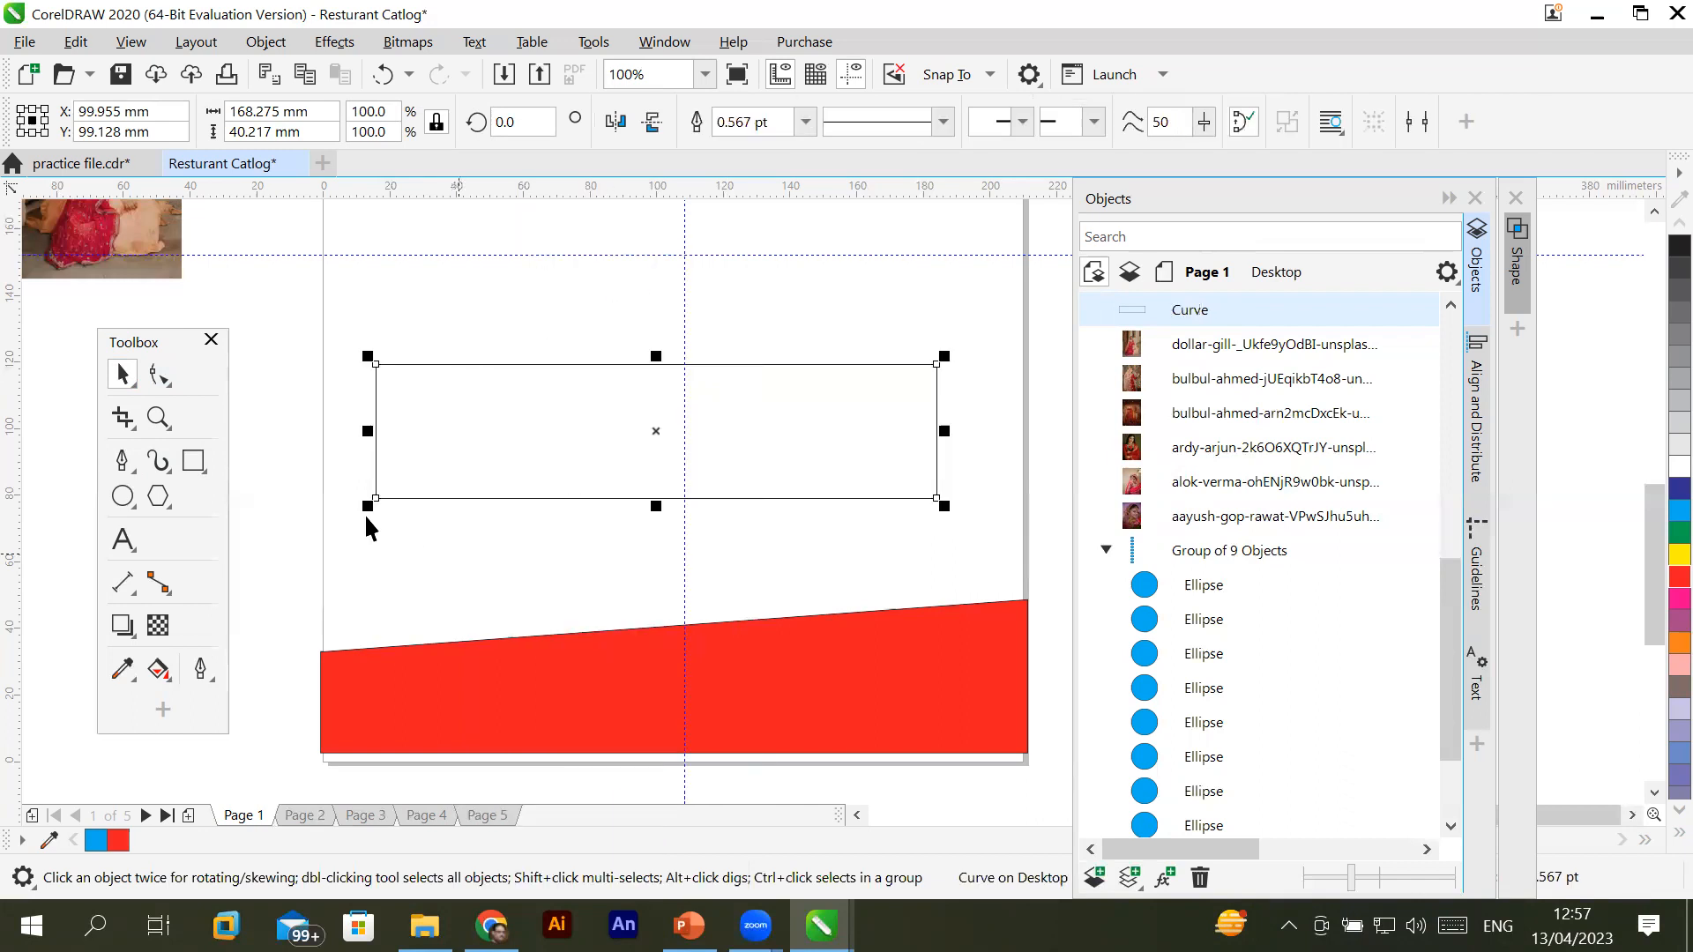
Add a node at the middle of the rectangle's top edge with the Pen tool and show its nodes for editing
left_click(123, 463)
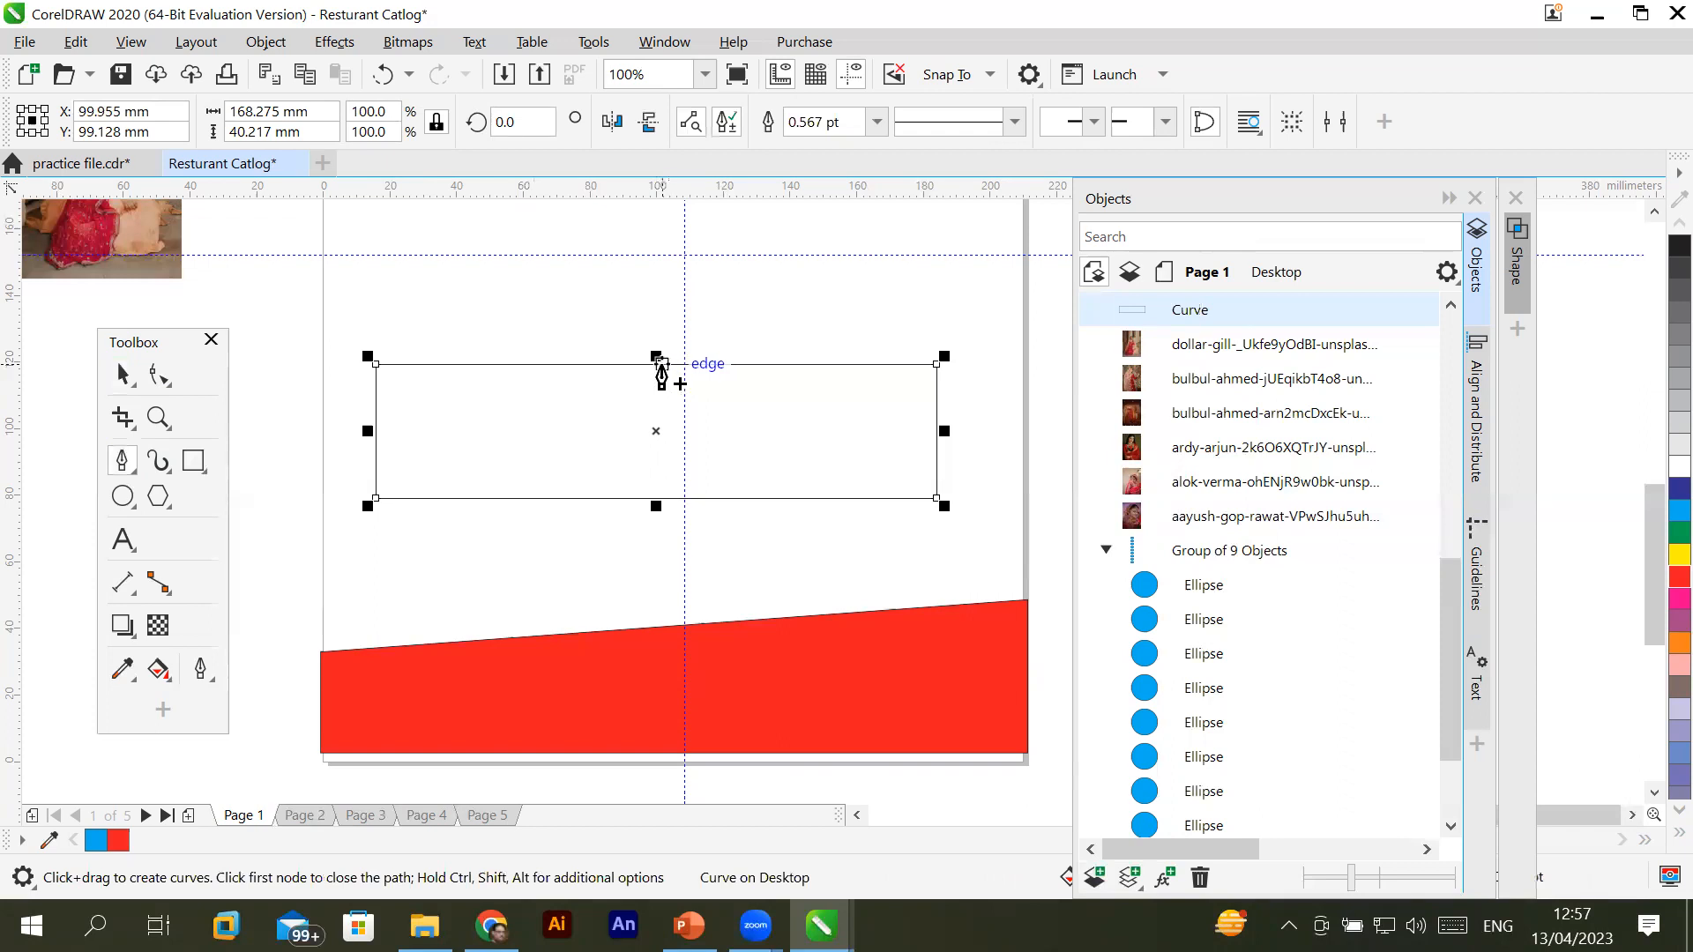
left_click(656, 363)
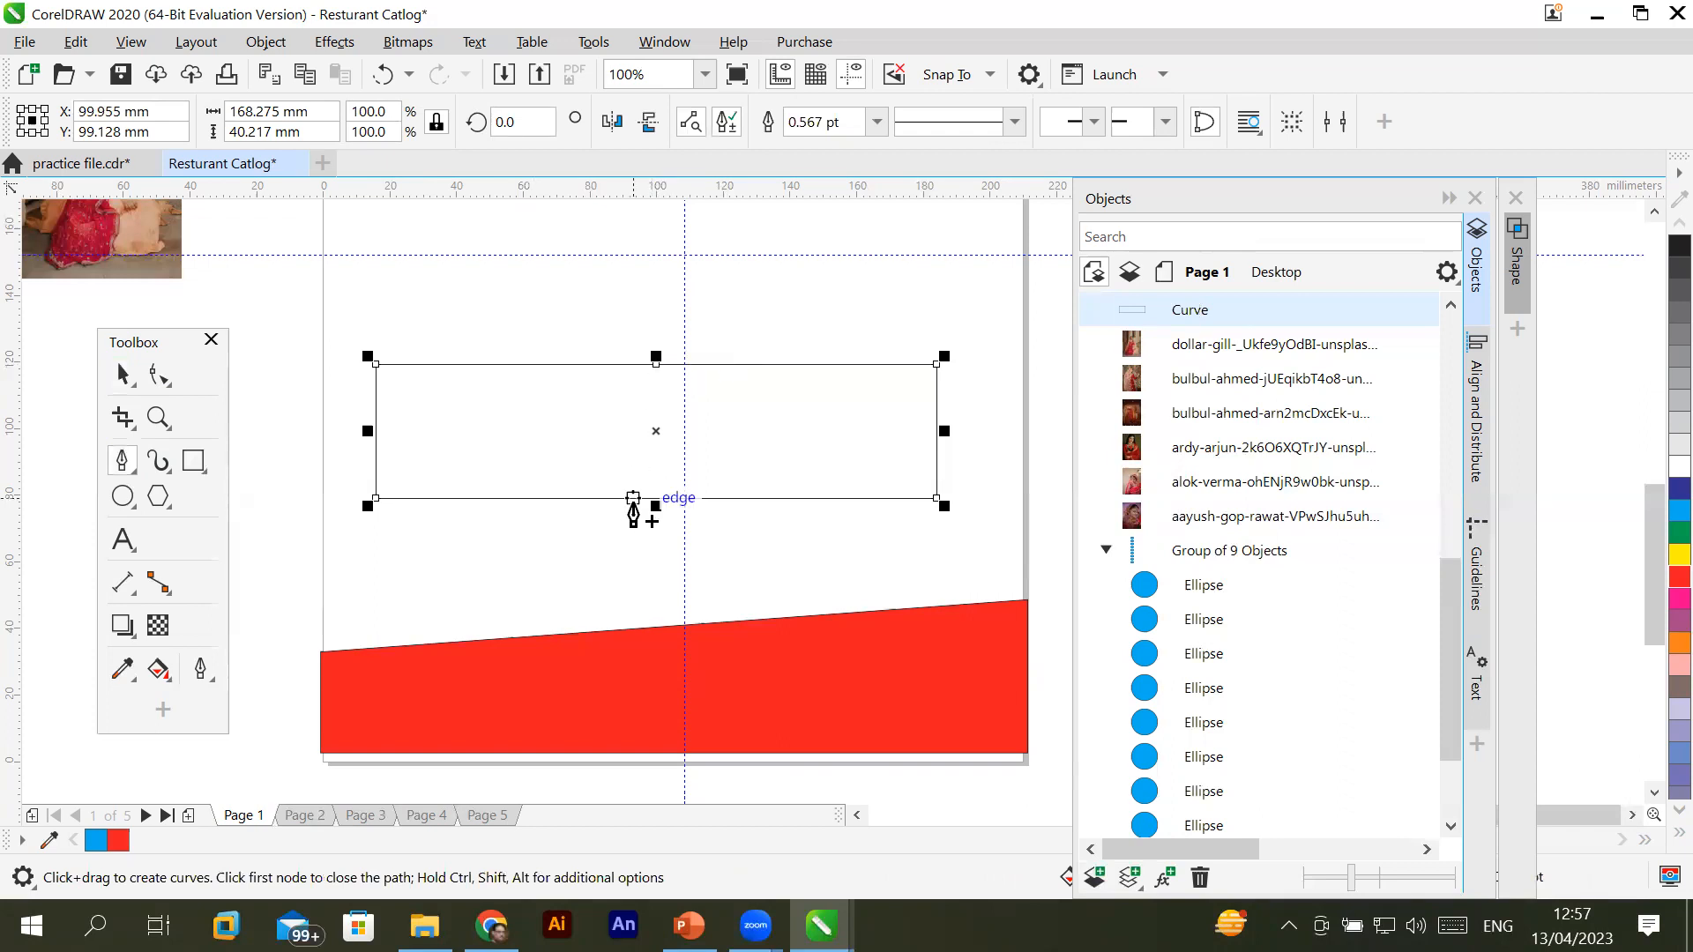
left_click(159, 374)
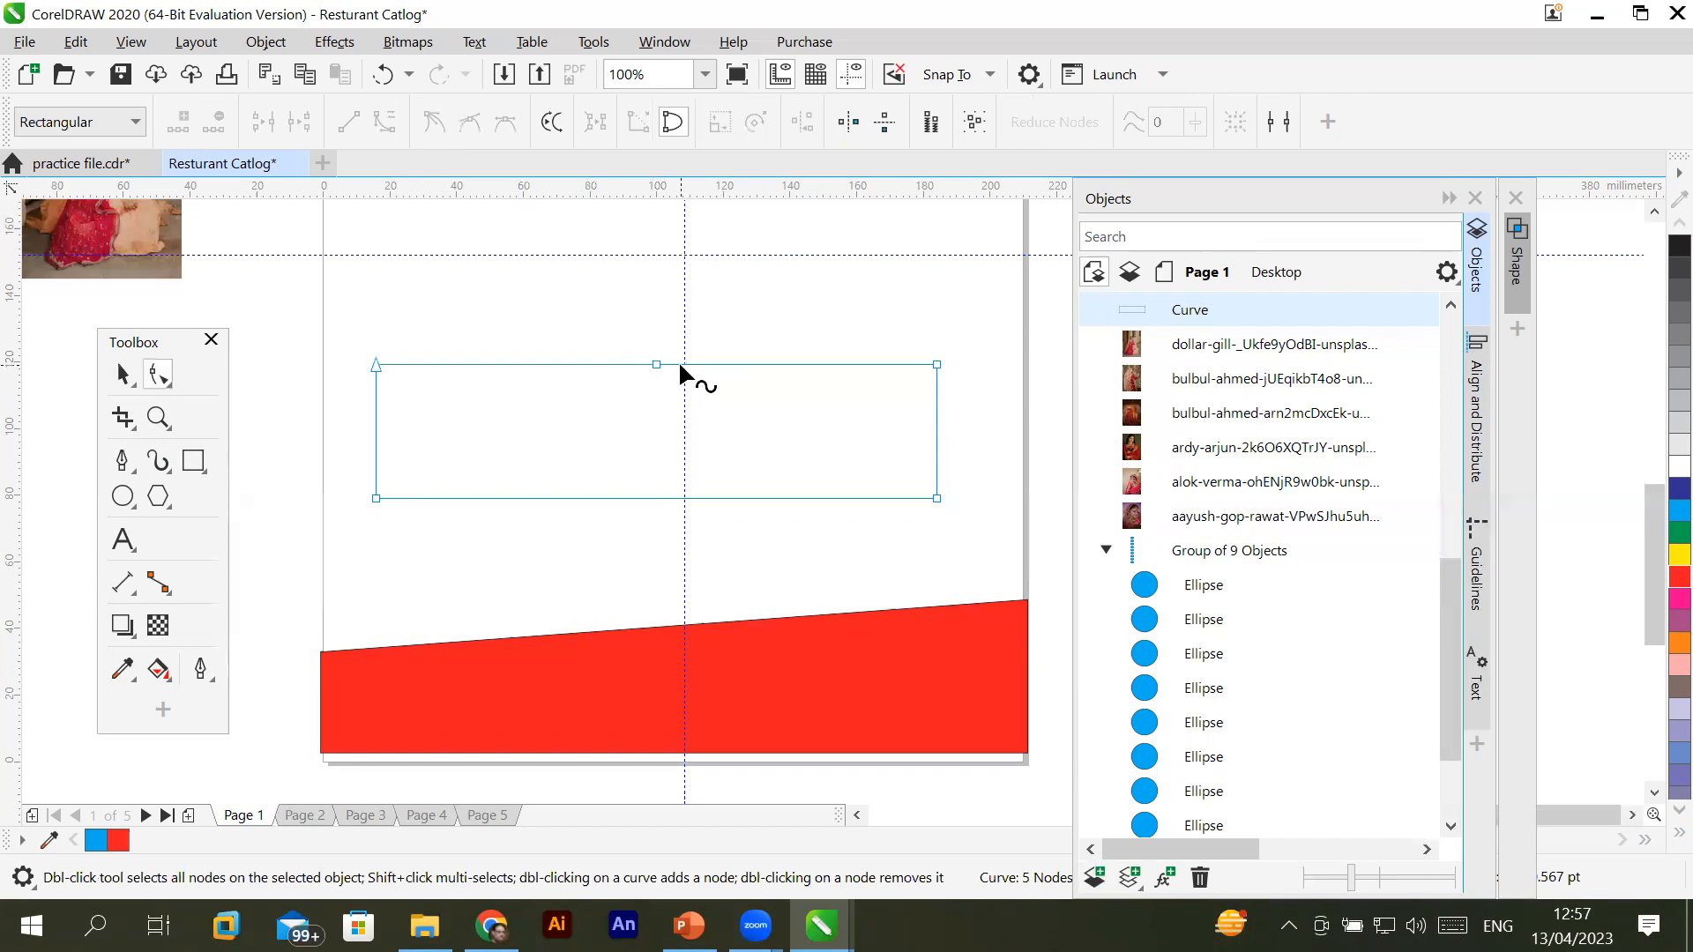
left_click(655, 364)
left_click_drag(655, 363, 657, 267)
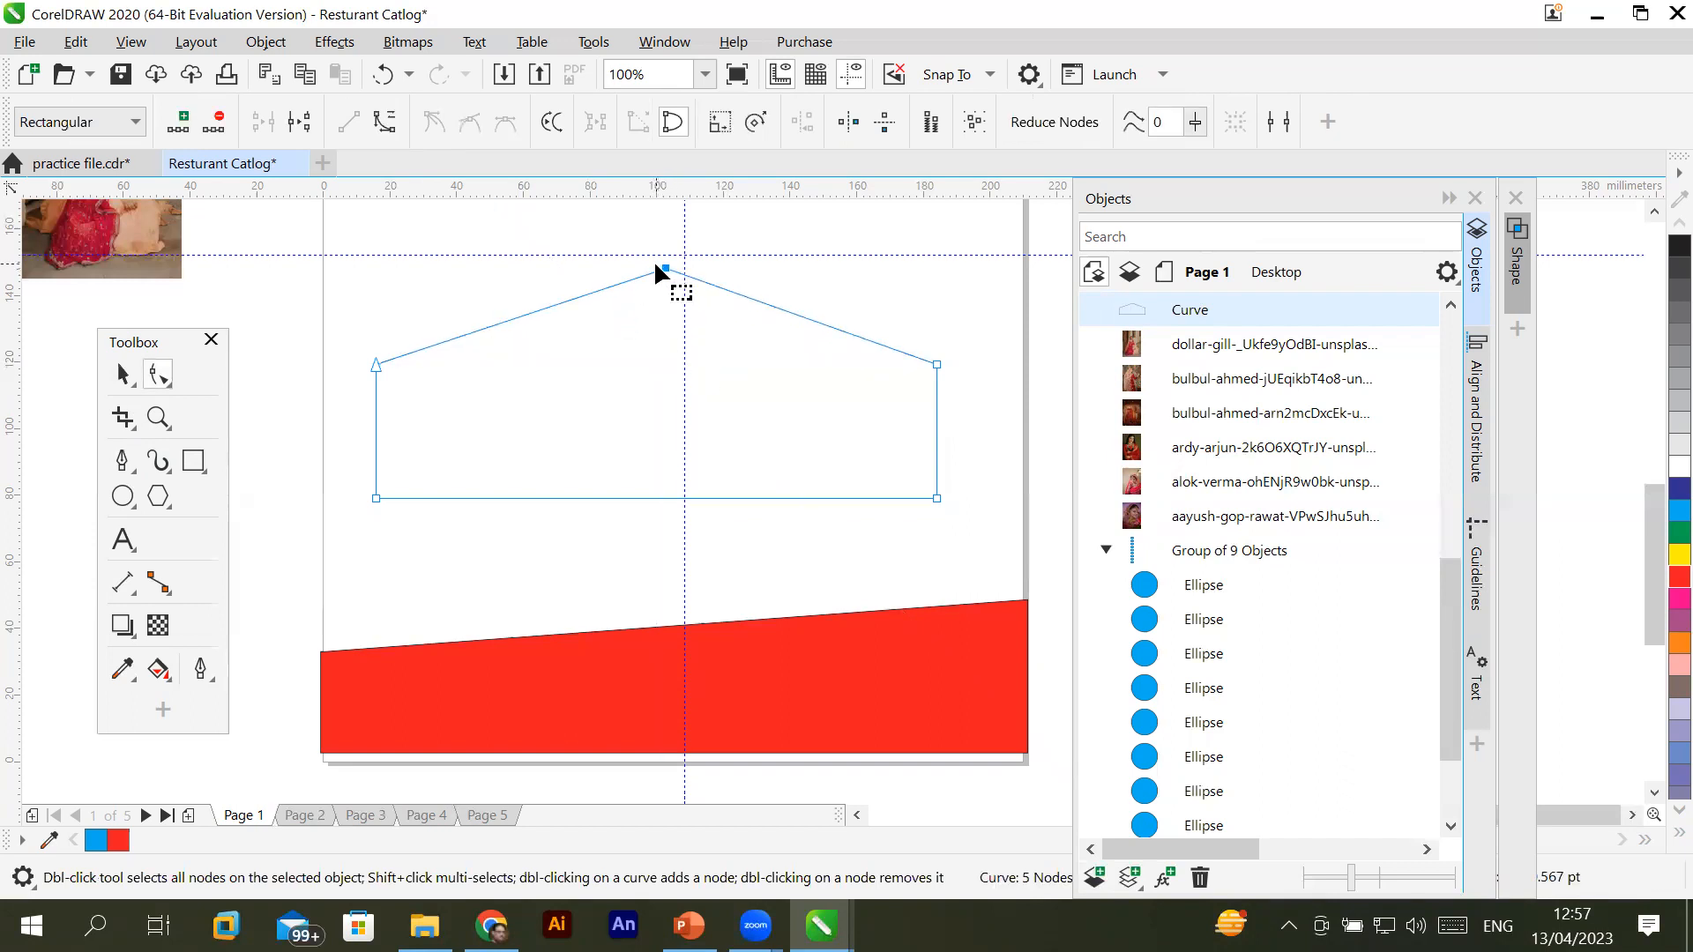
key("ctrl+z")
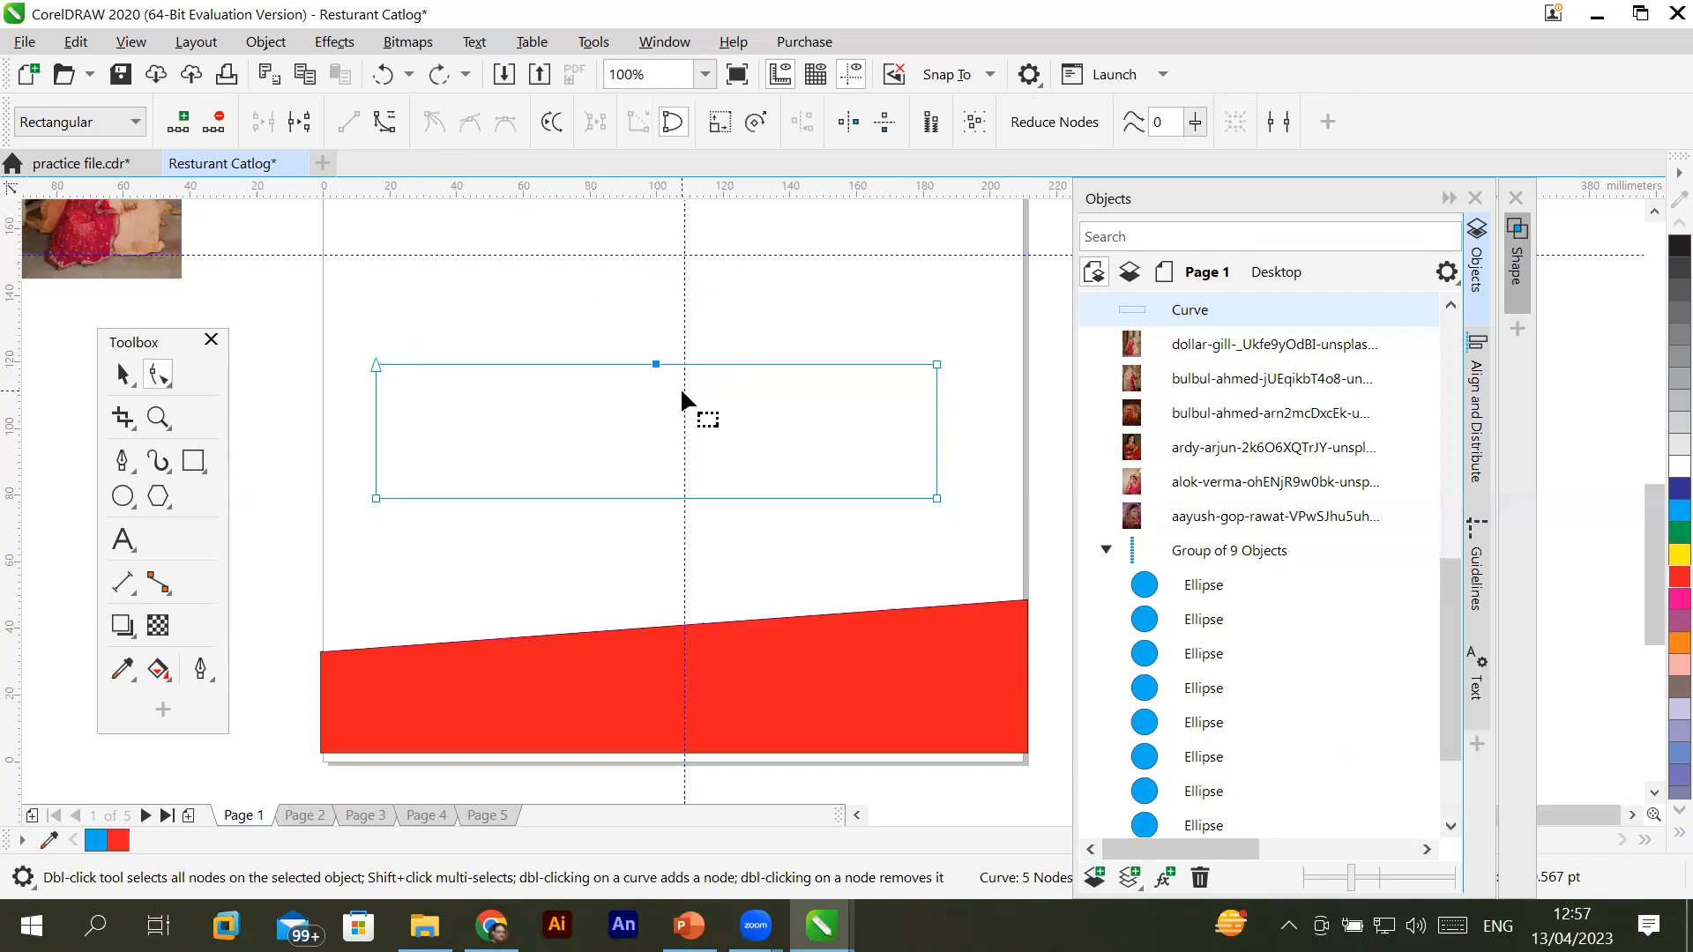
left_click(385, 124)
left_click(936, 364)
left_click(382, 127)
key("ctrl+z")
left_click(657, 326)
left_click(655, 364)
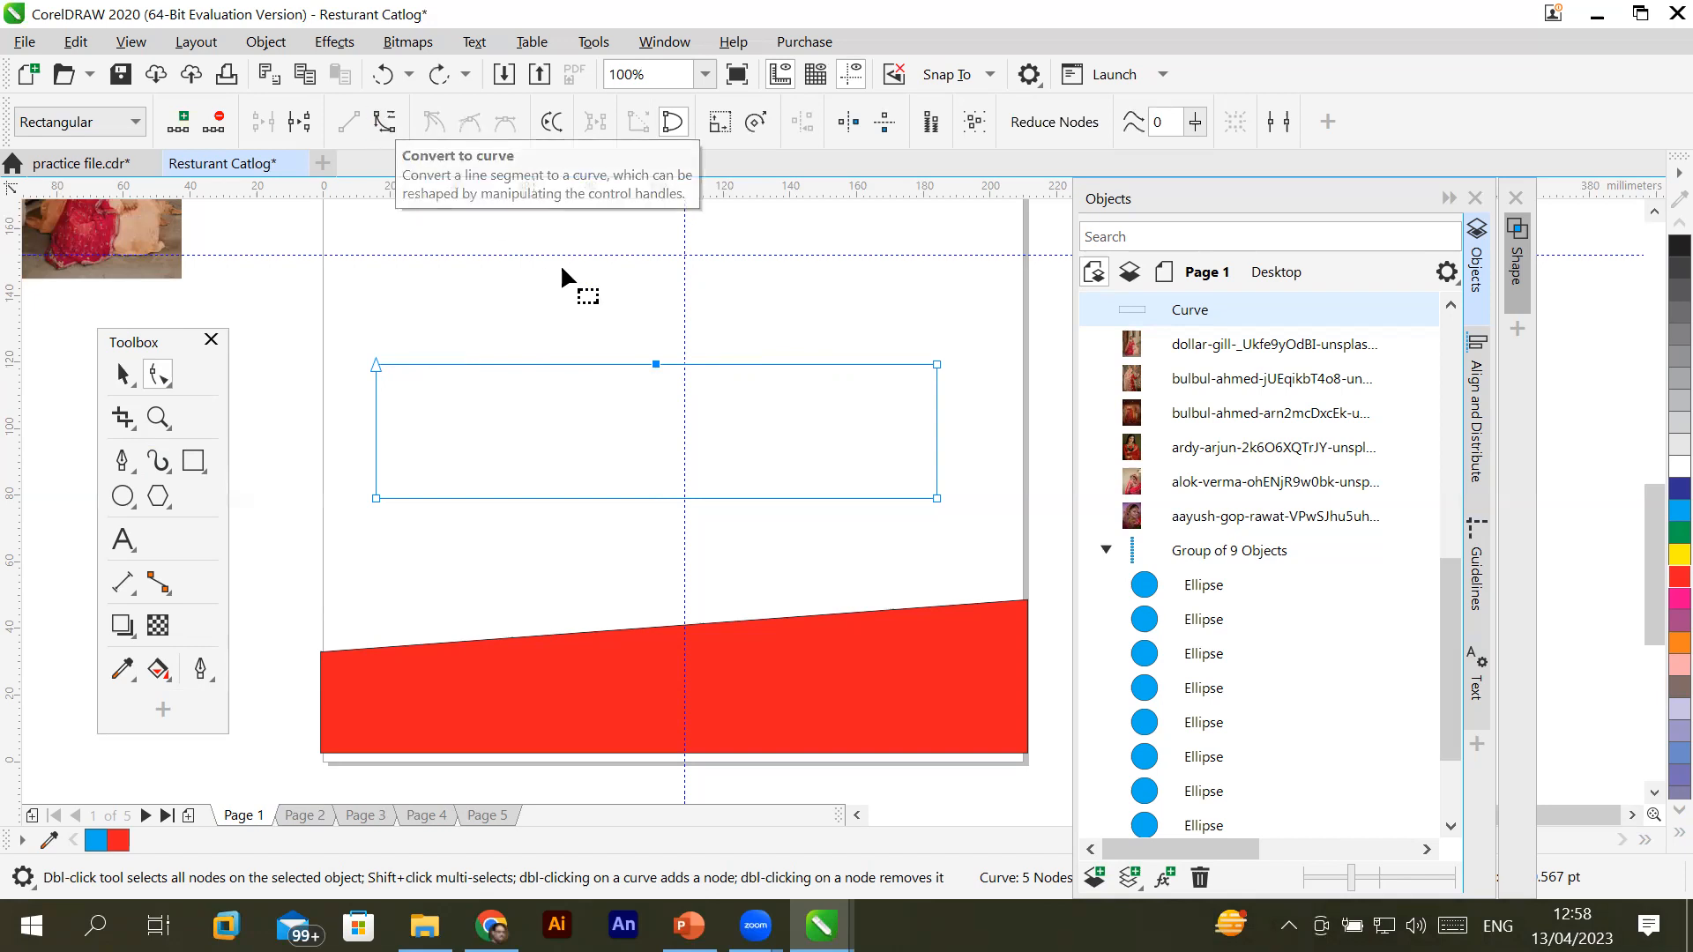
Raise the top edge's middle node into a peak, convert the segment to its left to a curve and bend it upward
left_click_drag(655, 364, 674, 261)
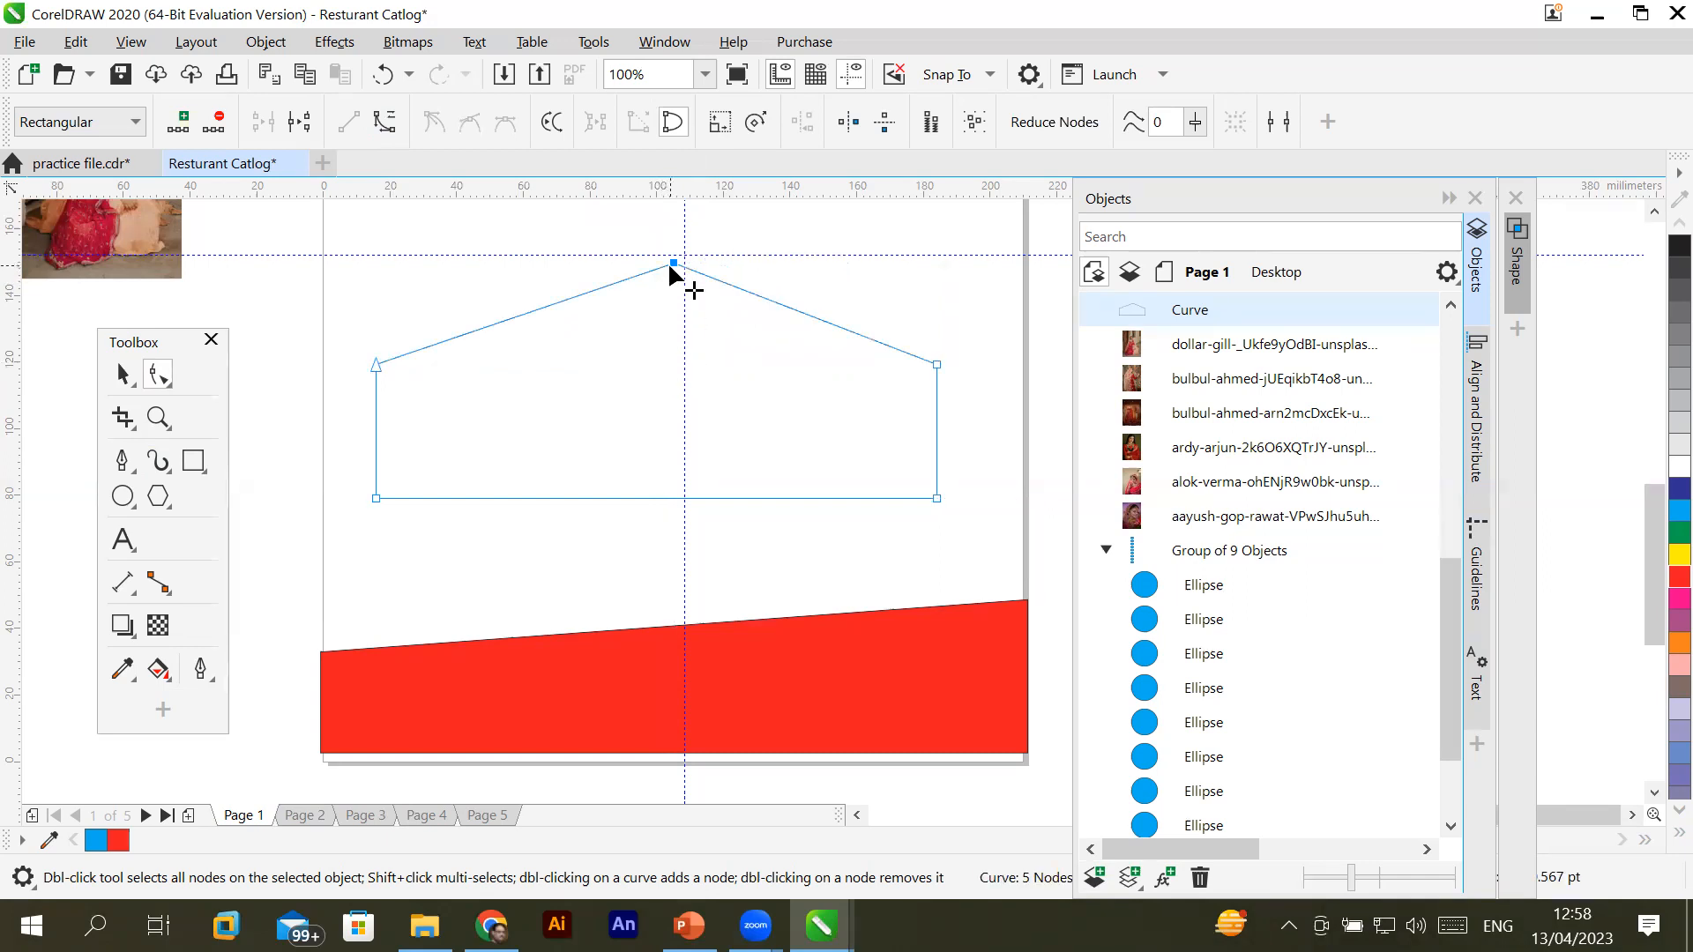
left_click(385, 122)
left_click_drag(517, 313, 513, 277)
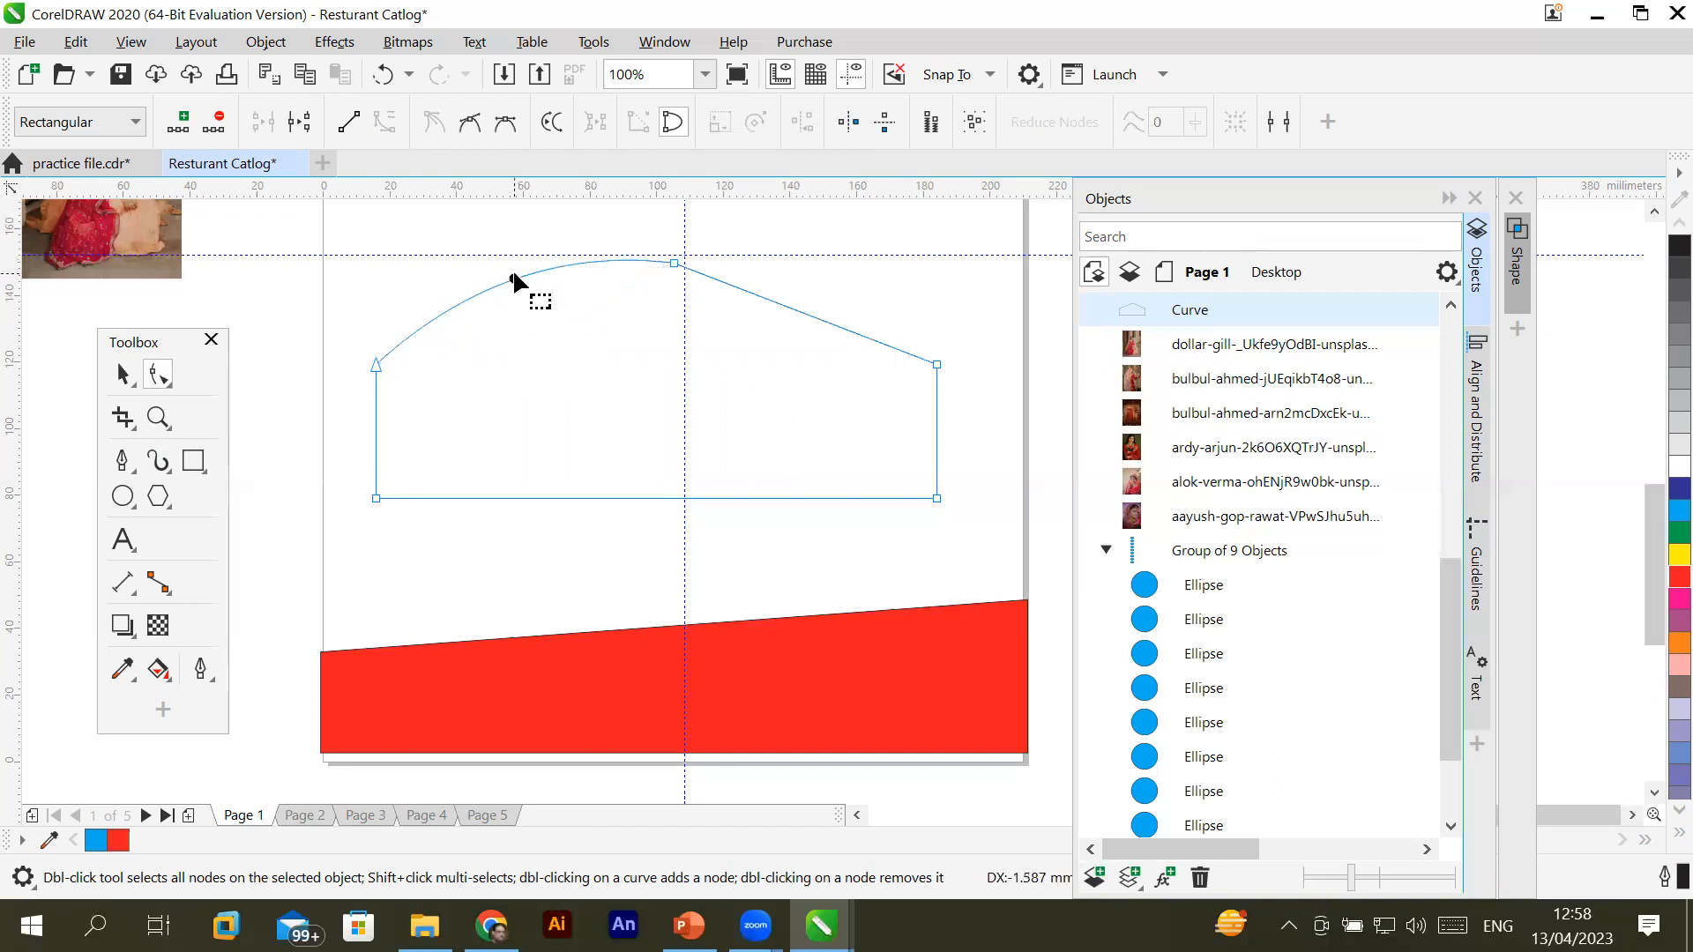
left_click(676, 262)
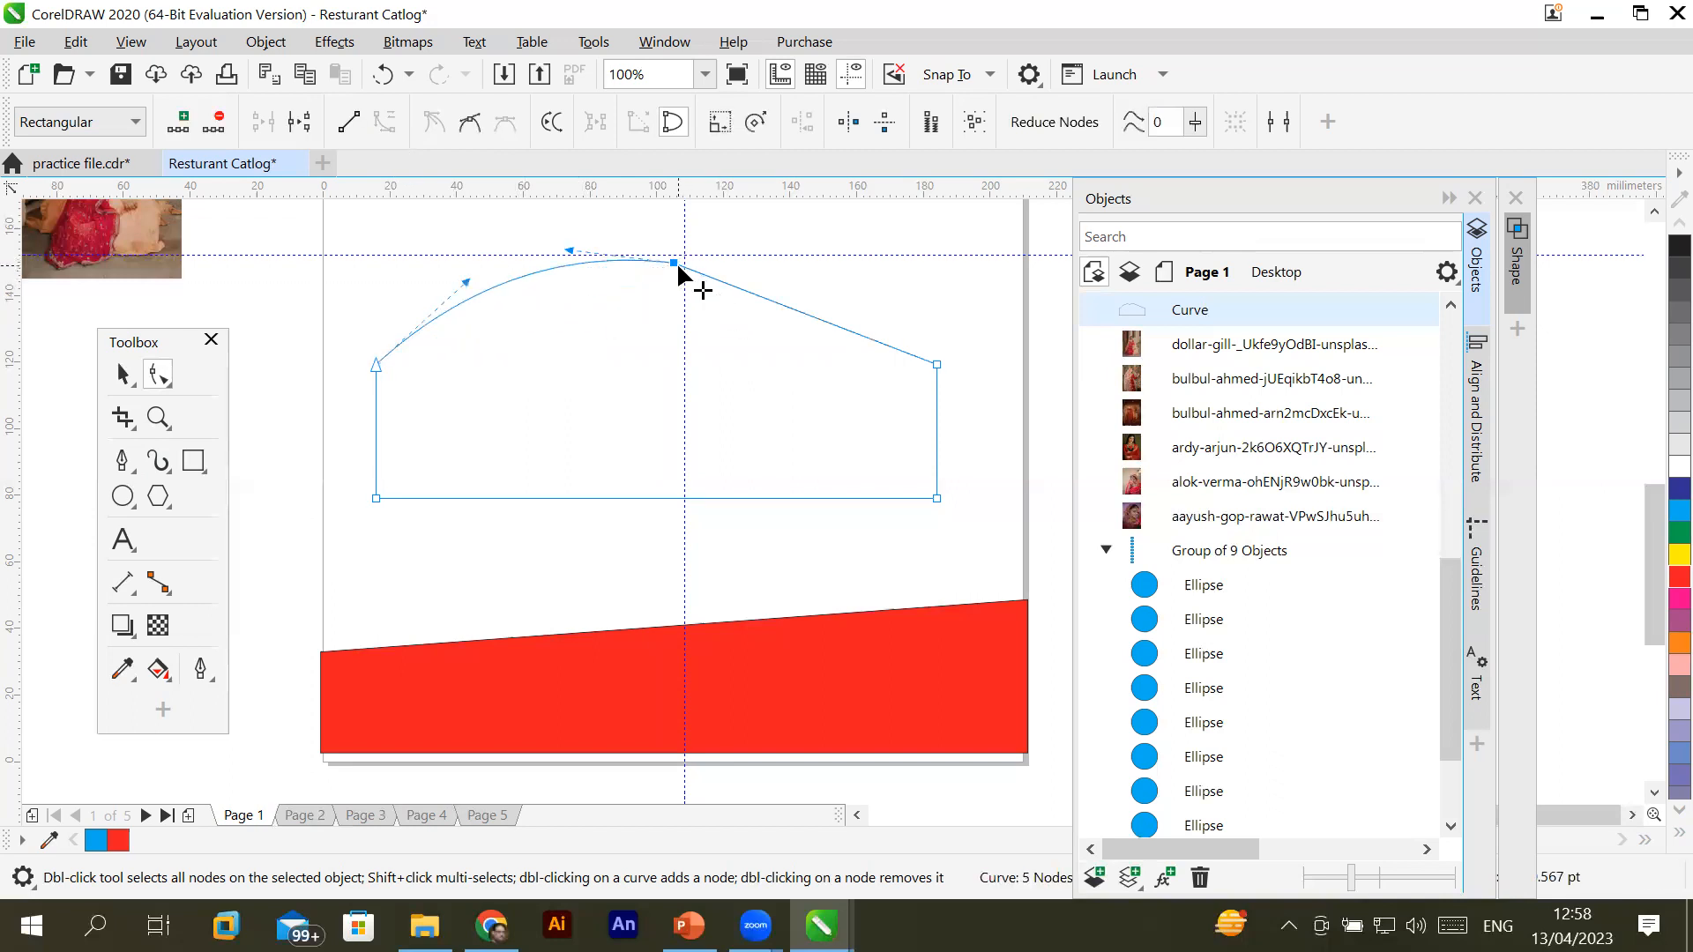
Convert the segment between the middle node and the top right corner to a curve and bend it upward
left_click(936, 363)
left_click(384, 121)
left_click_drag(797, 309, 846, 267)
left_click(674, 261)
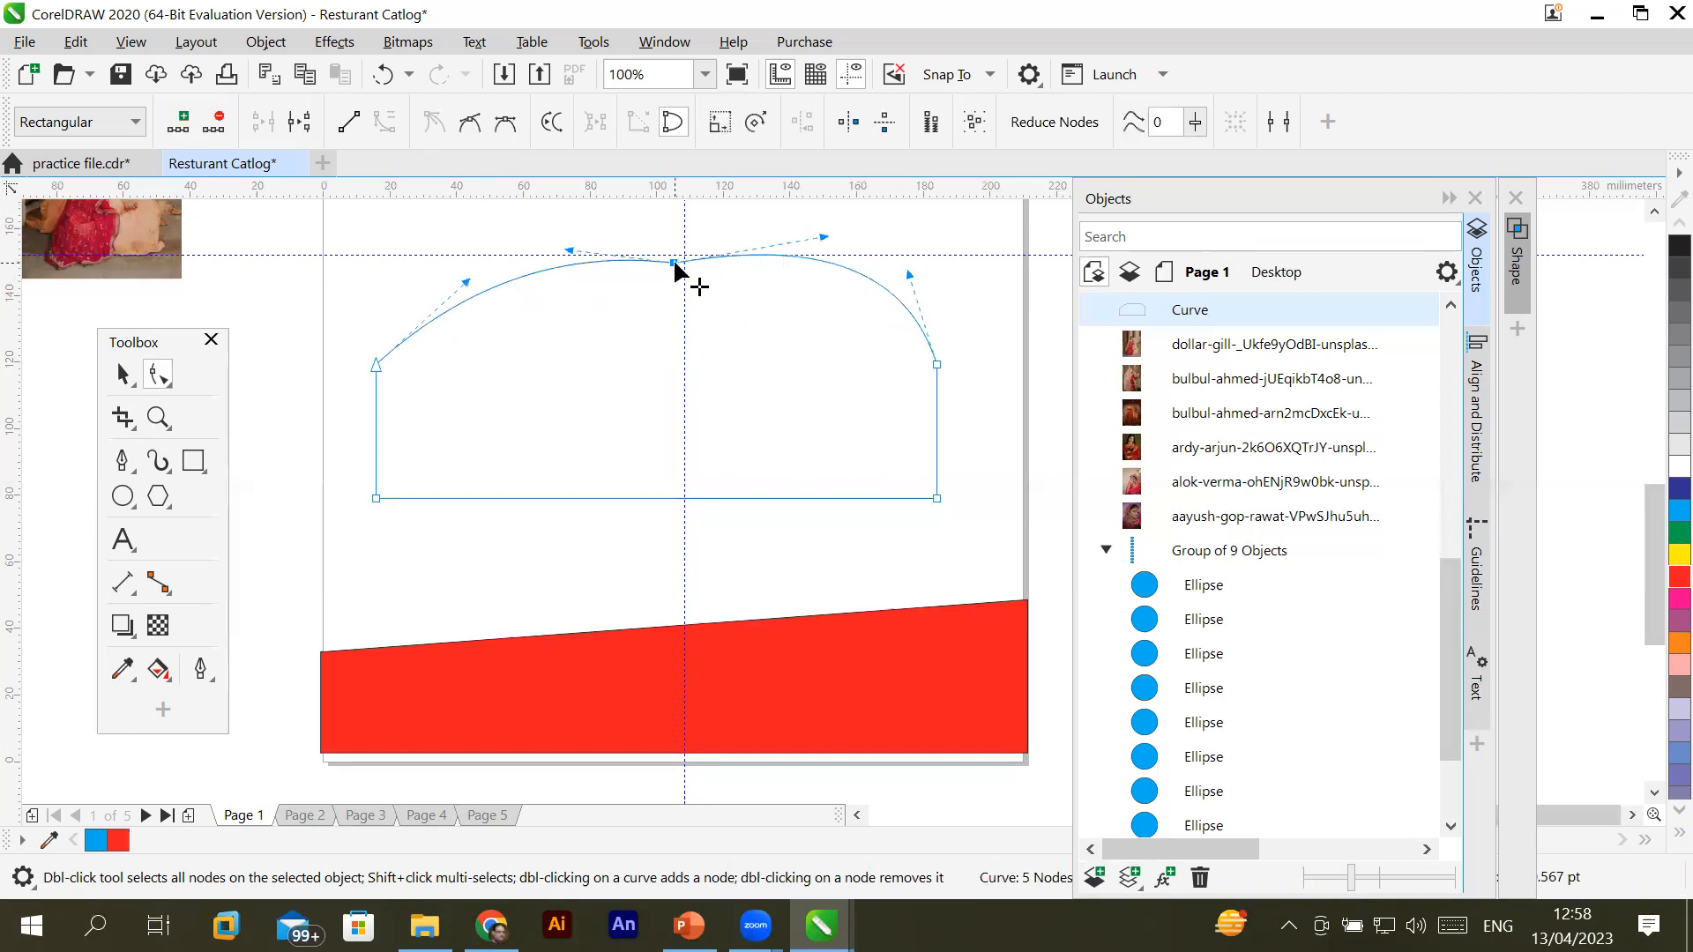
Adjust the middle node and its handles into a sharp central peak with inward-curving sides, and fill the shape green
left_click_drag(673, 261, 675, 231)
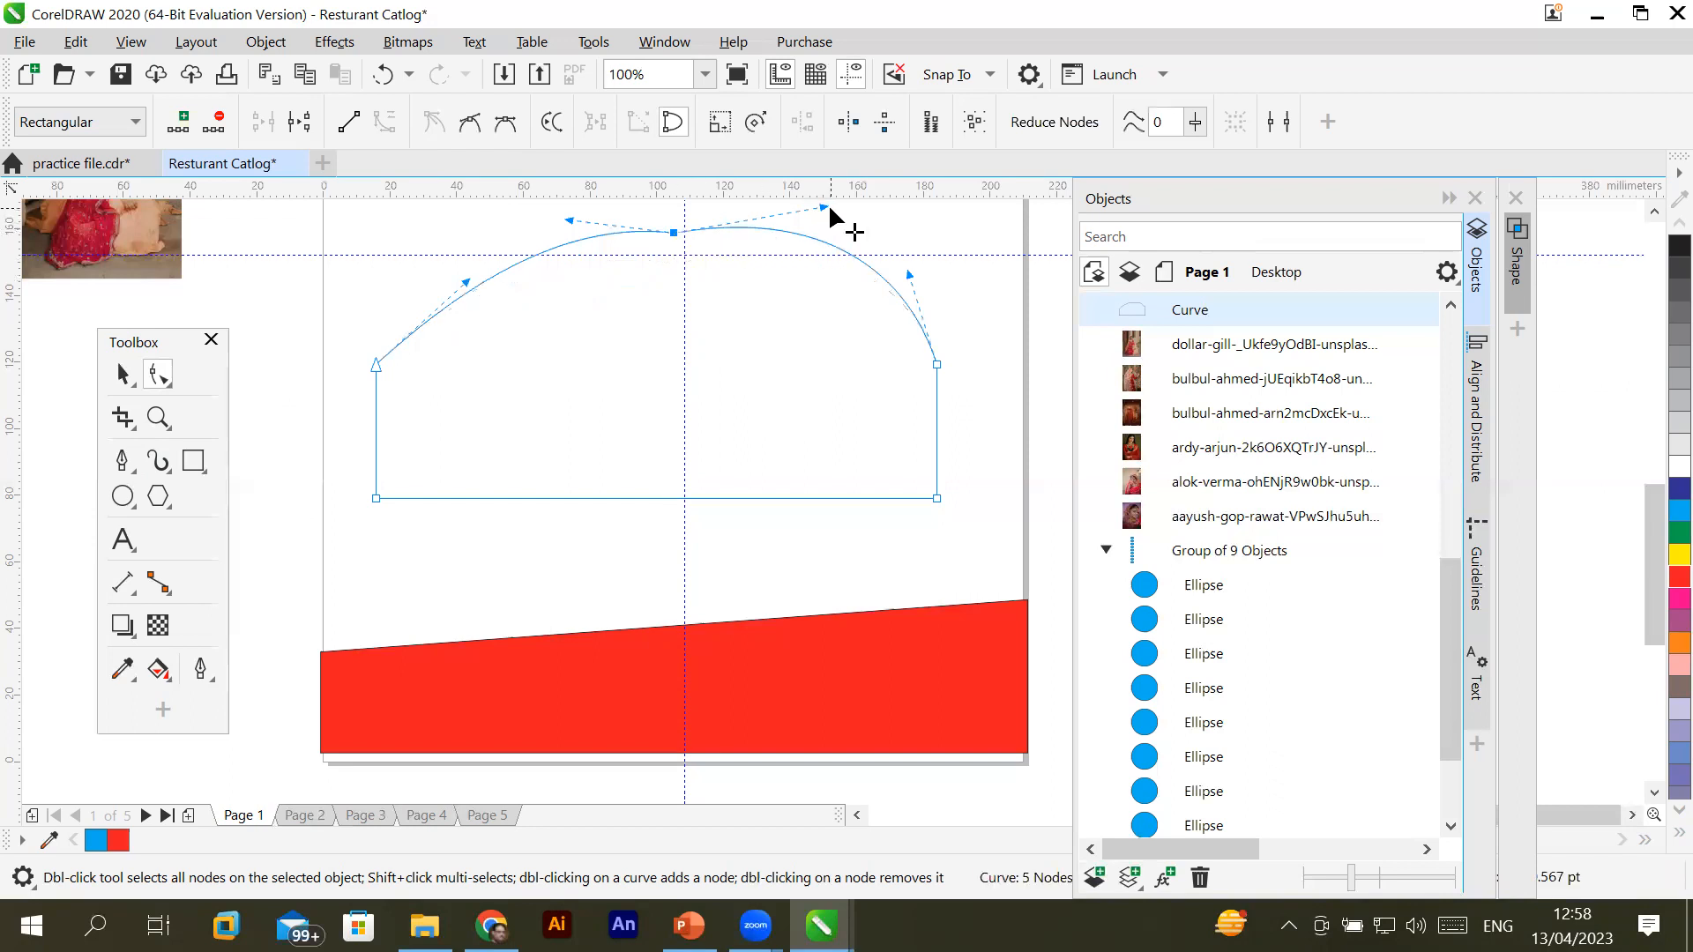
left_click_drag(823, 200, 829, 265)
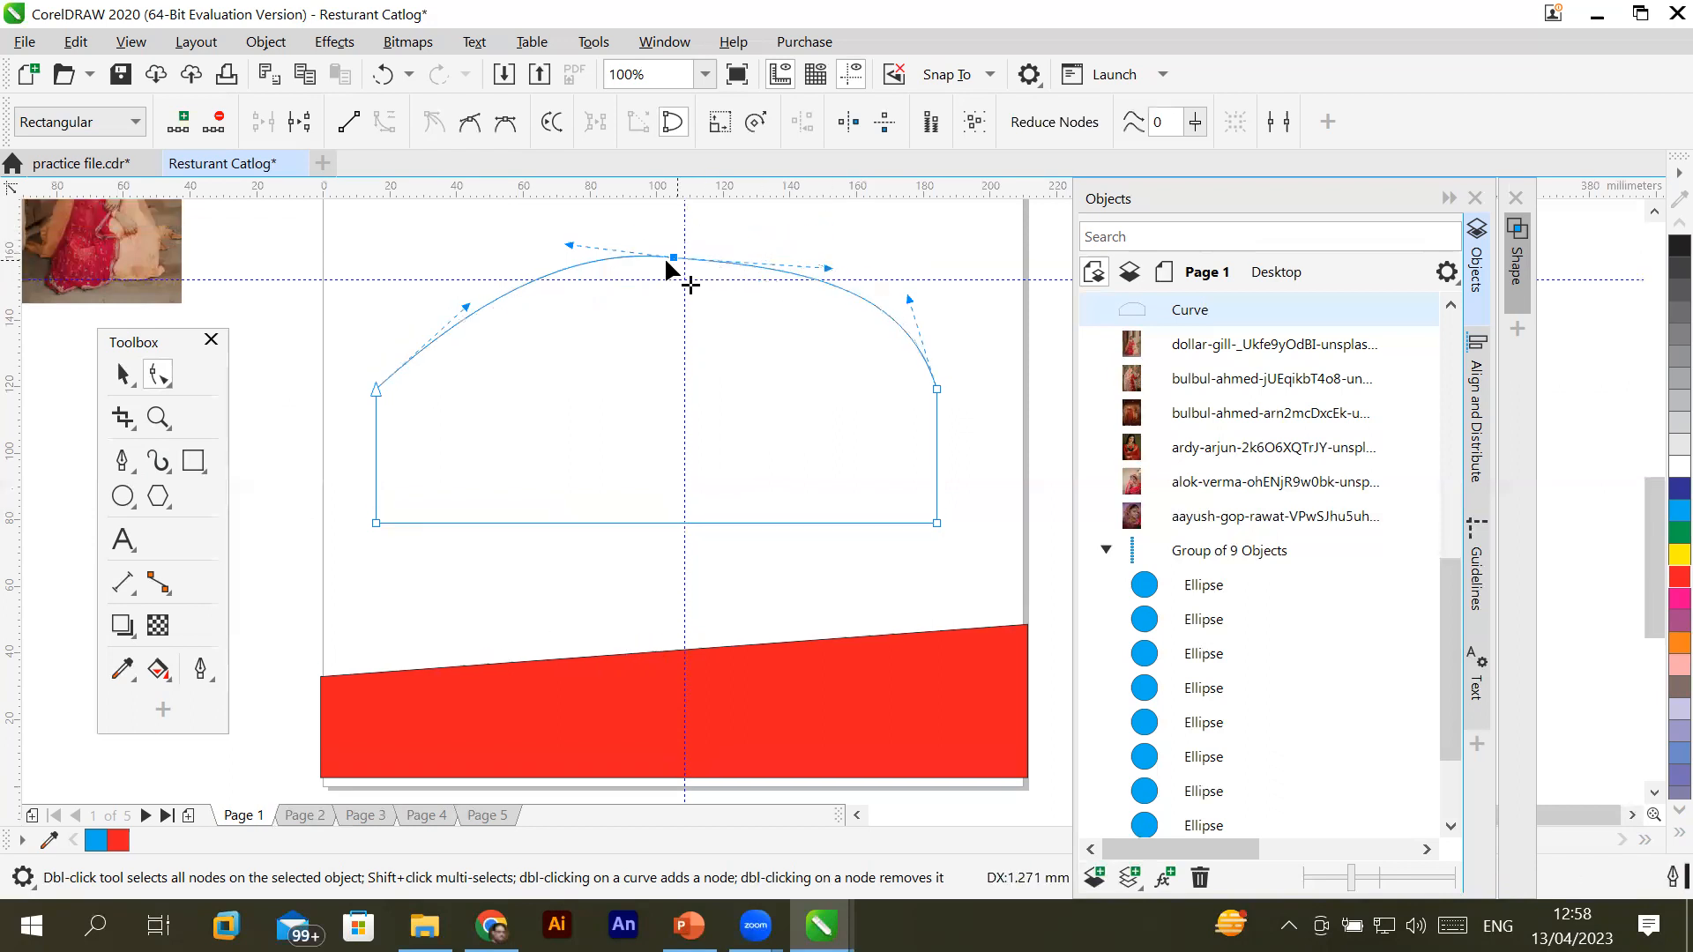
left_click_drag(570, 244, 568, 280)
left_click_drag(816, 271, 801, 401)
left_click_drag(567, 280, 611, 384)
left_click_drag(675, 261, 643, 257)
left_click_drag(585, 393, 539, 379)
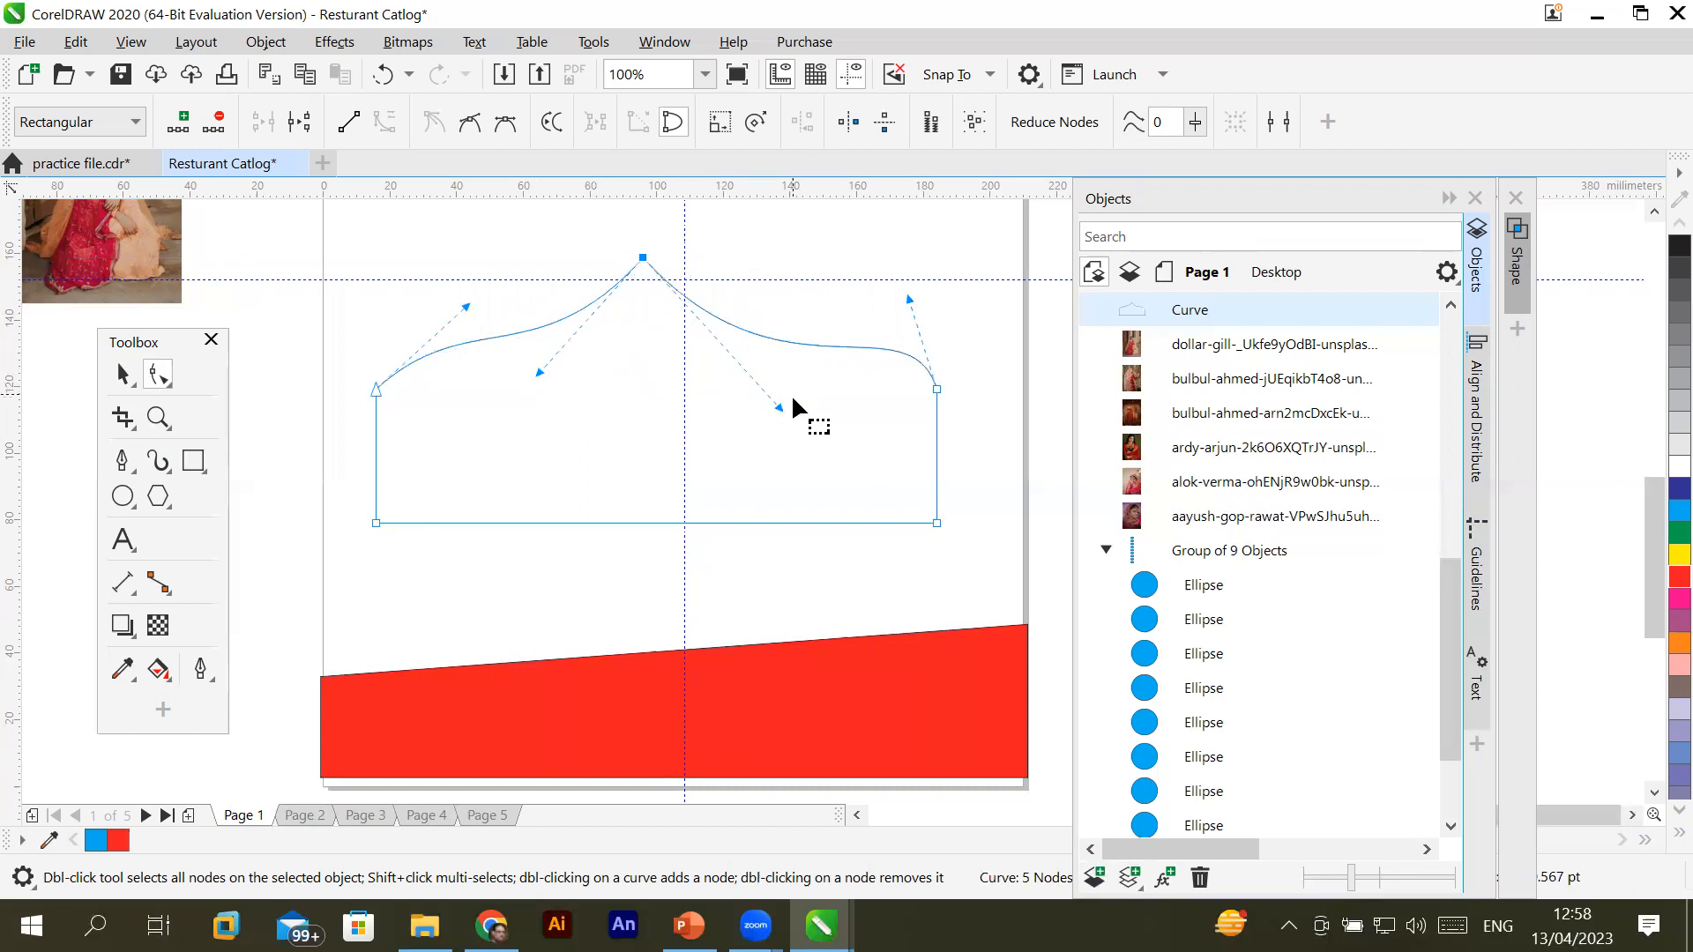
left_click_drag(777, 407, 757, 424)
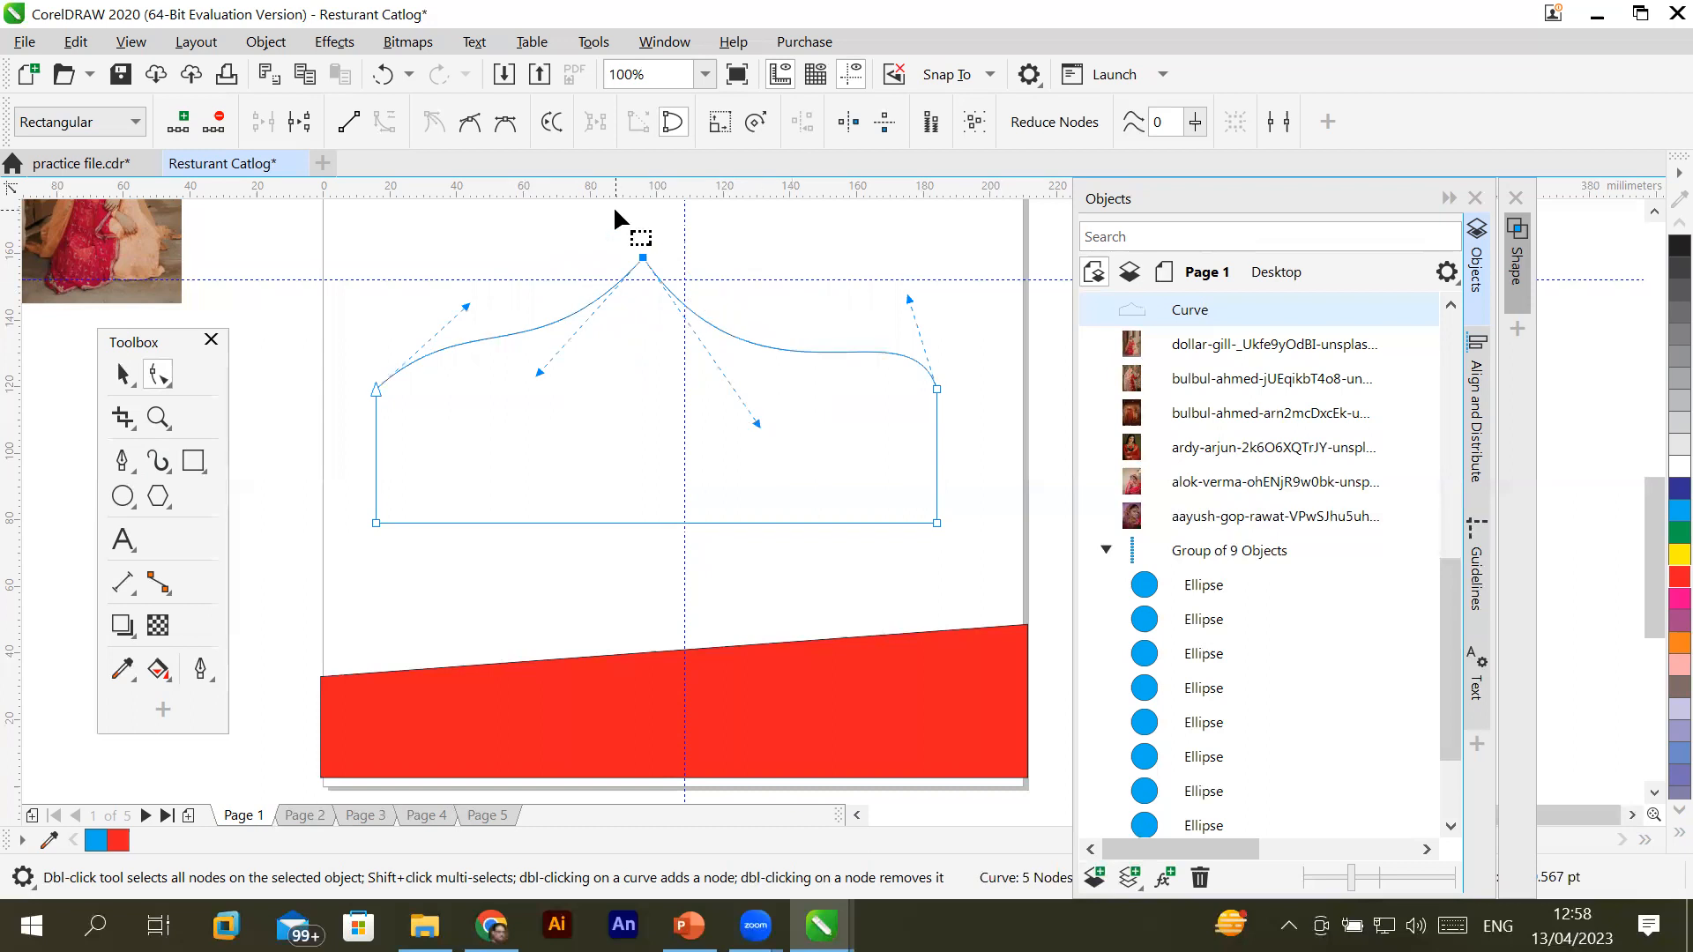
left_click_drag(635, 261, 688, 284)
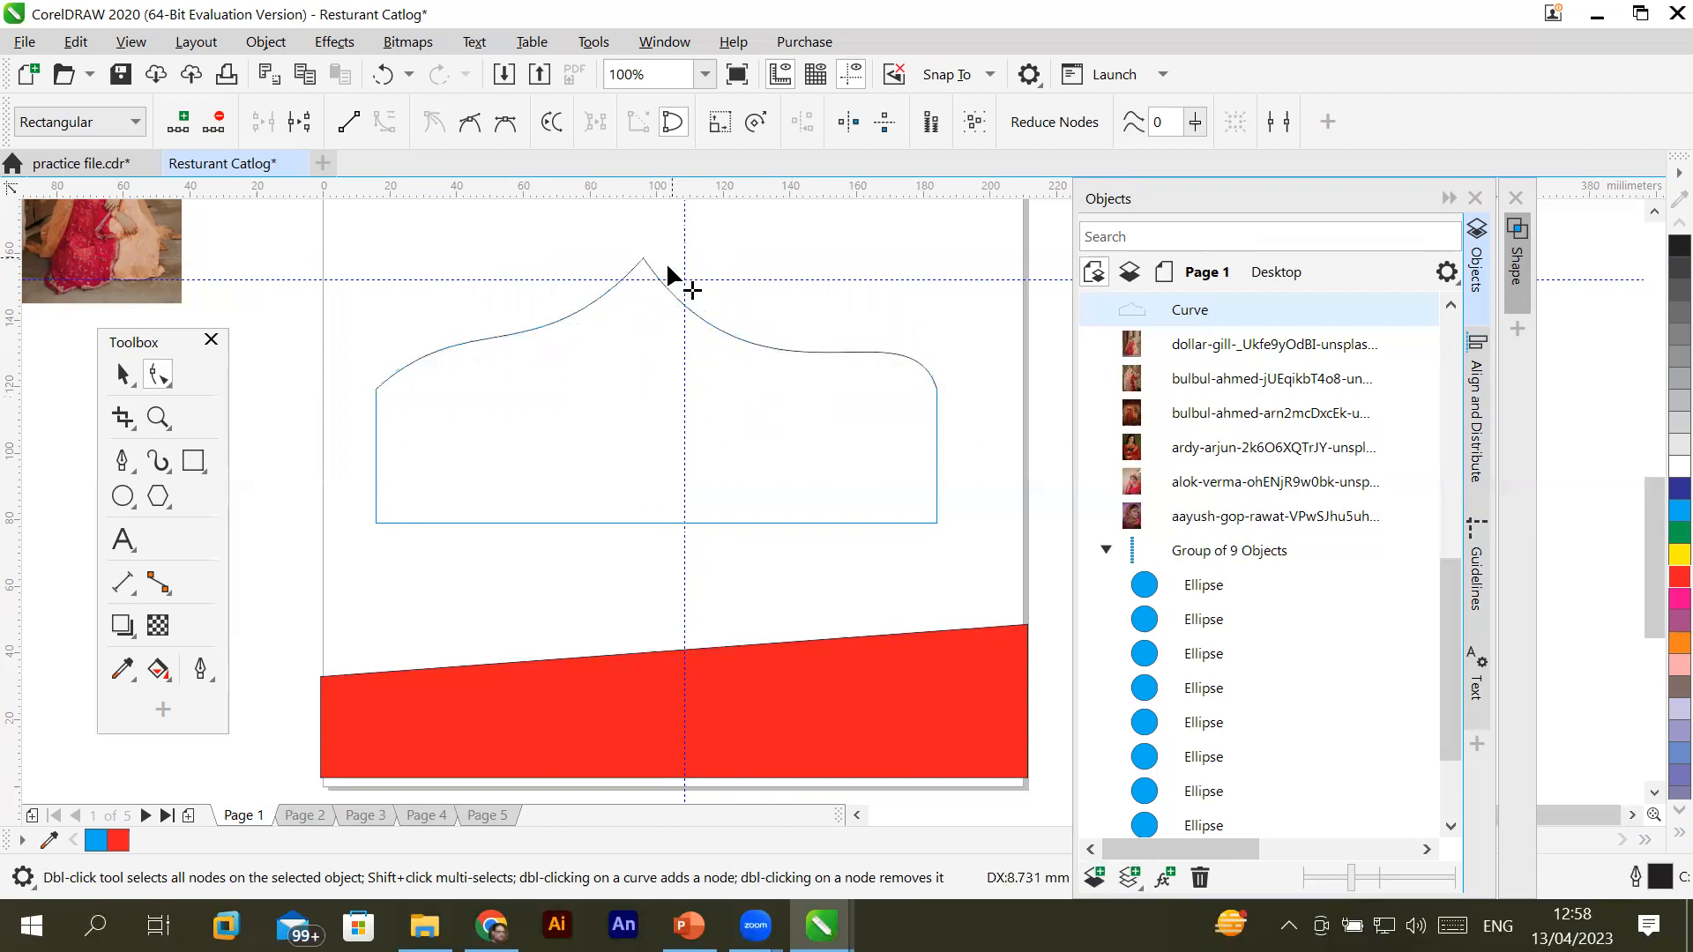
left_click(1678, 532)
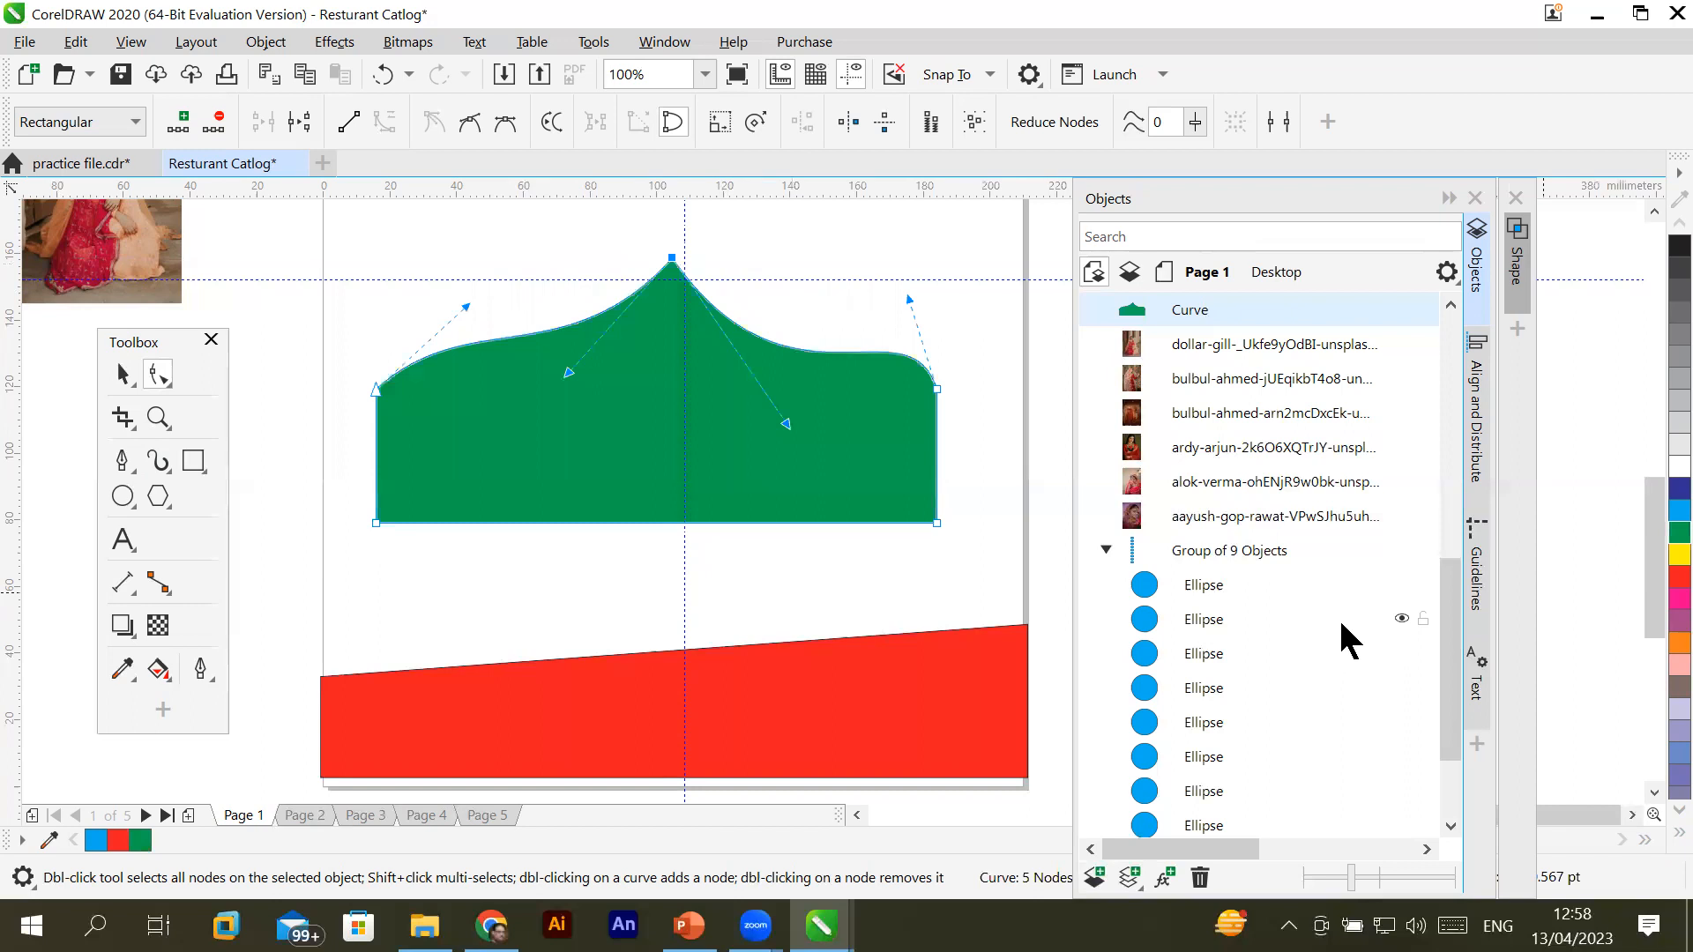
Delete the green shape's nodes one by one, starting with the peak node and continuing through all four corners
key("Delete")
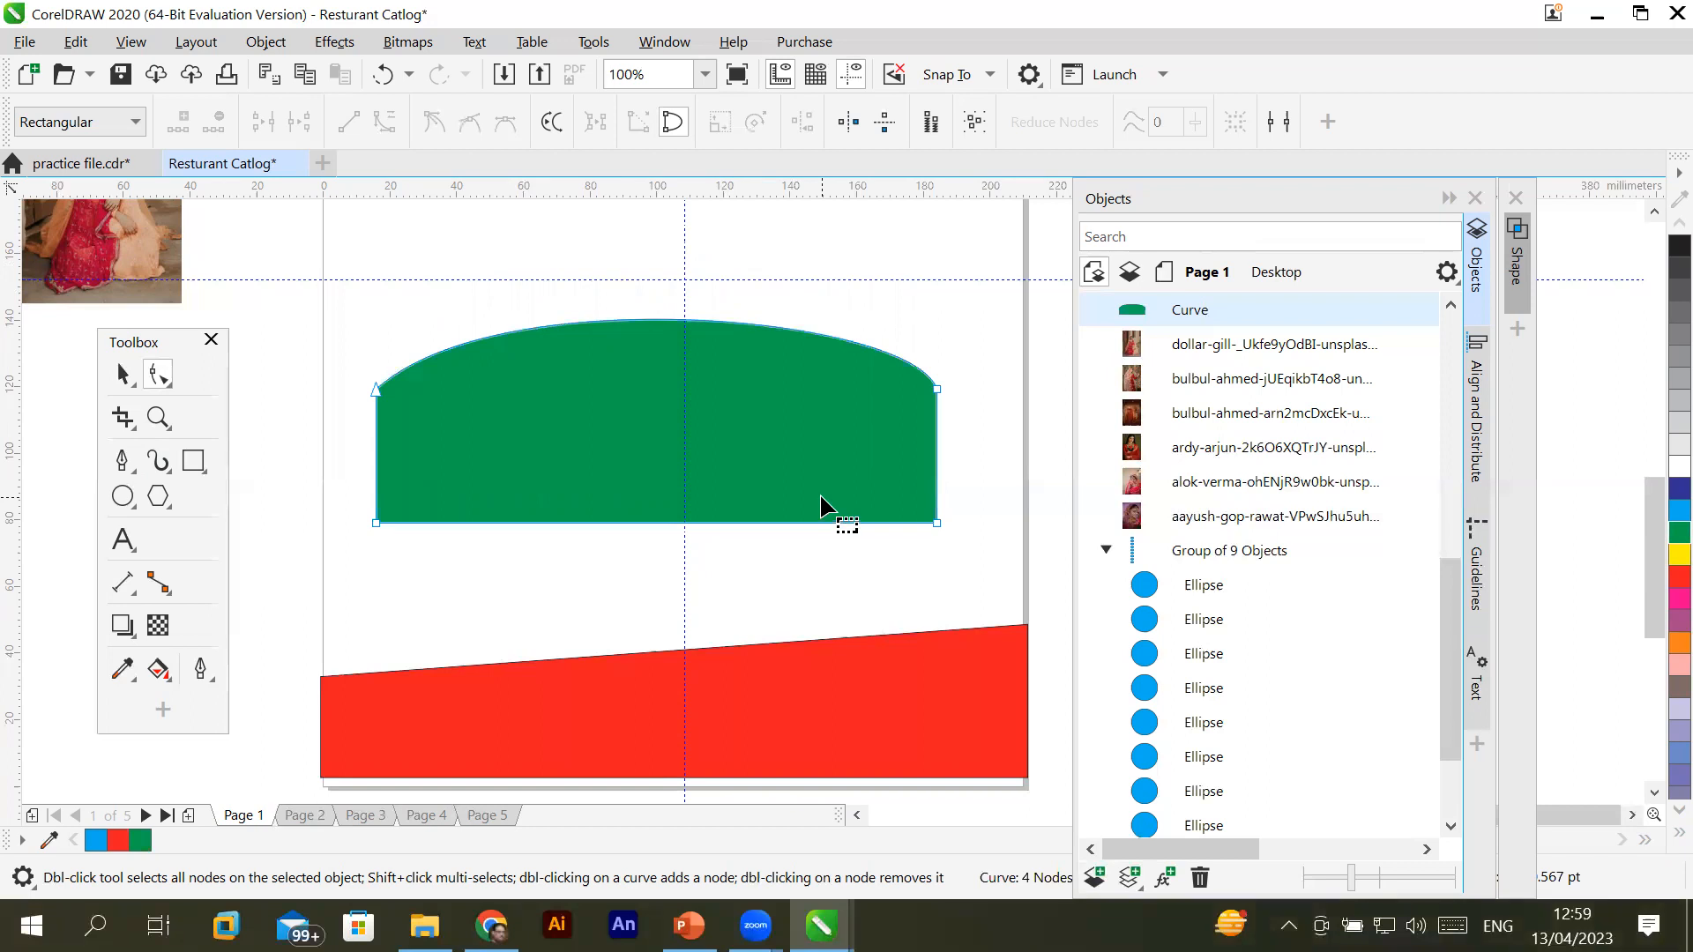
left_click(936, 389)
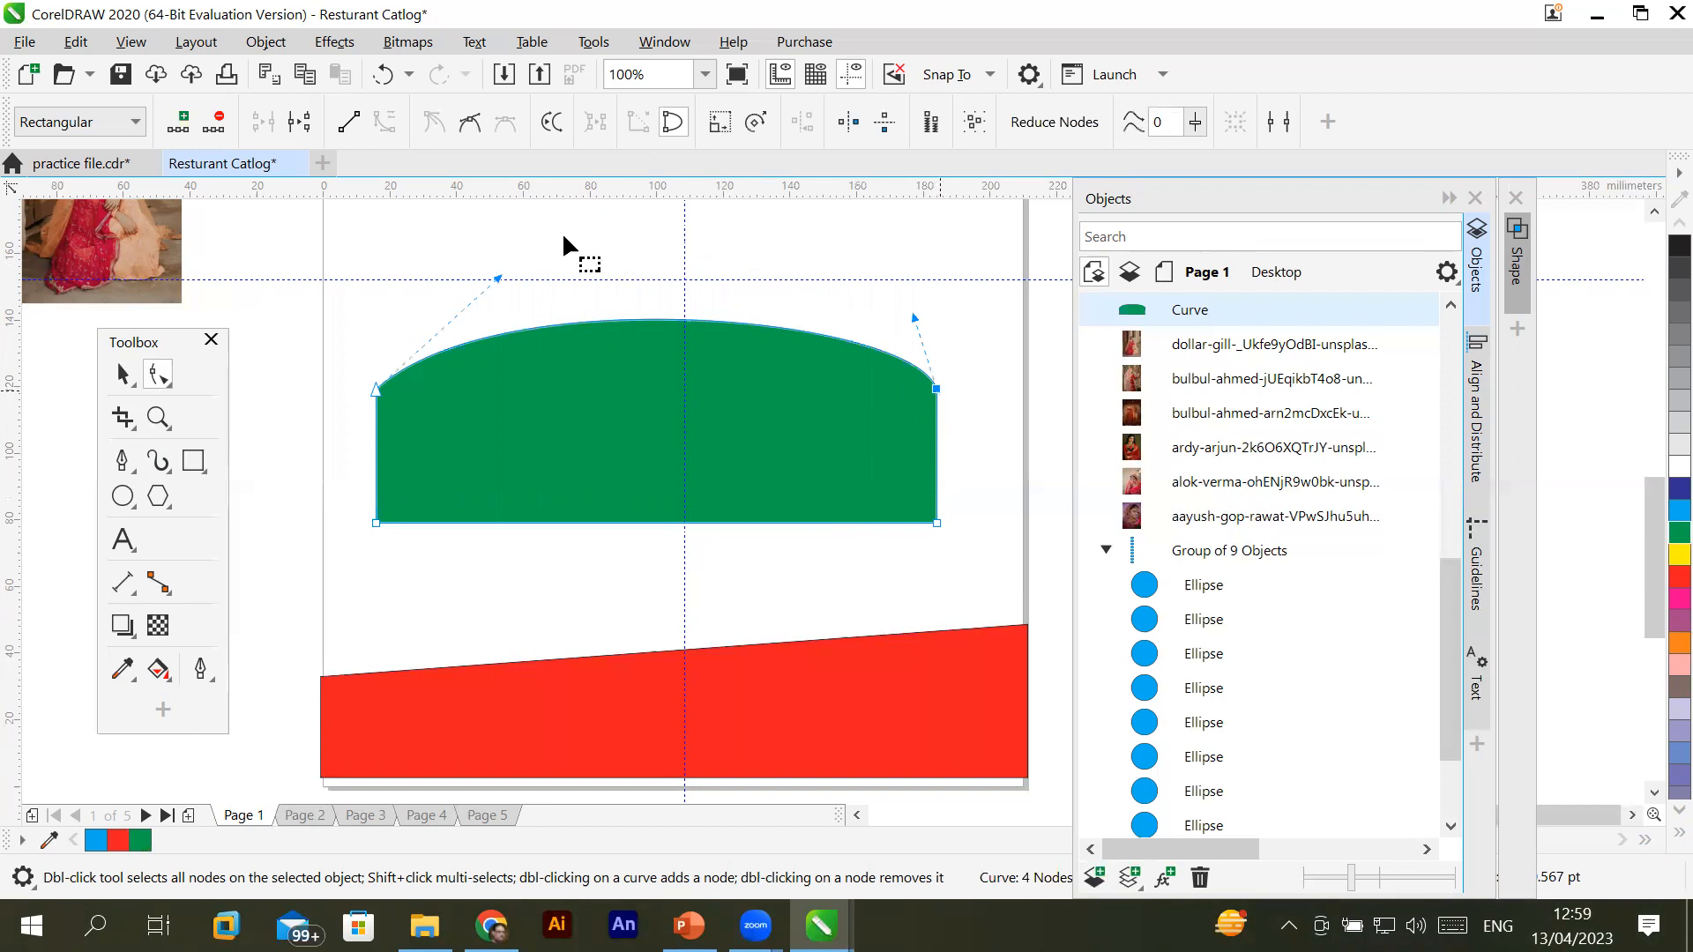
left_click(214, 122)
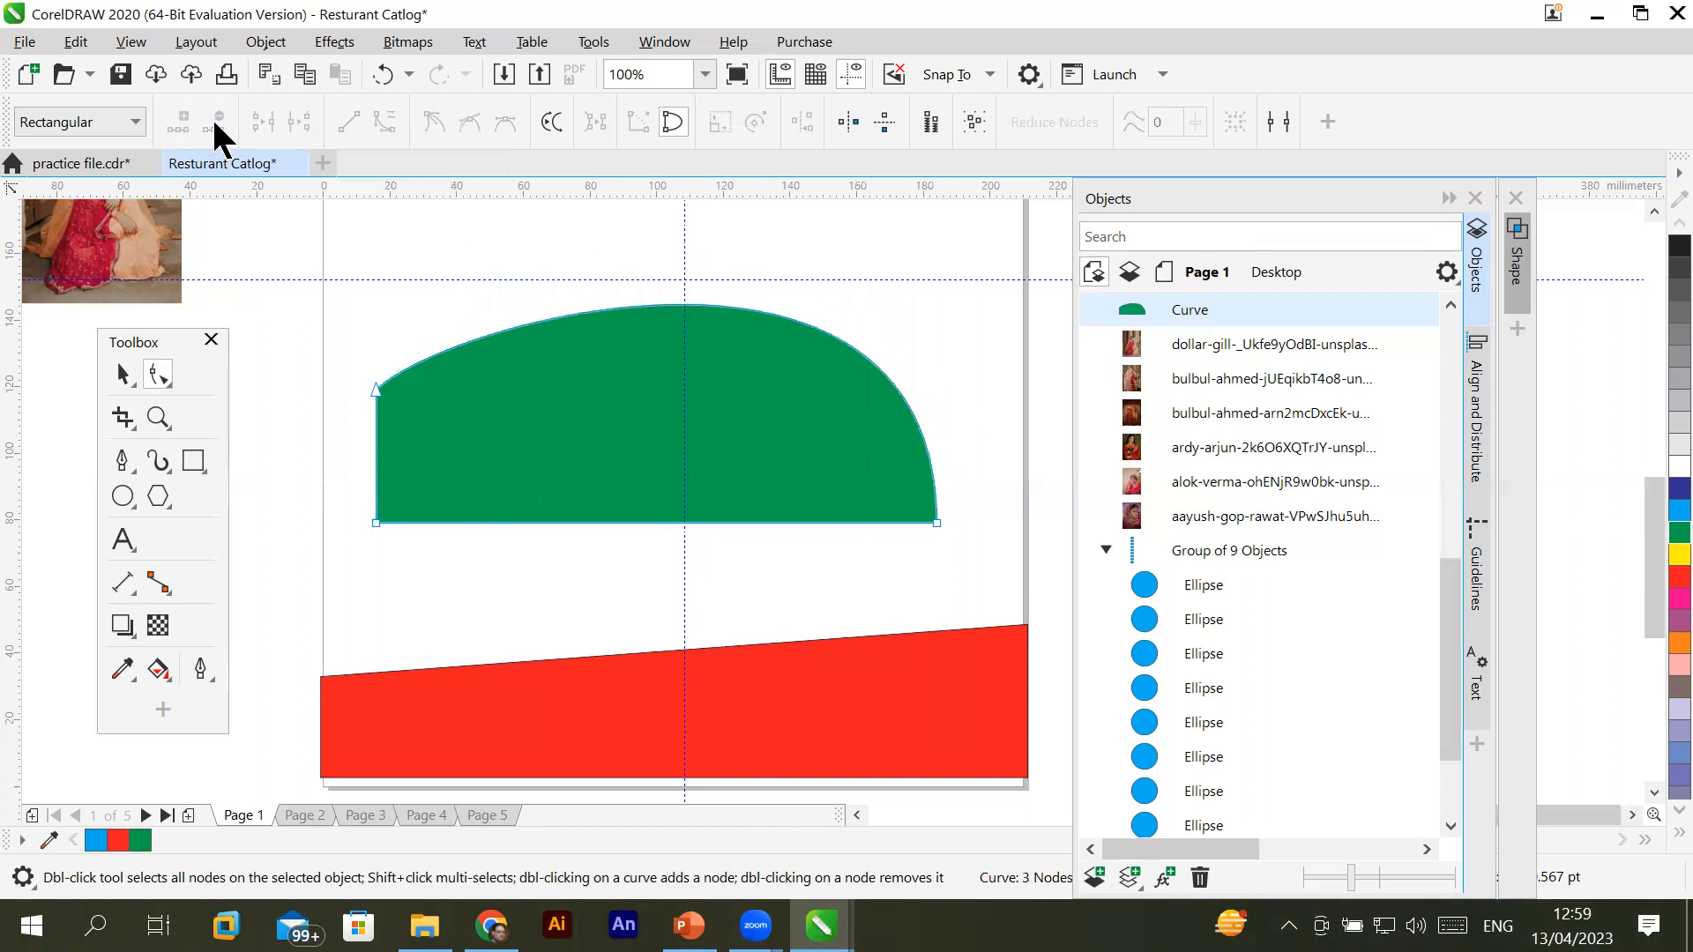
left_click(373, 388)
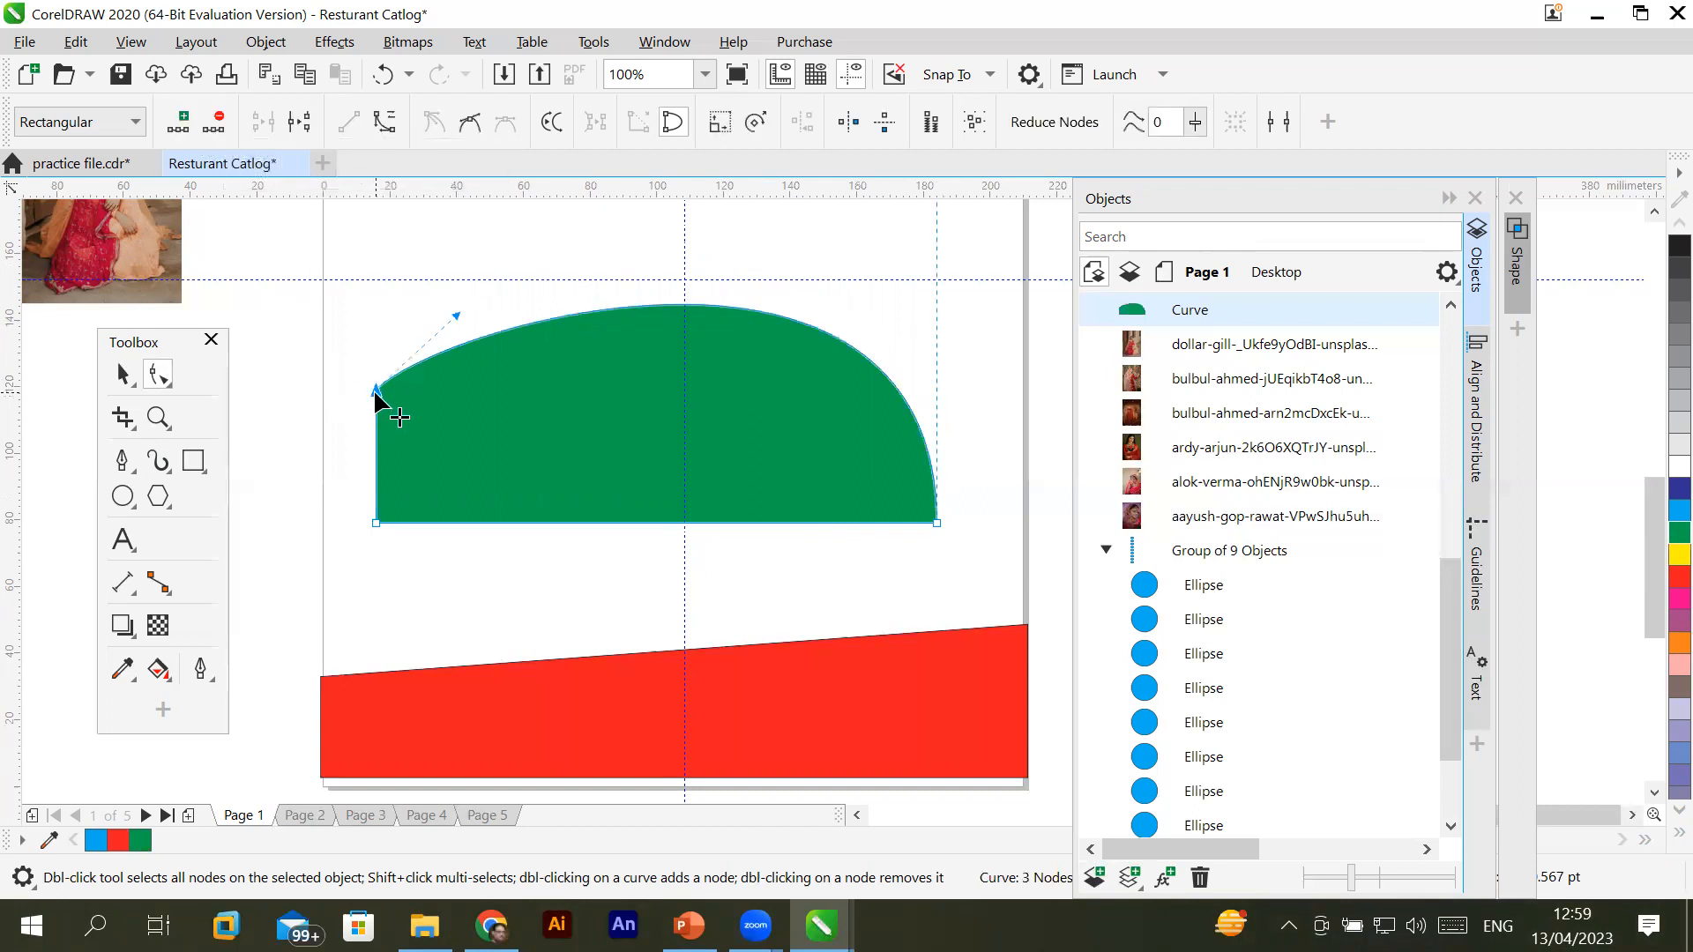
left_click(219, 121)
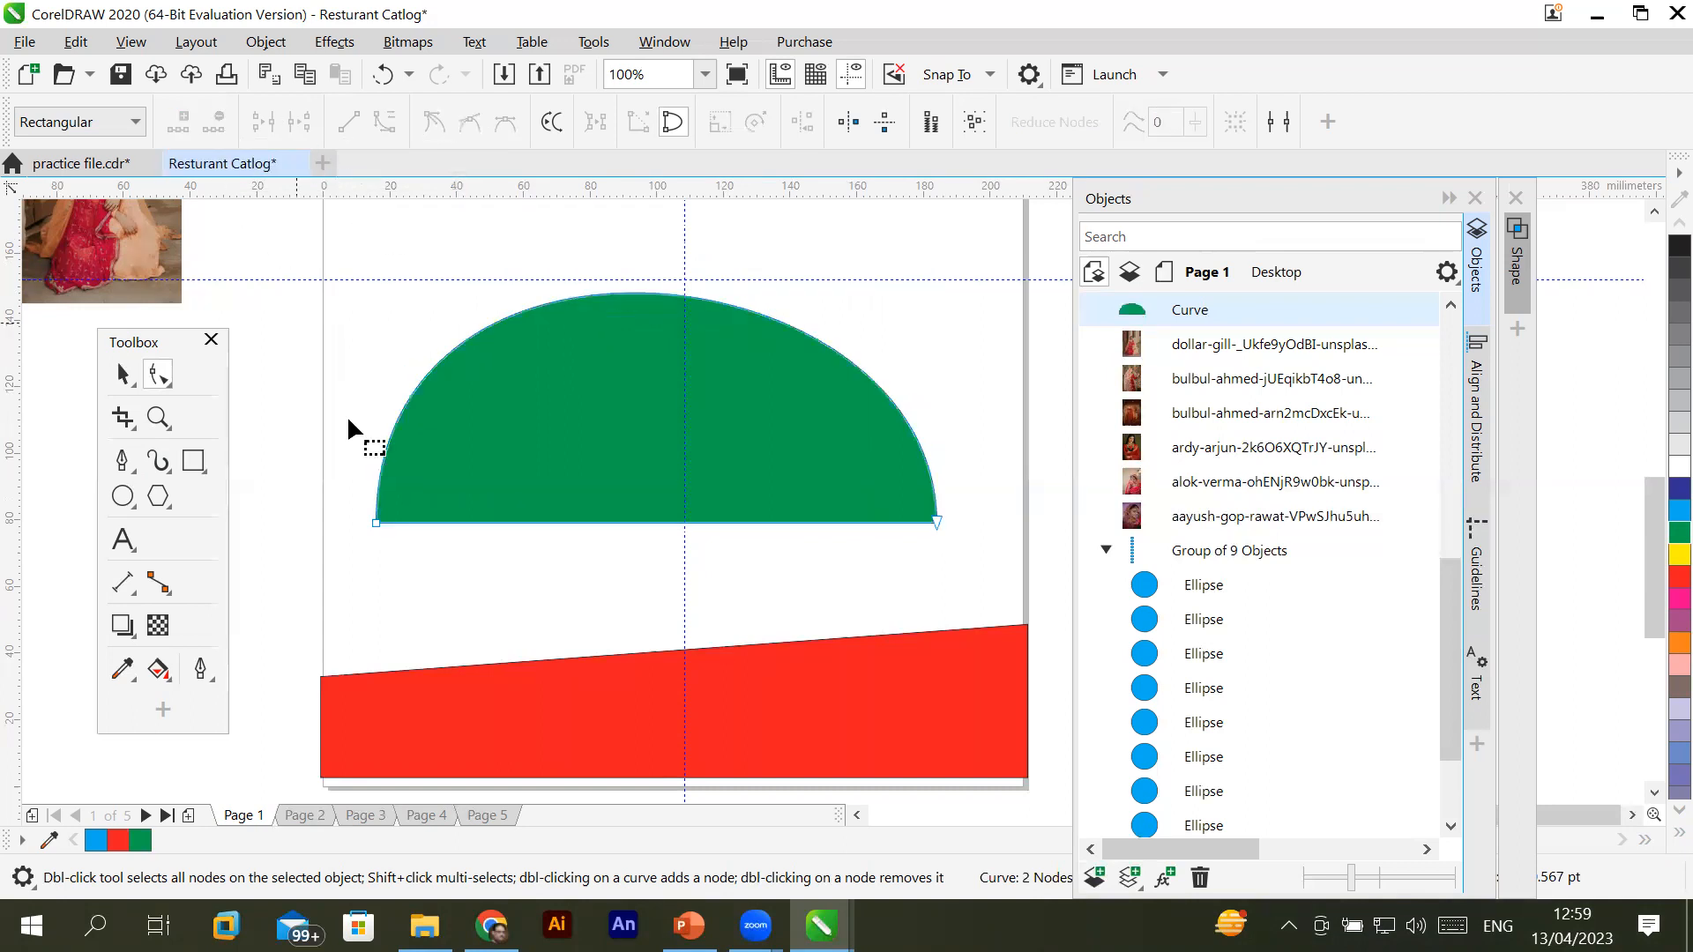
left_click(936, 521)
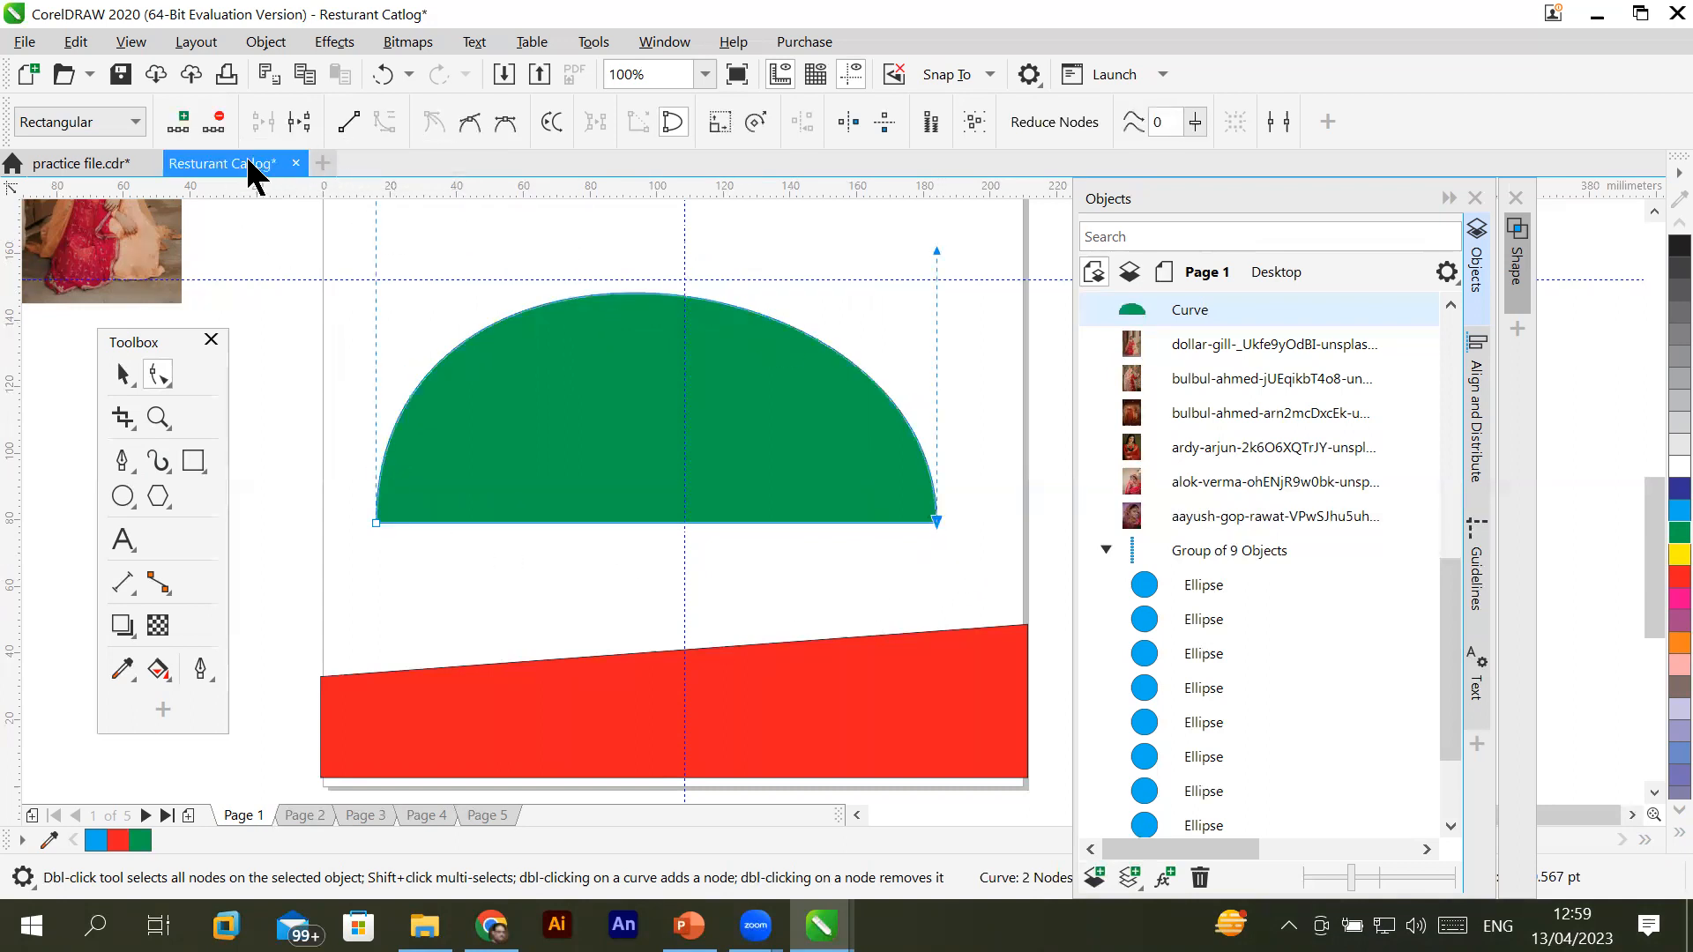
left_click(211, 113)
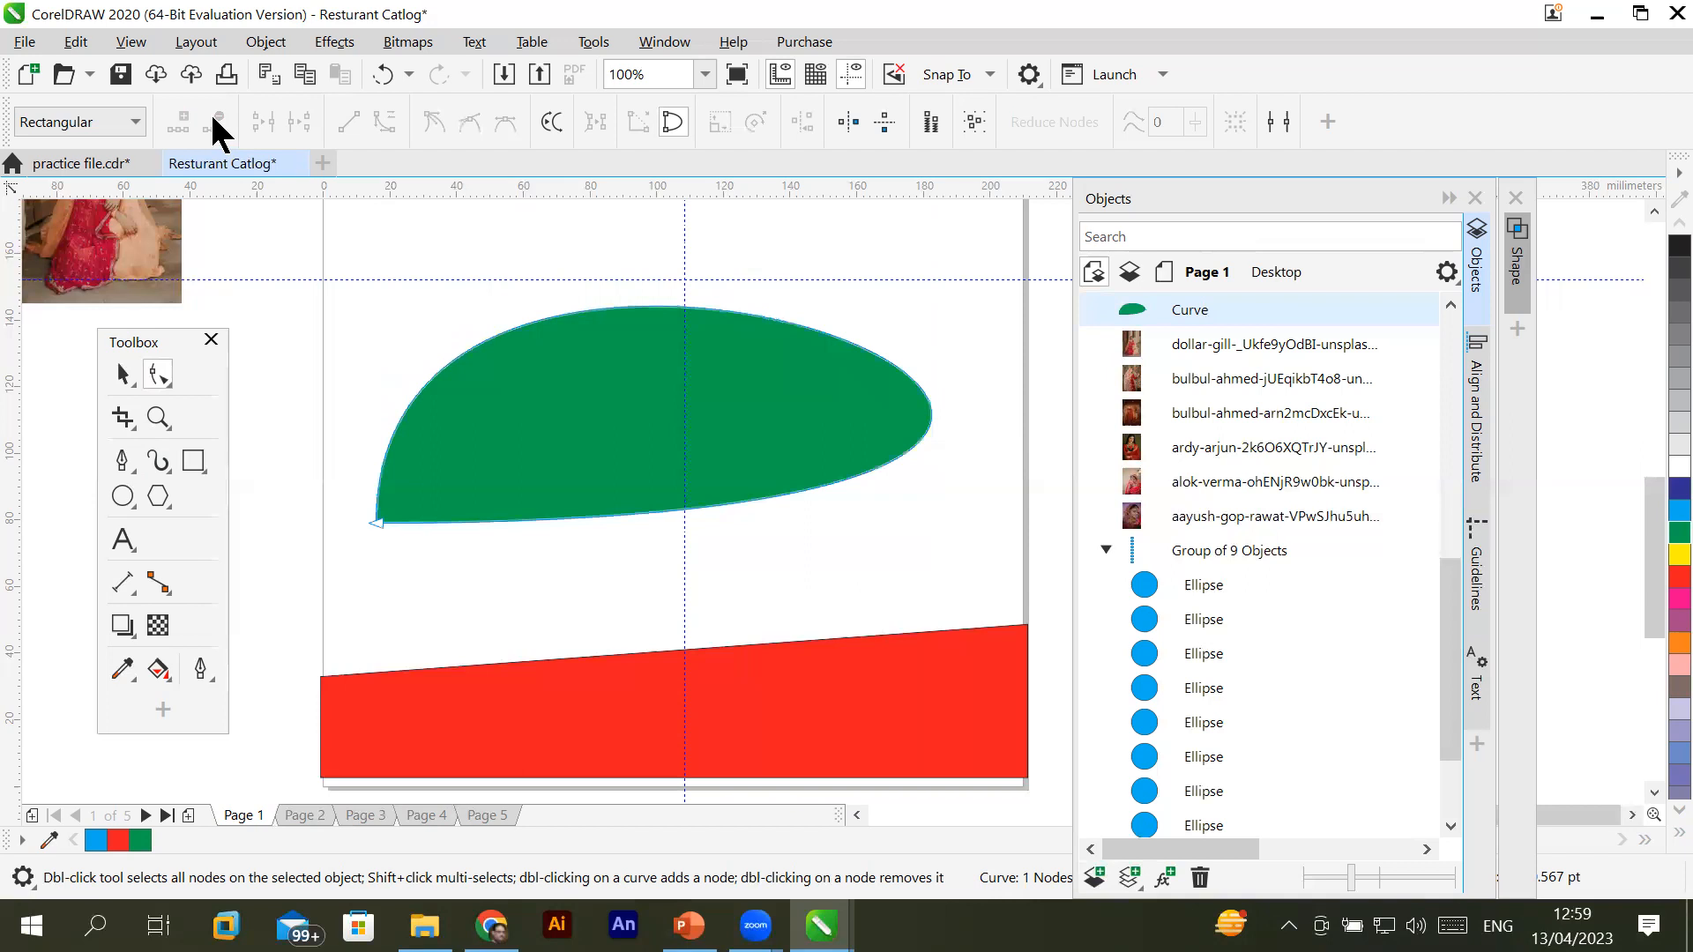
left_click(374, 520)
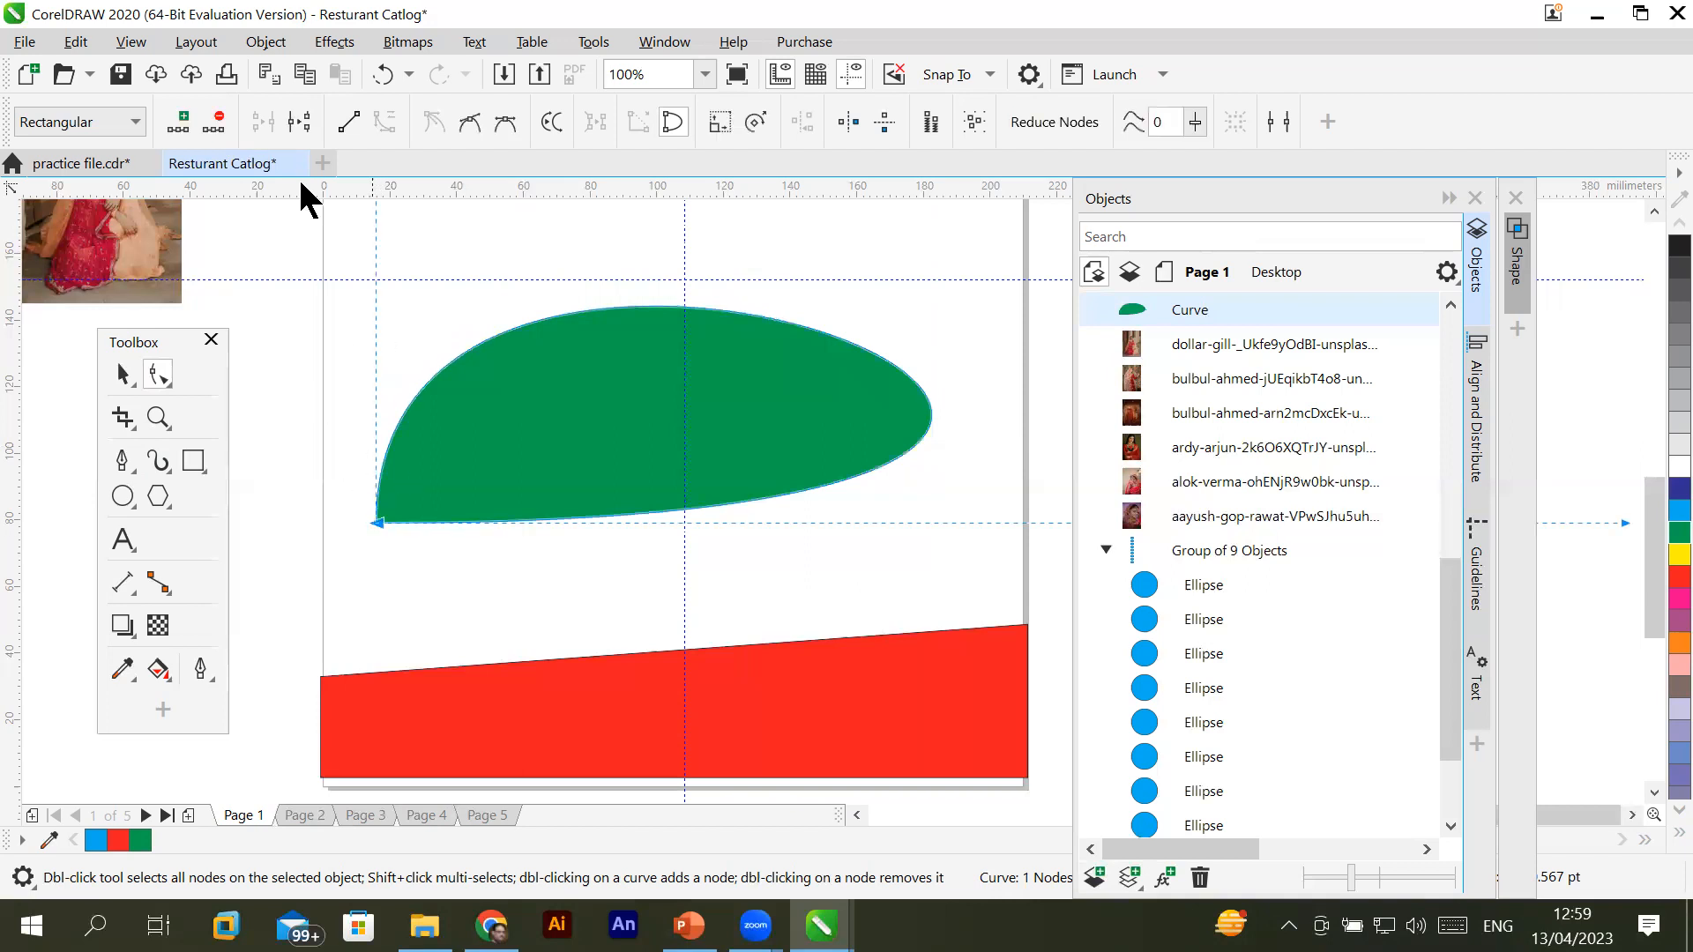
left_click(220, 121)
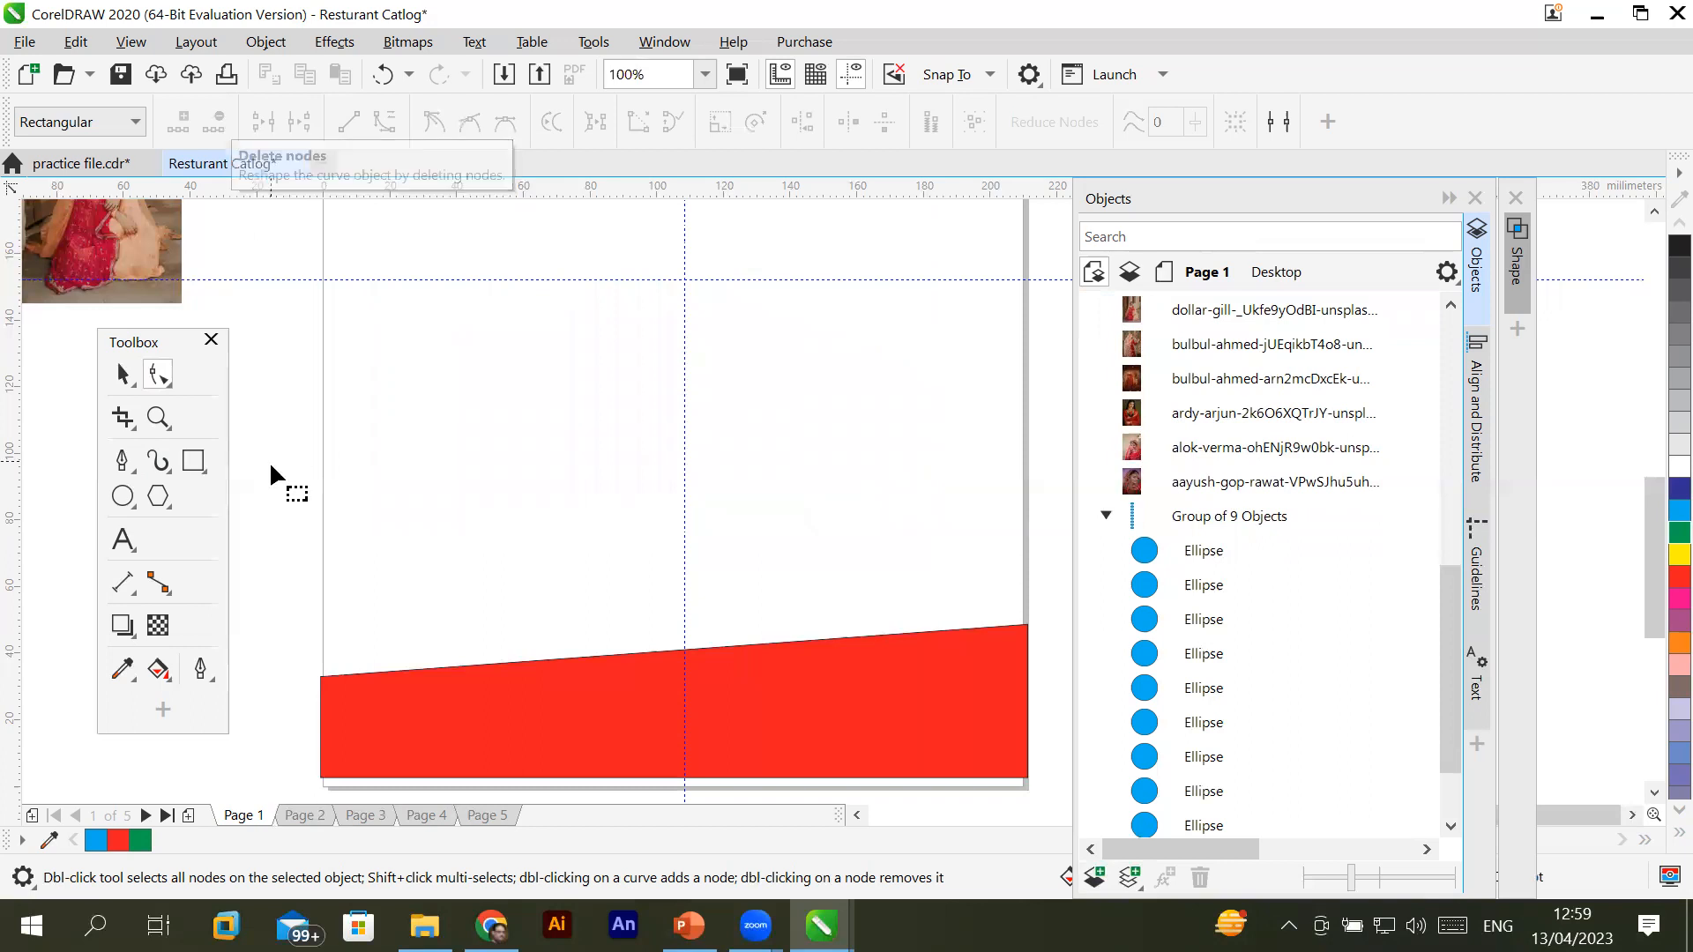
left_click(124, 575)
left_click(125, 574)
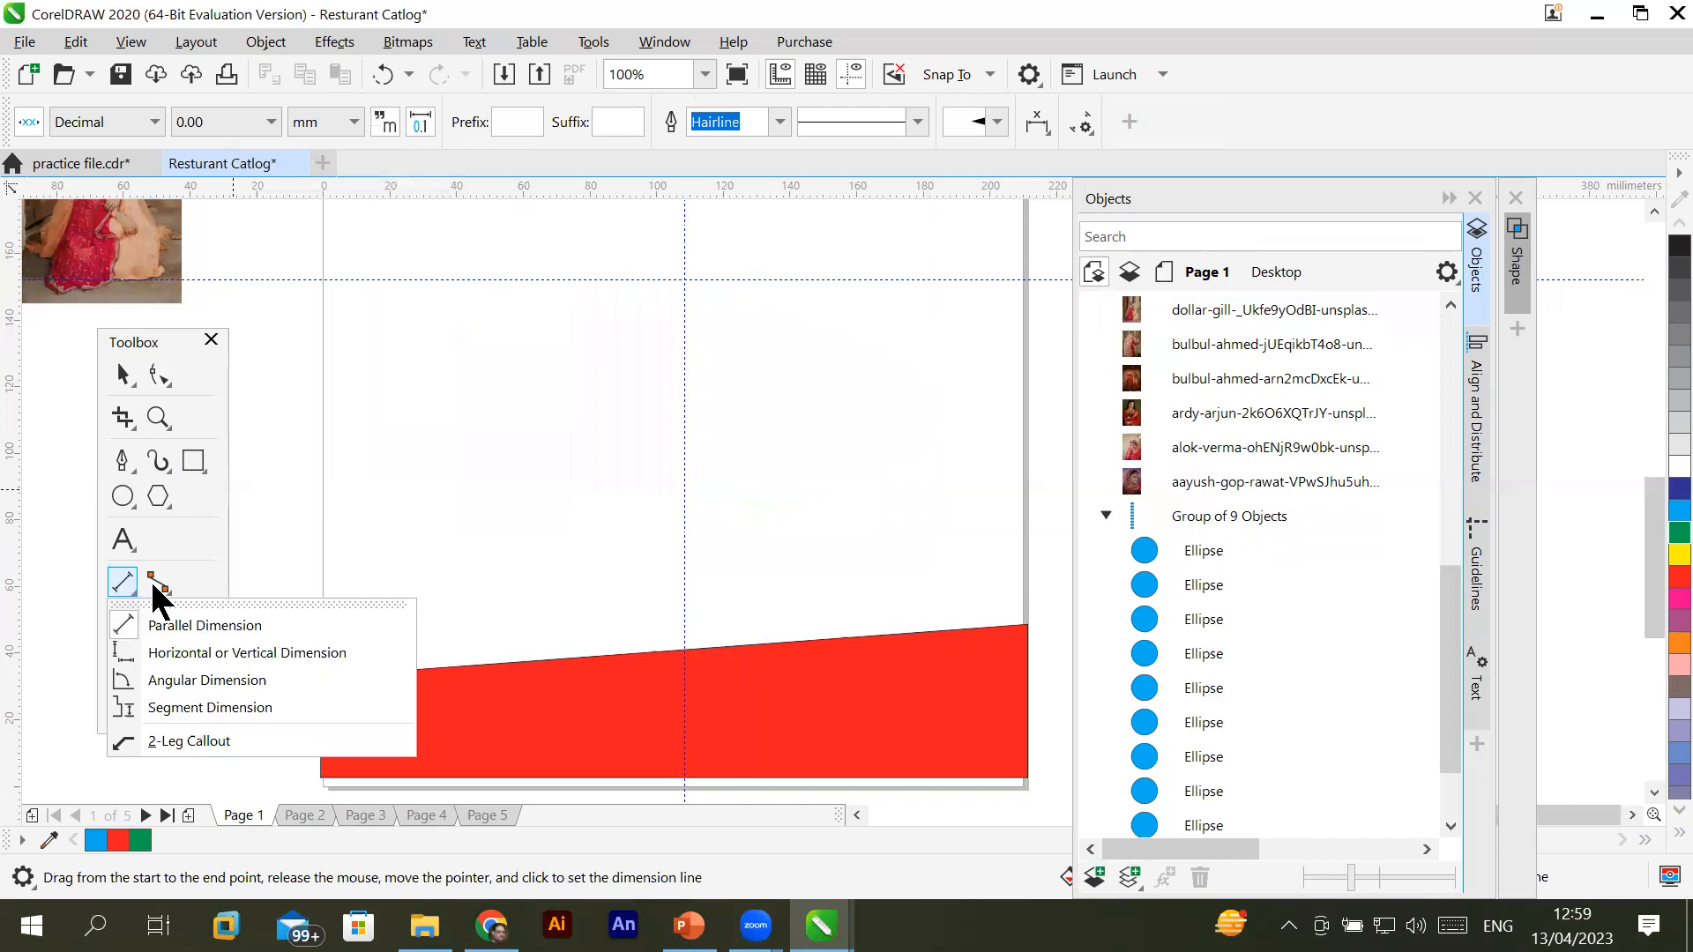
left_click_drag(710, 368, 481, 526)
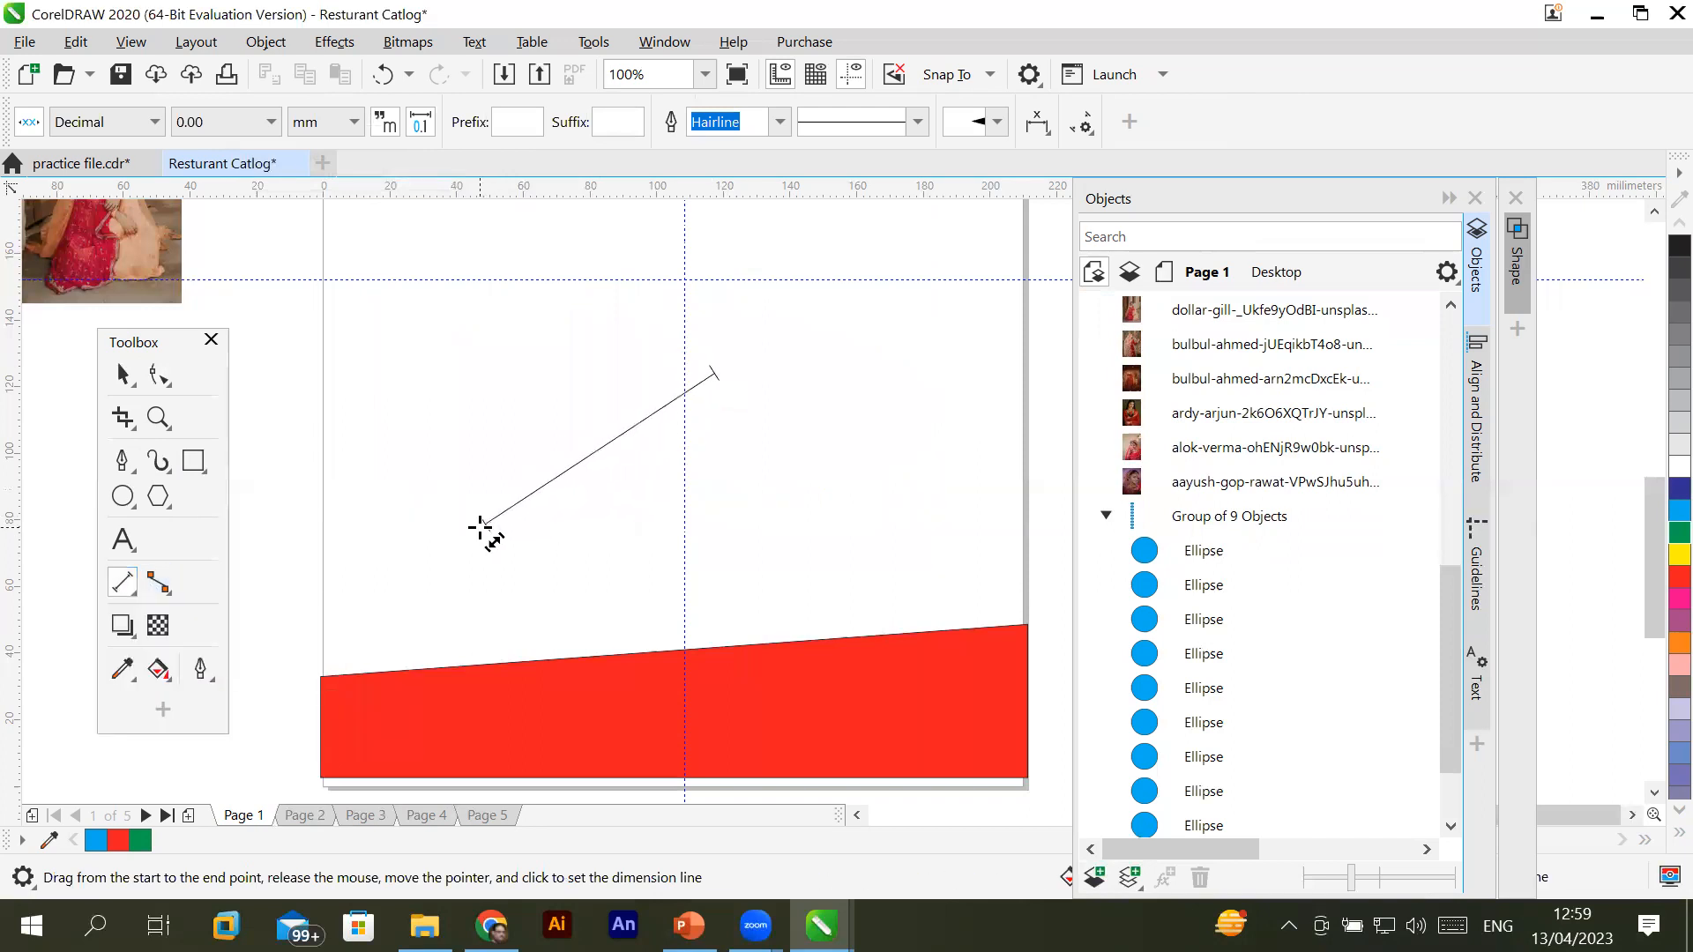
key("Escape")
left_click(152, 494)
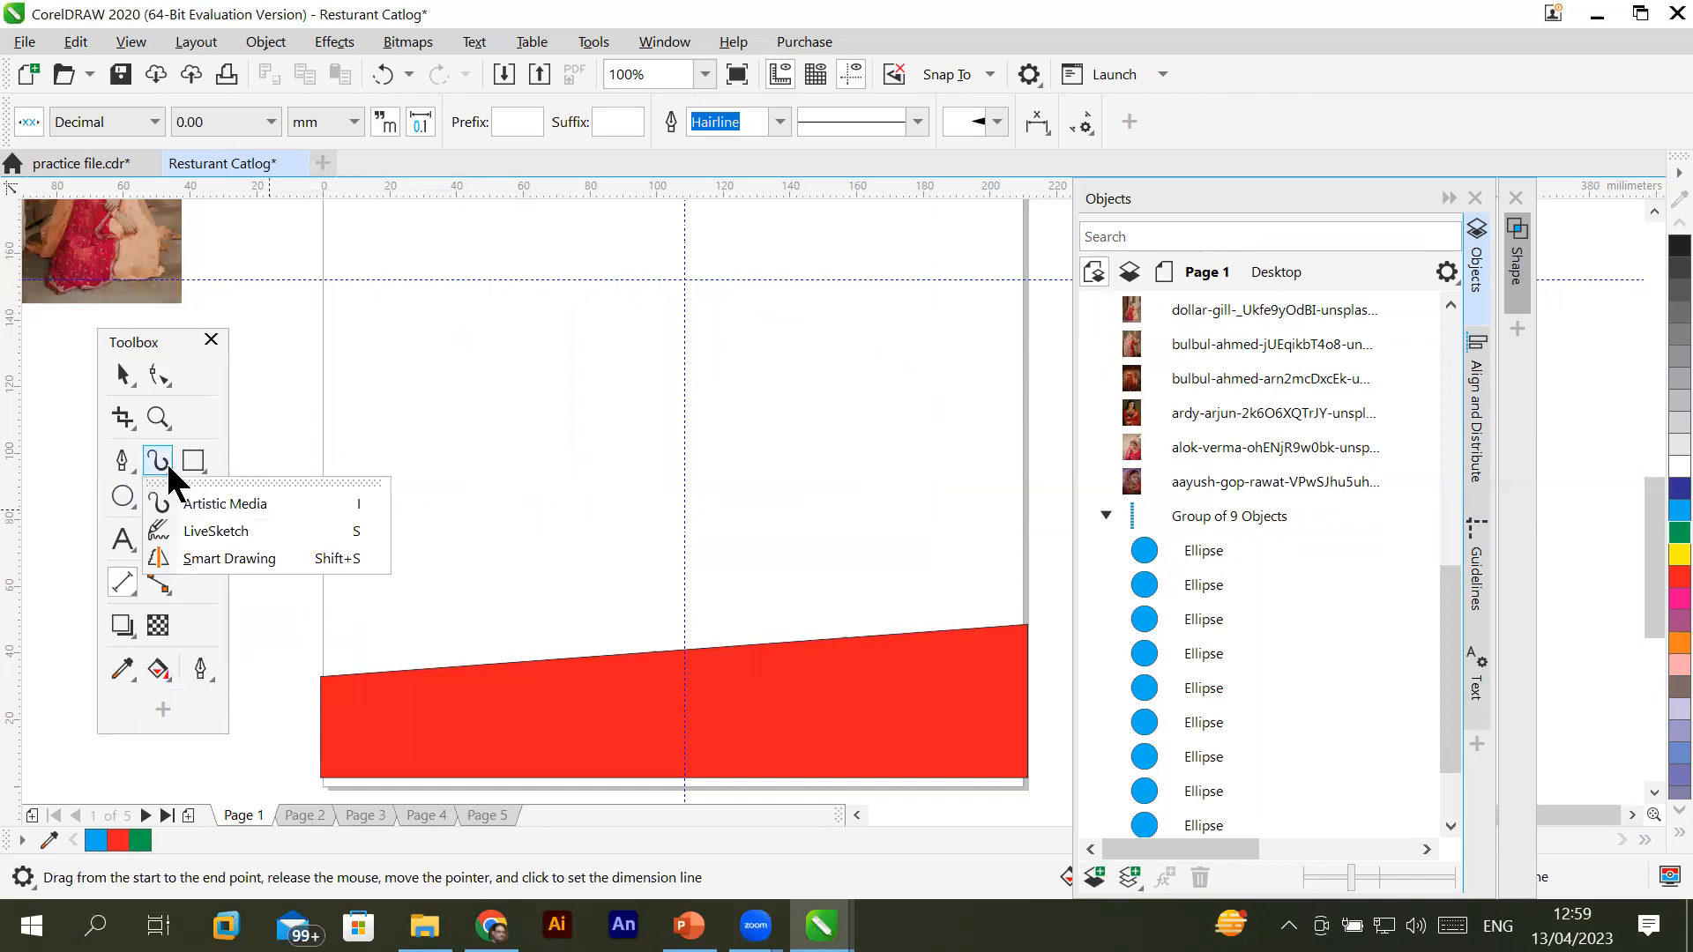
Draw a nearly horizontal 2-Point Line about 130 mm wide above the red shape and add a node near its middle with the Pen tool
mouse_move(122, 462)
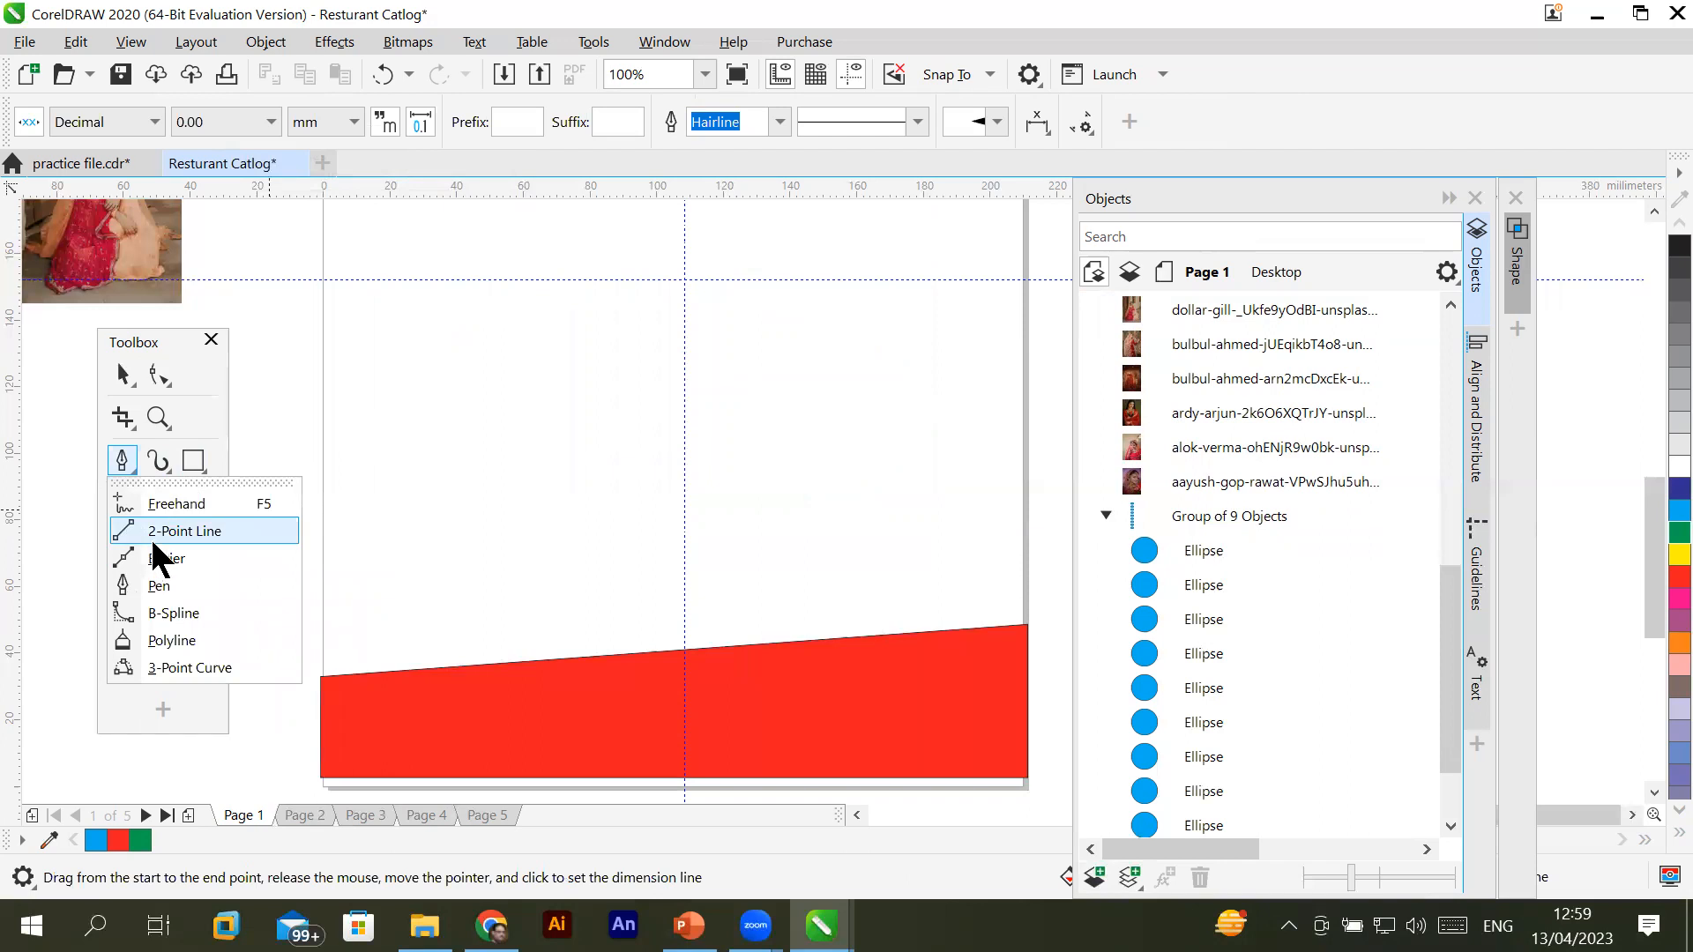
left_click(171, 529)
left_click_drag(527, 365, 970, 360)
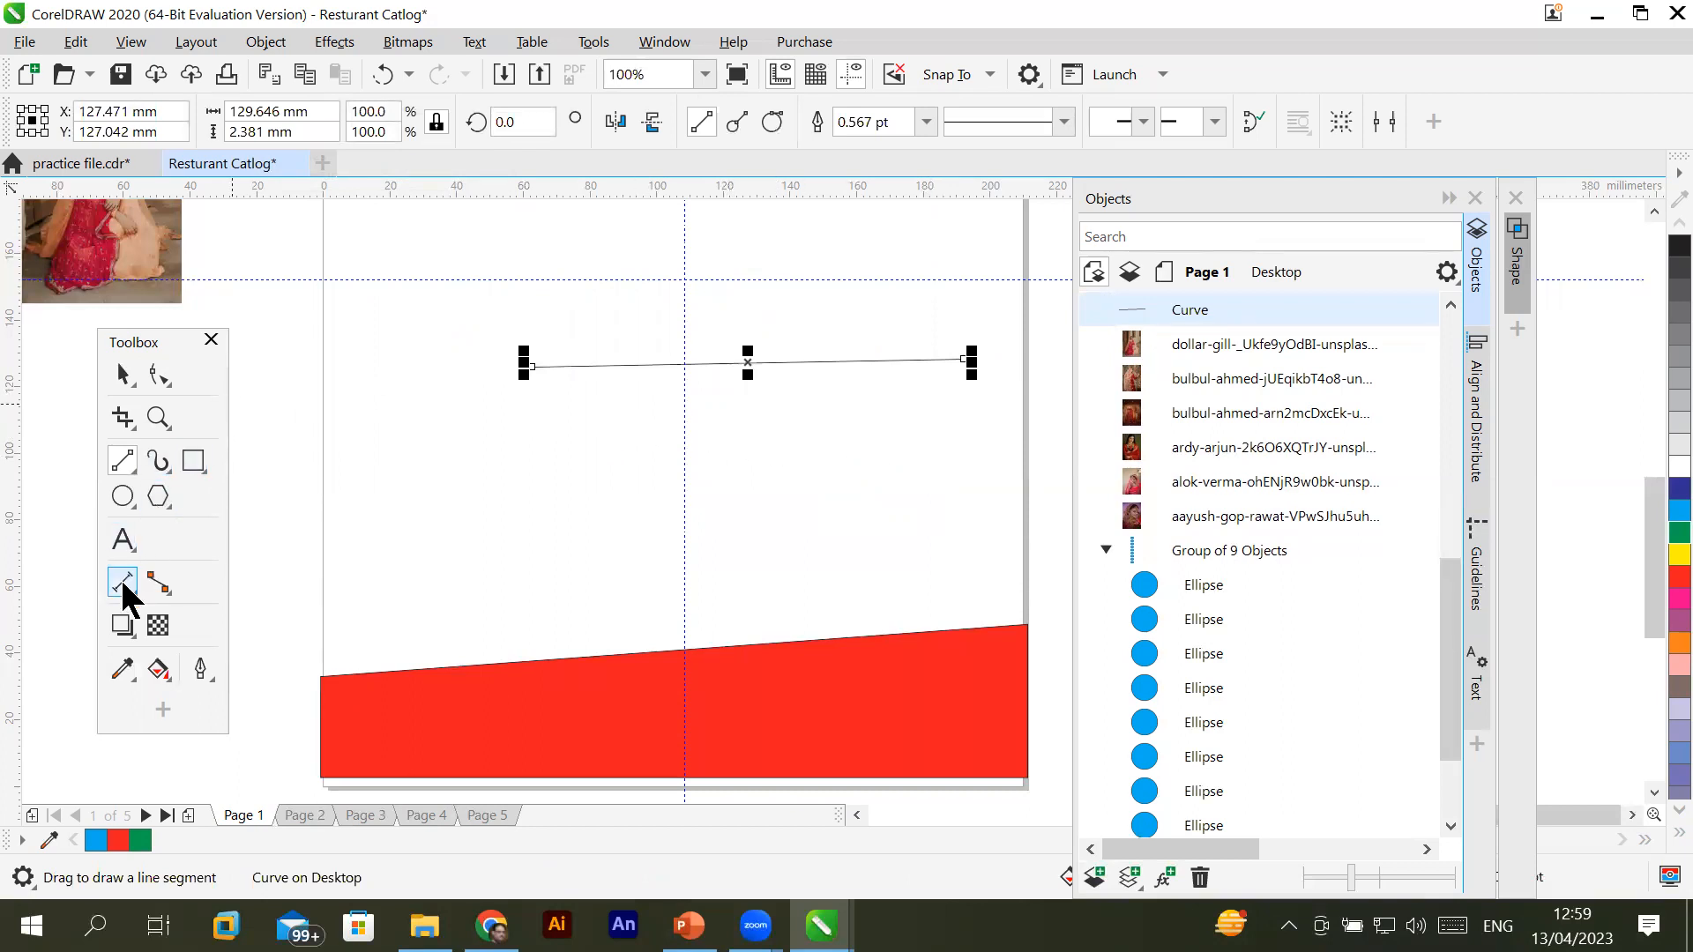
left_click(115, 468)
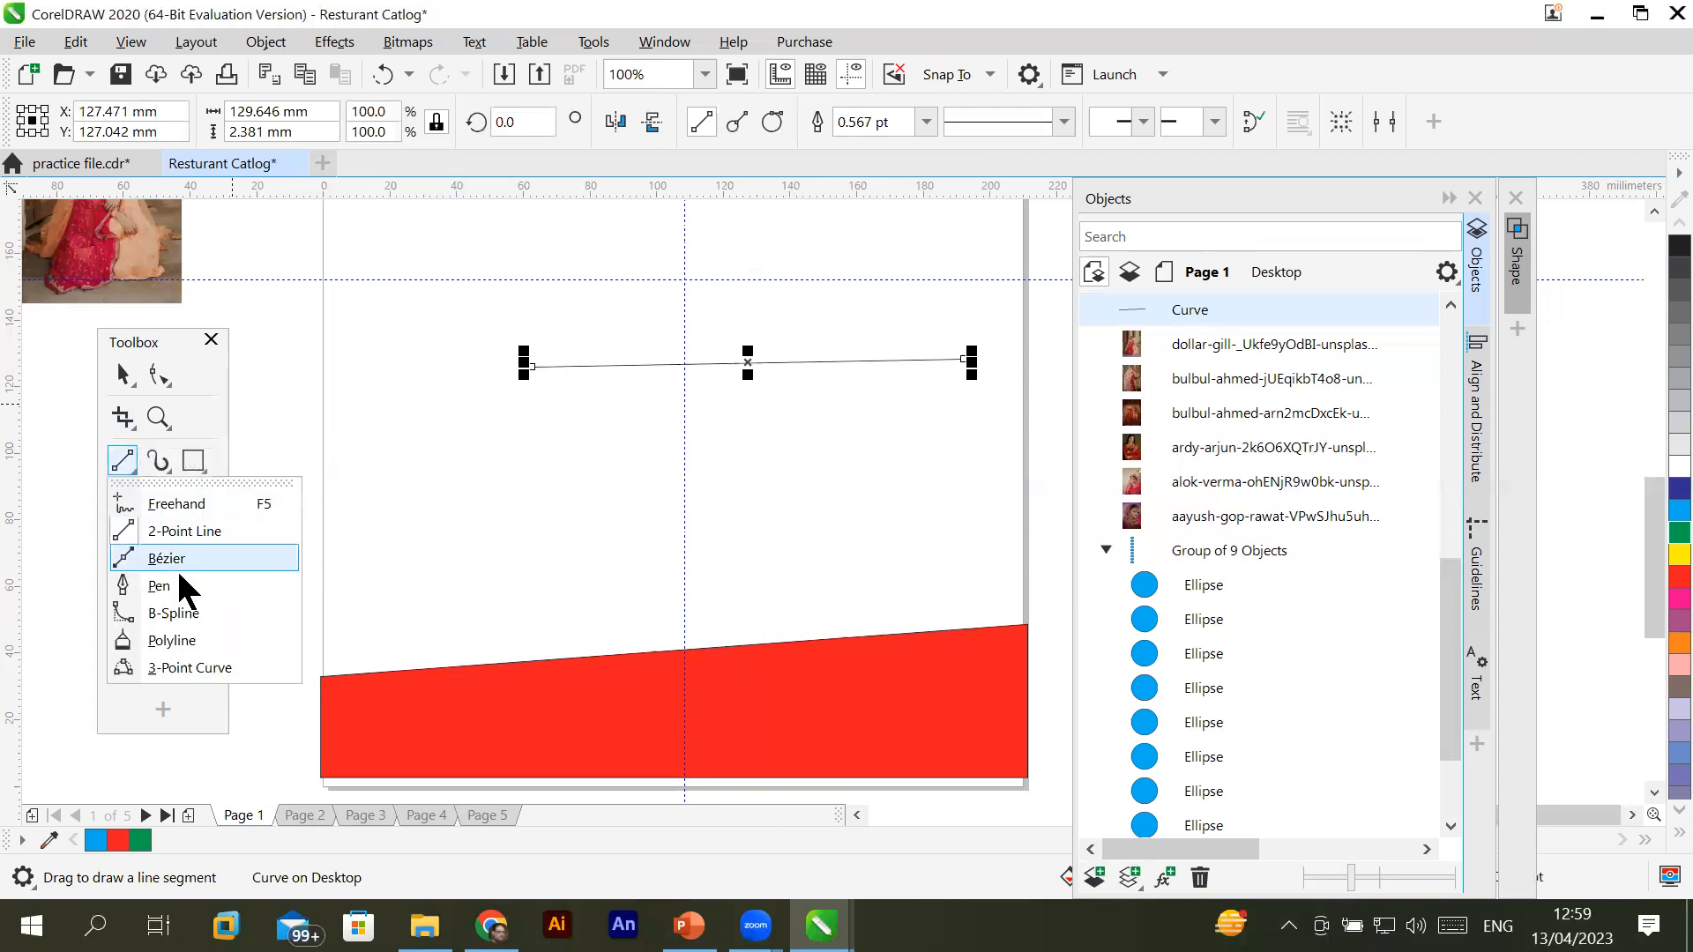
left_click(291, 586)
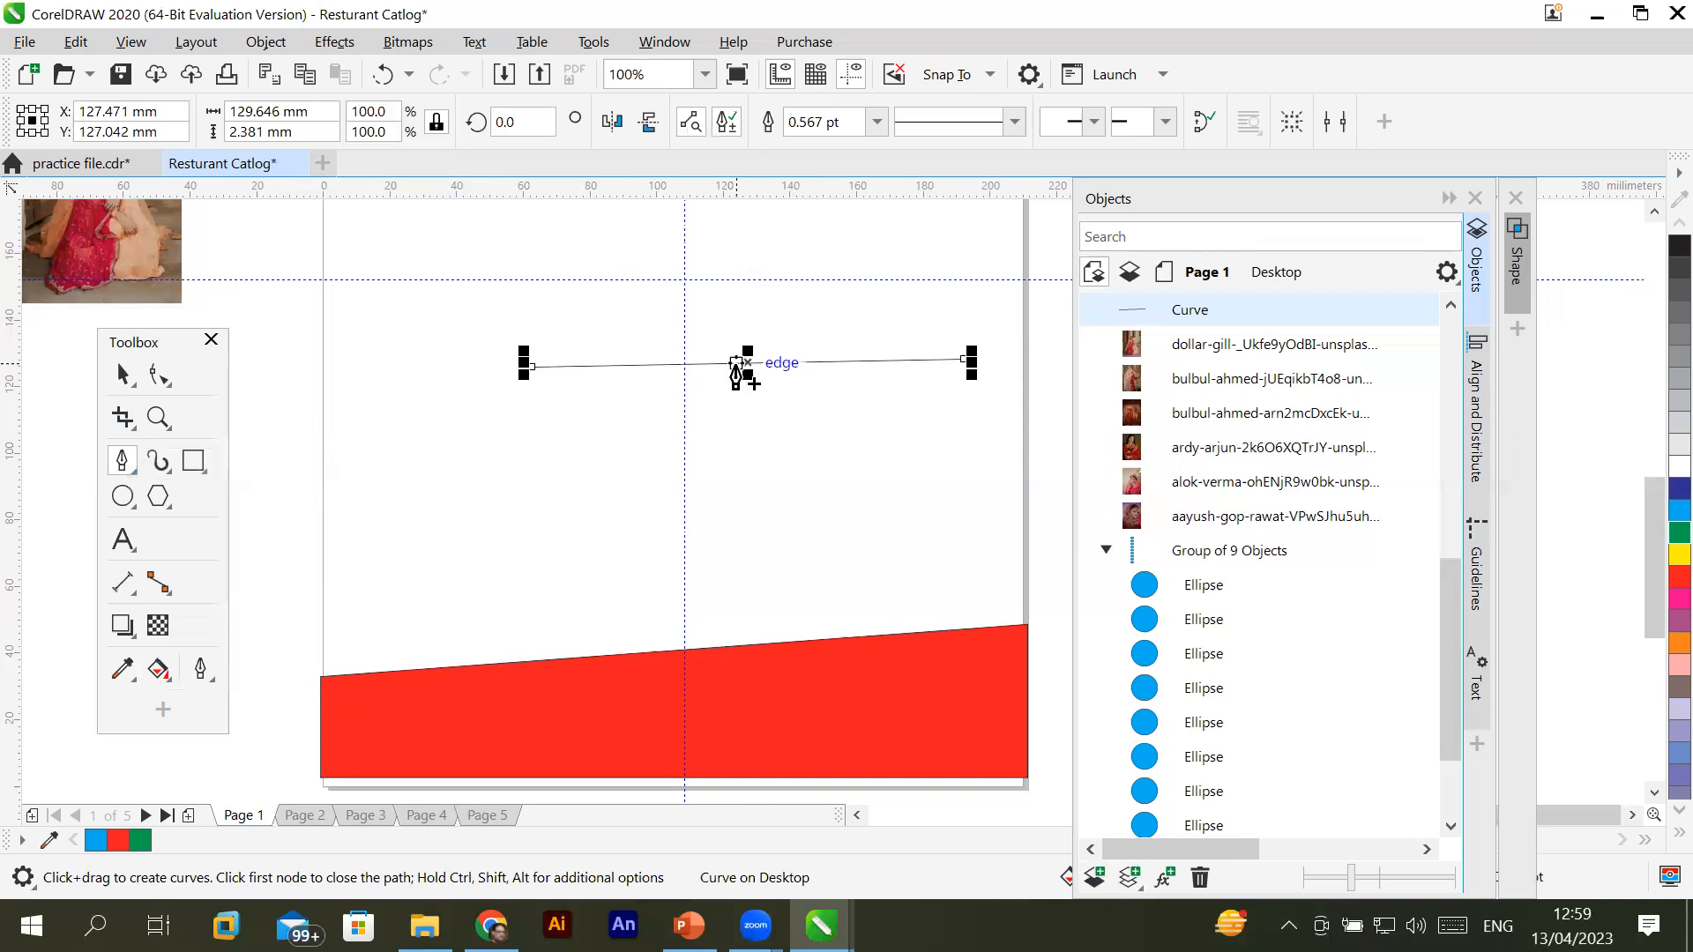
left_click(736, 363)
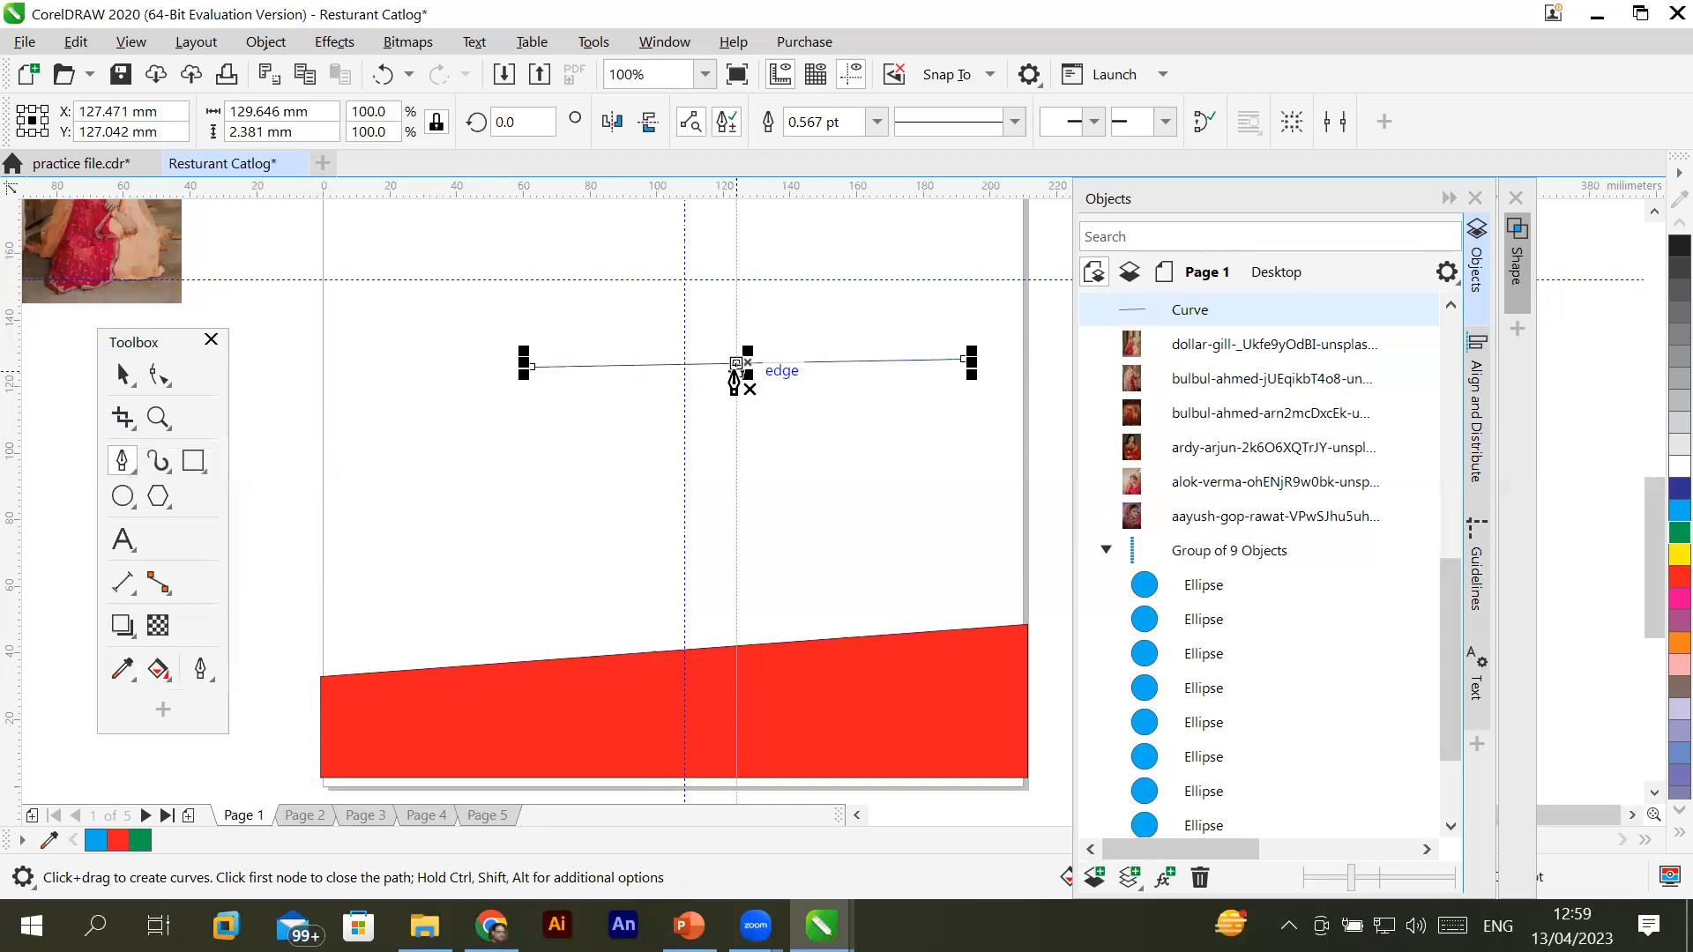
Convert the line's segment left of the middle node to a curve and bend it upward into an arc
left_click(158, 375)
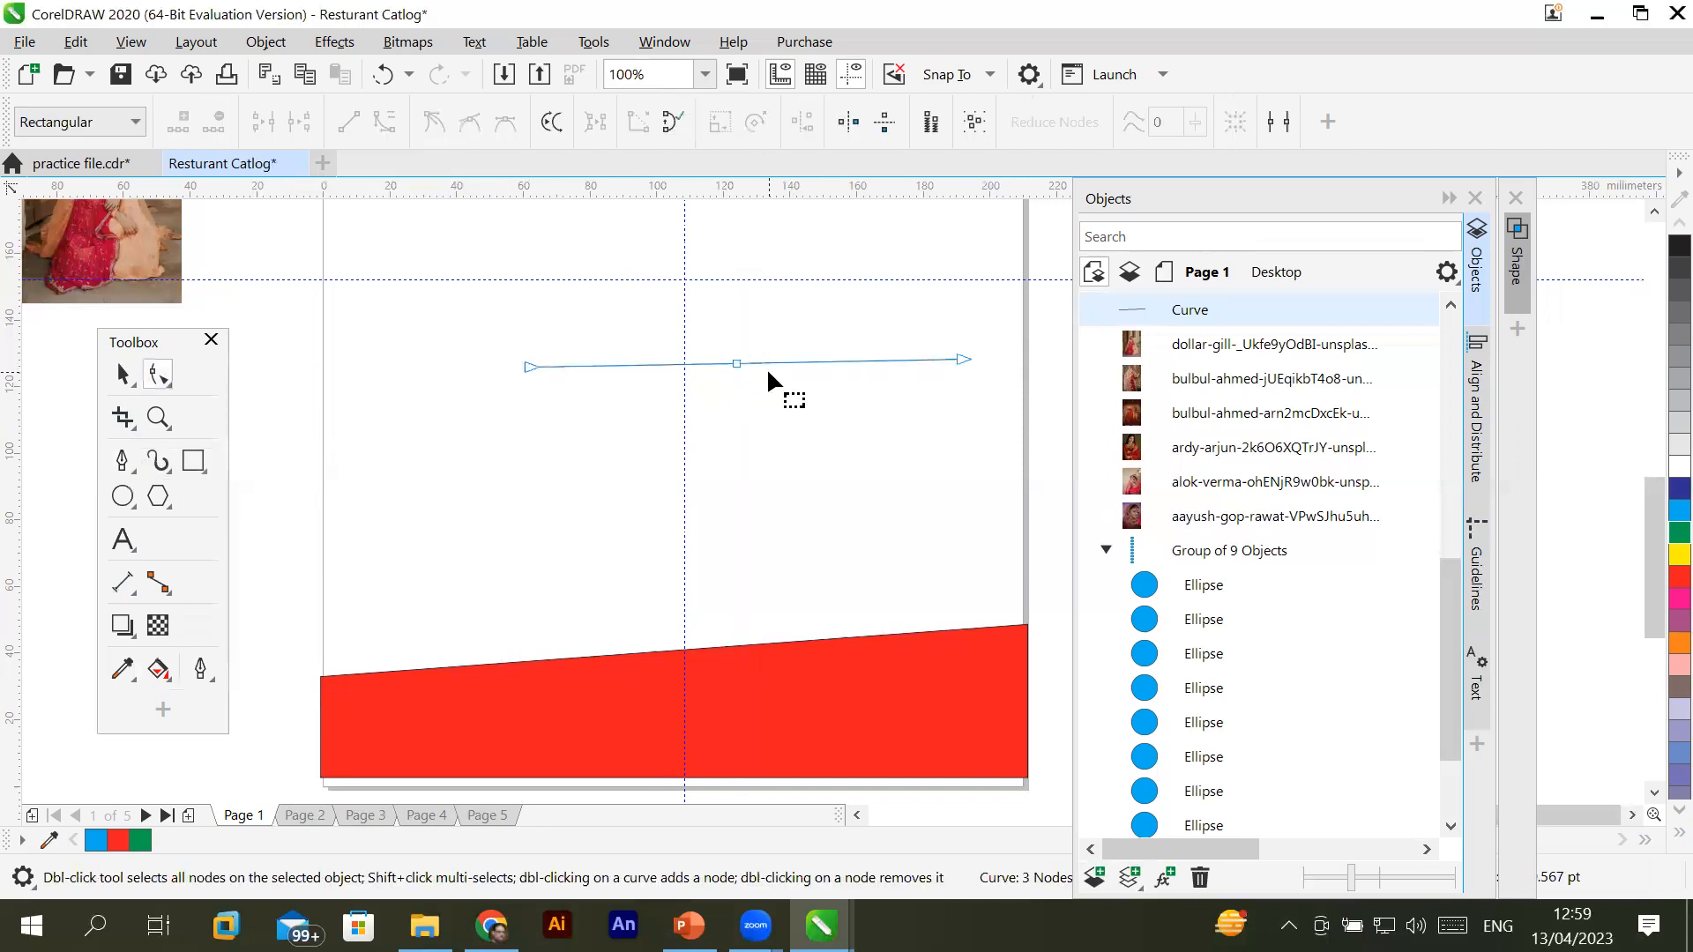
left_click(736, 363)
left_click(384, 122)
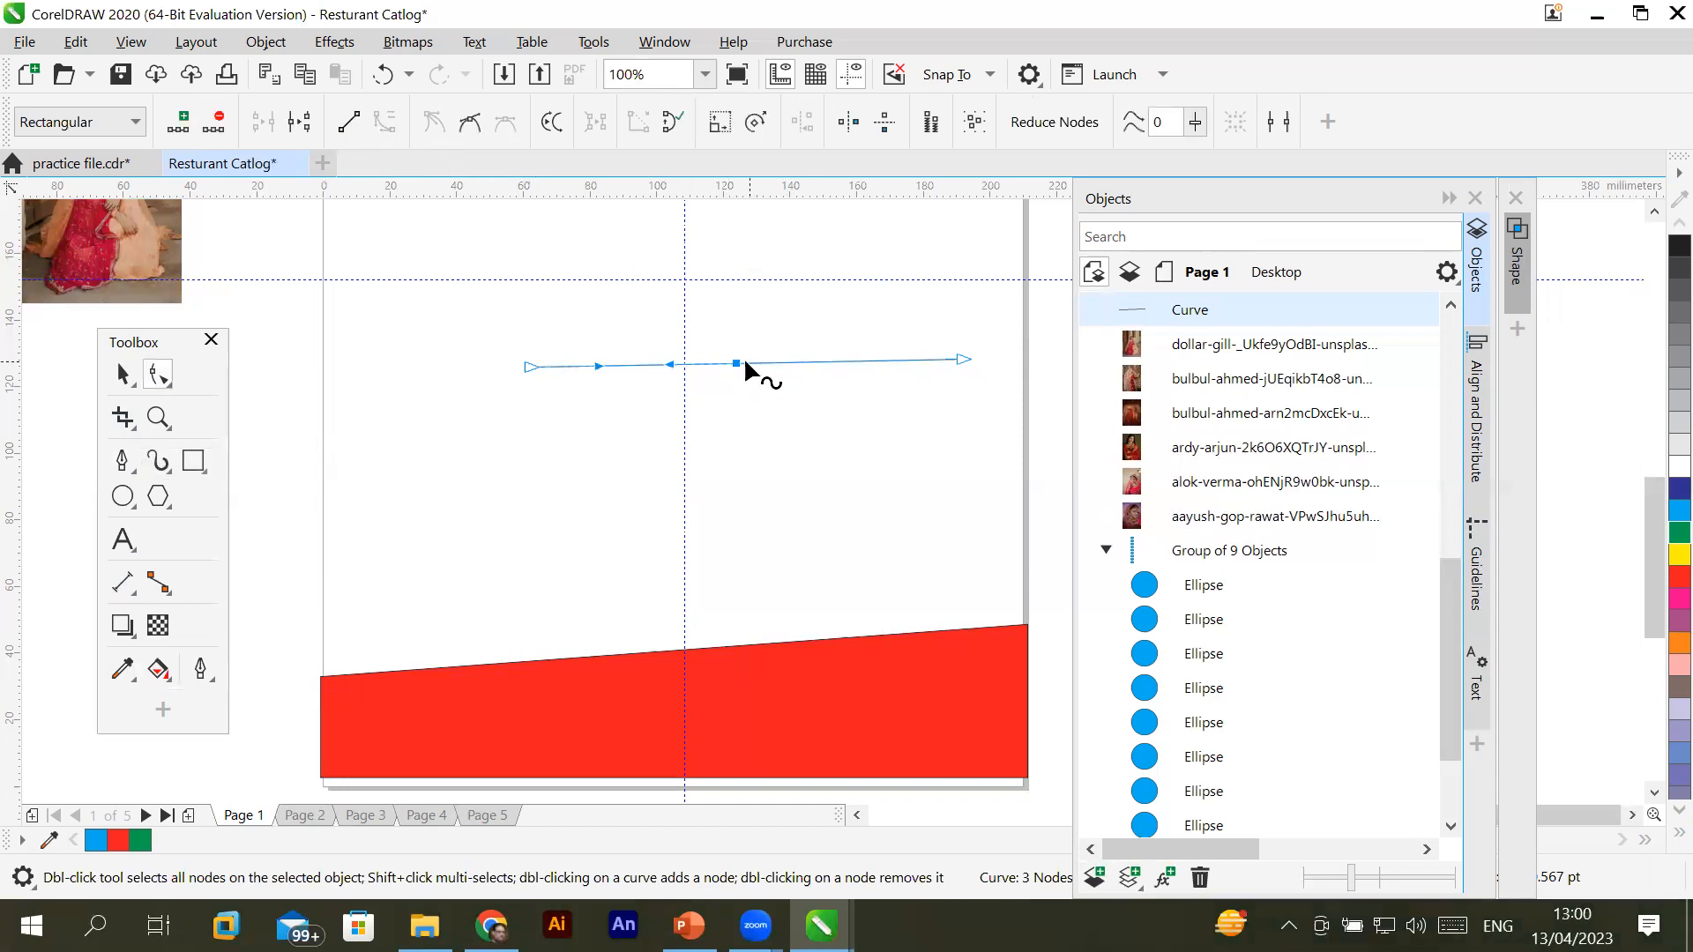
left_click_drag(658, 358, 660, 297)
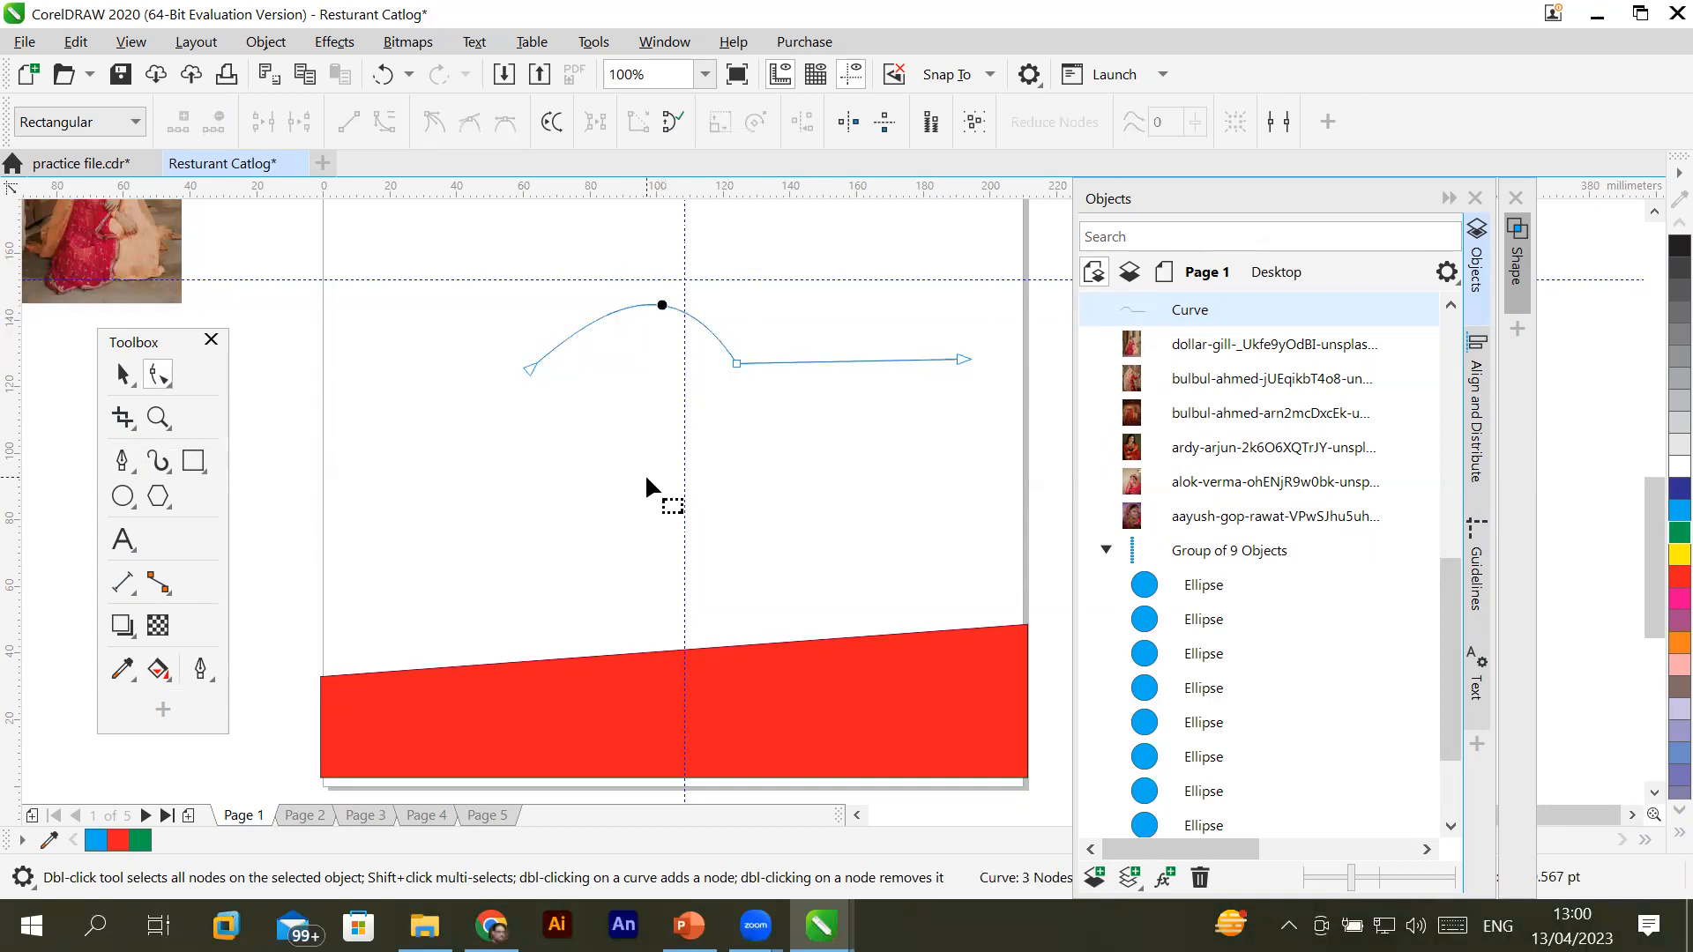
Delete the line's middle node and its right end node
left_click(735, 363)
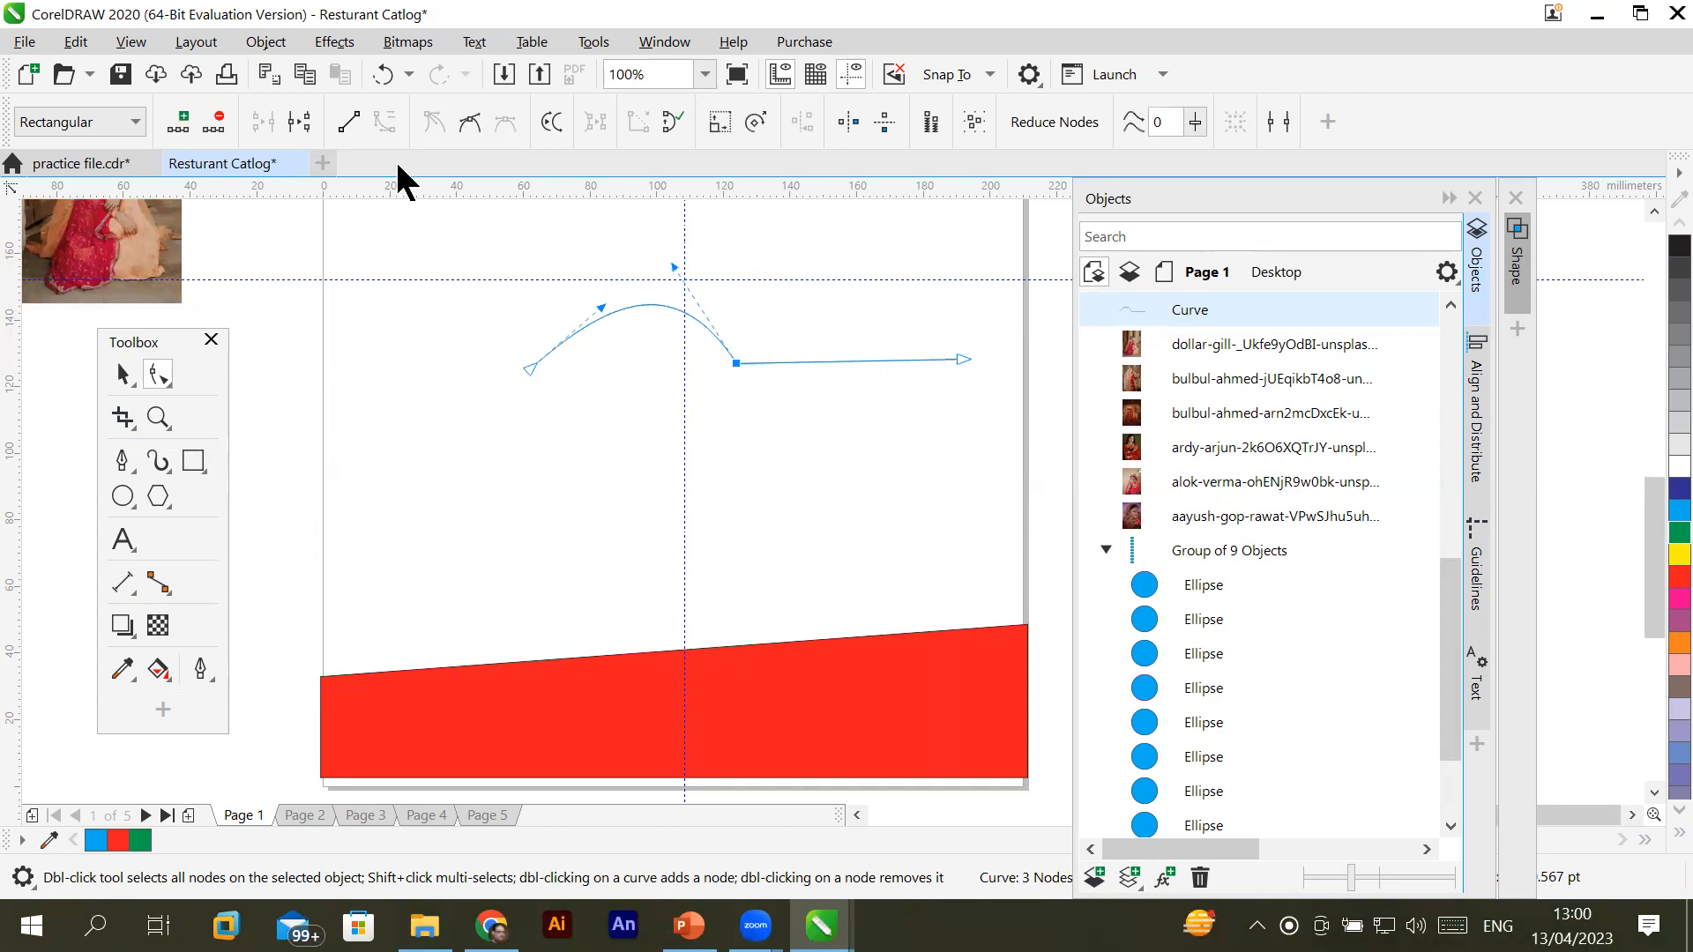
left_click(212, 129)
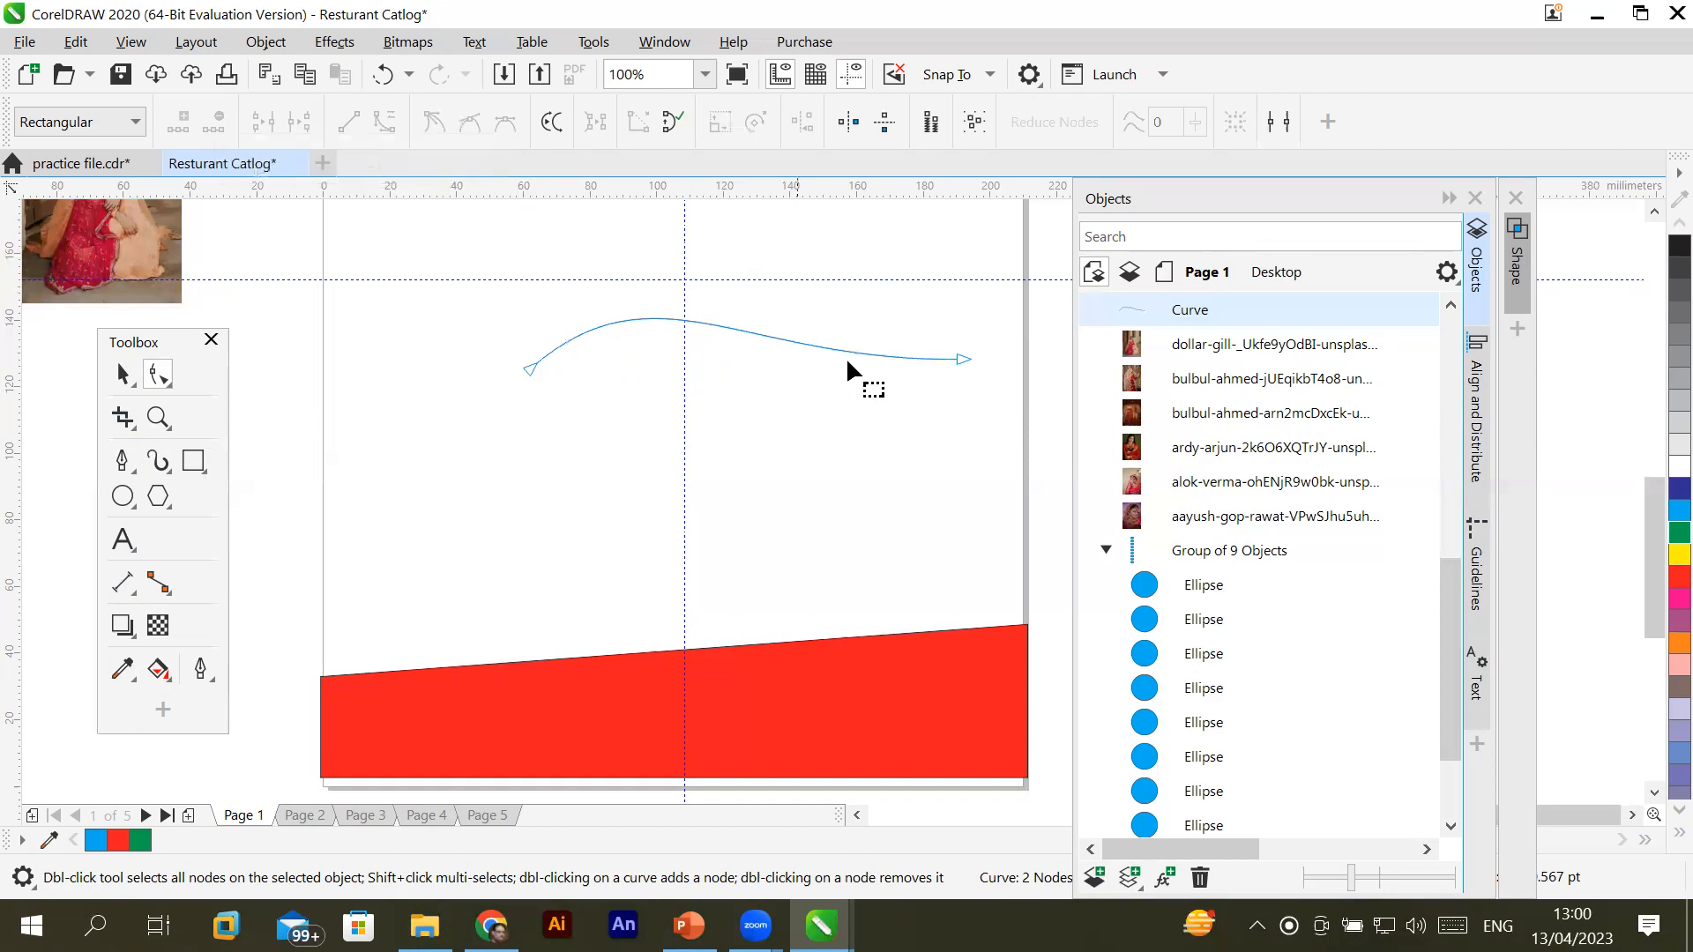
left_click(964, 360)
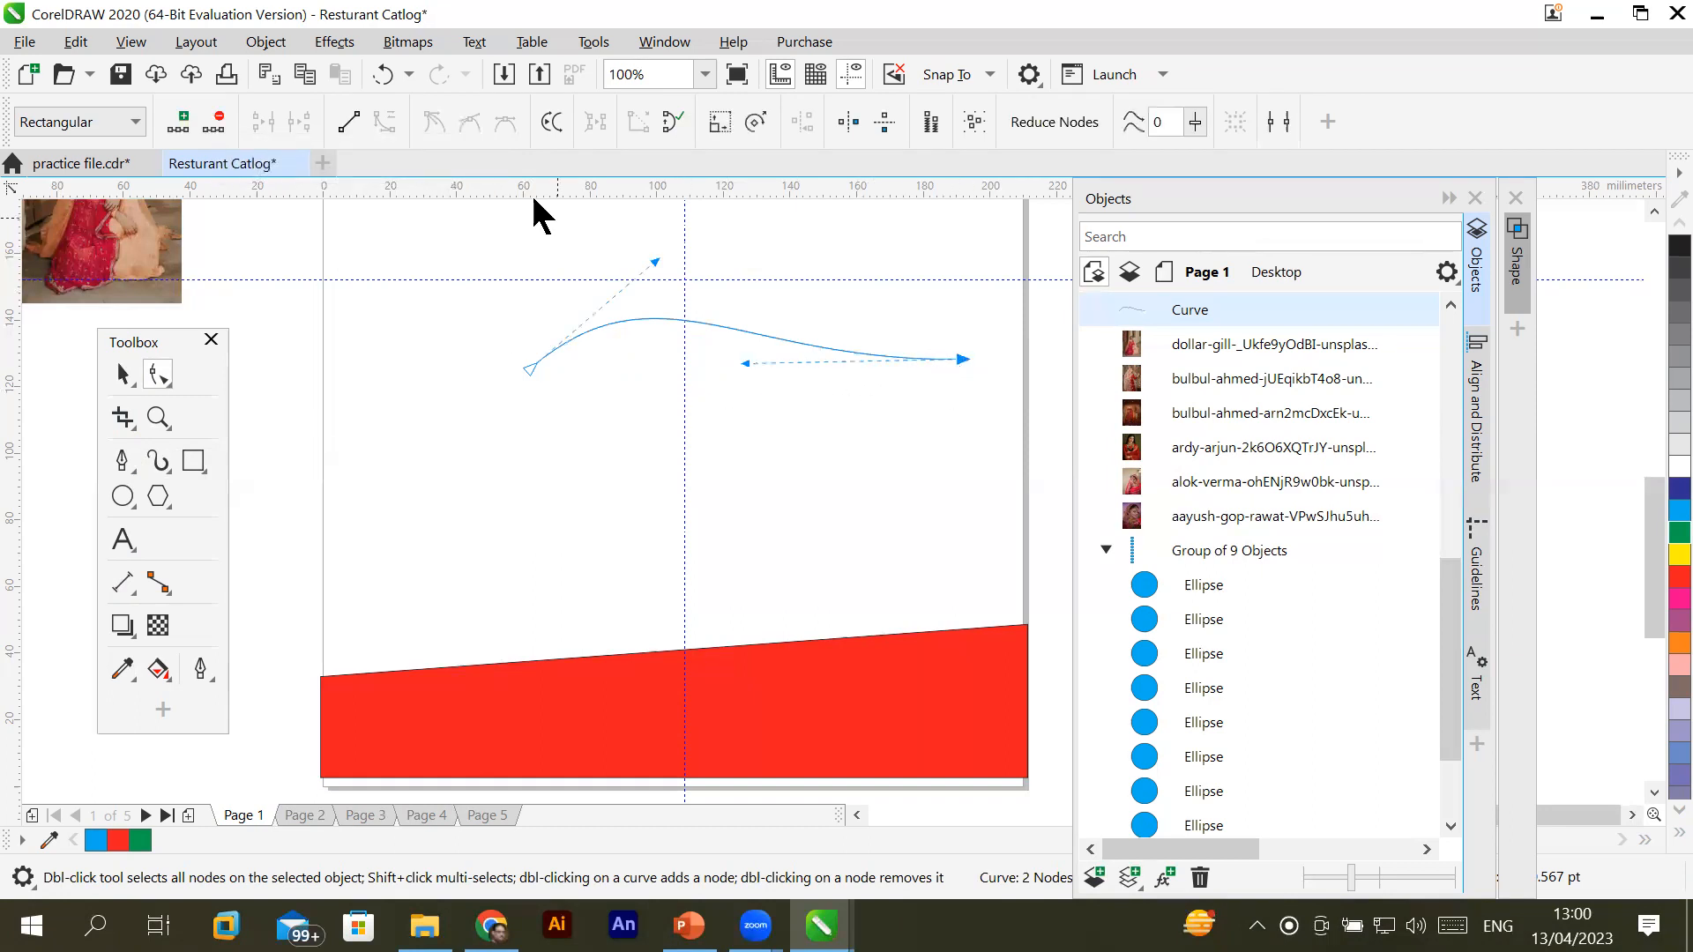
left_click(215, 122)
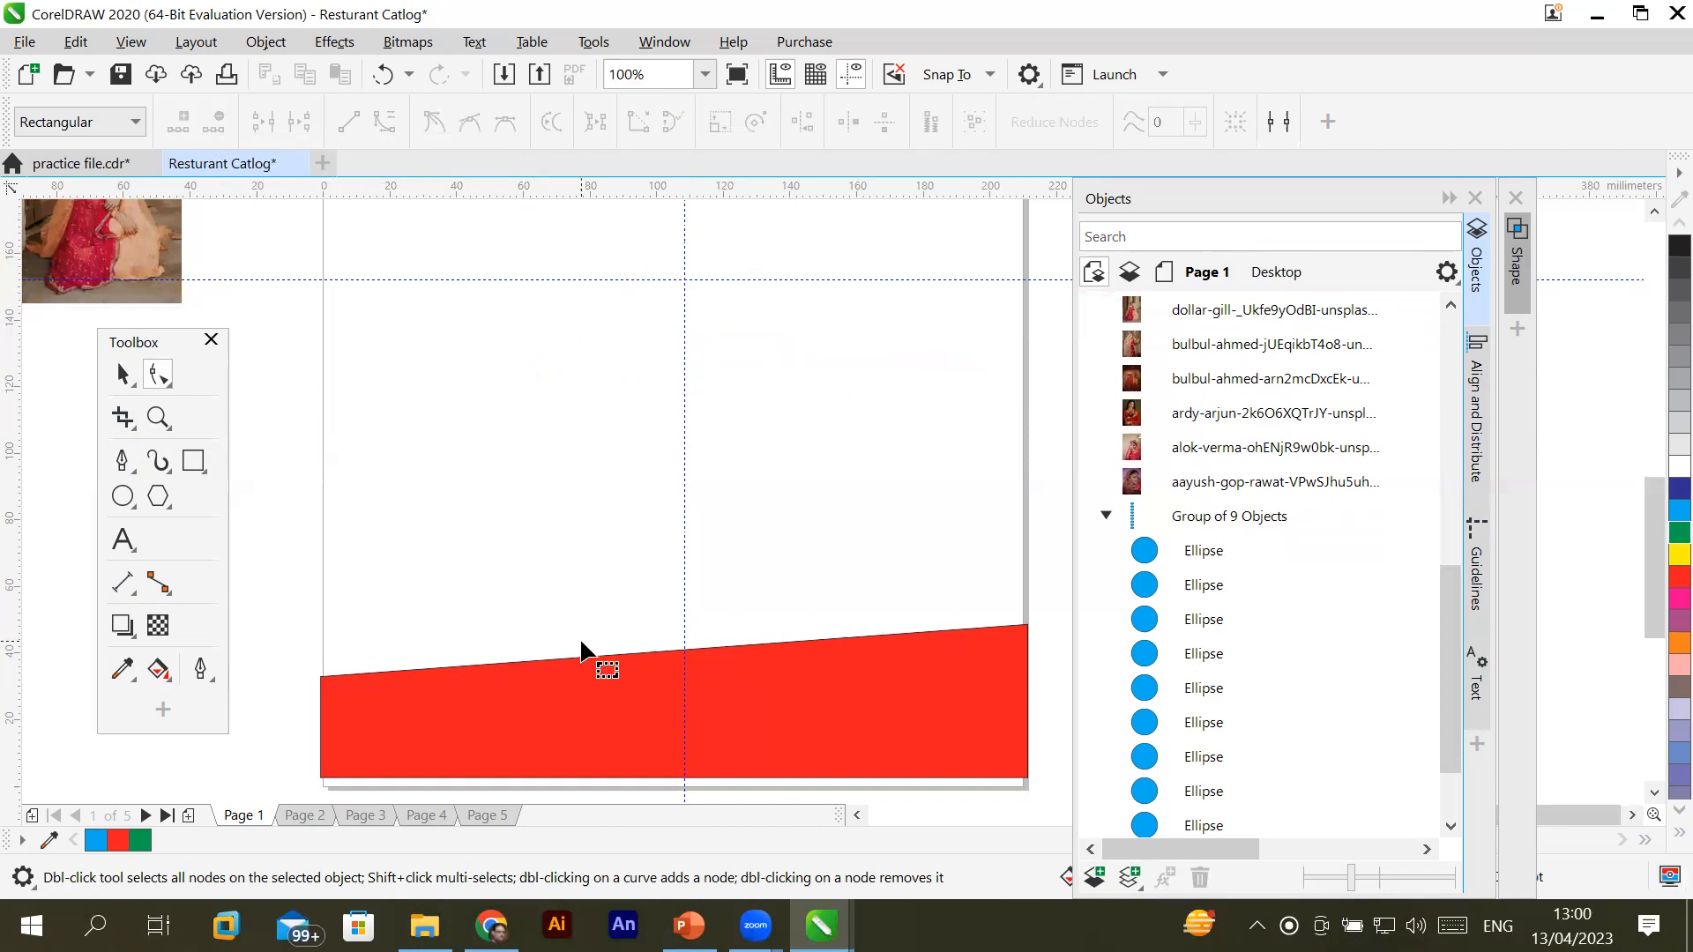
Add a node near the middle of the red shape's top edge and move it left and up, level with the top right corner
scroll(579, 651, "down", 3)
left_click(591, 666)
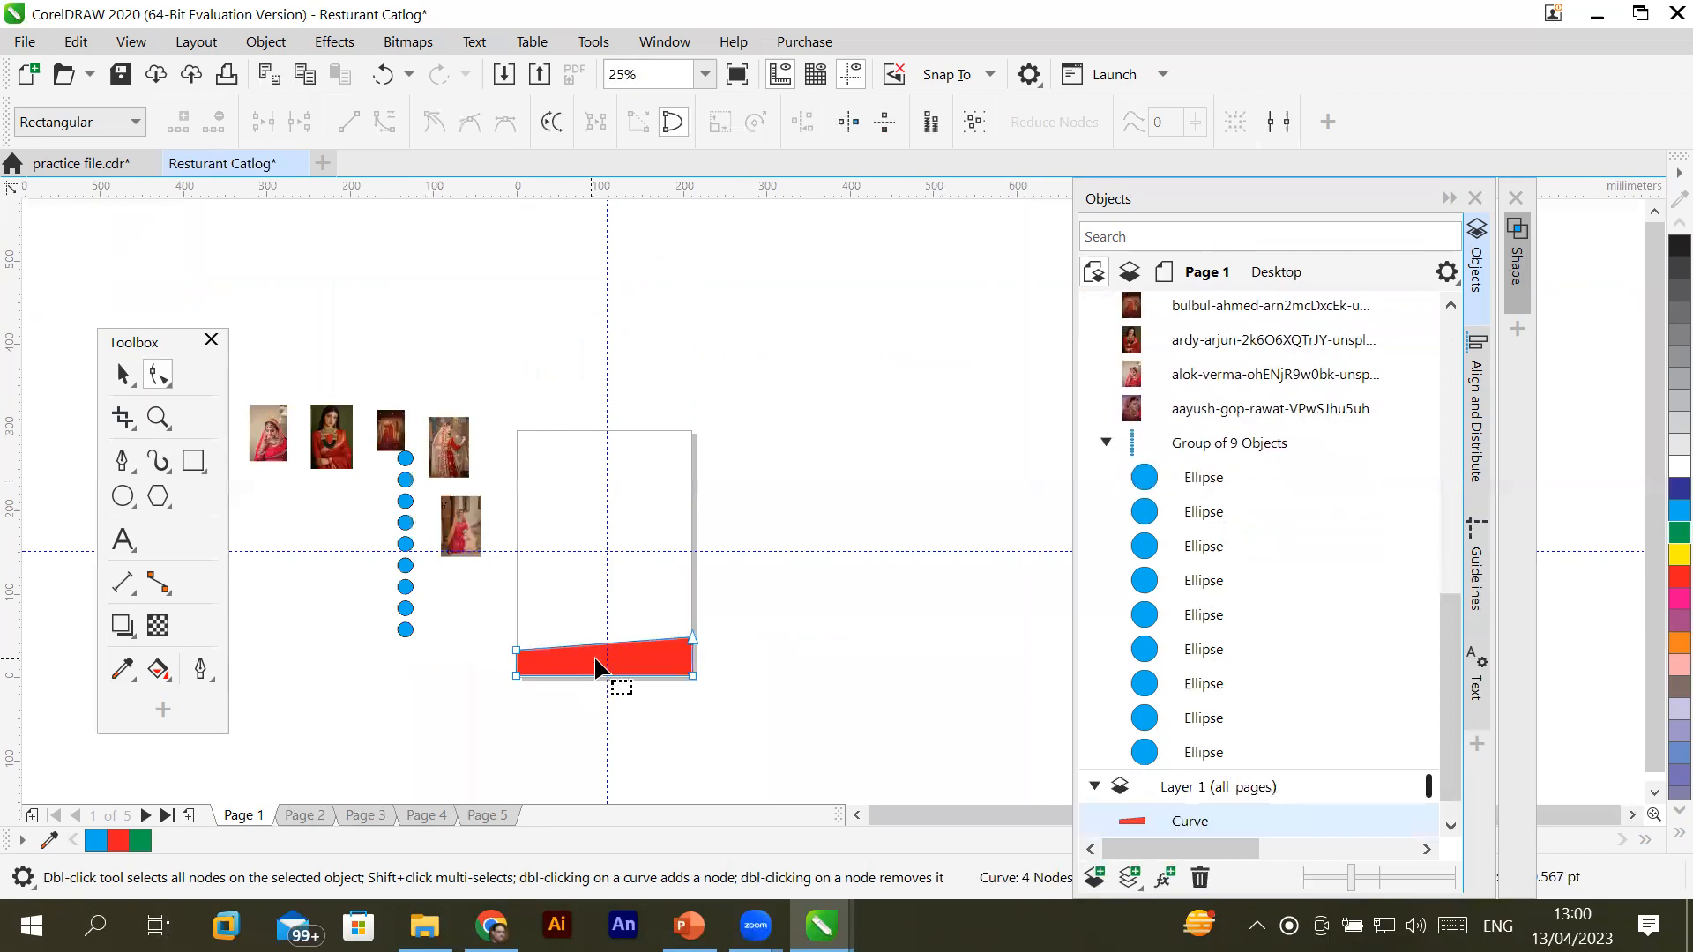
scroll(596, 667, "up", 1)
scroll(607, 666, "up", 1)
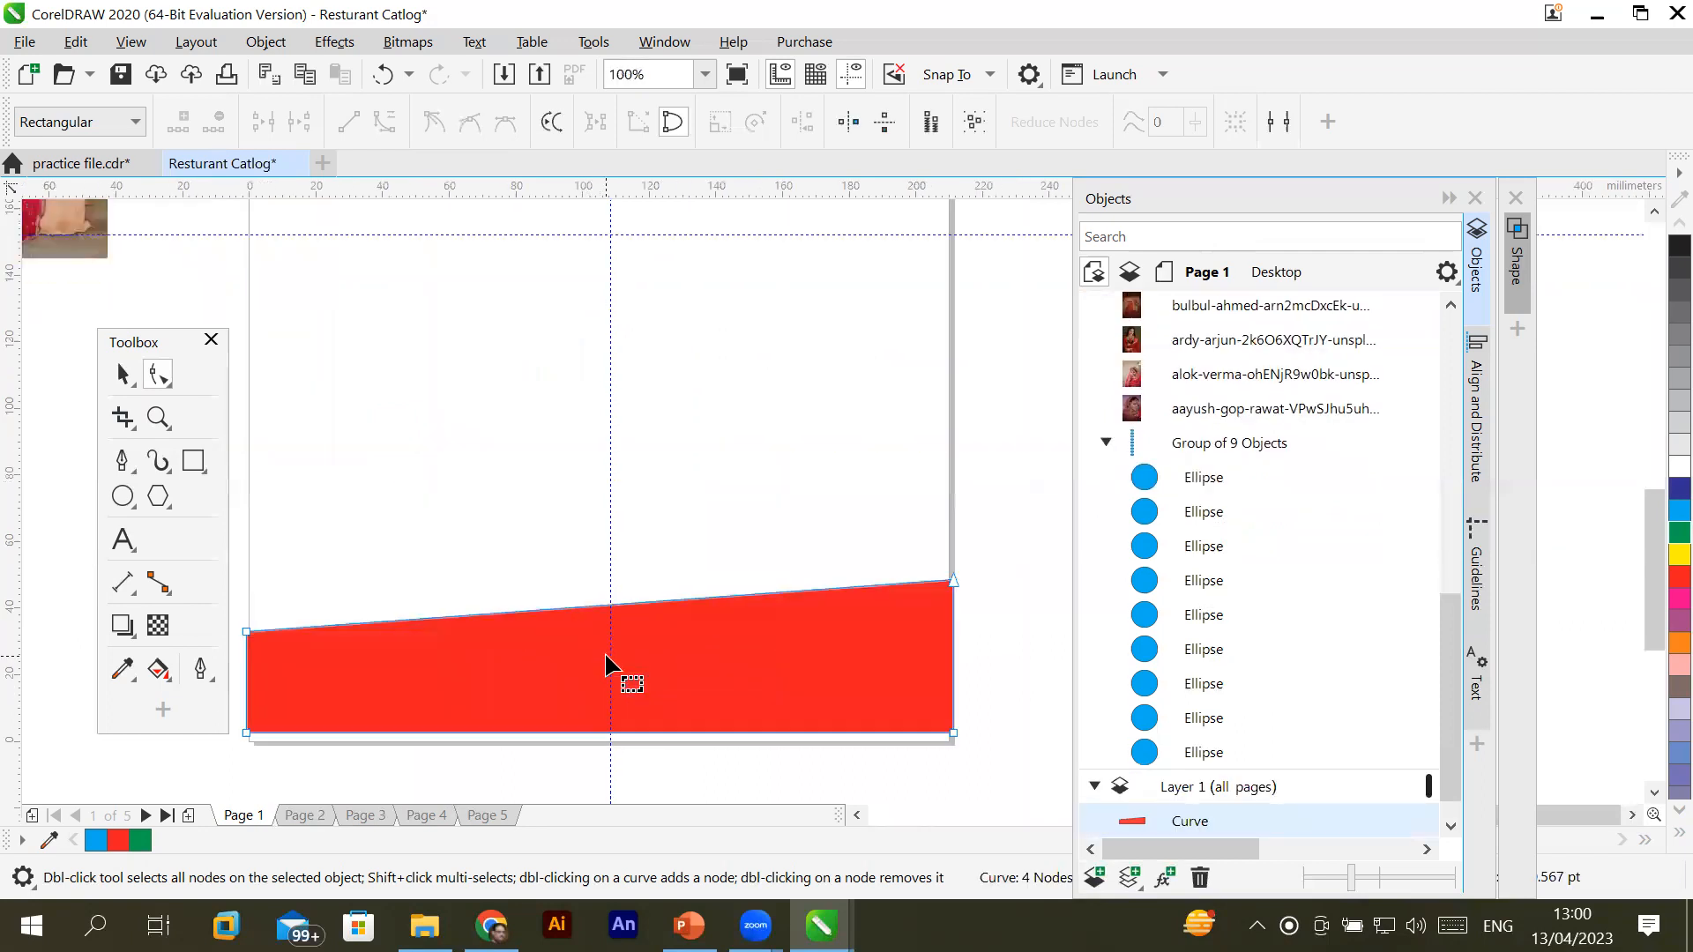
left_click(124, 462)
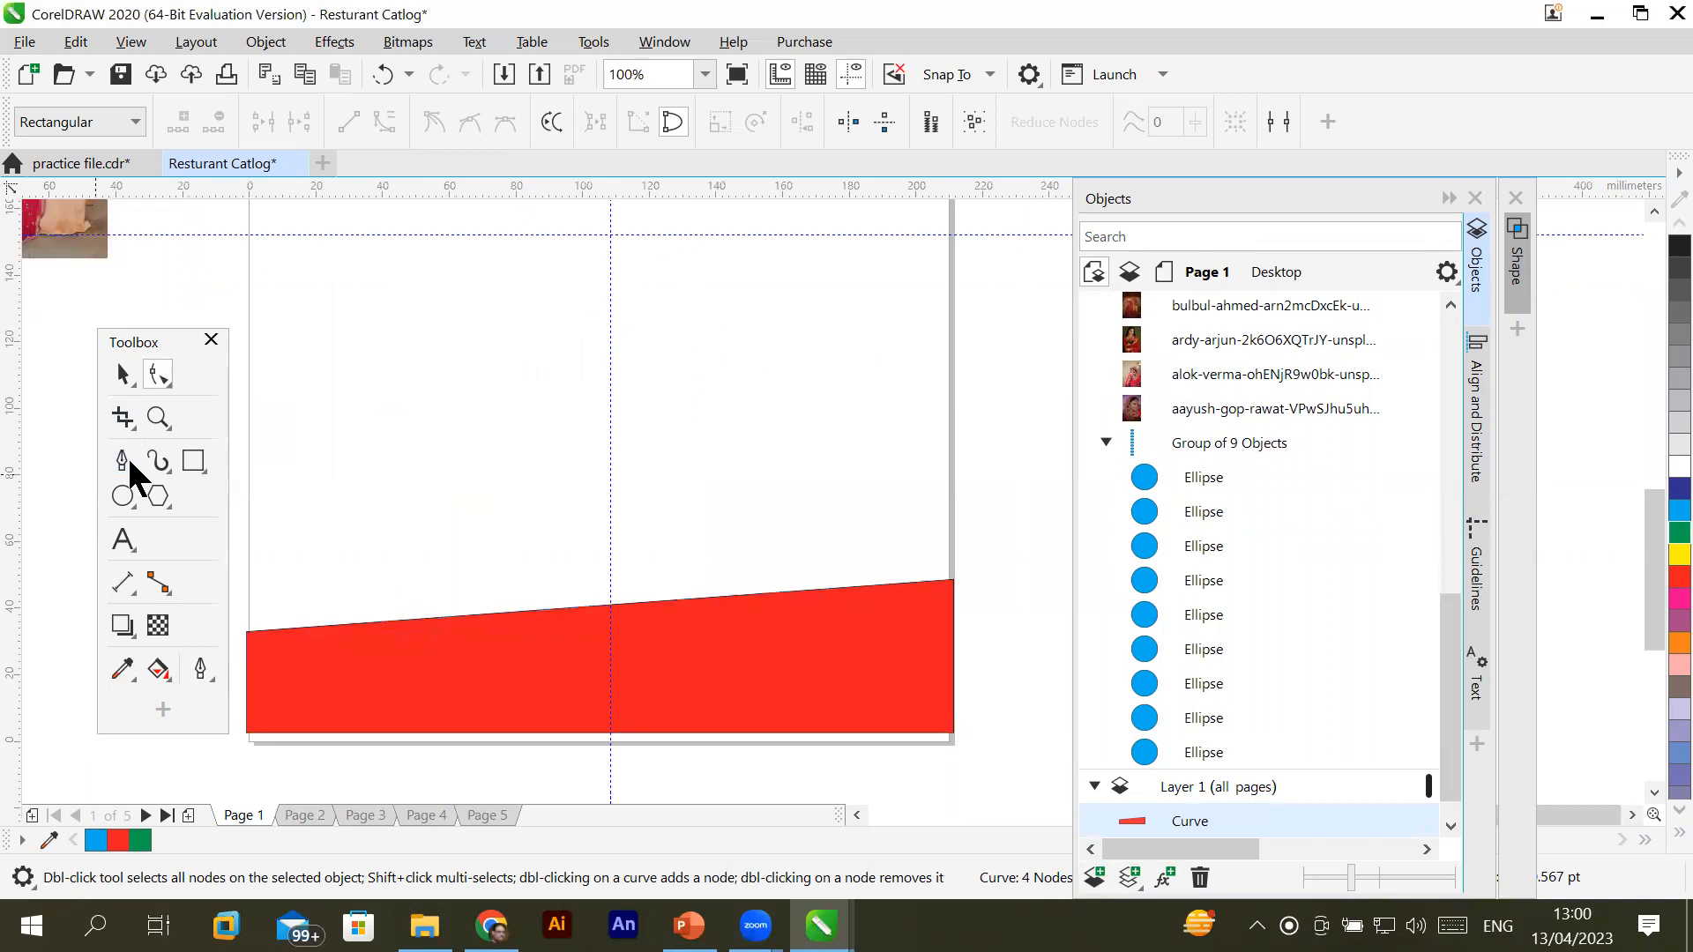
left_click(599, 606)
left_click(155, 374)
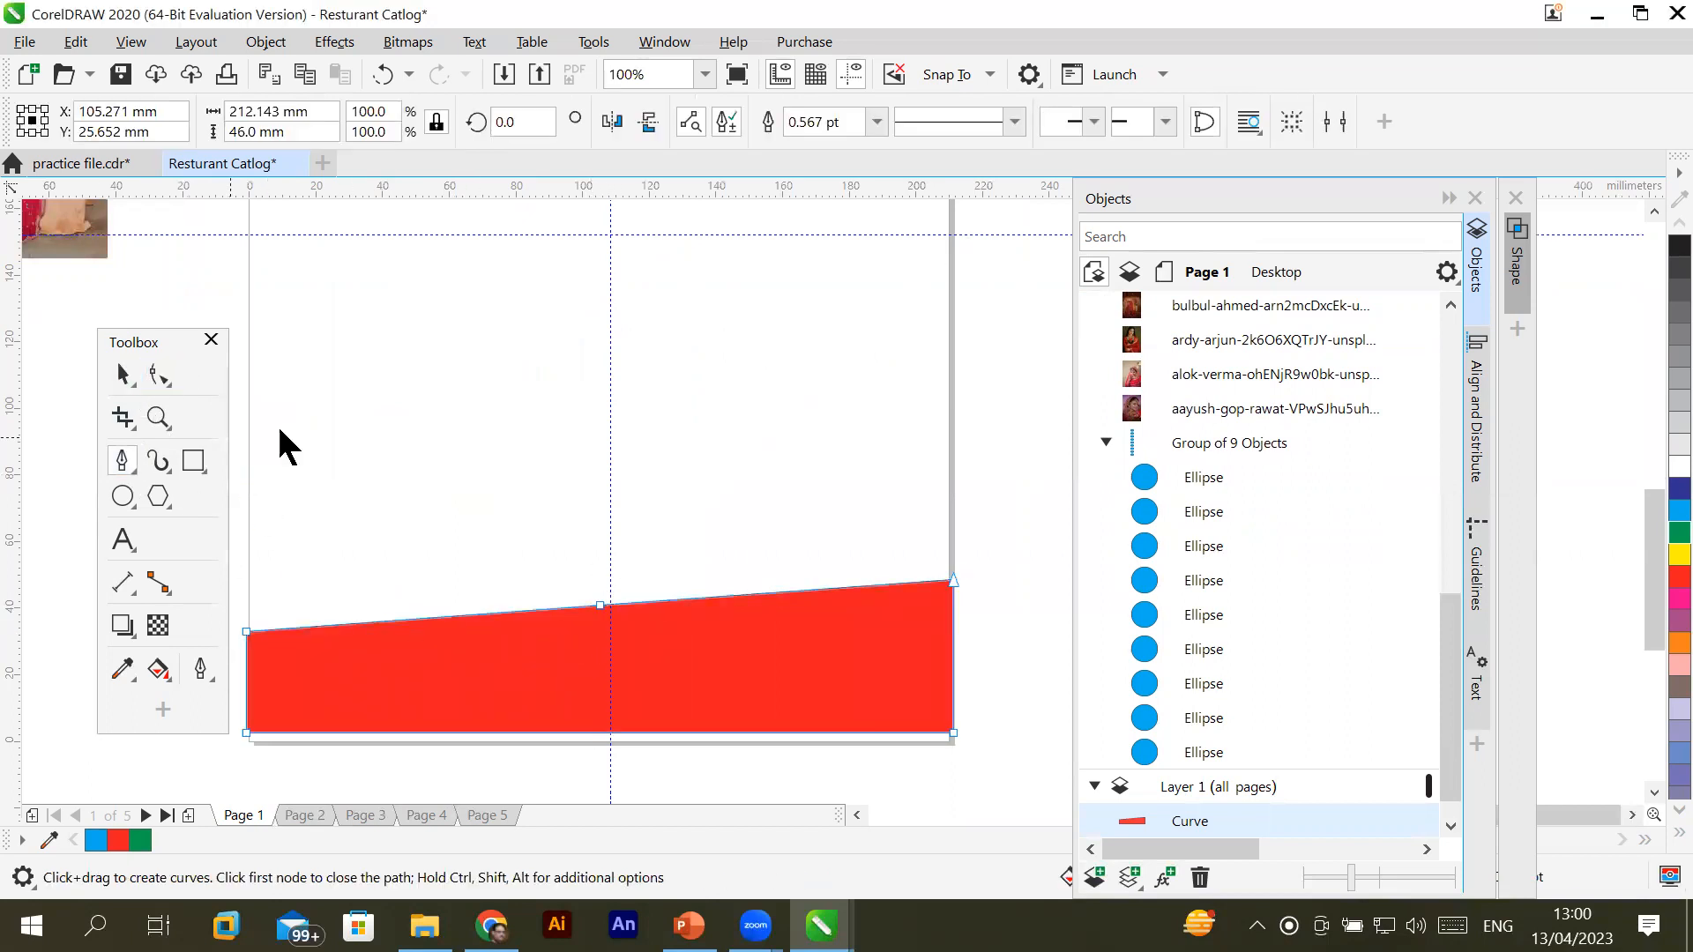
left_click_drag(600, 607, 492, 579)
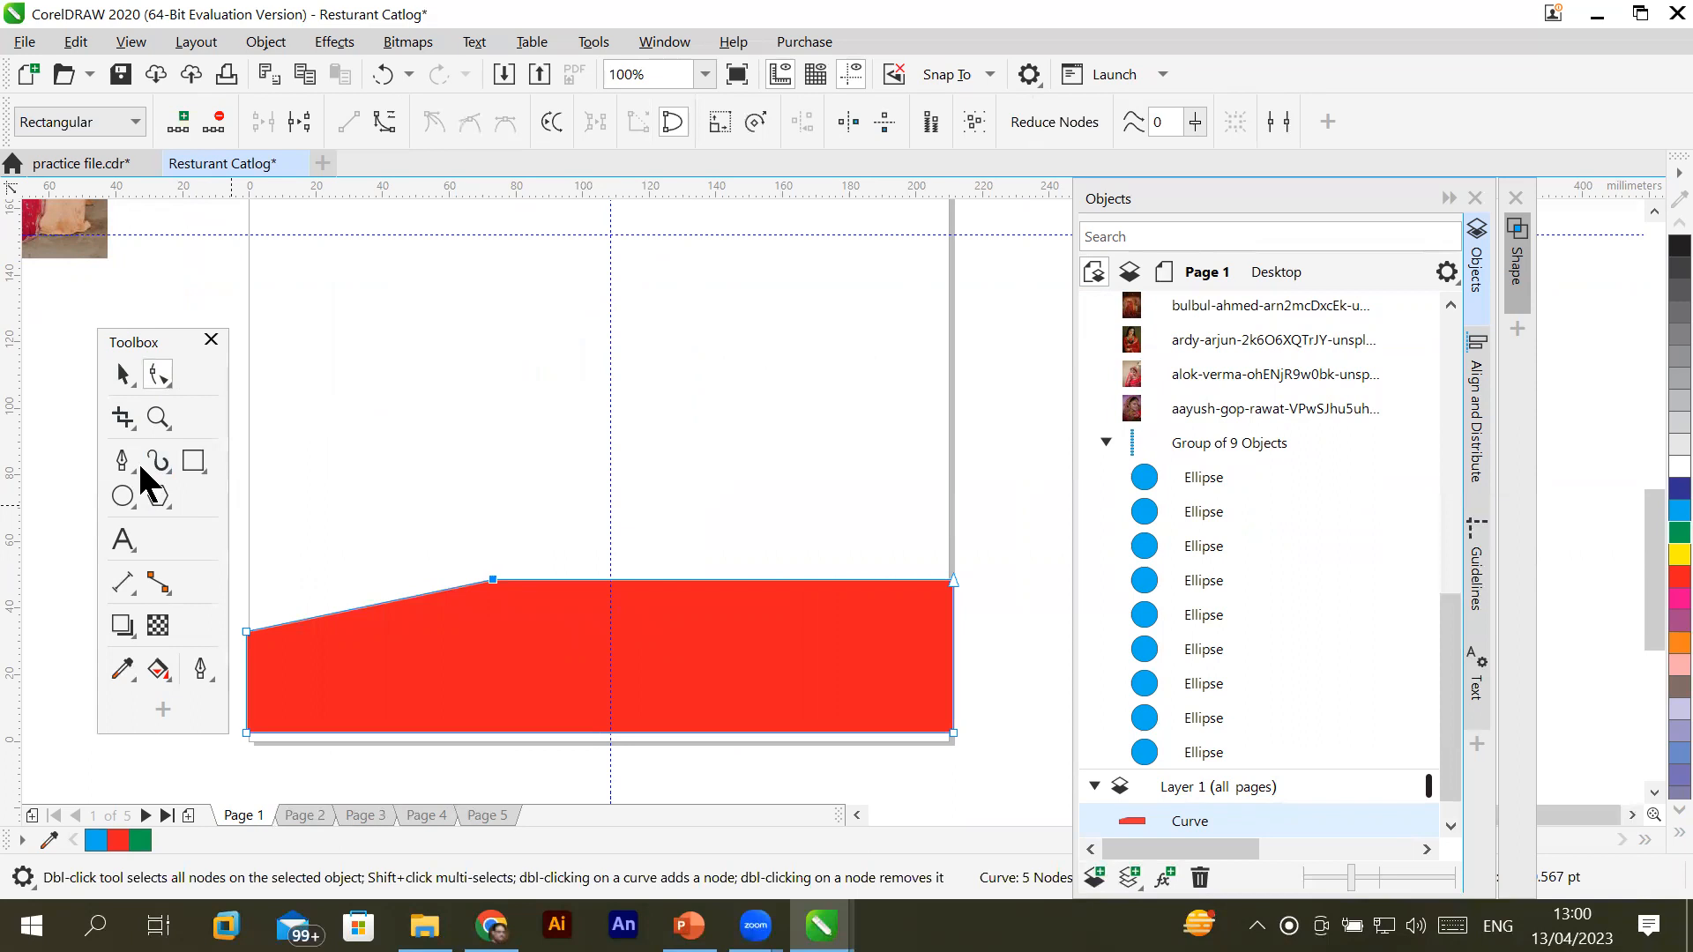
Convert the red shape's top segment right of the new node to a curve, bend it upward, and lower the node to form a wave
left_click(385, 123)
left_click(682, 582)
left_click(493, 581)
left_click_drag(643, 582, 703, 496)
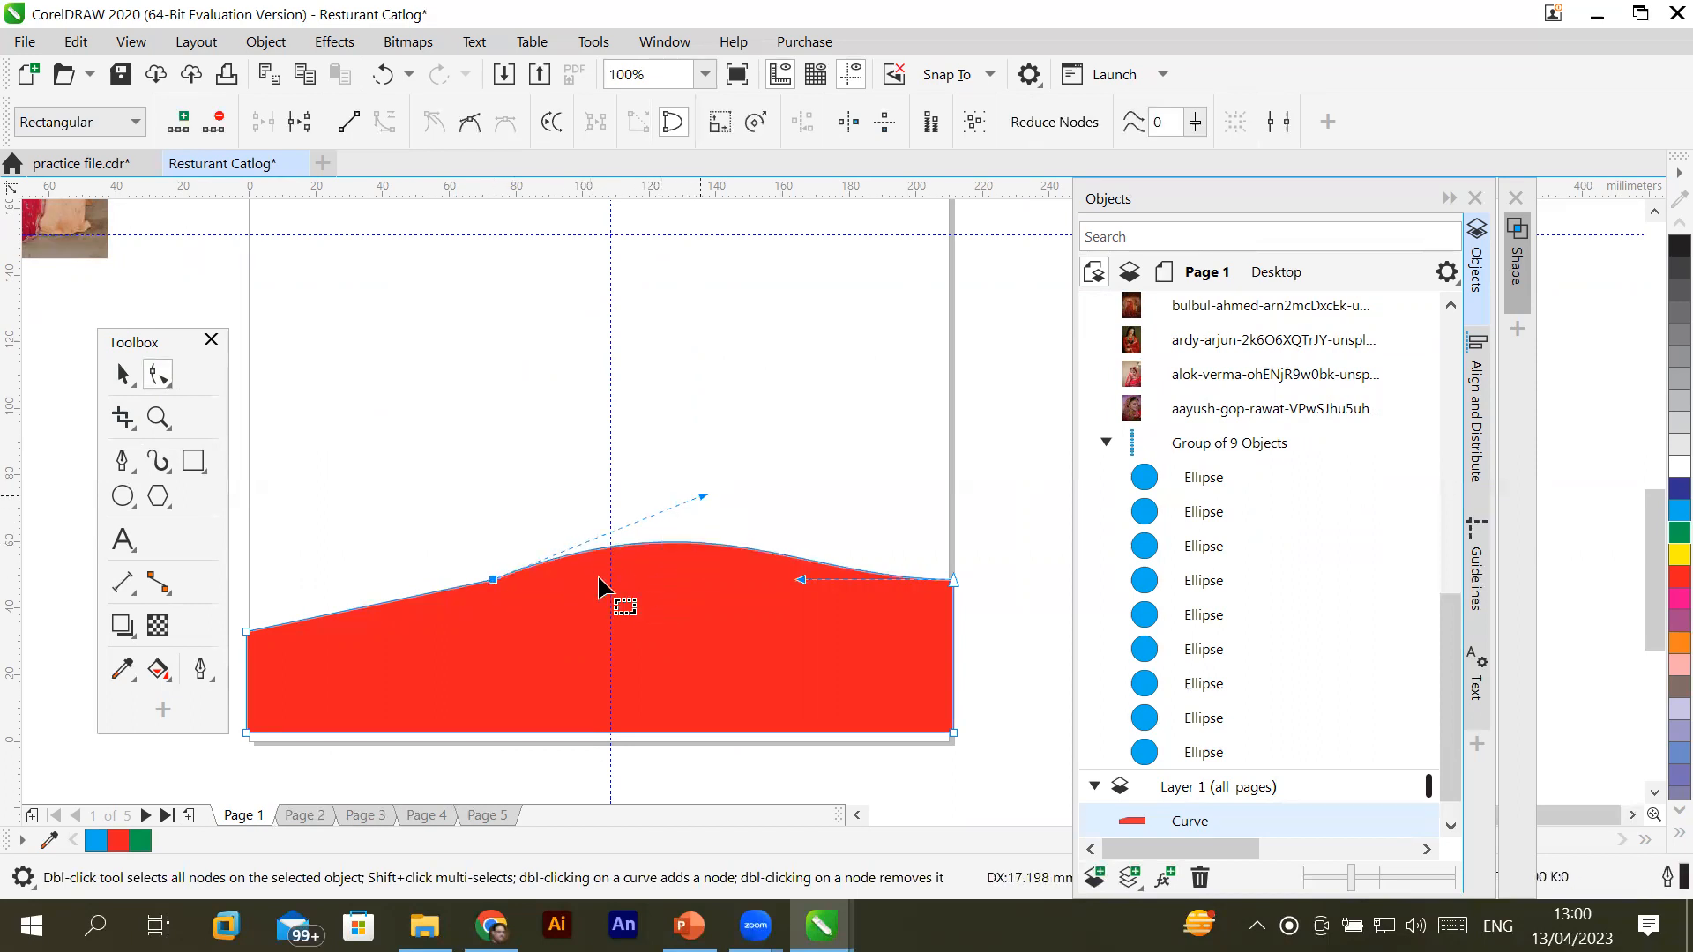
left_click_drag(493, 581, 501, 624)
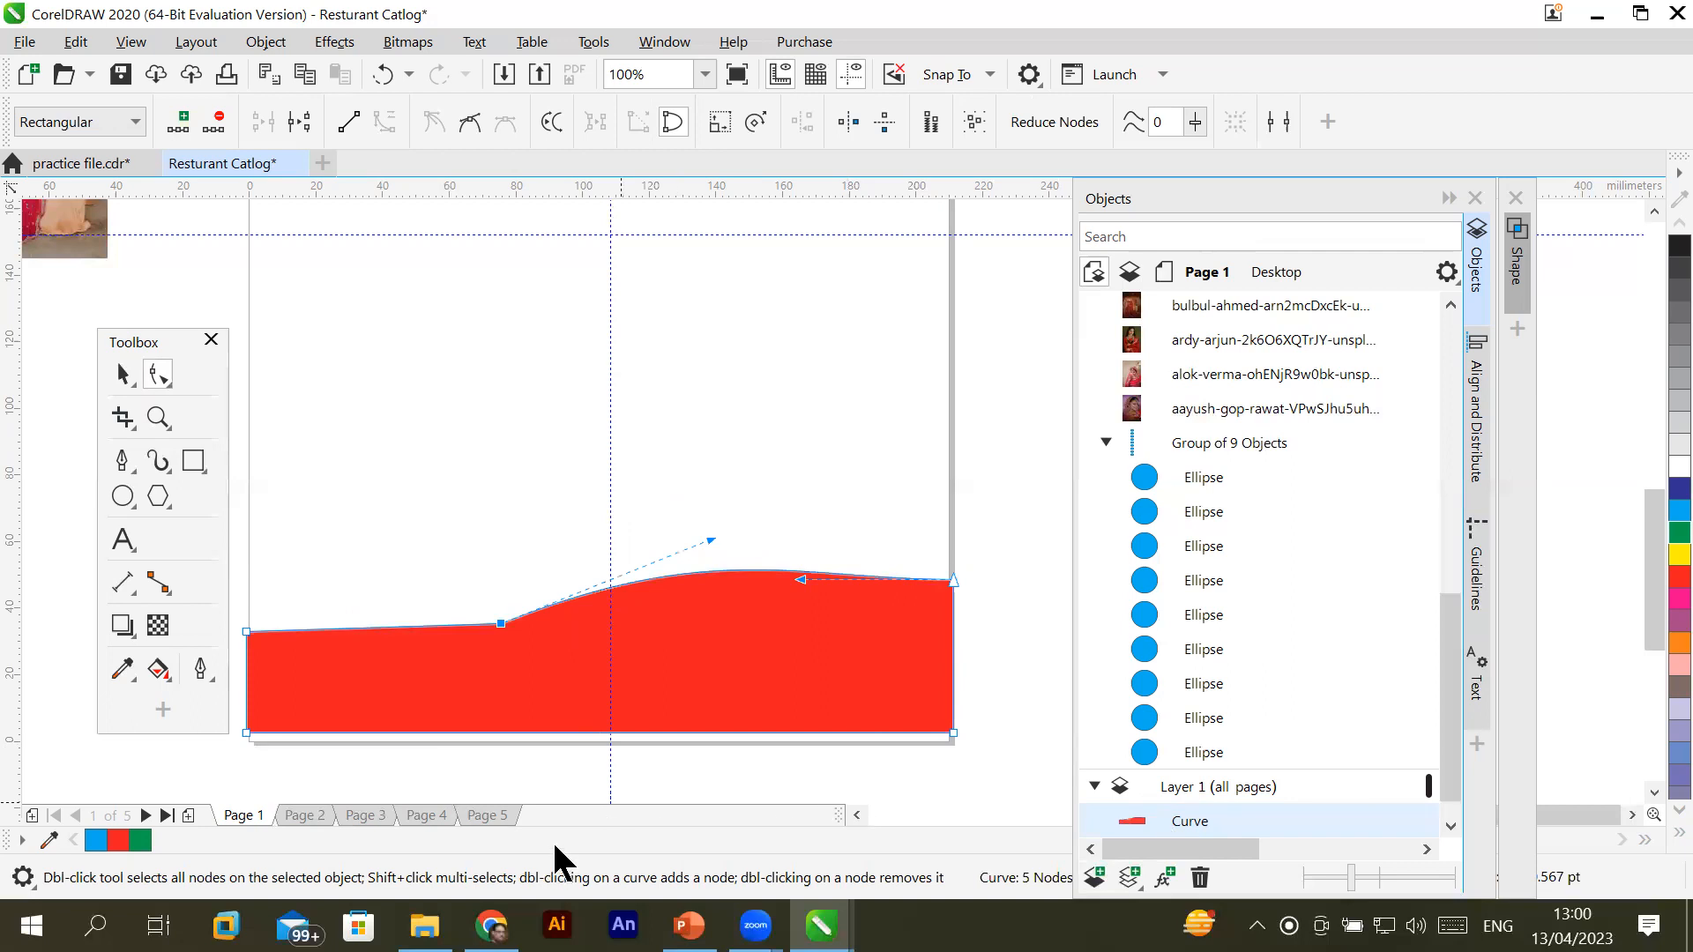
Select the red curve on Layer 1 (all pages) and check the reshaped footer on pages 2 and 3
scroll(1455, 707, "down", 1)
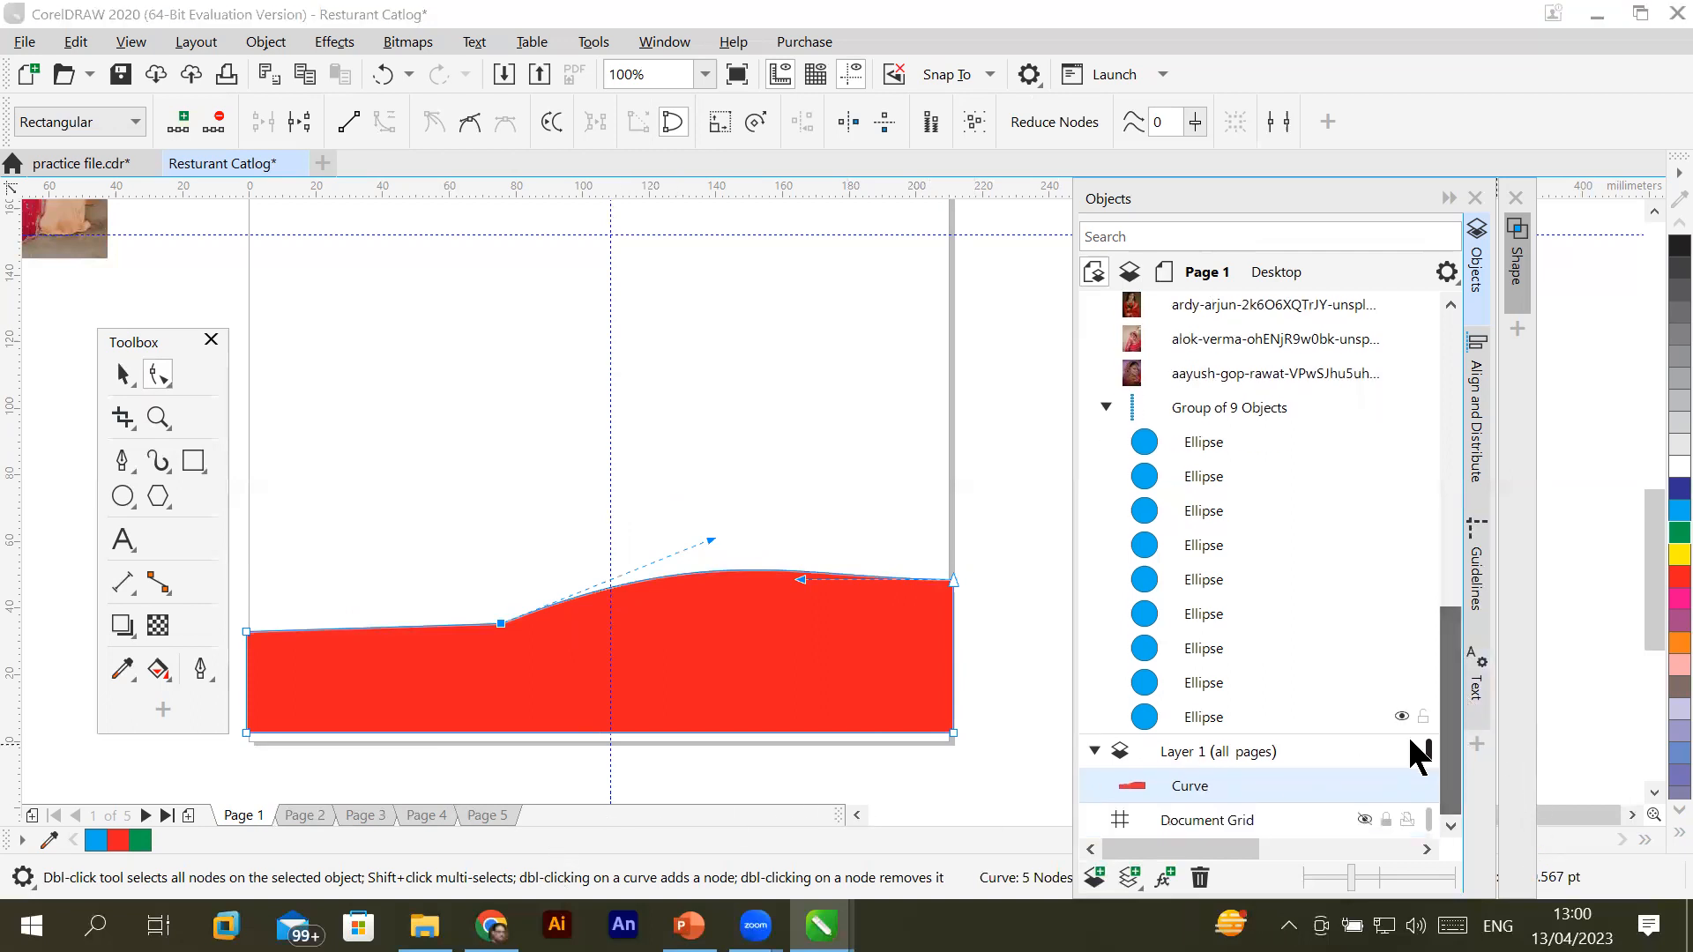
left_click(1172, 794)
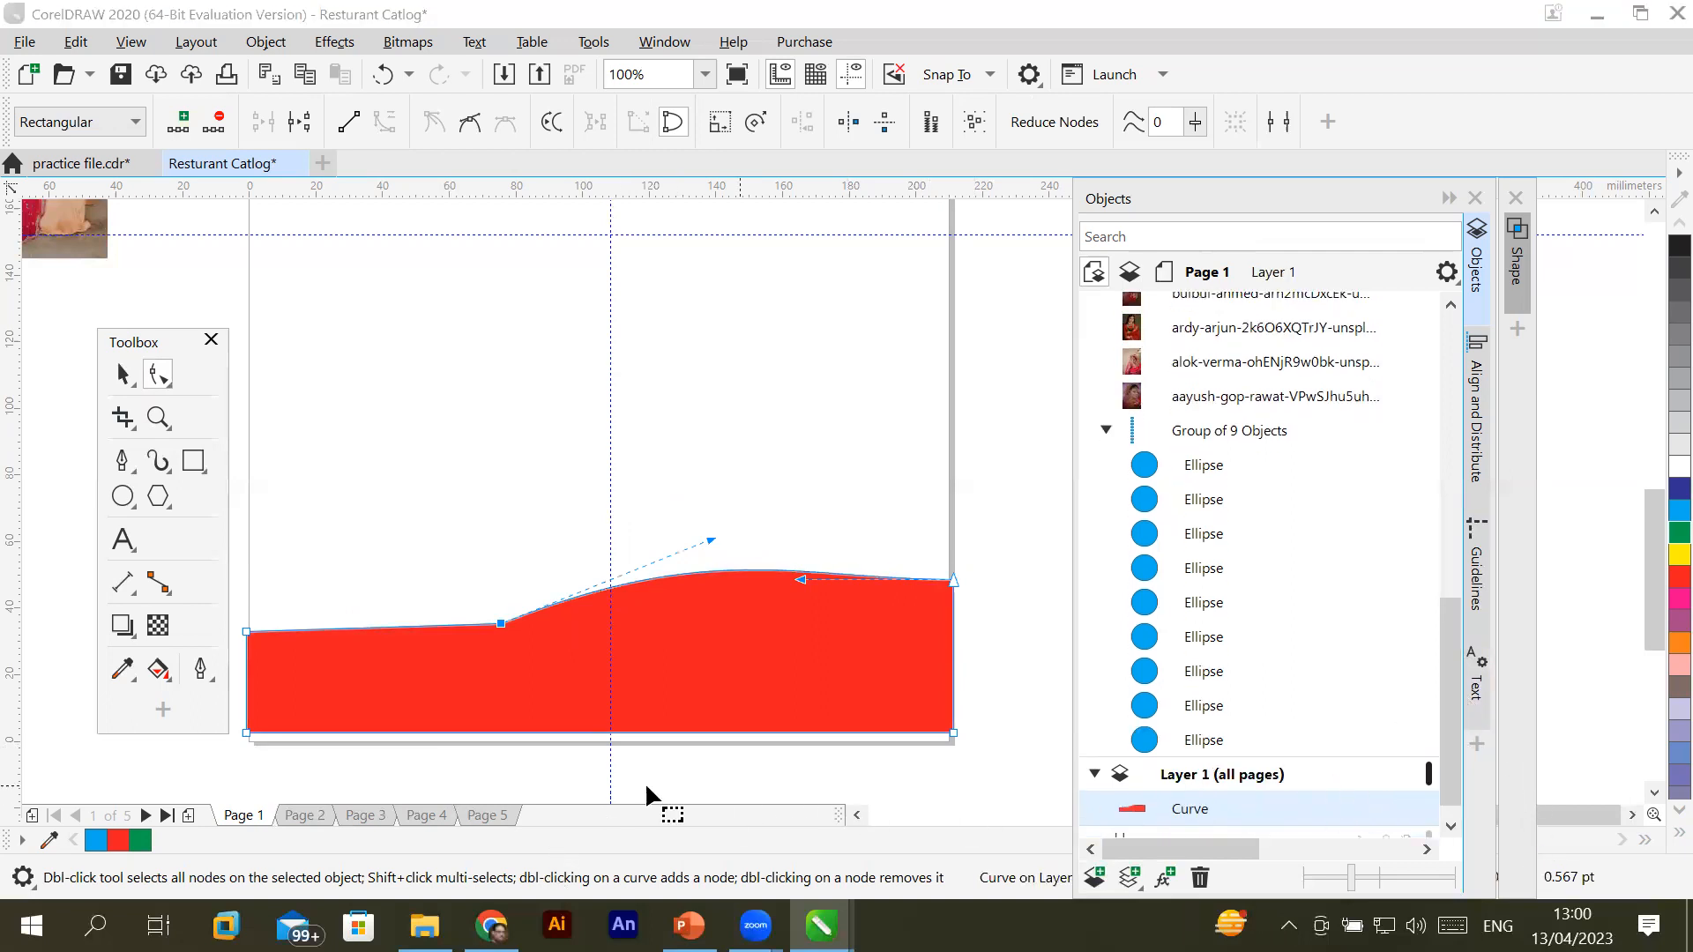
left_click(304, 816)
left_click(369, 816)
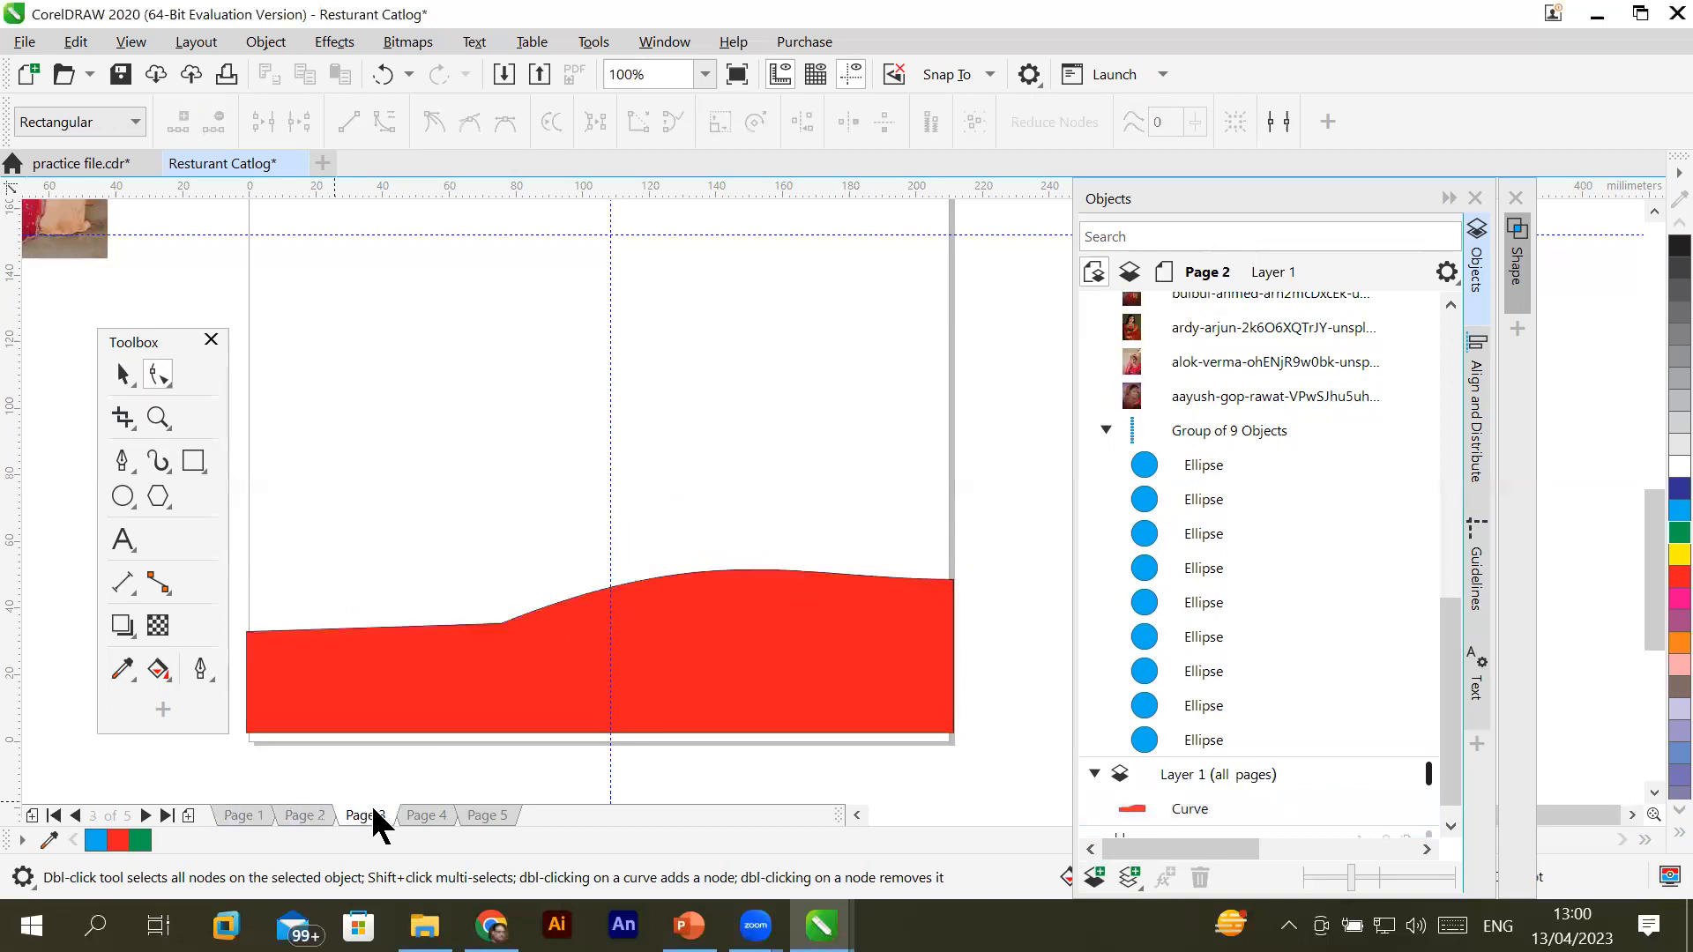
Duplicate the red wave shape about 7 mm higher and 2 mm to the right on page 3, and fill the copy with cyan
left_click(753, 633)
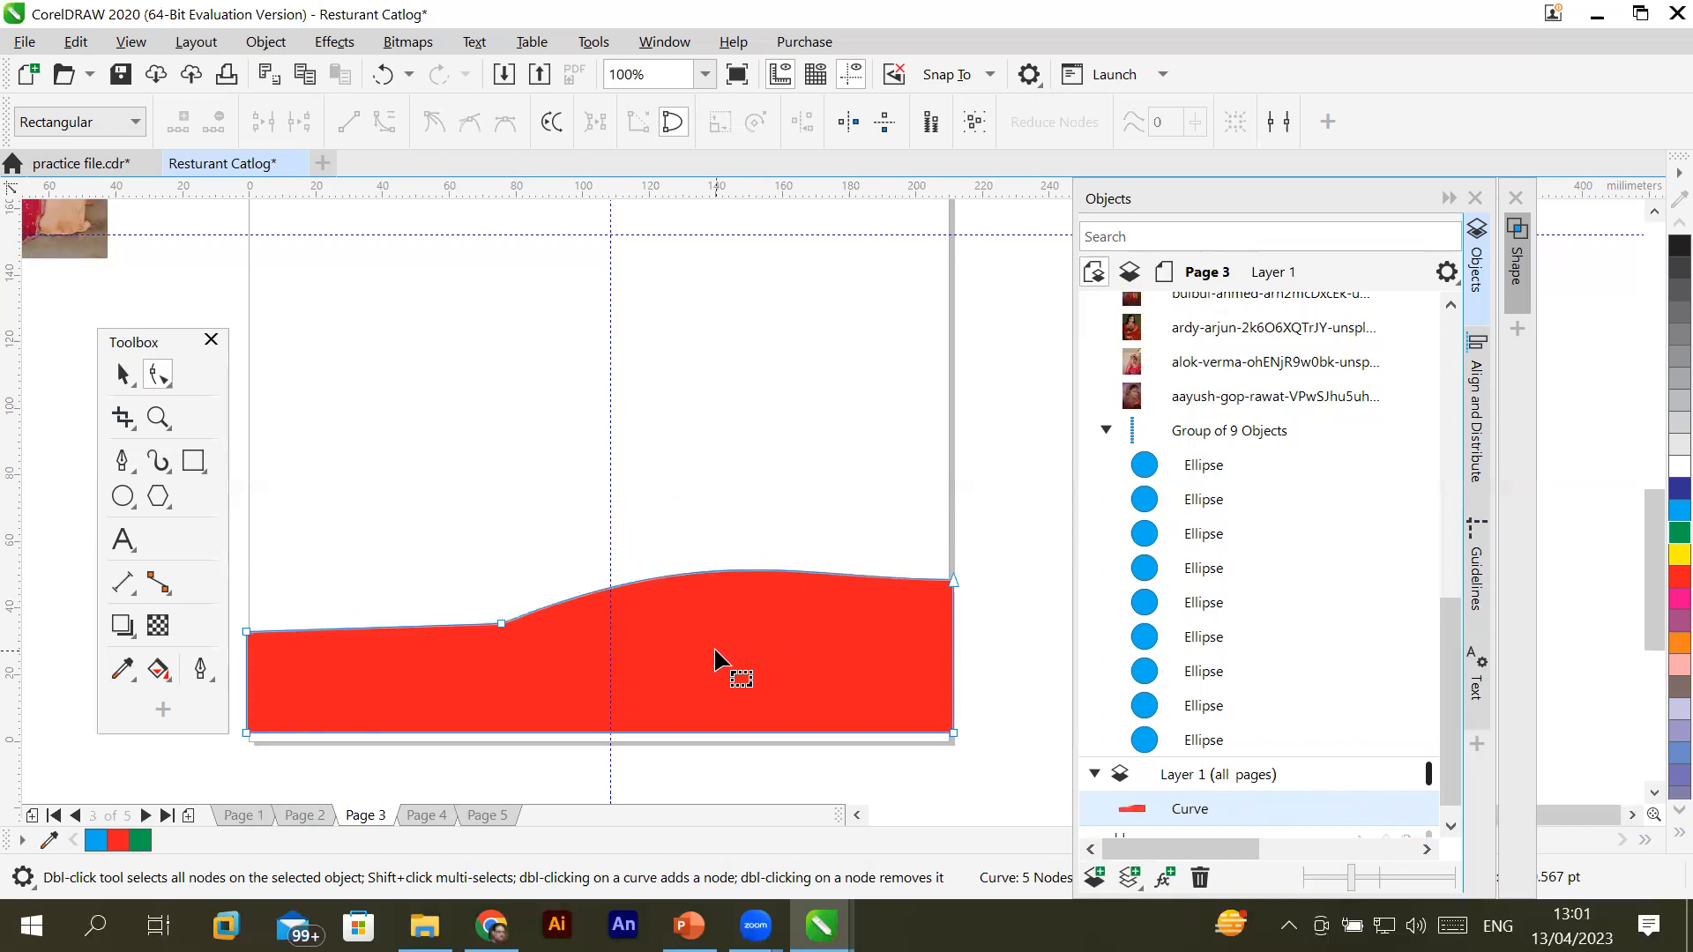
left_click(121, 386)
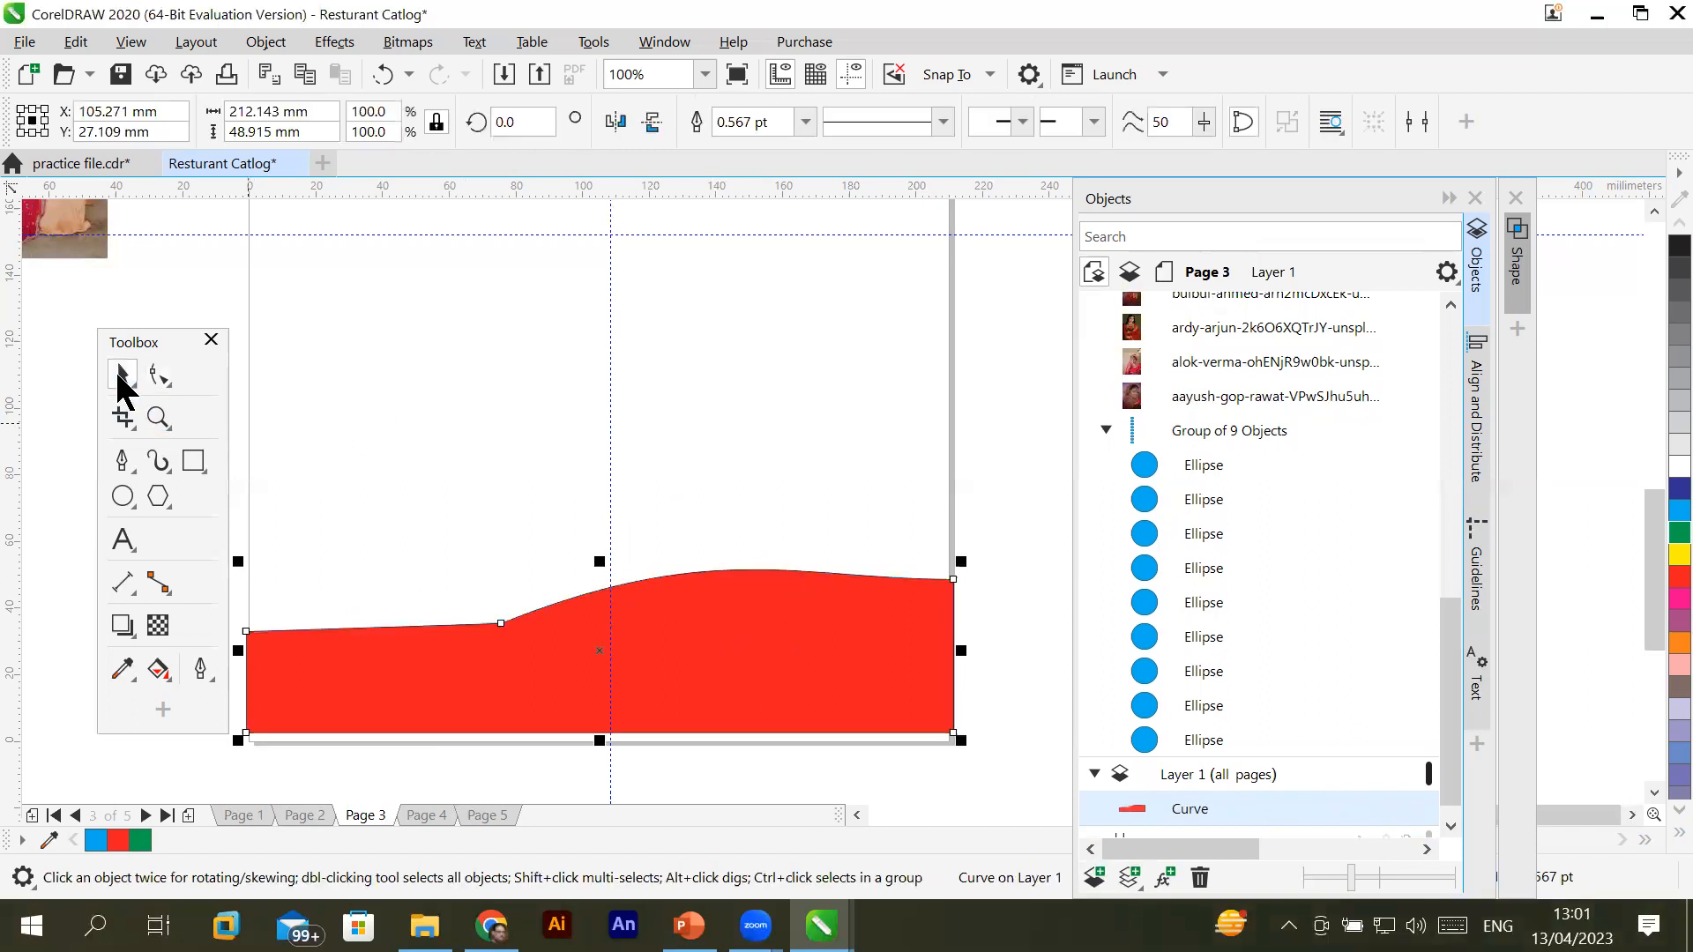
left_click_drag(603, 665, 605, 659)
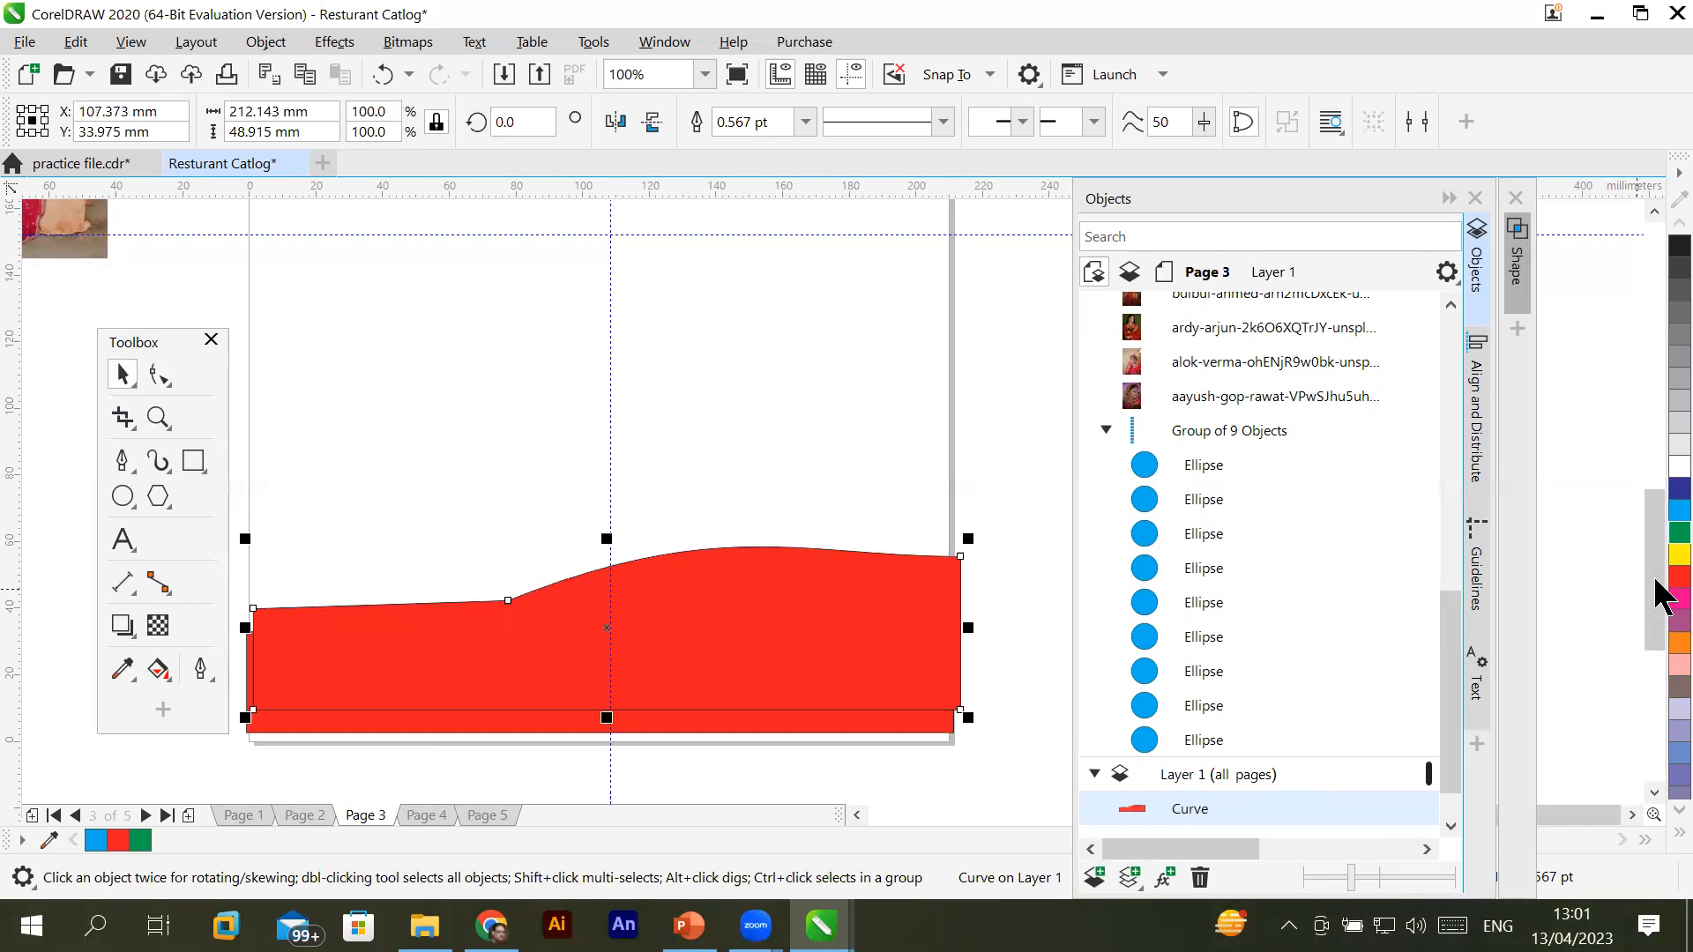
left_click(1673, 511)
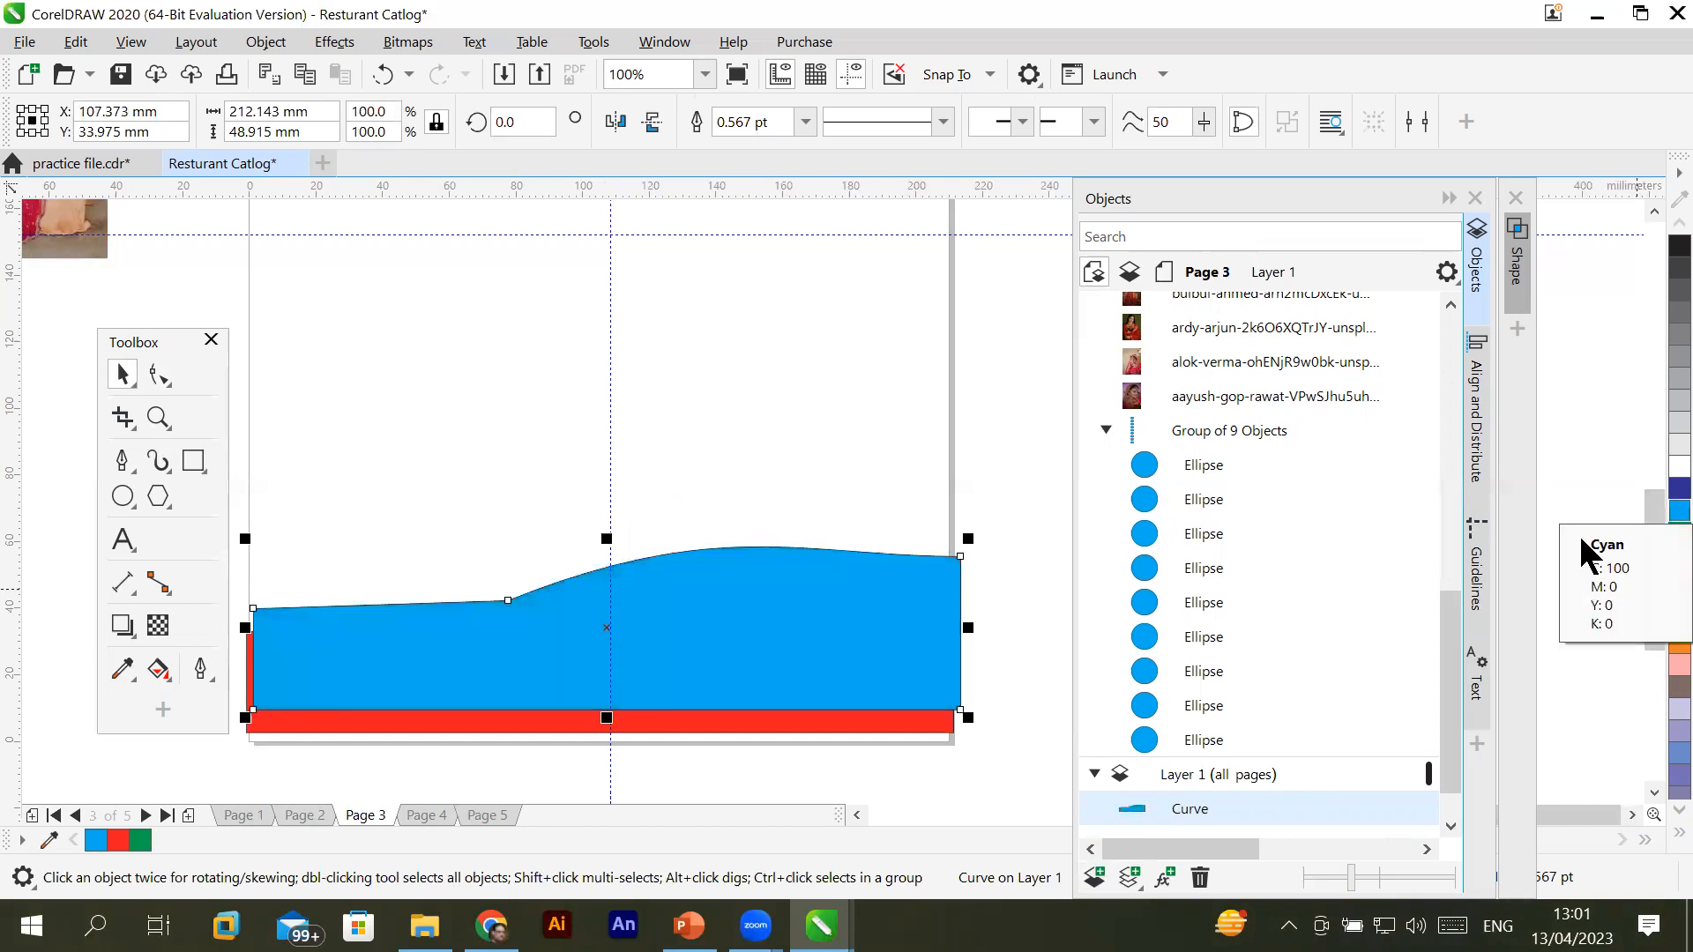
Send the cyan copy back one position so it lies behind the red shape
right_click(784, 618)
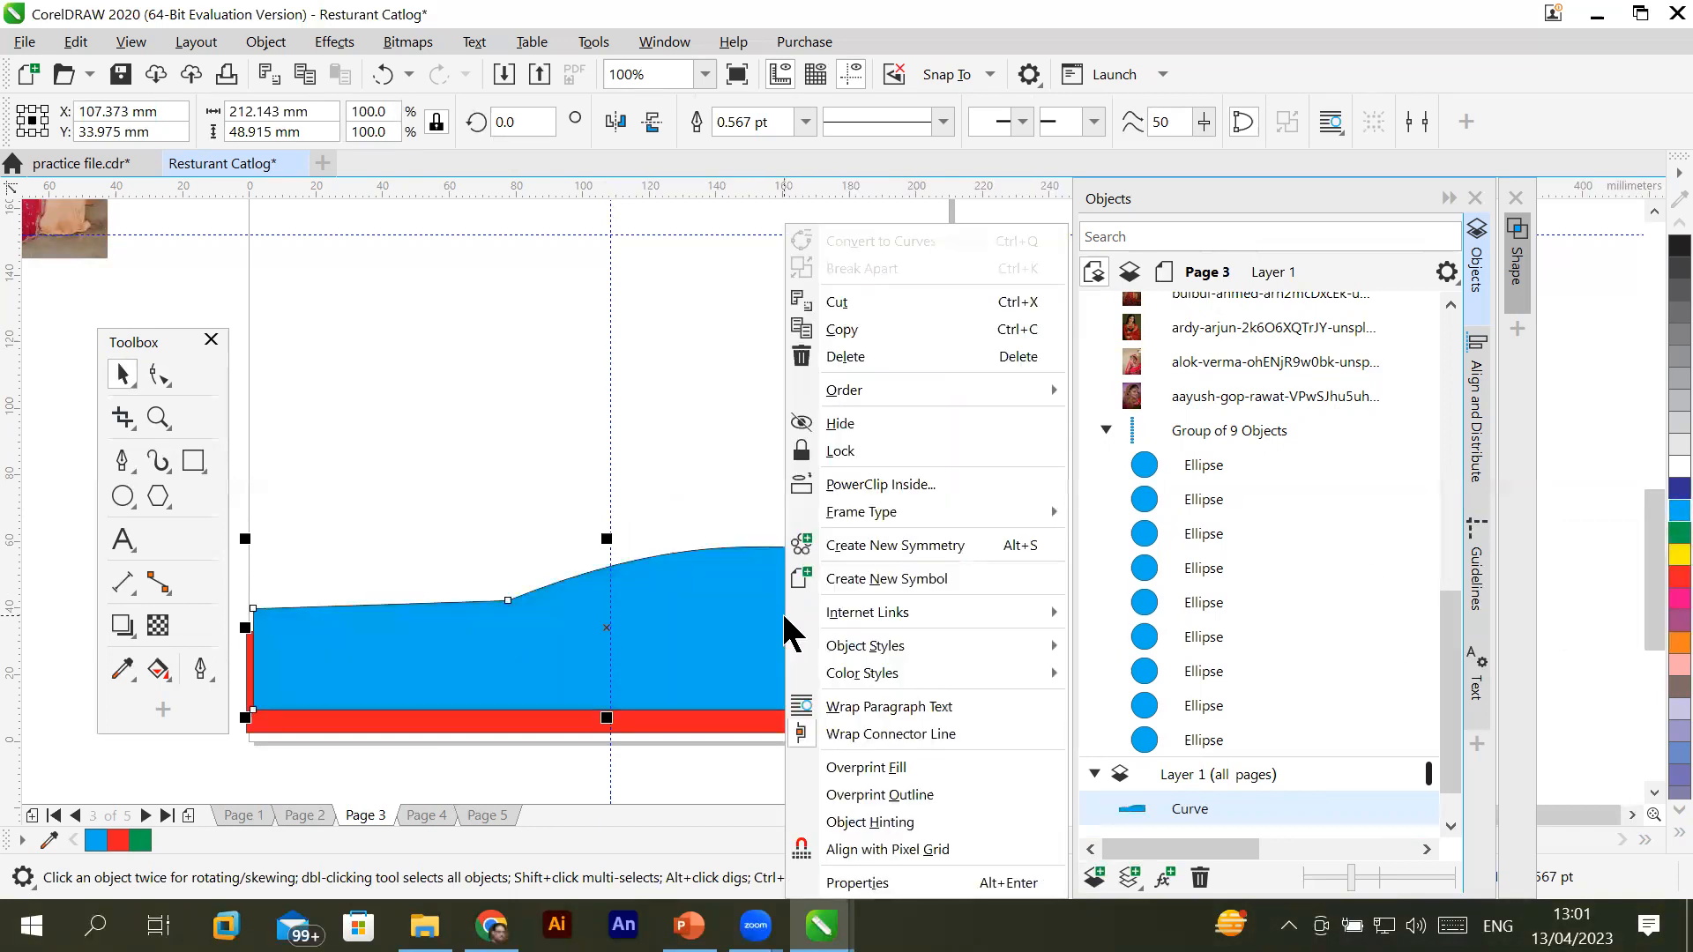
mouse_move(953, 391)
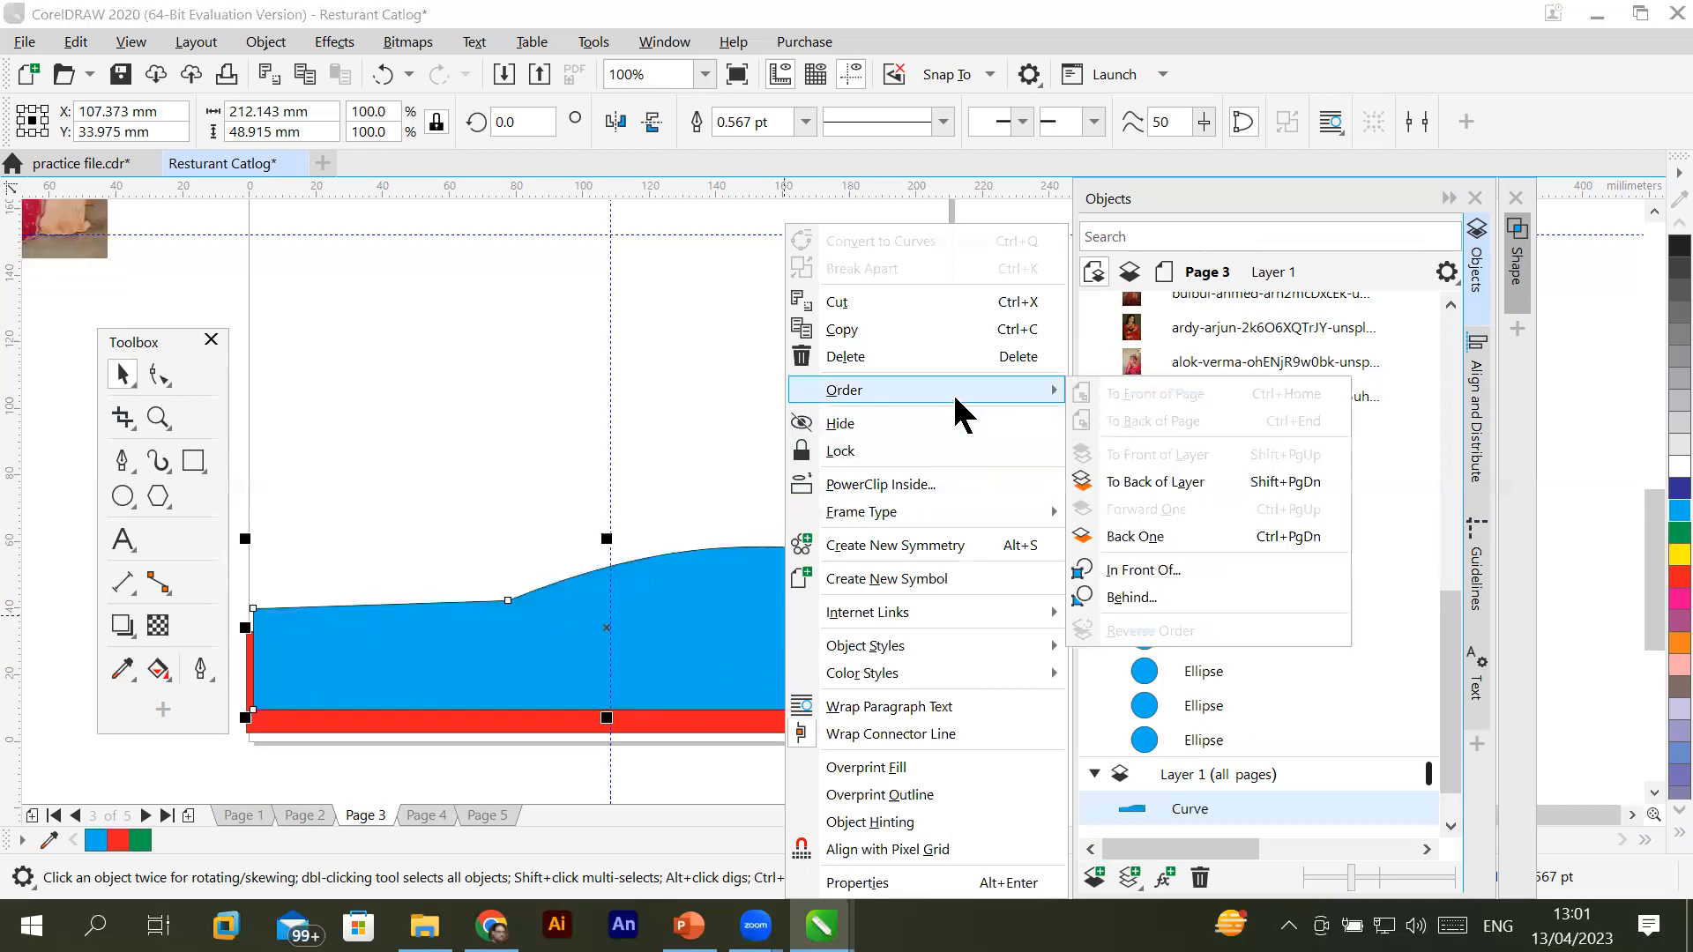
left_click(1157, 527)
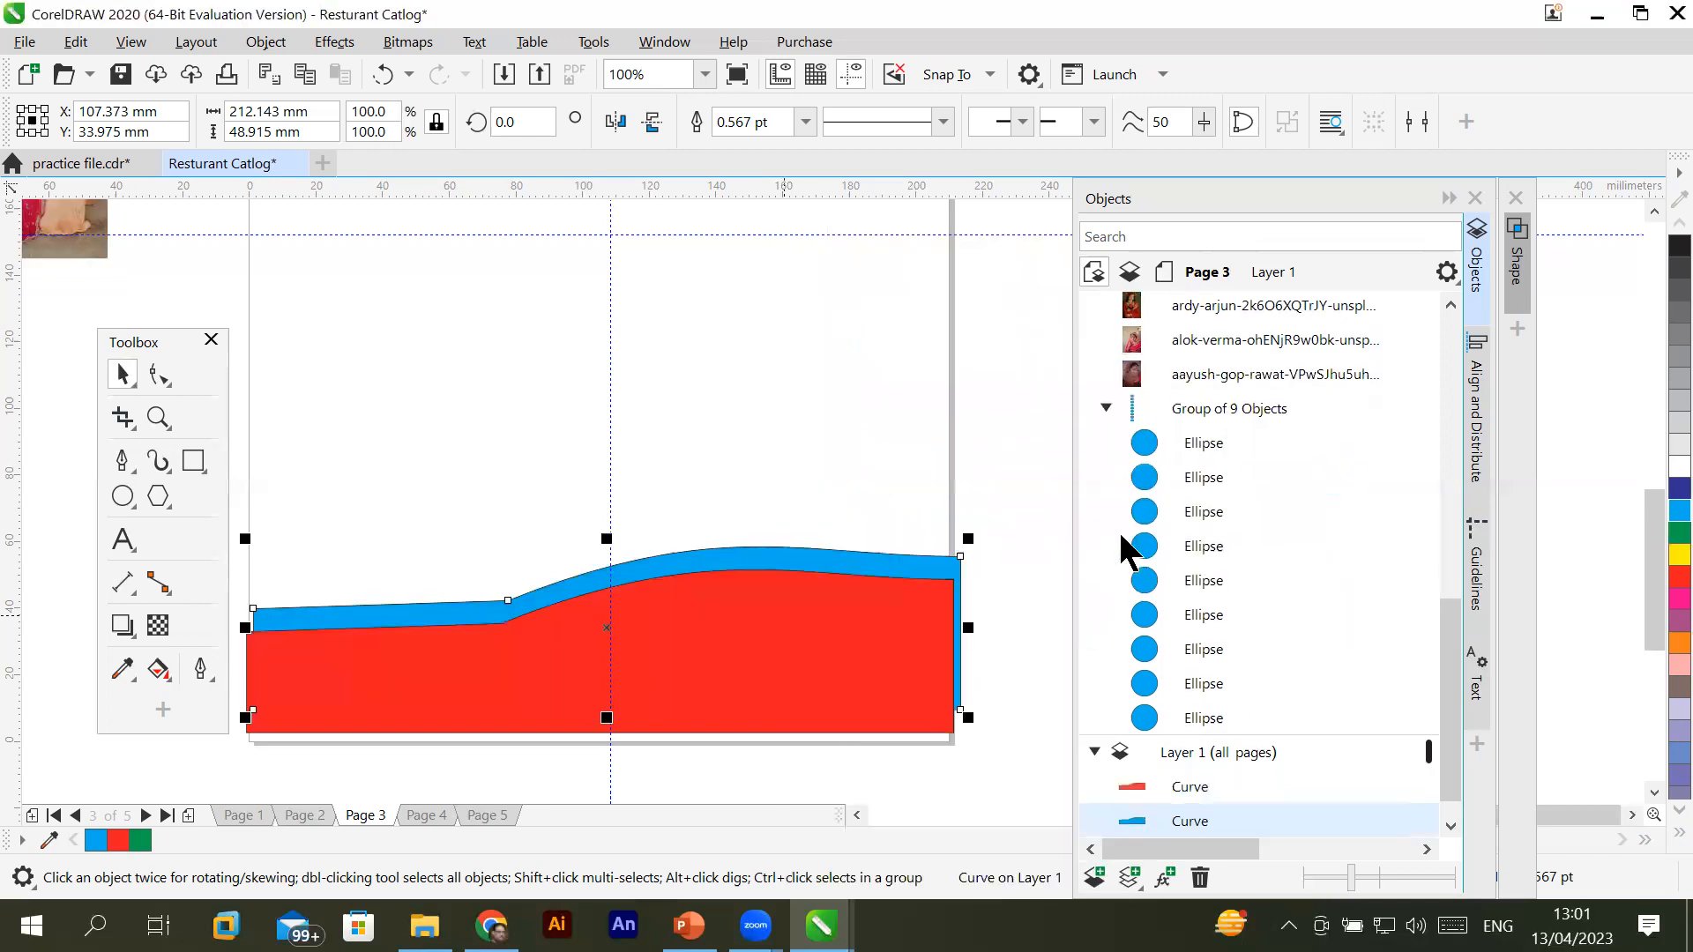
Nudge the cyan shape about 1.5 mm to the left to line up its sides with the red shape, and deselect it
left_click(1003, 423)
left_click(890, 565)
key("Left")
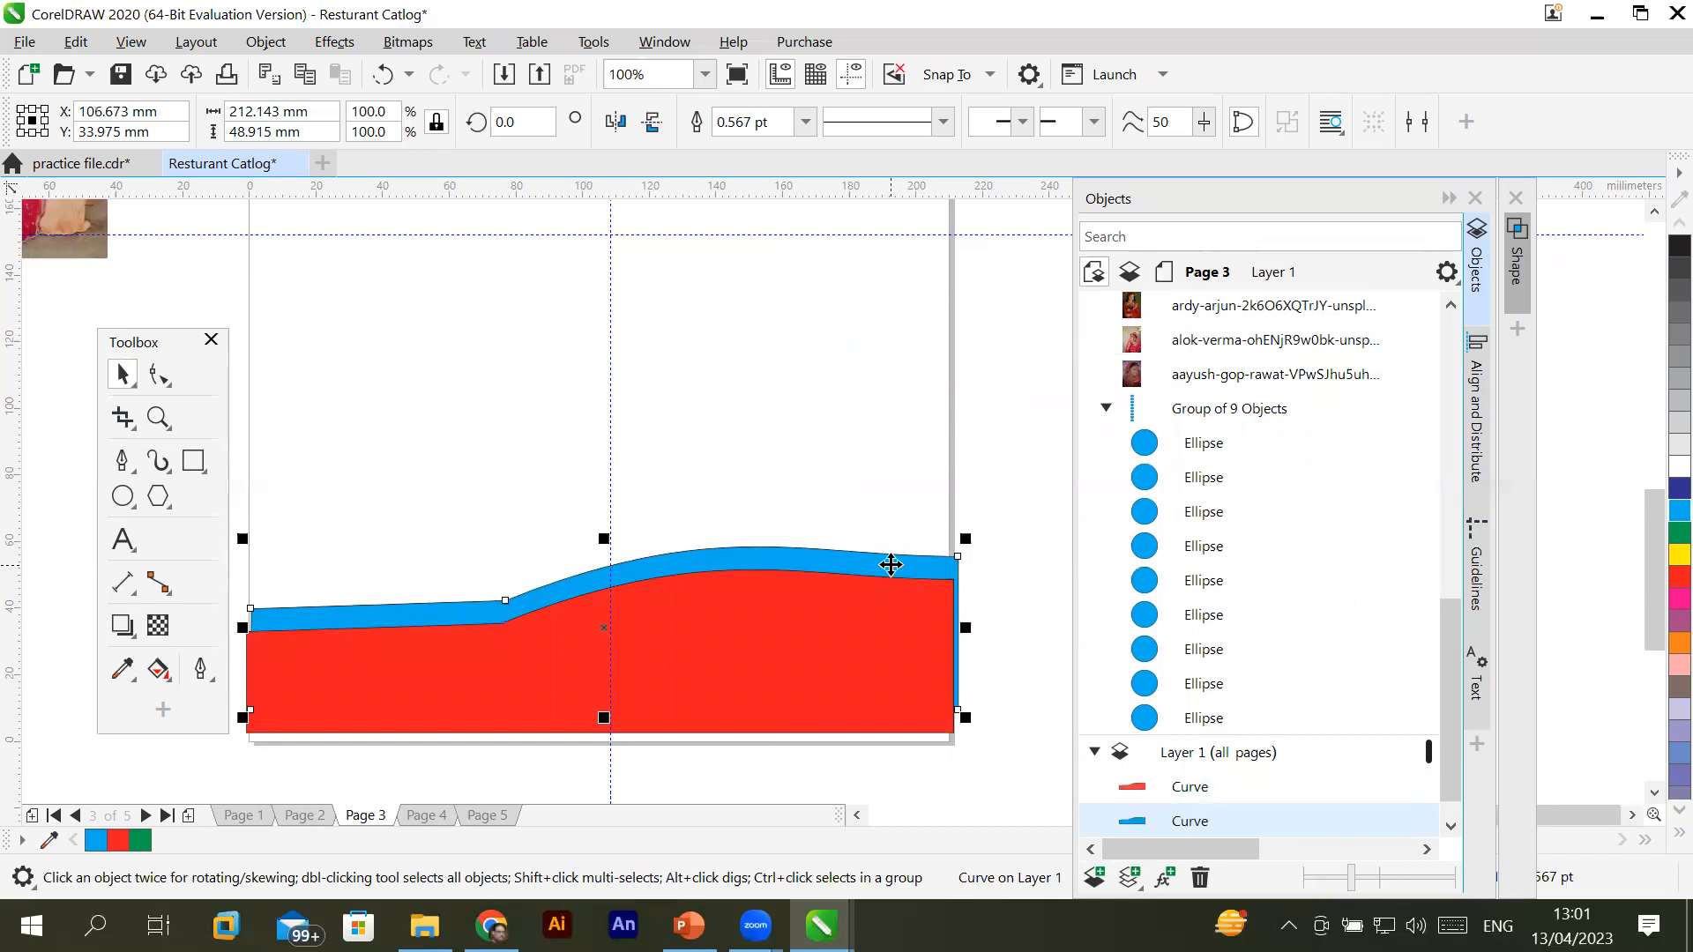
key("ctrl+Left")
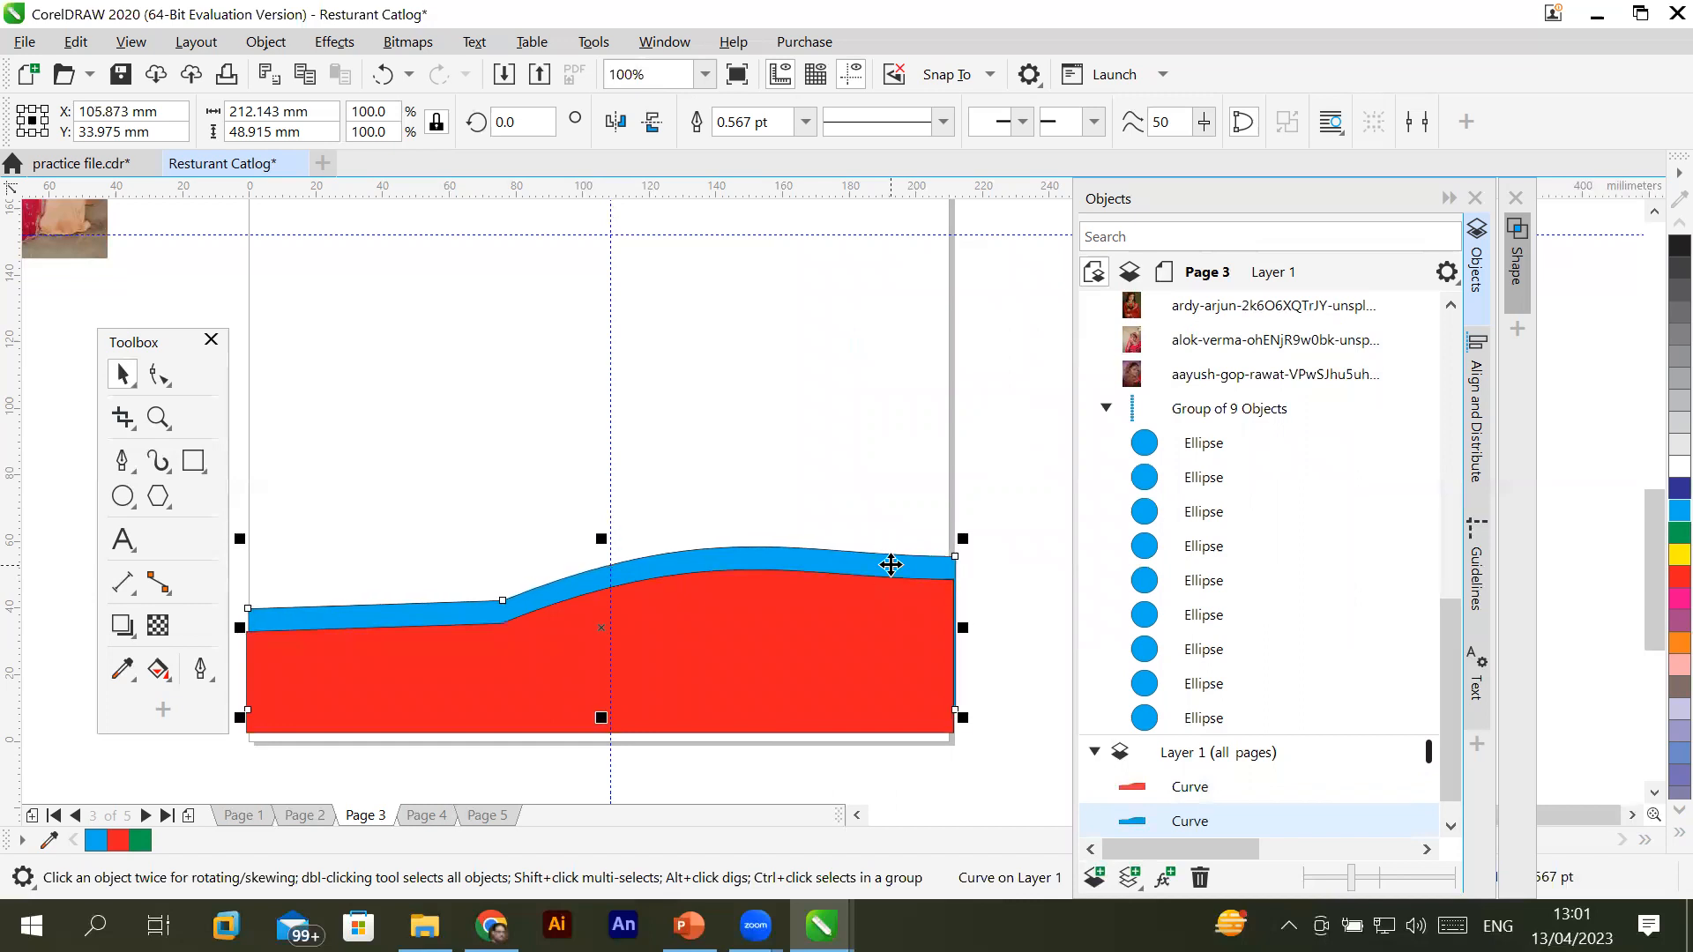
left_click(1006, 408)
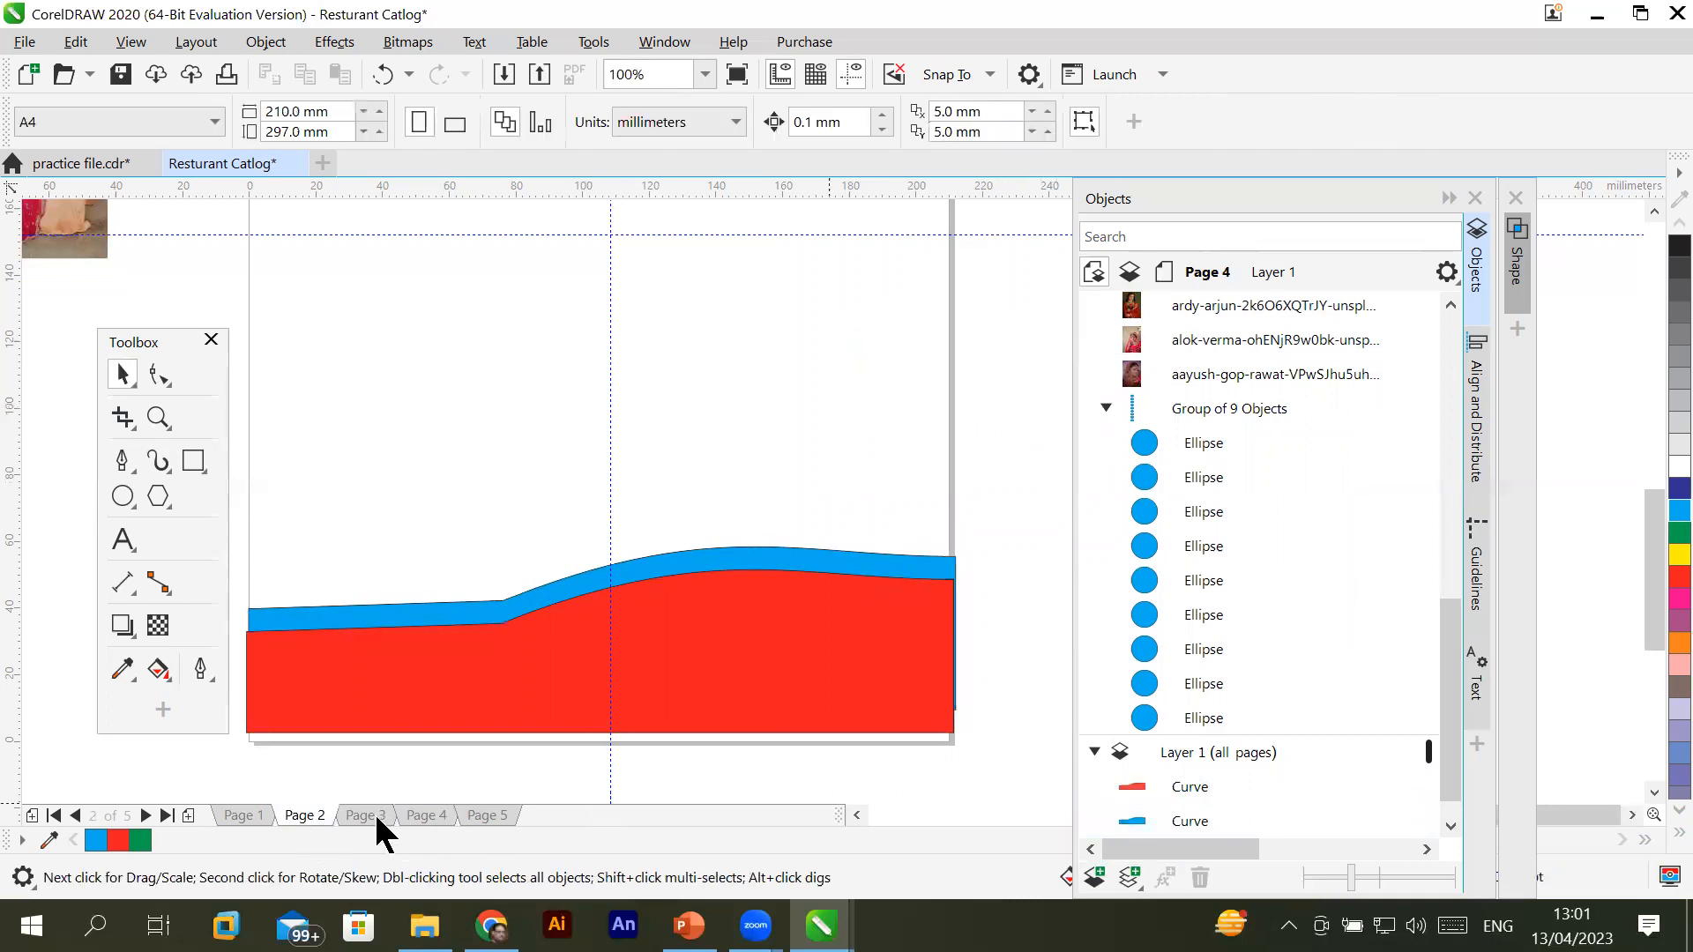
On page 5, draw a closed curved shape about 70 mm wide and 223 mm high along the page's right edge with the Pen tool
left_click(488, 815)
scroll(565, 561, "down", 3)
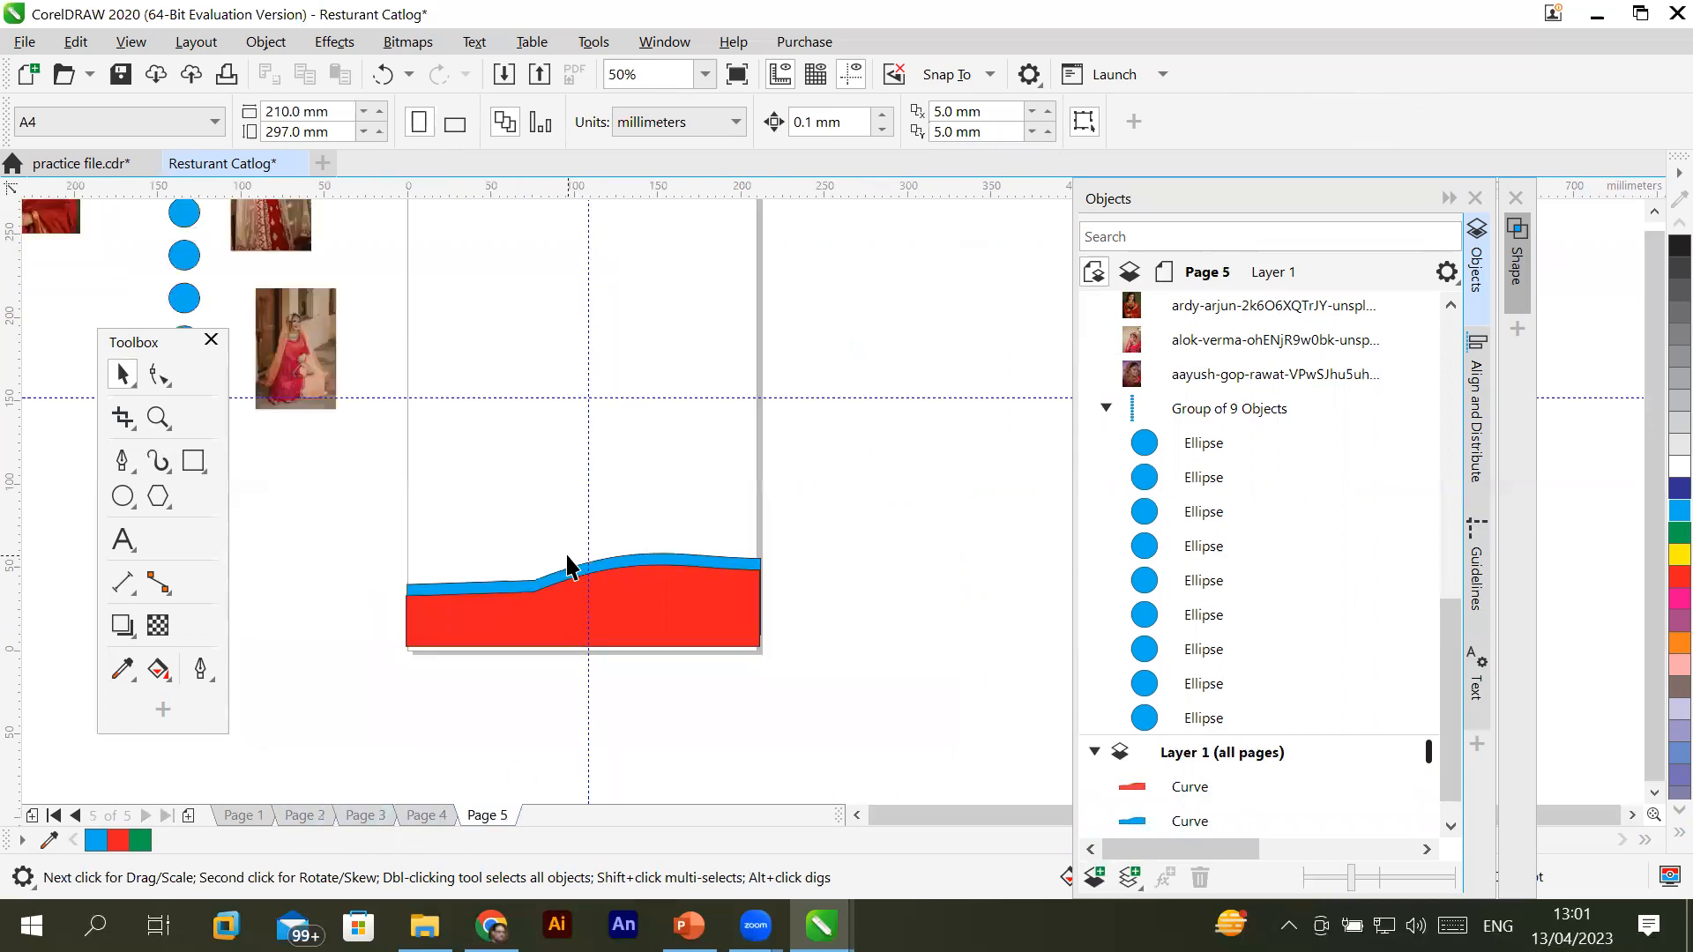
scroll(568, 567, "up", 2)
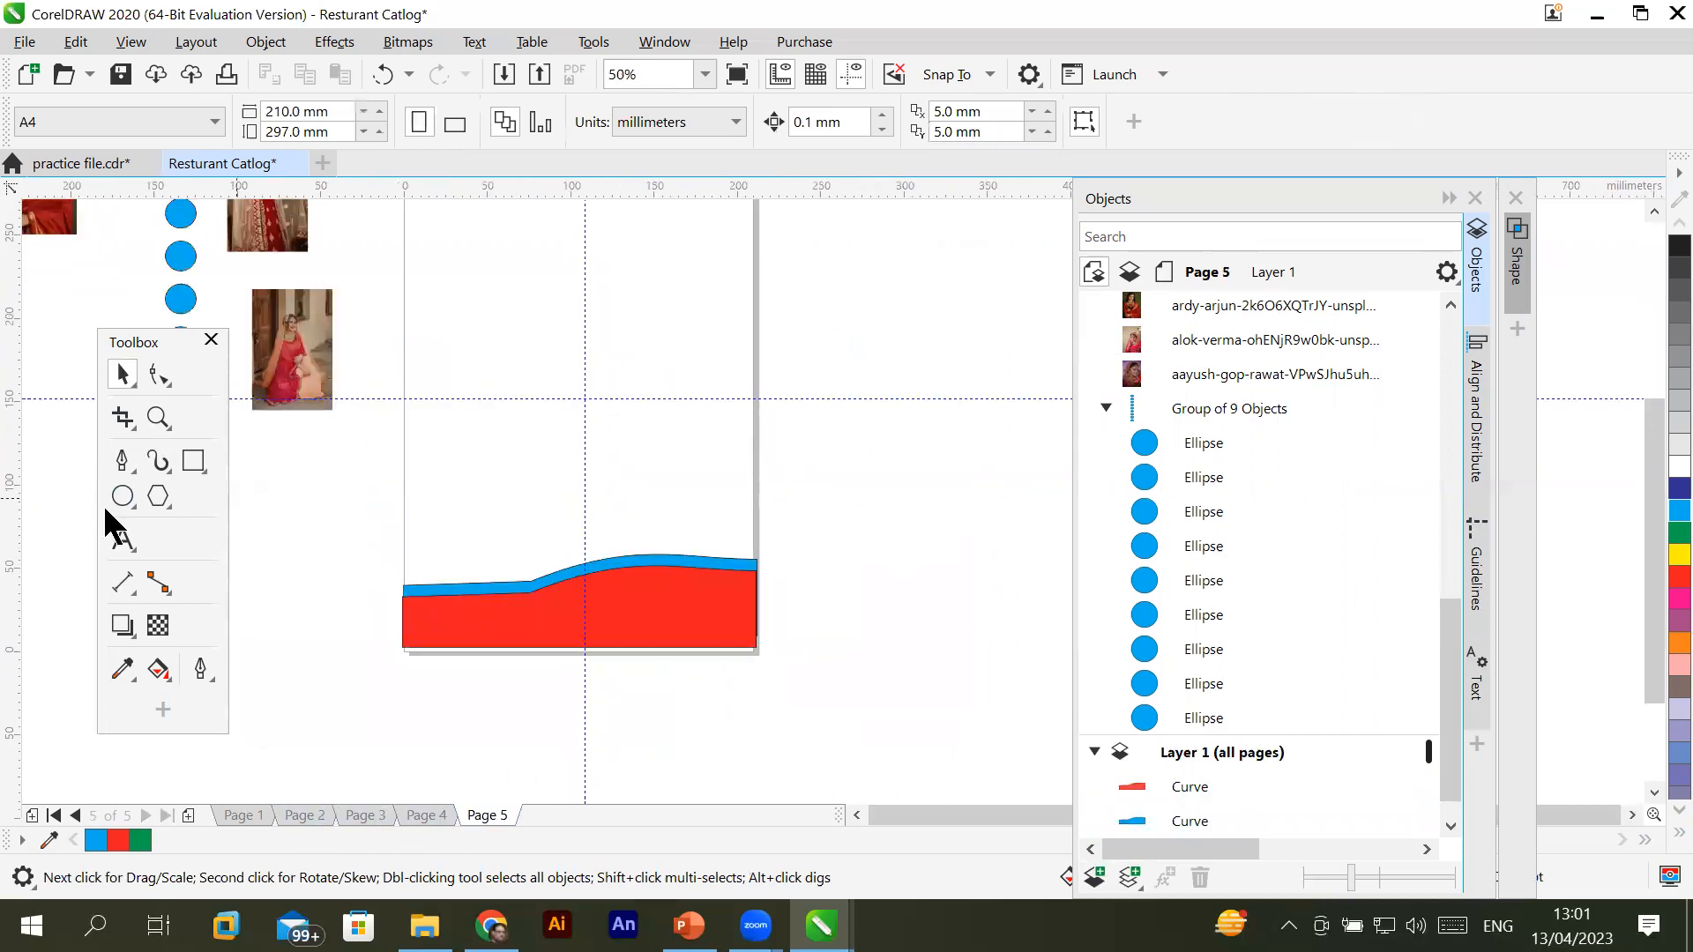
left_click(123, 460)
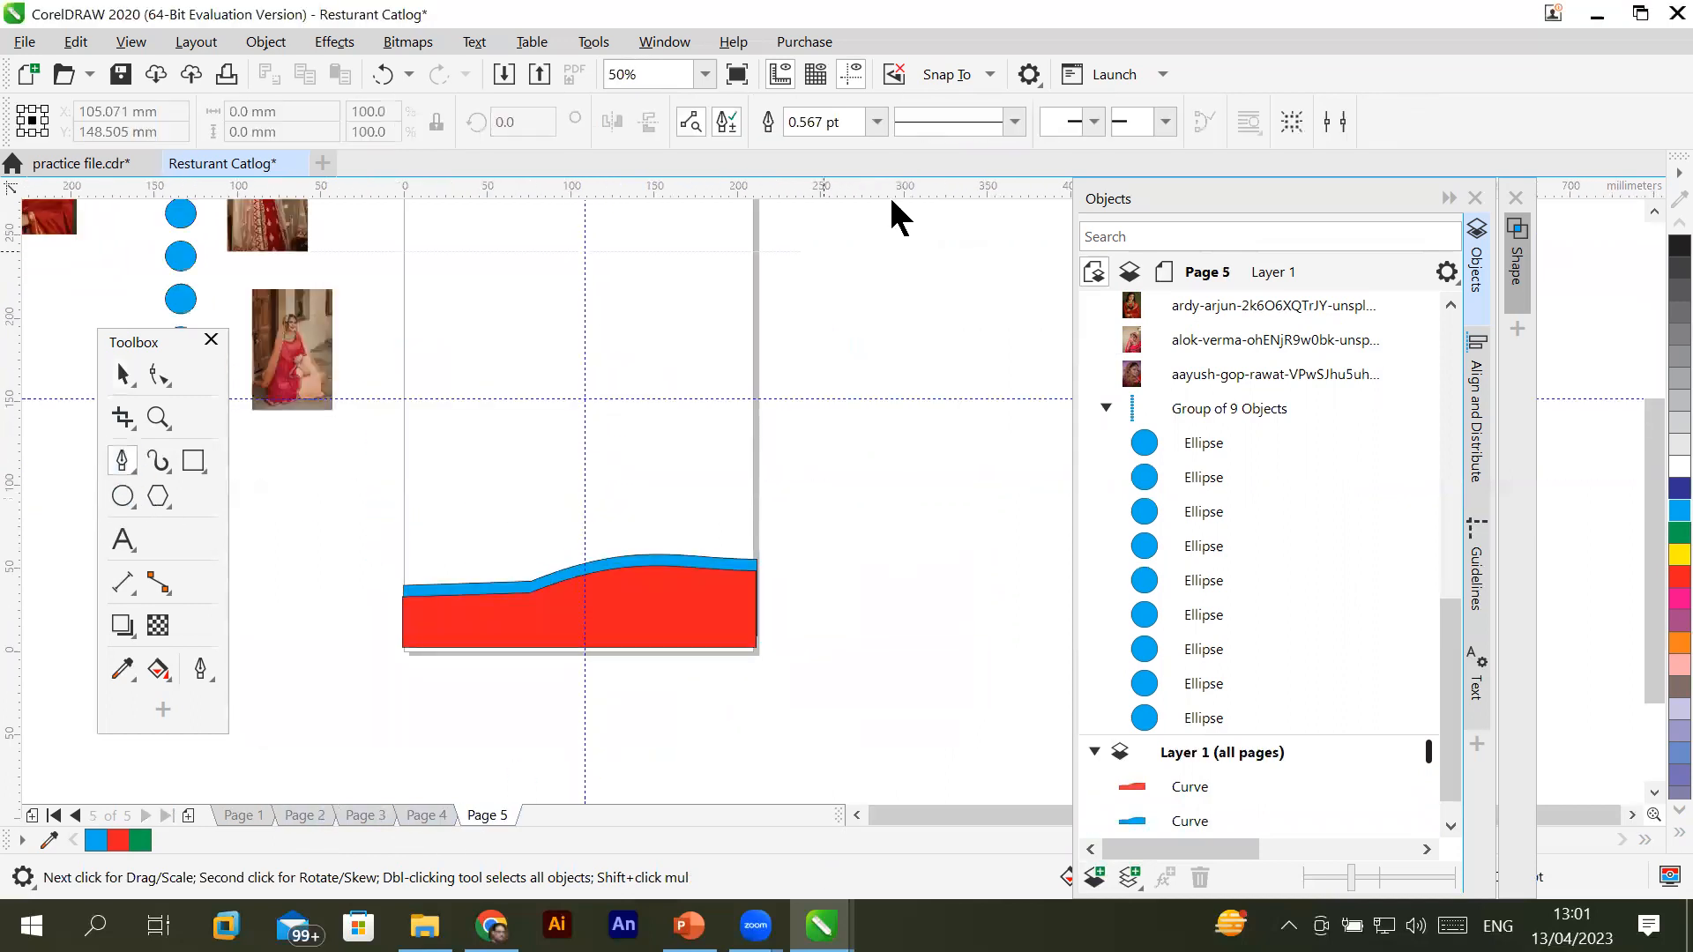
left_click(1654, 211)
left_click(756, 291)
left_click_drag(641, 439, 653, 532)
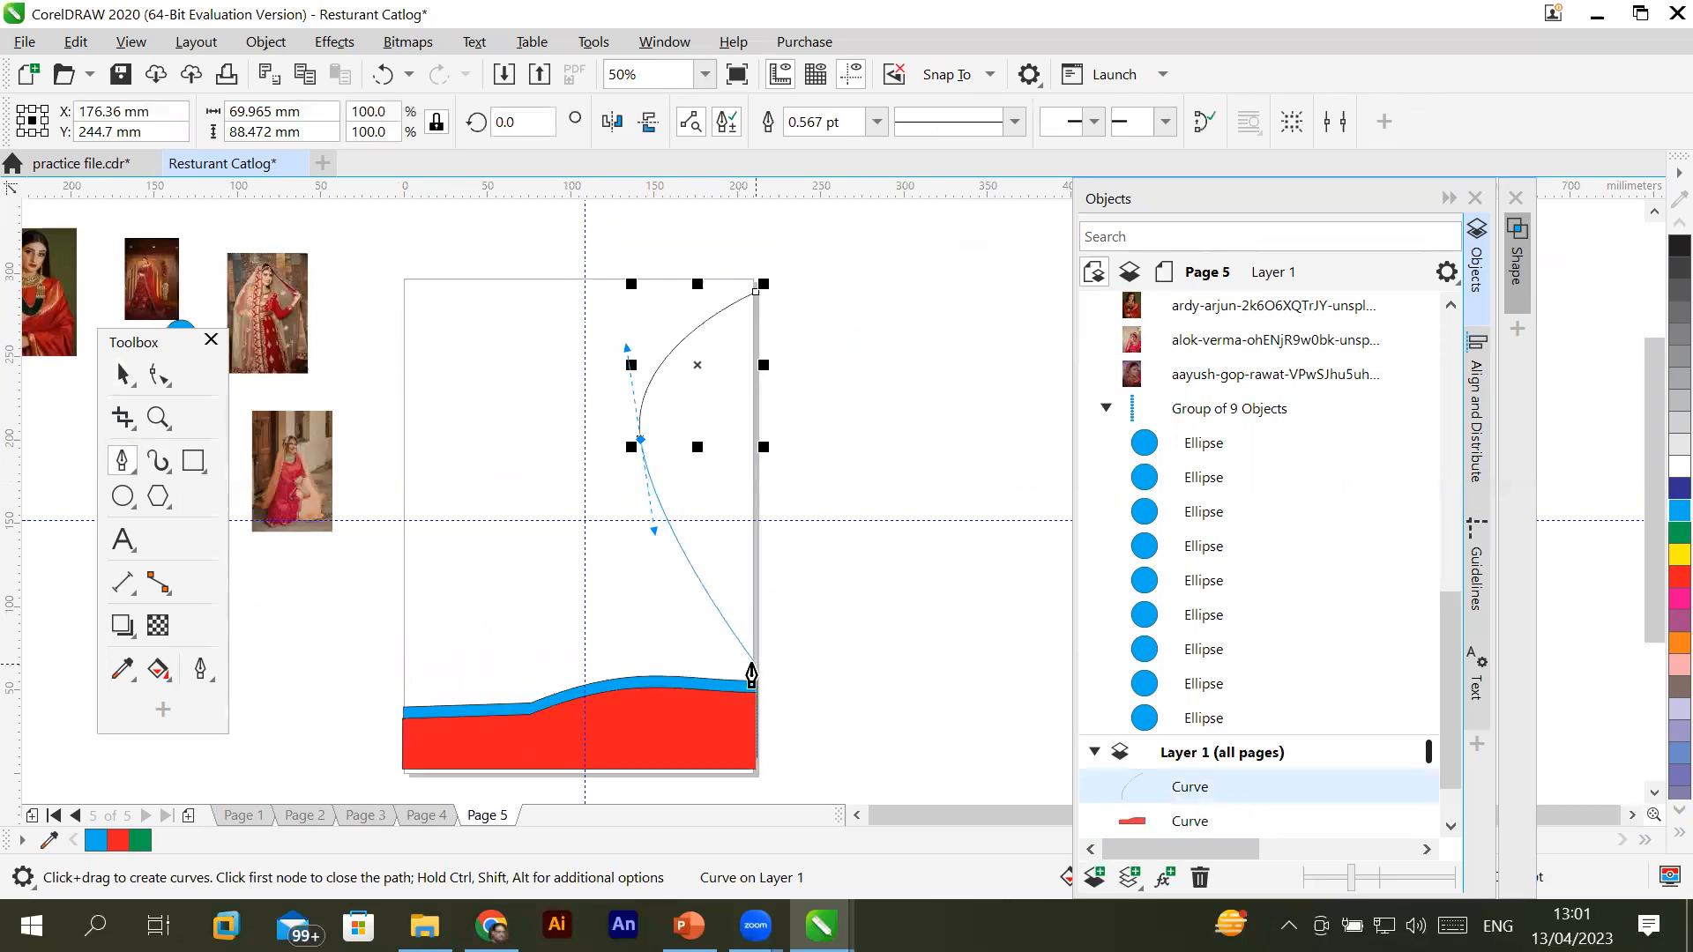
double_click(756, 664)
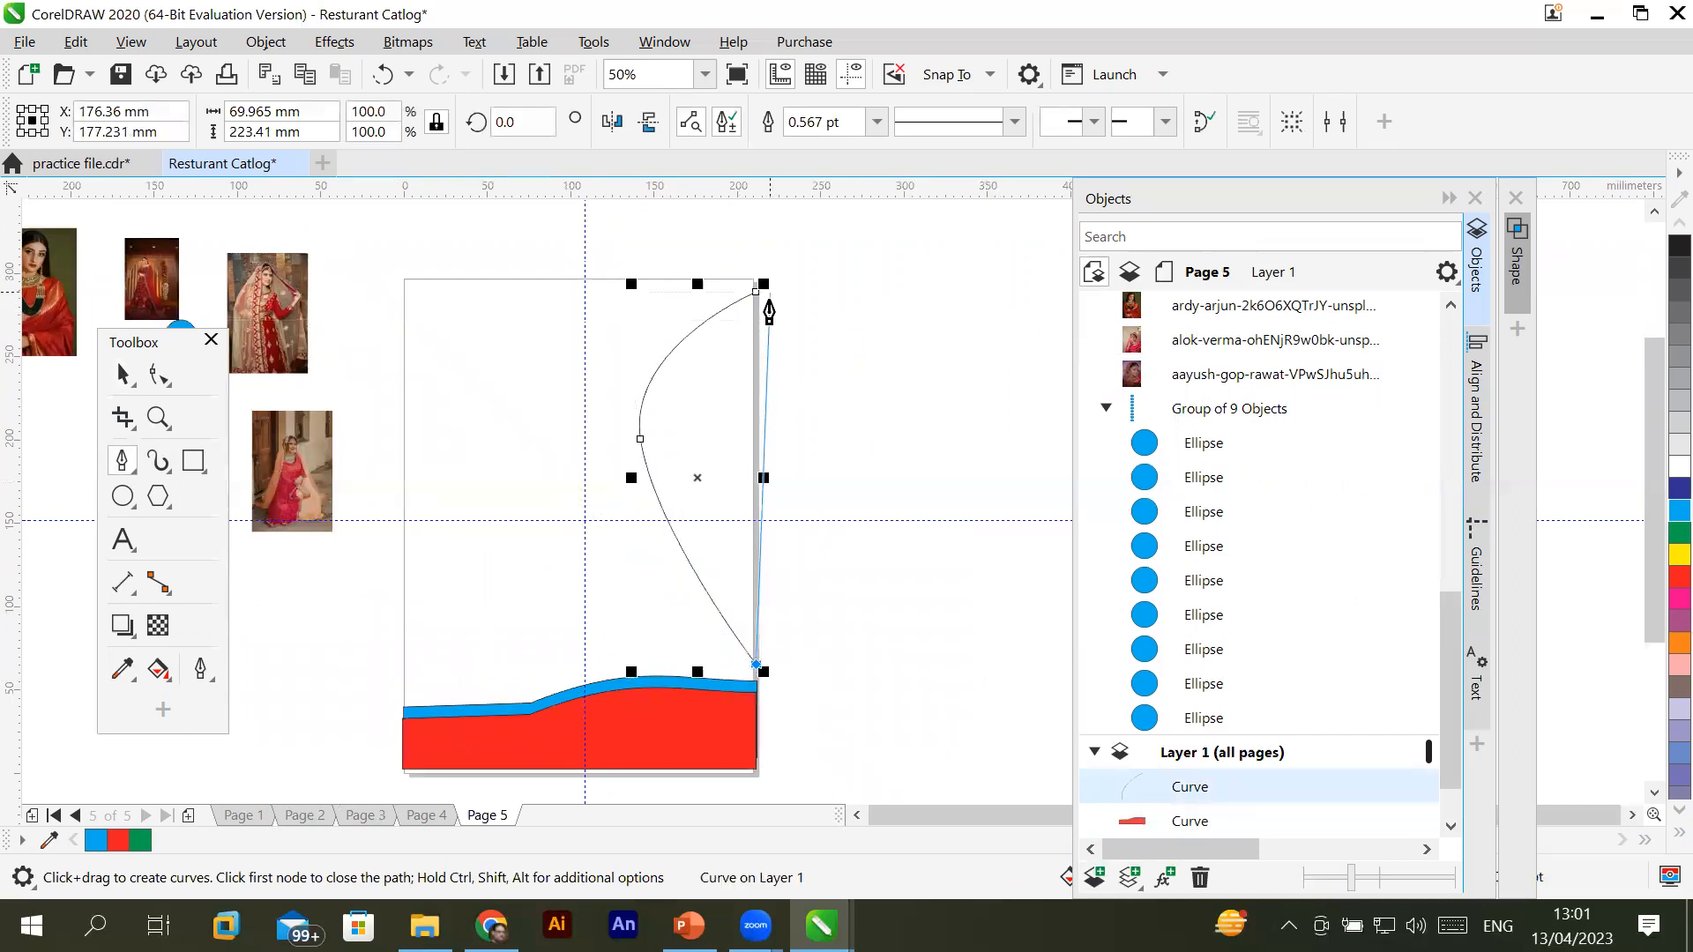
left_click(756, 295)
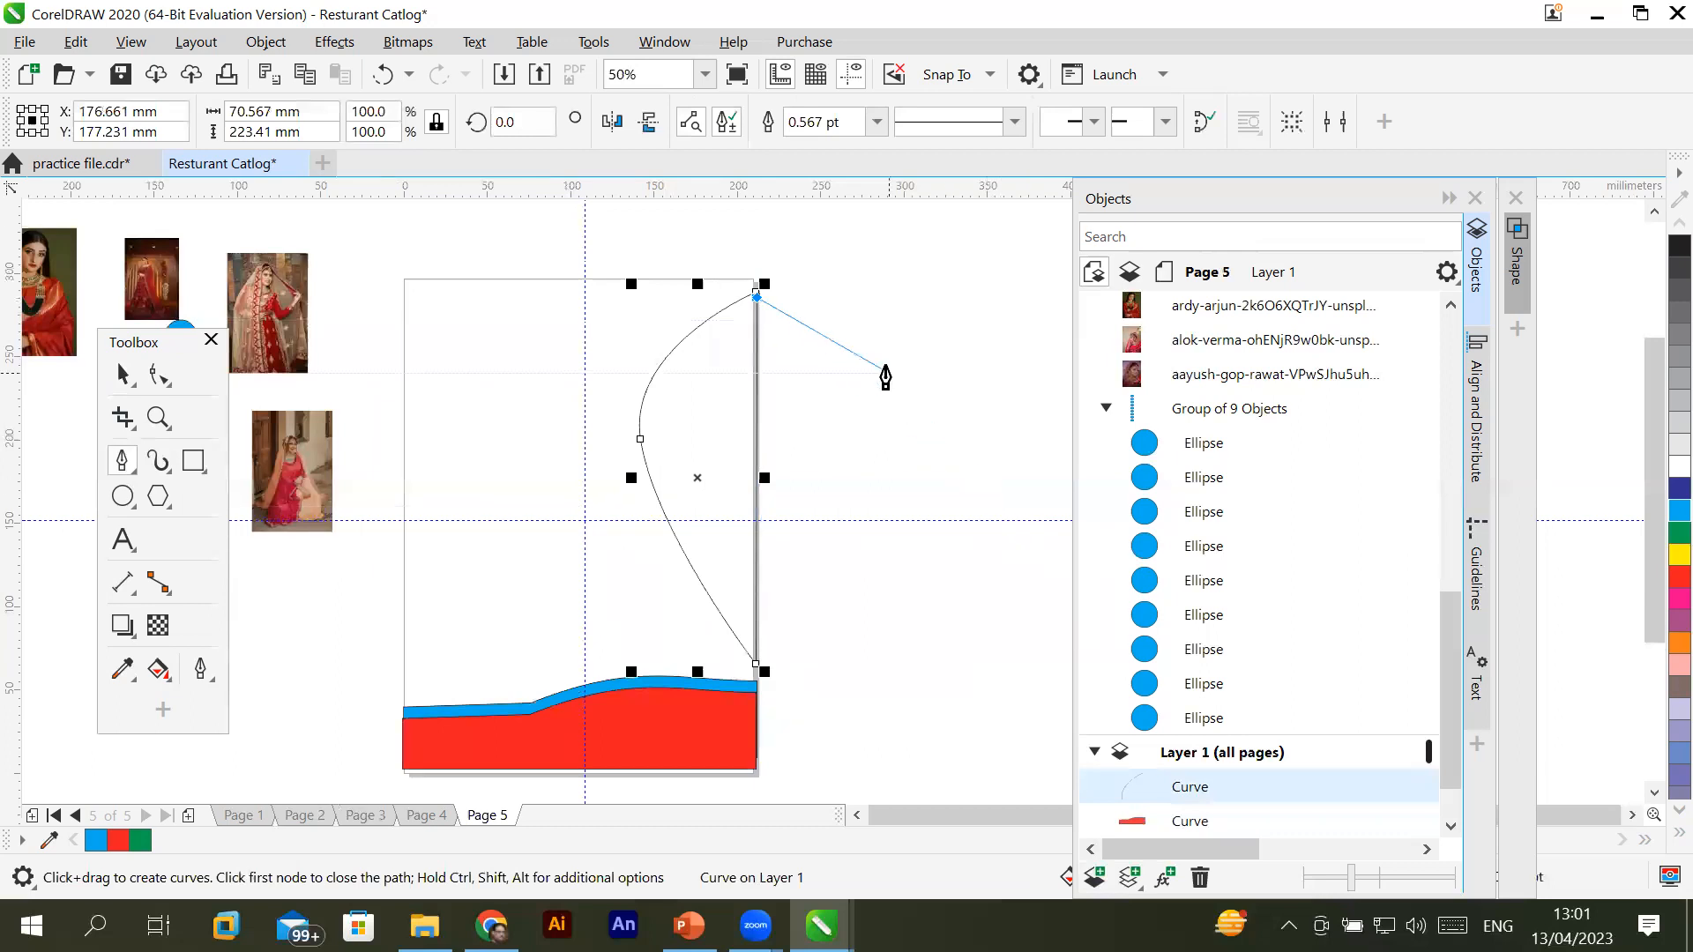
scroll(758, 307, "up", 3)
left_click(764, 283)
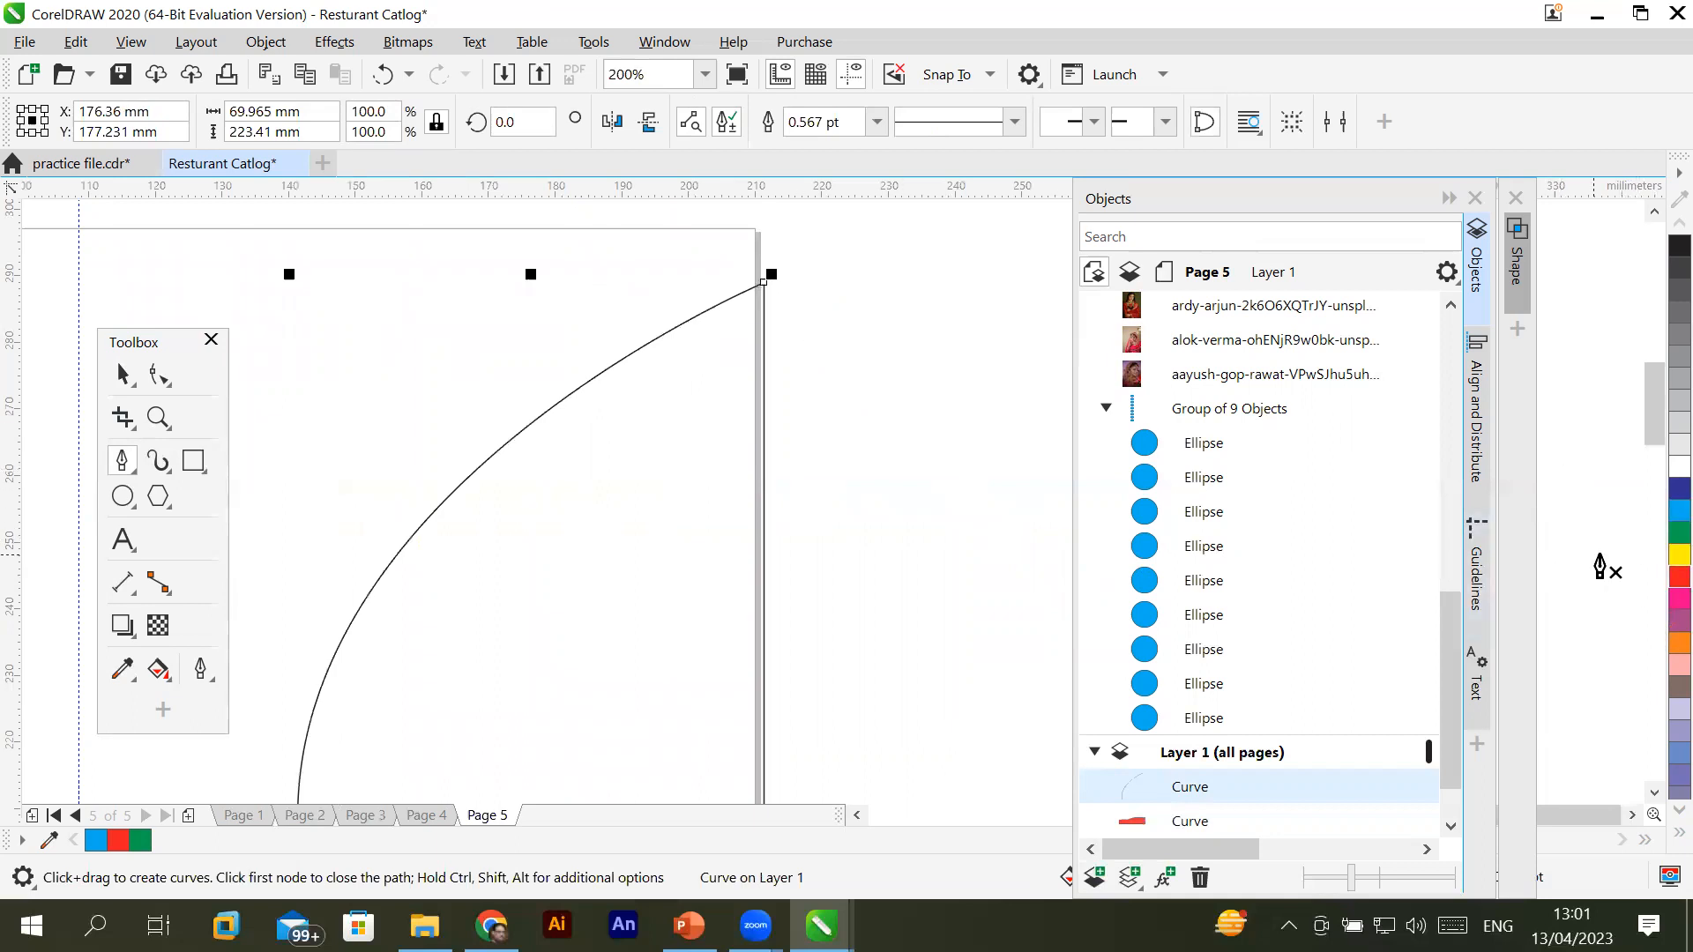
Fill the new curved shape with red and check how it repeats on pages 4, 3, 2 and 1
left_click(1678, 578)
scroll(847, 501, "down", 3)
scroll(842, 503, "down", 1)
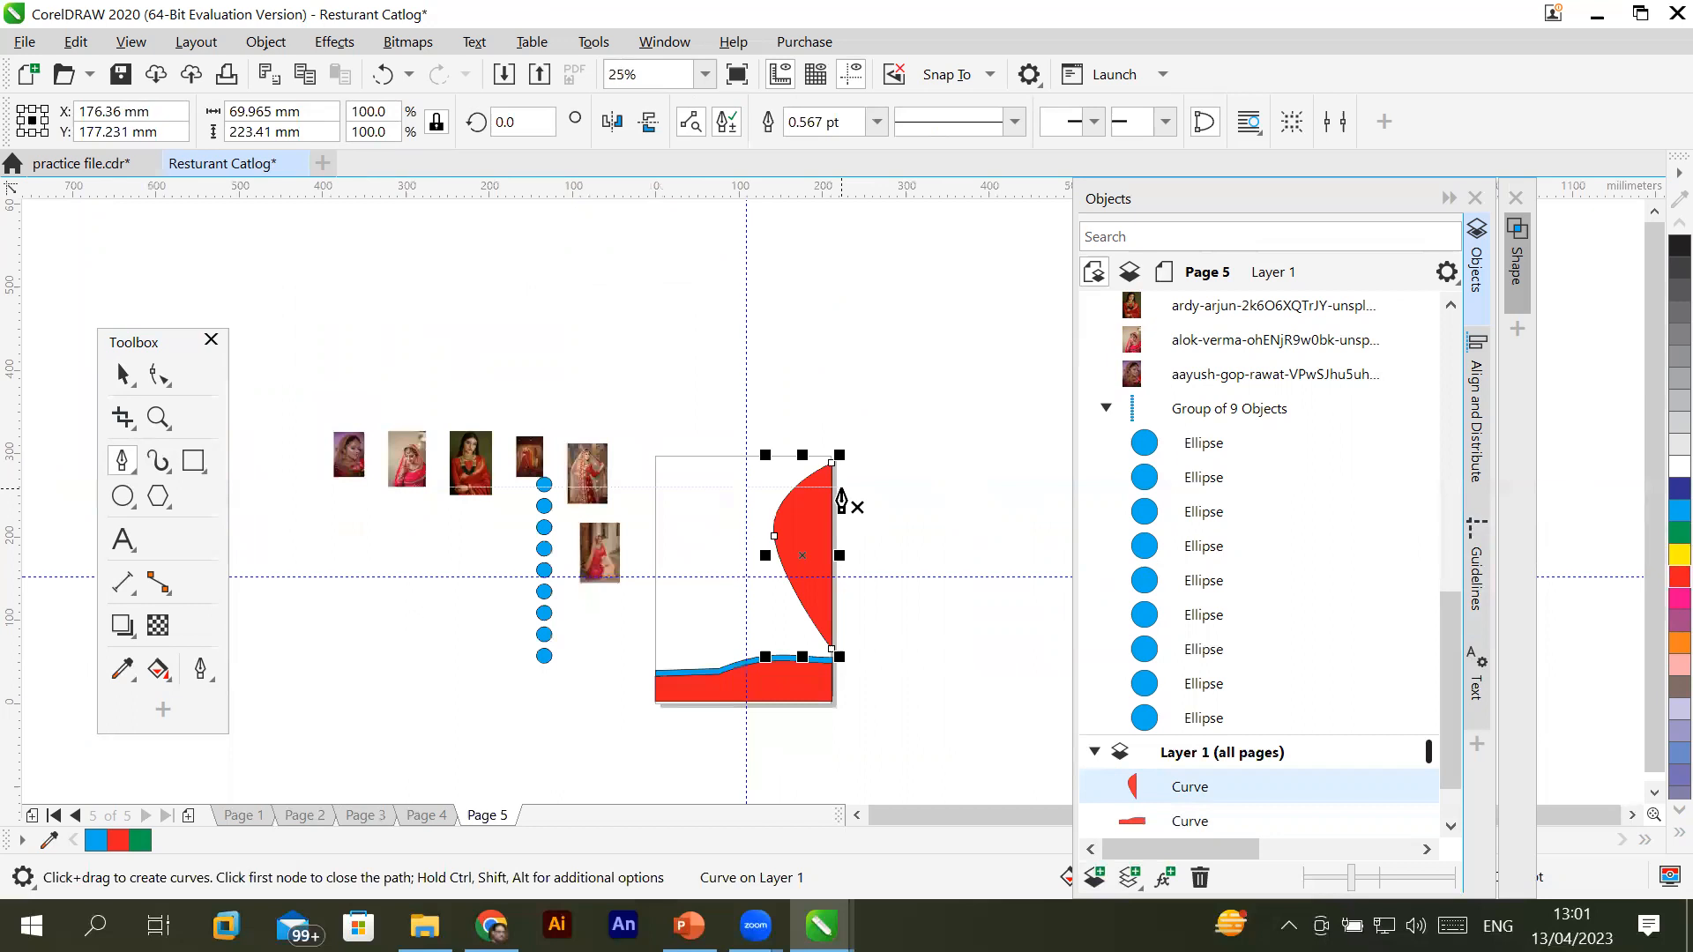
left_click(426, 814)
left_click(356, 810)
left_click(305, 808)
left_click(240, 806)
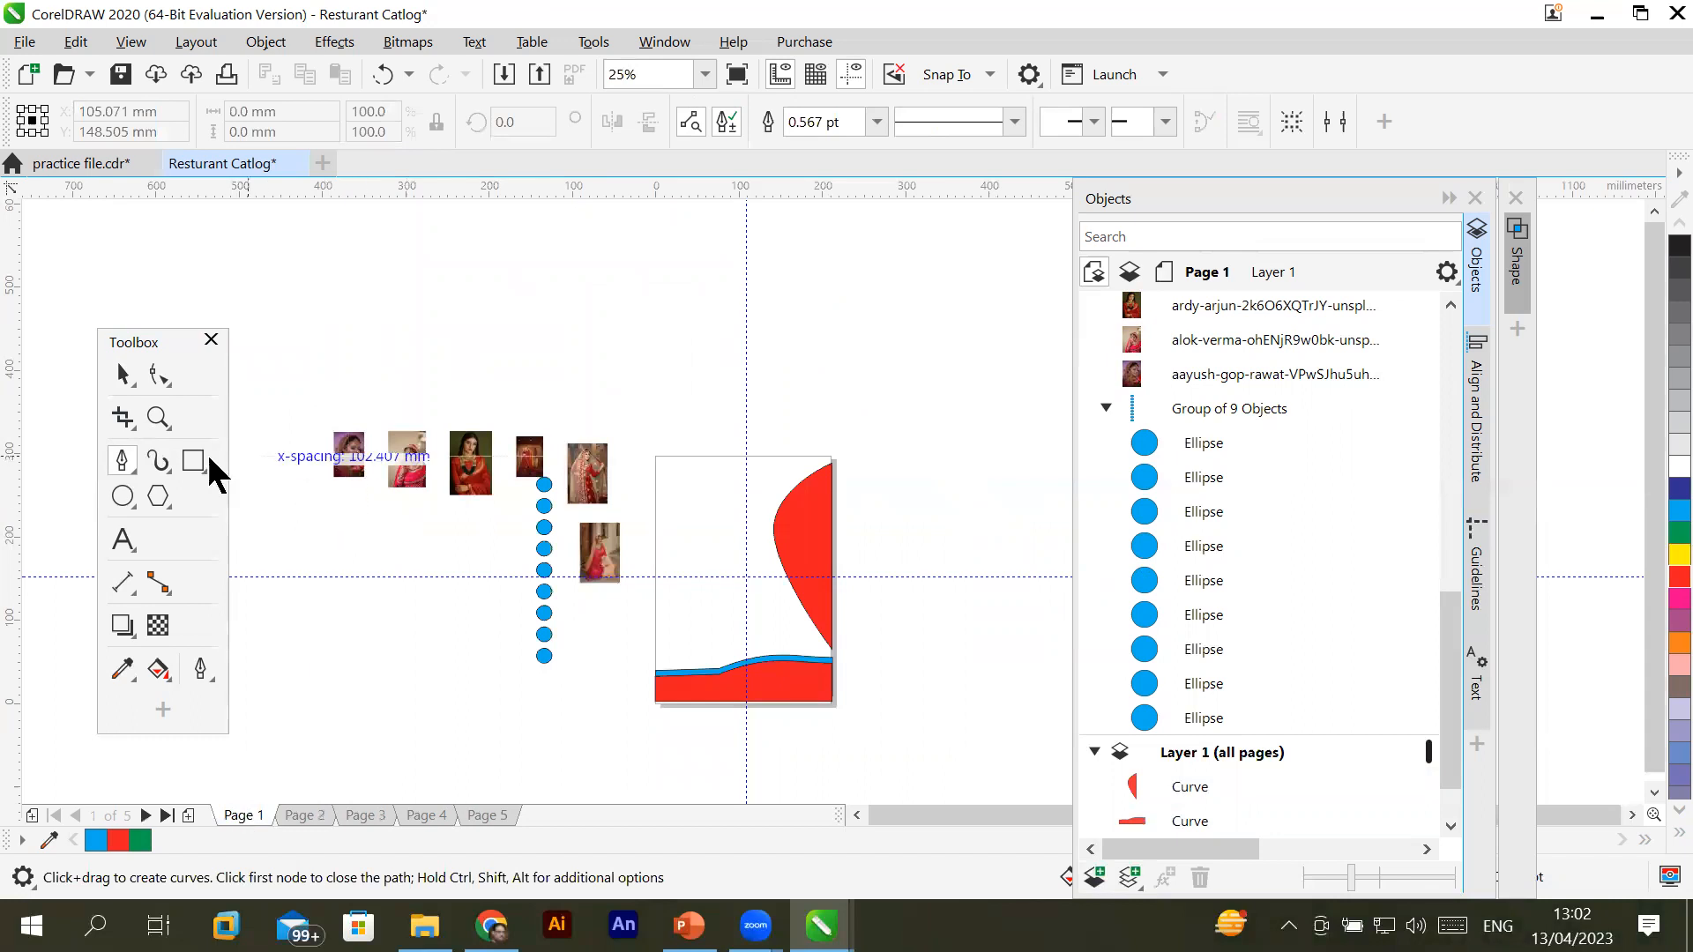
Move the purple-background bride portrait onto page 1, enlarge it to about 189 × 283 mm, and shift it toward the page's right edge
left_click(123, 375)
left_click_drag(347, 459, 797, 654)
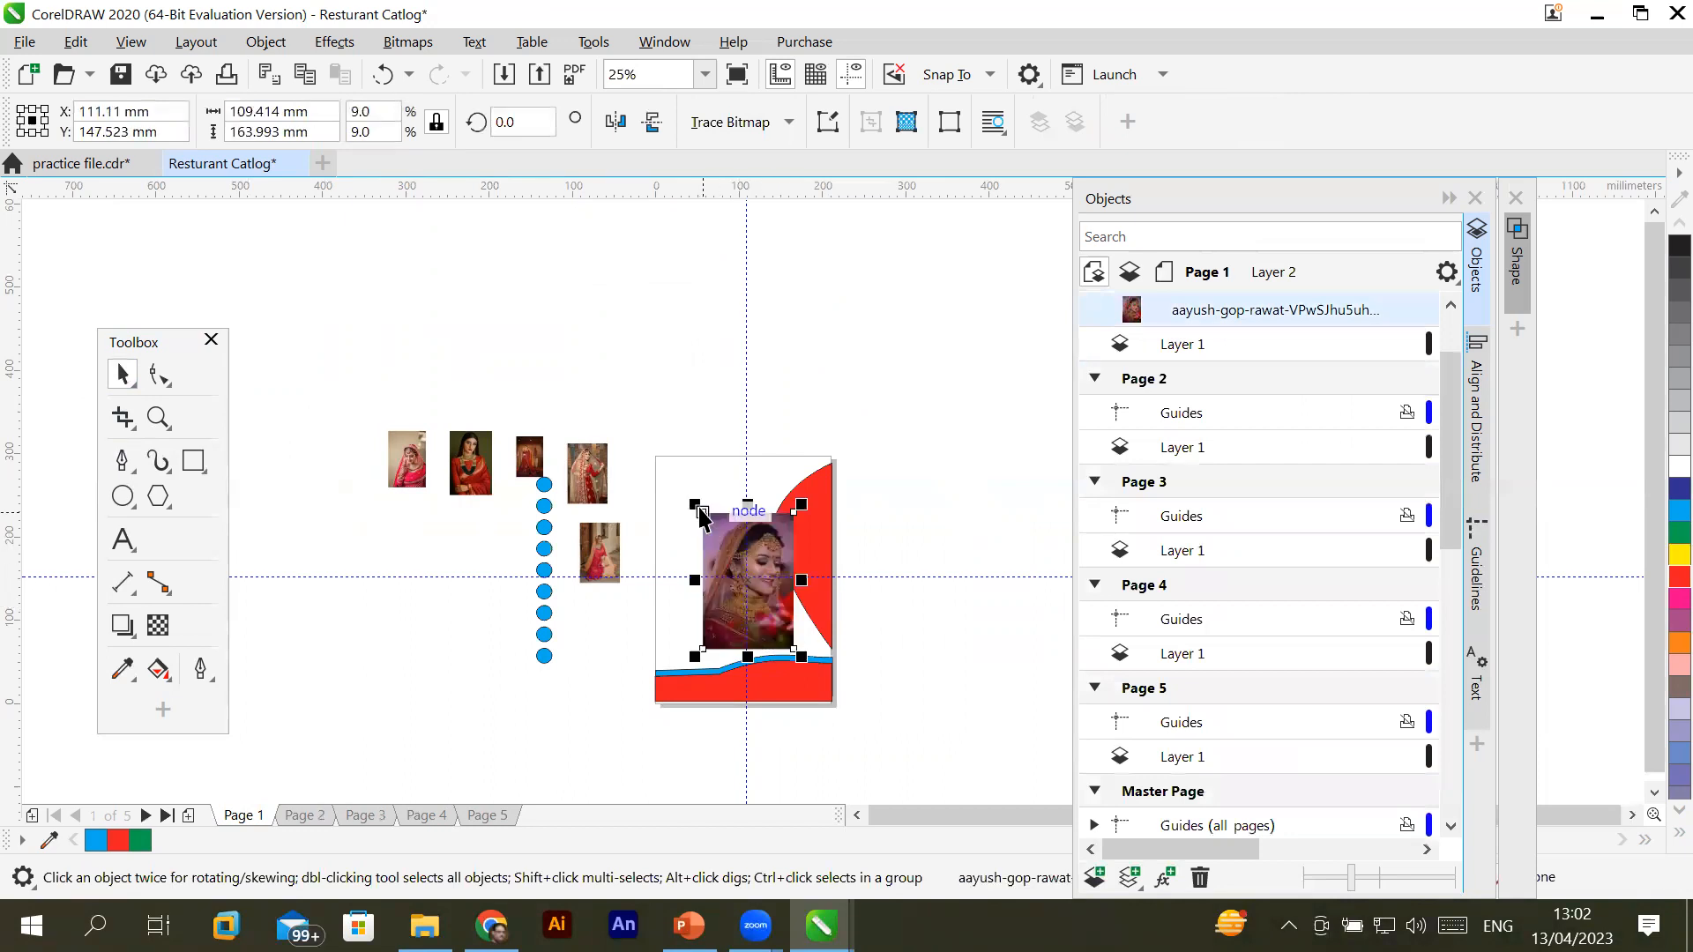
left_click_drag(694, 505, 658, 450)
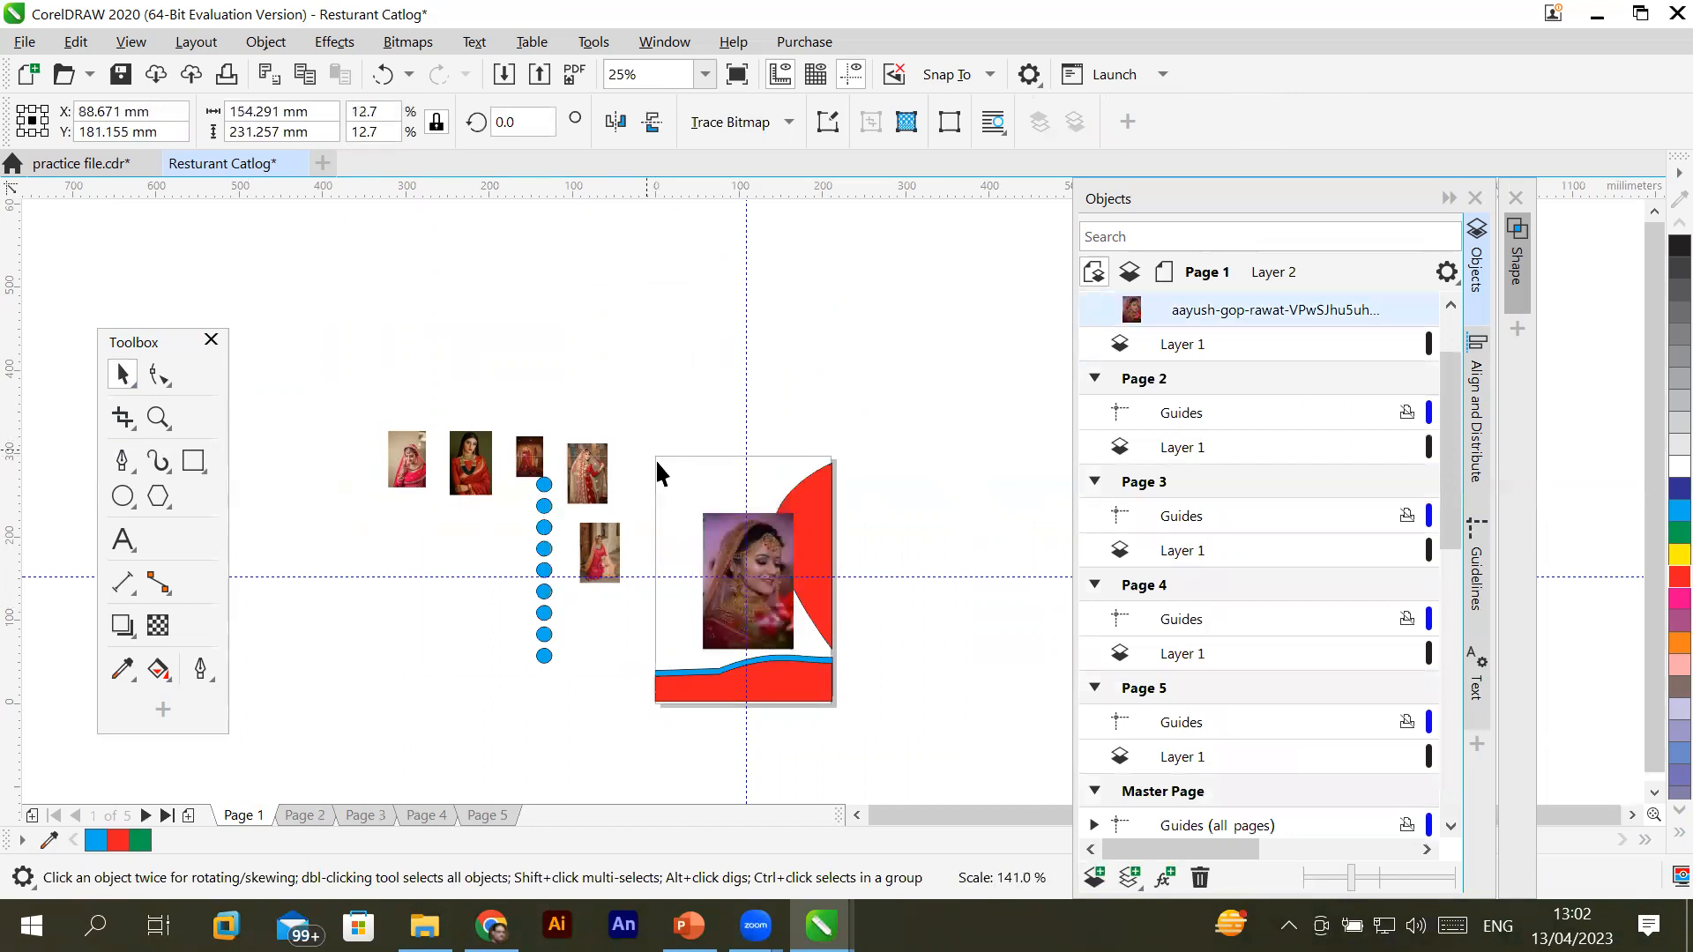
left_click_drag(700, 503, 692, 504)
left_click_drag(788, 655, 849, 701)
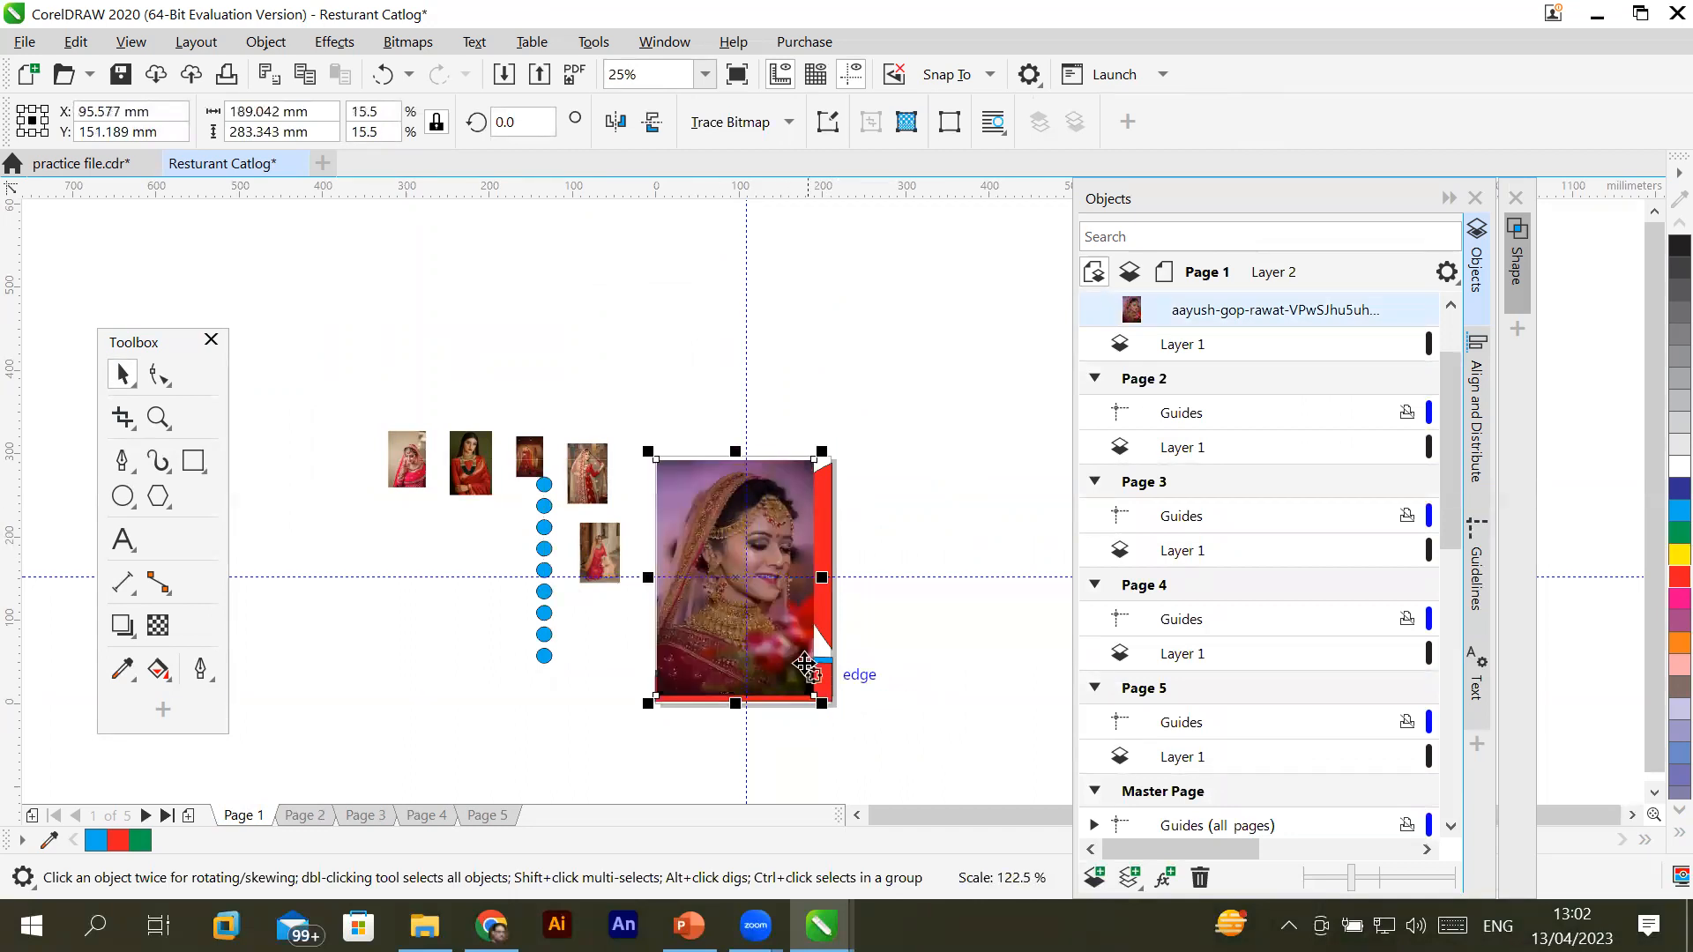
left_click_drag(748, 602, 765, 601)
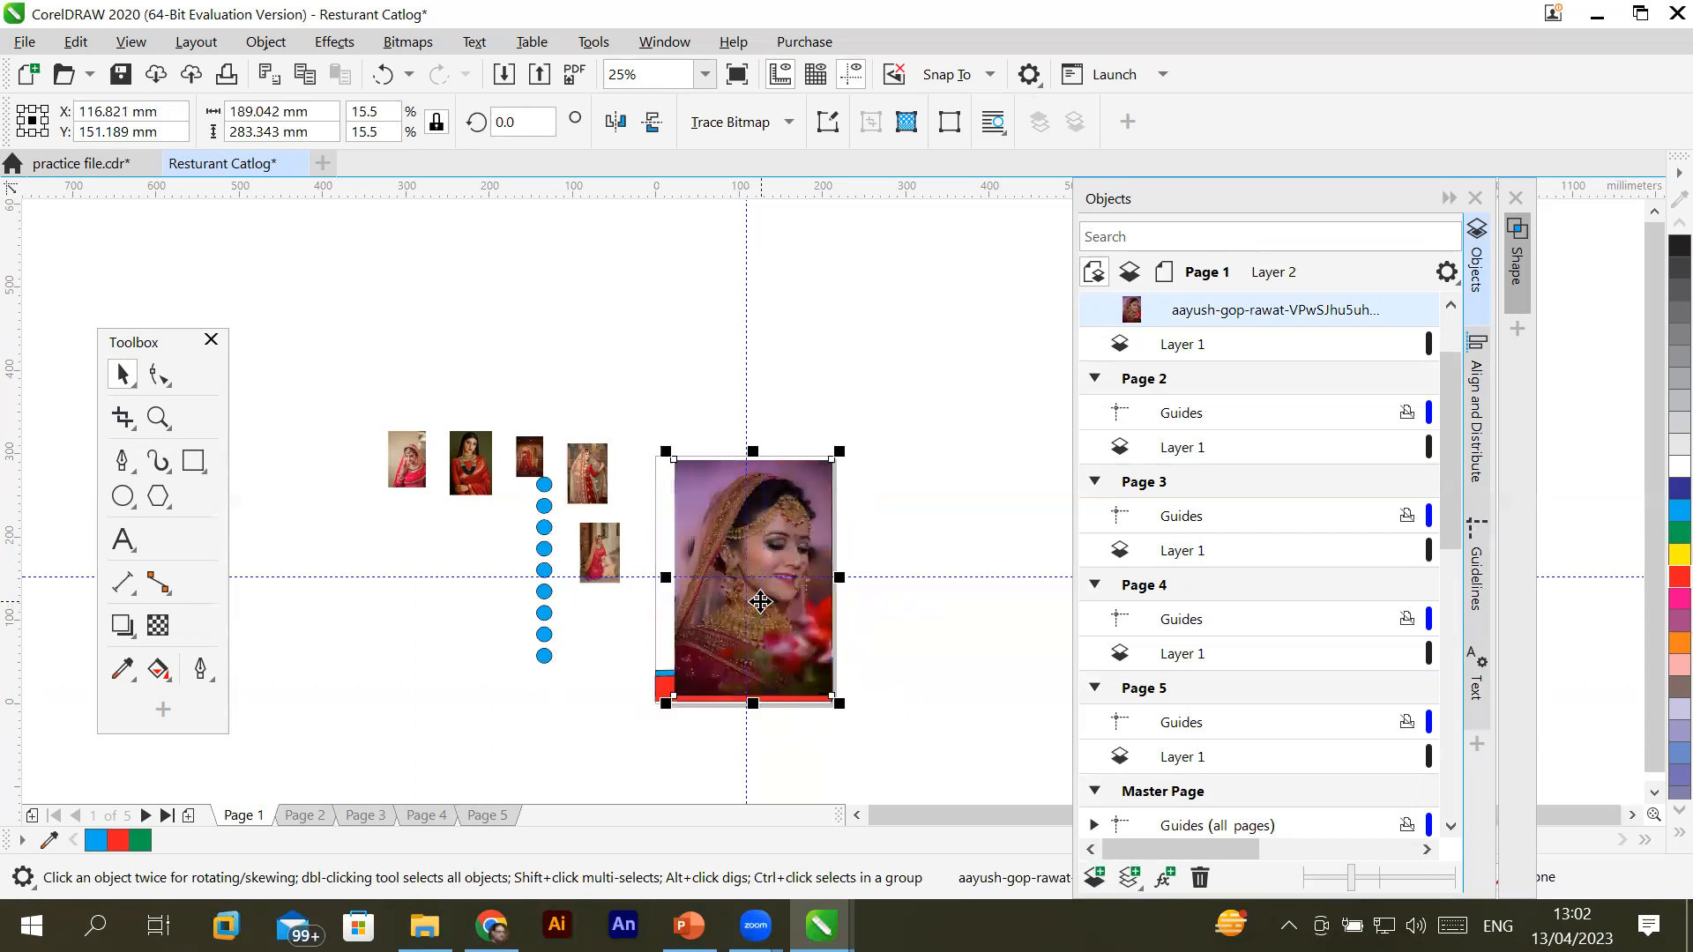
Send the portrait to the back of page 1, accept moving it to another layer, and shift it about 14 mm to the left
right_click(750, 597)
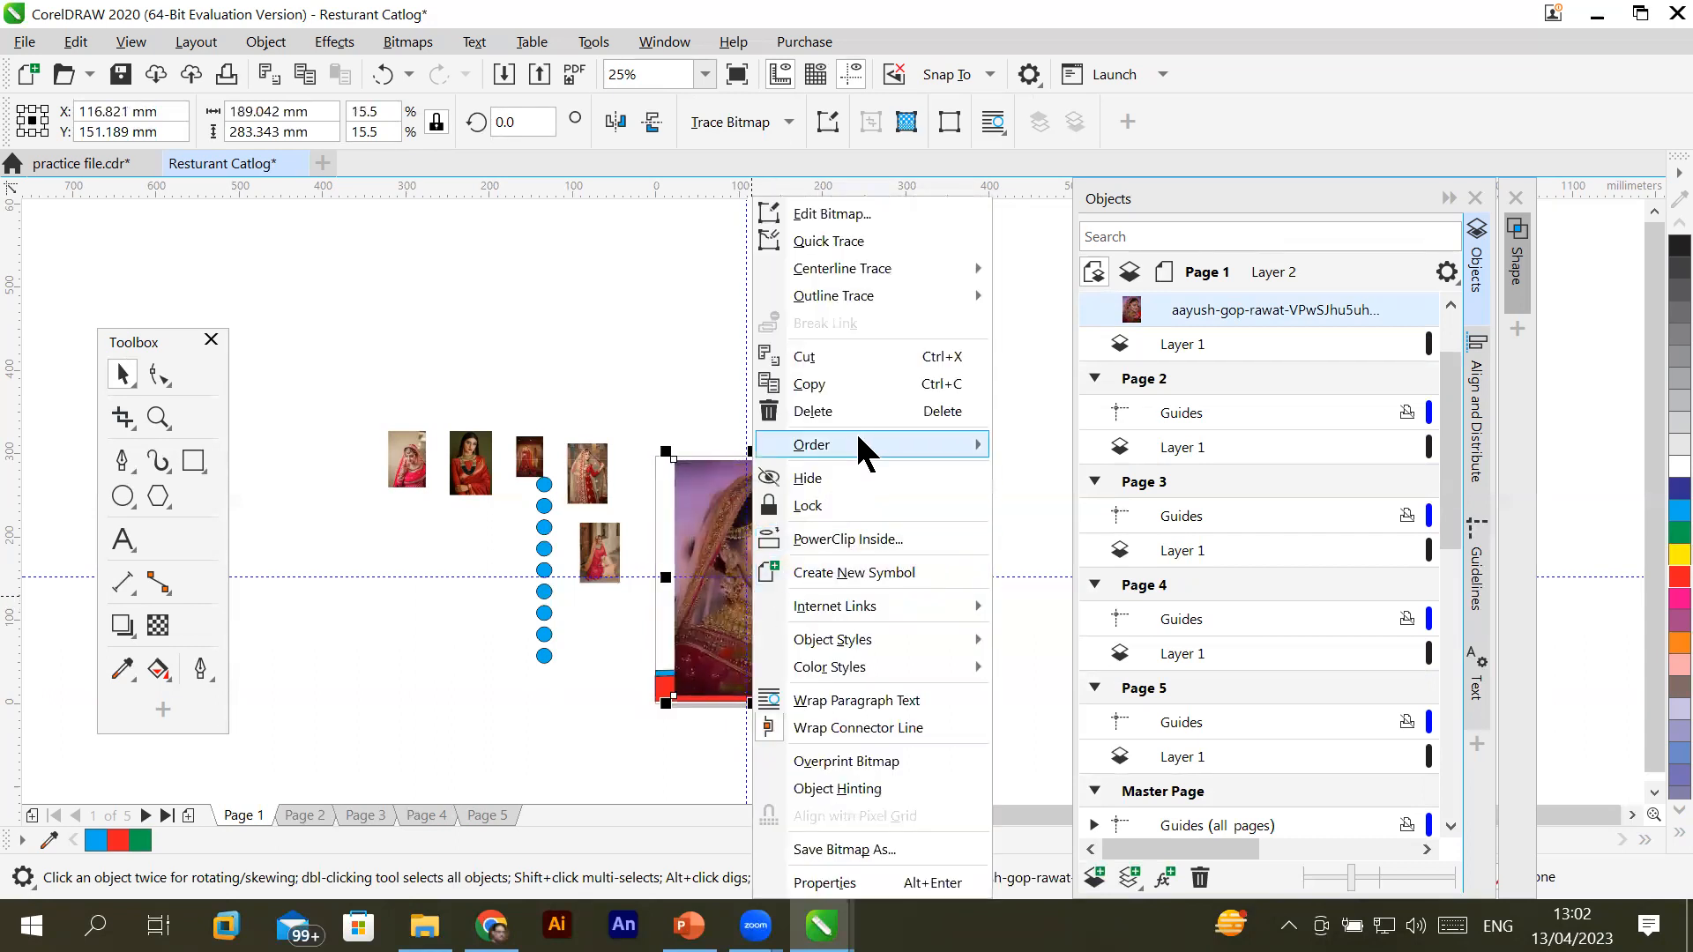
mouse_move(860, 445)
left_click(1115, 475)
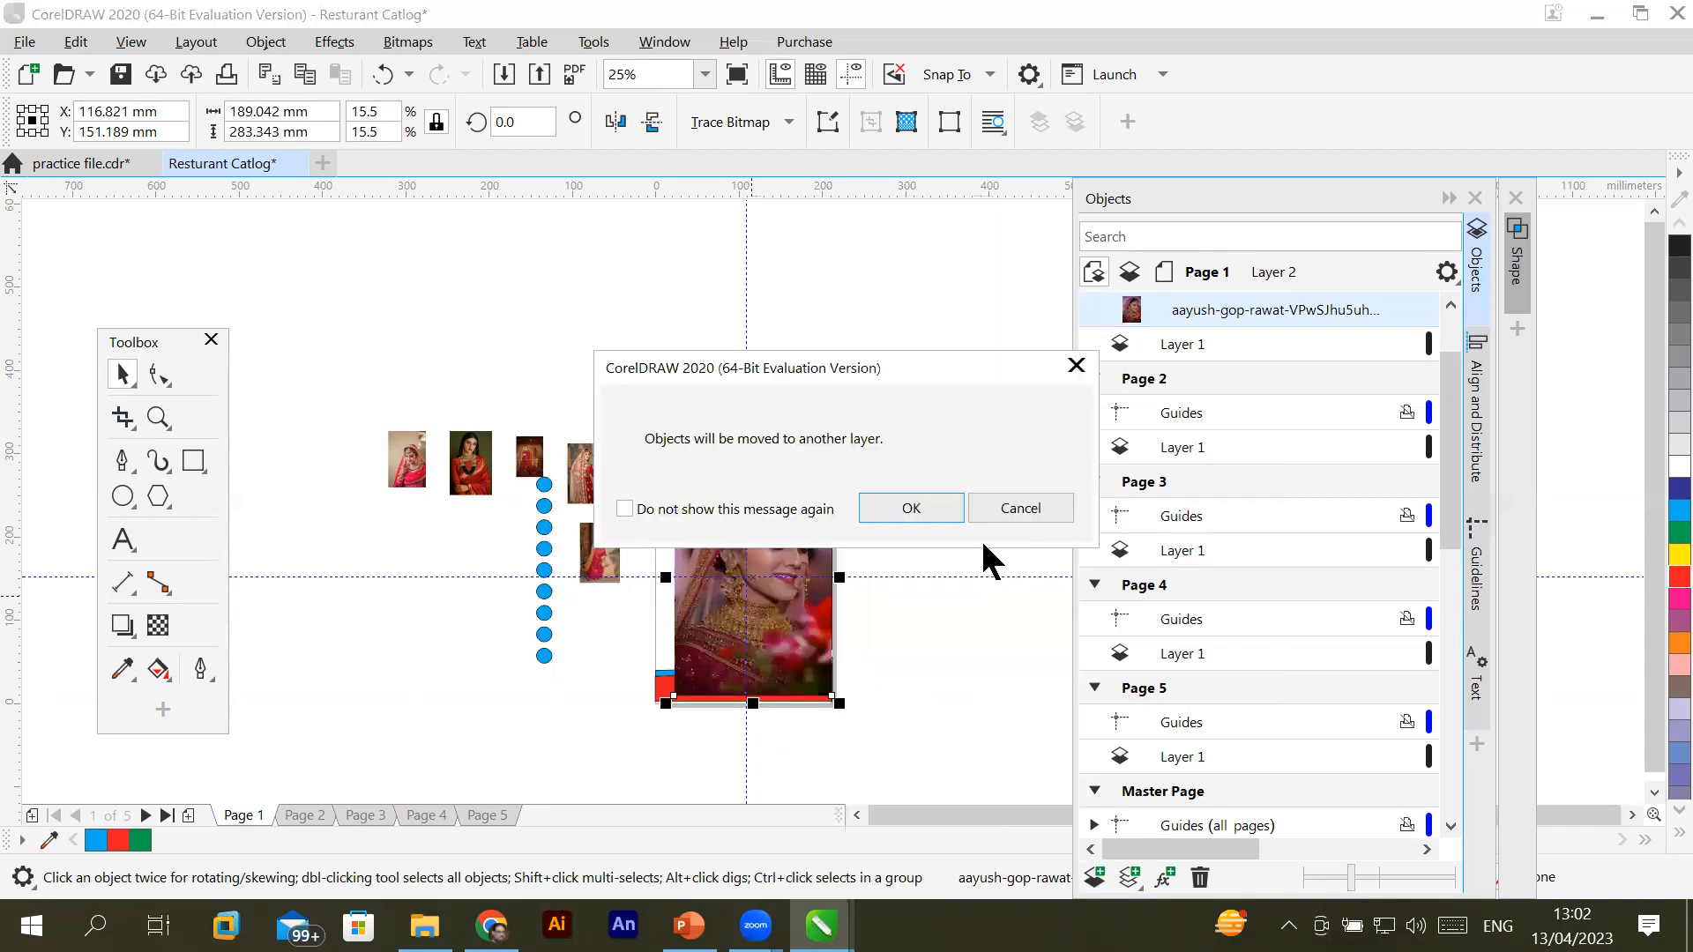
left_click(937, 510)
left_click(949, 615)
left_click_drag(722, 540, 710, 540)
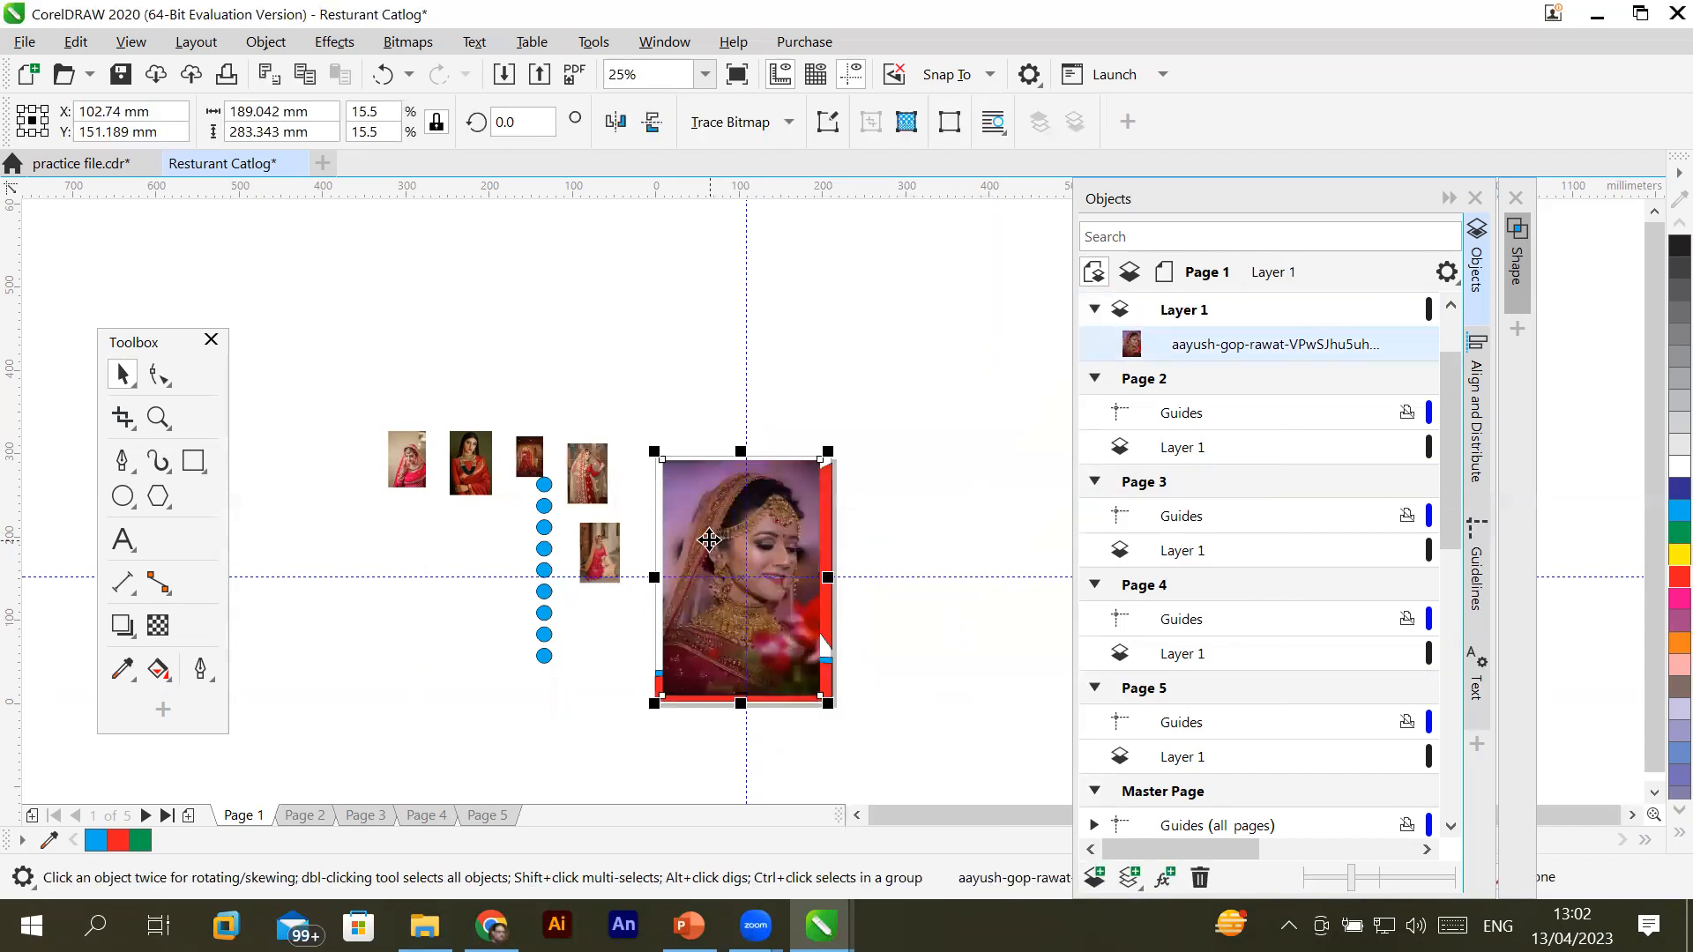
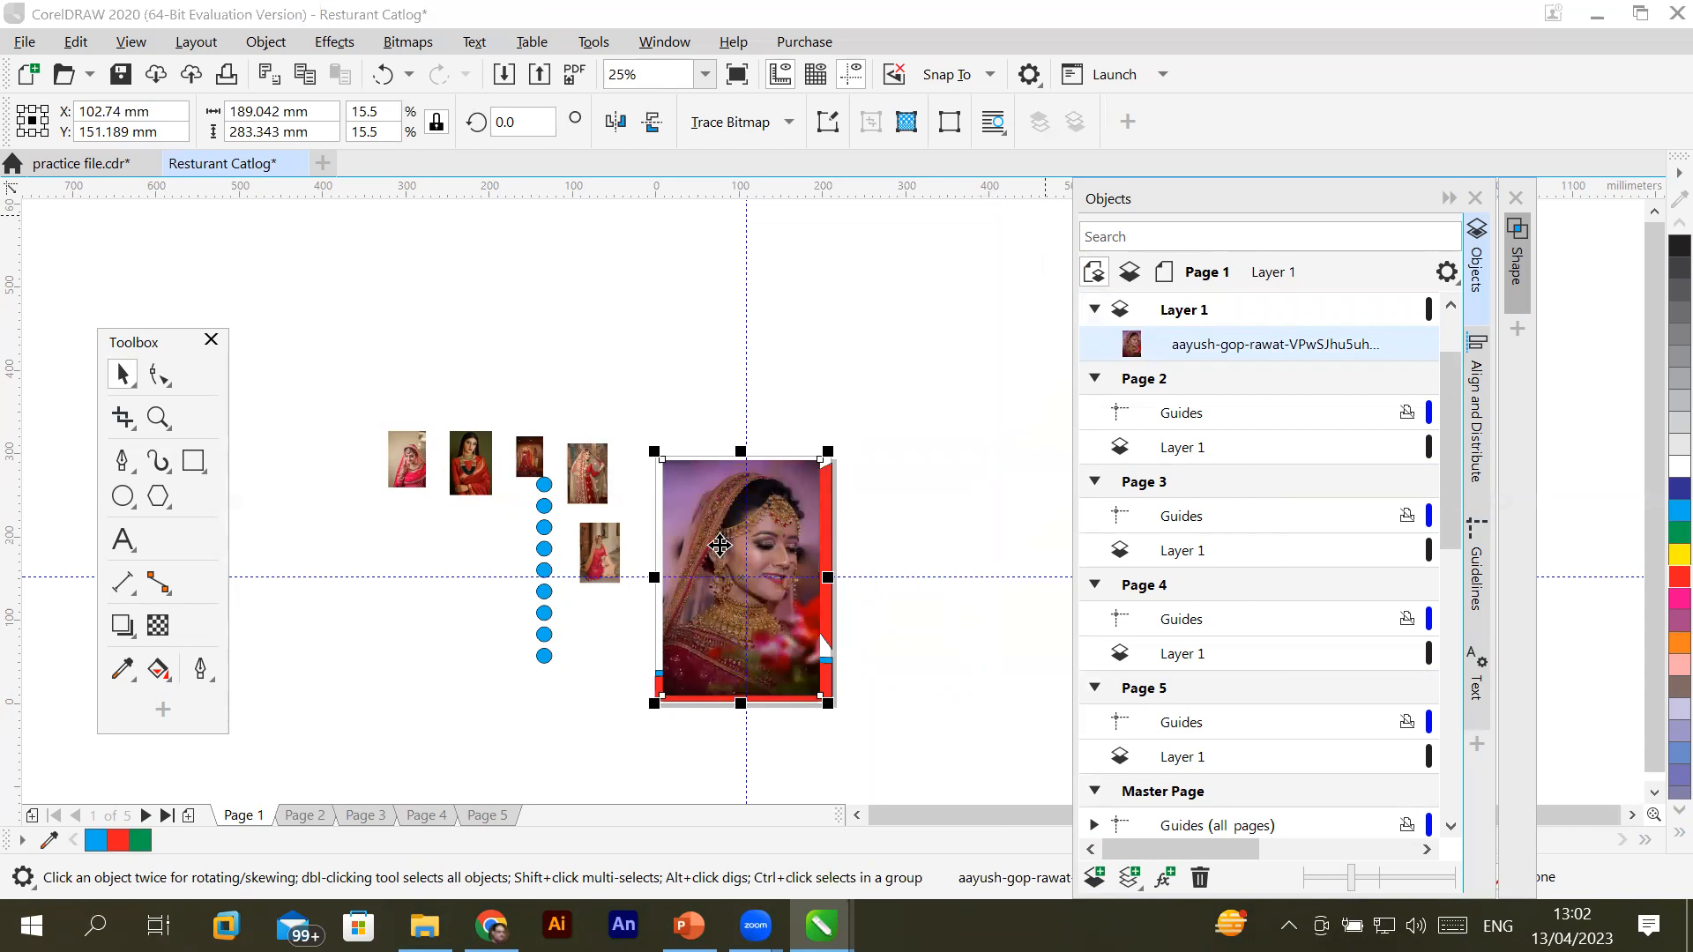
PowerClip the bride portrait on page 1 inside the red curved shape on the master layer
left_click(759, 496)
left_click(759, 495)
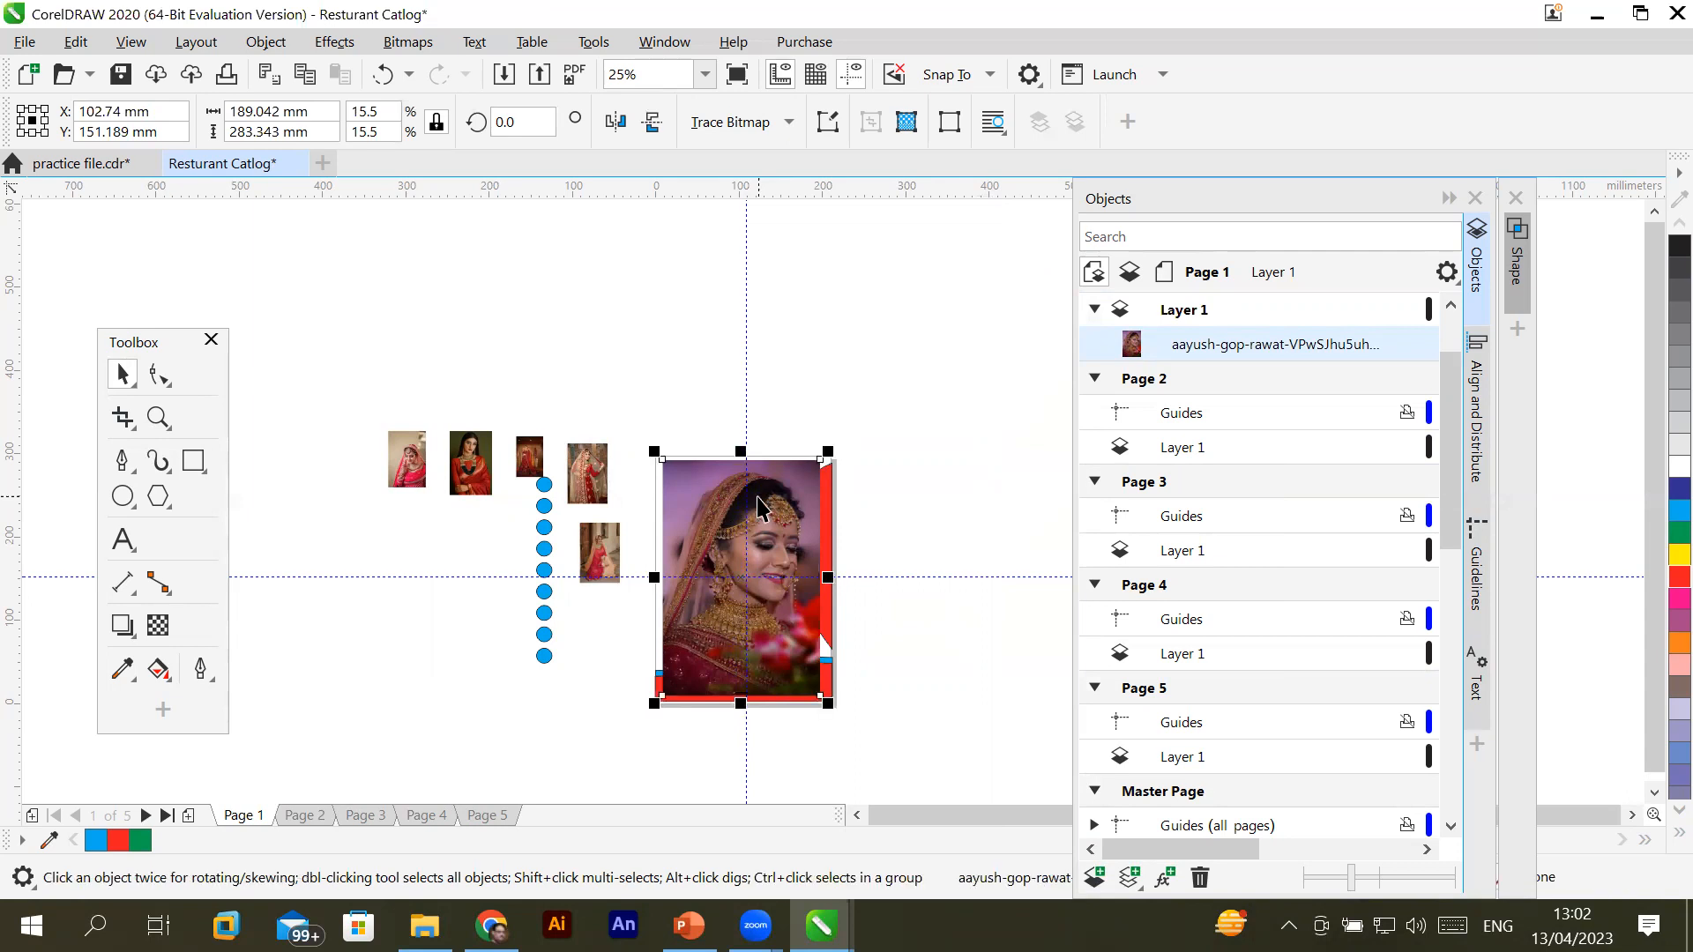
scroll(826, 614, "up", 1)
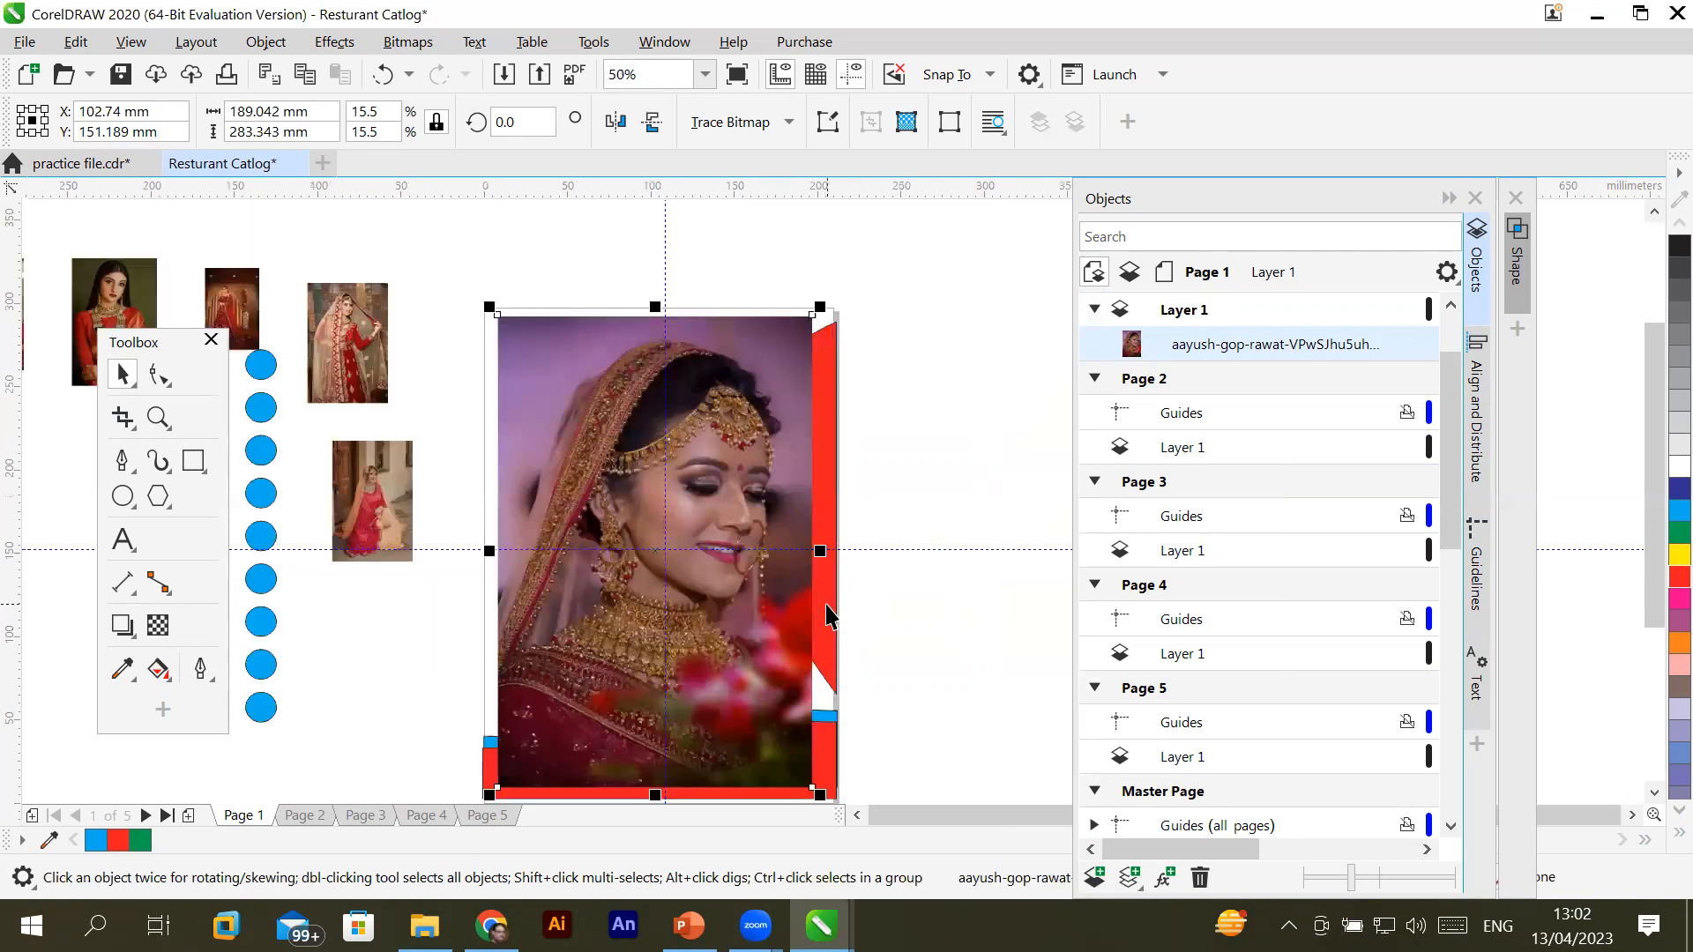
left_click(755, 469)
left_click(768, 447)
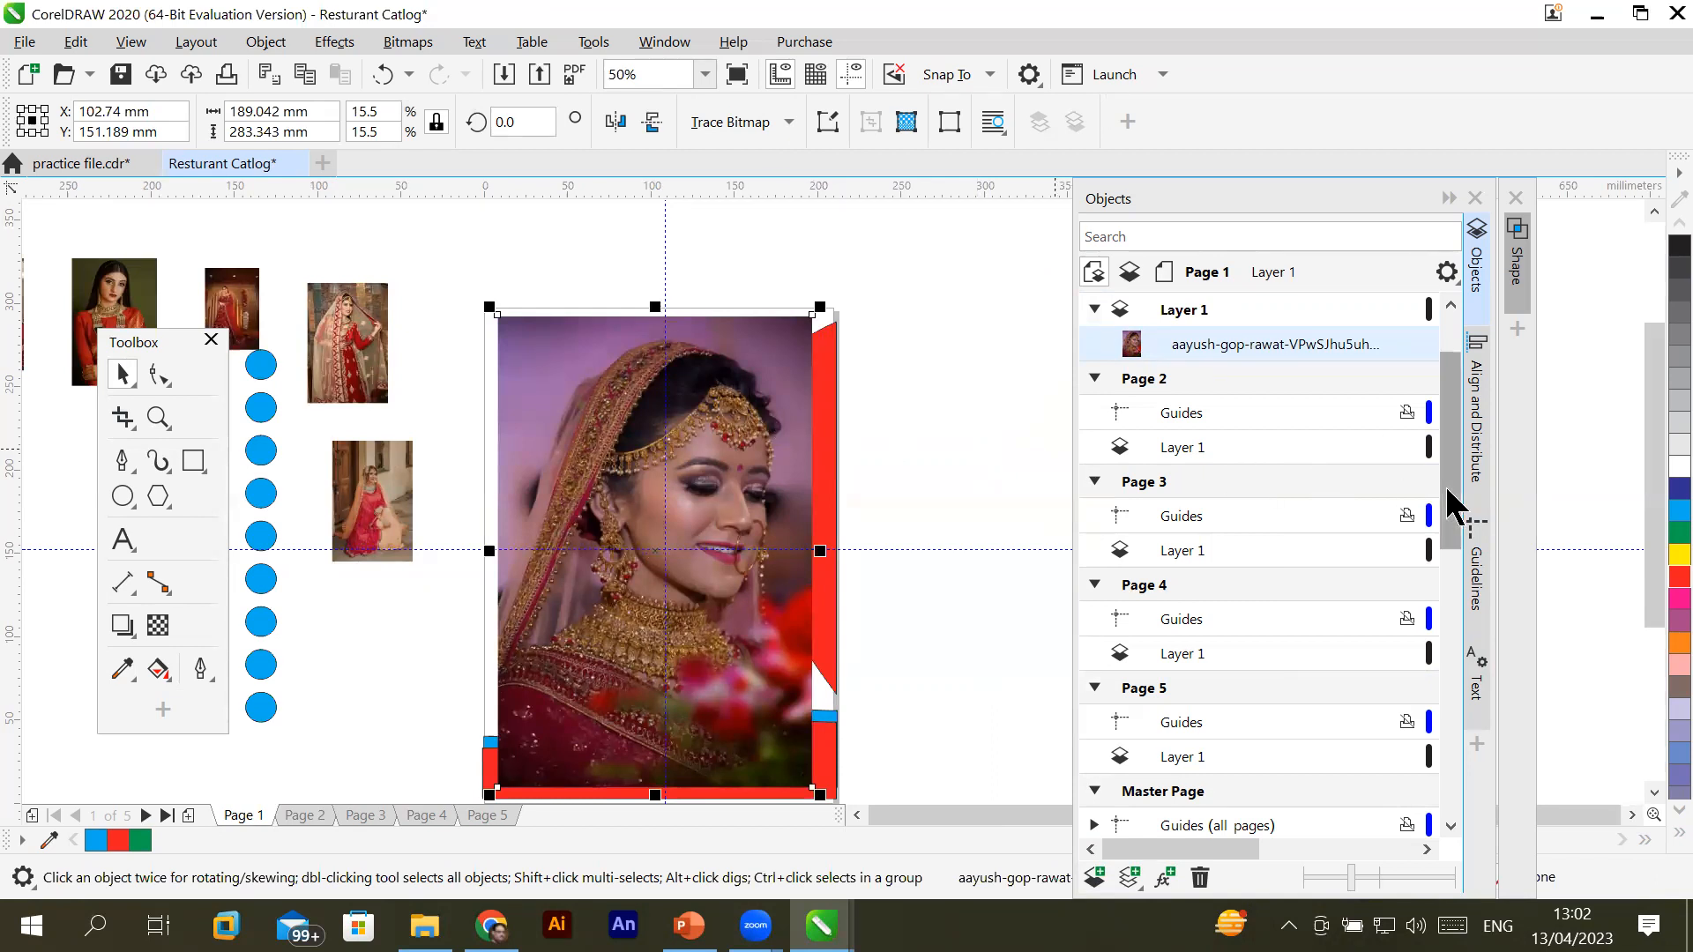
left_click_drag(1451, 473, 1455, 425)
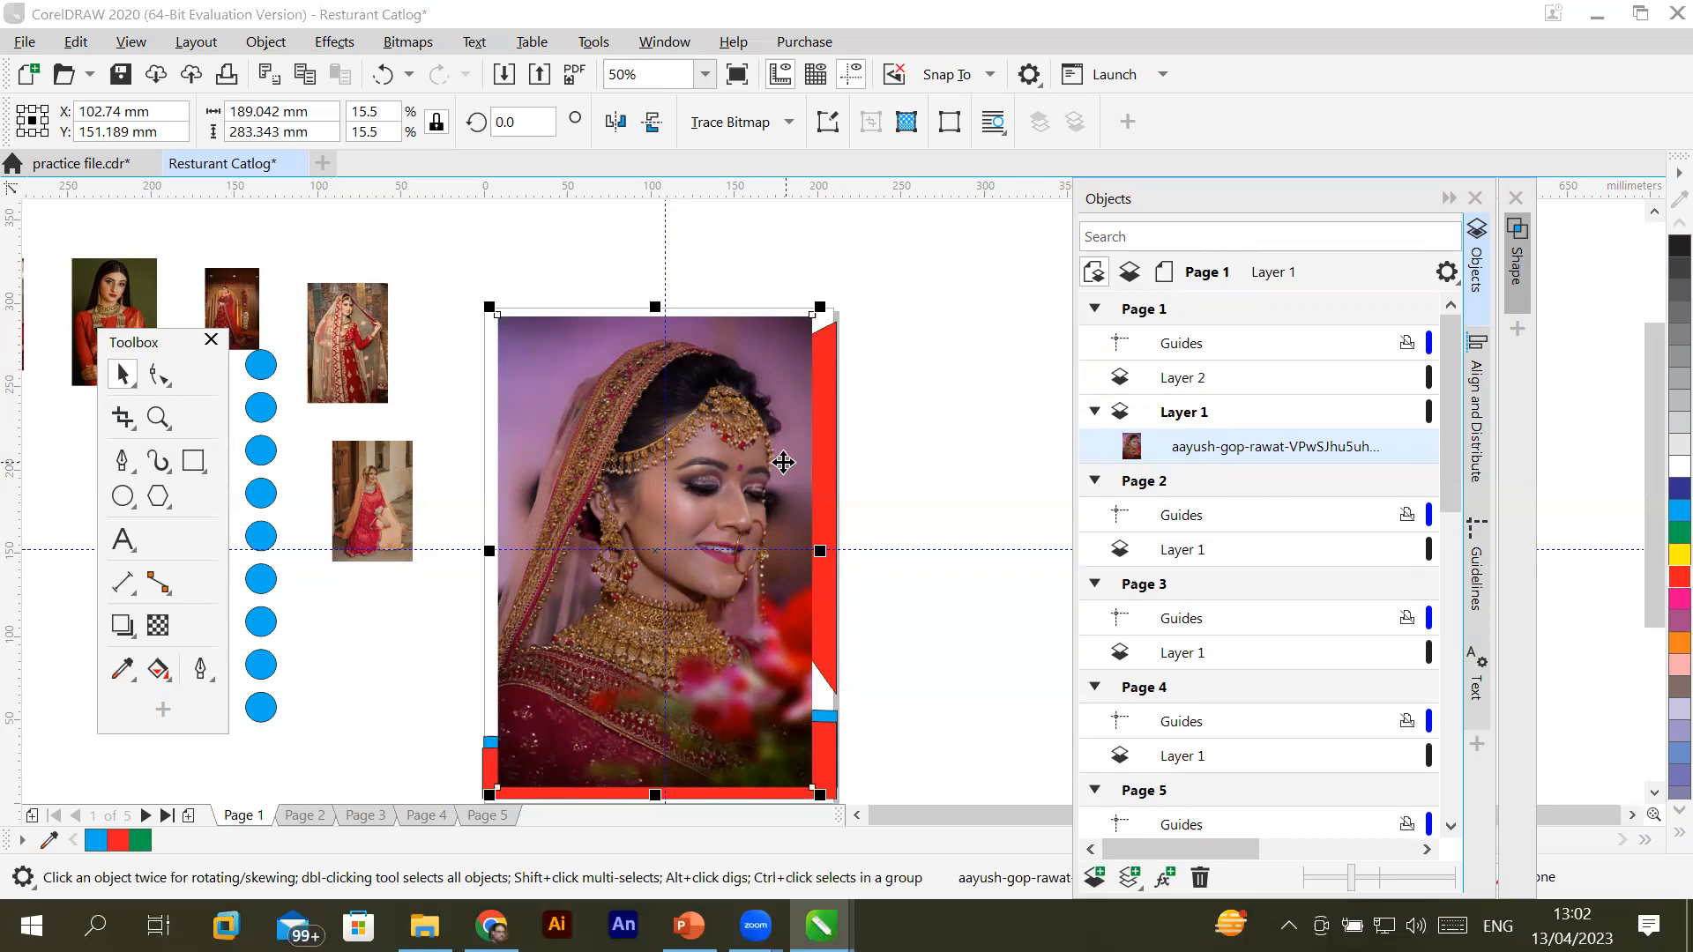
right_click(738, 440)
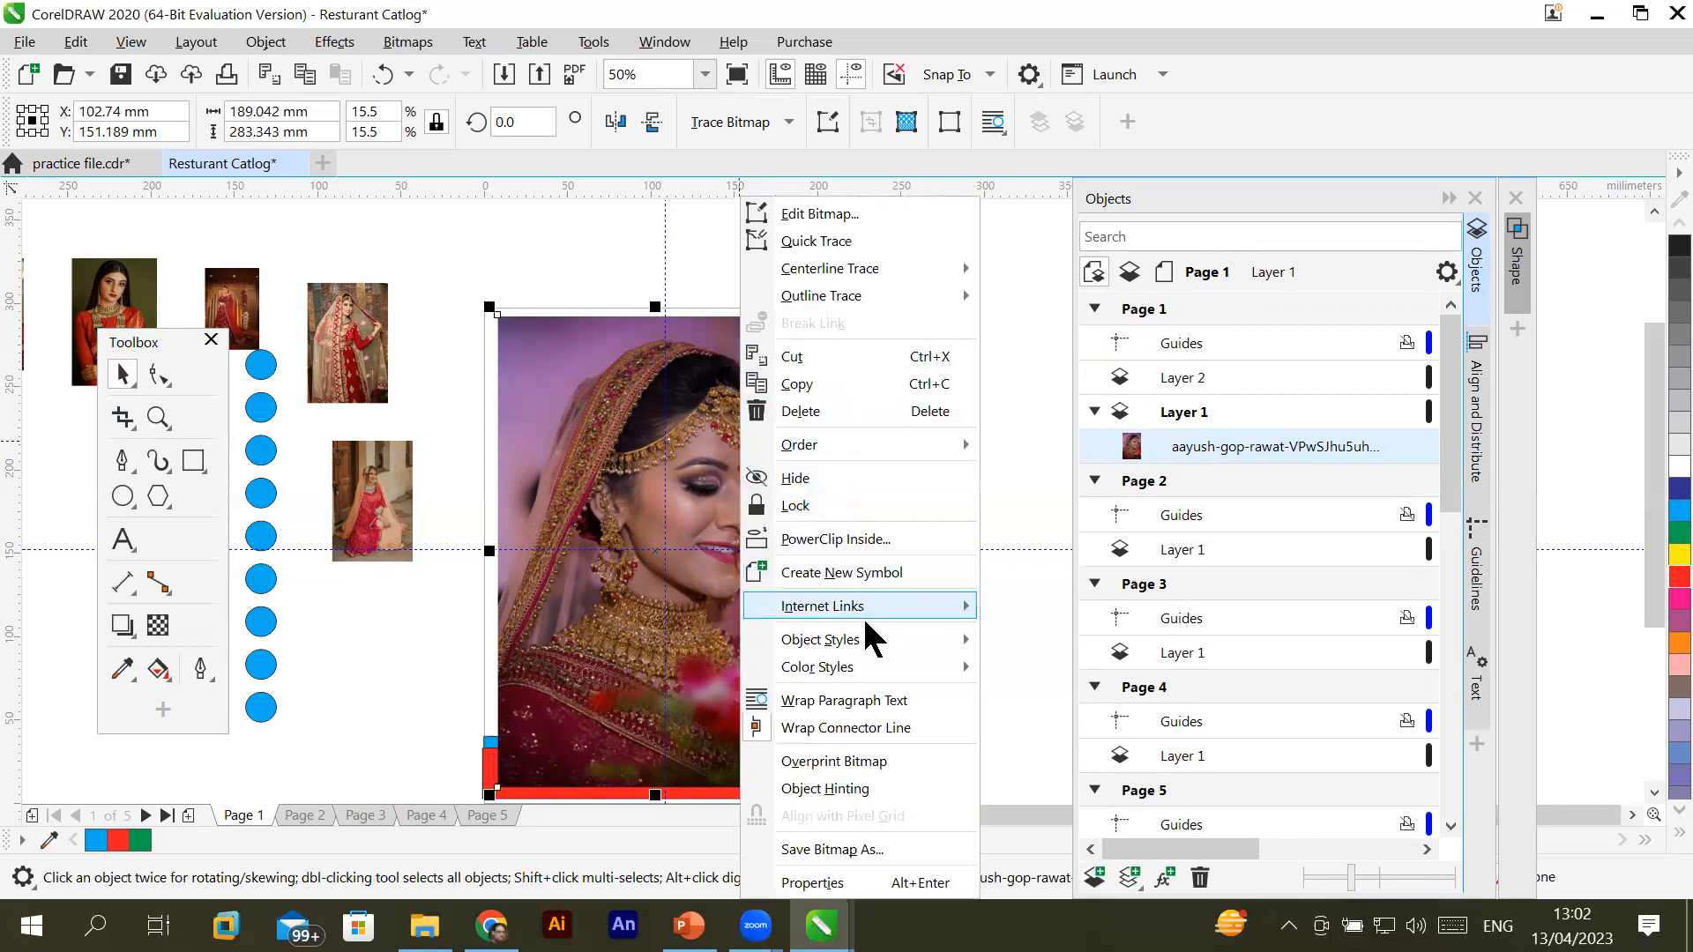
left_click(846, 539)
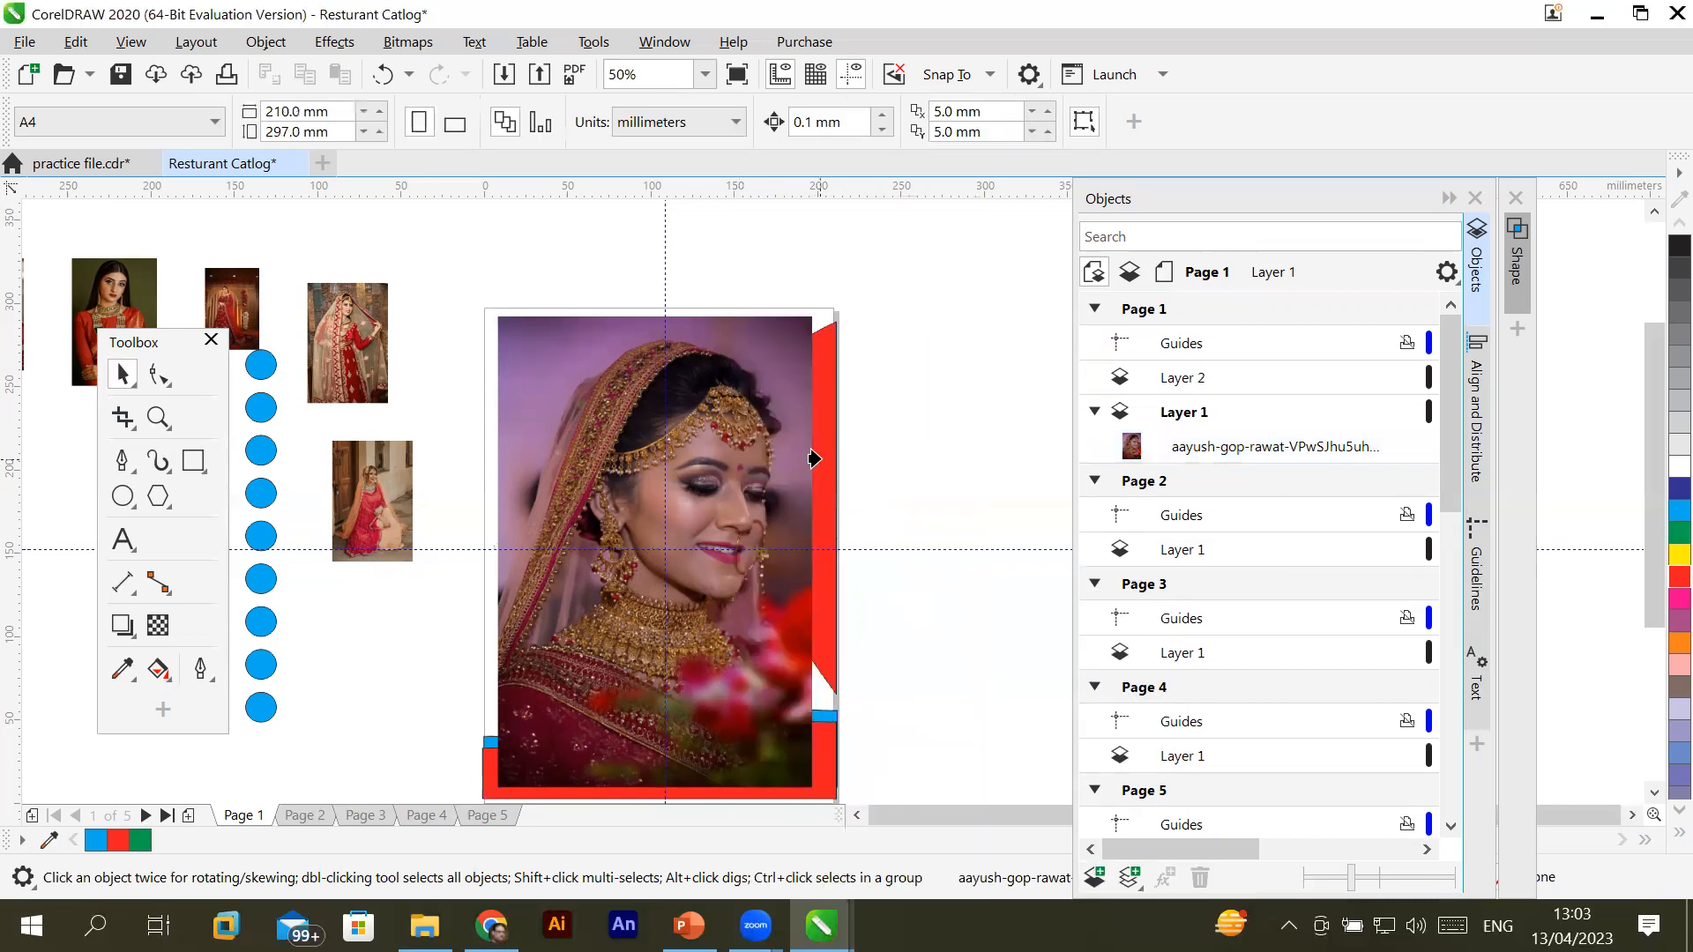
left_click(813, 459)
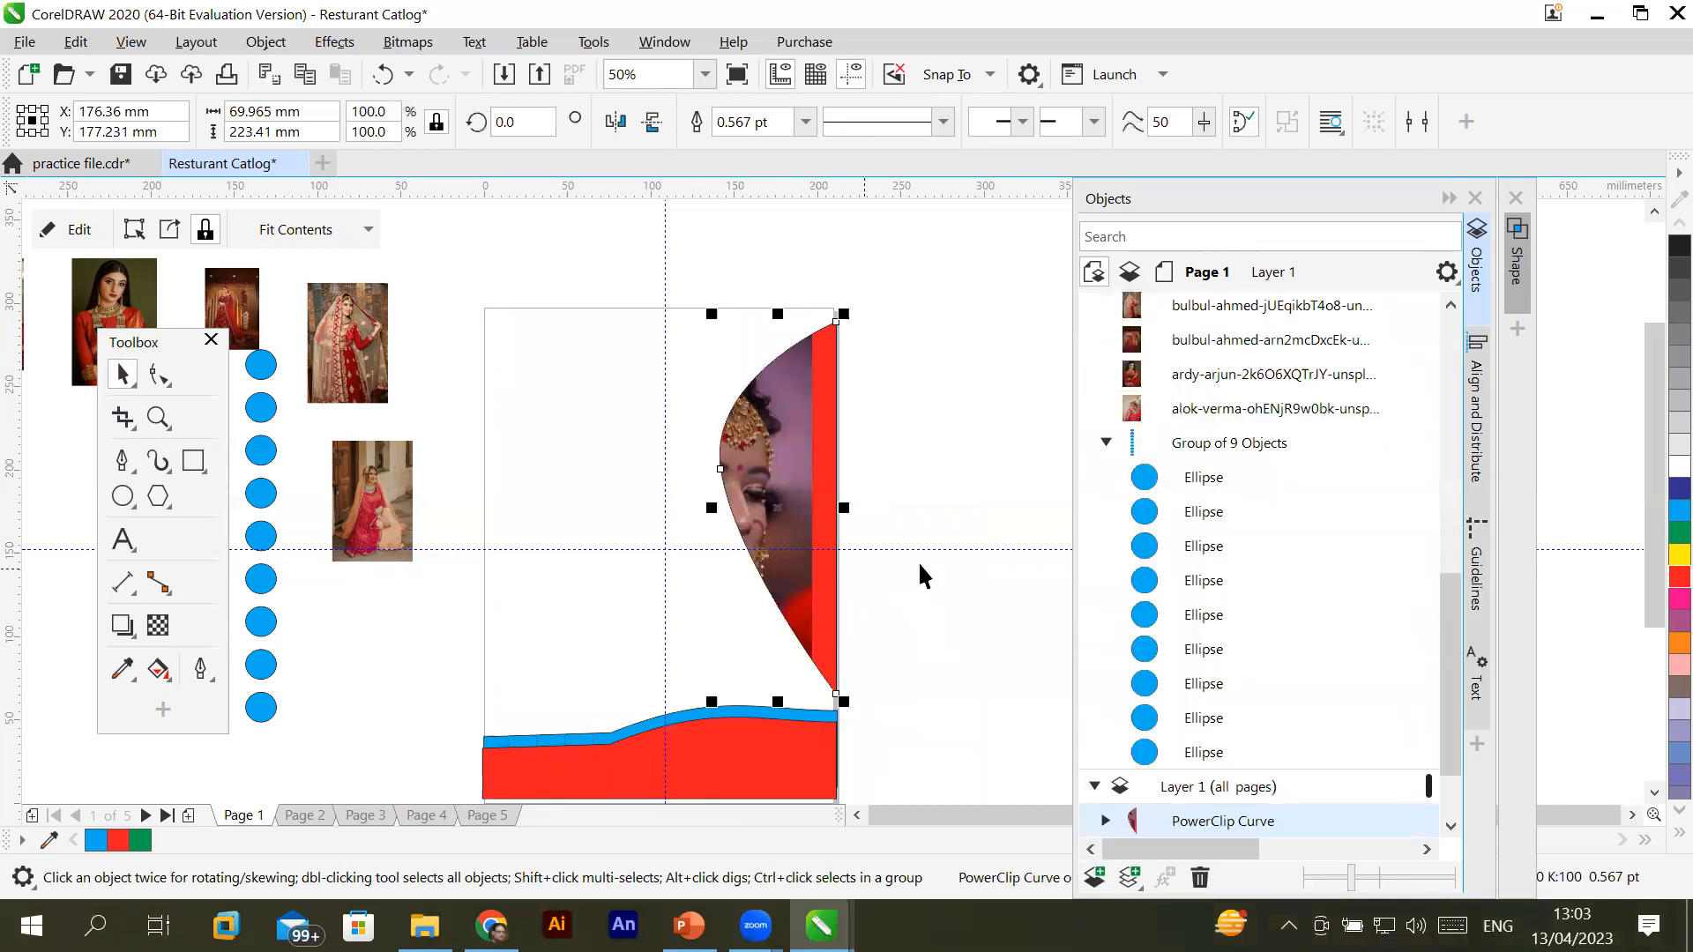
Stretch the clipped portrait to fill the curved PowerClip frame
key("F10")
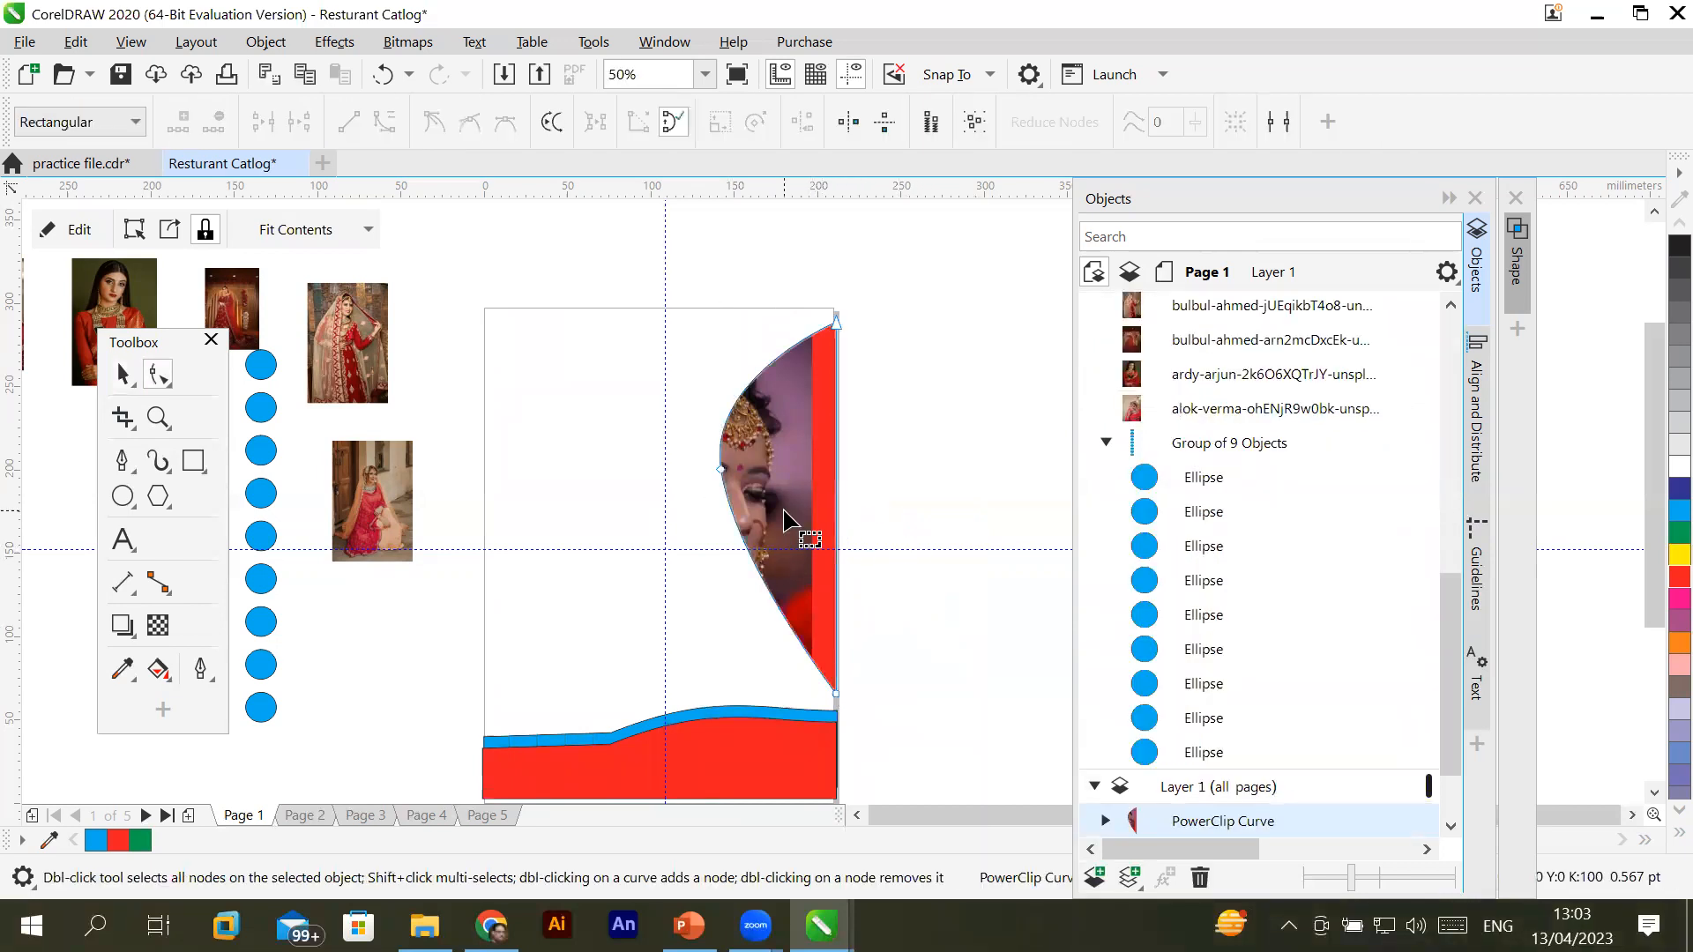
left_click(816, 512)
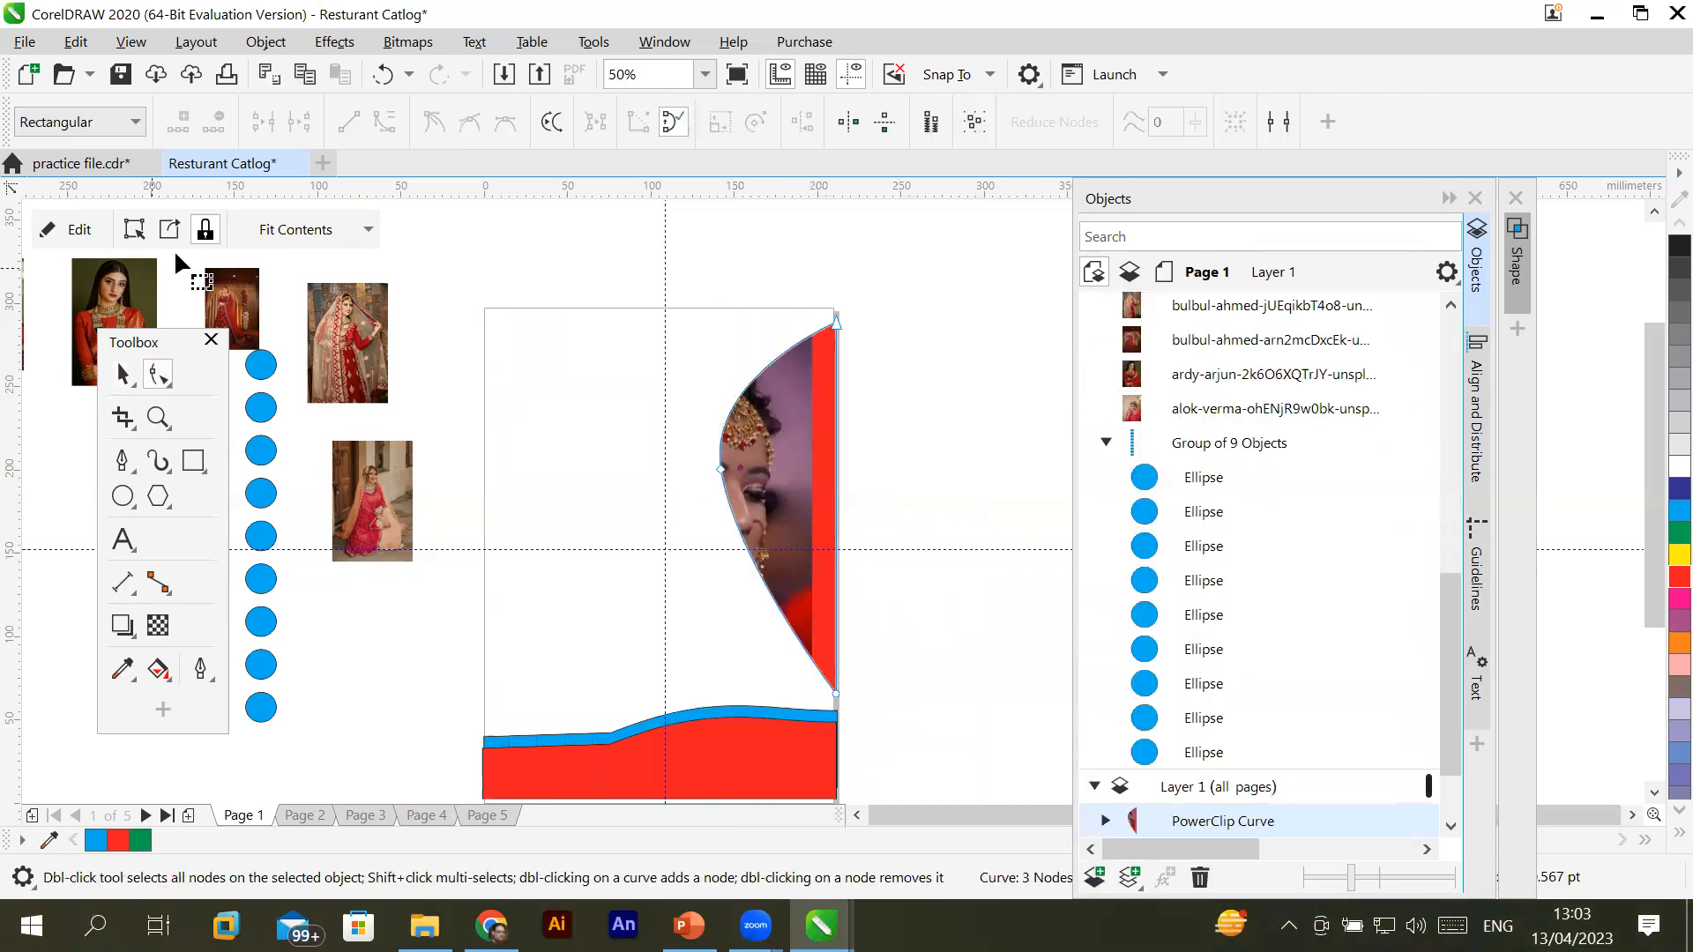
left_click(302, 234)
left_click(348, 344)
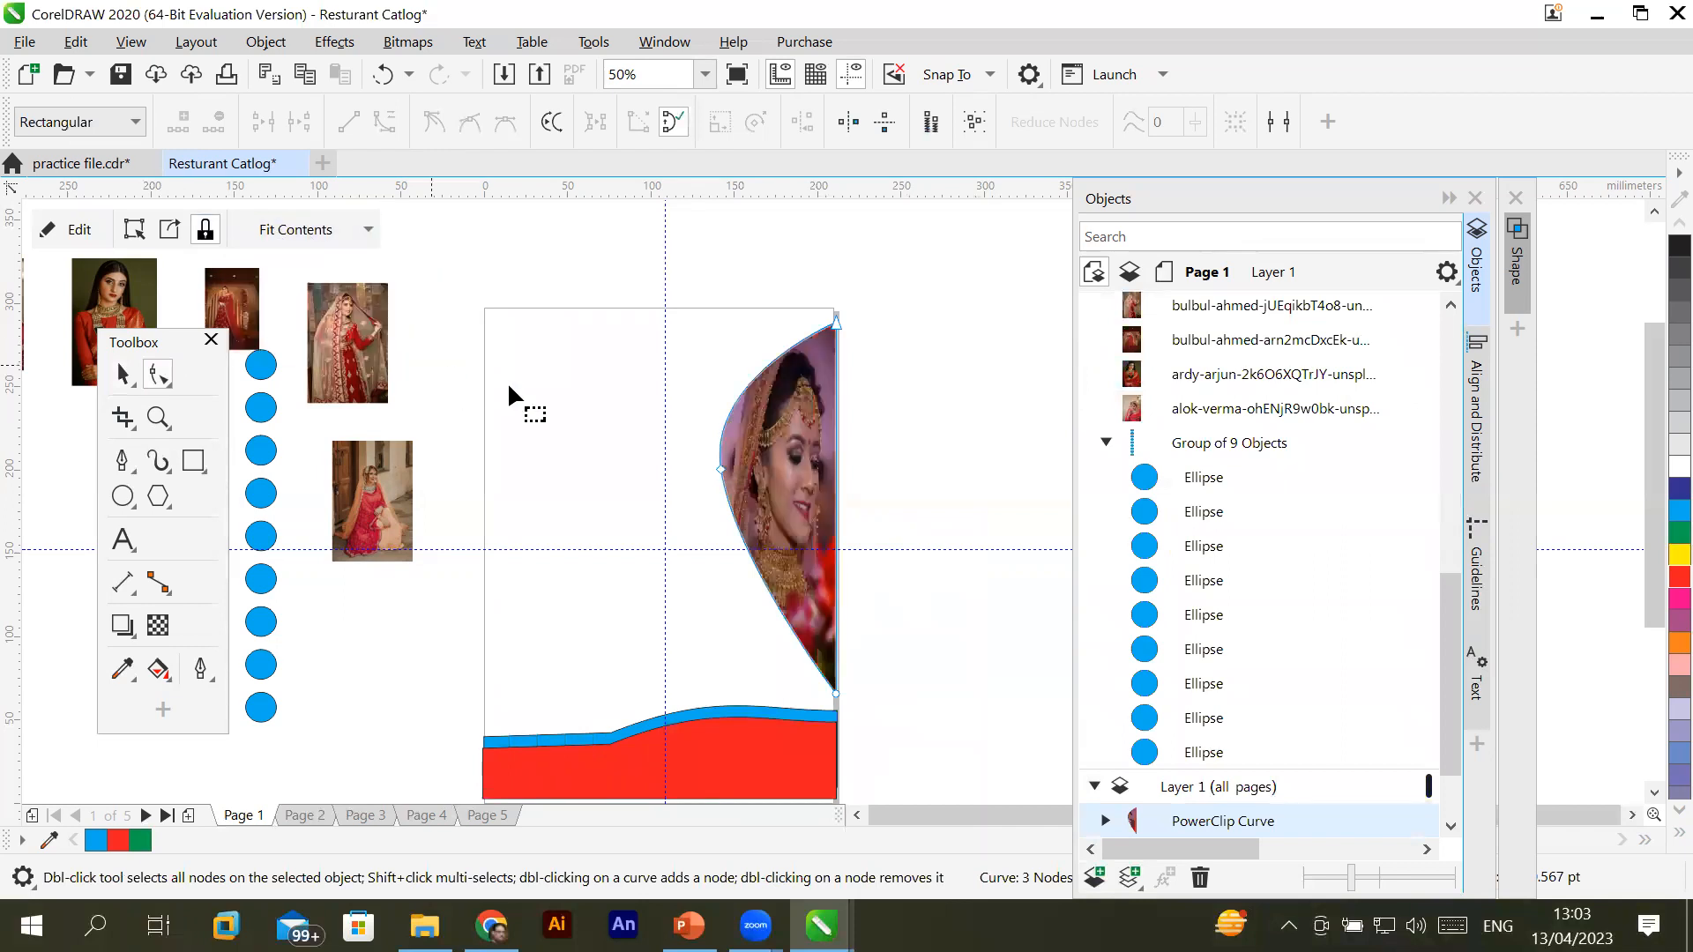
Check the curved portrait frame on pages 2, 3 and 4, and return to page 1
left_click(287, 815)
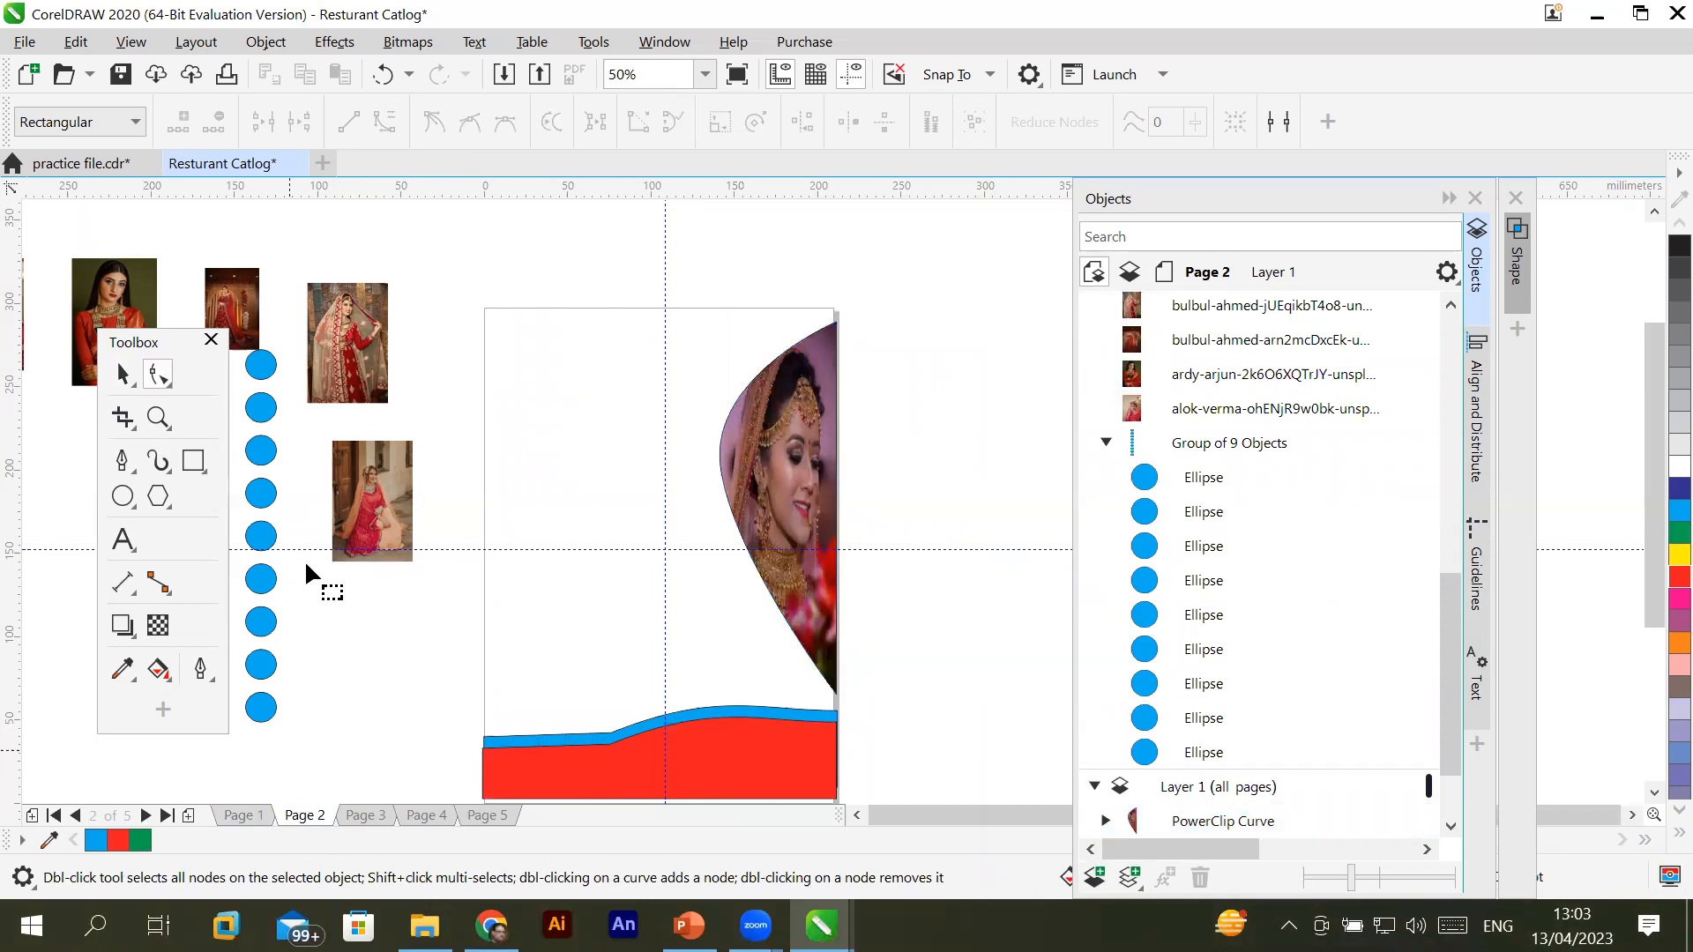
left_click(347, 812)
left_click(410, 813)
left_click(364, 817)
left_click(304, 814)
left_click(231, 815)
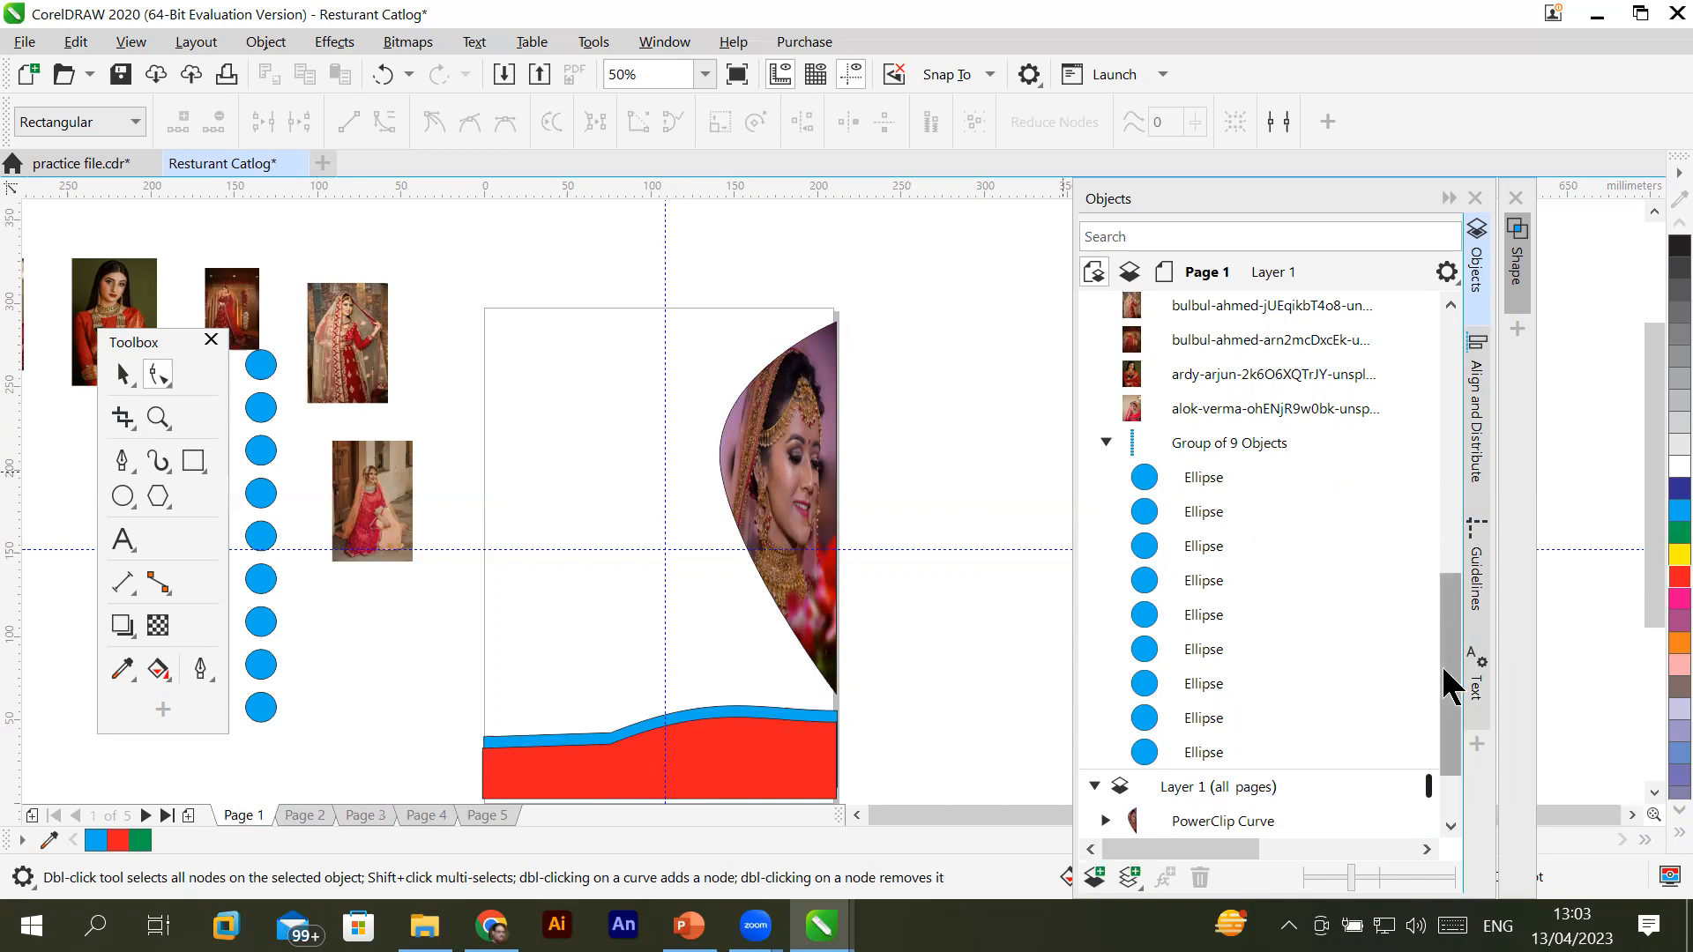
Examine which objects sit on Layer 1 (all pages), and compare them with the individual page layers
scroll(1441, 663, "down", 1)
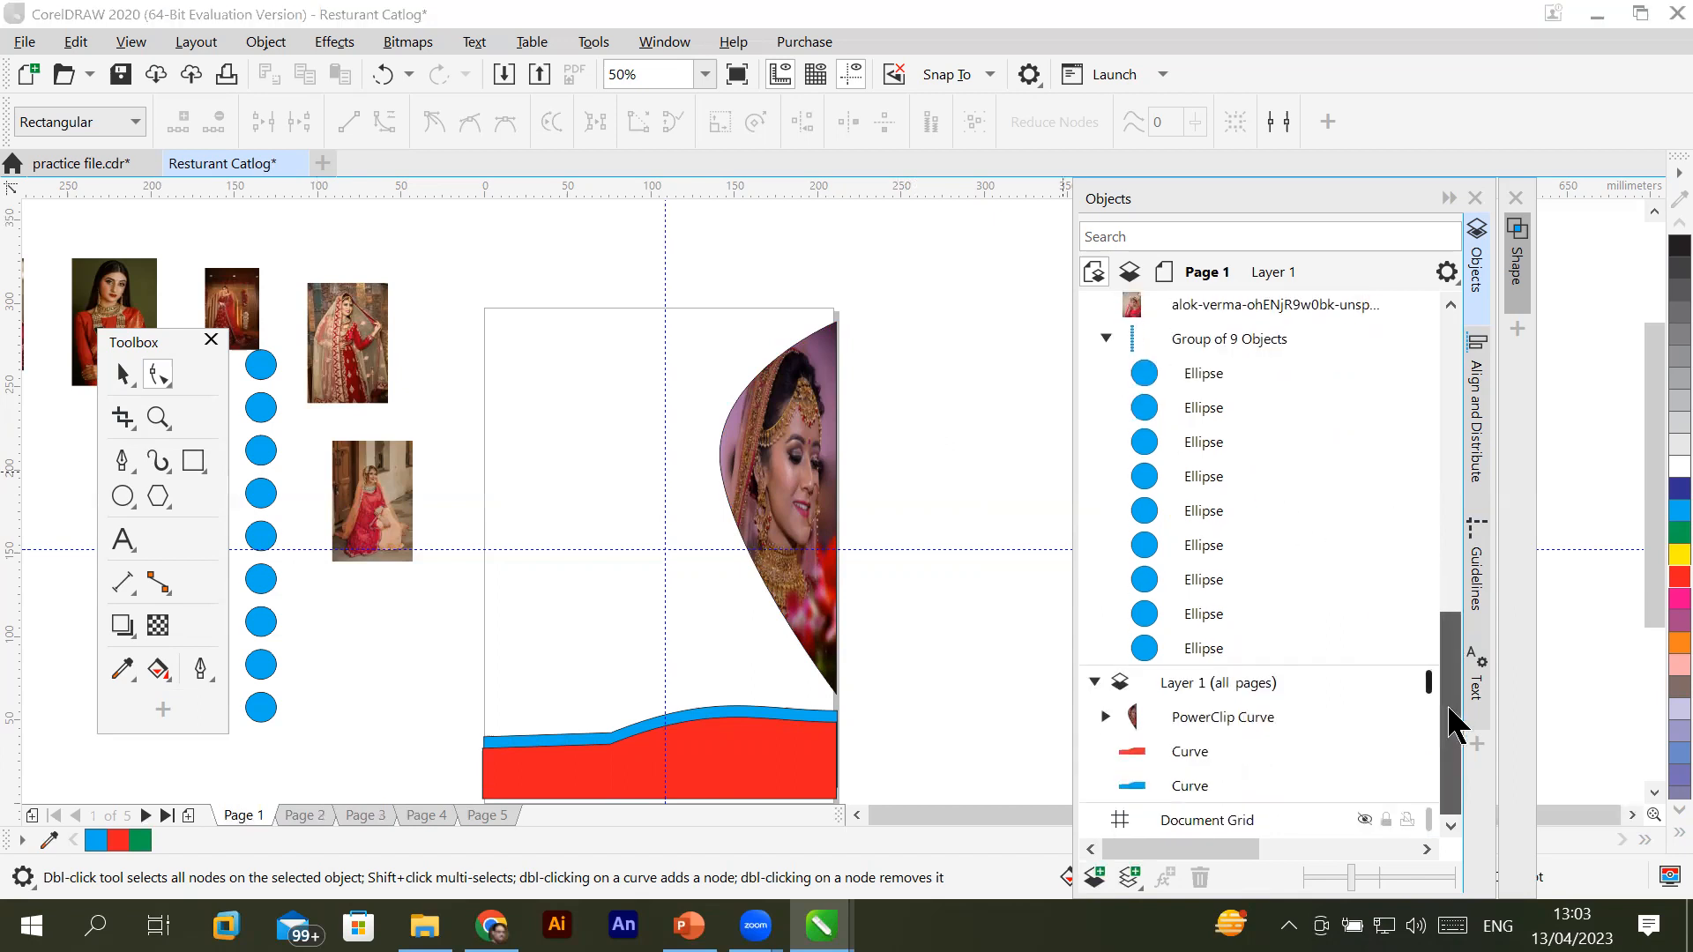
left_click(1189, 750)
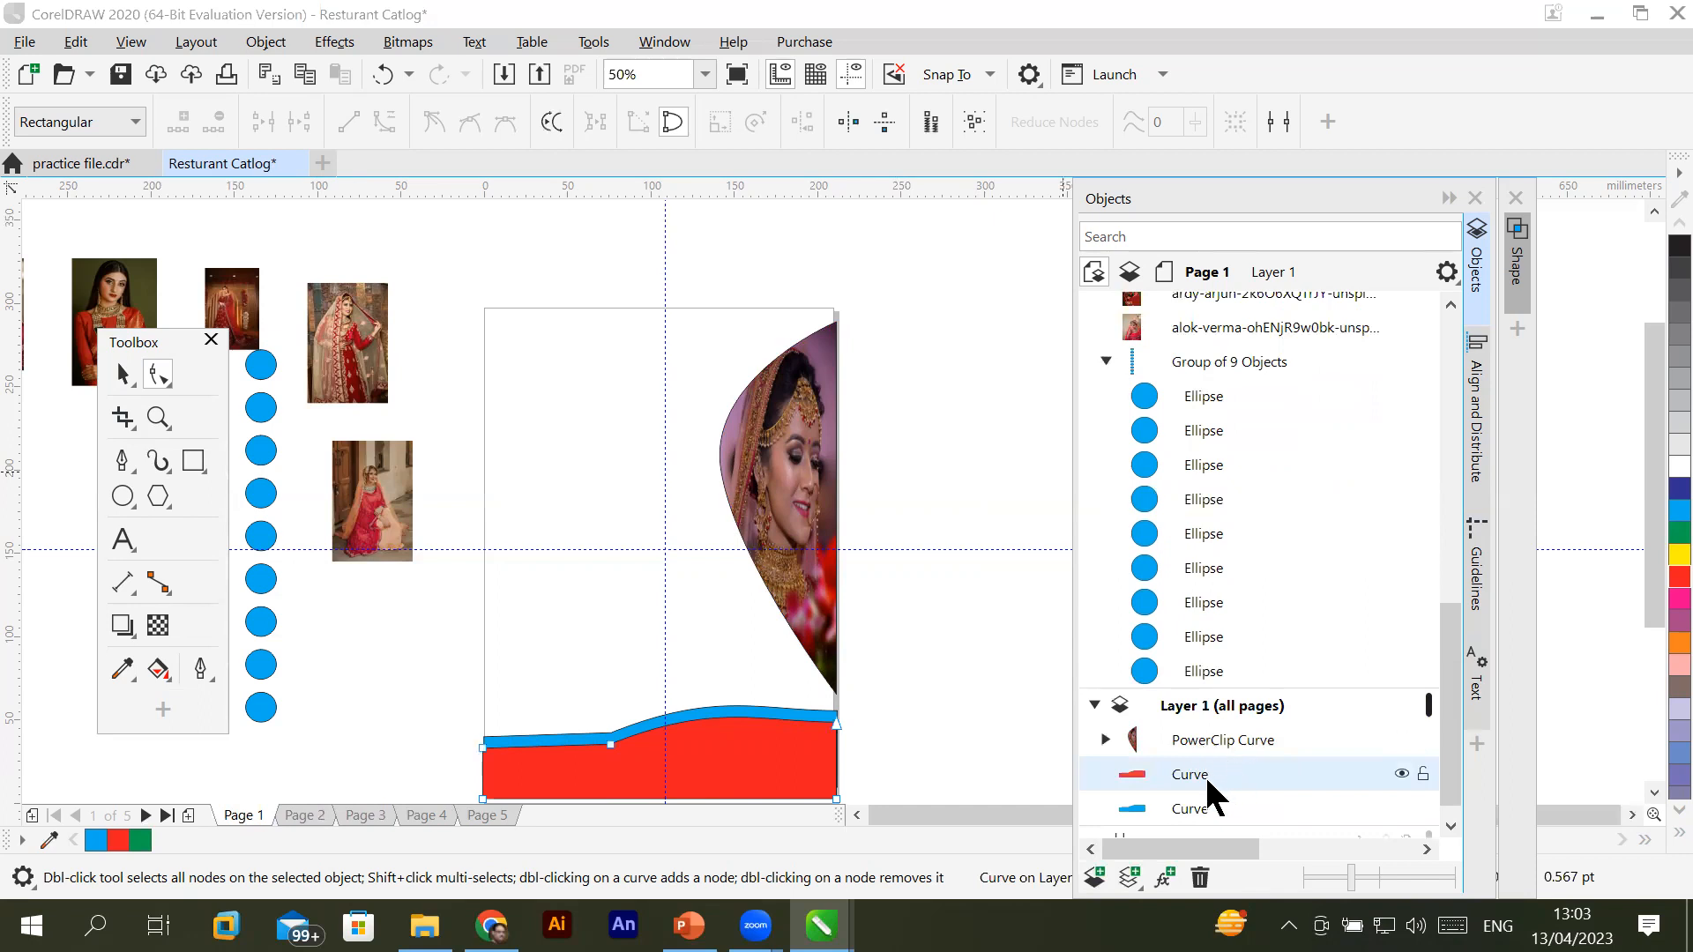
left_click(1218, 706)
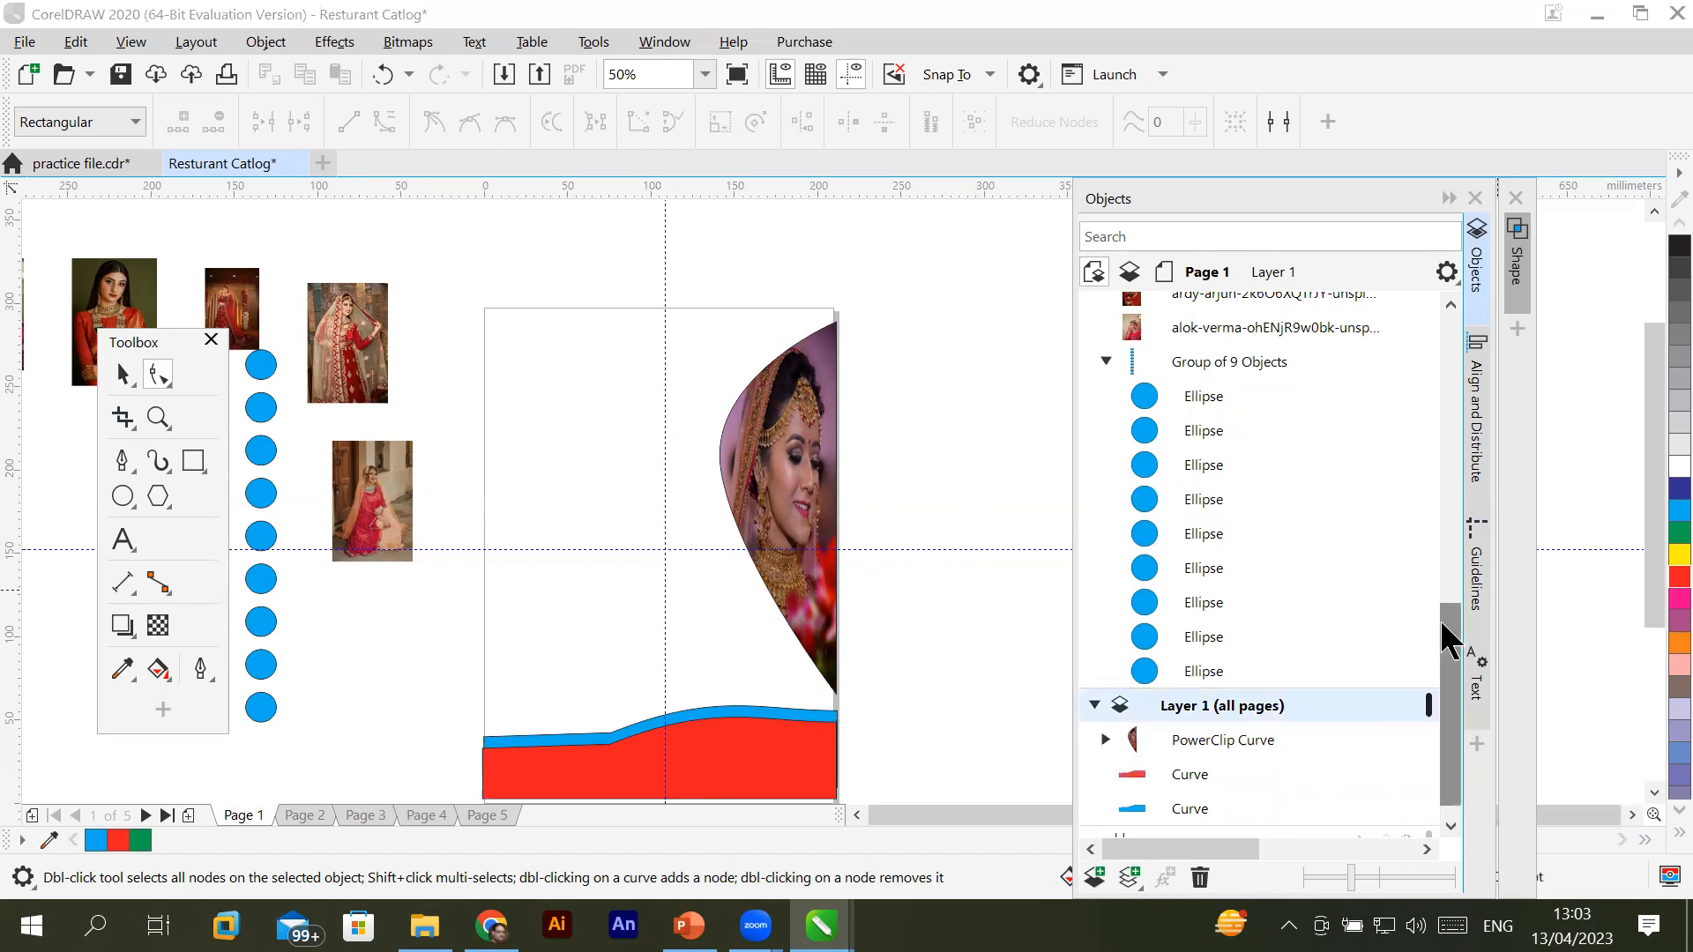
left_click_drag(1449, 672, 1477, 347)
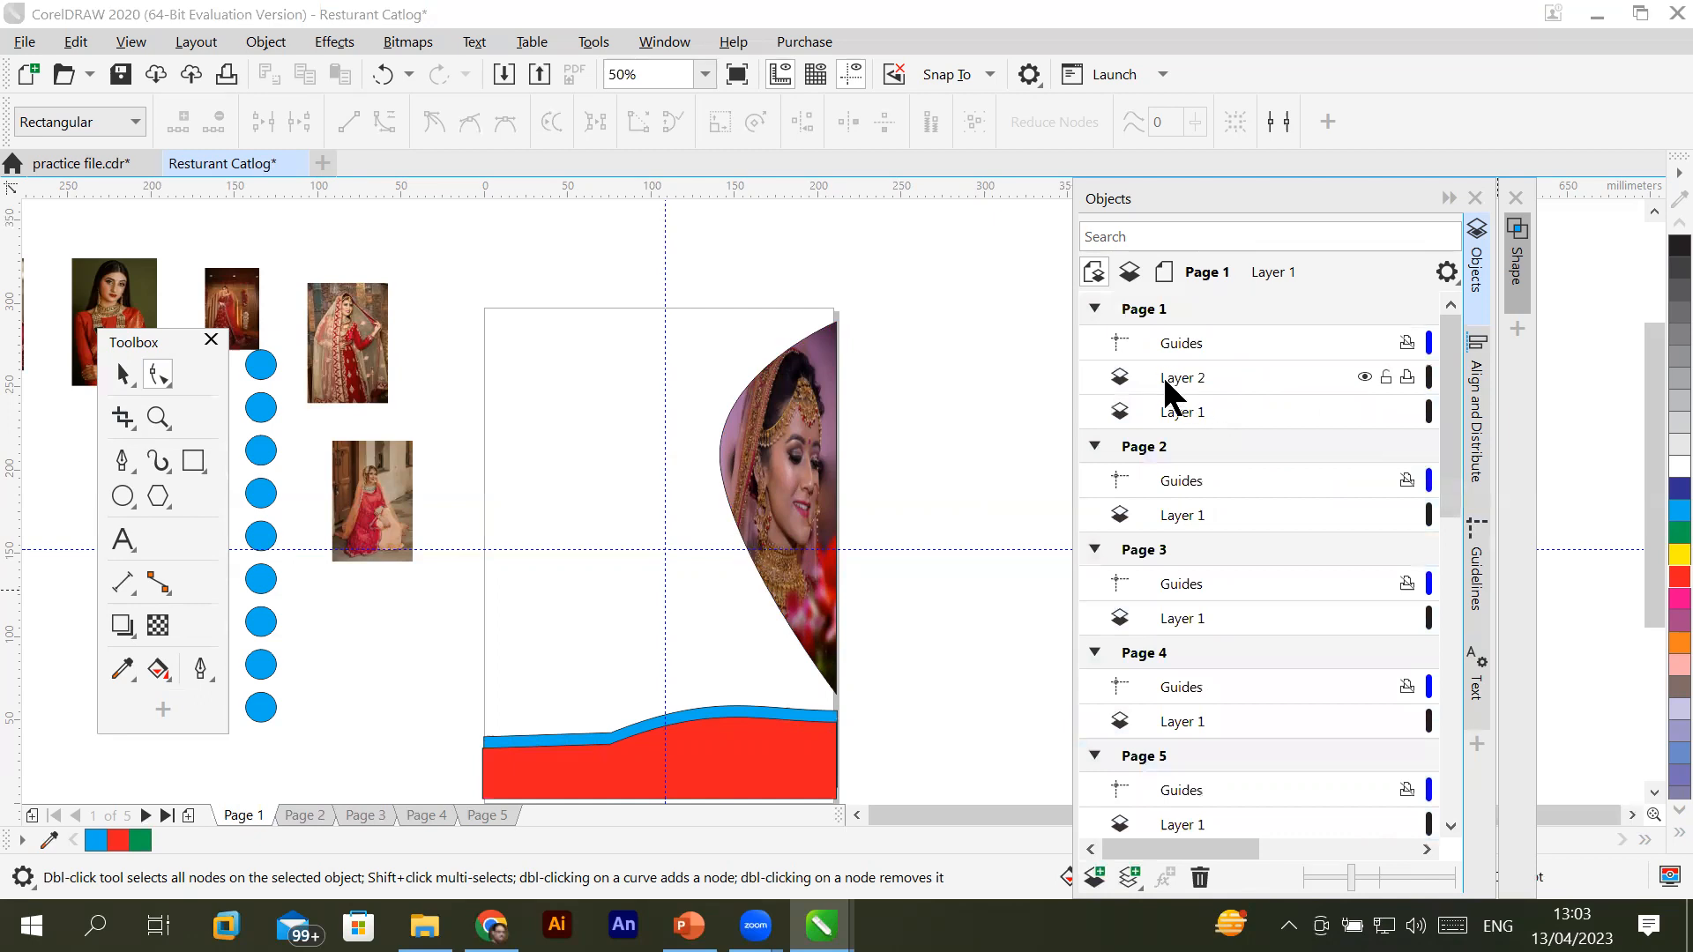
Draw a six-sided polygon about 107 by 175 mm on page 3, beside the curved photo frame
left_click(1133, 562)
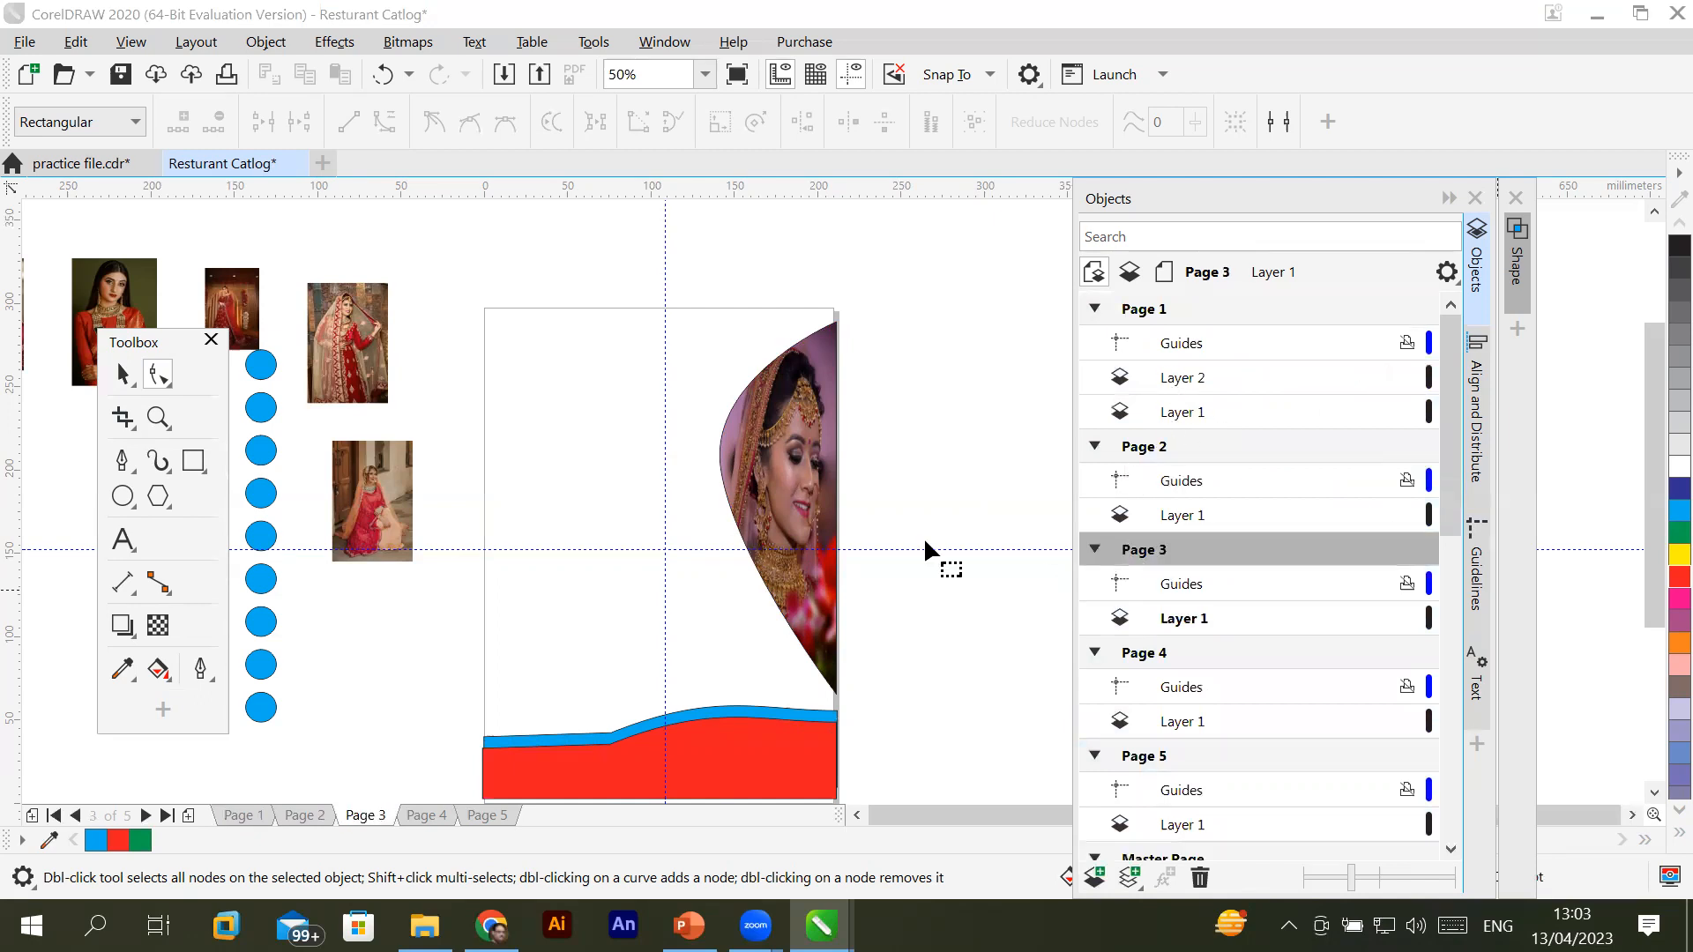
left_click(158, 496)
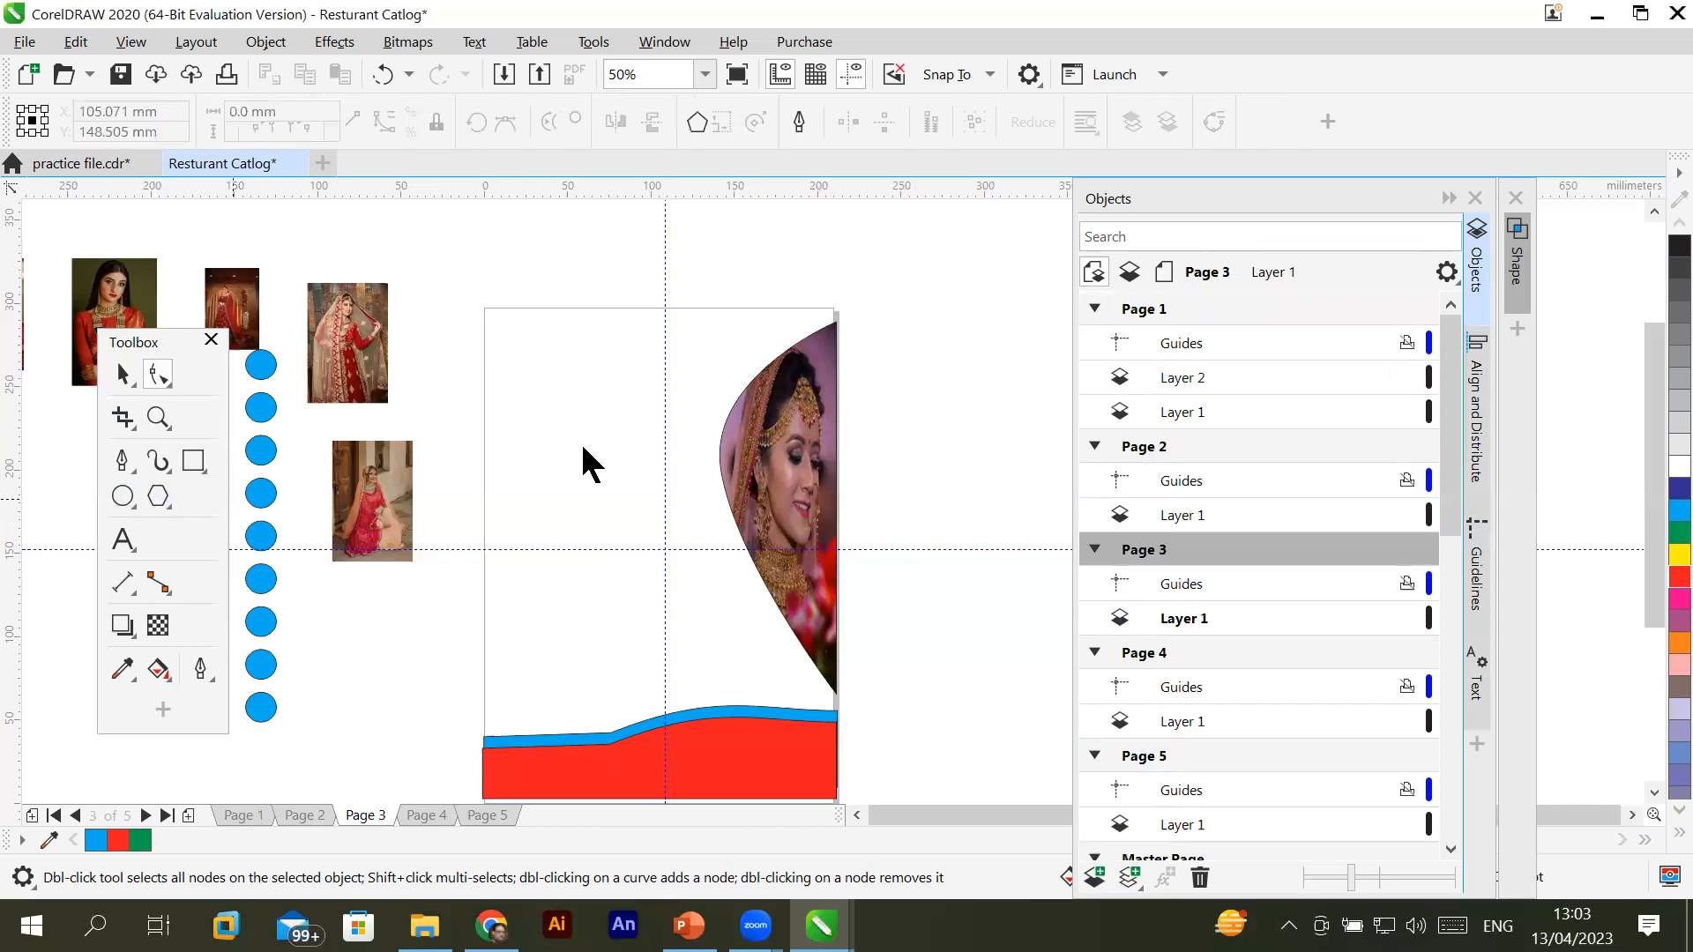
left_click_drag(458, 371, 663, 642)
left_click(760, 115)
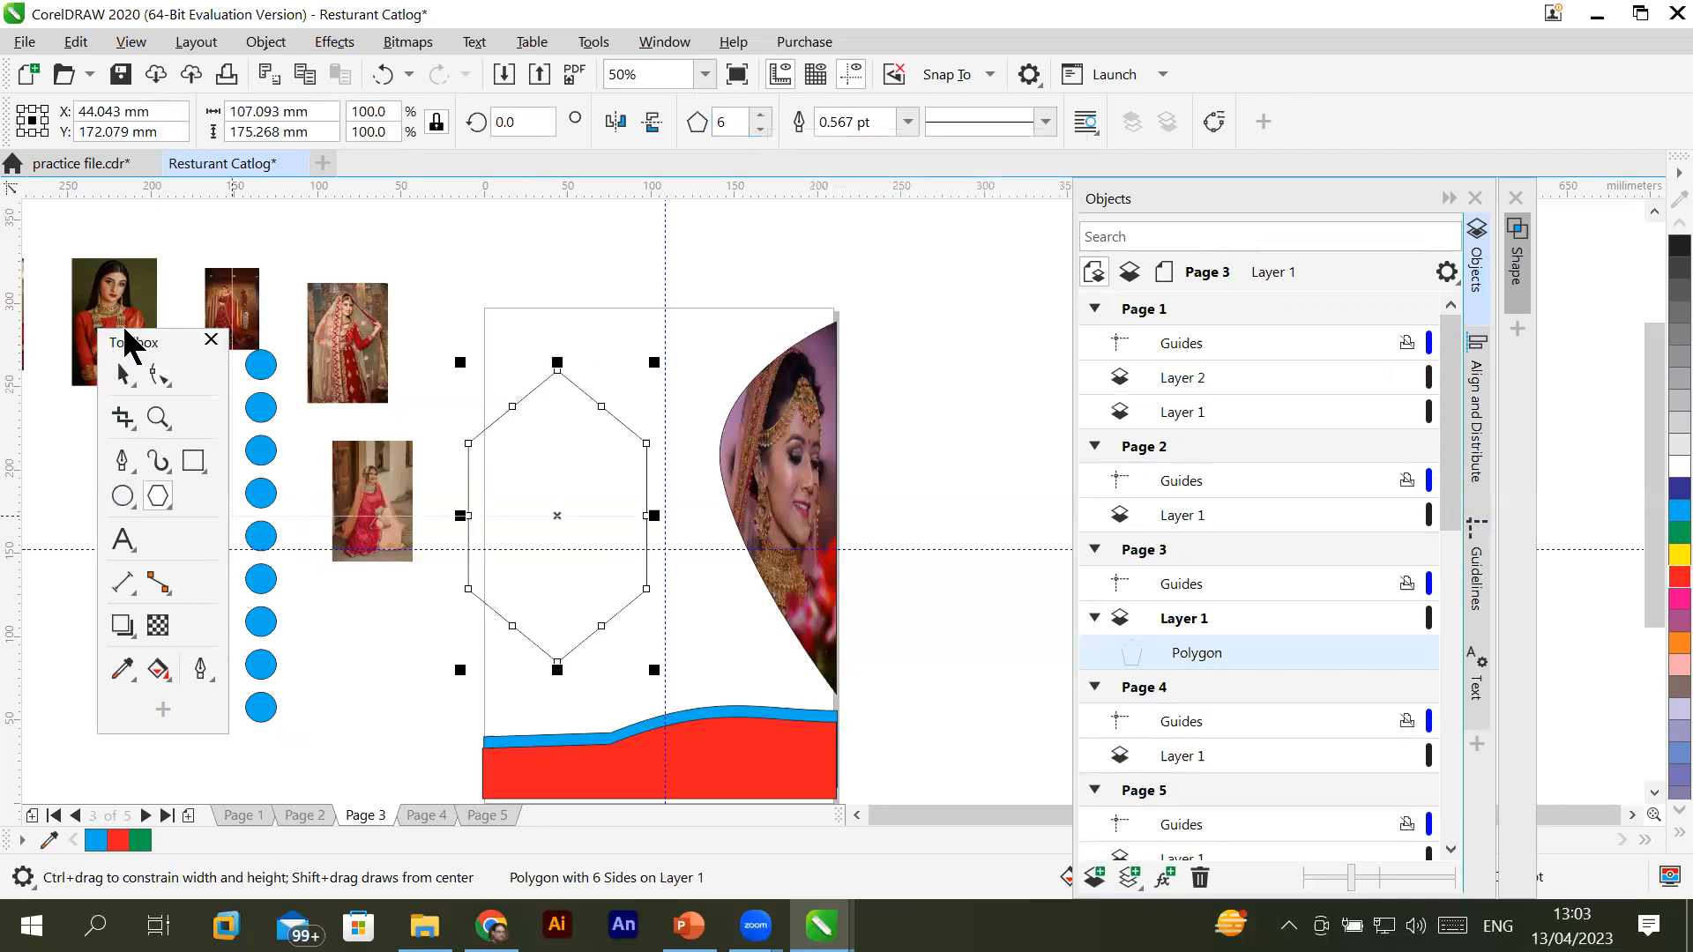
PowerClip the green-background portrait inside the page 3 hexagon and stretch it to fill the shape
left_click(124, 375)
left_click_drag(121, 304, 527, 439)
right_click(527, 438)
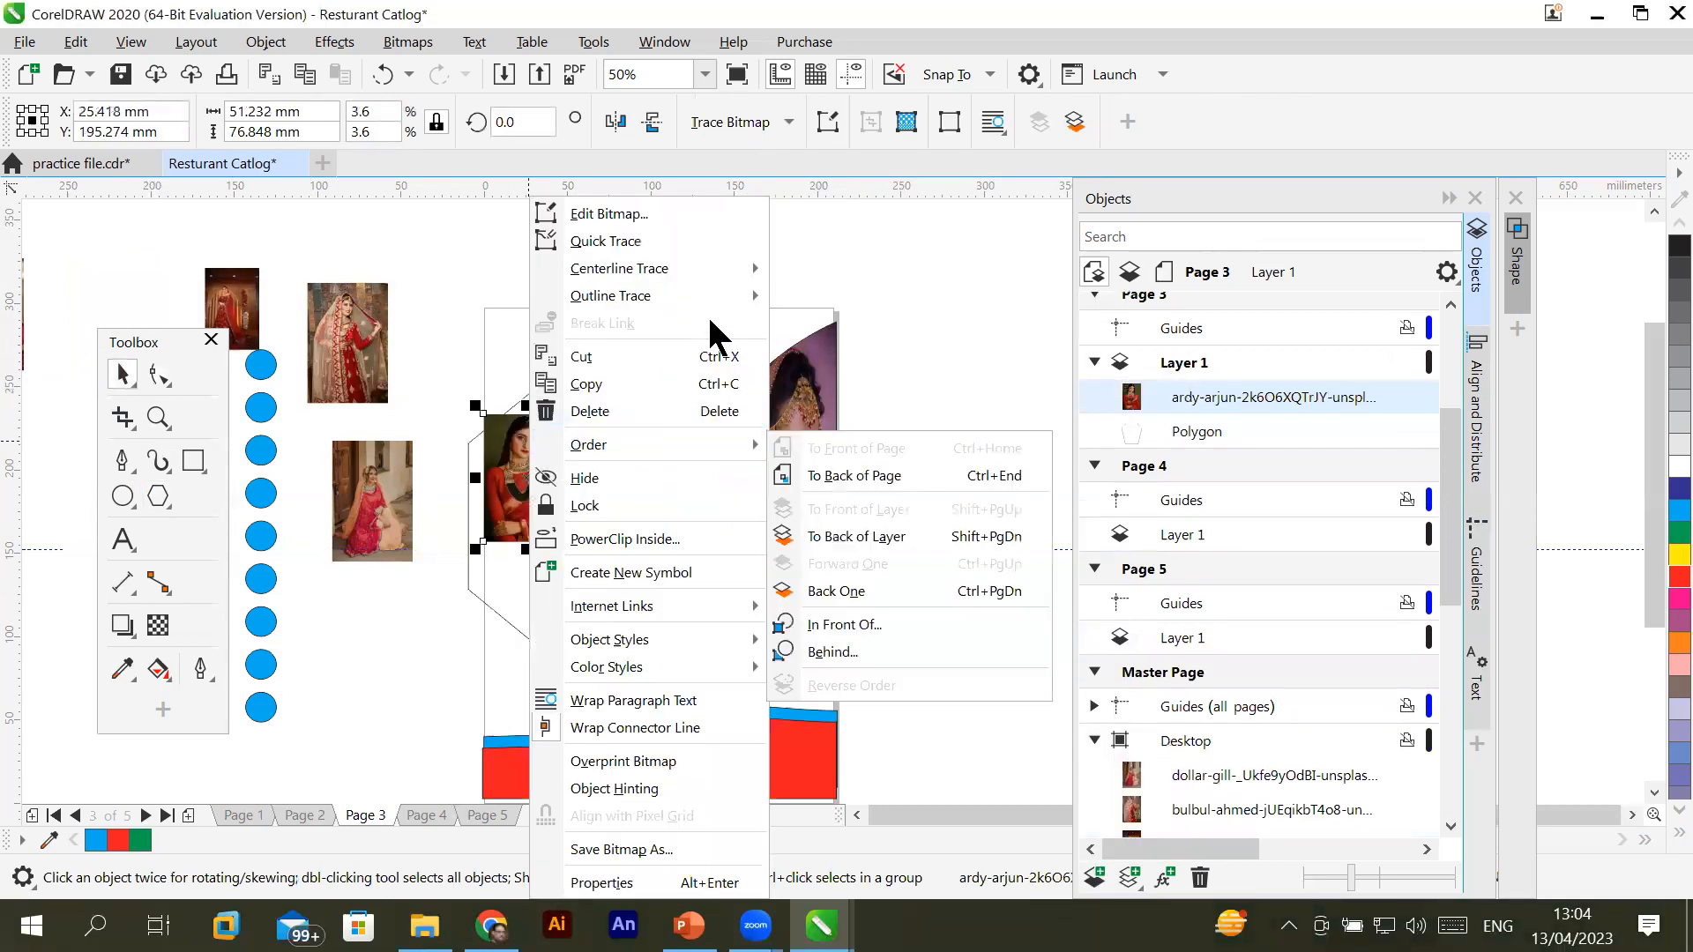
left_click(650, 540)
left_click(626, 539)
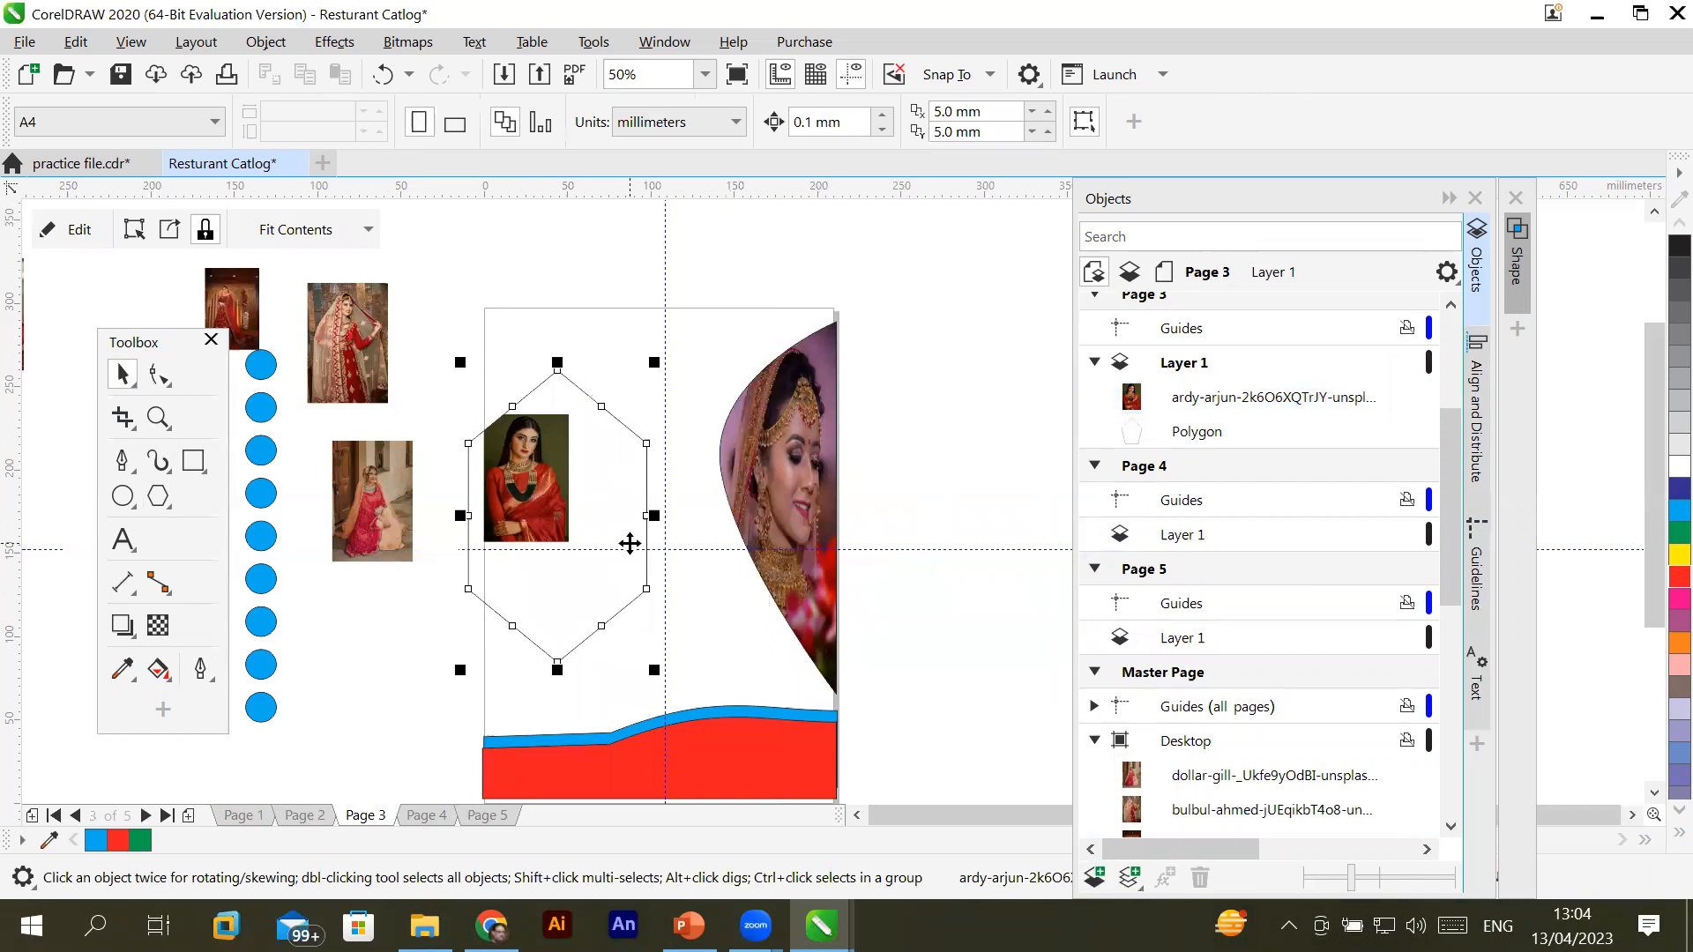
left_click(367, 231)
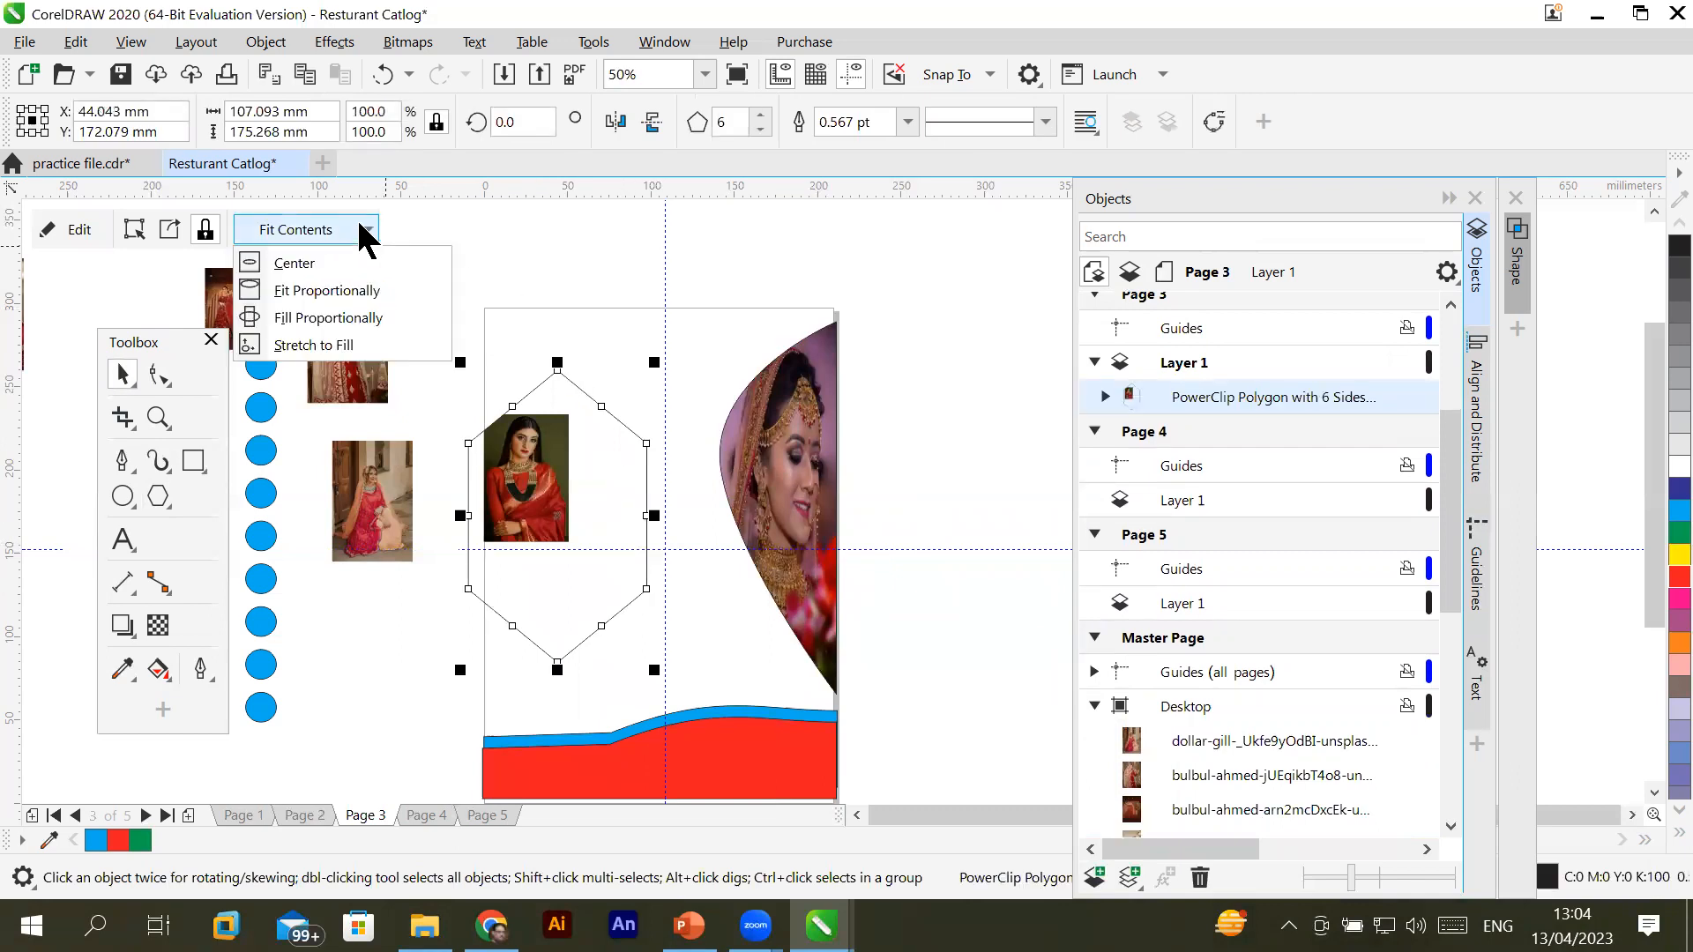
left_click(347, 349)
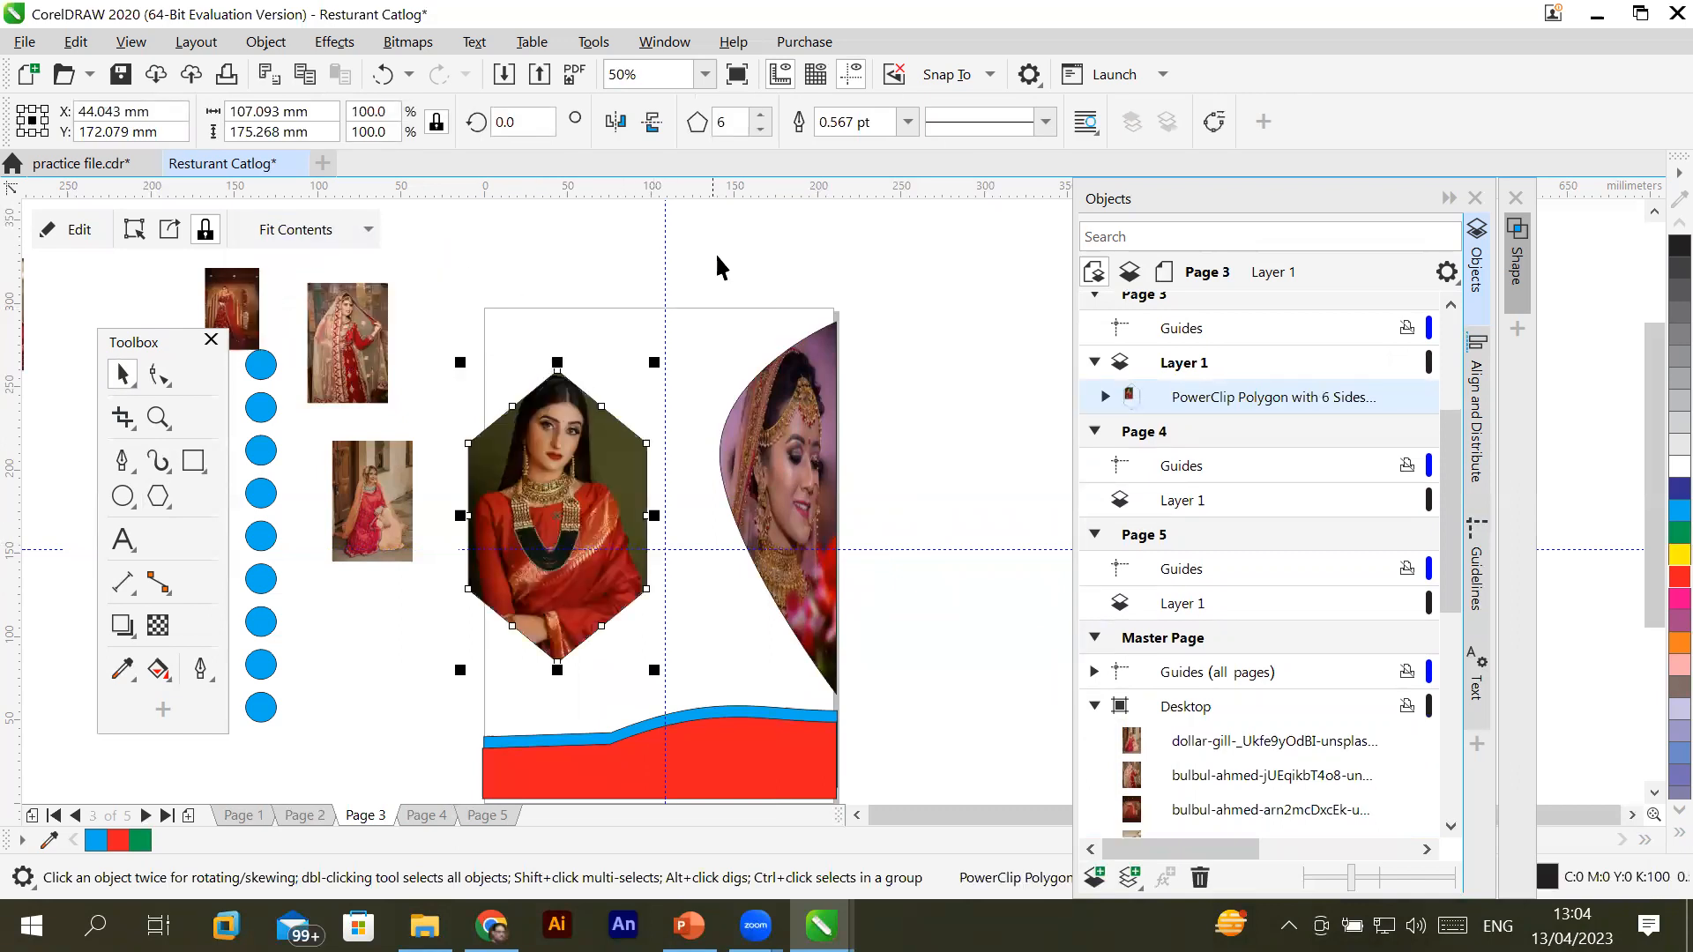
left_click(754, 328)
Draw a seven-sided polygon about 80 by 147 mm on page 4, beside the curved photo frame
left_click(407, 813)
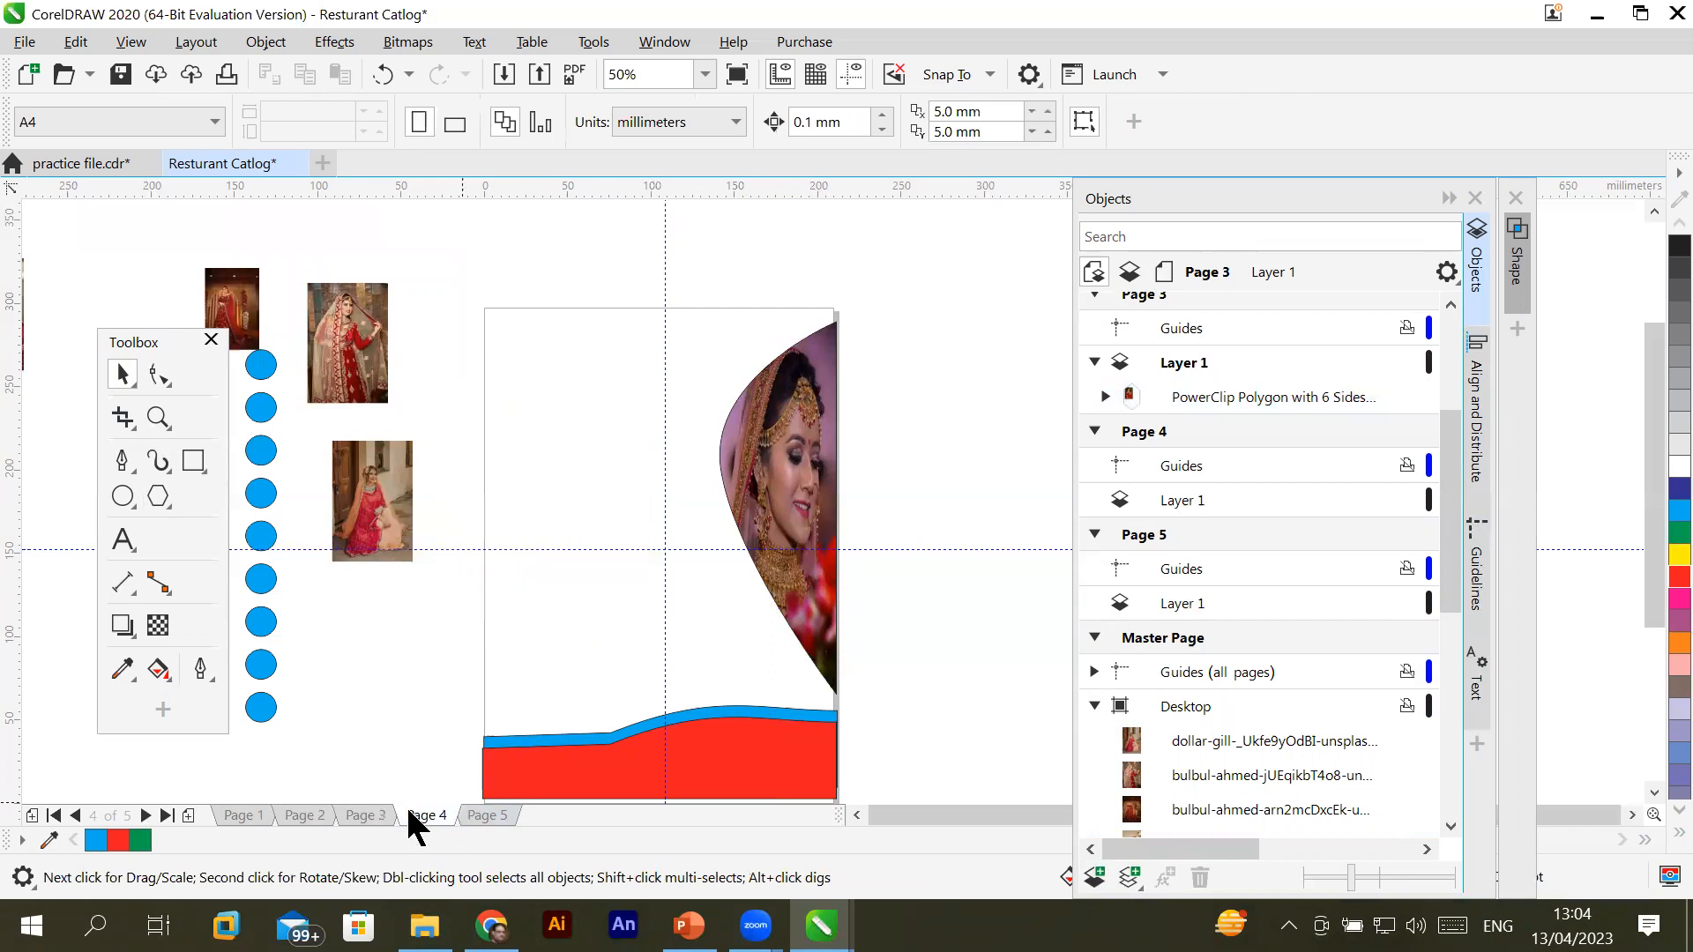
left_click(159, 496)
left_click_drag(500, 360, 637, 617)
left_click(761, 116)
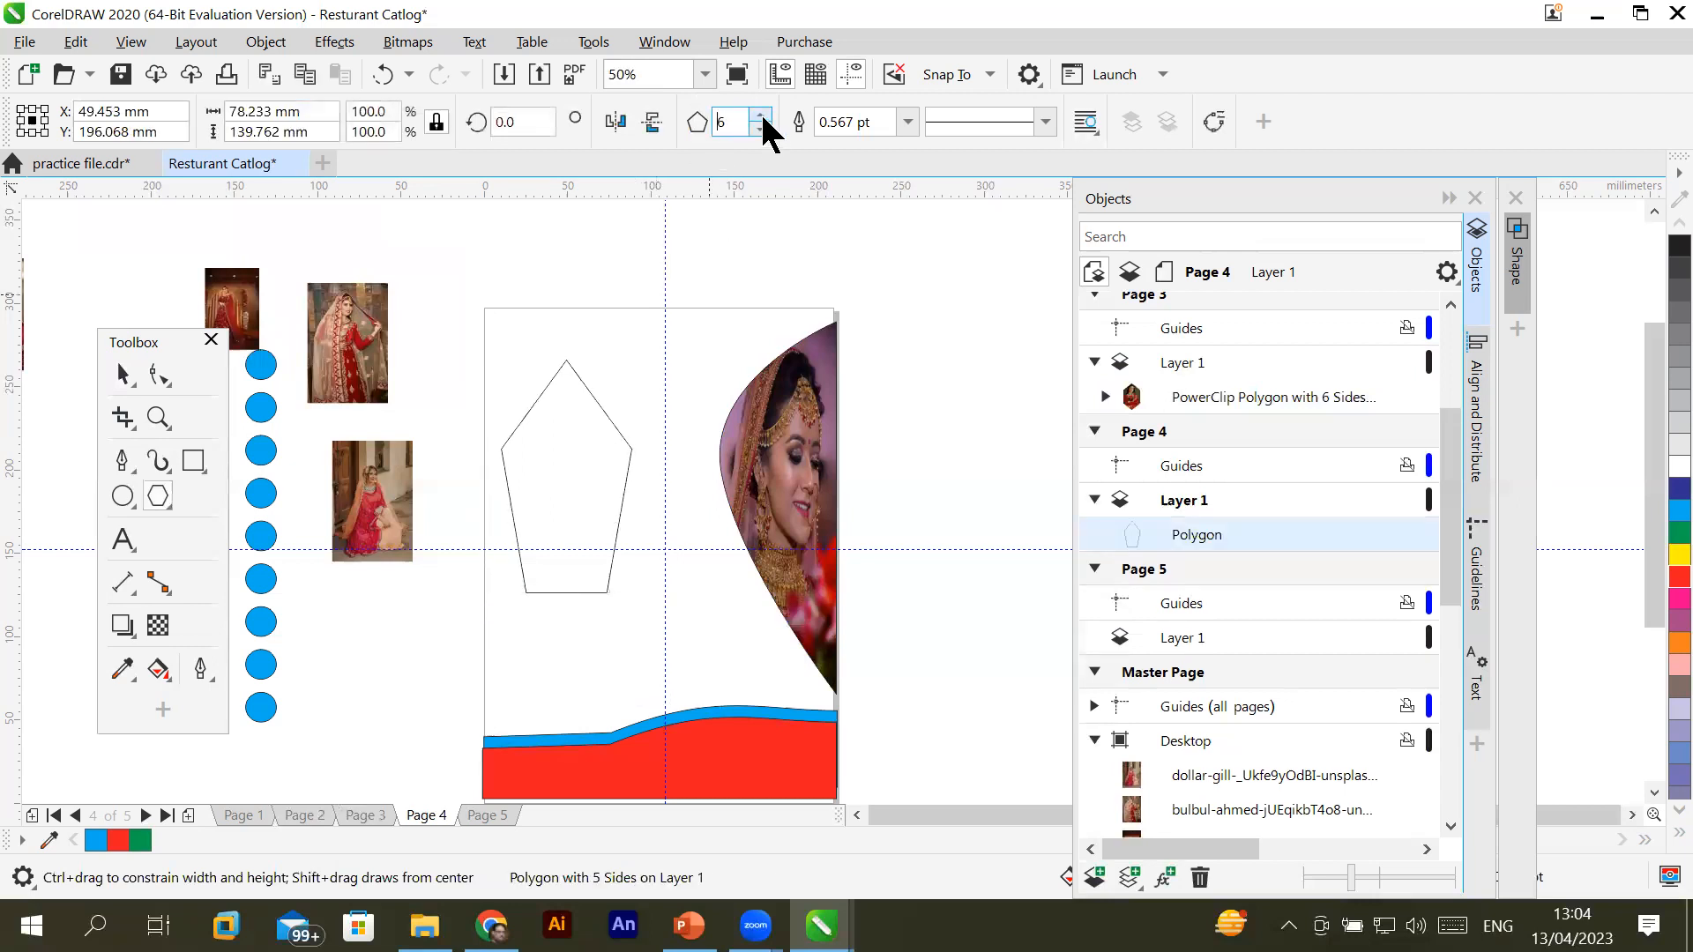
left_click(763, 117)
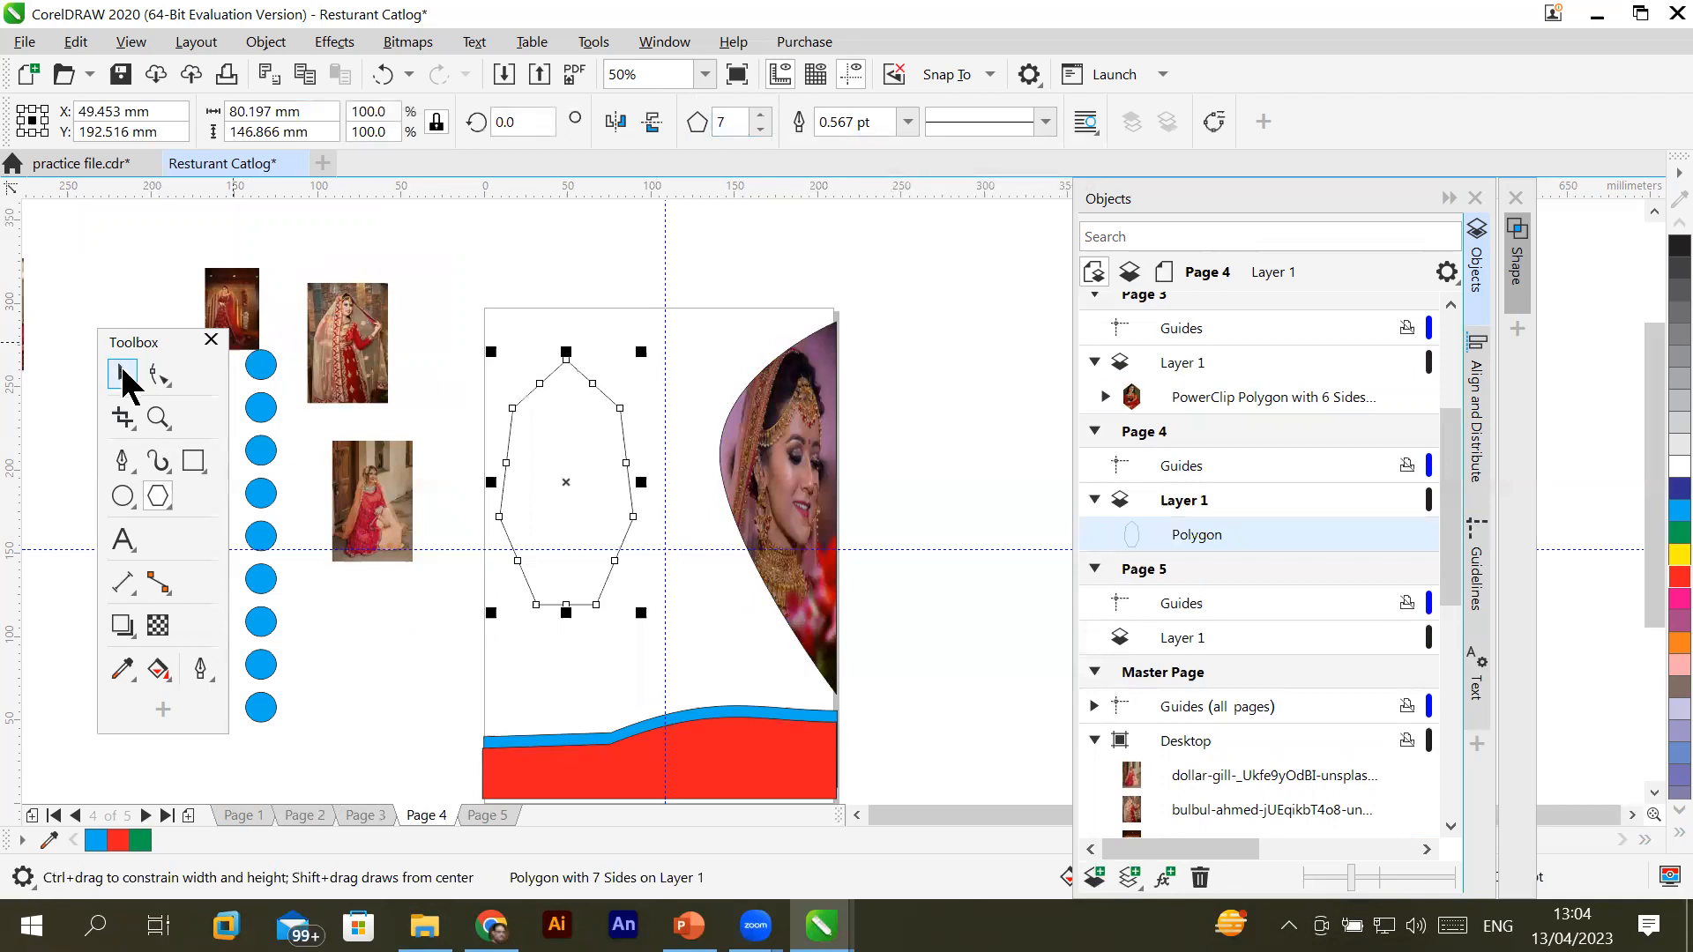
PowerClip the standing bride photo with the raised veil inside the page 4 heptagon and stretch it to fill
left_click(122, 381)
left_click_drag(335, 348, 478, 390)
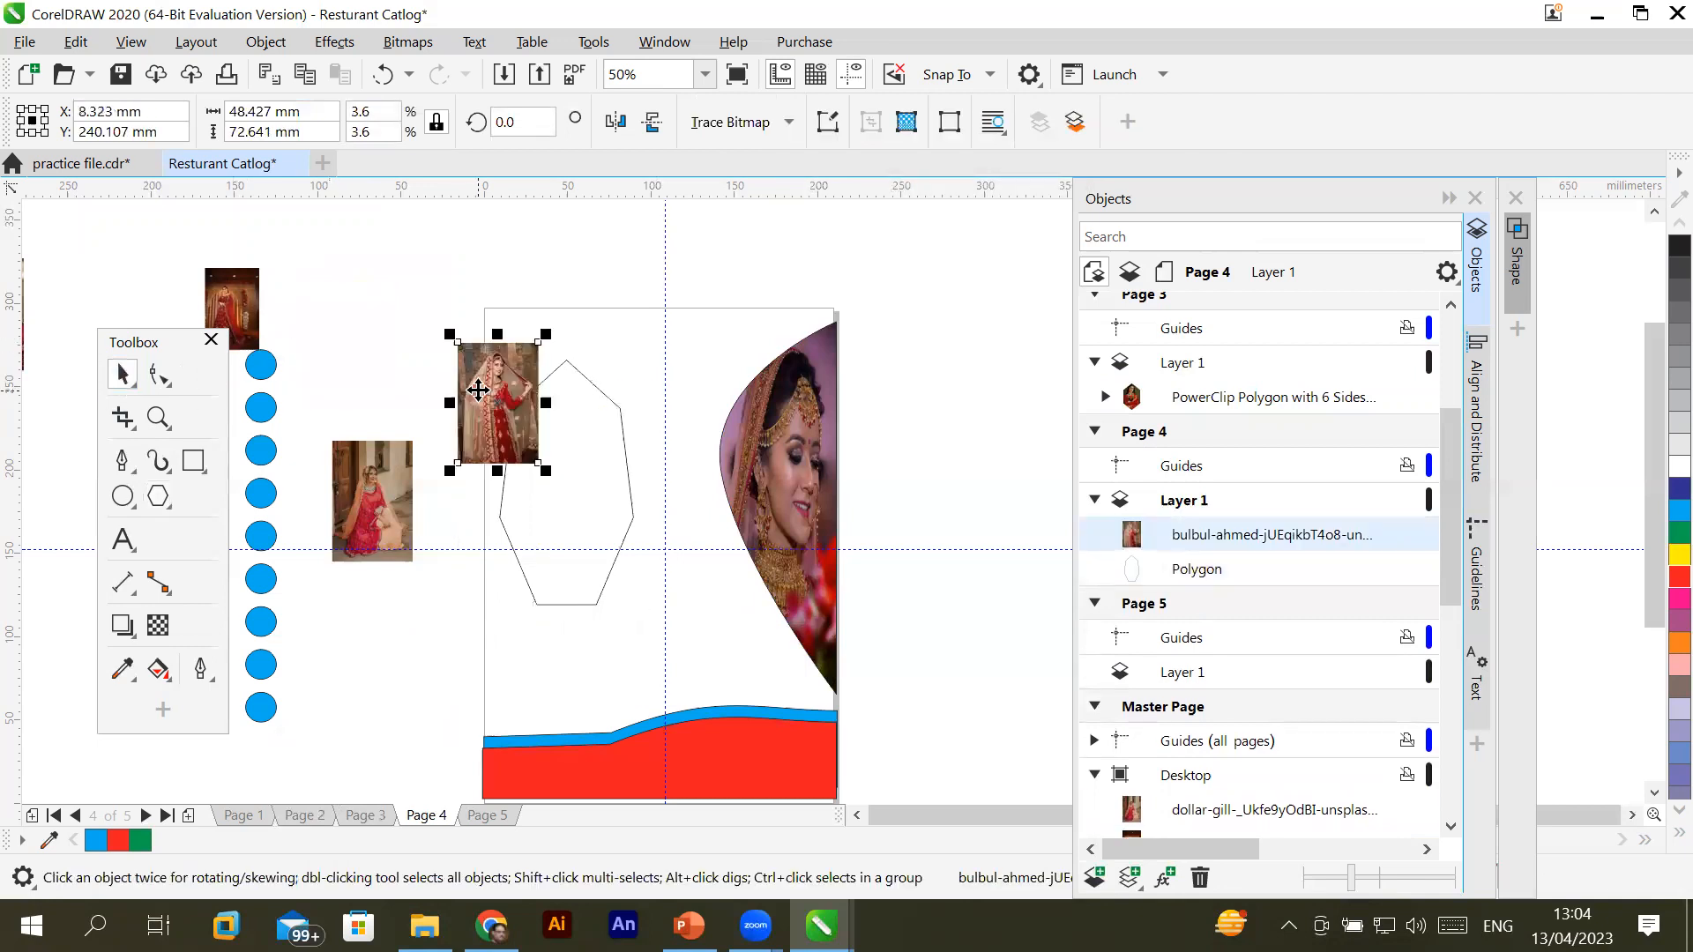
right_click(478, 389)
left_click(567, 533)
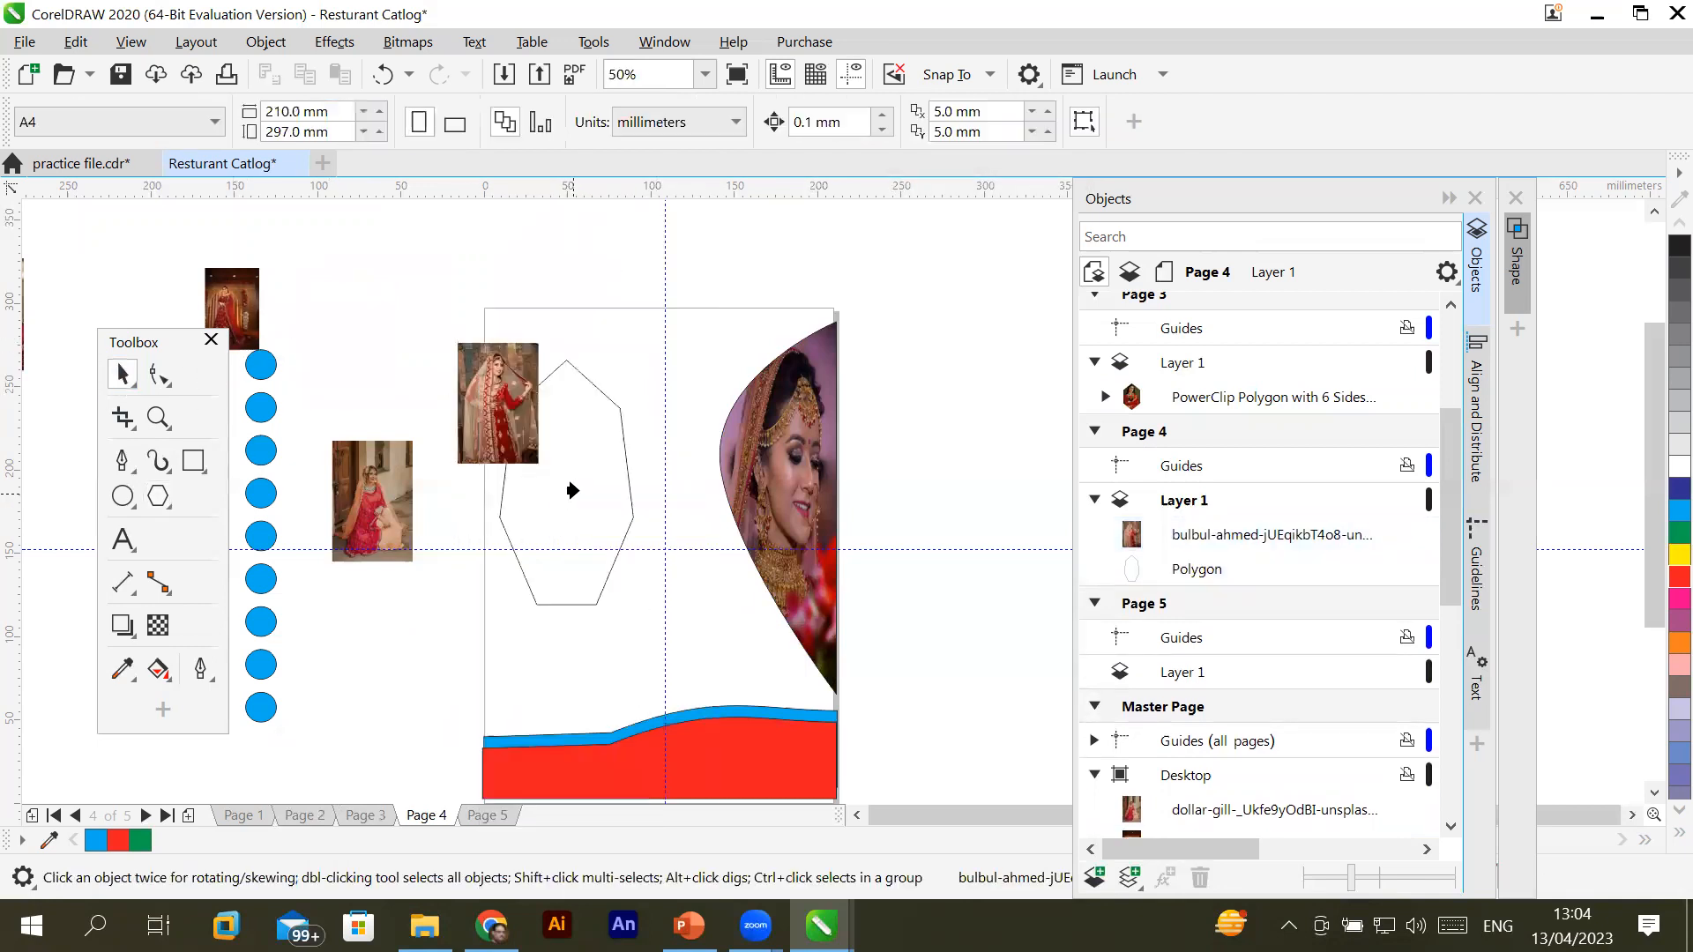
left_click(571, 490)
left_click(347, 231)
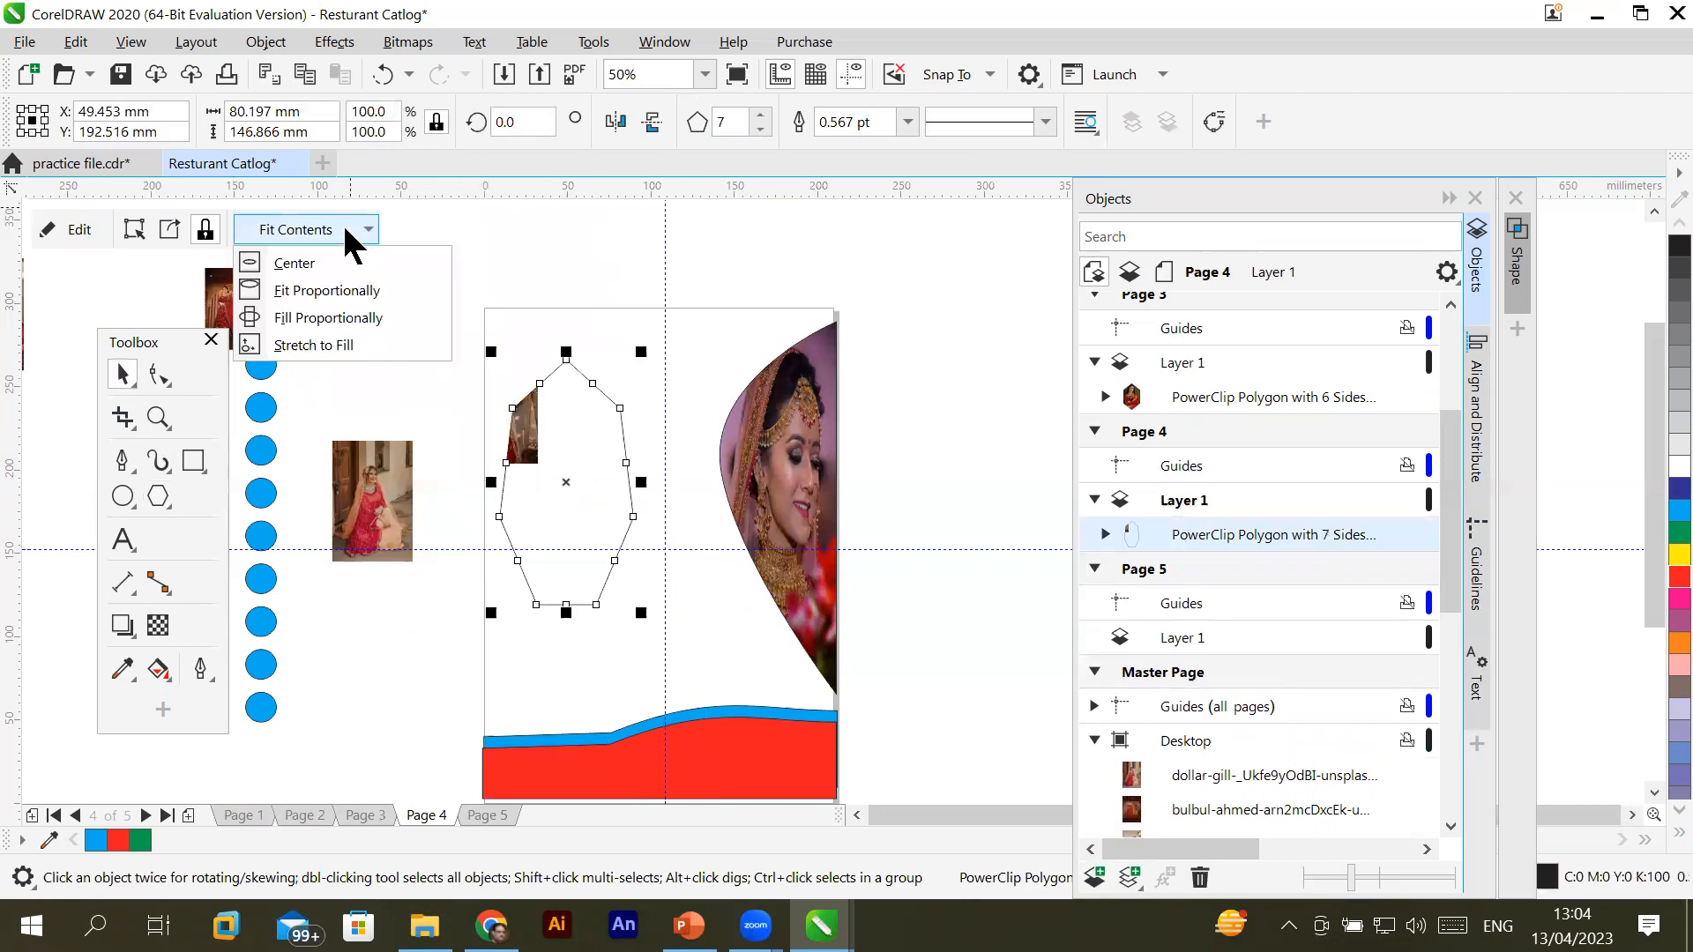
left_click(356, 345)
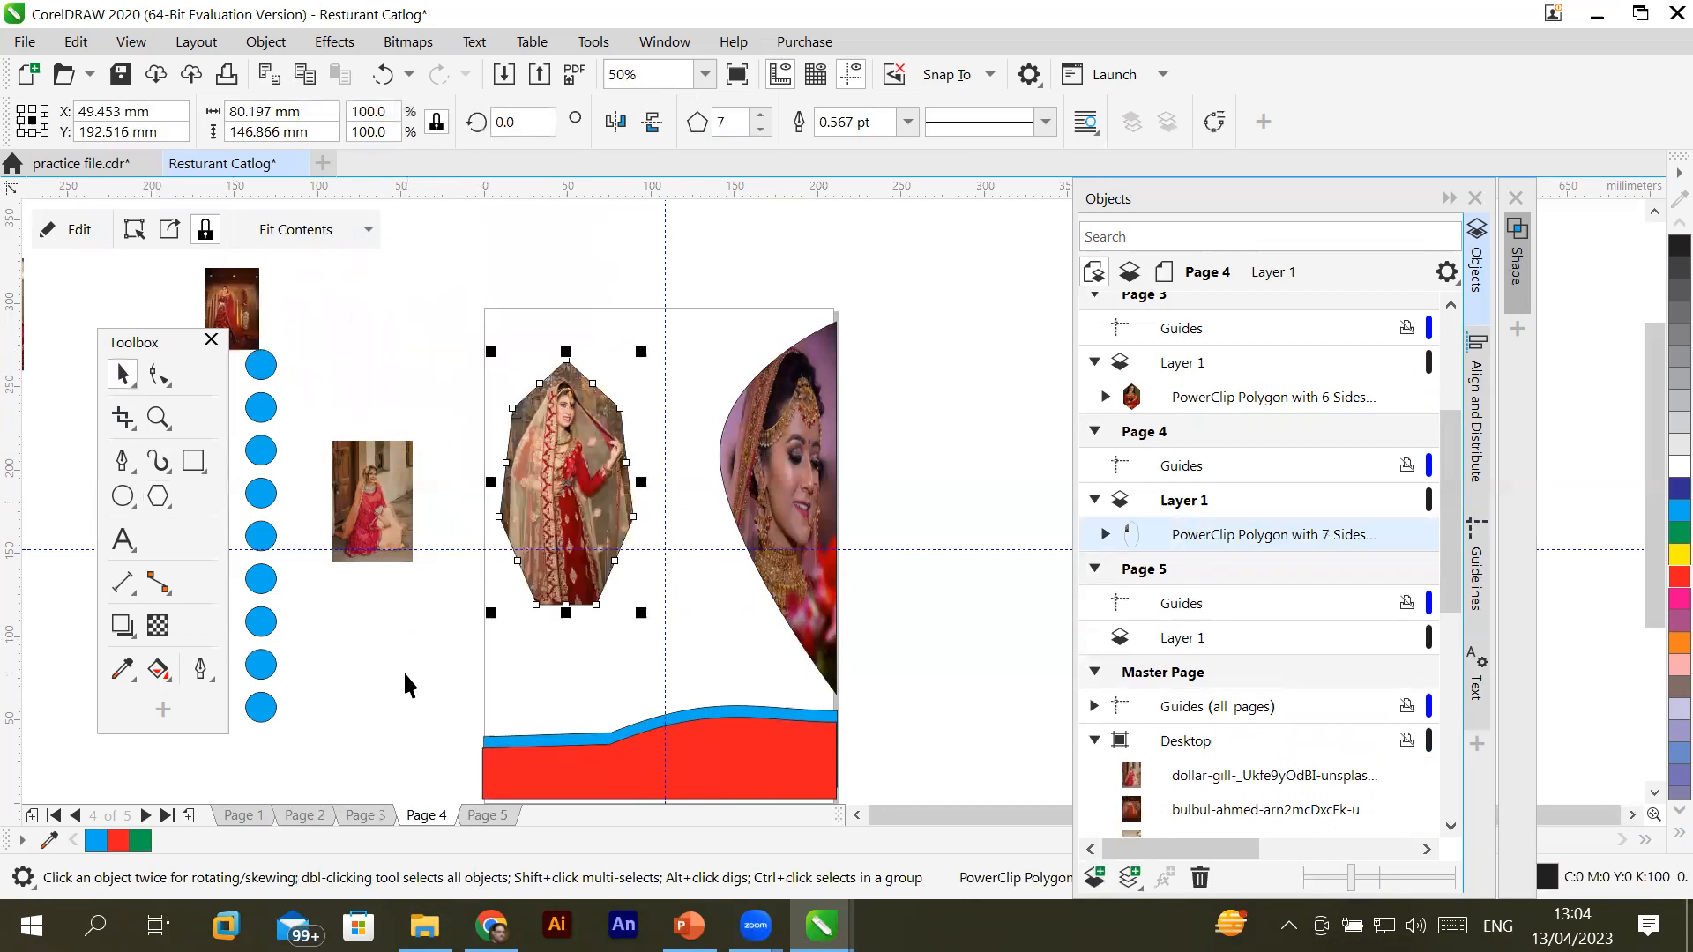
Compare pages 2 to 5 to see which photos belong to single pages and which elements repeat
left_click(360, 815)
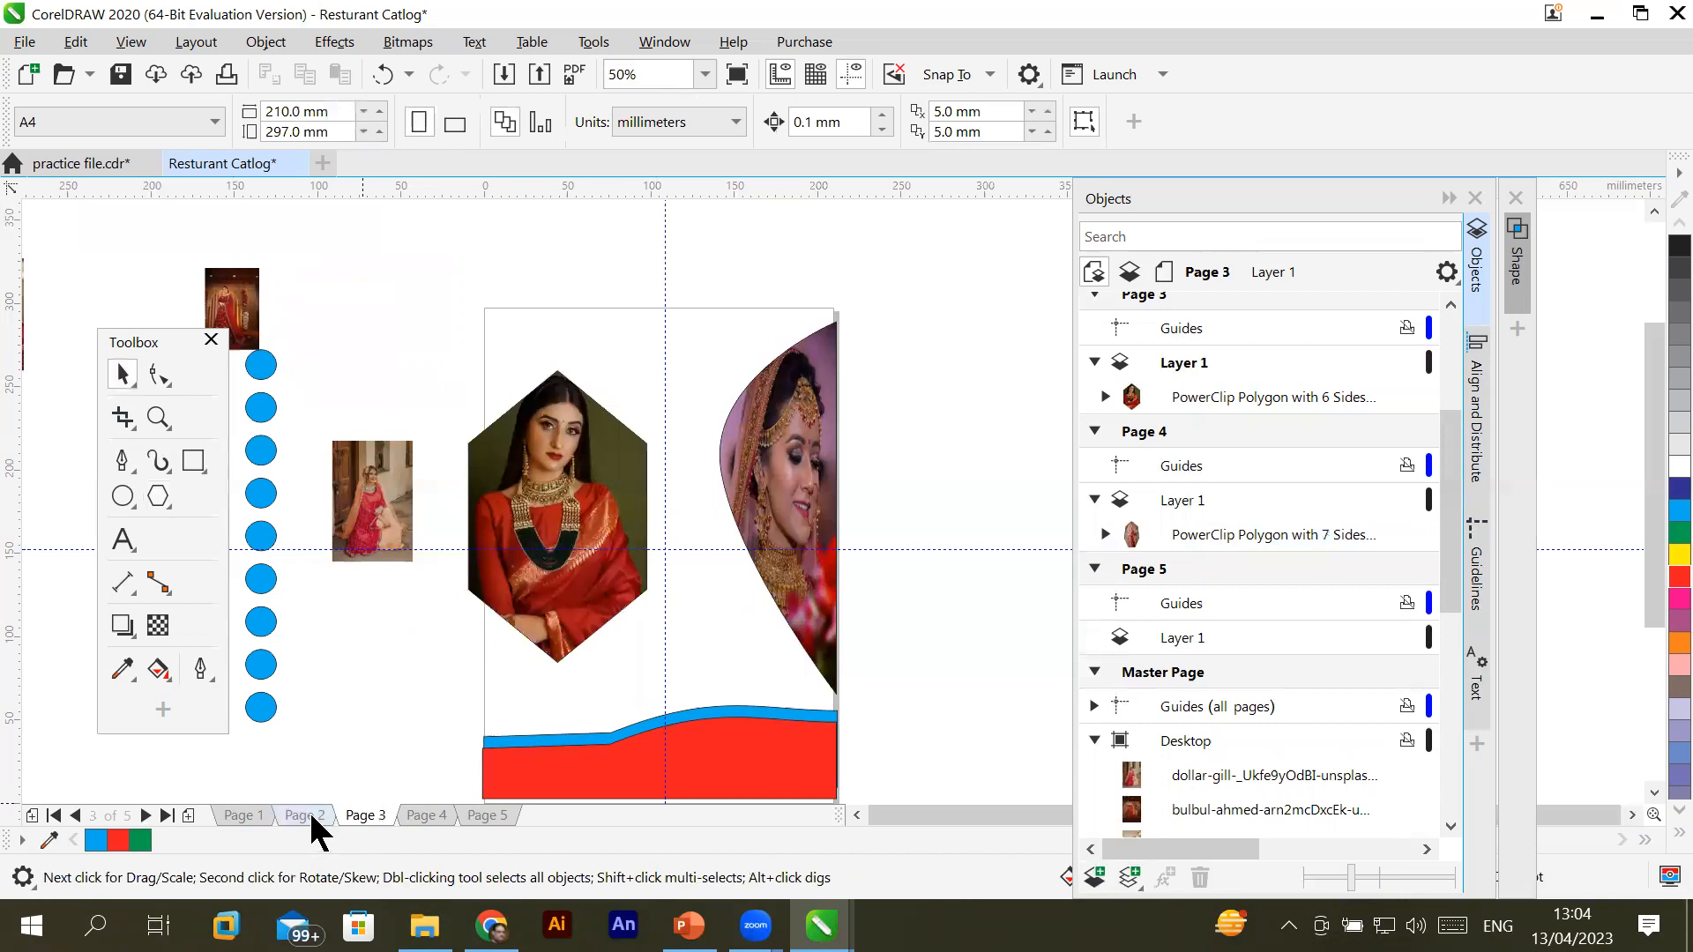
left_click(308, 811)
left_click(360, 815)
left_click(432, 818)
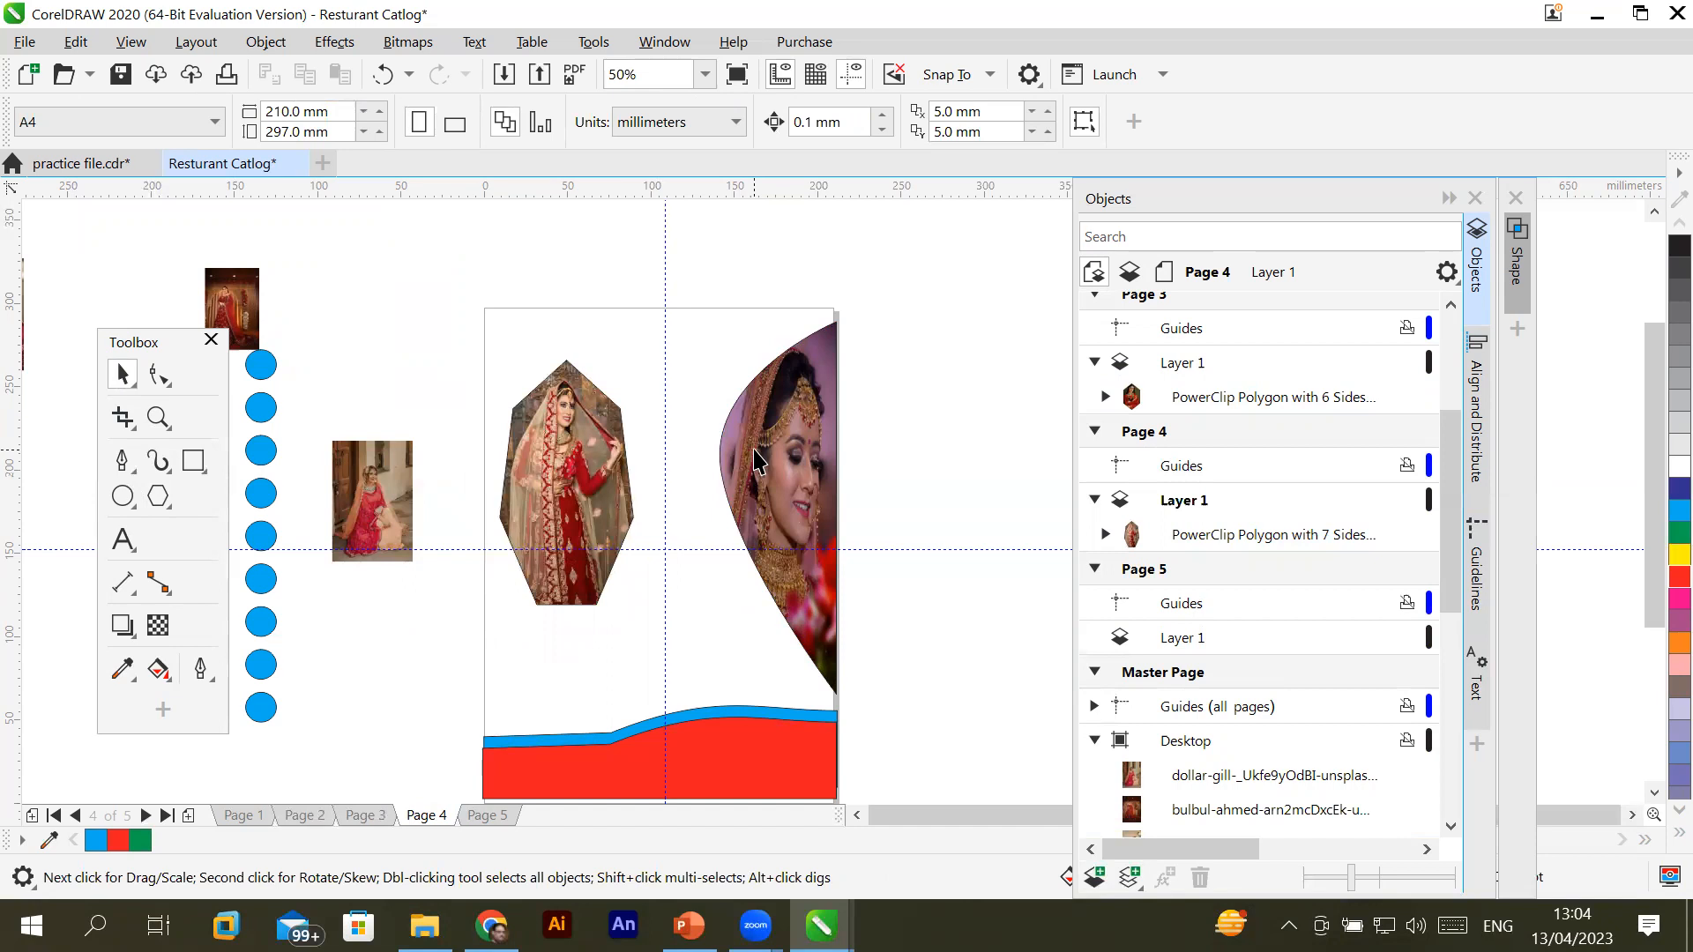
left_click(481, 818)
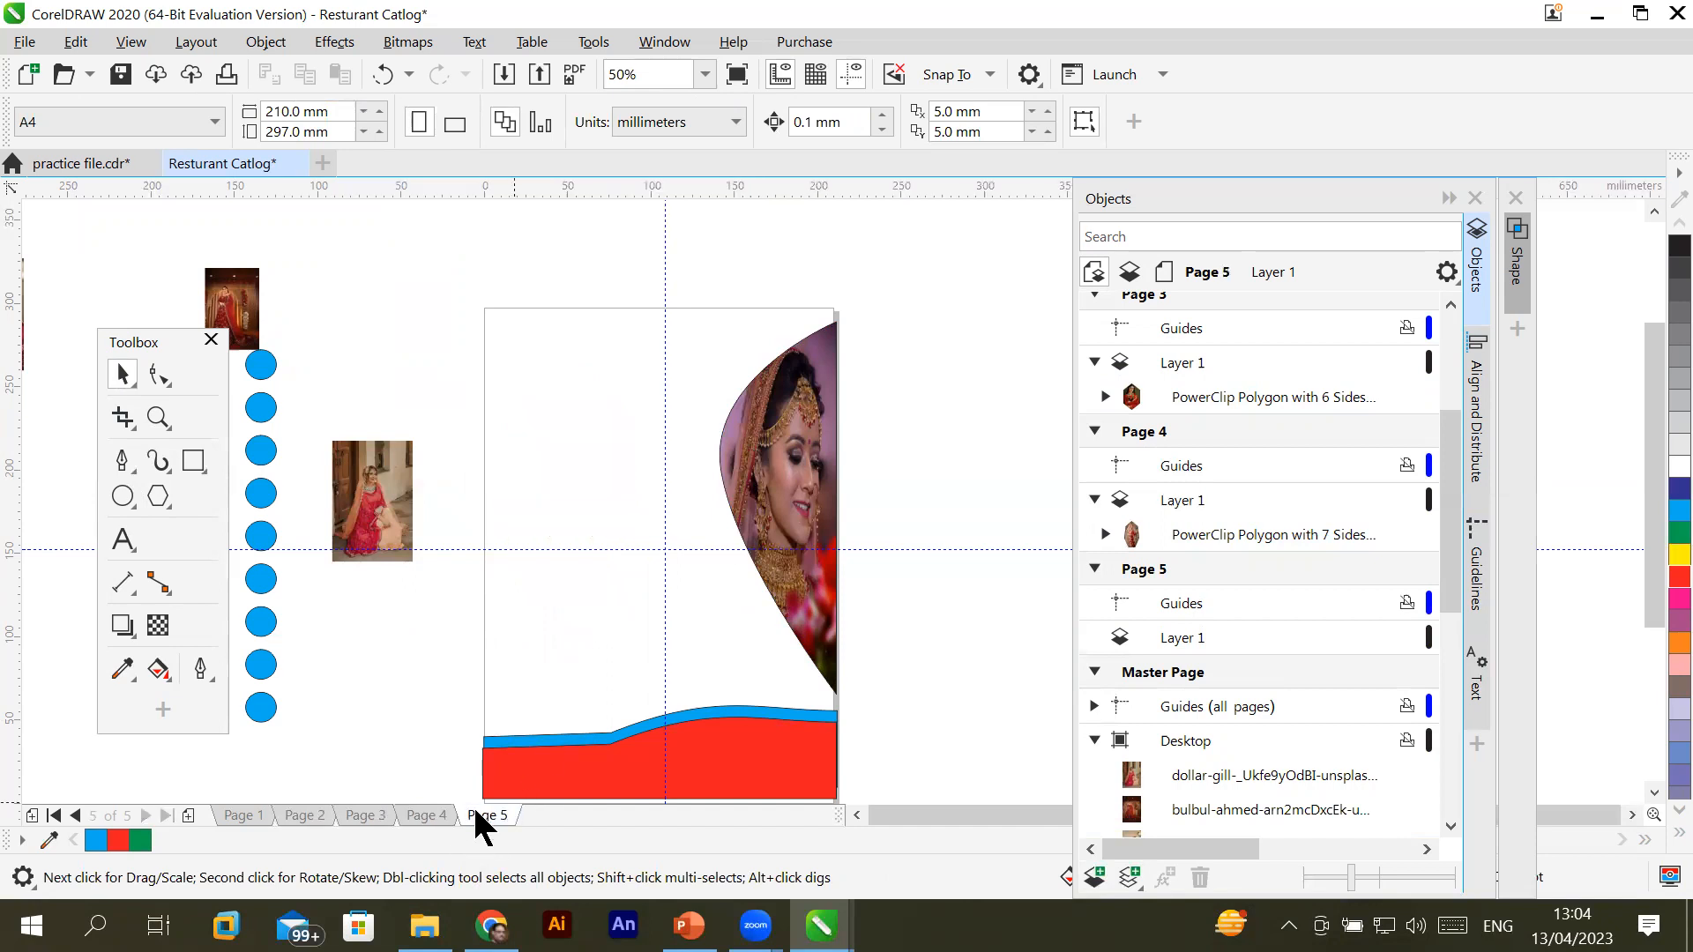
left_click(425, 802)
left_click(369, 813)
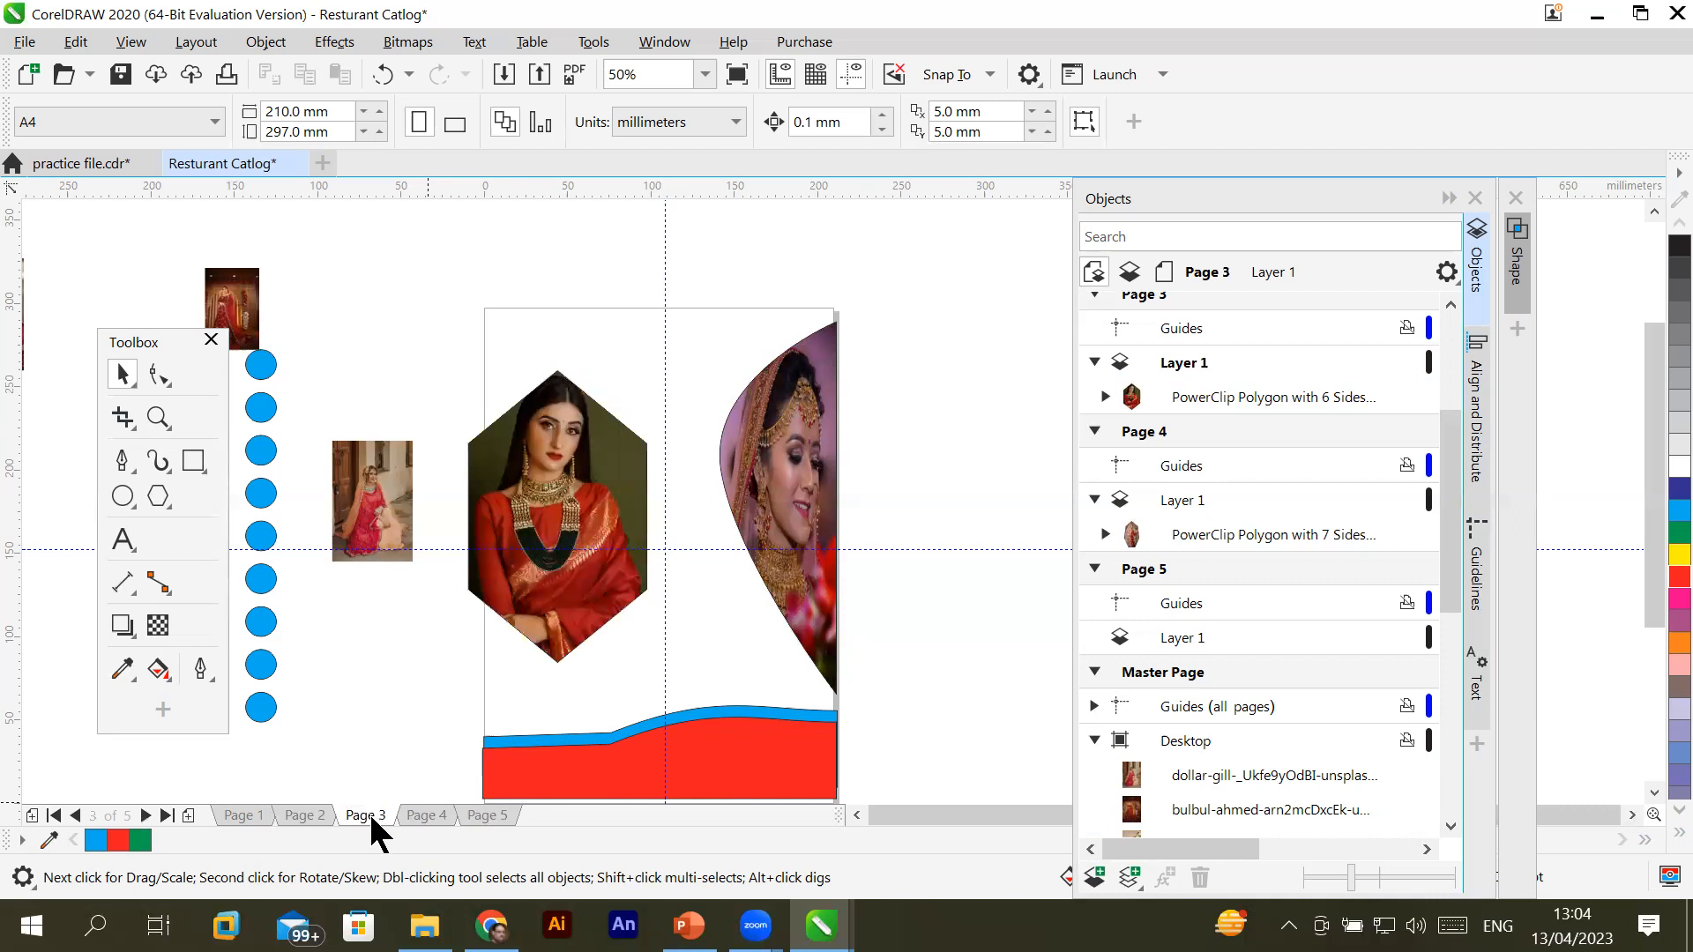
left_click(430, 813)
Draw a six-sided polygon about 85 by 149 mm on page 1, beside the curved photo frame
left_click(255, 816)
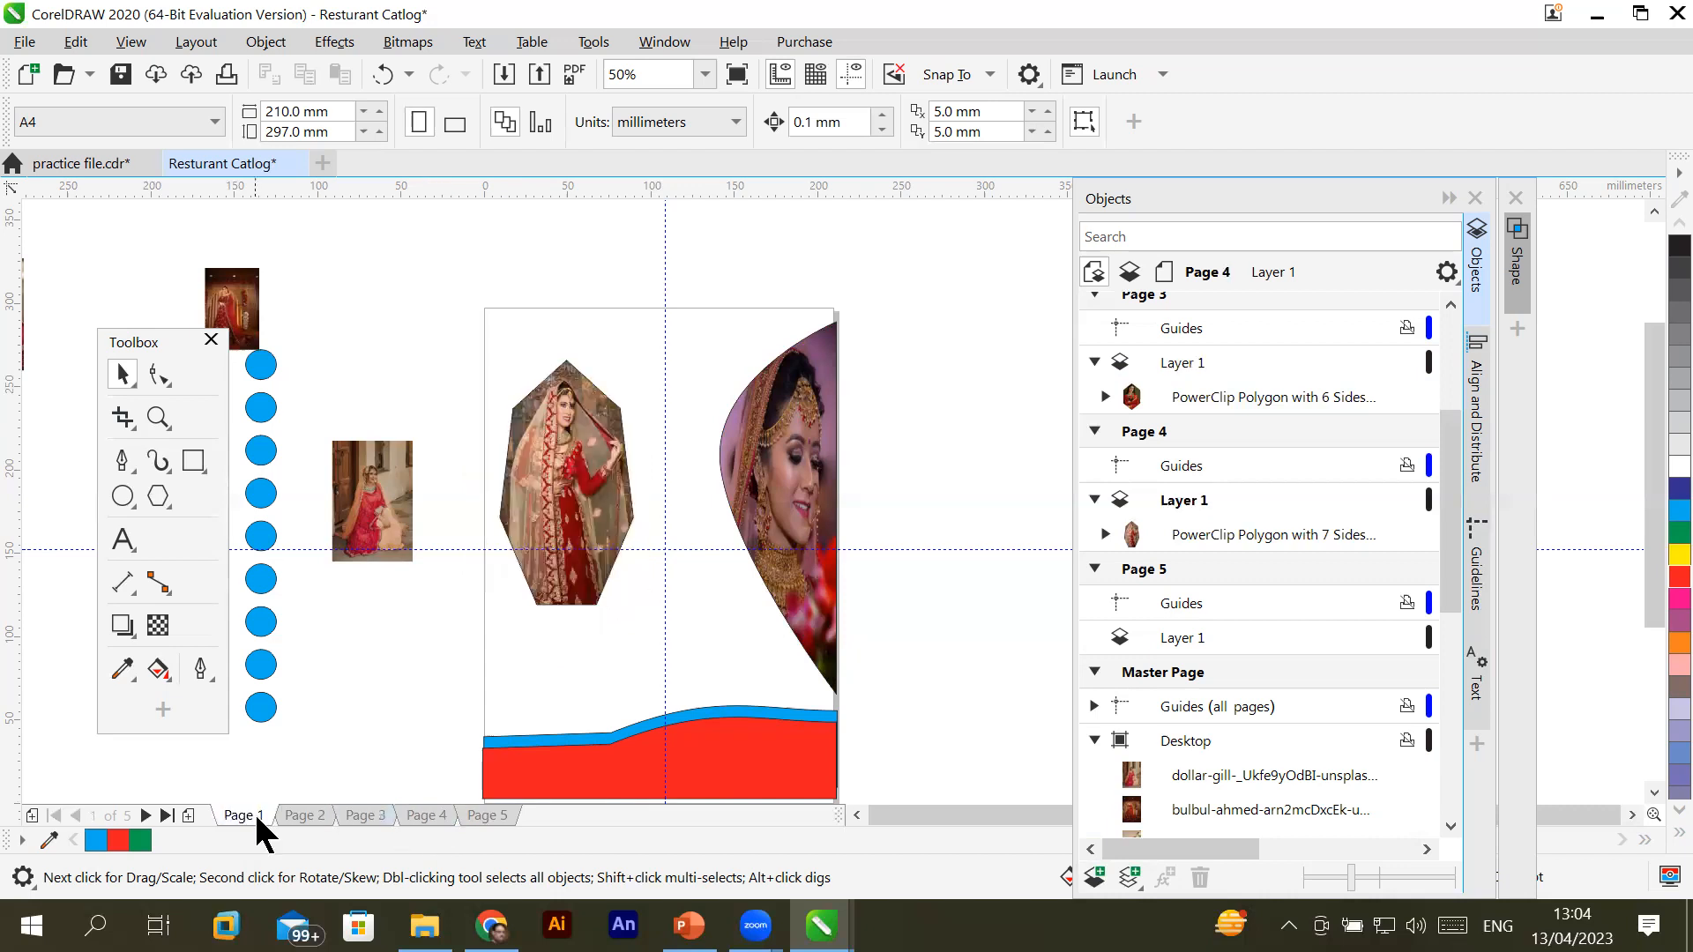
left_click(158, 497)
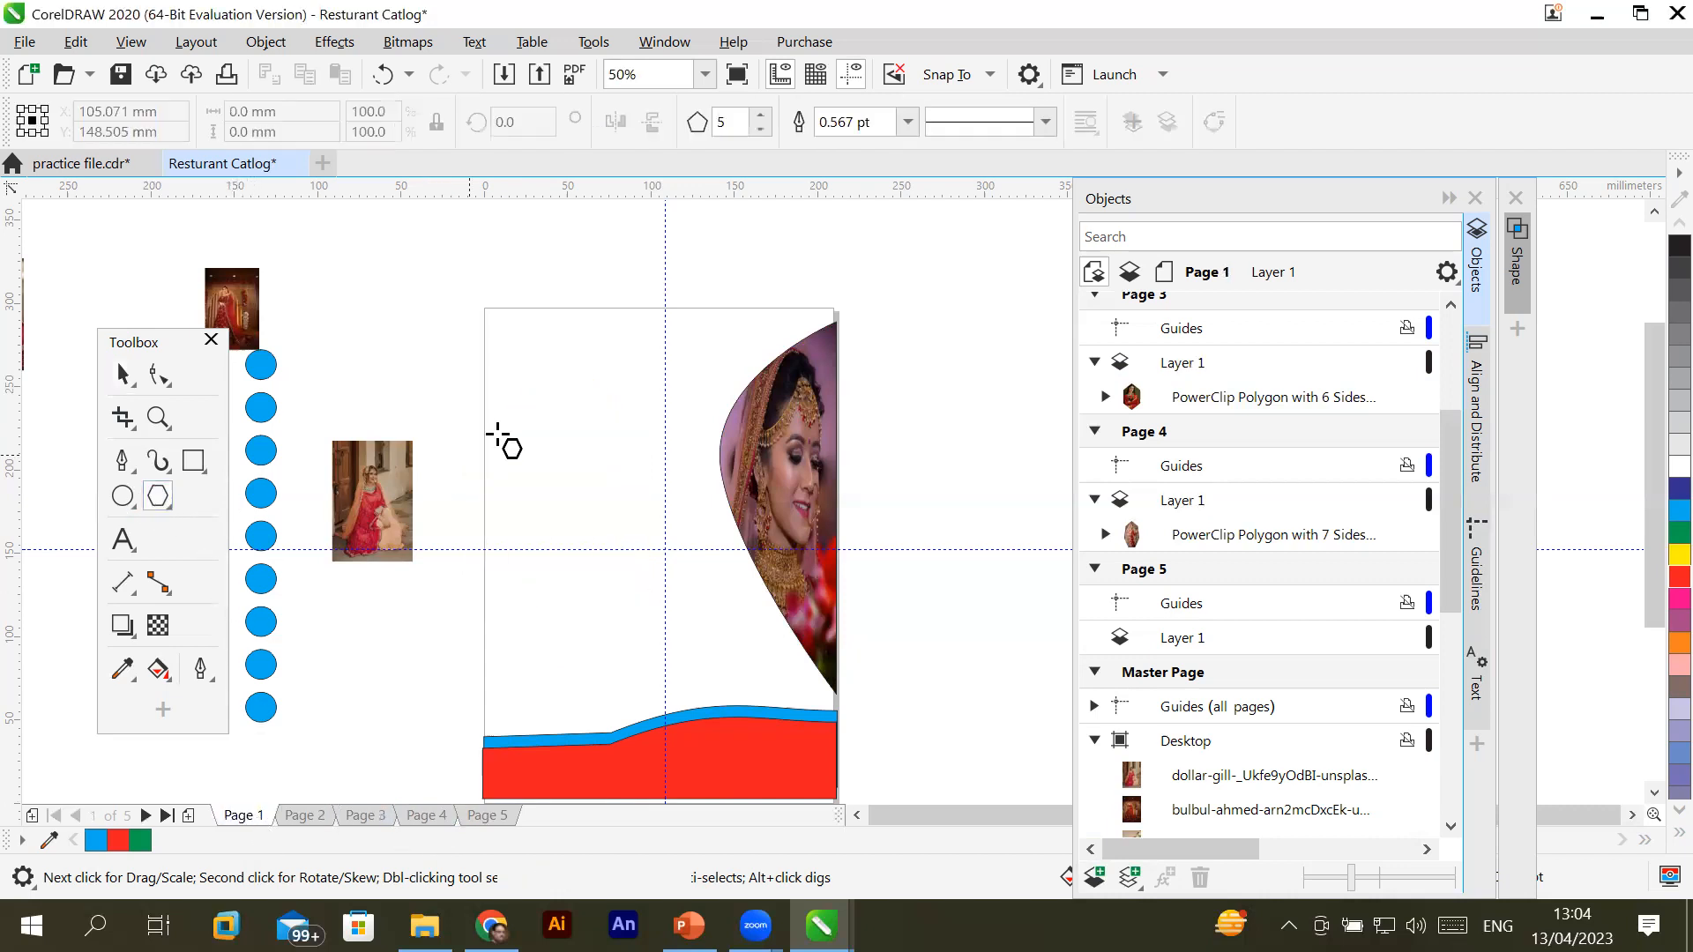
left_click_drag(527, 376, 698, 616)
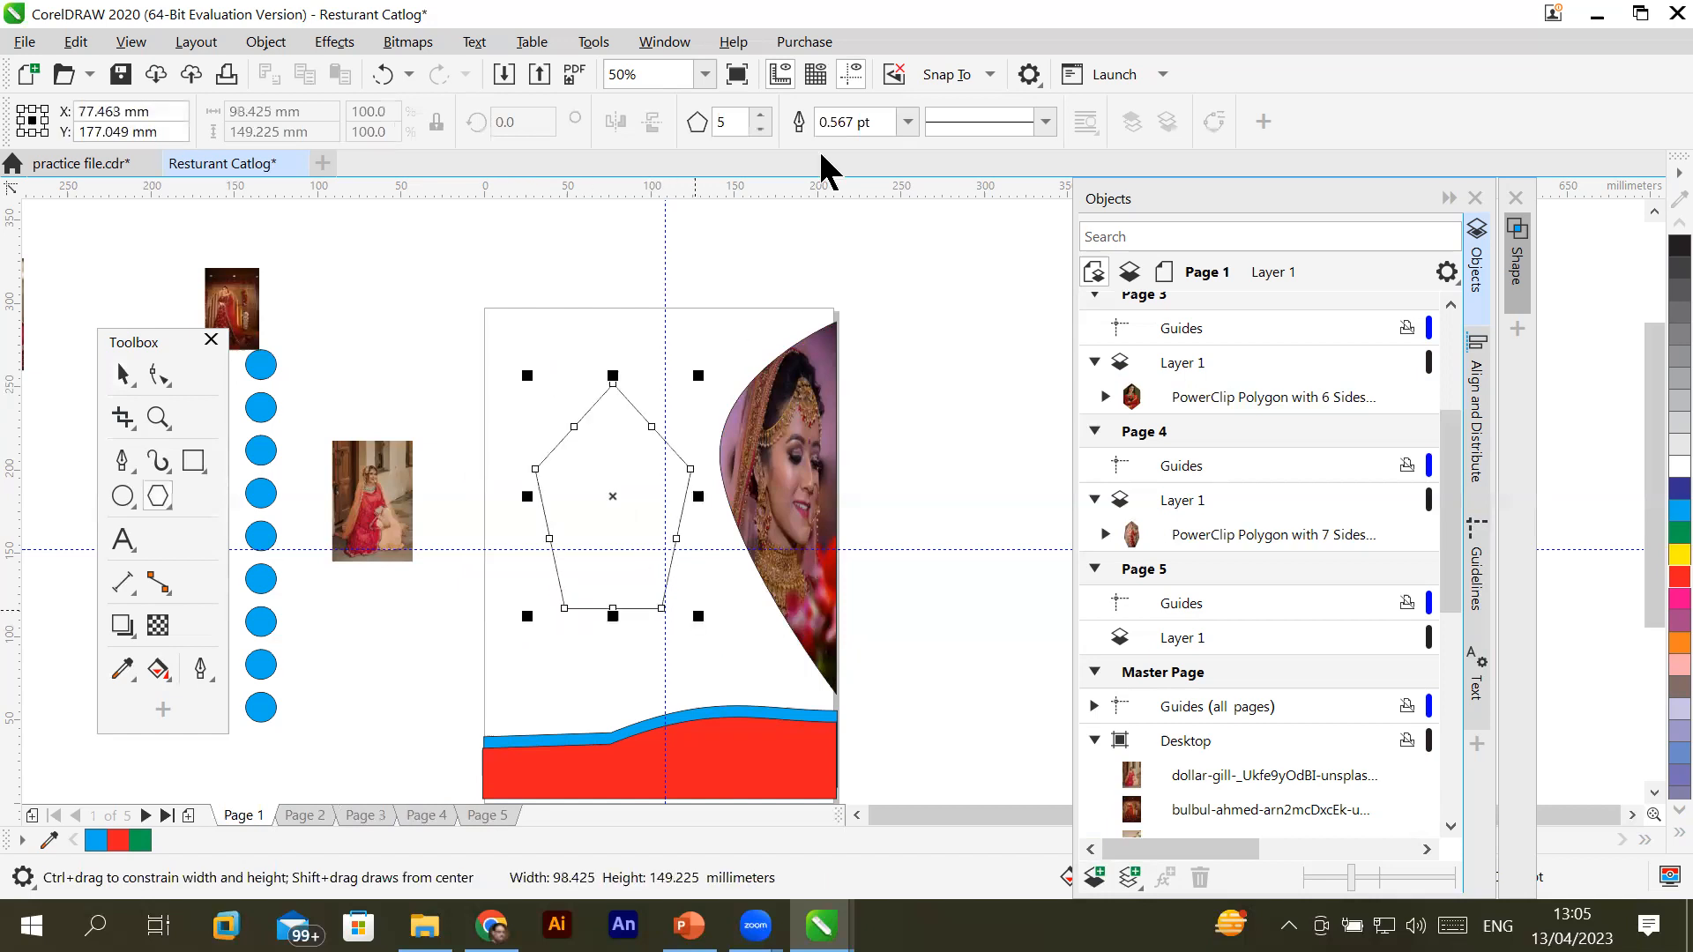
left_click(760, 114)
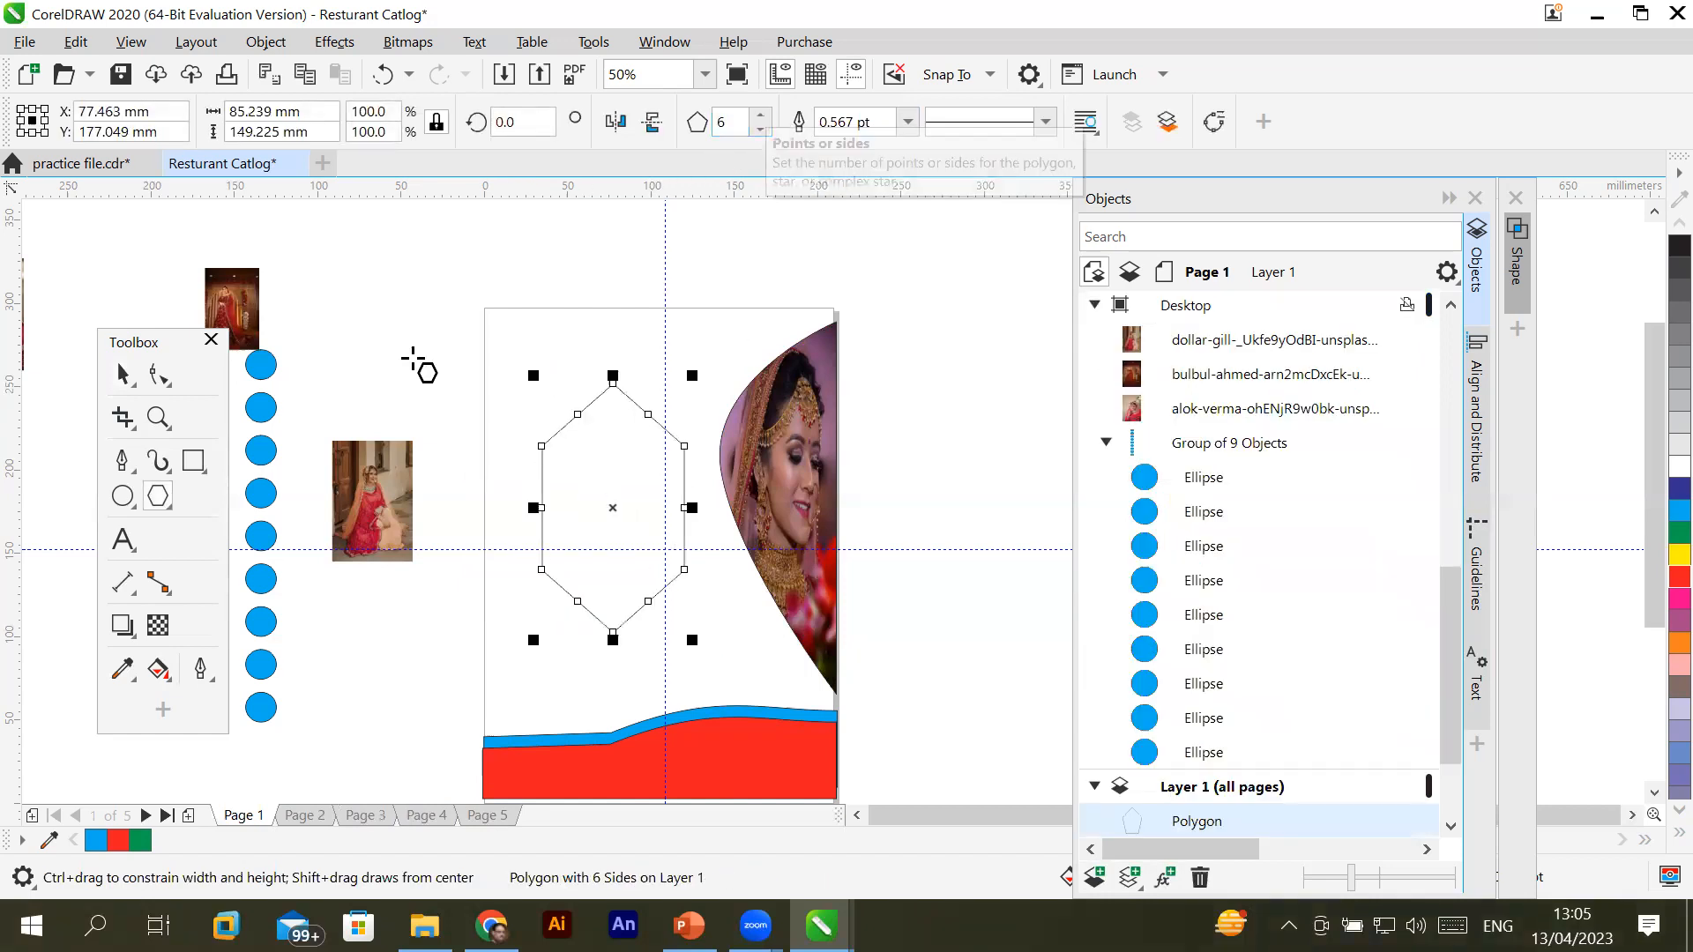
Move the small dark red bride photo onto the page 1 hexagon and try to PowerClip it
left_click(123, 375)
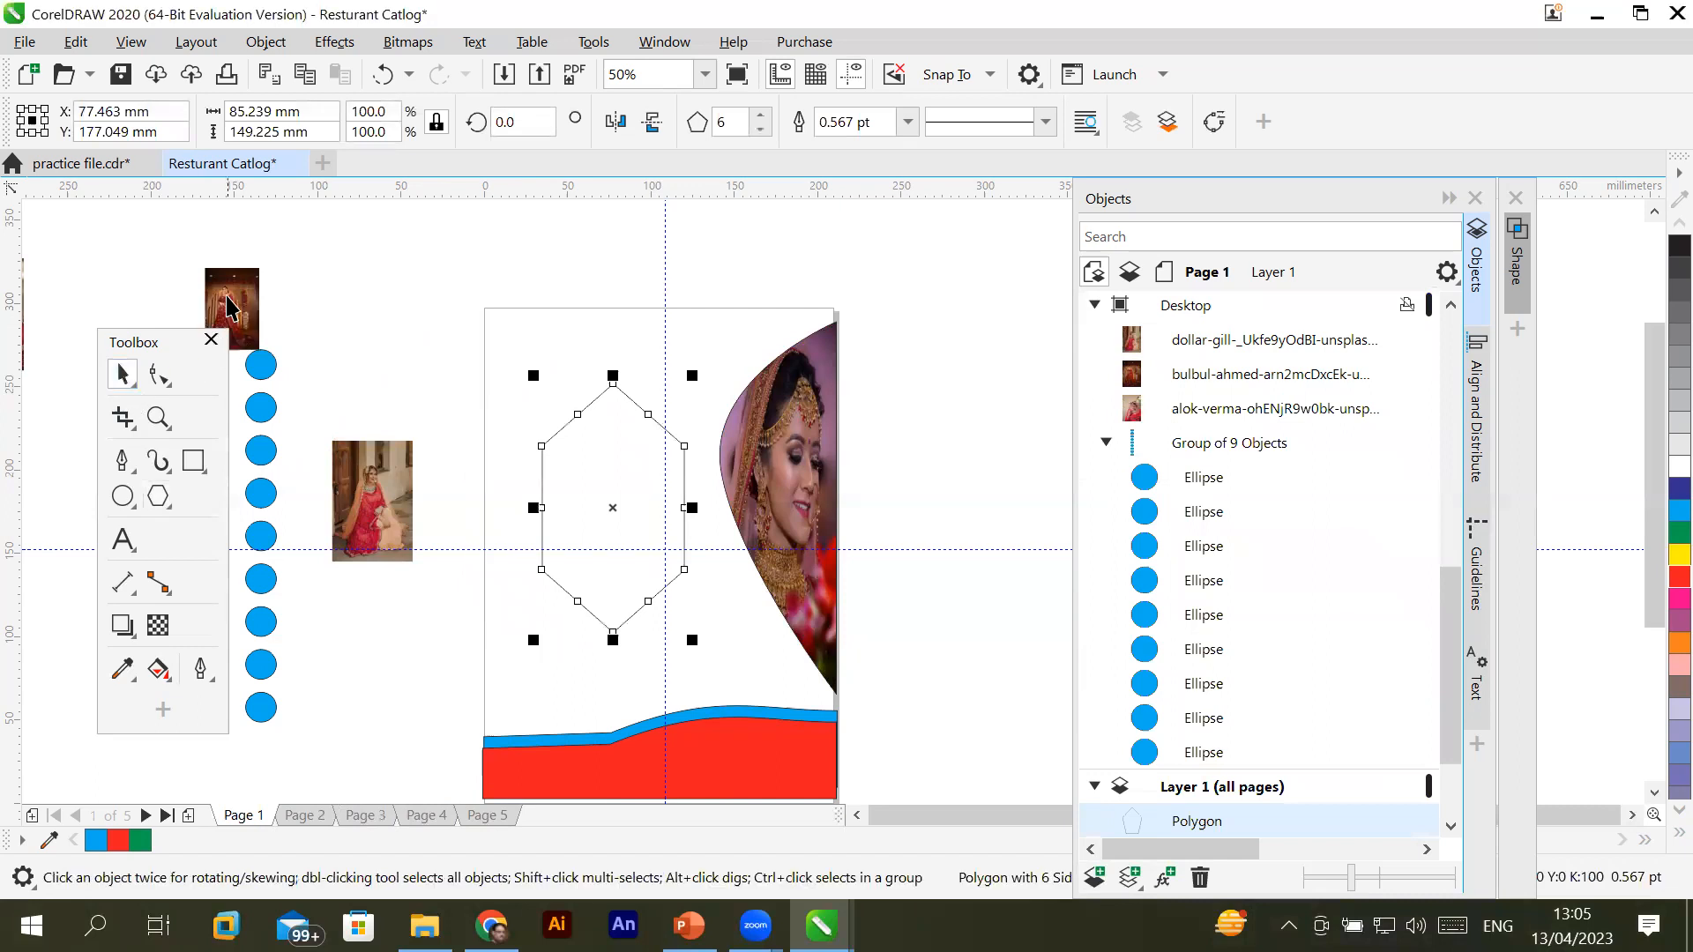
left_click_drag(231, 309, 592, 485)
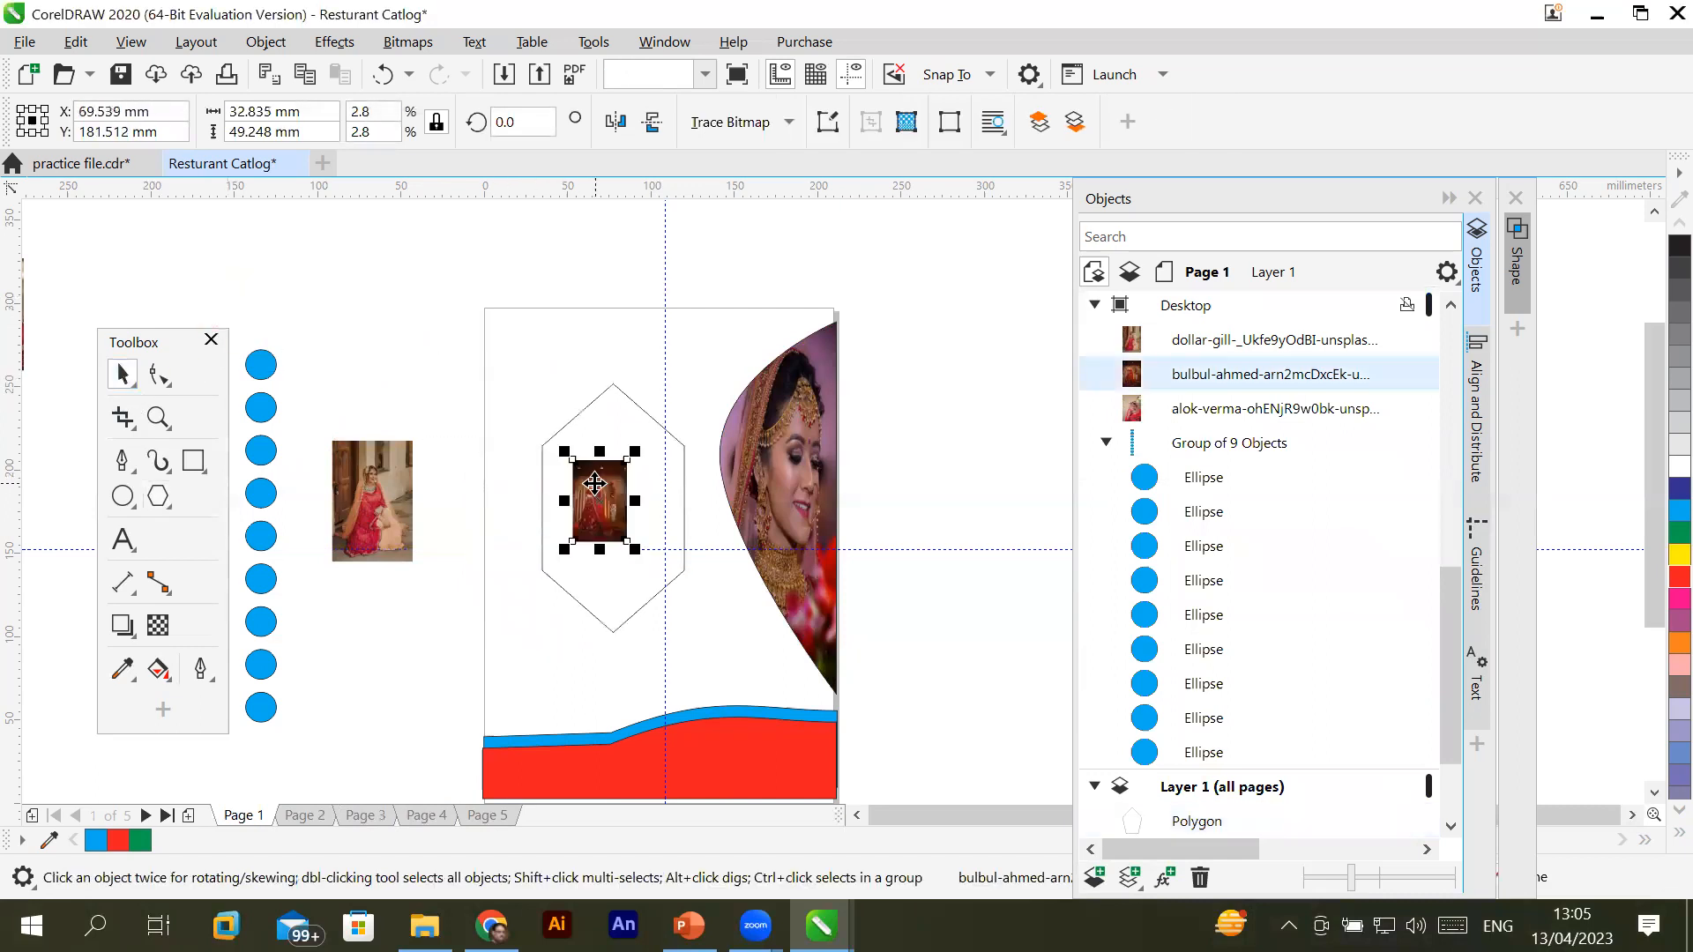
right_click(596, 485)
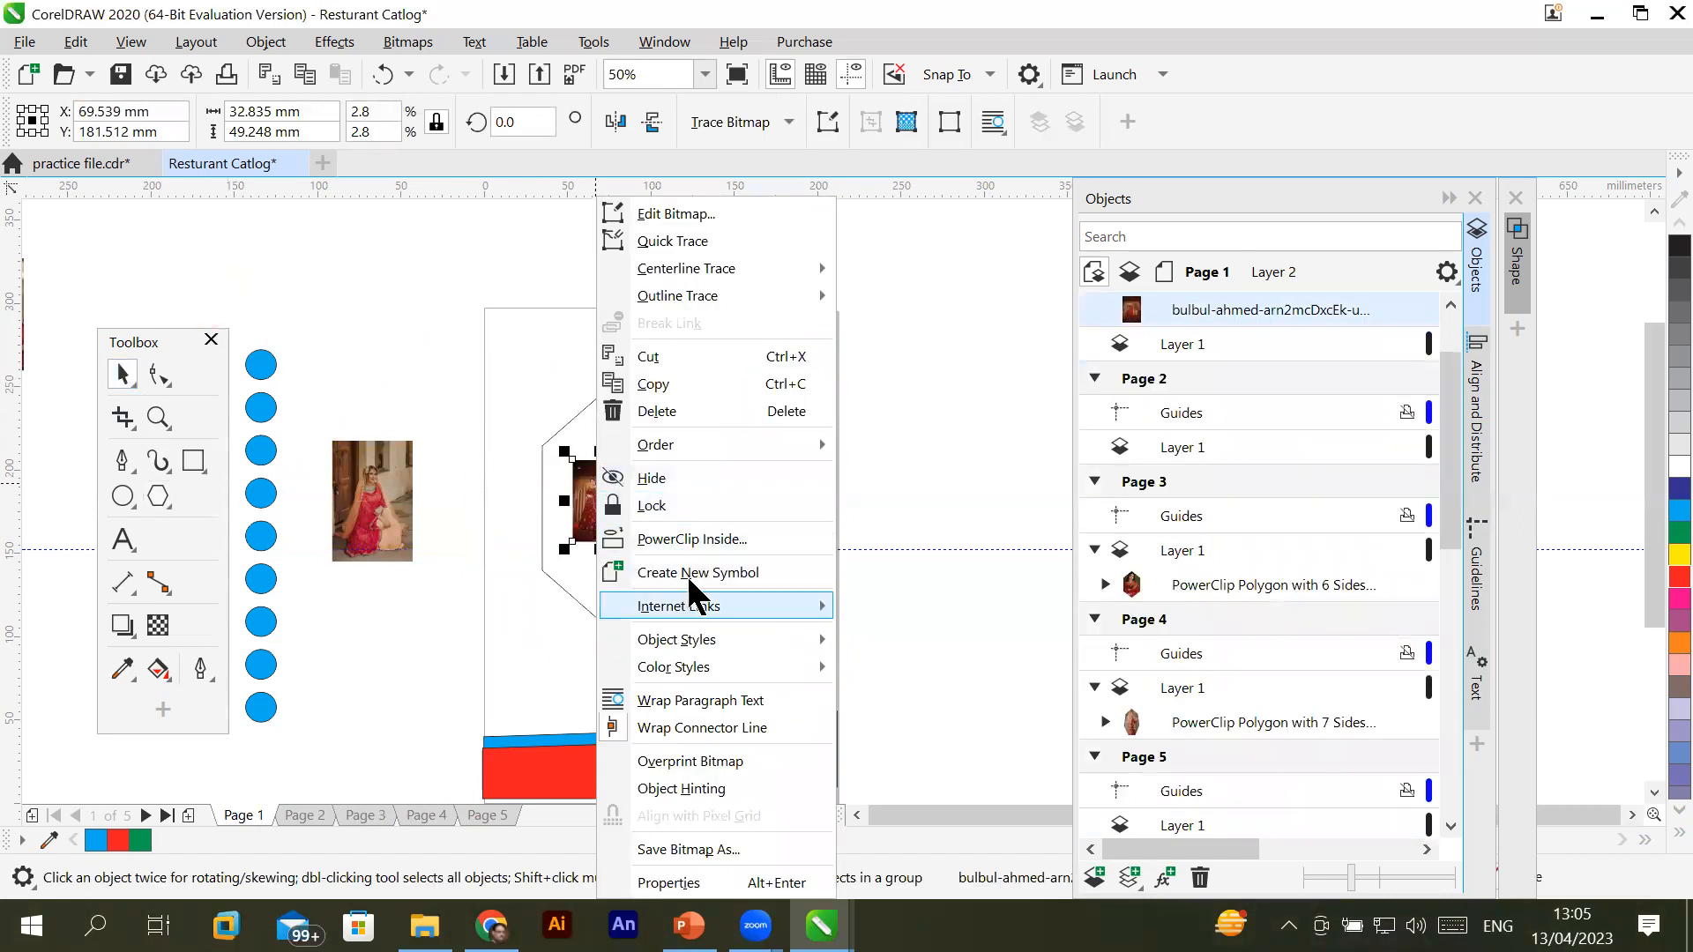
left_click(679, 538)
left_click(884, 501)
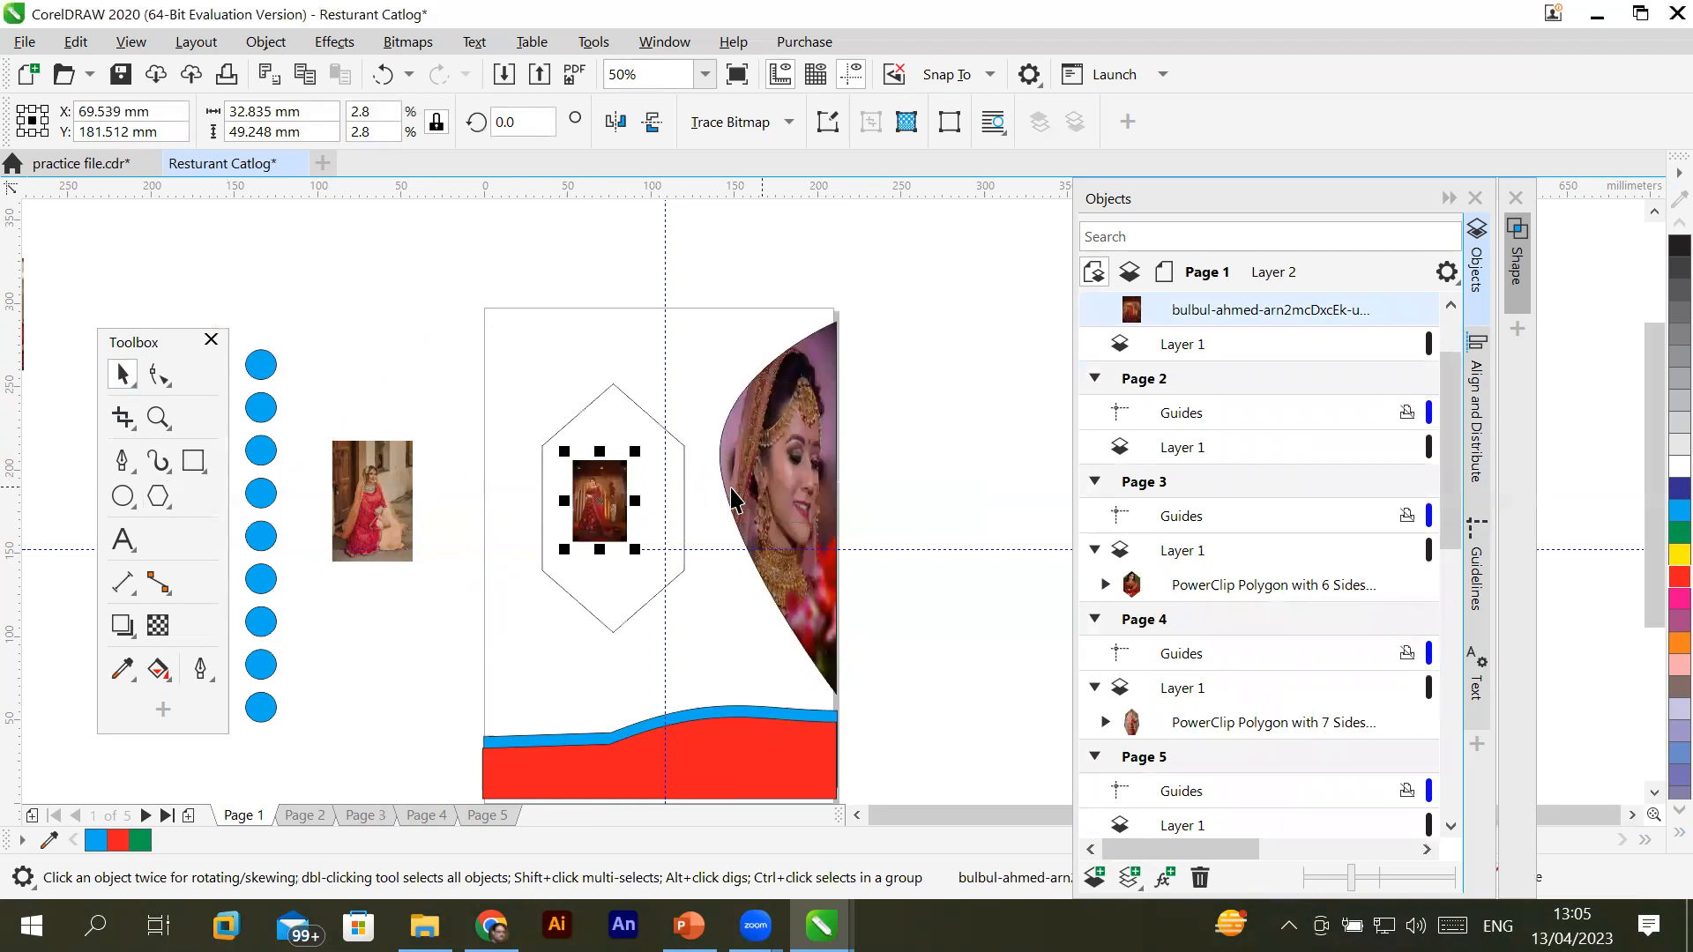
PowerClip the dark red bride photo inside the page 1 hexagon and stretch it to fill the shape
left_click_drag(618, 492, 548, 441)
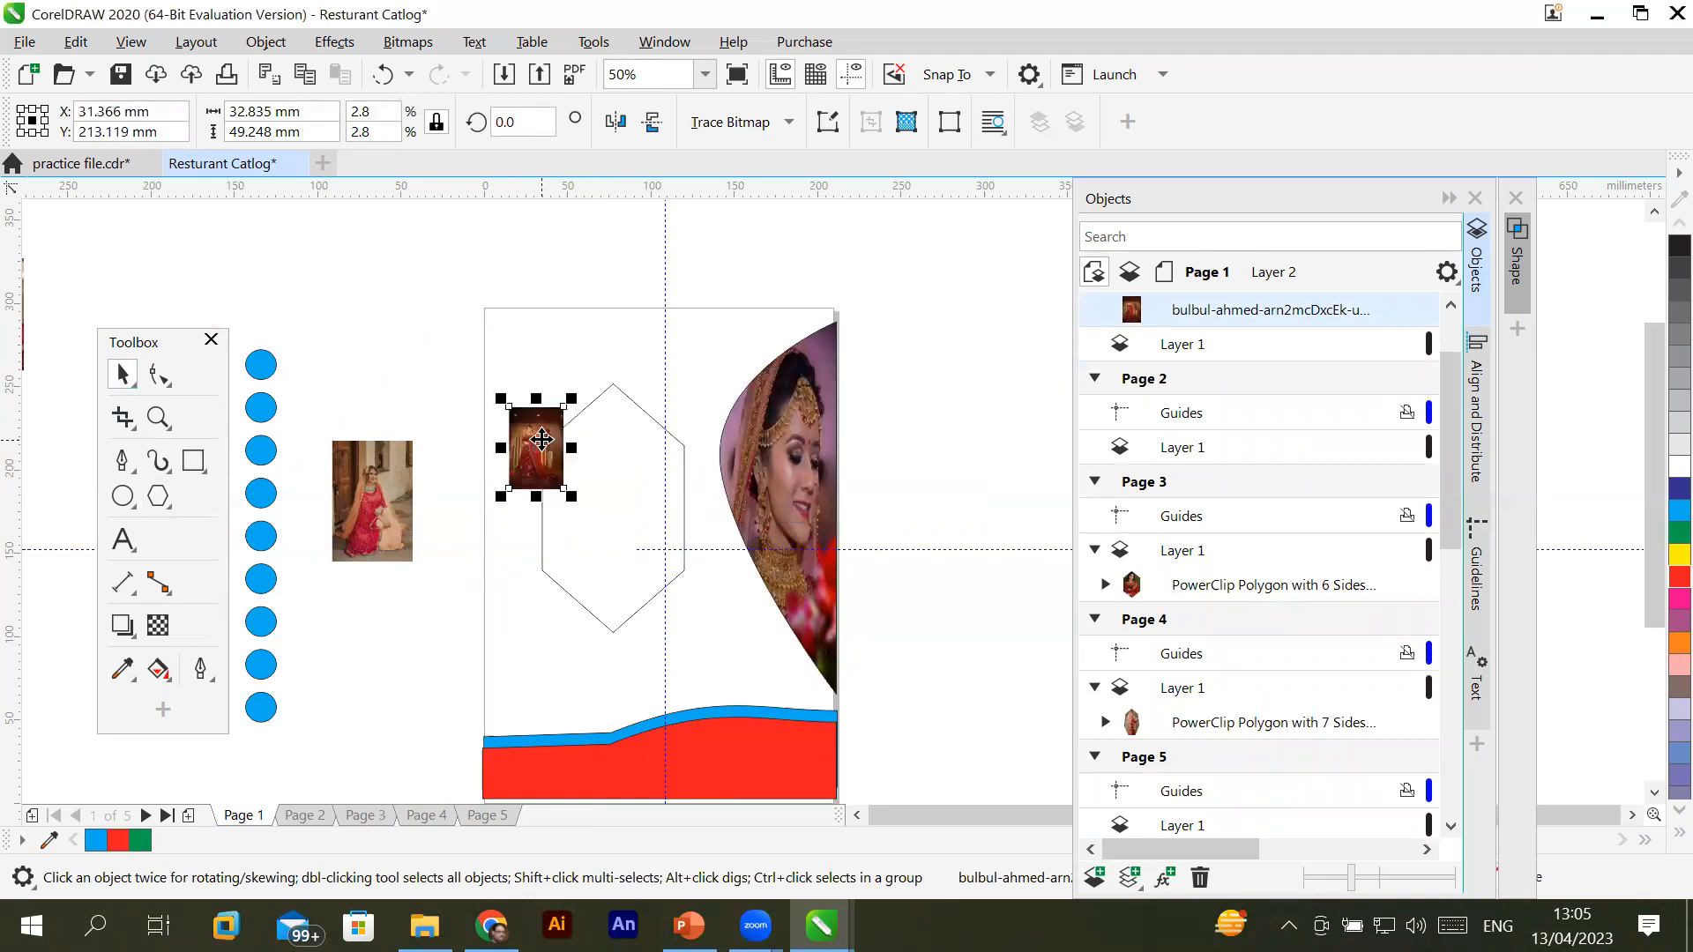
right_click(542, 439)
left_click(599, 537)
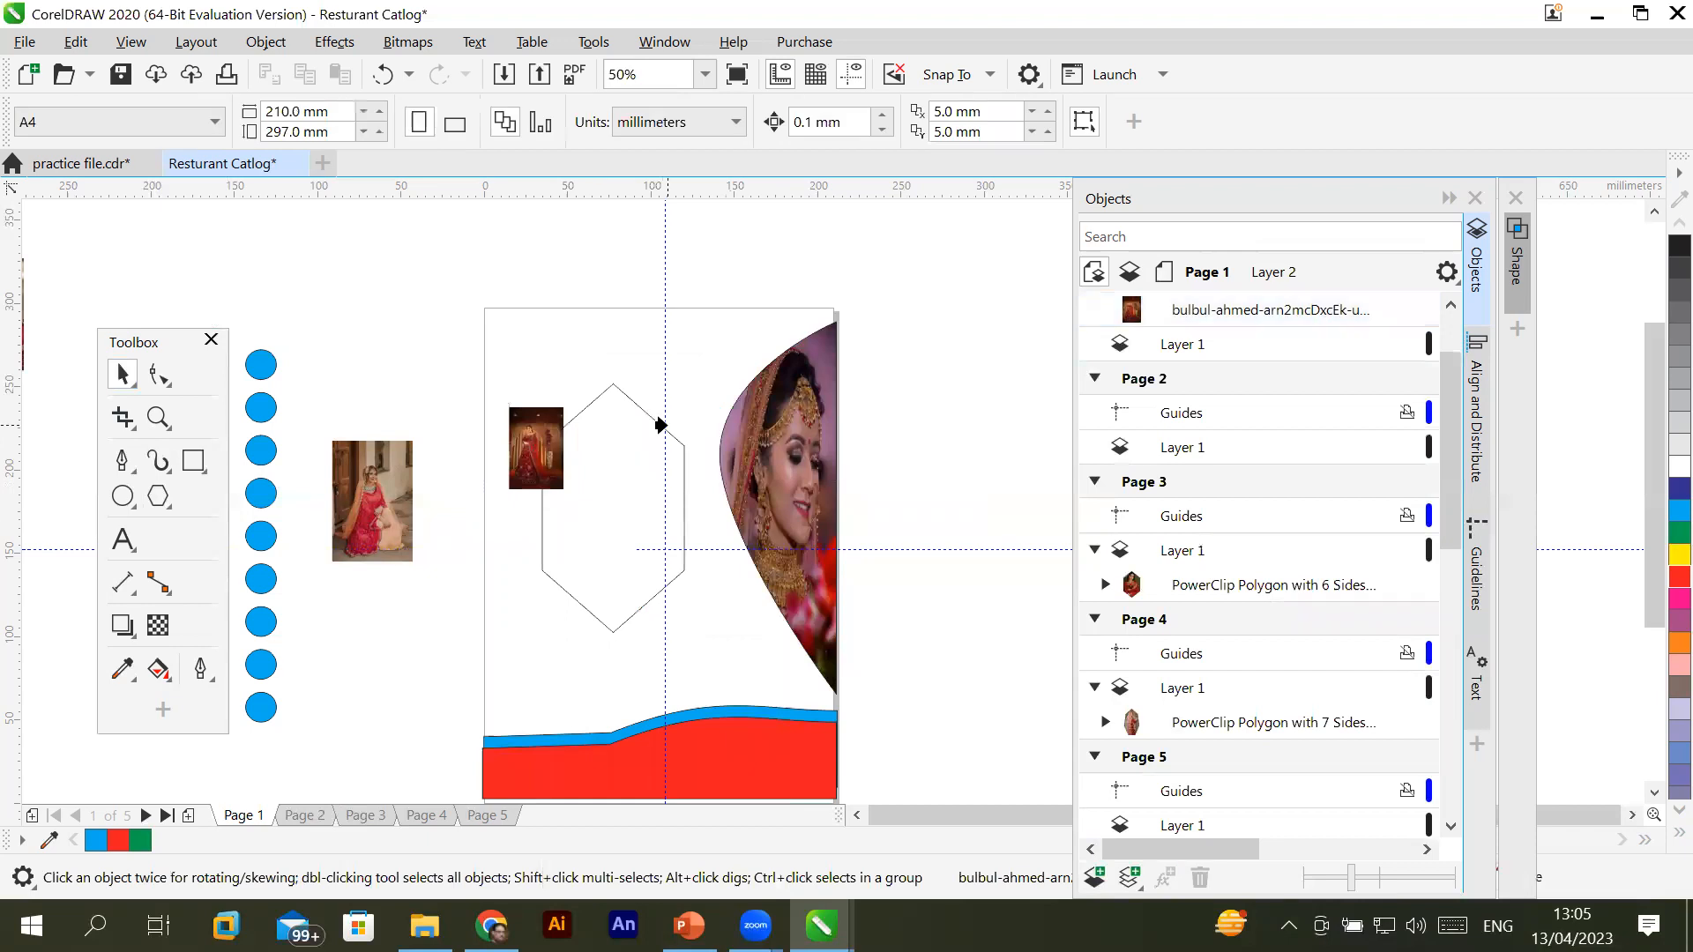
left_click(657, 430)
left_click(321, 230)
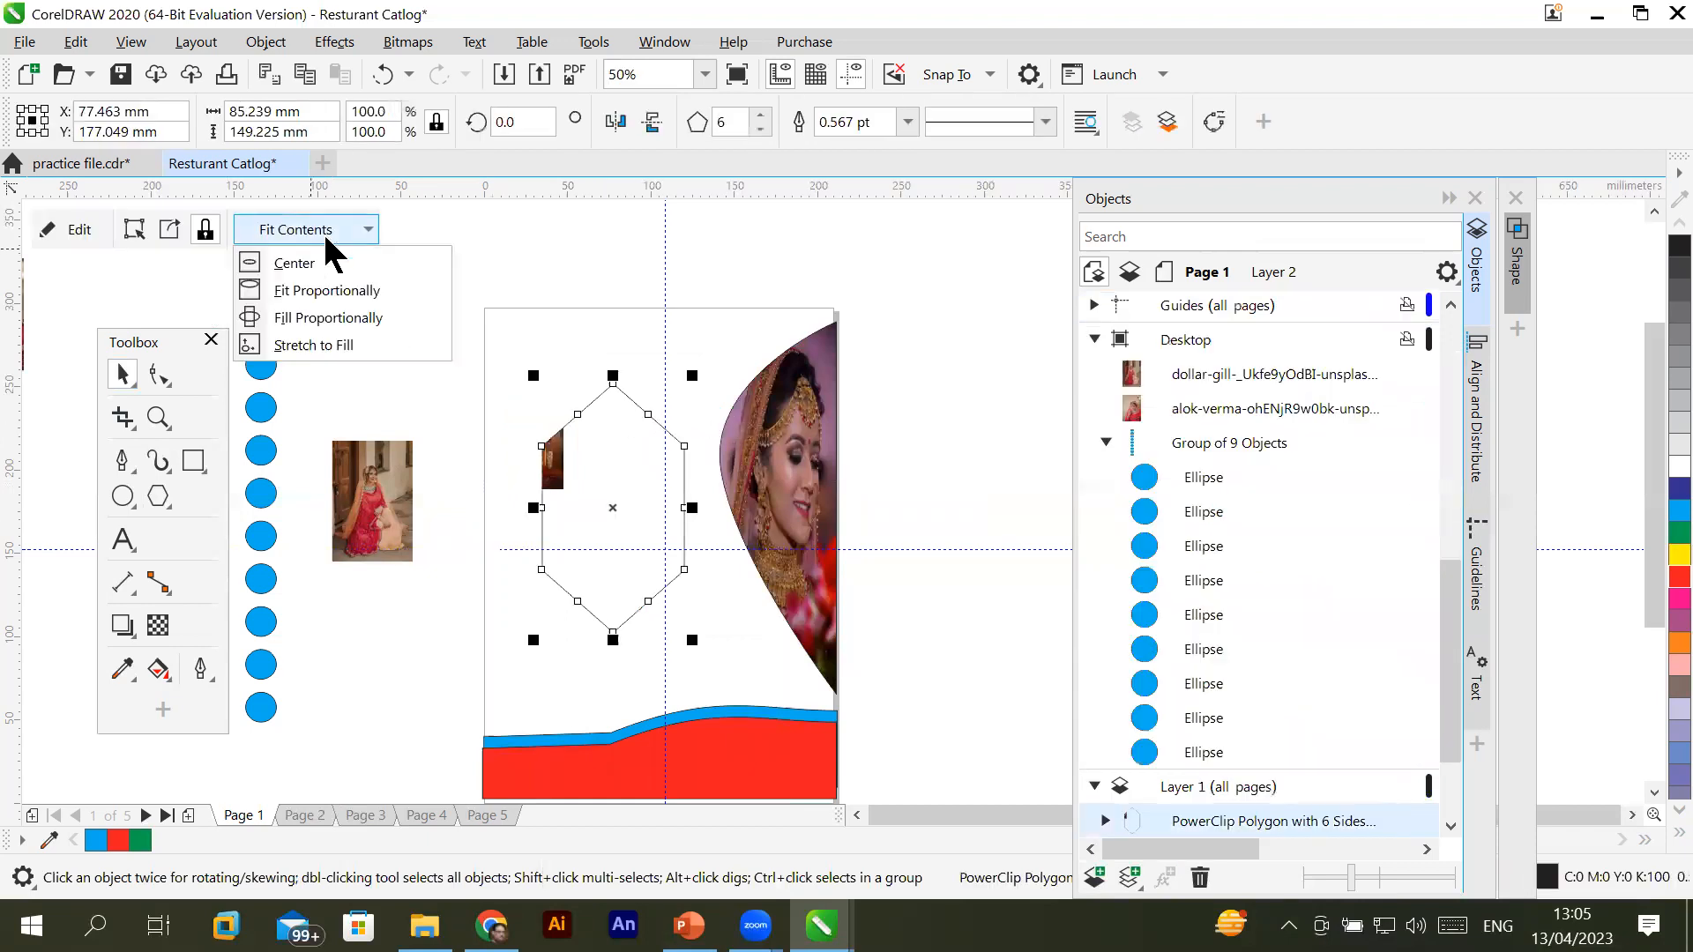
left_click(317, 345)
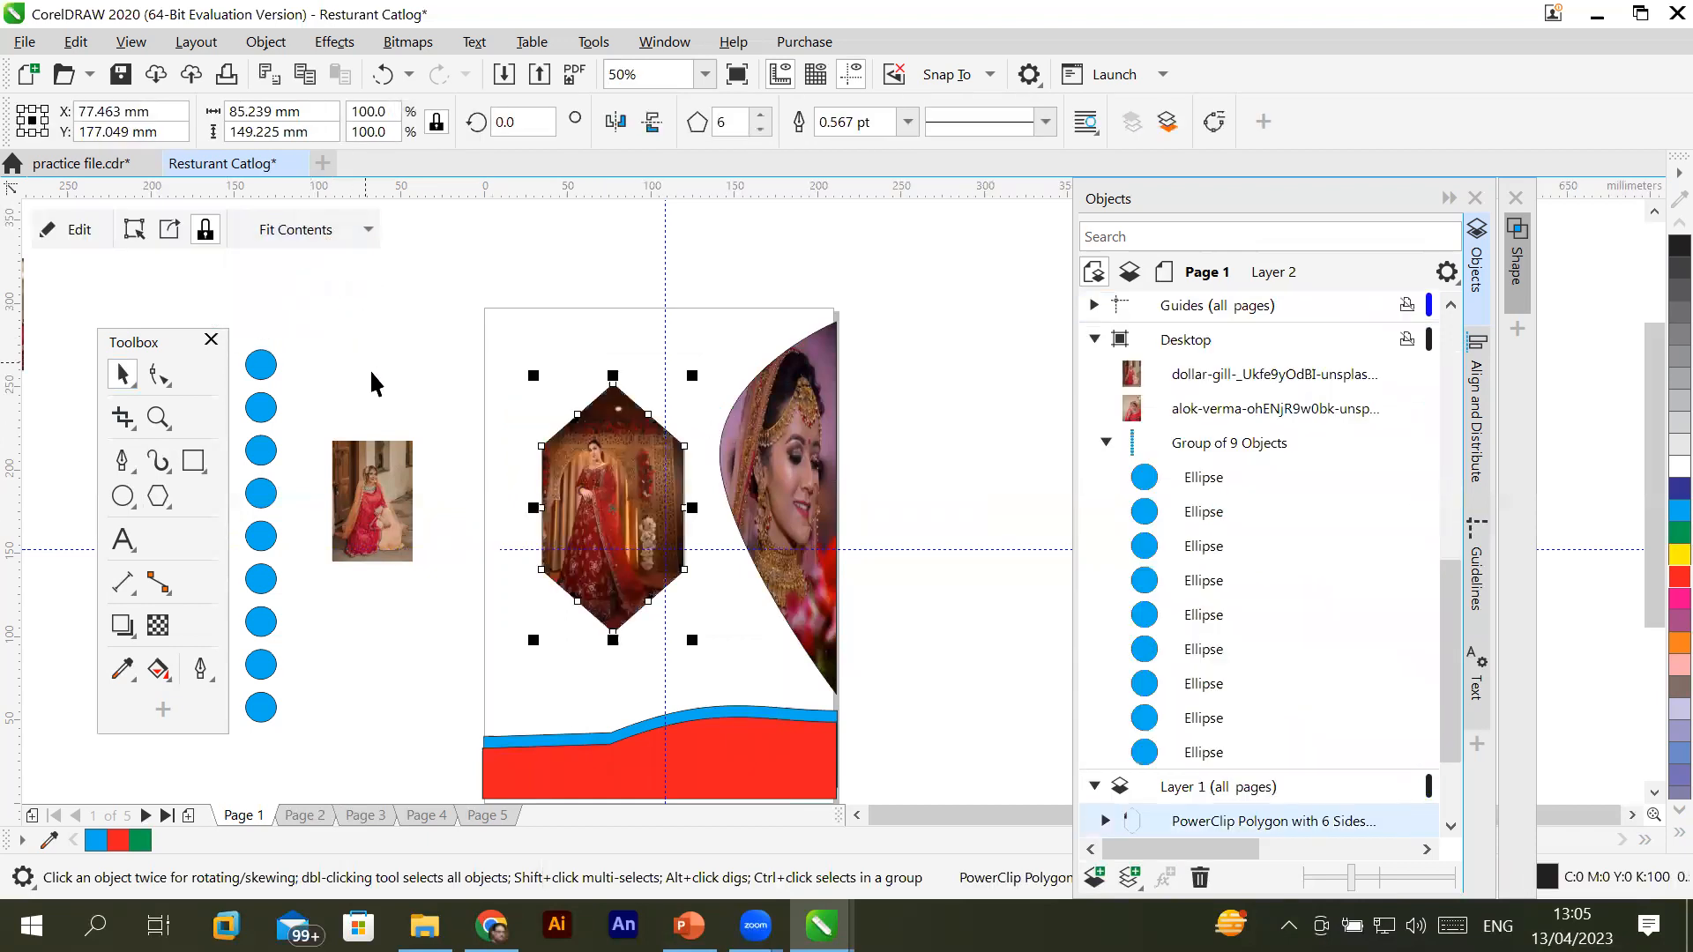
left_click(369, 671)
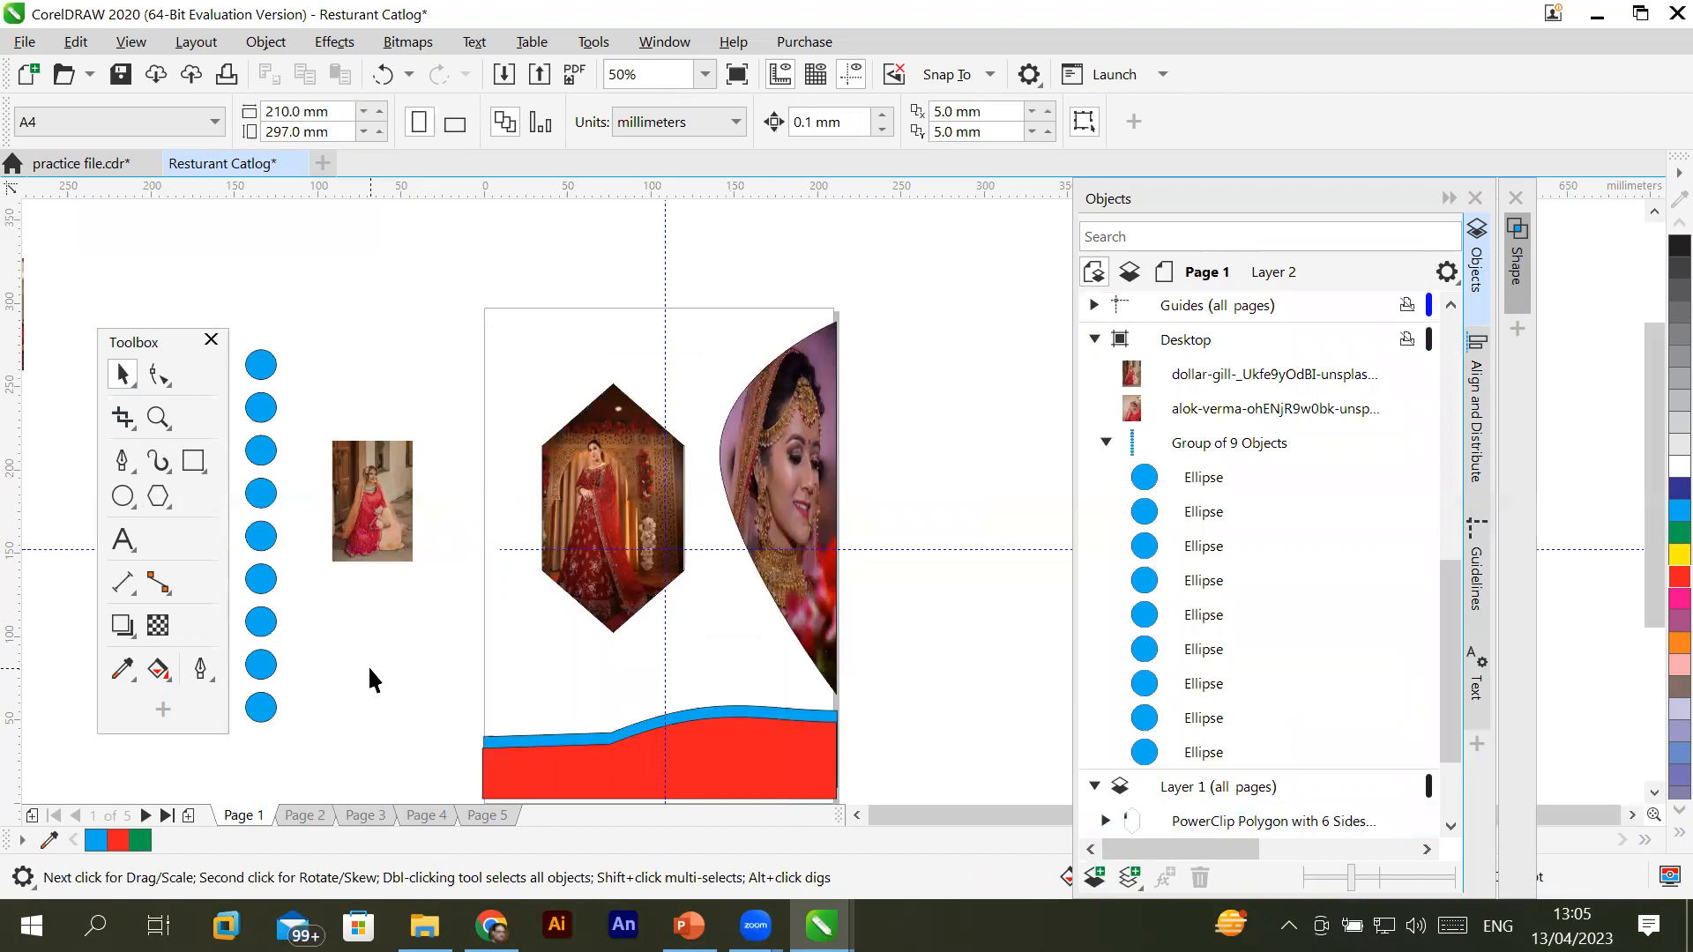
Draw an orange rectangle about 212 by 291 mm covering page 1 on the all-pages Layer 1
left_click(123, 539)
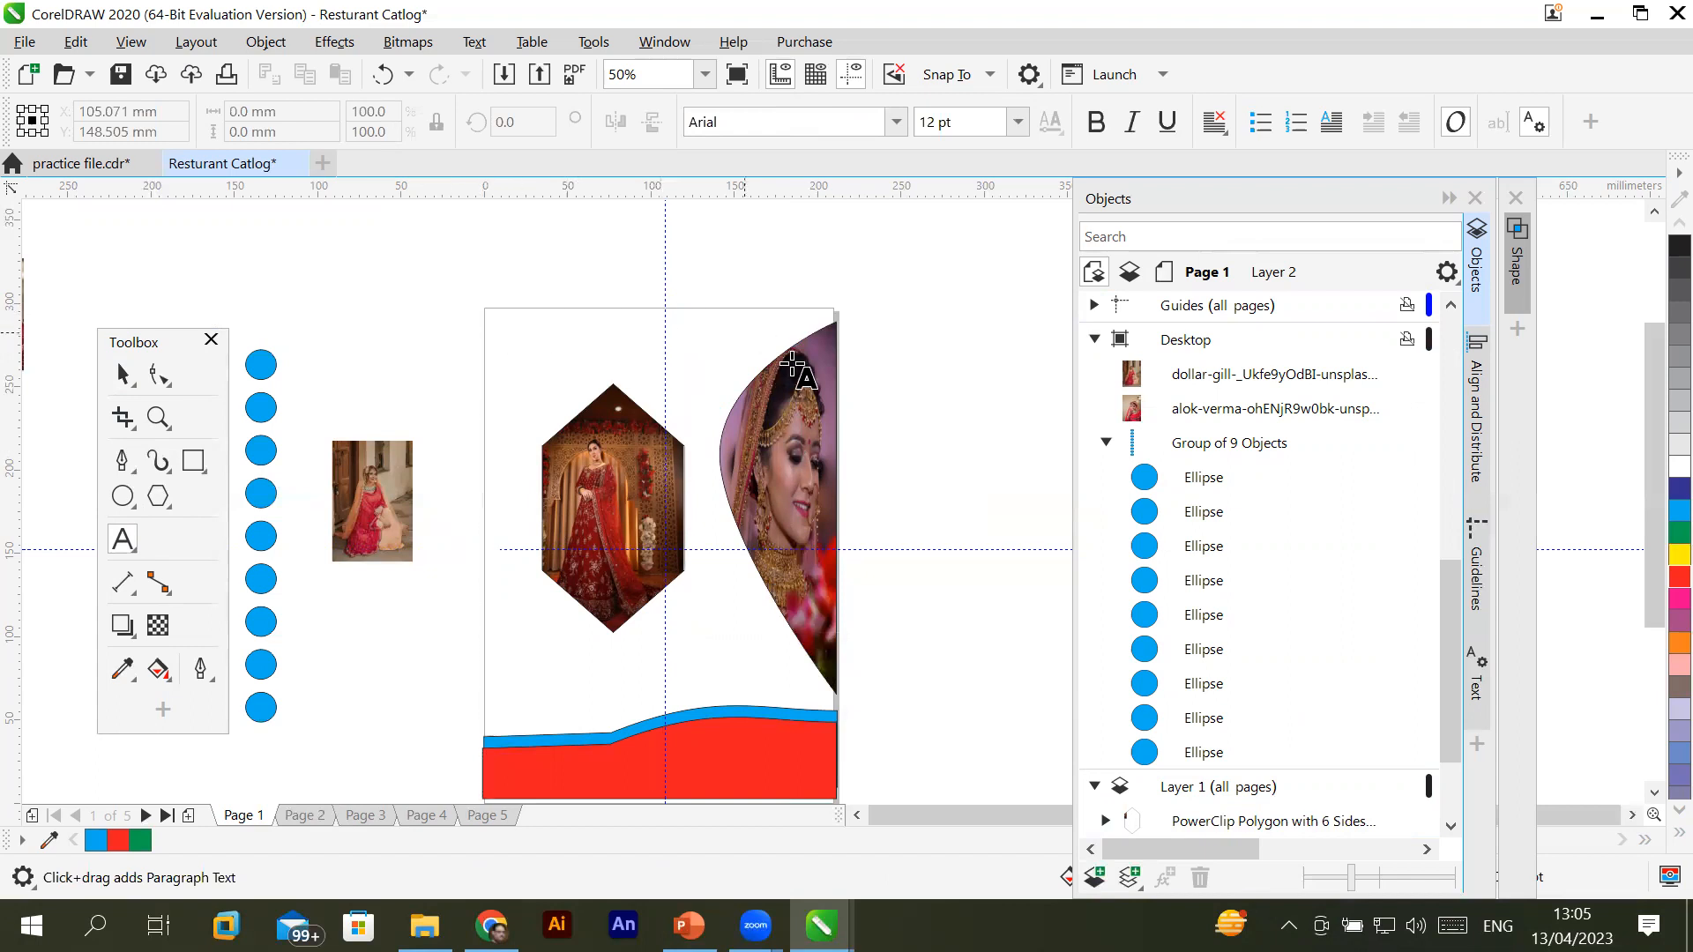
left_click_drag(1451, 657, 1455, 755)
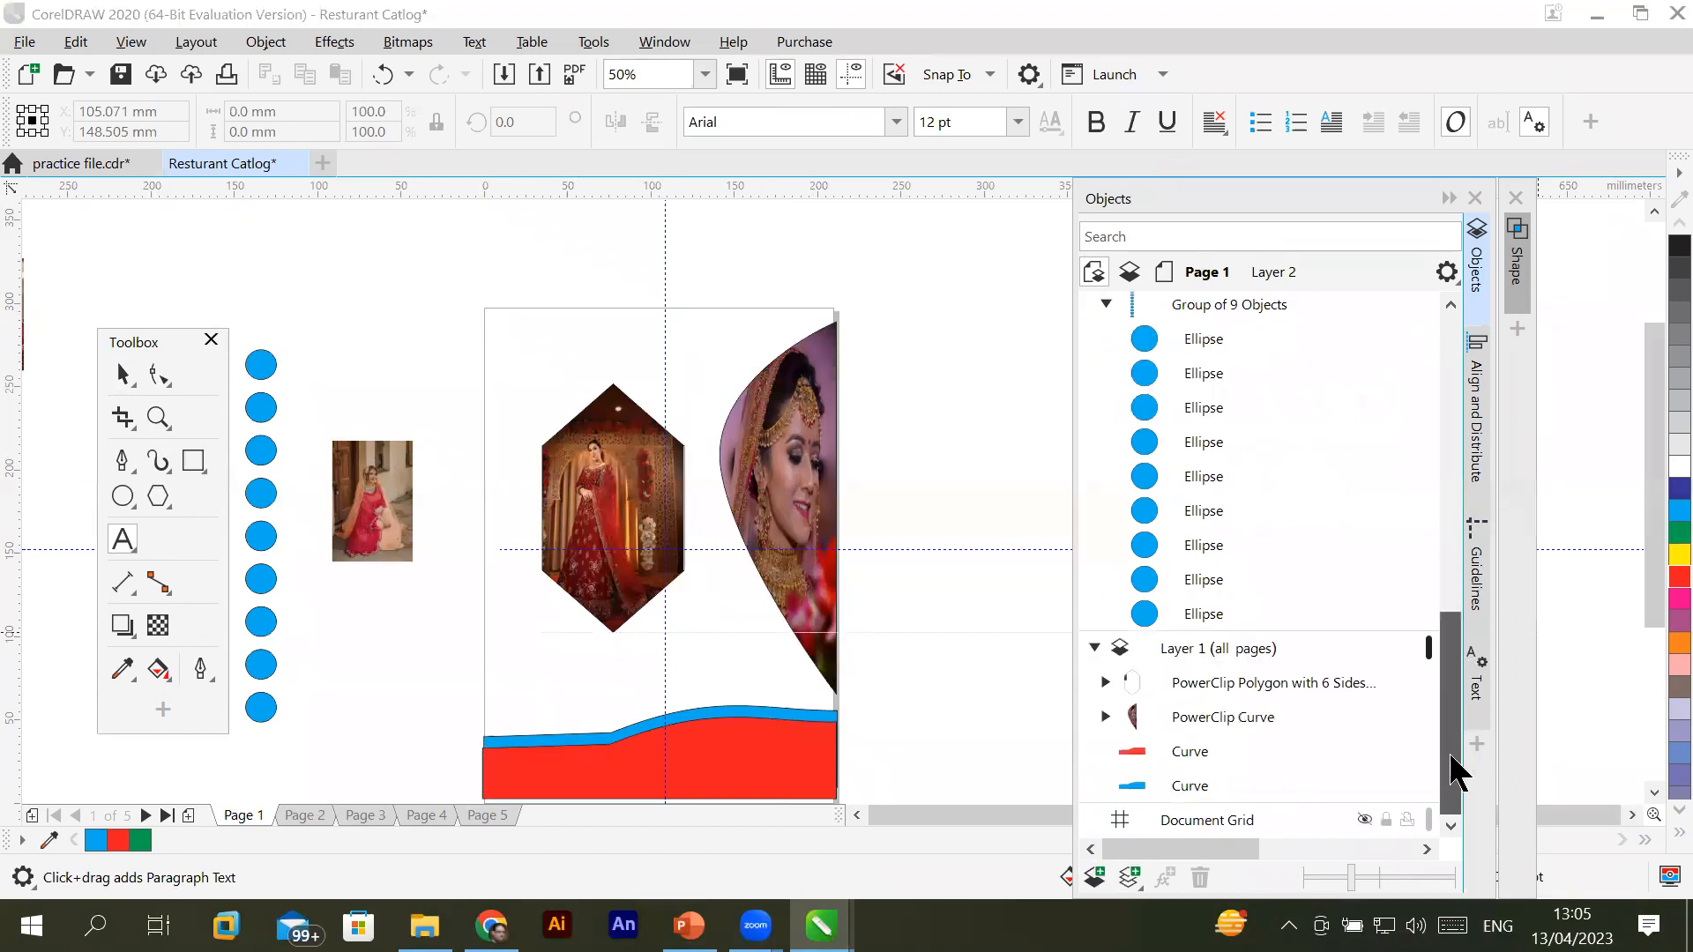
left_click(1204, 648)
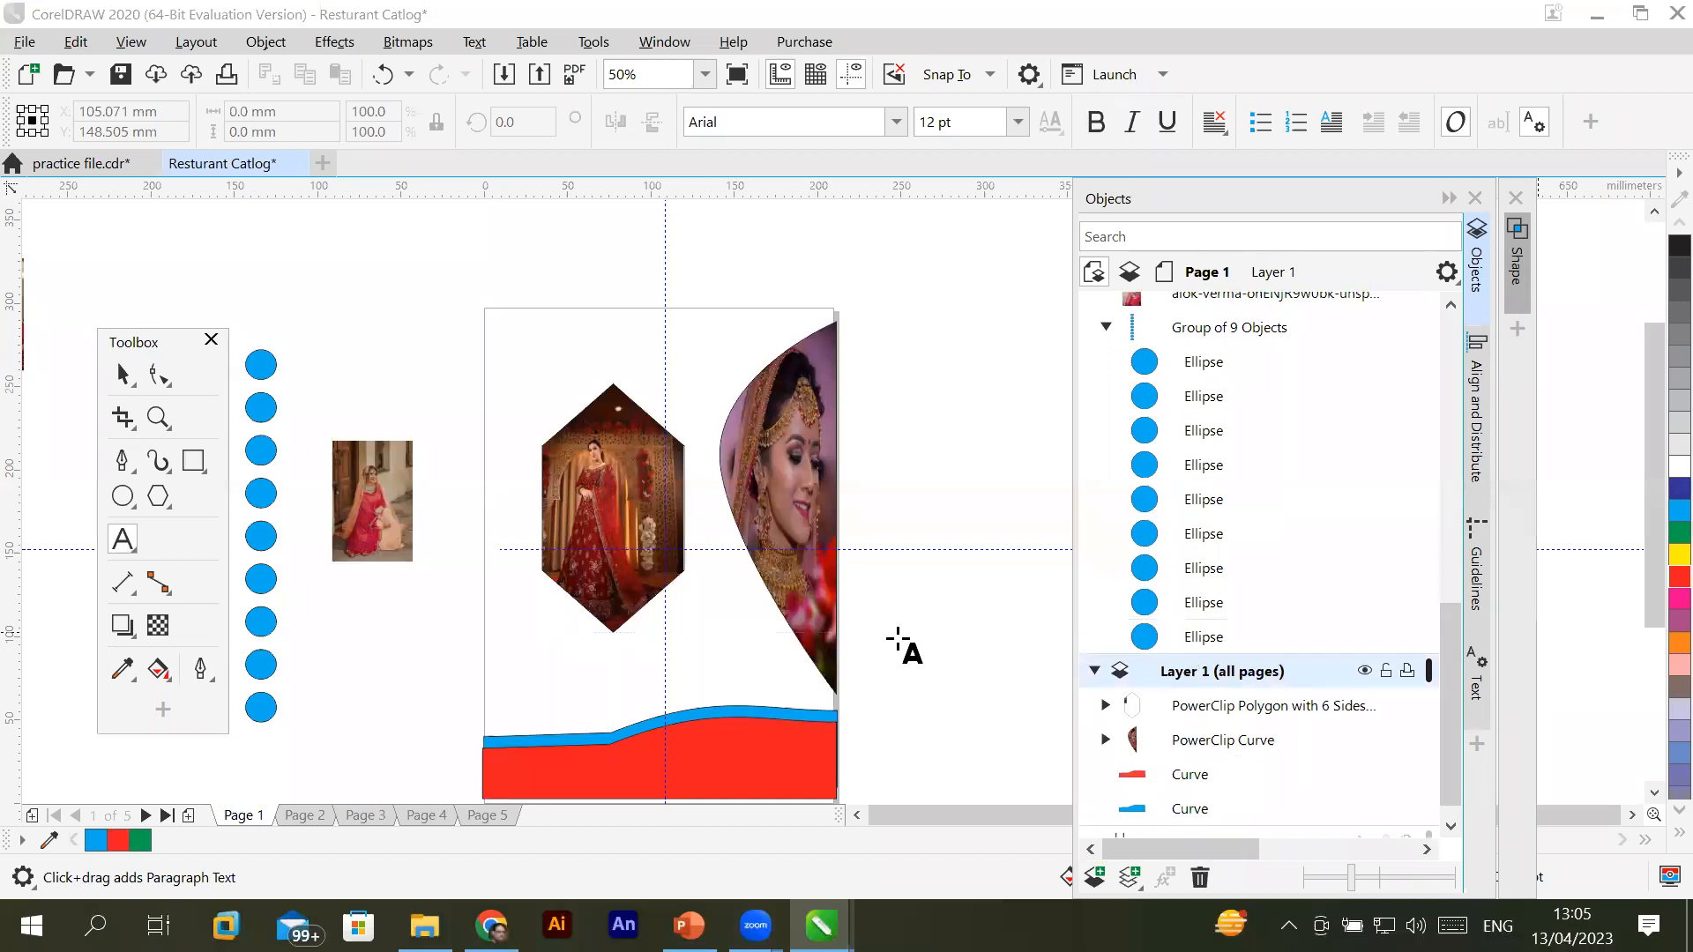
left_click(194, 460)
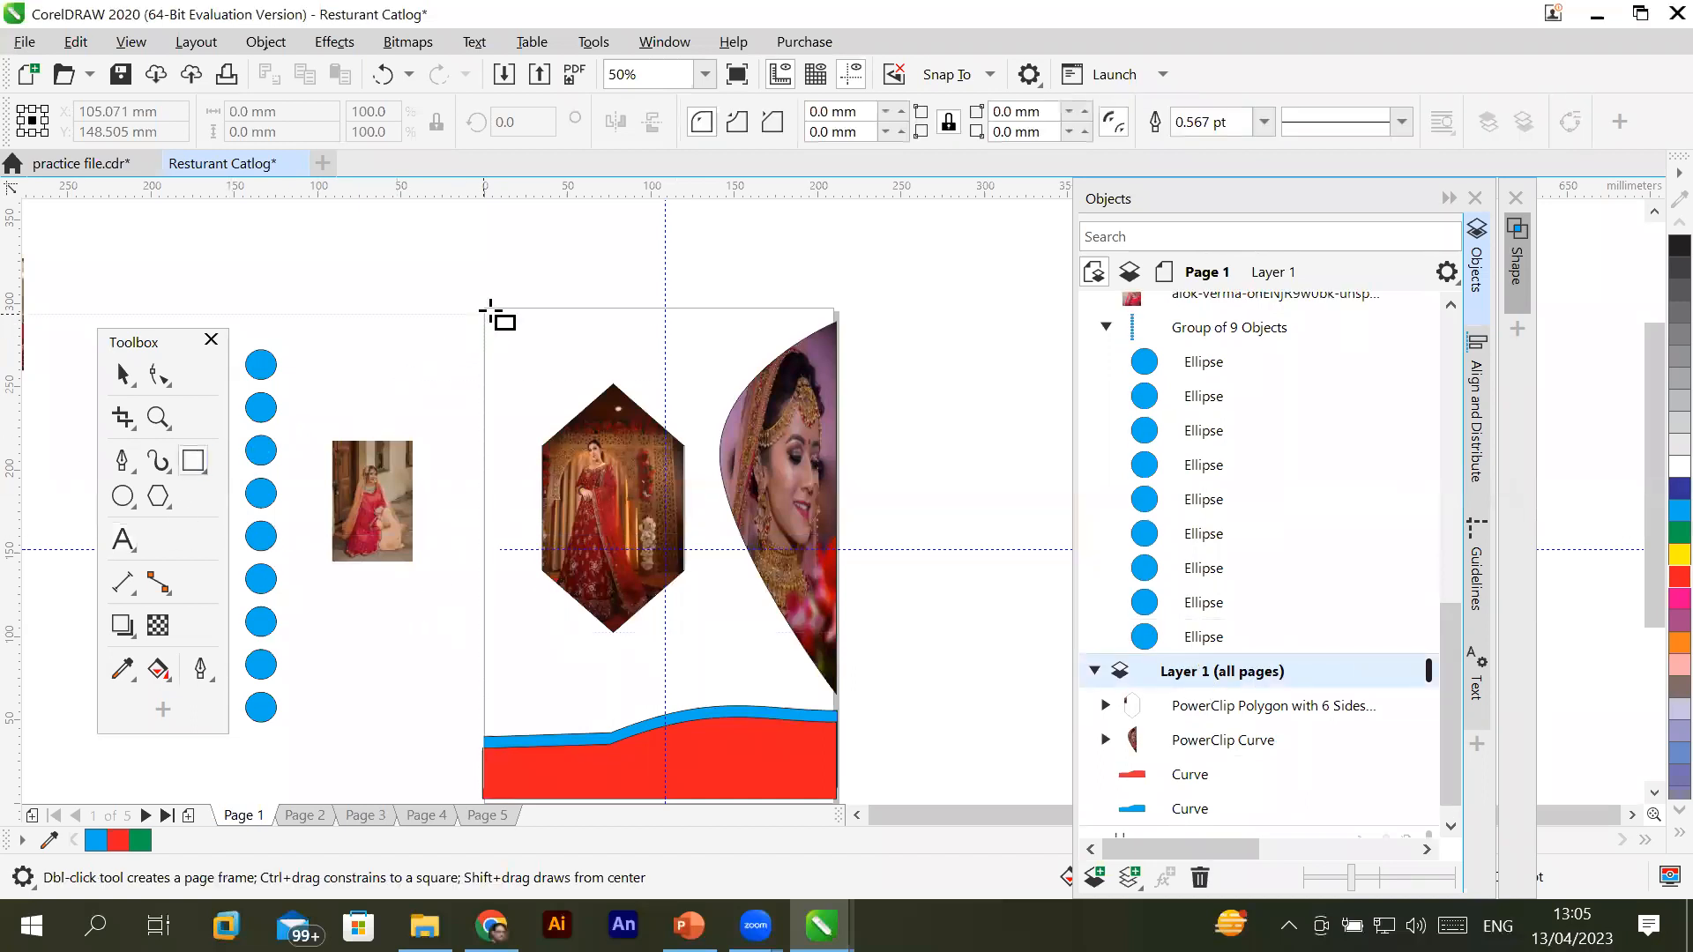
left_click_drag(483, 313, 849, 716)
left_click(1675, 642)
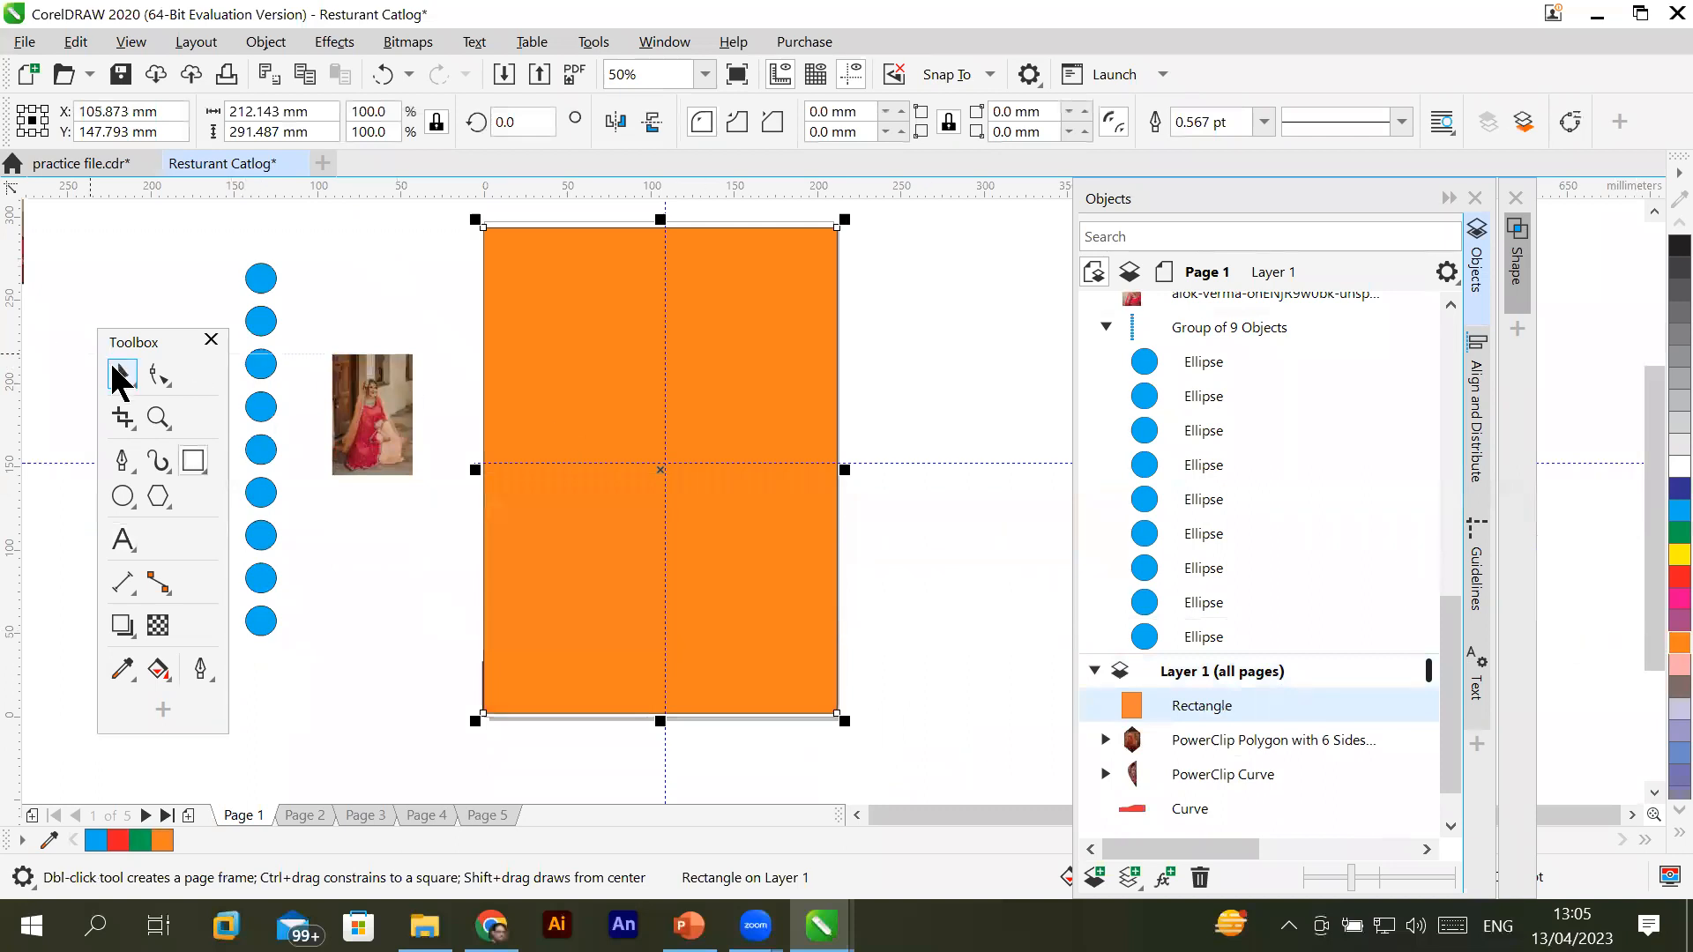
left_click(121, 377)
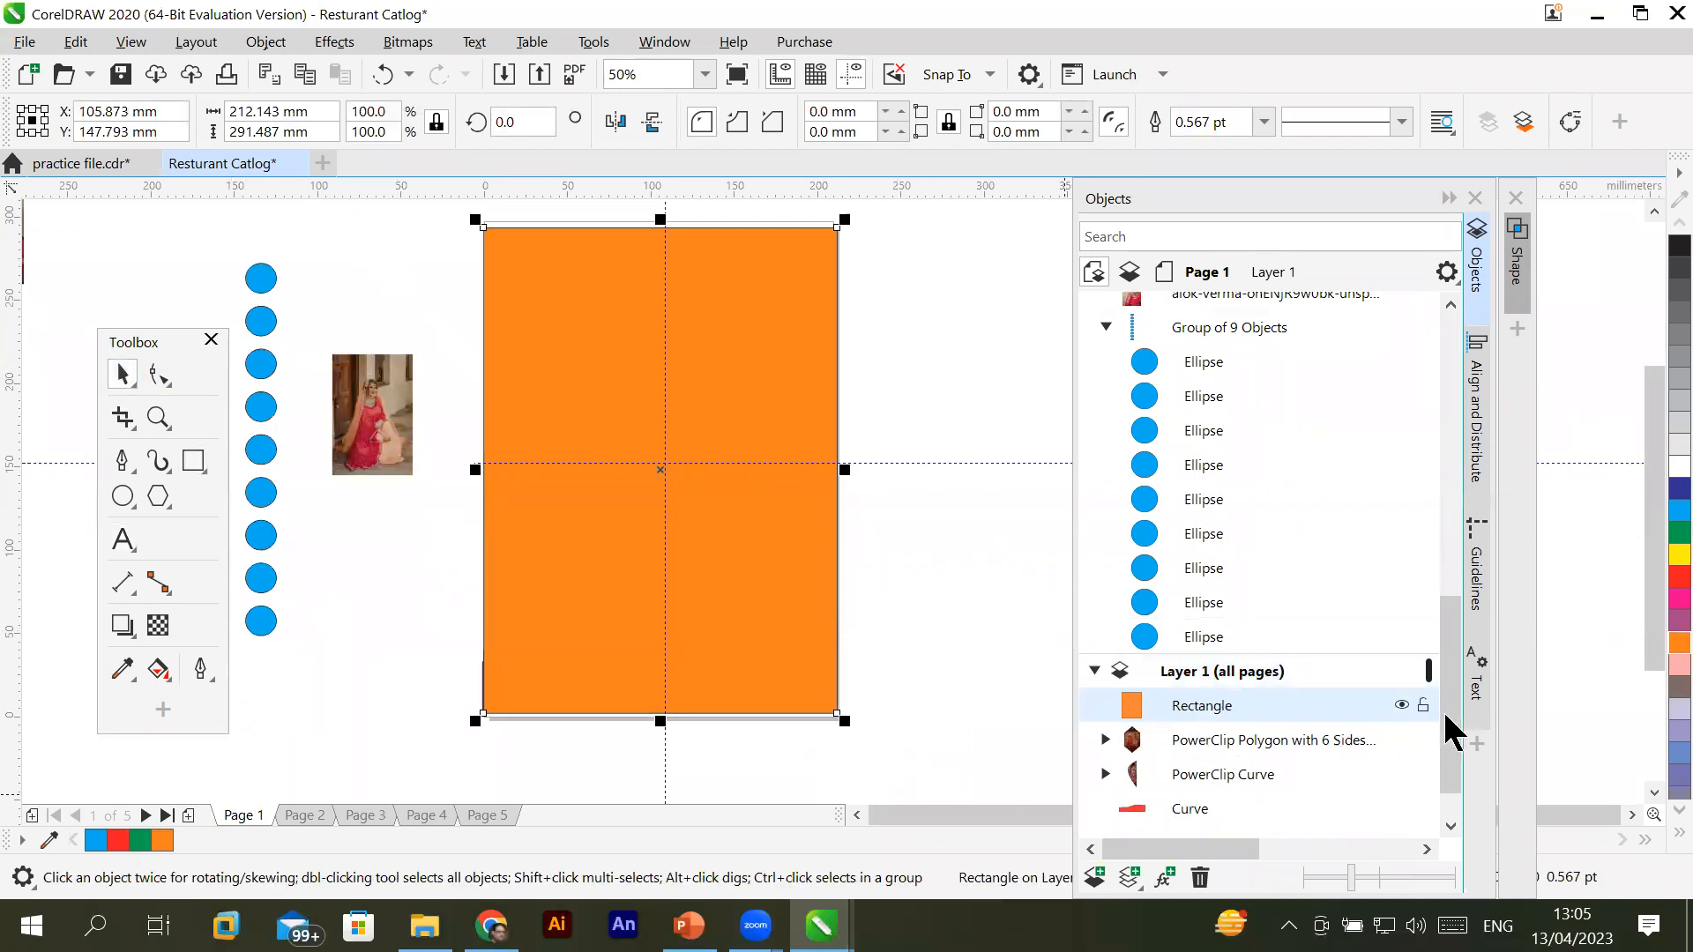
Move the orange rectangle to the bottom of the Layer 1 (all pages) stacking order, behind the photos and footer curves
scroll(1450, 740, "down", 2)
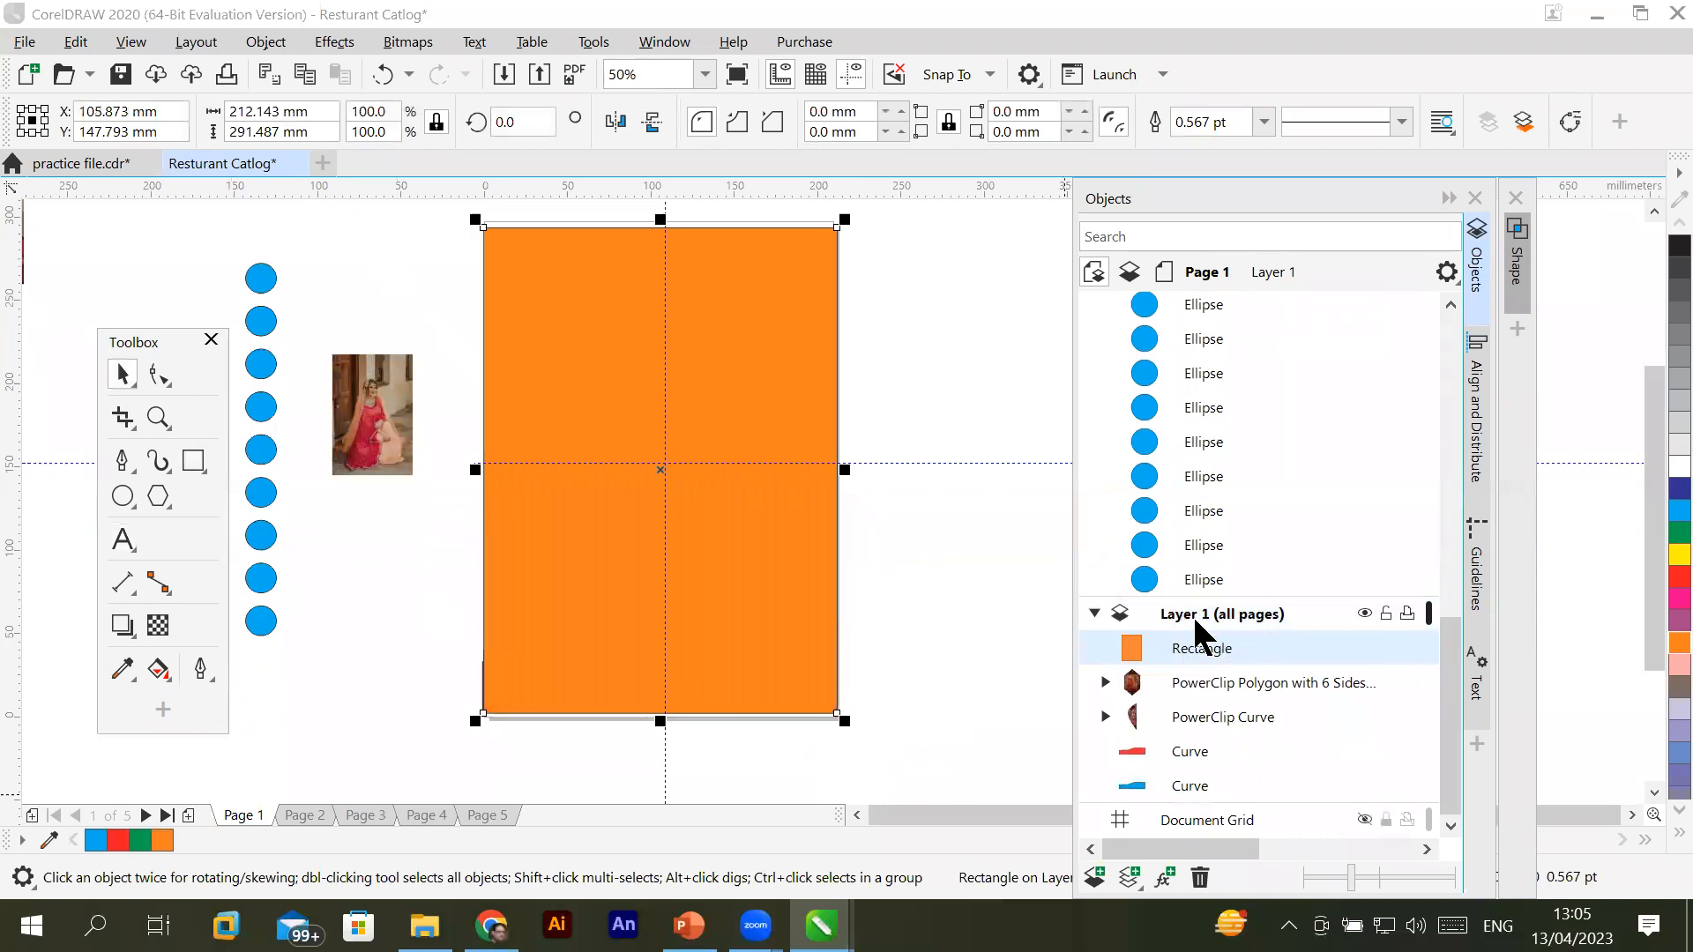
left_click_drag(1180, 658, 1175, 820)
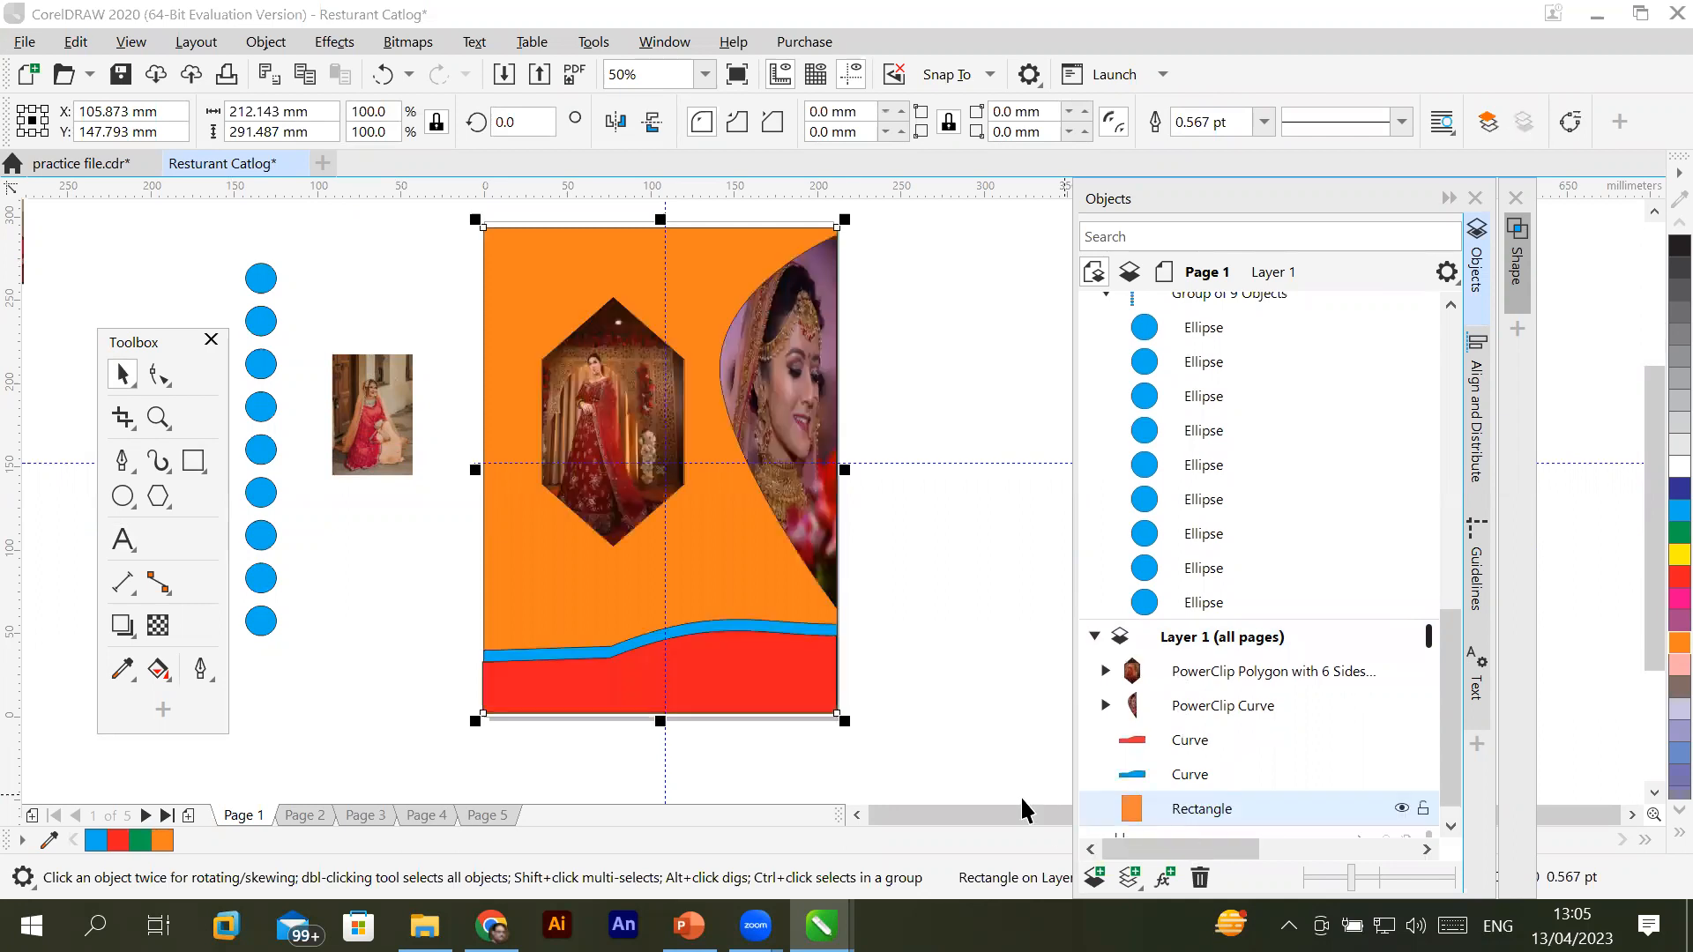
left_click(995, 730)
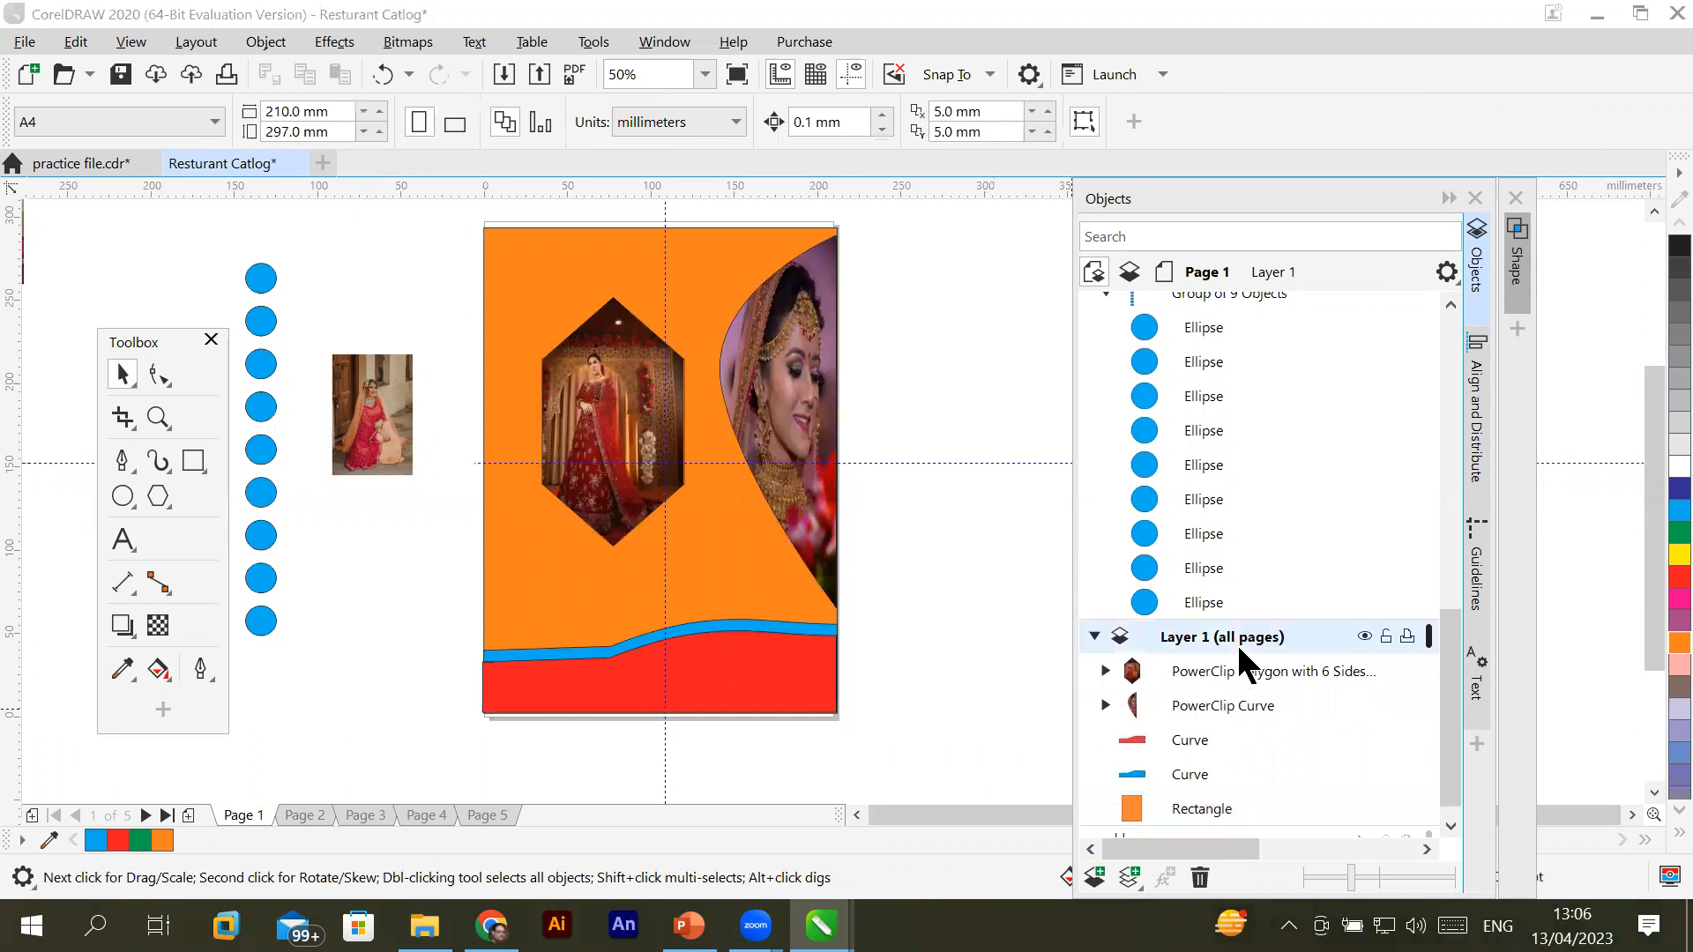
Look through pages 2 to 5 to check the orange background, and return to page 1
left_click(310, 816)
left_click(368, 813)
left_click(421, 811)
left_click(480, 811)
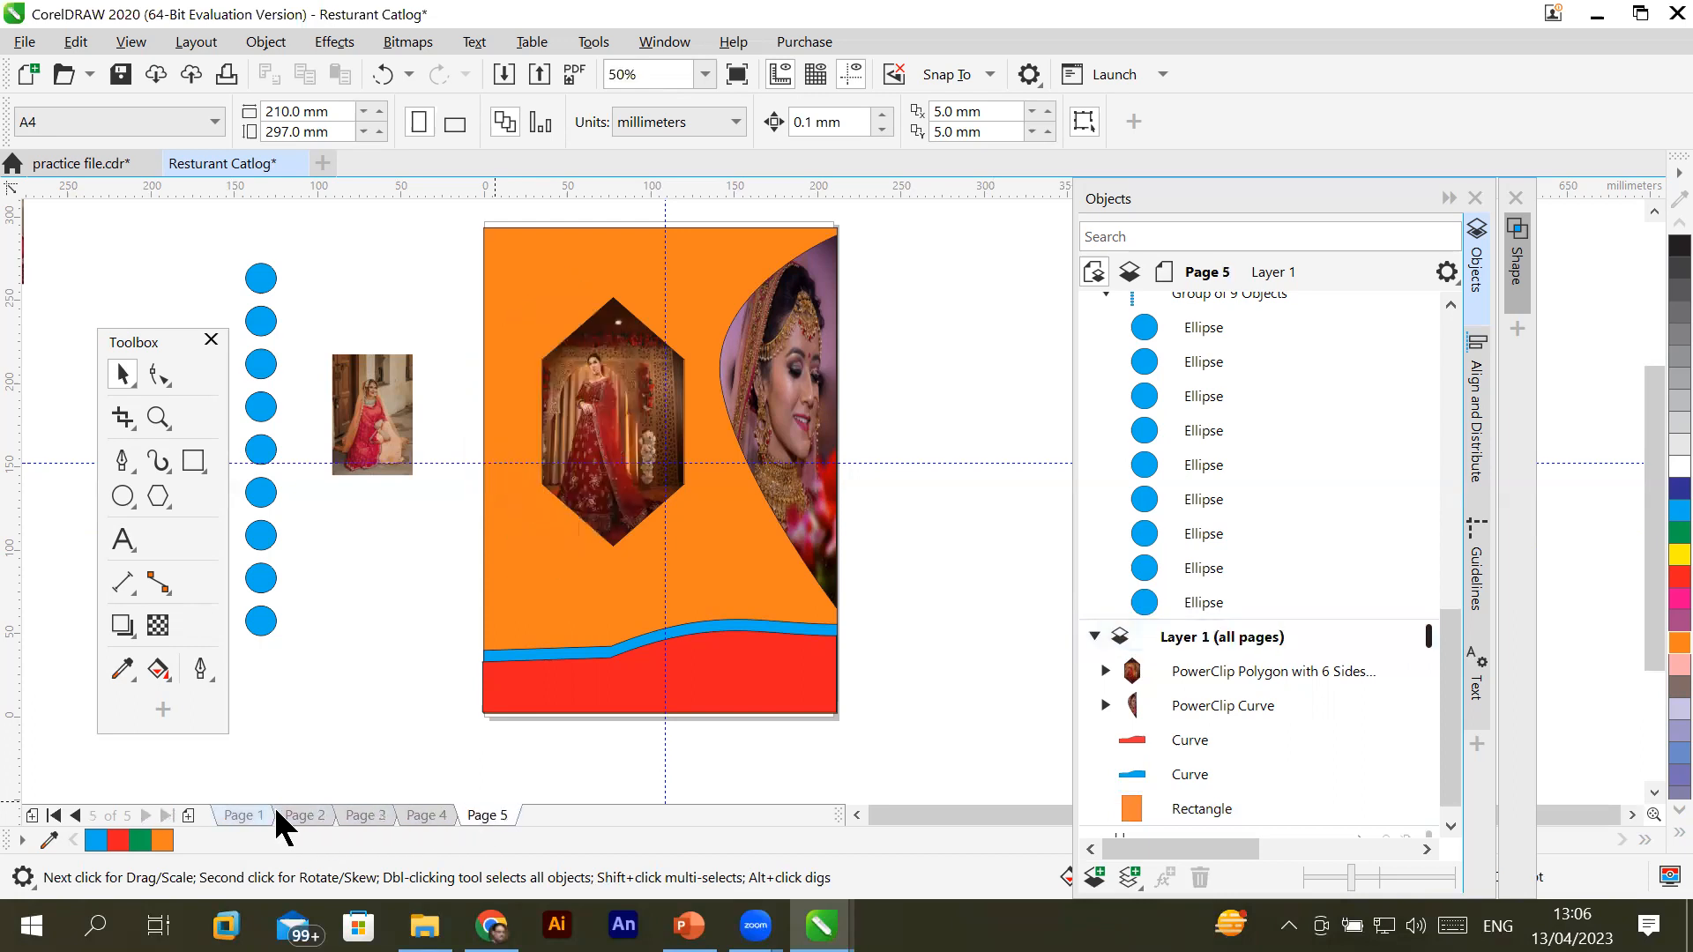
left_click(242, 817)
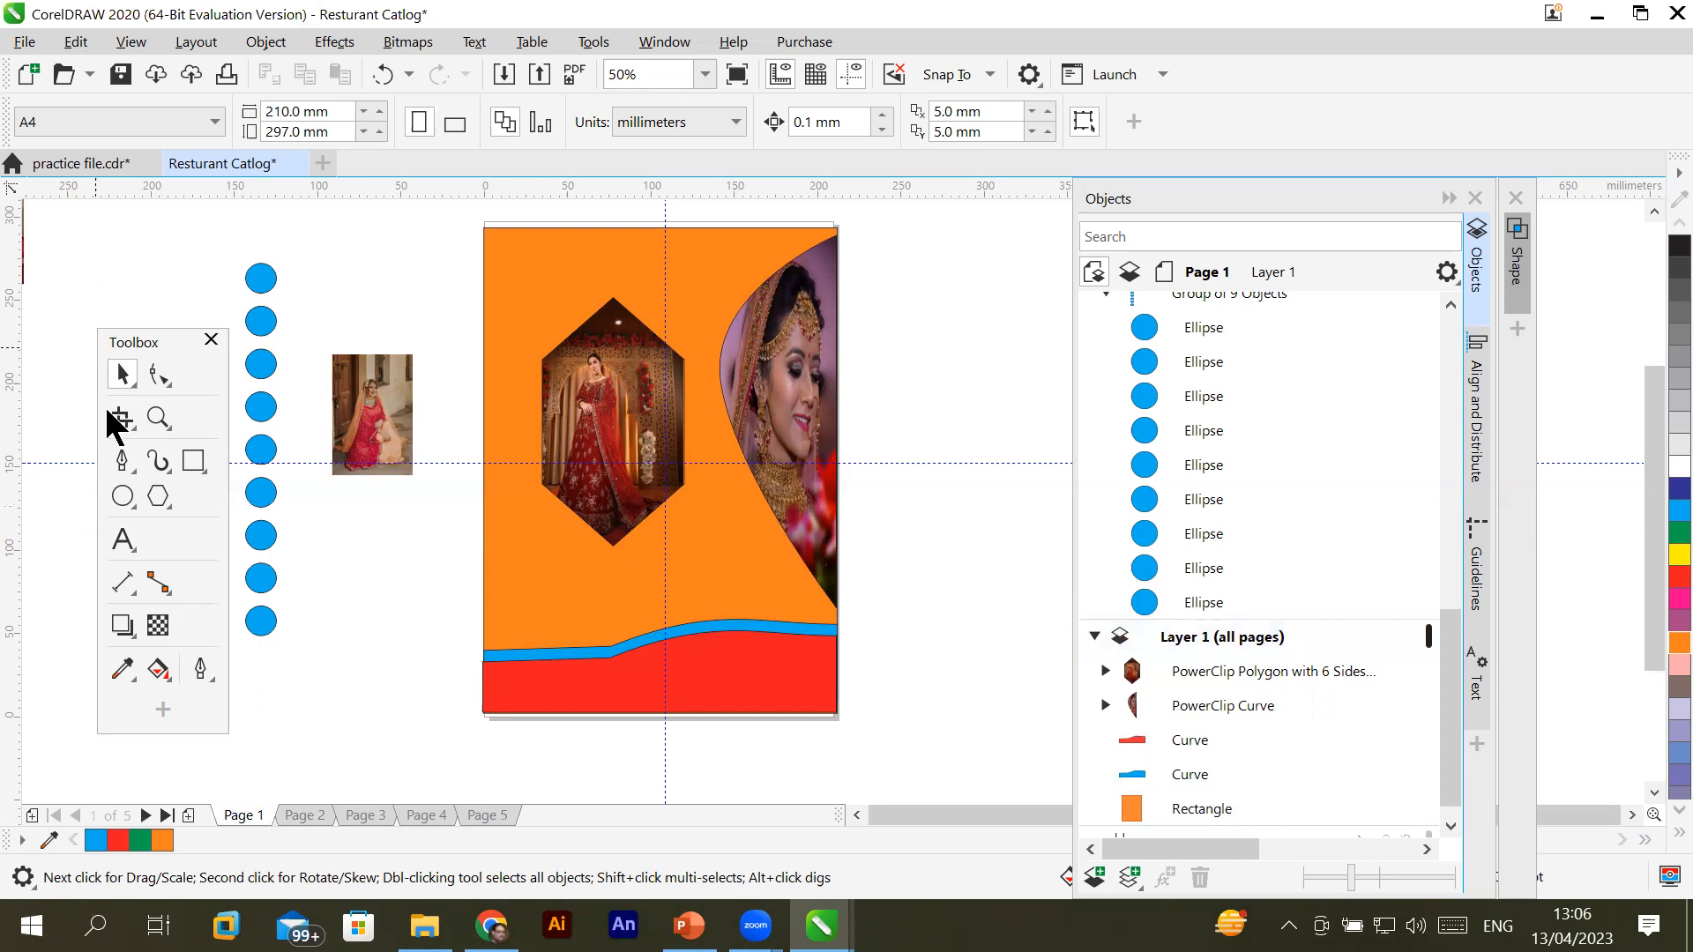
Add the artistic text "Bride Show" above the hexagon photo on the all-pages Layer 1
left_click(123, 540)
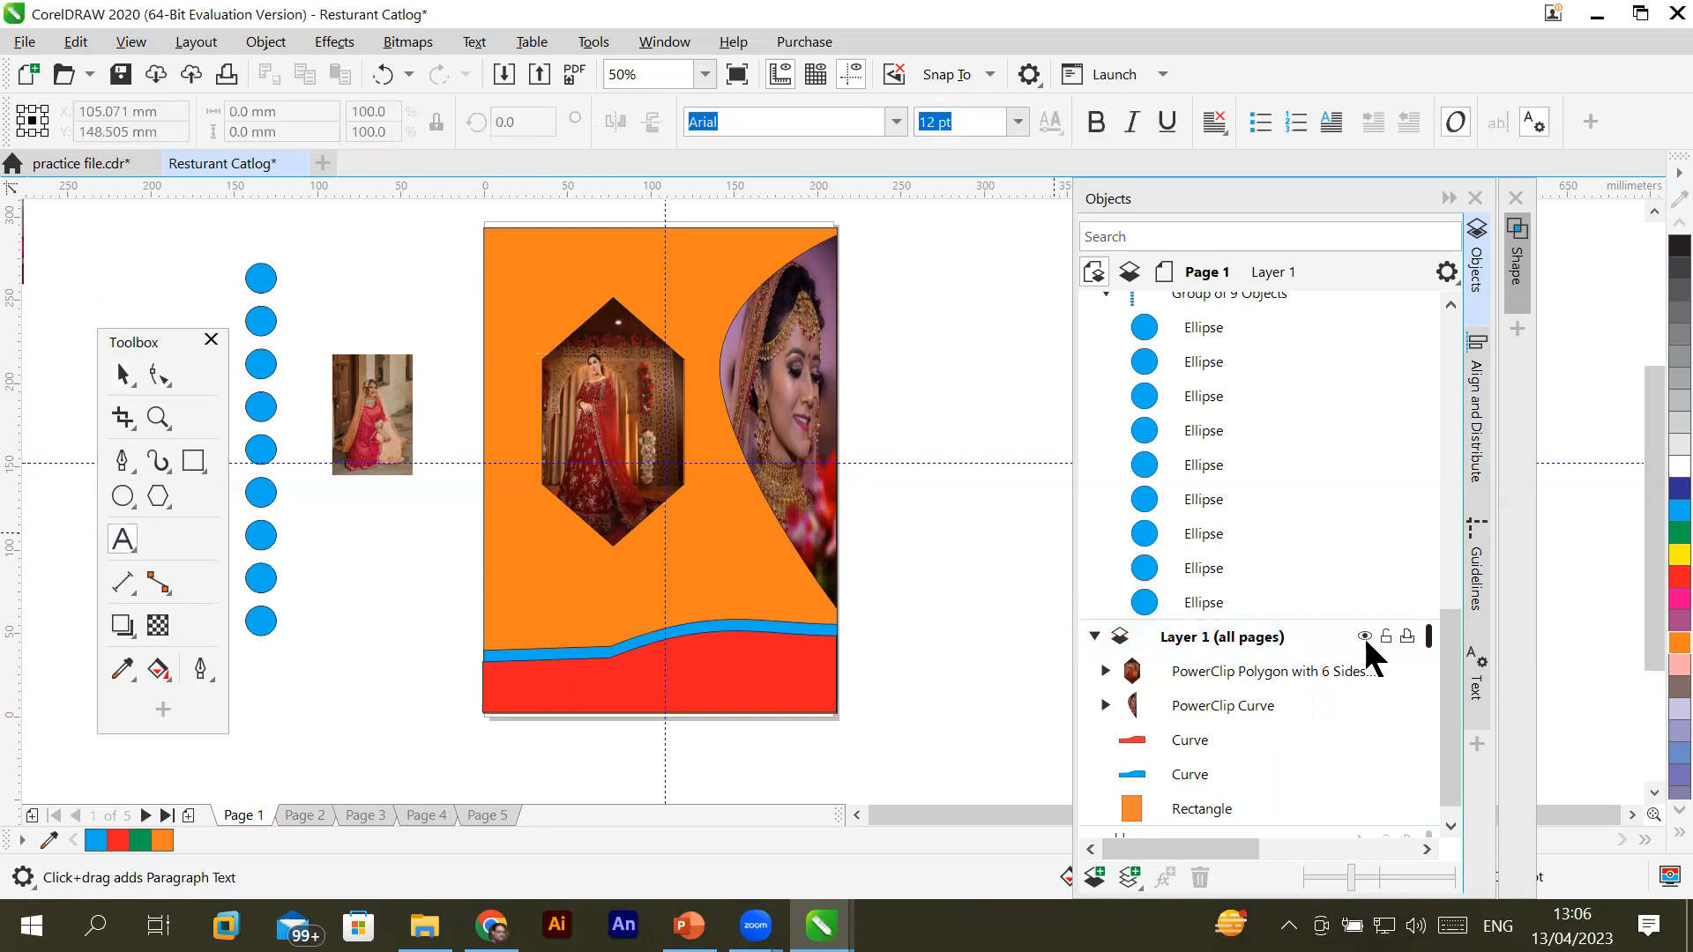
left_click(1199, 642)
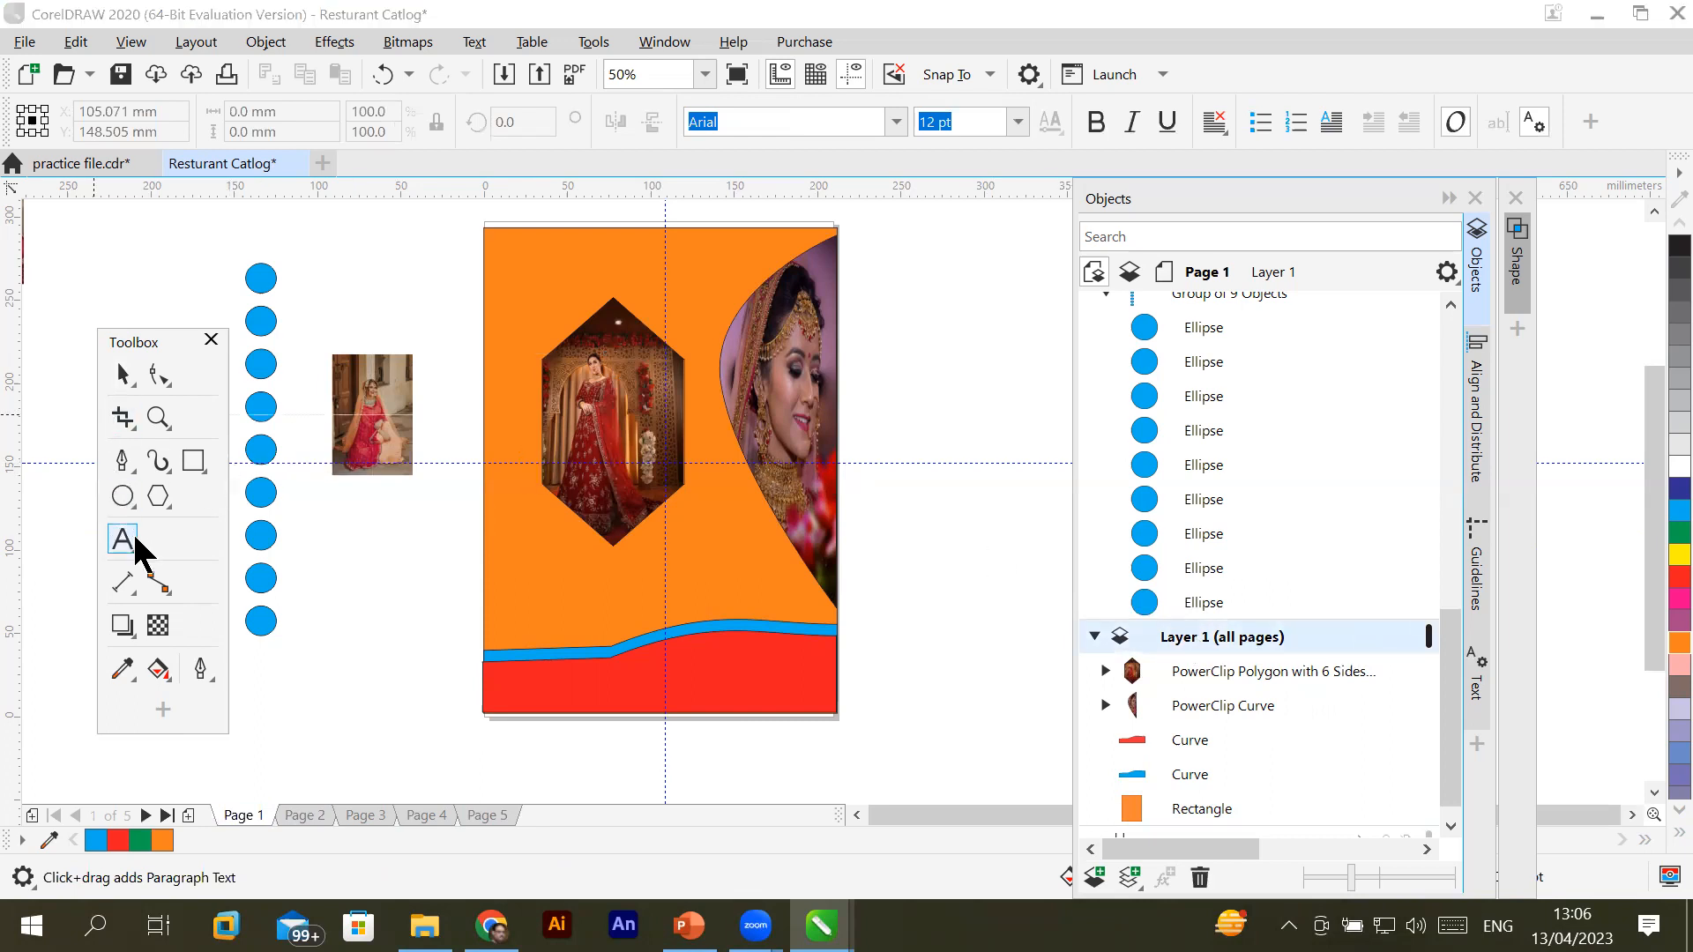
left_click(520, 275)
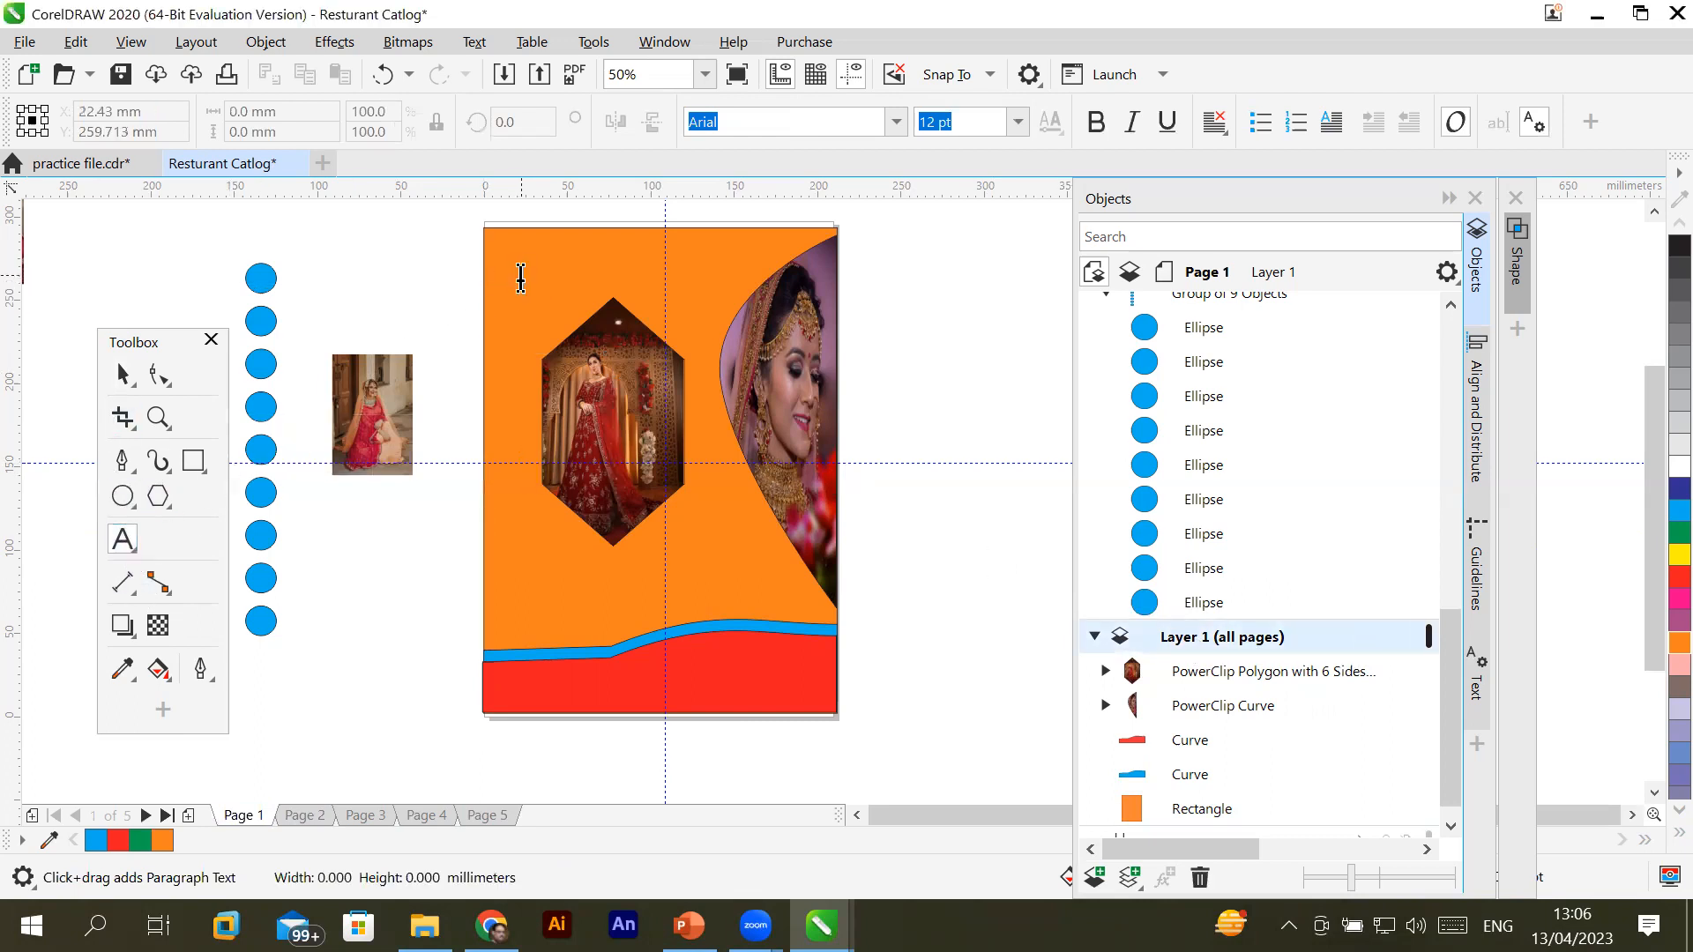
type("B")
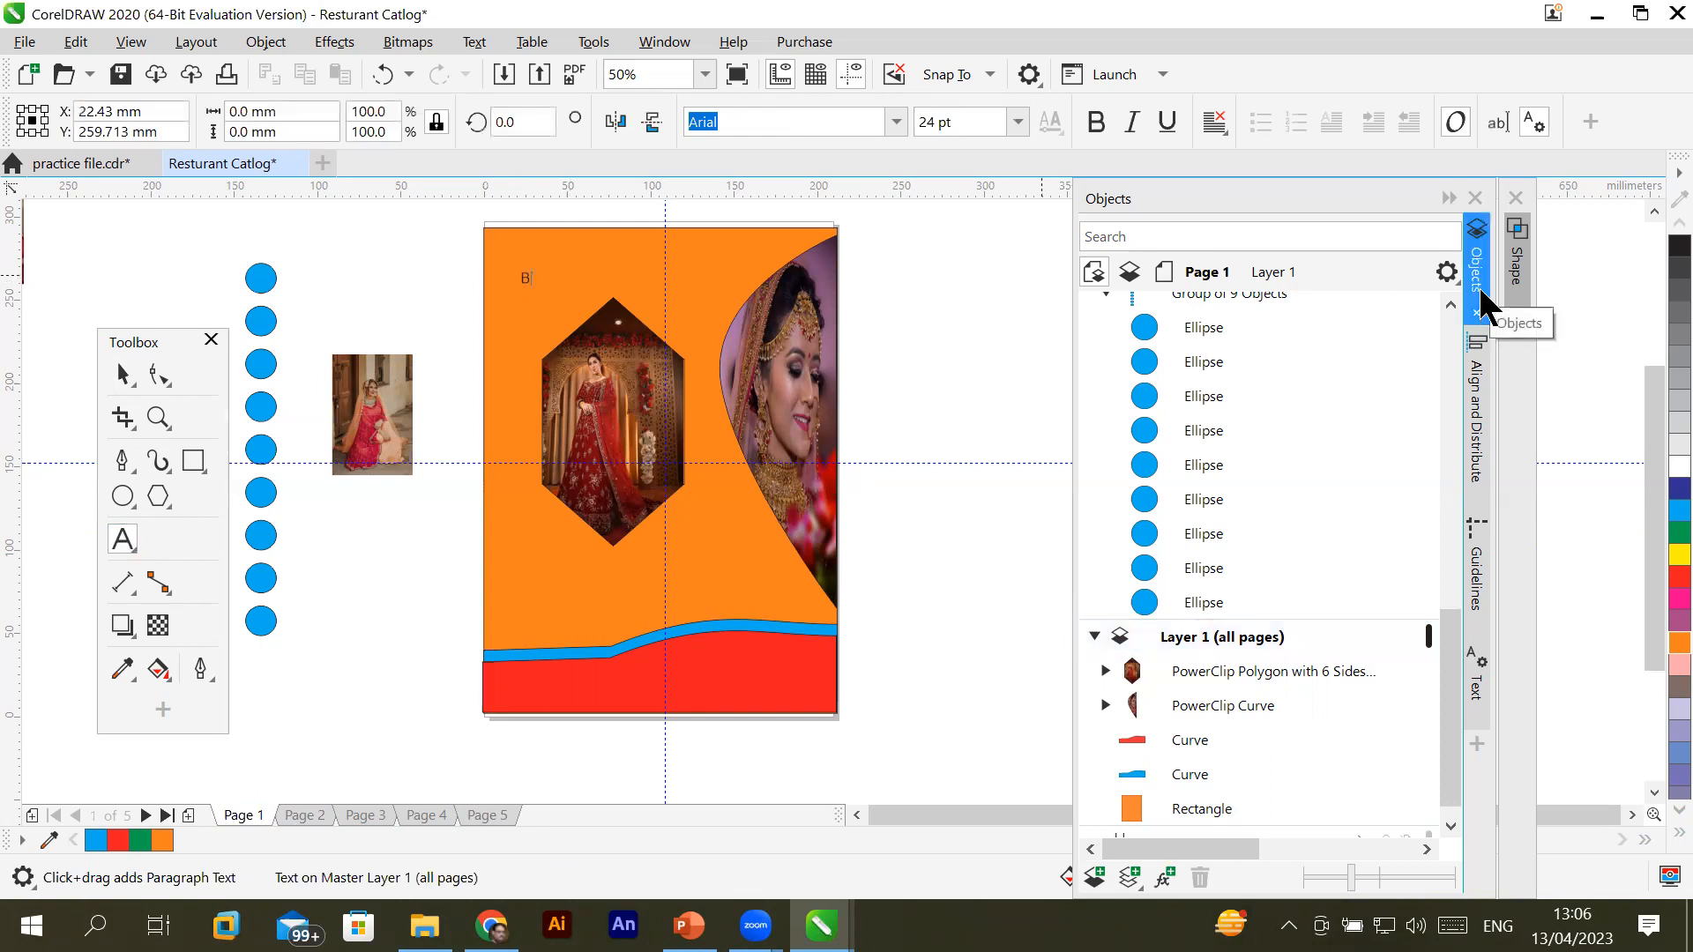
type("ride Show")
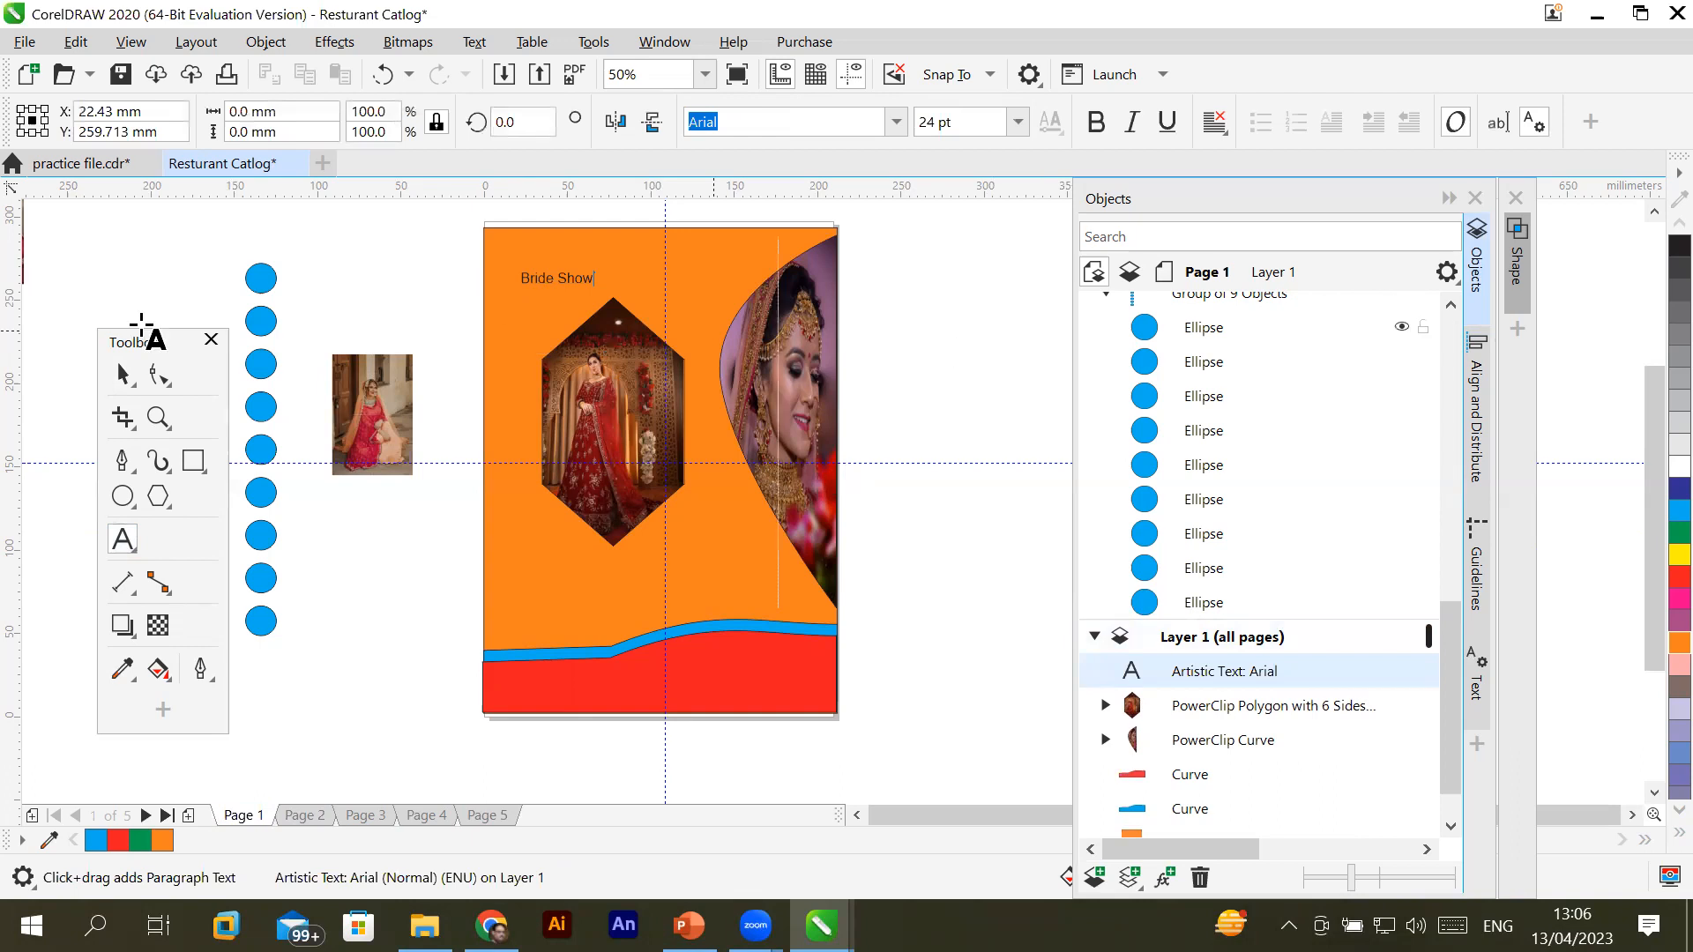
key("Escape")
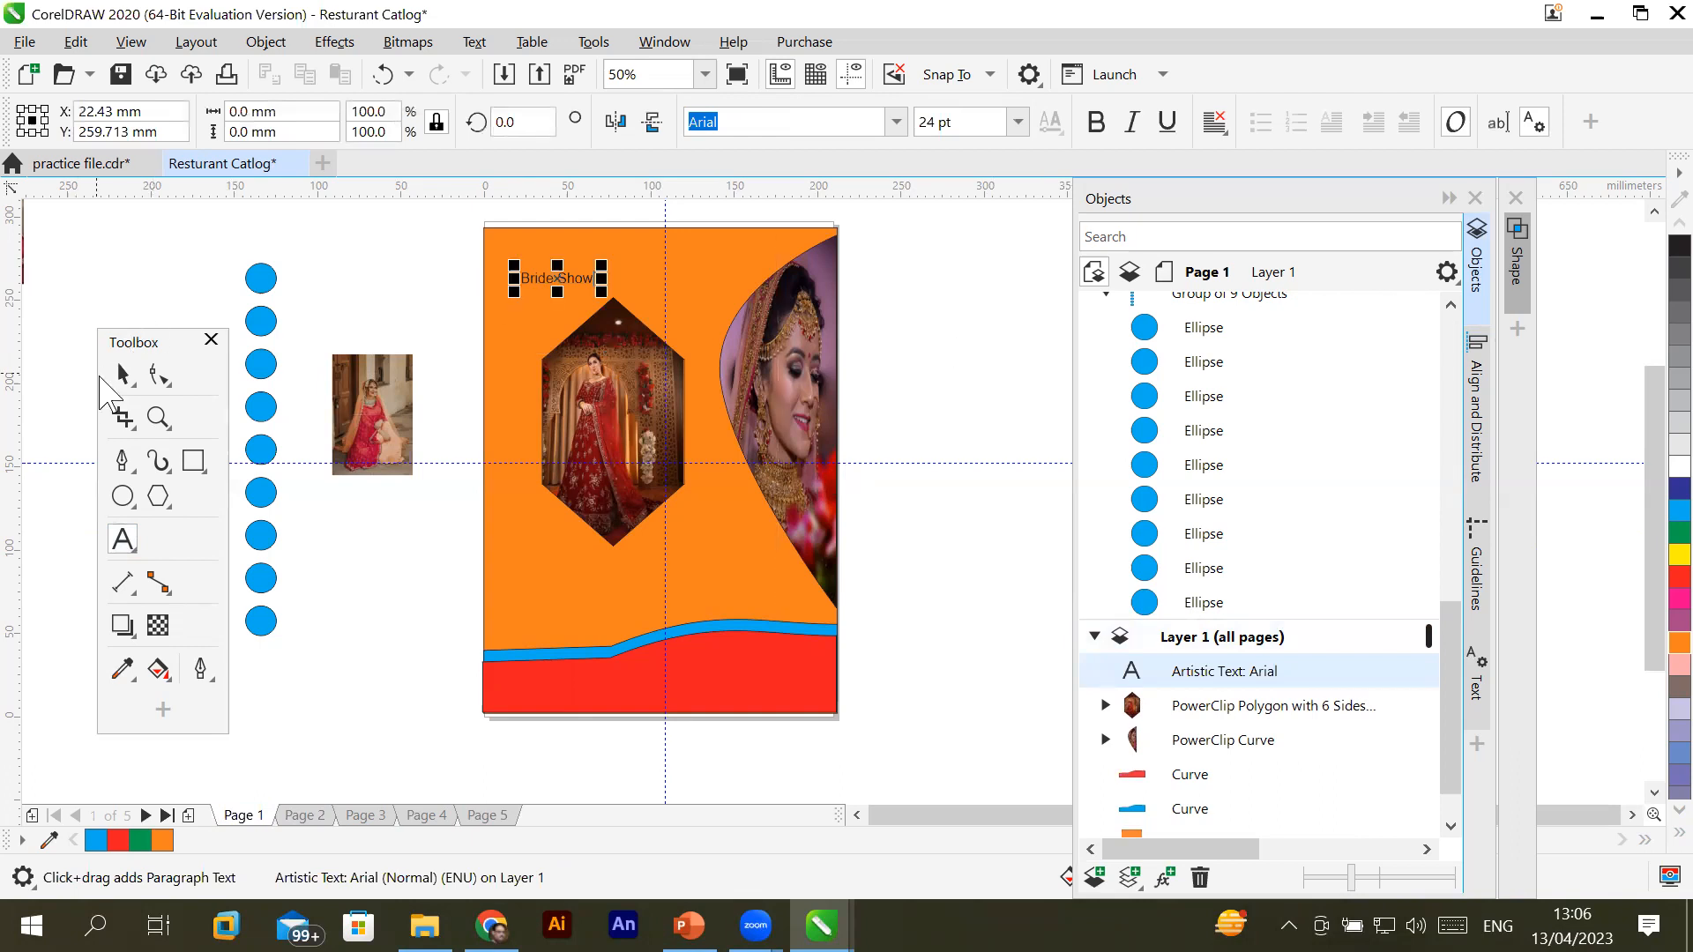
left_click(121, 374)
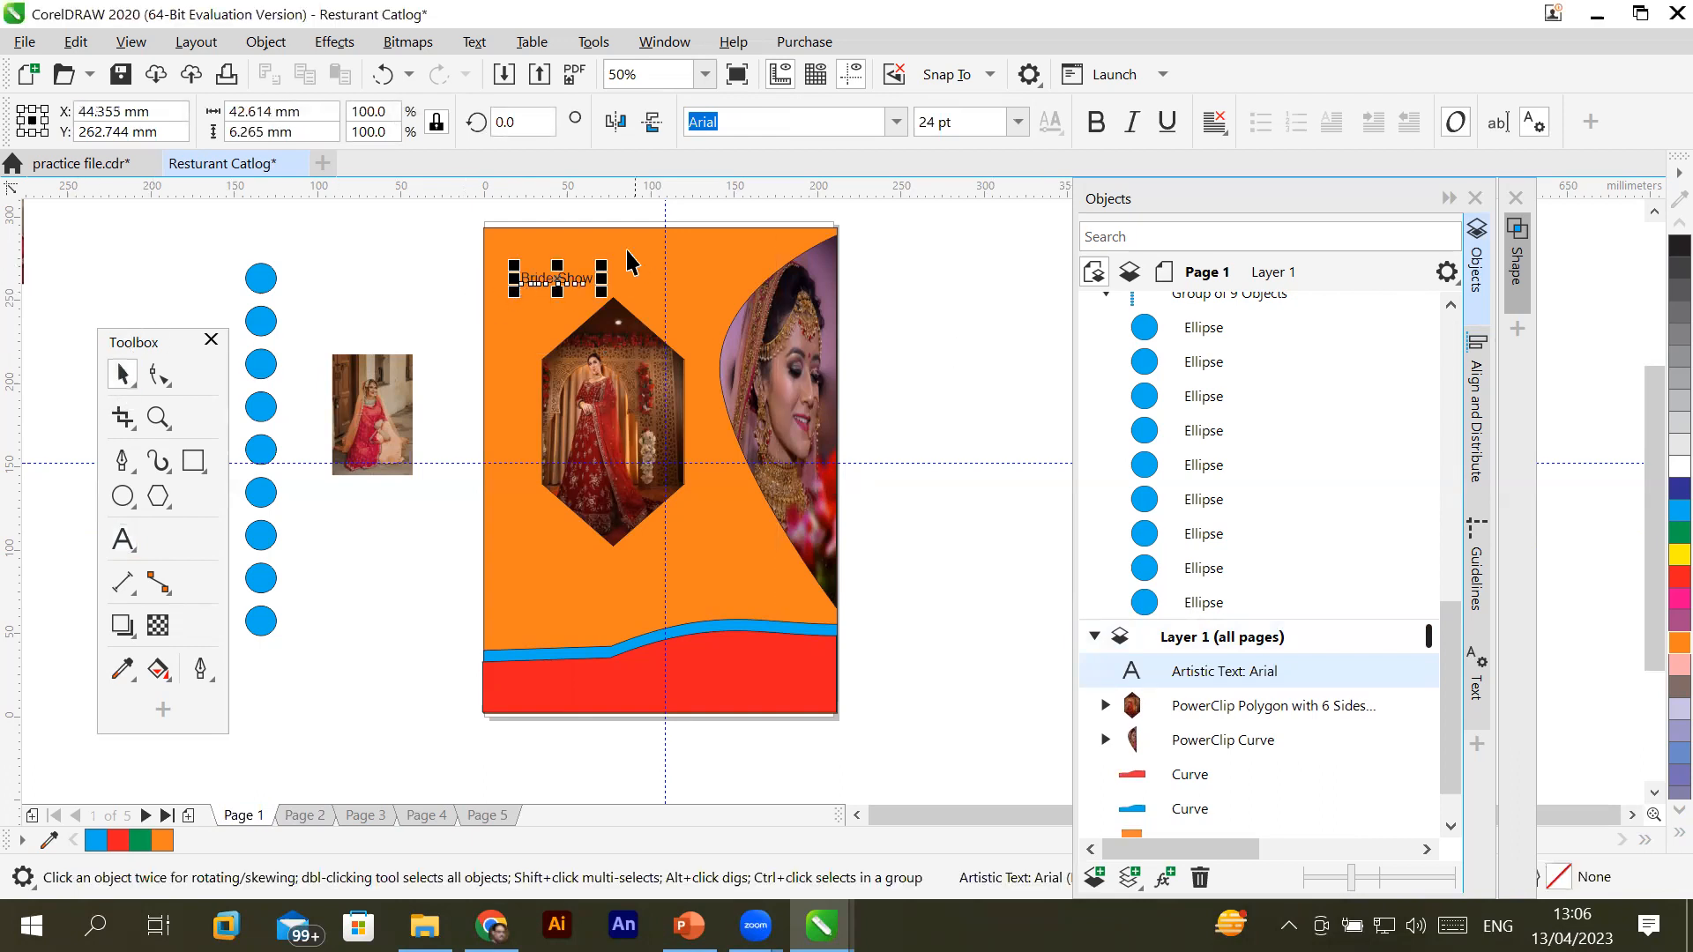
Enlarge the "Bride Show" title to about 150 by 22 mm and position it along the page's upper edge
left_click_drag(597, 262, 805, 253)
left_click_drag(612, 291, 683, 283)
key("ctrl+z")
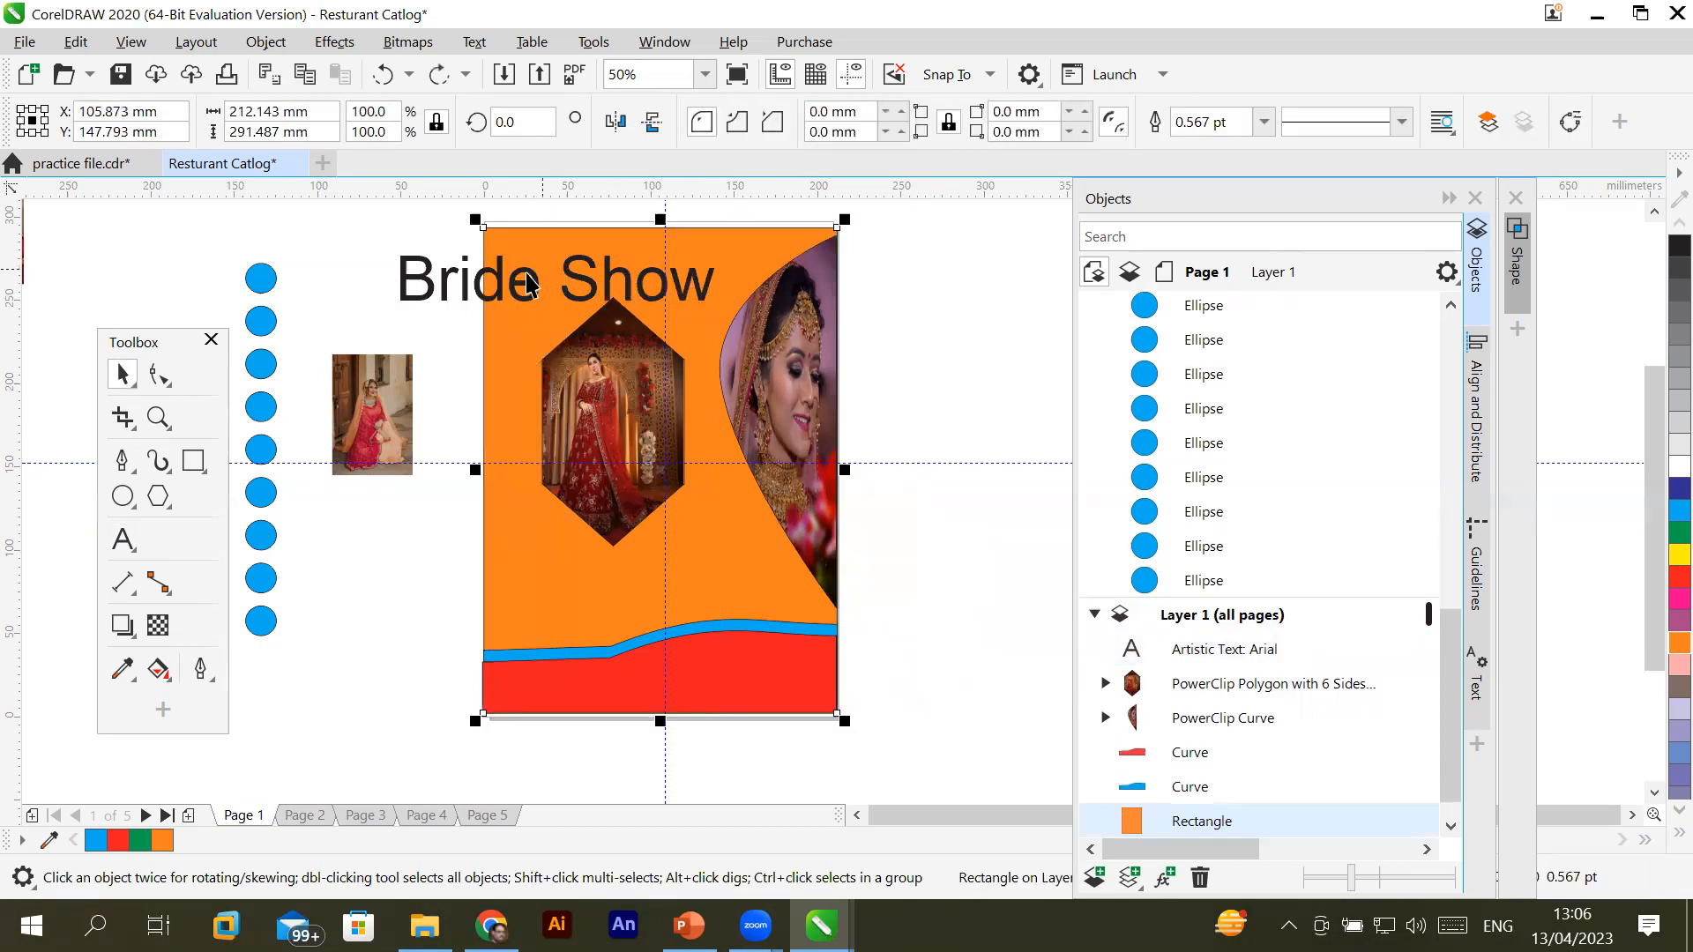
left_click(462, 285)
left_click_drag(462, 285, 665, 295)
left_click_drag(823, 305, 756, 298)
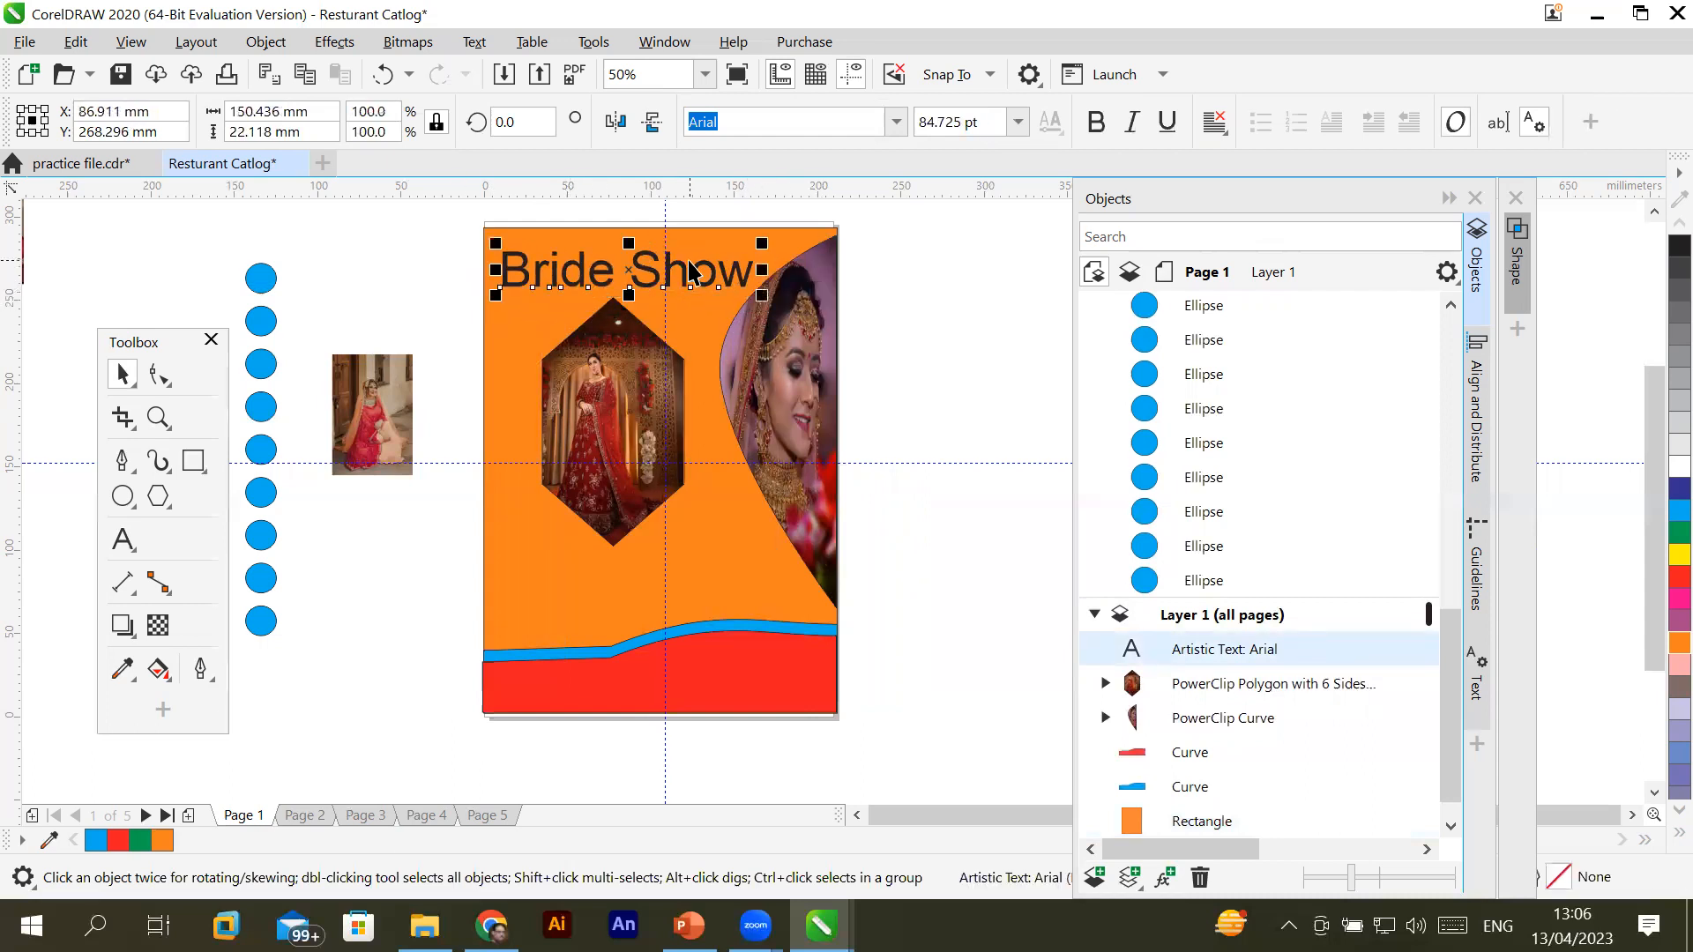
Set the title's font to a Ampun Bang and scale it down to fit beside the curved photo
left_click(896, 122)
left_click(872, 194)
left_click_drag(861, 298, 732, 277)
left_click(895, 339)
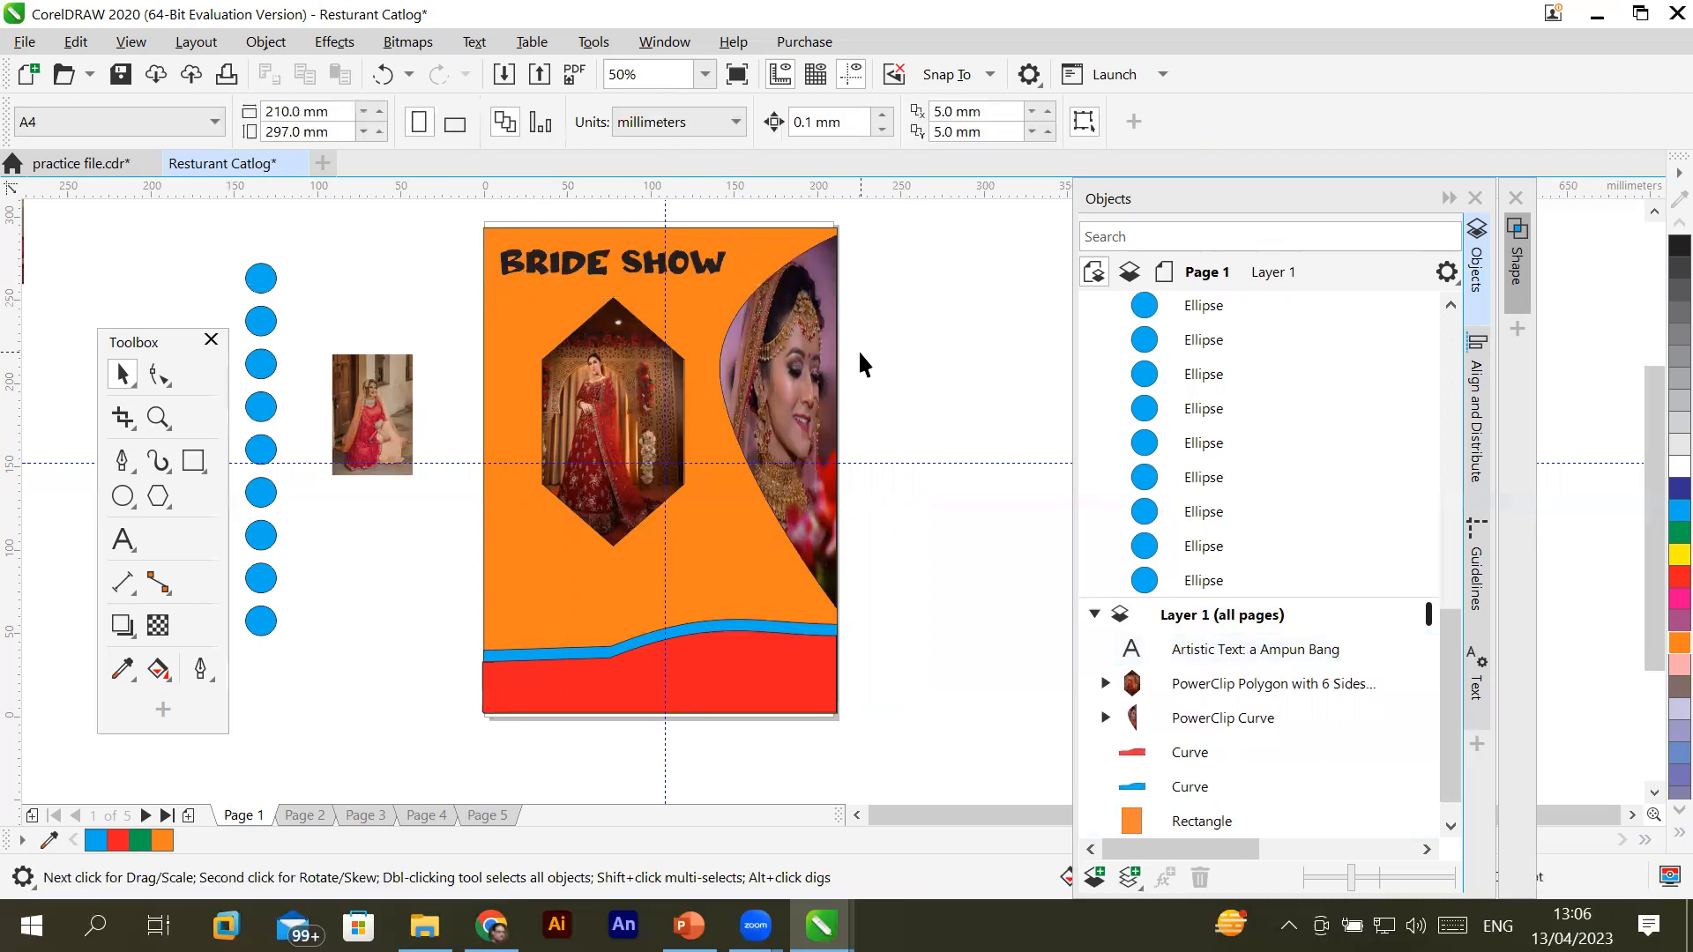
Go through all five pages to check the repeated title and background, ending on page 5
left_click(298, 811)
left_click(486, 816)
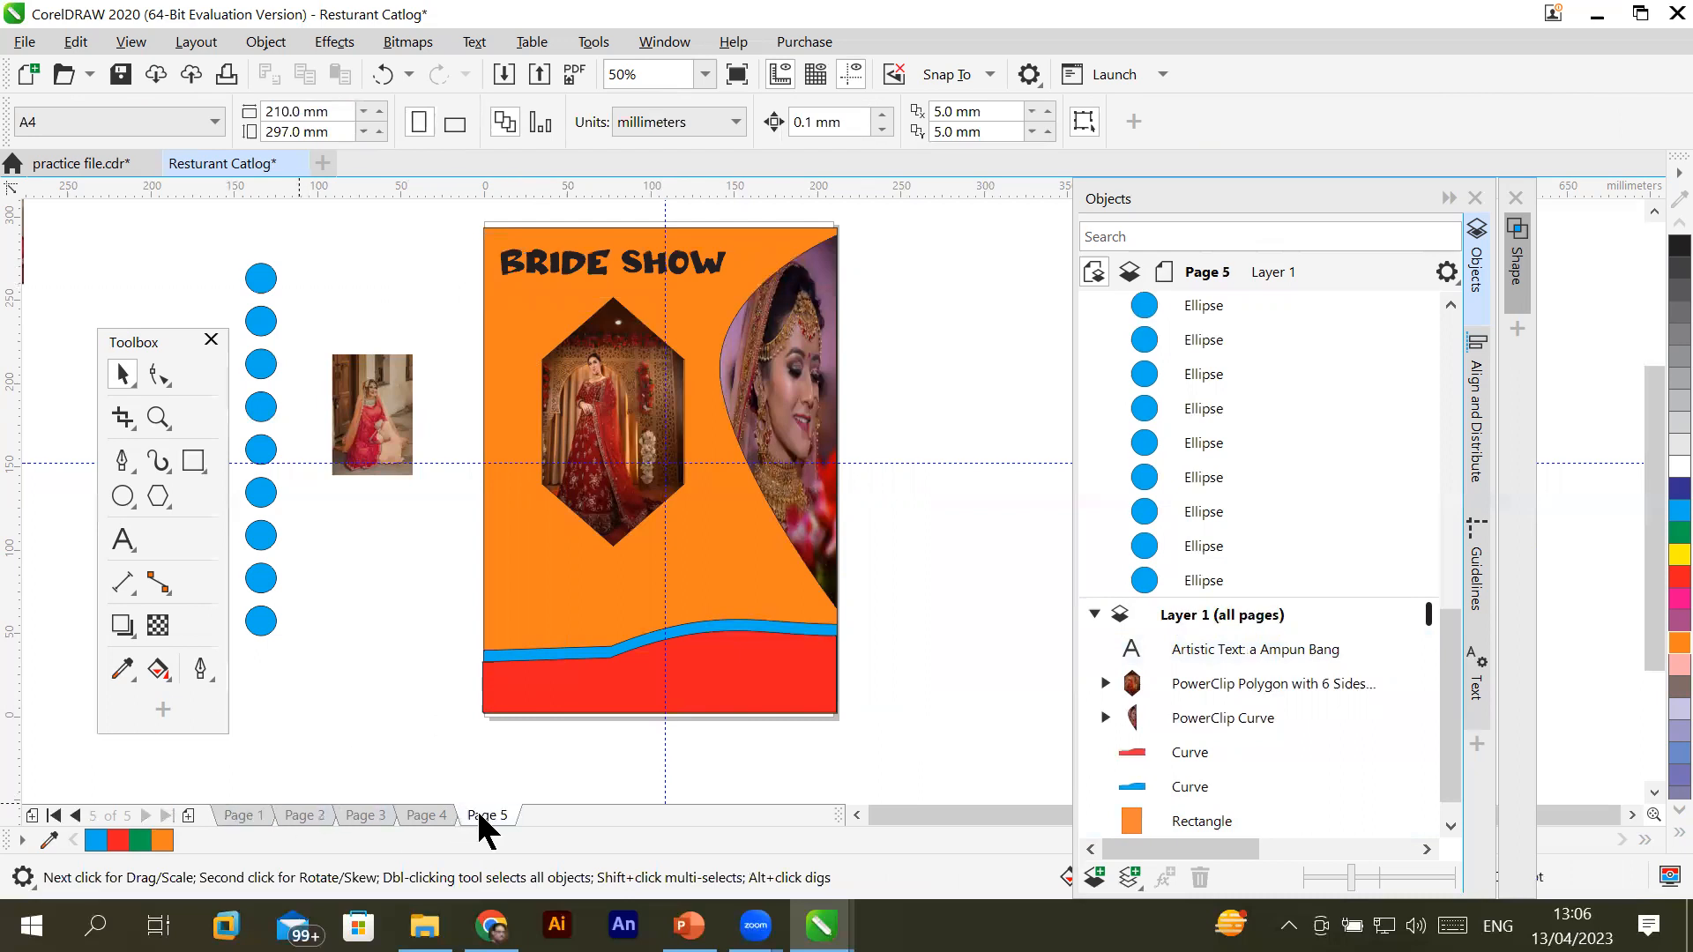
left_click(438, 814)
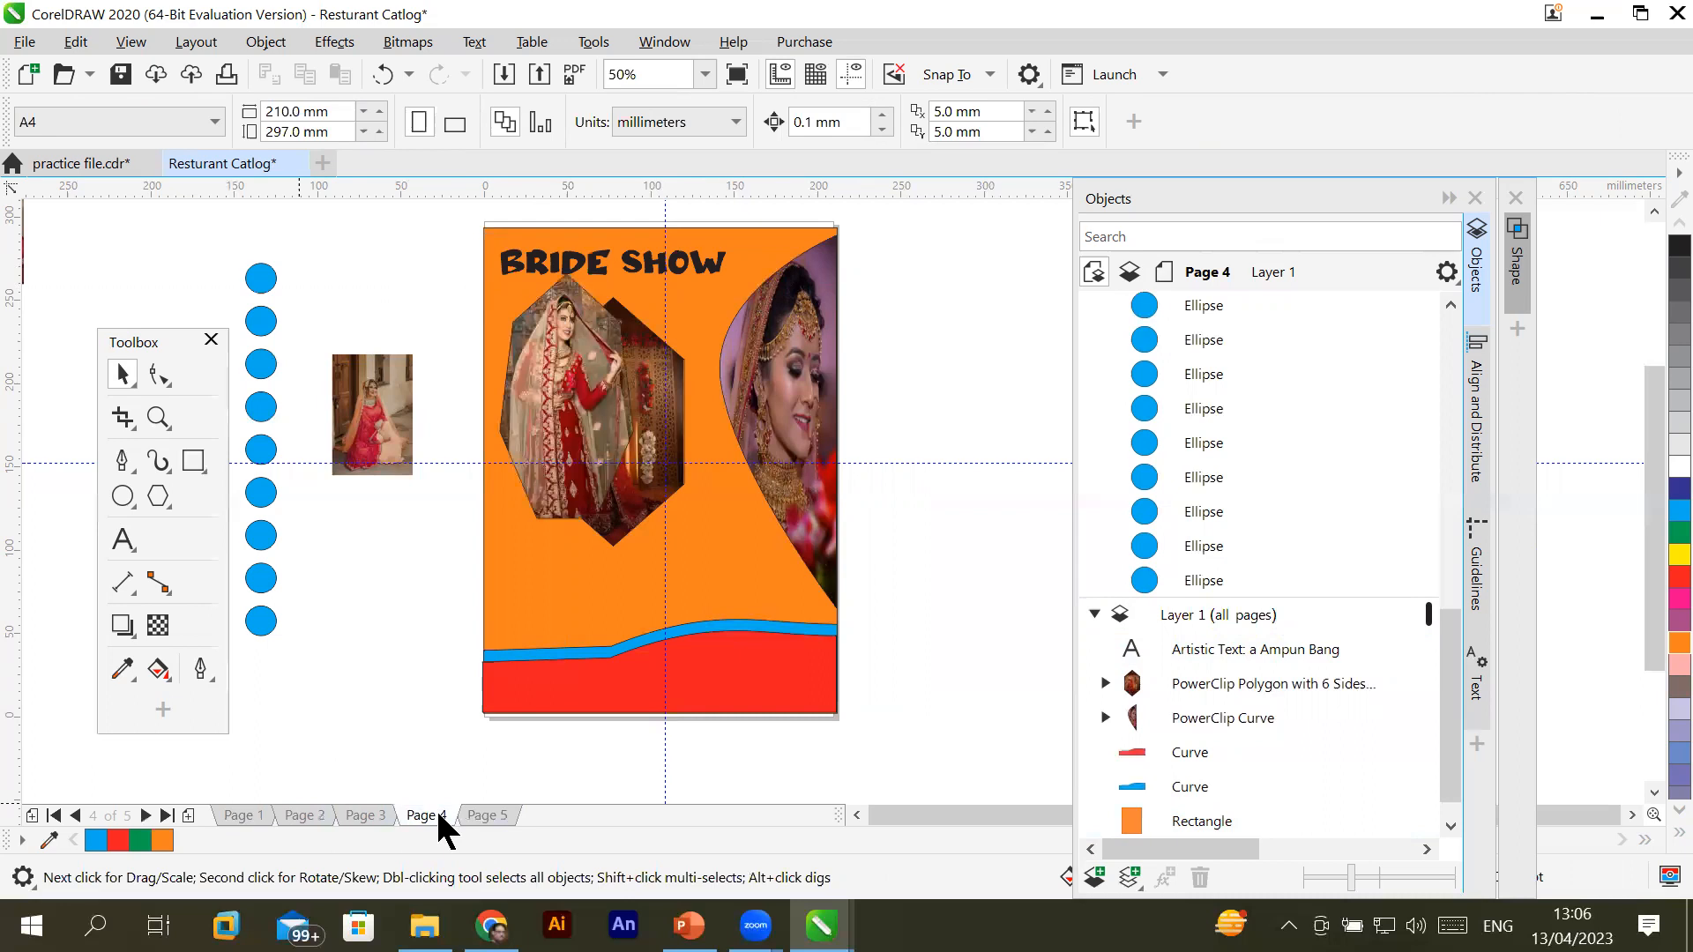
left_click(377, 815)
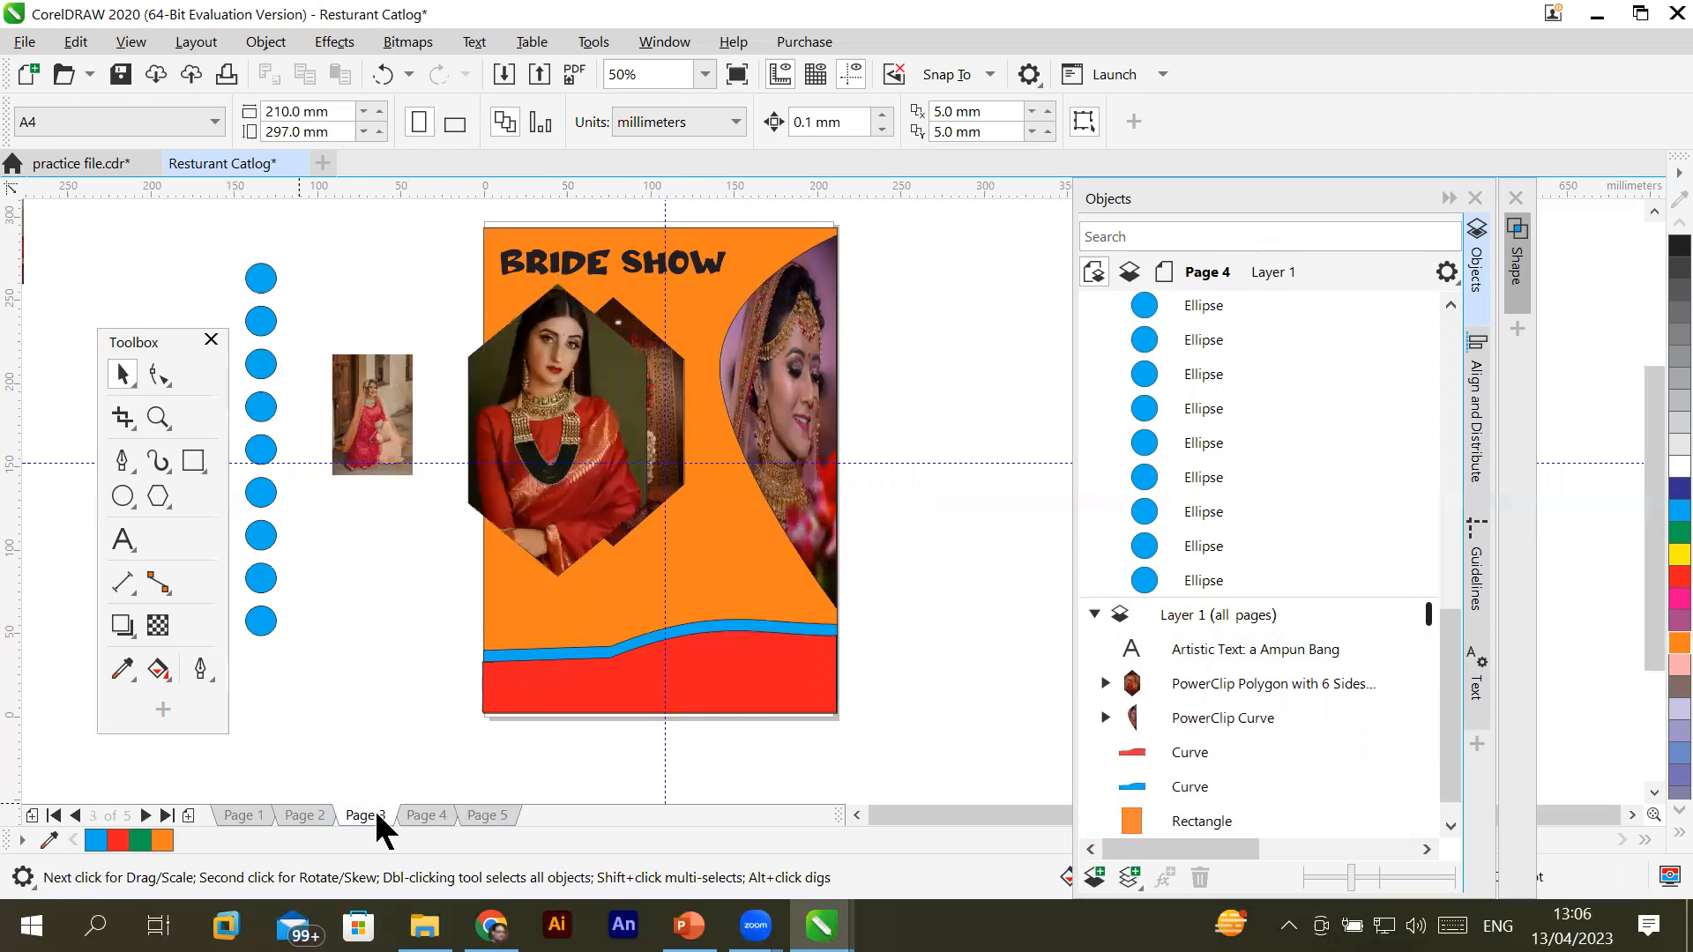
left_click(296, 810)
left_click(236, 807)
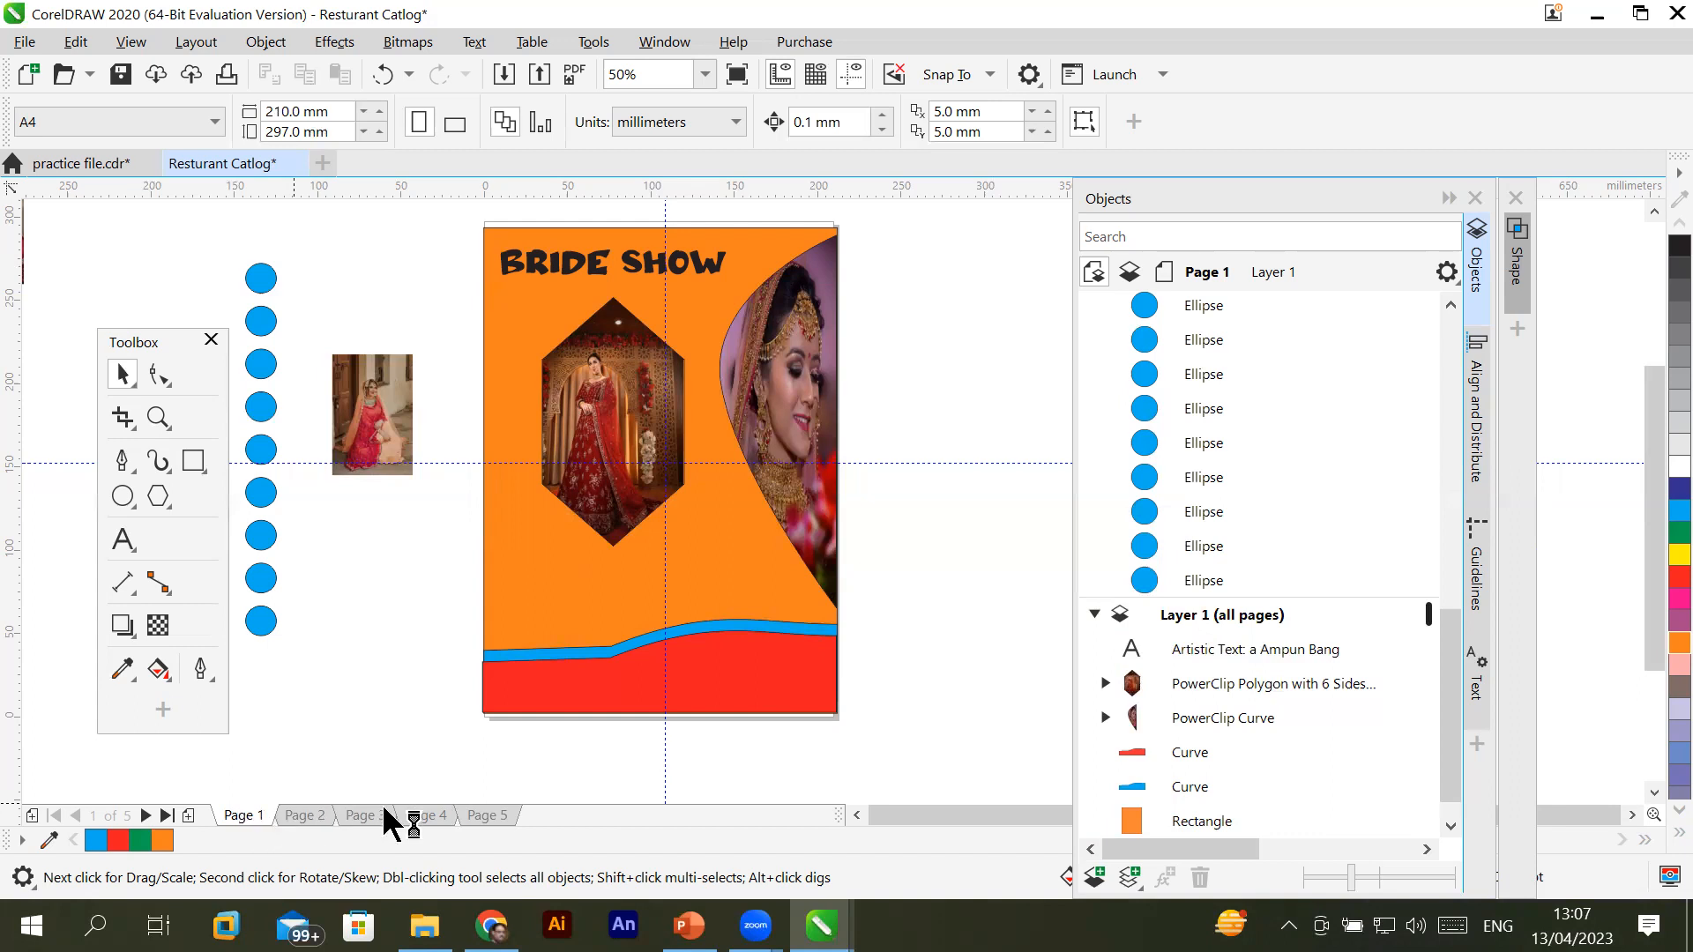
left_click(497, 811)
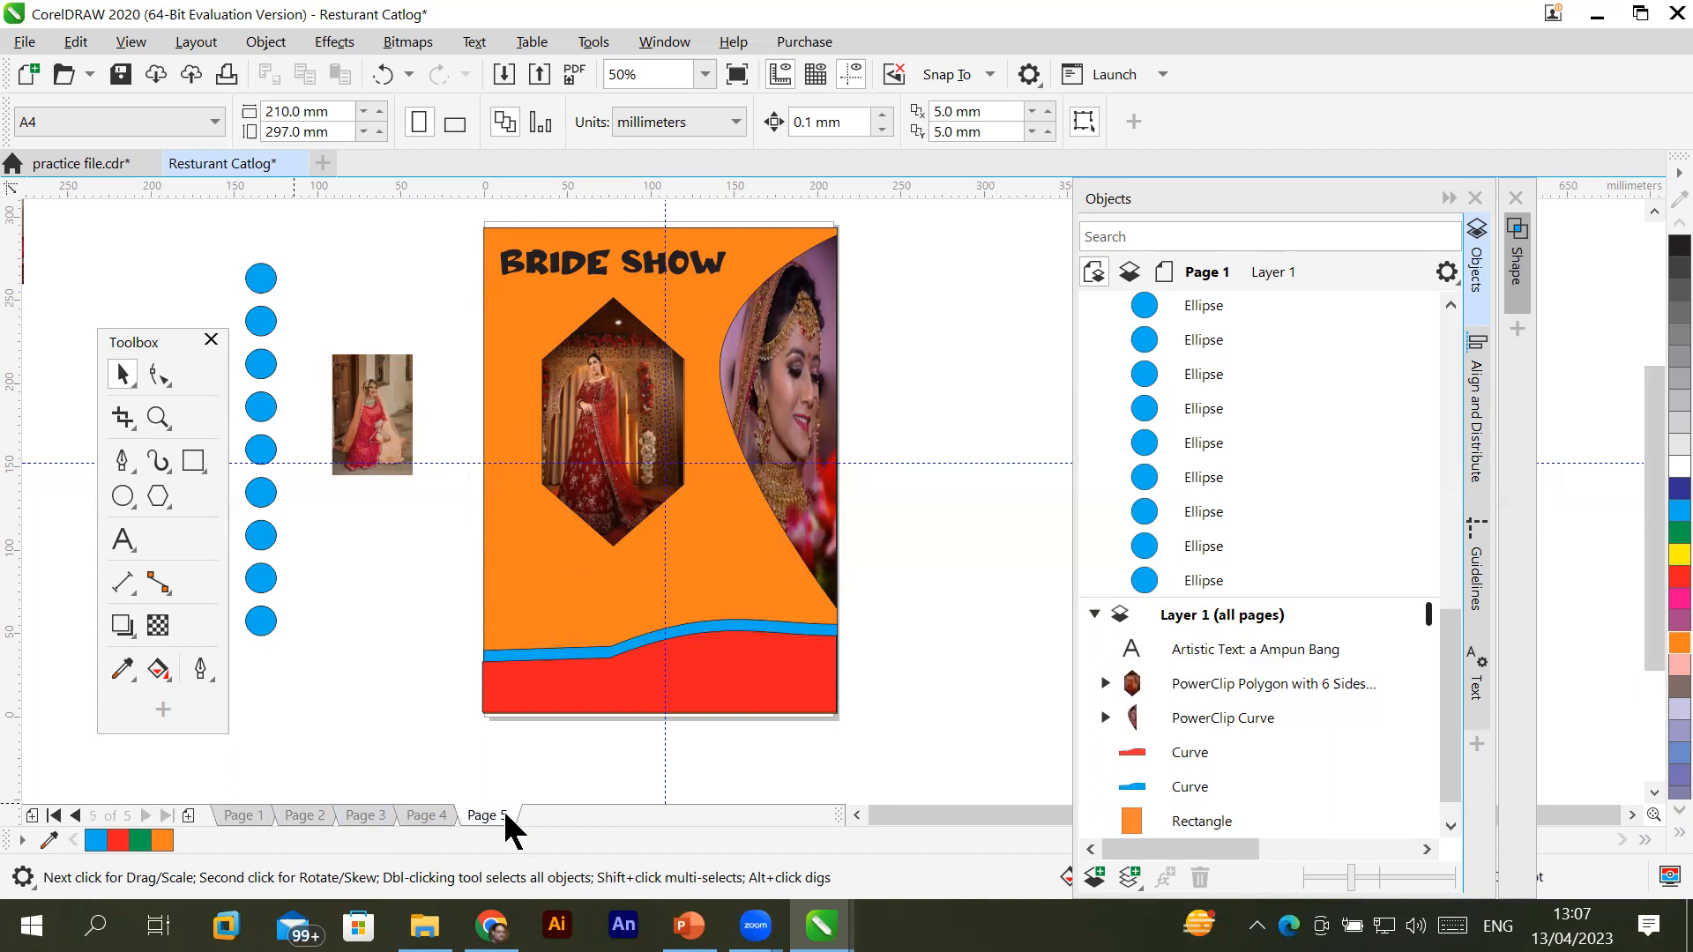
Delete the curved bride photo frame on page 5, compare pages 1 and 2, and undo the deletion
left_click(799, 376)
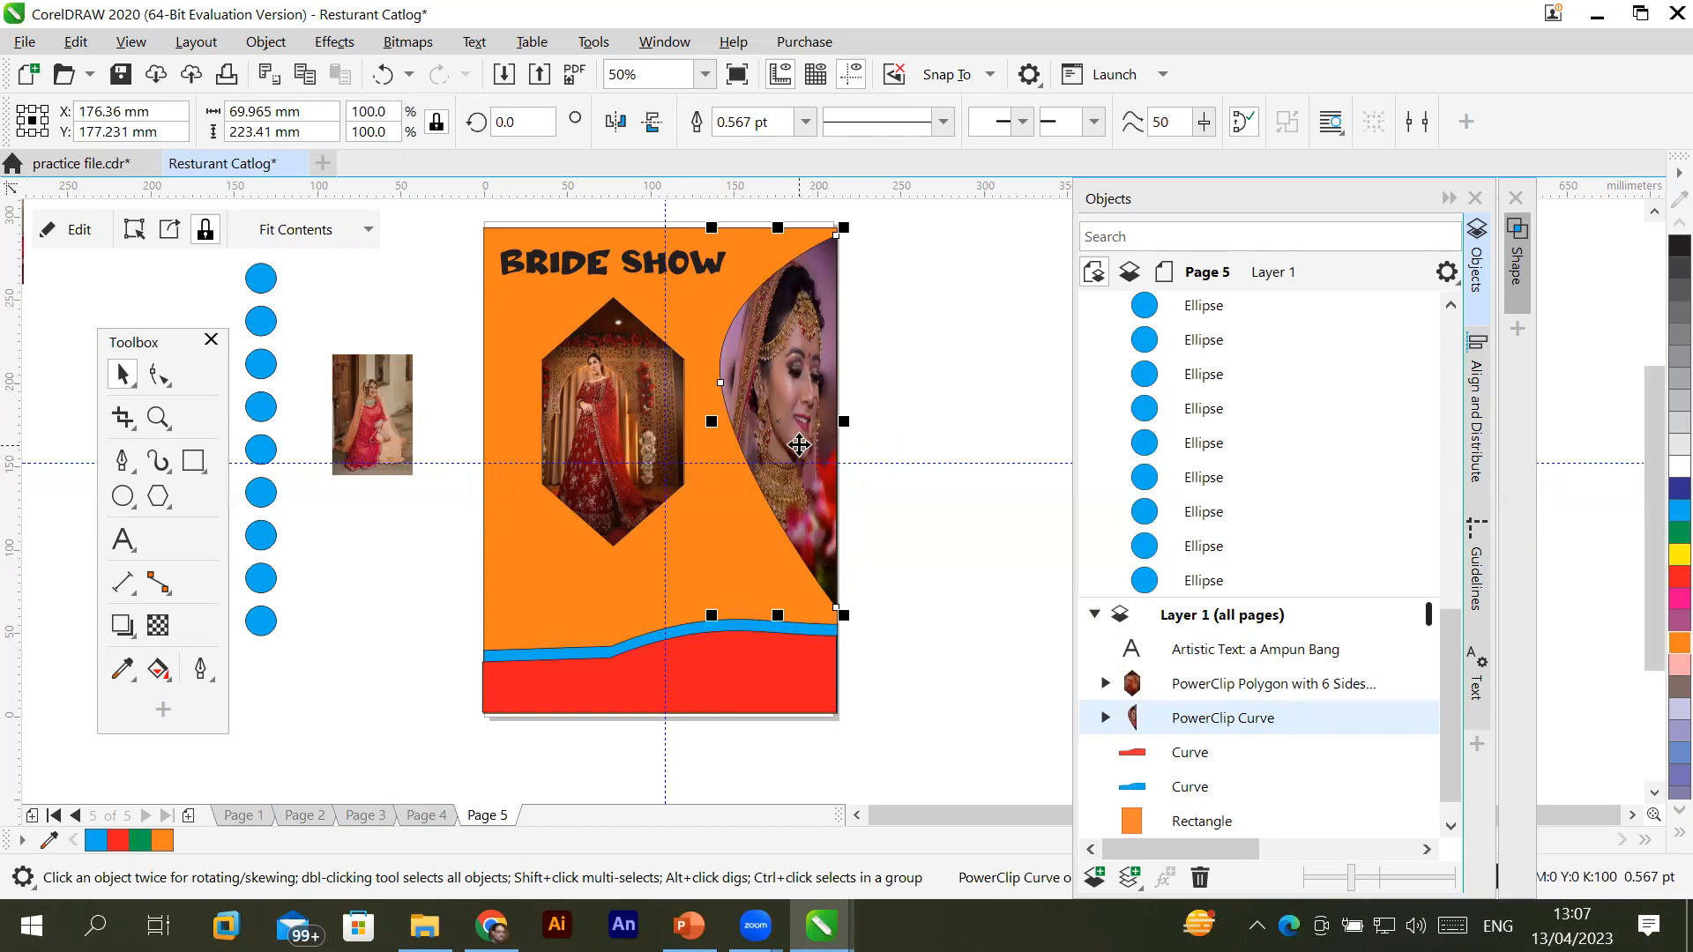
key("Delete")
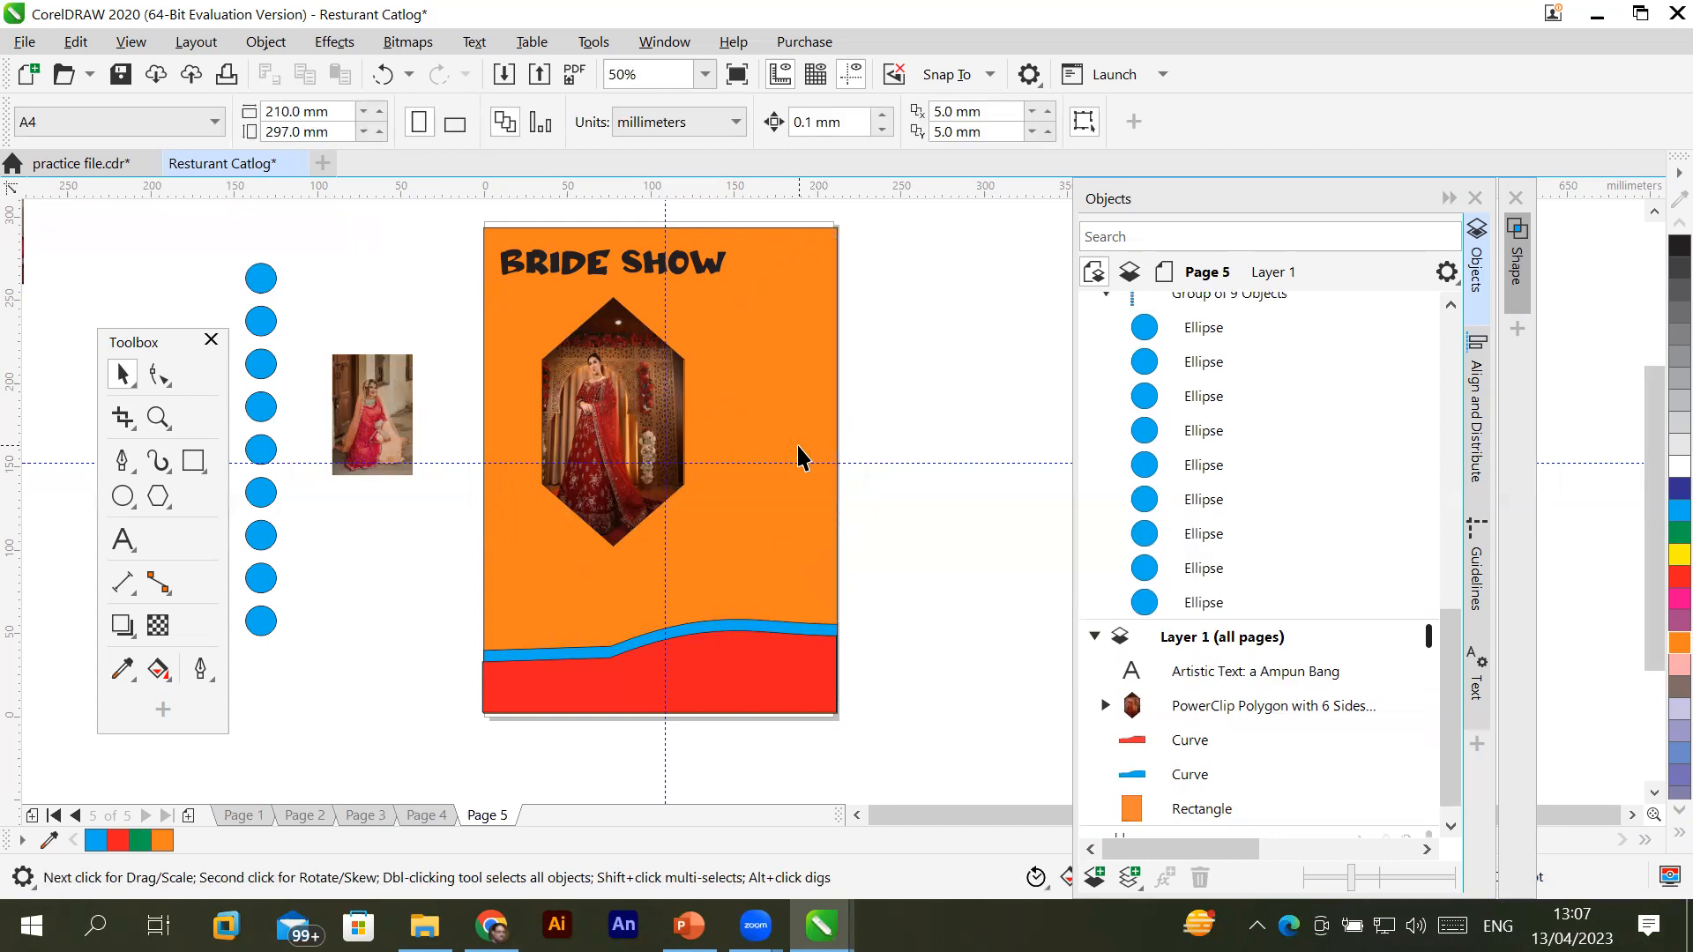
left_click(240, 815)
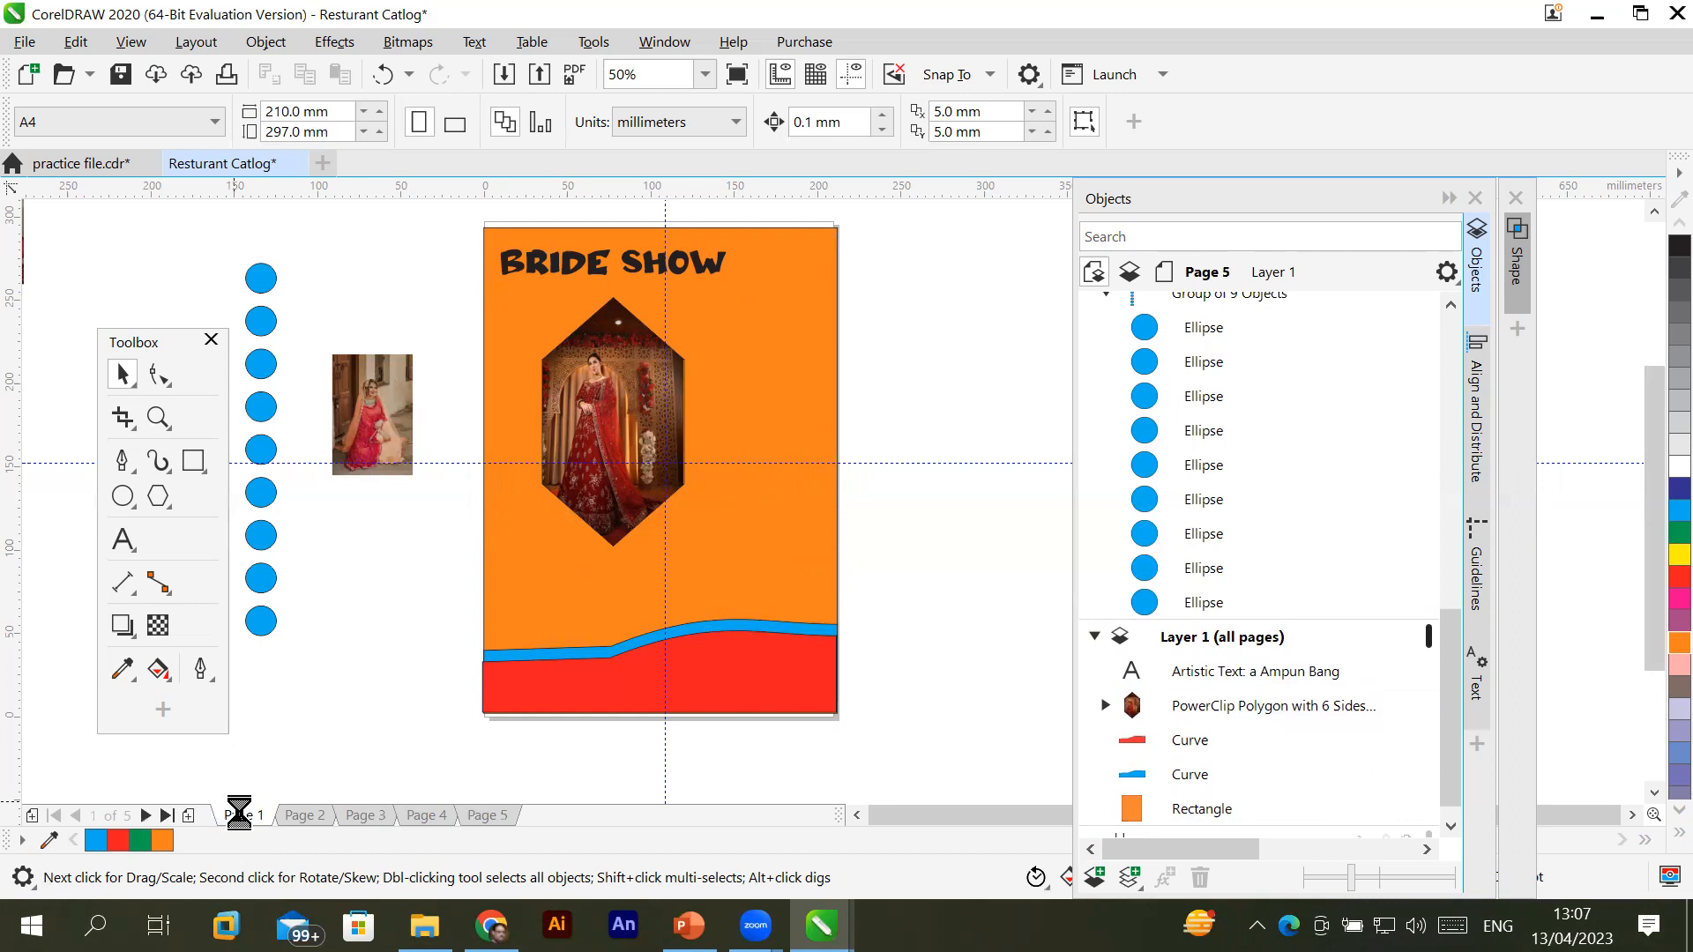
left_click(289, 812)
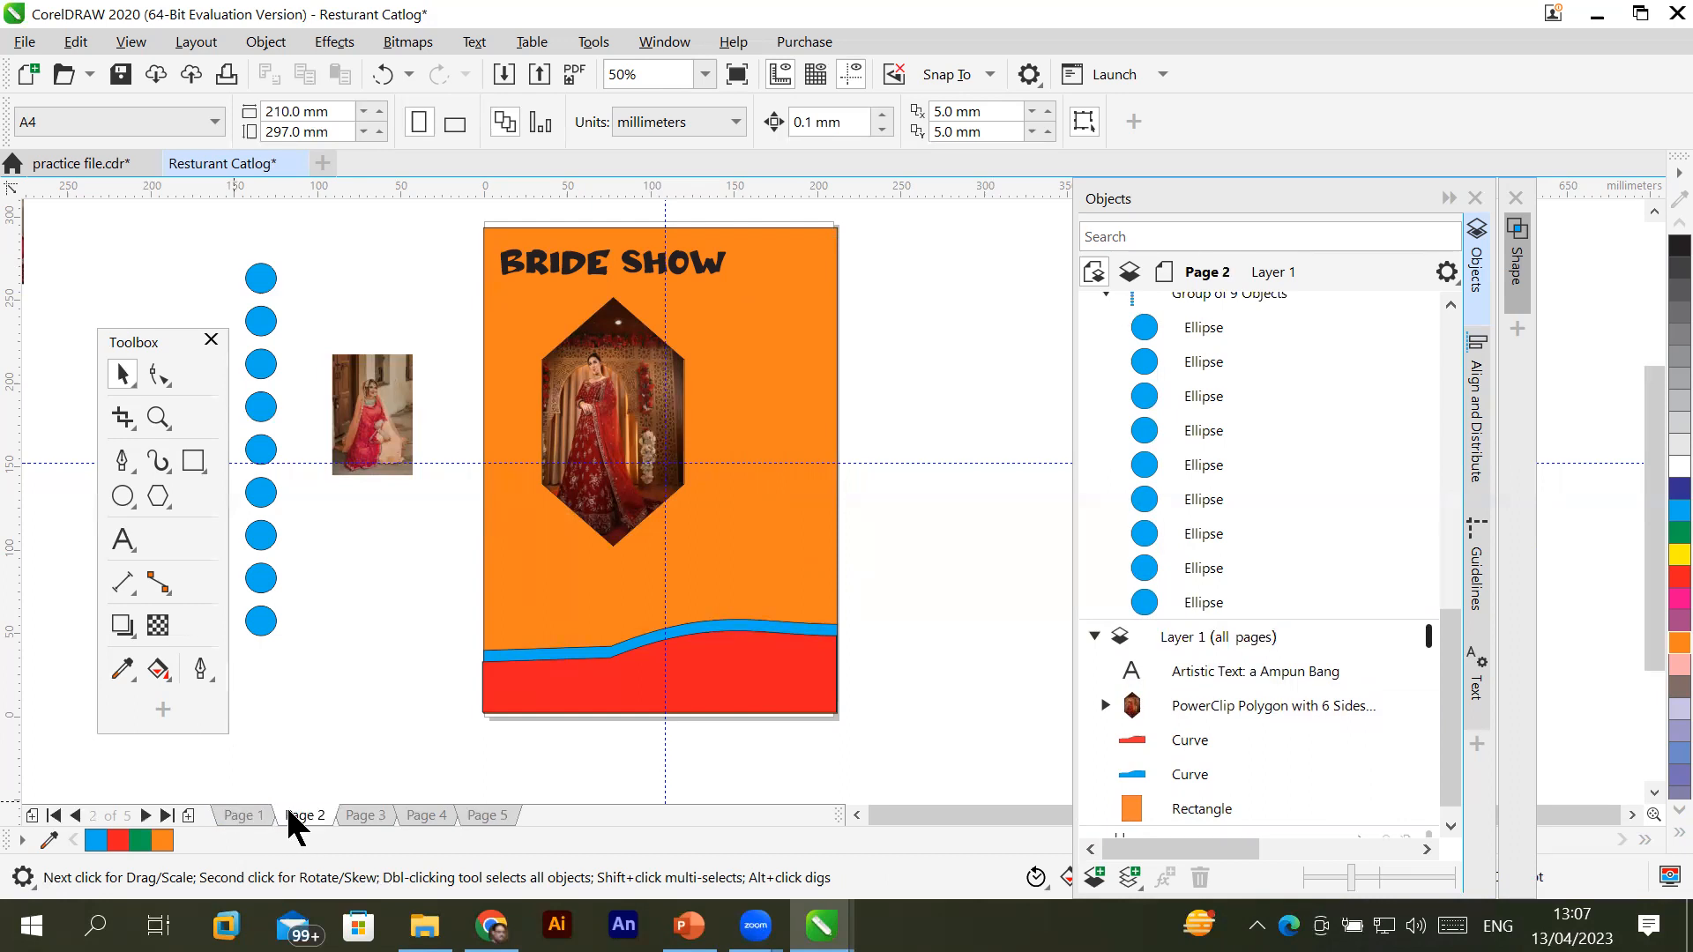
left_click(1251, 638)
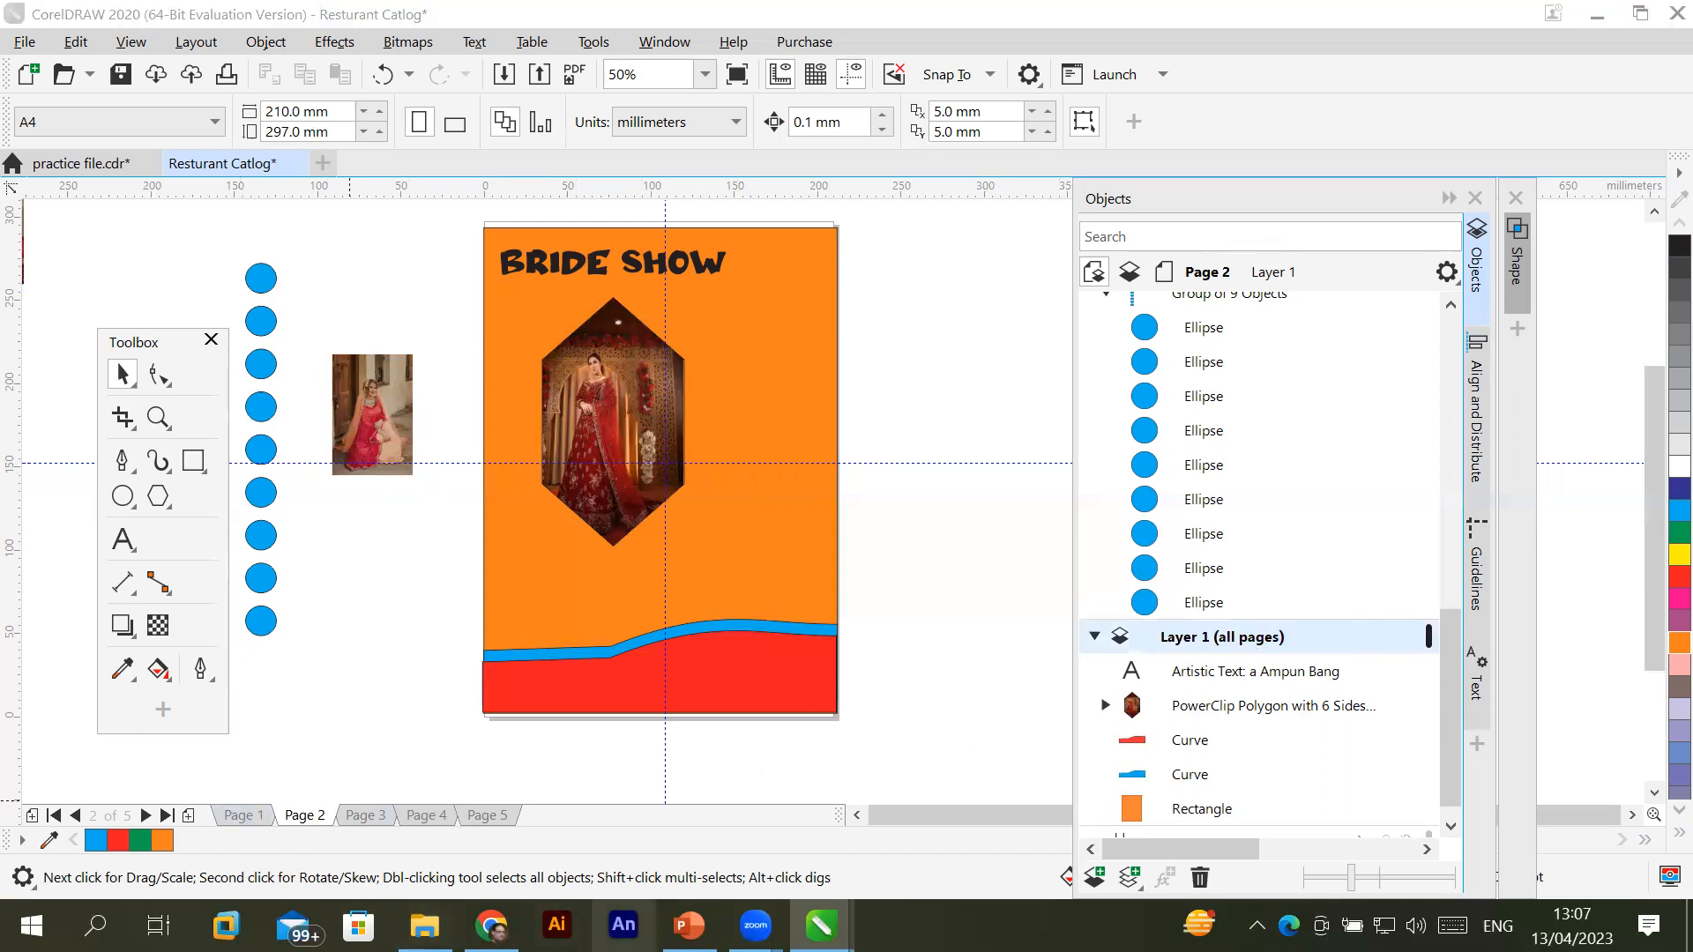
key("ctrl+z")
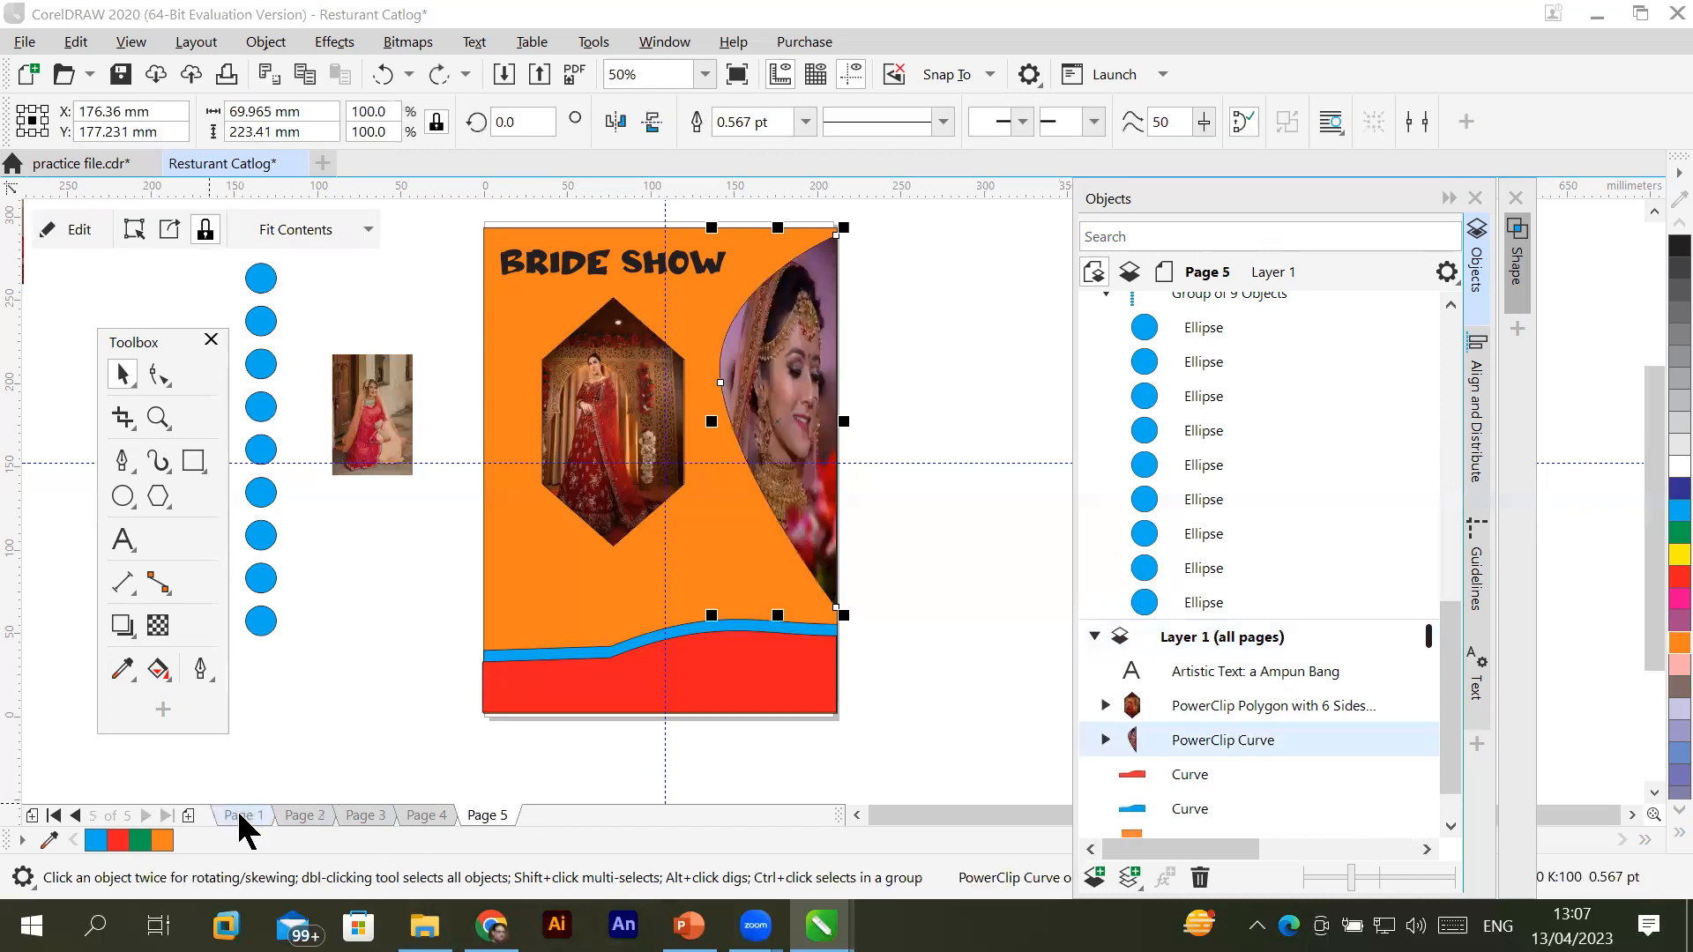
Insert page numbers on all pages and enlarge the page 1 number to about 41 mm high within the red footer
left_click(238, 813)
left_click(195, 44)
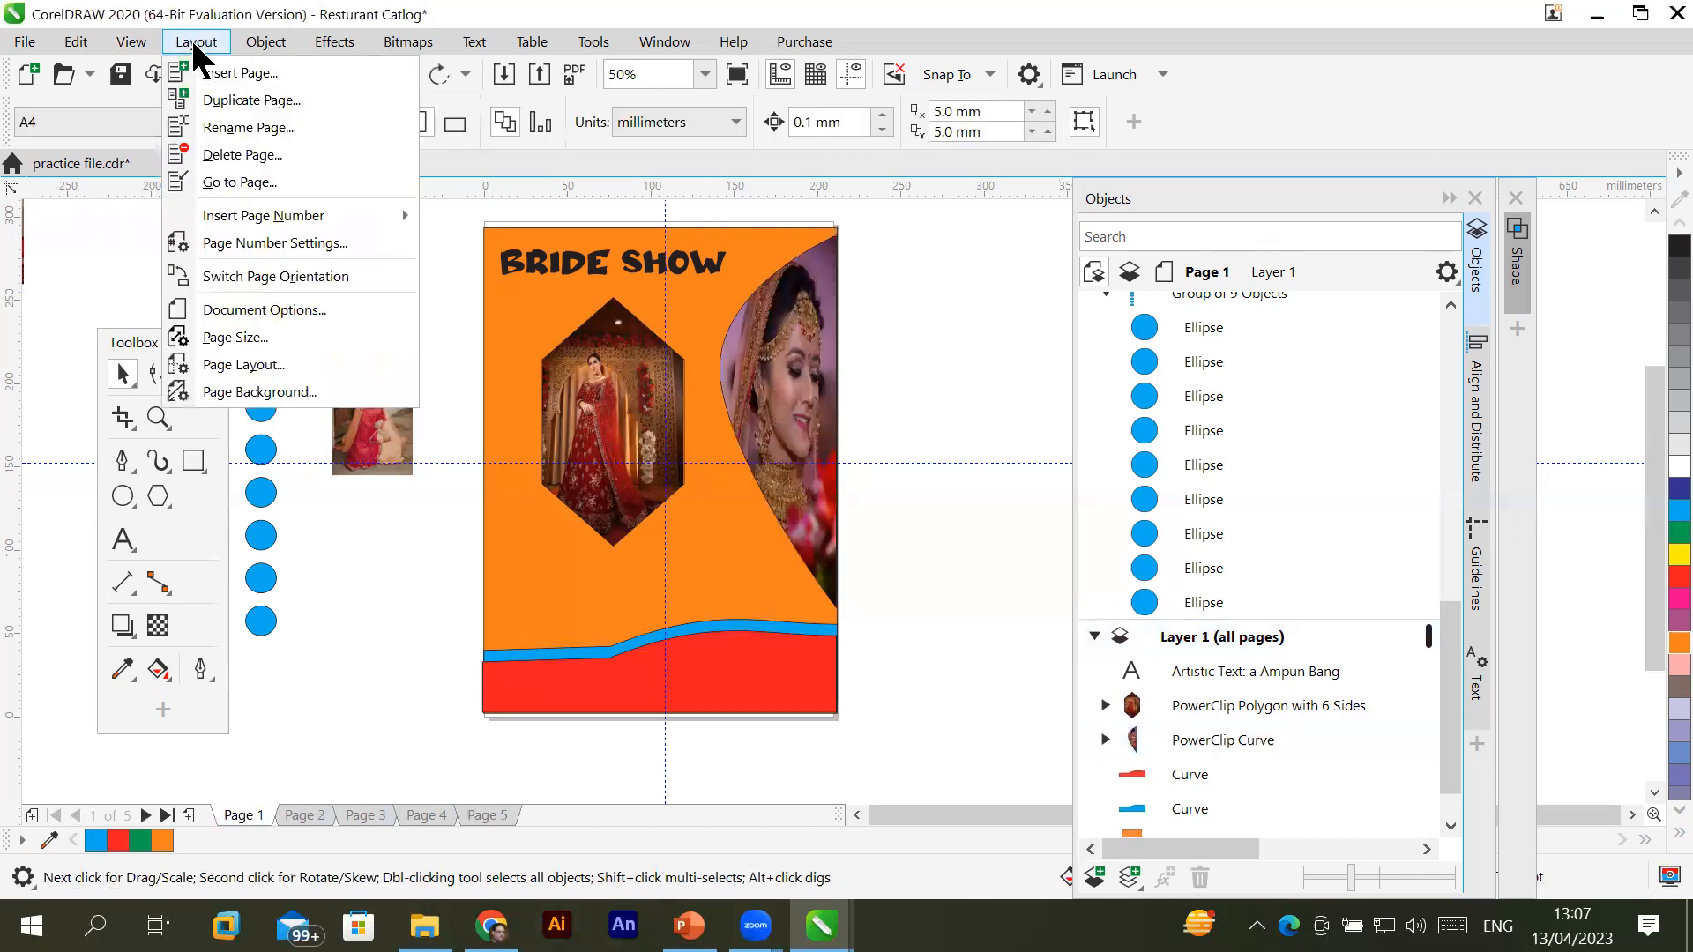
mouse_move(255, 216)
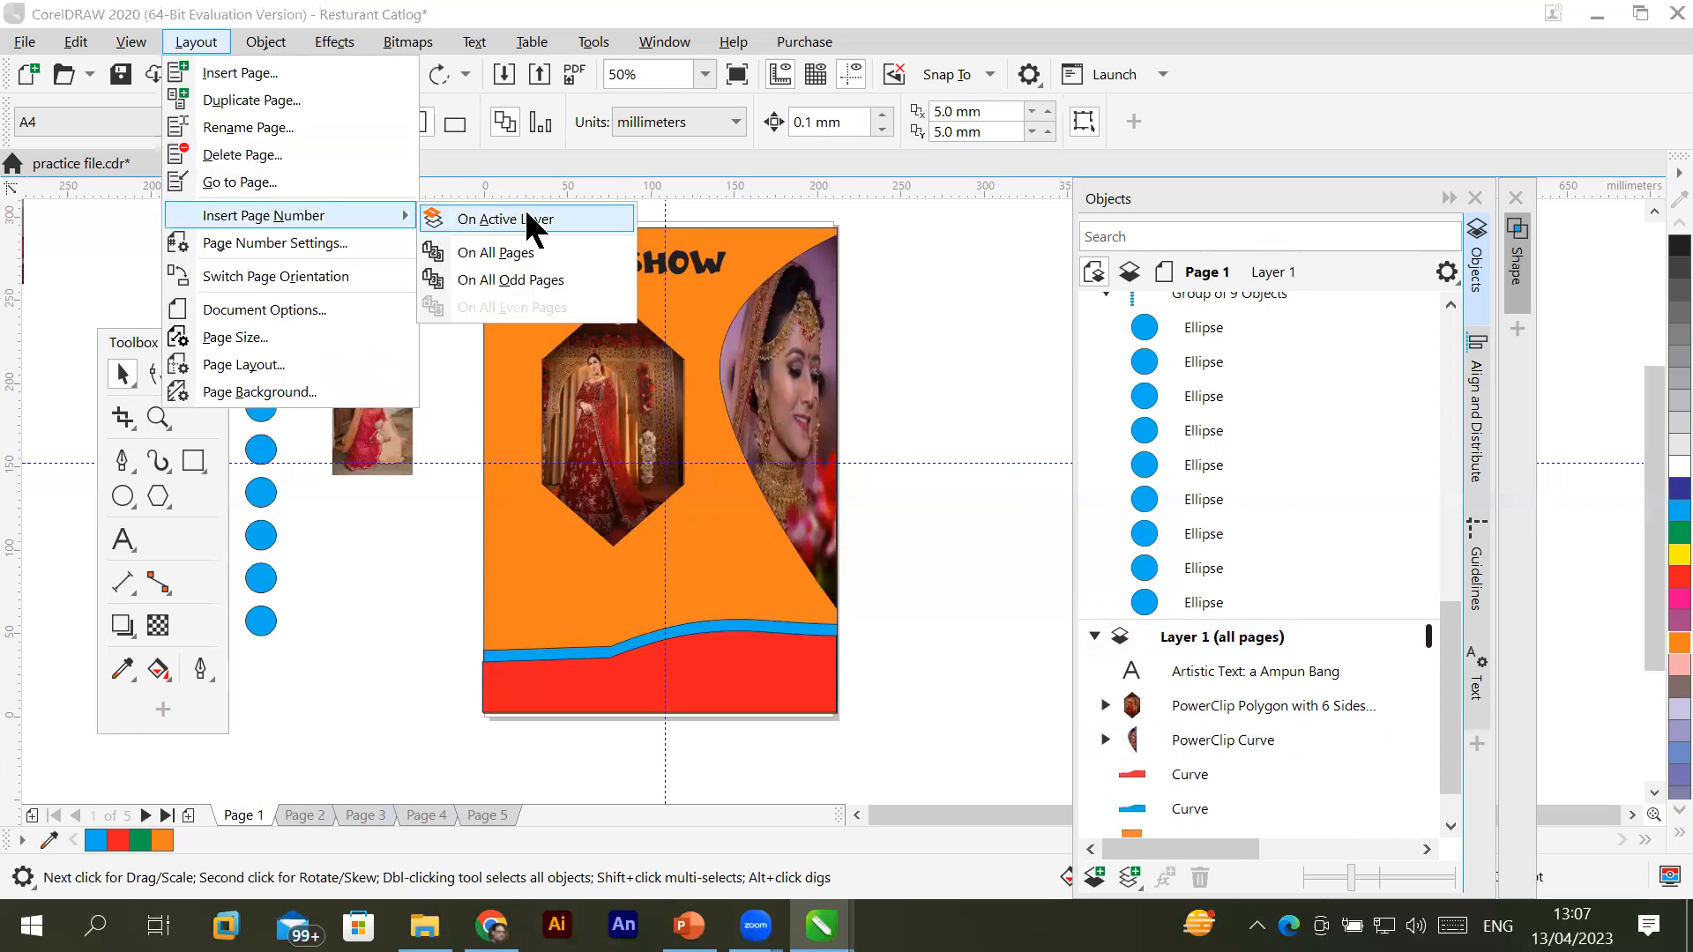
left_click(499, 253)
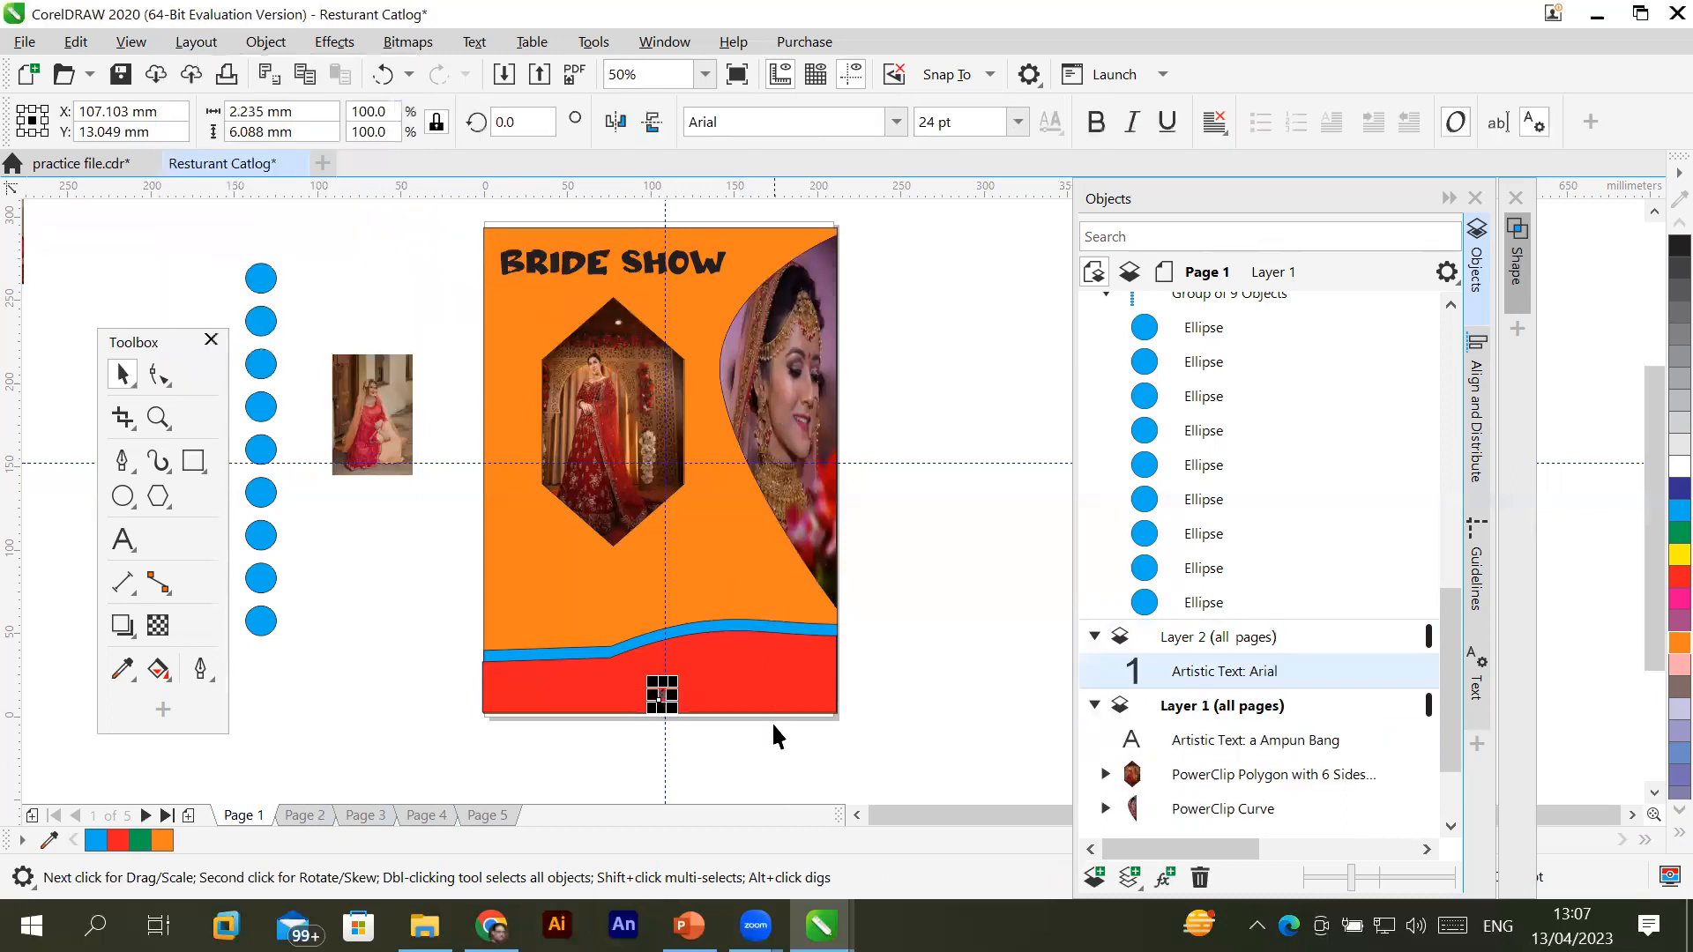
left_click_drag(676, 678, 730, 670)
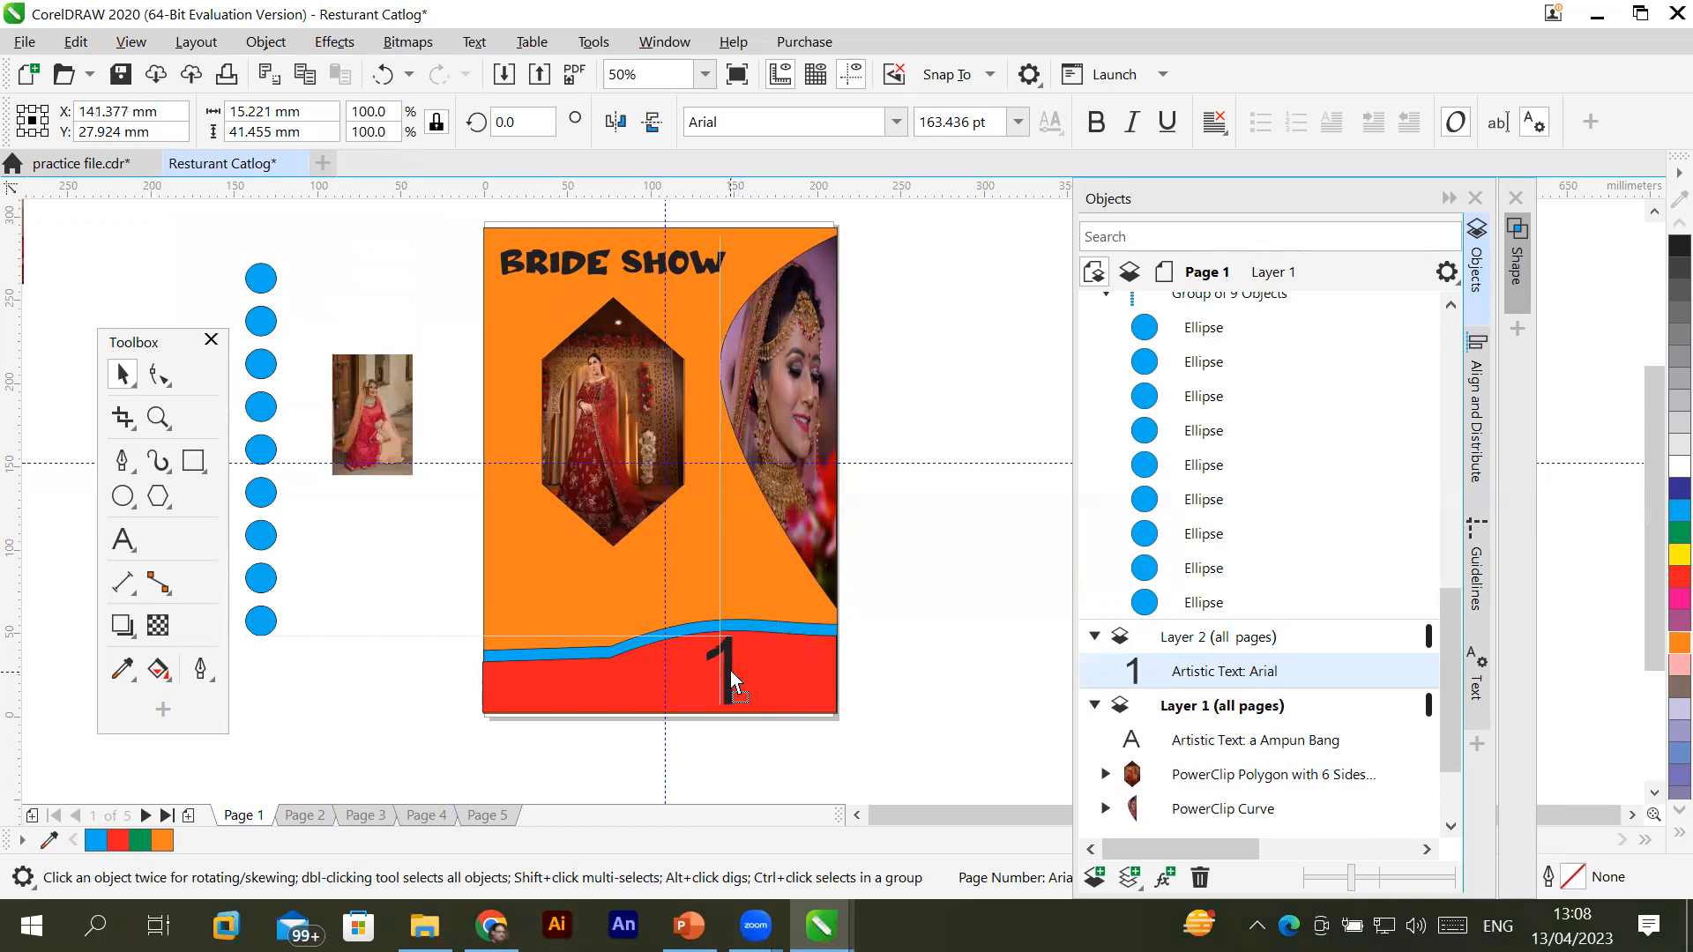
Check the page number in the footer on pages 2 to 5
left_click(296, 808)
left_click(360, 813)
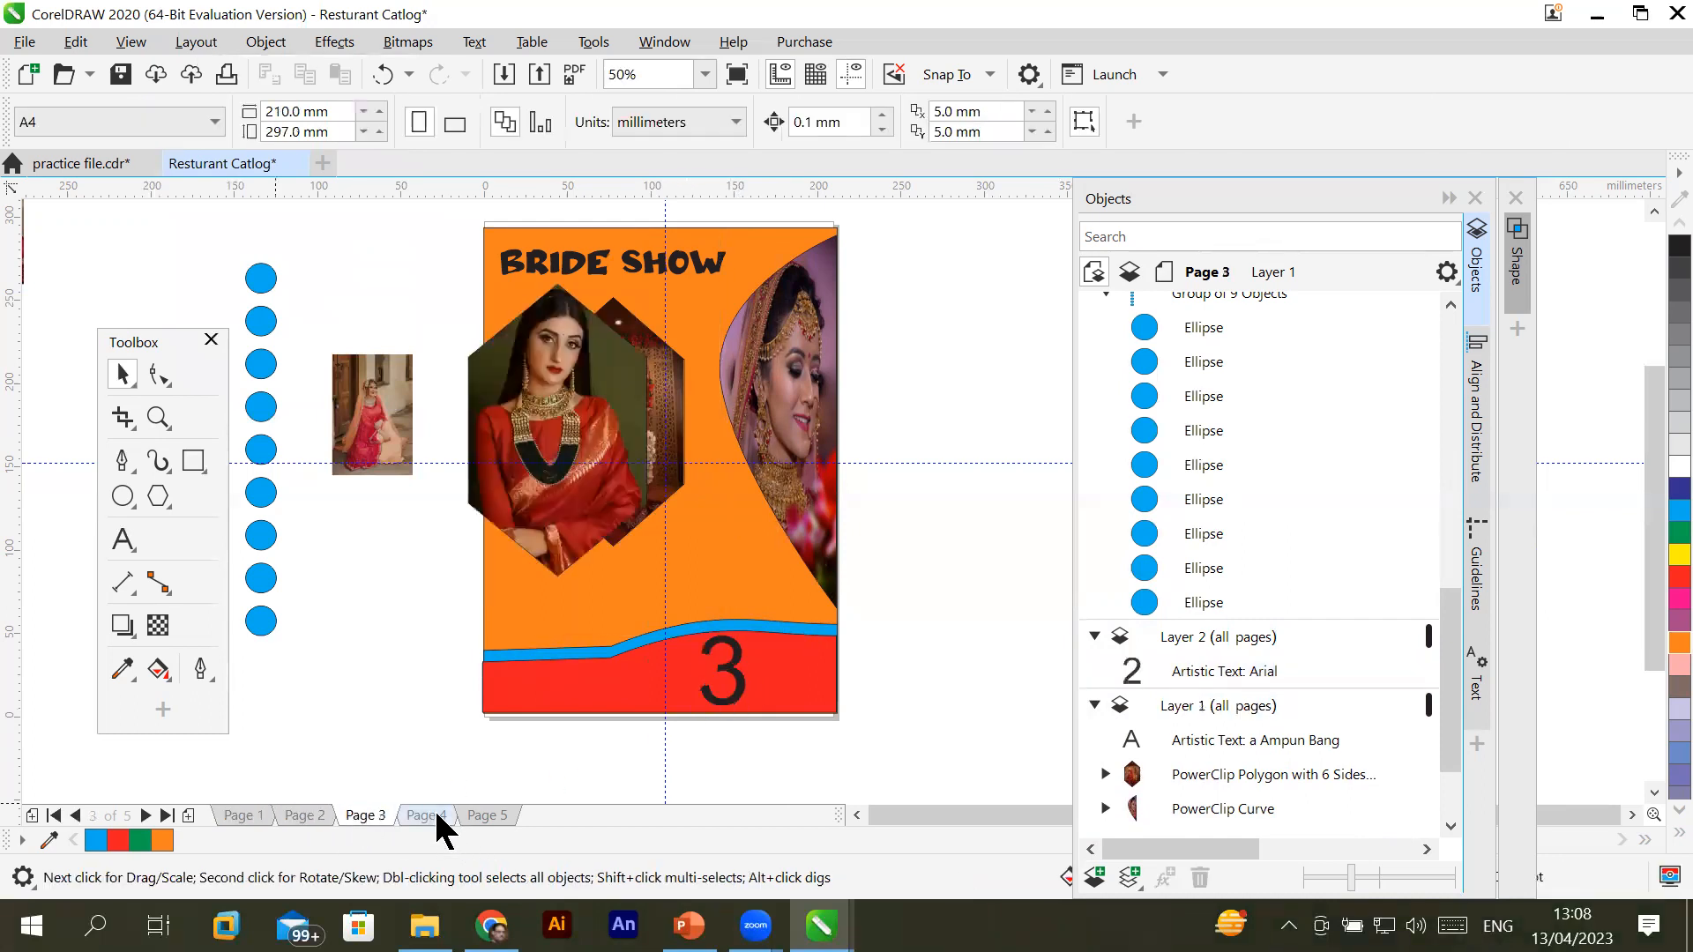
left_click(436, 812)
left_click(489, 812)
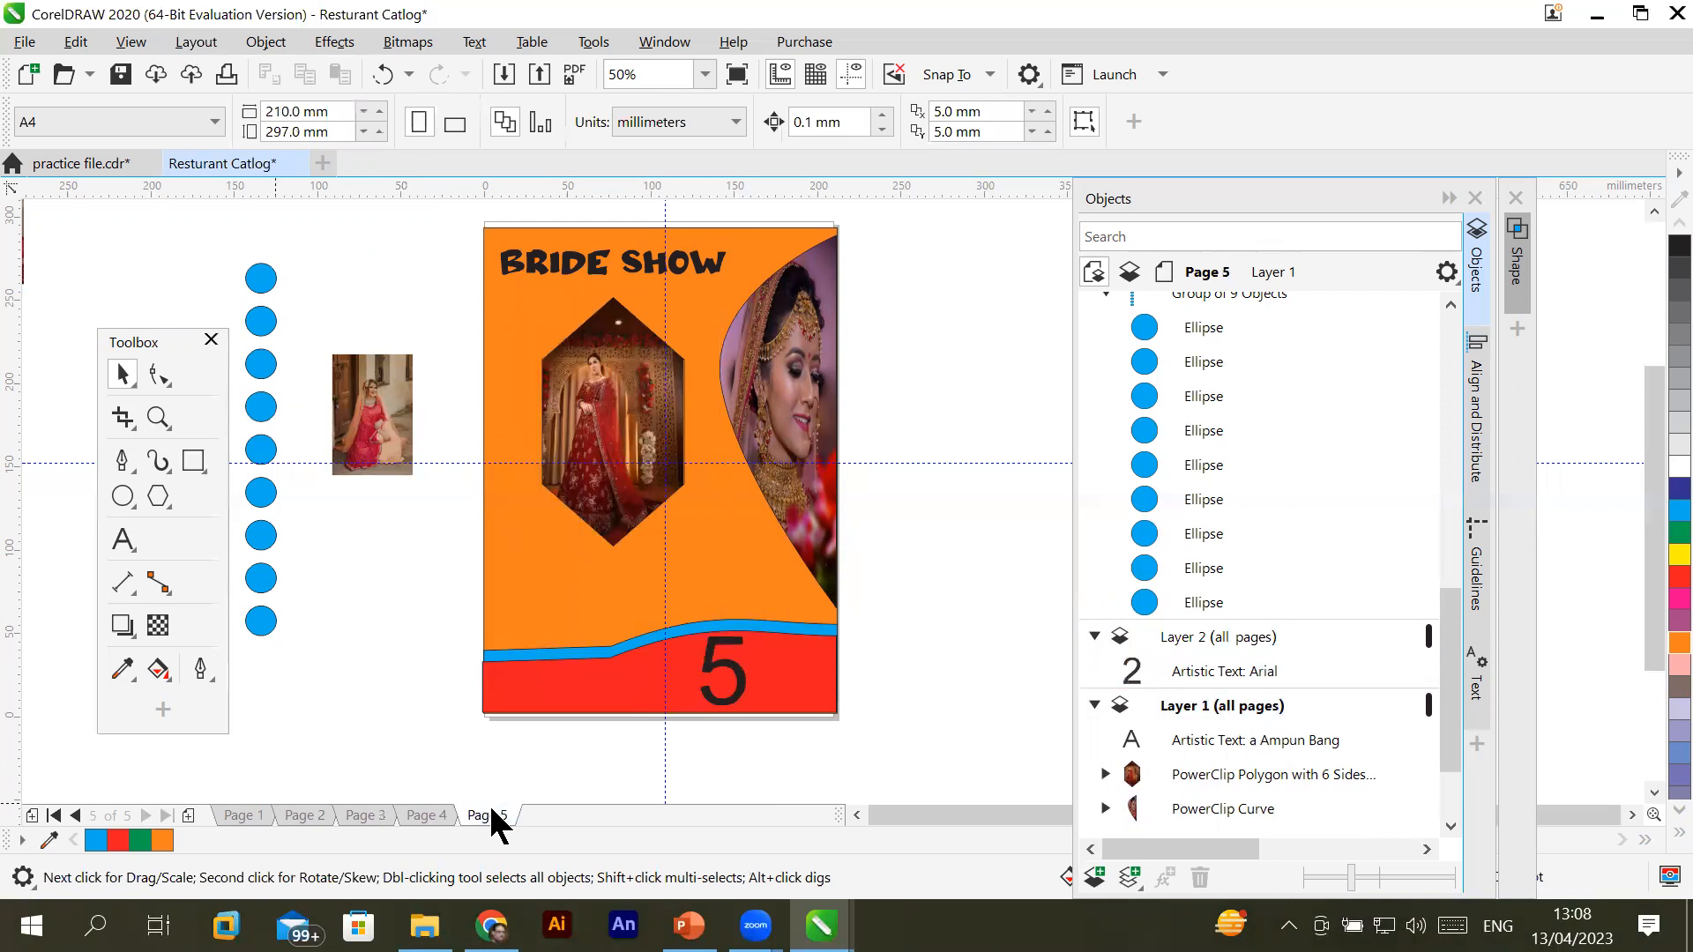